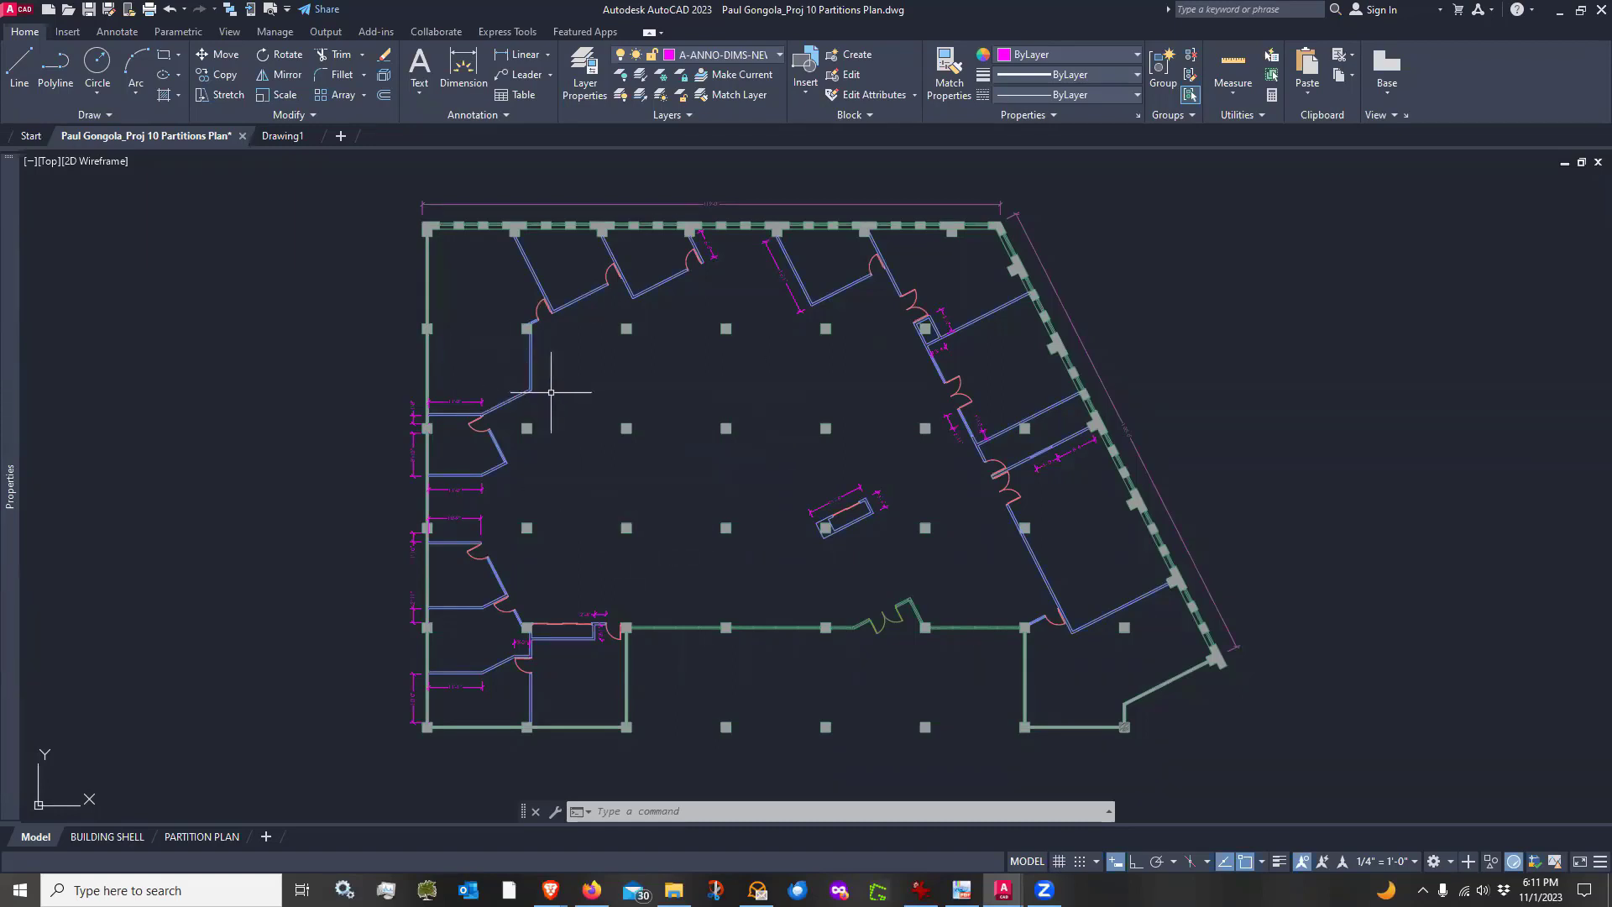
# Open the Layer Properties Manager, review the layer list including A-WALL-PRTN, and close it
pyautogui.write('la')
pyautogui.press('Return')
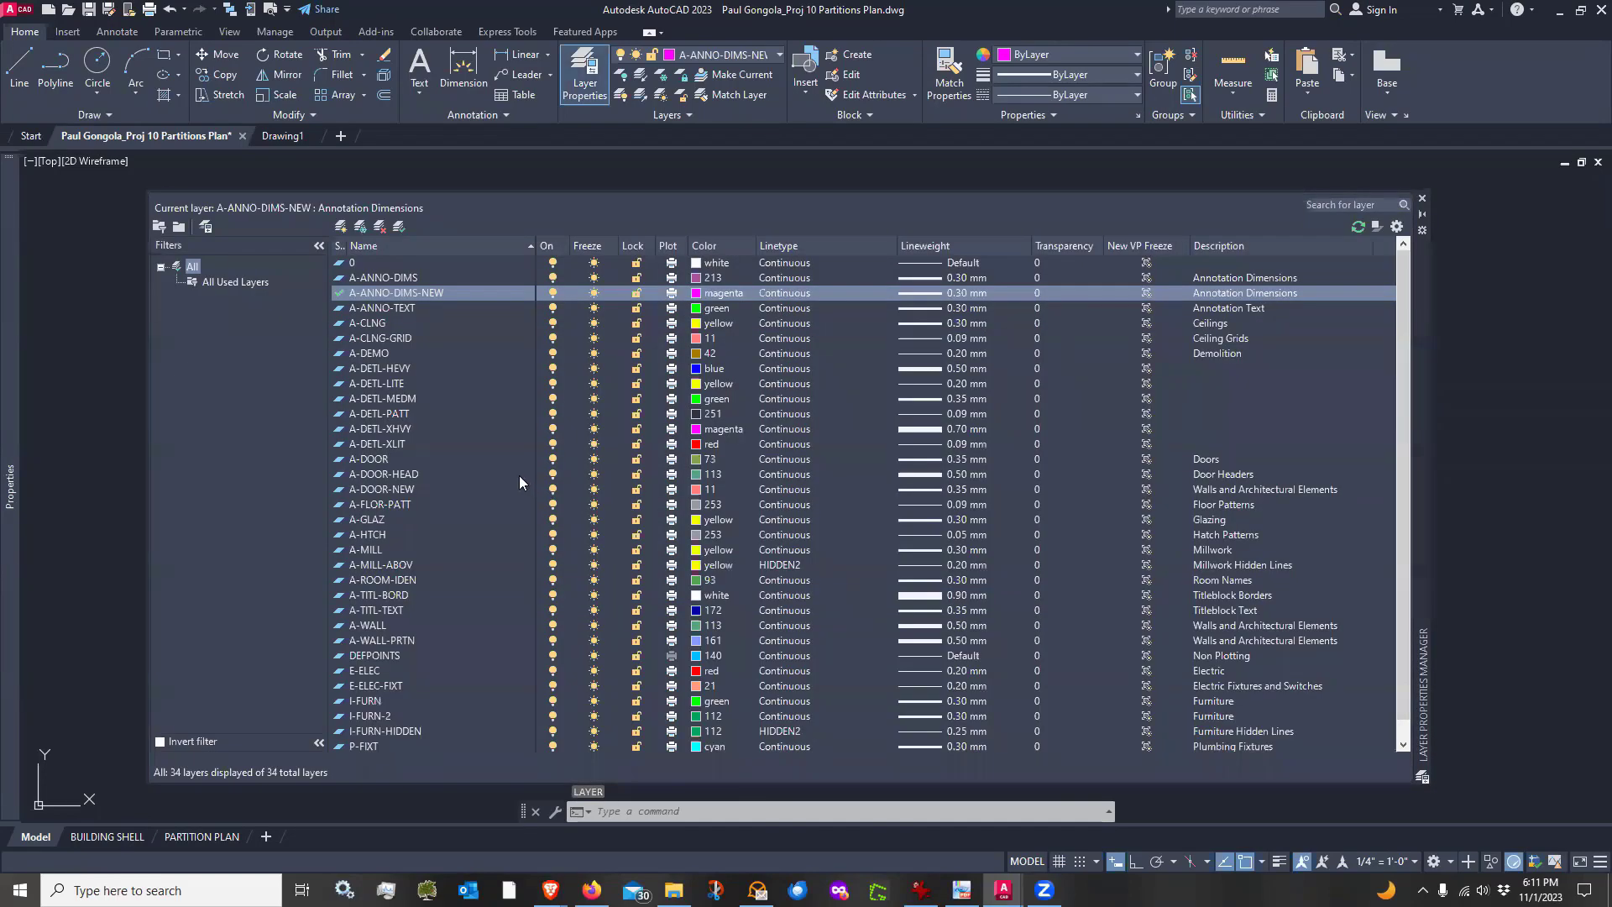
pyautogui.scroll(-1, 445, 476)
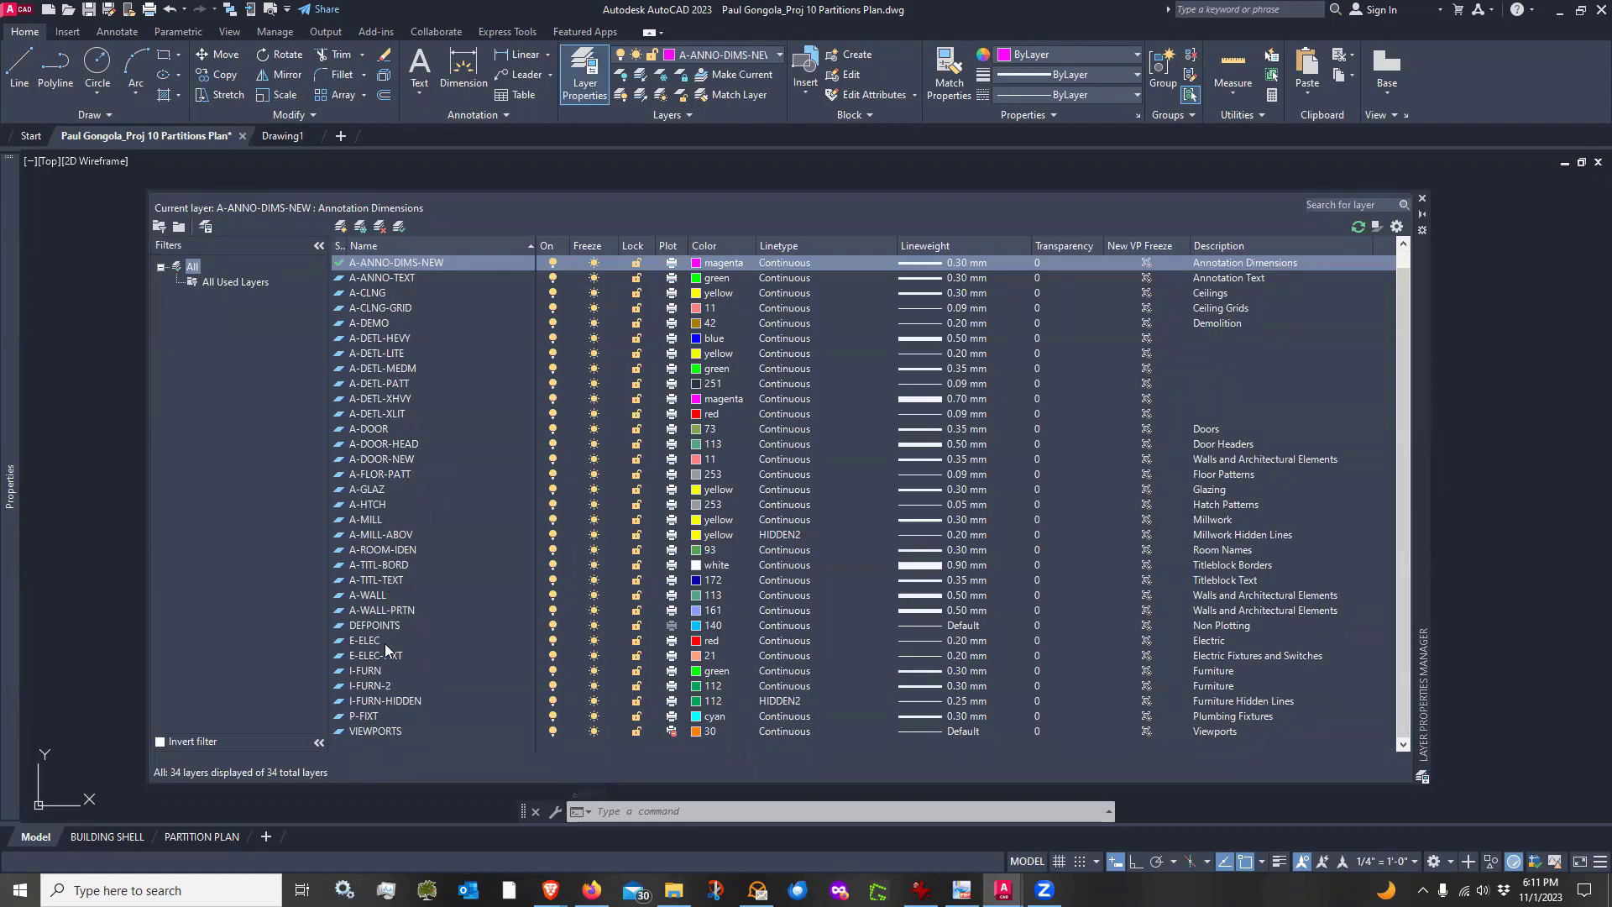
pyautogui.click(371, 611)
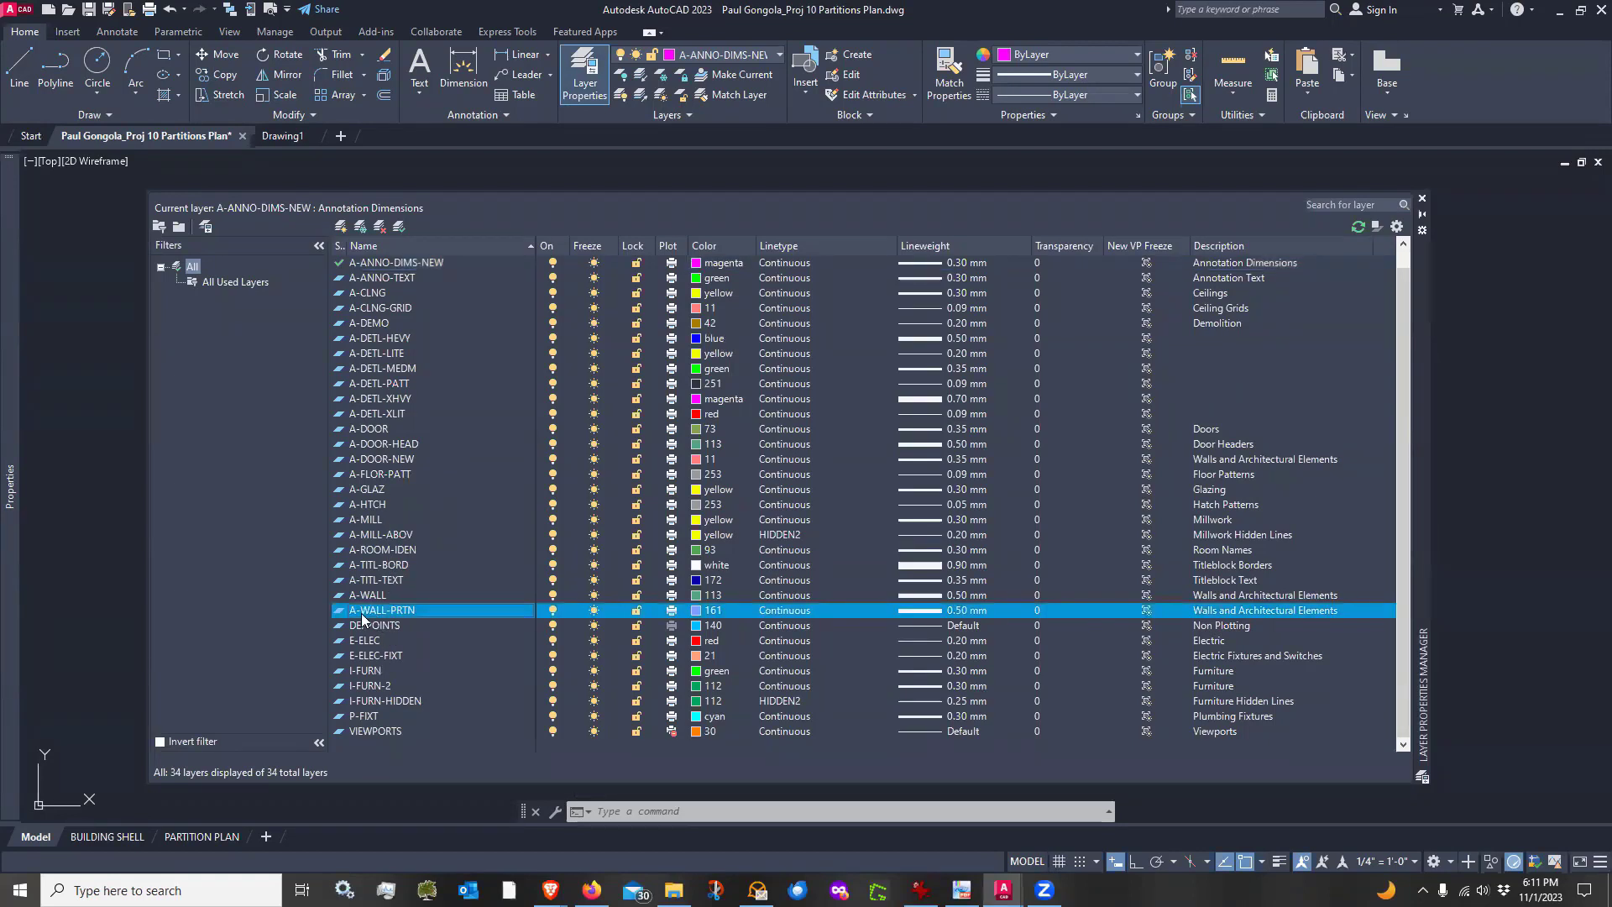
pyautogui.click(696, 611)
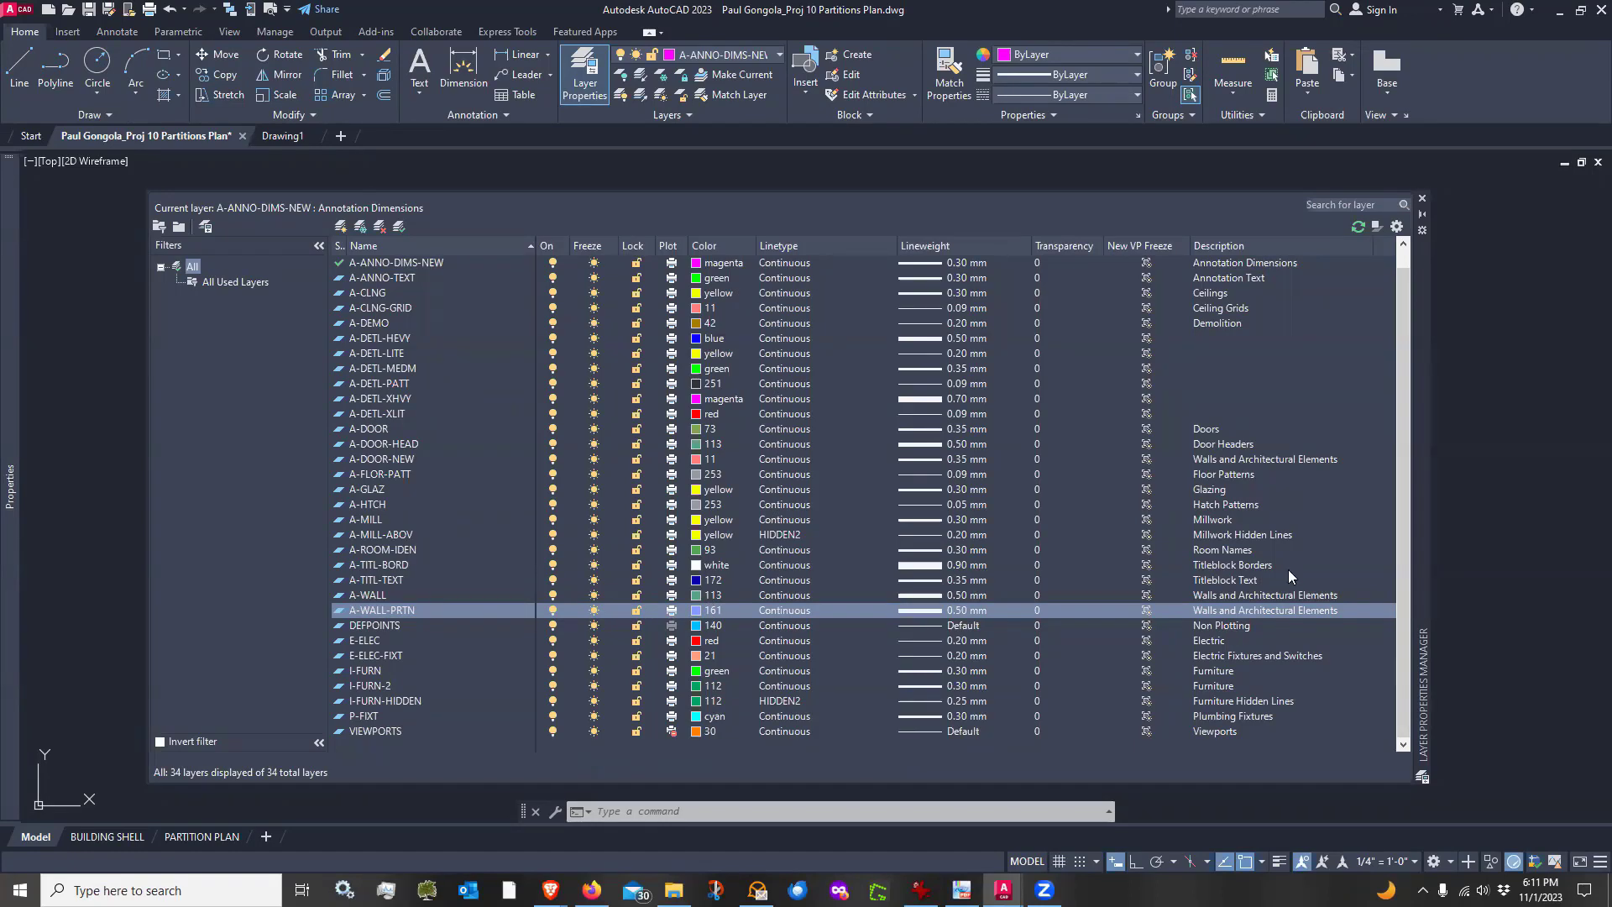
pyautogui.click(1421, 200)
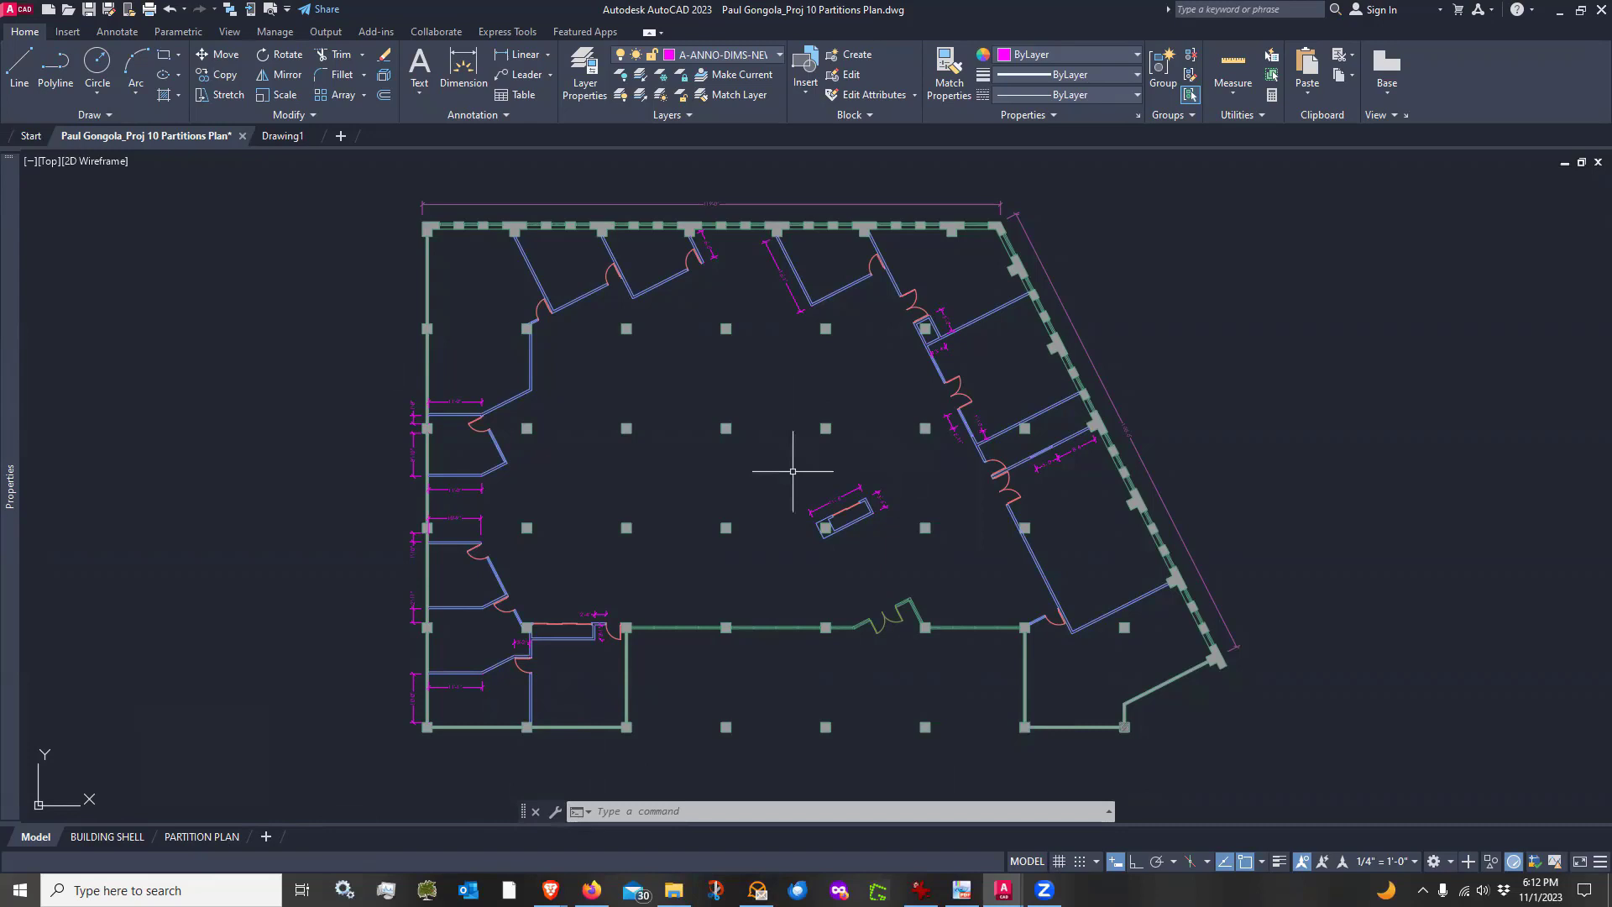
# Save the drawing as a new file, replacing Partitions with Office in the file name
pyautogui.click(108, 9)
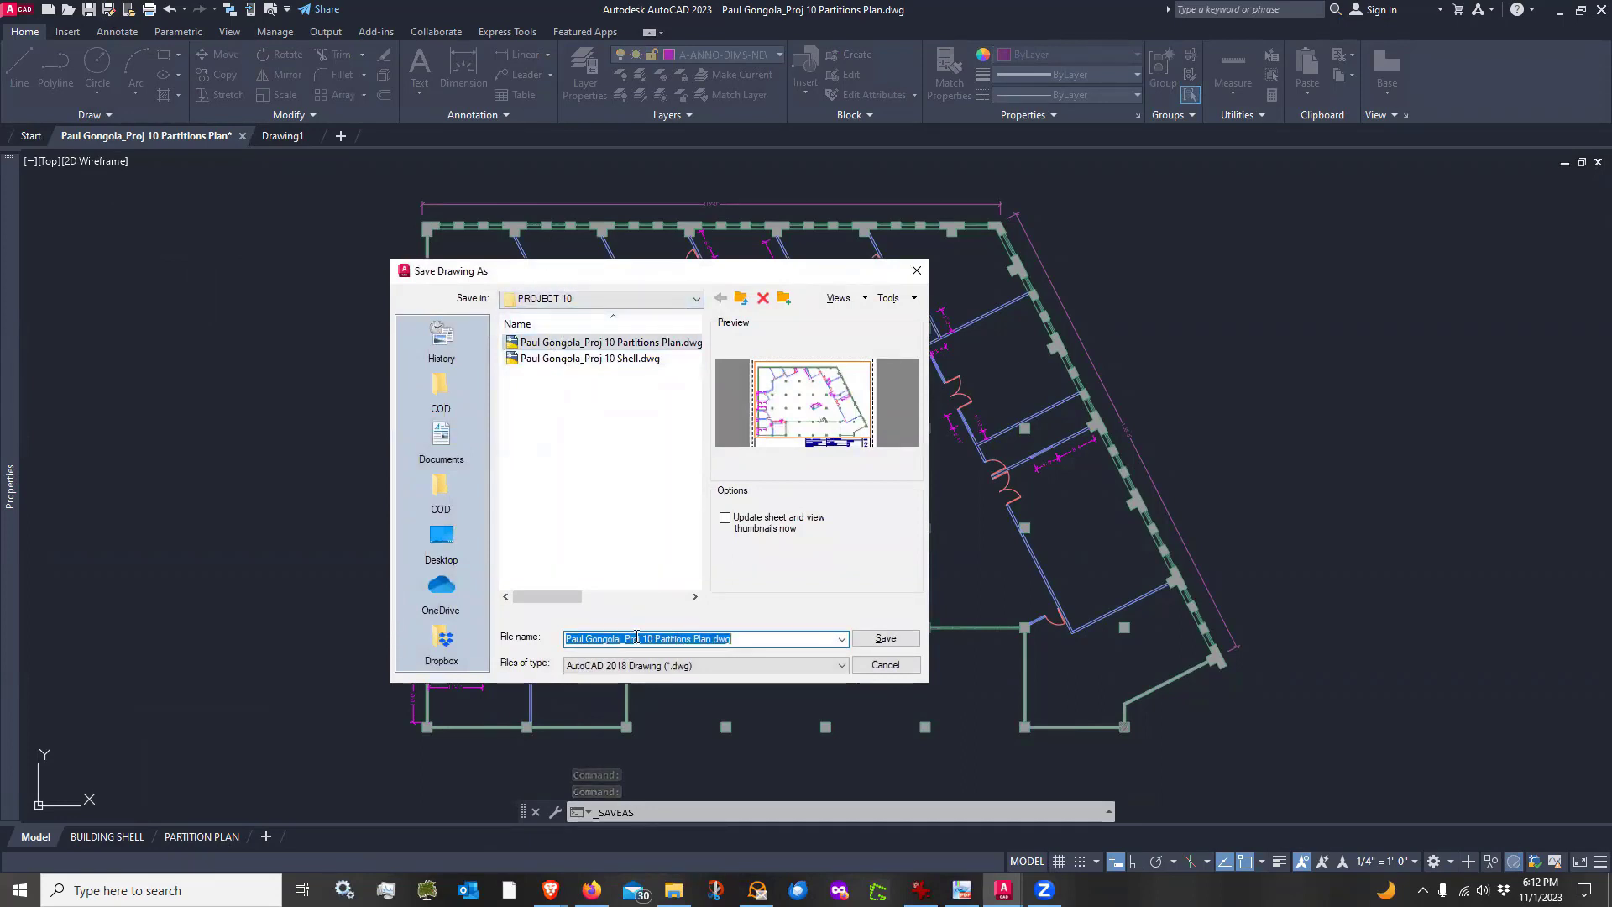
pyautogui.doubleClick(675, 639)
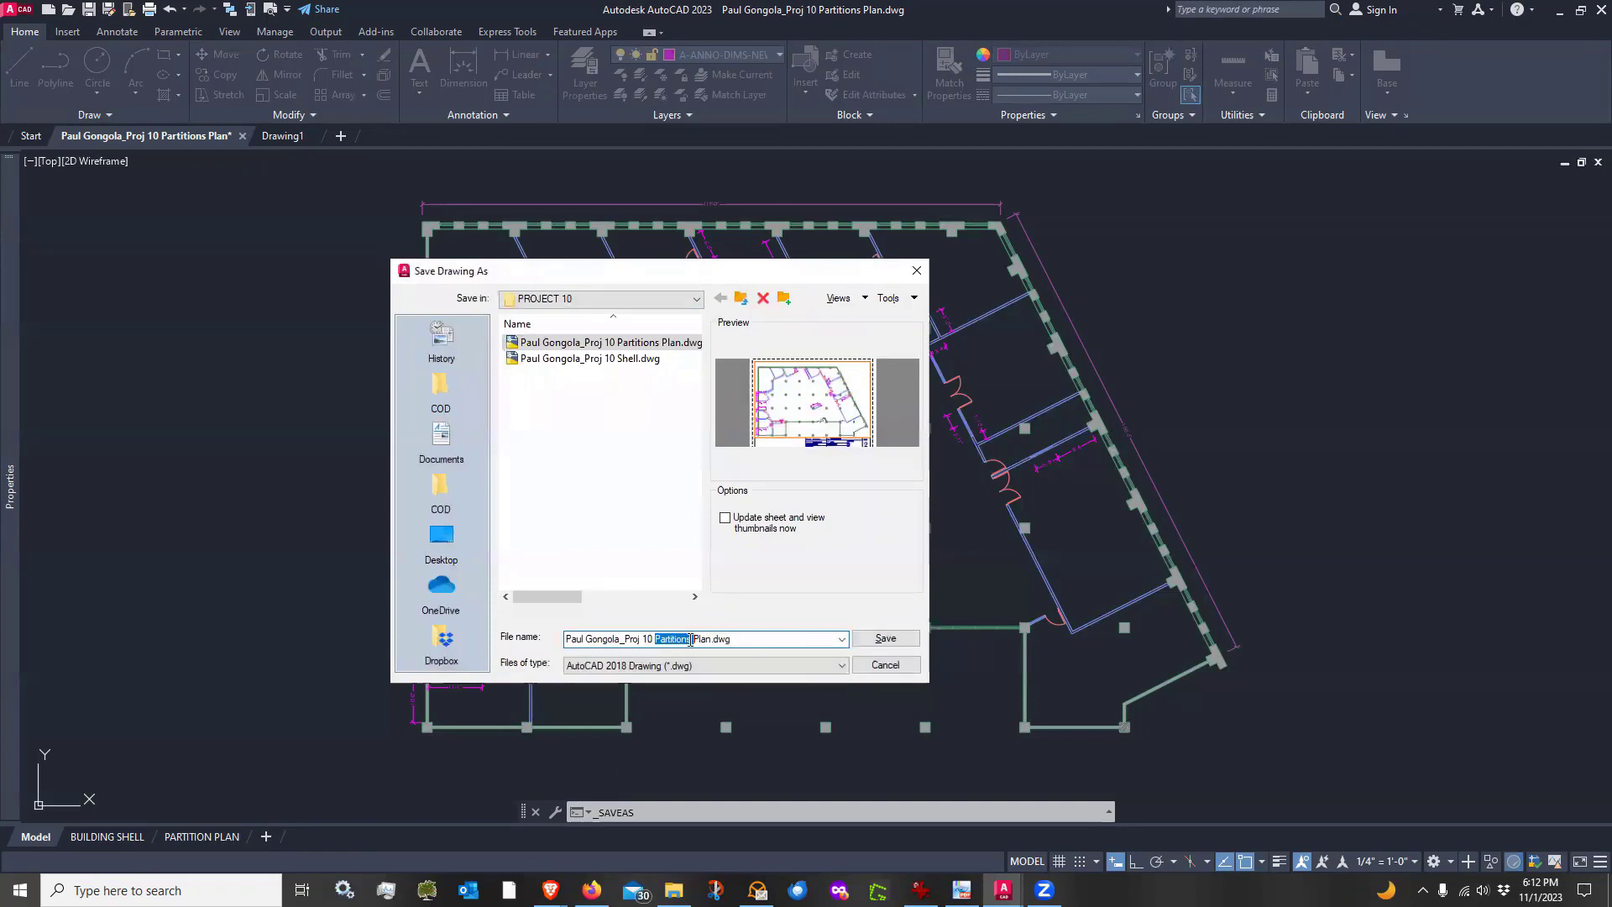
pyautogui.write('Office')
pyautogui.click(882, 640)
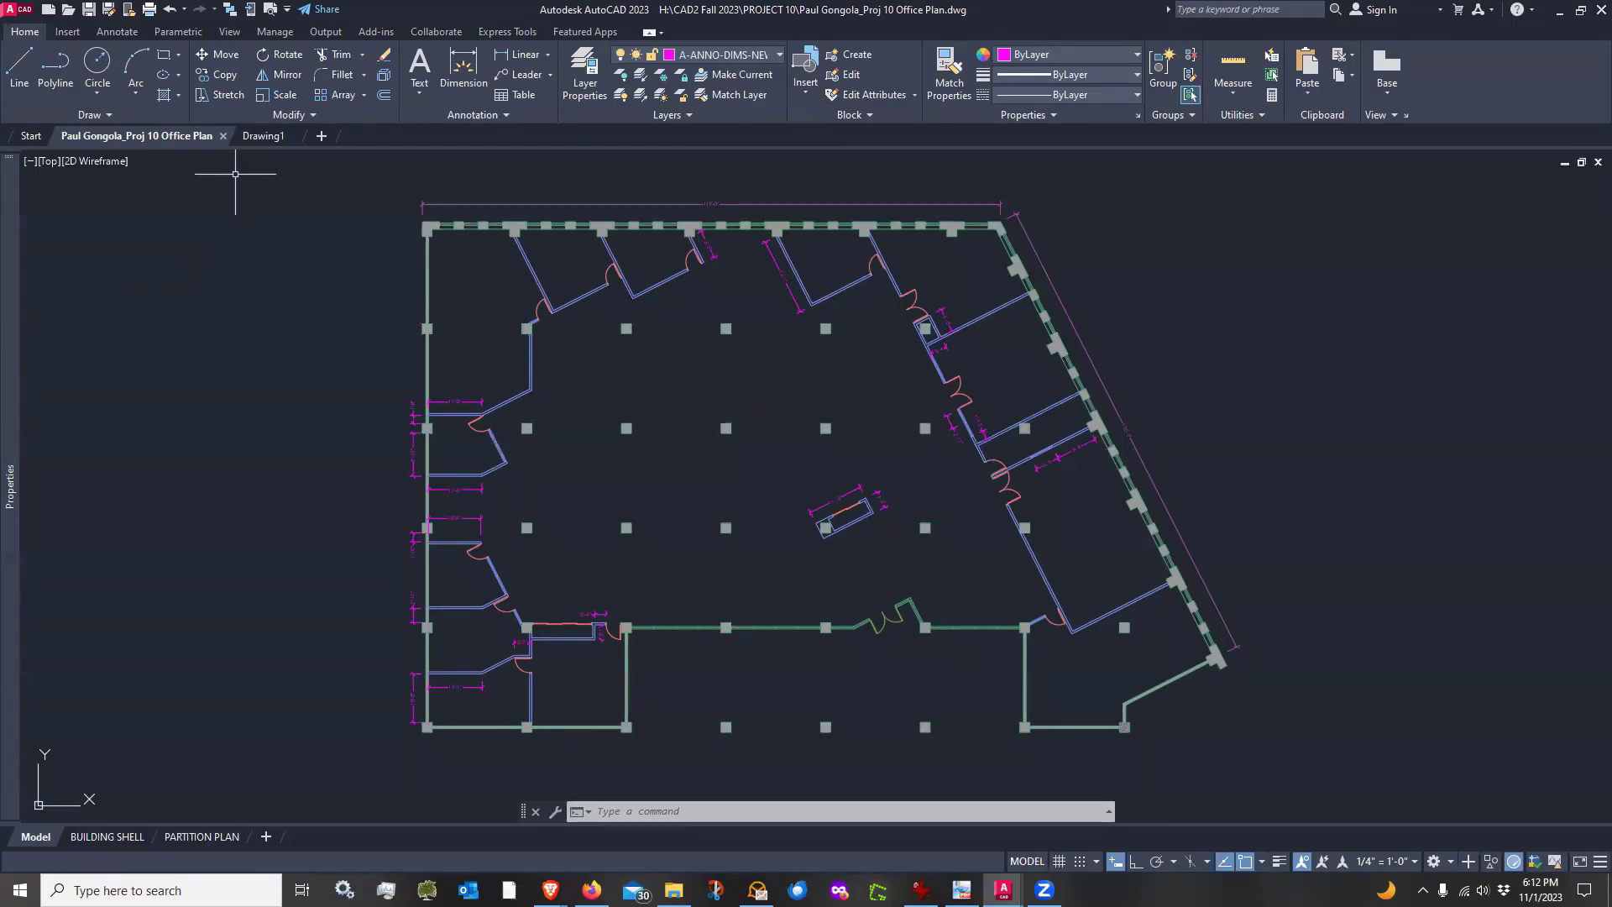
# Close the empty Drawing1 tab and start a new drawing from the CDD Interiors Template F23.dwt template
pyautogui.moveTo(264, 143)
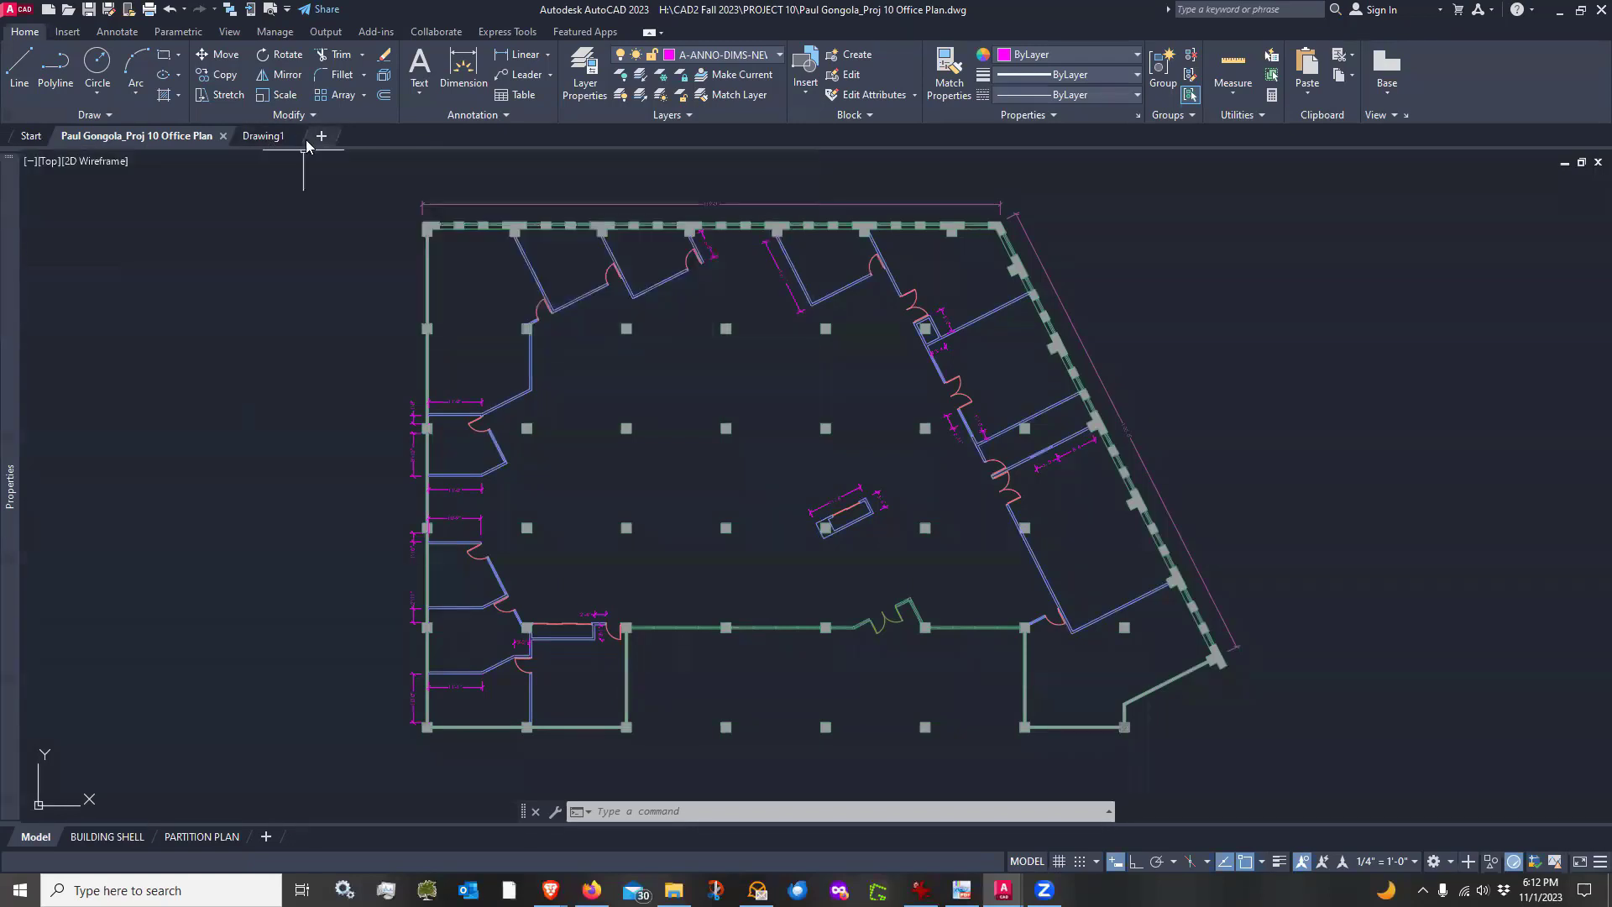
pyautogui.click(296, 136)
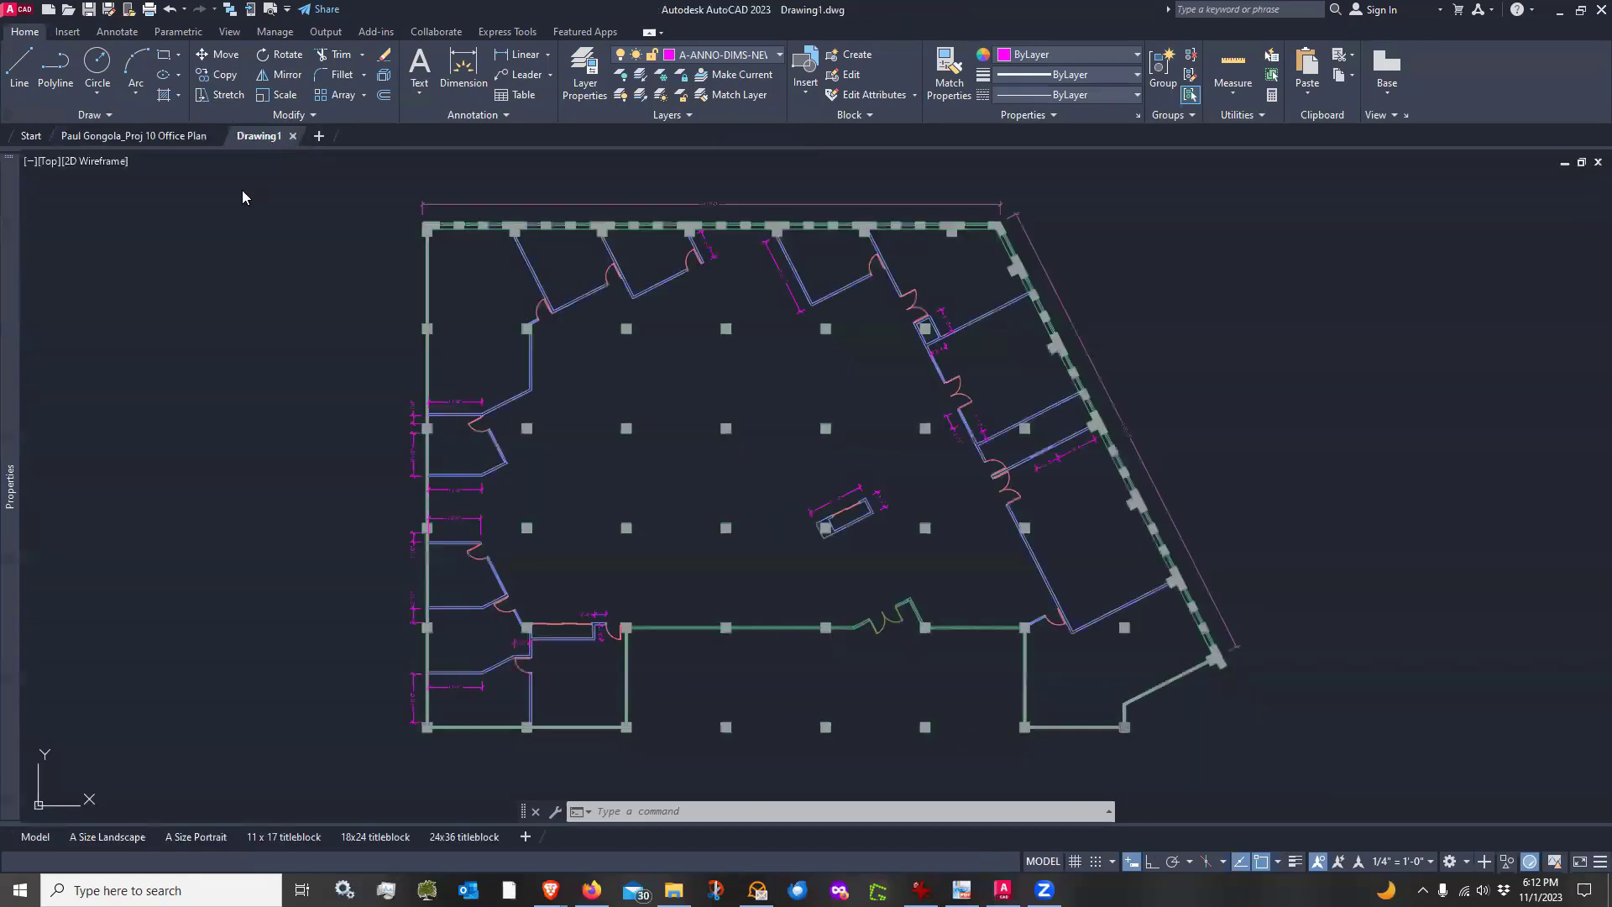
pyautogui.click(31, 137)
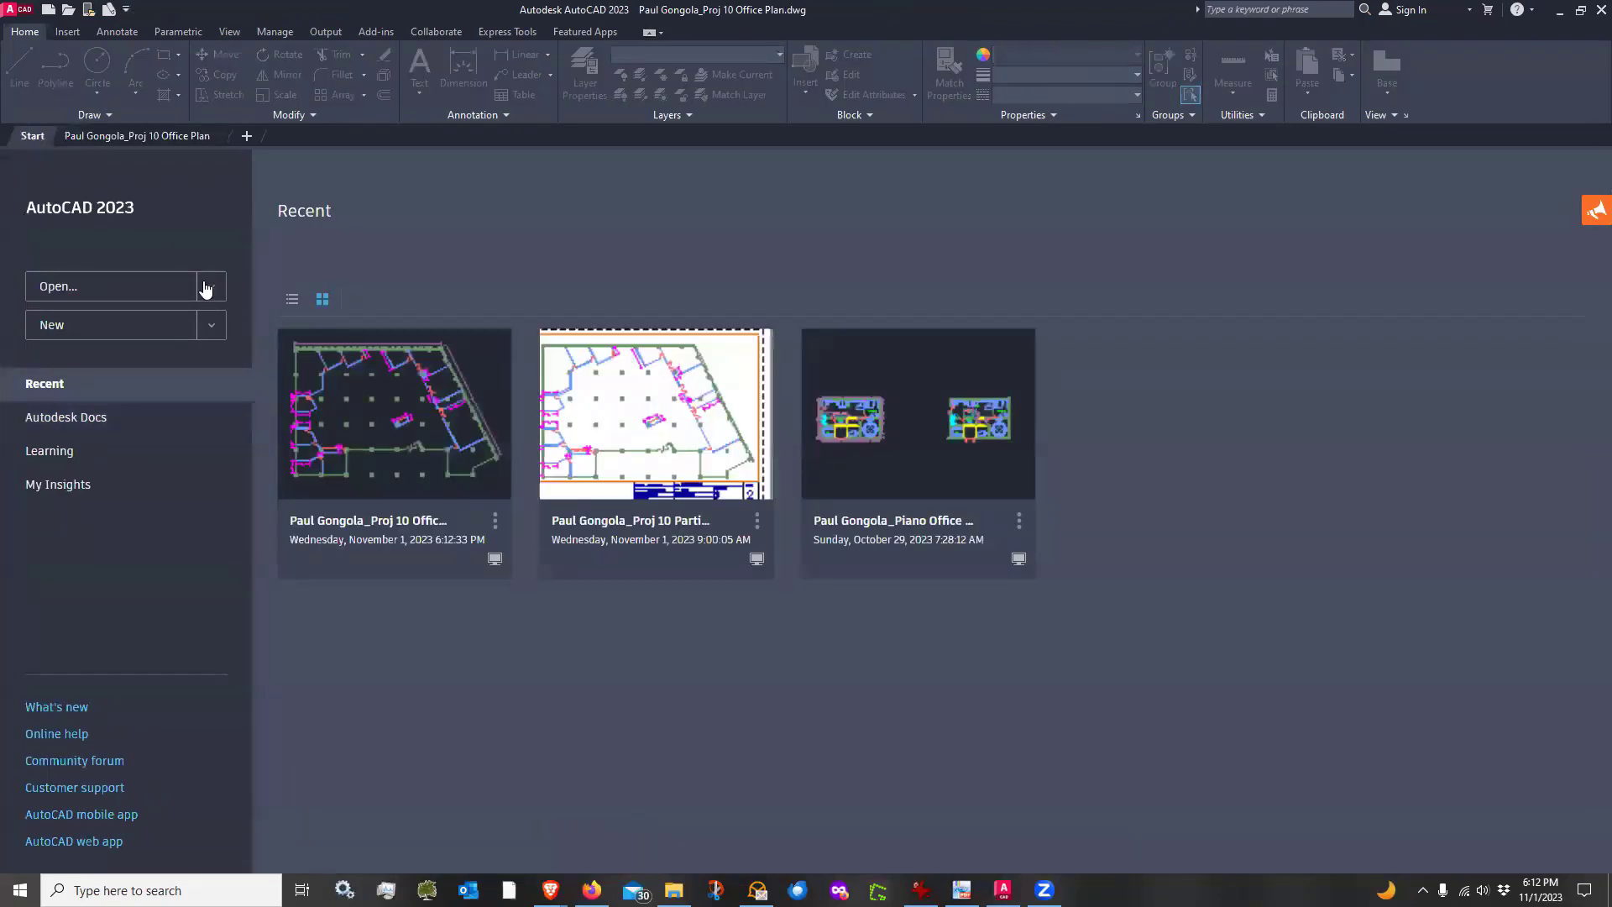
pyautogui.click(214, 326)
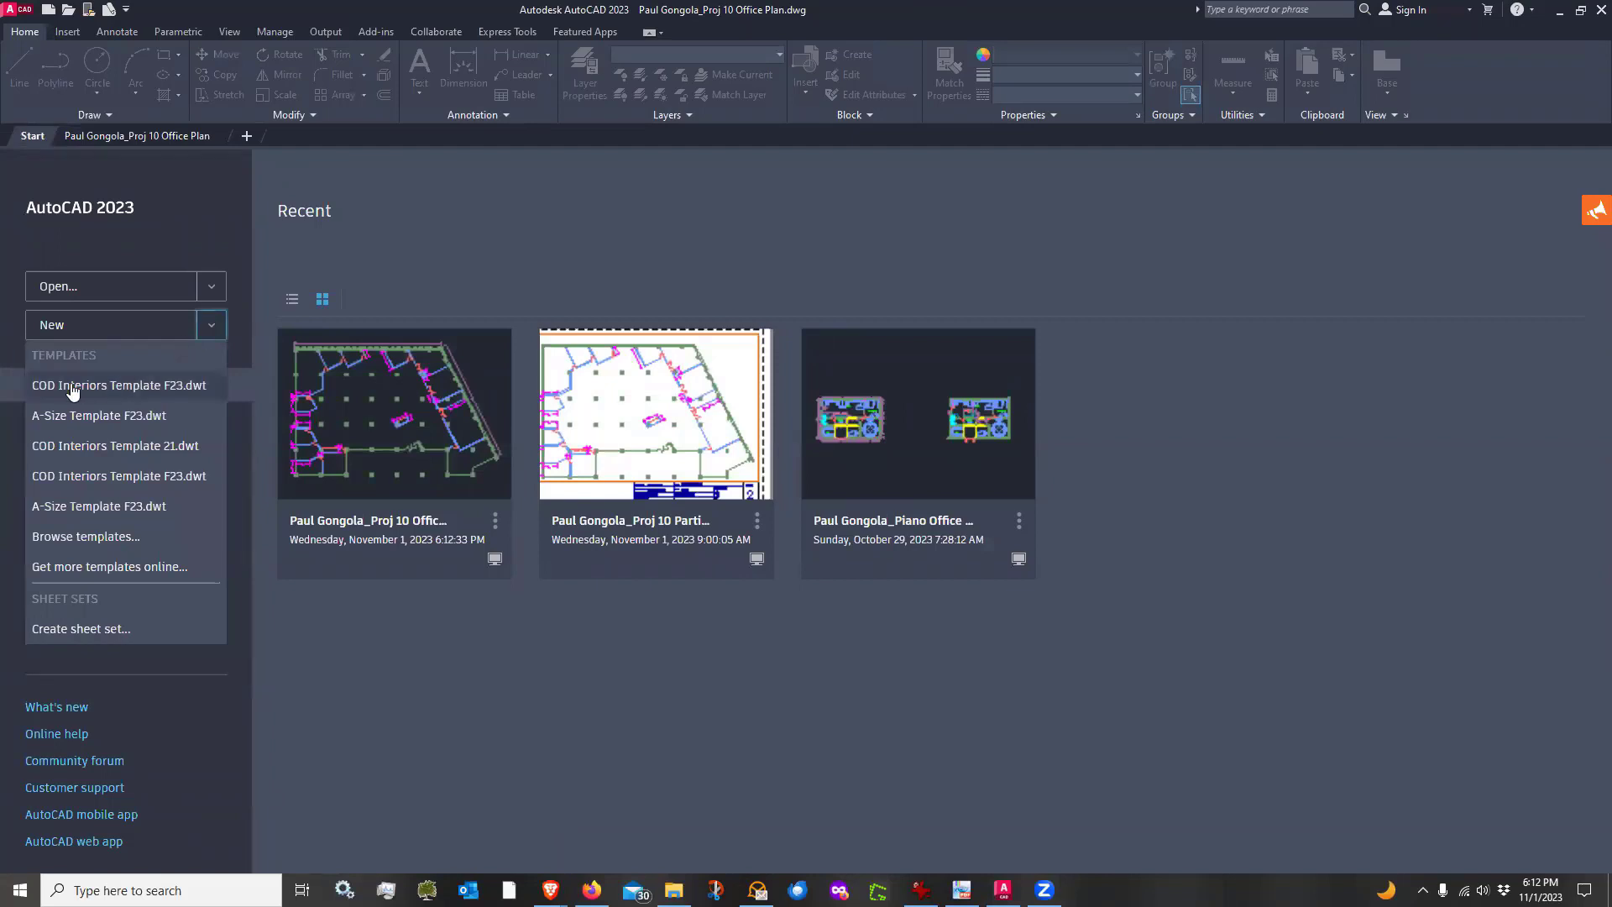
pyautogui.click(166, 387)
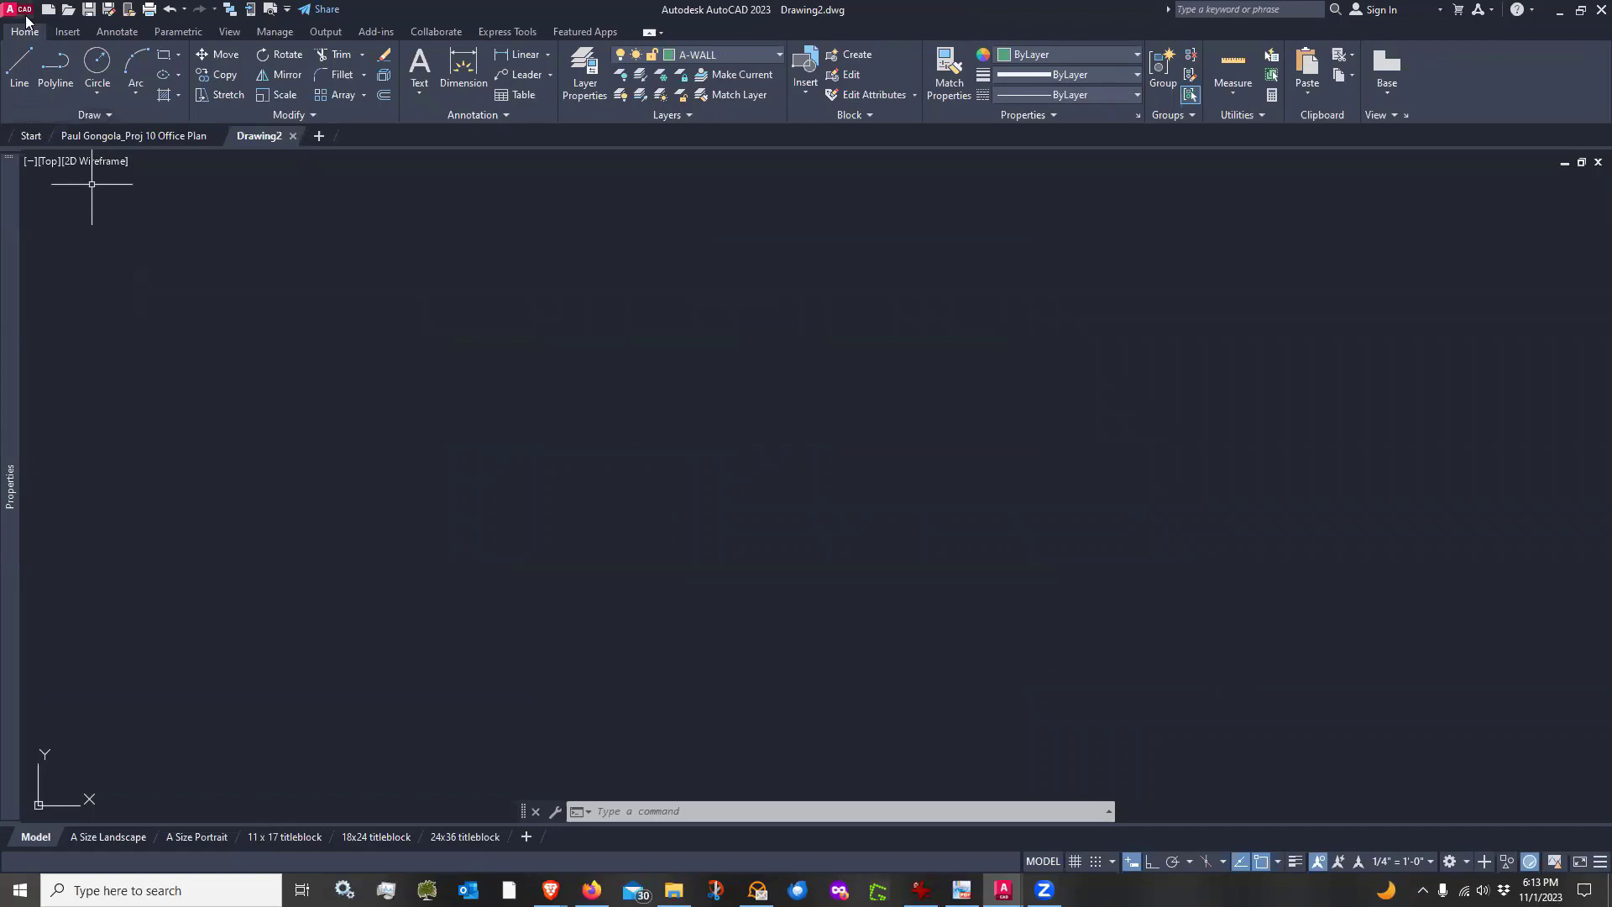
# Save the new drawing in PROJECT 10 with the student's name followed by _Furniture Plan as the file name
pyautogui.click(89, 10)
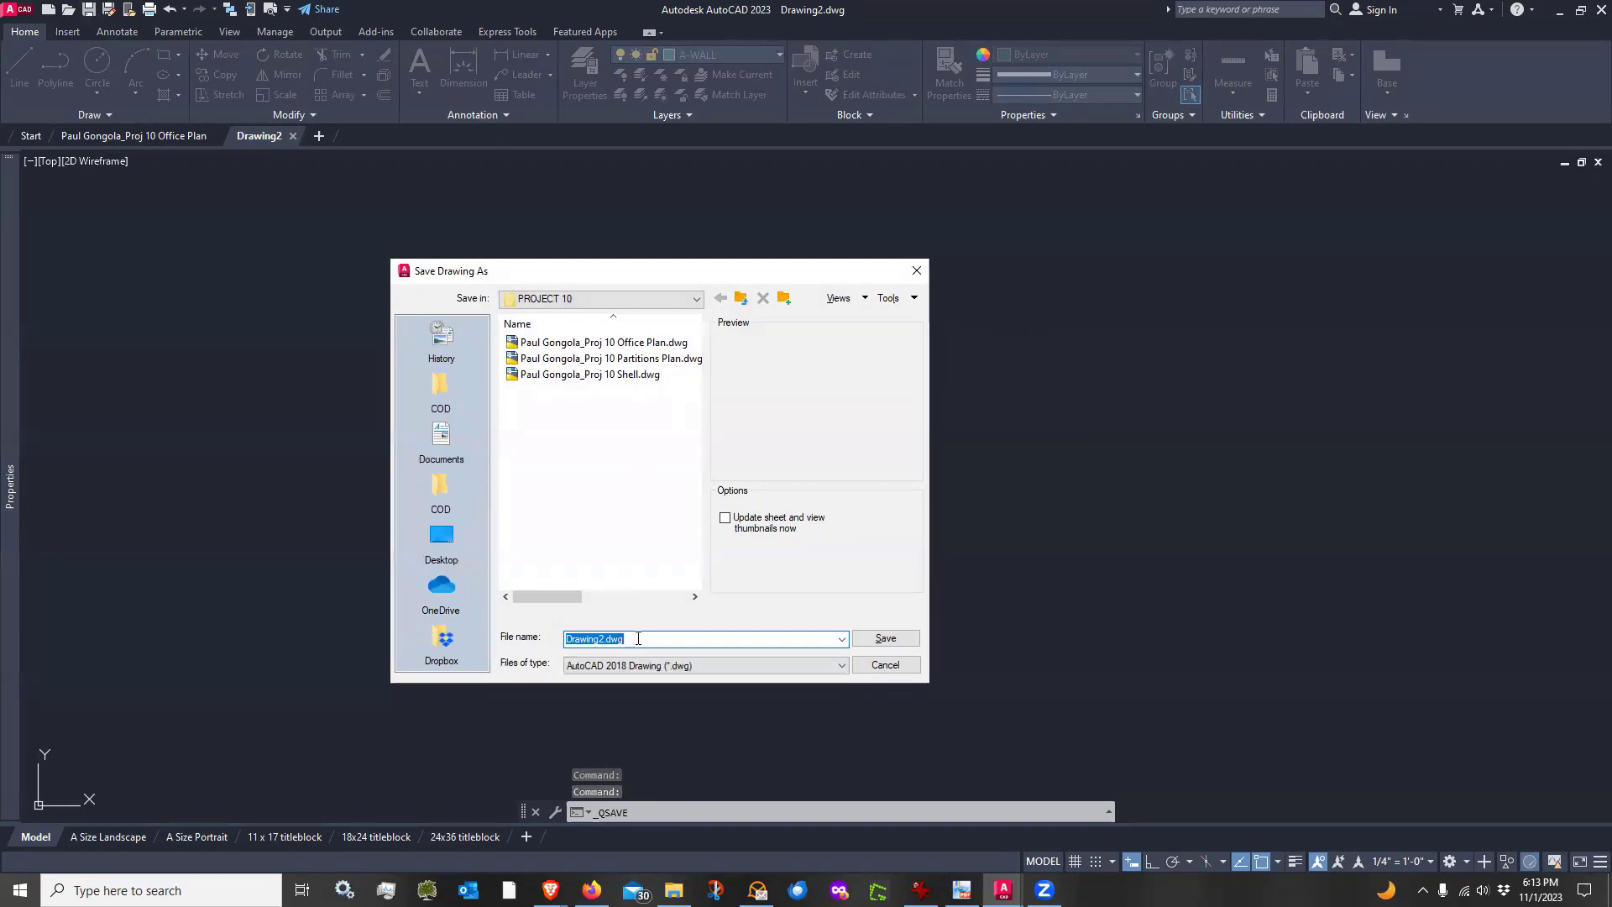
pyautogui.write('Paul ')
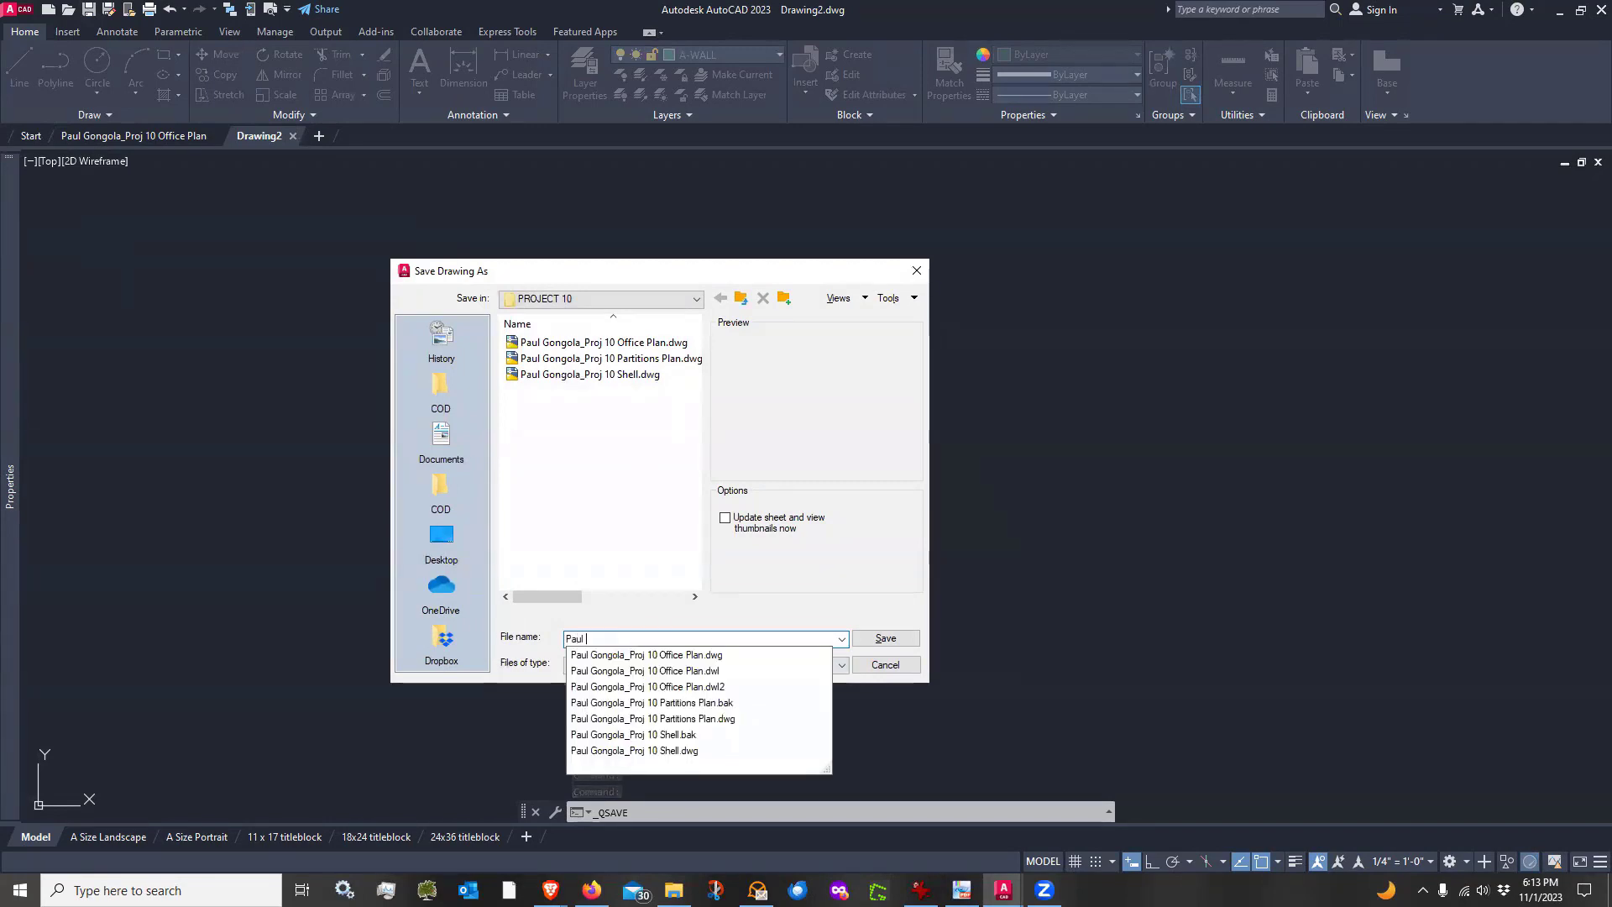
pyautogui.write('Gongola_Fum')
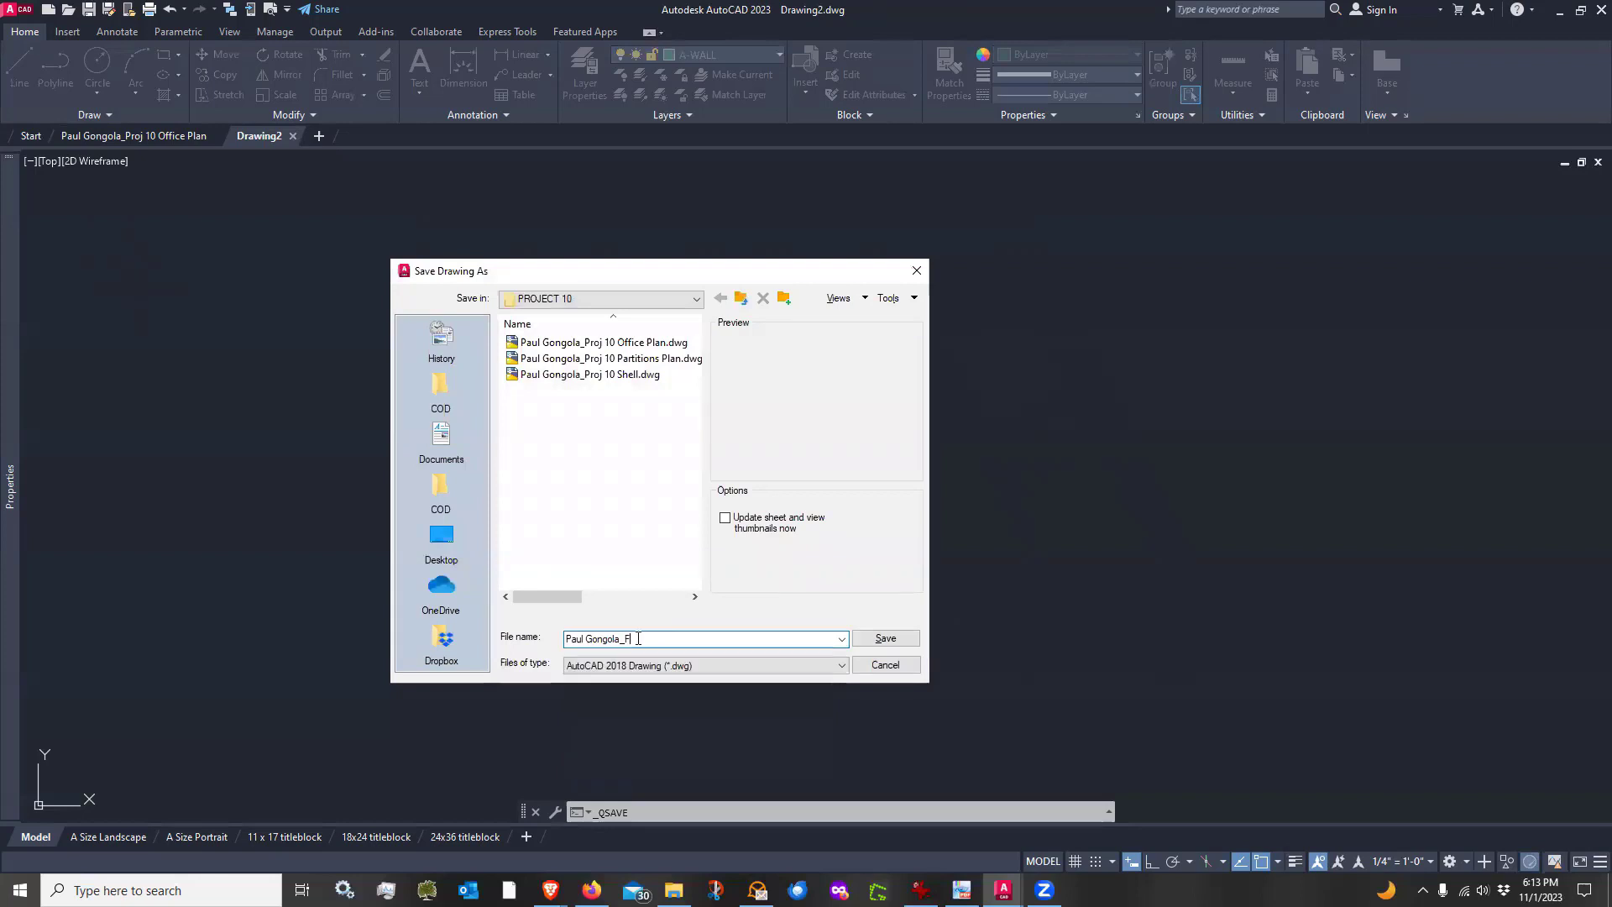
pyautogui.write('iture Plan')
pyautogui.press('Return')
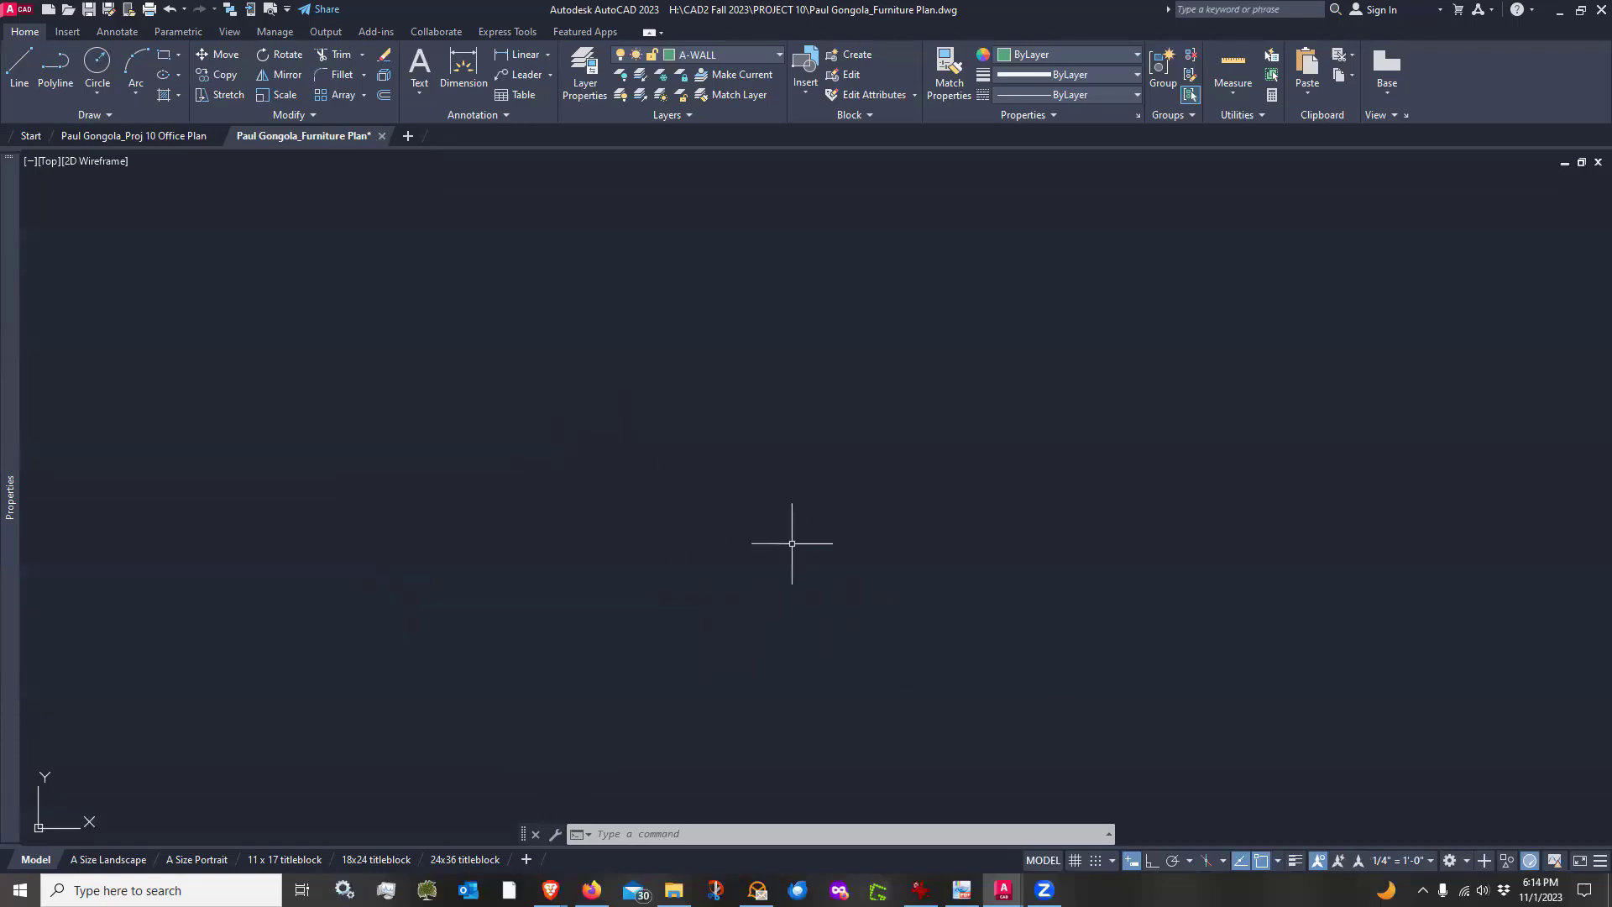
# Create a new layer named XREF-OFFICE PLAN, make it the current layer, and close the layer manager
pyautogui.moveTo(161, 140)
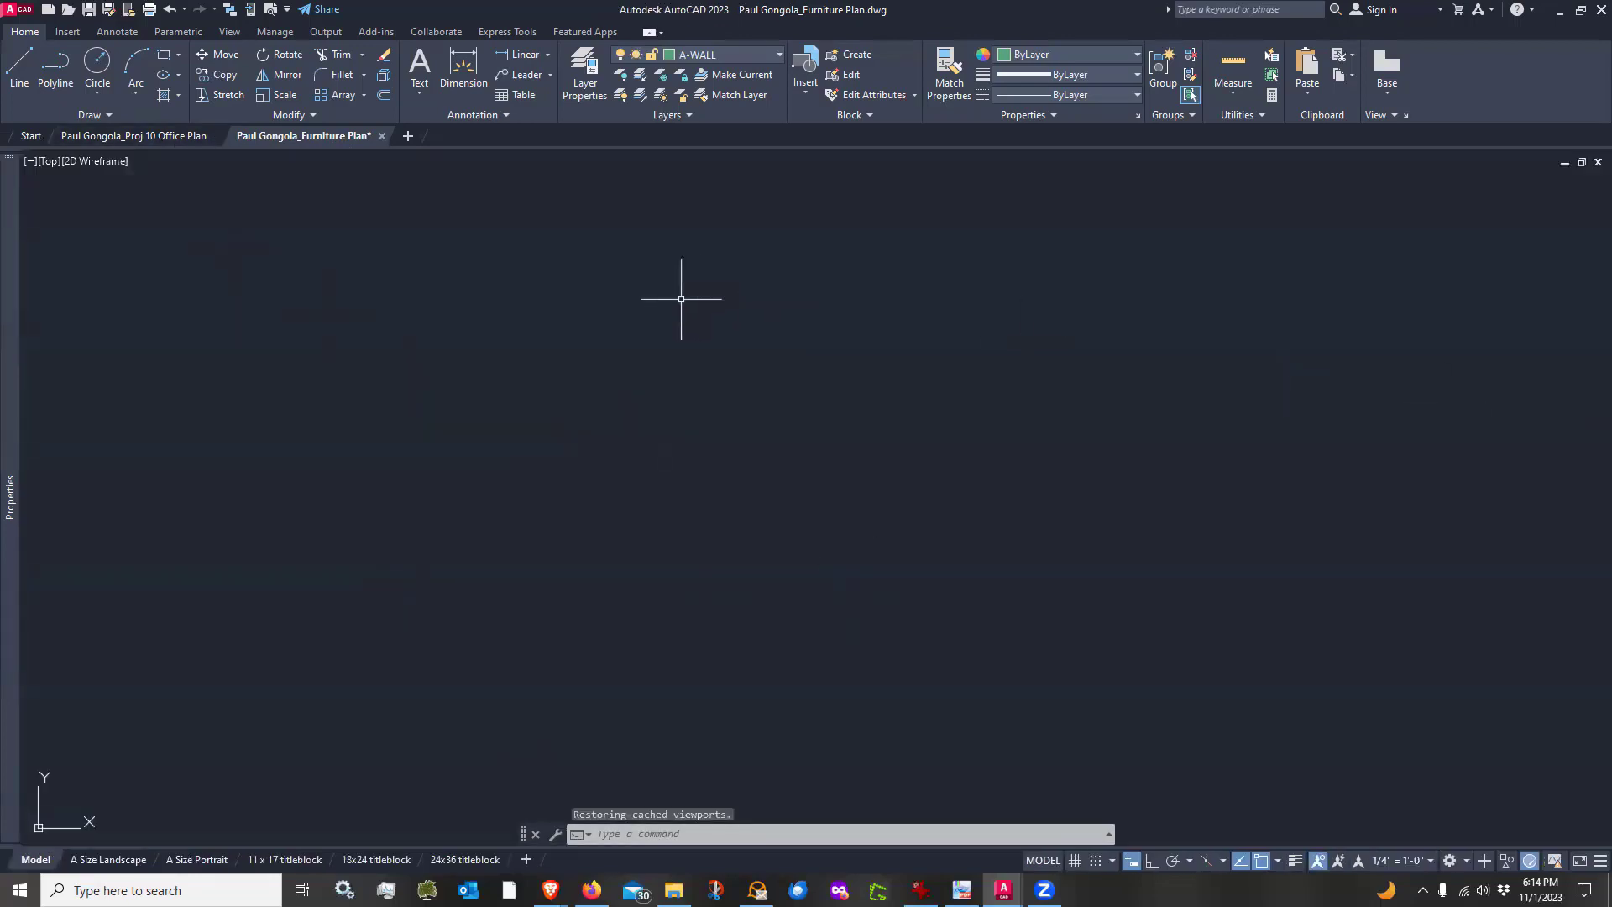
pyautogui.click(577, 61)
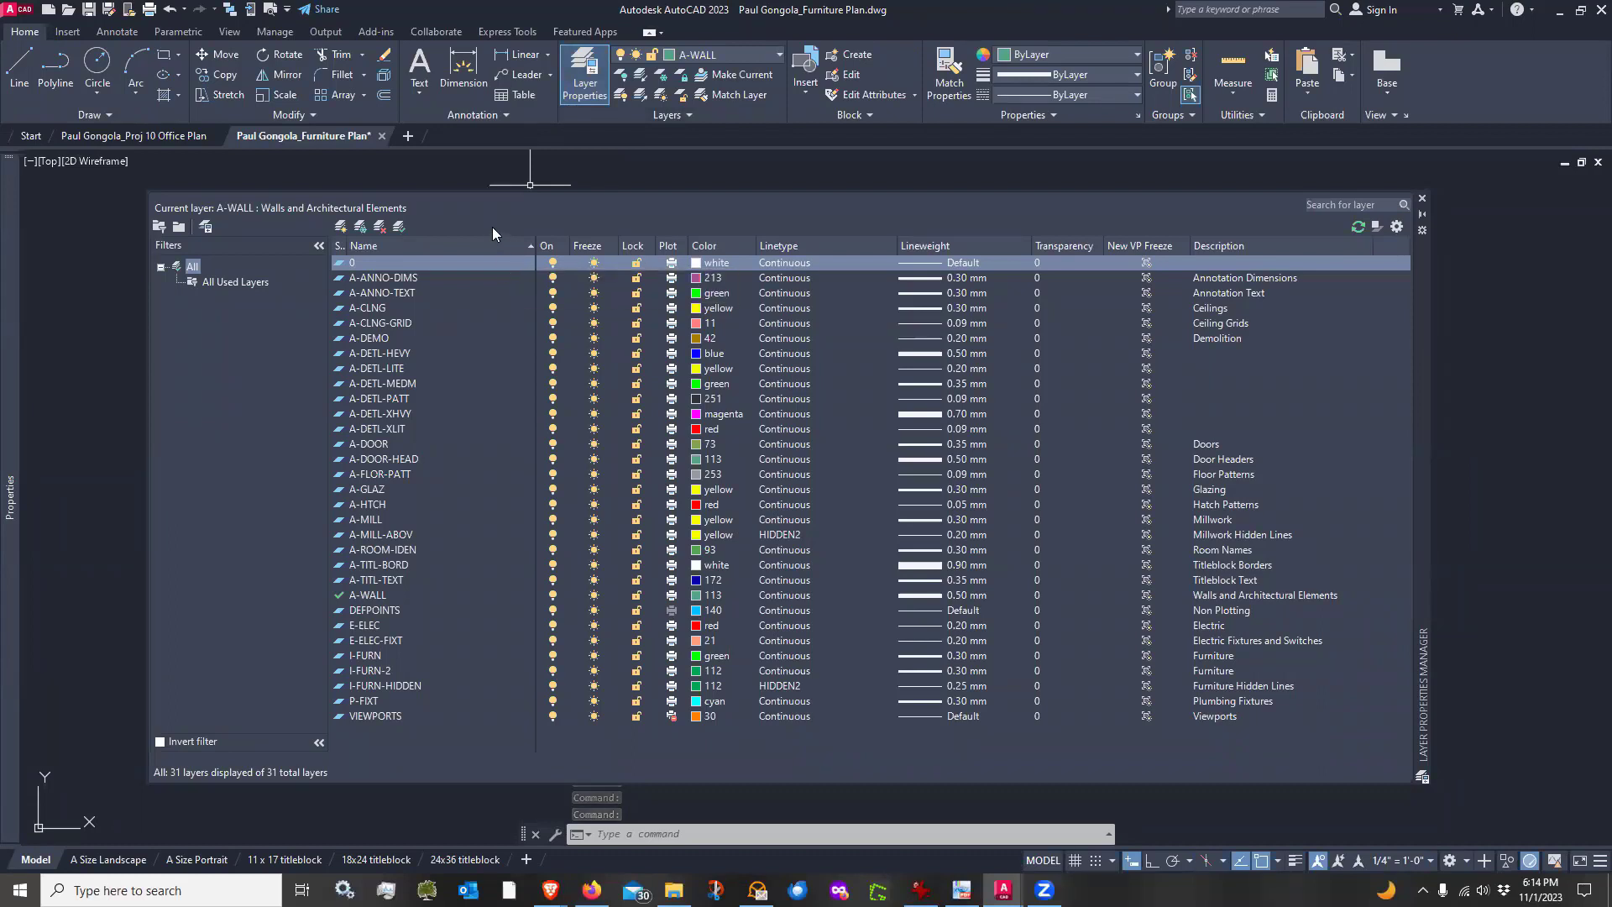
pyautogui.click(341, 226)
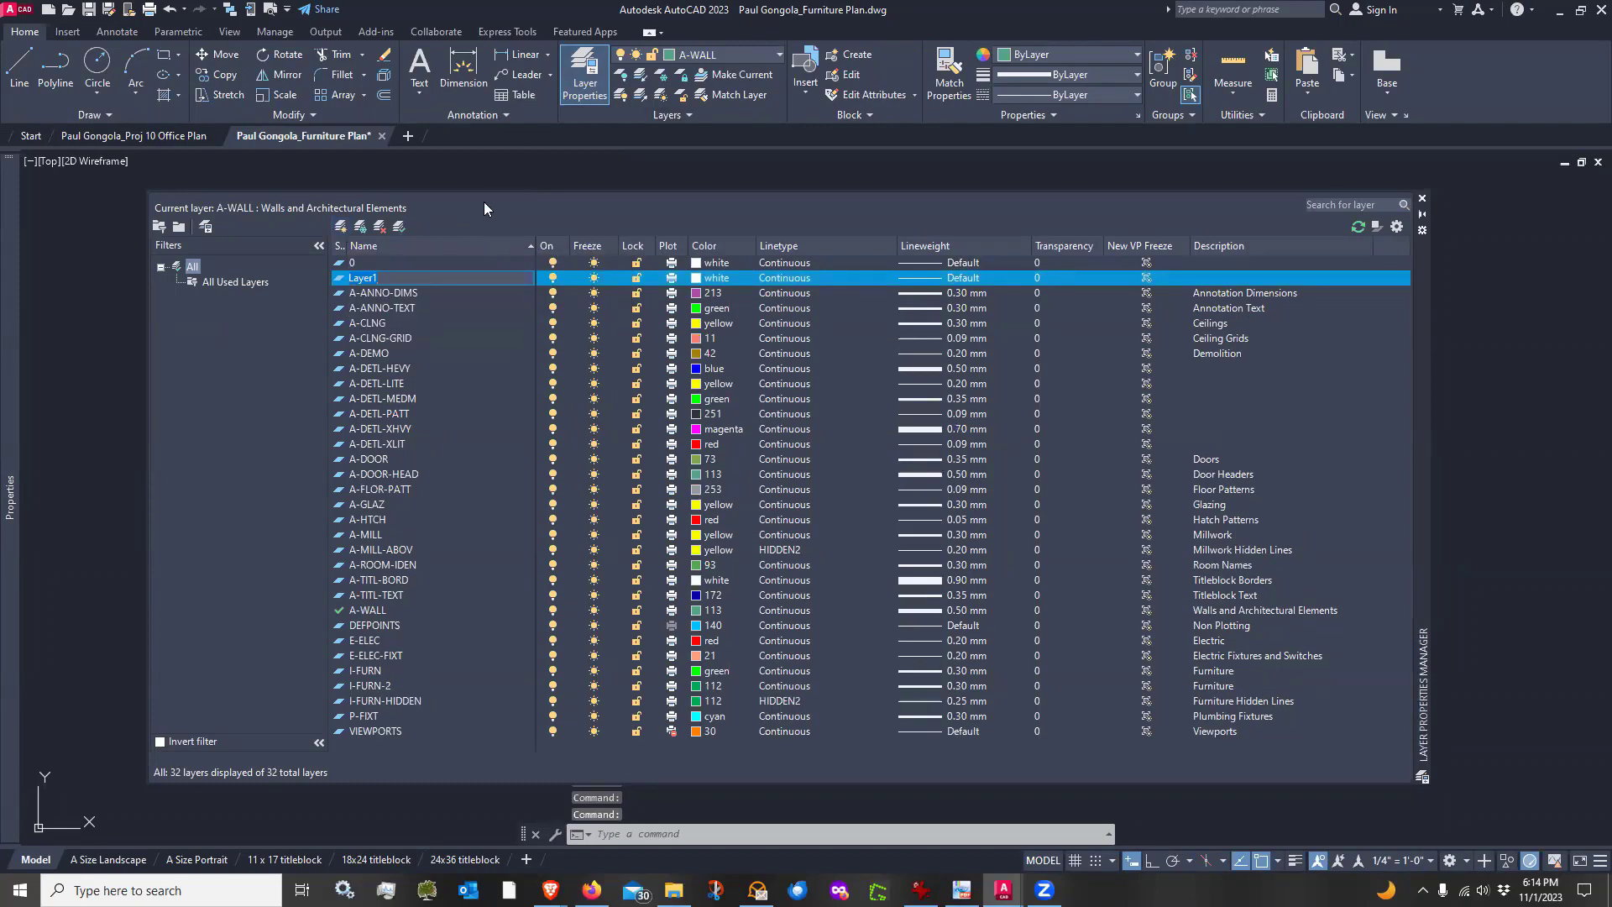
pyautogui.write('XREF-OFF')
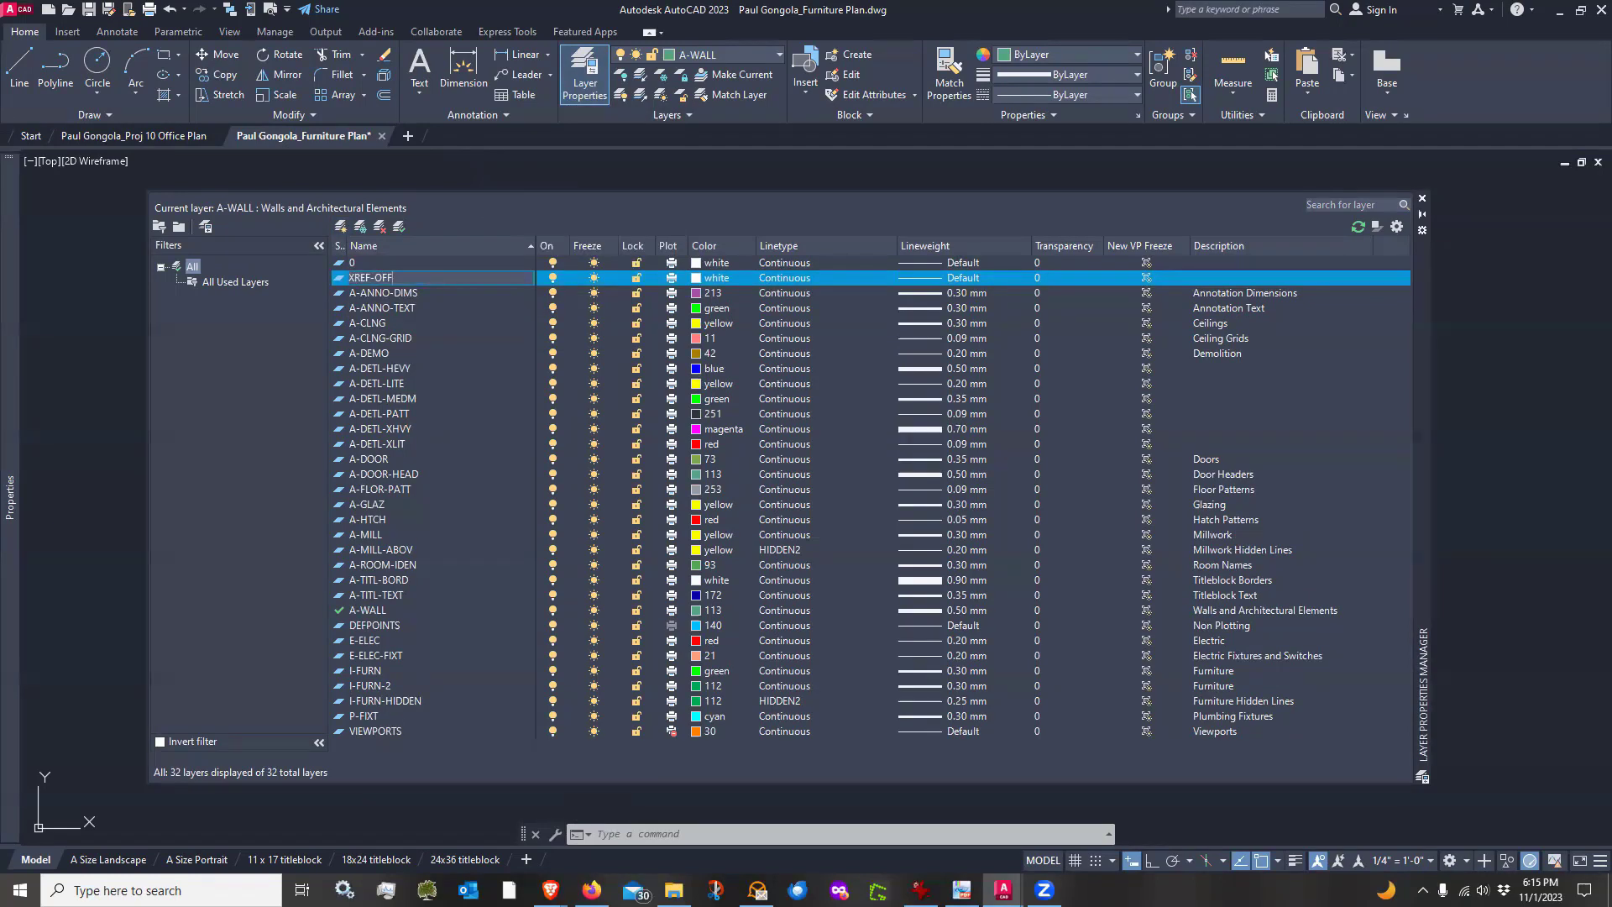
pyautogui.write('ICE PLAN')
pyautogui.press('Return')
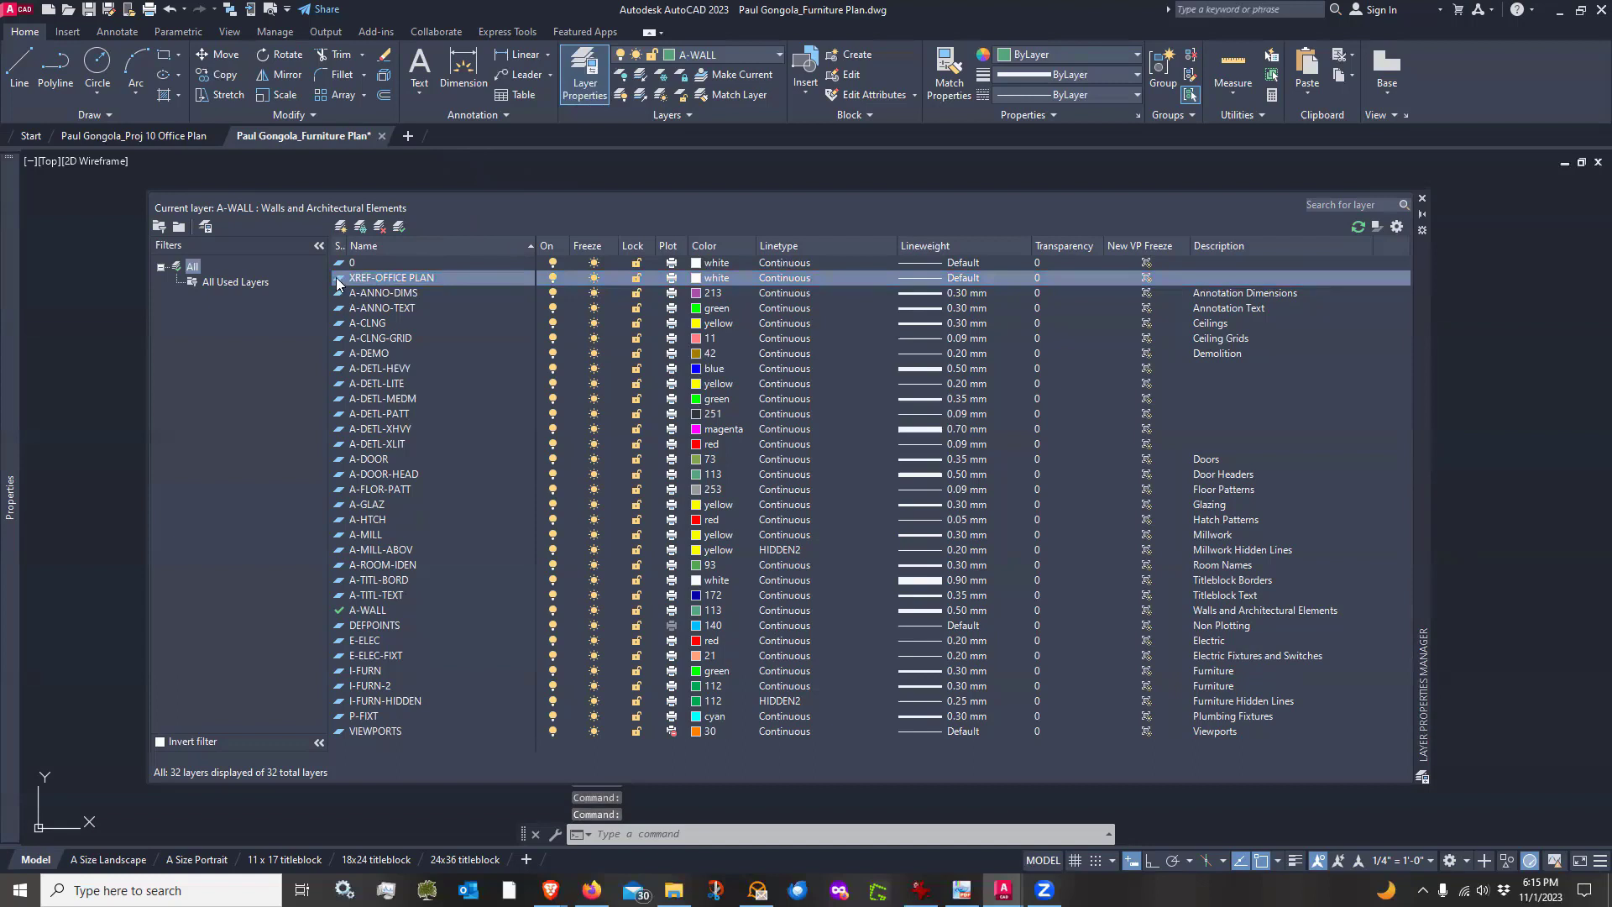
pyautogui.doubleClick(339, 279)
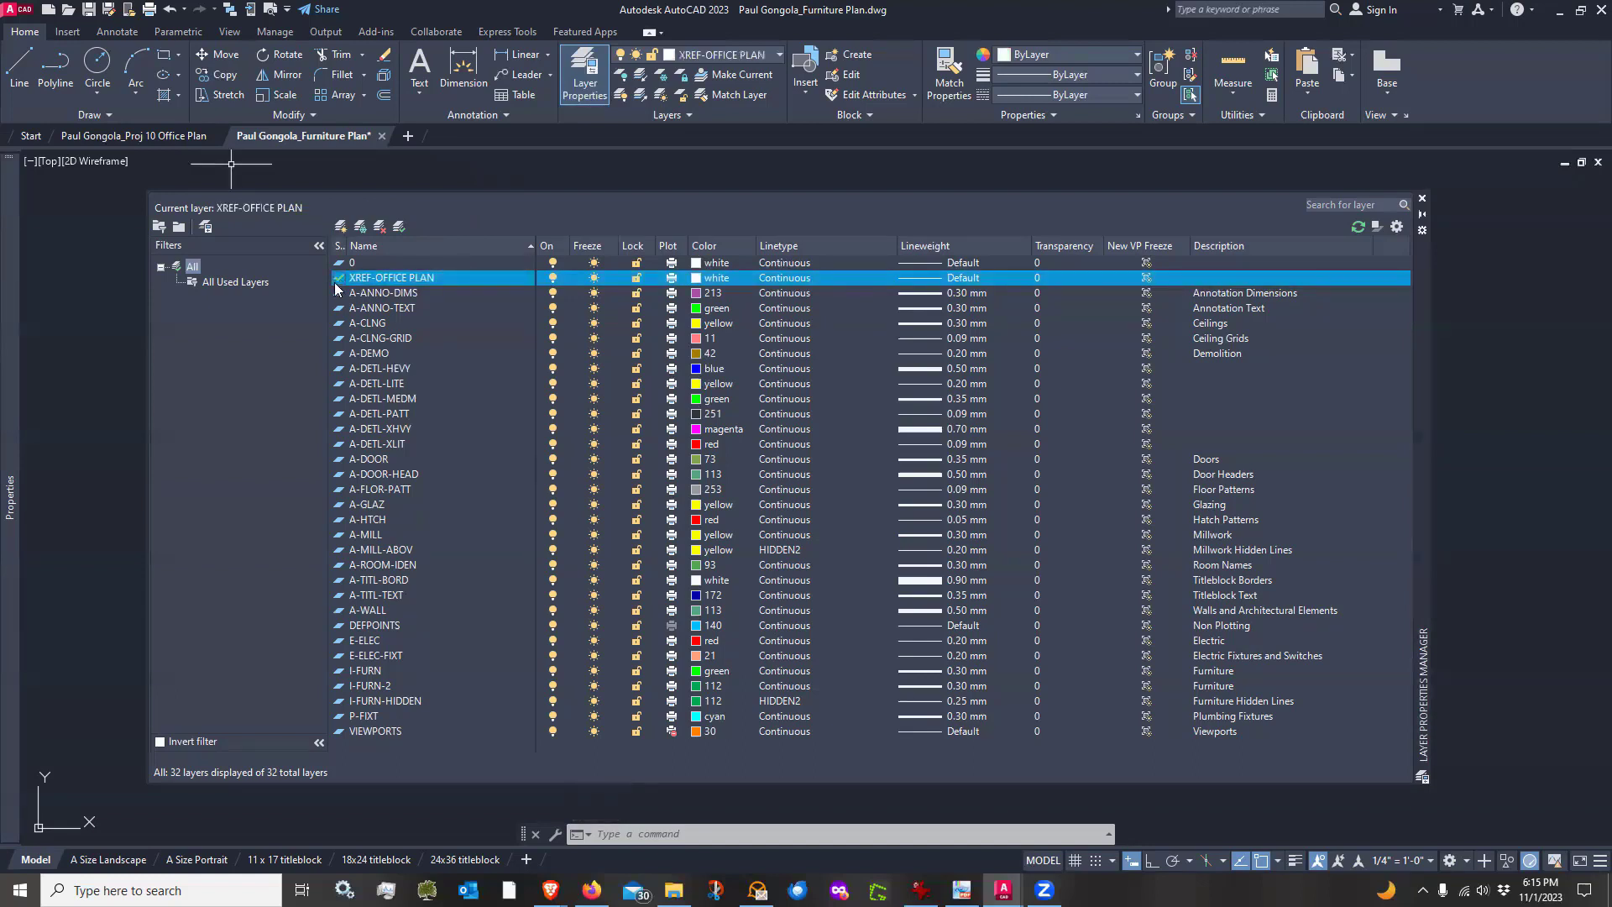
pyautogui.click(1423, 201)
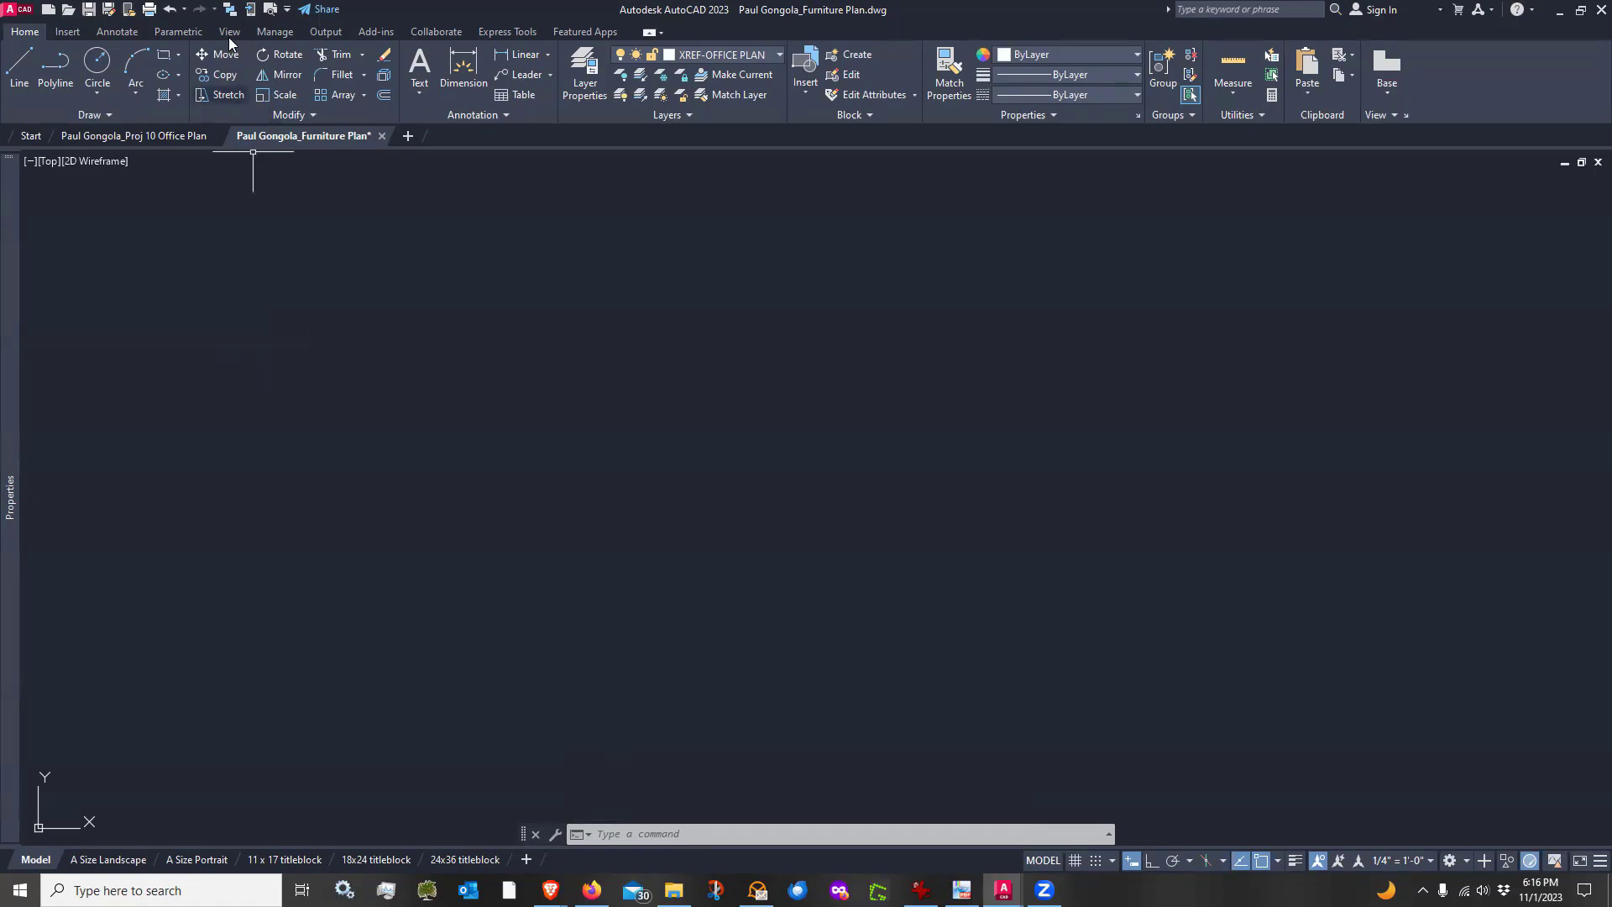
# Start attaching an external reference and choose the student's Proj 10 Office Plan drawing from the PROJECT 10 folder
pyautogui.click(66, 32)
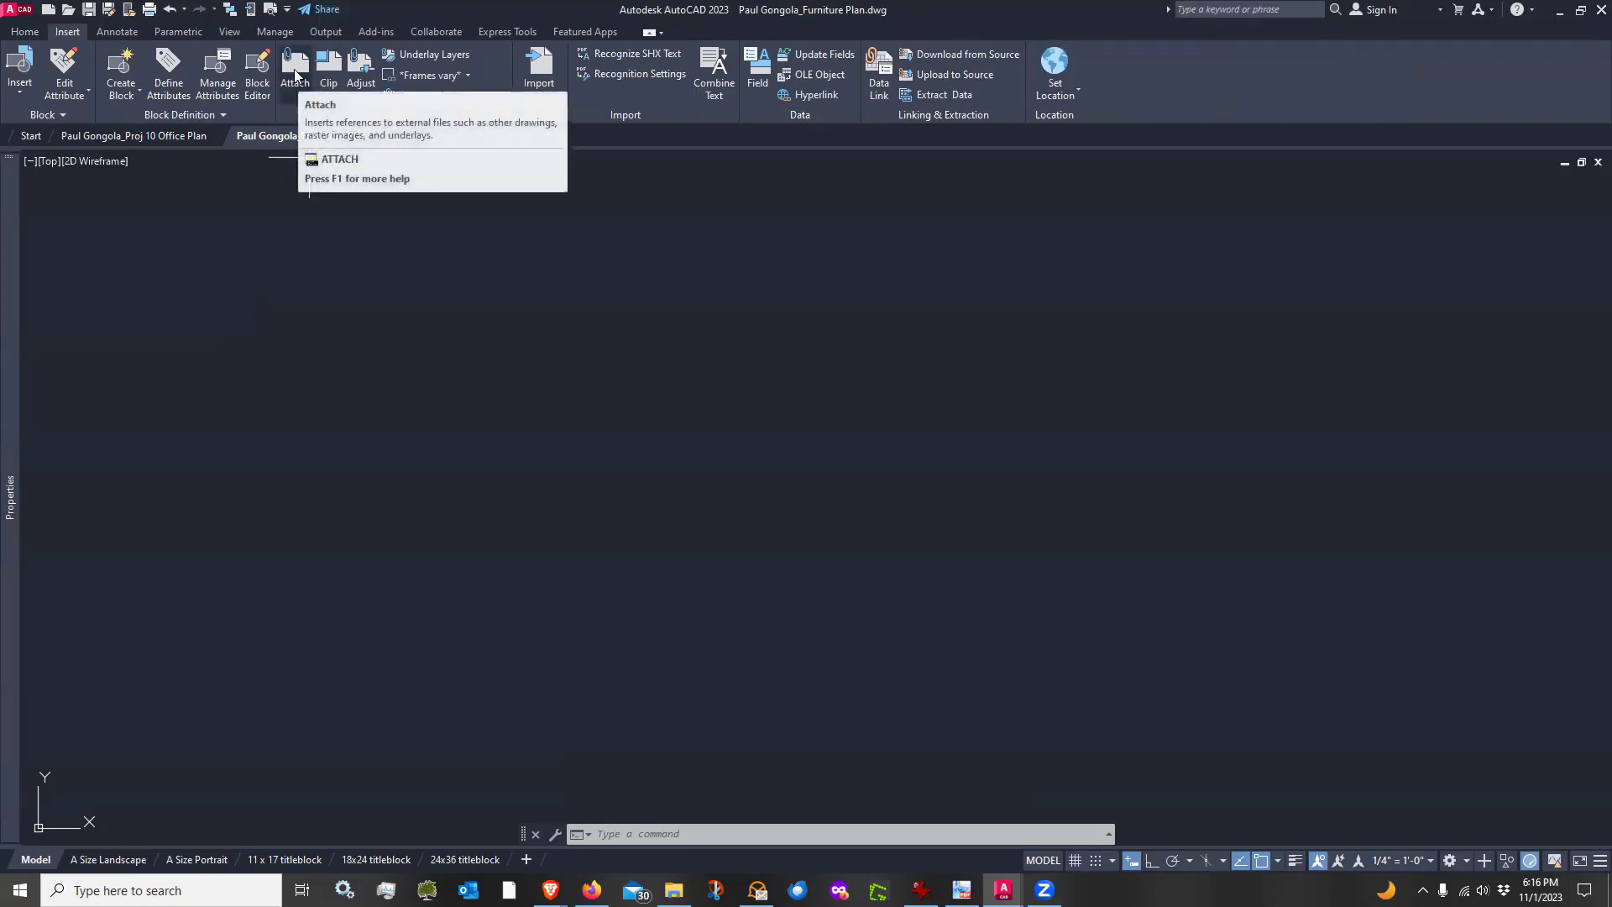
pyautogui.click(686, 834)
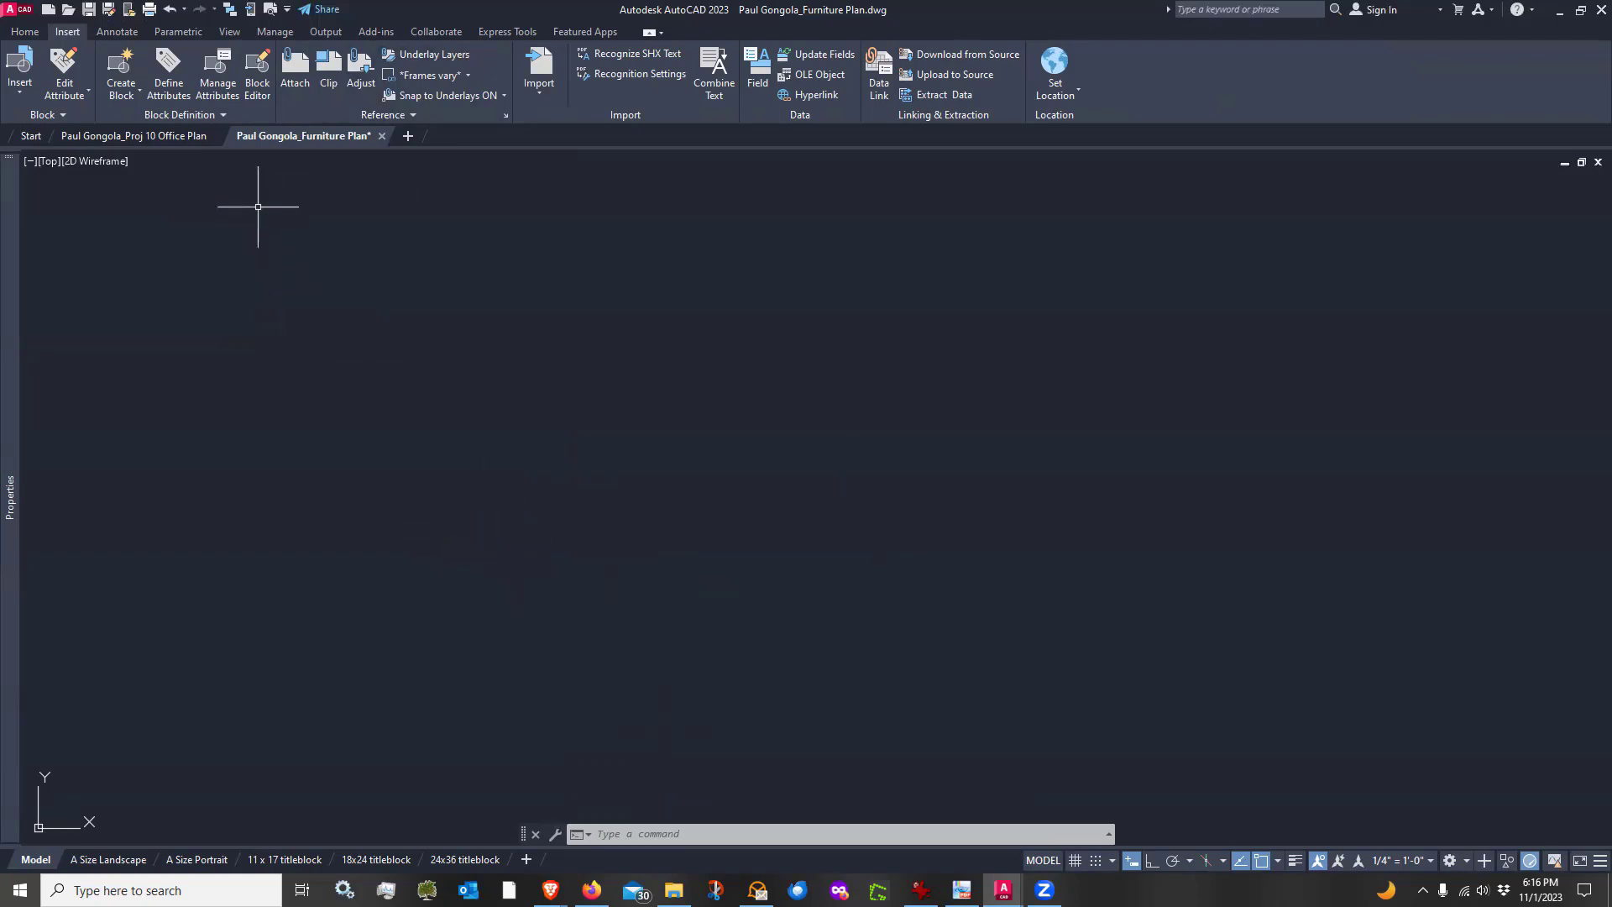
pyautogui.click(294, 64)
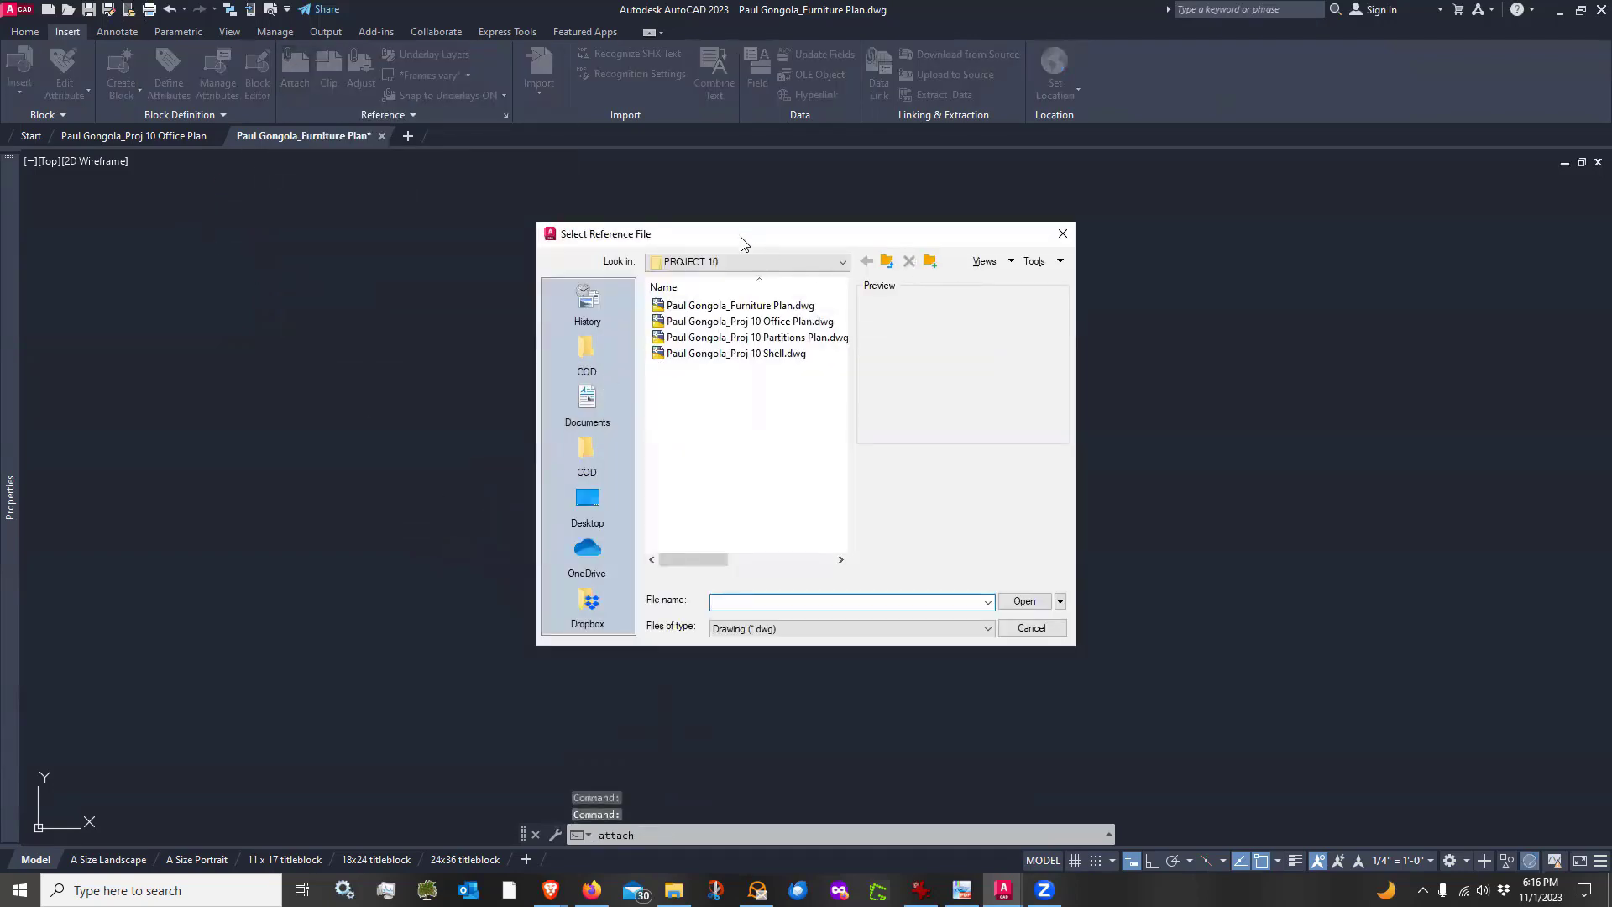
pyautogui.moveTo(732, 238); pyautogui.dragTo(709, 243)
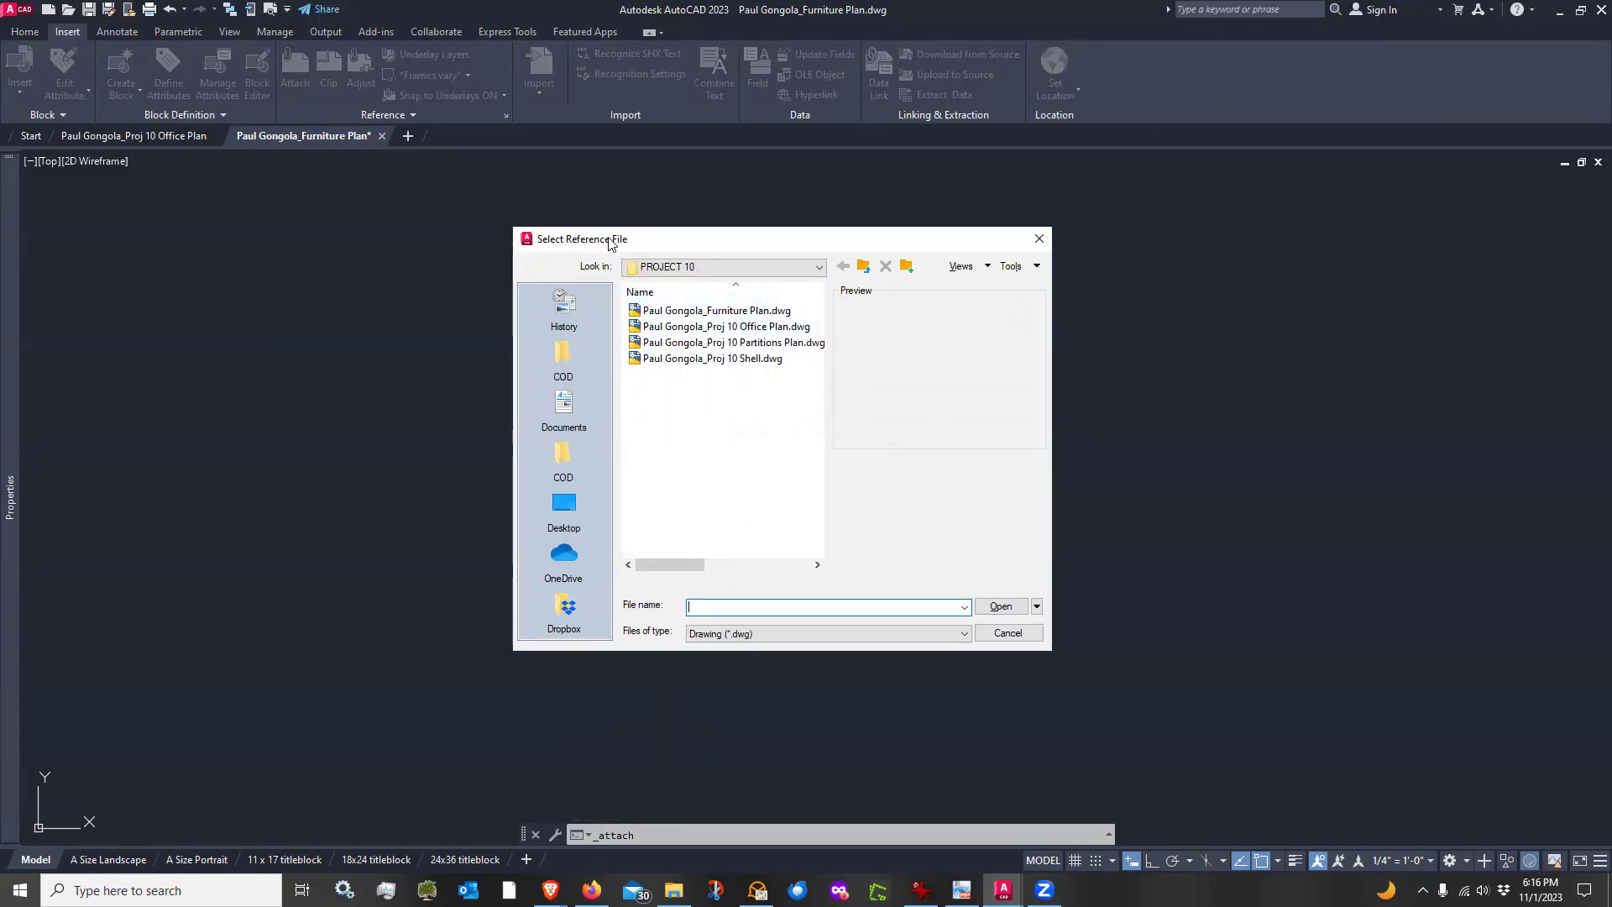
pyautogui.click(819, 267)
pyautogui.scroll(3, 757, 410)
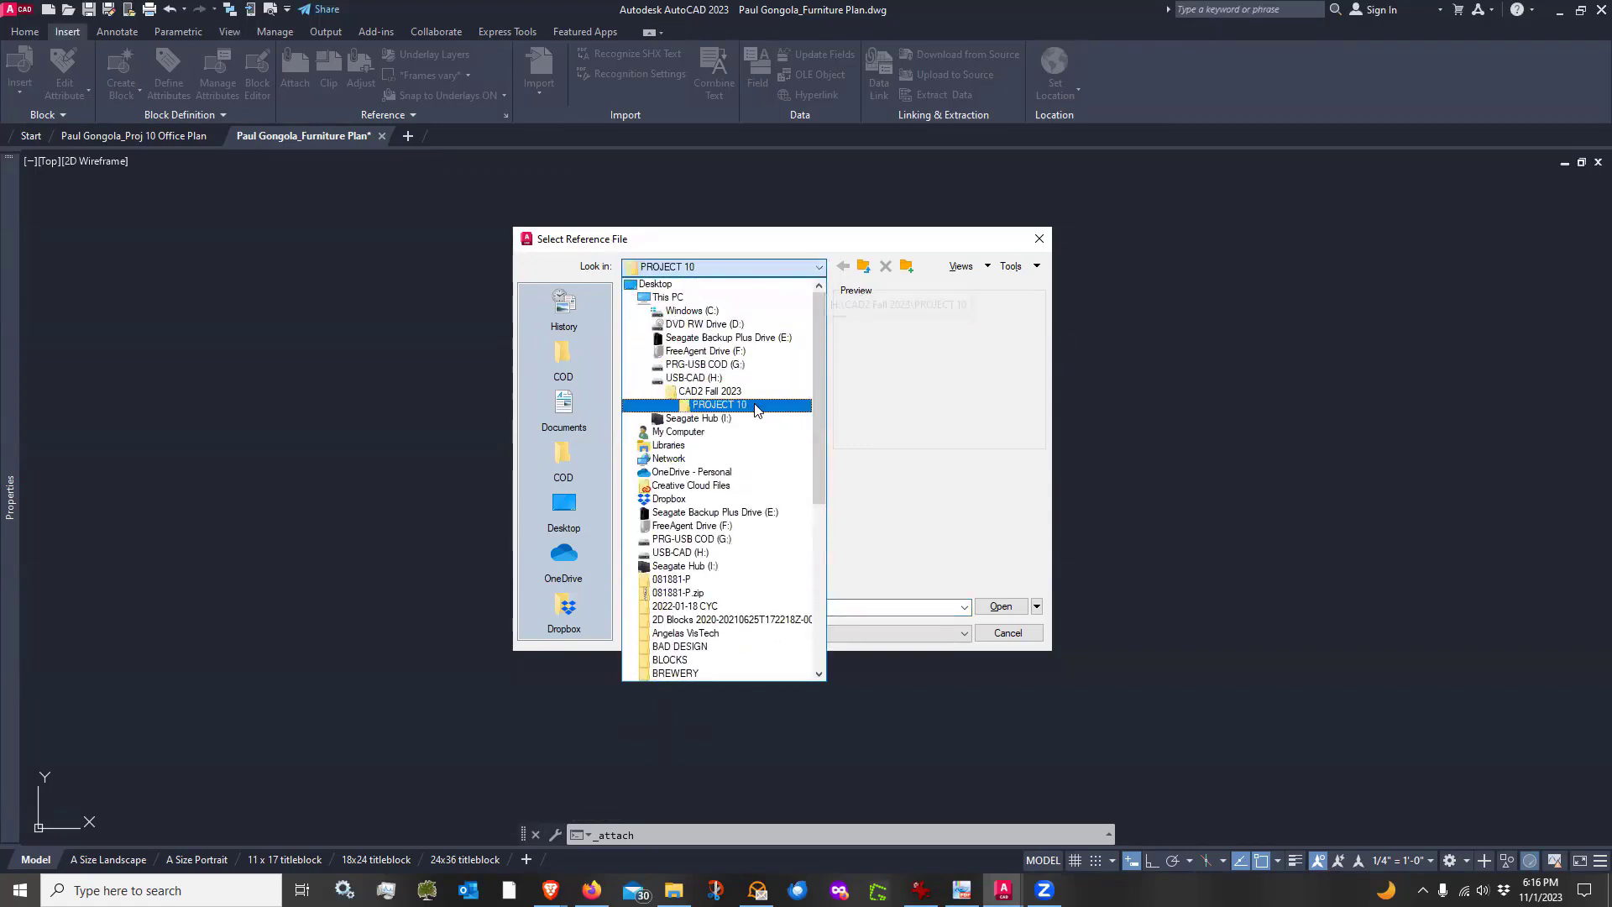
pyautogui.click(755, 406)
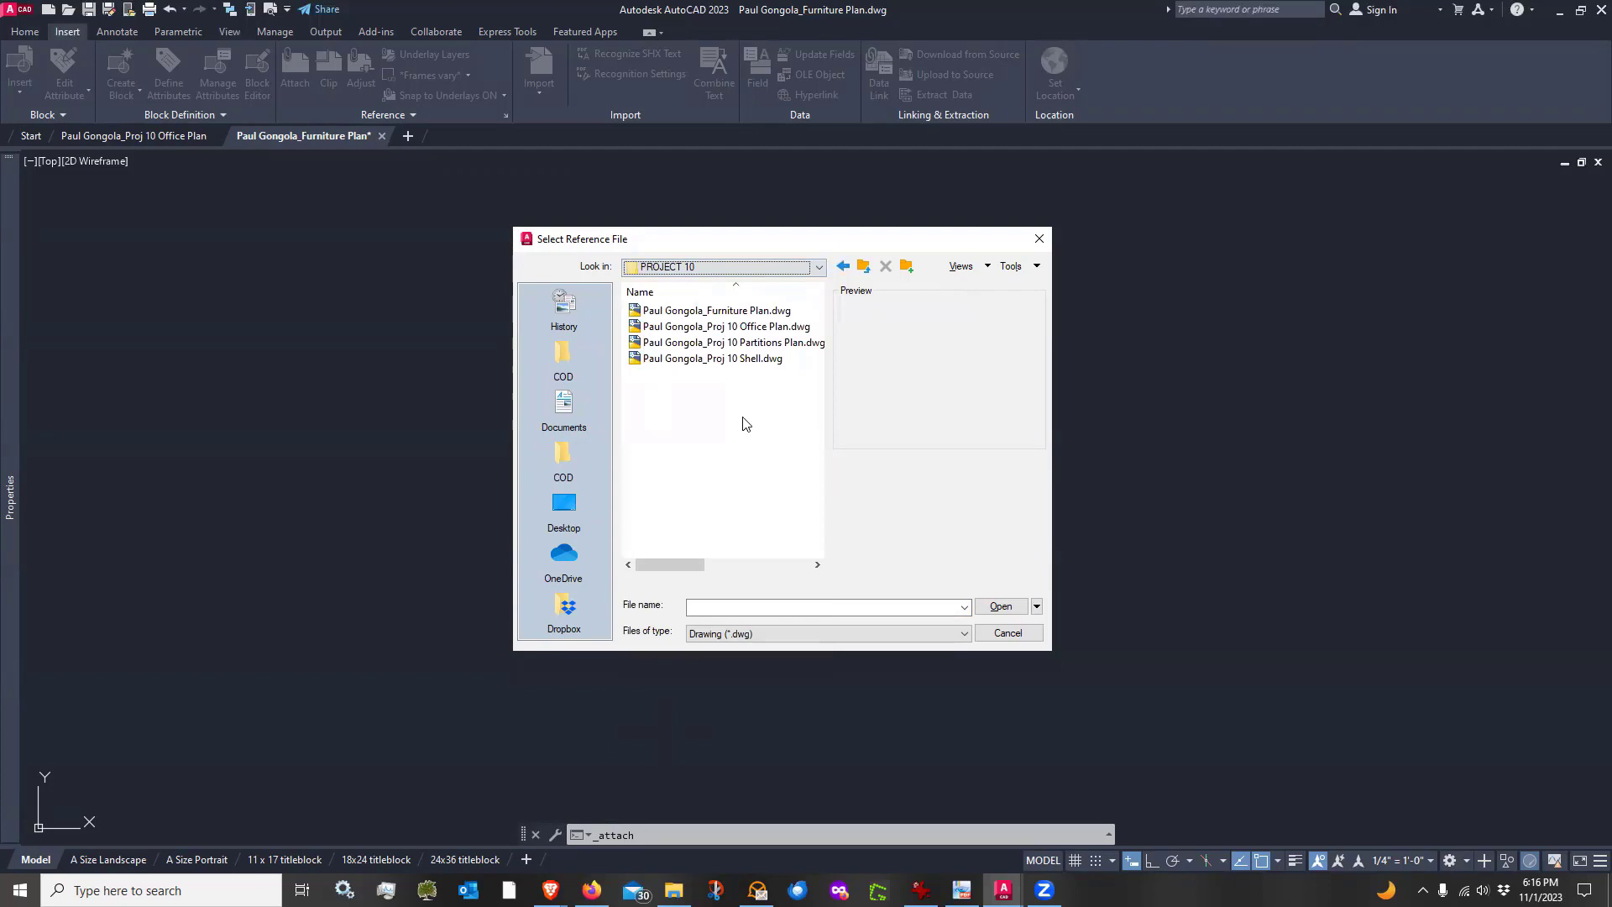
pyautogui.click(661, 329)
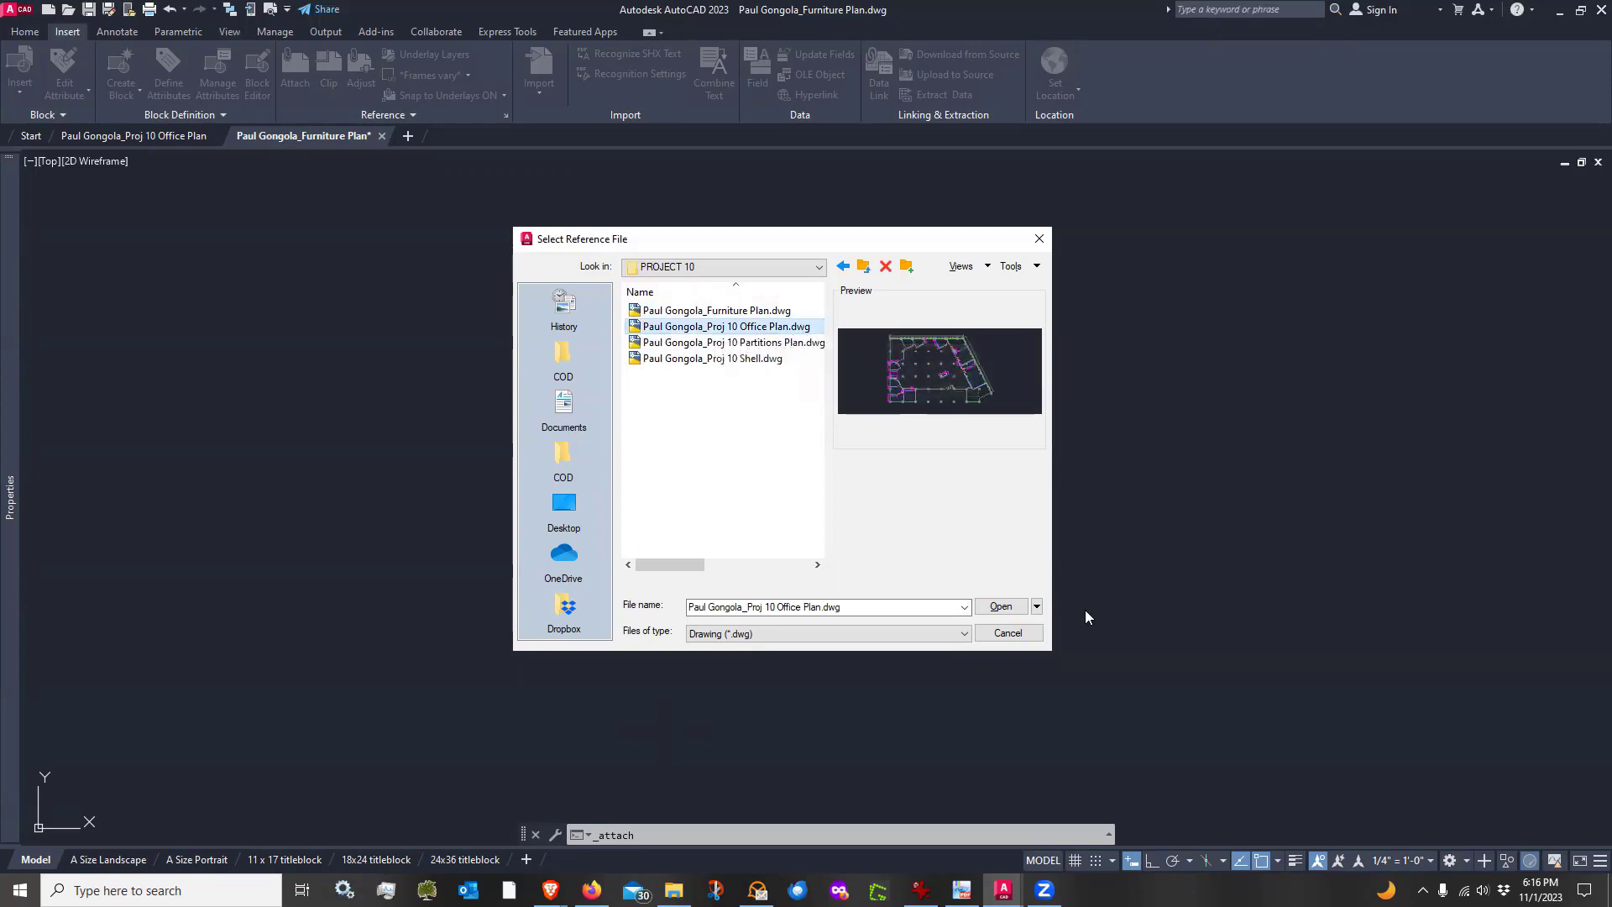
pyautogui.click(1004, 606)
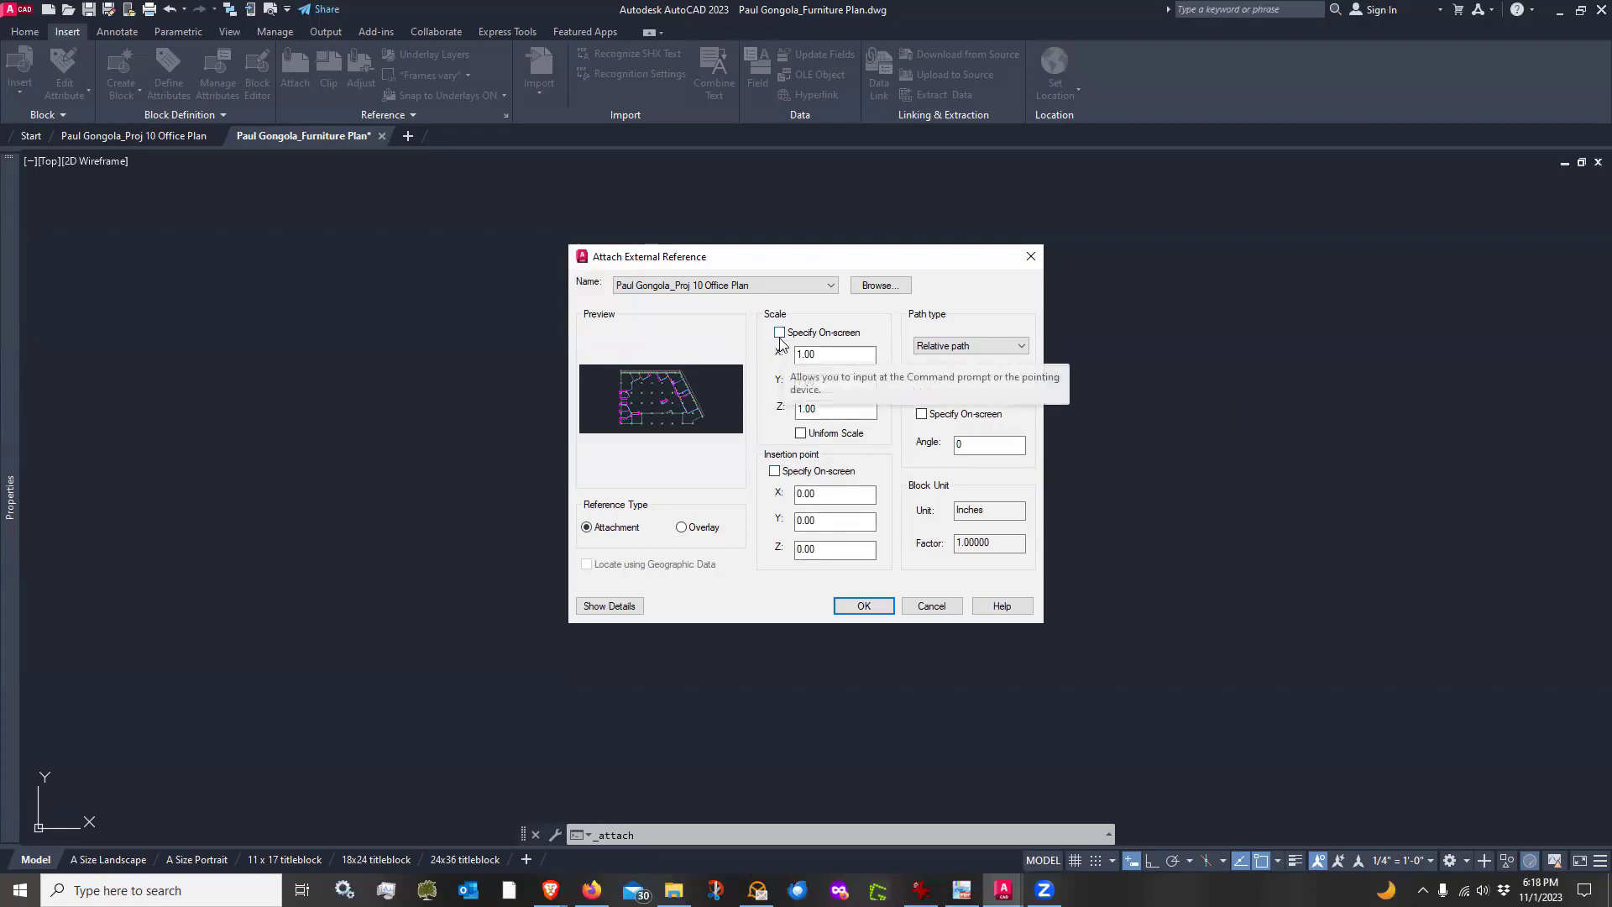
# Set the path type to Relative path and attach the office plan xref with the default scale and insertion point
pyautogui.click(1007, 351)
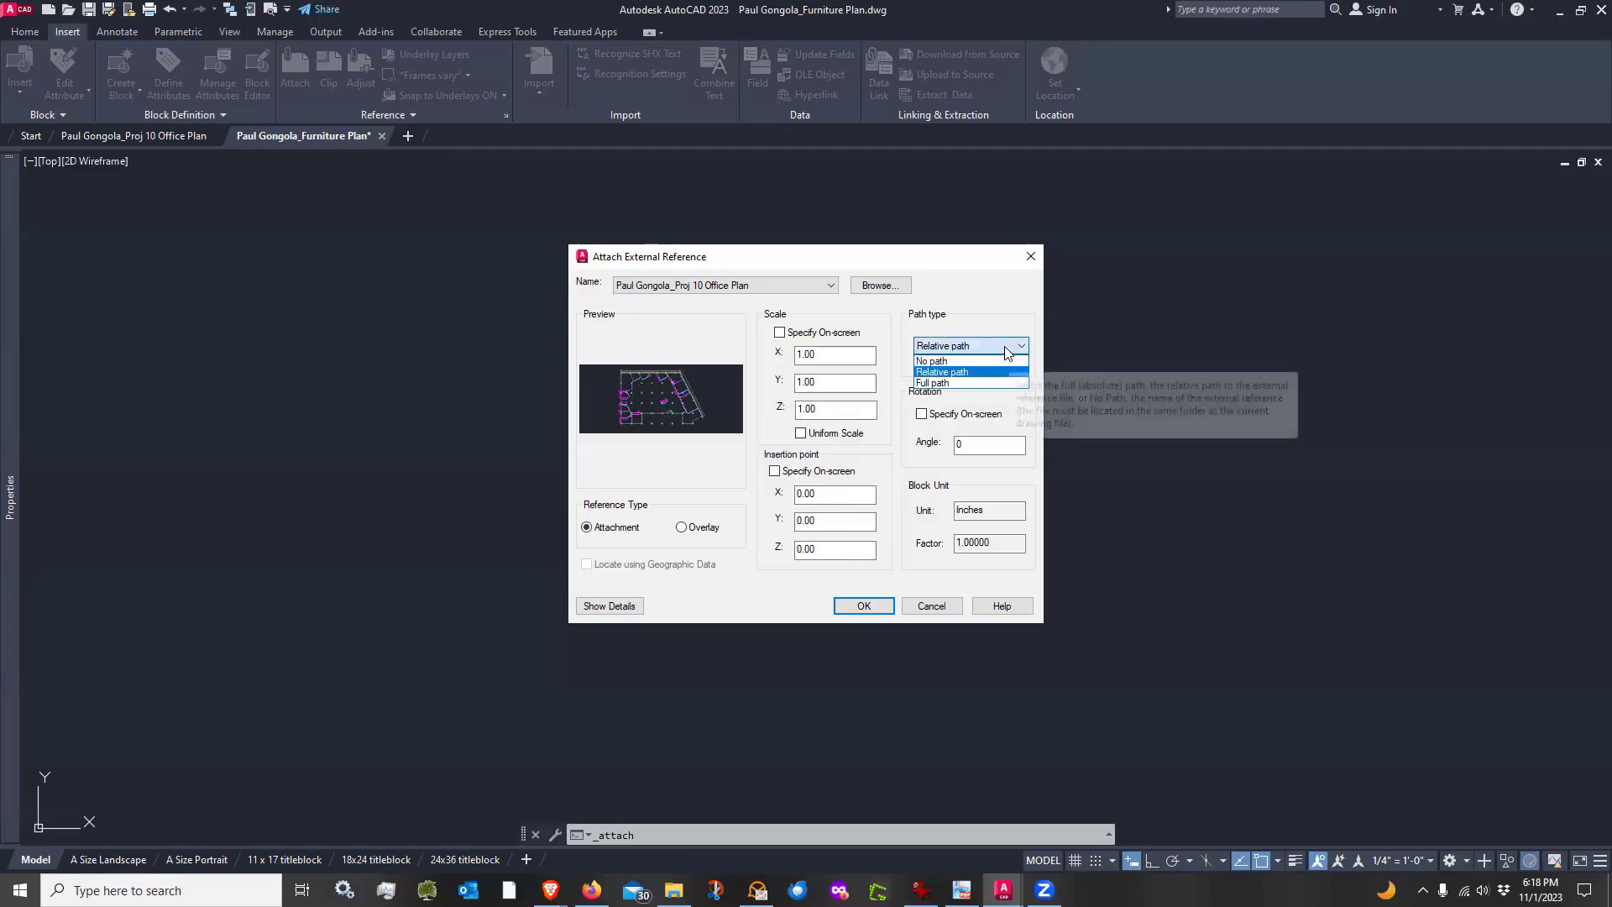
pyautogui.click(953, 372)
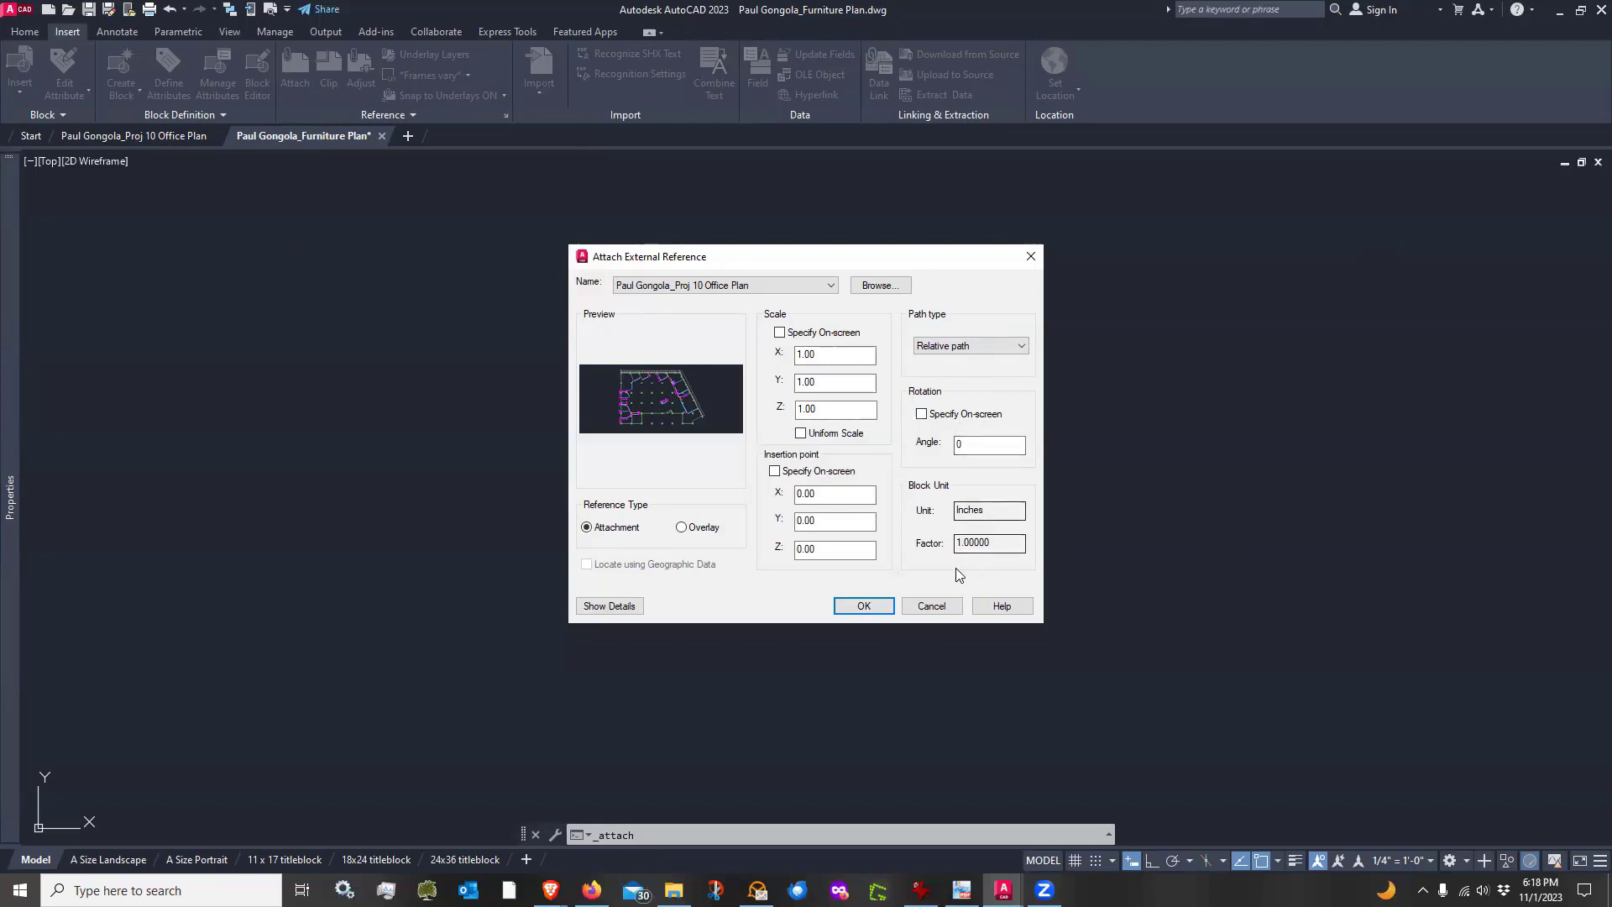
pyautogui.click(852, 610)
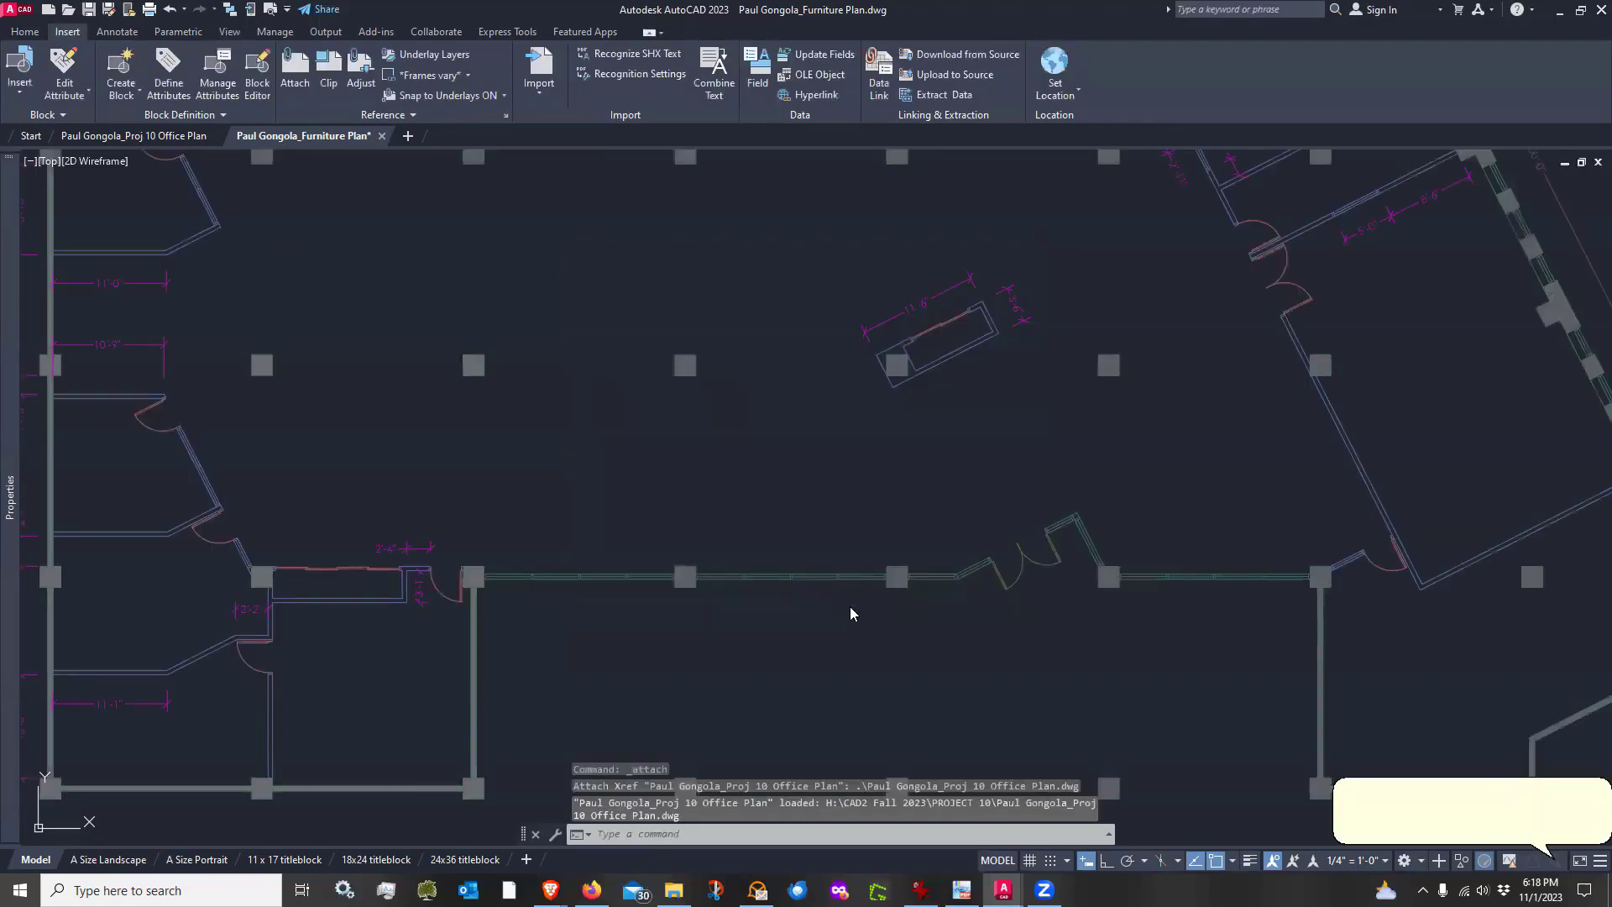
# Zoom out to view the whole attached office plan and close the unreconciled new layers notification
pyautogui.scroll(-2, 797, 641)
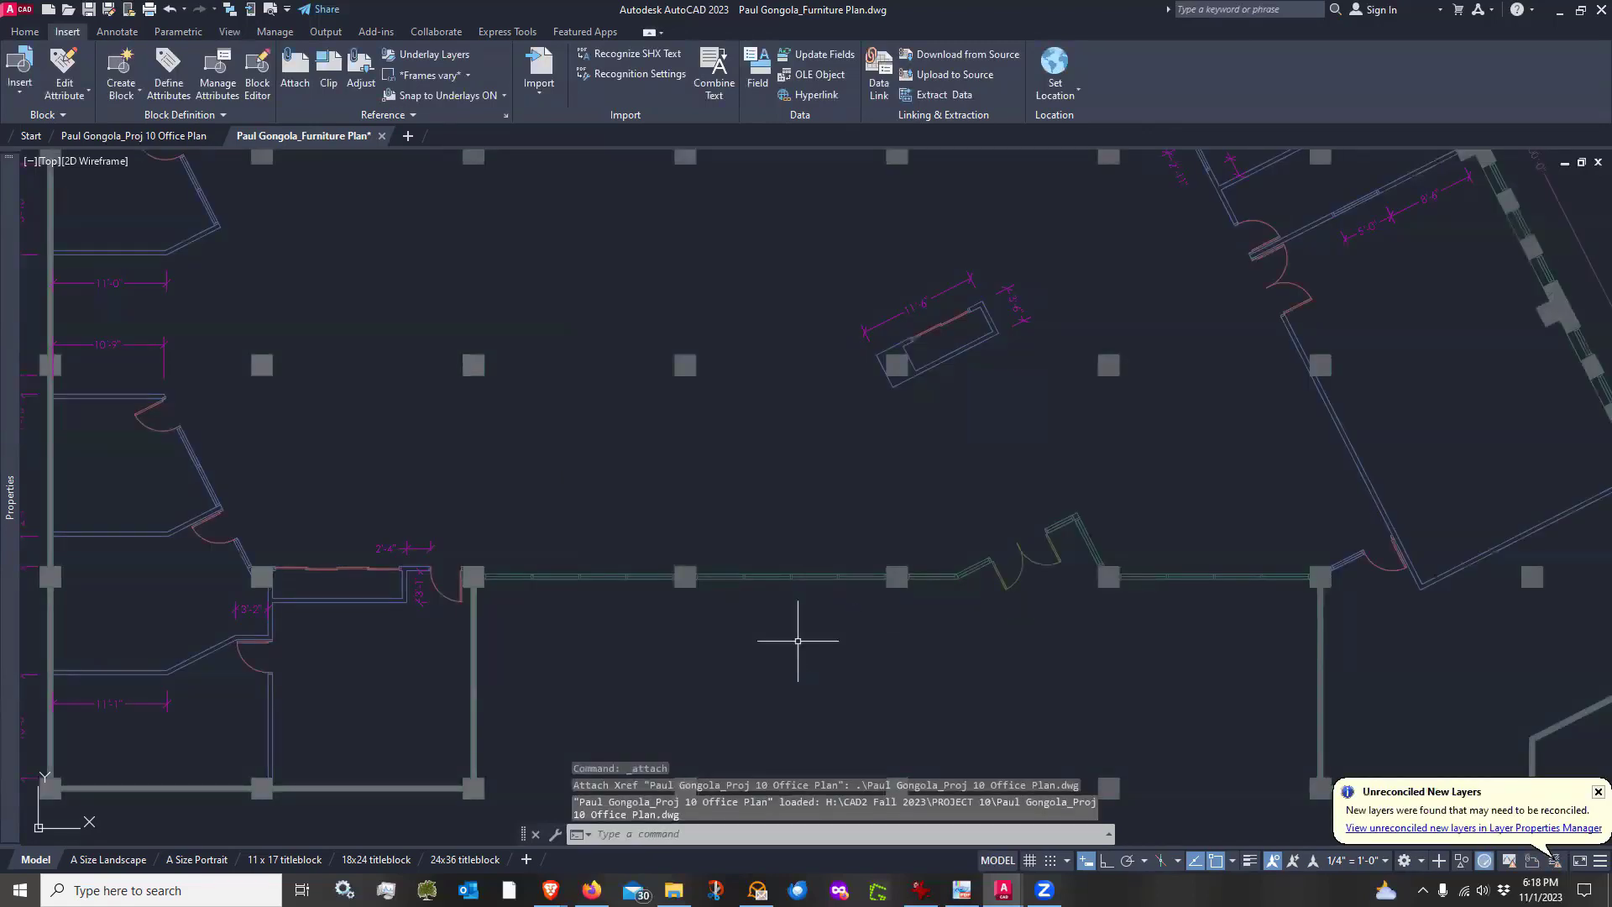
pyautogui.scroll(-2, 797, 642)
pyautogui.scroll(2, 798, 641)
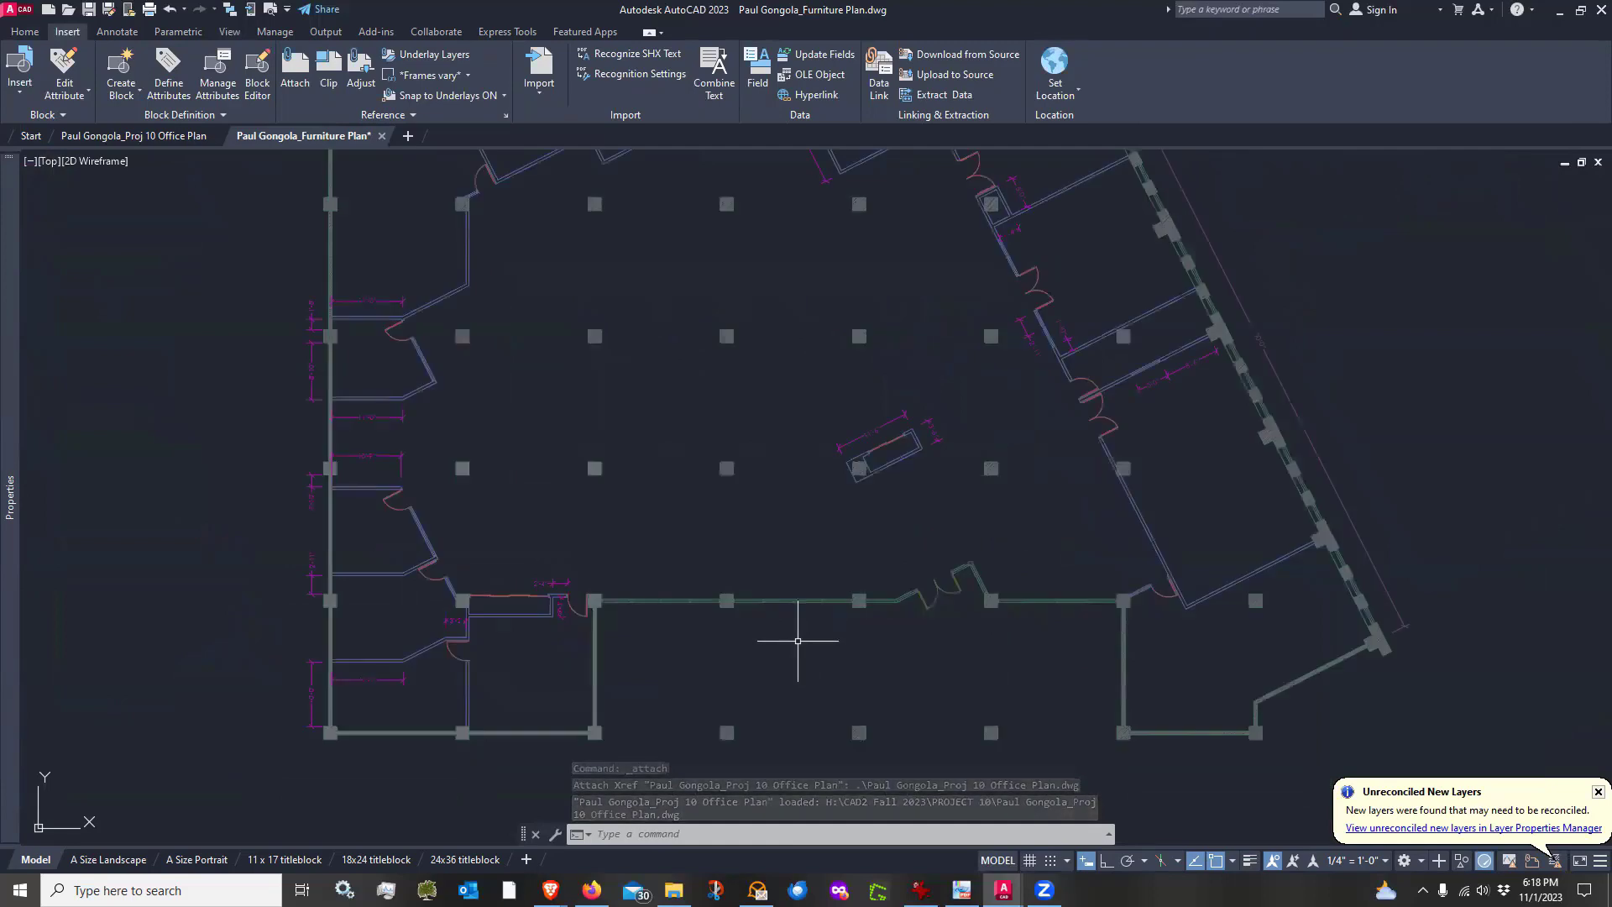
pyautogui.scroll(-2, 798, 642)
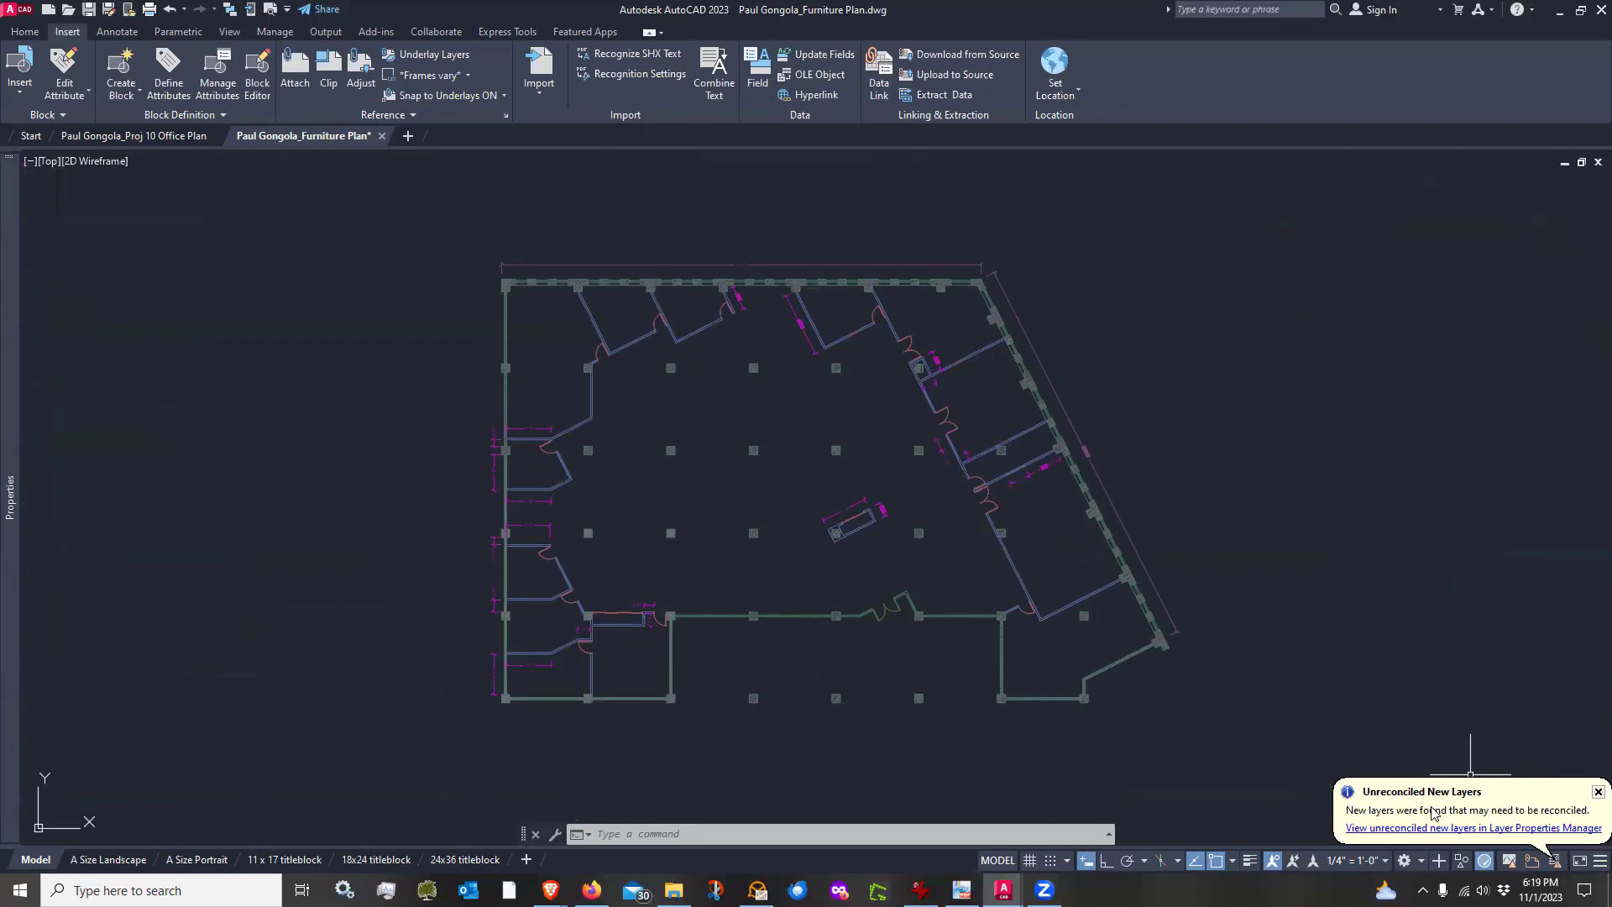
pyautogui.moveTo(153, 138)
pyautogui.click(1597, 792)
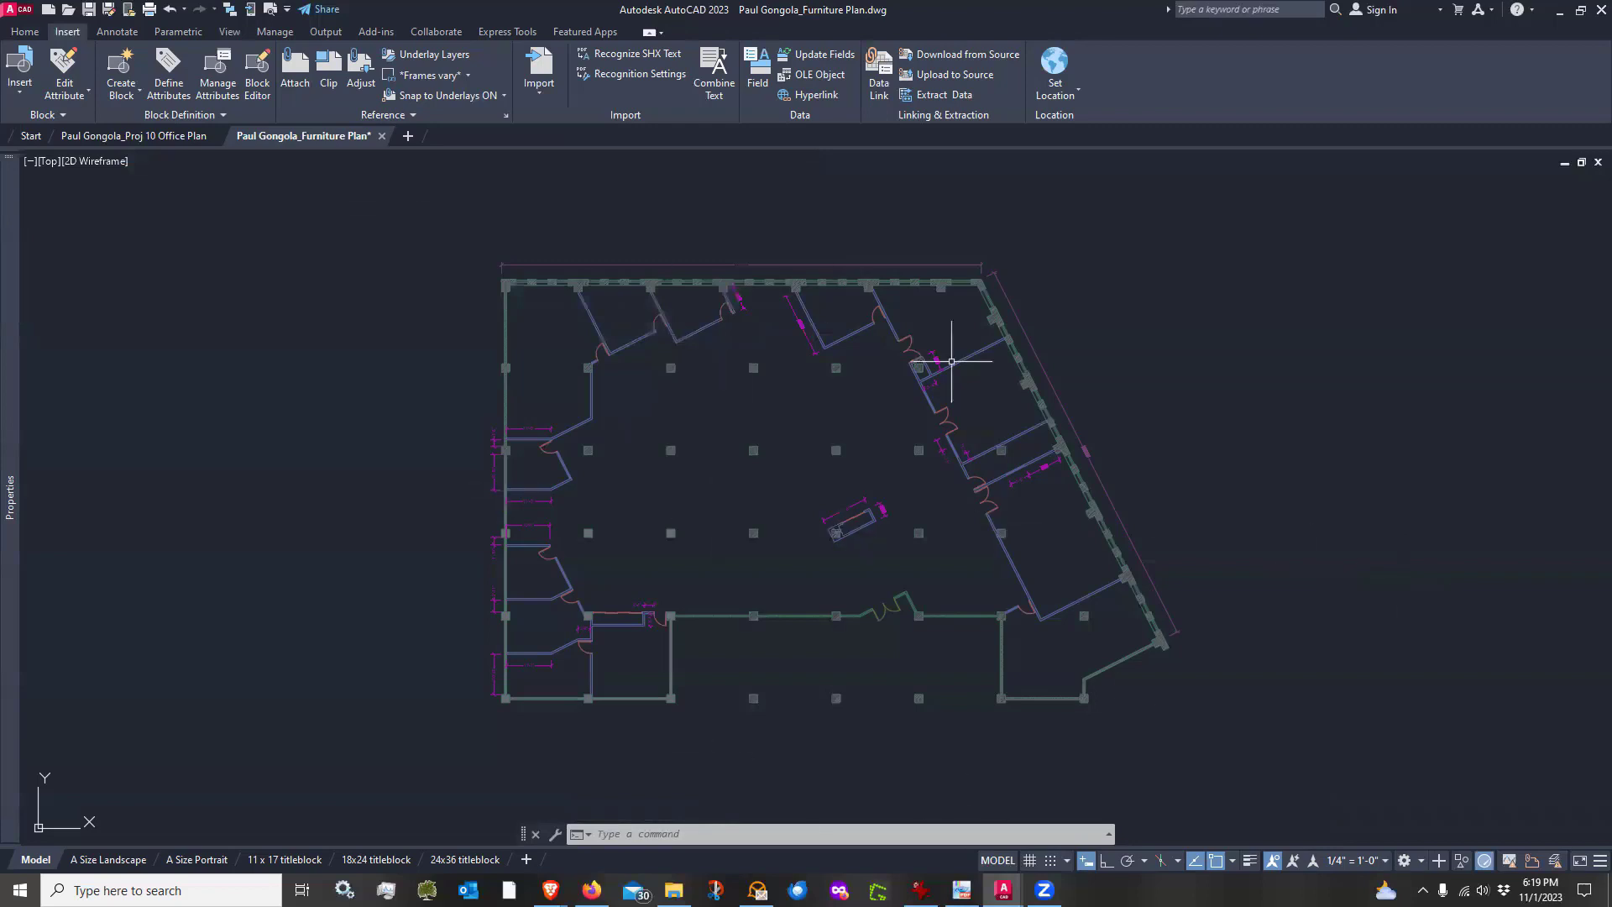
# Compare with the Office Plan drawing's model space, returning to the Furniture Plan drawing
pyautogui.click(25, 31)
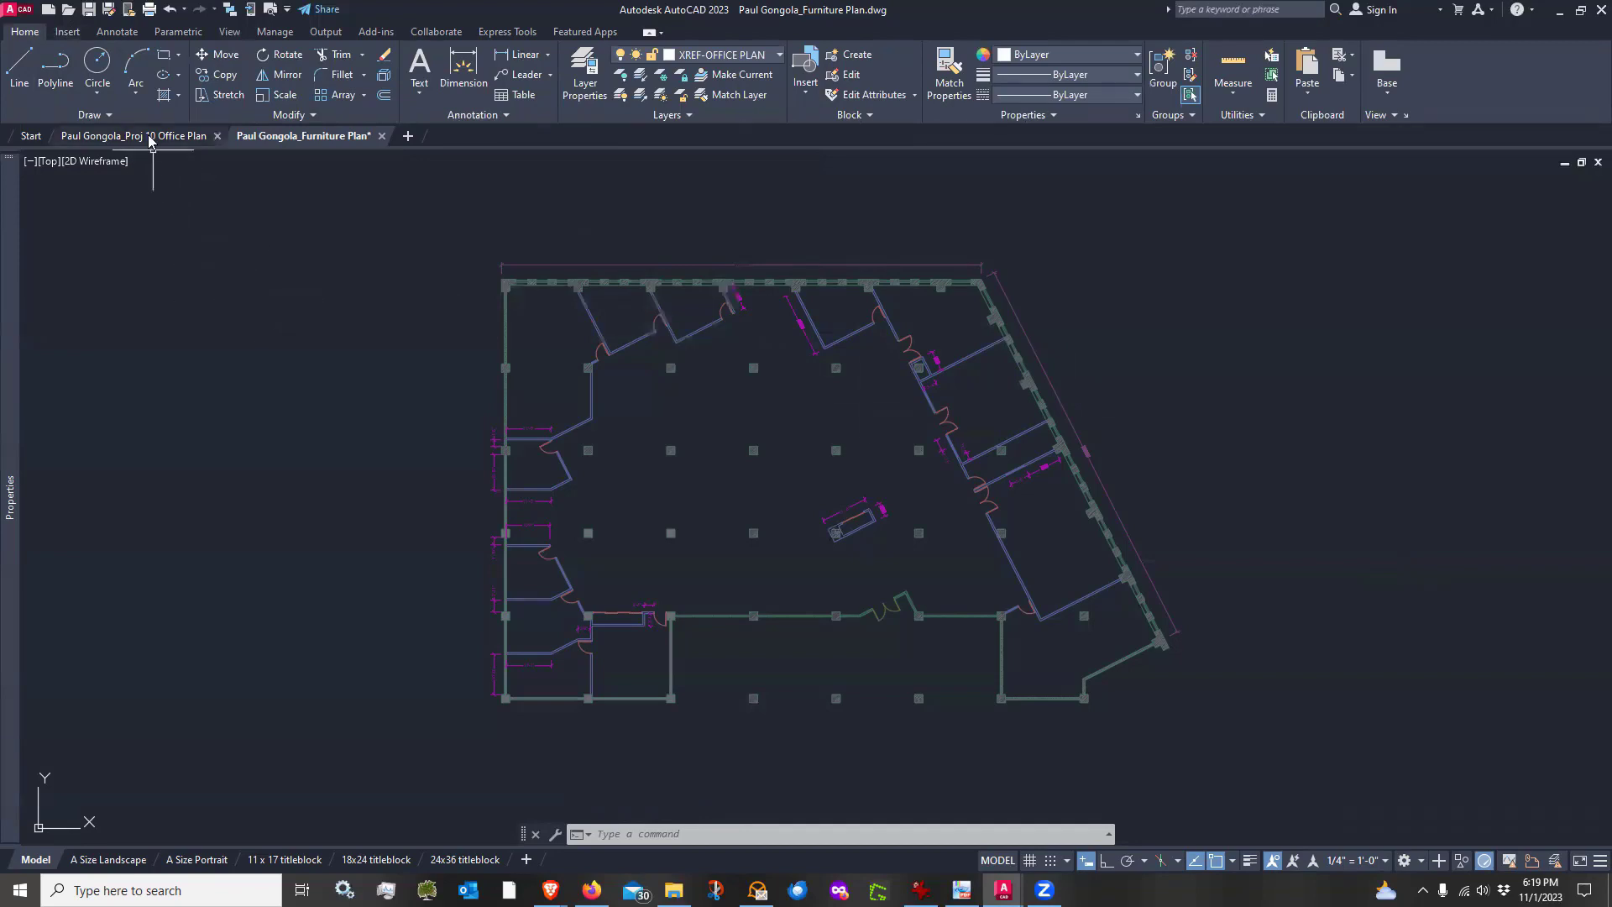
pyautogui.click(176, 136)
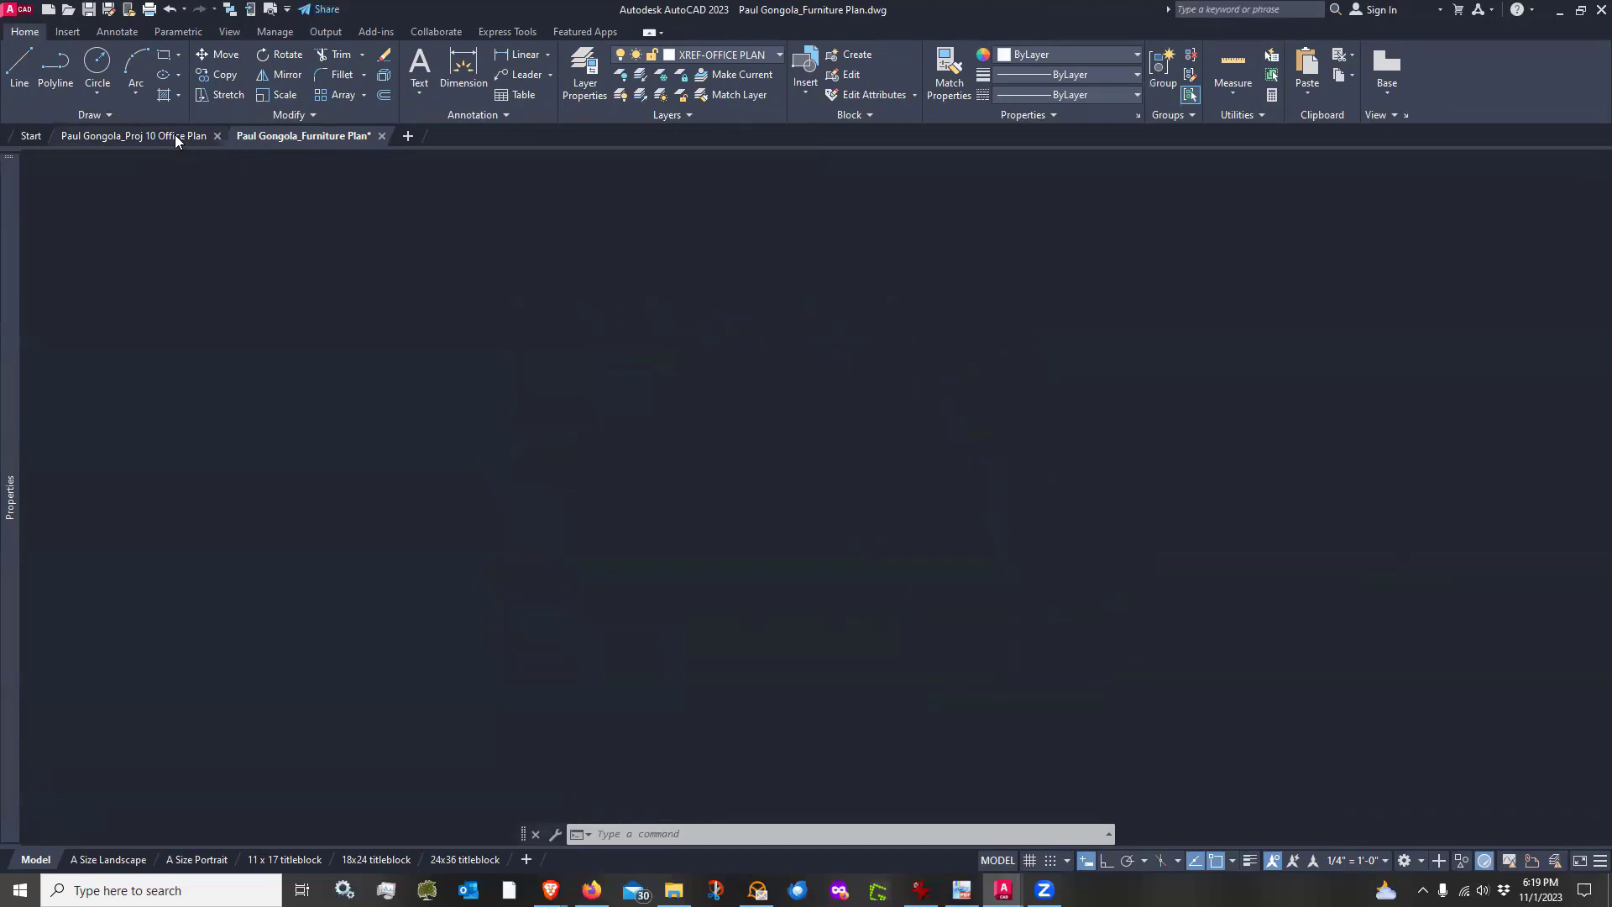
pyautogui.click(35, 859)
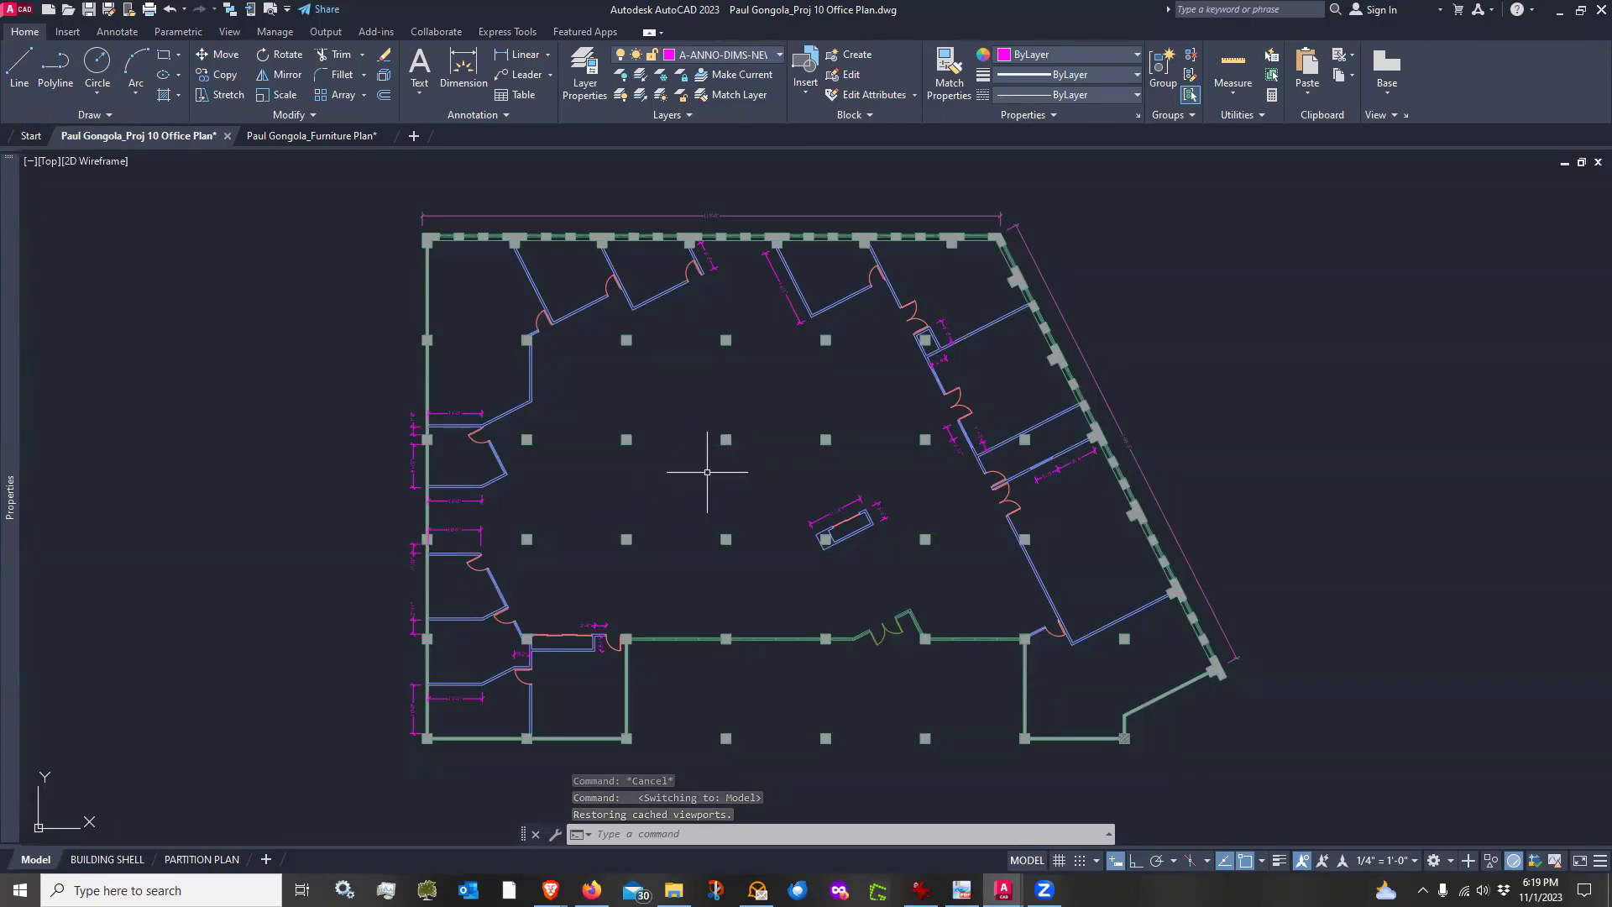
pyautogui.click(328, 139)
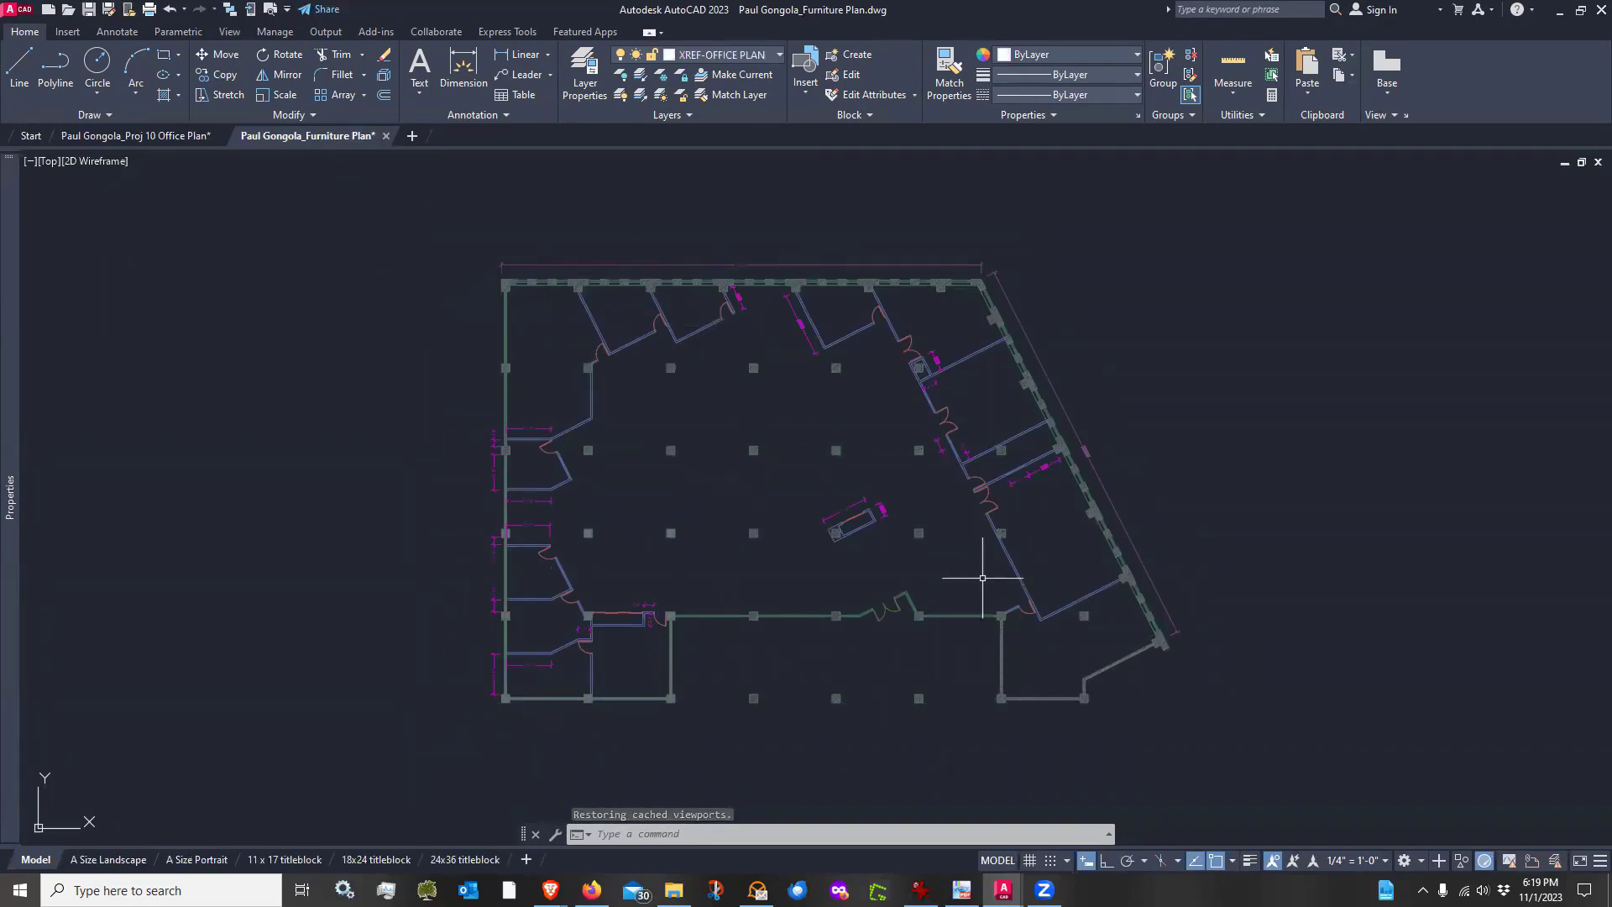
# Adjust the Xref fading intensity so the attached office plan appears faded in the furniture plan
pyautogui.click(69, 32)
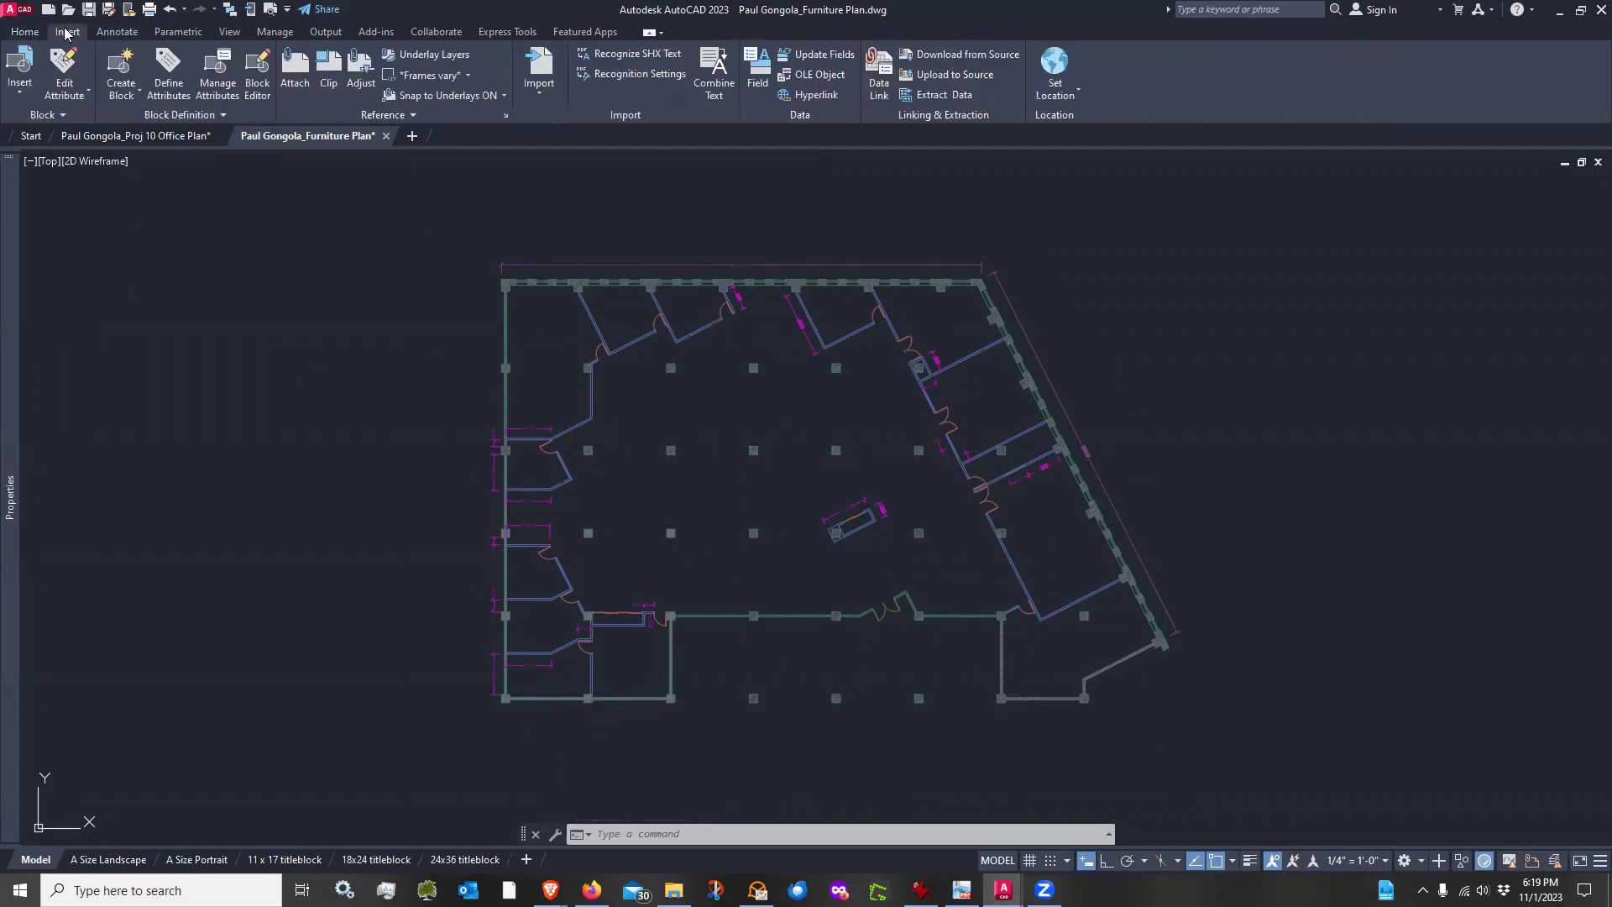
pyautogui.click(417, 118)
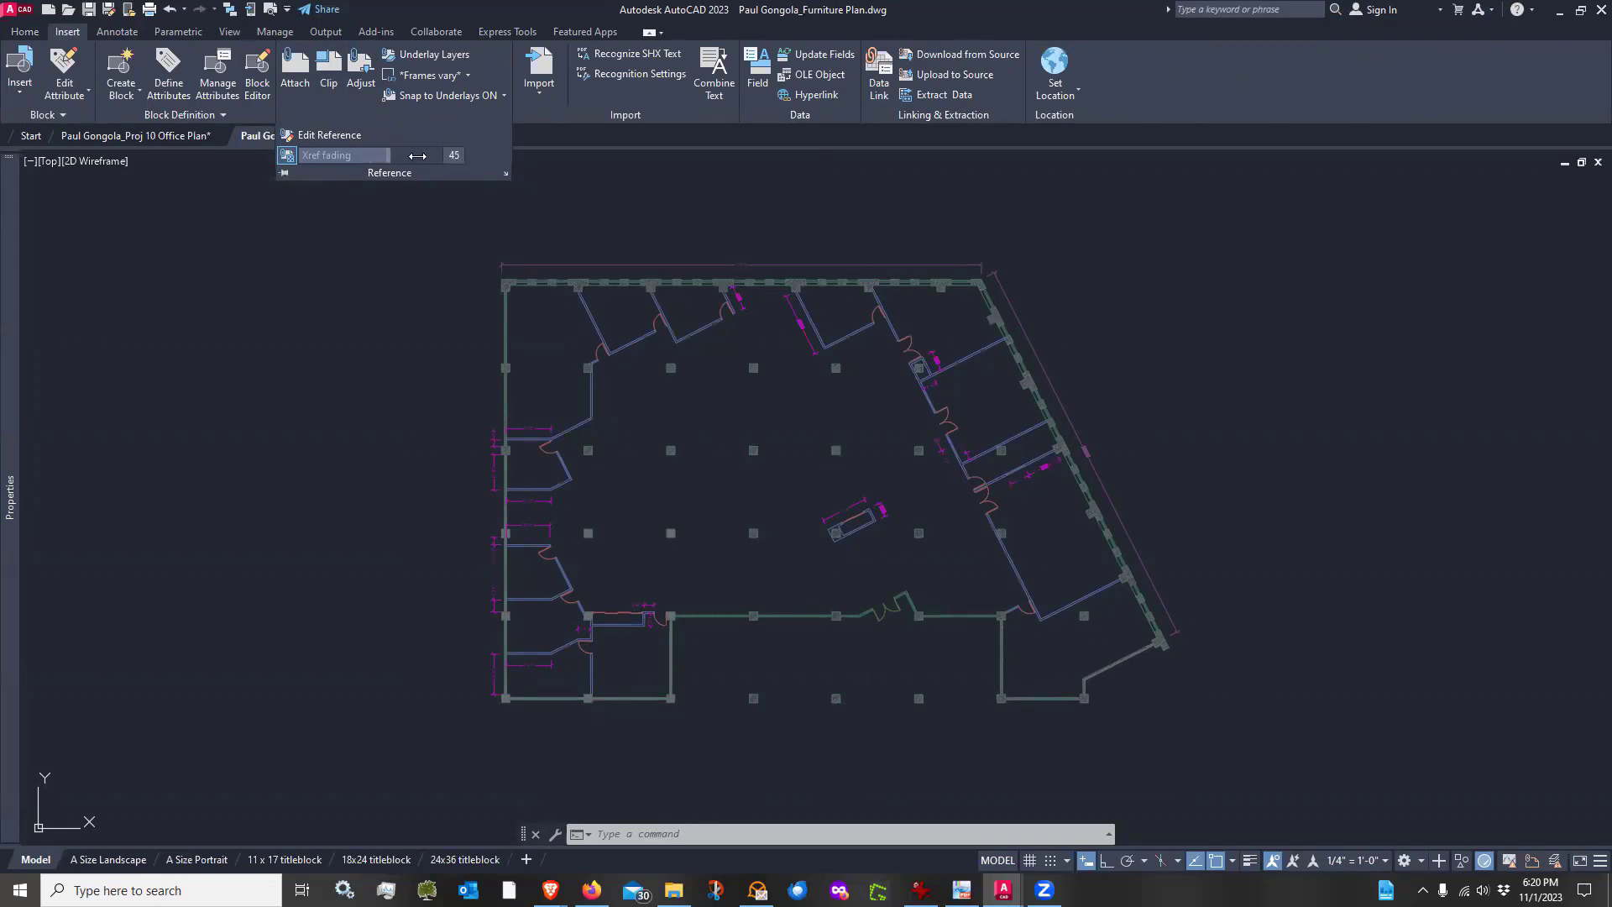
pyautogui.moveTo(417, 156); pyautogui.dragTo(527, 158)
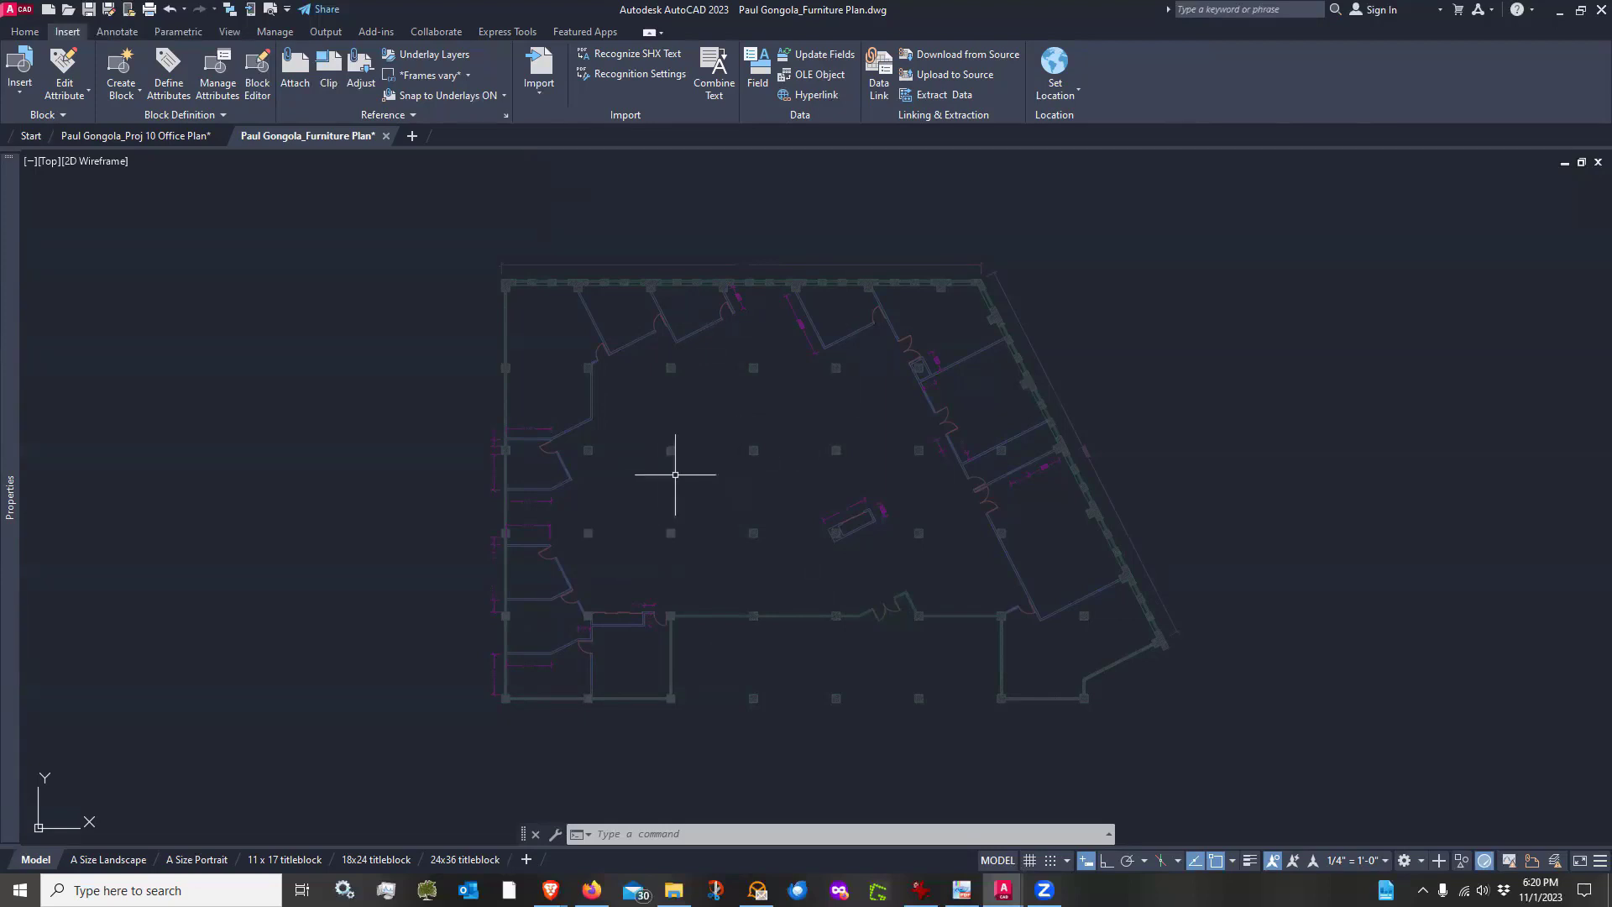
pyautogui.click(407, 118)
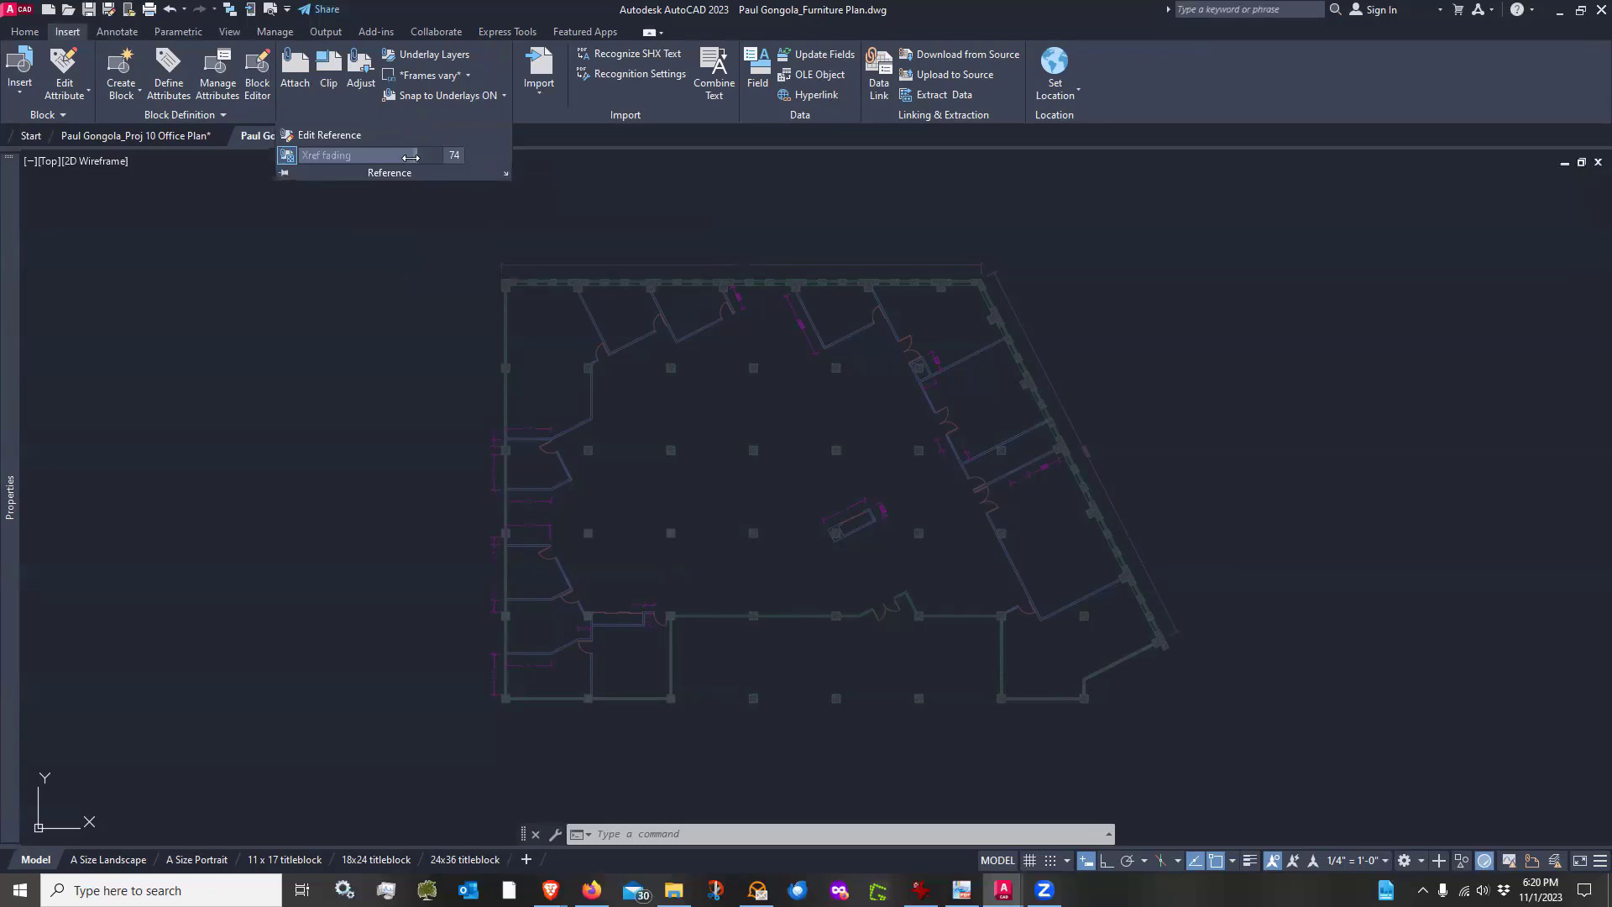
pyautogui.moveTo(410, 158); pyautogui.dragTo(234, 167)
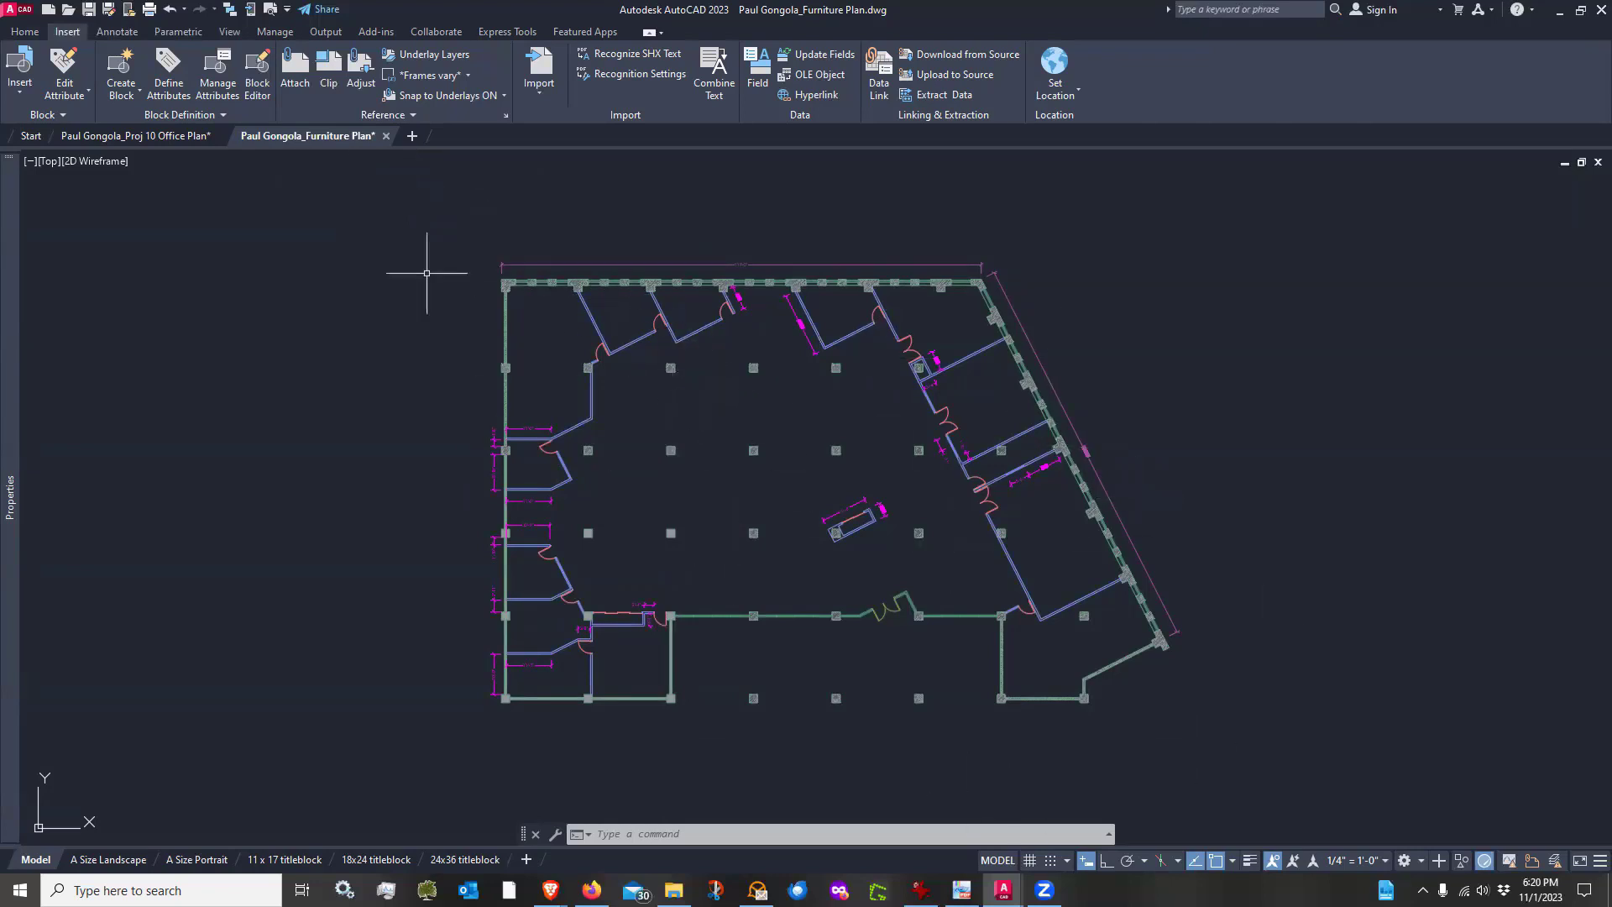
pyautogui.click(419, 117)
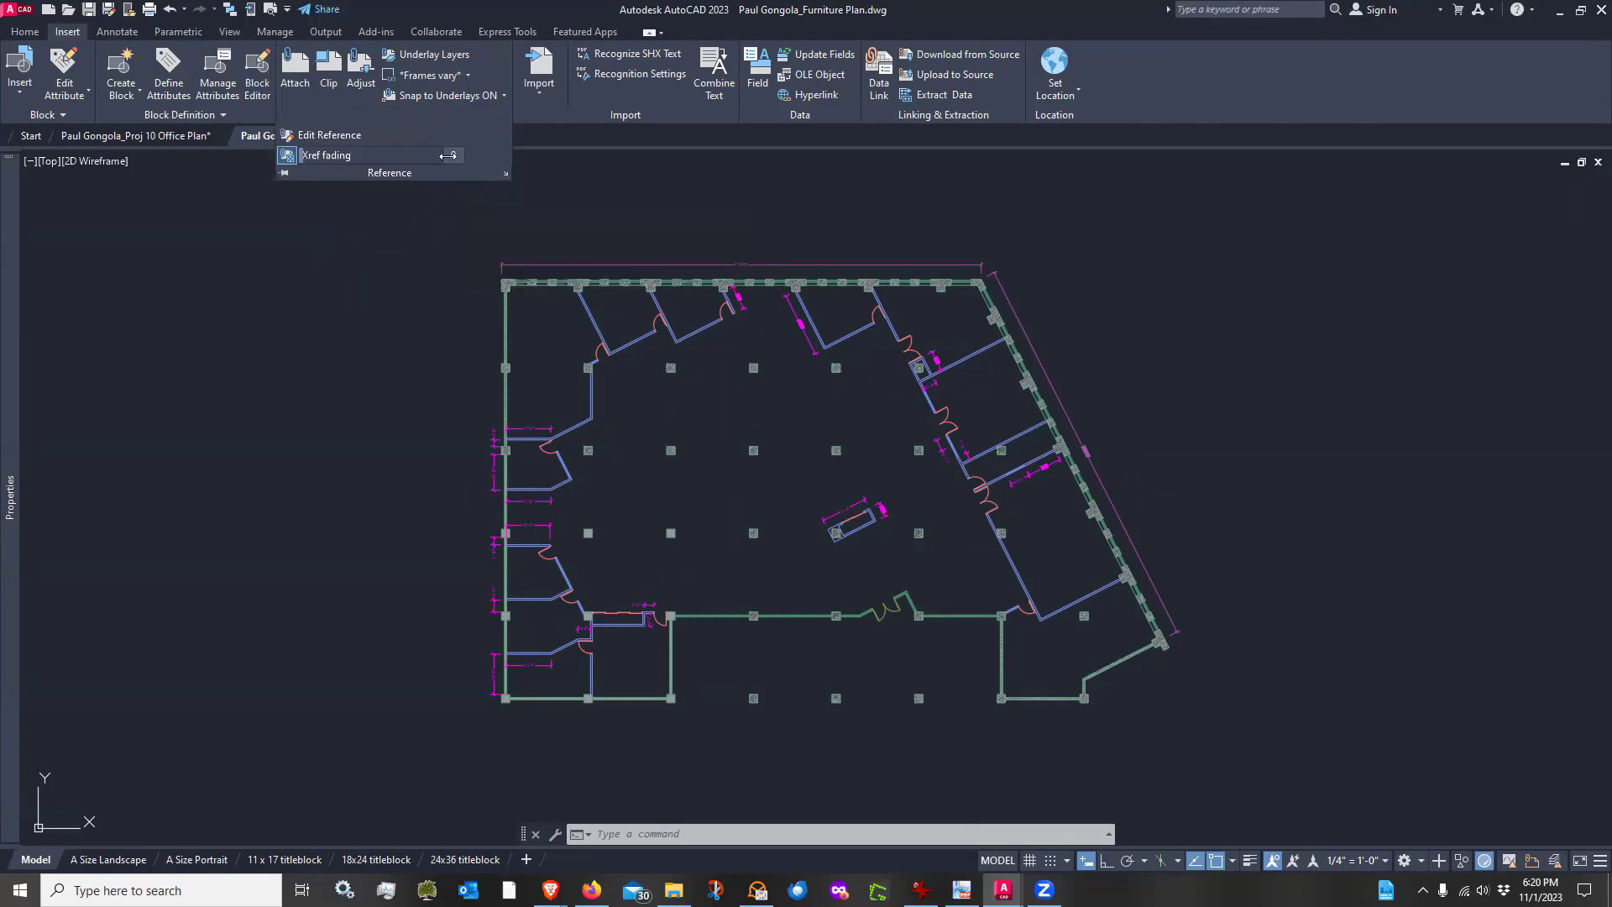
pyautogui.moveTo(318, 154); pyautogui.dragTo(361, 157)
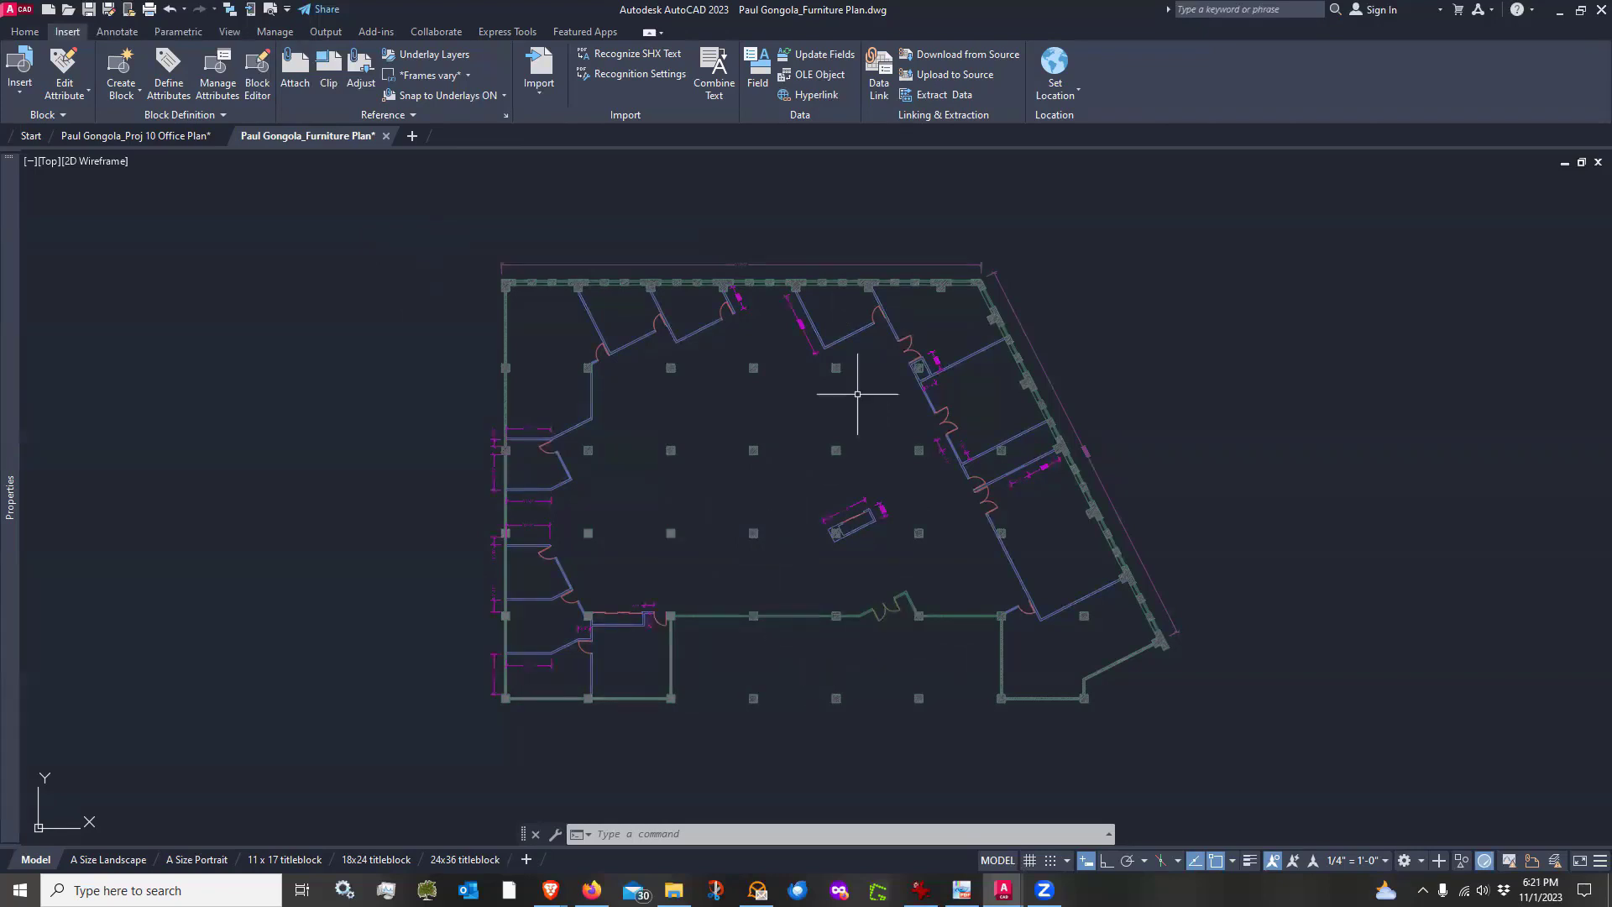
# Select the attached office plan xref to inspect it, then deselect it
pyautogui.scroll(6, 837, 329)
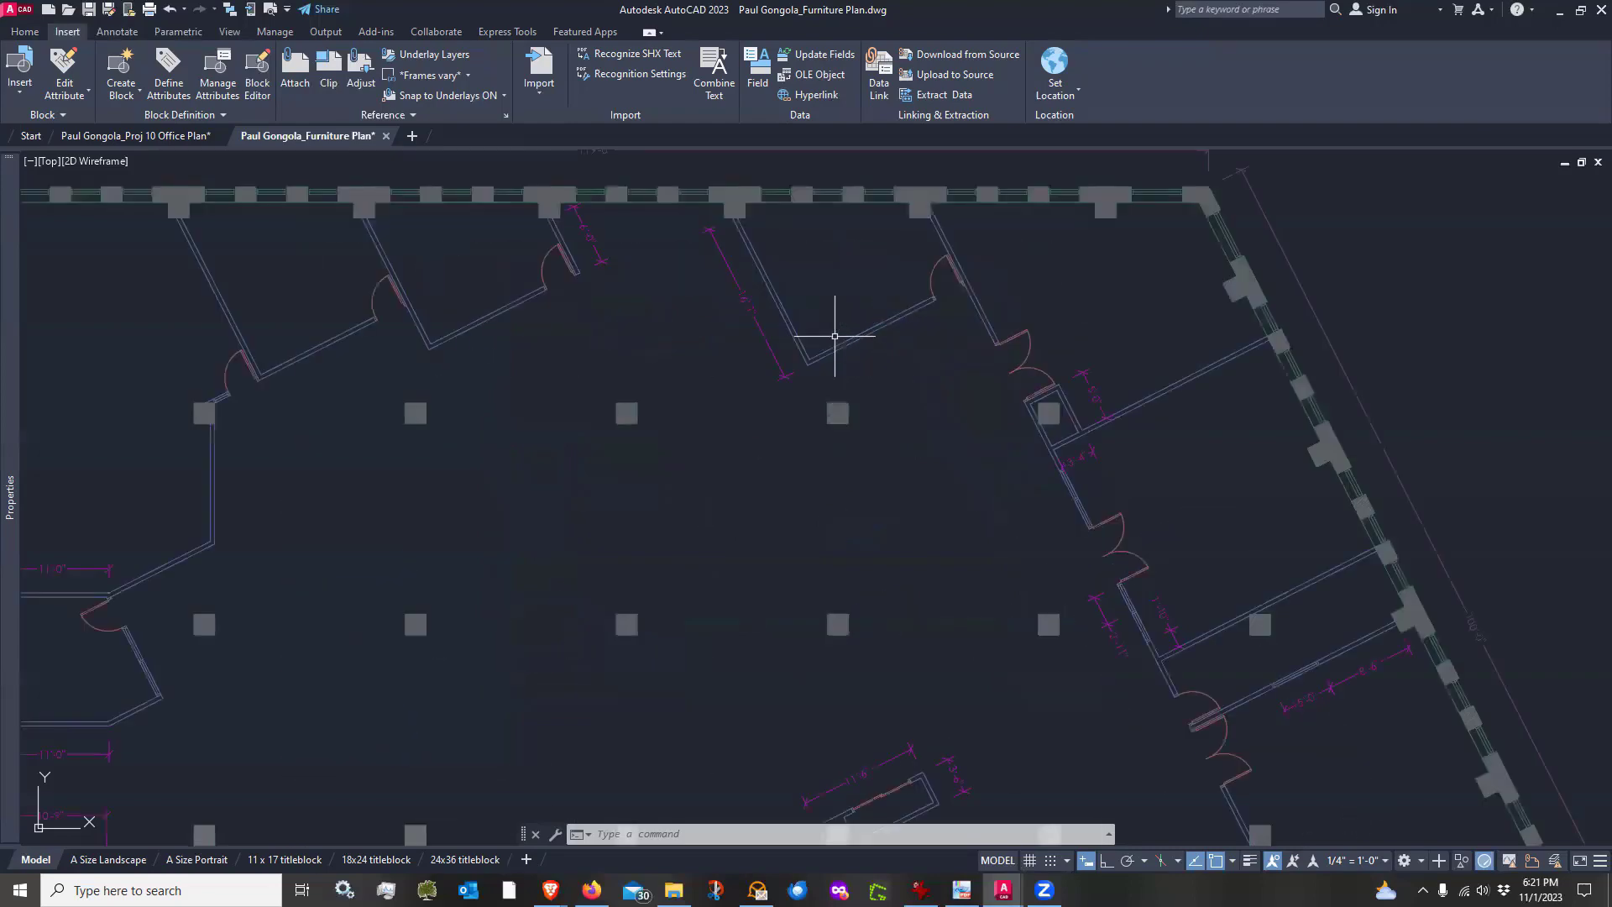
pyautogui.click(778, 339)
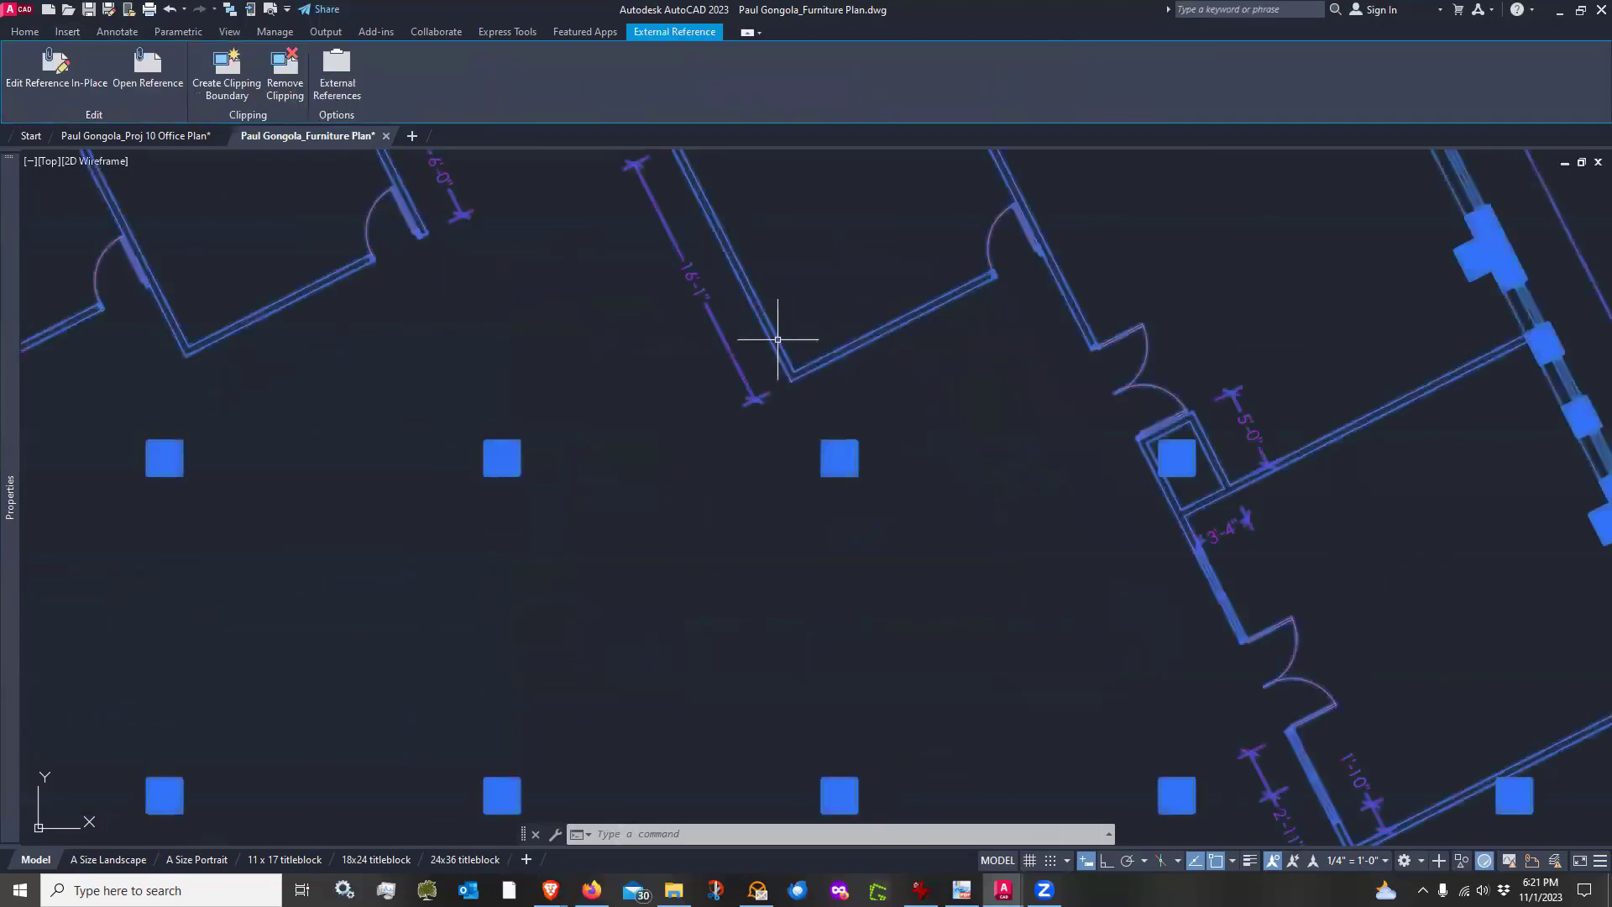
pyautogui.scroll(-6, 777, 340)
pyautogui.scroll(1, 751, 457)
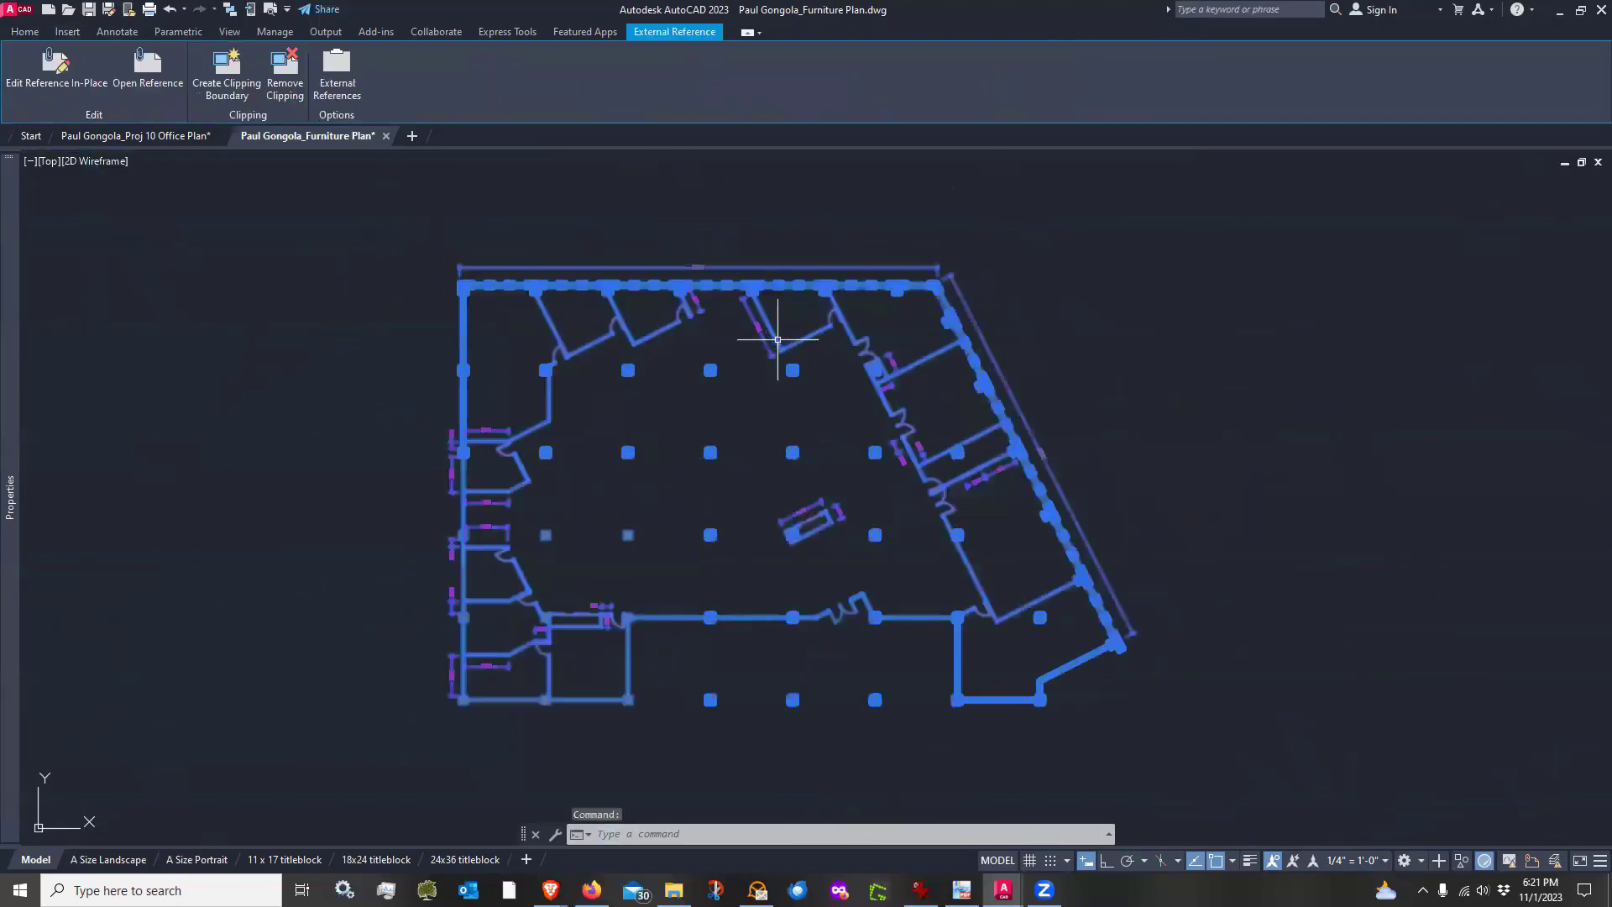
pyautogui.moveTo(751, 454); pyautogui.dragTo(759, 432, button='middle')
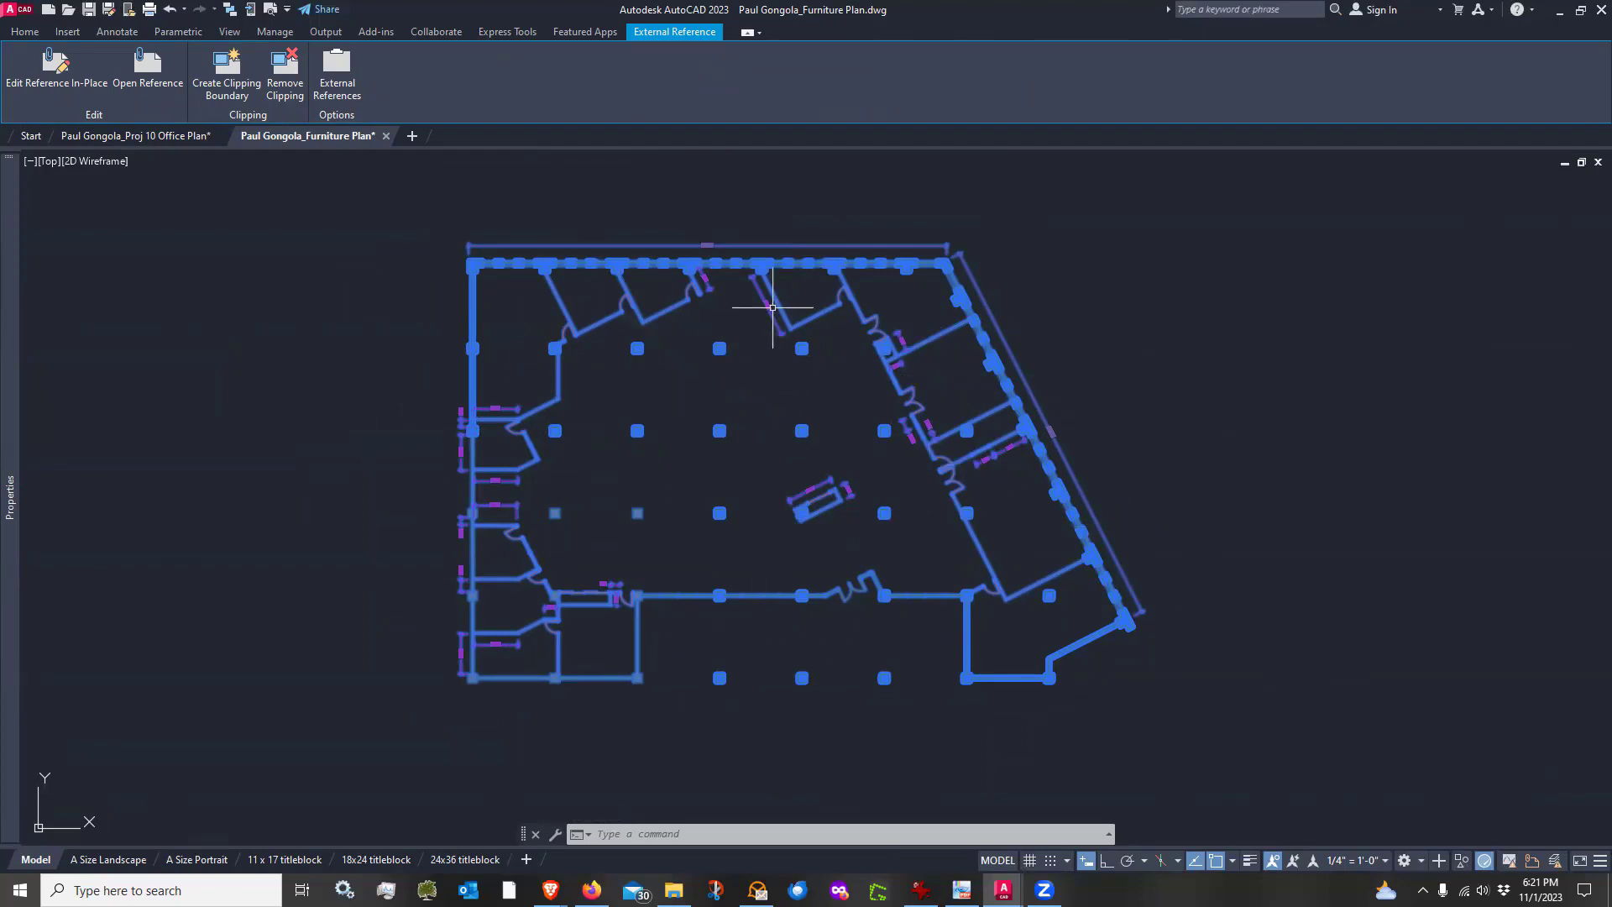
pyautogui.scroll(4, 768, 309)
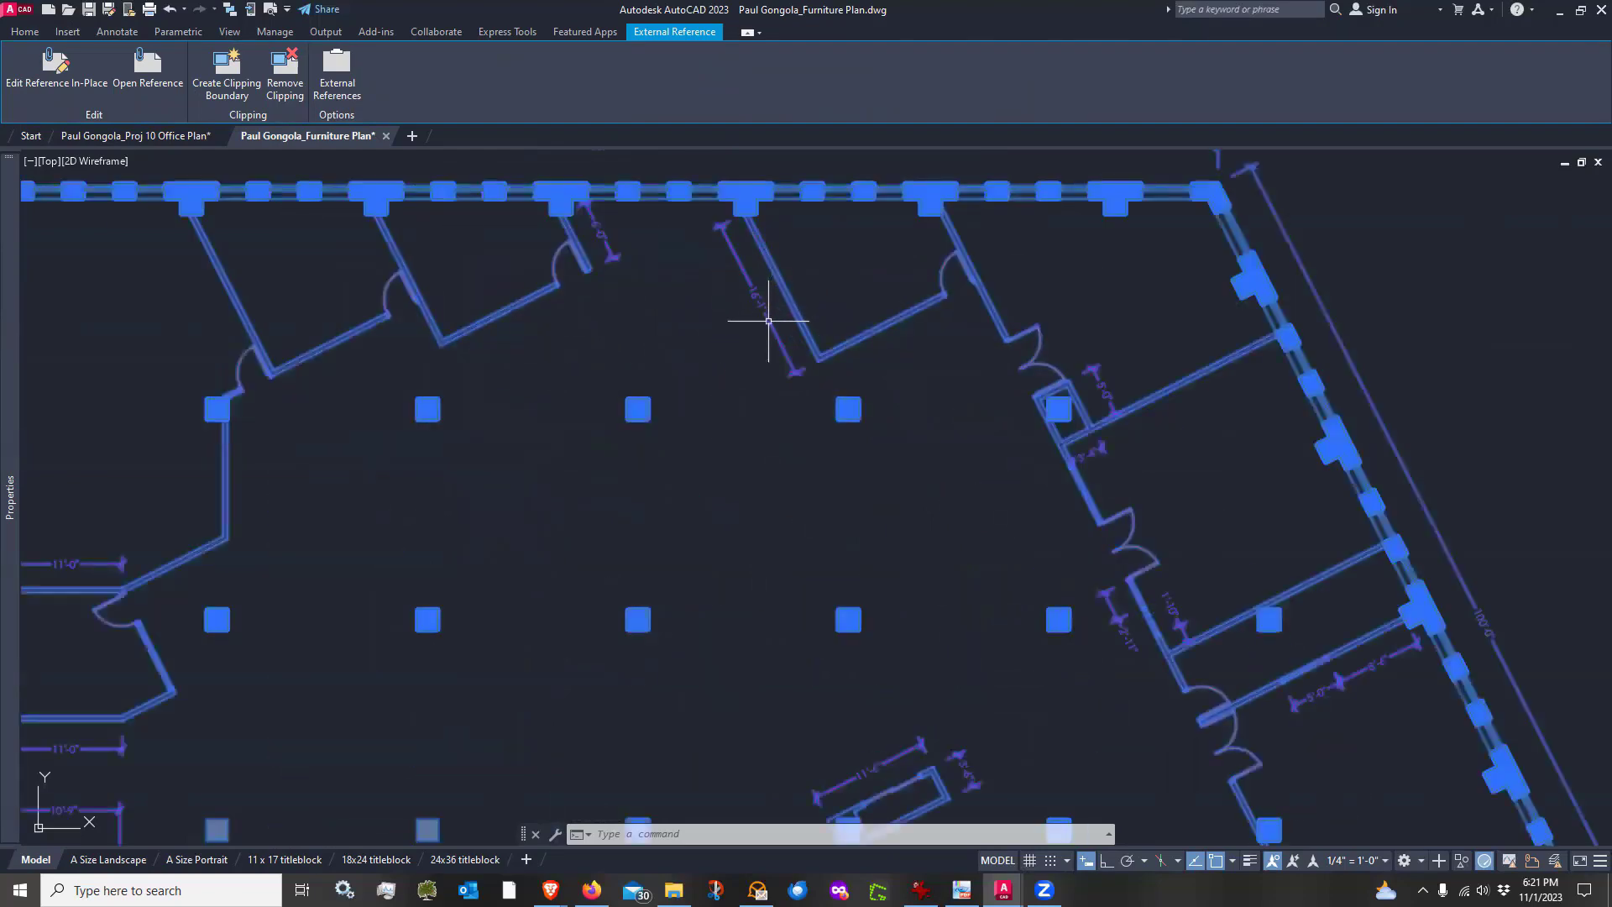
pyautogui.press('Escape')
pyautogui.scroll(-4, 769, 319)
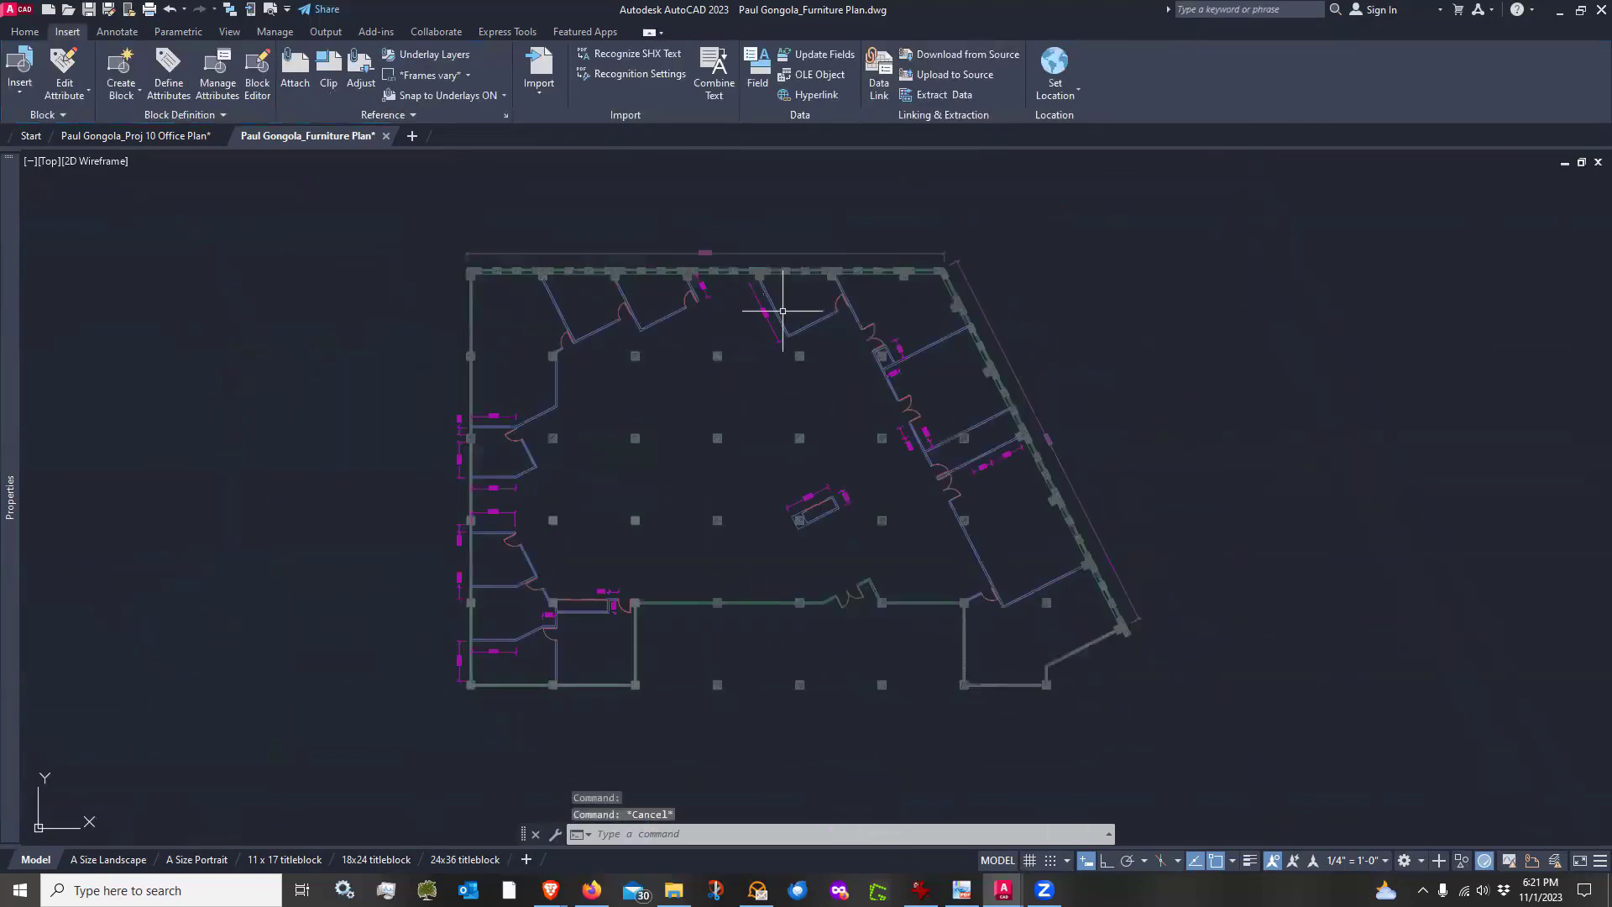
pyautogui.click(781, 321)
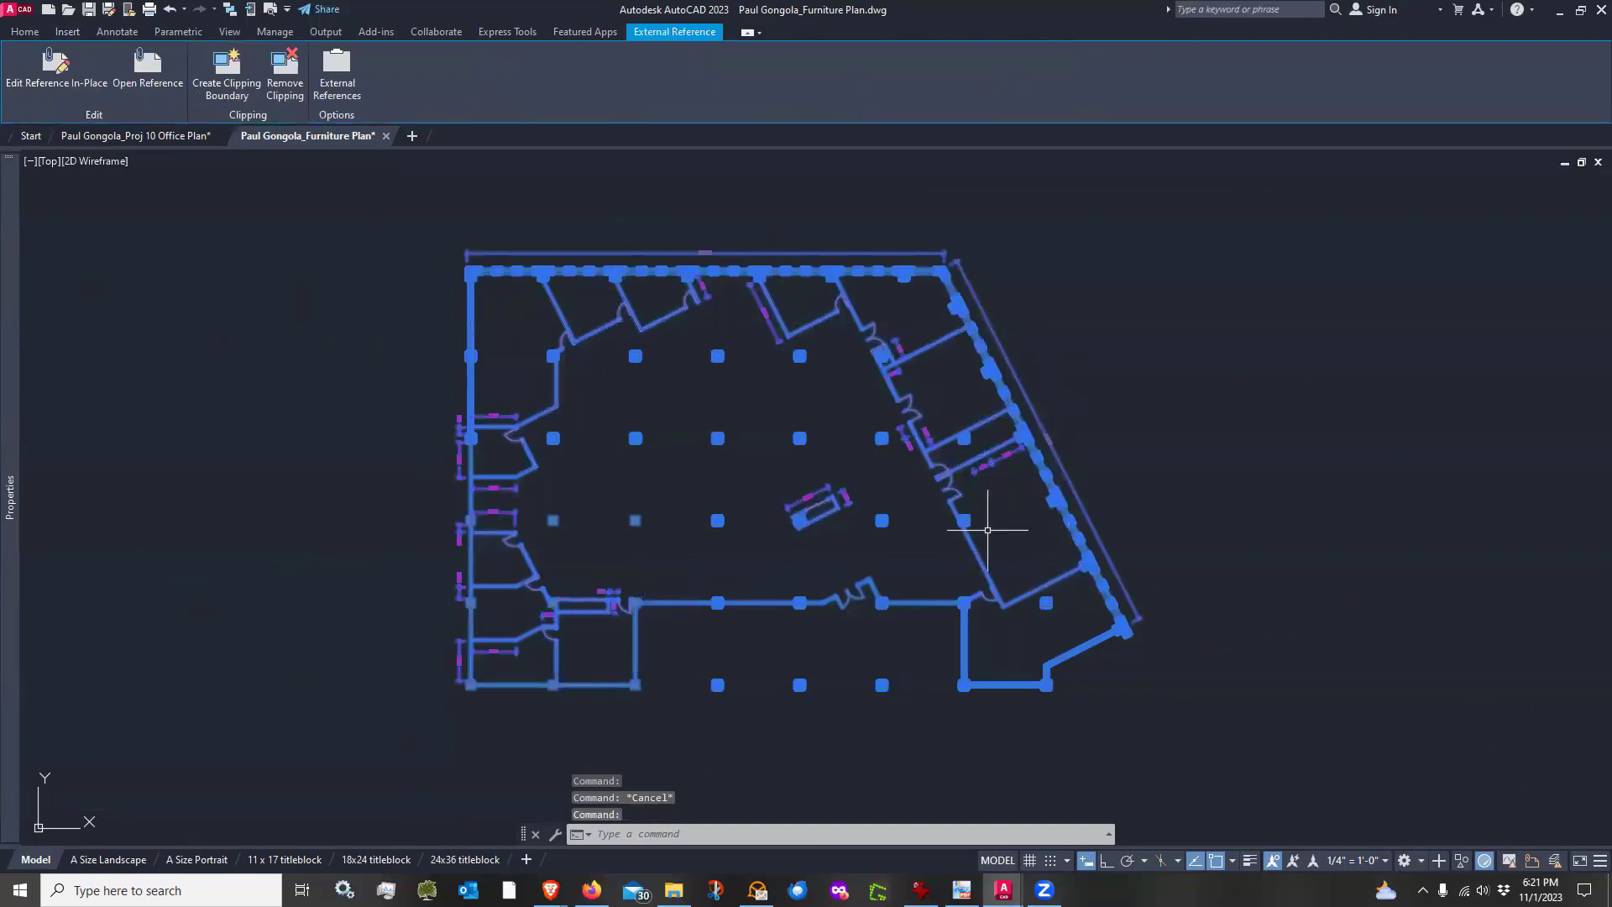
pyautogui.press('Escape')
pyautogui.scroll(2, 649, 450)
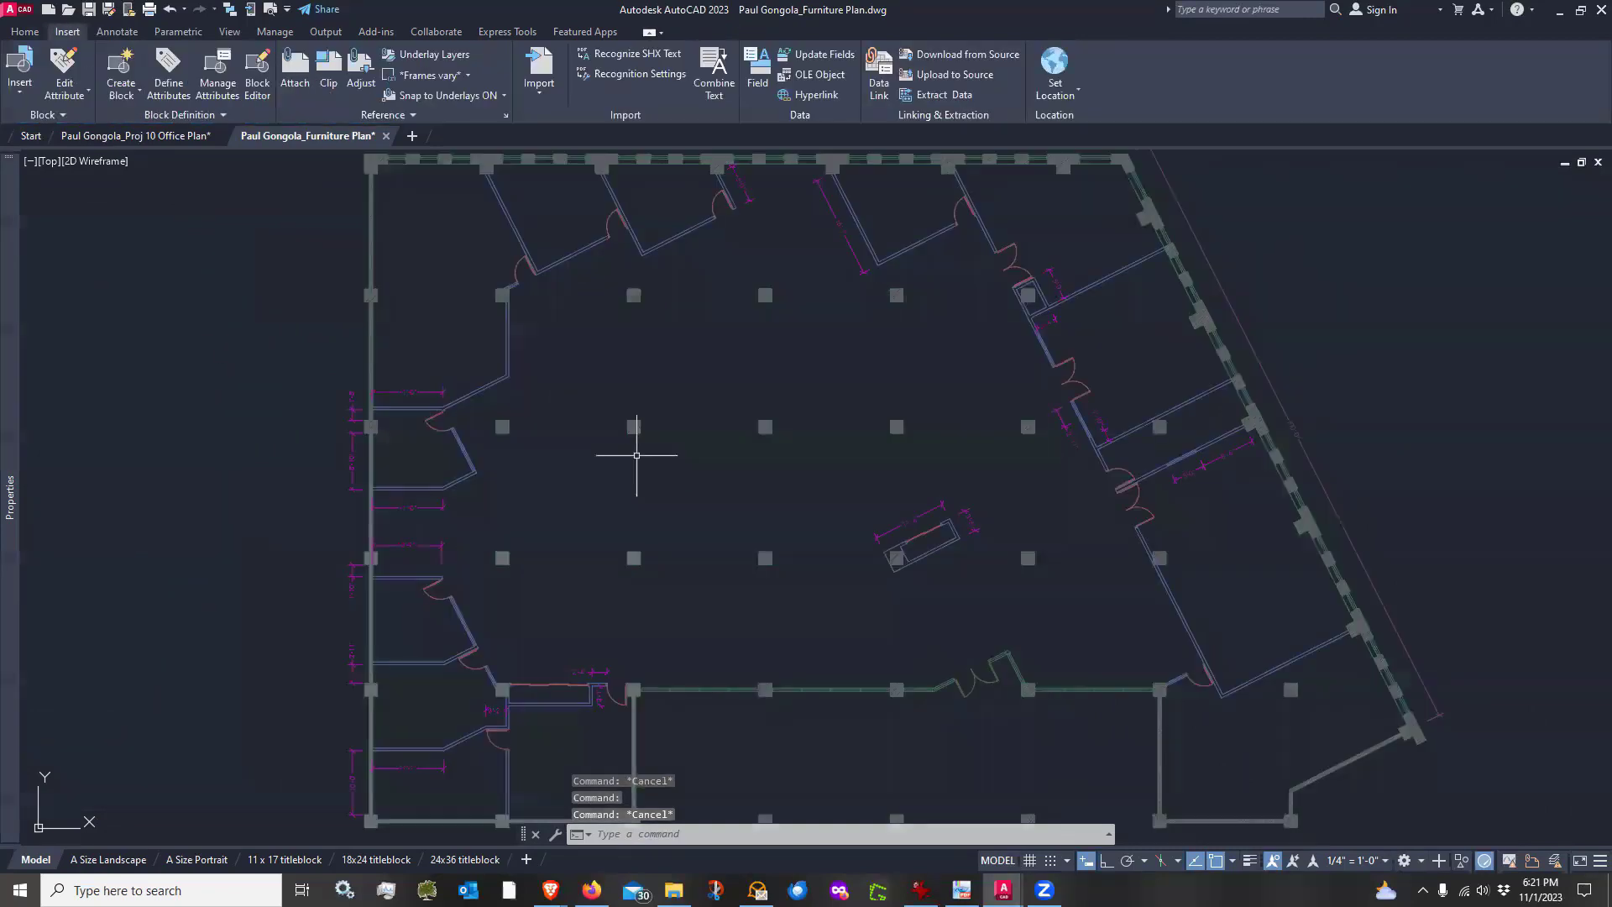
pyautogui.scroll(-2, 650, 451)
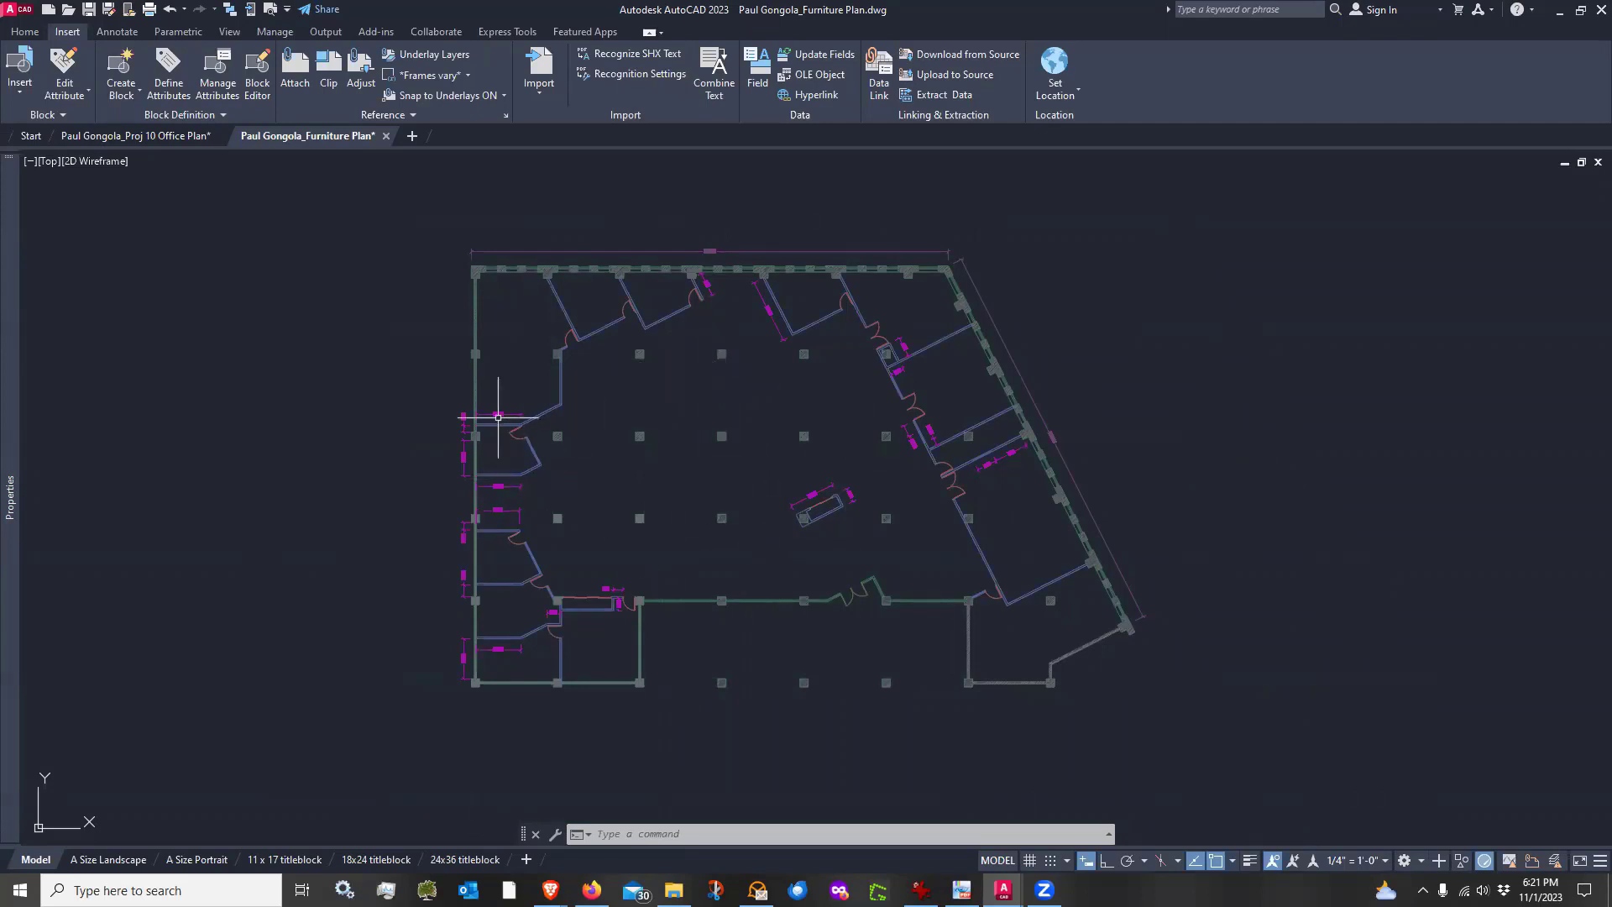
# Switch to the Office Plan drawing and make the wall partition layer A-WALL-PRTN current by picking an existing partition wall
pyautogui.scroll(4, 440, 400)
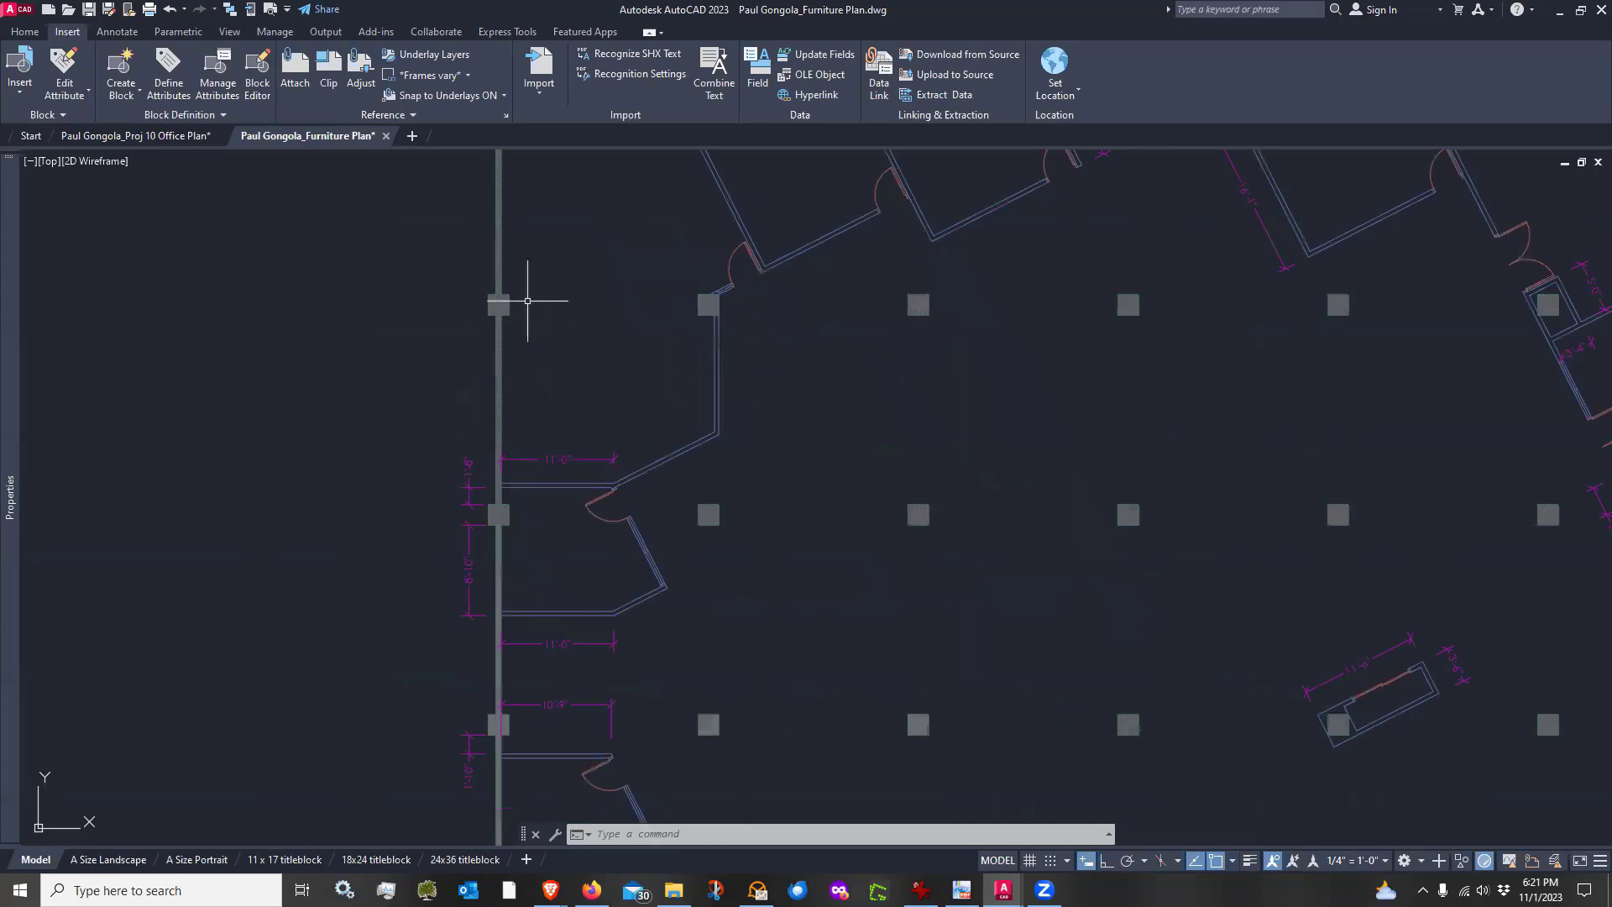
pyautogui.scroll(-2, 527, 300)
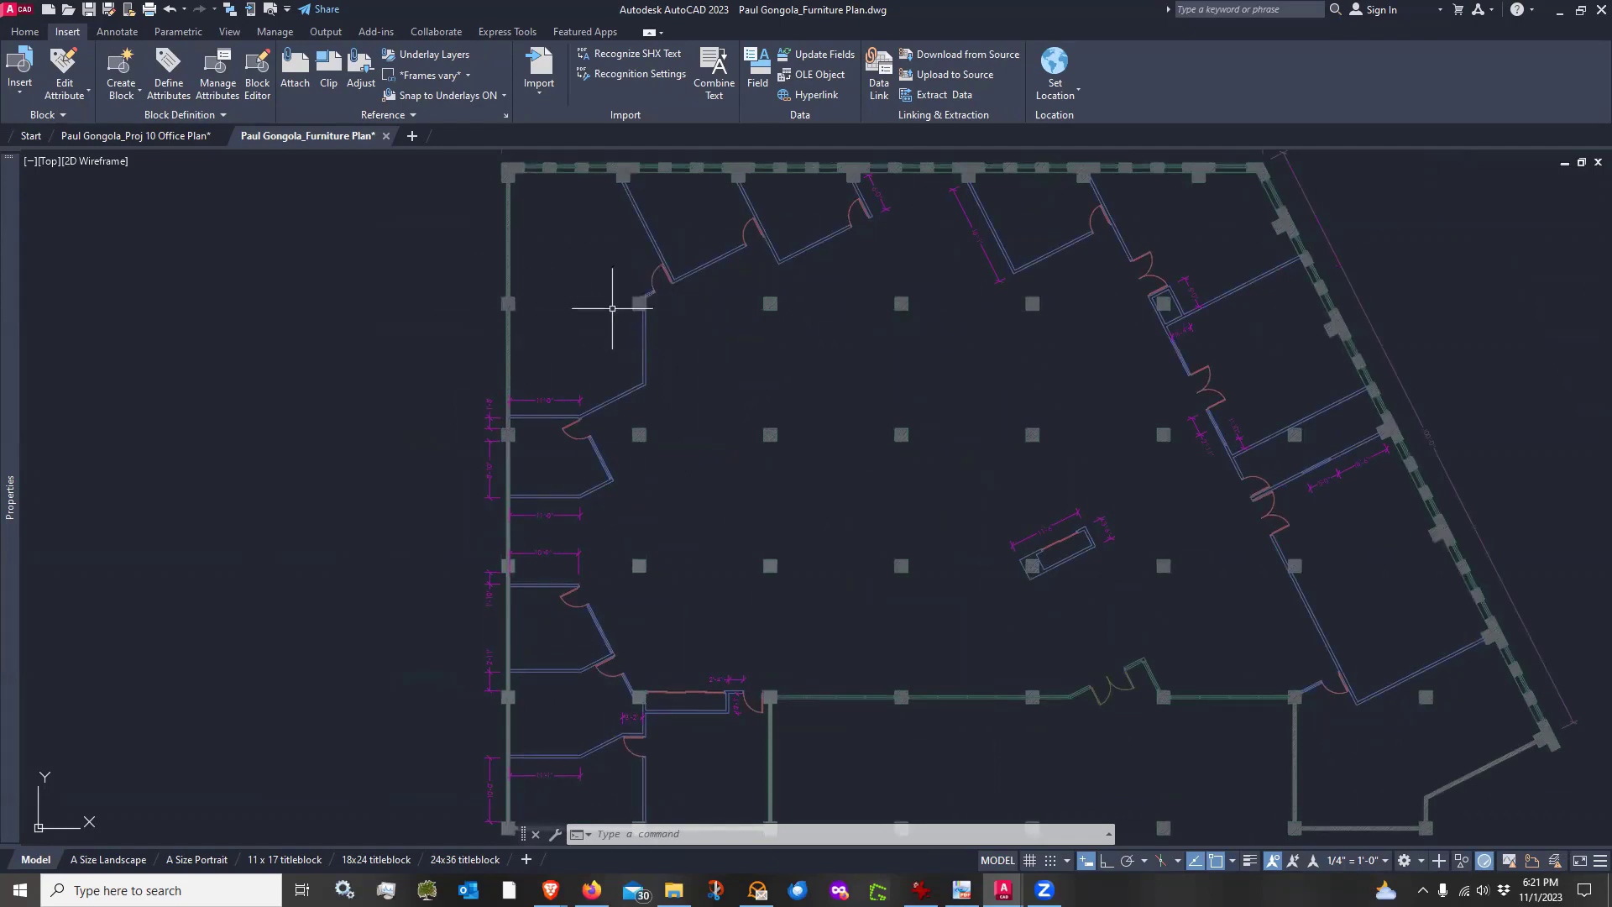
pyautogui.press('Escape')
pyautogui.press('Escape')
pyautogui.click(172, 137)
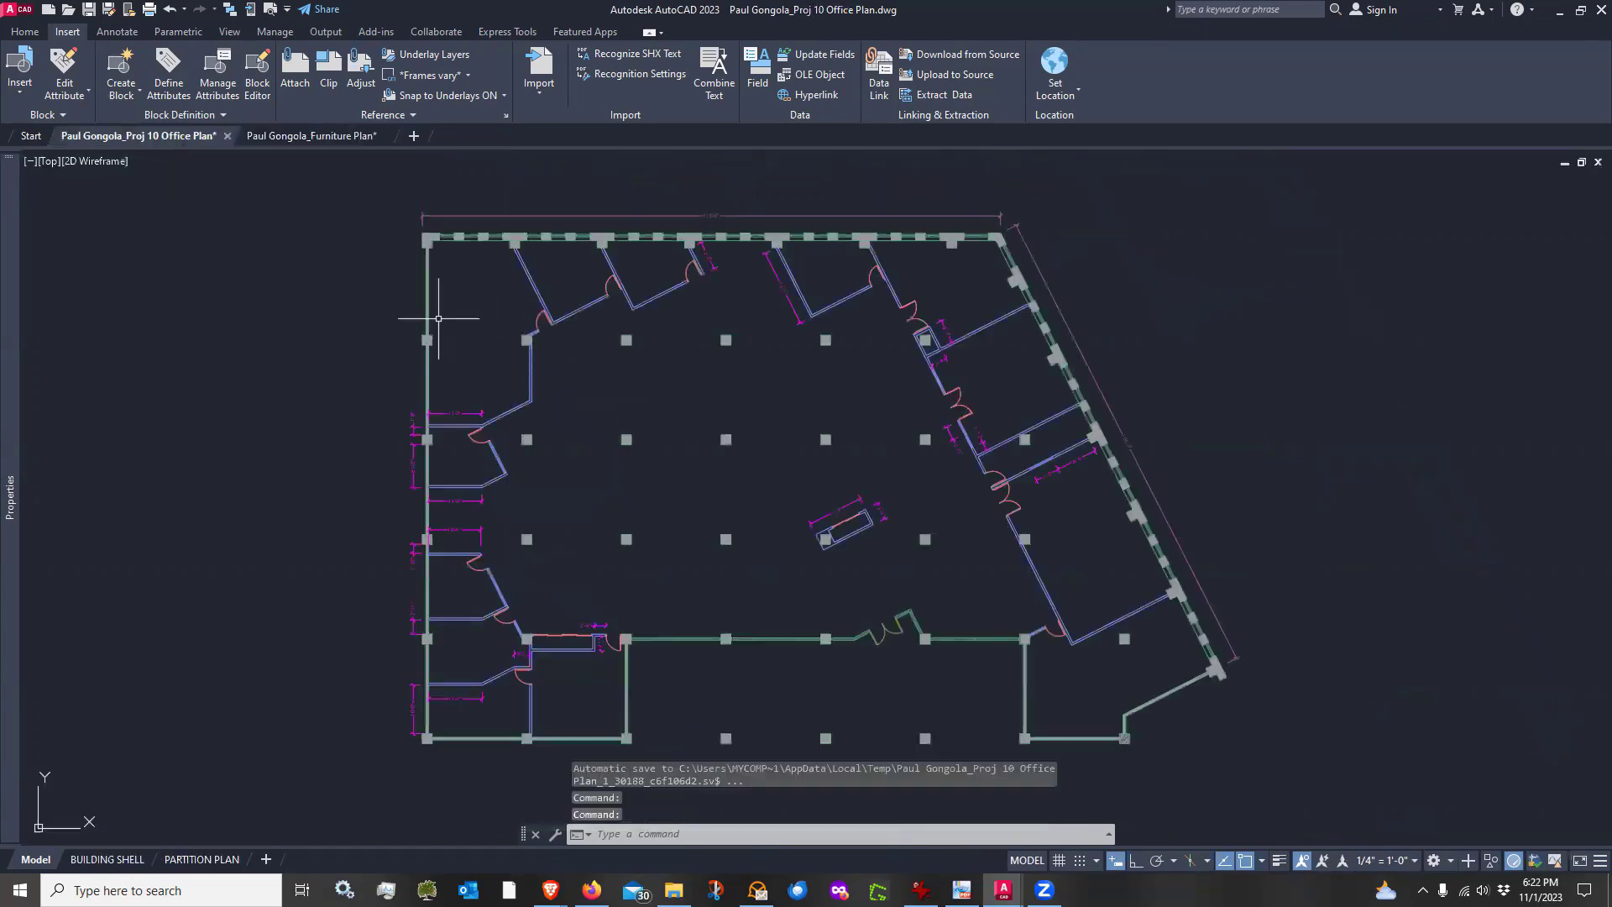
pyautogui.scroll(2, 438, 318)
pyautogui.click(25, 33)
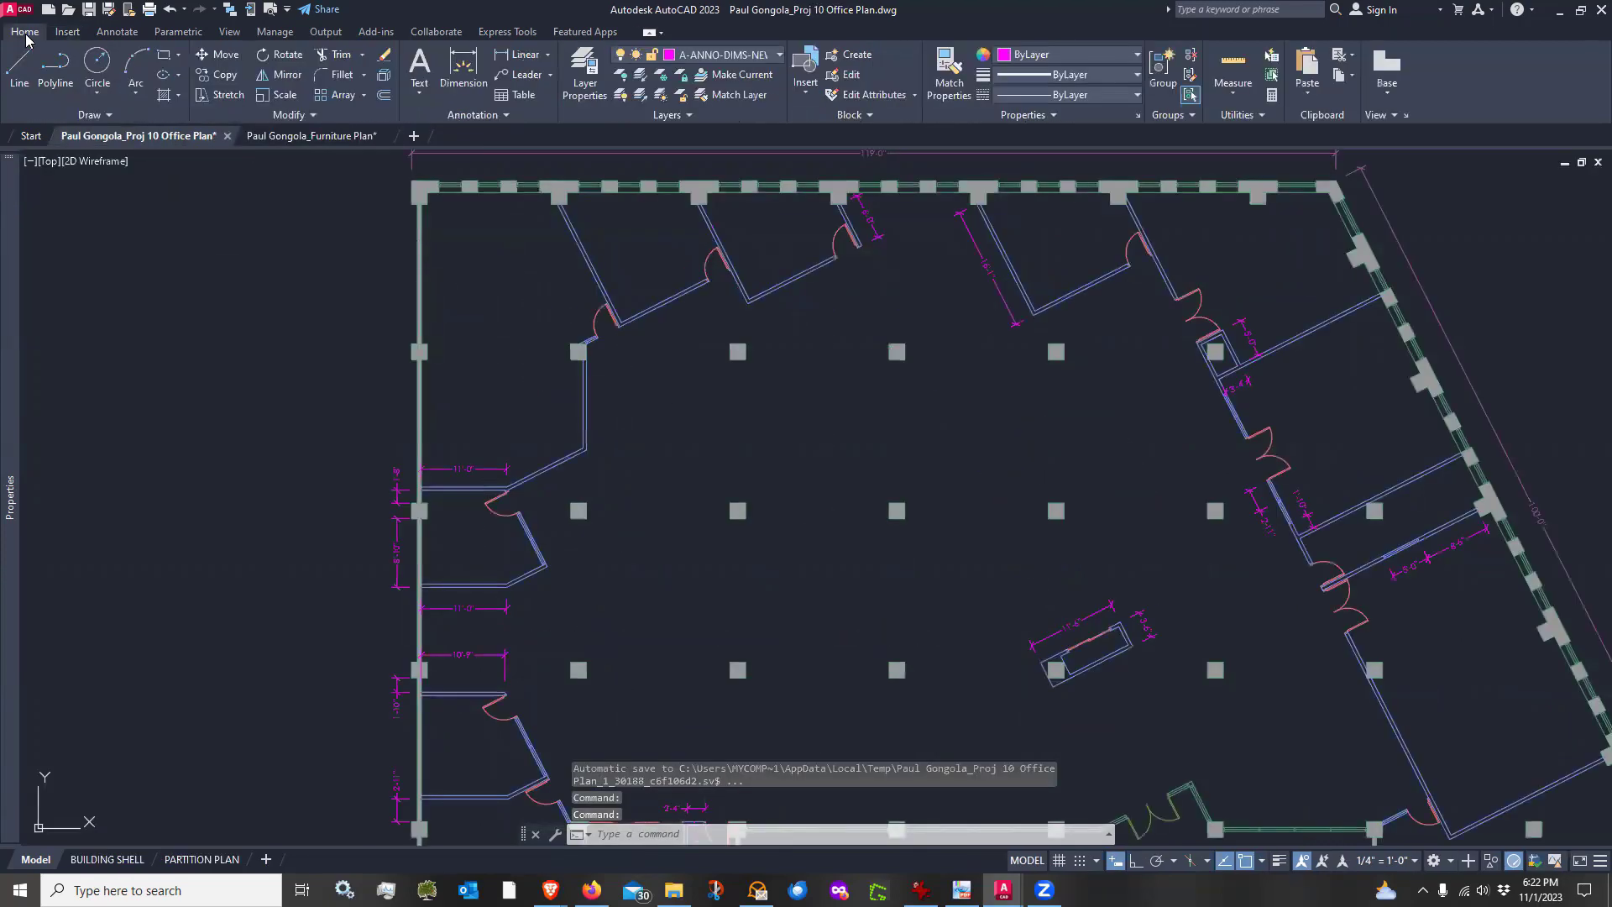
pyautogui.click(742, 78)
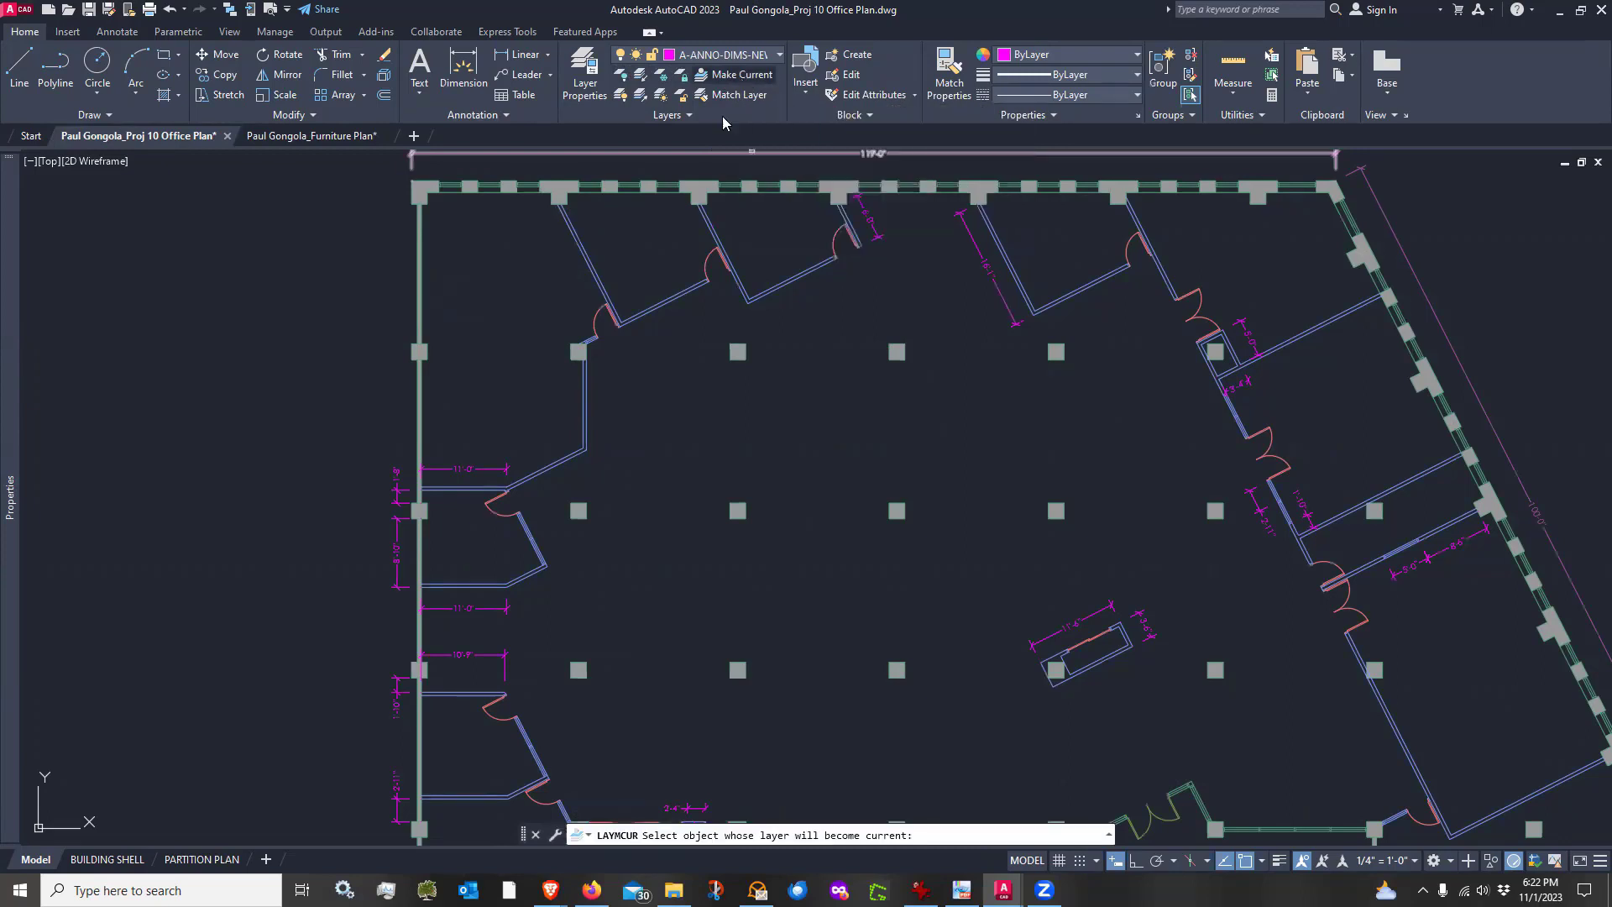
pyautogui.click(590, 261)
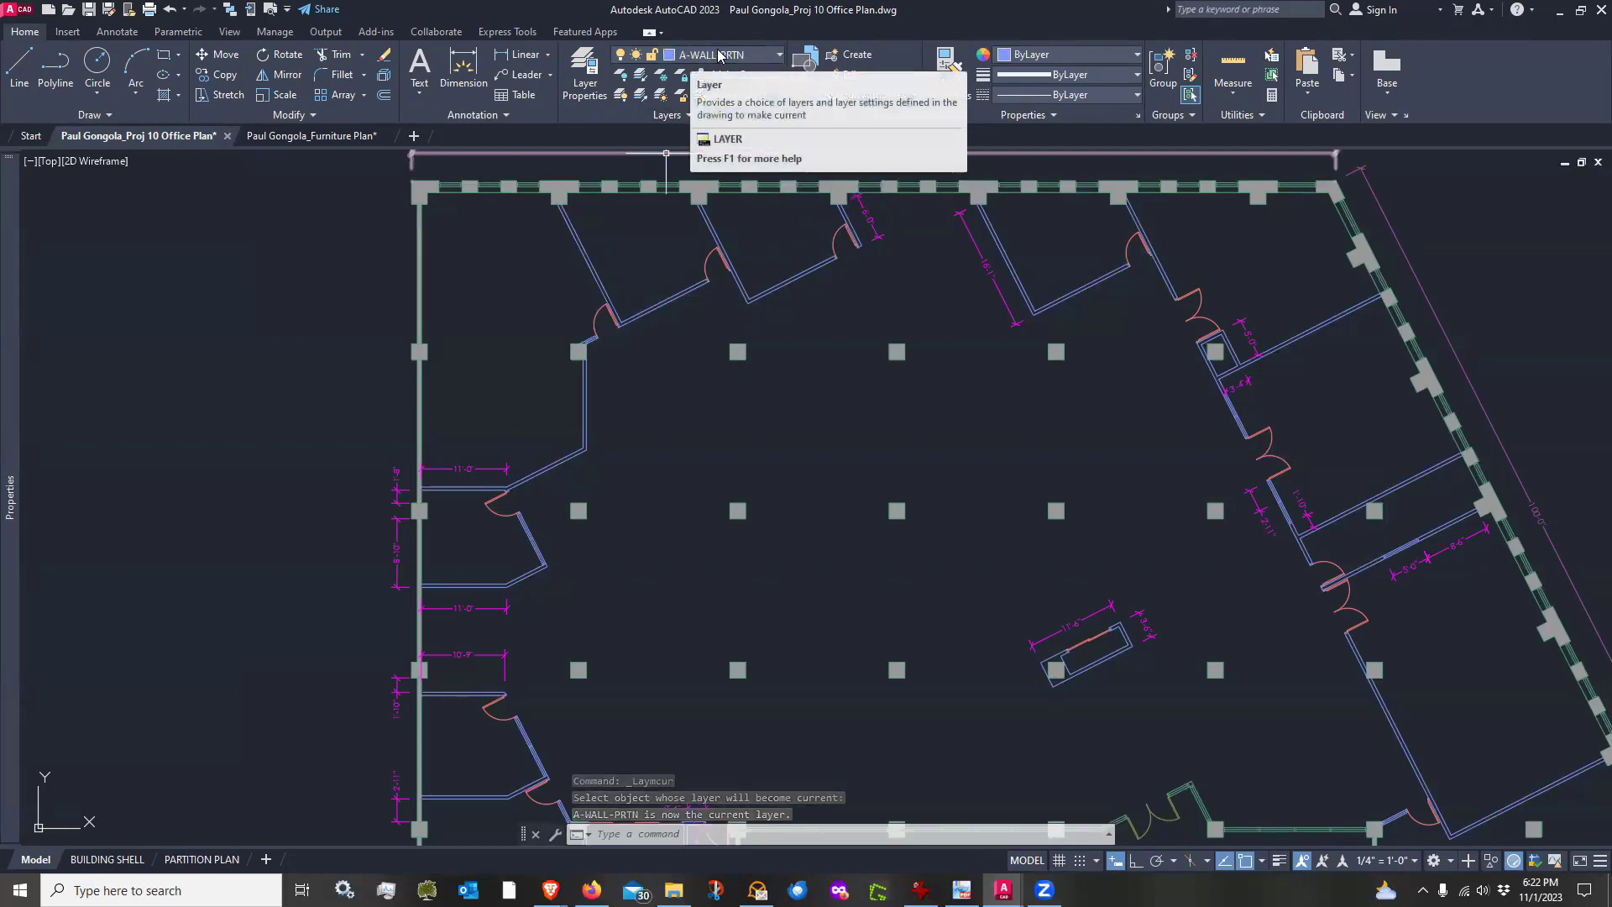
# Draw a line from the left wall column to the next column to start a new room partition
pyautogui.scroll(2, 453, 344)
pyautogui.scroll(2, 453, 344)
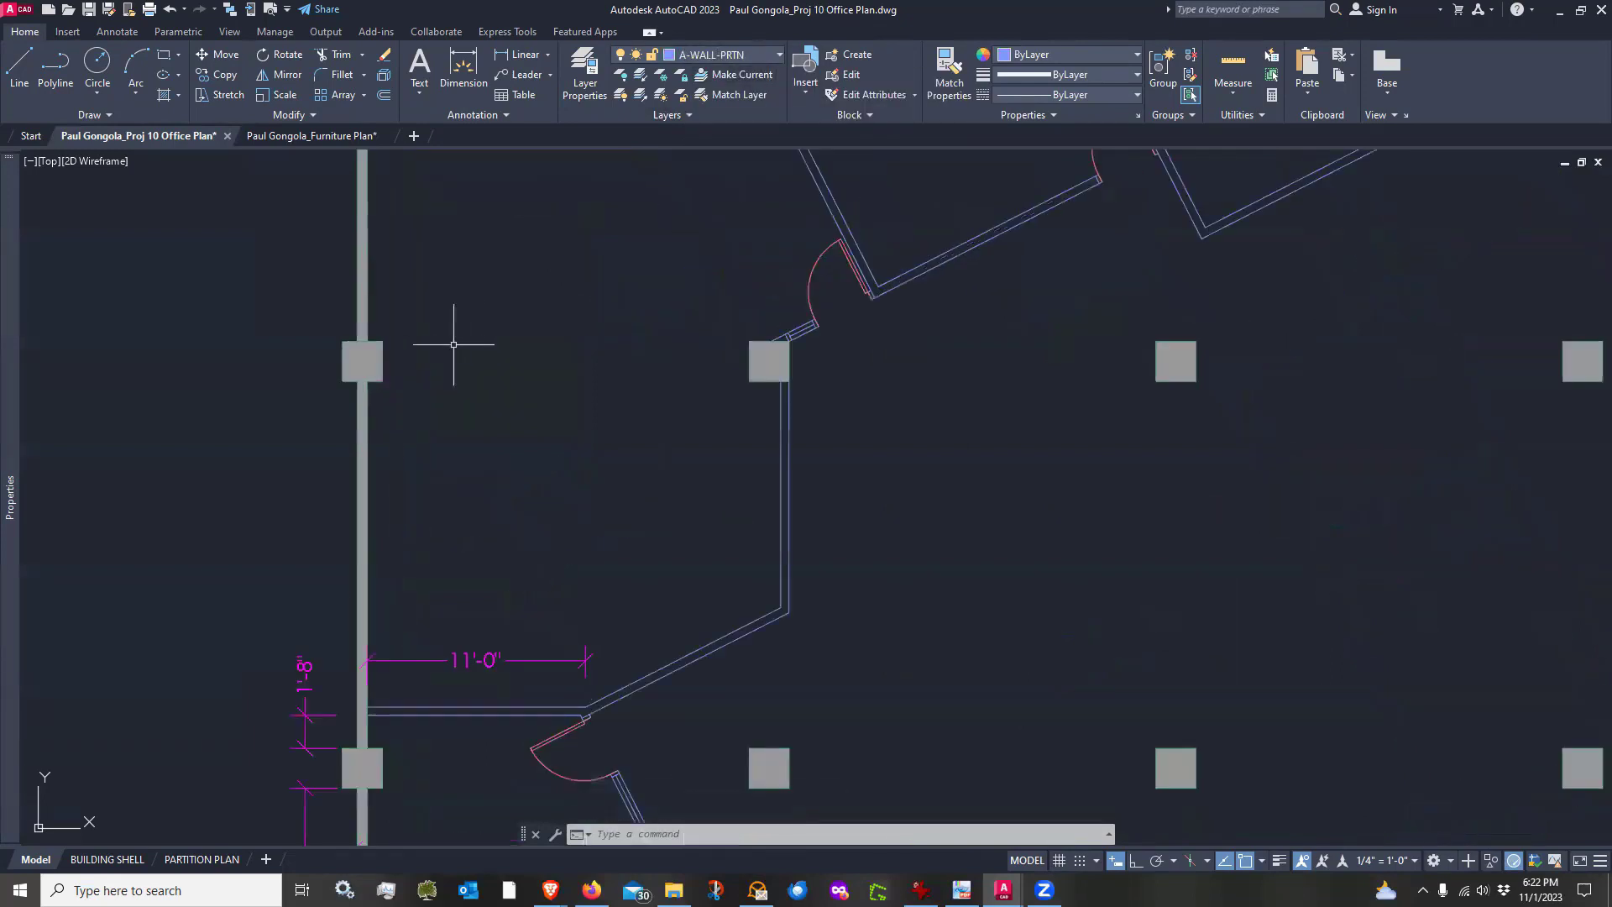
pyautogui.write('l')
pyautogui.press('Return')
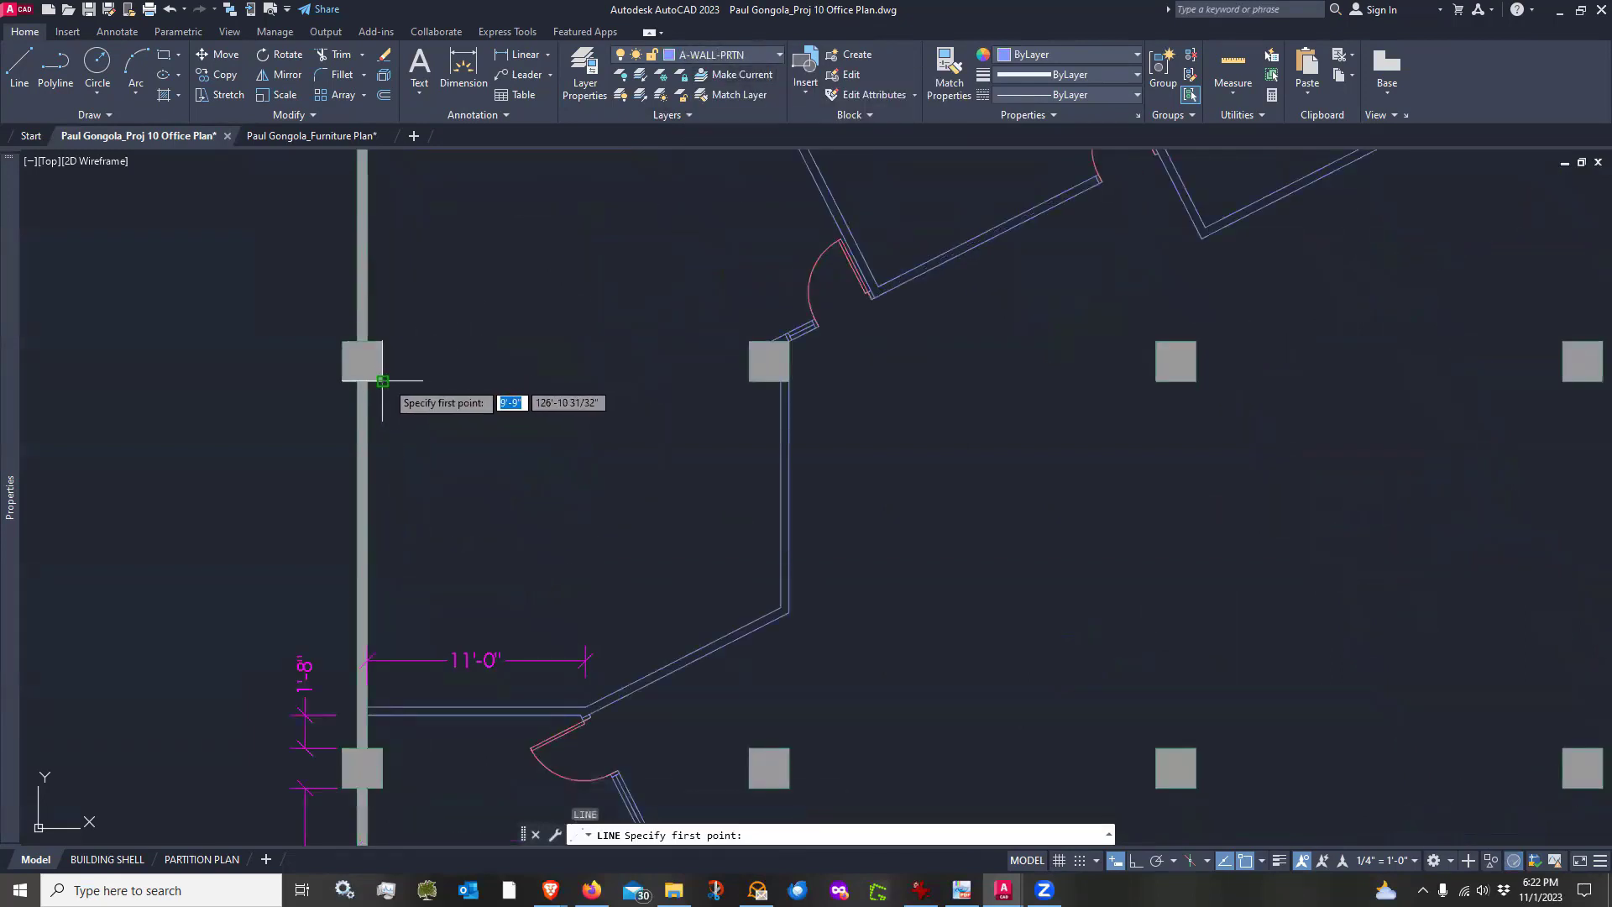
pyautogui.click(382, 380)
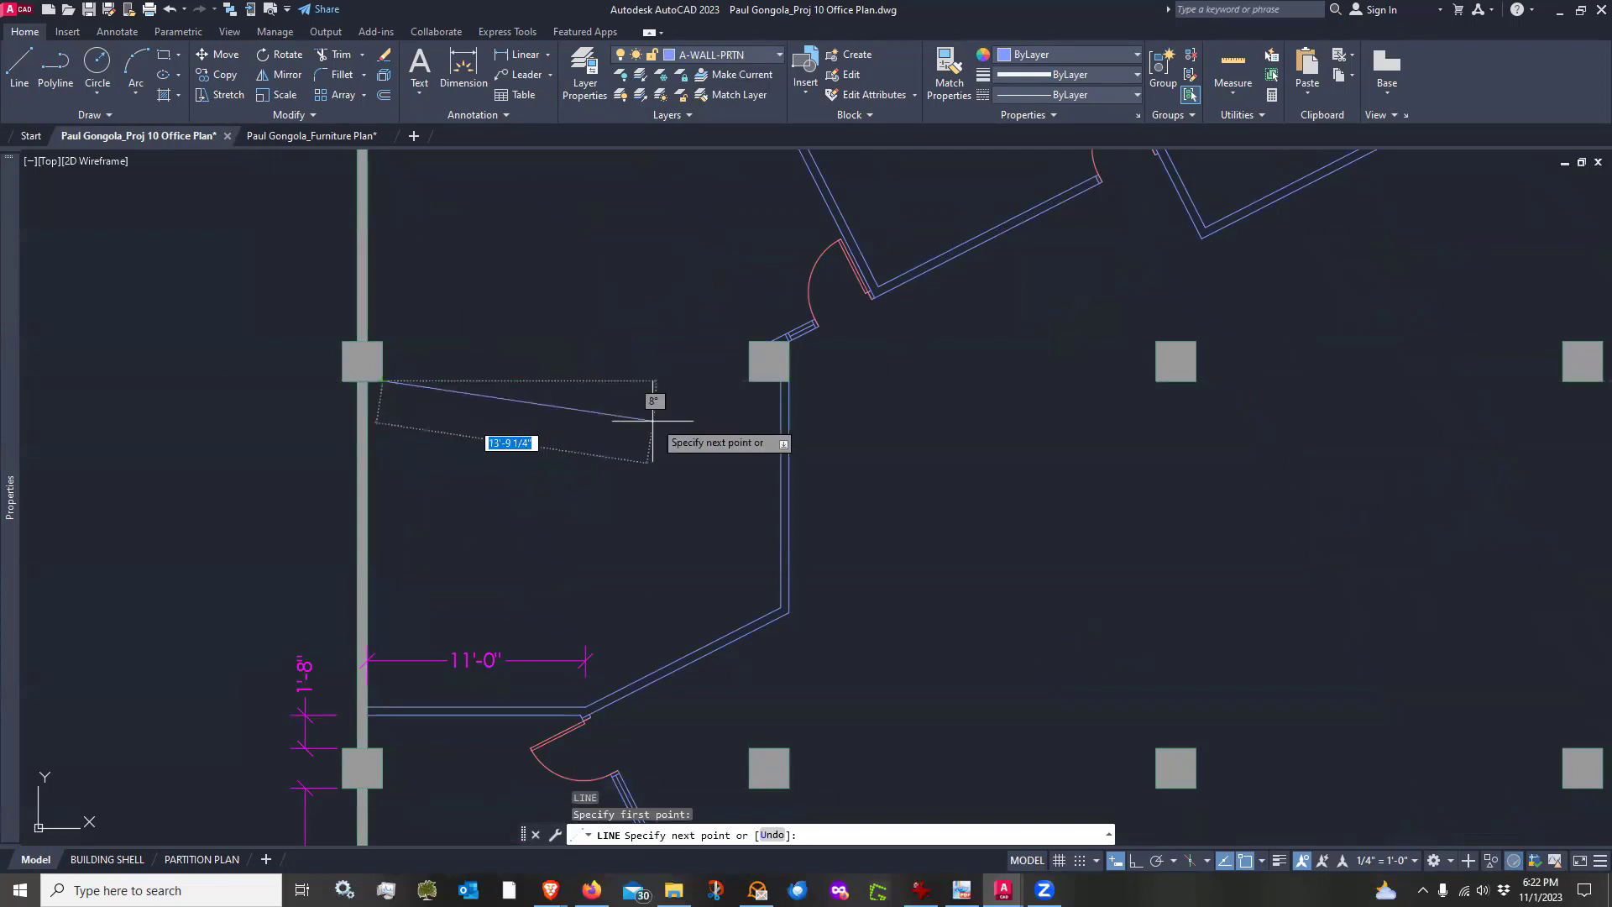
pyautogui.click(769, 380)
pyautogui.press('Return')
# Offset the new partition line 5 units upward to give the wall its thickness
pyautogui.write('o')
pyautogui.press('Return')
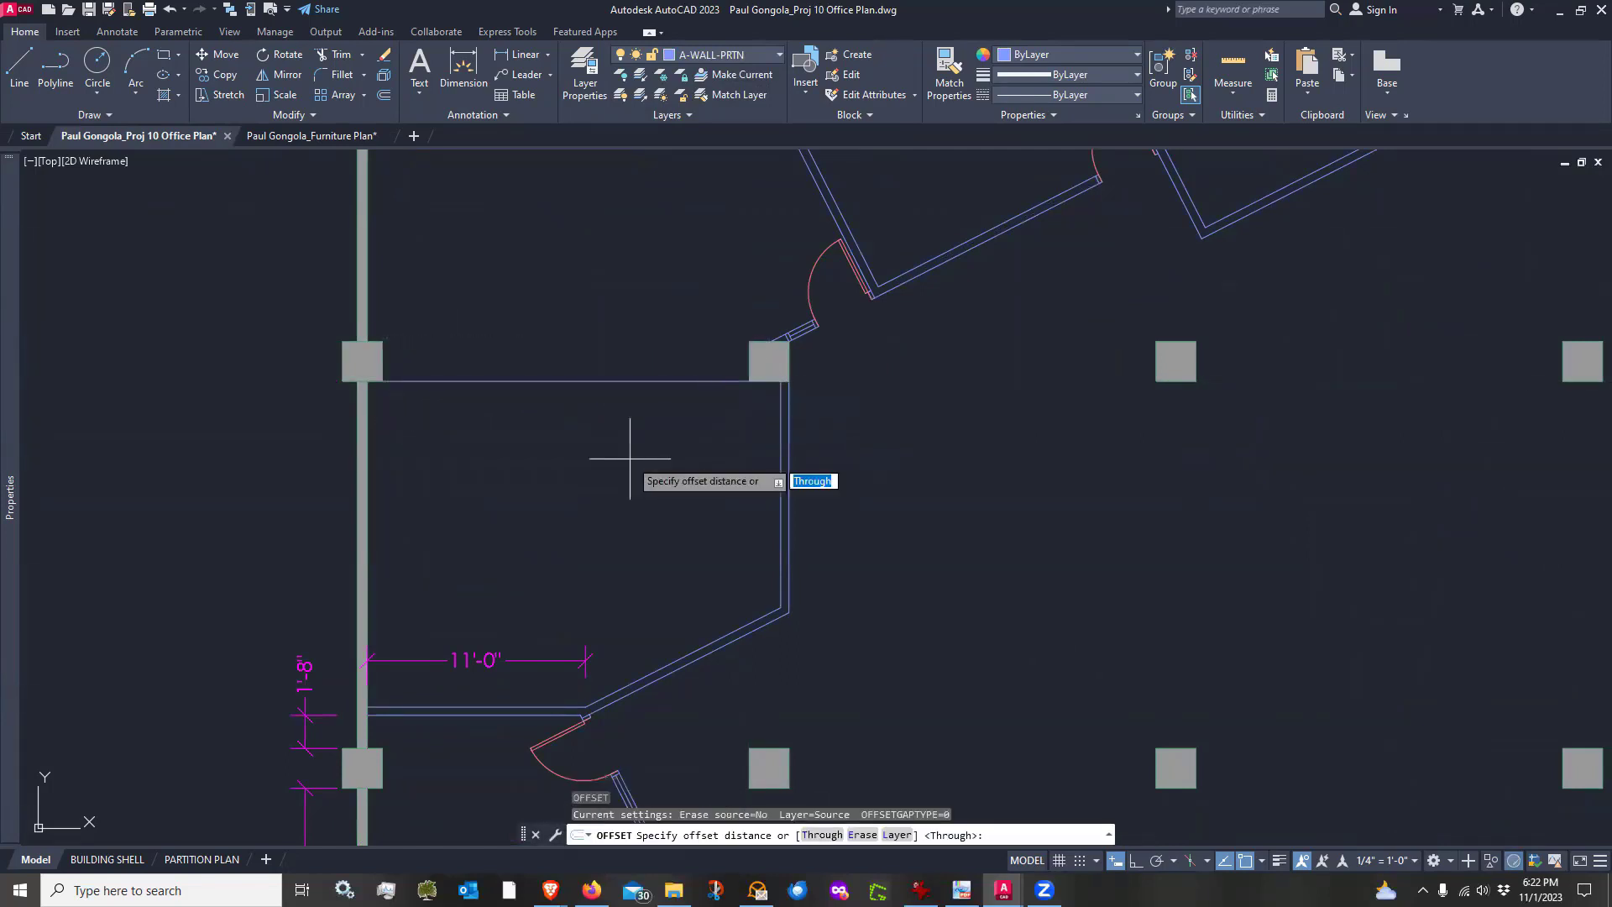
pyautogui.write('5')
pyautogui.press('Return')
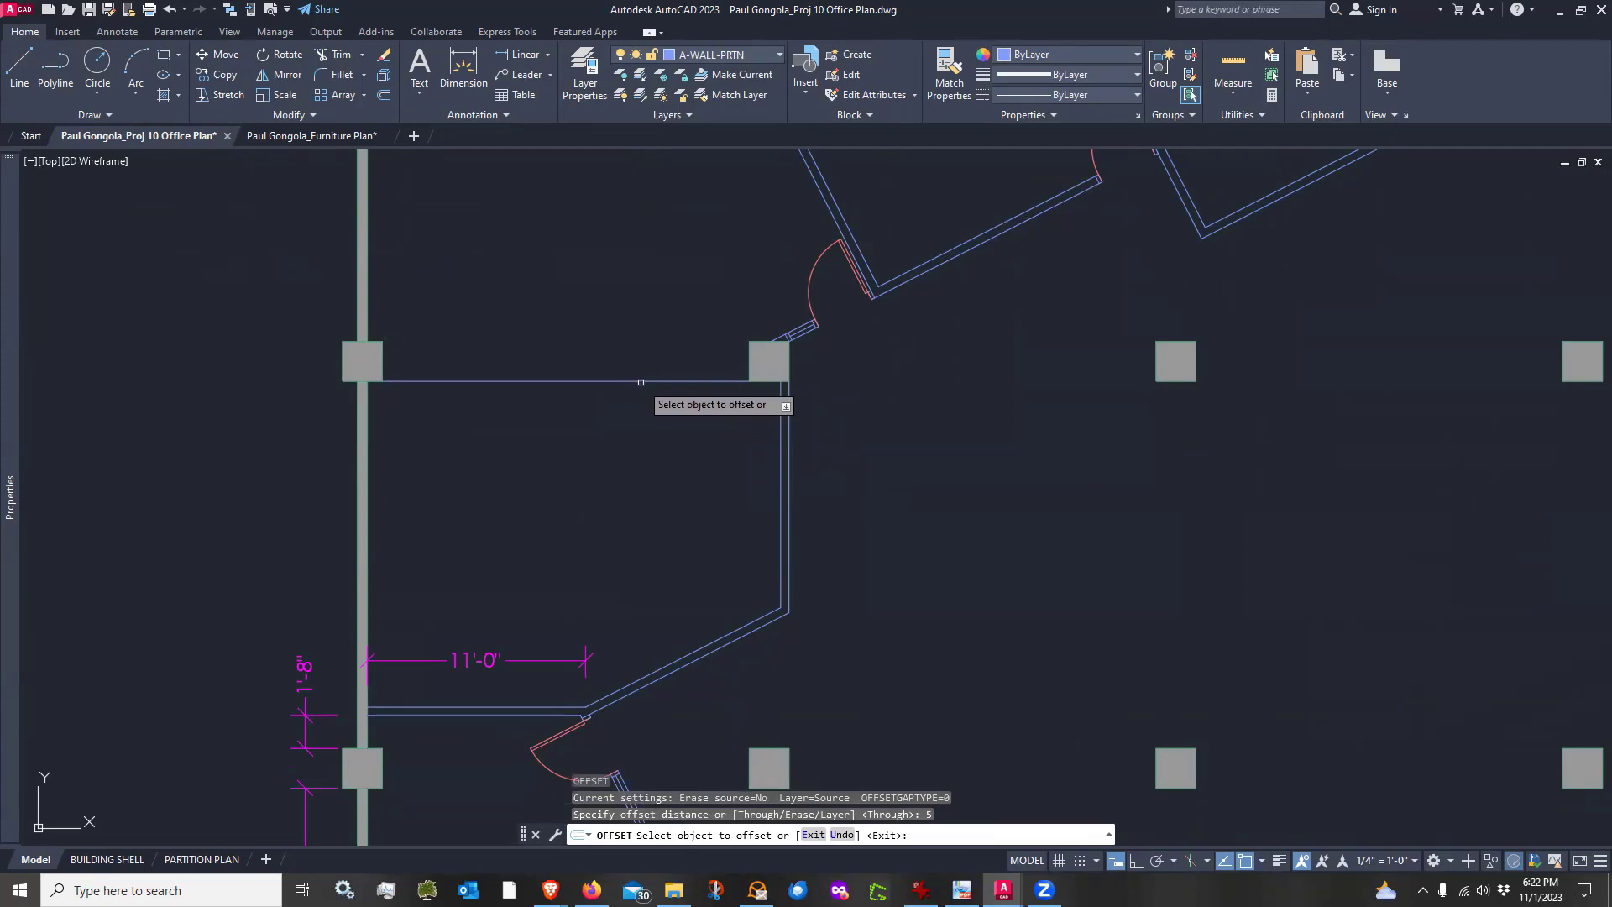
pyautogui.click(641, 380)
pyautogui.click(651, 357)
pyautogui.press('Return')
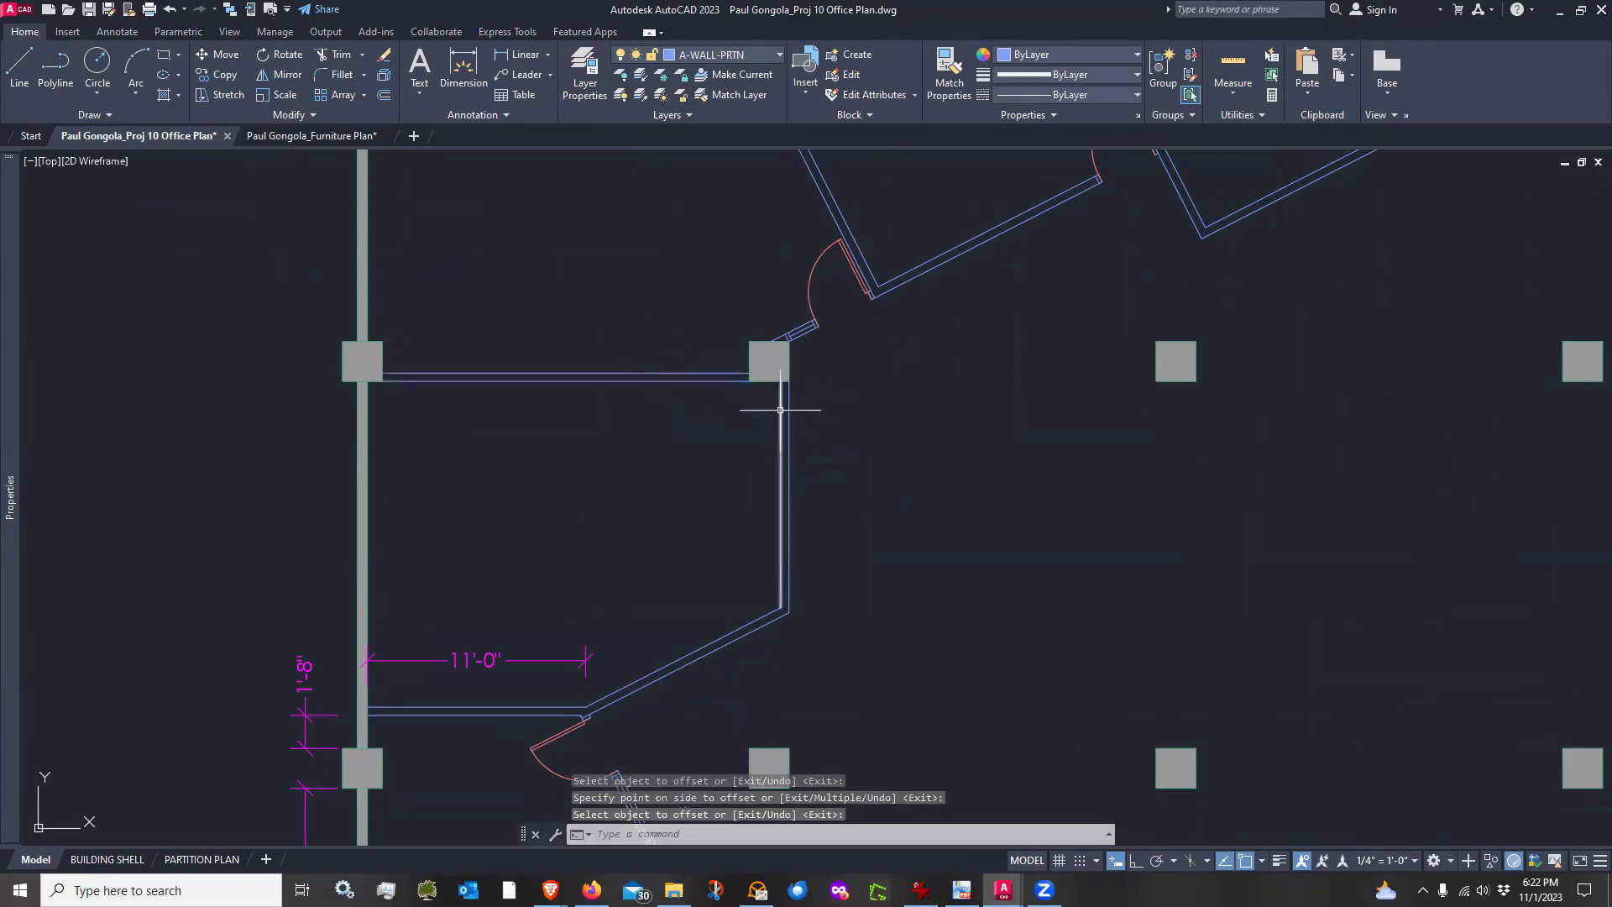
# Copy a door with its jamb lines from the lower room onto the new partition beside the column
pyautogui.scroll(-4, 714, 435)
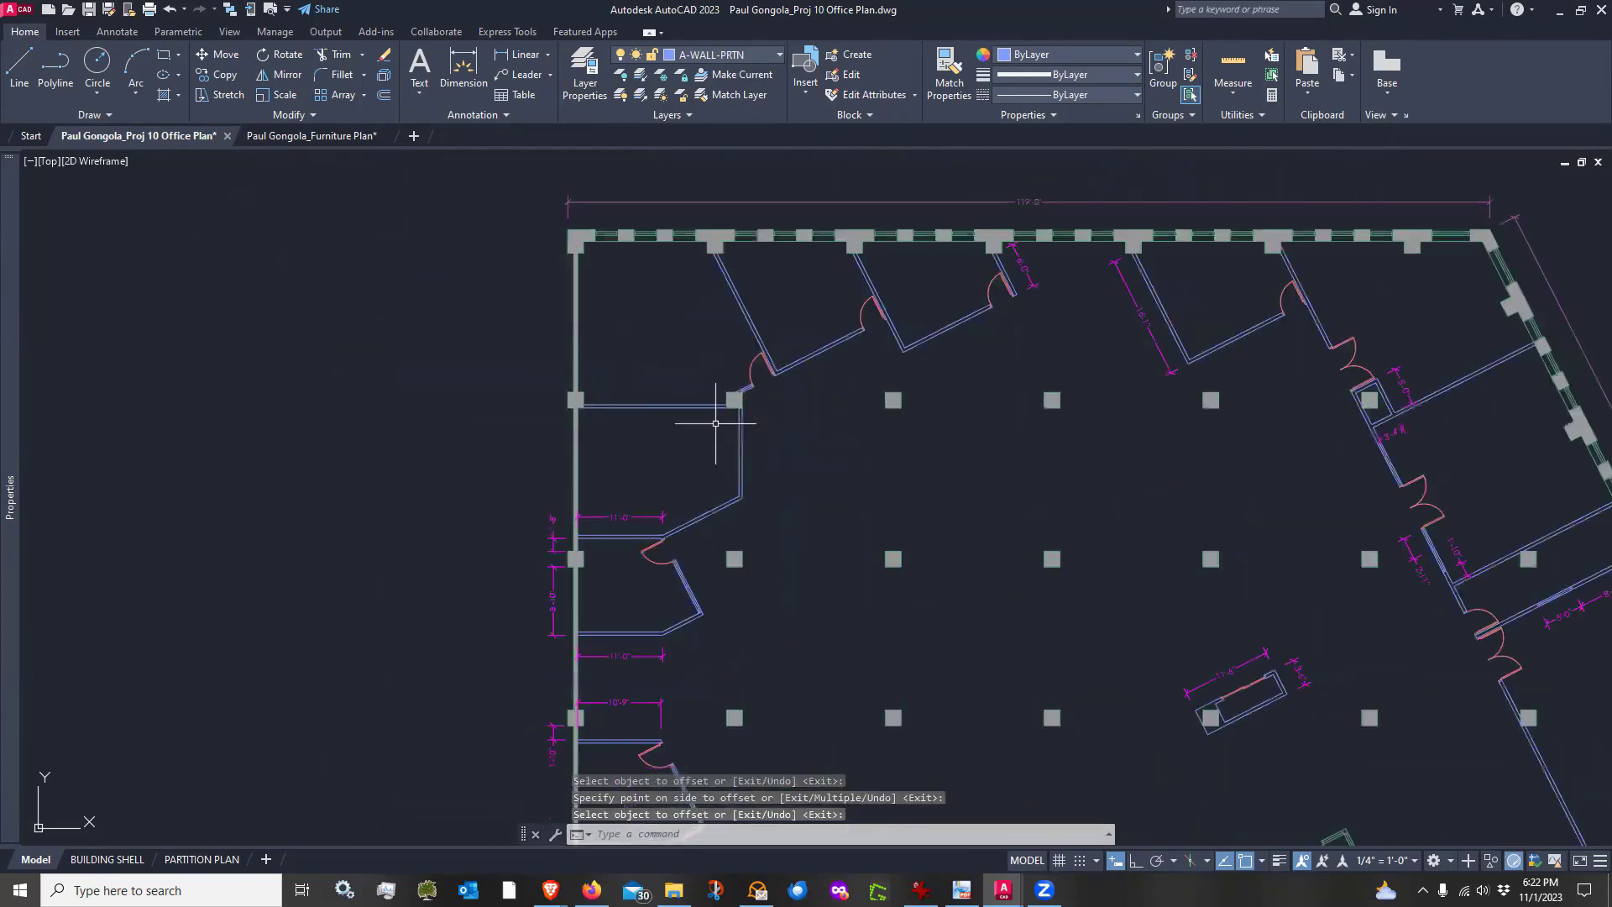
pyautogui.moveTo(1018, 425); pyautogui.dragTo(1022, 211, button='middle')
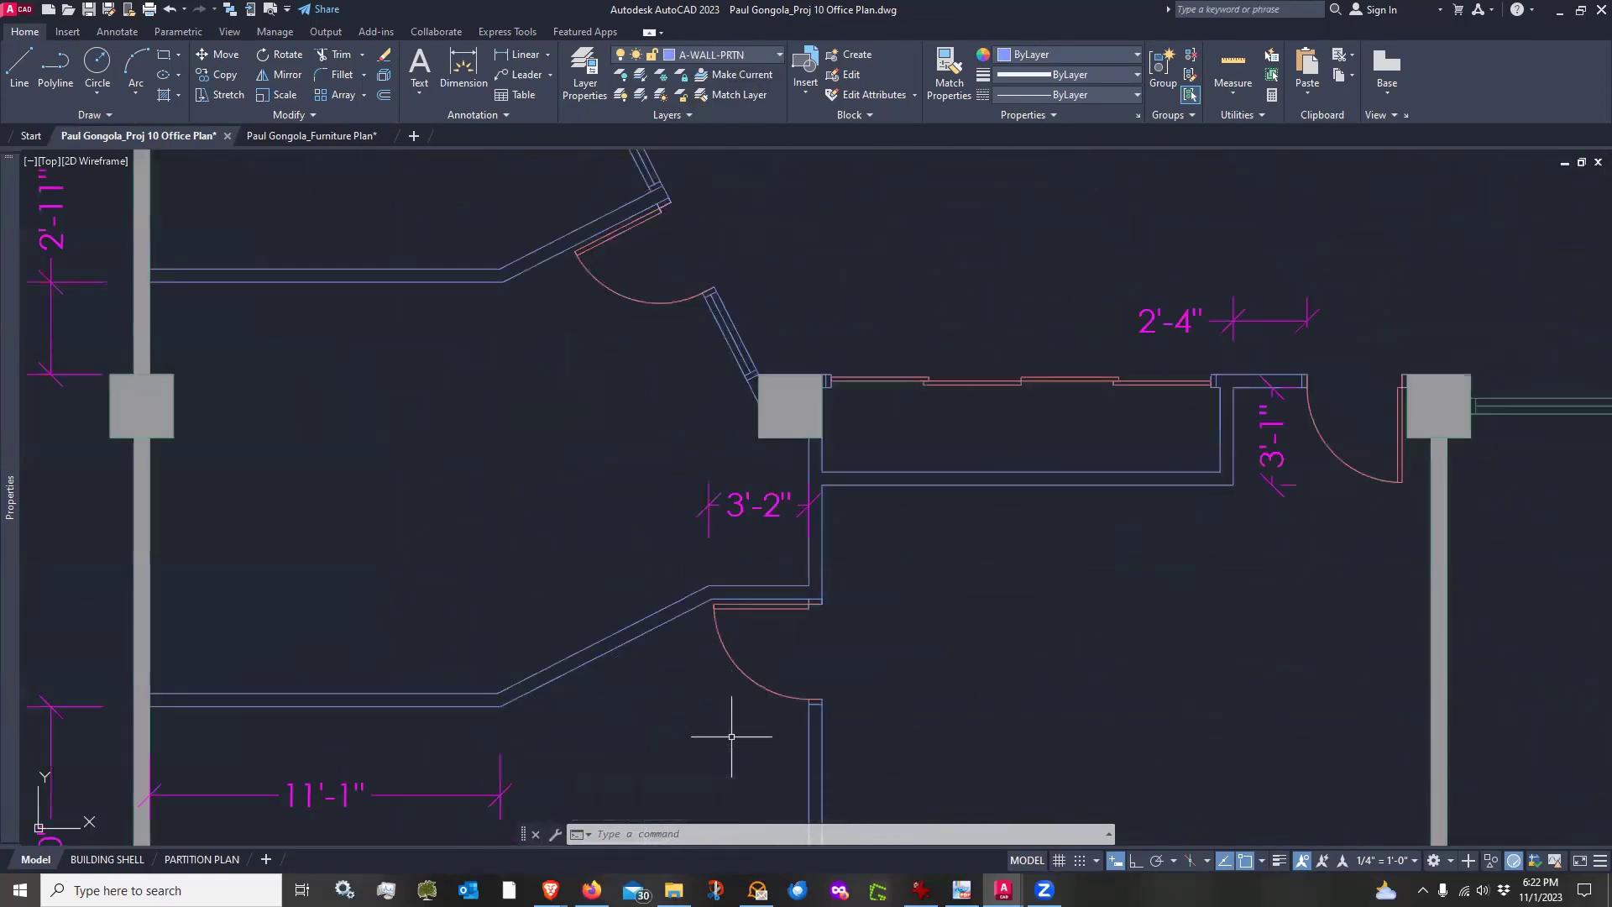
pyautogui.write('co')
pyautogui.press('Return')
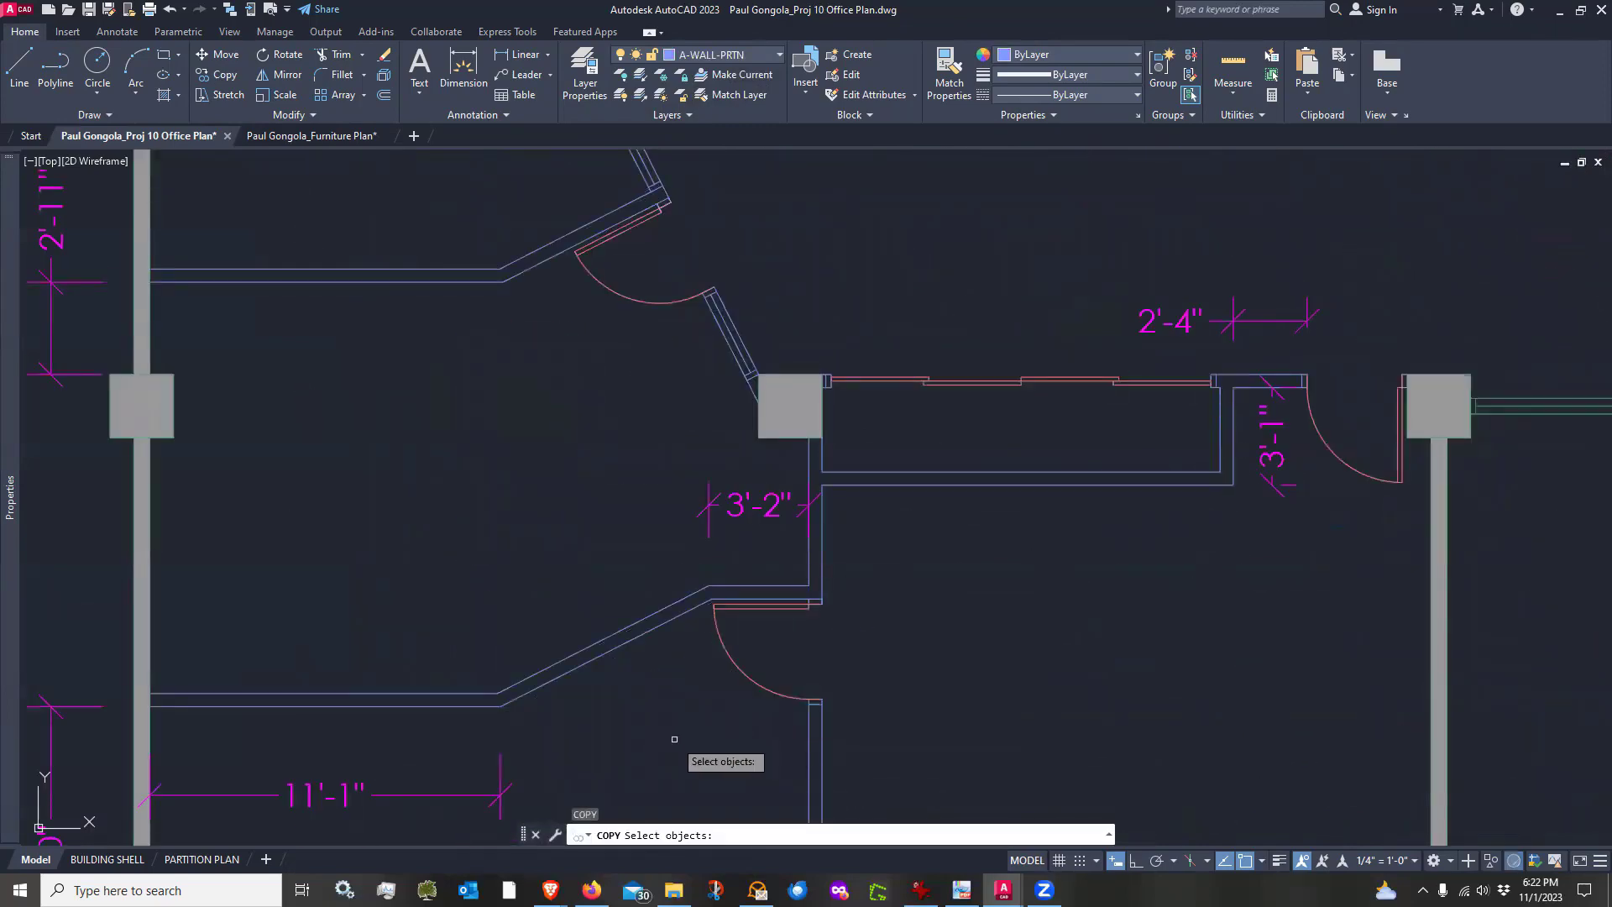
pyautogui.click(693, 743)
pyautogui.scroll(4, 869, 659)
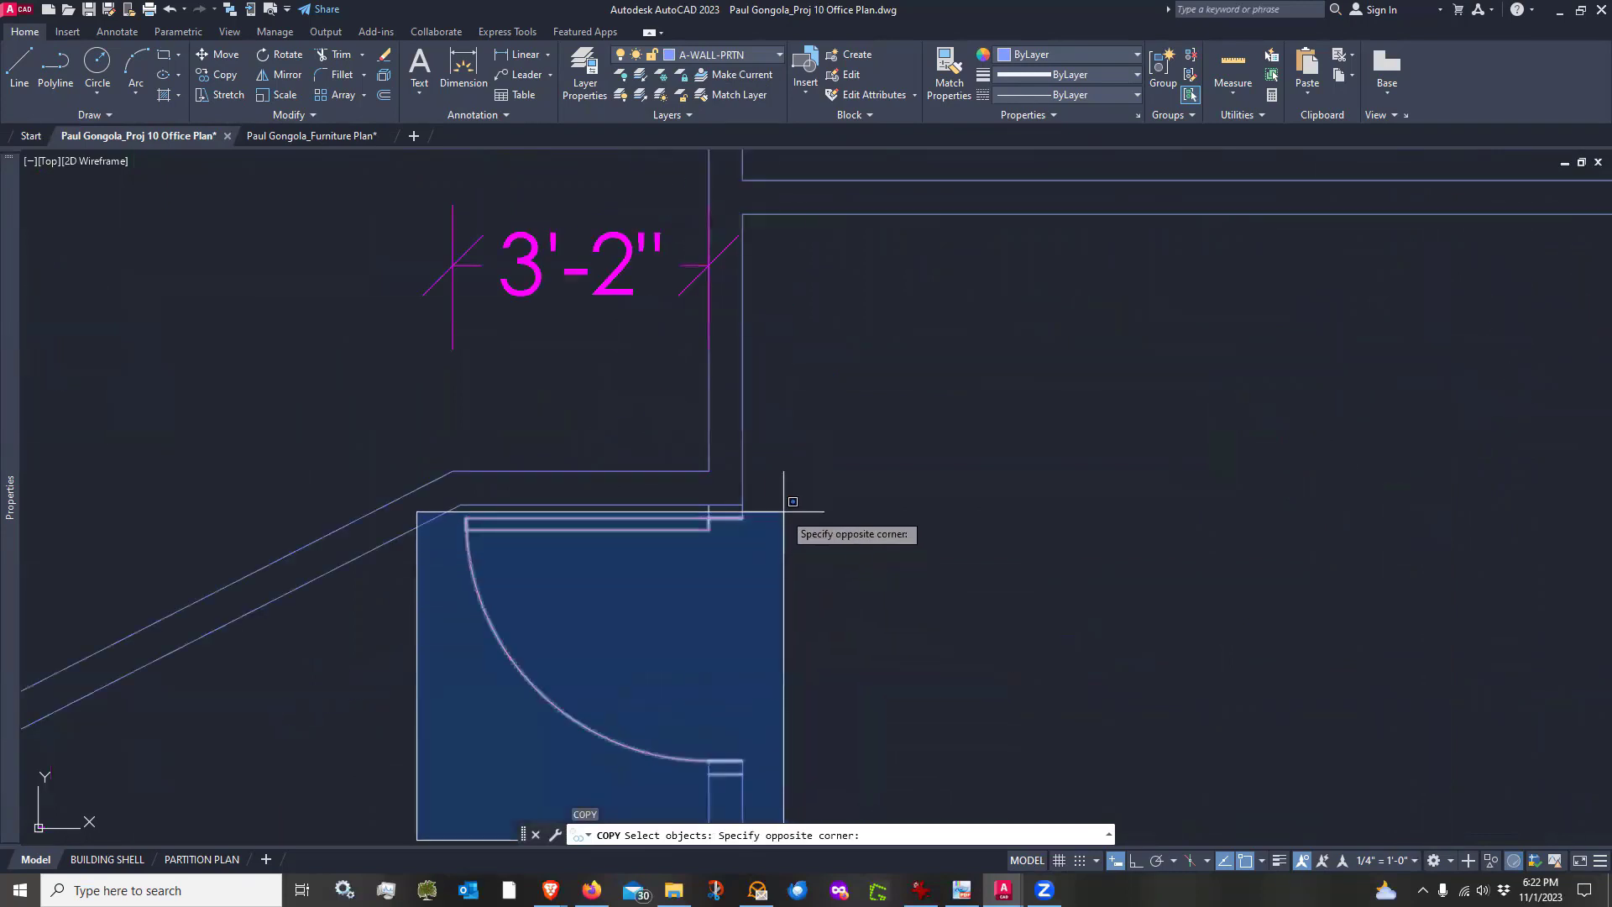
pyautogui.click(789, 503)
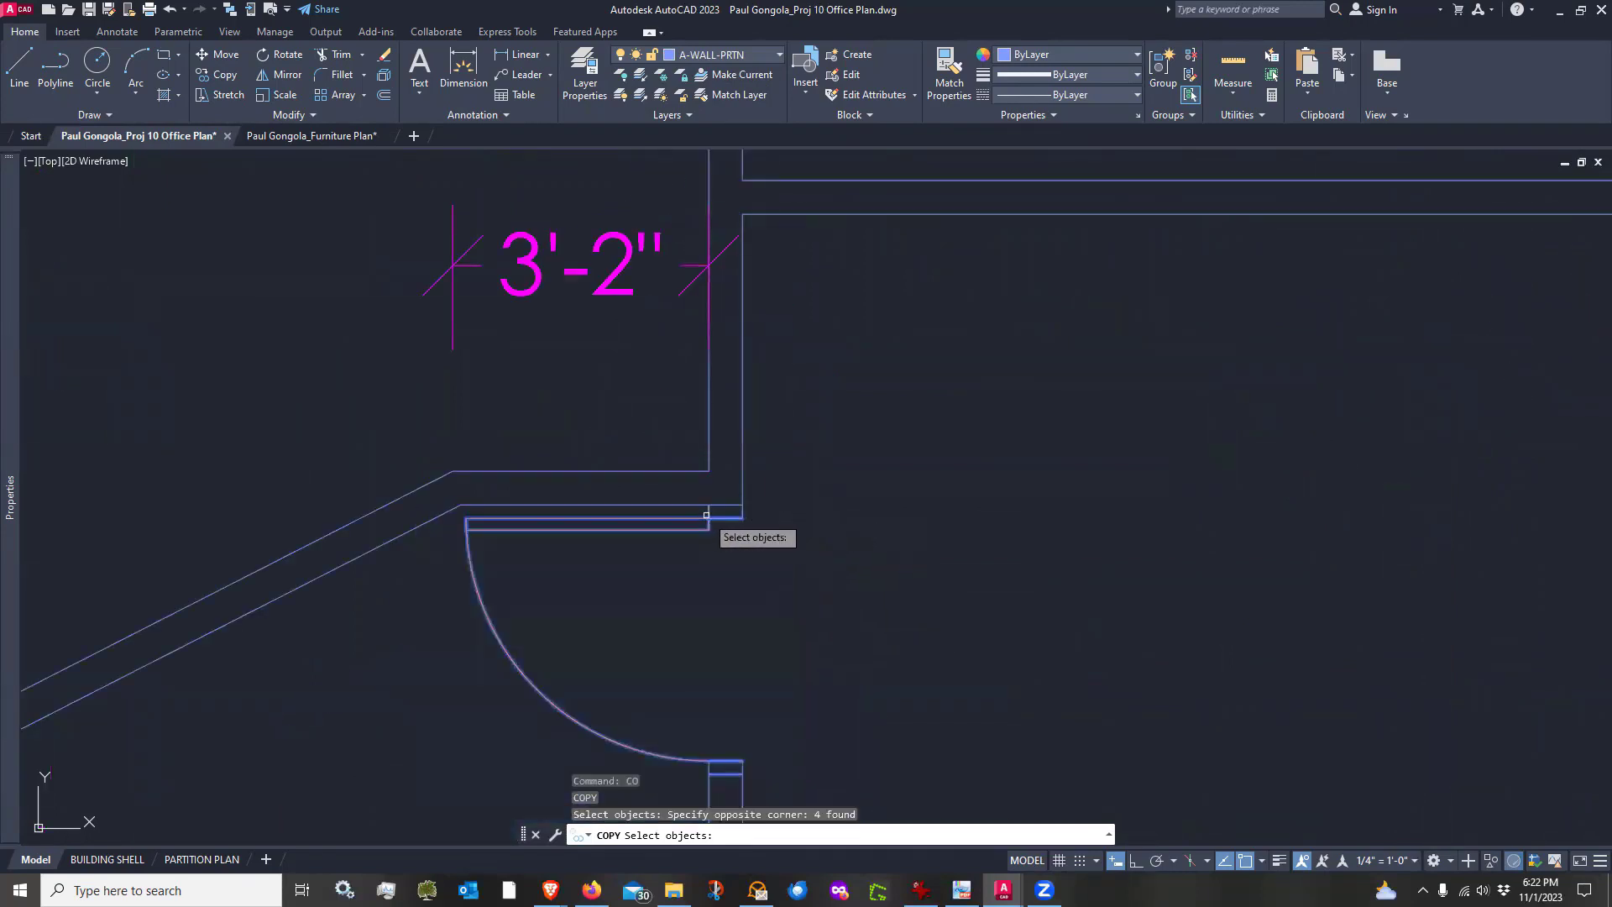
pyautogui.click(706, 516)
pyautogui.click(736, 504)
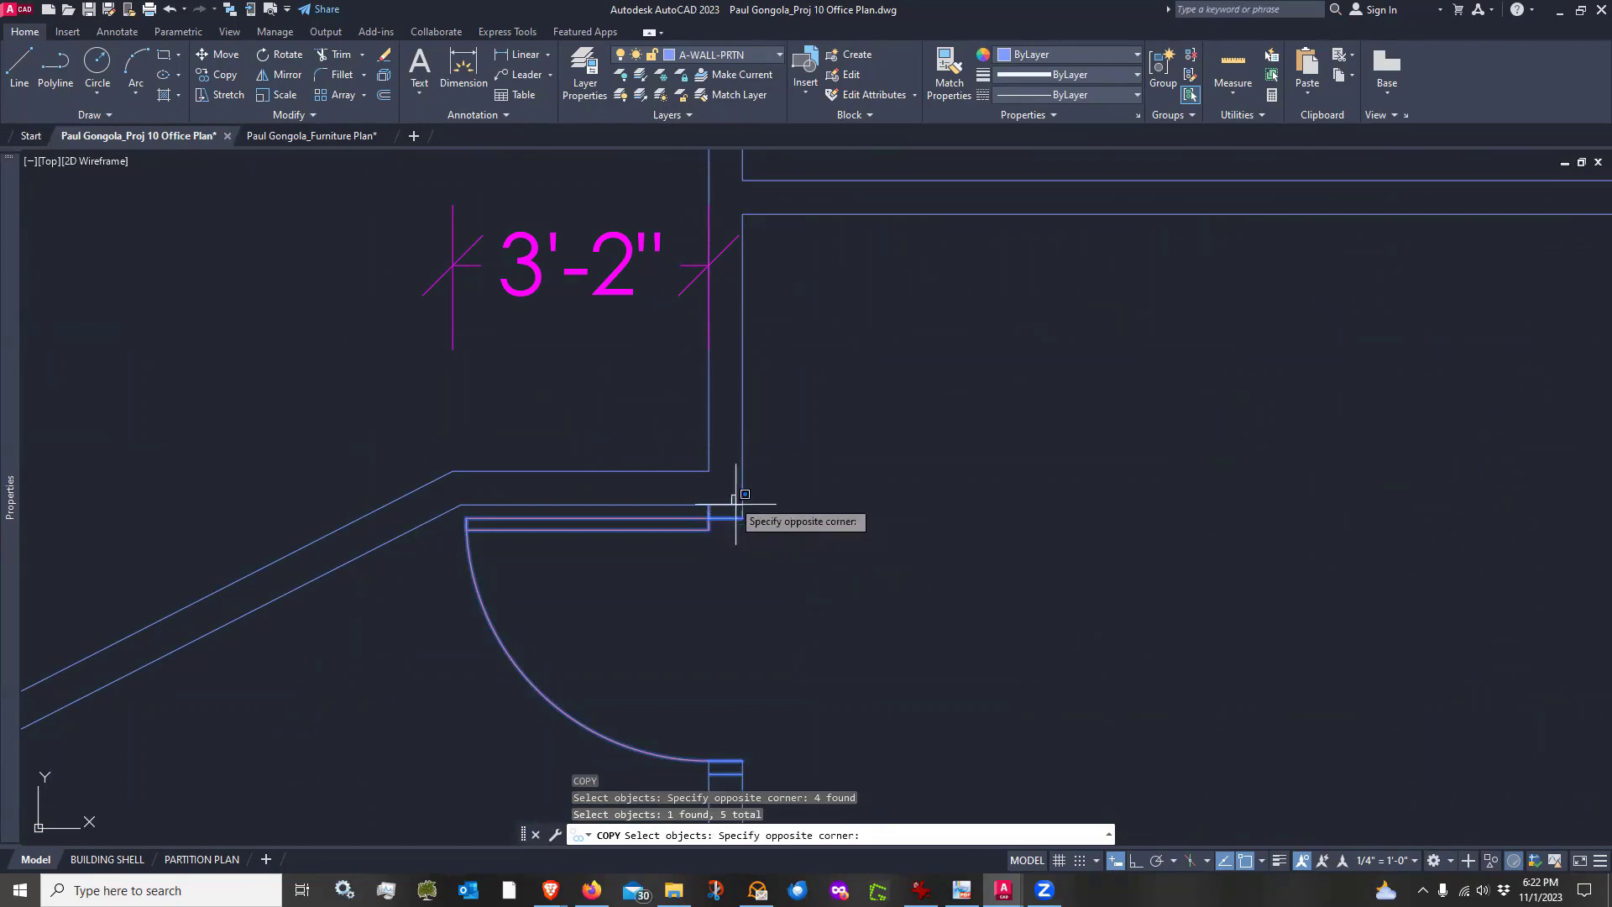
pyautogui.click(760, 539)
pyautogui.press('Return')
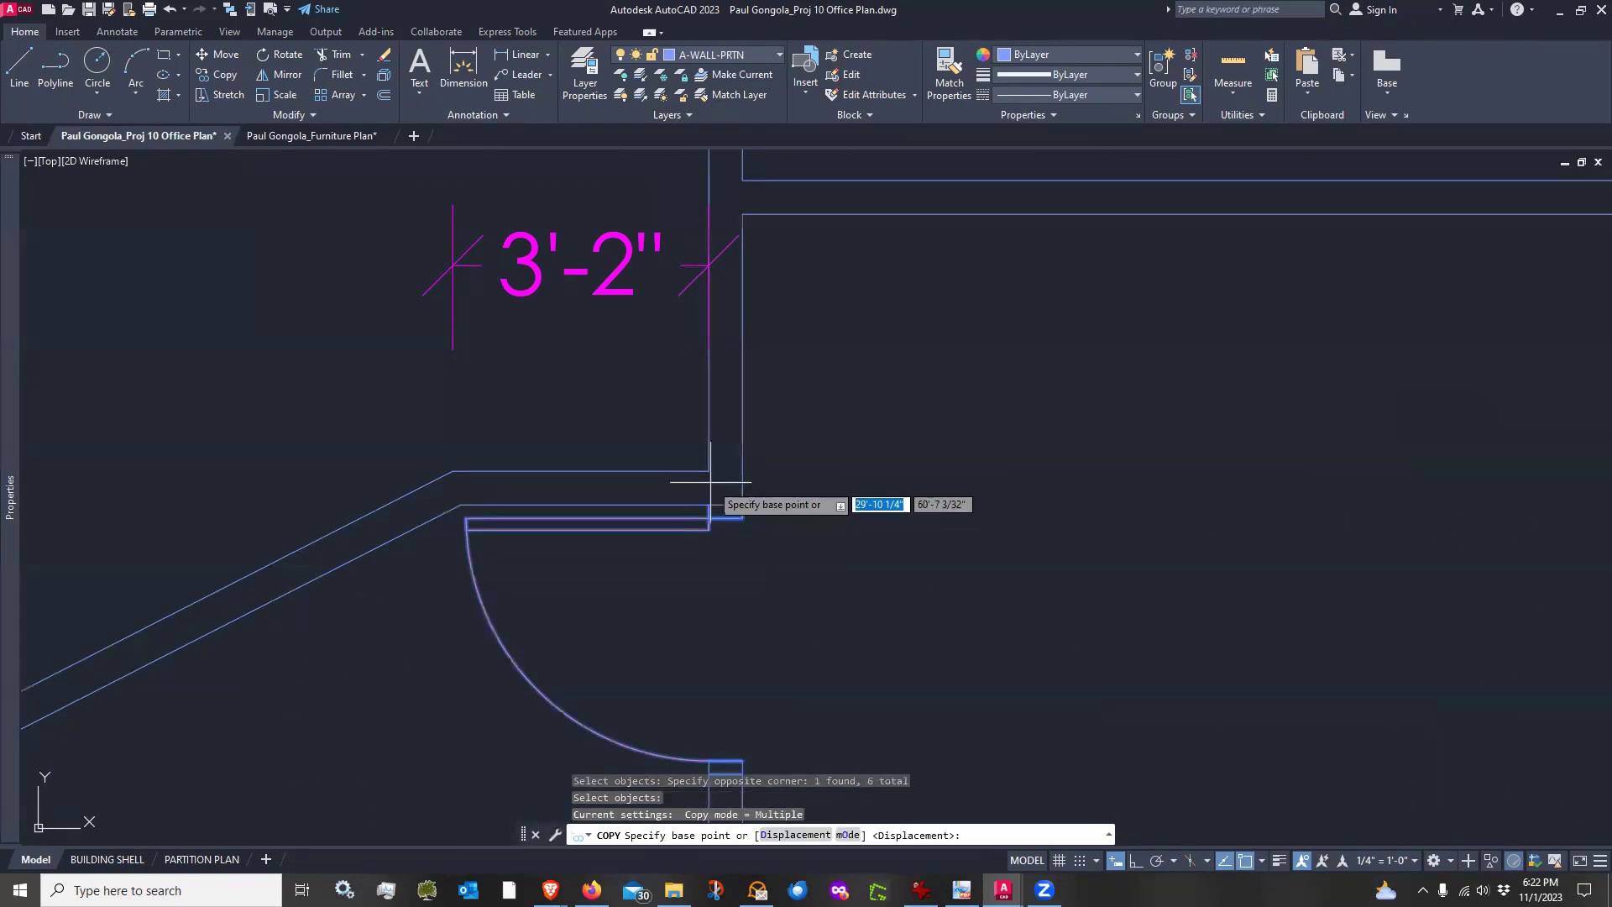
pyautogui.click(709, 506)
pyautogui.scroll(-10, 755, 567)
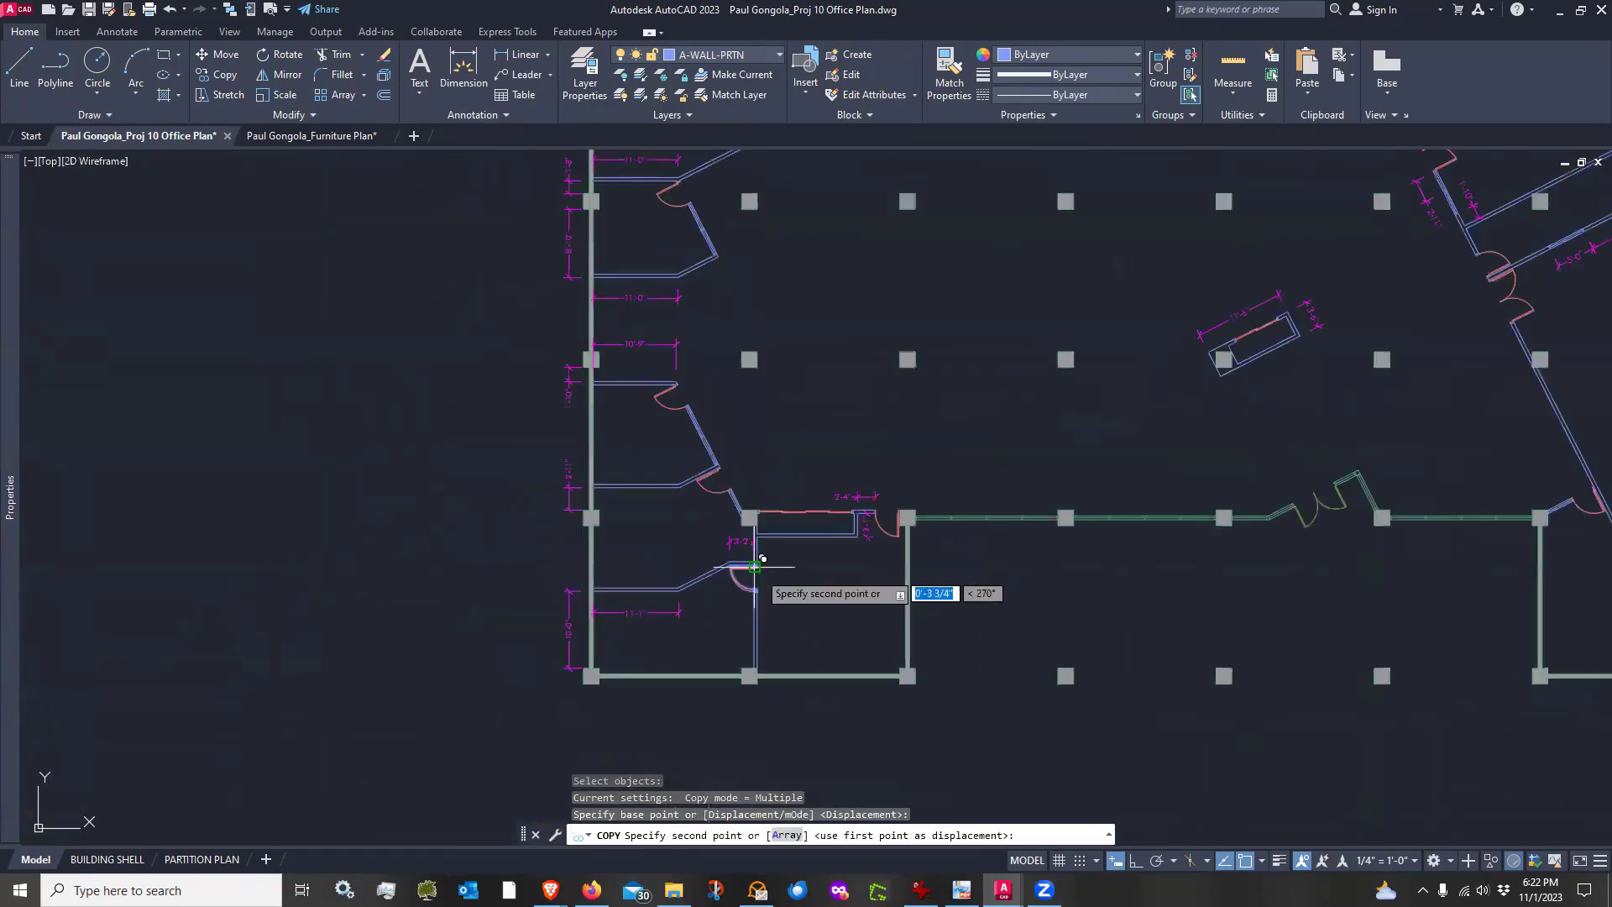
pyautogui.scroll(-3, 751, 521)
pyautogui.scroll(10, 848, 512)
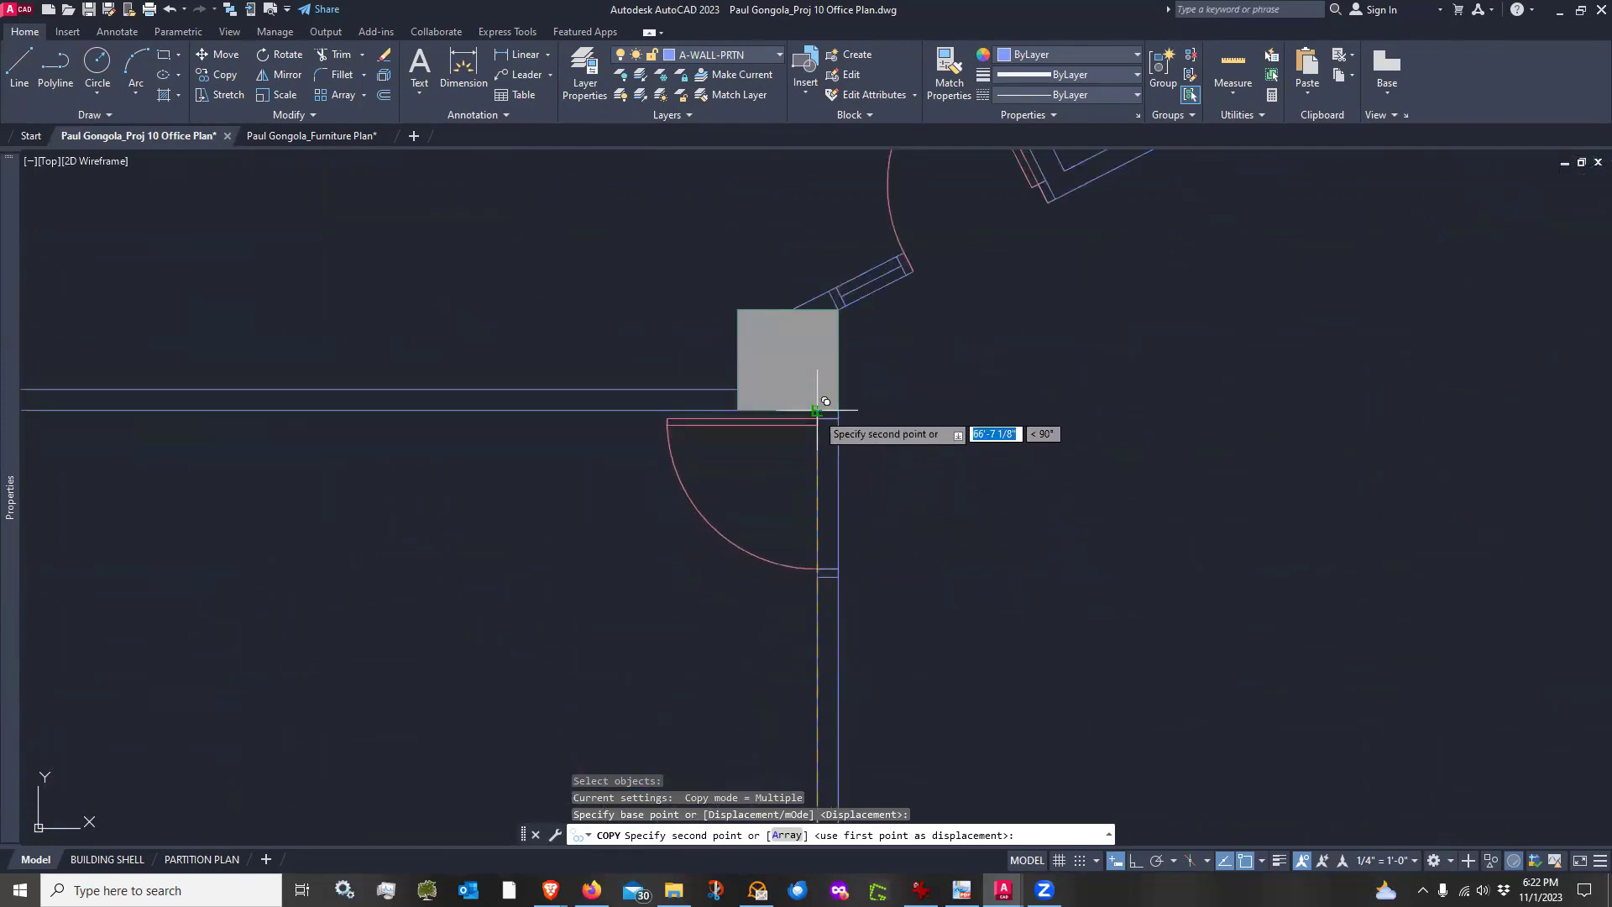
pyautogui.click(817, 410)
pyautogui.scroll(-5, 529, 508)
pyautogui.press('Return')
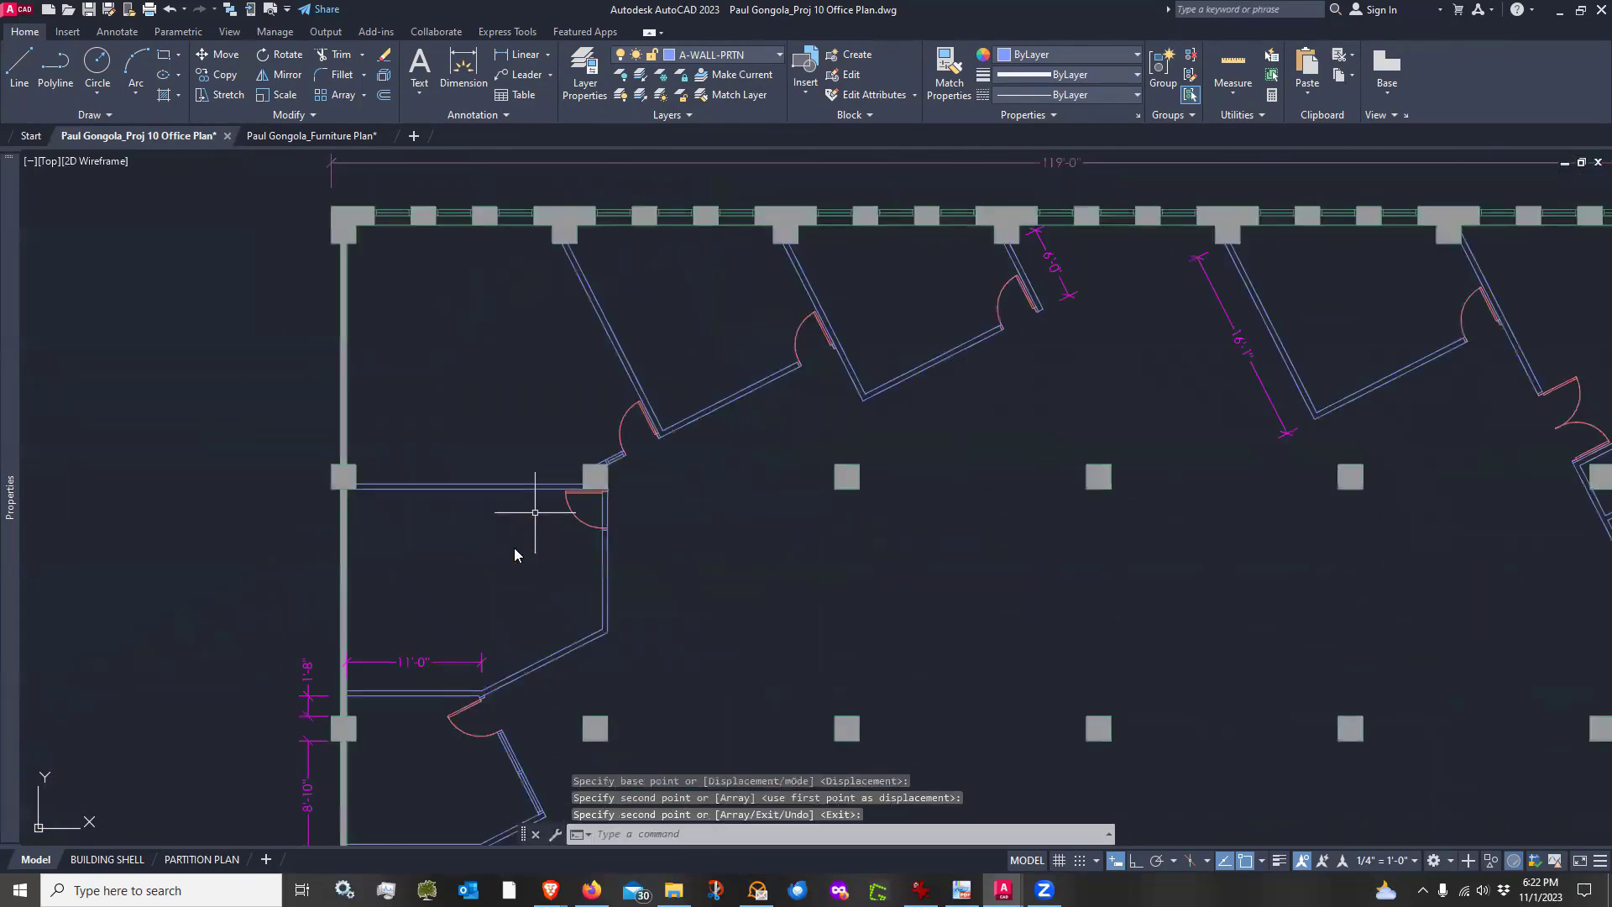
# Trim the partition lines crossing the copied door's opening
pyautogui.moveTo(514, 554); pyautogui.dragTo(560, 491, button='middle')
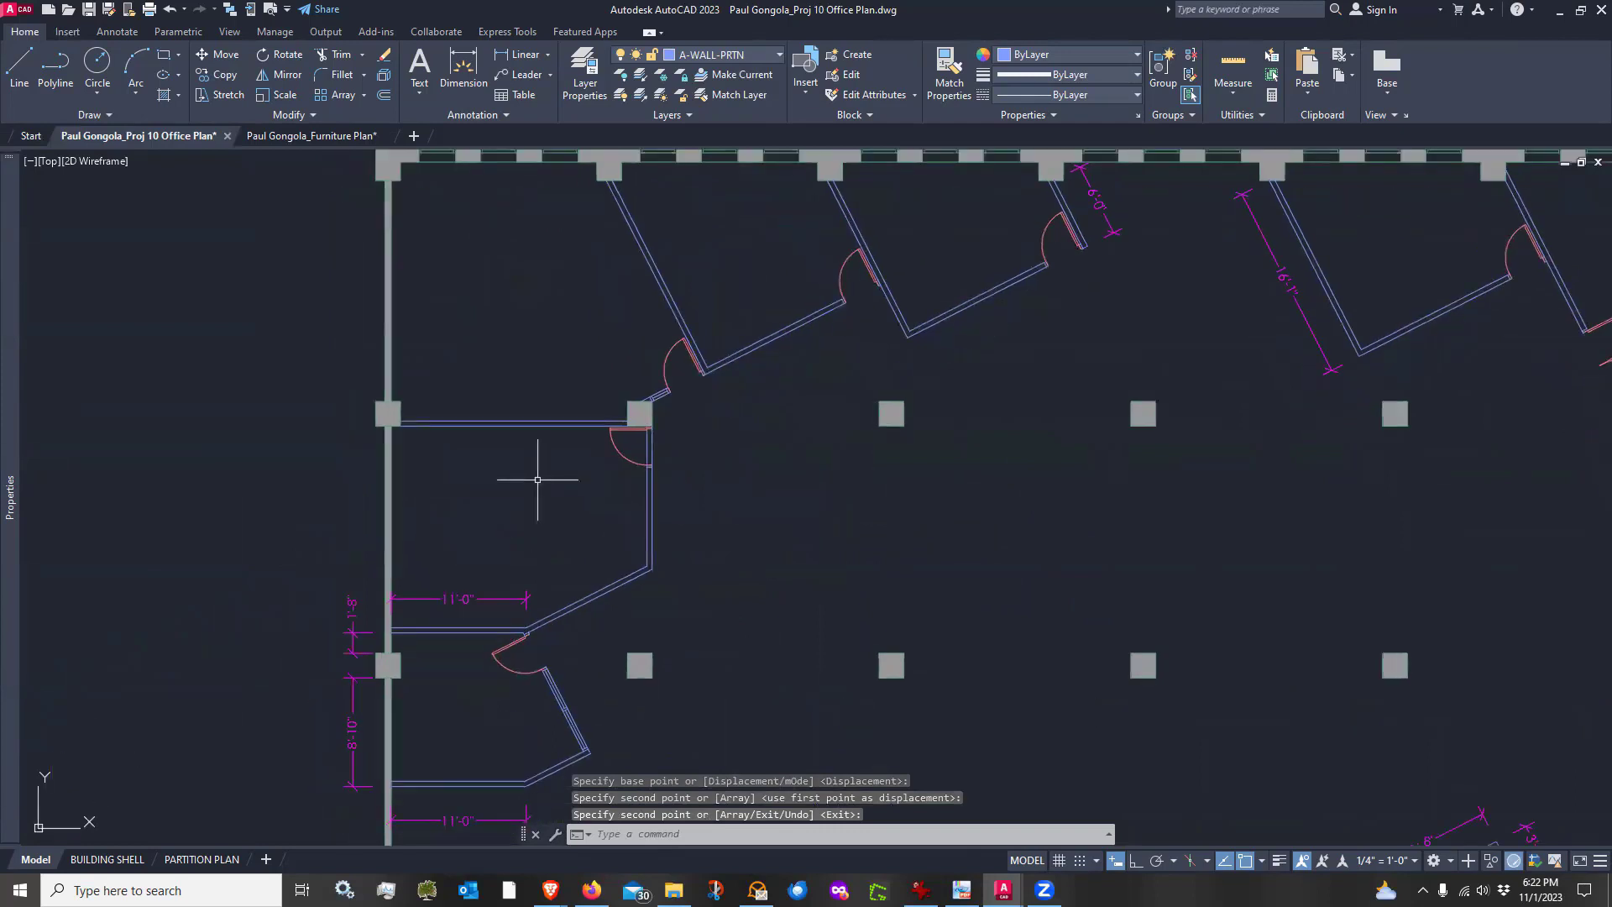
pyautogui.click(340, 57)
pyautogui.scroll(2, 580, 435)
pyautogui.moveTo(723, 474); pyautogui.dragTo(799, 457)
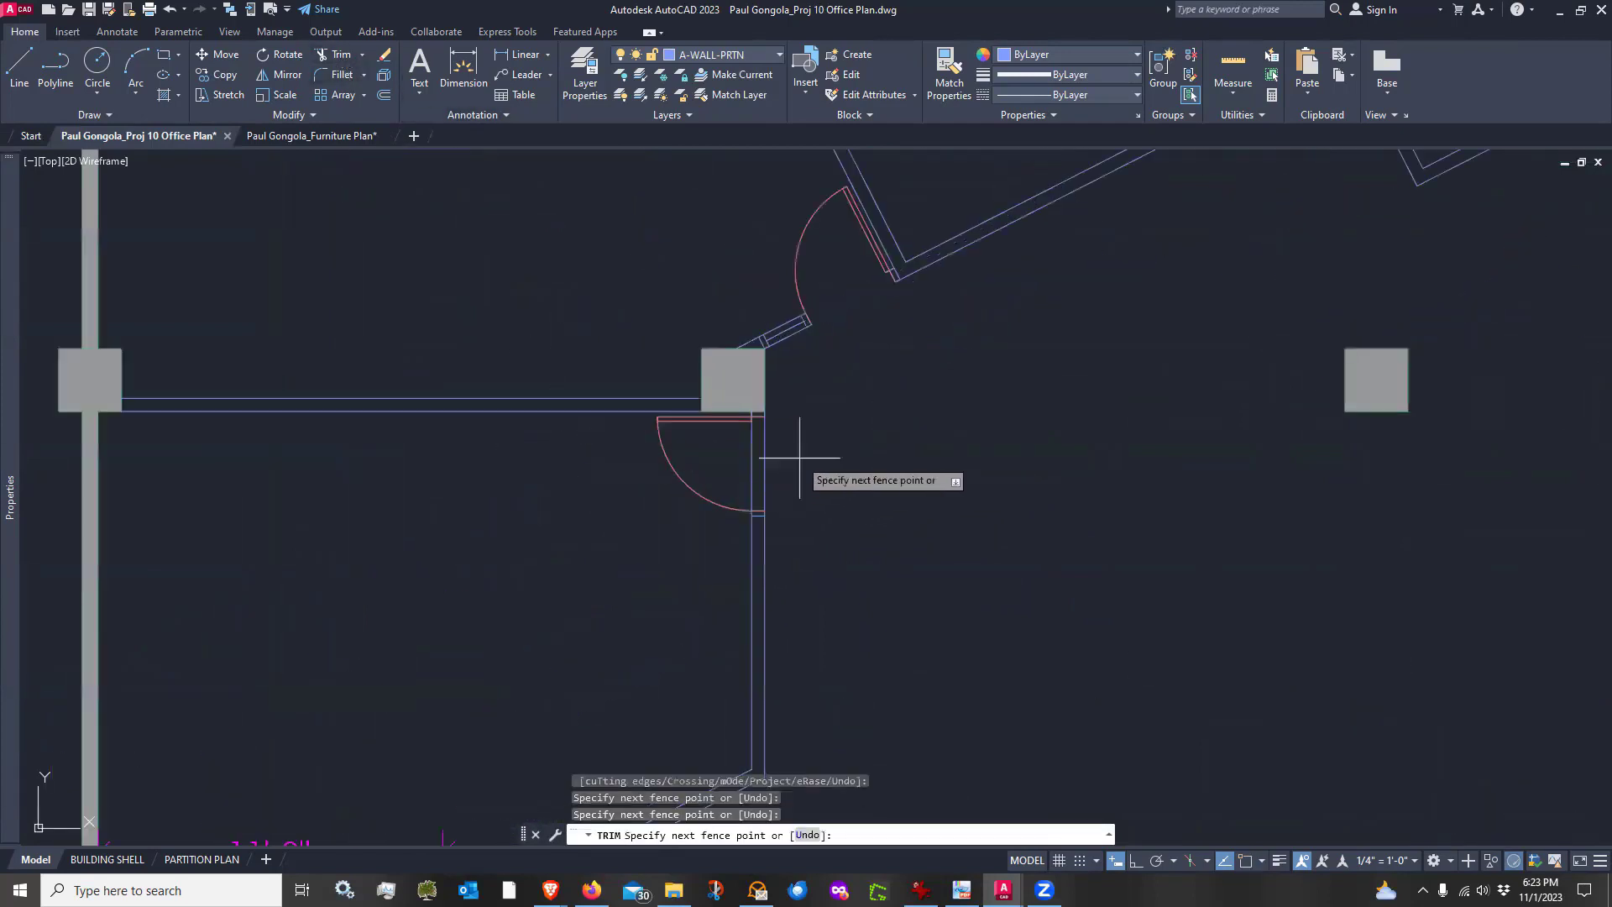
pyautogui.click(722, 474)
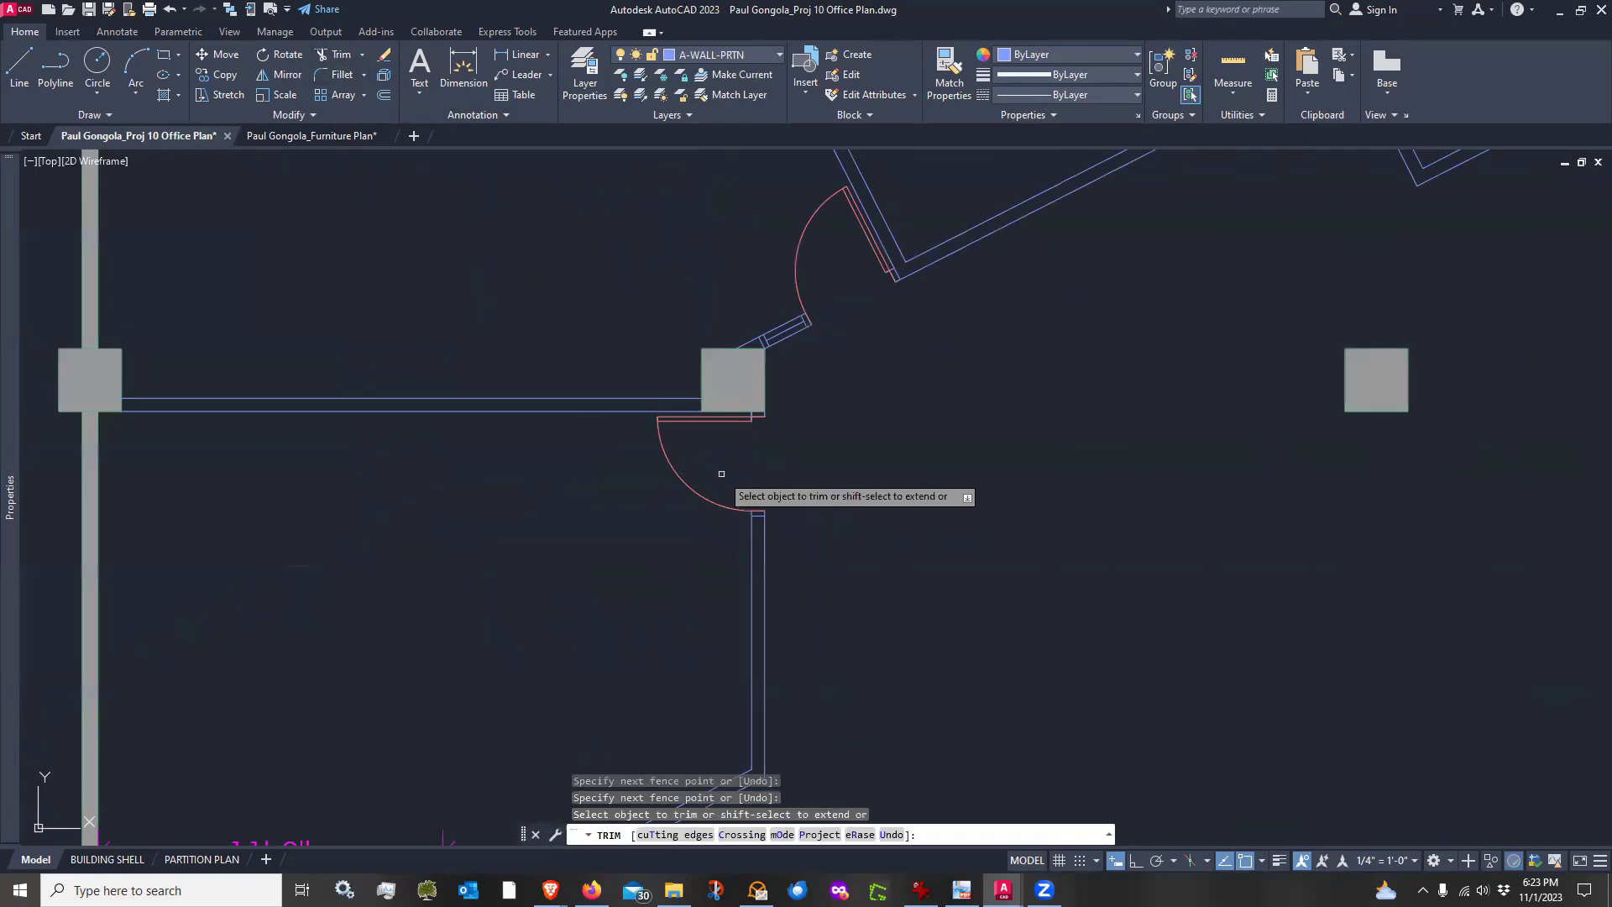
pyautogui.press('Return')
pyautogui.scroll(-2, 678, 466)
pyautogui.moveTo(842, 663); pyautogui.dragTo(663, 620, button='middle')
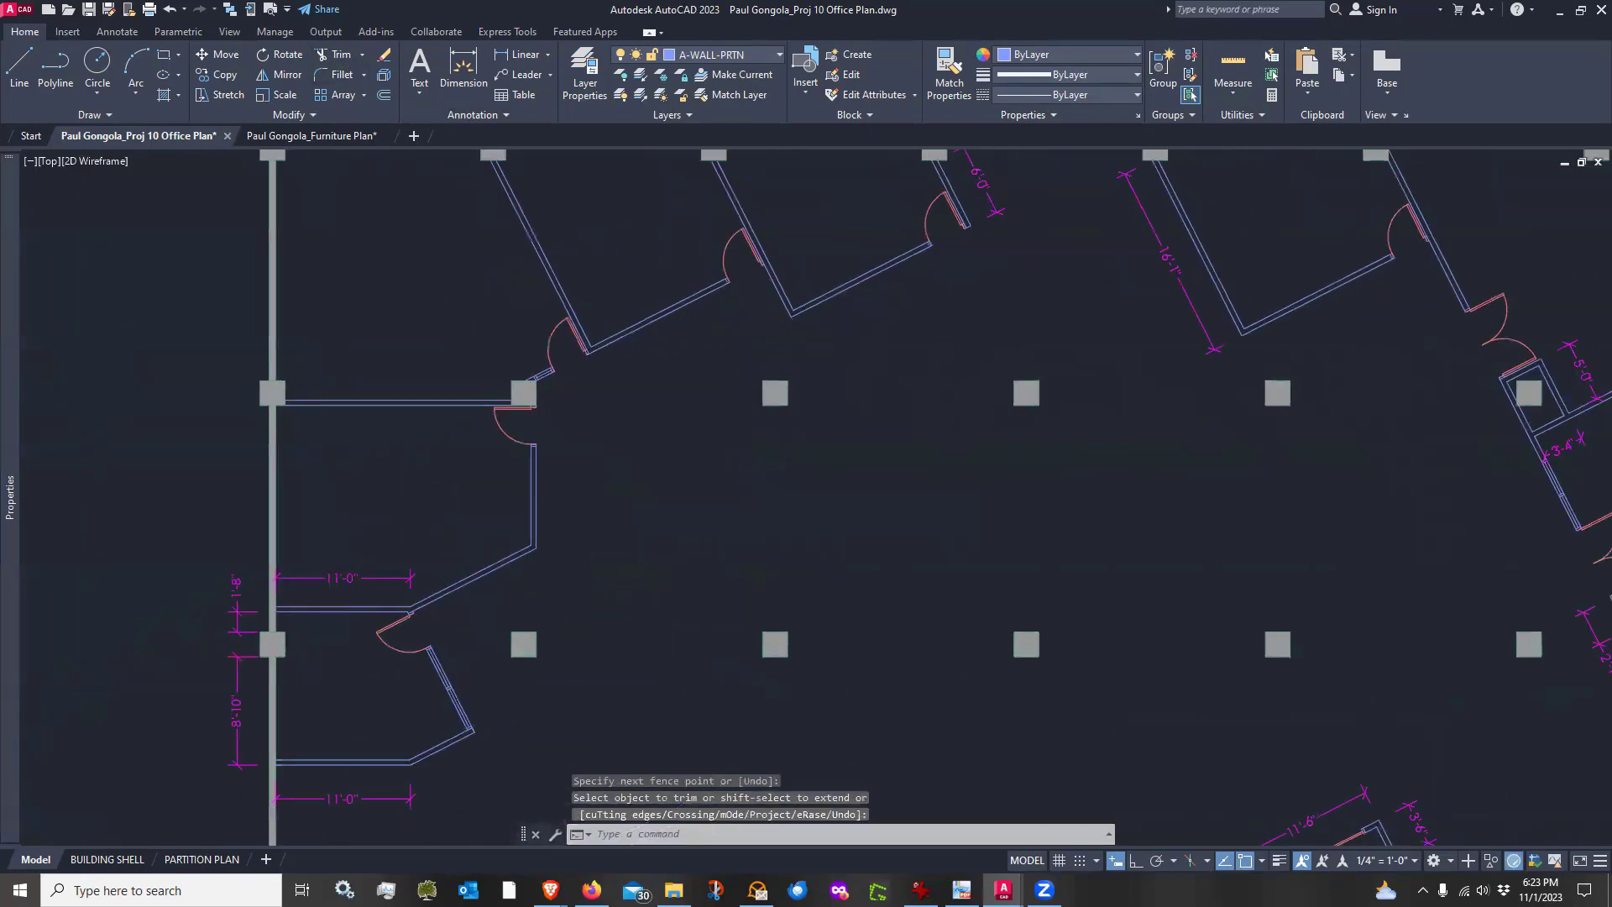
pyautogui.scroll(-3, 810, 629)
pyautogui.moveTo(820, 631); pyautogui.dragTo(741, 463, button='middle')
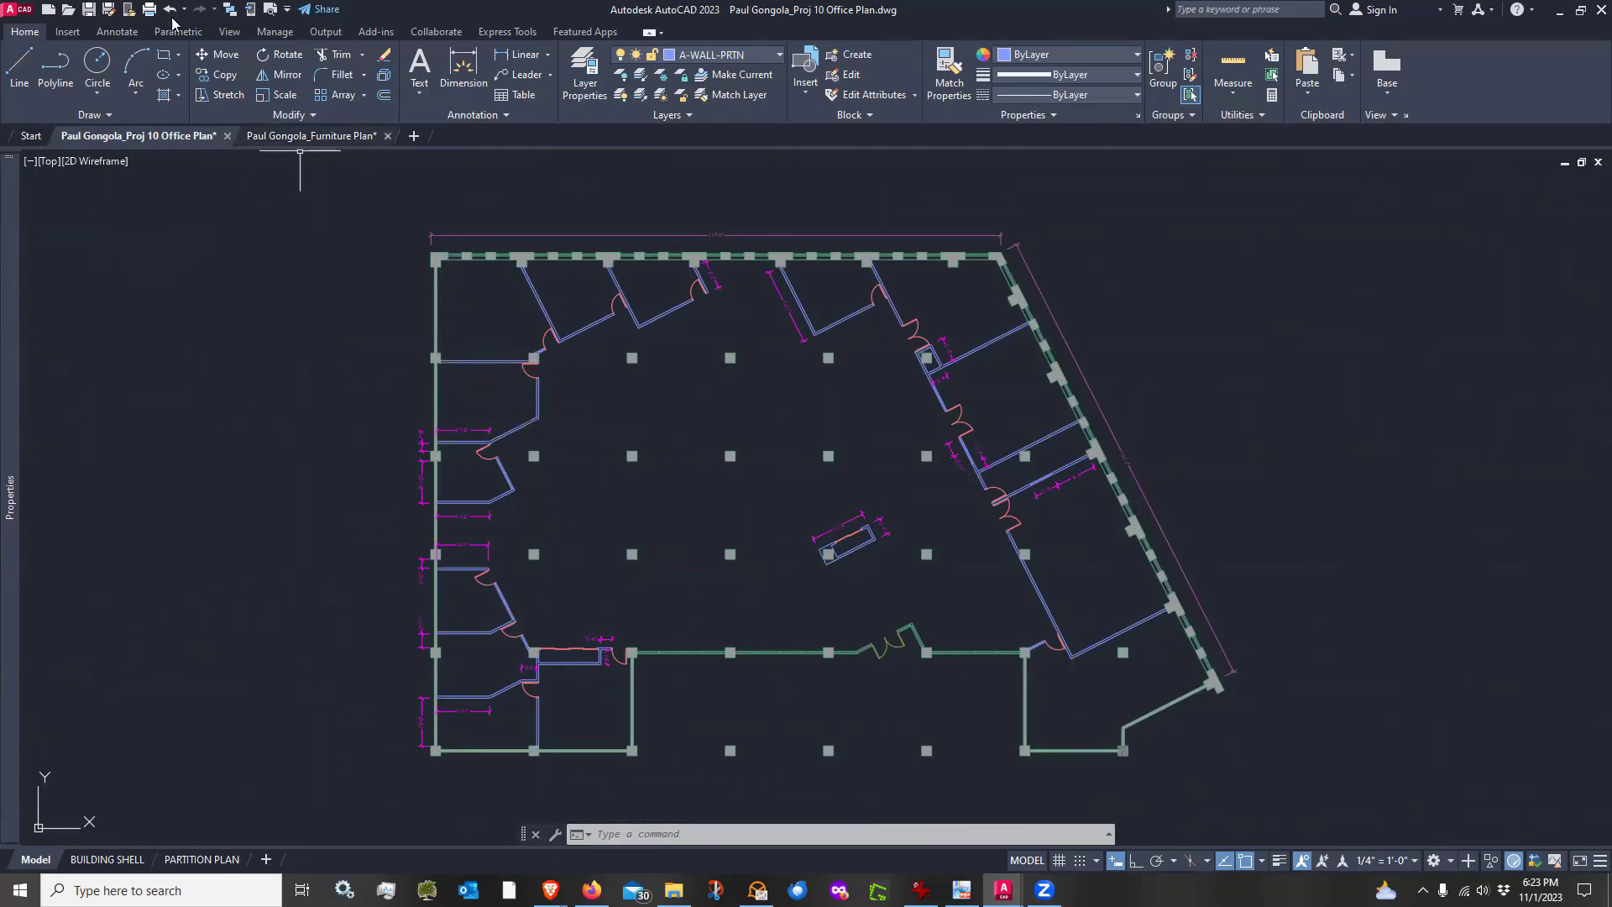
# Save the Office Plan drawing and return to the Furniture Plan drawing
pyautogui.click(88, 10)
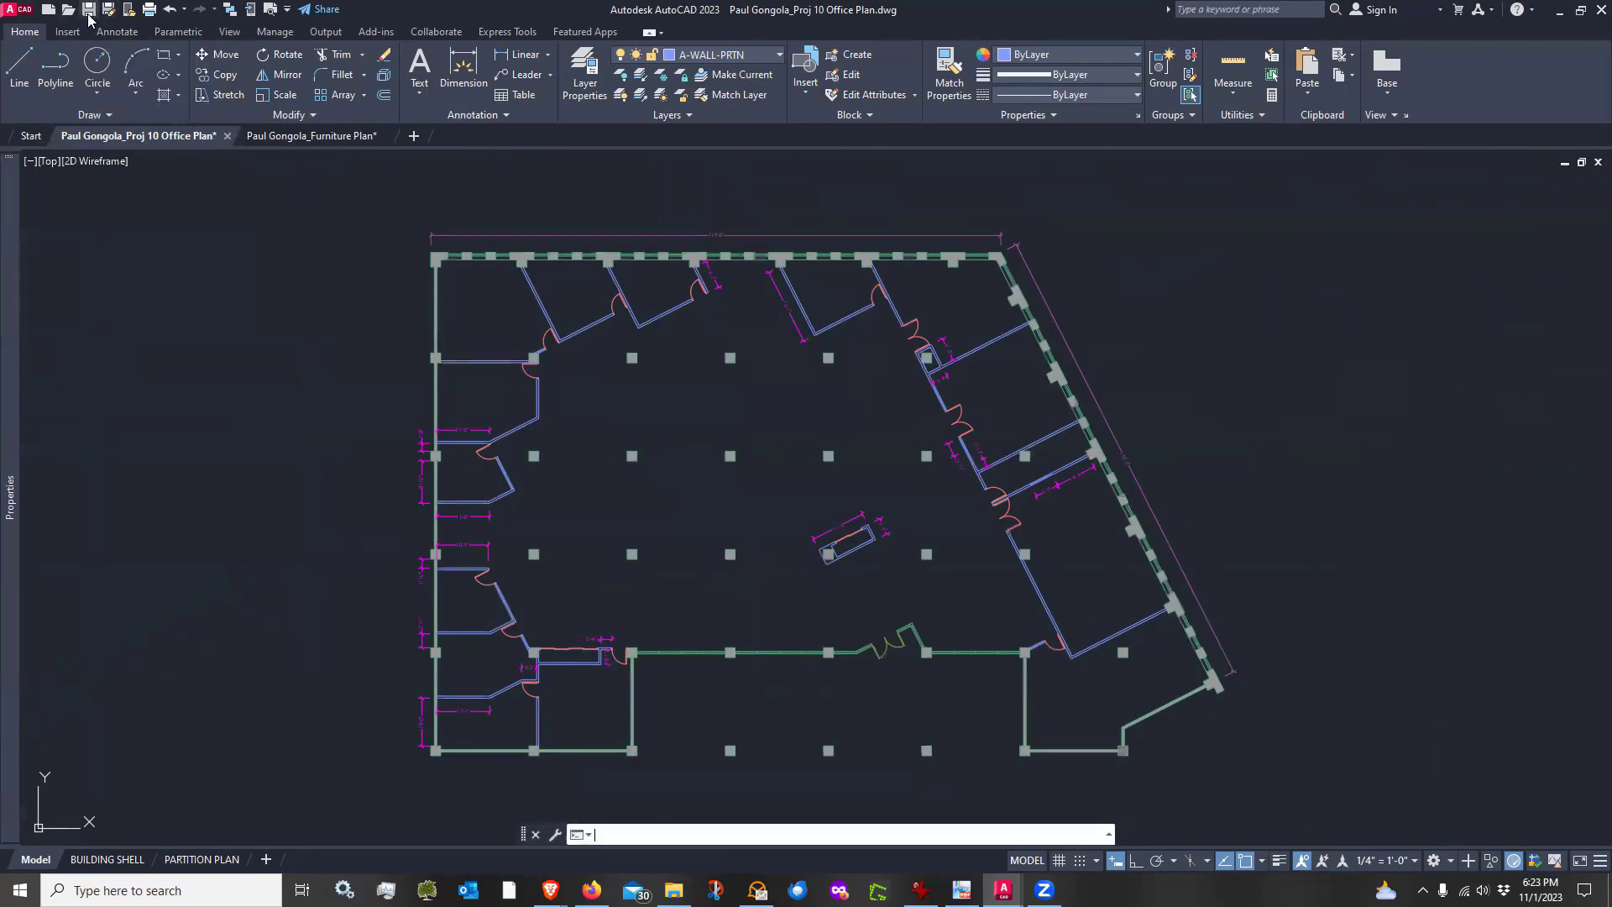
pyautogui.click(88, 12)
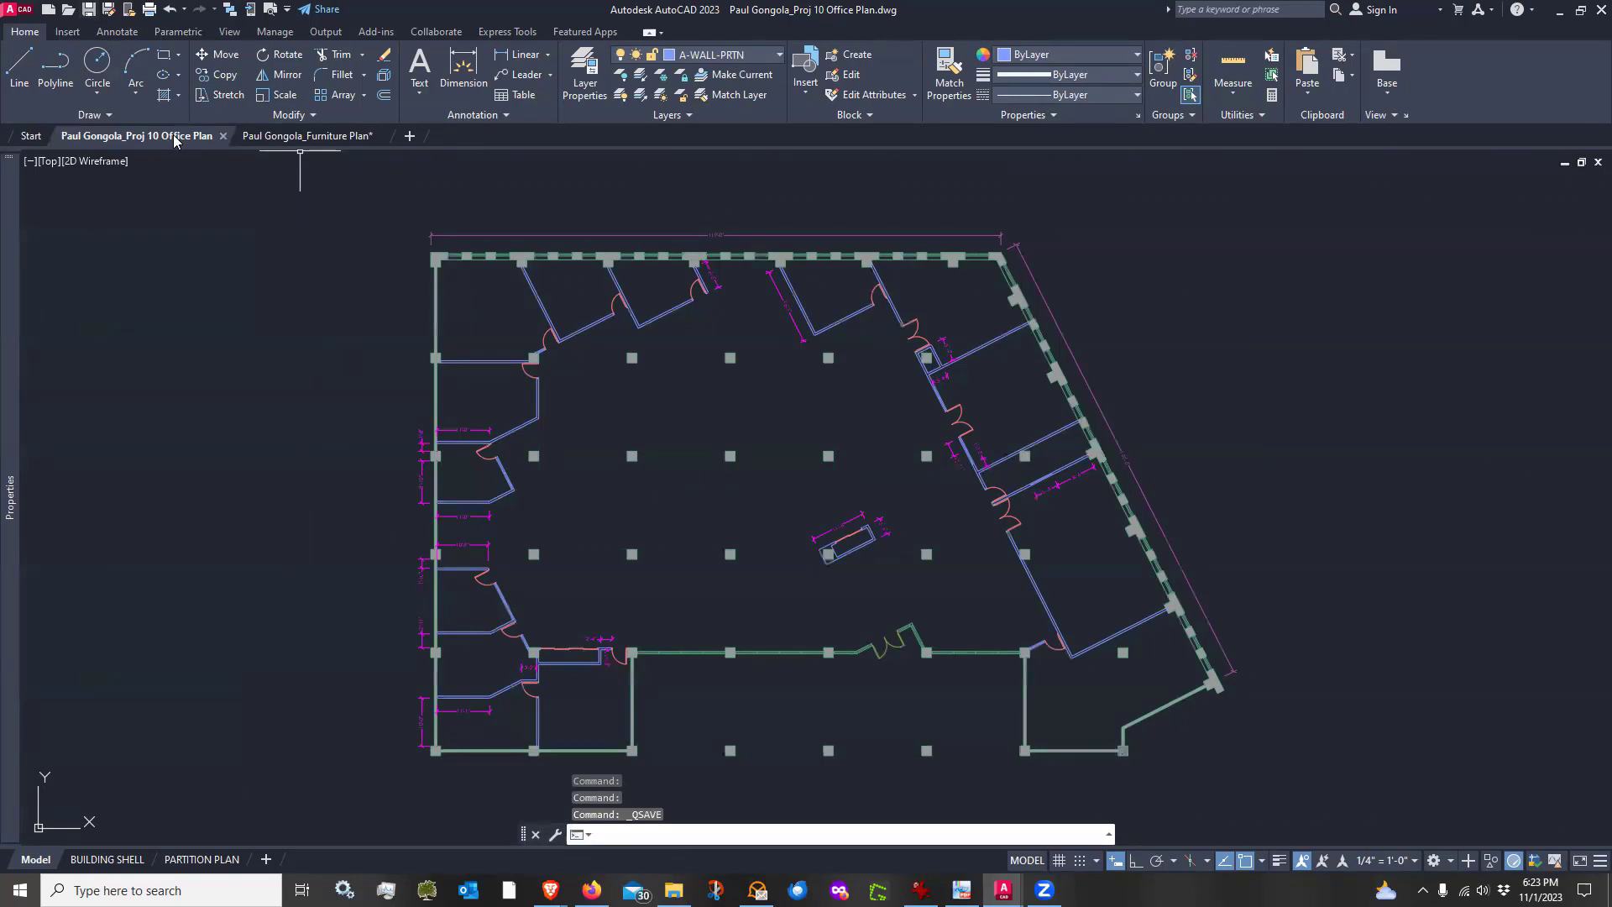
pyautogui.moveTo(306, 139)
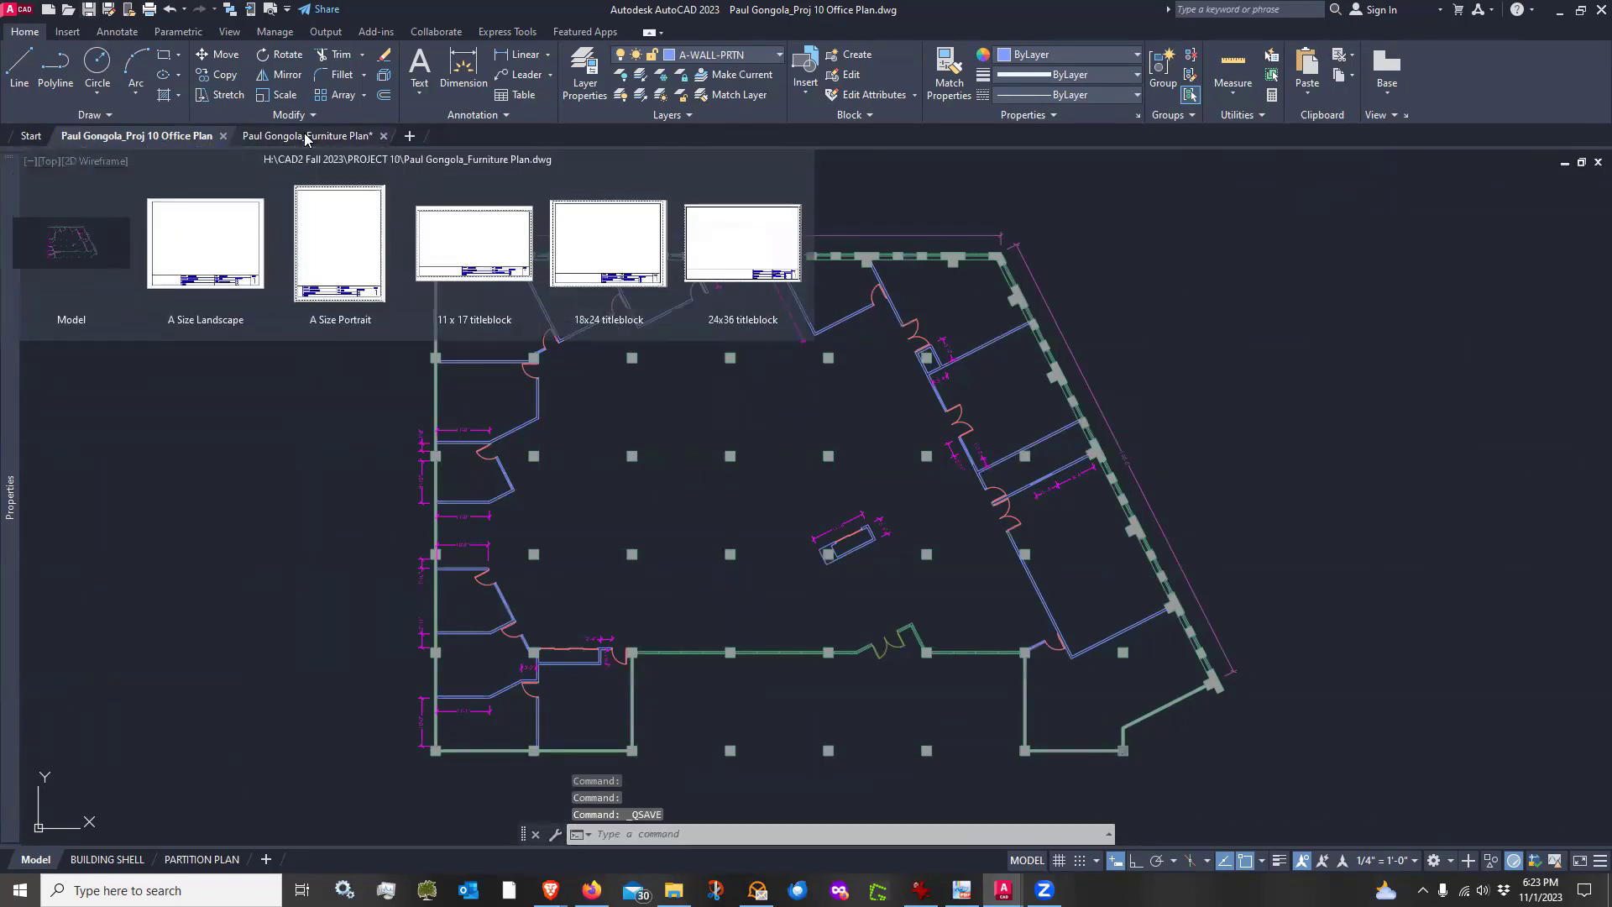
pyautogui.click(306, 136)
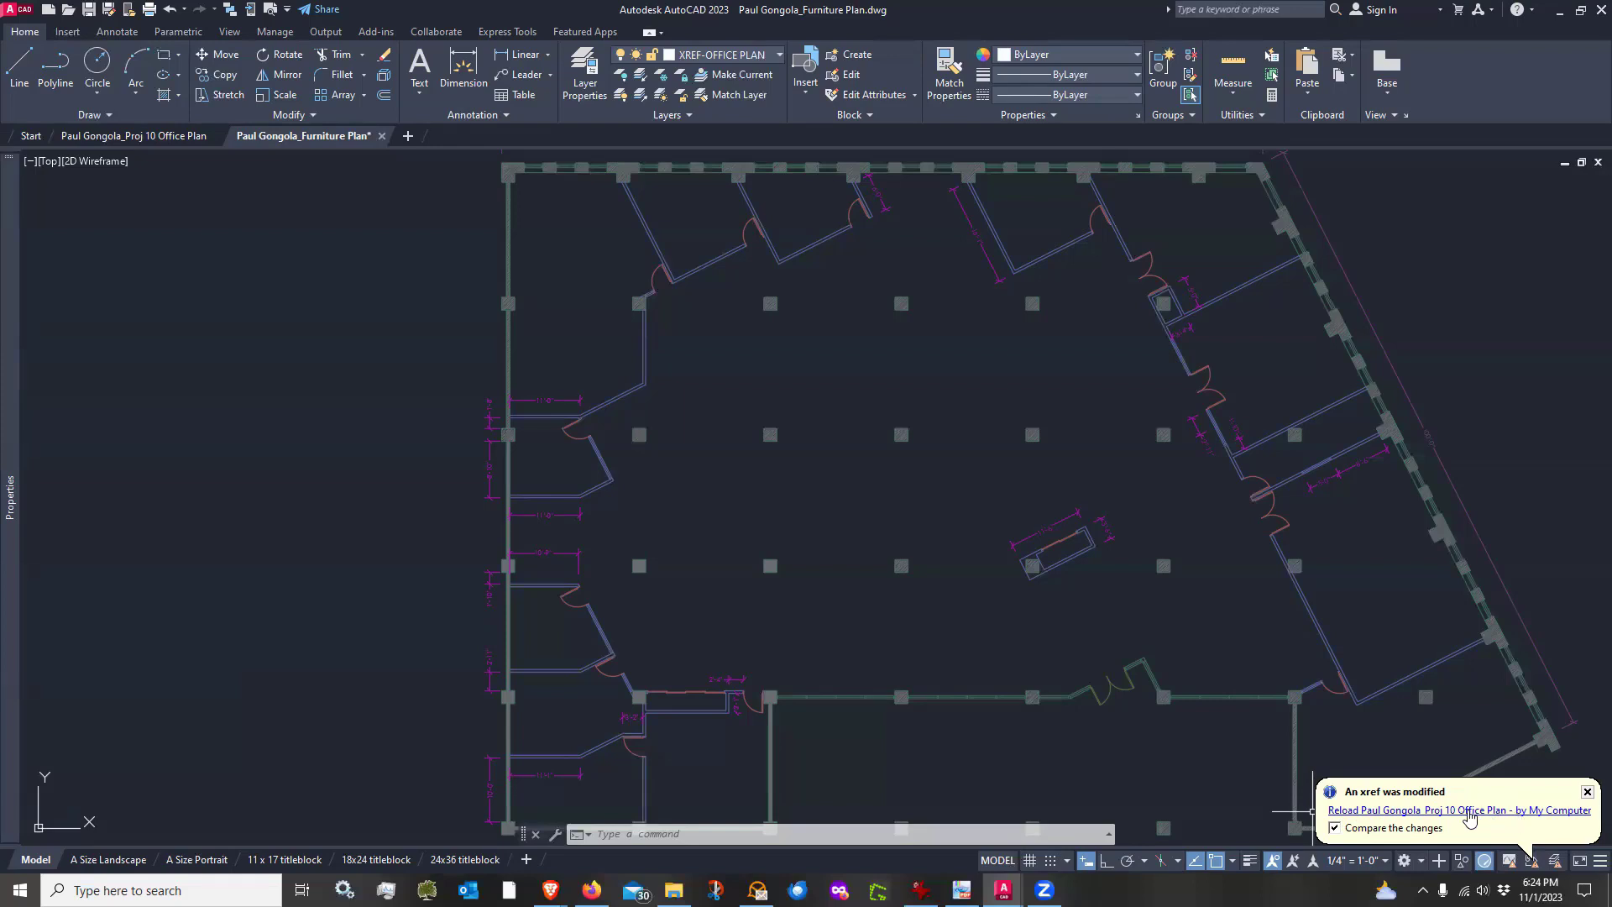
# Reload the modified office plan xref with comparison of changes enabled and inspect the highlighted new partition
pyautogui.click(1469, 811)
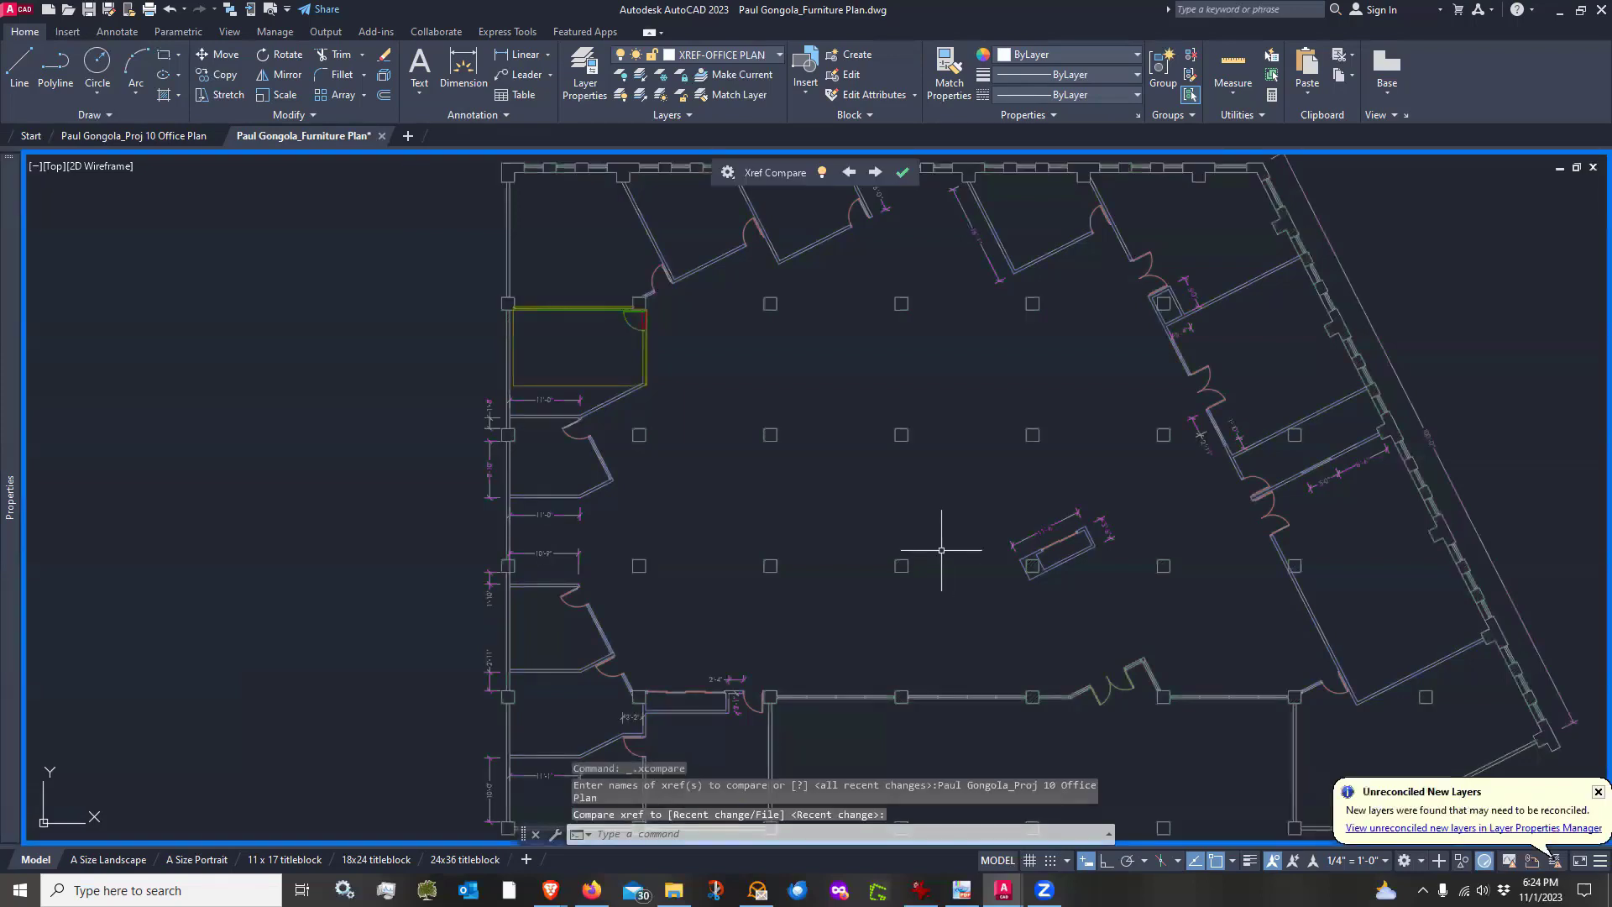
pyautogui.scroll(5, 570, 328)
pyautogui.scroll(5, 456, 331)
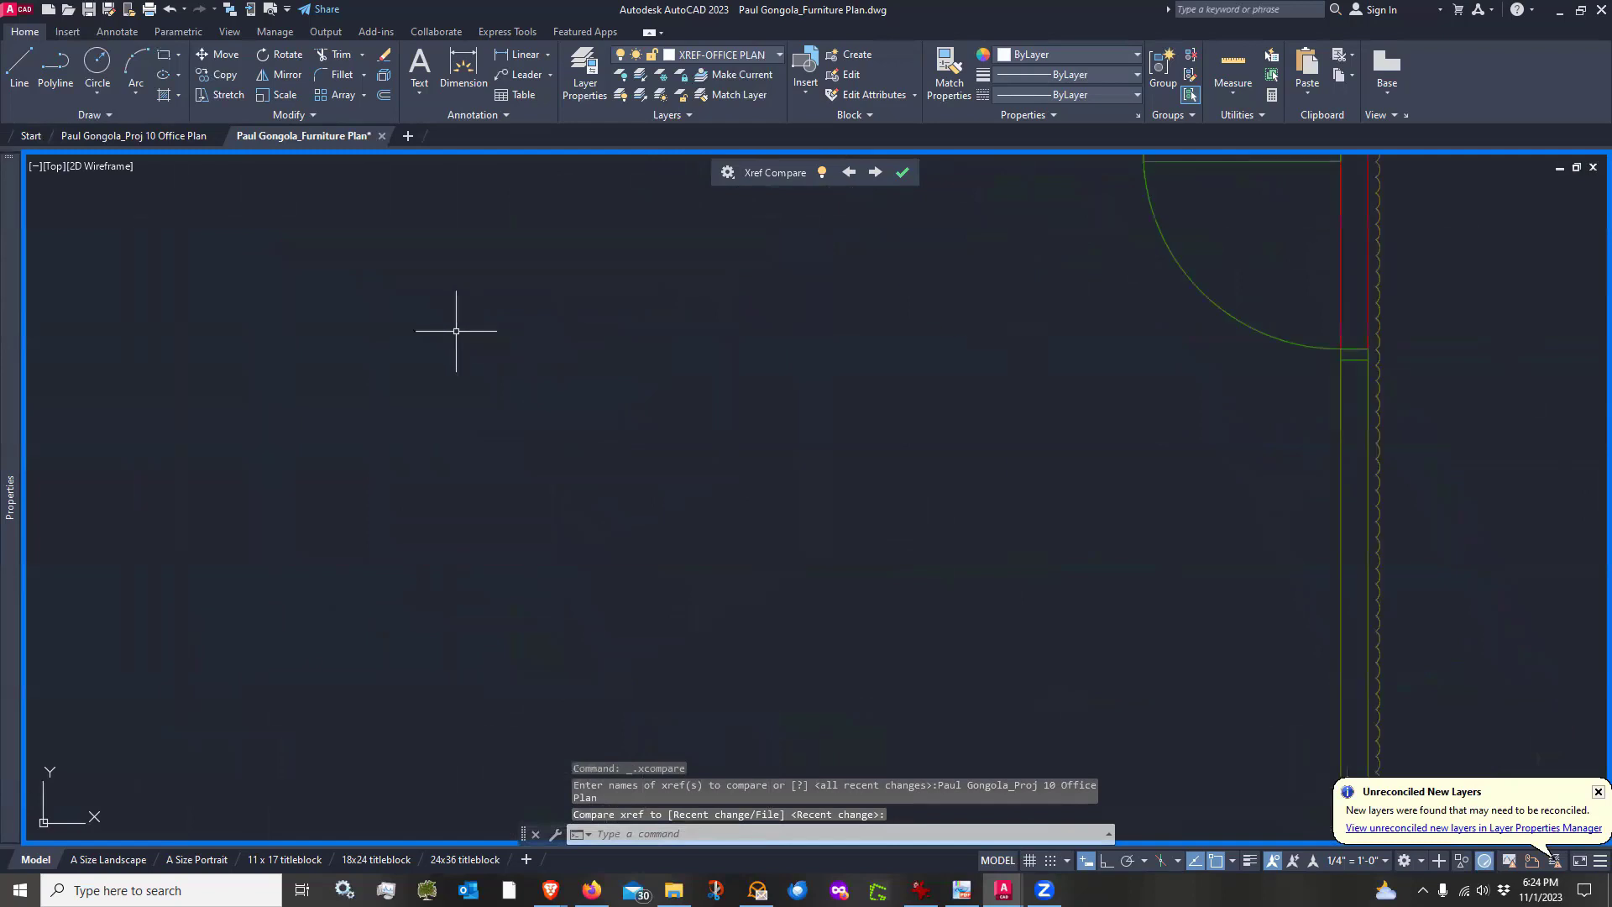
pyautogui.scroll(-5, 456, 331)
pyautogui.scroll(5, 252, 378)
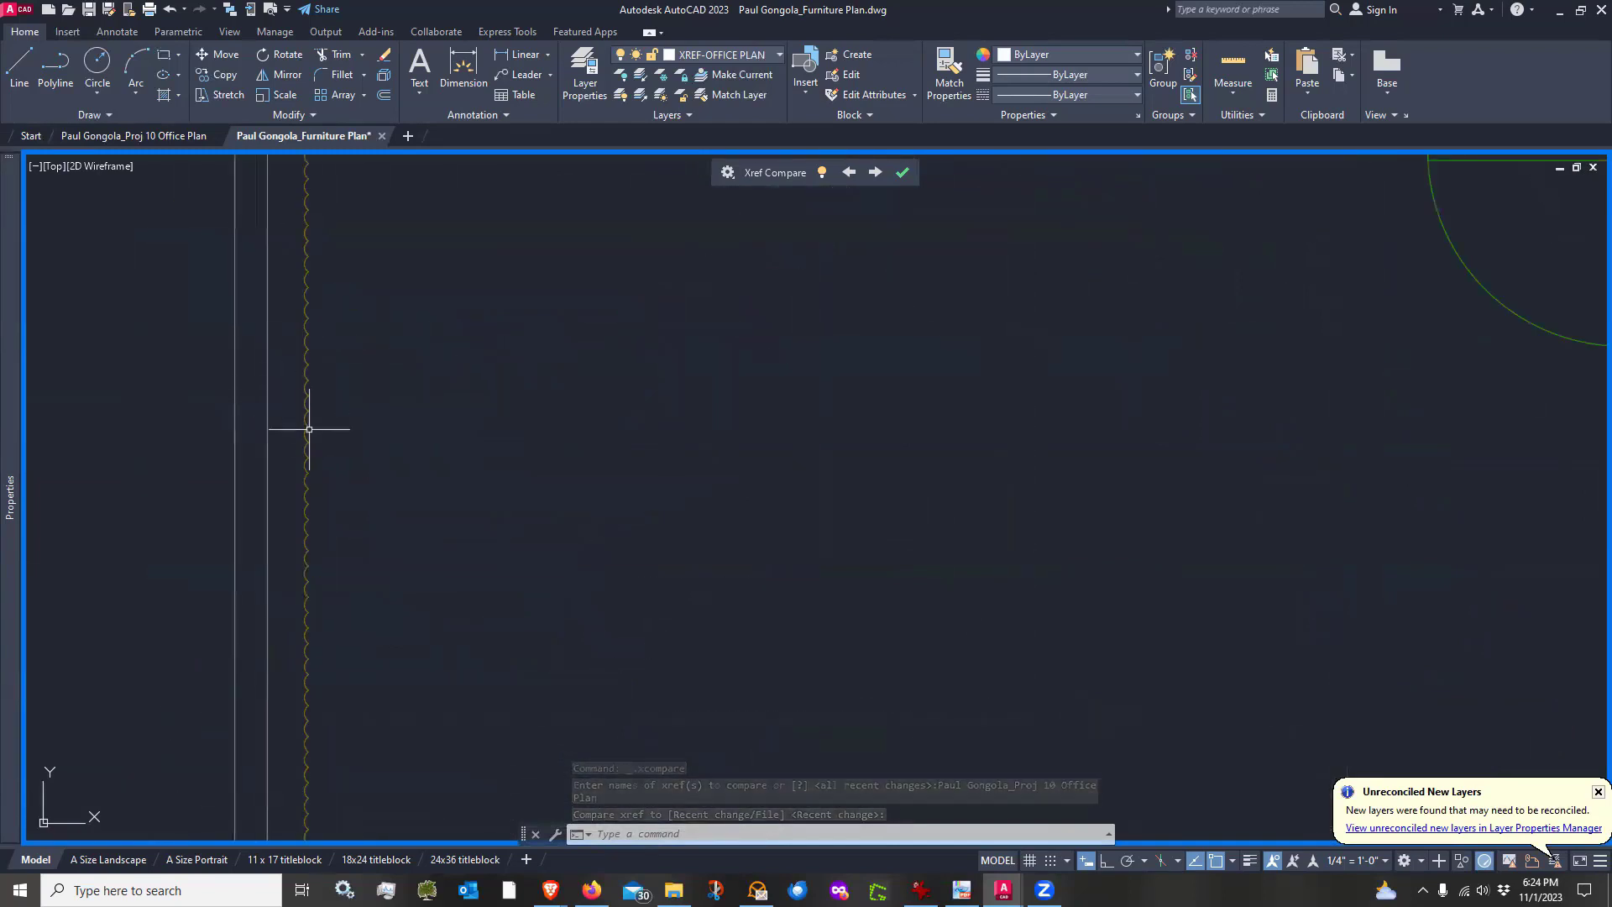
pyautogui.scroll(-5, 309, 429)
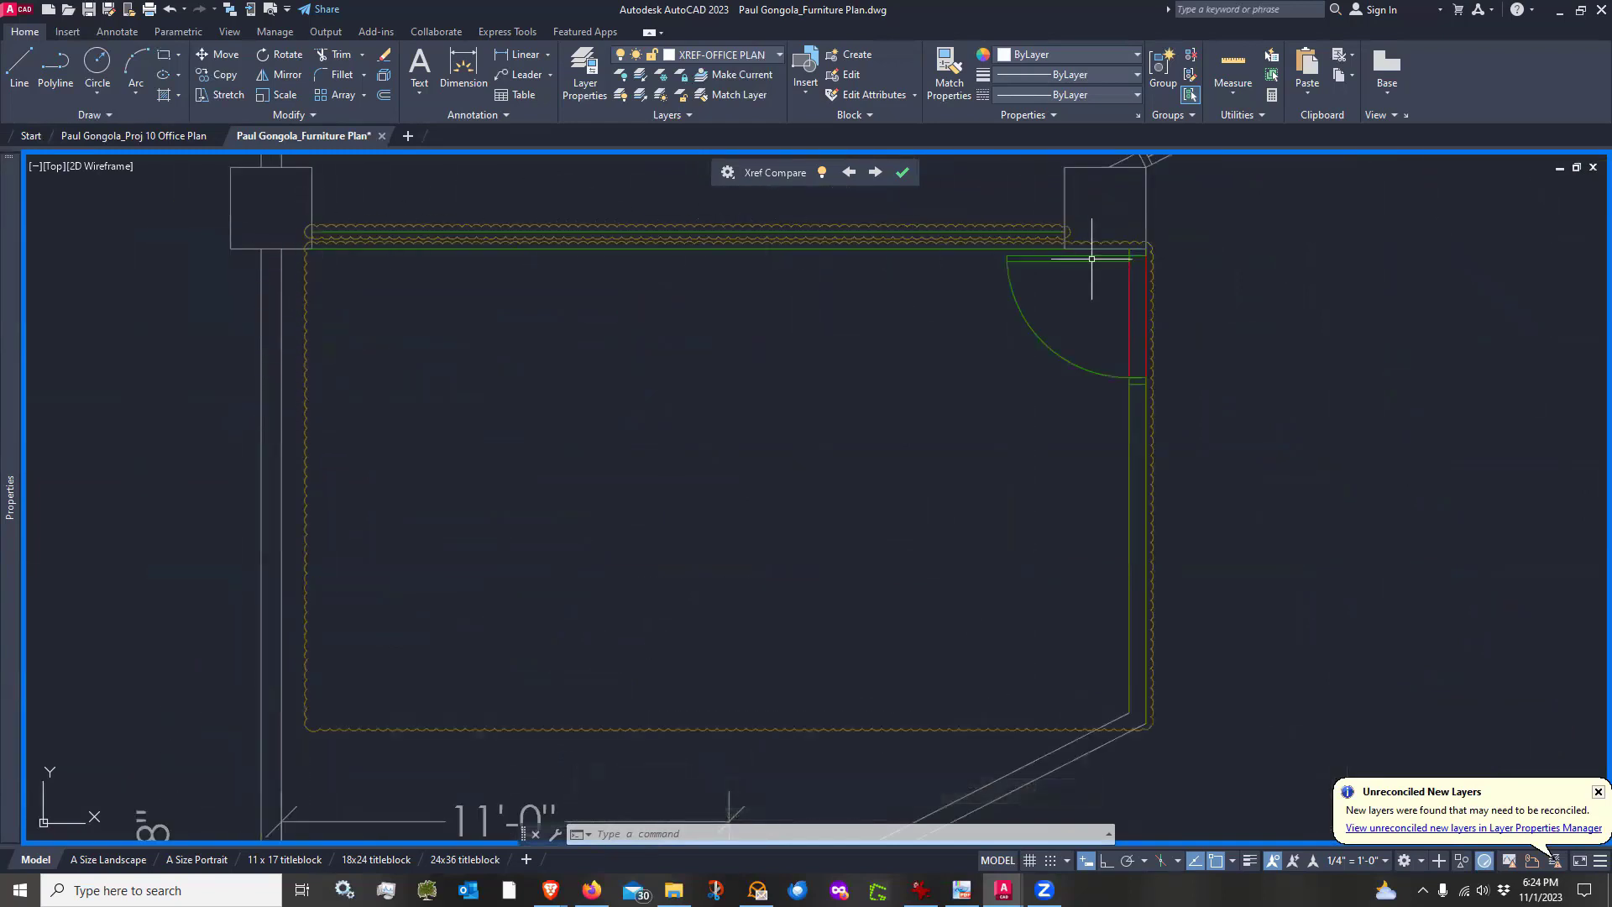
# Examine the highlighted partition and door changes in the xref comparison, then exit Xref Compare
pyautogui.scroll(-3, 814, 324)
pyautogui.moveTo(814, 439); pyautogui.dragTo(775, 471, button='middle')
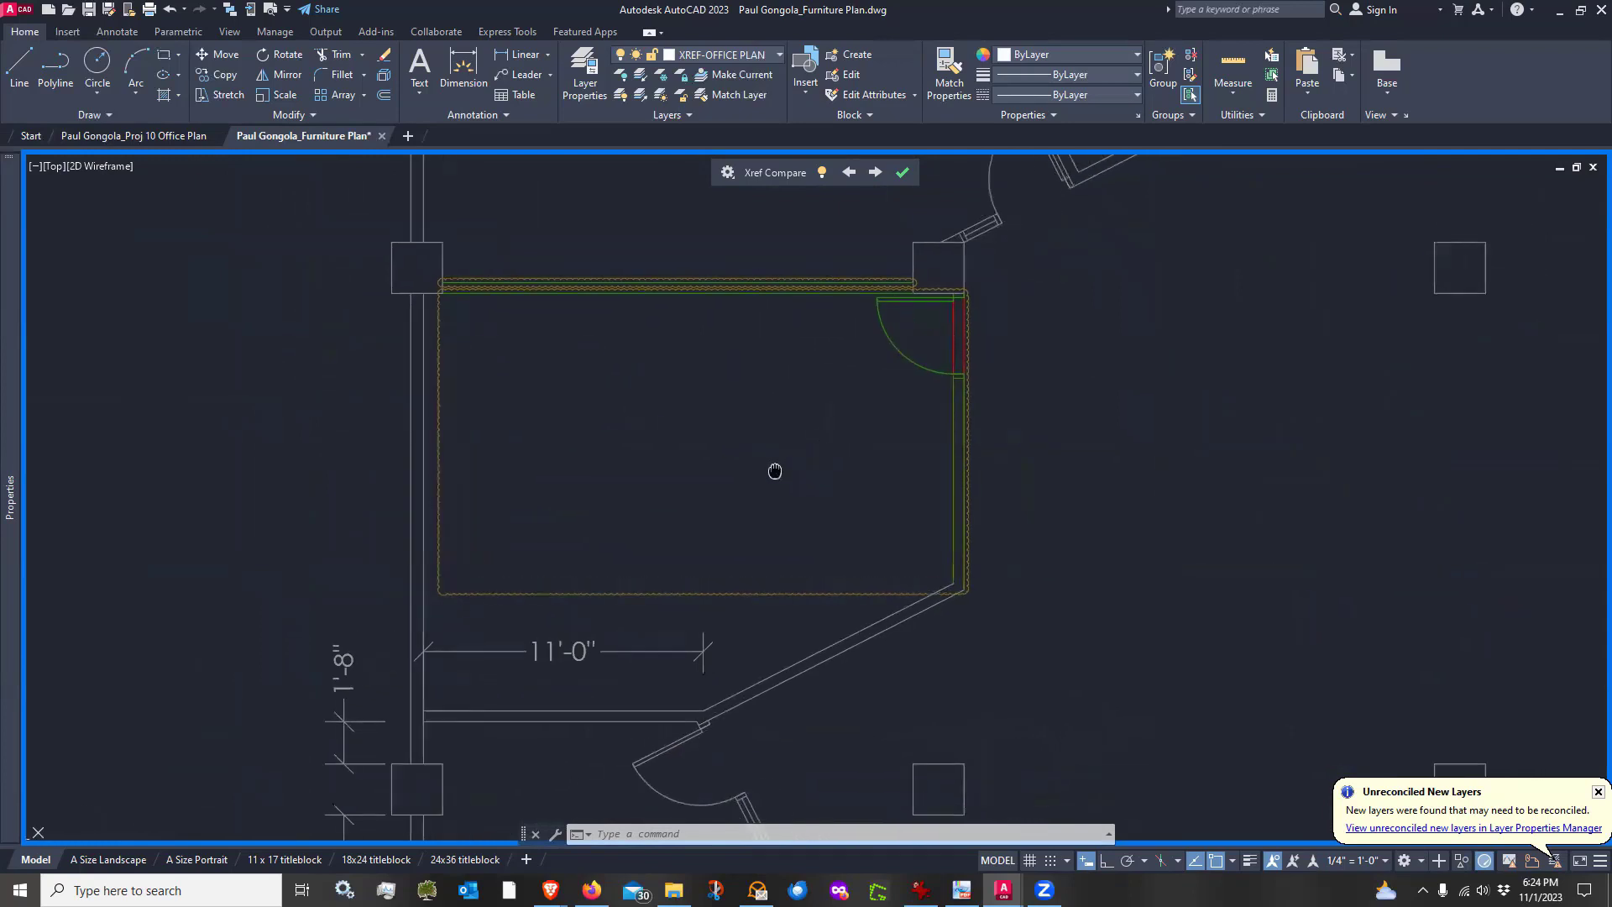
pyautogui.scroll(2, 963, 384)
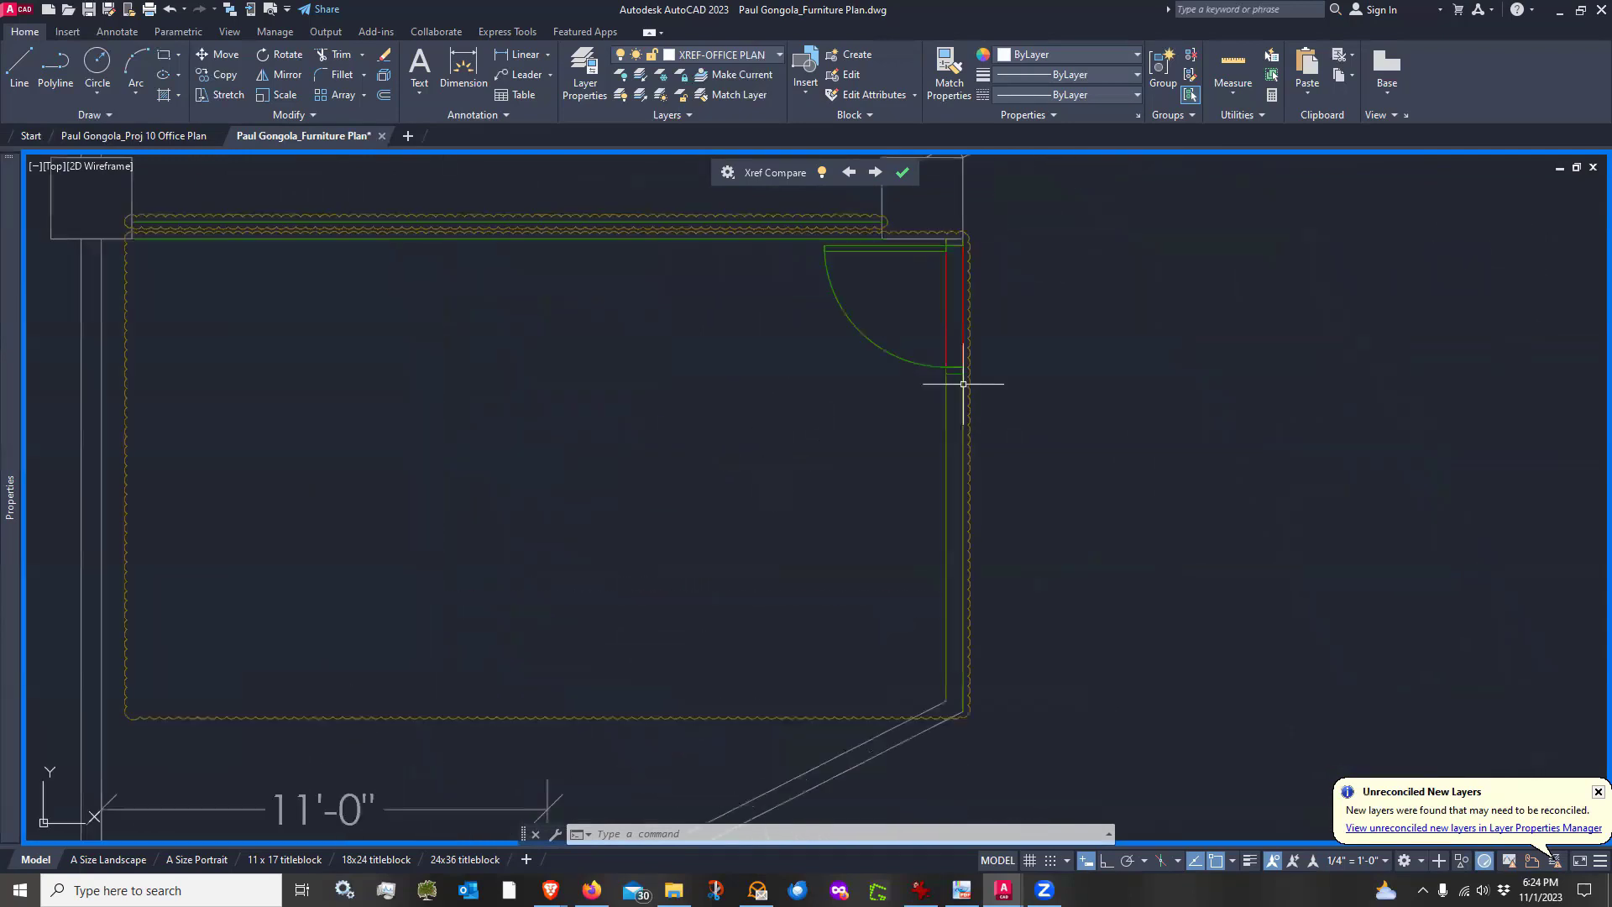
pyautogui.scroll(-2, 820, 414)
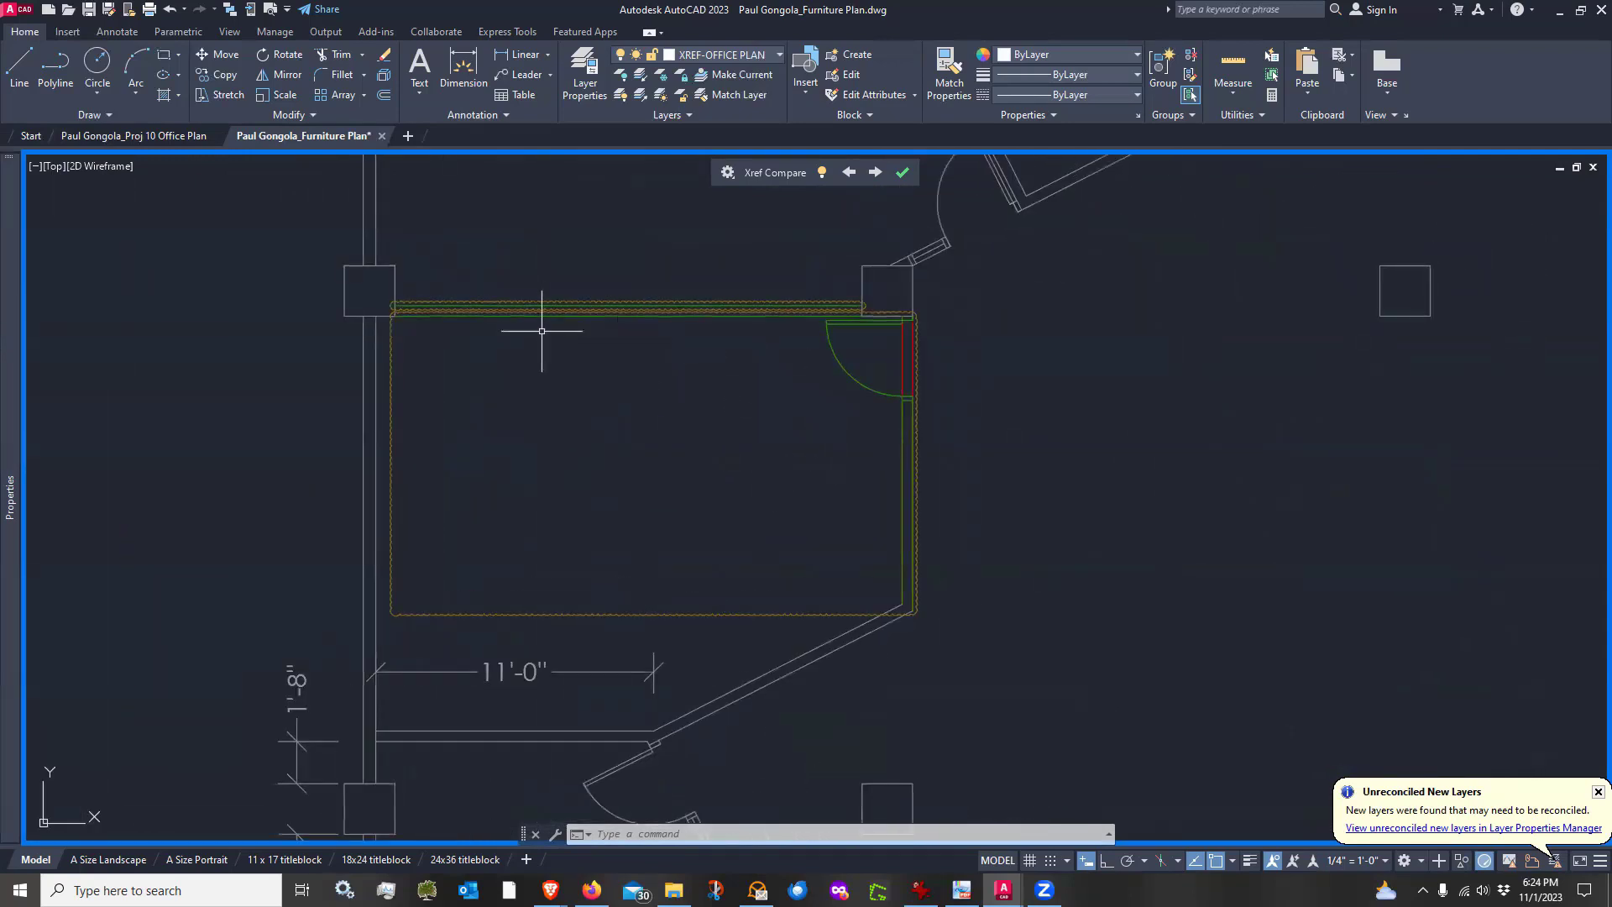
pyautogui.scroll(2, 541, 333)
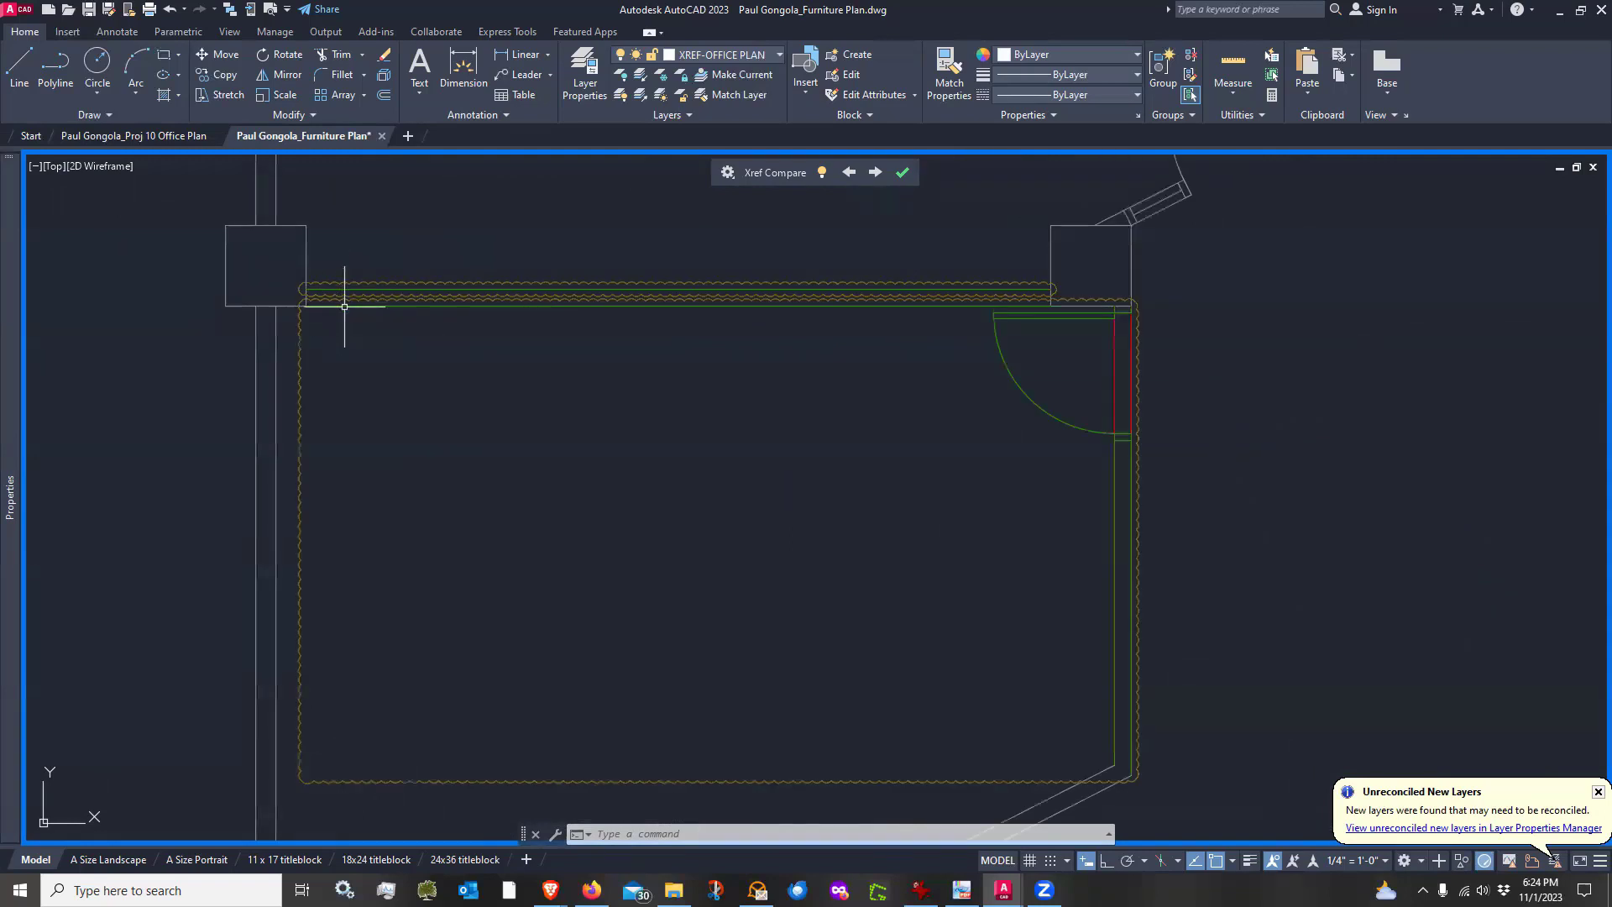
pyautogui.scroll(-2, 348, 286)
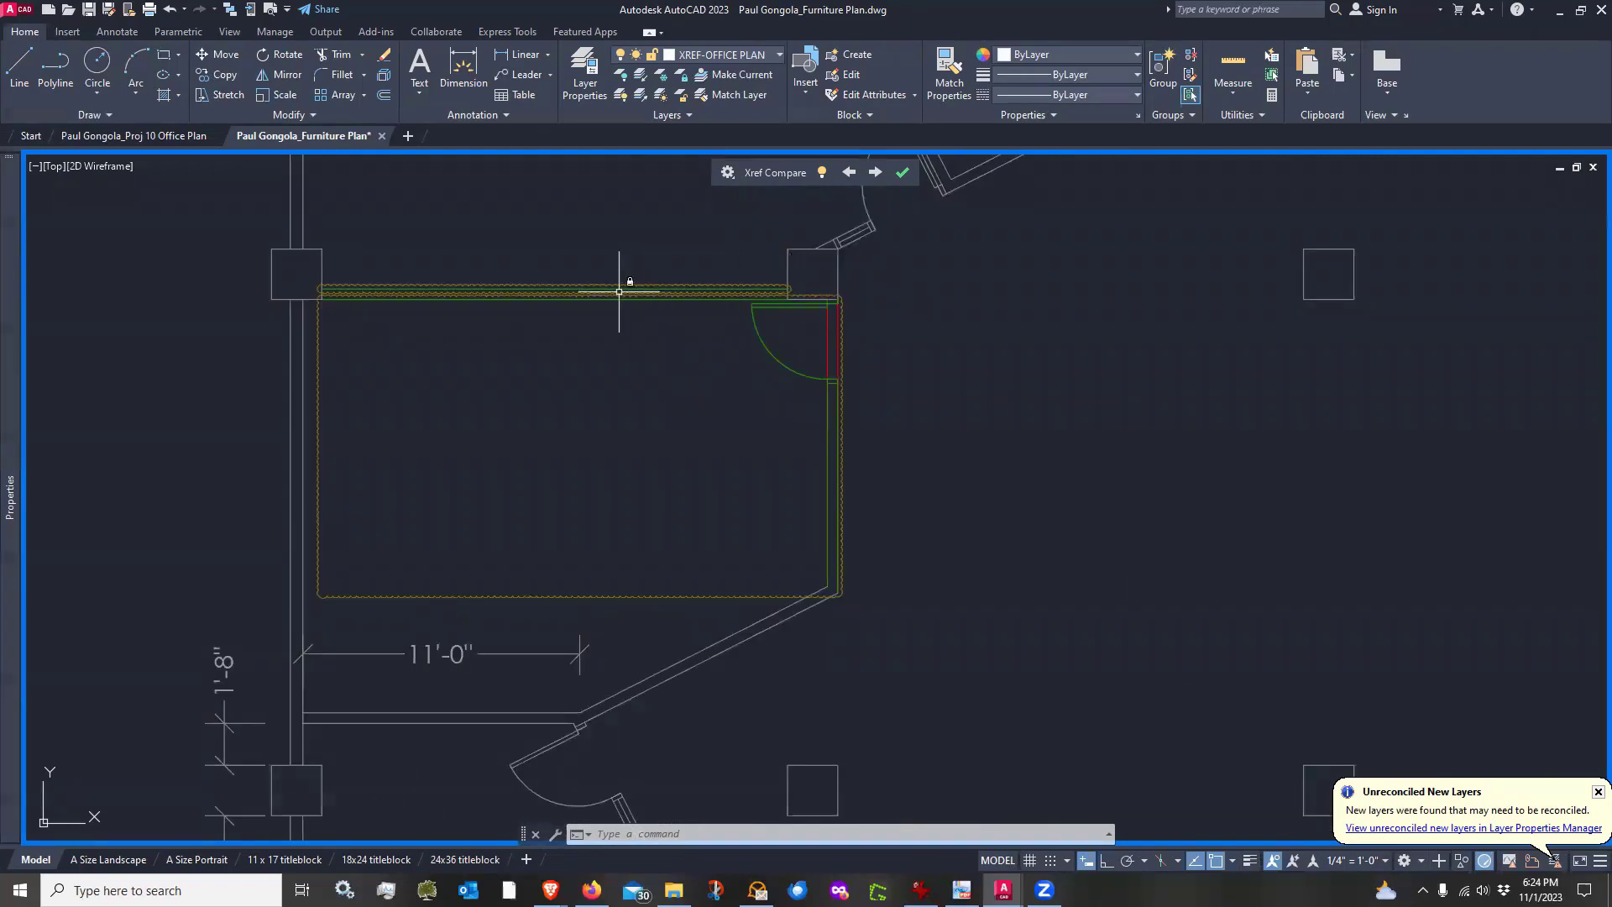
pyautogui.scroll(2, 840, 329)
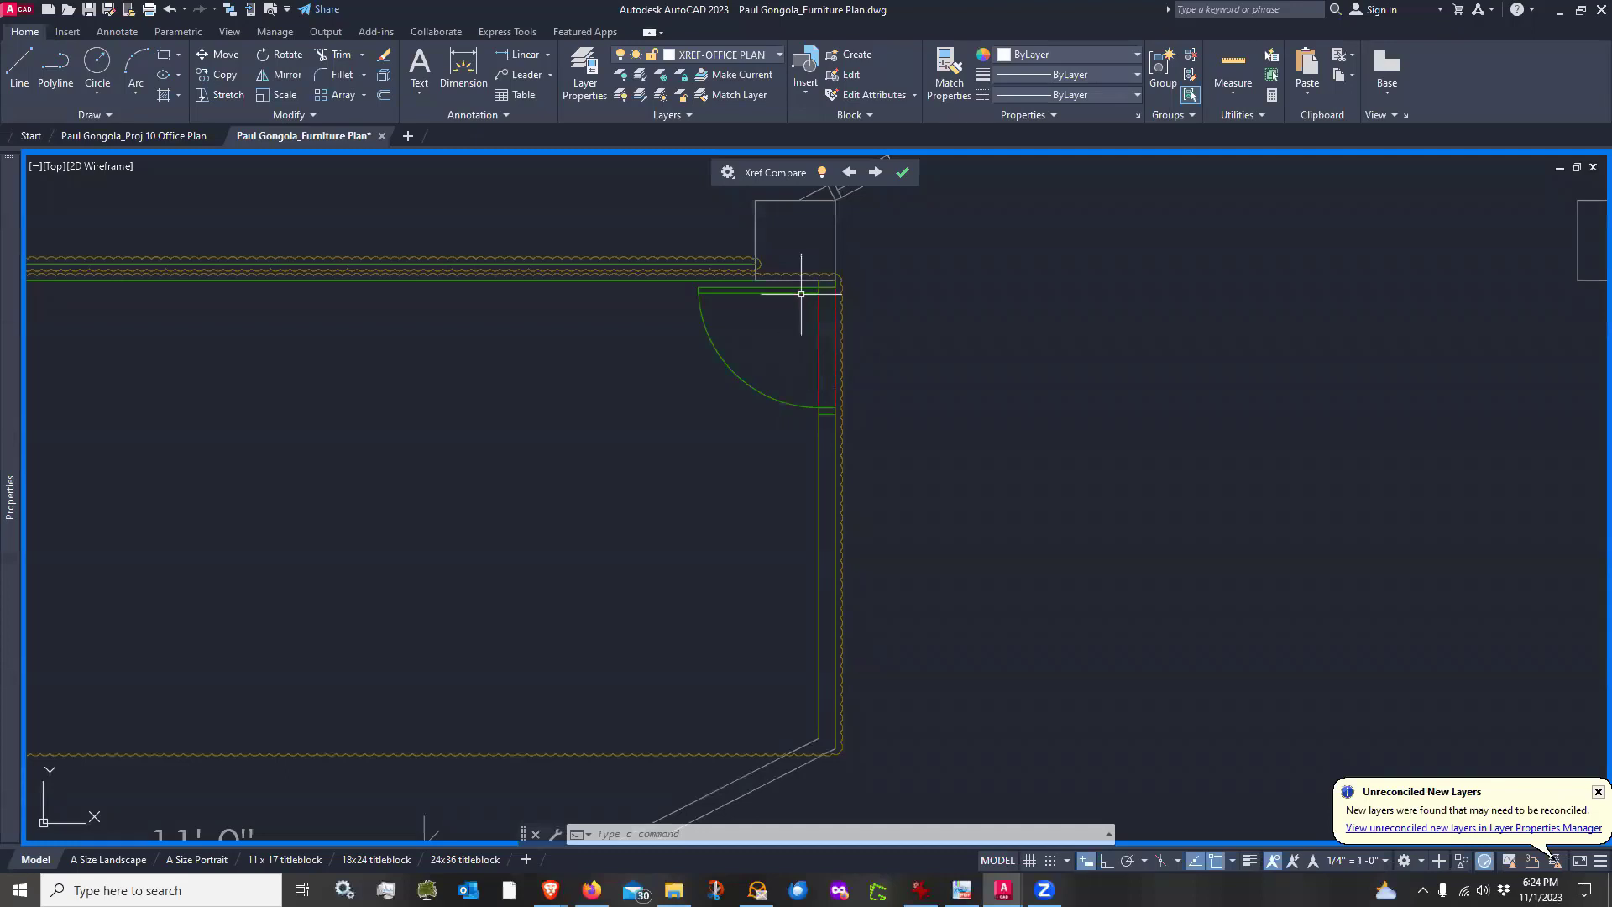
pyautogui.scroll(-2, 823, 369)
pyautogui.scroll(-2, 831, 420)
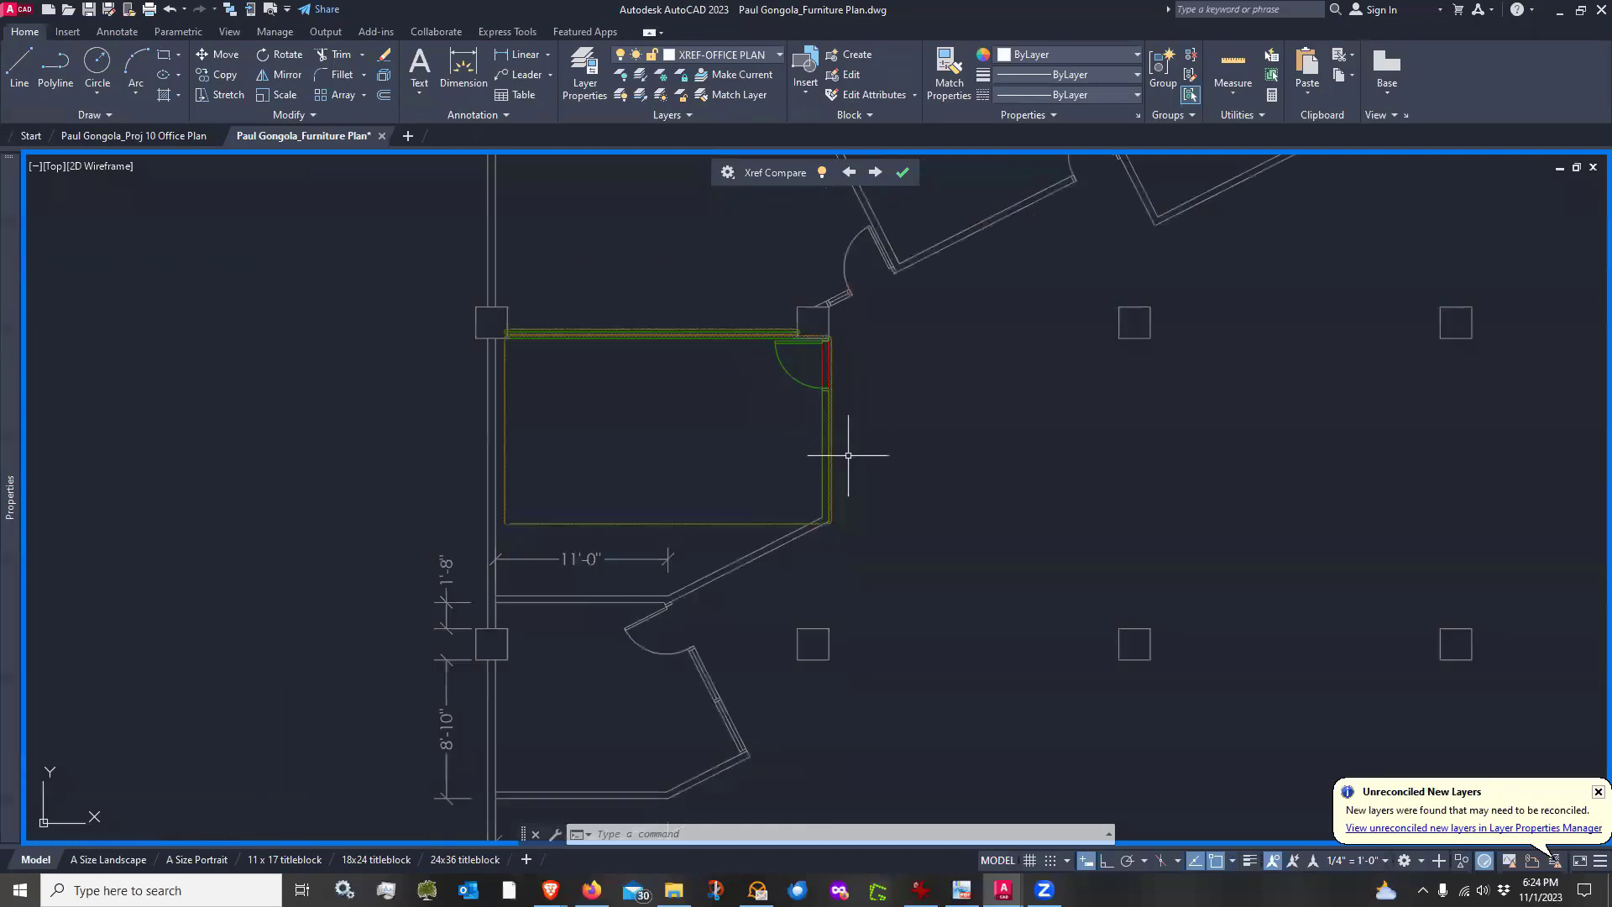
pyautogui.scroll(2, 840, 453)
pyautogui.moveTo(889, 479); pyautogui.dragTo(815, 484, button='middle')
pyautogui.scroll(-6, 486, 540)
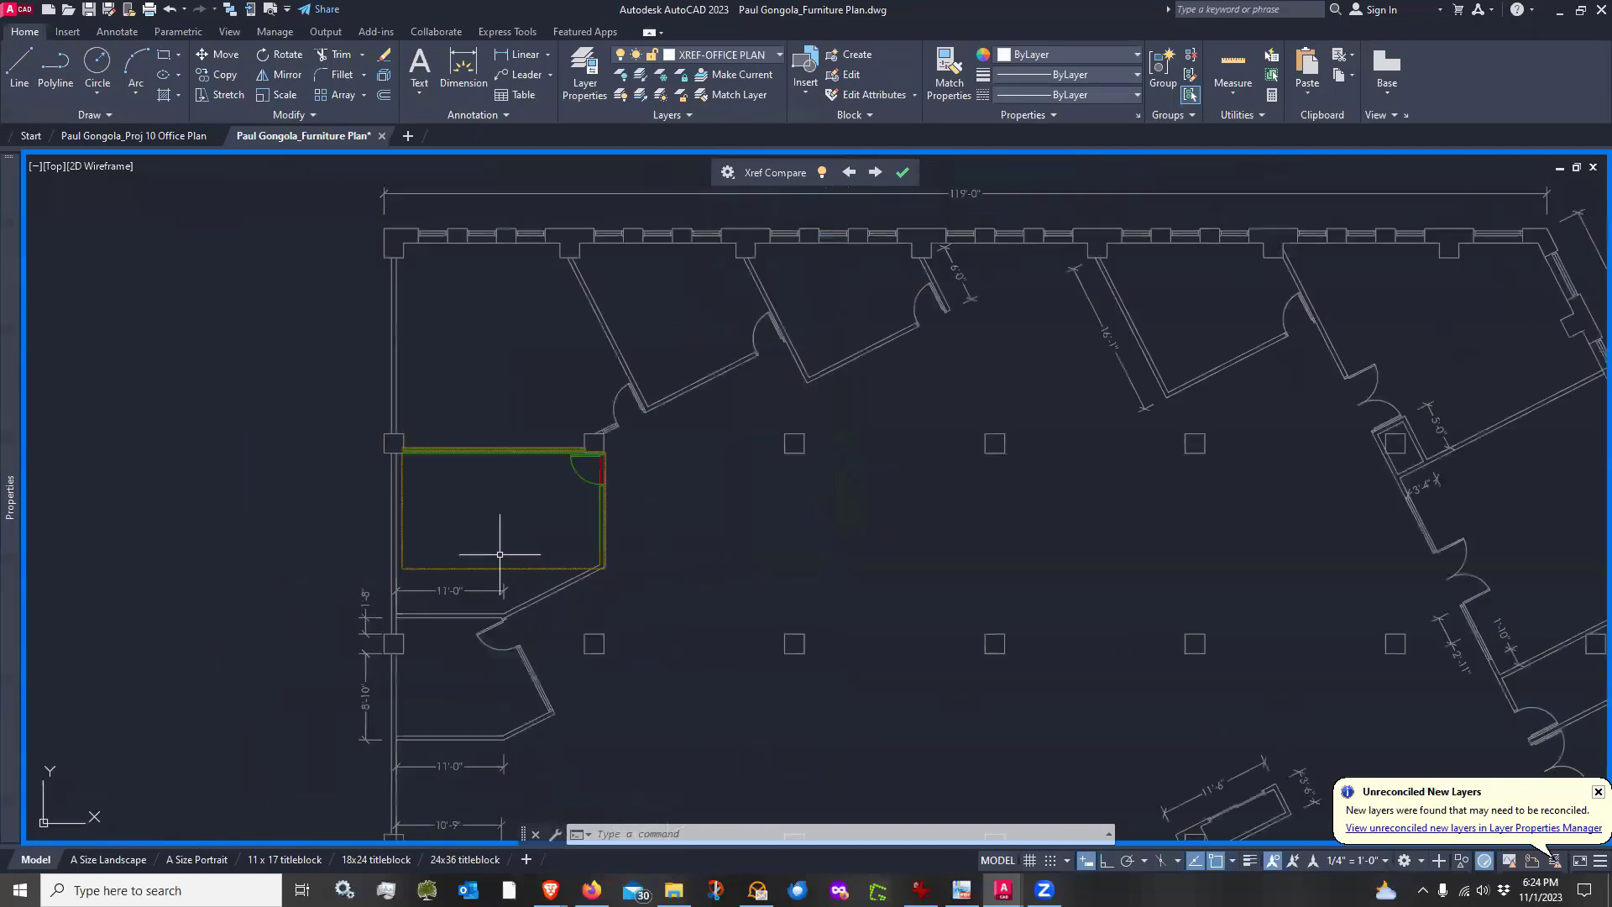
pyautogui.moveTo(770, 715); pyautogui.dragTo(662, 574, button='middle')
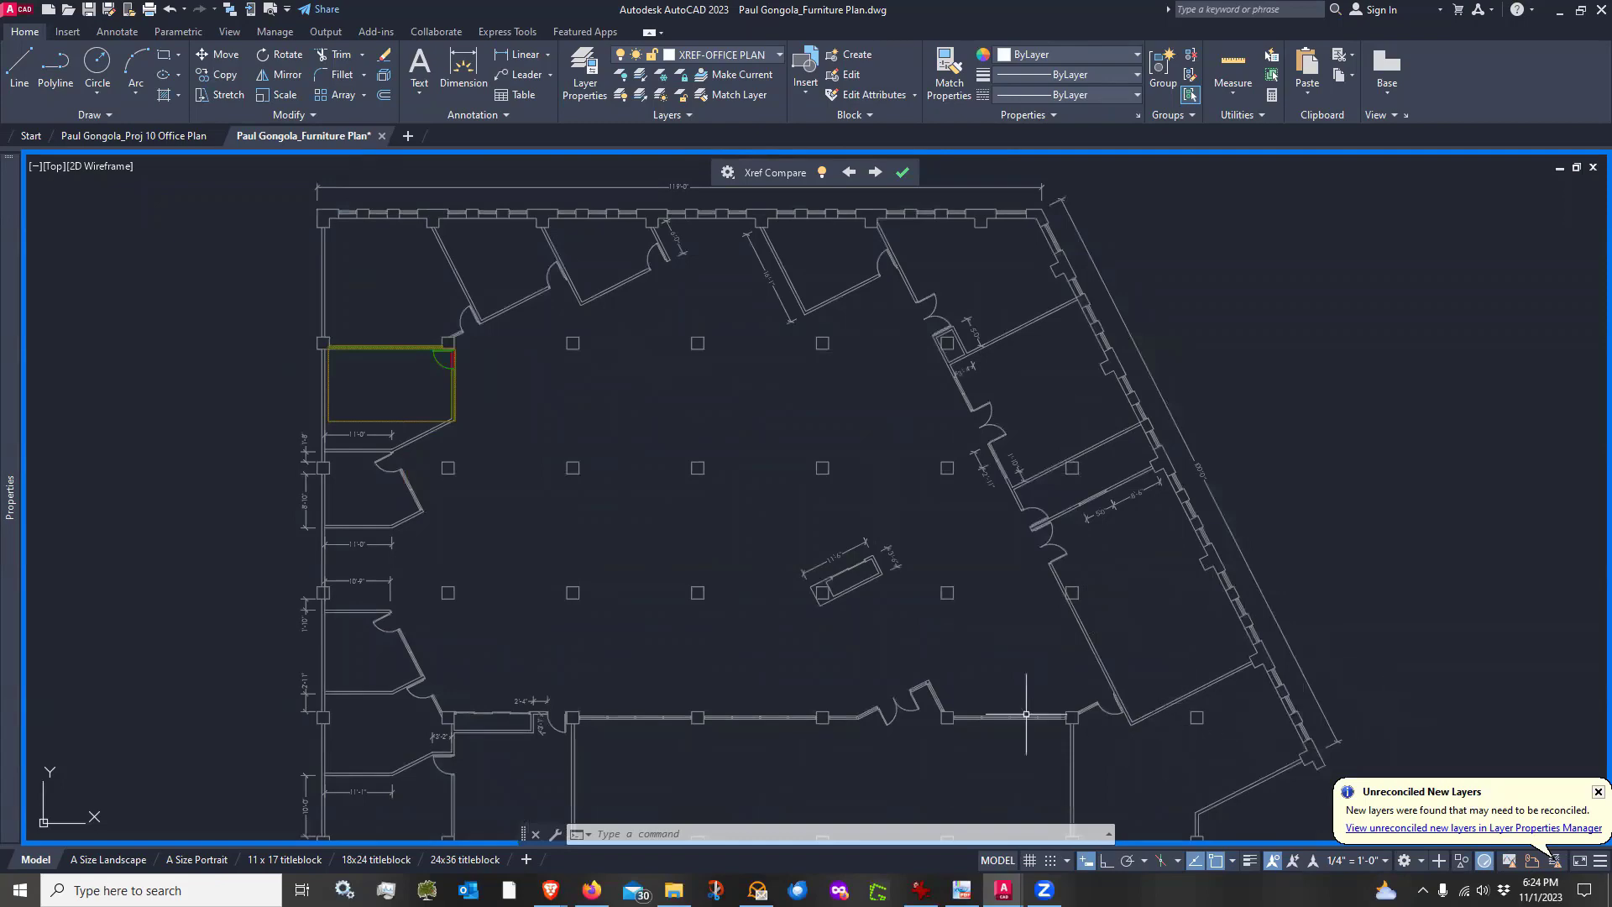
pyautogui.scroll(2, 344, 353)
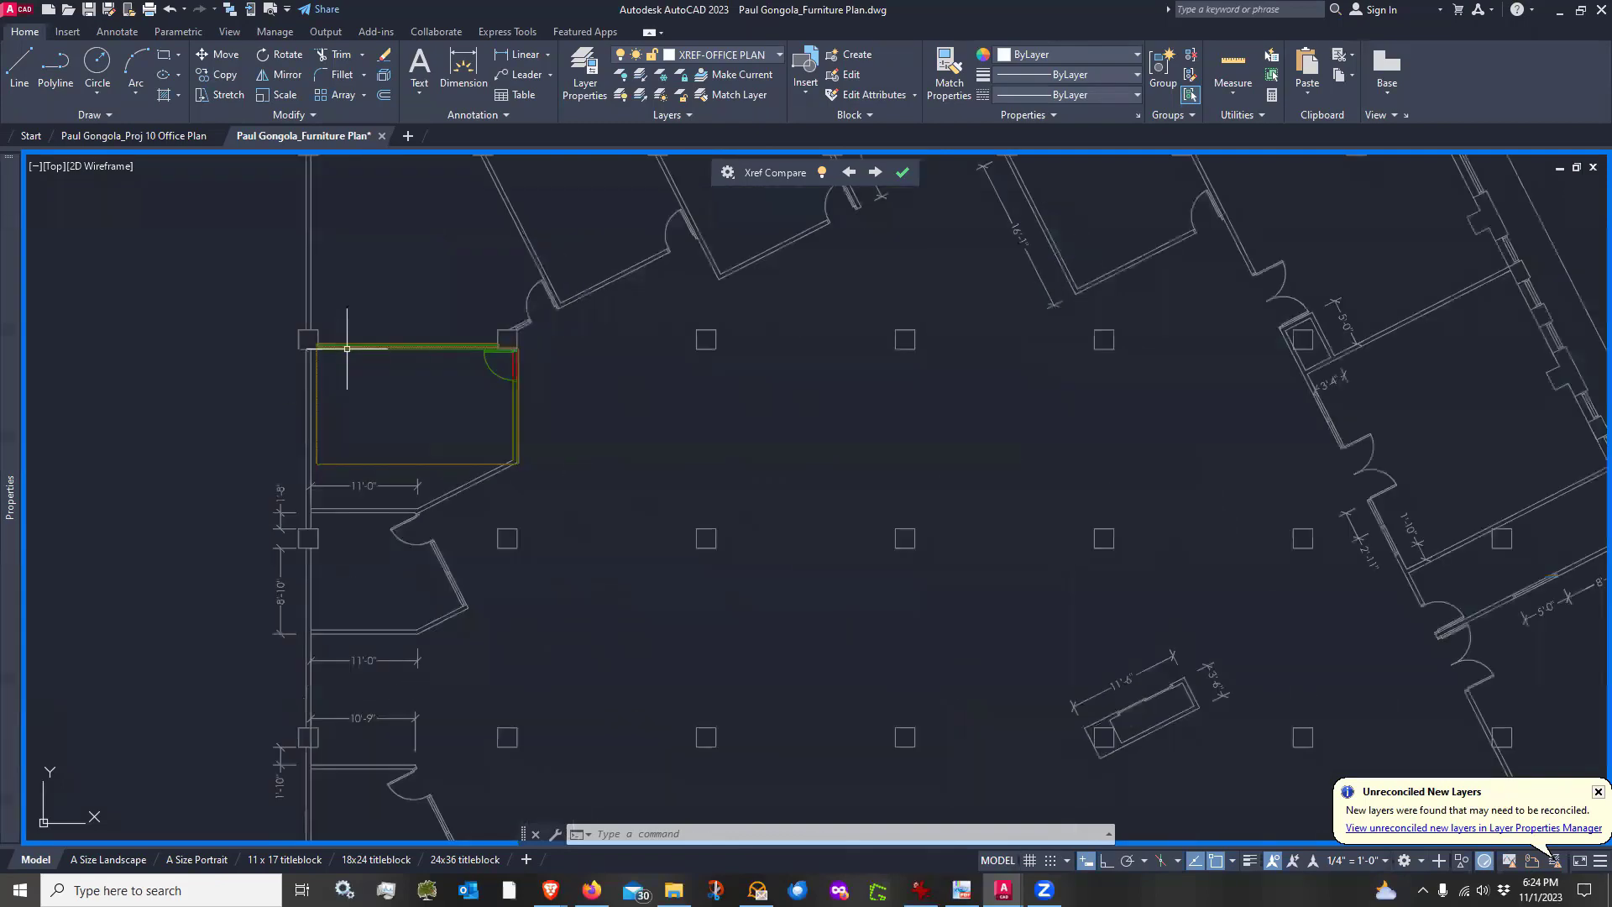
pyautogui.scroll(2, 532, 478)
pyautogui.scroll(-2, 542, 449)
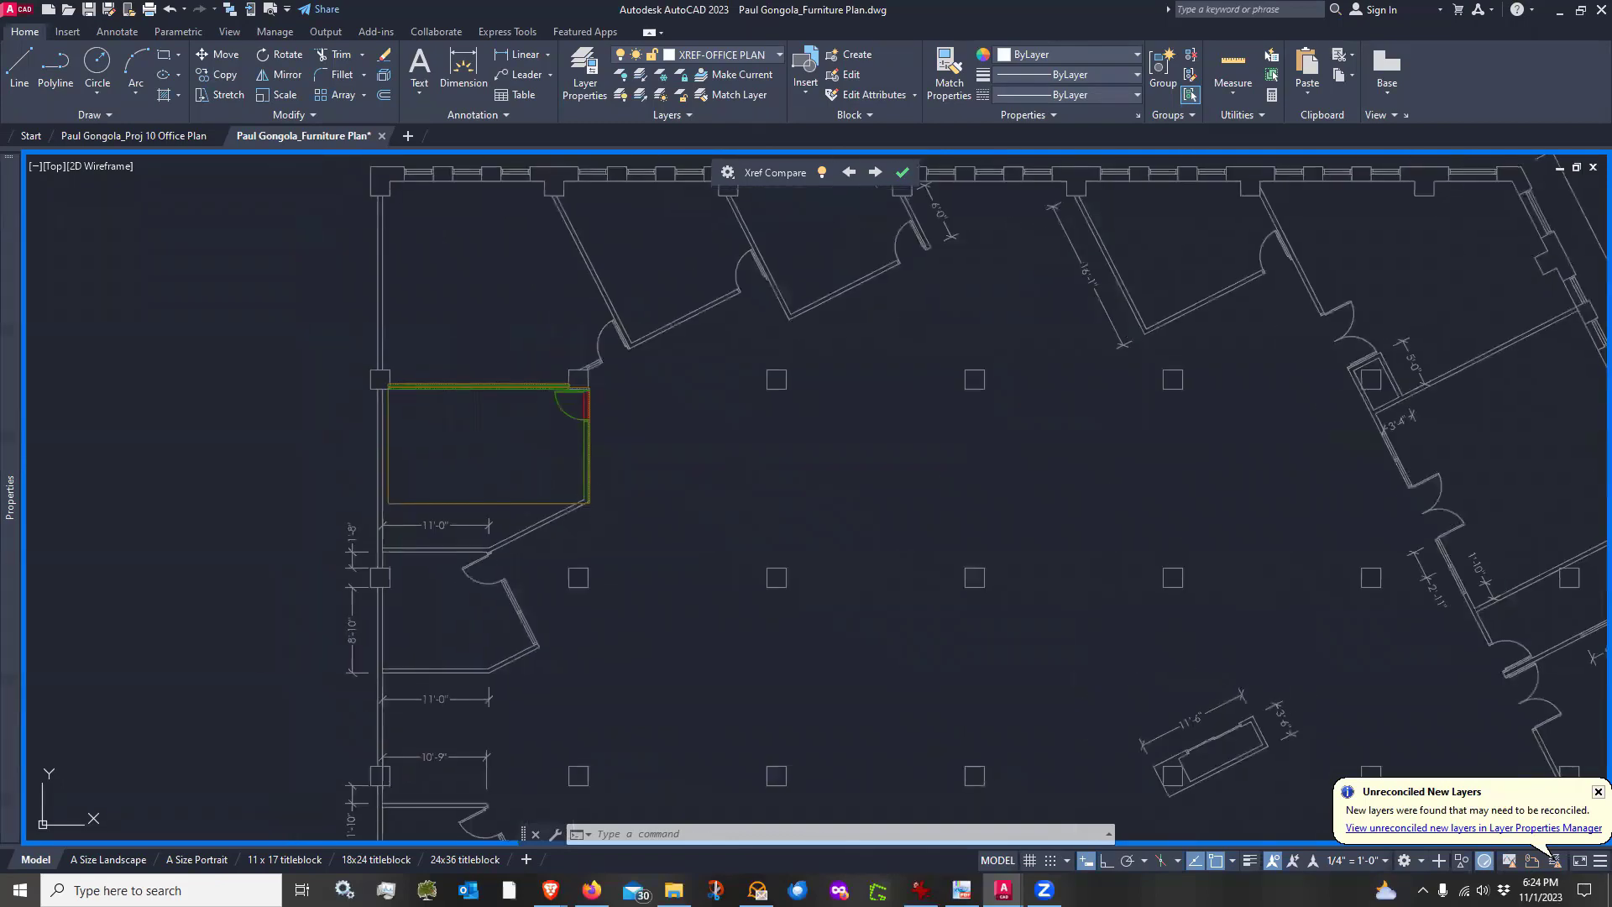
pyautogui.moveTo(542, 449); pyautogui.dragTo(489, 508, button='middle')
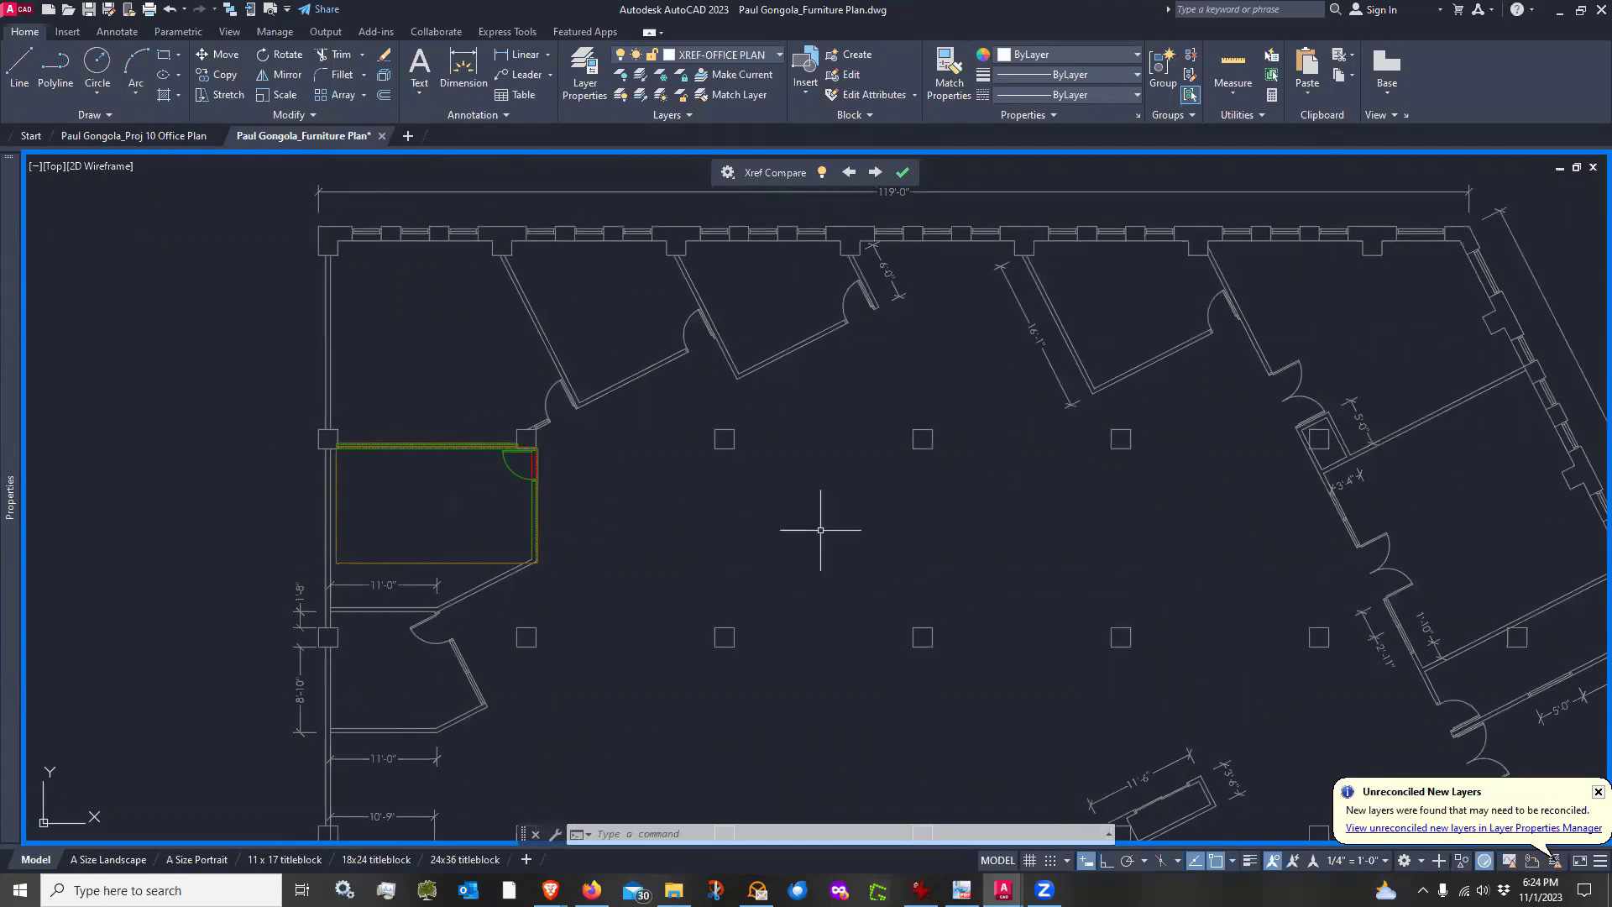
pyautogui.click(903, 173)
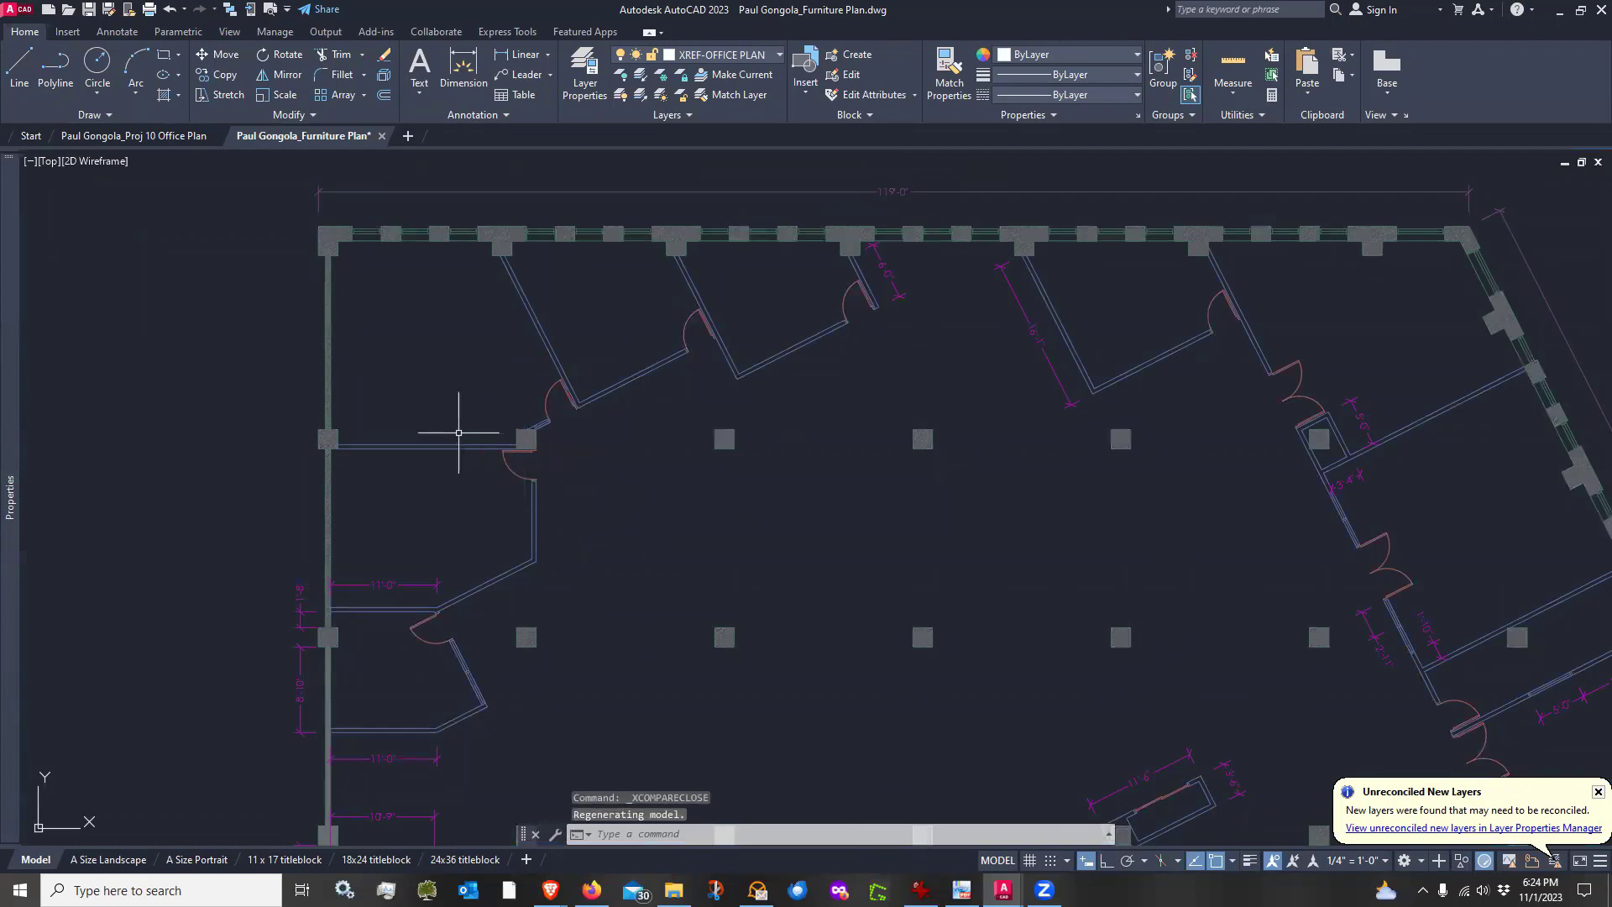
# Open the list of unreconciled new layers in the Layer Properties Manager
pyautogui.click(520, 438)
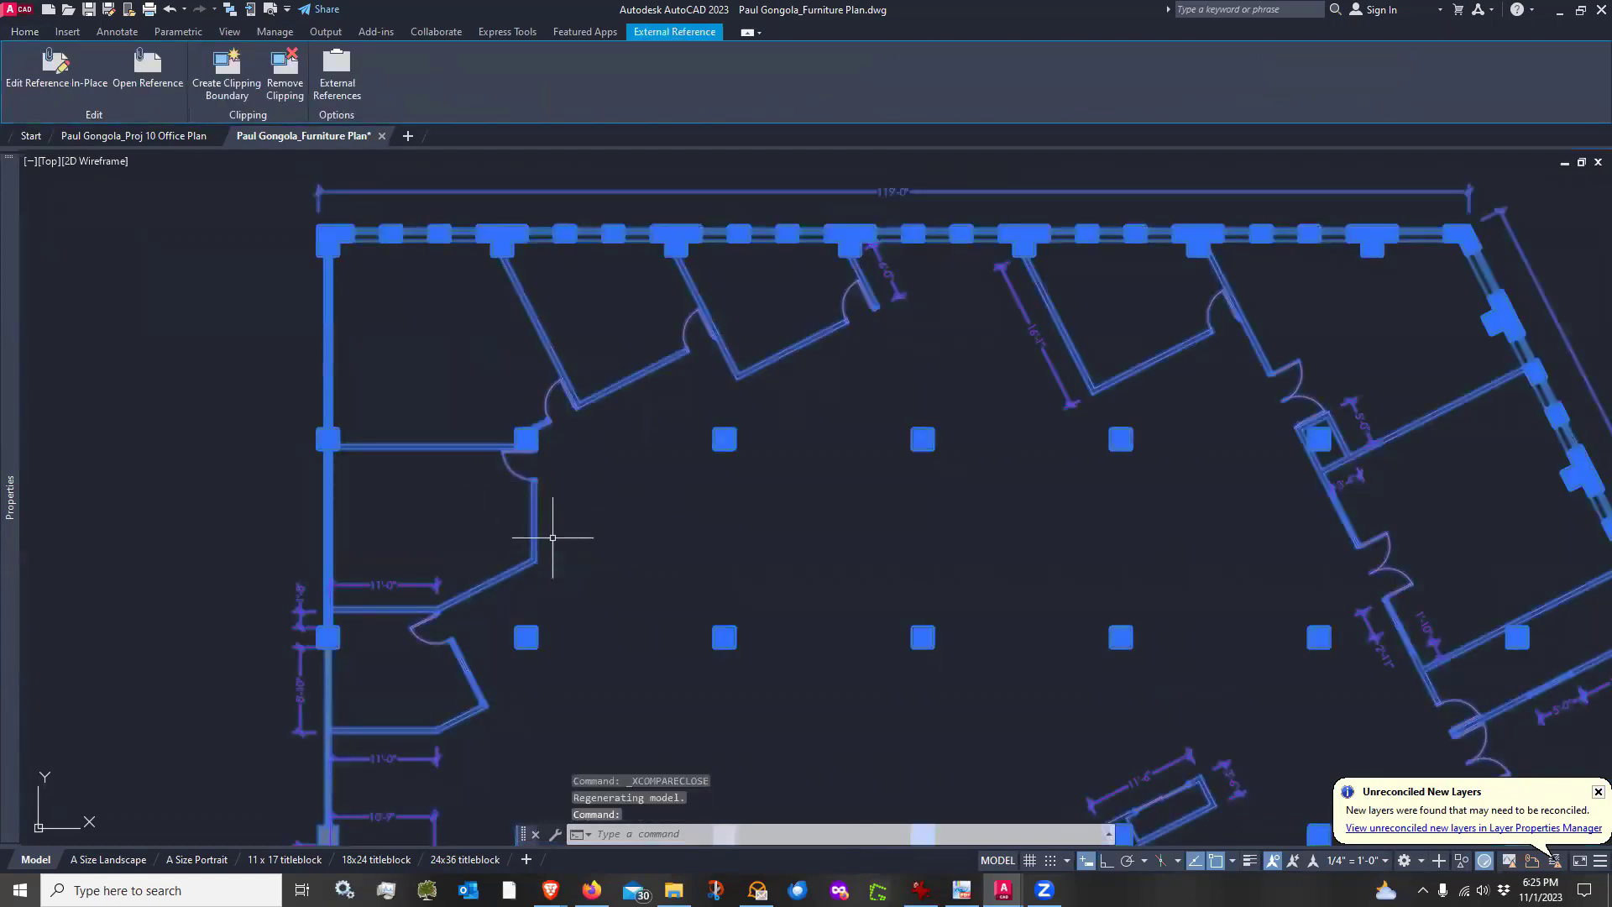
pyautogui.press('Escape')
pyautogui.moveTo(1145, 565); pyautogui.dragTo(1007, 468, button='middle')
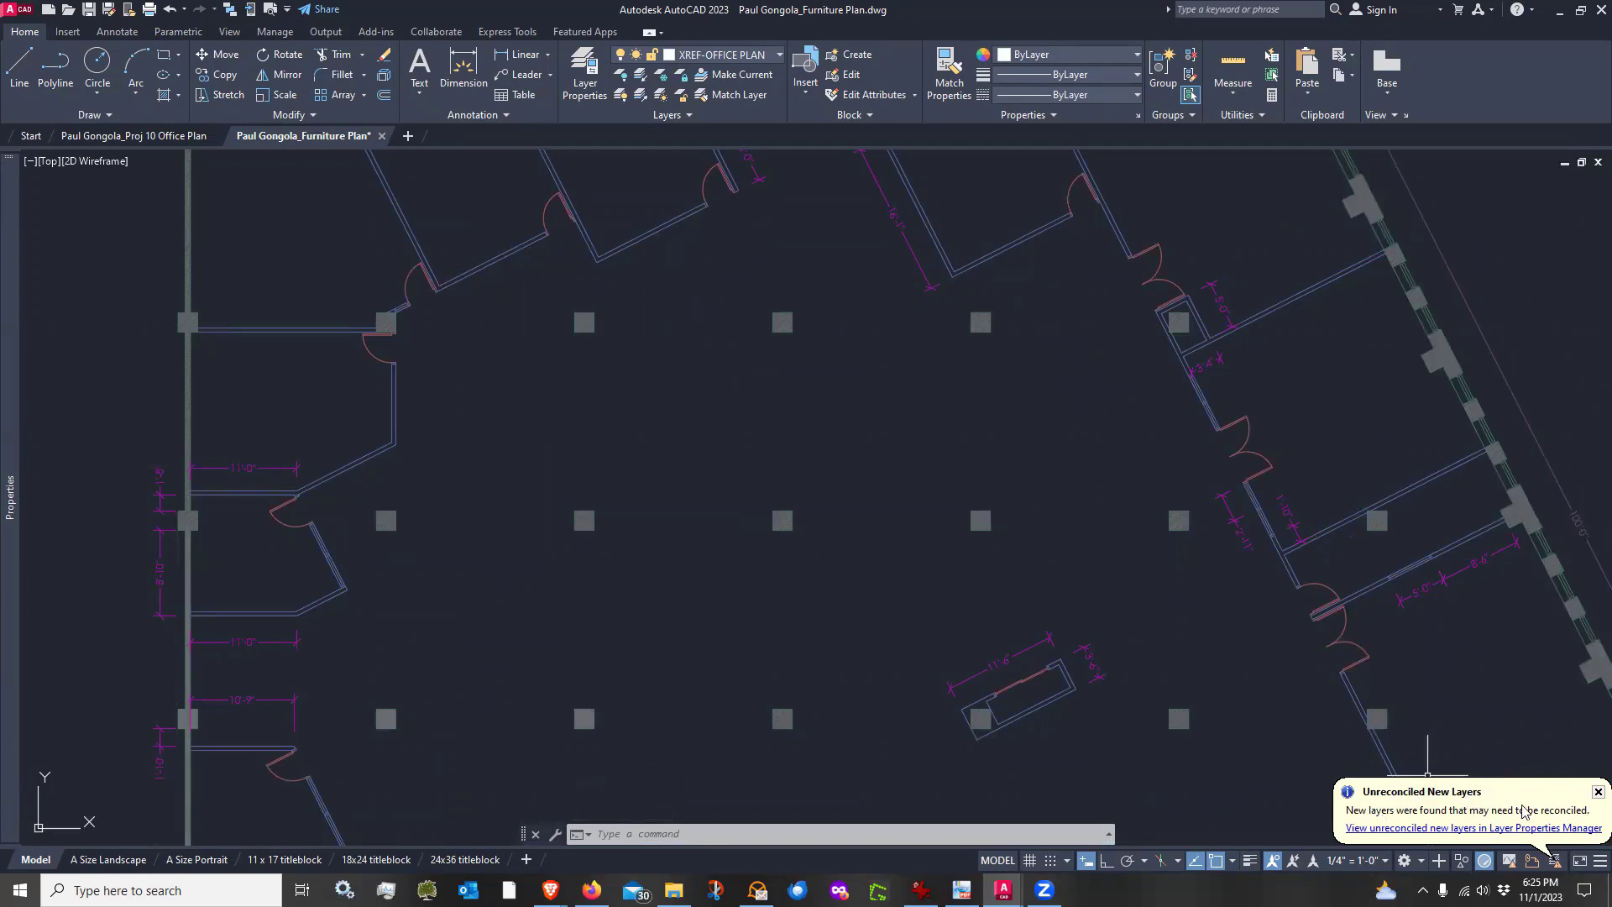
pyautogui.click(1422, 829)
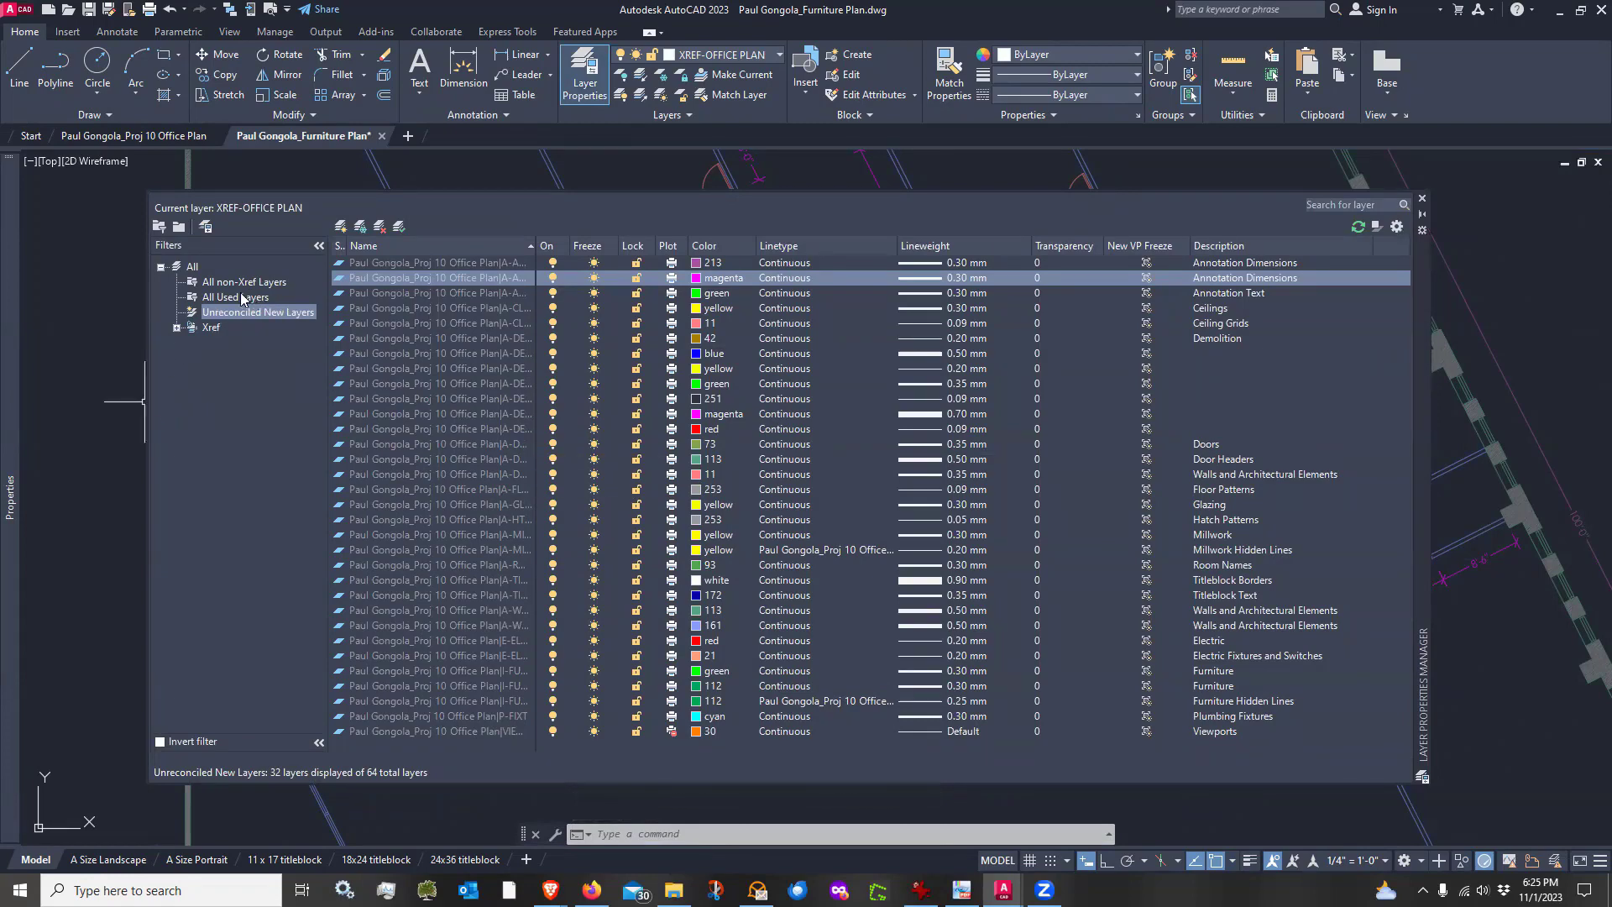
# Review the full layer list, widening the Name column to read the xref-dependent layer names
pyautogui.click(193, 268)
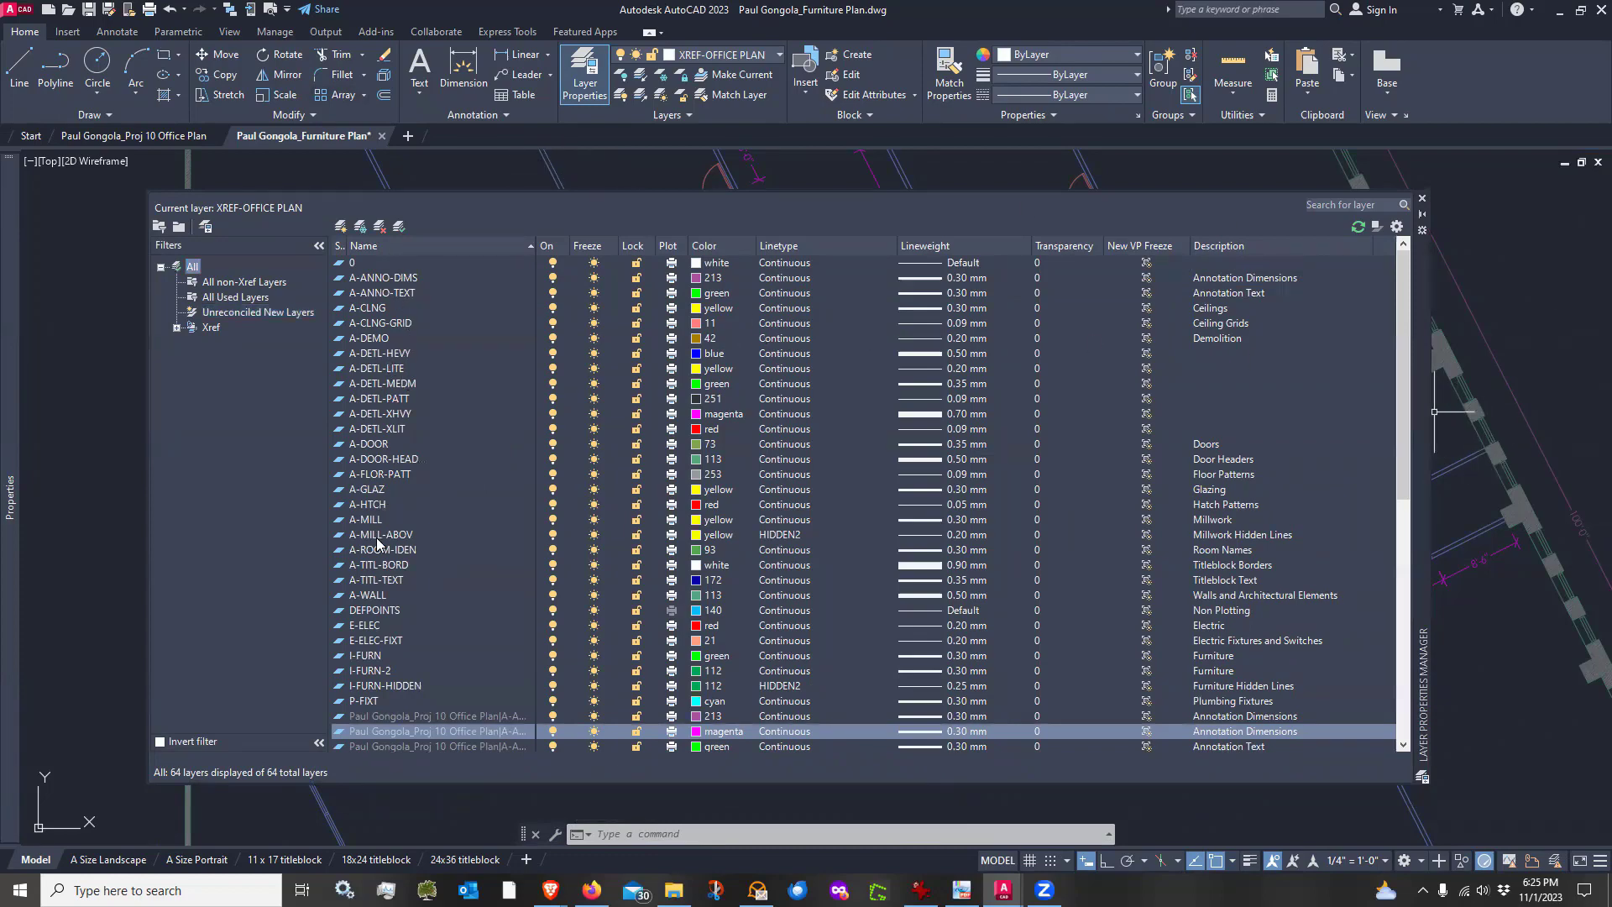
pyautogui.scroll(-10, 483, 588)
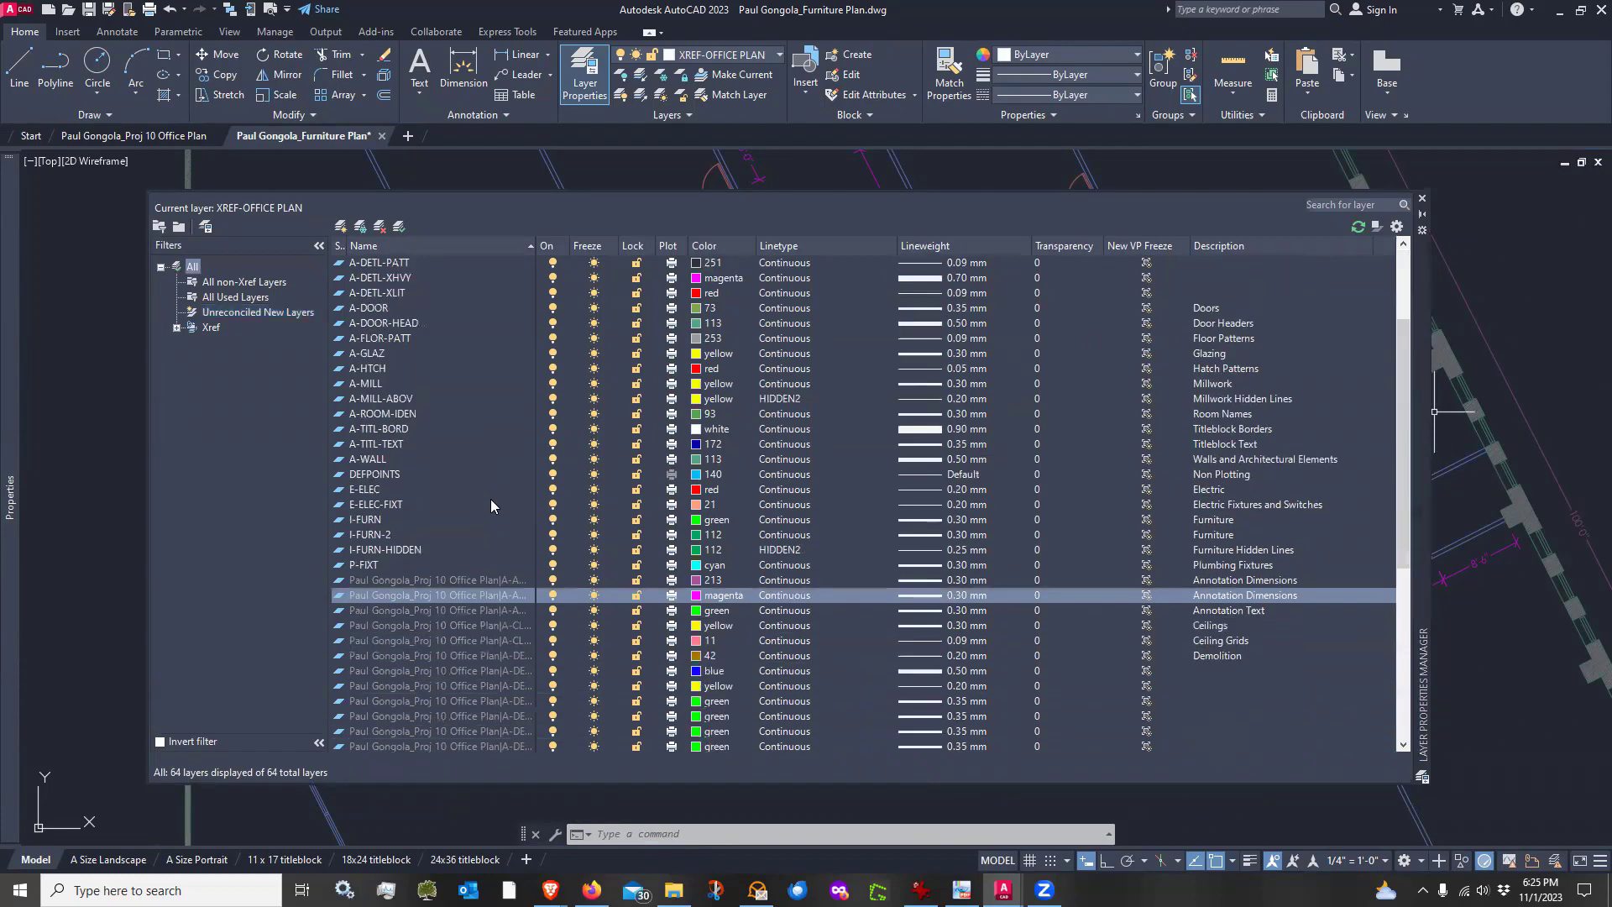
pyautogui.scroll(2, 455, 434)
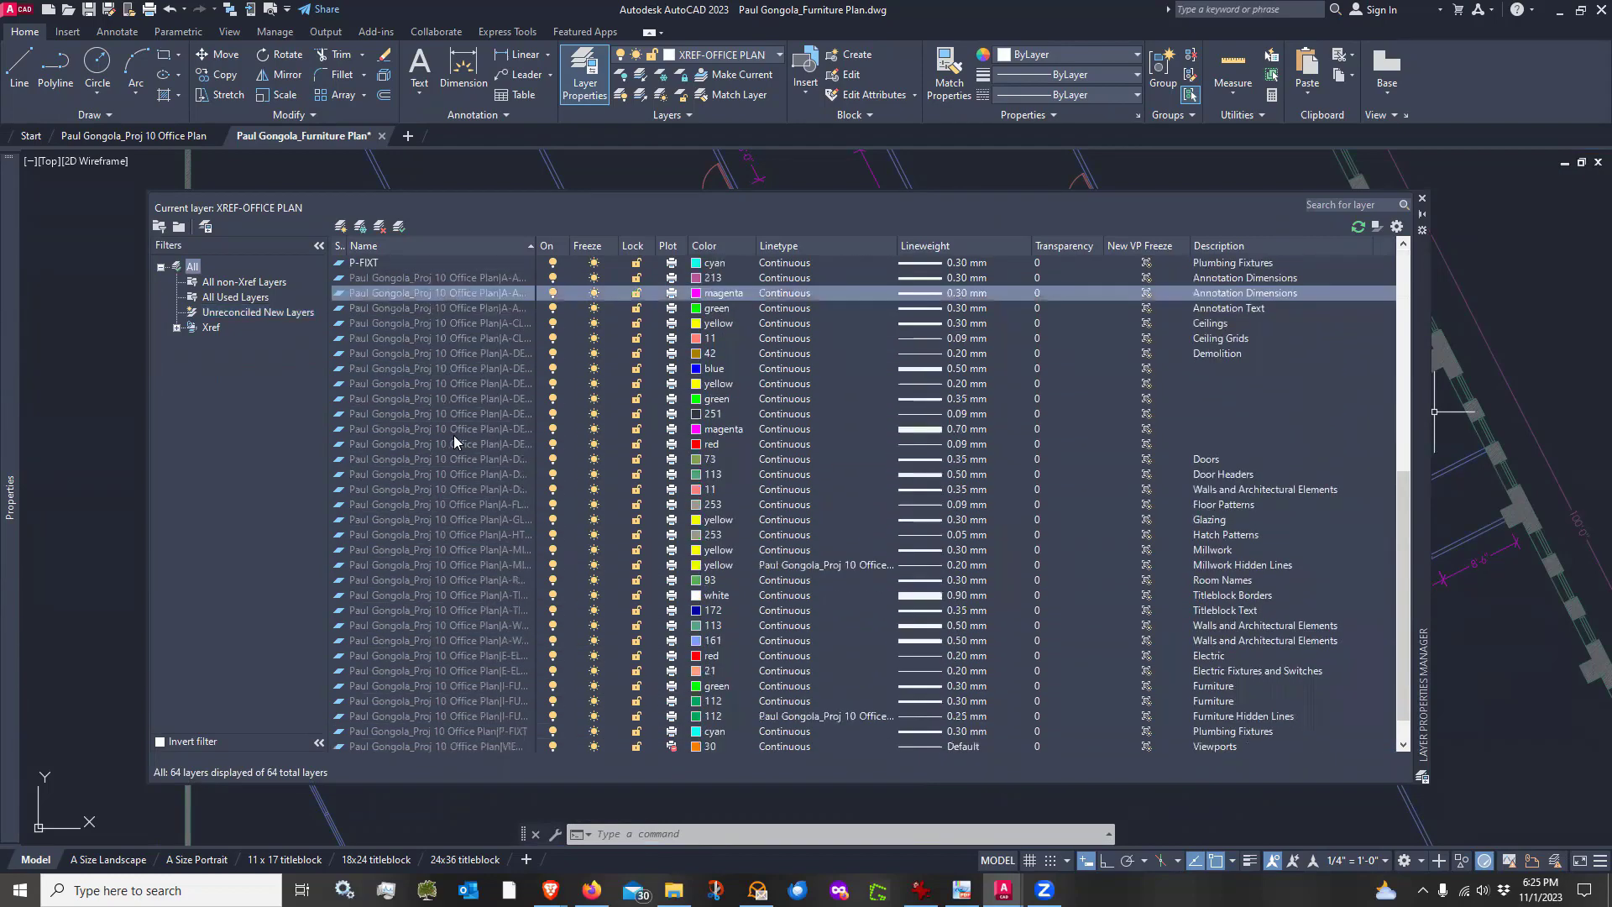
pyautogui.scroll(-1, 454, 435)
pyautogui.moveTo(535, 245); pyautogui.dragTo(756, 245)
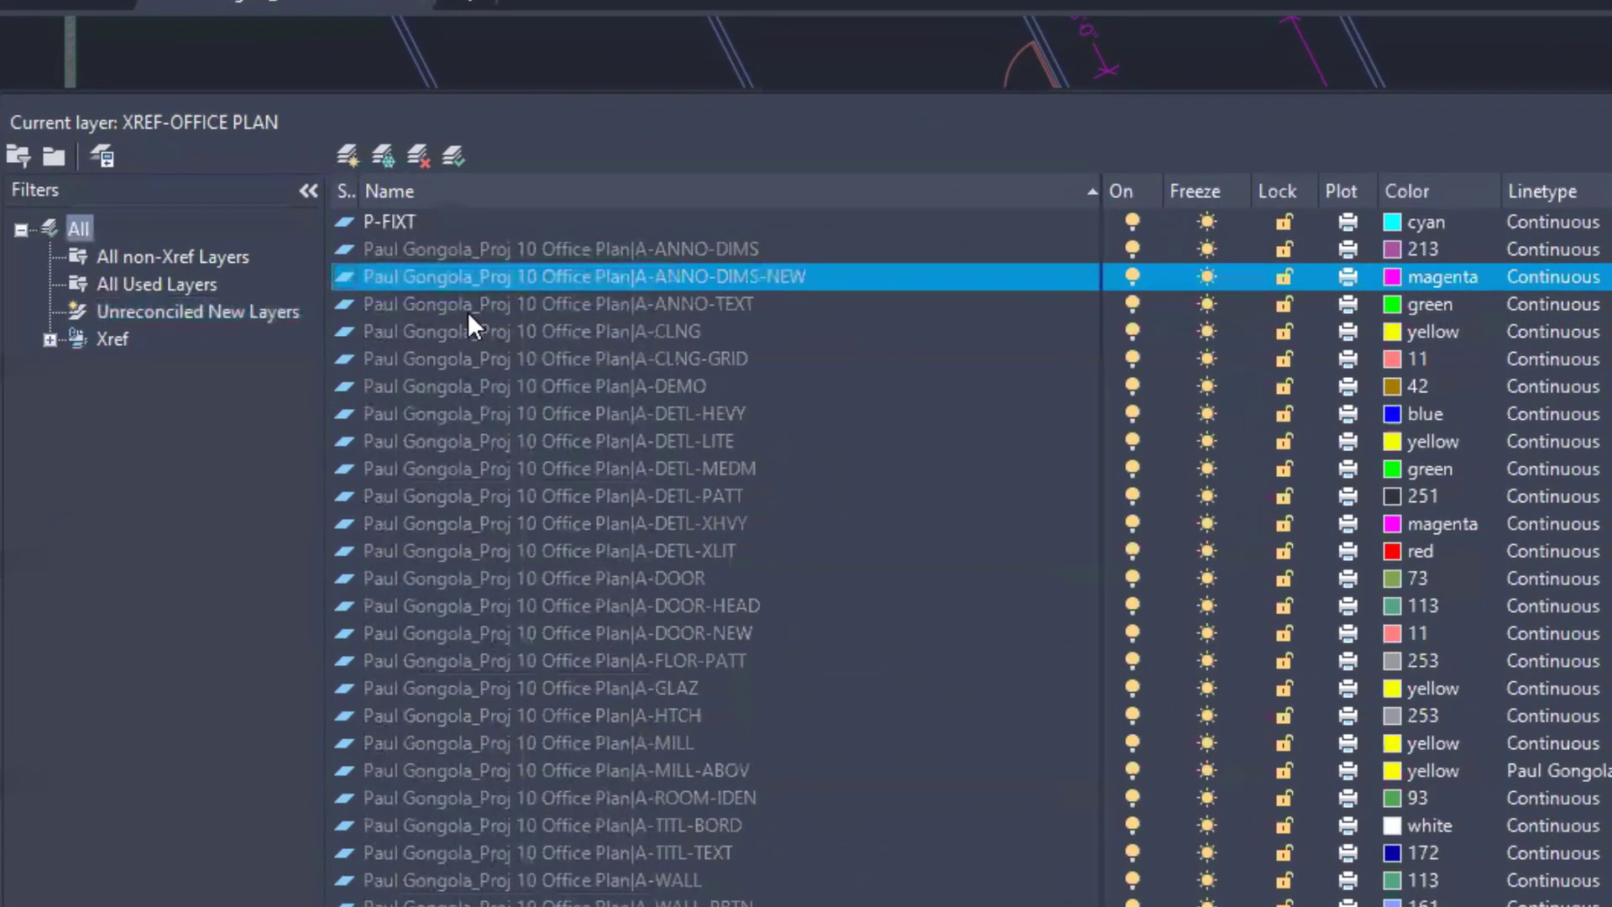
pyautogui.scroll(10, 468, 323)
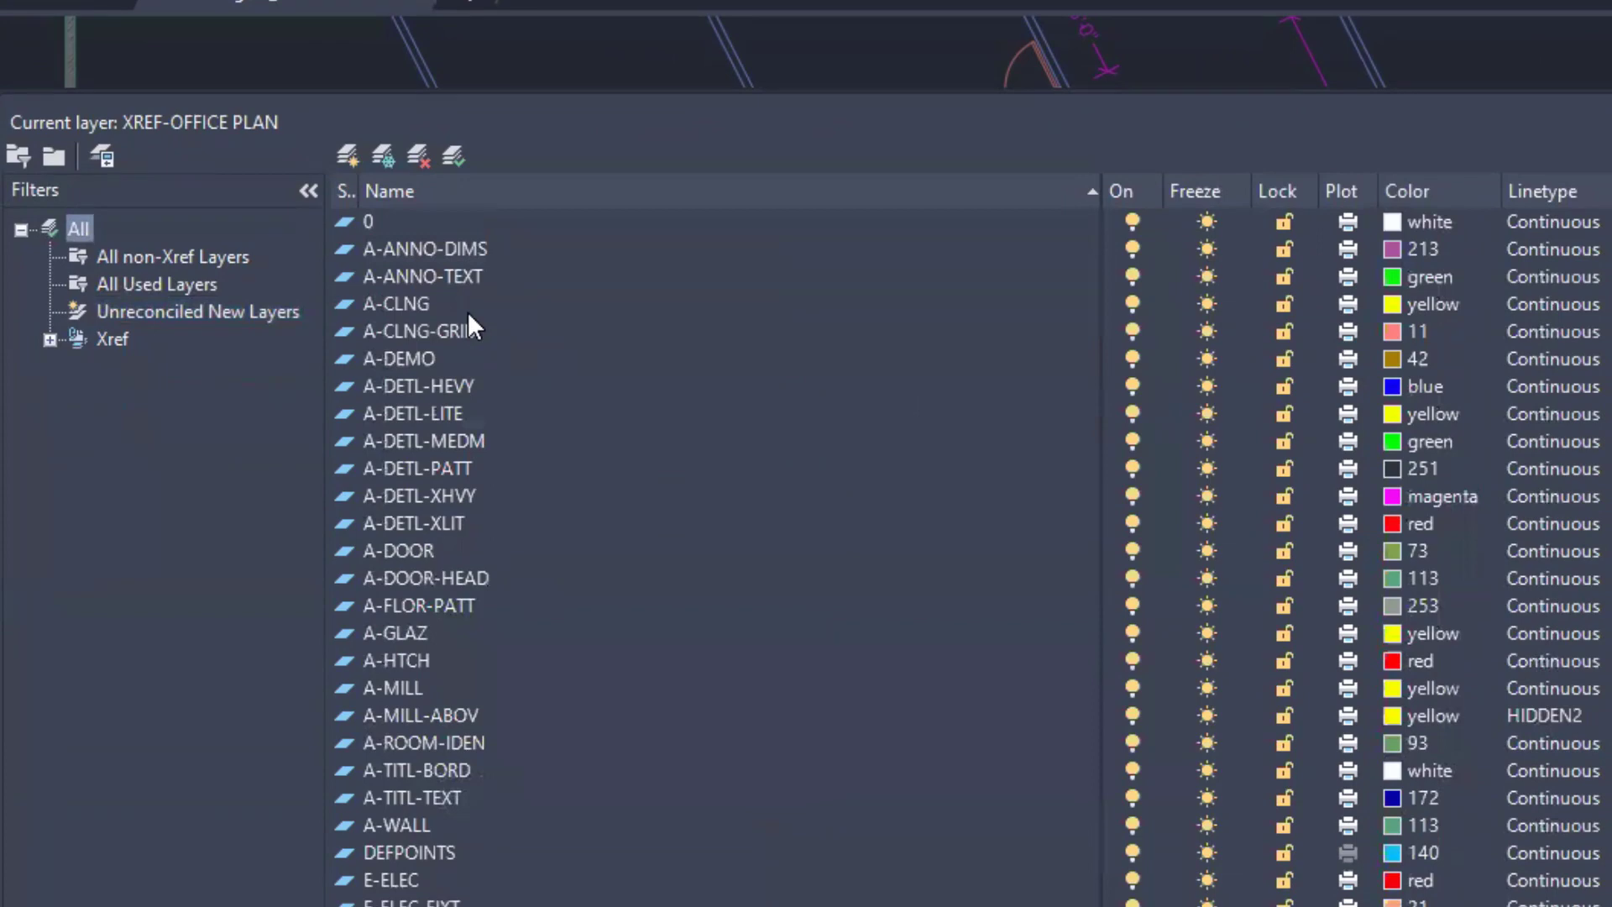
pyautogui.scroll(-10, 468, 319)
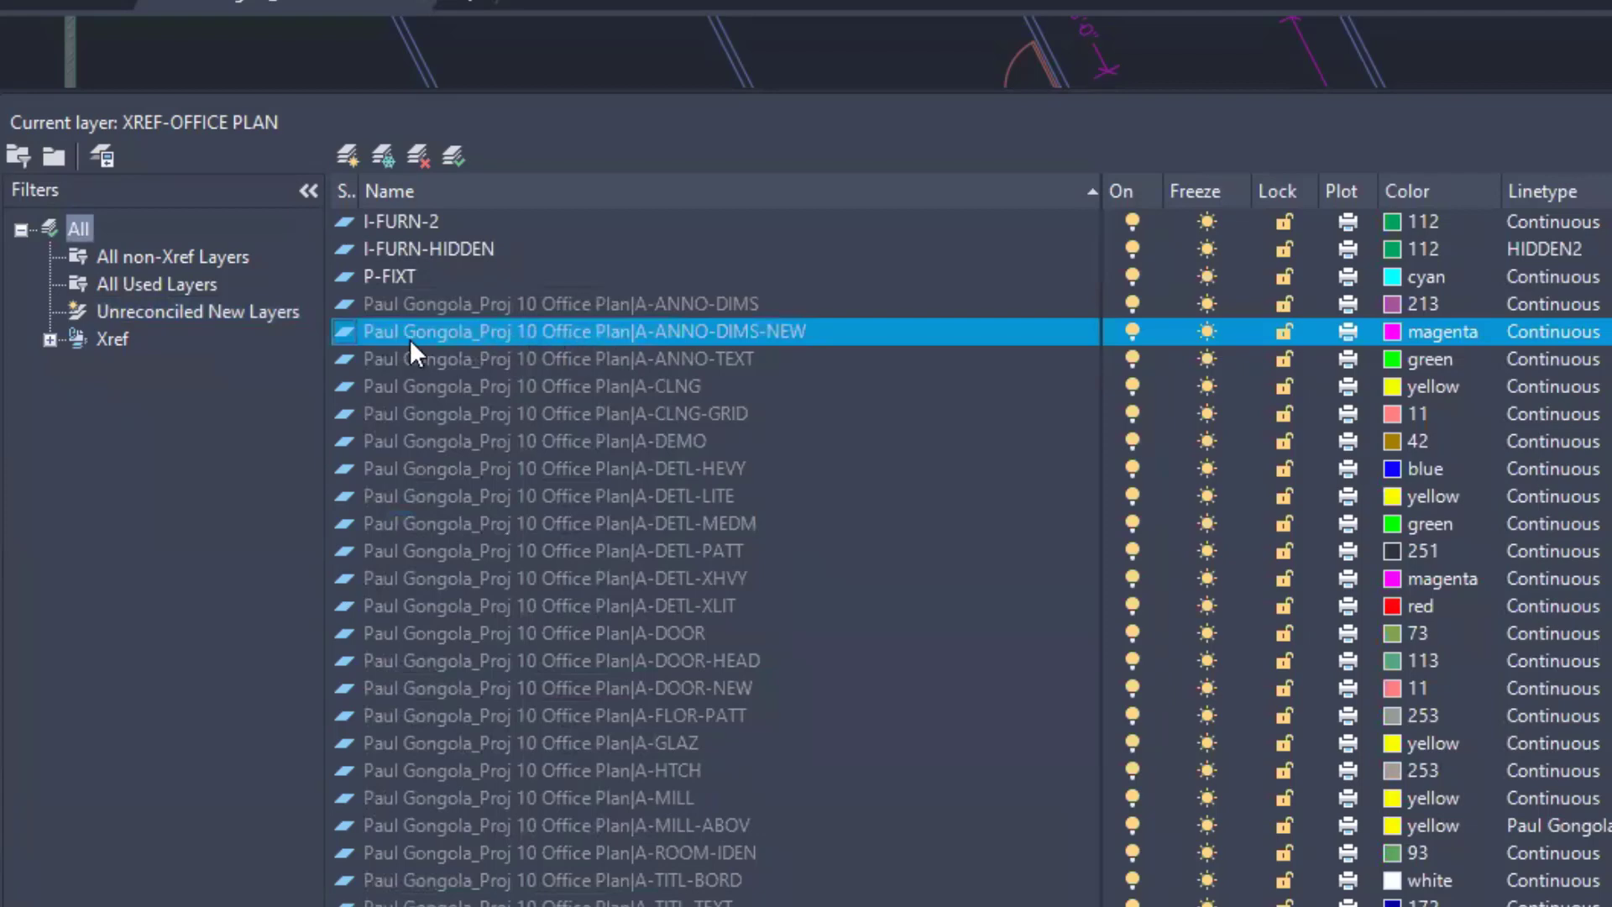
pyautogui.moveTo(67, 5)
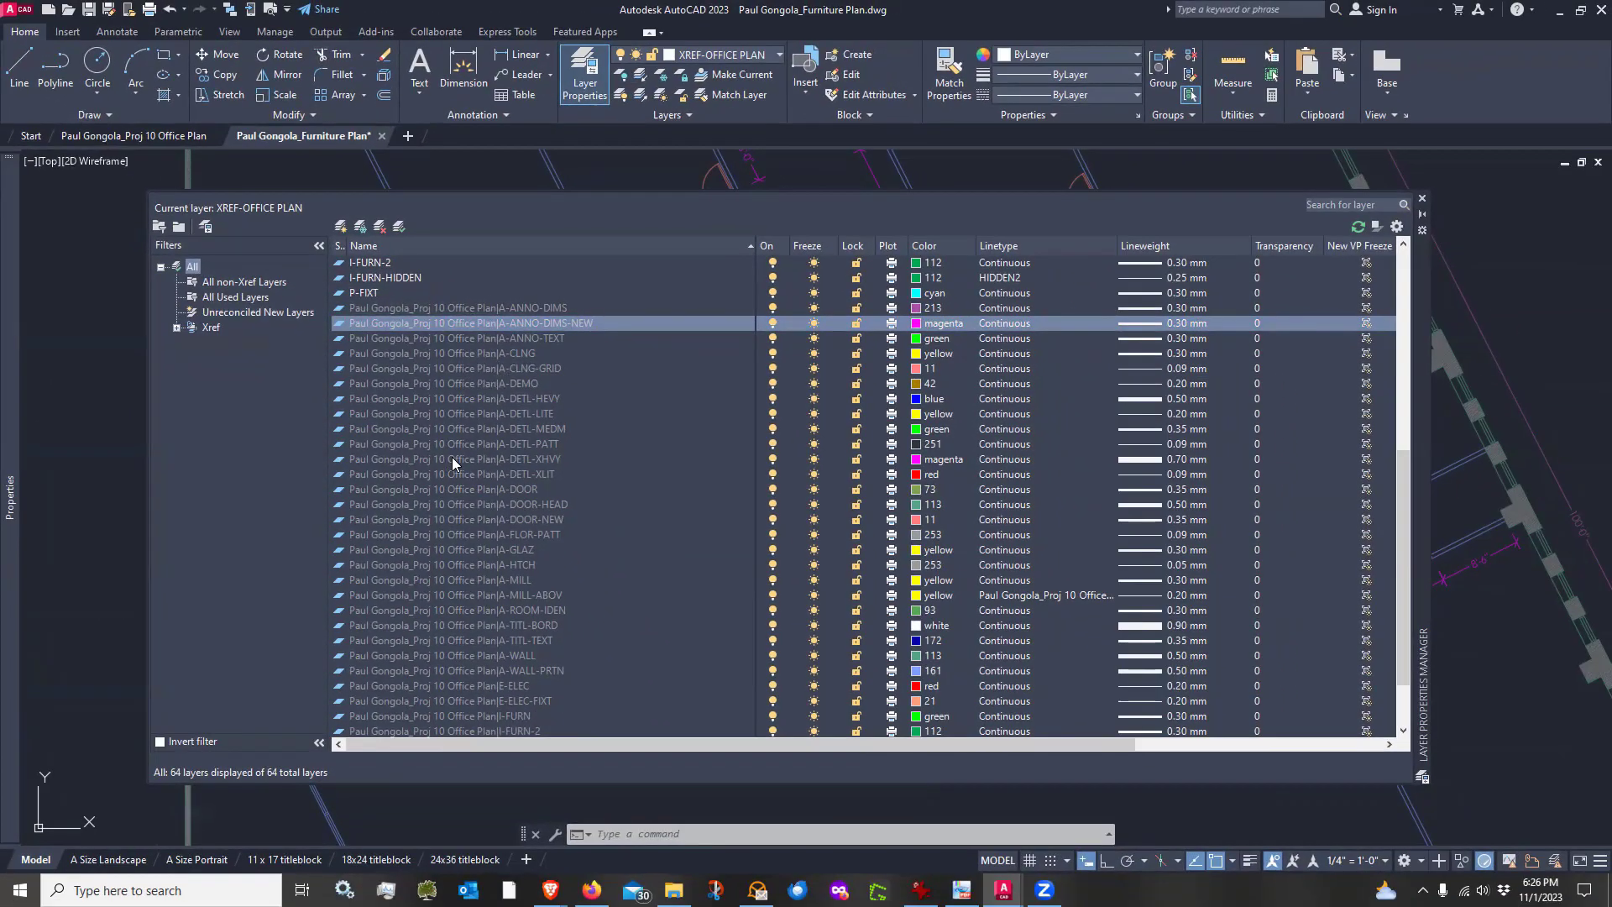
pyautogui.scroll(-2, 451, 456)
pyautogui.scroll(2, 452, 457)
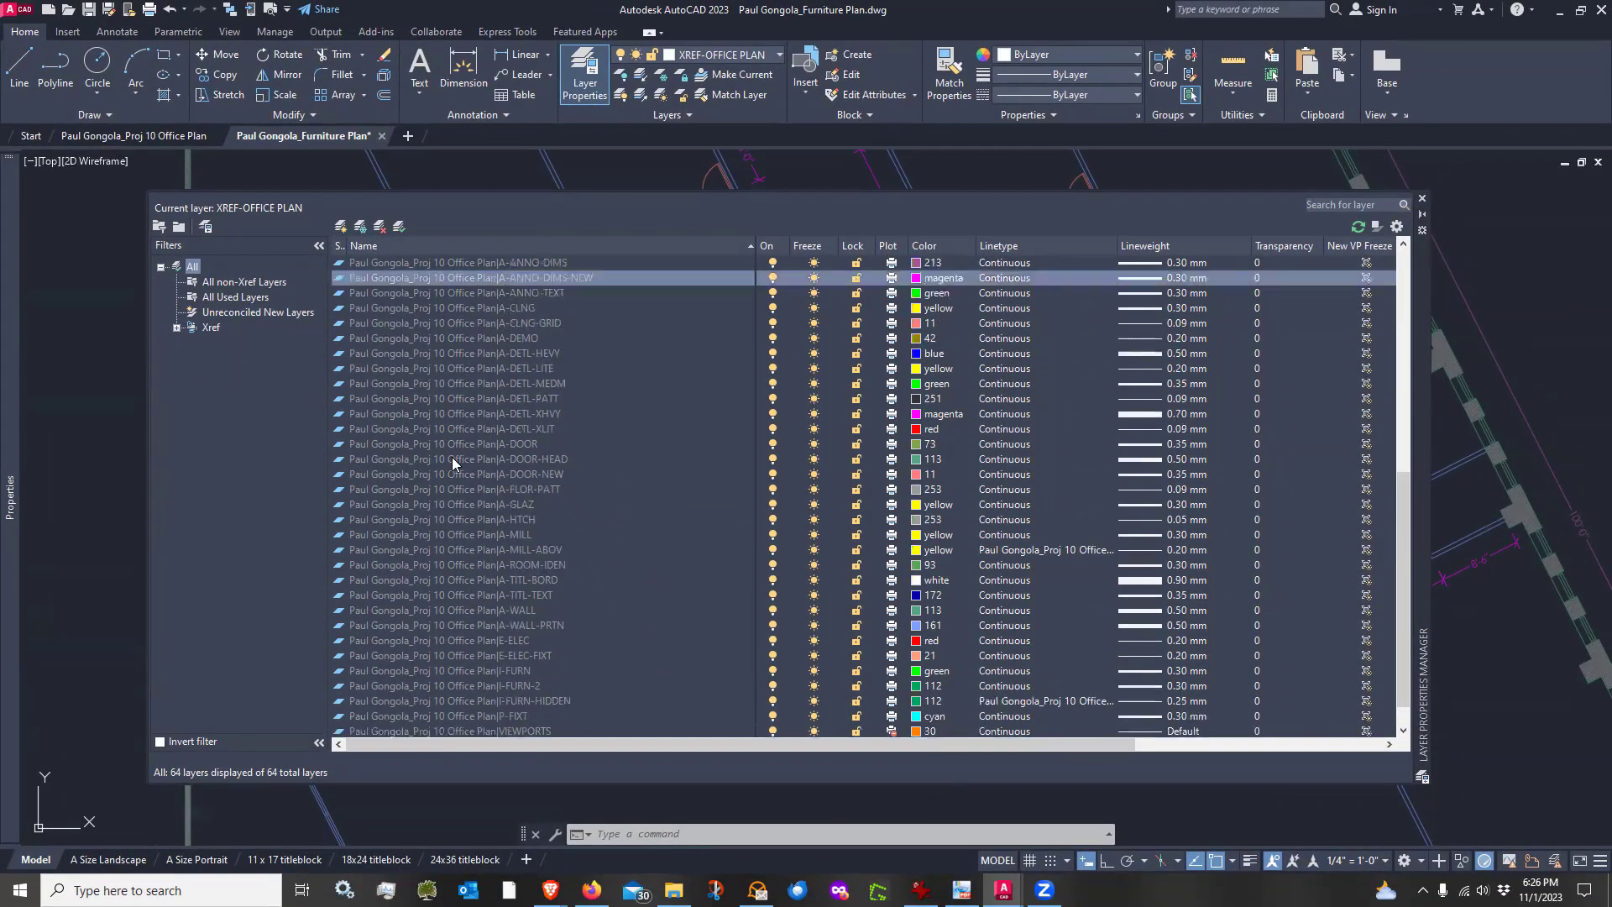
# Try to rename the xref layer A-ANNO-DIMS-NEW within the unreconciled new layers list
pyautogui.click(470, 322)
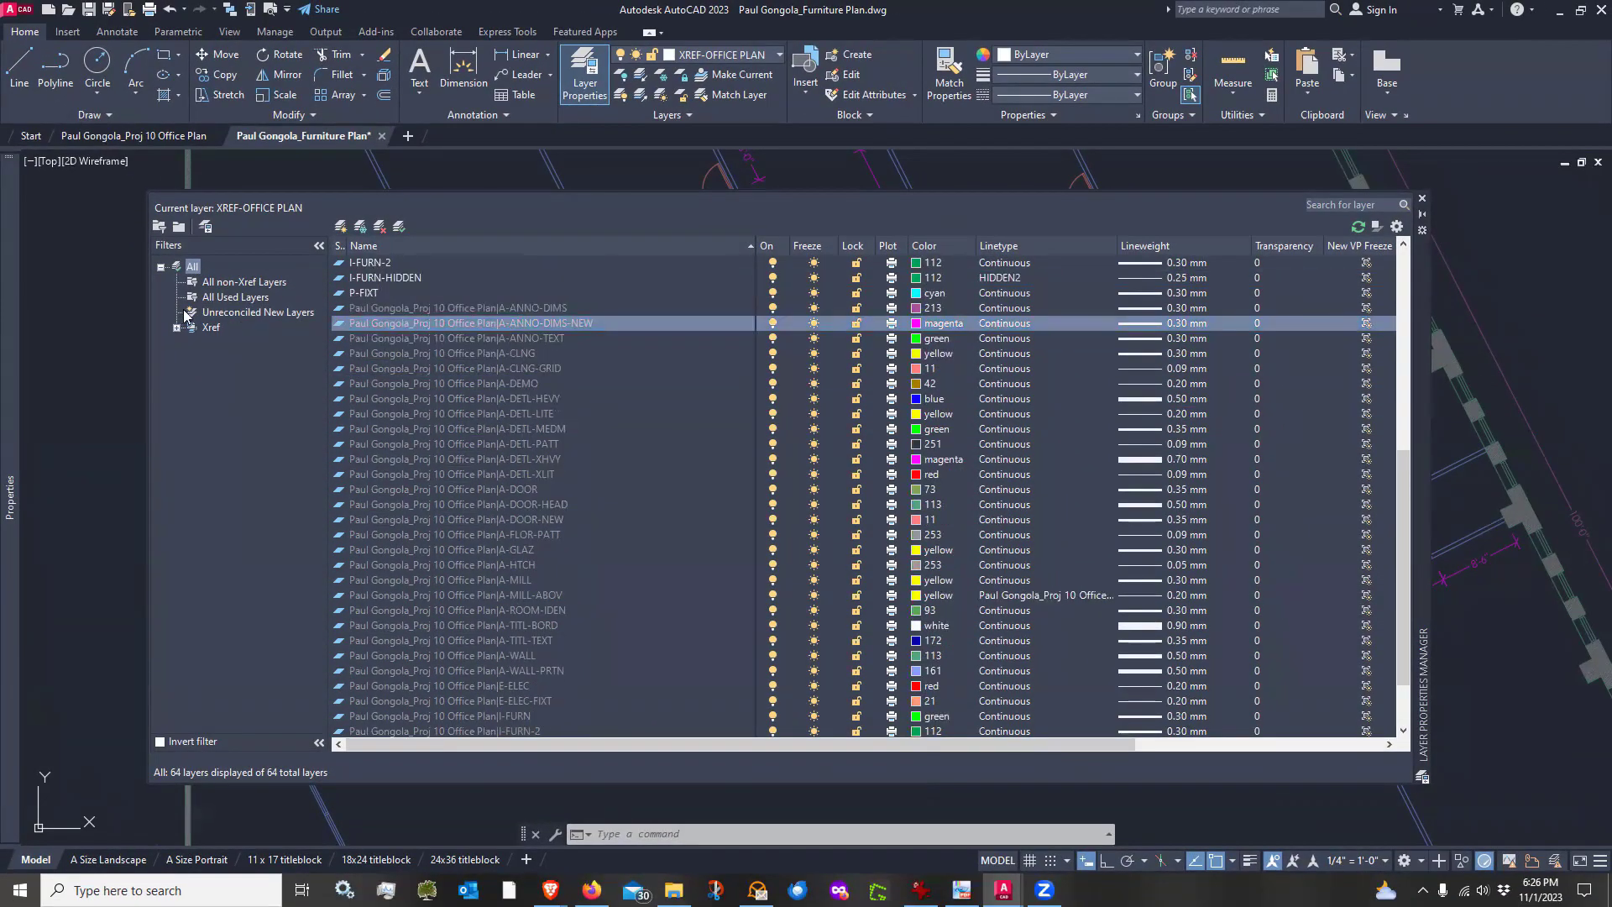
pyautogui.click(255, 313)
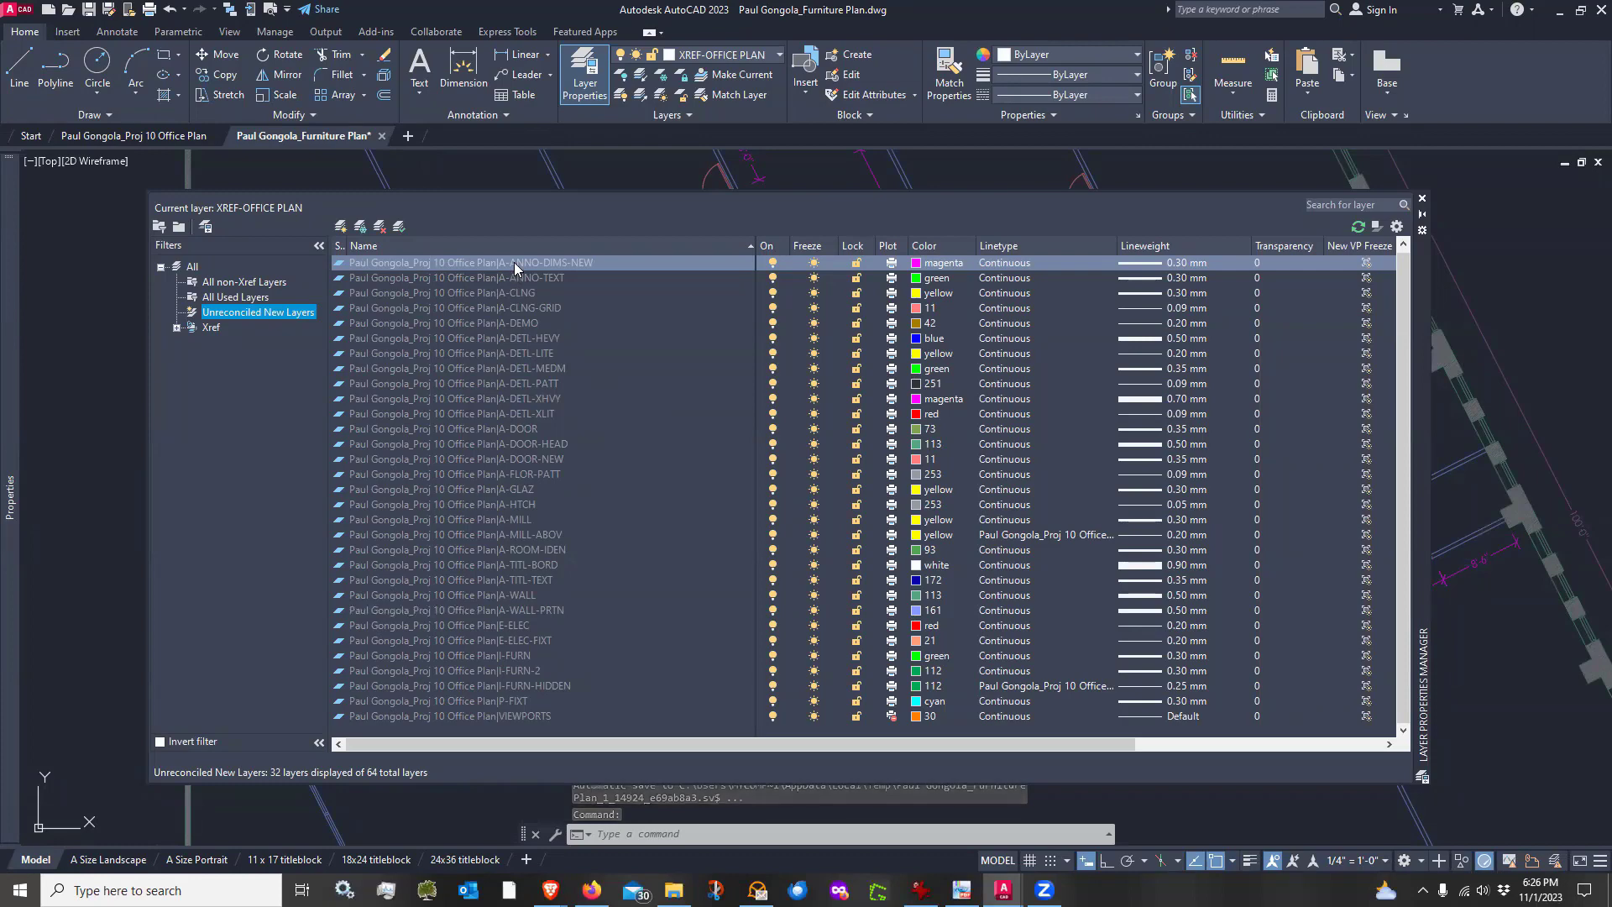
pyautogui.moveTo(514, 262)
pyautogui.mouseDown()
pyautogui.moveTo(514, 303)
pyautogui.moveTo(522, 267)
pyautogui.mouseUp()
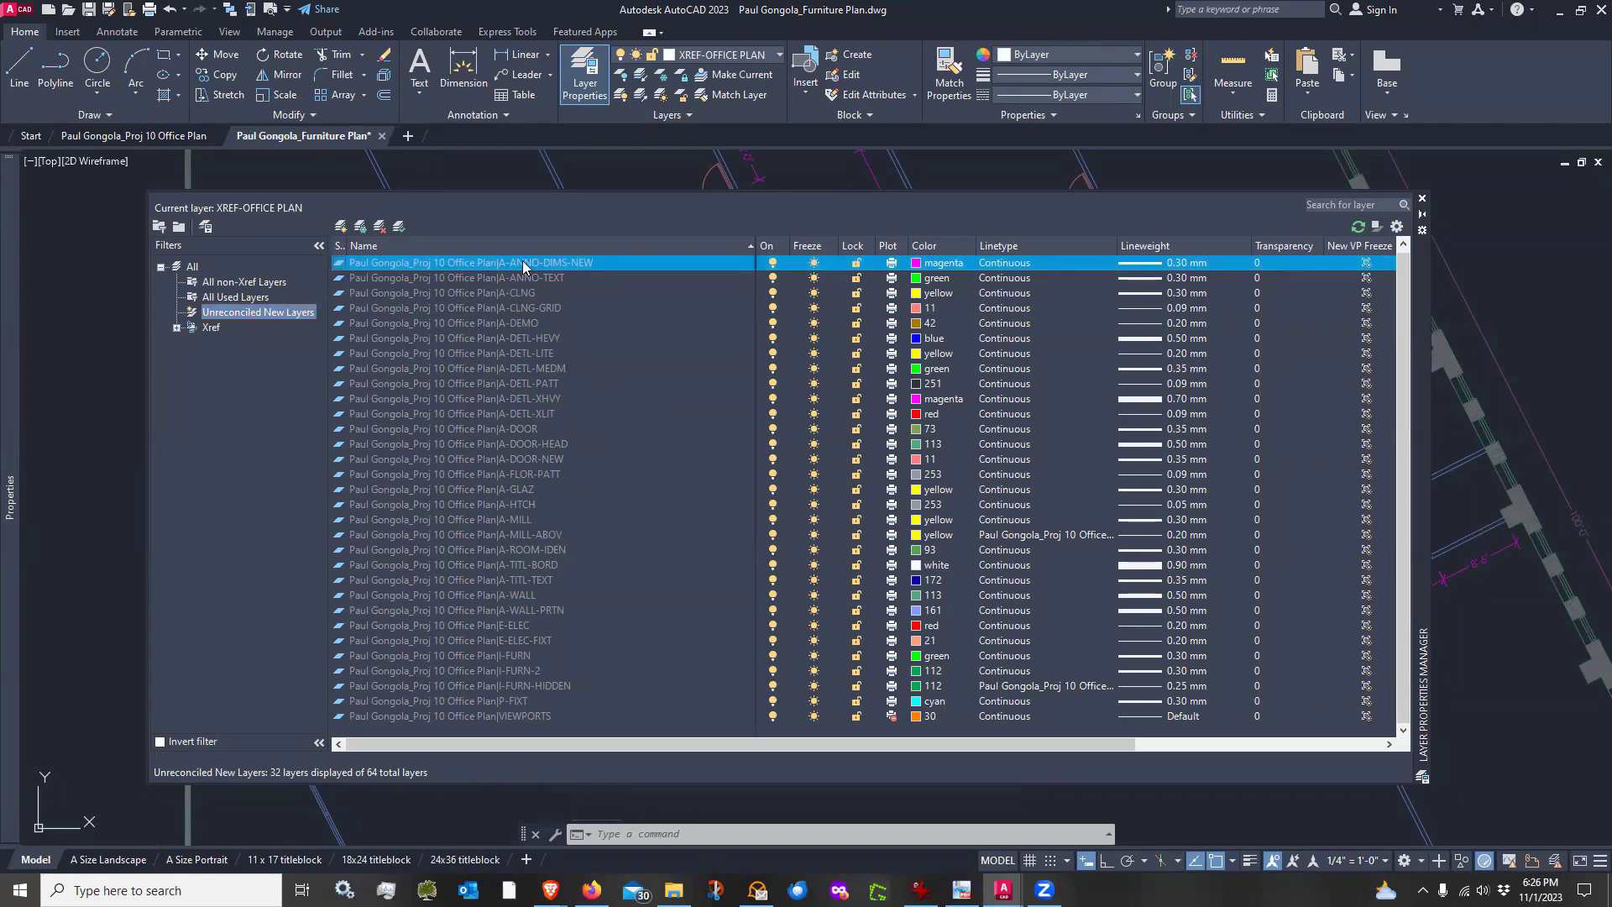
pyautogui.rightClick(521, 274)
pyautogui.click(531, 375)
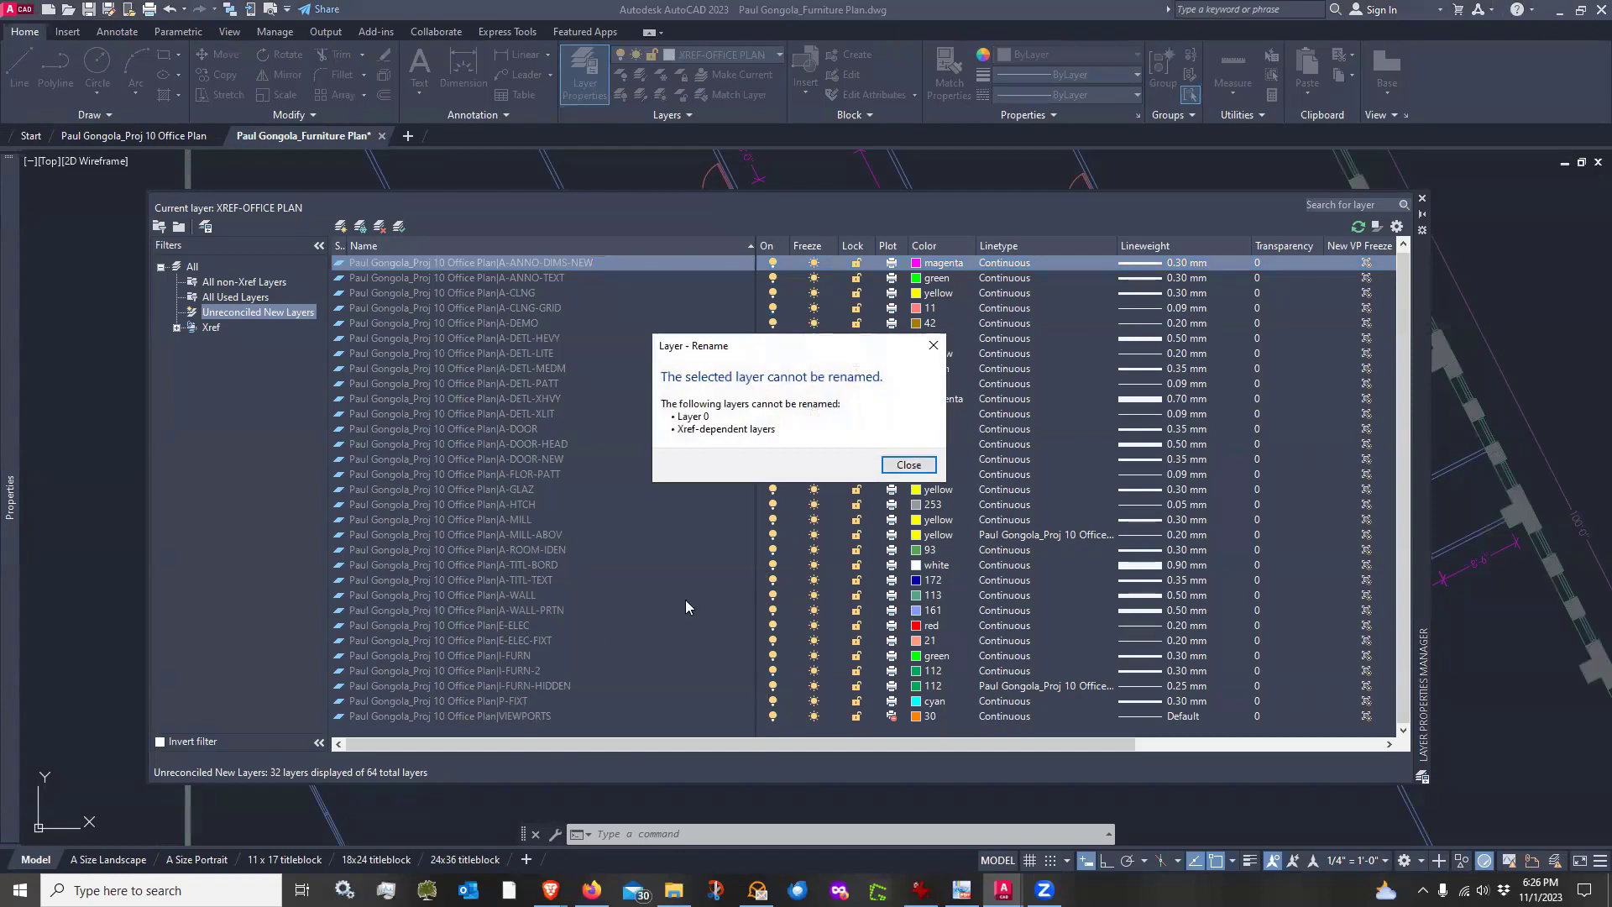
pyautogui.click(933, 345)
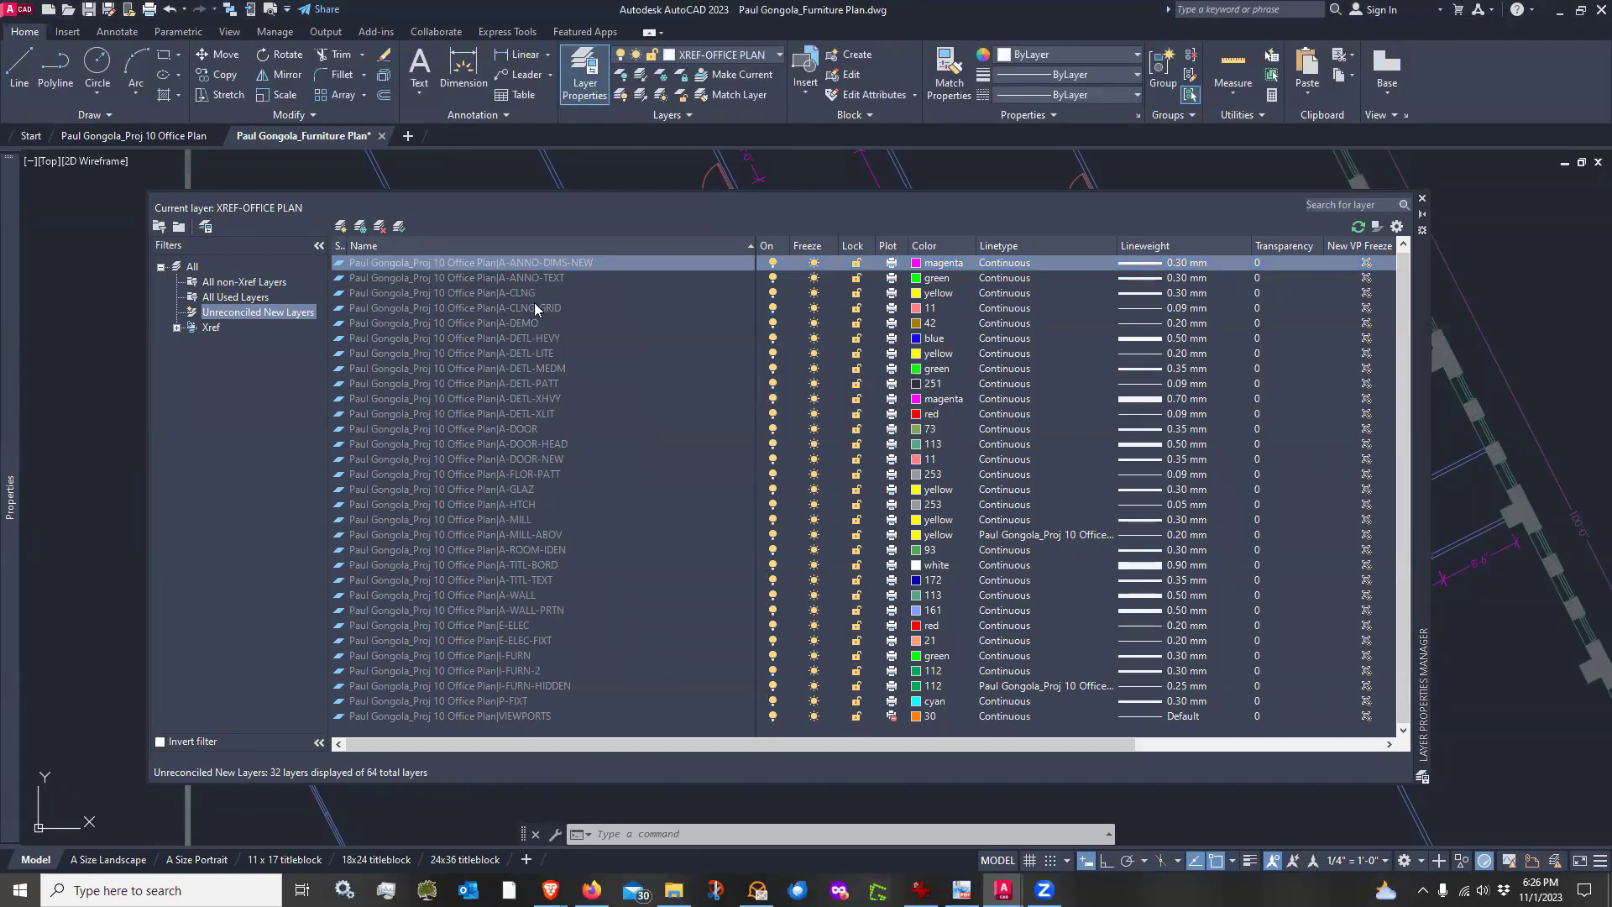
# Select all listed unreconciled new layers and reconcile them
pyautogui.keyDown('shift'); pyautogui.click(504, 715); pyautogui.keyUp('shift')
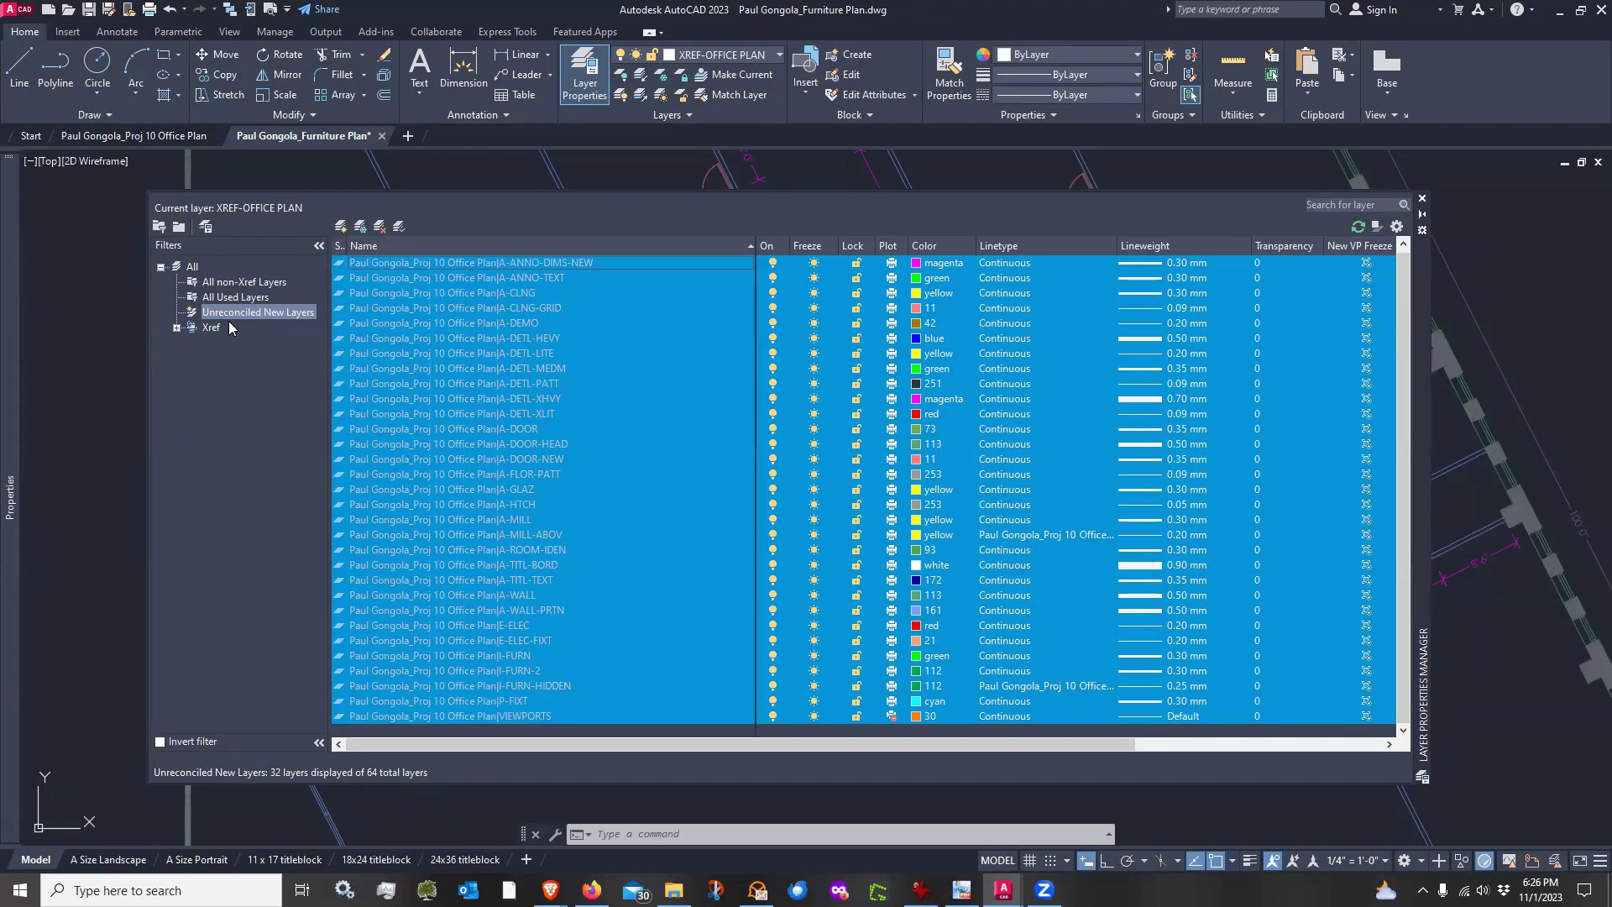
pyautogui.rightClick(522, 339)
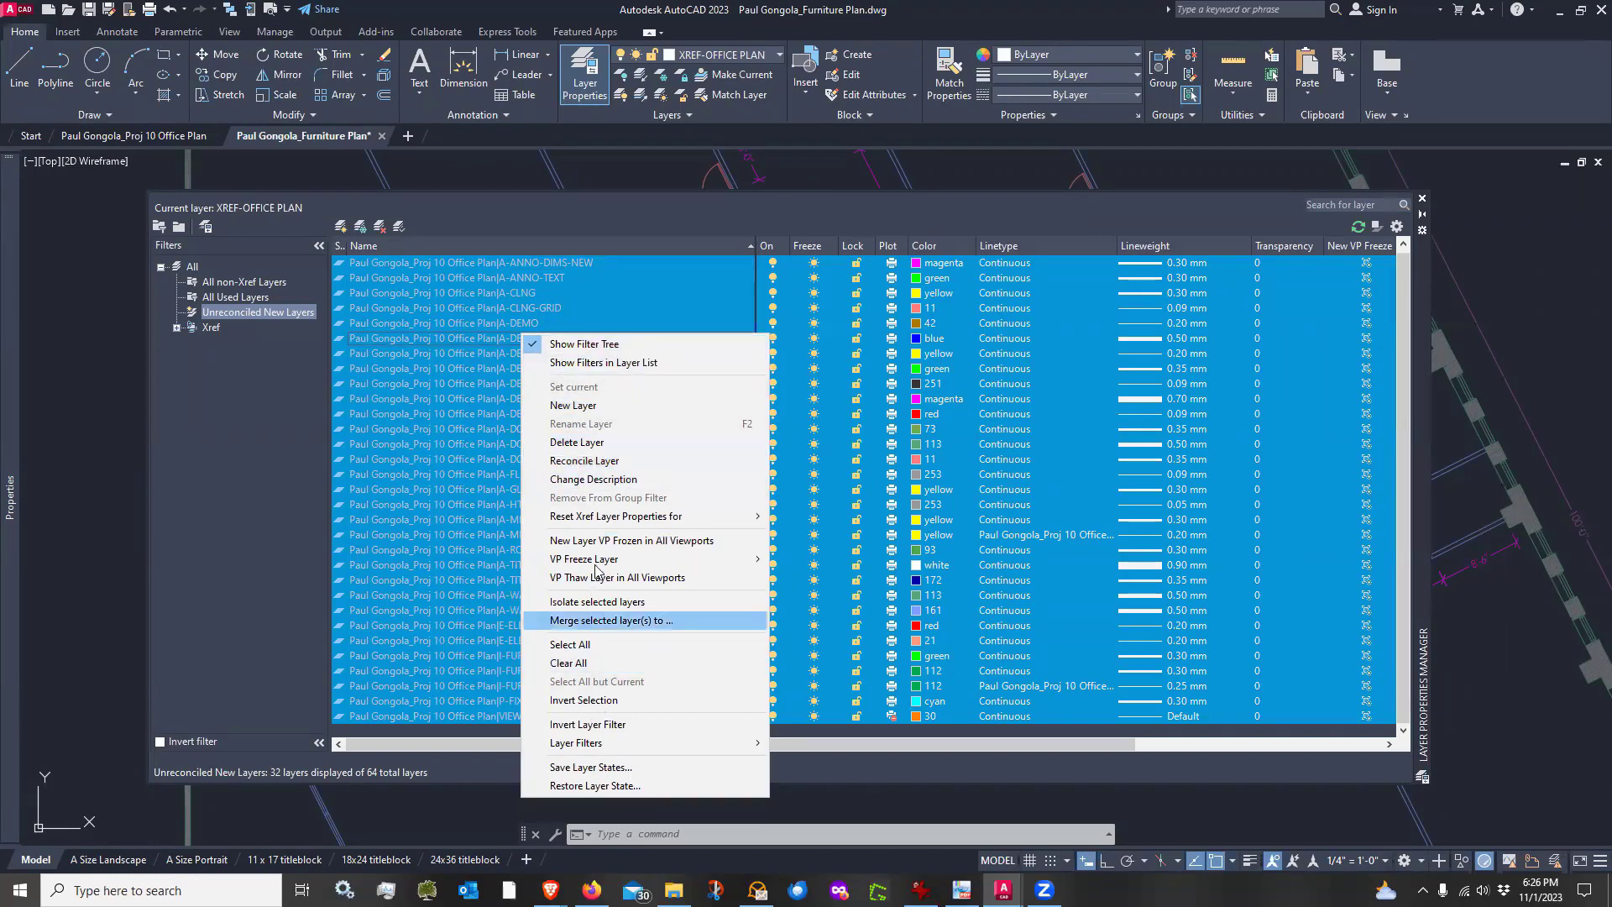
pyautogui.click(592, 465)
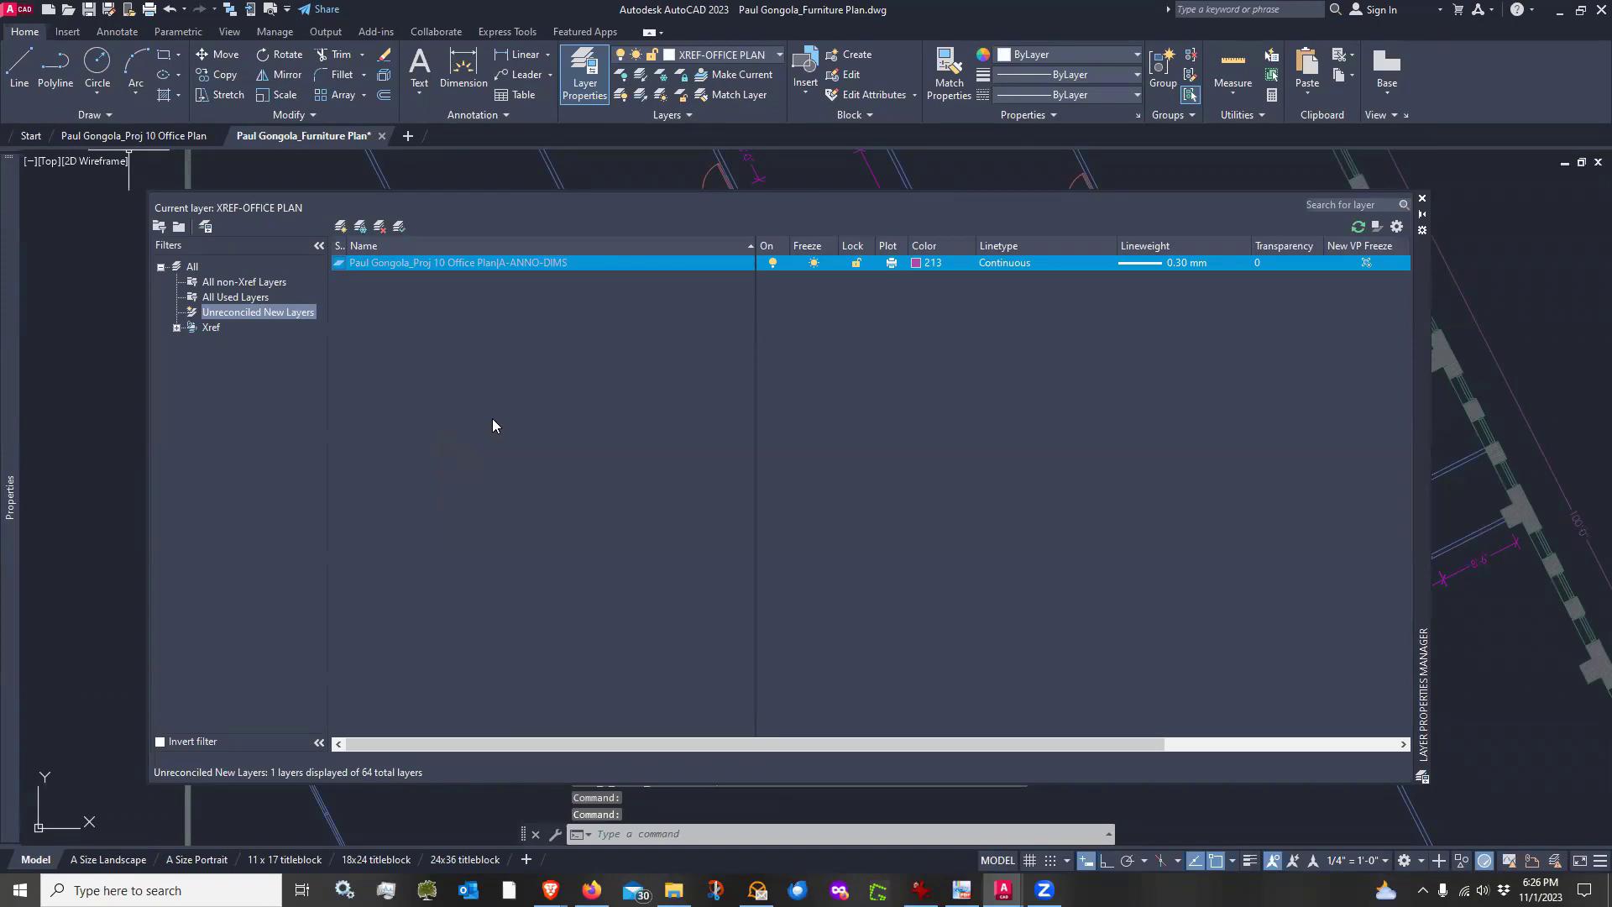
# Reconcile the remaining A-ANNO-DIMS xref layer, then switch to the Office Plan drawing
pyautogui.rightClick(524, 262)
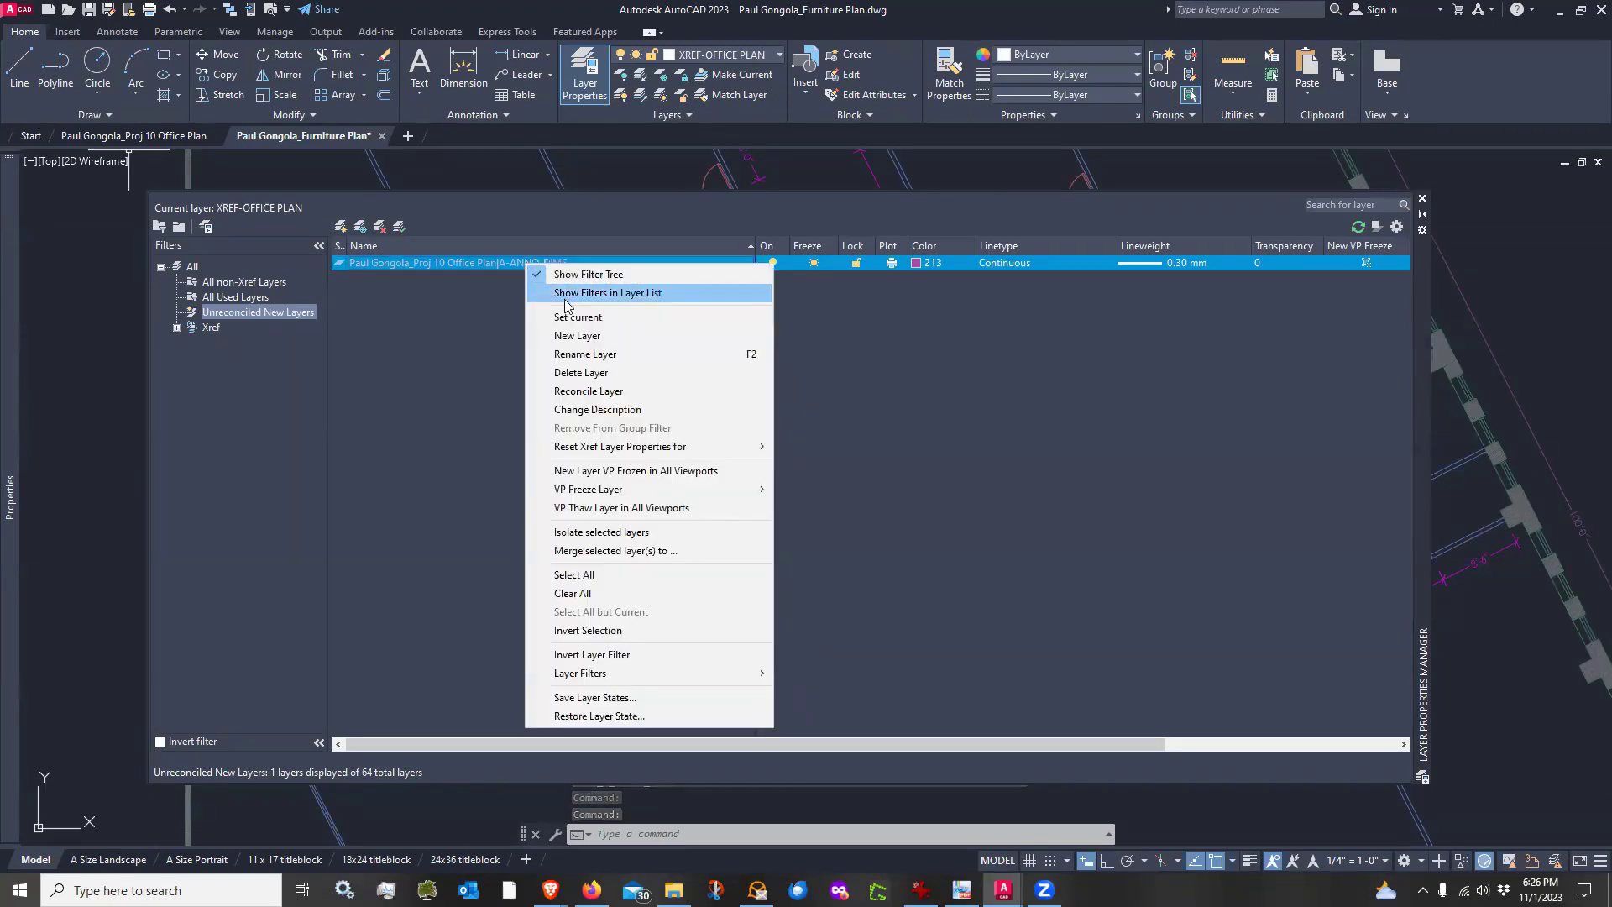
pyautogui.click(605, 391)
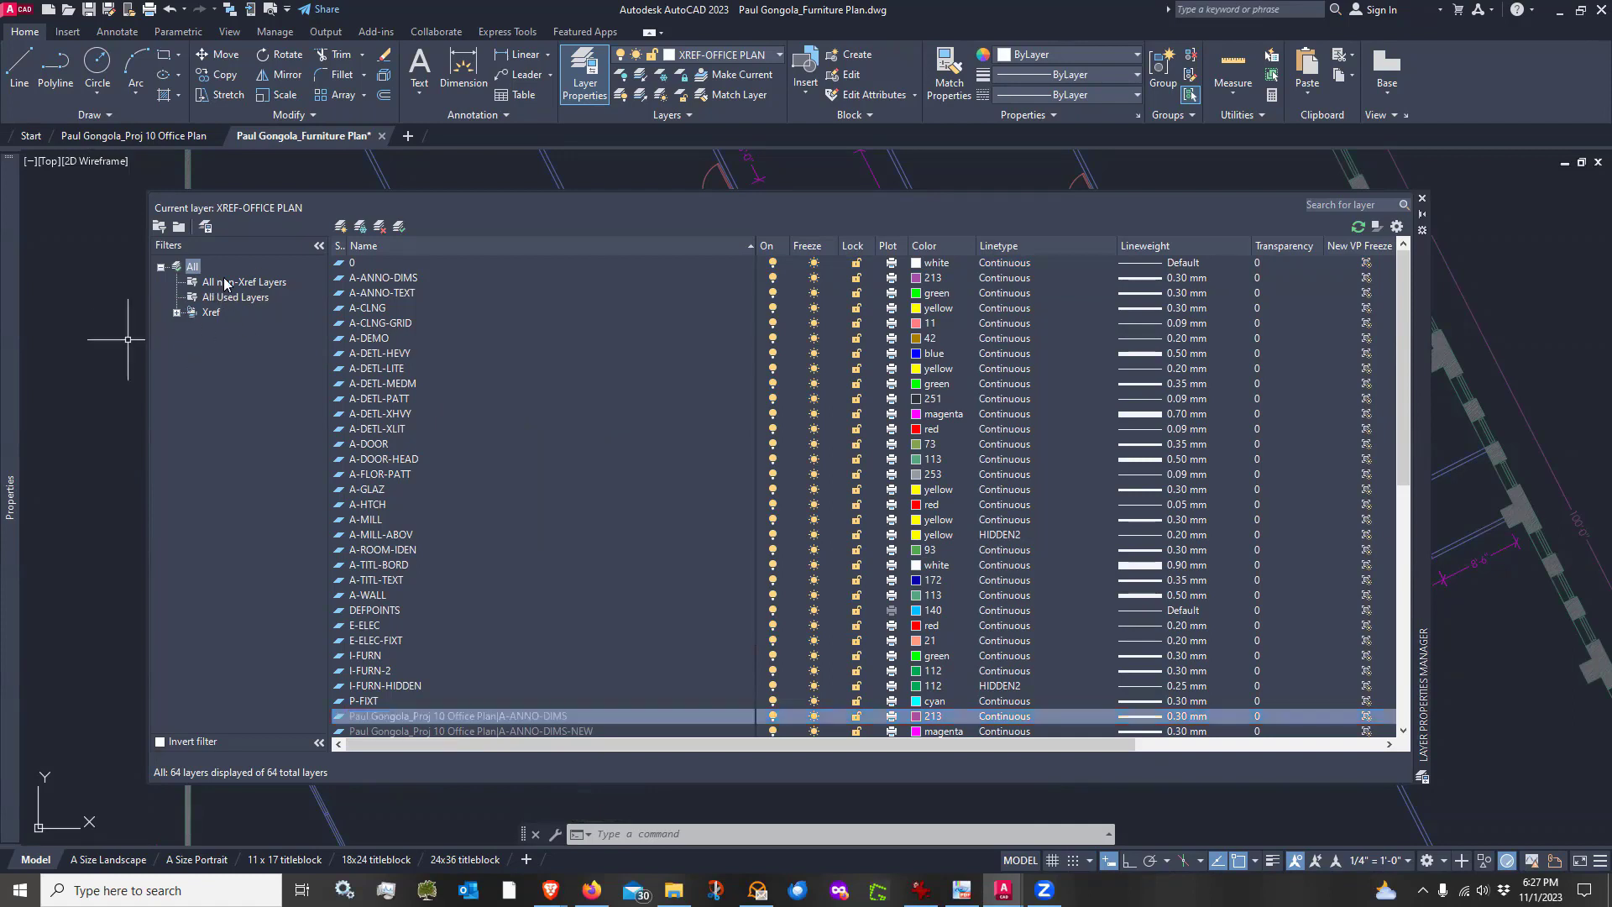
pyautogui.click(146, 138)
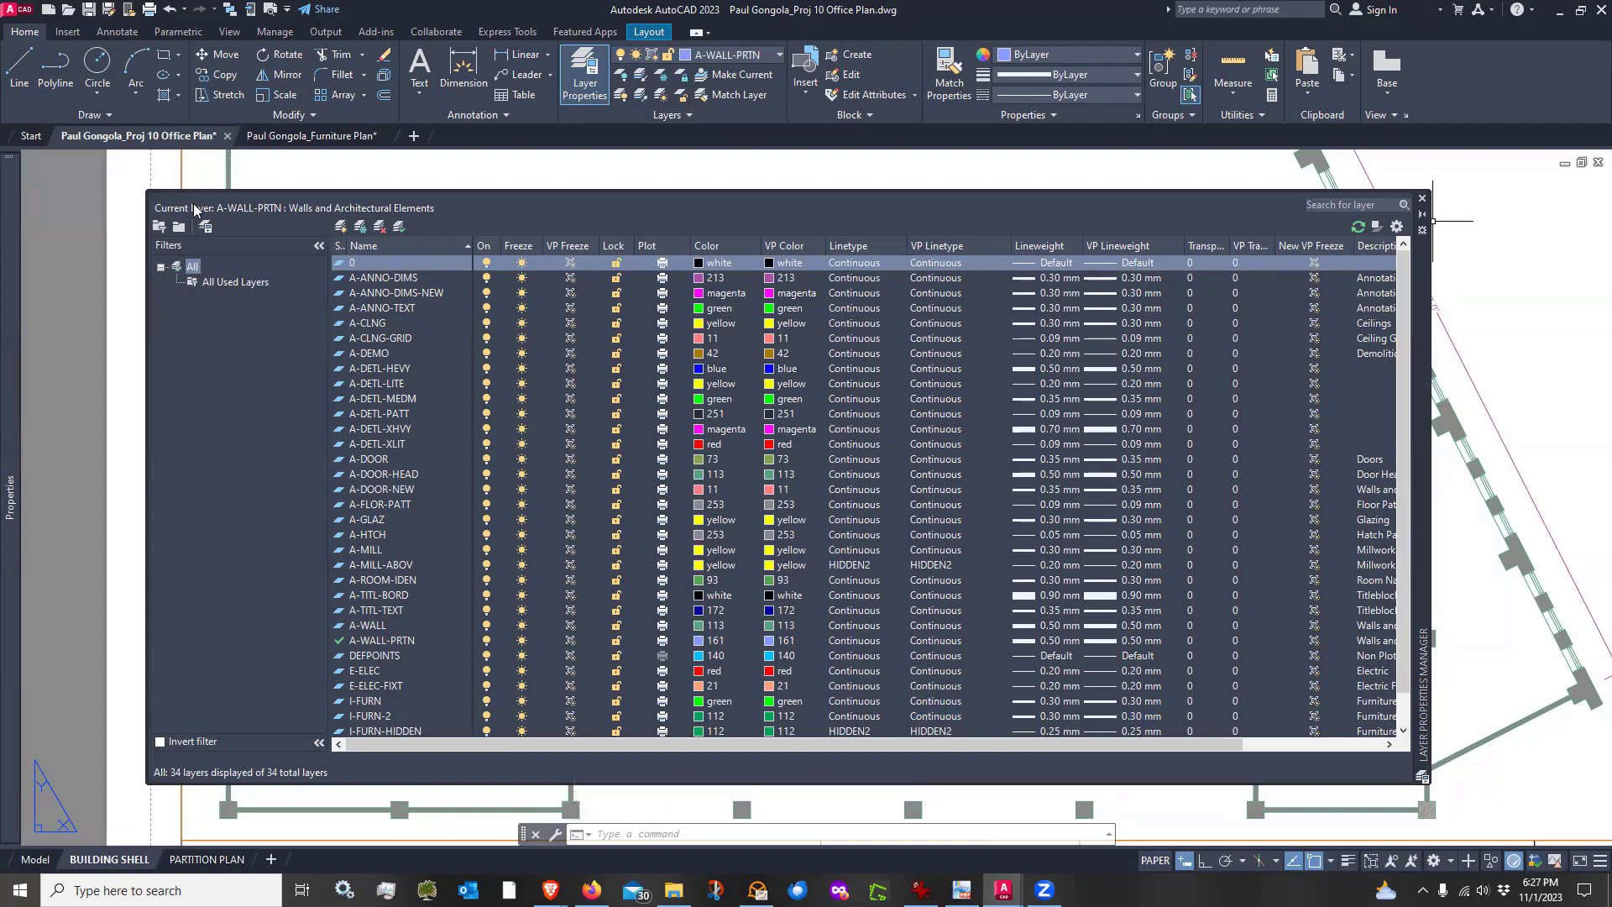
# Review the Office Plan's full layer list, then switch to the Furniture Plan drawing
pyautogui.click(192, 267)
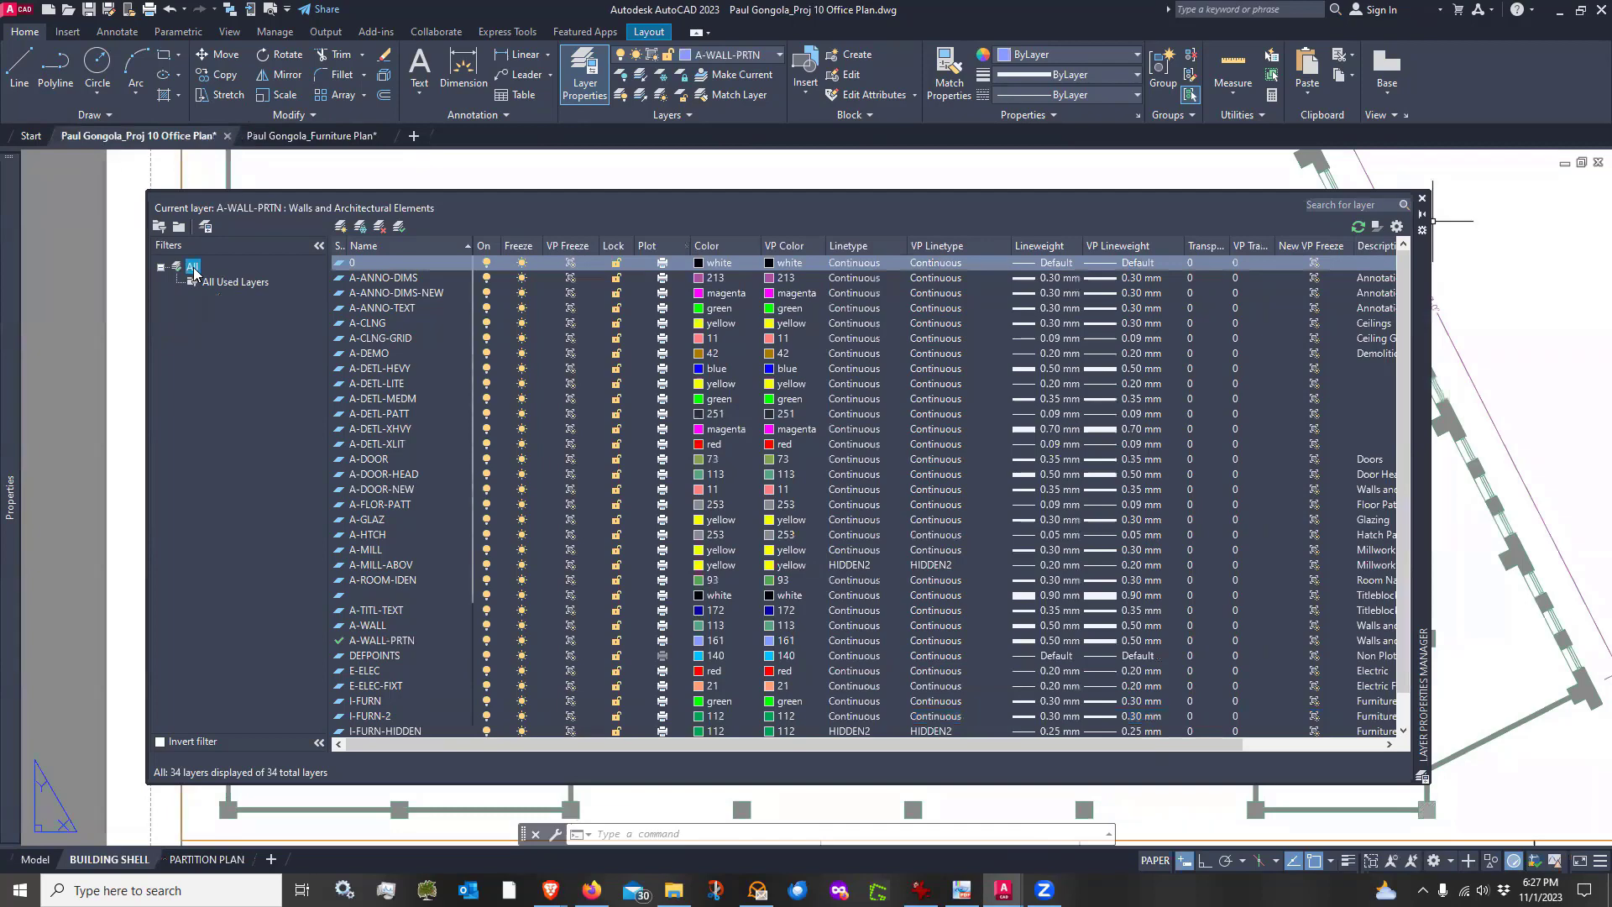
pyautogui.scroll(-3, 420, 336)
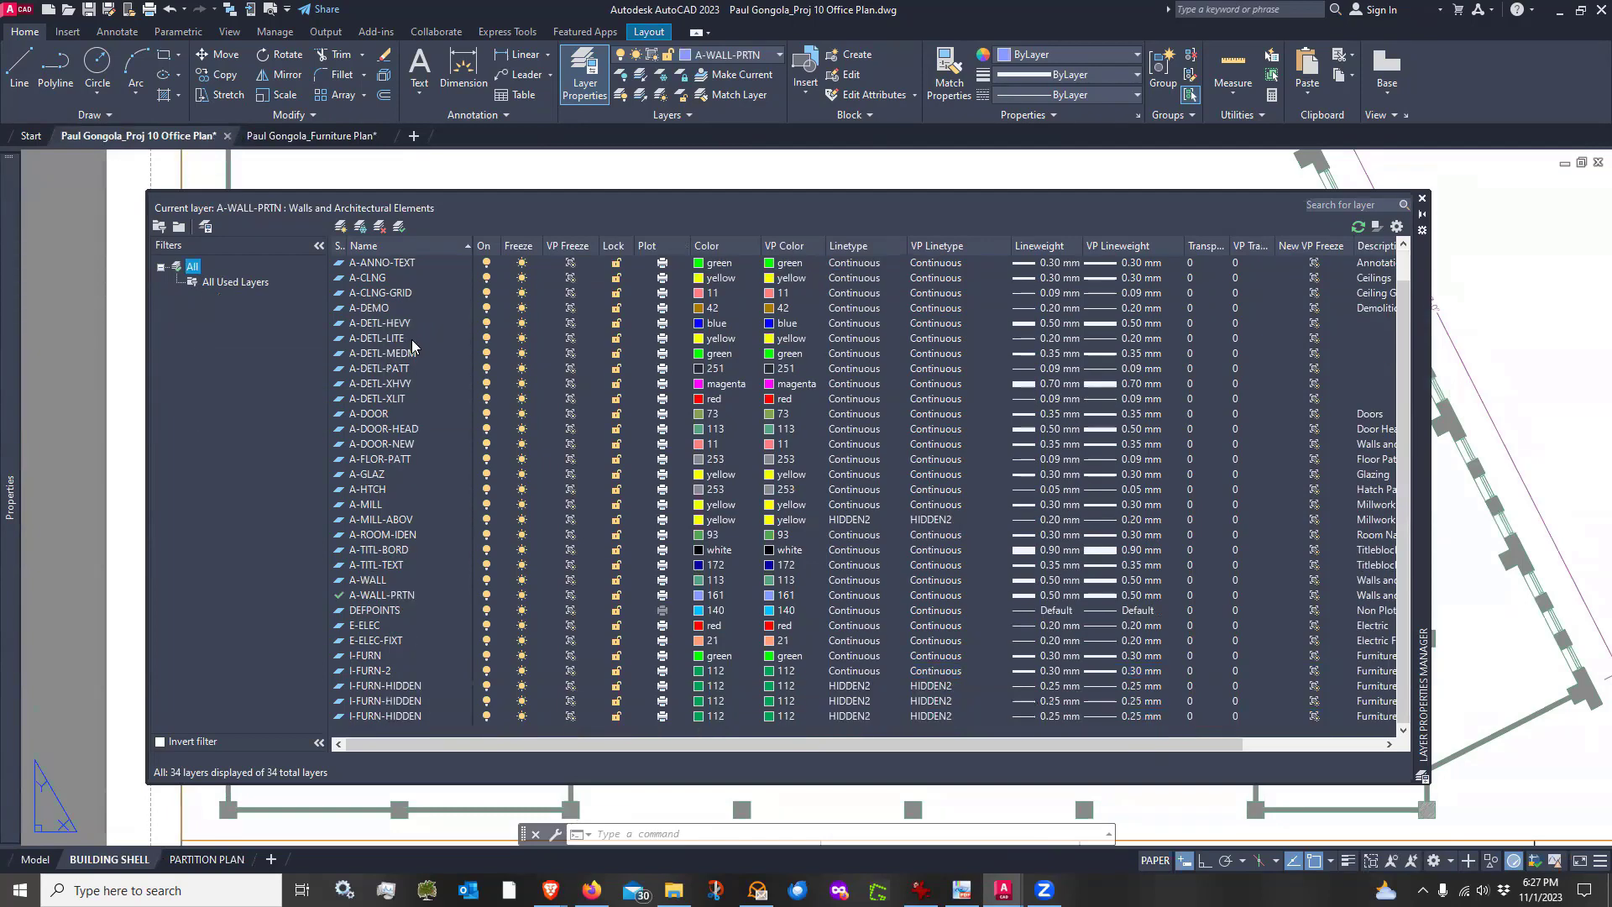
pyautogui.scroll(3, 434, 719)
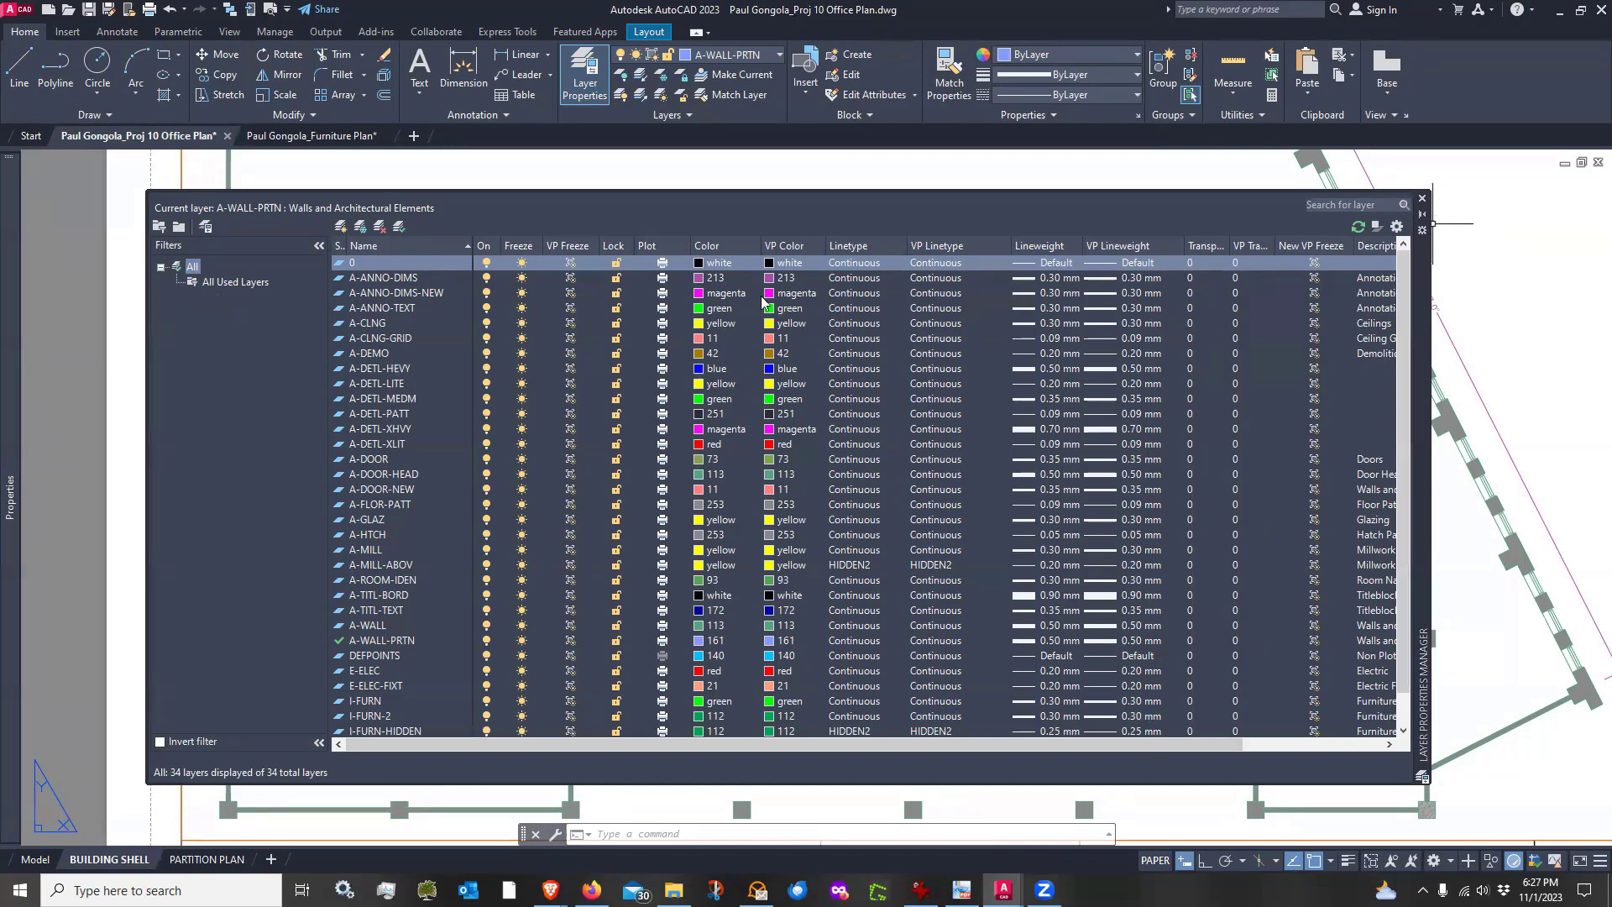
pyautogui.click(318, 139)
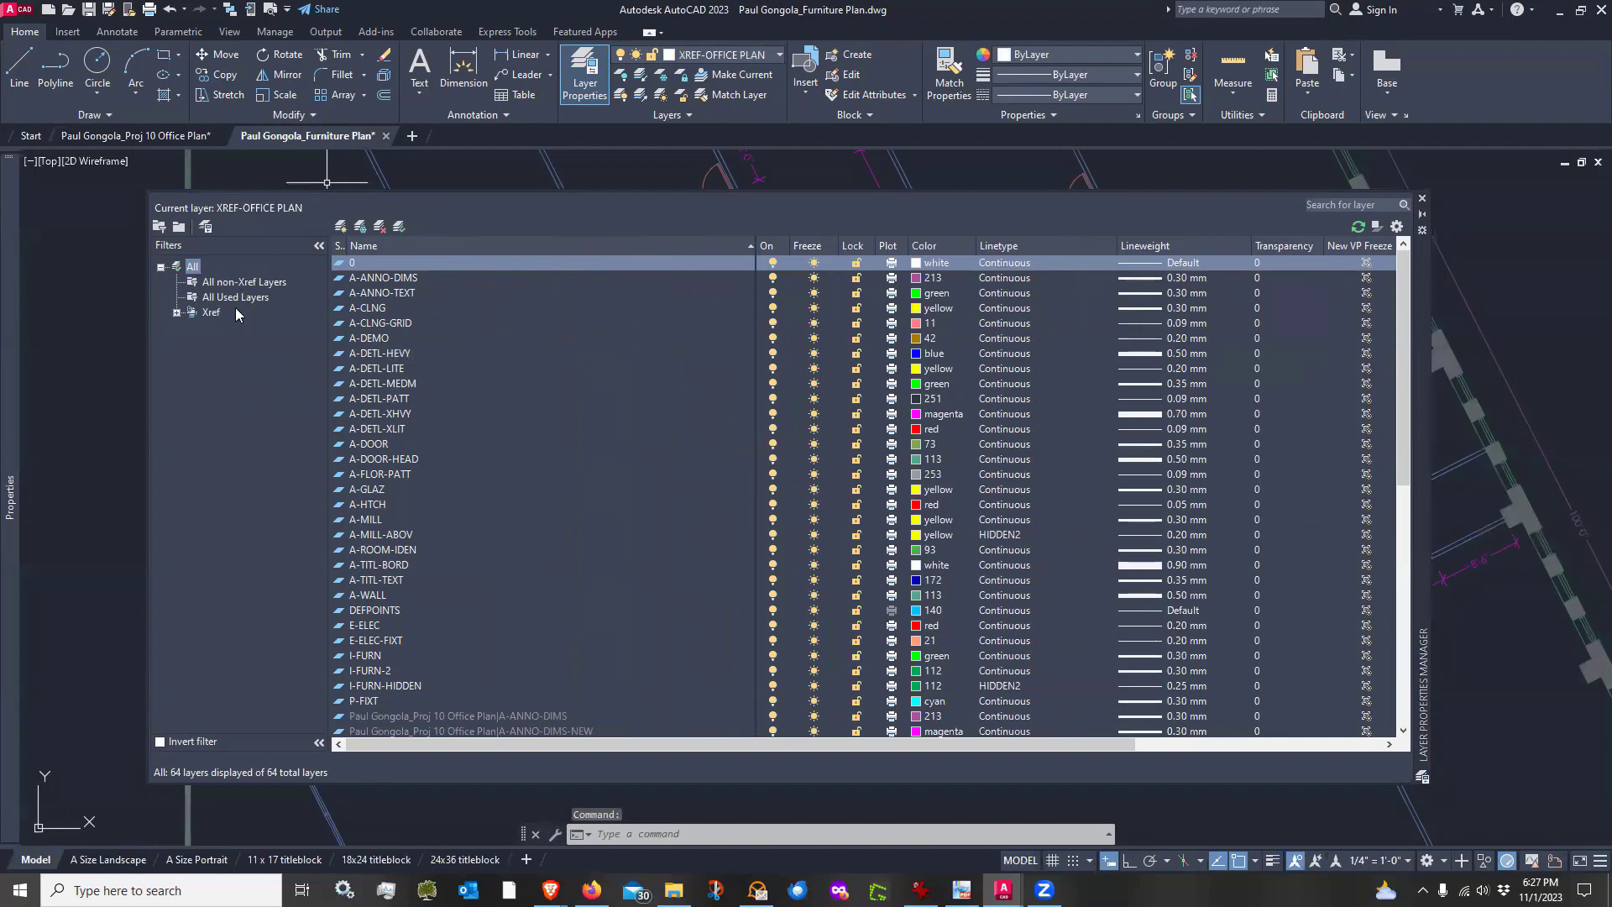
# Browse the Furniture Plan's layer filters (Xref, non-Xref, used layers) and scroll through the complete layer list
pyautogui.click(176, 313)
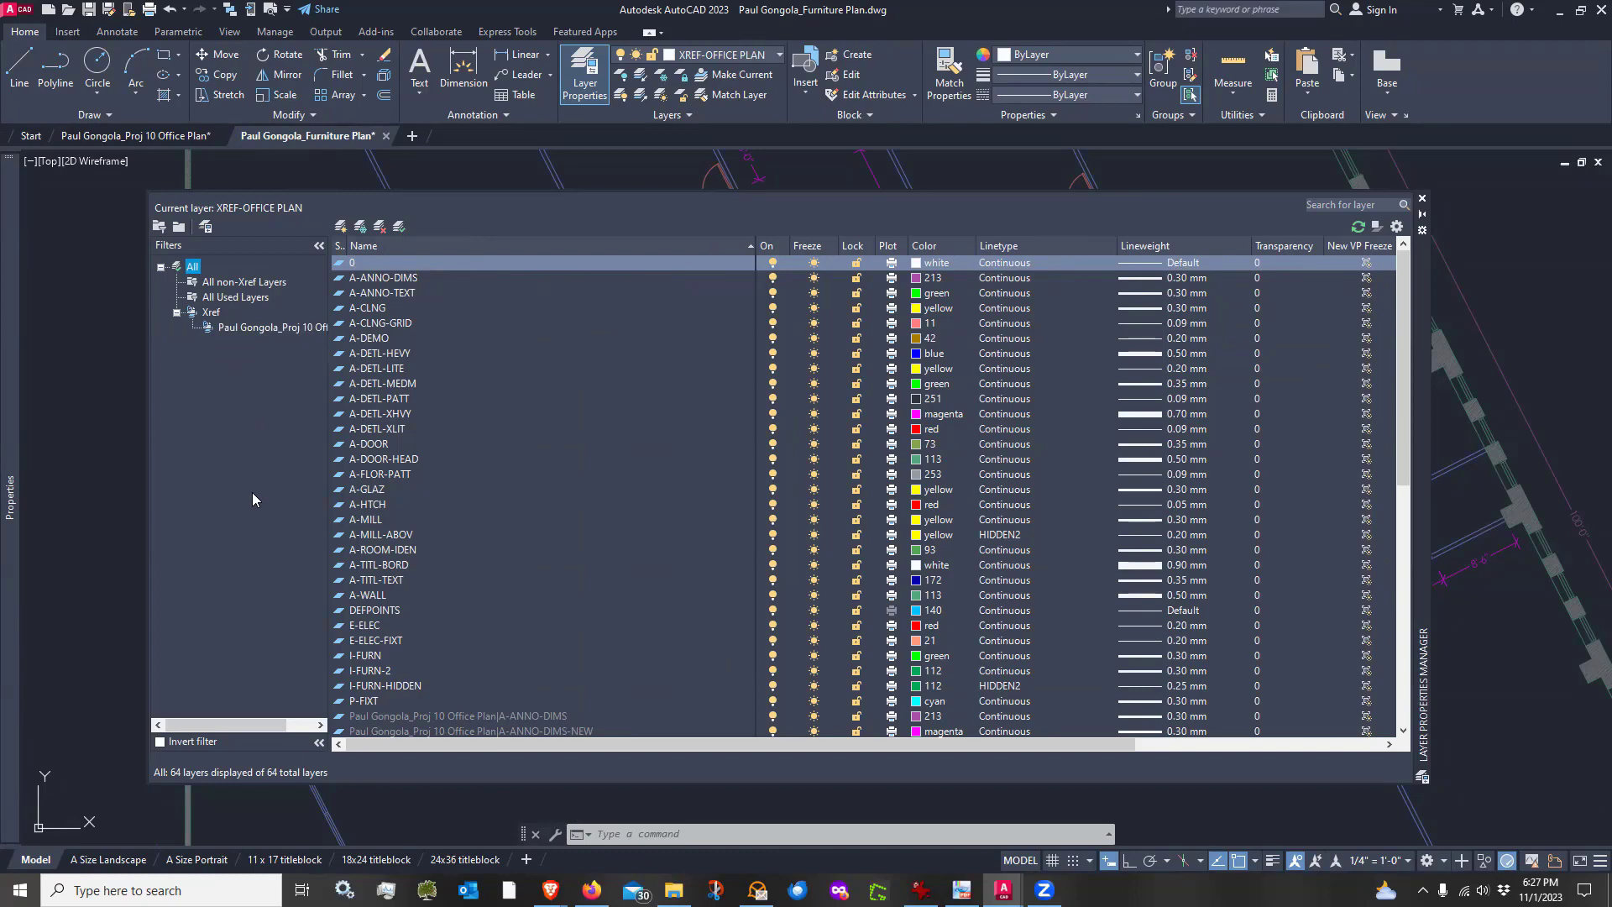
pyautogui.click(233, 330)
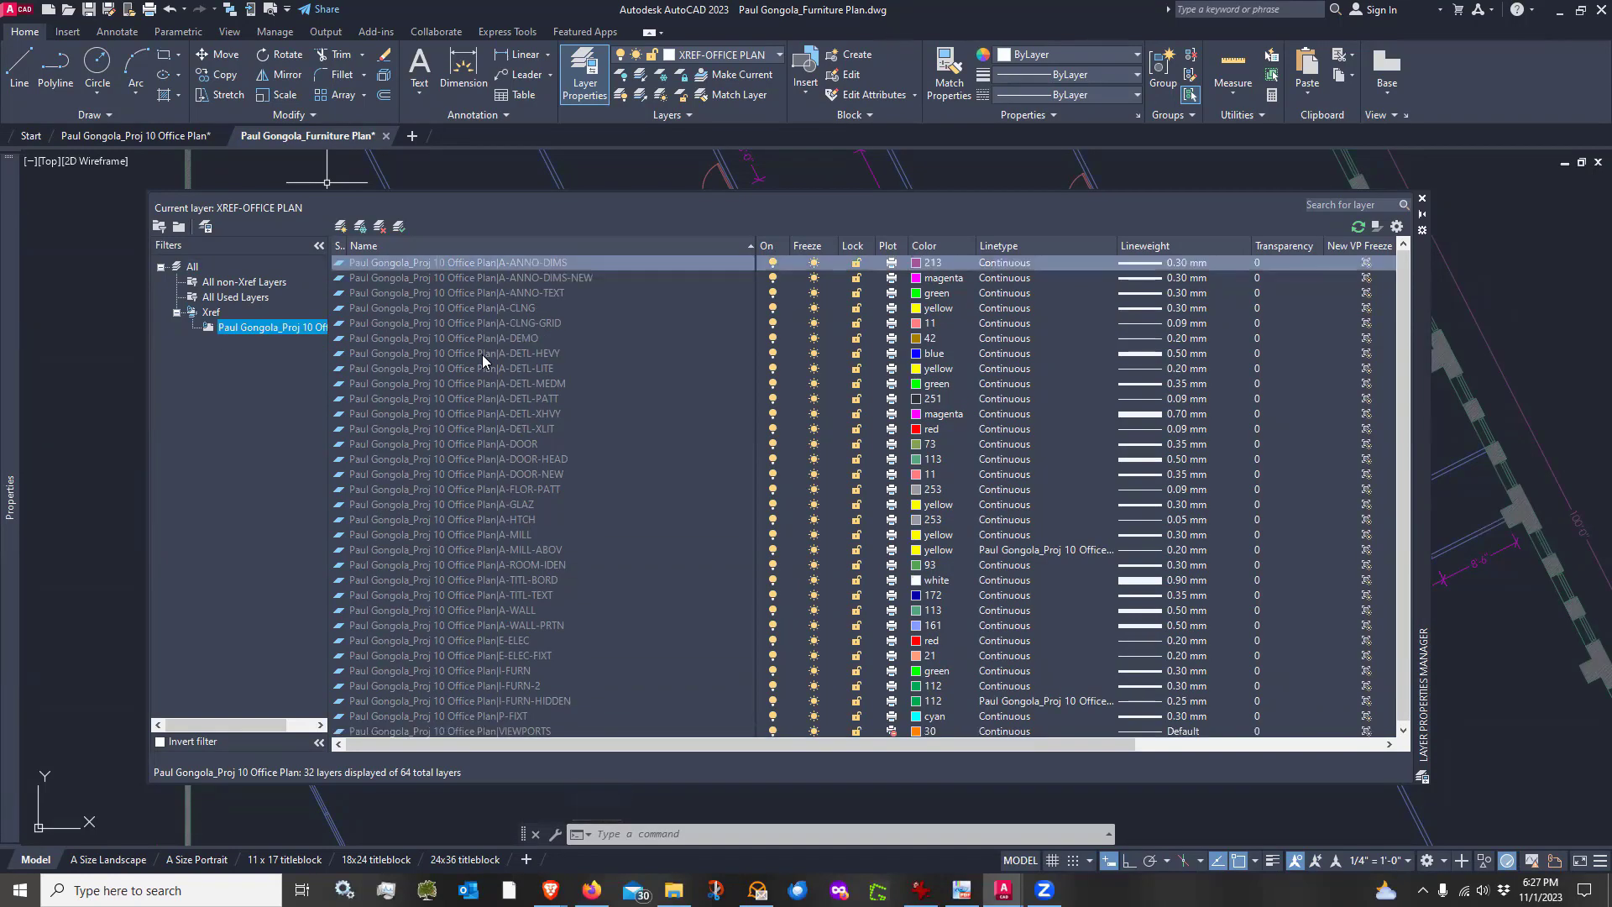
pyautogui.click(192, 268)
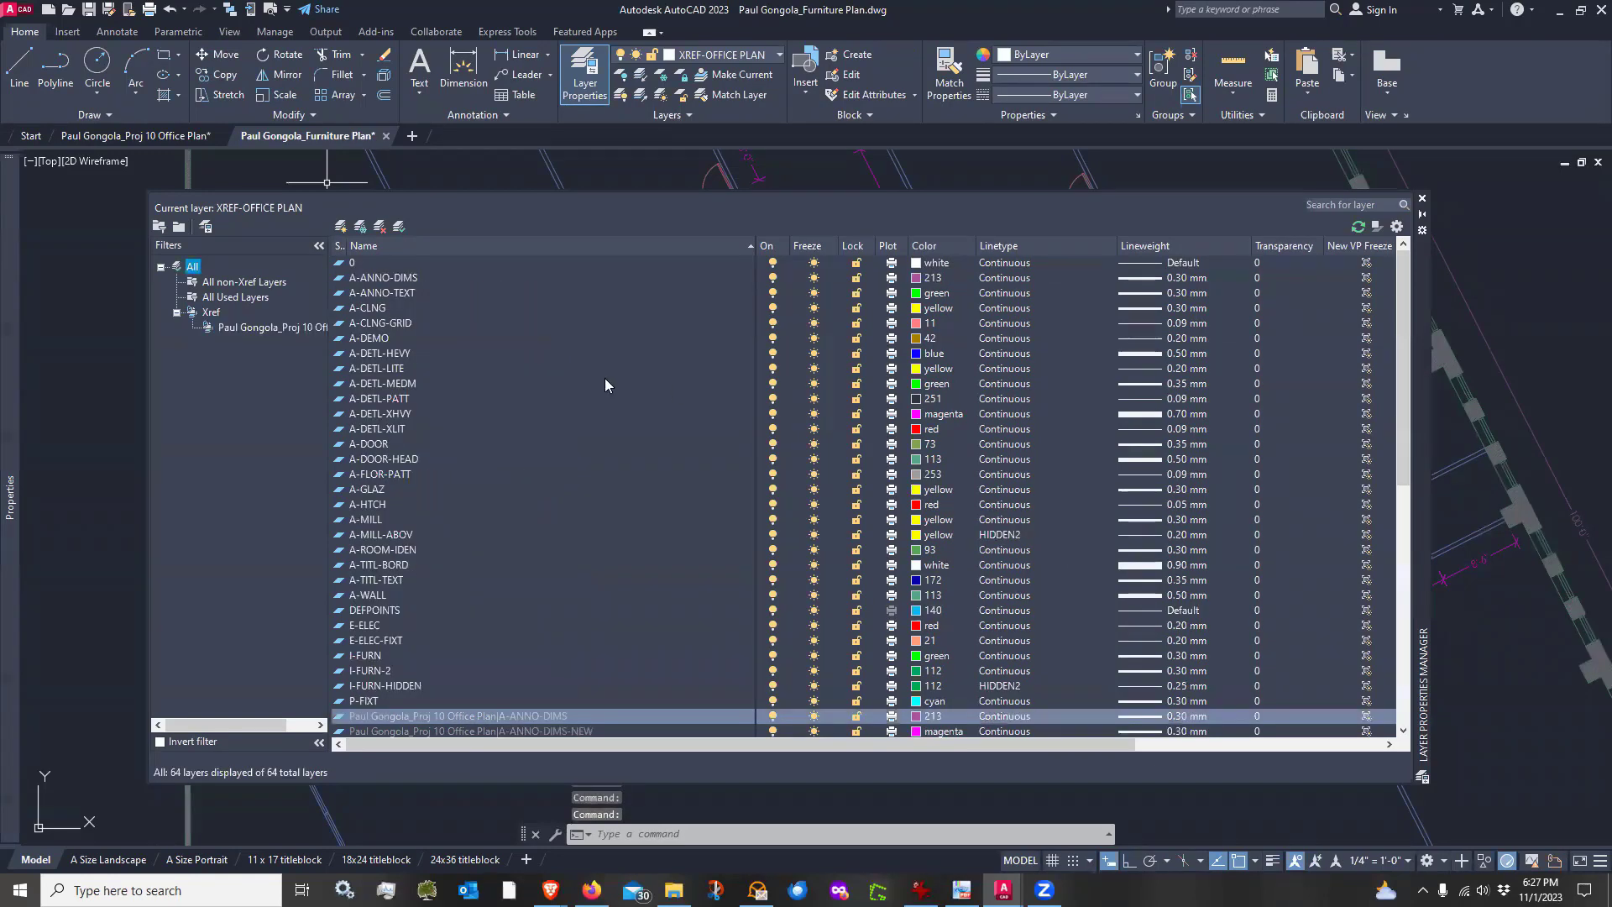
pyautogui.scroll(-10, 468, 329)
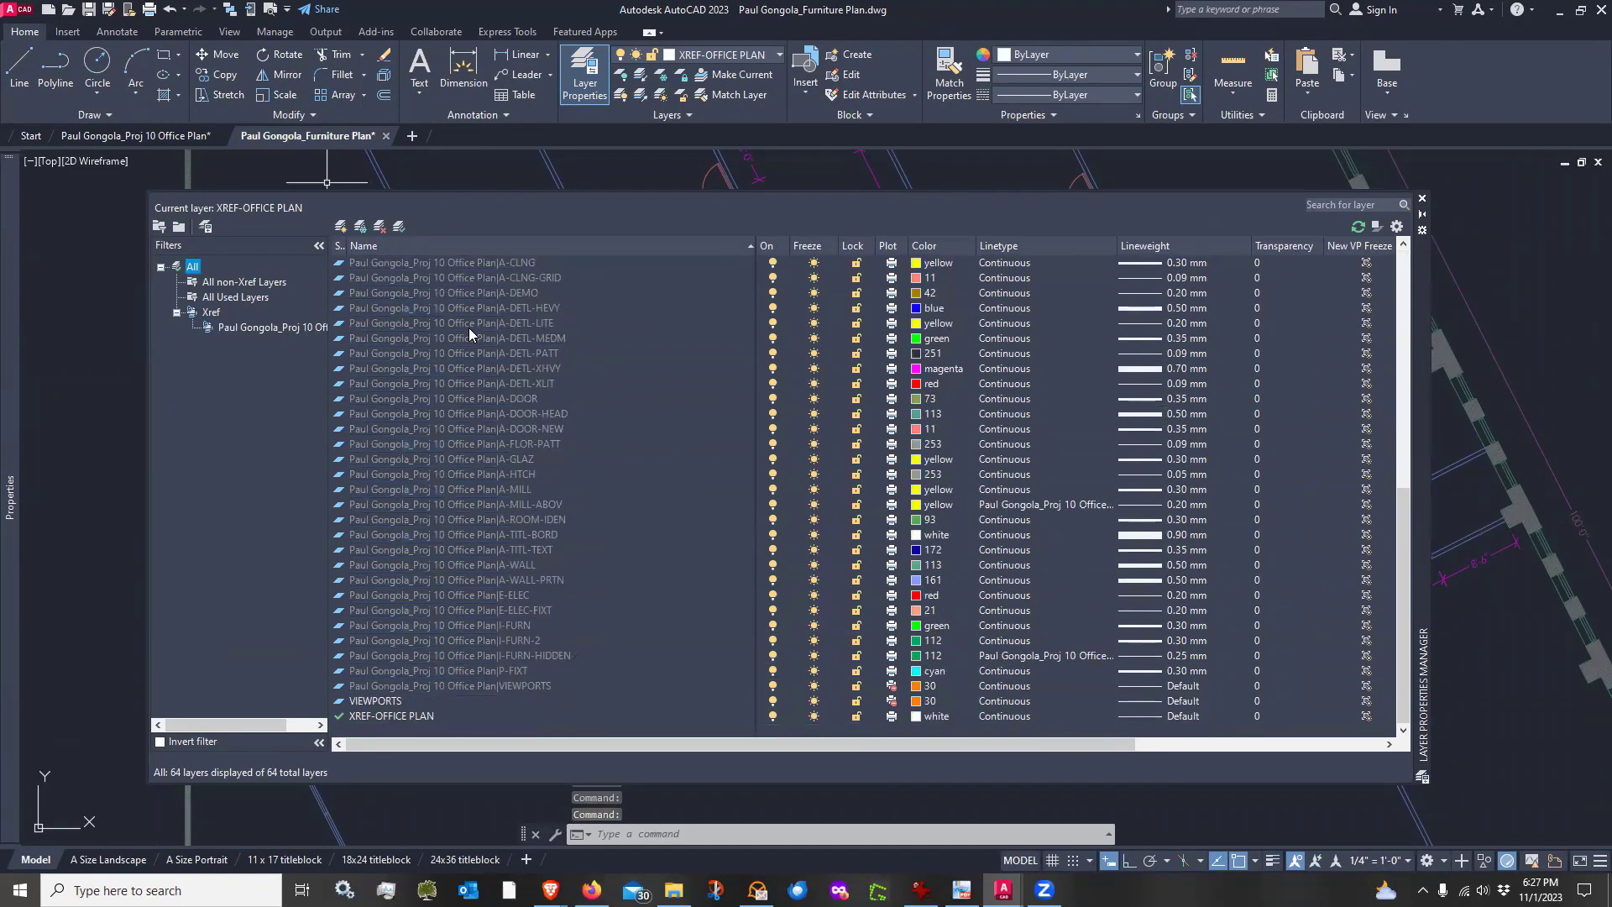
pyautogui.scroll(10, 446, 670)
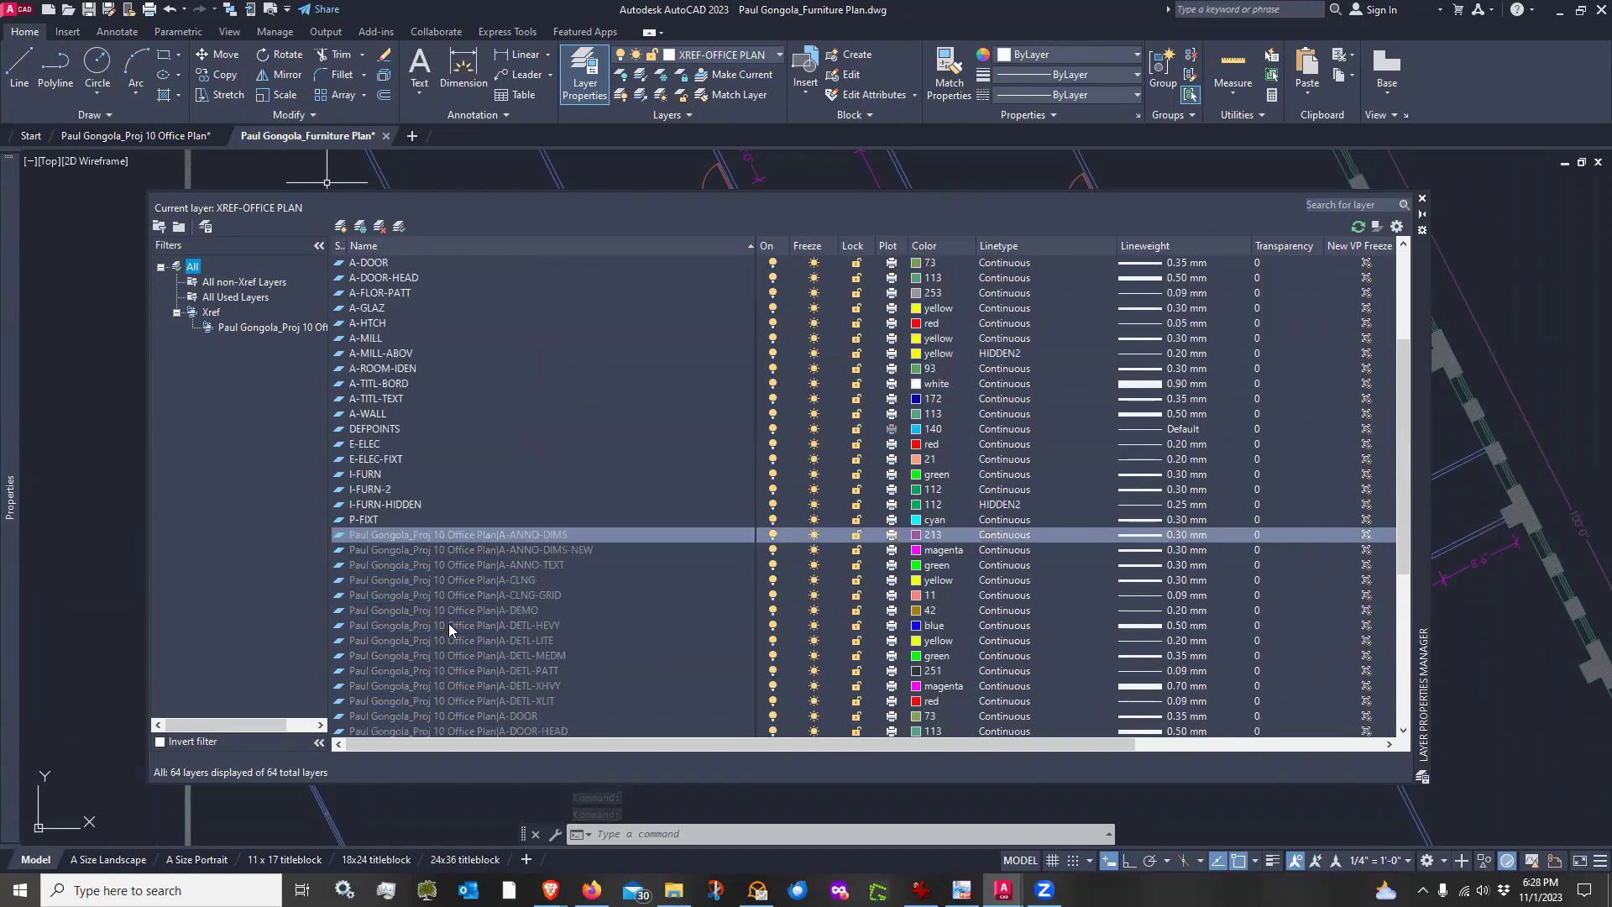
pyautogui.click(239, 284)
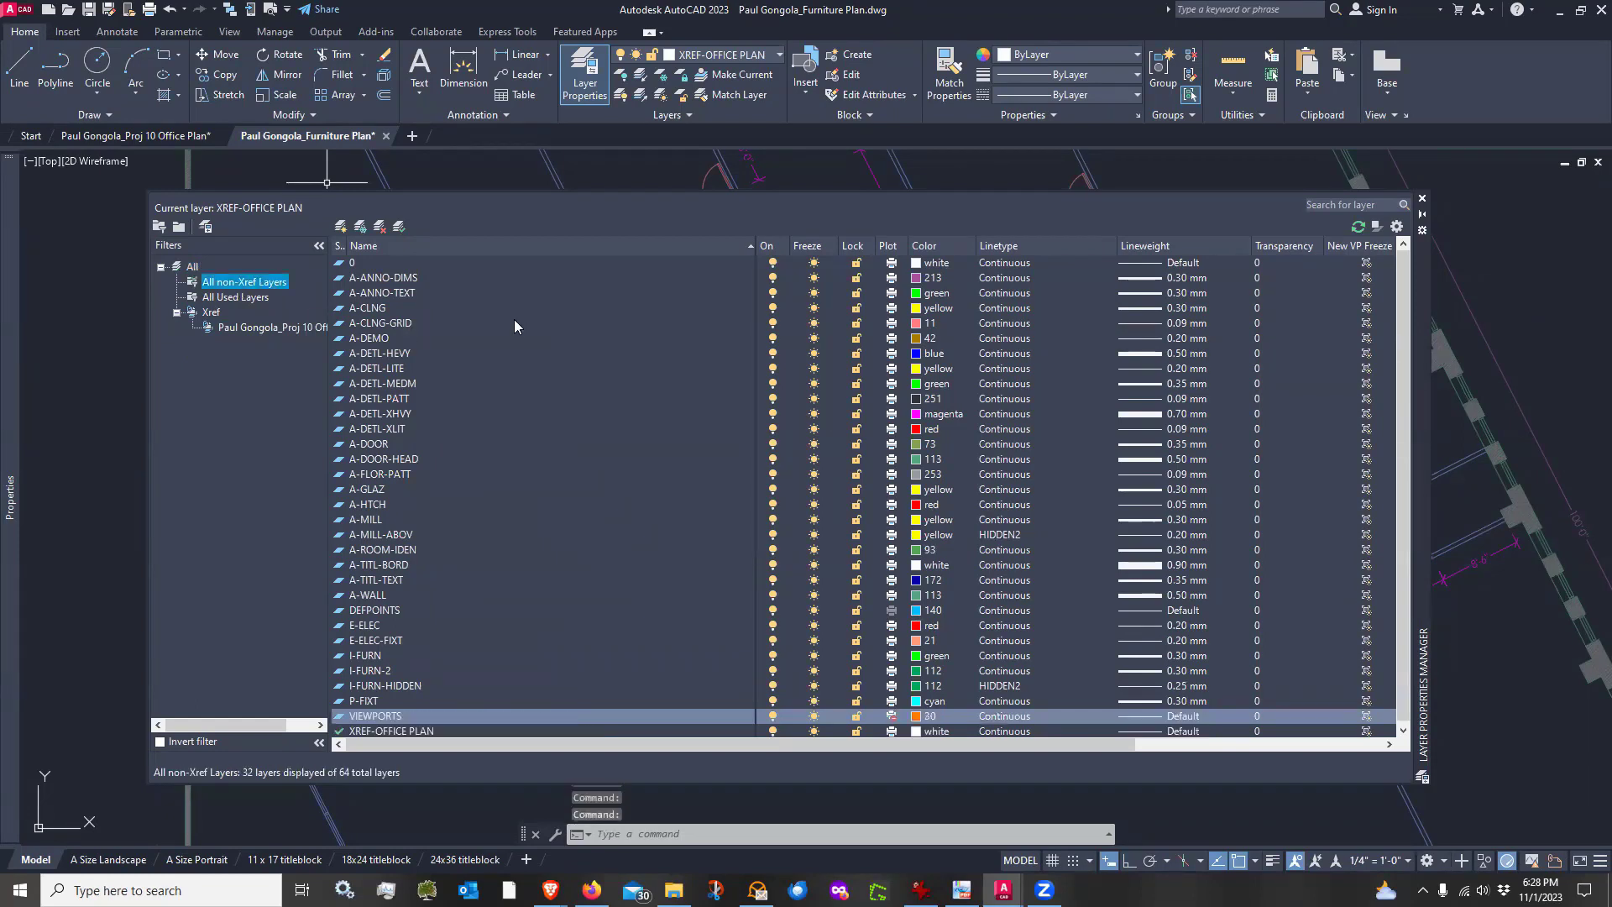
pyautogui.scroll(-1, 481, 323)
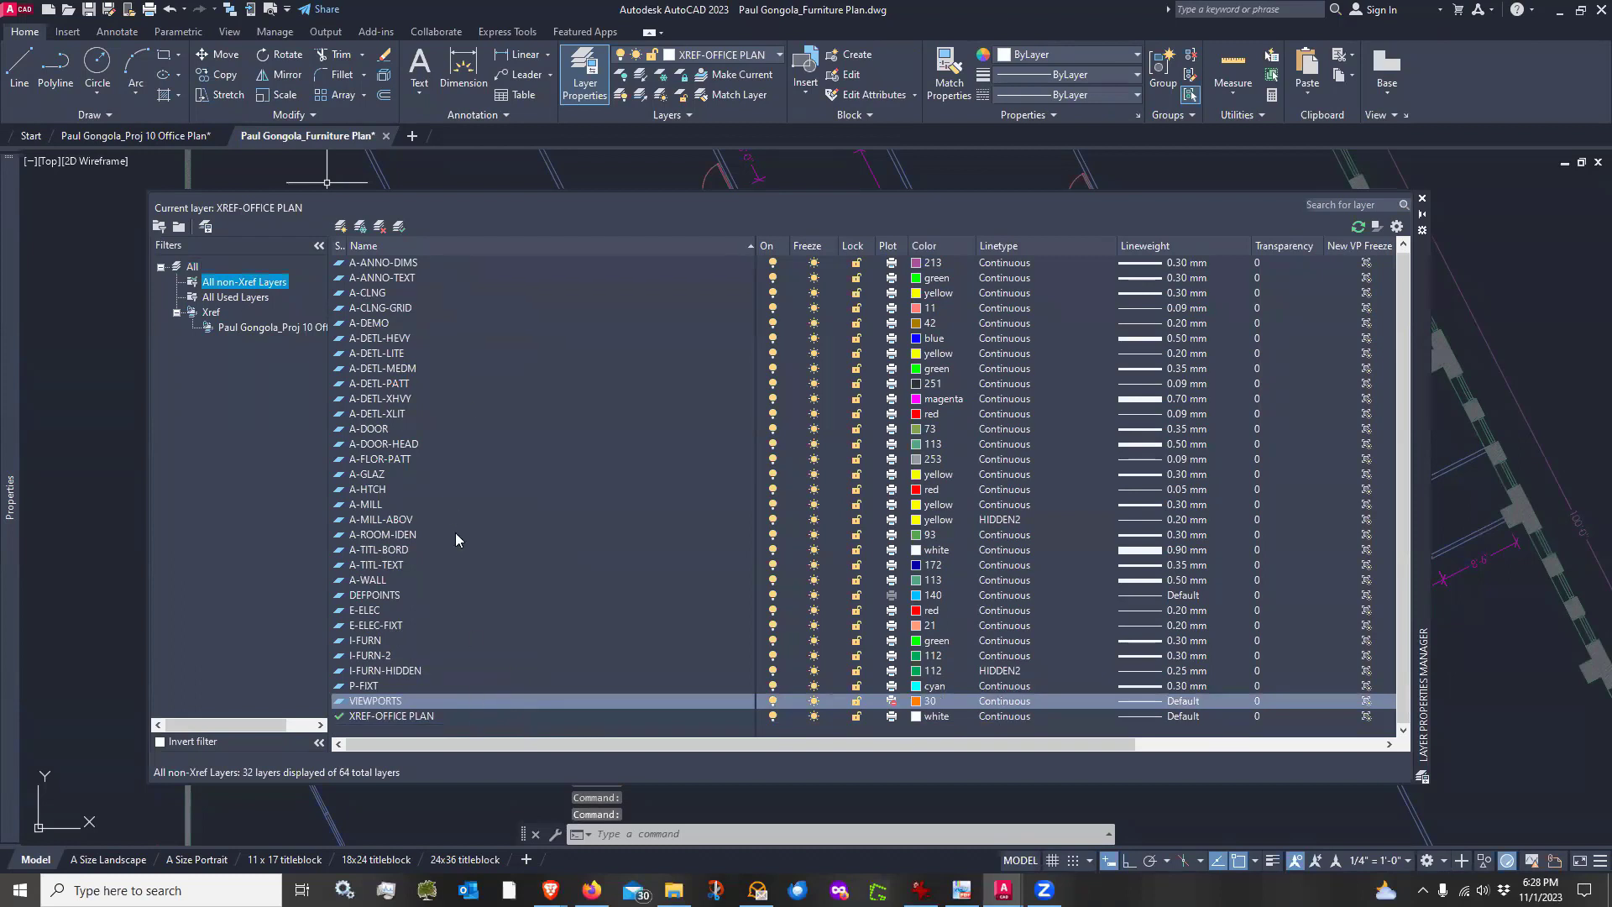
pyautogui.scroll(1, 452, 411)
pyautogui.scroll(-1, 452, 411)
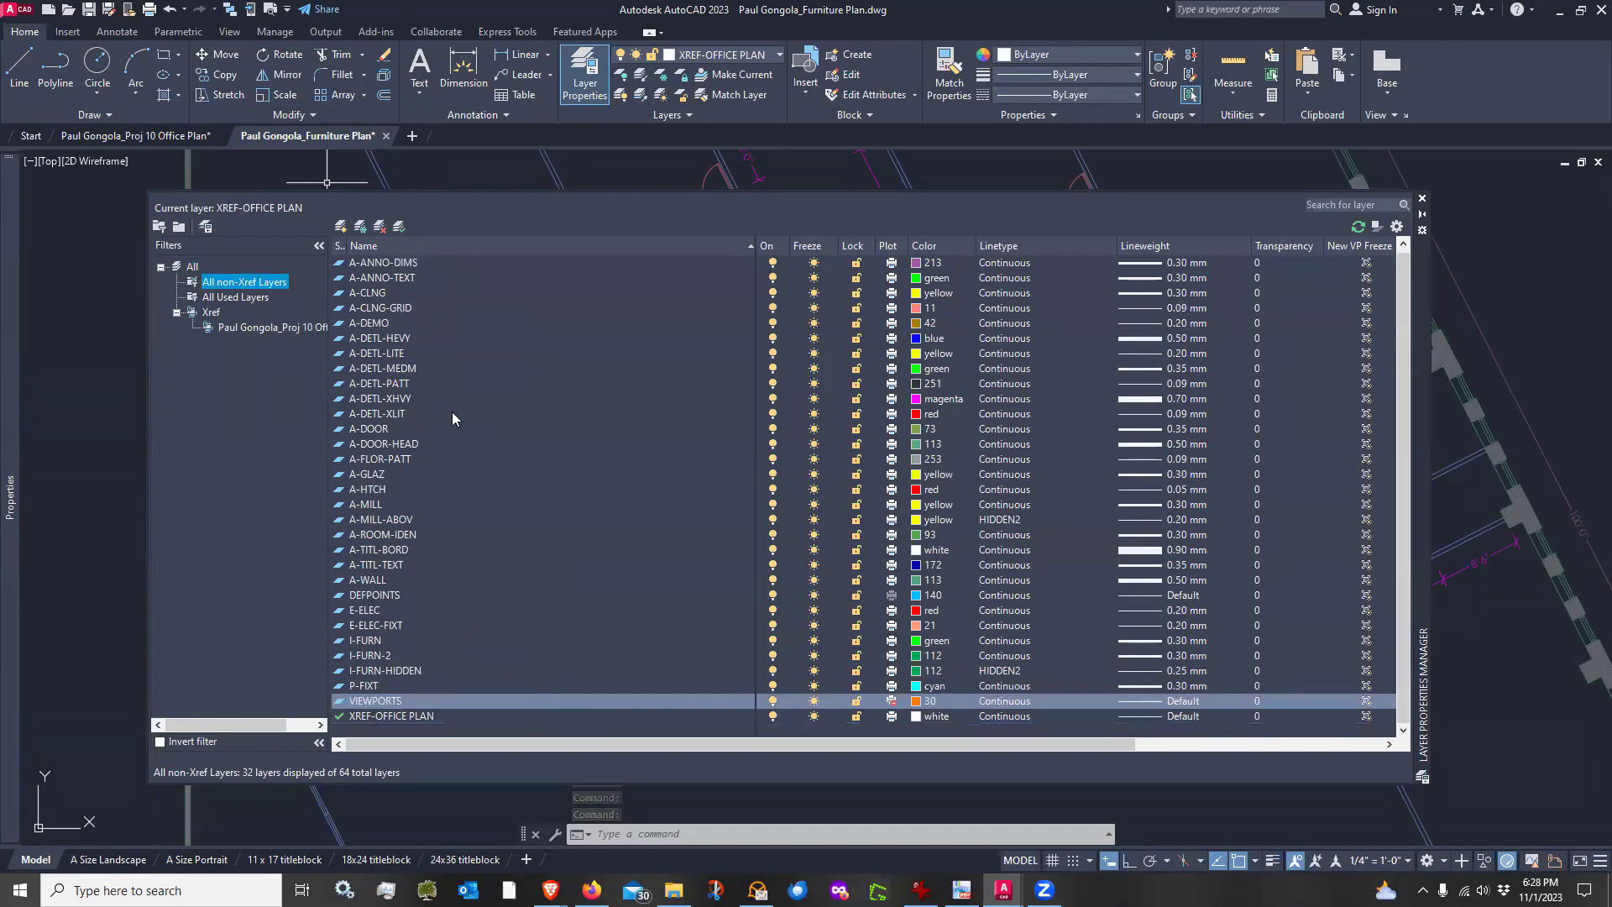
pyautogui.scroll(1, 451, 417)
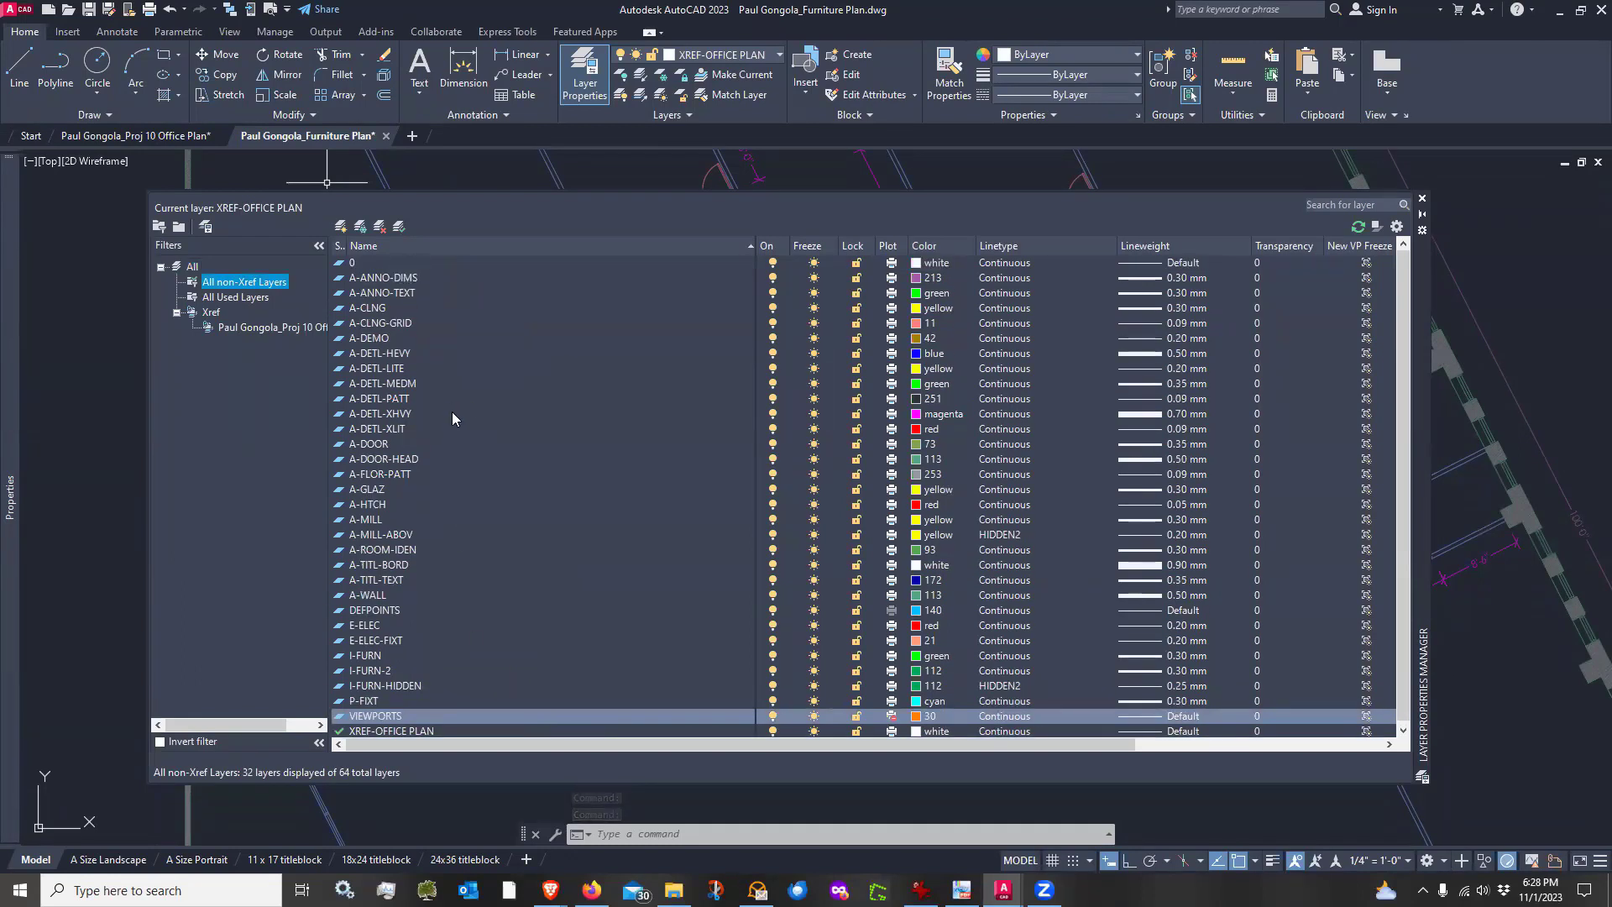
pyautogui.click(226, 298)
pyautogui.scroll(10, 590, 533)
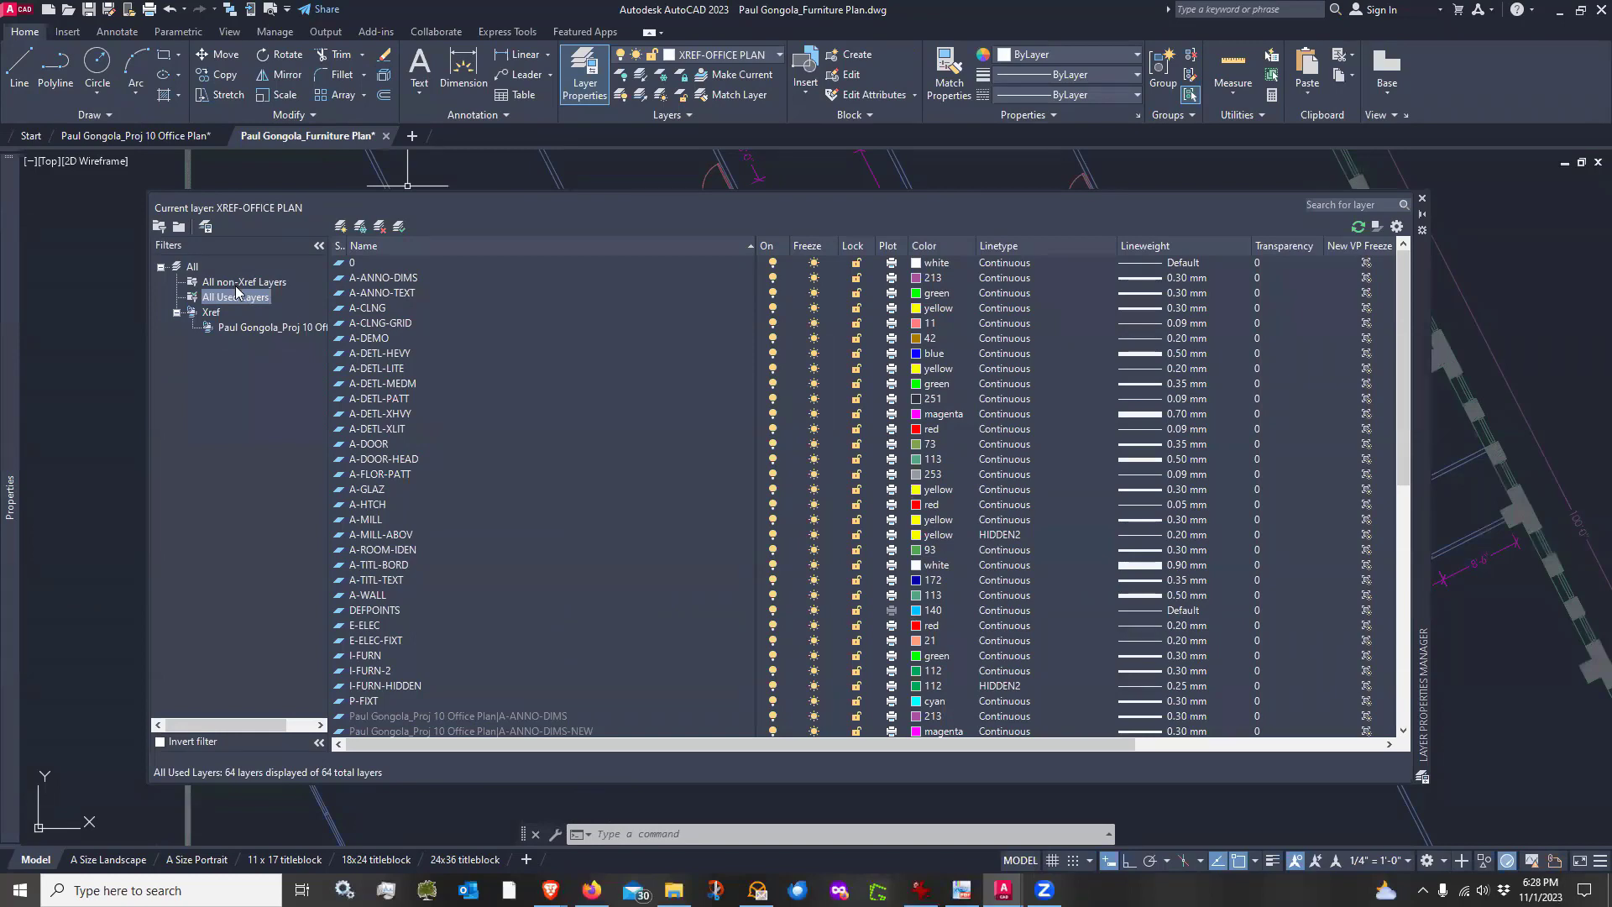
pyautogui.click(192, 269)
pyautogui.scroll(11, 491, 442)
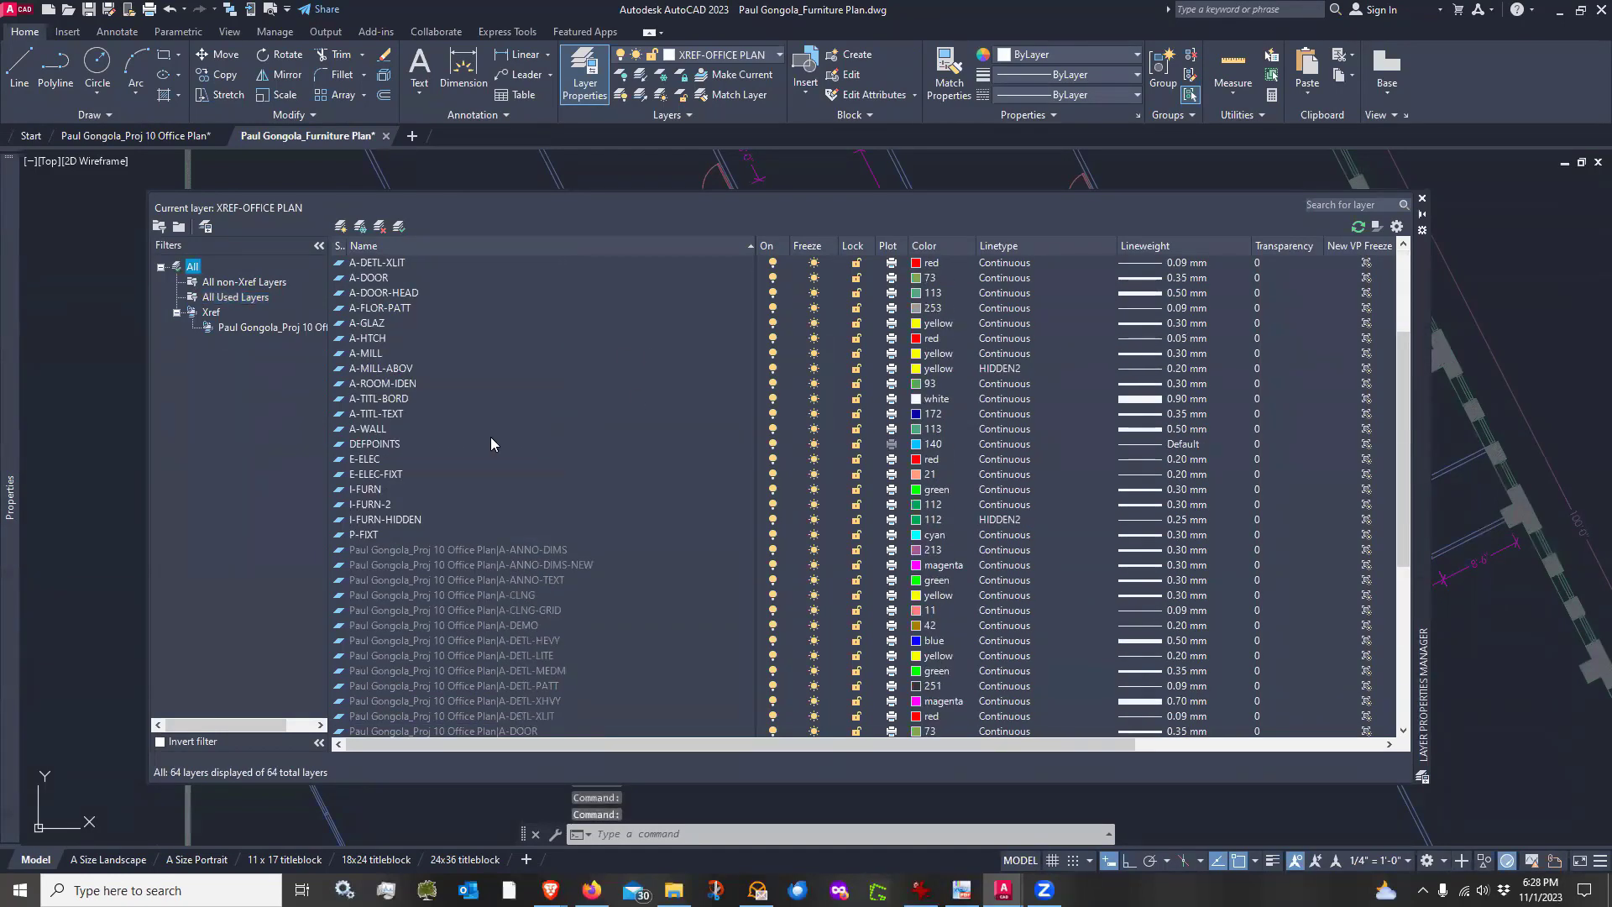
pyautogui.scroll(-8, 488, 436)
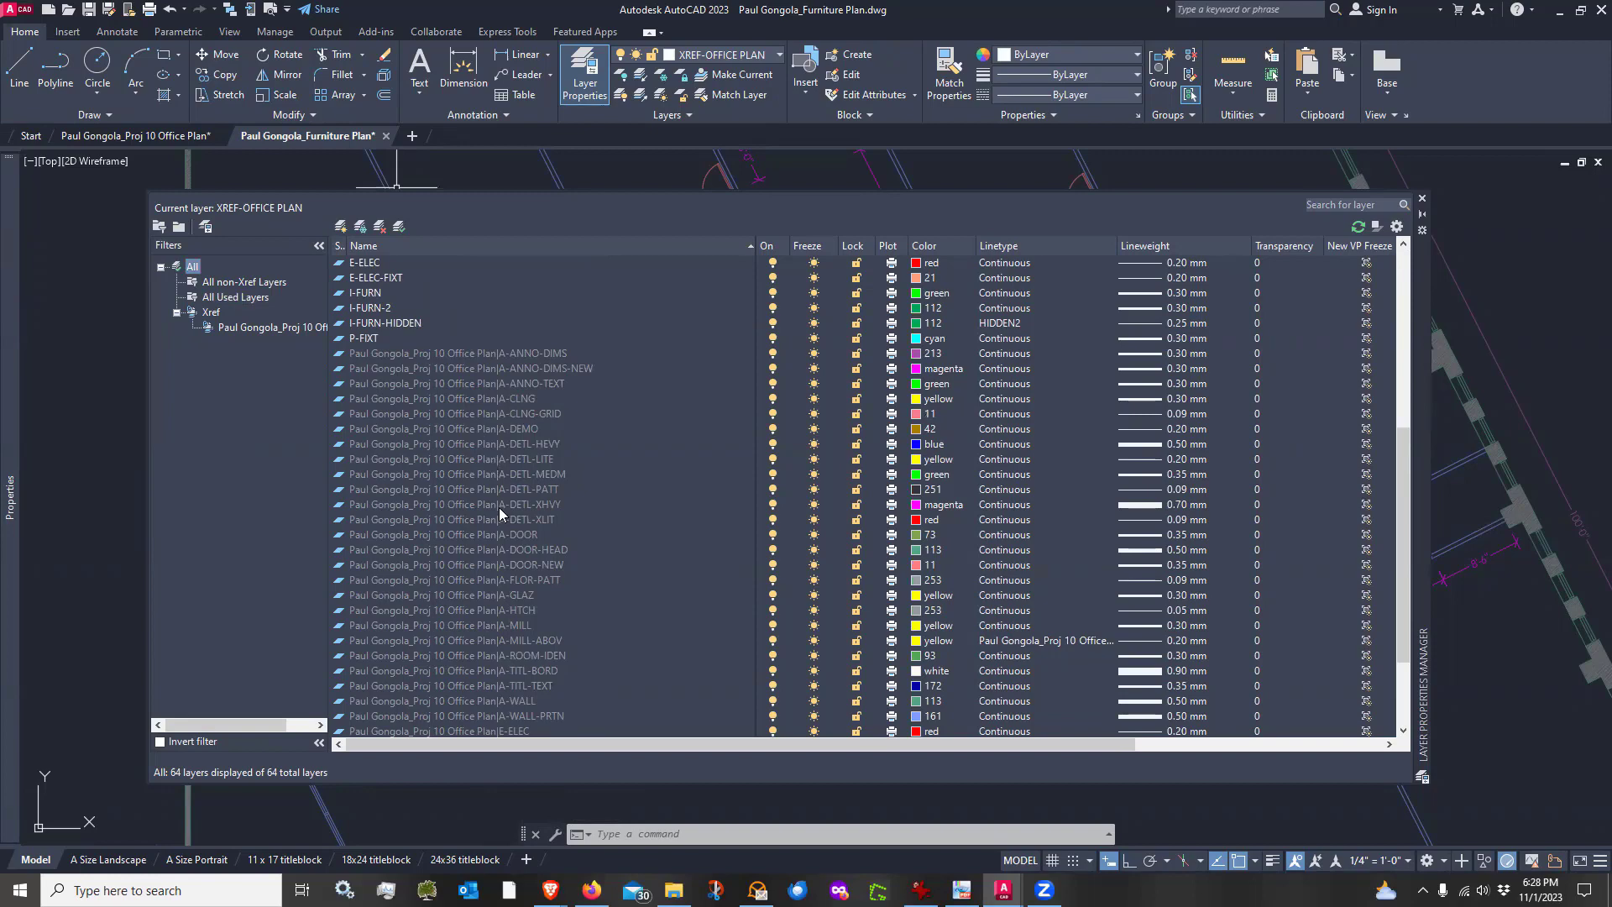
pyautogui.scroll(-2, 499, 507)
pyautogui.scroll(2, 499, 507)
pyautogui.scroll(-3, 550, 502)
pyautogui.scroll(1, 548, 499)
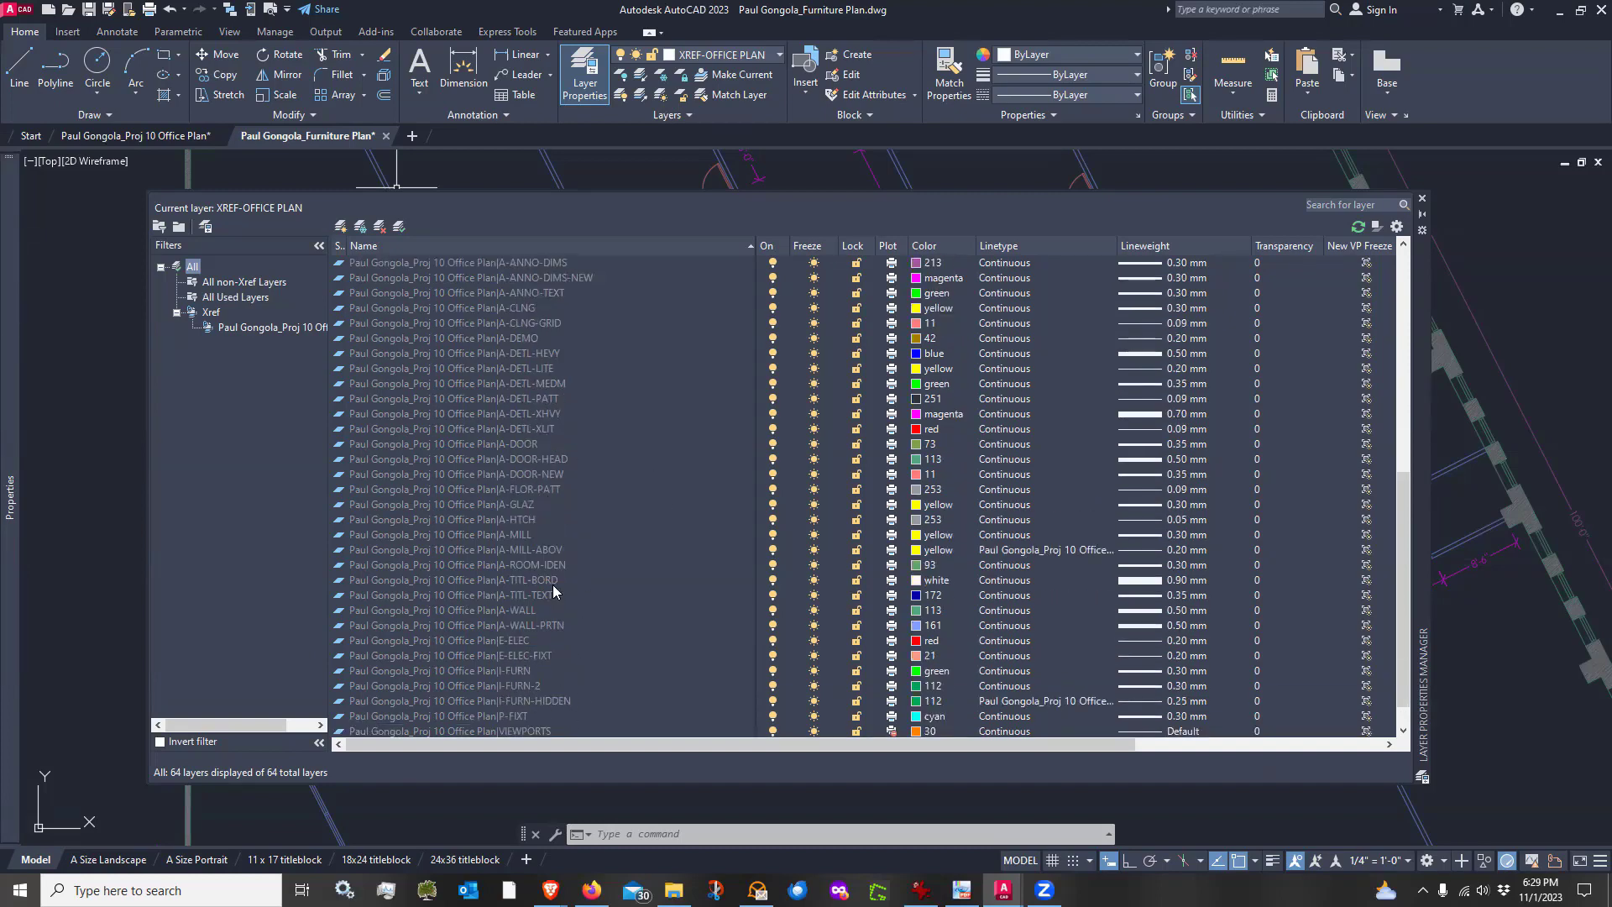
pyautogui.scroll(-1, 553, 592)
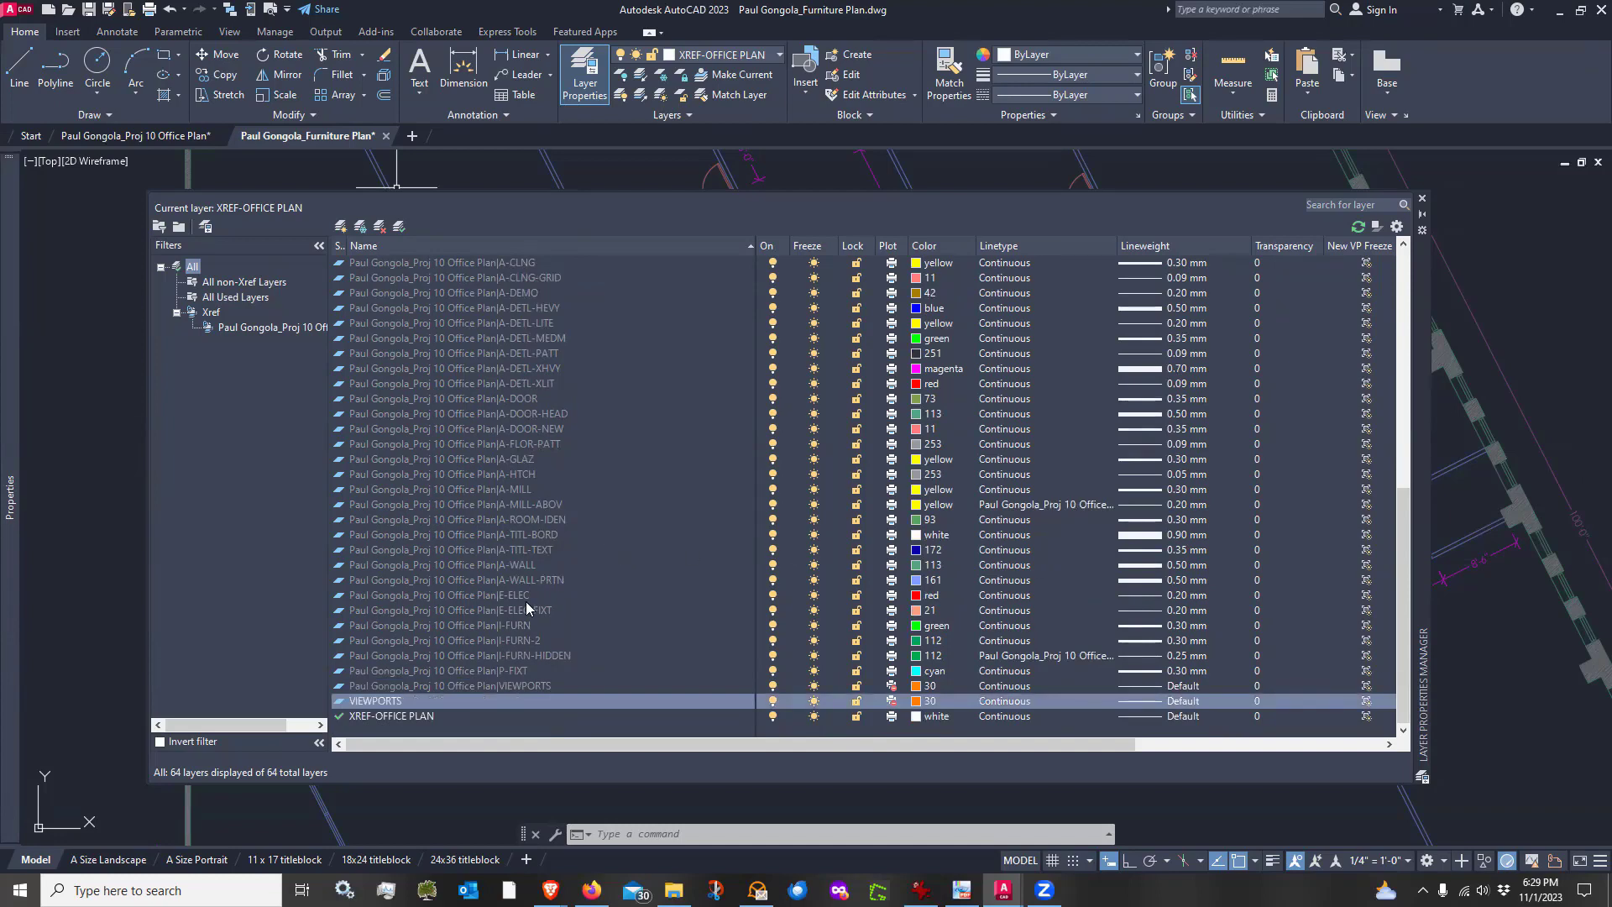
# Override the xref A-WALL-PRTN layer with colour red and linetype HIDDEN2, then close the layer manager
pyautogui.click(528, 580)
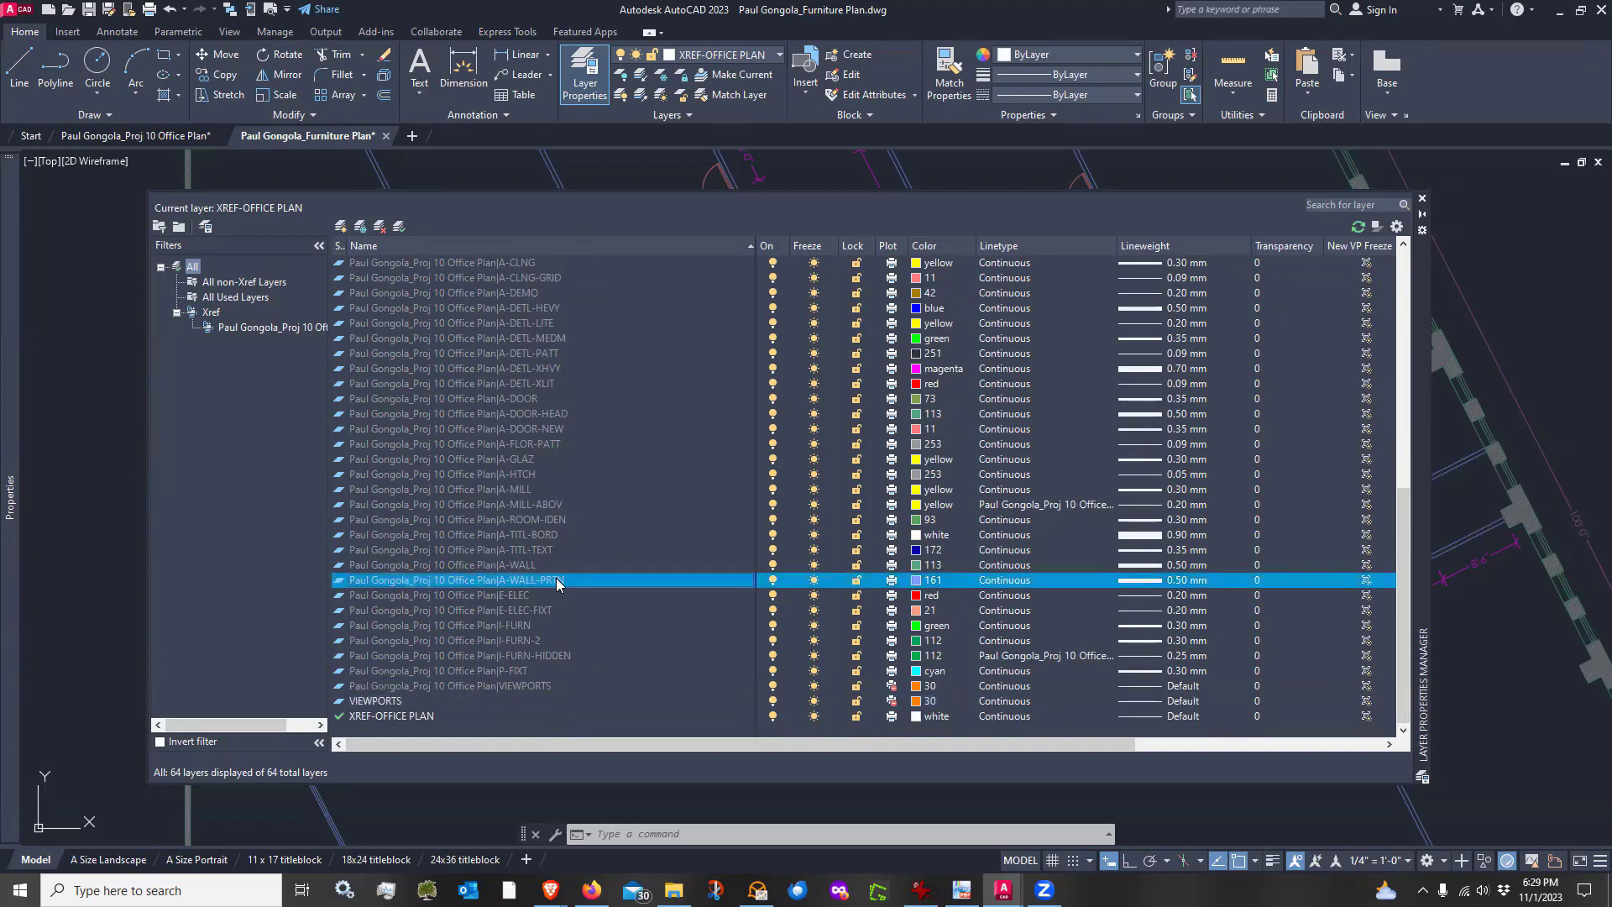
pyautogui.click(920, 580)
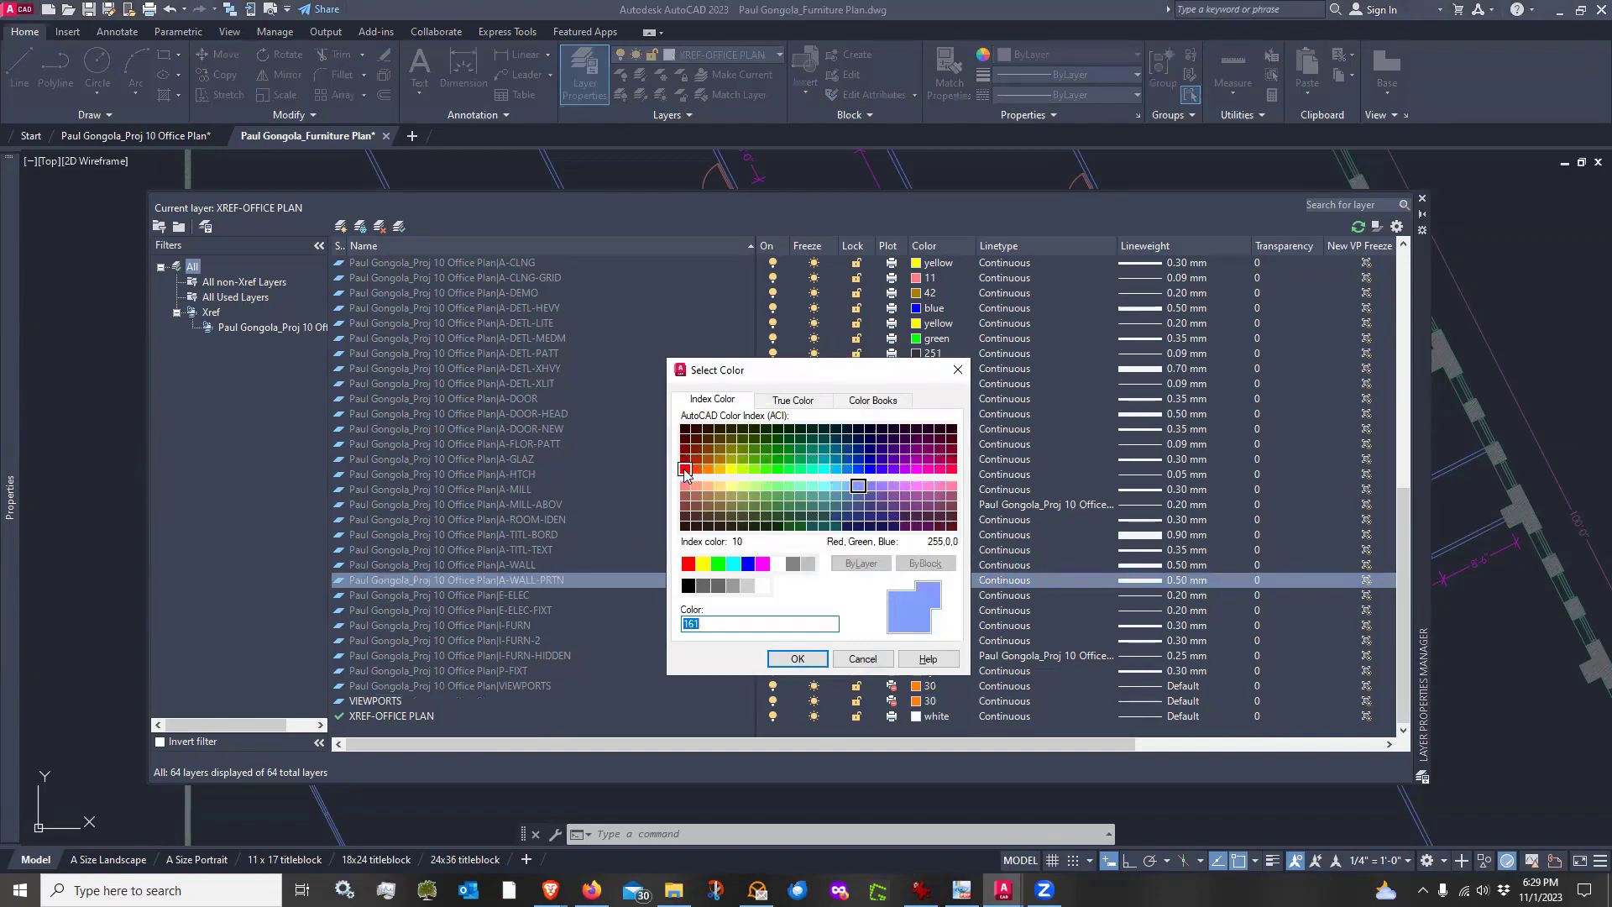
pyautogui.click(688, 563)
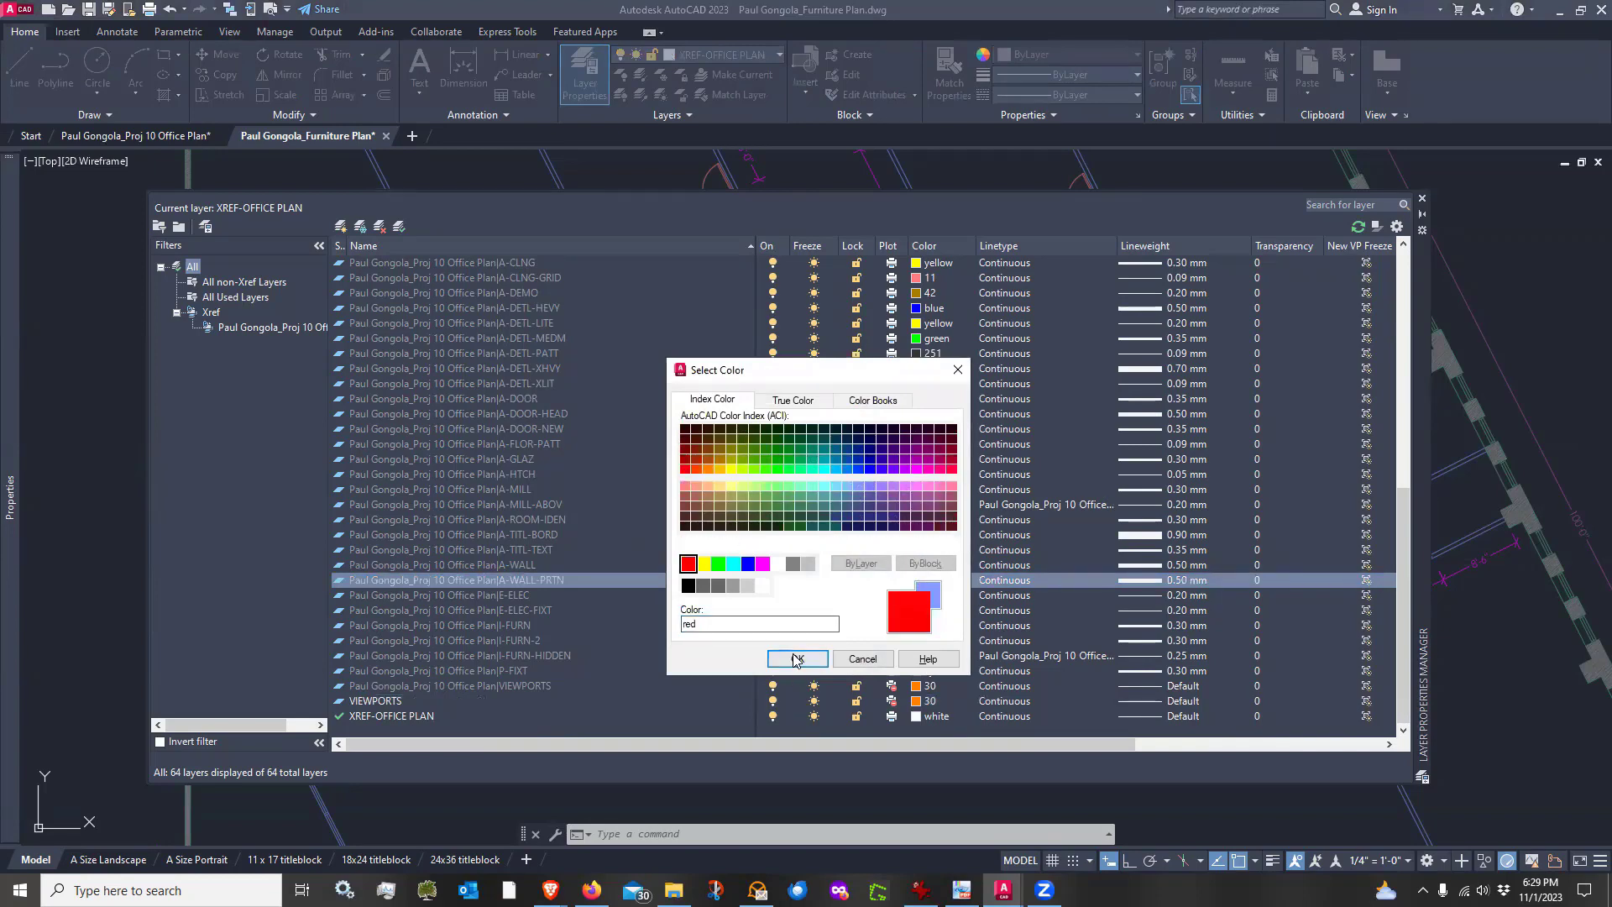
pyautogui.click(797, 659)
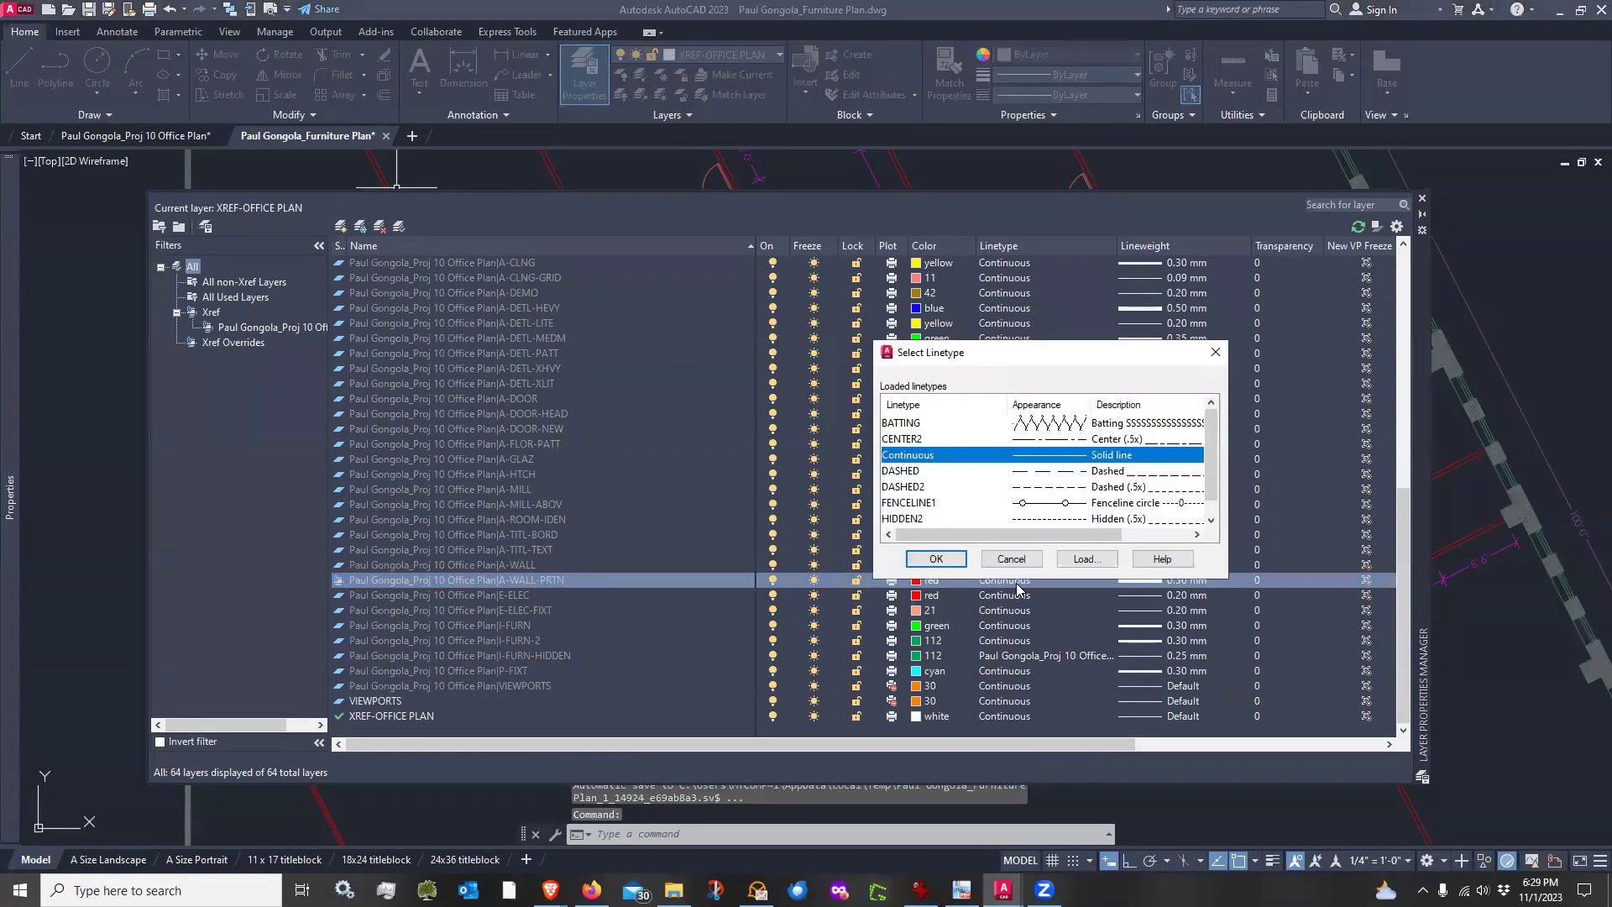
pyautogui.click(928, 518)
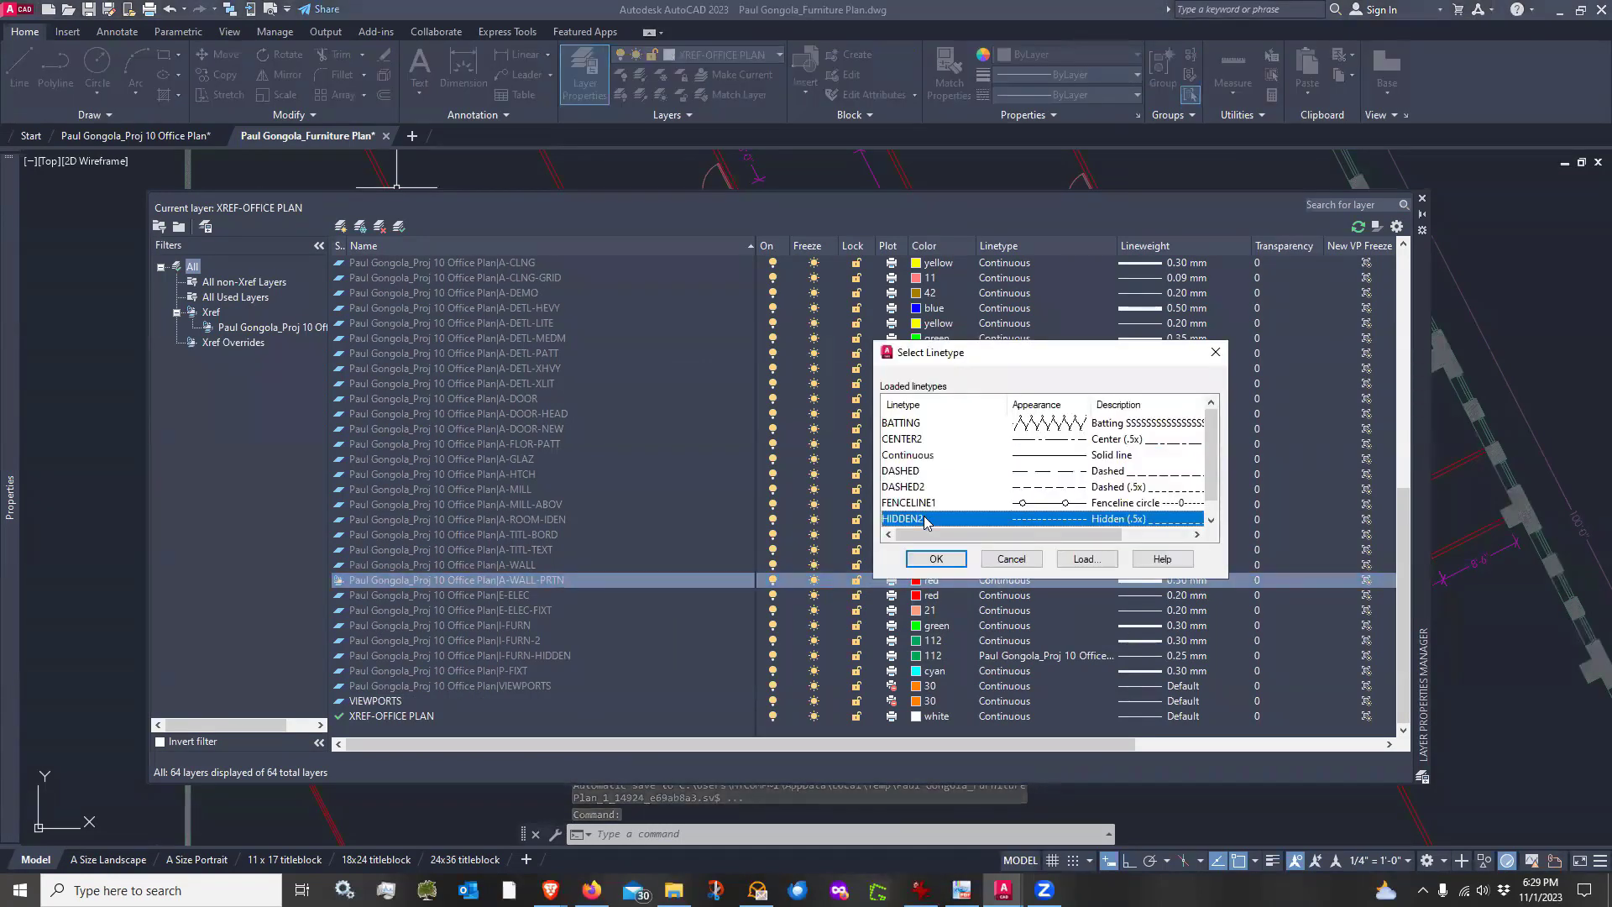
pyautogui.click(1086, 559)
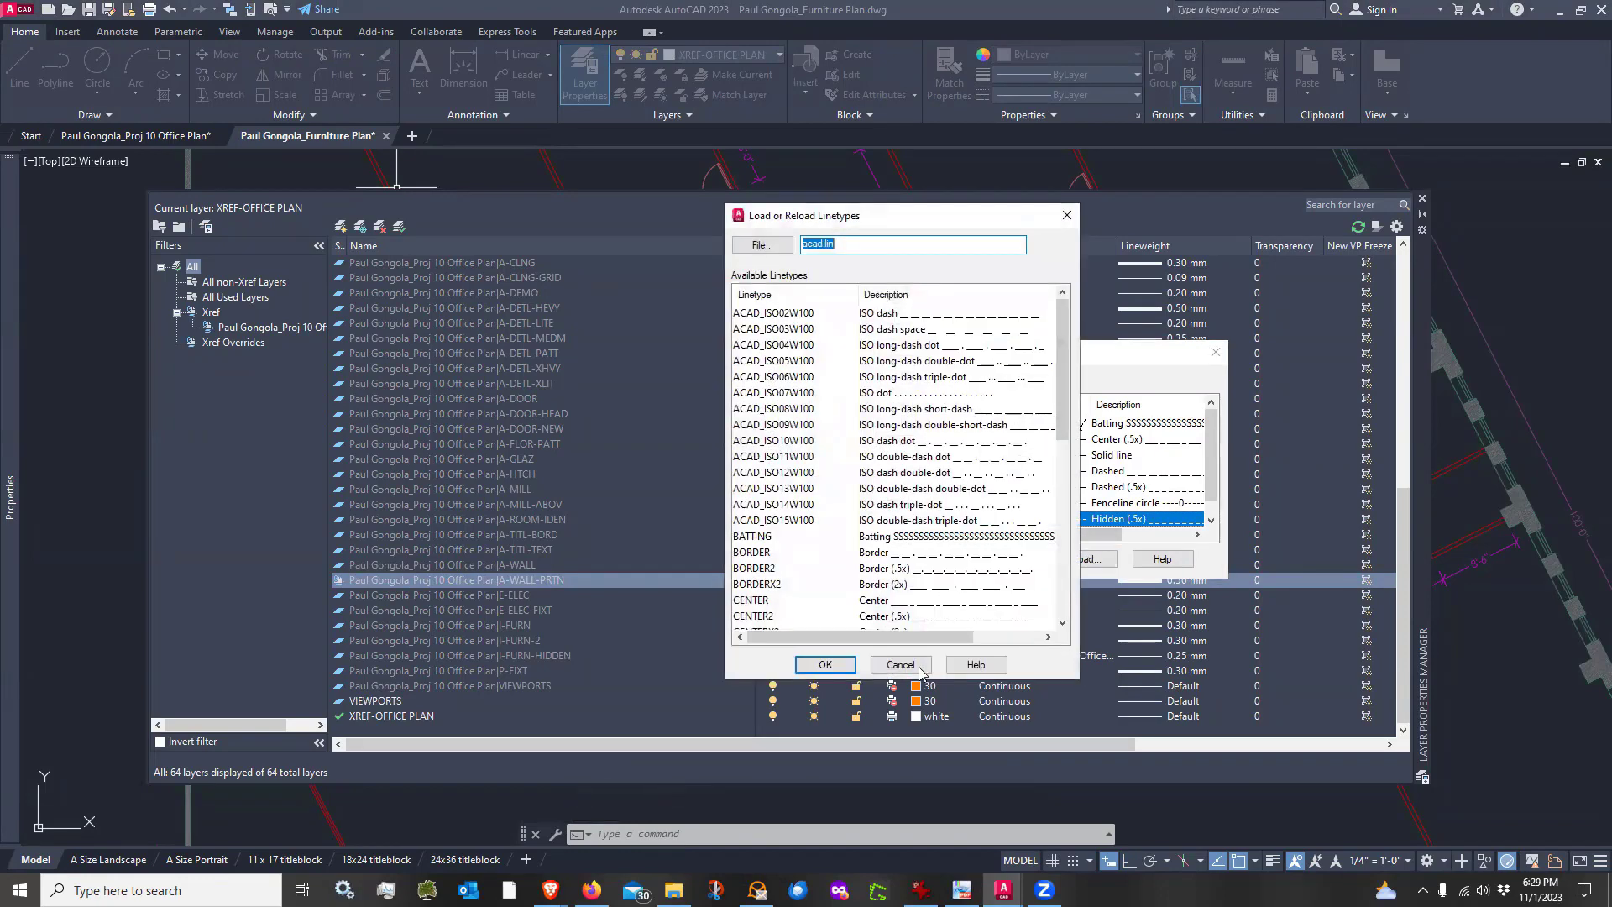
pyautogui.click(921, 670)
pyautogui.click(956, 561)
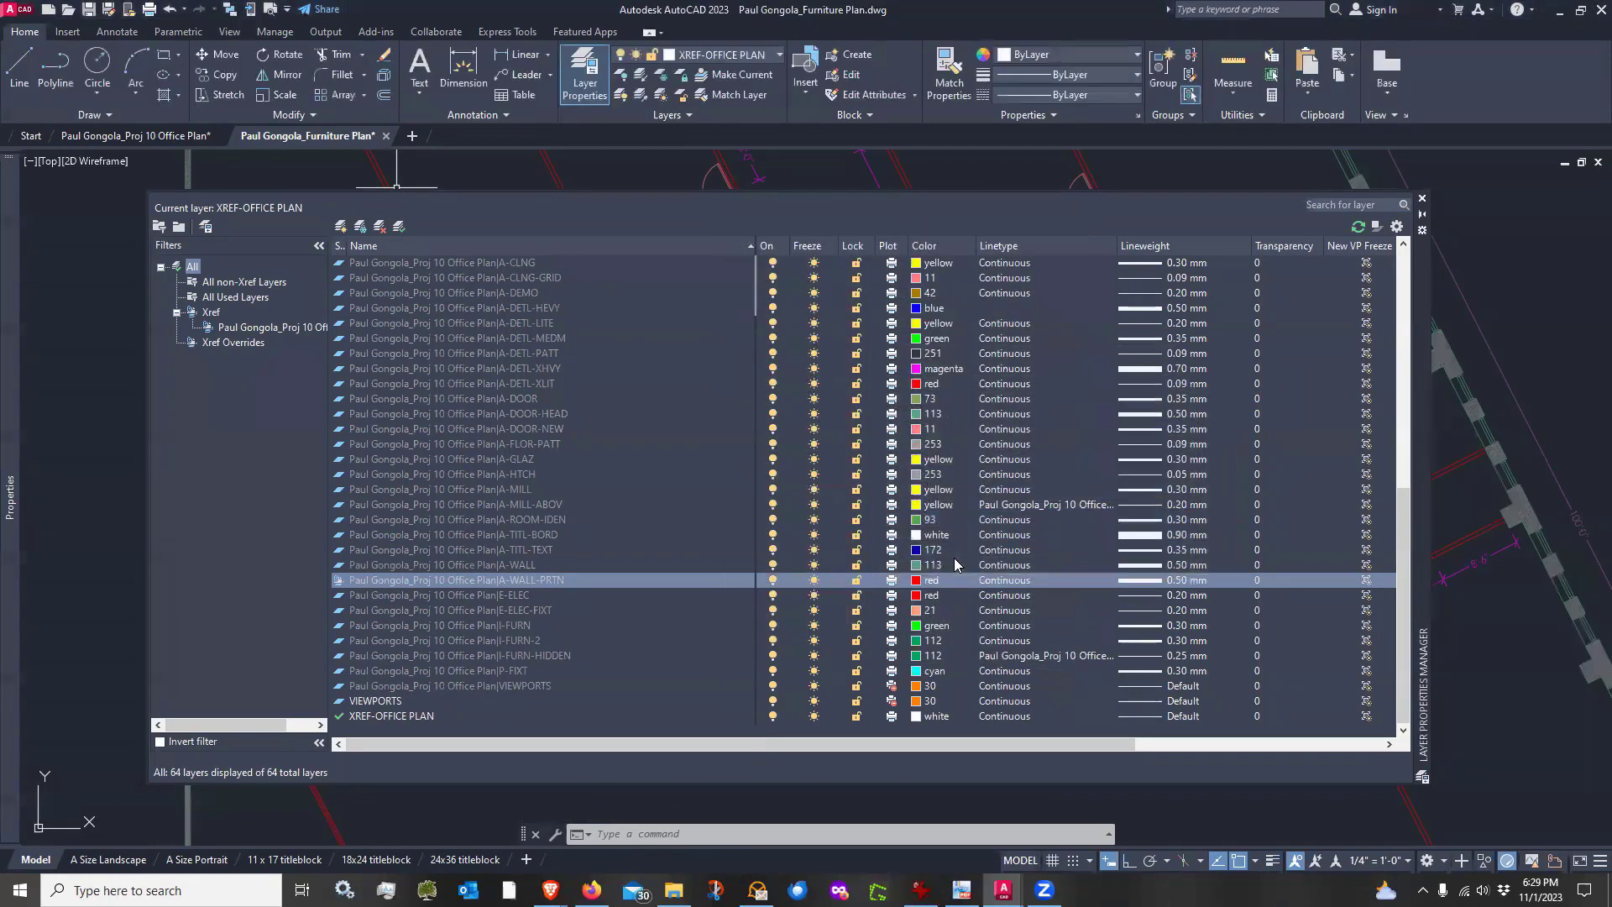
pyautogui.click(1423, 202)
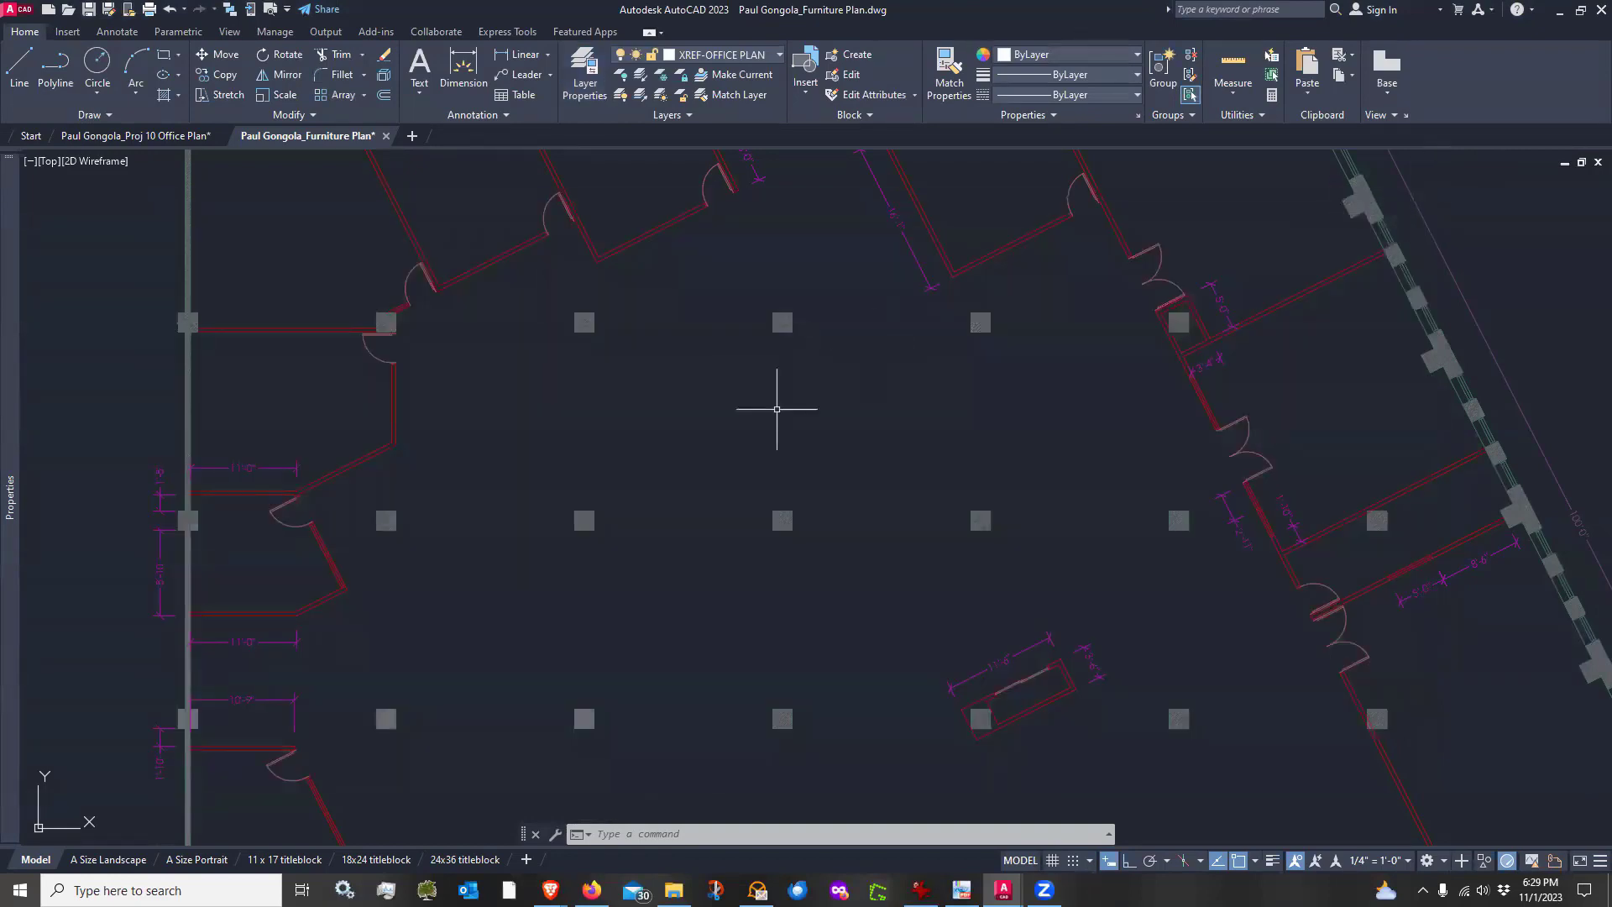
# Set MSLTSCALE to 1 and regenerate the drawing
pyautogui.write('regen')
pyautogui.press('Return')
pyautogui.write('ms')
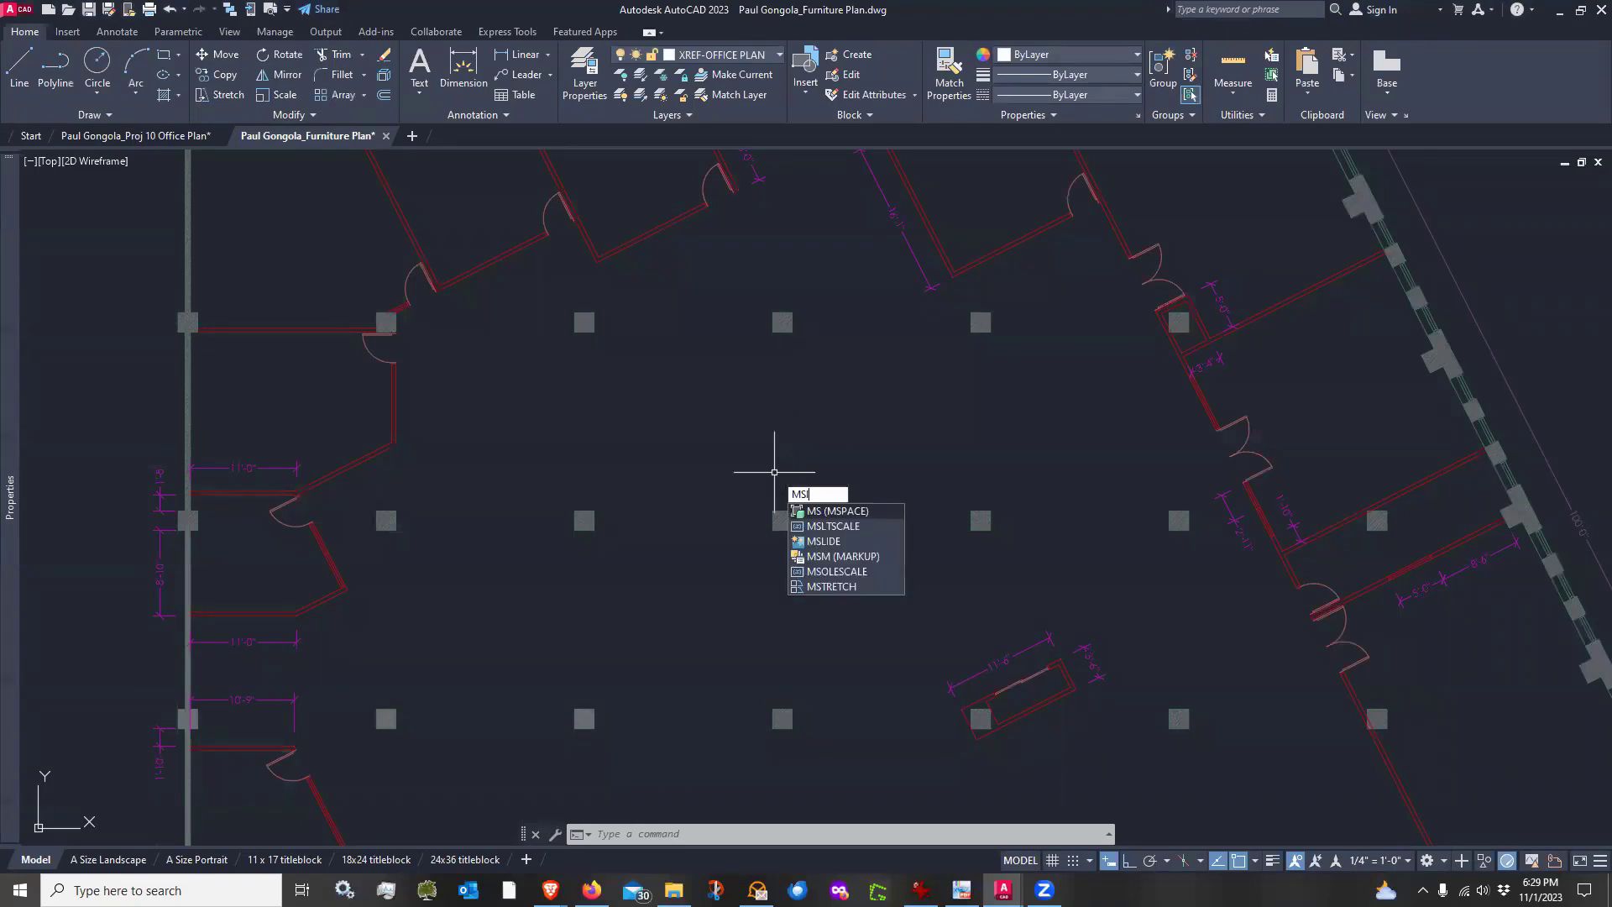
pyautogui.write('lt')
pyautogui.press('Return')
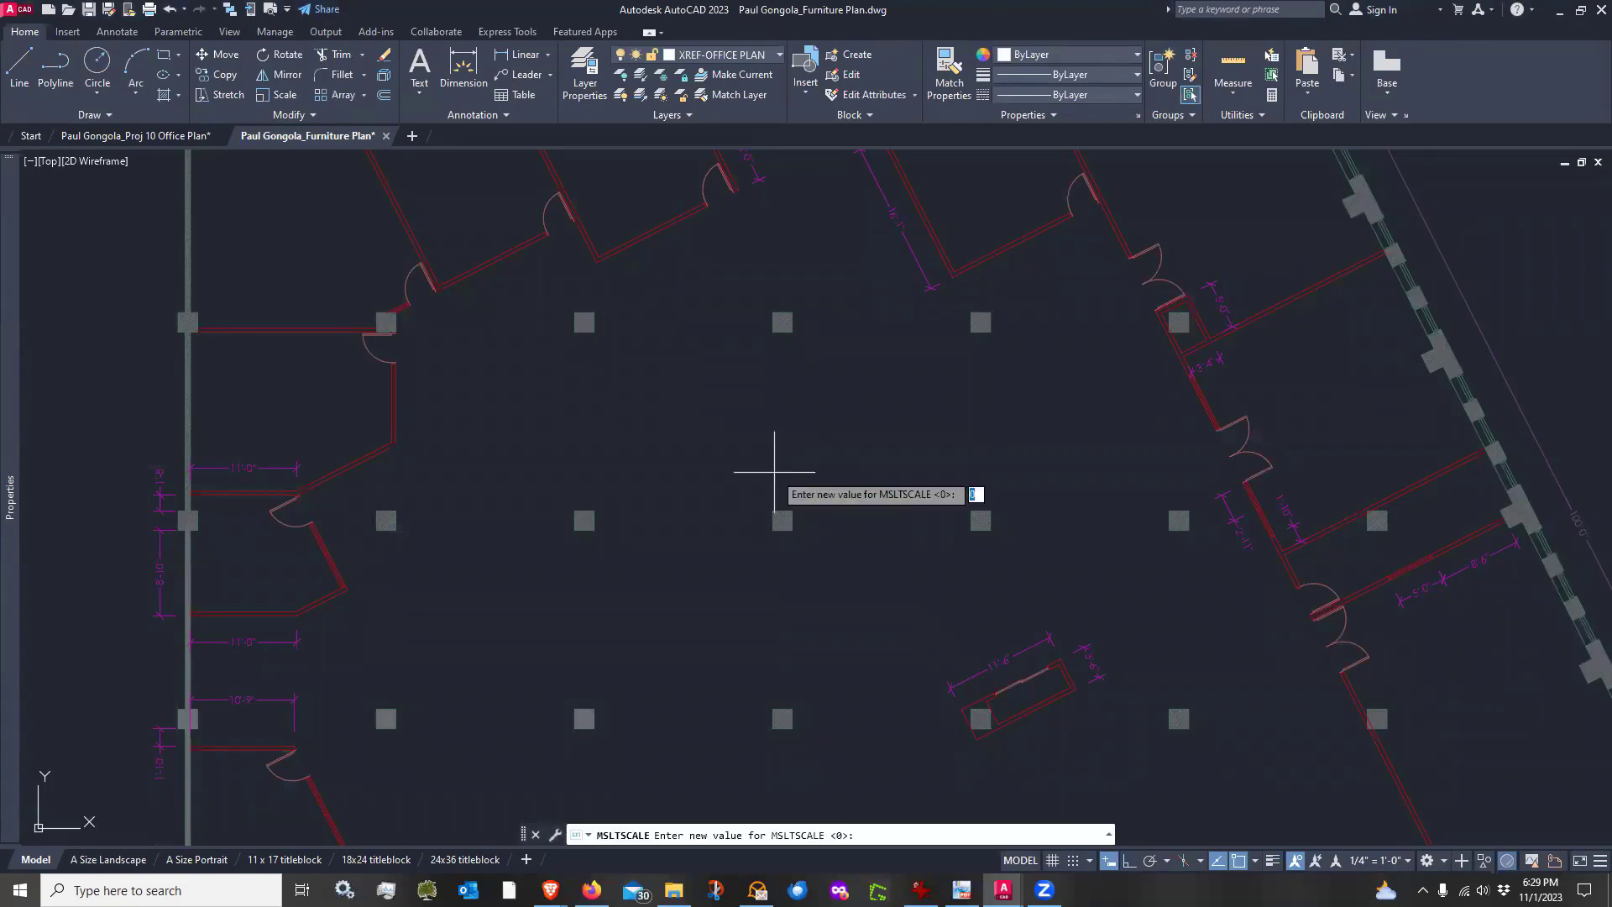
pyautogui.write('1')
pyautogui.press('Return')
pyautogui.write('regen')
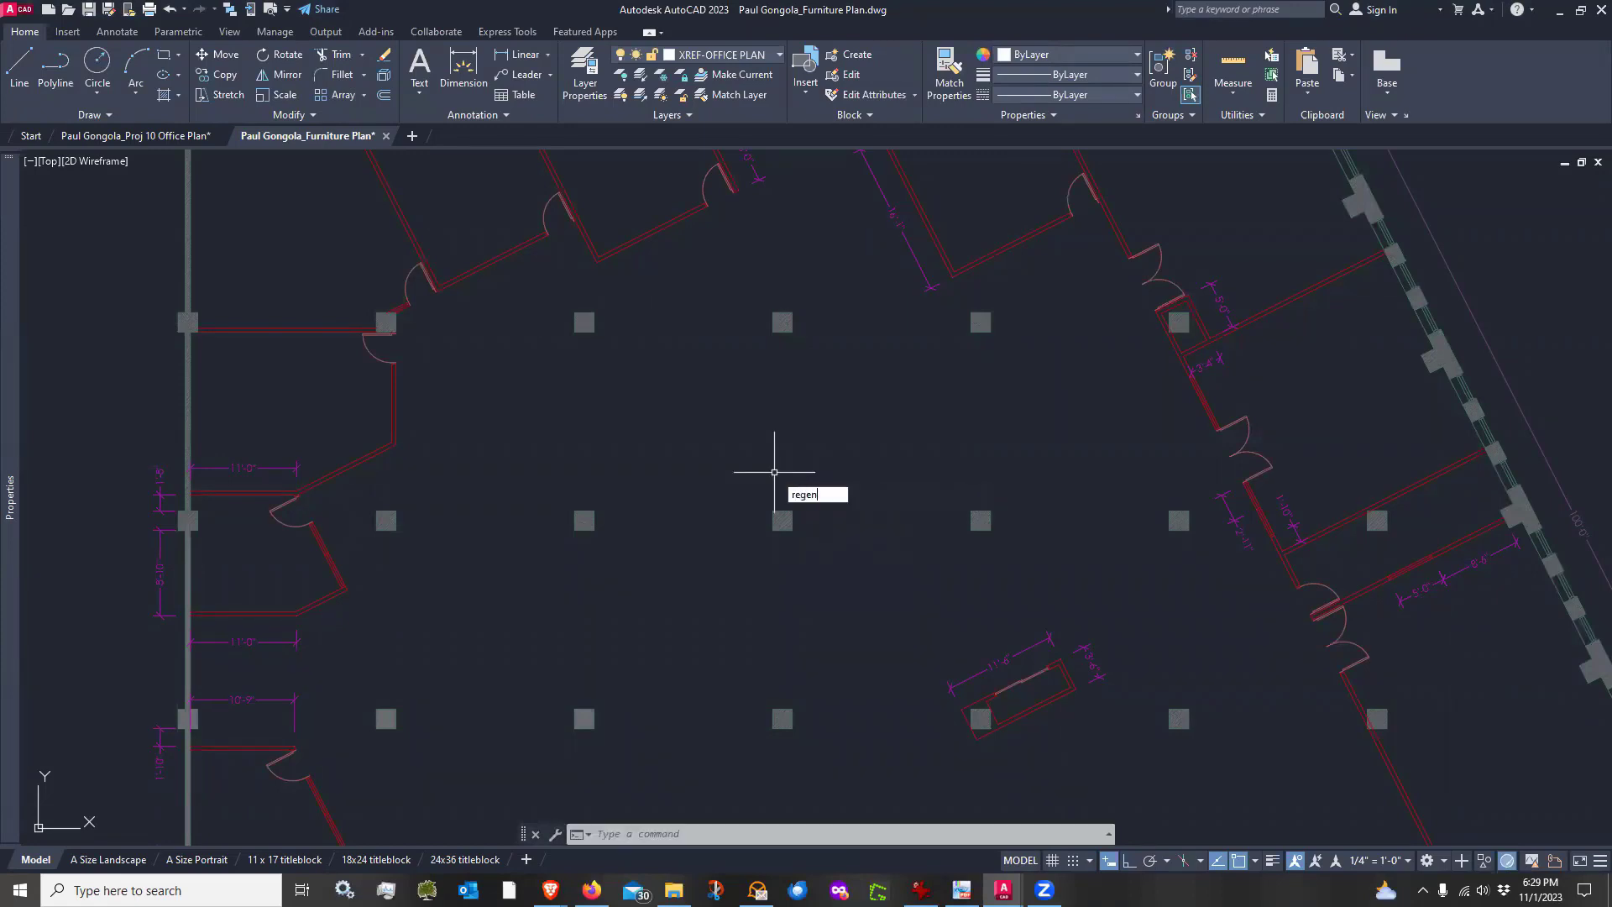
pyautogui.press('Return')
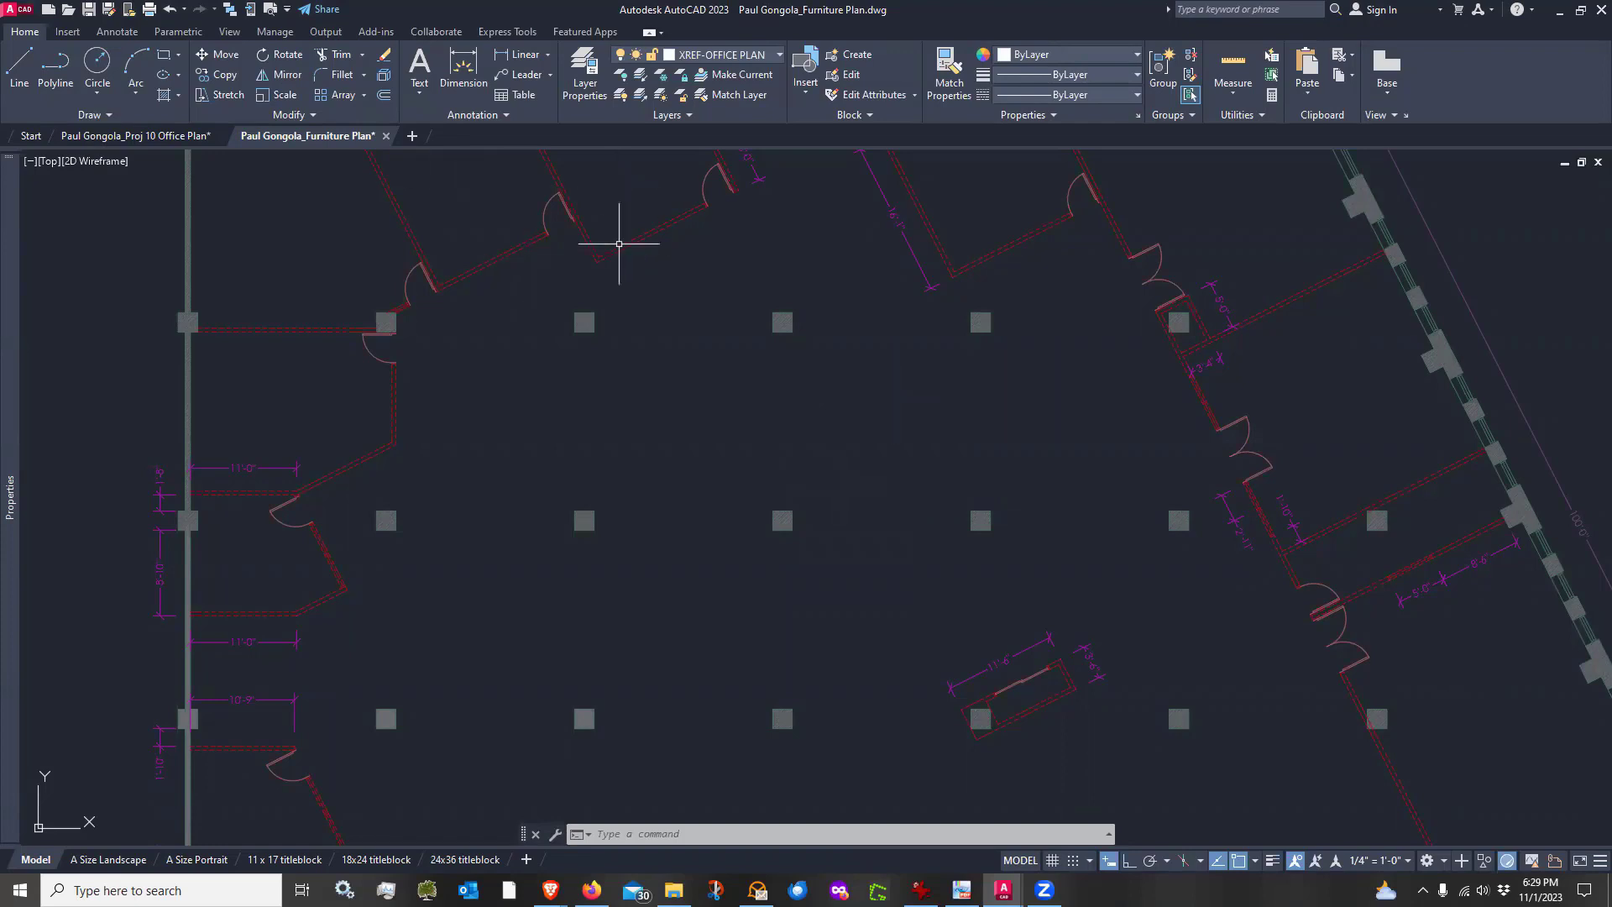
# Undo the last two operations, reverting the xref wall layer overrides
pyautogui.scroll(8, 618, 232)
pyautogui.scroll(-6, 588, 430)
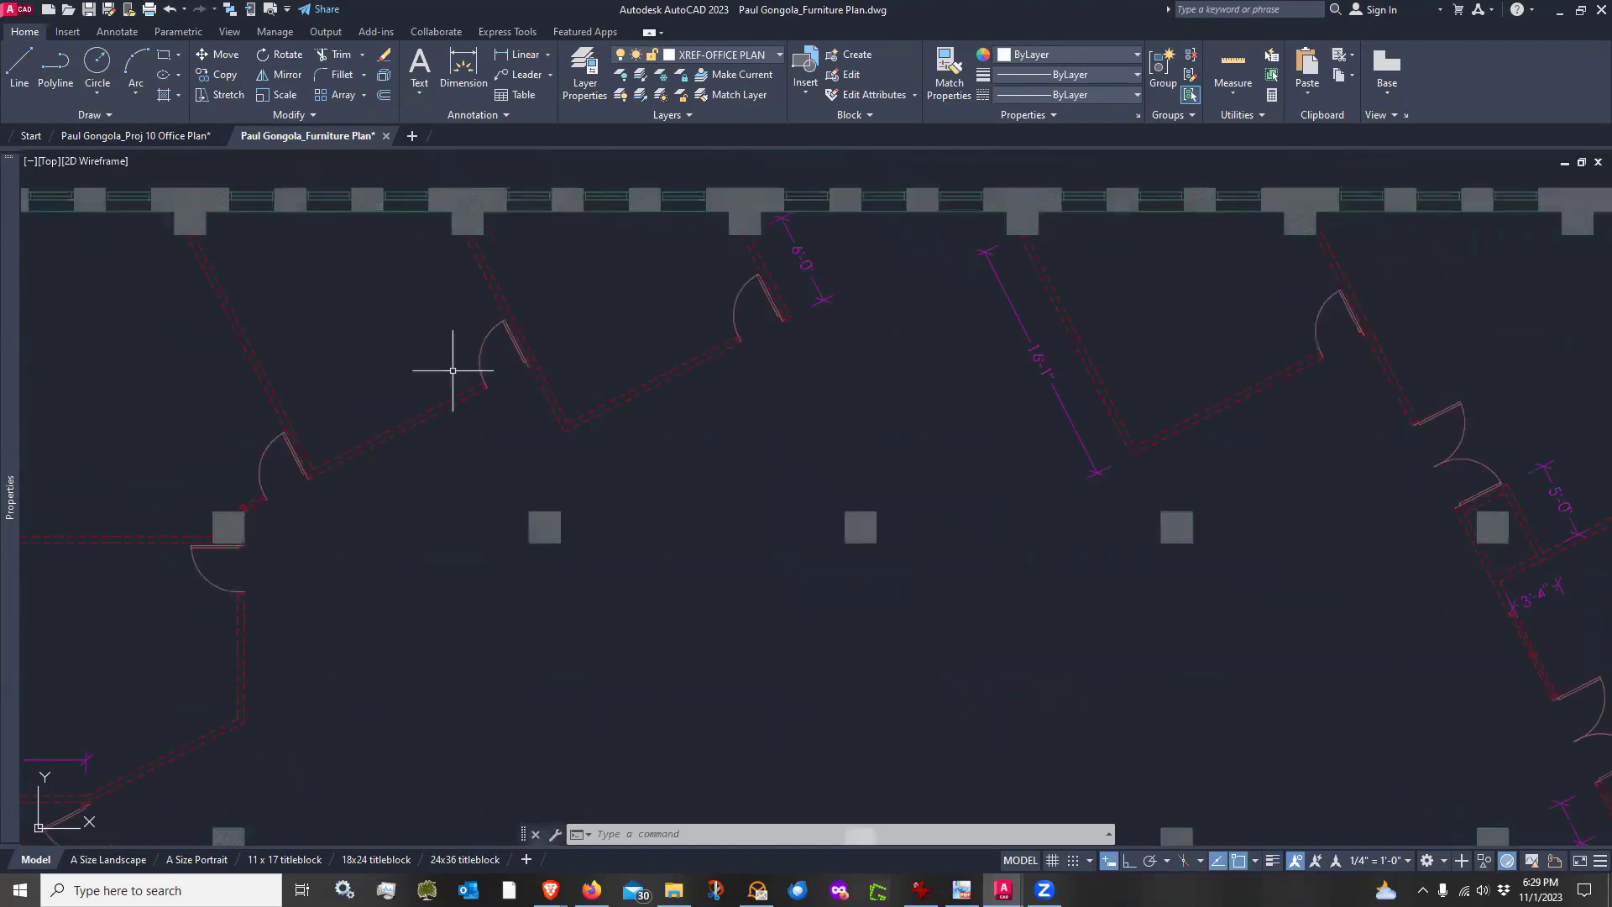
pyautogui.scroll(4, 452, 369)
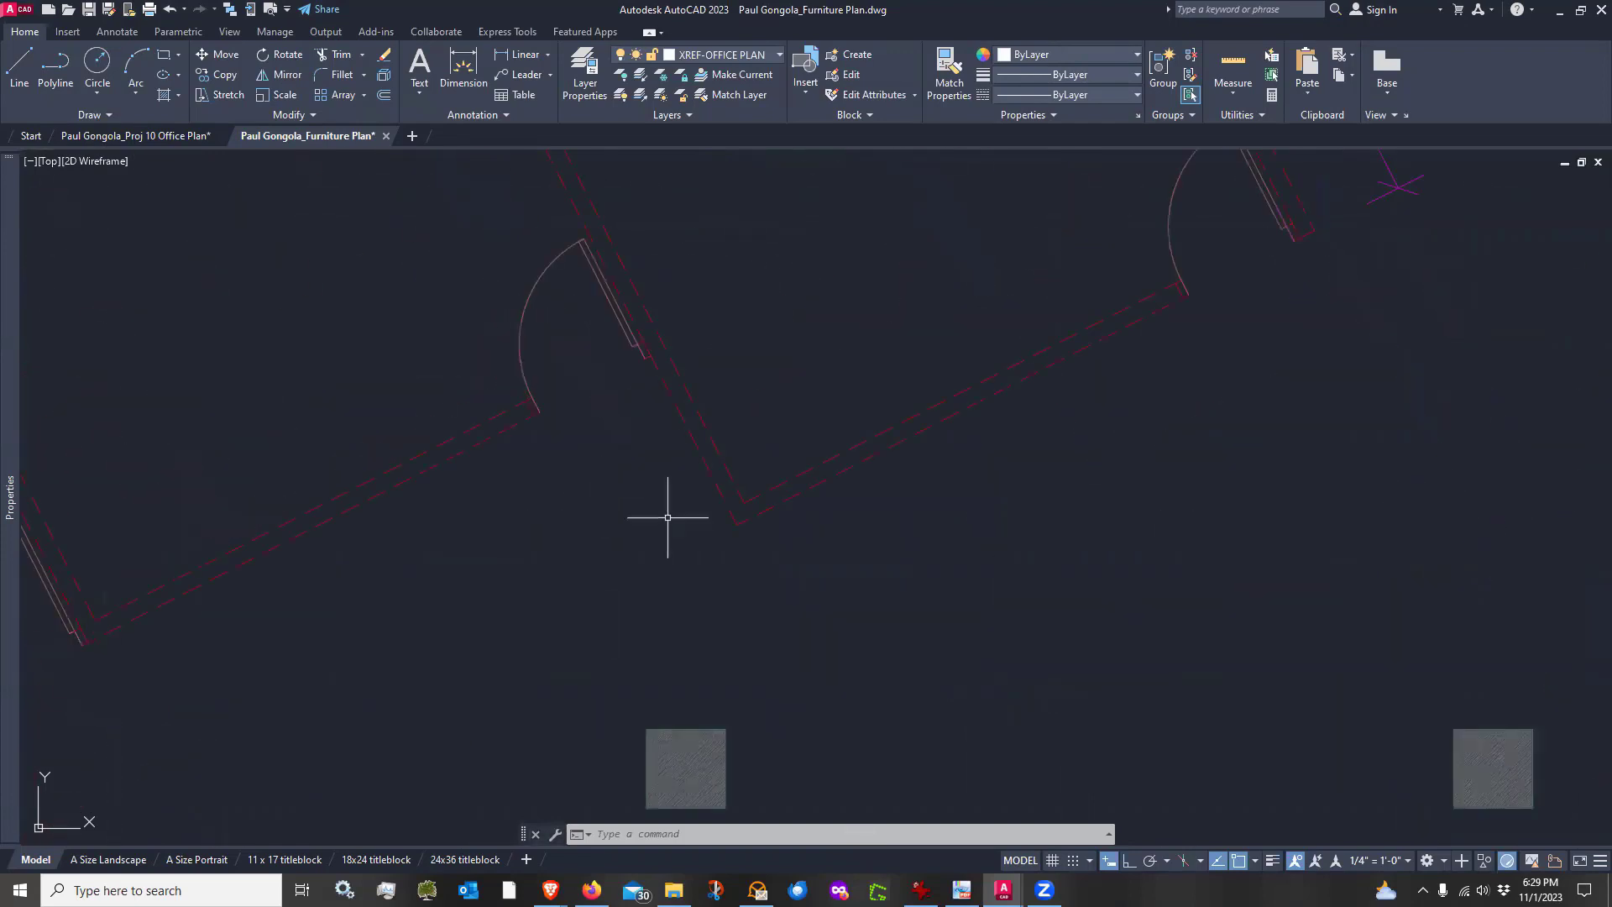
pyautogui.scroll(-6, 667, 518)
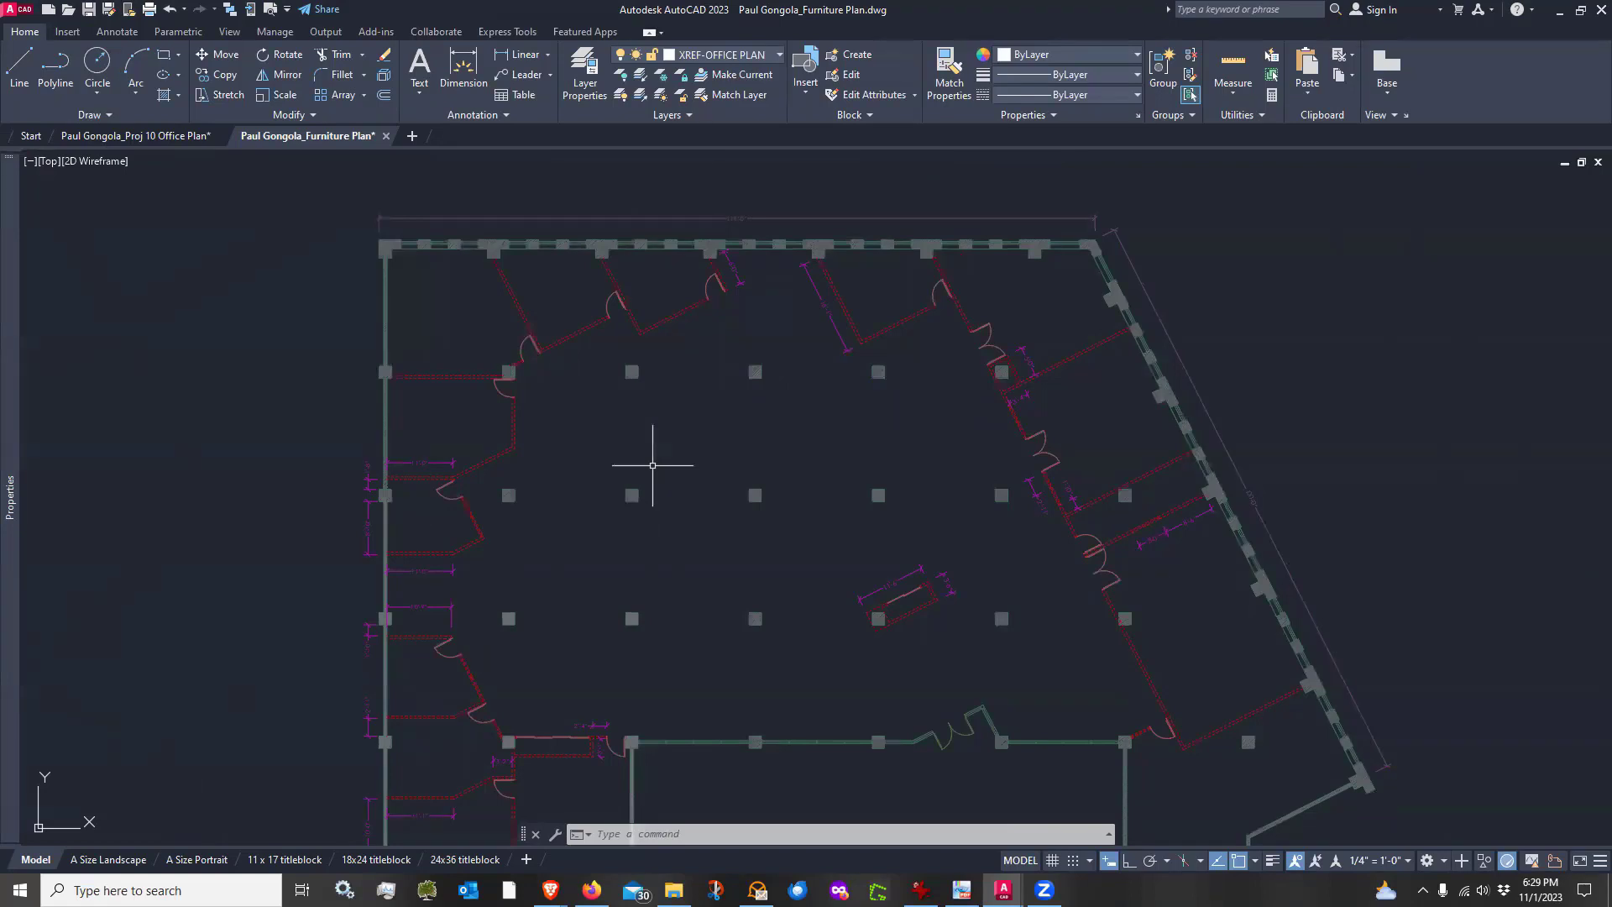
pyautogui.scroll(2, 652, 464)
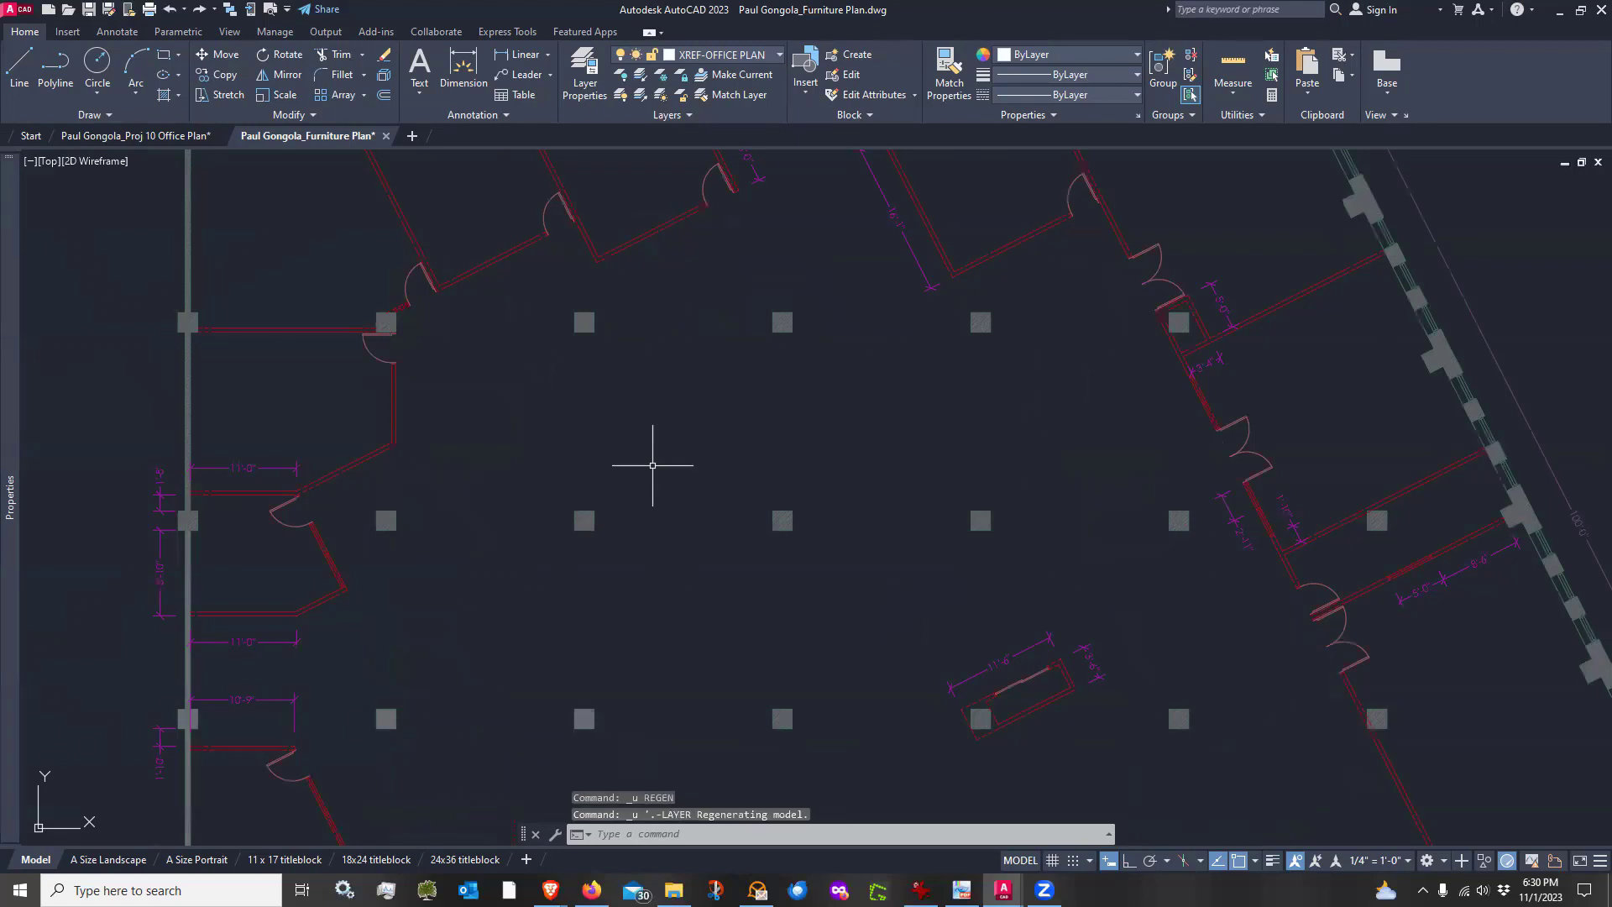
pyautogui.hotkey('ctrl', 'z')
pyautogui.hotkey('ctrl', 'z')
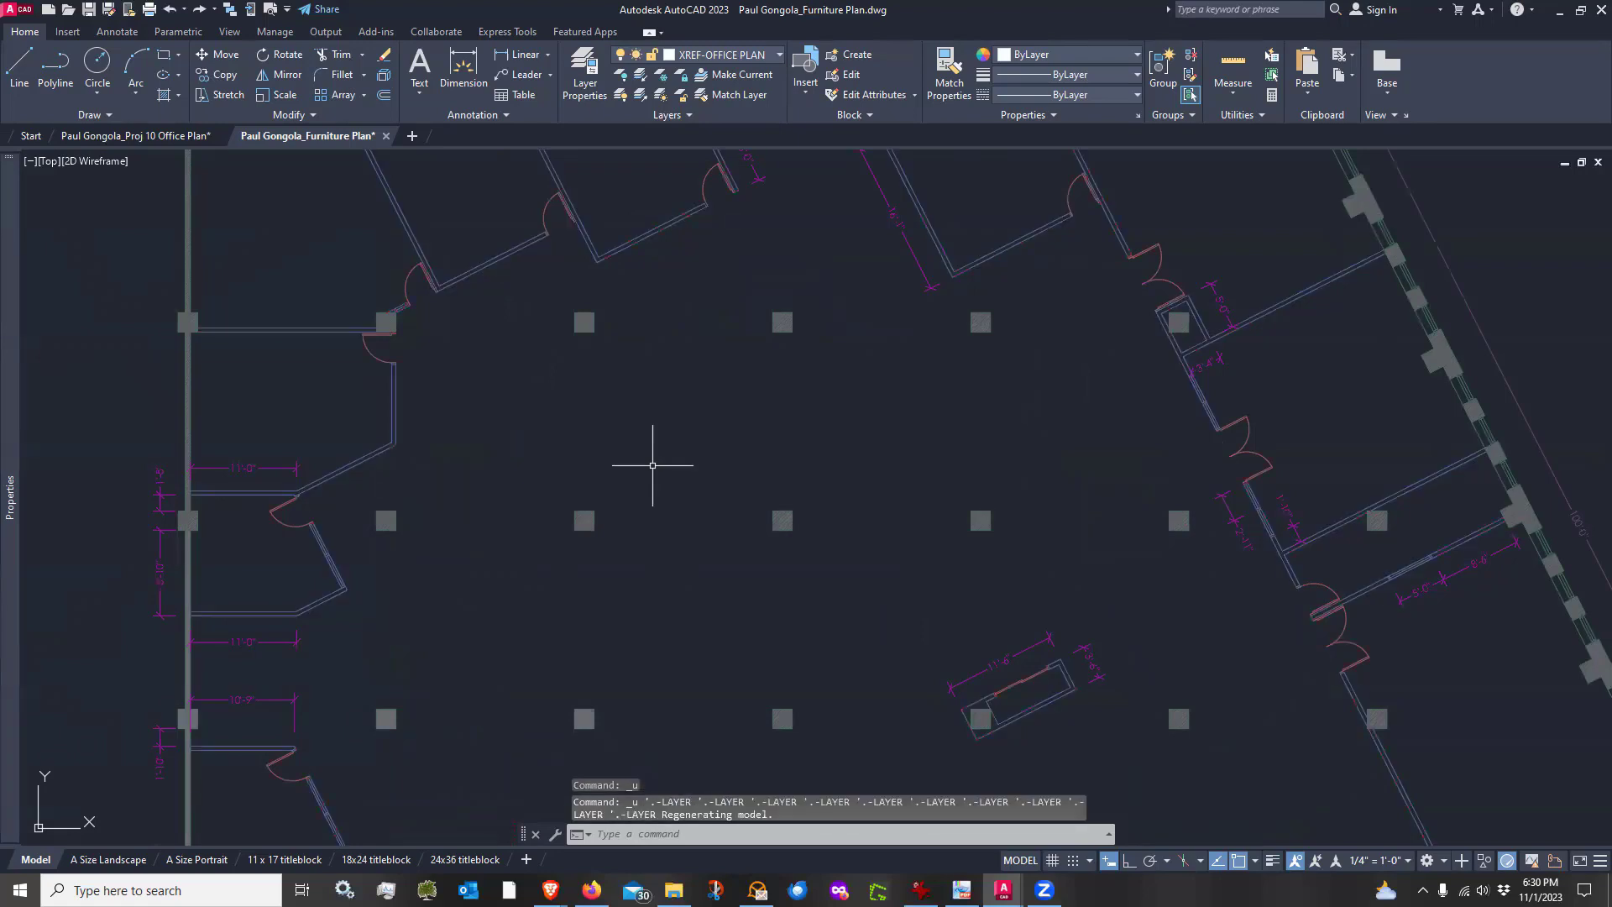
pyautogui.write('M')
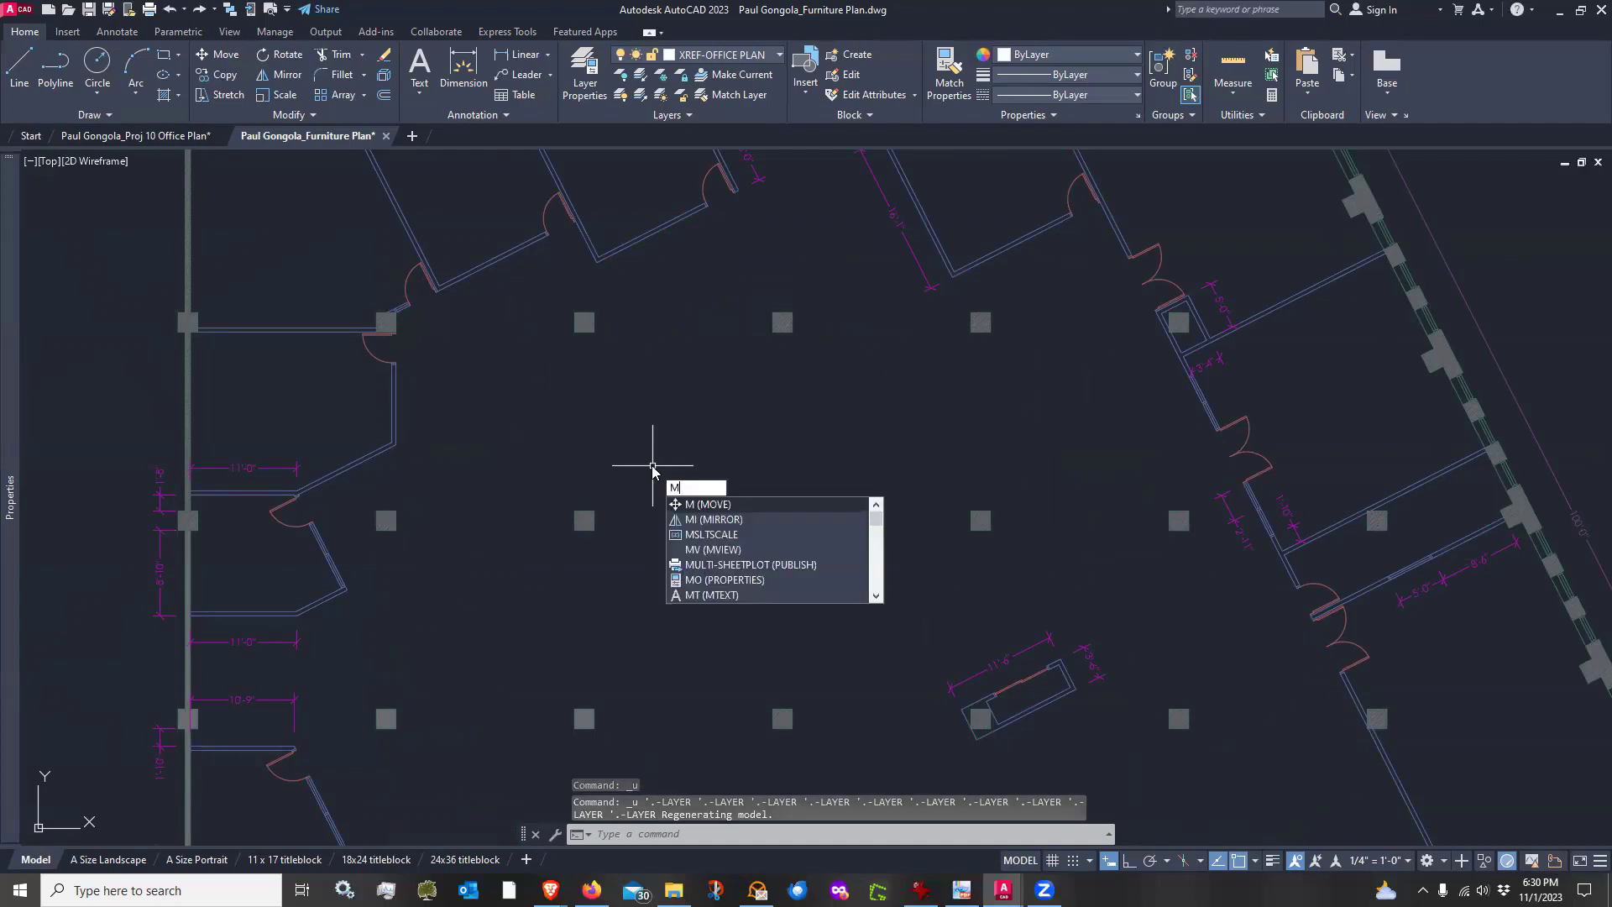
pyautogui.press('BackSpace')
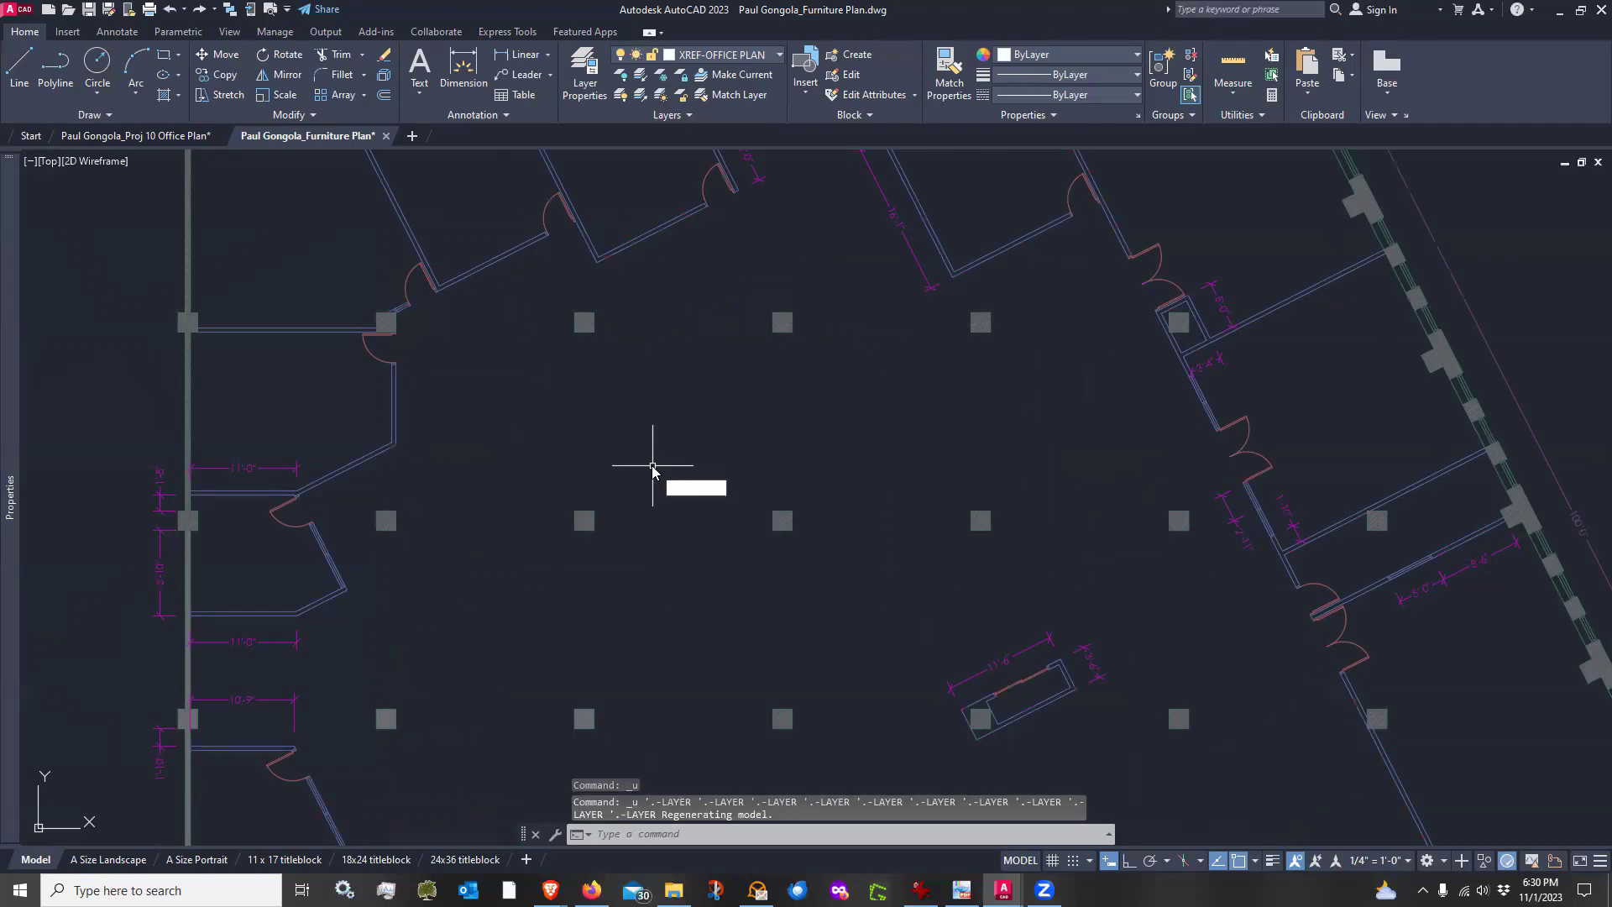
pyautogui.click(802, 463)
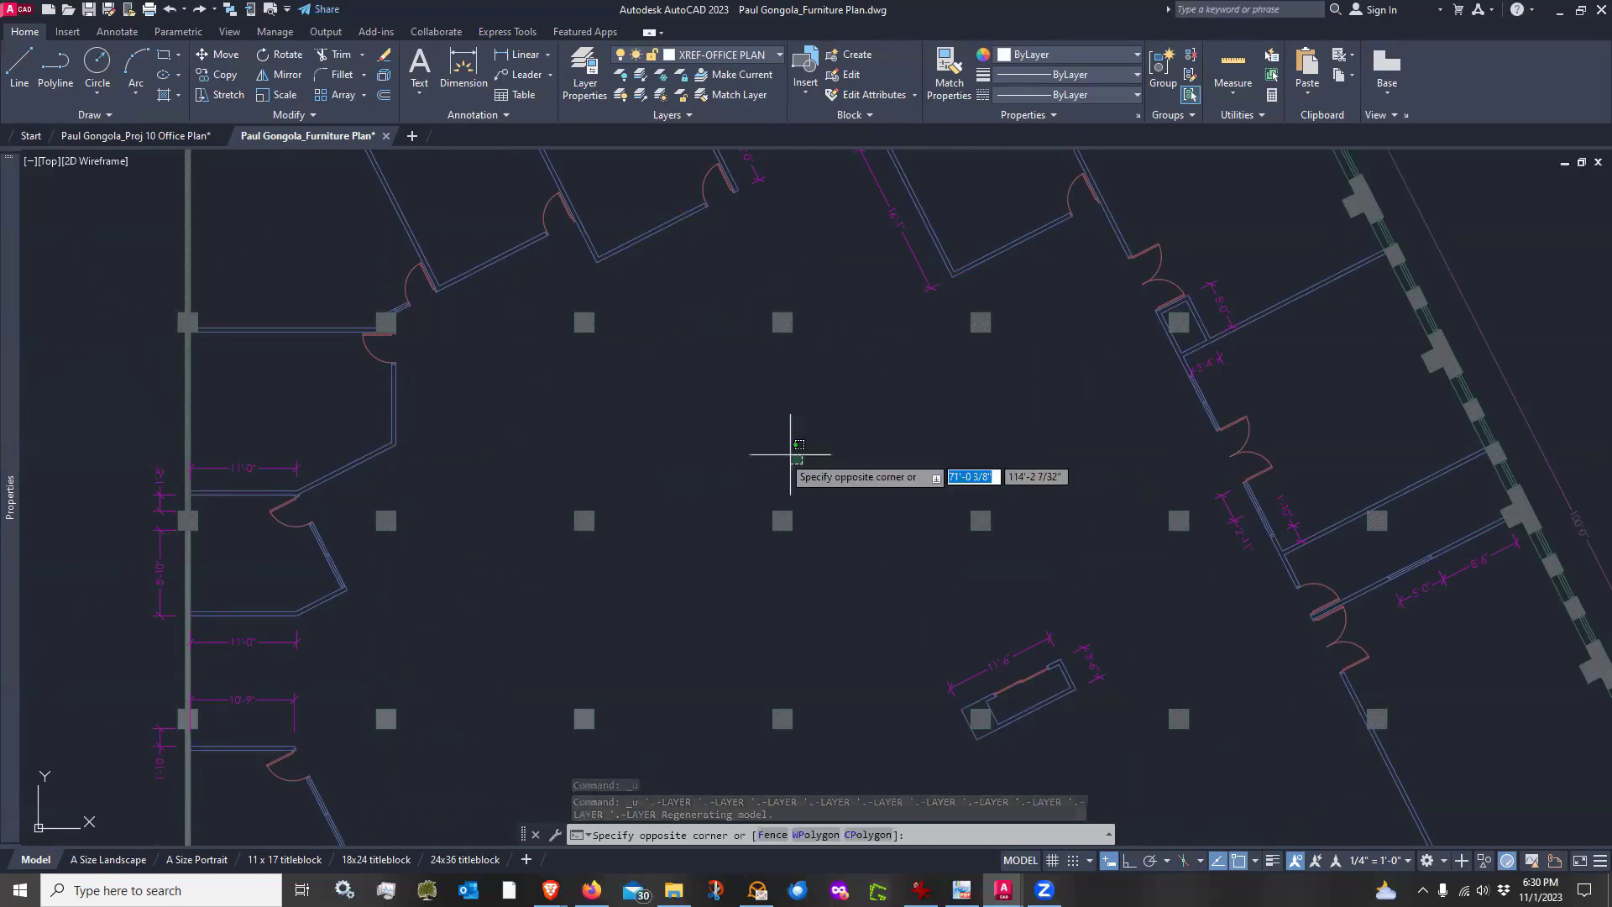
pyautogui.press('Escape')
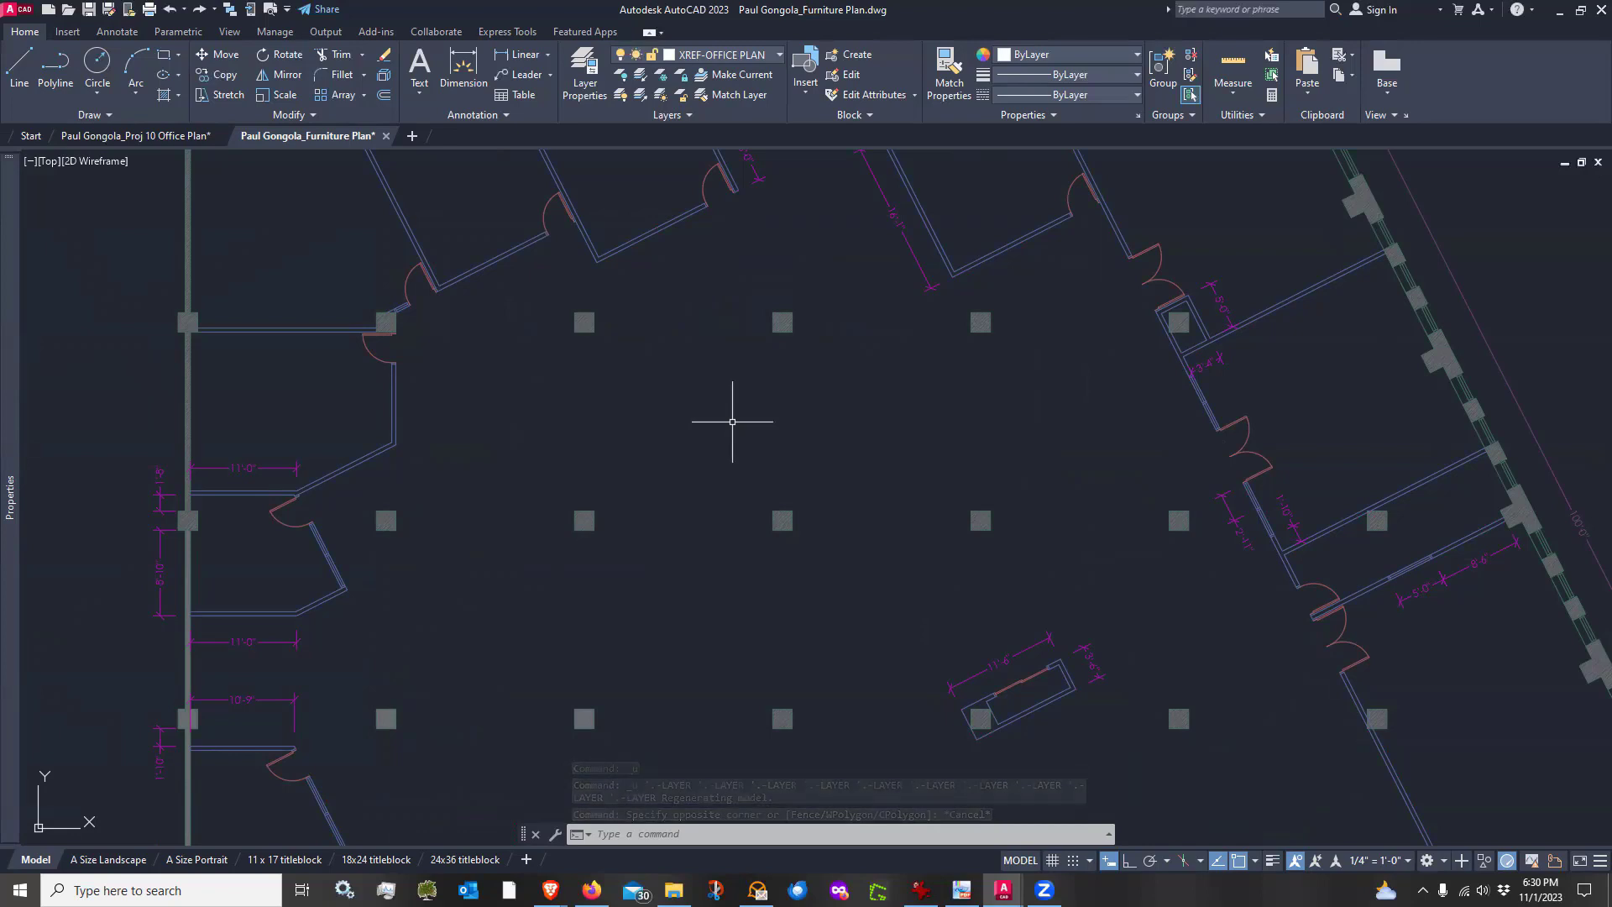
# Set MSLTSCALE to 1 again and regenerate the drawing
pyautogui.write('MS')
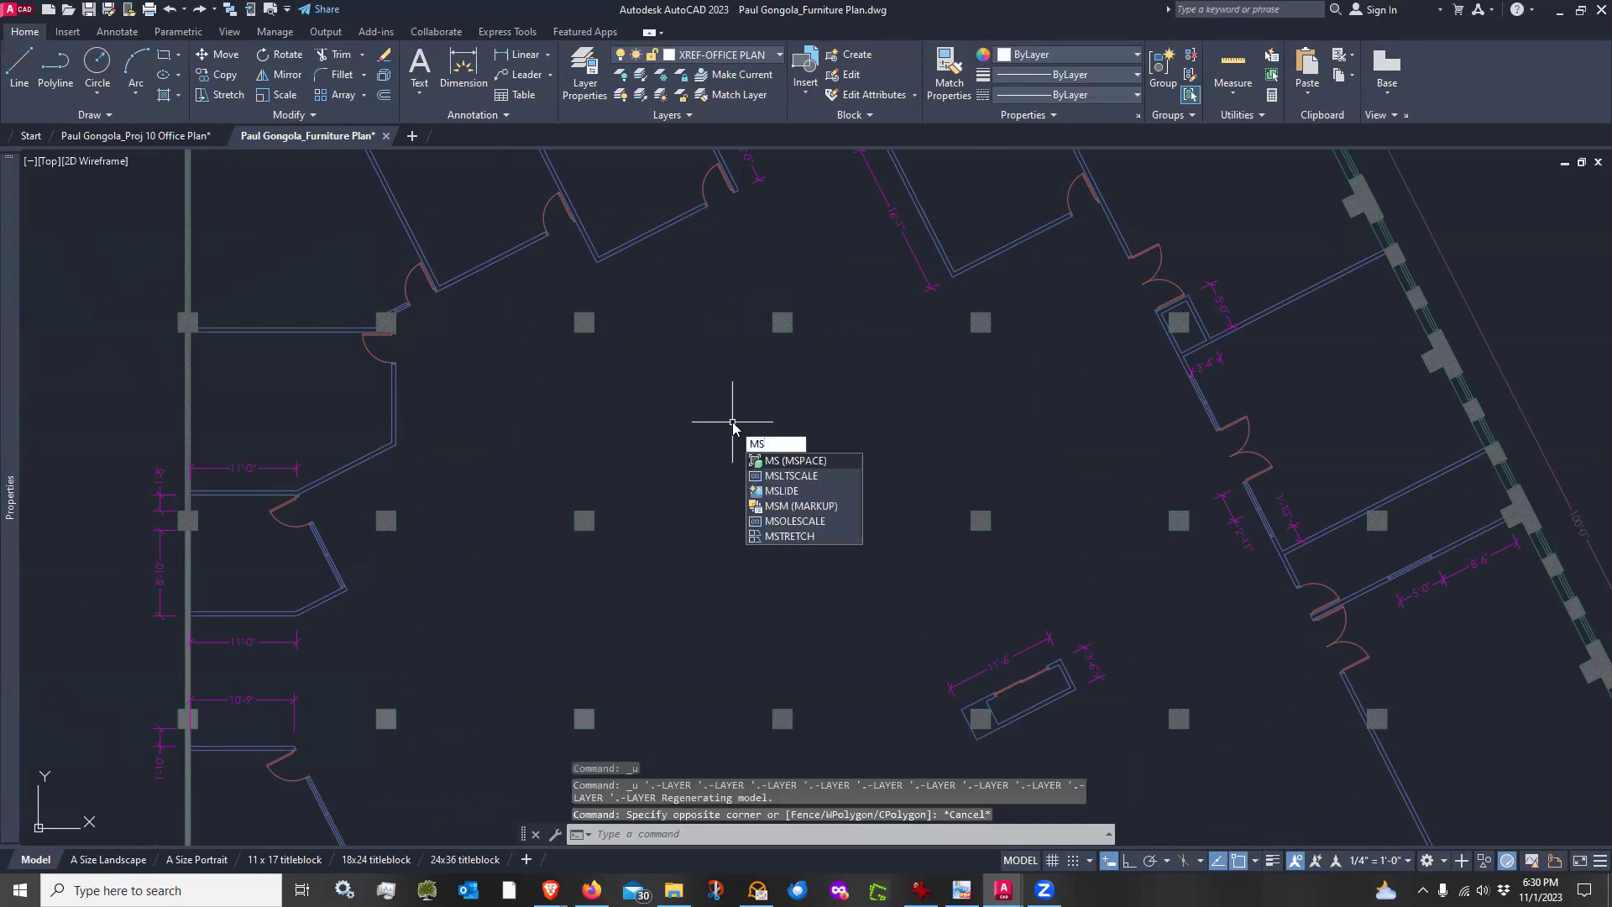
pyautogui.write('LTSCALE')
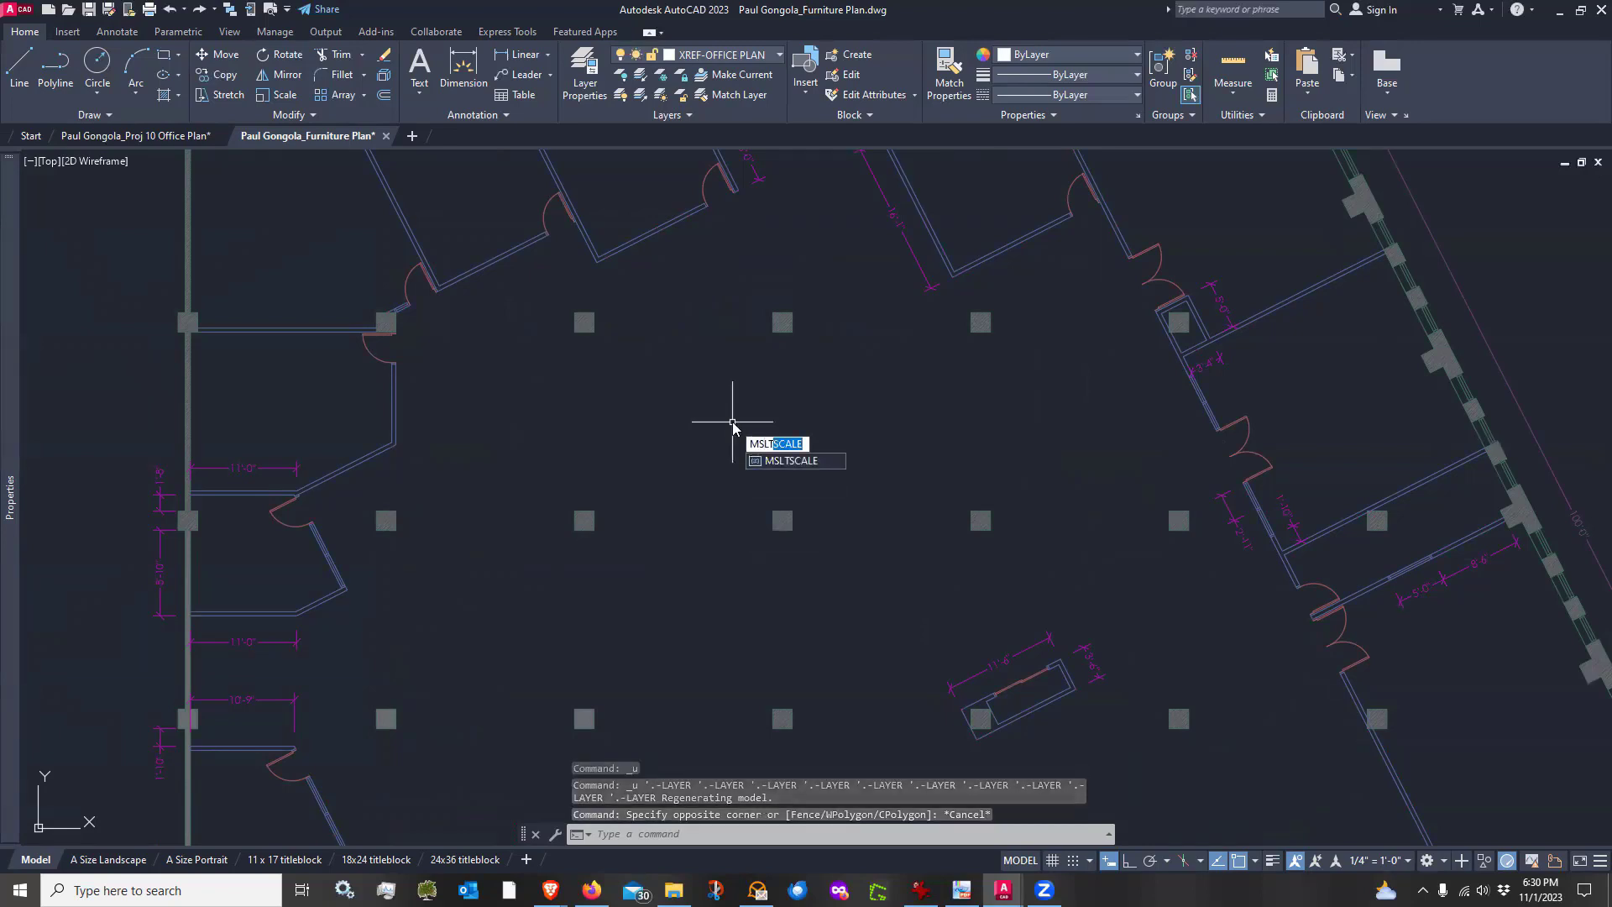
pyautogui.press('Return')
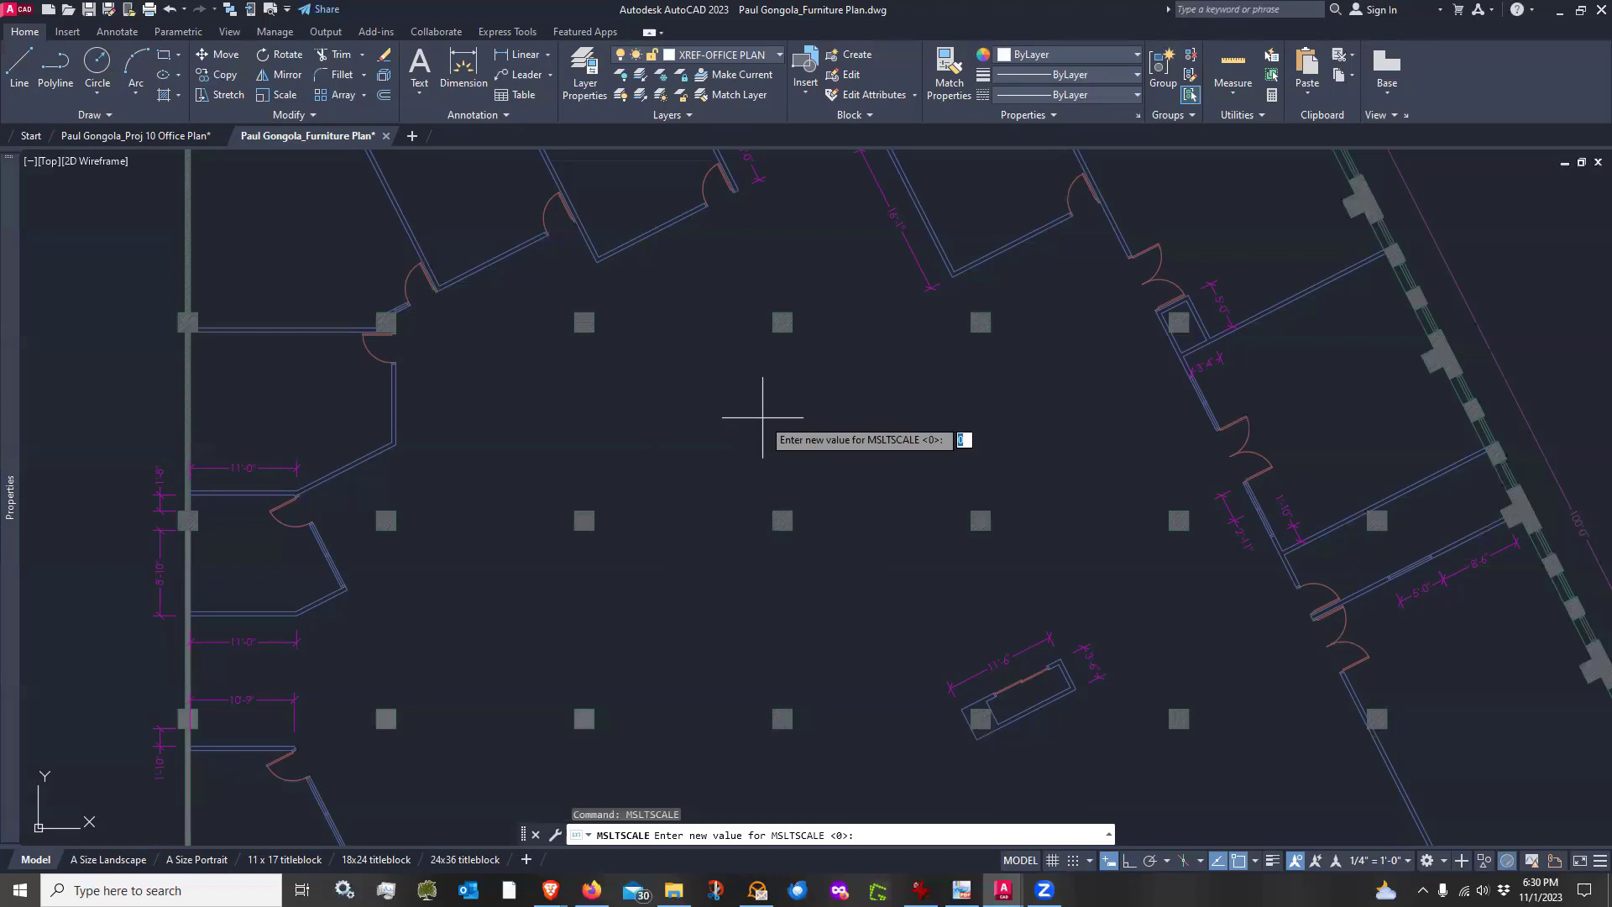
pyautogui.write('1')
pyautogui.press('Return')
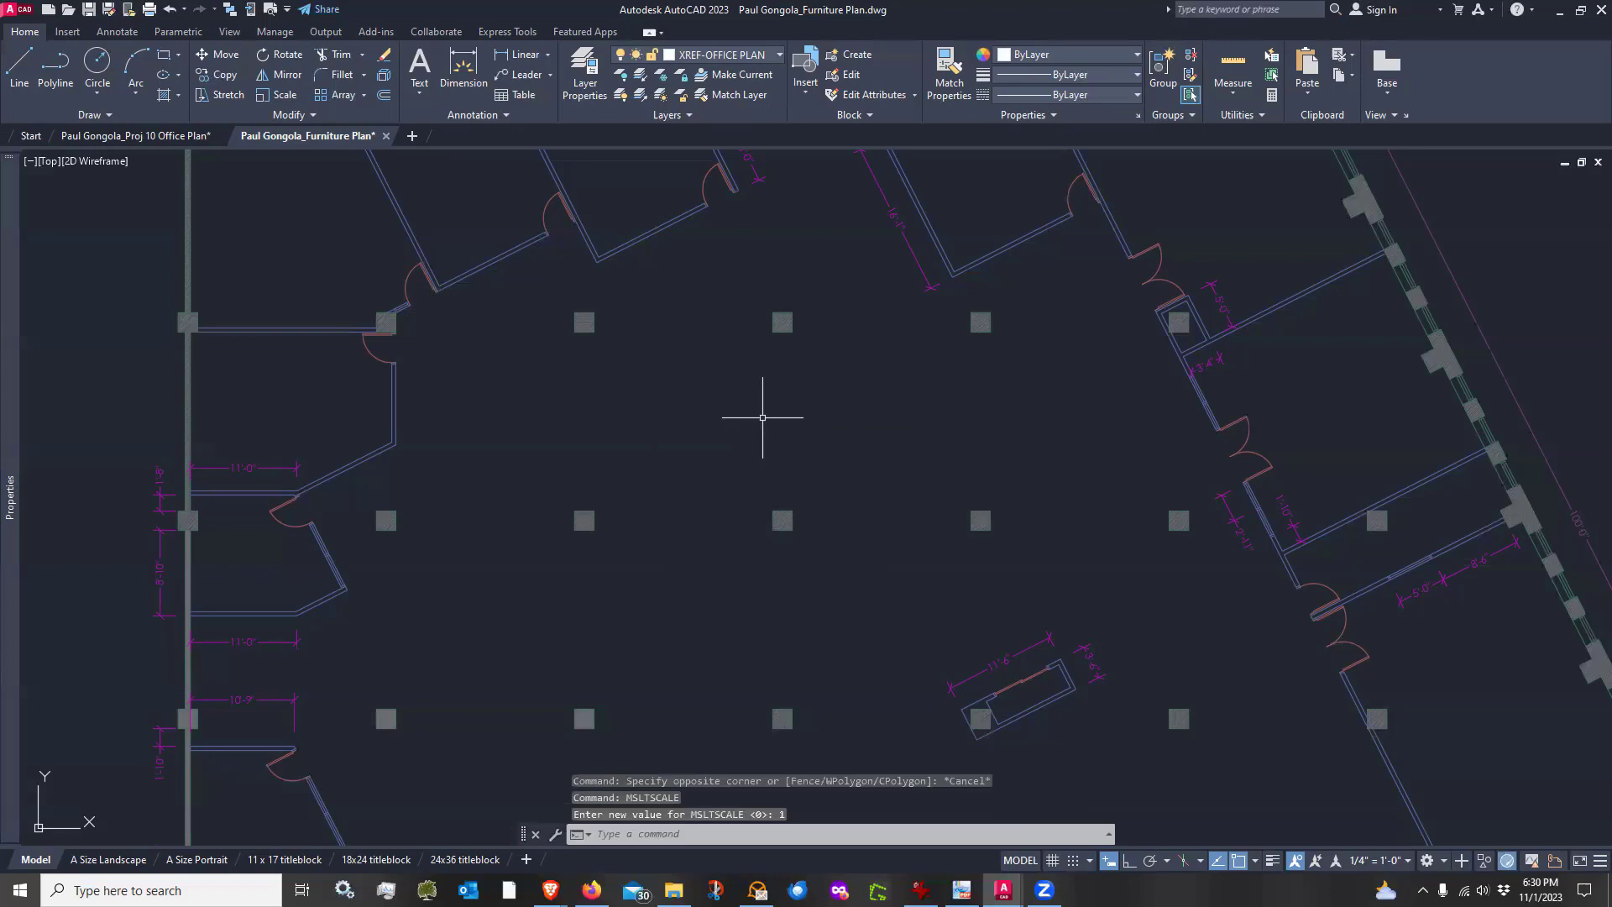
pyautogui.write('reg')
pyautogui.press('Return')
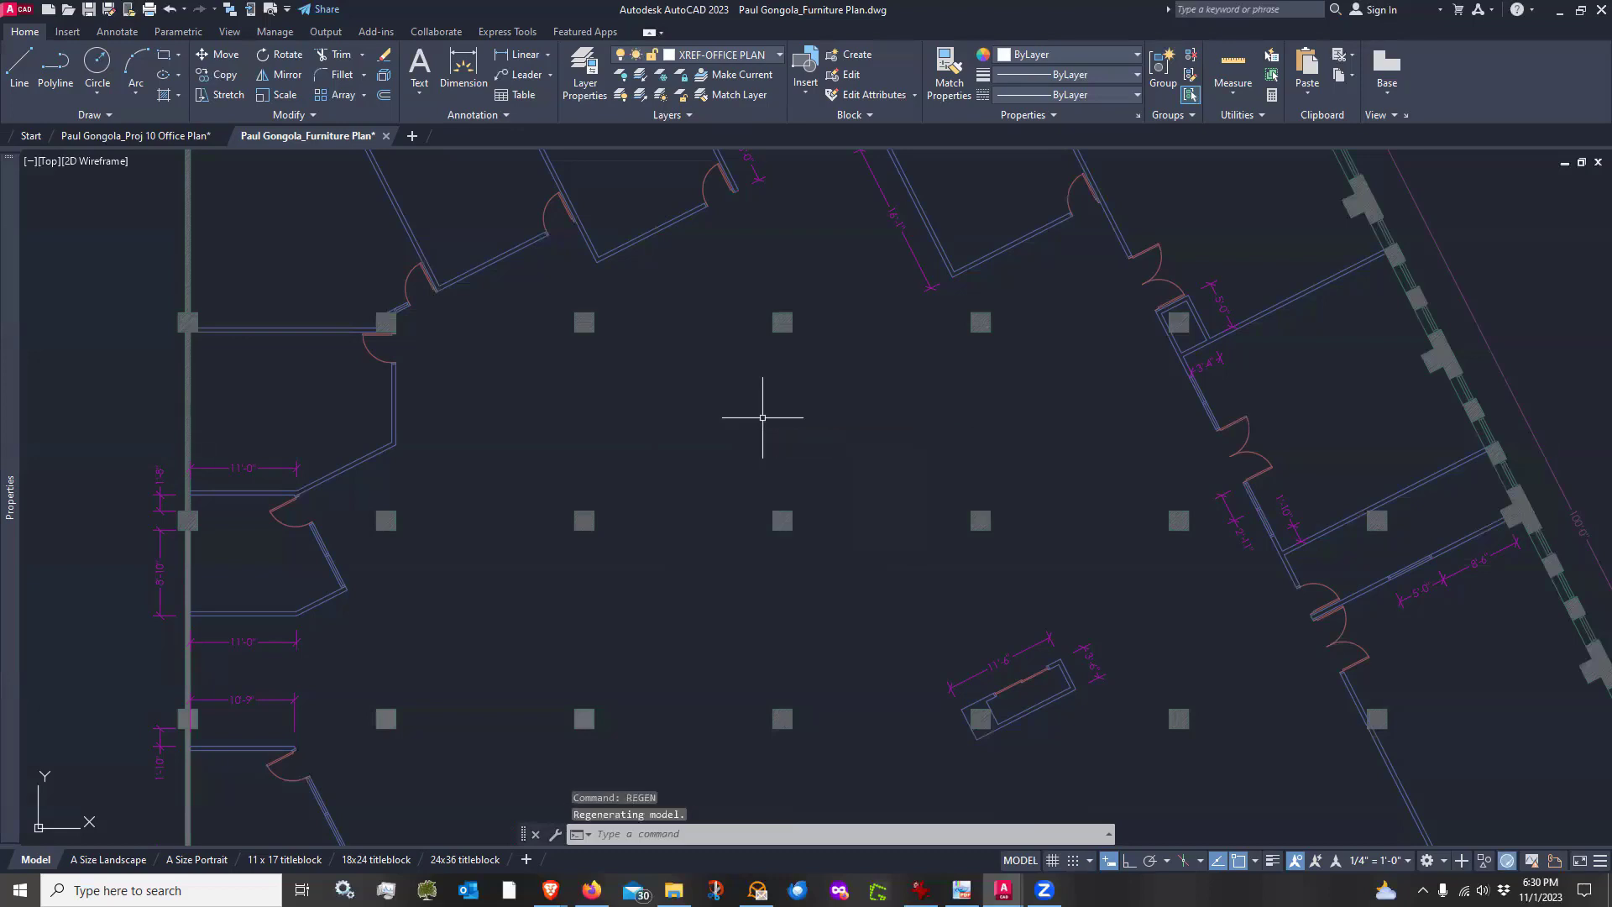
pyautogui.scroll(-2, 763, 417)
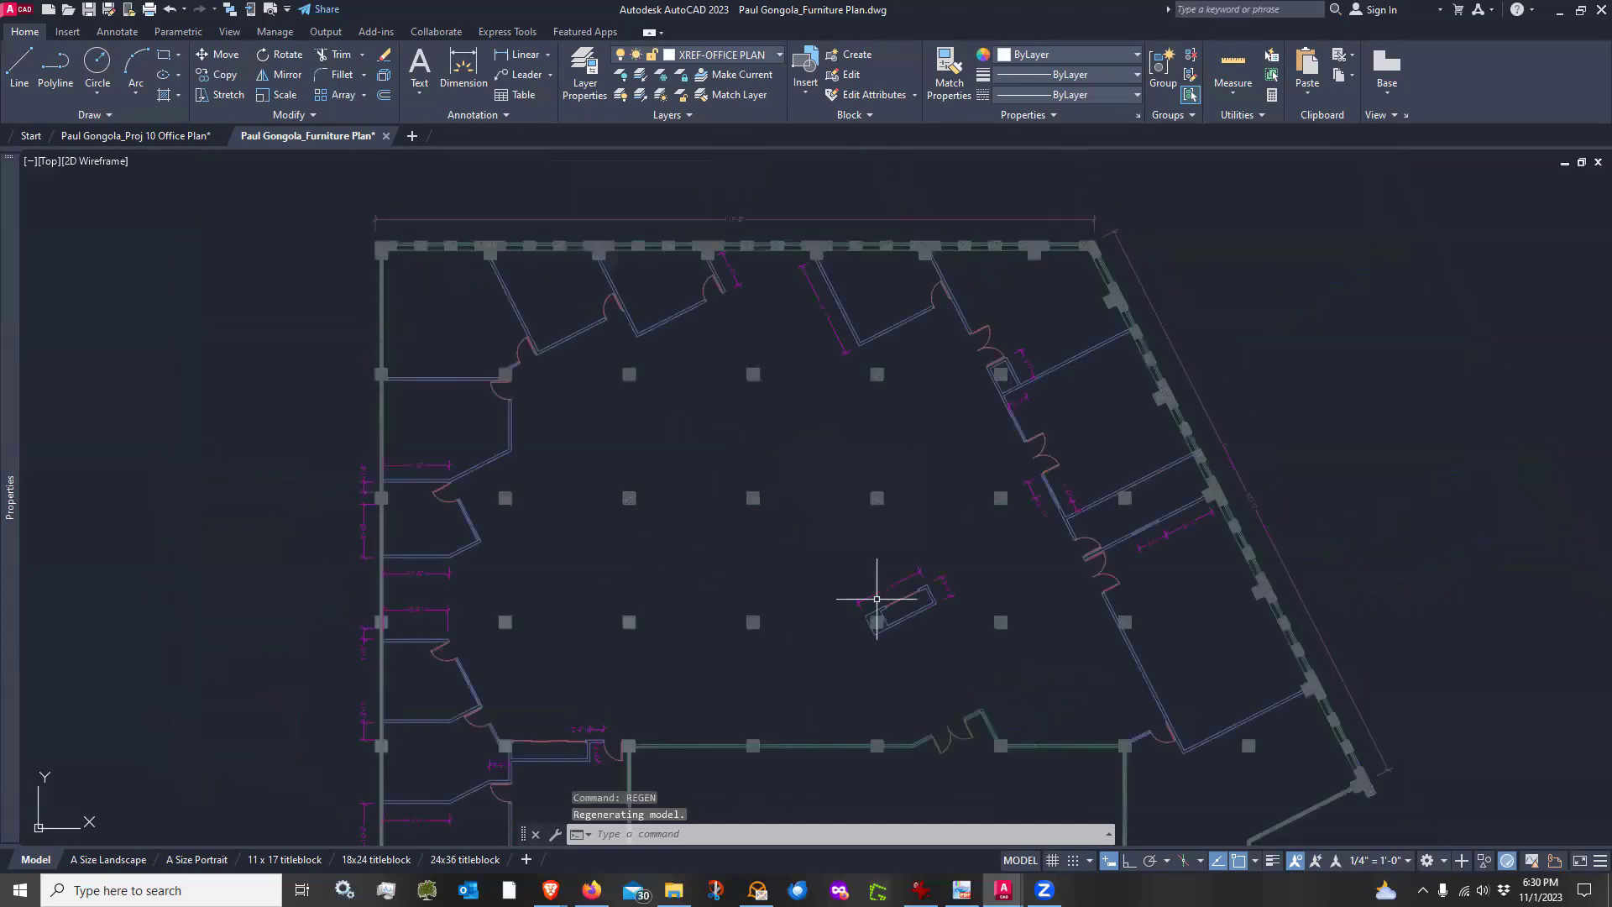
pyautogui.moveTo(811, 547); pyautogui.dragTo(785, 490, button='middle')
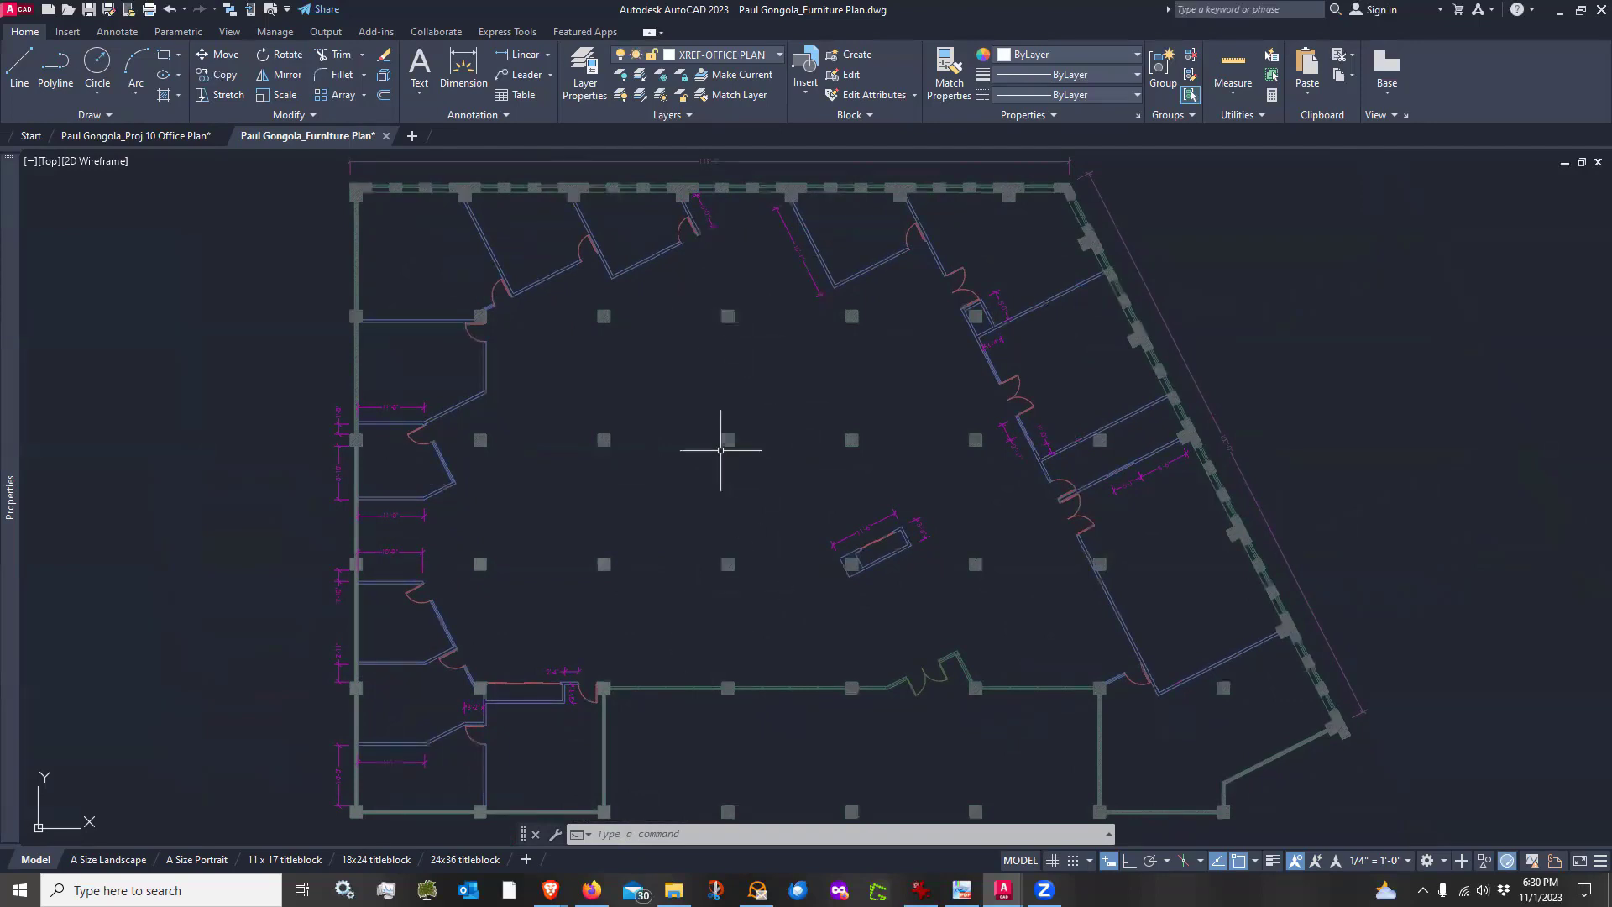
pyautogui.scroll(4, 485, 294)
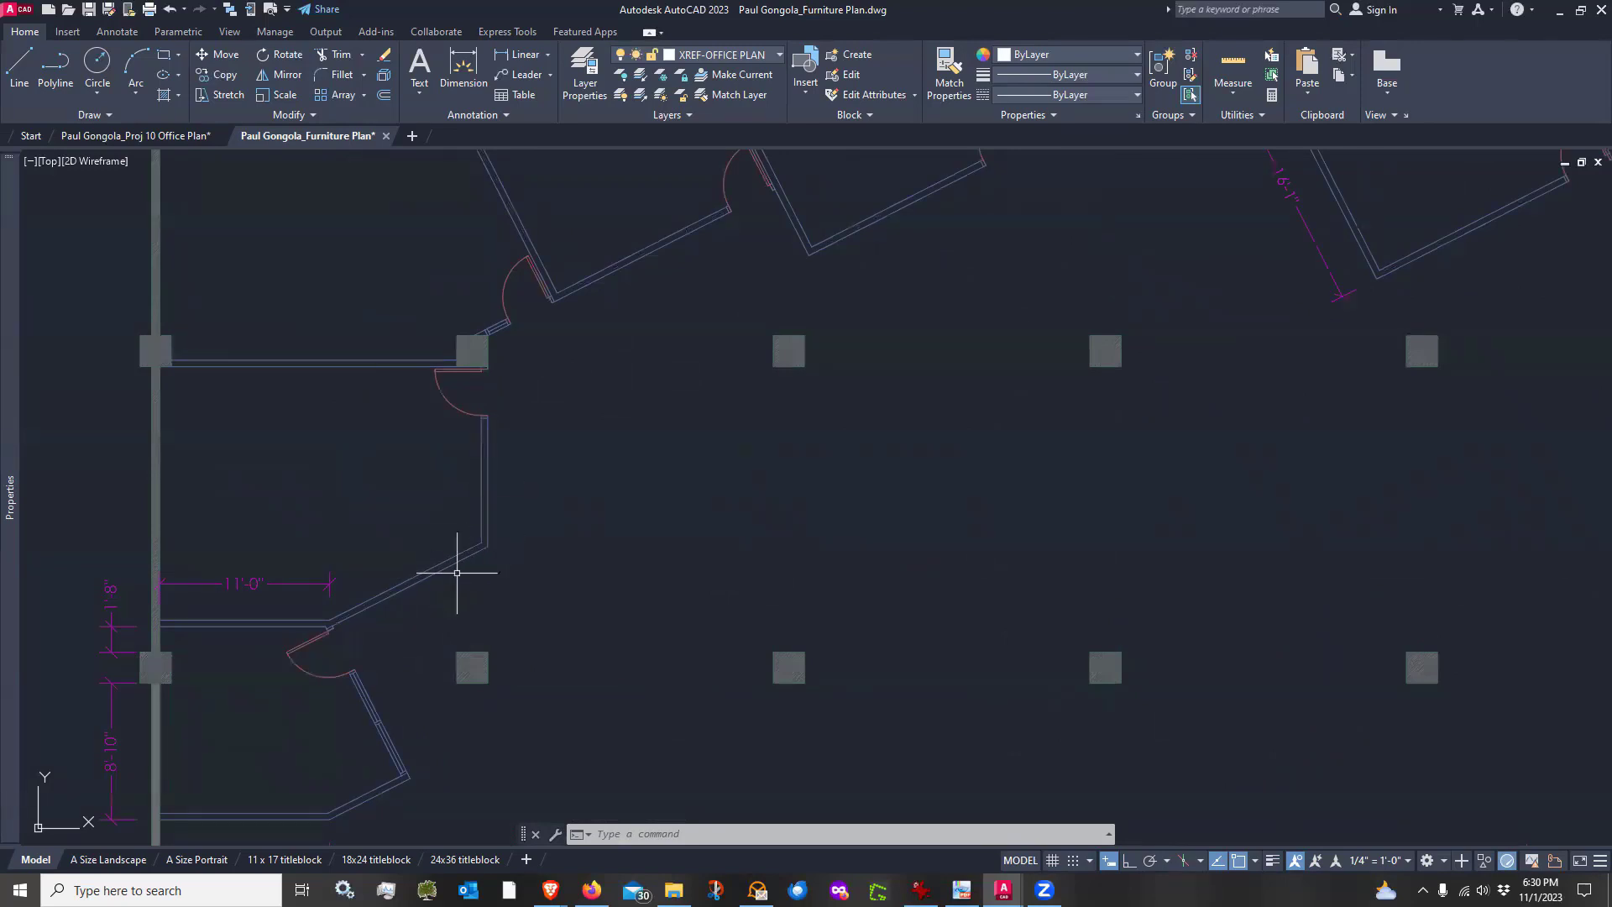
pyautogui.scroll(-4, 651, 546)
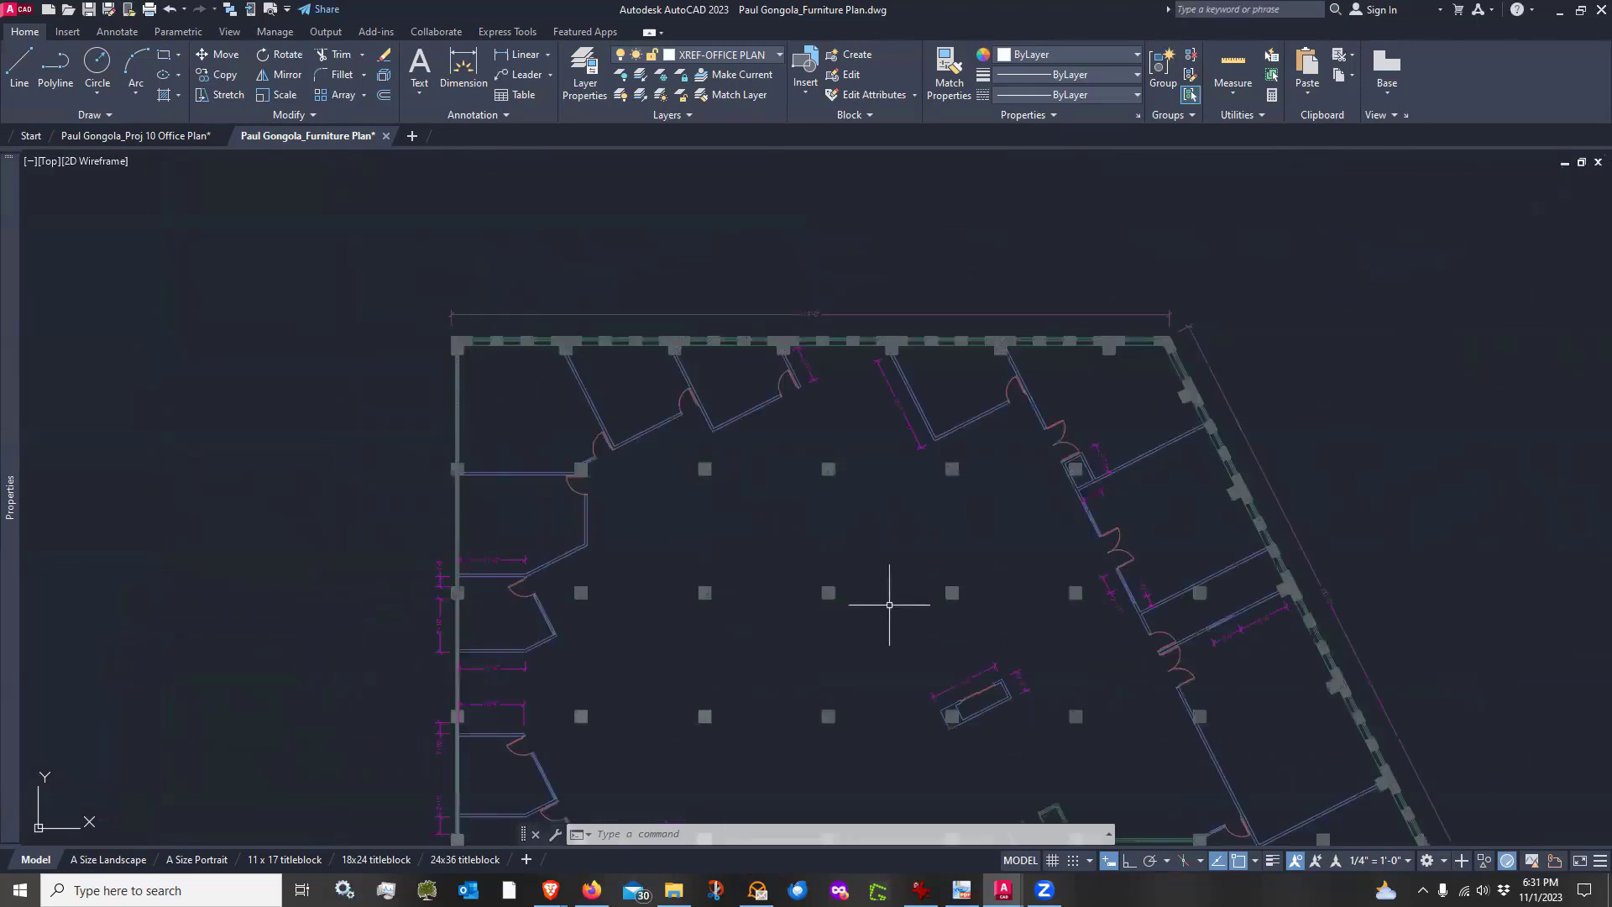
pyautogui.moveTo(889, 611); pyautogui.dragTo(801, 483, button='middle')
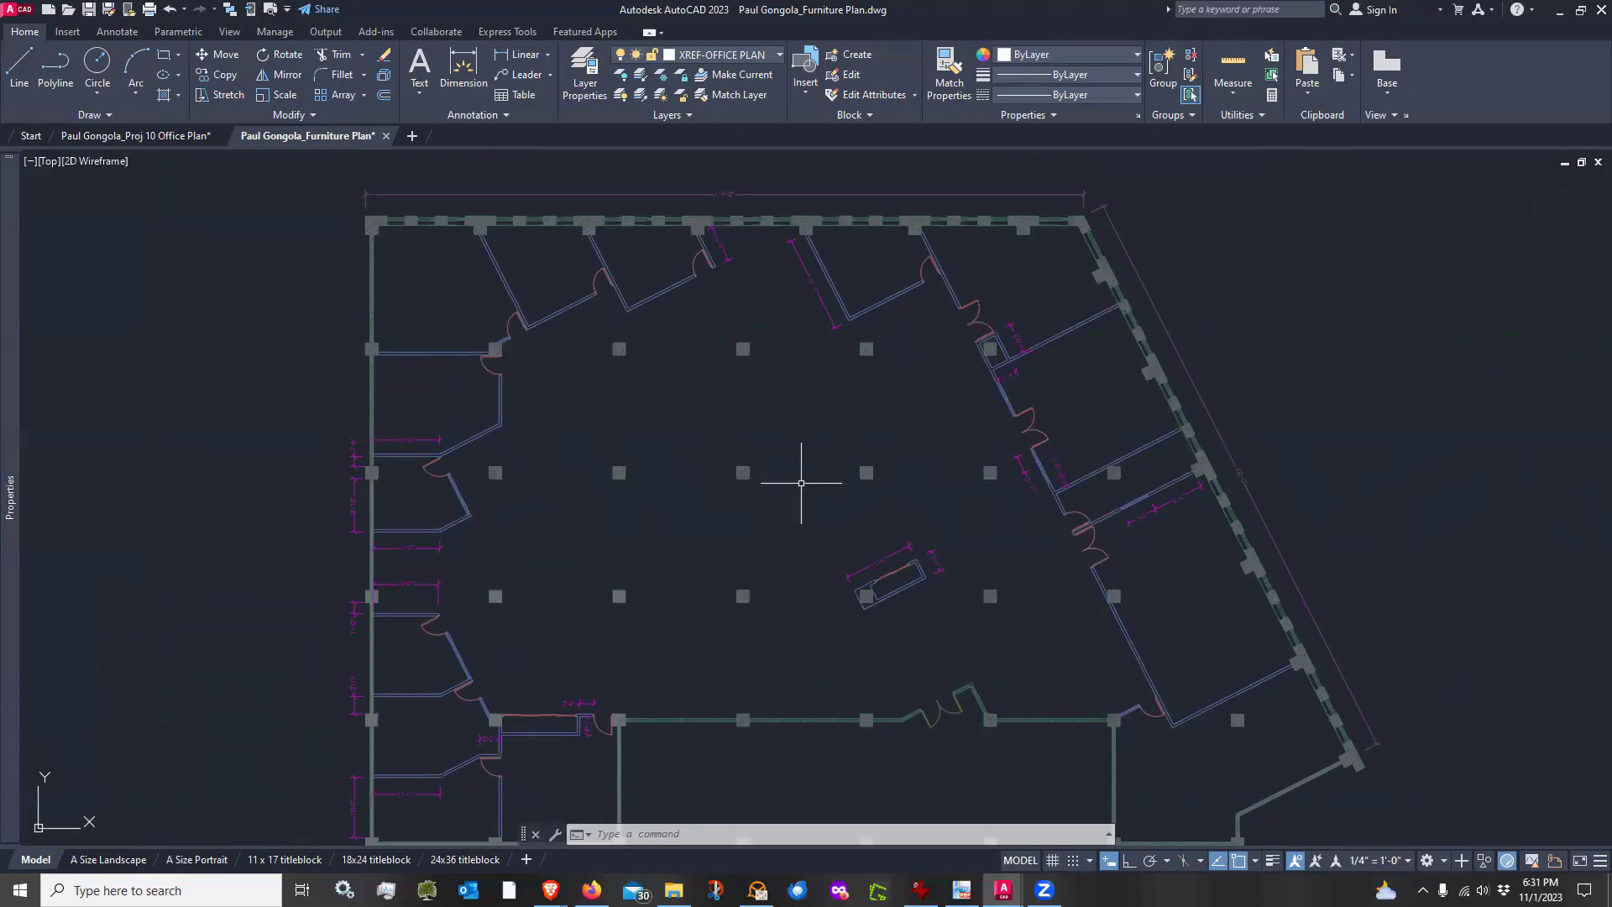
pyautogui.moveTo(990, 540); pyautogui.dragTo(972, 508, button='middle')
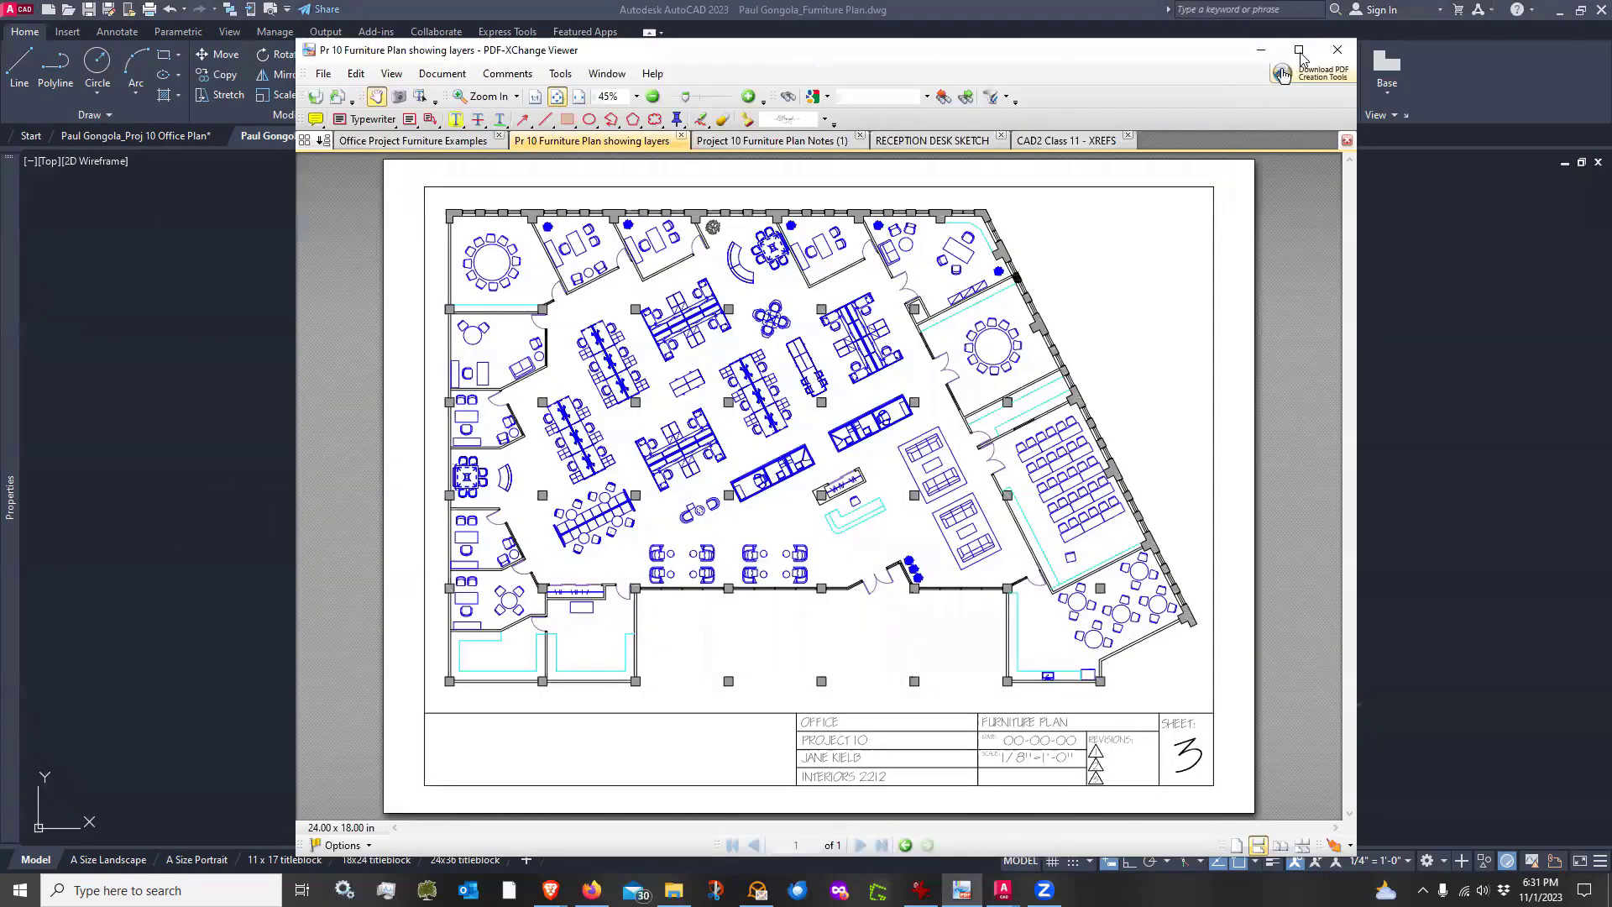
# Review the reference PDFs: furniture plan notes, reception desk sketch and XREF class handout, then return to the drawing
pyautogui.click(1301, 47)
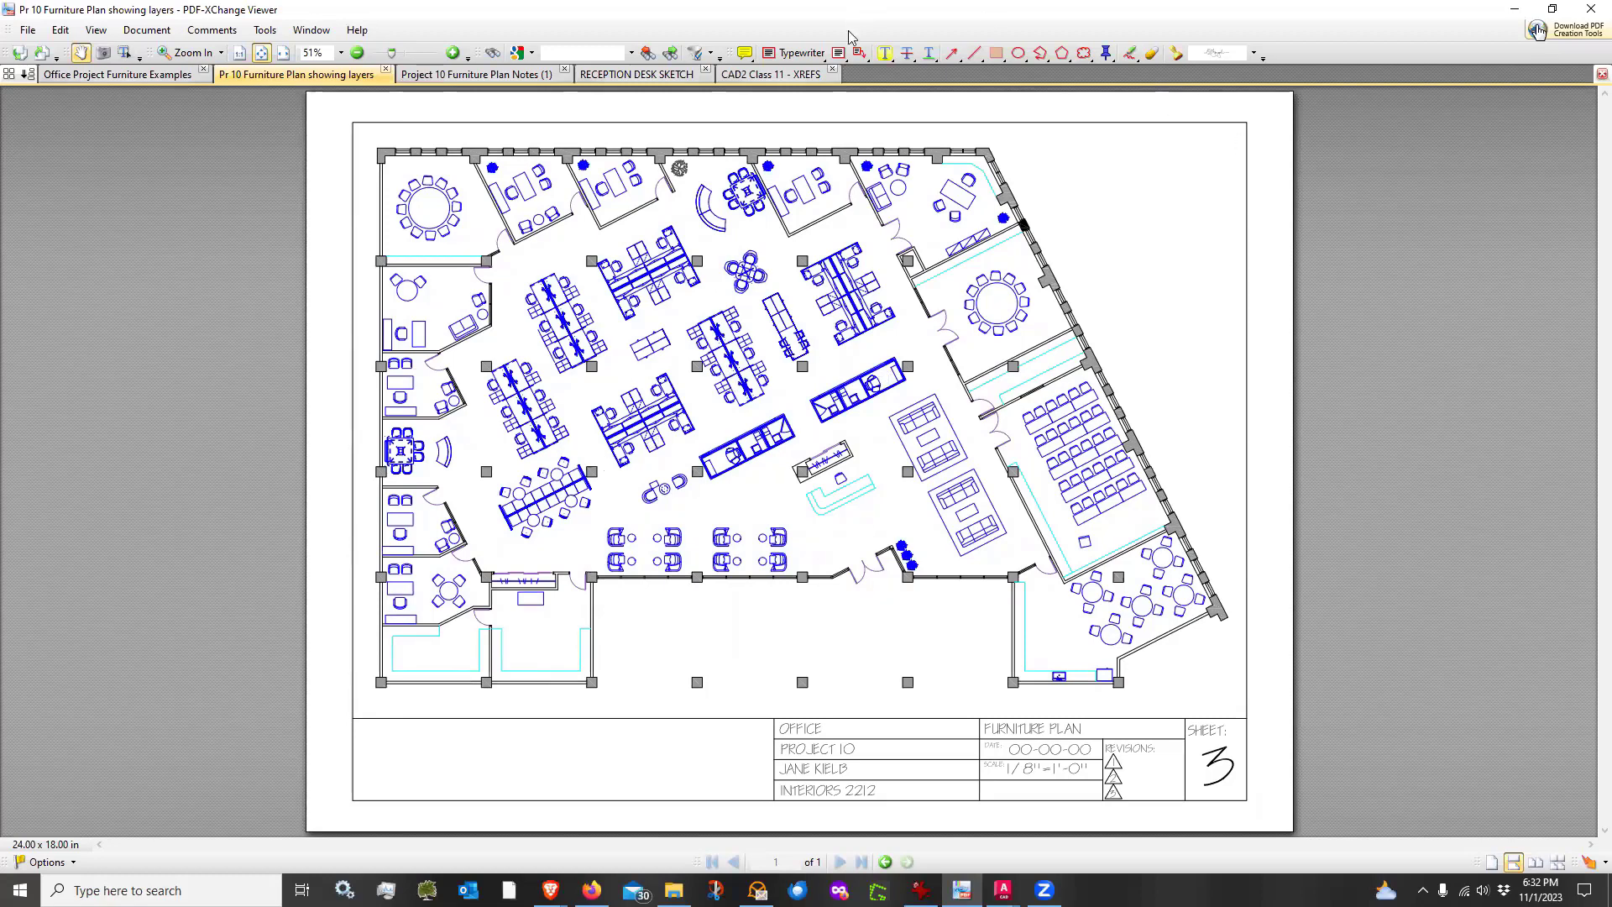
pyautogui.click(493, 76)
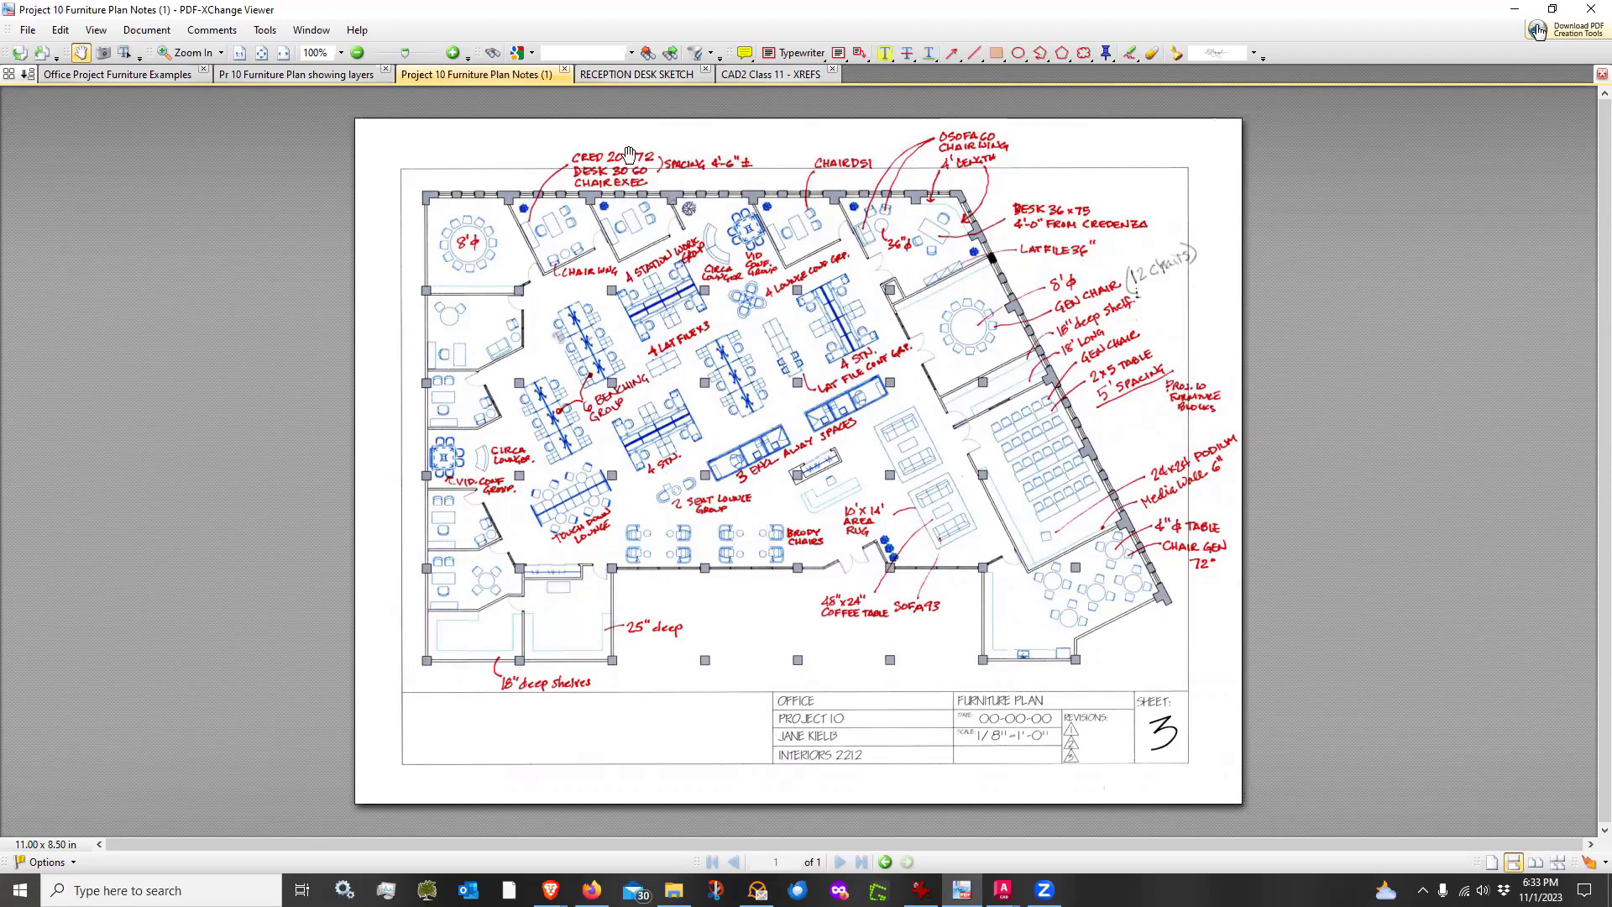
pyautogui.click(631, 80)
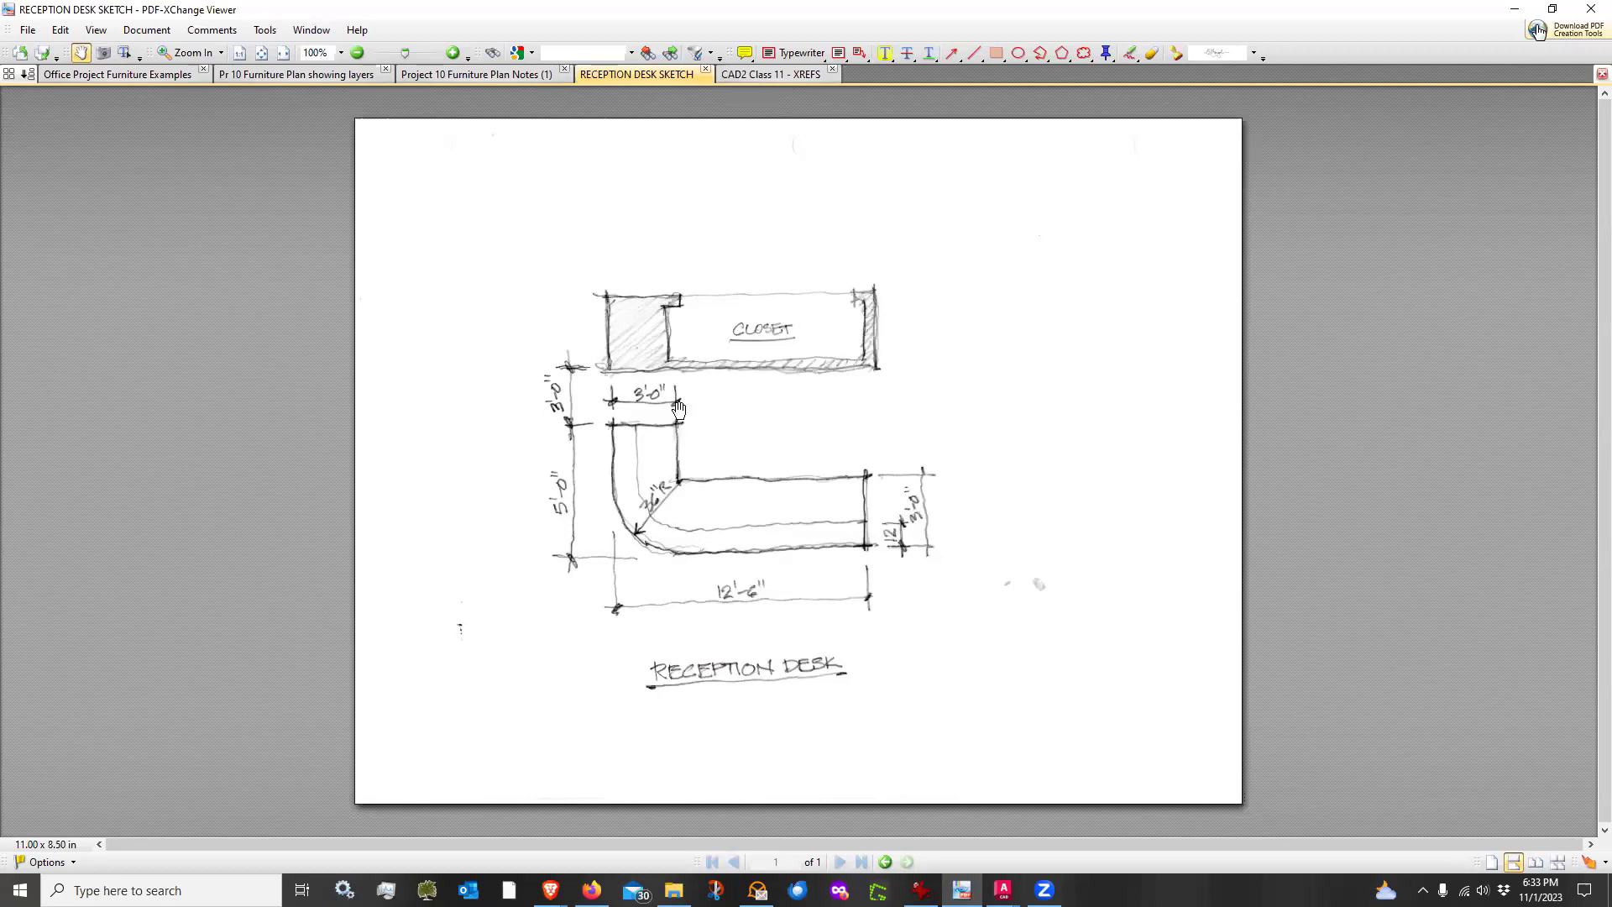
pyautogui.click(758, 76)
pyautogui.scroll(3, 764, 340)
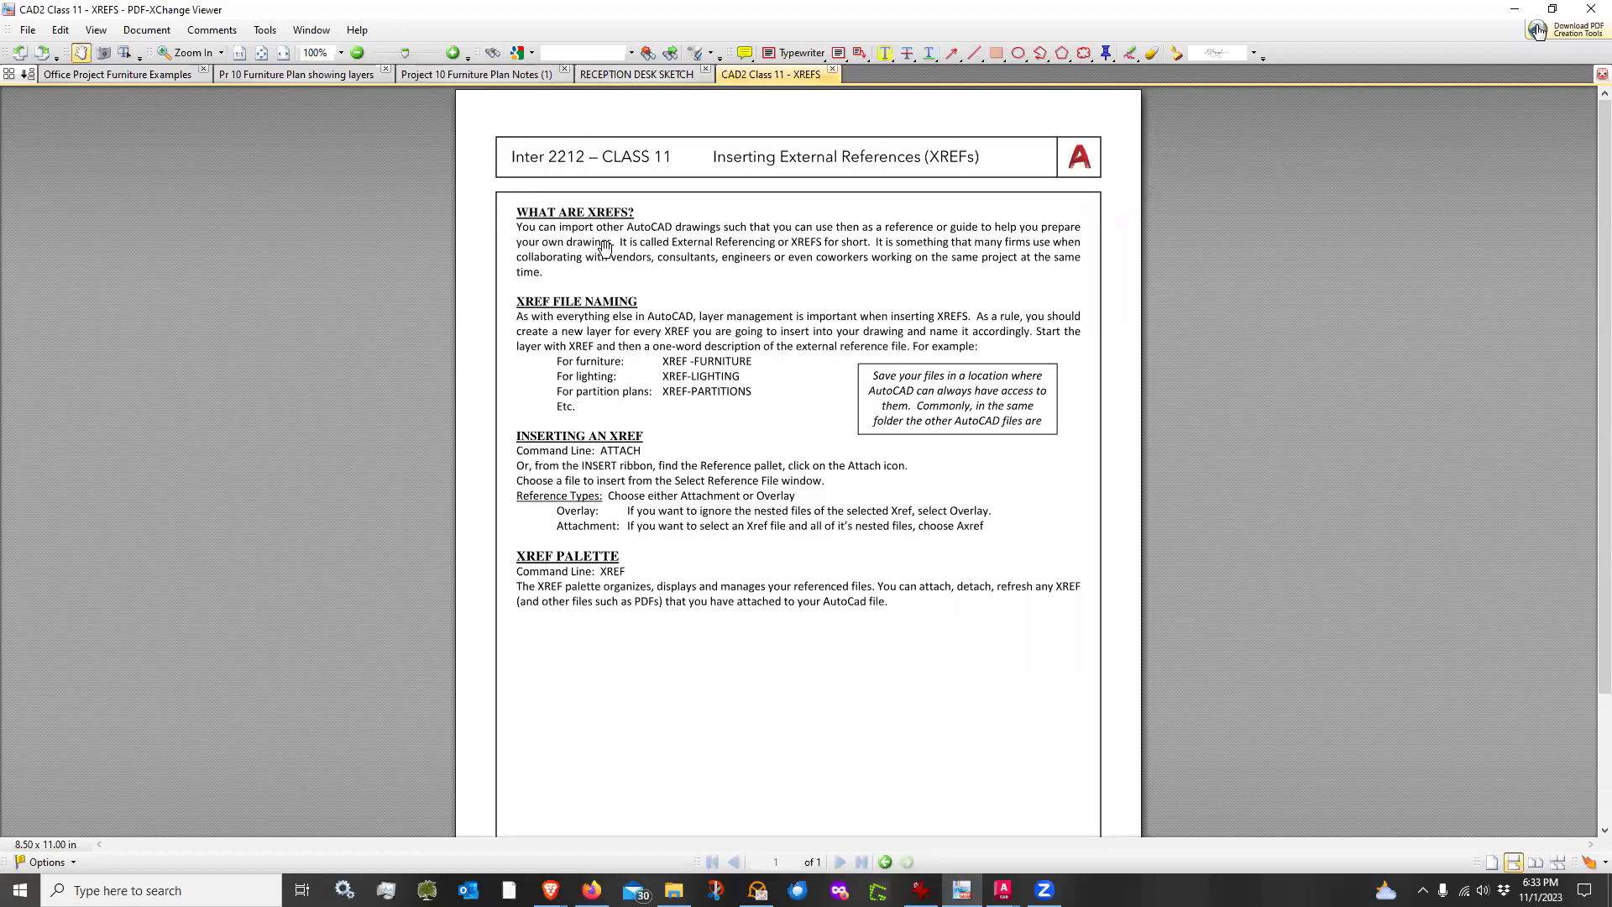
pyautogui.click(603, 77)
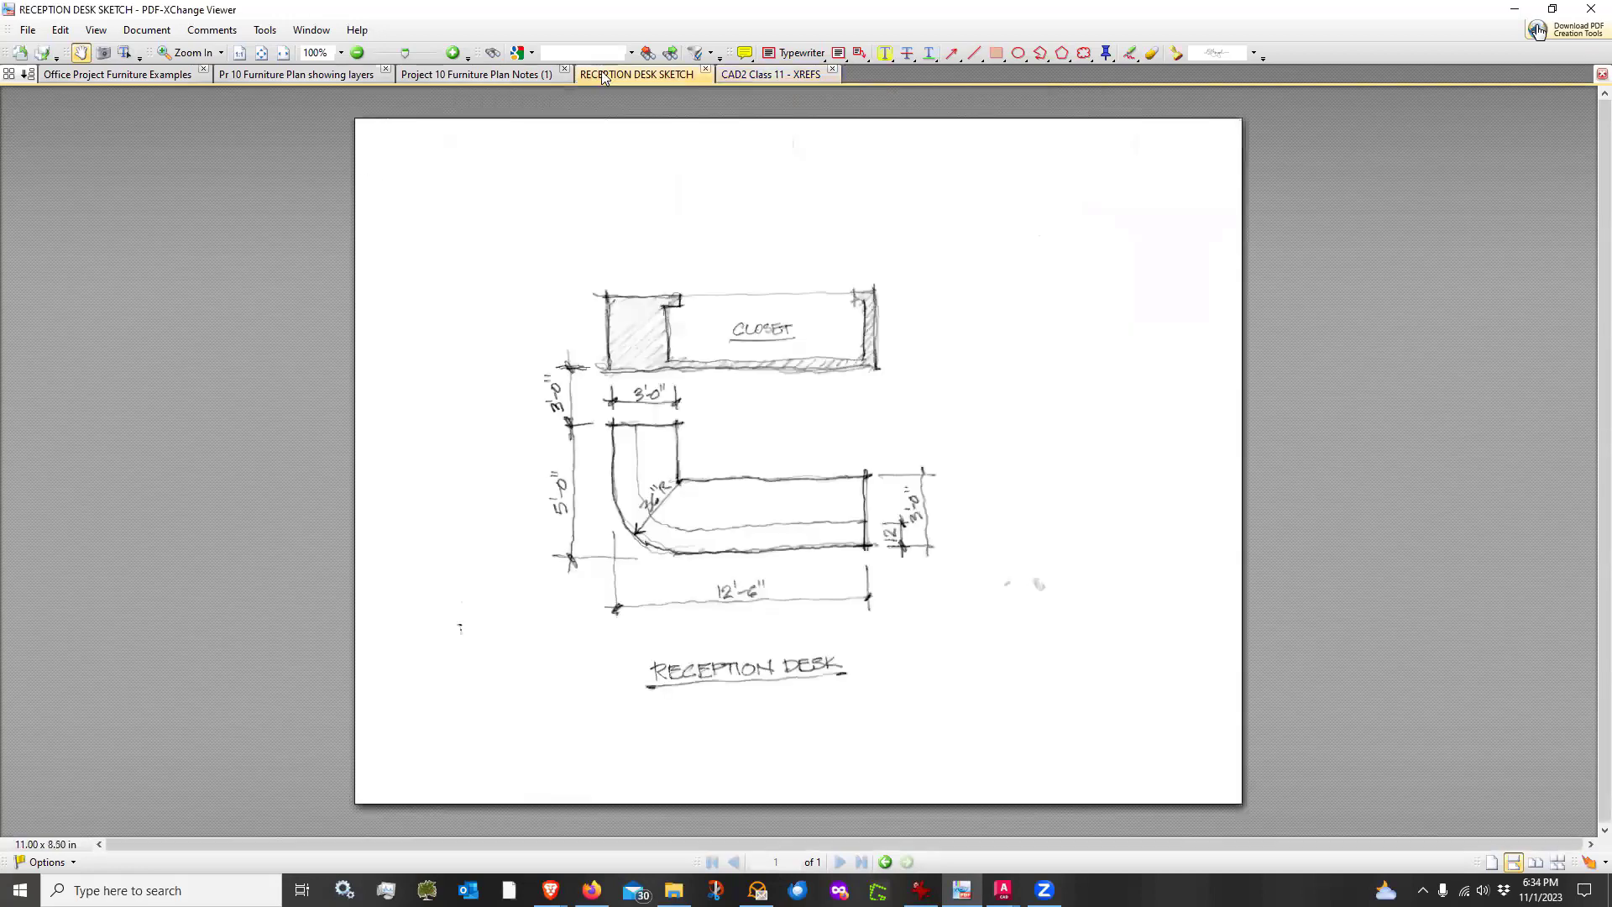
pyautogui.click(476, 74)
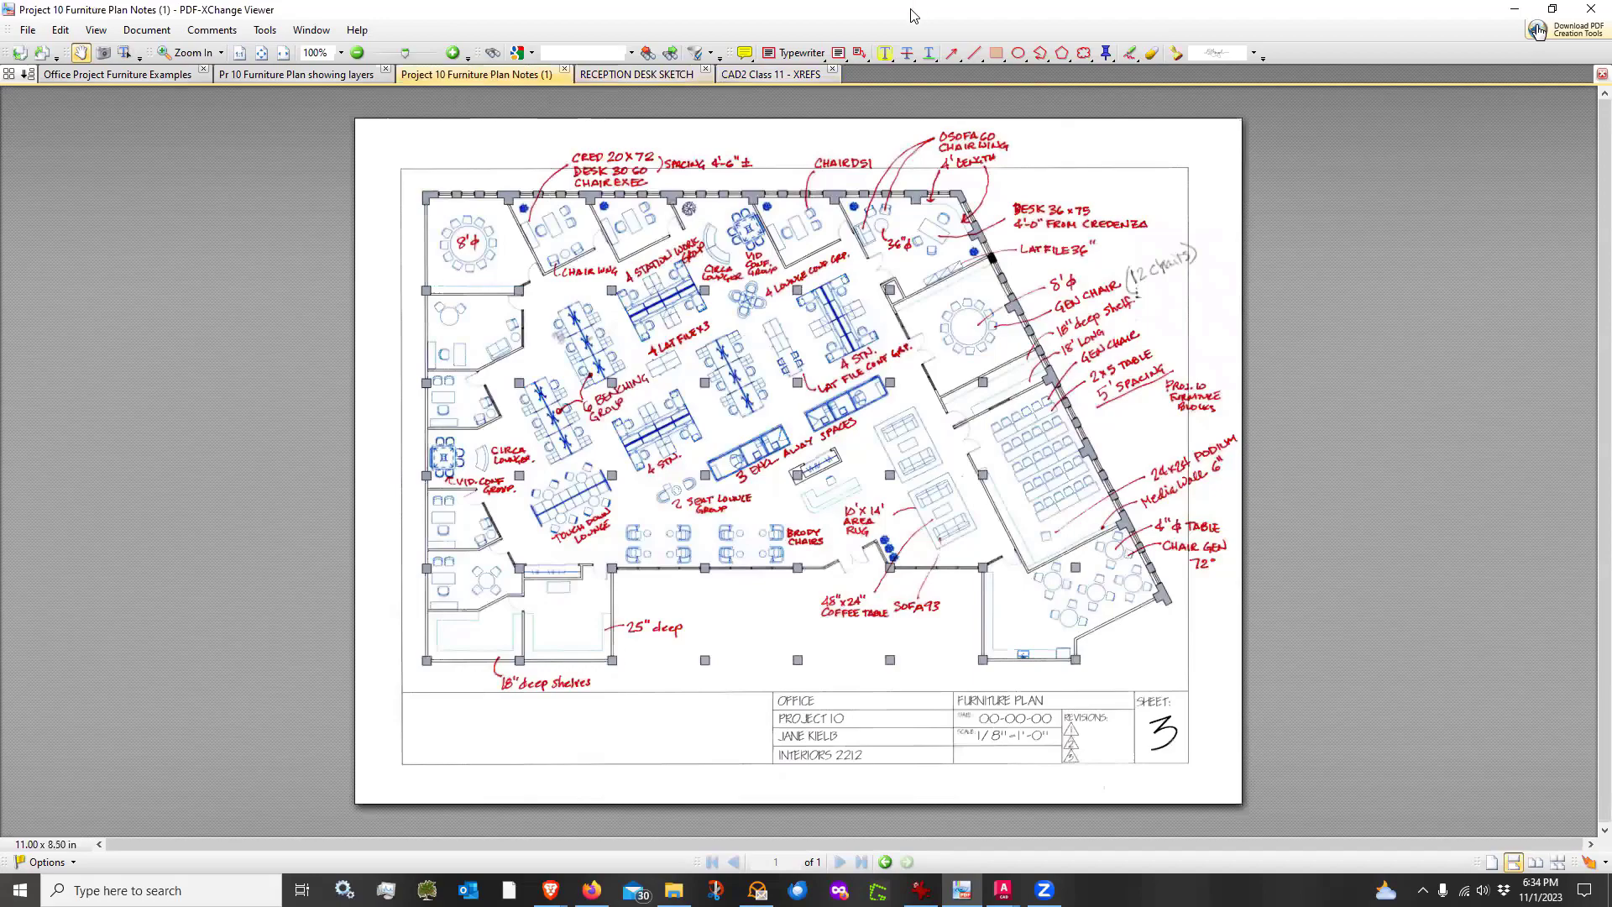
pyautogui.click(1514, 9)
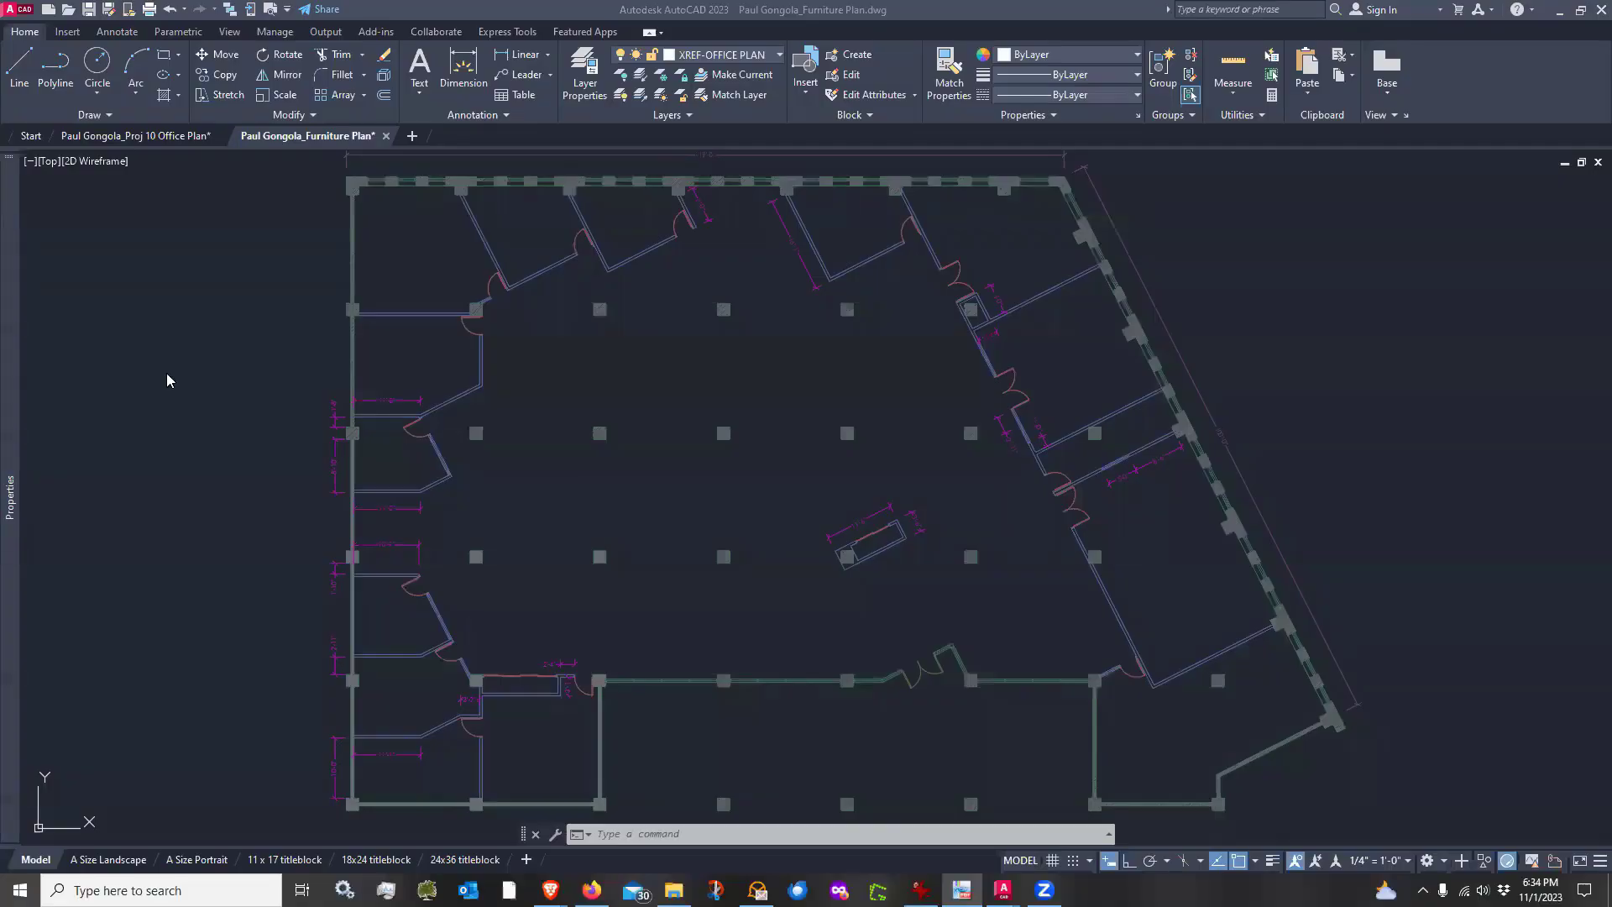
# Open the layer manager, show only the non-Xref layers, and close it again
pyautogui.moveTo(719, 396); pyautogui.dragTo(702, 379, button='middle')
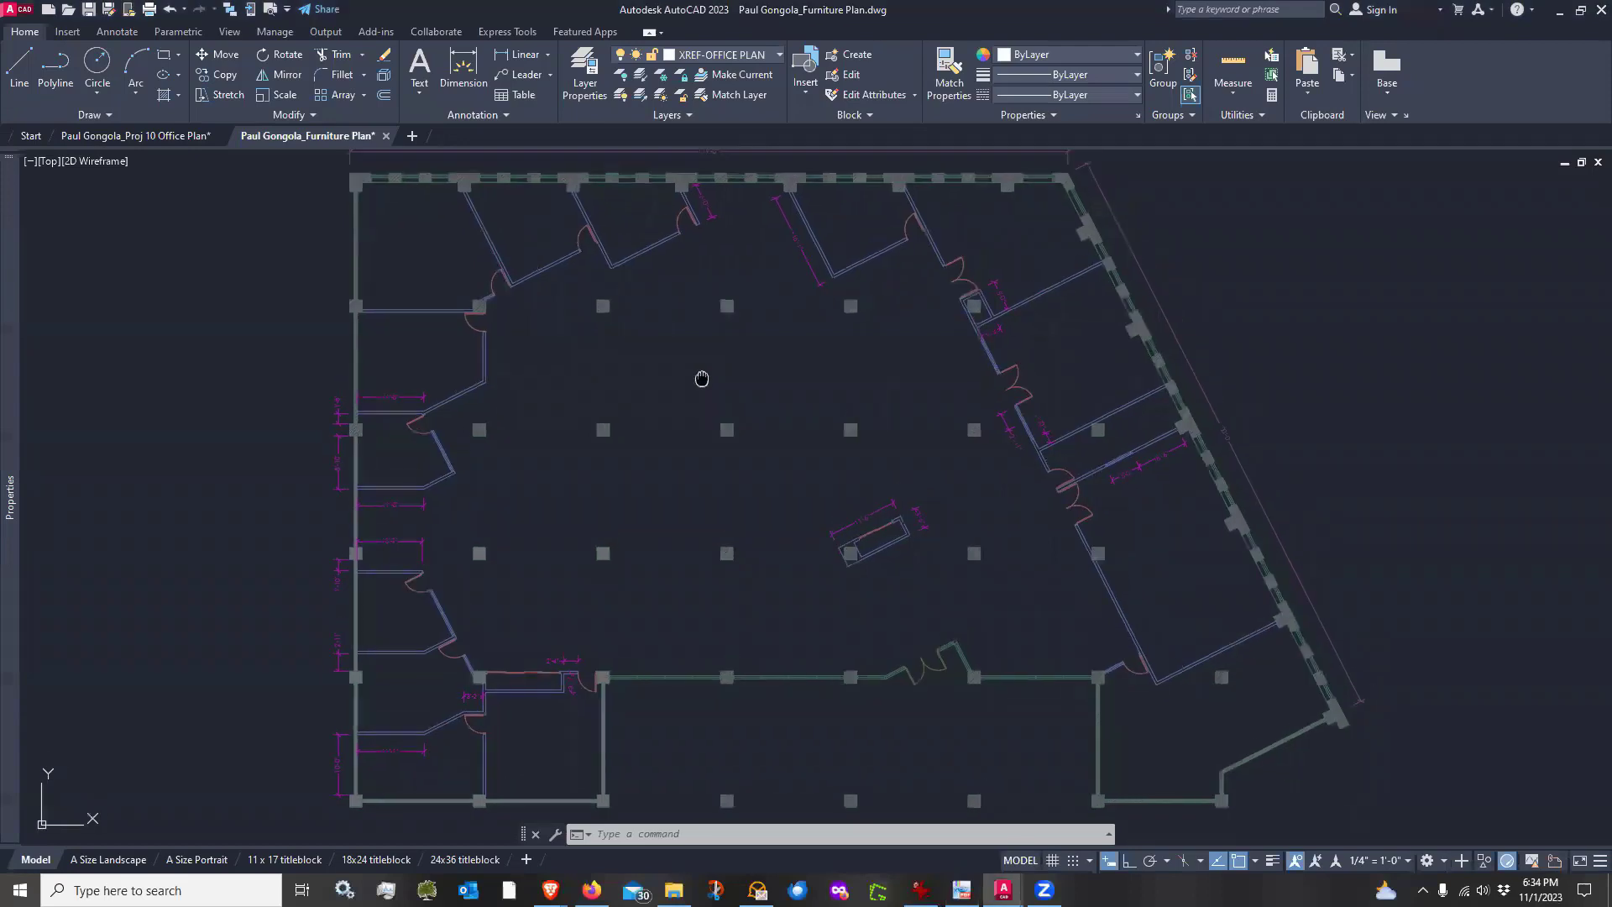
pyautogui.click(769, 57)
pyautogui.write('la')
pyautogui.press('Return')
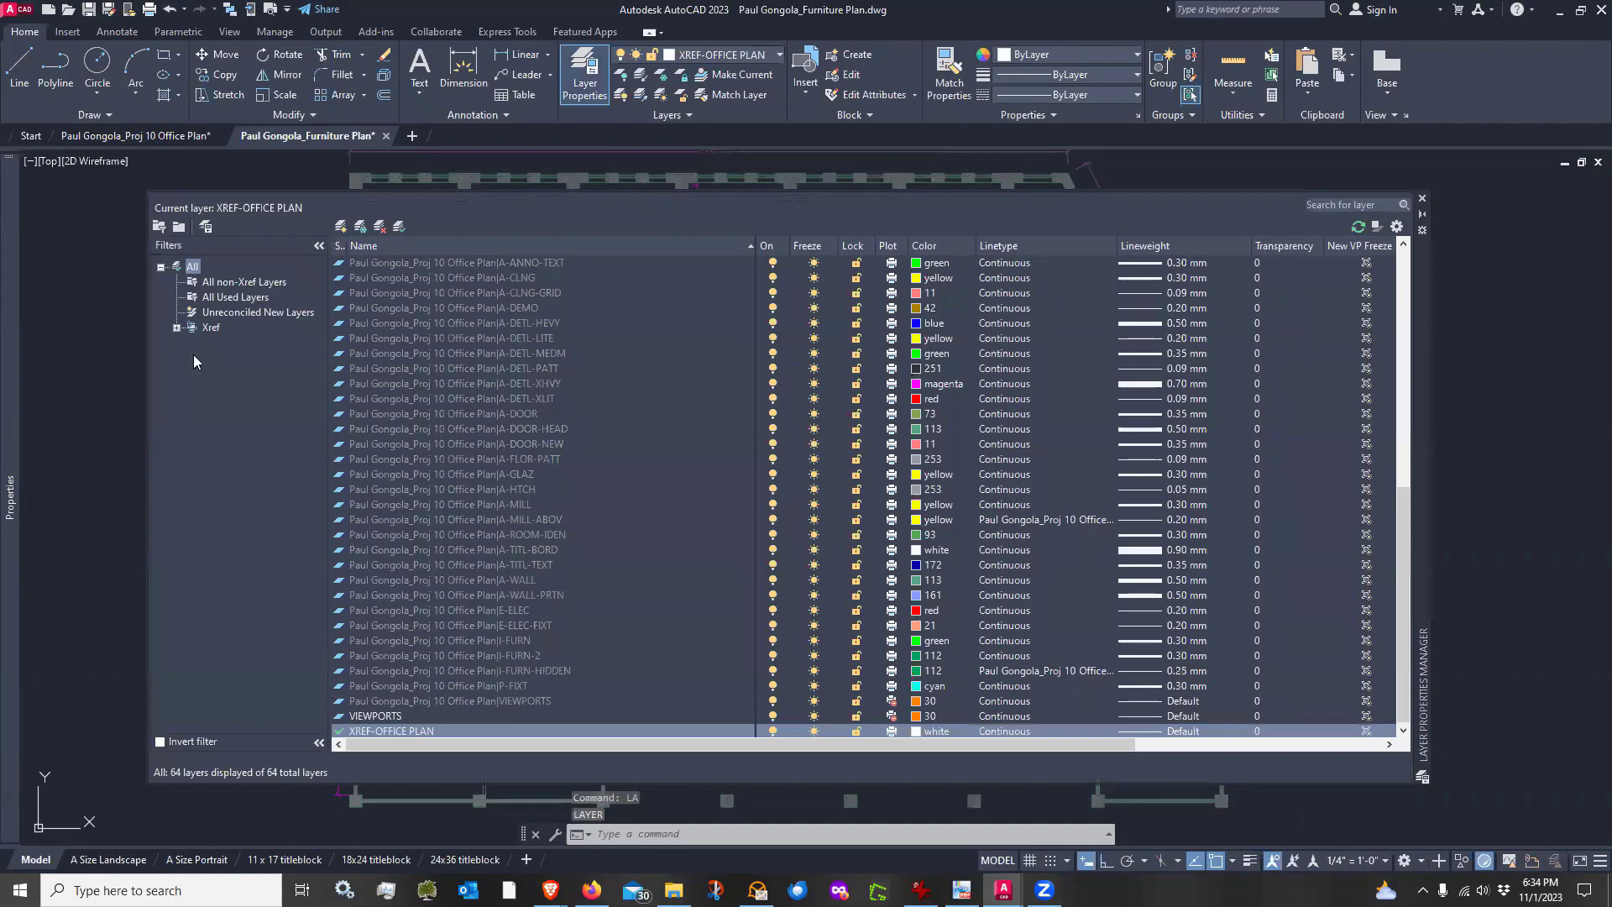
pyautogui.click(245, 283)
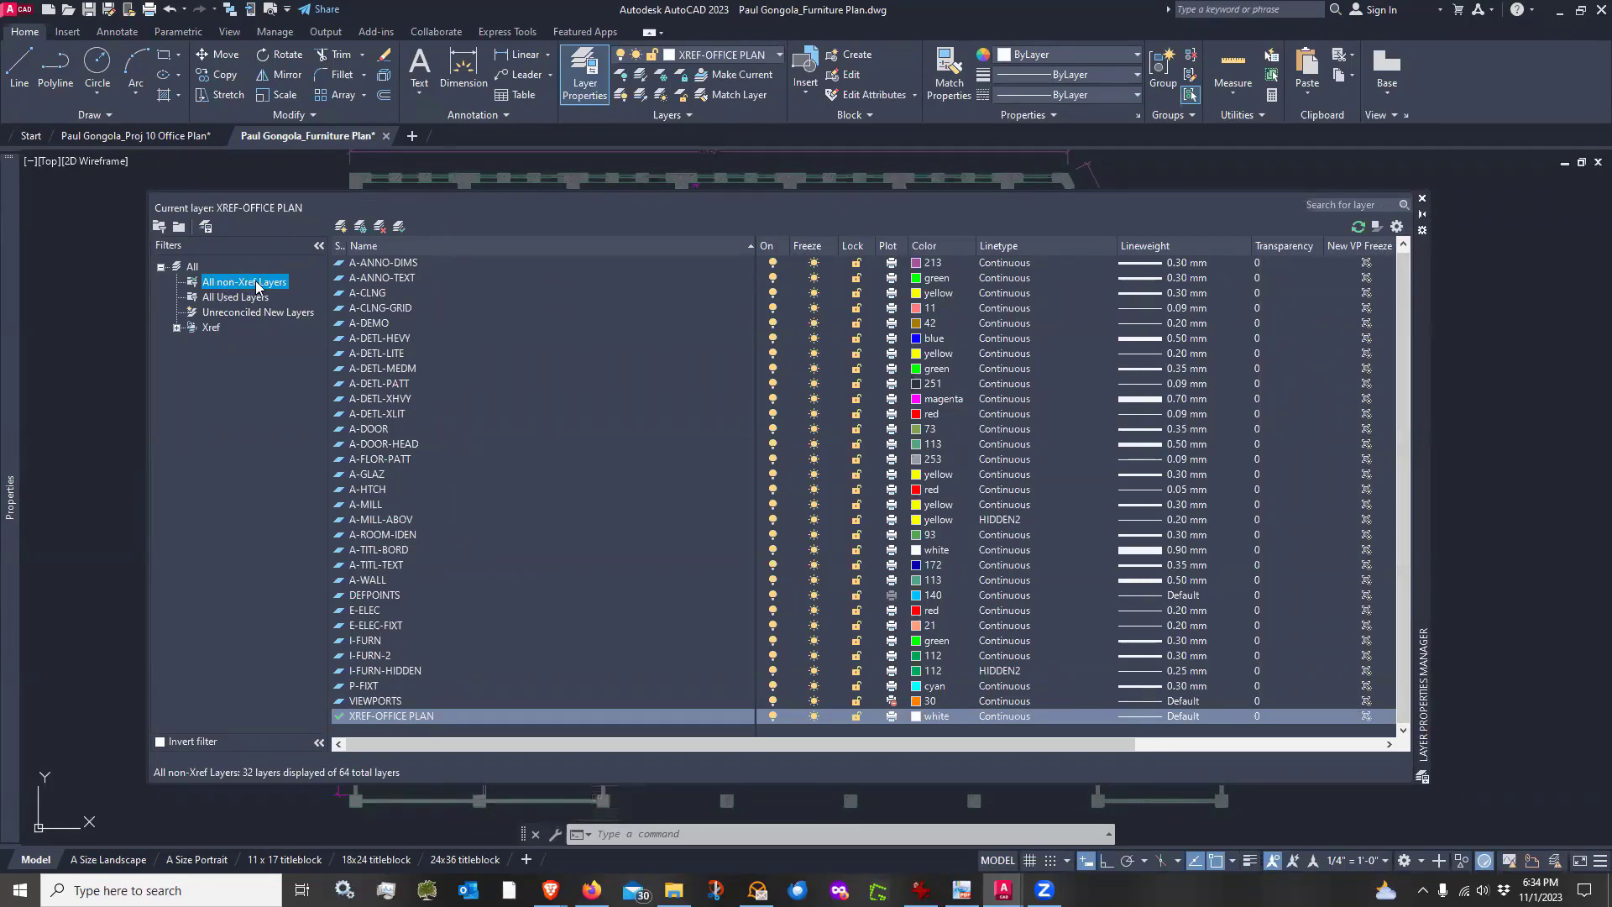
pyautogui.click(1422, 198)
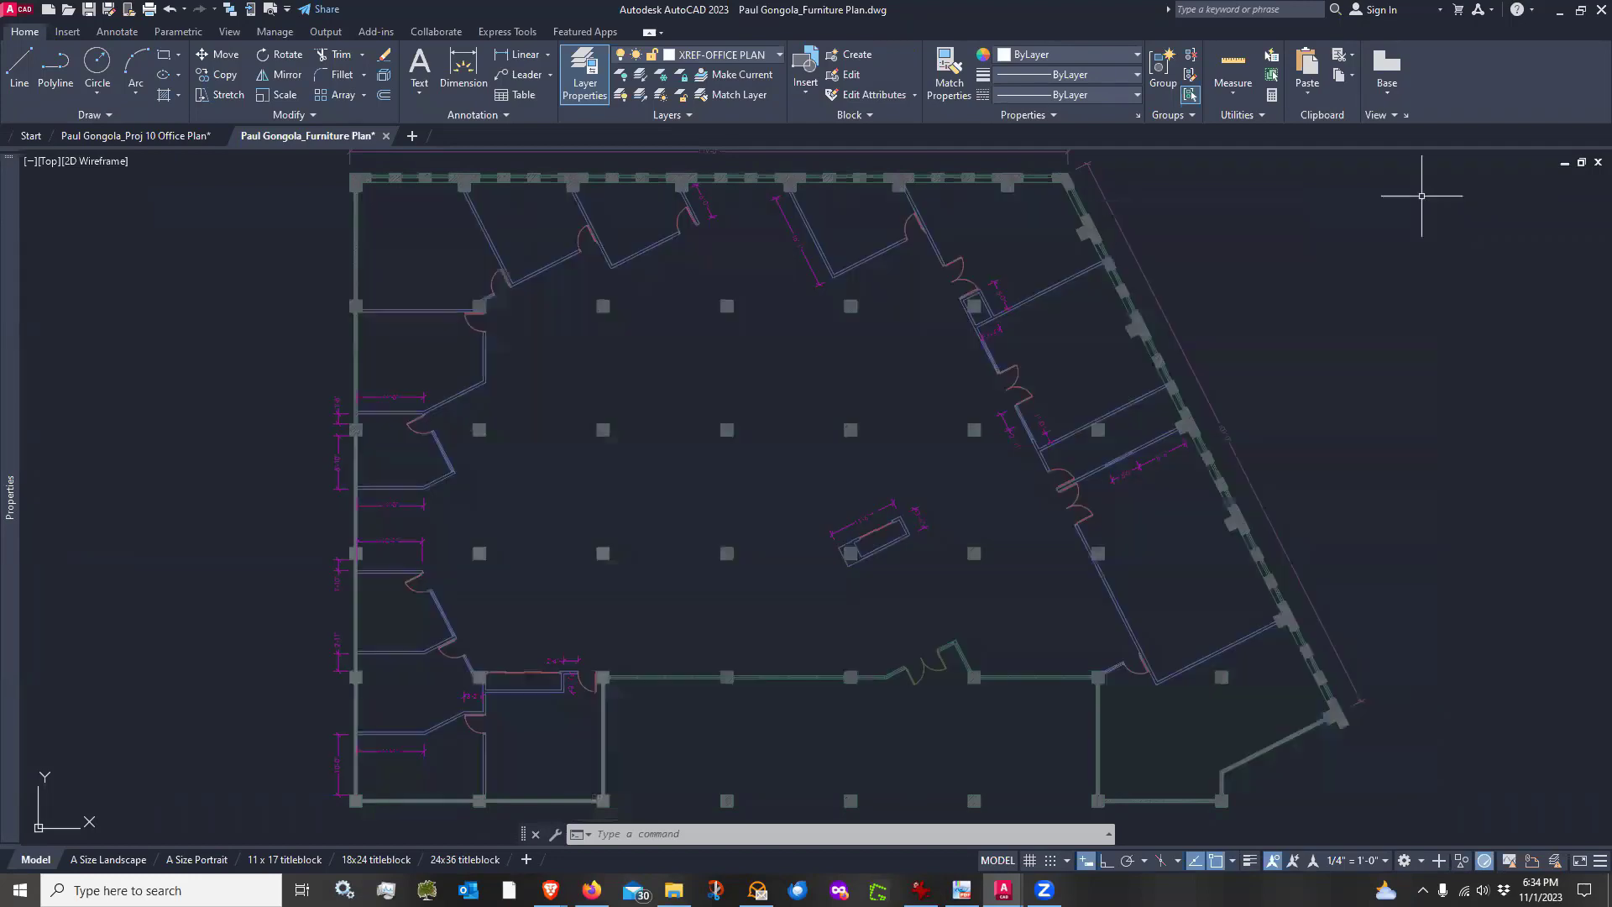
# Make I-FURN the current layer
pyautogui.click(776, 56)
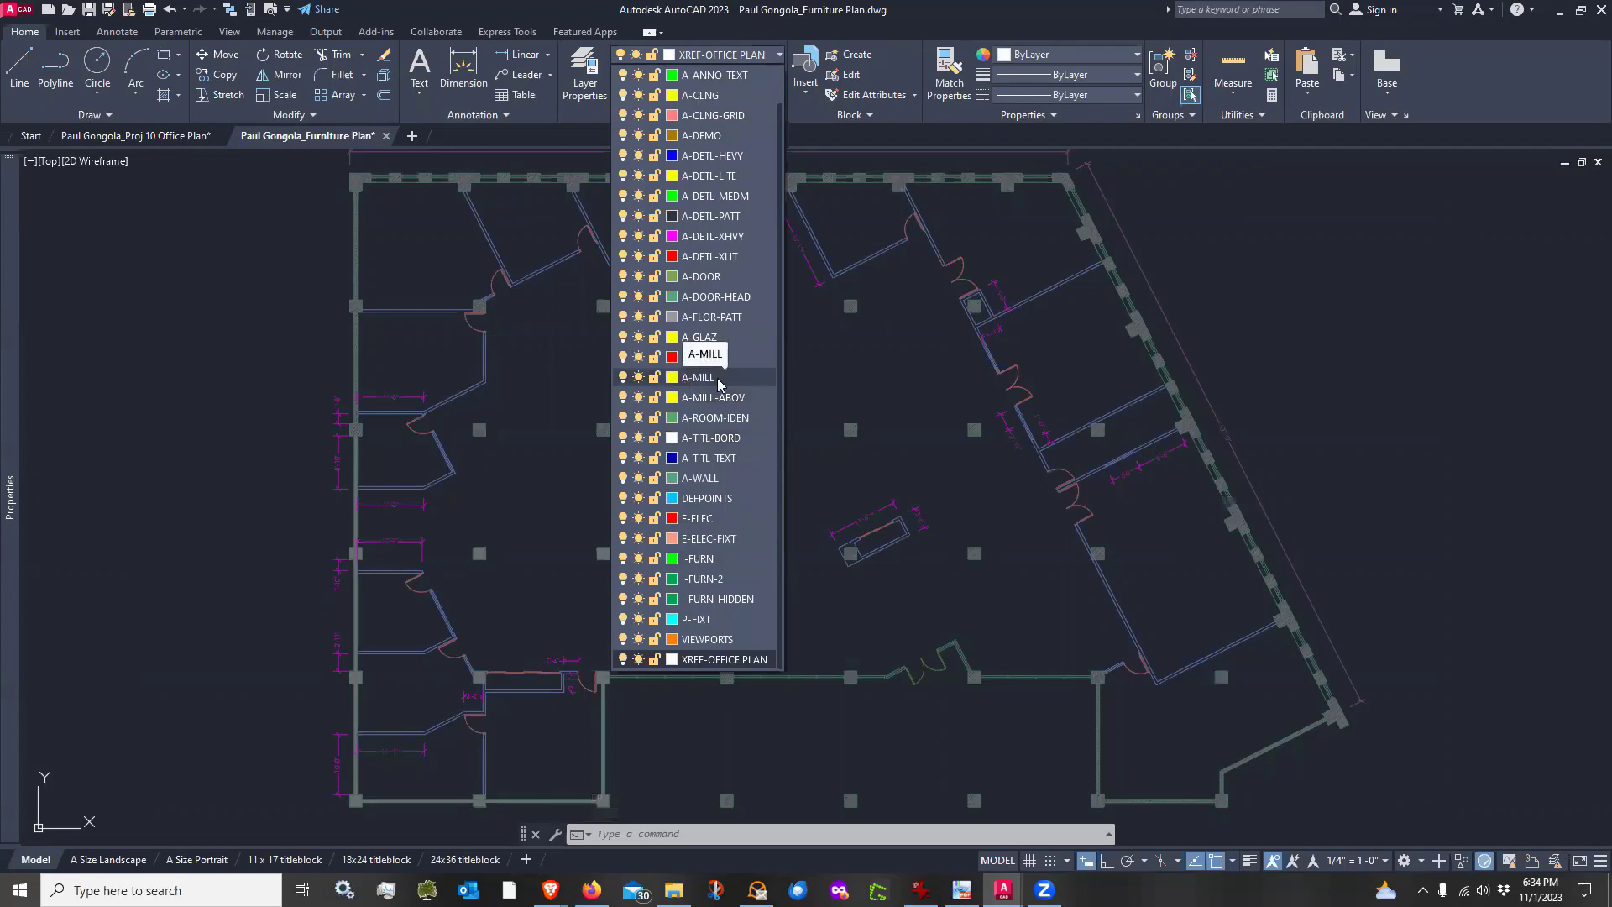
pyautogui.click(700, 558)
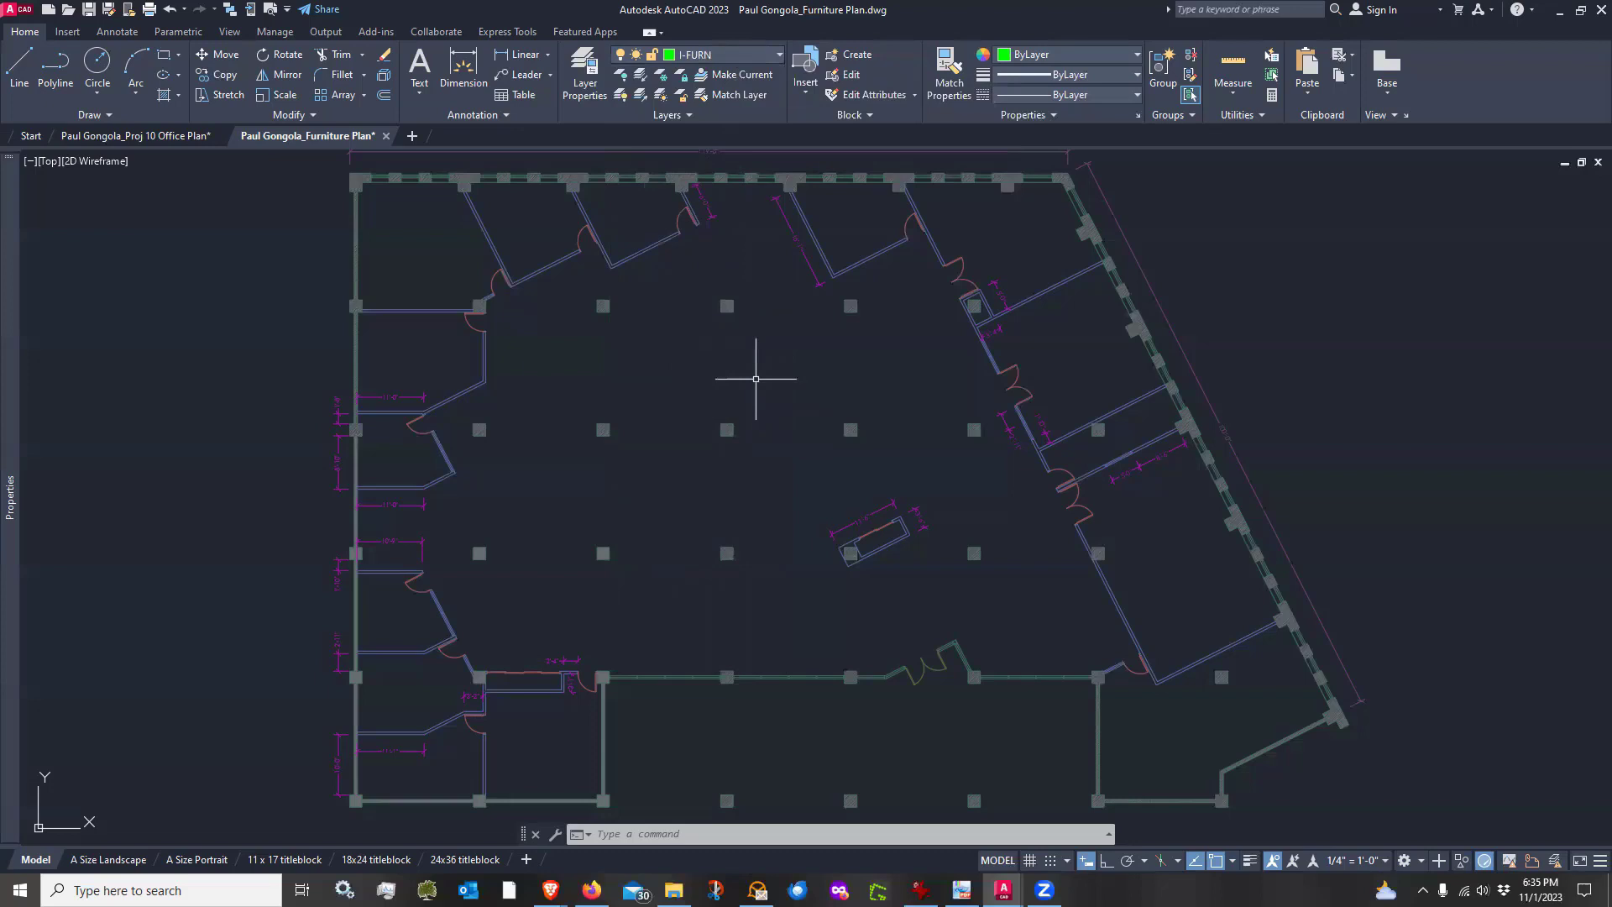
pyautogui.scroll(-2, 756, 379)
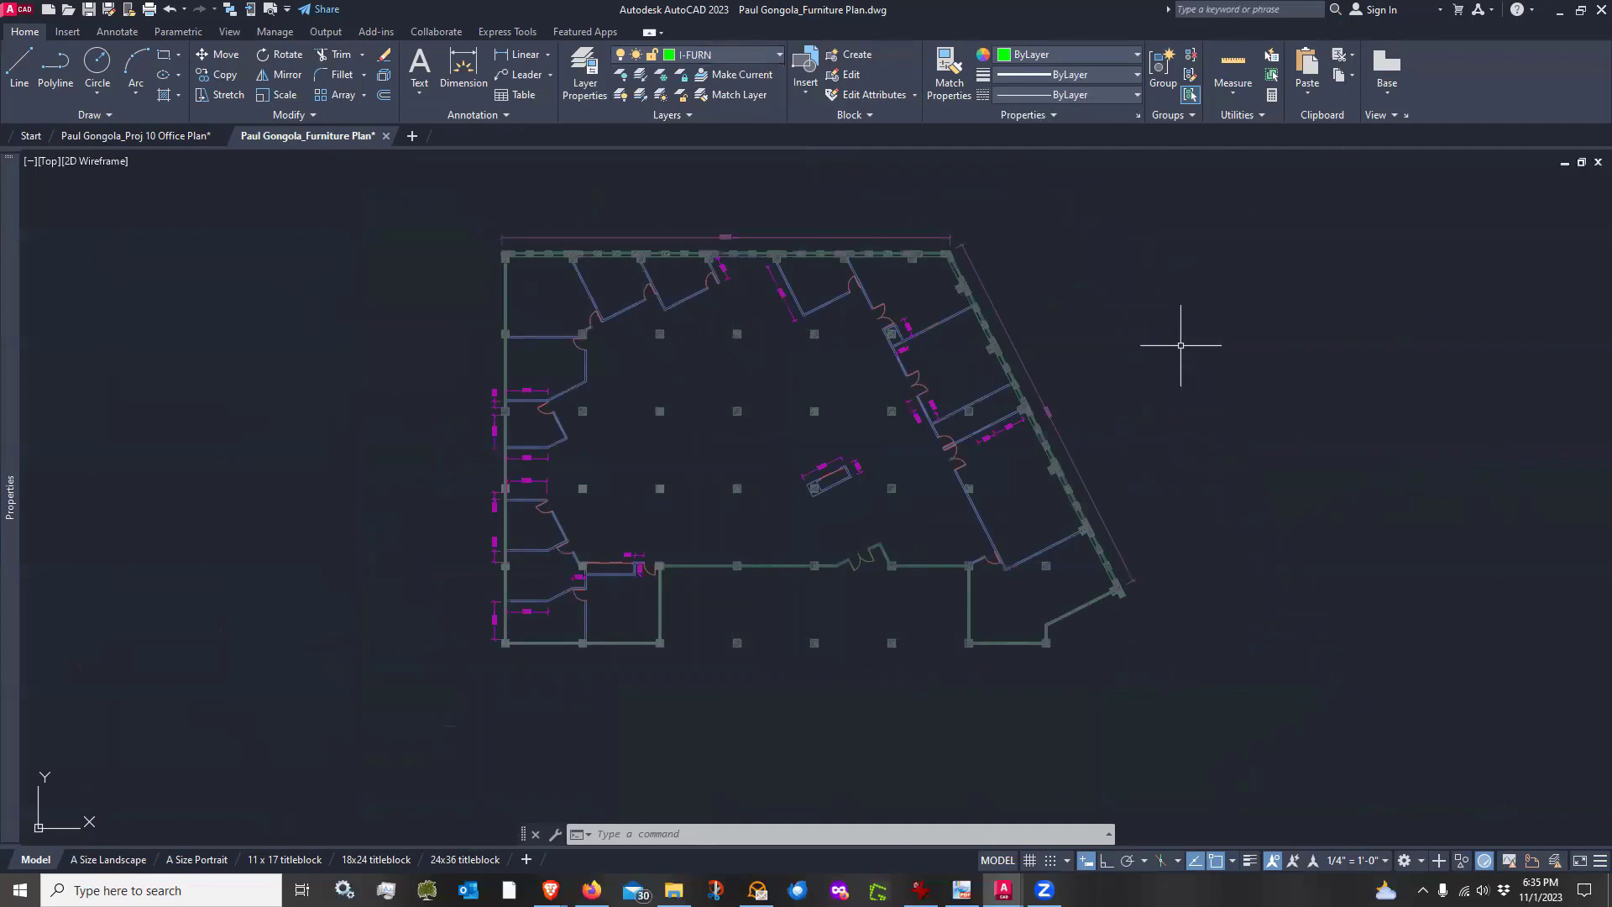
# Open the Blocks palette and load the Office folder from 2D BLOCKS as the block library
pyautogui.write('i')
pyautogui.press('Return')
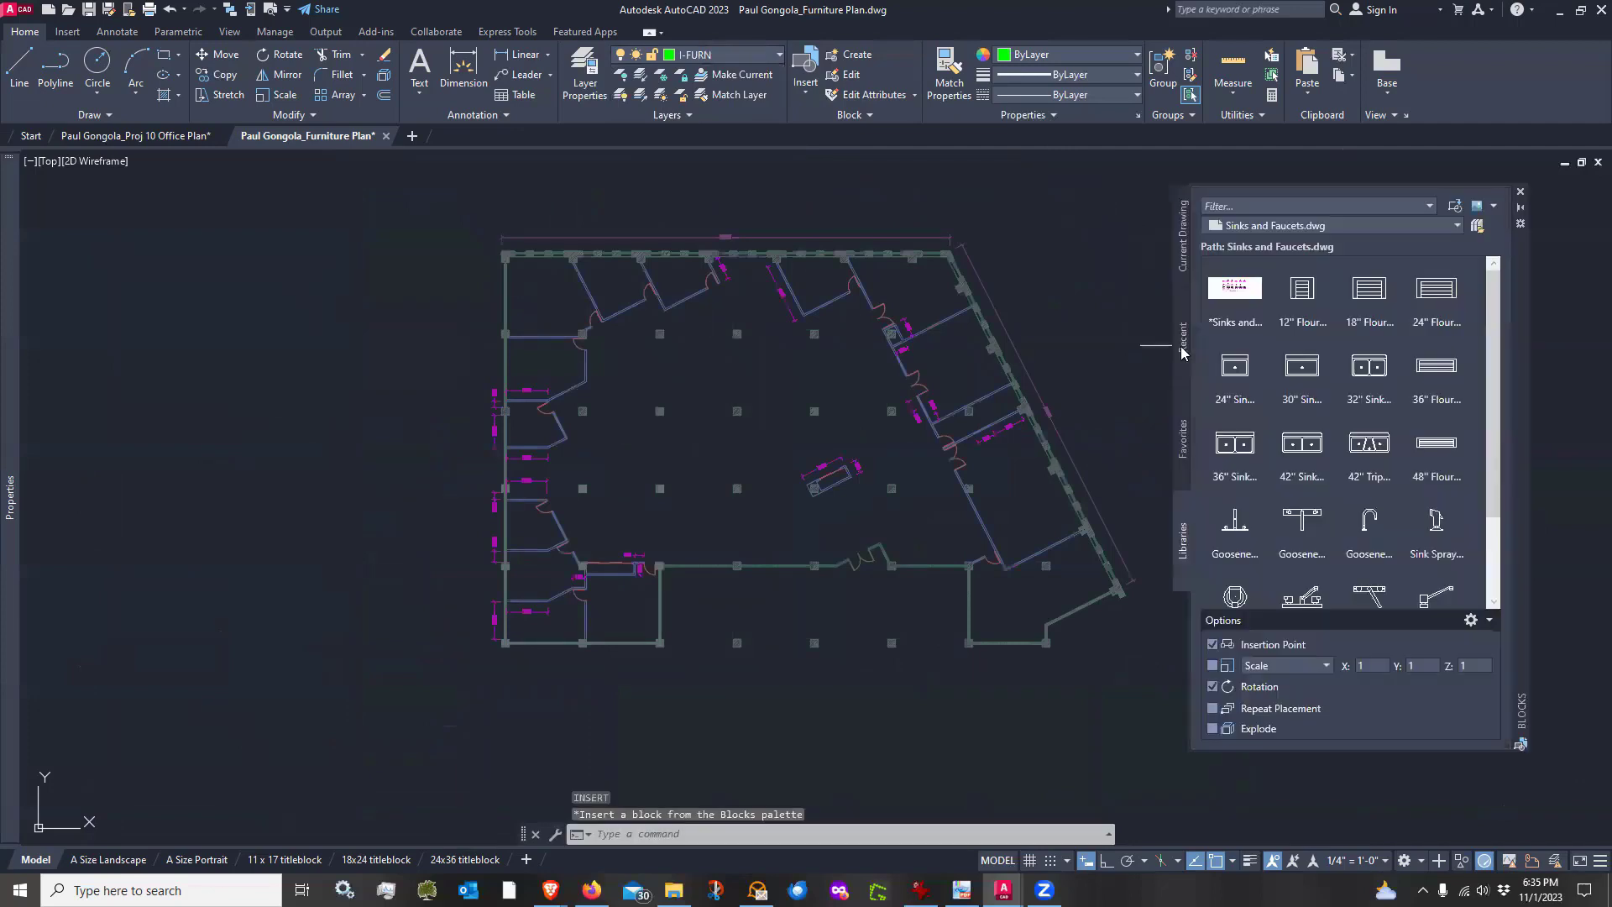
pyautogui.click(1478, 227)
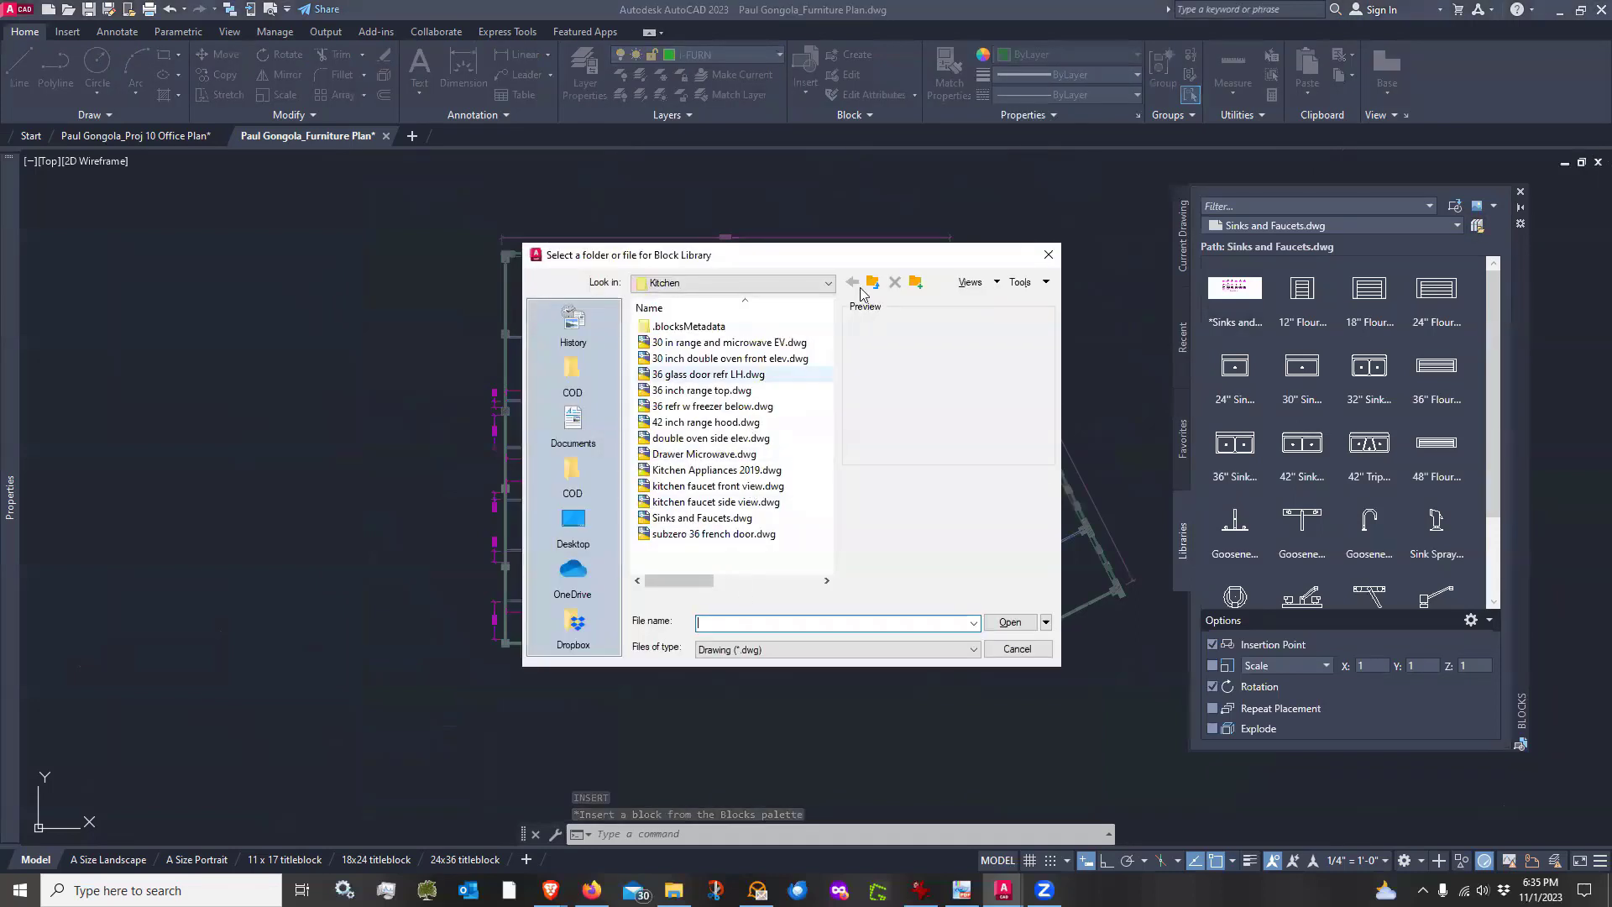
pyautogui.click(872, 282)
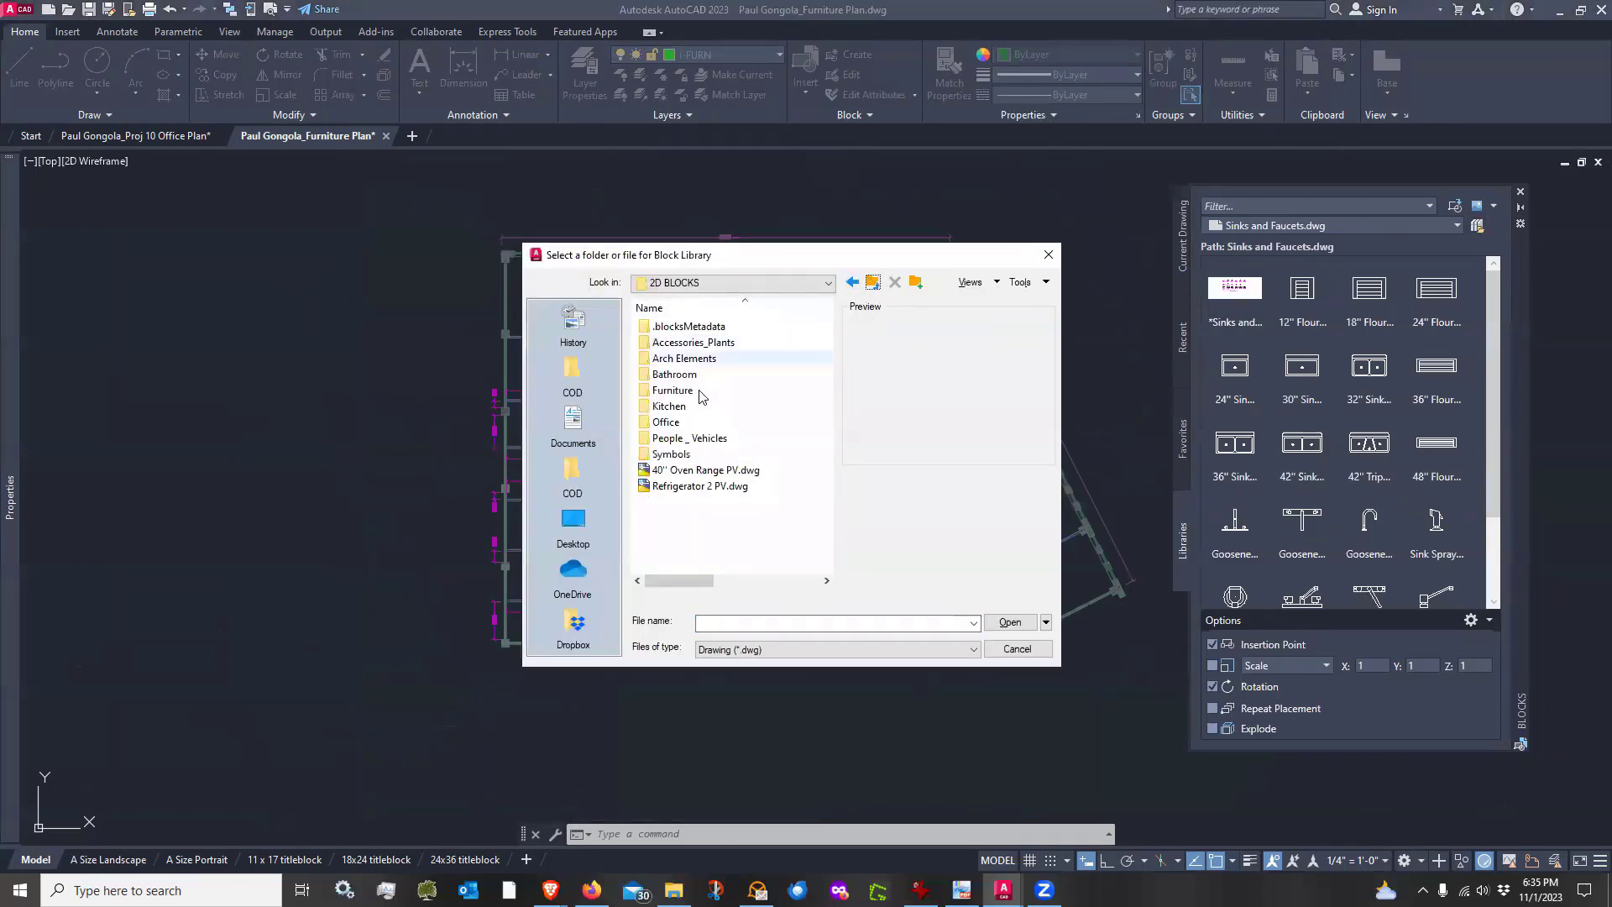
pyautogui.click(659, 423)
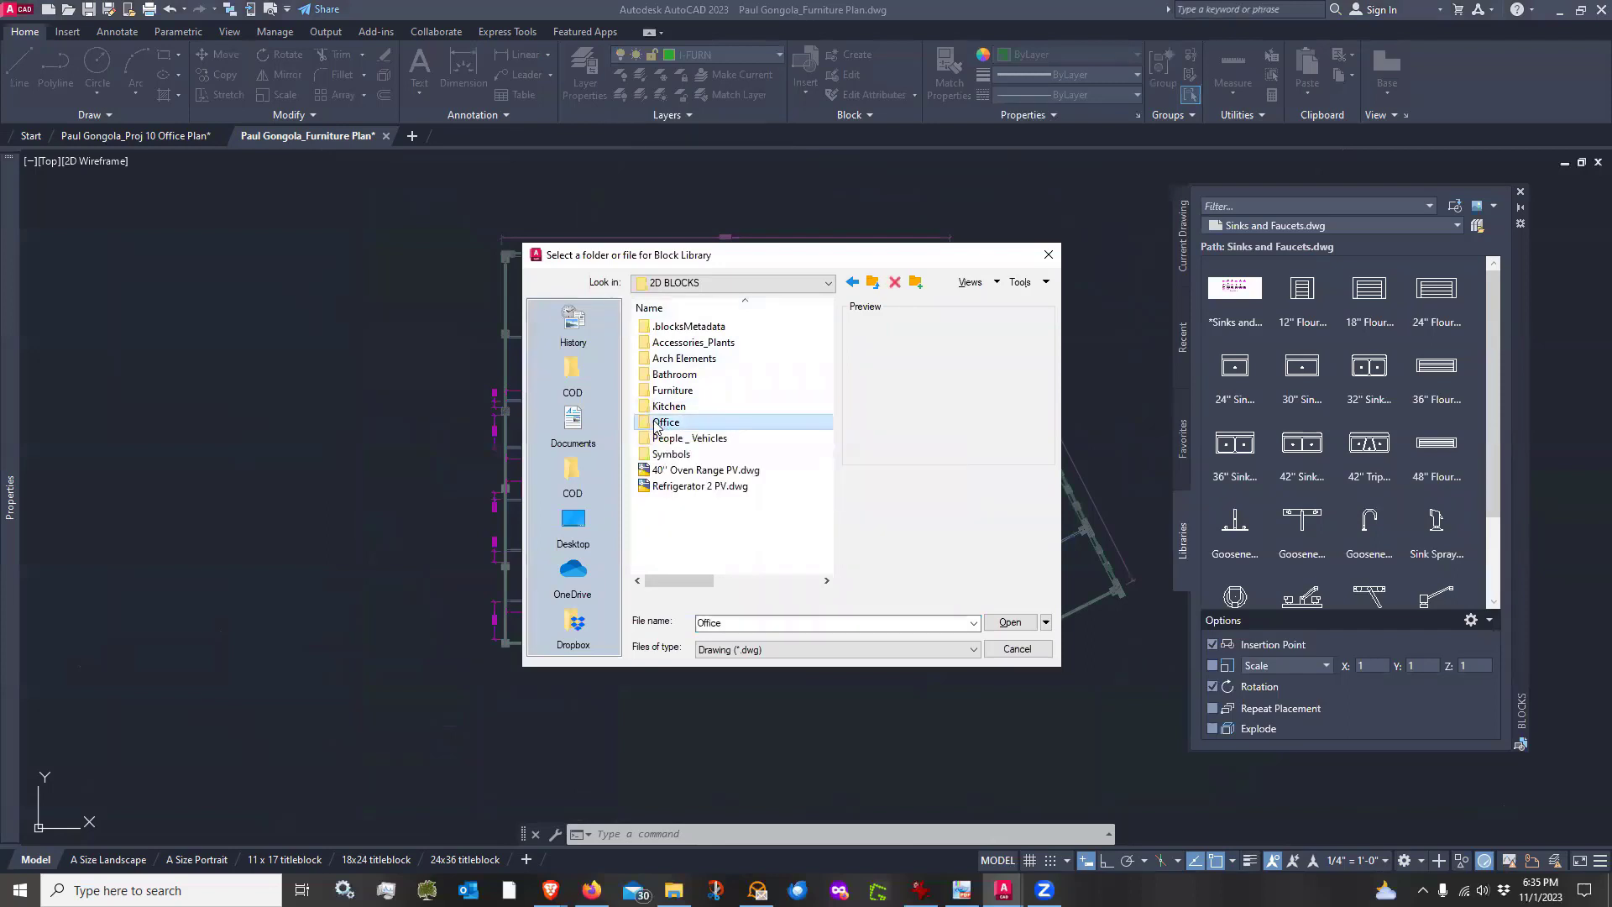
pyautogui.click(1008, 623)
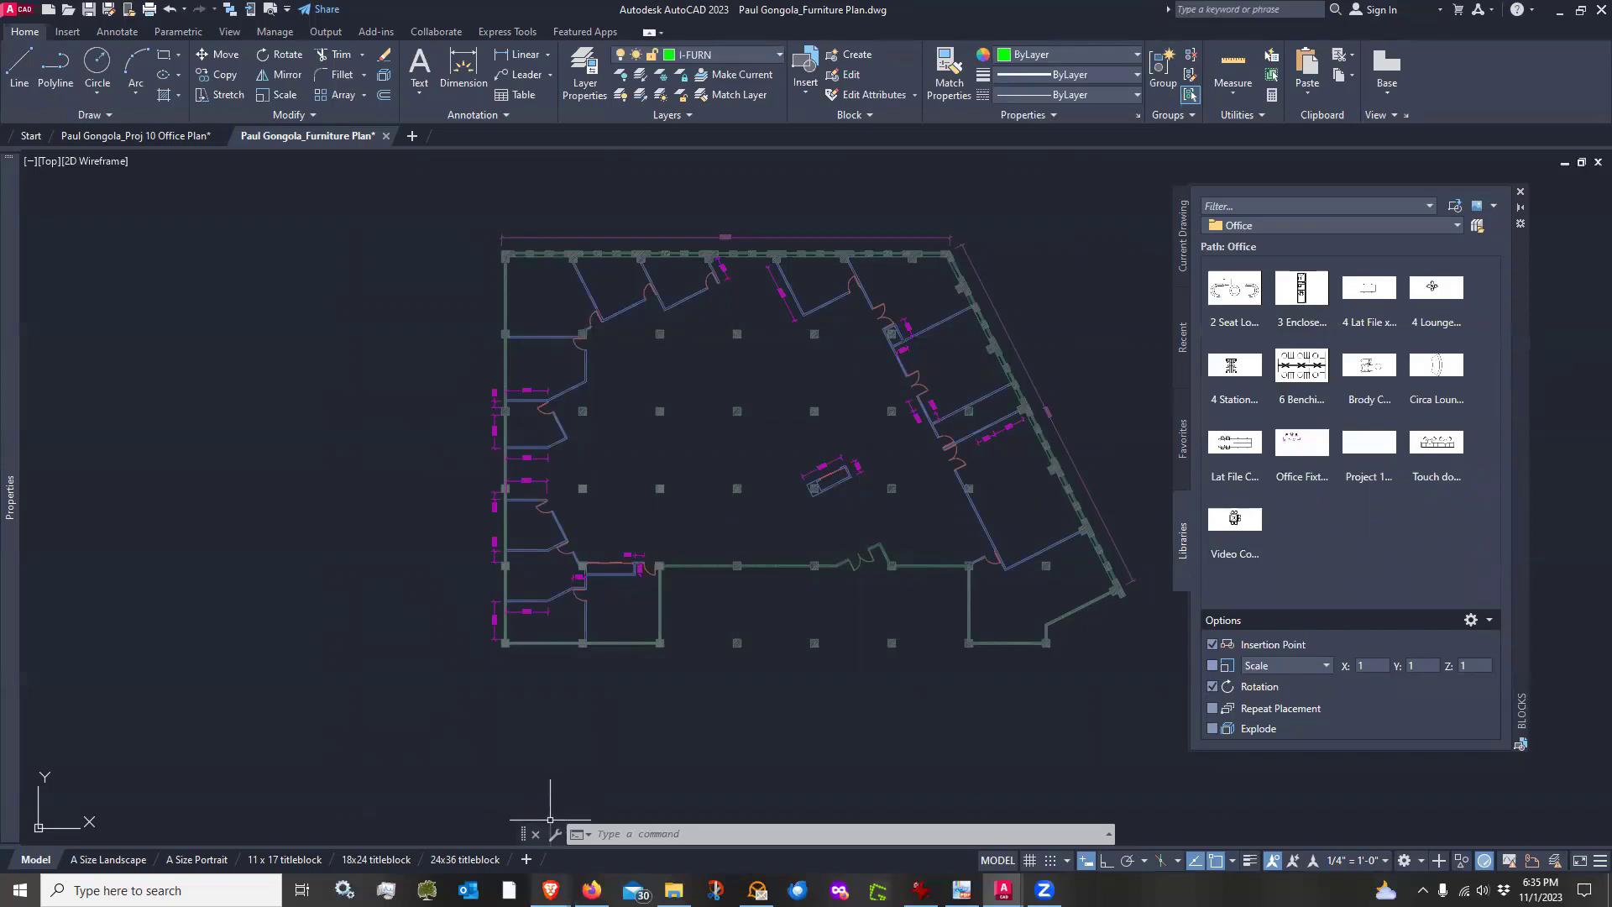
pyautogui.moveTo(550, 889)
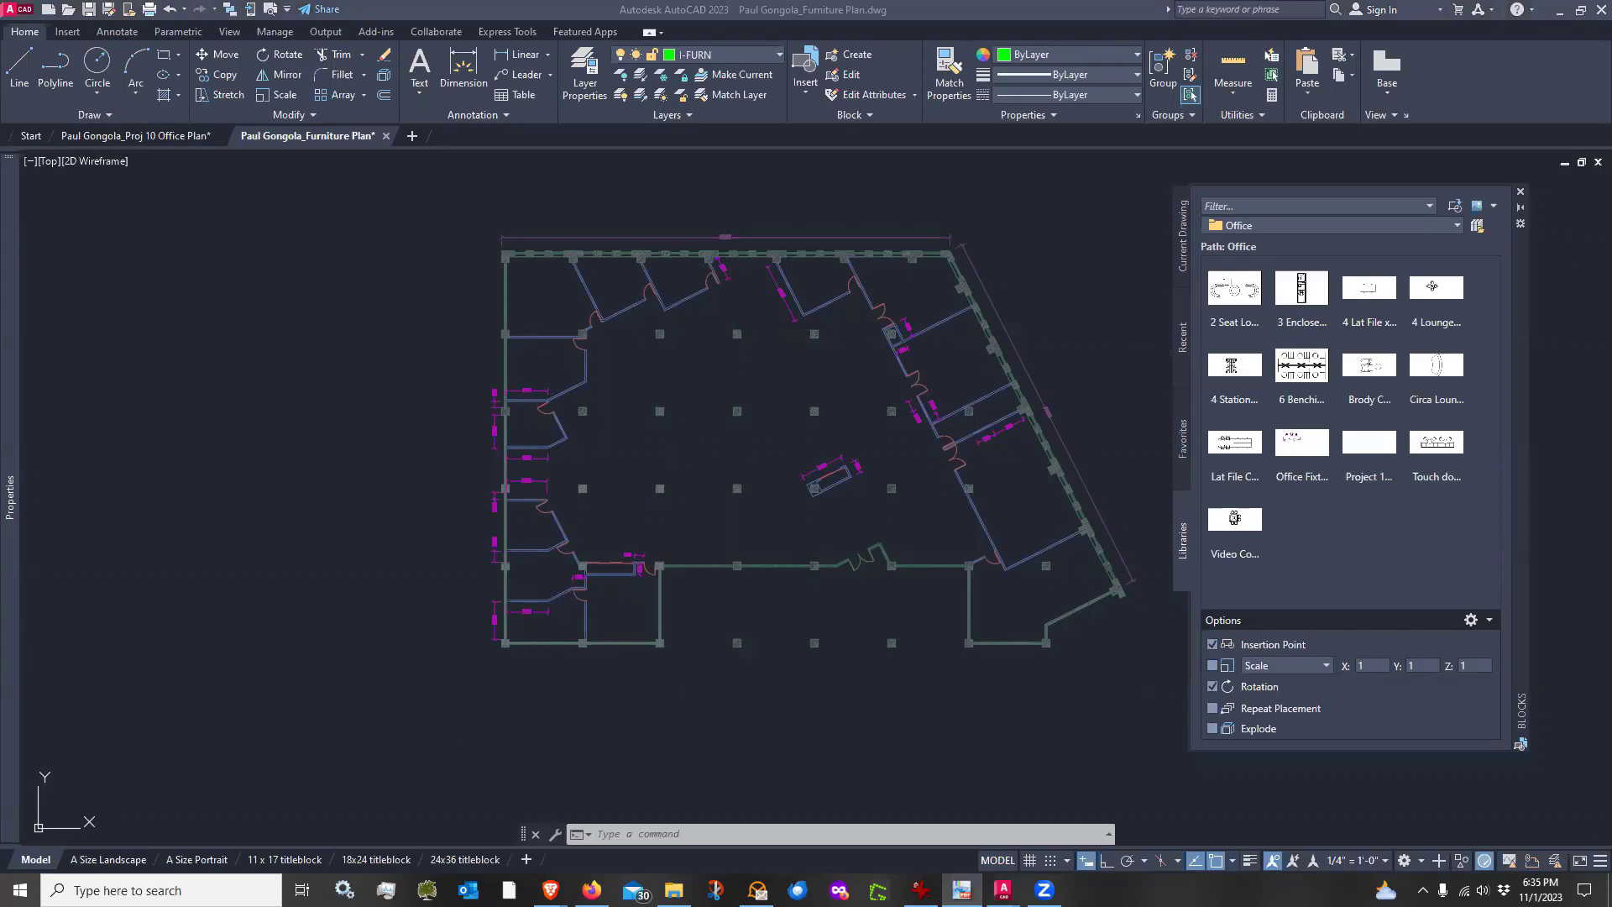
# Zoom in on the plan's upper-right corner and make A-MILL the current layer
pyautogui.scroll(4, 953, 292)
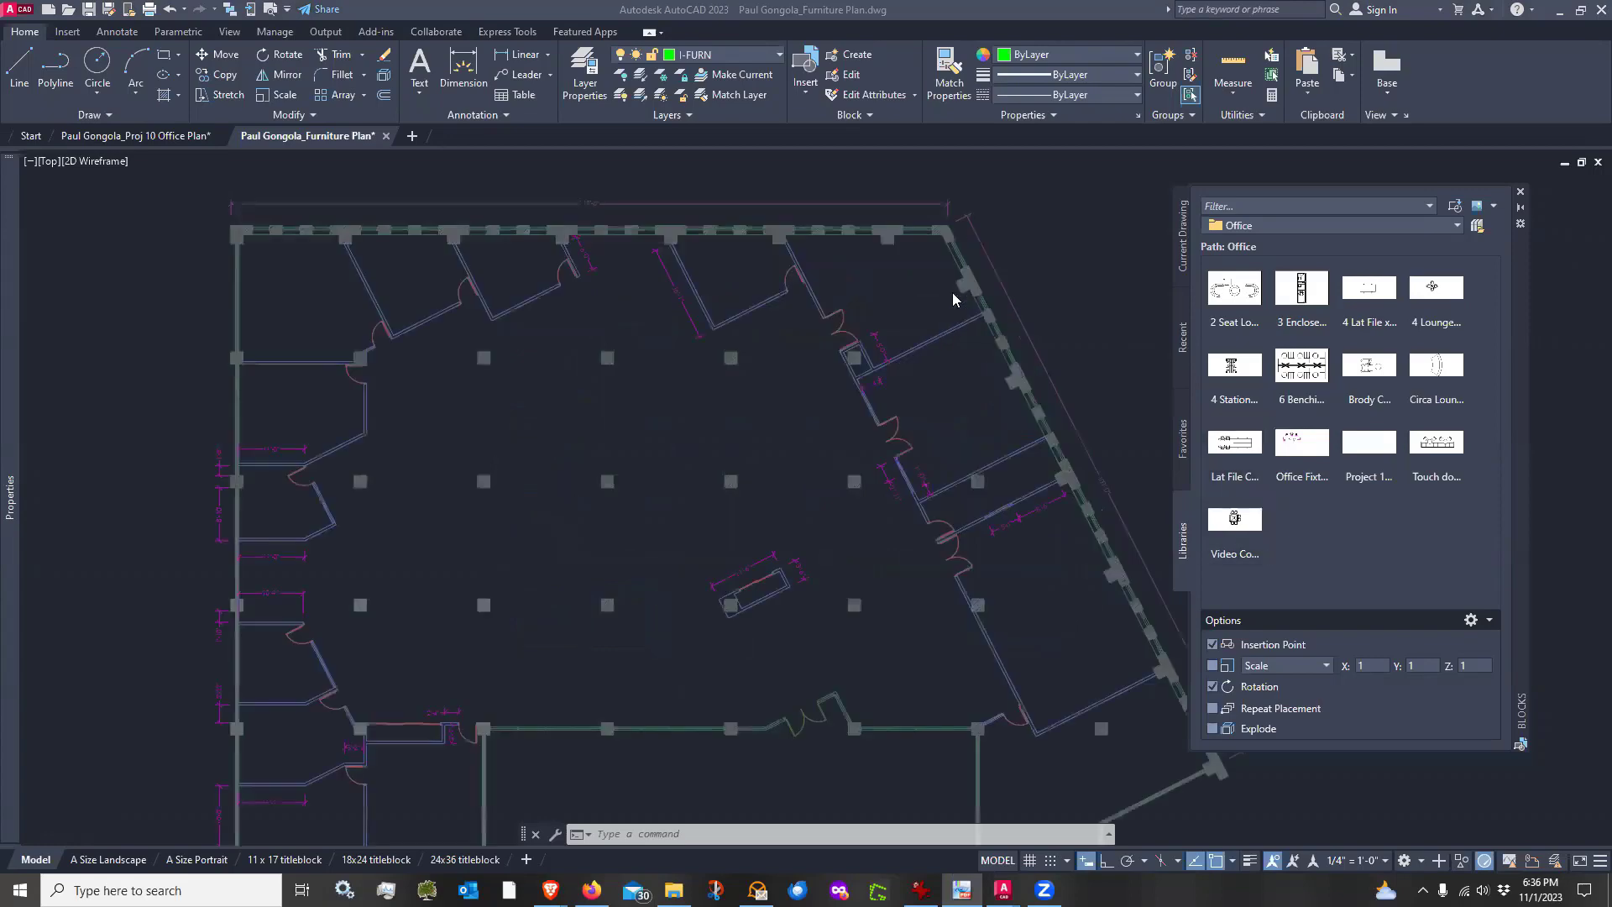
pyautogui.click(855, 257)
pyautogui.scroll(5, 945, 226)
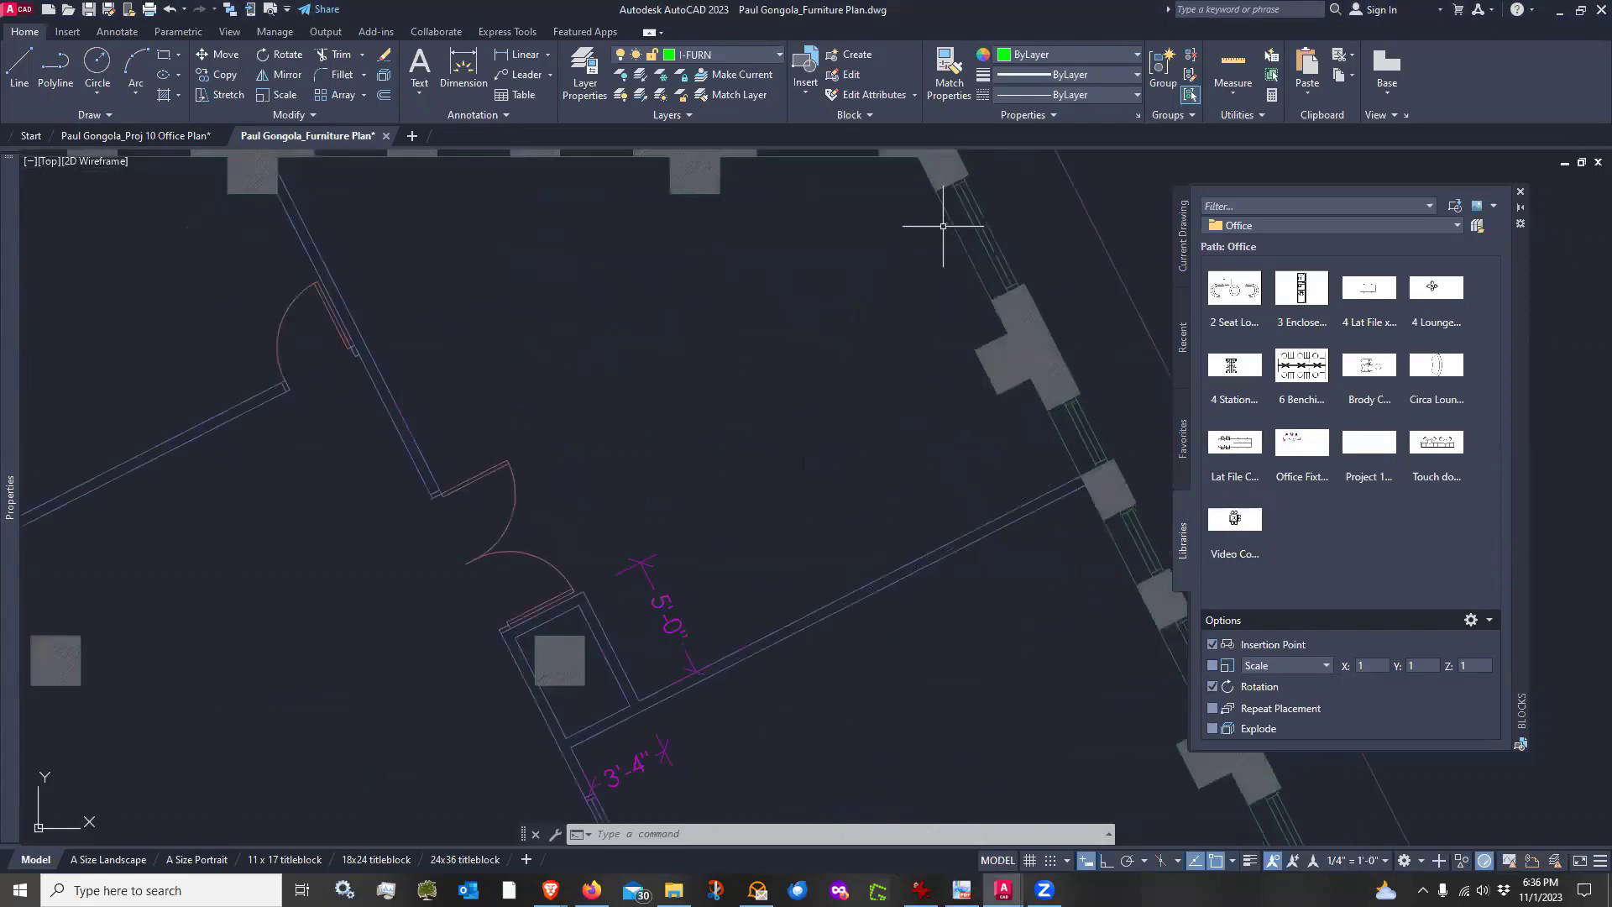
pyautogui.scroll(-2, 905, 157)
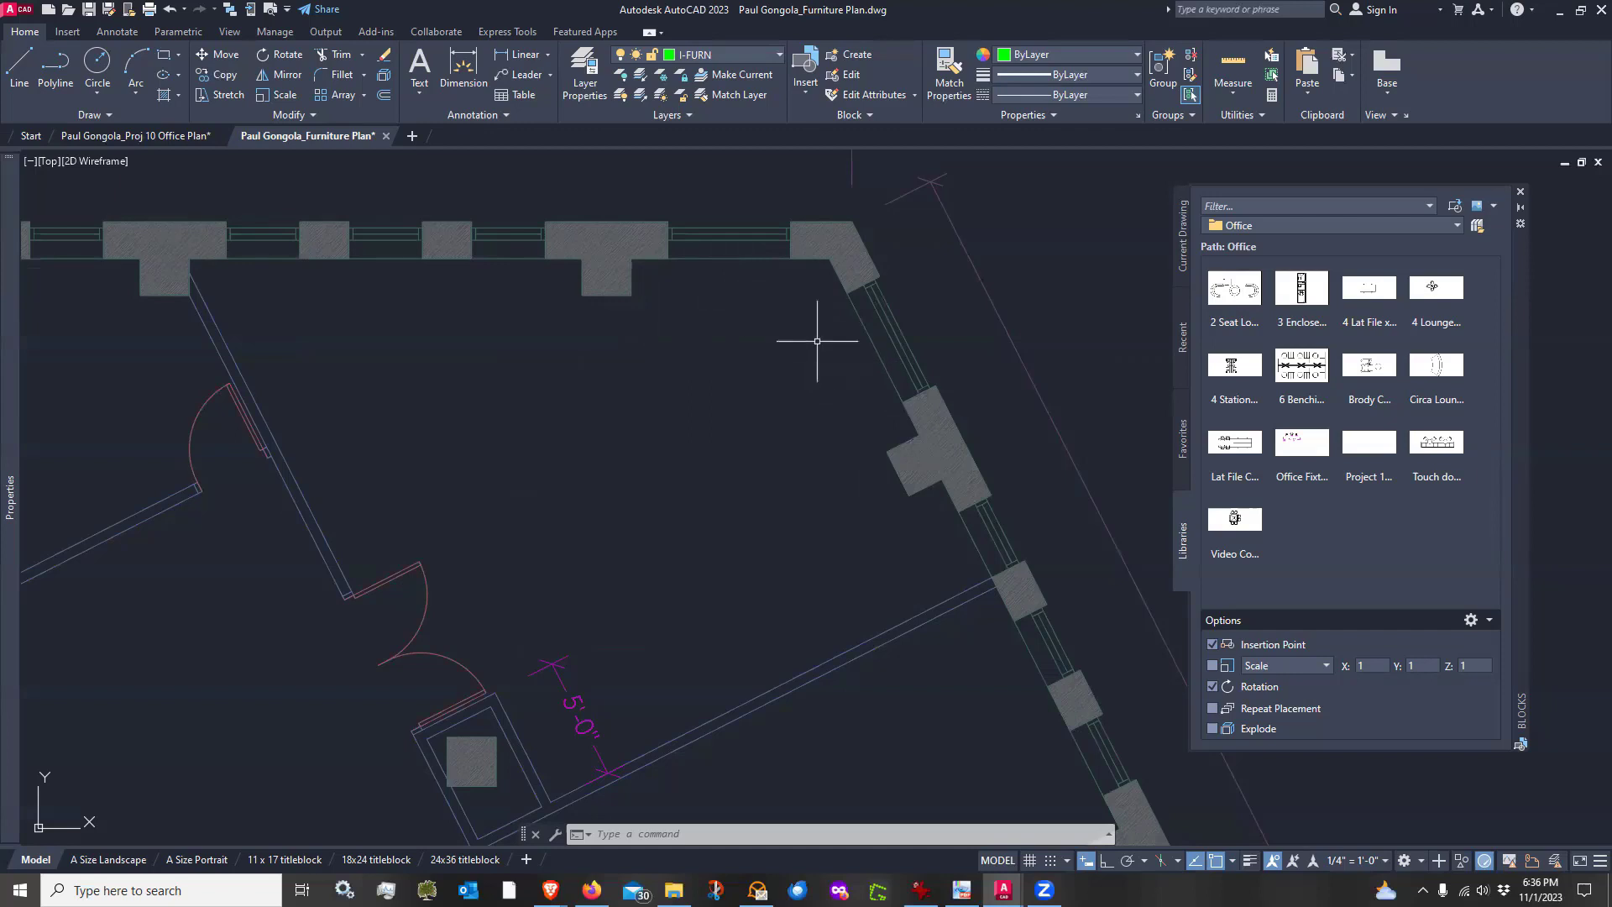
pyautogui.click(727, 57)
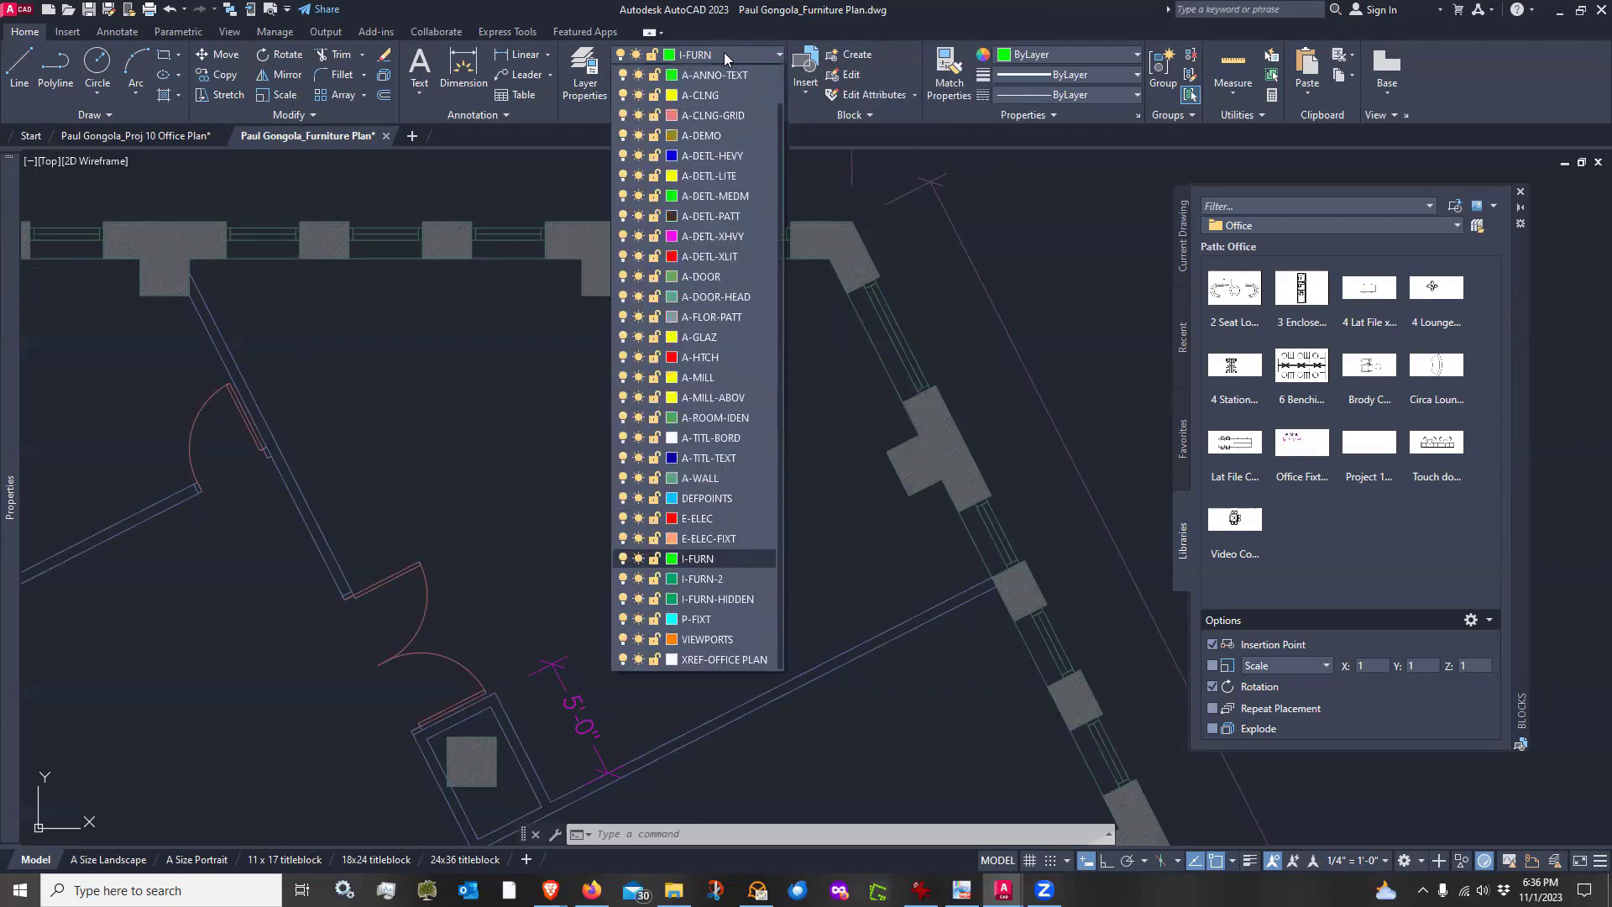
pyautogui.click(702, 385)
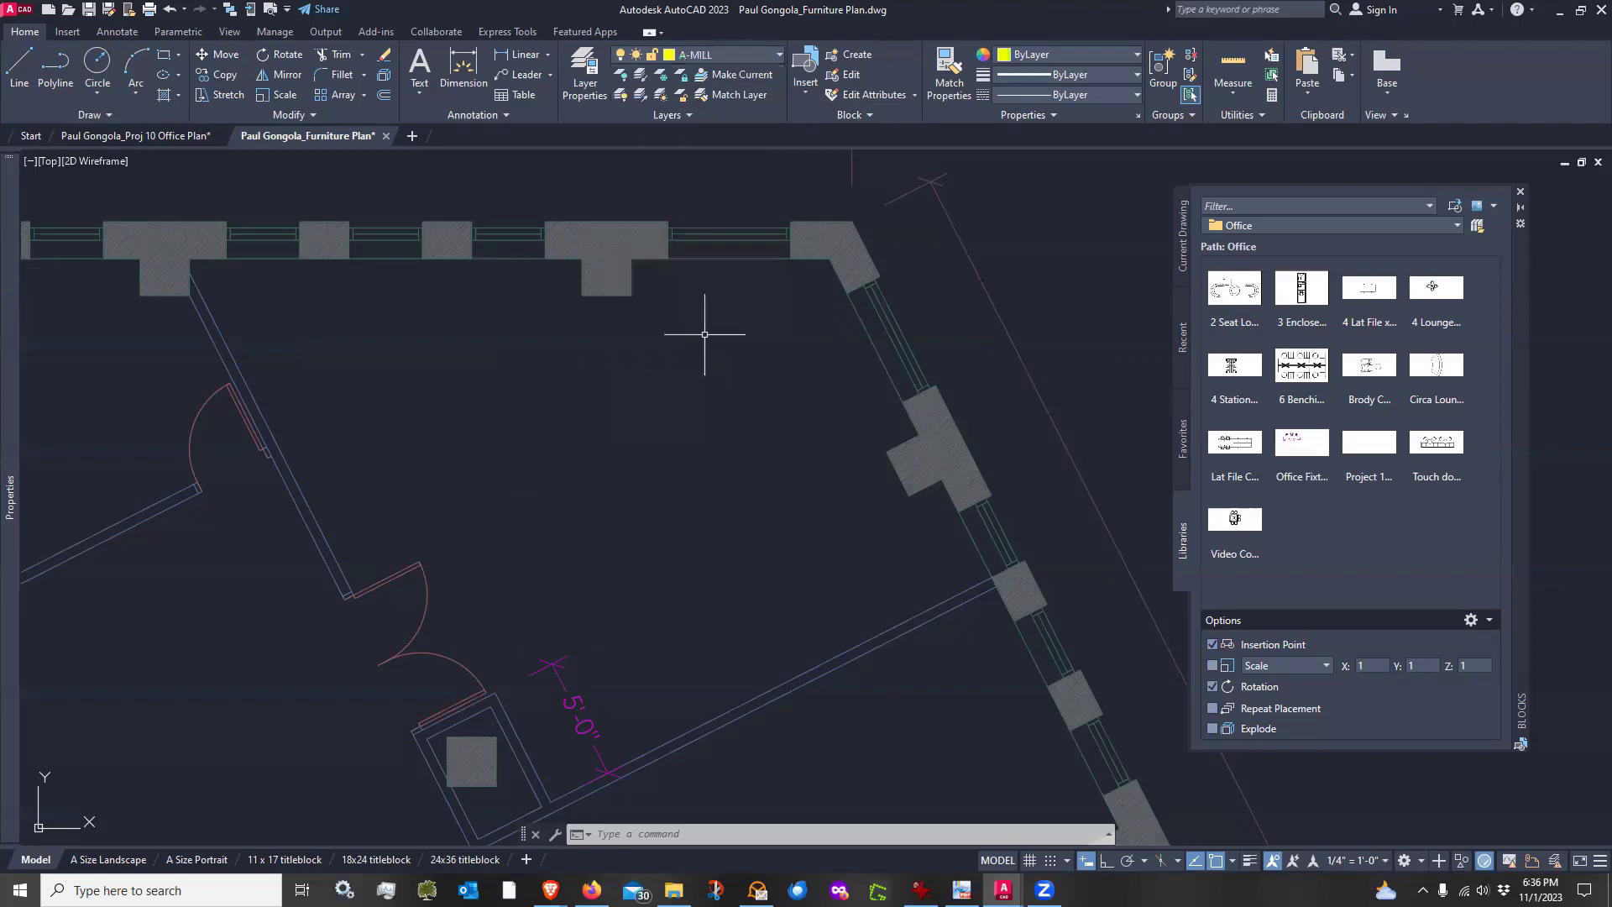
# Draw a 4' horizontal line from the column corner along the top wall
pyautogui.click(19, 67)
pyautogui.click(633, 295)
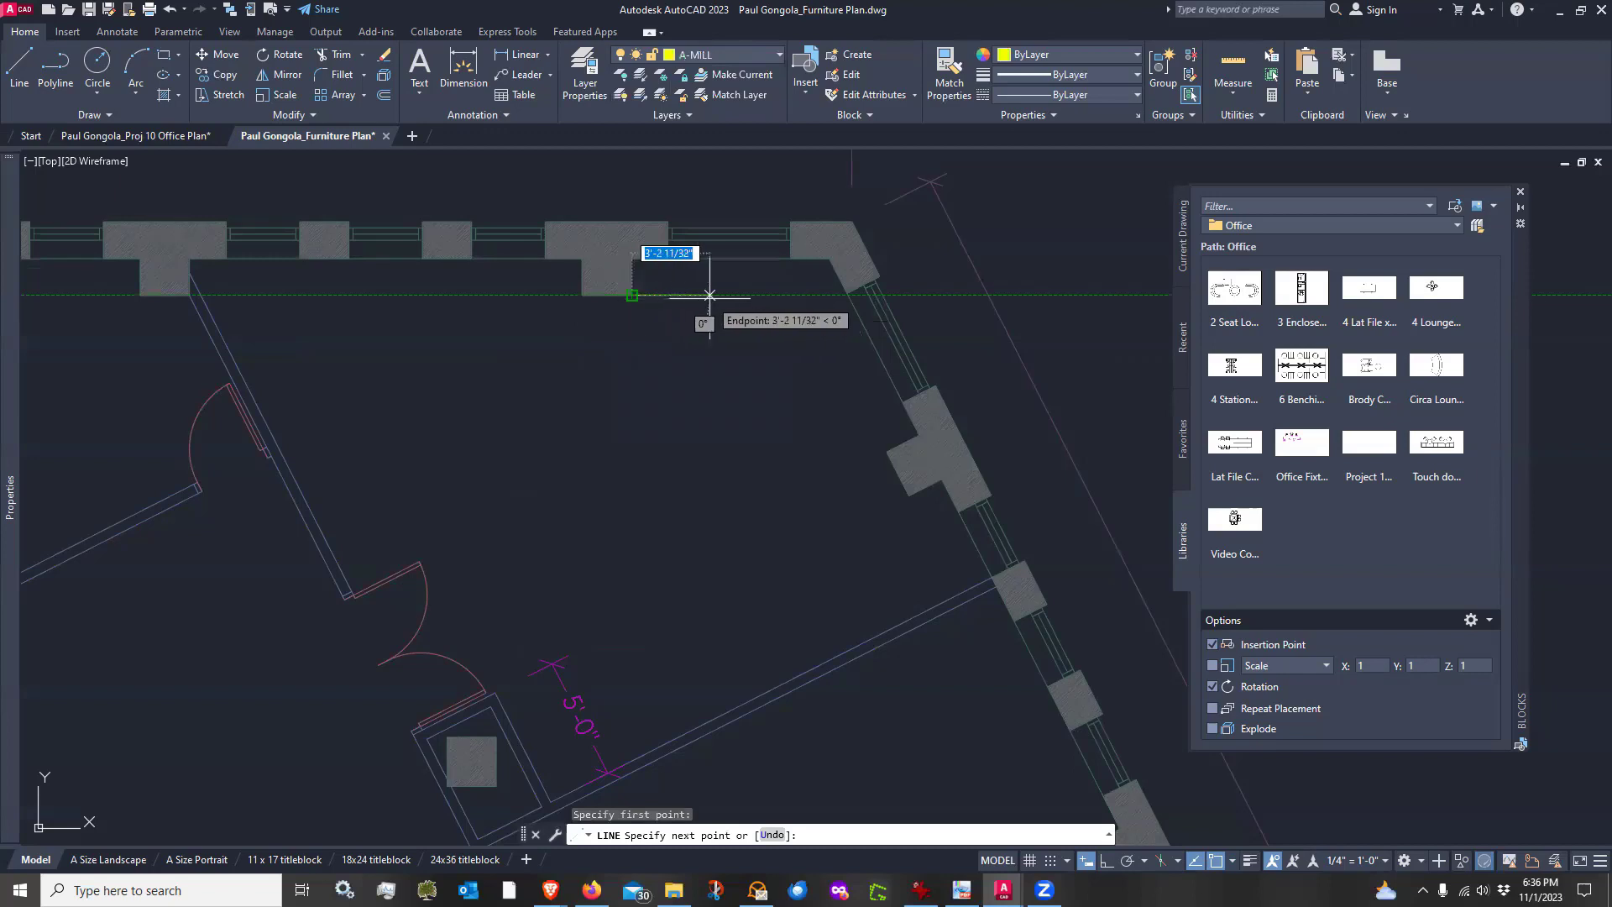
pyautogui.write("4'")
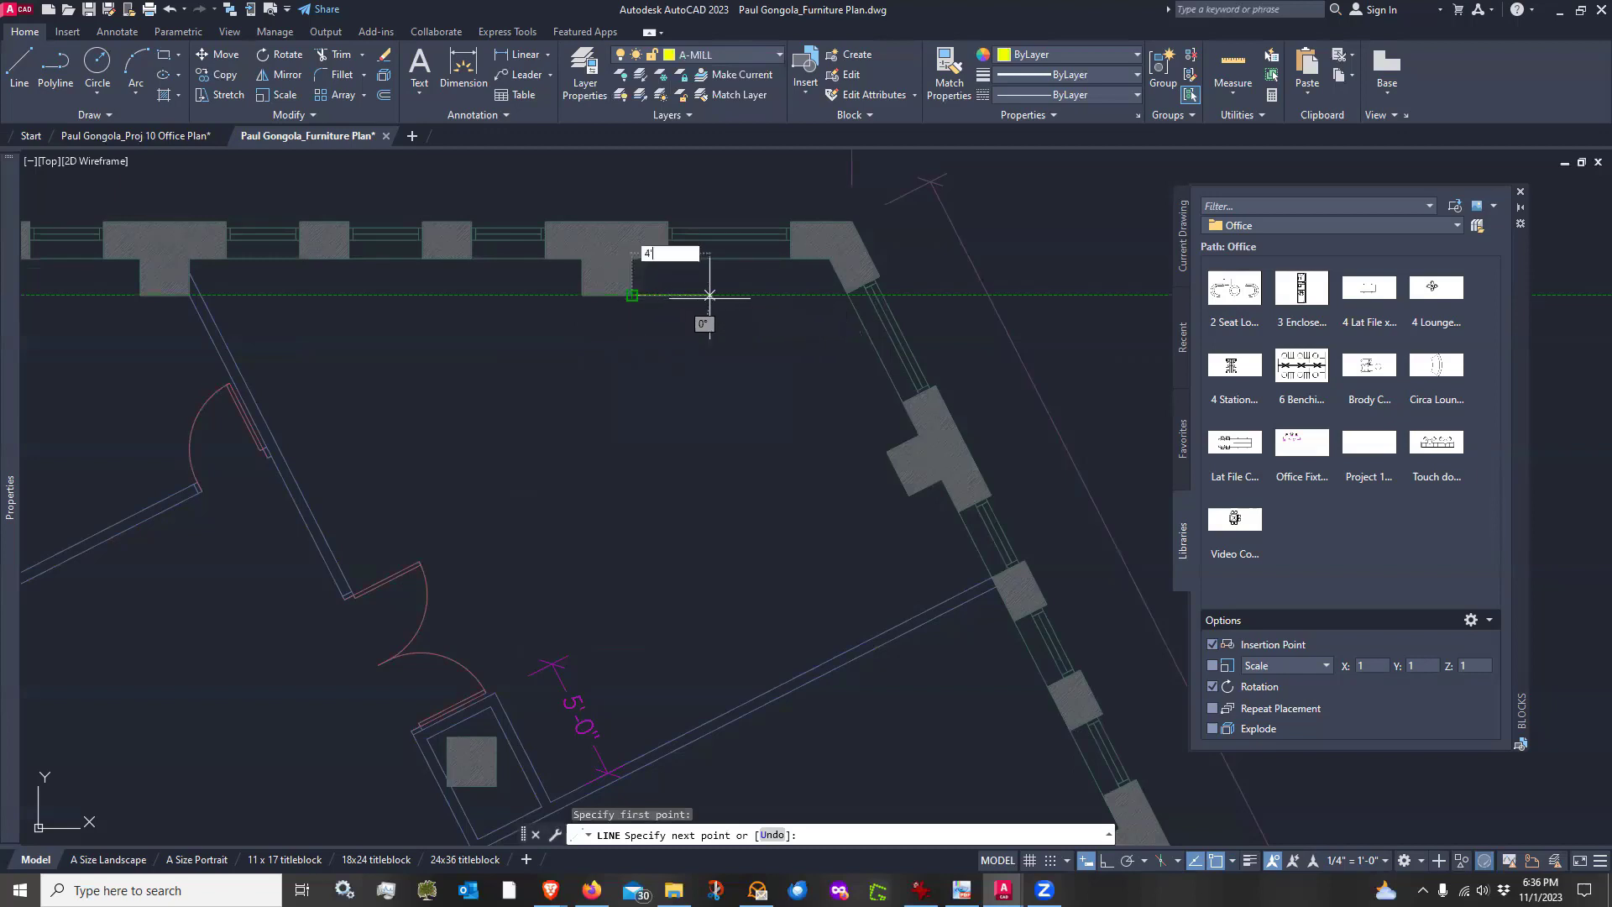
pyautogui.press('Return')
pyautogui.press('Return')
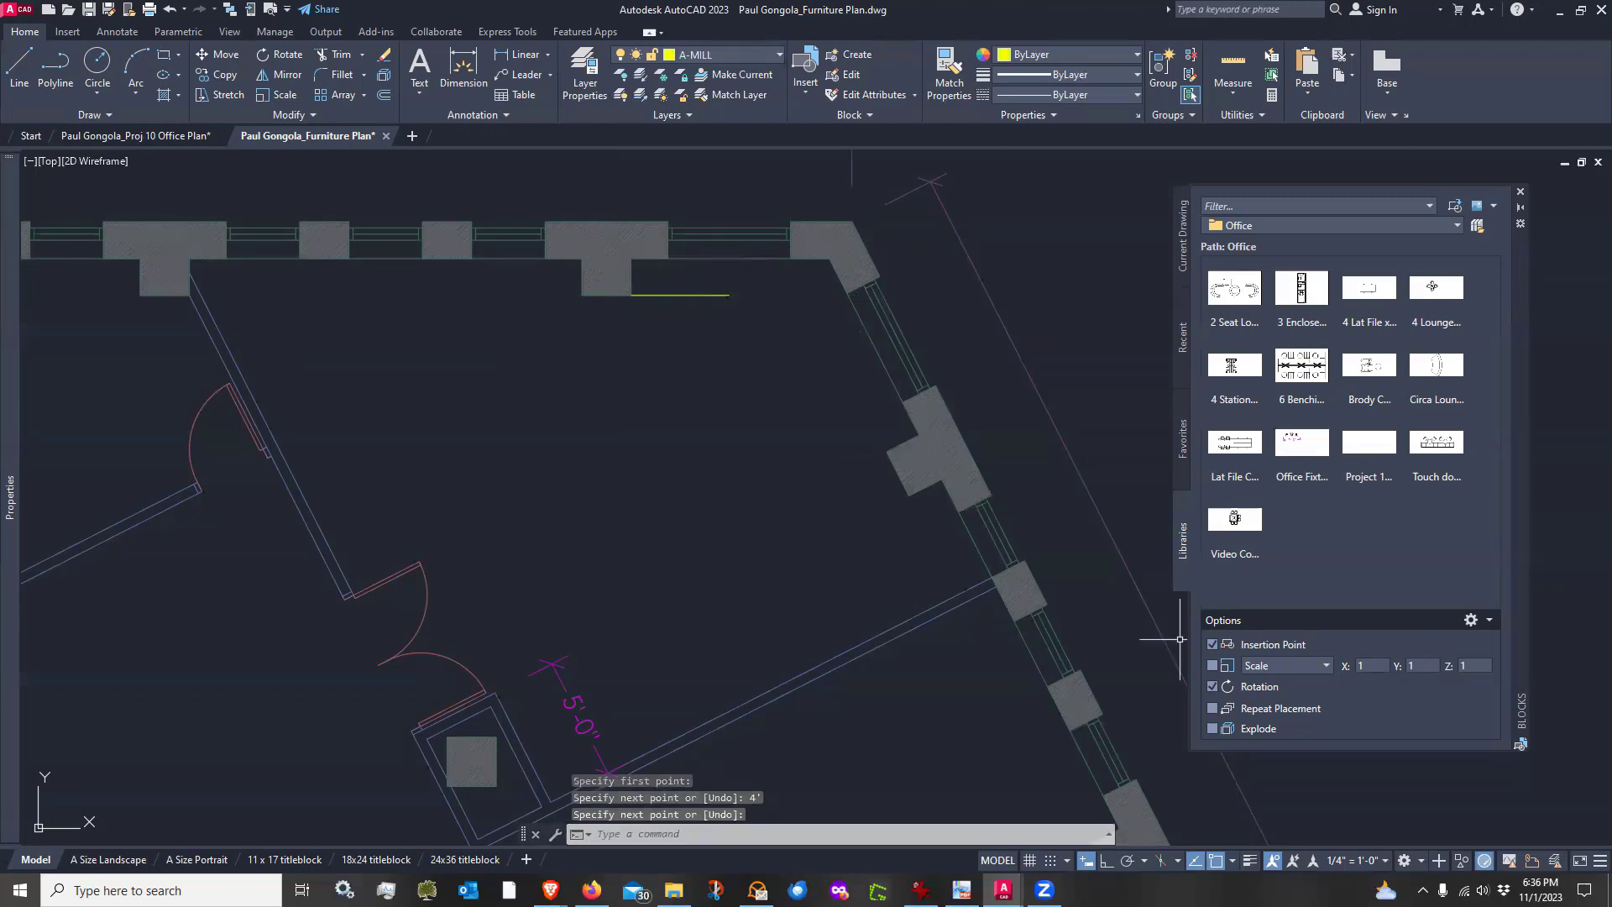
pyautogui.click(1232, 863)
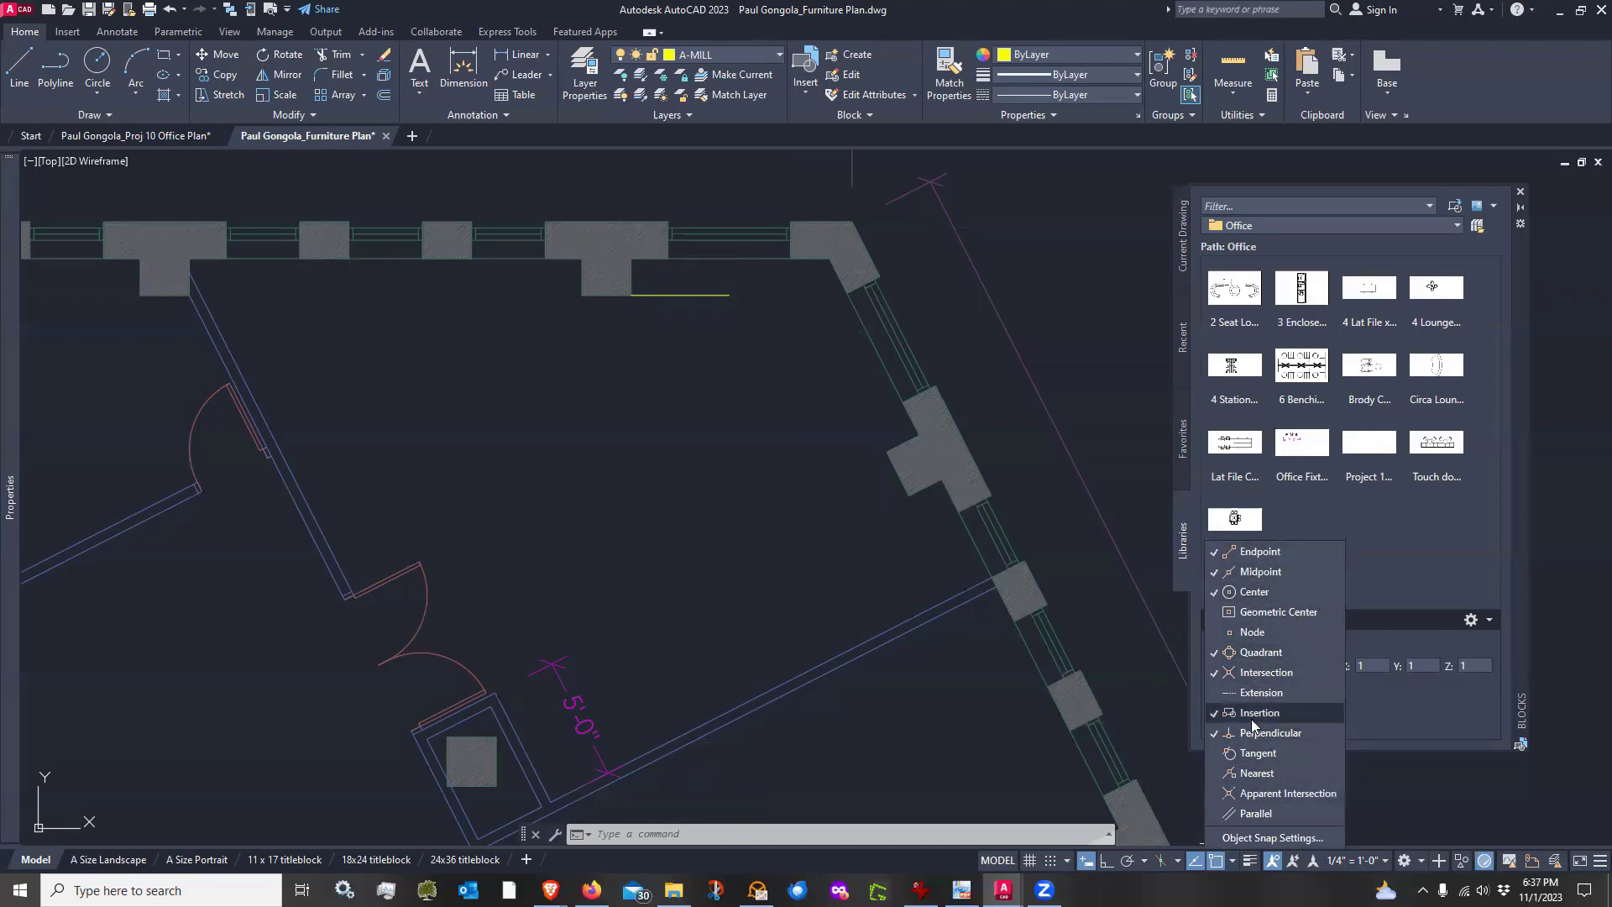
pyautogui.click(811, 385)
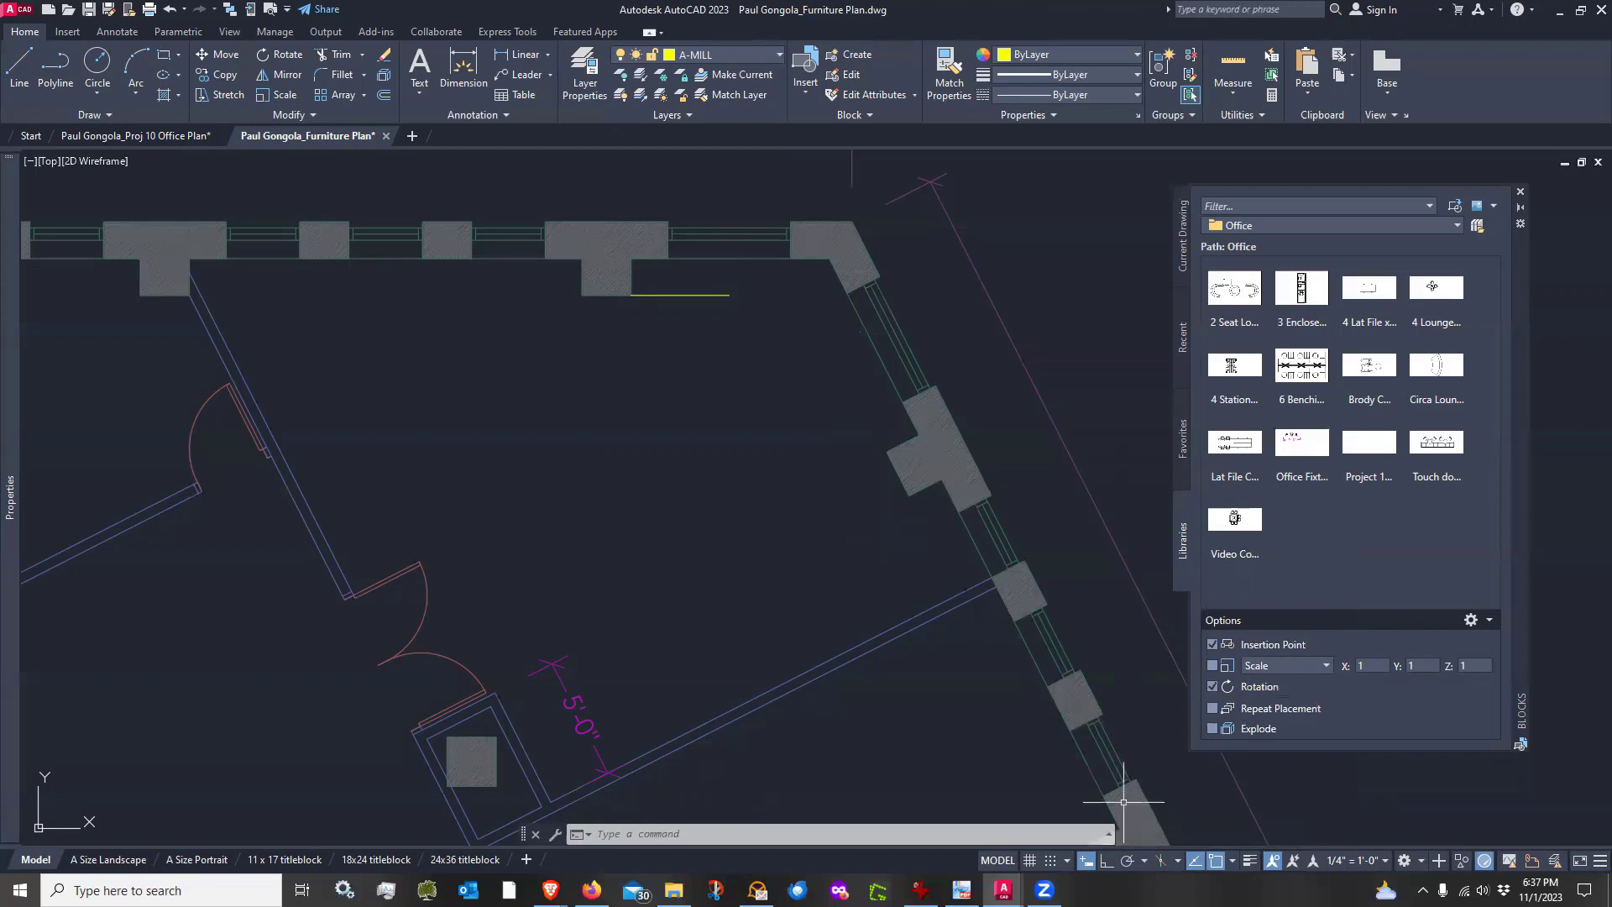
pyautogui.click(1145, 861)
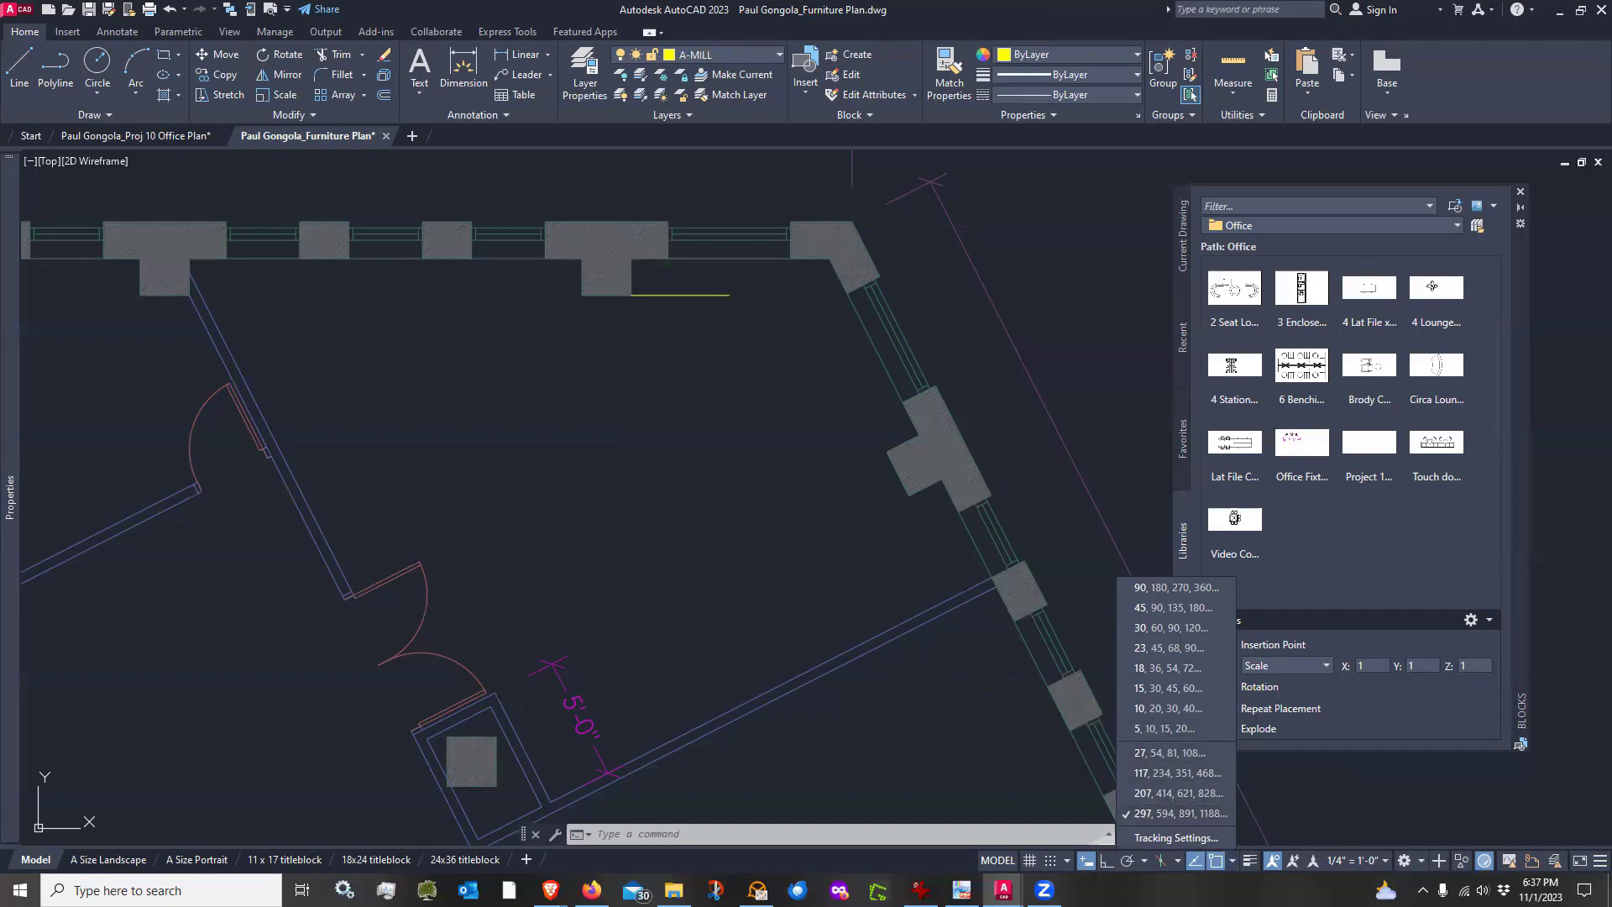
pyautogui.click(787, 404)
# Draw a 4' line up along the angled wall from the column, then join it to the end of the first line
pyautogui.write('l')
pyautogui.press('Return')
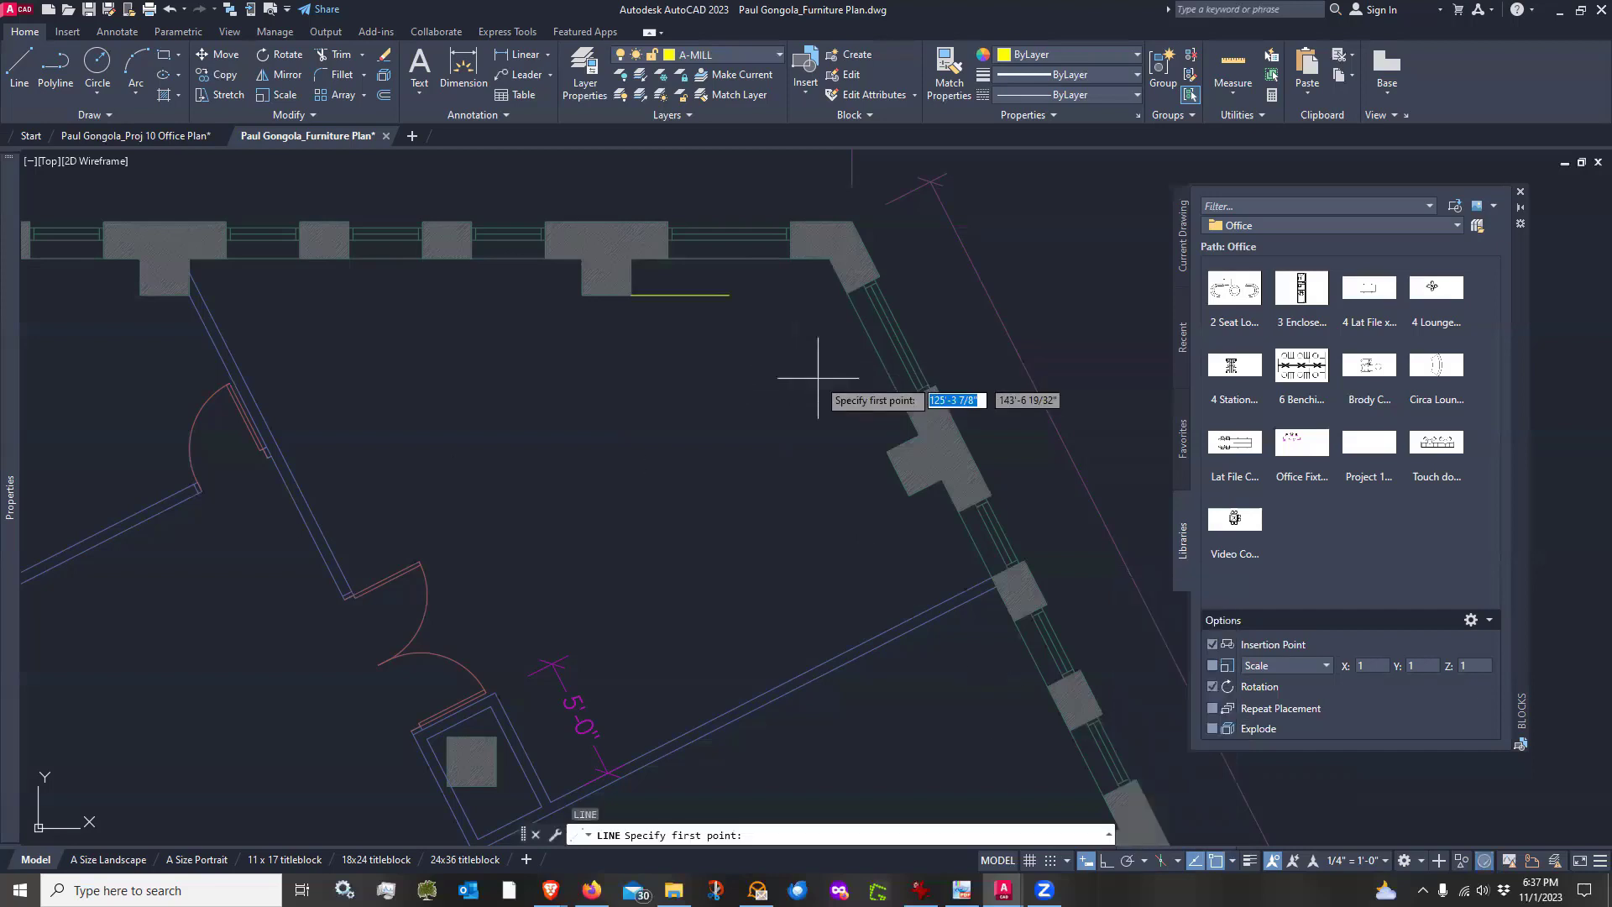
pyautogui.click(883, 454)
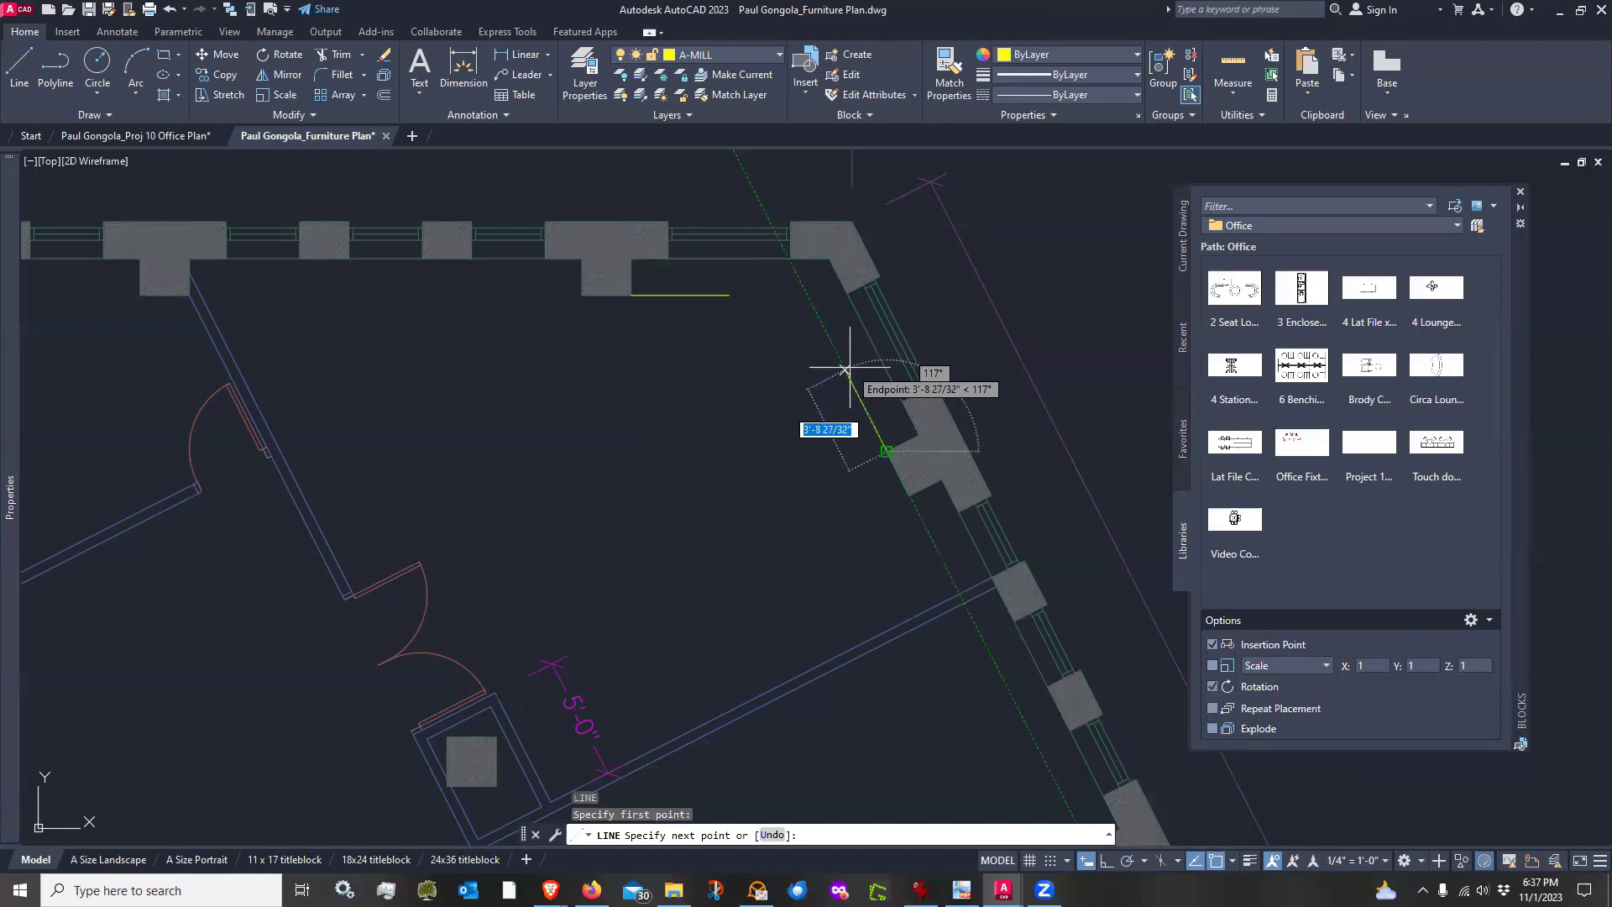
pyautogui.write('4')
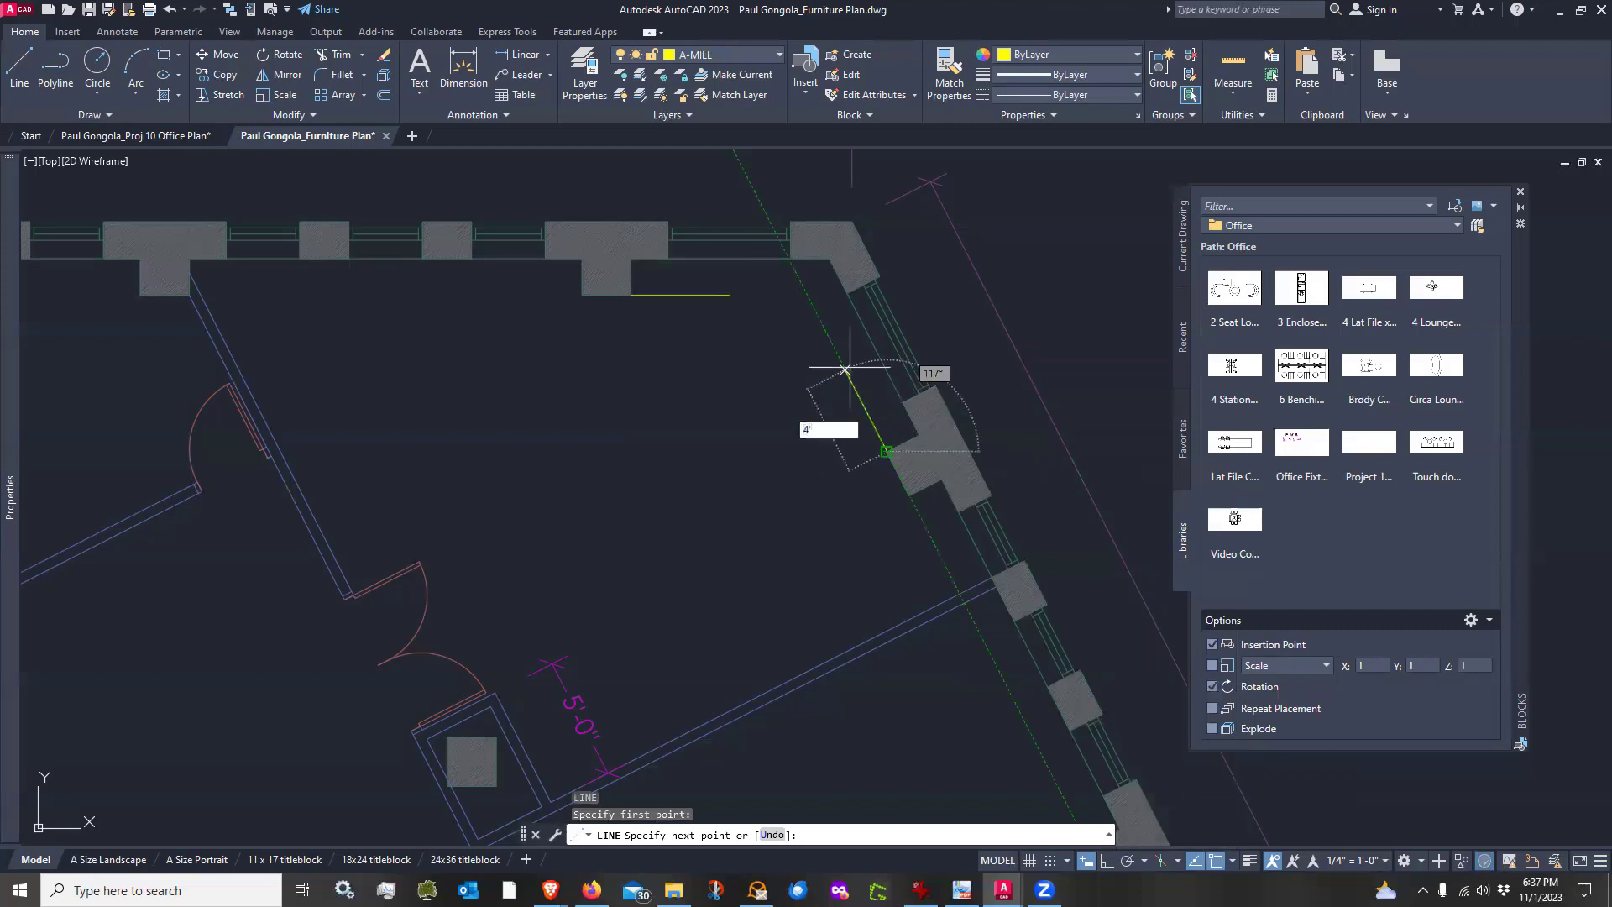
pyautogui.write("'")
pyautogui.press('Return')
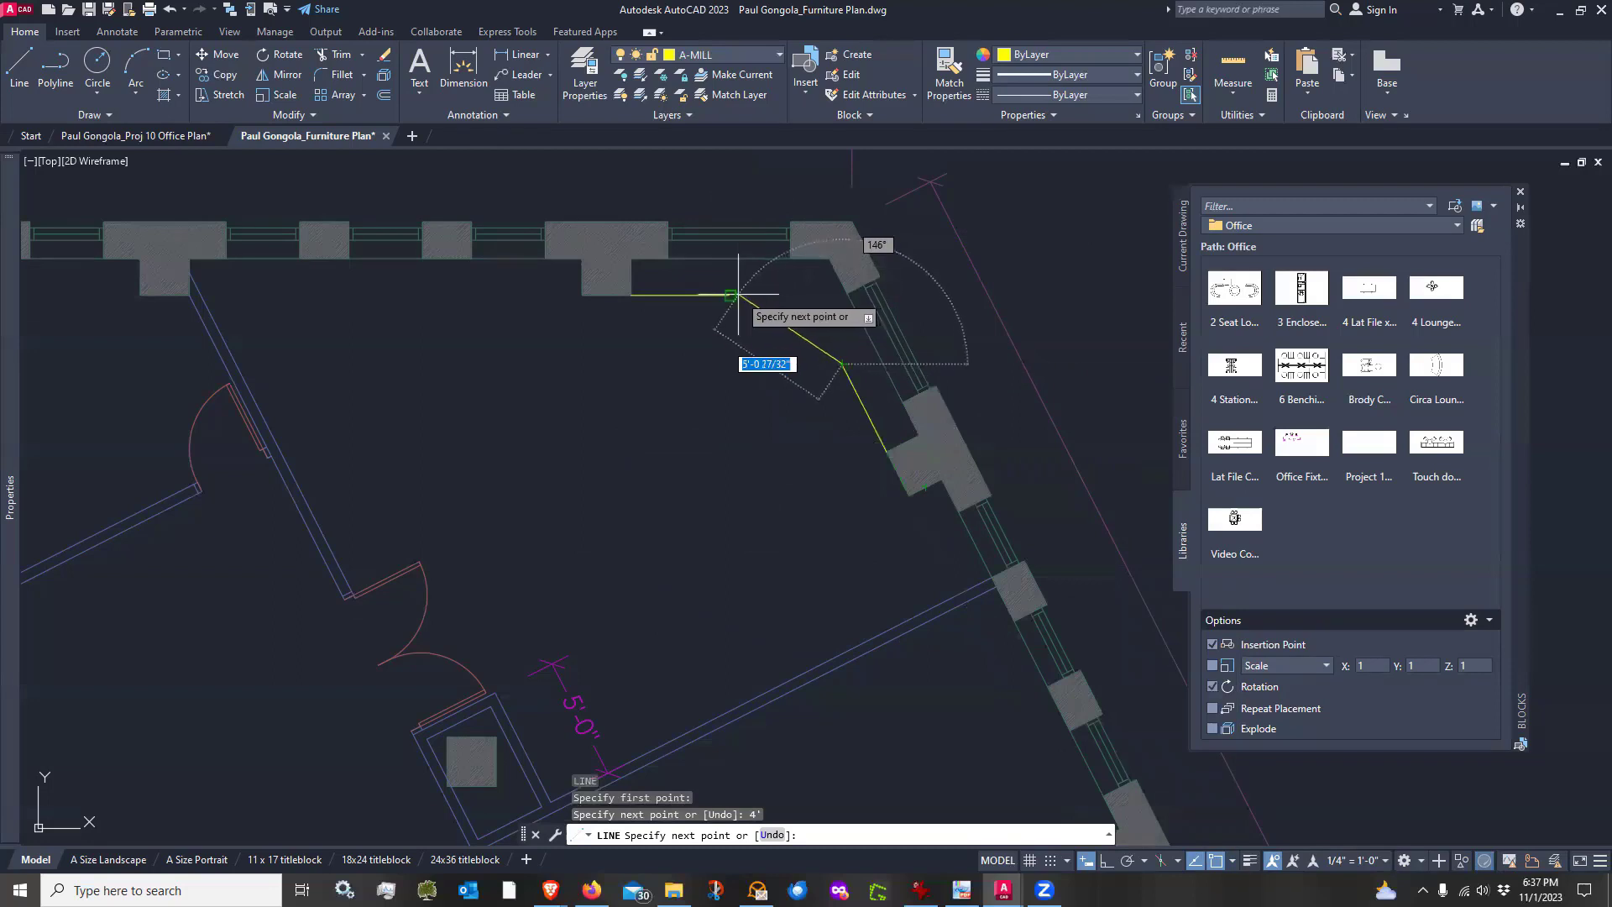
pyautogui.click(732, 294)
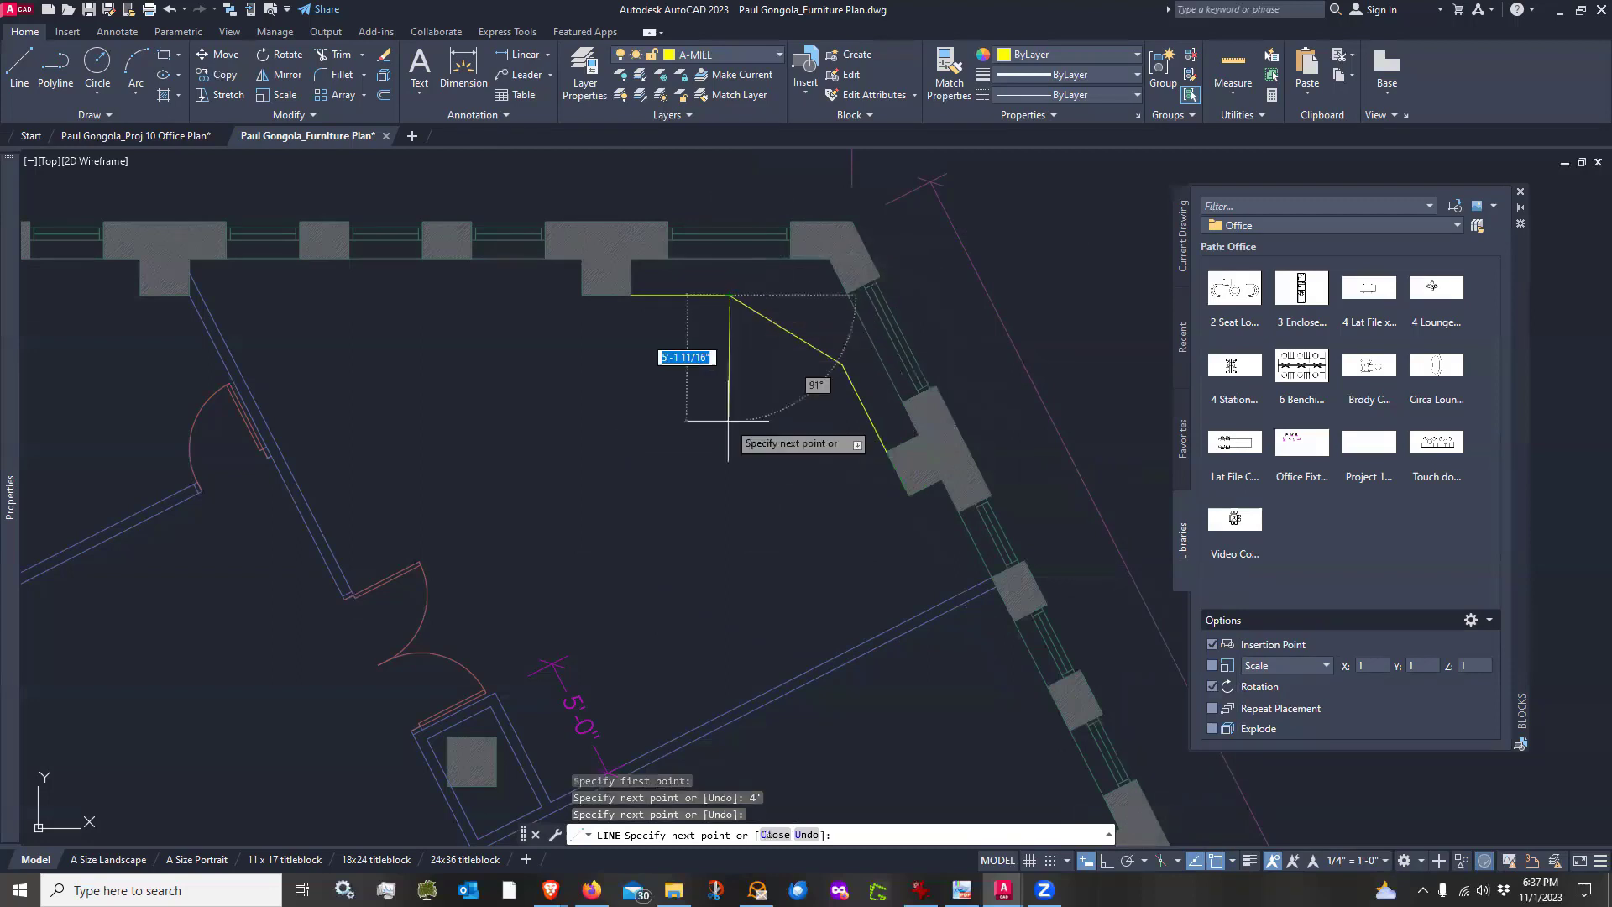
pyautogui.press('Escape')
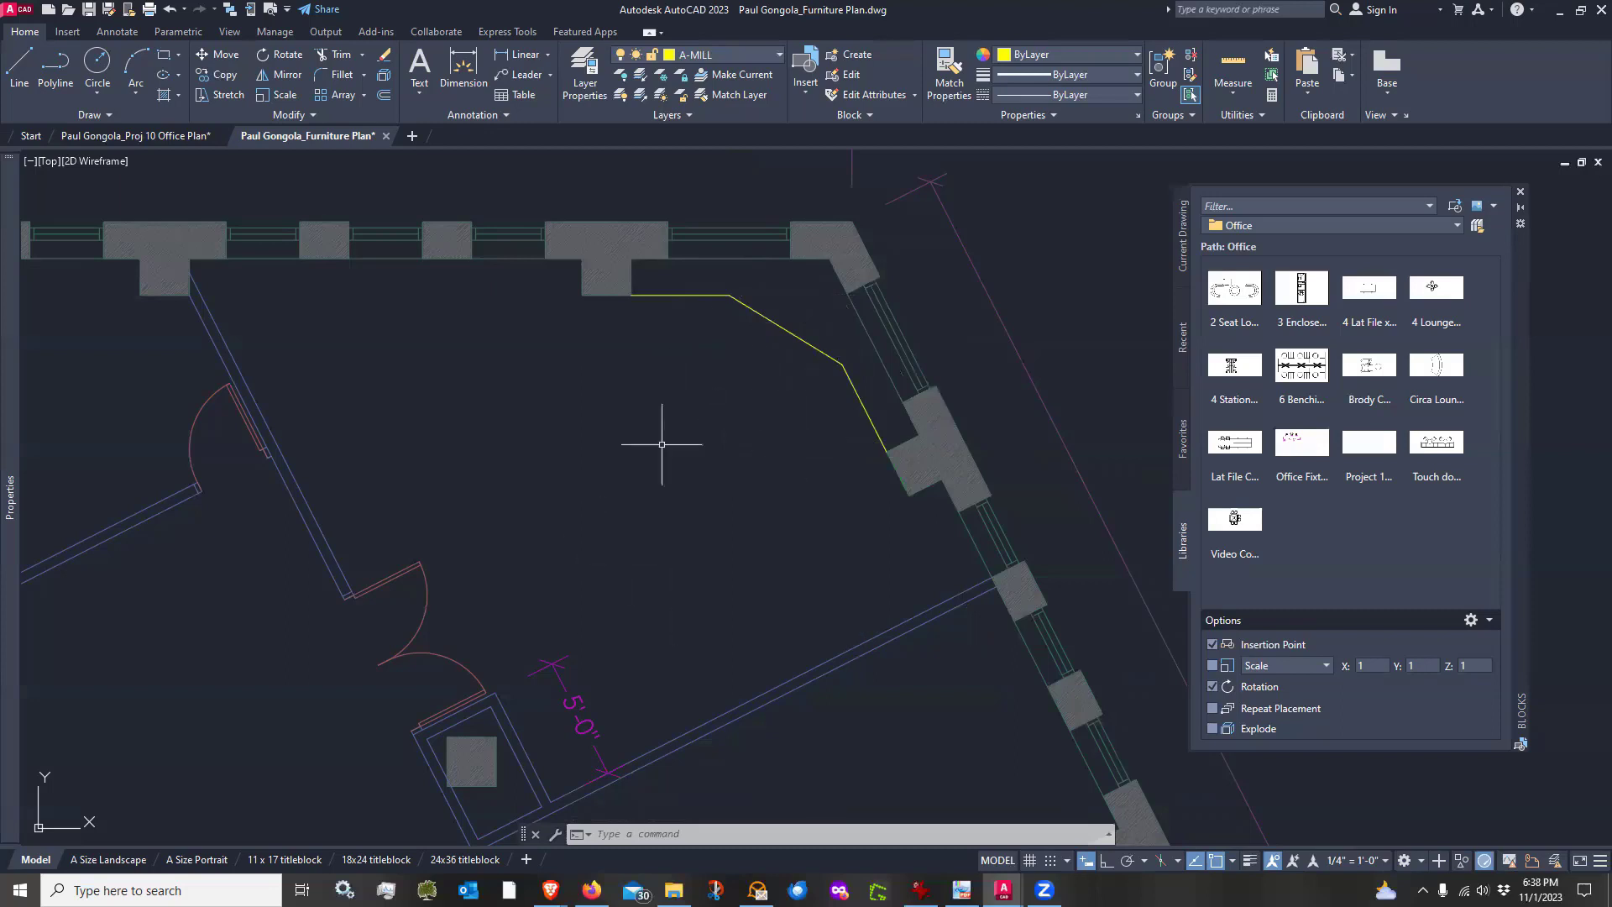
# Load the Other tables _ casegoods folder from 2D BLOCKS > Furniture as the block library
pyautogui.moveTo(720, 547)
pyautogui.mouseDown(button='middle')
pyautogui.moveTo(702, 511)
pyautogui.moveTo(693, 533)
pyautogui.mouseUp(button='middle')
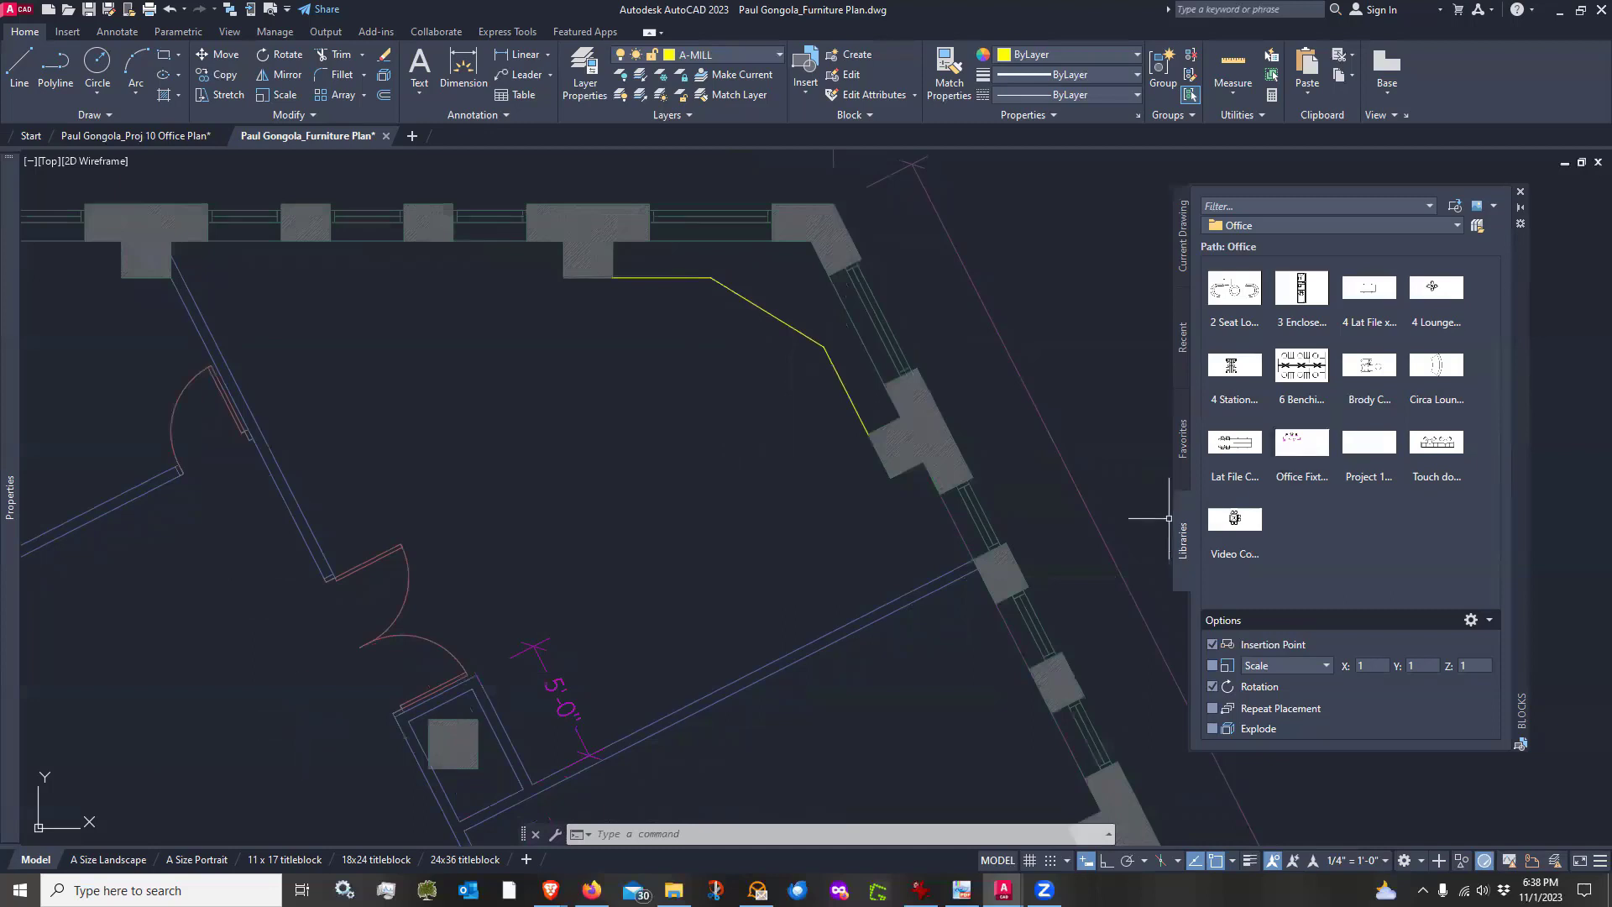
pyautogui.click(1477, 228)
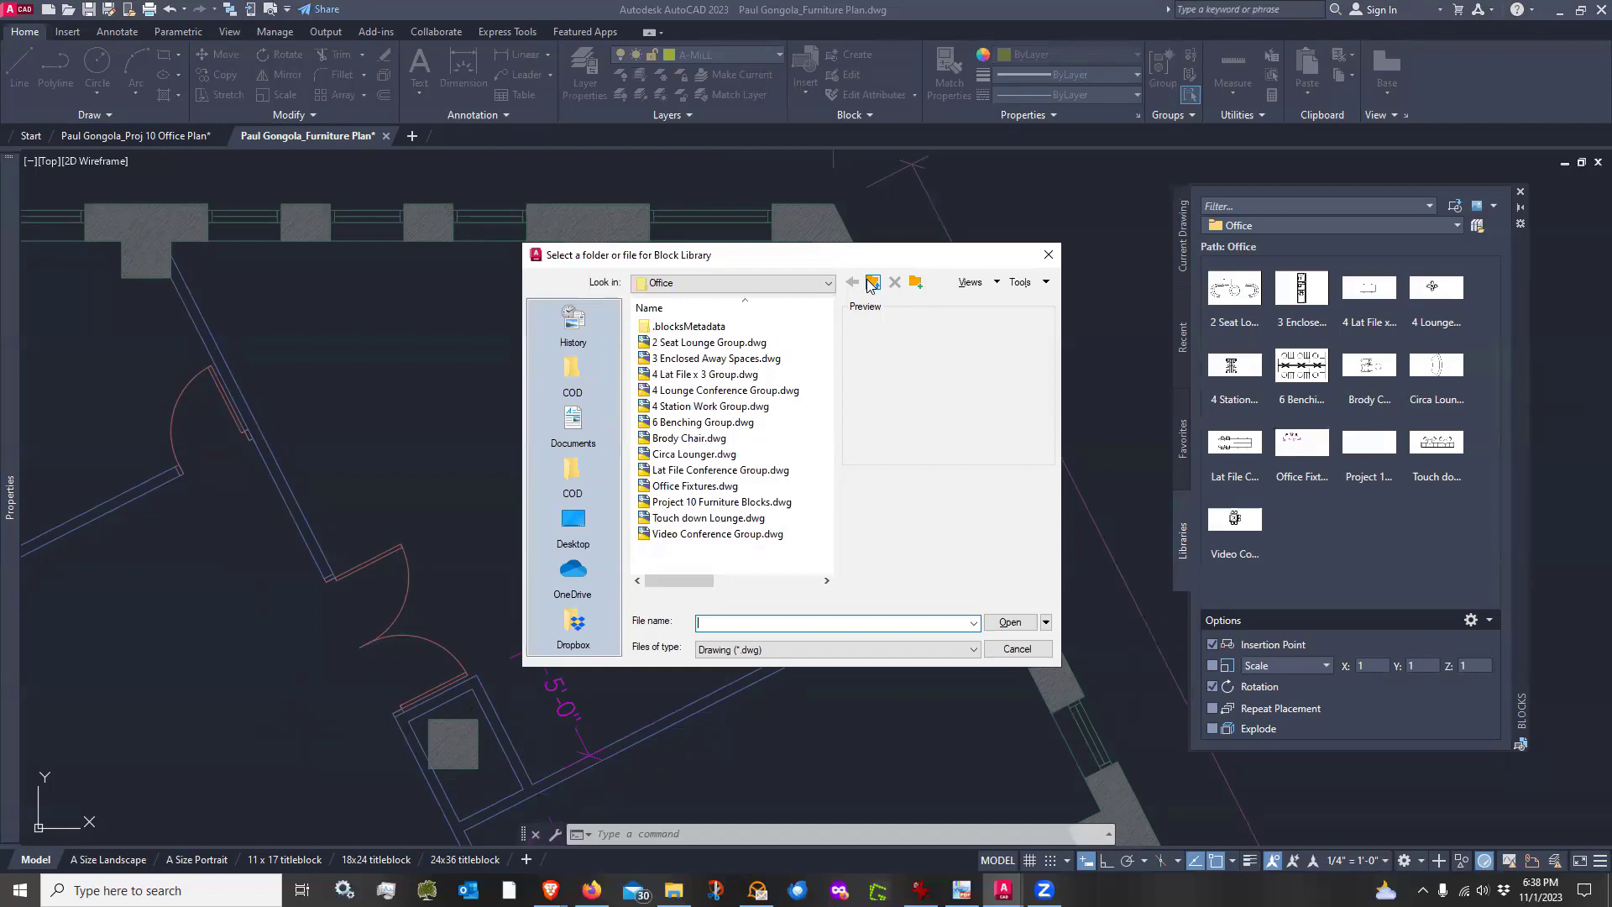
pyautogui.click(704, 487)
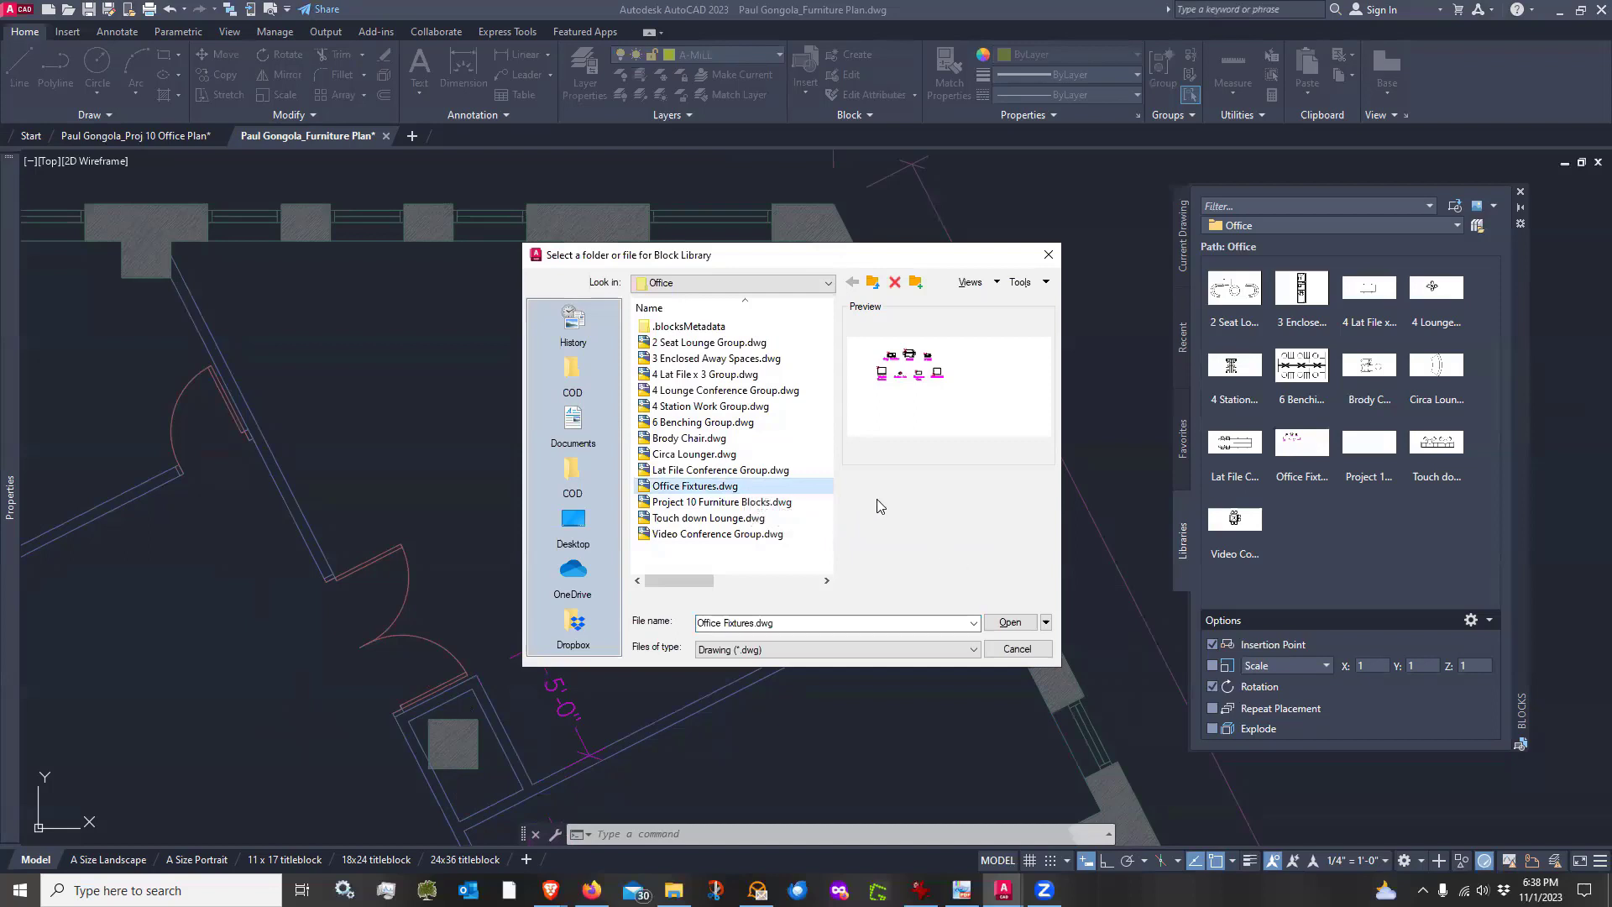
pyautogui.click(873, 283)
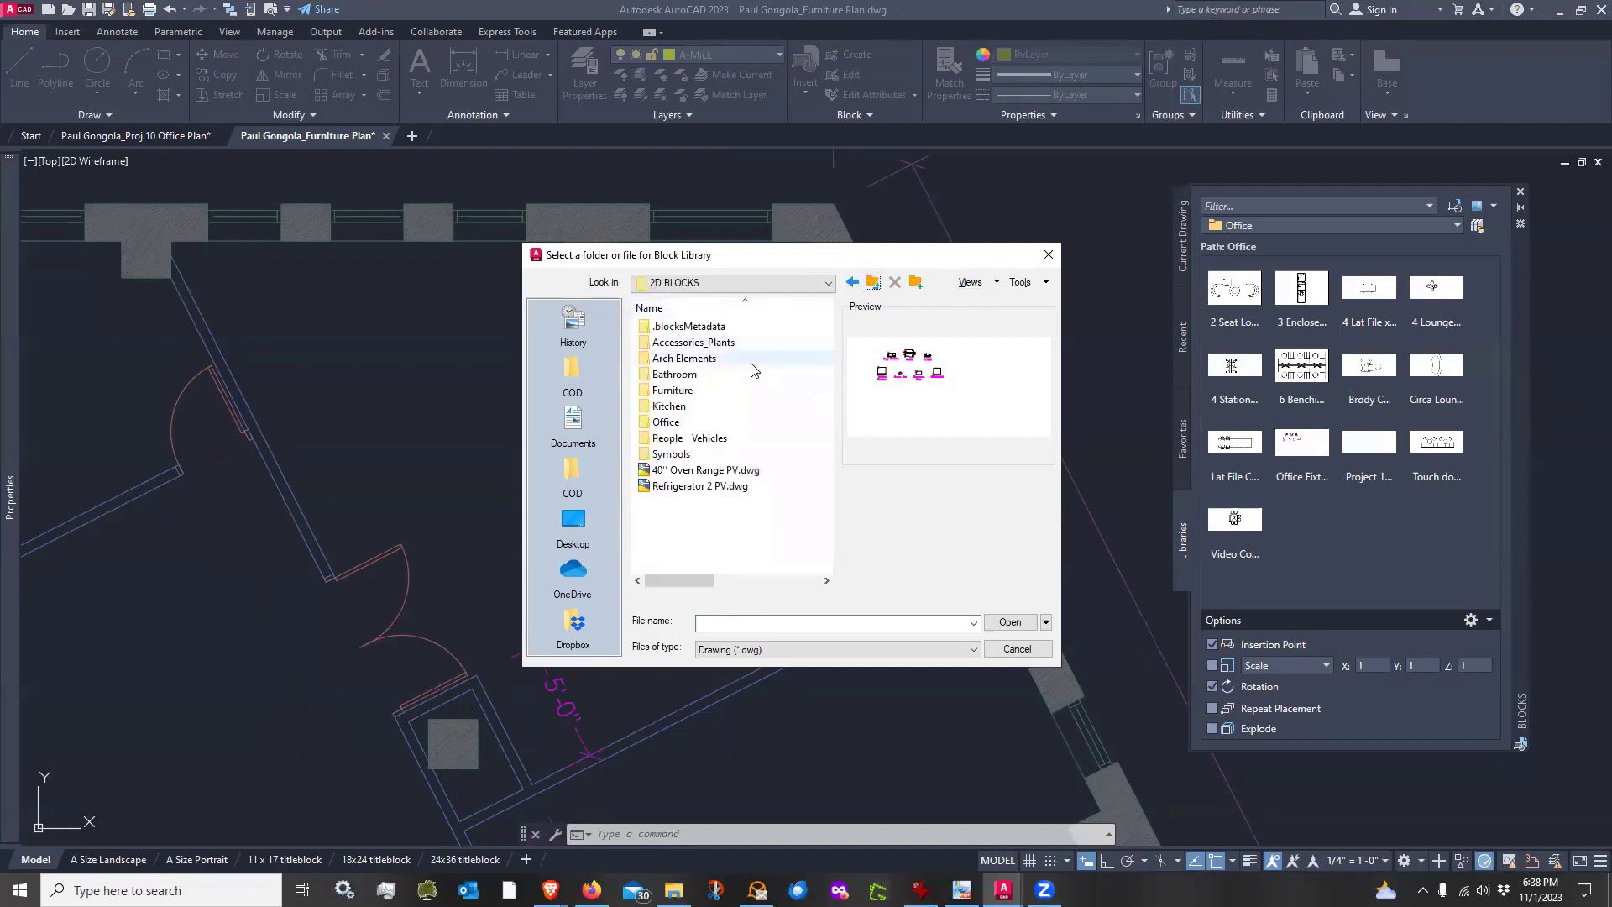
pyautogui.doubleClick(710, 390)
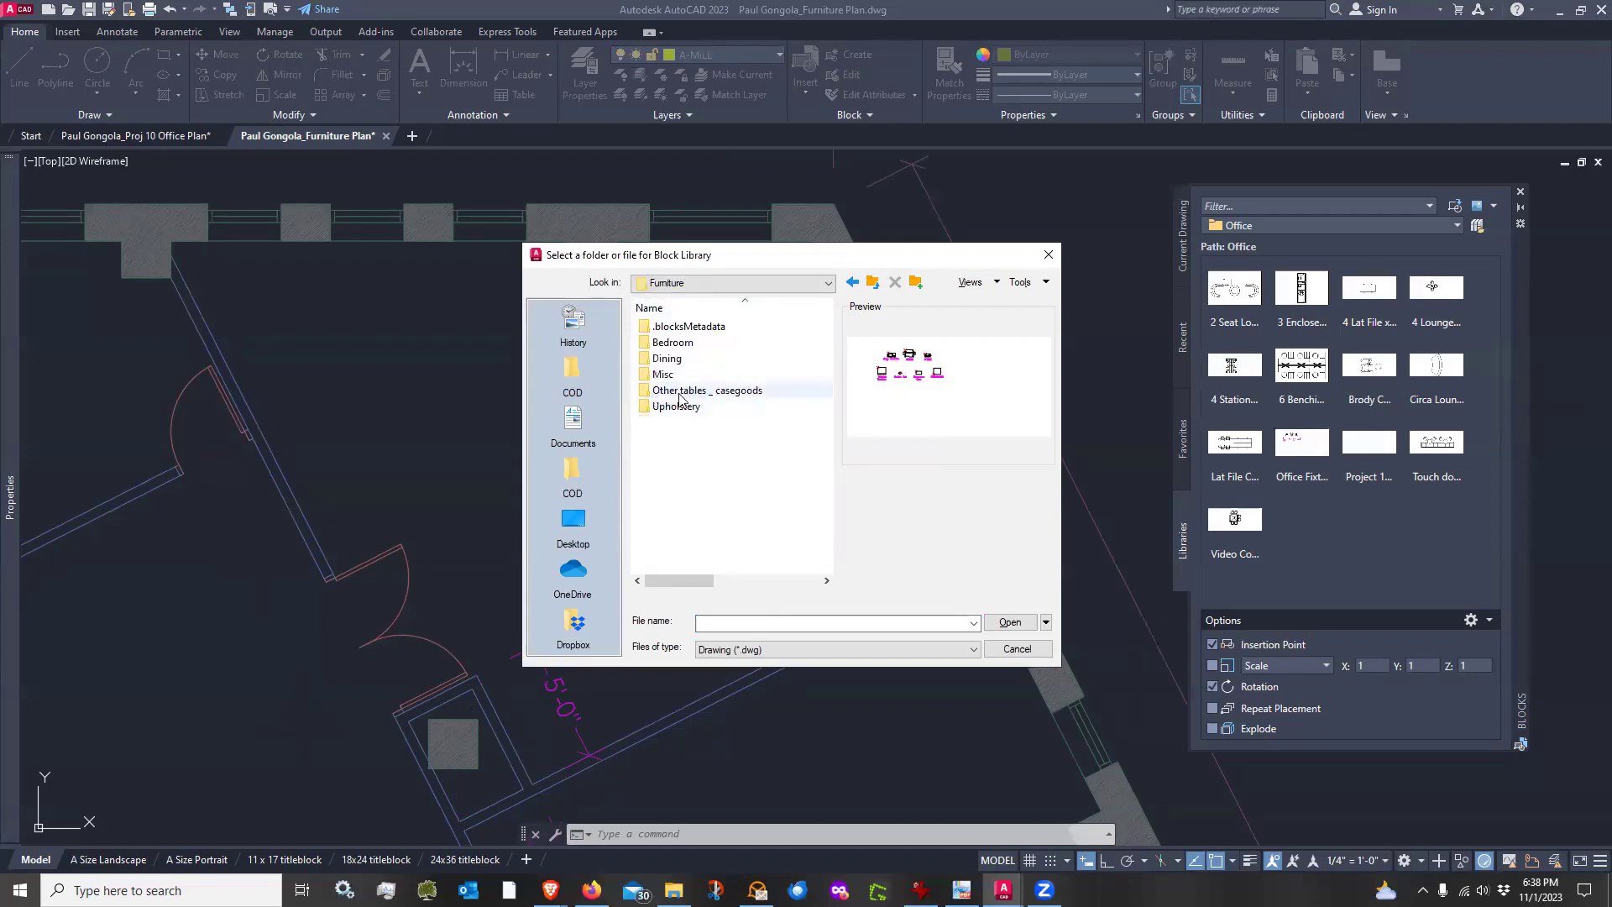
pyautogui.click(680, 393)
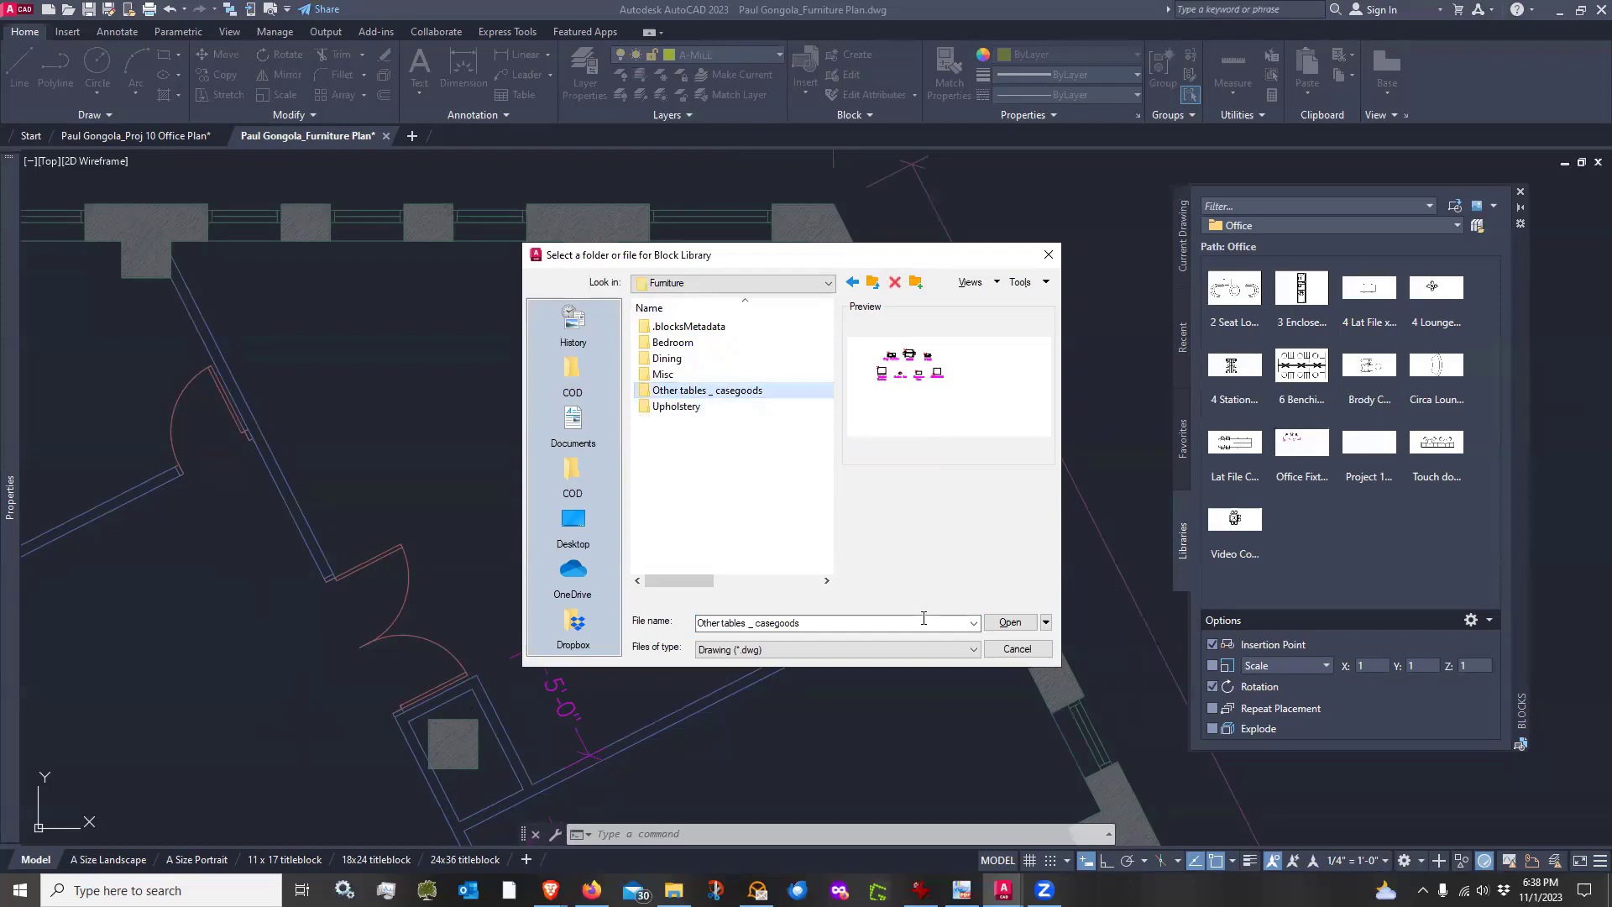
pyautogui.click(1008, 622)
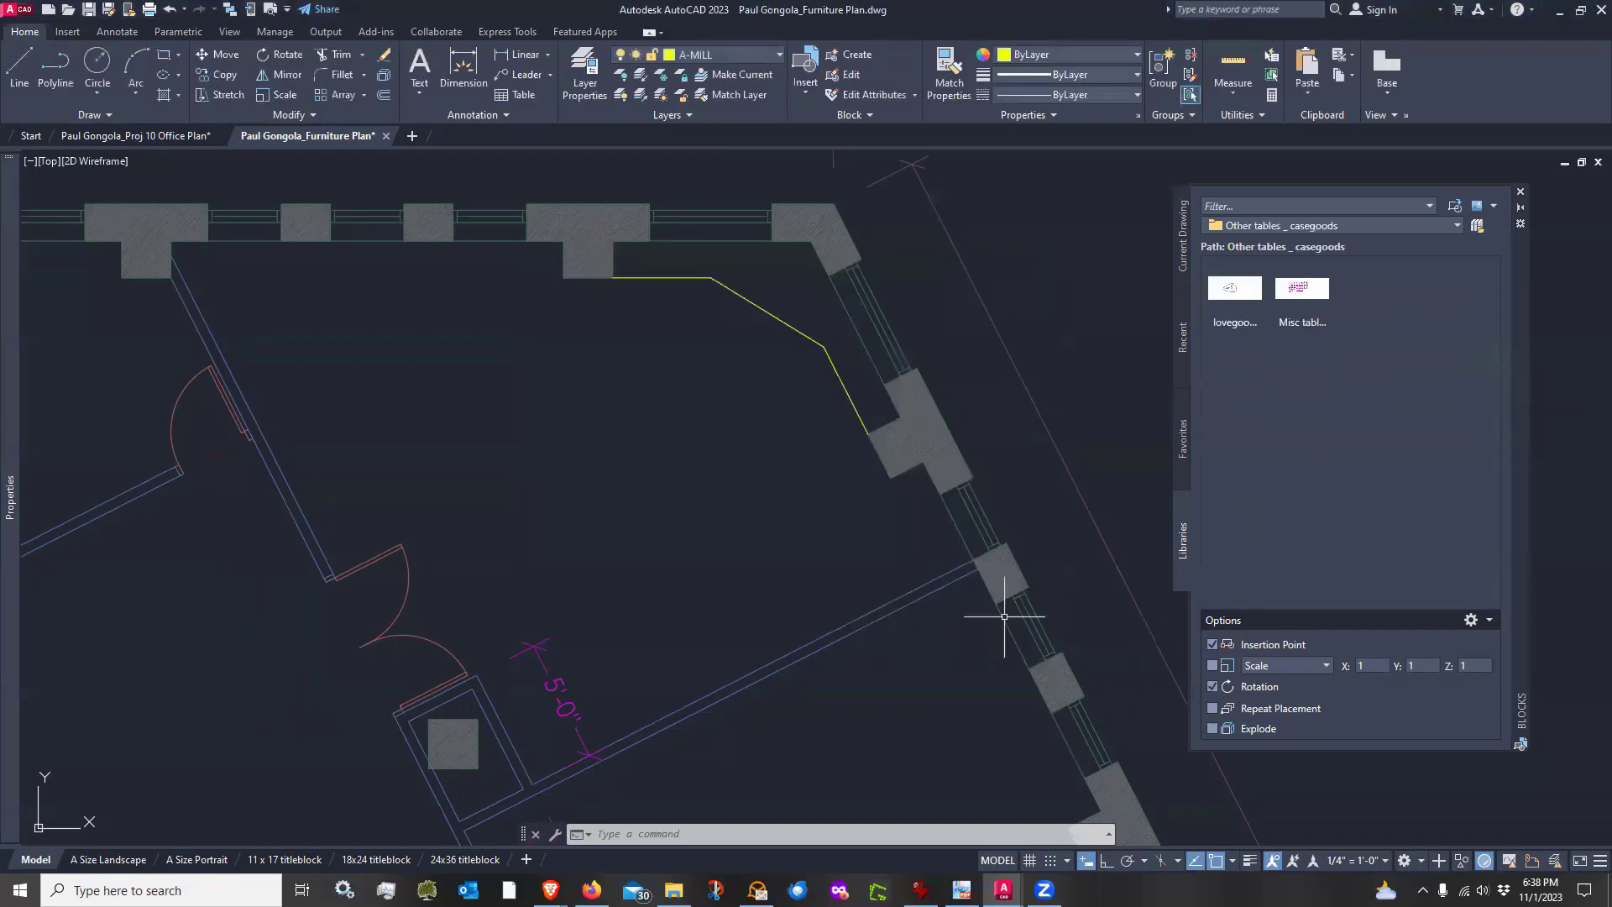
# Load Office Fixtures.dwg from the Office folder as the block library and browse its blocks
pyautogui.click(1477, 226)
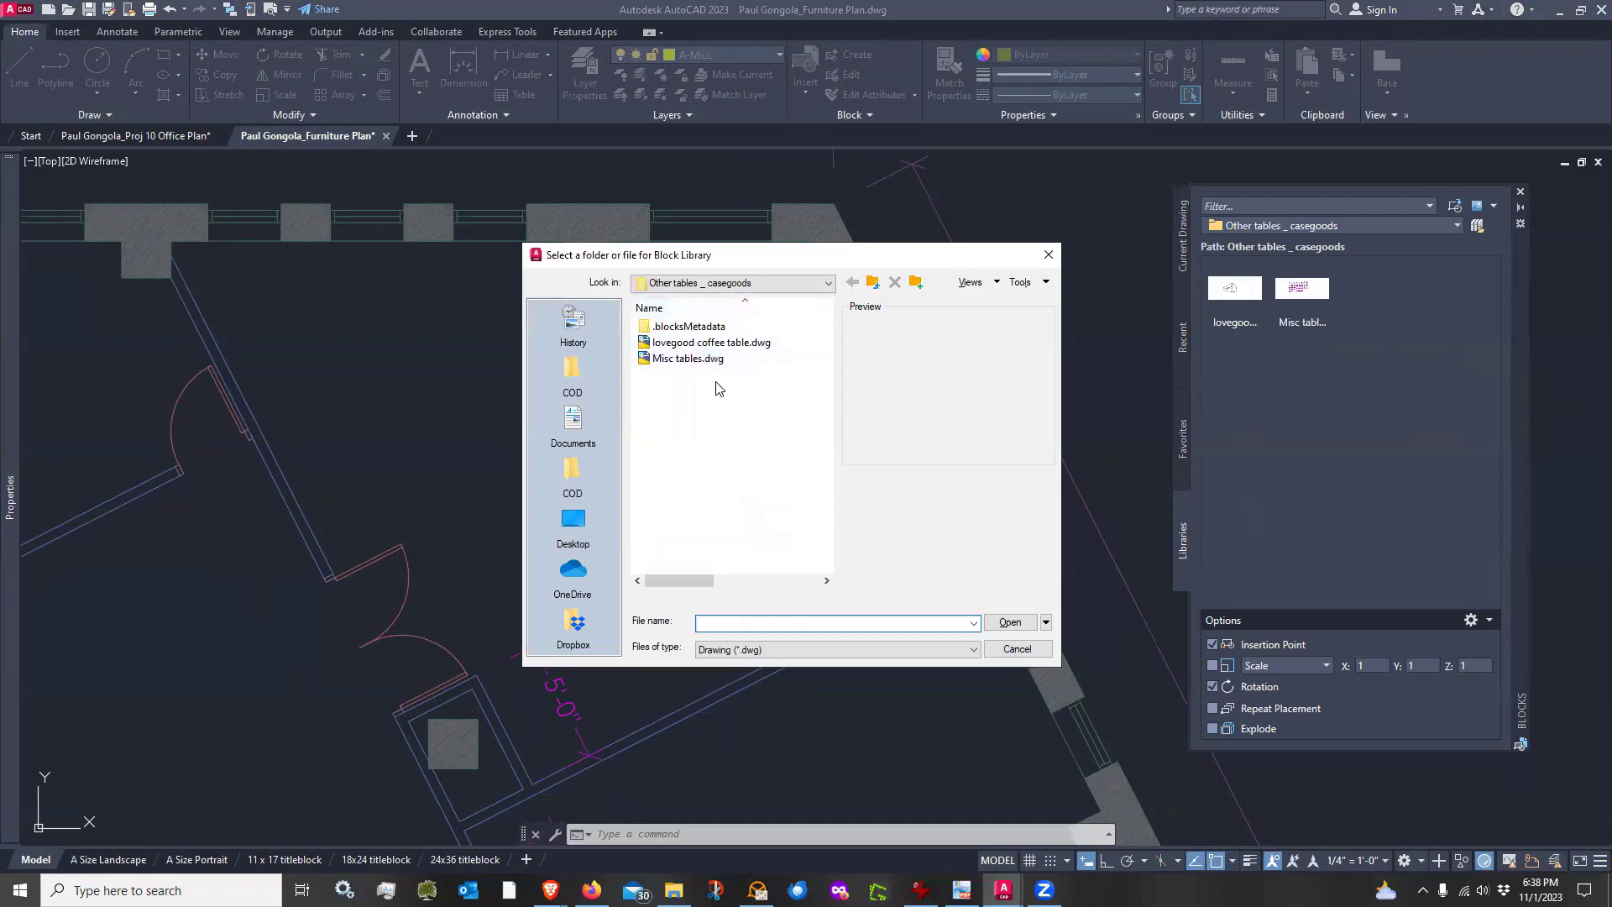
pyautogui.click(873, 284)
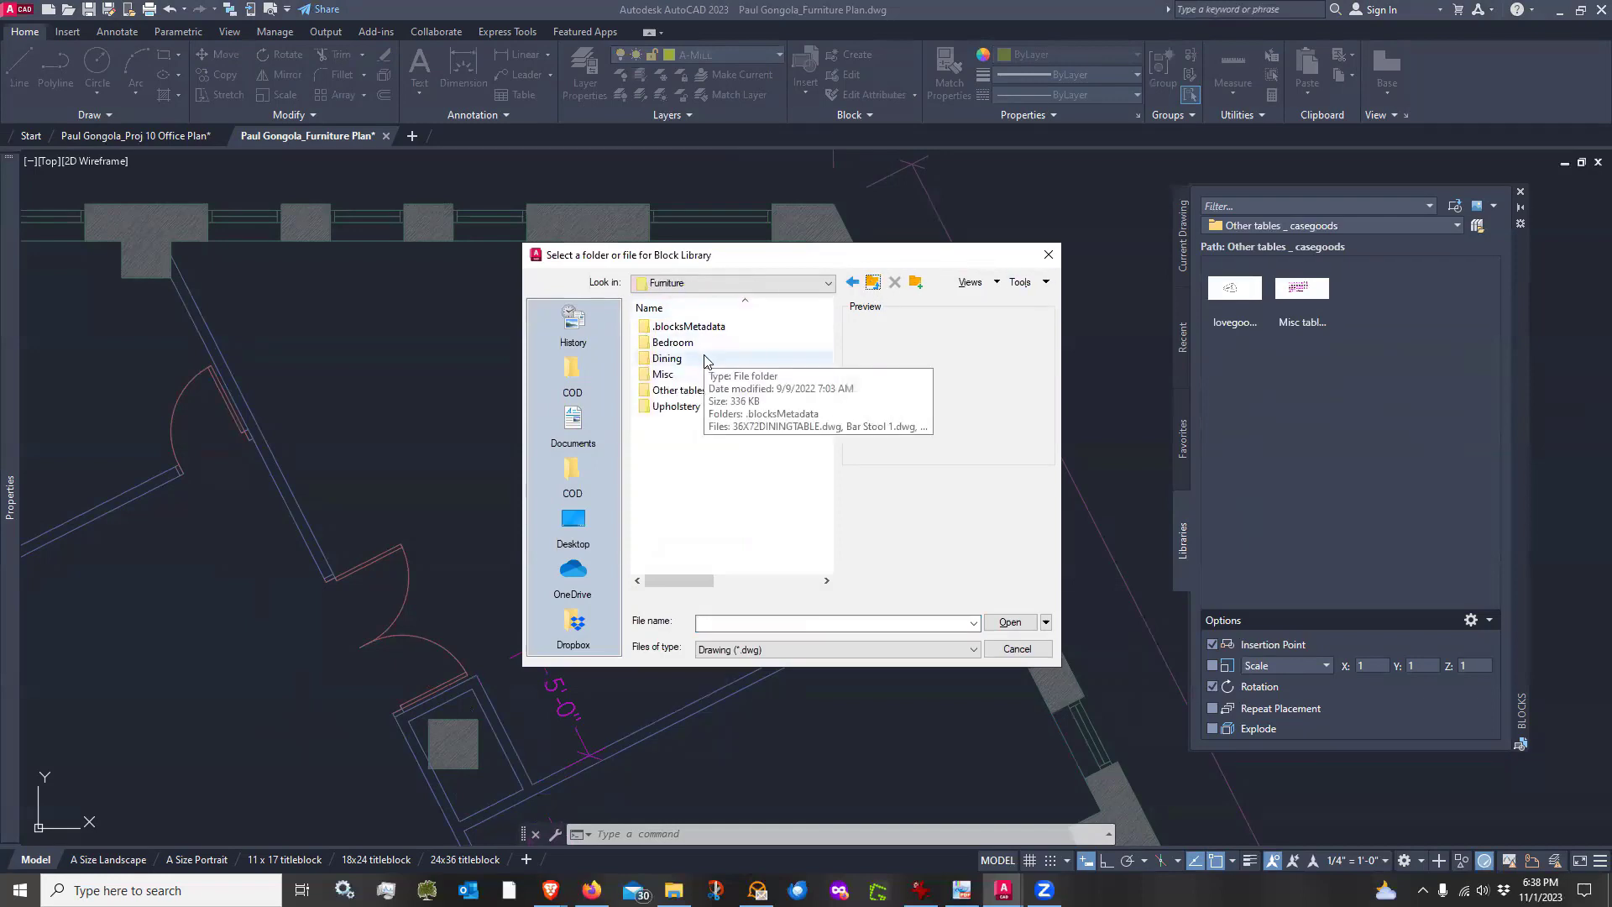
pyautogui.doubleClick(680, 396)
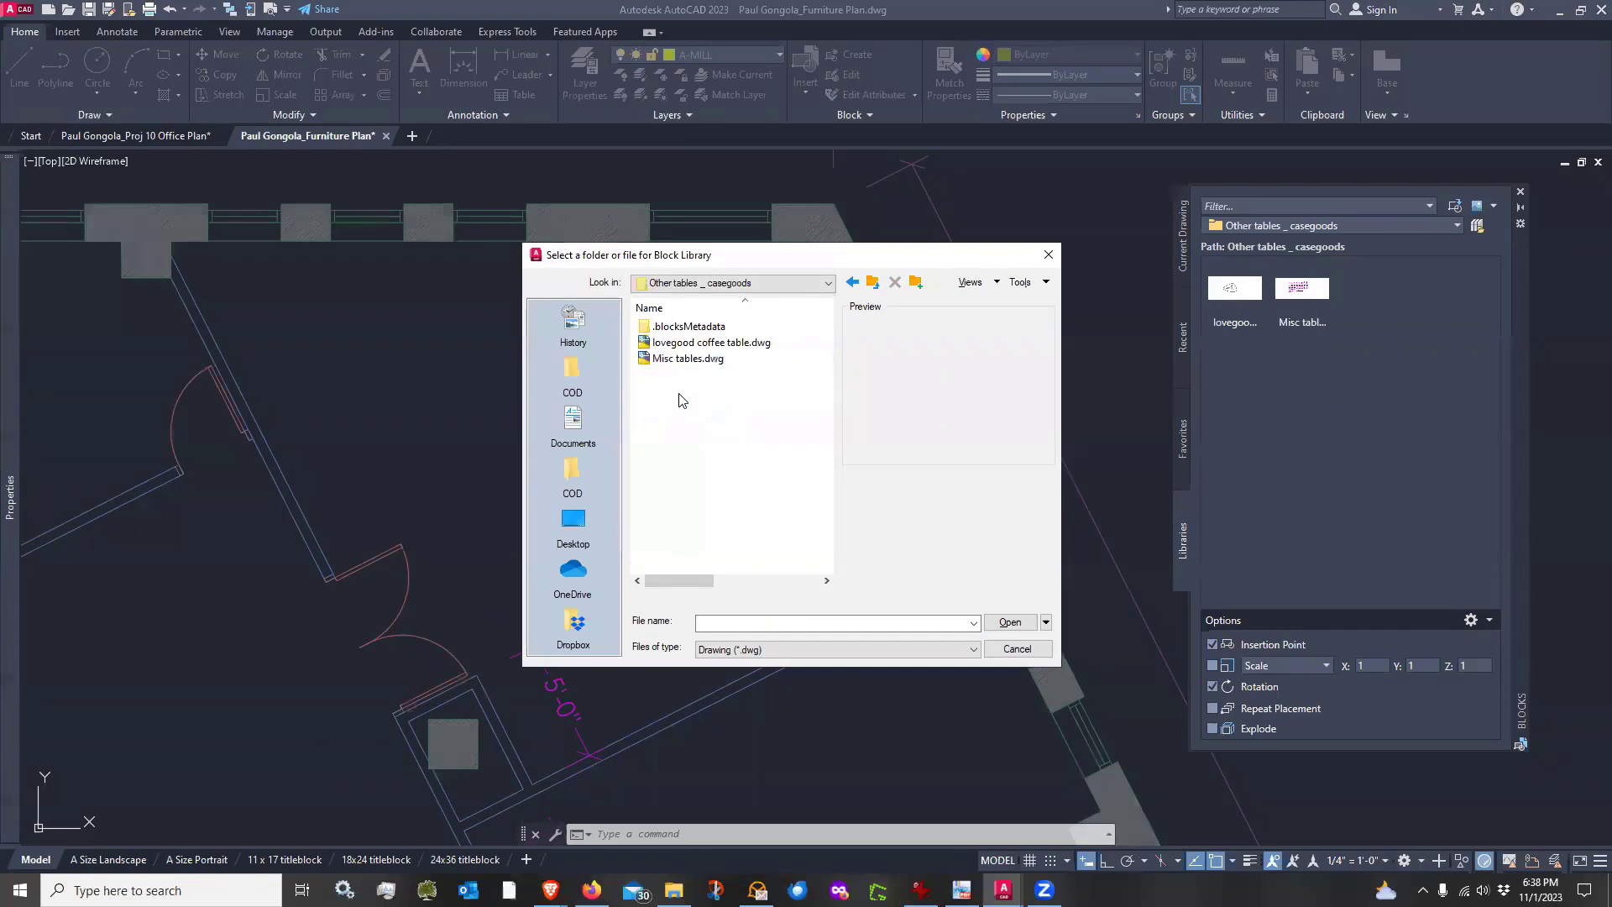
pyautogui.click(873, 282)
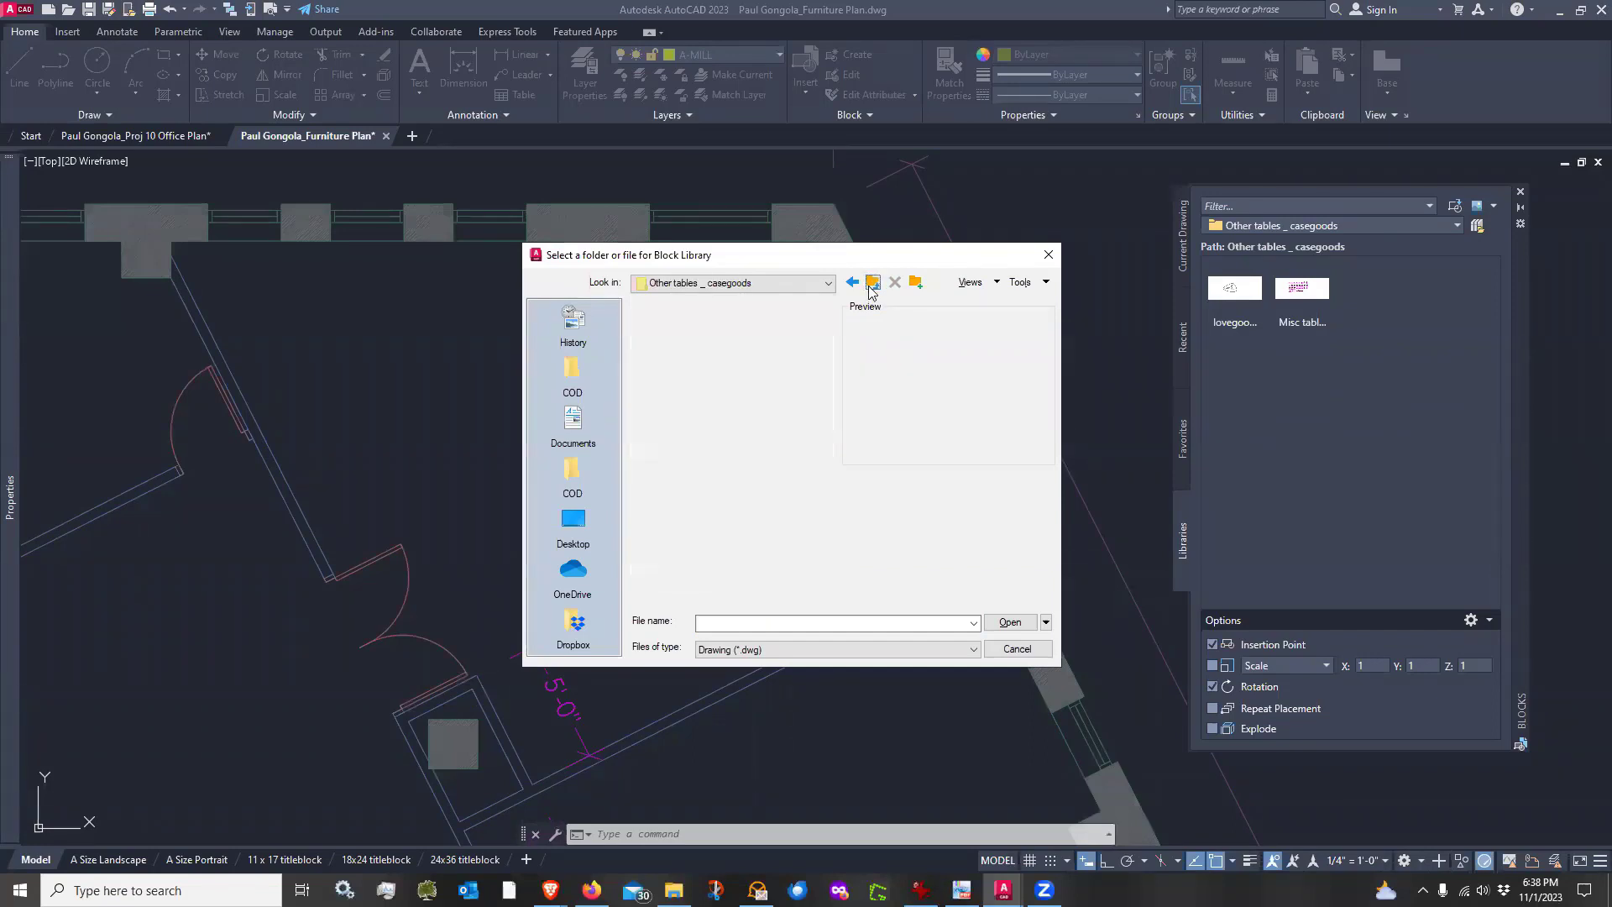
pyautogui.click(874, 282)
pyautogui.doubleClick(713, 421)
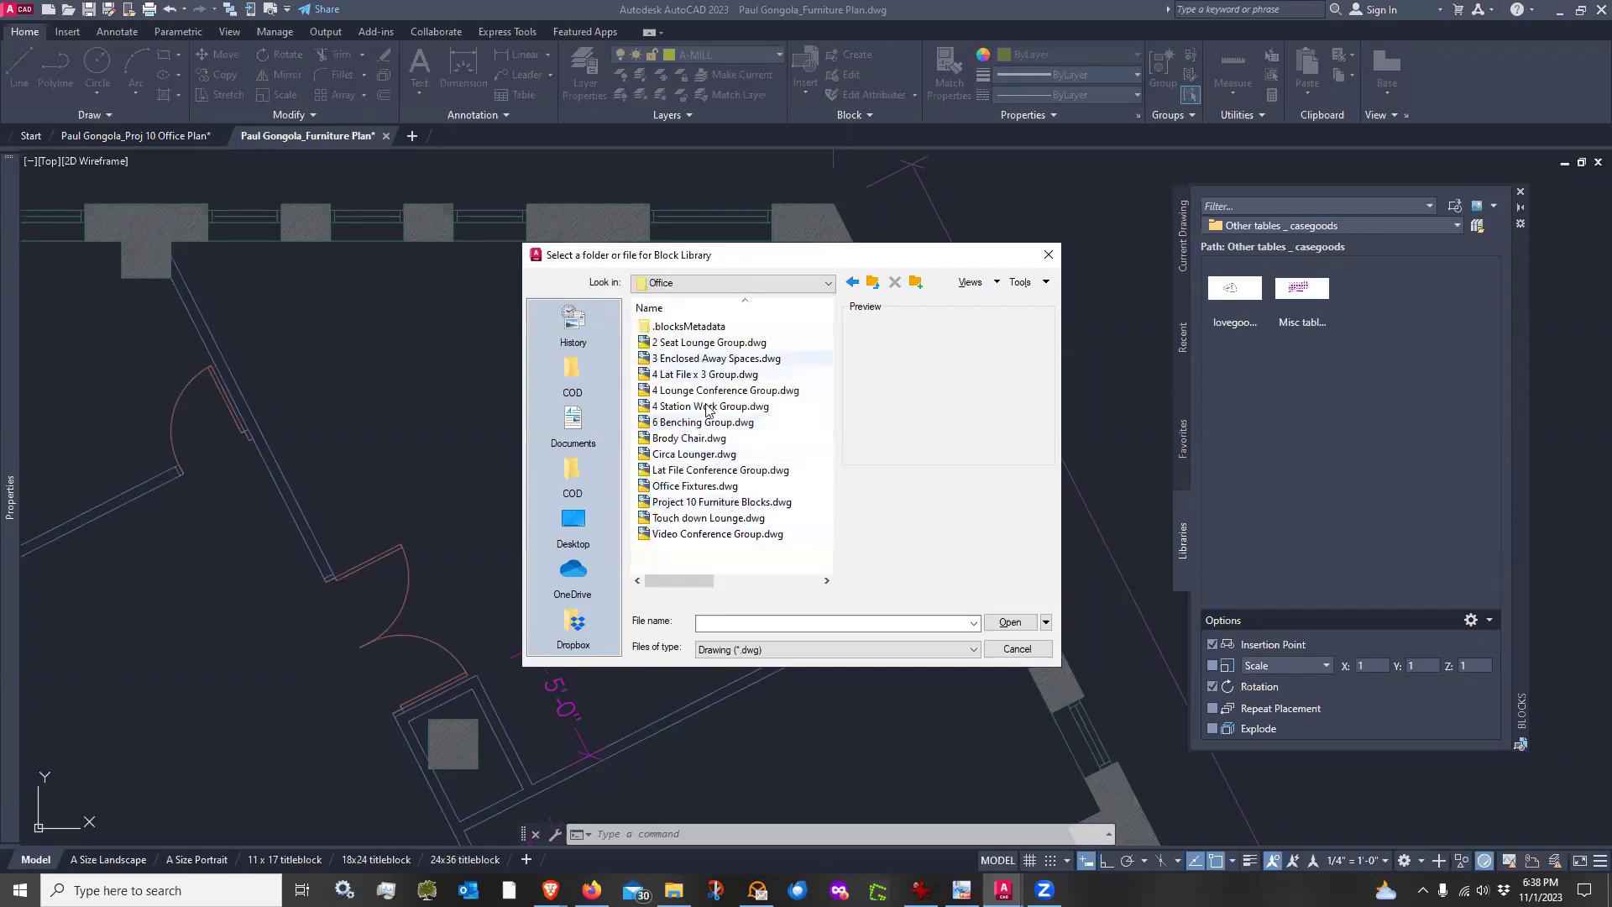
pyautogui.click(706, 490)
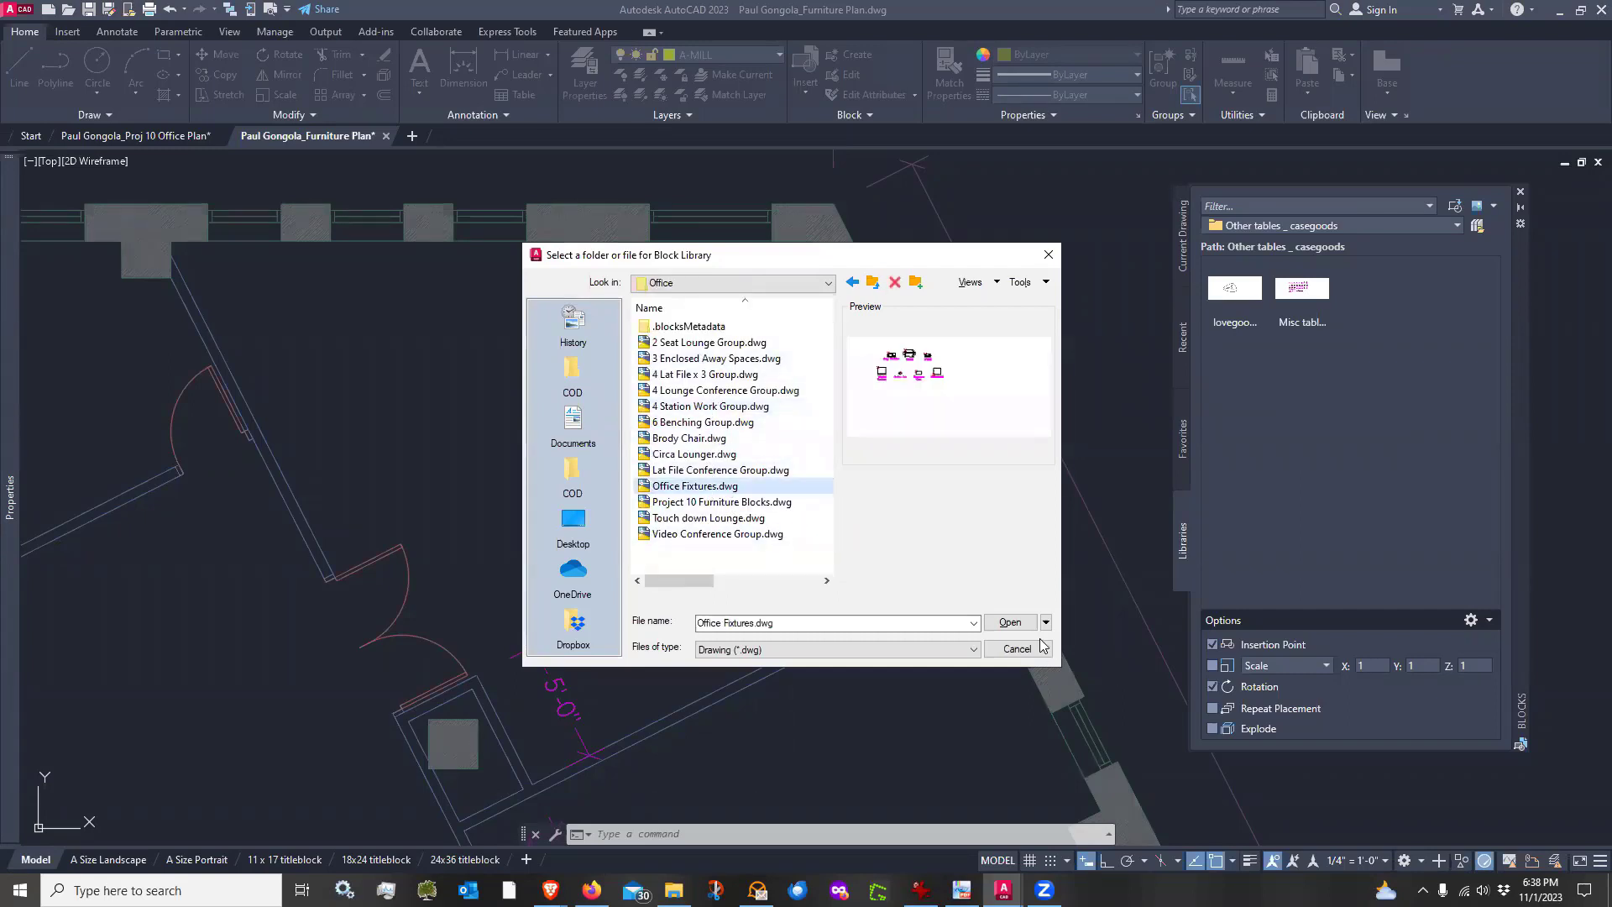
pyautogui.click(1010, 622)
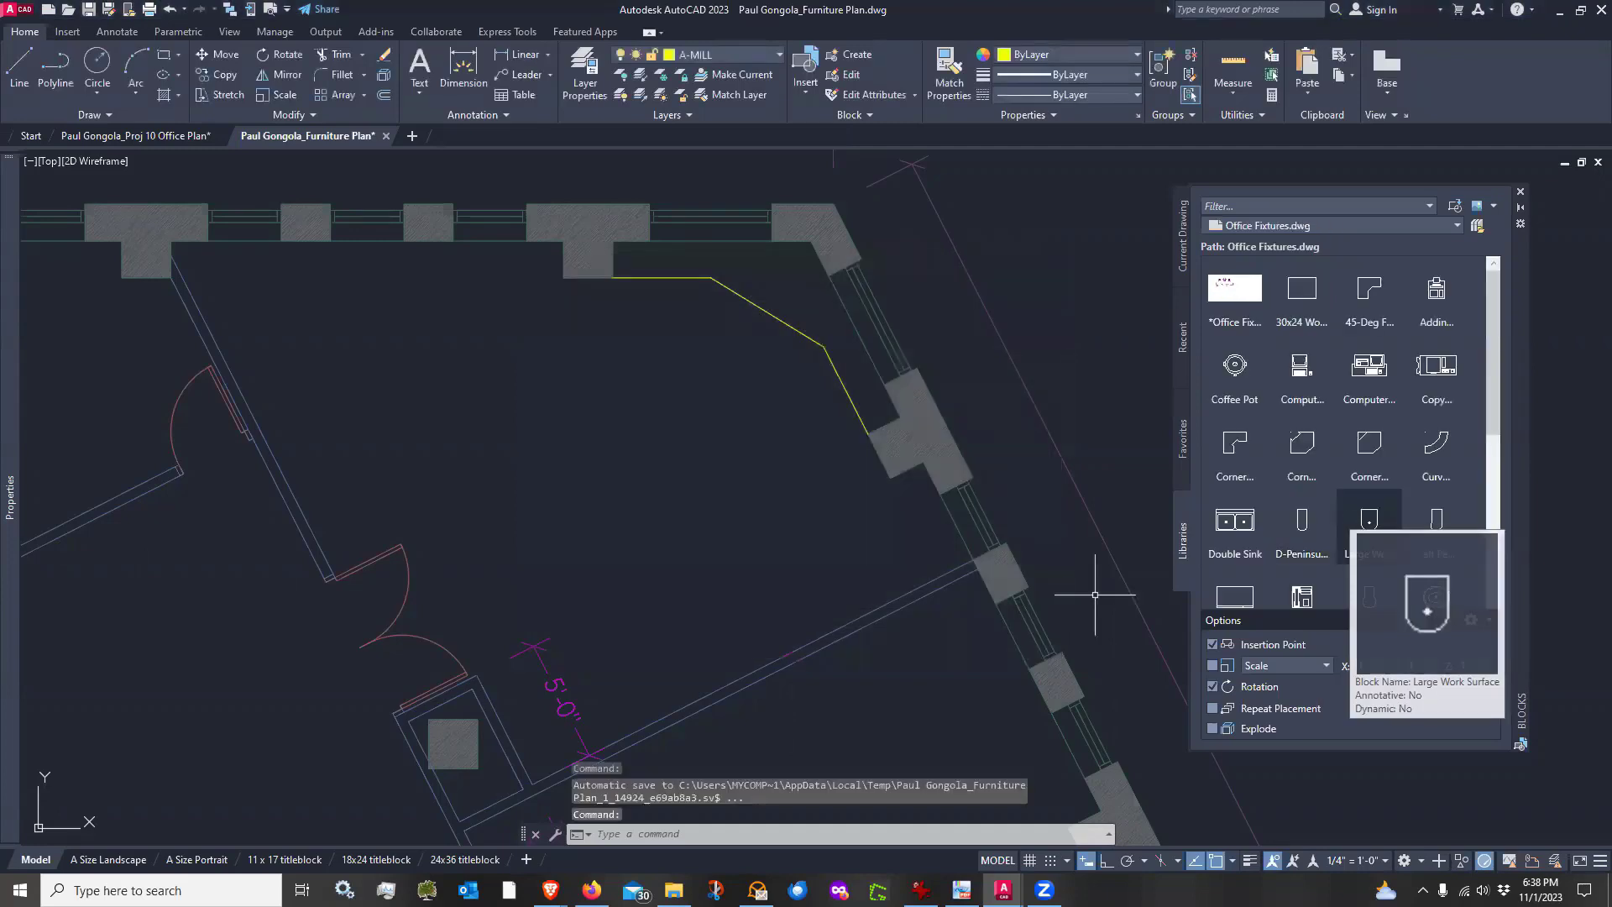
pyautogui.scroll(-2, 1437, 475)
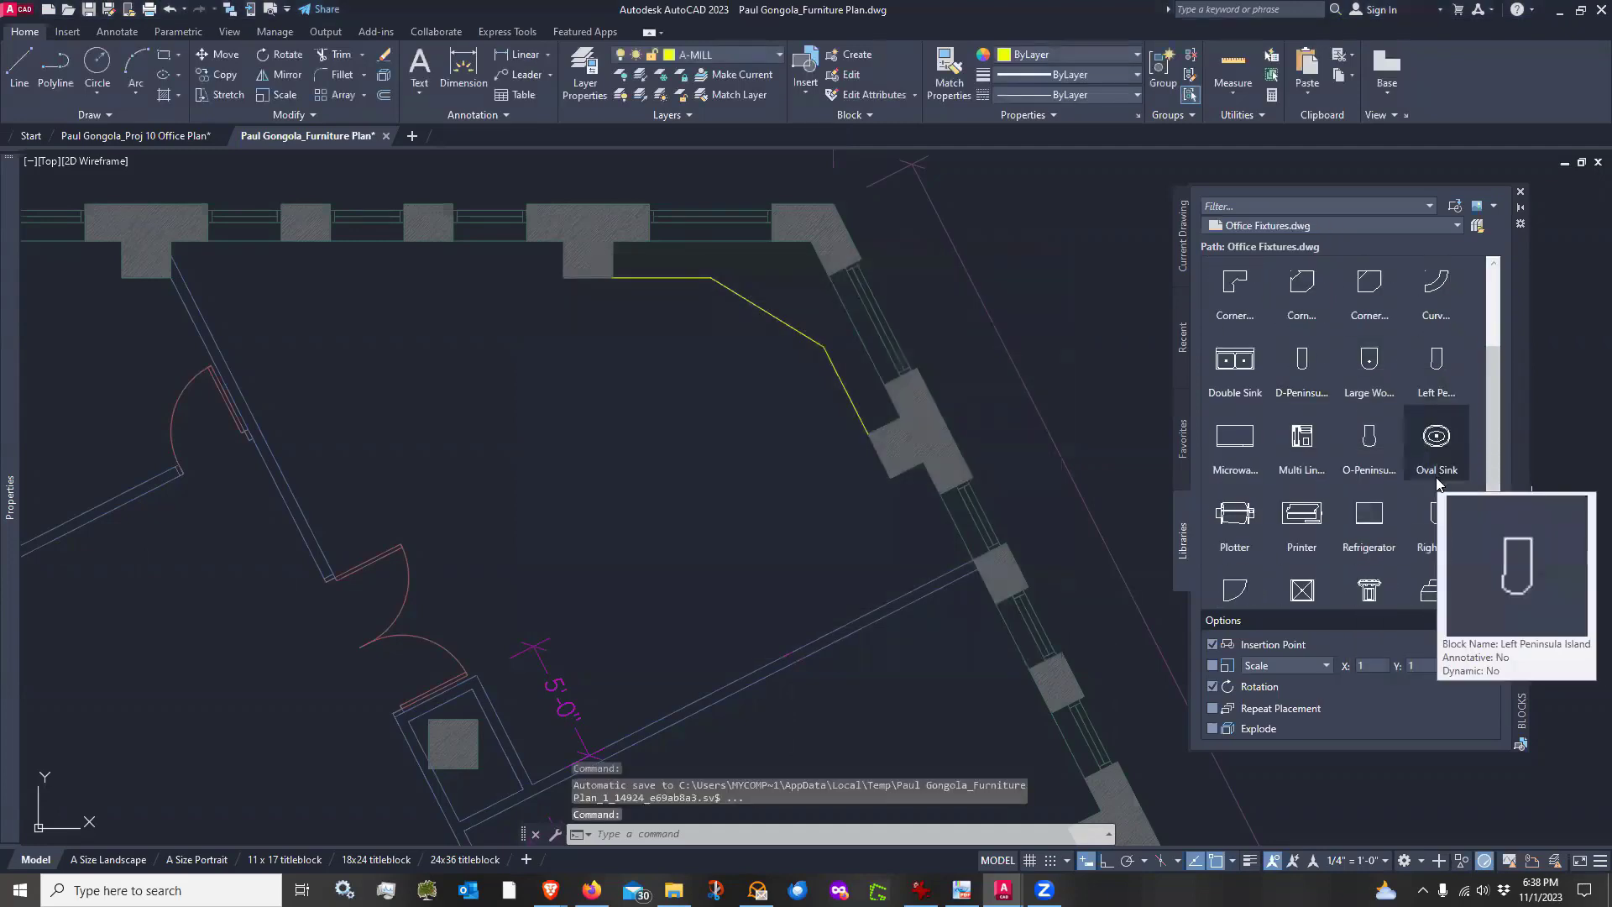
pyautogui.scroll(2, 1438, 470)
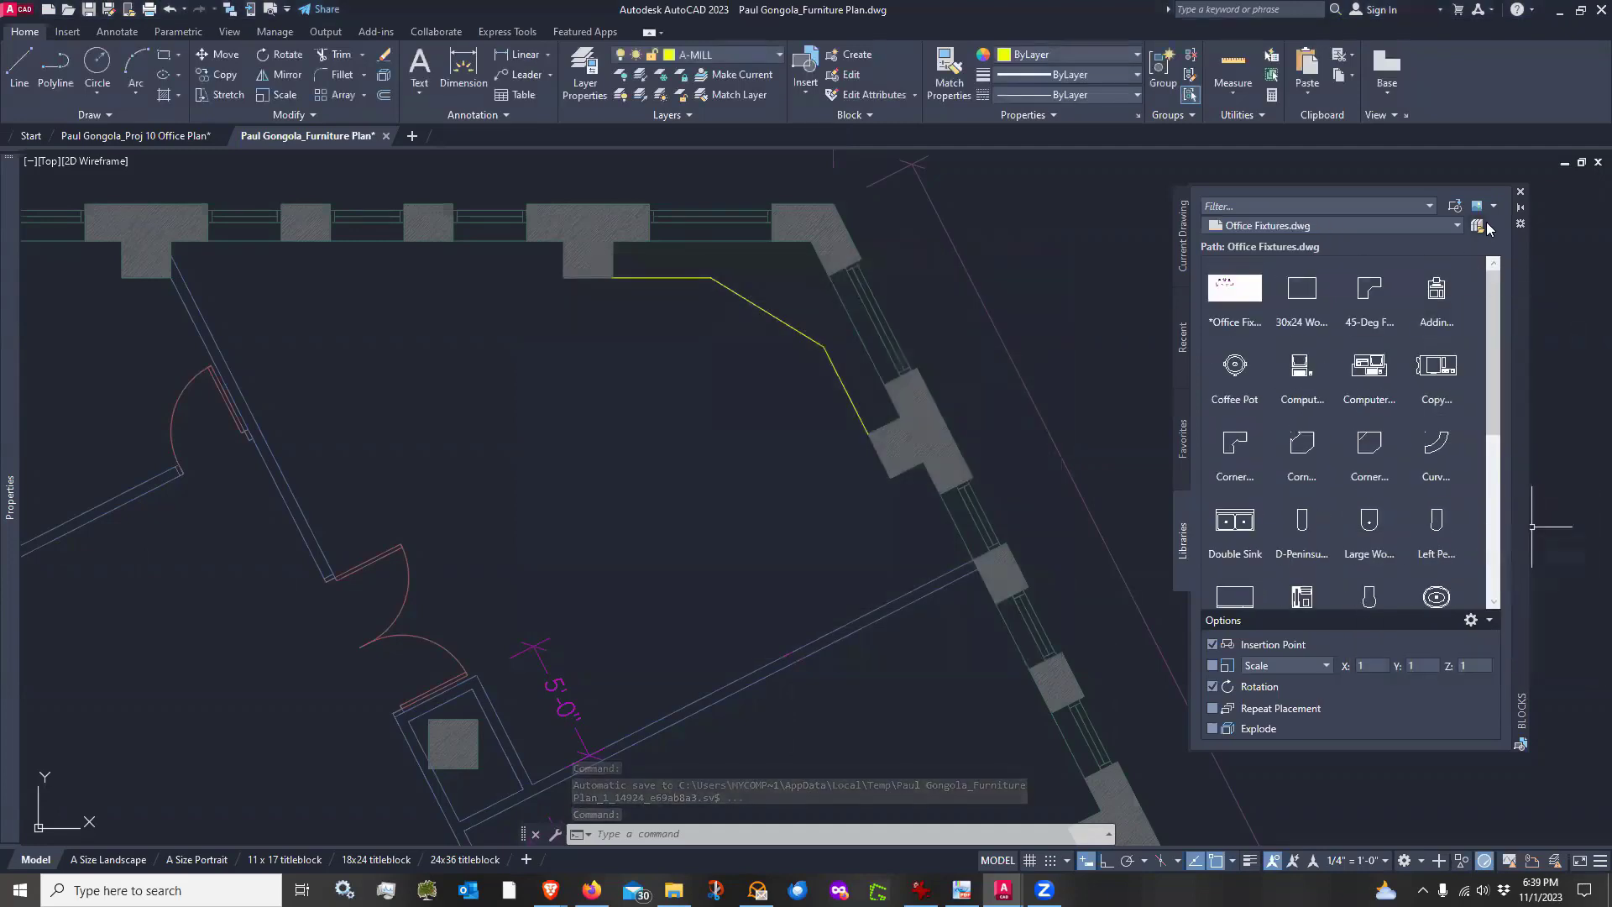
# Load Project 10 Furniture Blocks.dwg from the Office folder as the block library and preview its DESK3675 and DESK3060 blocks
pyautogui.click(1483, 225)
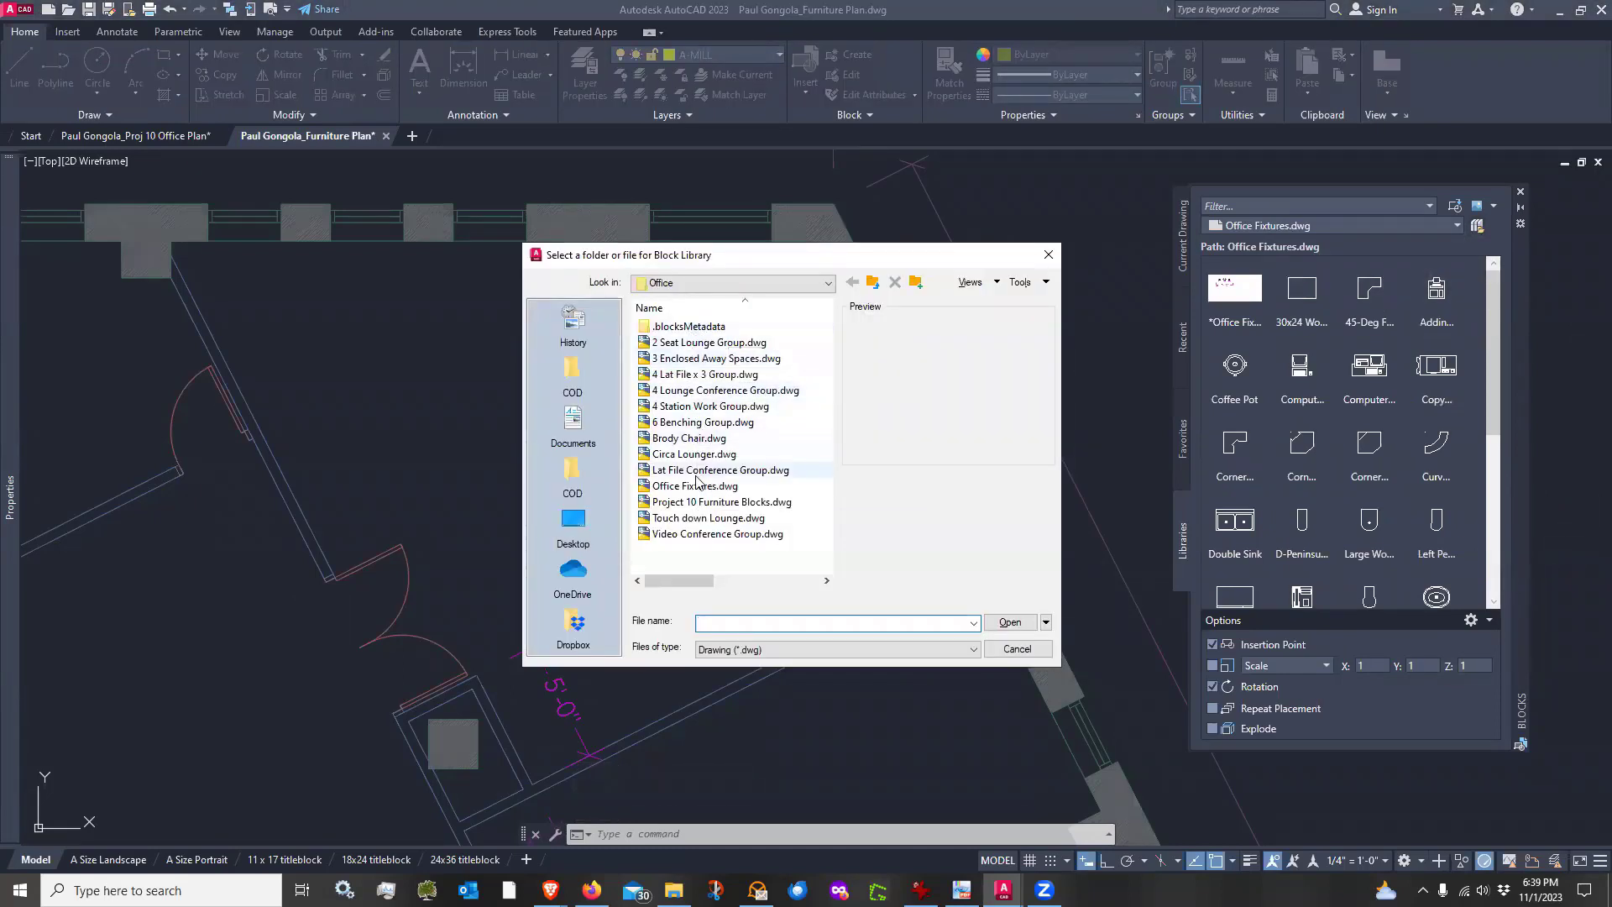
pyautogui.click(701, 502)
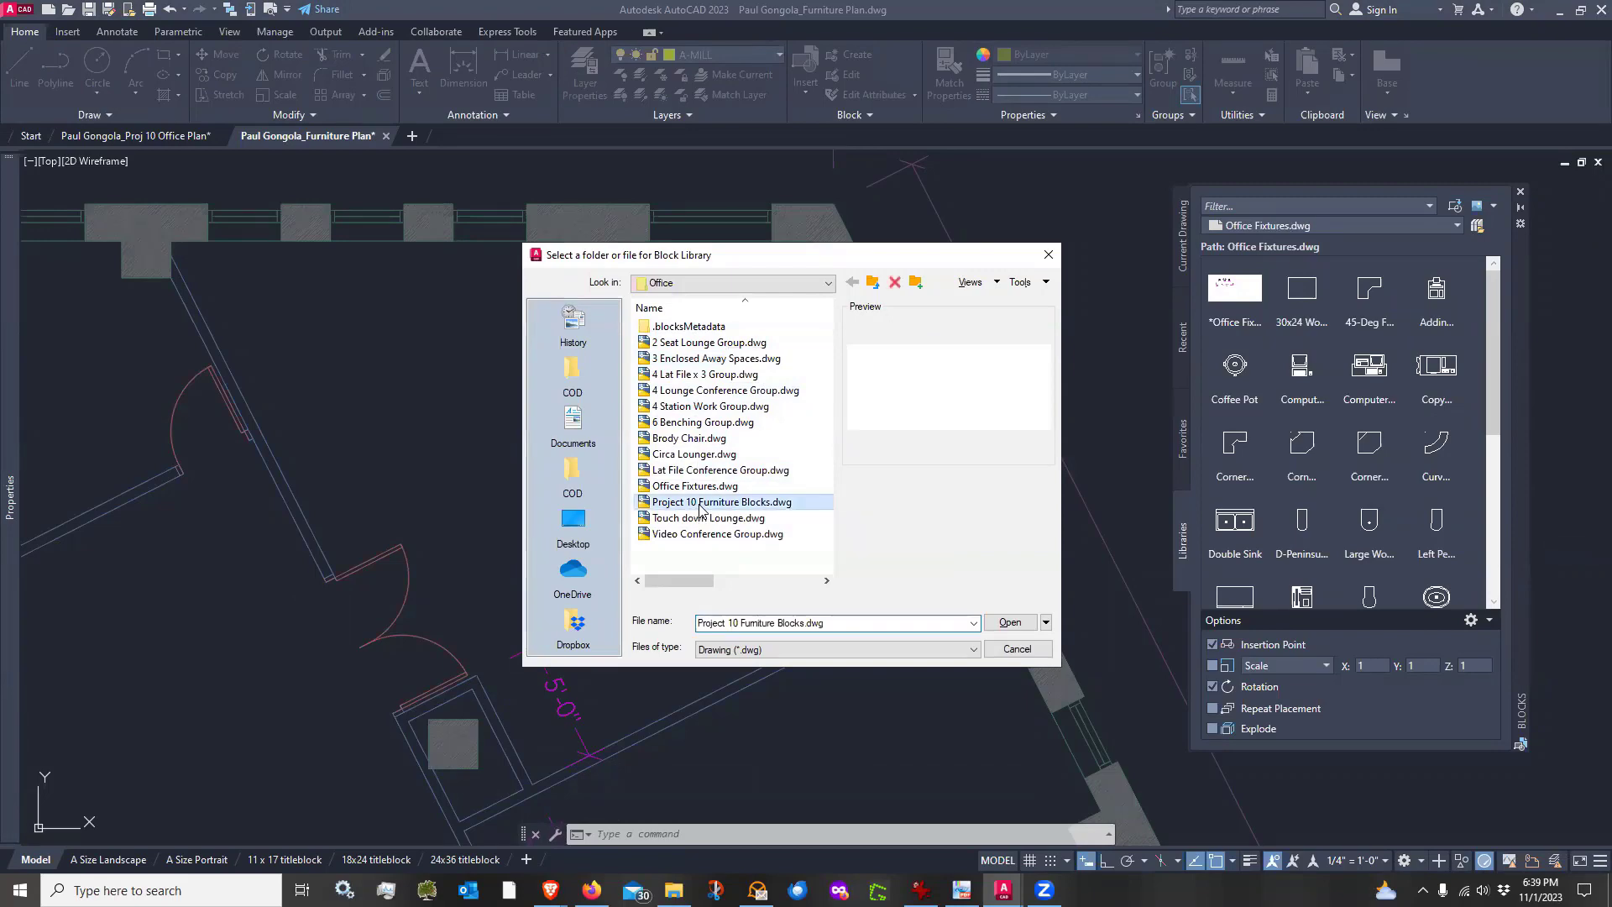
pyautogui.click(1010, 622)
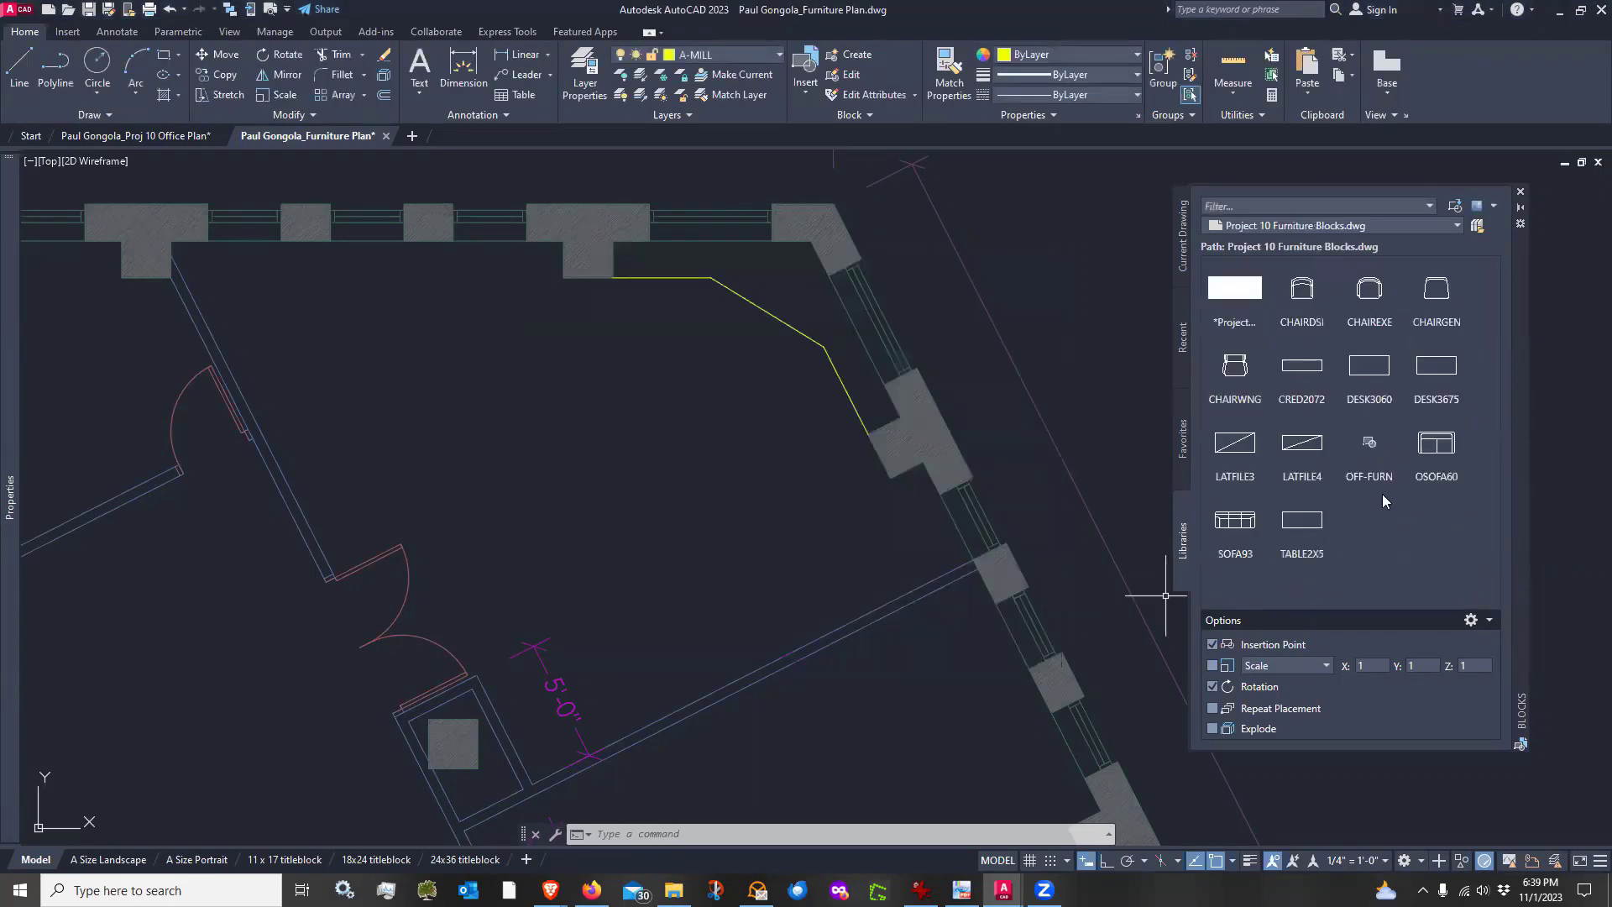
pyautogui.click(1478, 225)
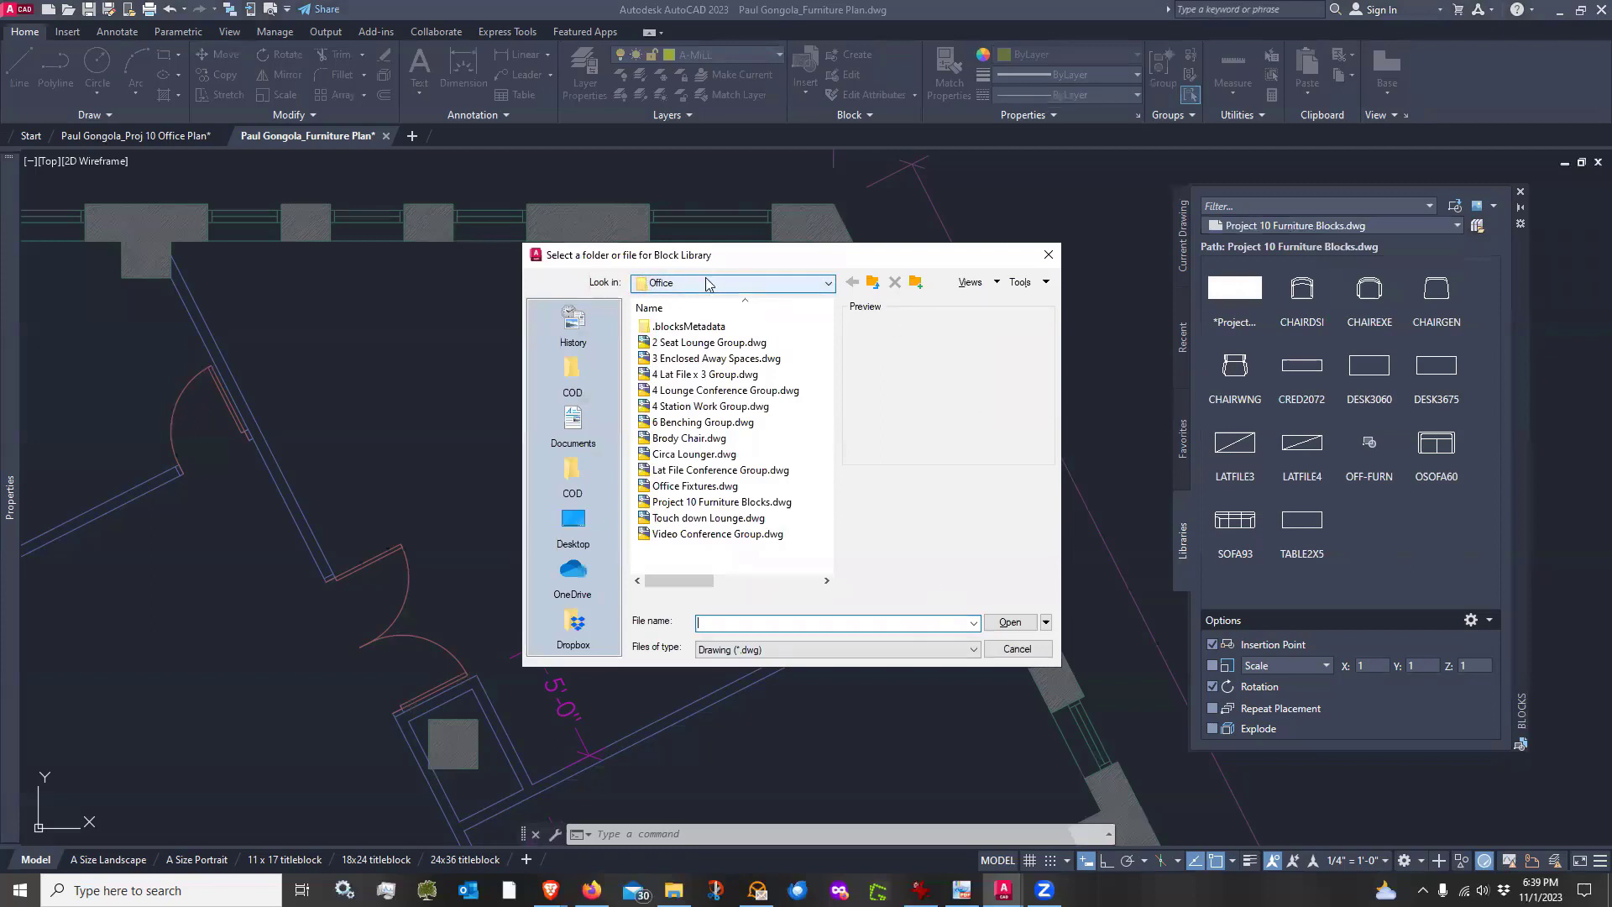
pyautogui.click(675, 503)
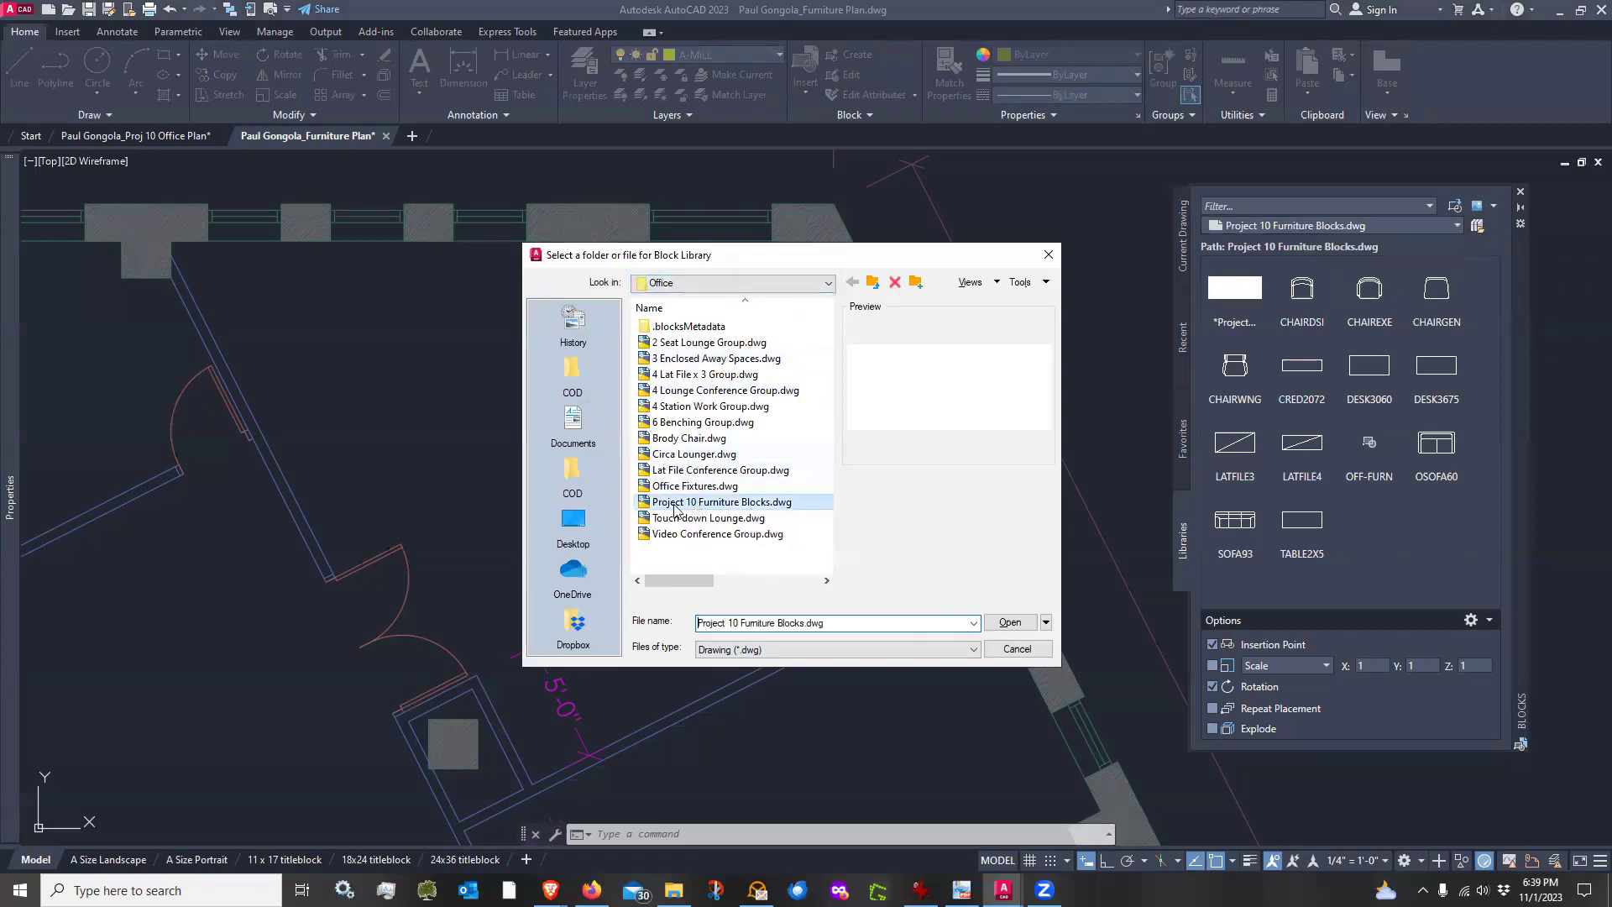
pyautogui.click(1010, 622)
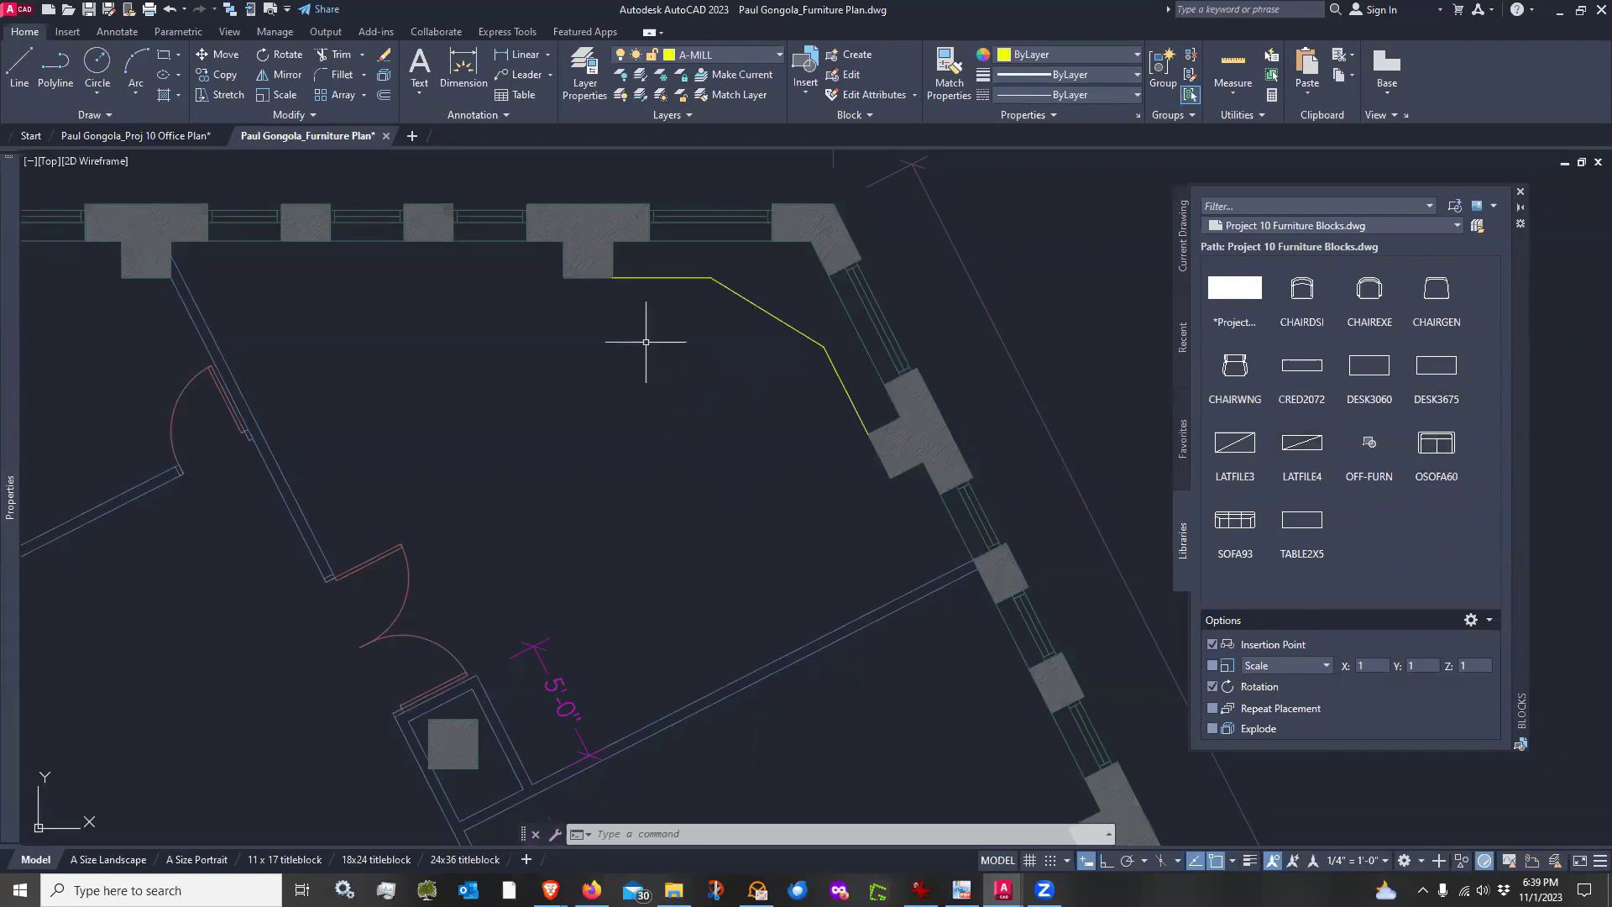
pyautogui.moveTo(1414, 409)
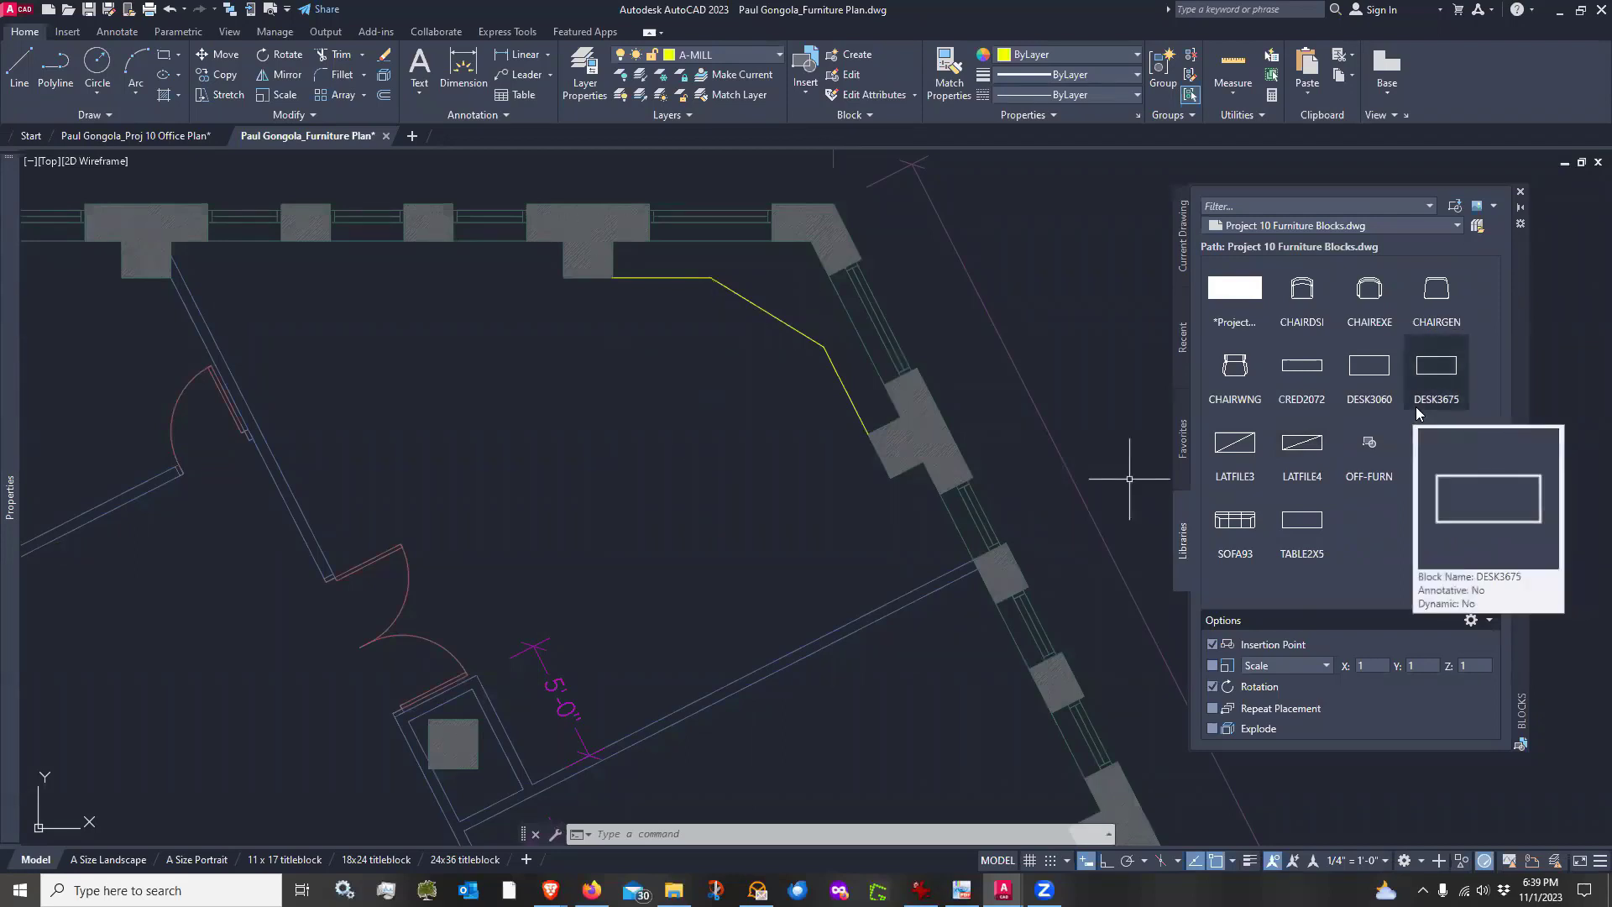
pyautogui.moveTo(1353, 406)
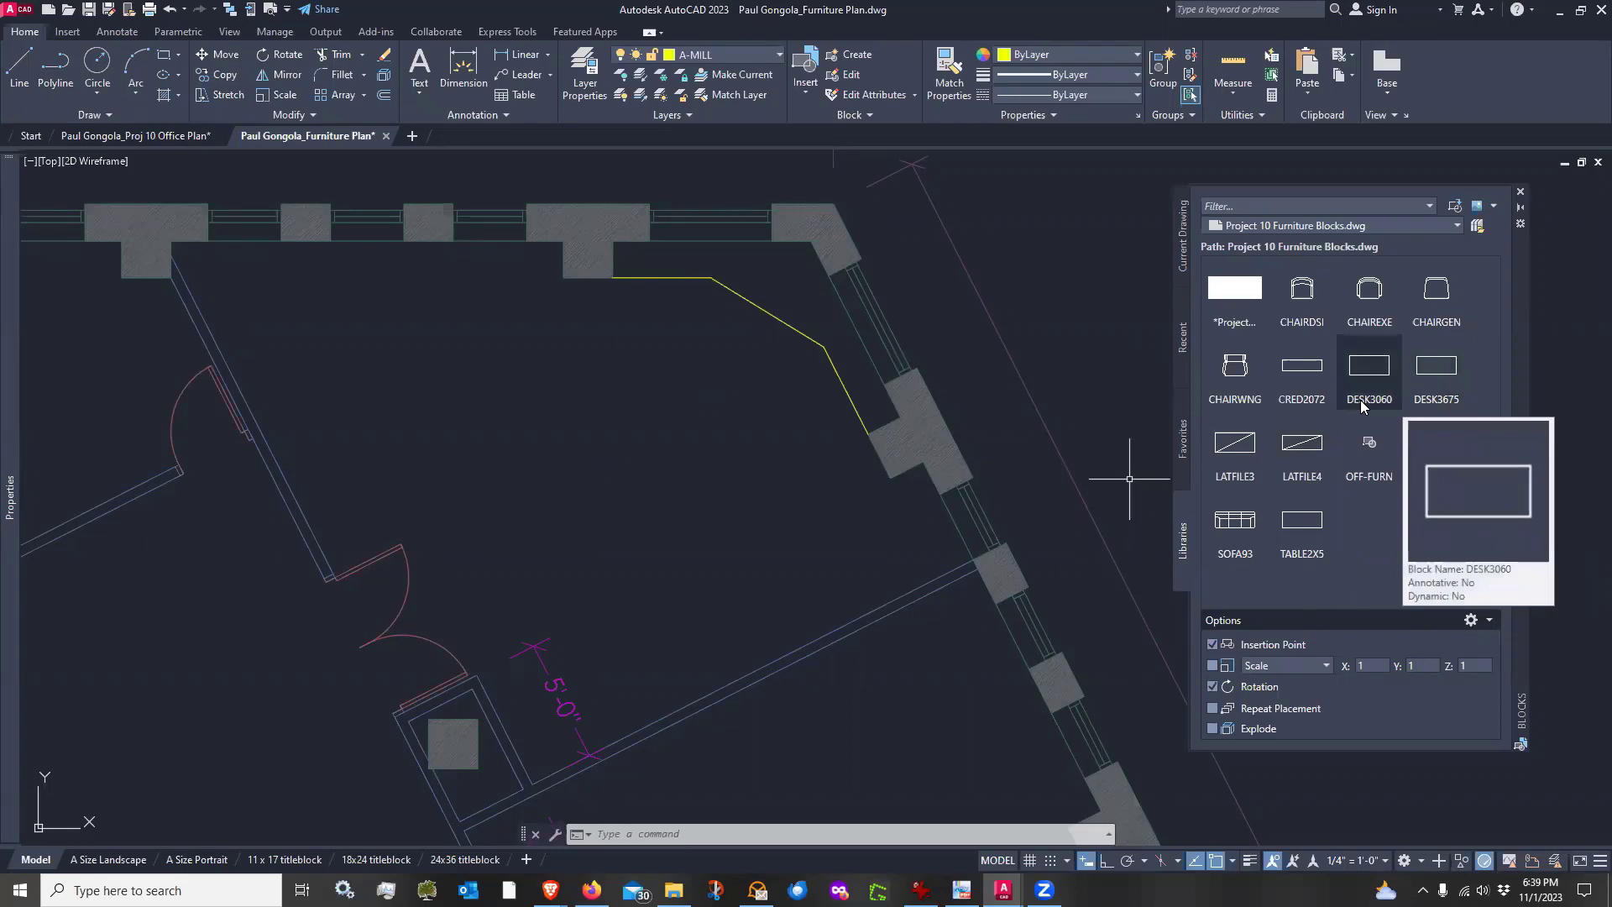
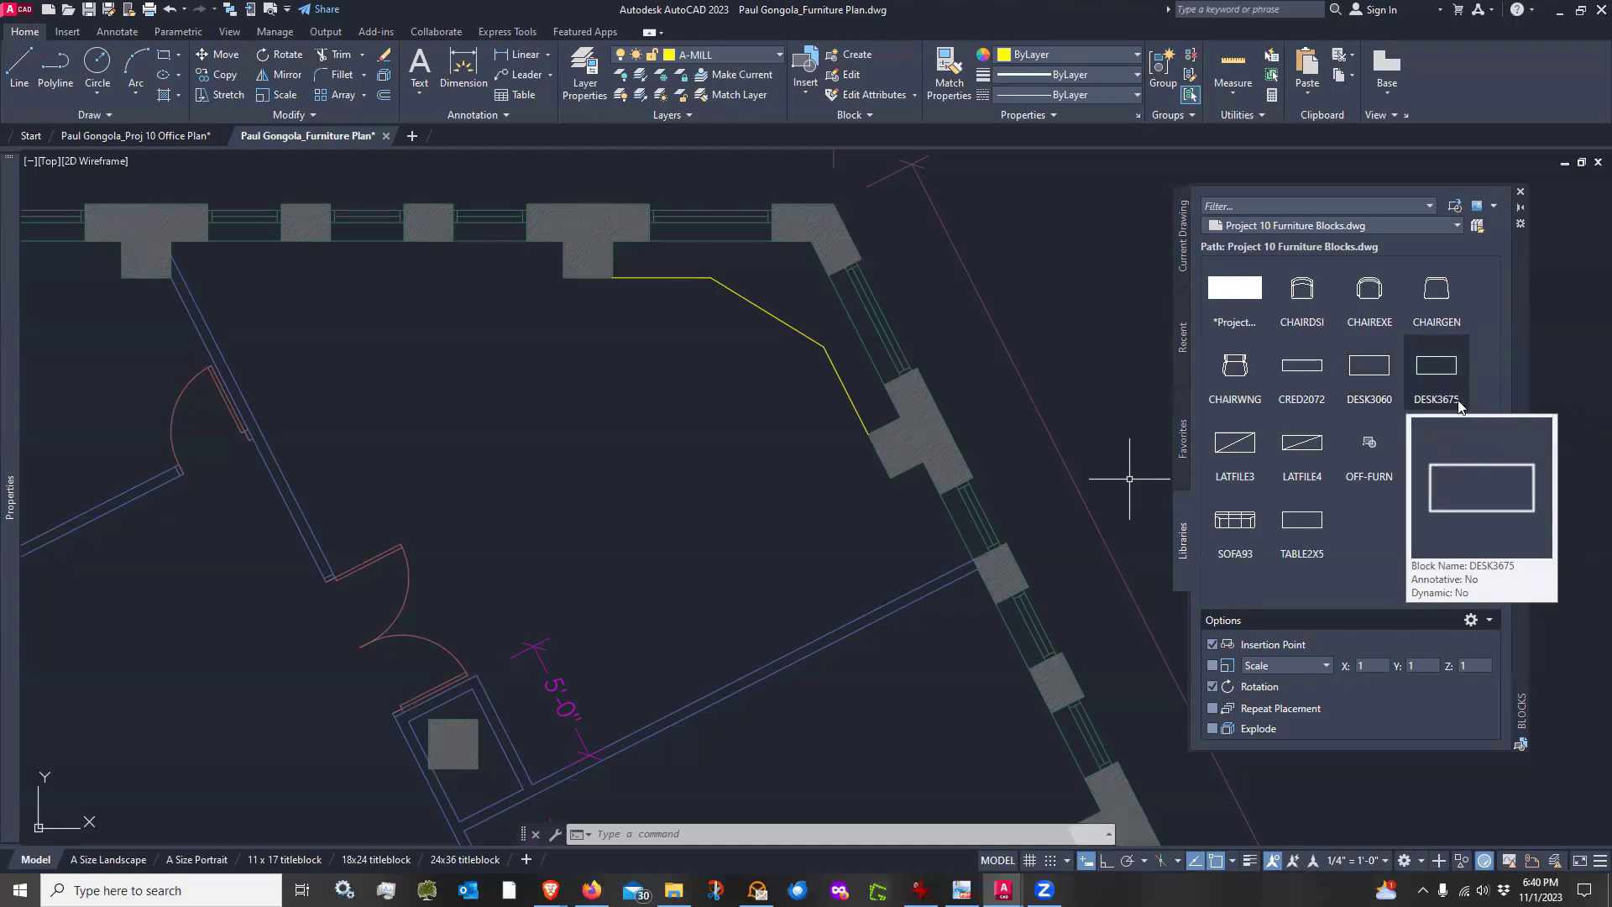
pyautogui.moveTo(1293, 411)
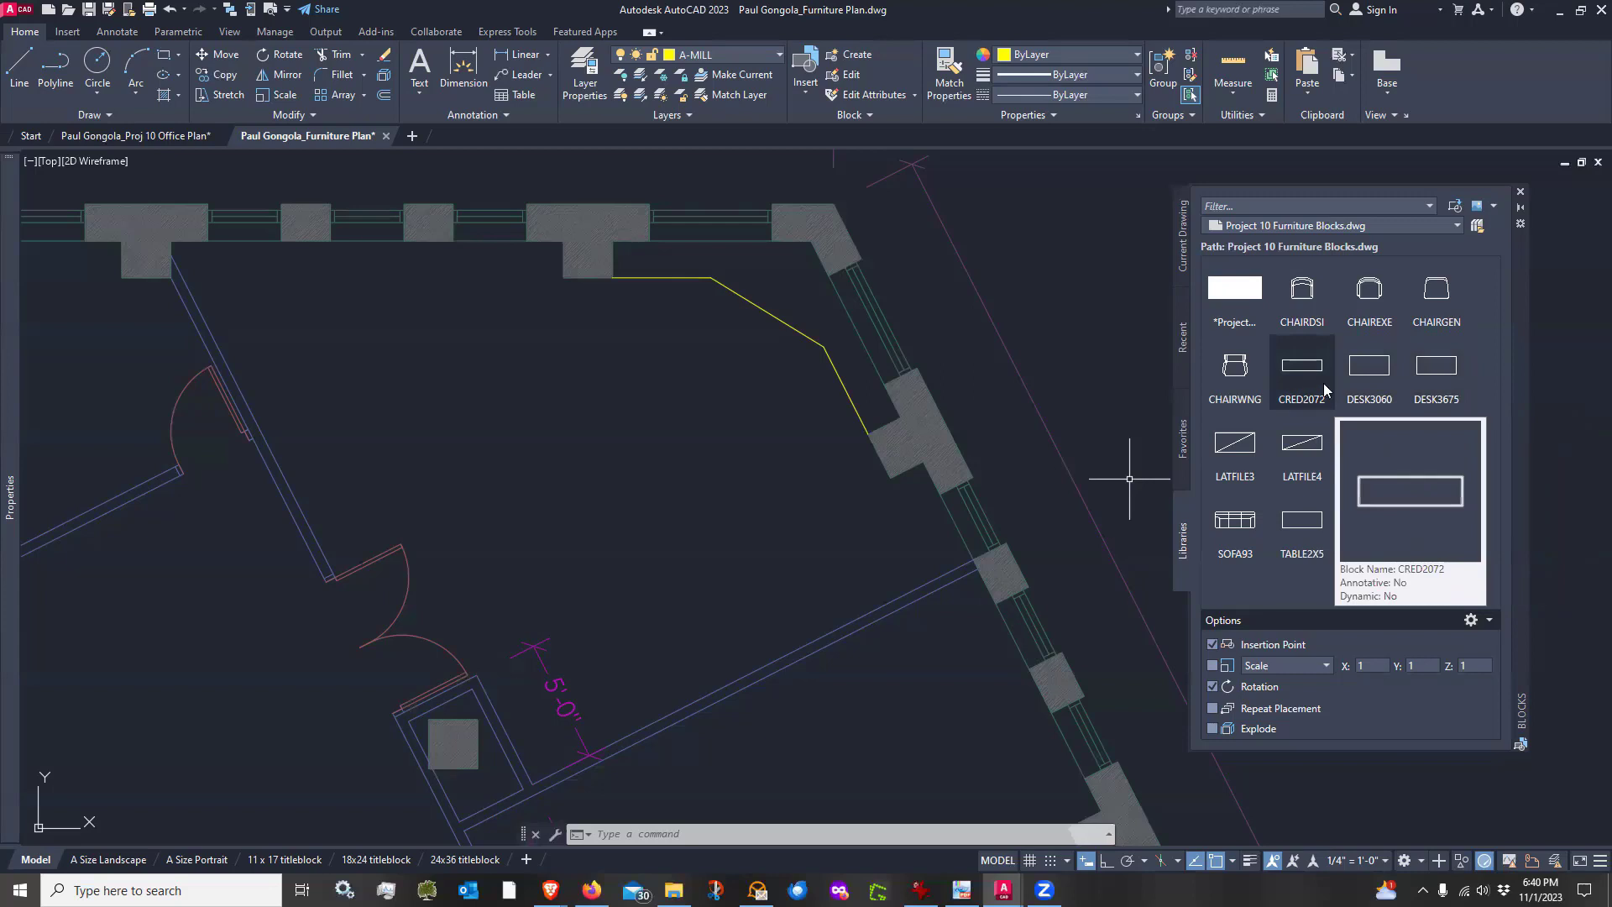
pyautogui.click(1437, 376)
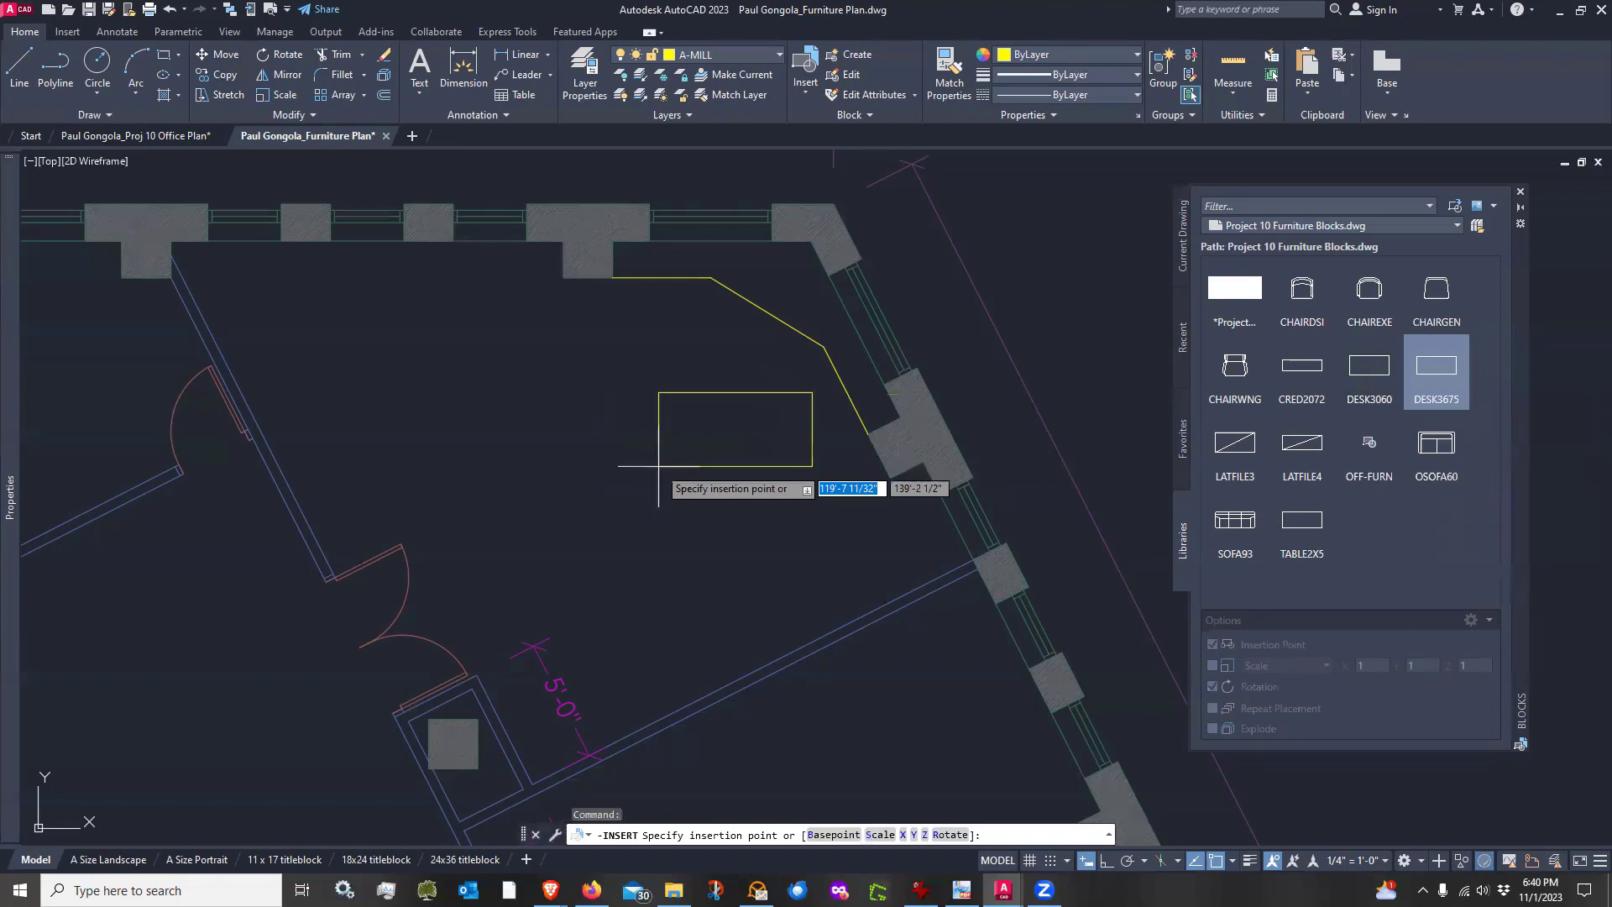
pyautogui.scroll(-2, 659, 474)
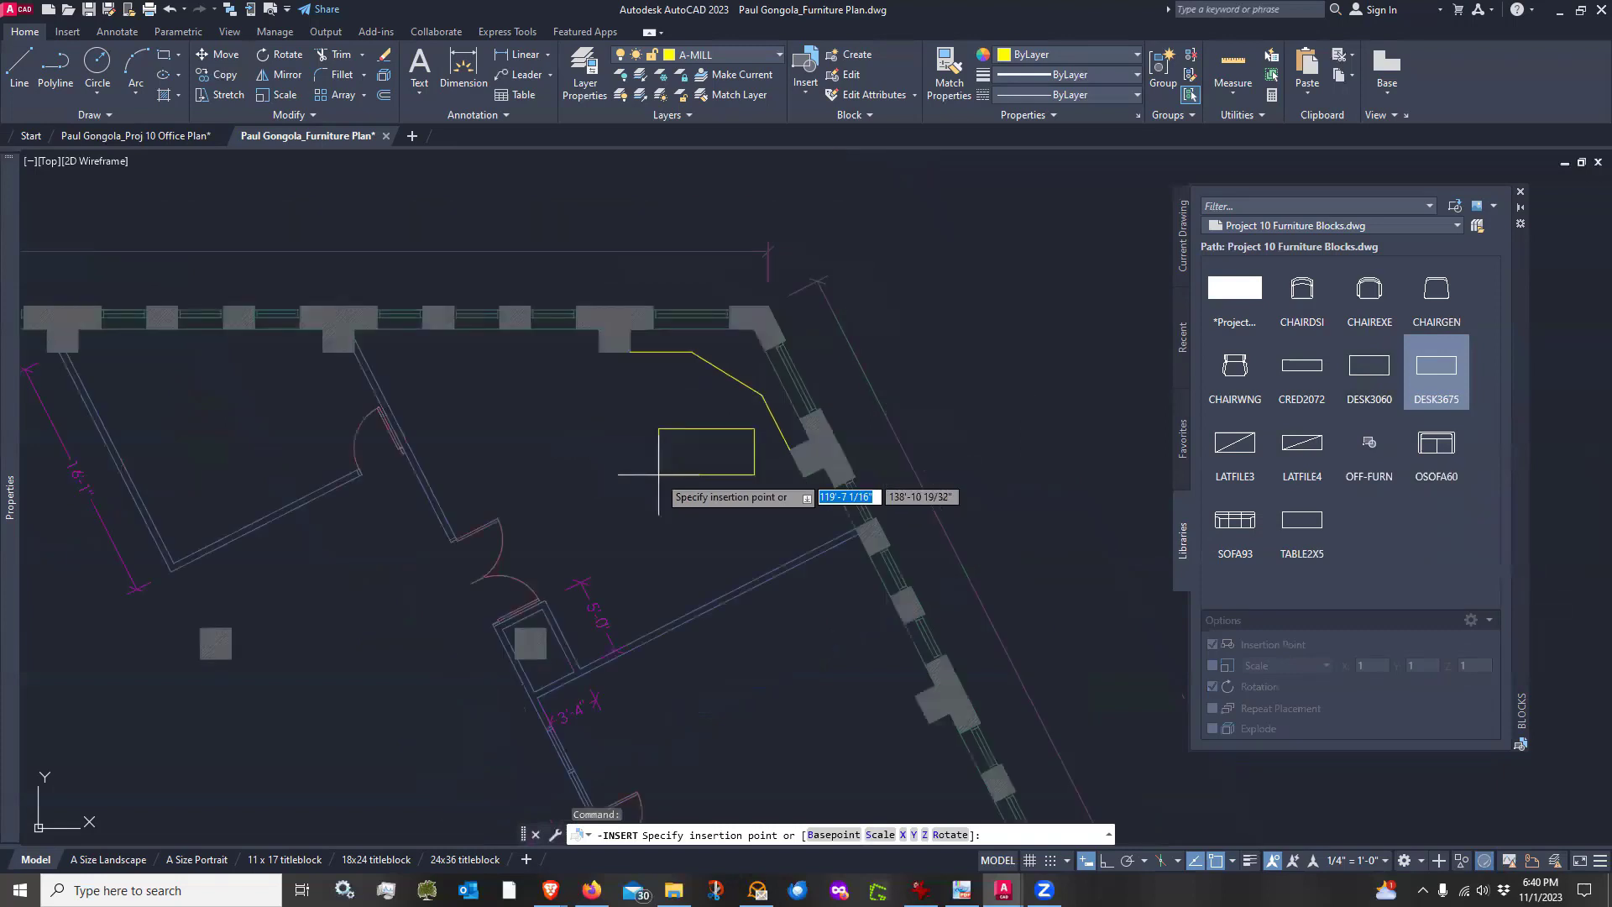
pyautogui.scroll(2, 659, 453)
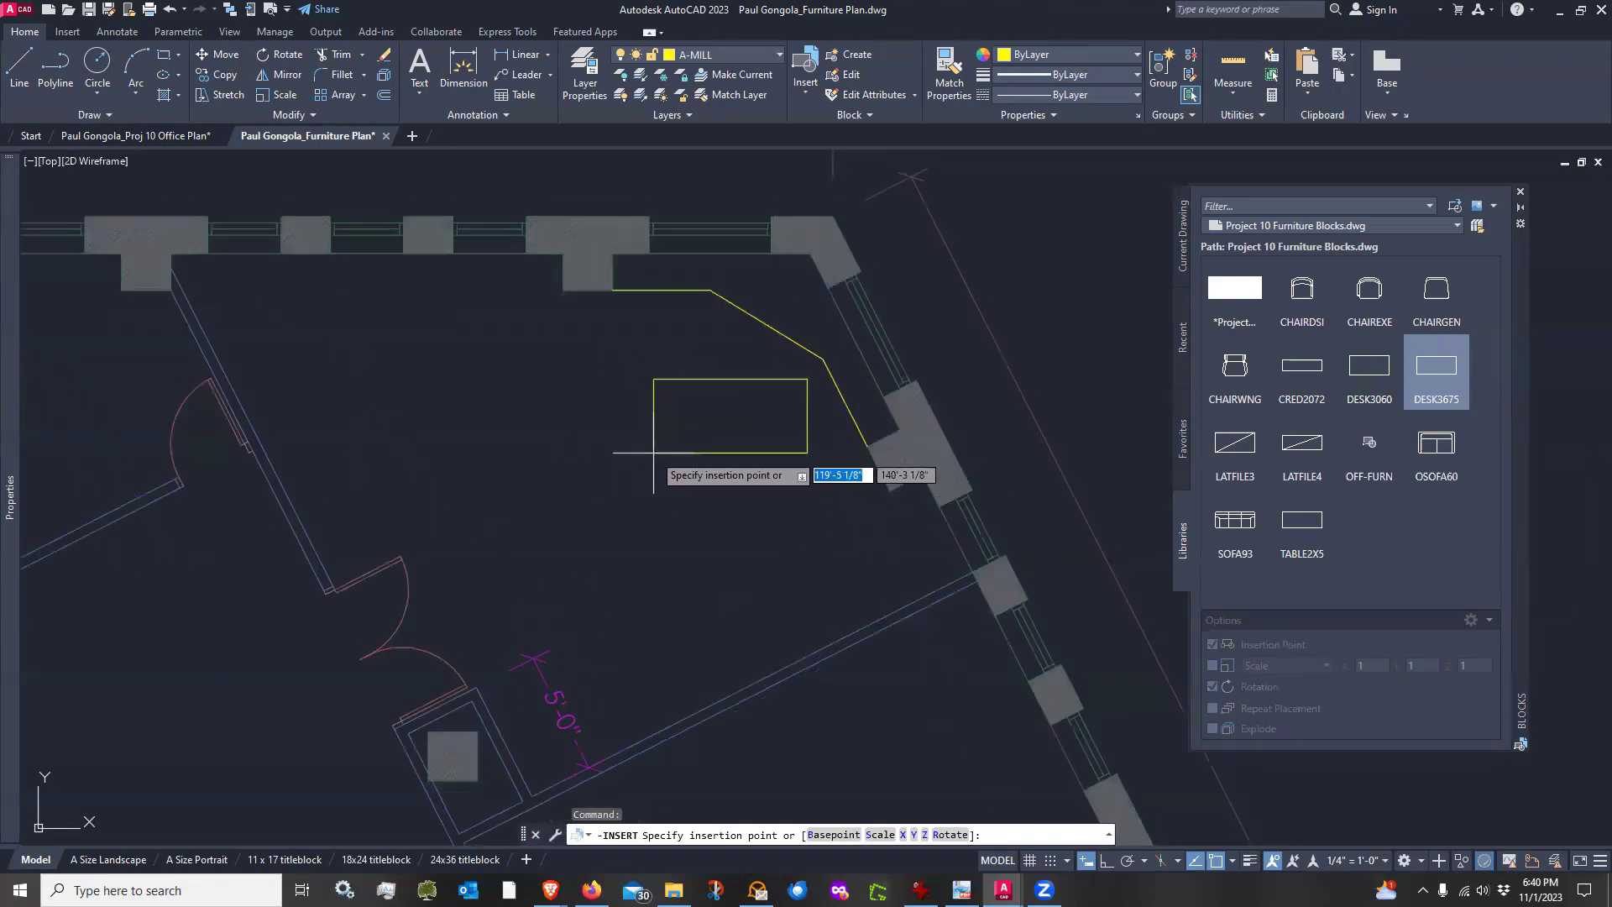
pyautogui.press('Escape')
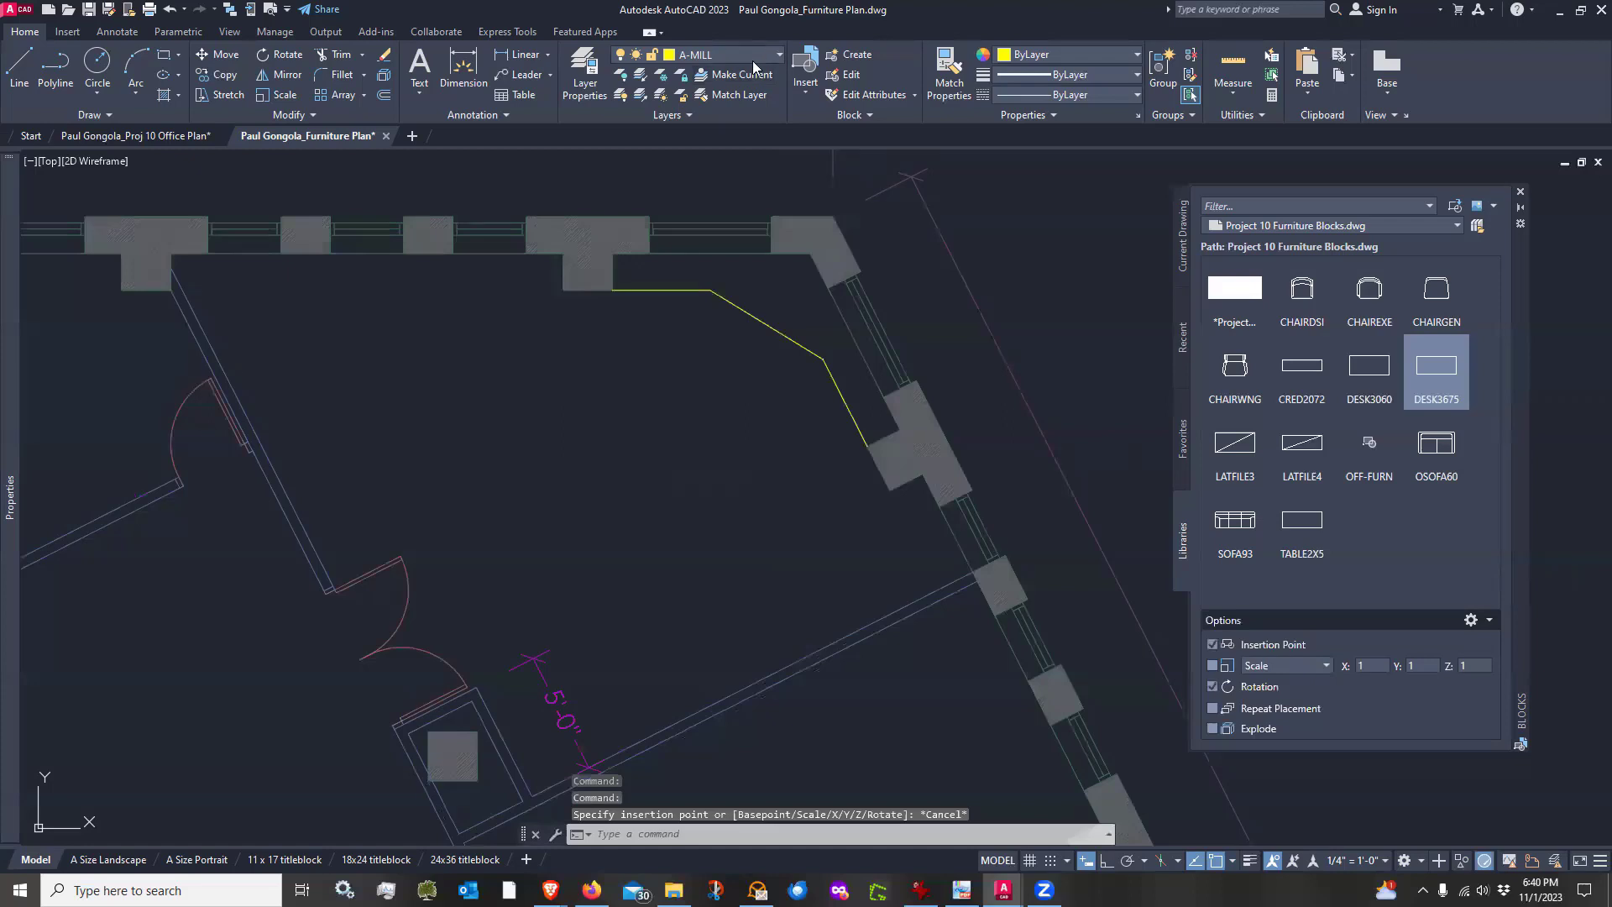
# Make I-FURN the current layer
pyautogui.click(753, 58)
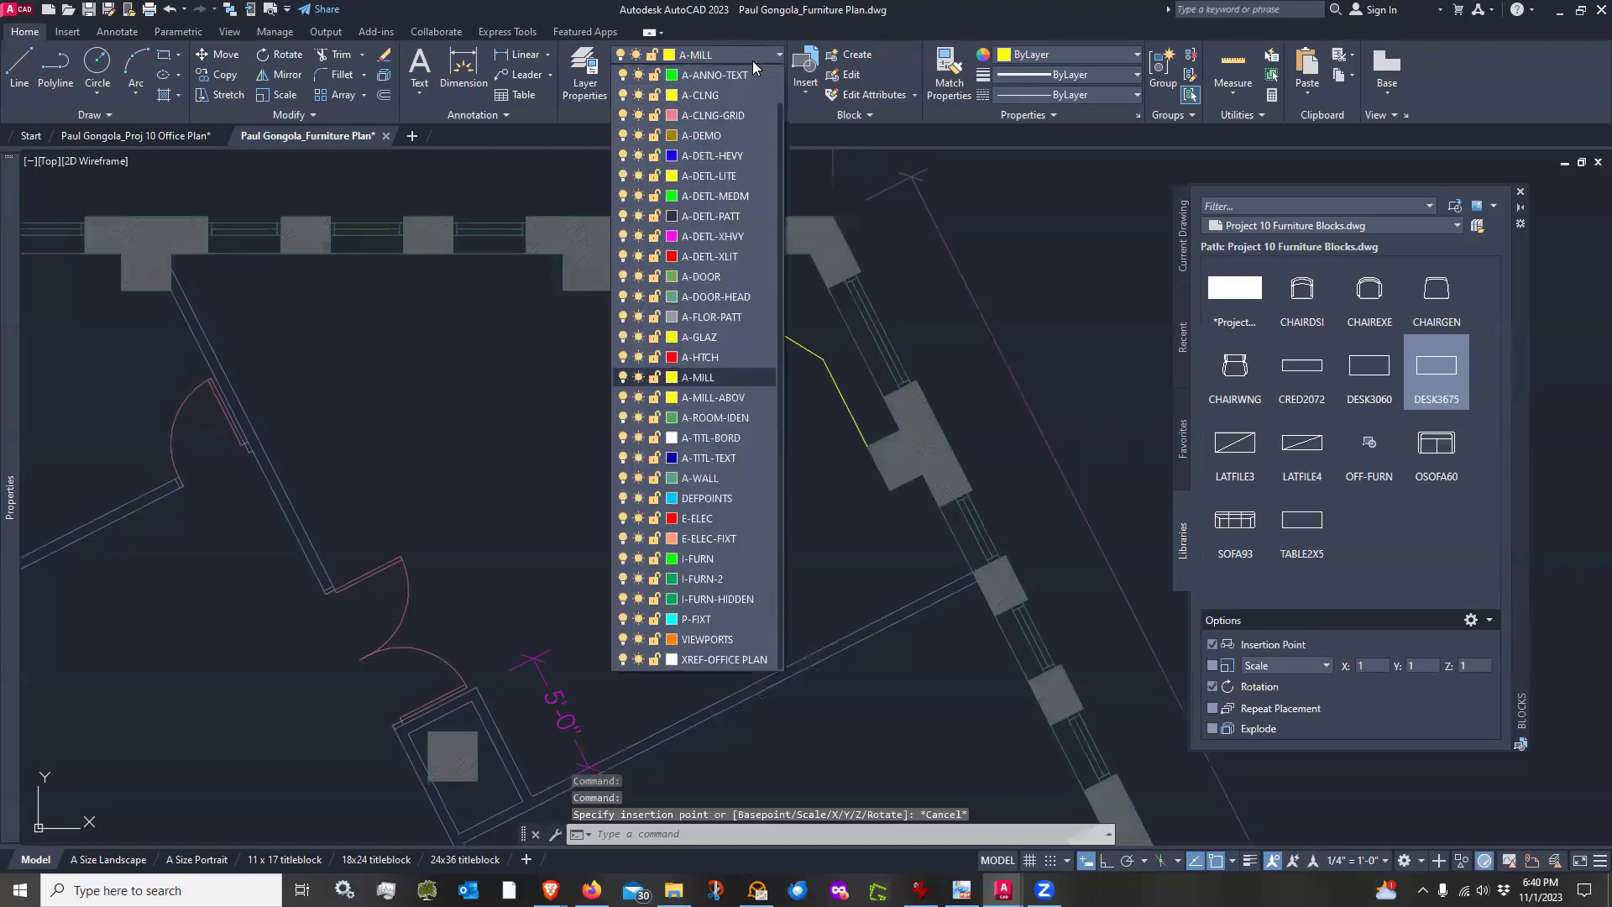
pyautogui.click(711, 559)
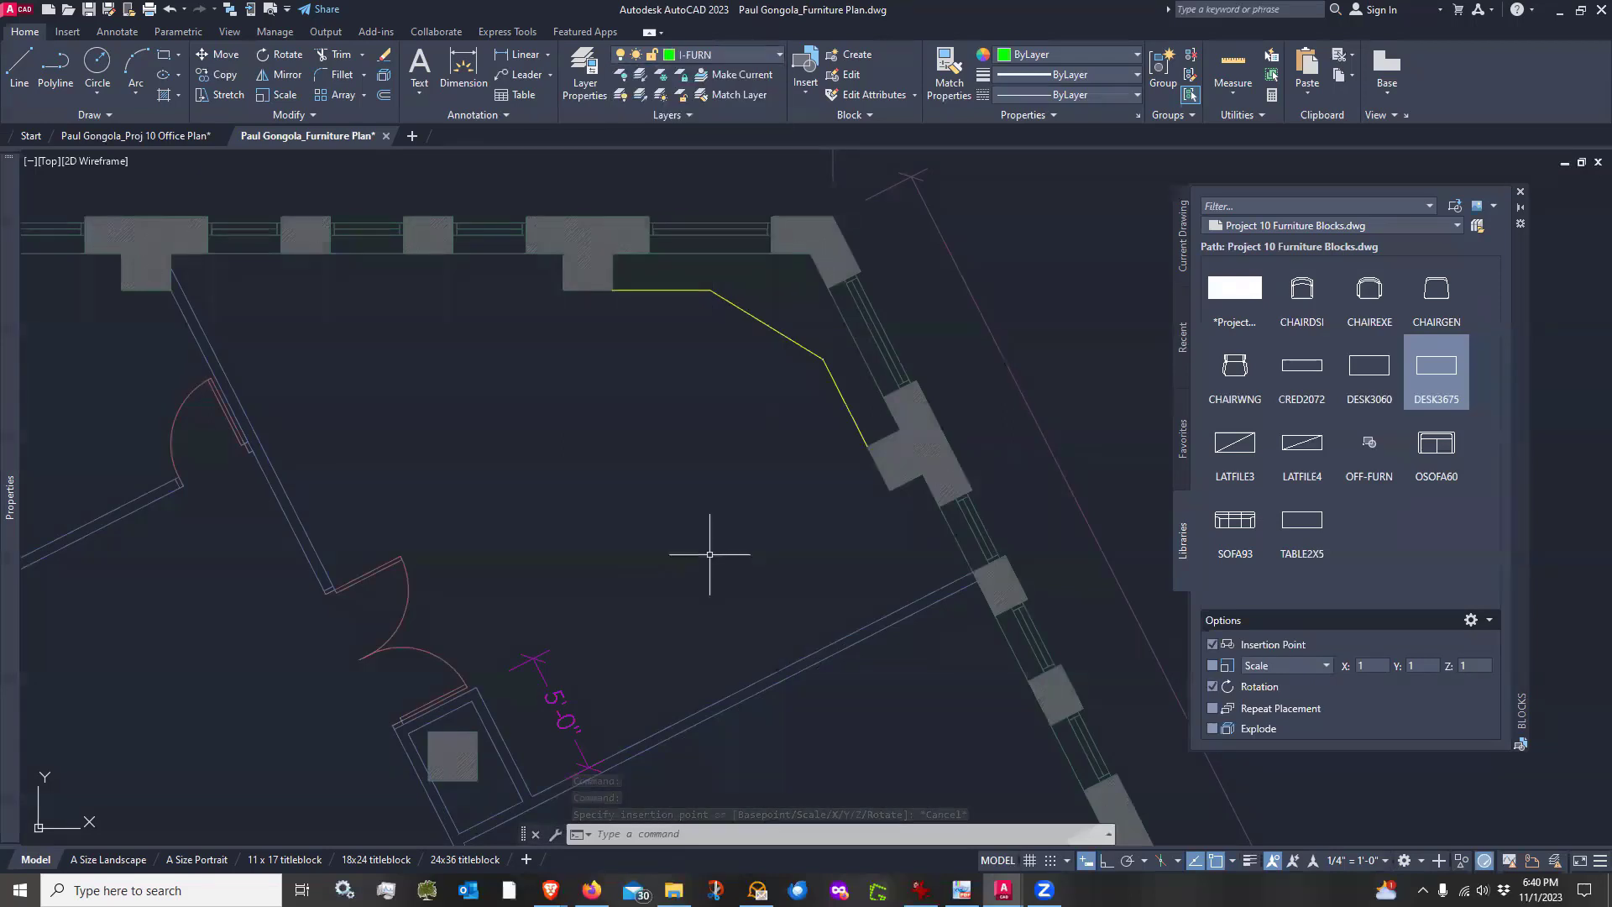
pyautogui.click(1436, 368)
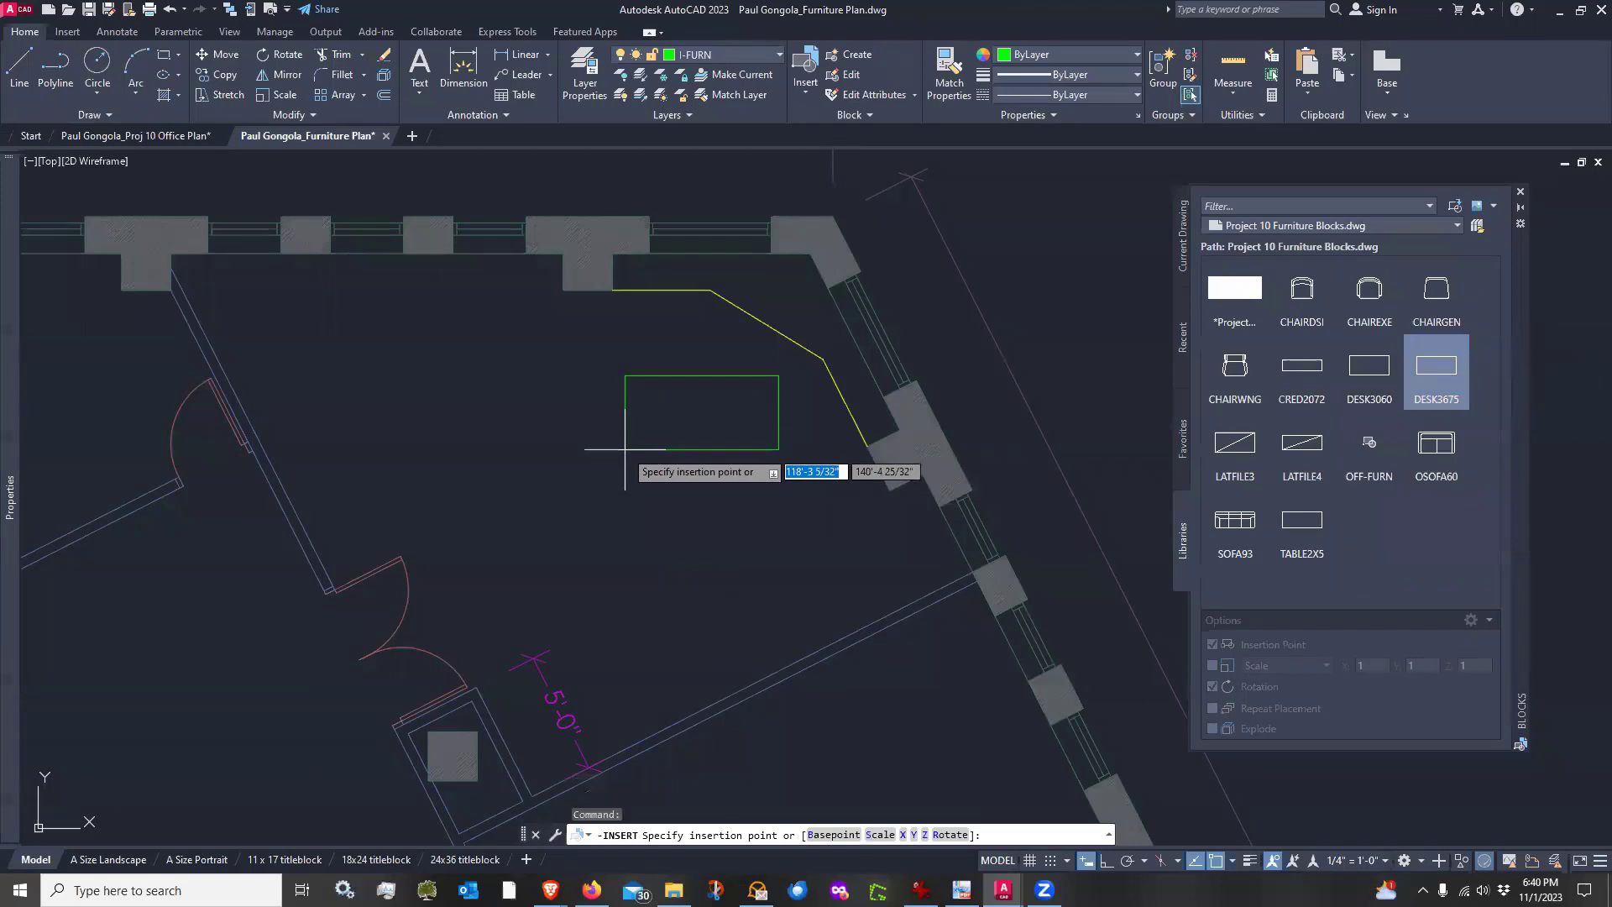
pyautogui.click(625, 445)
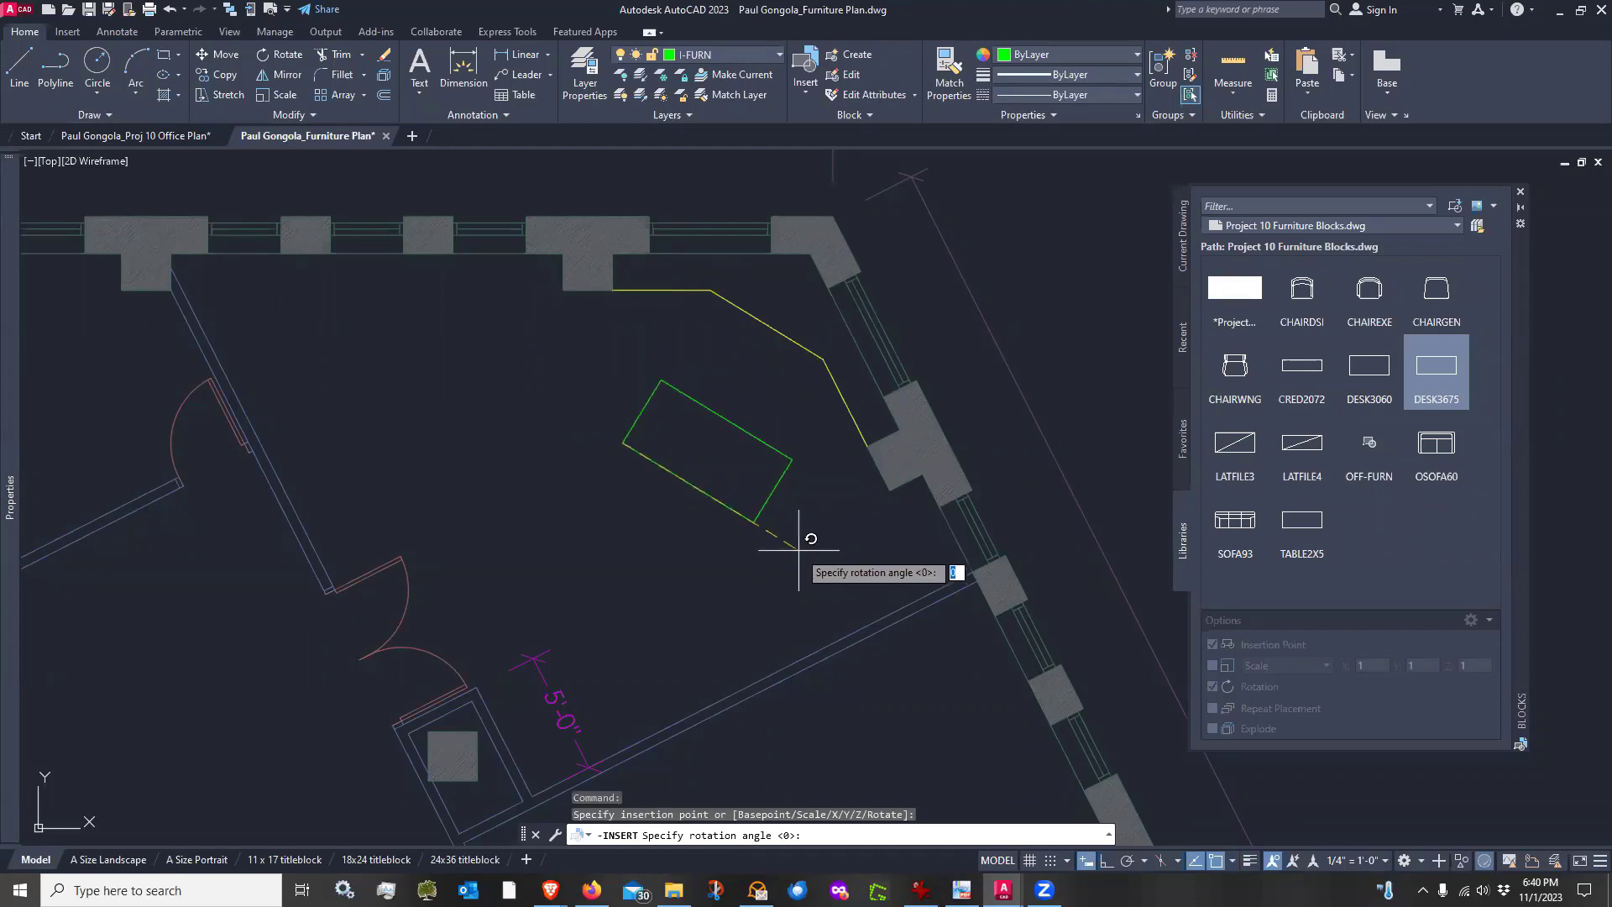
pyautogui.press('Escape')
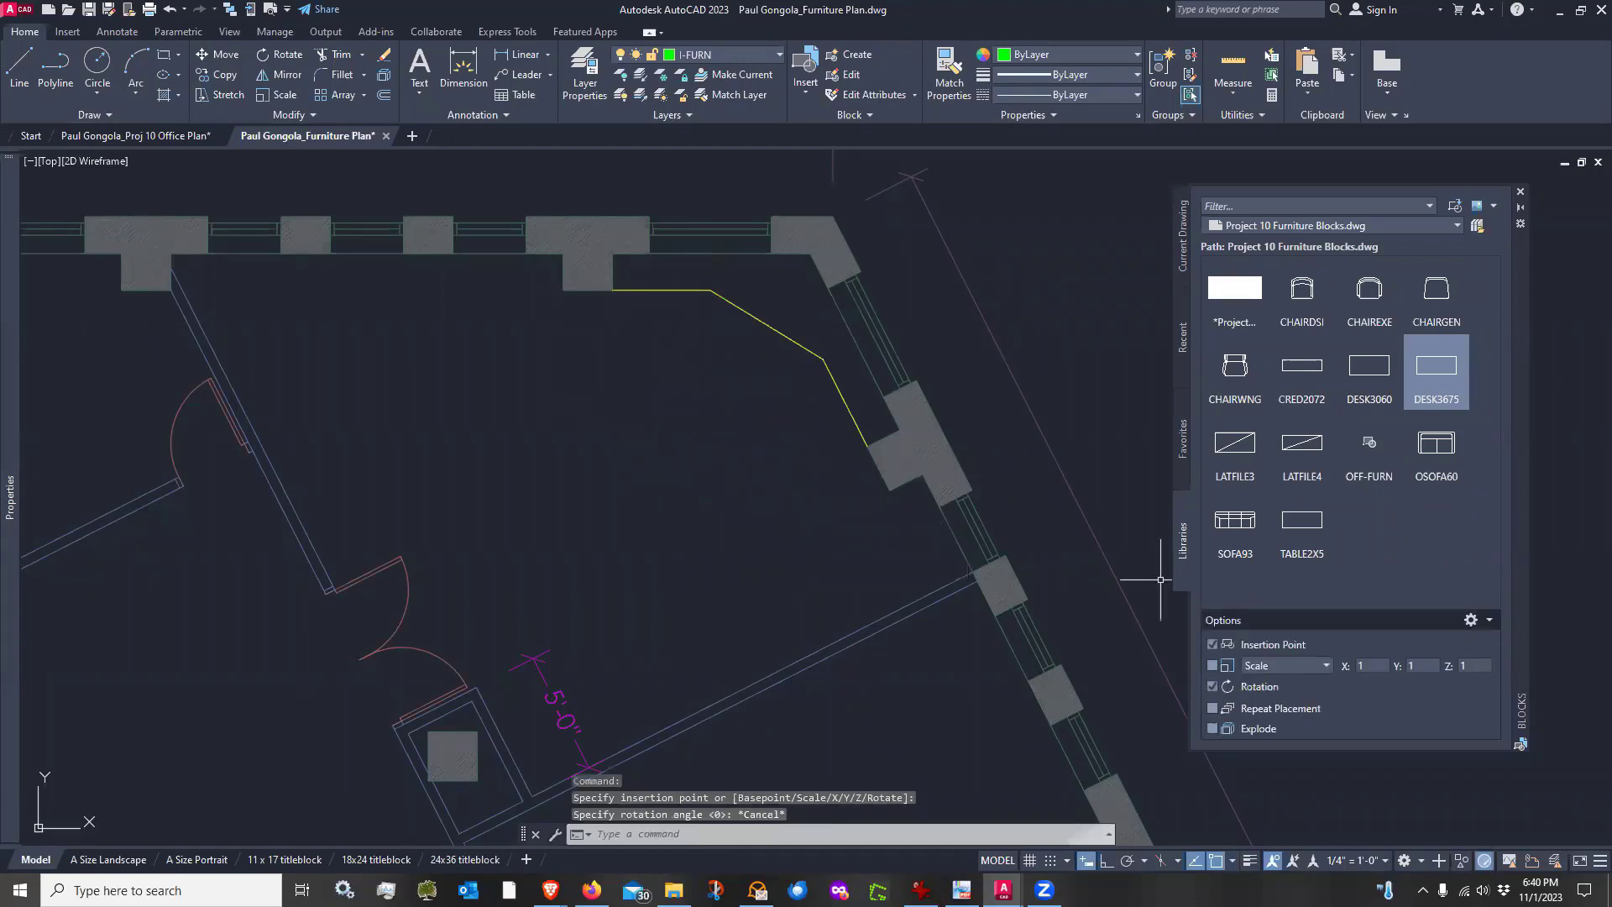
# Insert the DESK3675 block at the corner of the millwork line, rotated to align with the angled millwork segment
pyautogui.click(1445, 362)
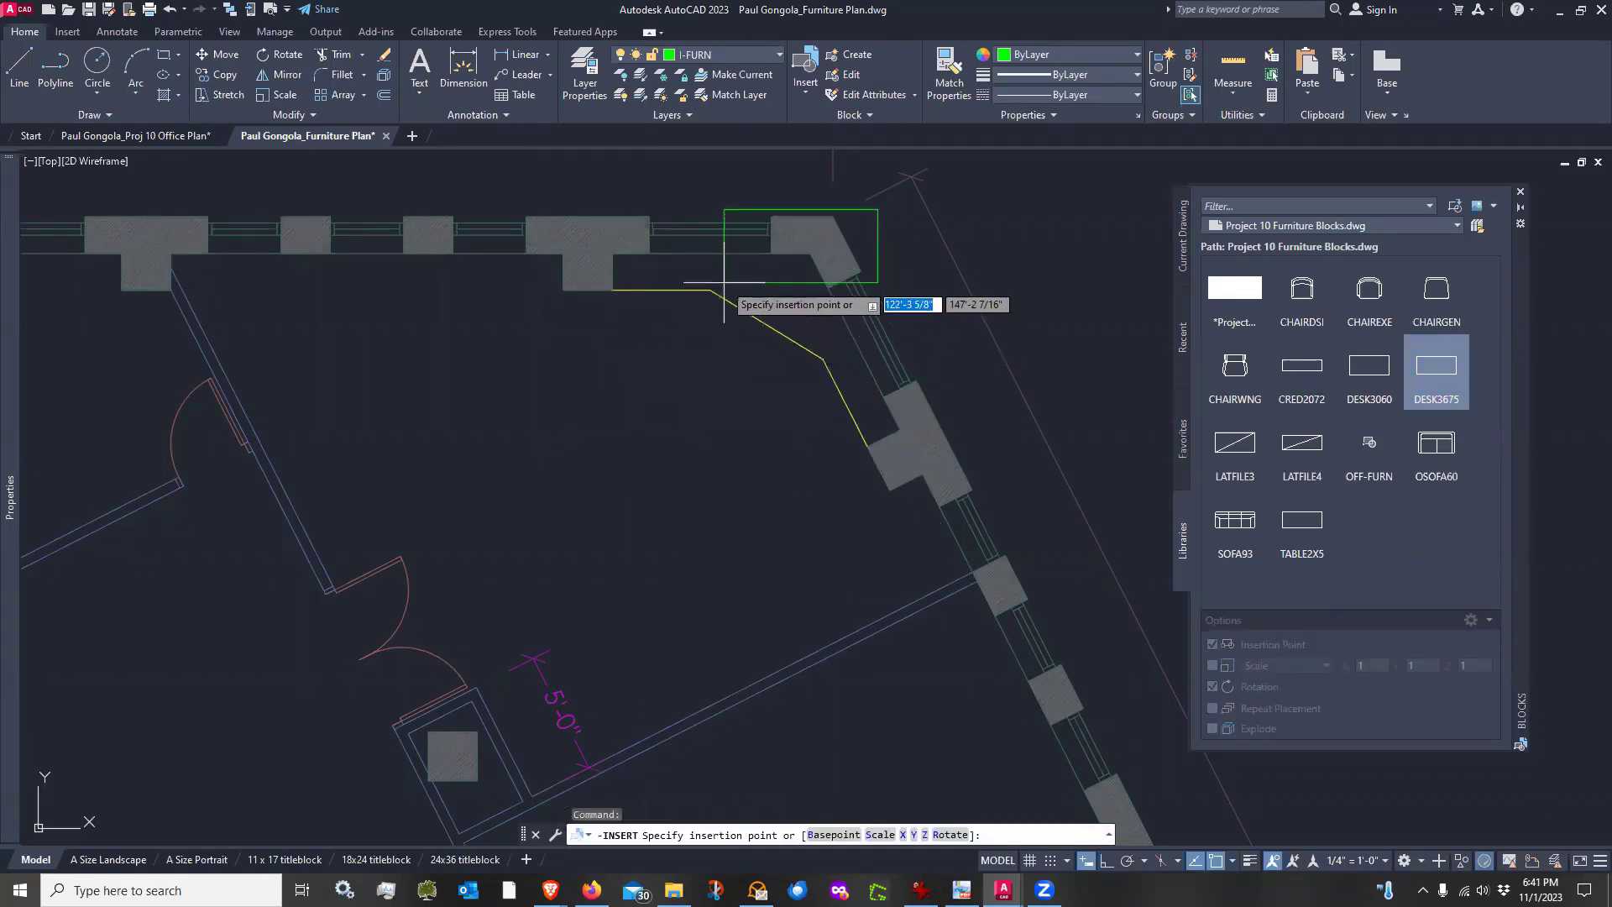
pyautogui.scroll(4, 724, 282)
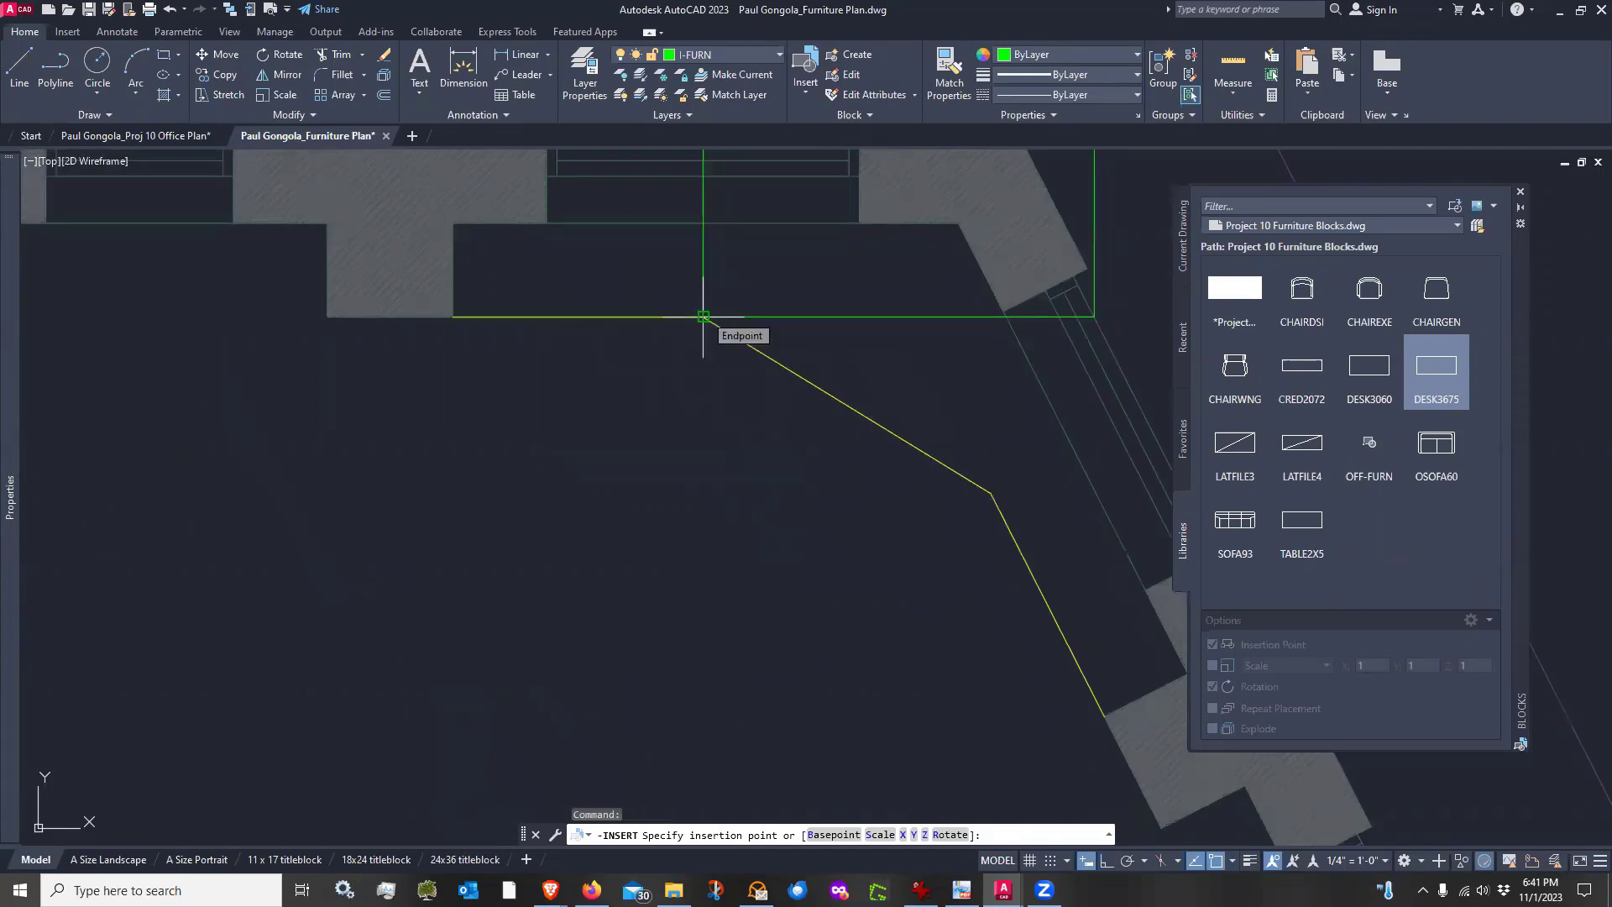
pyautogui.click(704, 317)
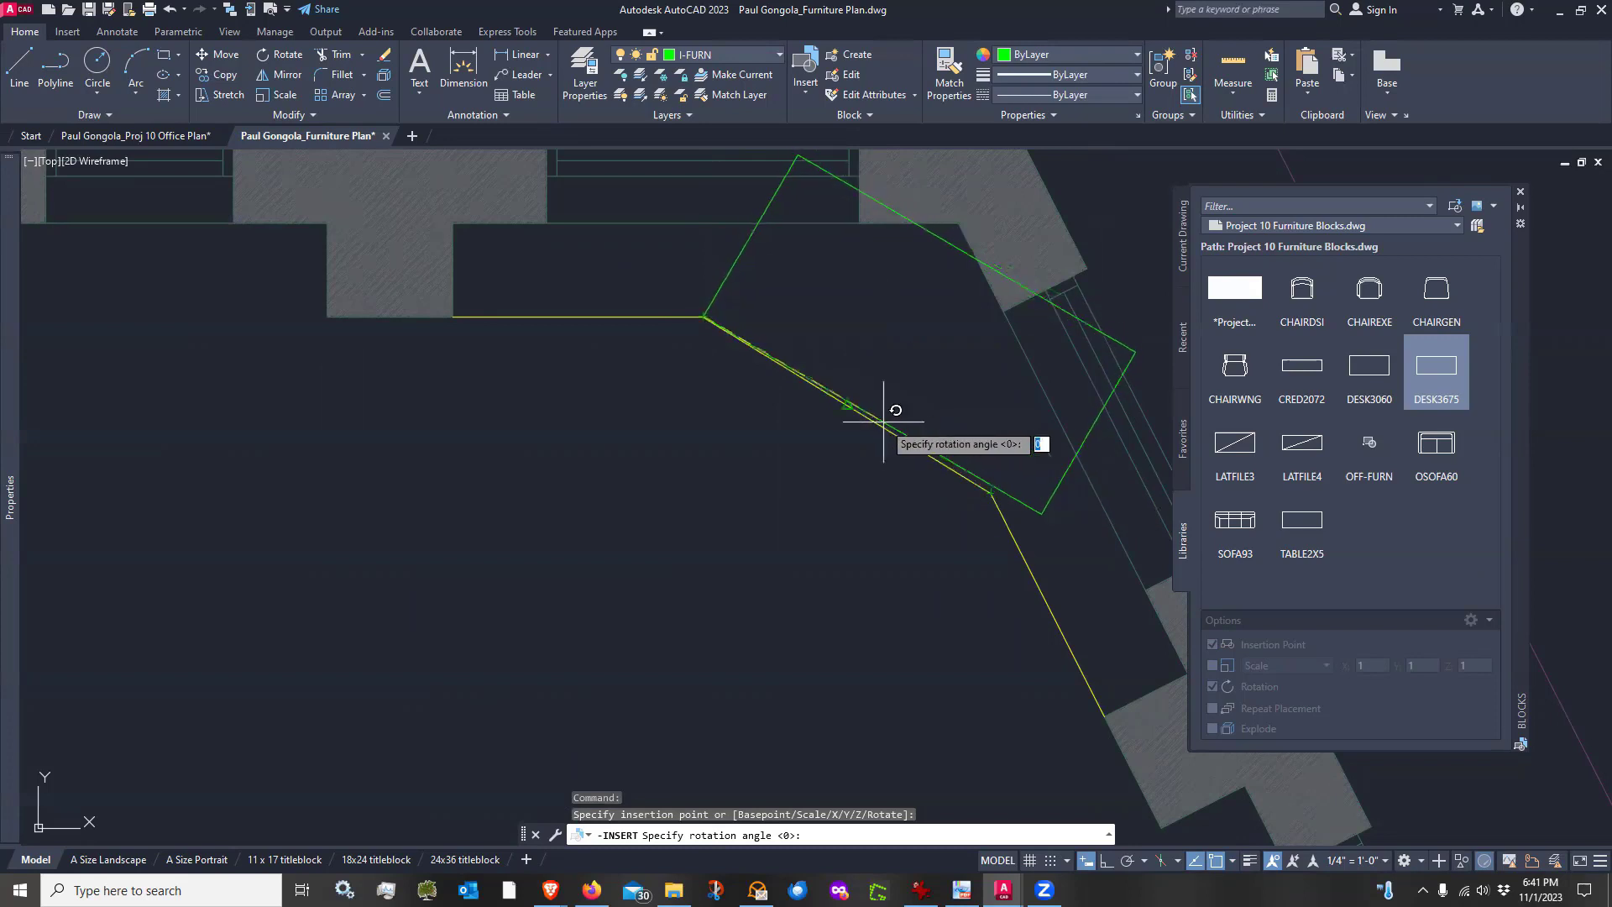
pyautogui.click(991, 495)
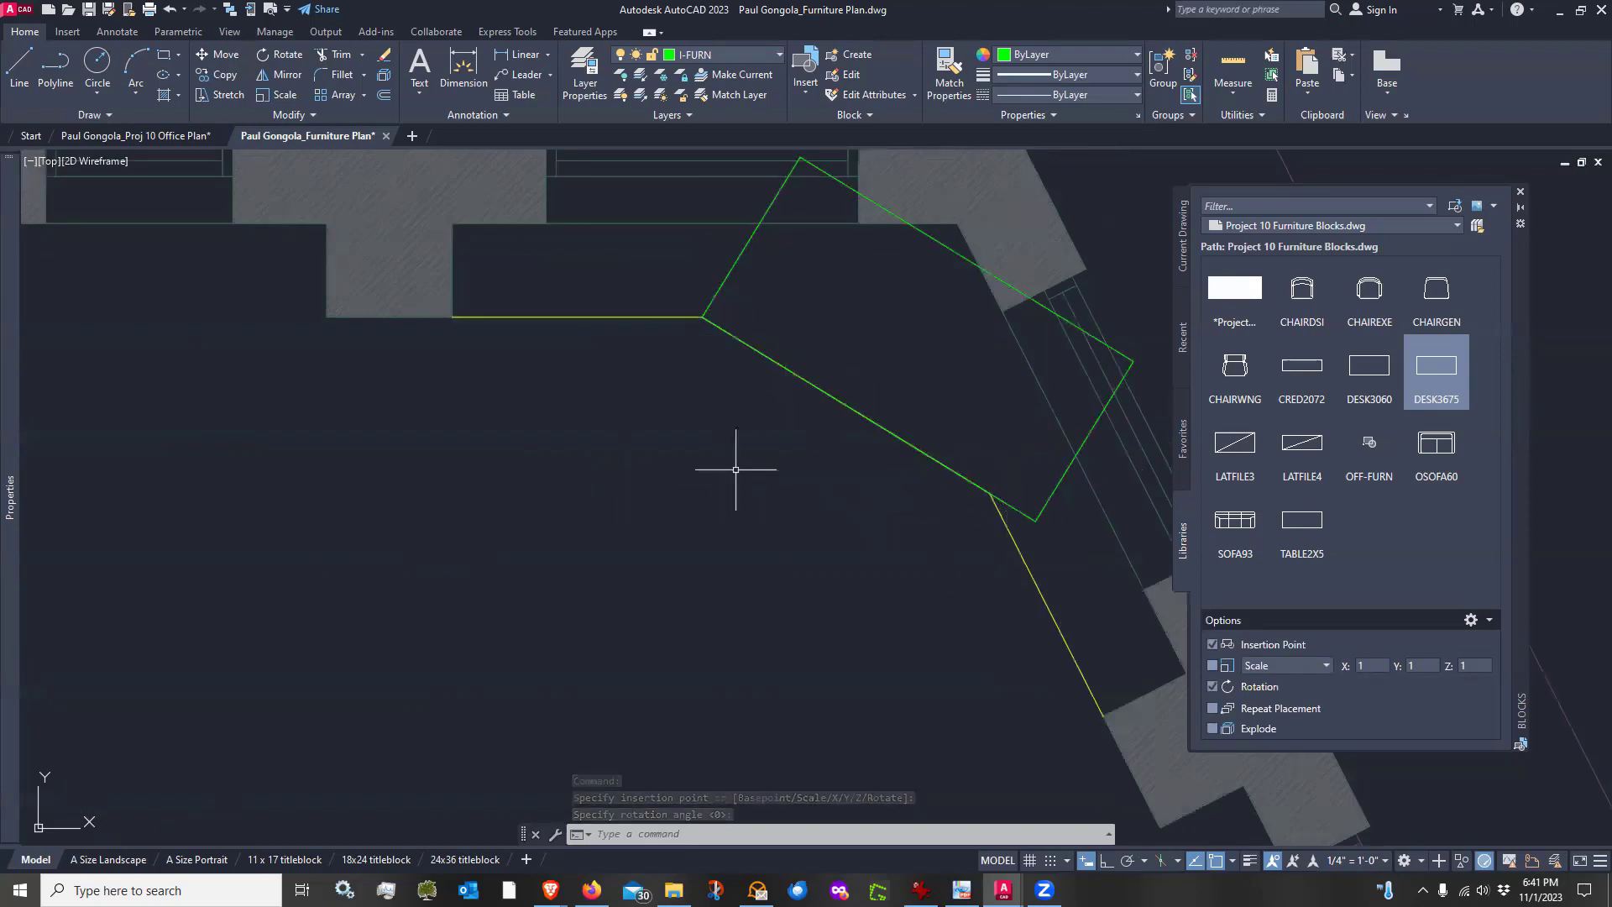
# Move the desk from the midpoint of its back edge away from the millwork into the room
pyautogui.scroll(-2, 687, 470)
pyautogui.scroll(2, 747, 435)
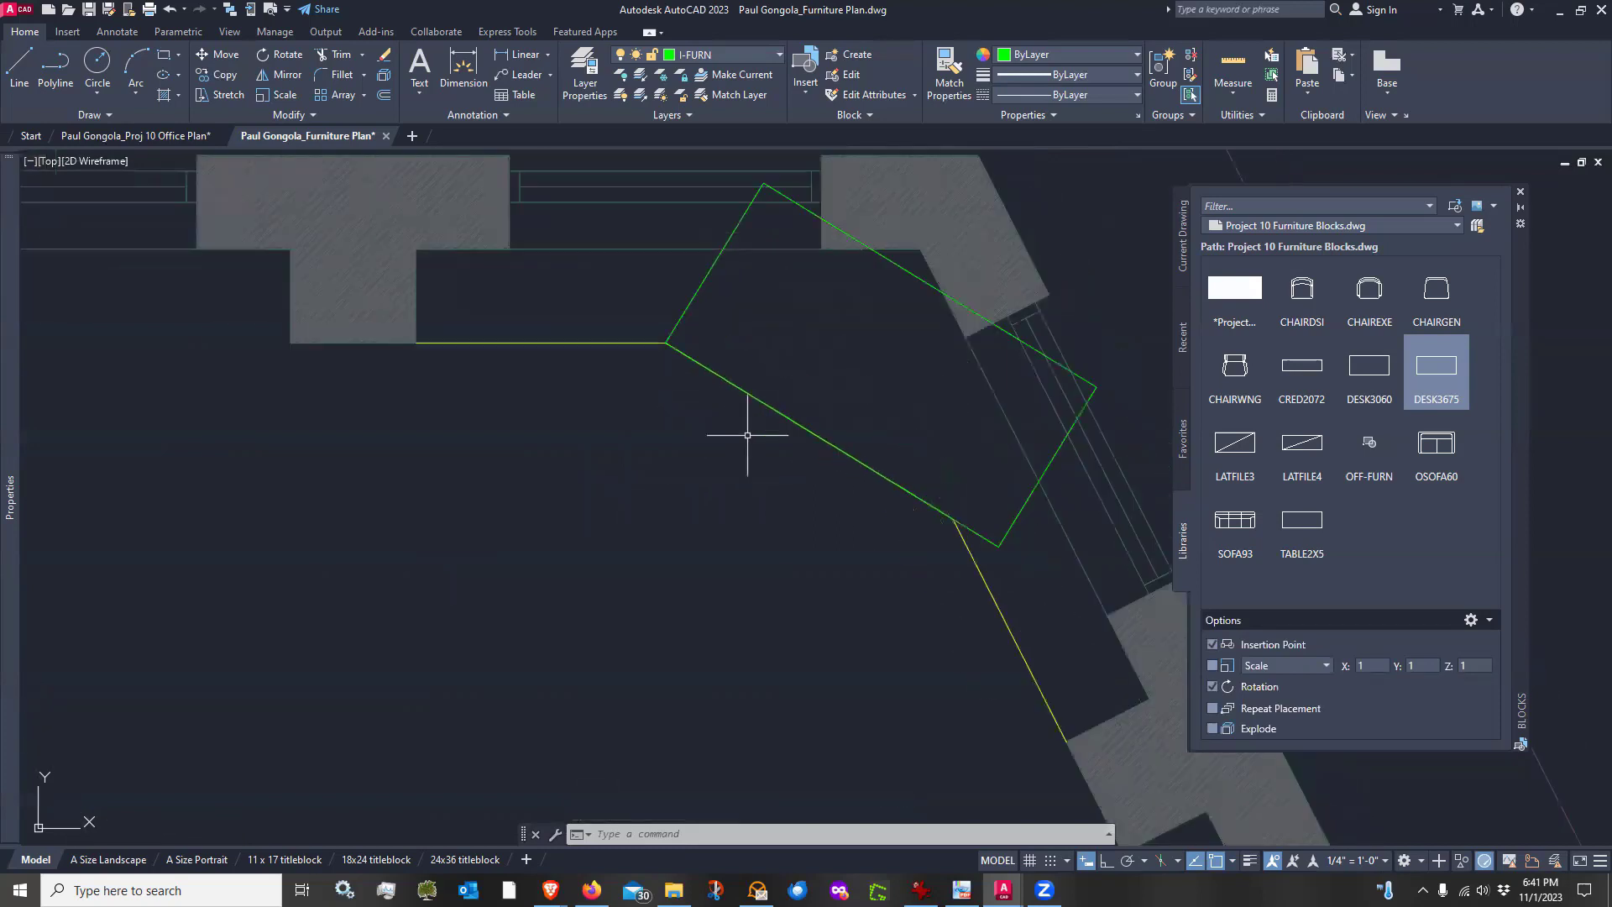
pyautogui.moveTo(888, 351); pyautogui.dragTo(855, 360, button='middle')
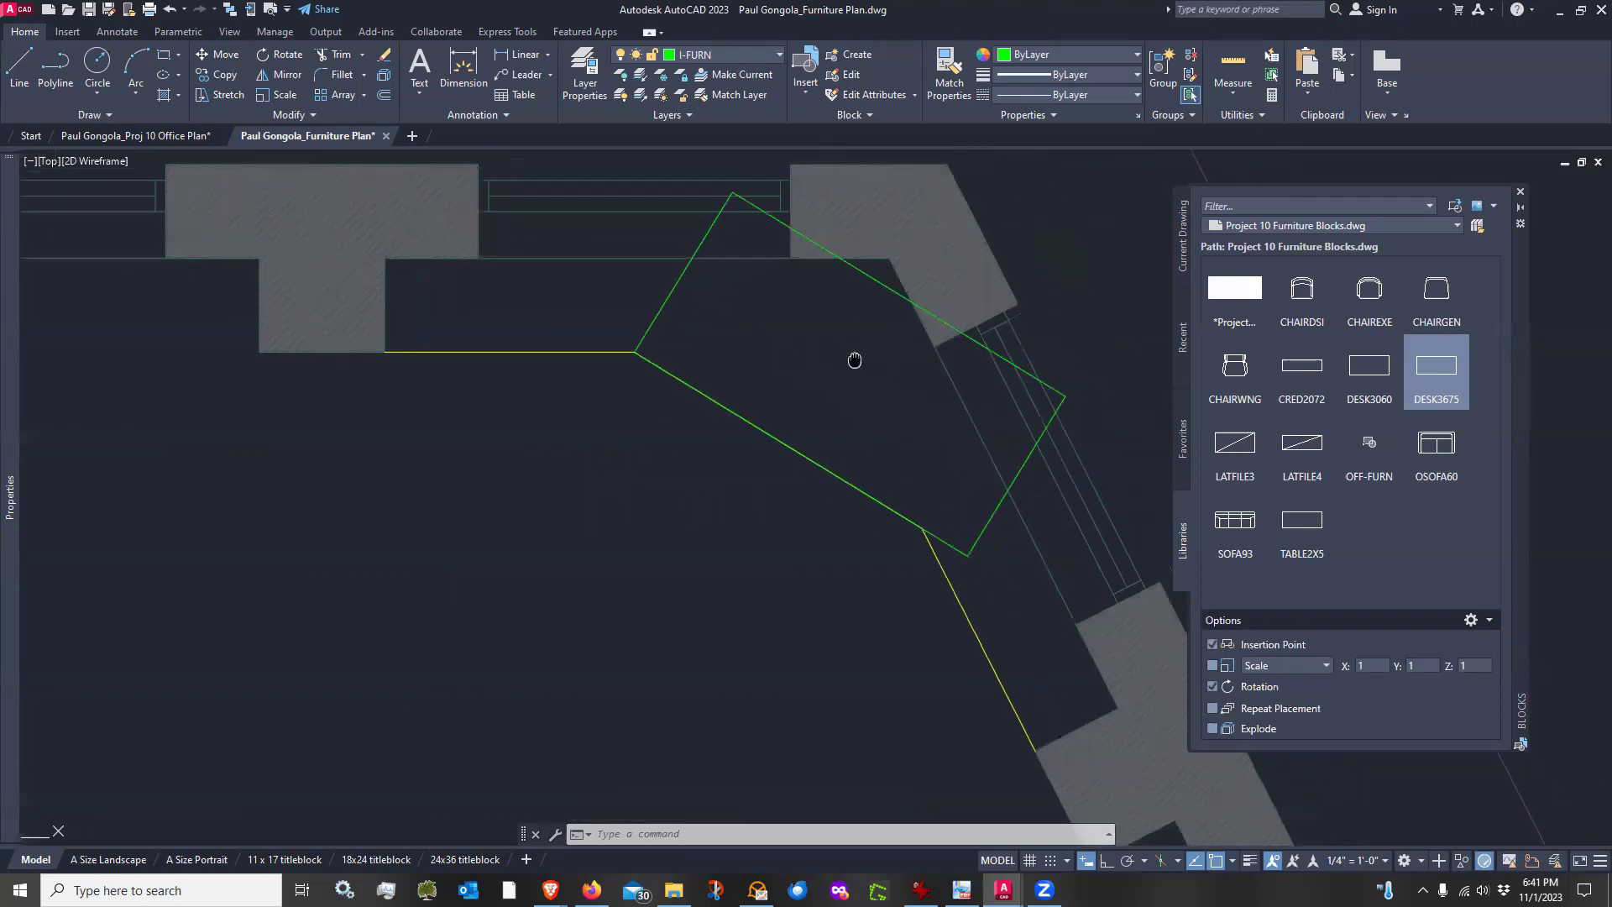
pyautogui.write('m')
pyautogui.press('Return')
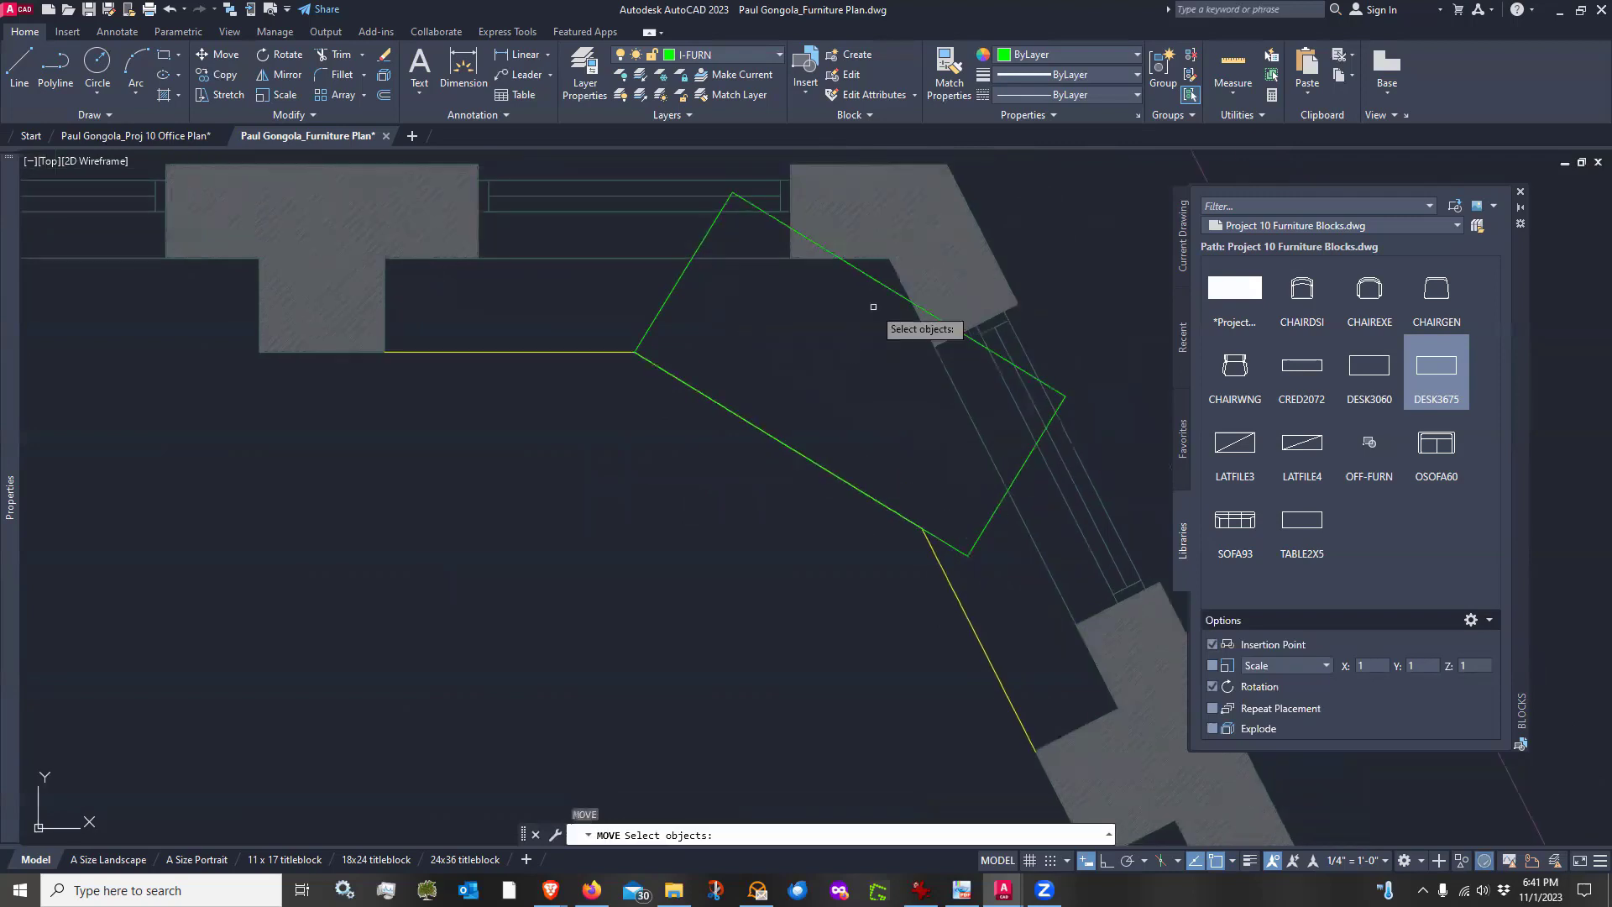
pyautogui.click(924, 311)
pyautogui.press('Return')
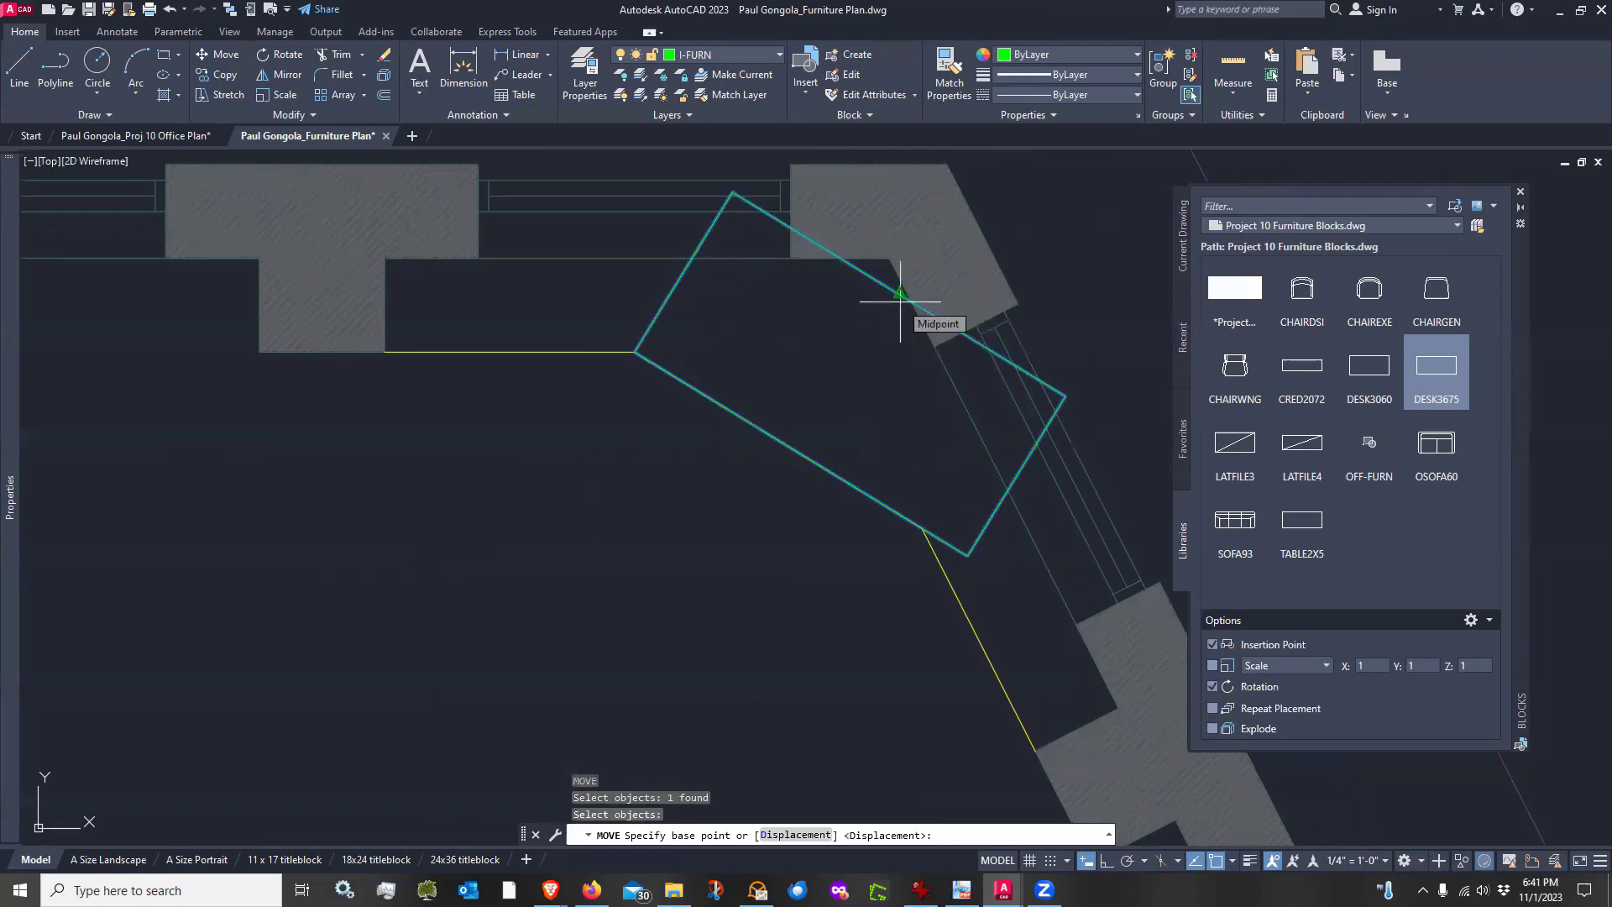
pyautogui.click(900, 294)
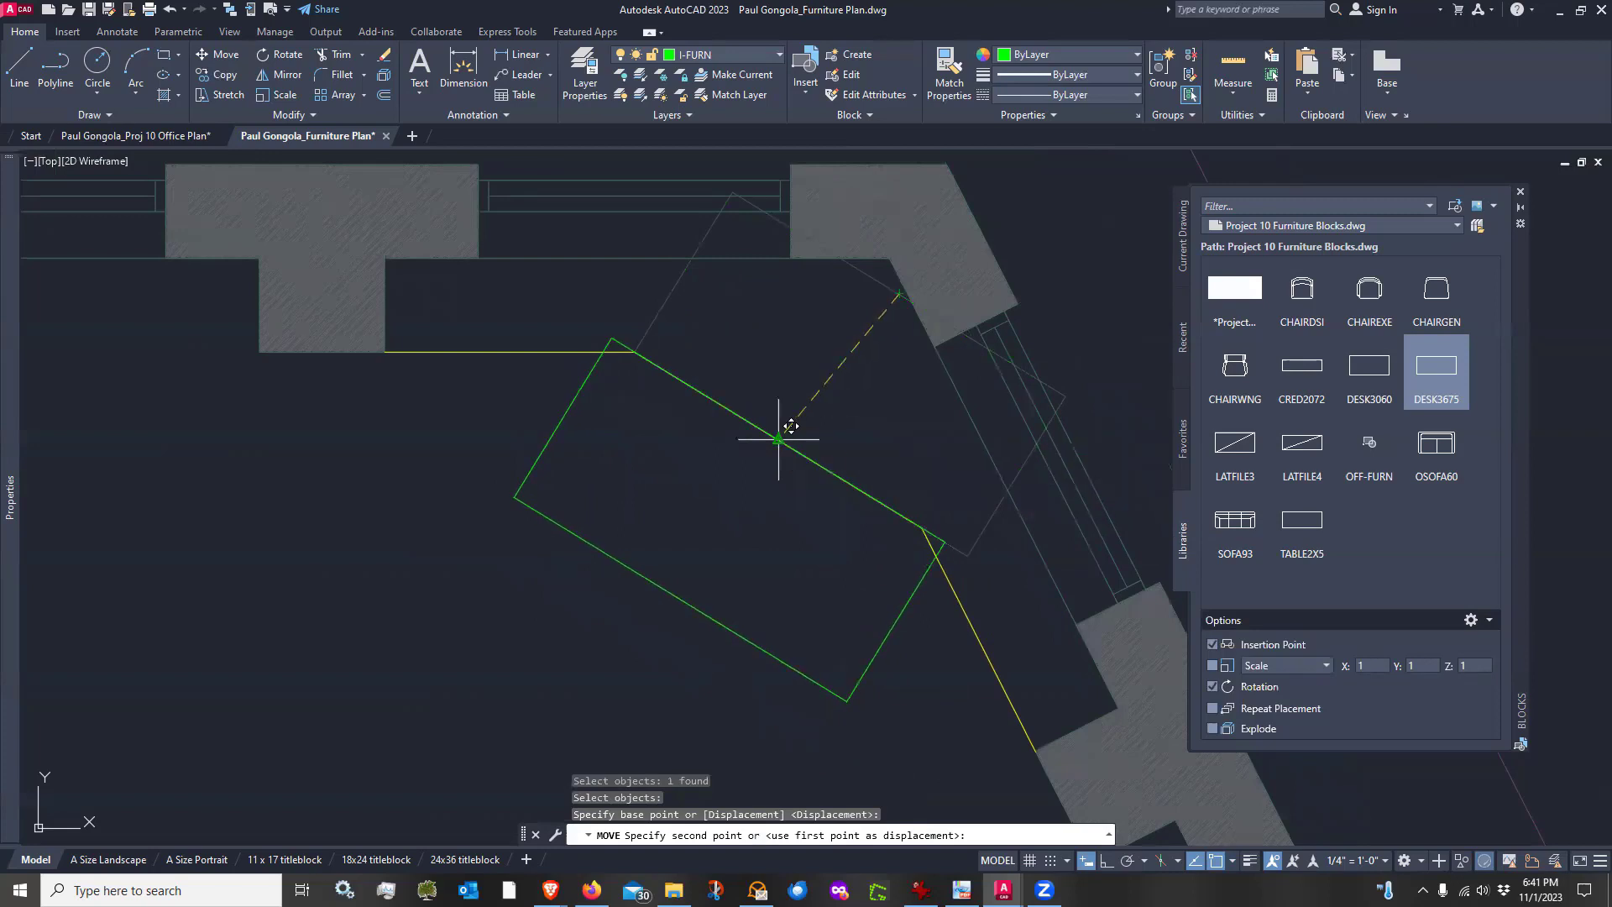
pyautogui.click(779, 438)
# Move the desk again perpendicular to its long edge to adjust its distance from the millwork
pyautogui.scroll(-2, 902, 330)
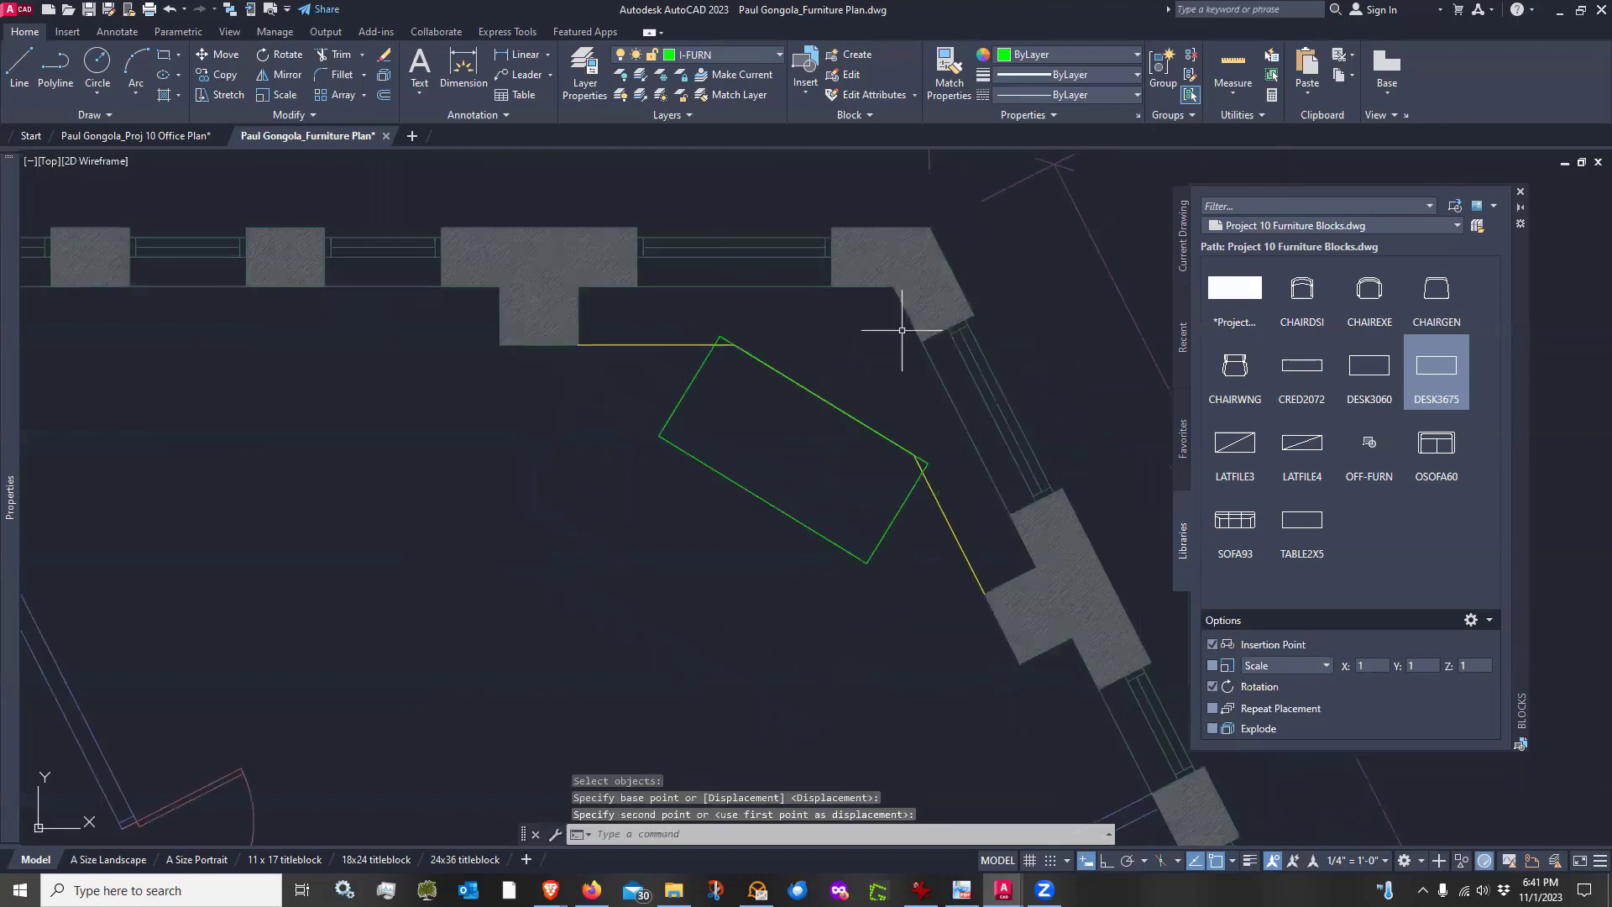
pyautogui.press('Return')
pyautogui.click(799, 507)
pyautogui.click(762, 550)
pyautogui.press('Return')
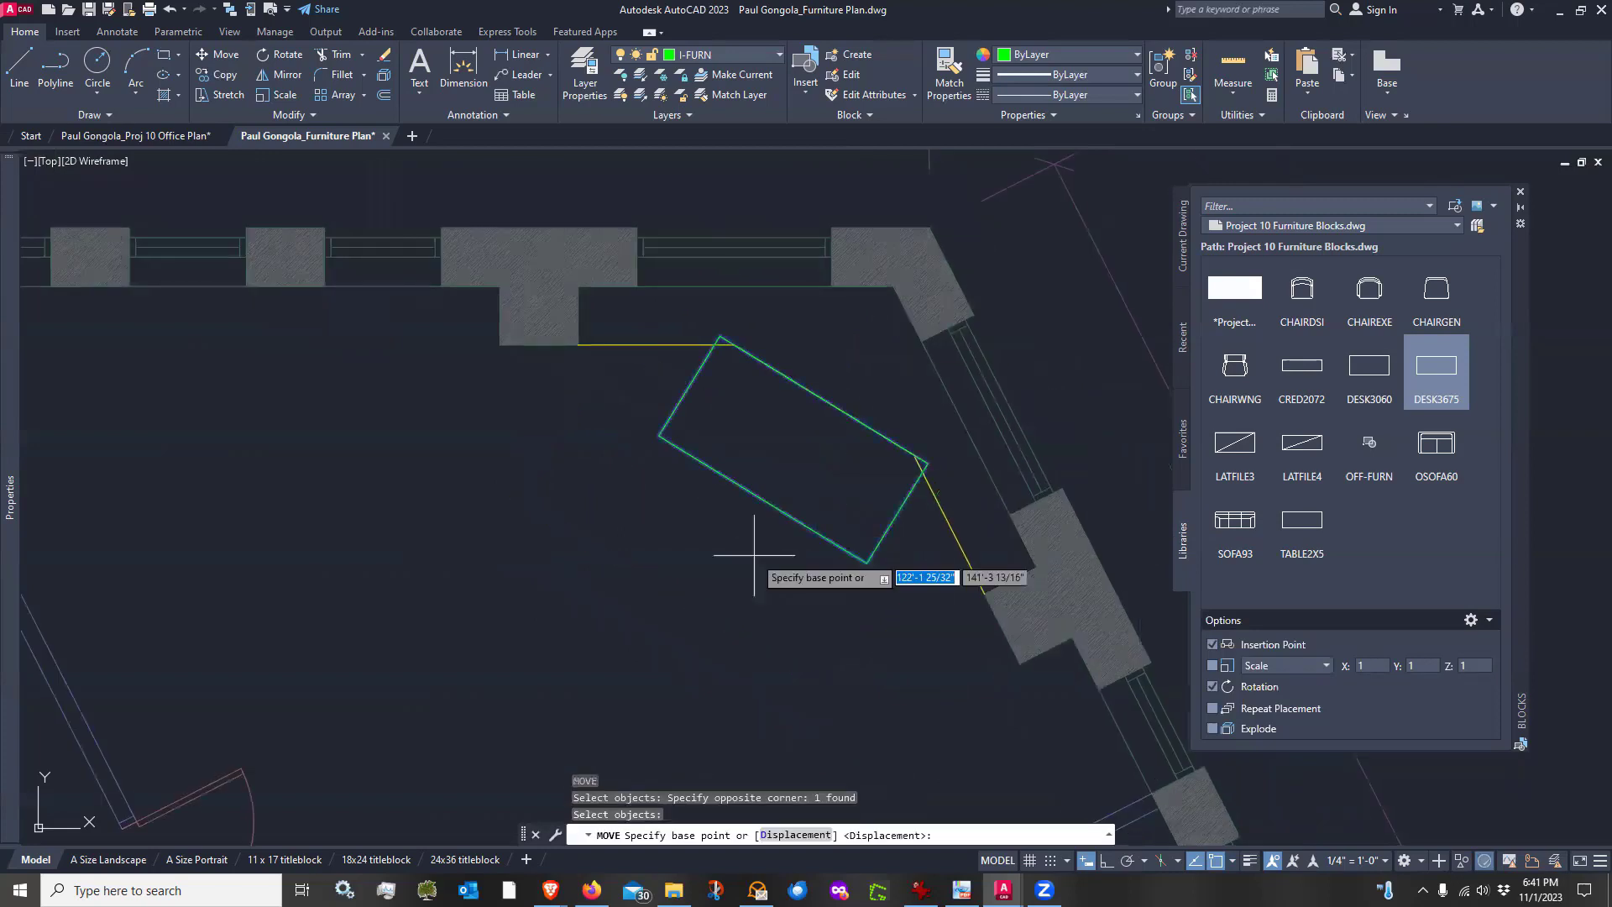
pyautogui.click(820, 454)
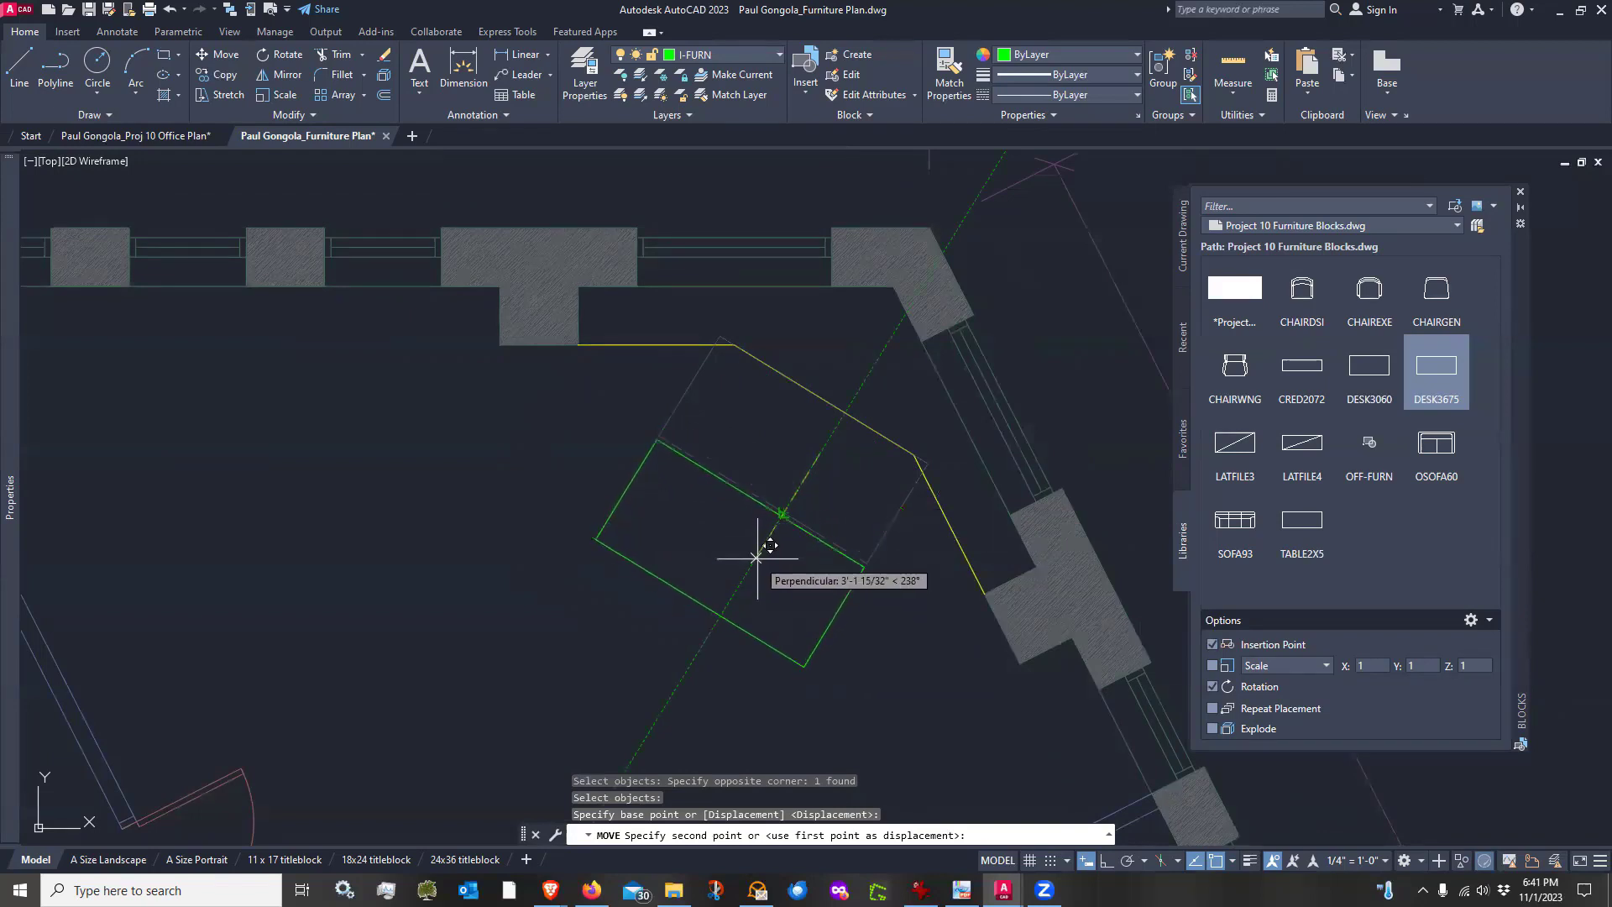
pyautogui.click(757, 558)
pyautogui.scroll(-2, 846, 311)
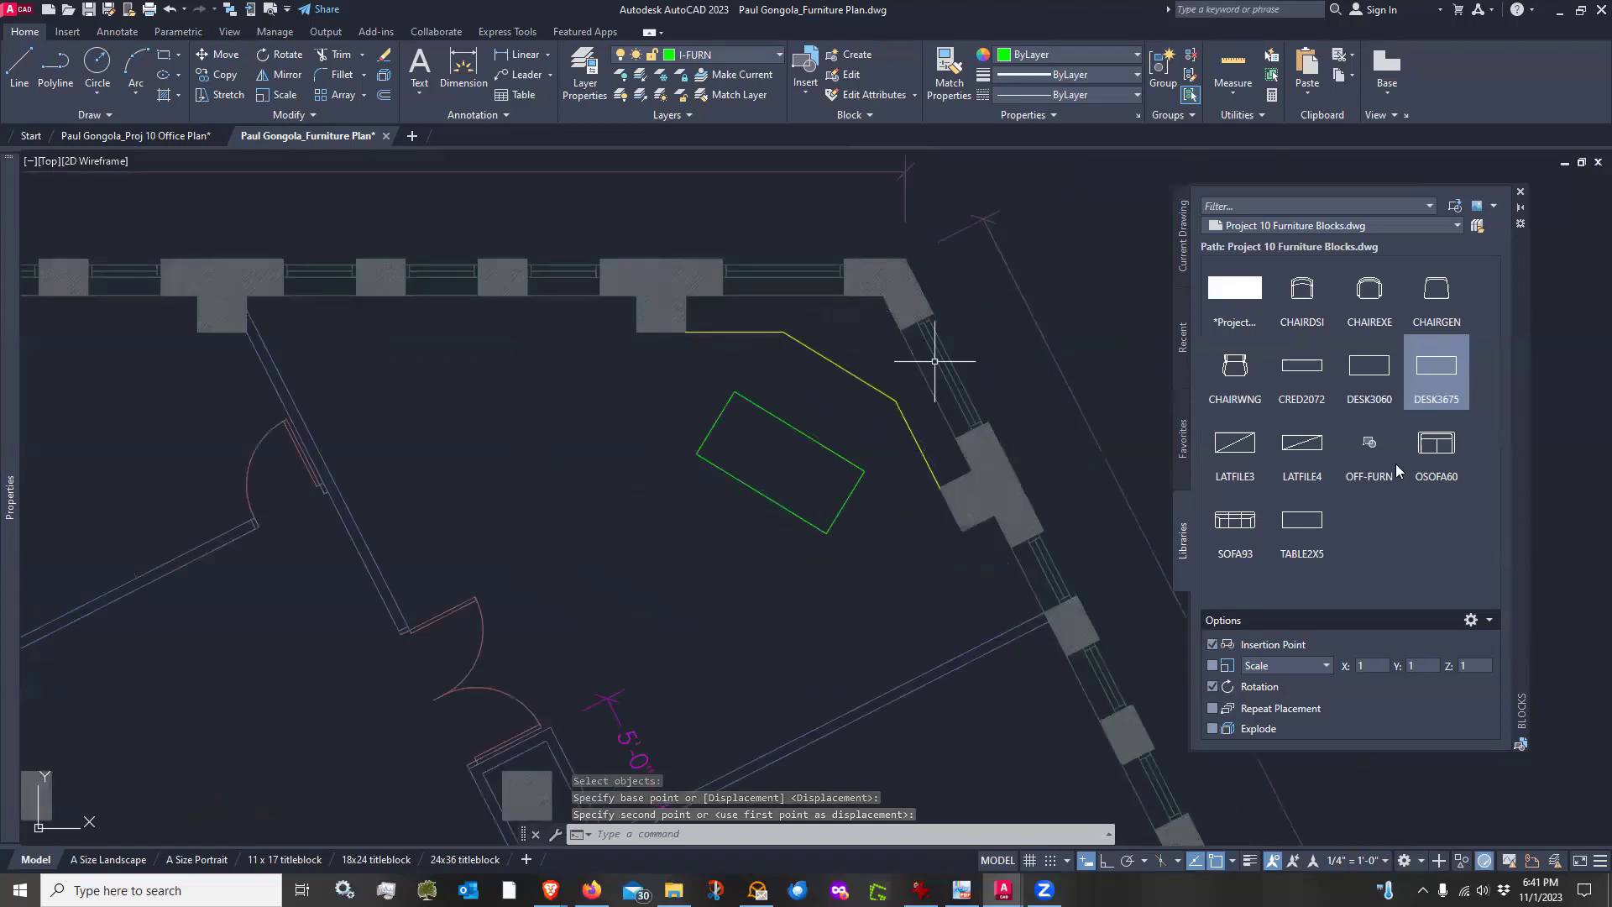
pyautogui.scroll(2, 819, 504)
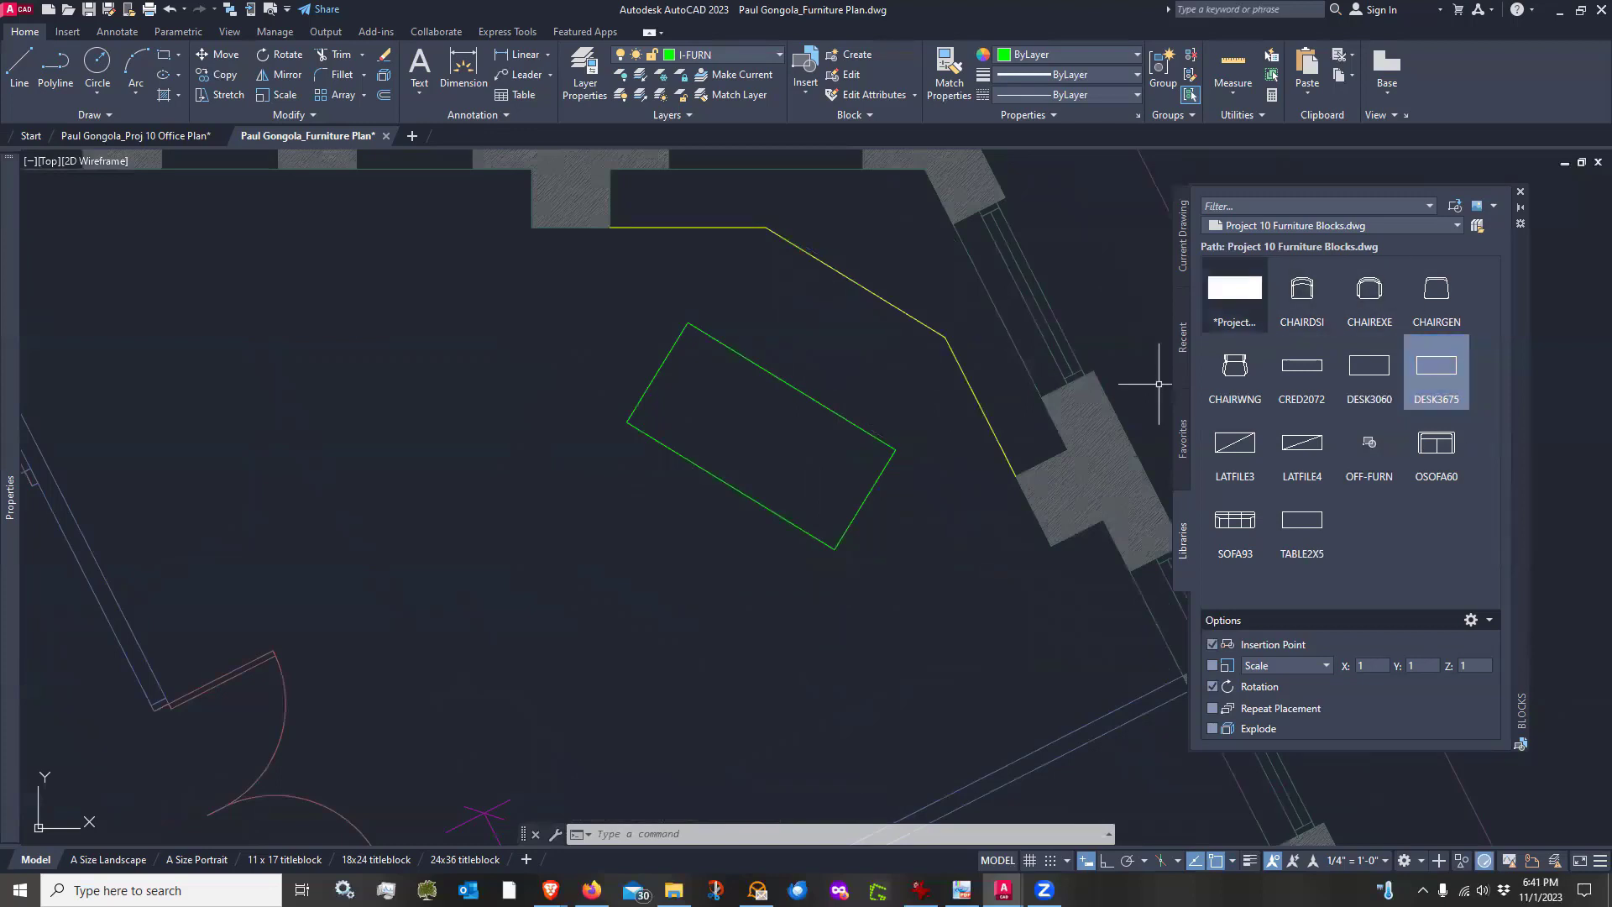
# Insert the CHAIREXE chair block at the desk's back edge, rotated to align with the desk
pyautogui.moveTo(1381, 298)
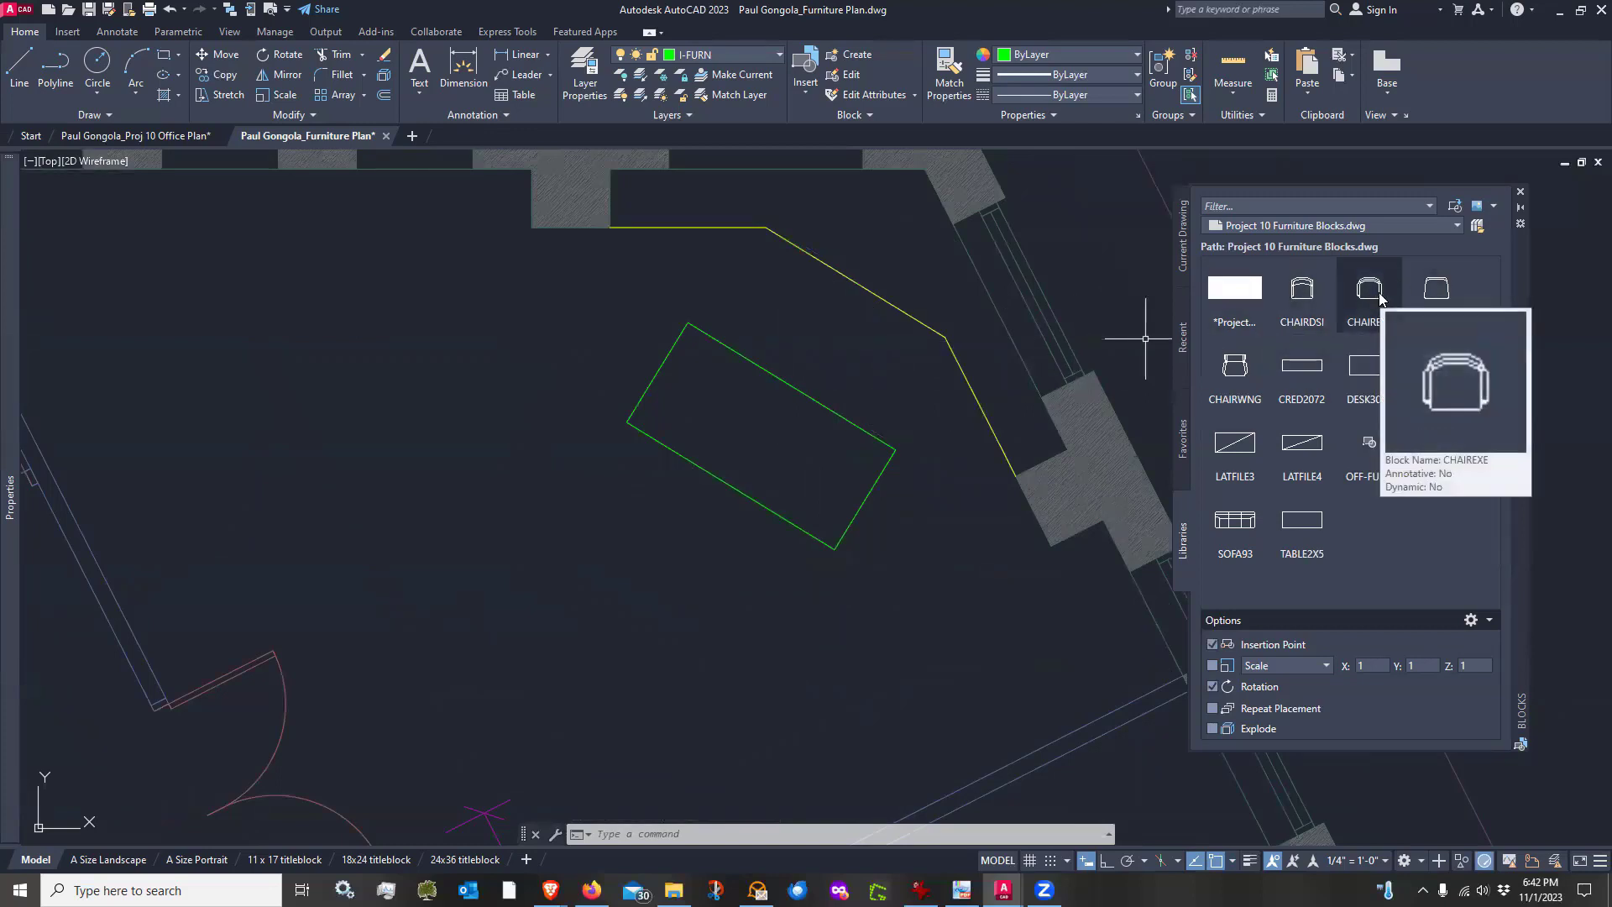
pyautogui.click(1375, 294)
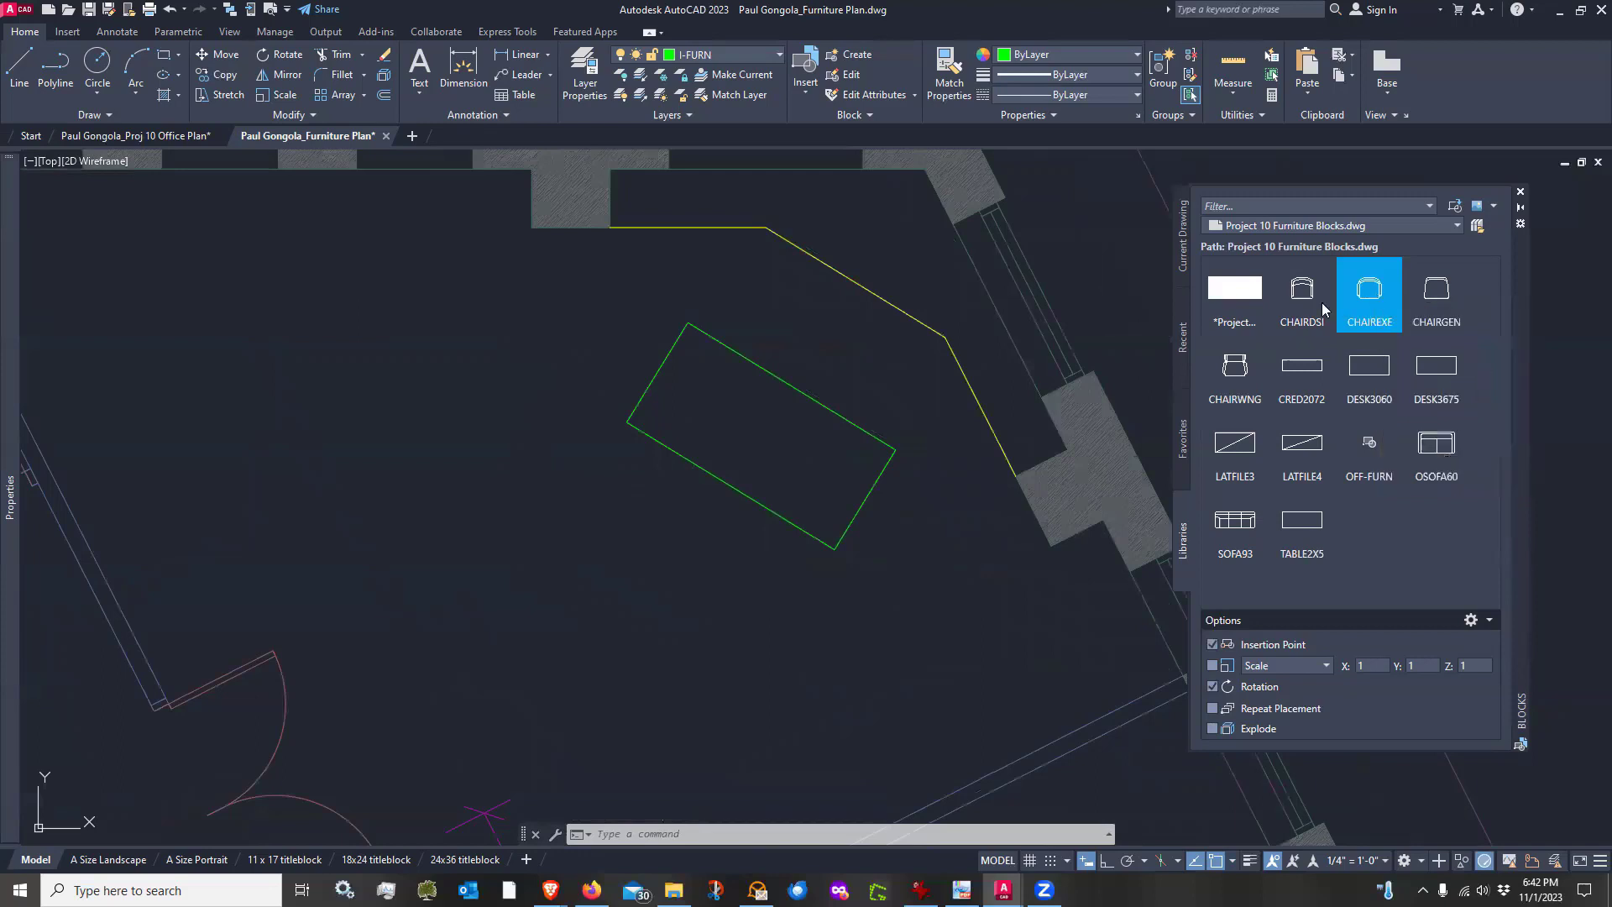
pyautogui.scroll(4, 806, 369)
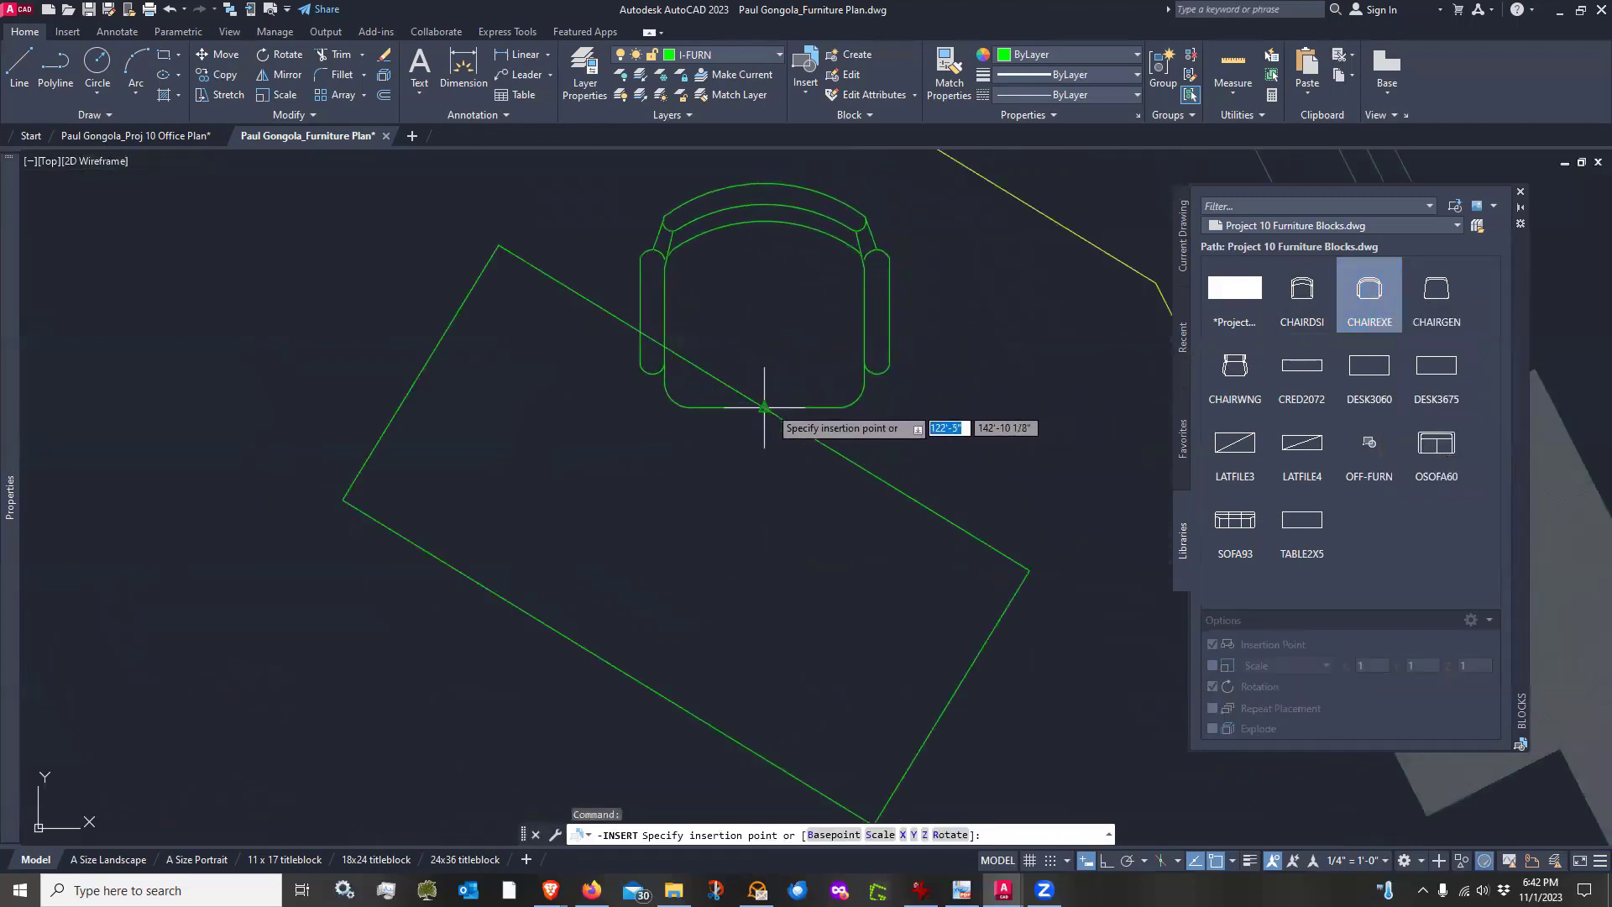
pyautogui.click(764, 407)
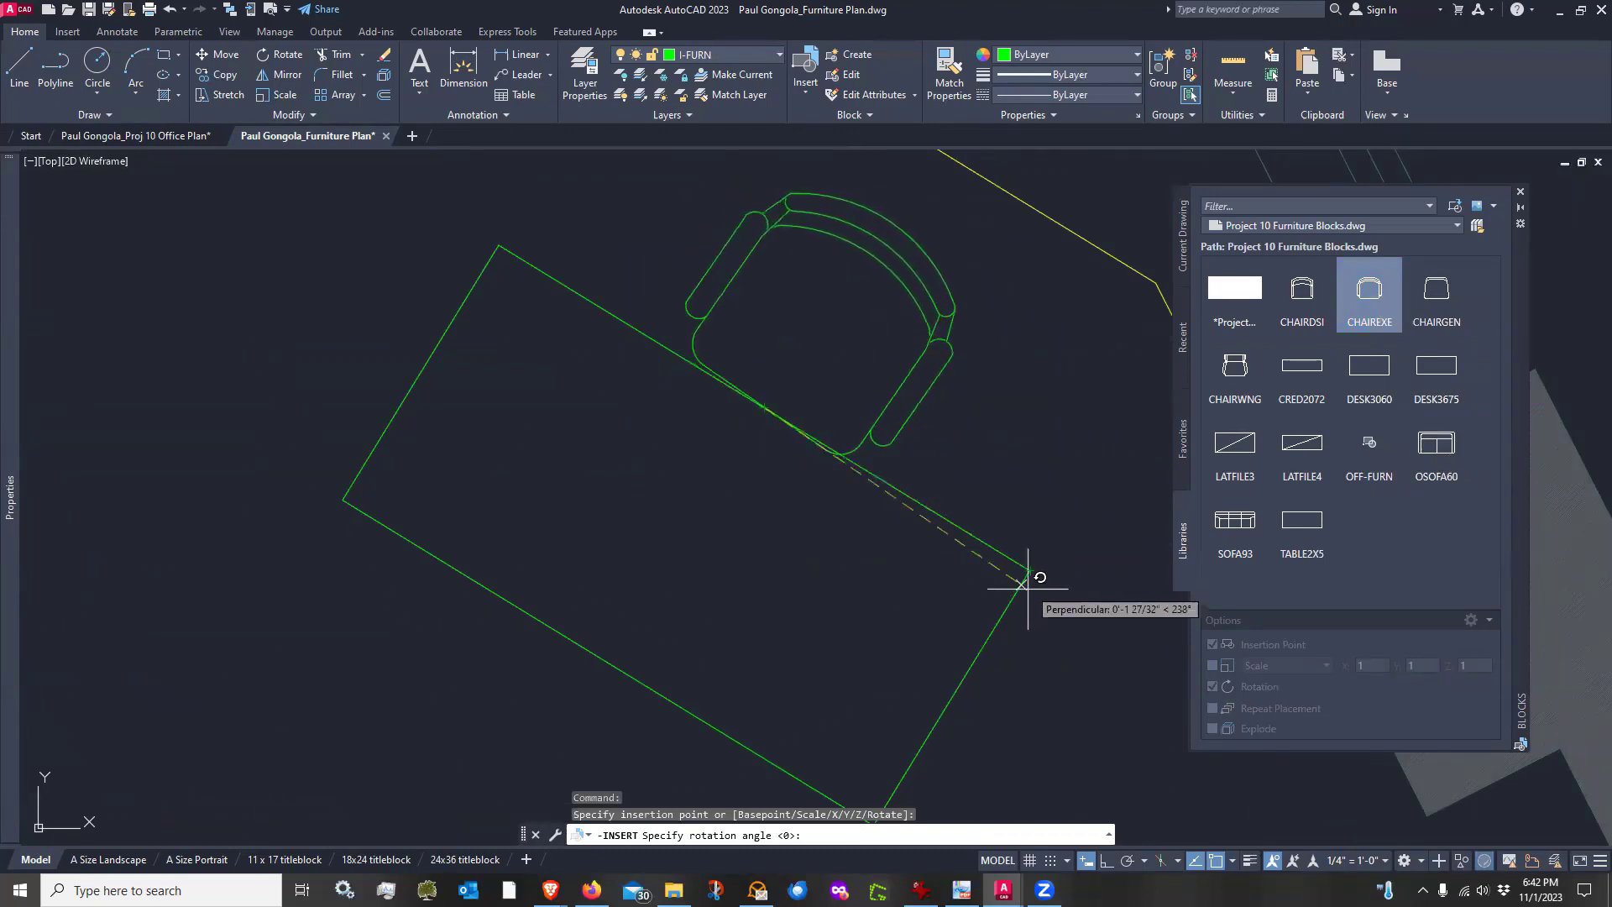
pyautogui.scroll(3, 1032, 564)
pyautogui.click(1029, 561)
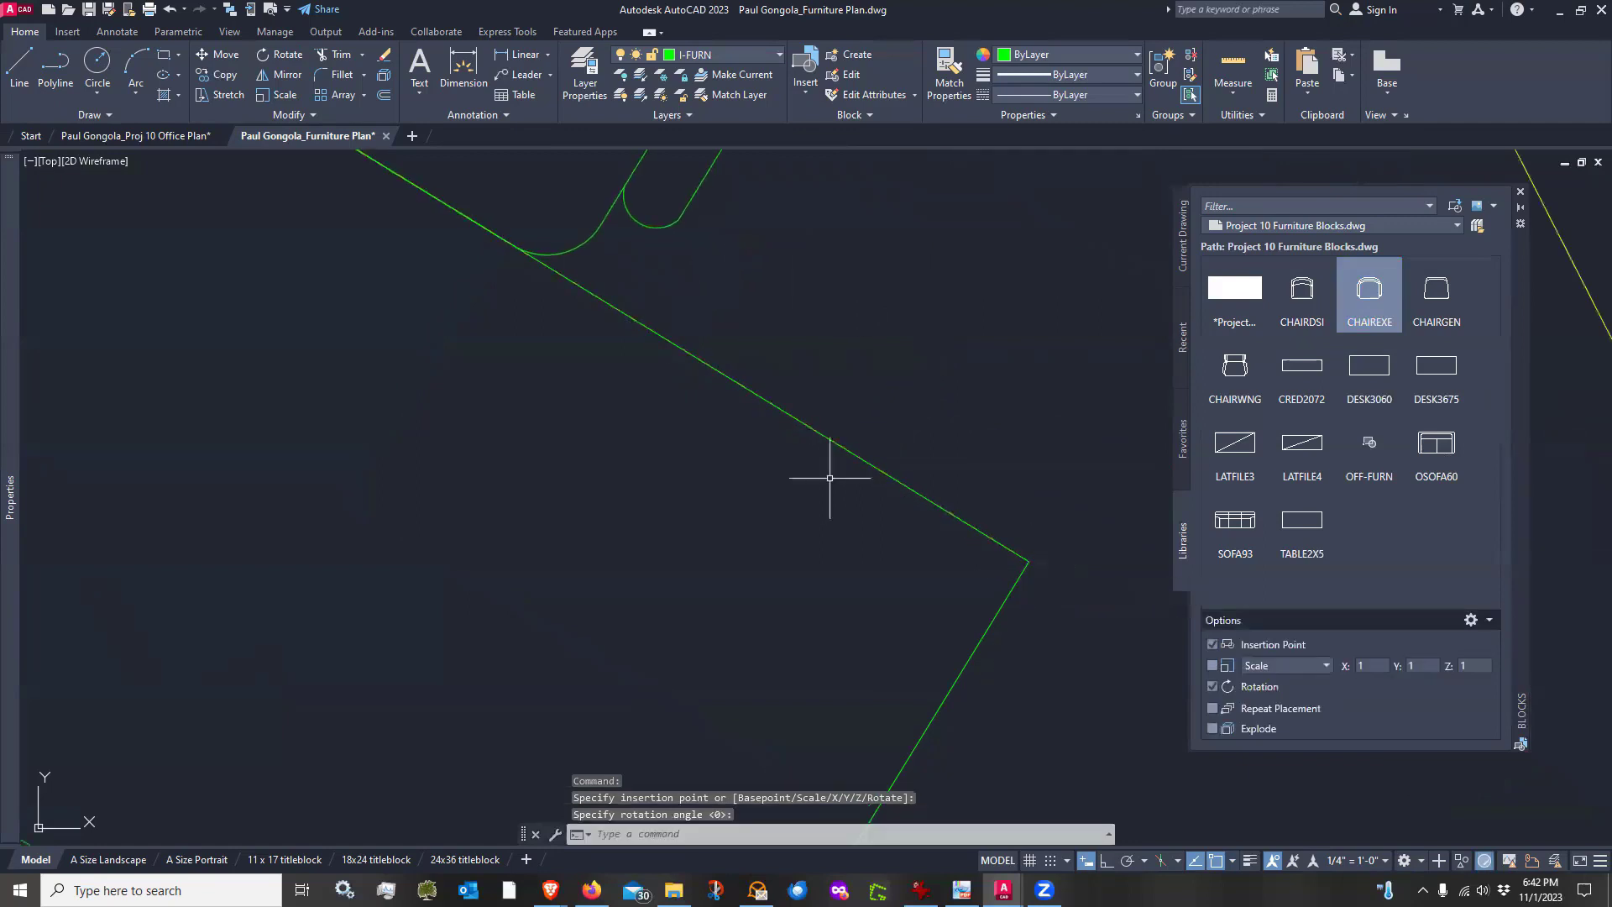
# Move the executive chair slightly away from the desk edge
pyautogui.scroll(-3, 828, 468)
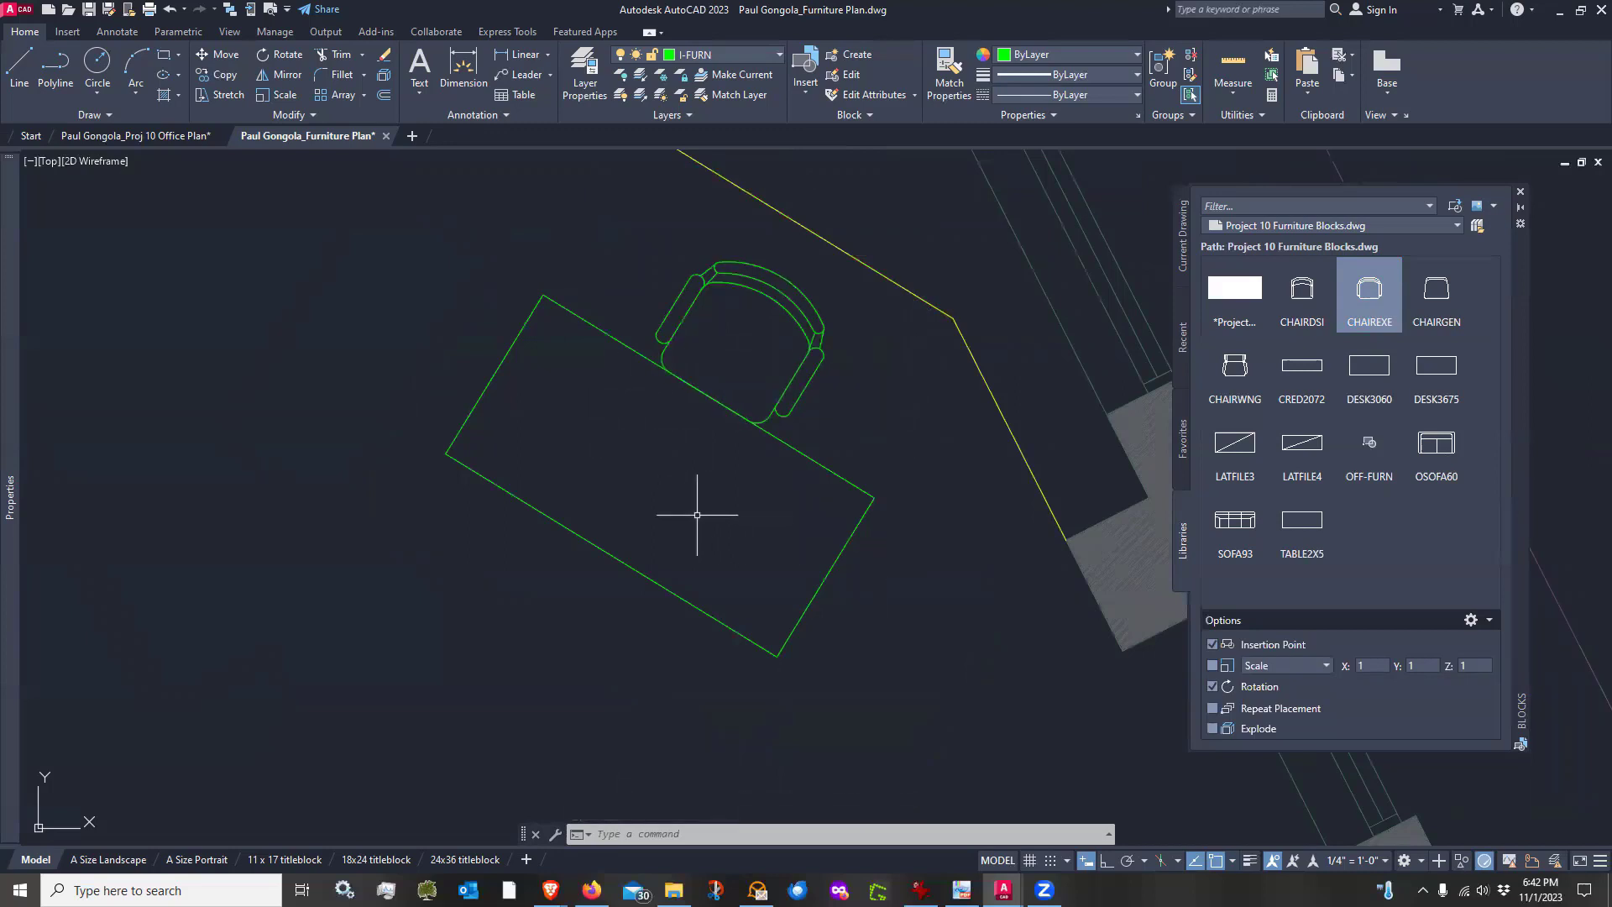
pyautogui.write('m')
pyautogui.press('Return')
pyautogui.click(833, 383)
pyautogui.click(797, 346)
pyautogui.press('Return')
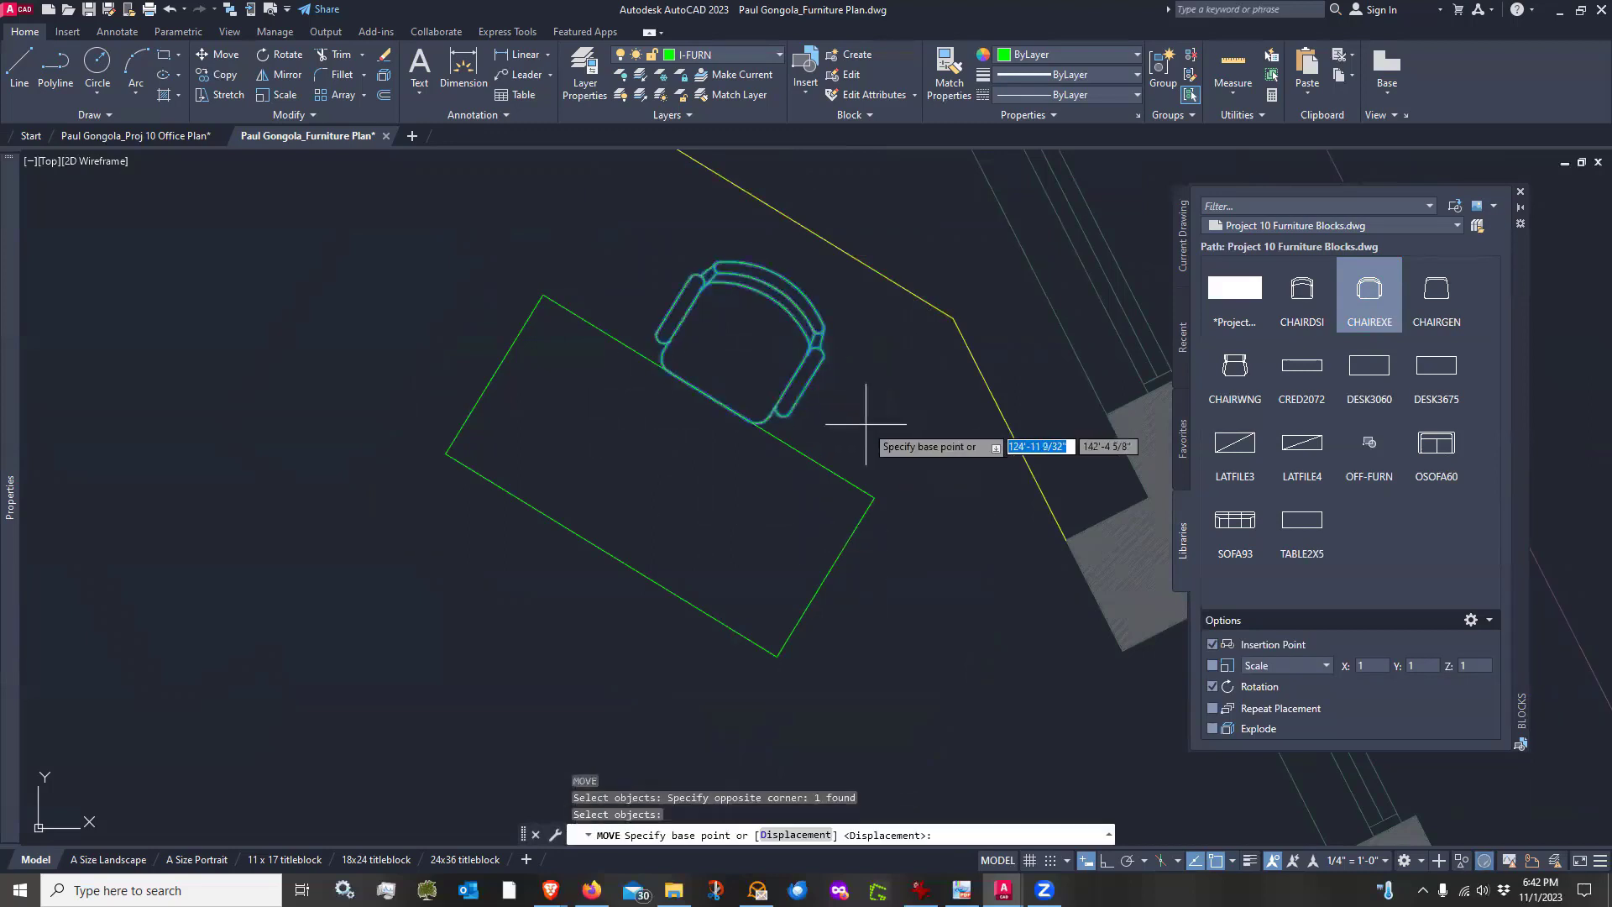
pyautogui.click(866, 424)
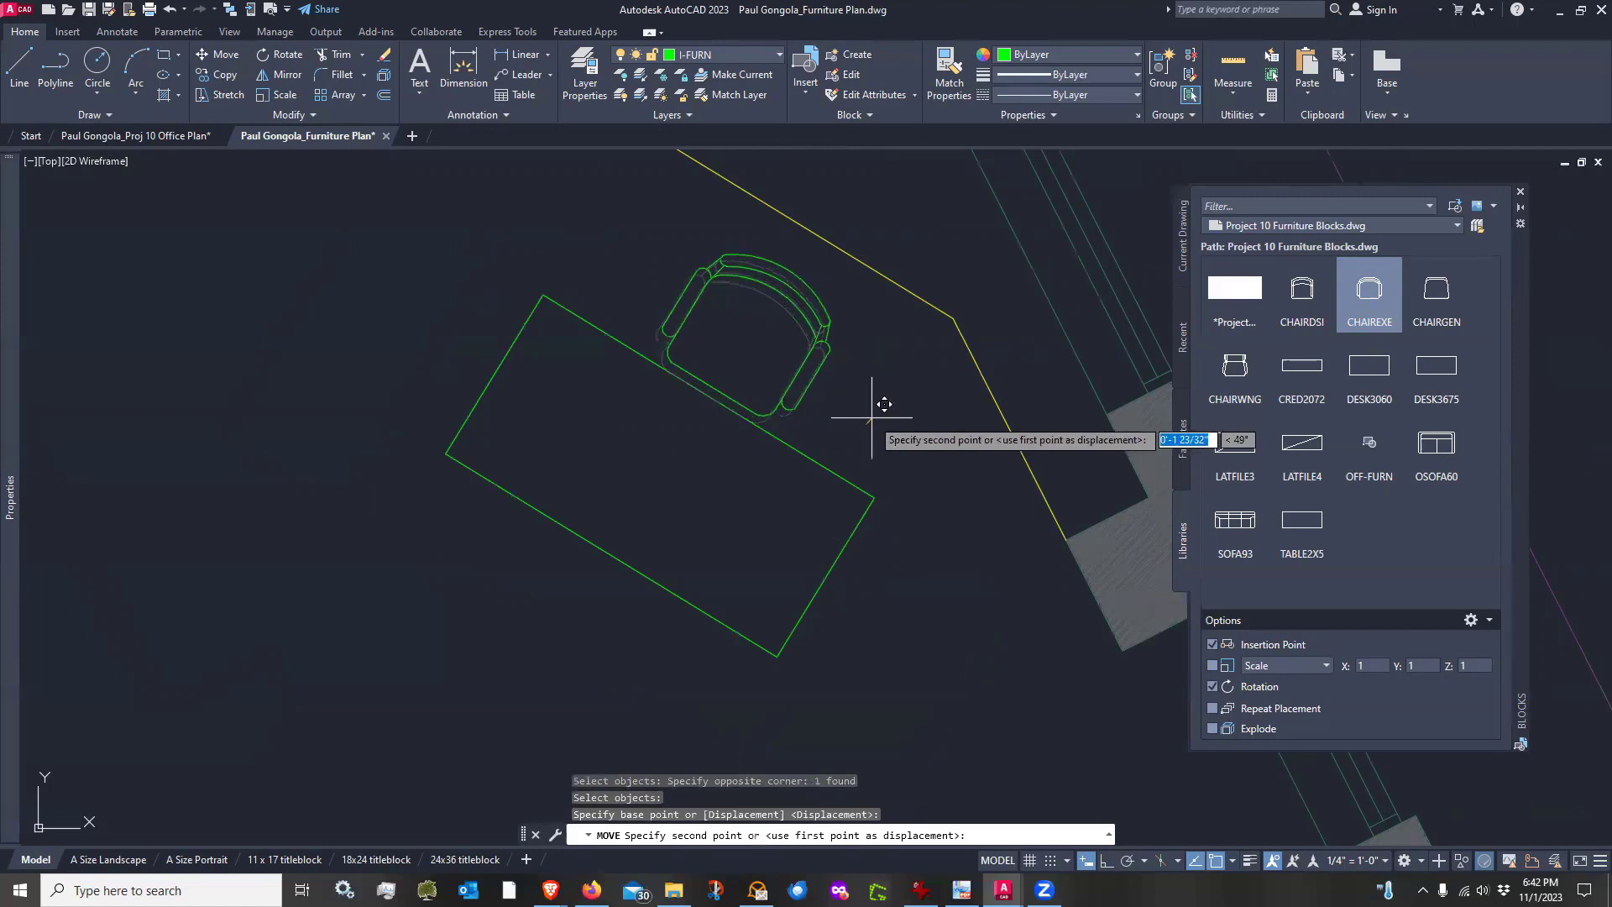
pyautogui.click(872, 416)
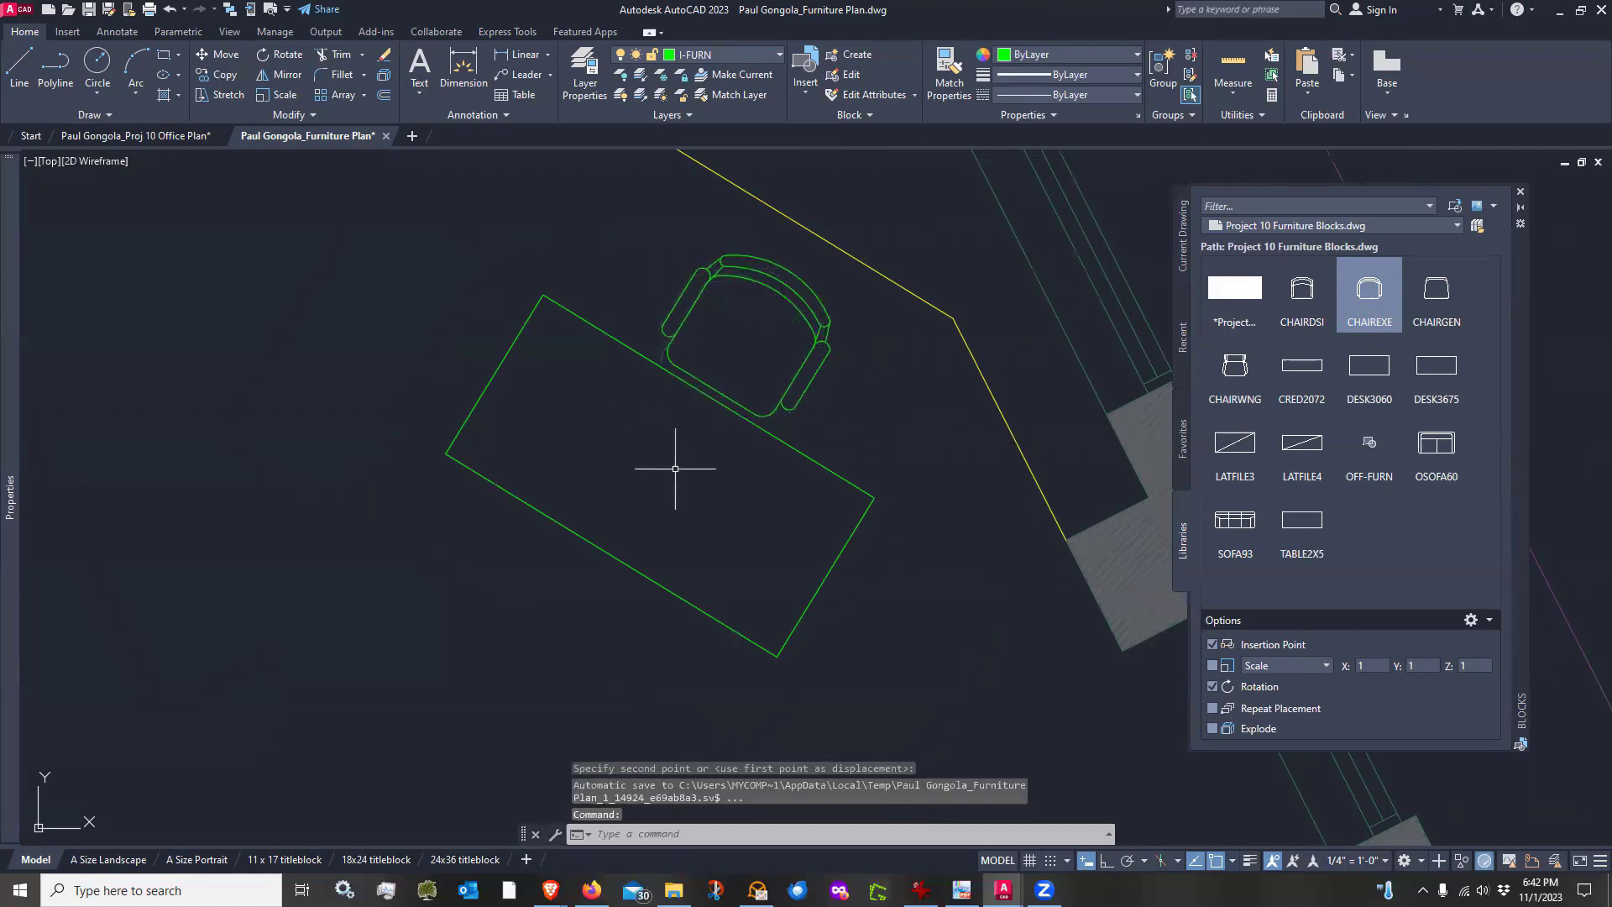
# Insert the CHAIRDSI side chair at the front corner of the desk, rotated to align with the desk edge
pyautogui.moveTo(675, 468); pyautogui.dragTo(688, 414, button='middle')
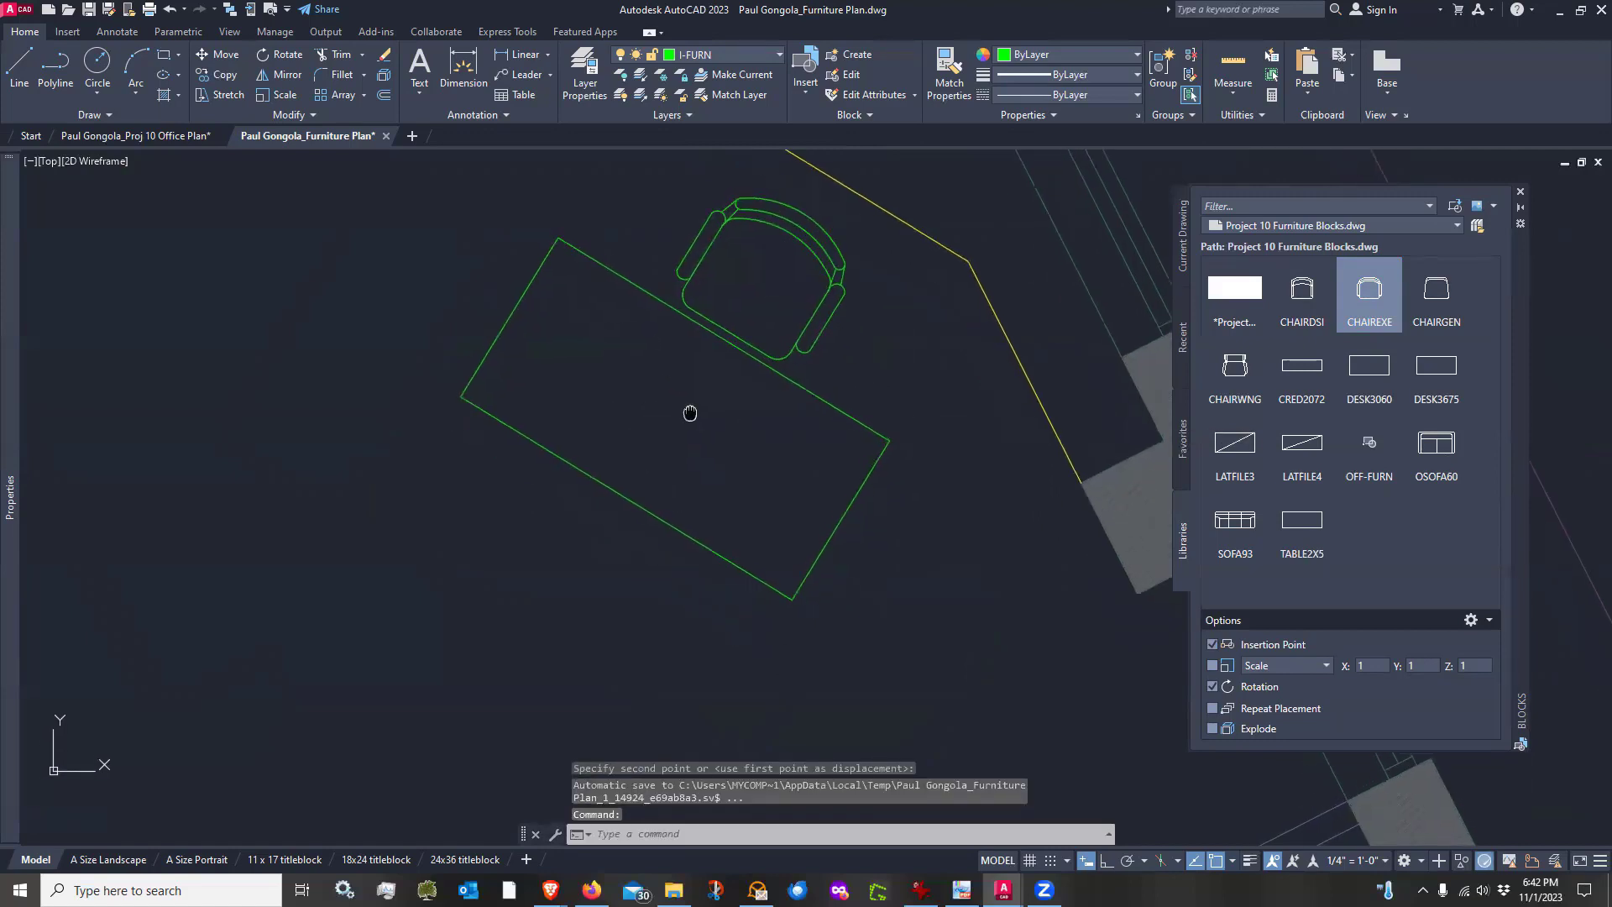
pyautogui.click(1303, 289)
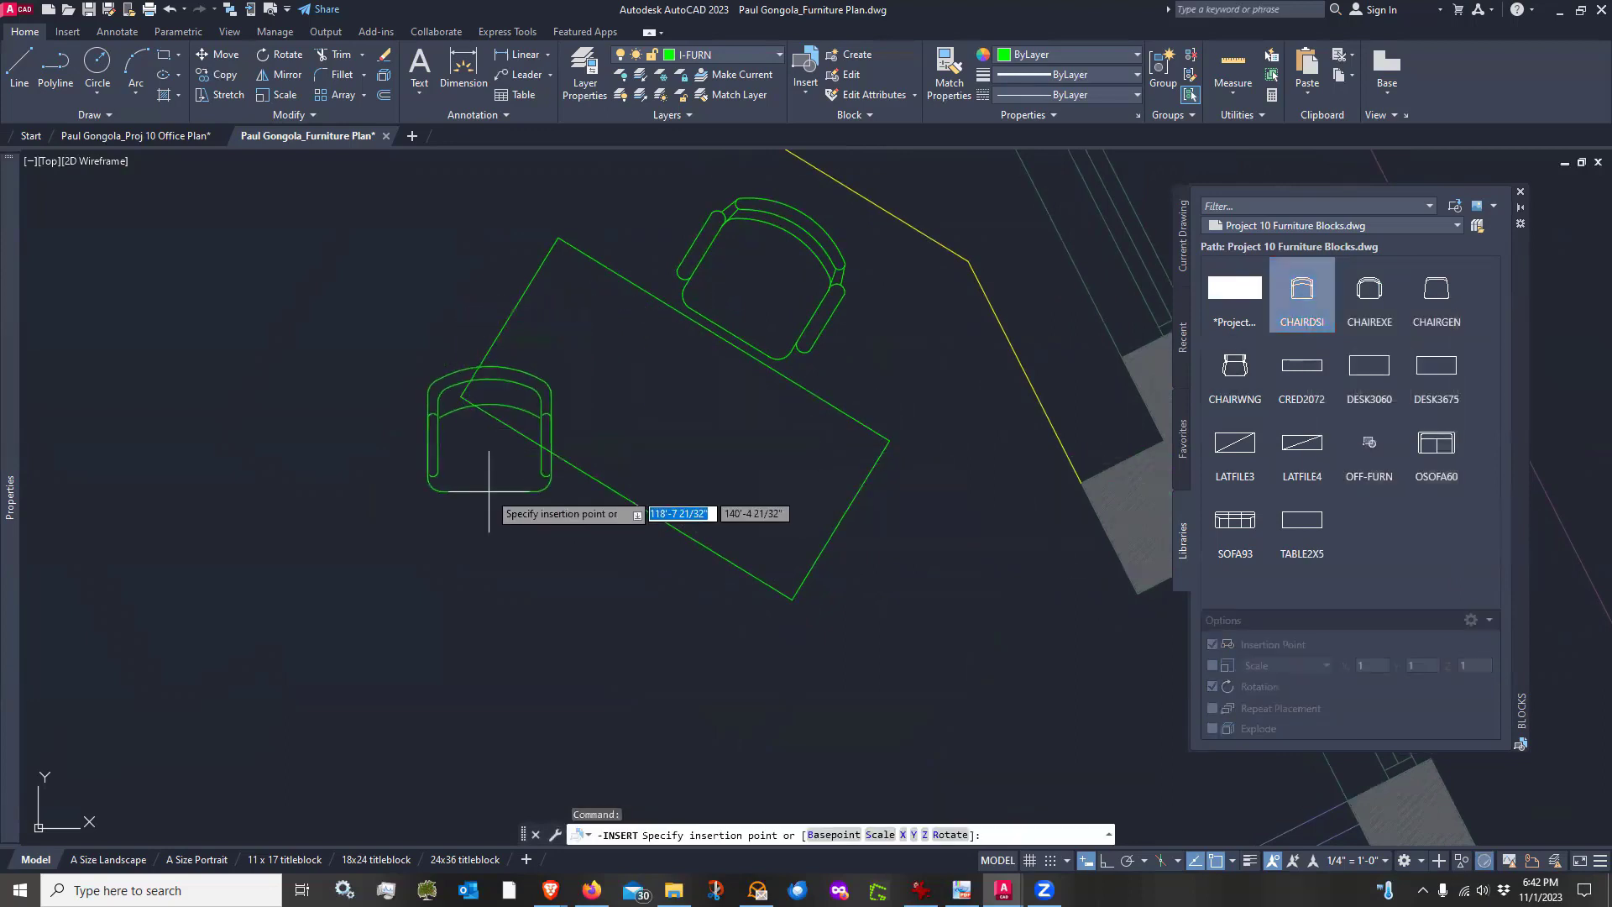
pyautogui.scroll(5, 512, 474)
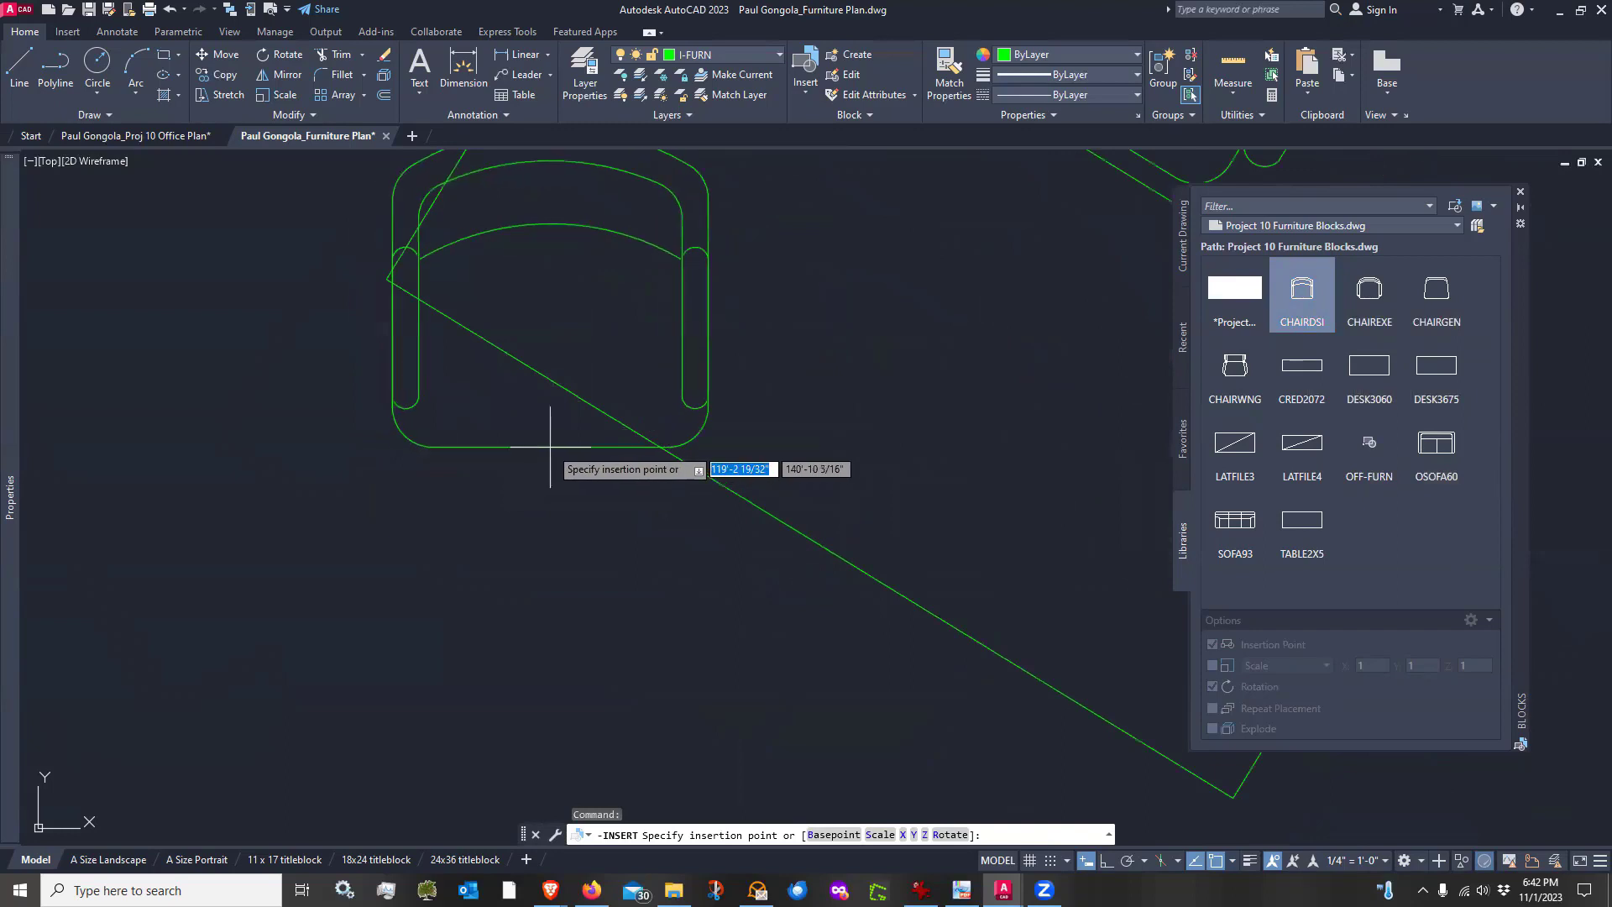
pyautogui.click(574, 446)
pyautogui.scroll(-4, 566, 441)
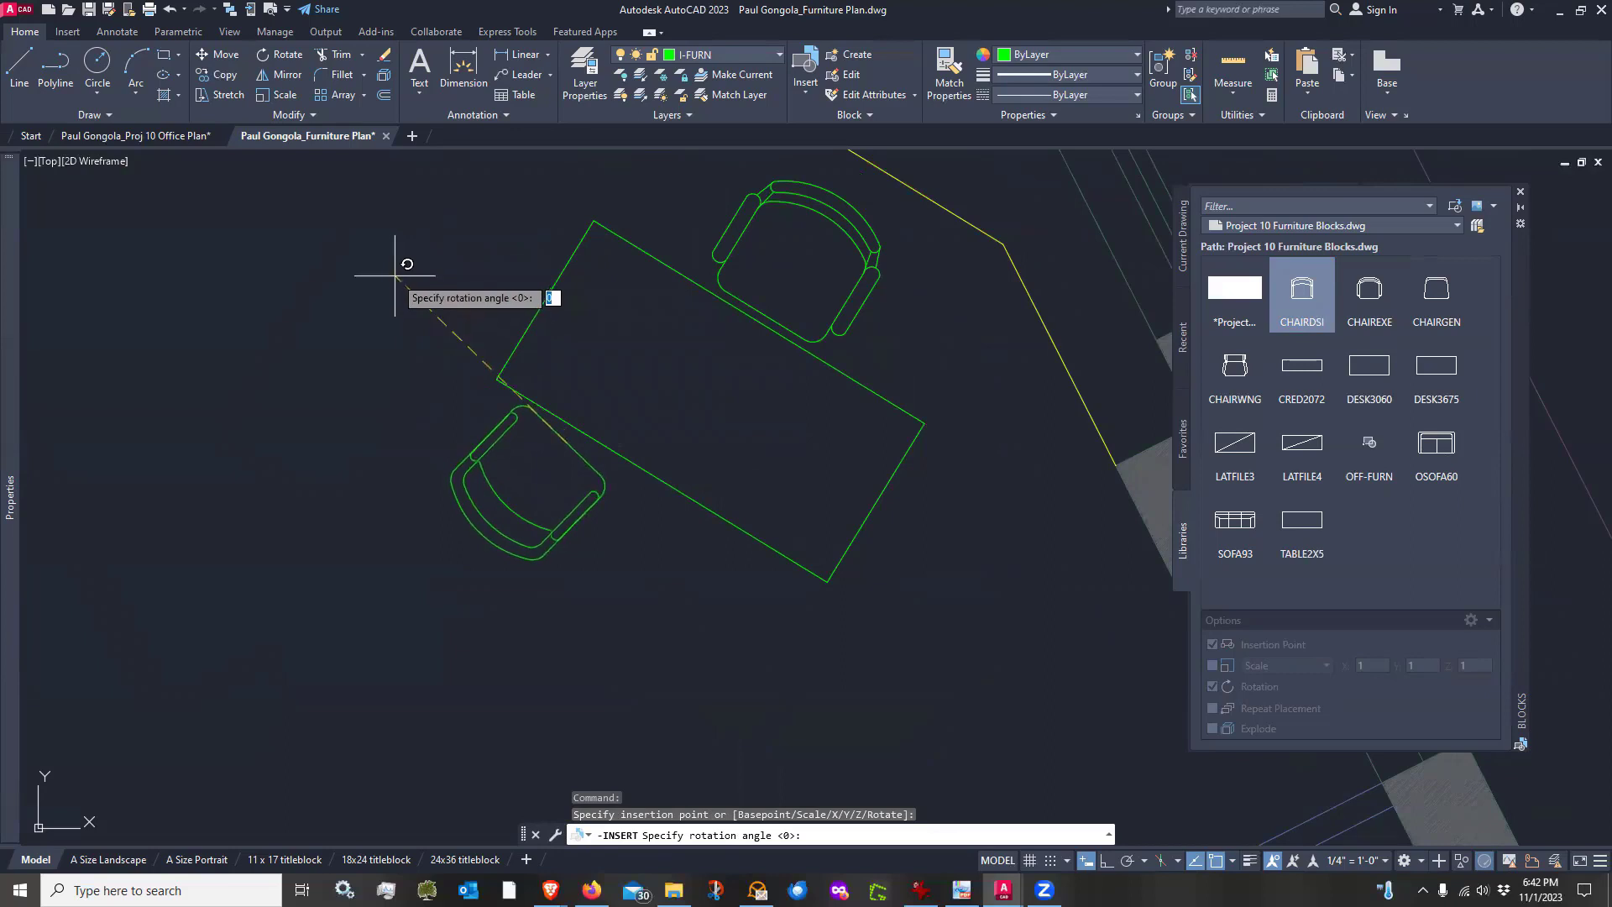
pyautogui.click(395, 274)
# Move the side chair slightly away from the desk's front edge
pyautogui.write('m')
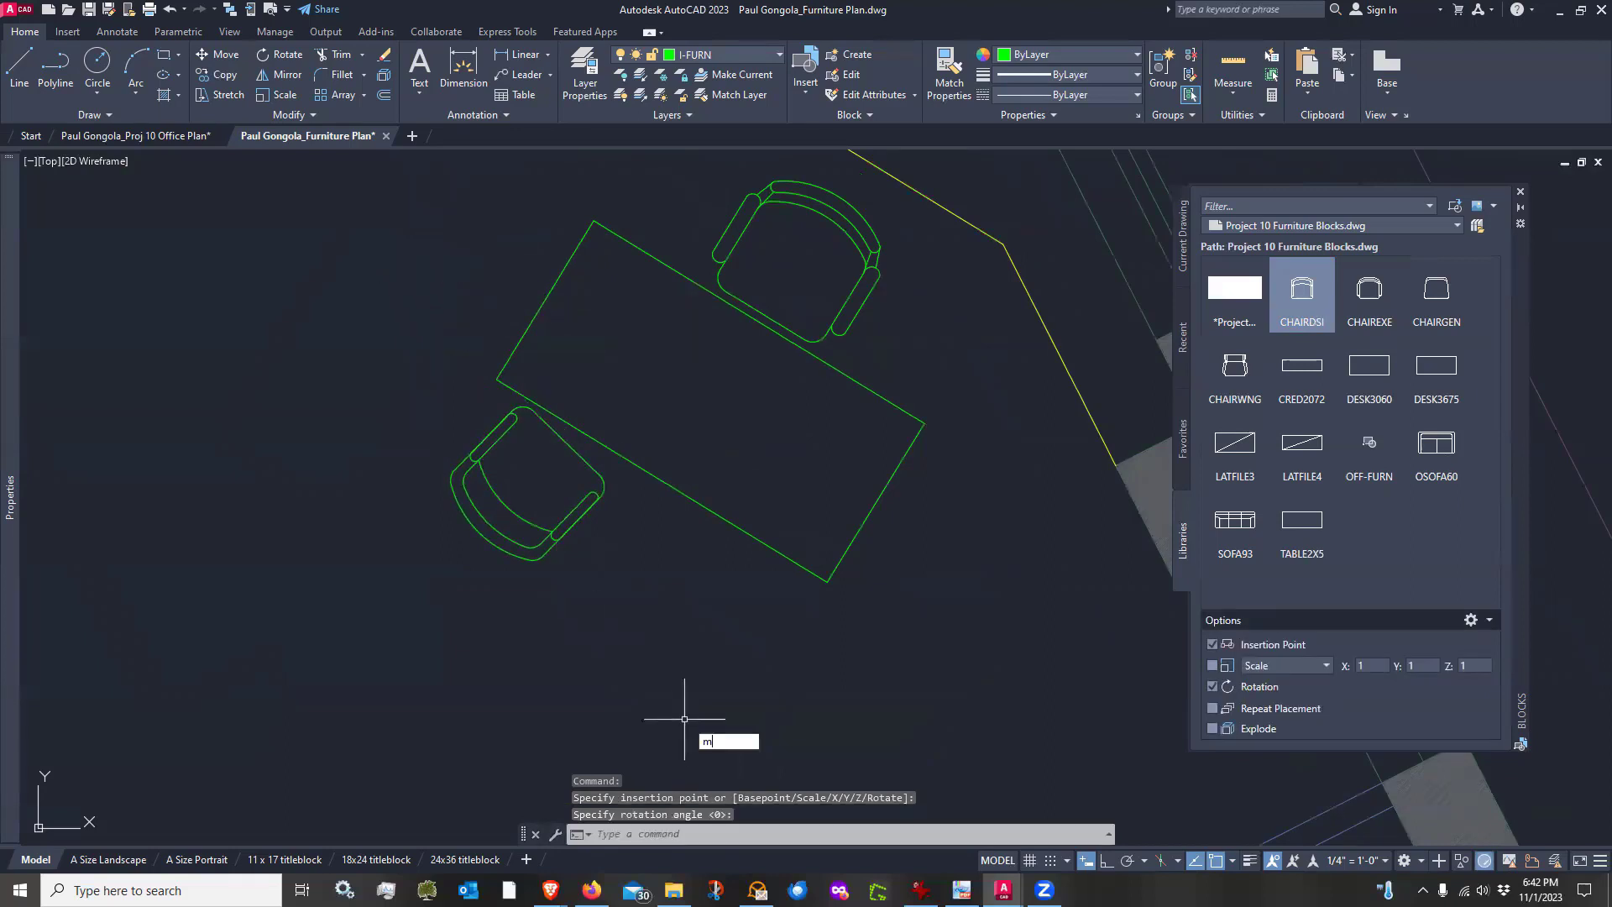
pyautogui.press('Return')
pyautogui.click(594, 558)
pyautogui.click(540, 504)
pyautogui.press('Return')
pyautogui.click(615, 584)
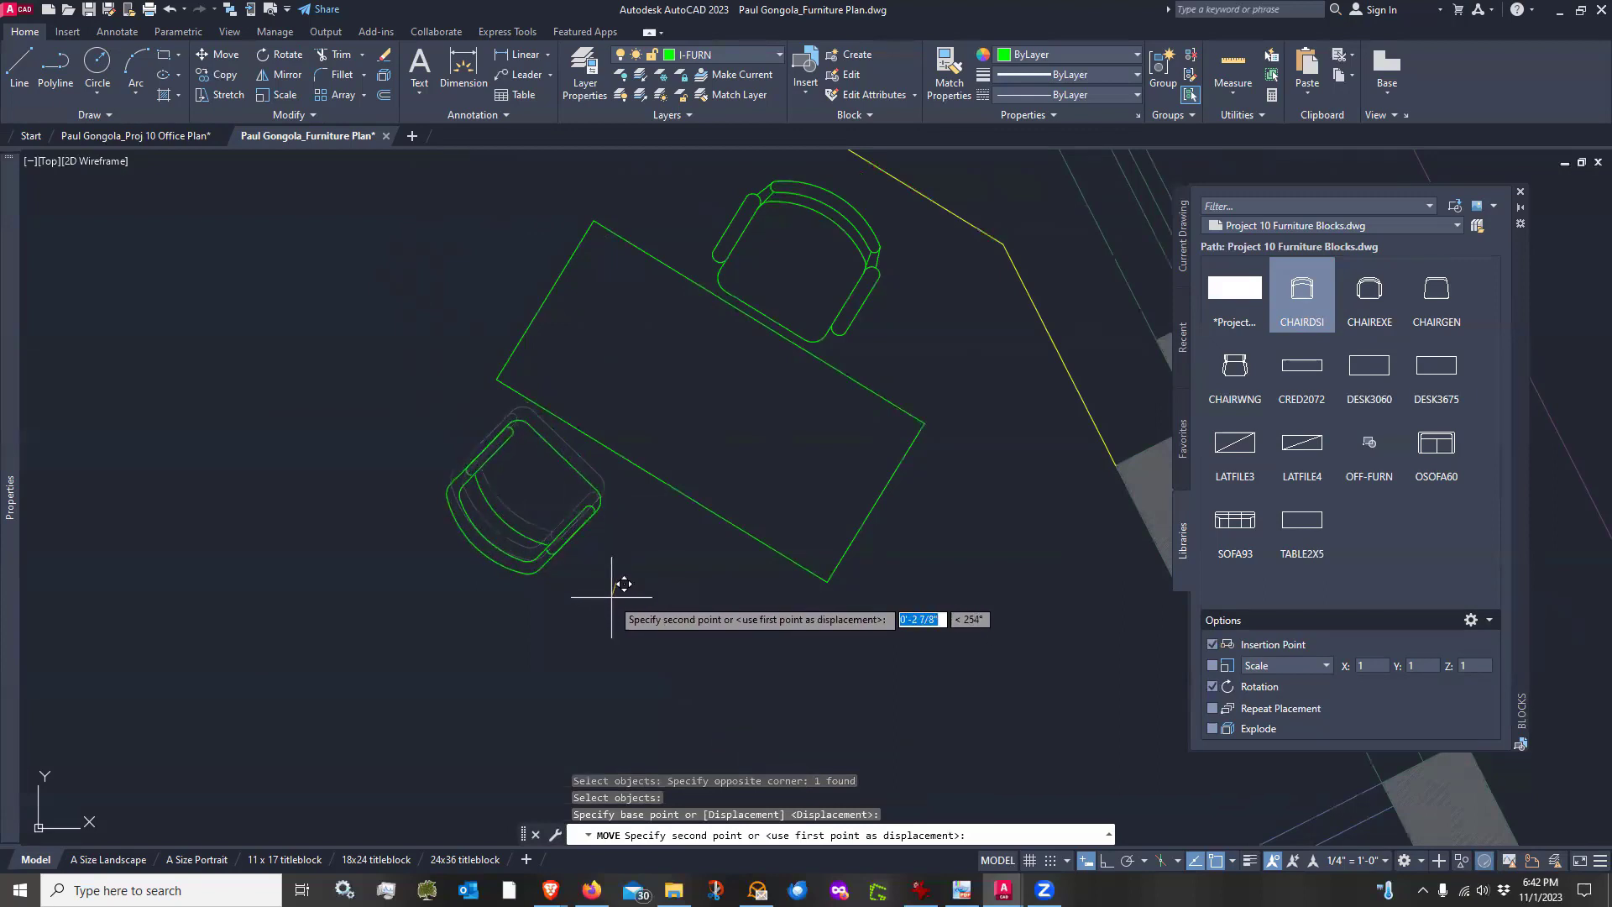
pyautogui.click(623, 585)
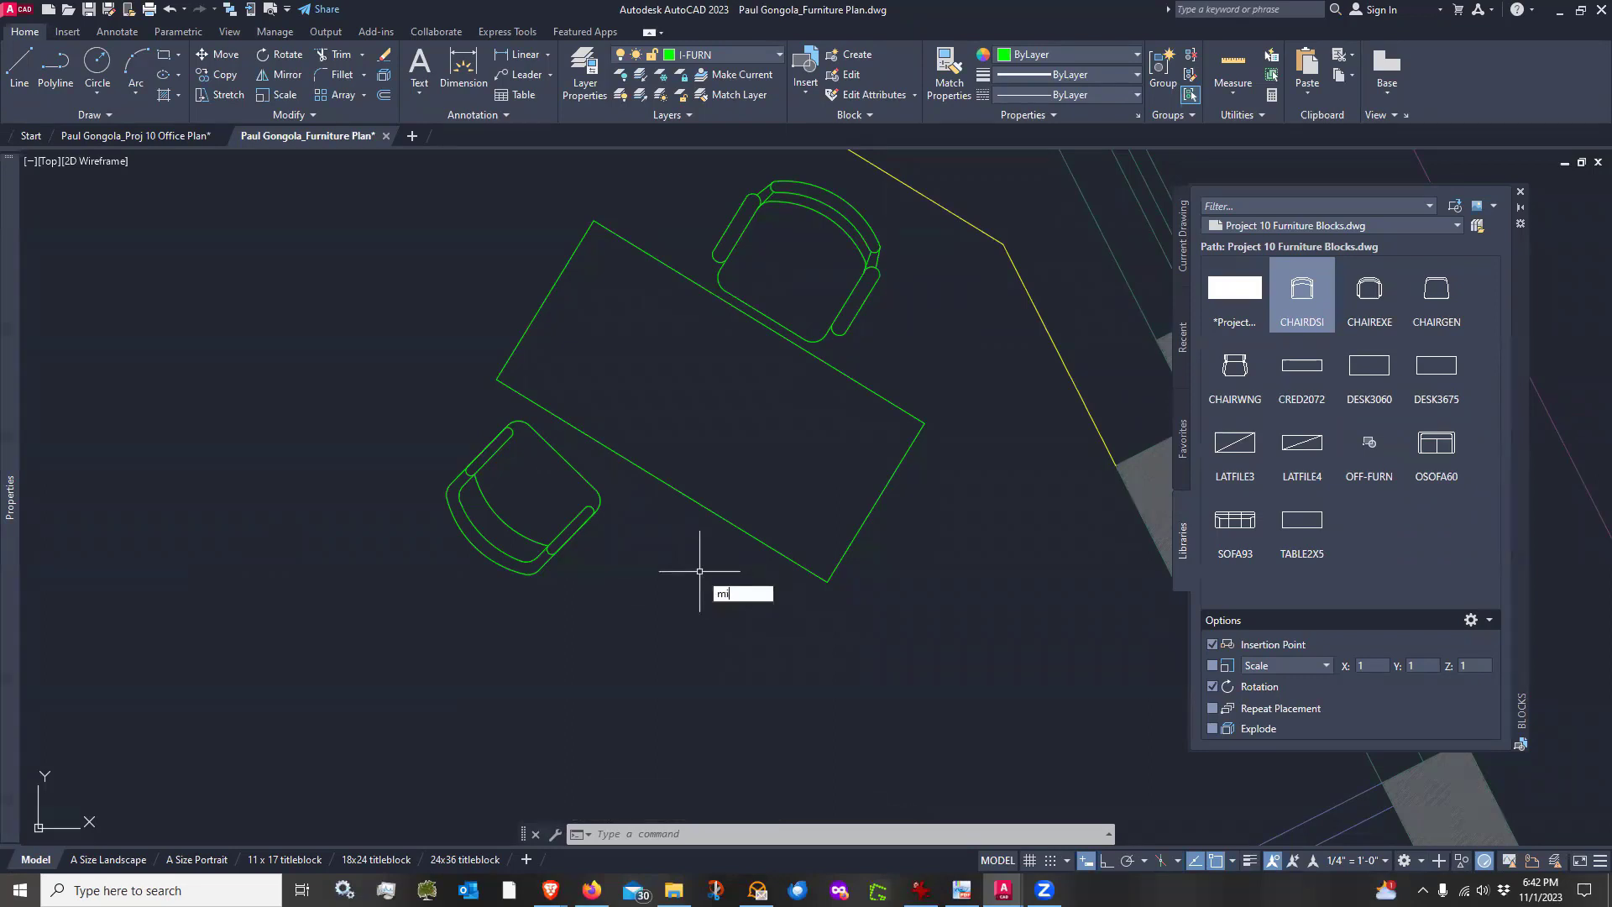
# Mirror the side chair across the desk's centre line between its long-edge midpoints, keeping the original chair
pyautogui.press('Return')
pyautogui.click(590, 516)
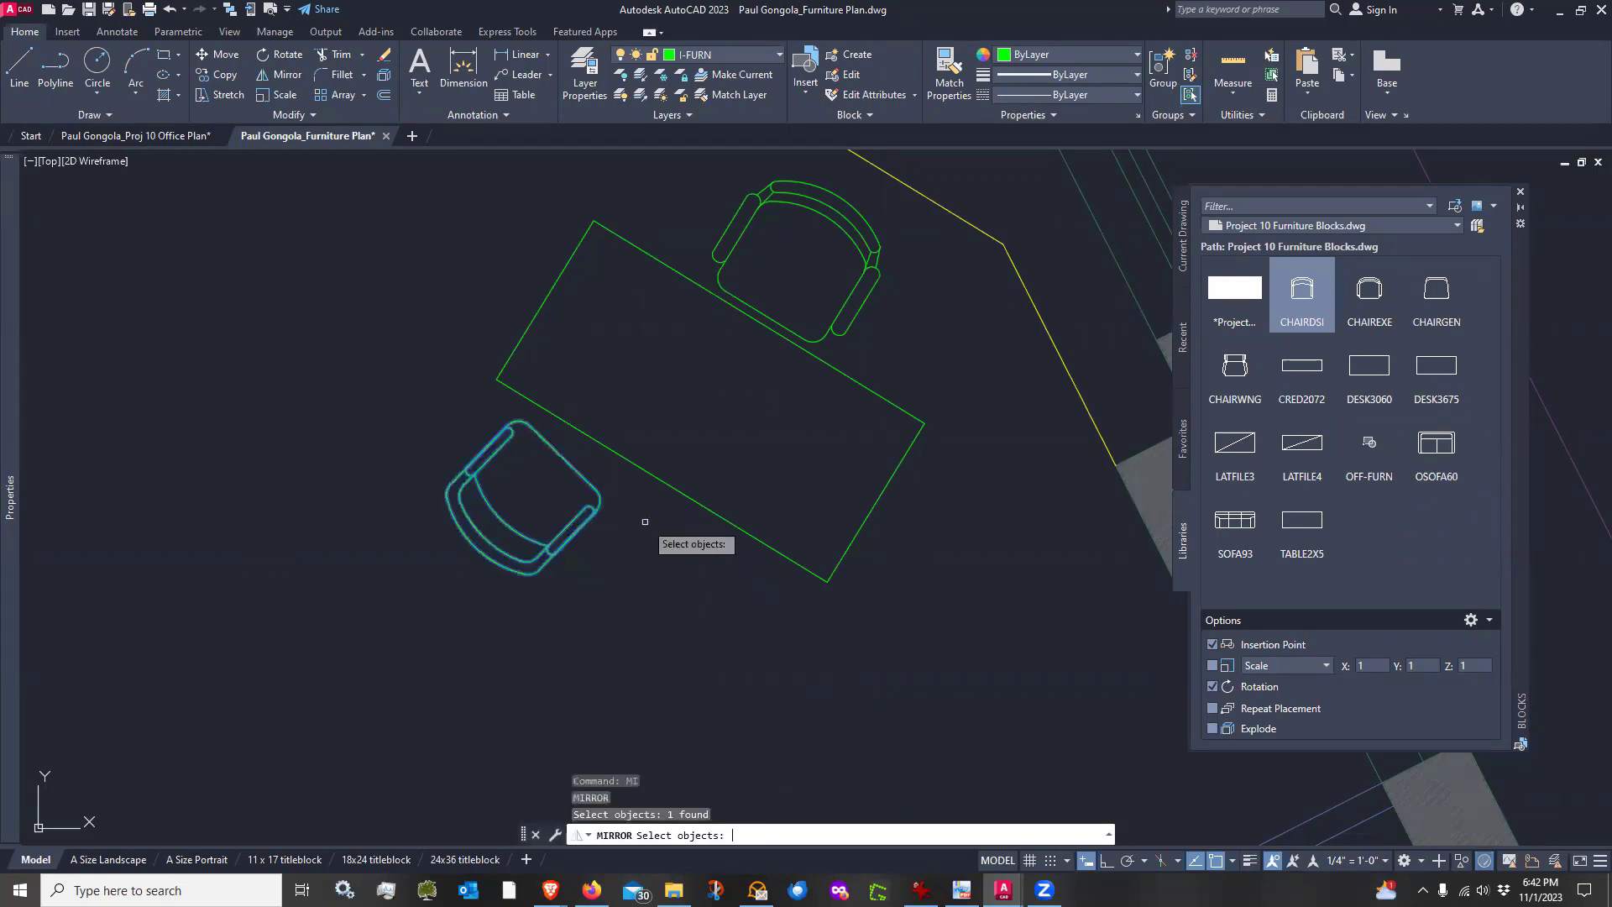
pyautogui.press('Return')
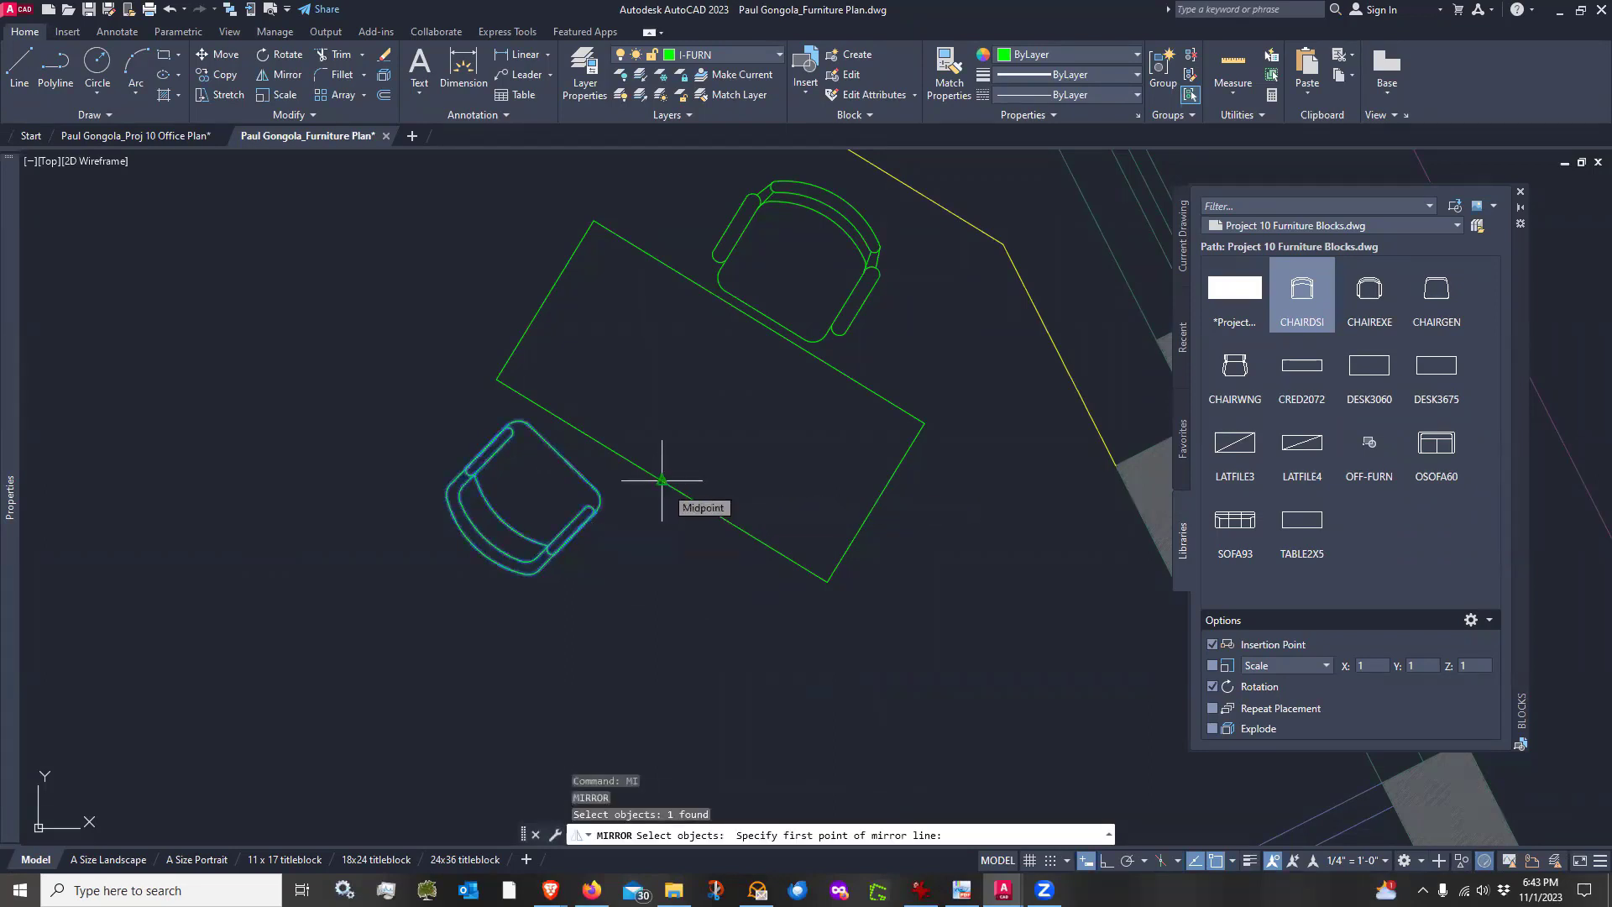
pyautogui.click(662, 481)
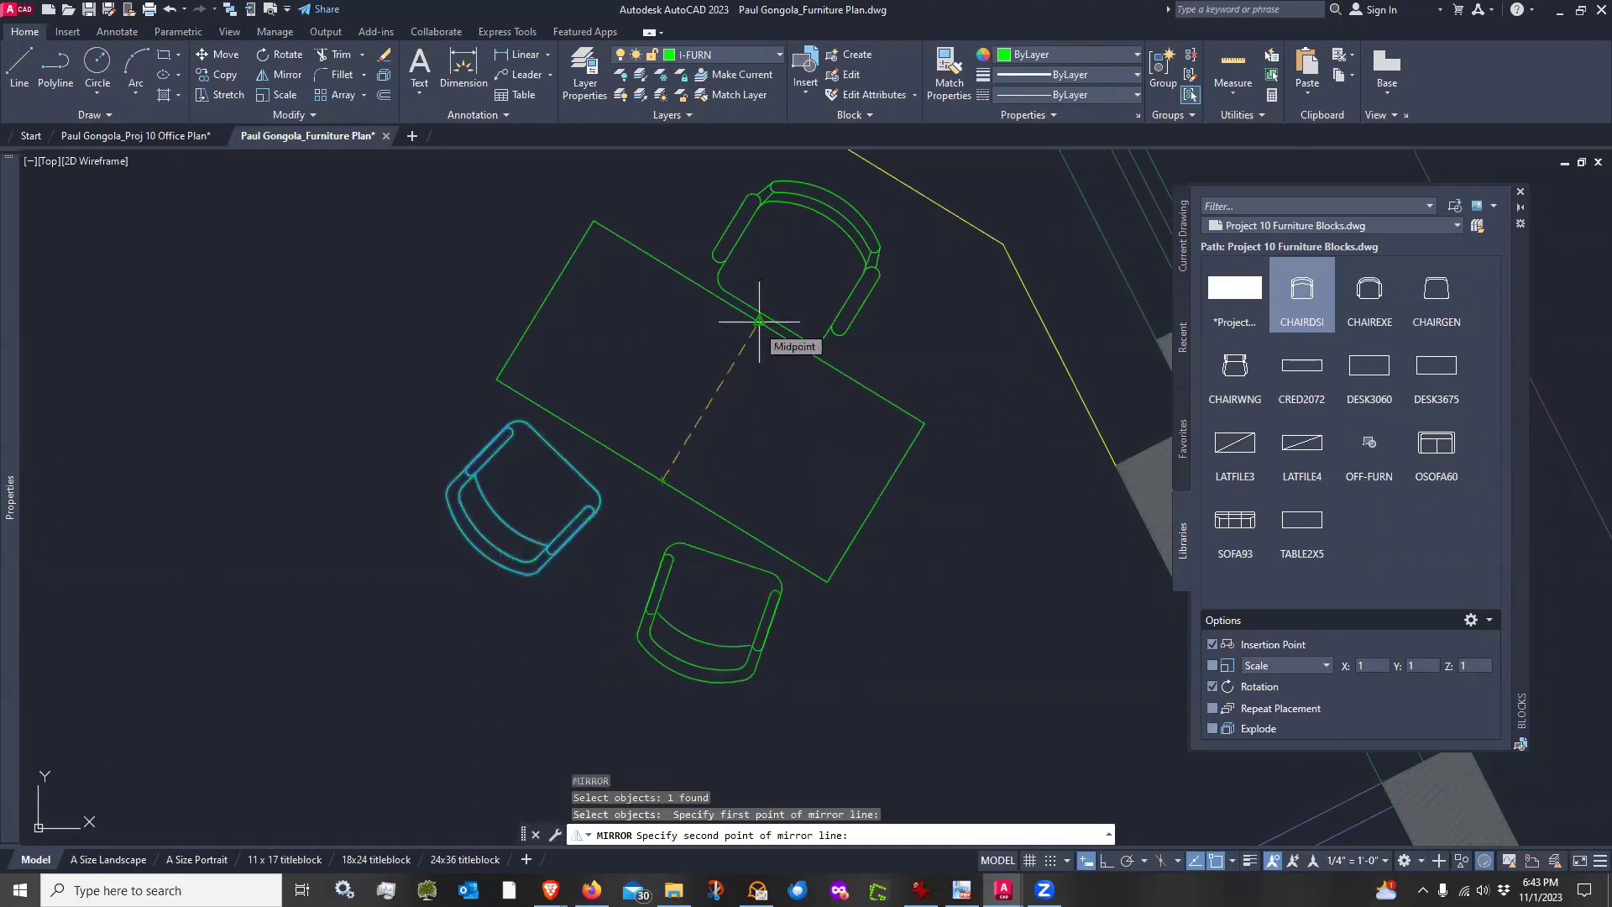
pyautogui.click(759, 322)
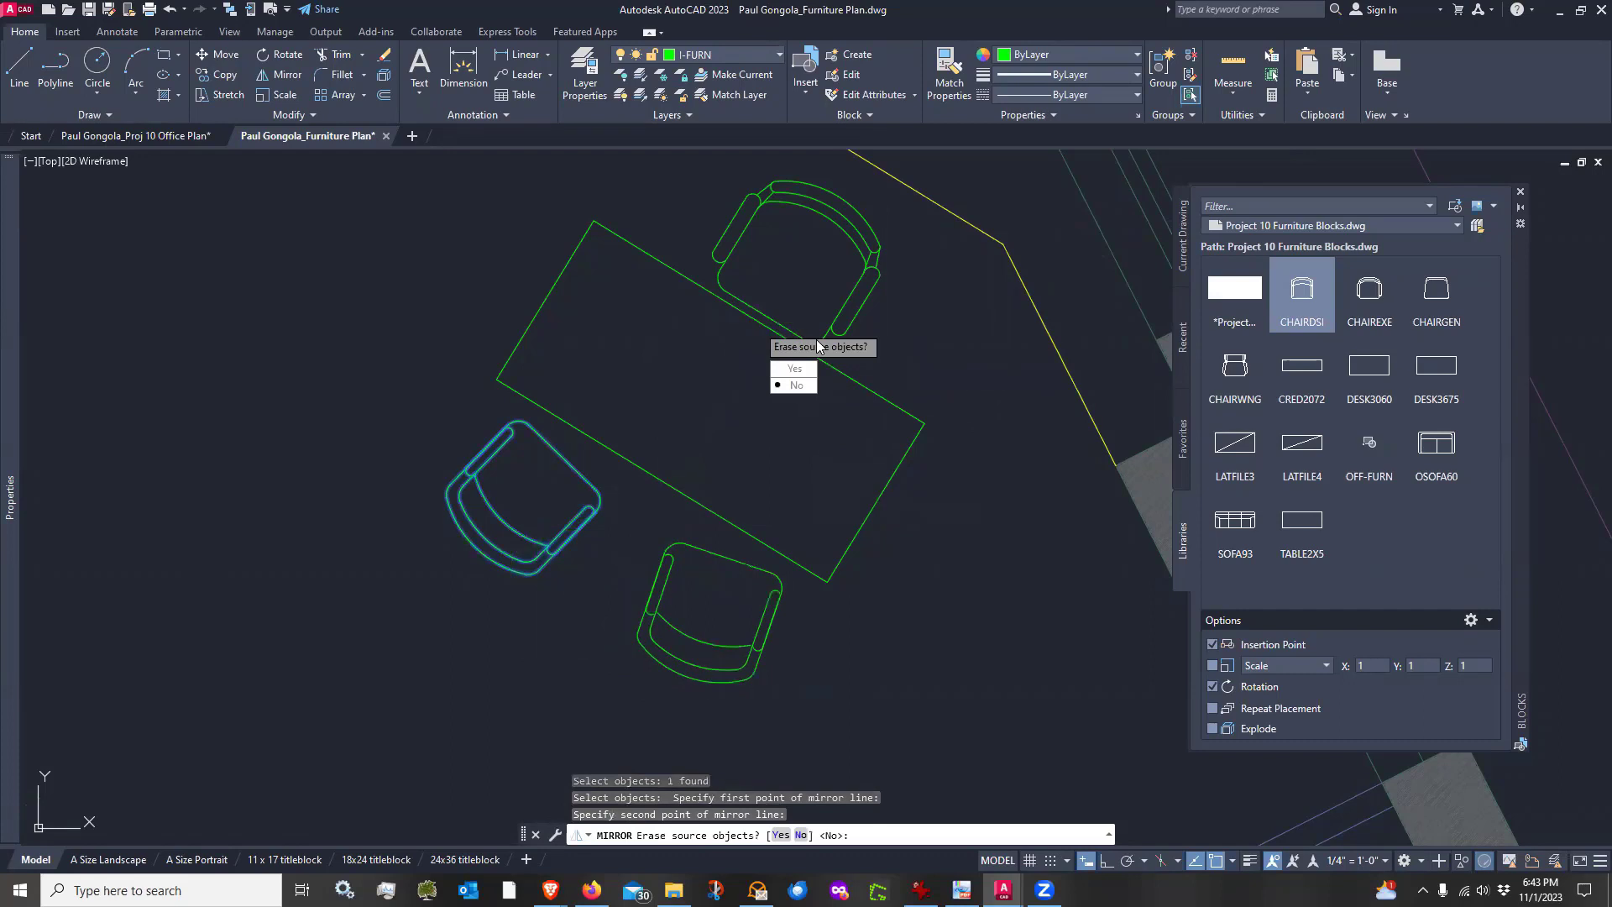
pyautogui.click(796, 385)
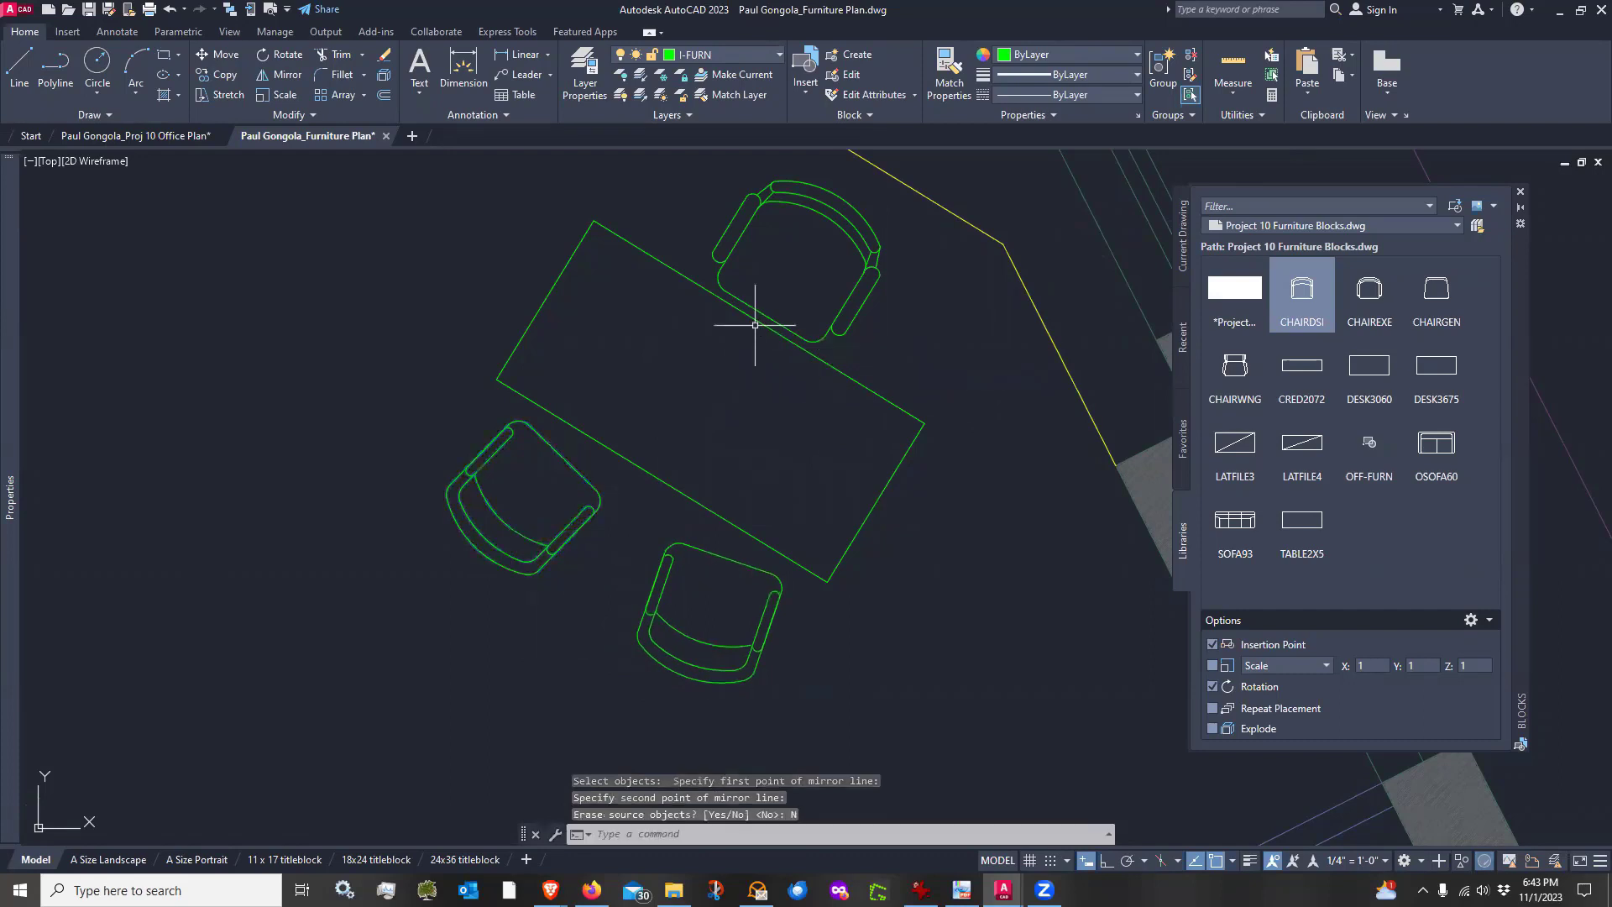
# Move the desk together with its three chairs slightly within the corner office
pyautogui.scroll(-4, 661, 516)
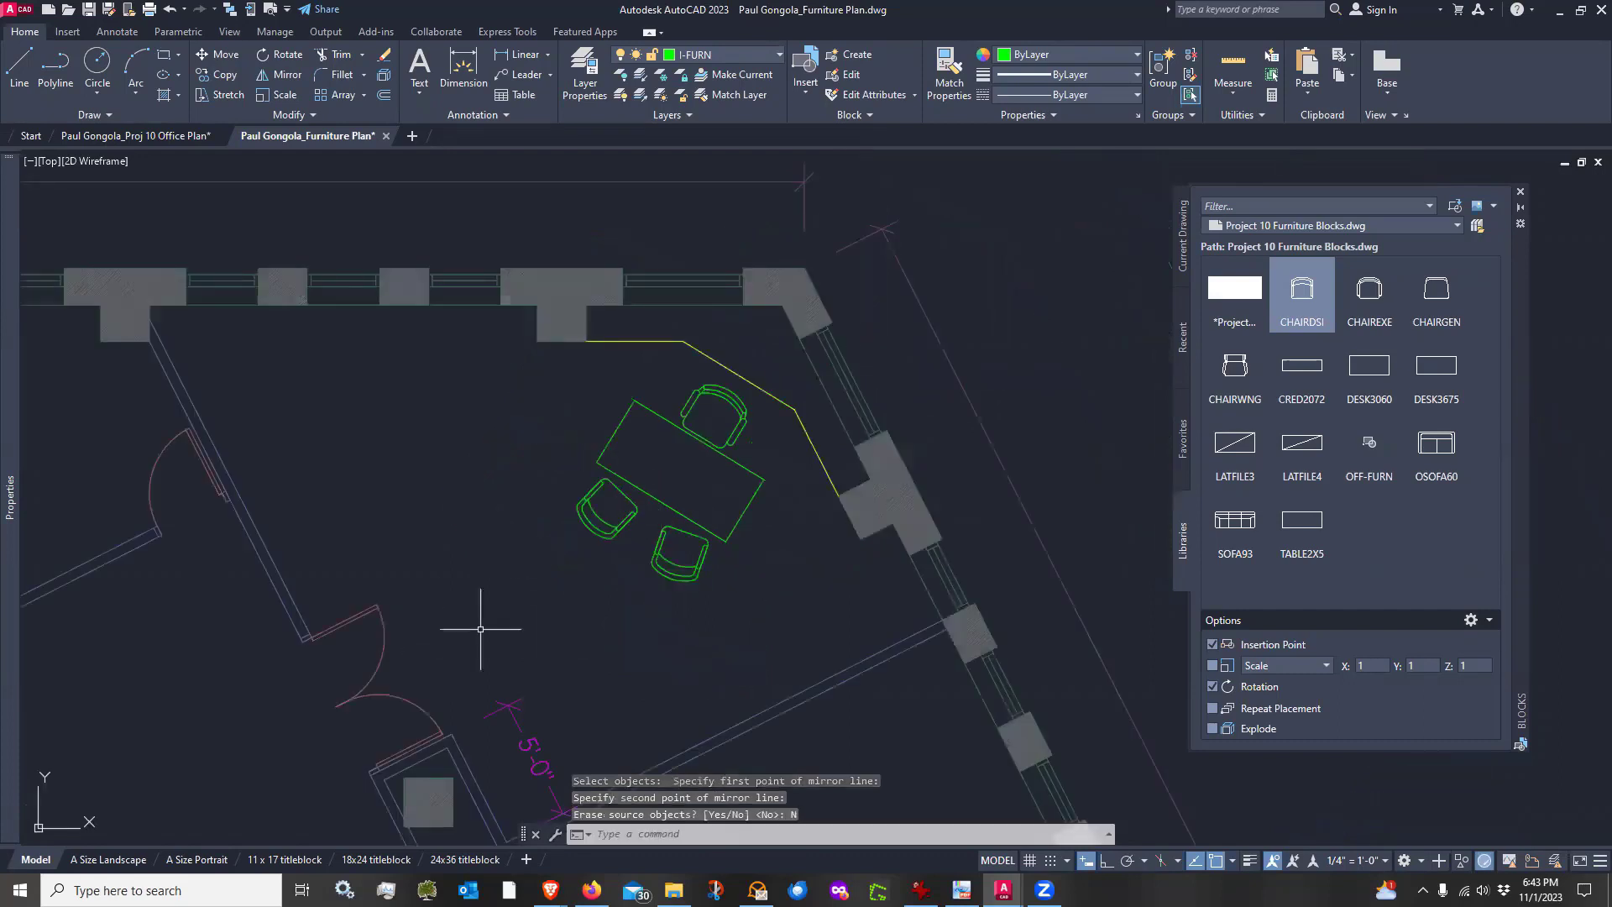
pyautogui.write('m')
pyautogui.press('Return')
pyautogui.click(754, 439)
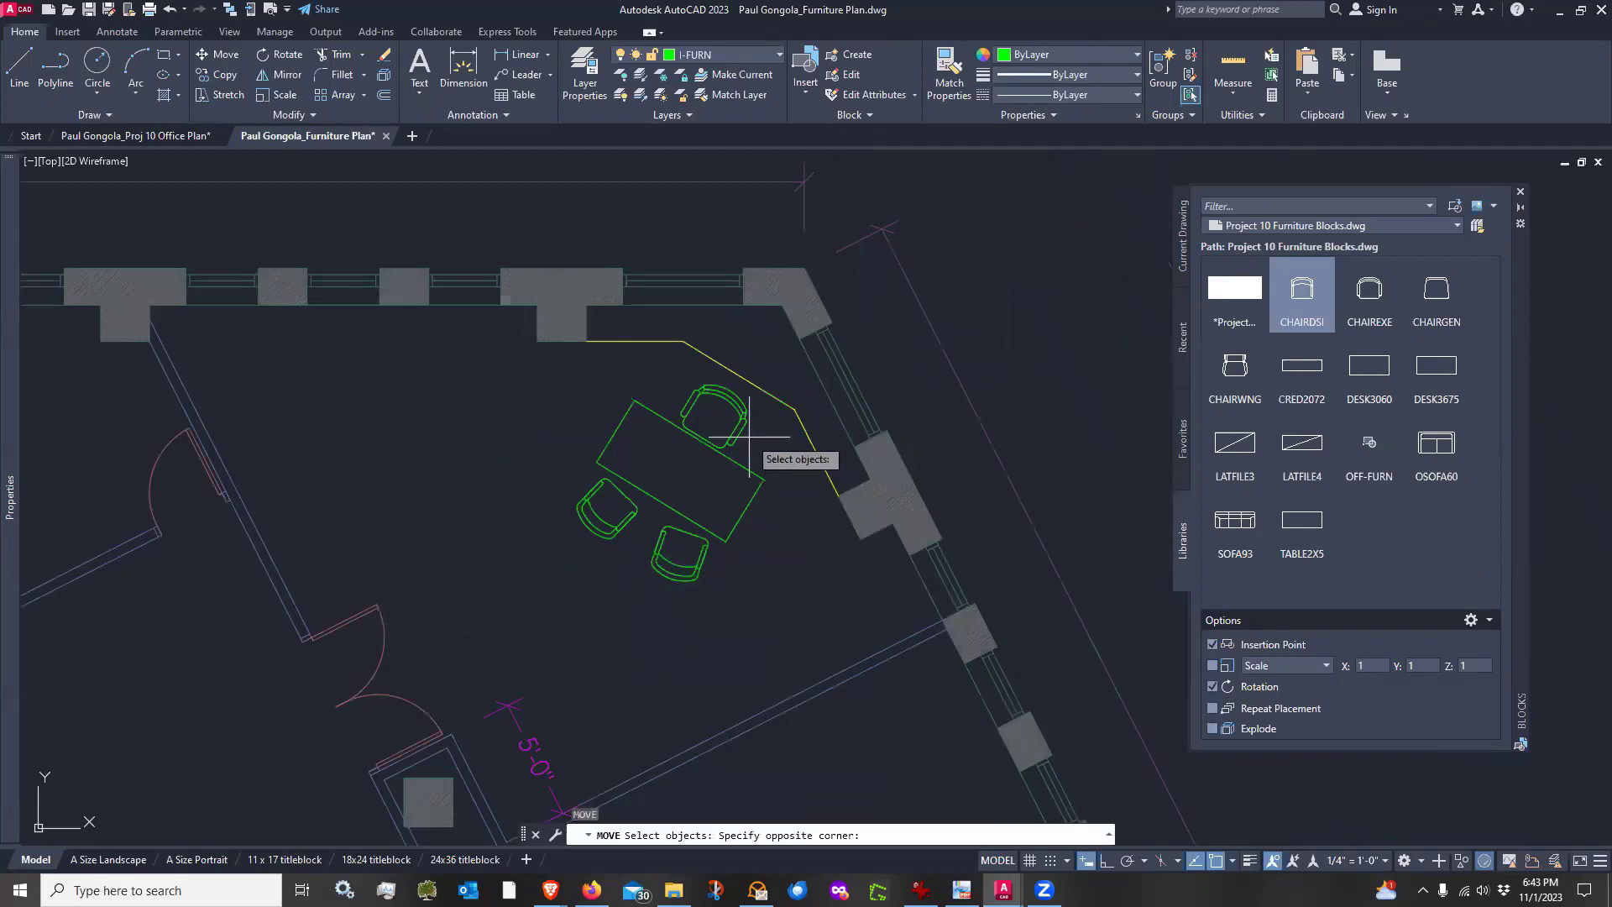
pyautogui.click(617, 553)
pyautogui.press('Return')
pyautogui.click(779, 568)
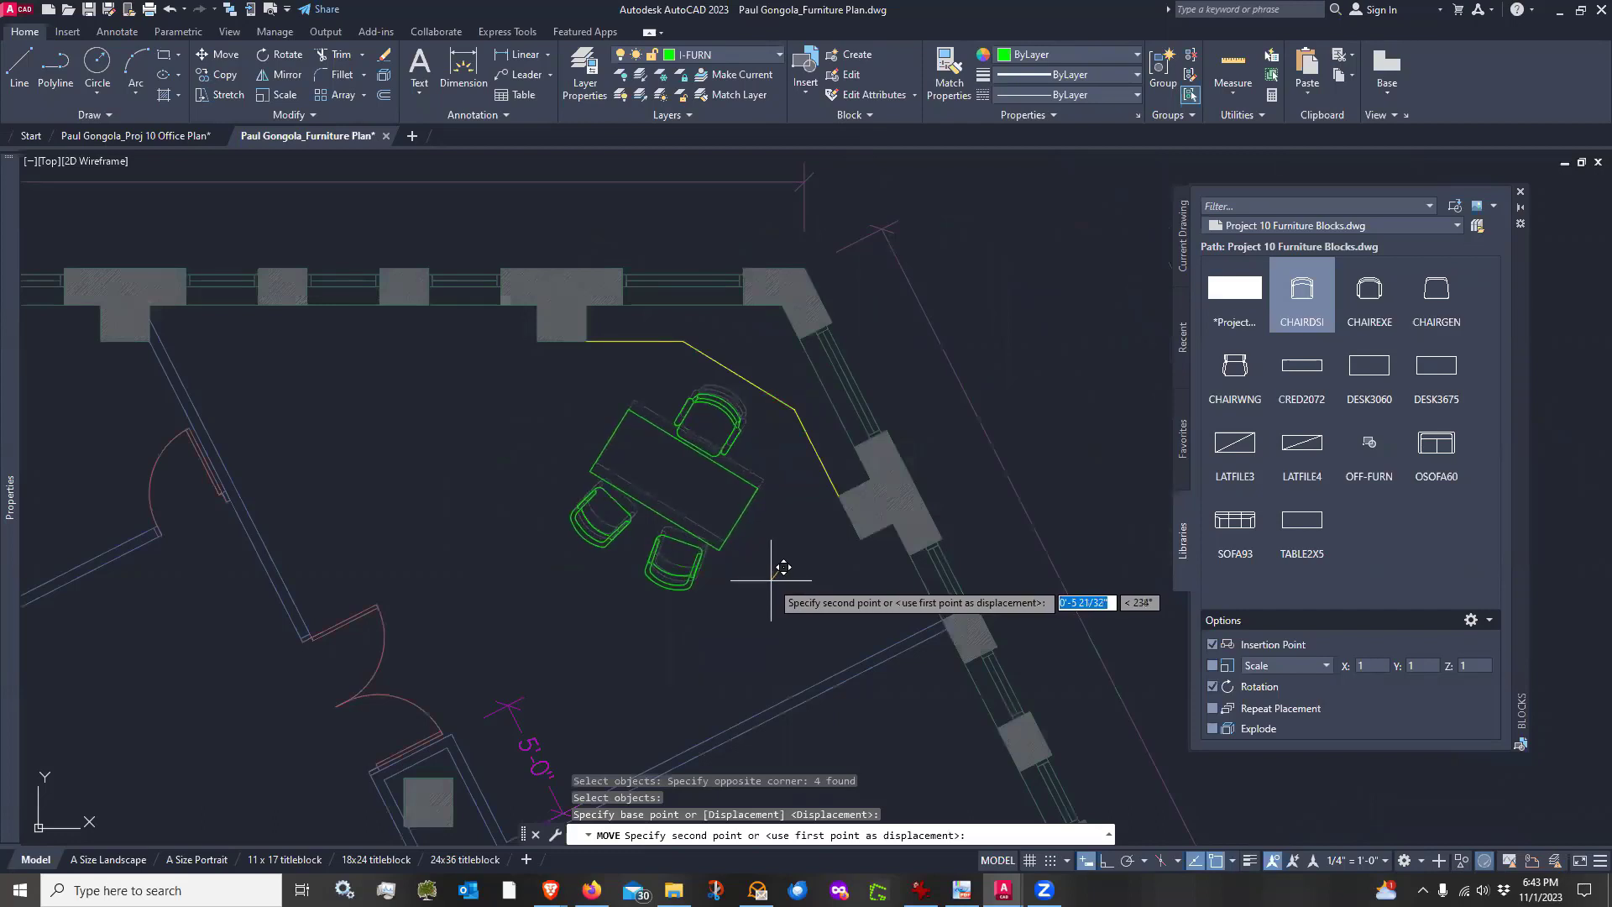
pyautogui.click(772, 580)
pyautogui.scroll(-2, 560, 488)
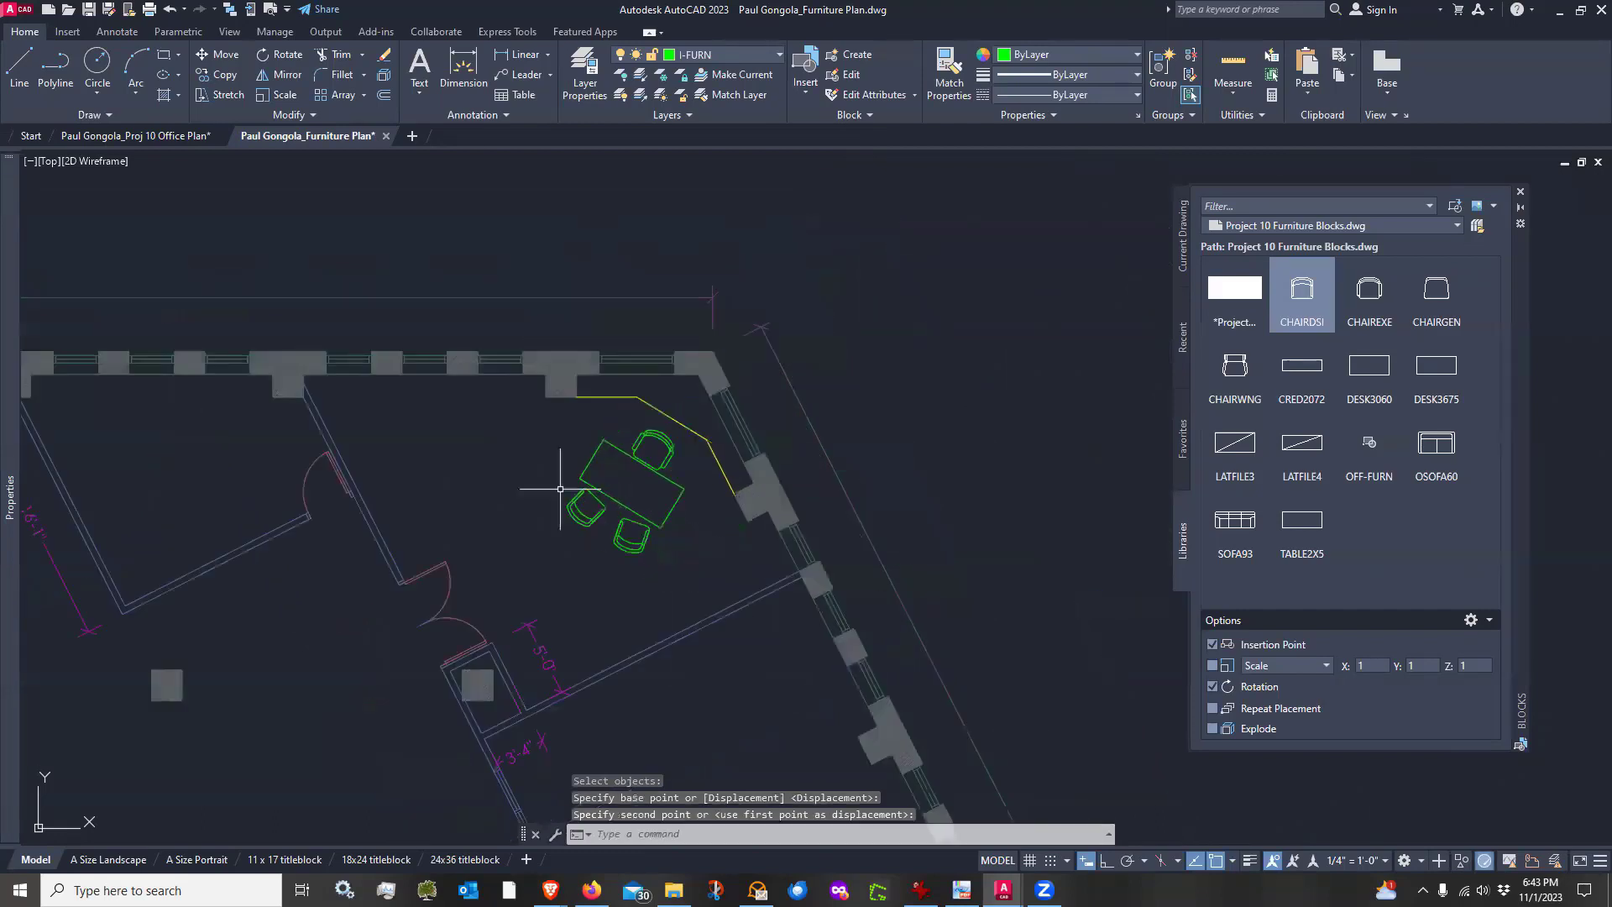
pyautogui.moveTo(563, 579); pyautogui.dragTo(684, 506, button='middle')
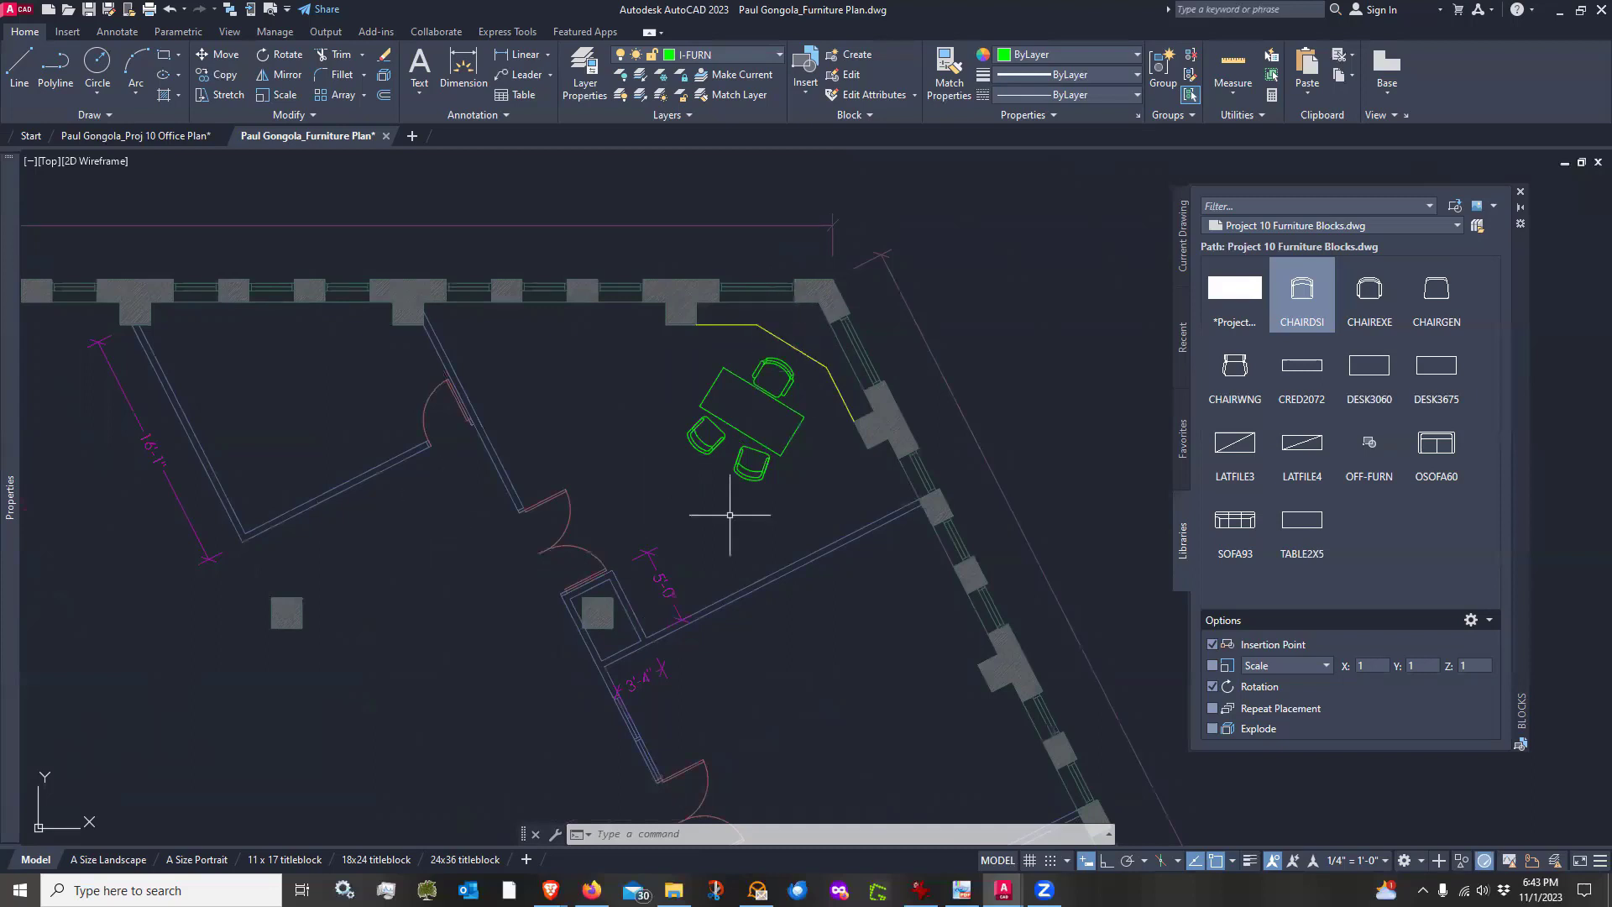
pyautogui.moveTo(434, 527)
pyautogui.mouseDown(button='middle')
pyautogui.moveTo(515, 555)
pyautogui.moveTo(641, 542)
pyautogui.mouseUp(button='middle')
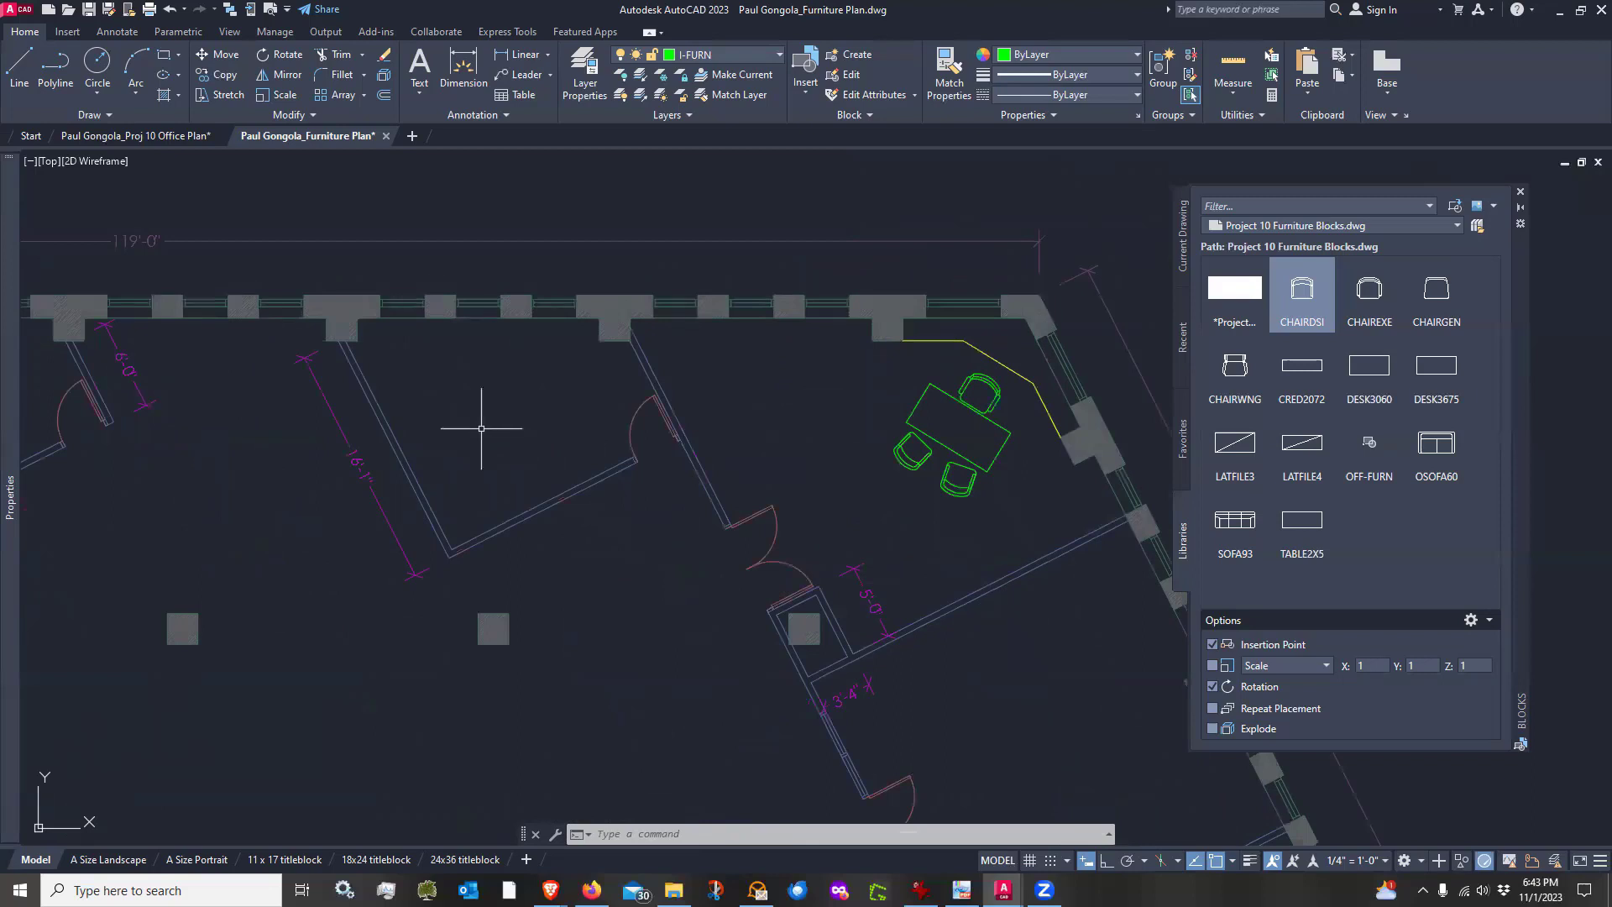
pyautogui.scroll(2, 481, 428)
pyautogui.scroll(-2, 482, 429)
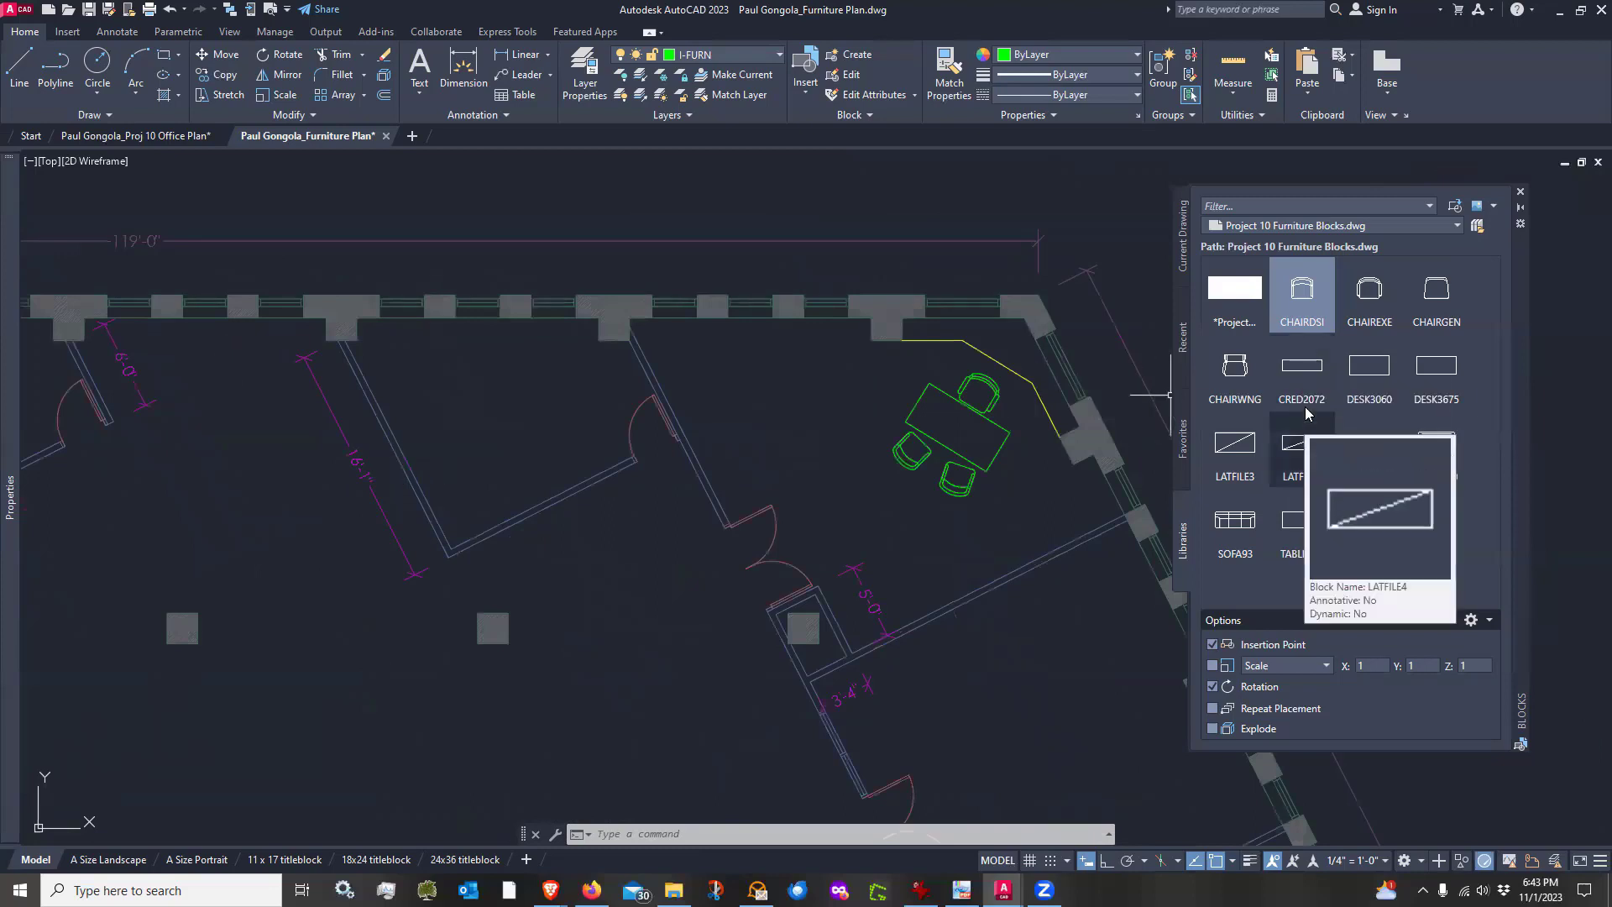
pyautogui.click(1307, 379)
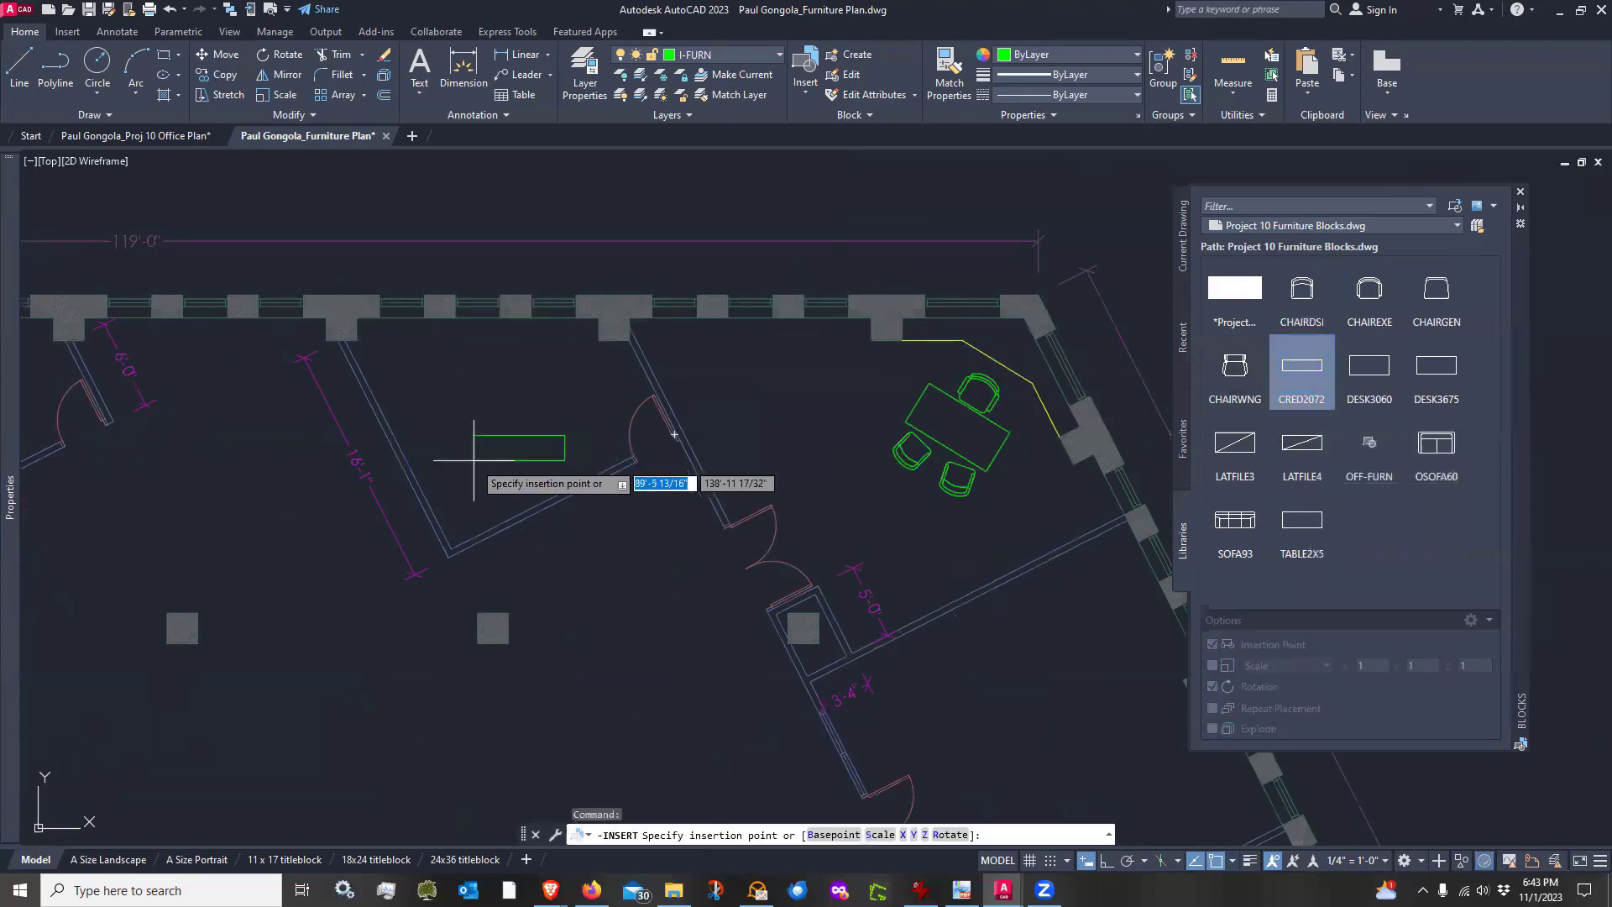
pyautogui.scroll(3, 436, 457)
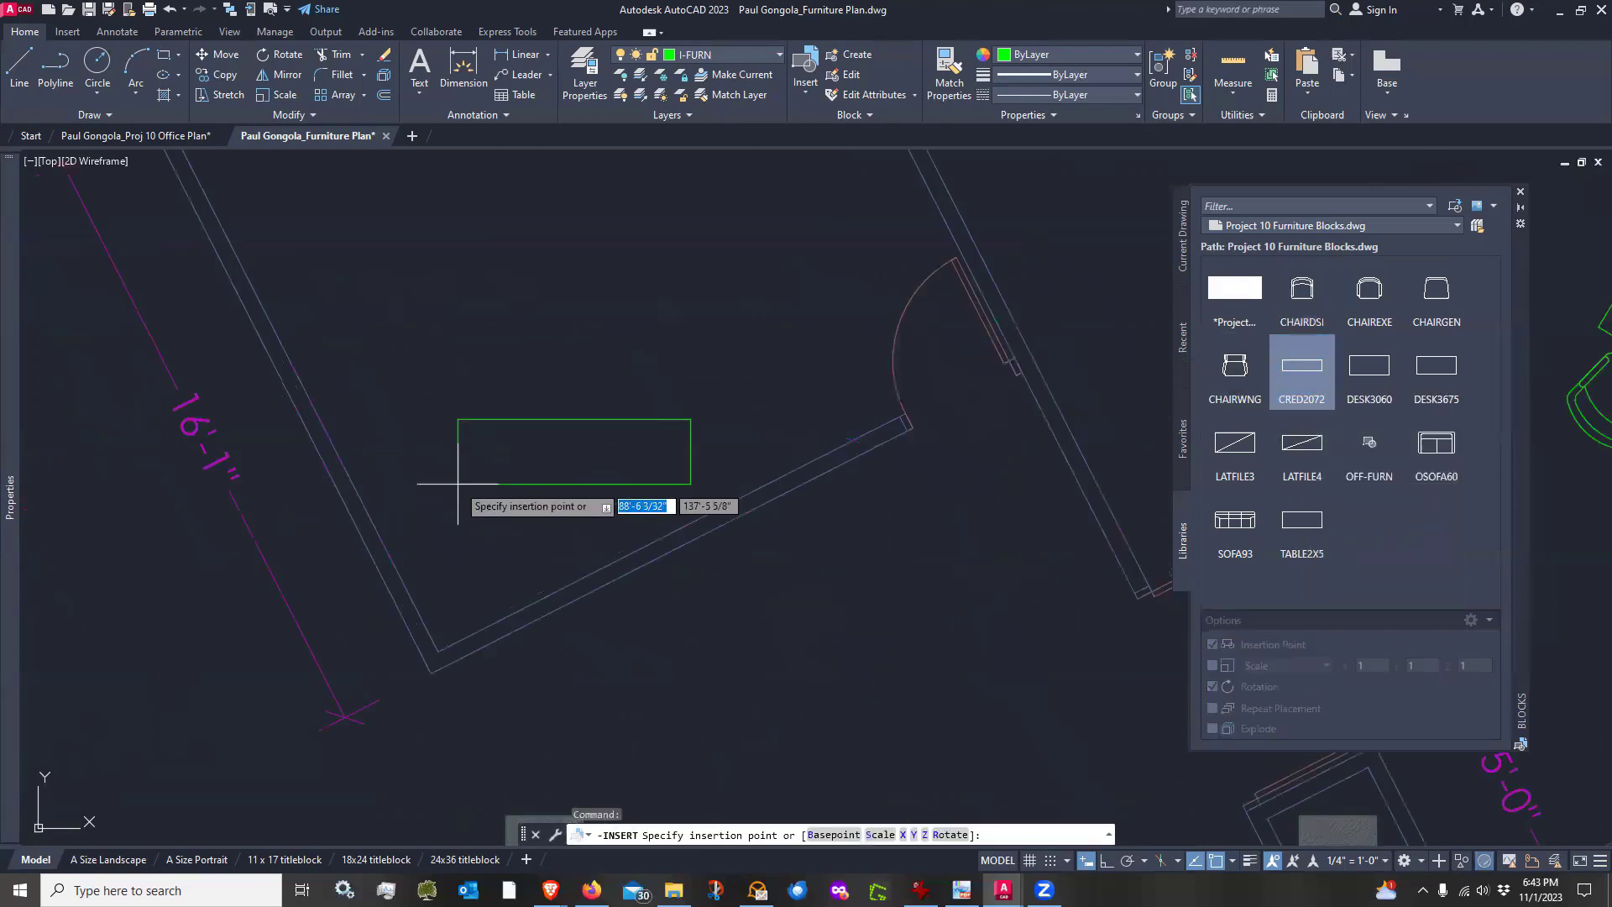
pyautogui.click(250, 252)
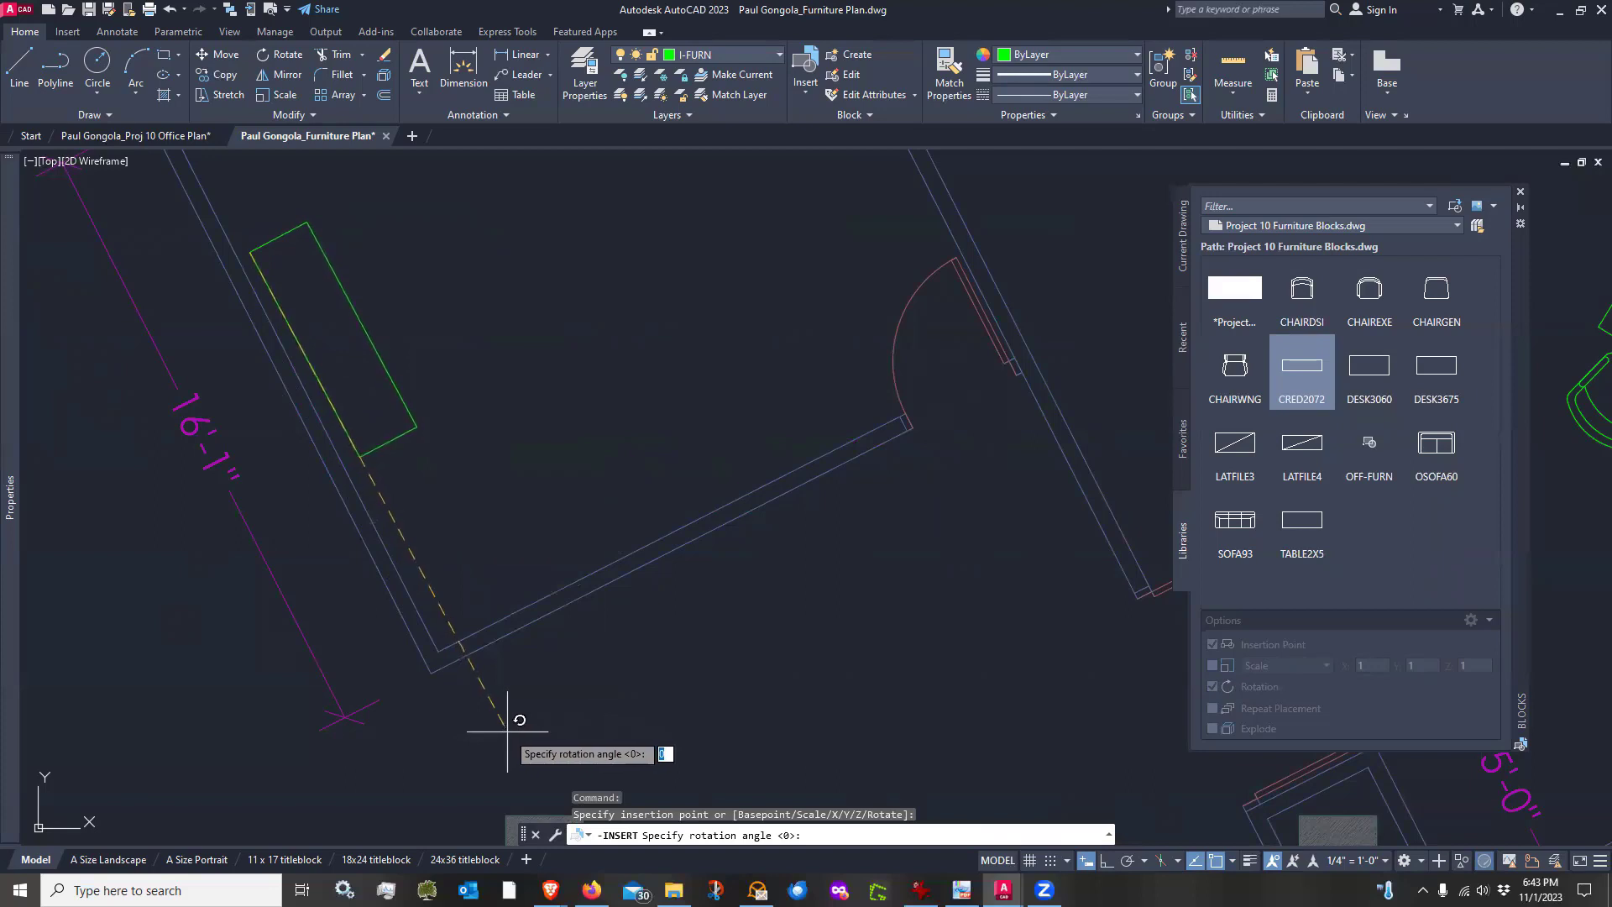
pyautogui.press('Escape')
# Insert the CRED2072 credenza against the angled wall of the neighbouring office, rotated to align with the wall
pyautogui.click(1301, 369)
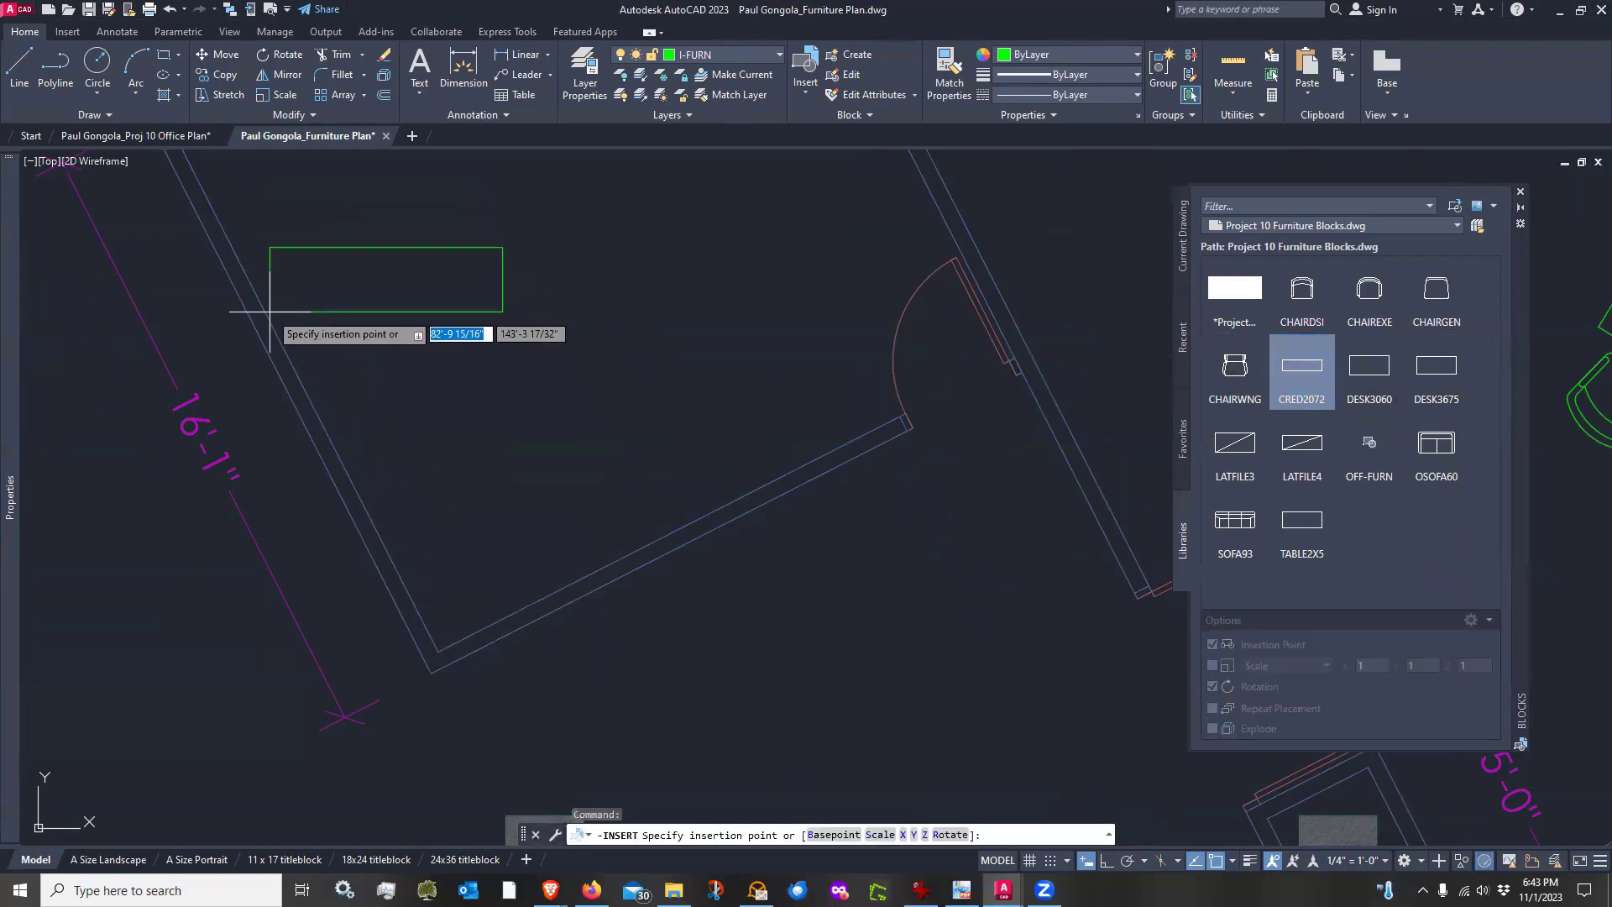
pyautogui.click(238, 258)
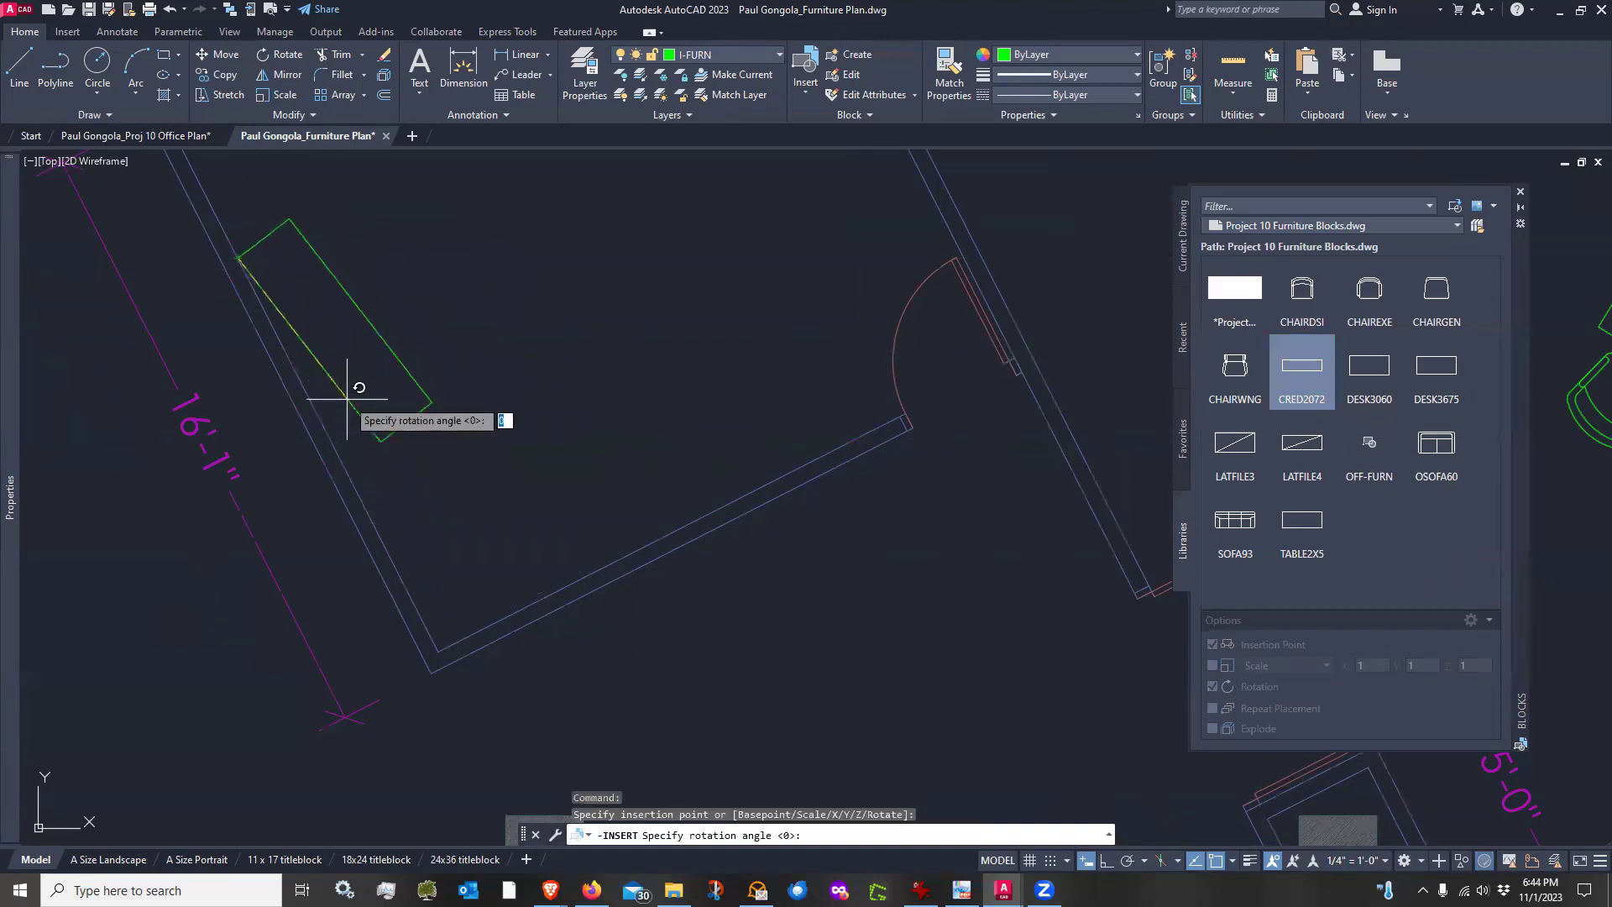
pyautogui.click(439, 650)
pyautogui.scroll(-2, 495, 420)
pyautogui.scroll(-2, 423, 291)
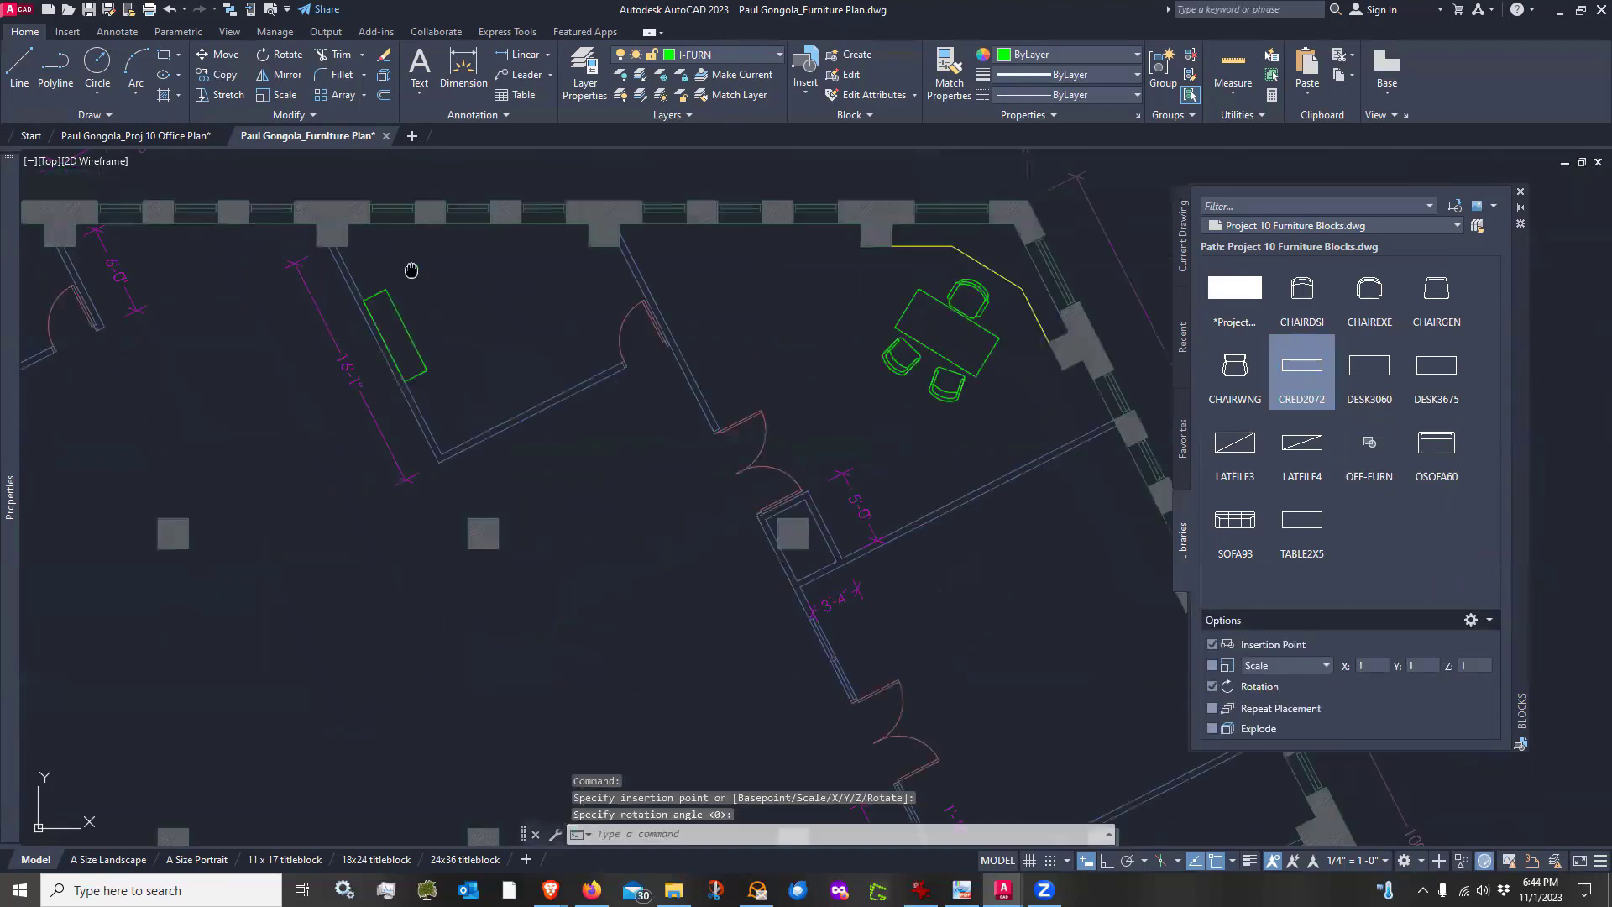
# Move the credenza slightly away from the angled wall
pyautogui.scroll(2, 521, 506)
pyautogui.write('m')
pyautogui.press('Return')
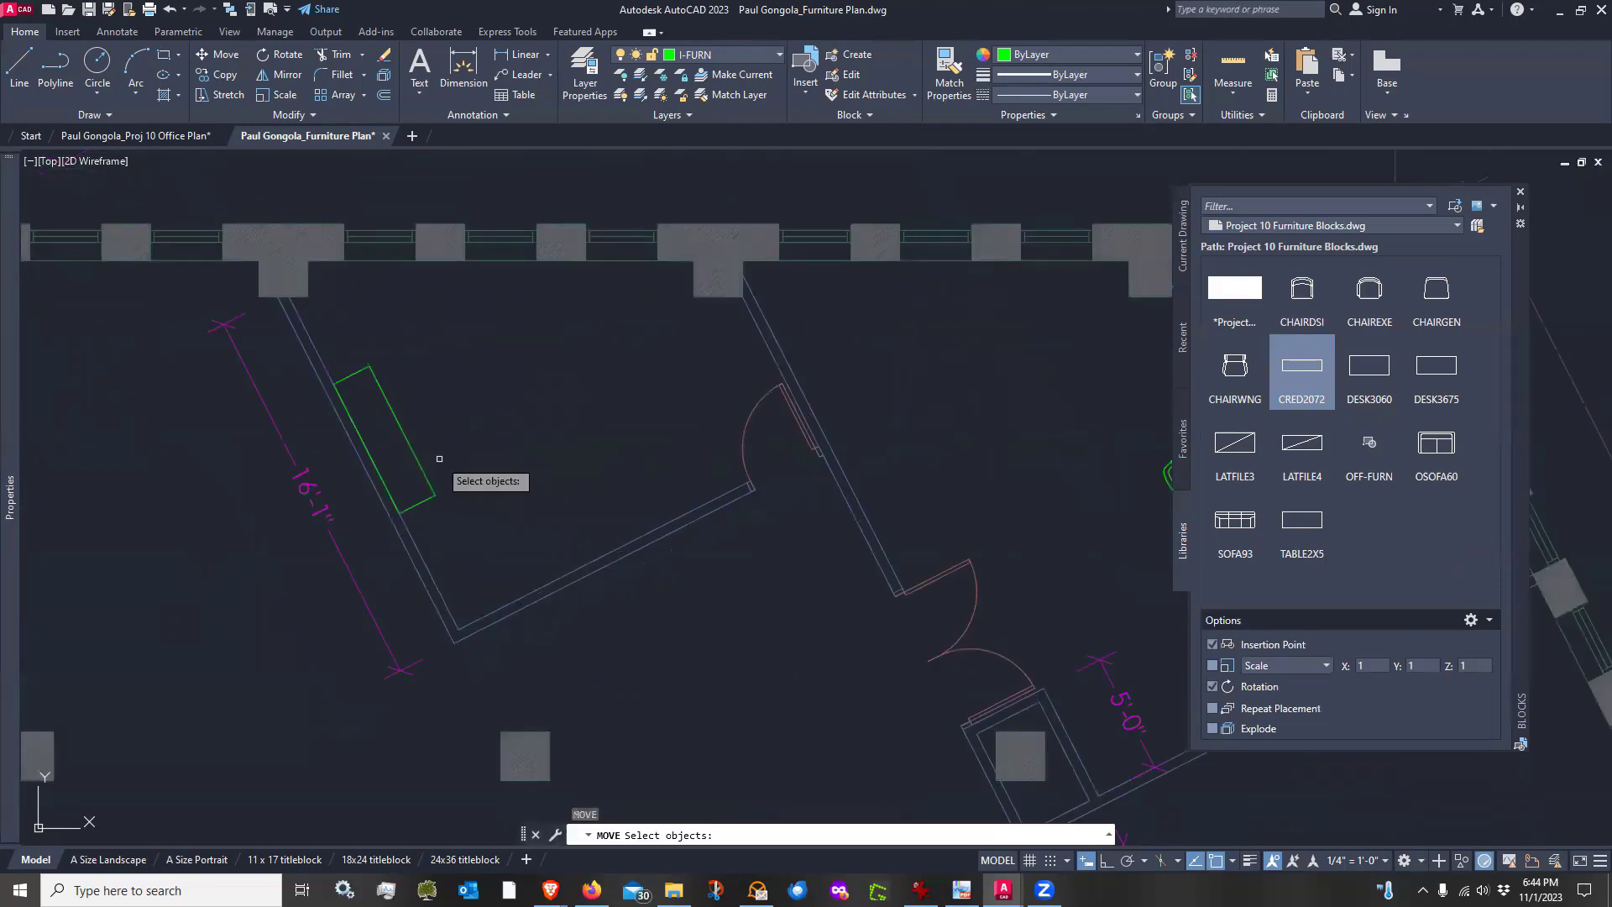
pyautogui.click(440, 451)
pyautogui.click(409, 473)
pyautogui.scroll(2, 411, 520)
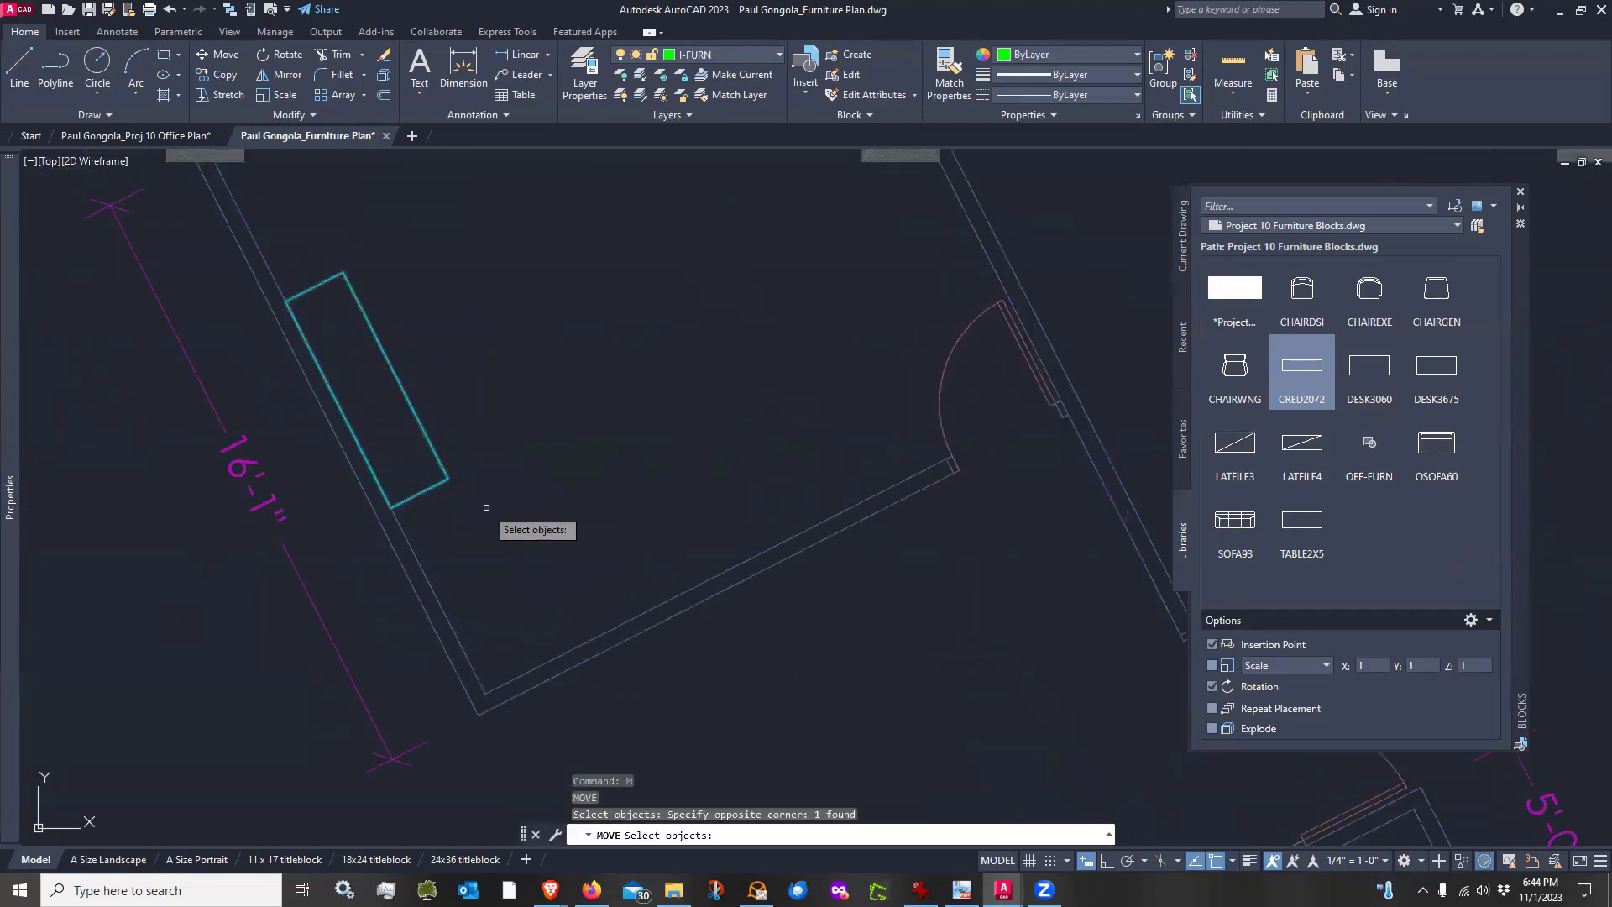
pyautogui.press('Return')
pyautogui.click(477, 527)
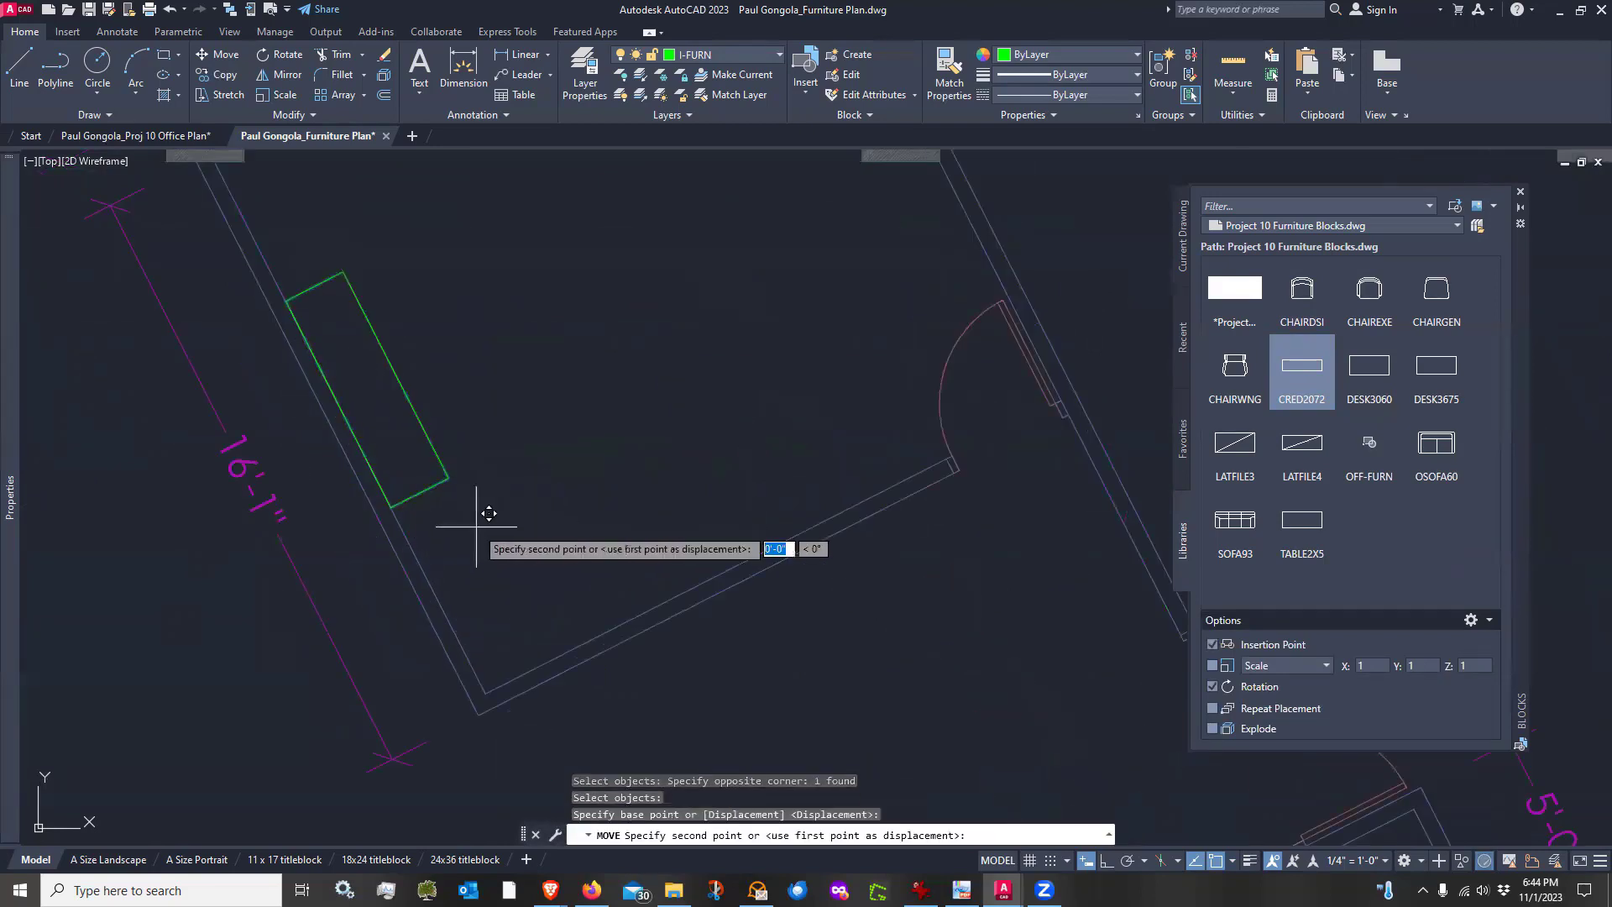
pyautogui.click(504, 567)
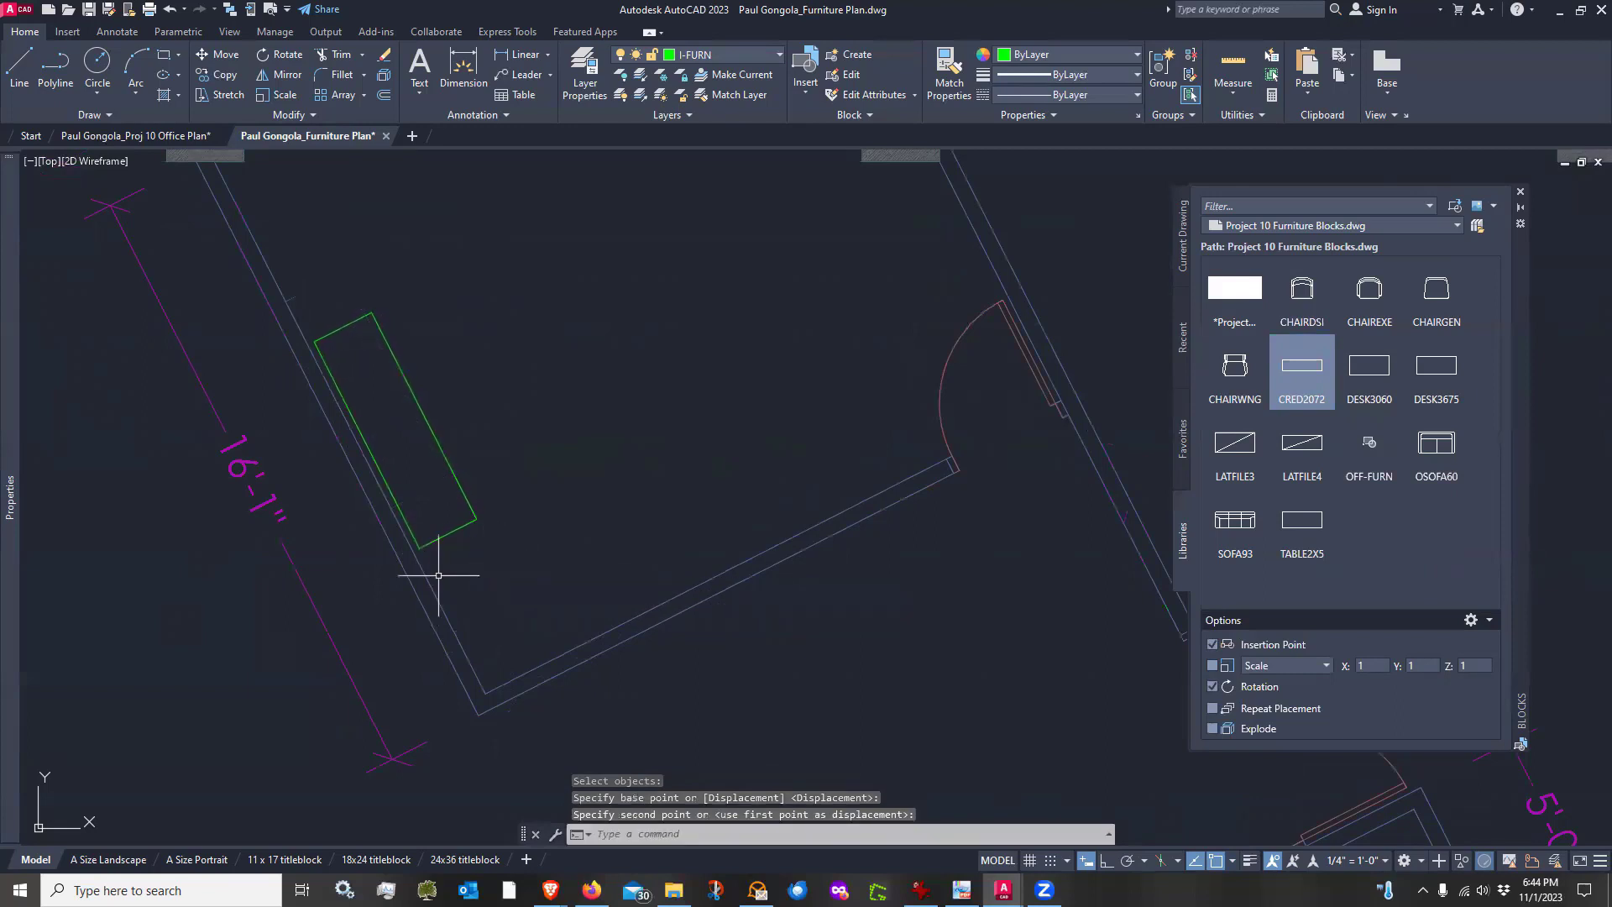
pyautogui.scroll(5, 358, 520)
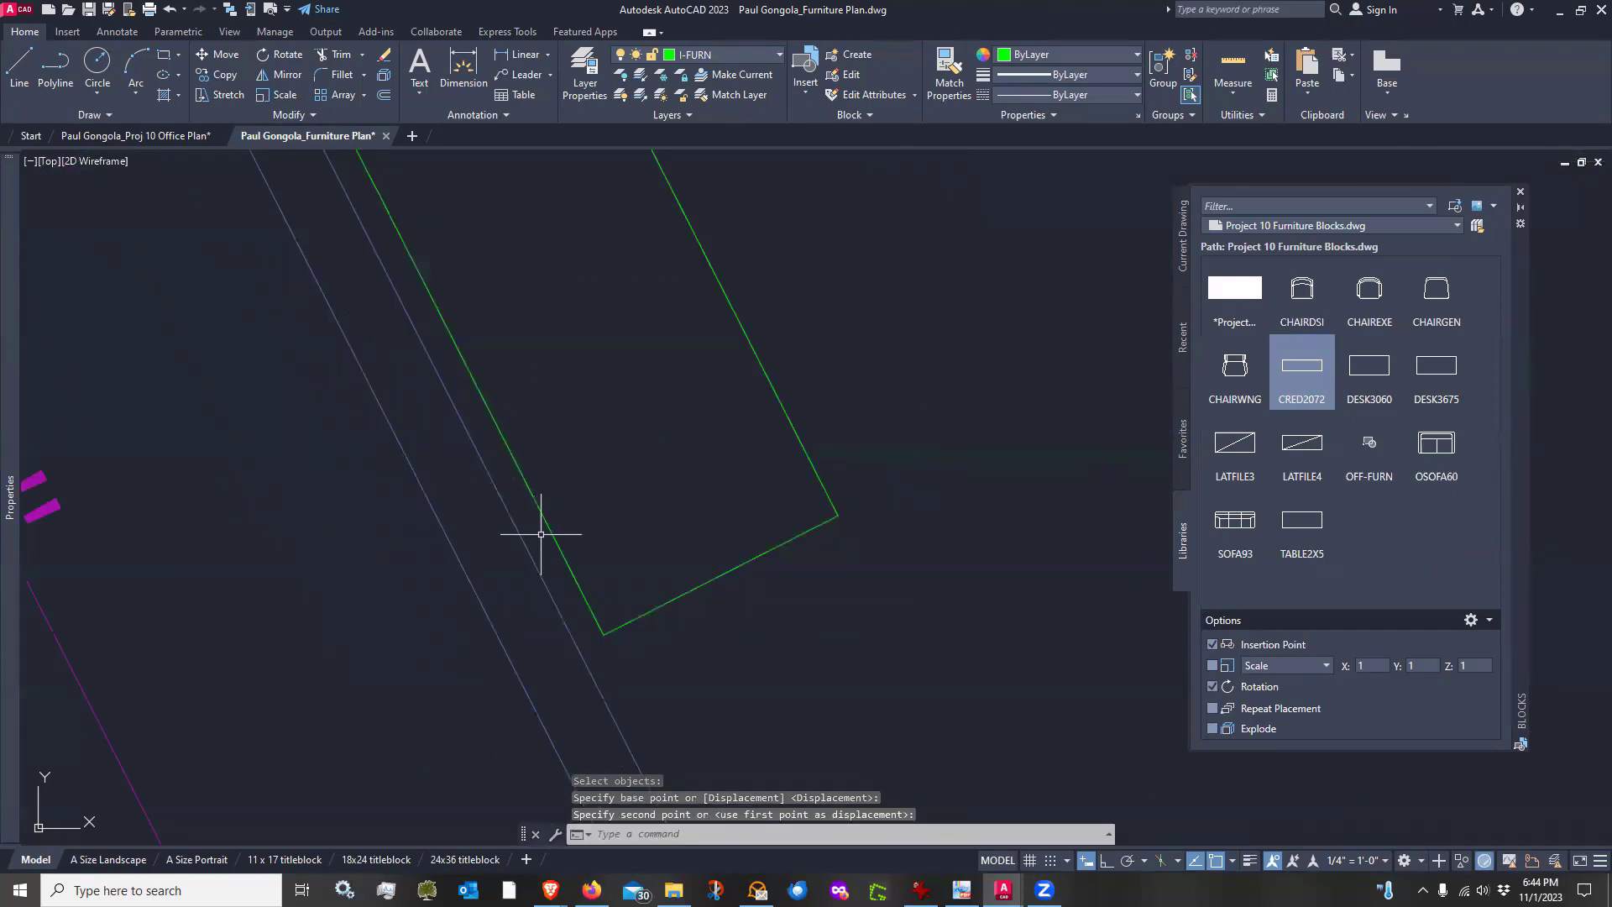
pyautogui.scroll(-6, 420, 554)
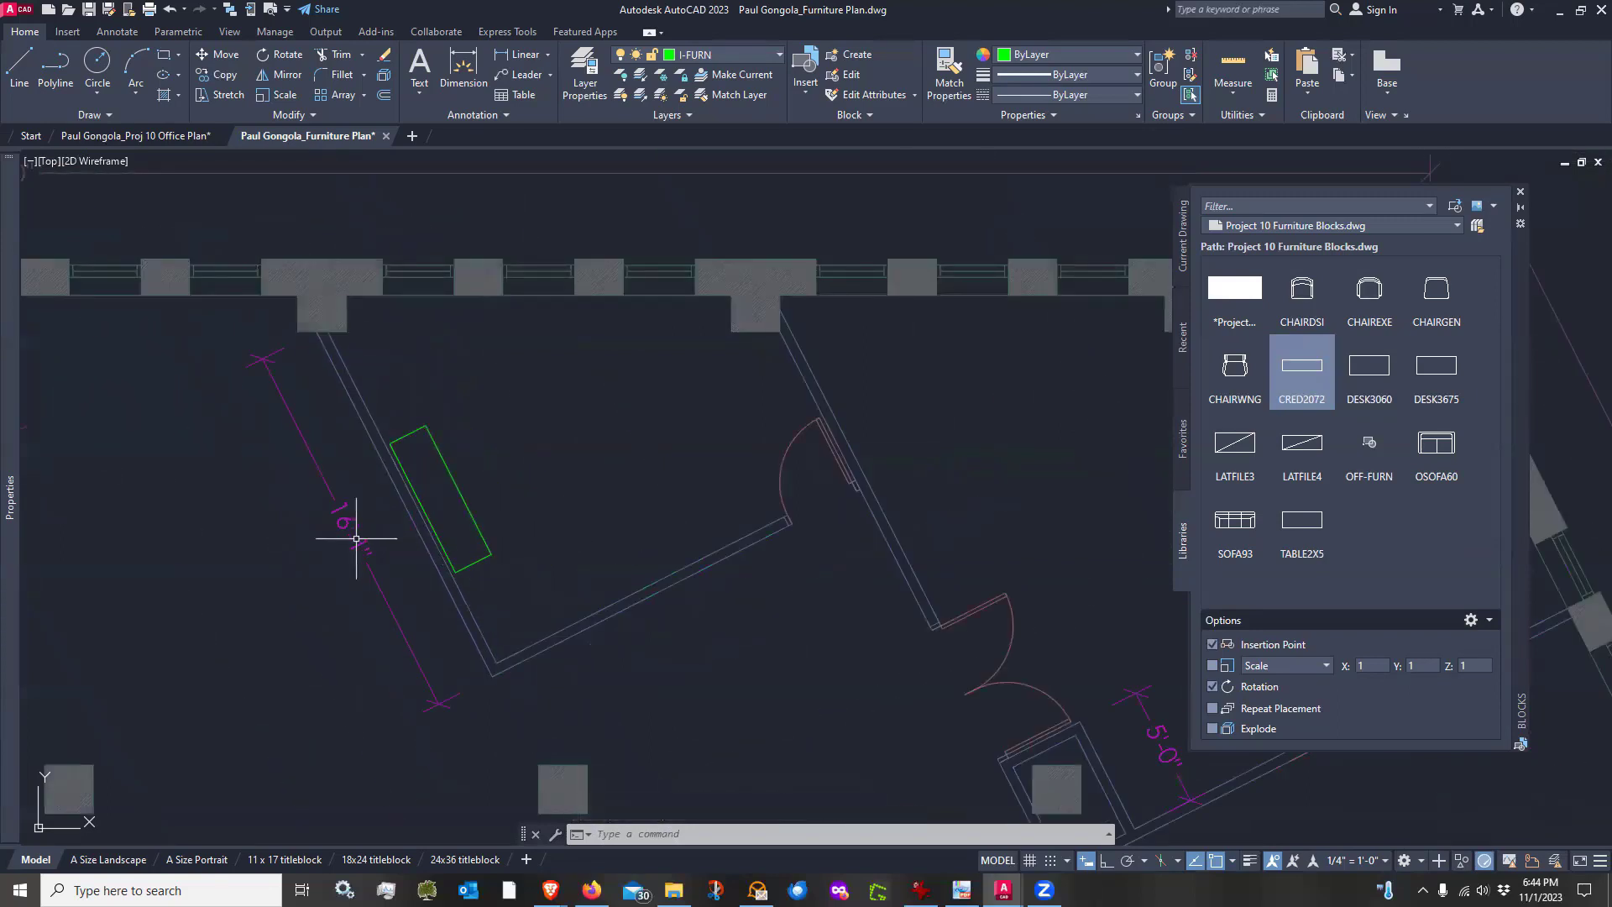
pyautogui.scroll(-3, 356, 538)
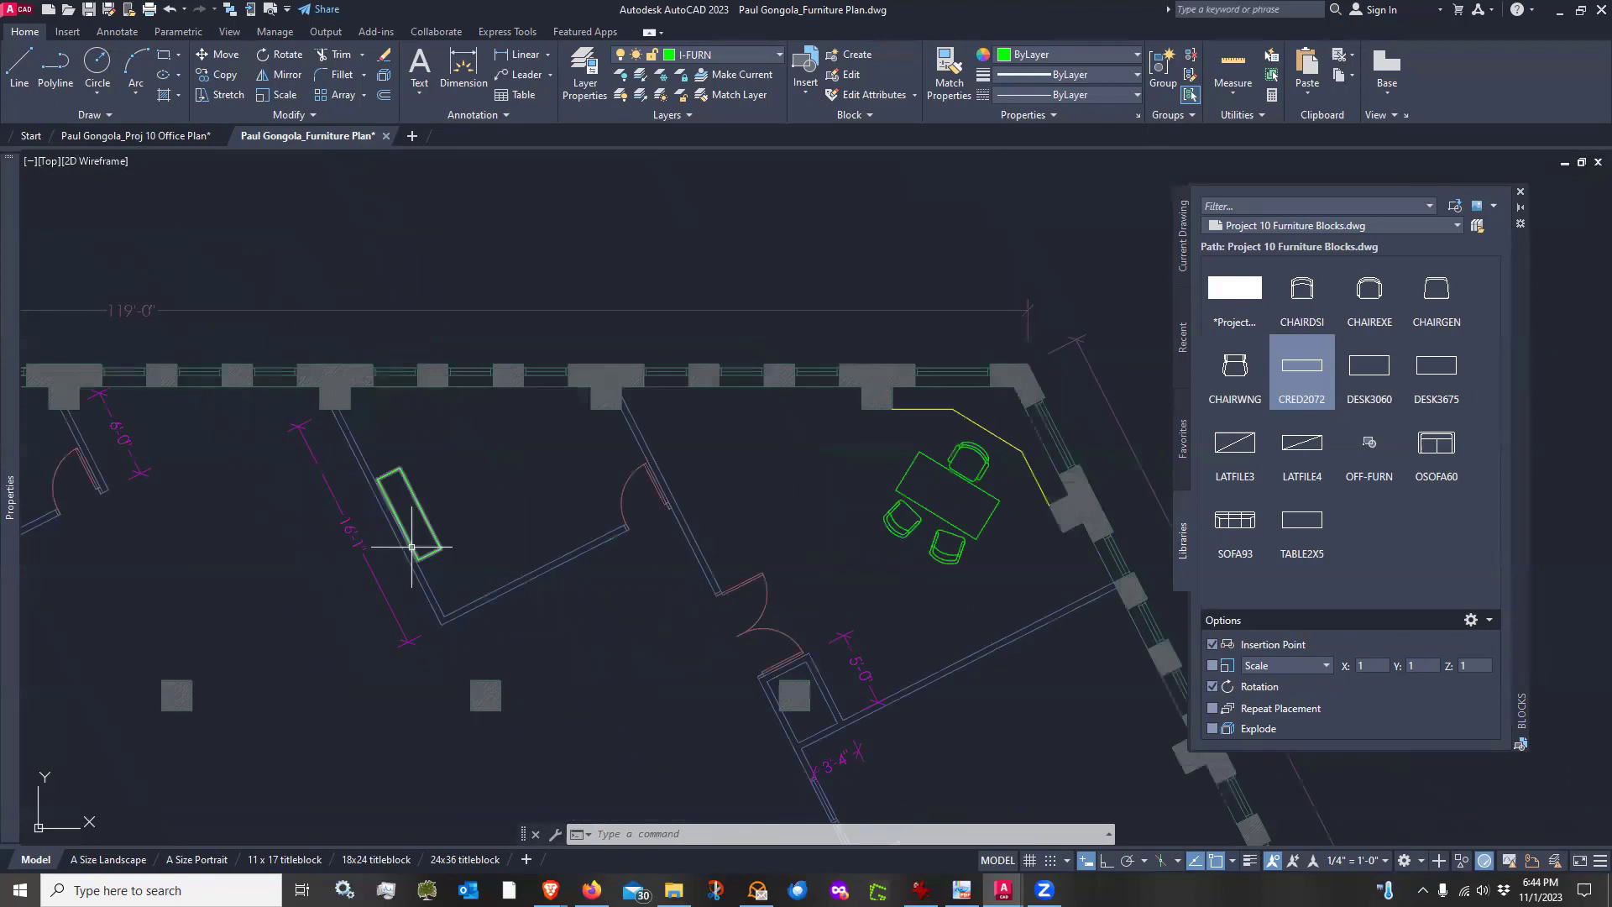
pyautogui.scroll(3, 411, 517)
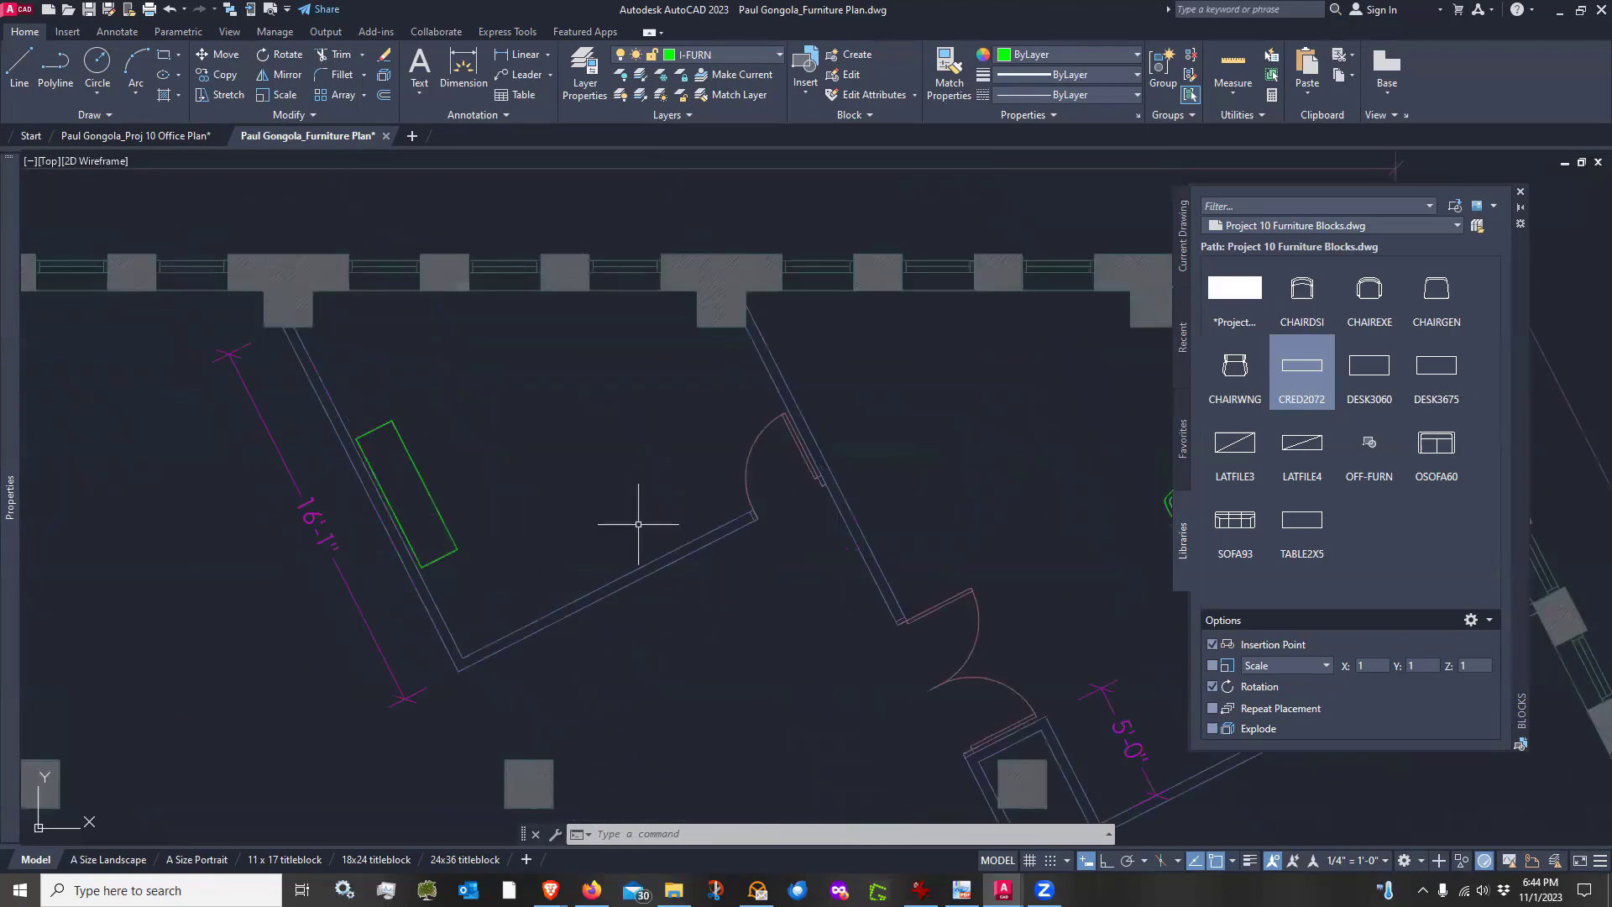
pyautogui.scroll(-2, 607, 519)
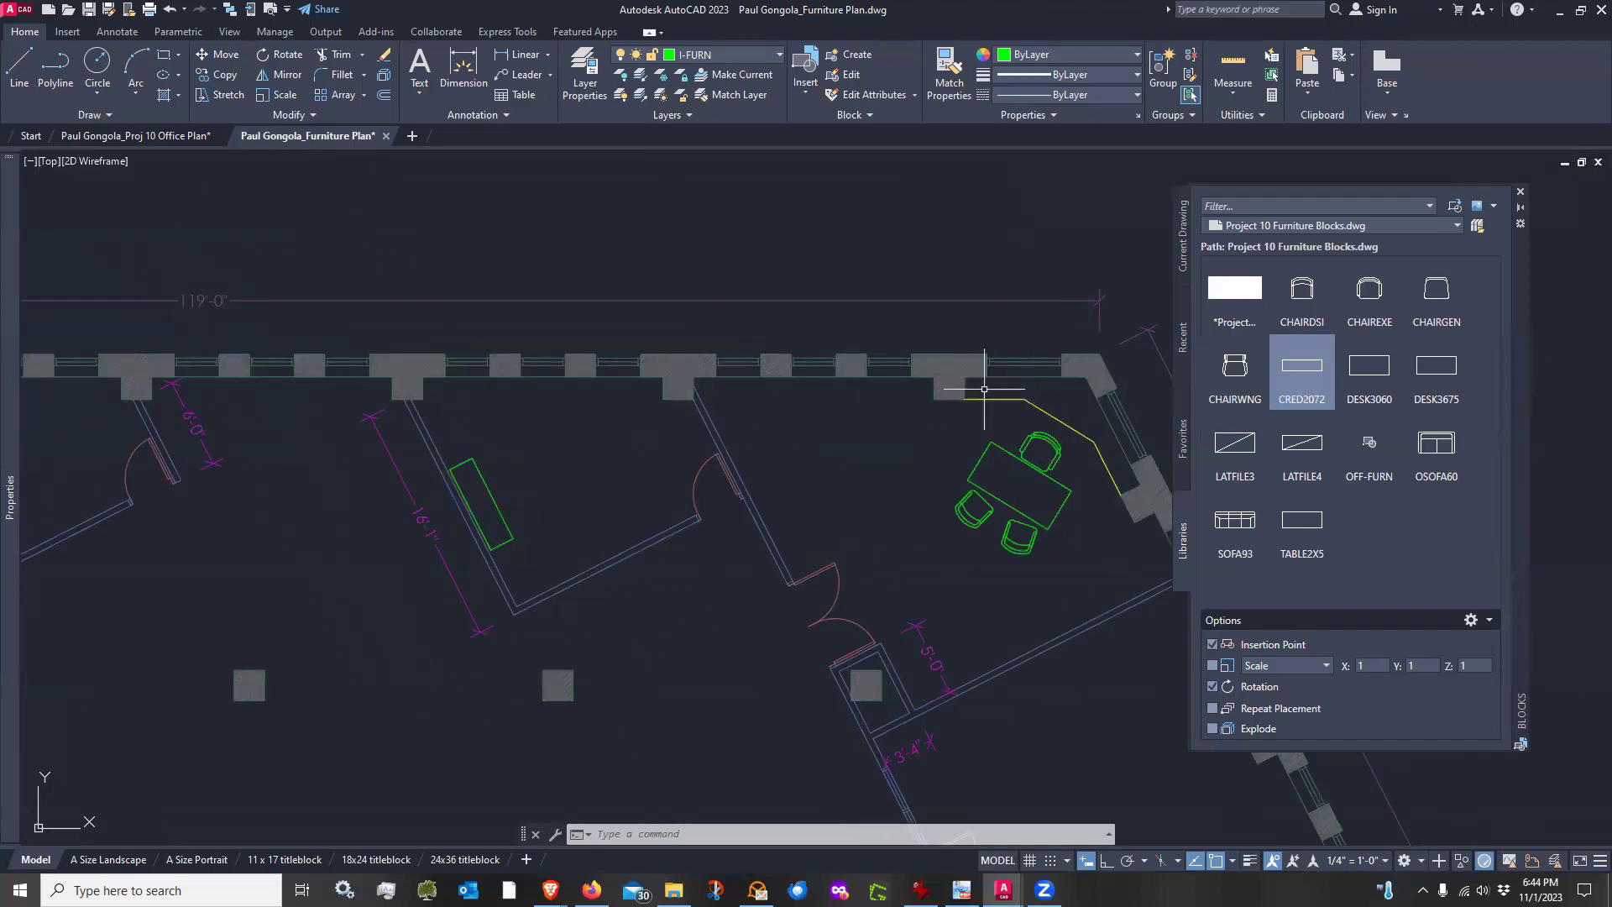
pyautogui.scroll(2, 1019, 388)
pyautogui.scroll(-2, 1088, 405)
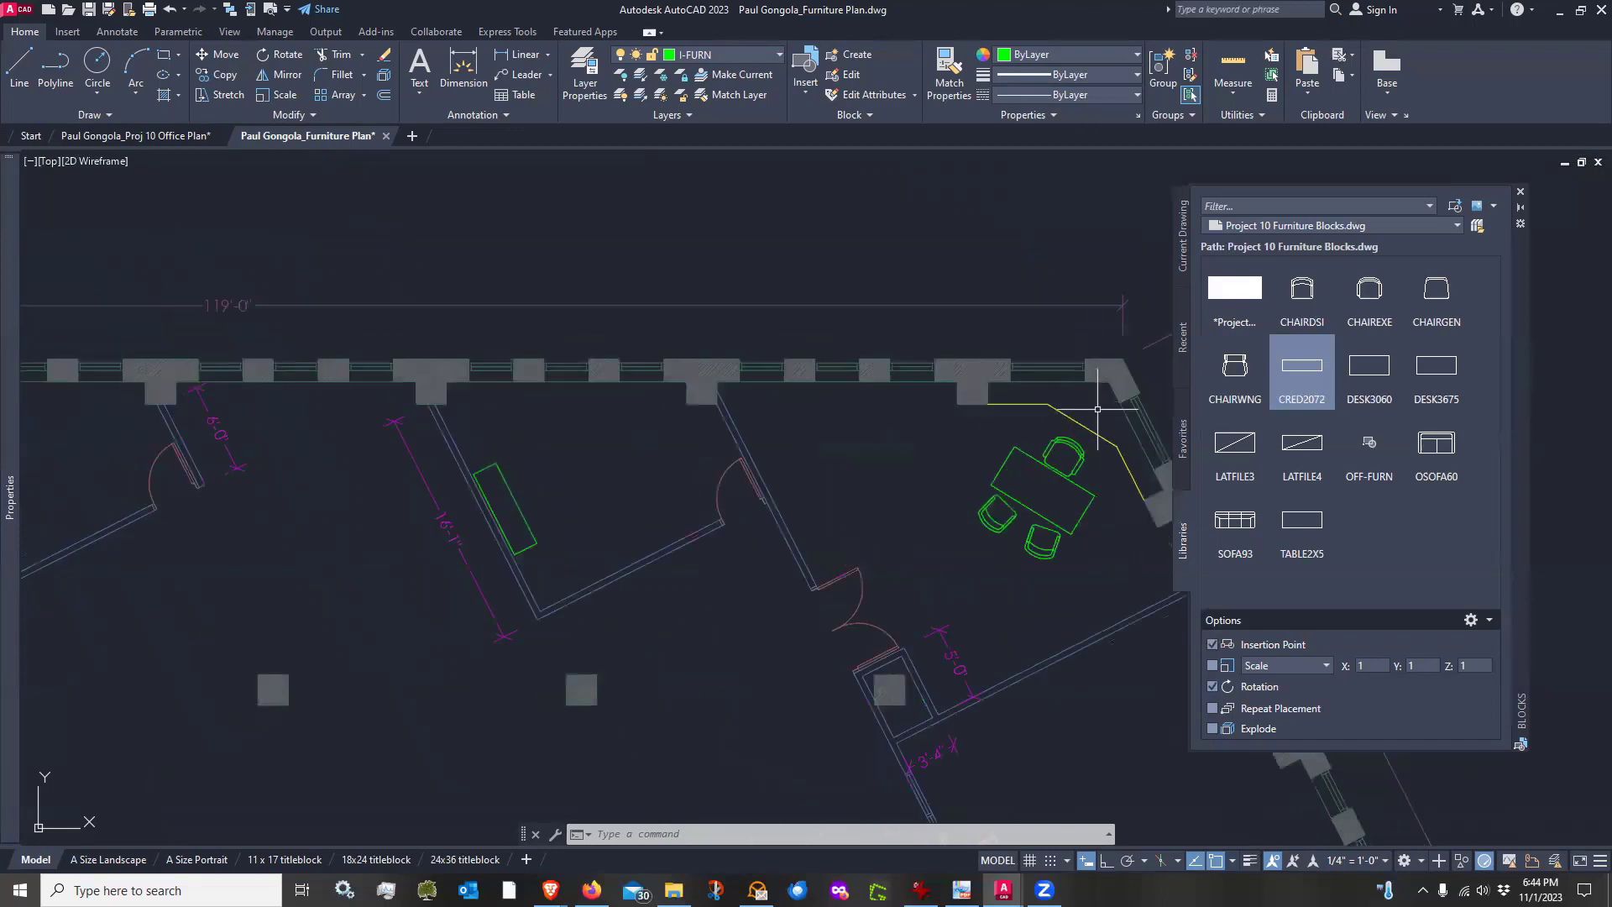
# Insert the DESK3060 desk beside the credenza in the neighbouring office, rotated to align with the angled wall
pyautogui.moveTo(1091, 408); pyautogui.dragTo(1024, 400, button='middle')
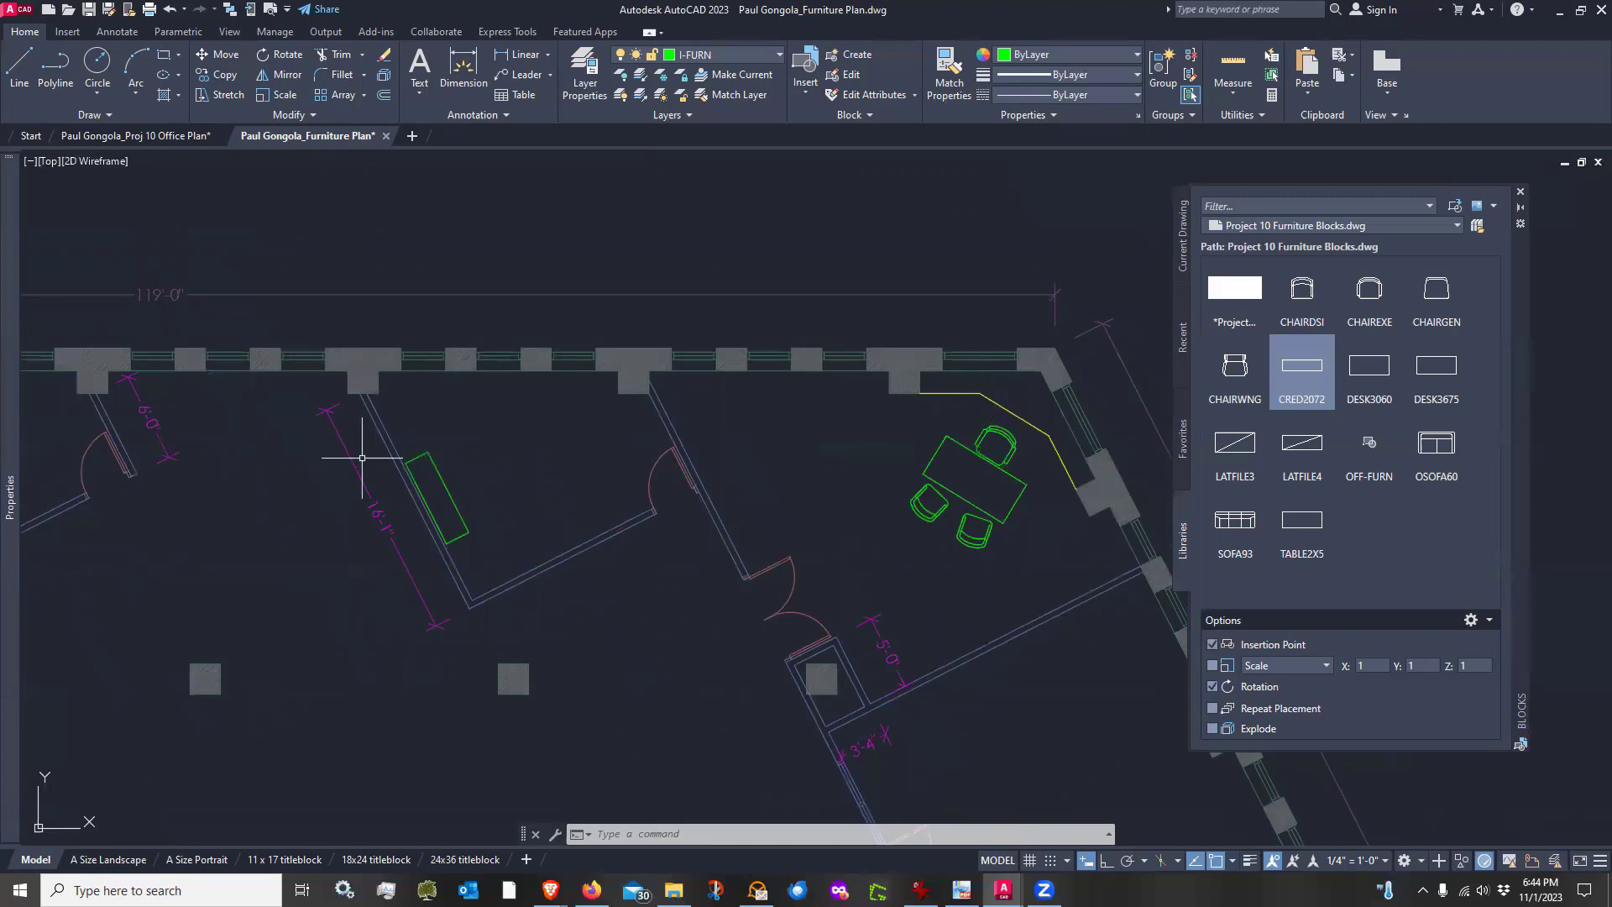
pyautogui.scroll(2, 362, 457)
pyautogui.scroll(3, 382, 516)
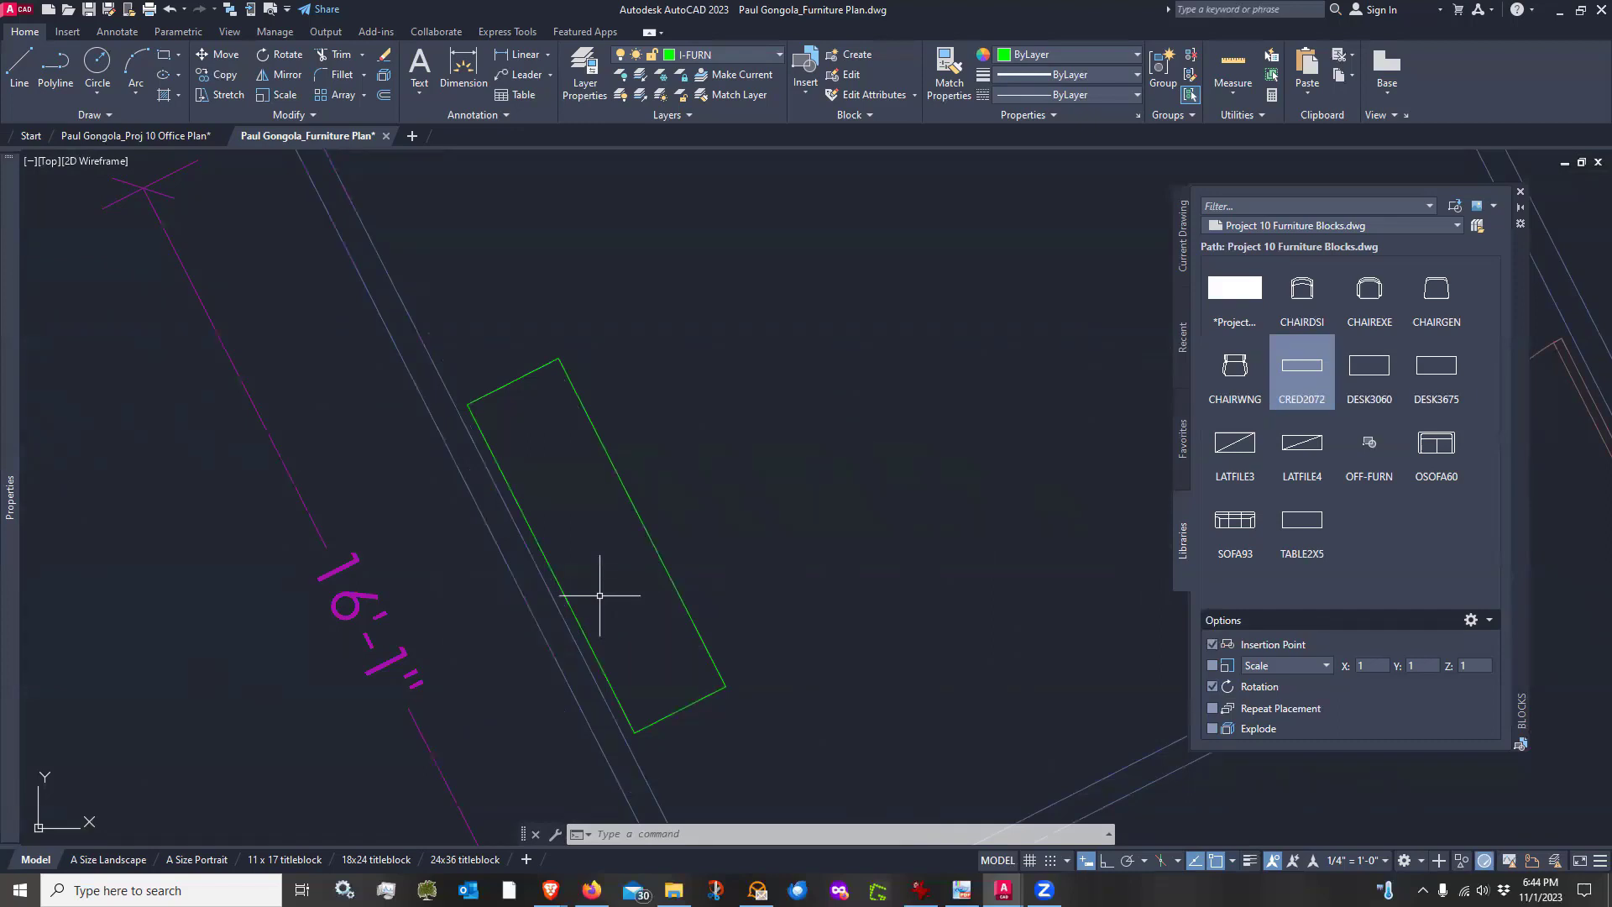
pyautogui.scroll(-3, 600, 595)
pyautogui.scroll(1, 599, 582)
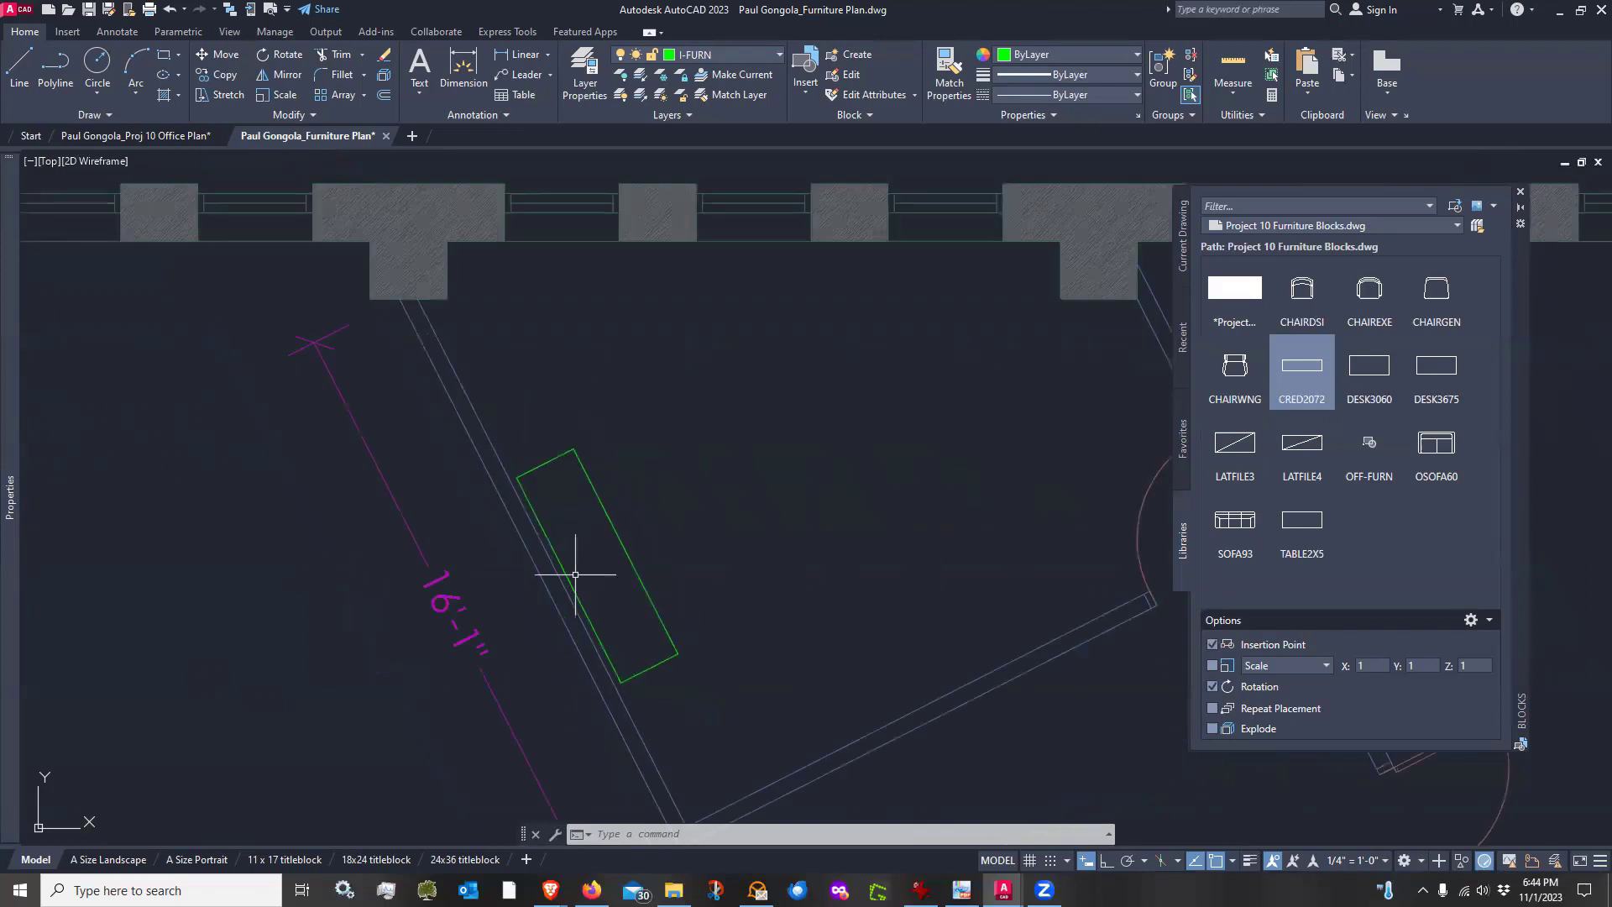
pyautogui.scroll(7, 576, 575)
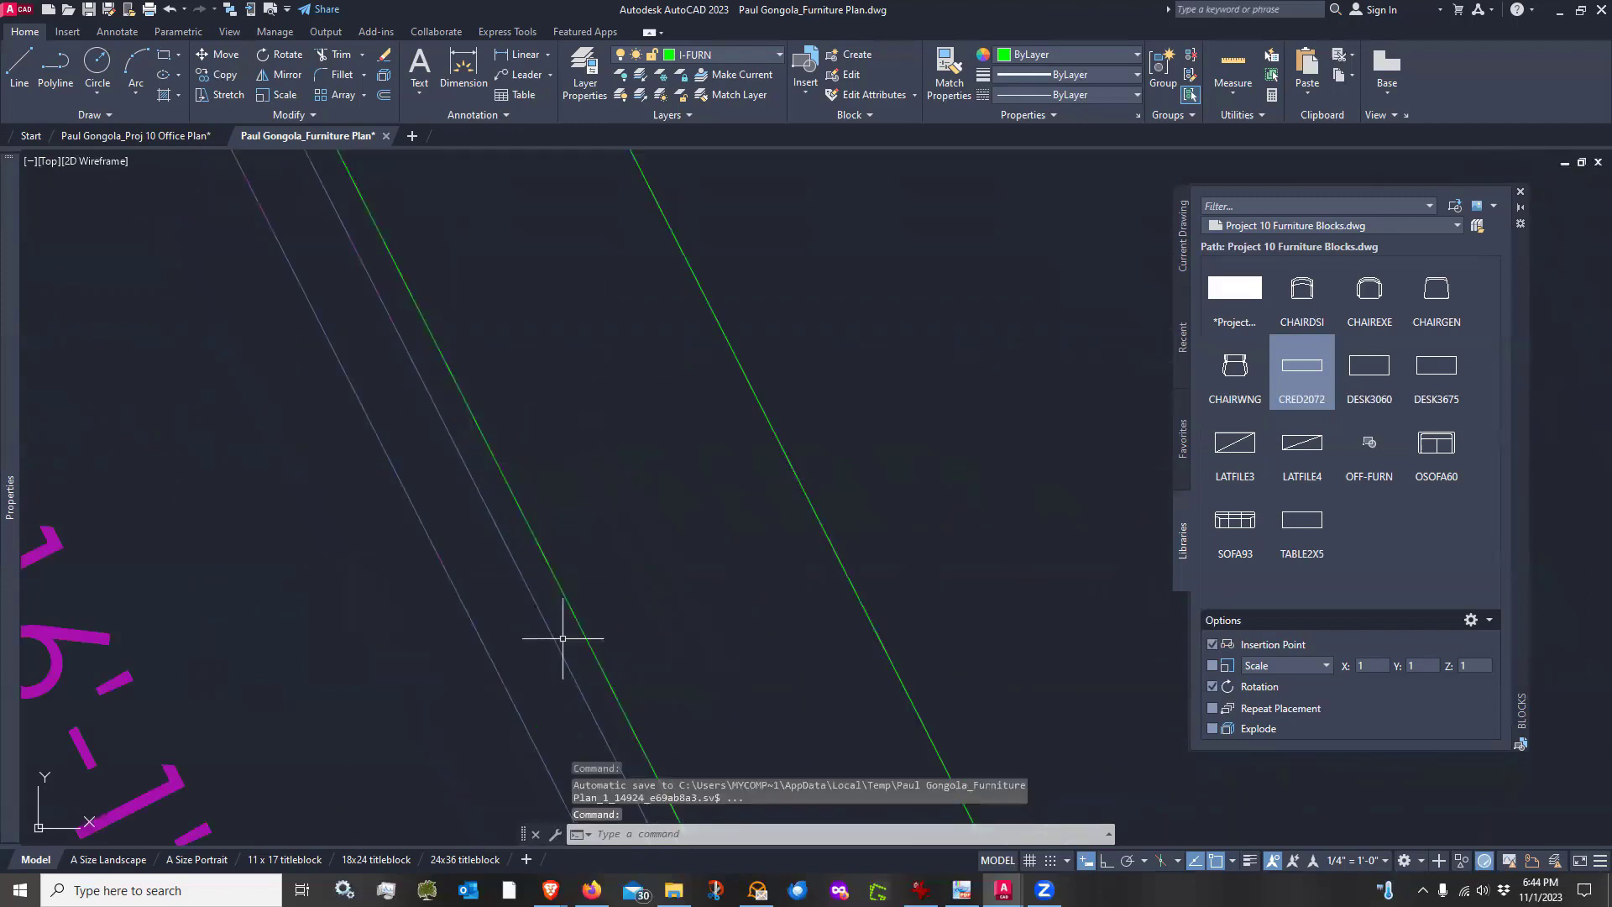
pyautogui.scroll(-7, 622, 602)
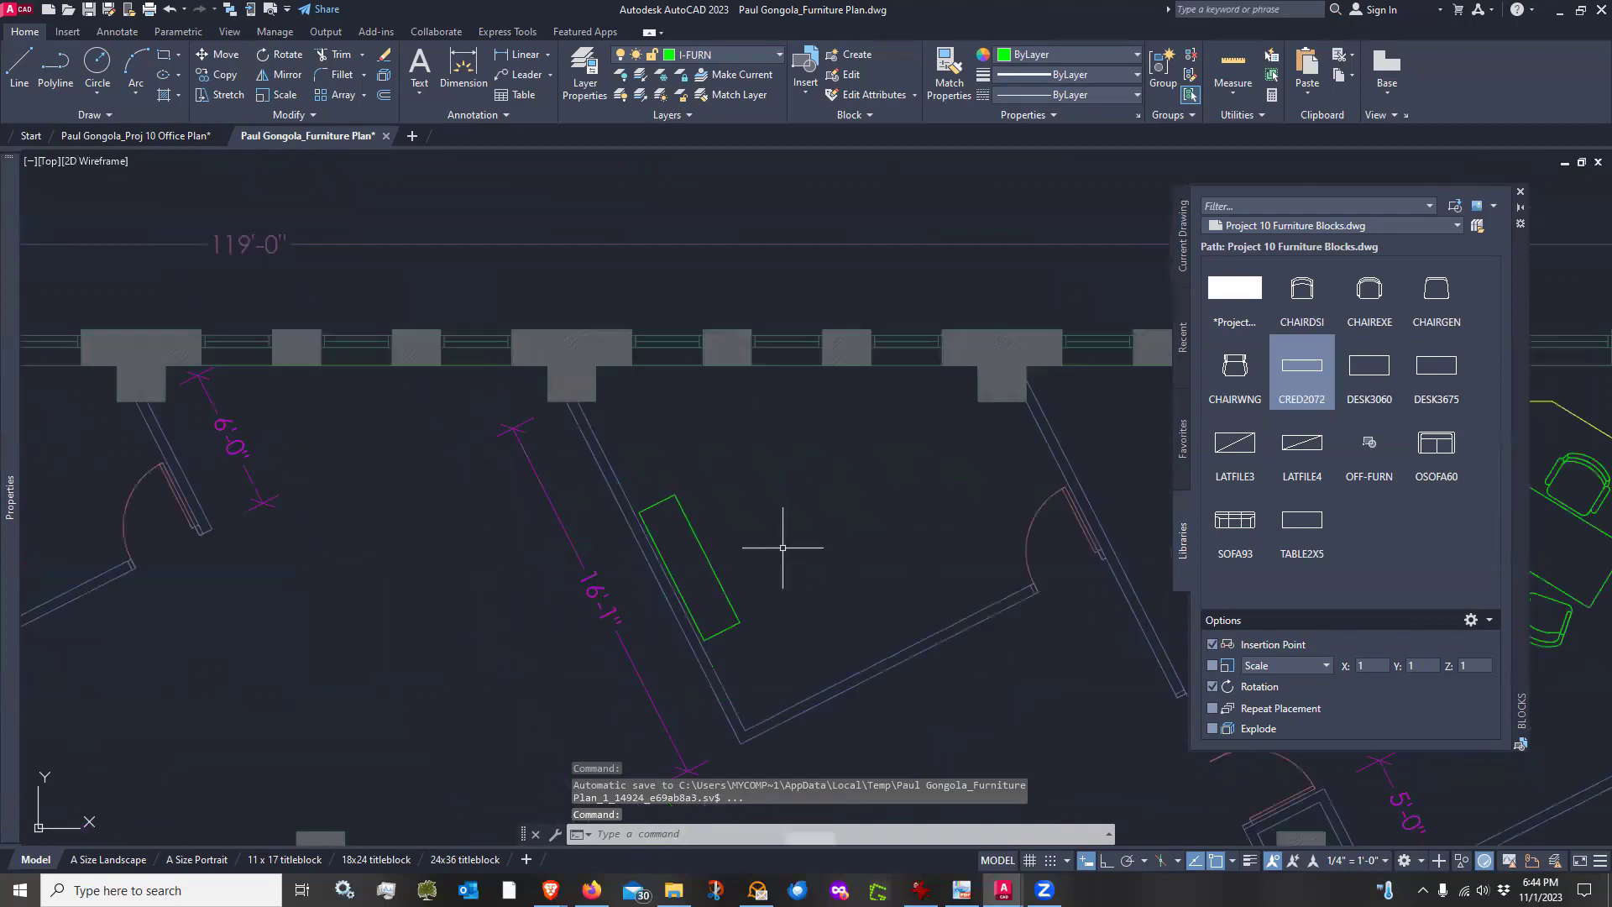
pyautogui.moveTo(768, 609); pyautogui.dragTo(750, 631, button='middle')
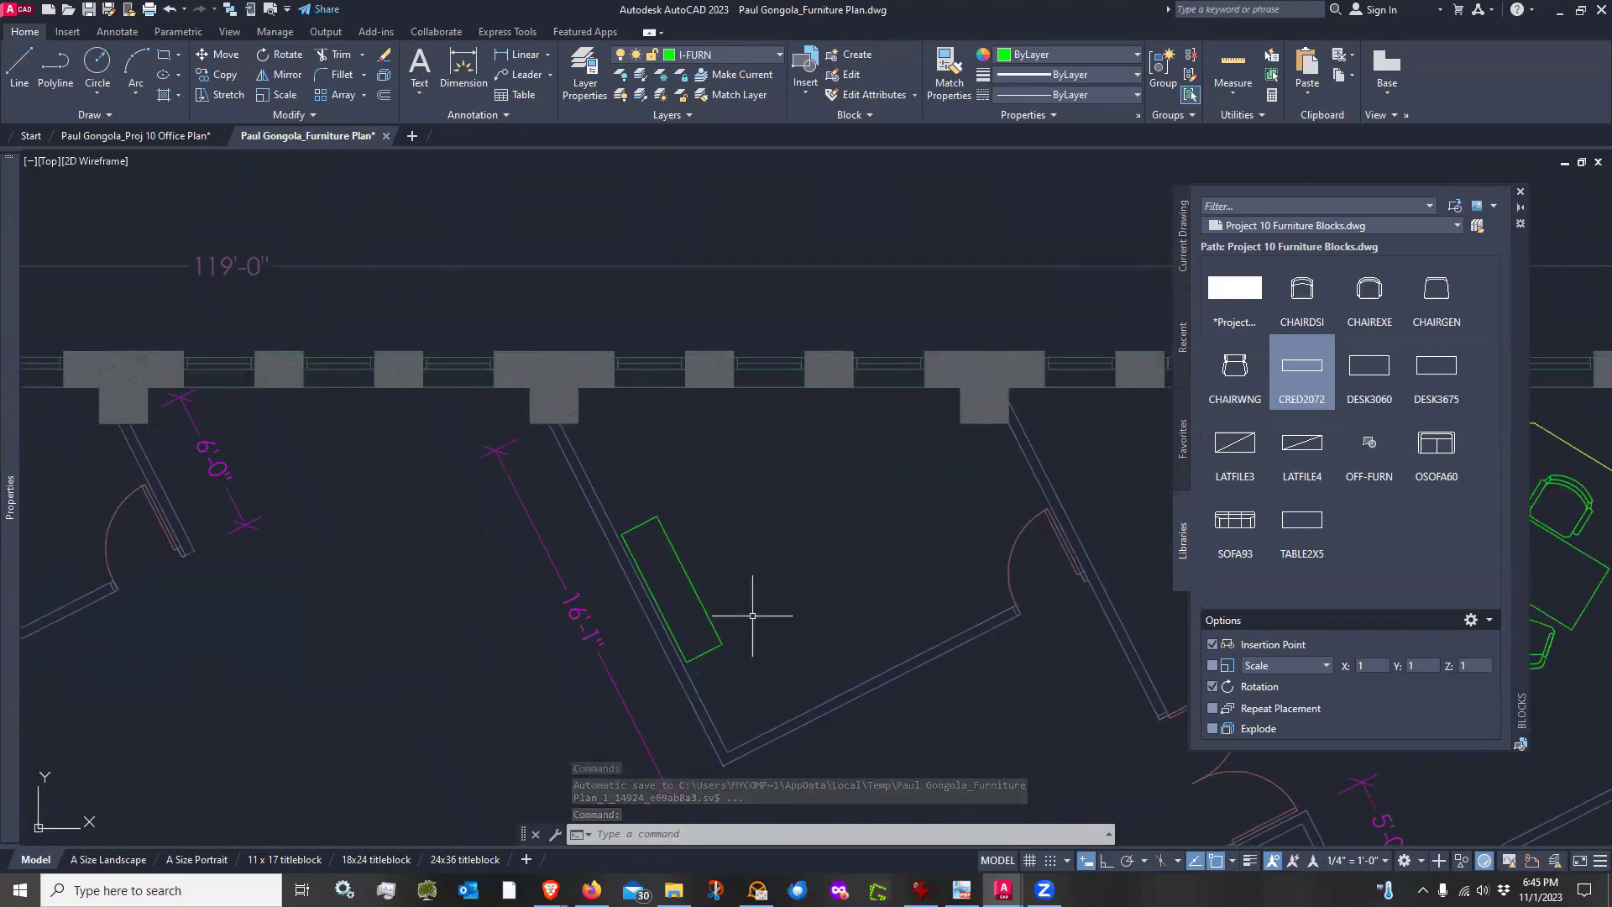
pyautogui.click(1369, 368)
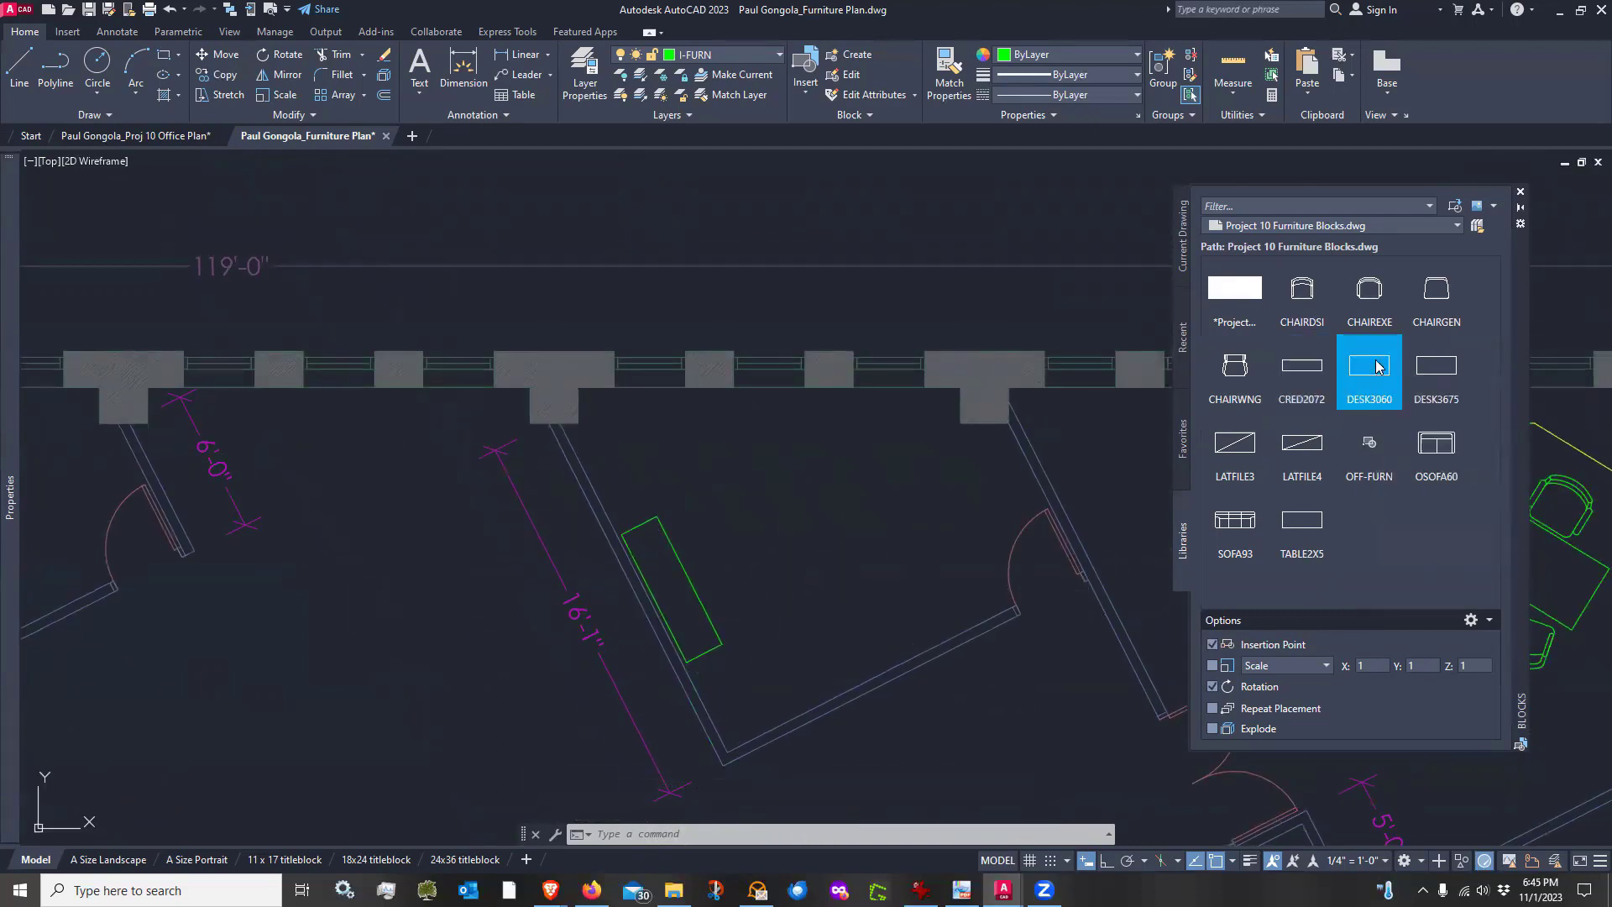
pyautogui.click(659, 516)
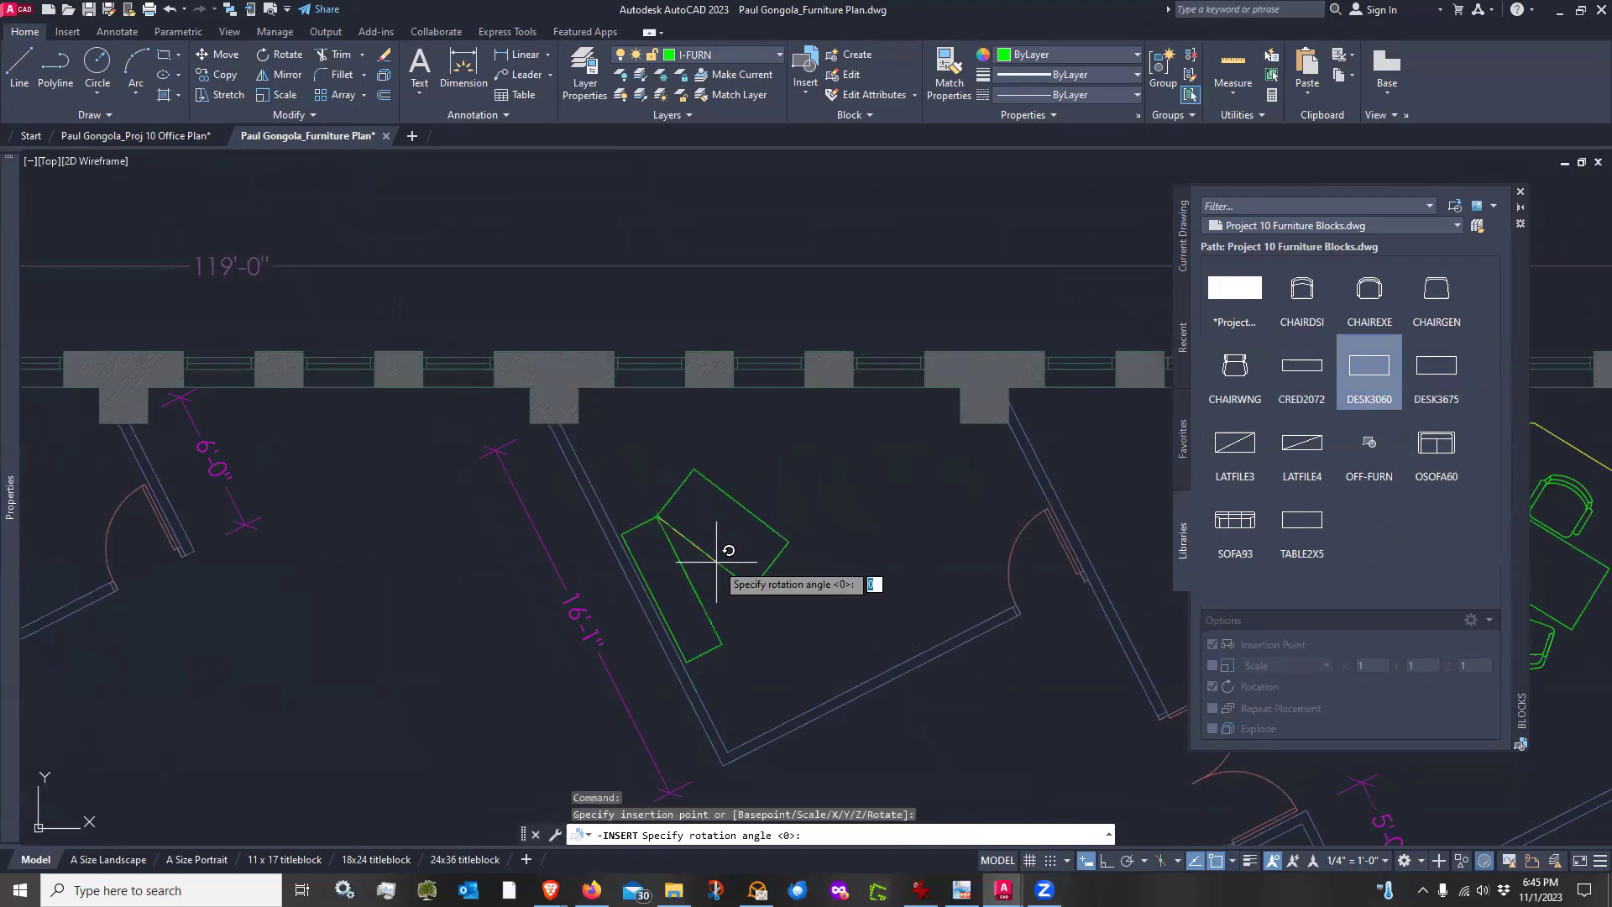
pyautogui.click(722, 644)
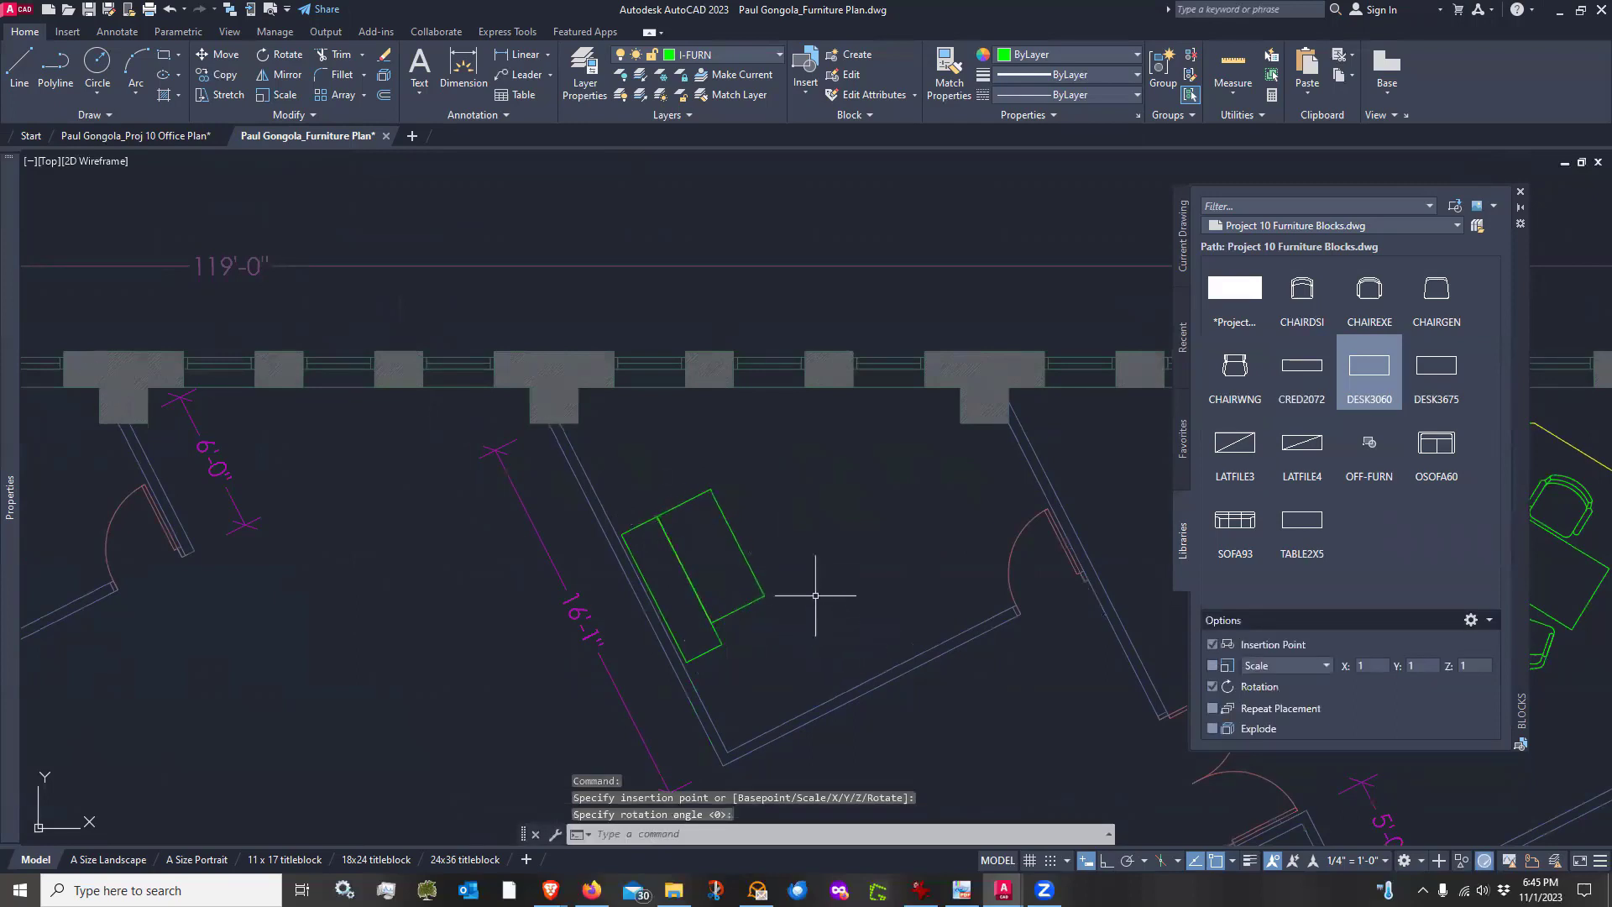
# Move the desk so it sits alongside the credenza
pyautogui.write('m')
pyautogui.press('Return')
pyautogui.click(789, 608)
pyautogui.click(748, 571)
pyautogui.press('Return')
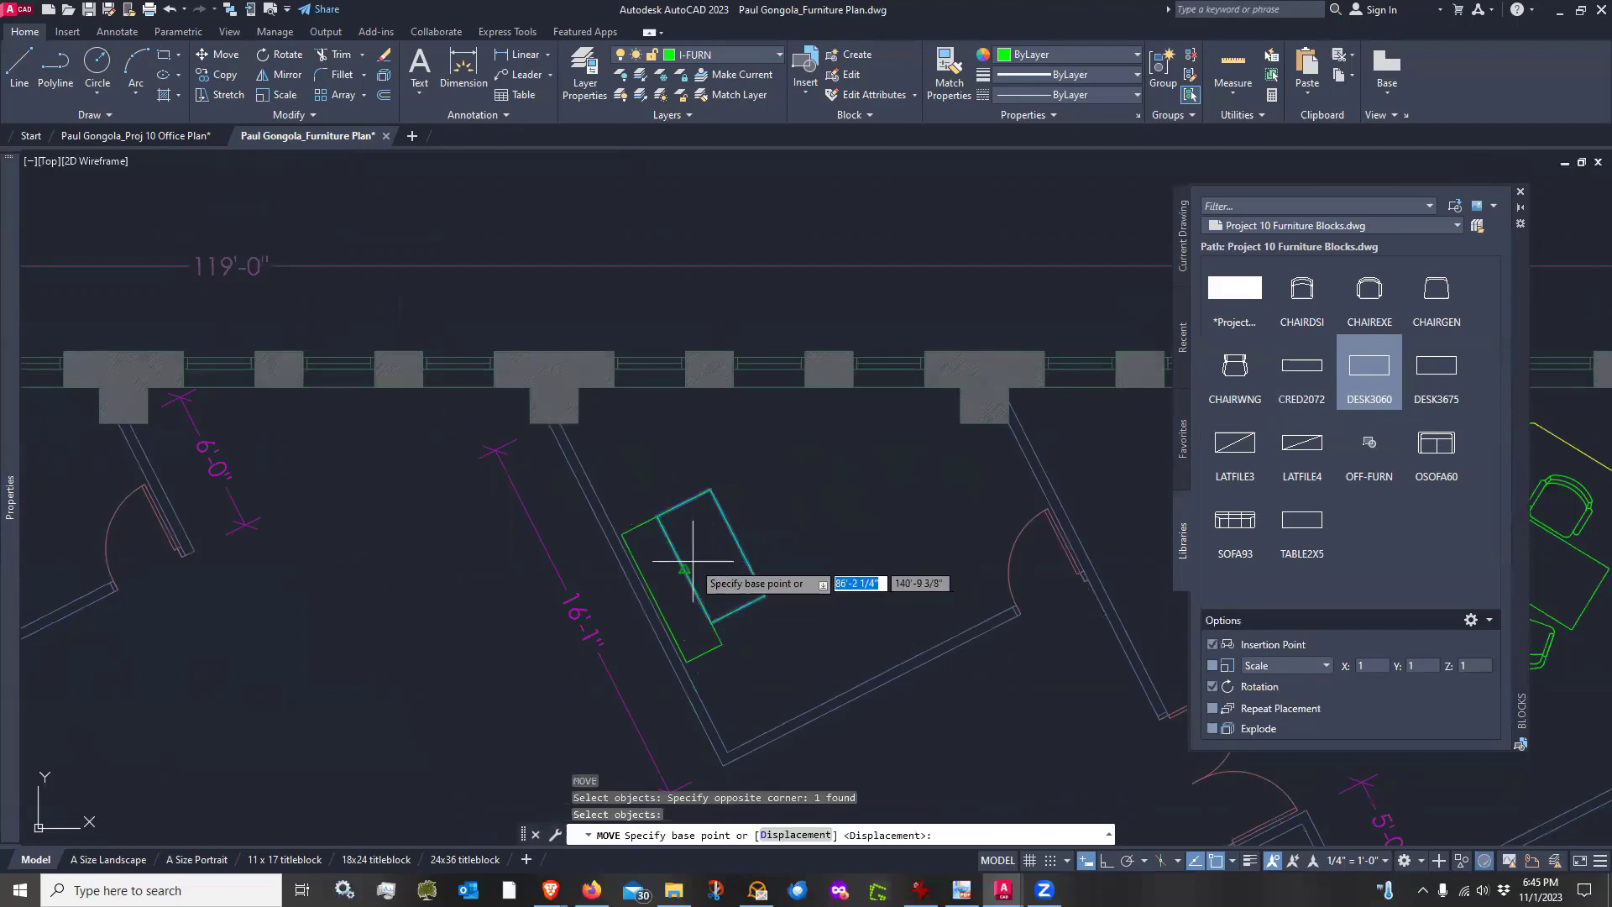
pyautogui.click(685, 570)
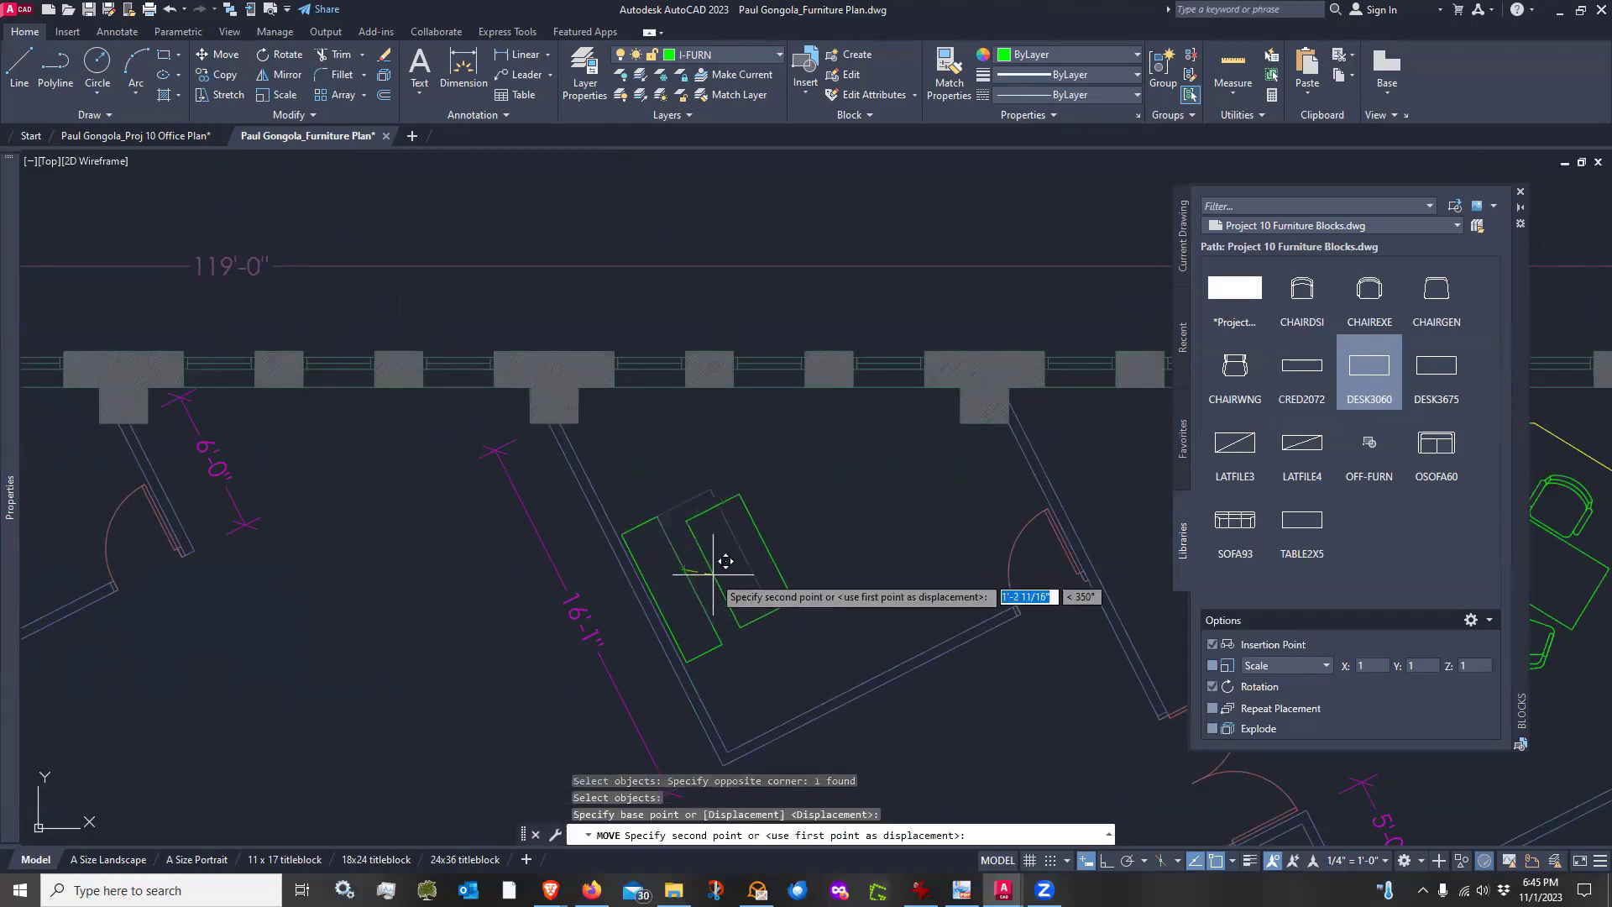
pyautogui.scroll(3, 713, 575)
pyautogui.click(655, 551)
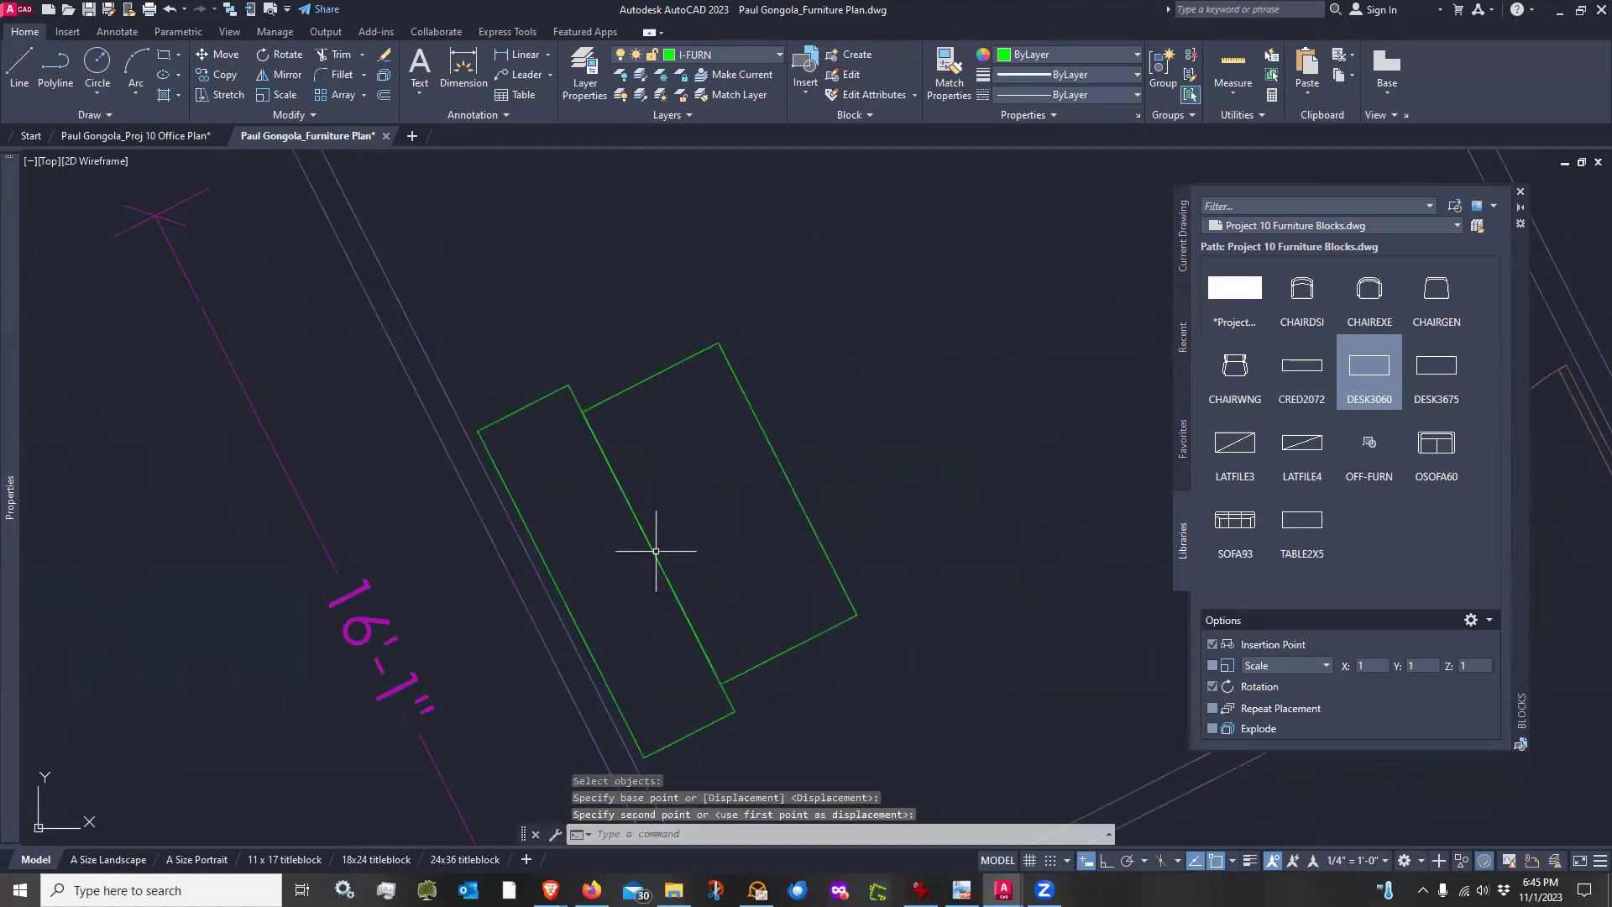
pyautogui.scroll(-4, 785, 557)
pyautogui.write('m')
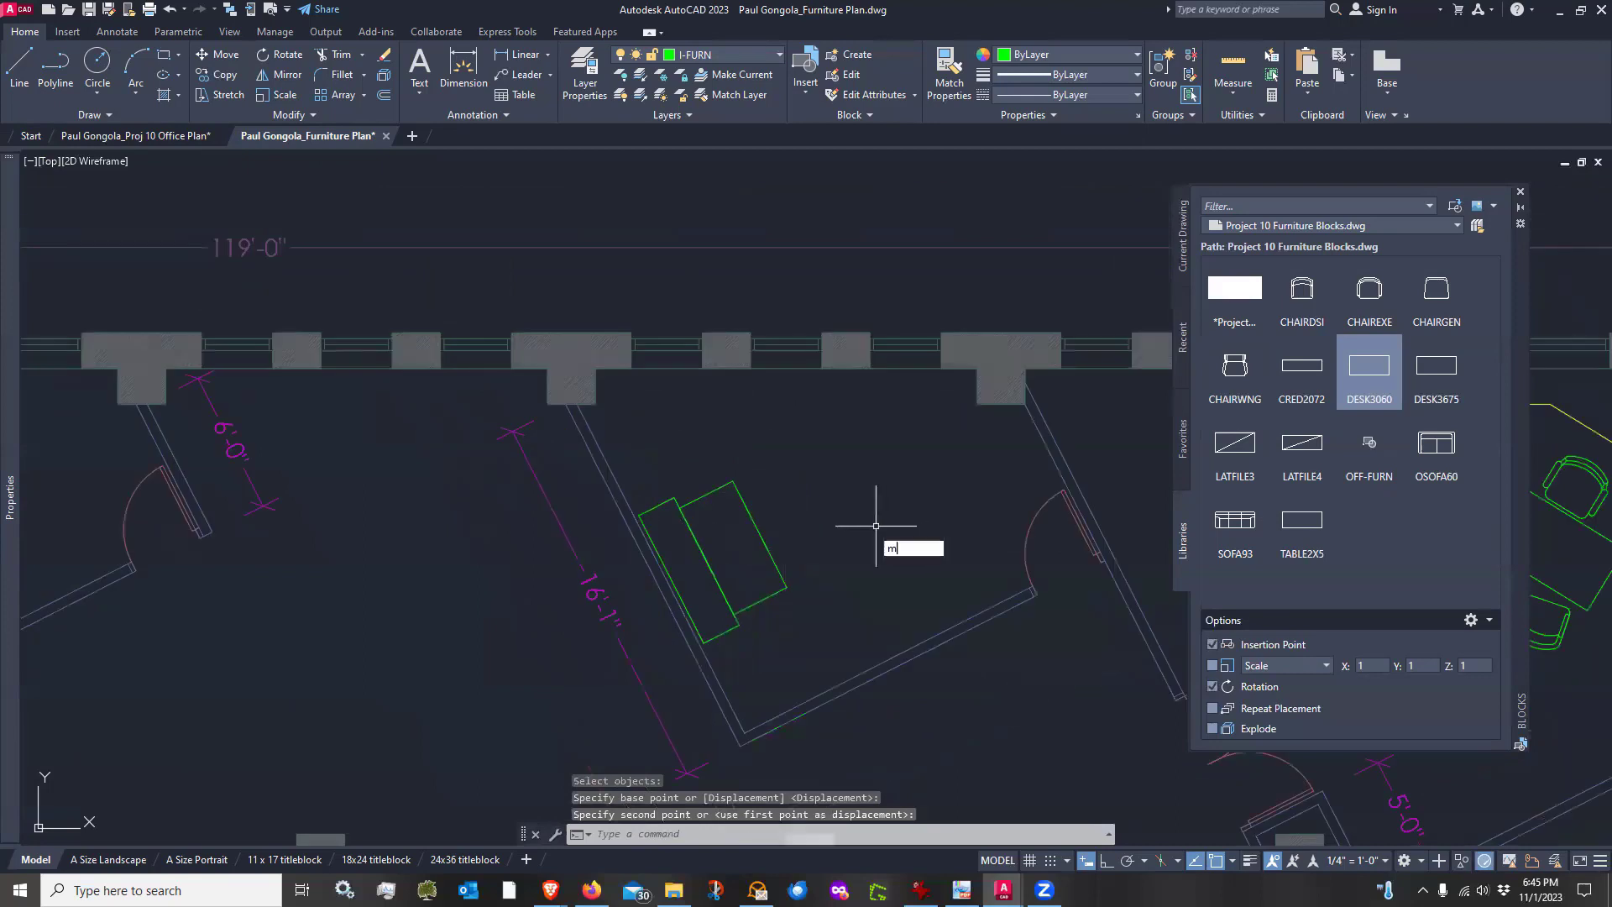
pyautogui.press('Return')
pyautogui.press('Escape')
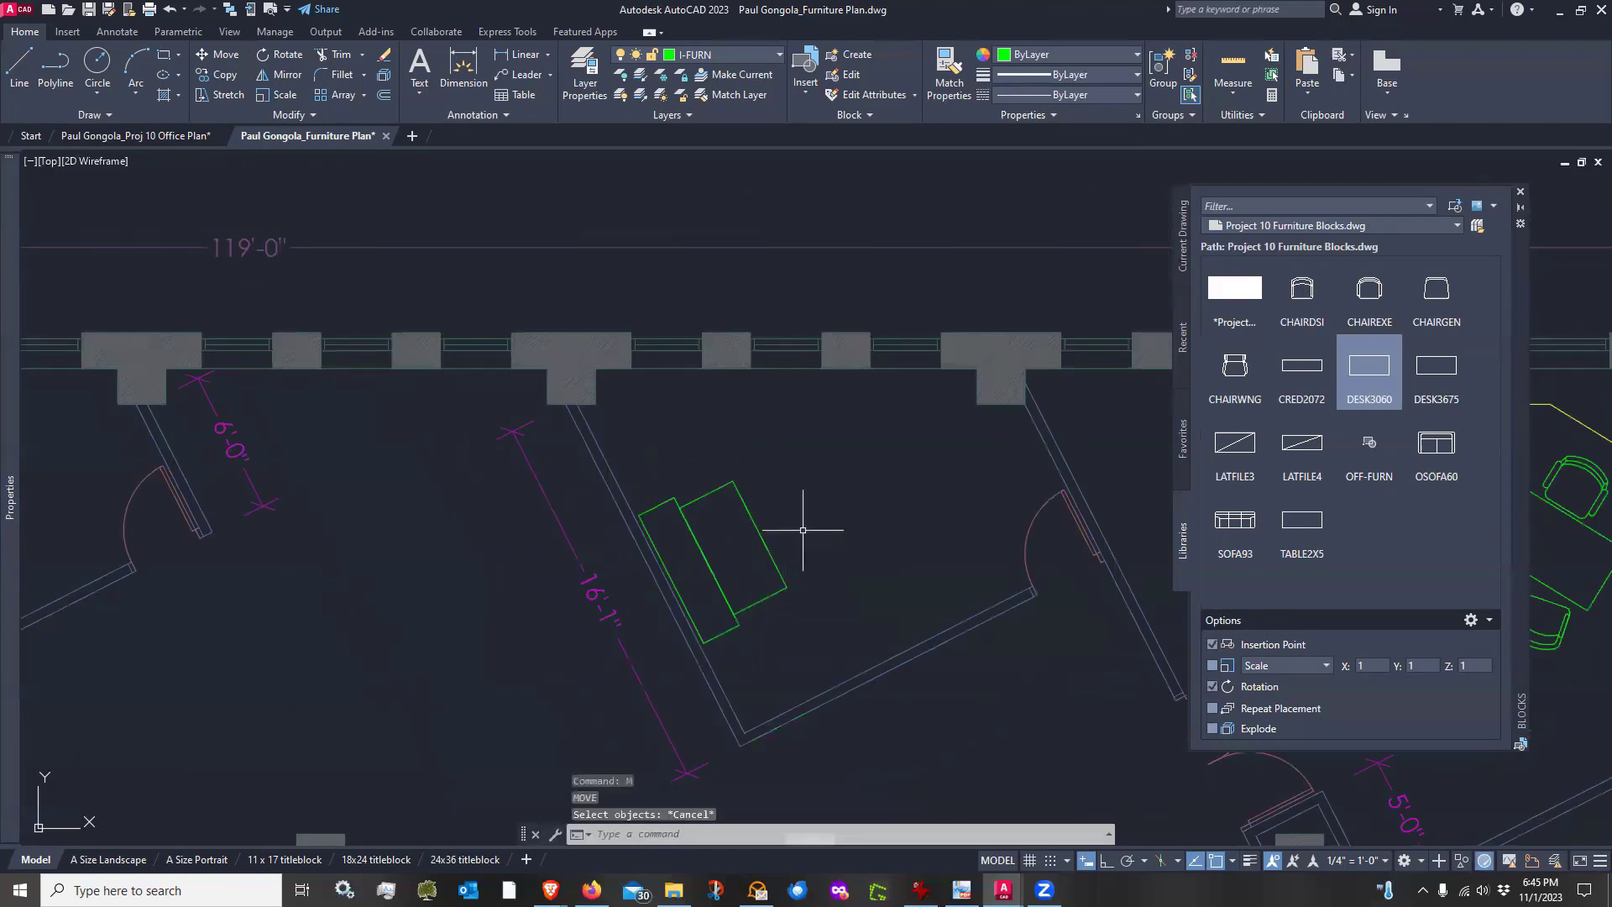
# Turn on polar tracking and move the desk away from the credenza along the wall's angle
pyautogui.write('m')
pyautogui.press('Return')
pyautogui.click(792, 533)
pyautogui.click(757, 560)
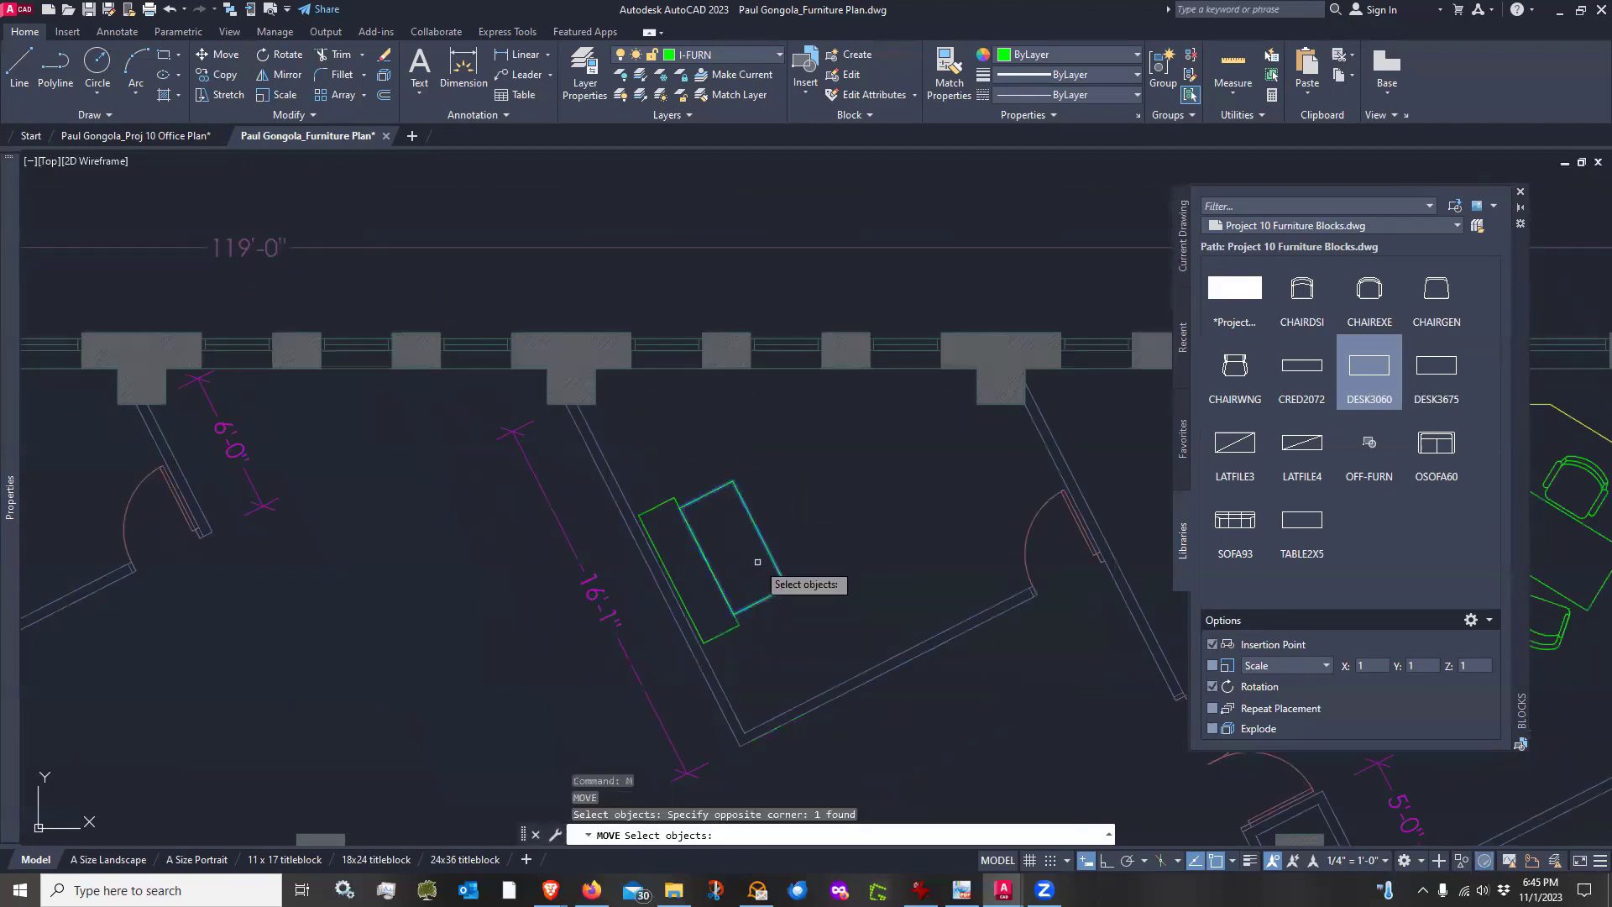
pyautogui.press('Return')
pyautogui.click(818, 558)
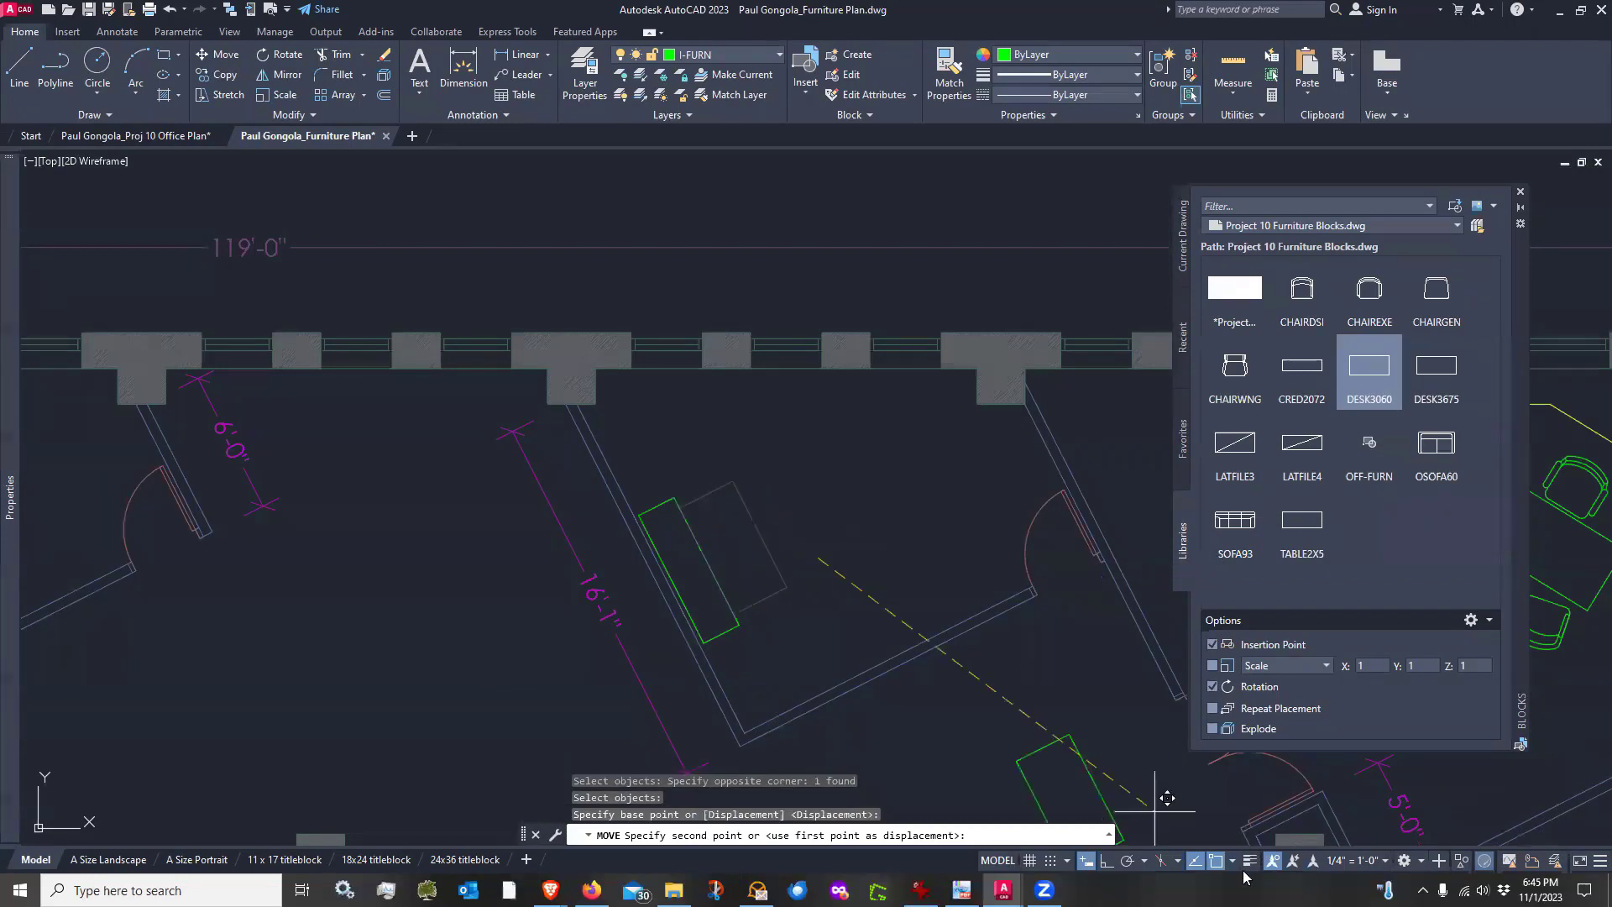
pyautogui.click(1127, 861)
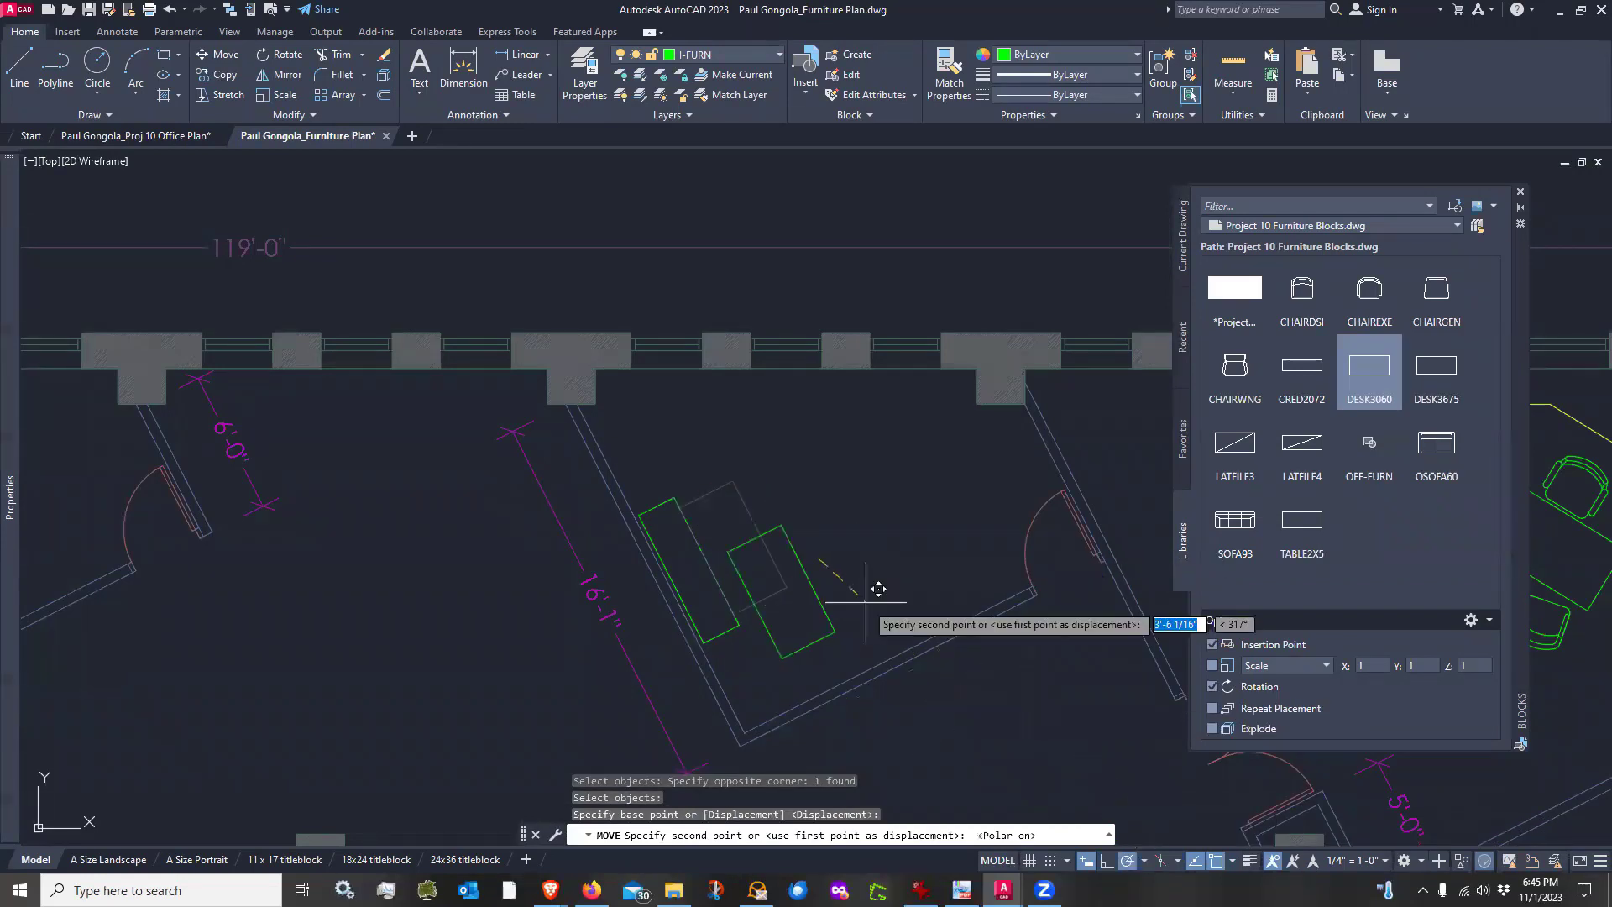
pyautogui.click(865, 531)
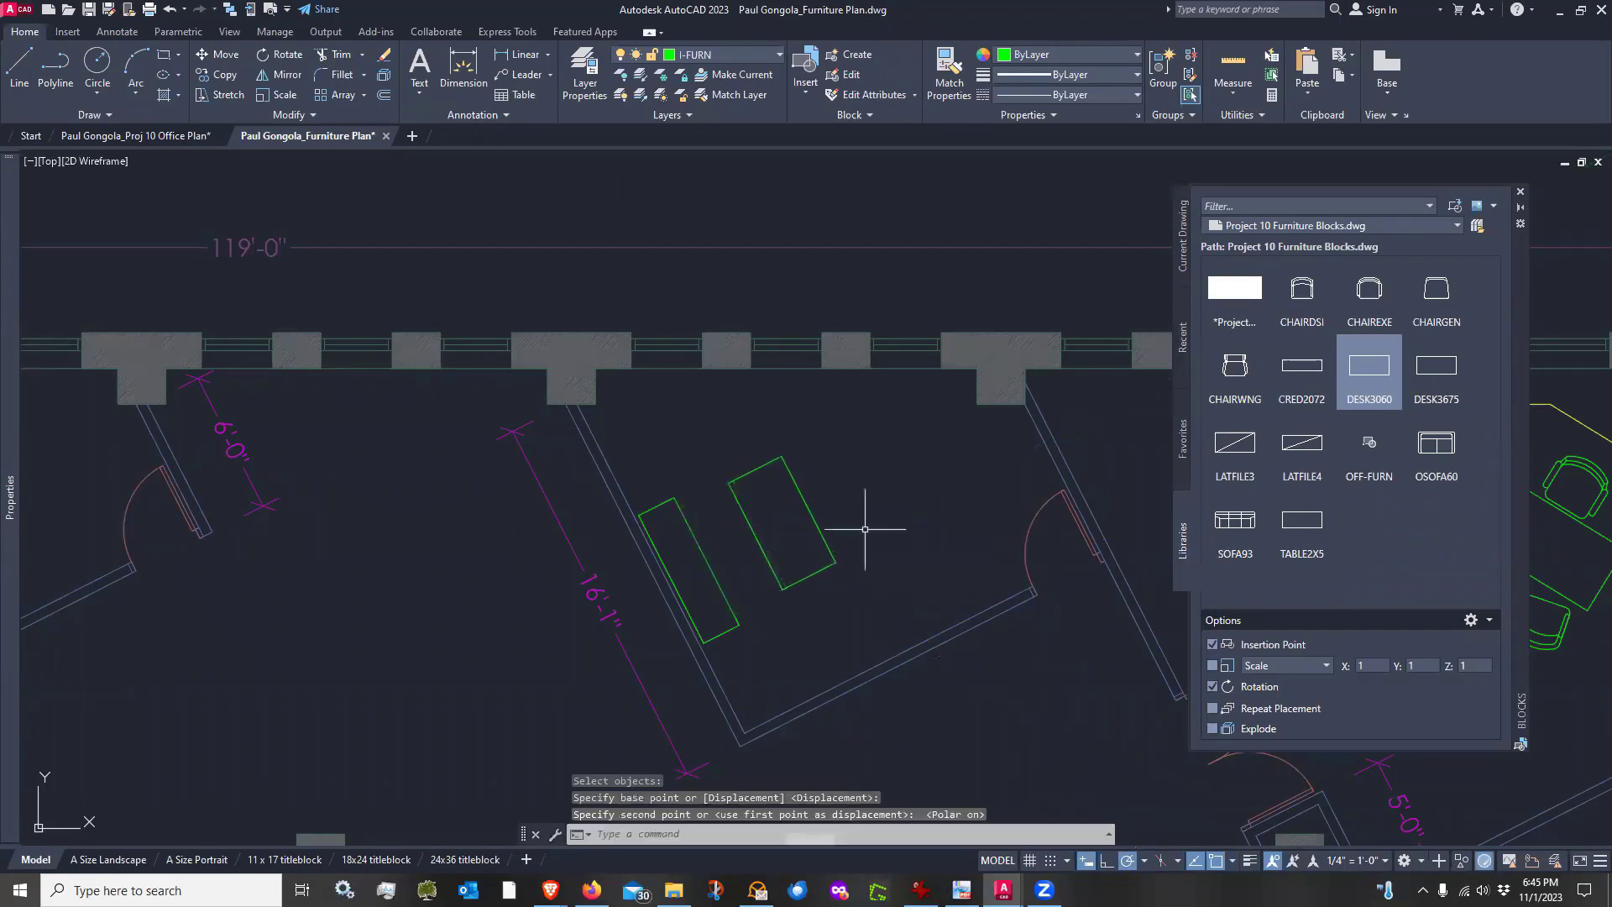
# Insert the CHAIRDSI side chair at the desk's far side, rotated to face the desk
pyautogui.click(1303, 296)
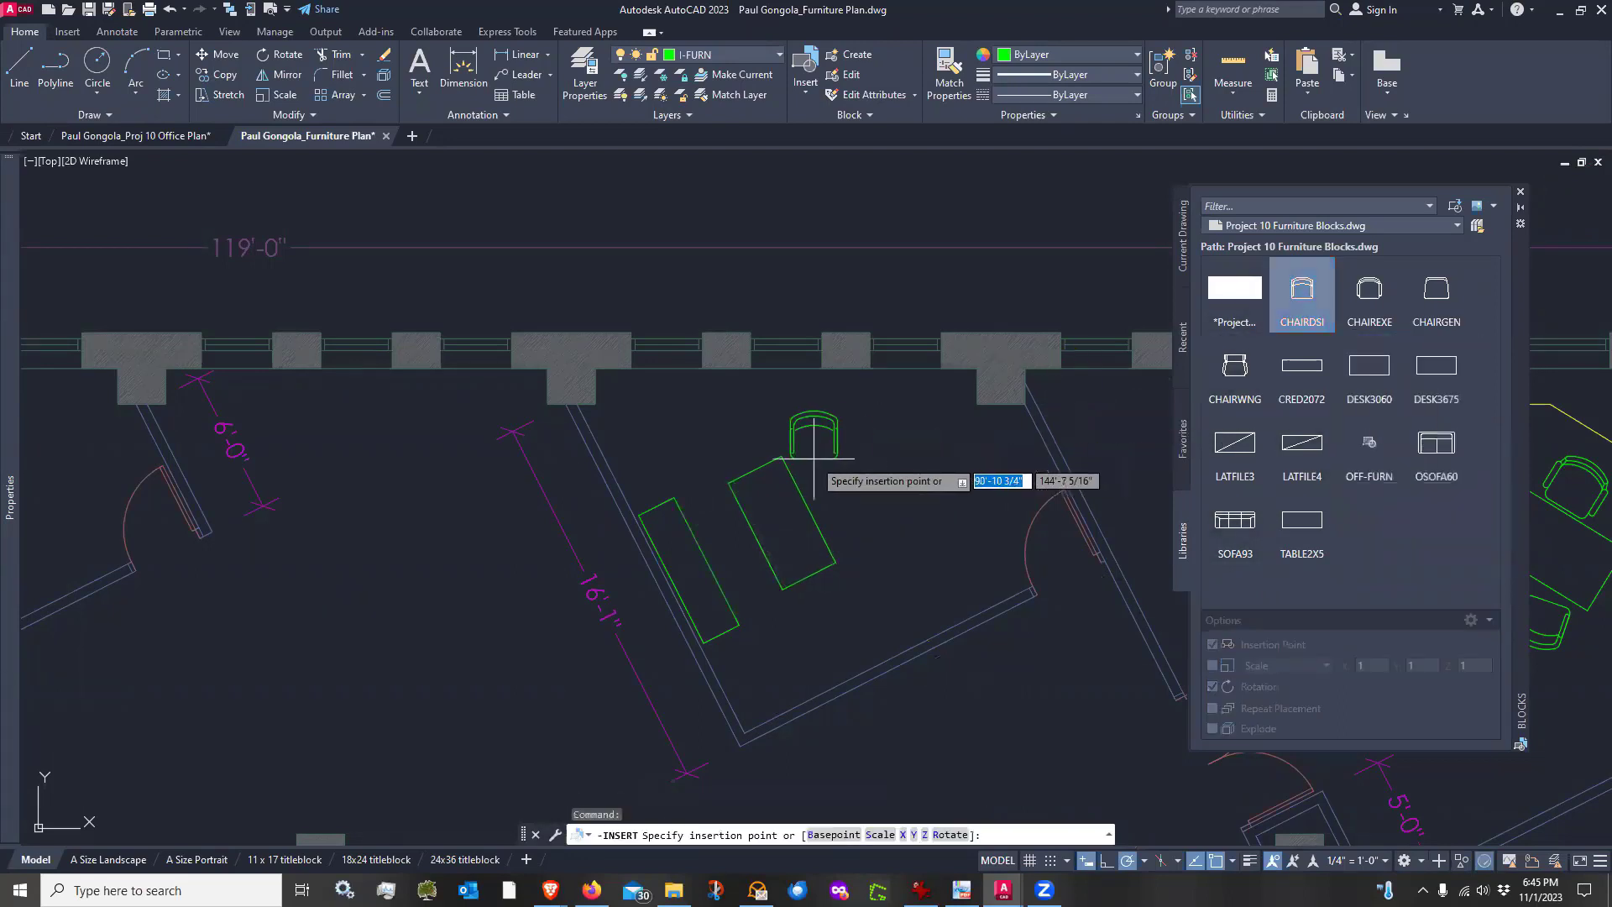
pyautogui.scroll(5, 789, 449)
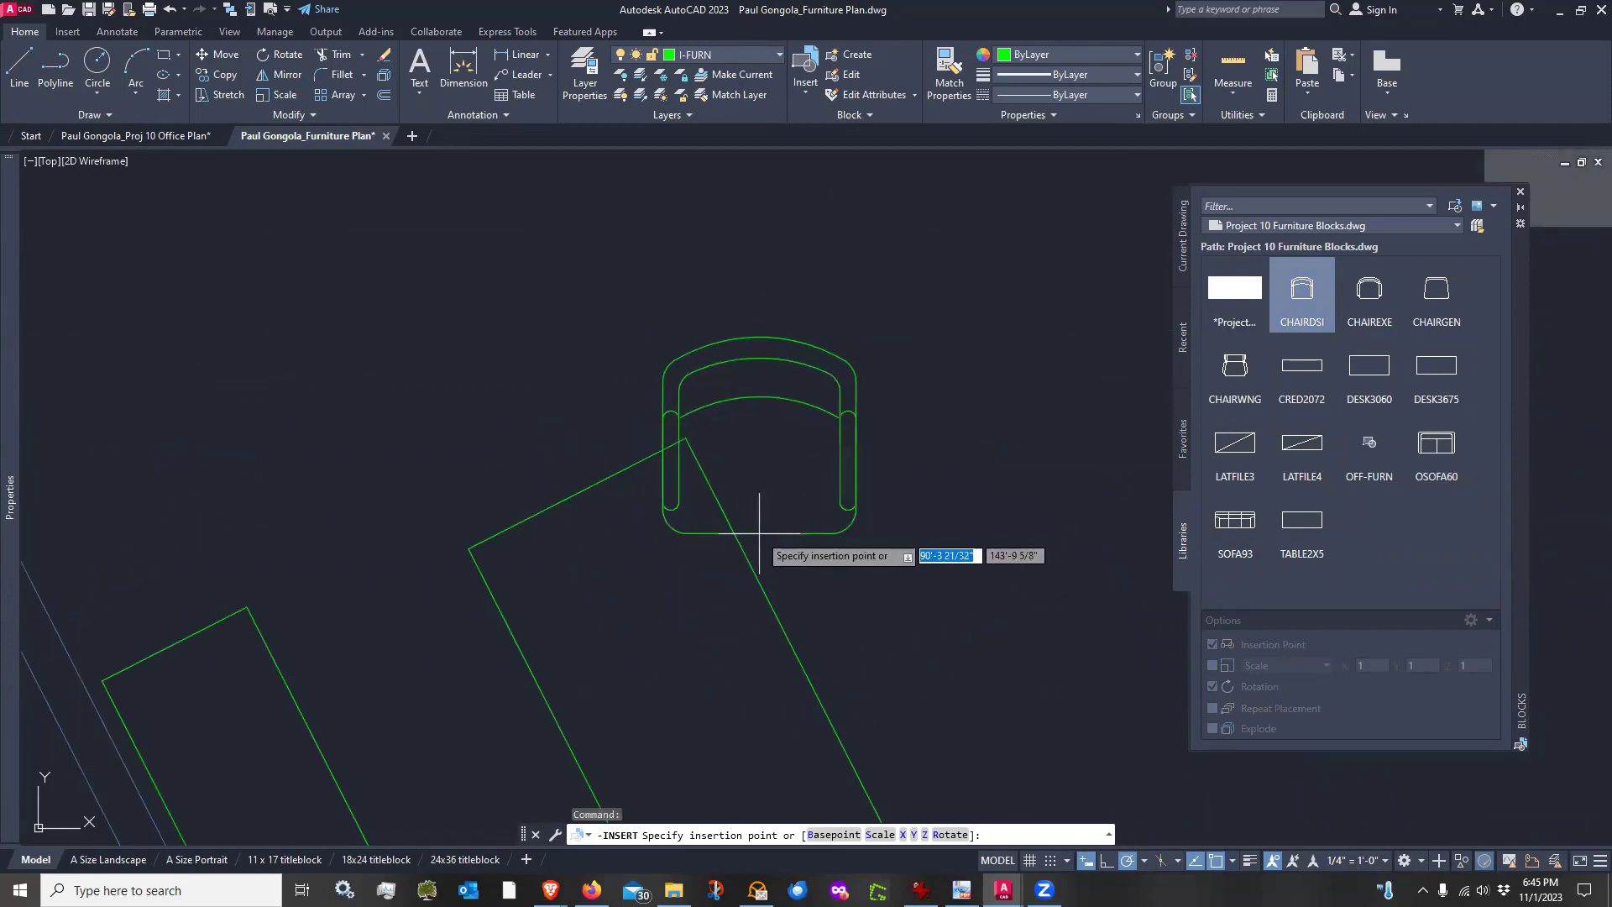
pyautogui.click(796, 528)
pyautogui.scroll(-3, 896, 577)
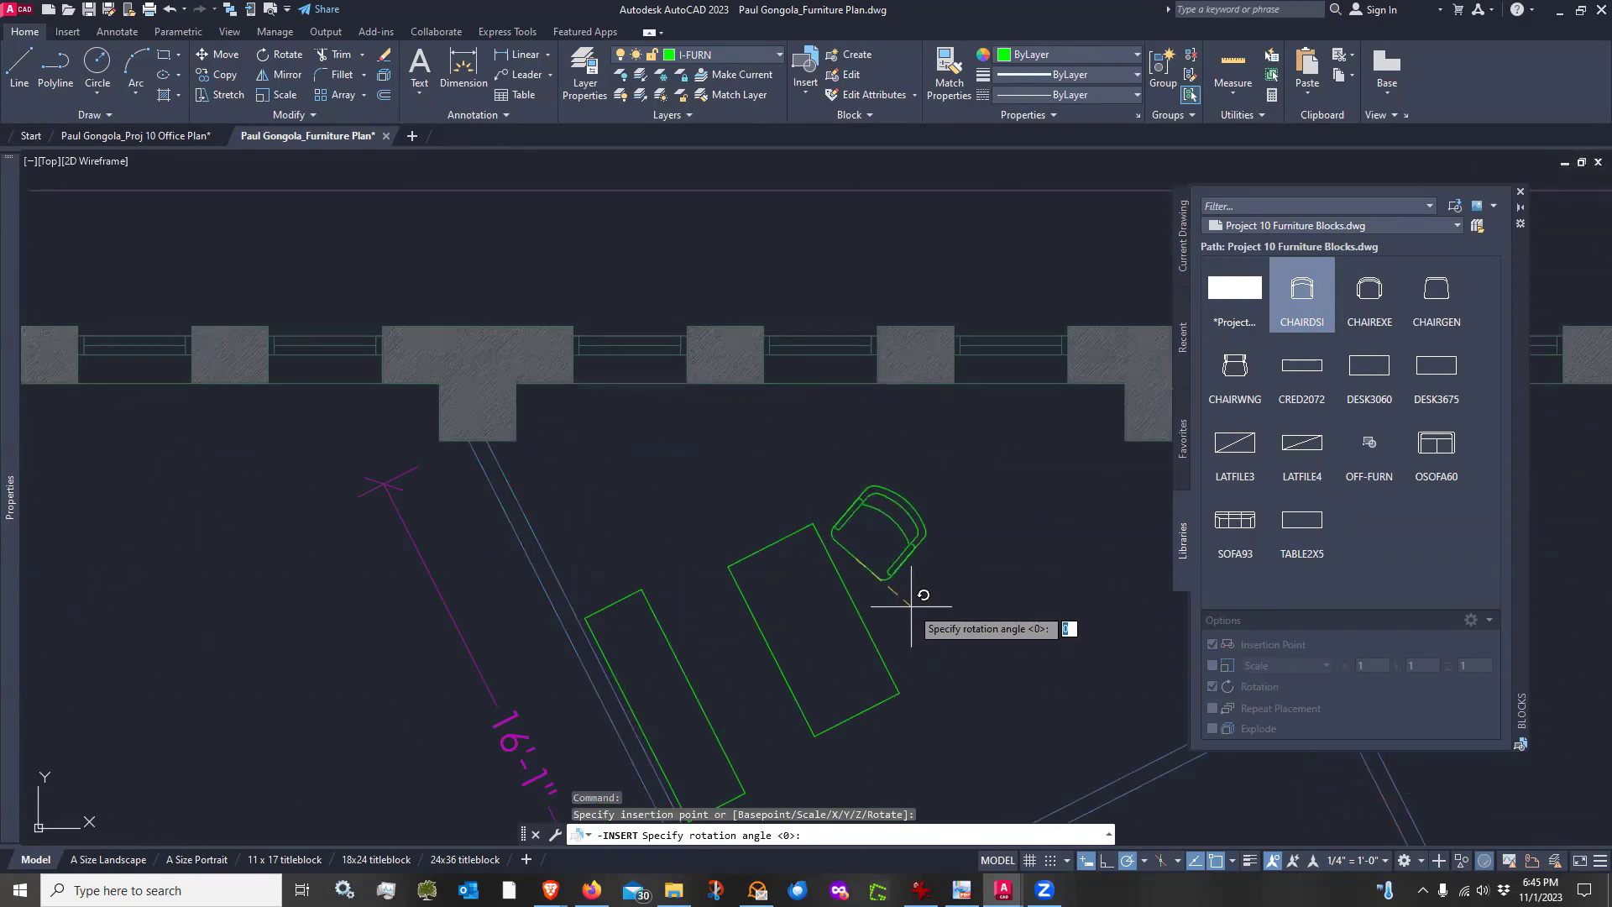
pyautogui.click(912, 612)
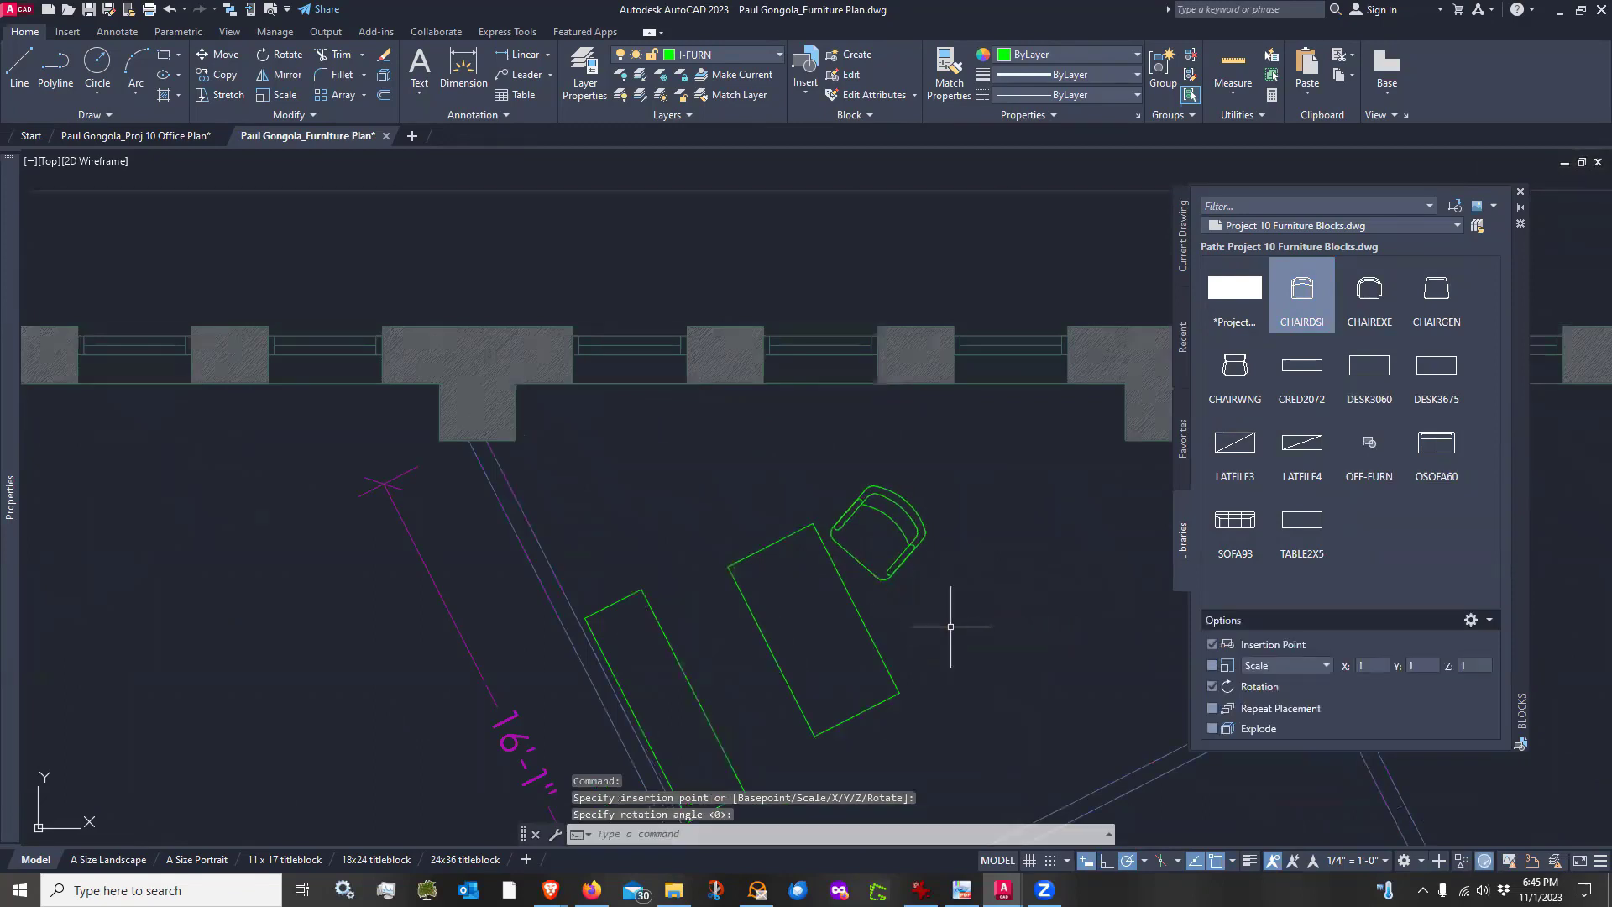
# Mirror the side chair across the desk's centre line, keeping the original chair
pyautogui.write('mi')
pyautogui.press('Return')
pyautogui.click(897, 570)
pyautogui.press('Return')
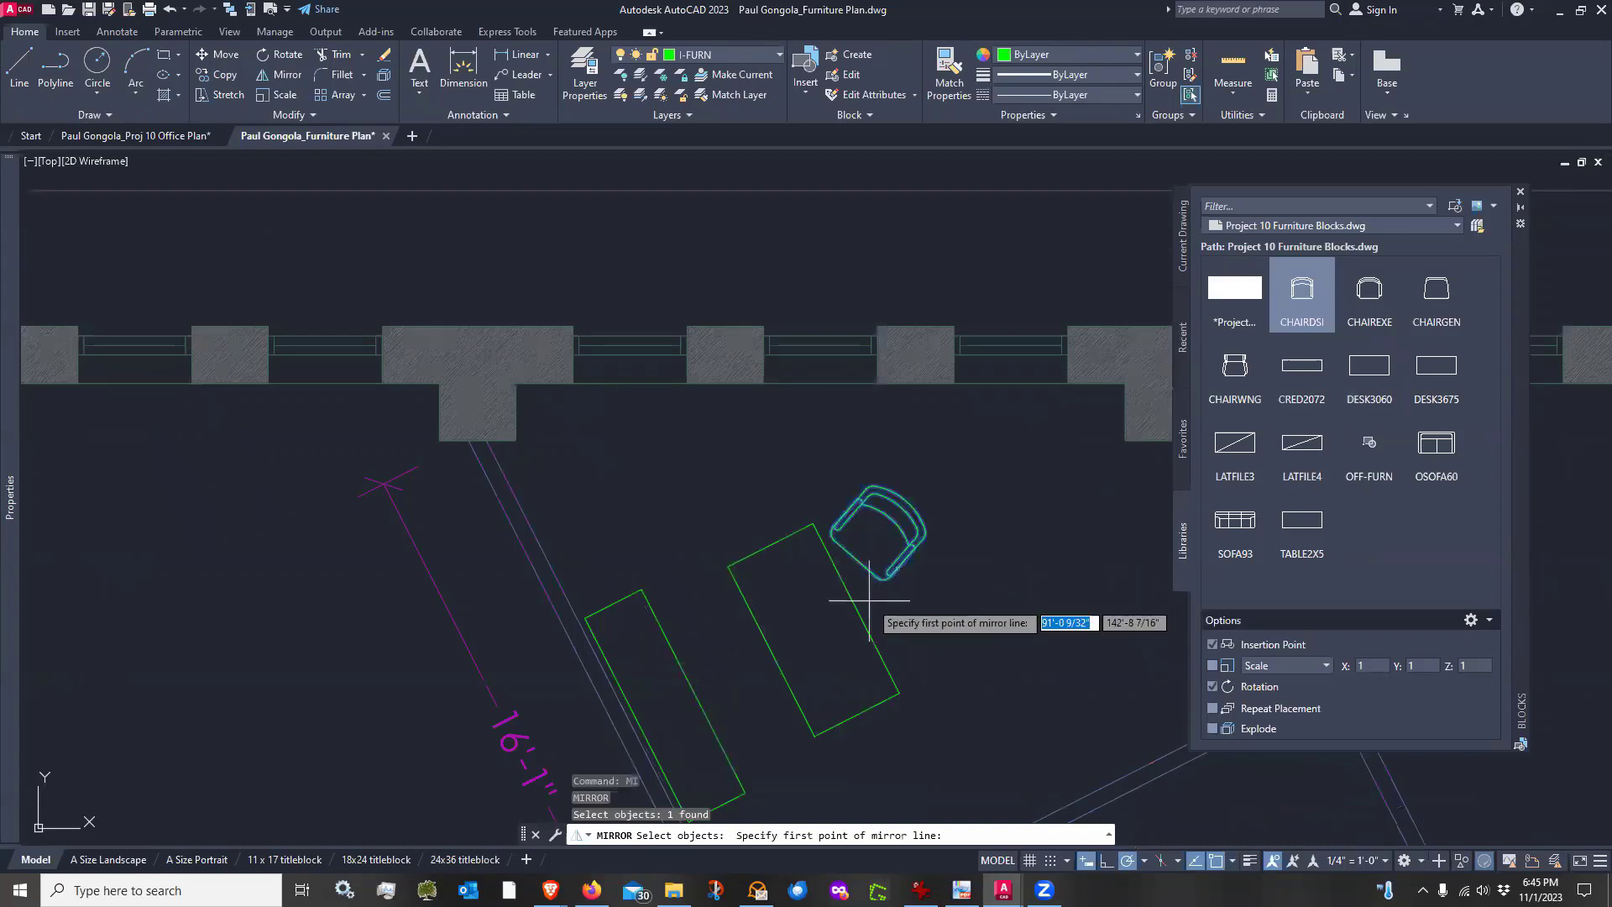
pyautogui.click(857, 607)
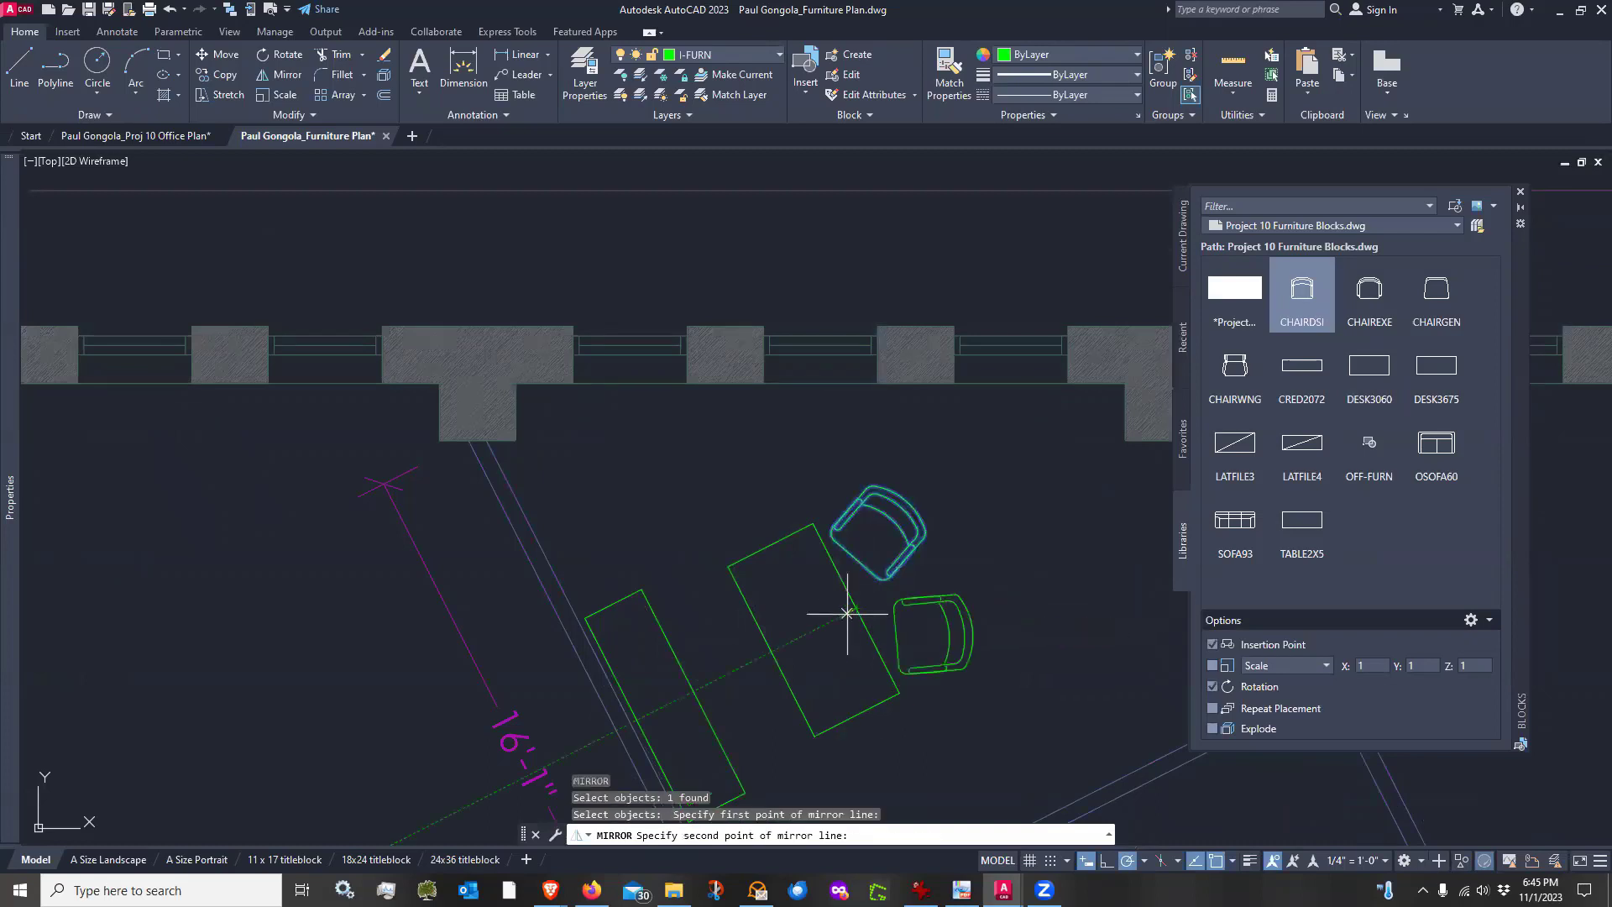
pyautogui.click(773, 655)
pyautogui.press('Return')
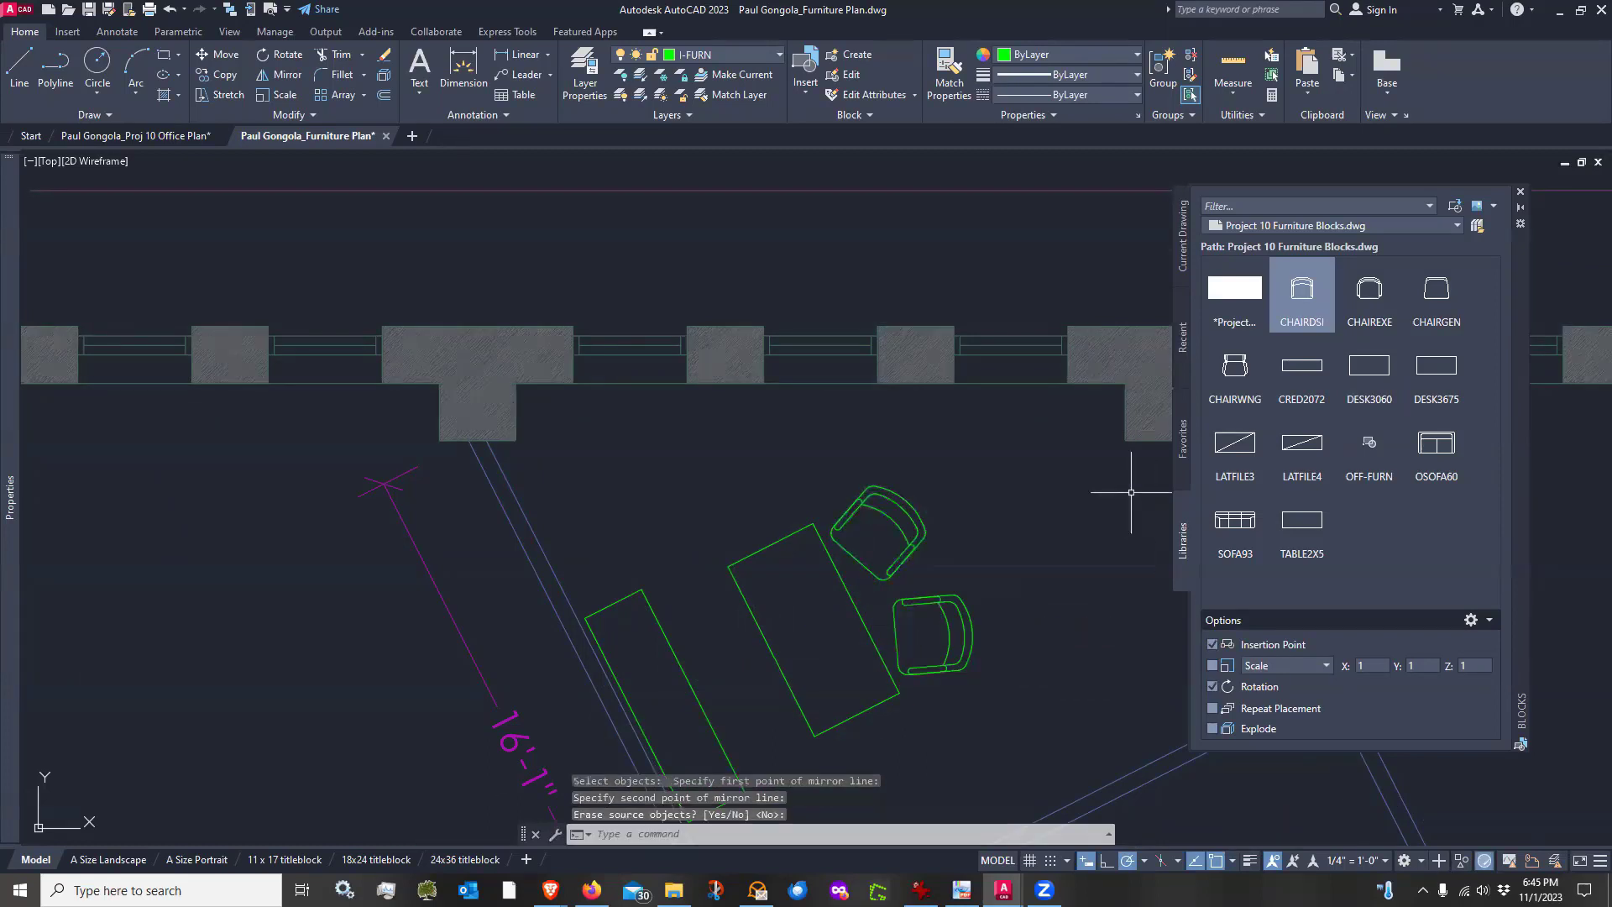
# Insert the CHAIREXE executive chair between the desk and the credenza, rotated to face the desk
pyautogui.click(1369, 290)
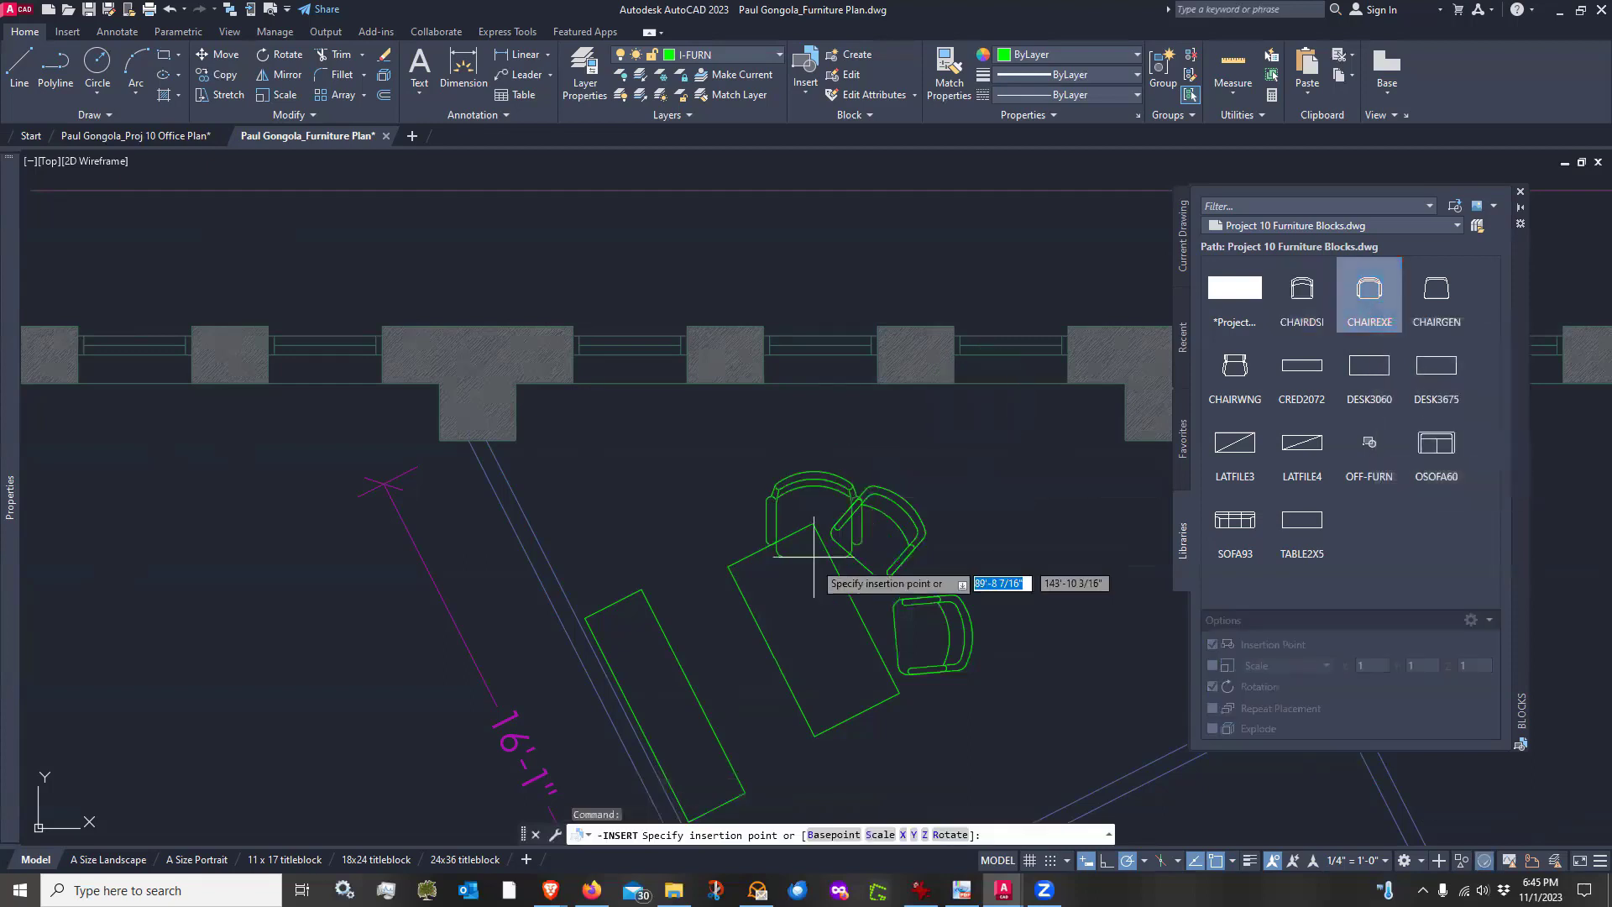
pyautogui.click(770, 649)
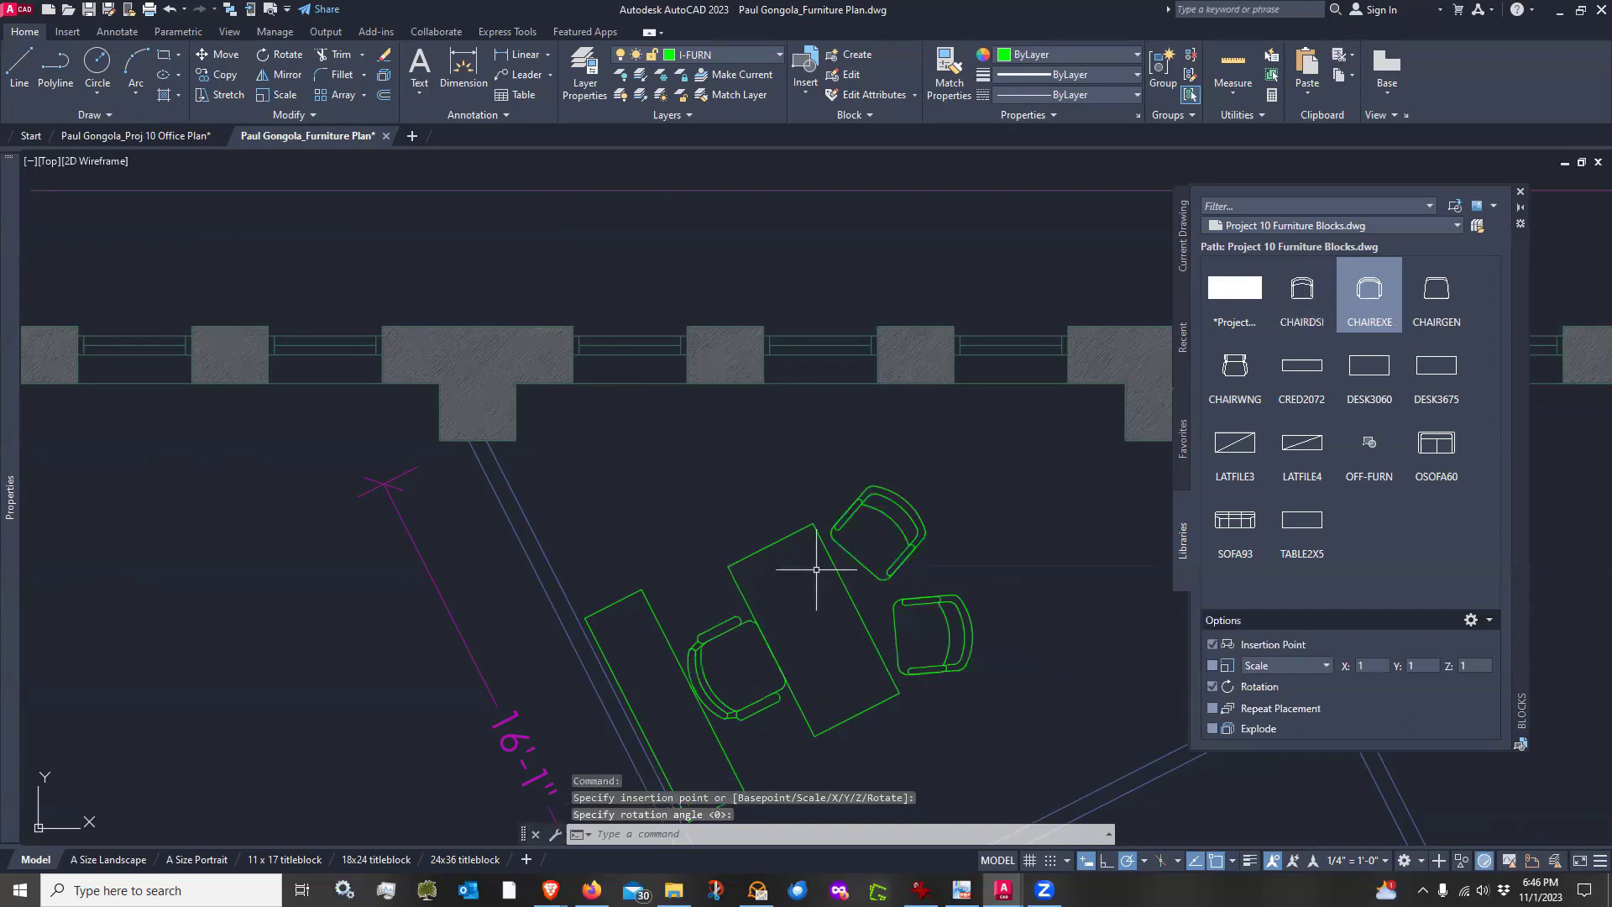
pyautogui.scroll(-1, 827, 571)
pyautogui.scroll(1, 809, 625)
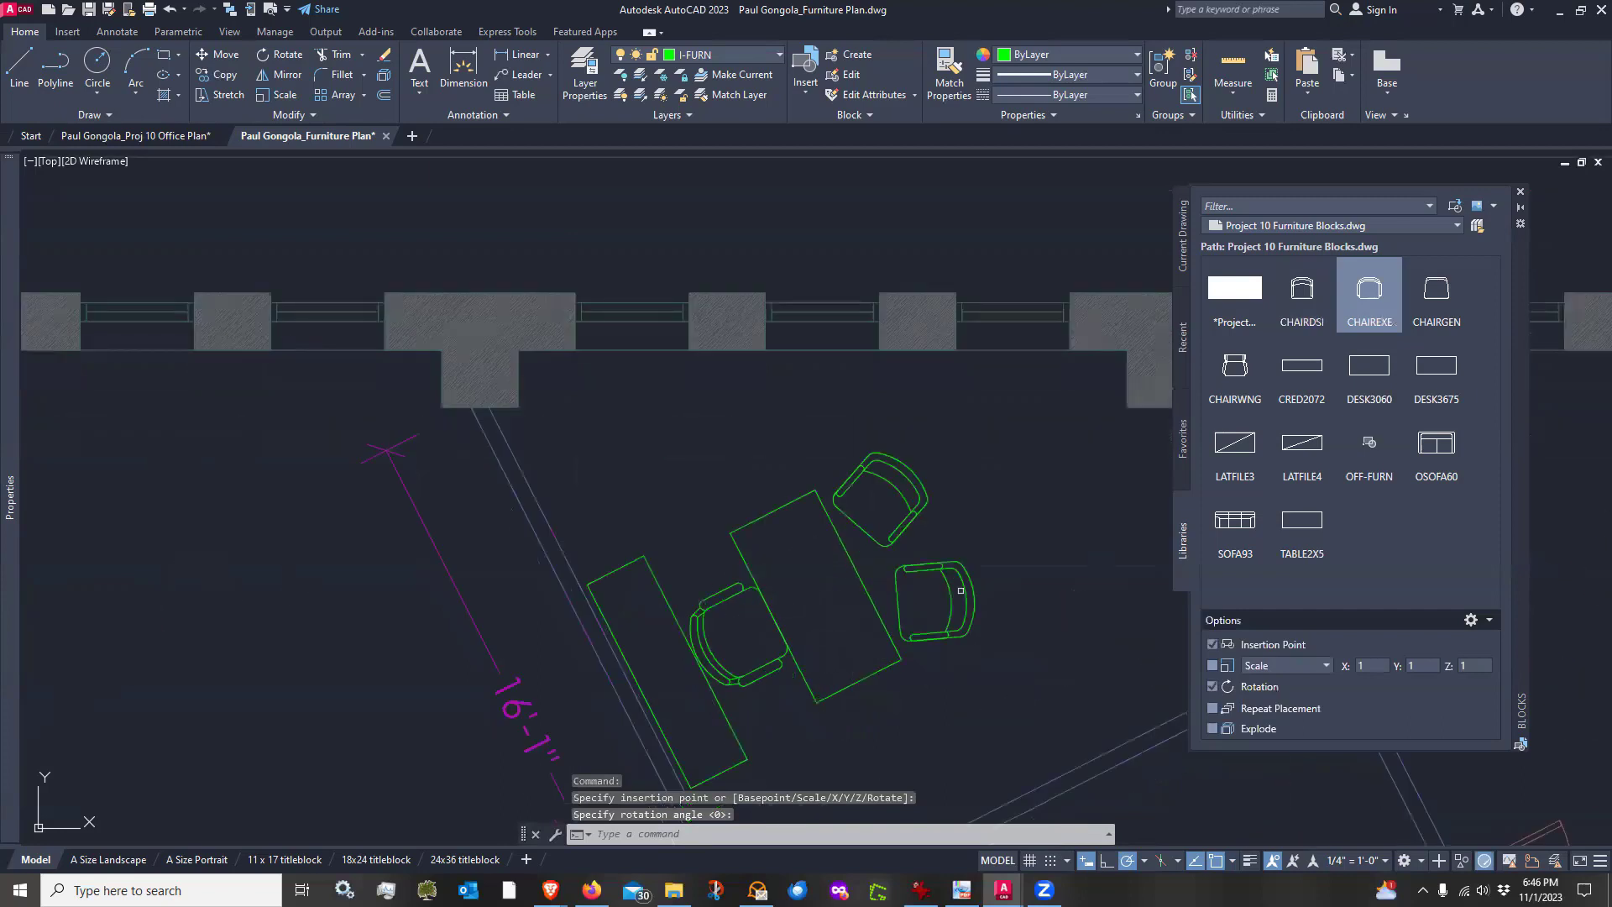
# Move the desk together with its three chairs slightly away from the credenza
pyautogui.write('m')
pyautogui.press('Return')
pyautogui.click(971, 504)
pyautogui.click(739, 656)
pyautogui.press('Return')
pyautogui.click(887, 716)
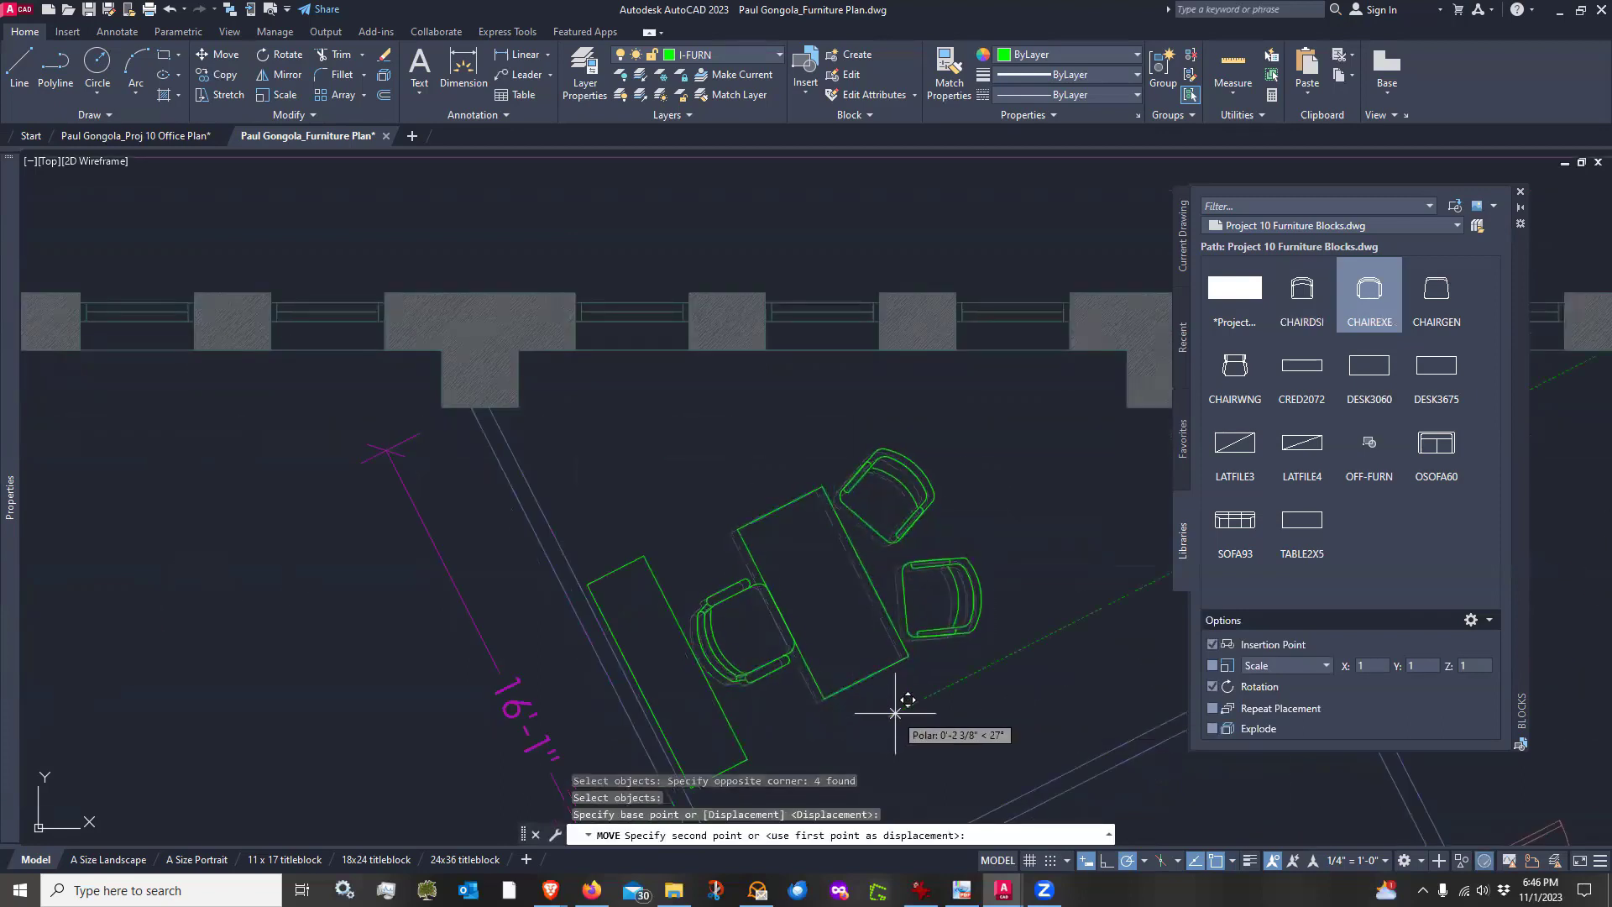
pyautogui.click(905, 708)
# Move the desk and its two side chairs slightly further along the wall's angle
pyautogui.press('Return')
pyautogui.click(968, 686)
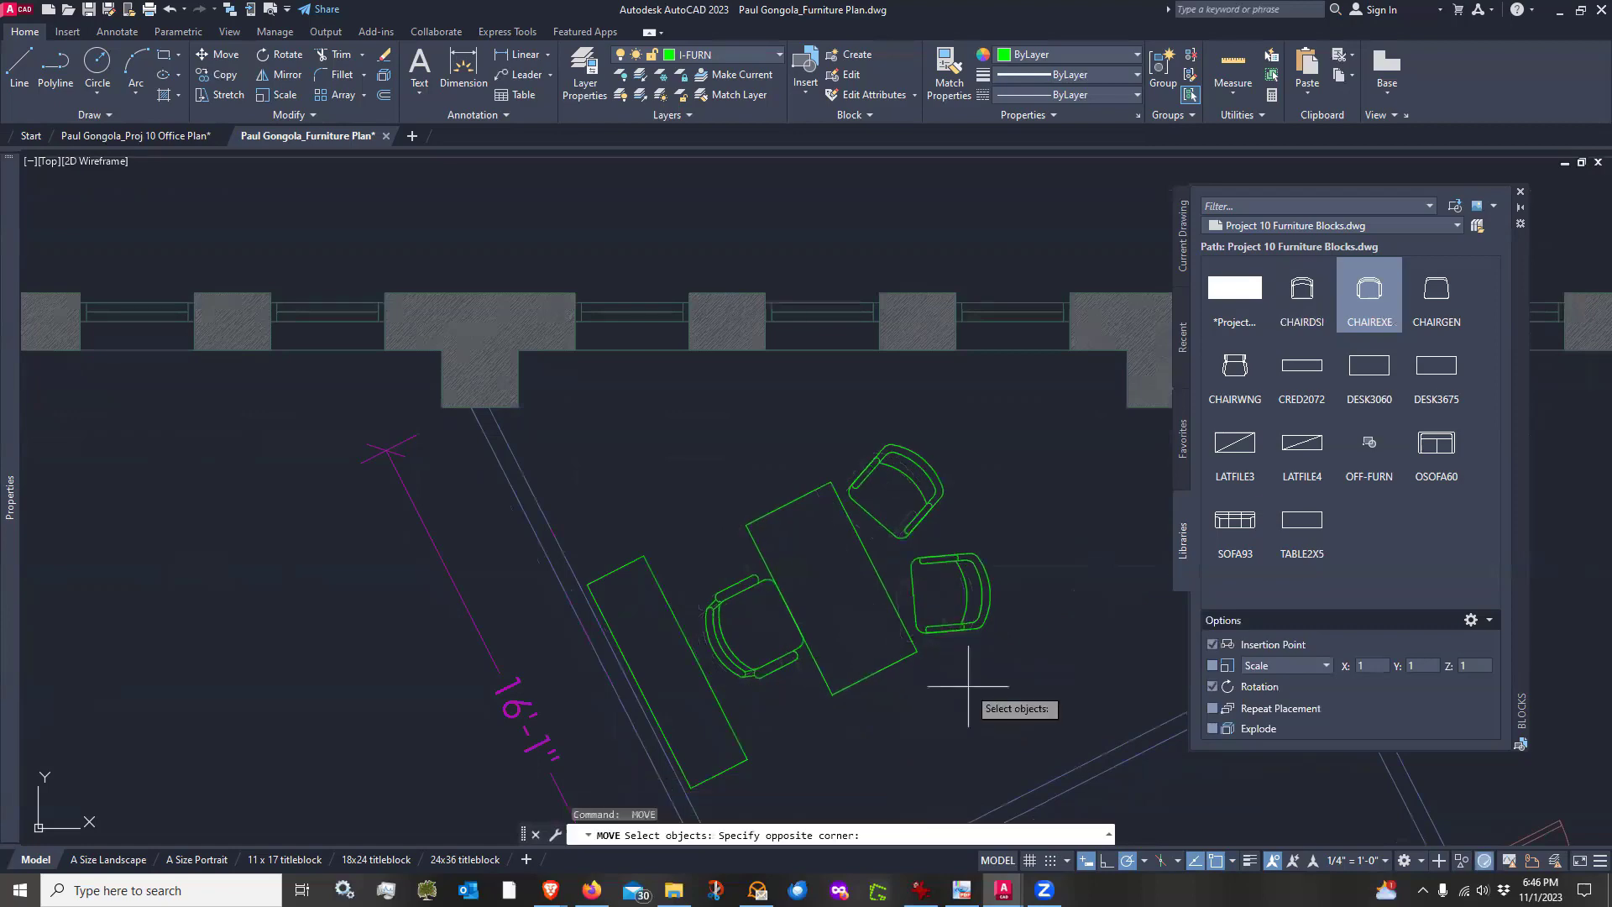
pyautogui.click(848, 520)
pyautogui.press('Return')
pyautogui.click(944, 668)
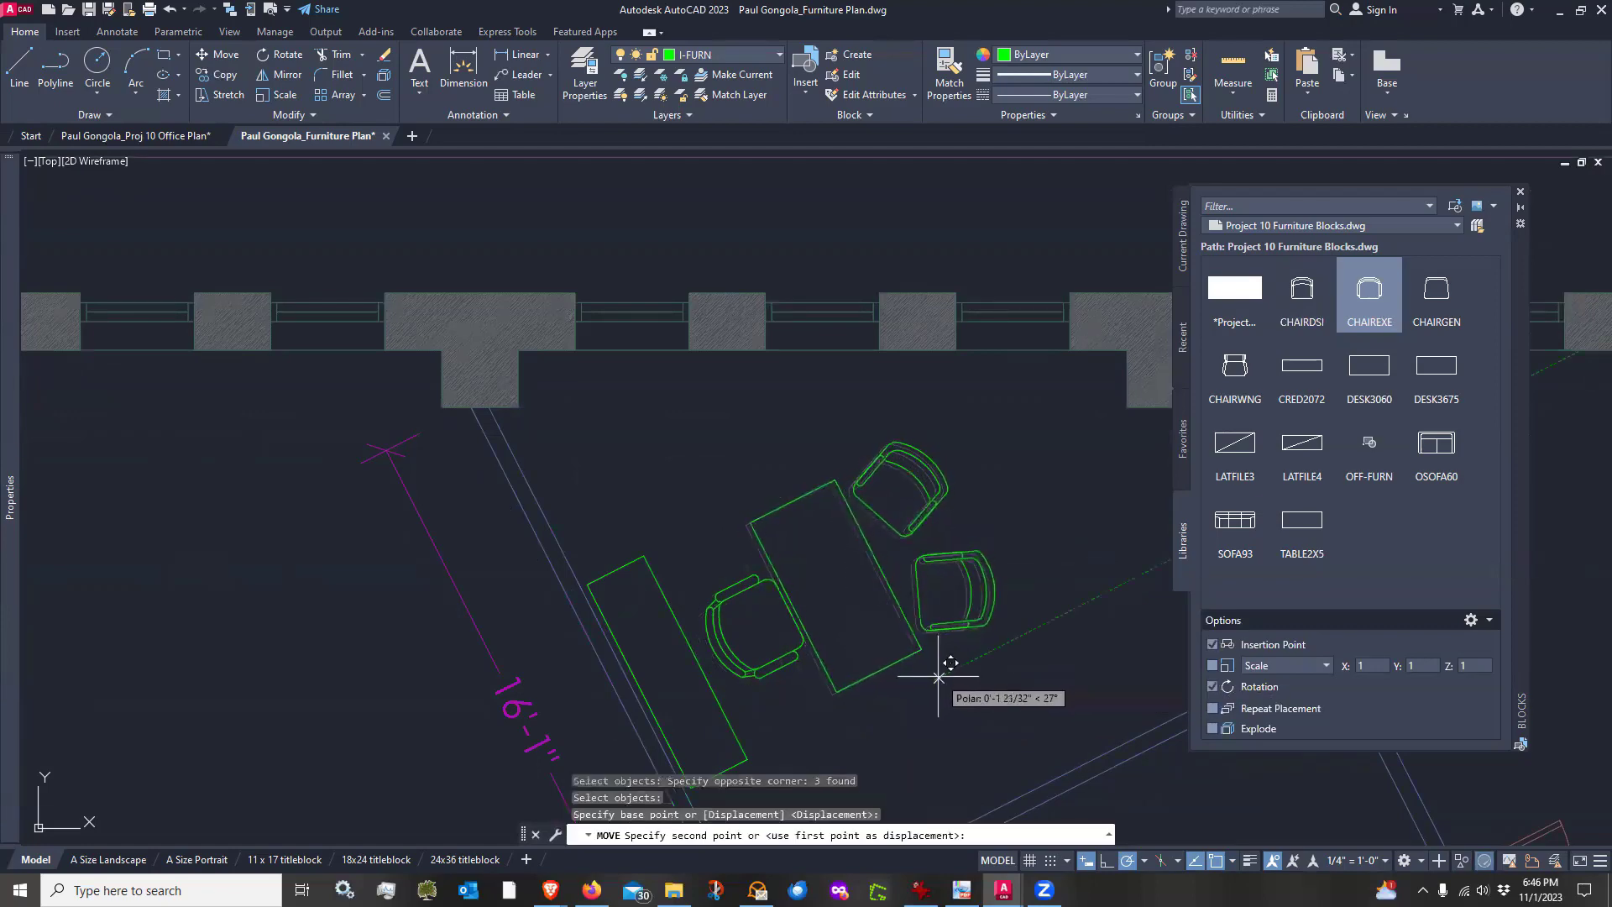
pyautogui.click(947, 670)
# Copy the desk with its three chairs into the two neighbouring offices to the left along the same angled wall
pyautogui.scroll(-4, 546, 579)
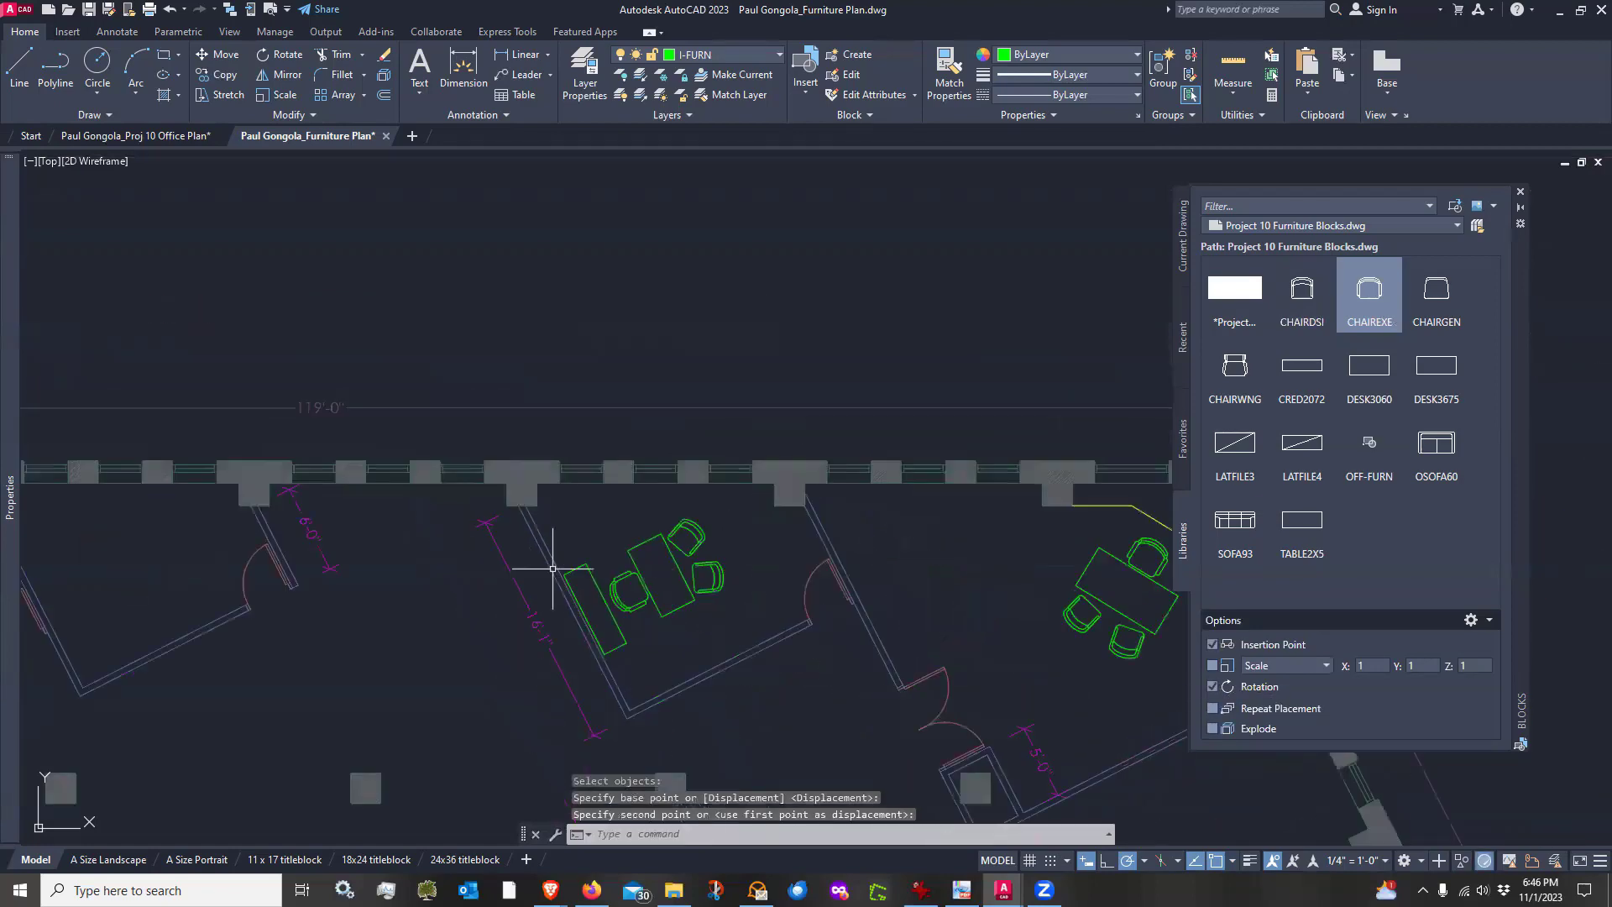
pyautogui.moveTo(613, 656); pyautogui.dragTo(777, 644, button='middle')
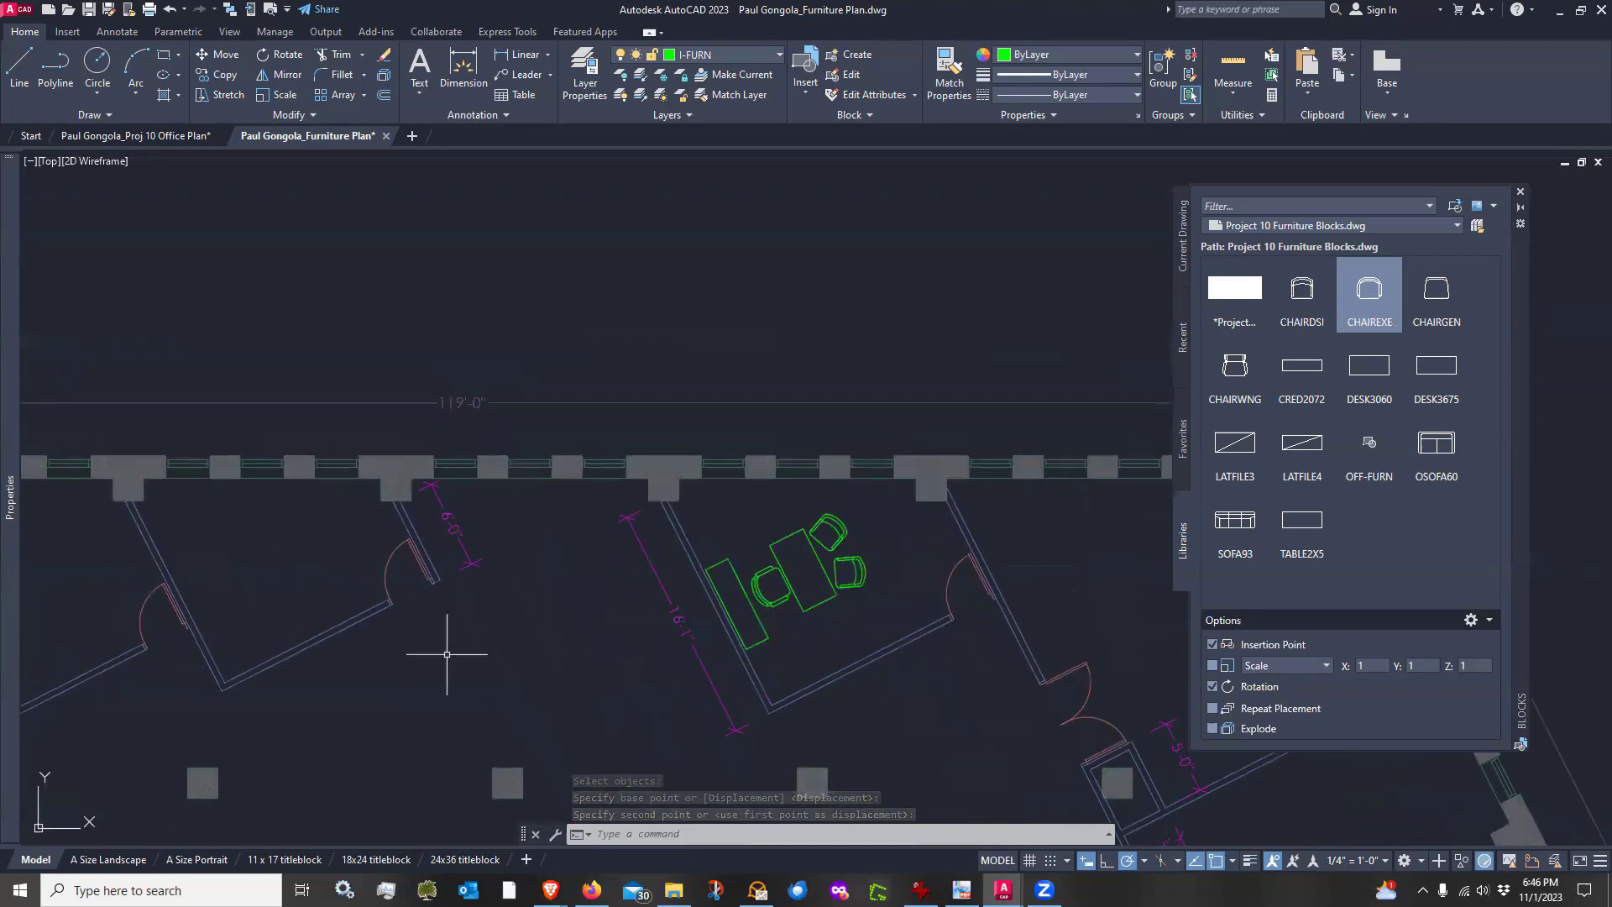
pyautogui.moveTo(446, 658)
pyautogui.mouseDown(button='middle')
pyautogui.moveTo(669, 615)
pyautogui.moveTo(650, 629)
pyautogui.mouseUp(button='middle')
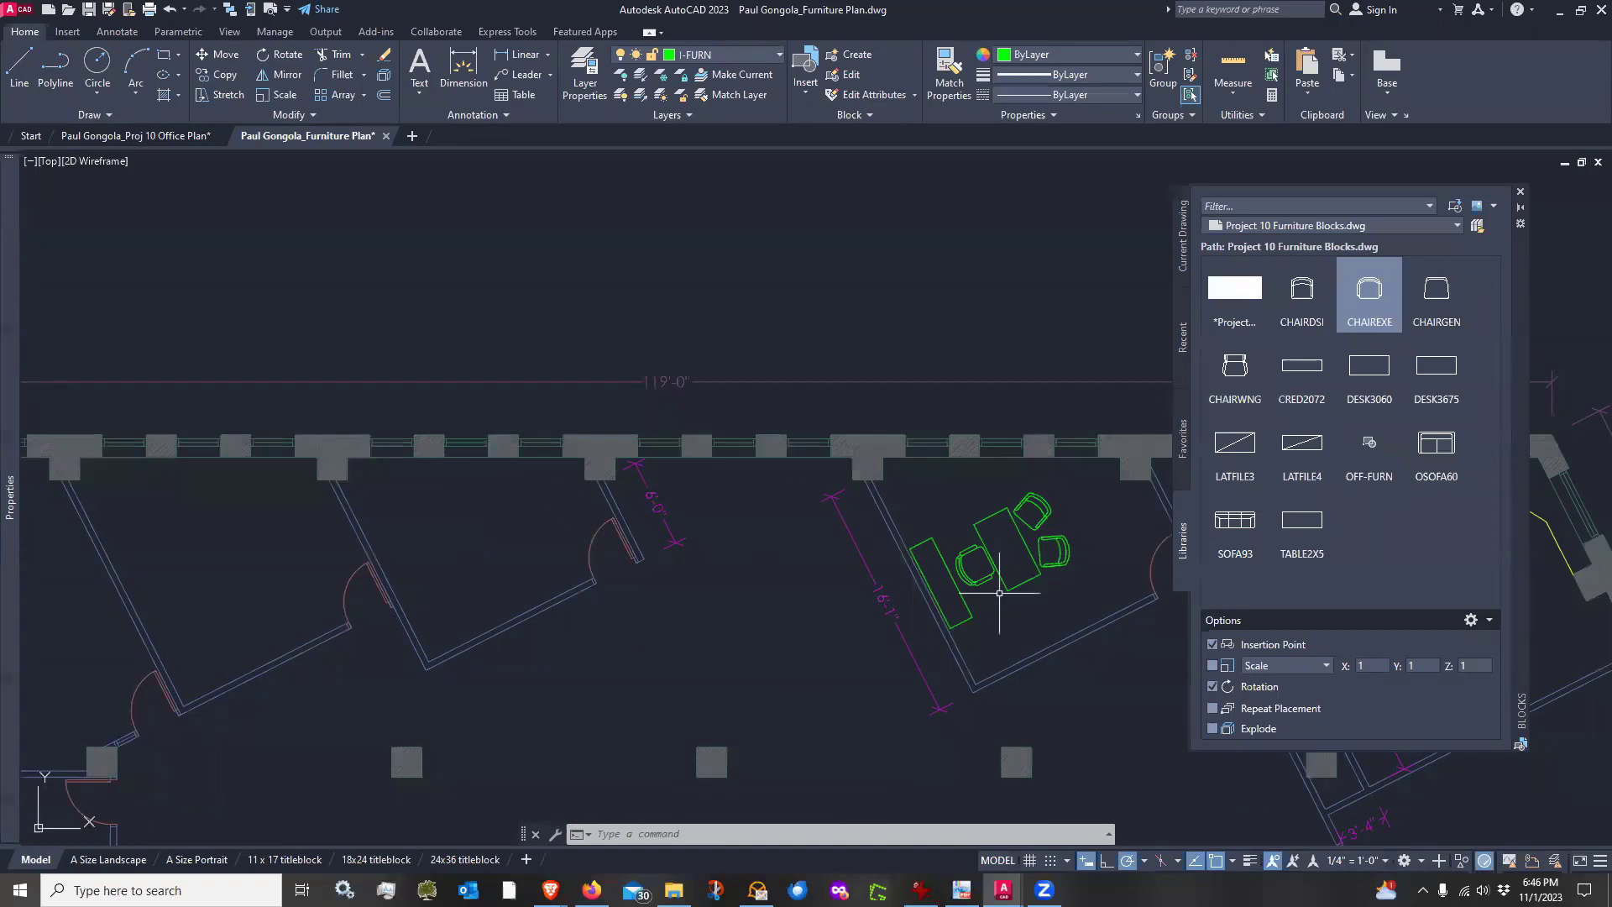
pyautogui.write('o')
pyautogui.press('Return')
pyautogui.click(1074, 502)
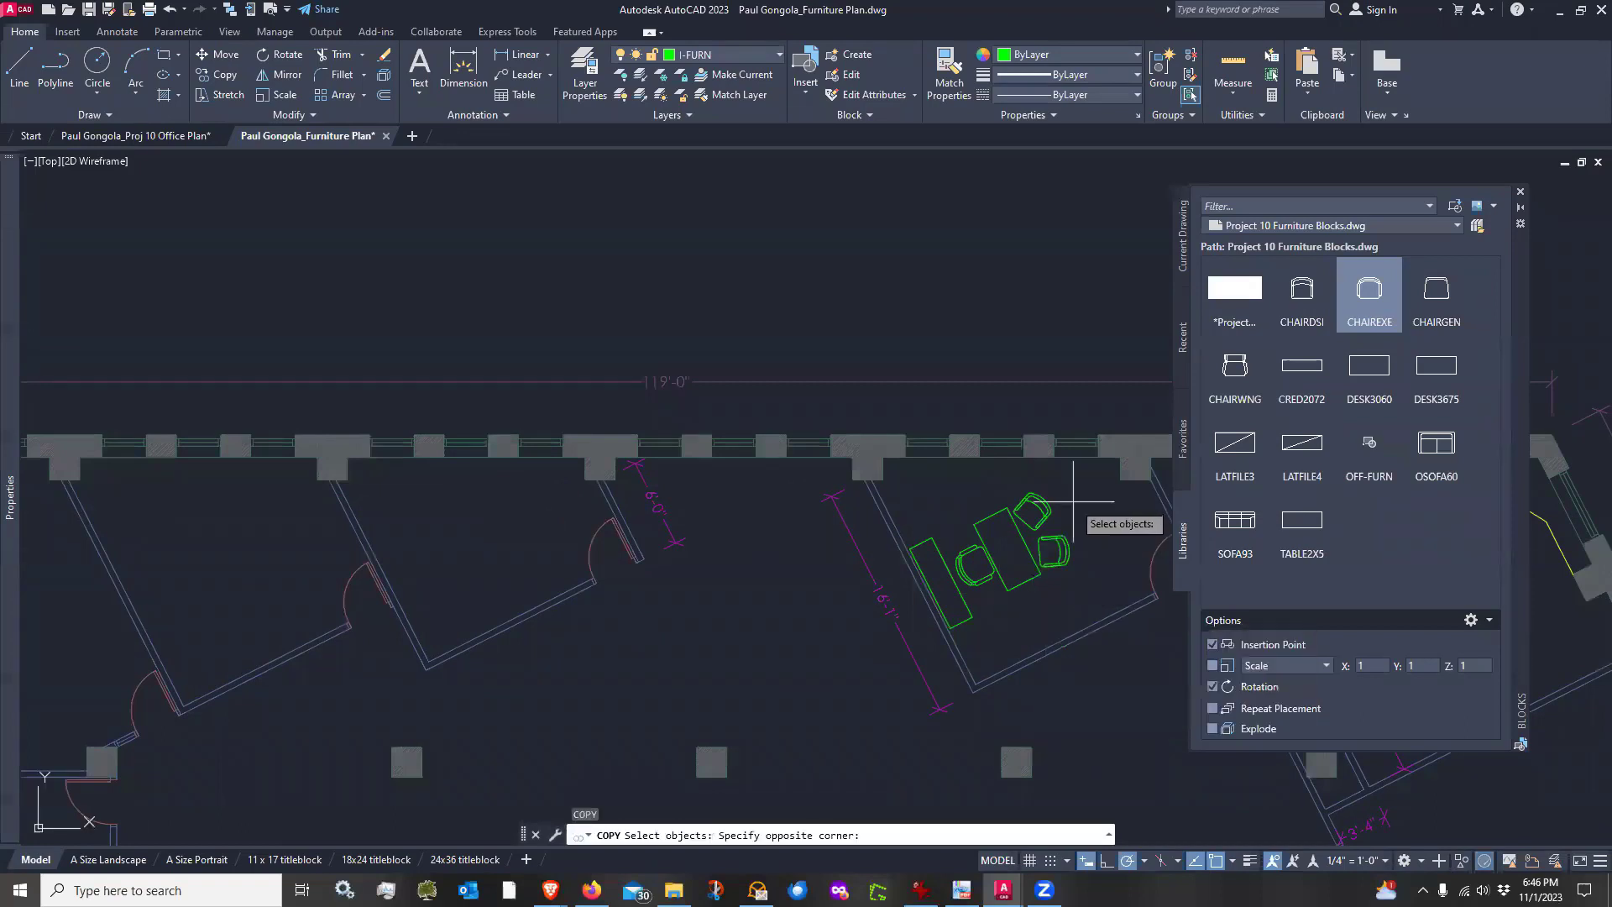
pyautogui.click(963, 588)
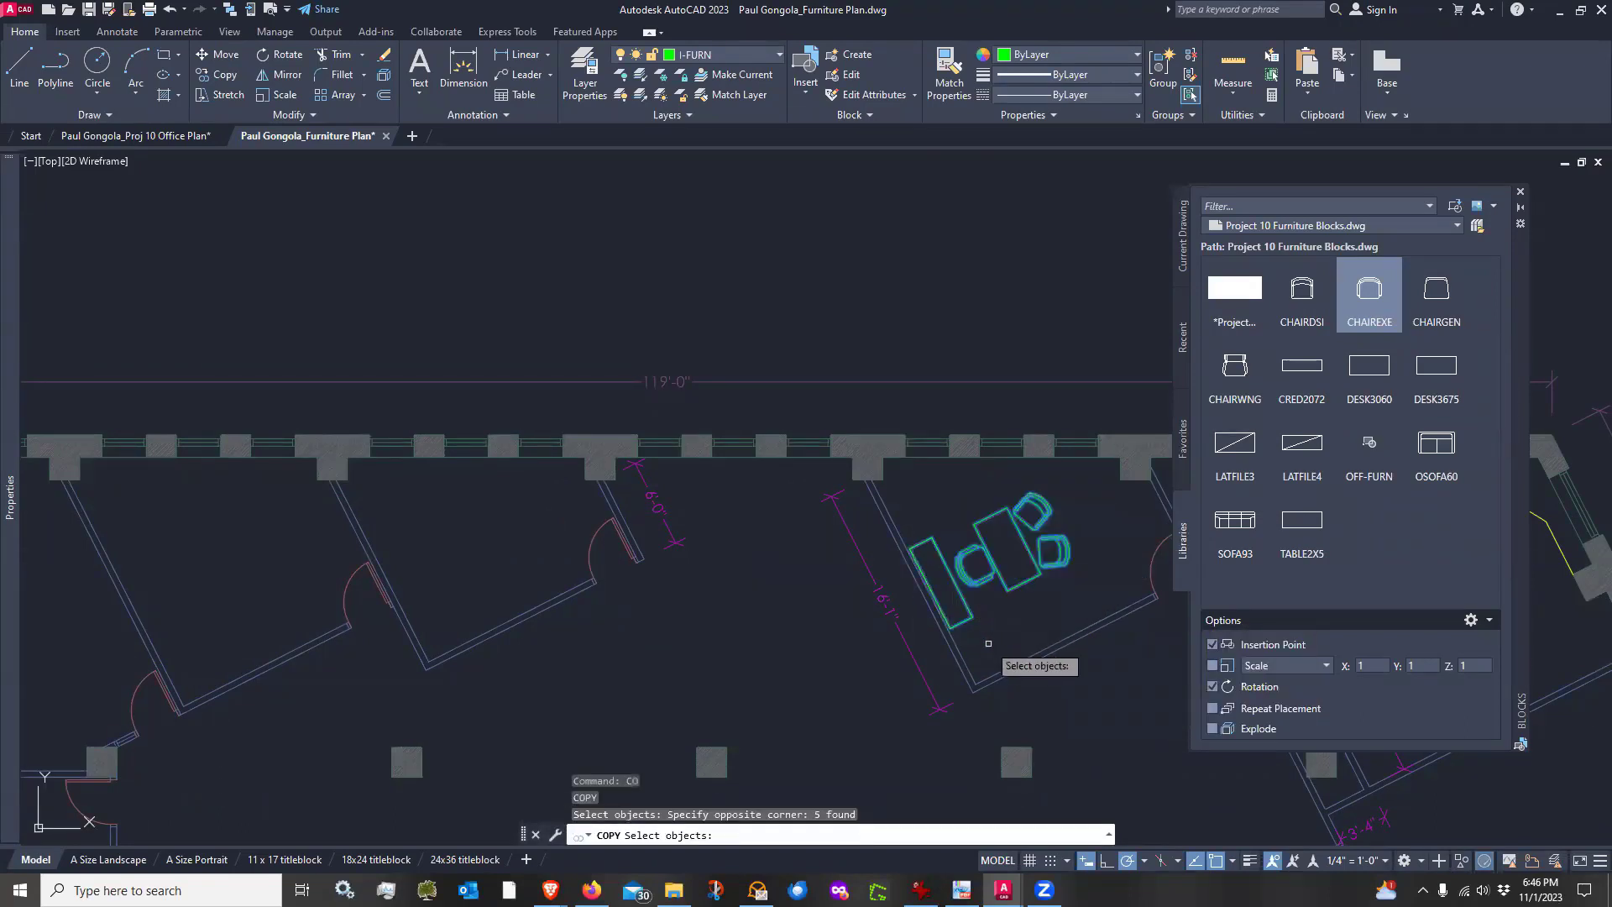
pyautogui.press('Return')
pyautogui.scroll(2, 985, 645)
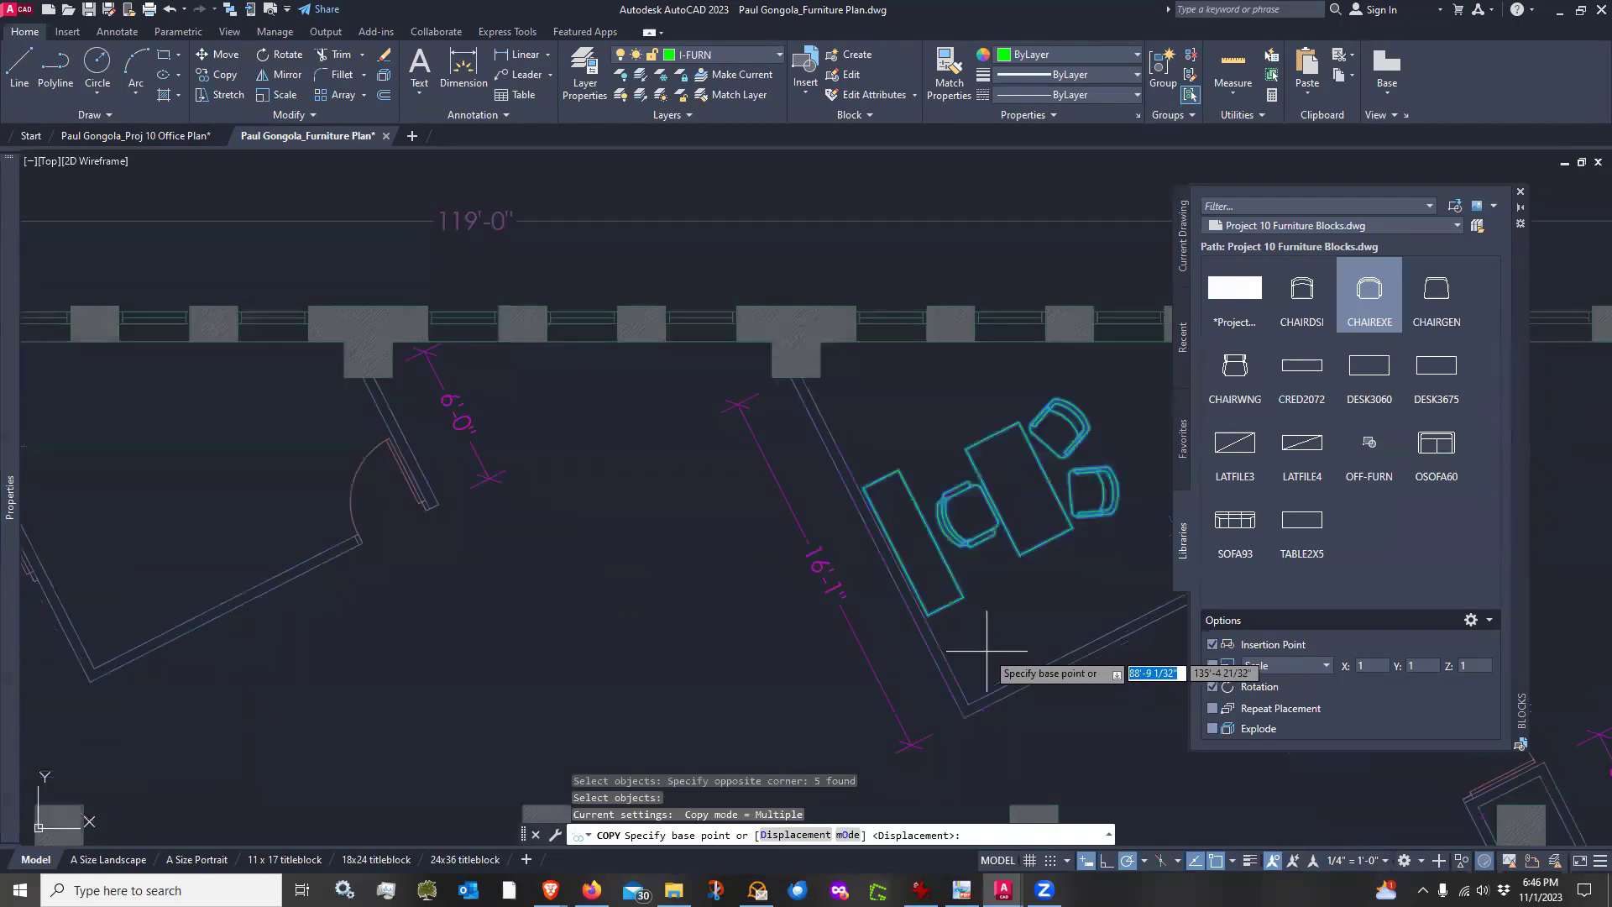
pyautogui.click(979, 682)
pyautogui.scroll(-4, 980, 687)
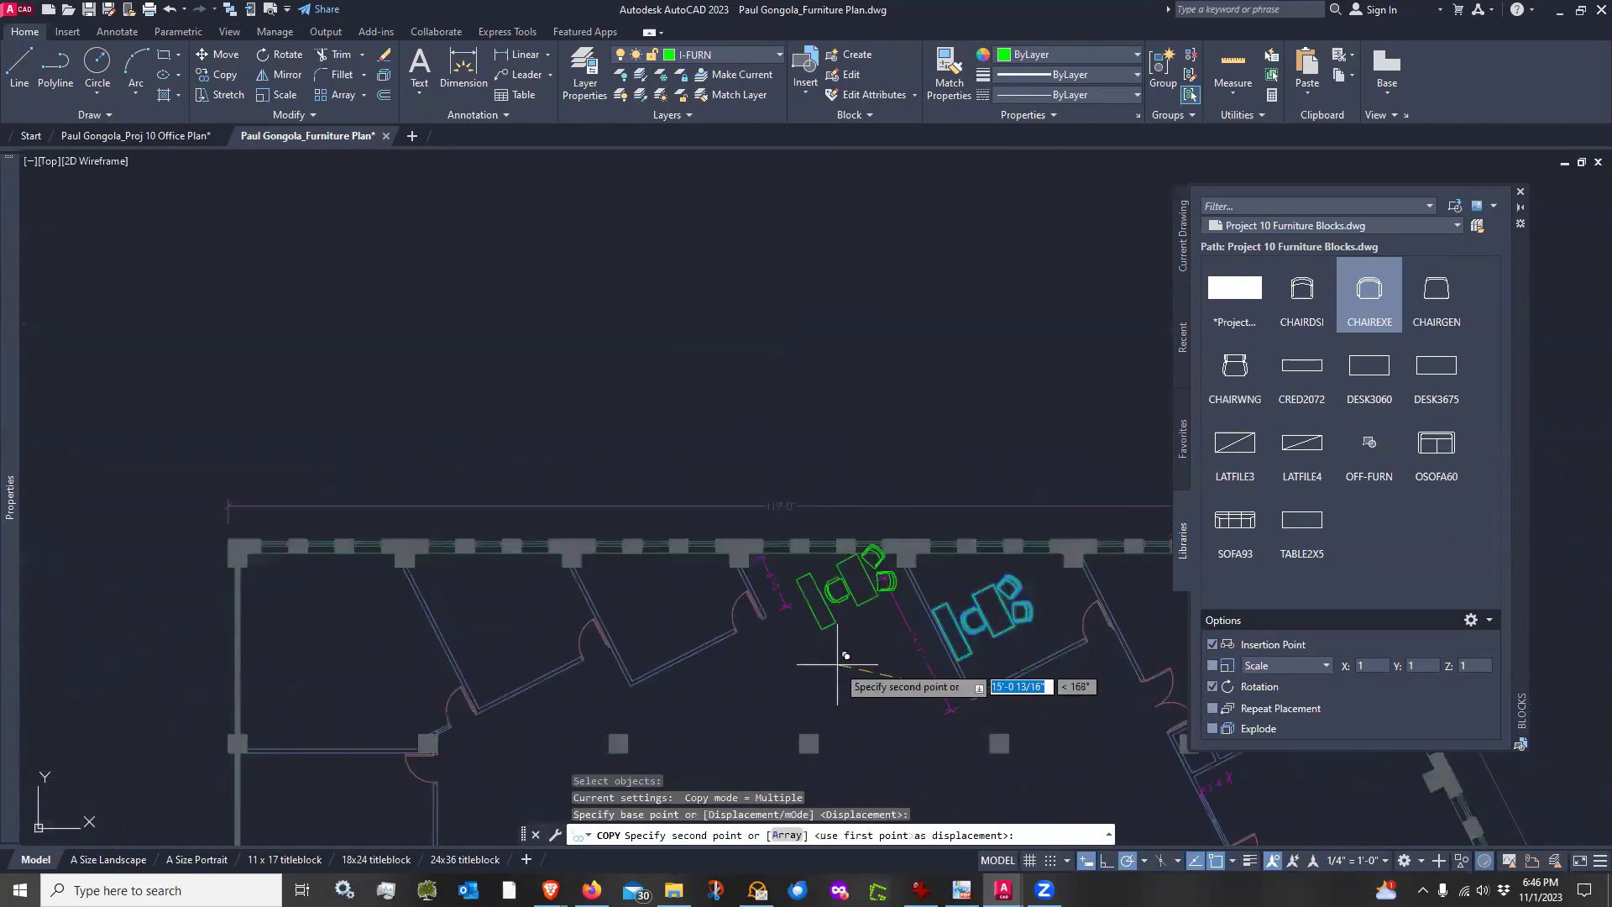
pyautogui.scroll(4, 663, 664)
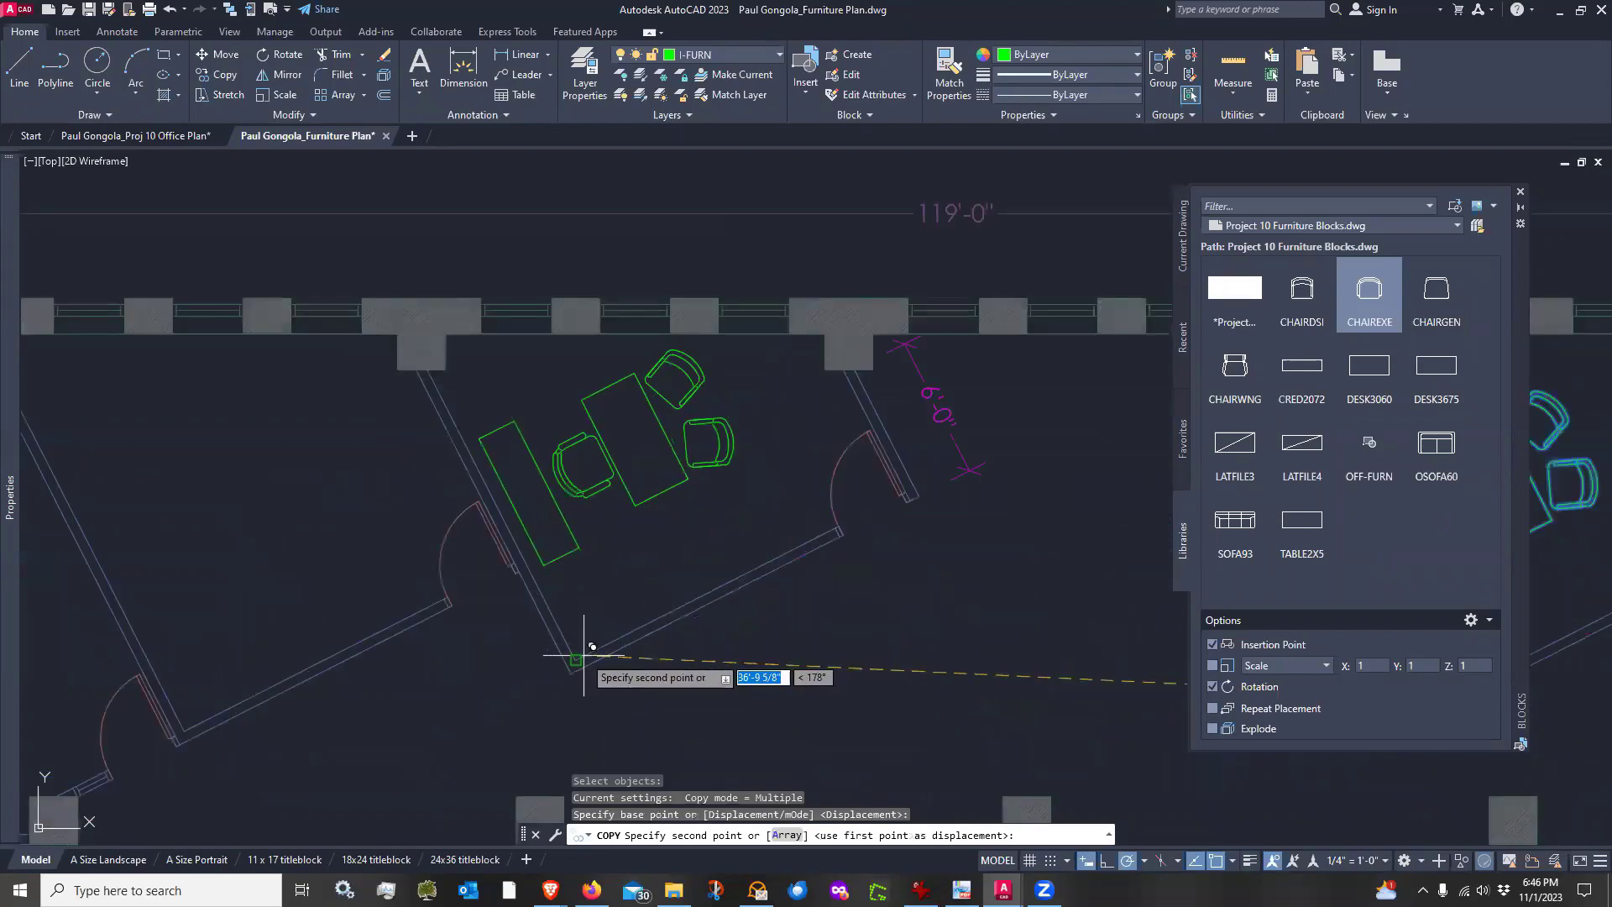
pyautogui.click(585, 658)
pyautogui.scroll(-2, 949, 666)
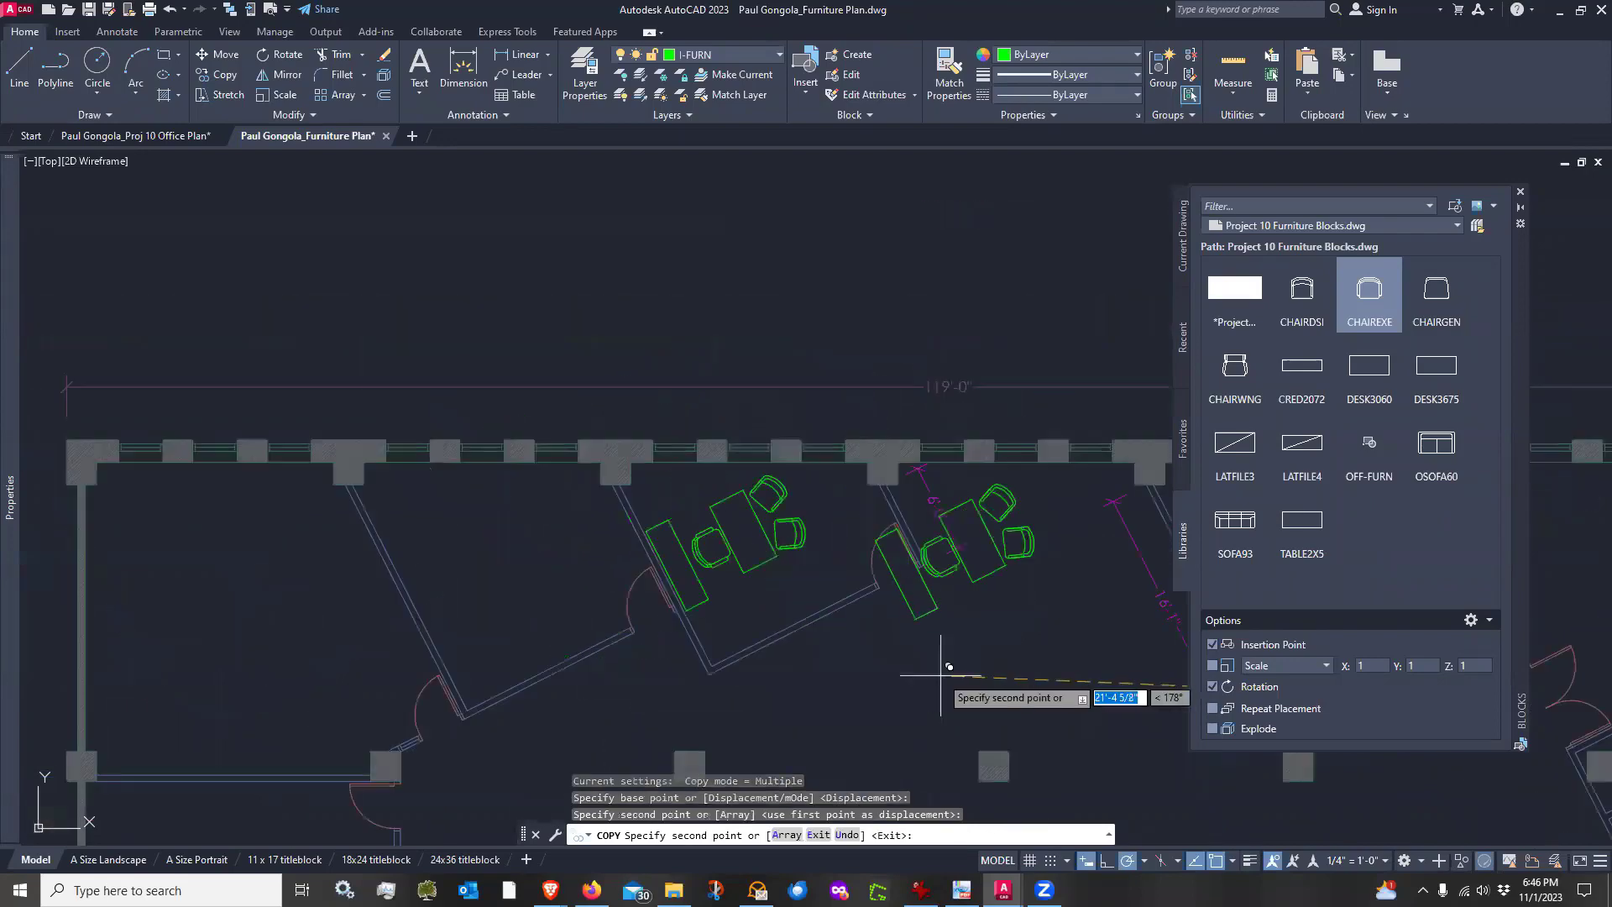
pyautogui.scroll(2, 484, 694)
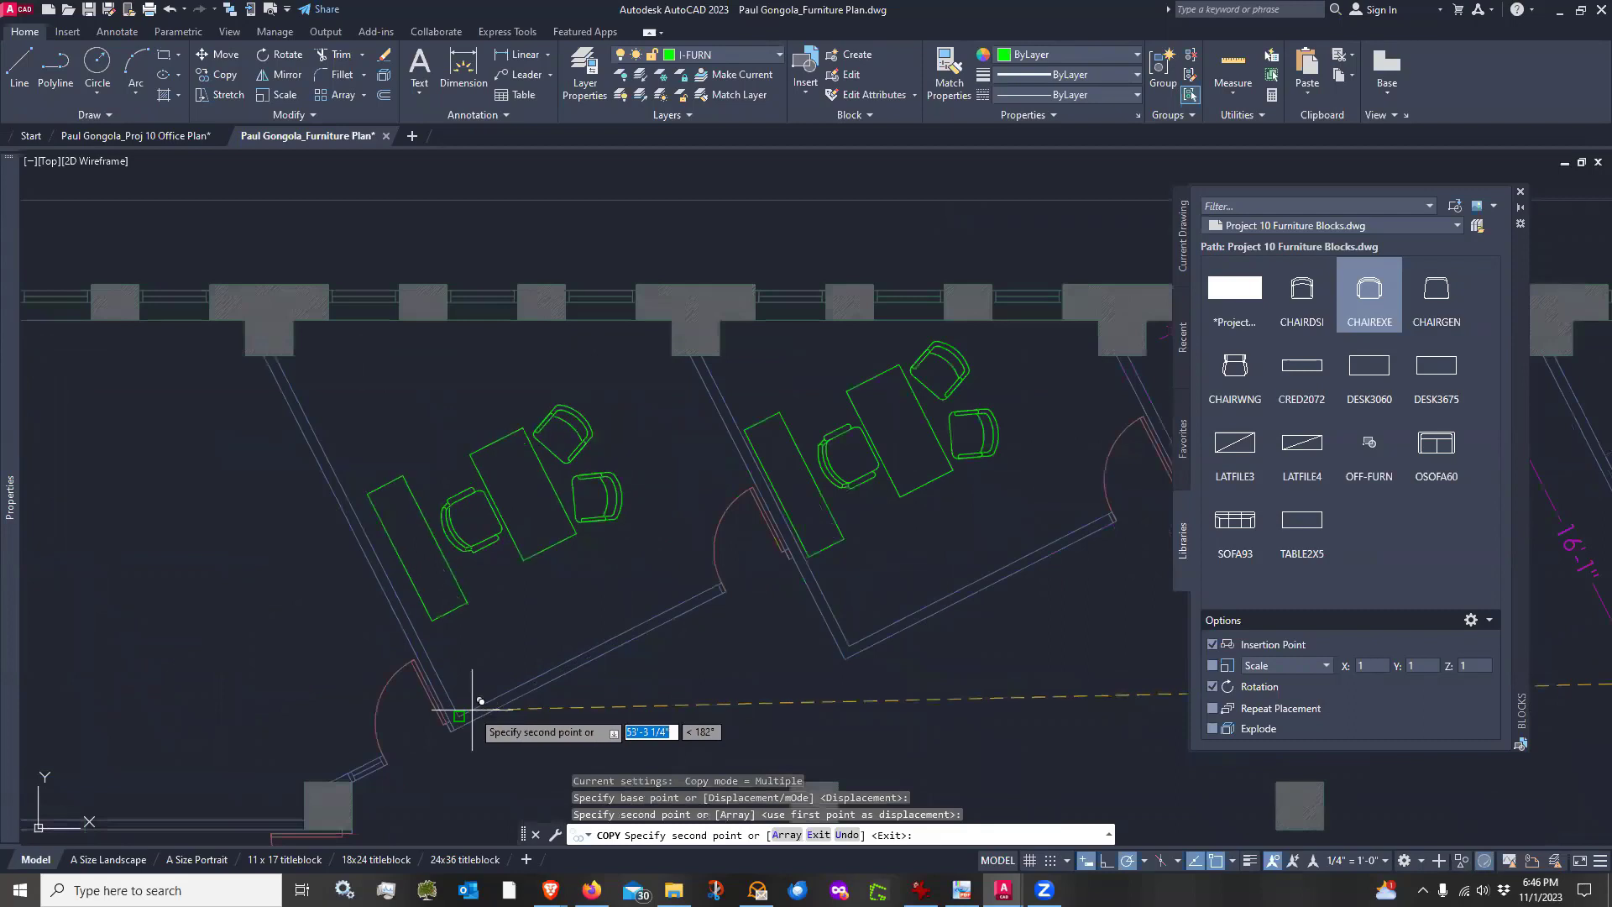
pyautogui.click(482, 697)
pyautogui.press('Return')
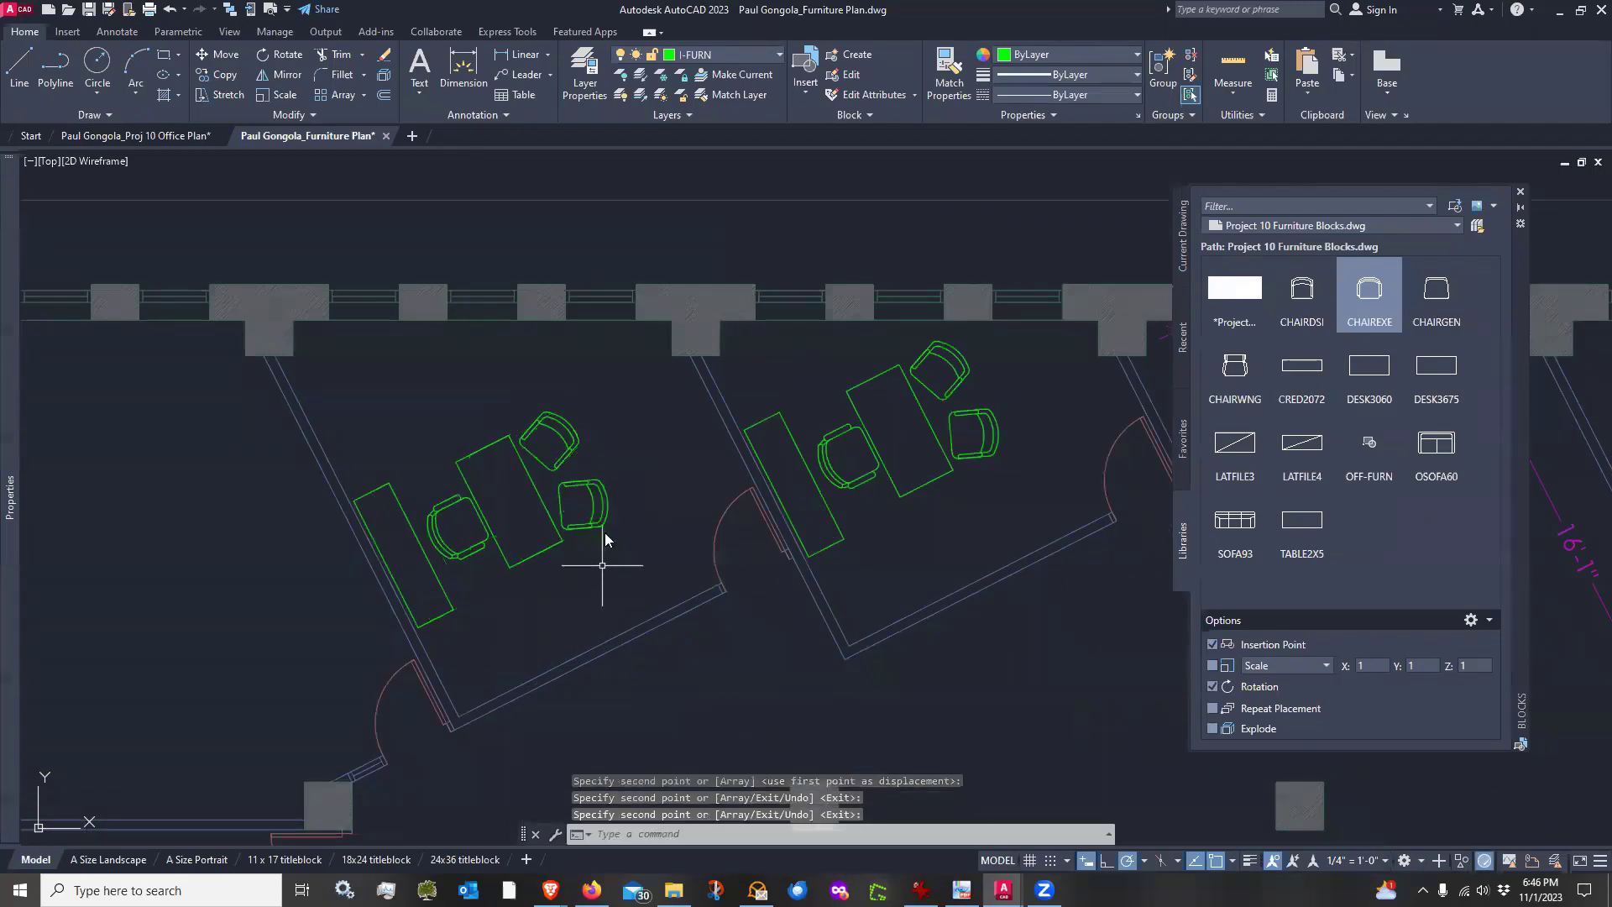
# Shift the leftmost copied desk group slightly up and to the left within its office
pyautogui.write('m')
pyautogui.press('Return')
pyautogui.click(614, 409)
pyautogui.click(351, 629)
pyautogui.press('Return')
pyautogui.click(554, 611)
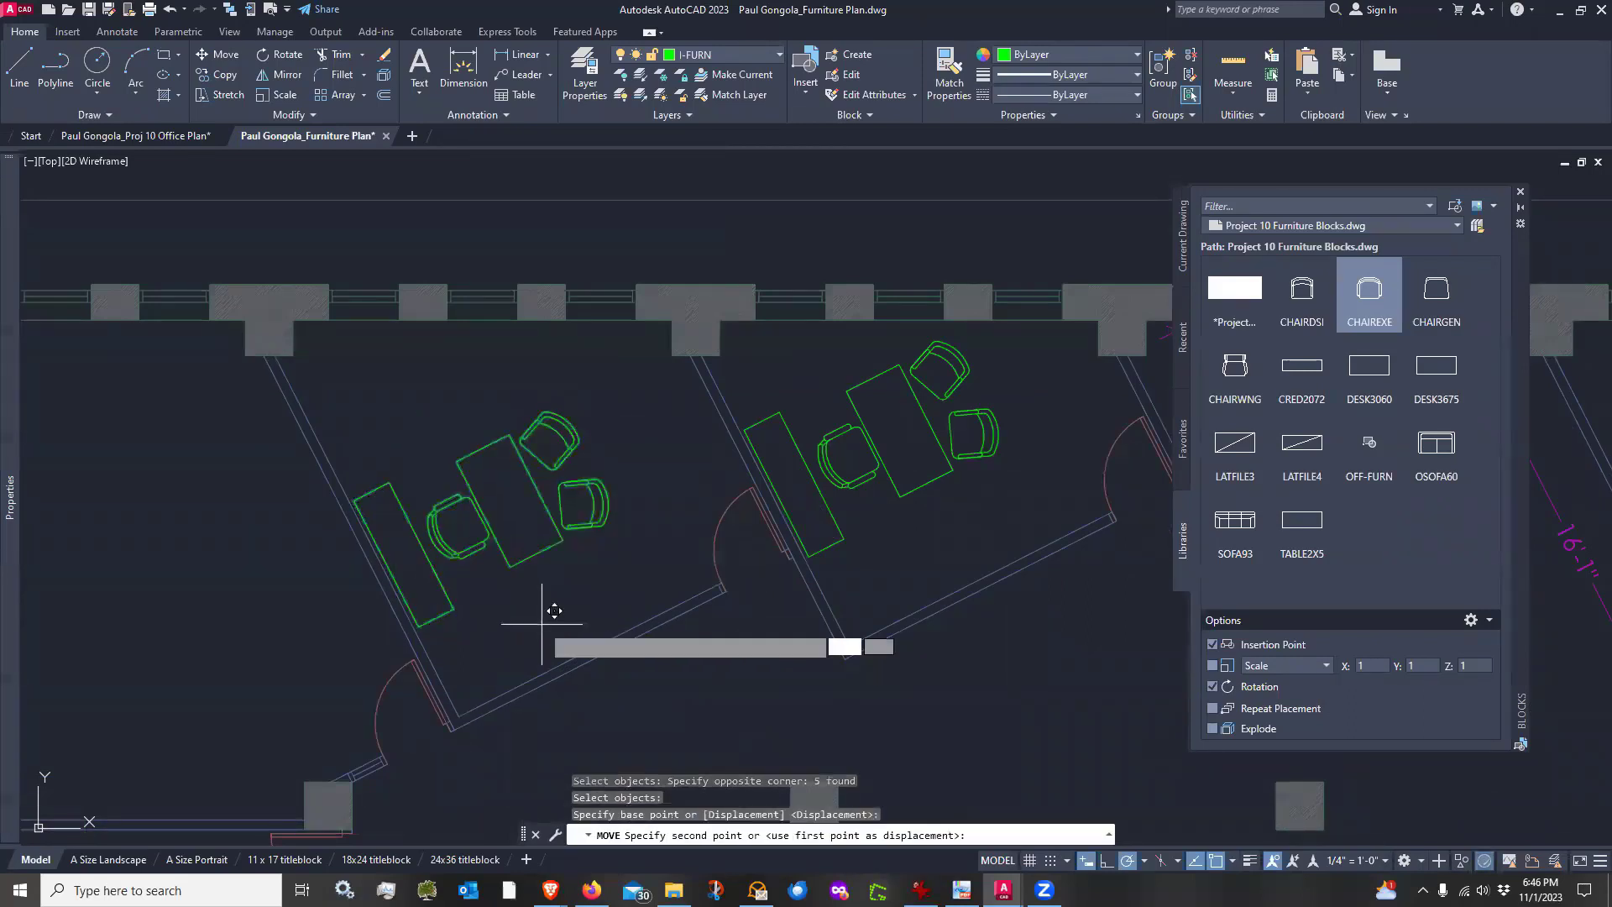
pyautogui.click(524, 596)
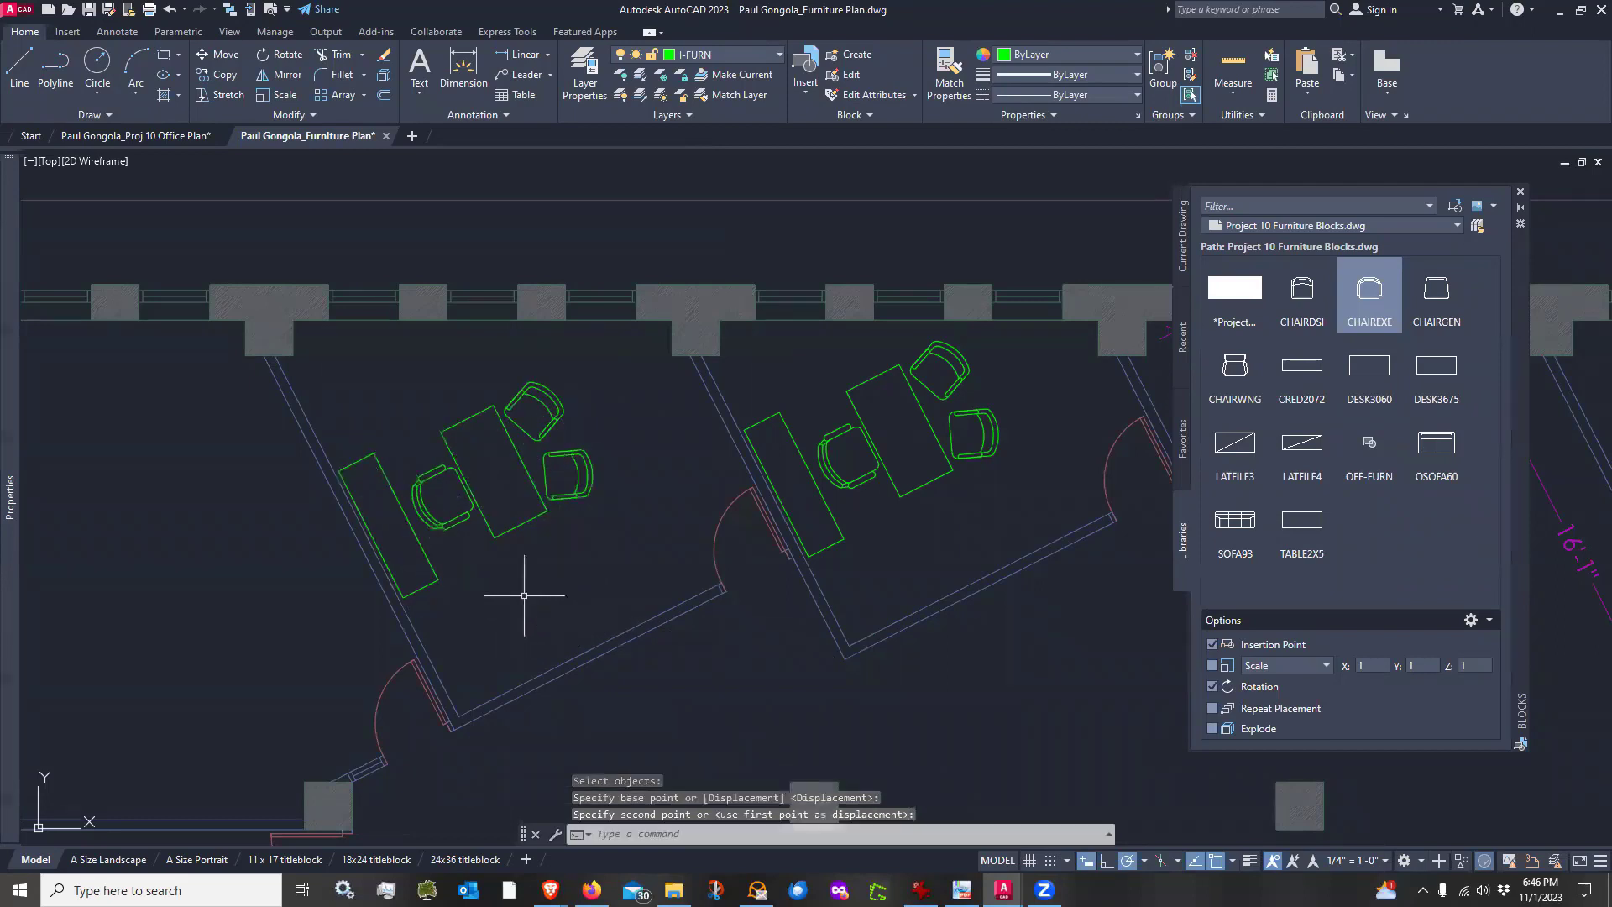
# Draw a round table as a circle of 4' radius in the open room left of the offices
pyautogui.scroll(-2, 600, 624)
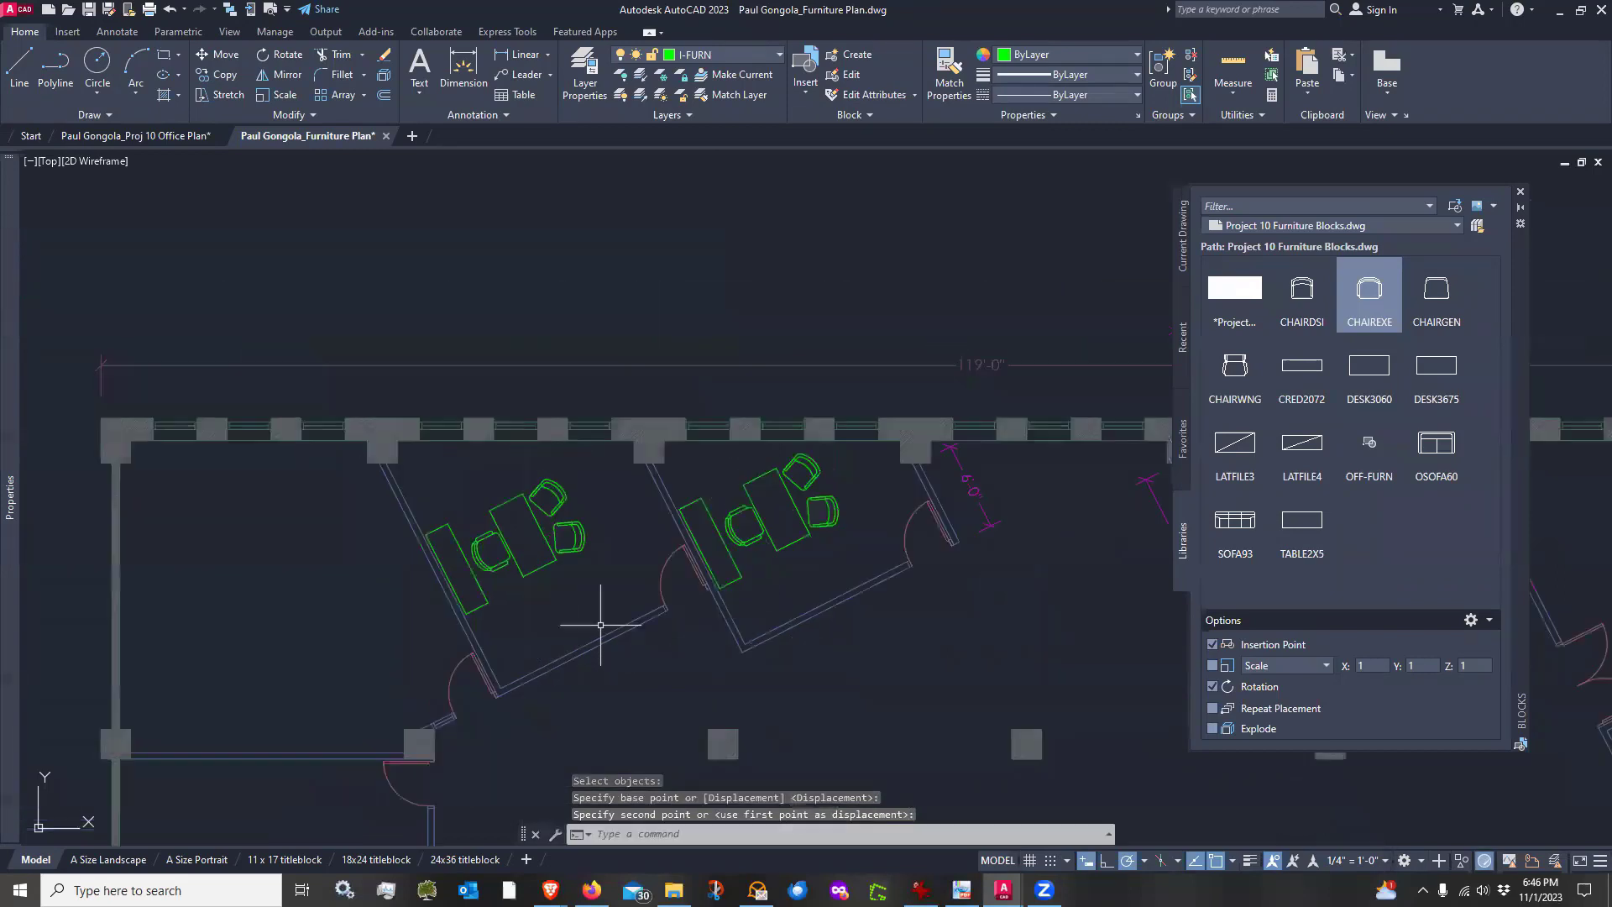
pyautogui.moveTo(601, 631); pyautogui.dragTo(623, 566, button='middle')
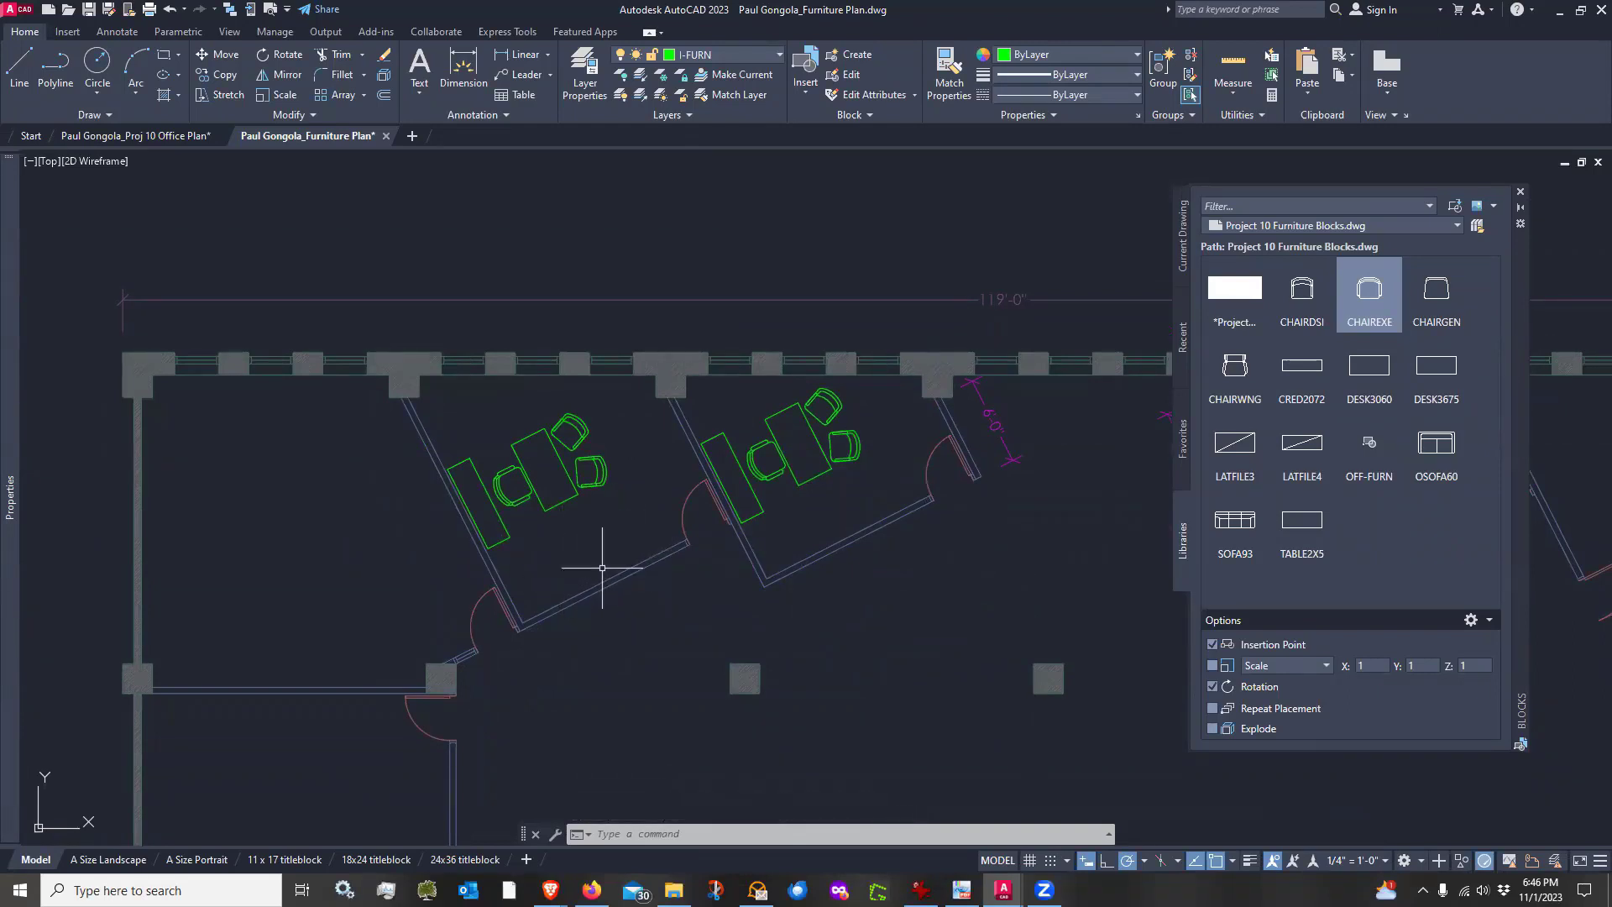
pyautogui.scroll(-2, 602, 568)
pyautogui.moveTo(760, 612)
pyautogui.mouseDown(button='middle')
pyautogui.moveTo(714, 507)
pyautogui.moveTo(823, 533)
pyautogui.mouseUp(button='middle')
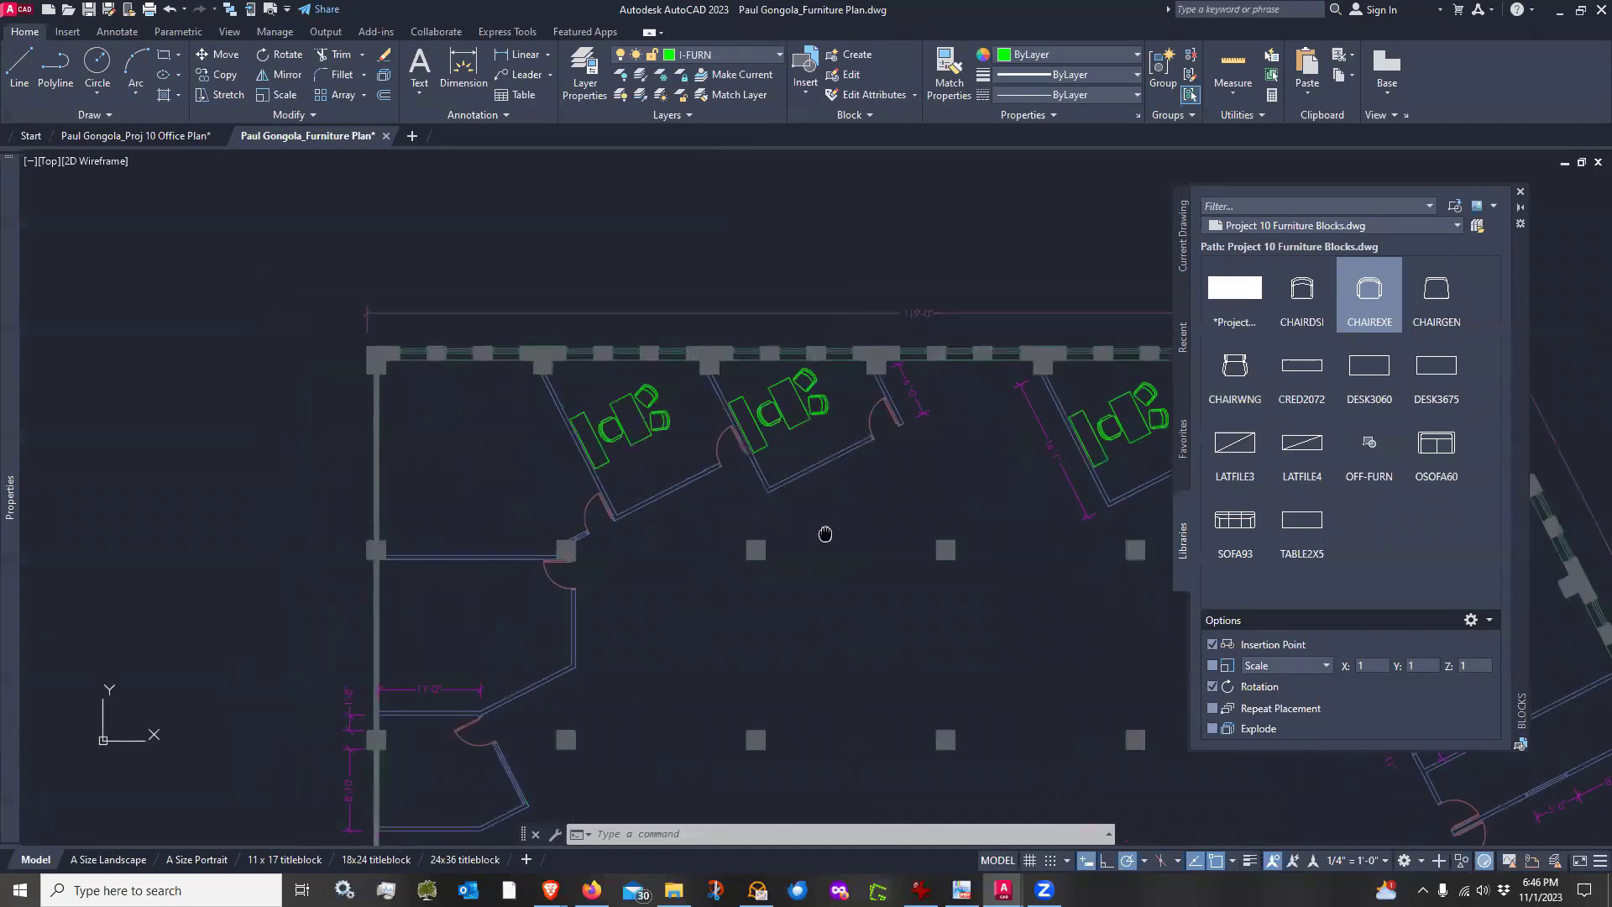
pyautogui.scroll(2, 444, 442)
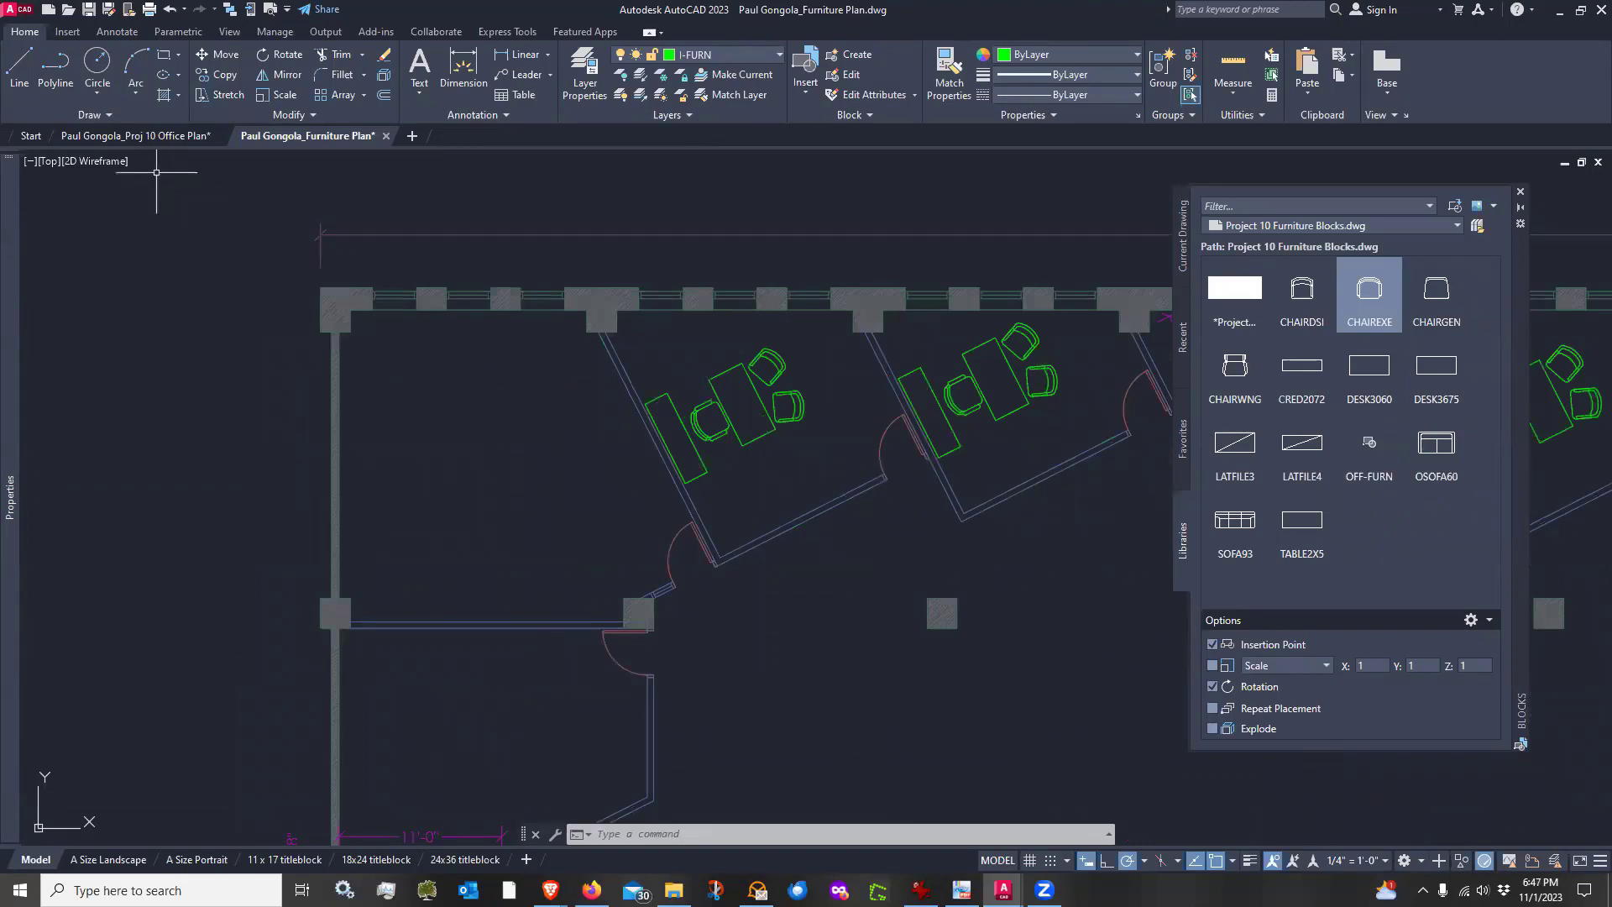
pyautogui.click(97, 64)
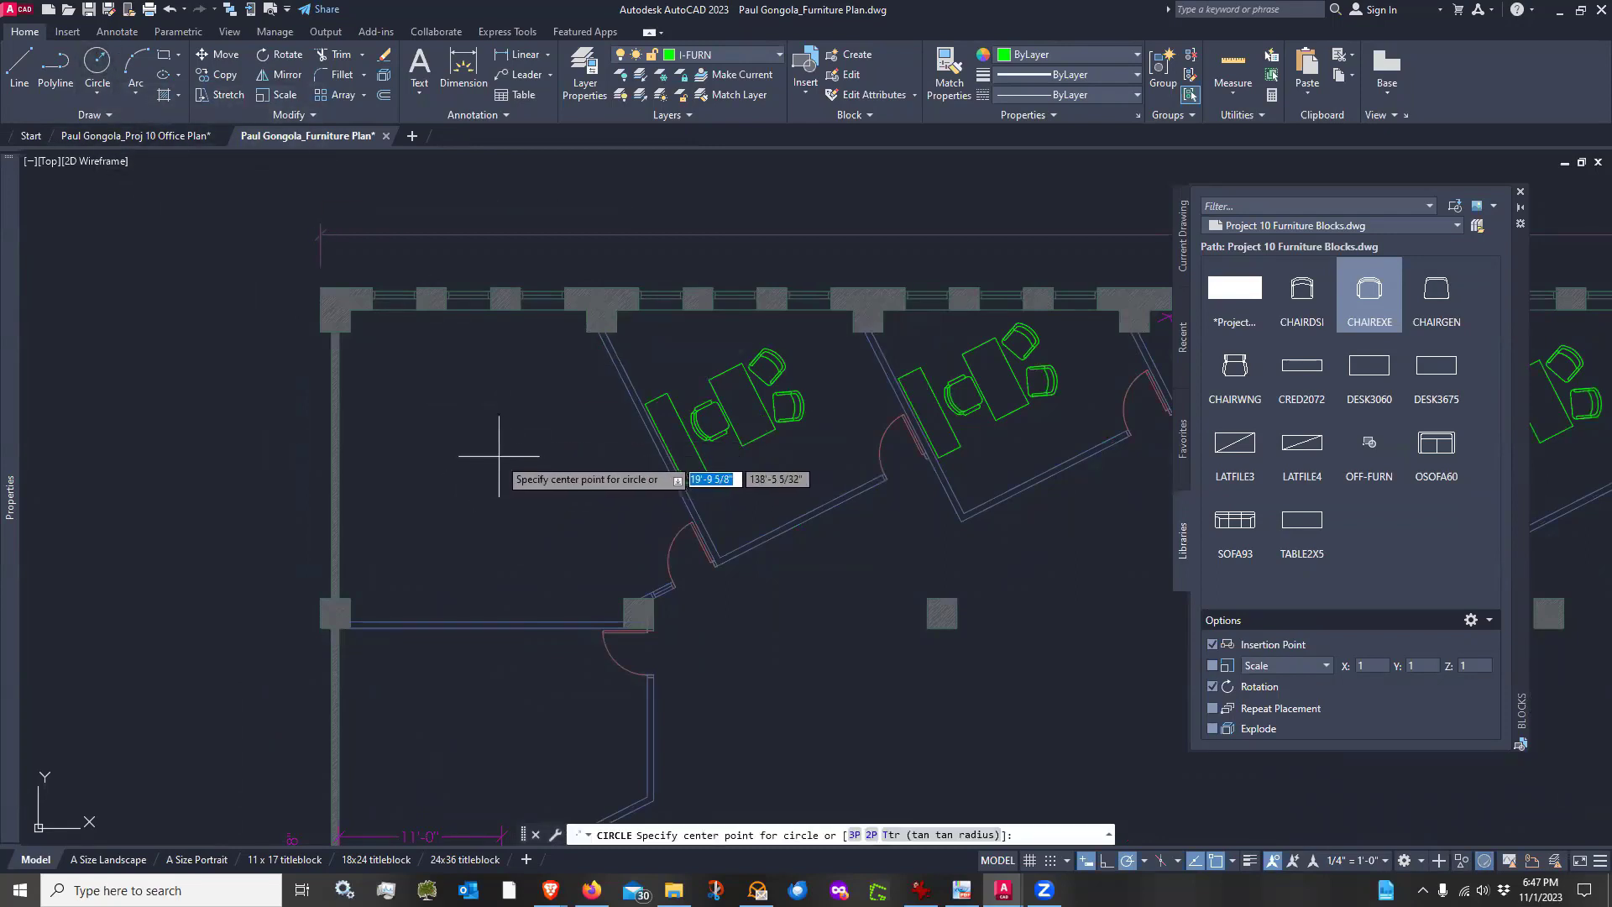
pyautogui.click(492, 460)
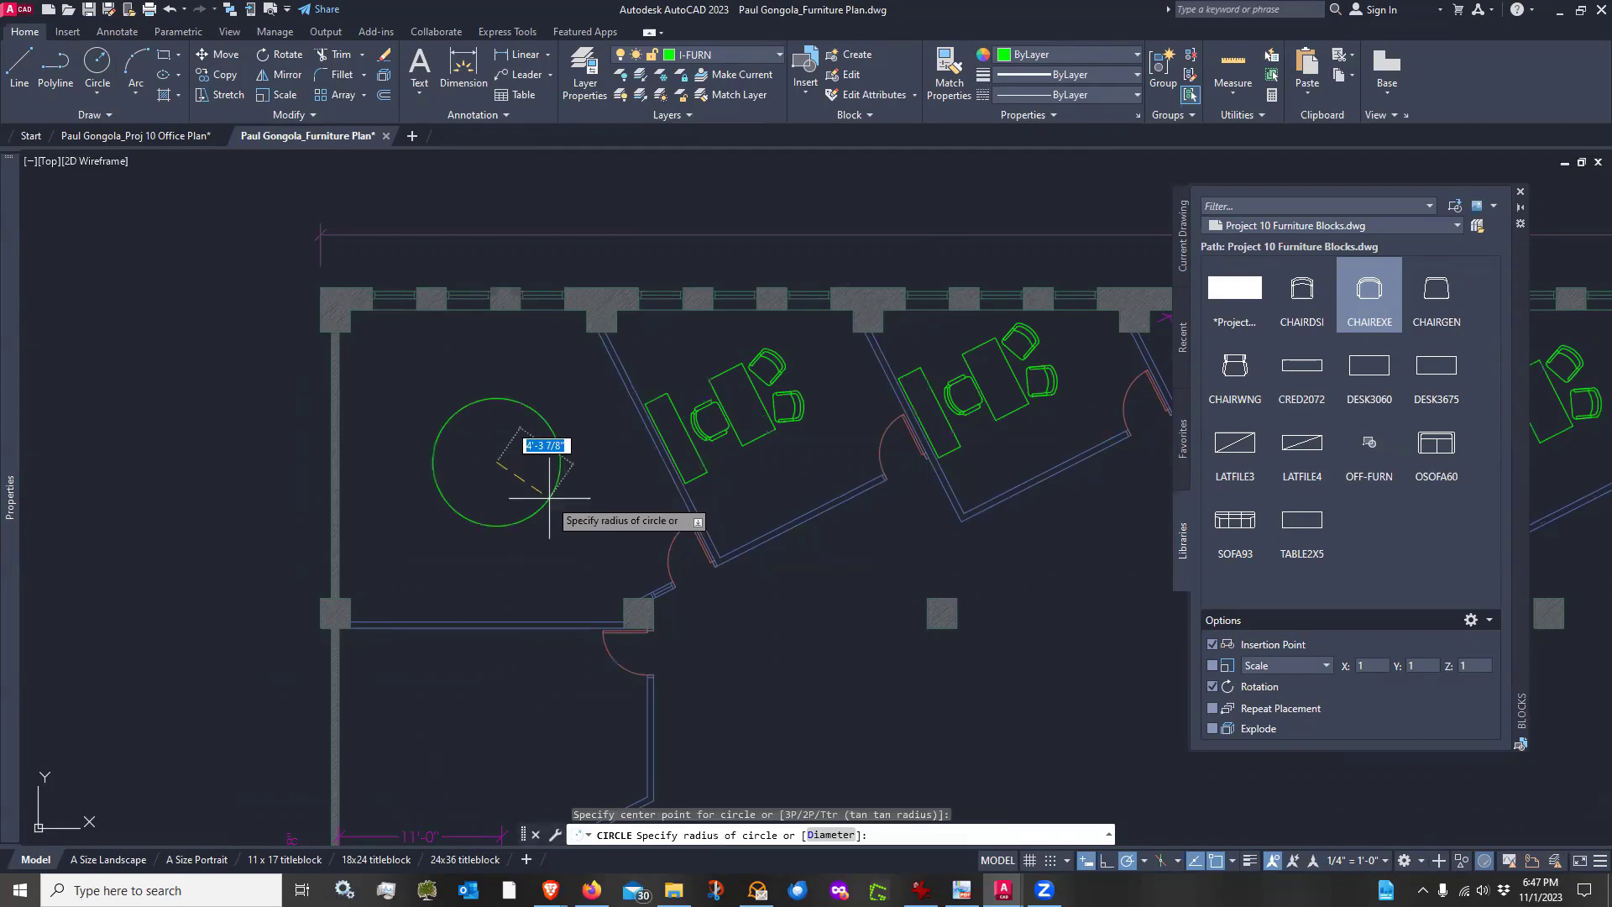
pyautogui.press('Return')
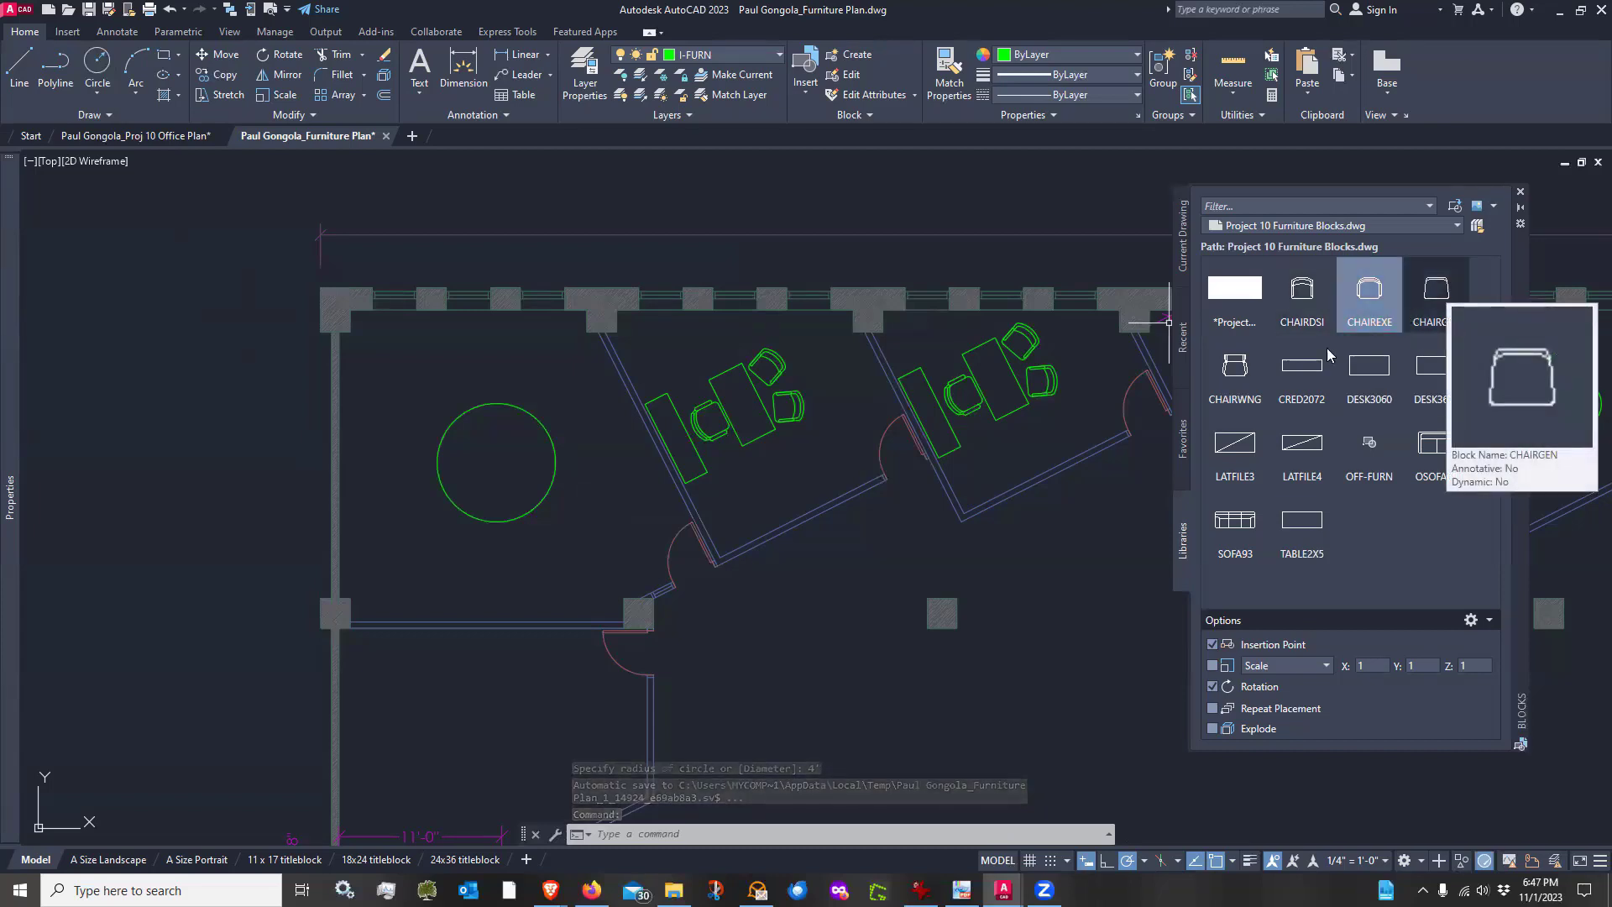
# Insert a CHAIRGEN chair just above the round table with no rotation
pyautogui.moveTo(1245, 371)
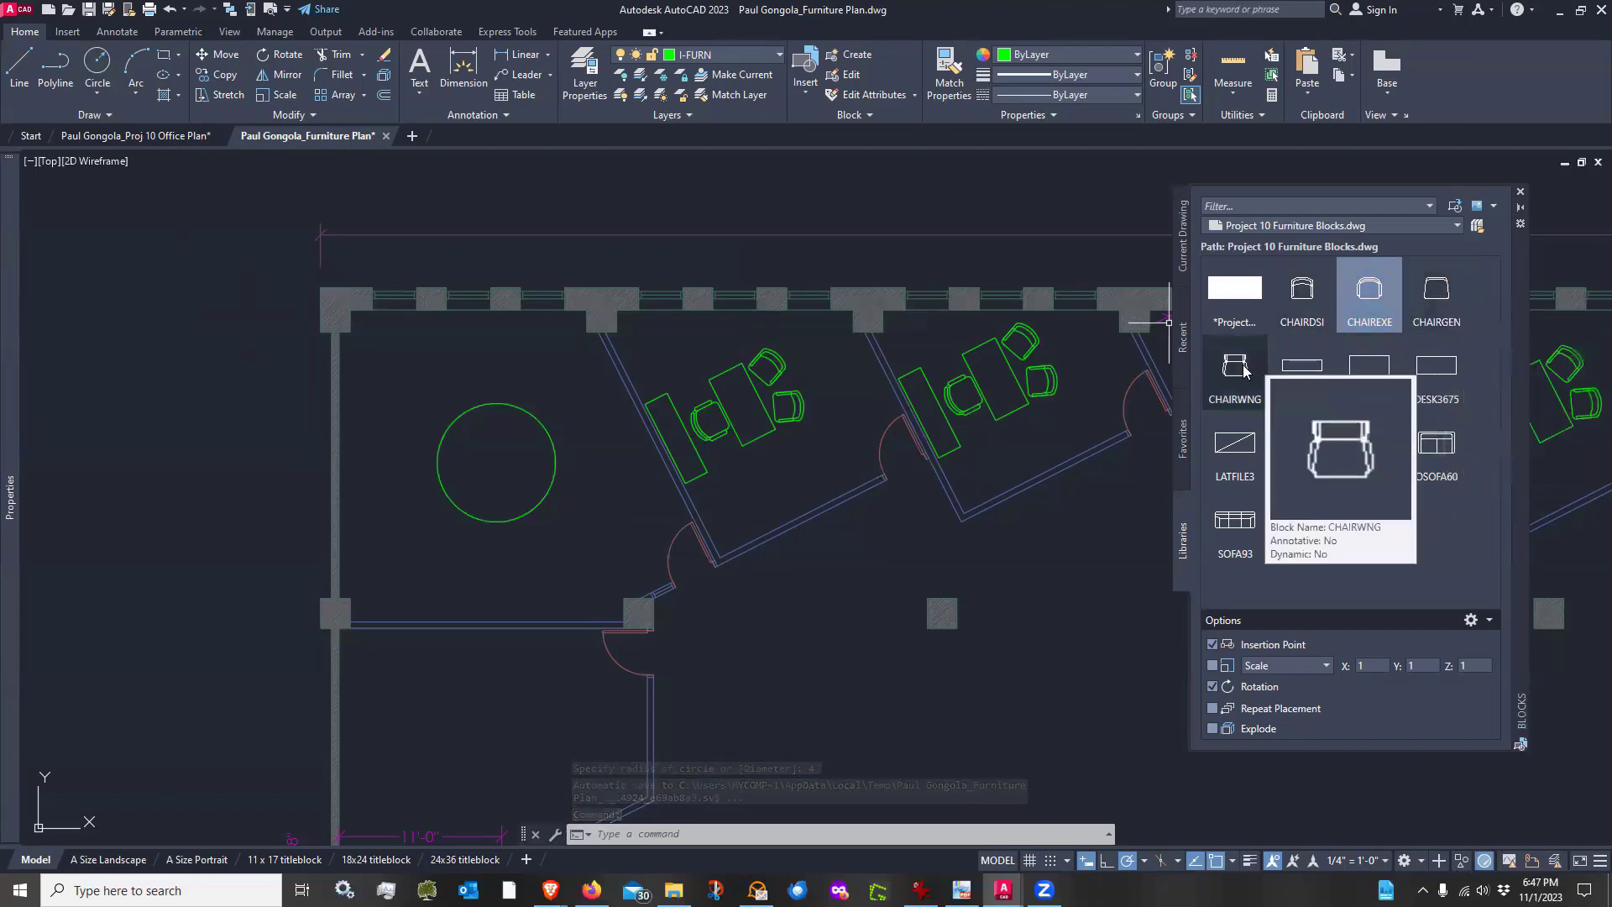
pyautogui.click(1437, 290)
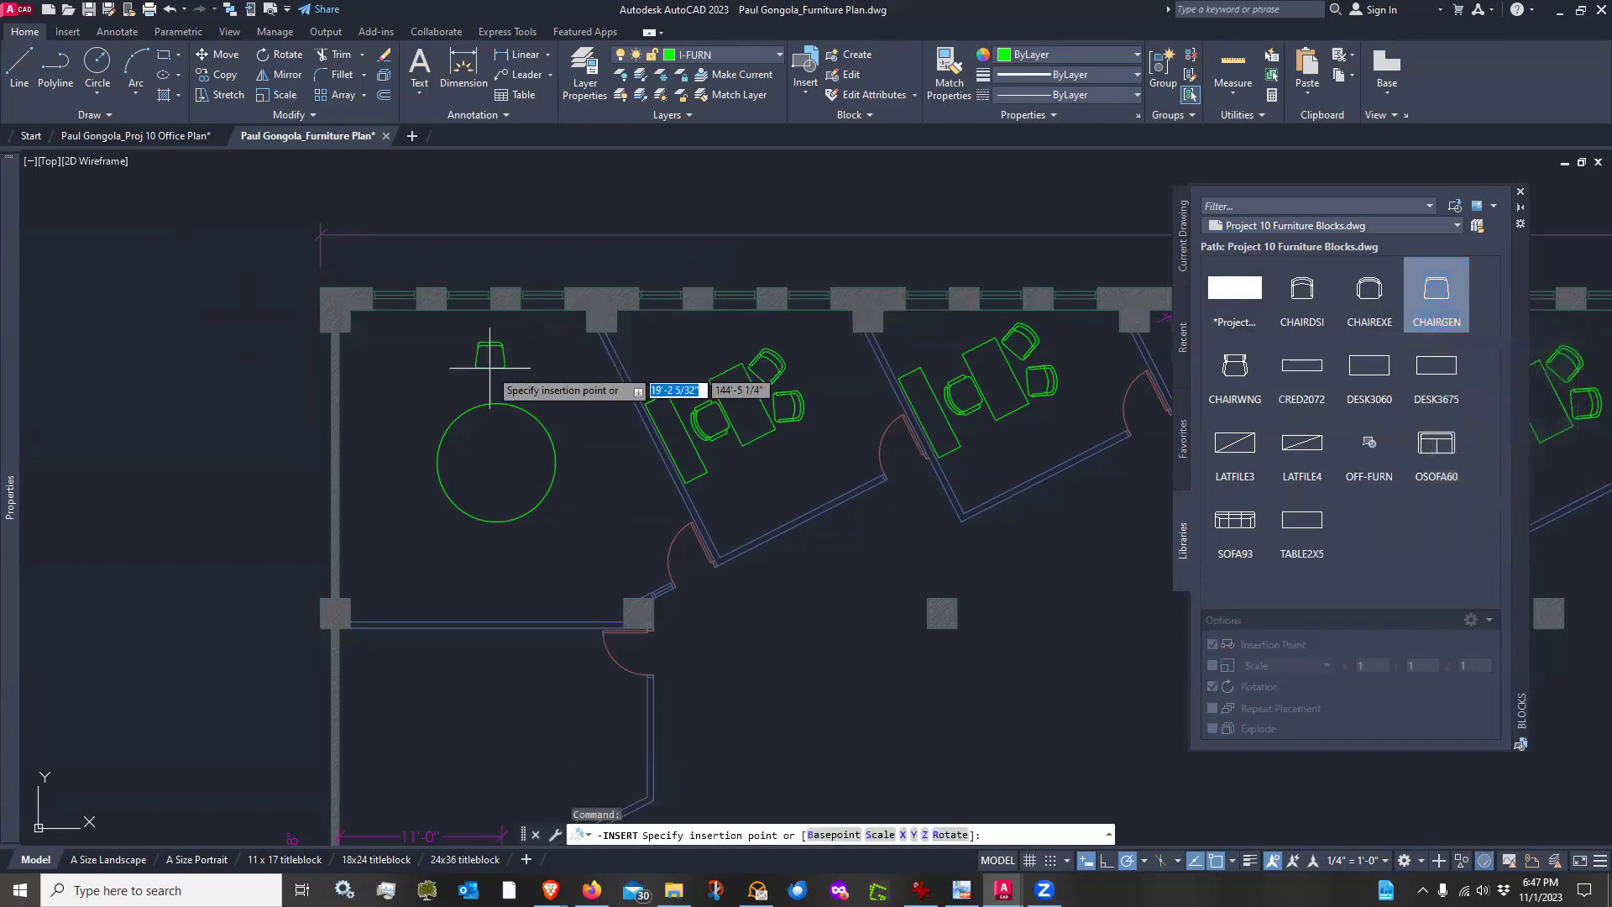
pyautogui.scroll(2, 488, 372)
pyautogui.scroll(2, 488, 373)
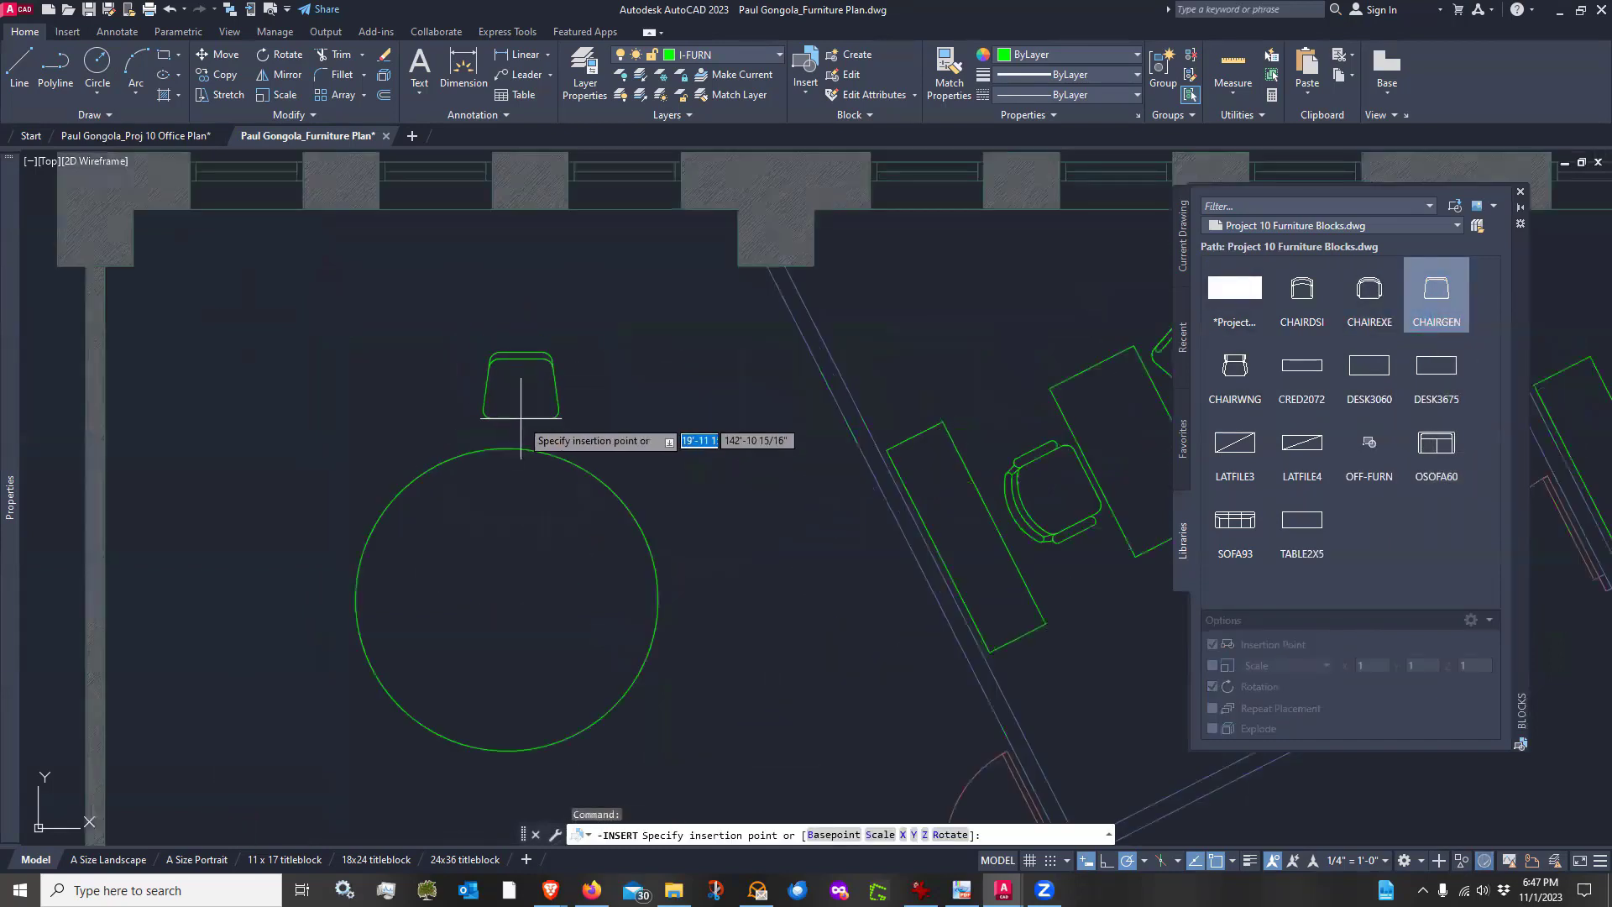
pyautogui.click(507, 447)
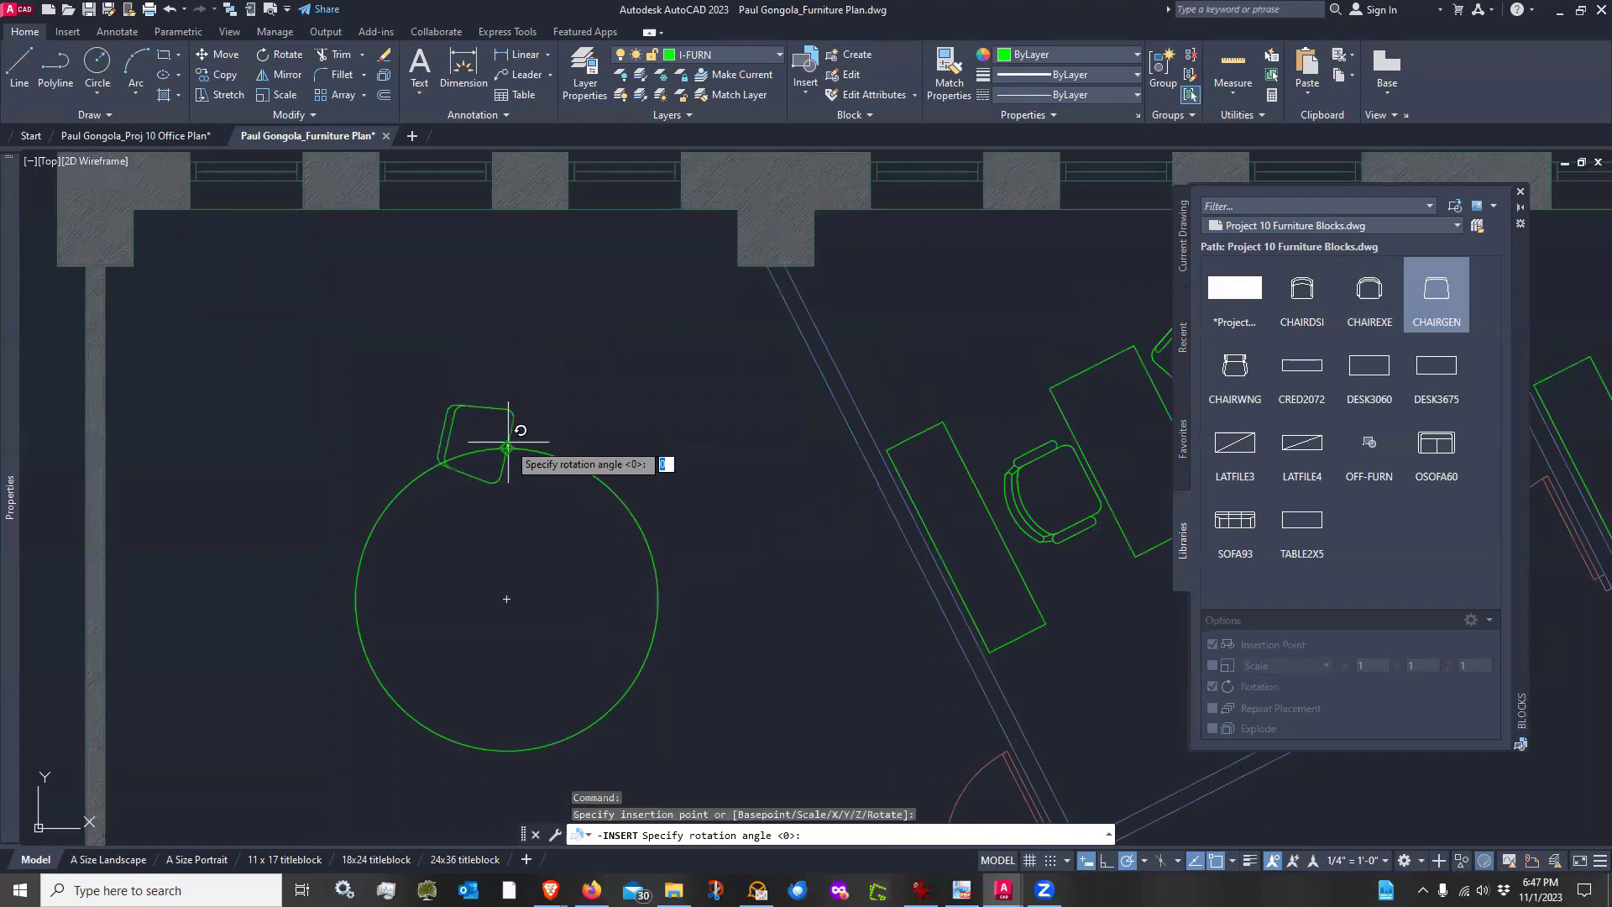
pyautogui.press('Return')
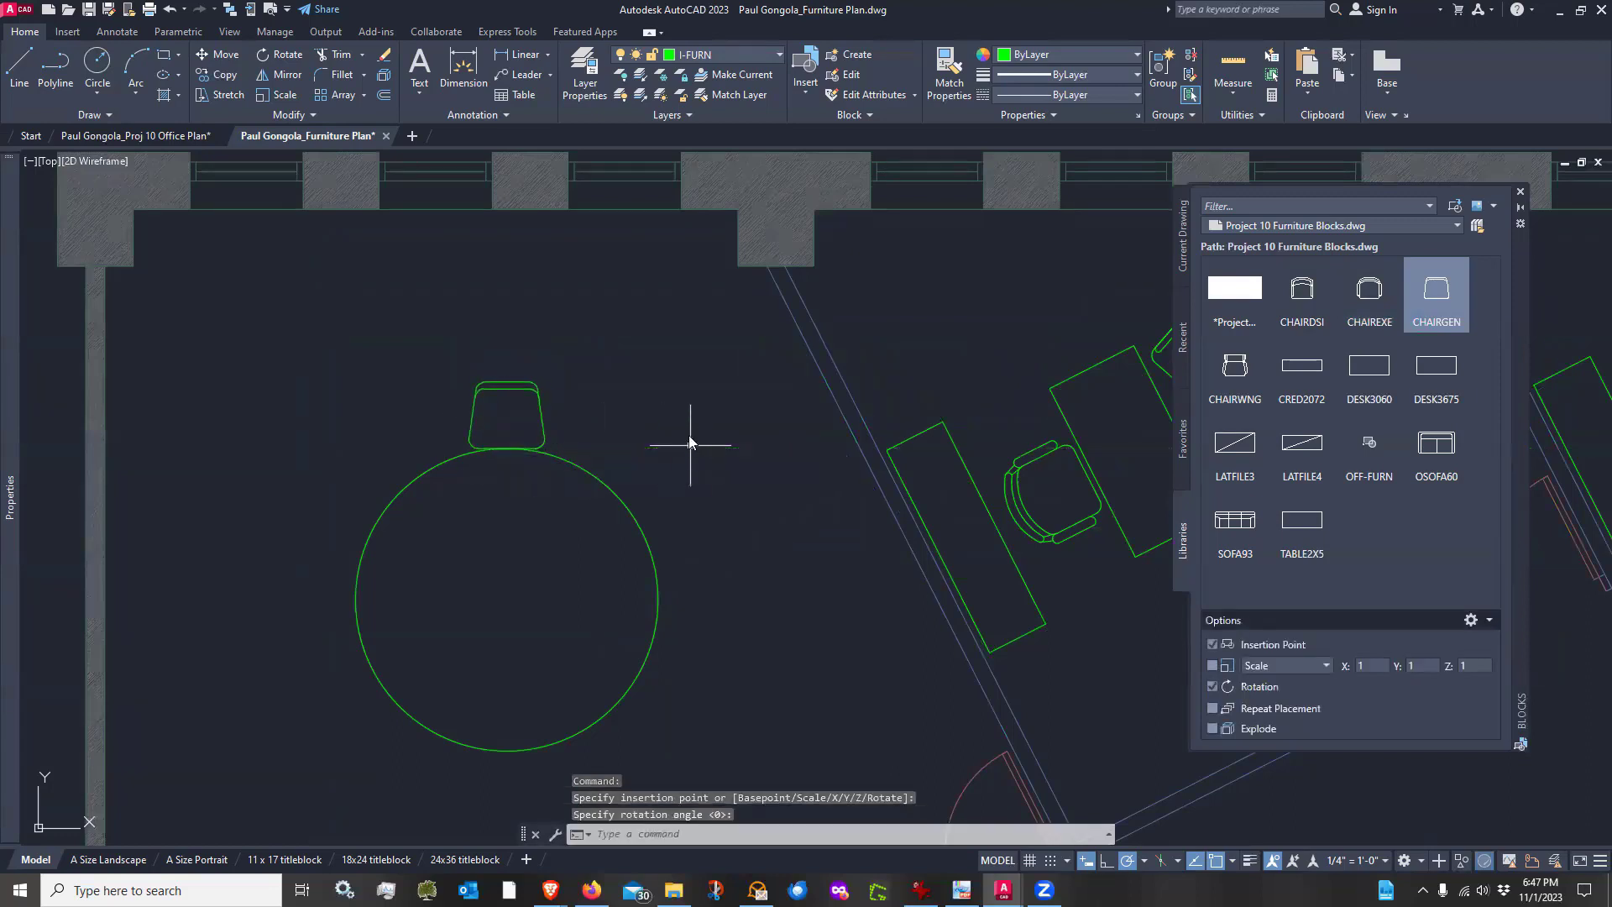
pyautogui.write('c')
pyautogui.press('Return')
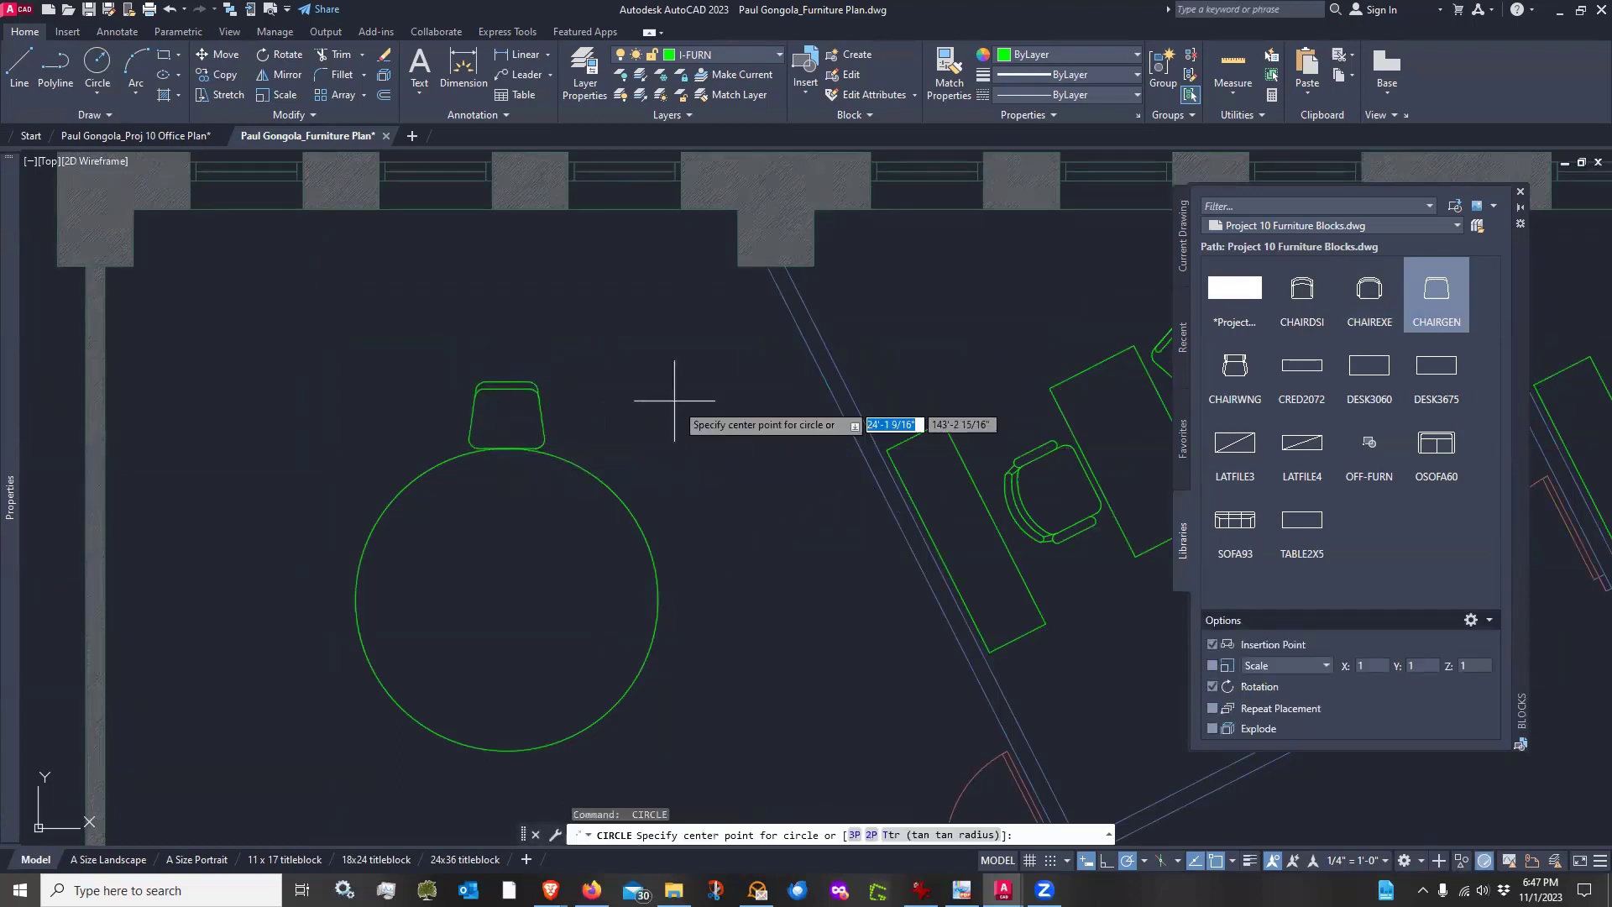
pyautogui.press('Return')
pyautogui.click(647, 356)
pyautogui.press('Escape')
# Move the chair straight down with Ortho on so it sits against the table's edge
pyautogui.write('m')
pyautogui.press('Return')
pyautogui.click(577, 395)
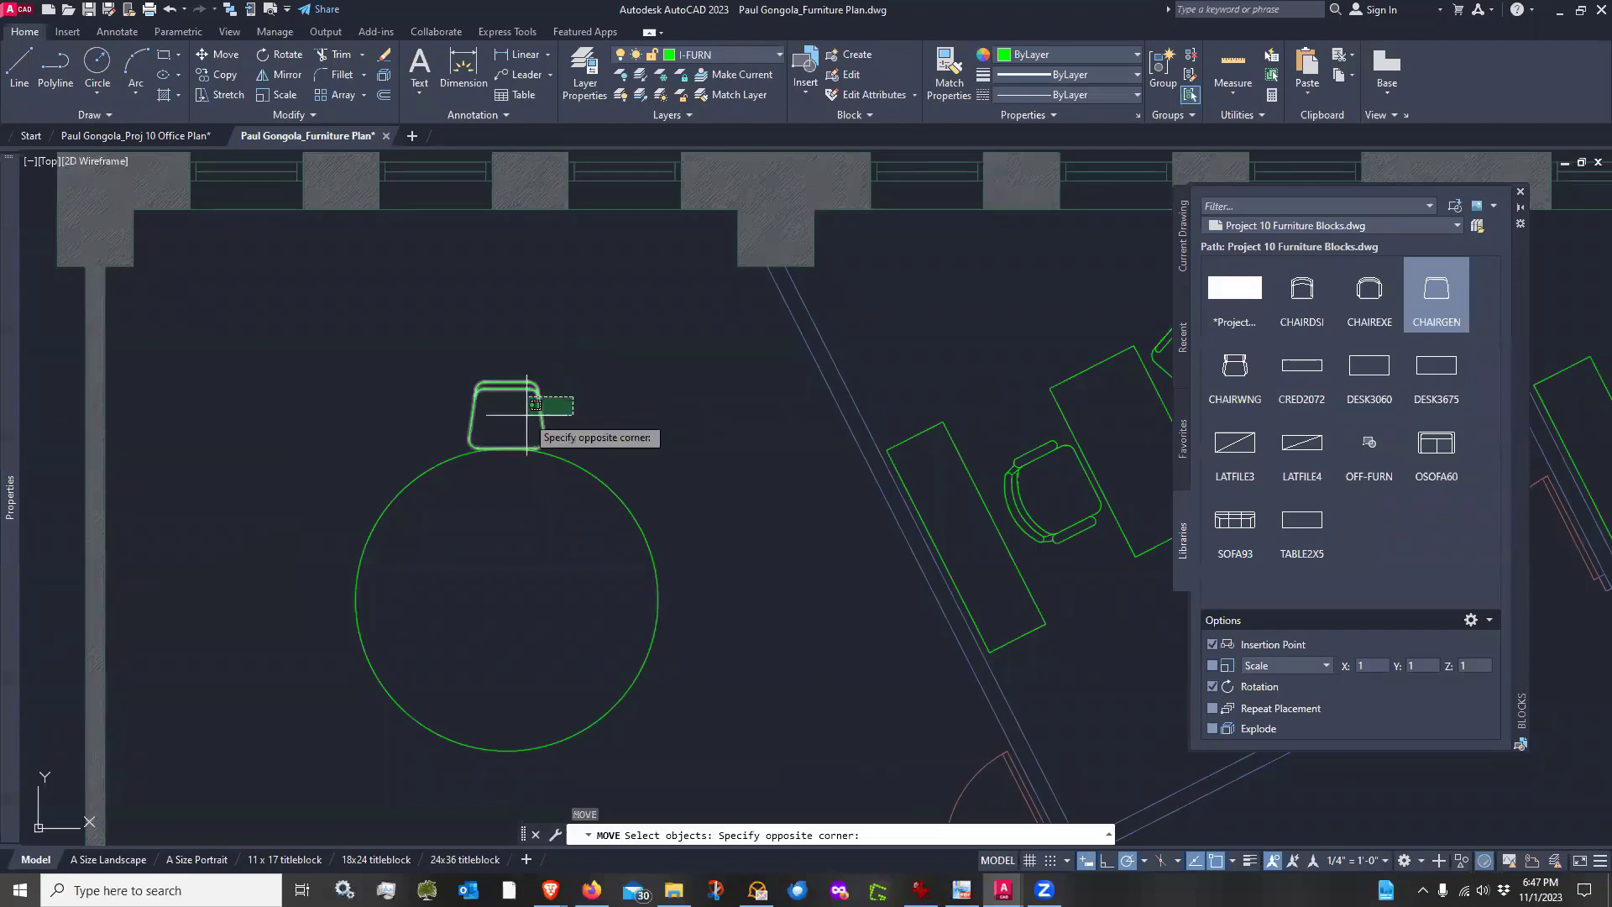
pyautogui.click(527, 415)
pyautogui.press('Return')
pyautogui.click(619, 430)
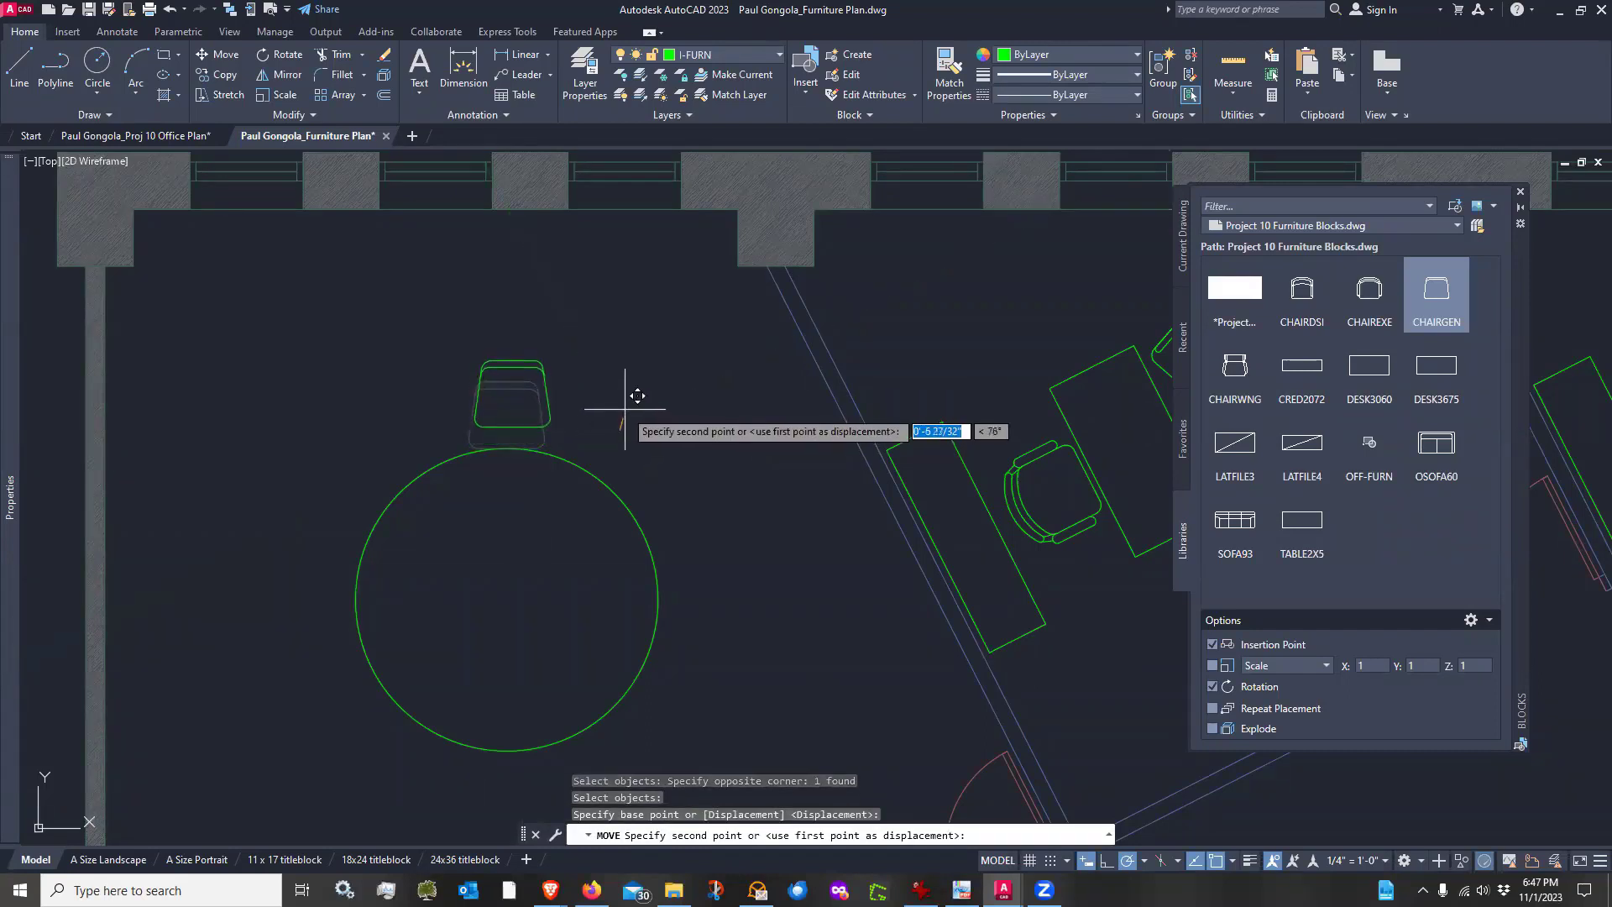
pyautogui.scroll(1, 625, 420)
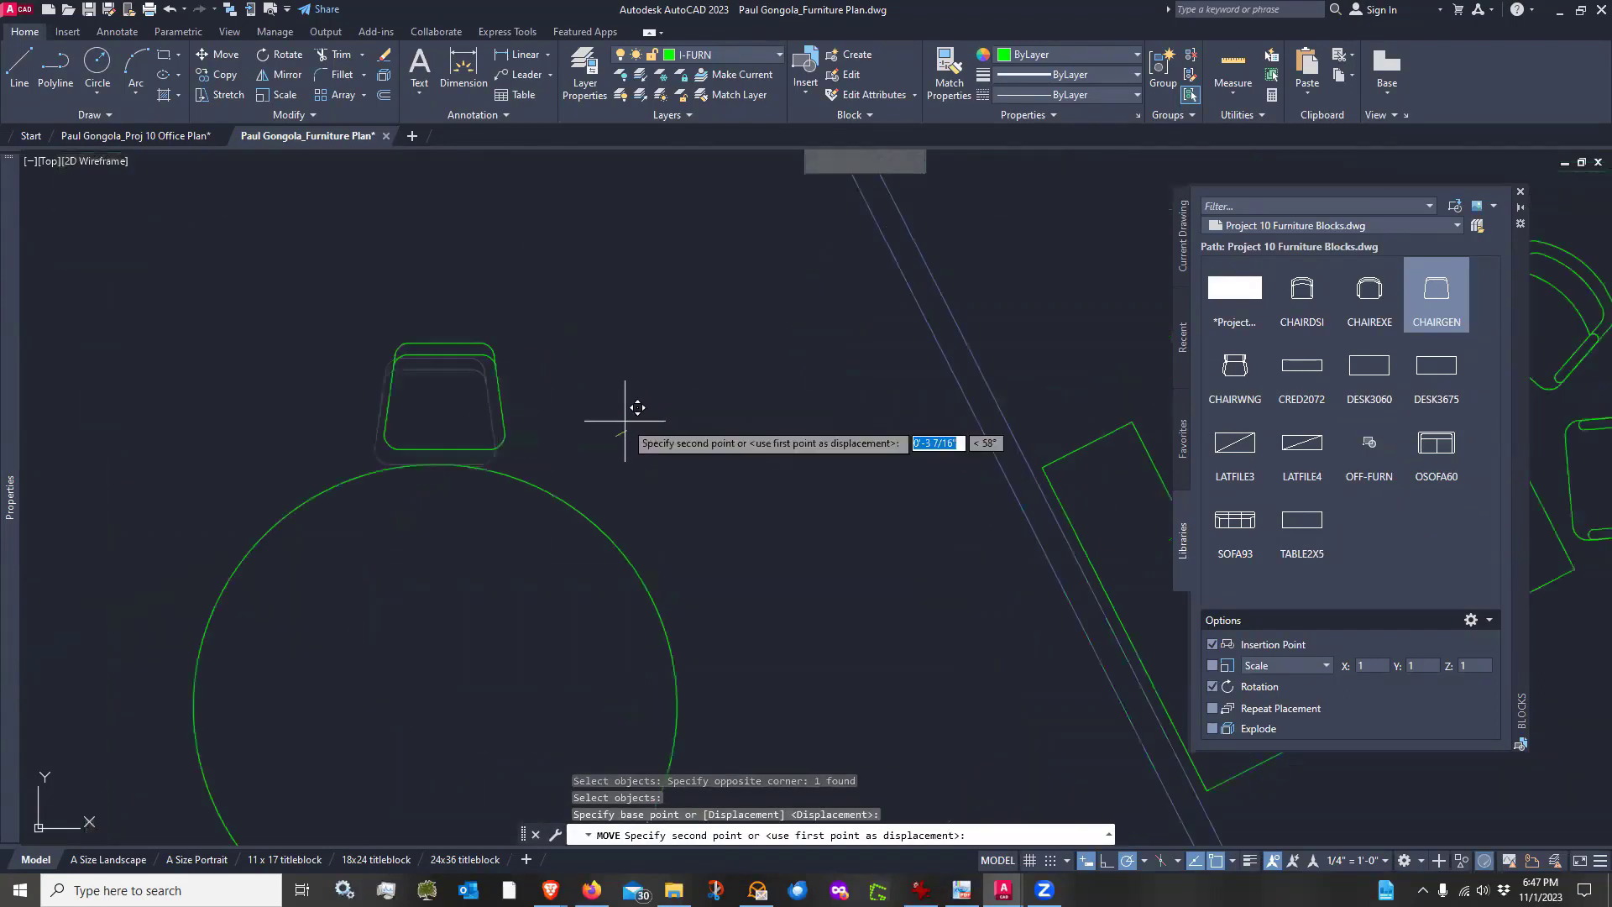
pyautogui.click(1105, 860)
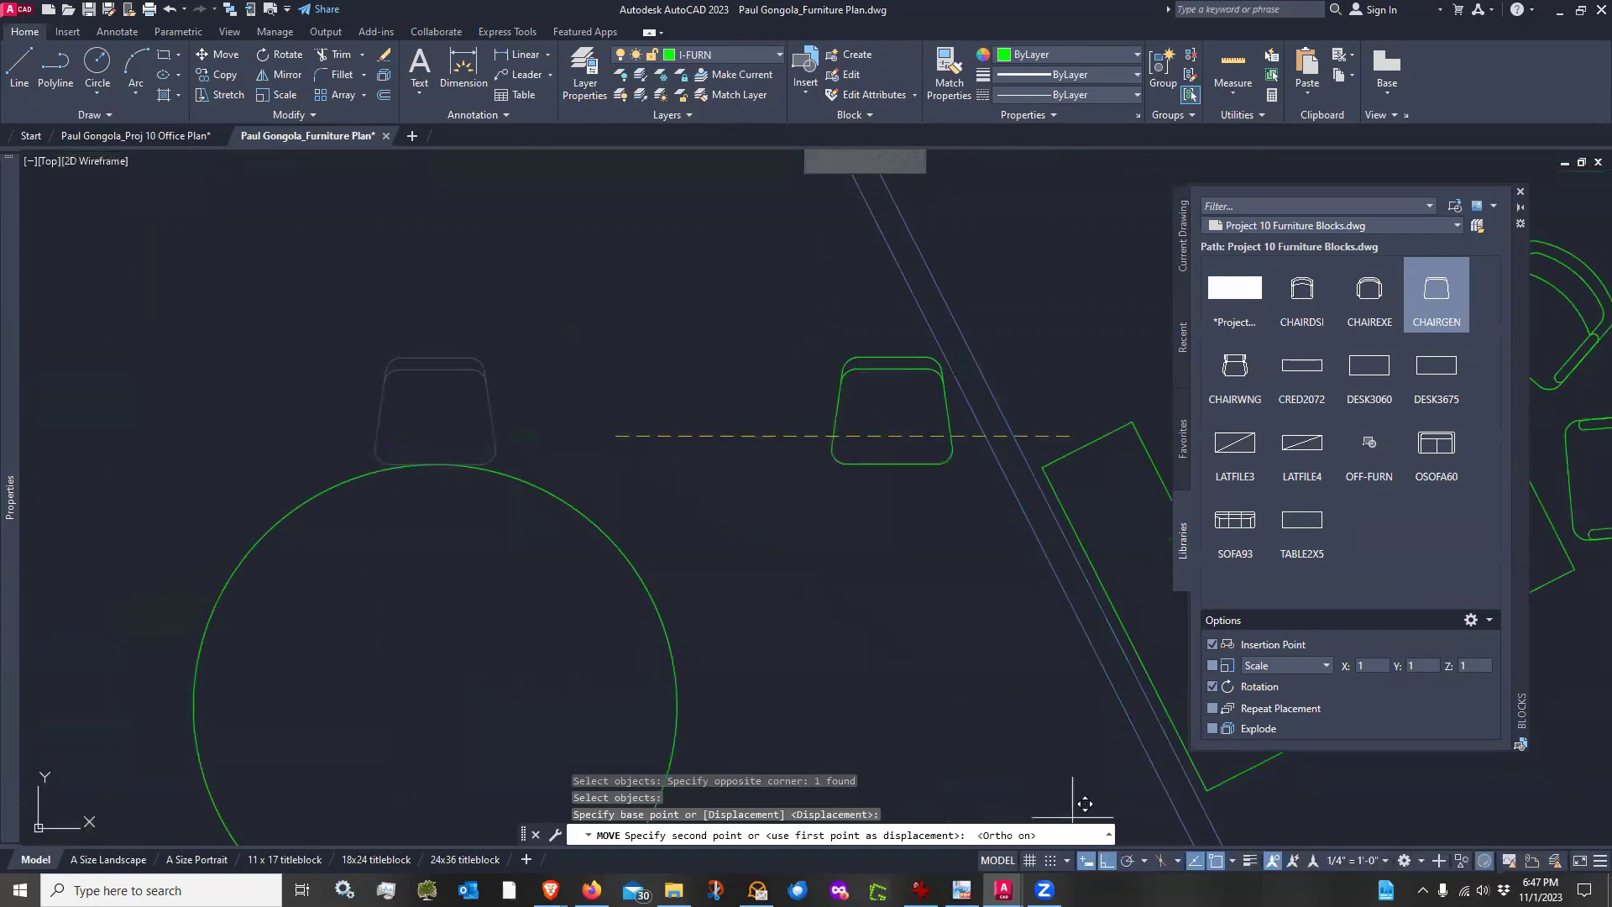
pyautogui.click(607, 422)
pyautogui.scroll(-3, 605, 344)
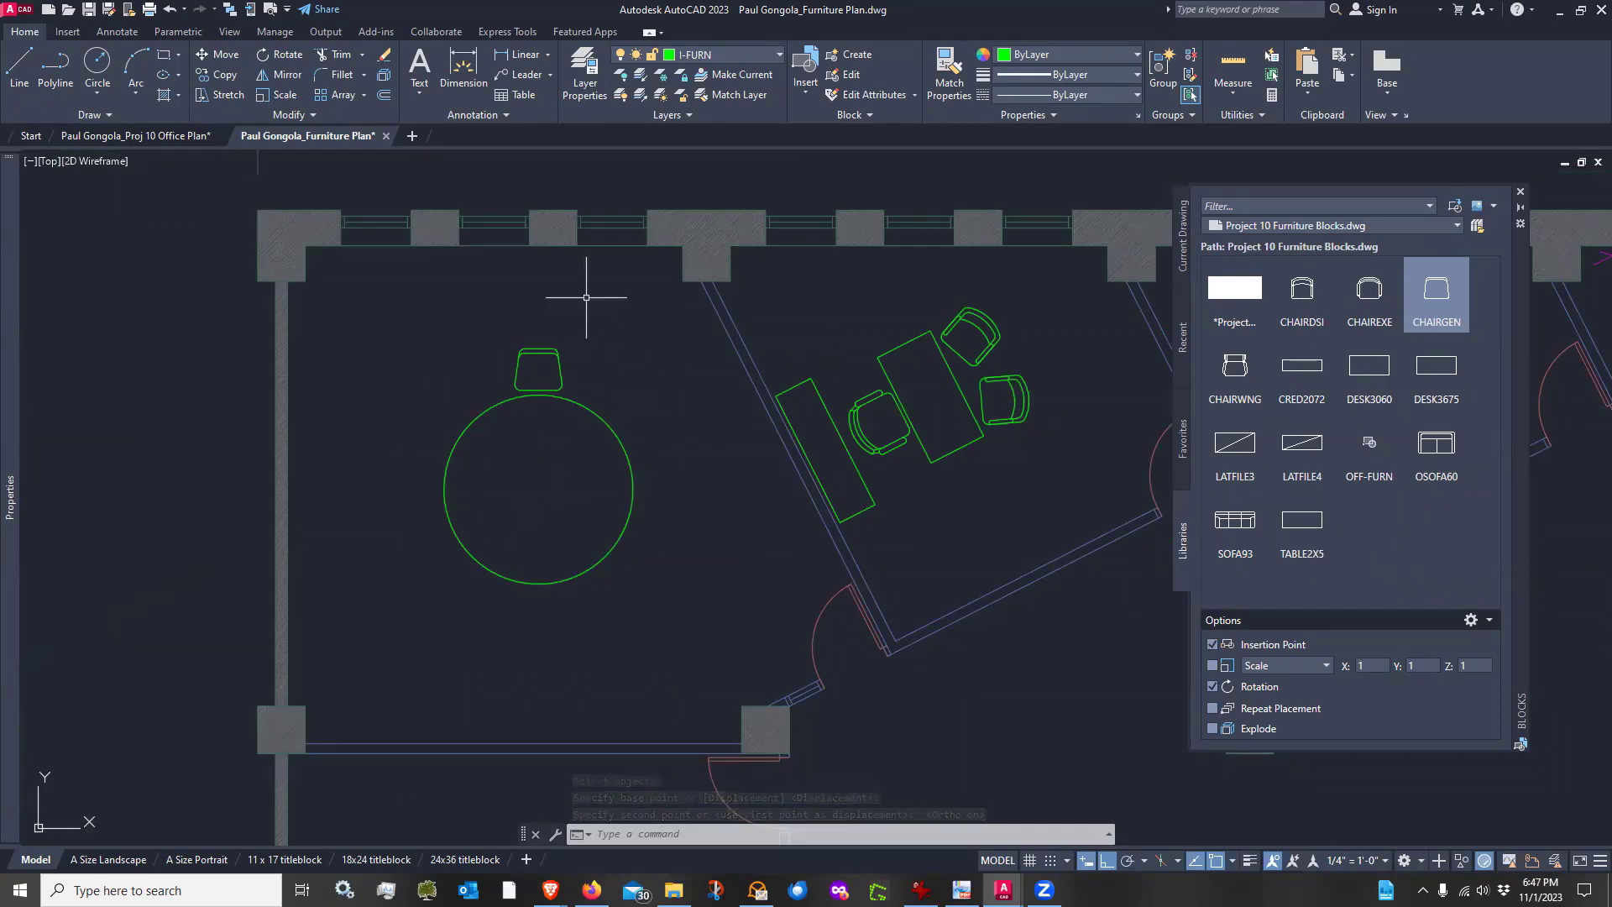
# Create a polar array of the chair around the round table's center with 12 items filling 360°
pyautogui.click(365, 96)
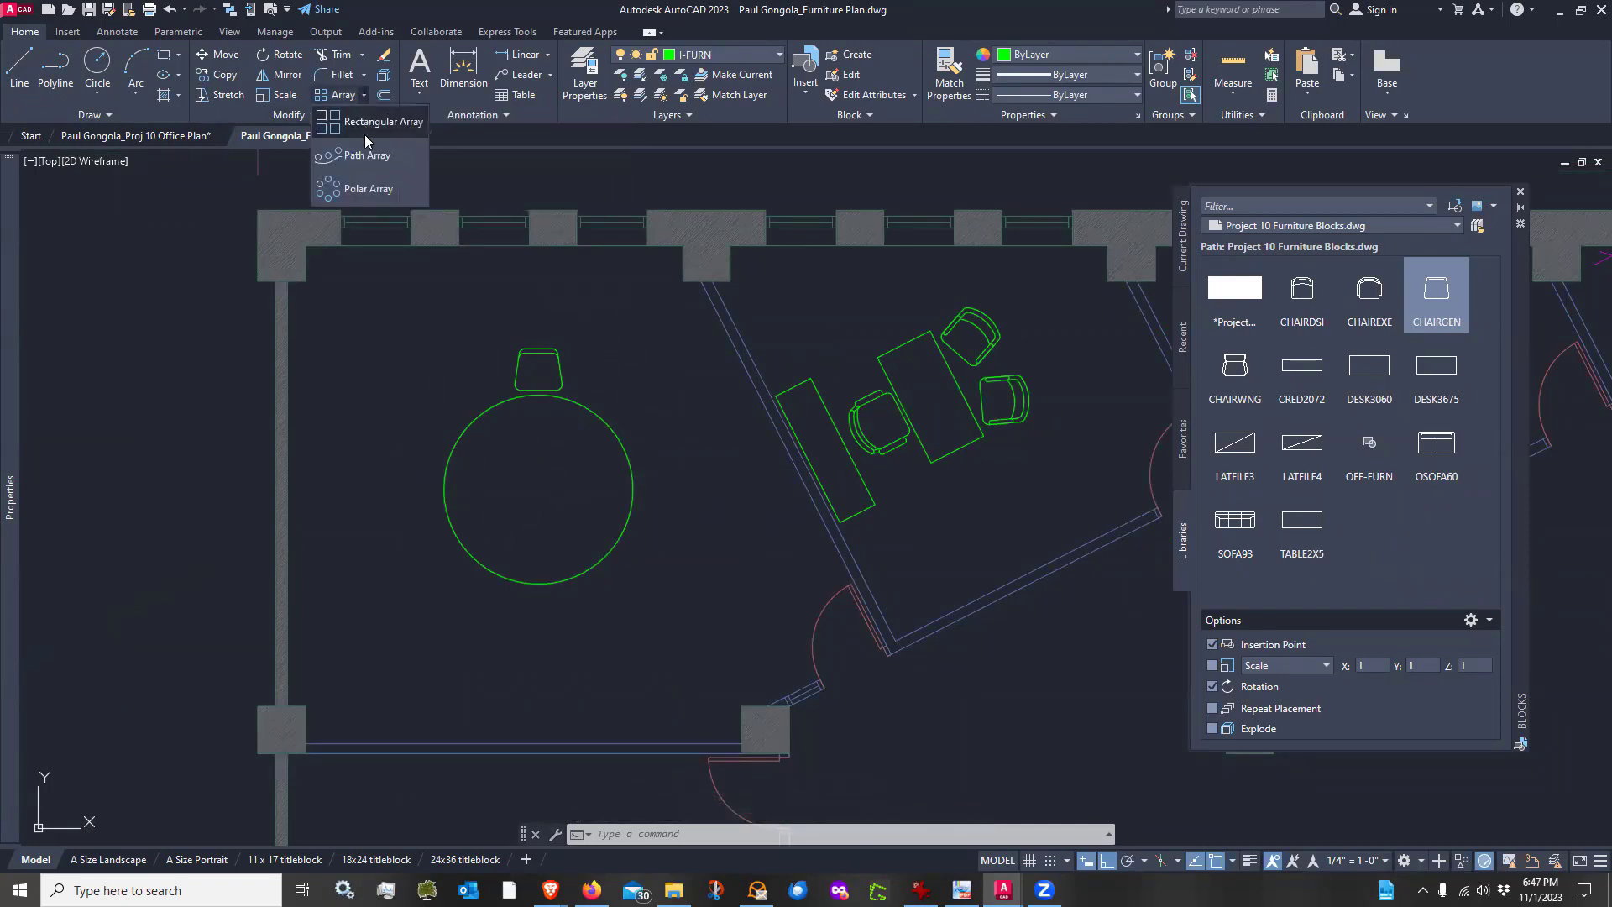
pyautogui.click(363, 188)
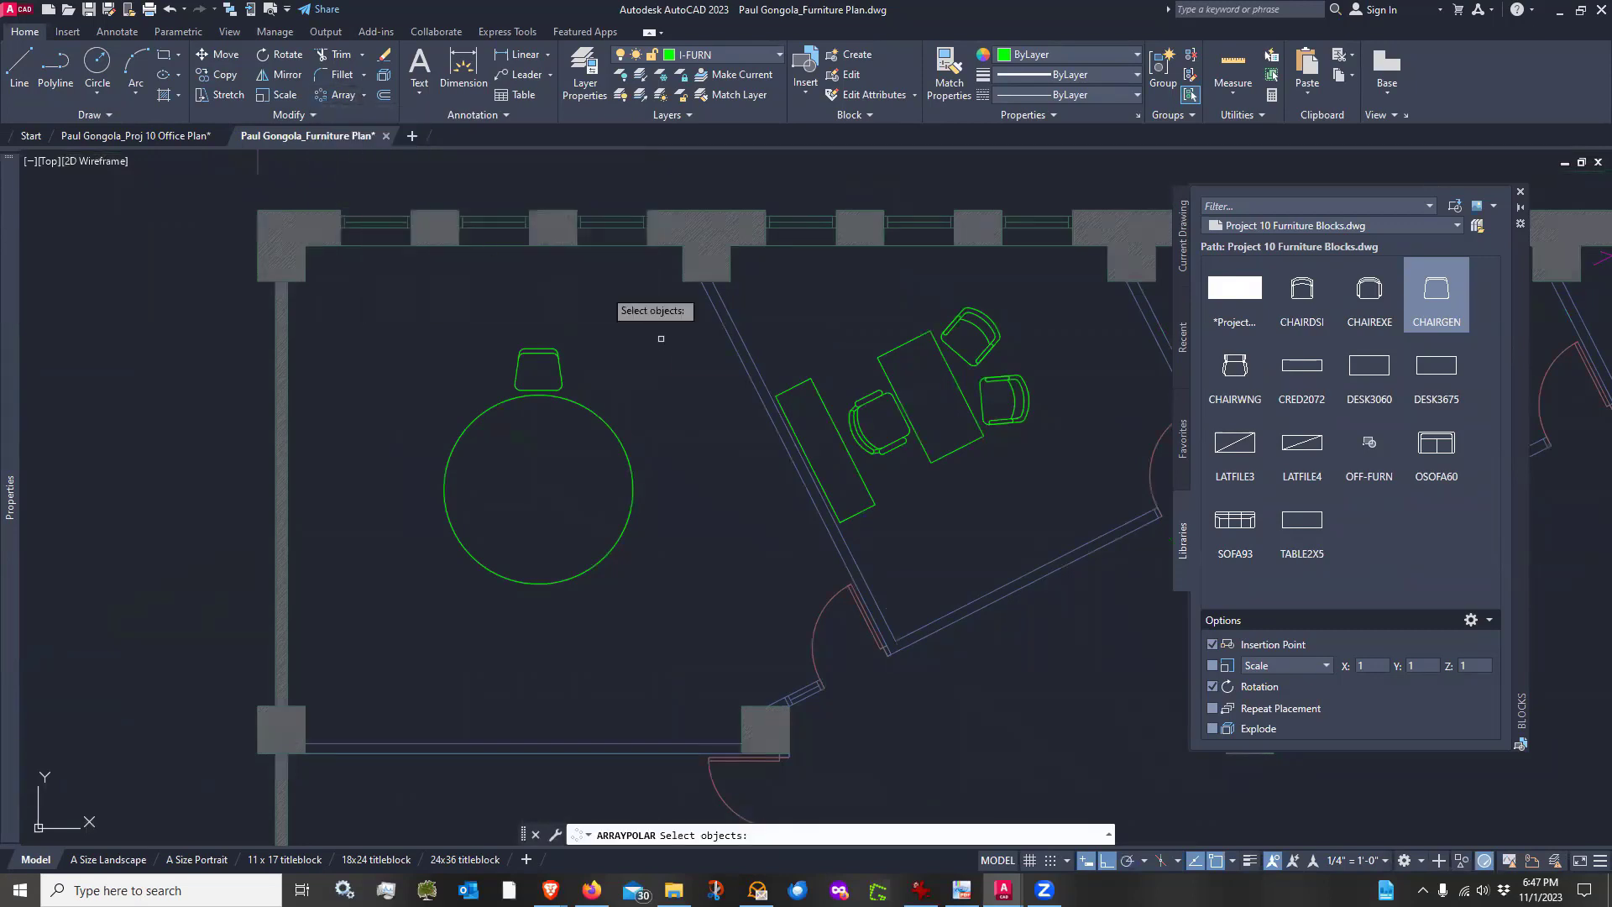
pyautogui.click(560, 364)
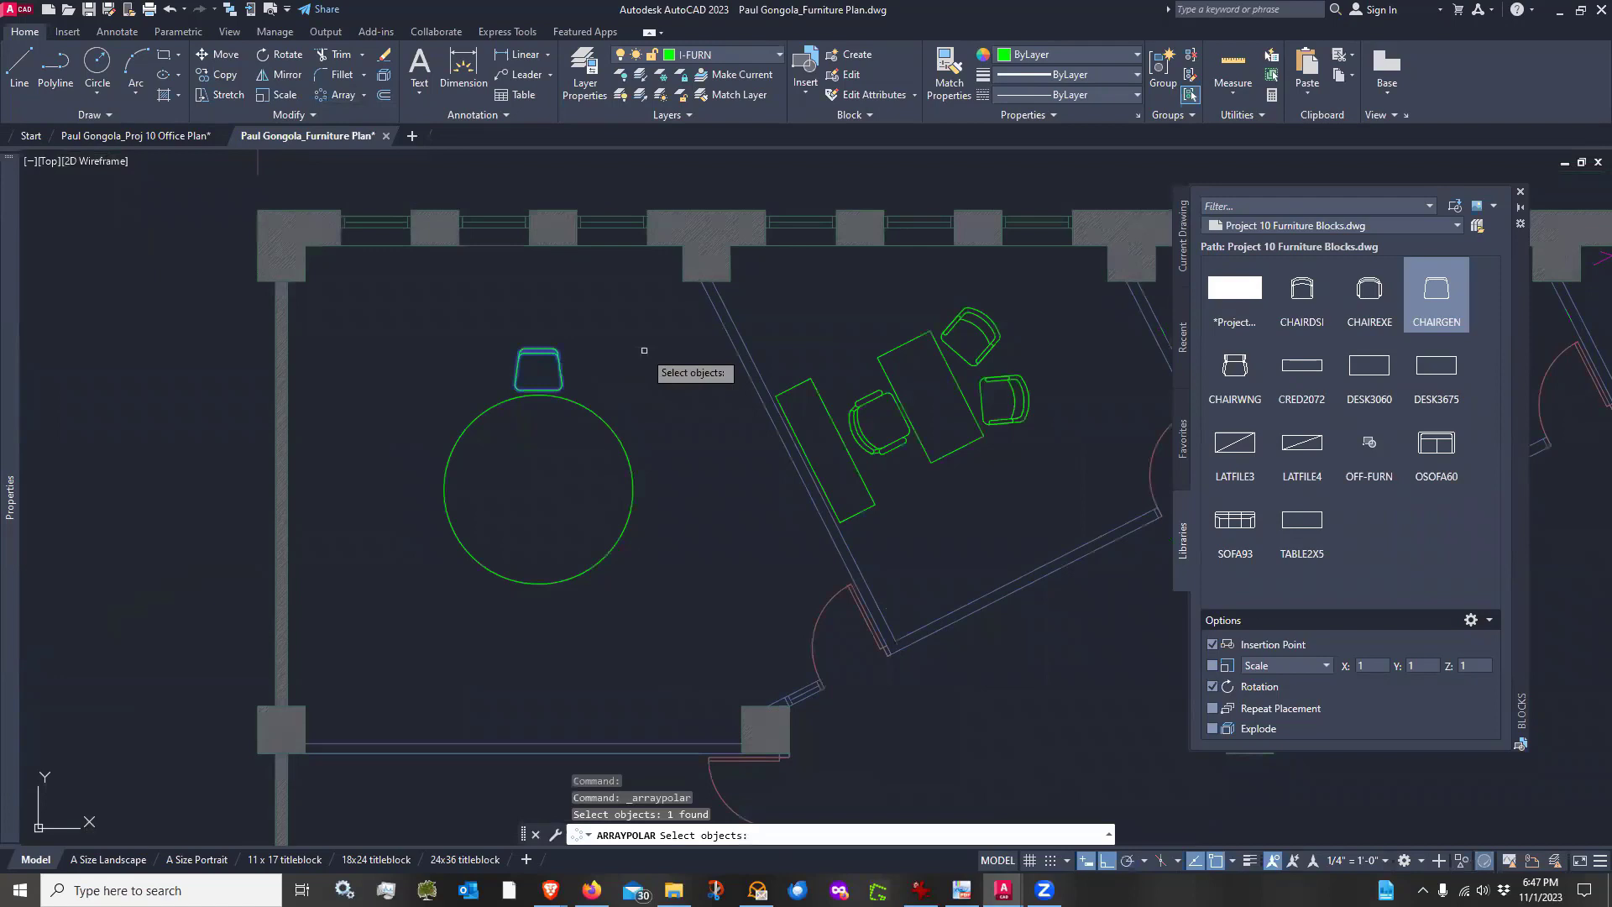
pyautogui.press('Return')
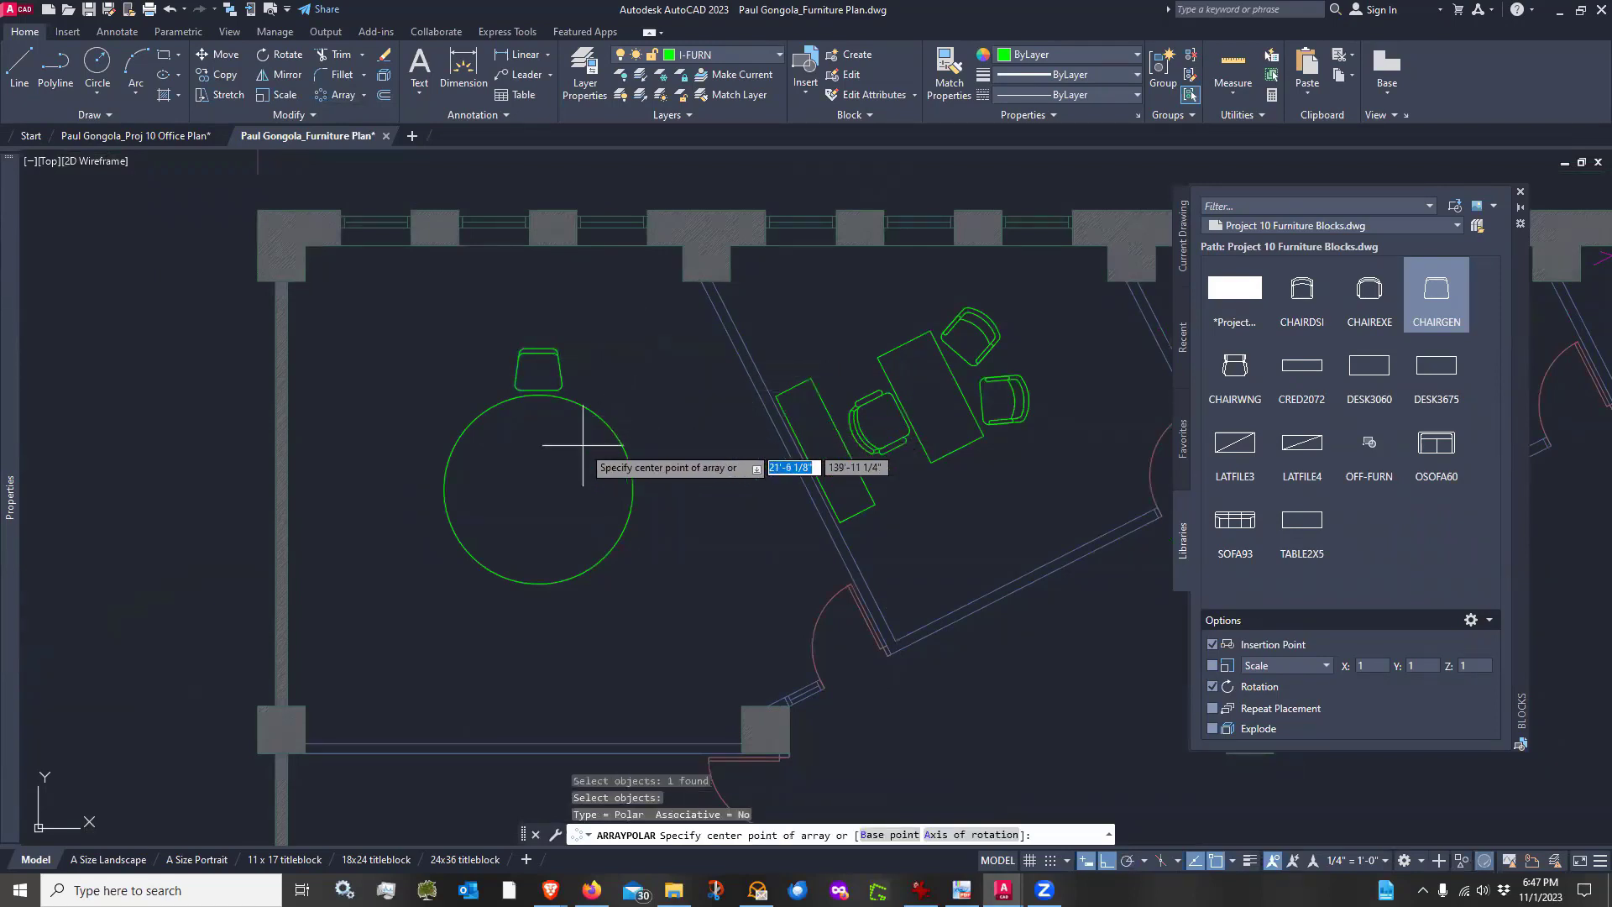
pyautogui.click(538, 488)
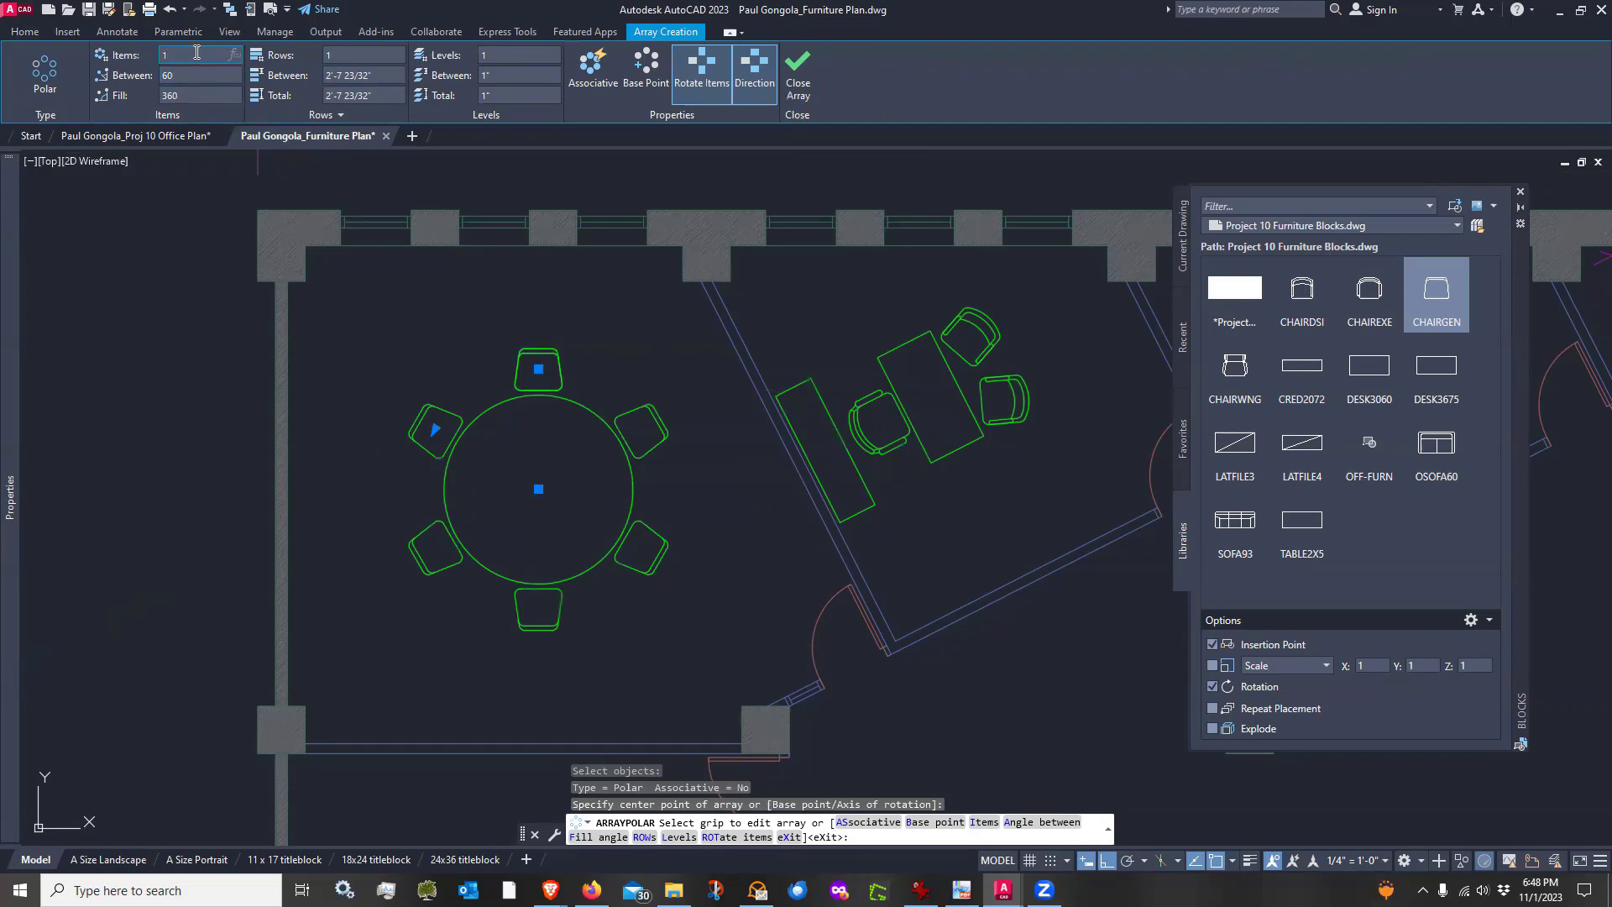
pyautogui.press('Return')
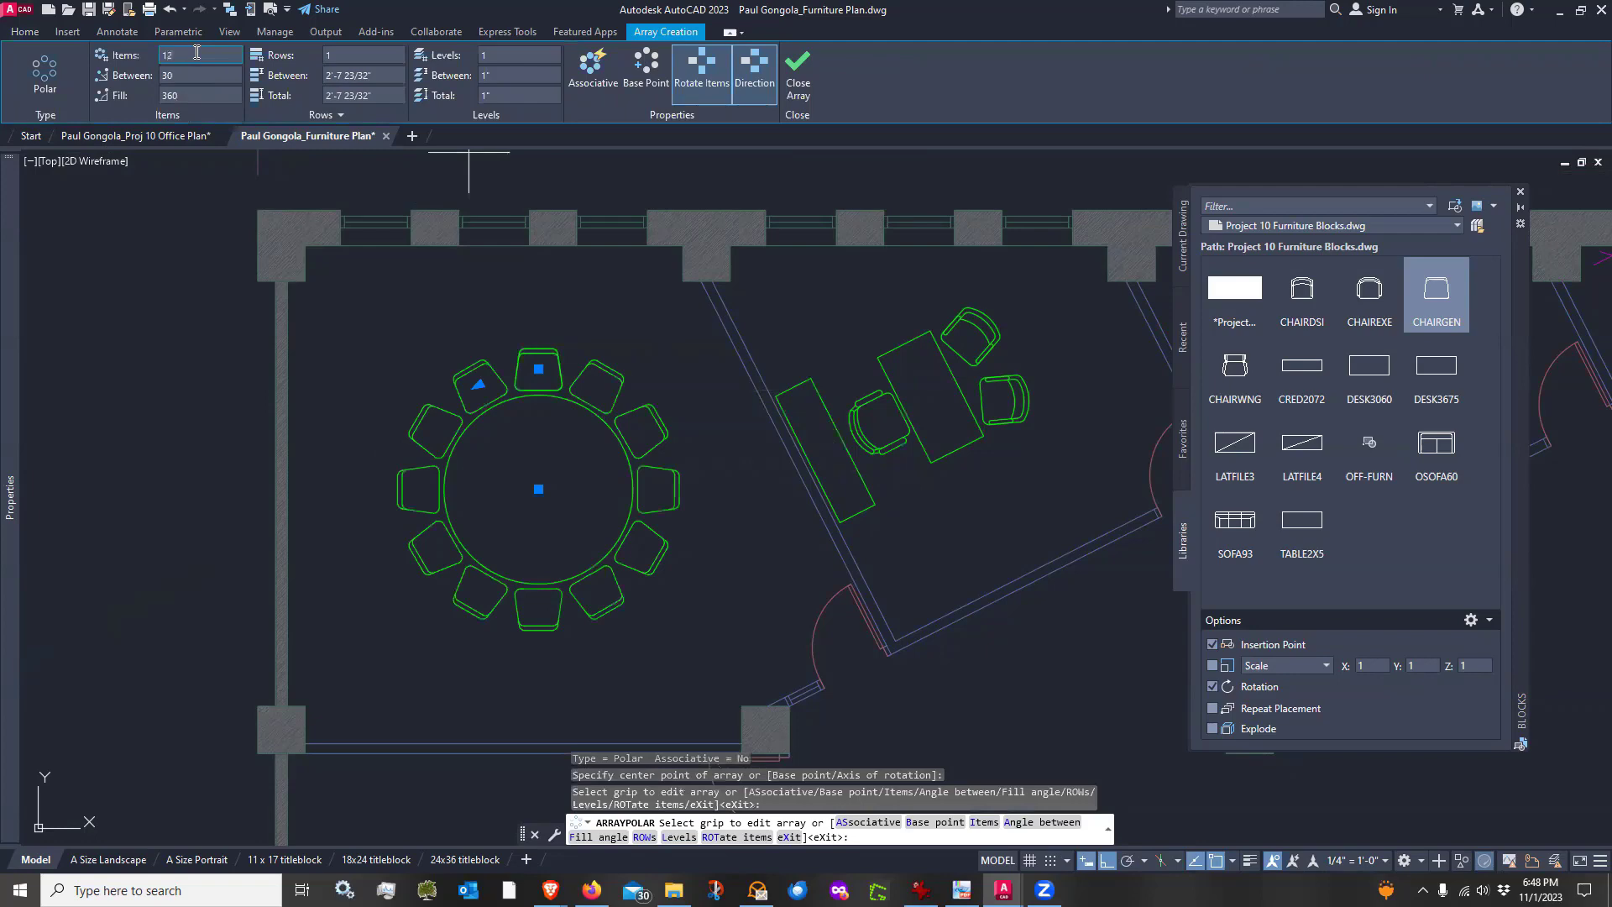
pyautogui.press('Escape')
# Draw a horizontal line about 17' long across the conference room's lower wall opening
pyautogui.scroll(-2, 507, 481)
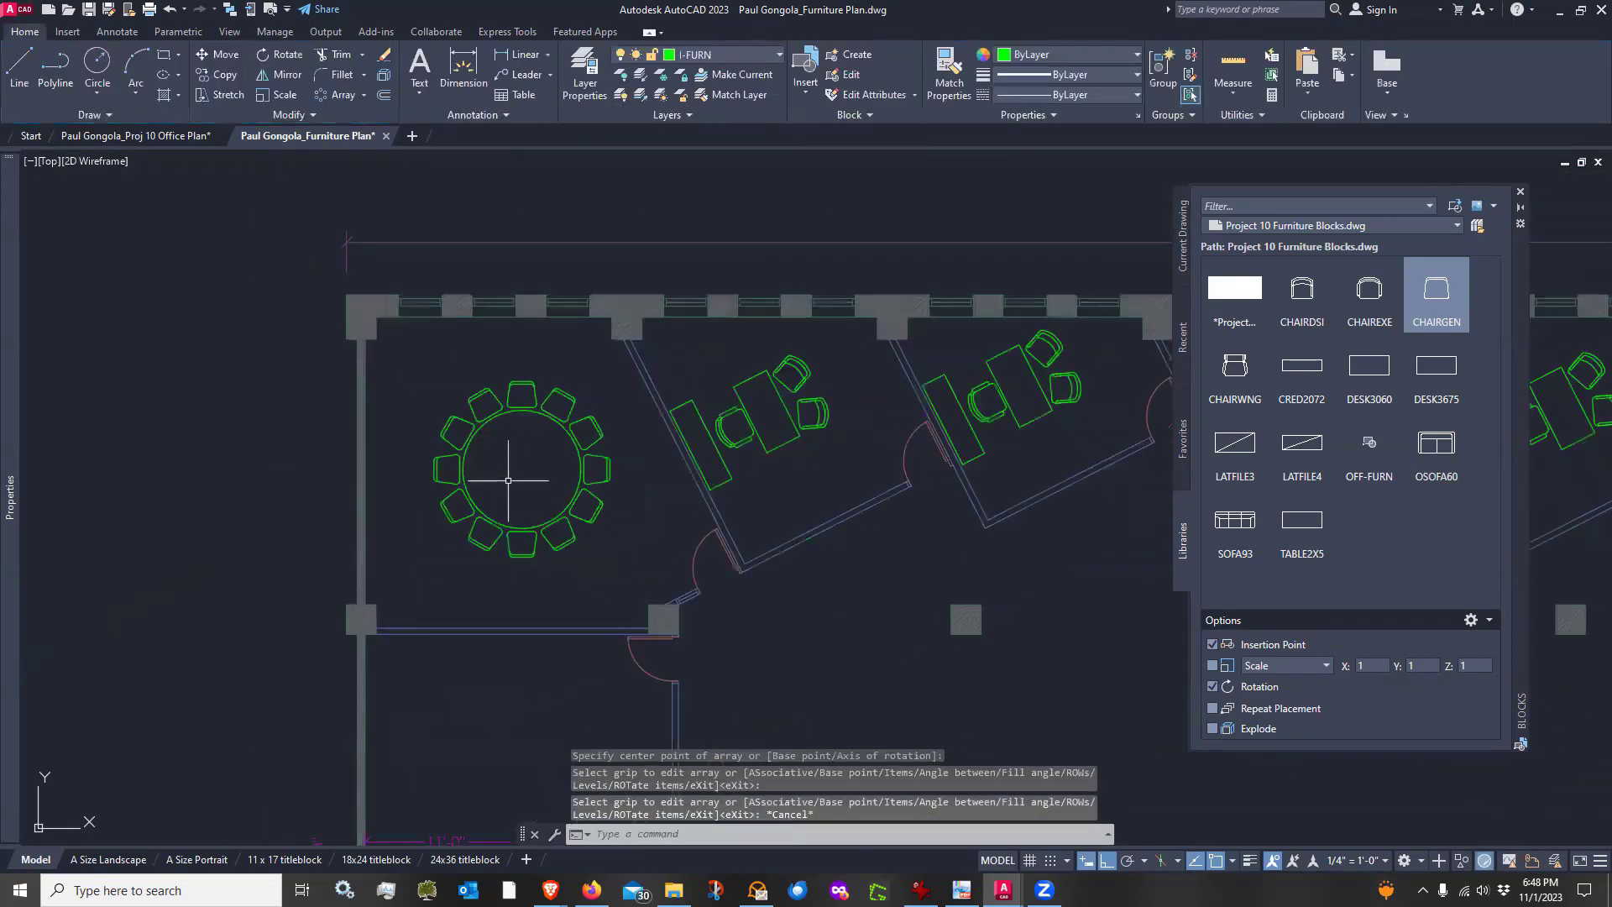
pyautogui.moveTo(624, 521); pyautogui.dragTo(616, 508, button='middle')
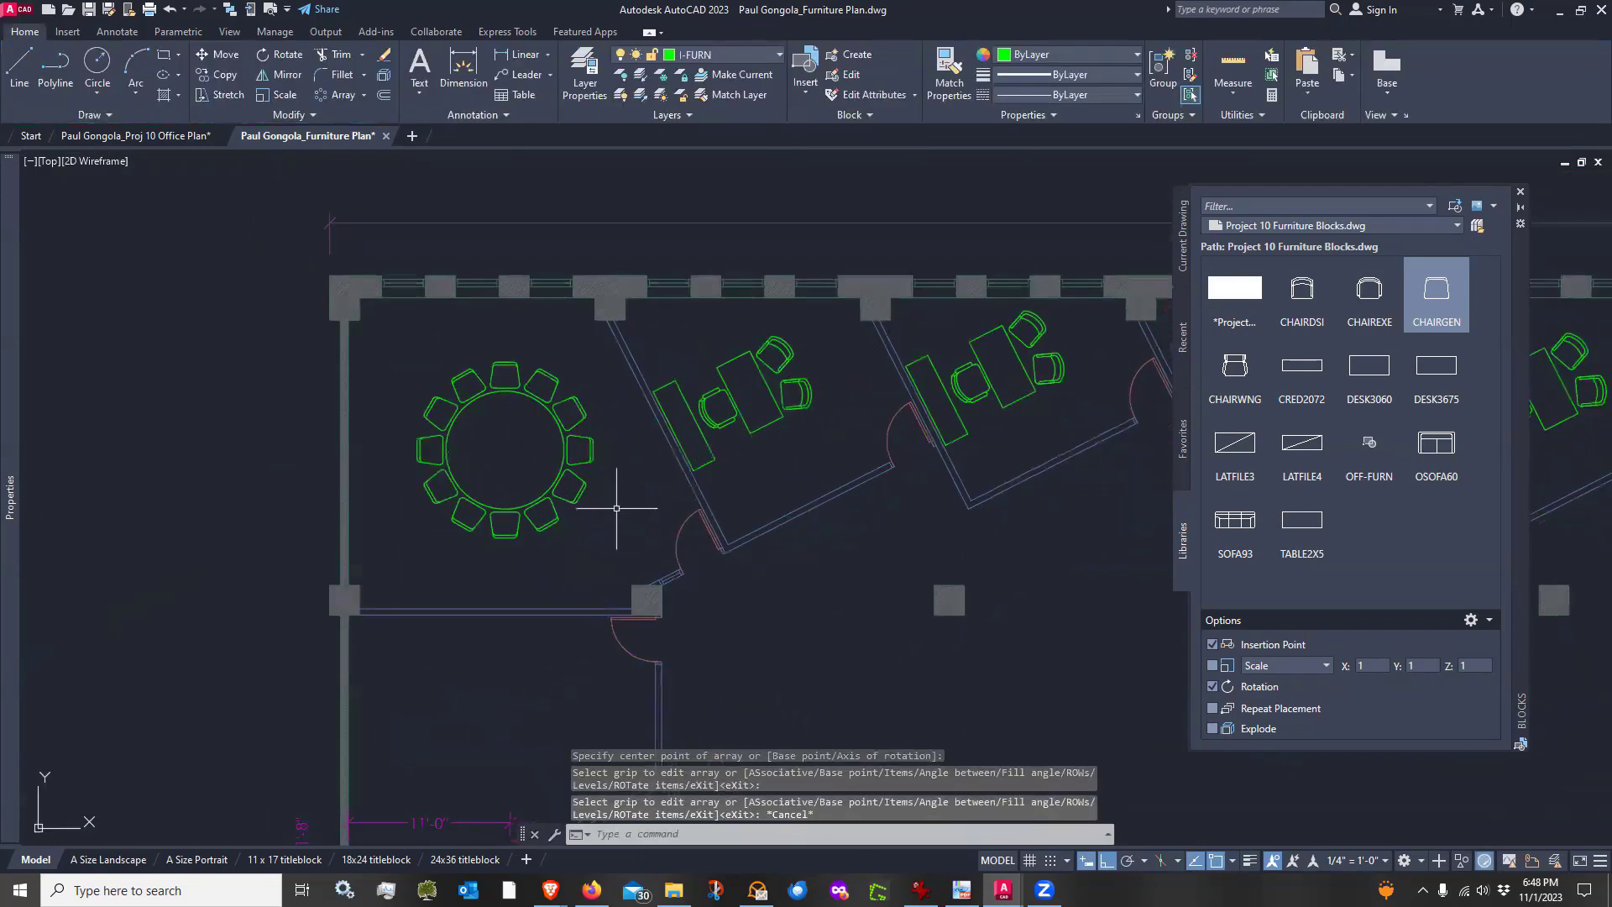
pyautogui.scroll(2, 557, 608)
pyautogui.scroll(-2, 557, 607)
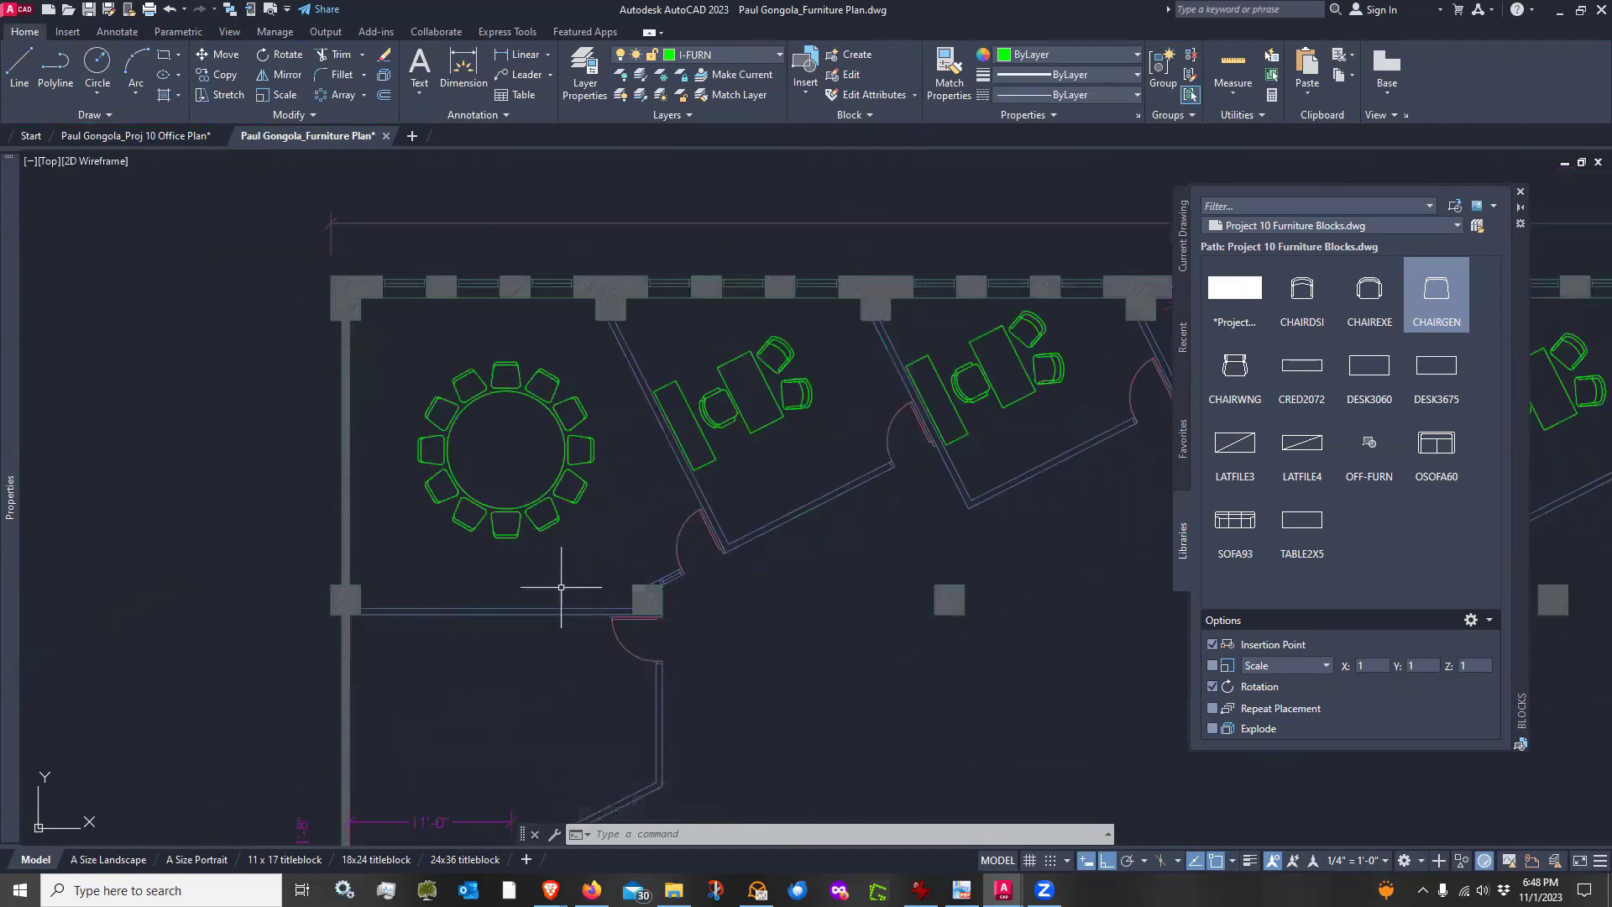
pyautogui.click(20, 67)
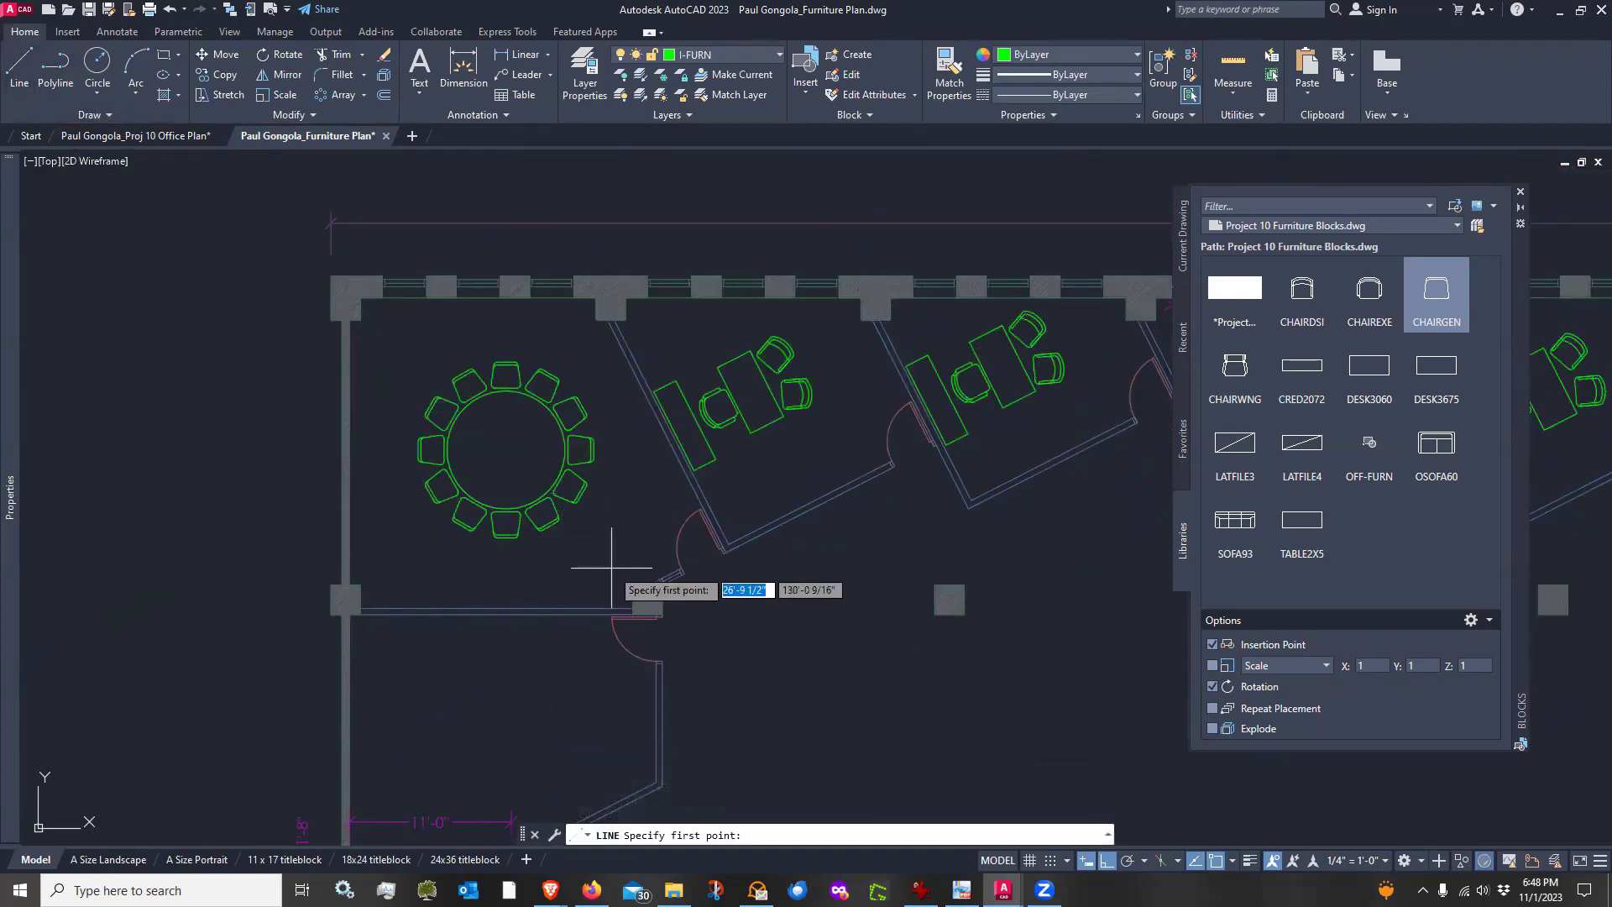
pyautogui.click(634, 585)
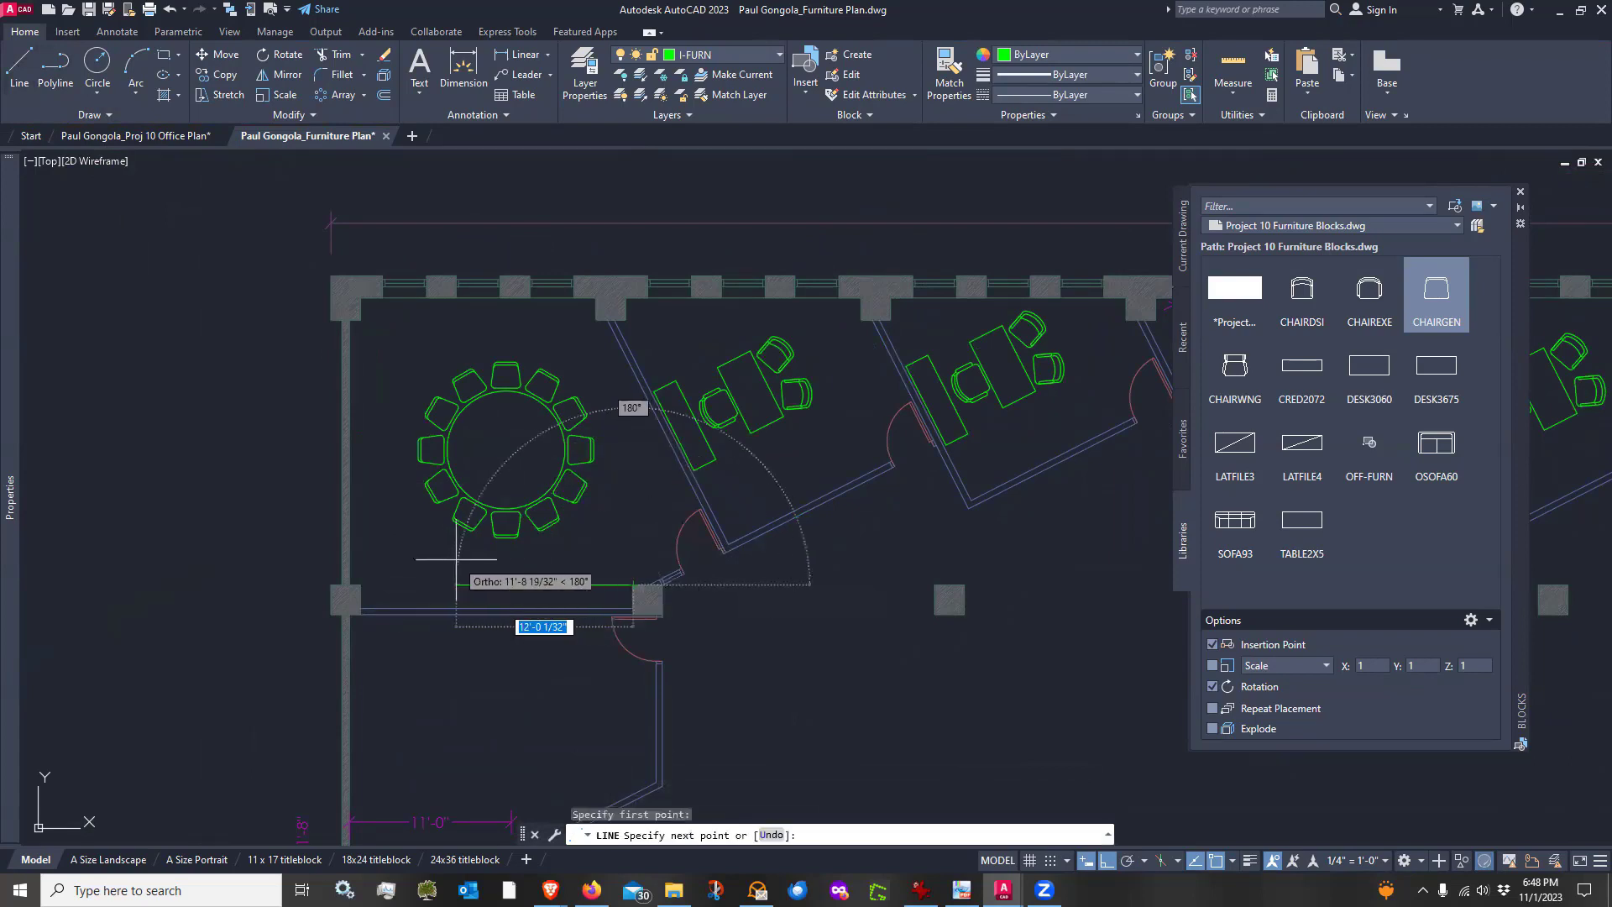
pyautogui.click(361, 582)
pyautogui.press('Return')
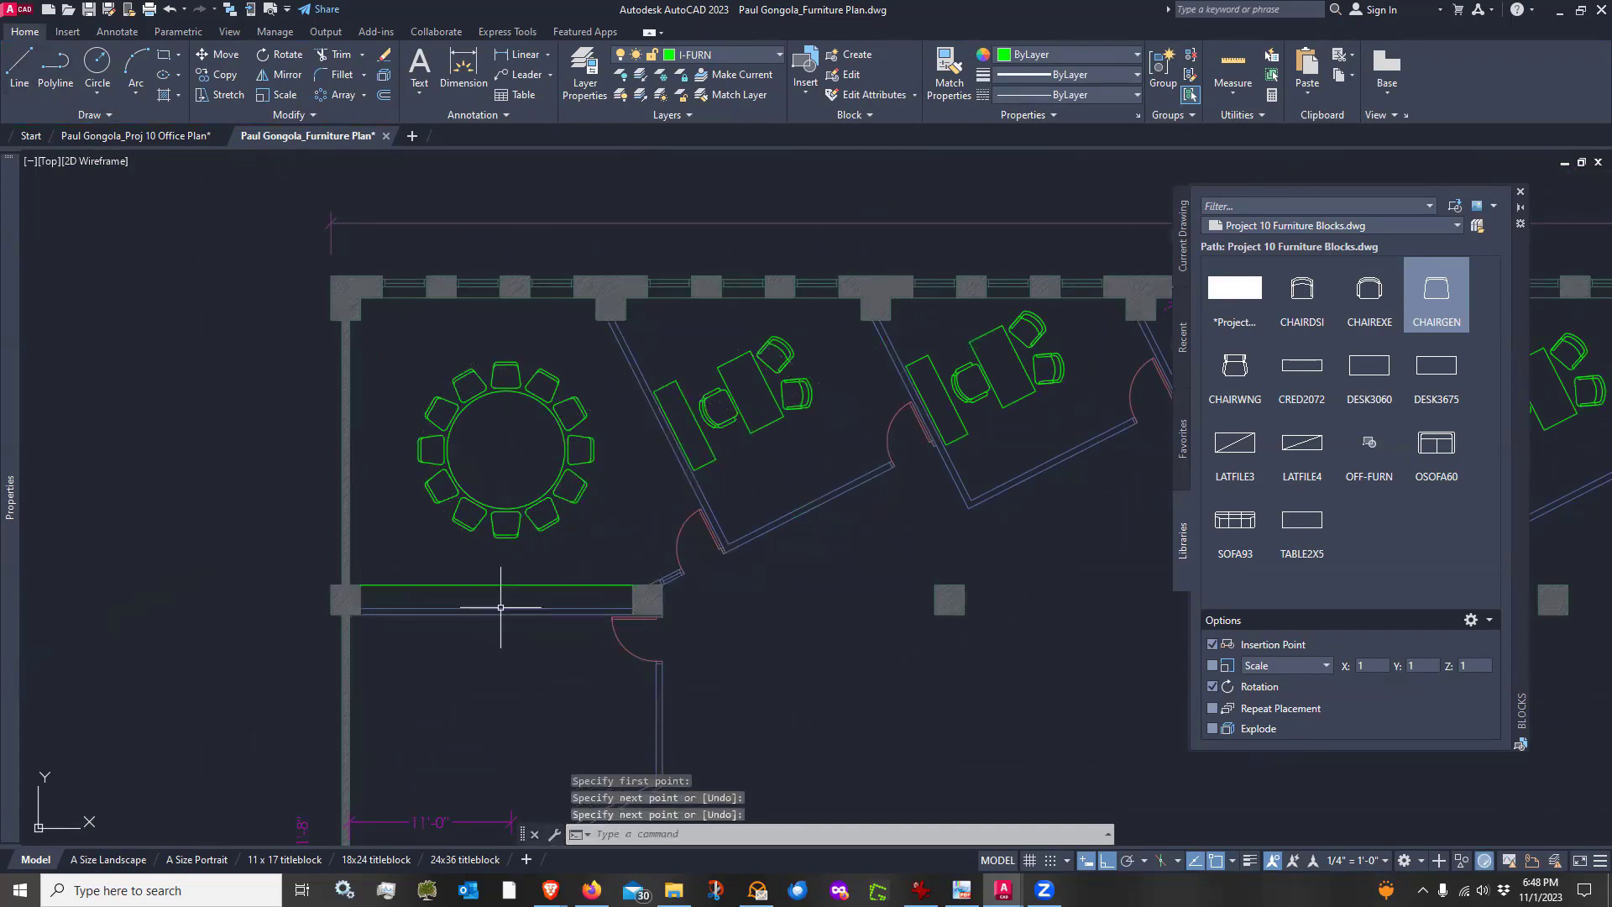
# Match the new line's properties to the yellow door swing in the far right office
pyautogui.scroll(-3, 500, 607)
pyautogui.scroll(3, 544, 613)
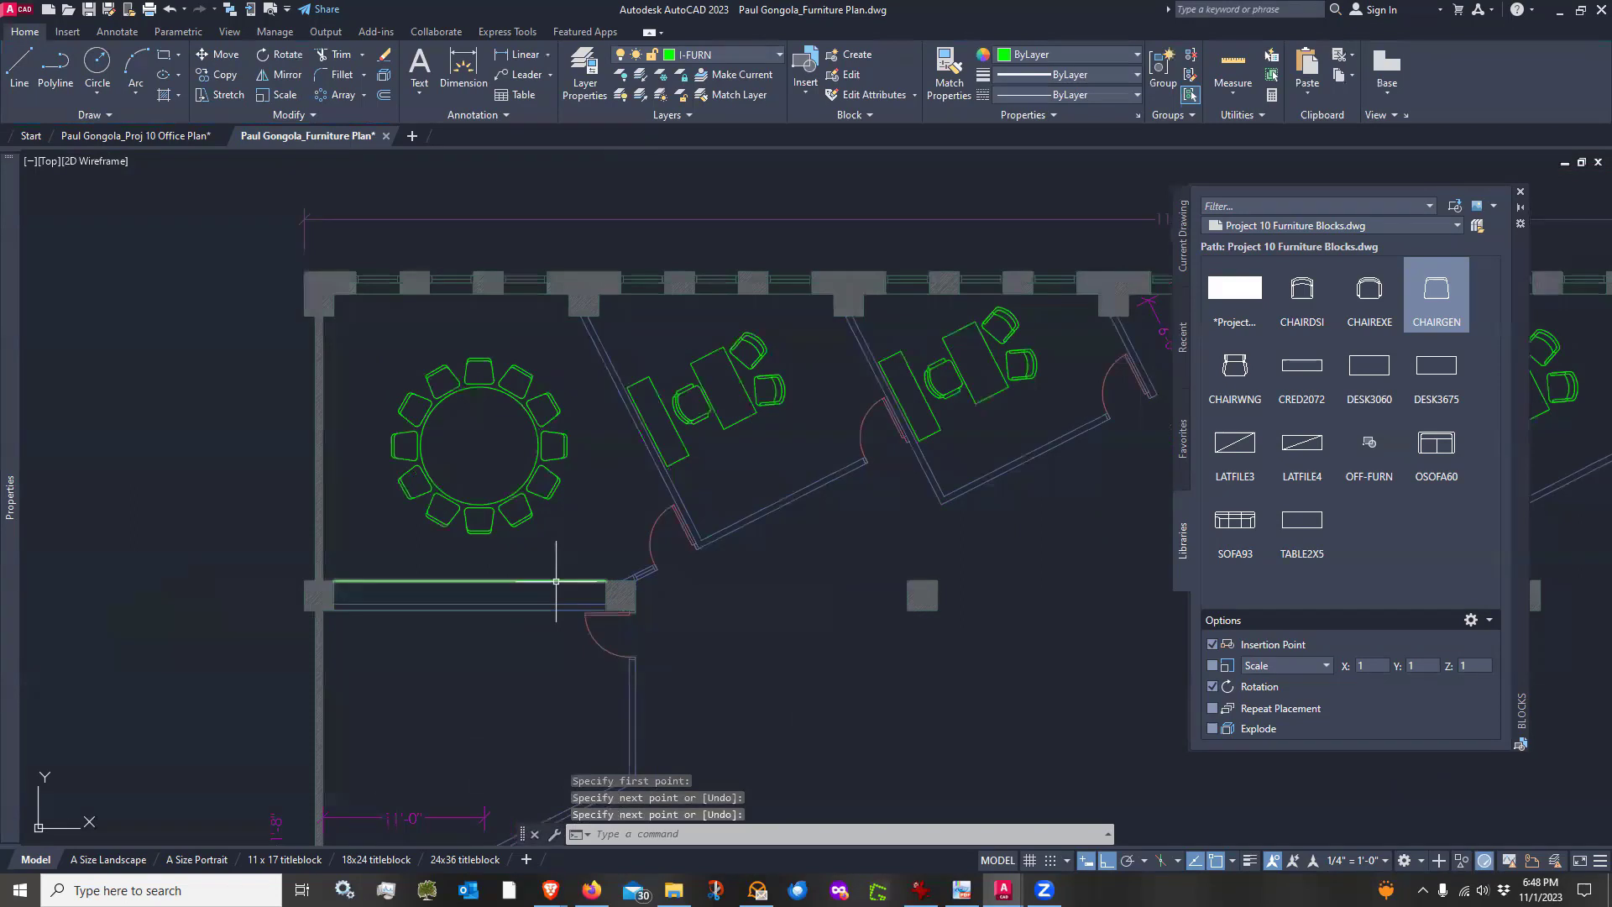
pyautogui.scroll(-2, 425, 550)
pyautogui.moveTo(824, 596)
pyautogui.mouseDown(button='middle')
pyautogui.moveTo(811, 574)
pyautogui.moveTo(716, 544)
pyautogui.mouseUp(button='middle')
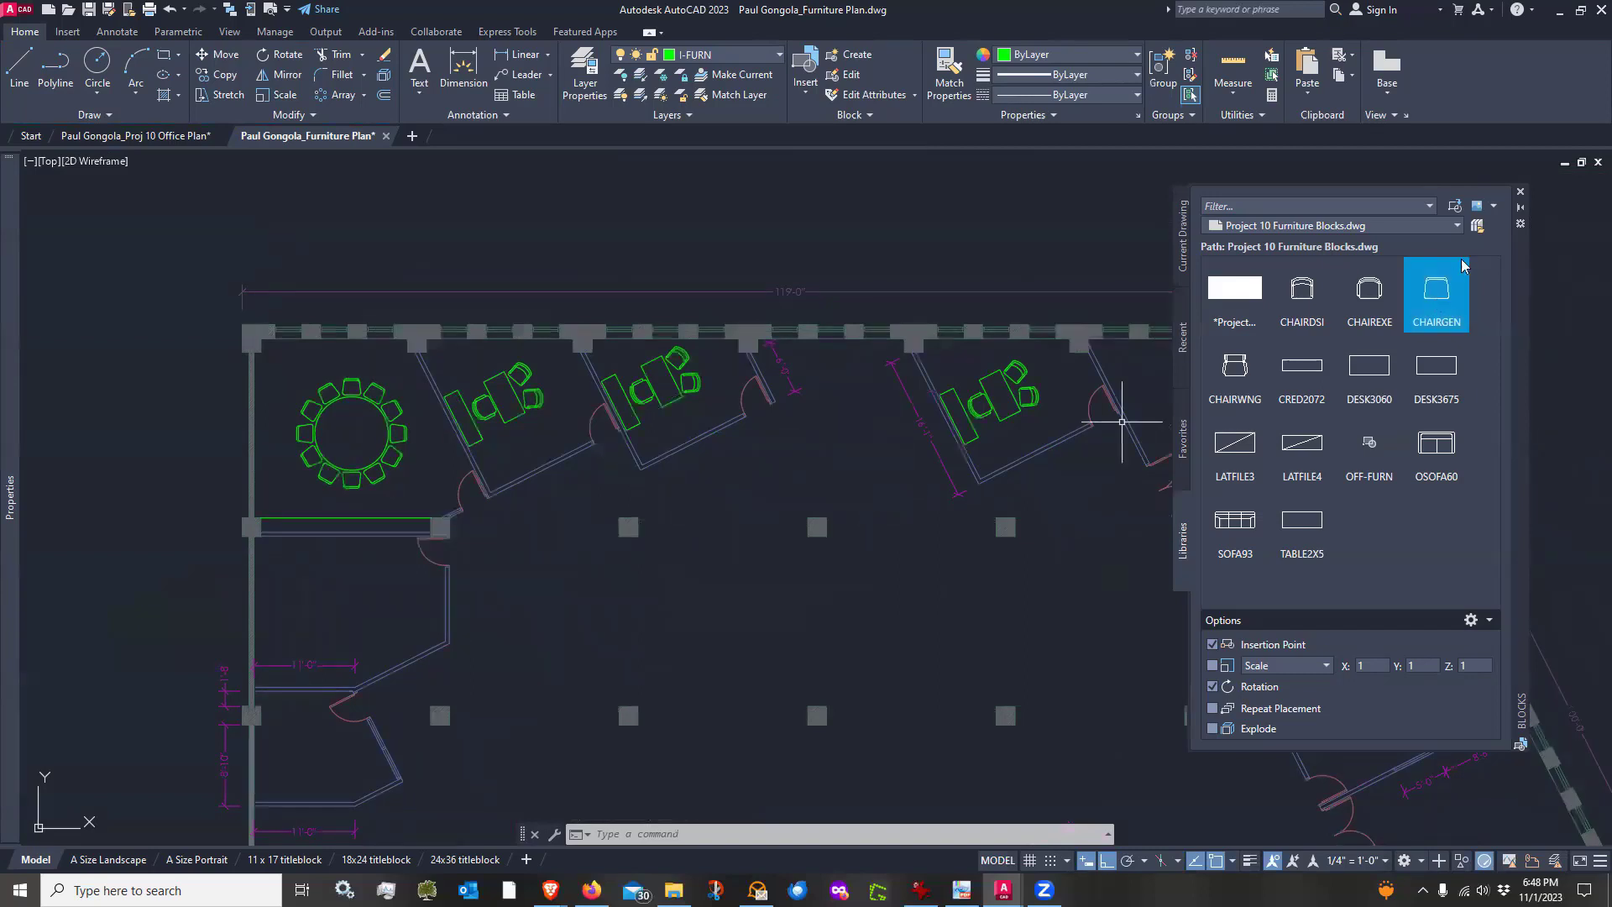
pyautogui.moveTo(1522, 320); pyautogui.dragTo(1565, 321)
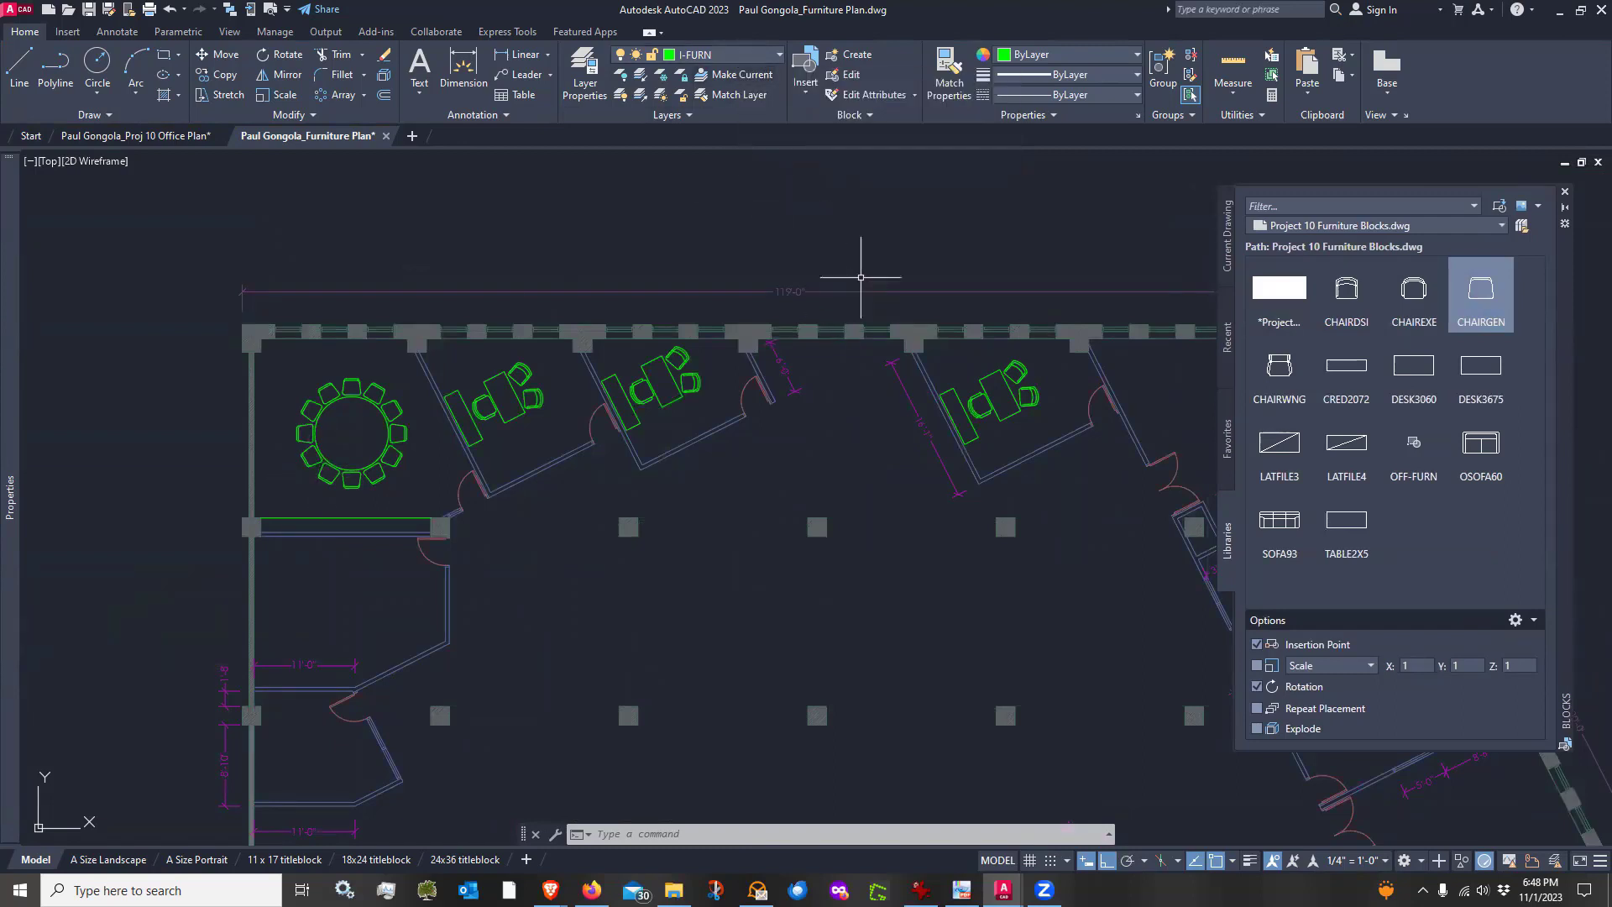
pyautogui.click(948, 69)
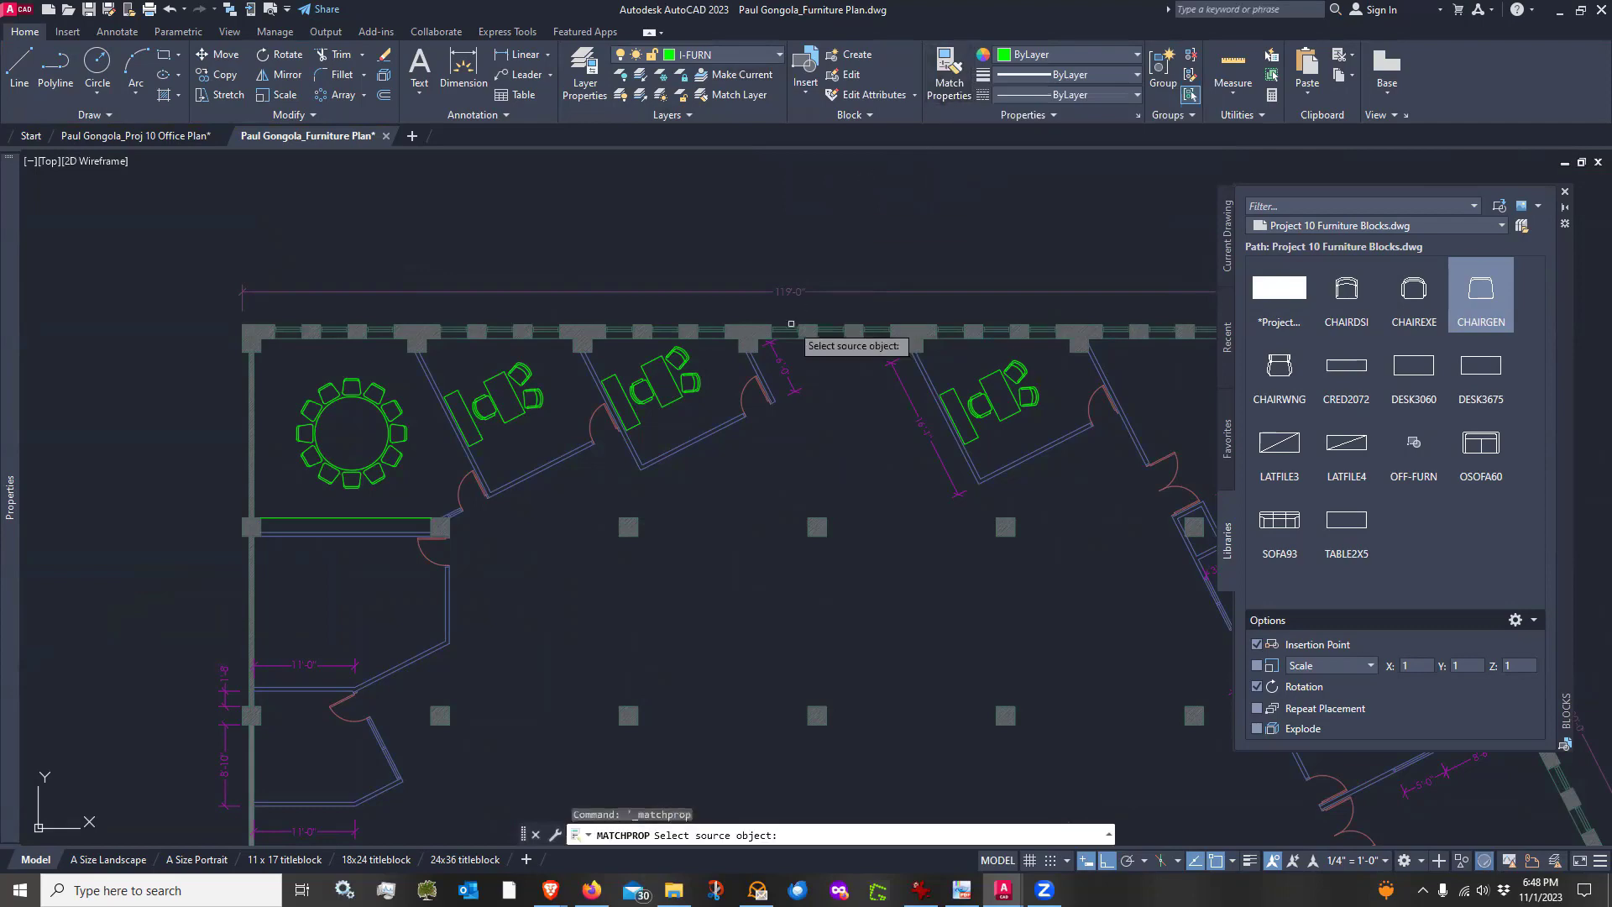
pyautogui.scroll(-1, 791, 323)
pyautogui.scroll(2, 994, 371)
pyautogui.scroll(-1, 994, 380)
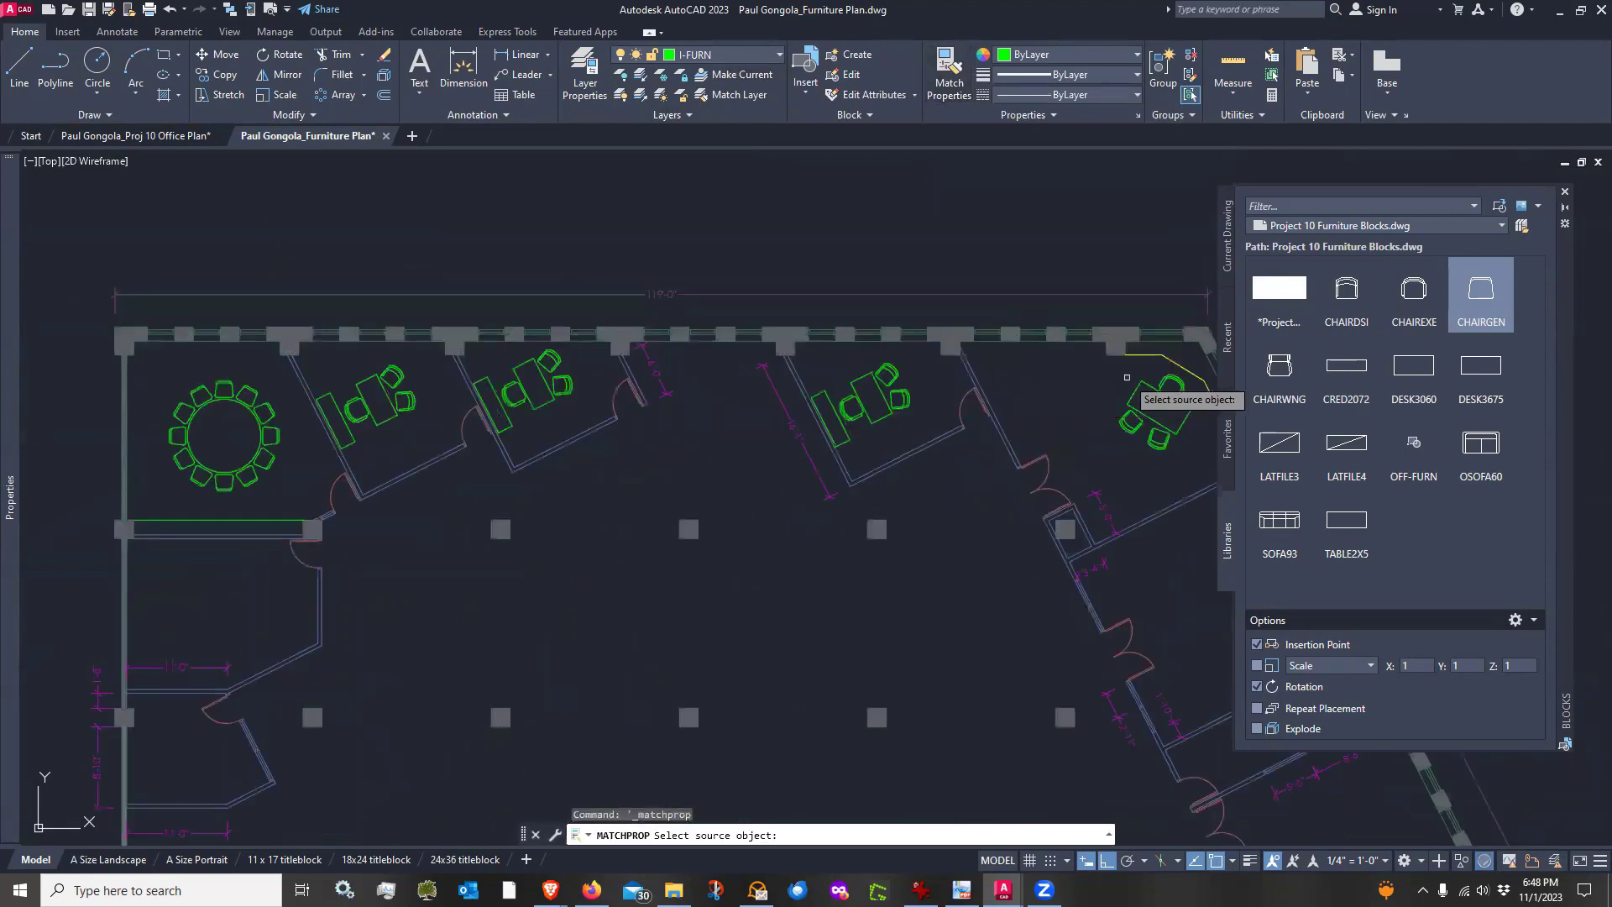
pyautogui.click(1141, 354)
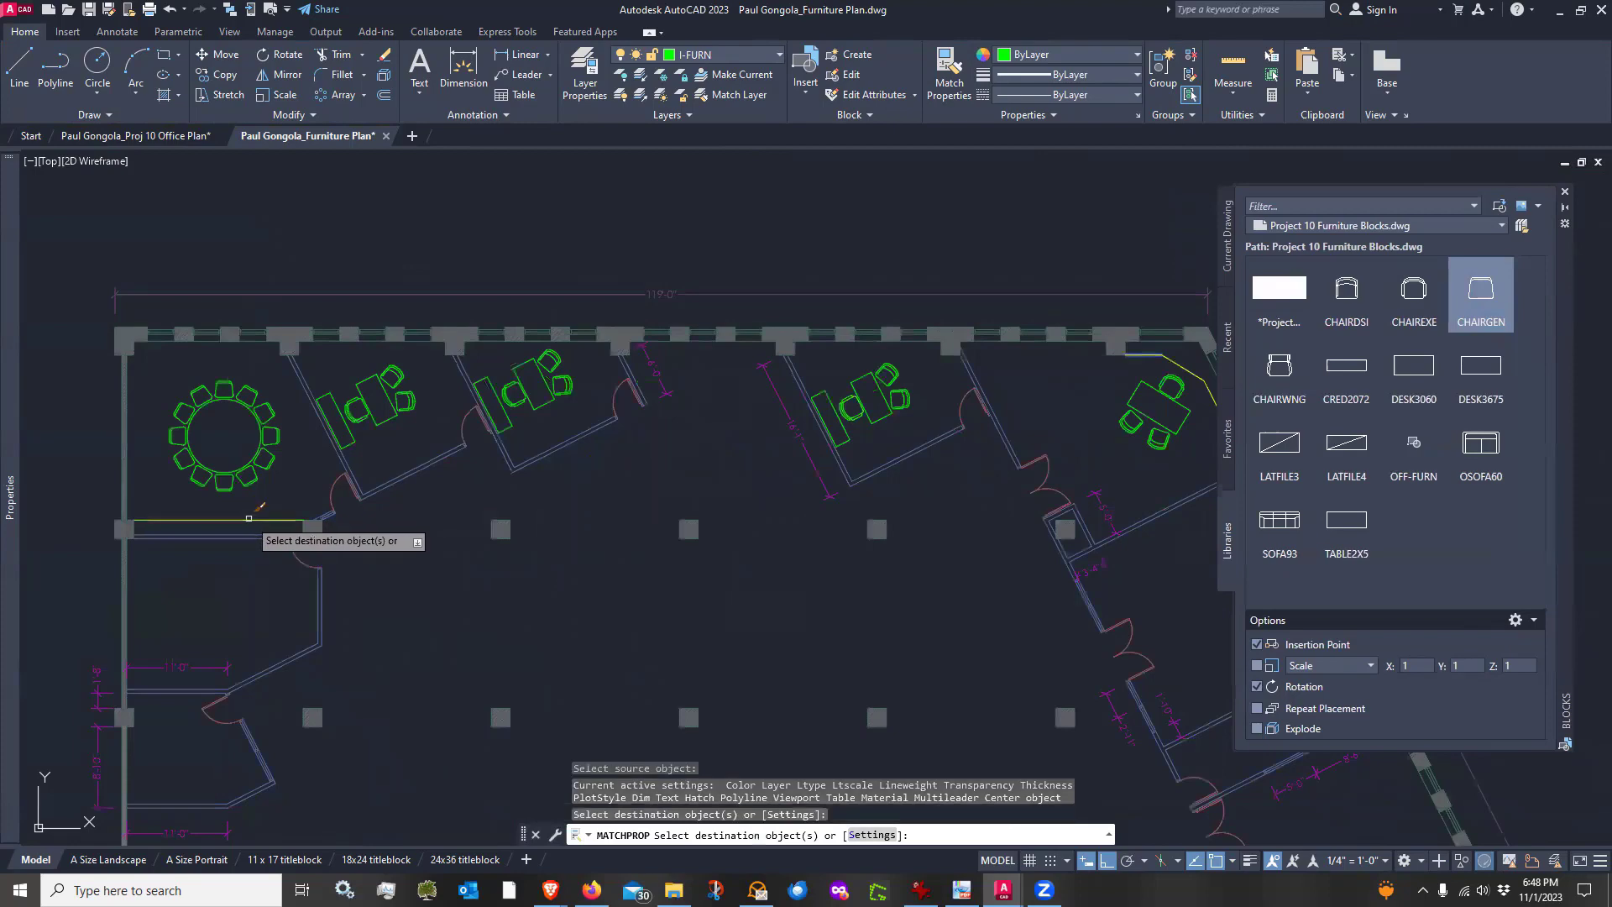
pyautogui.press('Return')
# Switch the block library to the Office folder in 2D BLOCKS
pyautogui.scroll(-4, 512, 558)
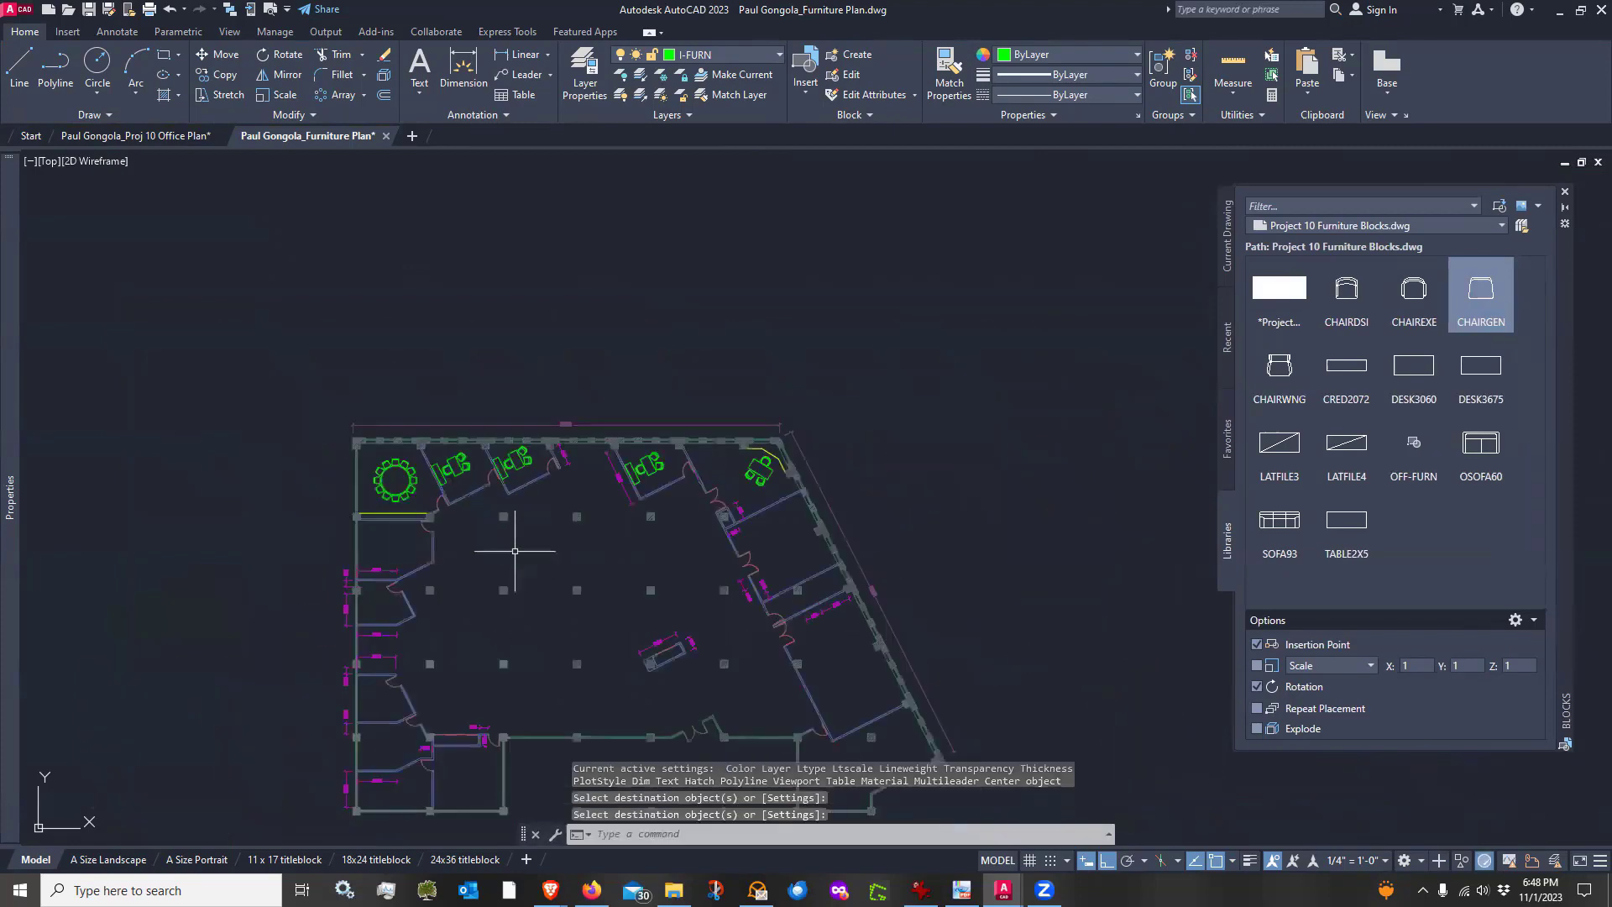
pyautogui.scroll(2, 507, 565)
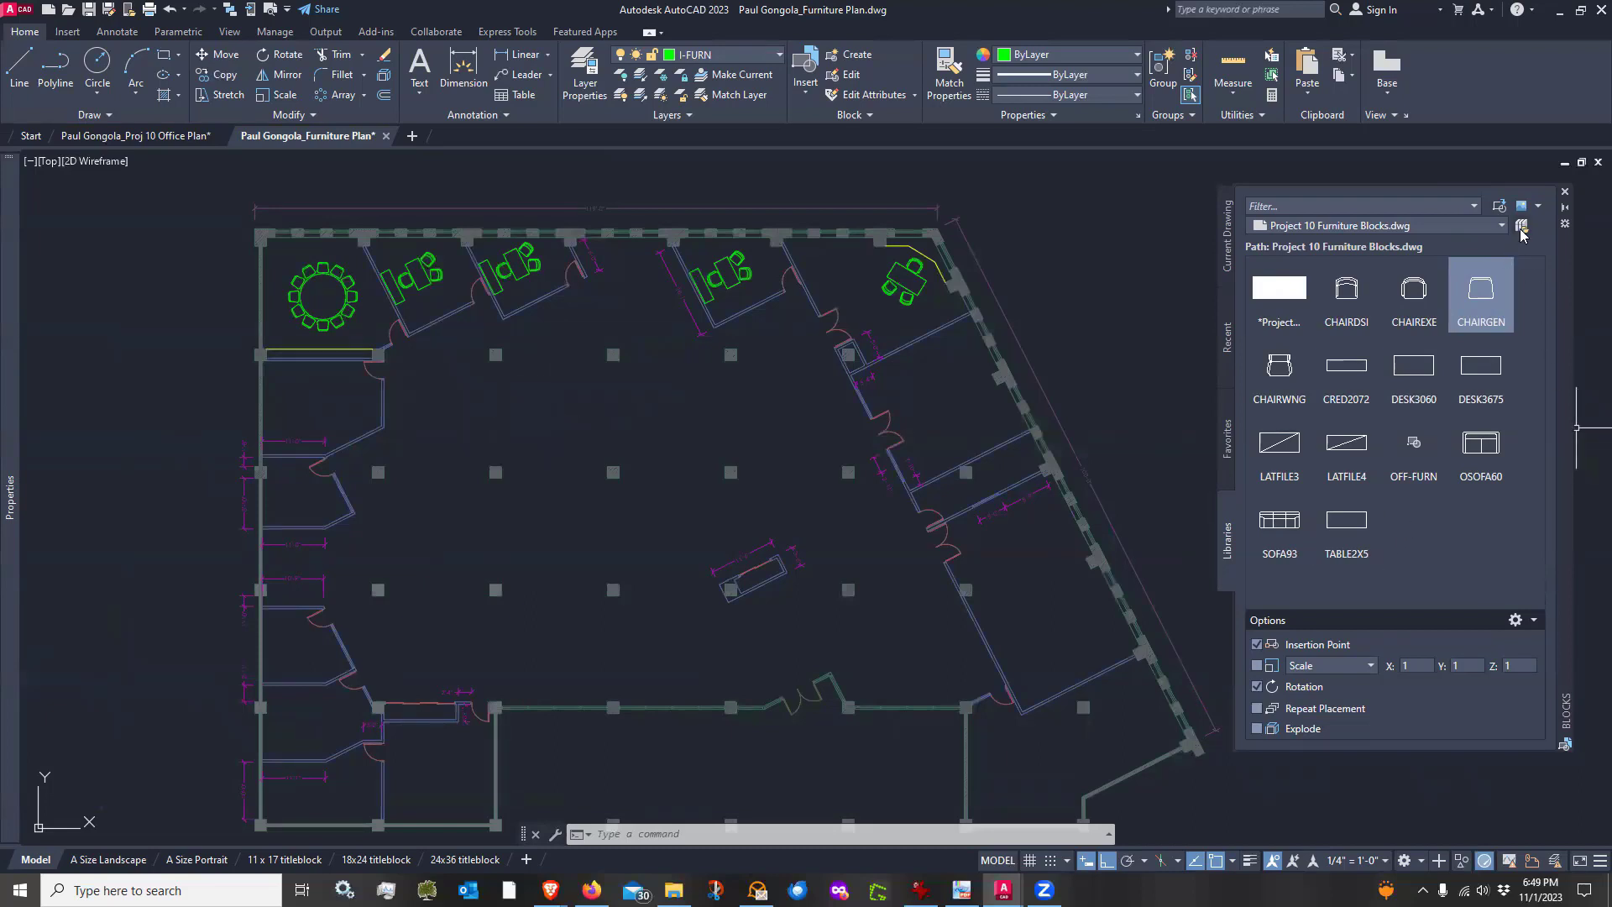
pyautogui.click(1521, 229)
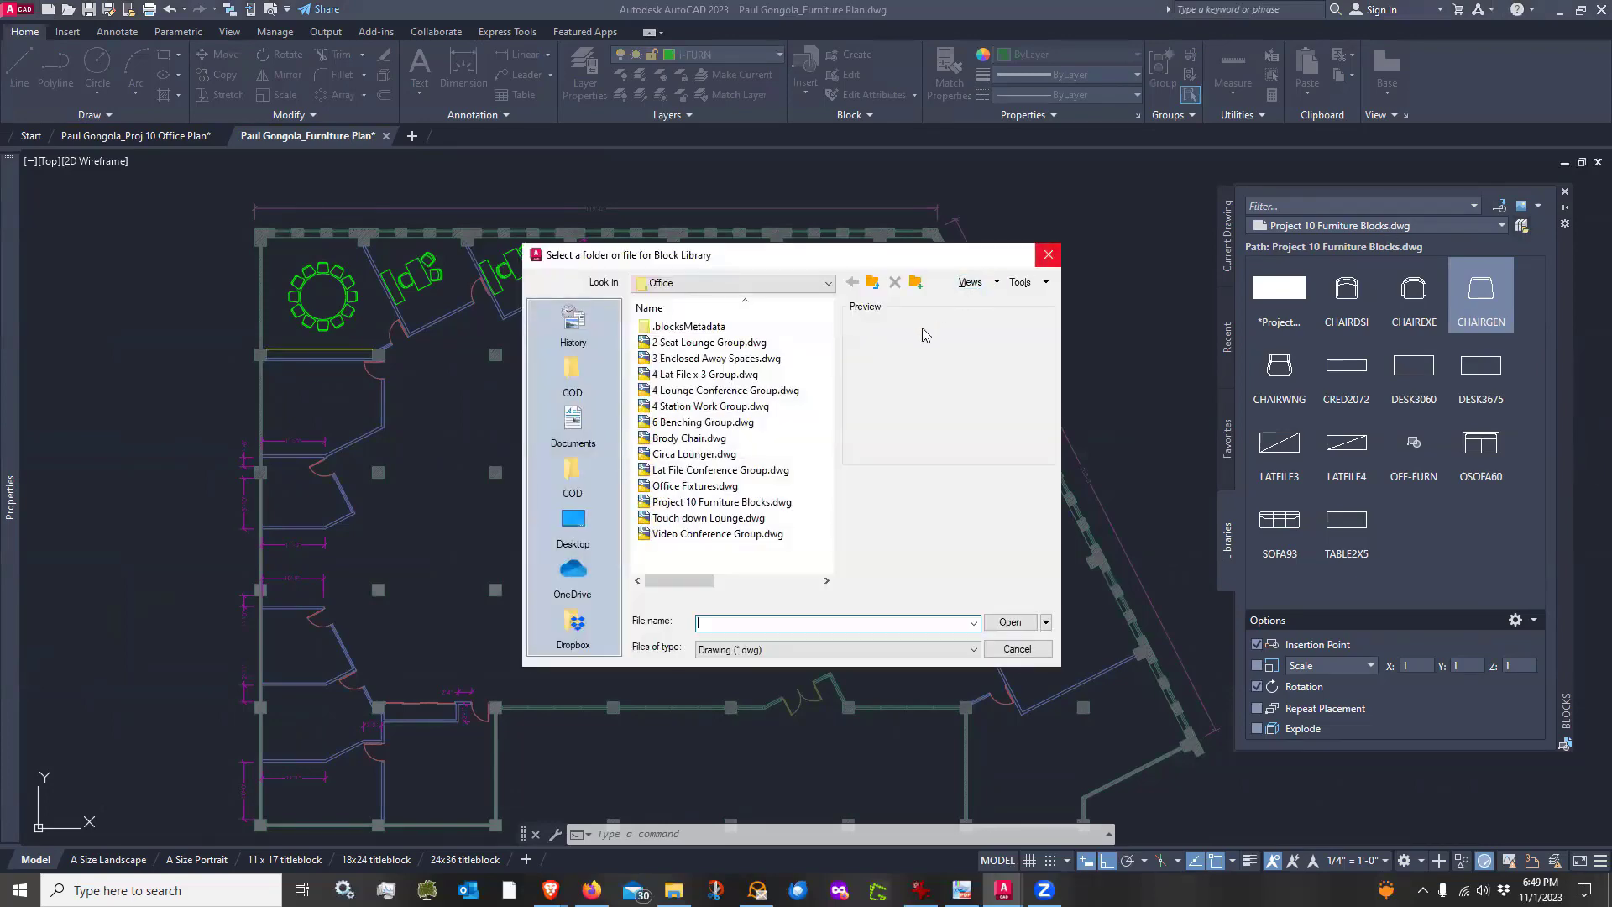
pyautogui.click(873, 283)
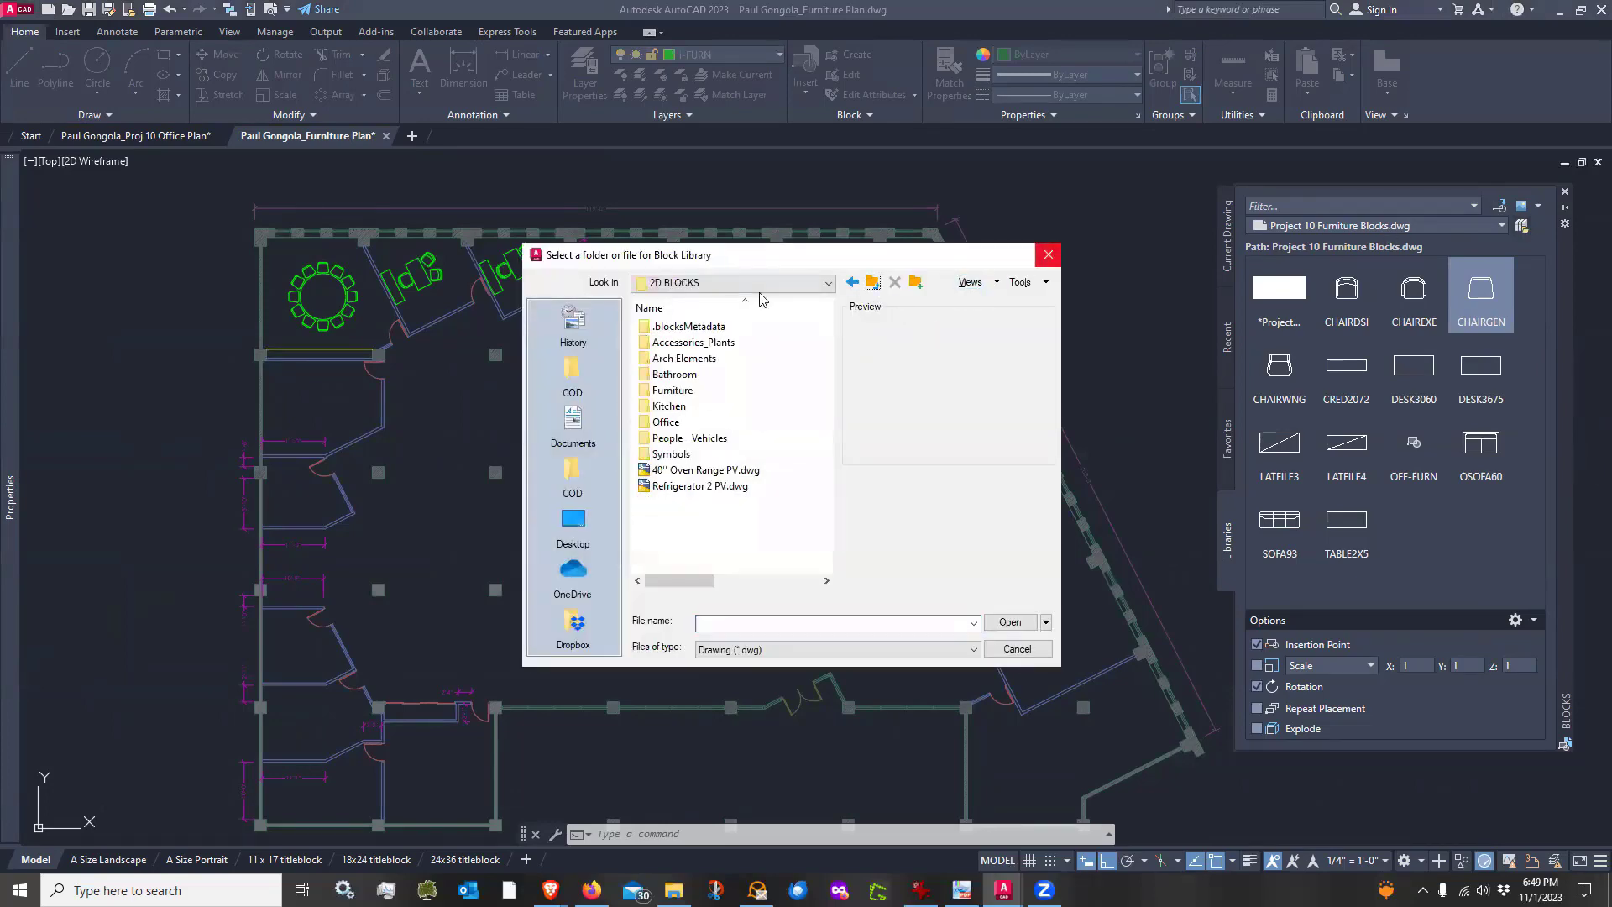
pyautogui.click(680, 424)
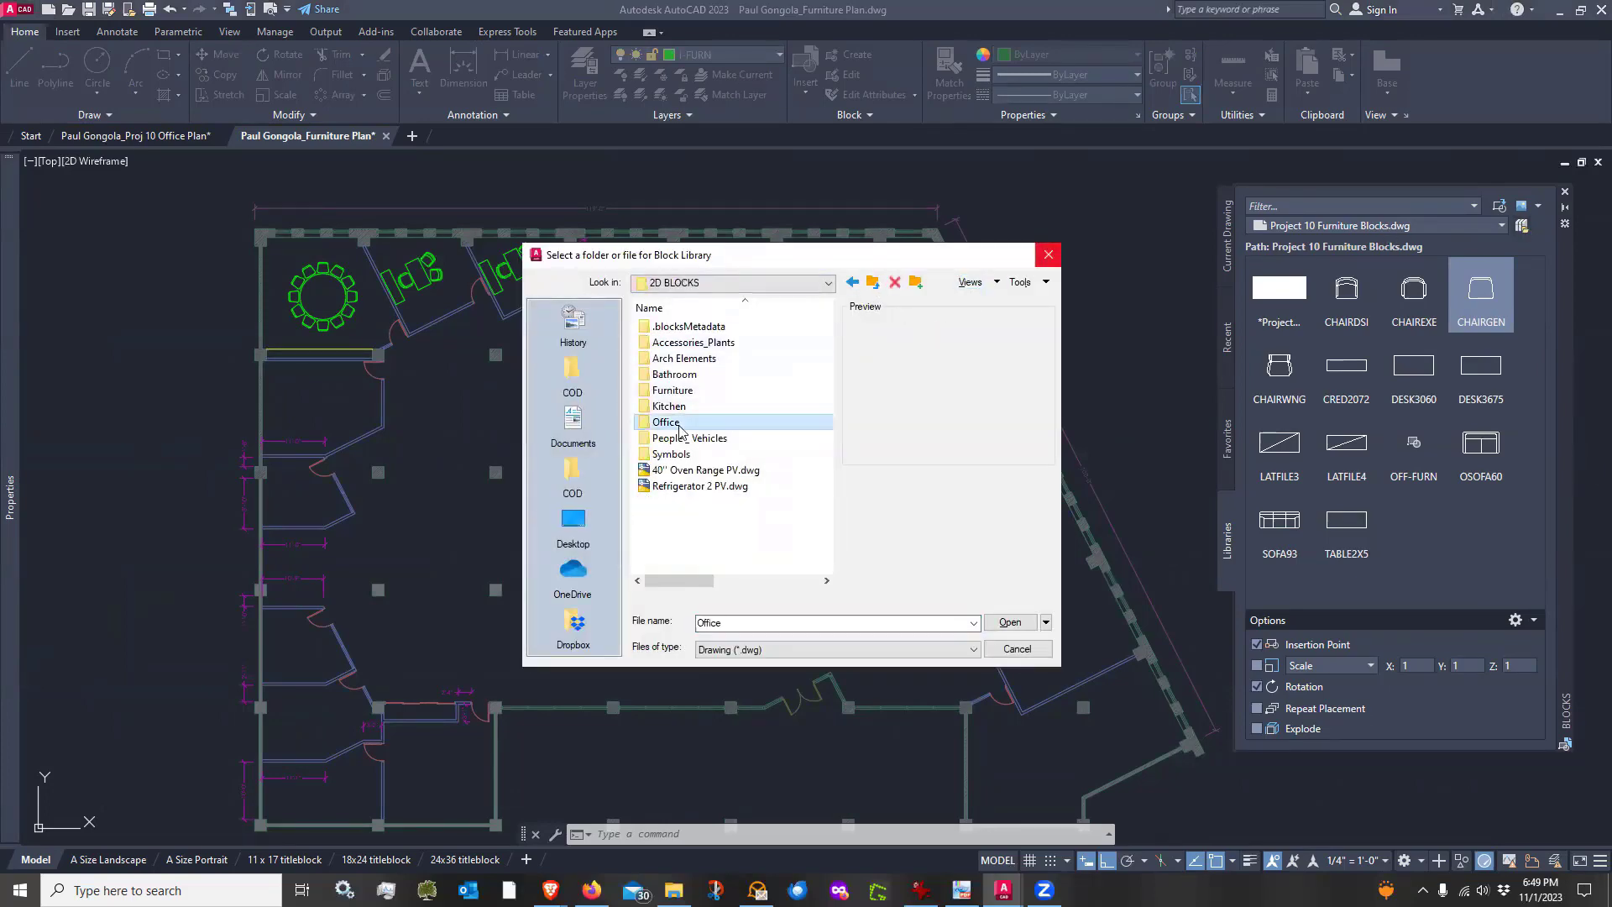
pyautogui.click(1013, 623)
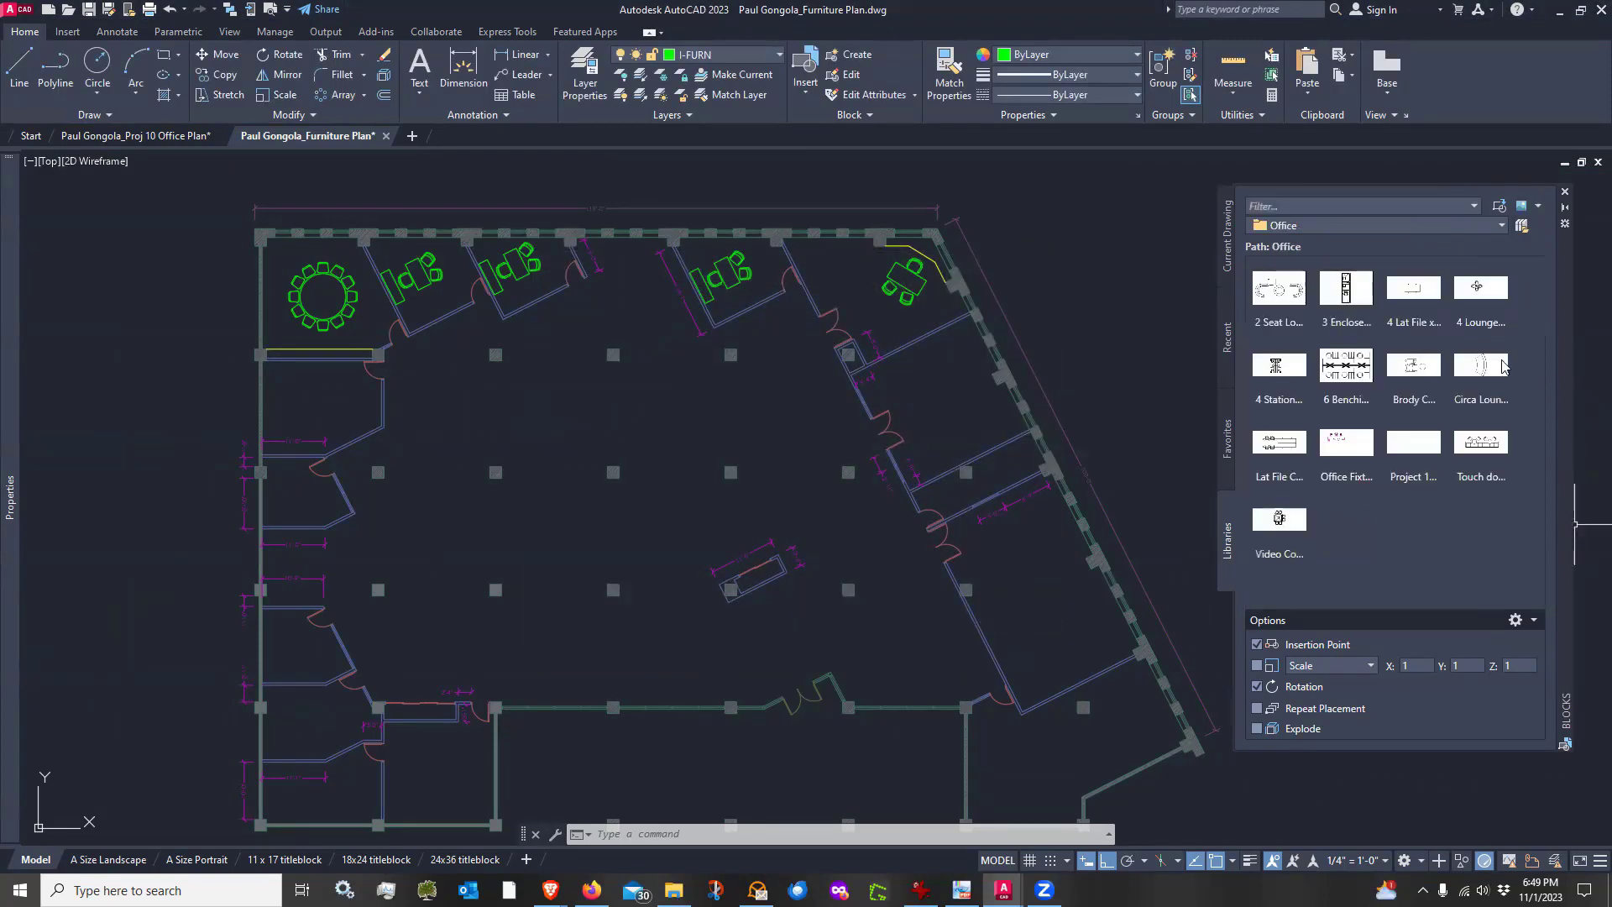
pyautogui.moveTo(1348, 370)
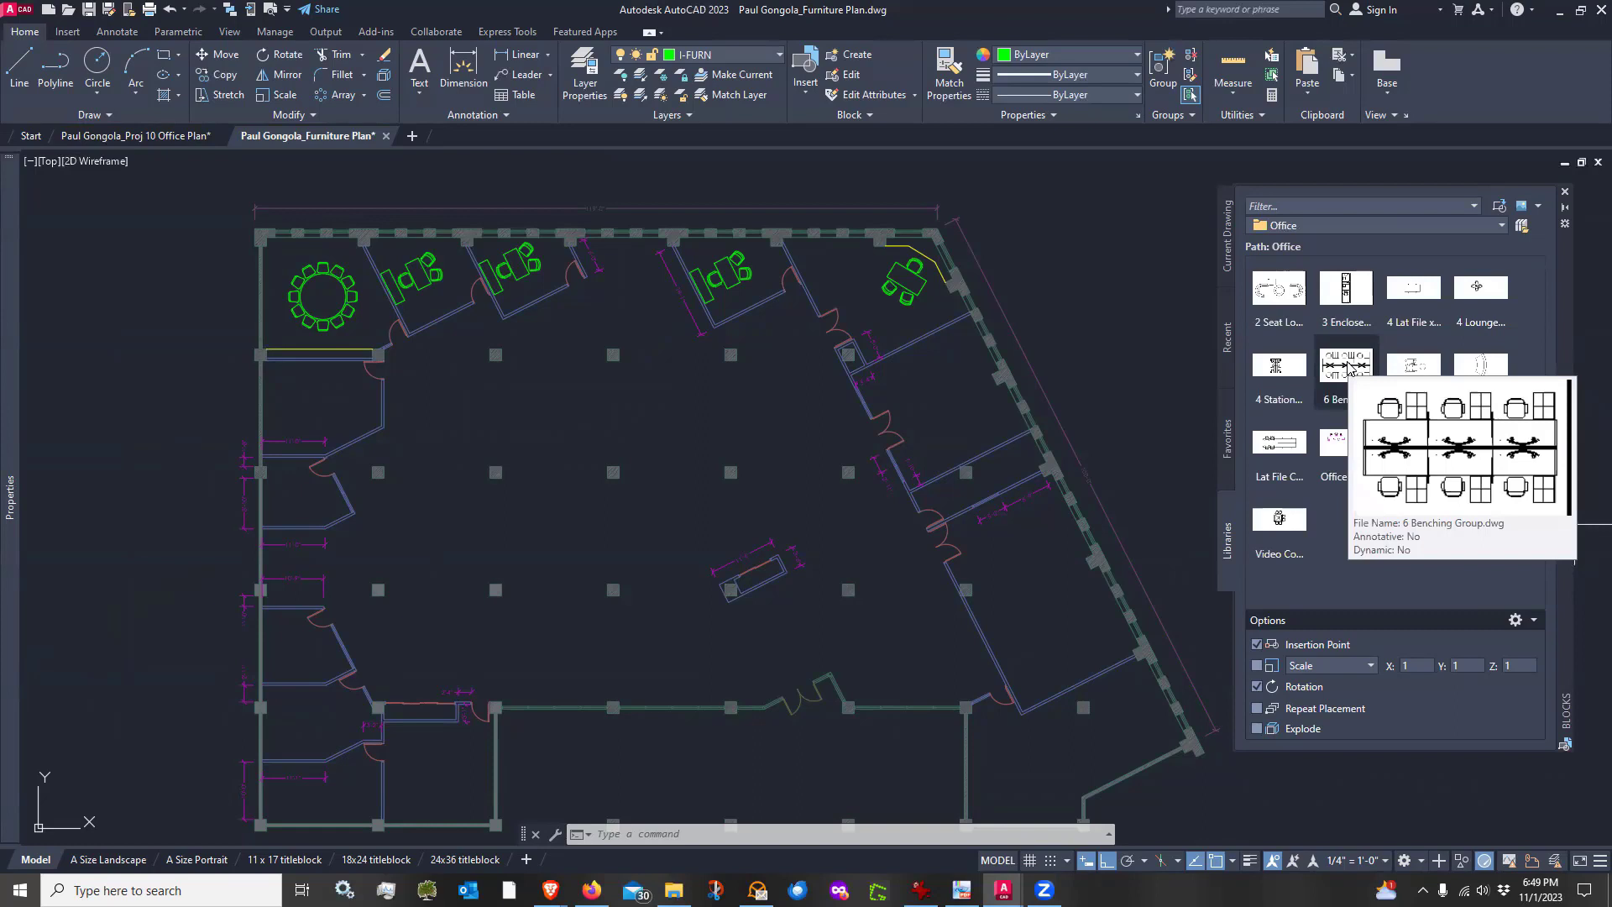
pyautogui.click(1349, 370)
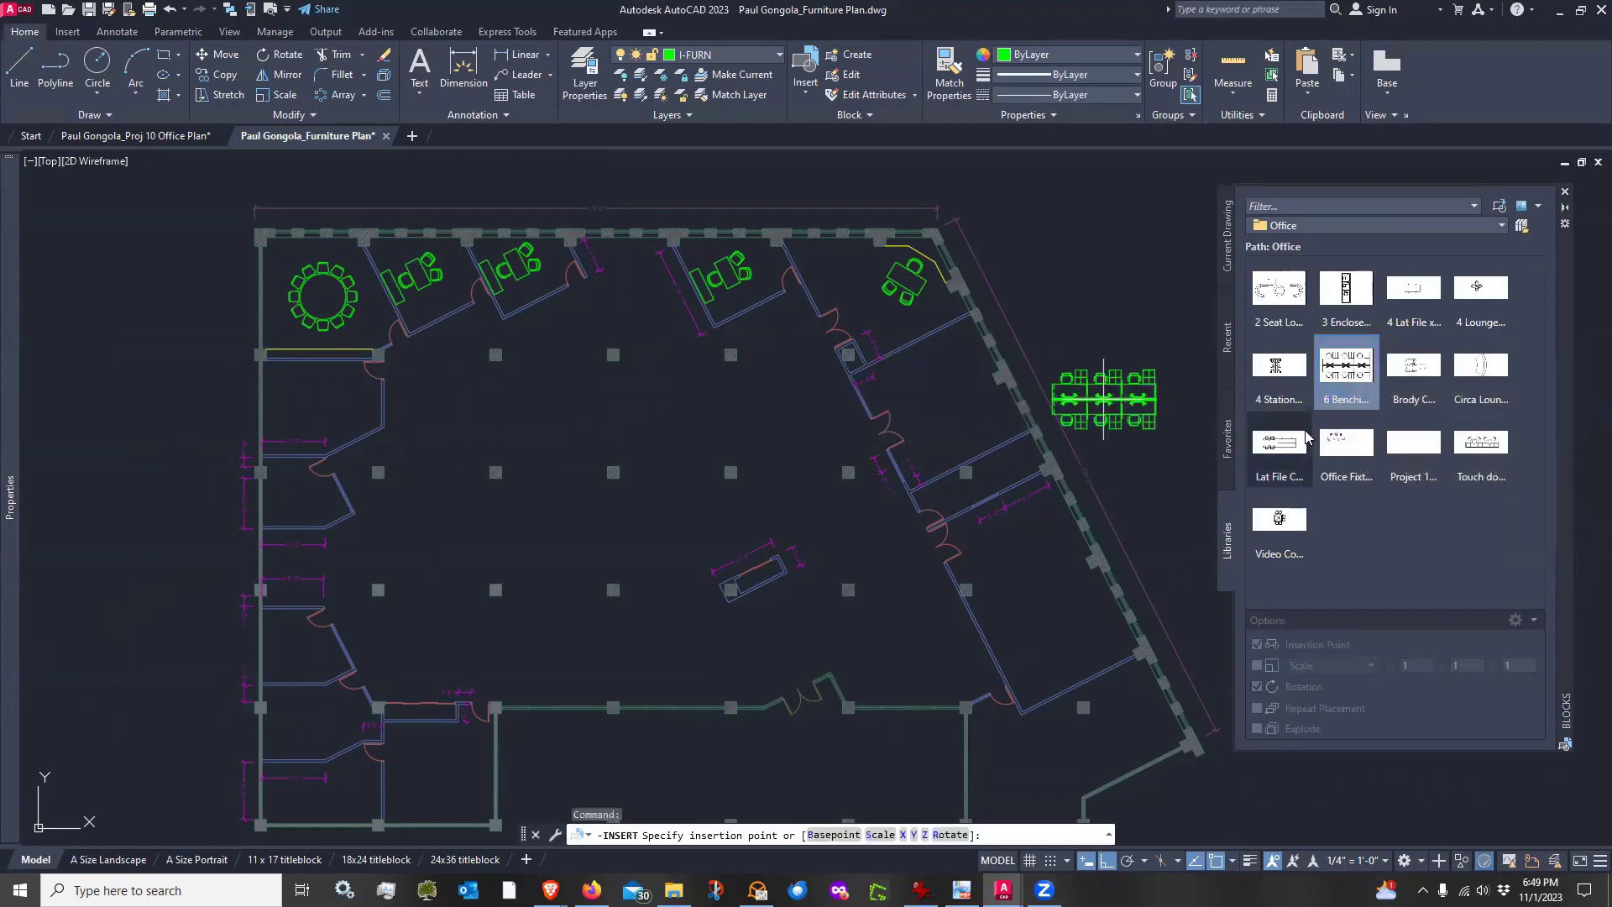
pyautogui.press('Escape')
# Insert the 6 Benching Group in the open floor below the conference room, rotated to 297° with Polar Tracking on
pyautogui.moveTo(1346, 397)
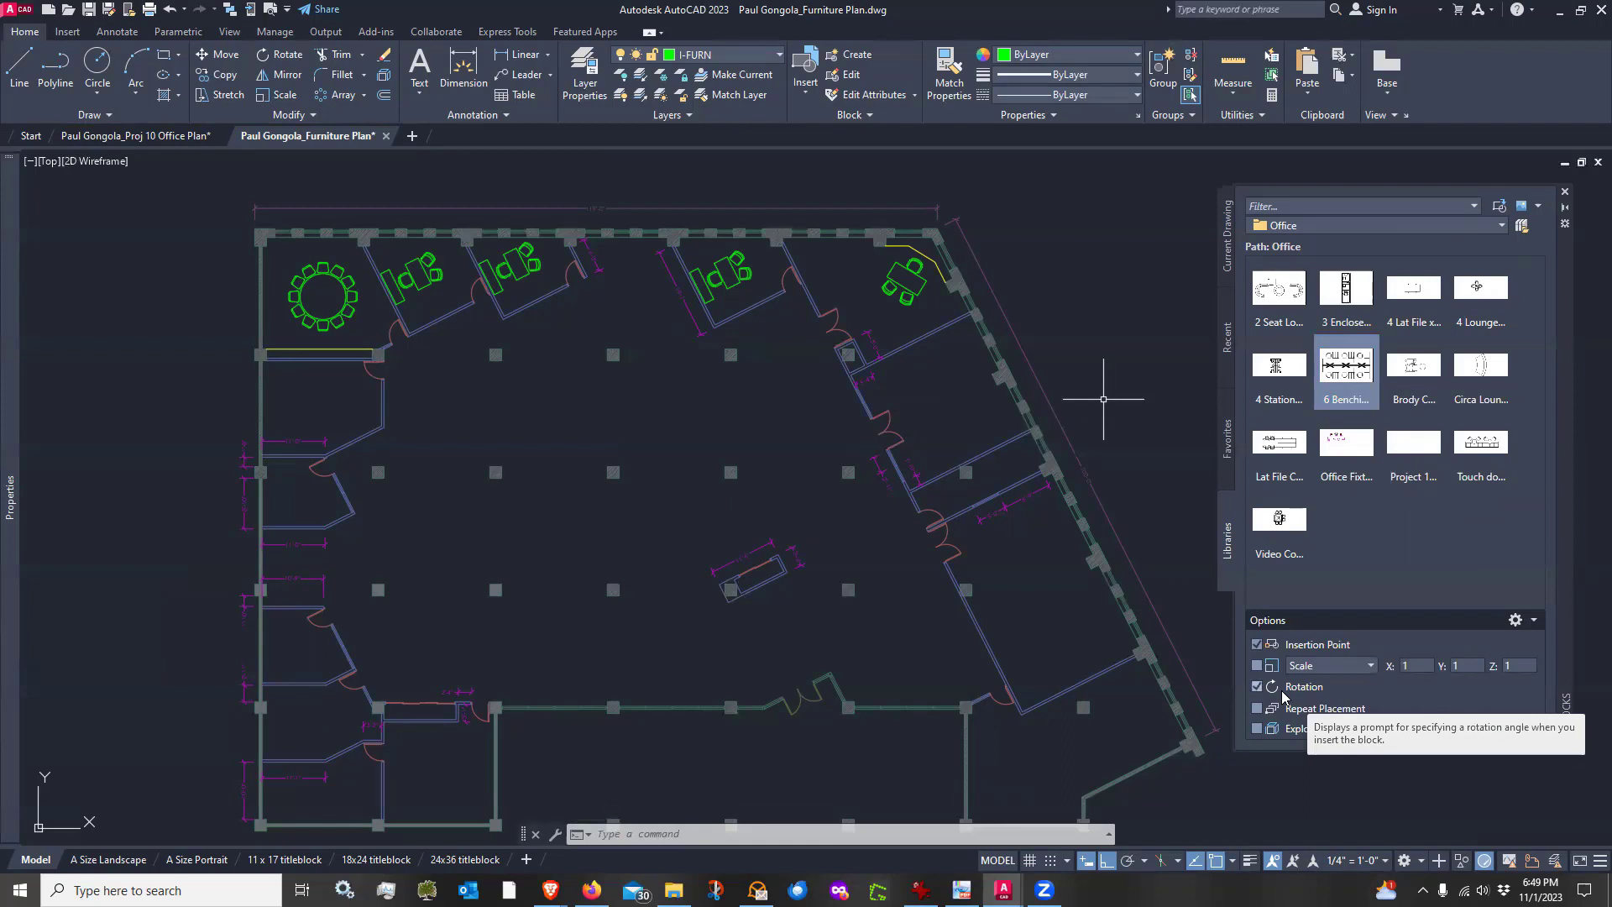
pyautogui.click(1125, 862)
pyautogui.click(1145, 862)
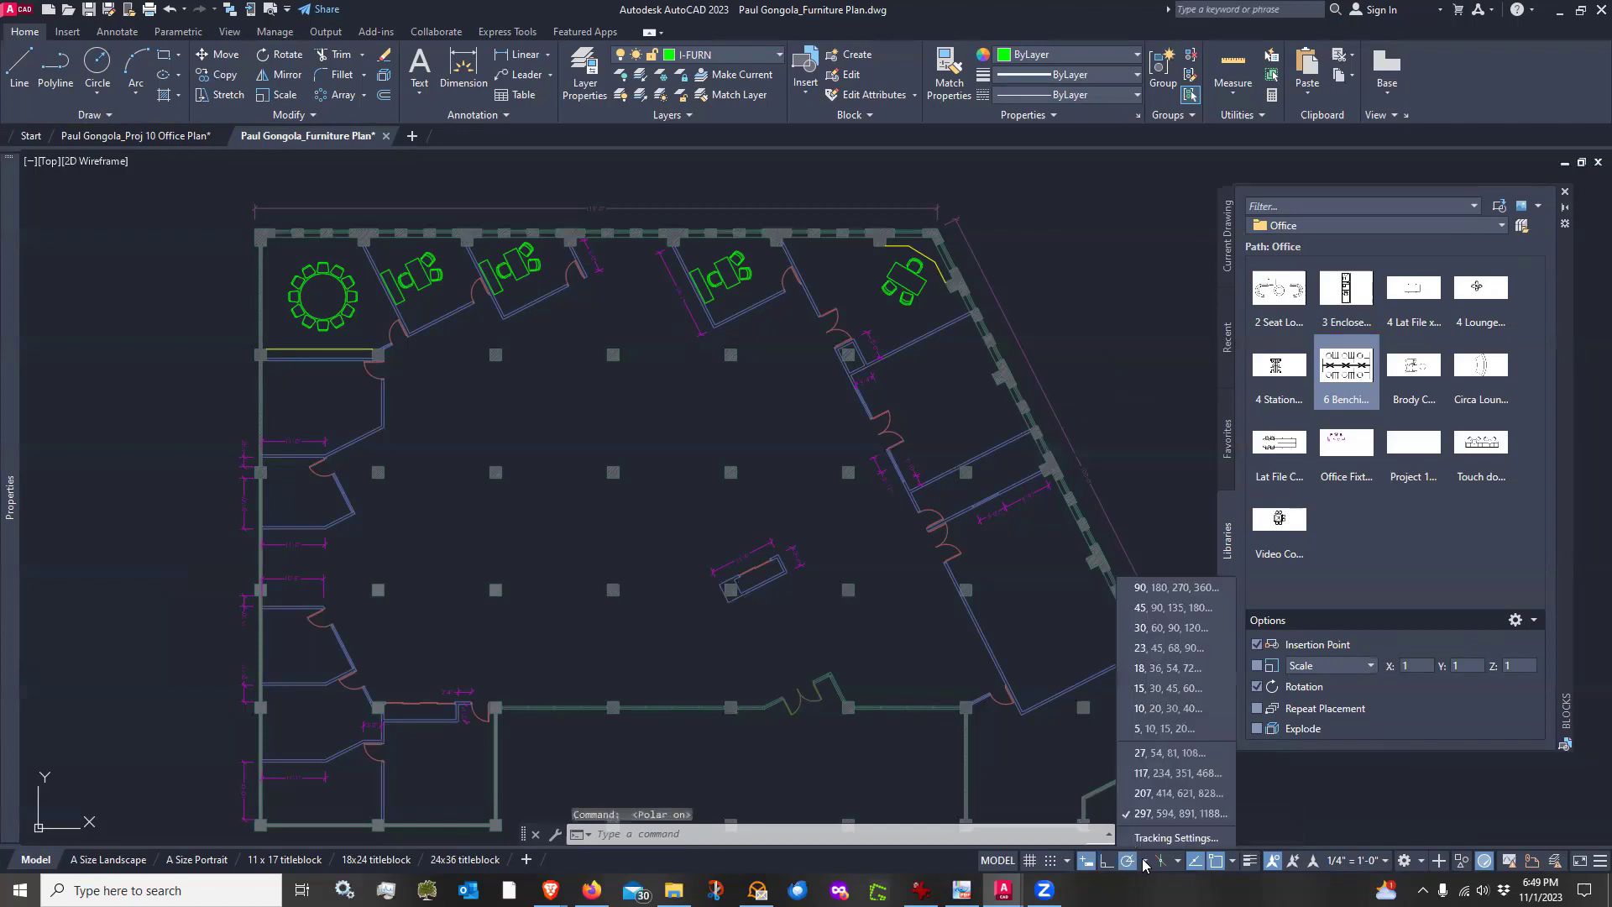
pyautogui.click(1156, 814)
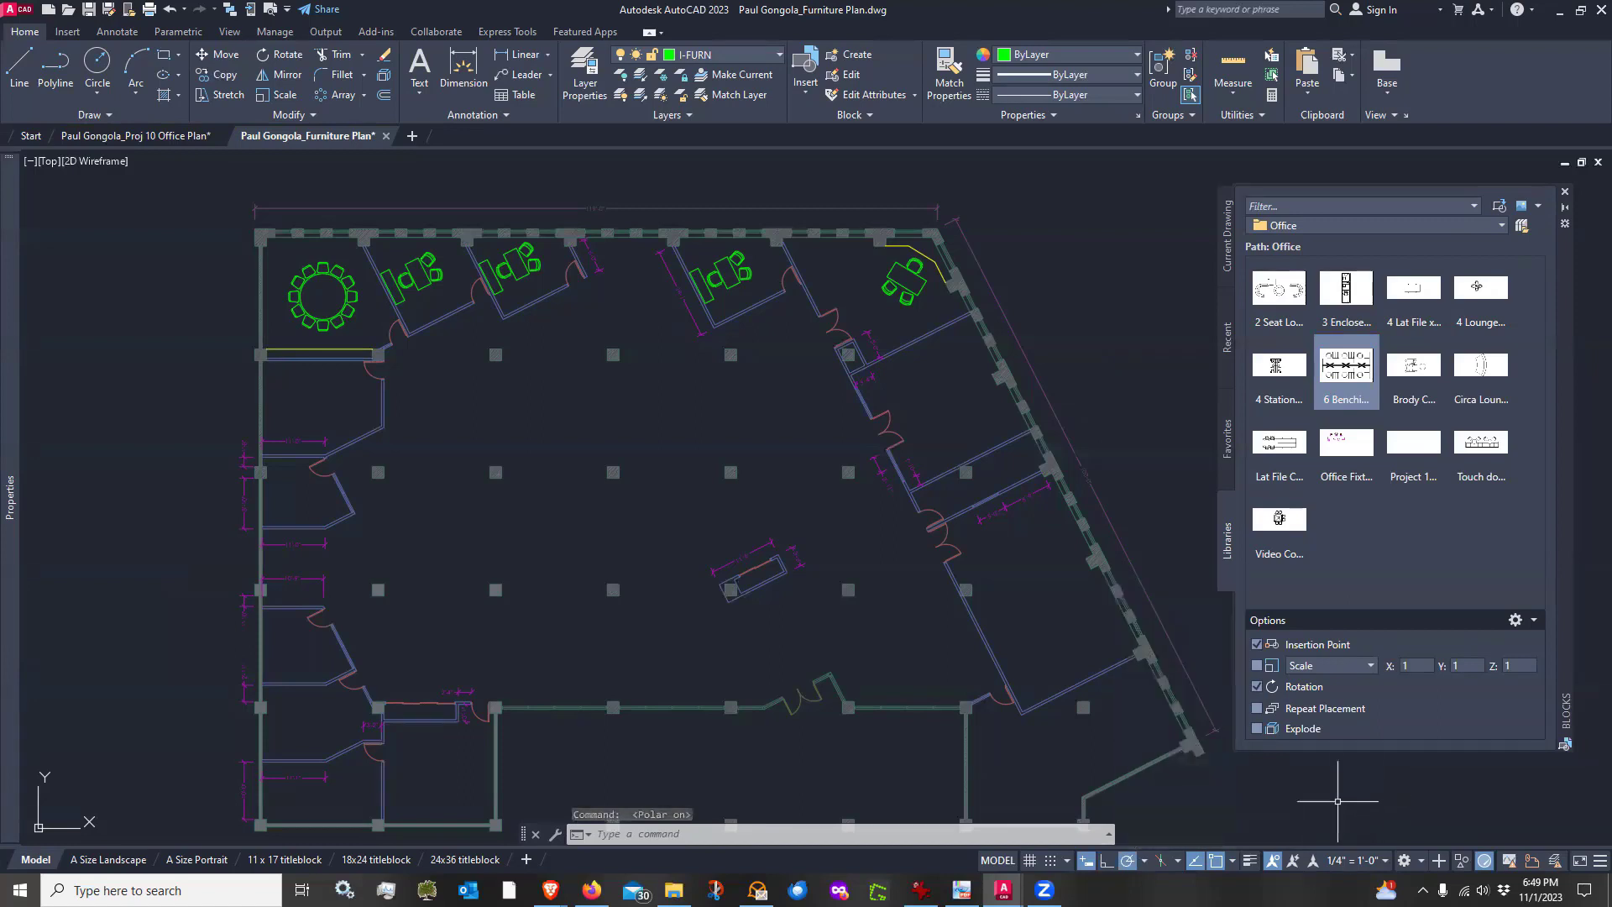
pyautogui.moveTo(1347, 364)
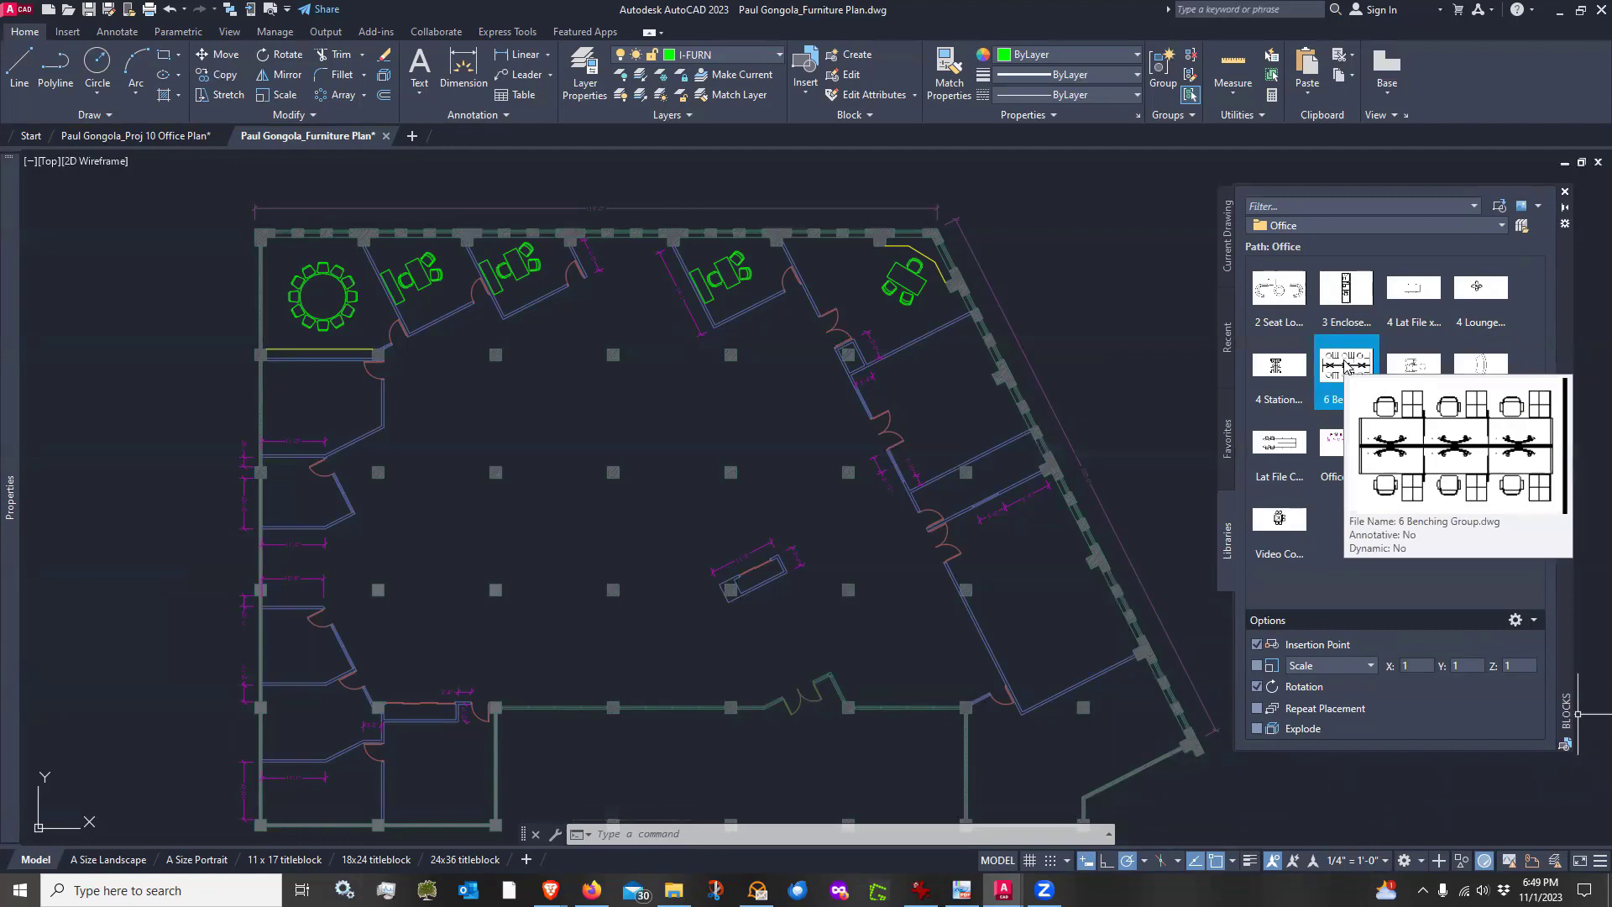
pyautogui.click(1347, 364)
pyautogui.scroll(3, 607, 420)
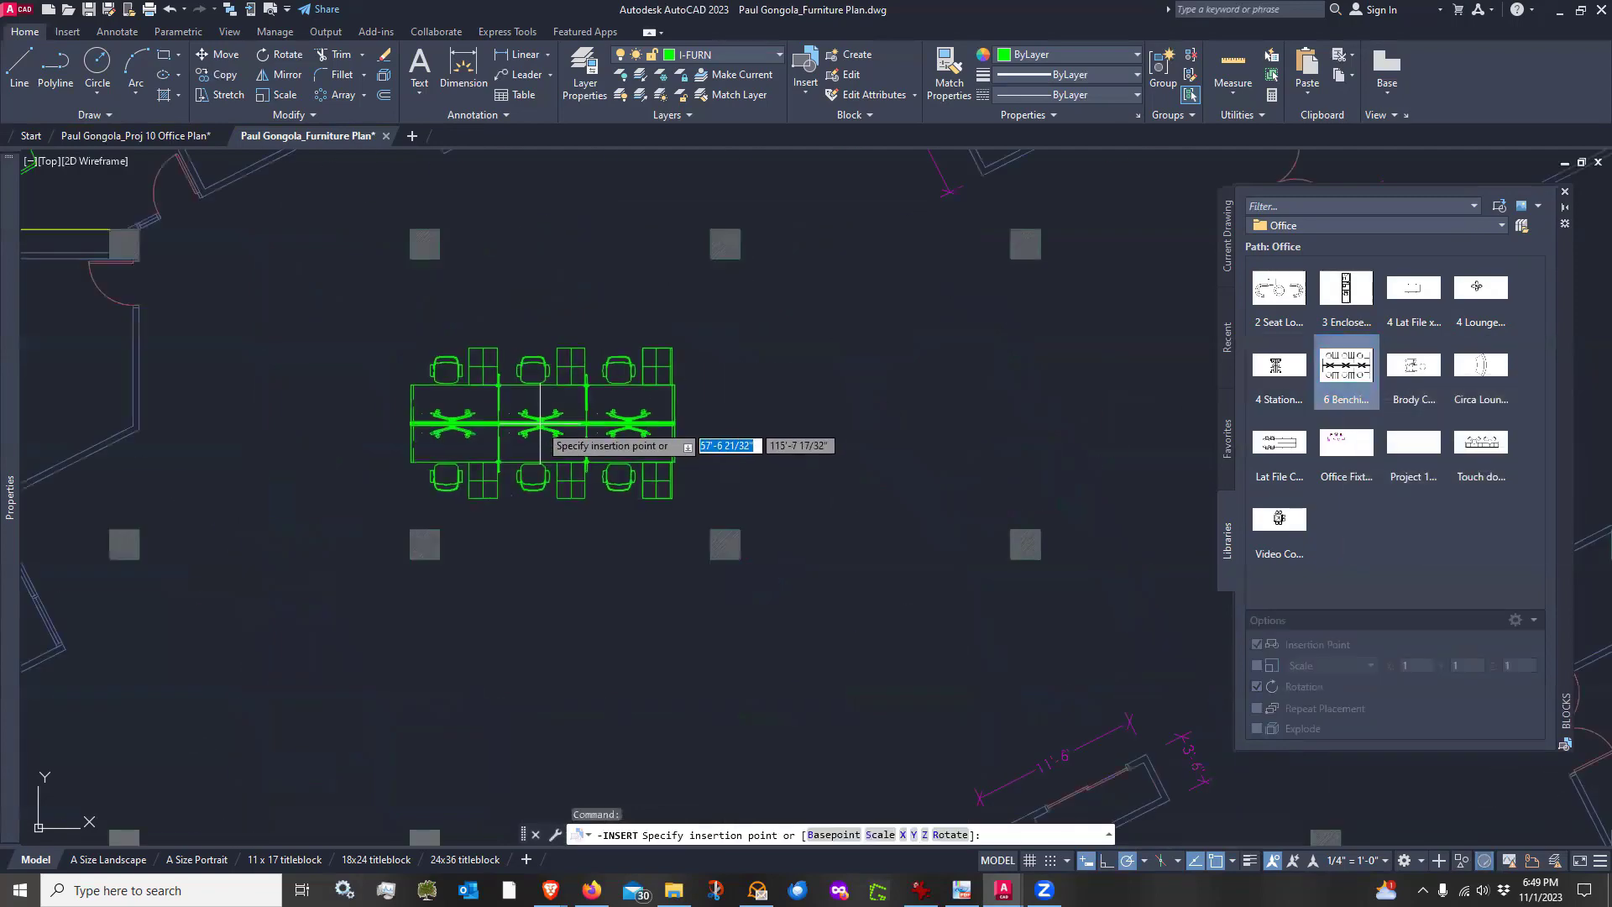
pyautogui.scroll(-3, 534, 403)
pyautogui.scroll(2, 523, 408)
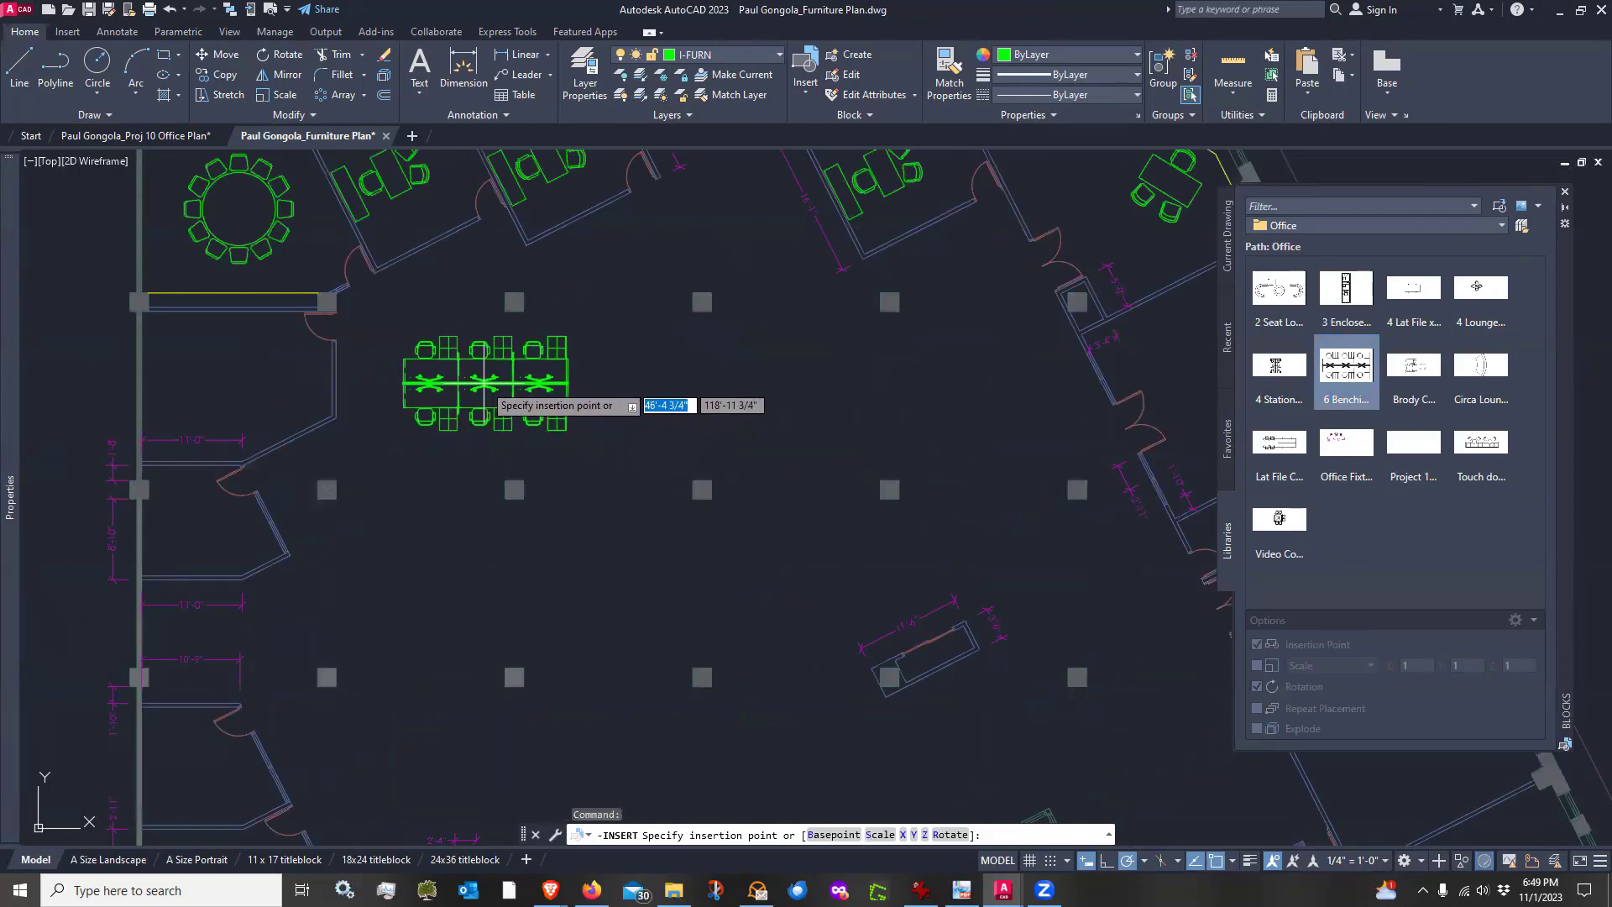
pyautogui.click(485, 392)
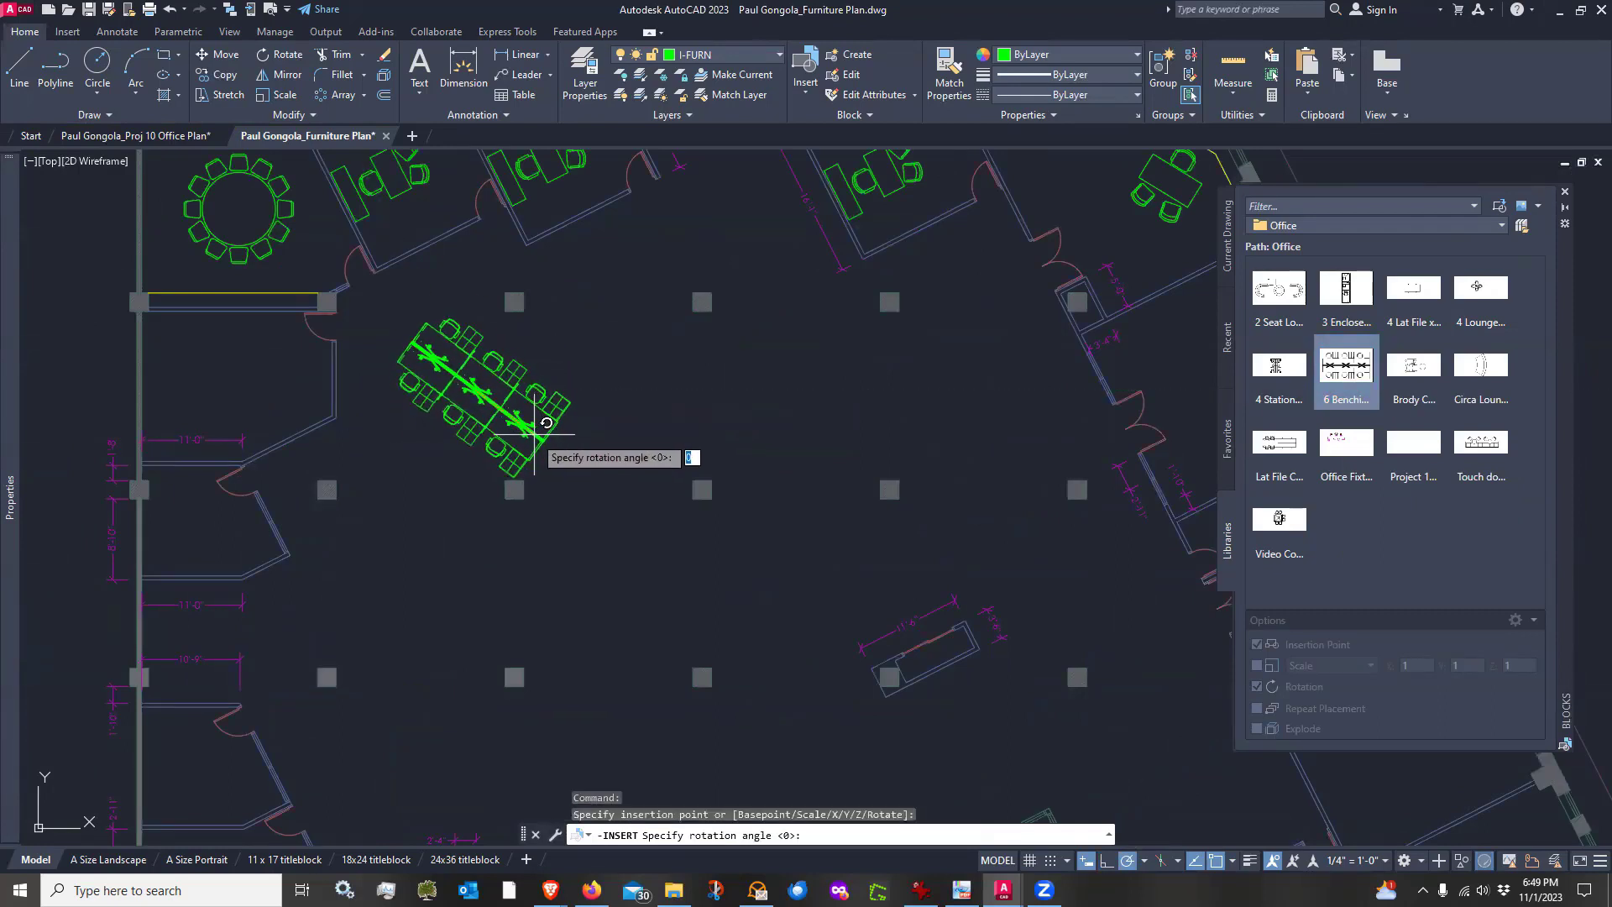
pyautogui.click(555, 548)
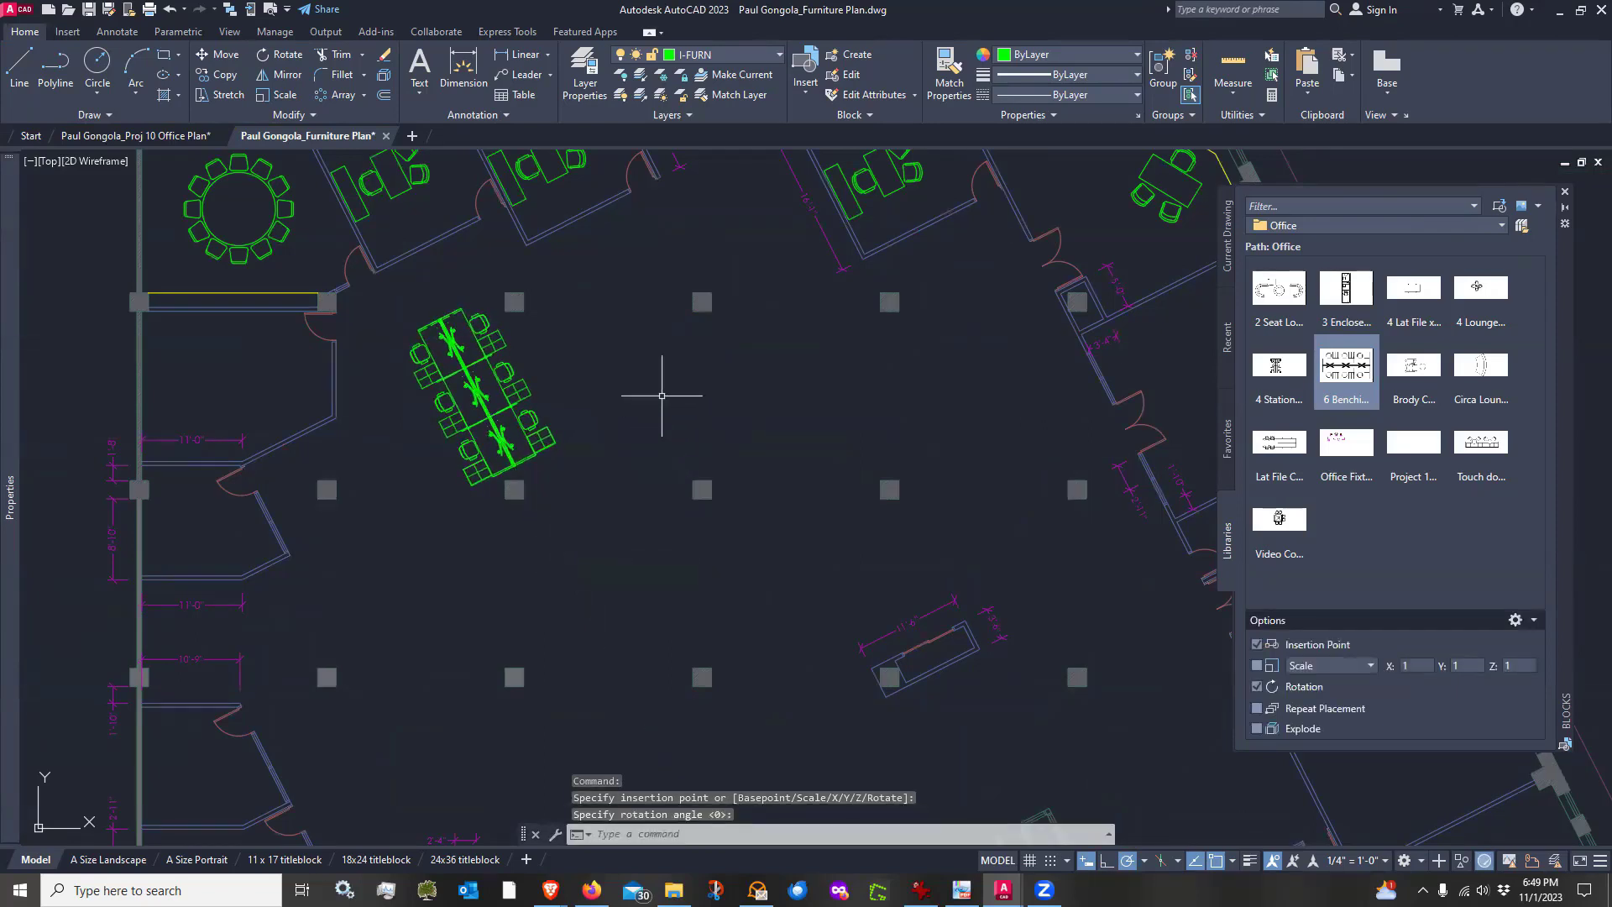
pyautogui.scroll(2, 398, 377)
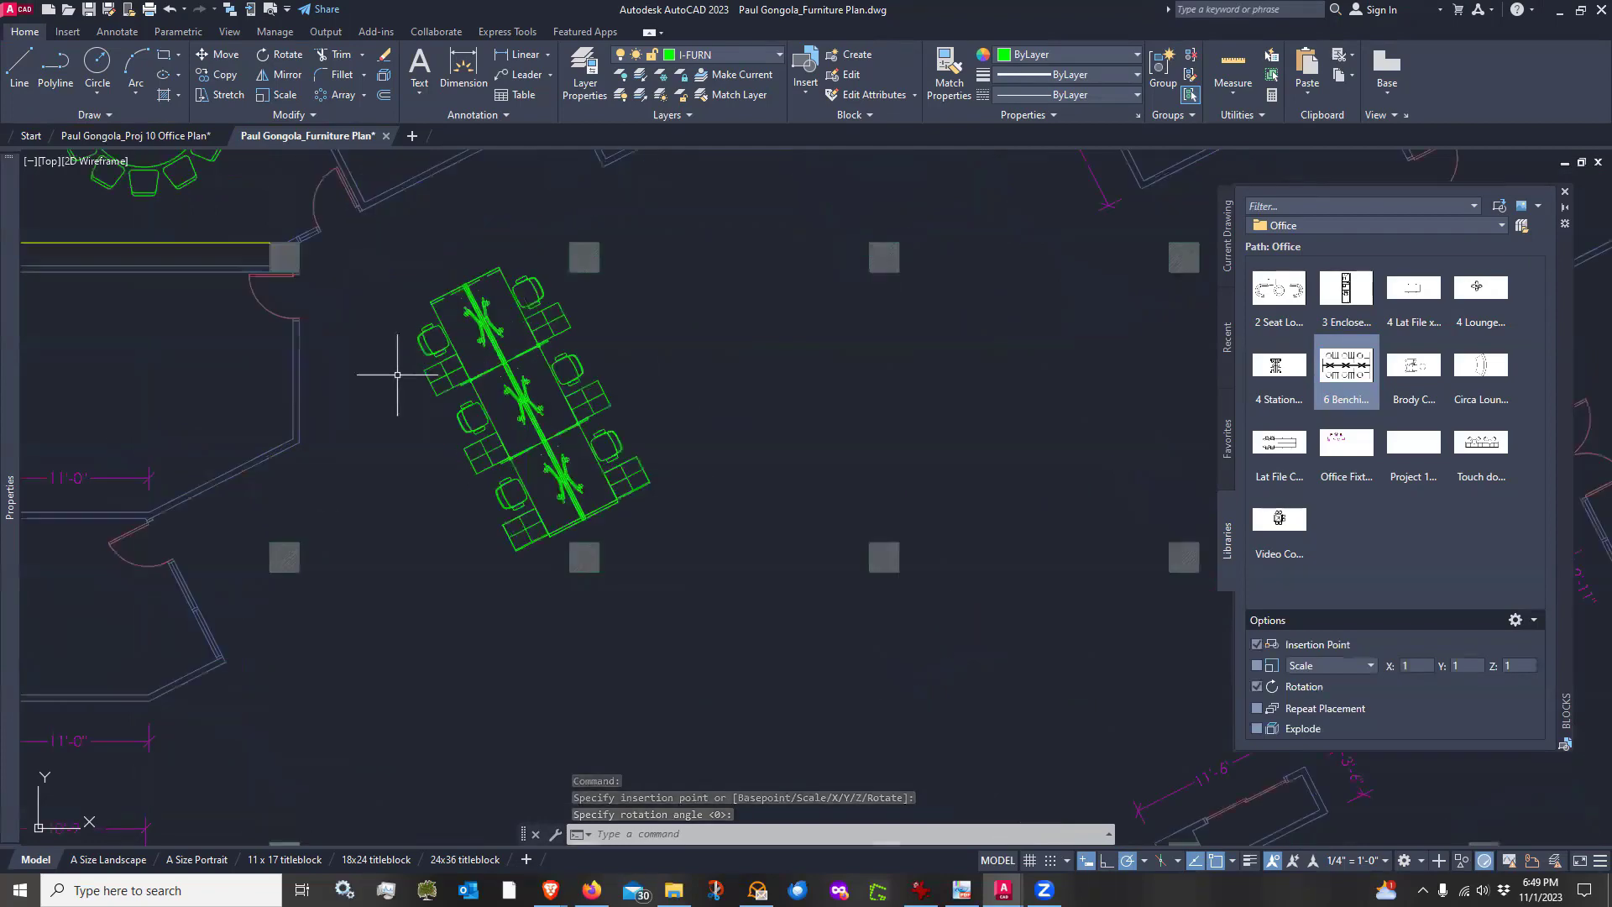
# Move the benching group a short distance down and to the left within the open area
pyautogui.scroll(2, 558, 411)
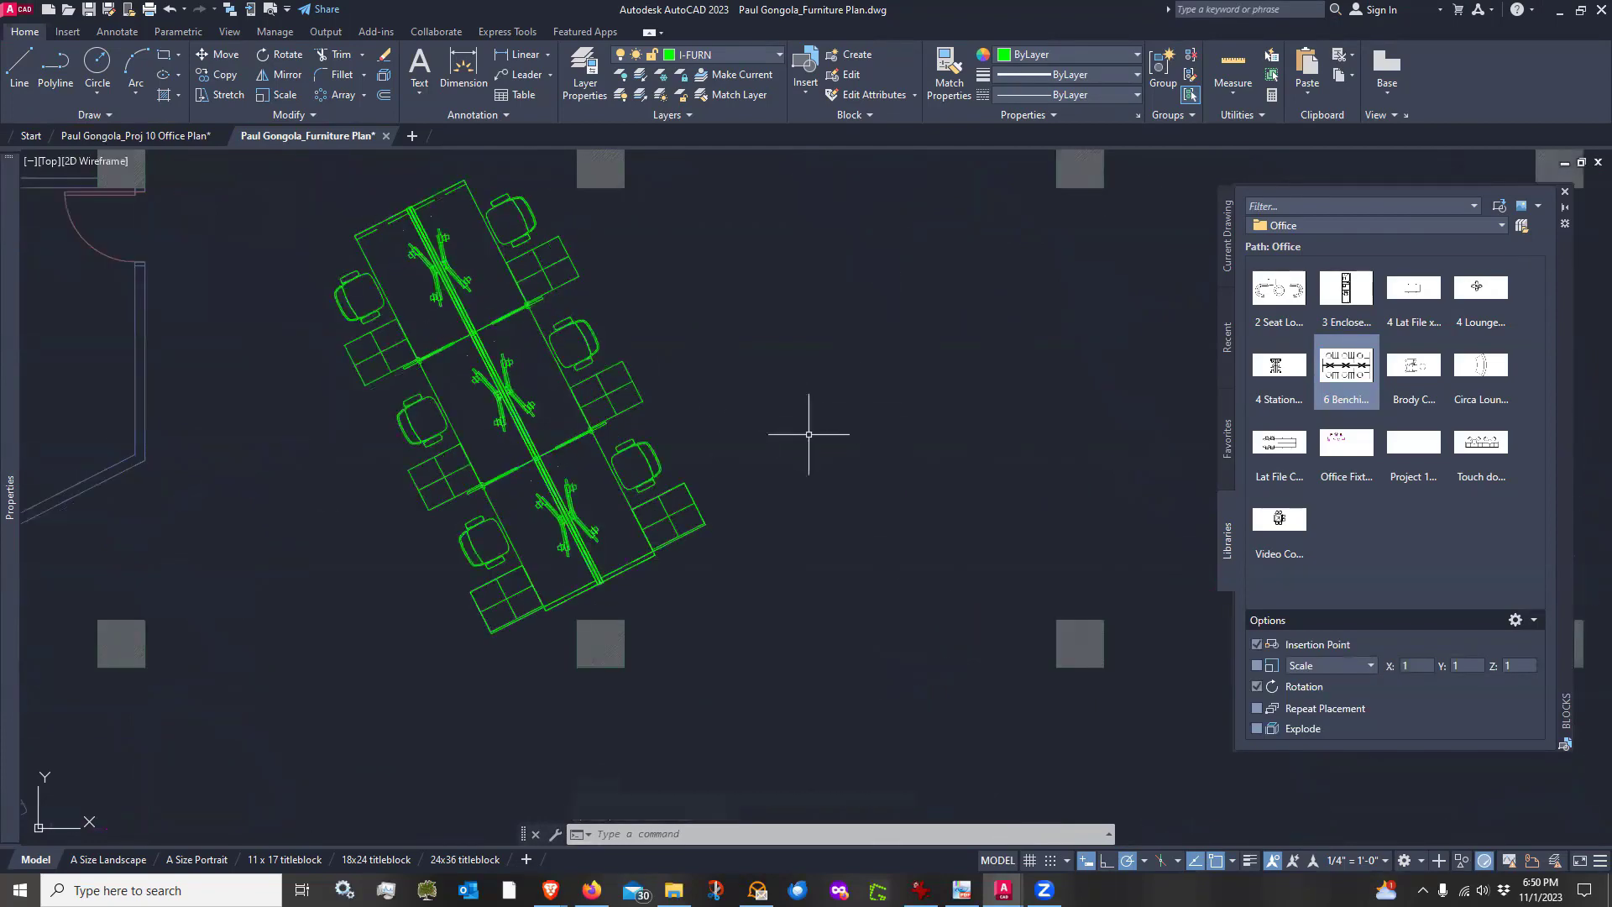
pyautogui.write('m')
pyautogui.press('Return')
pyautogui.click(719, 436)
pyautogui.click(665, 420)
pyautogui.press('Return')
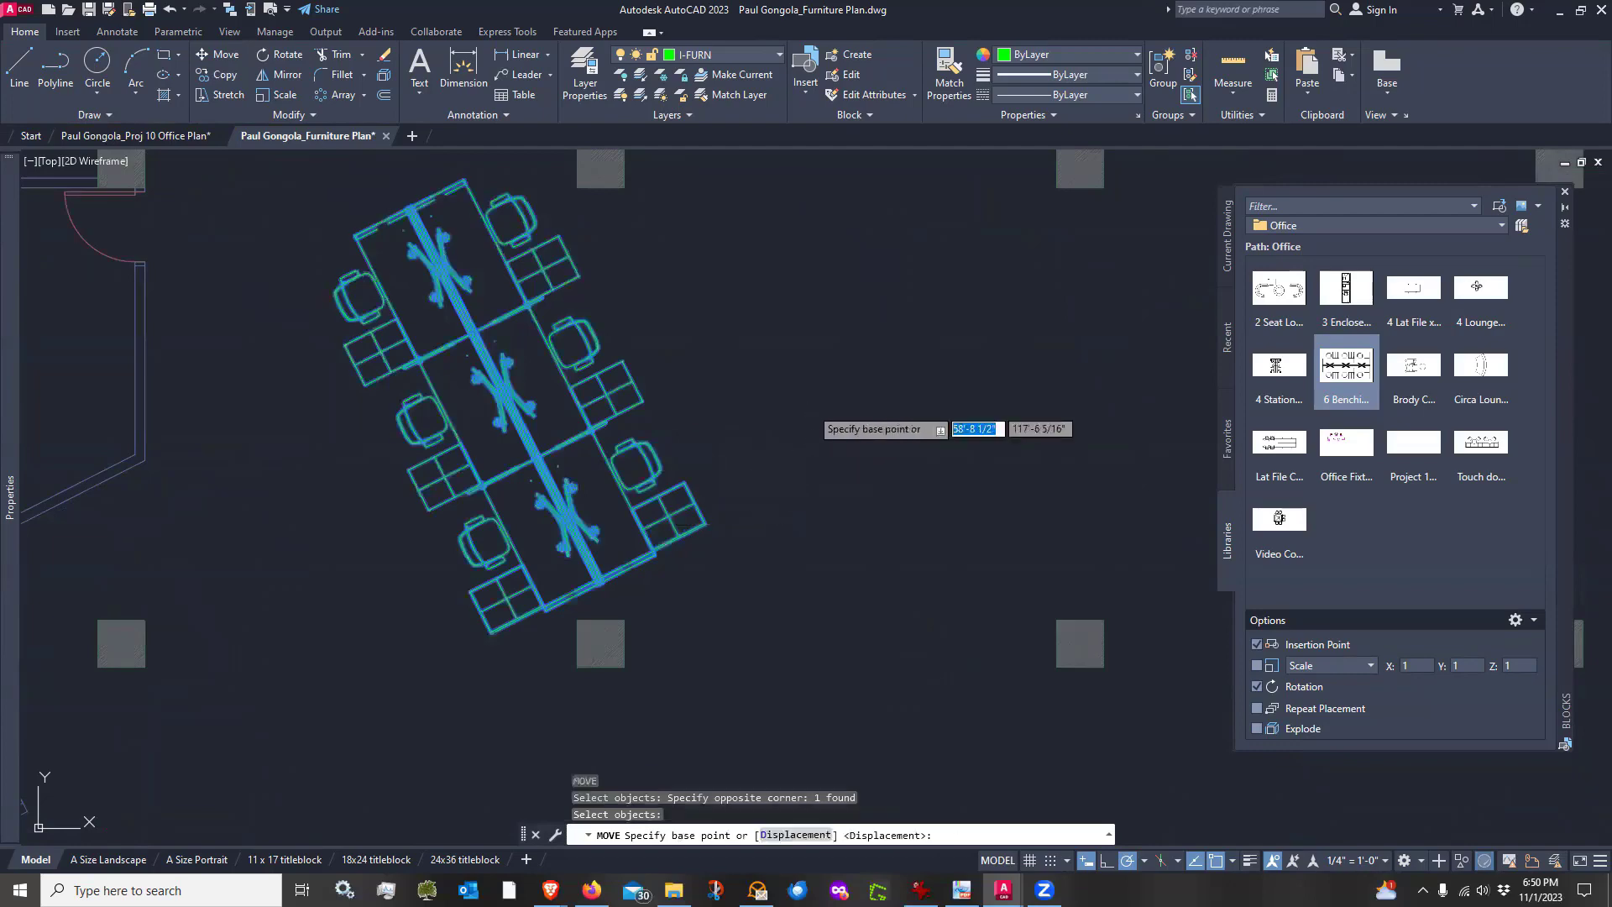
pyautogui.click(809, 404)
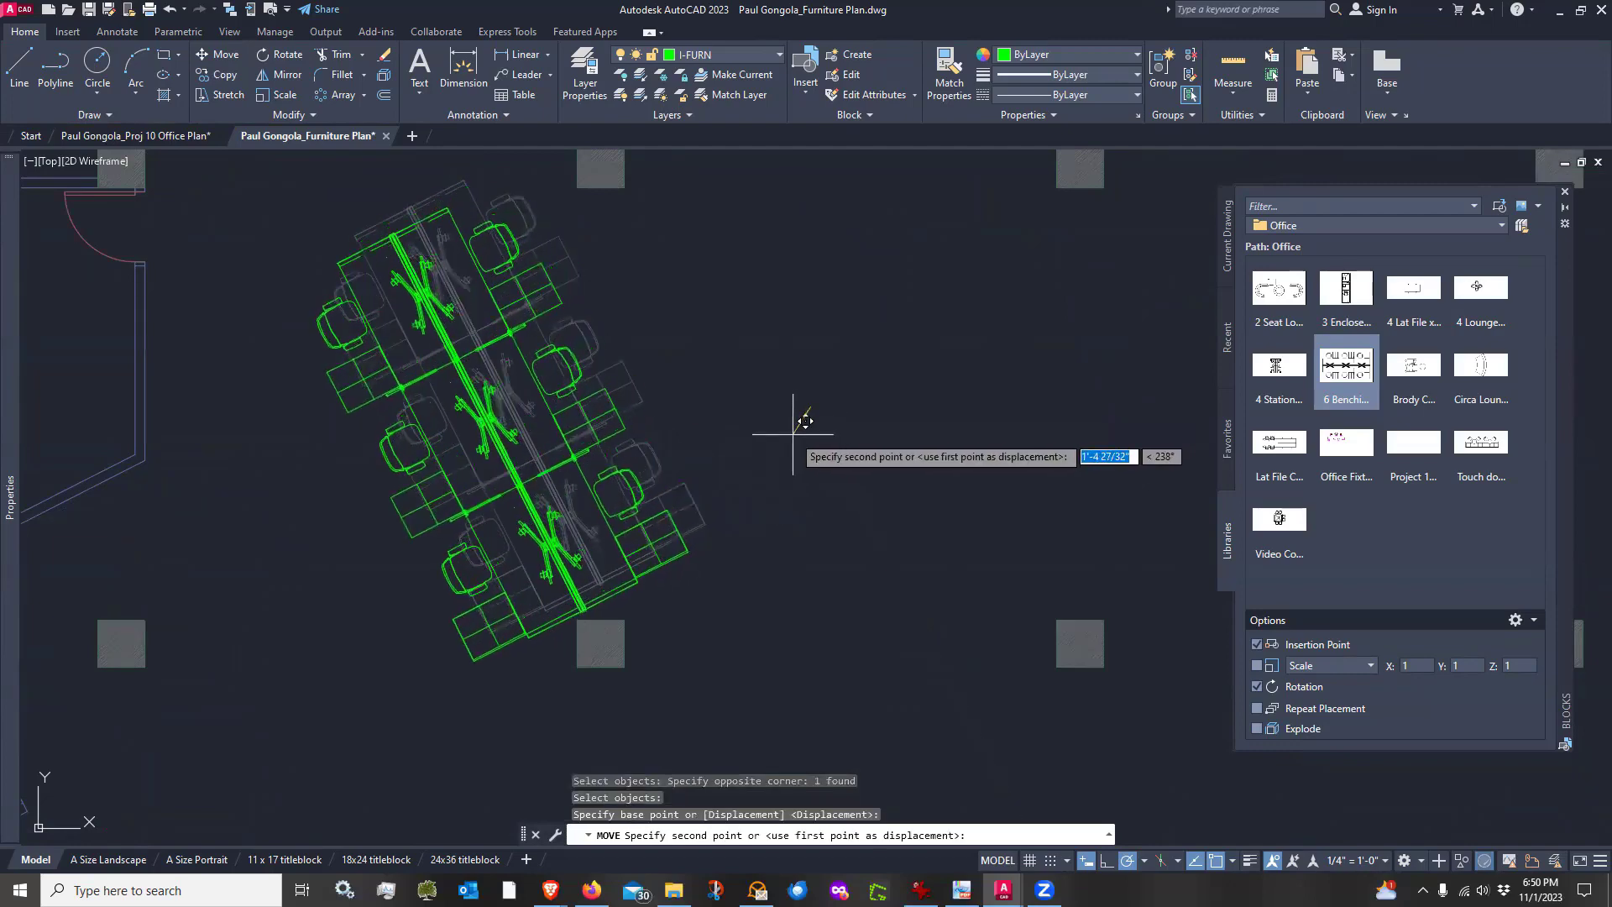
pyautogui.click(793, 434)
pyautogui.scroll(-2, 749, 472)
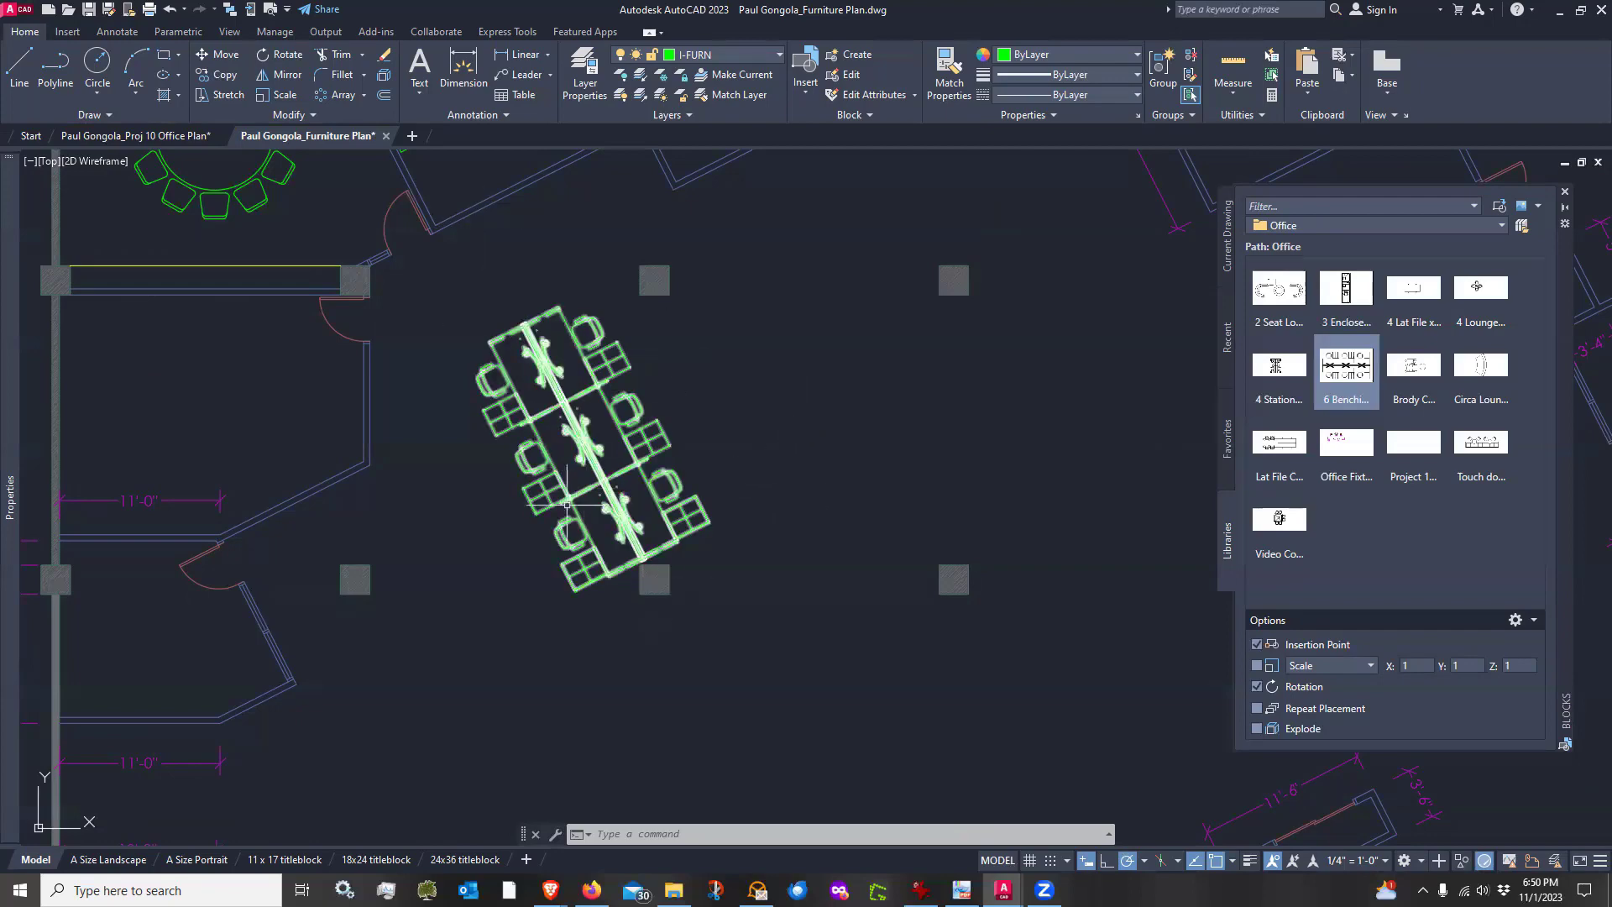
# Inspect the benching group's position, especially its lower corner against the column below it
pyautogui.scroll(2, 562, 512)
pyautogui.moveTo(881, 461); pyautogui.dragTo(873, 495, button='middle')
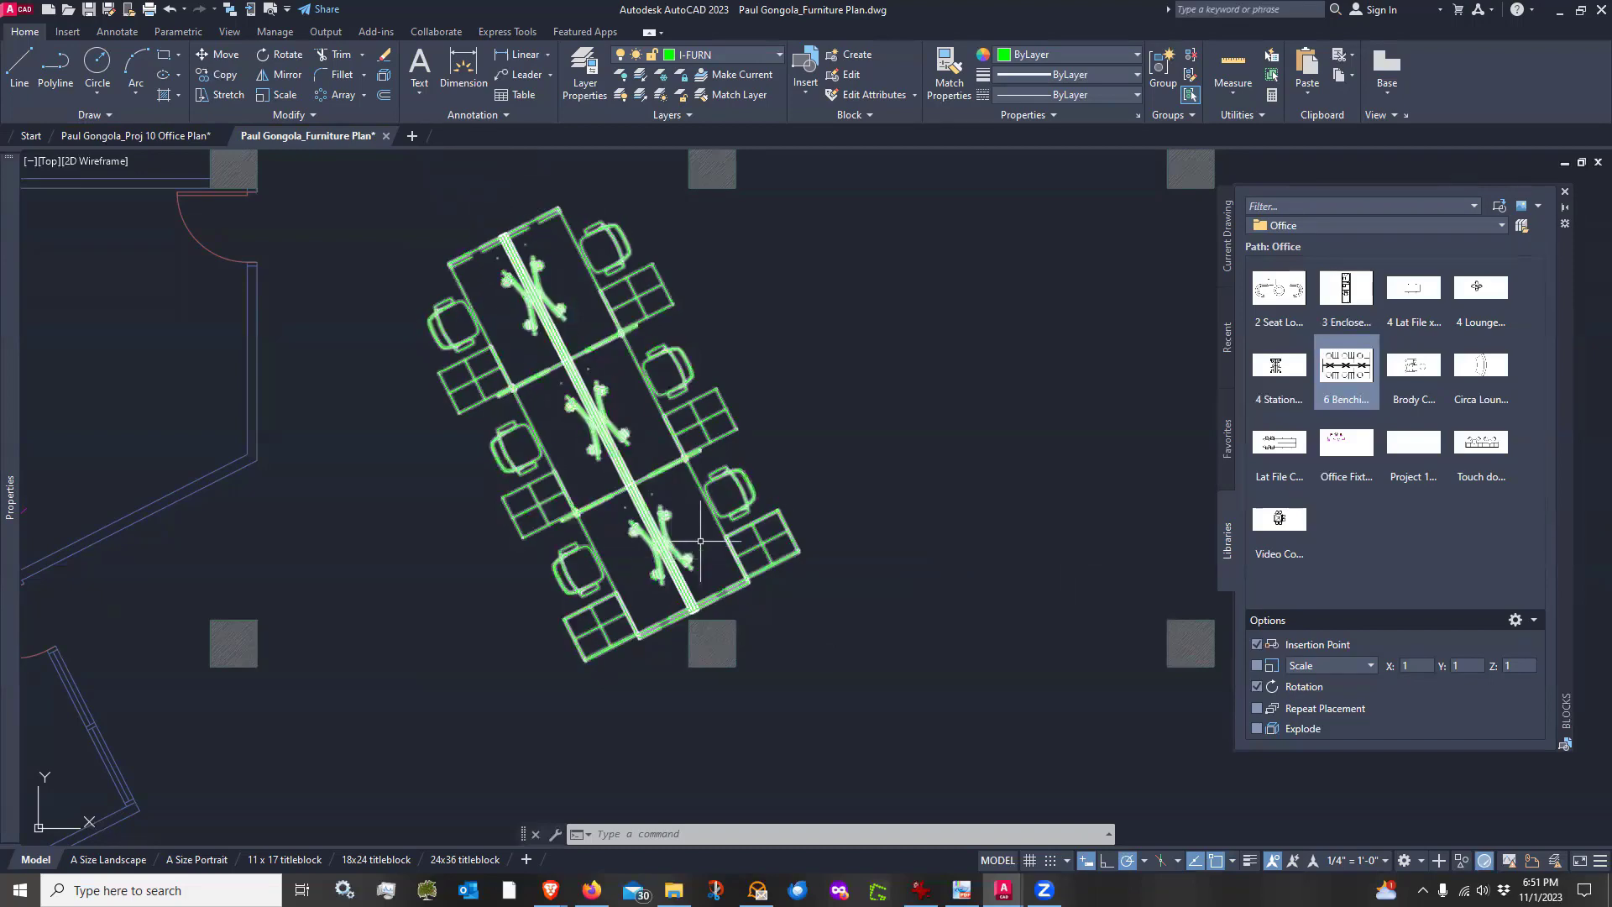
pyautogui.scroll(2, 698, 542)
pyautogui.scroll(-2, 698, 543)
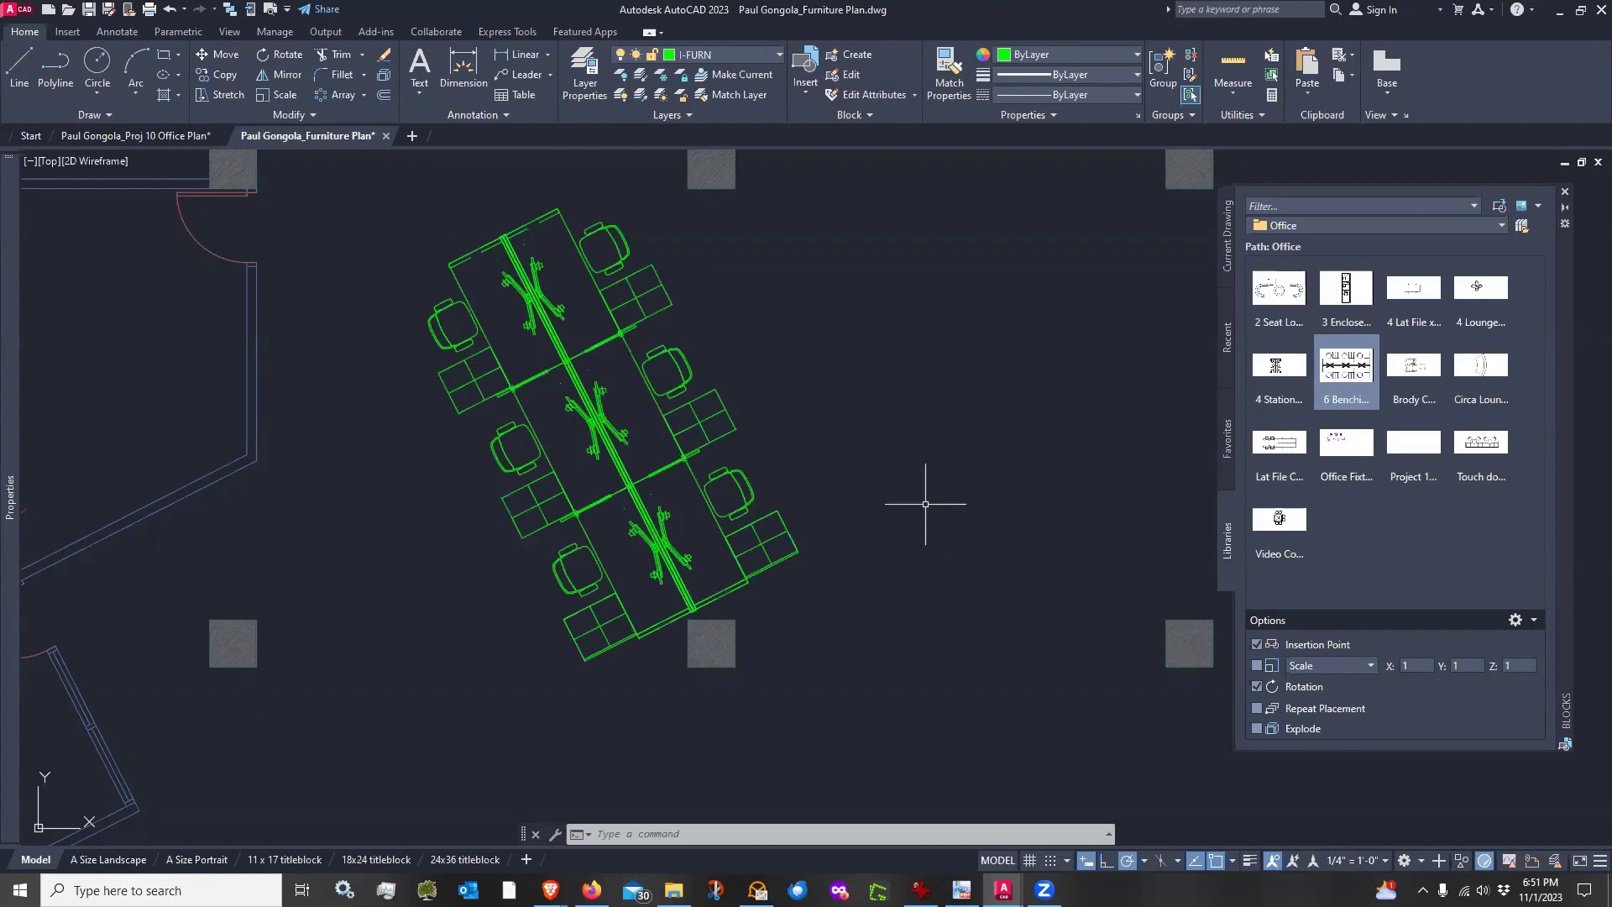
pyautogui.scroll(-2, 541, 565)
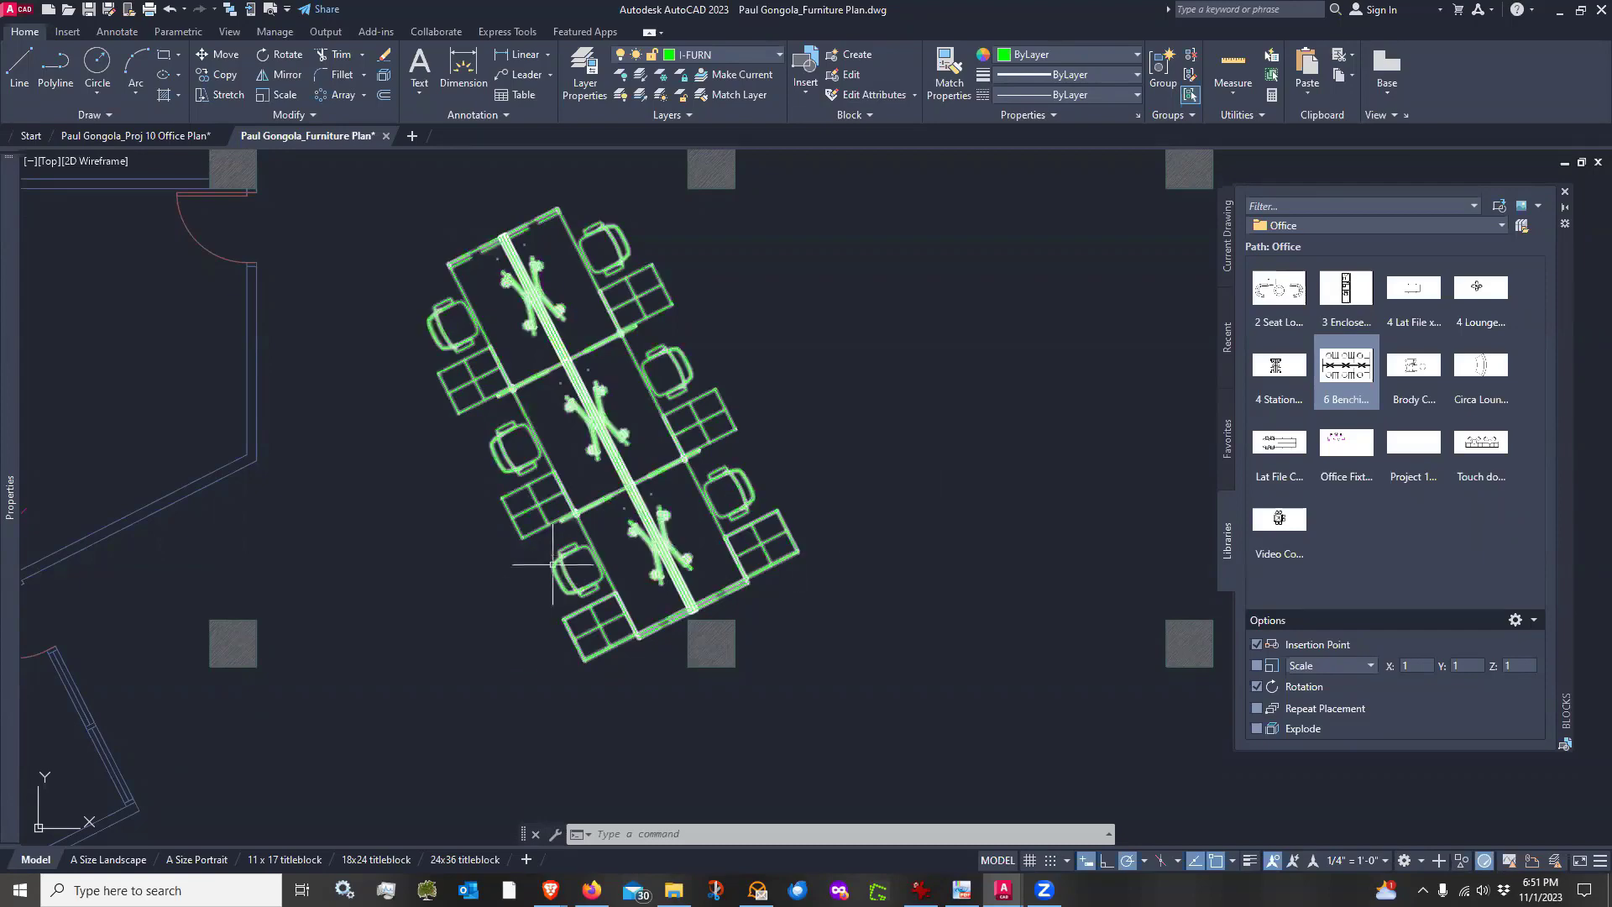
pyautogui.scroll(3, 542, 565)
pyautogui.scroll(-4, 542, 565)
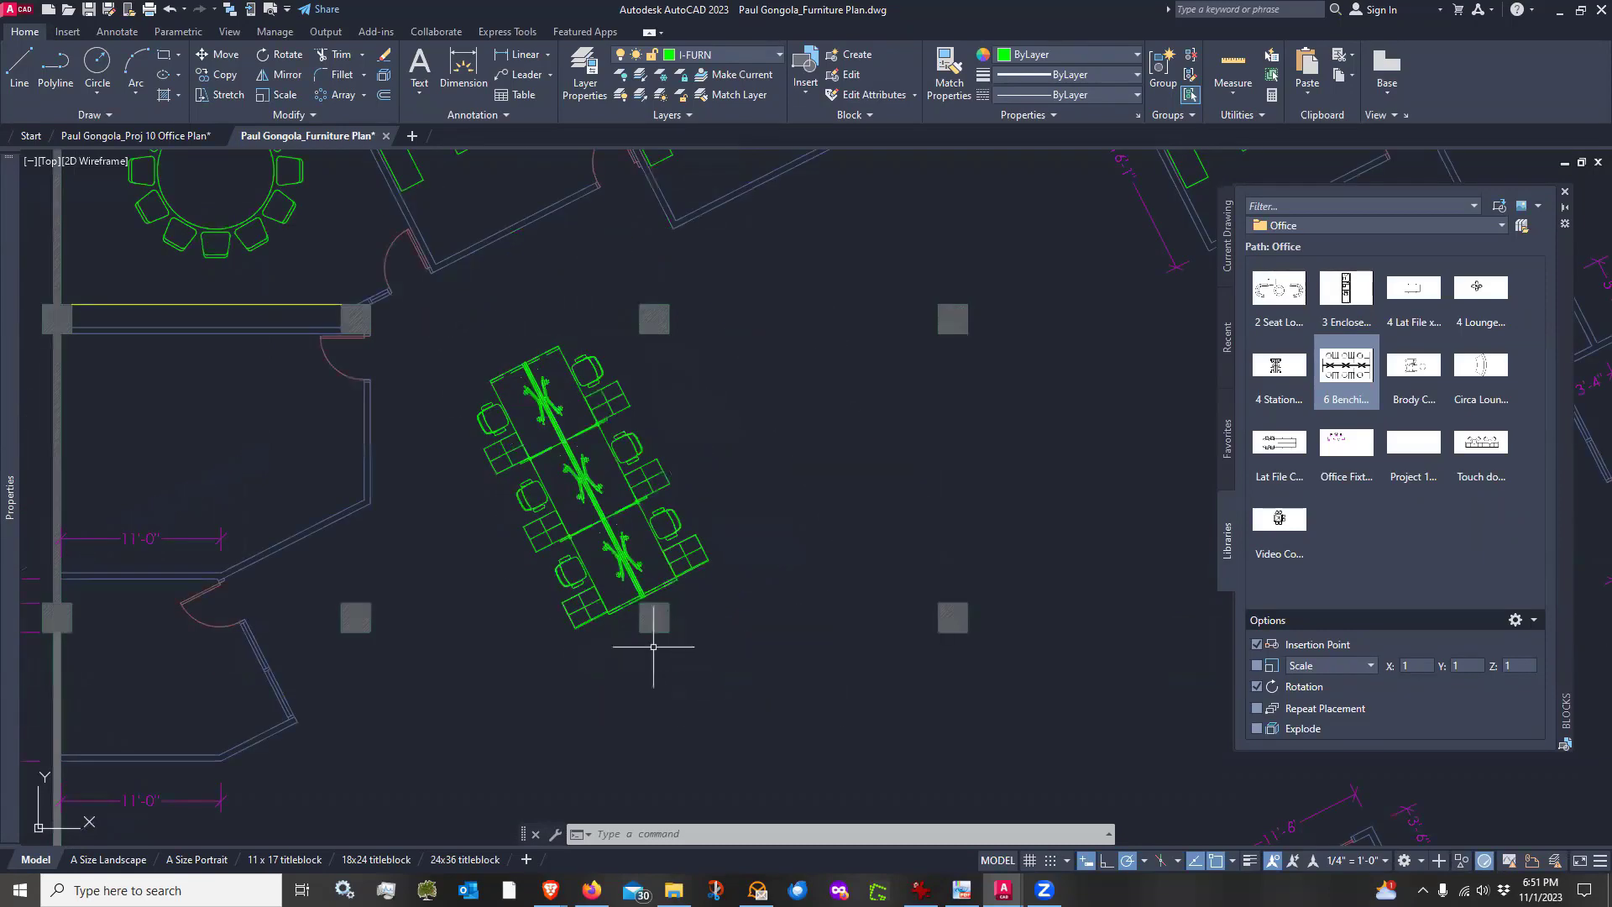
pyautogui.scroll(2, 647, 638)
pyautogui.scroll(-2, 614, 686)
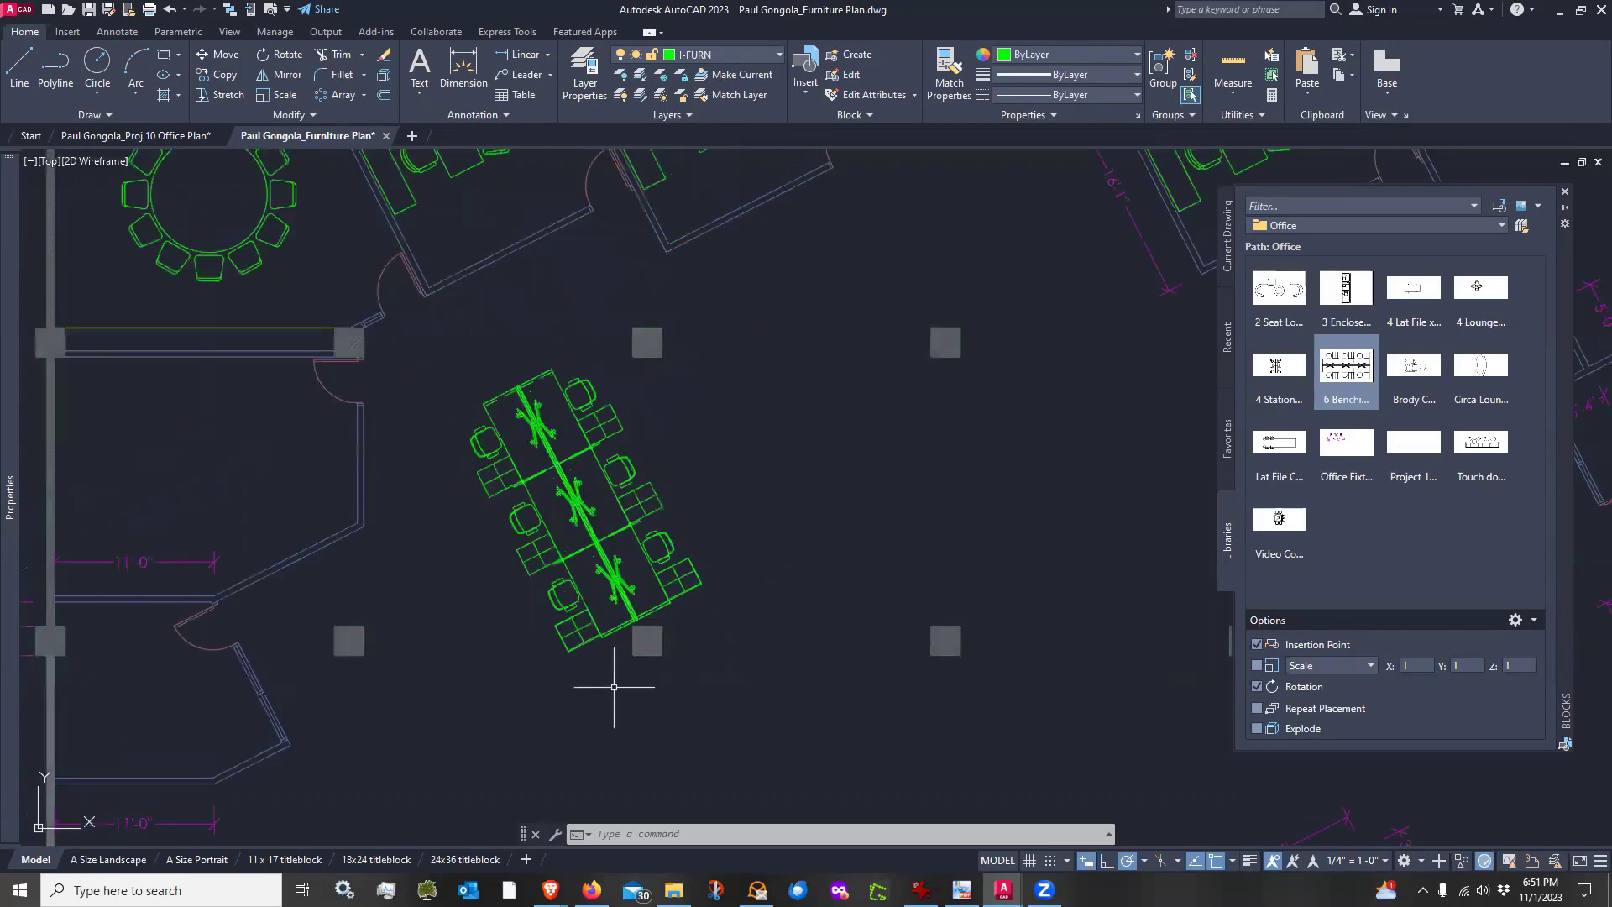
pyautogui.moveTo(614, 687); pyautogui.dragTo(637, 623, button='middle')
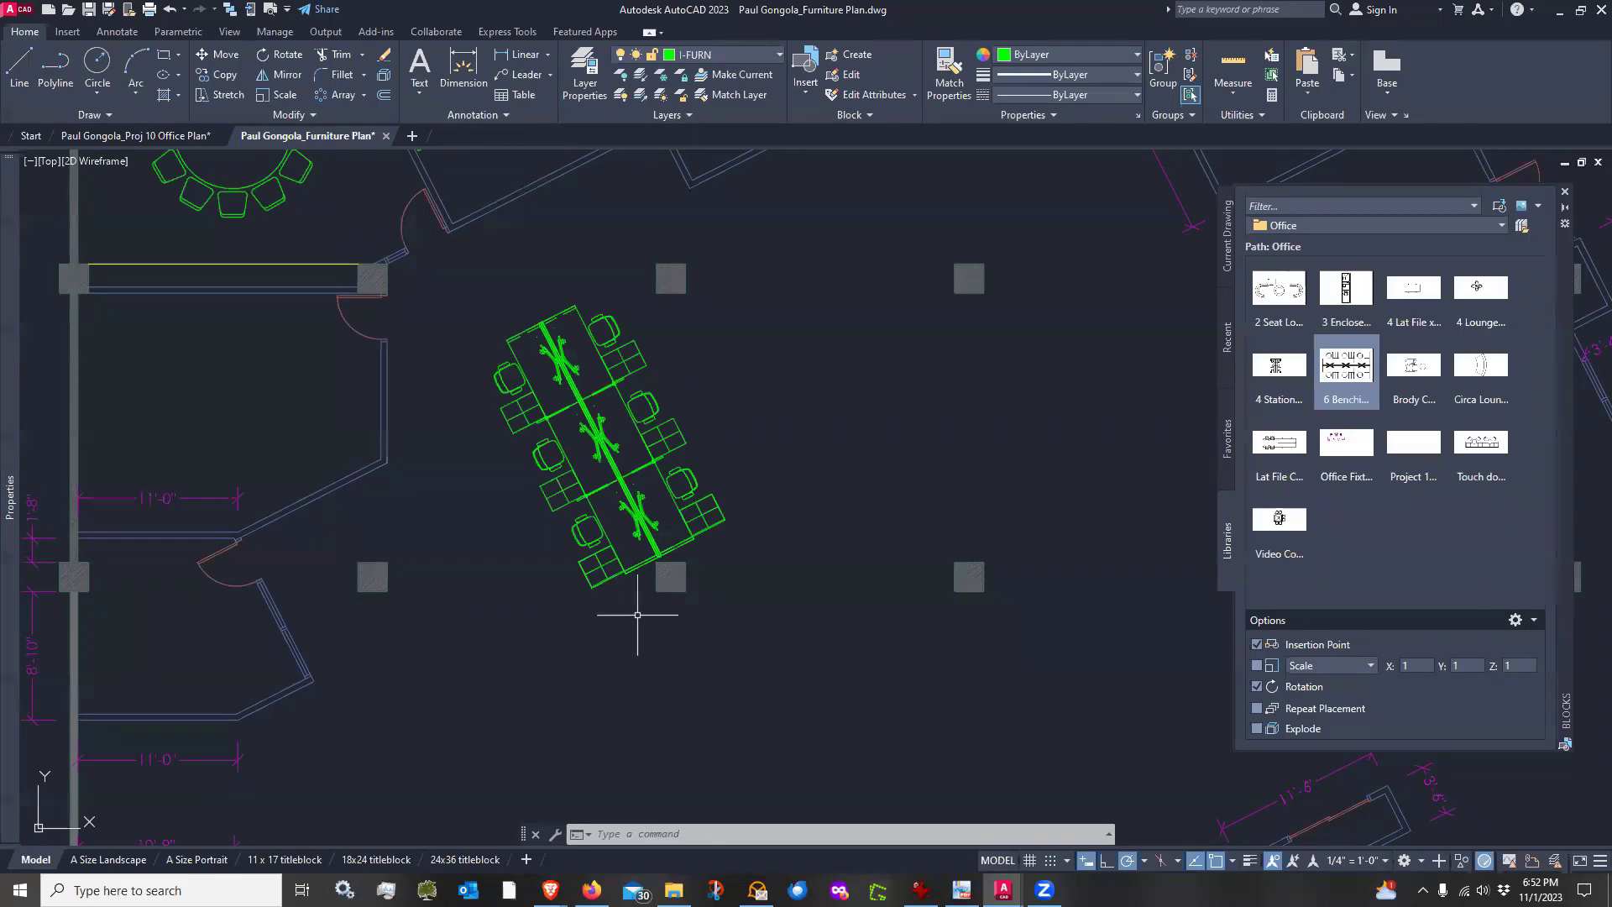
pyautogui.scroll(4, 638, 623)
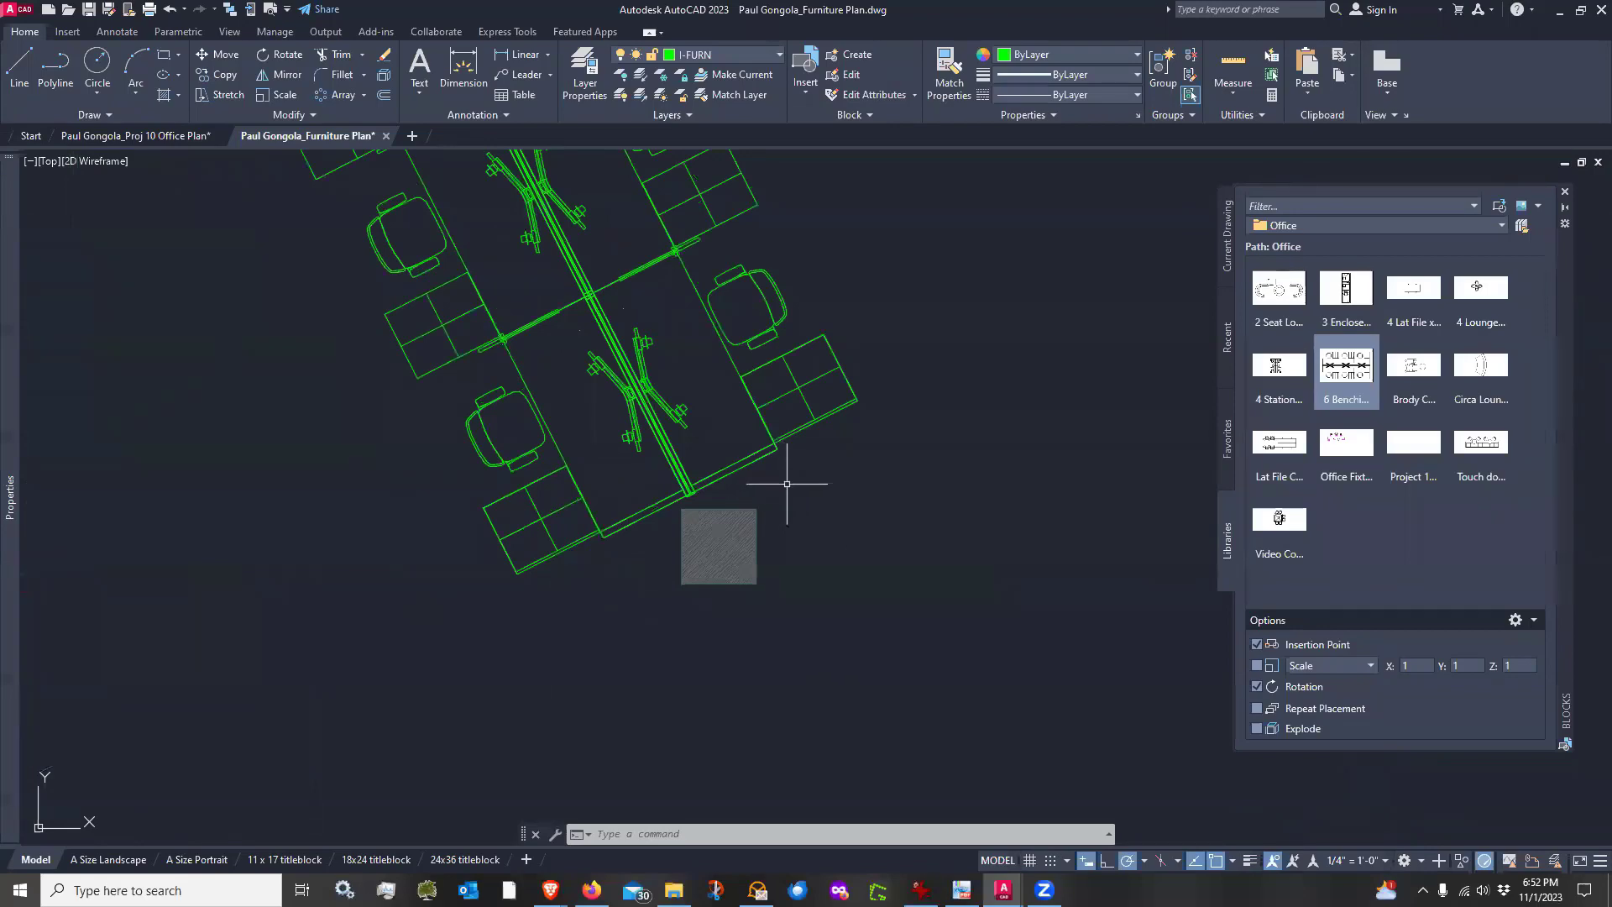
pyautogui.moveTo(789, 479); pyautogui.dragTo(821, 616, button='middle')
pyautogui.scroll(-3, 827, 612)
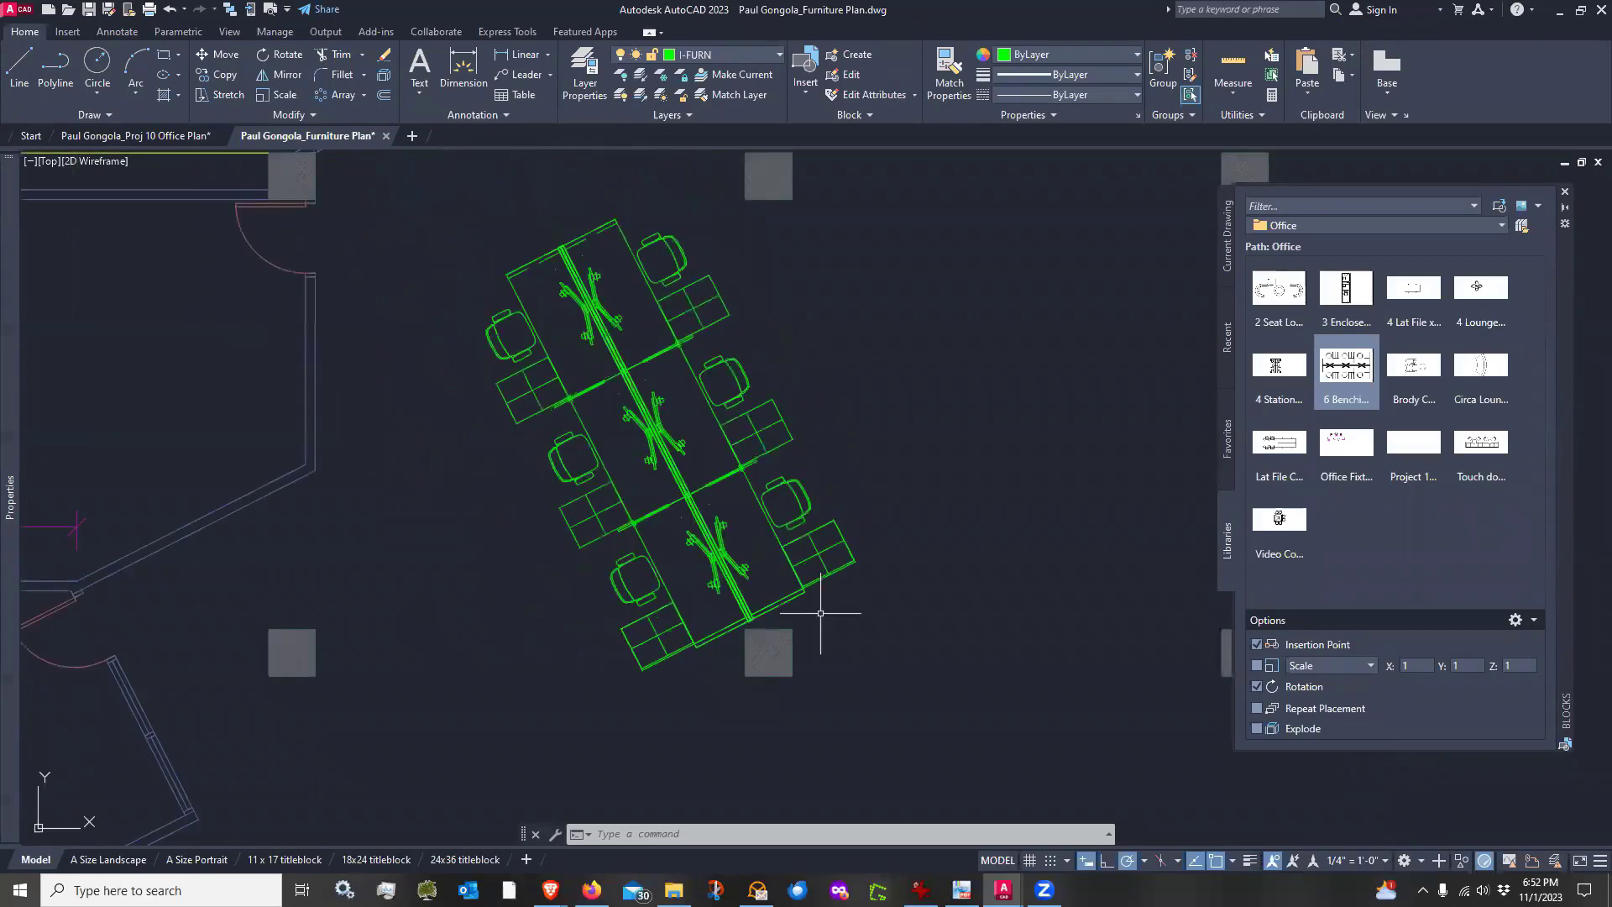
pyautogui.scroll(6, 757, 639)
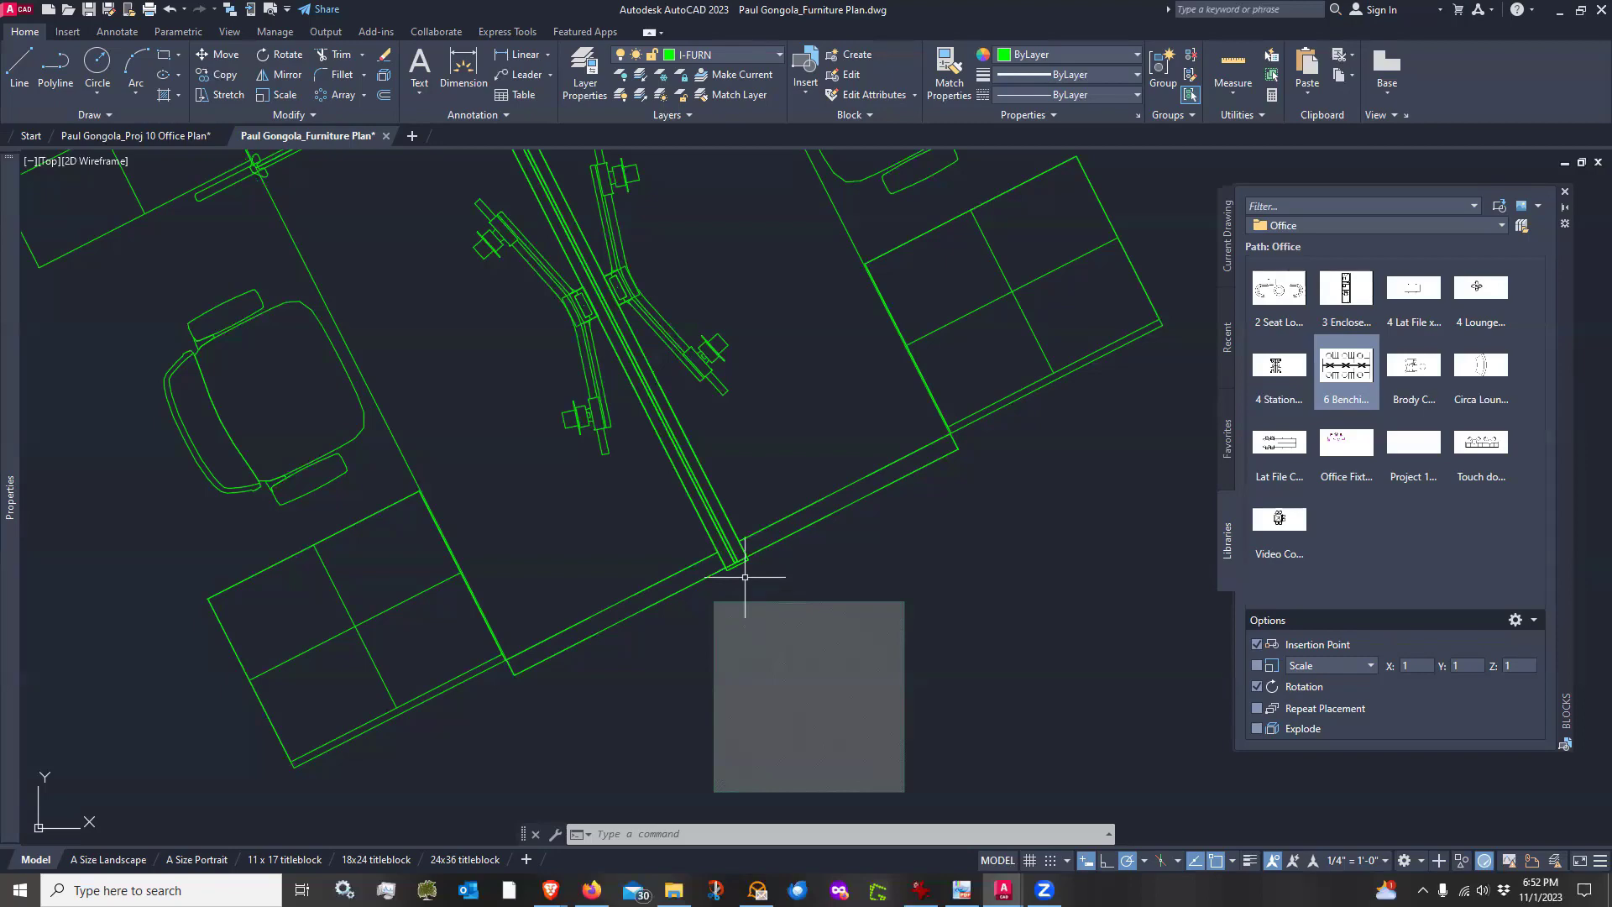
pyautogui.scroll(-4, 744, 577)
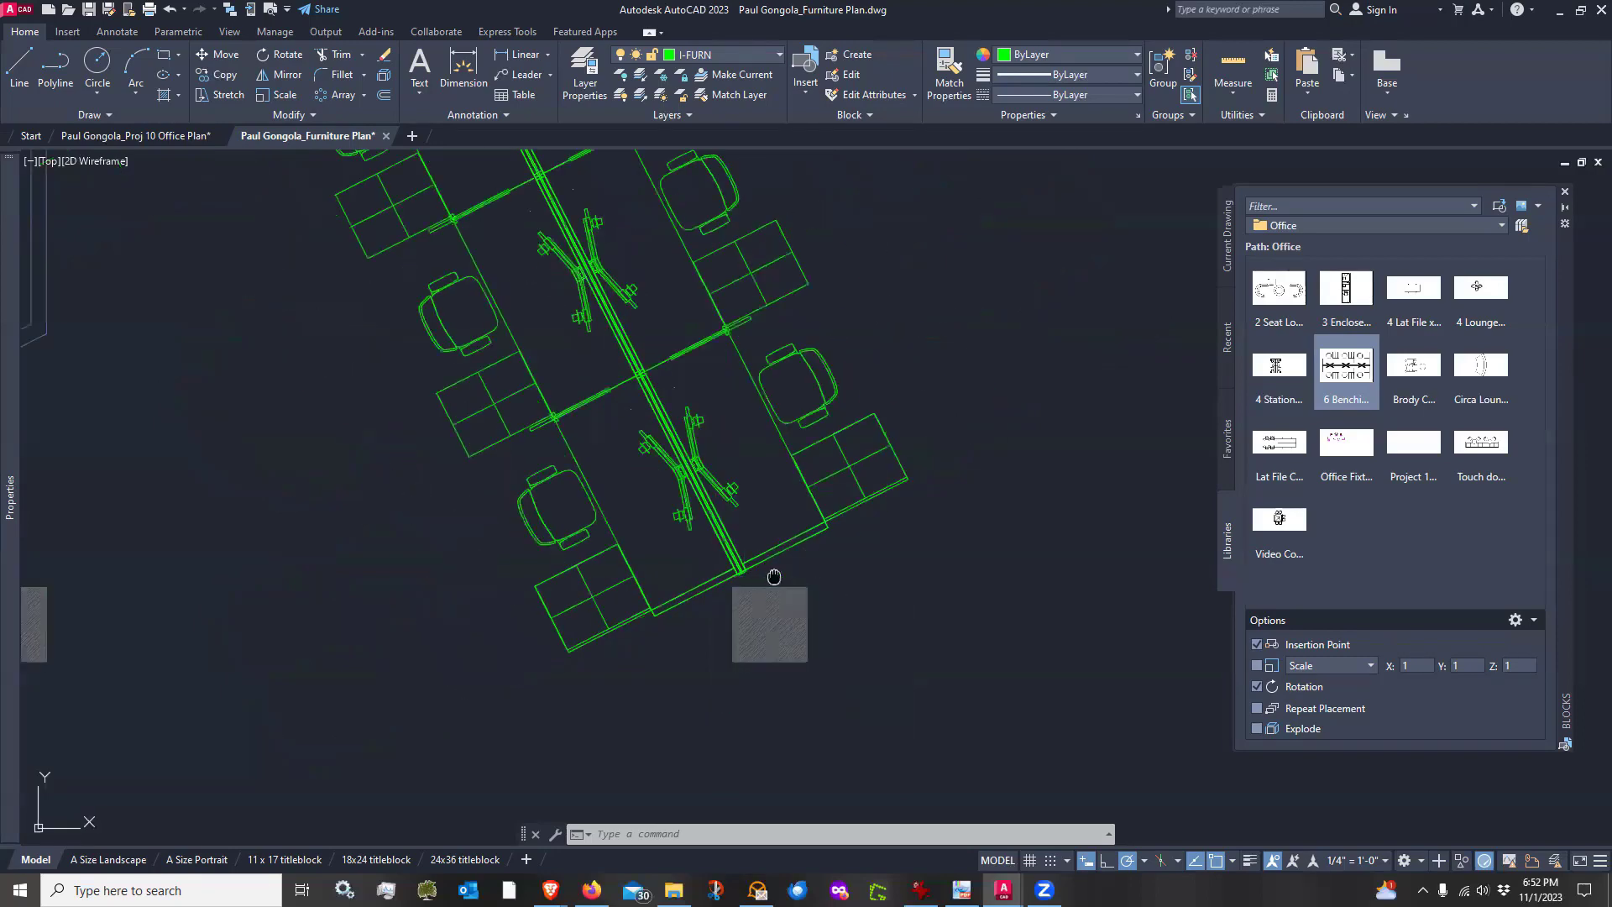
pyautogui.moveTo(767, 569); pyautogui.dragTo(761, 620, button='middle')
pyautogui.scroll(-3, 602, 467)
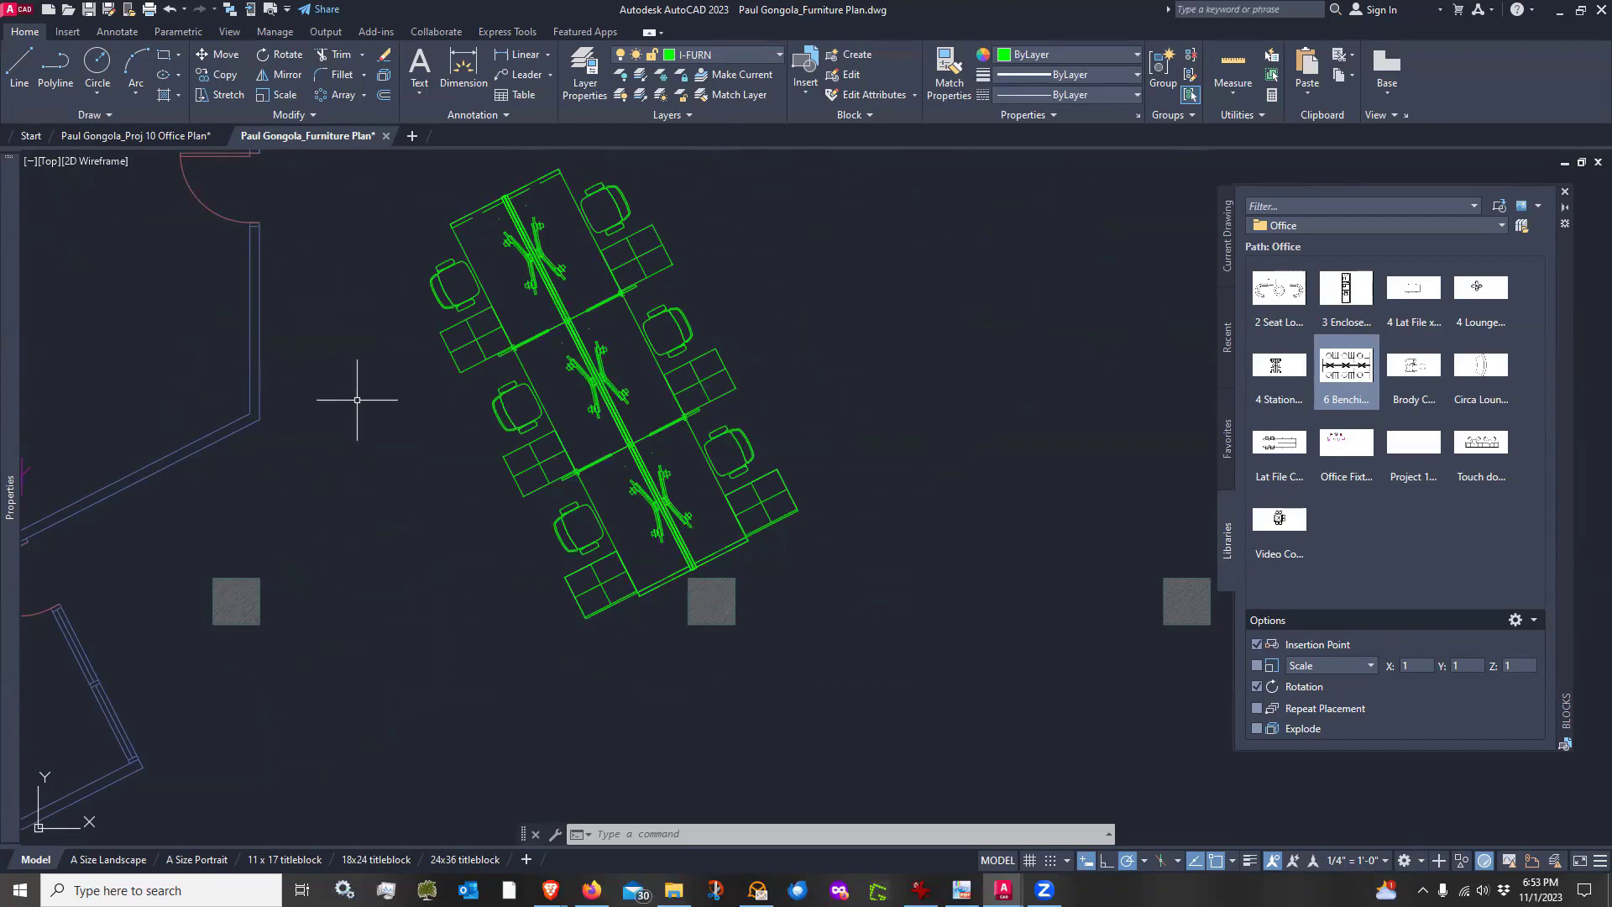
pyautogui.moveTo(378, 474); pyautogui.dragTo(410, 445, button='middle')
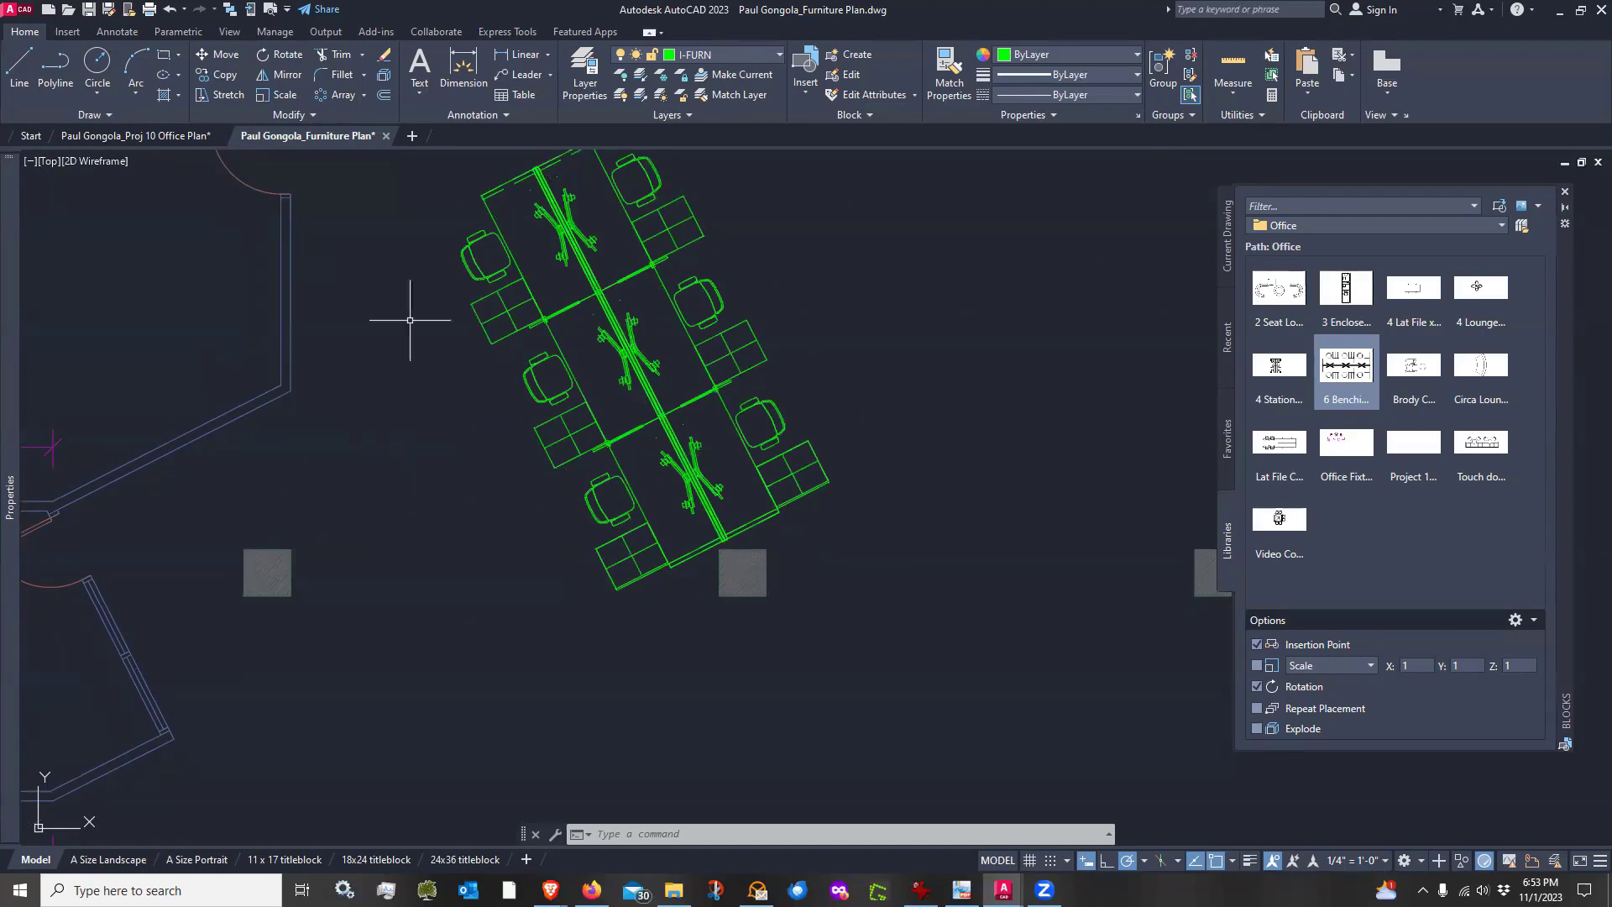
pyautogui.scroll(6, 739, 543)
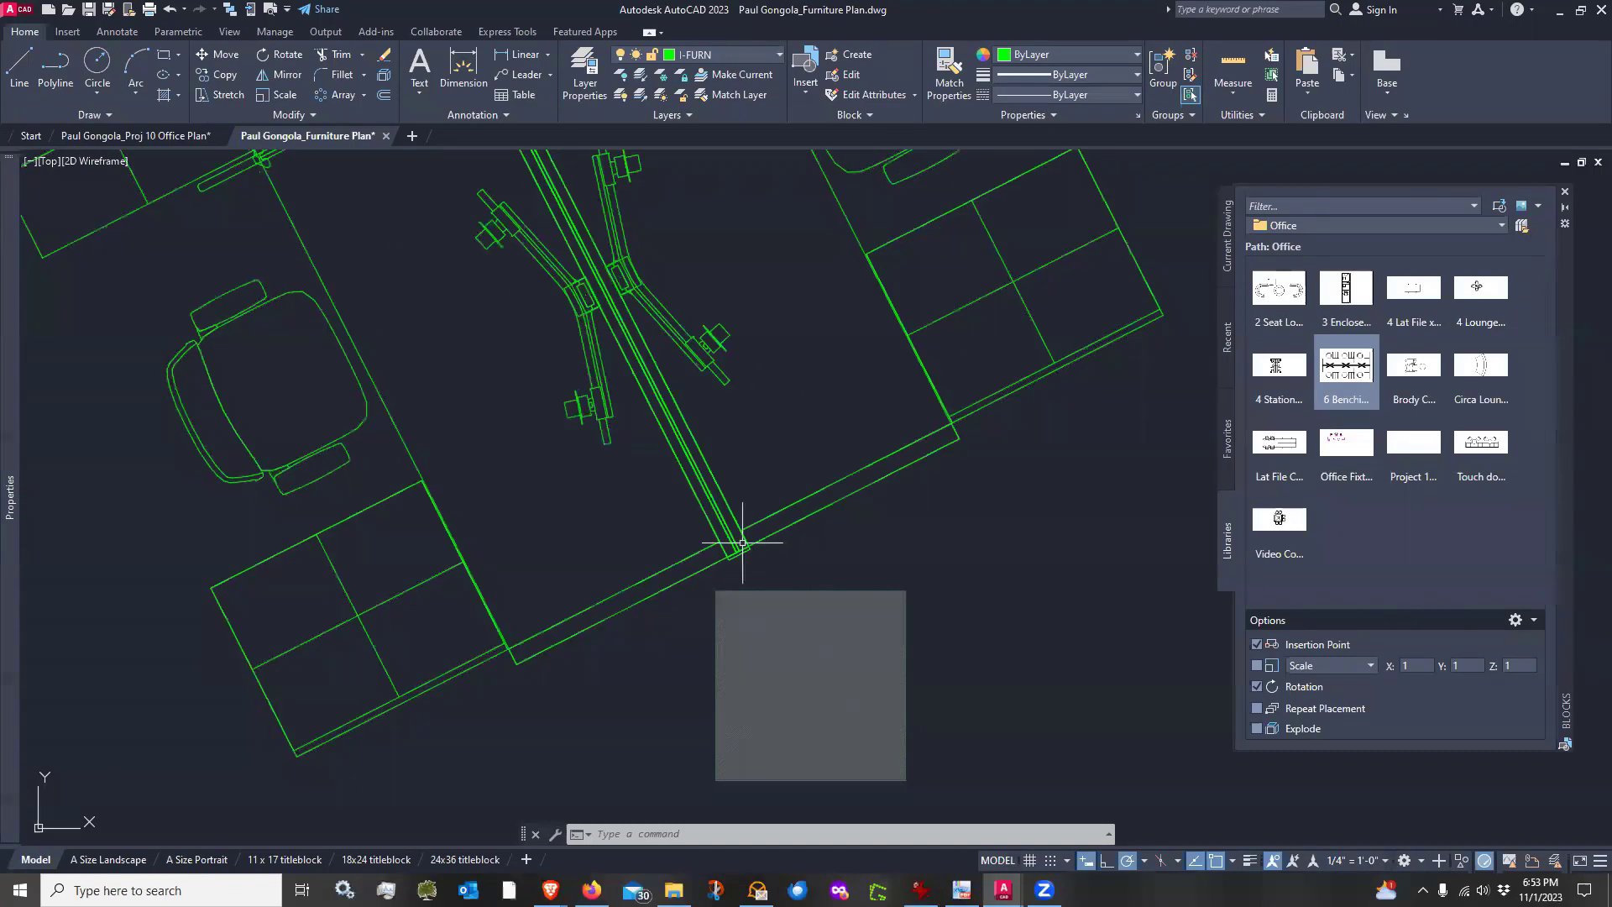
pyautogui.scroll(-6, 743, 542)
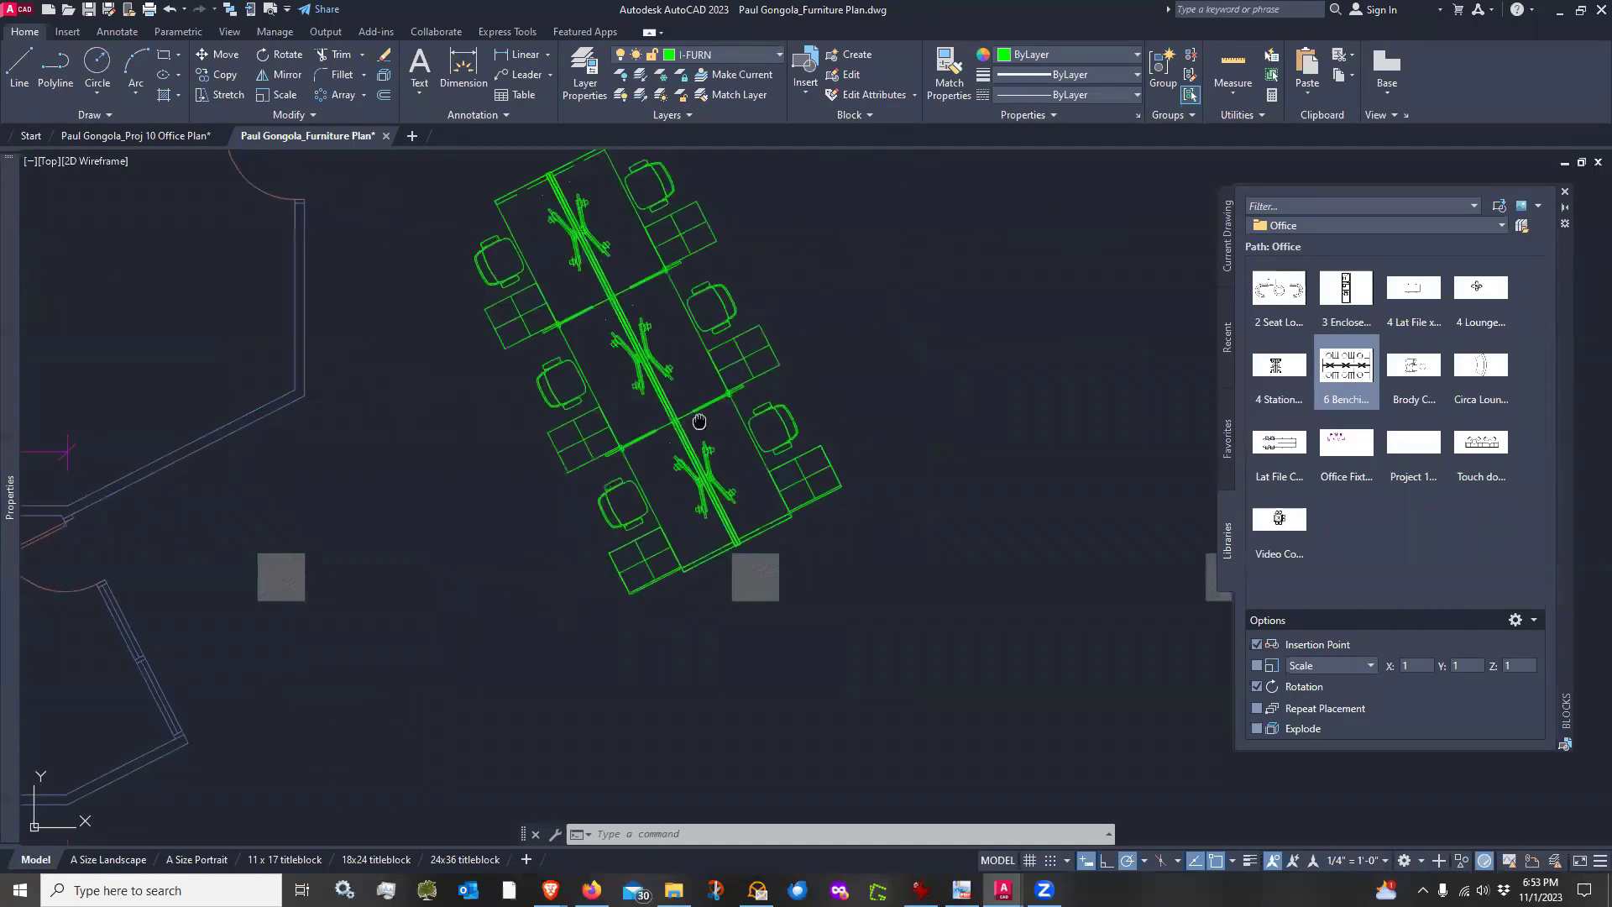
pyautogui.moveTo(700, 421); pyautogui.dragTo(693, 460, button='middle')
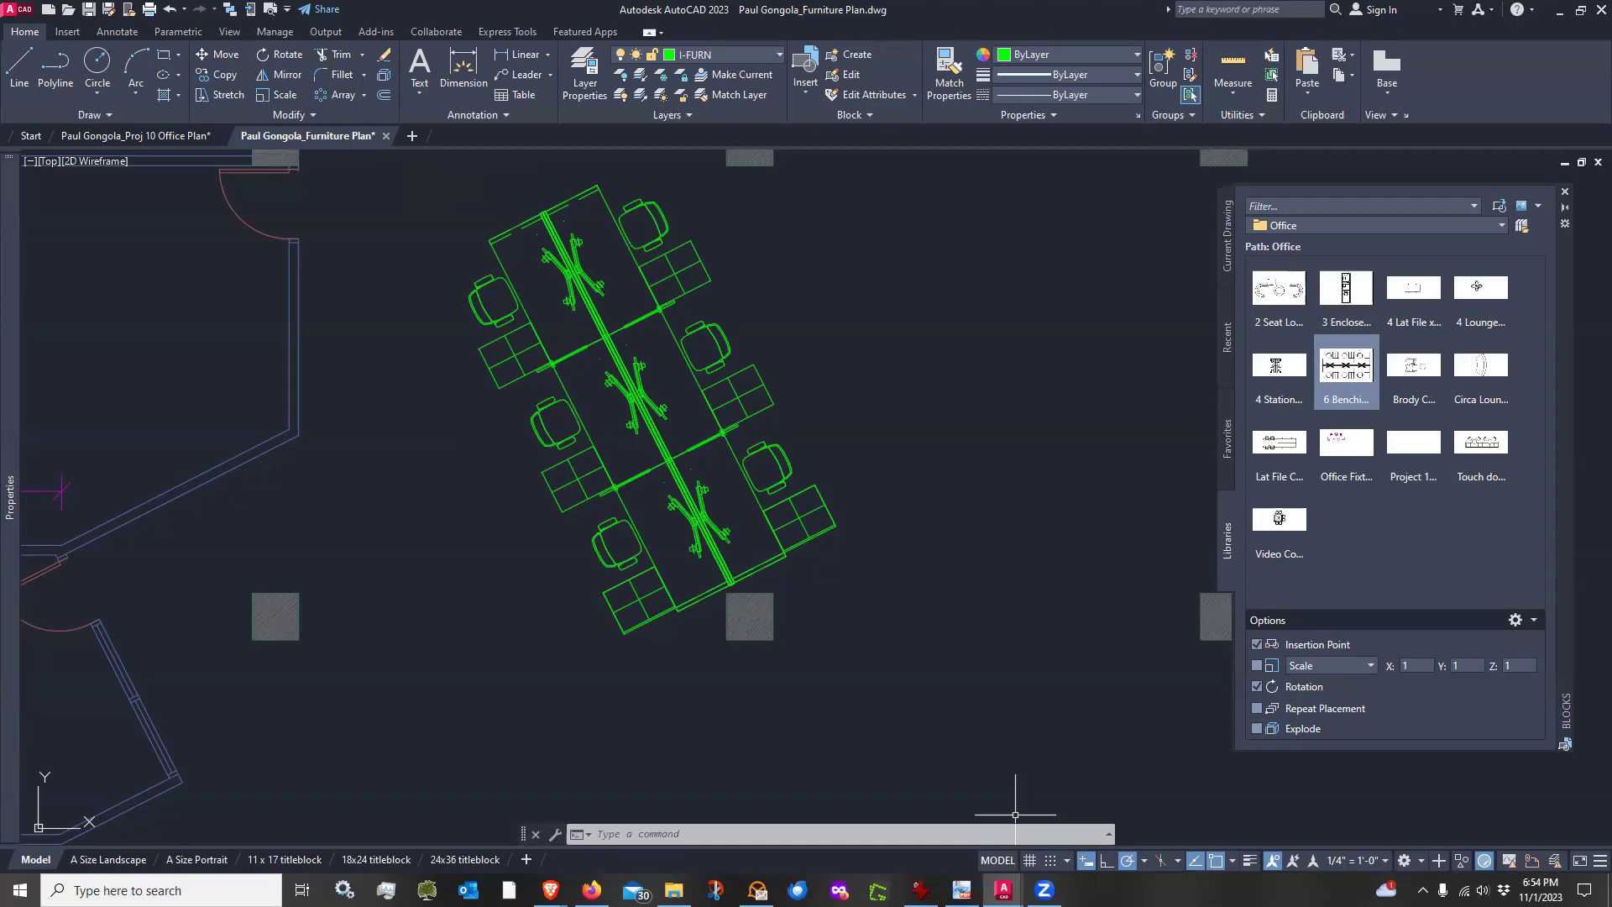
pyautogui.scroll(5, 766, 660)
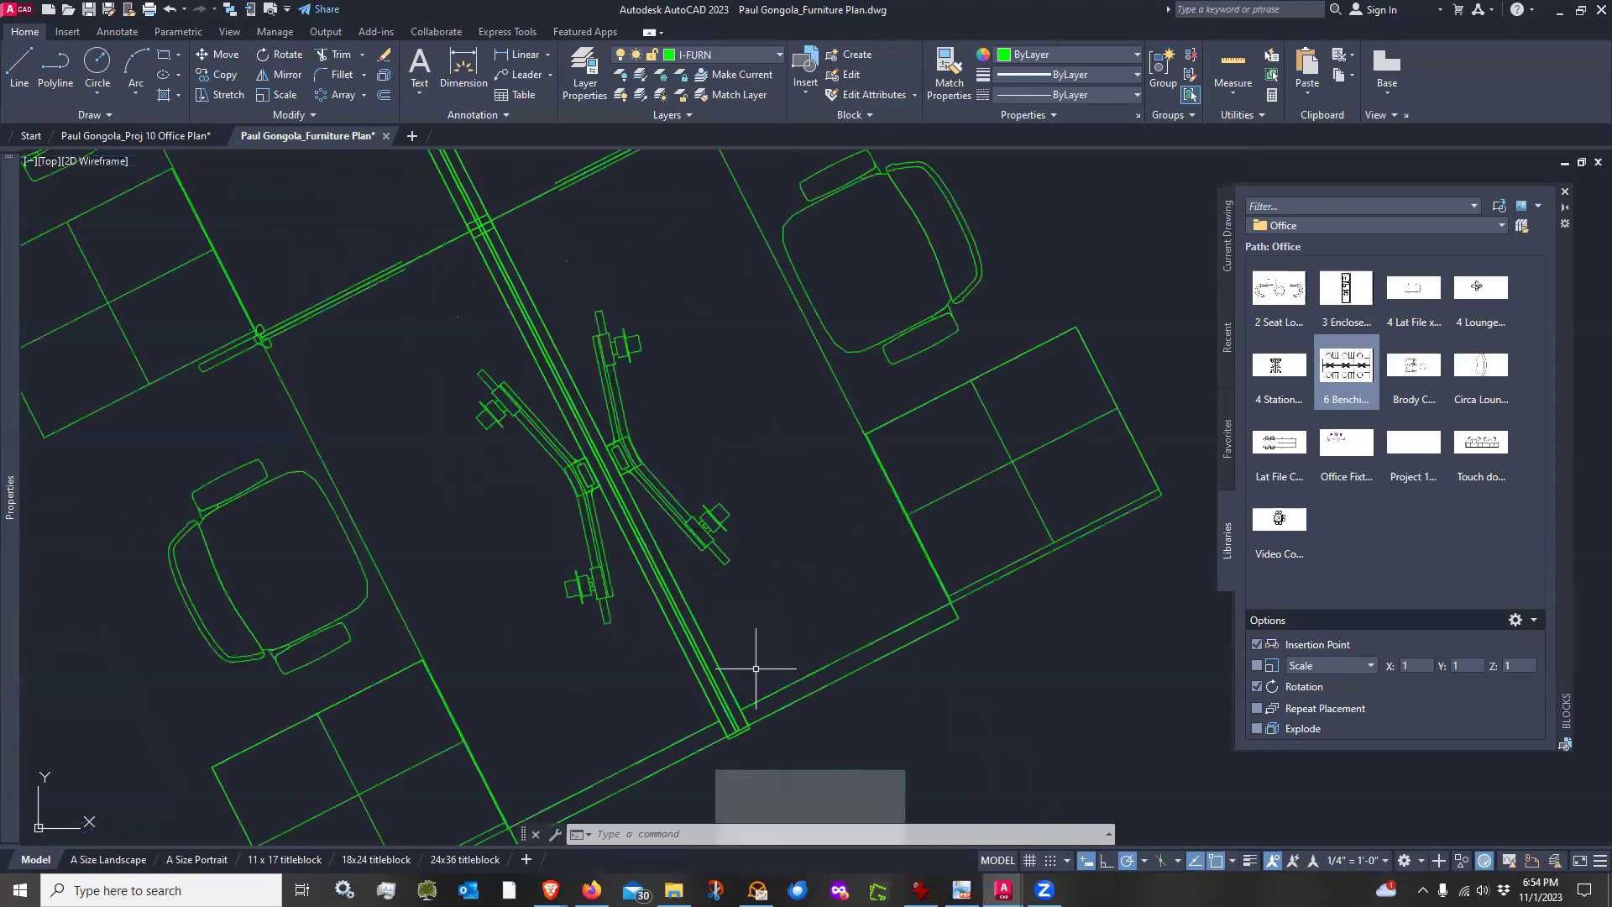
pyautogui.scroll(-6, 756, 669)
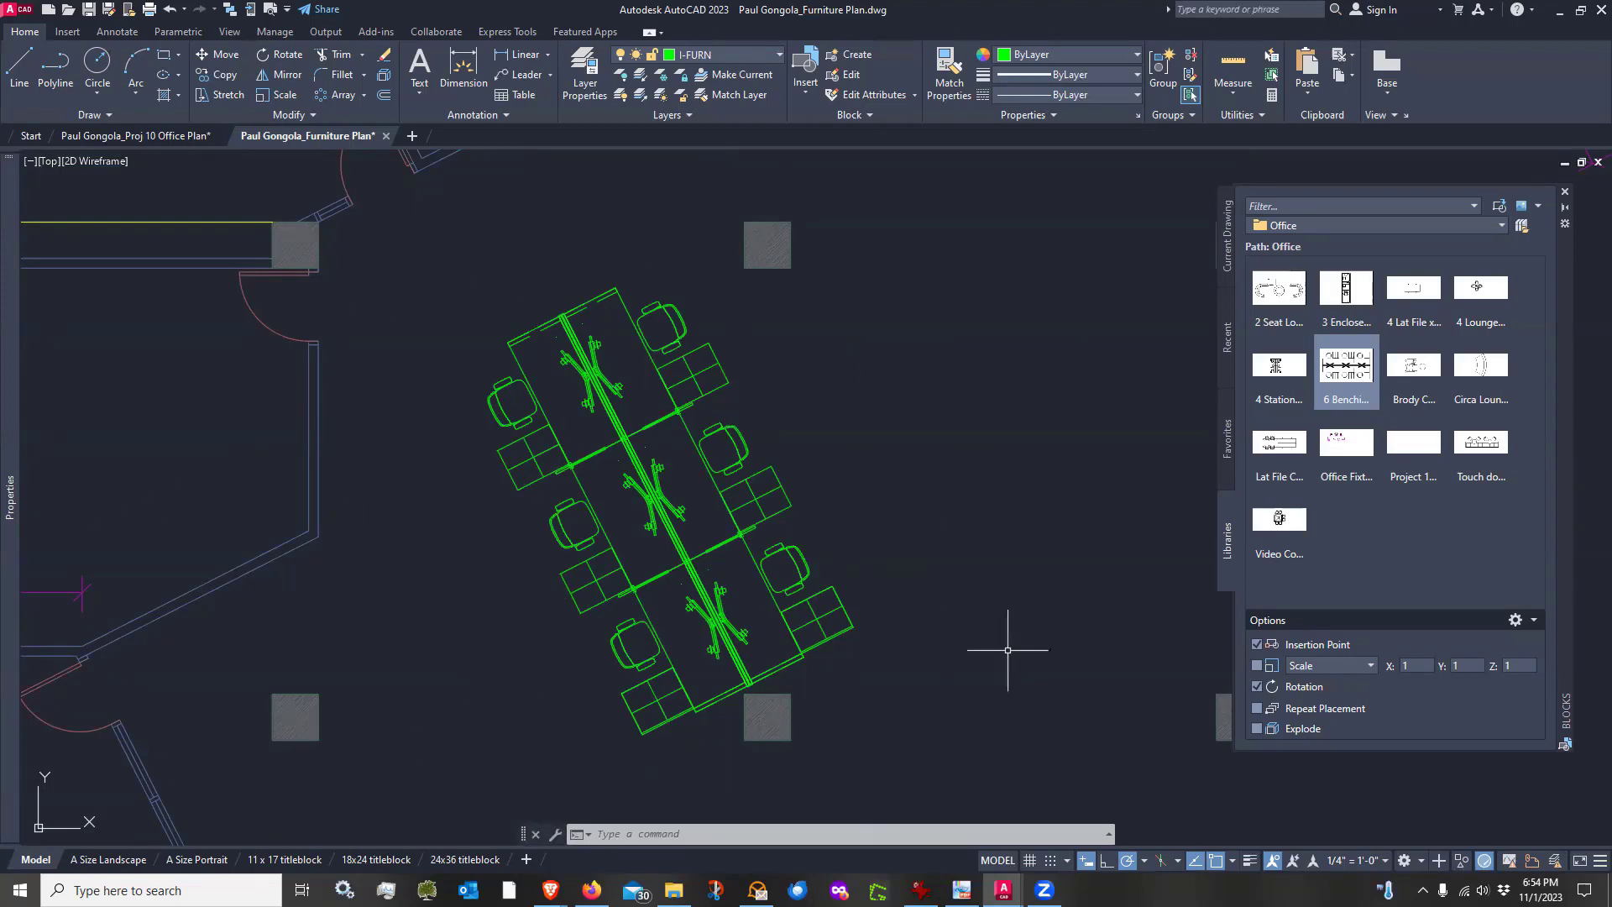
pyautogui.scroll(2, 751, 646)
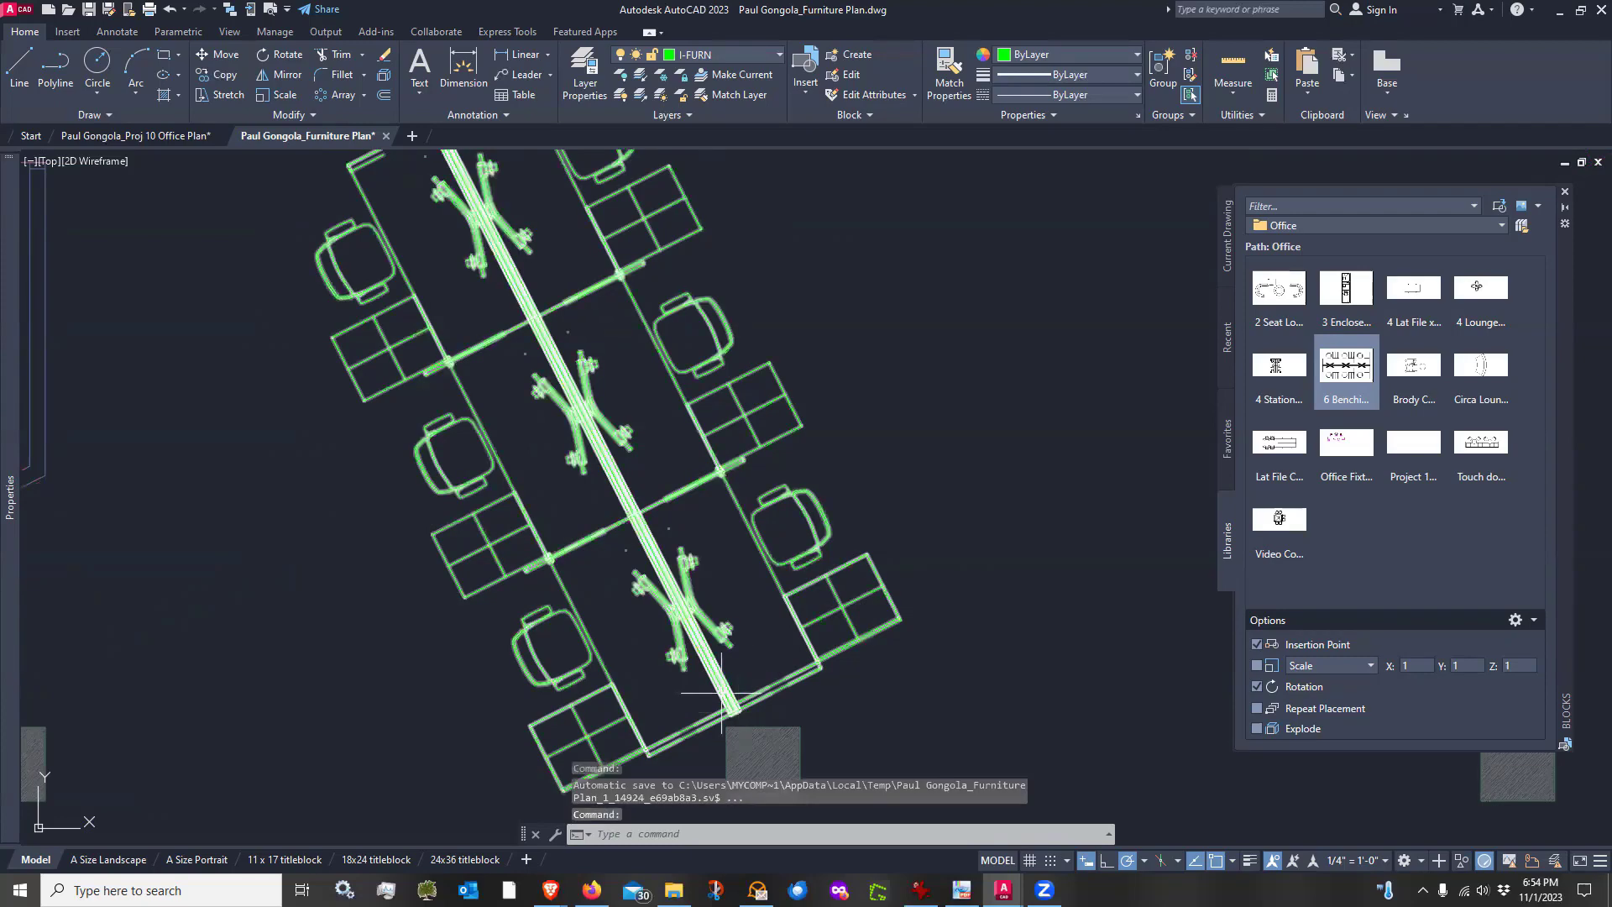
pyautogui.scroll(4, 720, 694)
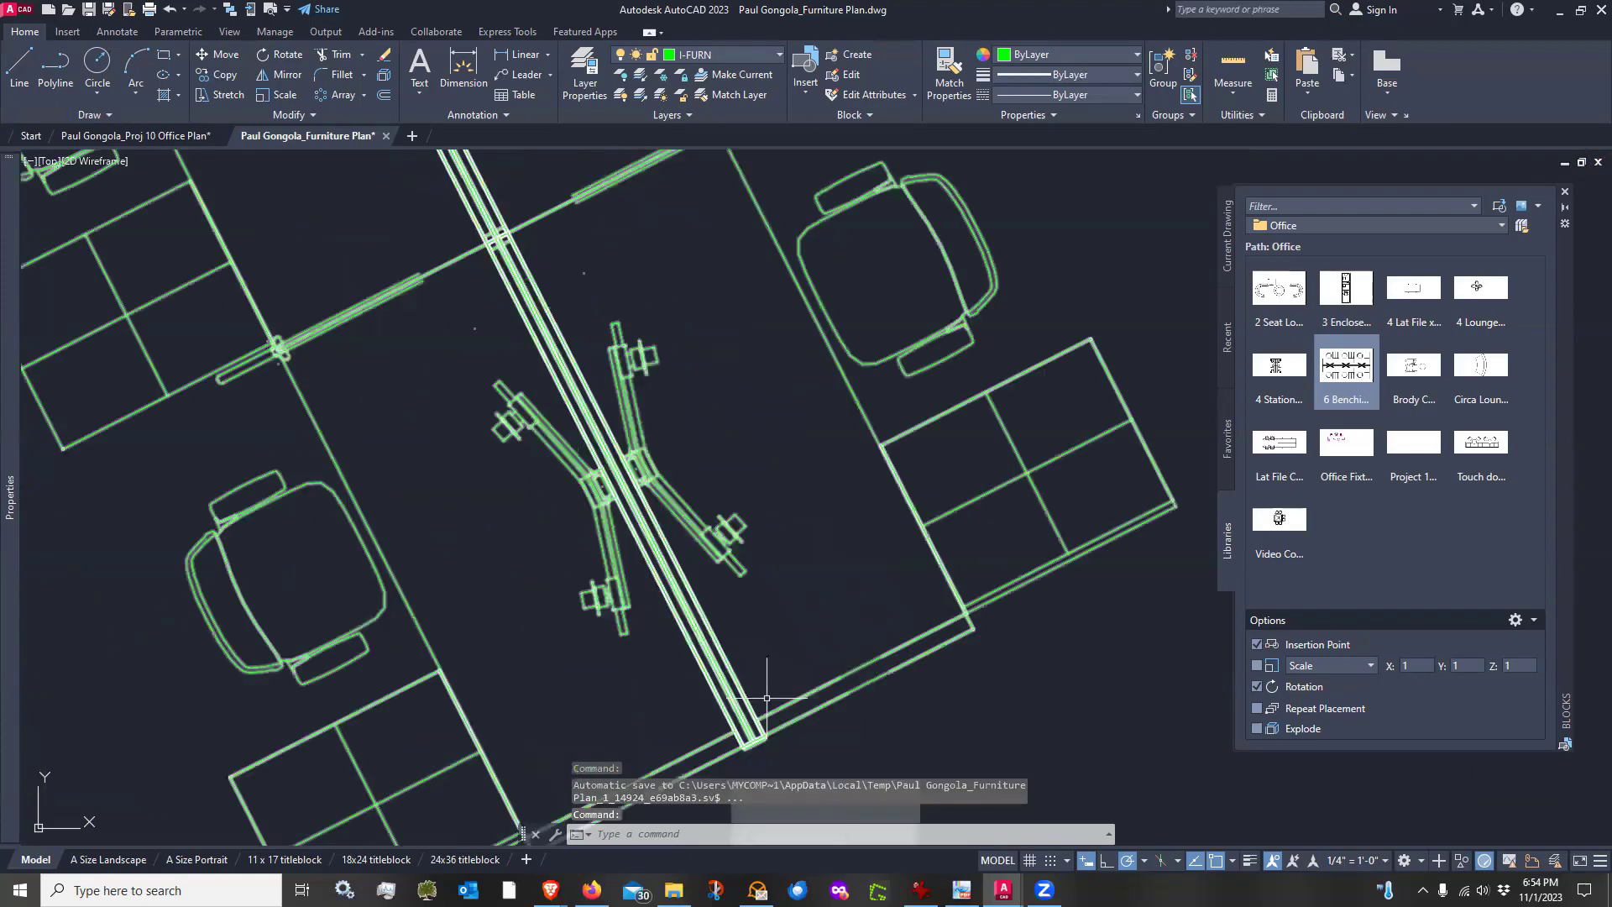
pyautogui.scroll(-5, 766, 698)
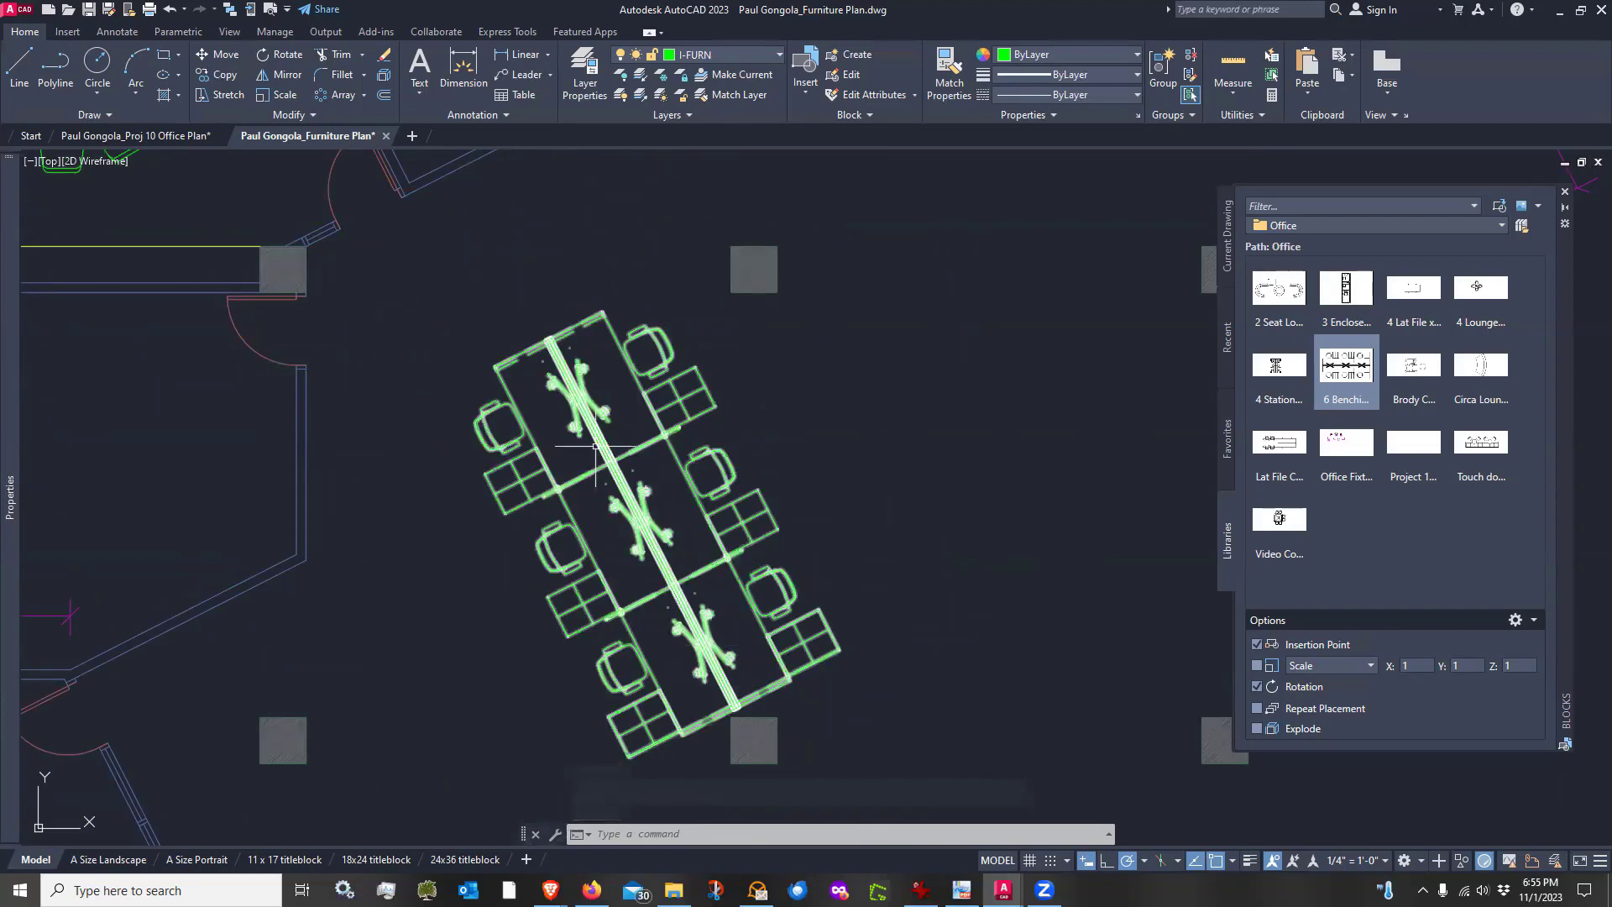
pyautogui.scroll(-2, 522, 305)
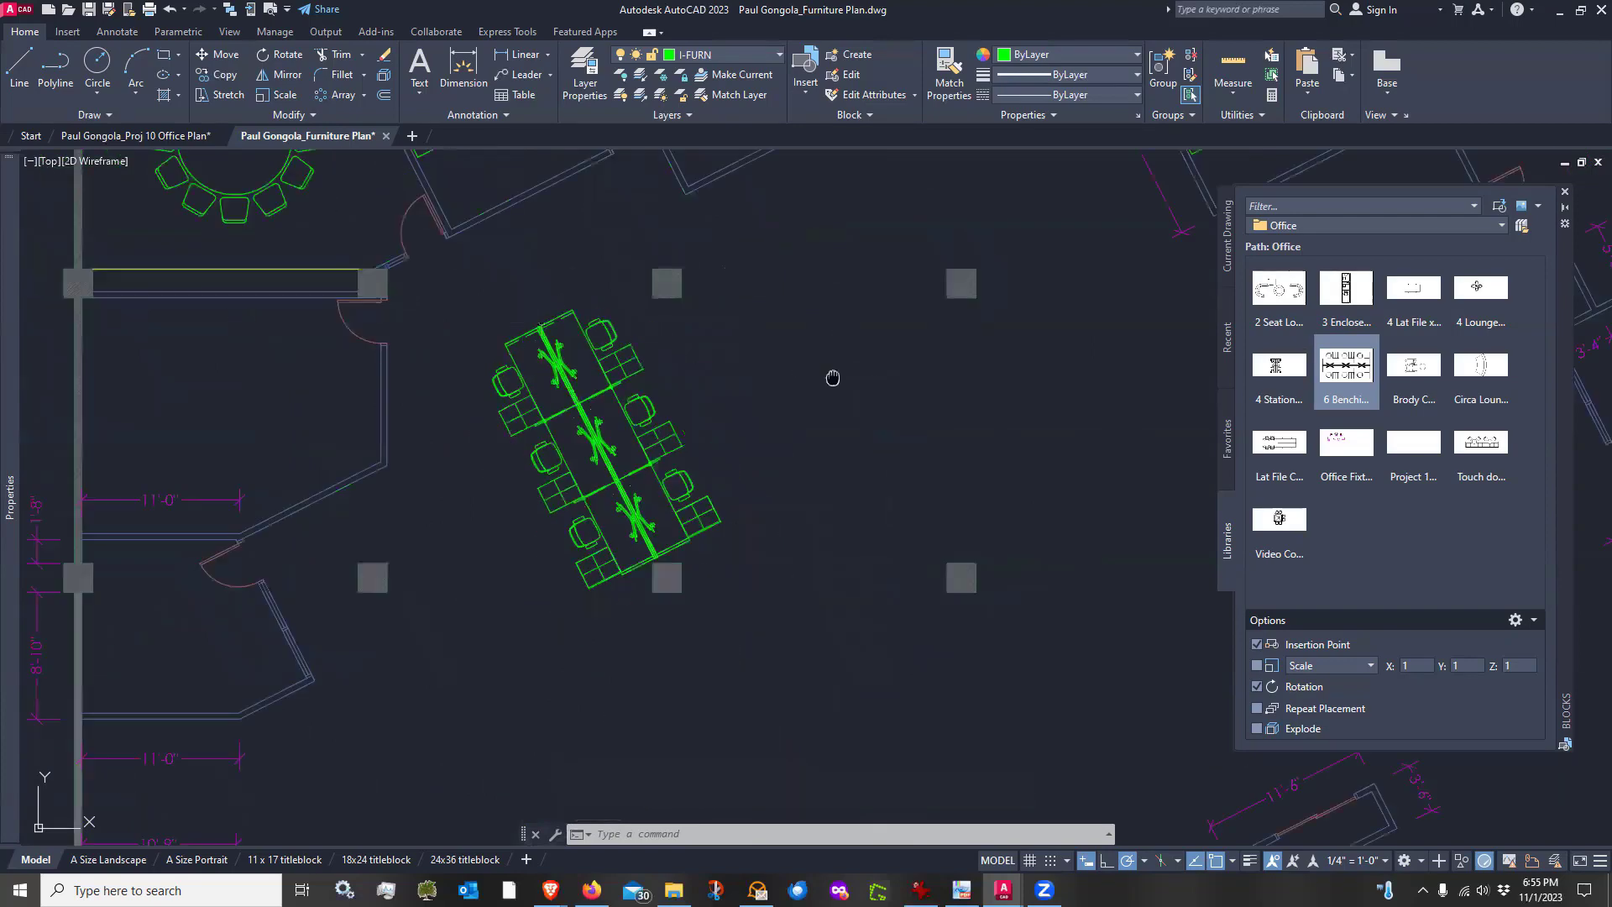
pyautogui.moveTo(835, 378); pyautogui.dragTo(832, 443, button='middle')
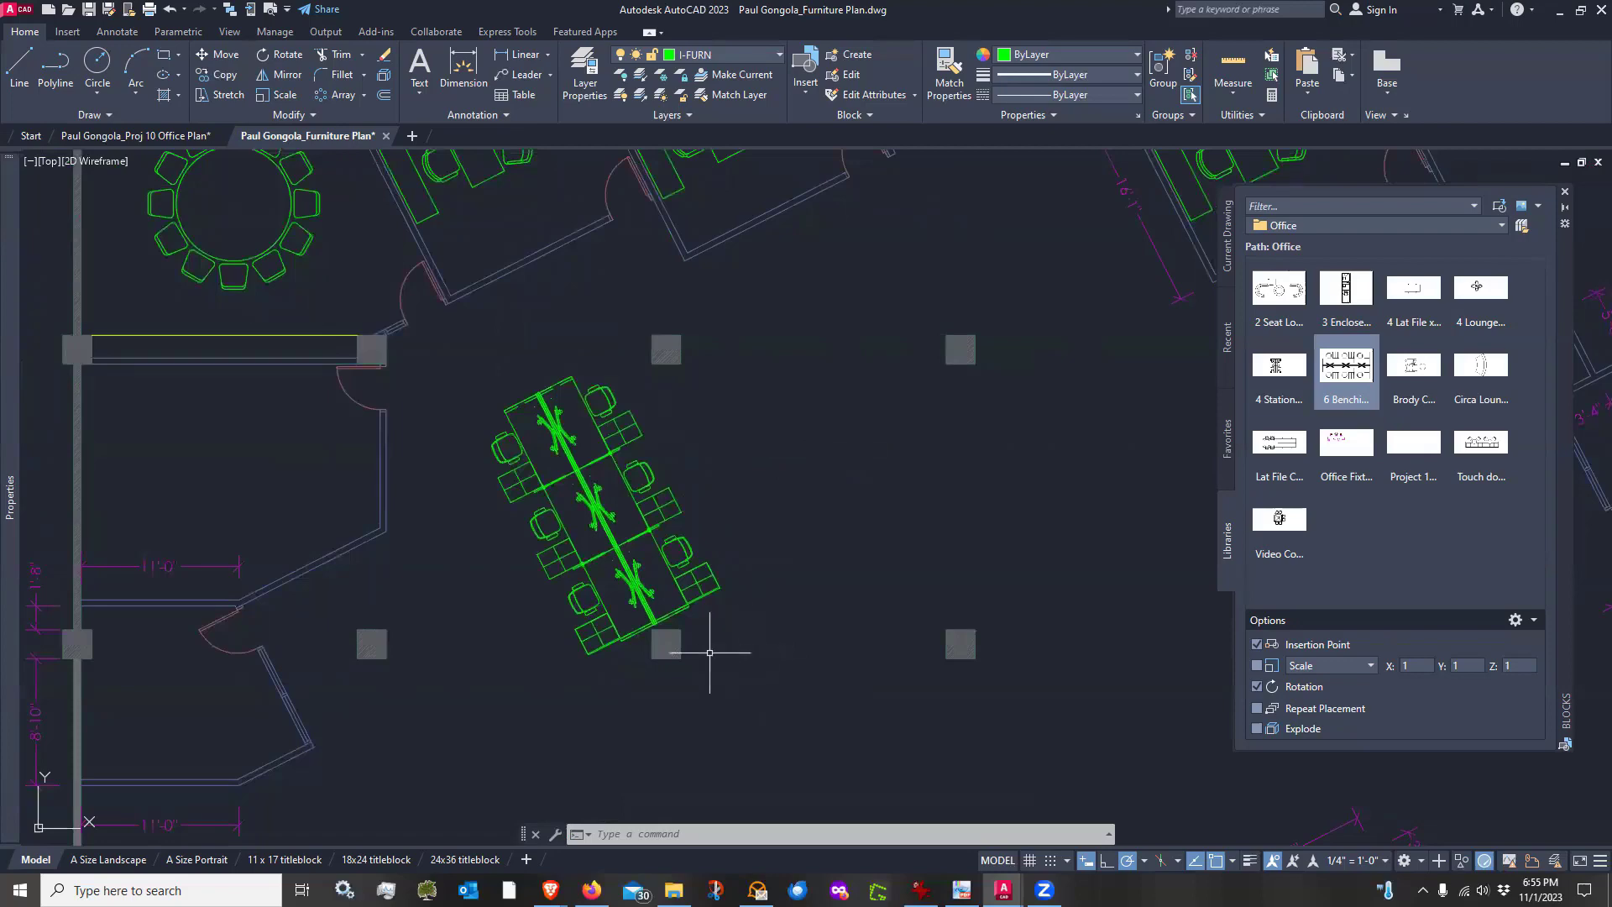
pyautogui.scroll(4, 665, 642)
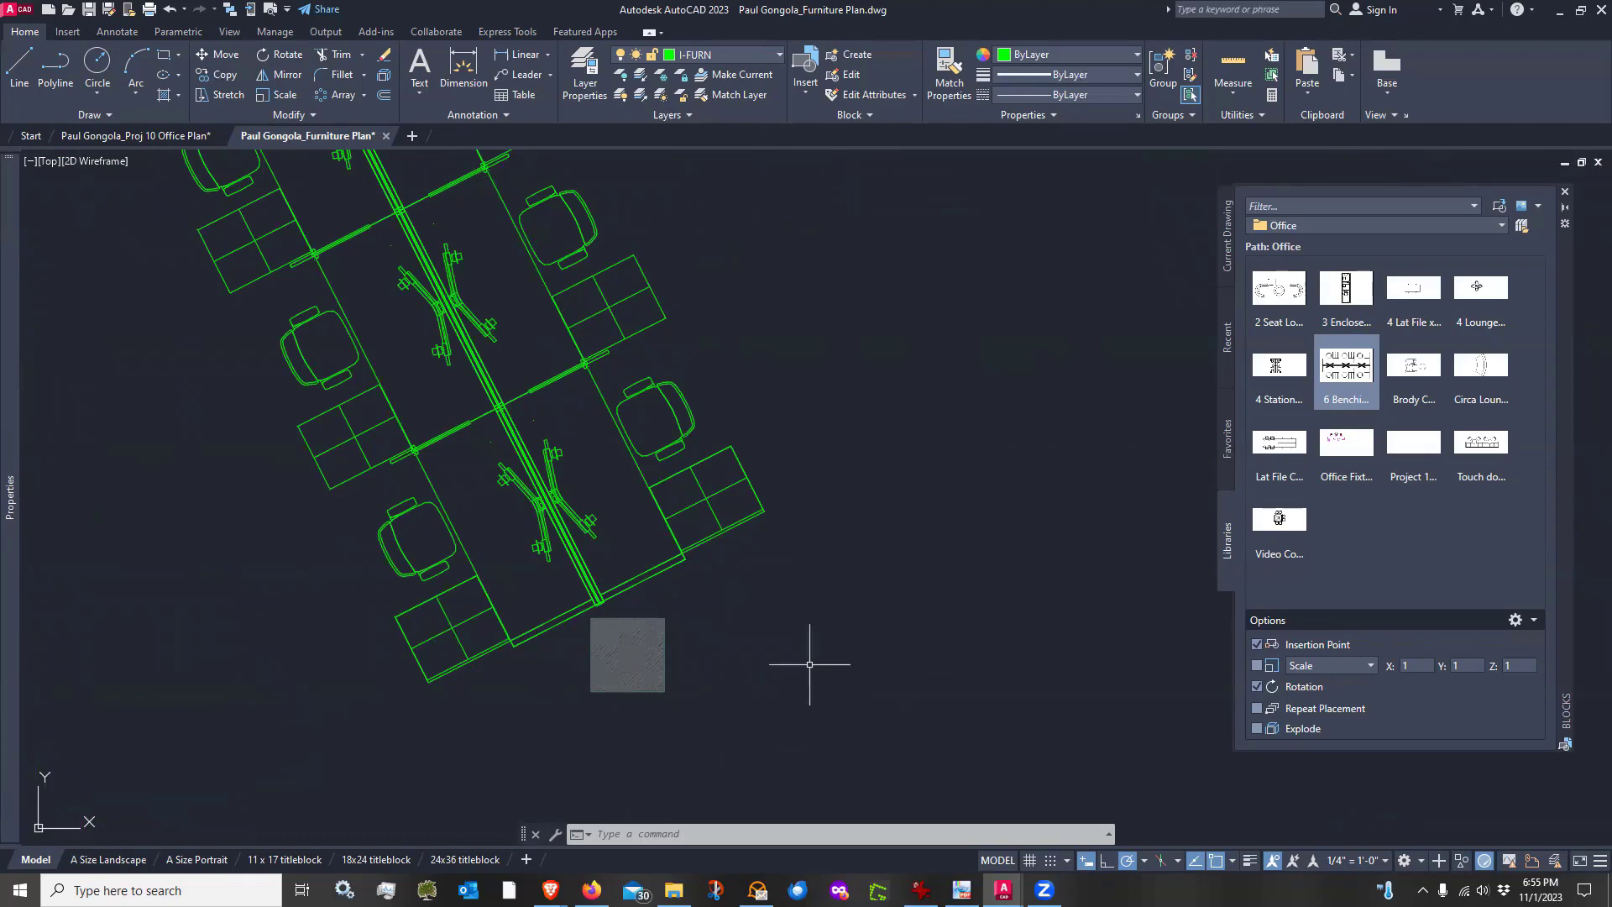
pyautogui.scroll(-4, 809, 663)
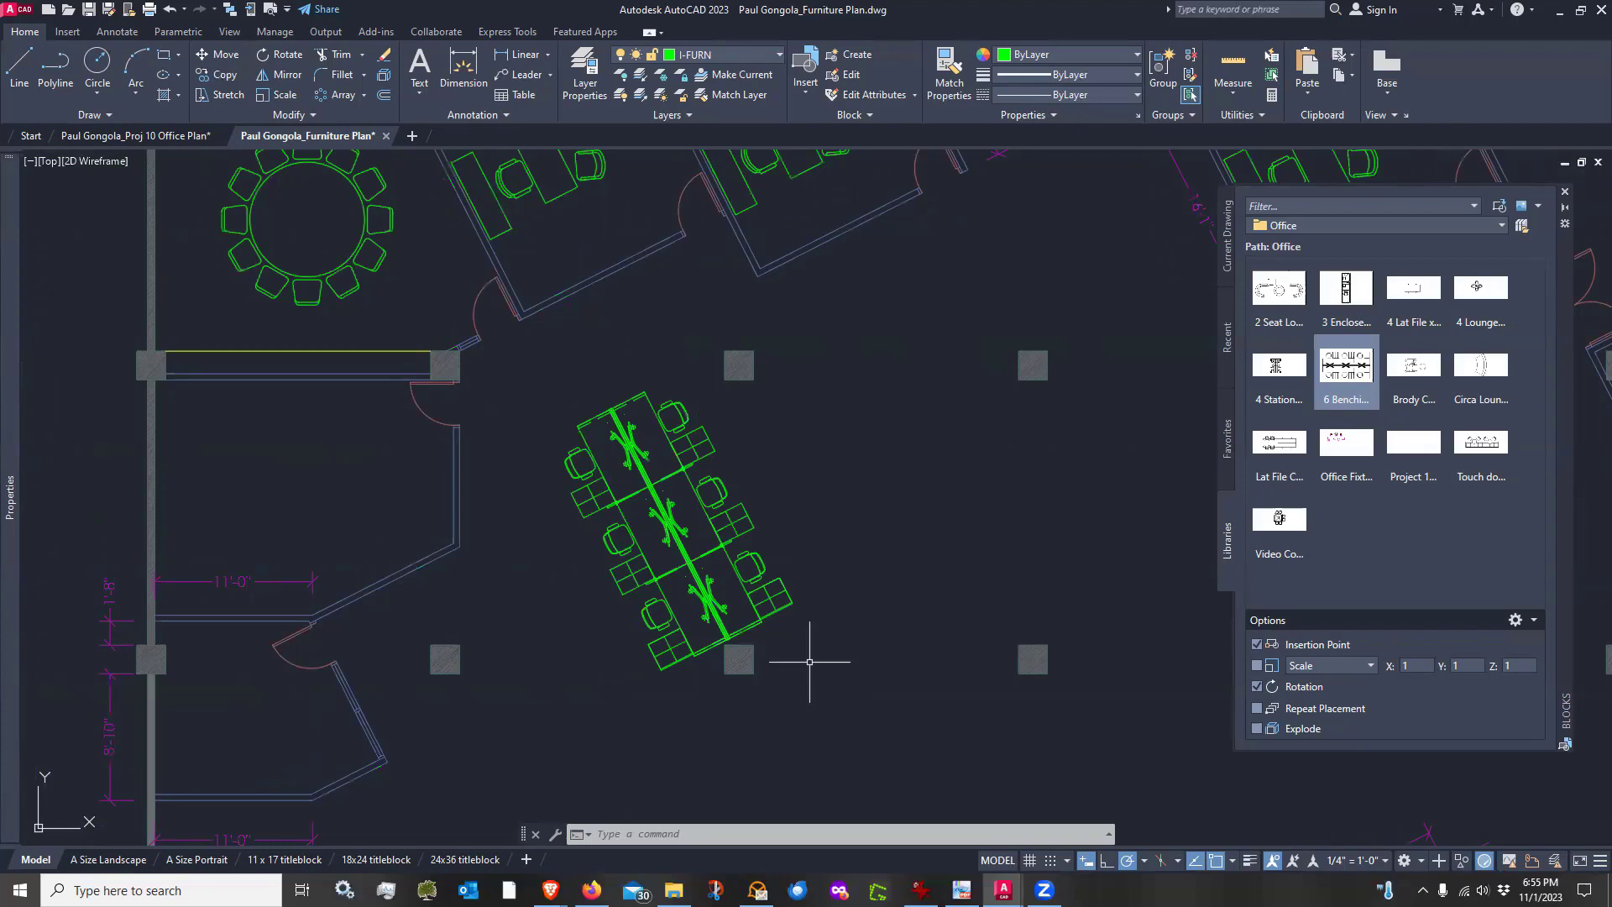
pyautogui.scroll(-2, 809, 661)
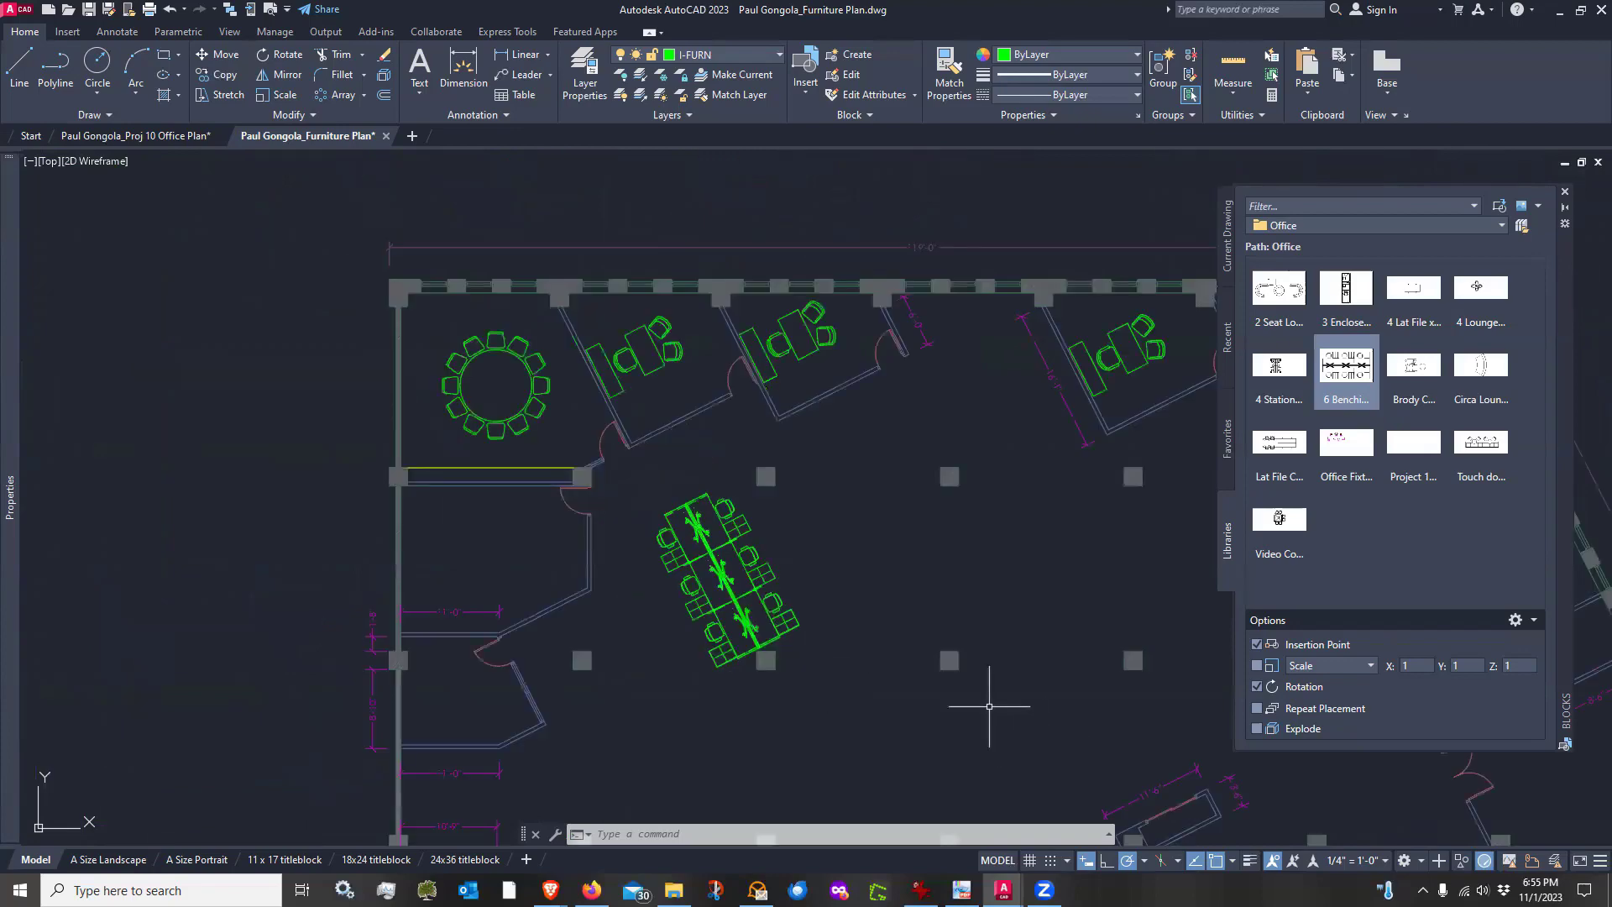
pyautogui.moveTo(990, 713)
pyautogui.mouseDown(button='middle')
pyautogui.moveTo(965, 612)
pyautogui.moveTo(943, 612)
pyautogui.mouseUp(button='middle')
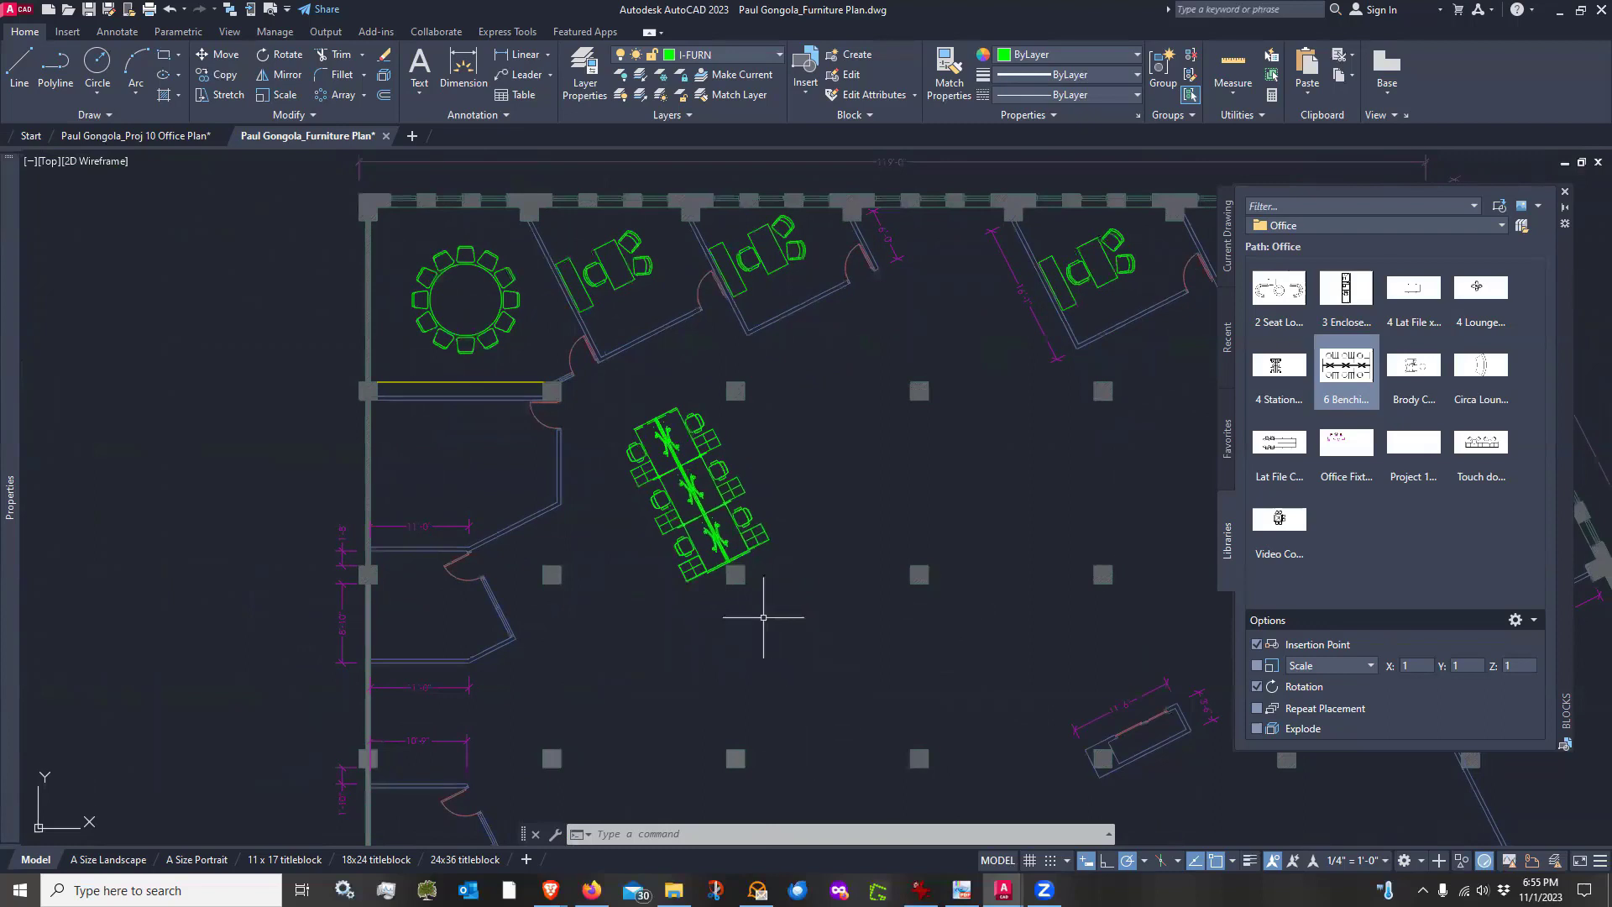
pyautogui.moveTo(763, 618)
pyautogui.mouseDown(button='middle')
pyautogui.moveTo(793, 535)
pyautogui.moveTo(782, 551)
pyautogui.mouseUp(button='middle')
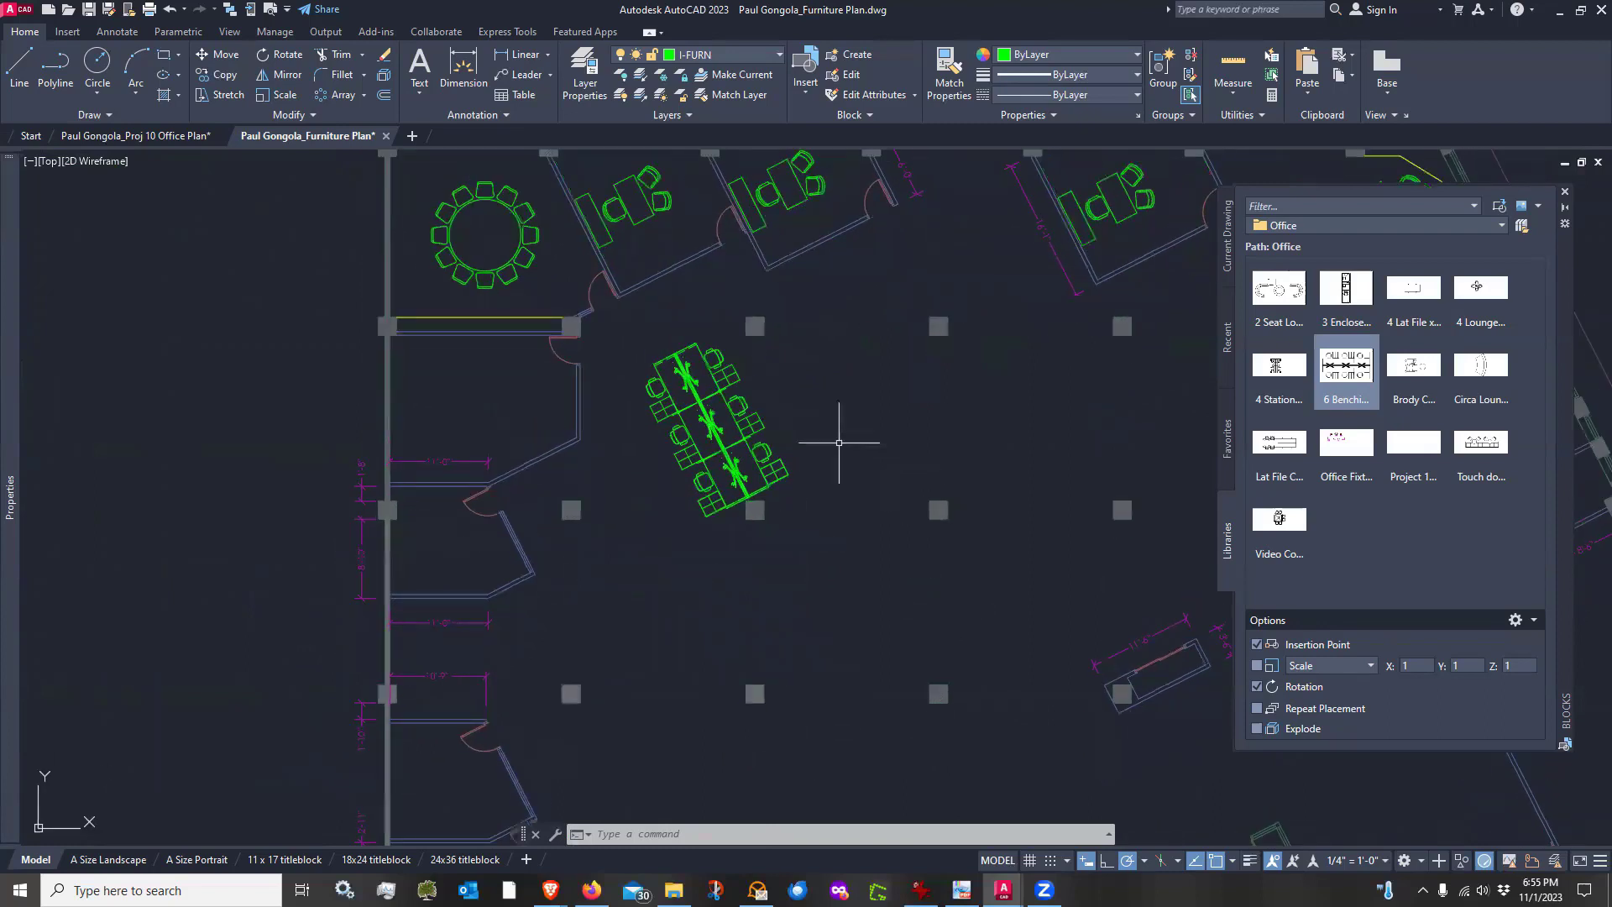
# Copy the 6 Benching Group to a second spot below and to the left of the original in the open area
pyautogui.write('co')
pyautogui.press('Return')
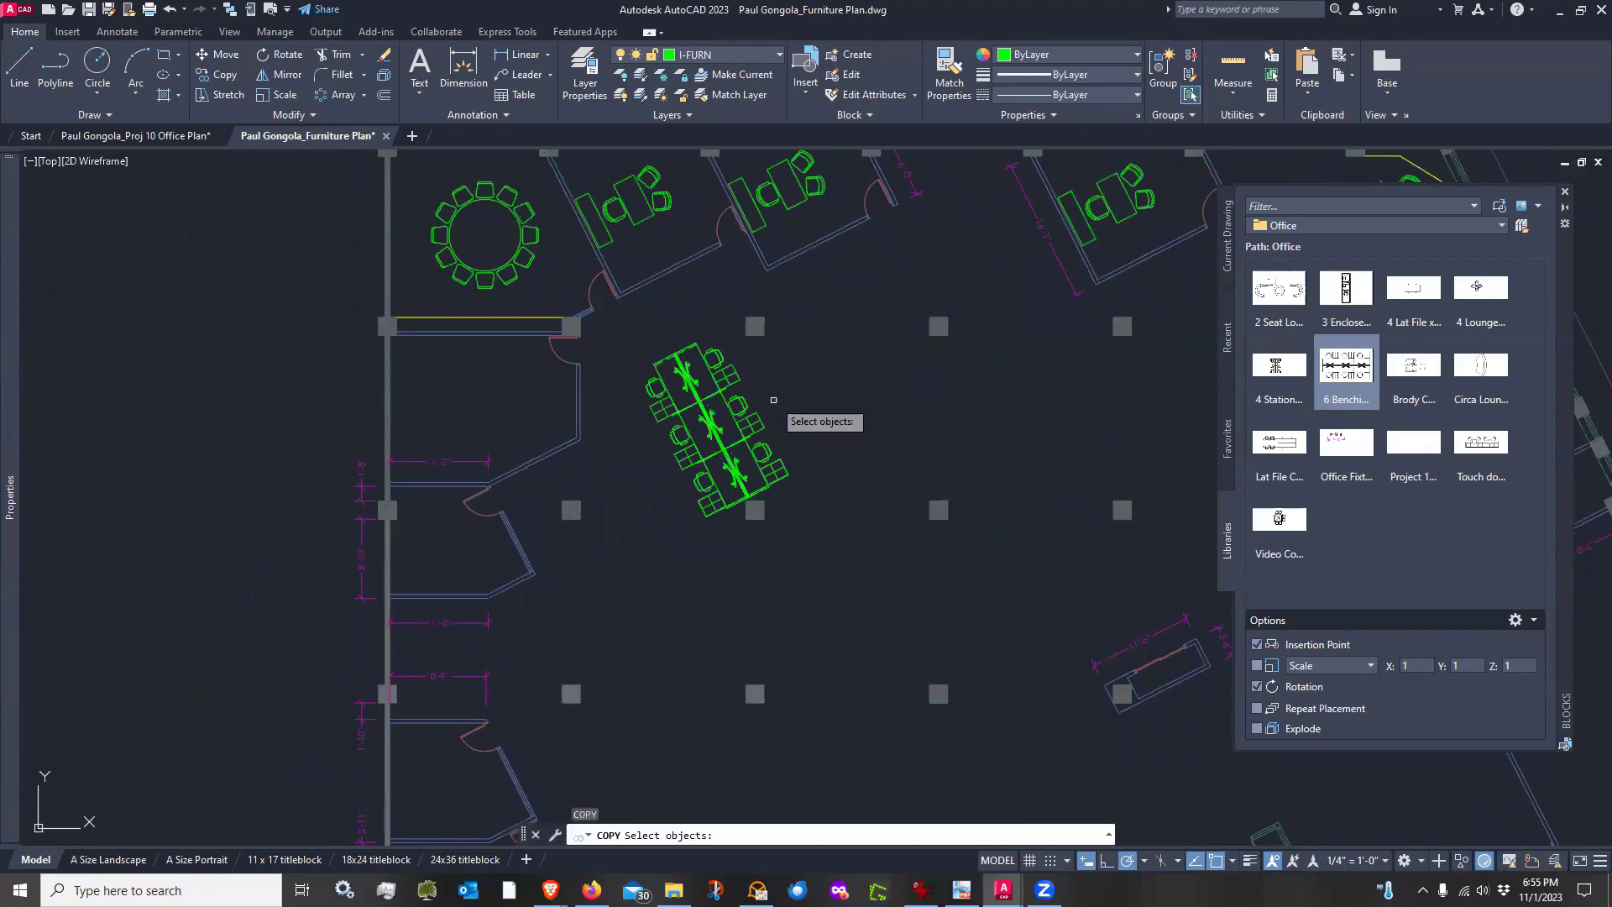
pyautogui.click(751, 423)
pyautogui.scroll(5, 649, 362)
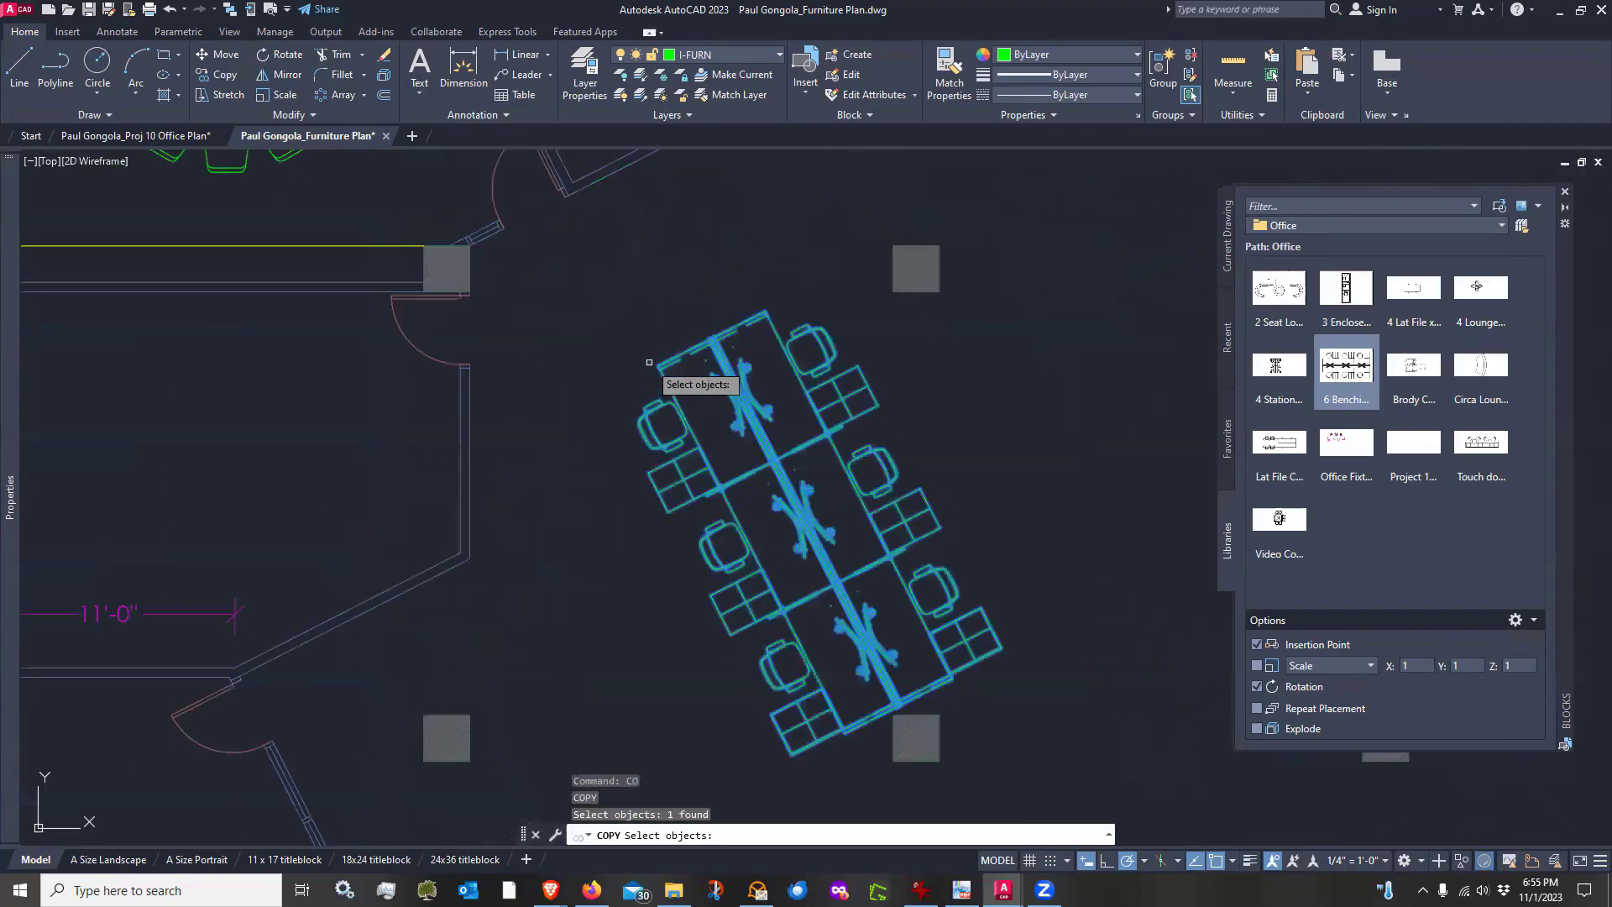
pyautogui.press('Return')
pyautogui.scroll(2, 647, 357)
pyautogui.click(669, 361)
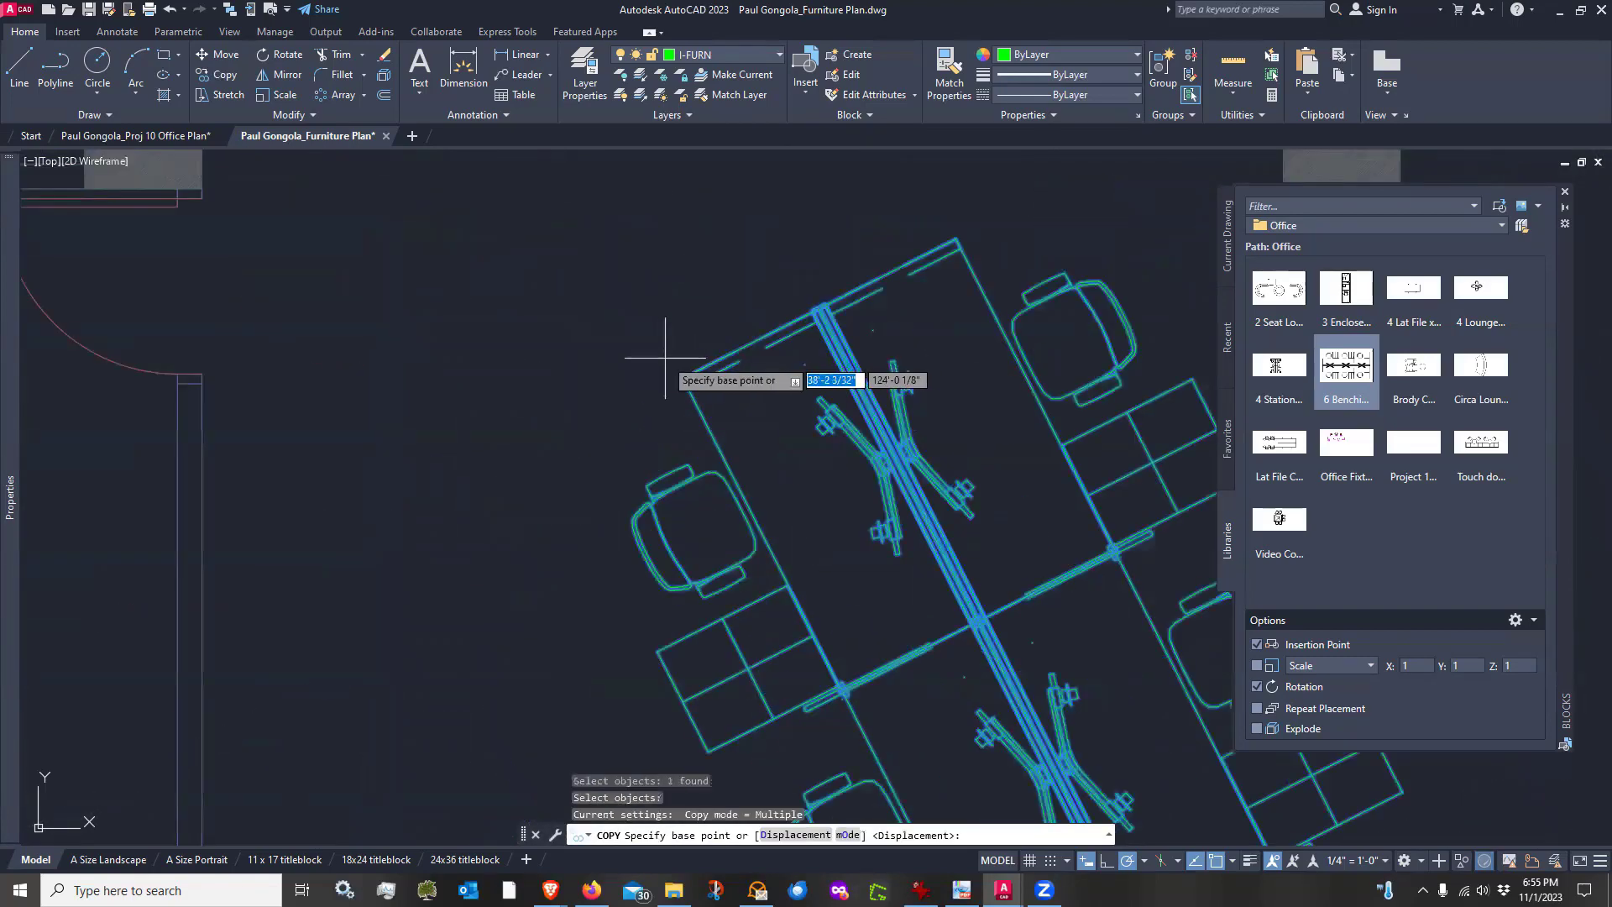
pyautogui.scroll(-8, 675, 353)
pyautogui.scroll(5, 659, 470)
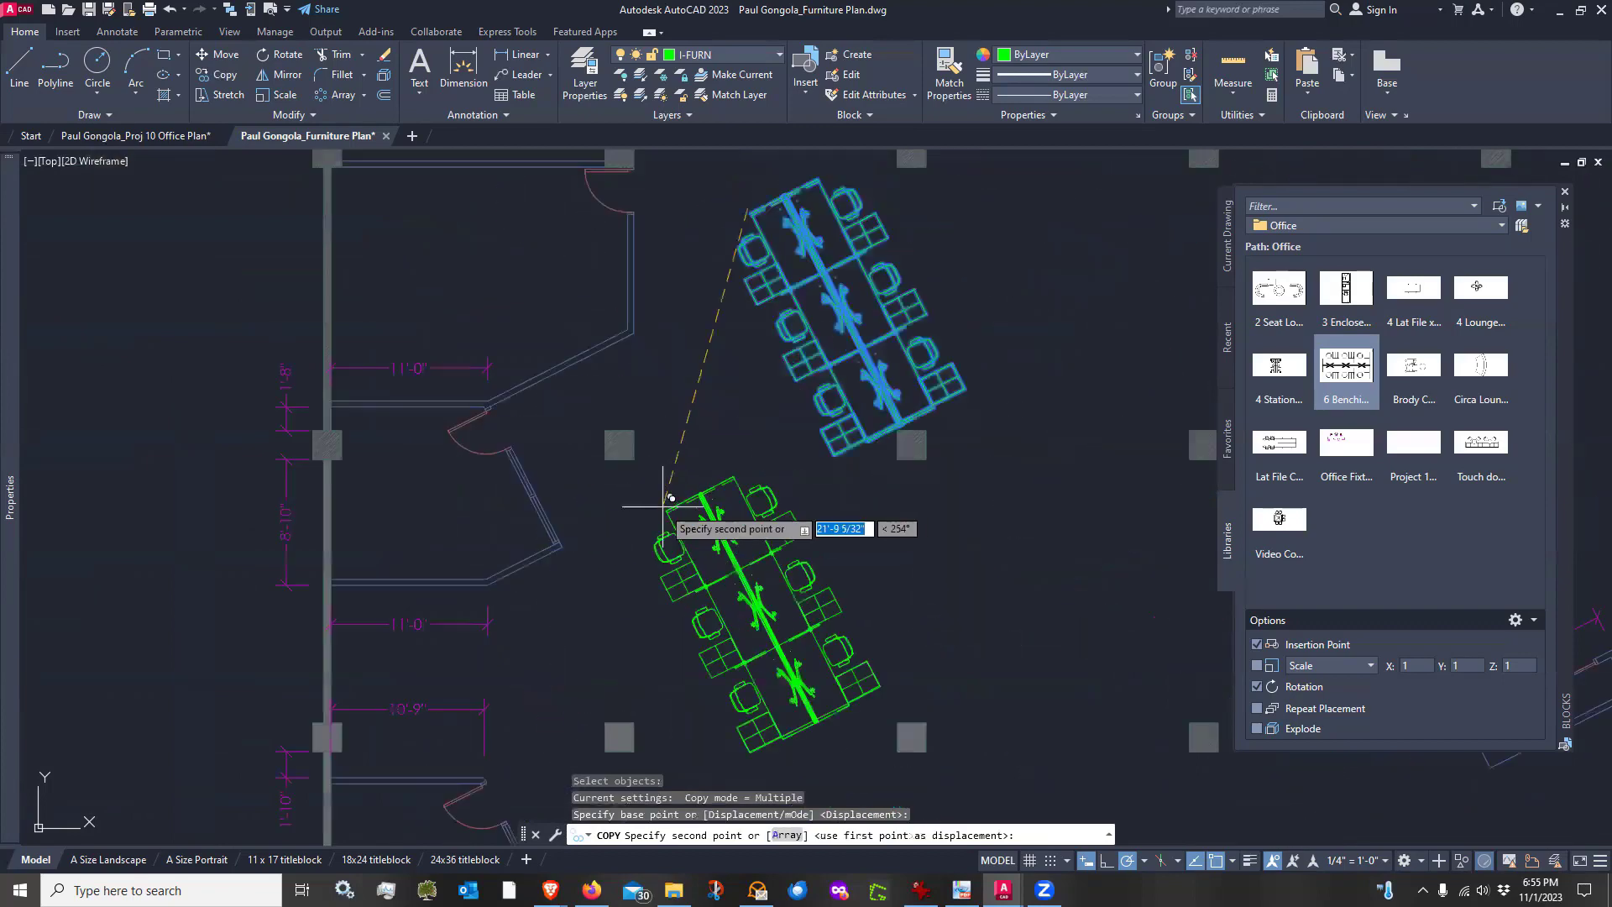
pyautogui.scroll(6, 638, 445)
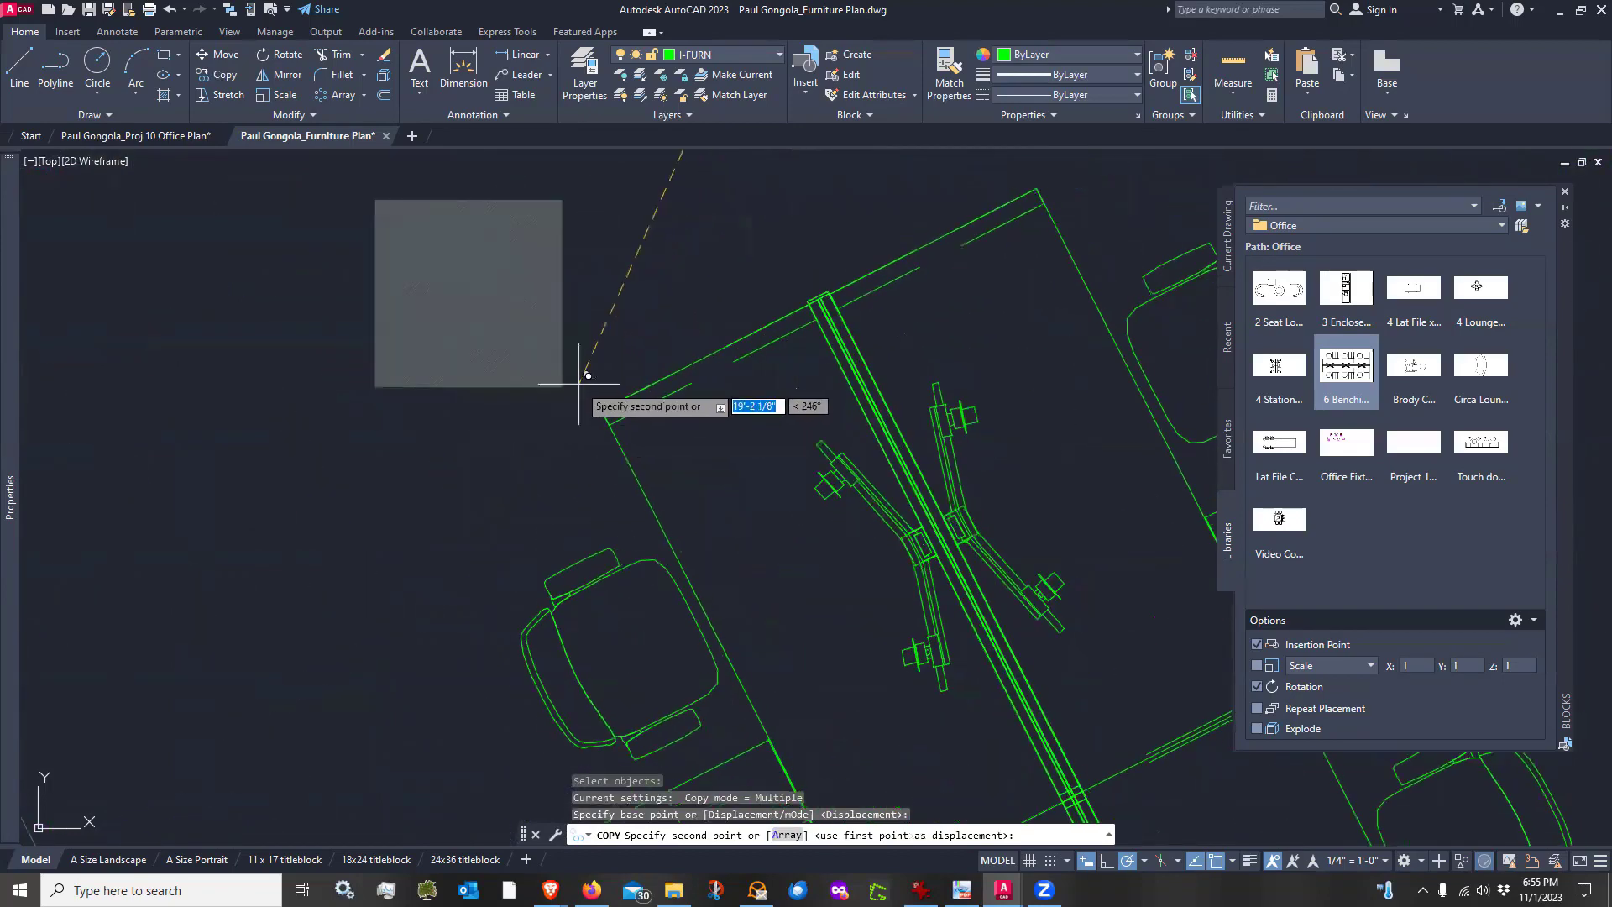
pyautogui.click(554, 353)
pyautogui.press('Return')
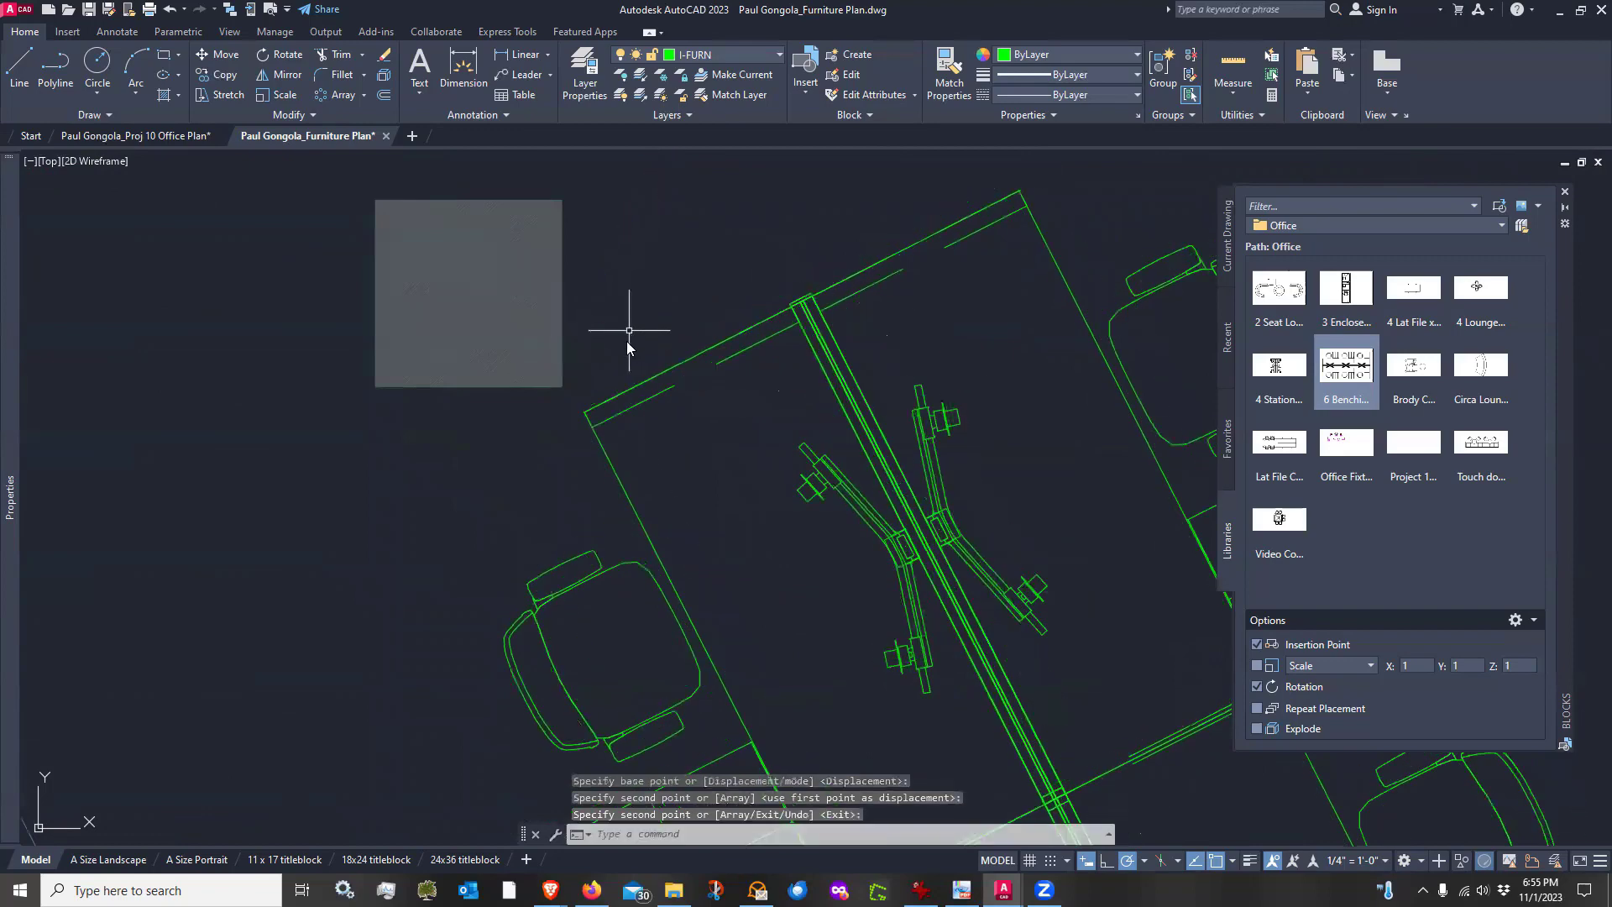
# Move the copied benching group about 3 inches to fine-tune its position
pyautogui.scroll(-3, 647, 415)
pyautogui.scroll(2, 647, 416)
pyautogui.scroll(2, 624, 446)
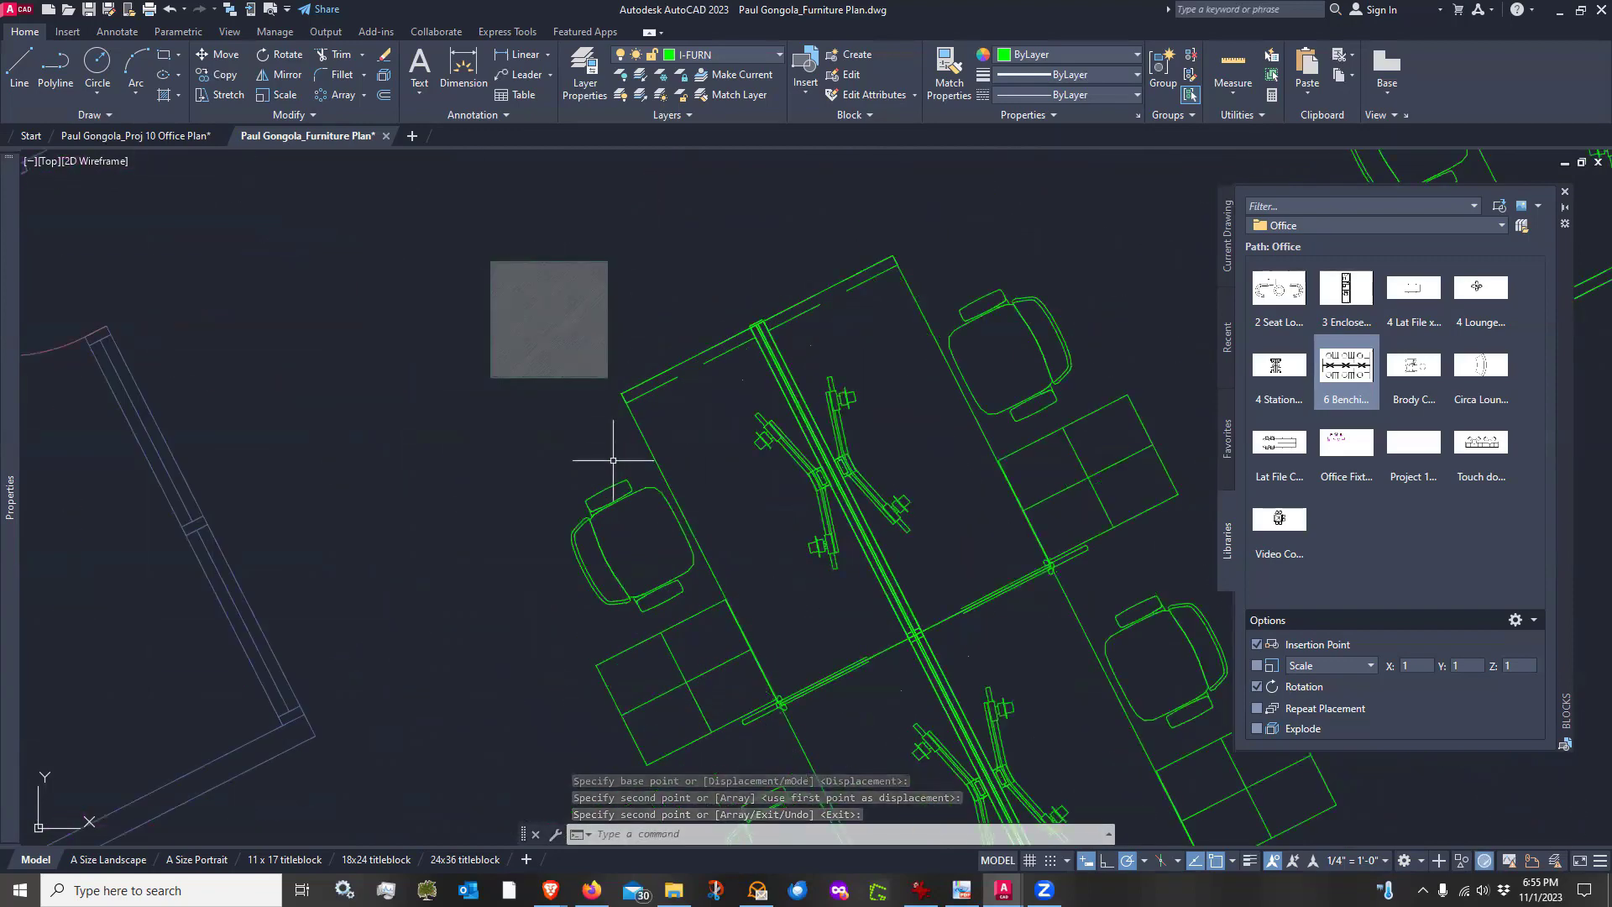
pyautogui.scroll(2, 683, 414)
pyautogui.write('m')
pyautogui.press('Return')
pyautogui.click(709, 425)
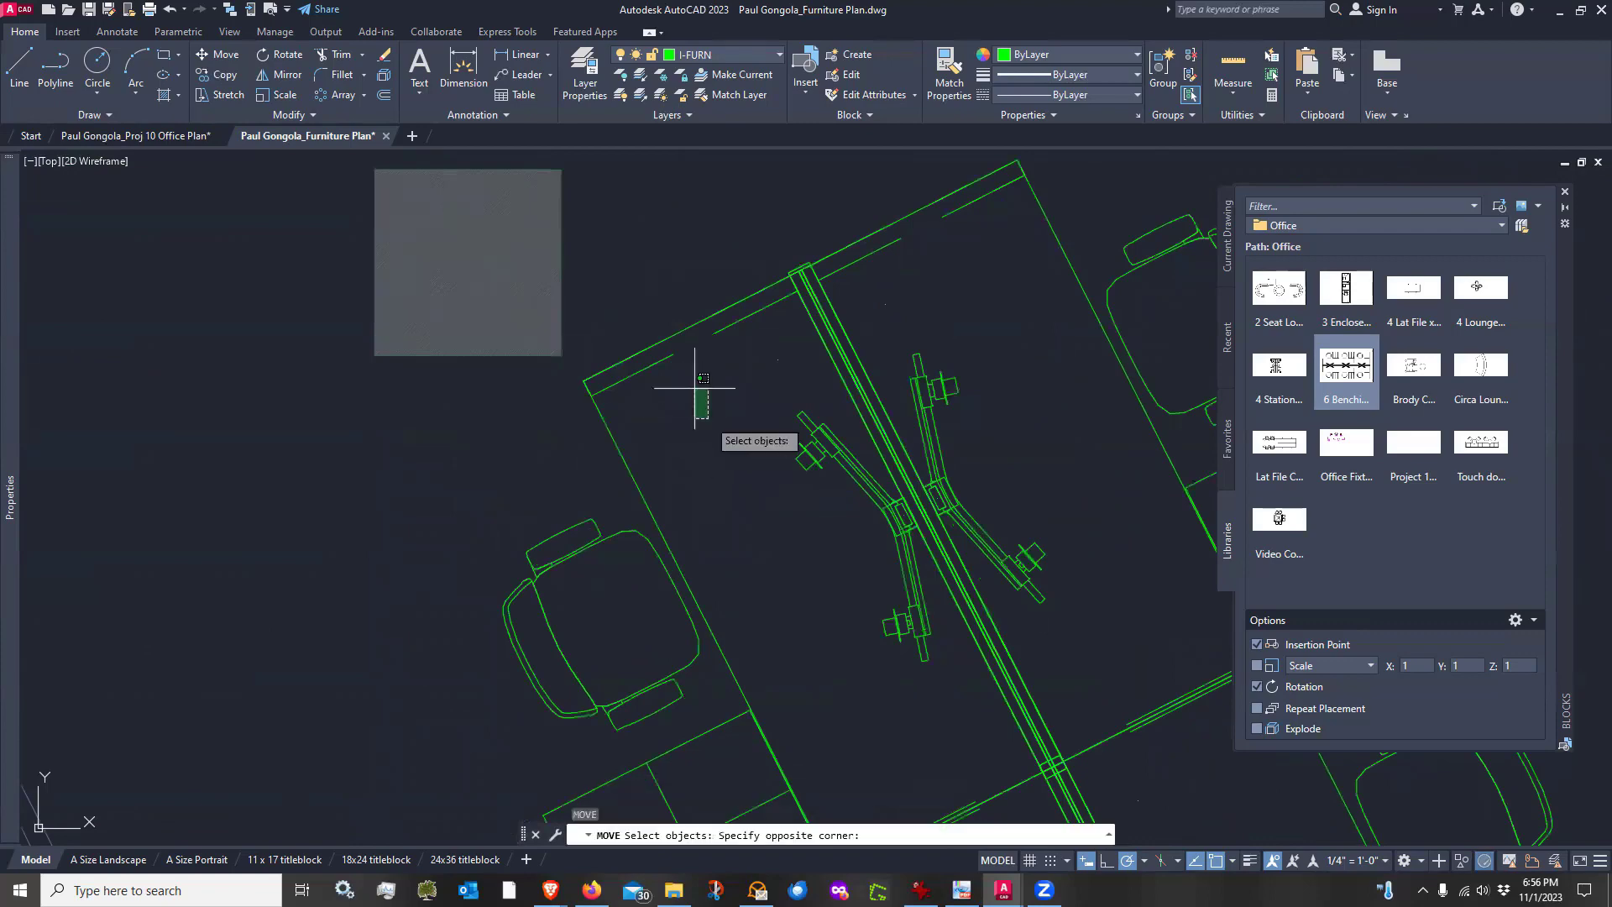
pyautogui.click(659, 329)
pyautogui.press('Return')
pyautogui.click(720, 475)
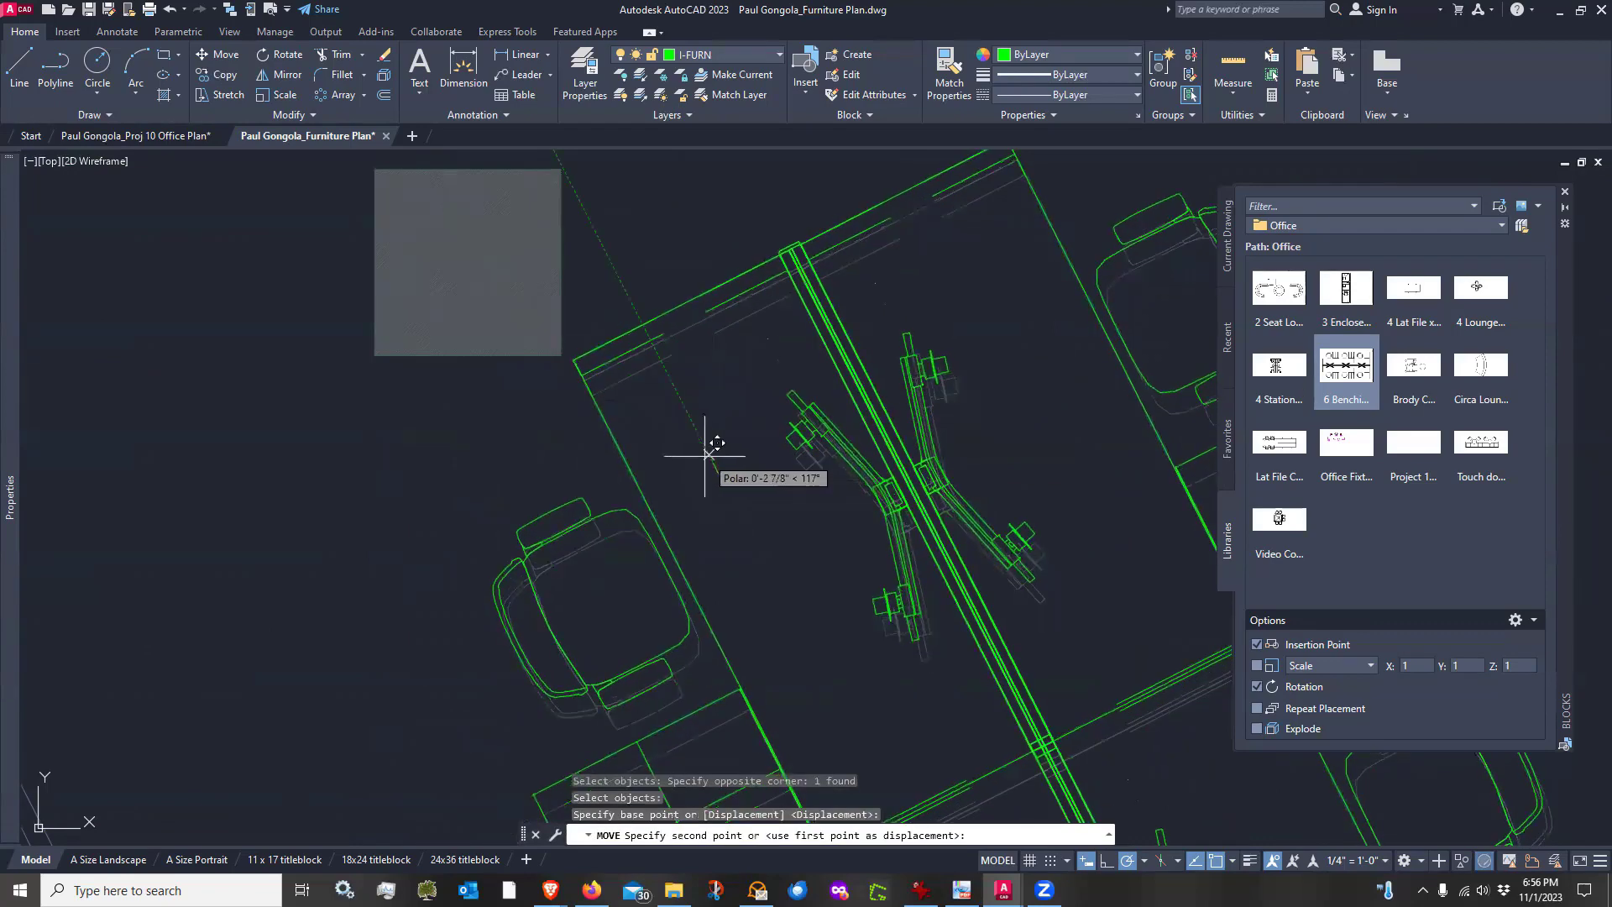
pyautogui.click(710, 454)
# Inspect the placement of both benching groups relative to the surrounding columns and office walls
pyautogui.scroll(4, 565, 335)
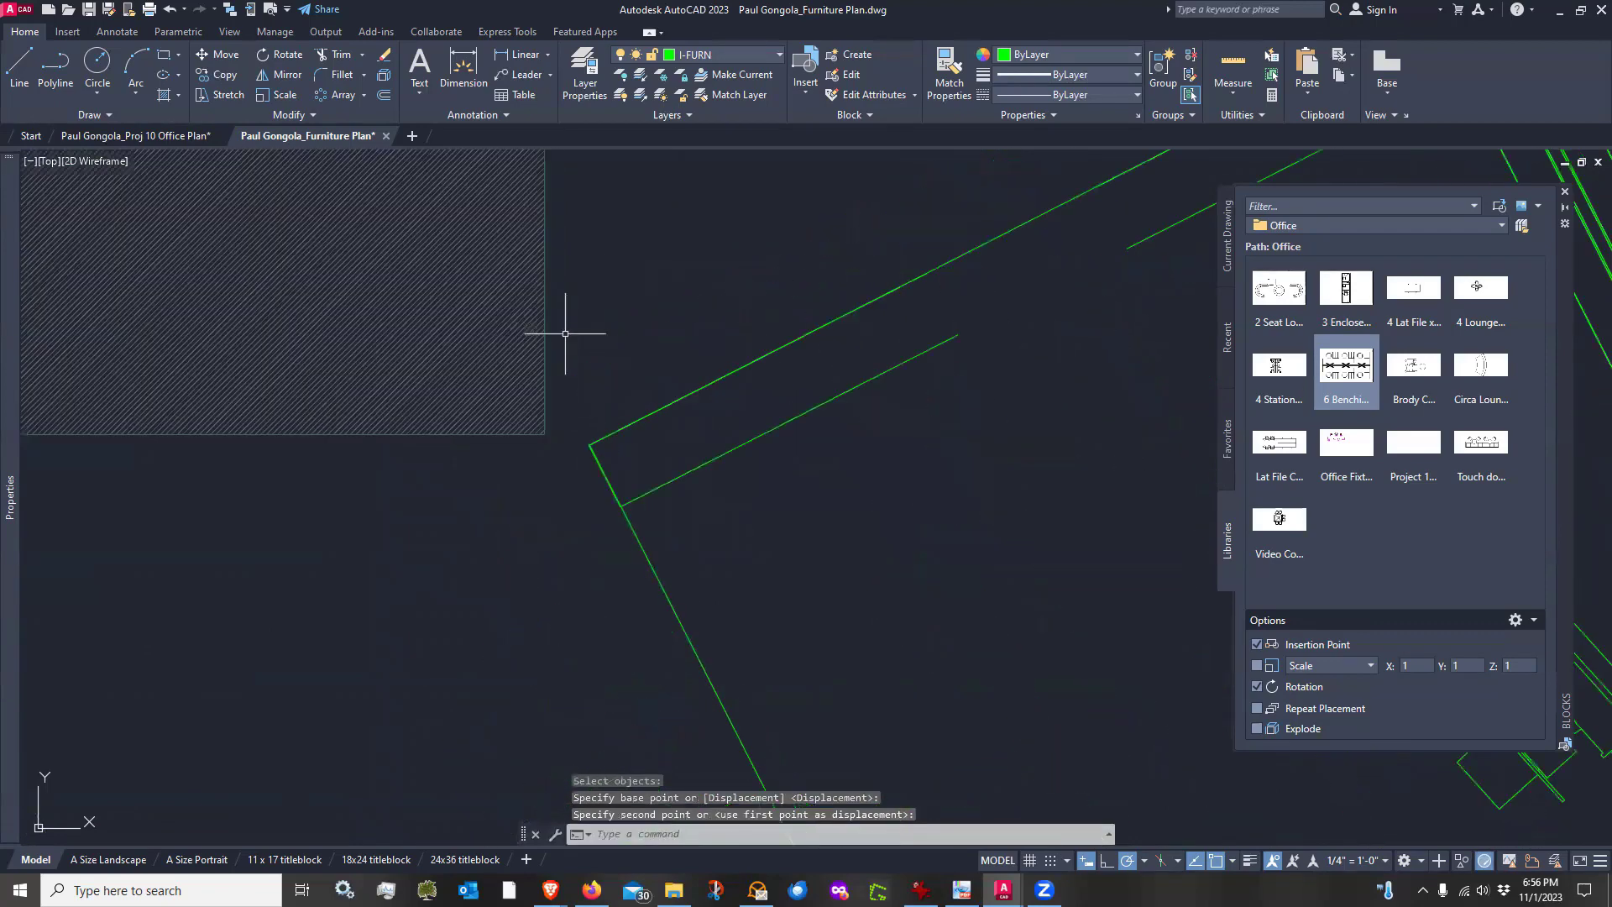
pyautogui.scroll(-4, 556, 398)
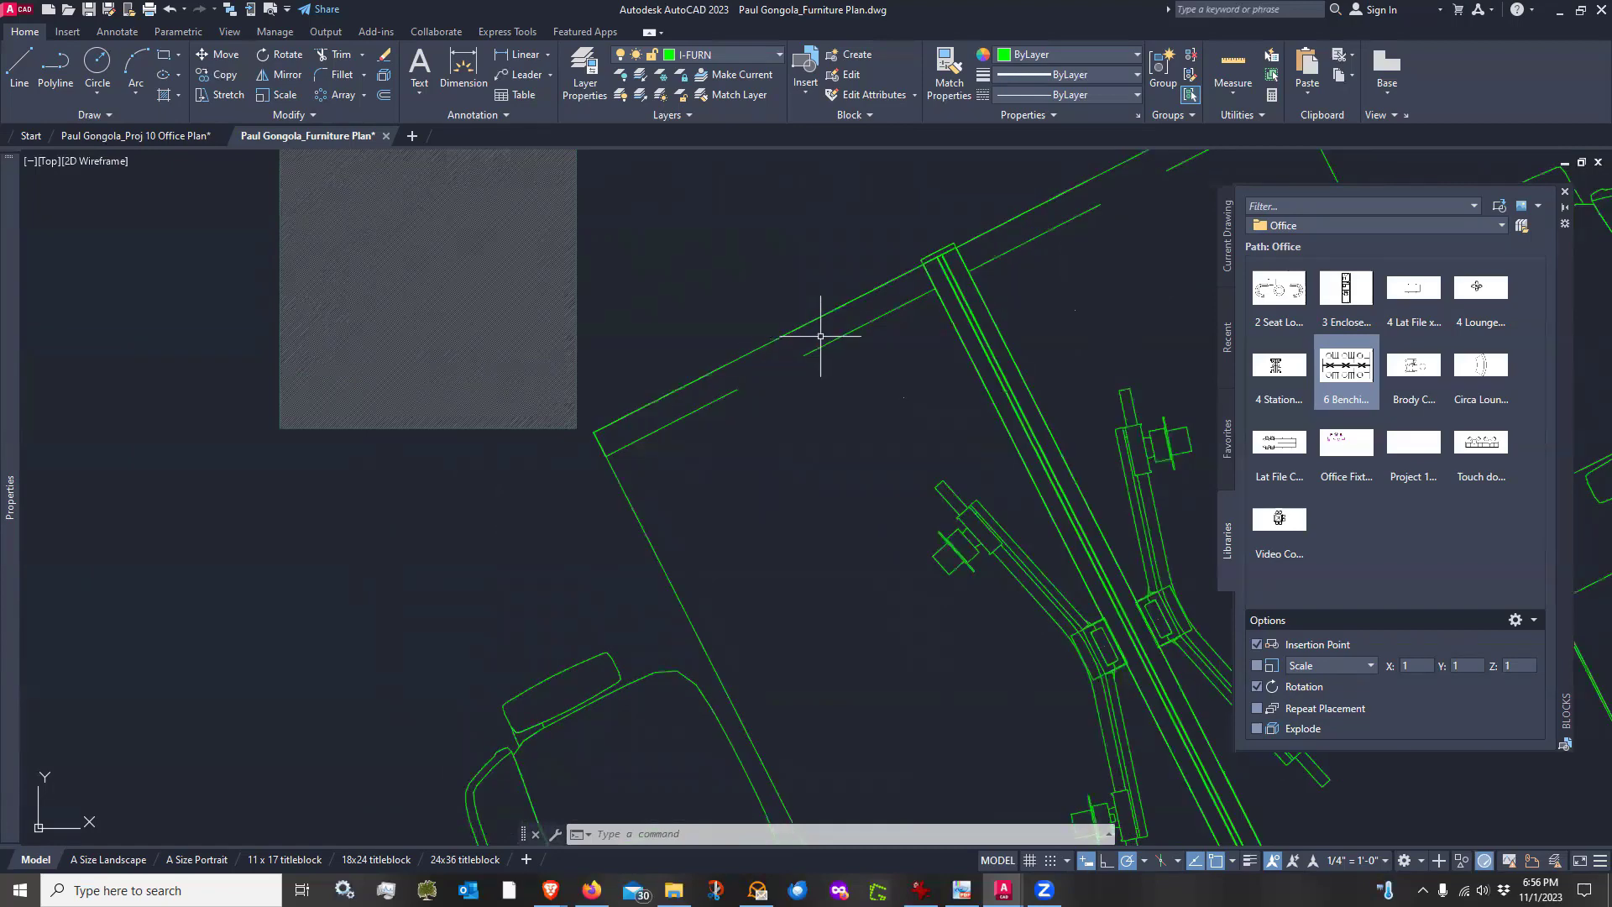
pyautogui.scroll(-4, 950, 279)
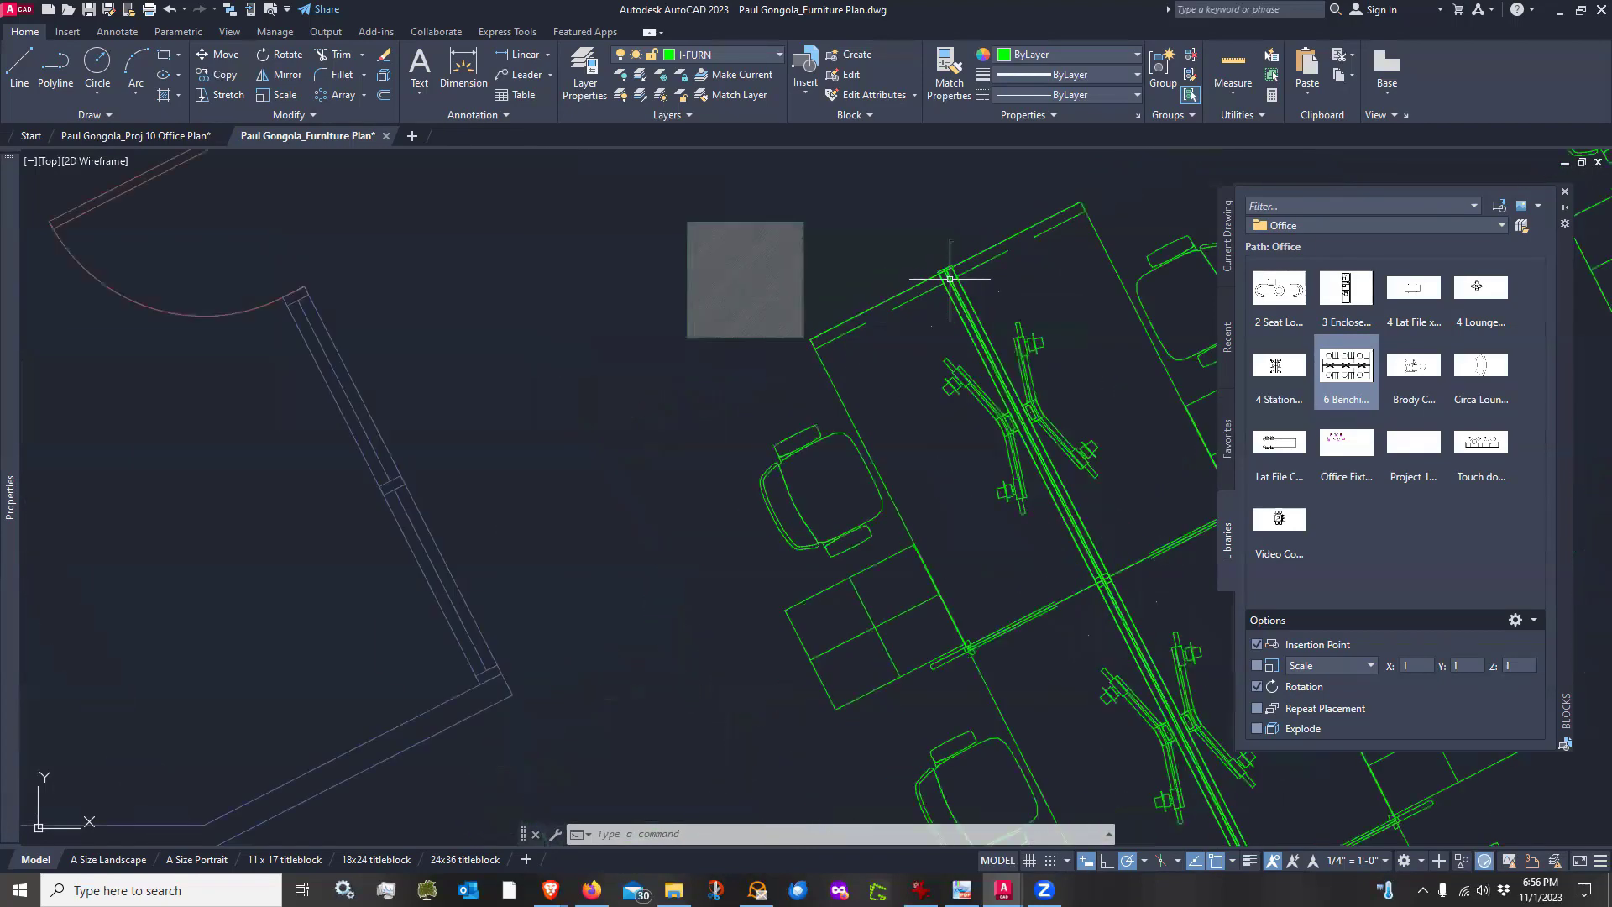
pyautogui.scroll(-2, 950, 278)
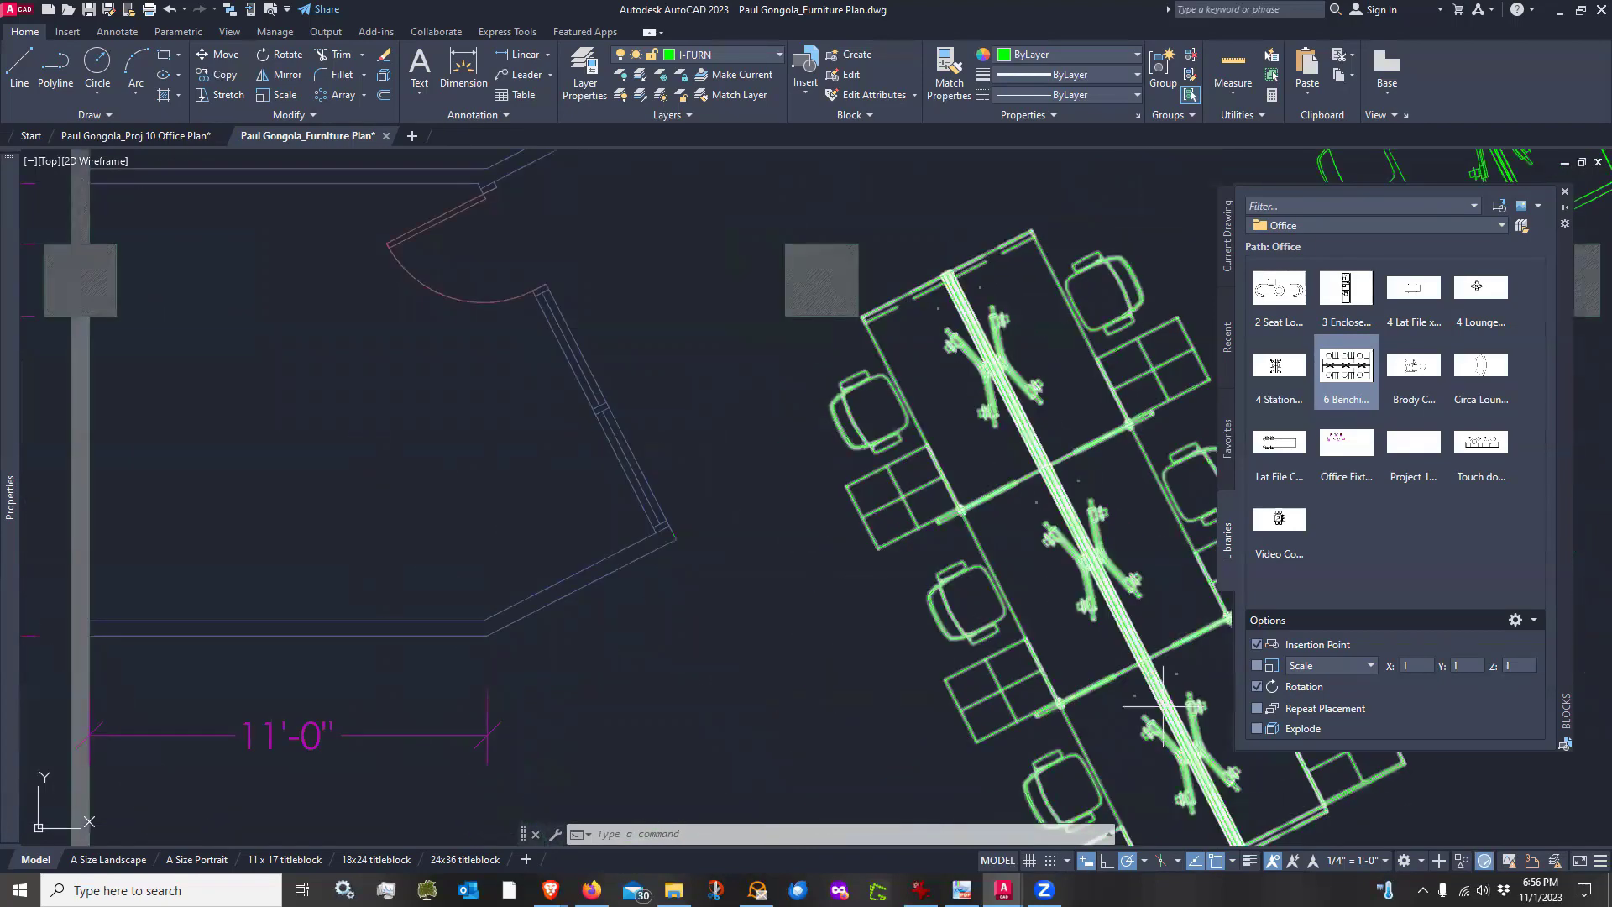
pyautogui.moveTo(1228, 807)
pyautogui.mouseDown(button='middle')
pyautogui.moveTo(1039, 565)
pyautogui.moveTo(946, 551)
pyautogui.mouseUp(button='middle')
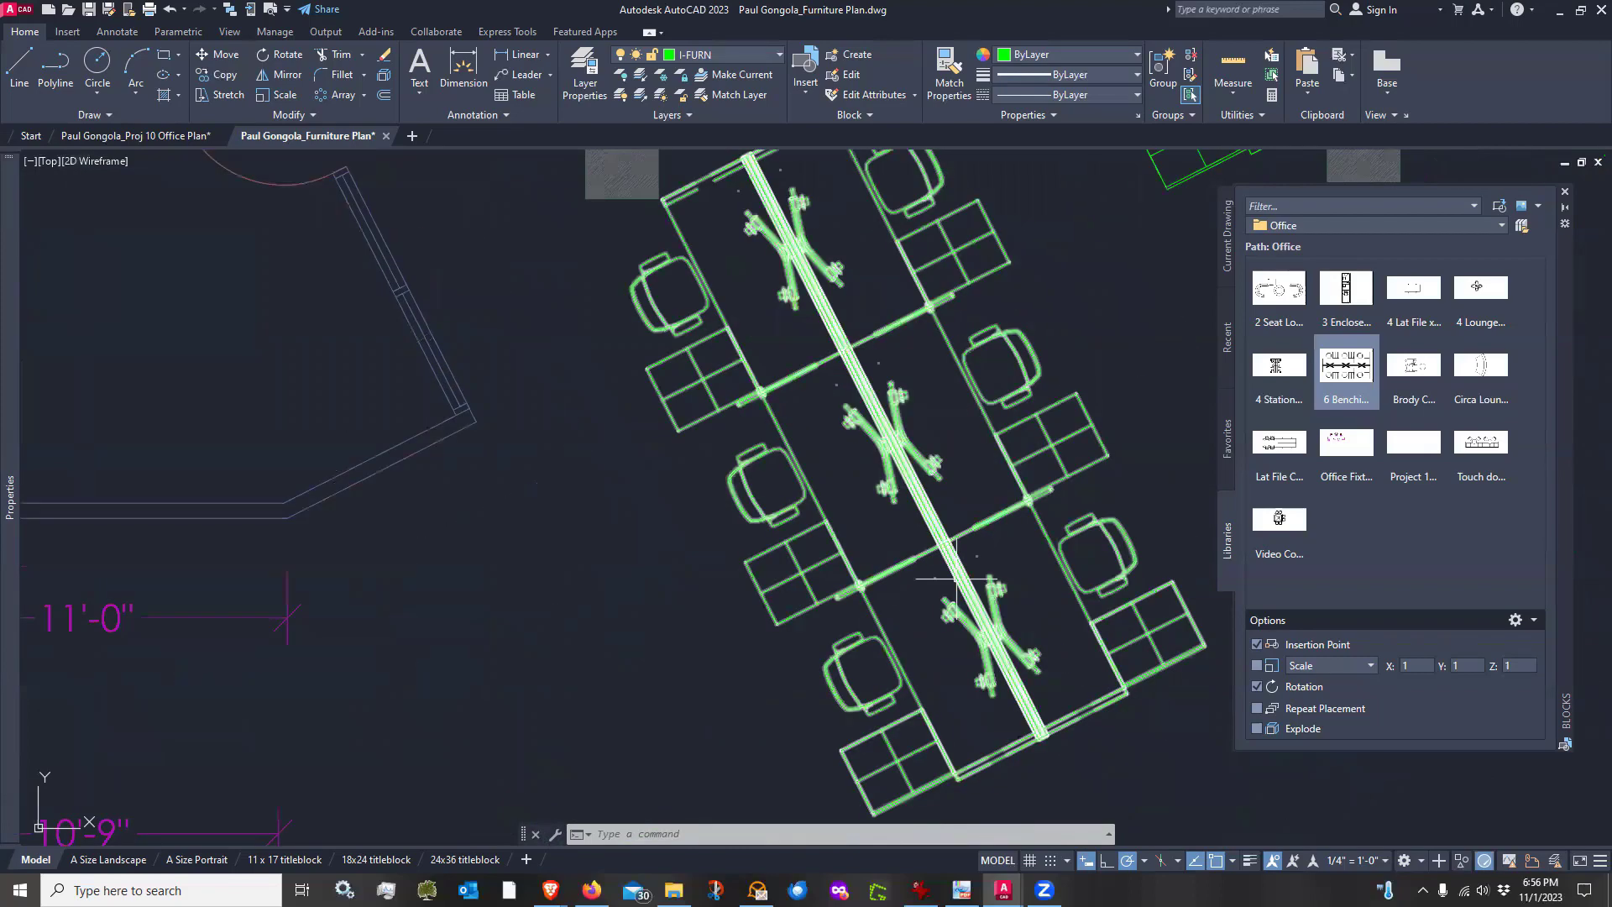
pyautogui.scroll(-2, 811, 513)
pyautogui.scroll(-2, 812, 513)
pyautogui.moveTo(823, 658)
pyautogui.mouseDown(button='middle')
pyautogui.moveTo(730, 622)
pyautogui.moveTo(738, 647)
pyautogui.mouseUp(button='middle')
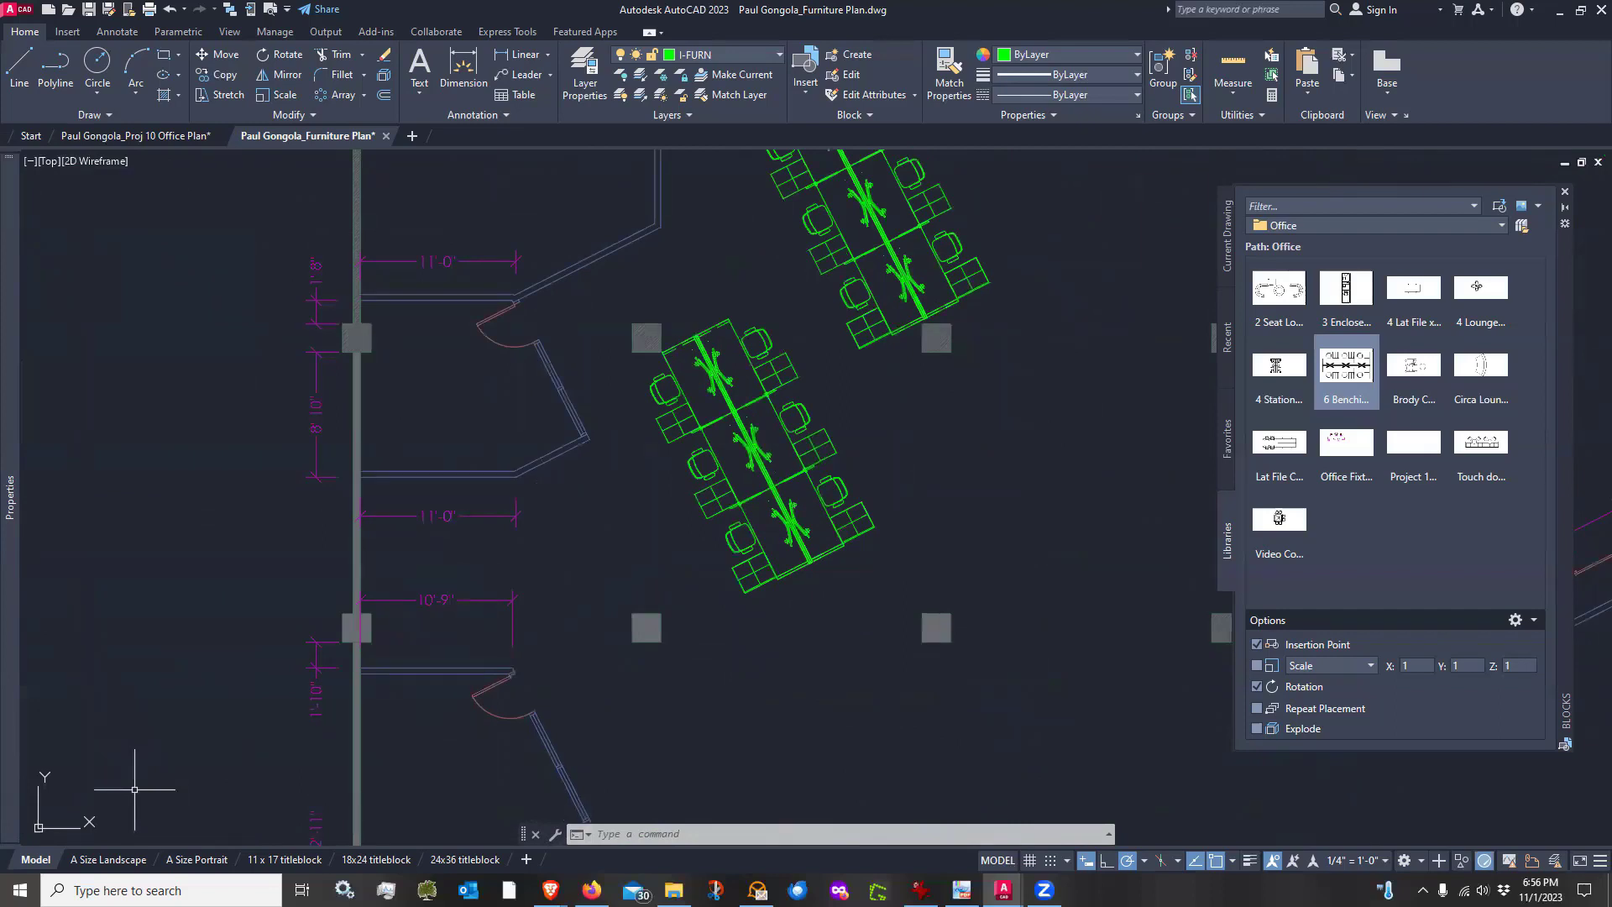
pyautogui.scroll(-2, 781, 571)
pyautogui.scroll(2, 797, 655)
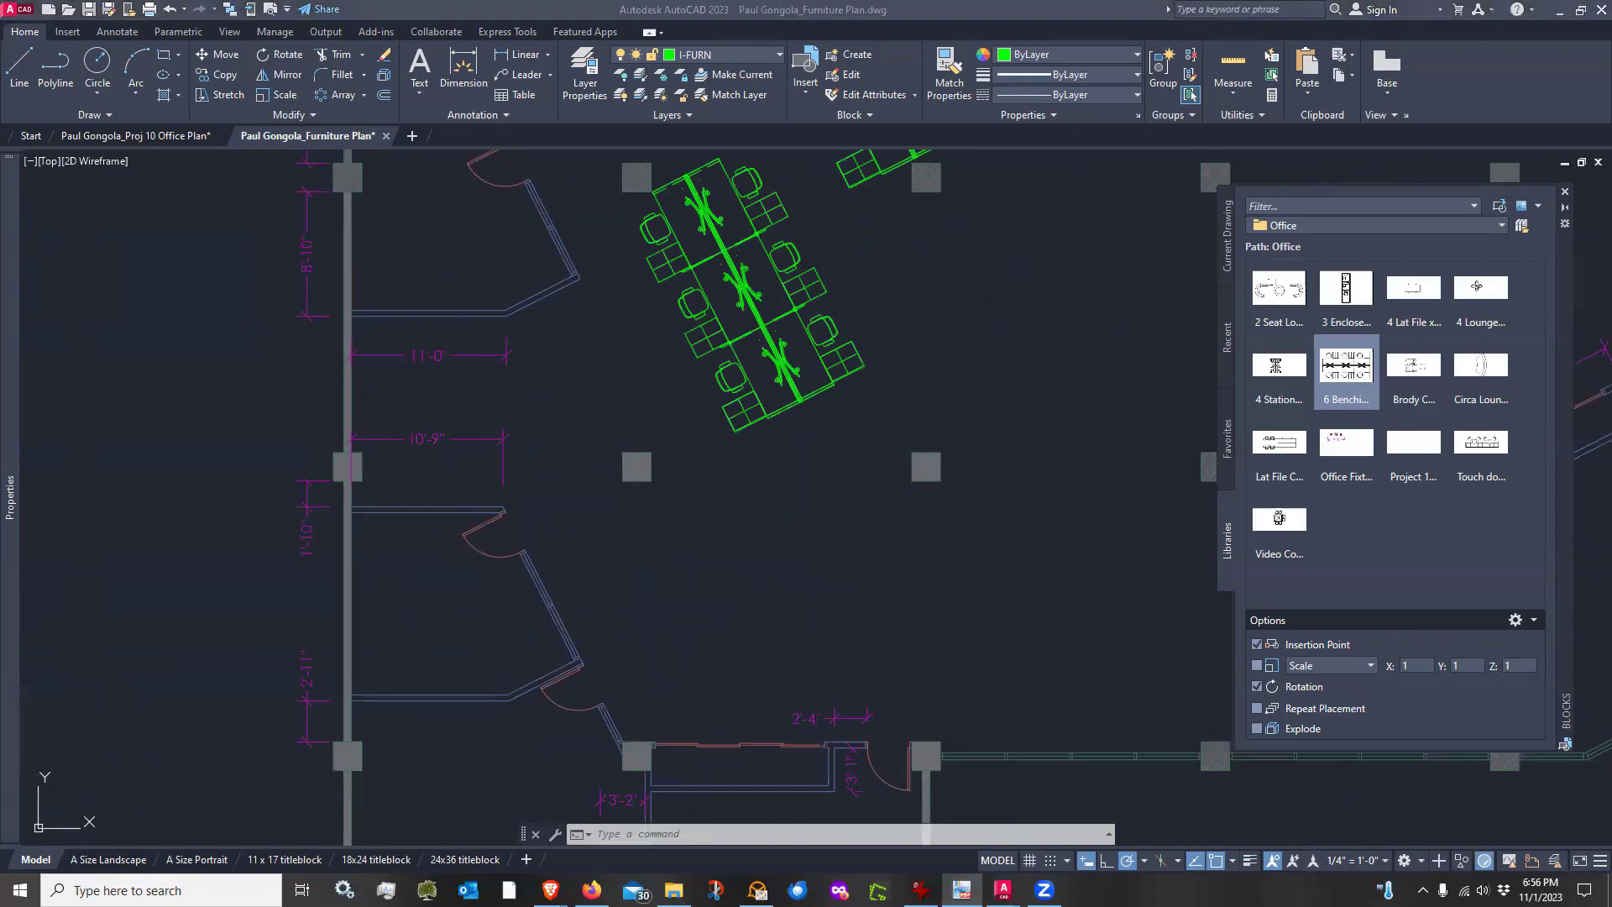
# Switch to the PDF viewer and browse the Office Project Furniture Examples pages for furniture ideas
pyautogui.moveTo(2, 62); pyautogui.dragTo(872, 63)
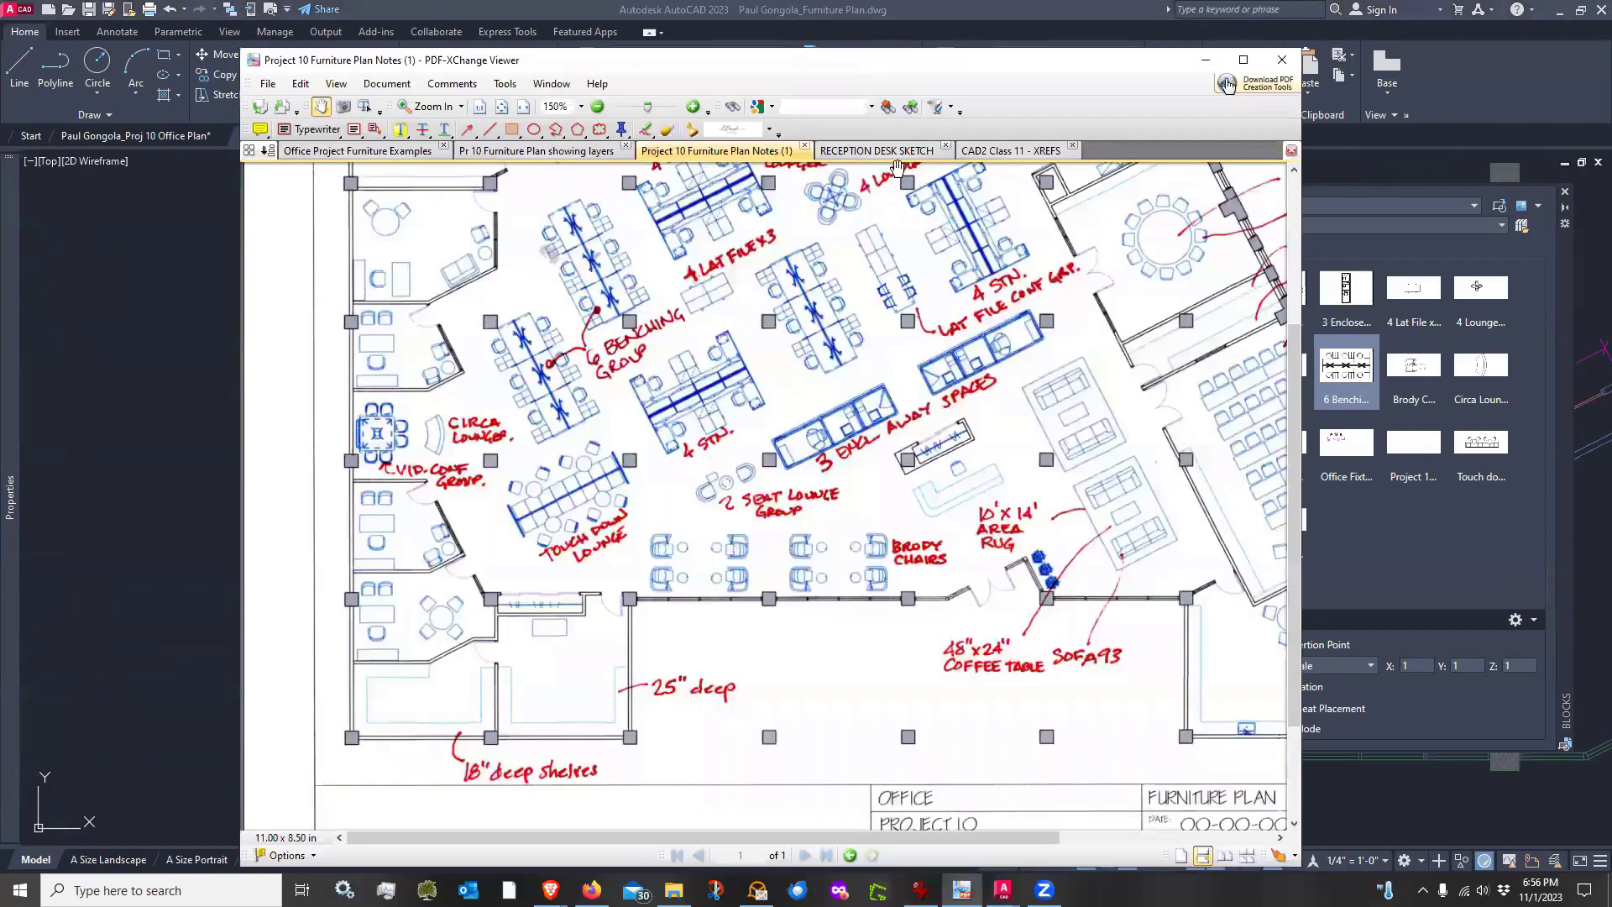
pyautogui.click(530, 152)
pyautogui.click(357, 152)
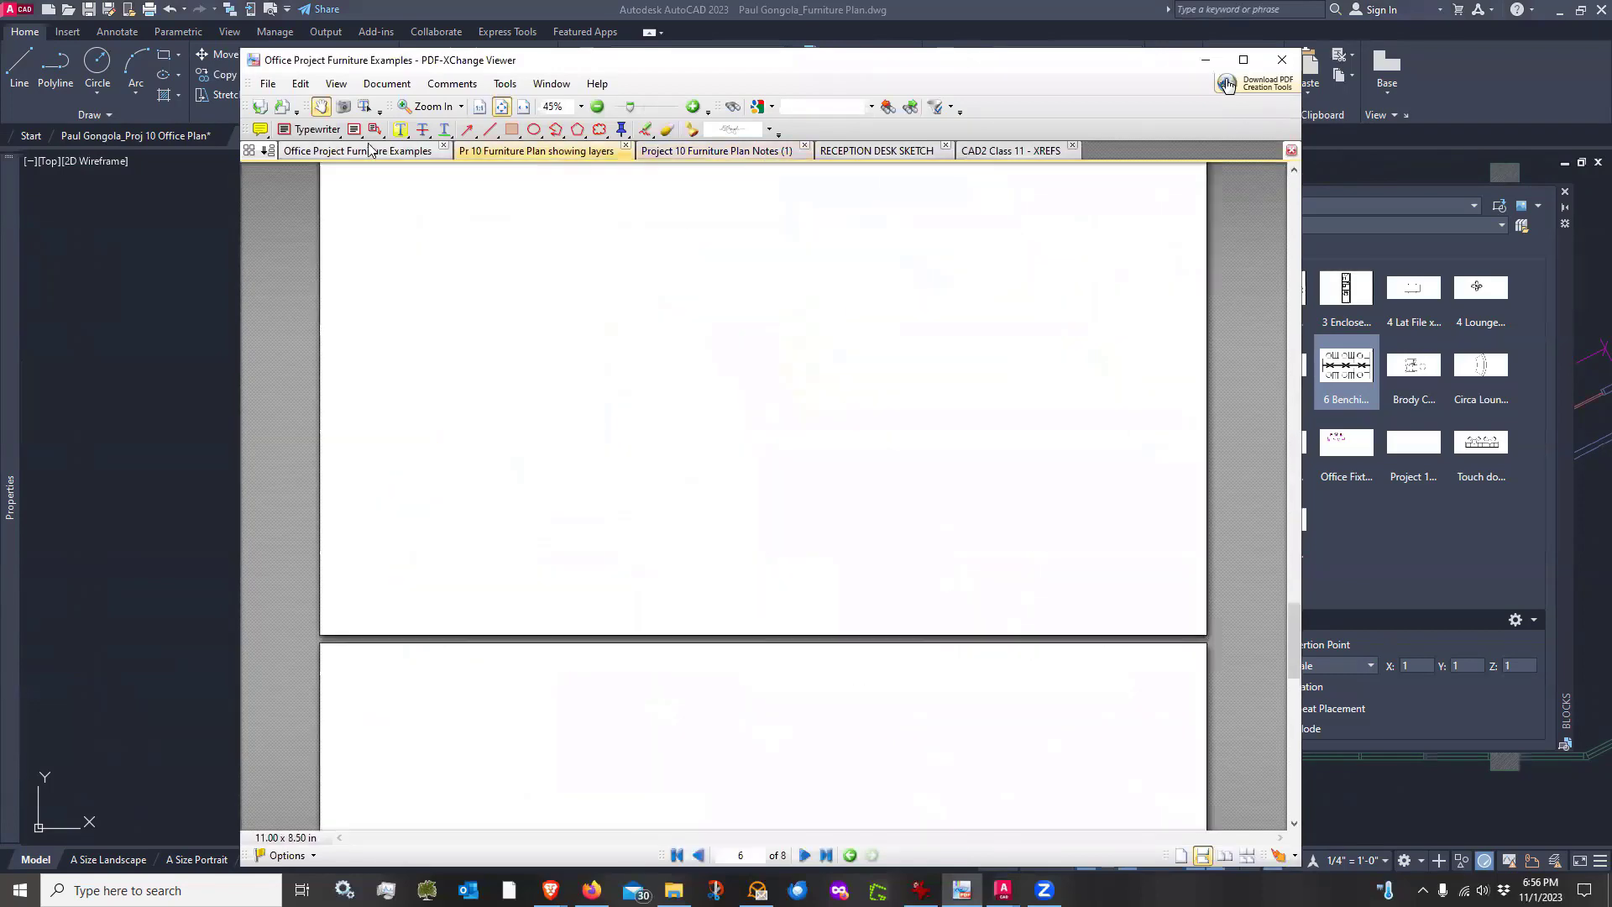
pyautogui.scroll(15, 854, 403)
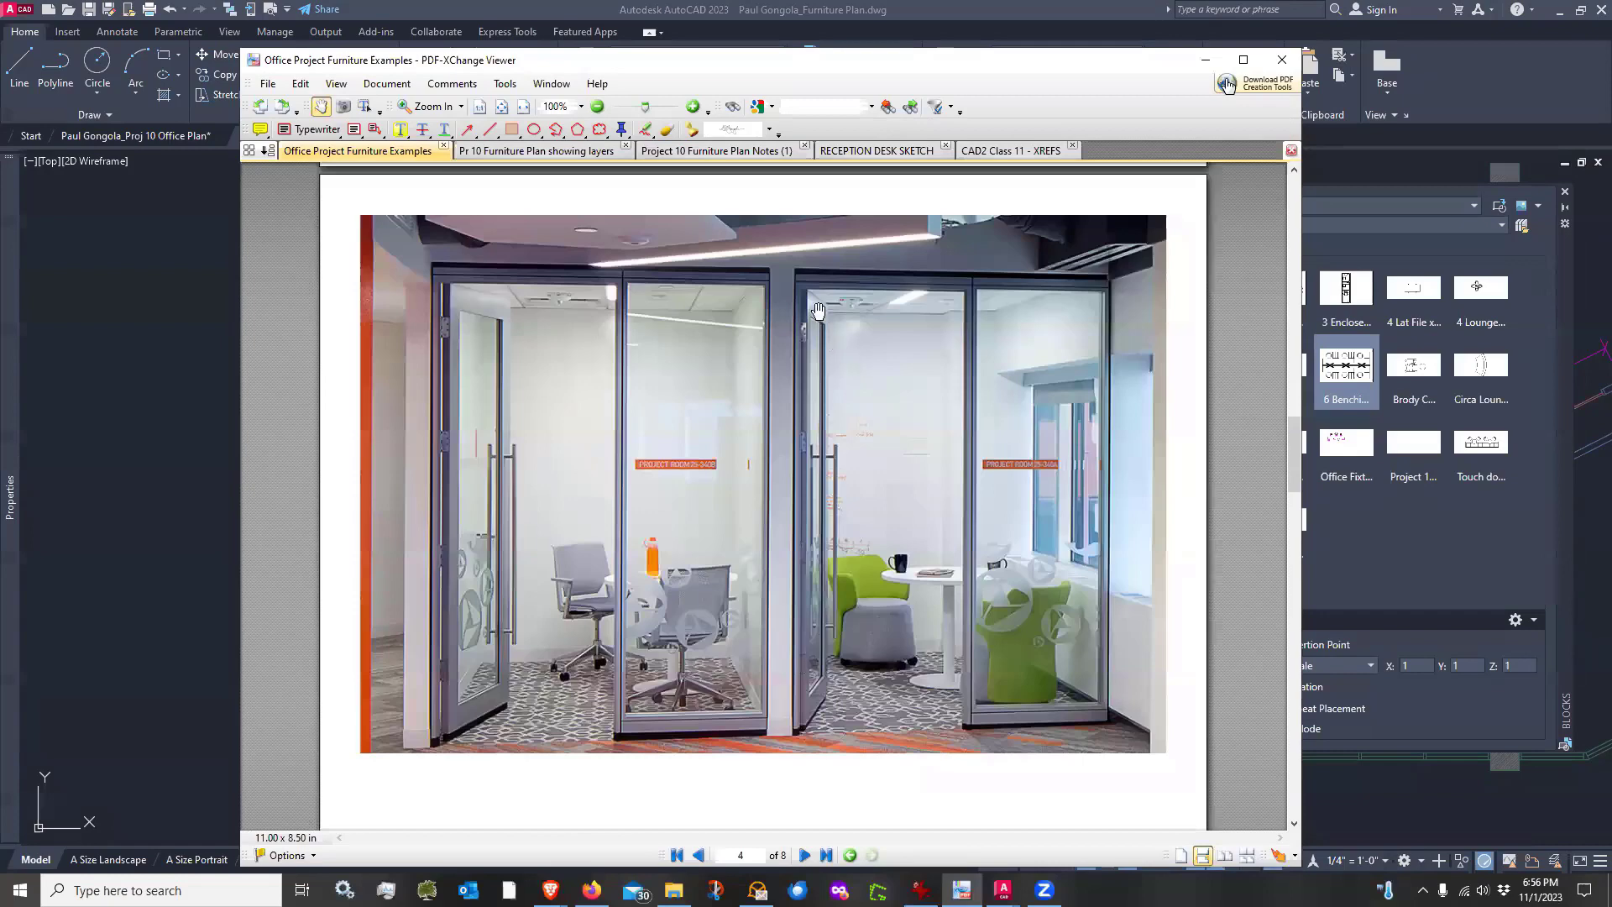
pyautogui.press('Home')
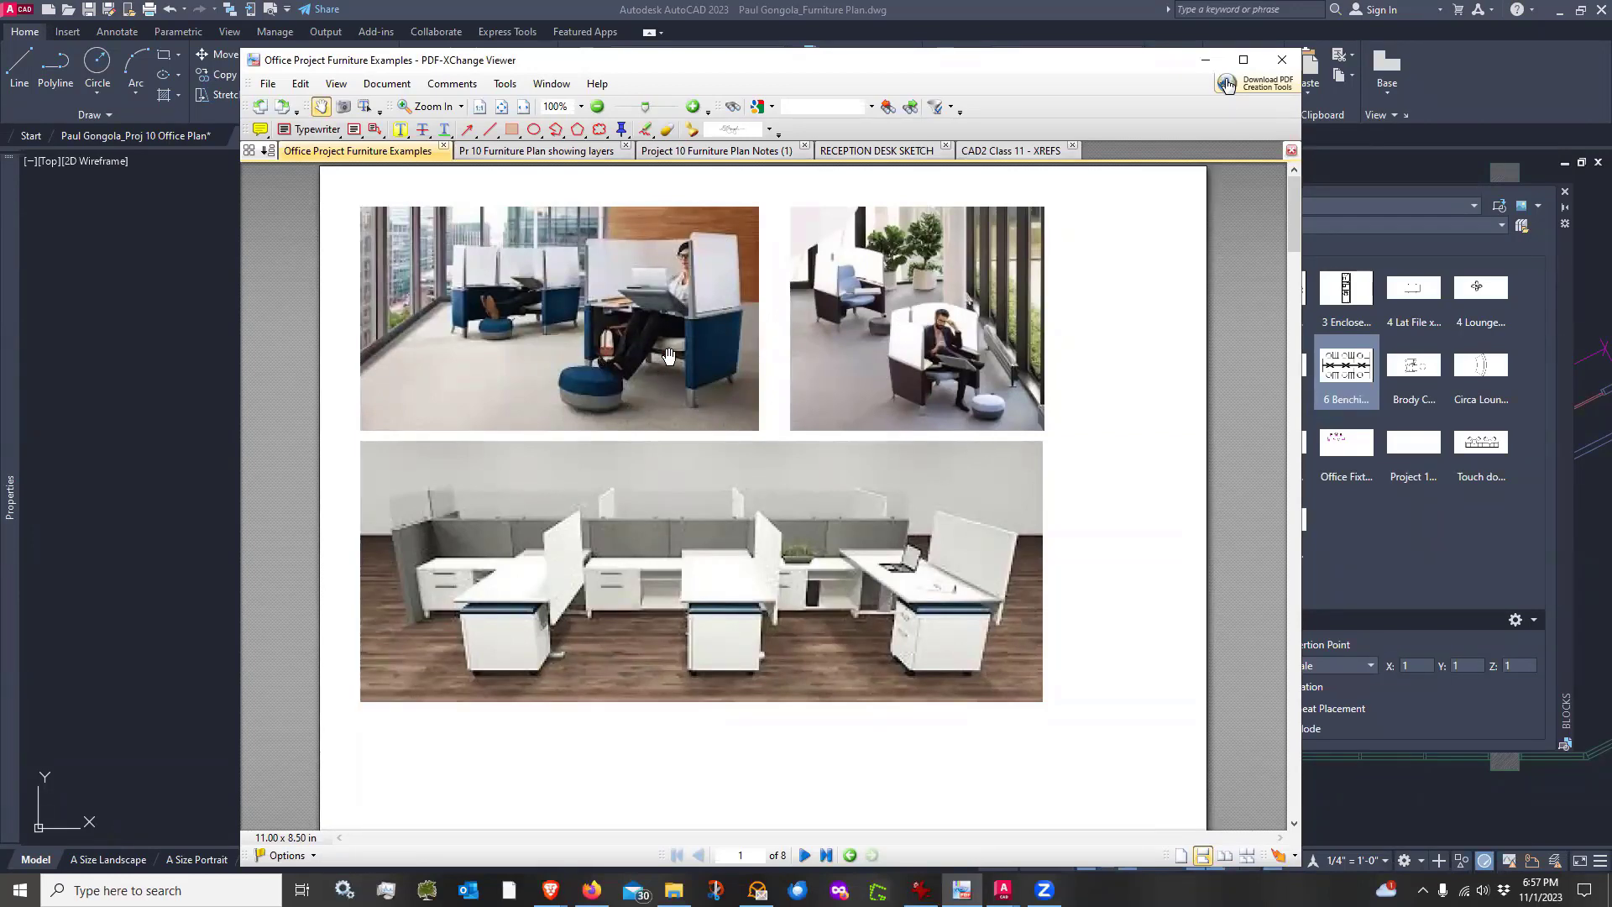
pyautogui.scroll(-2, 738, 328)
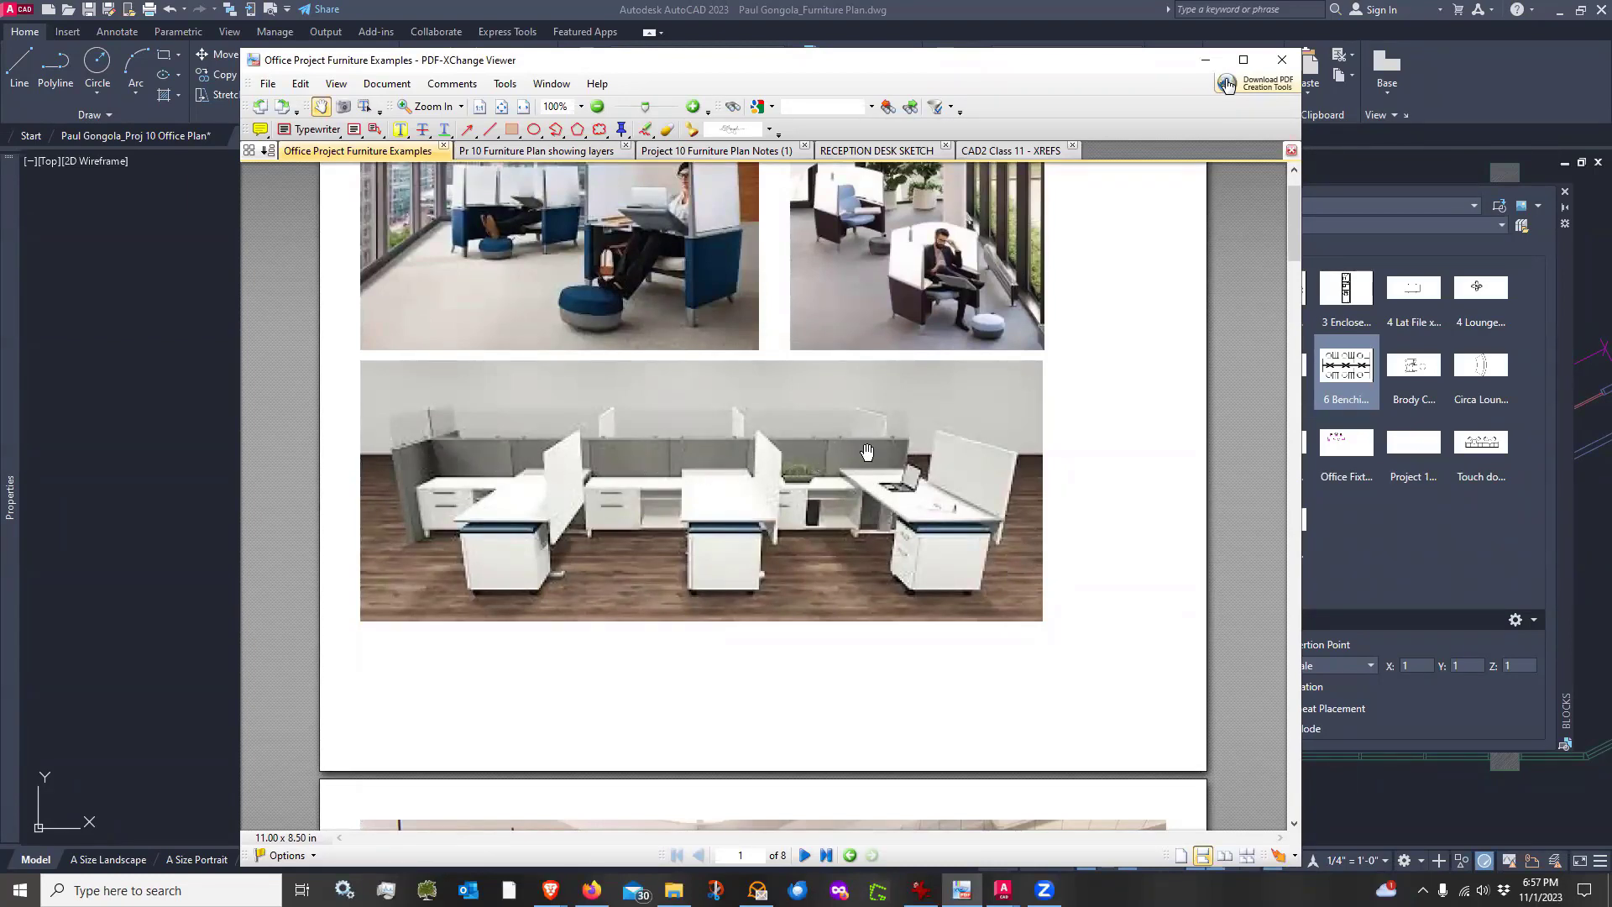
pyautogui.scroll(-10, 867, 452)
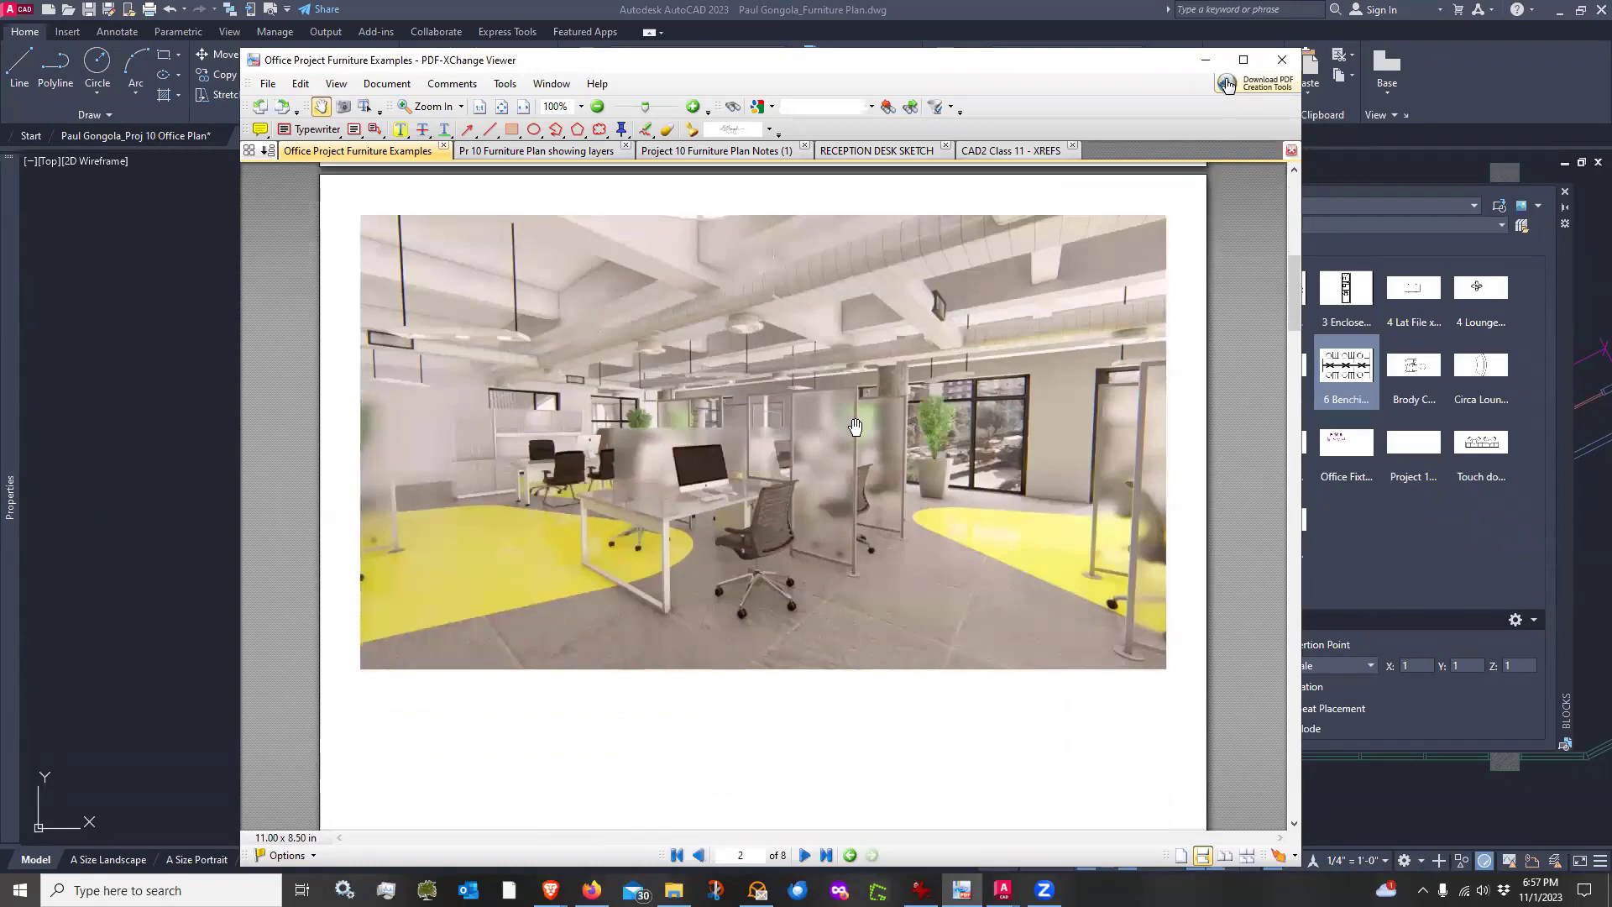
pyautogui.scroll(1, 855, 427)
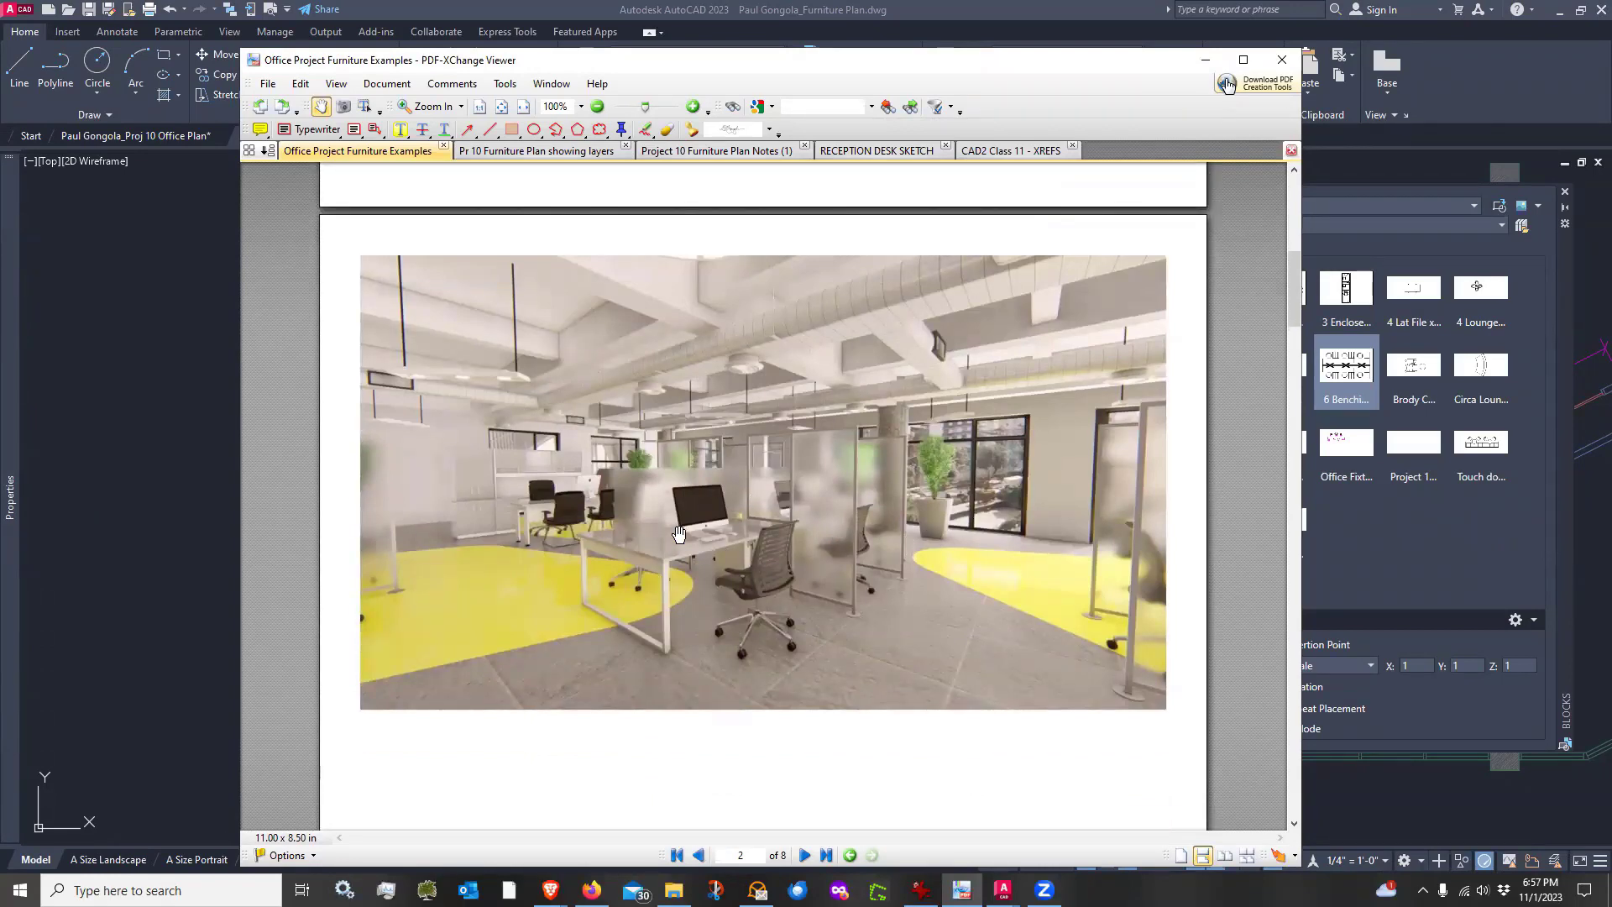
pyautogui.scroll(-15, 714, 499)
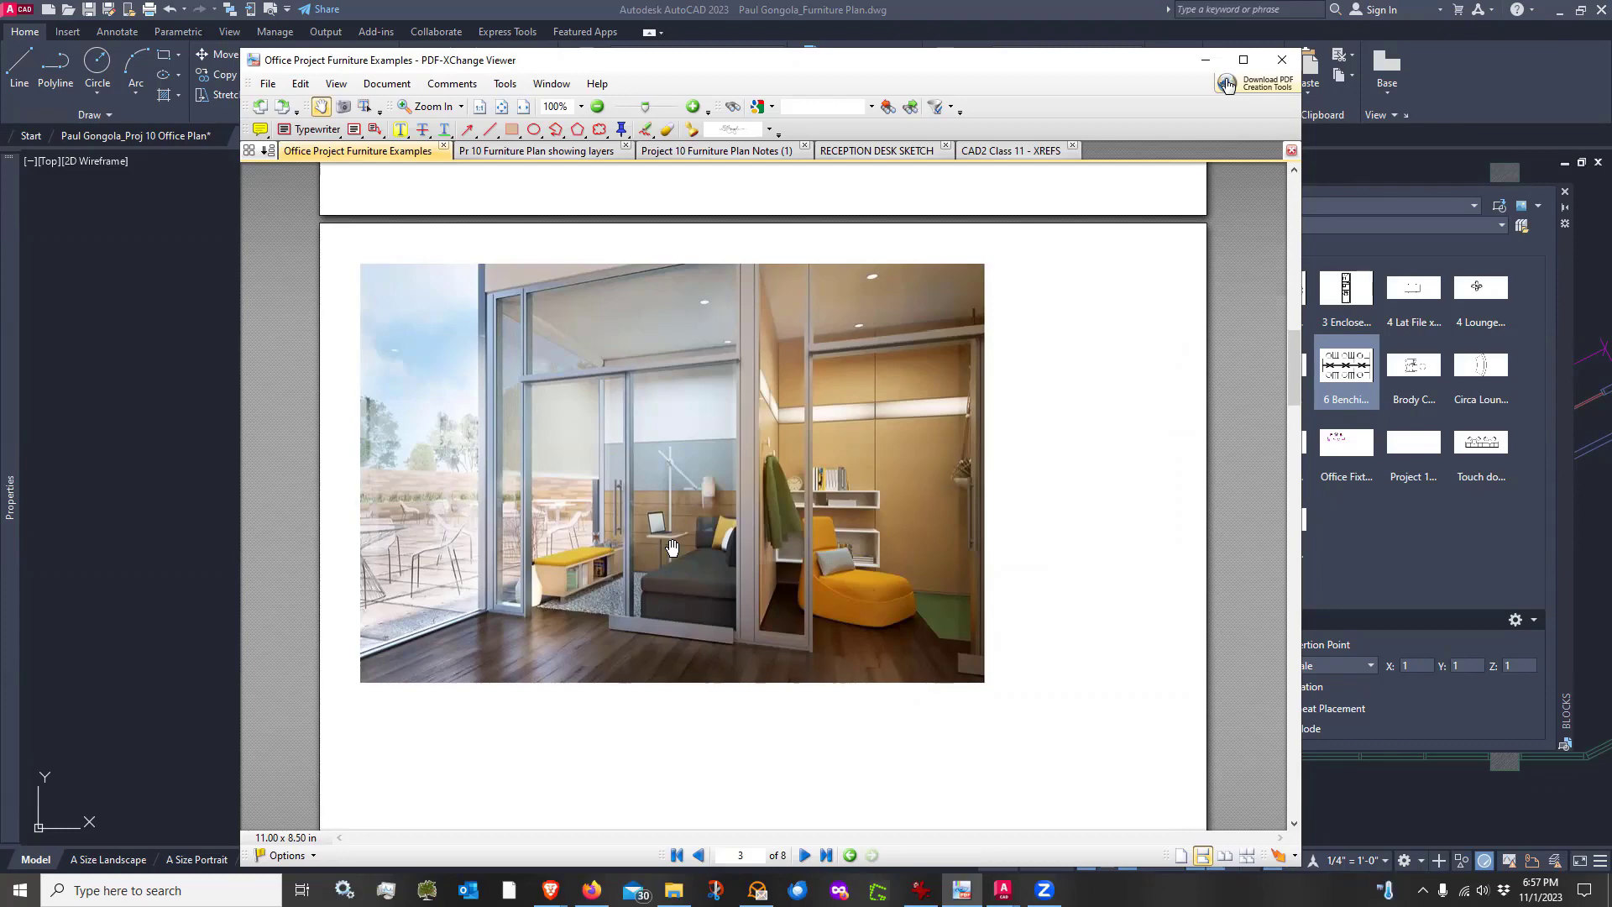
pyautogui.scroll(15, 671, 547)
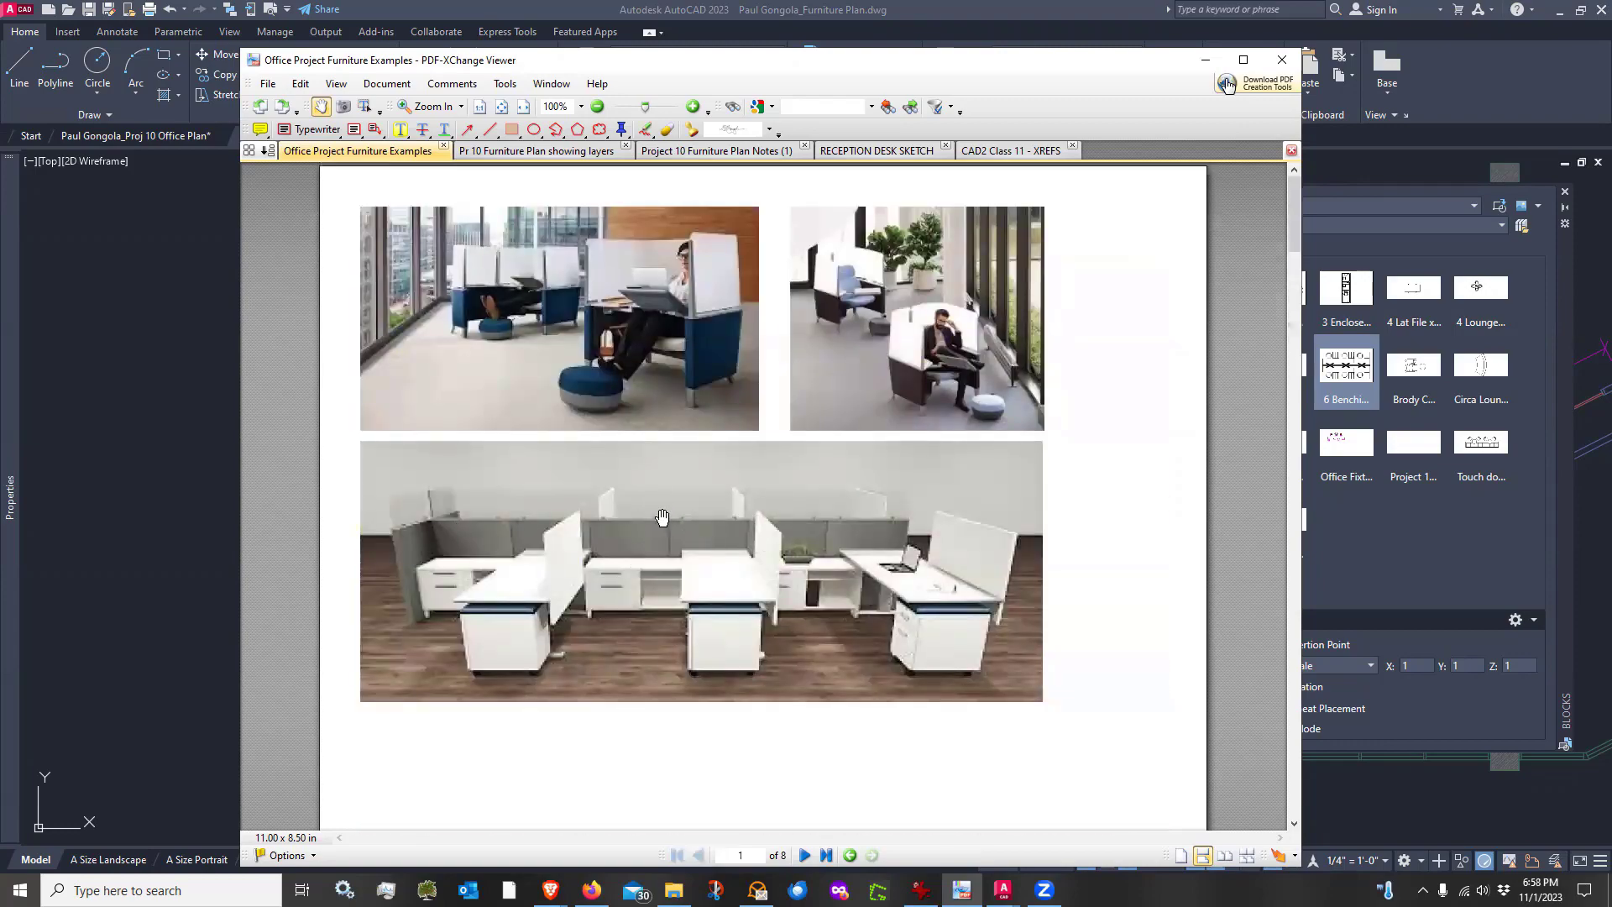
pyautogui.scroll(-12, 649, 524)
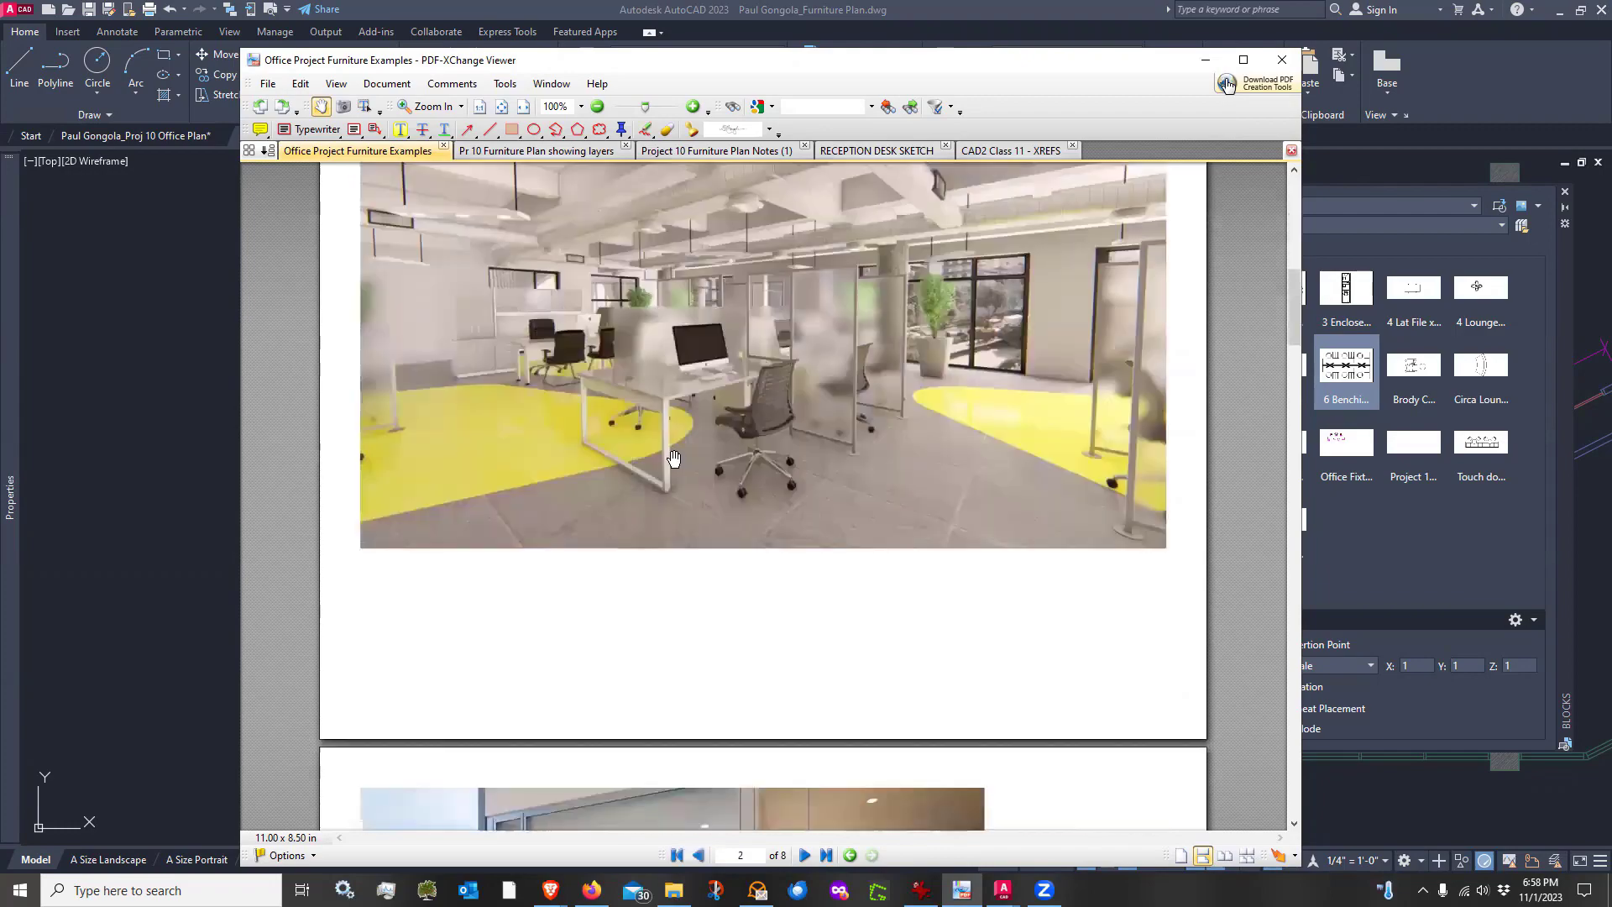
pyautogui.scroll(-2, 671, 461)
pyautogui.scroll(1, 641, 474)
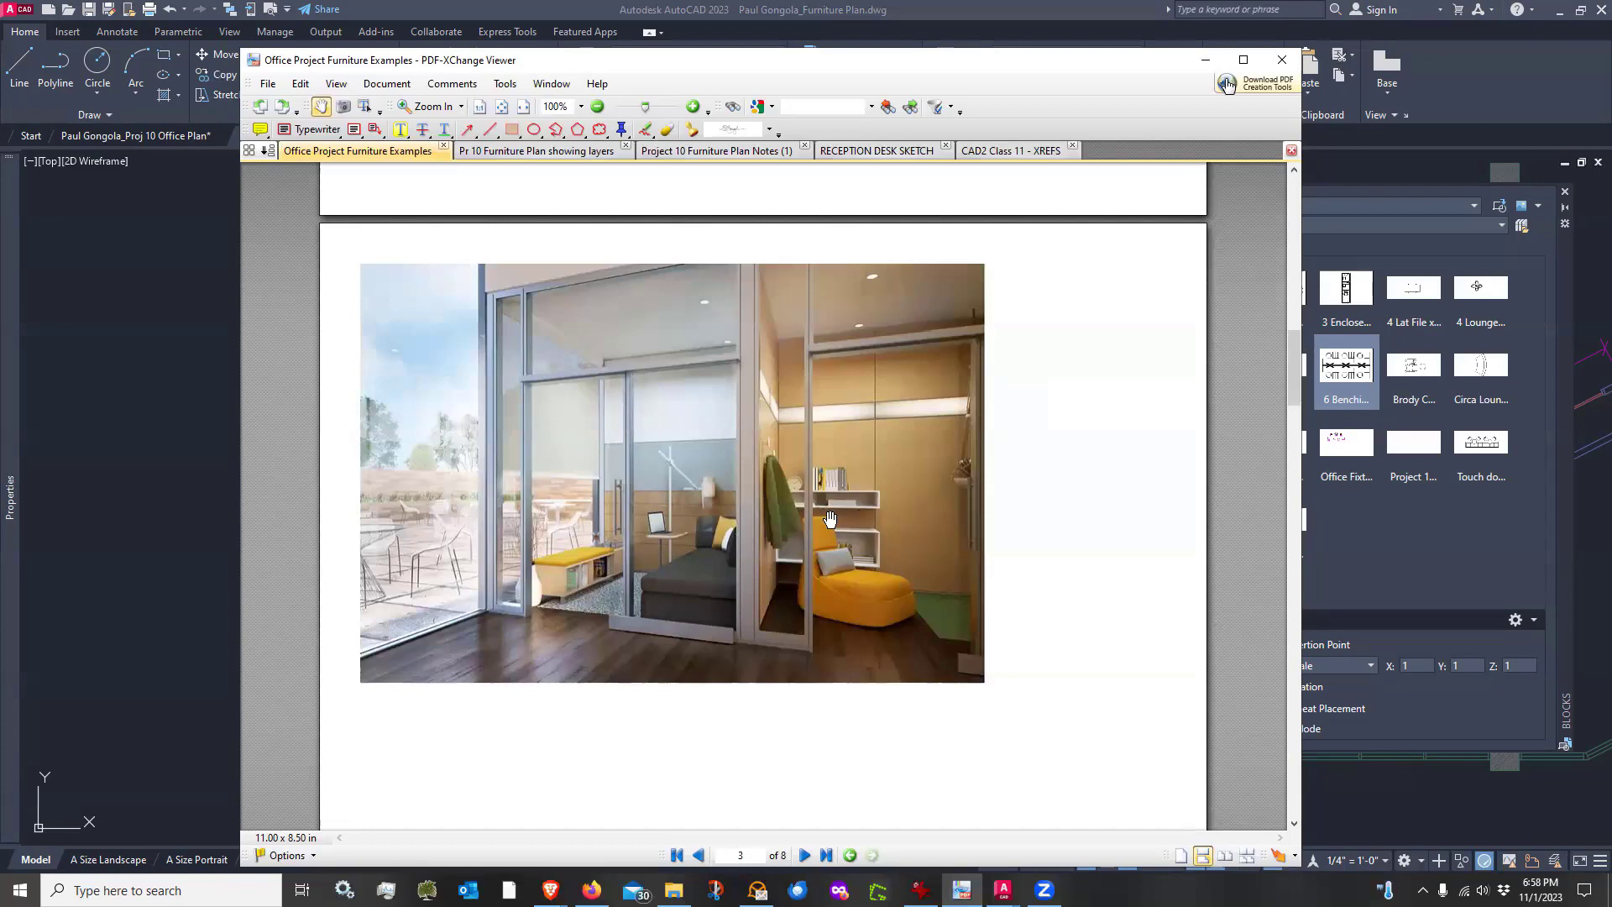
pyautogui.scroll(-10, 827, 512)
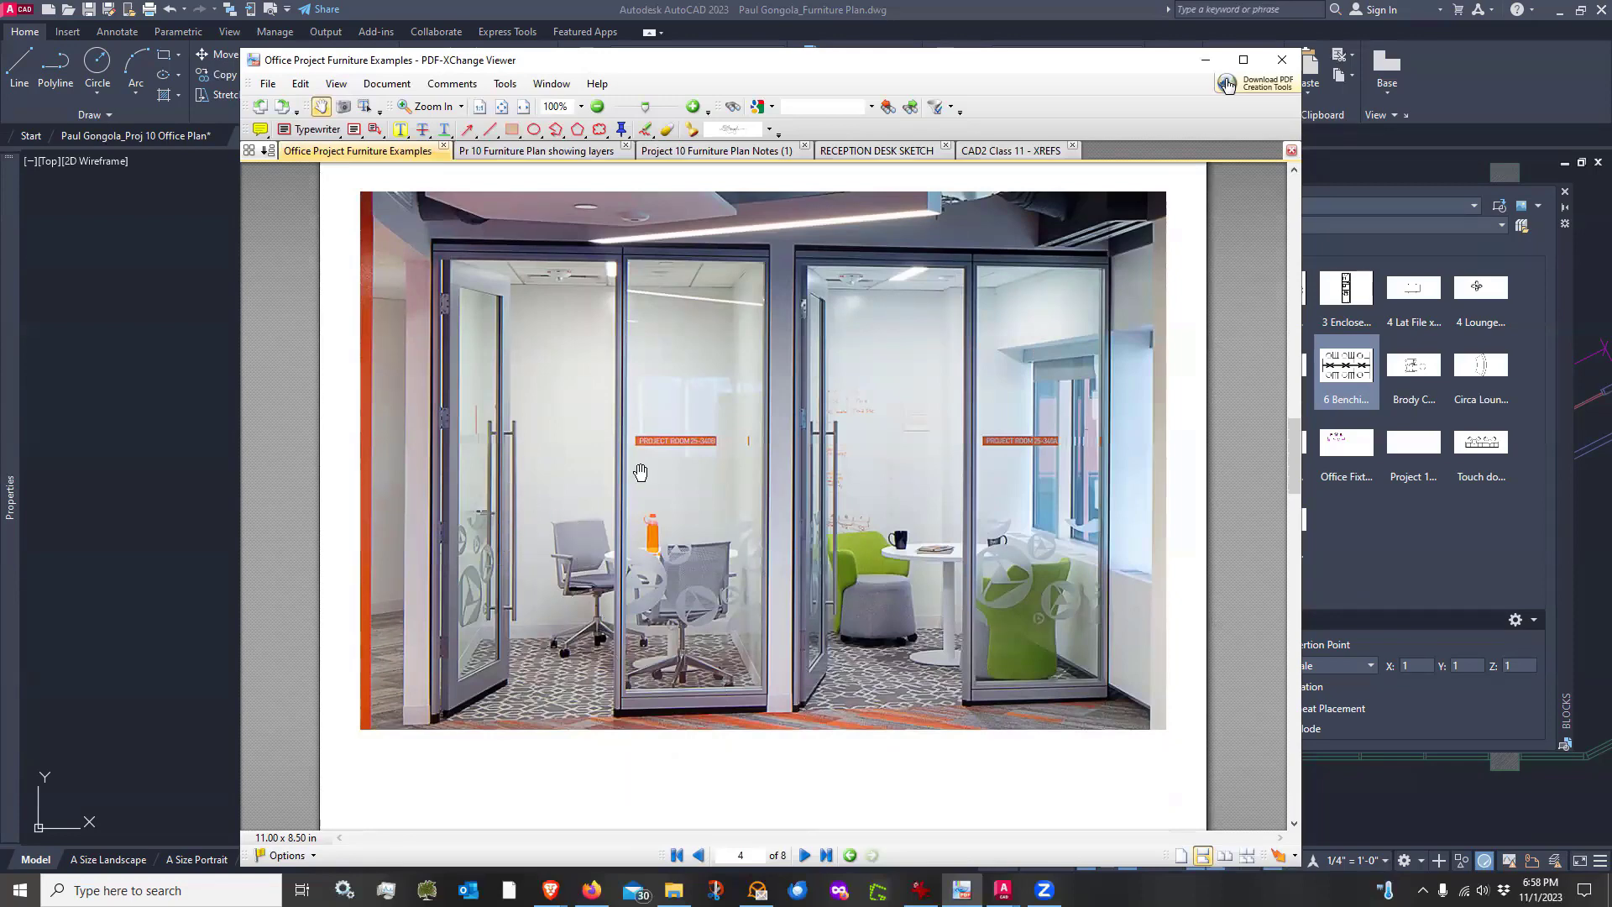
pyautogui.scroll(5, 854, 412)
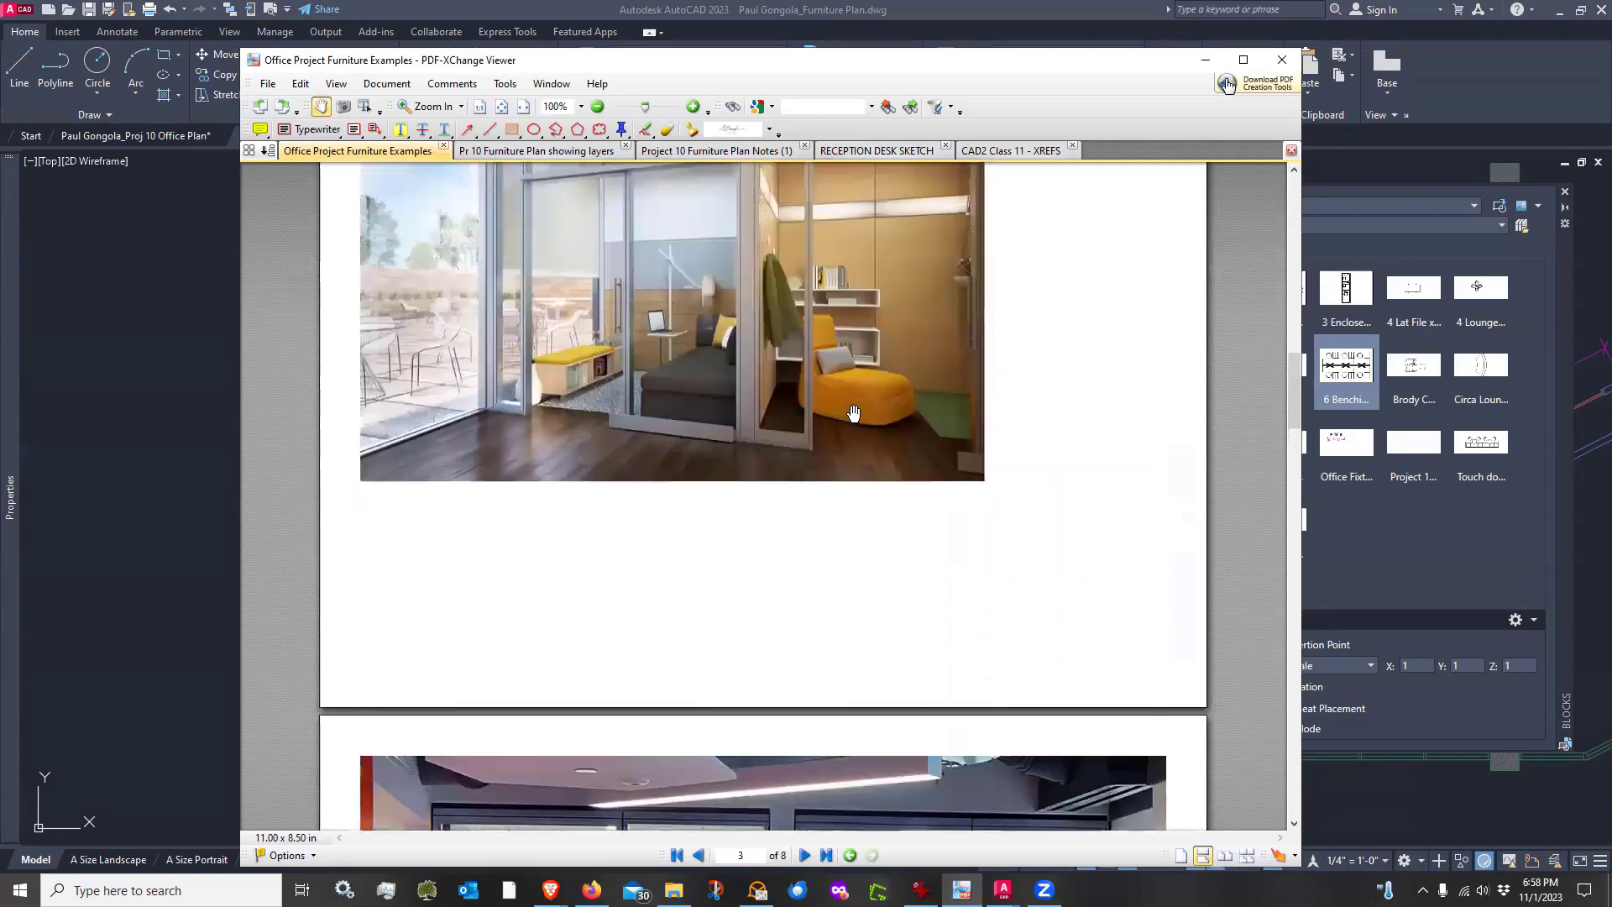
pyautogui.scroll(-2, 811, 349)
pyautogui.scroll(-10, 811, 350)
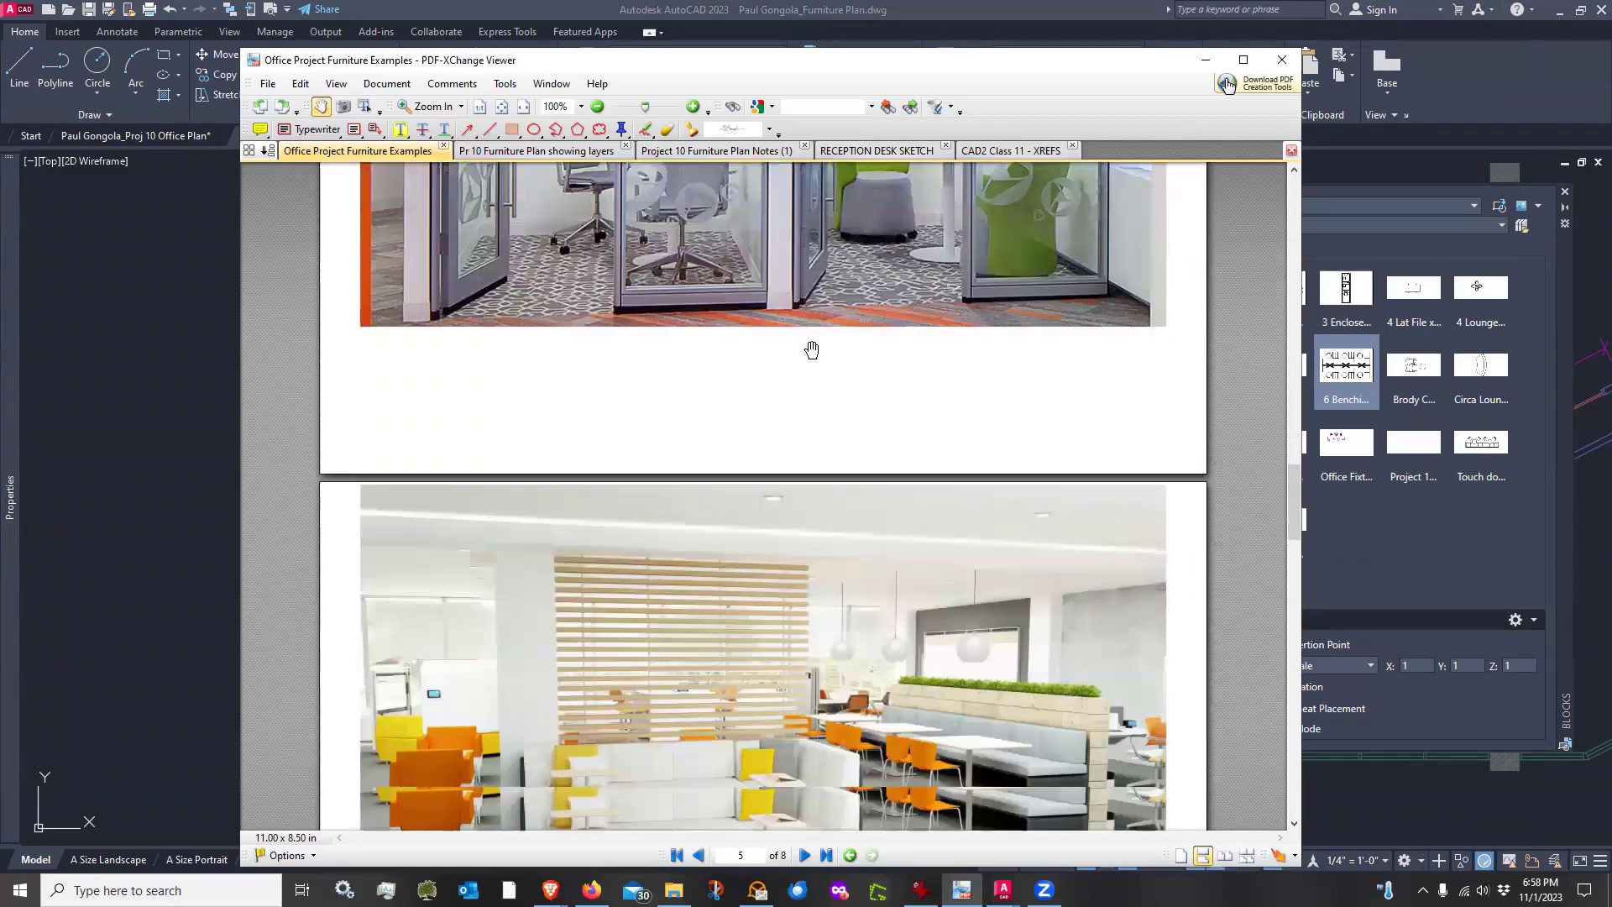
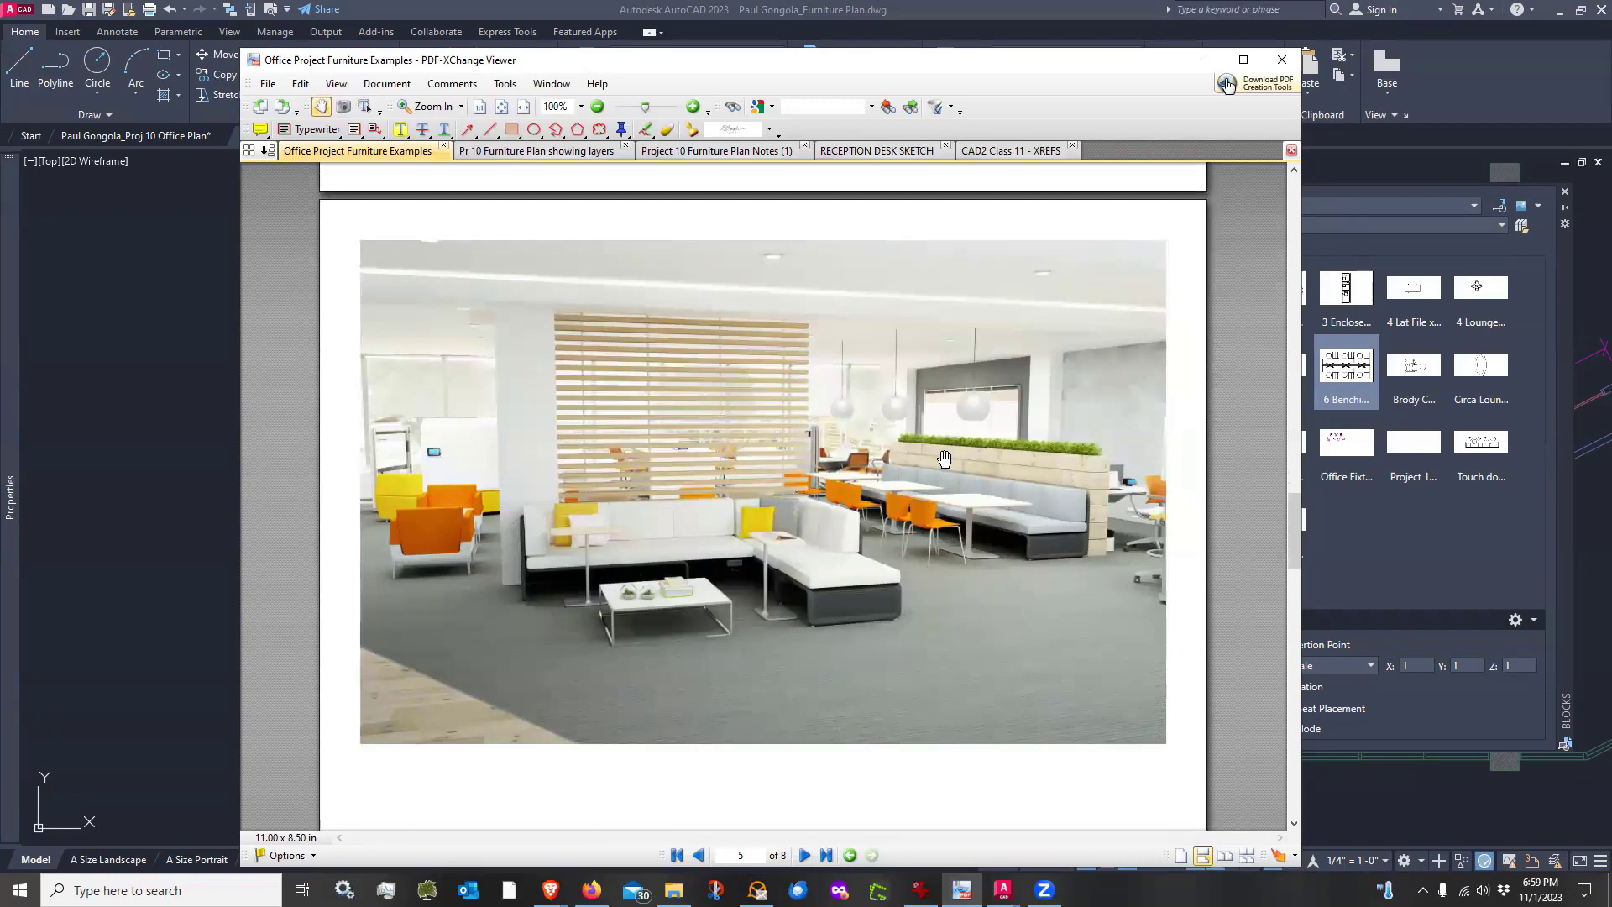
# Browse the remaining furniture example pages in the PDF viewer, then move the viewer aside to return to the drawing
pyautogui.scroll(-10, 943, 445)
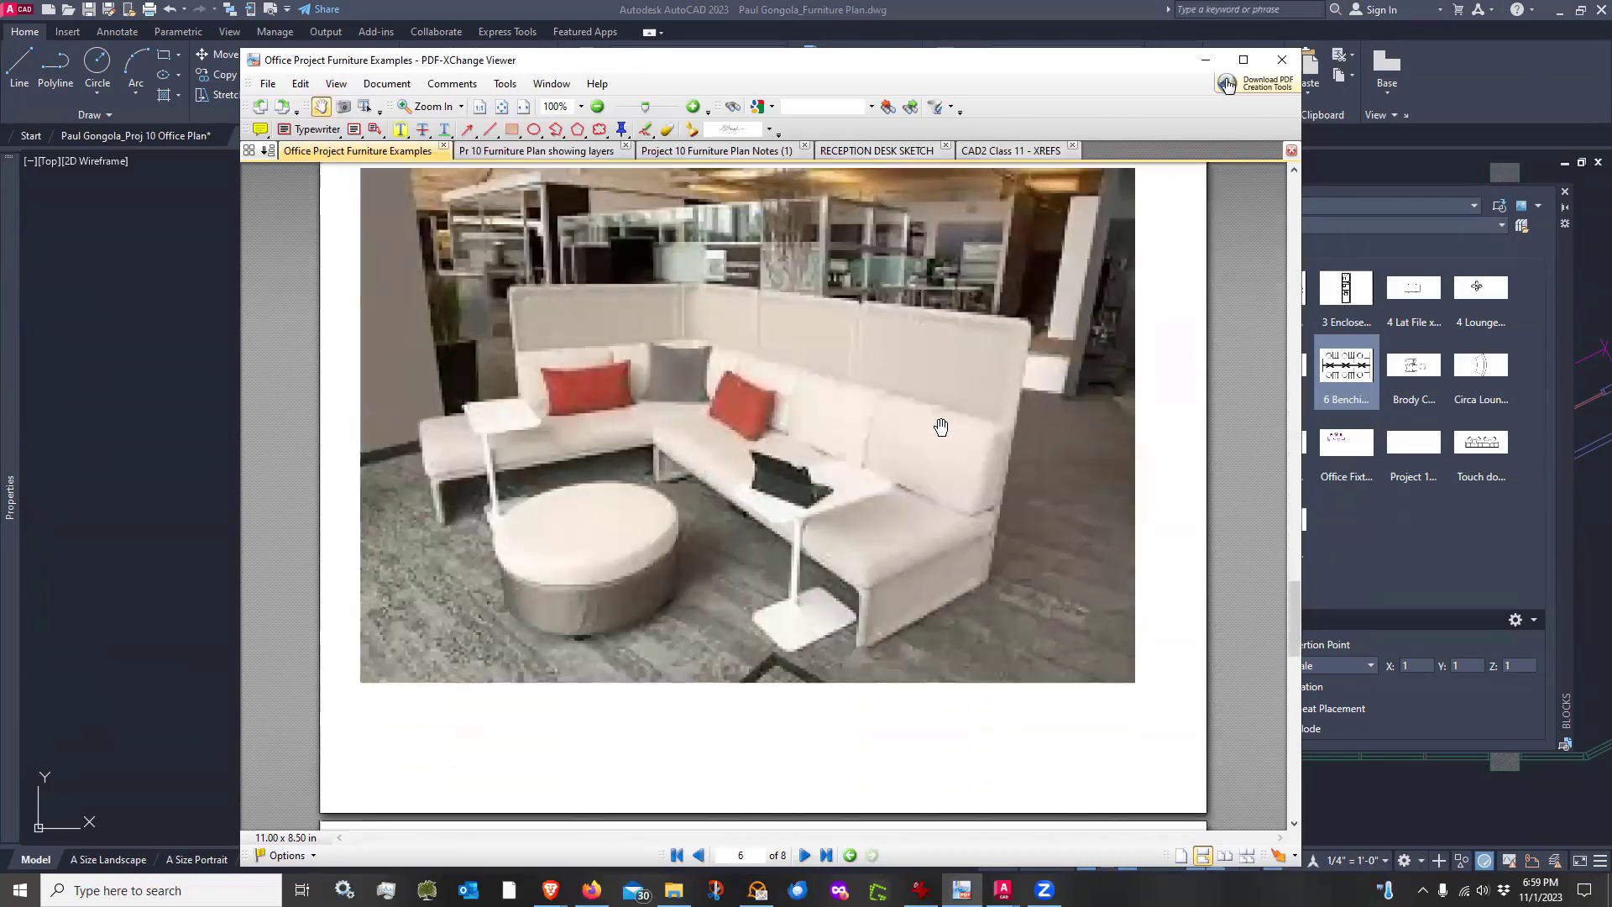
pyautogui.scroll(2, 941, 428)
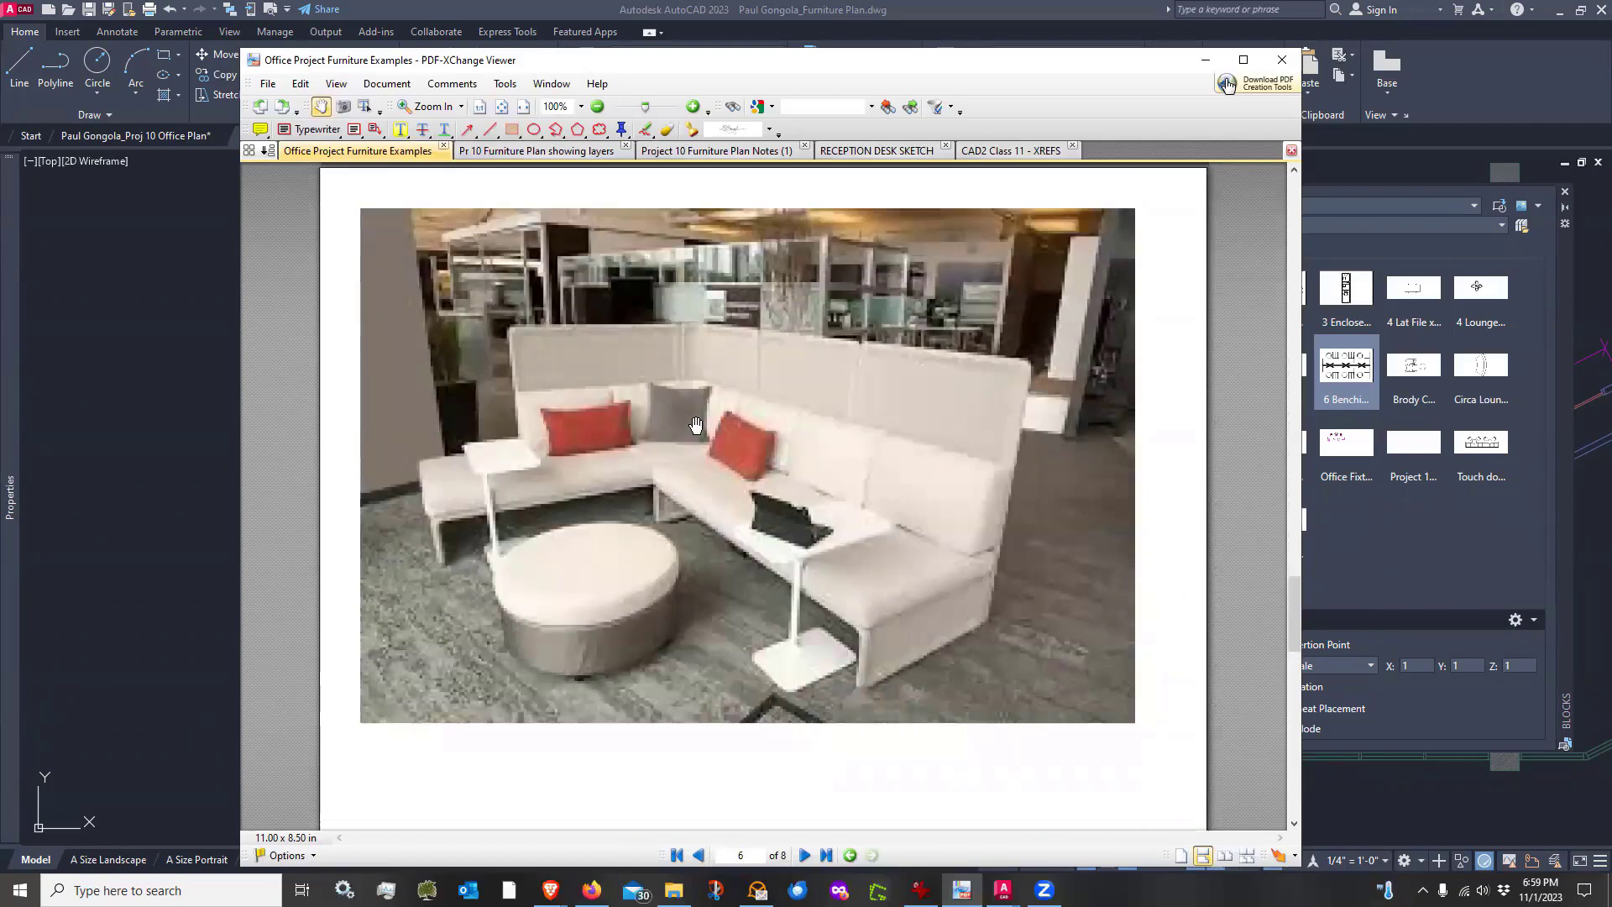
pyautogui.scroll(-18, 925, 479)
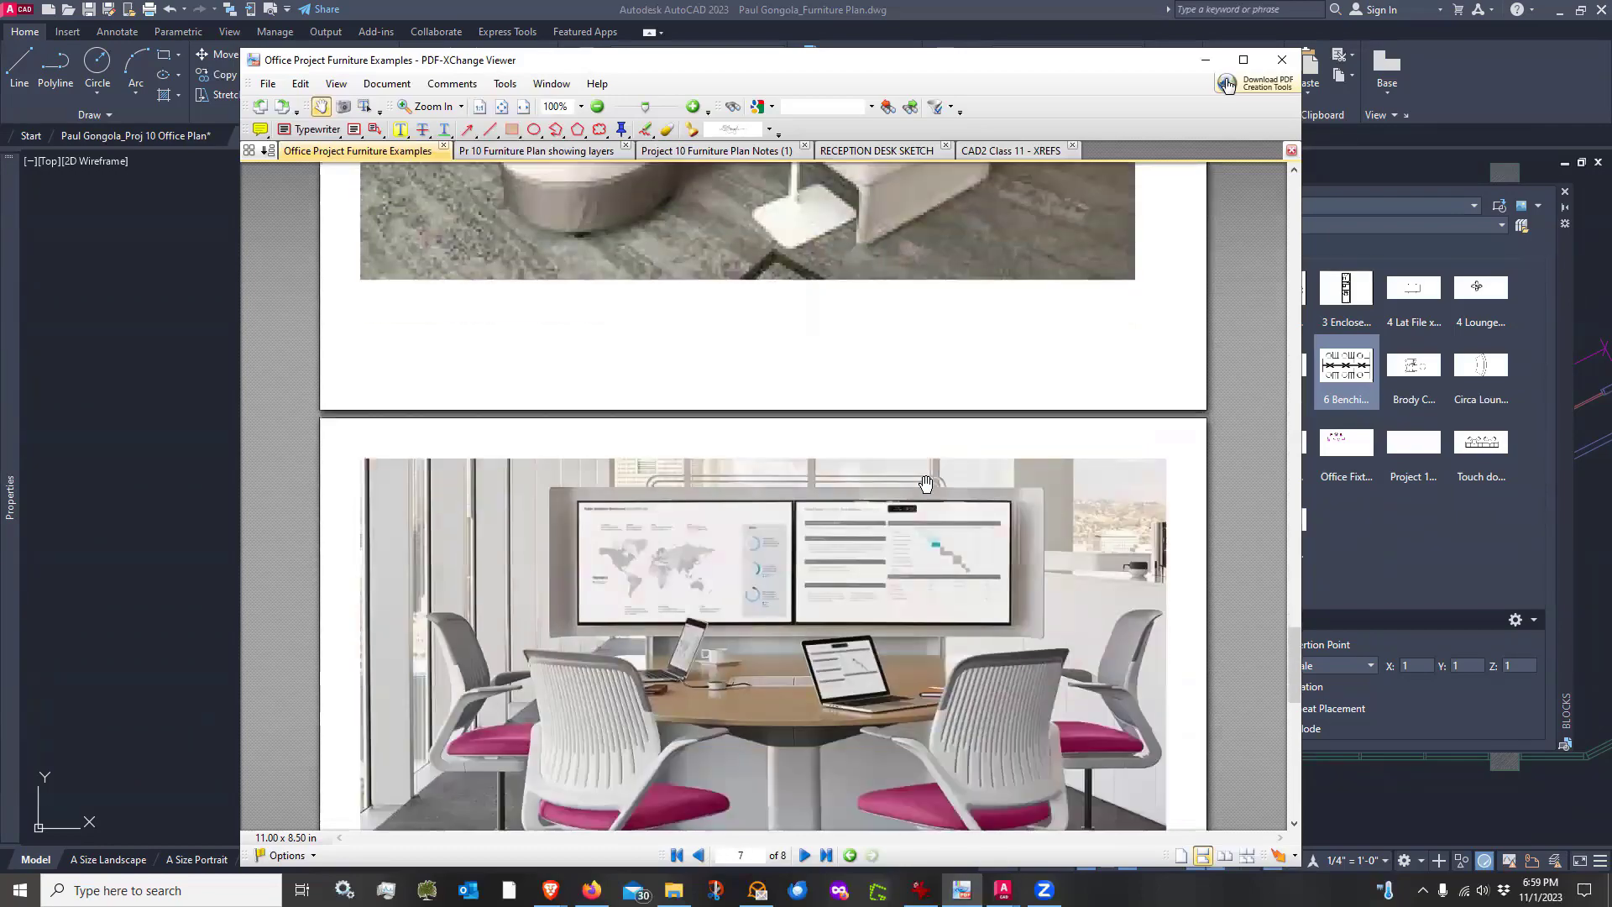
pyautogui.scroll(-10, 850, 500)
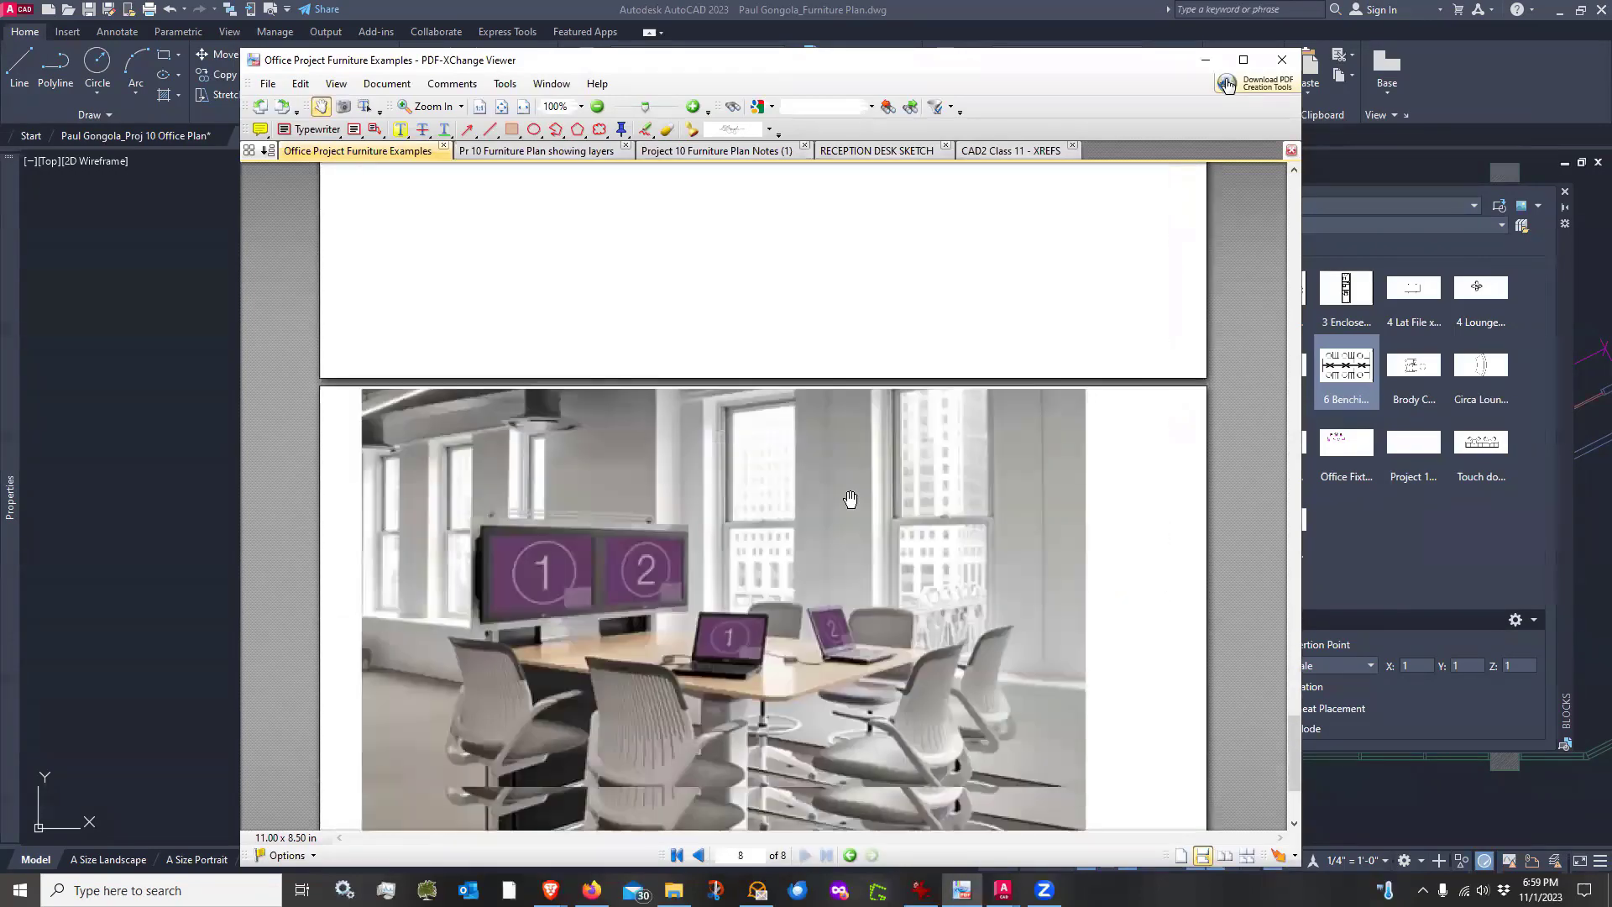
pyautogui.scroll(-5, 851, 499)
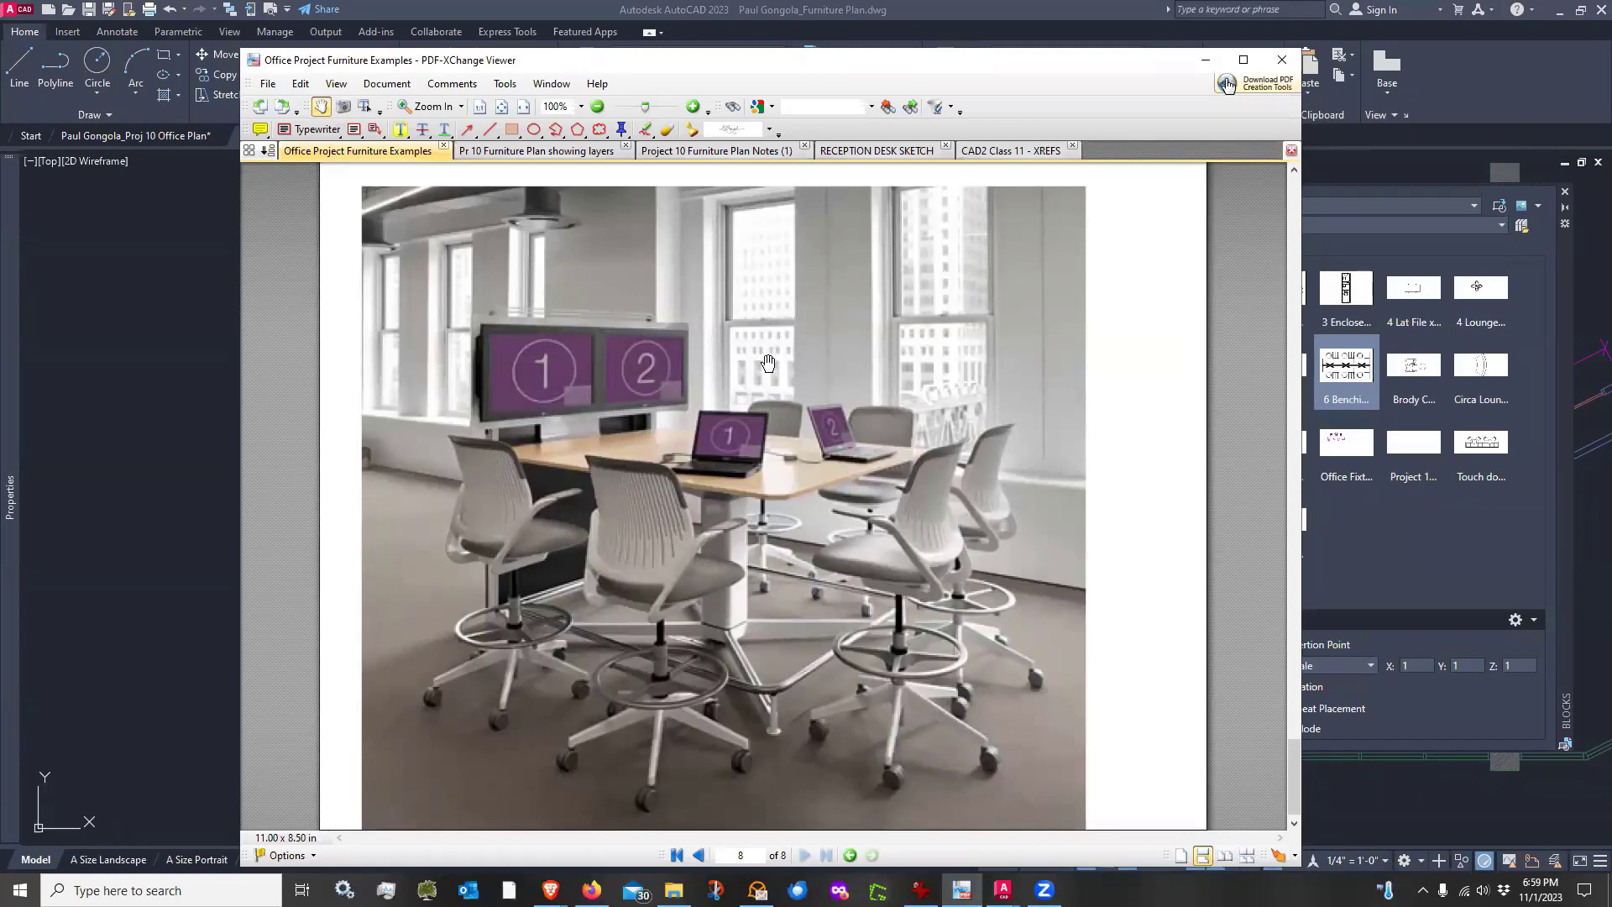
pyautogui.moveTo(769, 361); pyautogui.dragTo(768, 356)
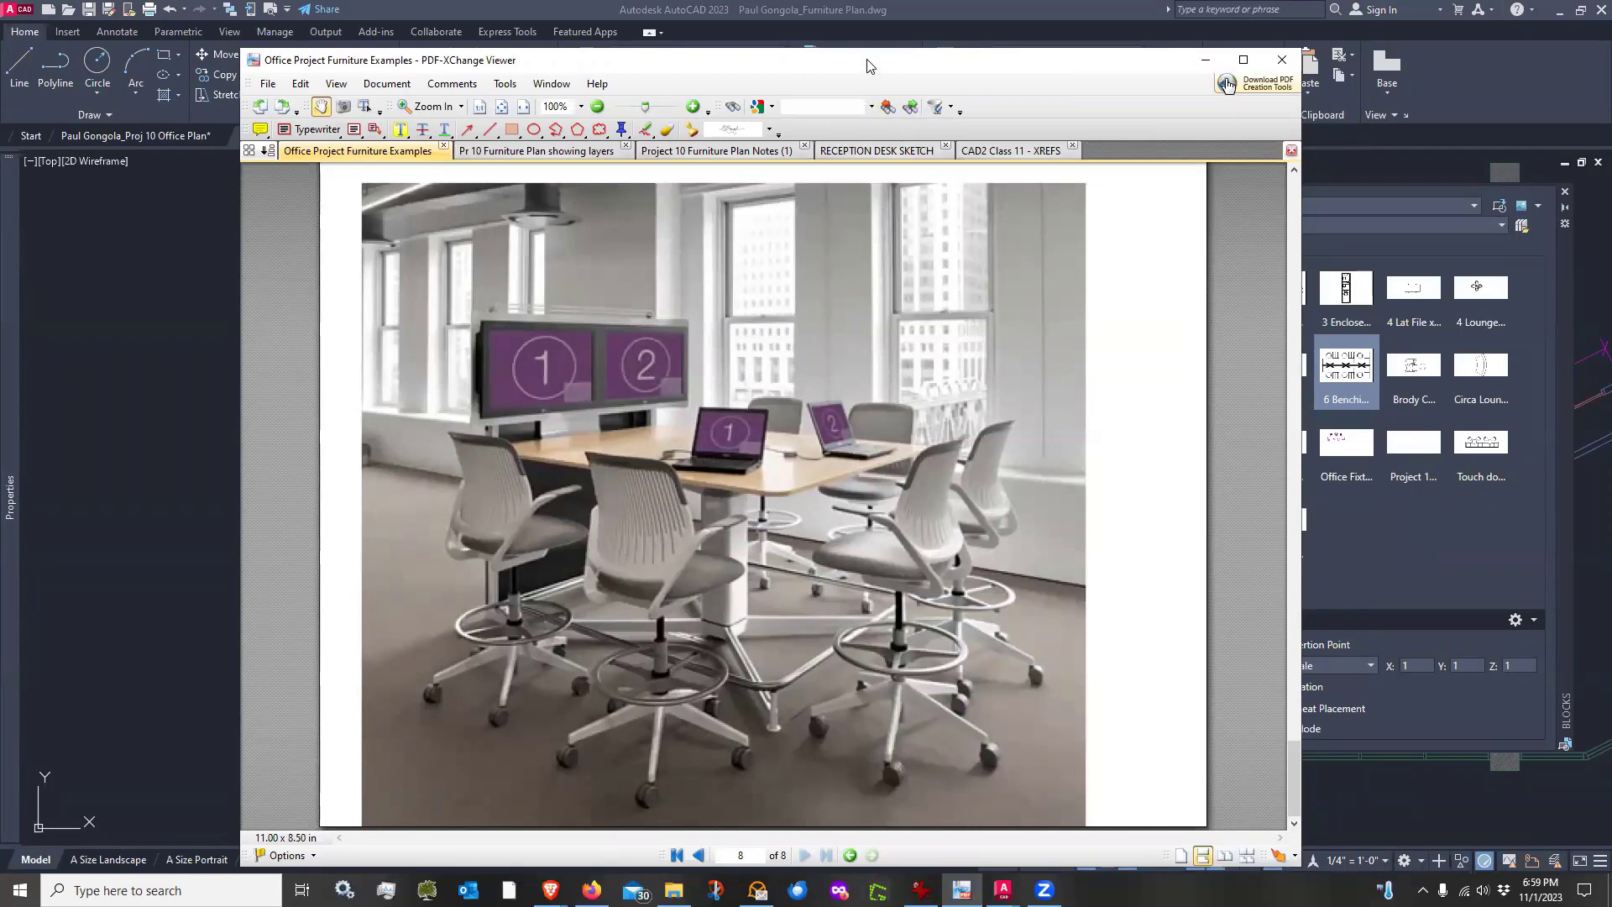
pyautogui.moveTo(870, 66); pyautogui.dragTo(0, 66)
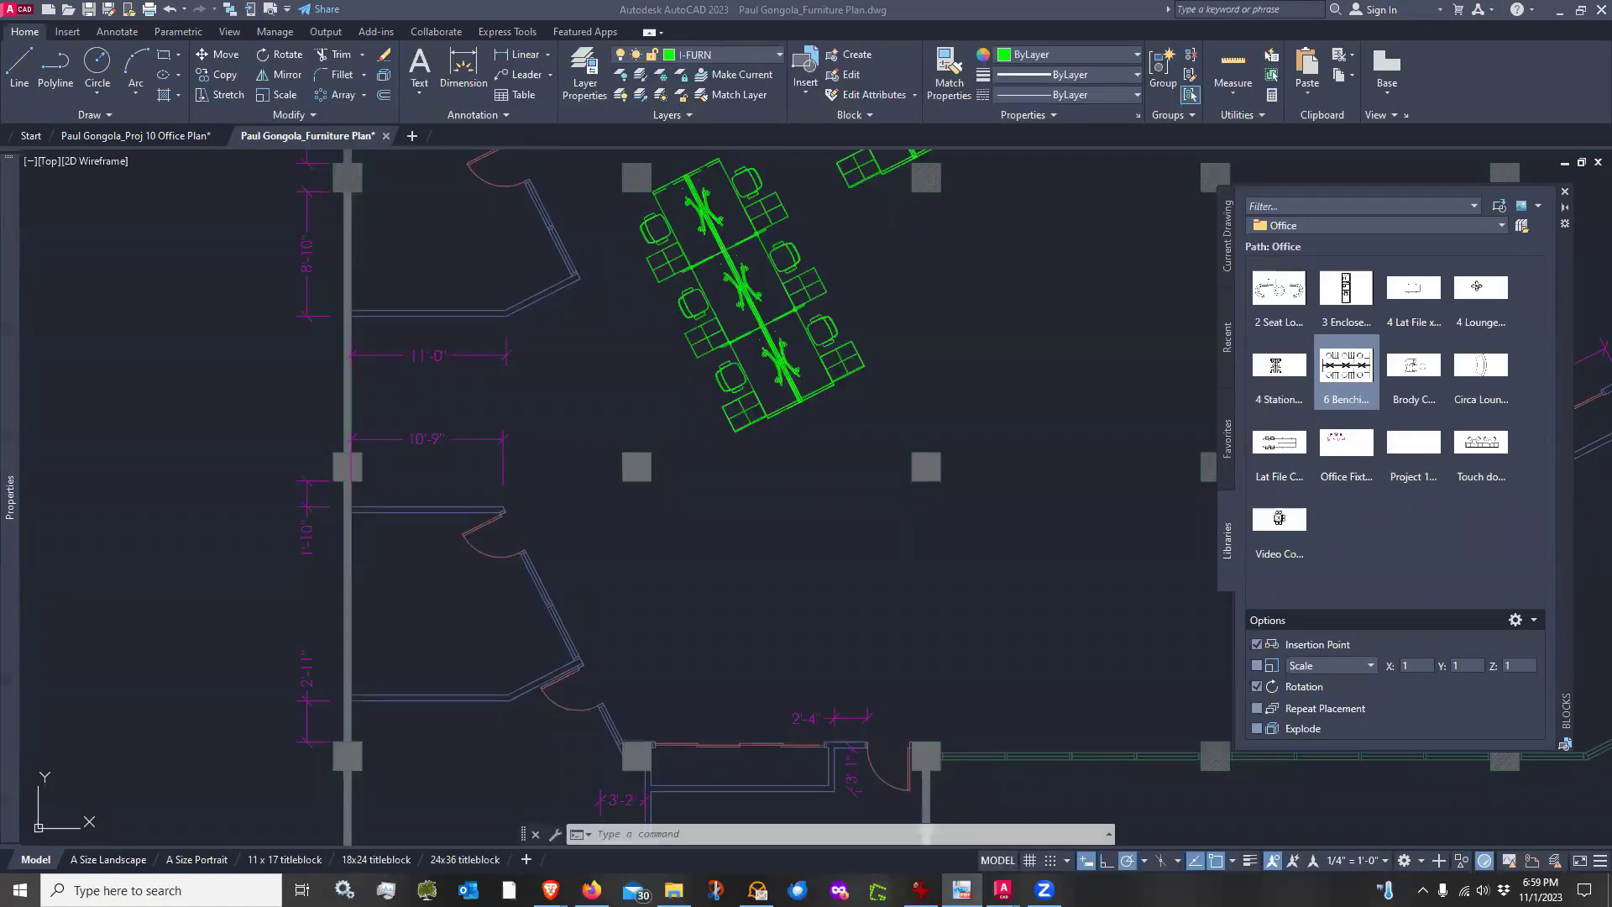
# Insert the Touch down block in the open area below the benching groups, rotated about 27°
pyautogui.click(831, 601)
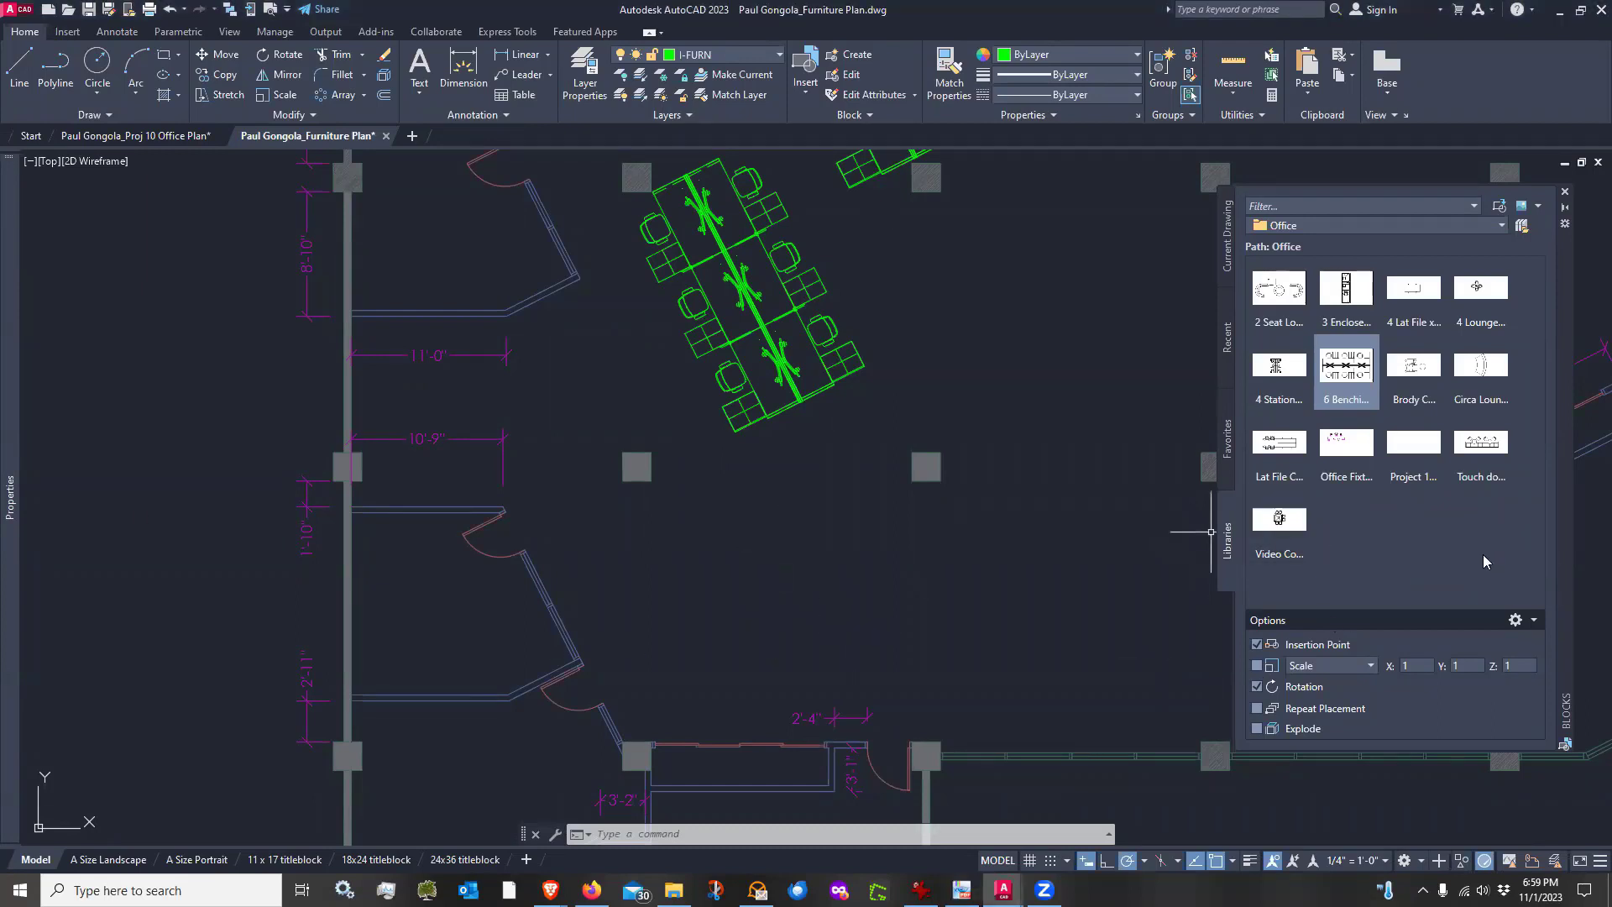
pyautogui.click(1480, 445)
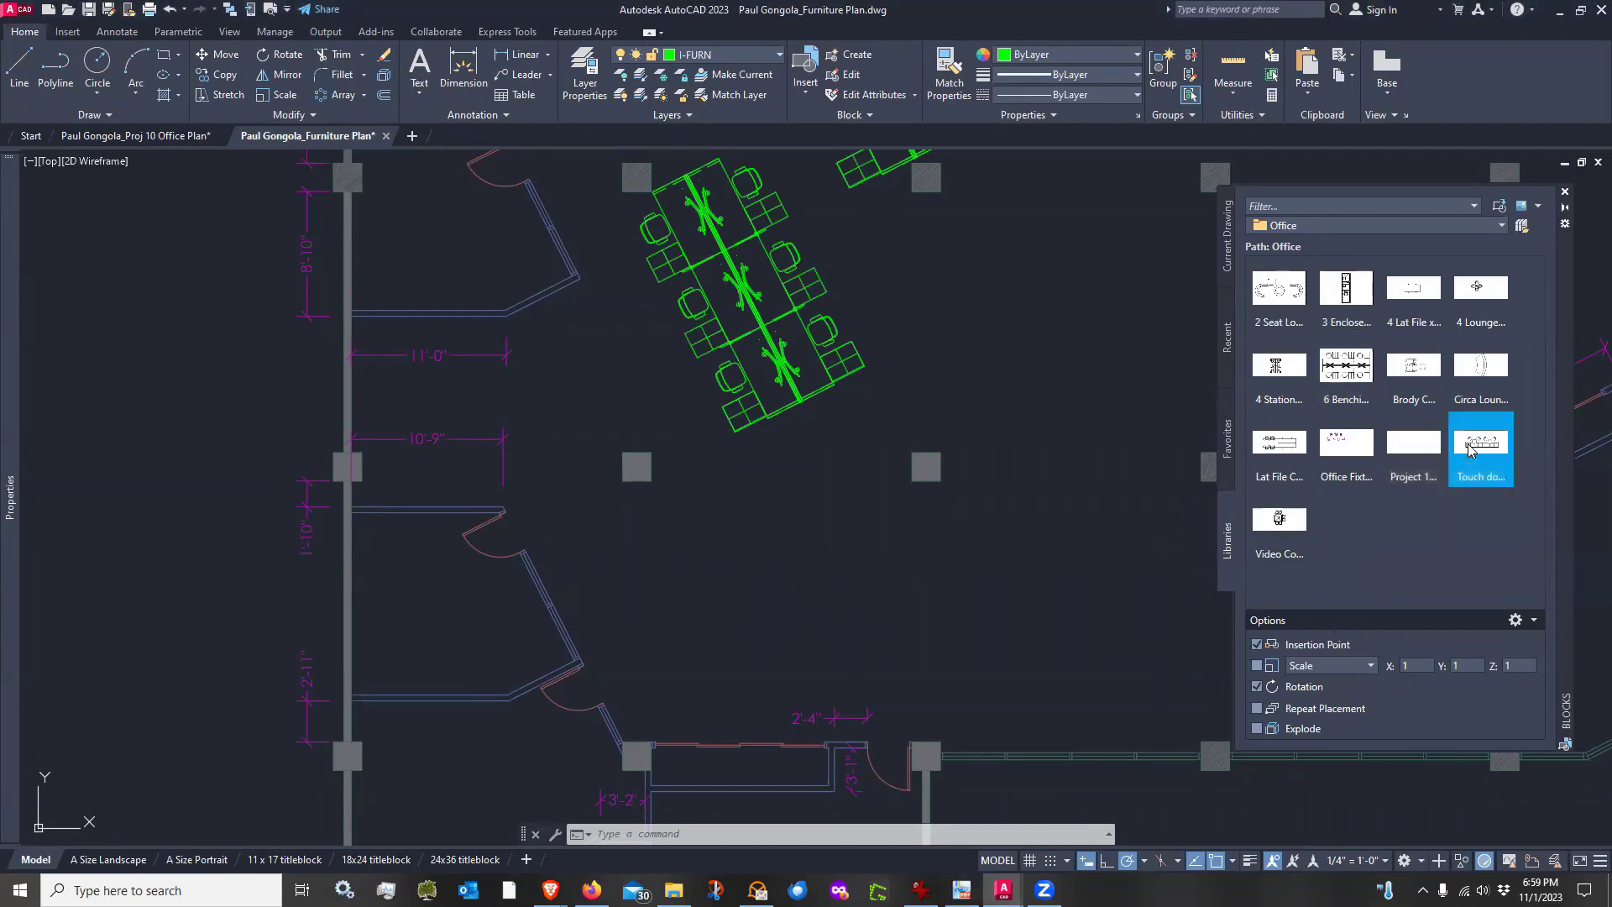
pyautogui.click(765, 578)
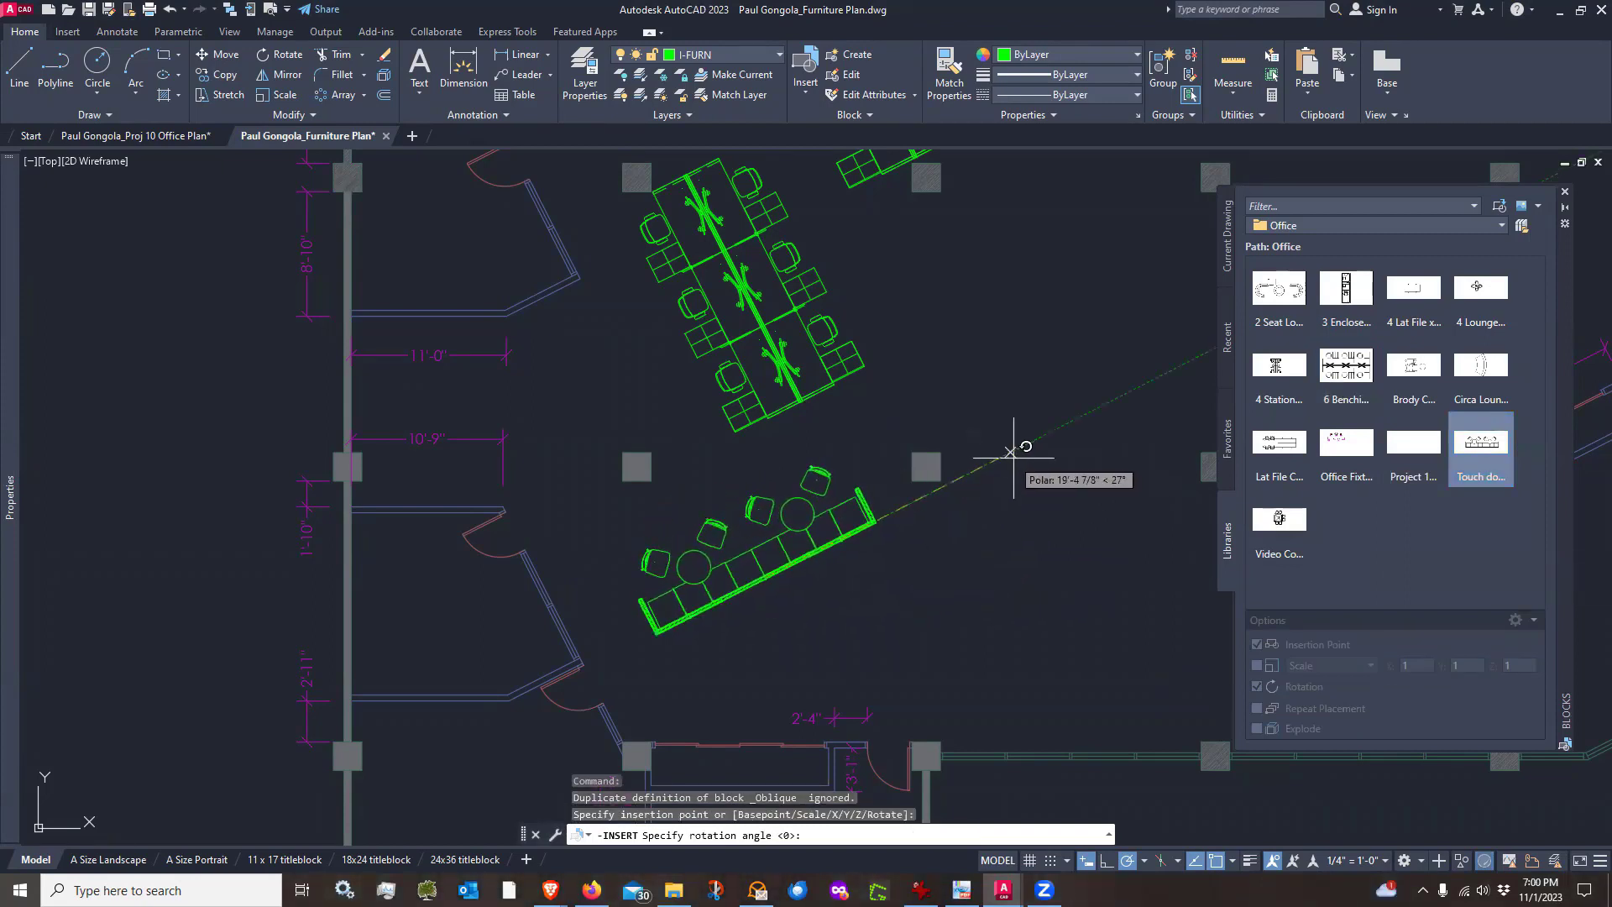
pyautogui.click(1047, 433)
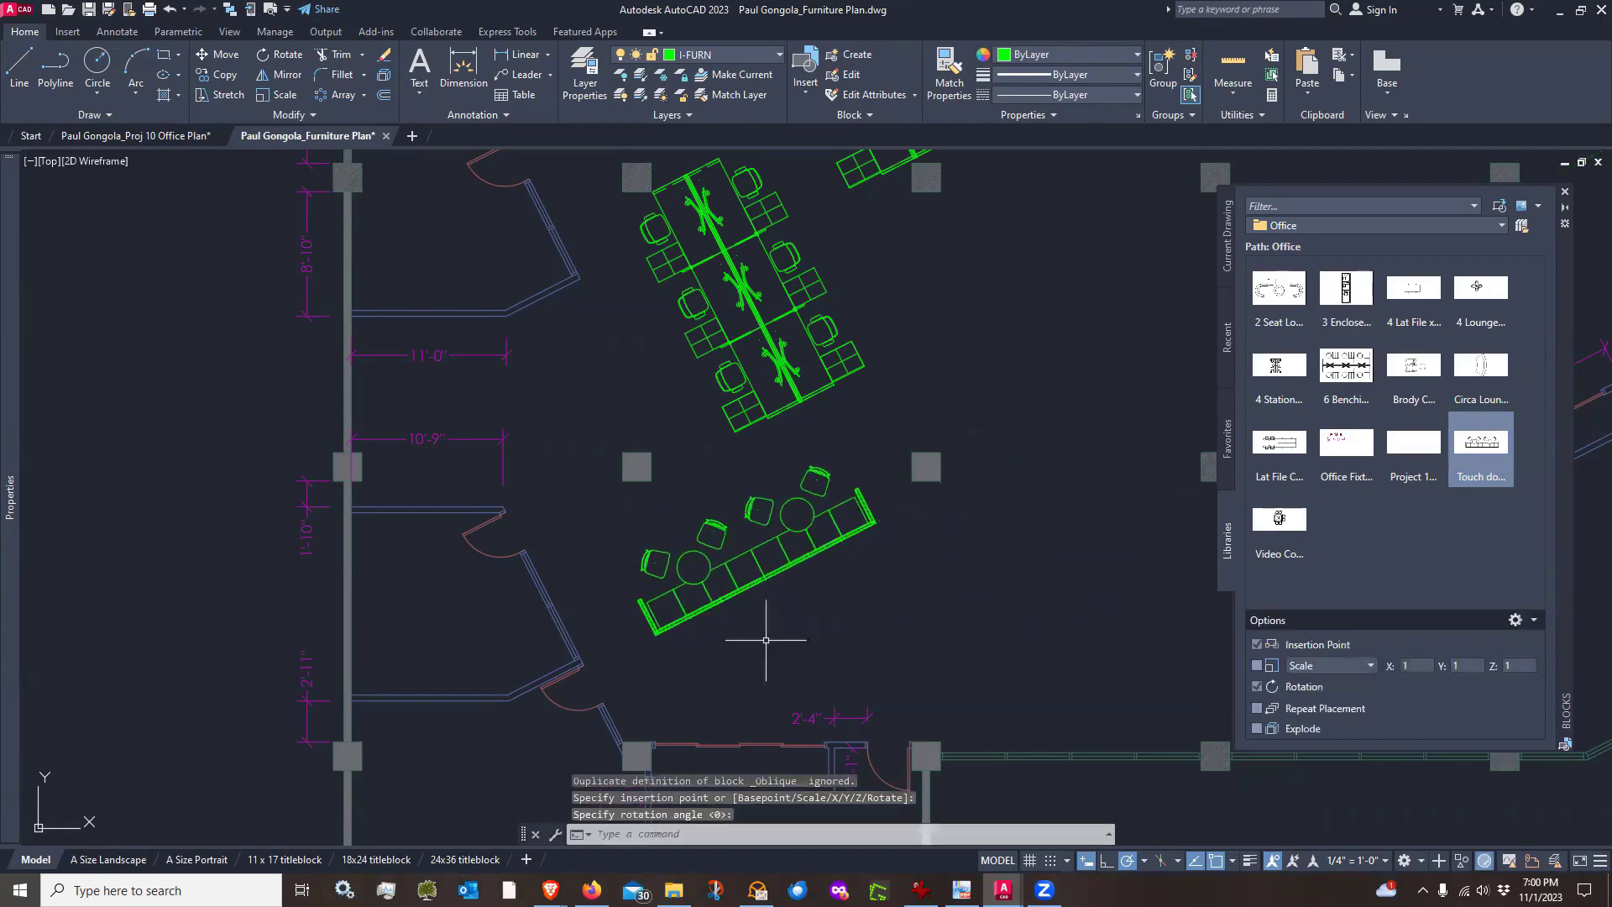
# Insert a second Touch down block facing the opposite way beside the first, rotated about 207°
pyautogui.scroll(5, 719, 633)
pyautogui.scroll(-3, 716, 612)
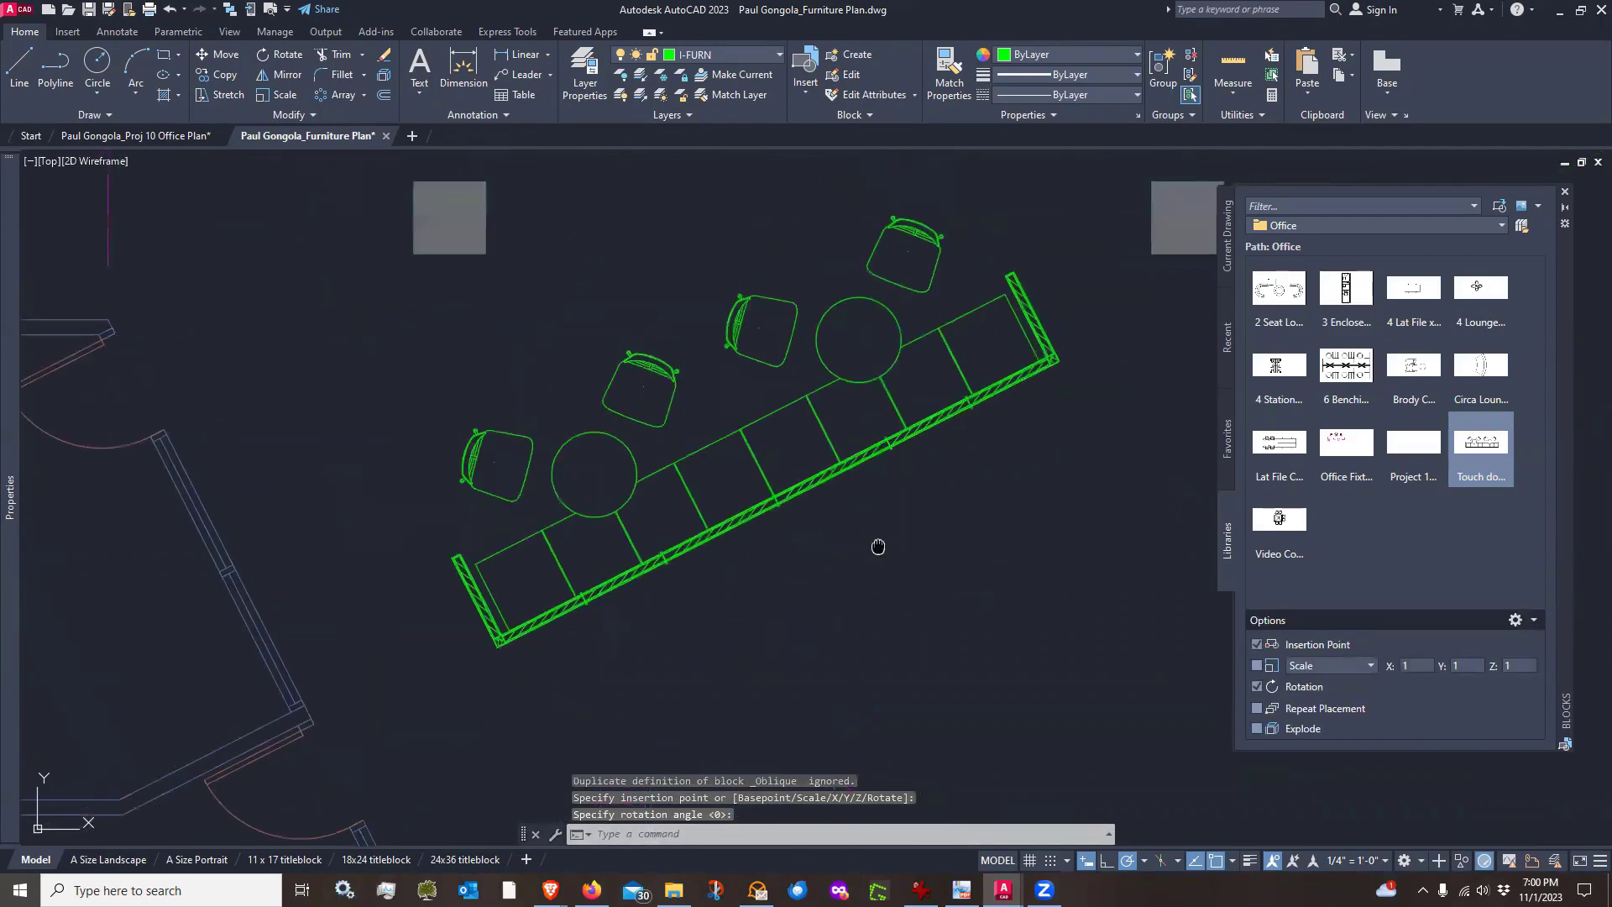
pyautogui.scroll(1, 432, 547)
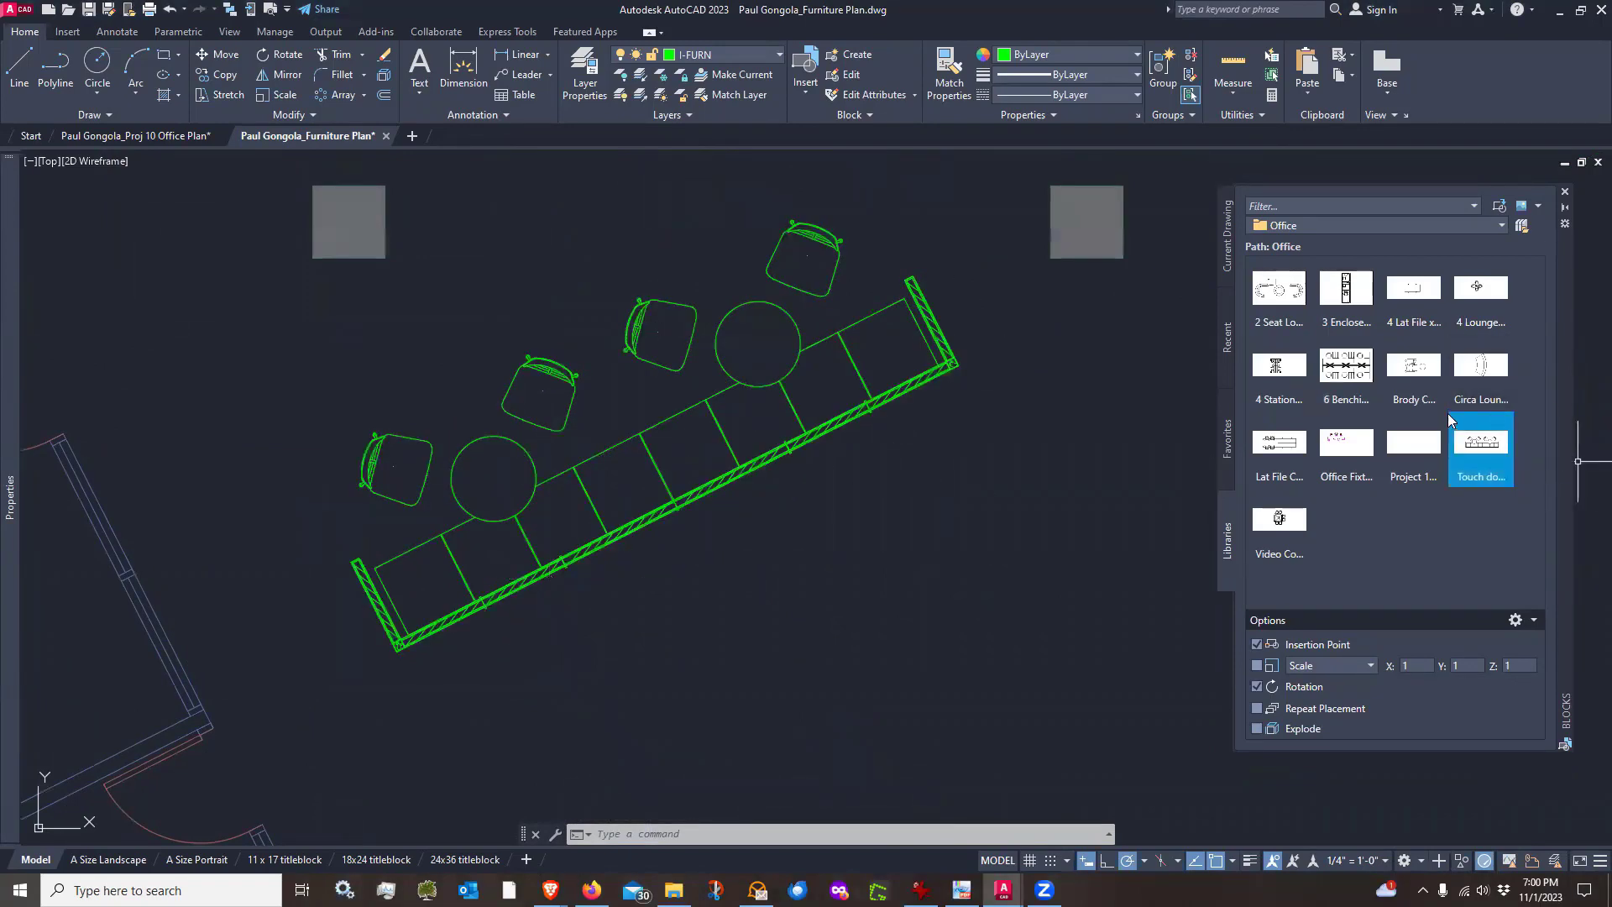
pyautogui.click(1481, 445)
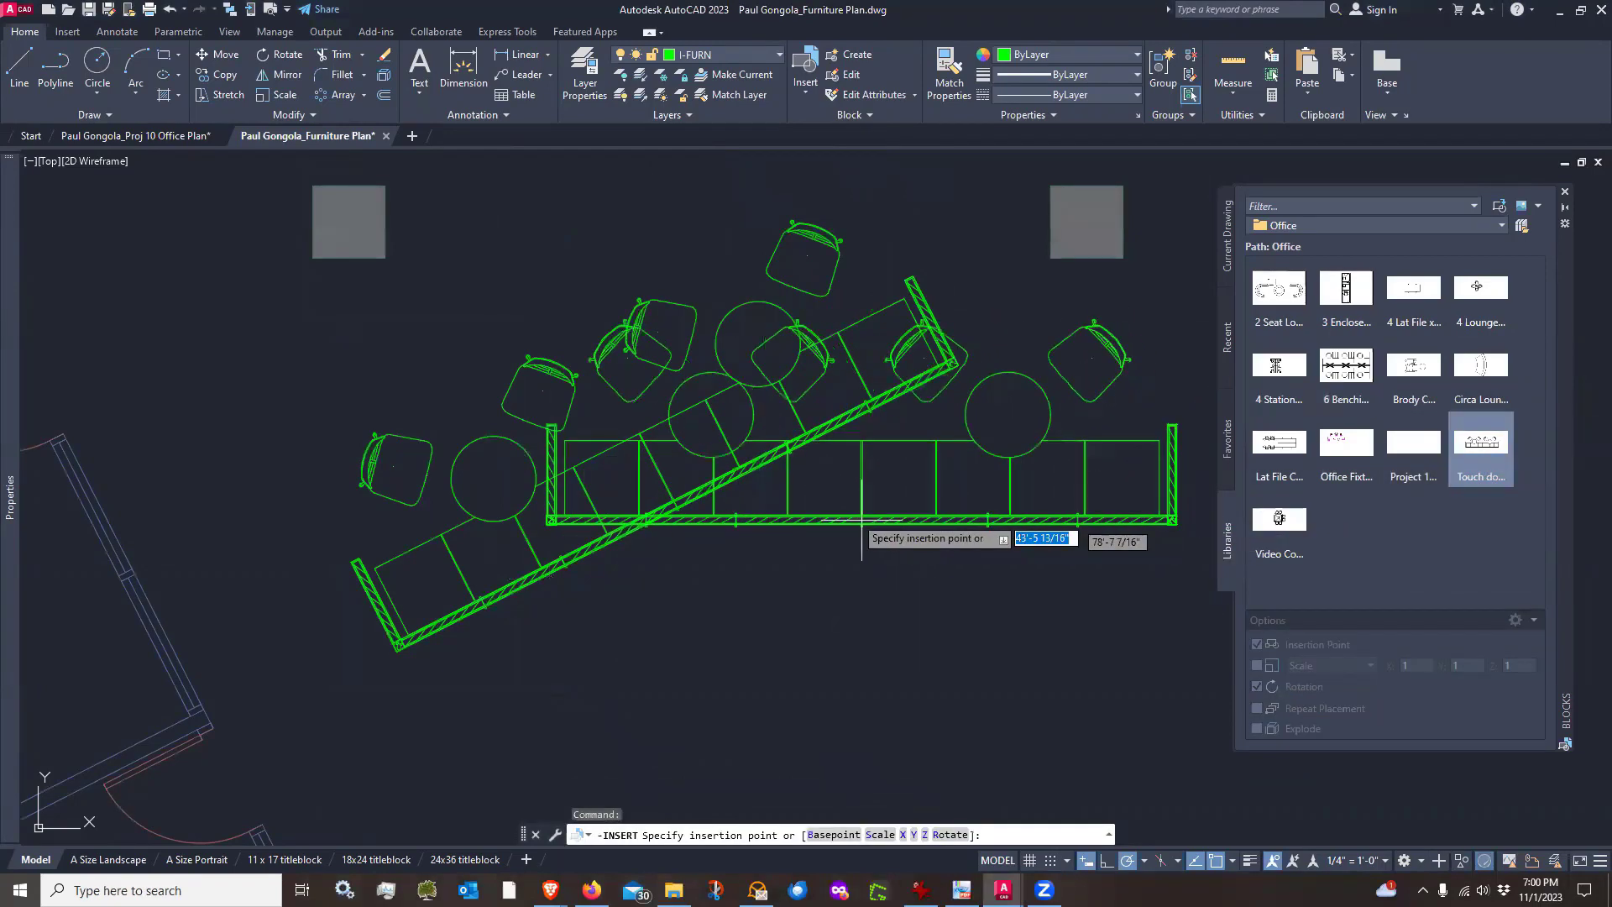
pyautogui.click(823, 504)
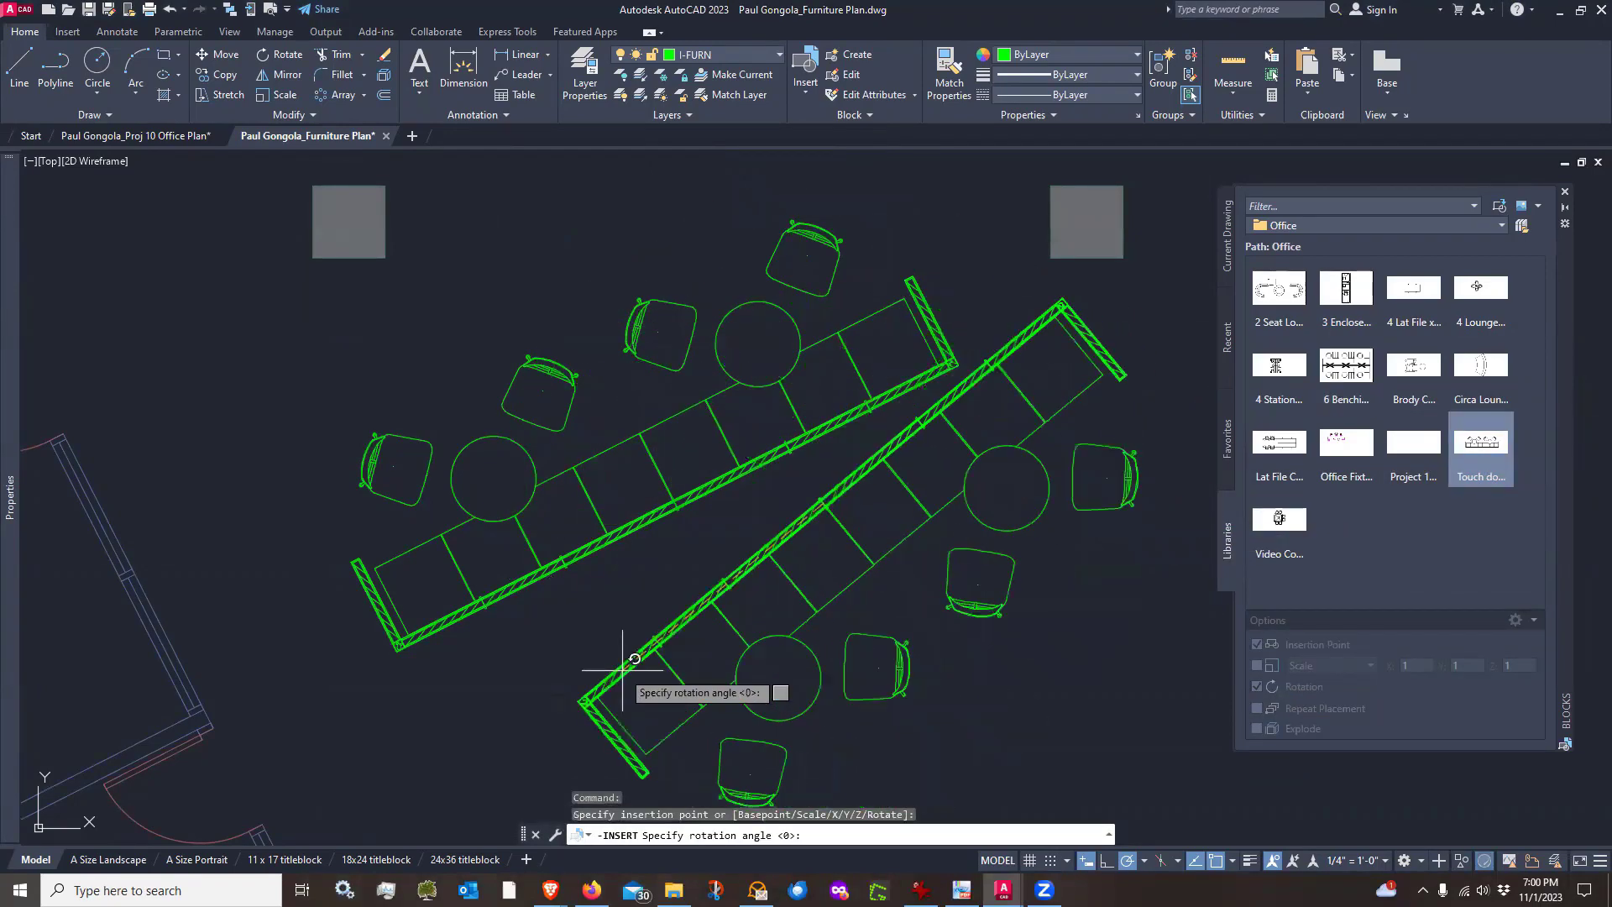
pyautogui.click(435, 702)
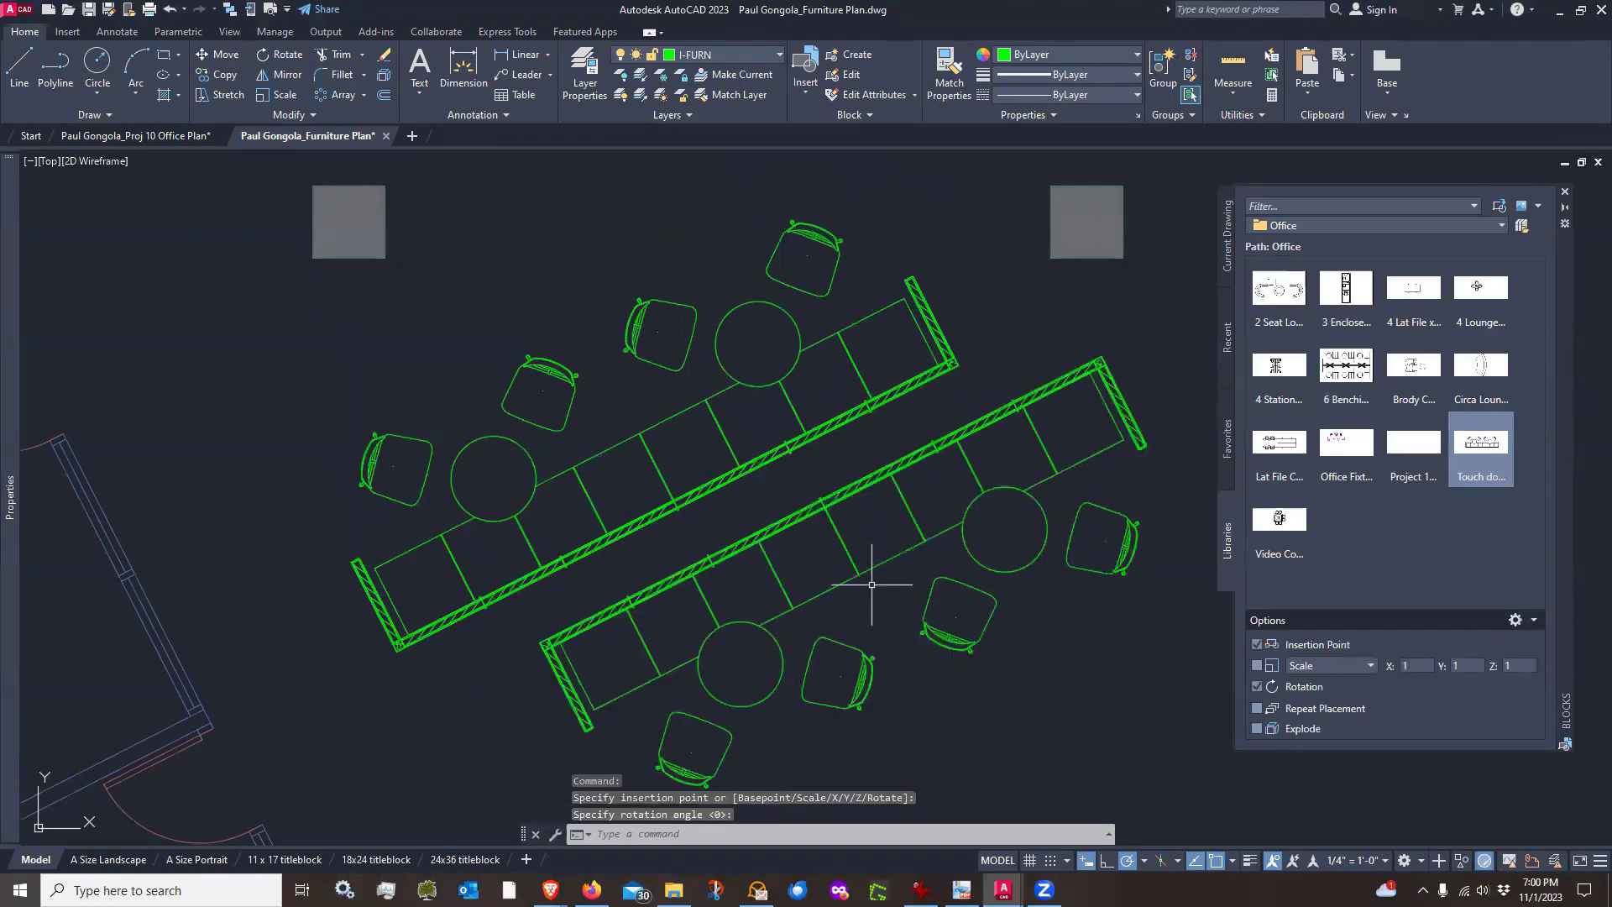
# Move the second Touch down block so its back panel sits against the first block's back panel
pyautogui.write('m')
pyautogui.press('Return')
pyautogui.click(907, 621)
pyautogui.click(861, 566)
pyautogui.press('Return')
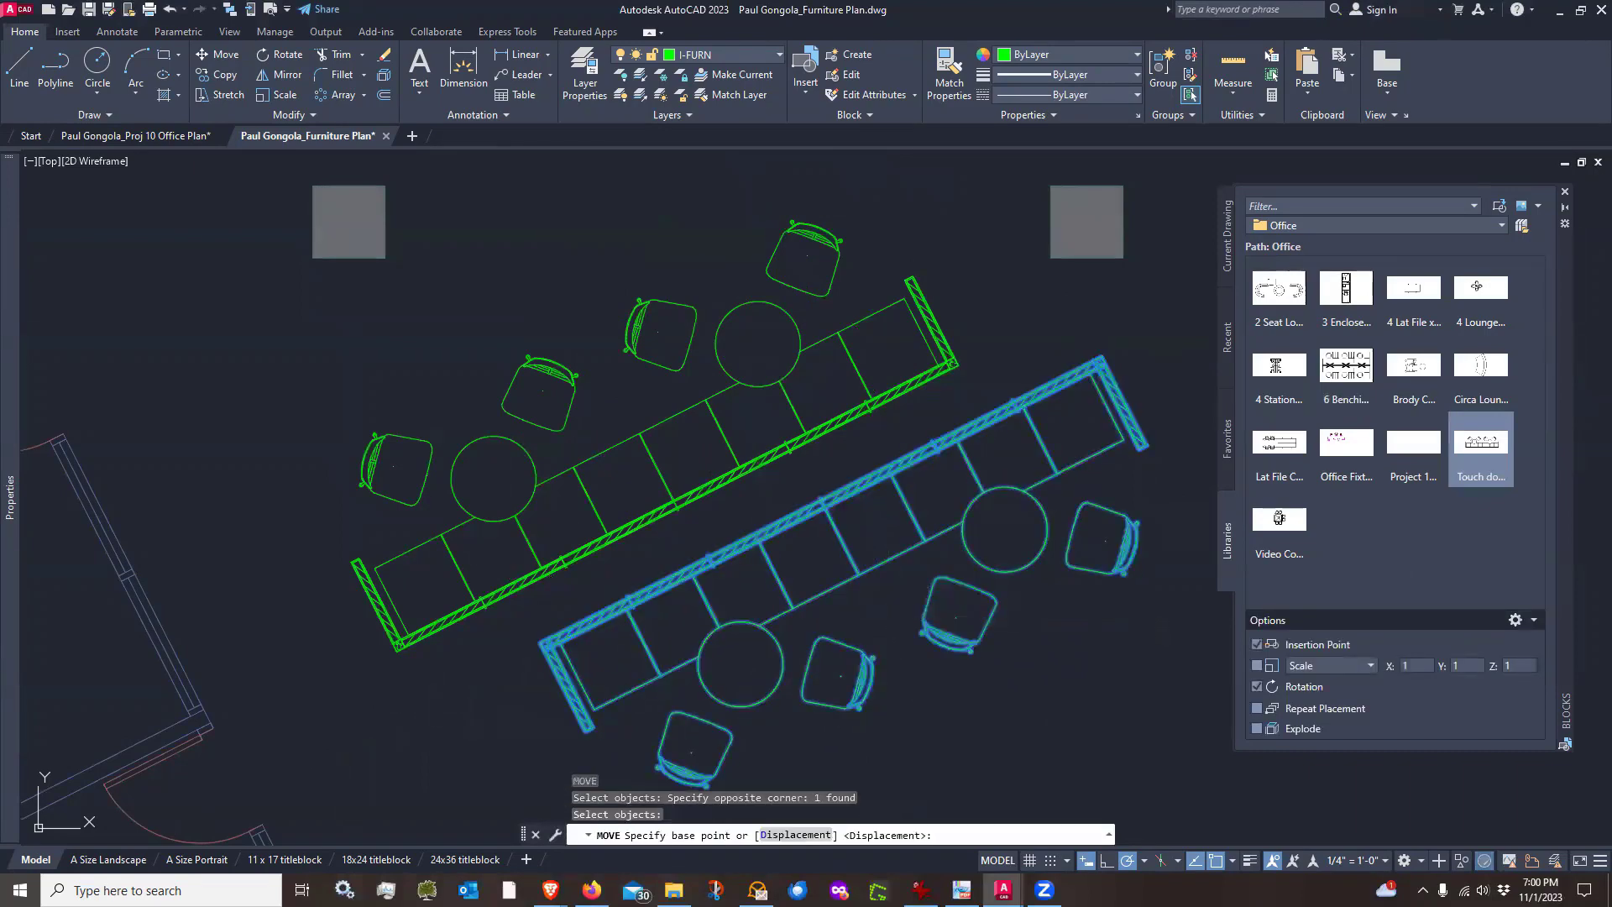
pyautogui.click(890, 588)
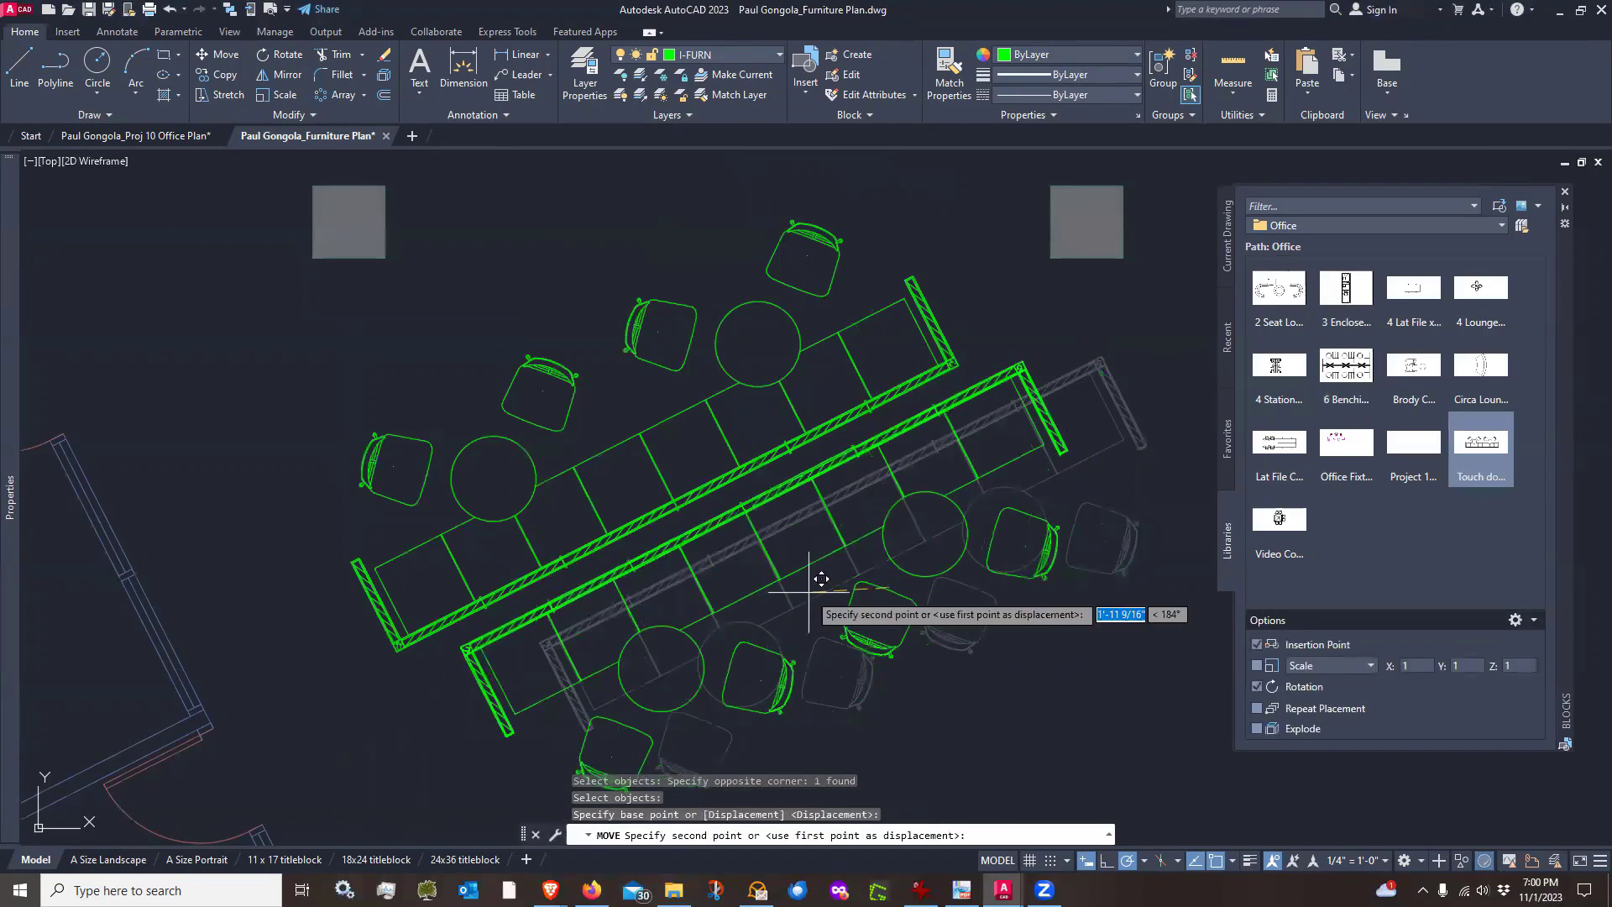
pyautogui.click(752, 601)
# Move the second Touch down block again so its panel end aligns exactly with the first block's panel
pyautogui.scroll(2, 456, 603)
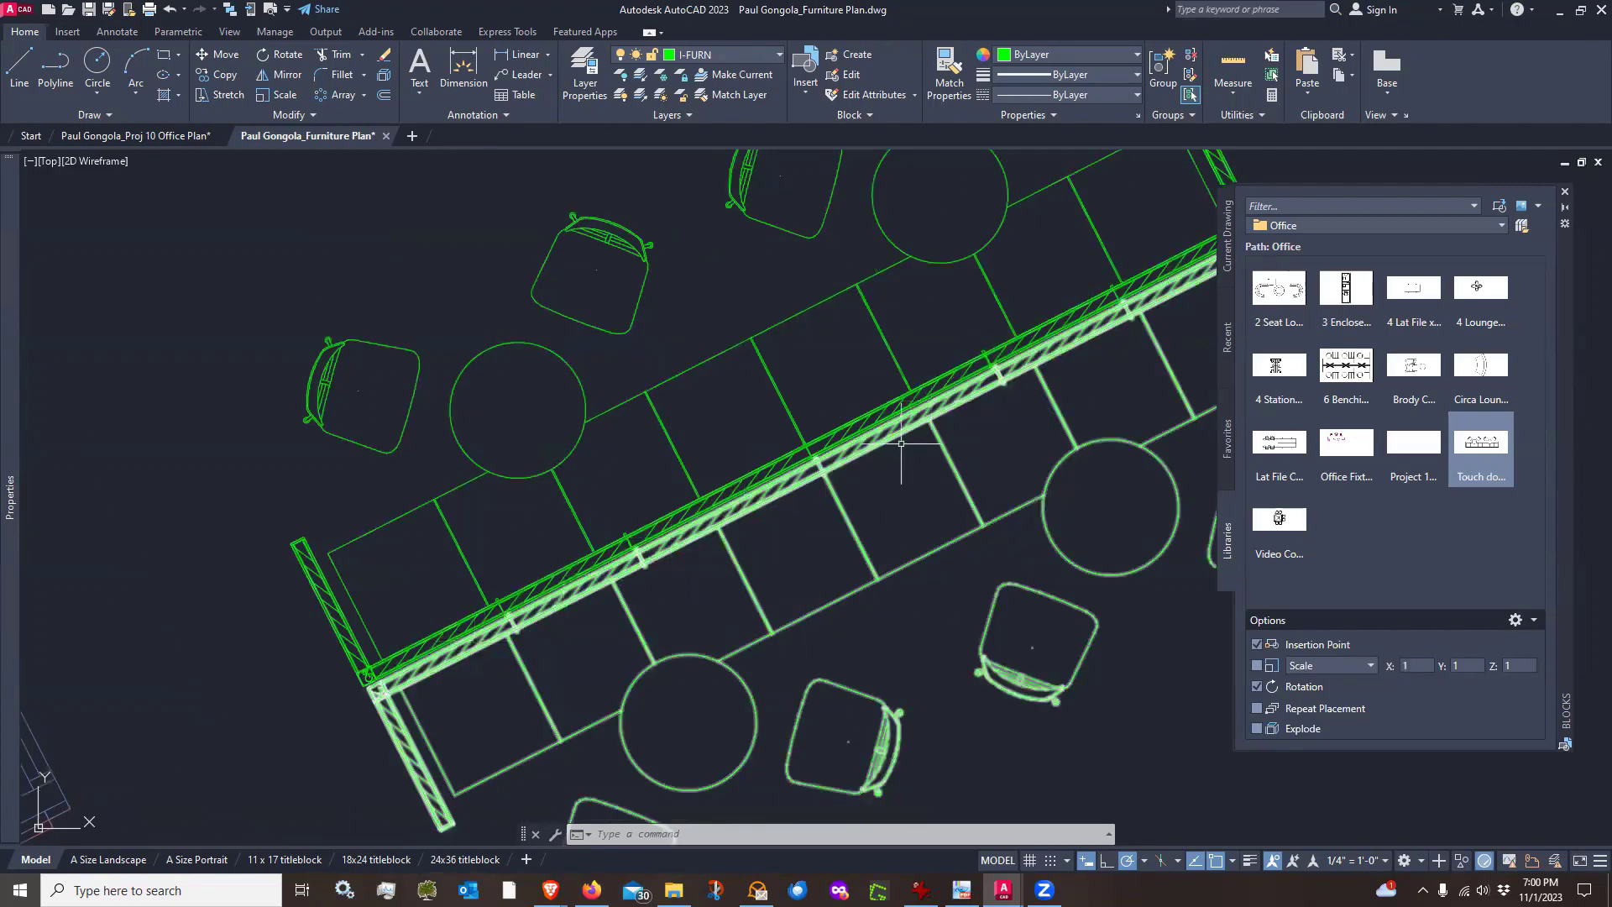
pyautogui.write('m')
pyautogui.press('Return')
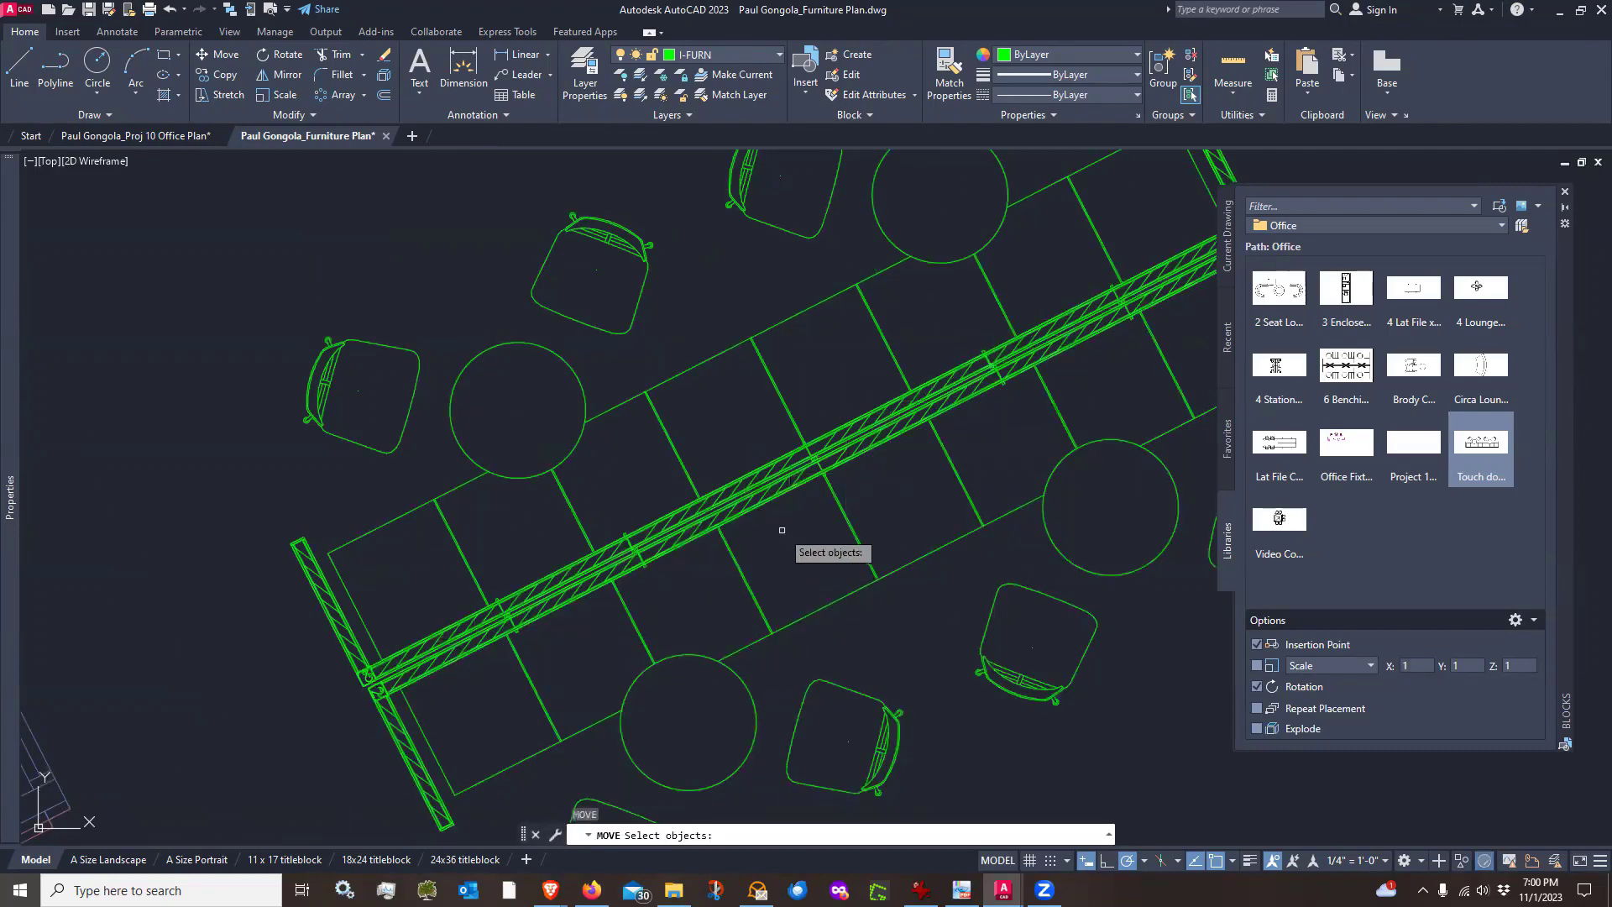
pyautogui.click(785, 521)
pyautogui.click(766, 501)
pyautogui.scroll(4, 610, 569)
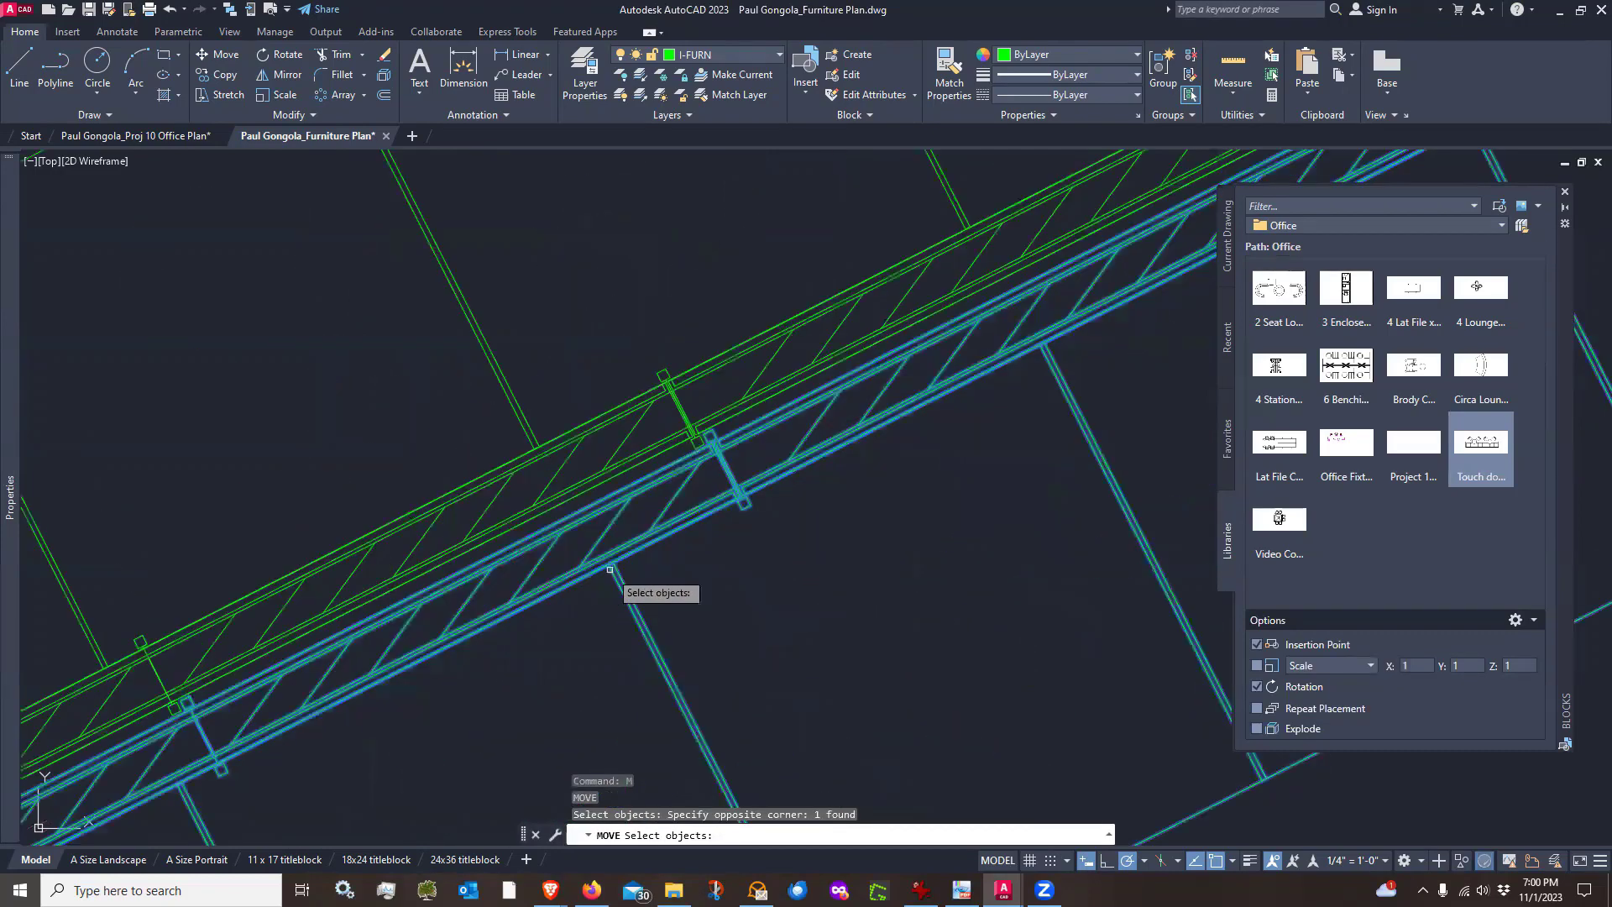
pyautogui.press('Return')
pyautogui.scroll(4, 744, 317)
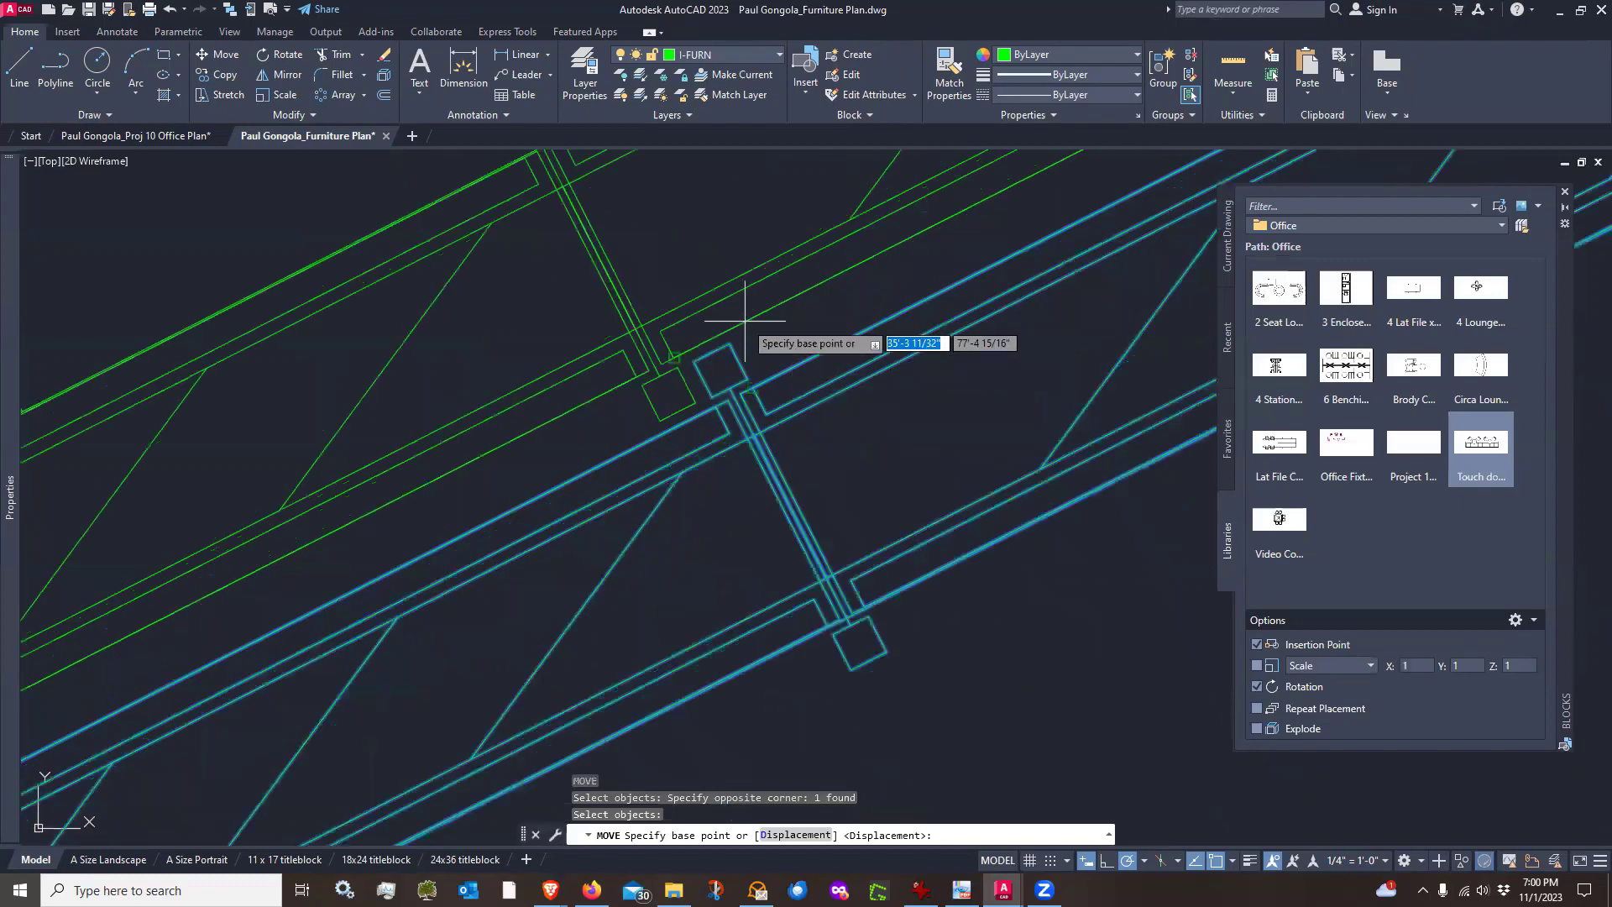
pyautogui.click(698, 362)
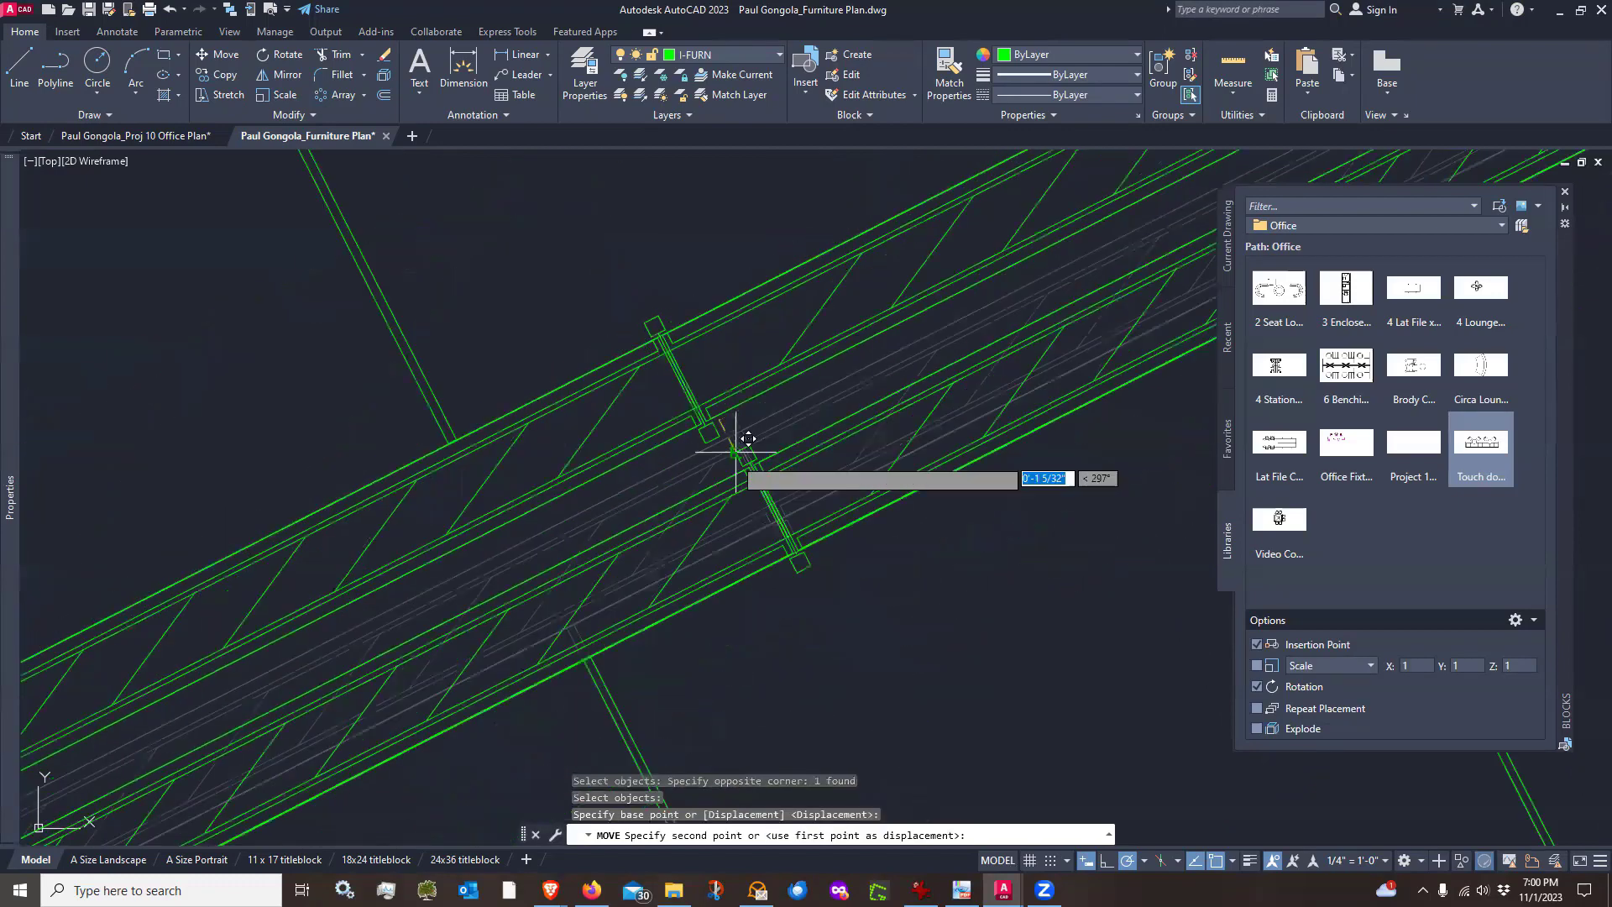
pyautogui.scroll(4, 663, 324)
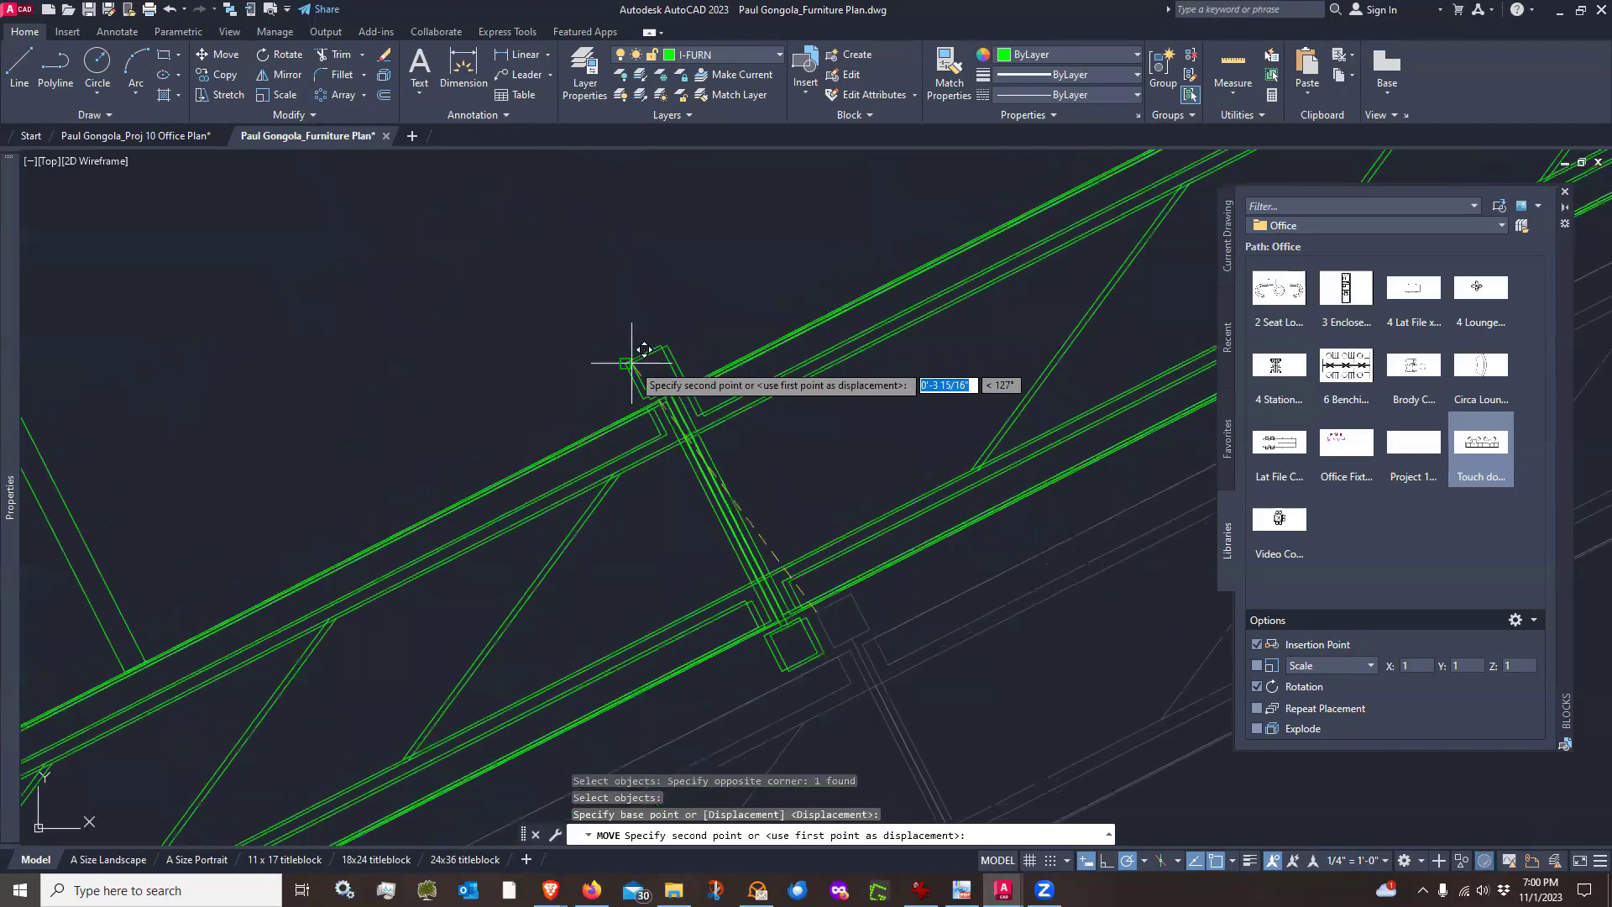
pyautogui.click(632, 362)
pyautogui.scroll(-6, 672, 436)
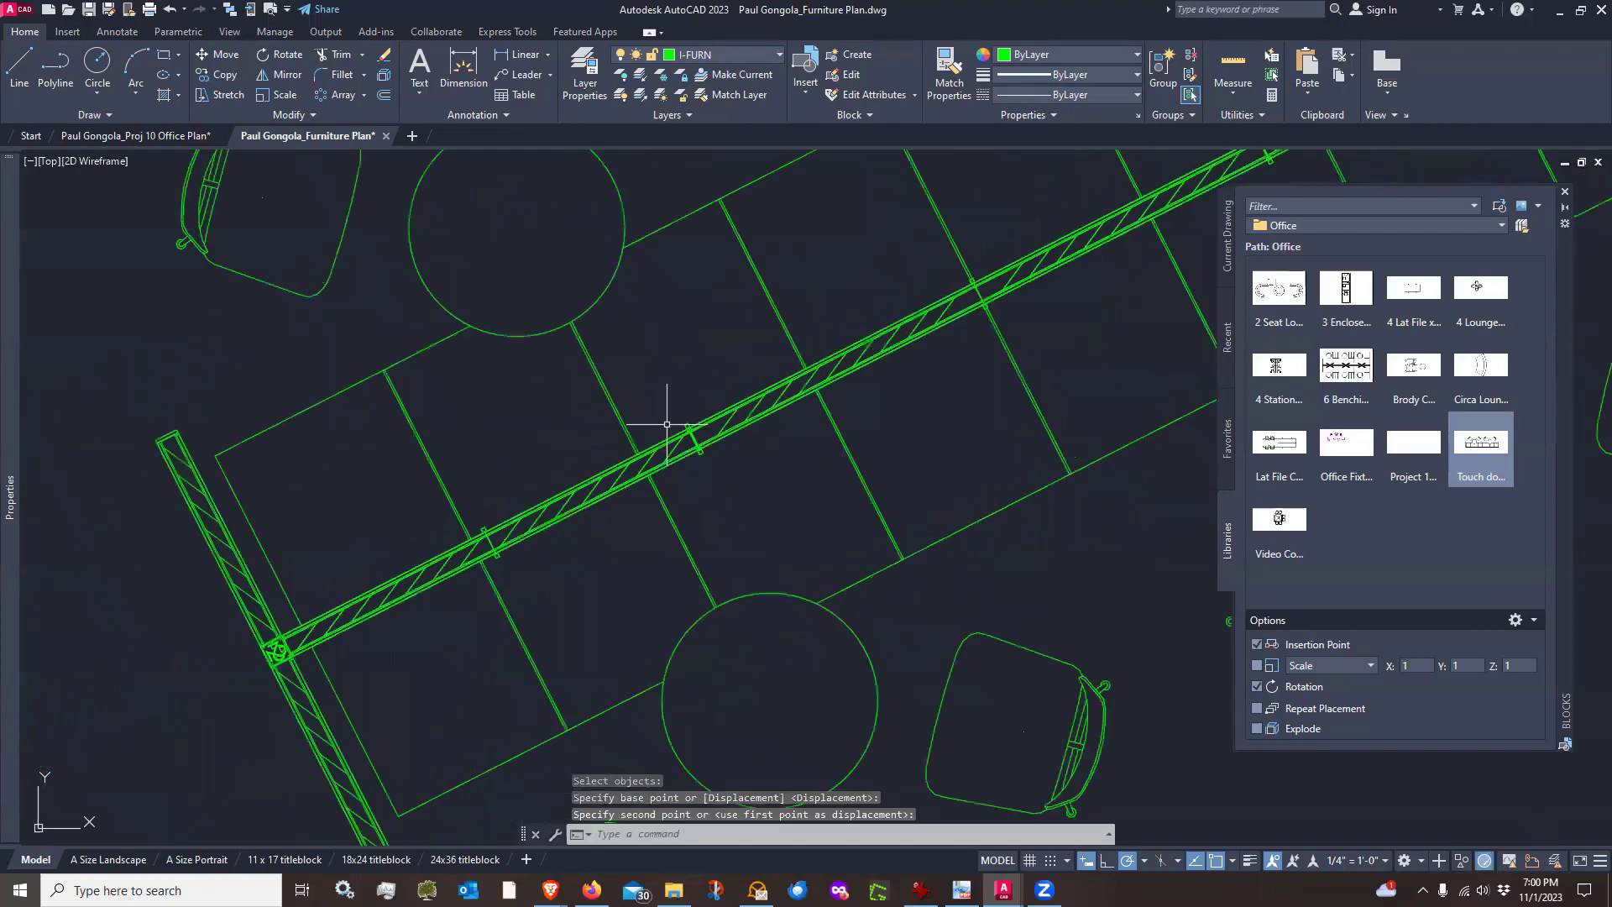
# Move both Touch down blocks together about 3'-4" along their 27° direction
pyautogui.moveTo(1026, 406); pyautogui.dragTo(990, 467, button='middle')
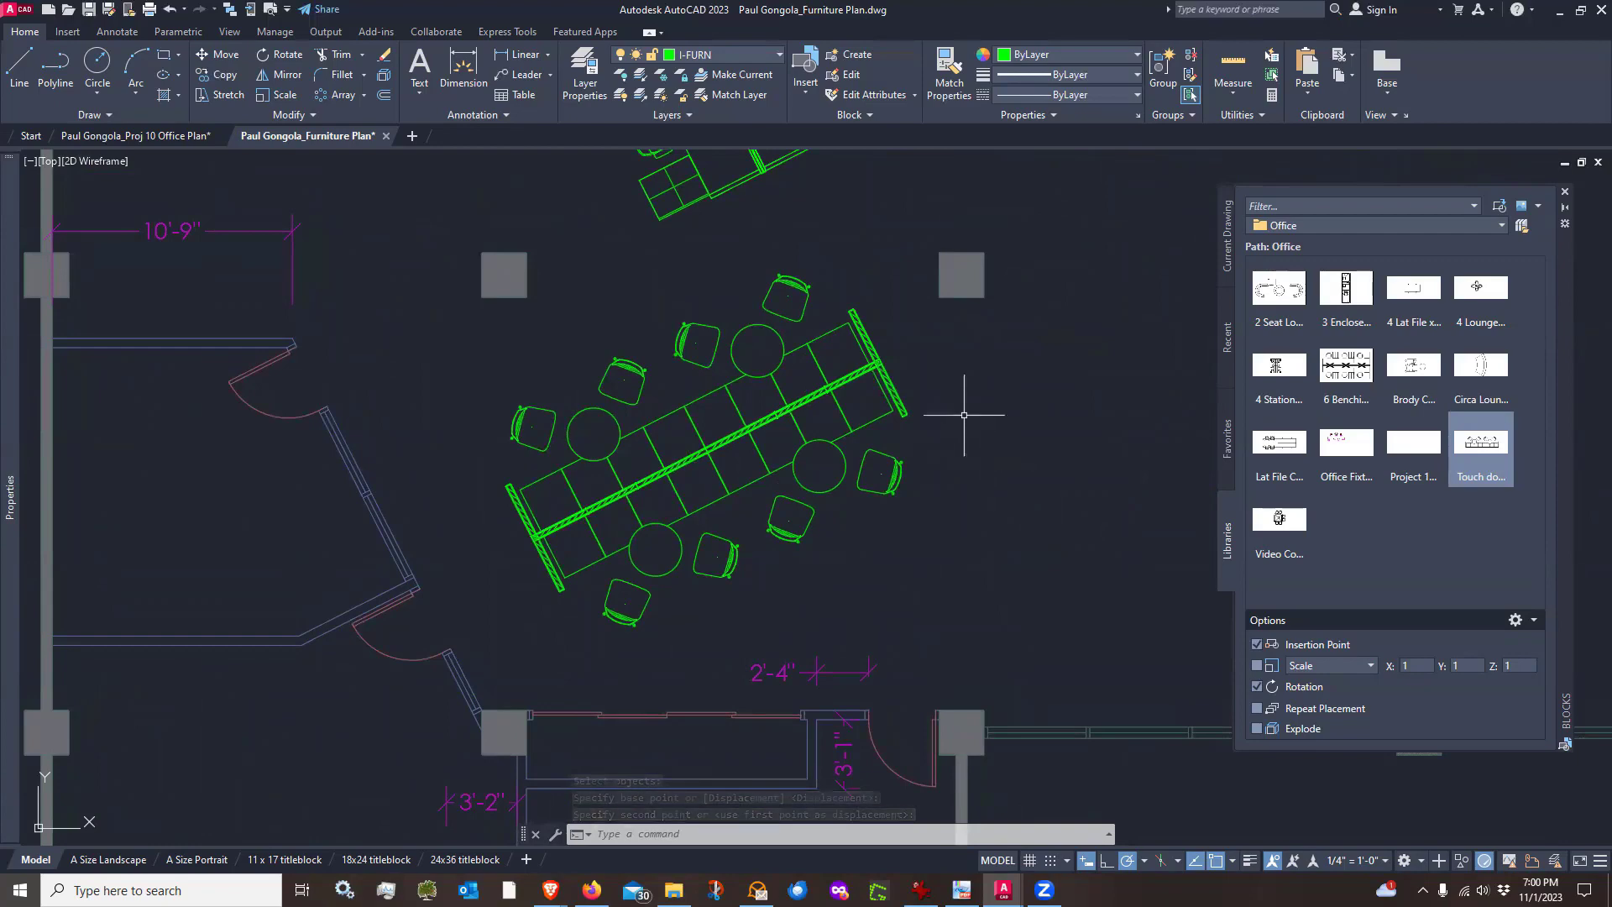
pyautogui.write('m')
pyautogui.press('Return')
pyautogui.click(955, 361)
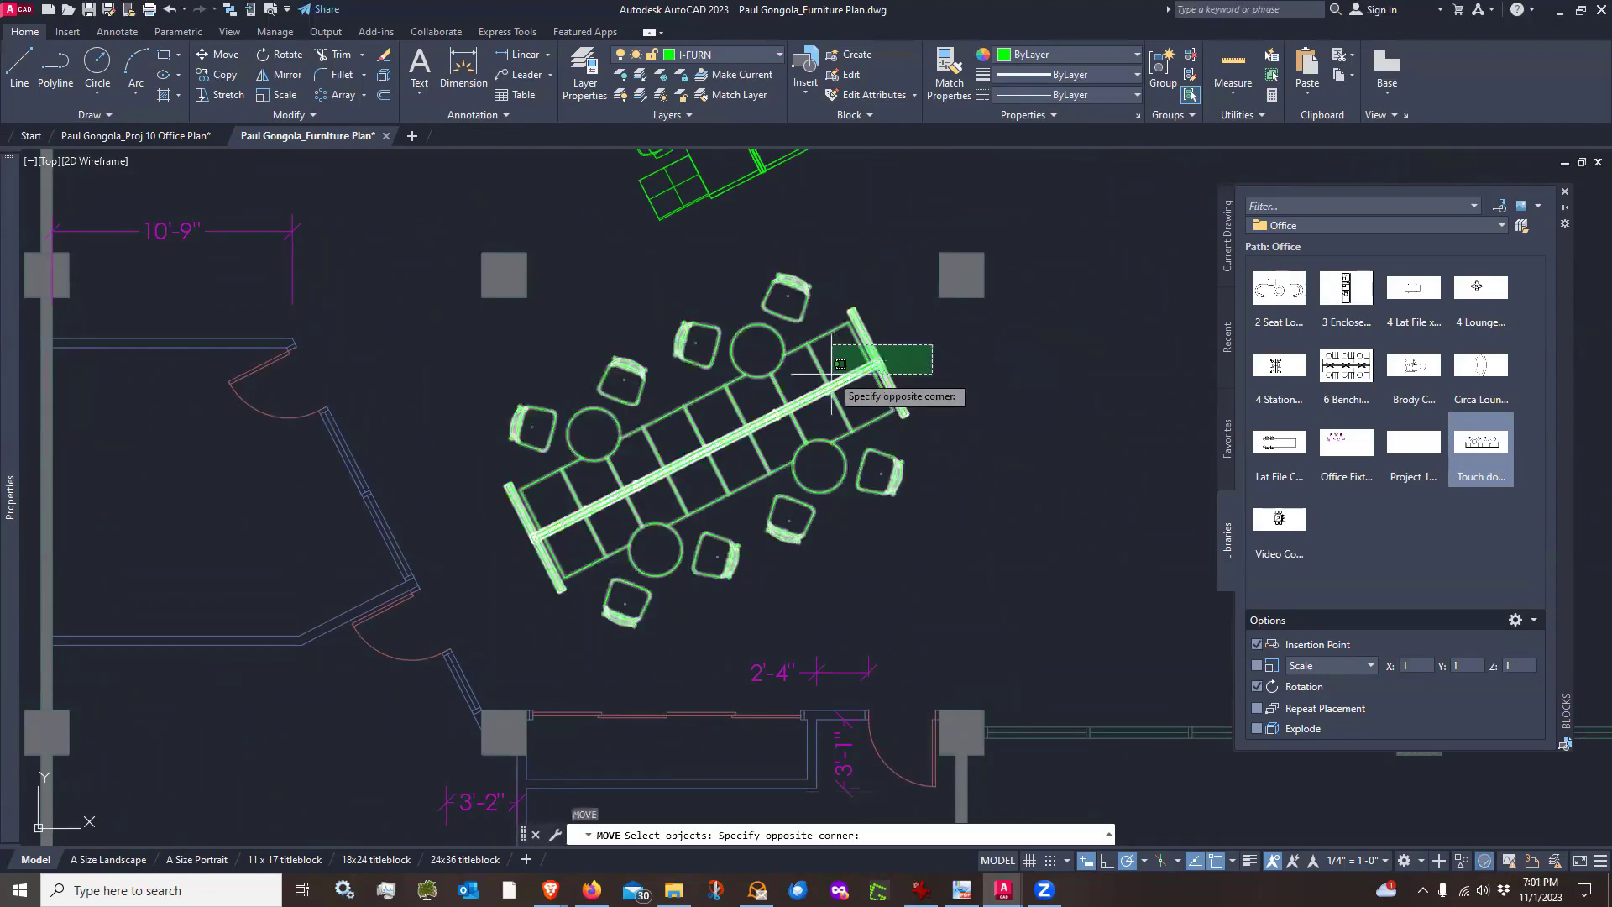
pyautogui.click(852, 388)
pyautogui.press('Return')
pyautogui.click(971, 461)
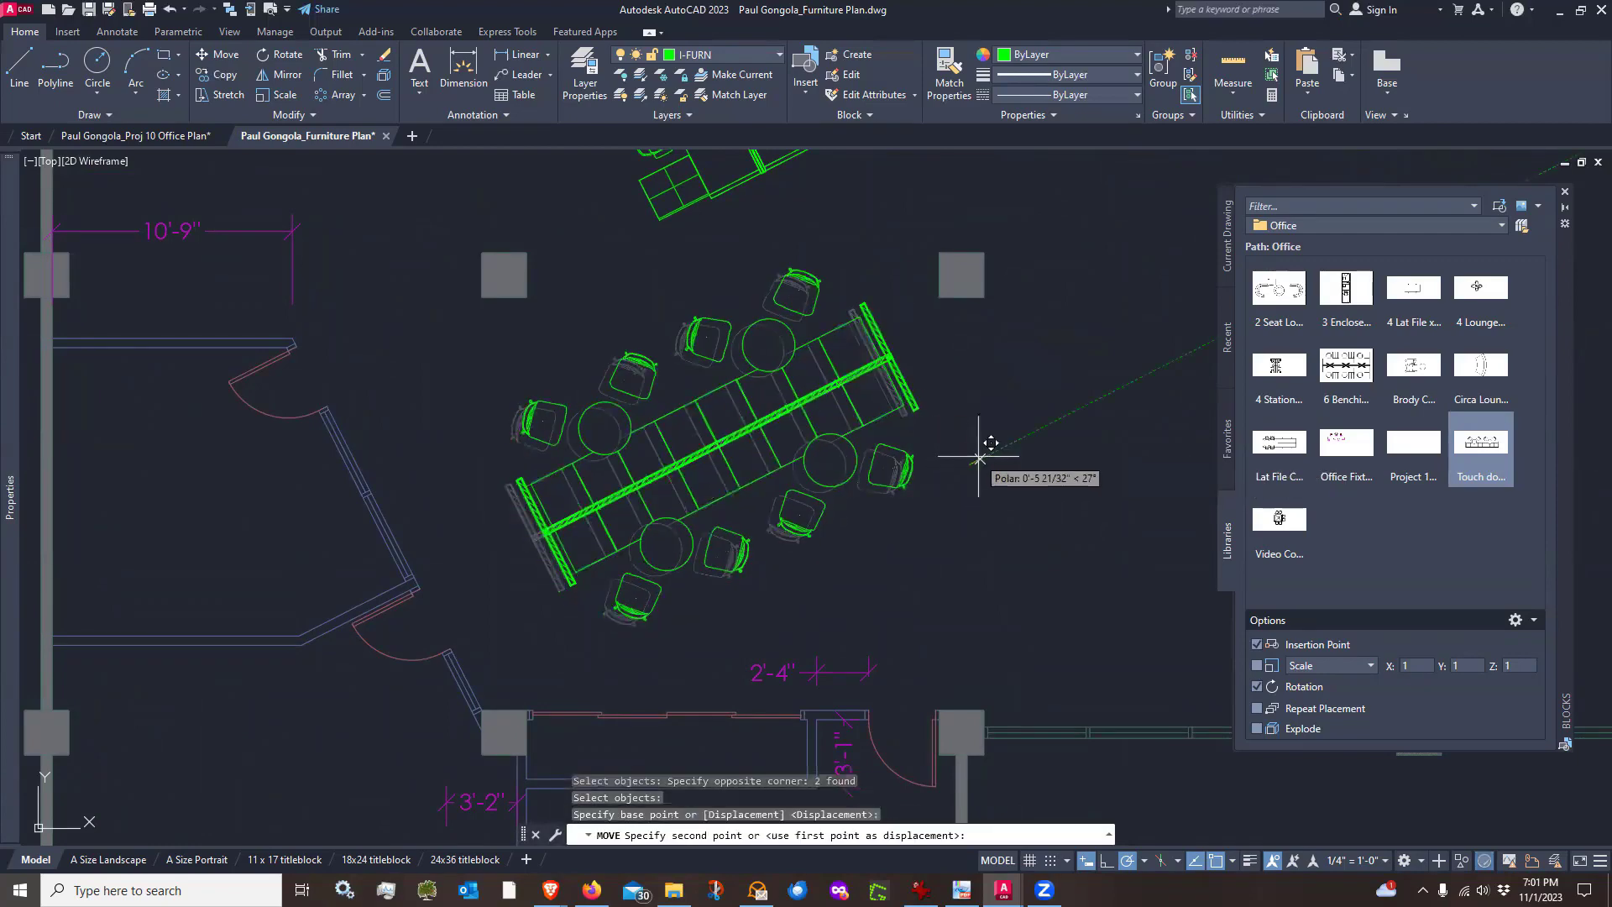
pyautogui.click(1036, 429)
# Inspect the Touch down pair's position relative to the columns and the benching groups
pyautogui.scroll(2, 940, 395)
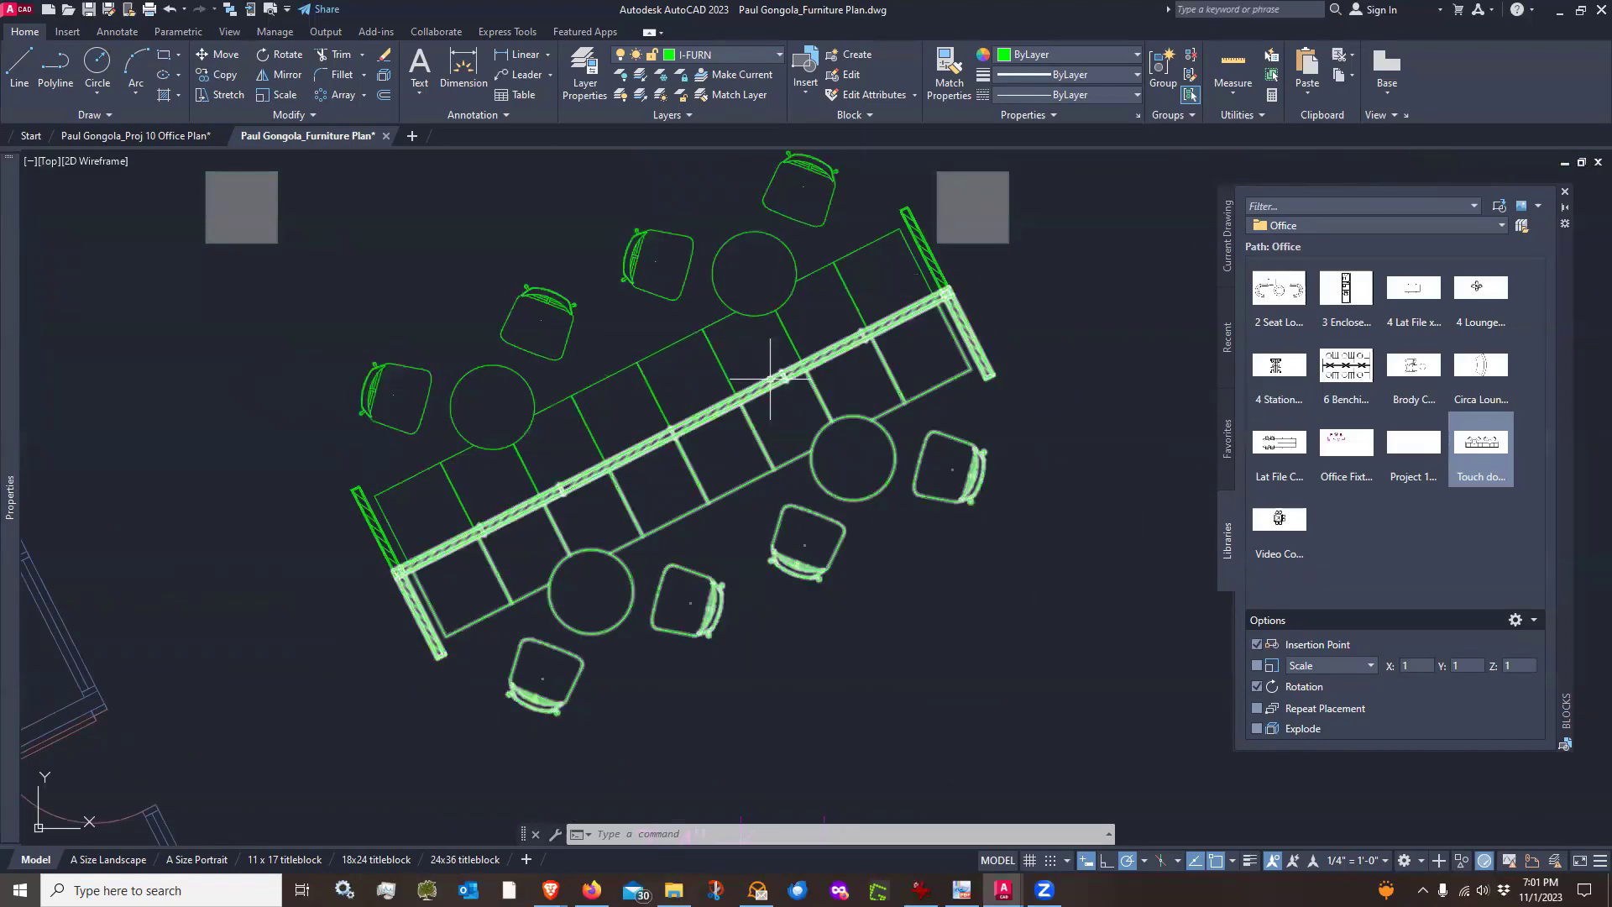
pyautogui.moveTo(770, 378)
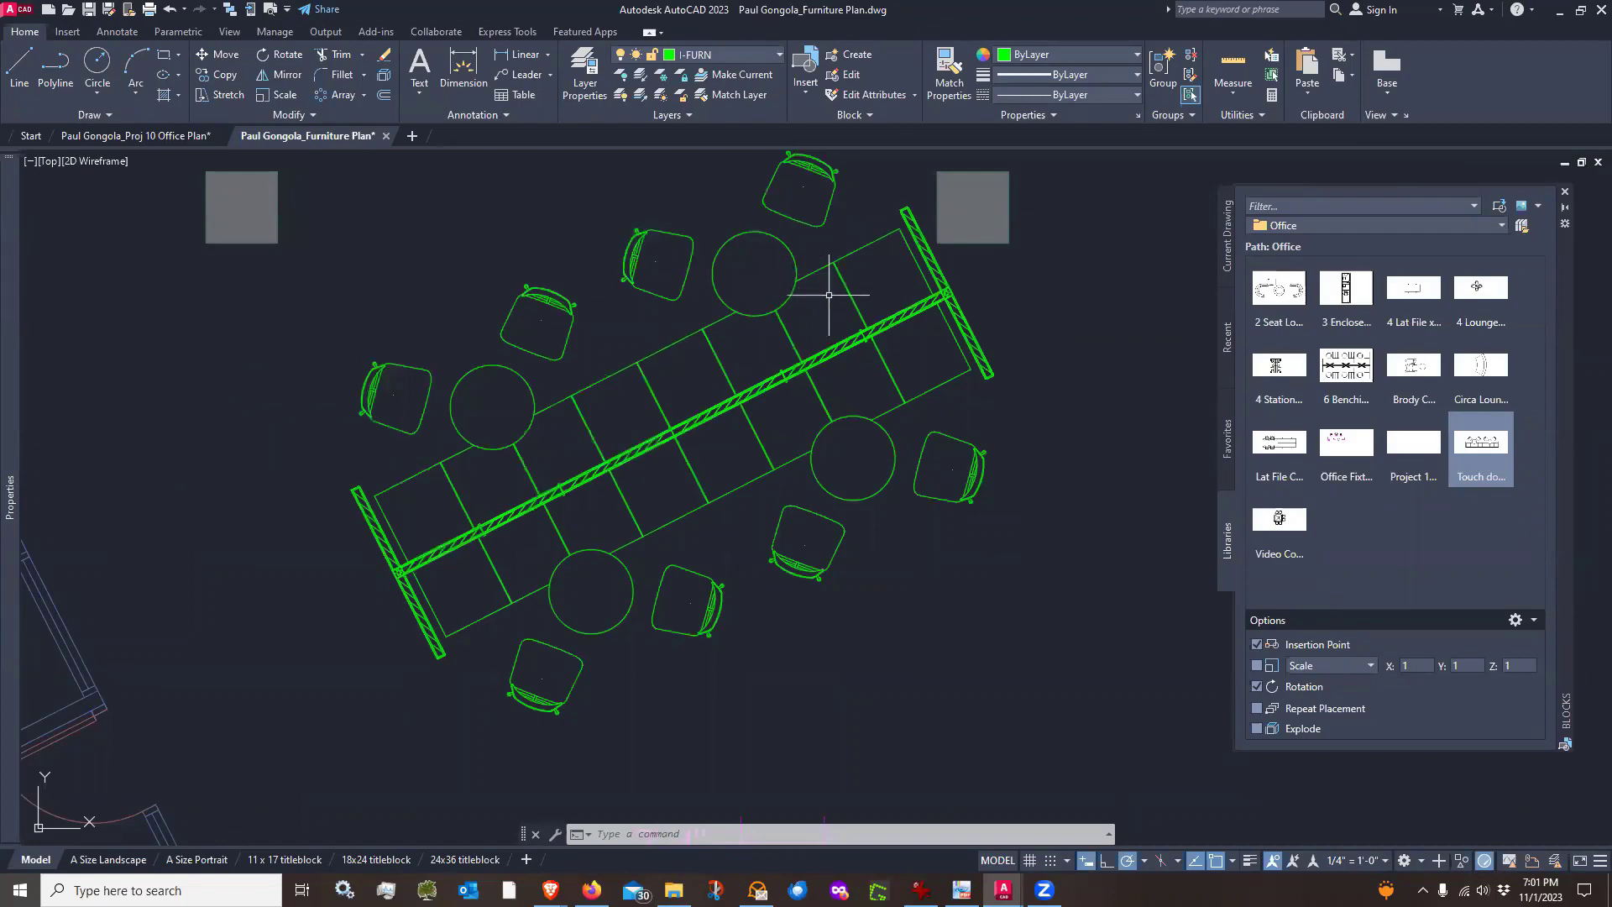
pyautogui.scroll(-4, 953, 557)
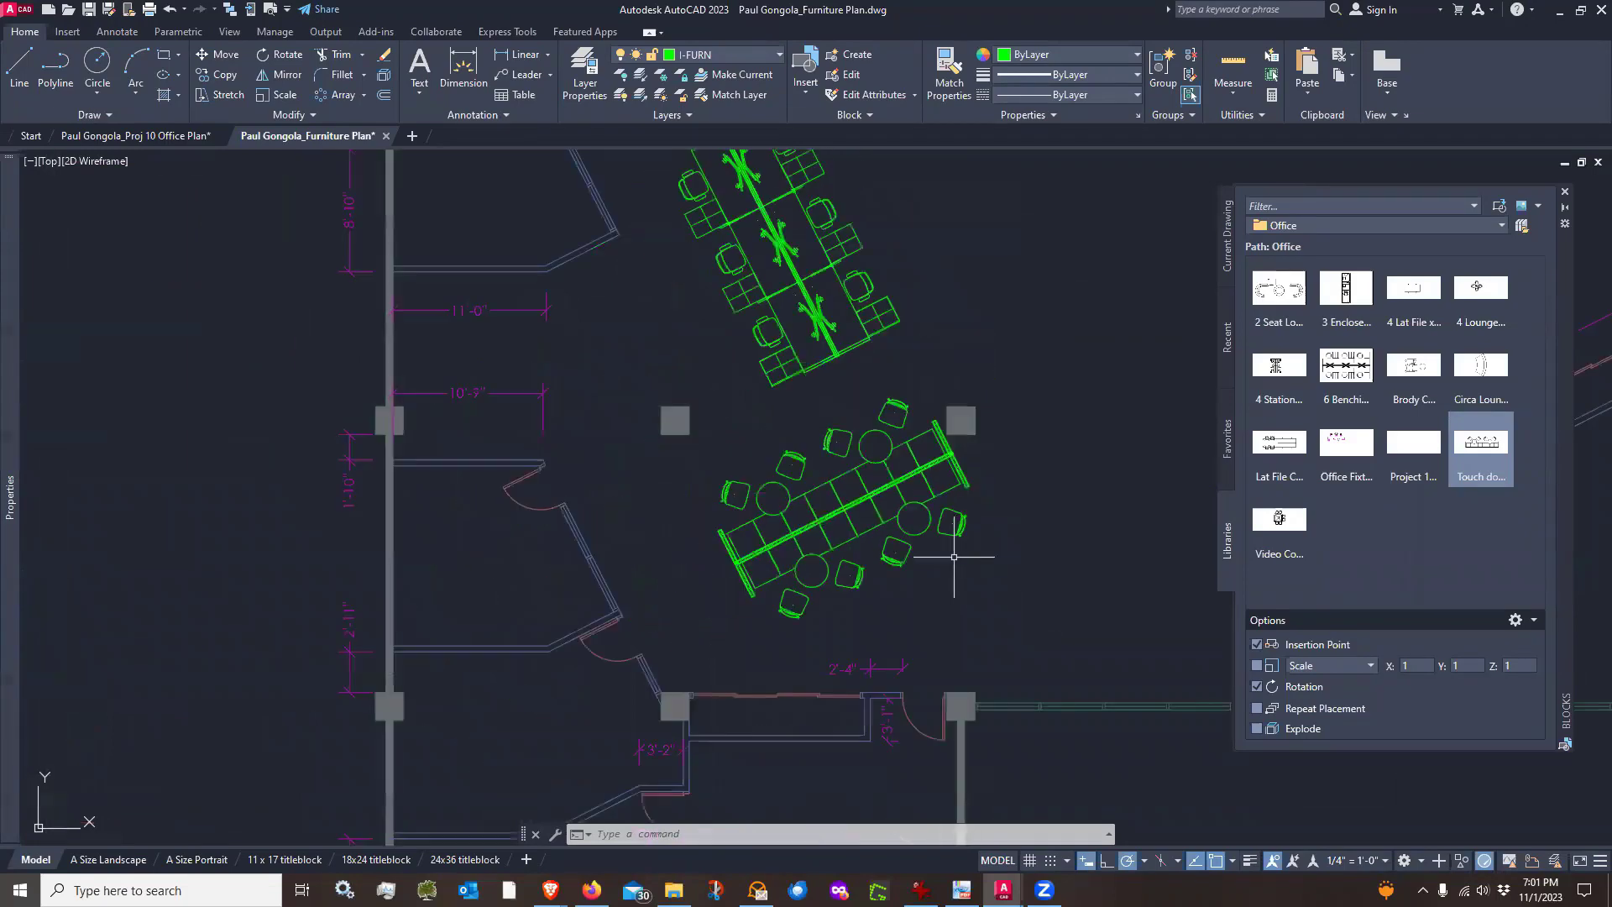
pyautogui.scroll(4, 953, 557)
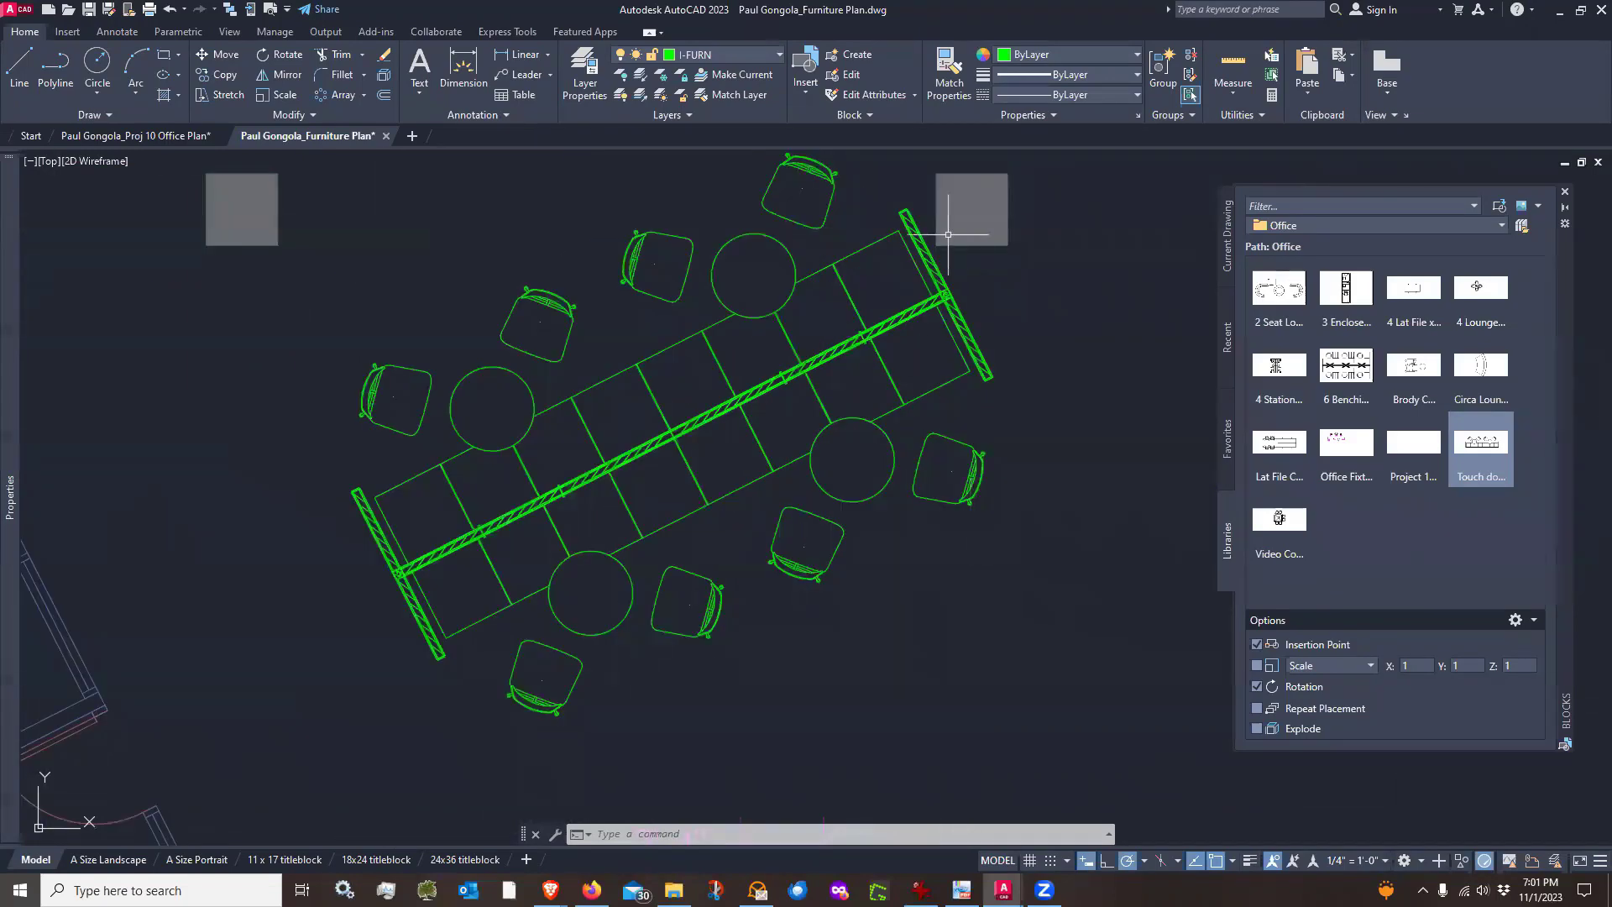
pyautogui.scroll(2, 945, 232)
pyautogui.scroll(-5, 923, 269)
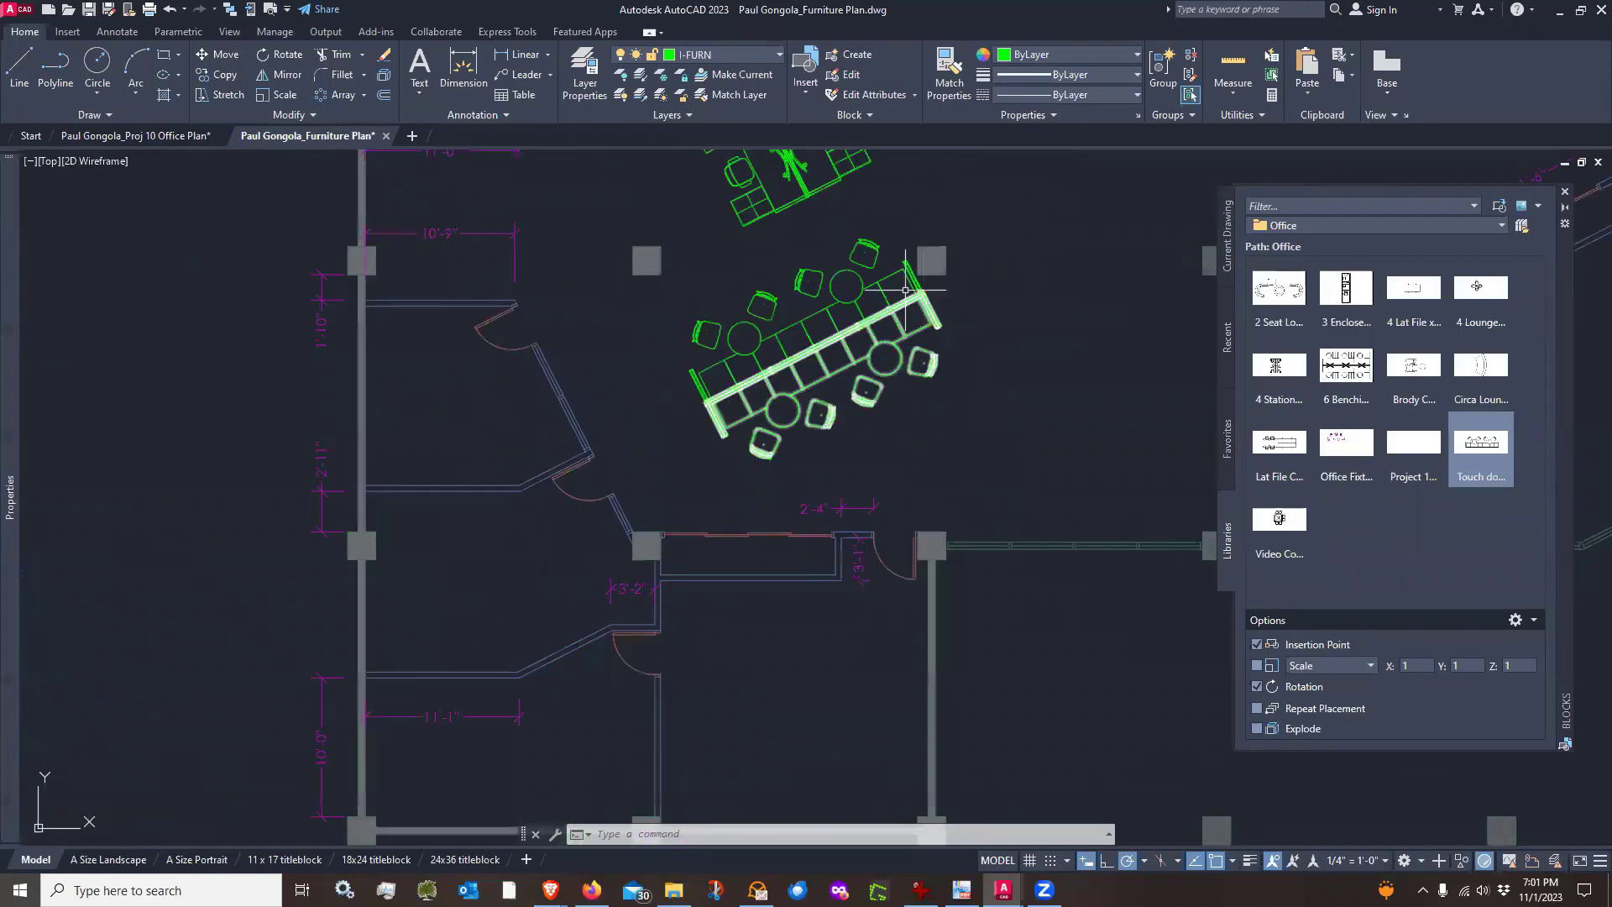
pyautogui.scroll(6, 906, 290)
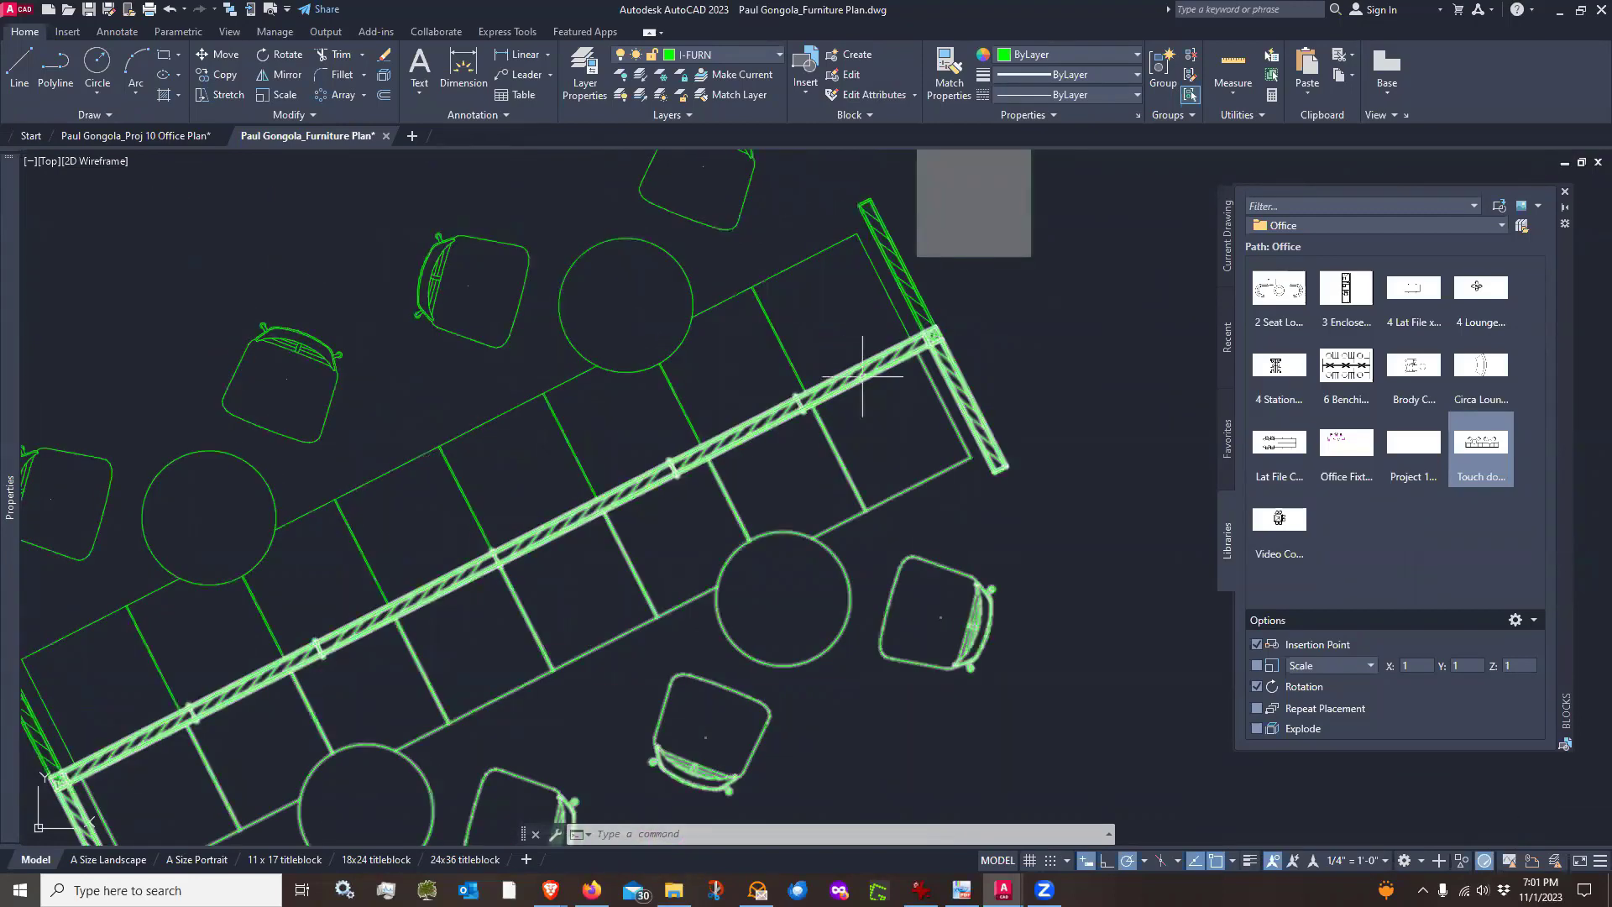
pyautogui.scroll(-7, 885, 357)
pyautogui.moveTo(992, 366); pyautogui.dragTo(913, 363, button='middle')
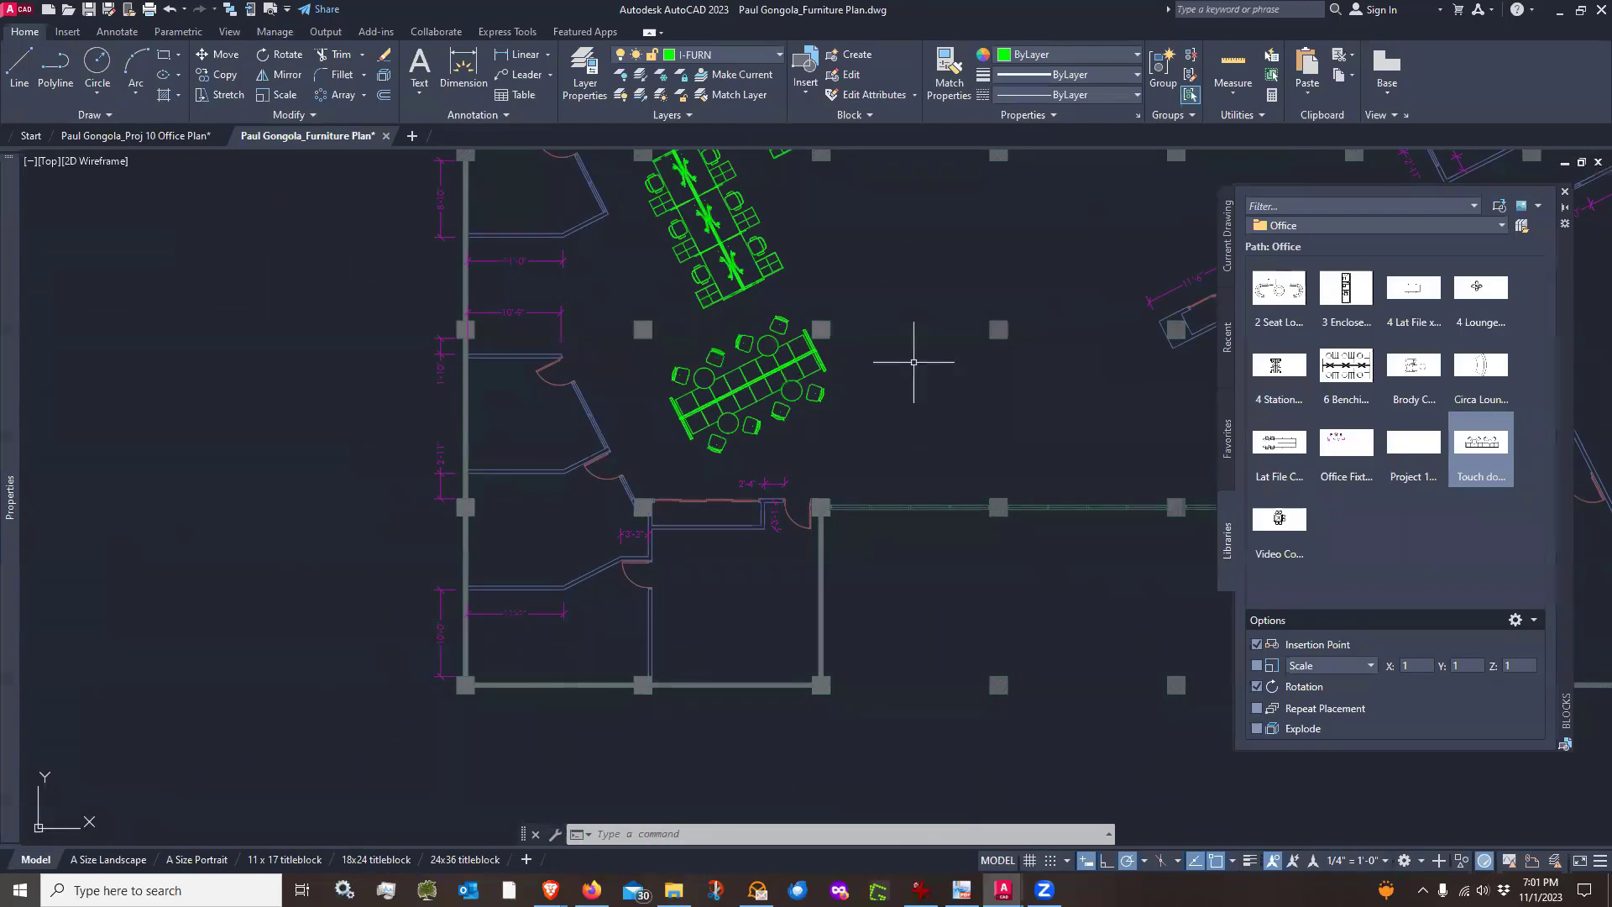
# Insert a 3 Enclosed office block near the 11'-6" outline, rotated so it runs along the 27° direction
pyautogui.moveTo(1204, 378)
pyautogui.mouseDown(button='middle')
pyautogui.moveTo(777, 478)
pyautogui.moveTo(802, 536)
pyautogui.mouseUp(button='middle')
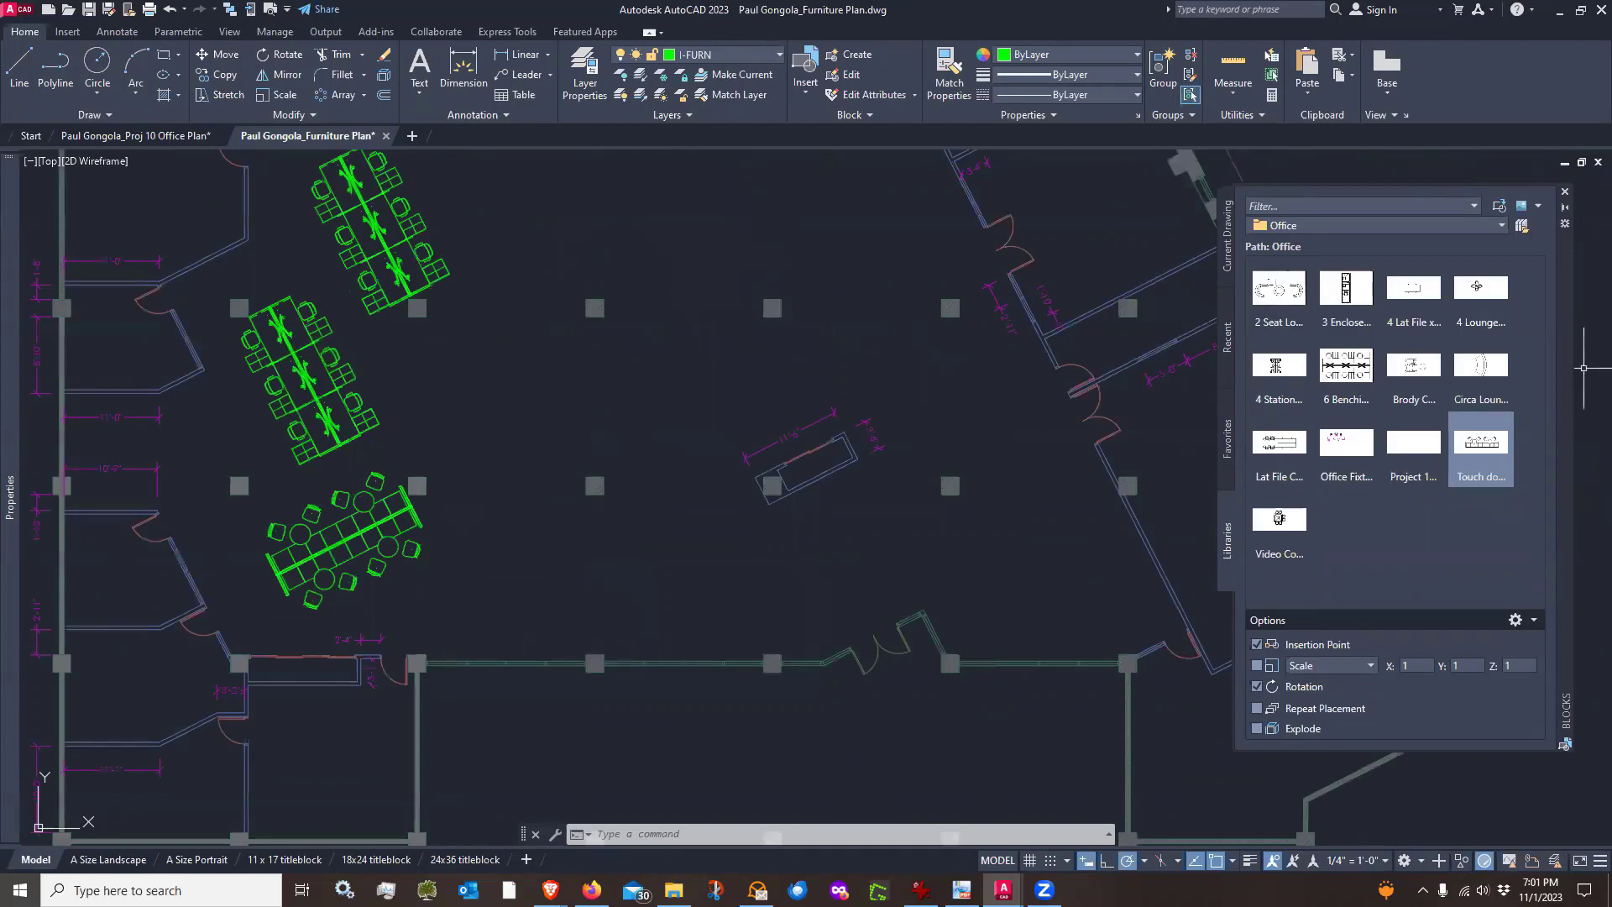
pyautogui.click(1345, 291)
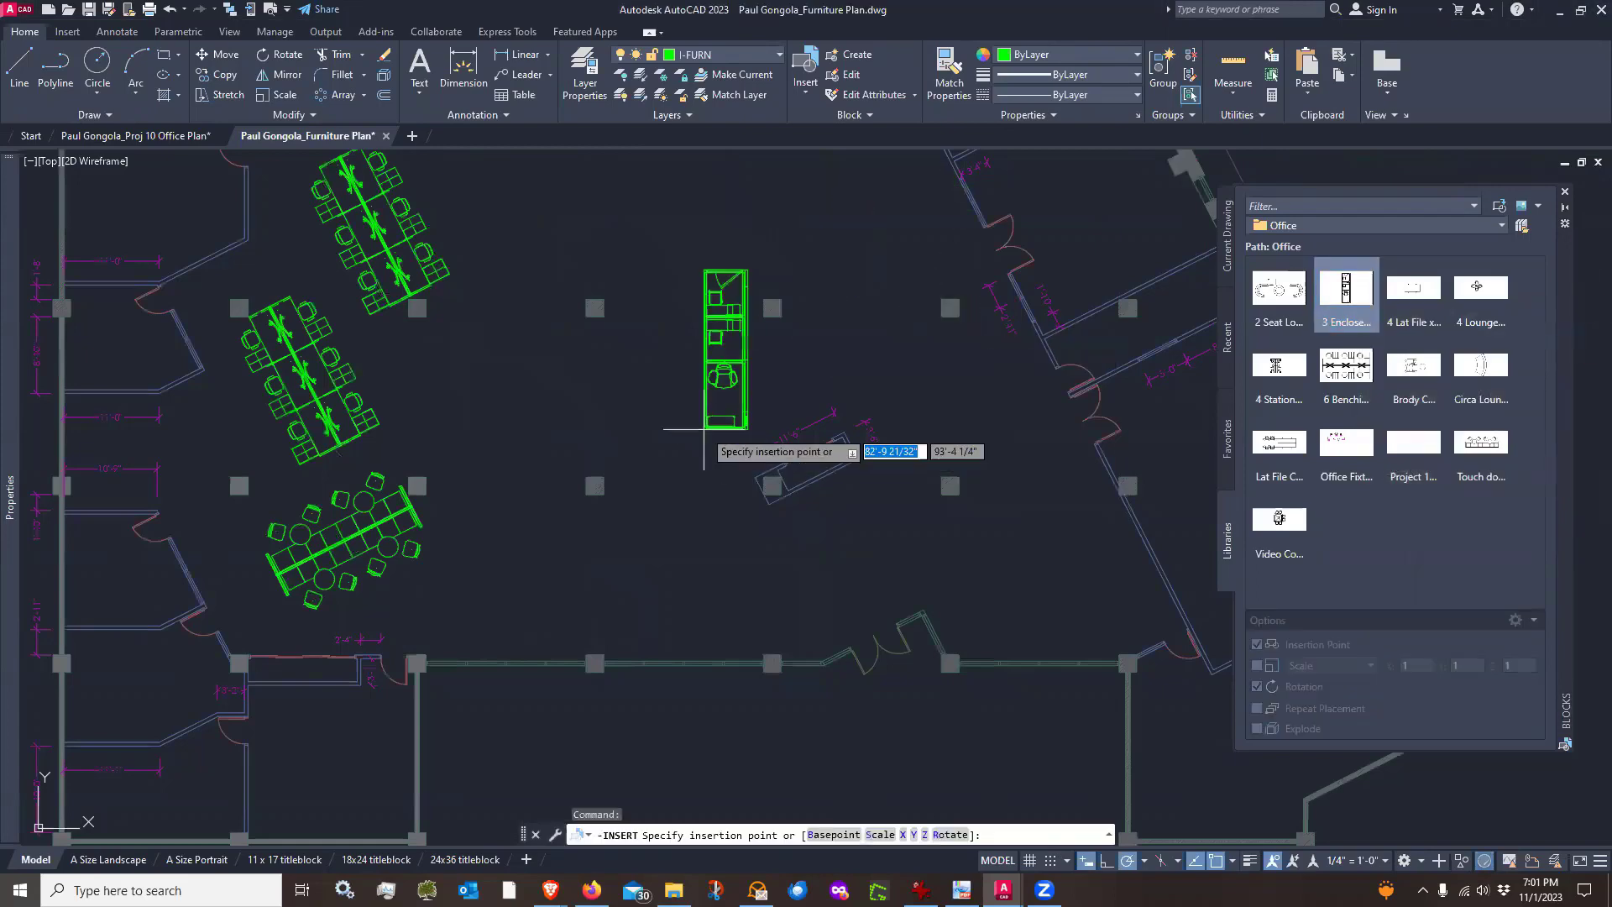
pyautogui.scroll(4, 637, 457)
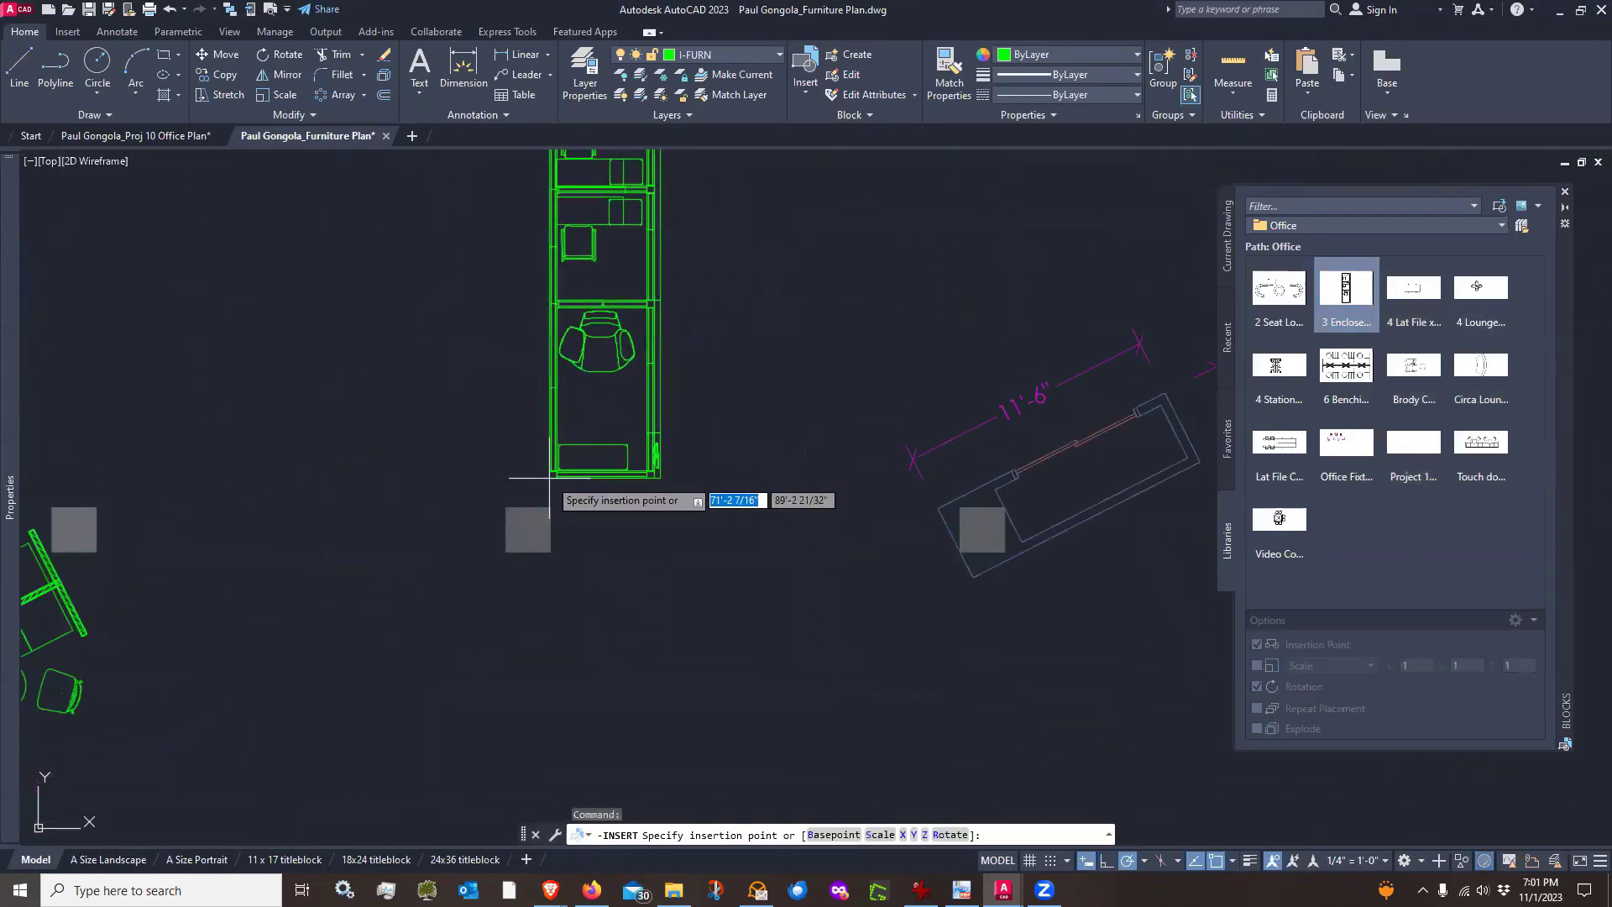
pyautogui.click(551, 481)
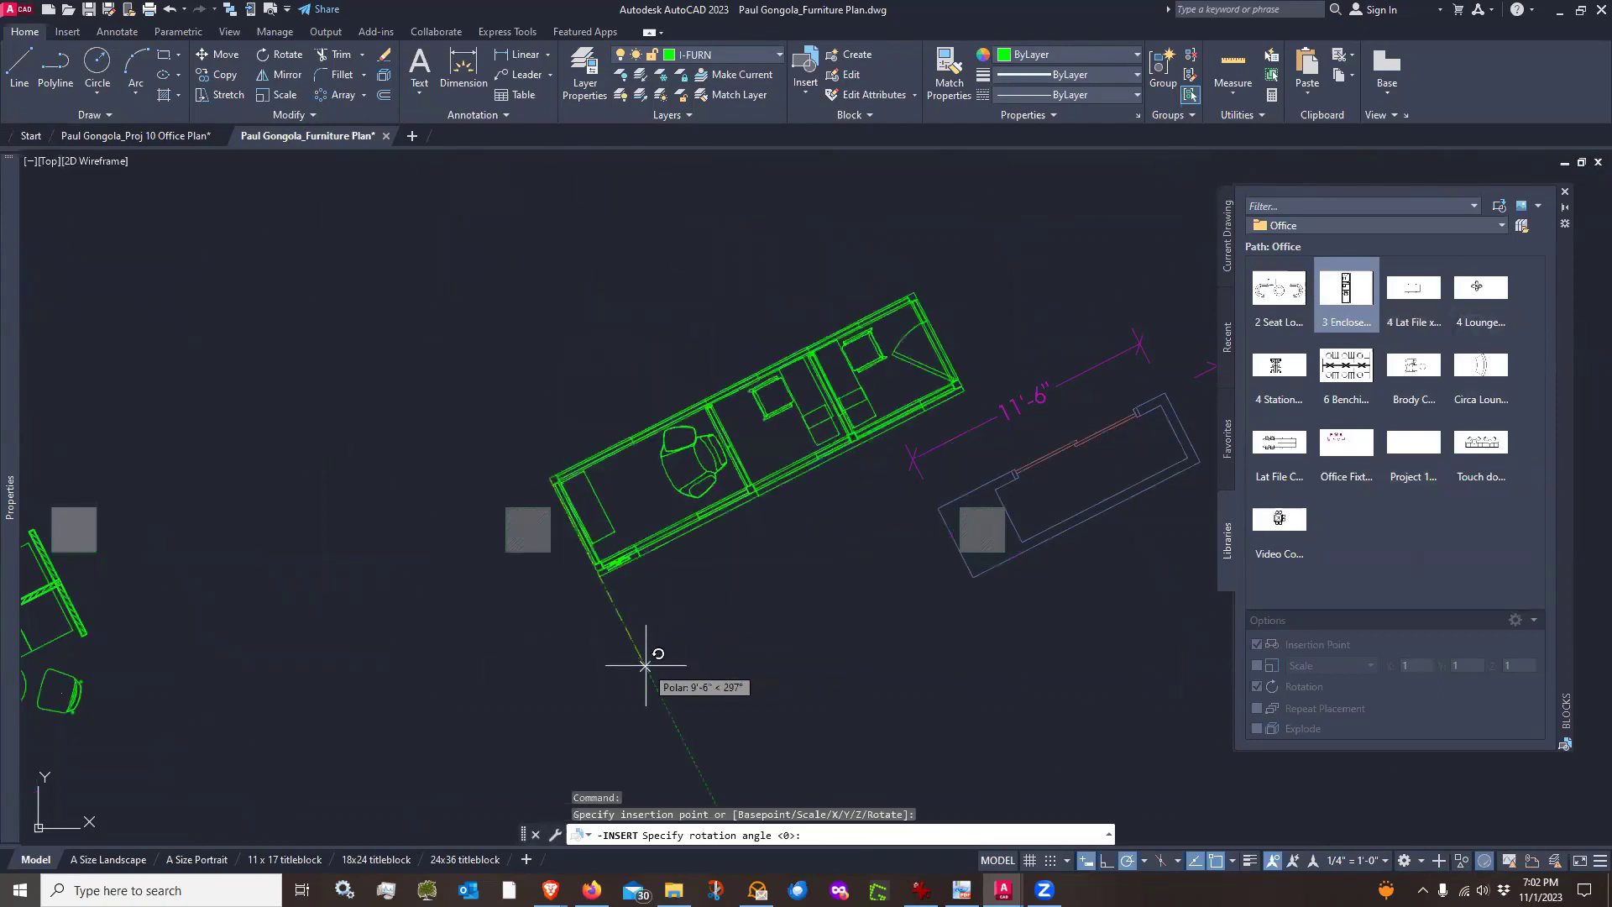
pyautogui.click(646, 666)
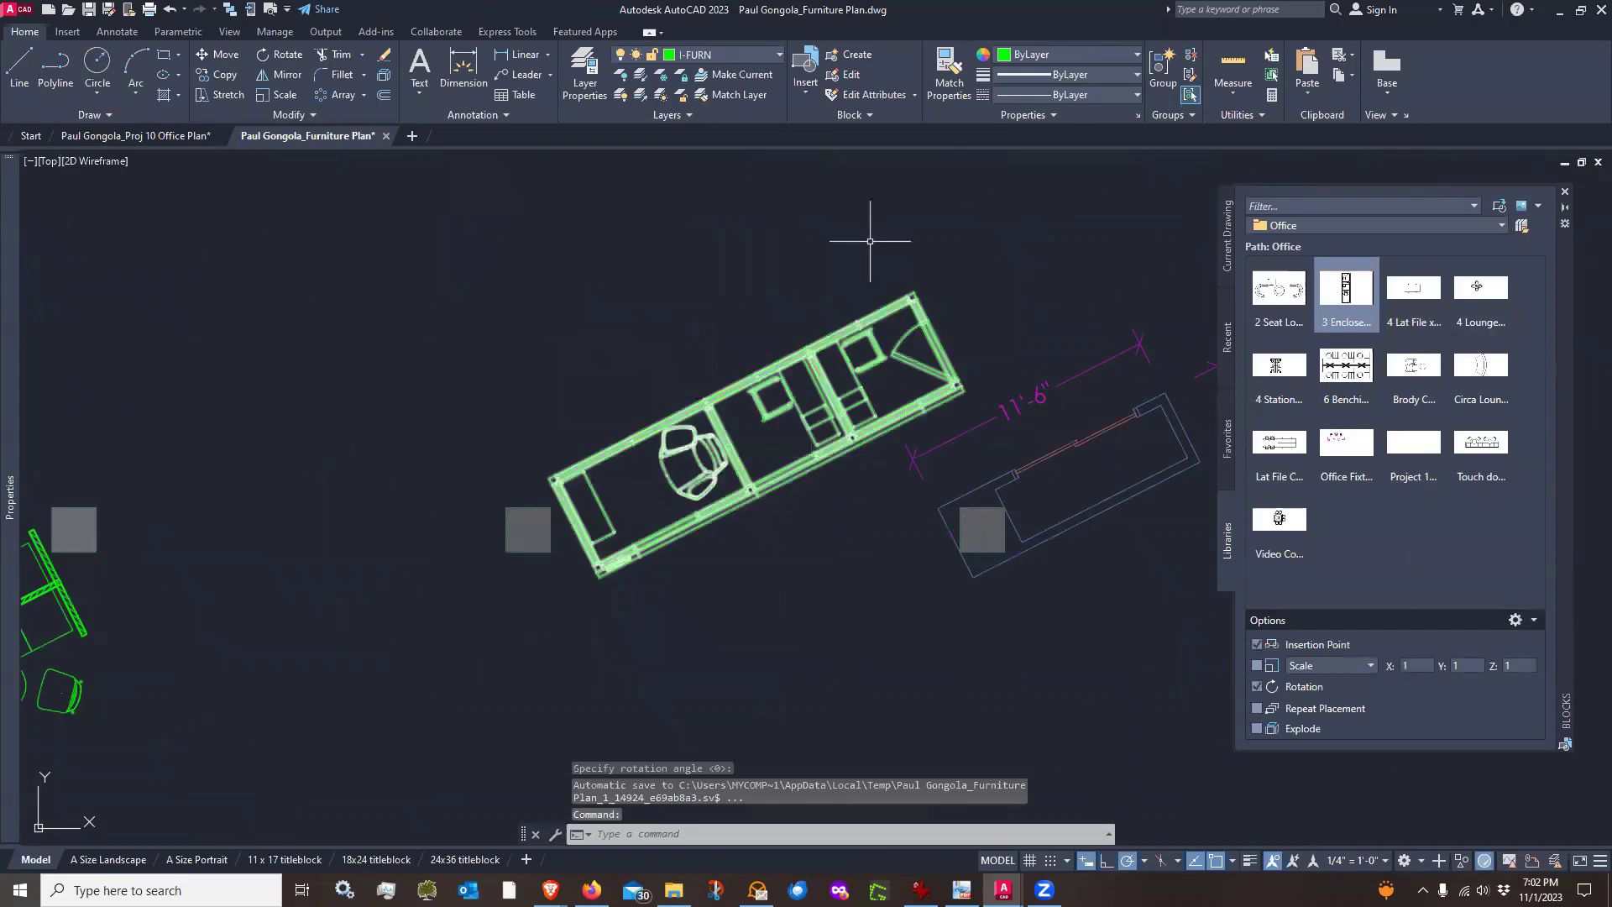
# Move the 3 Enclosed block up and to the left so it sits beside the 11'-6" outline
pyautogui.write('m')
pyautogui.press('Return')
pyautogui.click(873, 385)
pyautogui.click(861, 352)
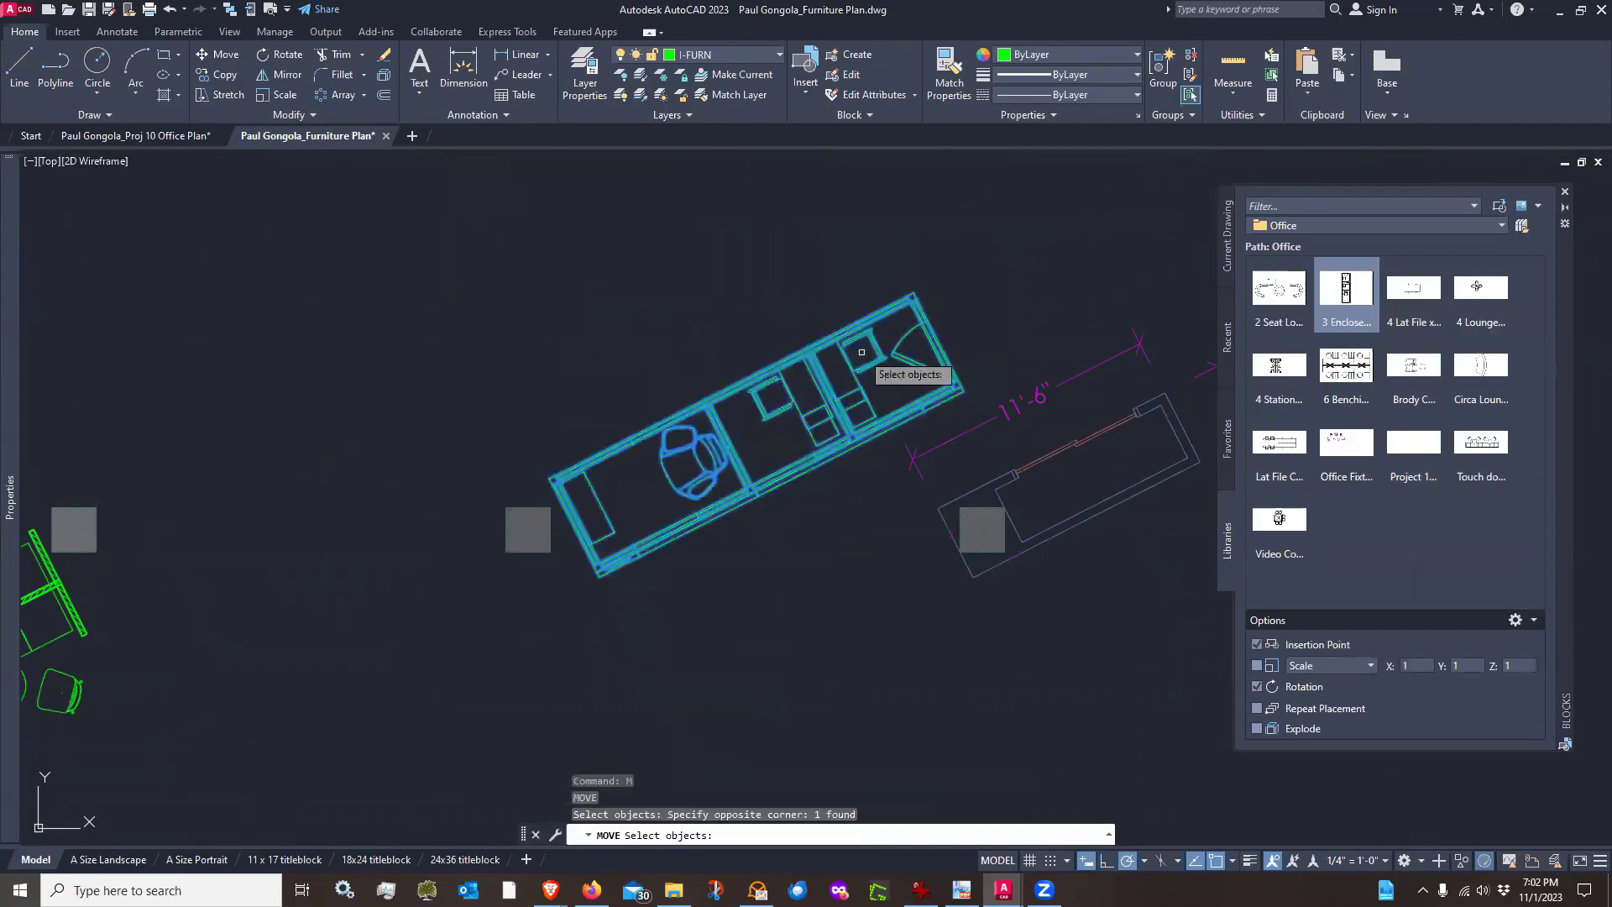
pyautogui.press('Return')
pyautogui.click(1028, 314)
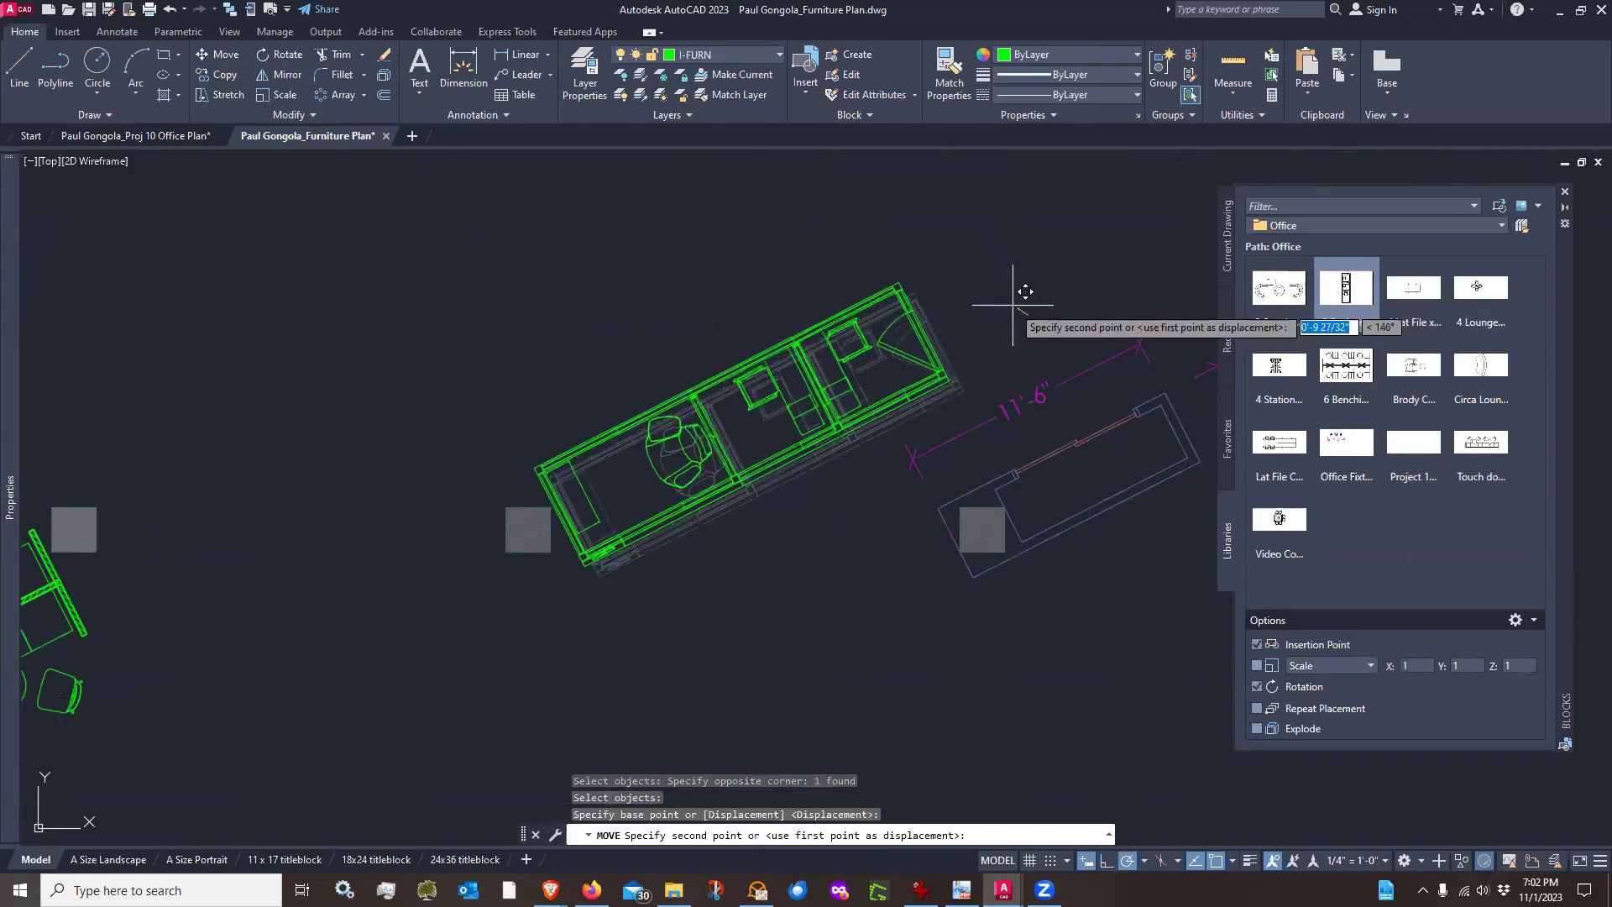
pyautogui.click(1025, 291)
pyautogui.scroll(-2, 781, 502)
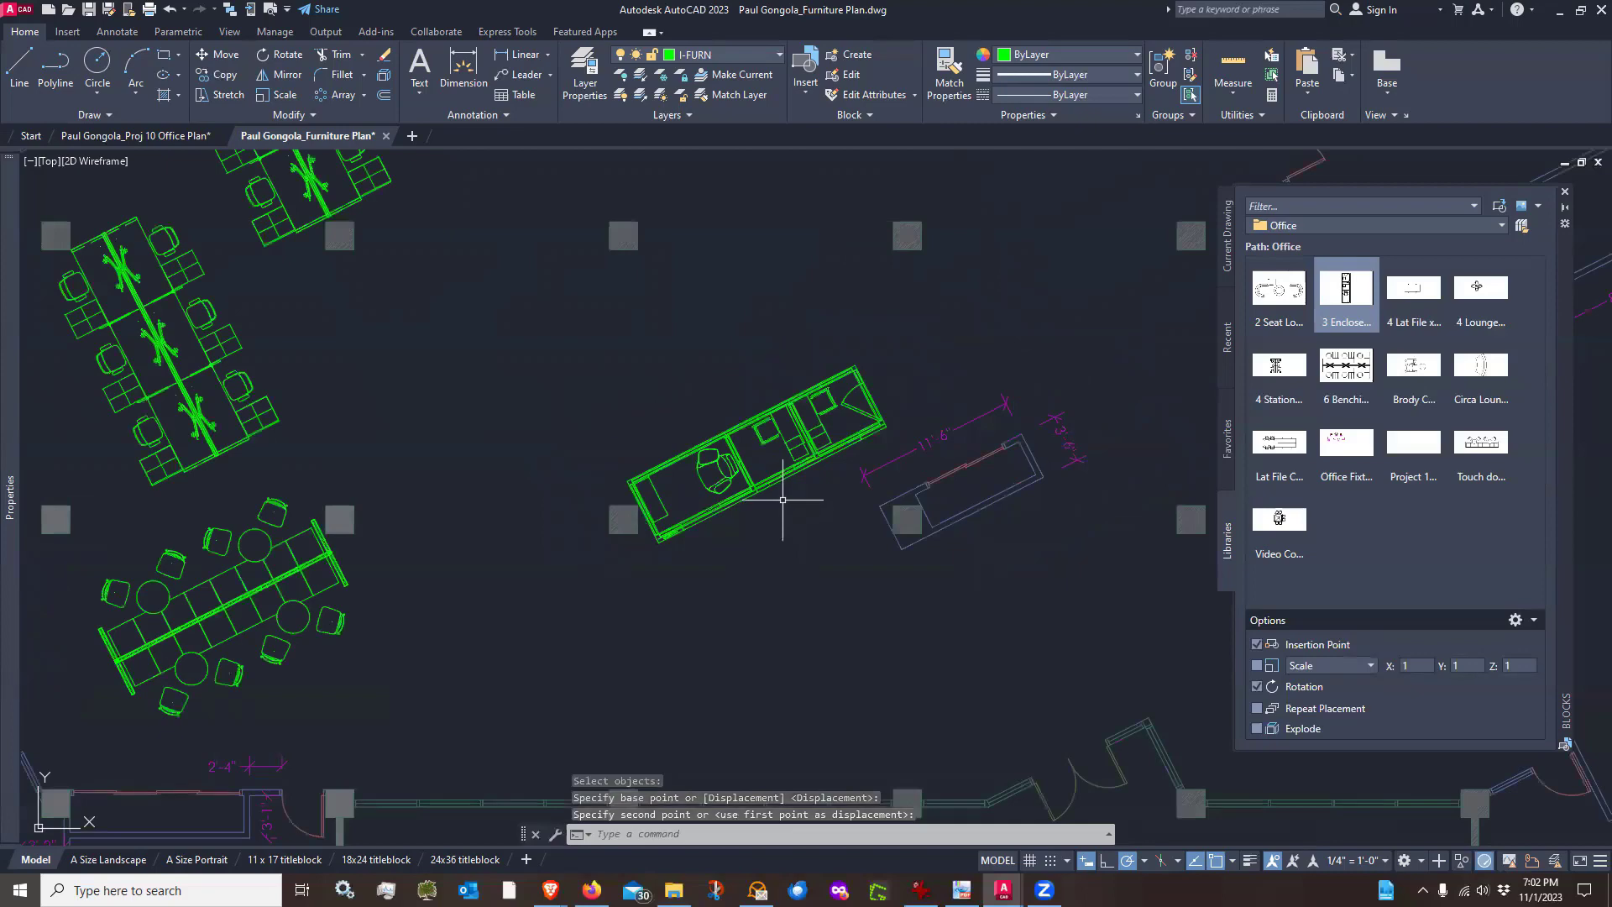
# Insert a second 3 Enclosed block end to end with the first, rotated along the same direction
pyautogui.moveTo(961, 371)
pyautogui.mouseDown(button='middle')
pyautogui.moveTo(843, 389)
pyautogui.moveTo(816, 411)
pyautogui.mouseUp(button='middle')
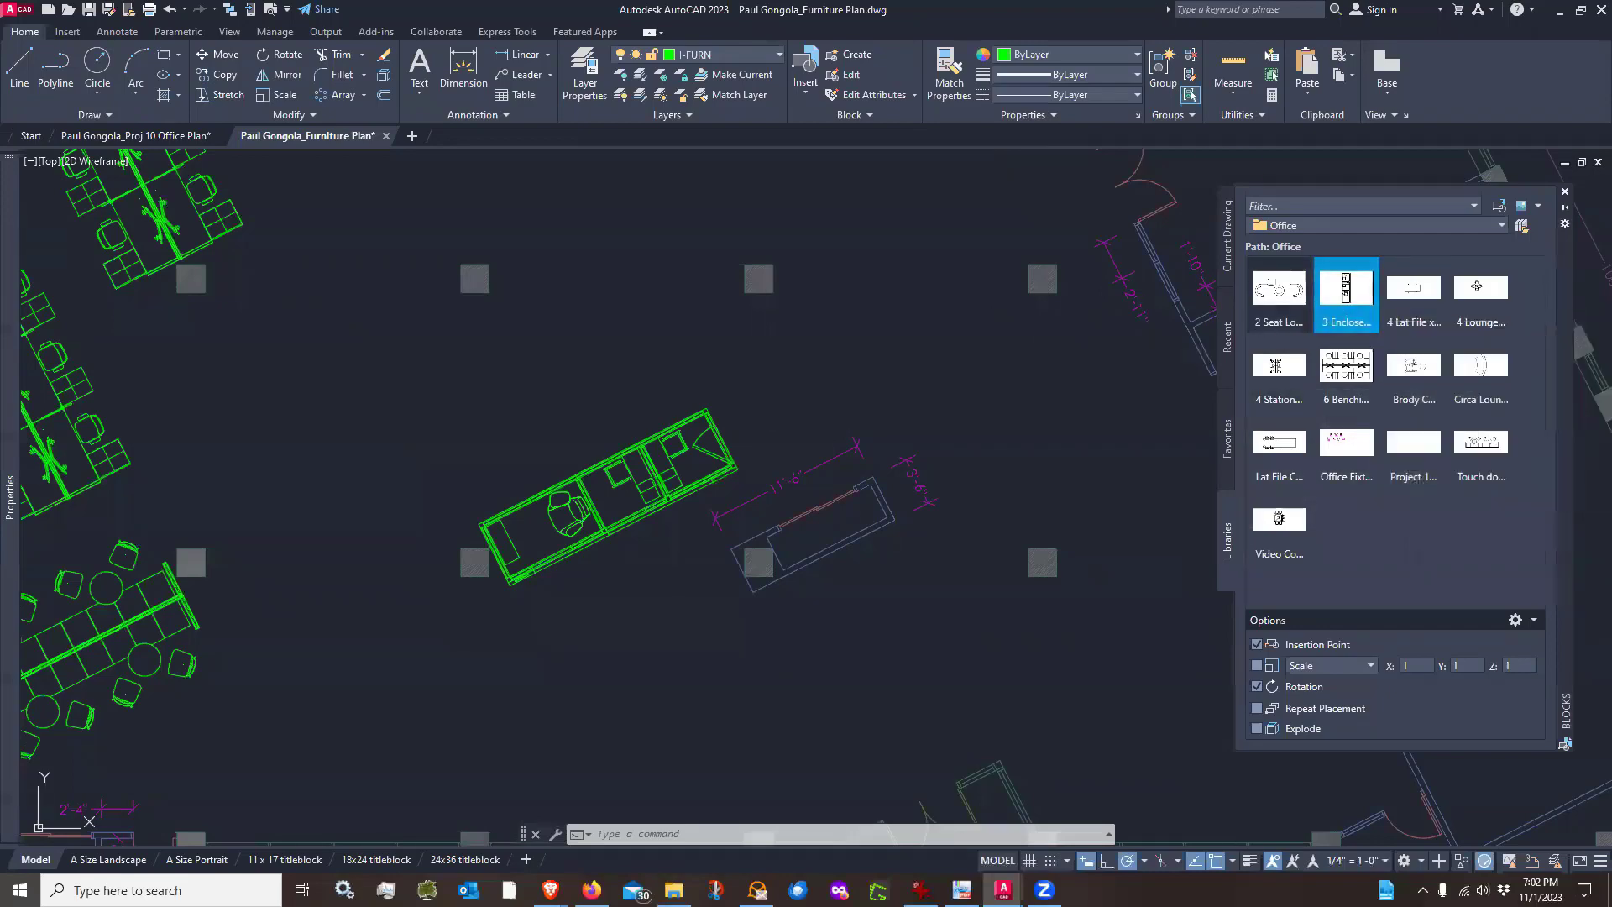
pyautogui.click(1347, 303)
pyautogui.scroll(5, 756, 415)
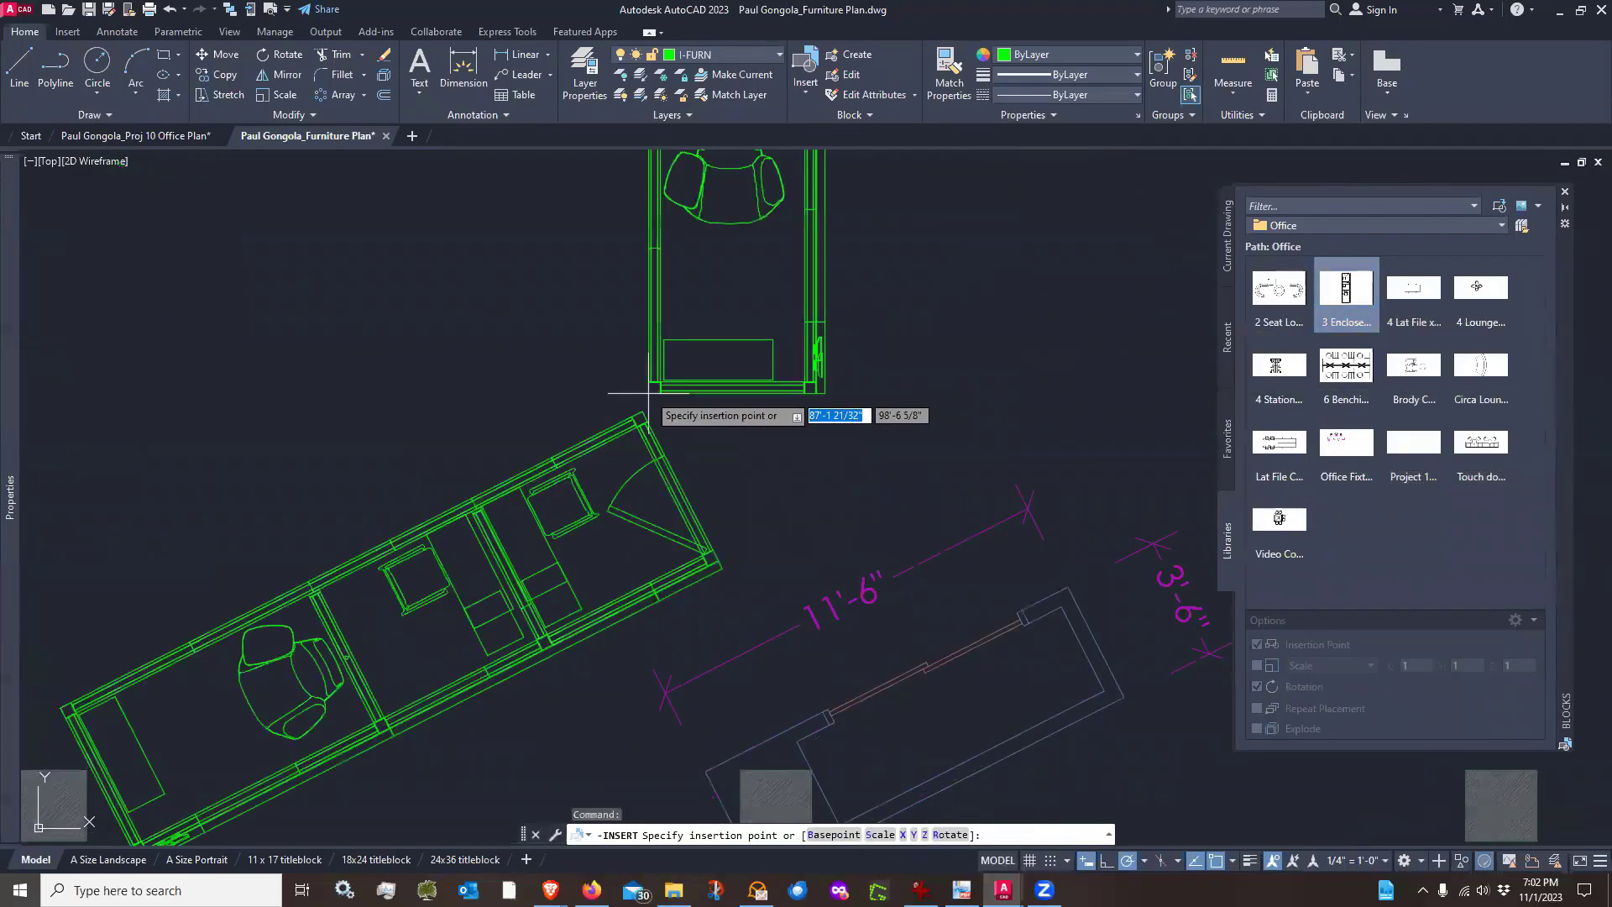
pyautogui.click(656, 412)
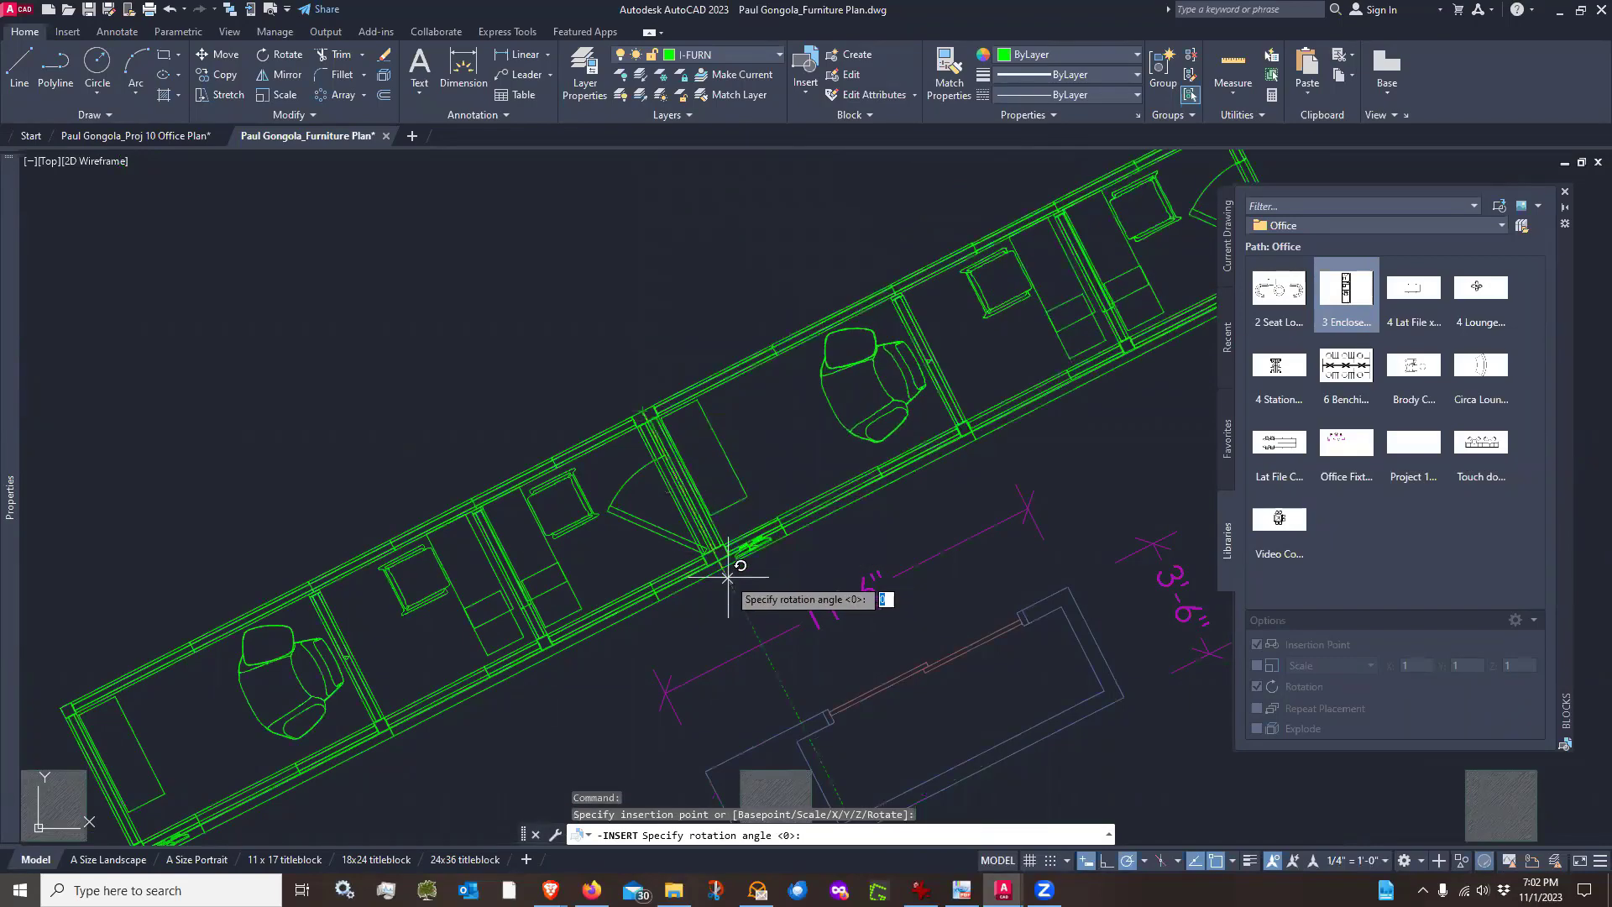
pyautogui.click(729, 578)
pyautogui.scroll(-4, 769, 572)
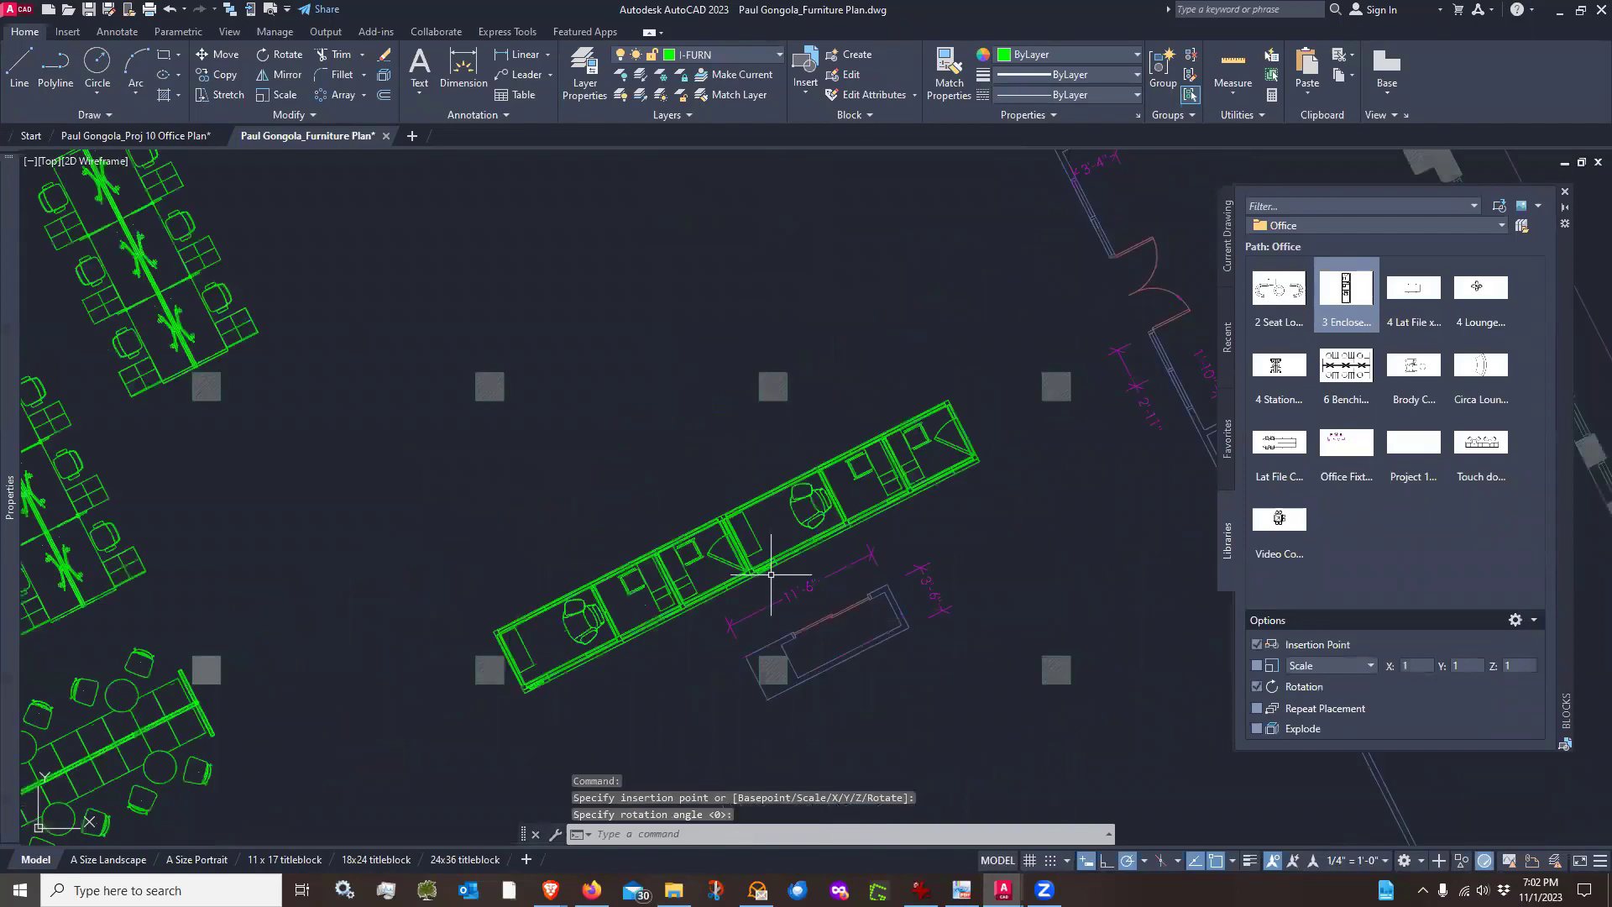
# Move the second 3 Enclosed block about 5'-9" along the 27° direction
pyautogui.moveTo(1068, 493); pyautogui.dragTo(1051, 435, button='middle')
pyautogui.scroll(2, 1051, 435)
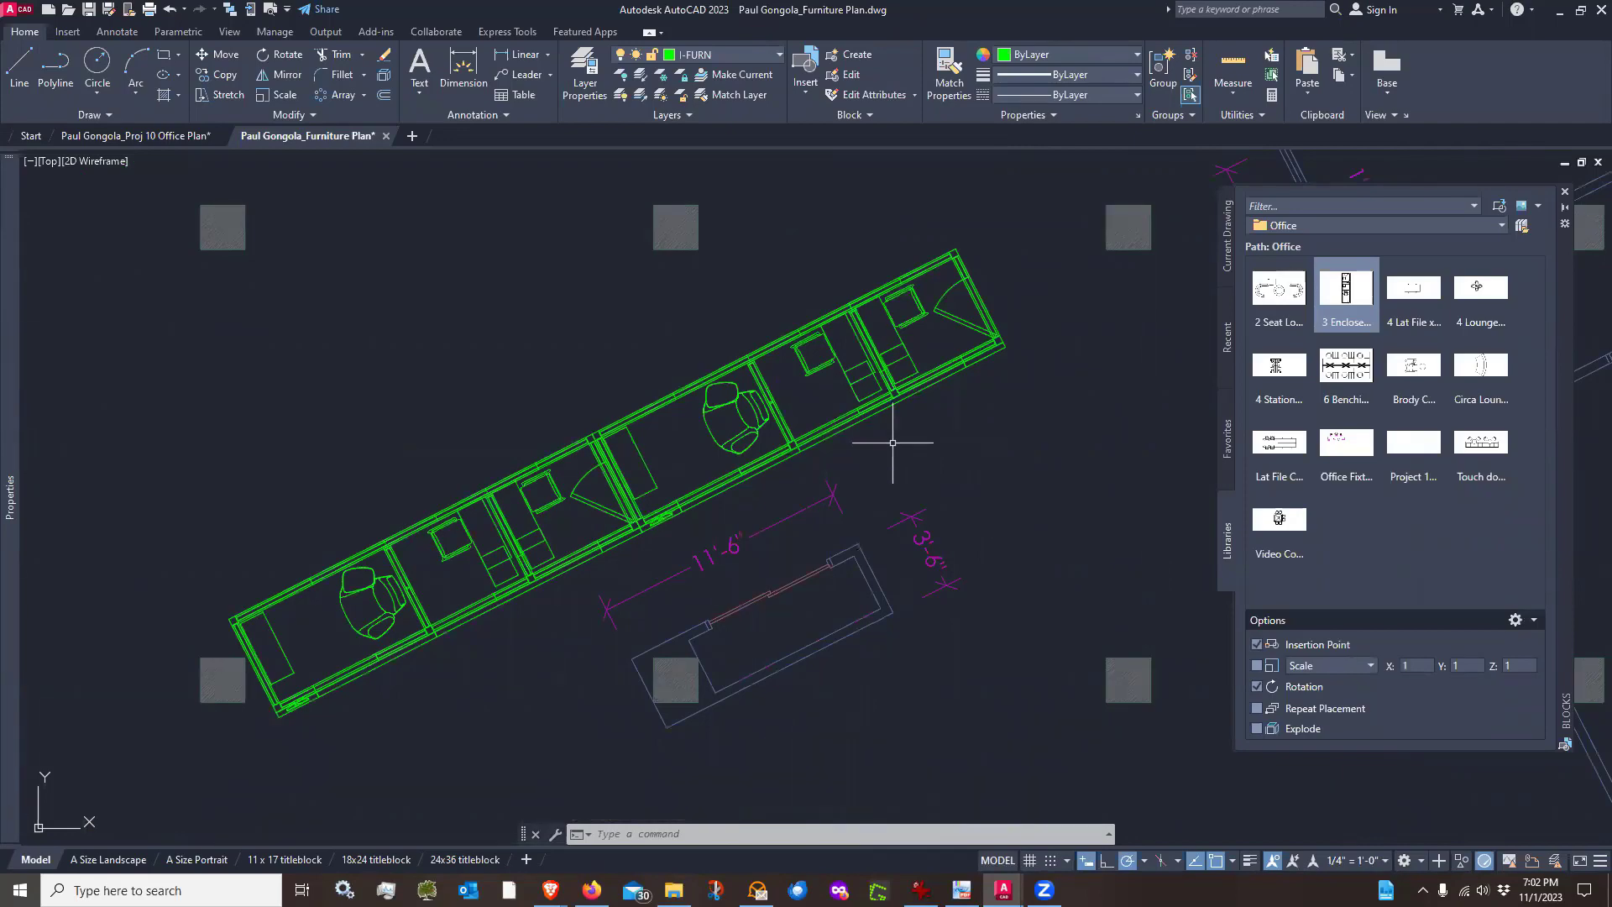
pyautogui.click(989, 414)
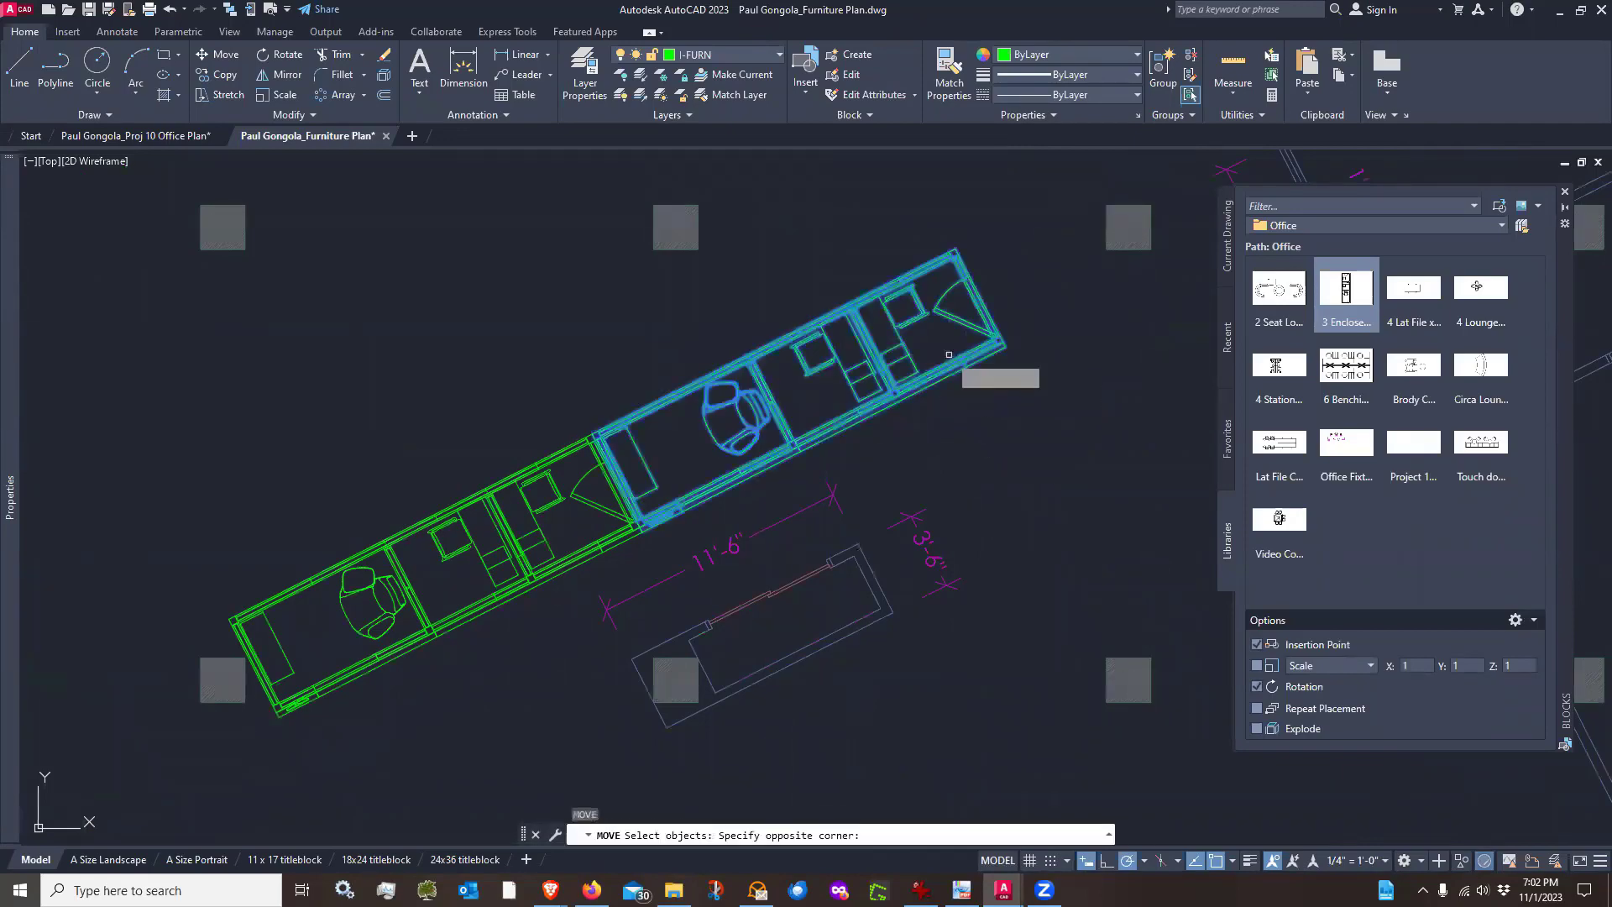
pyautogui.press('Return')
pyautogui.click(978, 438)
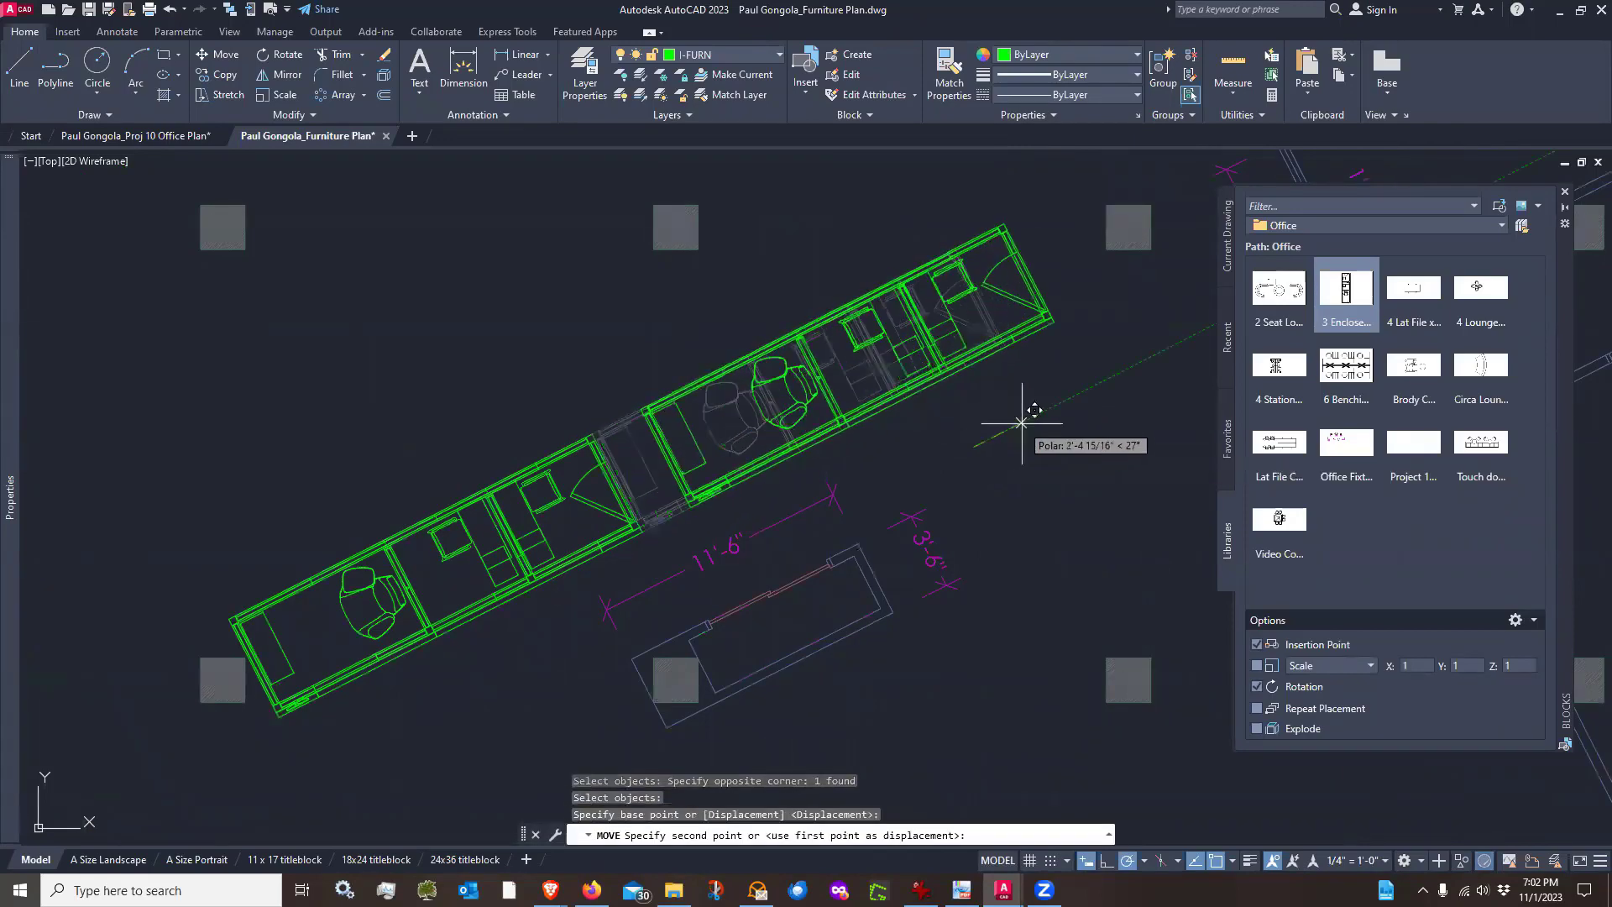
pyautogui.click(1092, 386)
pyautogui.scroll(4, 1129, 212)
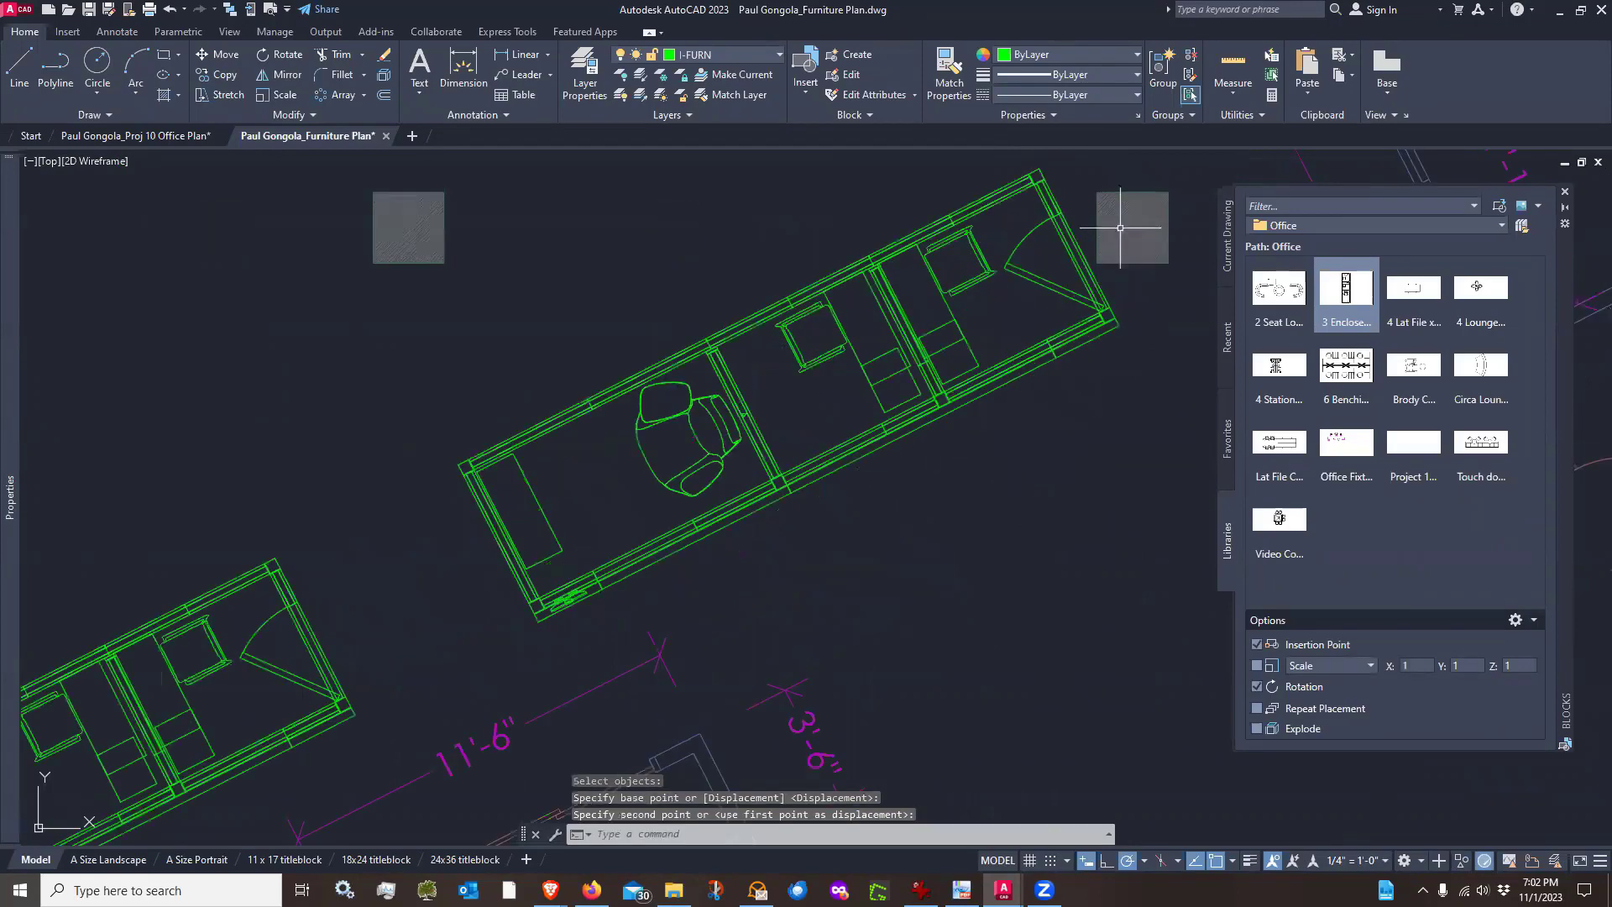
pyautogui.scroll(-4, 1078, 246)
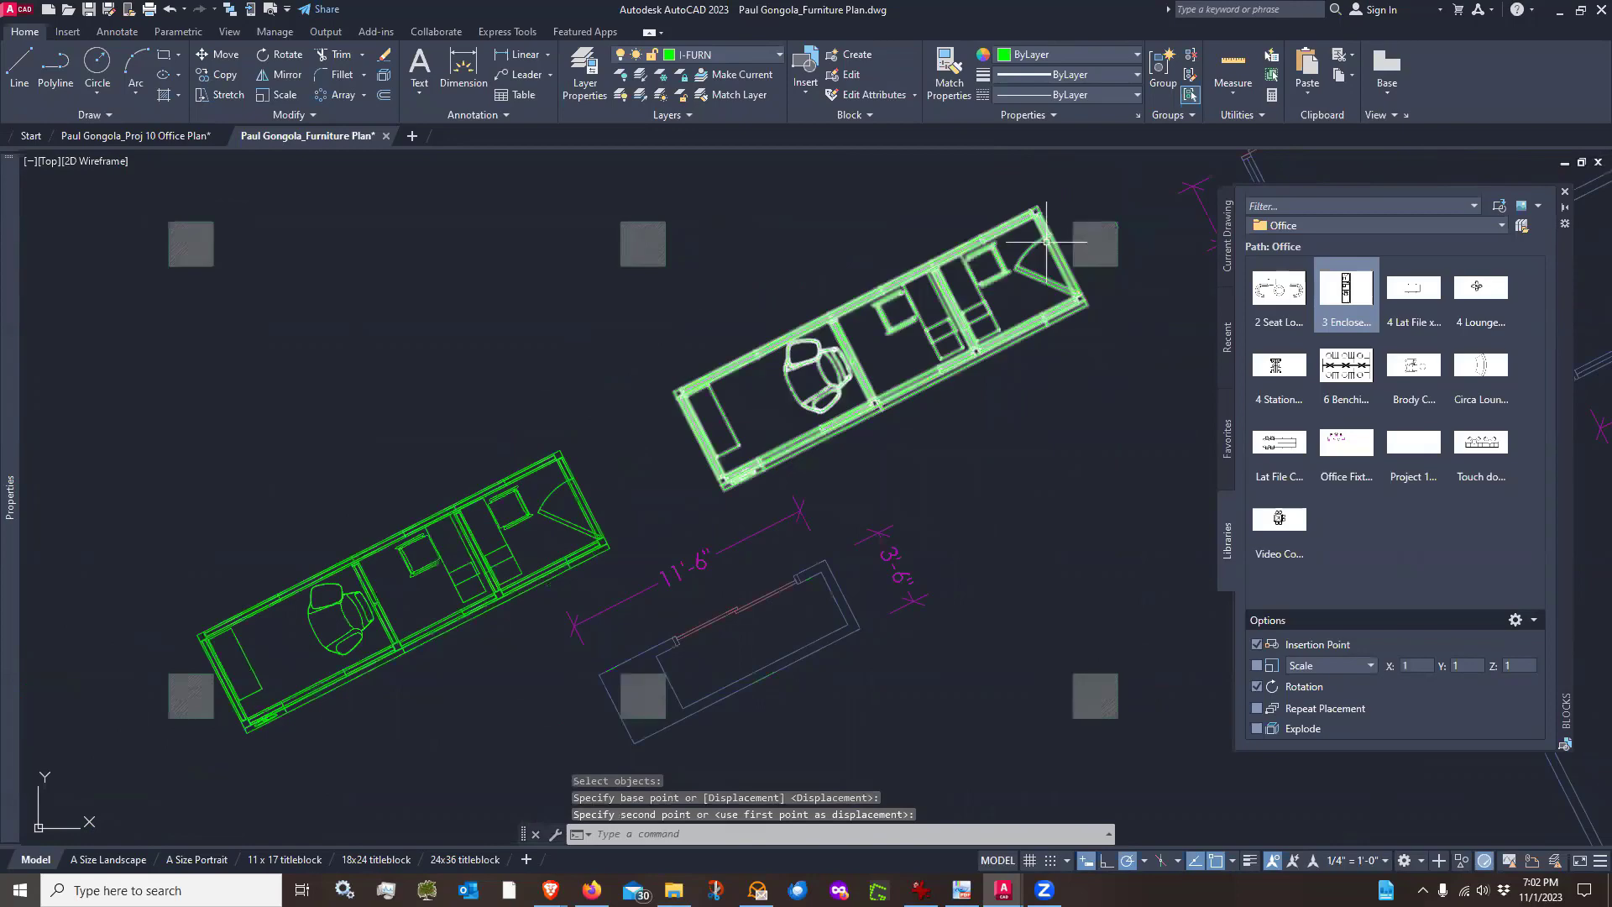
pyautogui.scroll(2, 956, 319)
pyautogui.scroll(-2, 957, 319)
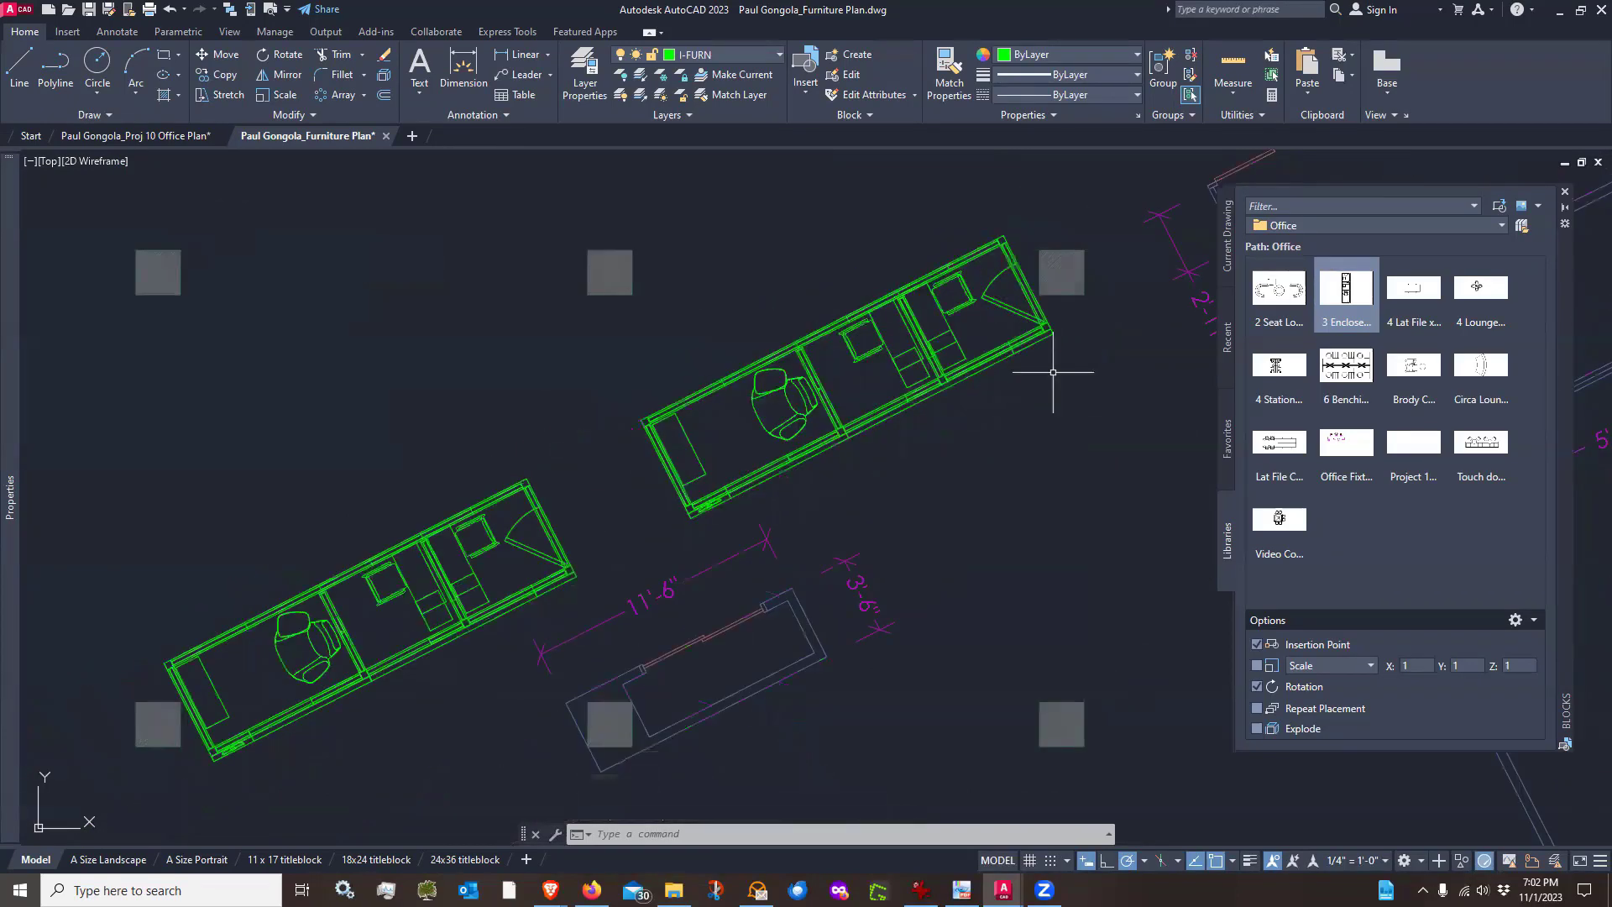
# Erase the second 3 Enclosed block
pyautogui.write('e')
pyautogui.press('Return')
pyautogui.click(1051, 369)
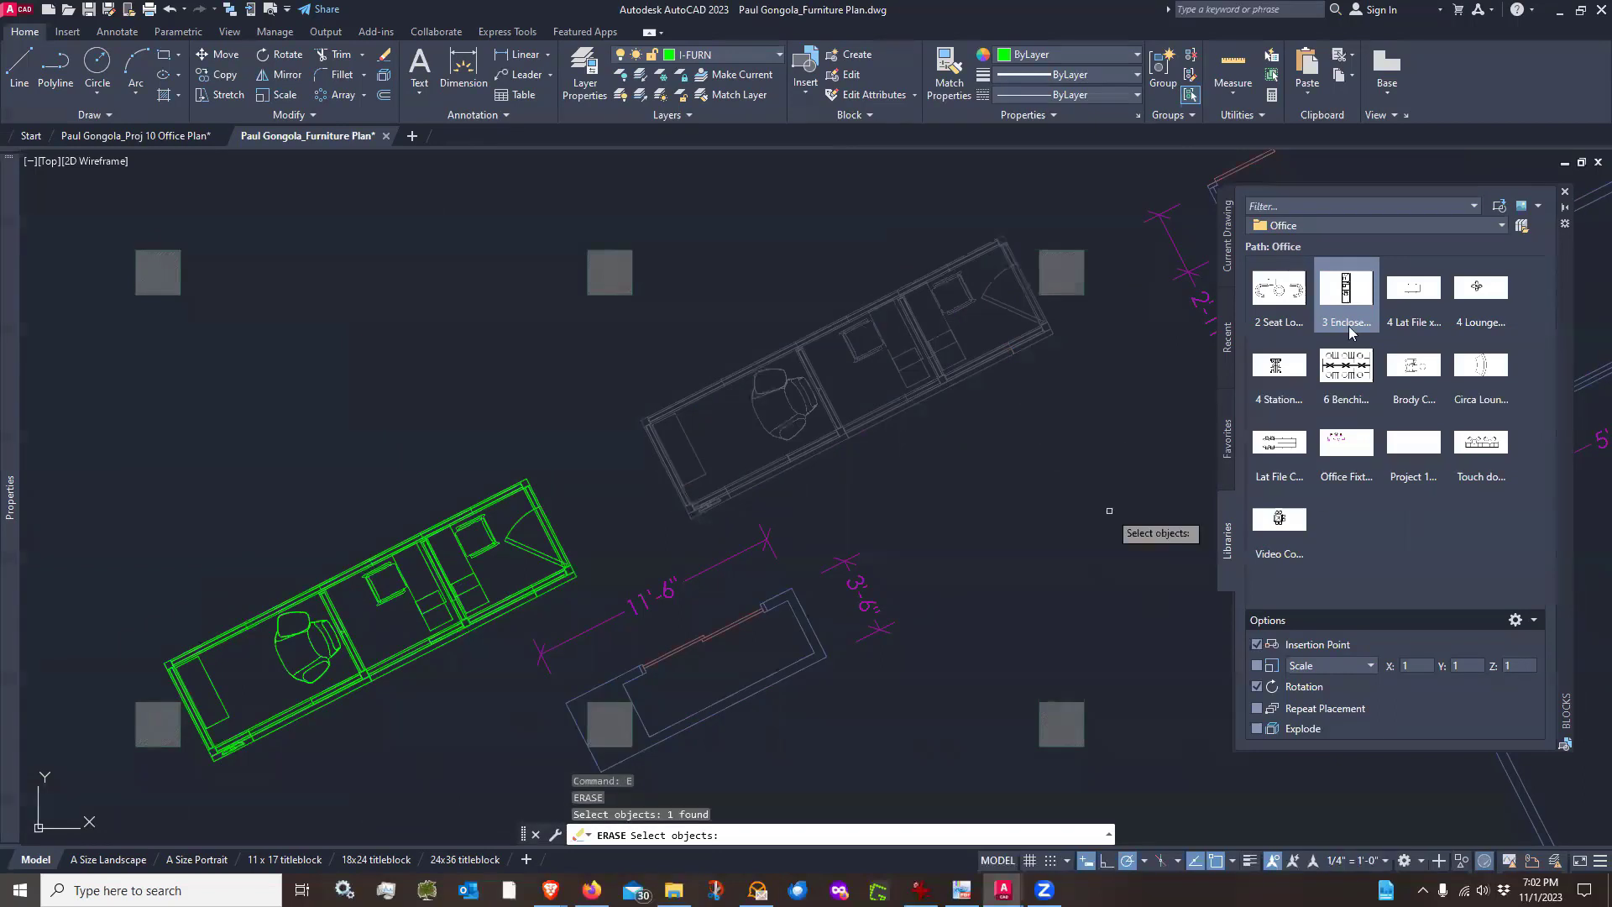
pyautogui.press('Return')
# Insert another 3 Enclosed block rotated 117° so it faces the opposite way from the first
pyautogui.click(1345, 291)
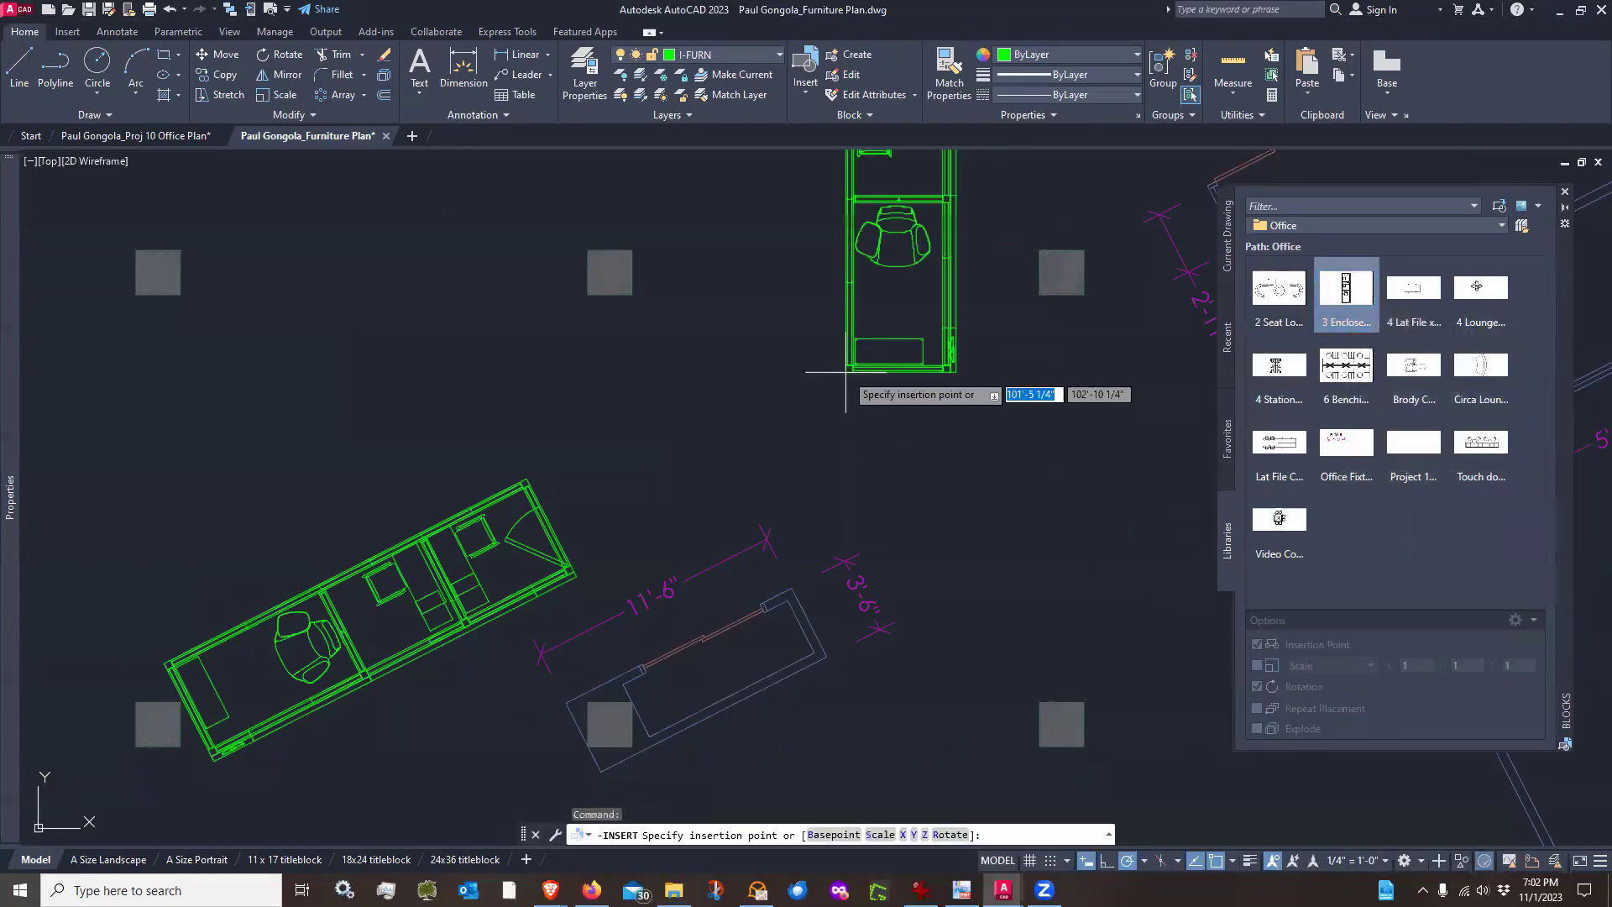
pyautogui.click(785, 363)
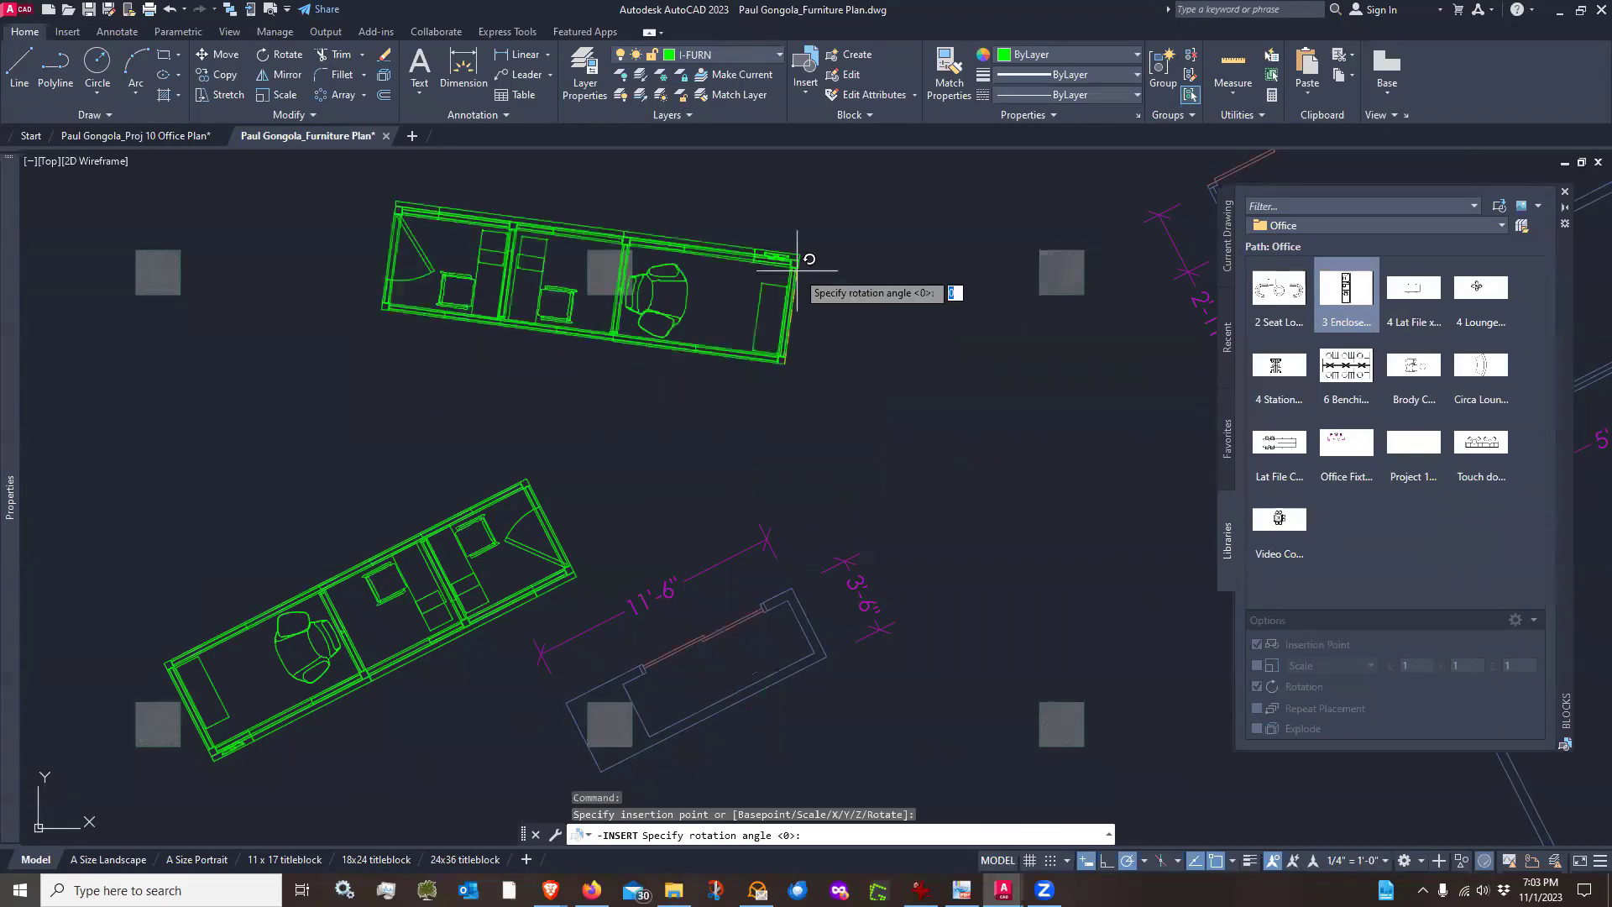
pyautogui.click(711, 236)
# Move the new 3 Enclosed block so its corner meets the end of the first block
pyautogui.write('m')
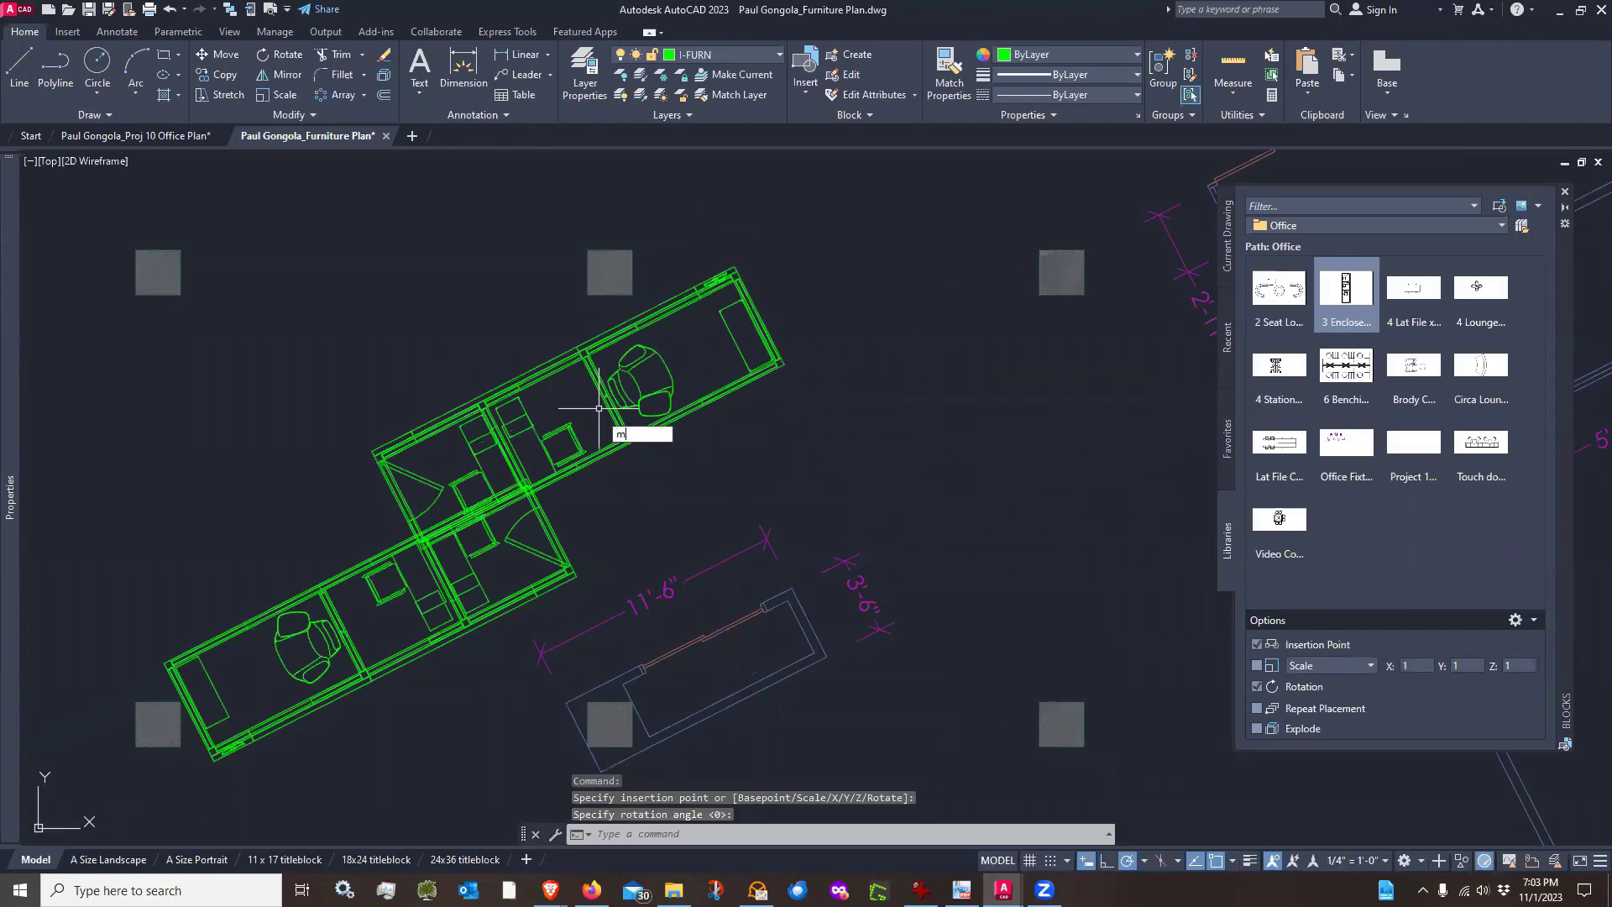
pyautogui.press('Return')
pyautogui.click(605, 482)
pyautogui.click(587, 448)
pyautogui.scroll(5, 391, 548)
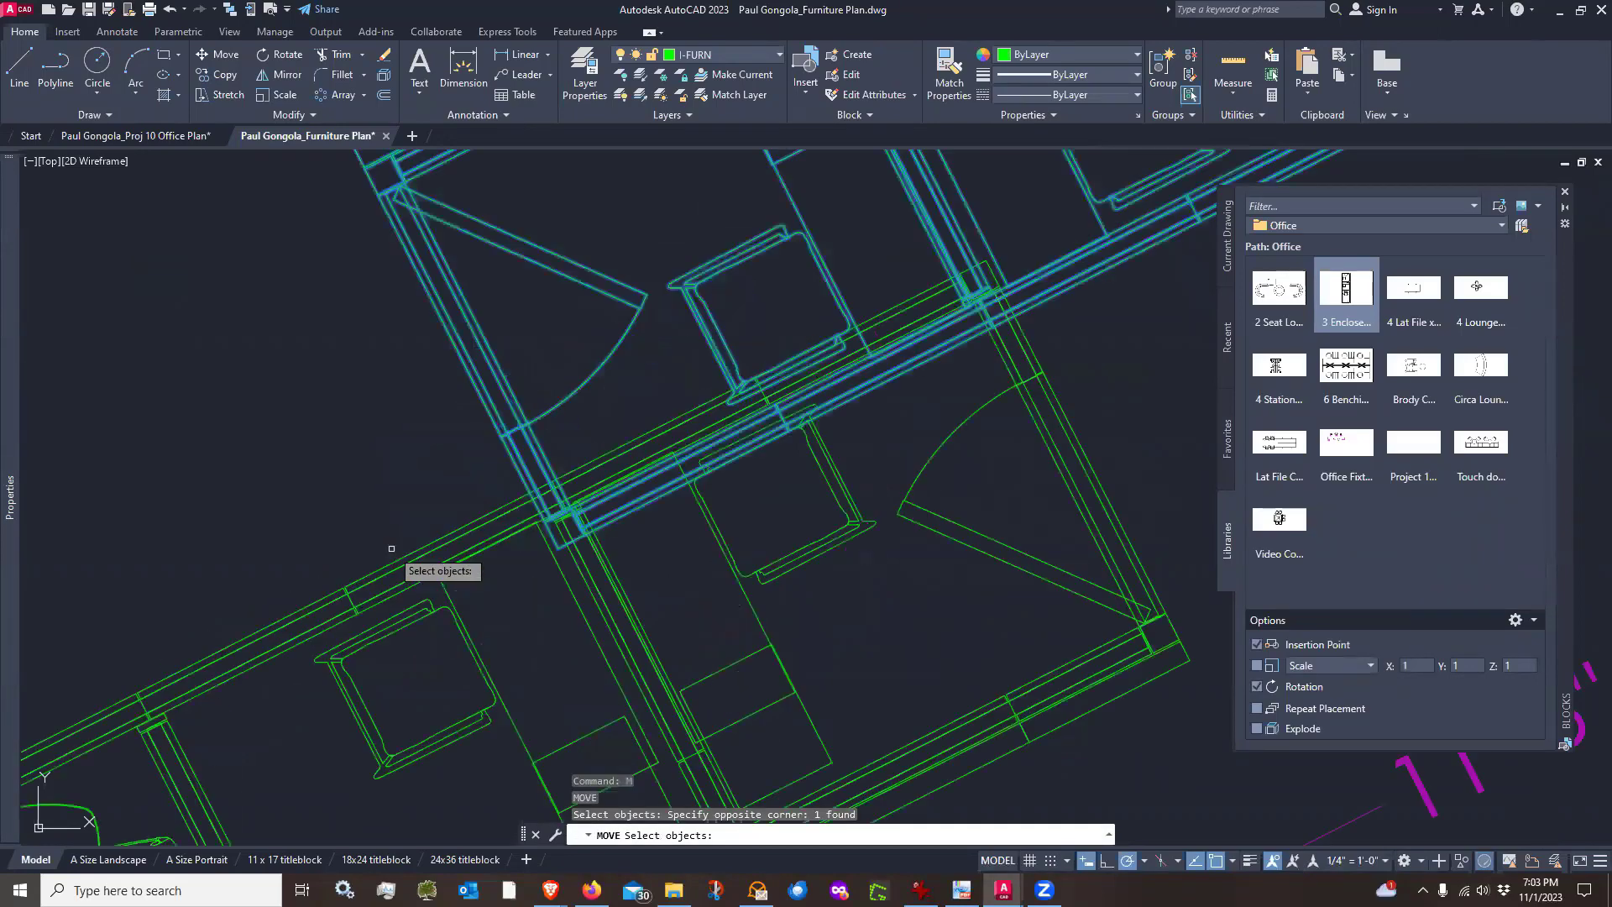
pyautogui.press('Return')
pyautogui.scroll(2, 609, 530)
pyautogui.click(556, 448)
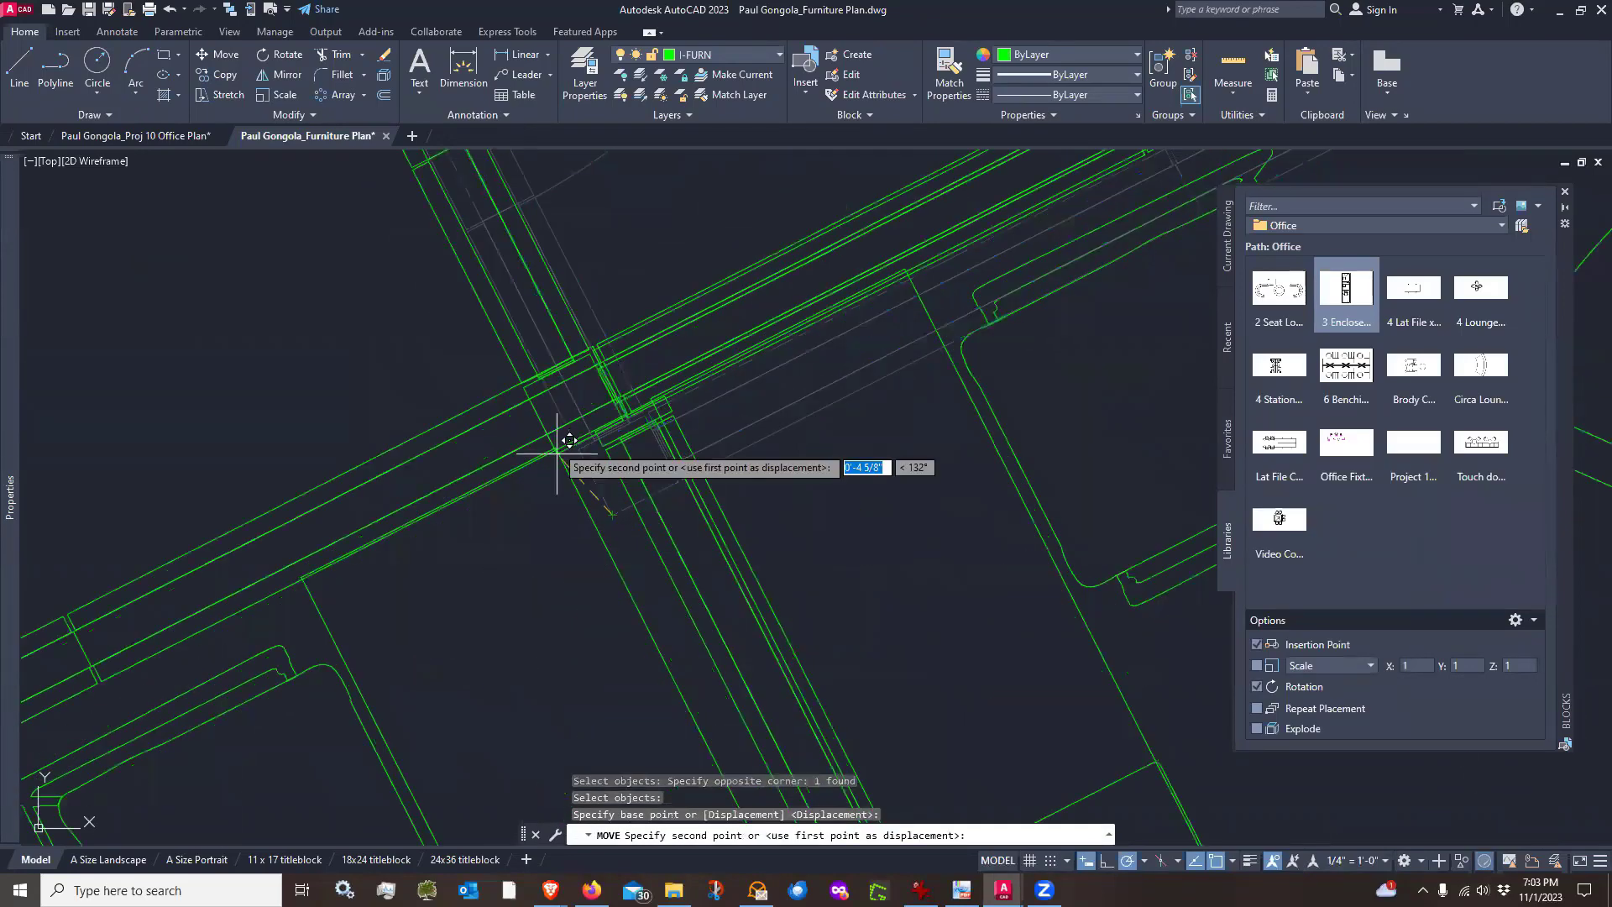
pyautogui.scroll(-3, 559, 437)
pyautogui.scroll(4, 638, 418)
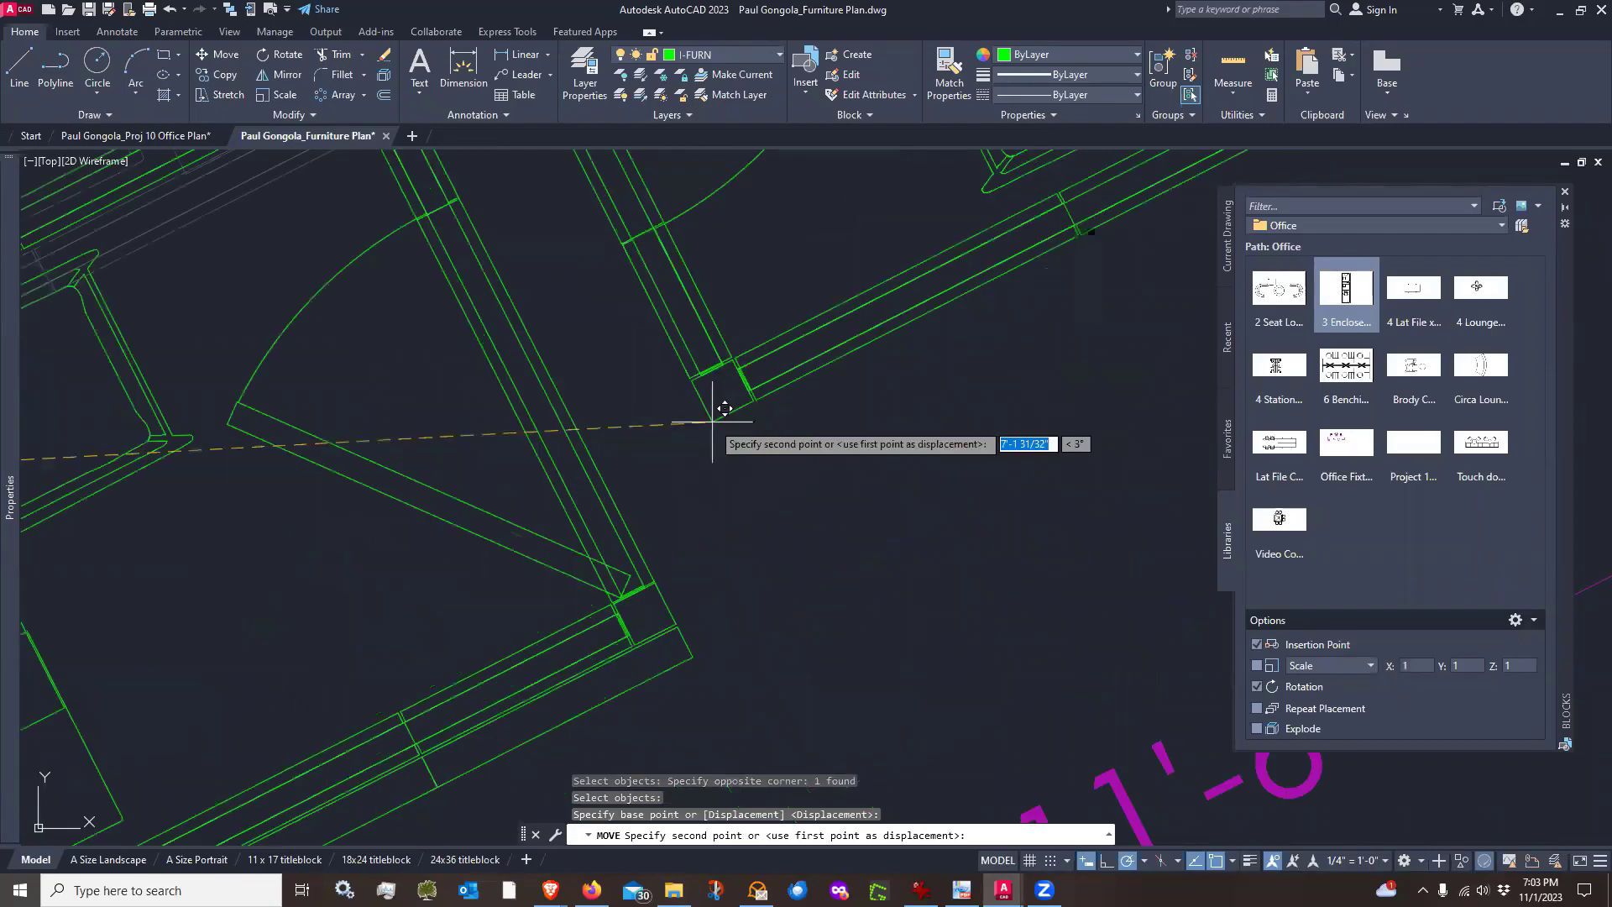
pyautogui.click(677, 623)
pyautogui.scroll(-4, 677, 623)
pyautogui.moveTo(626, 740); pyautogui.dragTo(647, 569, button='middle')
pyautogui.scroll(-2, 748, 550)
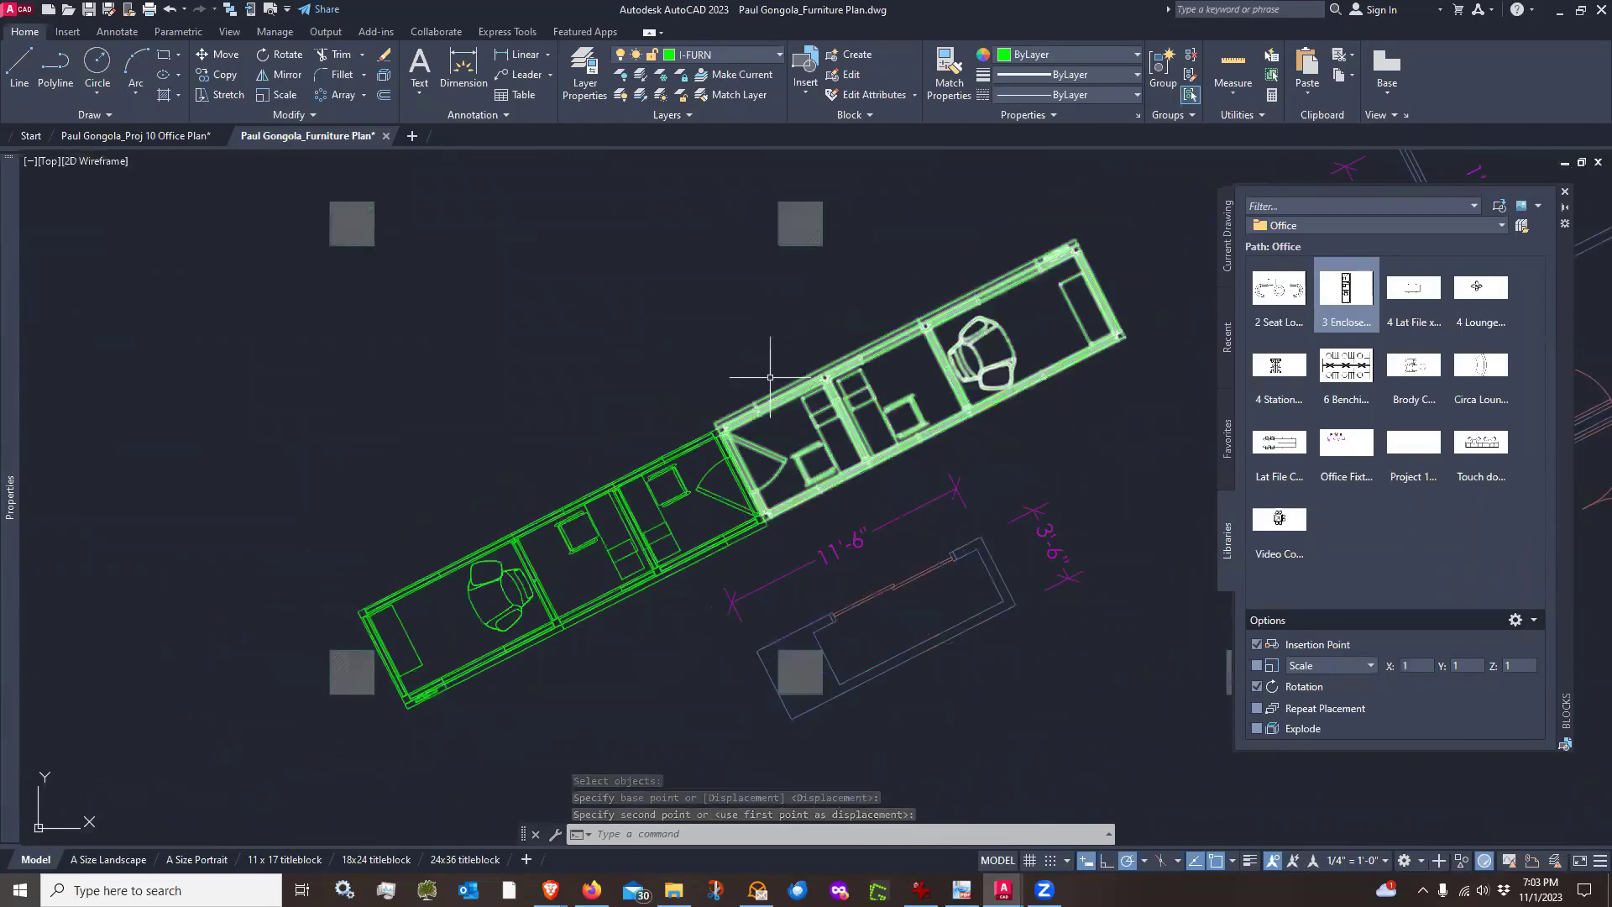
pyautogui.scroll(2, 770, 377)
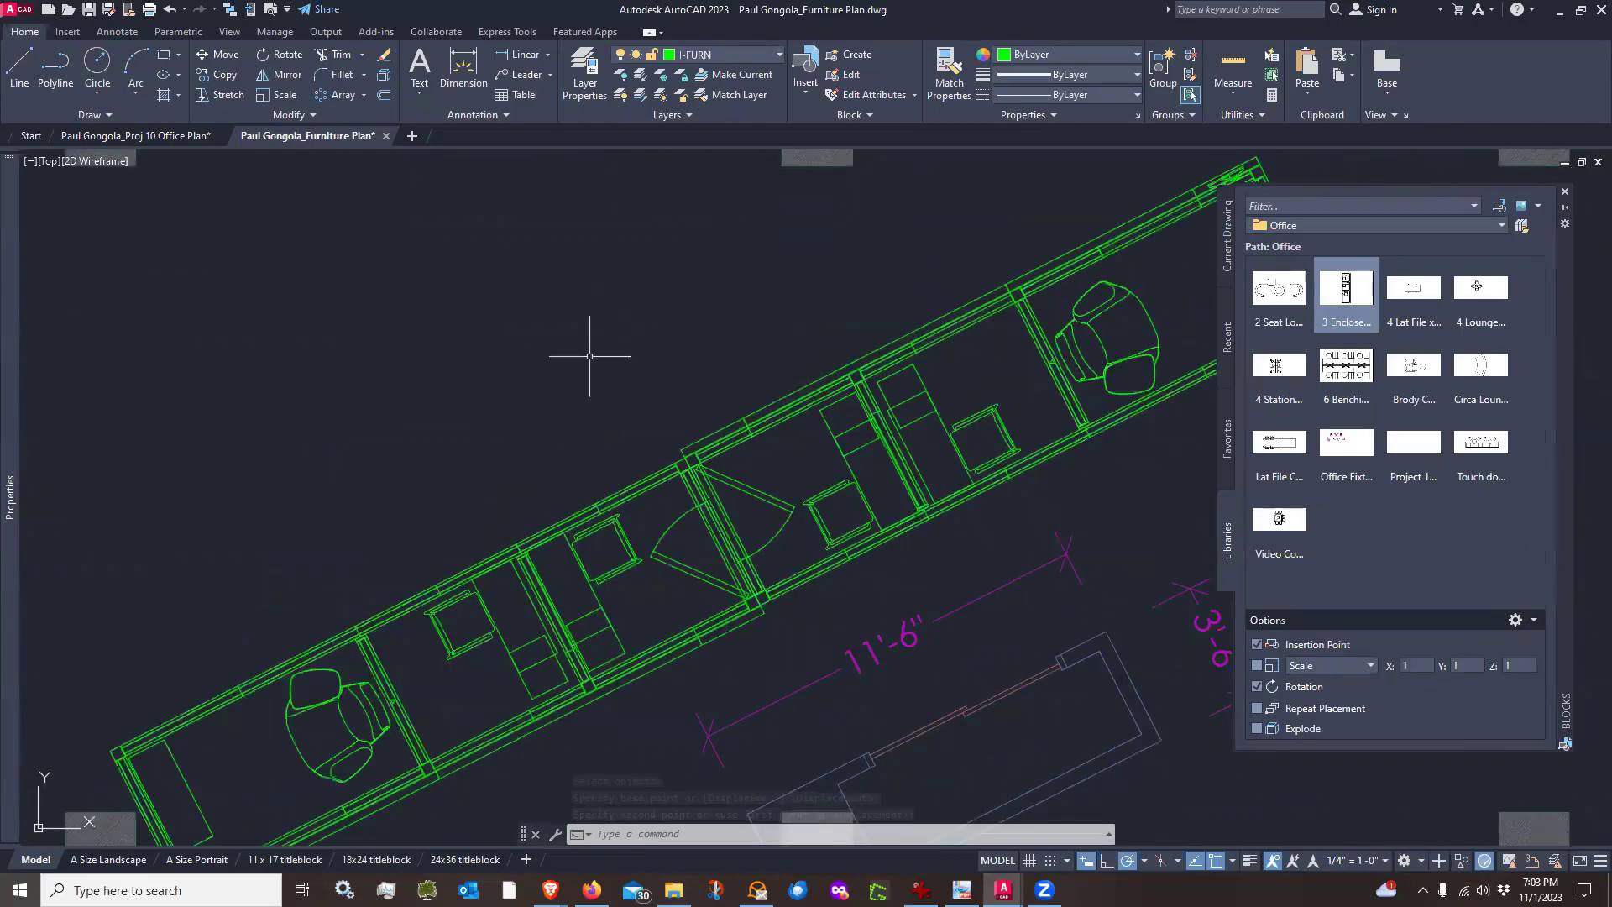
pyautogui.scroll(-2, 559, 401)
# Move the new 3 Enclosed block about 5'-10" along the 27° direction, away from the first
pyautogui.moveTo(1034, 451); pyautogui.dragTo(988, 481, button='middle')
pyautogui.write('m')
pyautogui.press('space')
pyautogui.click(1026, 427)
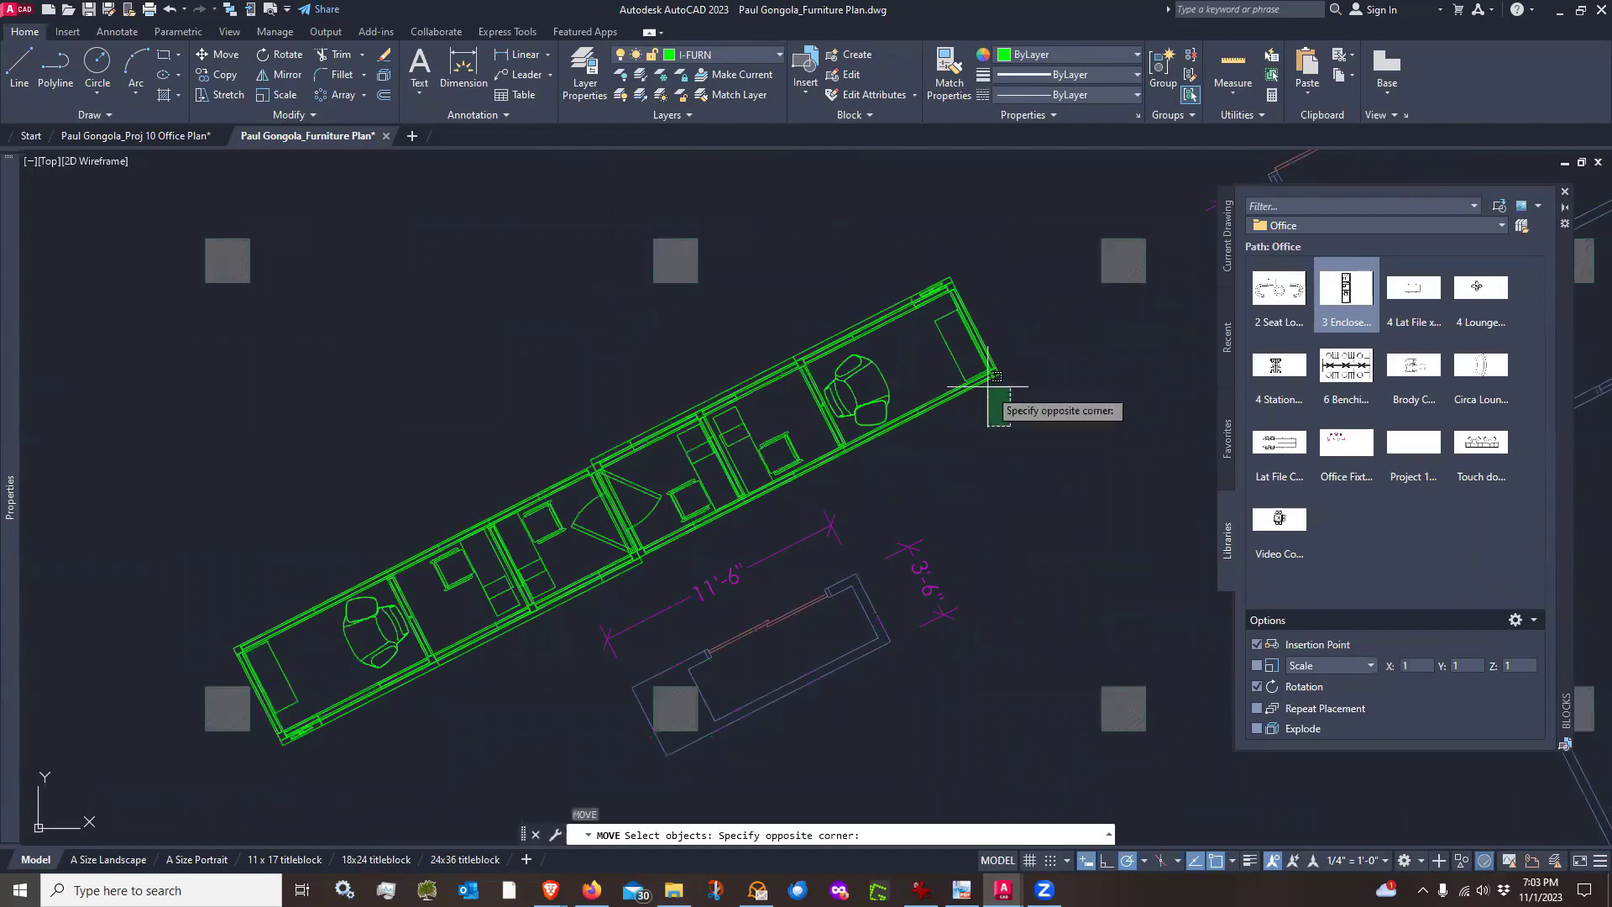
pyautogui.click(957, 363)
pyautogui.press('space')
pyautogui.click(976, 468)
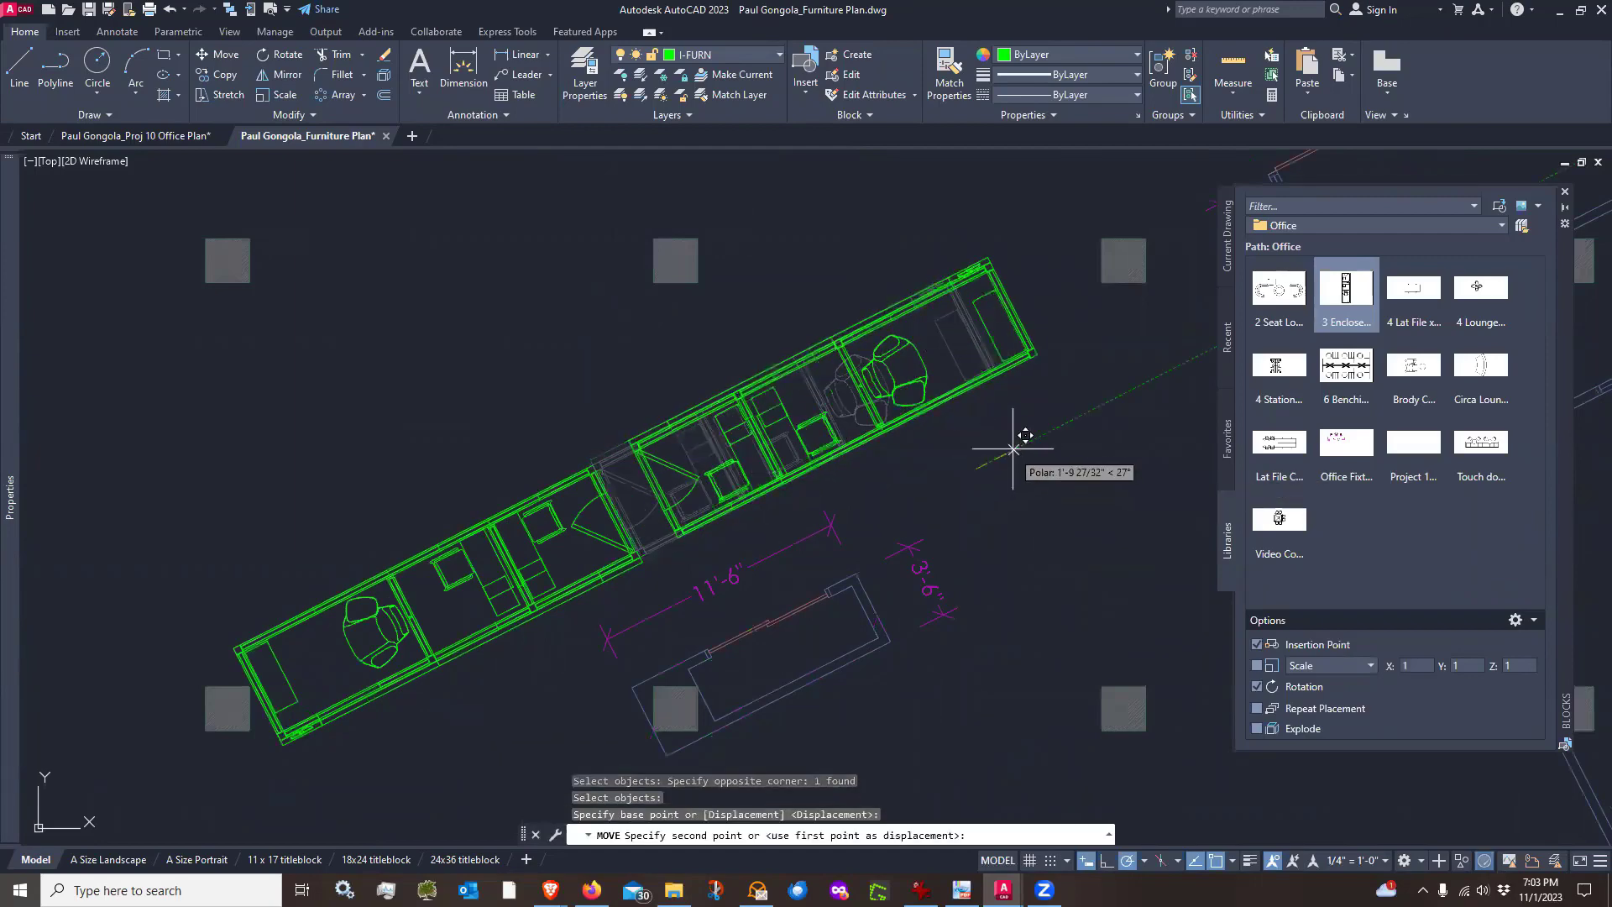
pyautogui.click(1087, 410)
pyautogui.scroll(3, 1081, 243)
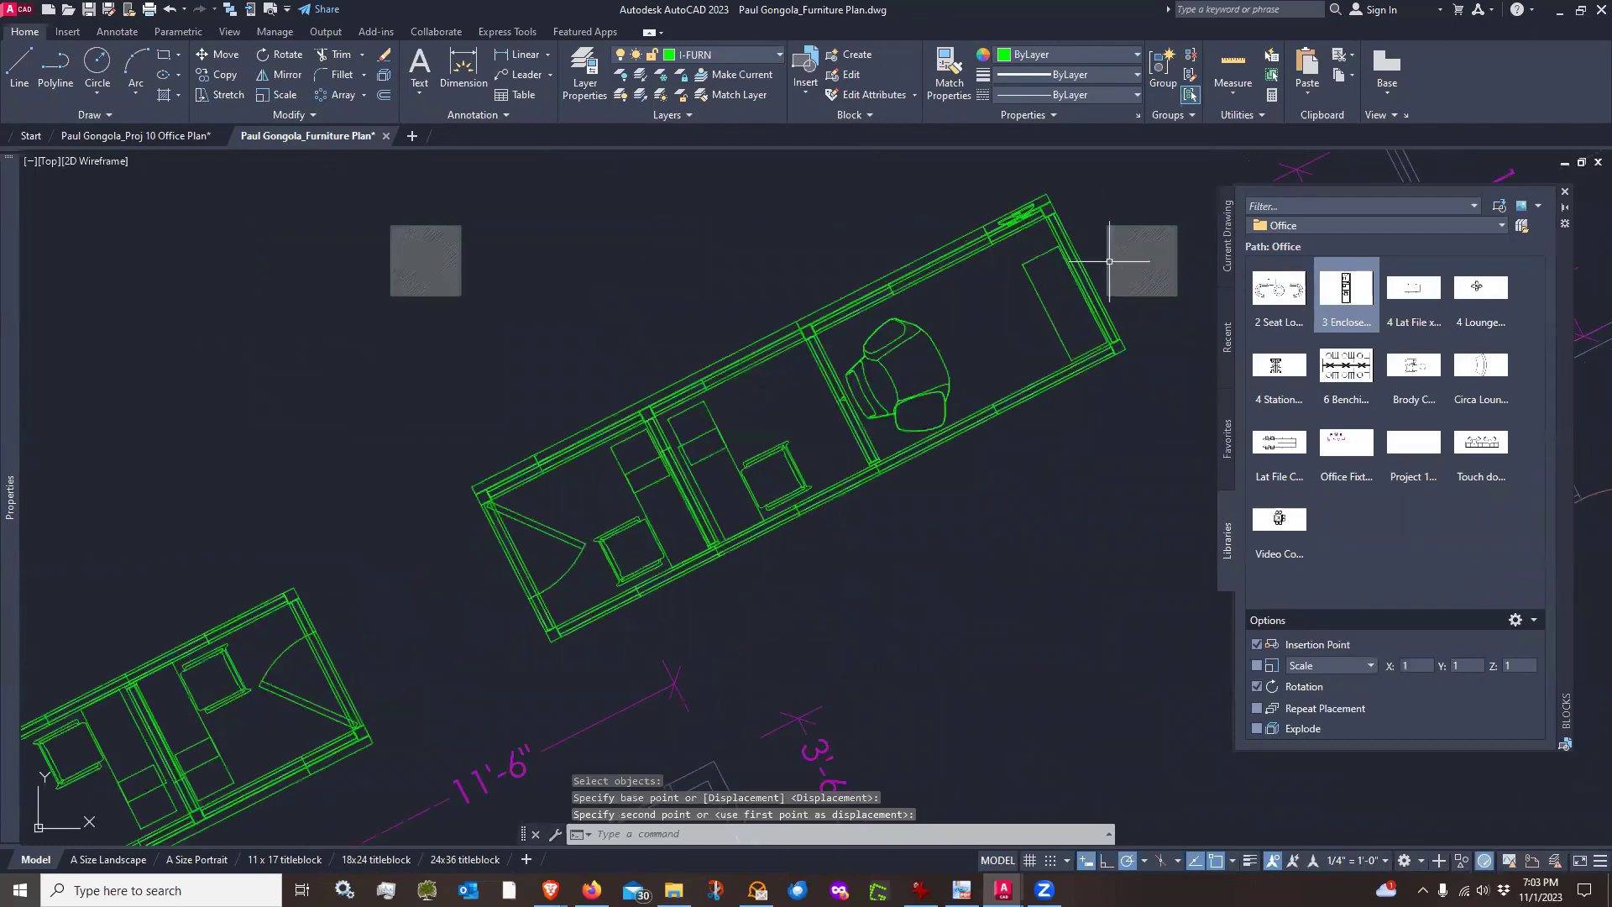
pyautogui.scroll(-5, 890, 402)
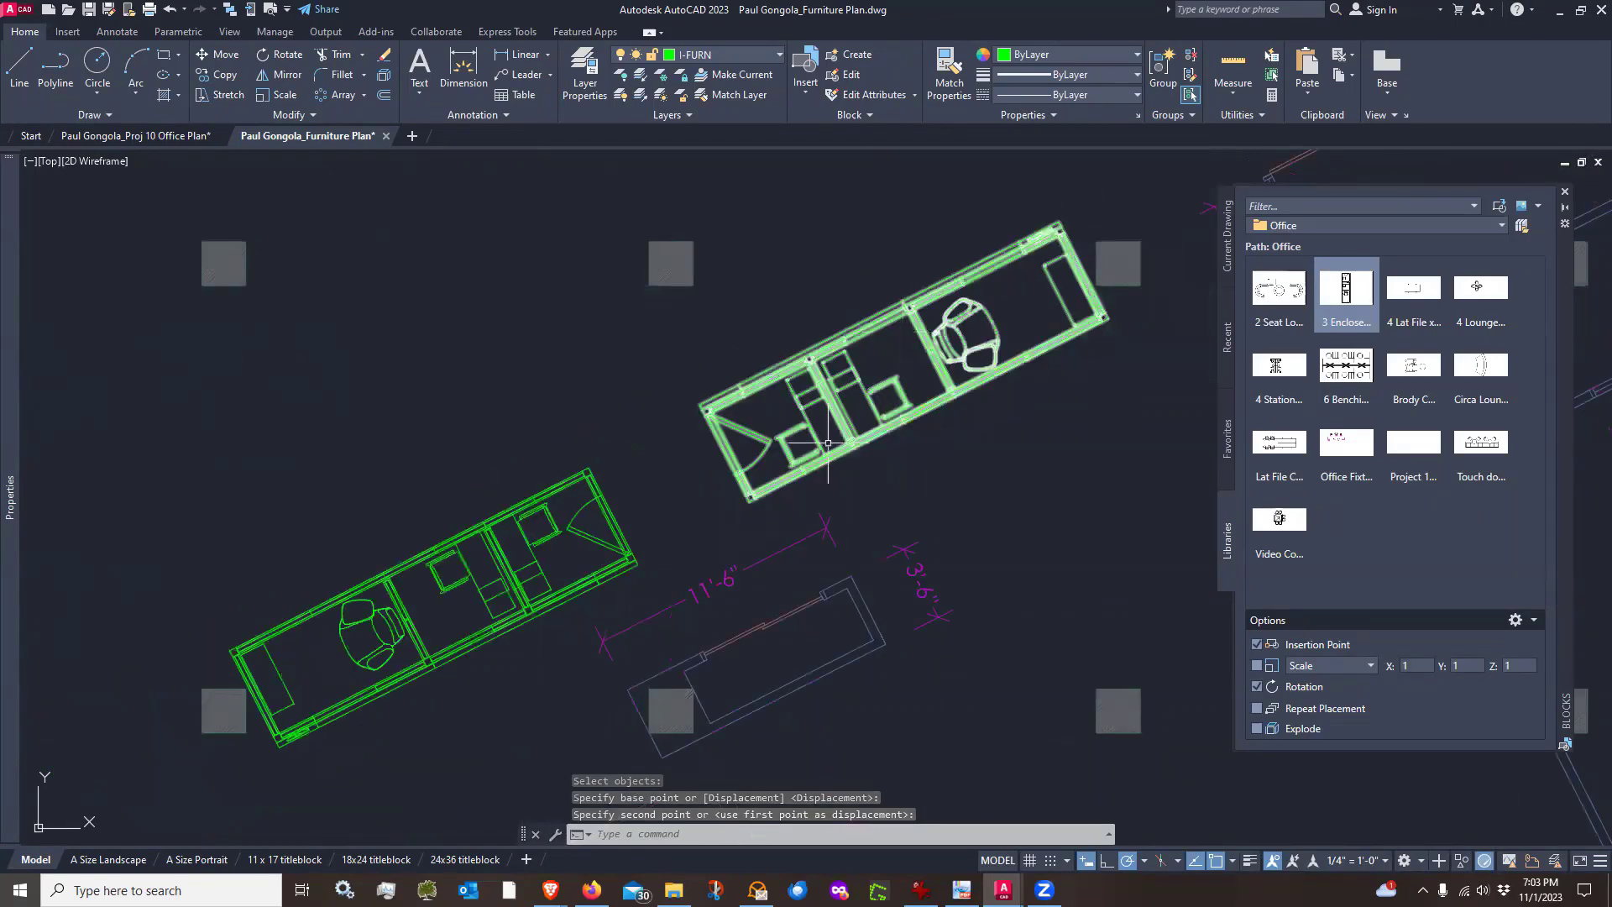
pyautogui.moveTo(965, 450); pyautogui.dragTo(928, 396, button='middle')
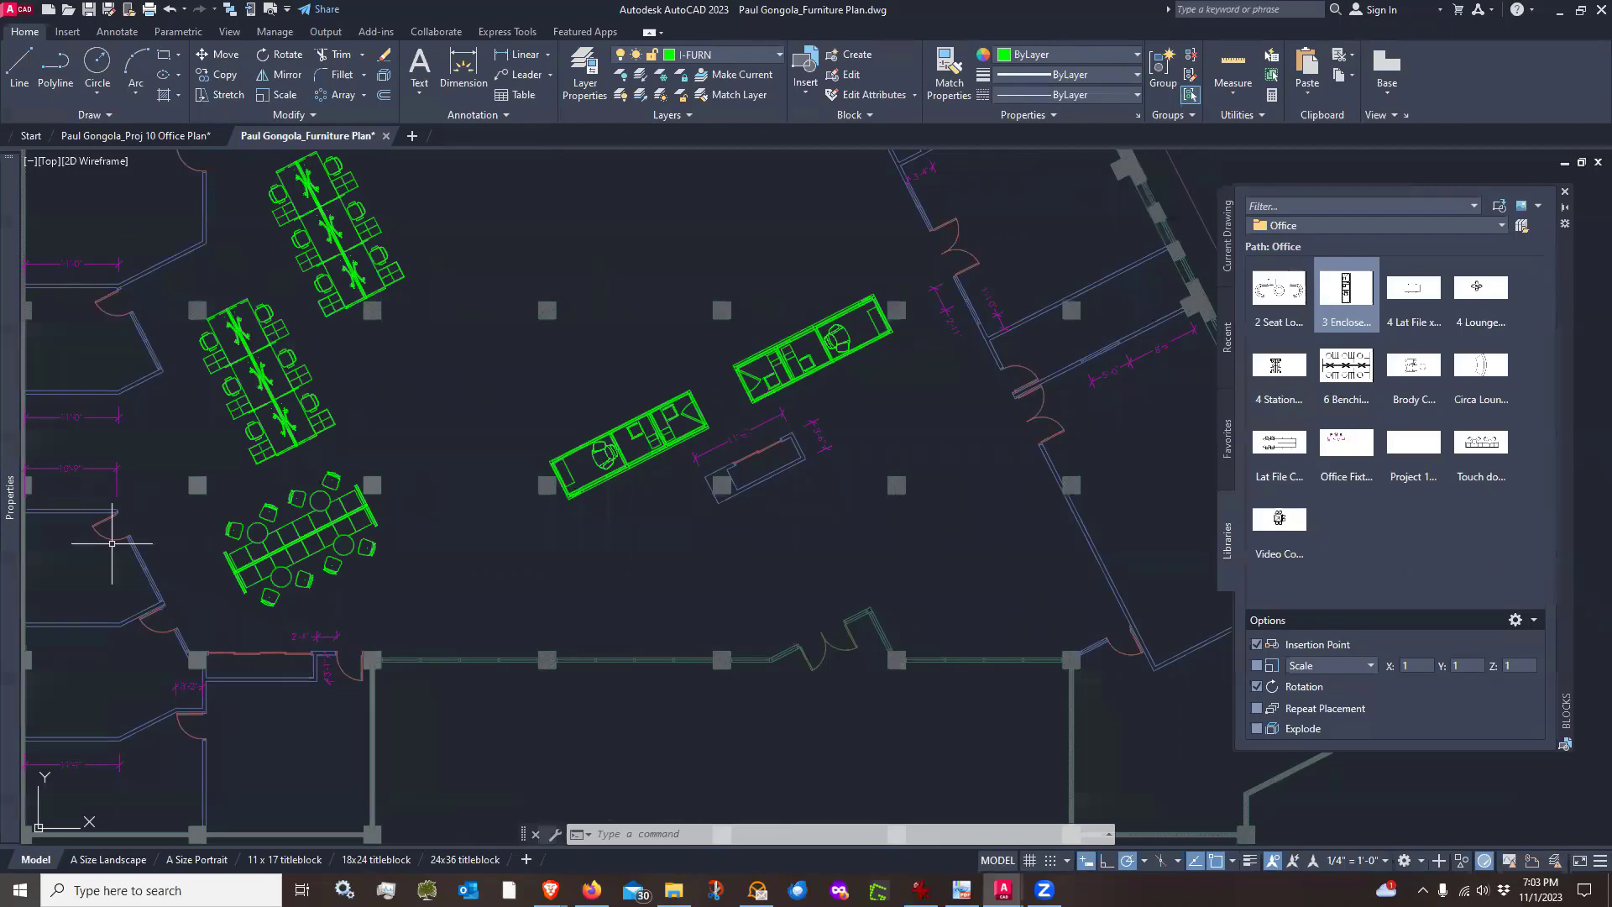
# Insert a 4 Station Work Group block rotated 297° between the benching groups and the enclosed offices
pyautogui.moveTo(540, 551); pyautogui.dragTo(678, 600, button='middle')
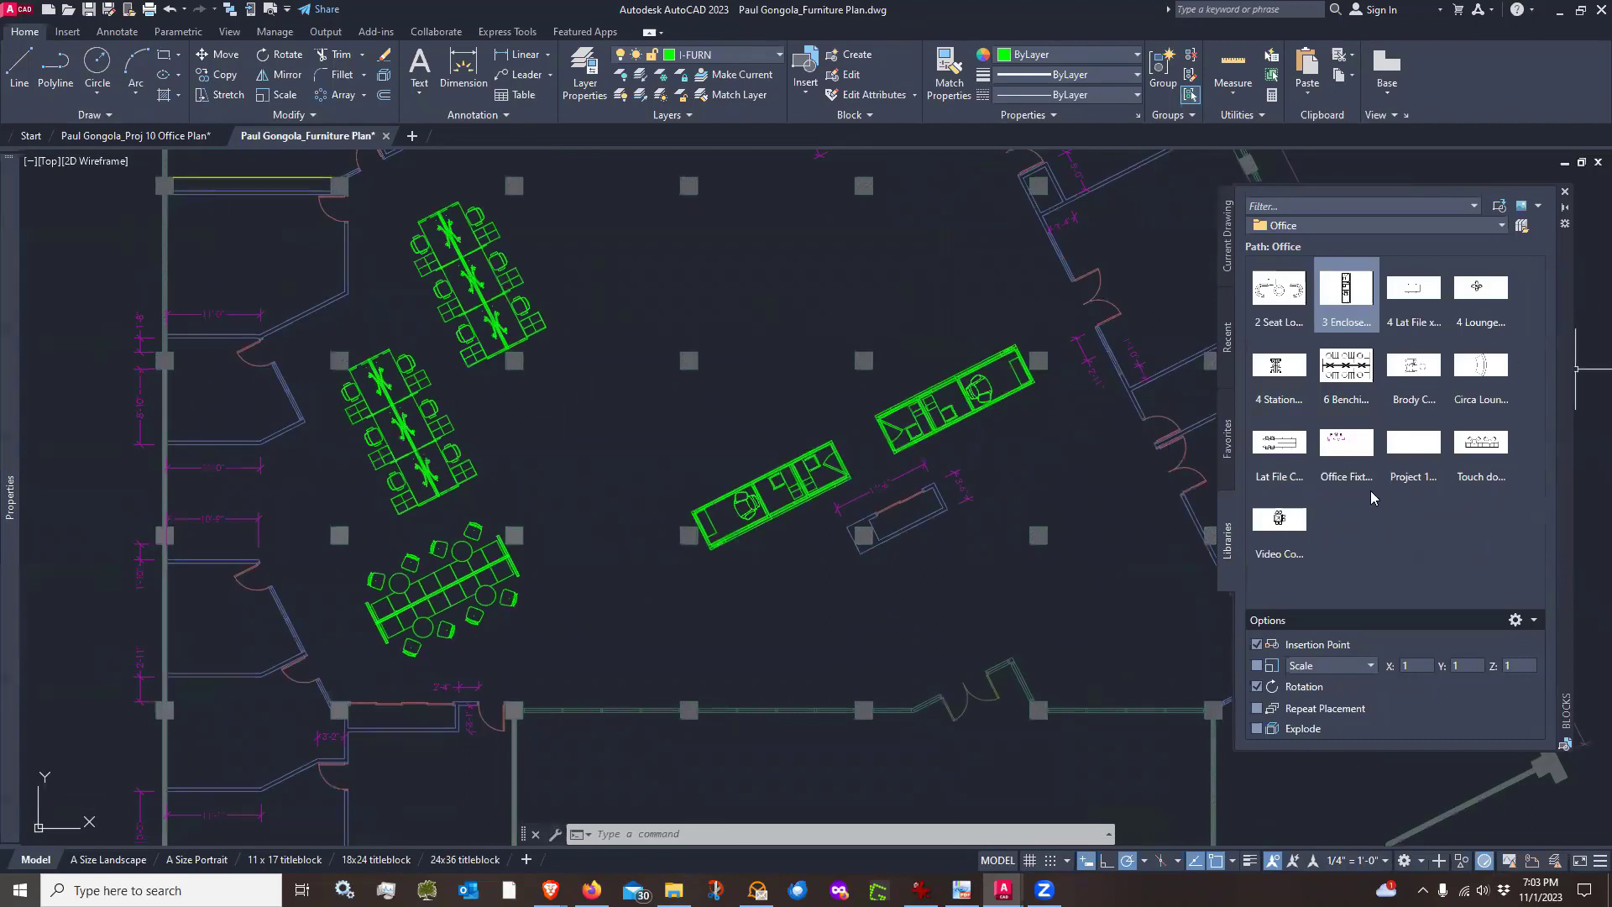
pyautogui.click(1287, 370)
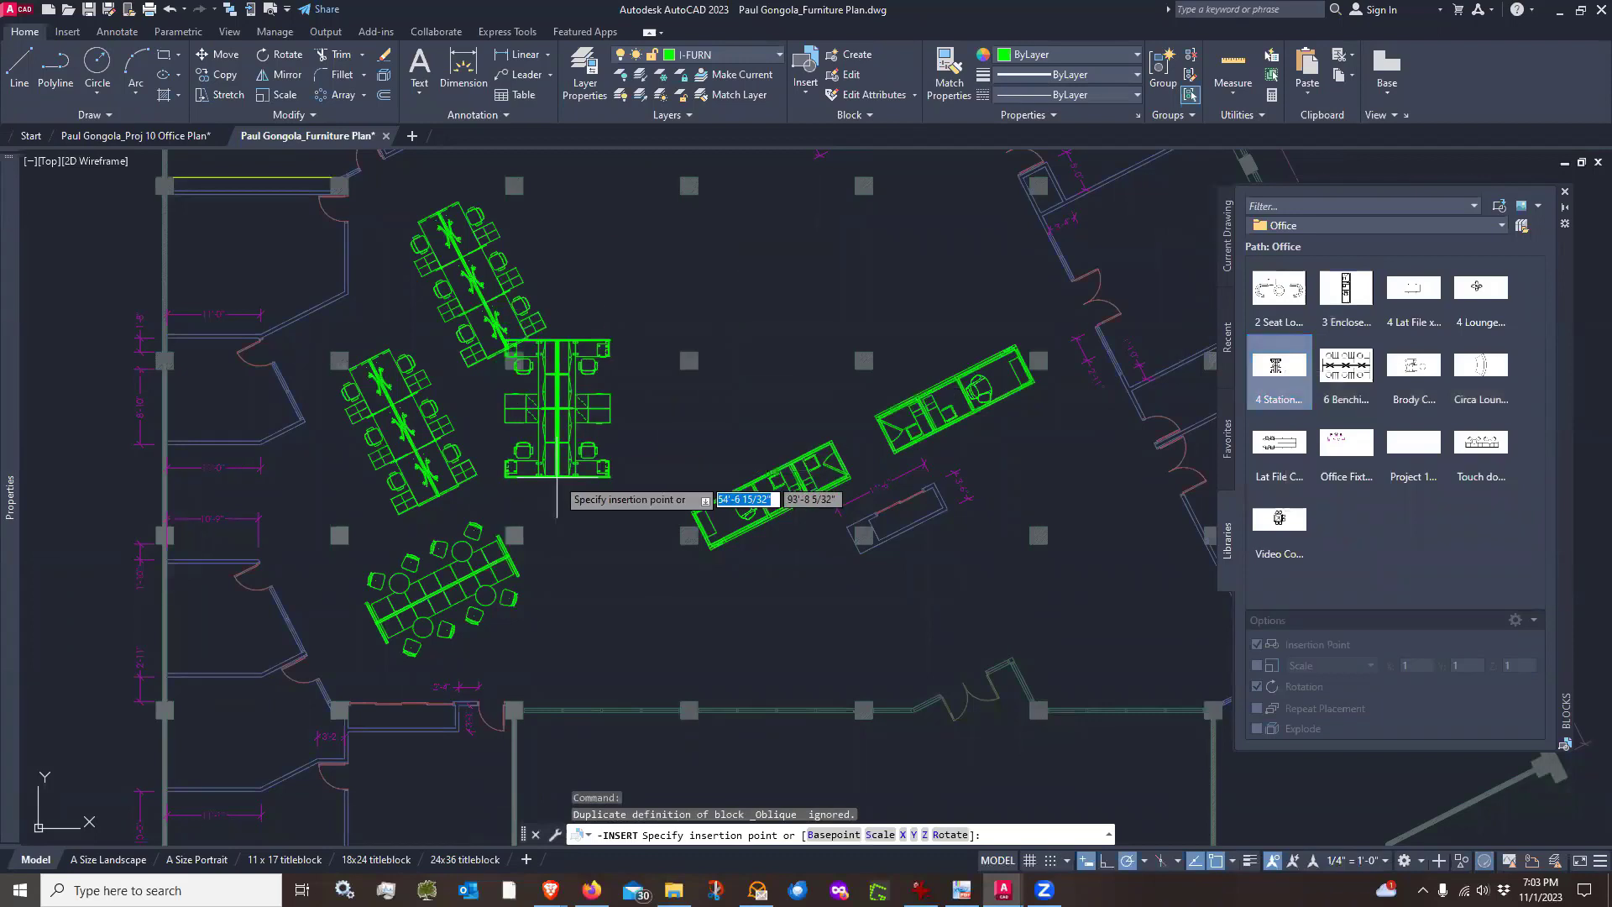
pyautogui.click(567, 479)
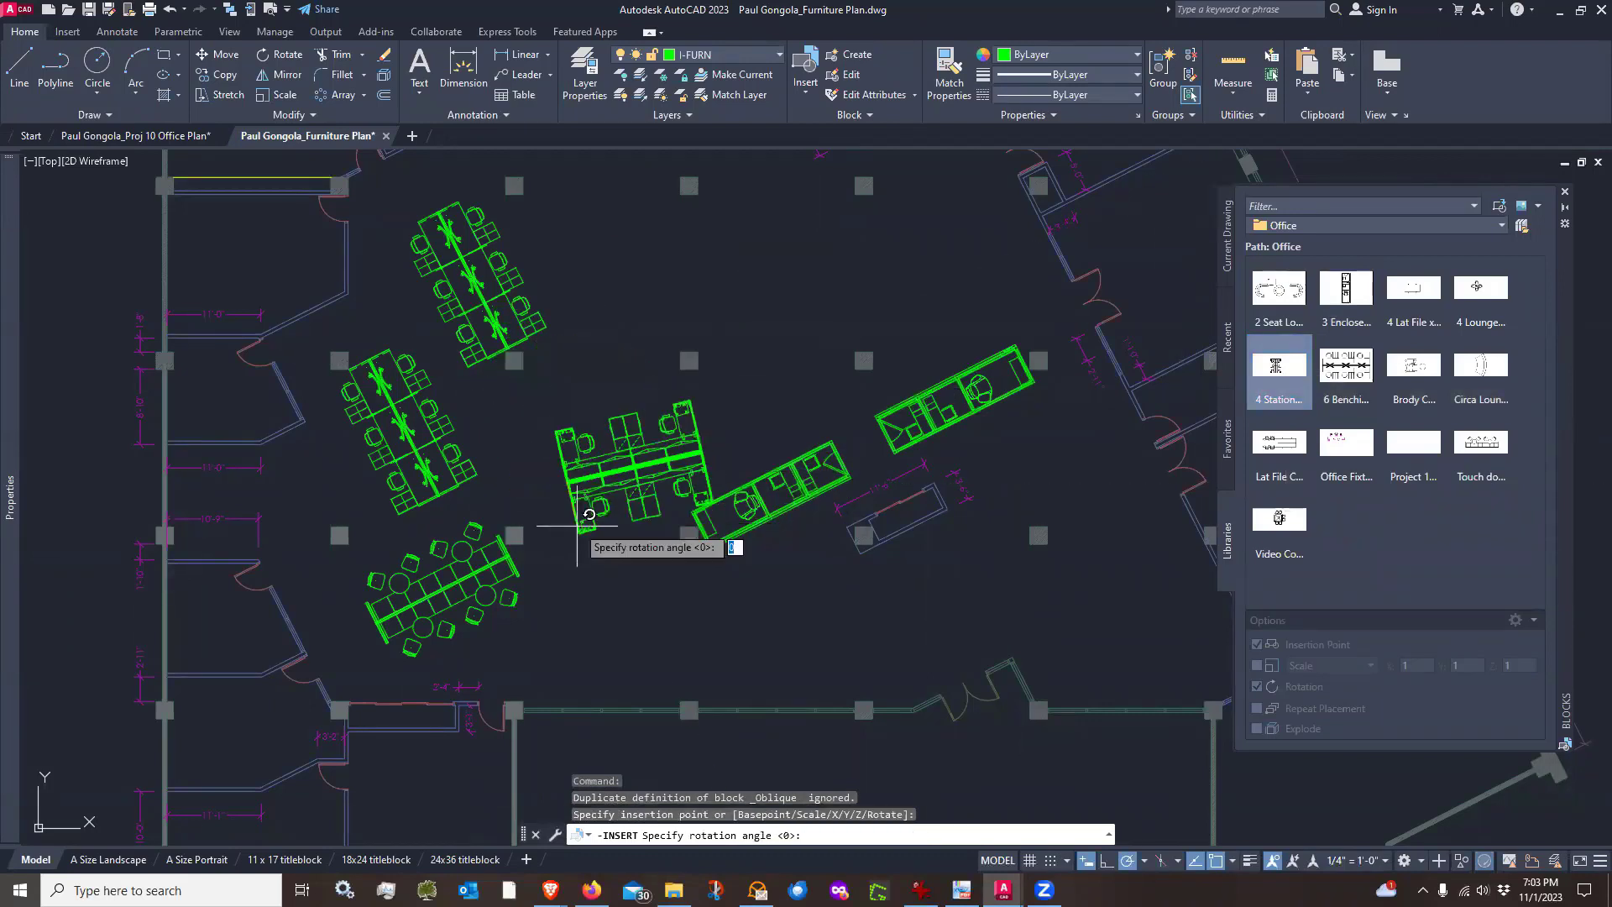
pyautogui.click(630, 604)
# Move the 4 Station Work Group block about 3'-11" along the 175° direction
pyautogui.scroll(2, 554, 480)
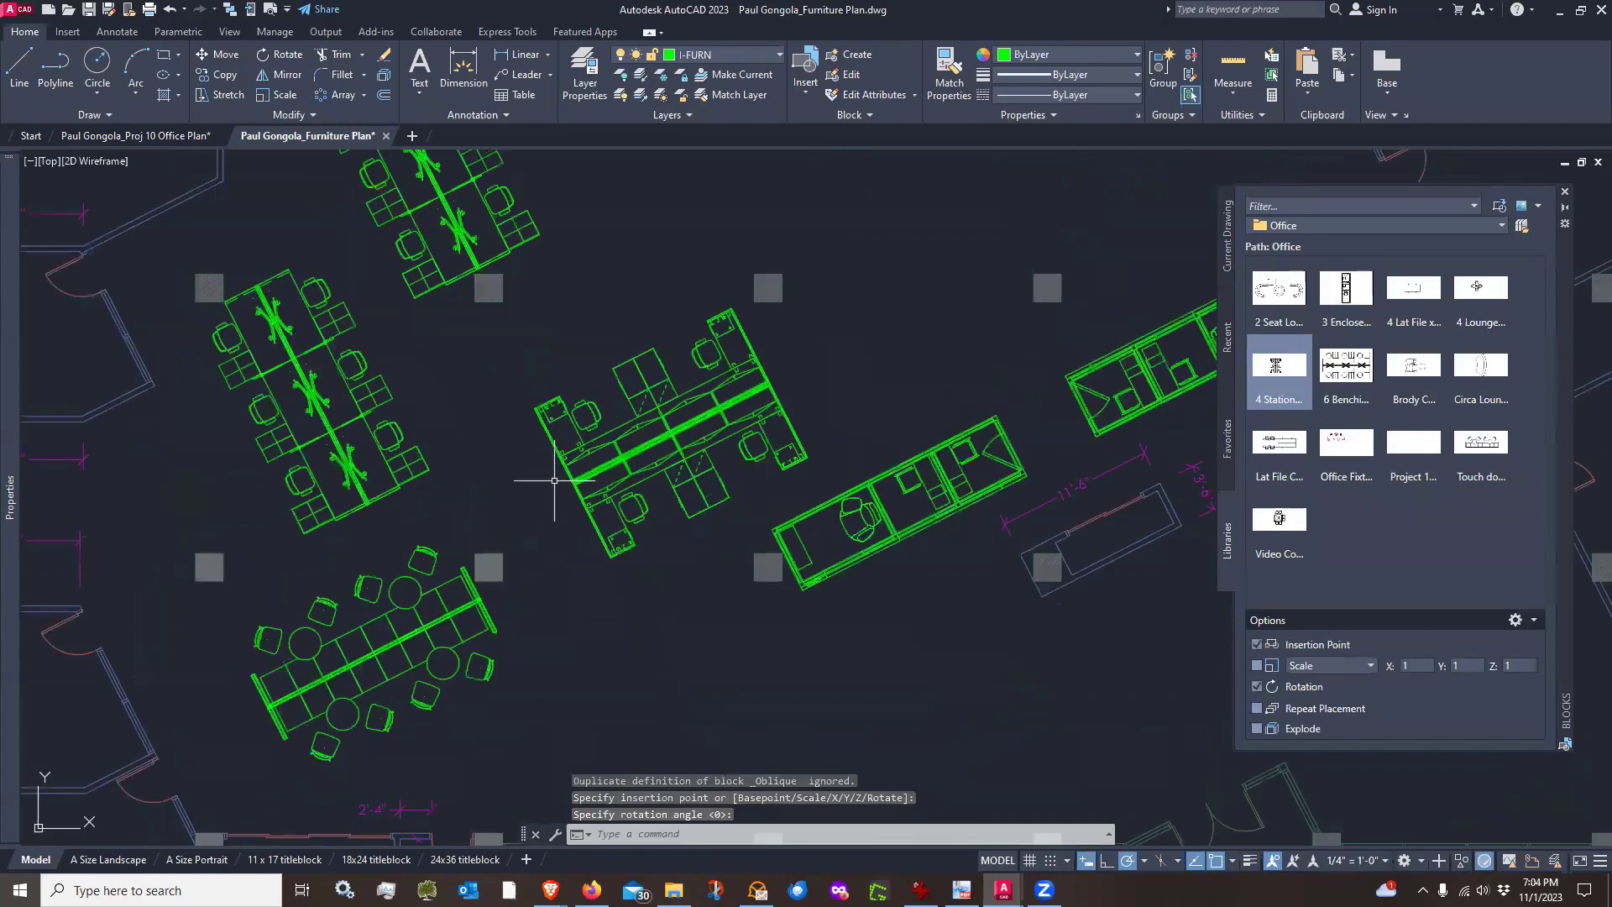
pyautogui.write('m')
pyautogui.press('Return')
pyautogui.click(672, 533)
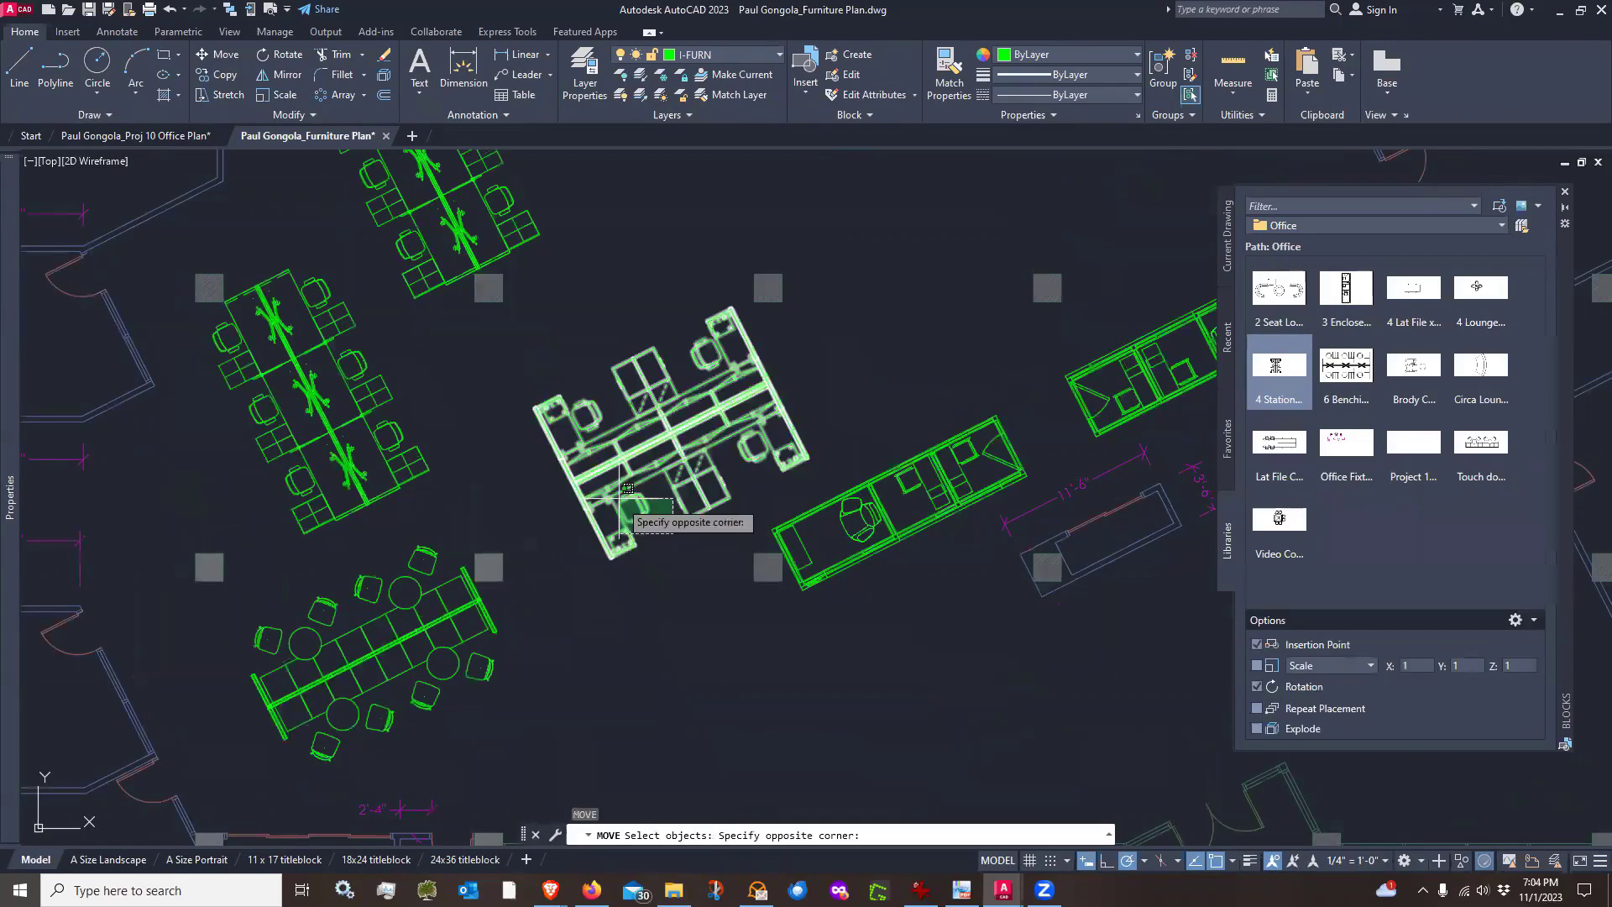
pyautogui.click(610, 492)
pyautogui.press('Return')
pyautogui.click(696, 626)
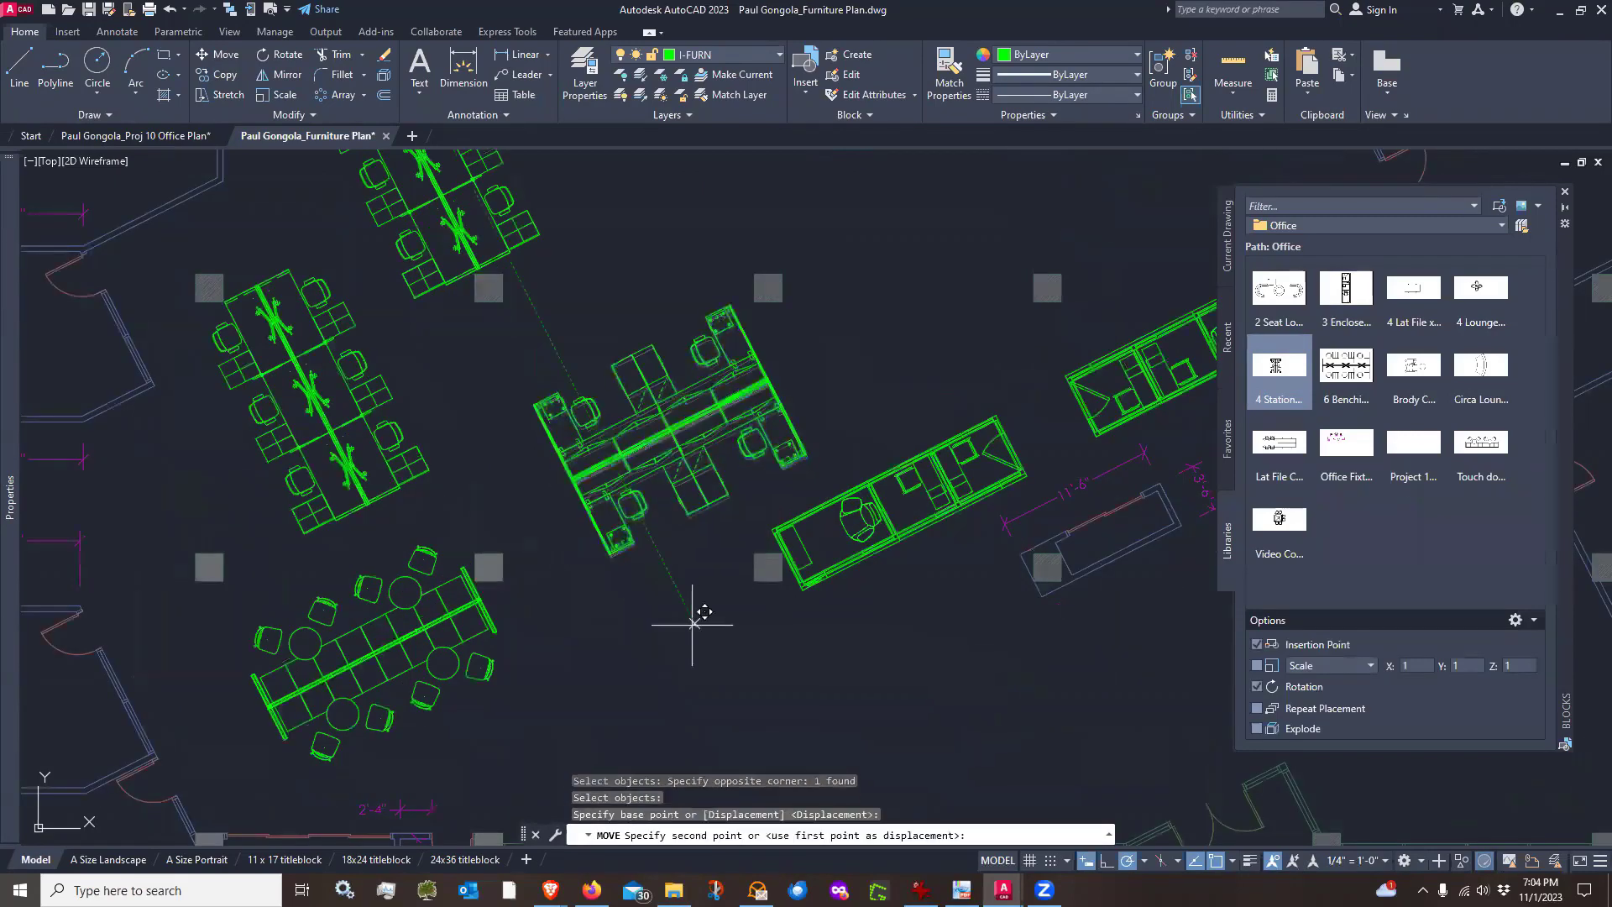
pyautogui.click(644, 619)
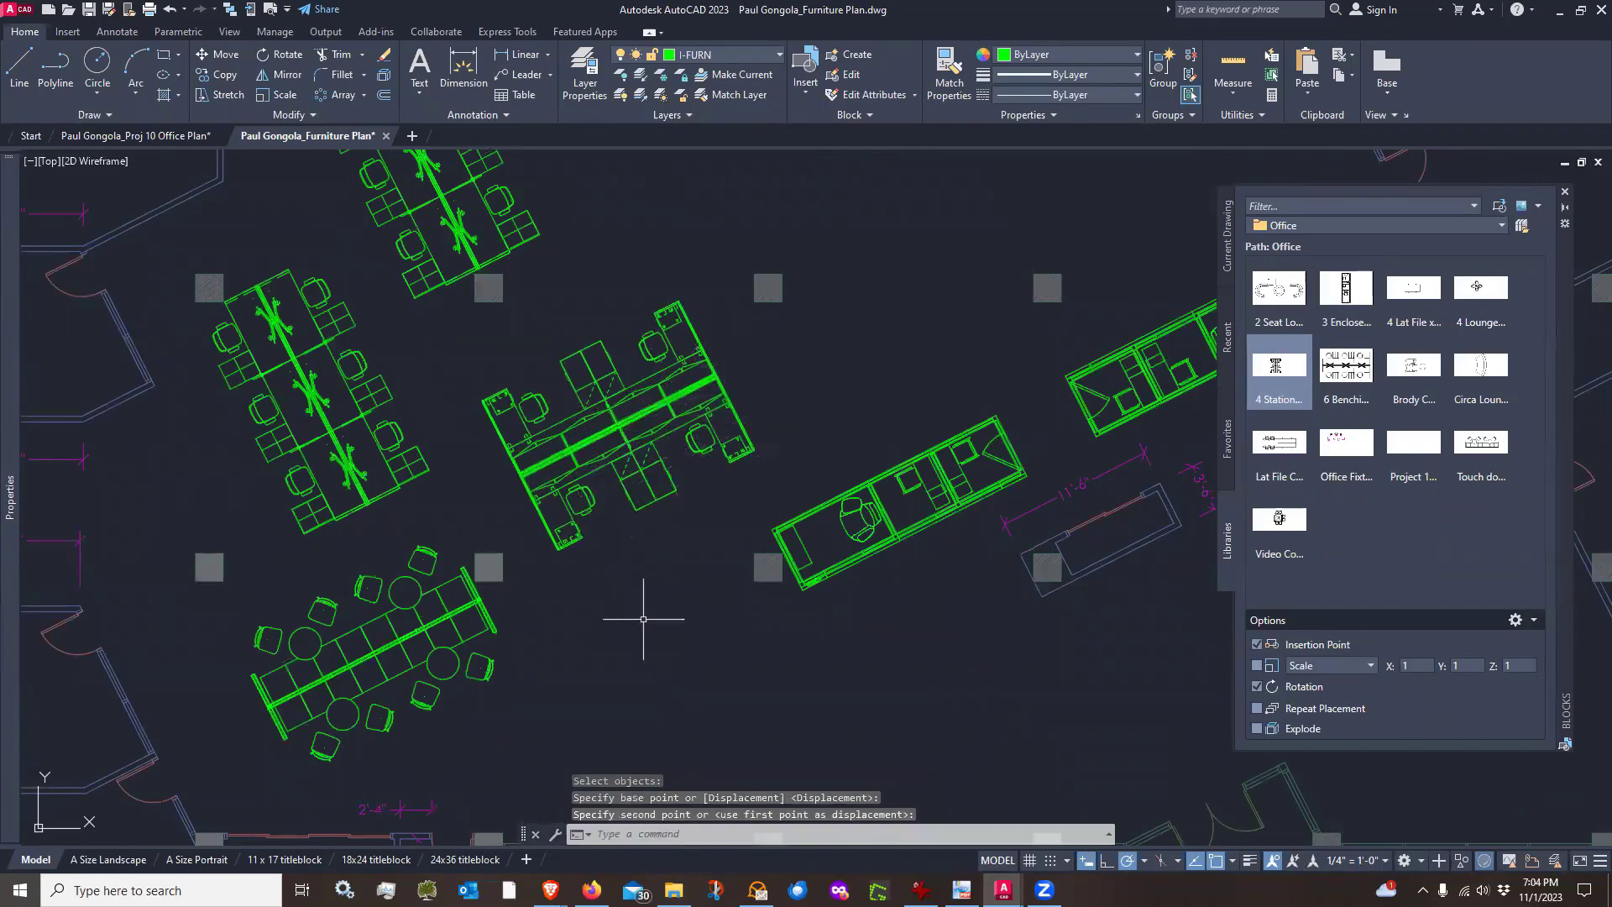
# Zoom in and pan to inspect how the 4 Station Work Group sits among the neighbouring furniture
pyautogui.scroll(-5, 638, 628)
pyautogui.scroll(2, 634, 637)
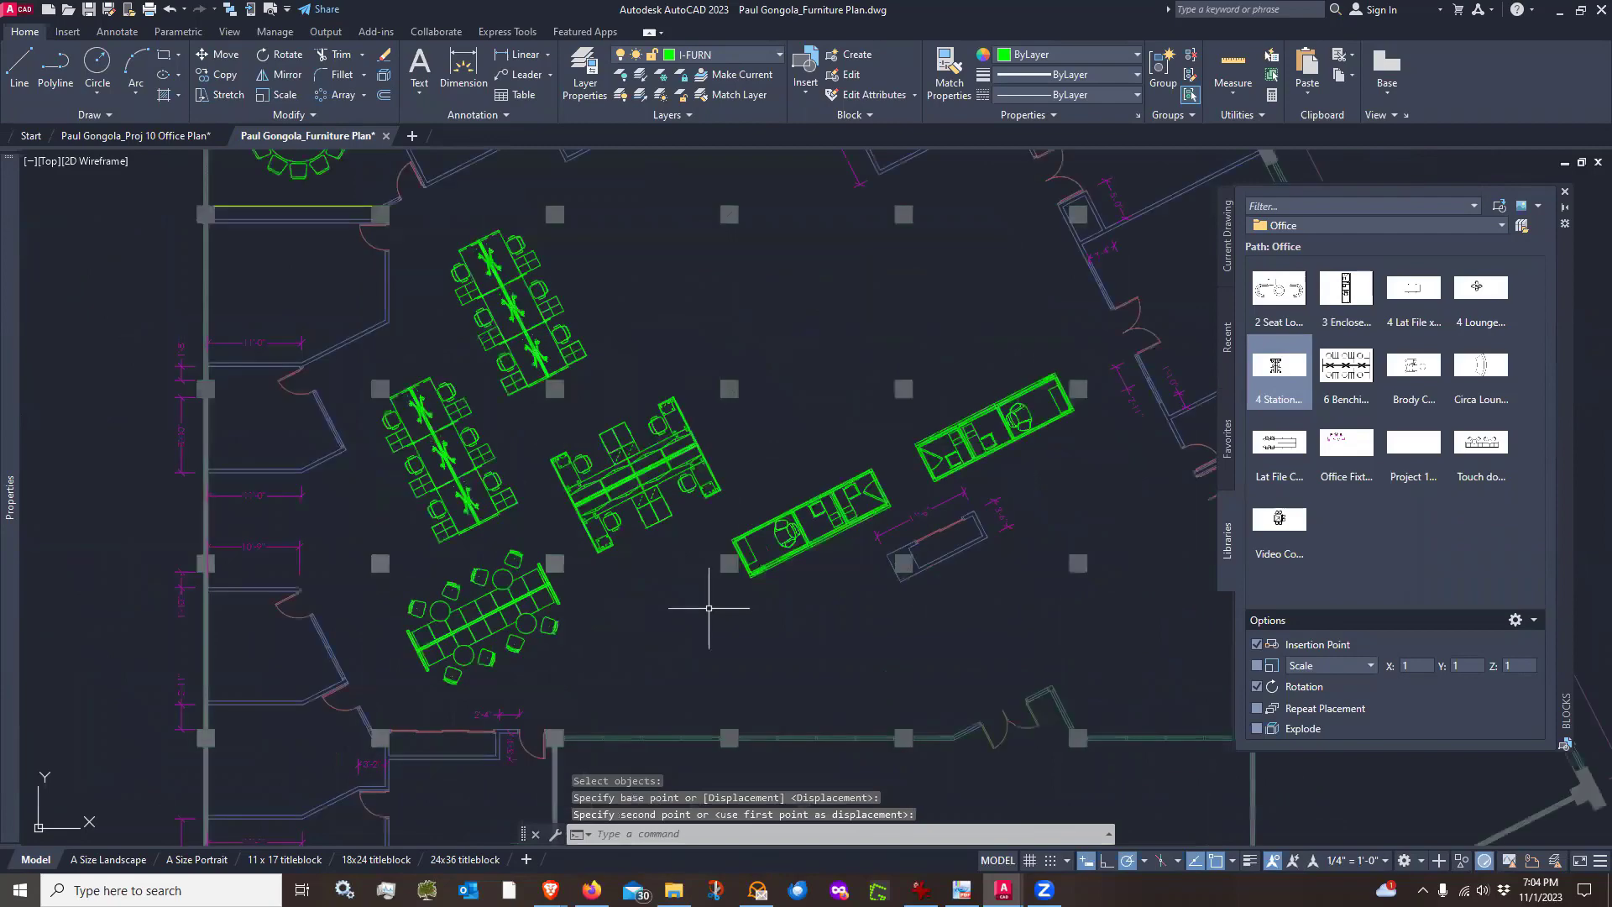
pyautogui.moveTo(720, 601); pyautogui.dragTo(706, 586, button='middle')
pyautogui.scroll(2, 705, 586)
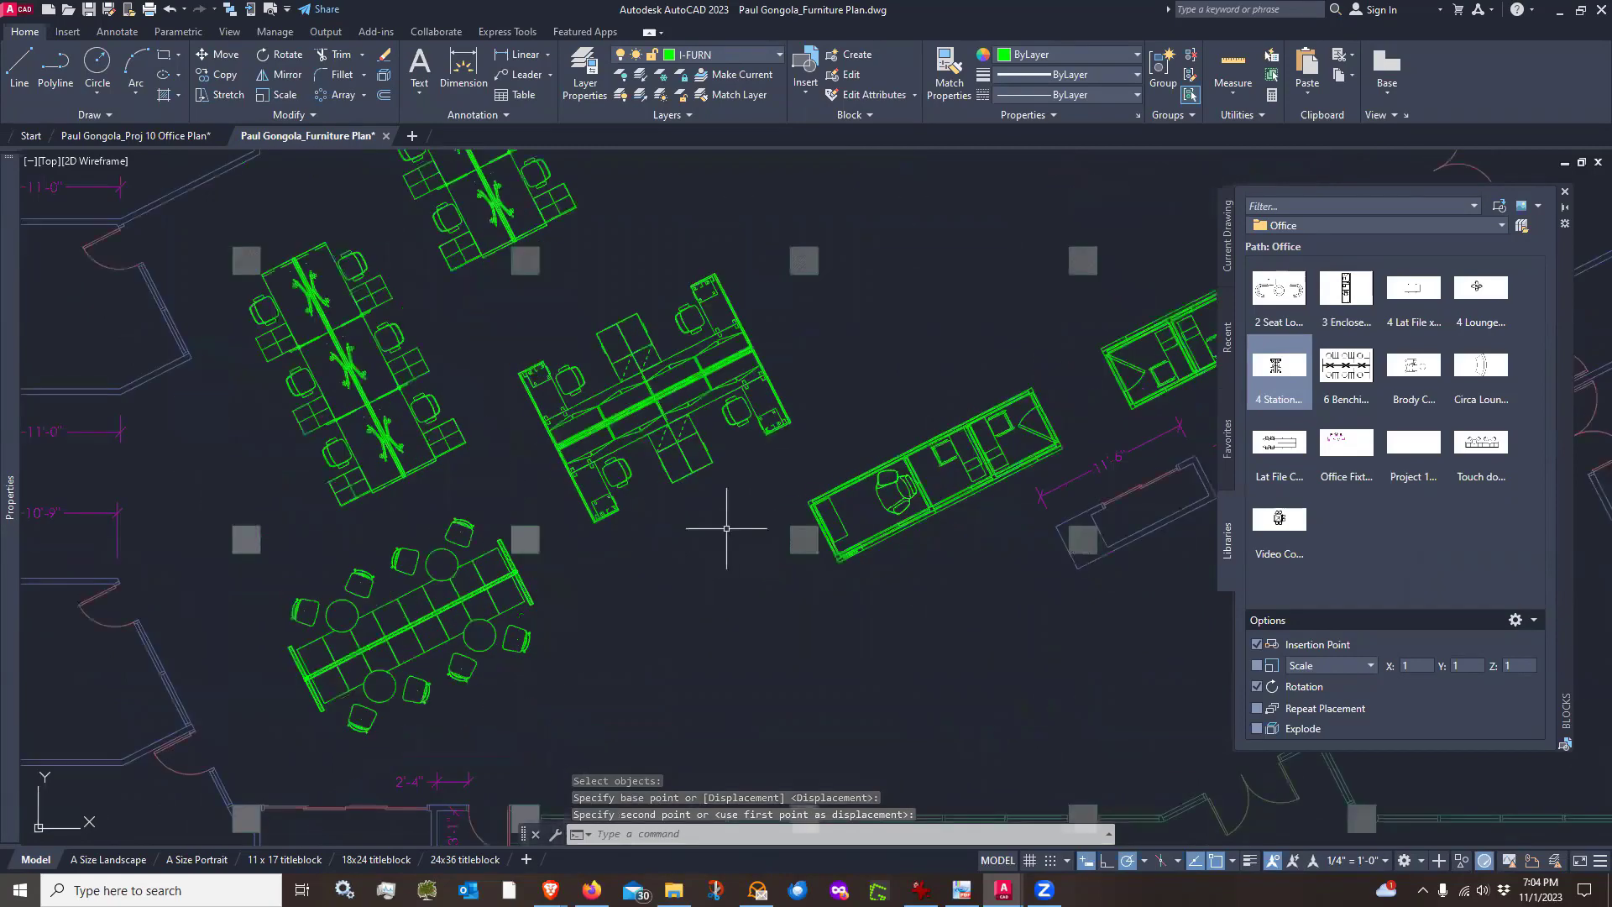
pyautogui.scroll(-2, 727, 528)
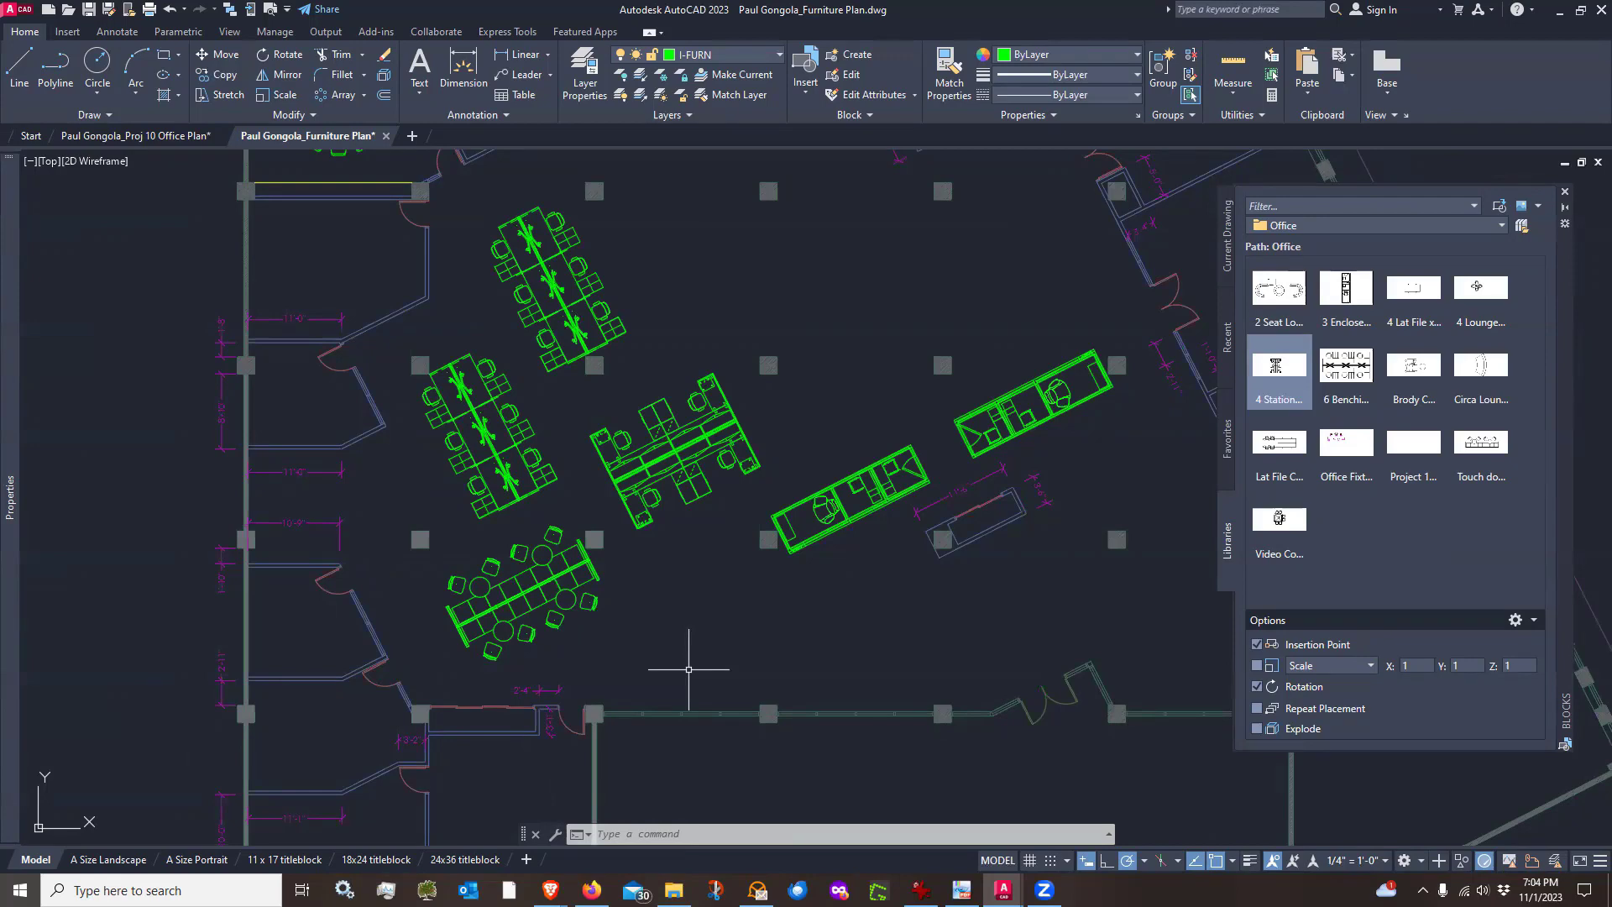
pyautogui.scroll(2, 627, 479)
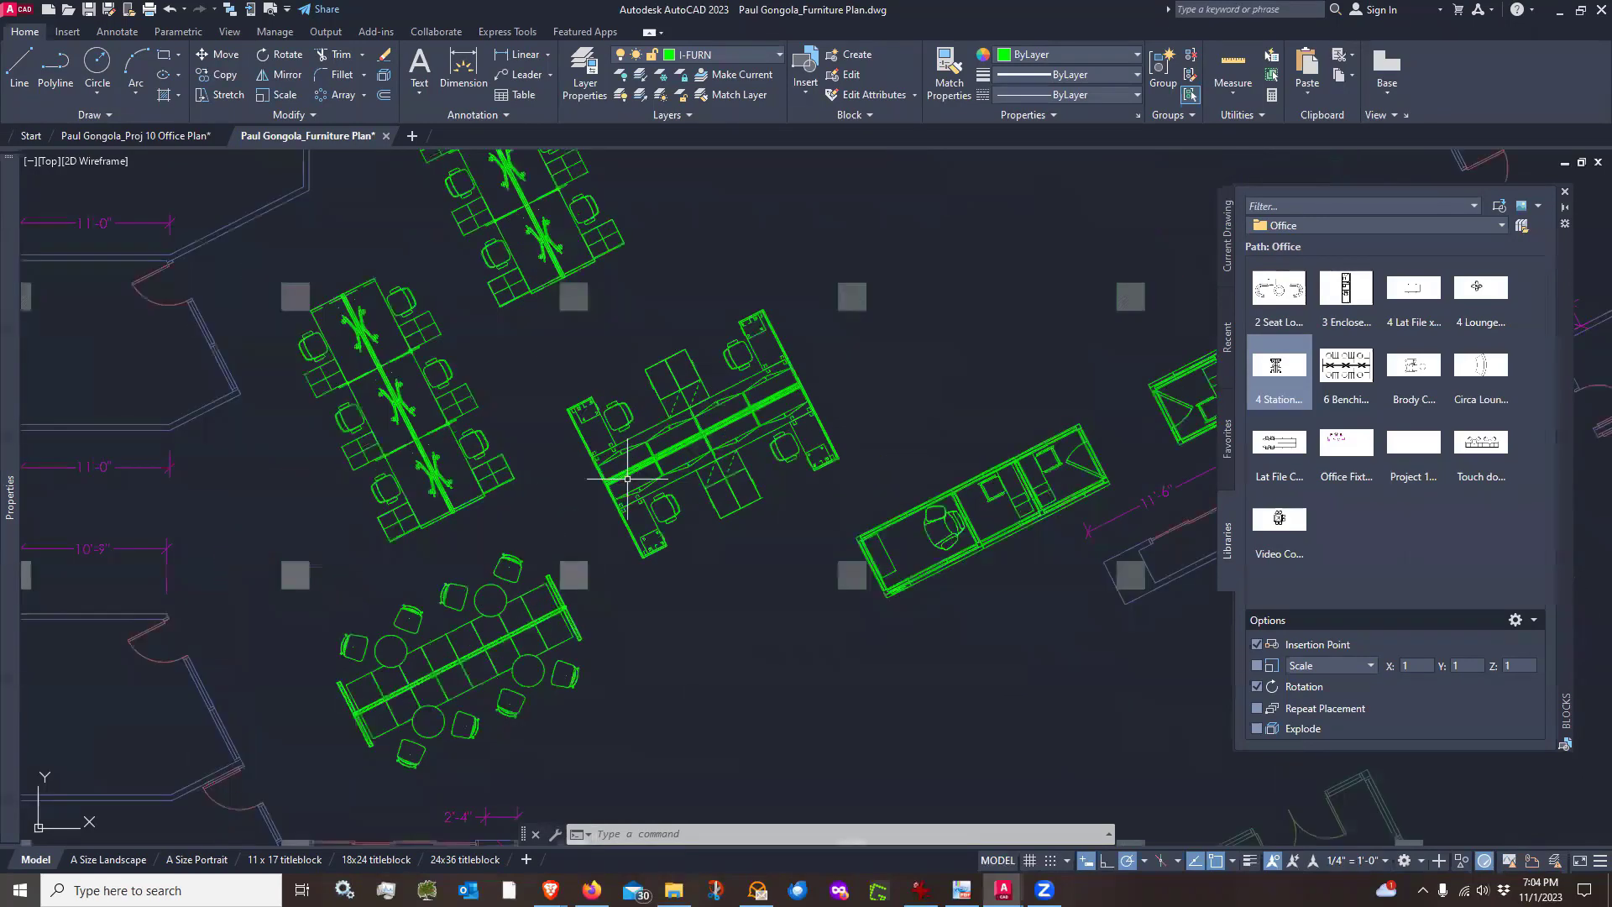
pyautogui.scroll(2, 661, 520)
pyautogui.scroll(2, 622, 501)
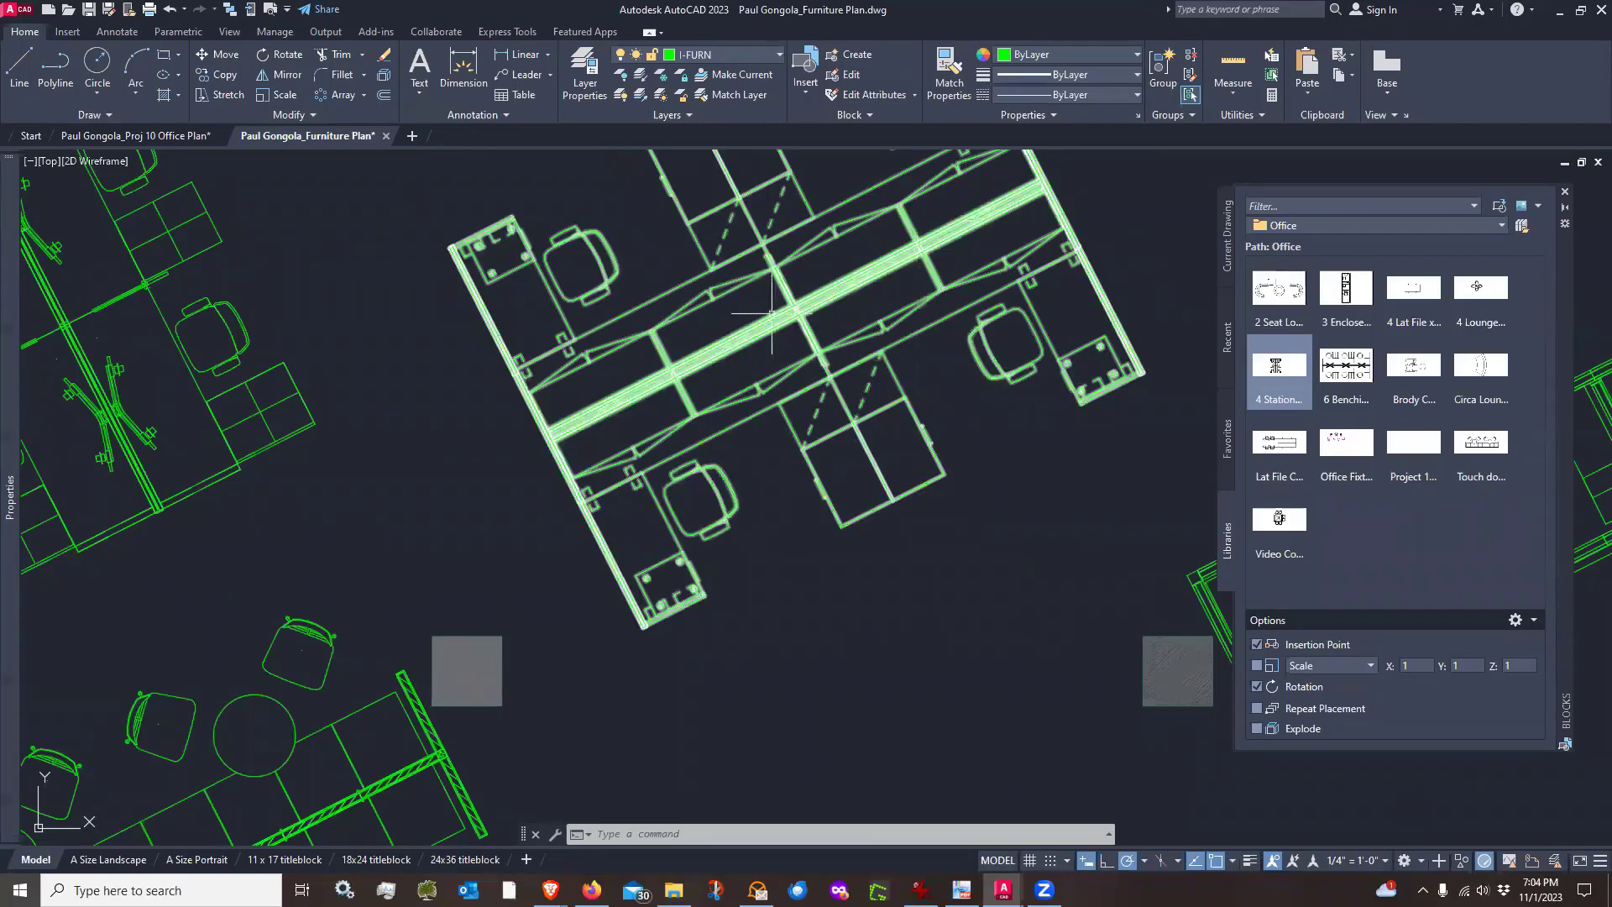
pyautogui.scroll(-2, 750, 510)
pyautogui.scroll(-2, 751, 510)
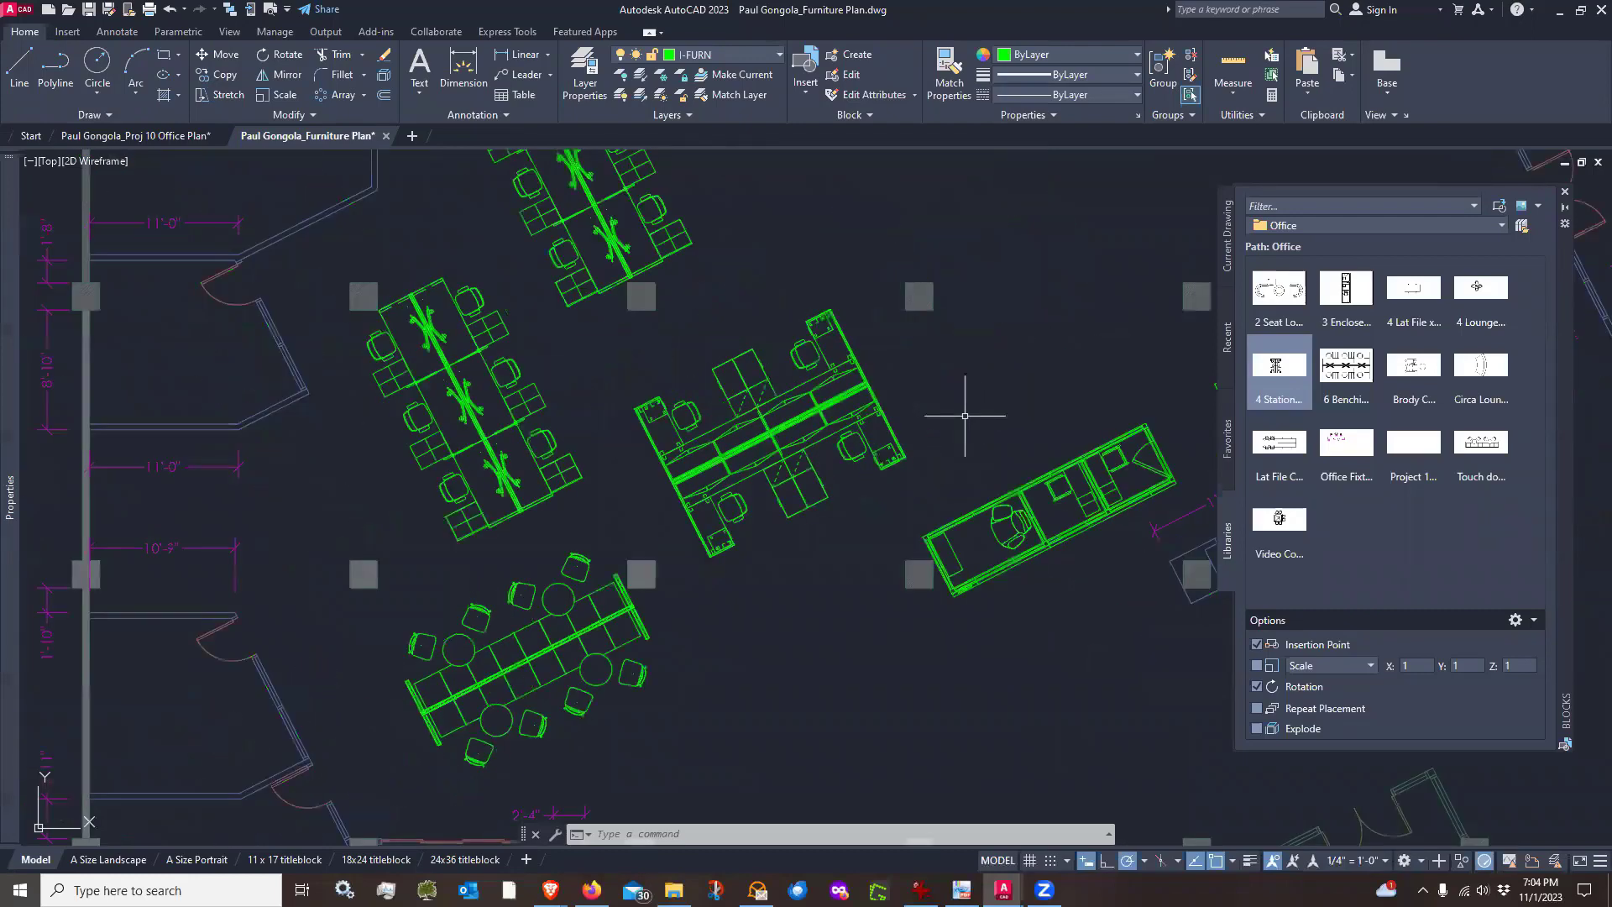
# Nudge the 4 Station Work Group block slightly toward the upper right, then about 5" along the 117° direction
pyautogui.moveTo(964, 414); pyautogui.dragTo(925, 417, button='middle')
pyautogui.write('m')
pyautogui.press('Return')
pyautogui.click(888, 400)
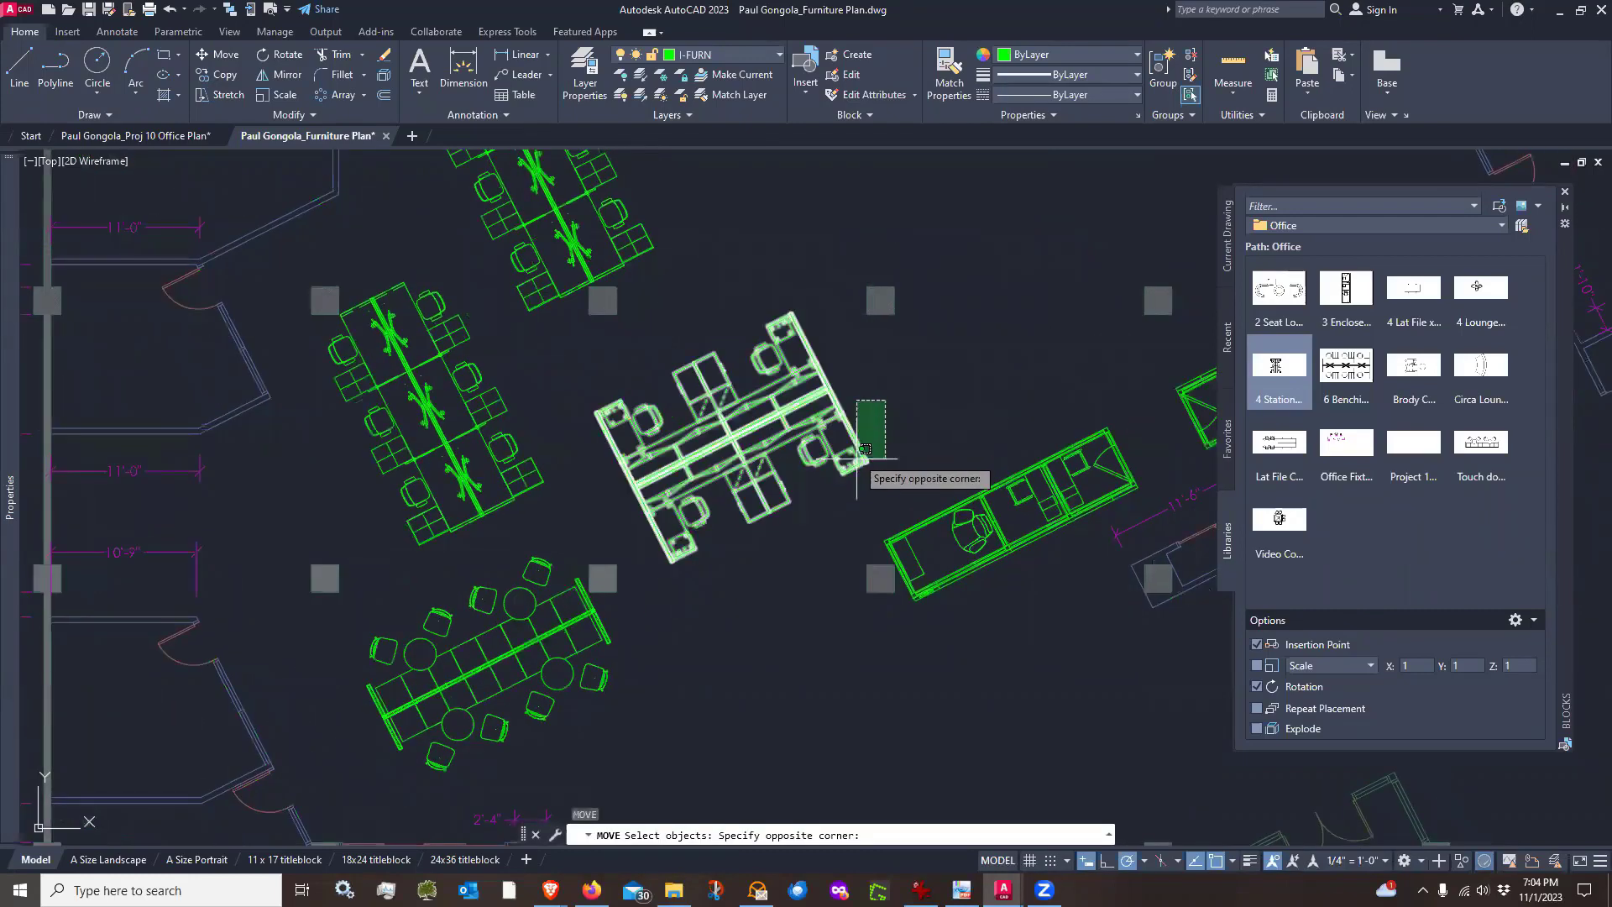
pyautogui.click(857, 456)
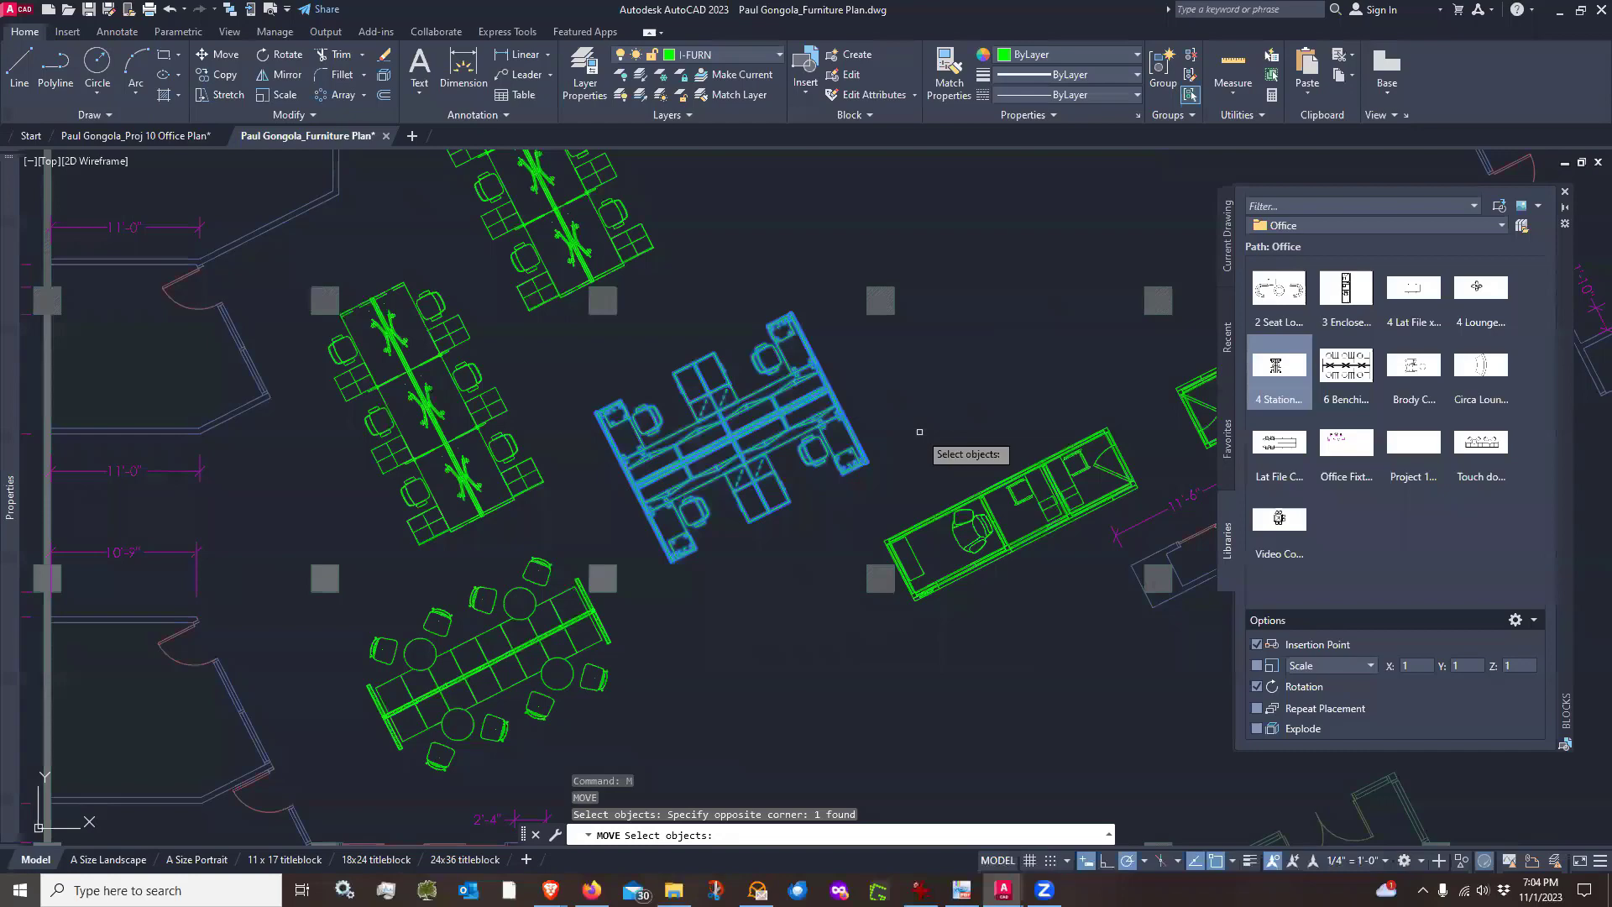
pyautogui.press('Return')
pyautogui.click(921, 430)
pyautogui.click(926, 428)
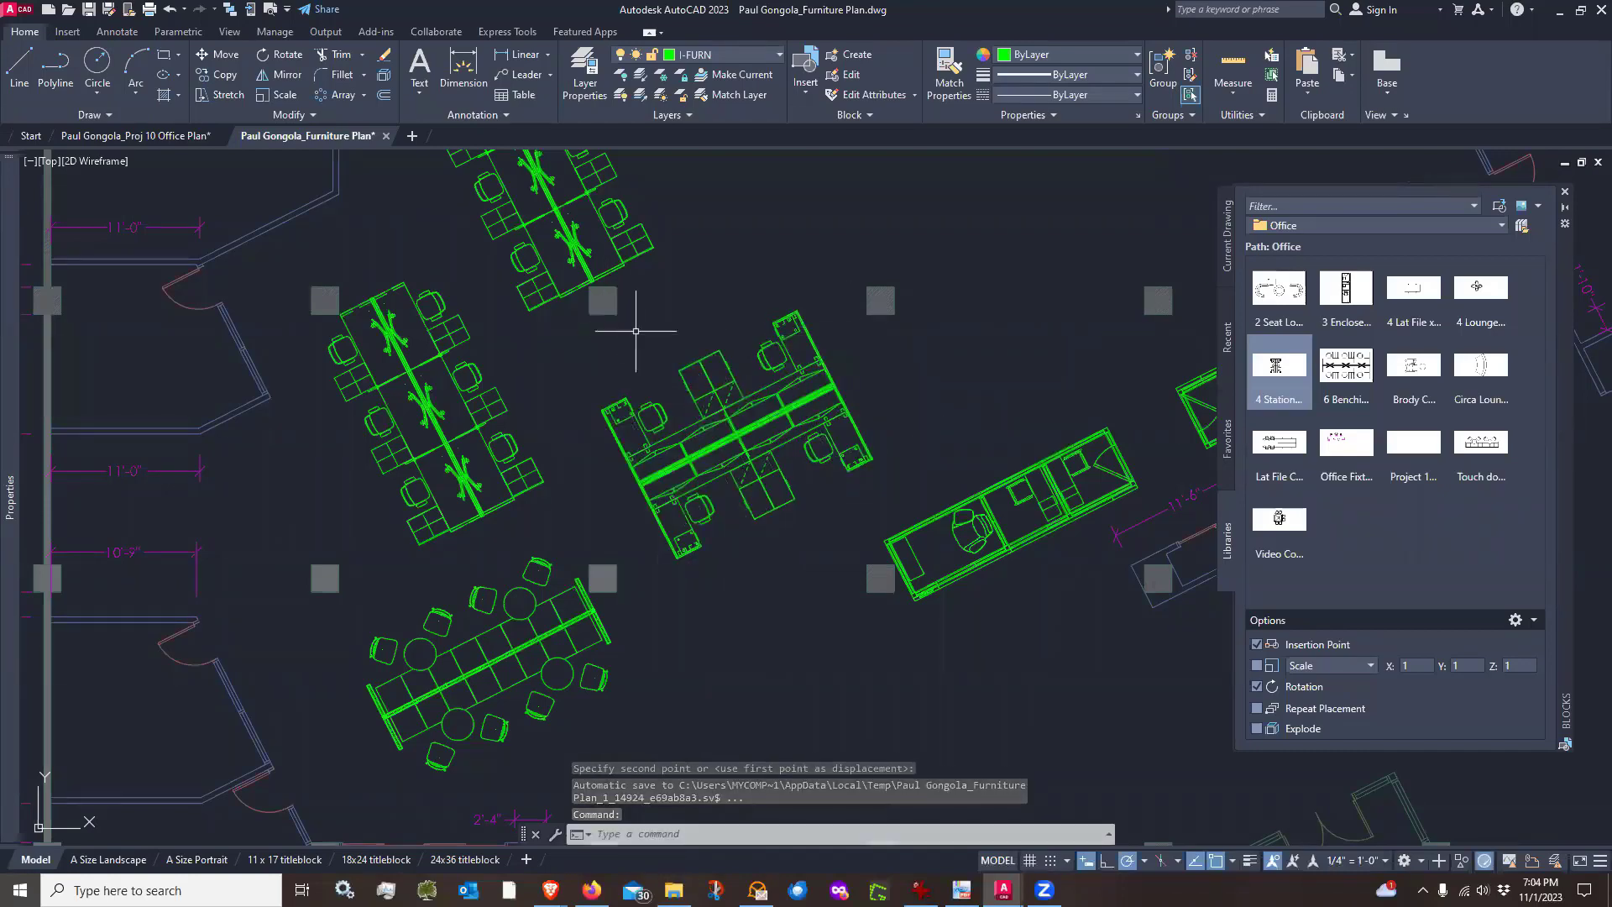
pyautogui.press('Return')
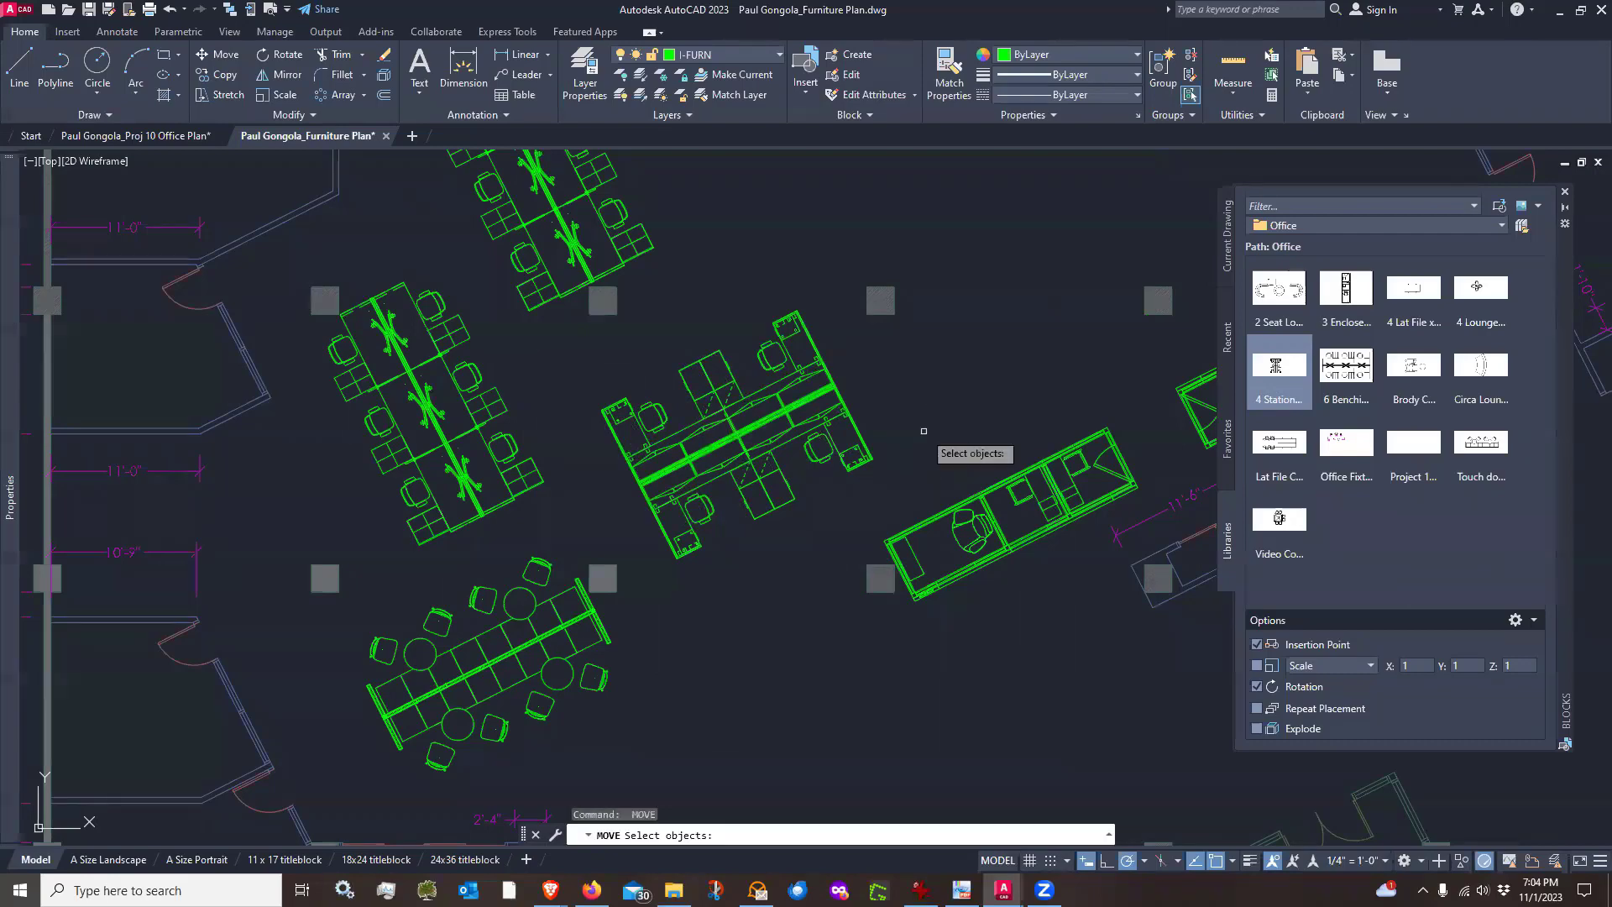
pyautogui.press('Return')
pyautogui.click(924, 431)
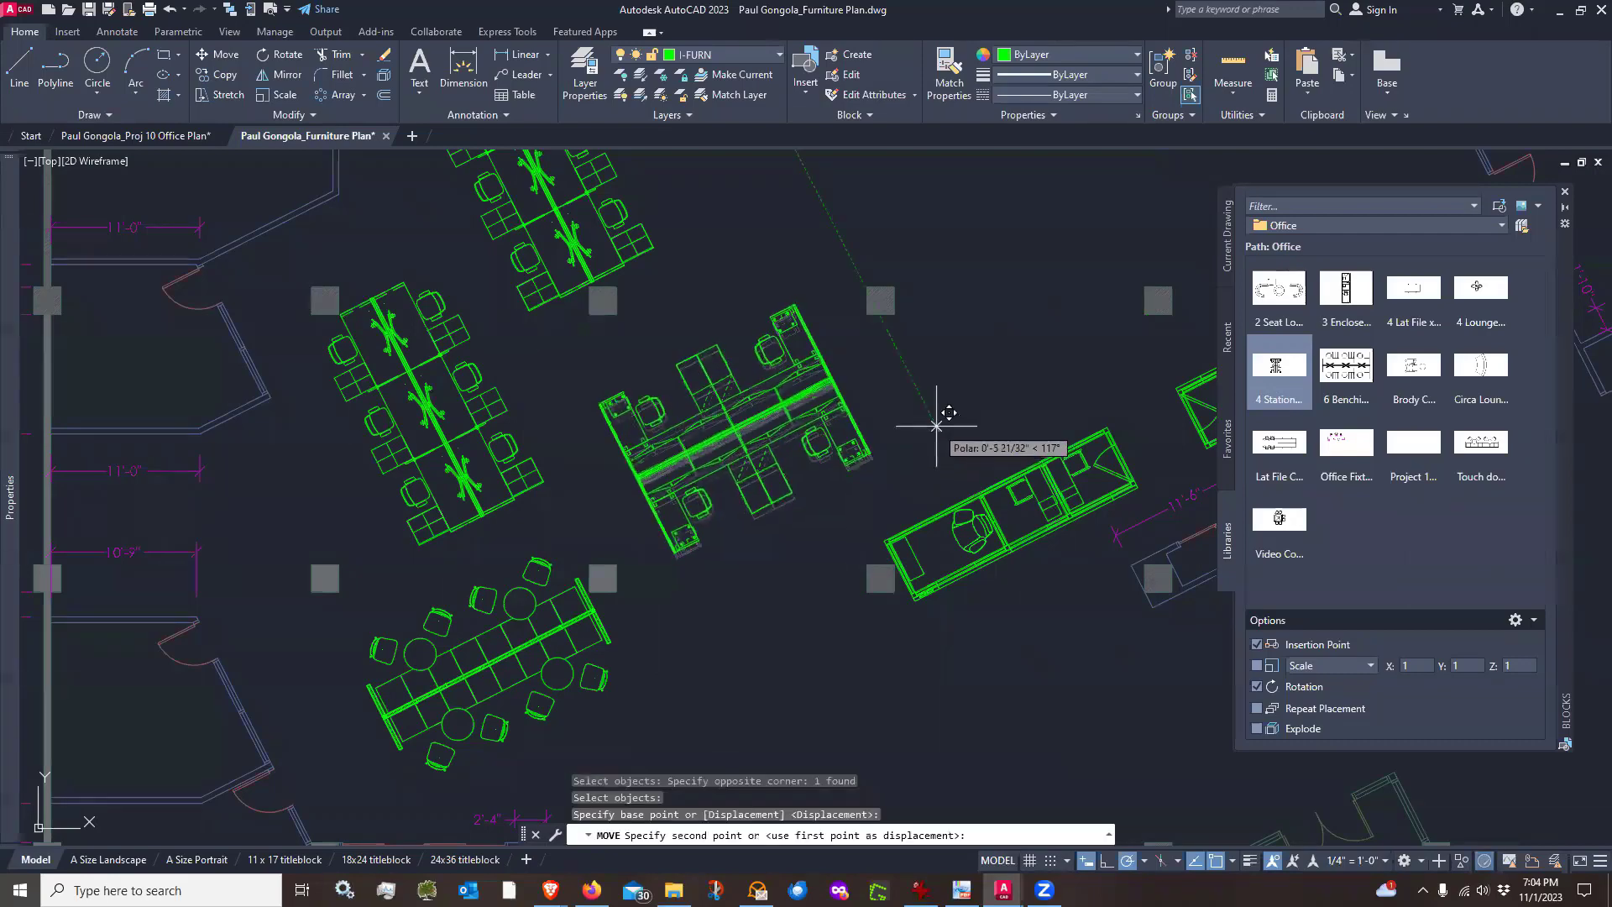
pyautogui.click(929, 432)
# Insert a Lat File Conference Group block rotated 117° in the open area above the enclosed offices
pyautogui.scroll(-2, 800, 556)
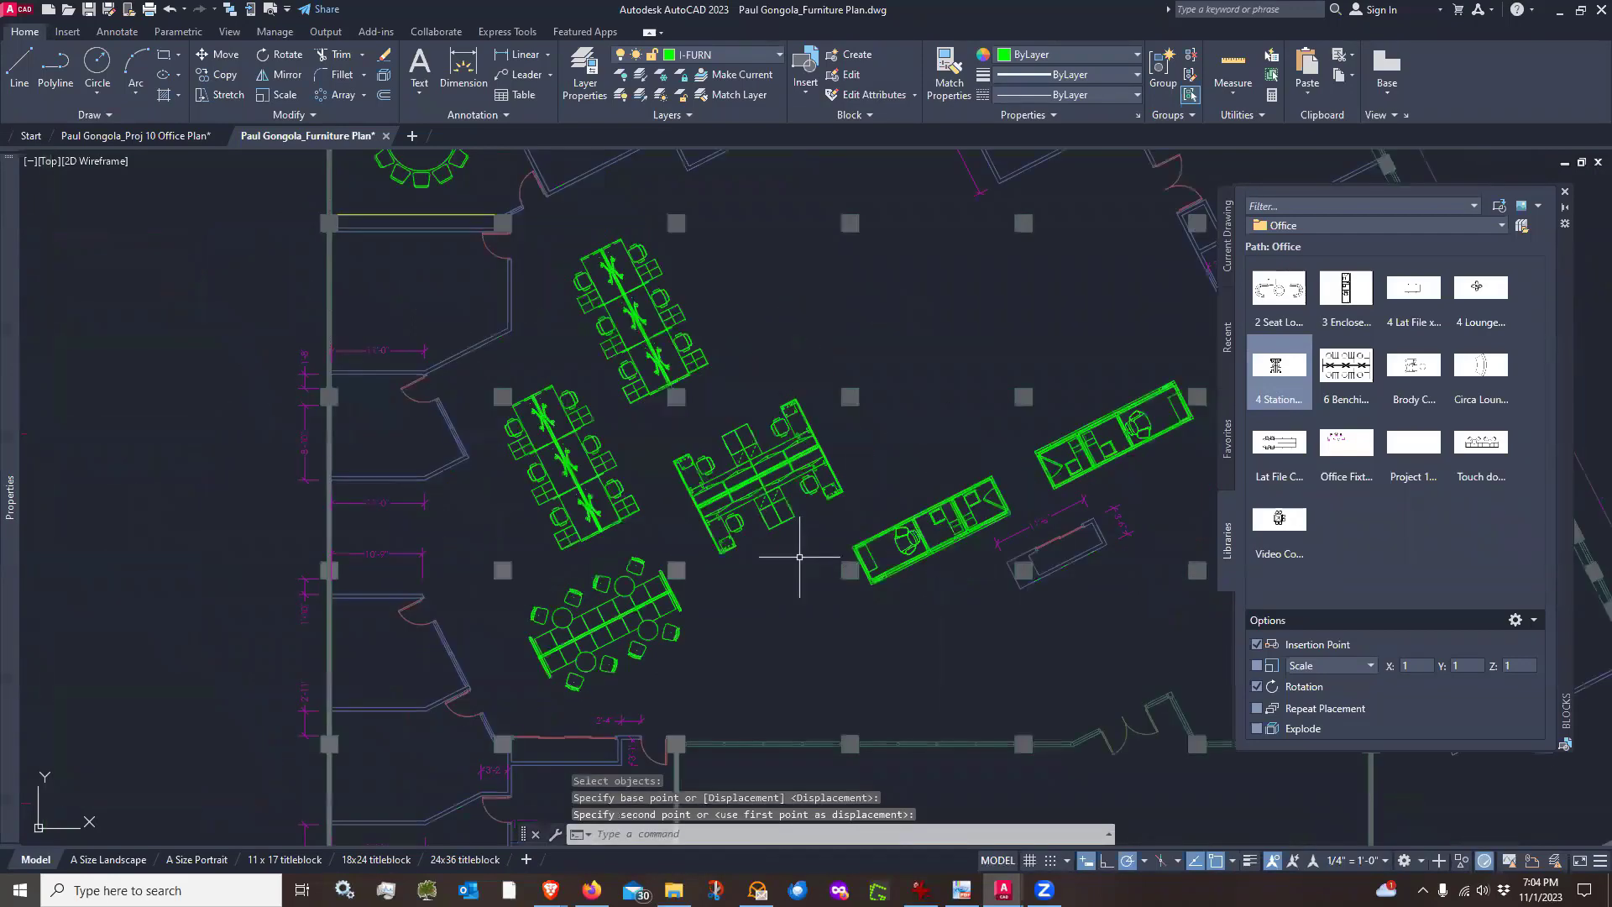
pyautogui.scroll(-2, 799, 556)
pyautogui.moveTo(936, 450); pyautogui.dragTo(820, 473, button='middle')
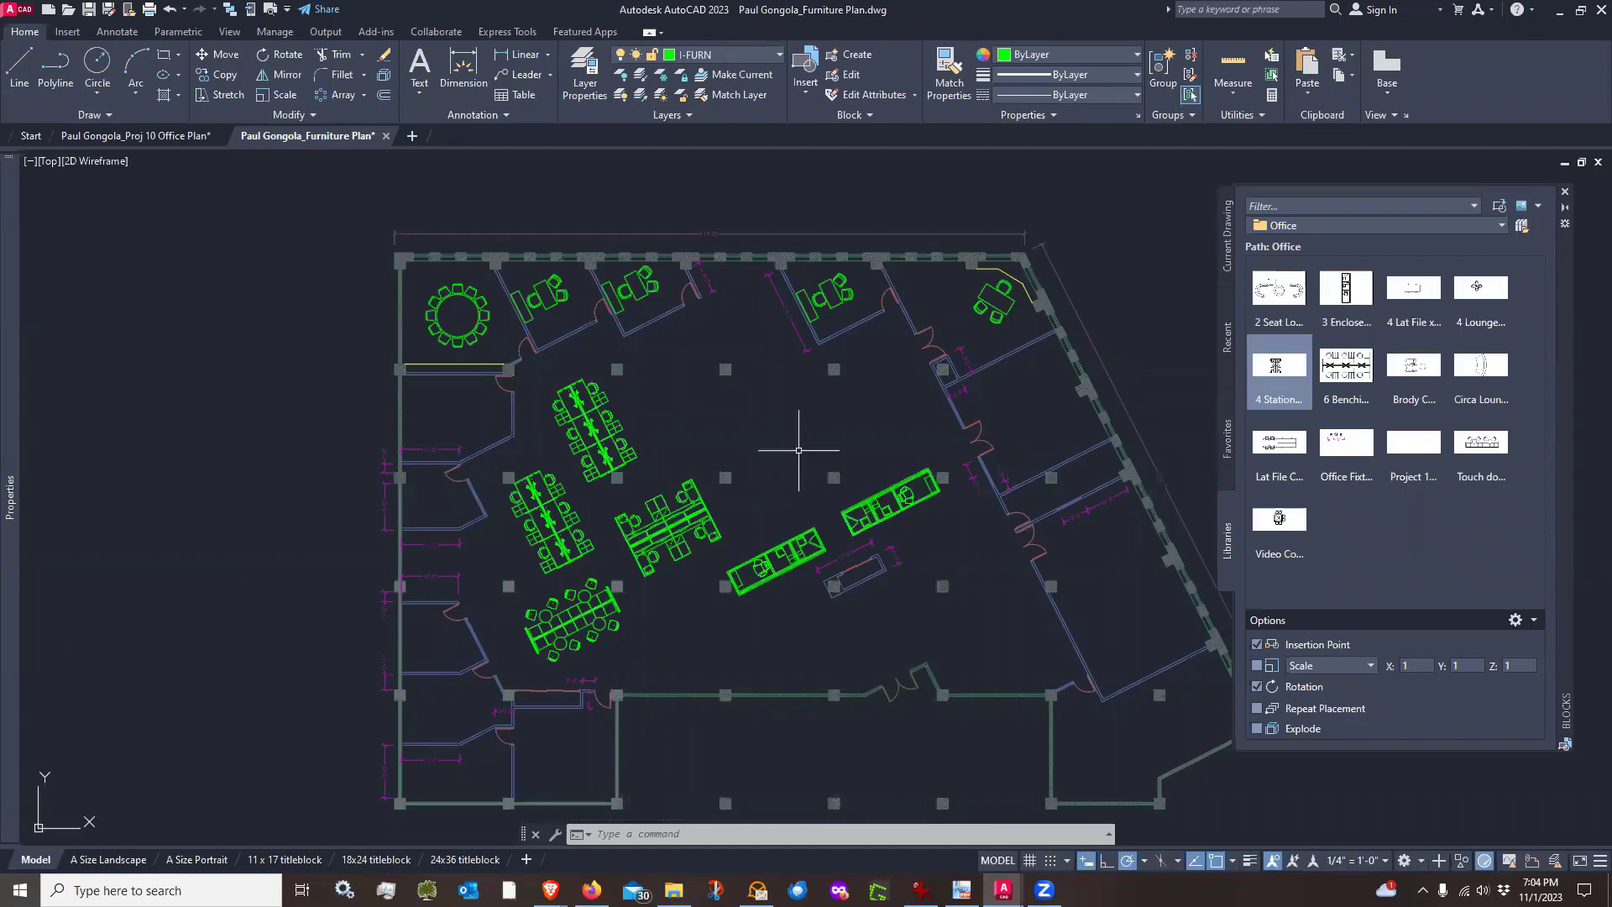
pyautogui.scroll(2, 839, 467)
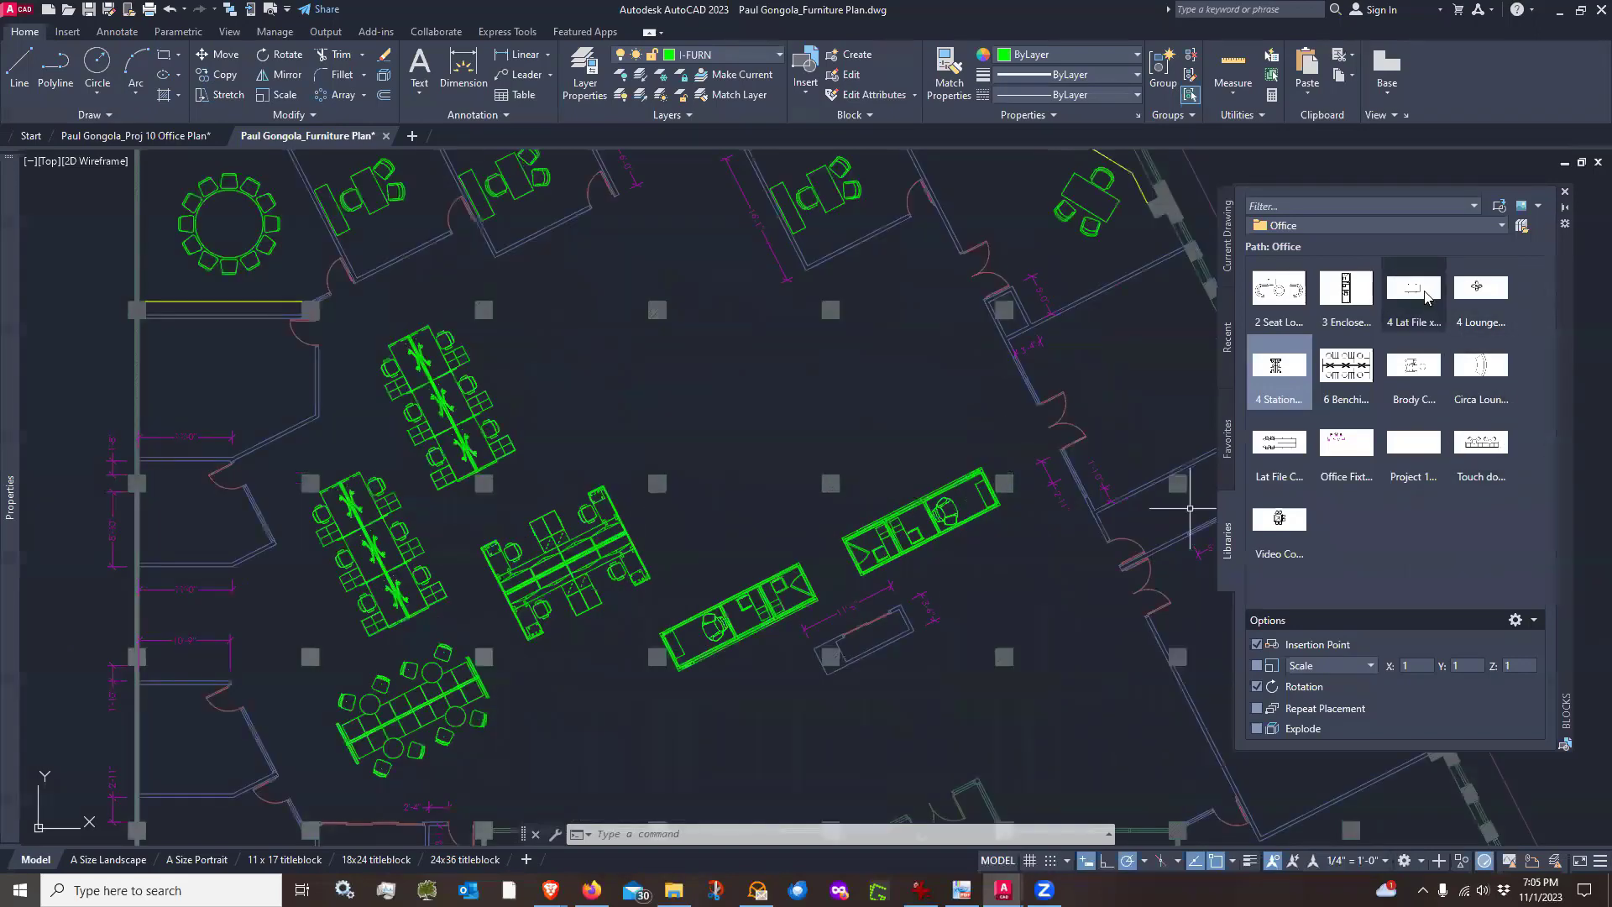
pyautogui.click(1287, 452)
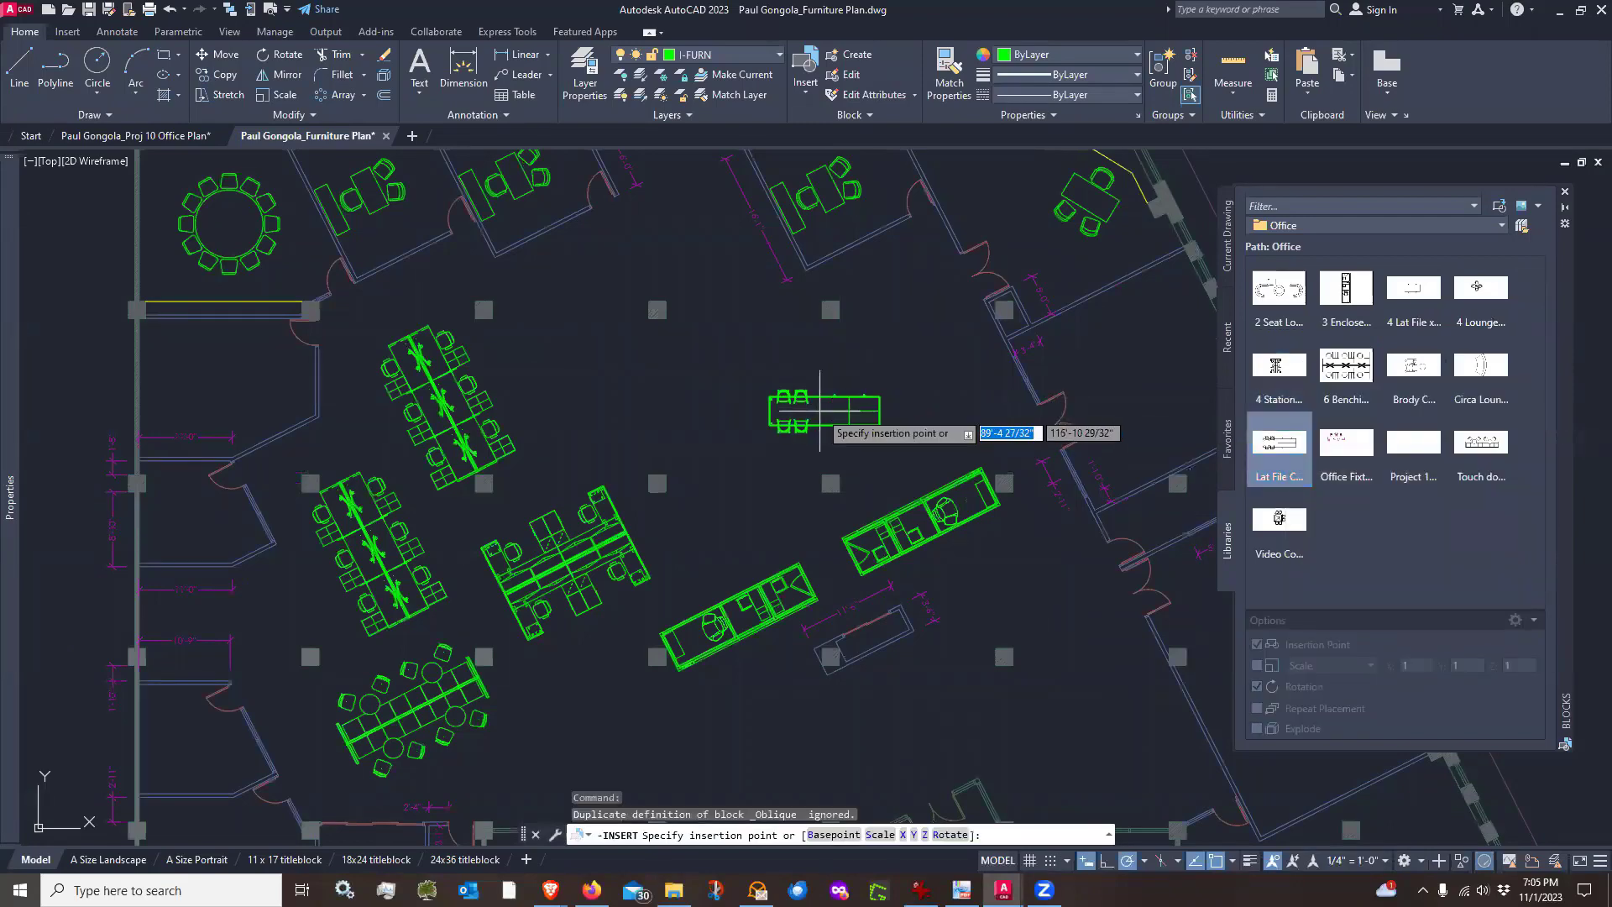
pyautogui.scroll(2, 880, 427)
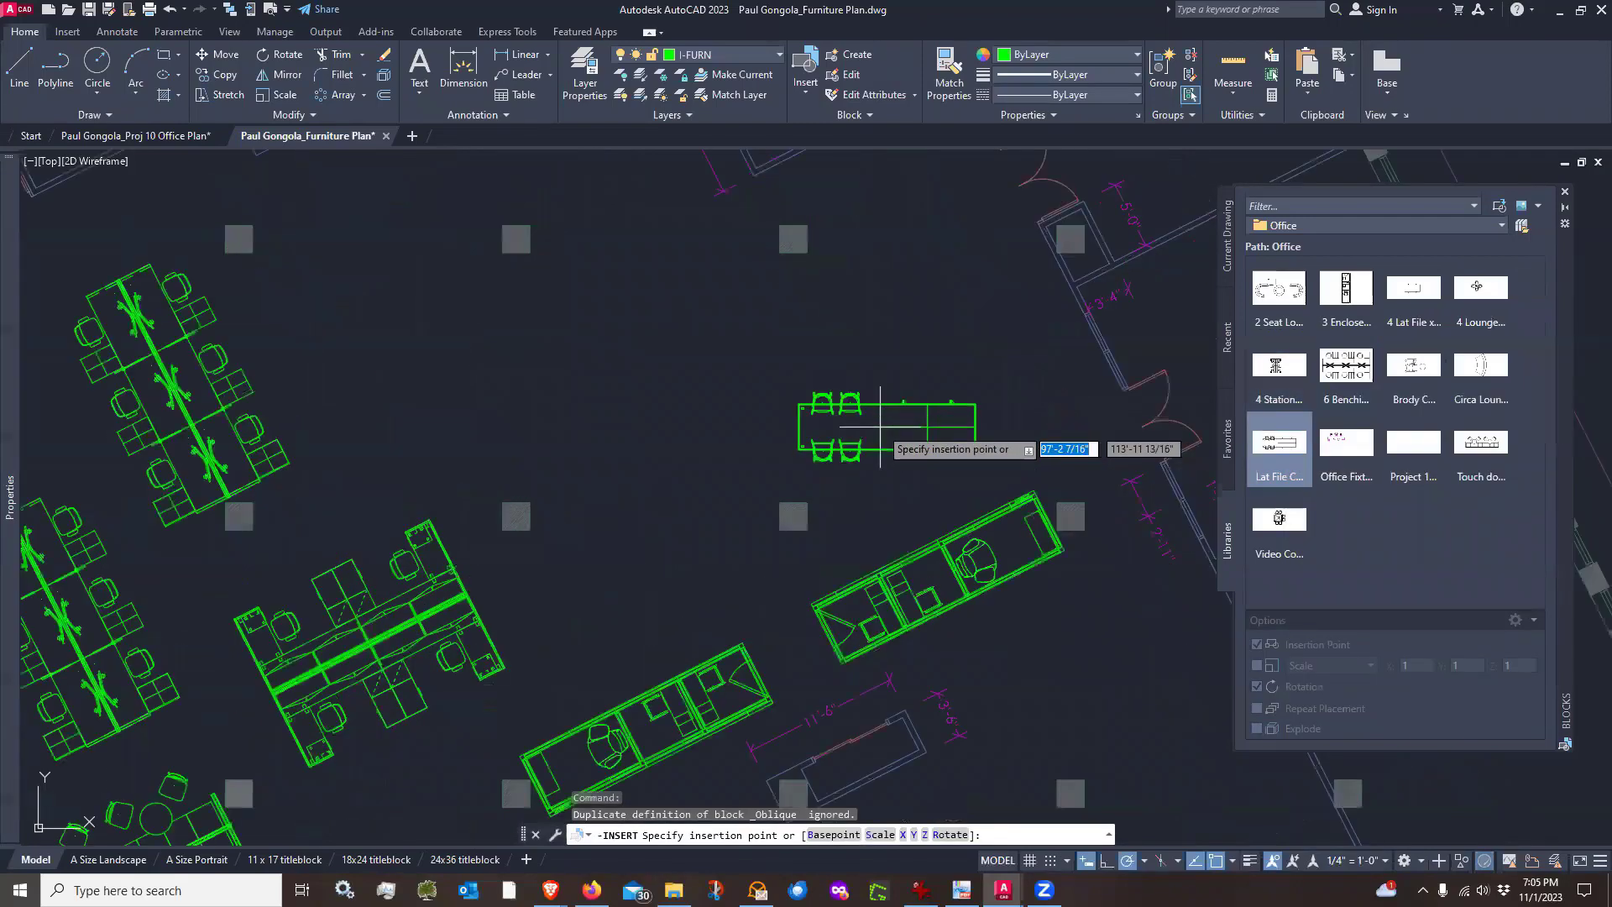
pyautogui.click(741, 413)
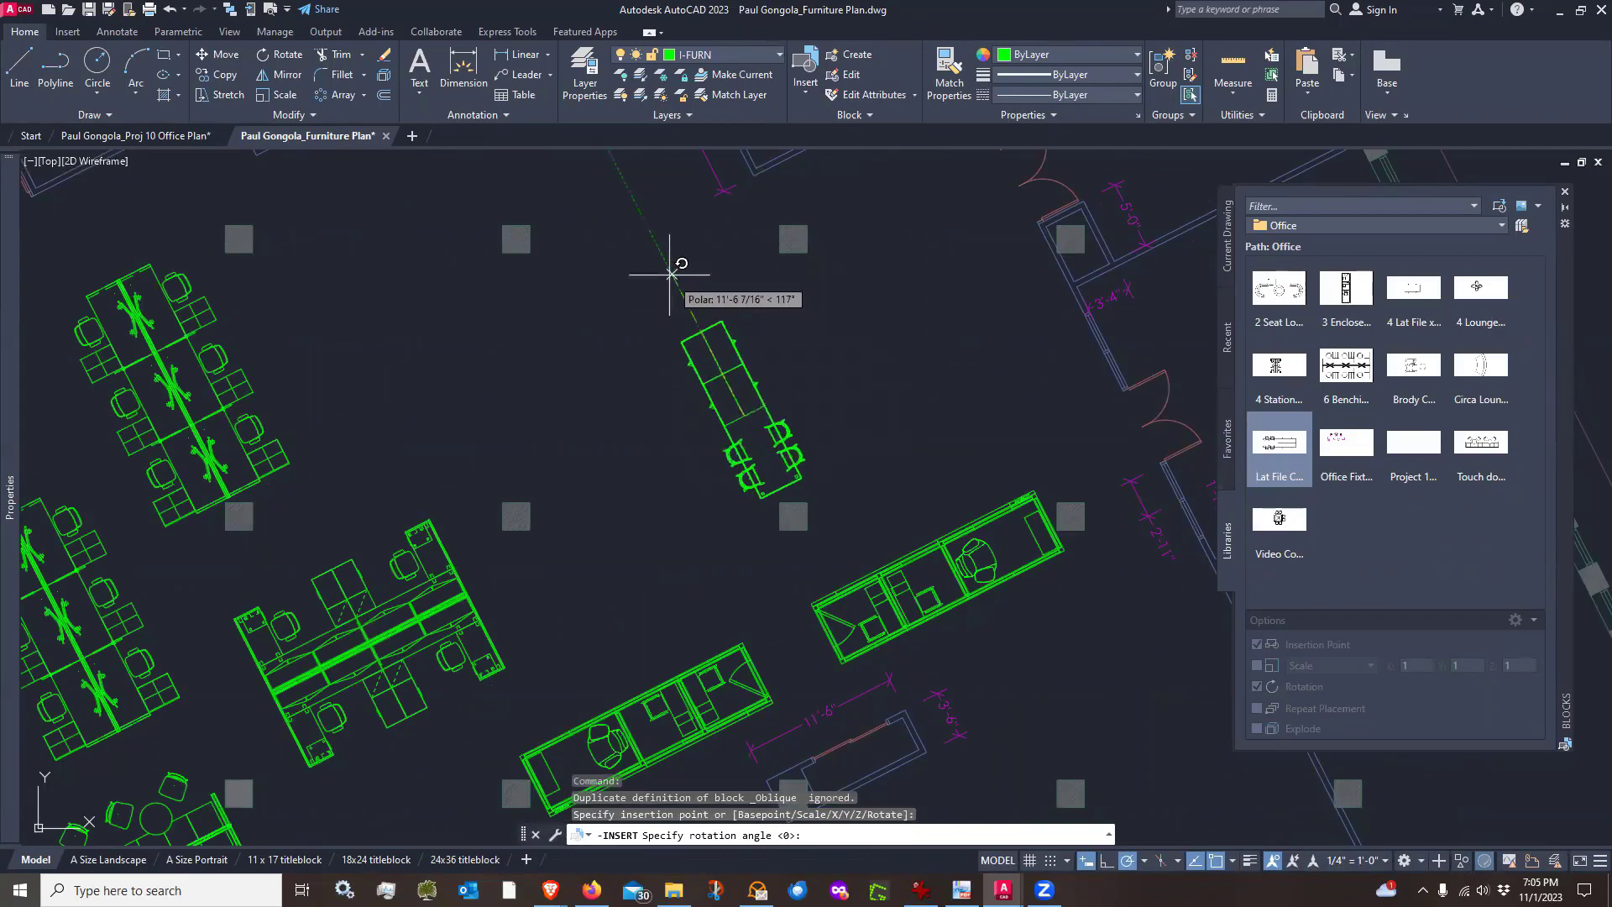
pyautogui.click(653, 237)
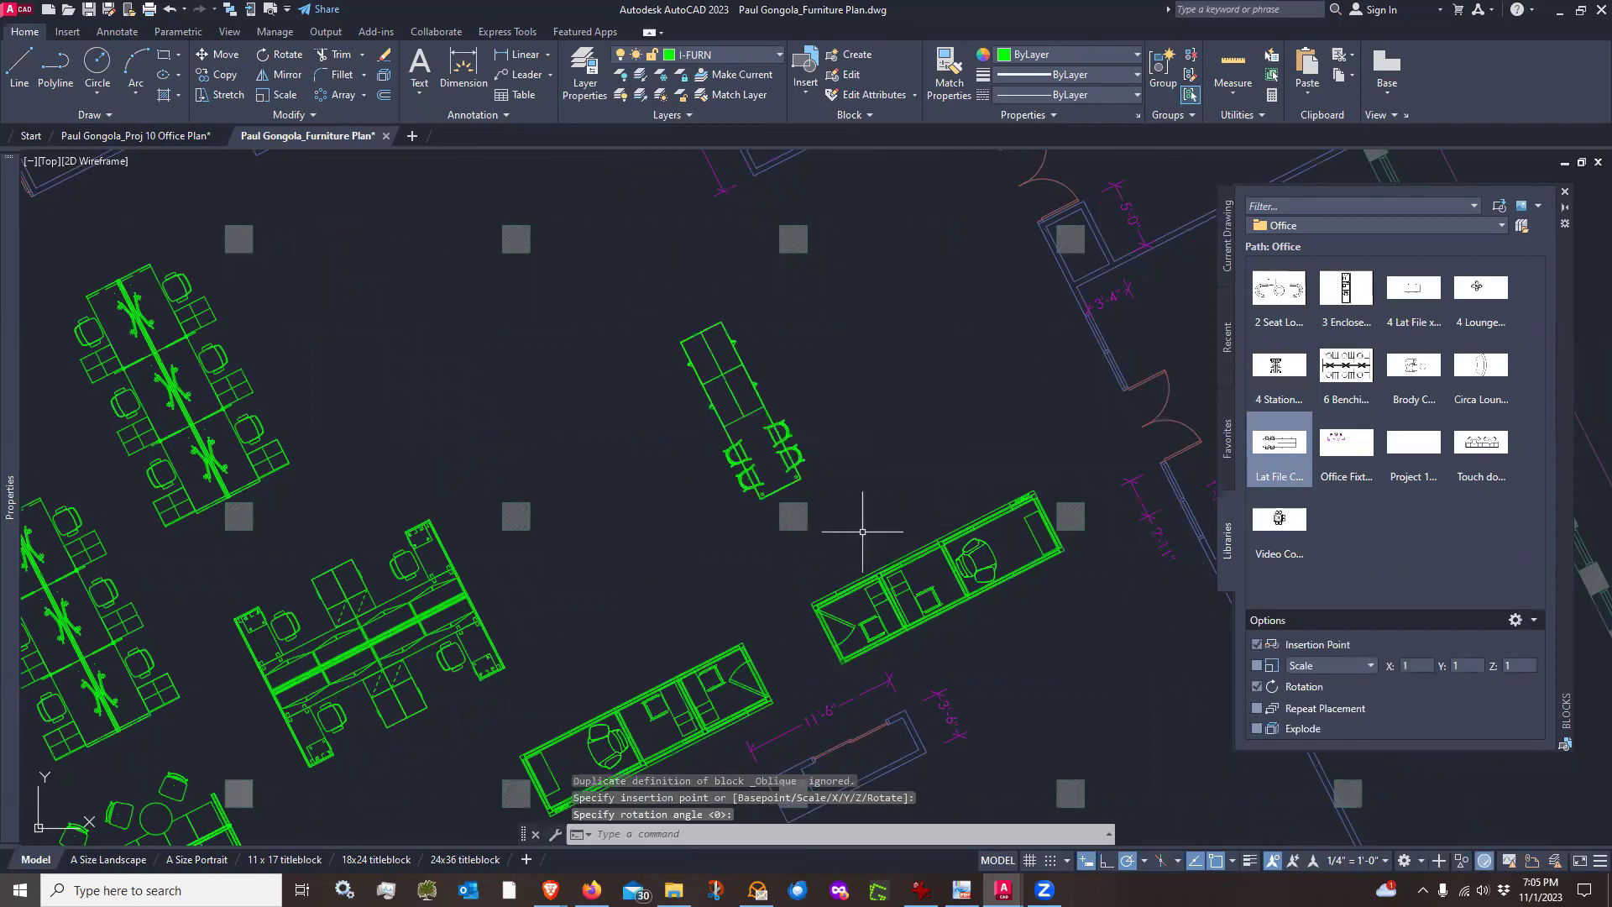
# Move the Lat File Conference Group block about 5" along the 297° direction
pyautogui.scroll(2, 737, 472)
pyautogui.scroll(2, 714, 351)
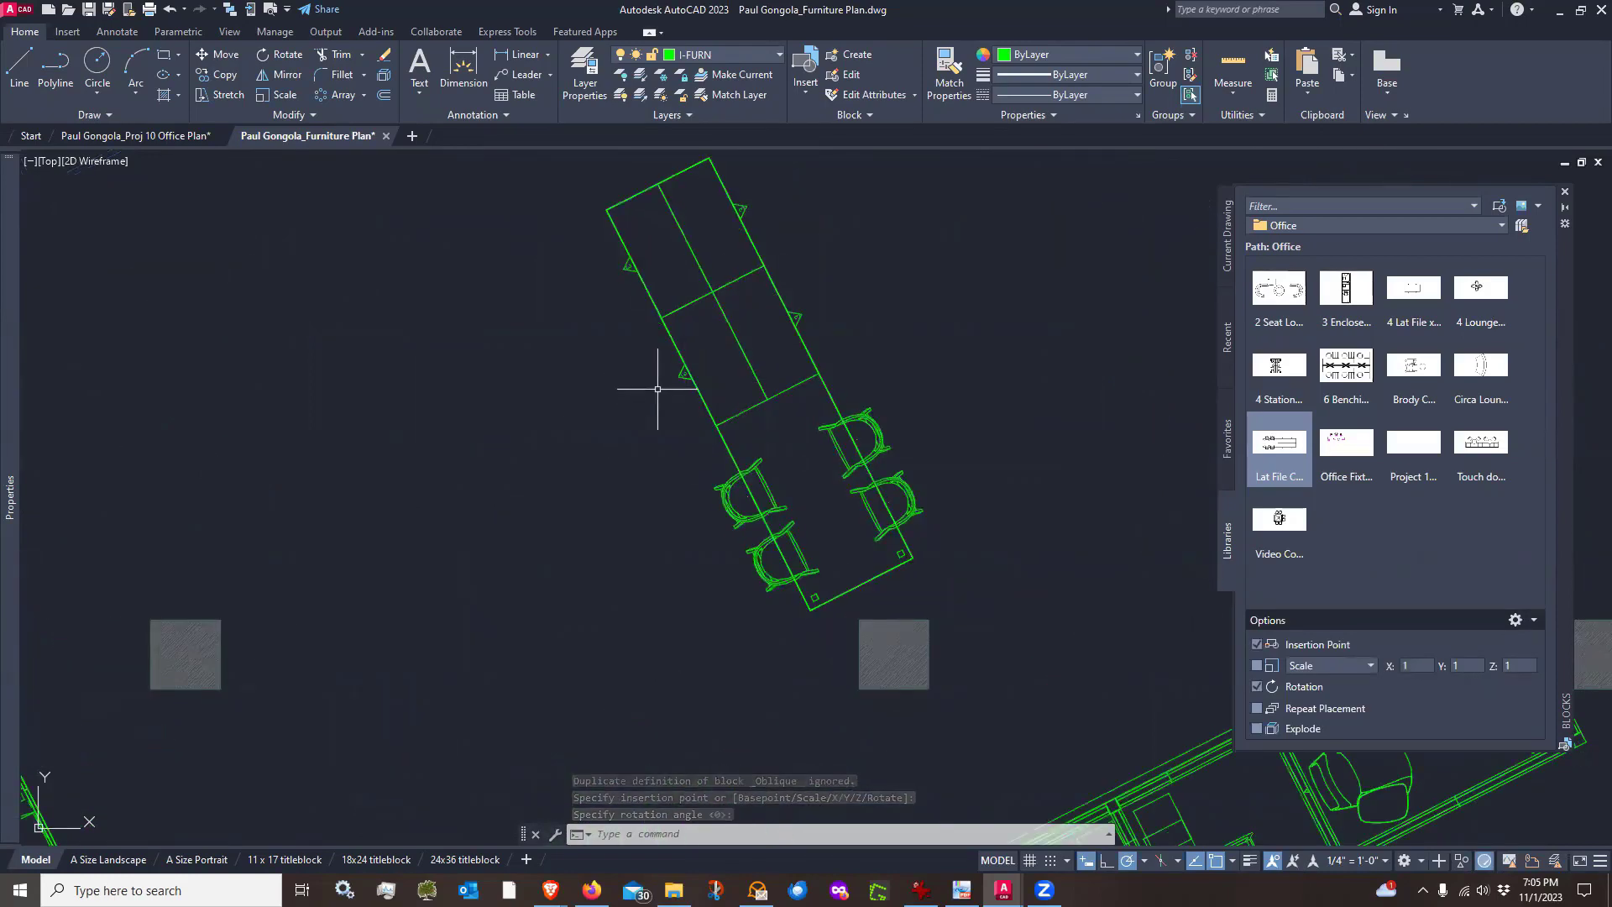
pyautogui.scroll(-2, 658, 388)
pyautogui.scroll(2, 714, 403)
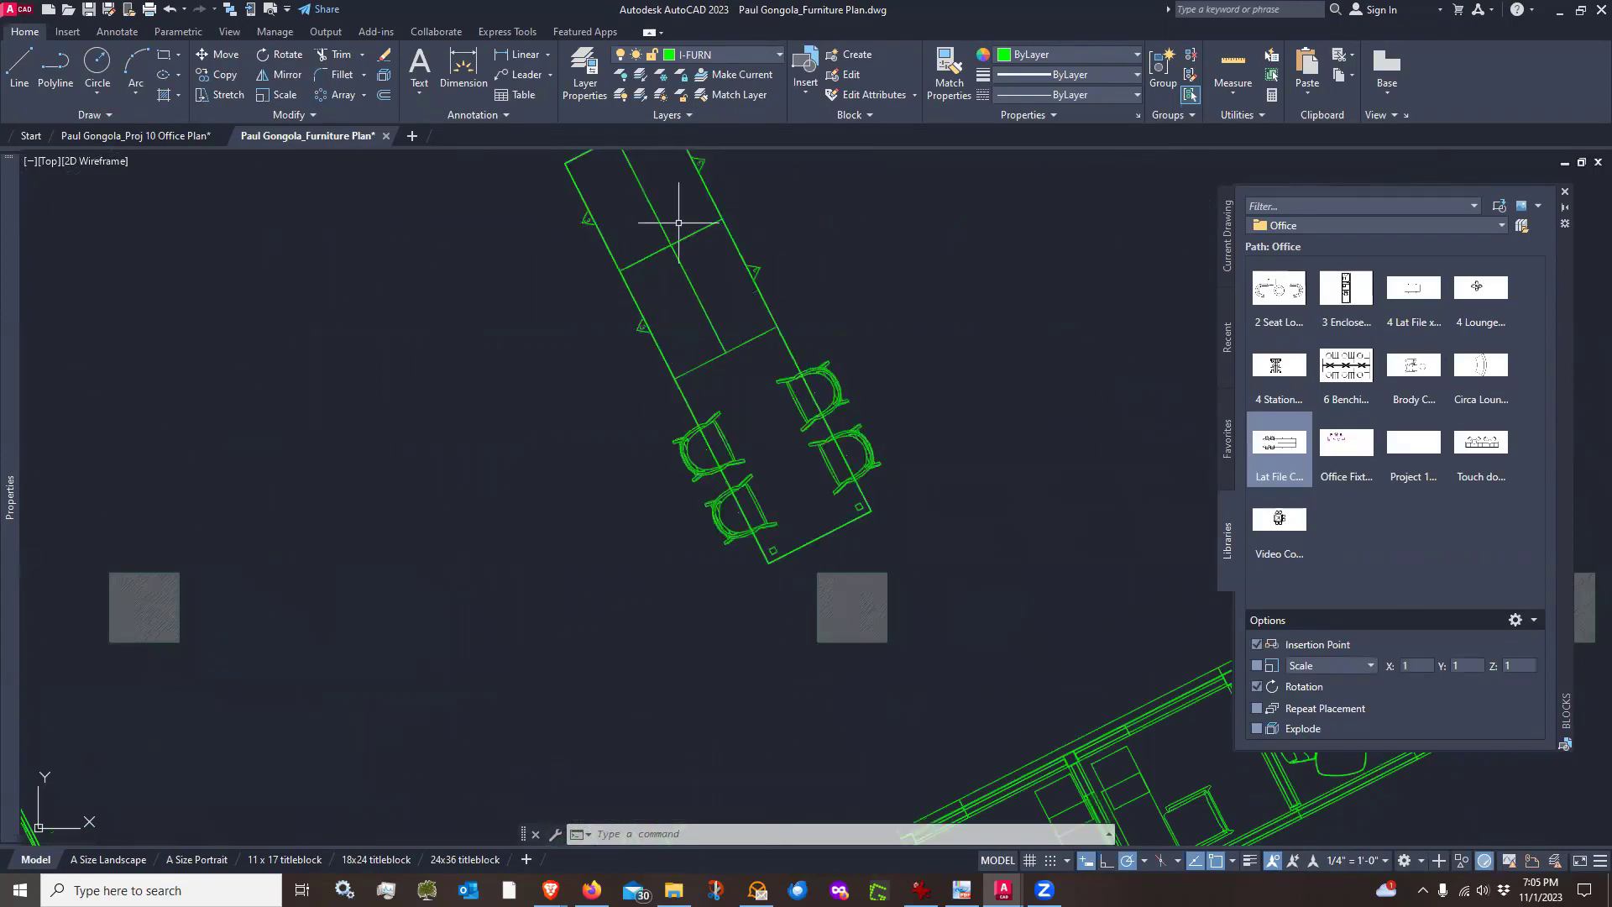
pyautogui.moveTo(647, 234); pyautogui.dragTo(561, 307, button='middle')
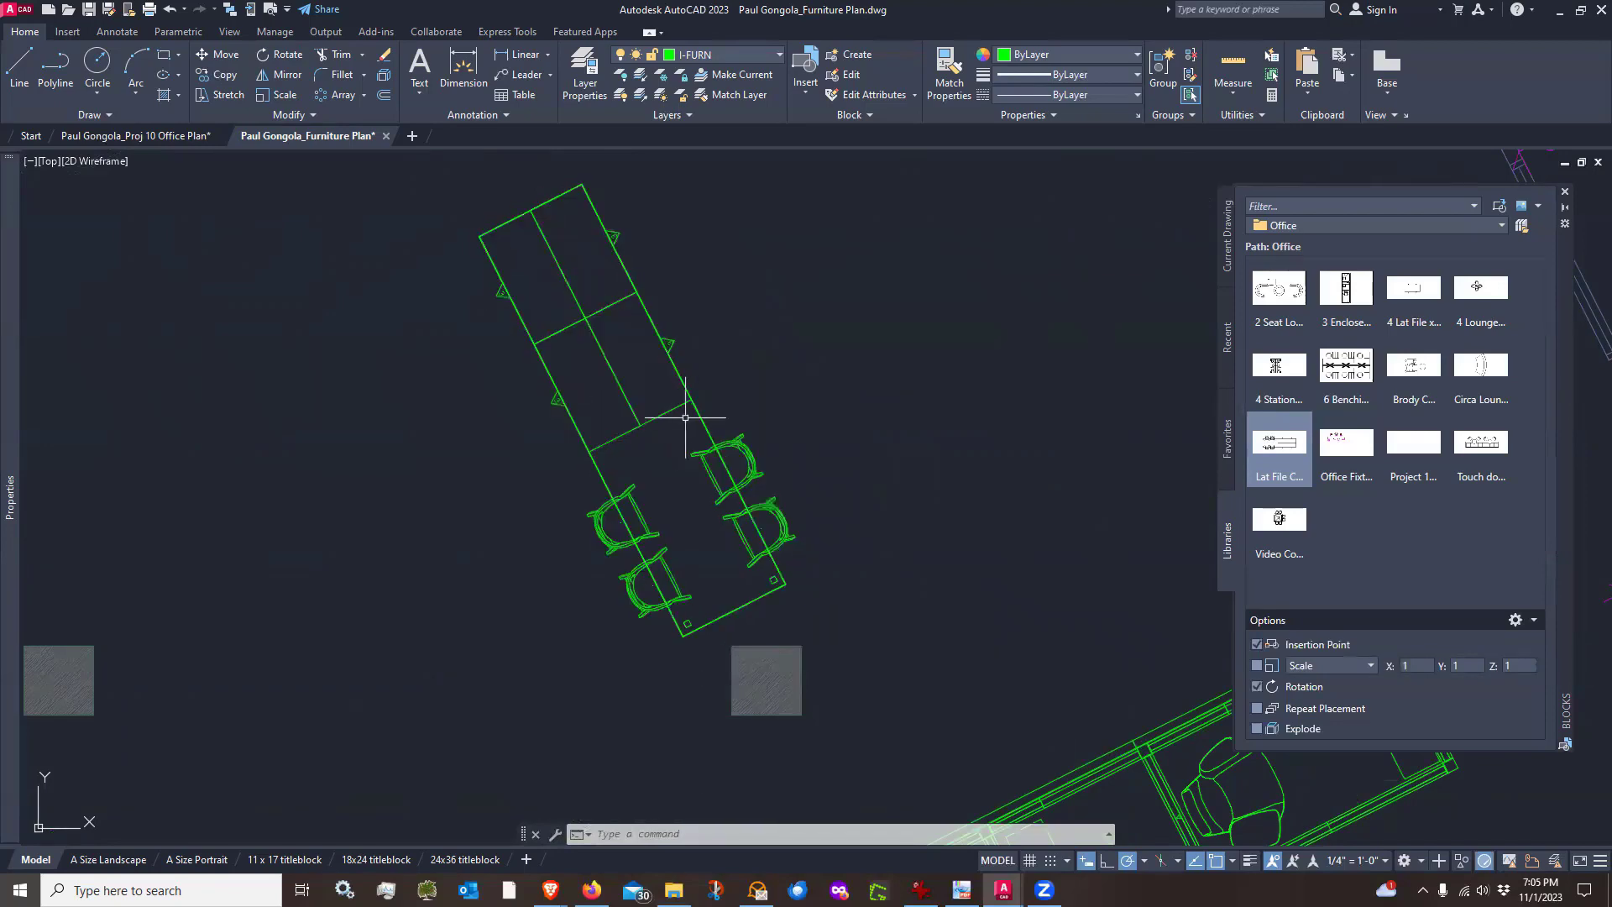
pyautogui.scroll(-2, 840, 344)
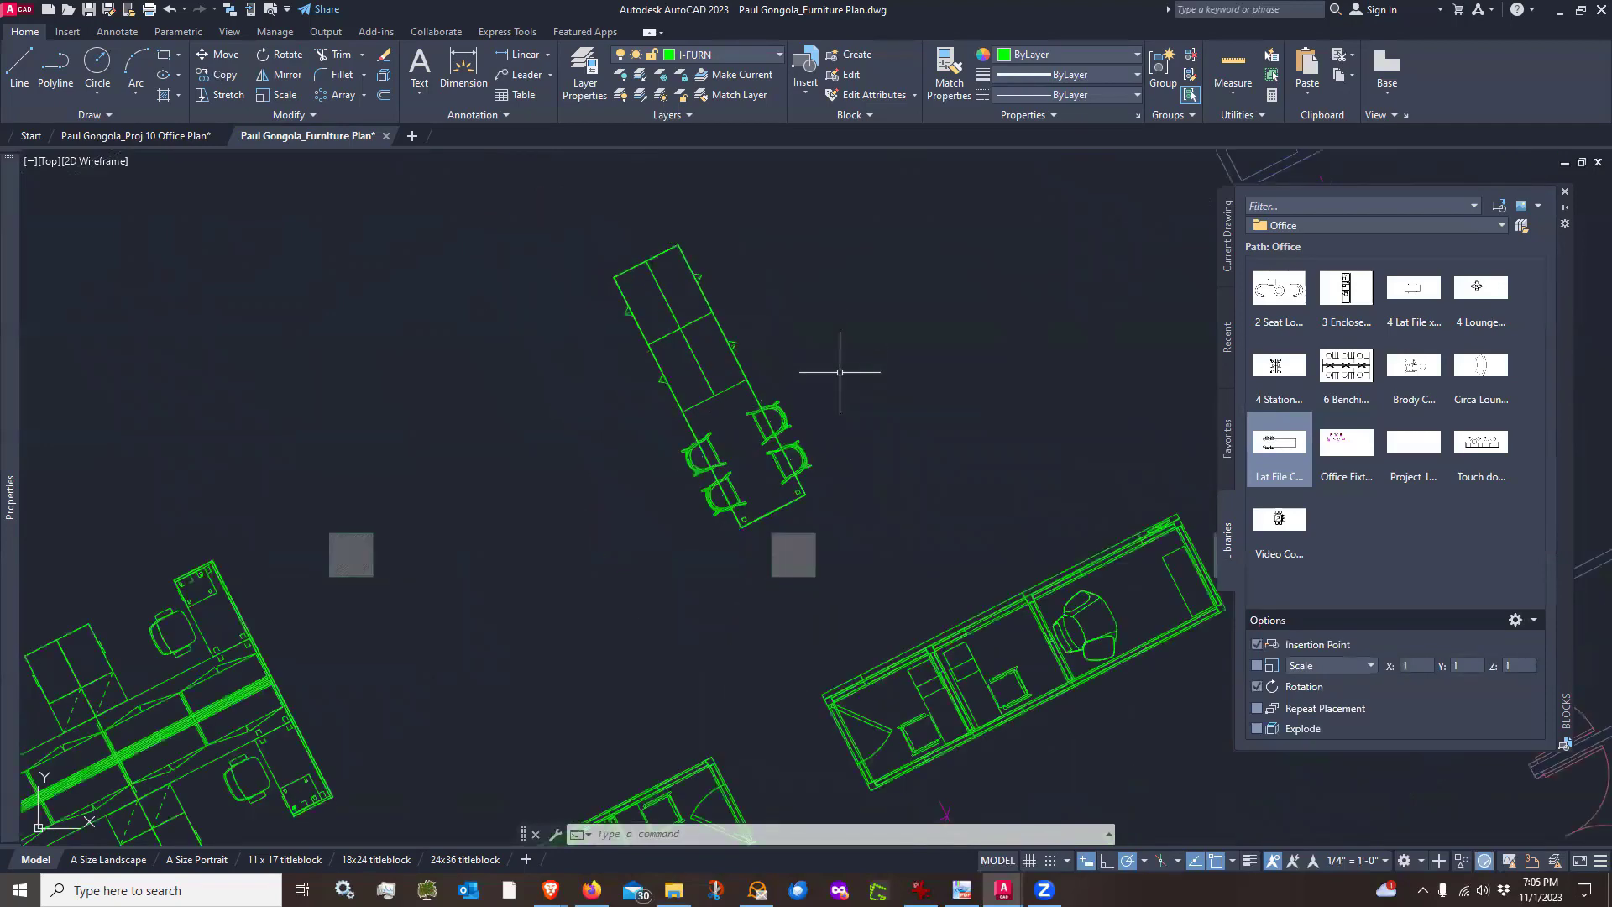
pyautogui.write('m')
pyautogui.press('space')
pyautogui.click(821, 466)
pyautogui.click(803, 487)
pyautogui.press('space')
pyautogui.click(870, 416)
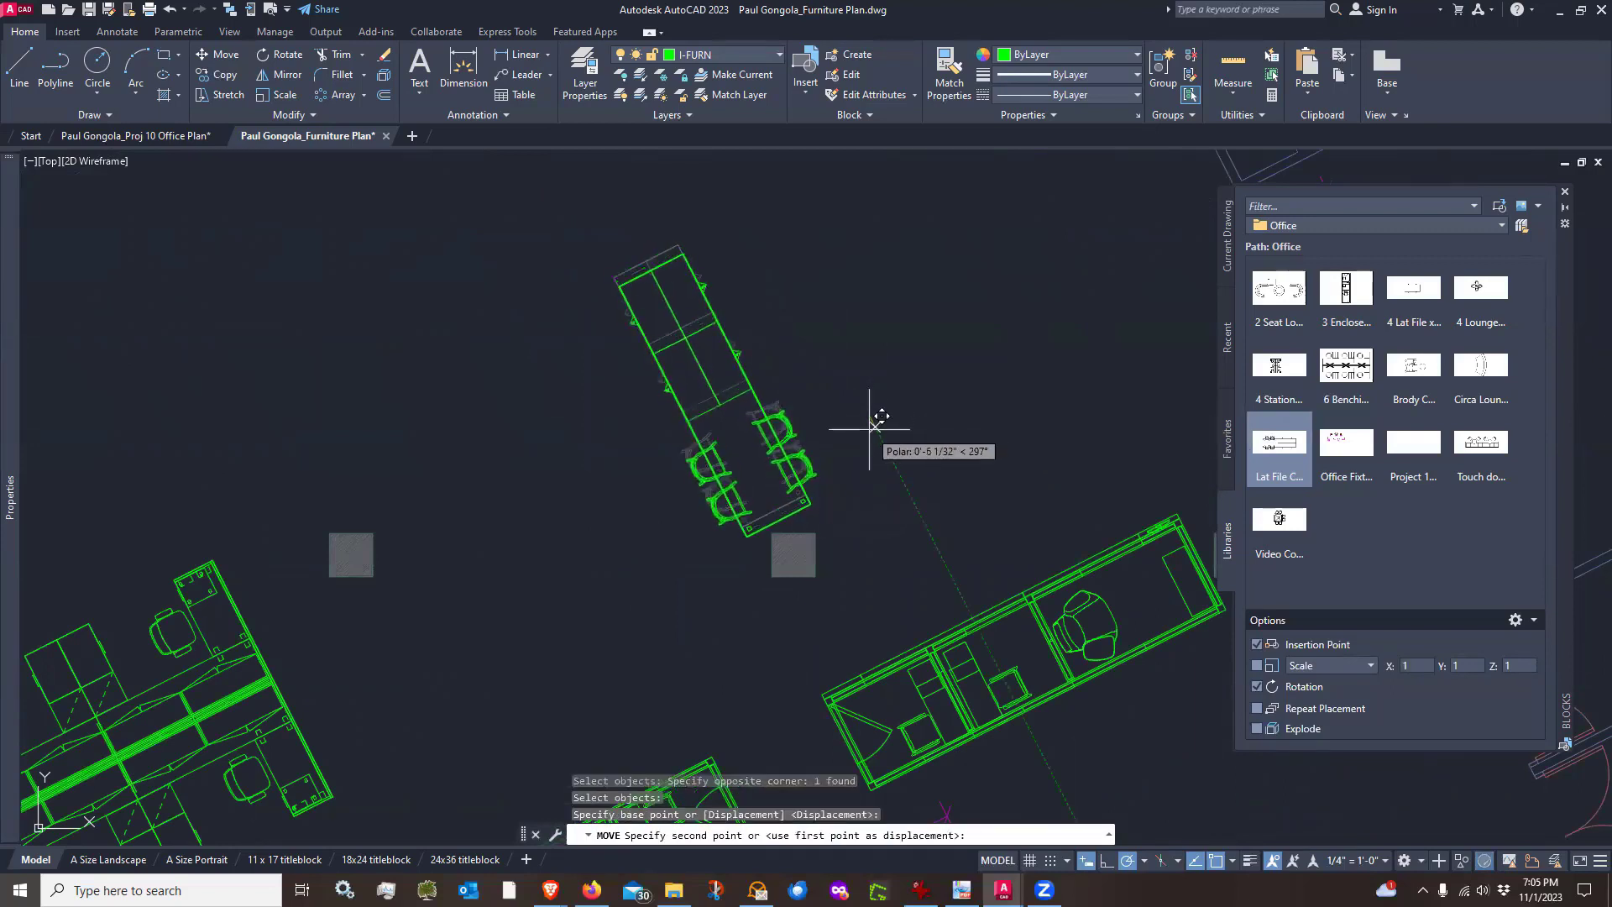
pyautogui.click(877, 424)
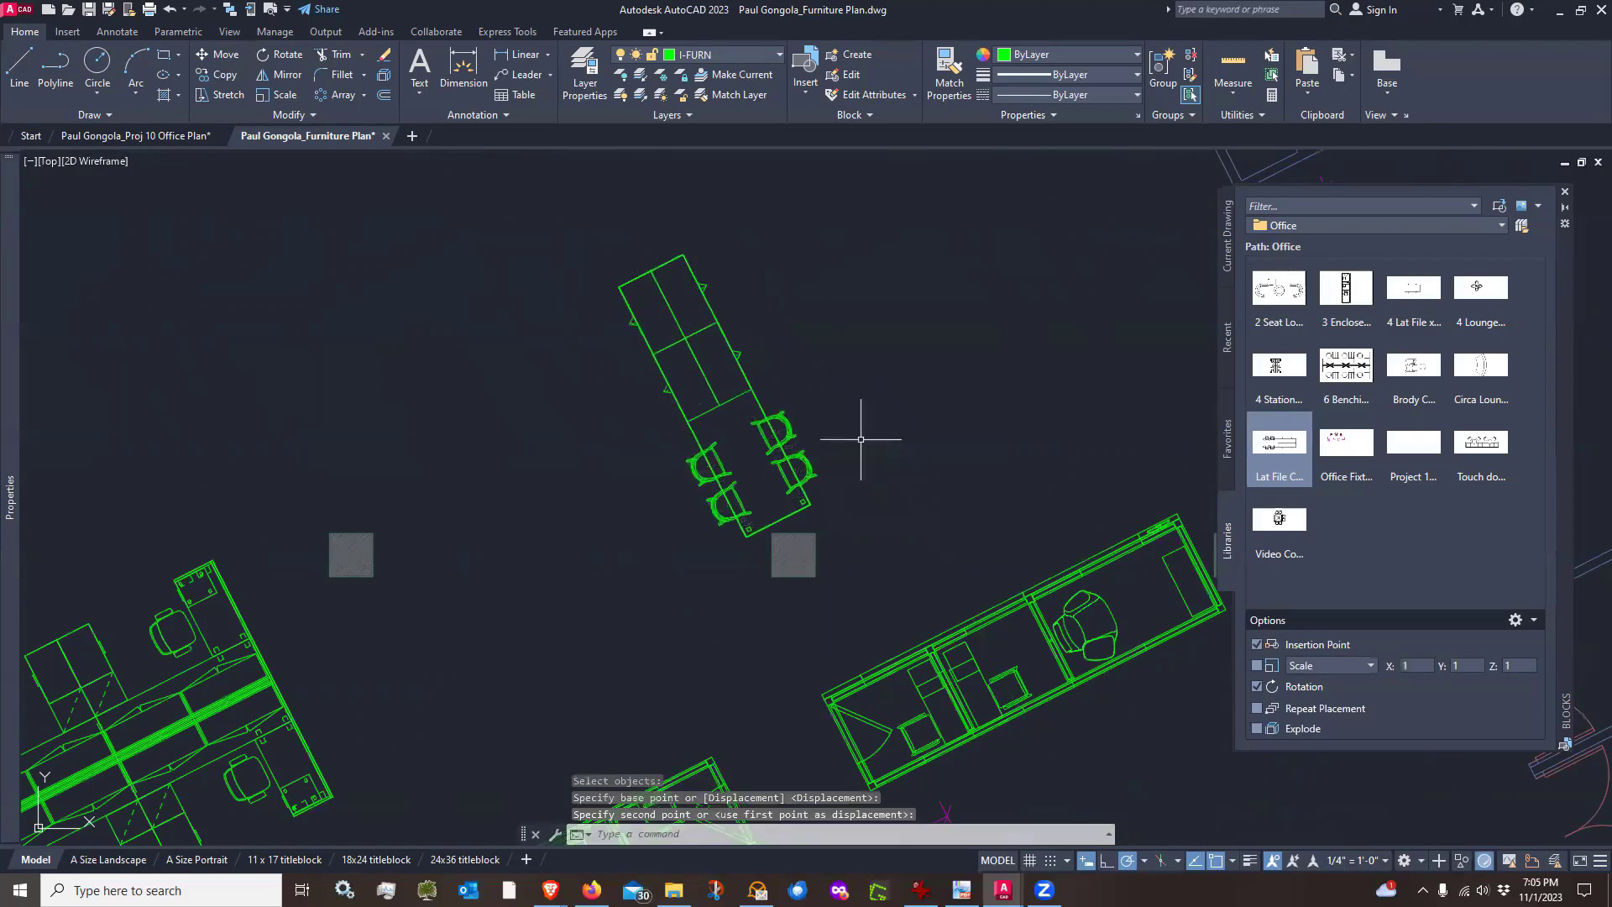
# Move the Lat File Conference Group block about 5" along the 27° direction
pyautogui.press('space')
pyautogui.click(823, 487)
pyautogui.click(816, 488)
pyautogui.press('space')
pyautogui.click(888, 451)
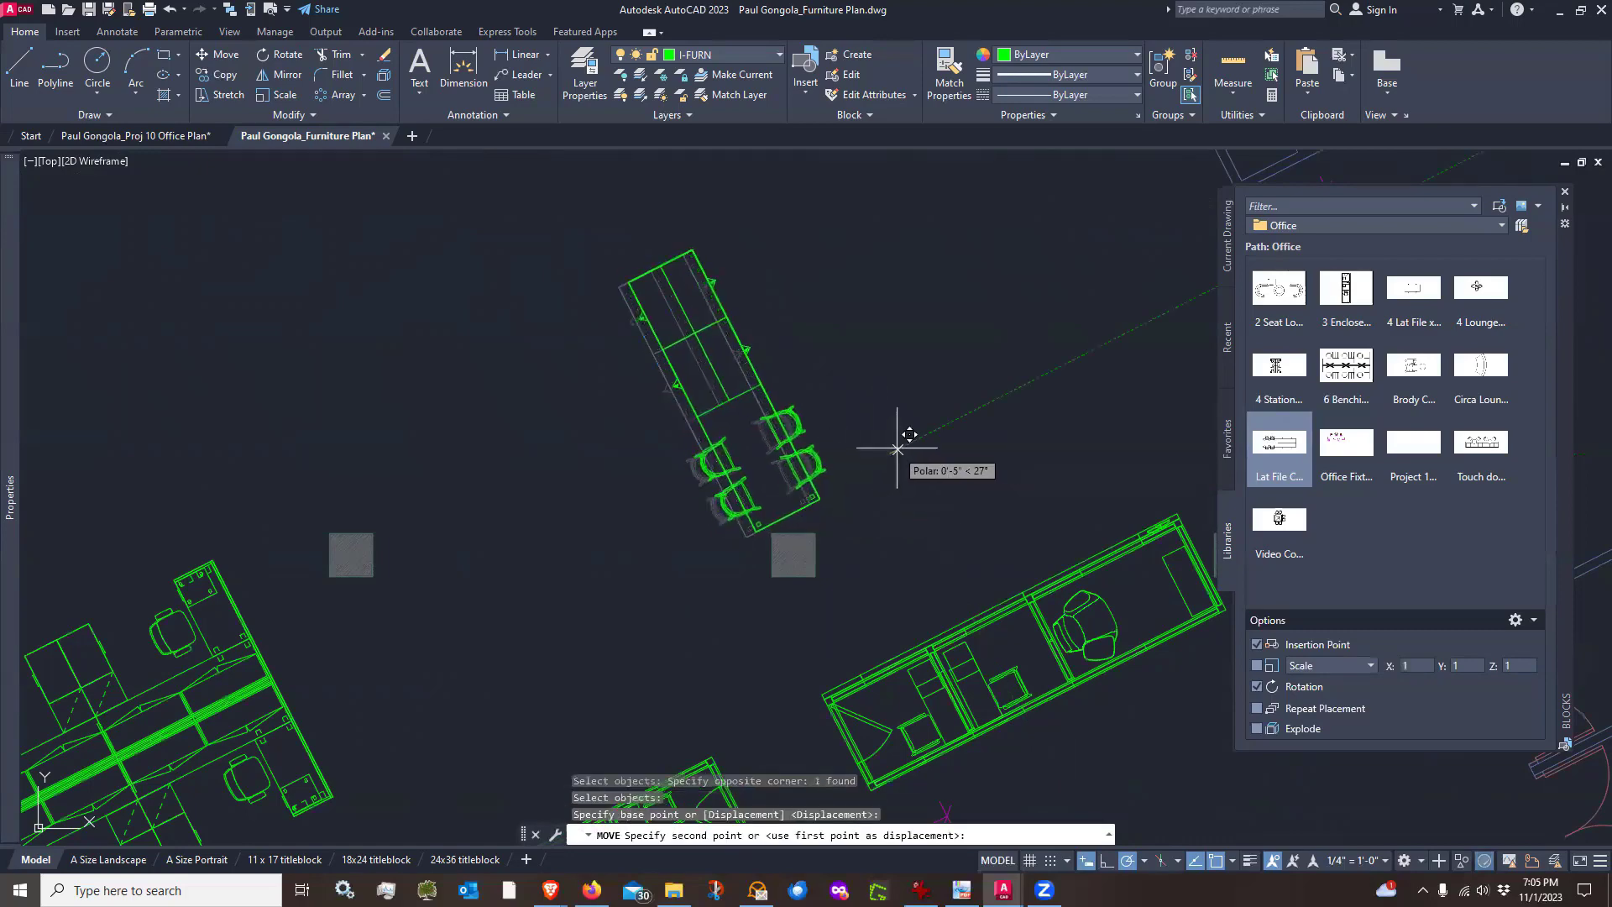
pyautogui.click(897, 448)
pyautogui.scroll(4, 783, 529)
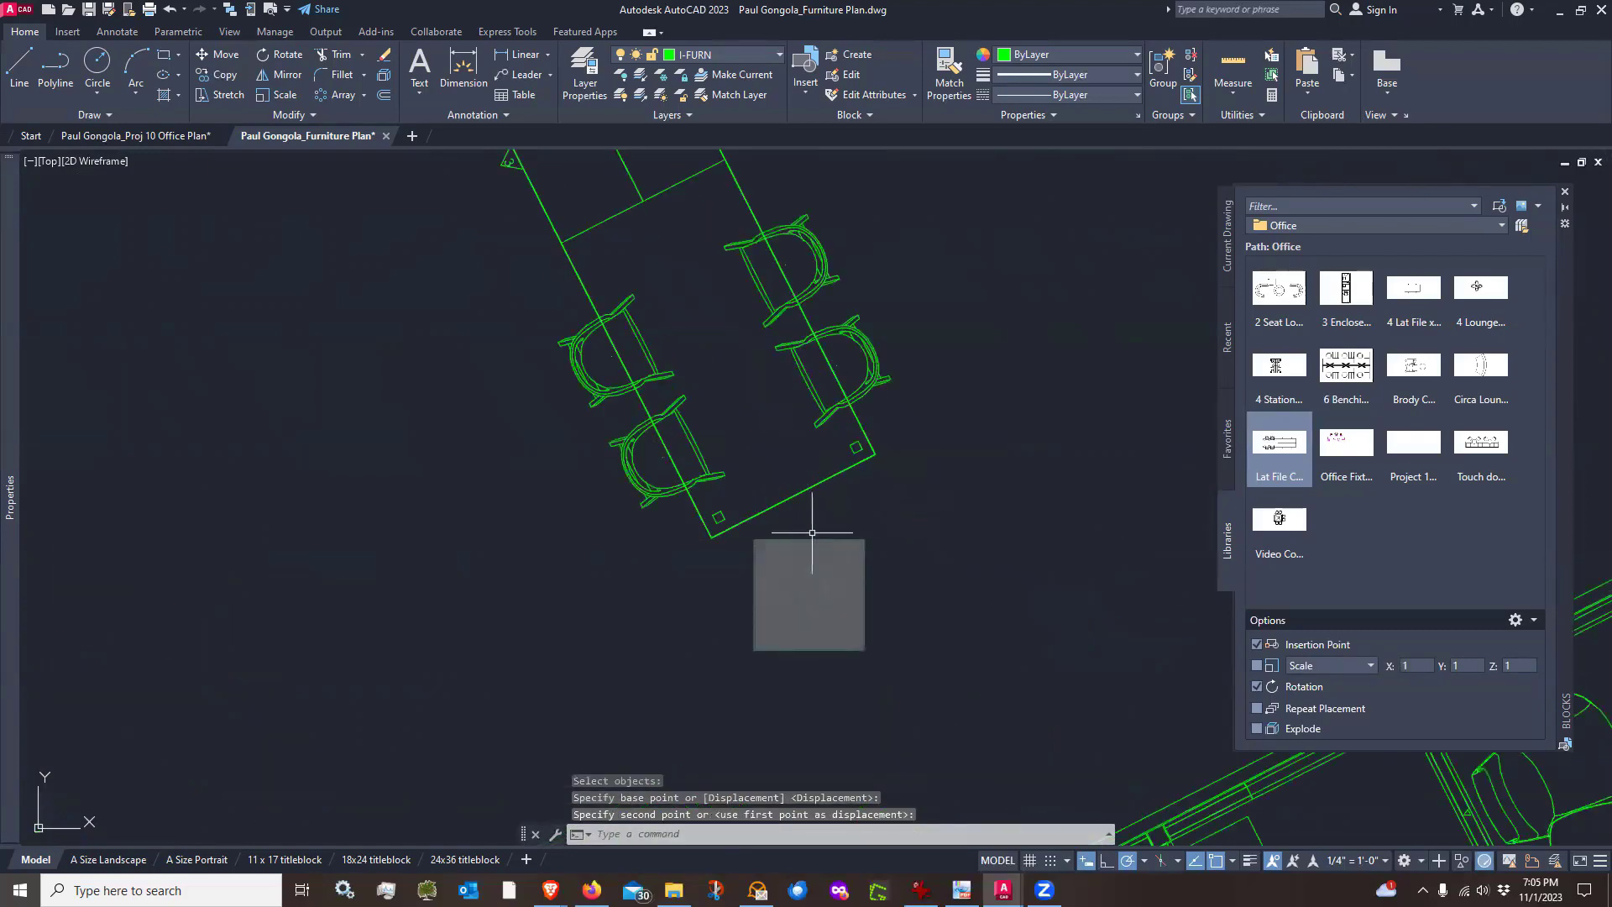
pyautogui.scroll(-4, 702, 435)
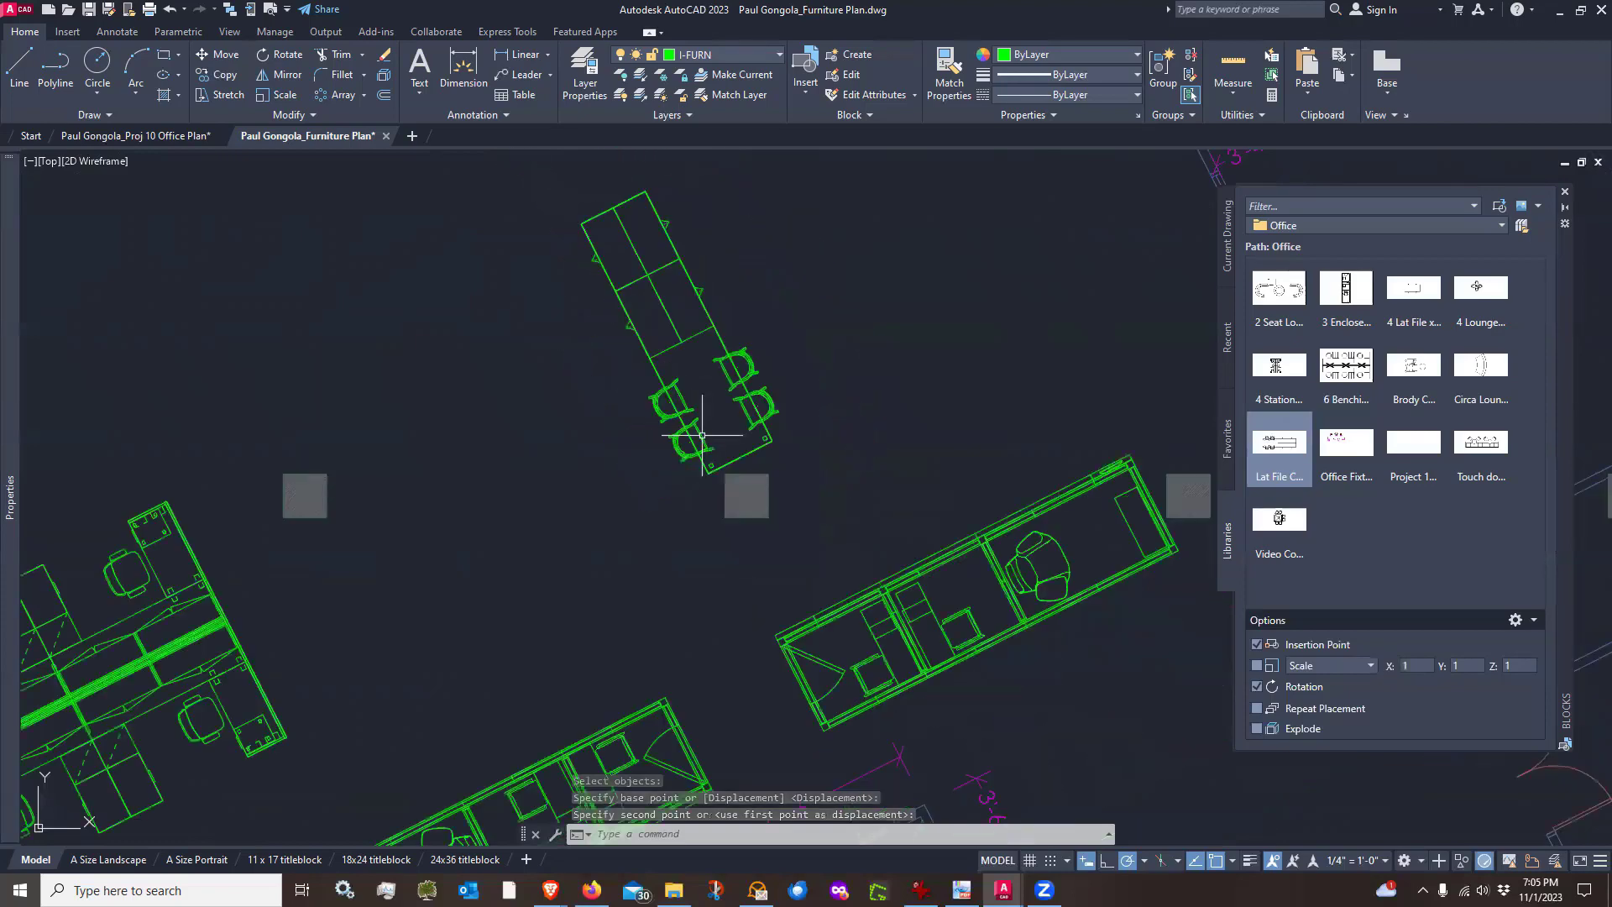
pyautogui.scroll(2, 702, 435)
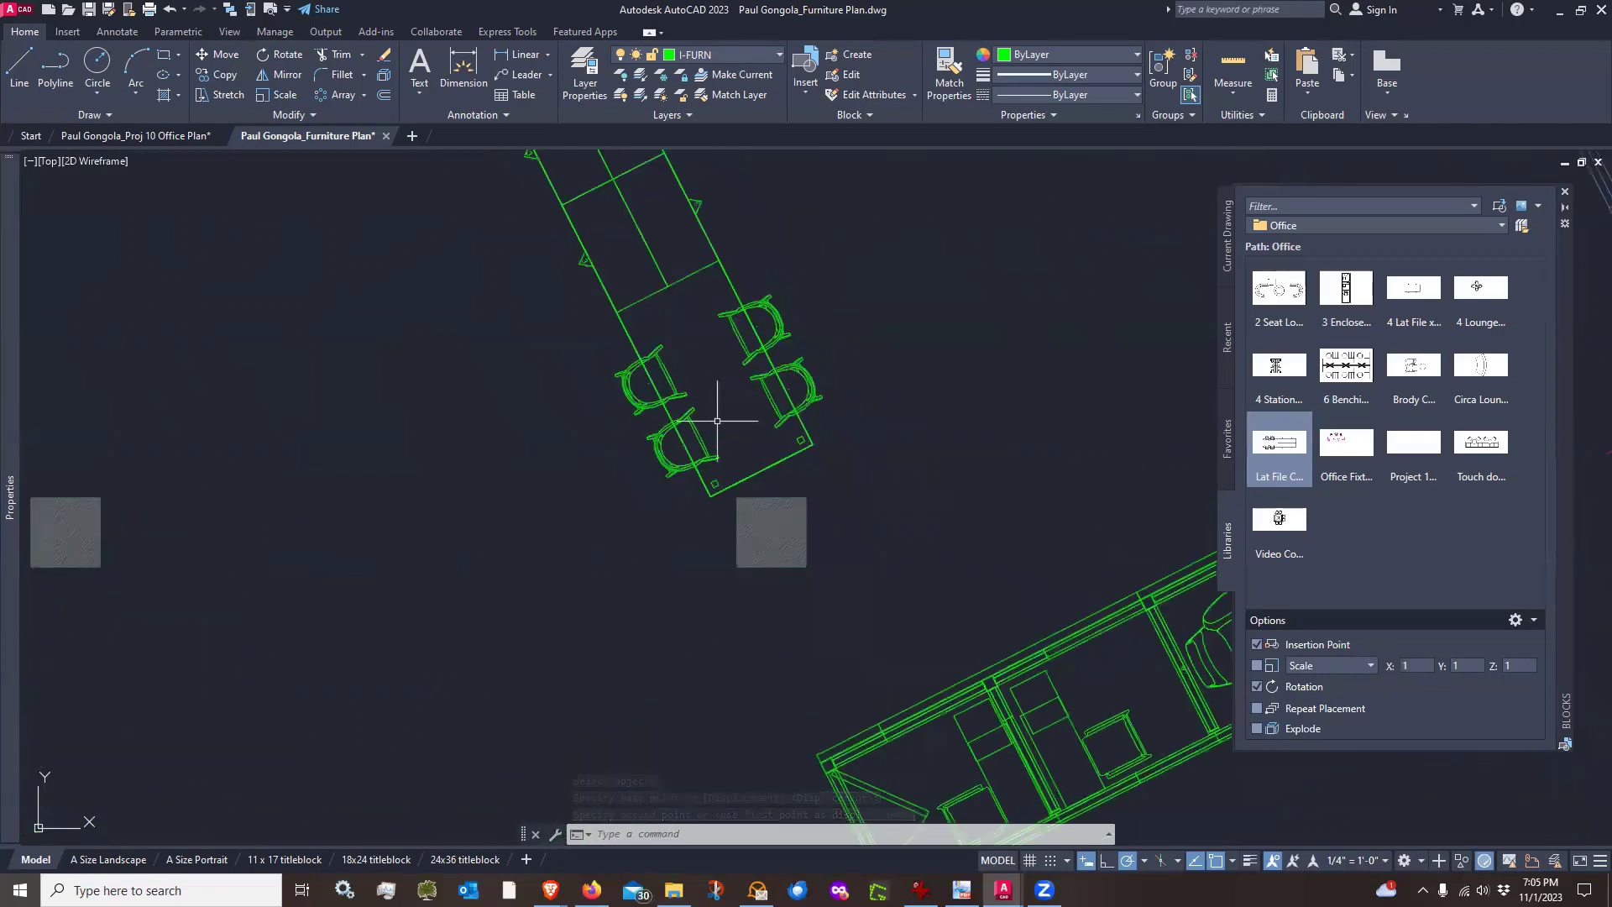
# Survey the placed furniture across the open area and enclosed offices
pyautogui.moveTo(712, 422); pyautogui.dragTo(708, 454, button='middle')
pyautogui.scroll(2, 731, 520)
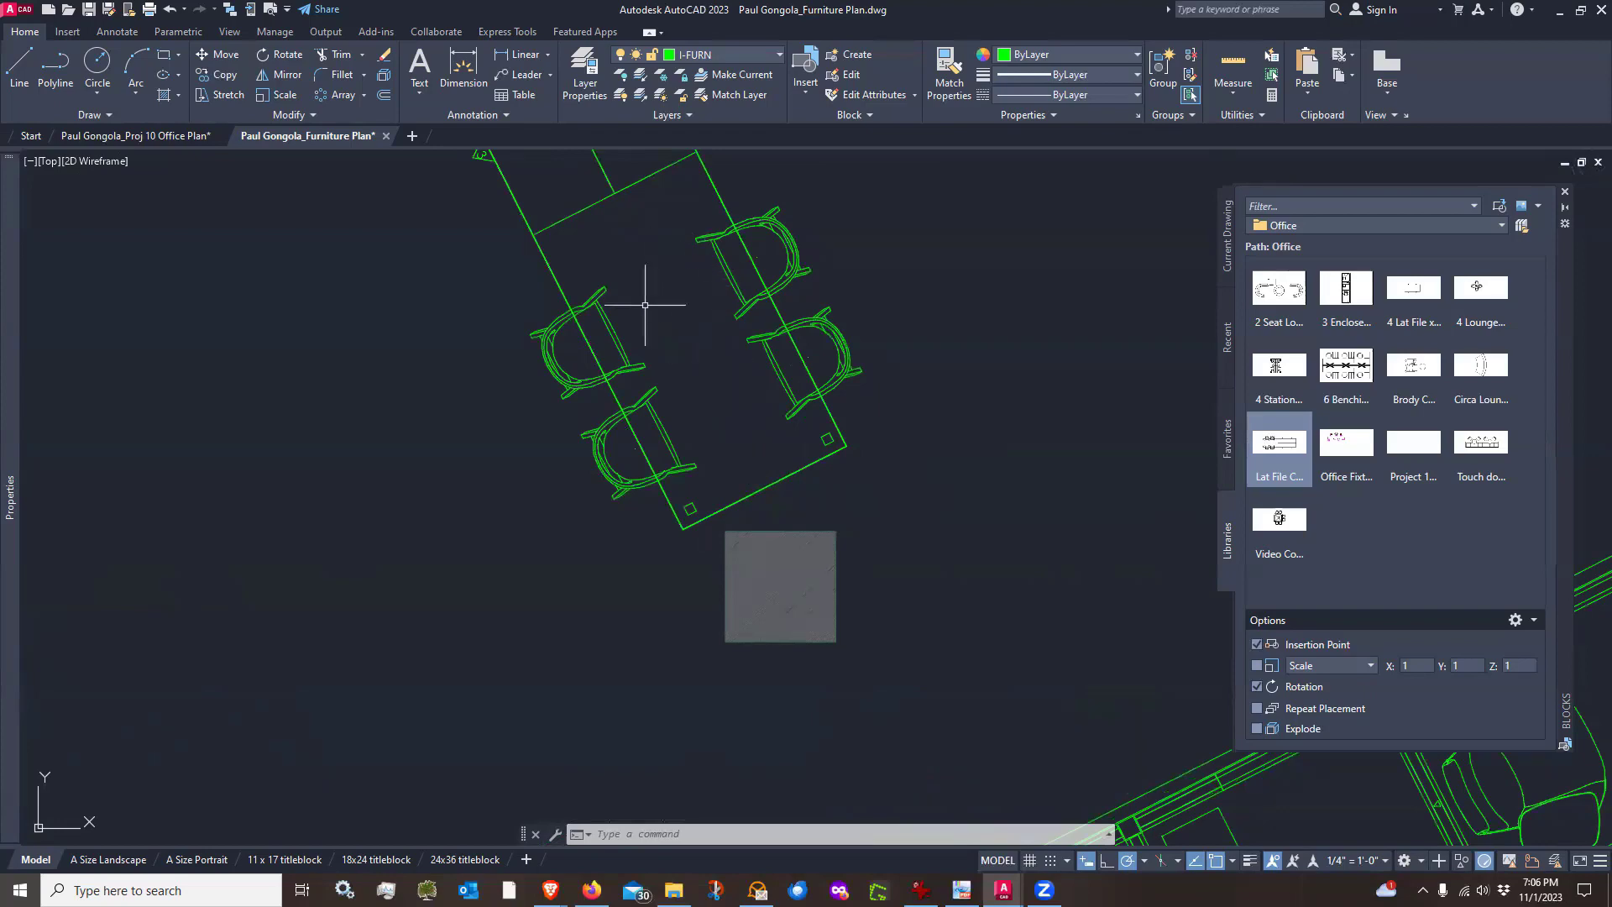
pyautogui.scroll(-4, 726, 444)
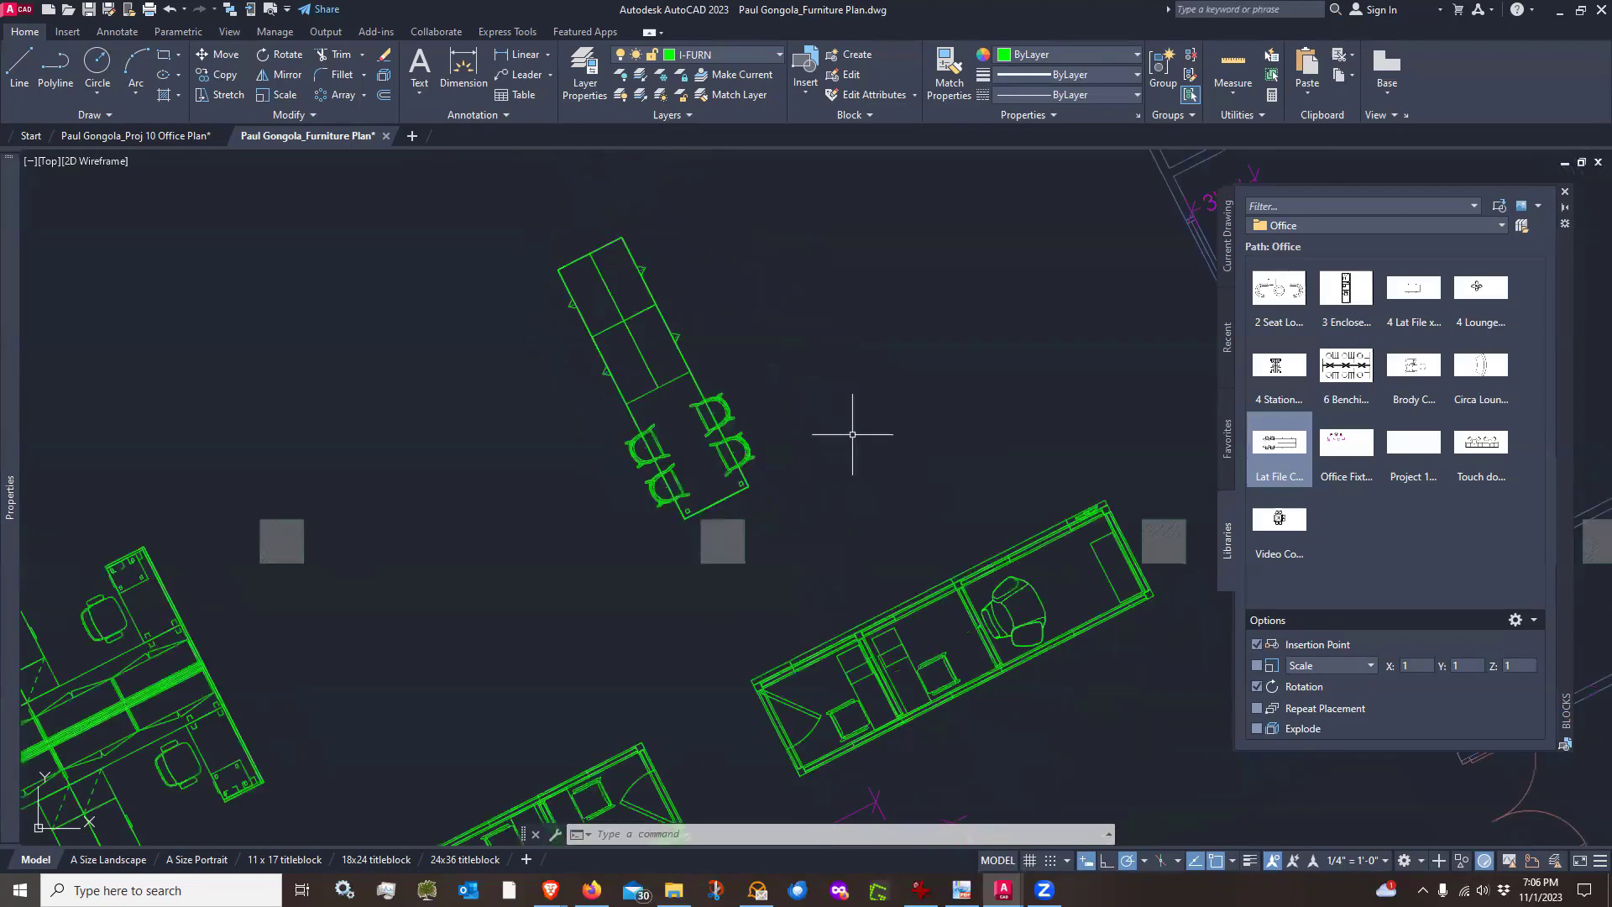
pyautogui.scroll(-2, 825, 429)
pyautogui.moveTo(829, 428); pyautogui.dragTo(778, 444, button='middle')
pyautogui.moveTo(727, 353); pyautogui.dragTo(848, 603, button='middle')
pyautogui.scroll(2, 592, 349)
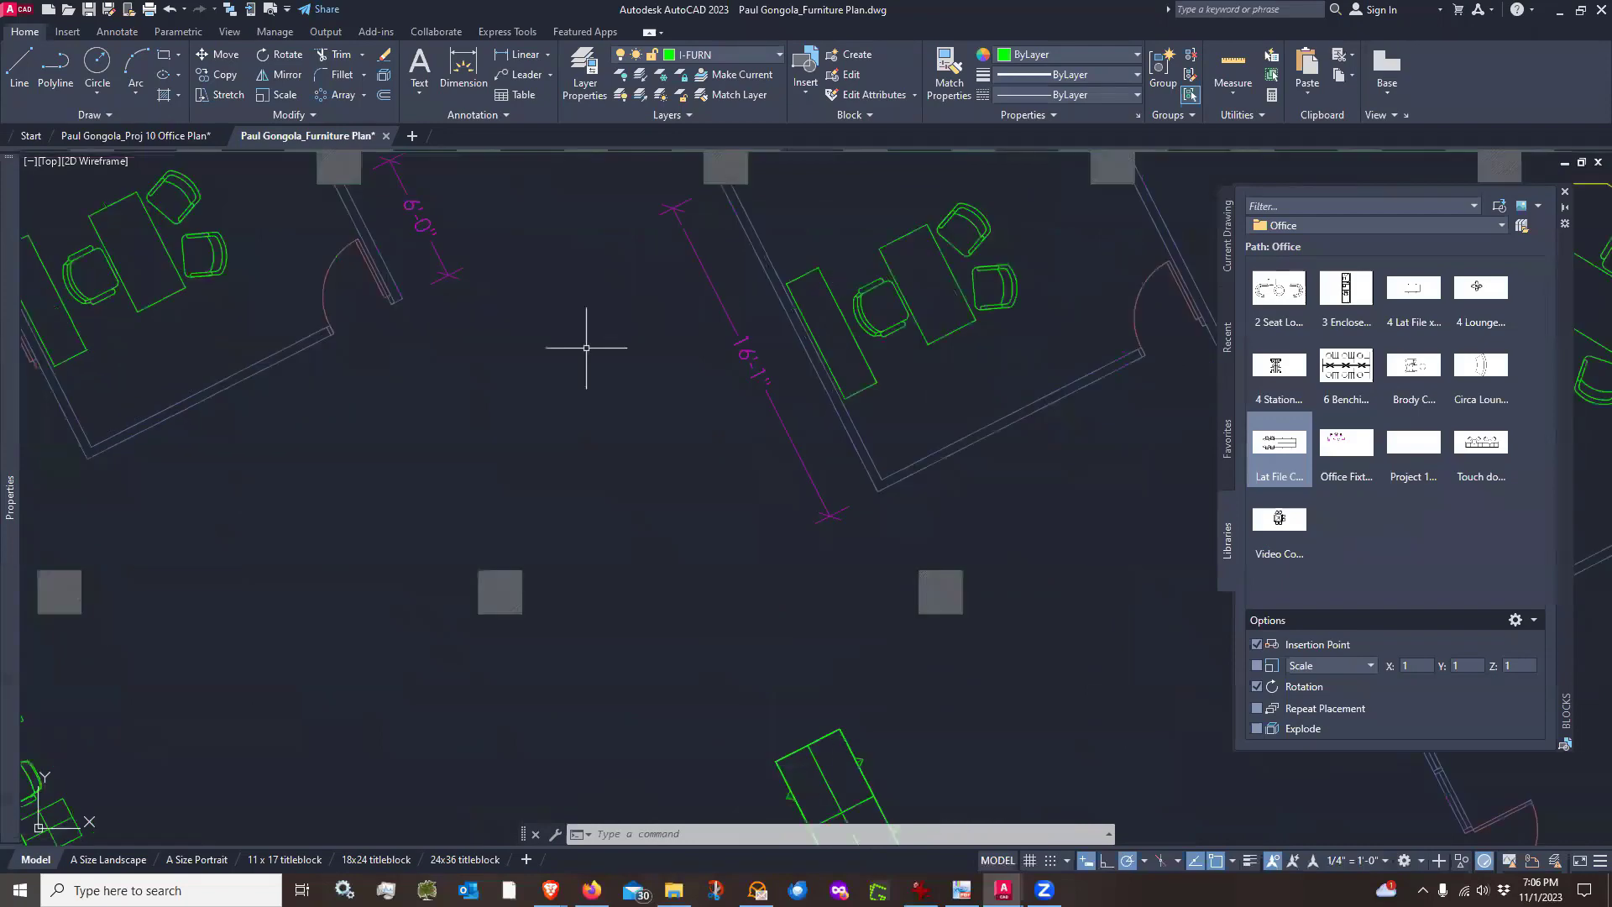
pyautogui.scroll(-2, 612, 420)
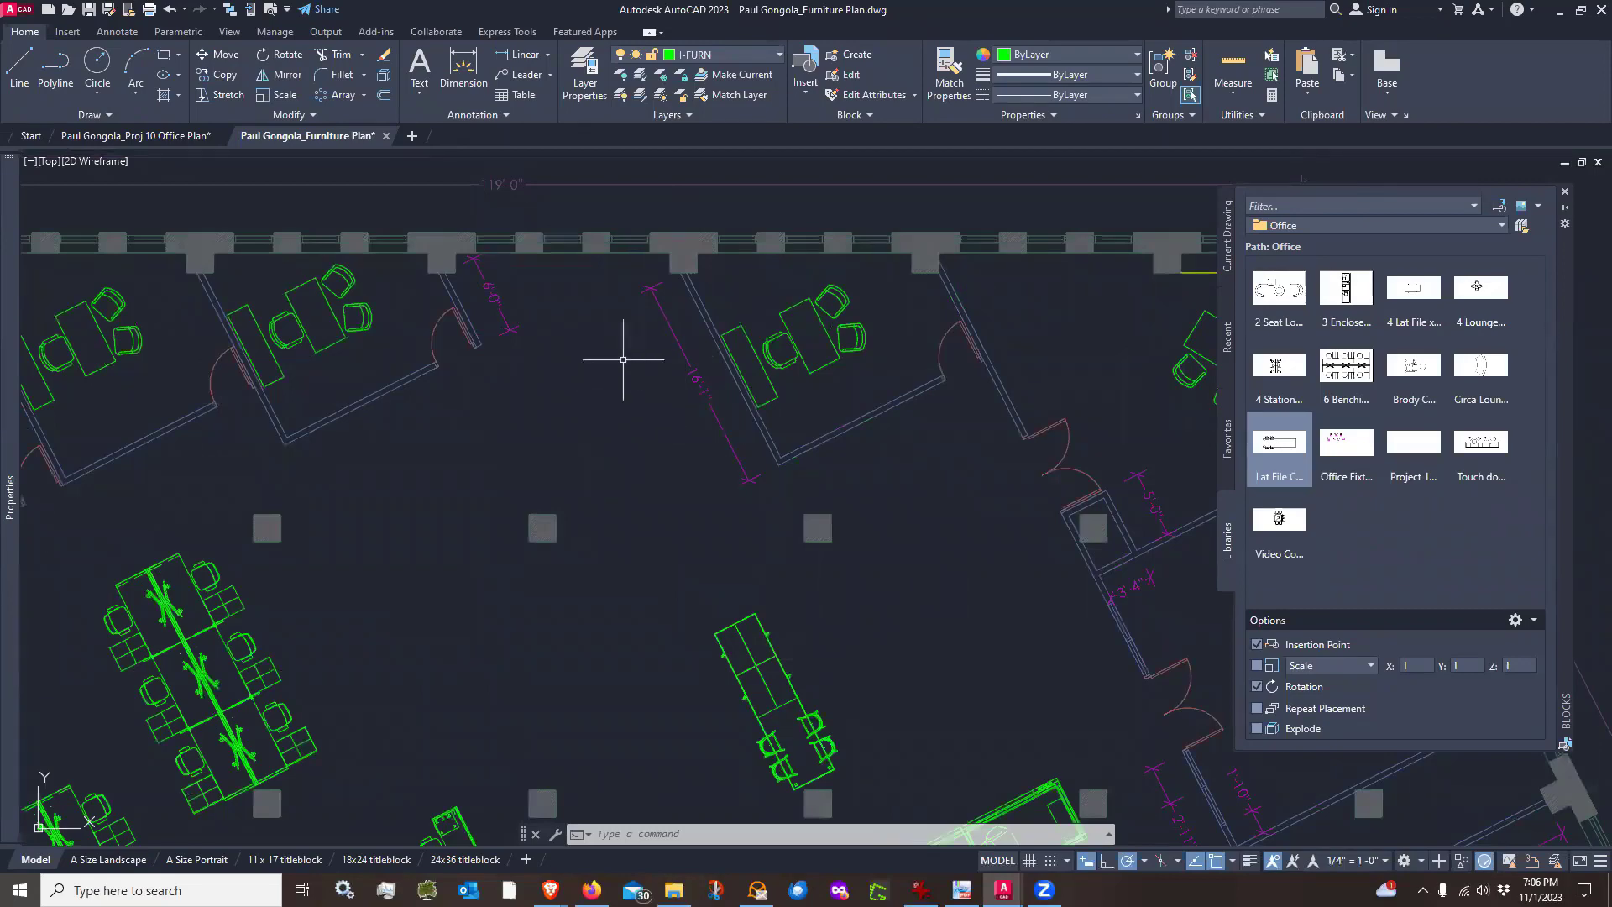
pyautogui.scroll(-2, 623, 359)
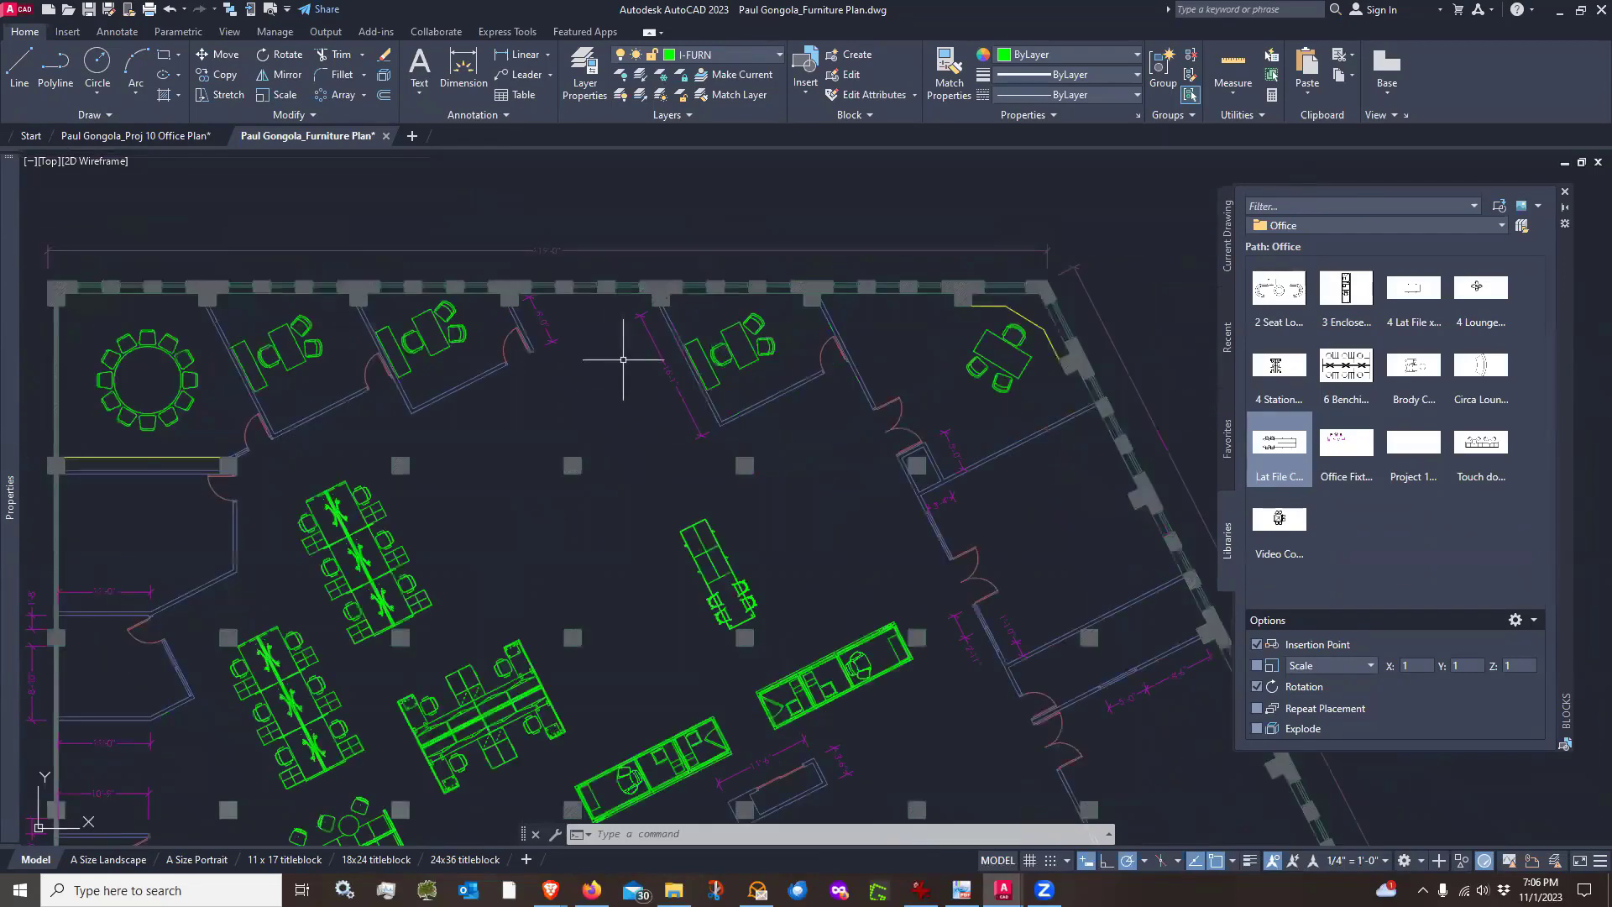
pyautogui.scroll(2, 602, 401)
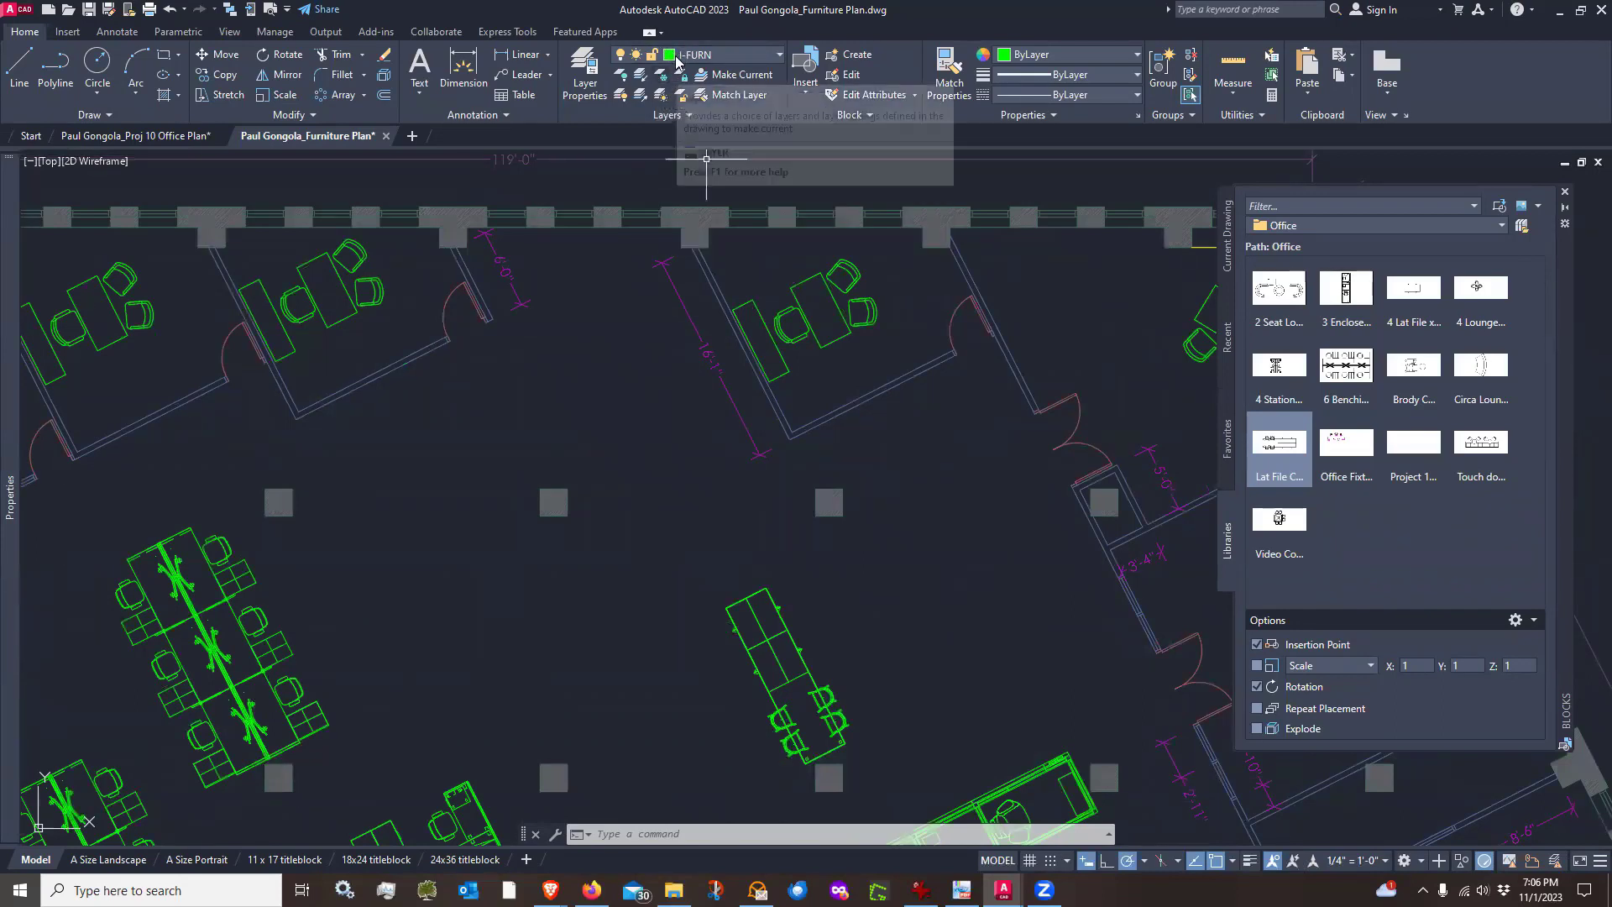
# Freeze the xref's A-ANNO-DIMS-NEW and A-ANNO-DIMS dimension layers by selecting their dimensions with Layer Freeze
pyautogui.click(656, 78)
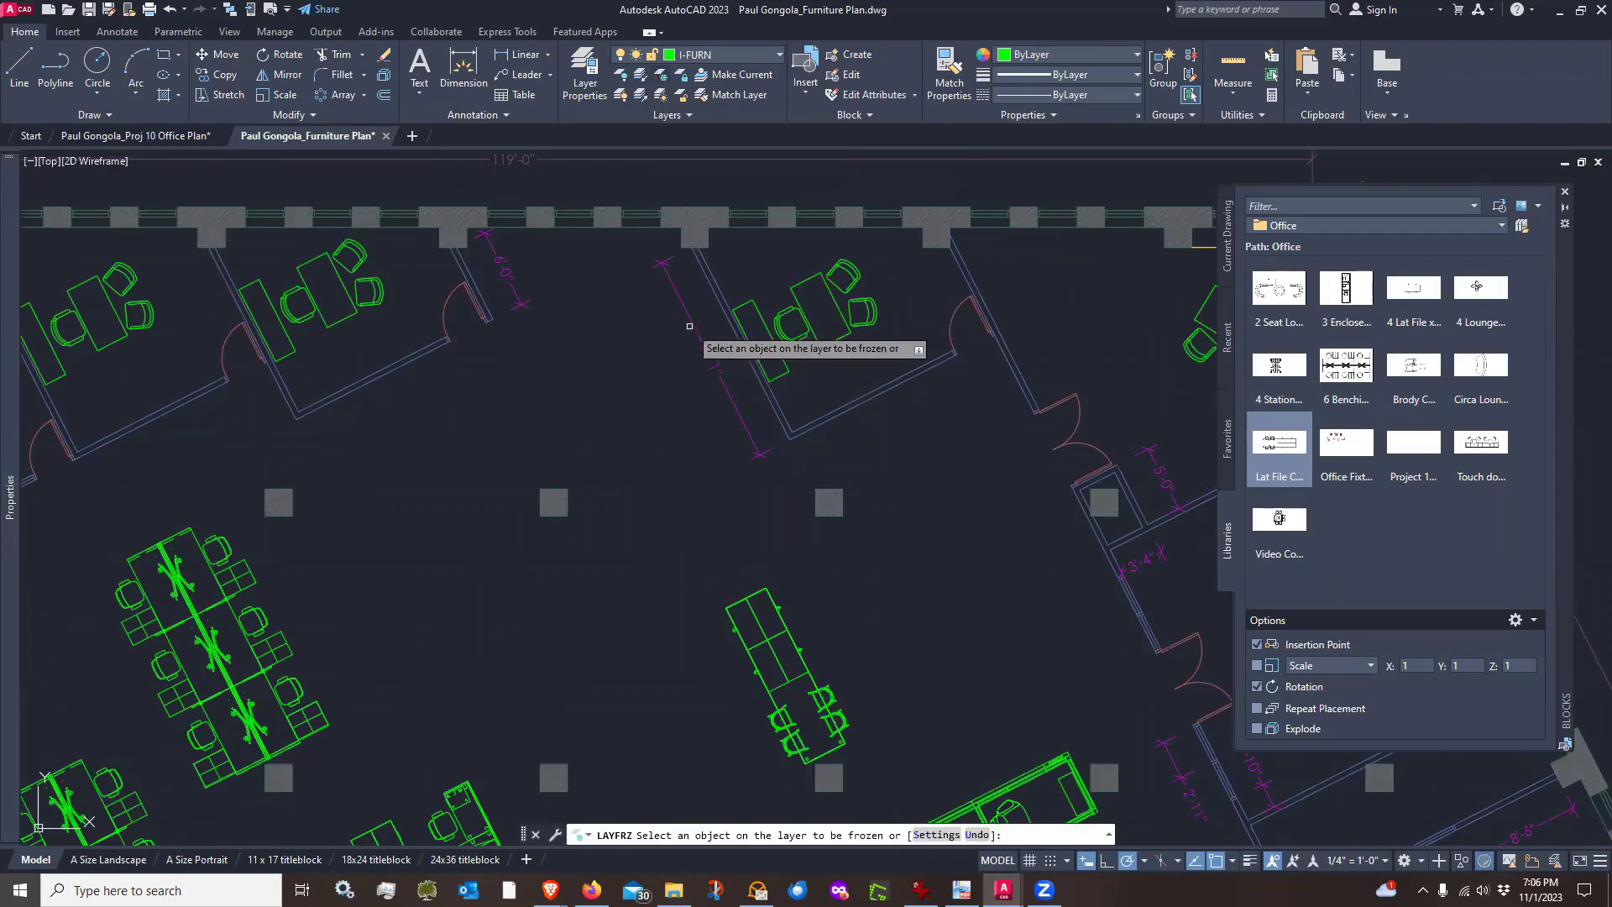
pyautogui.click(692, 319)
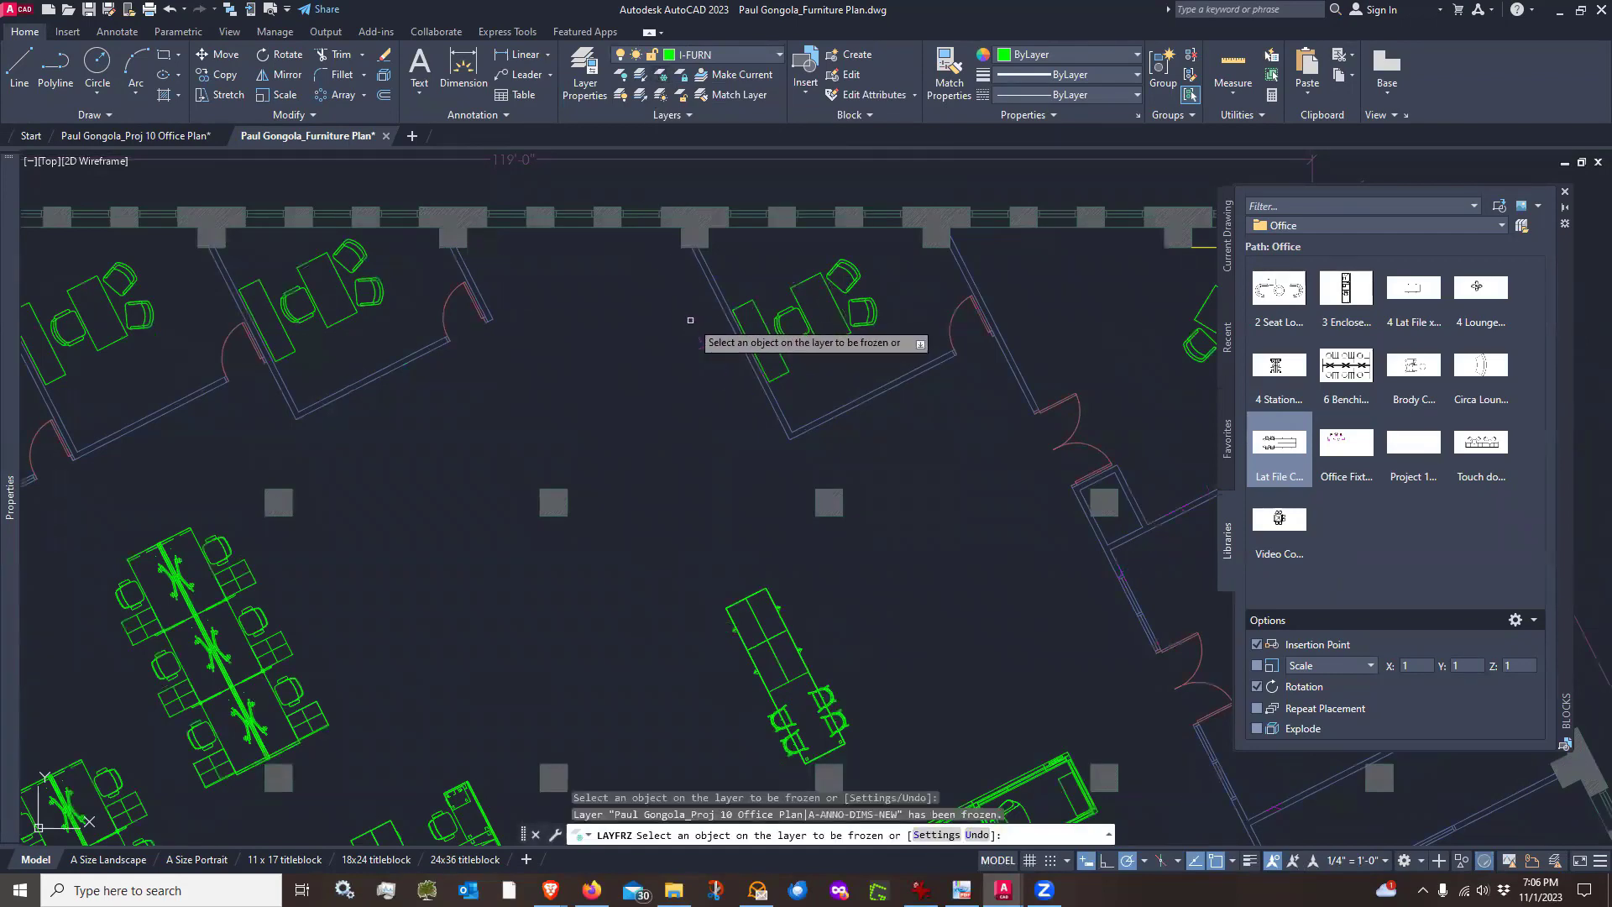
pyautogui.scroll(-2, 646, 374)
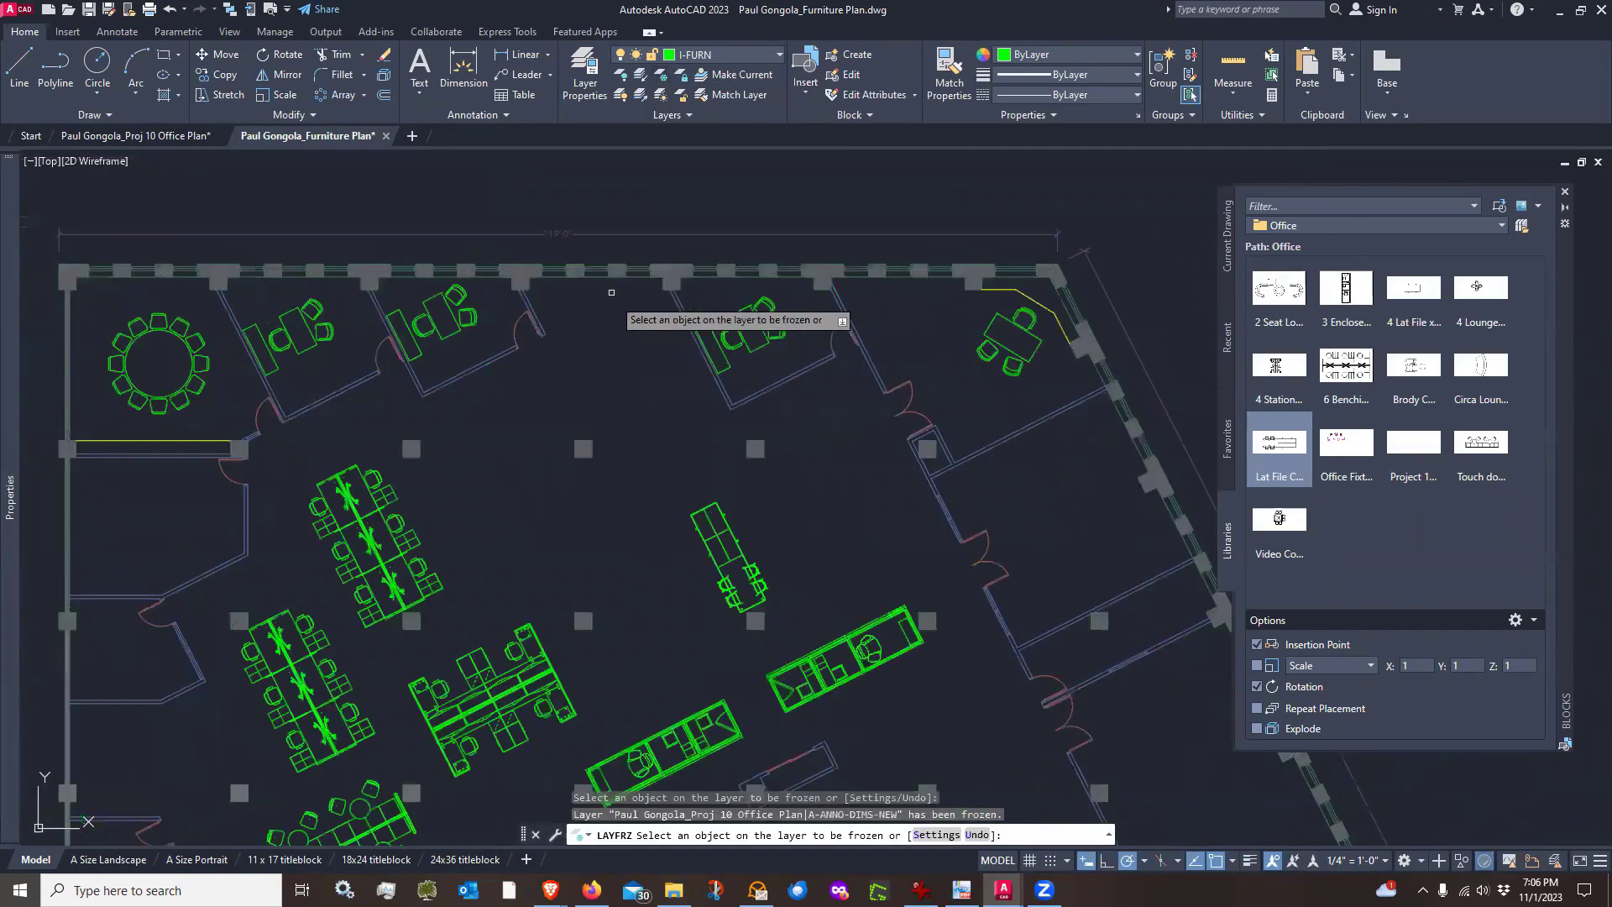
pyautogui.click(580, 235)
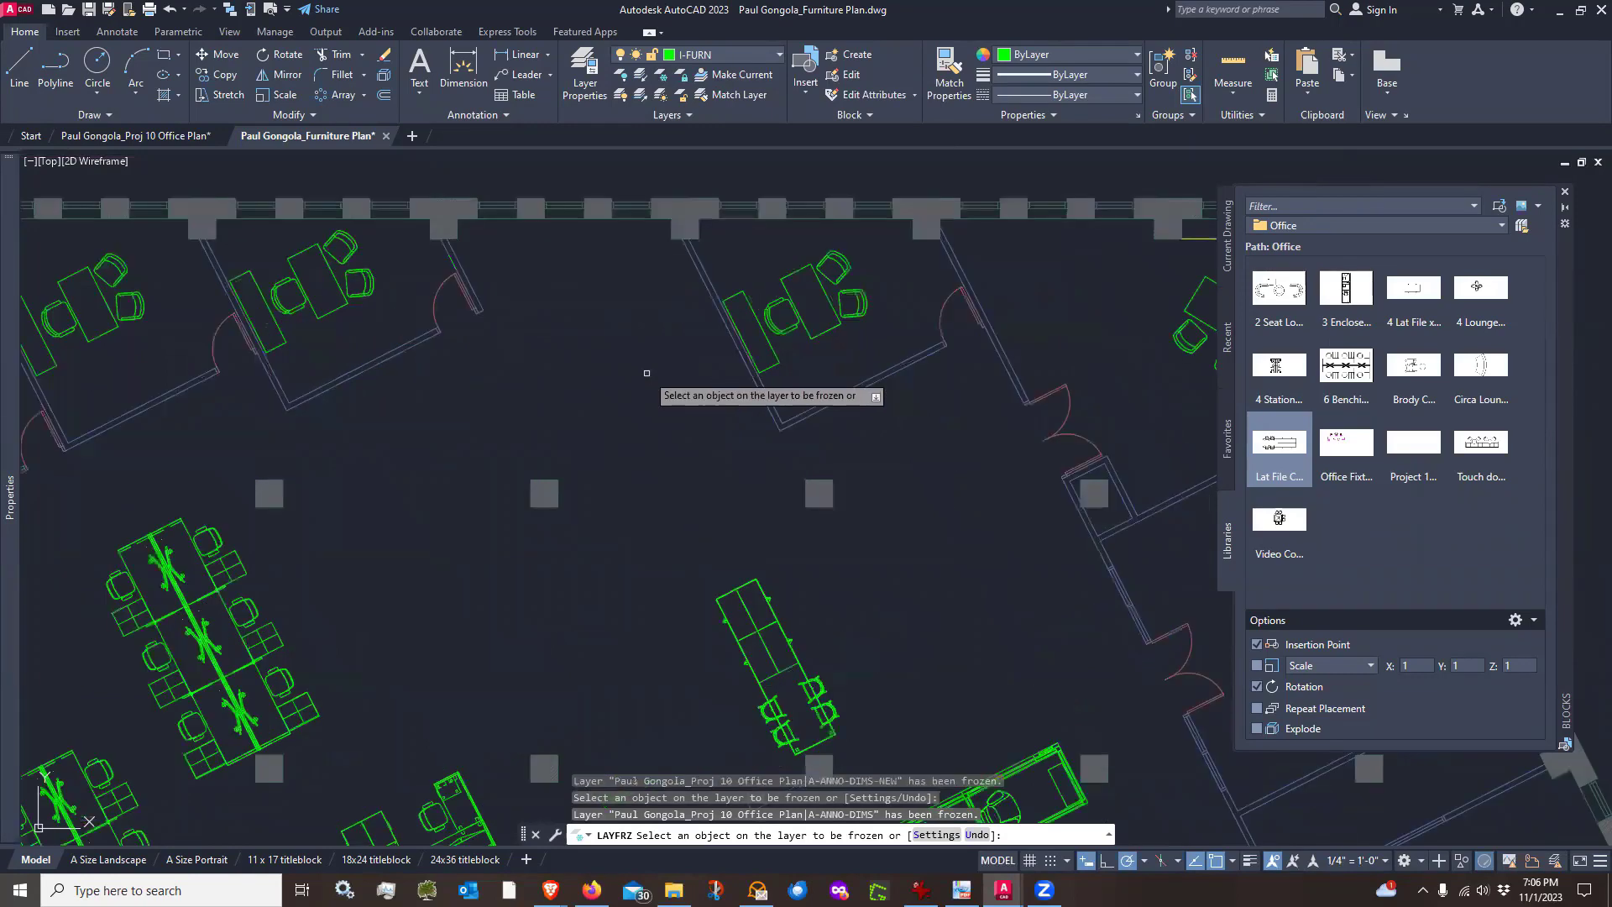
pyautogui.scroll(2, 650, 365)
pyautogui.press('Return')
# Insert a Video Conference Group block rotated 207° in the enclosed office near the top wall
pyautogui.scroll(-2, 662, 347)
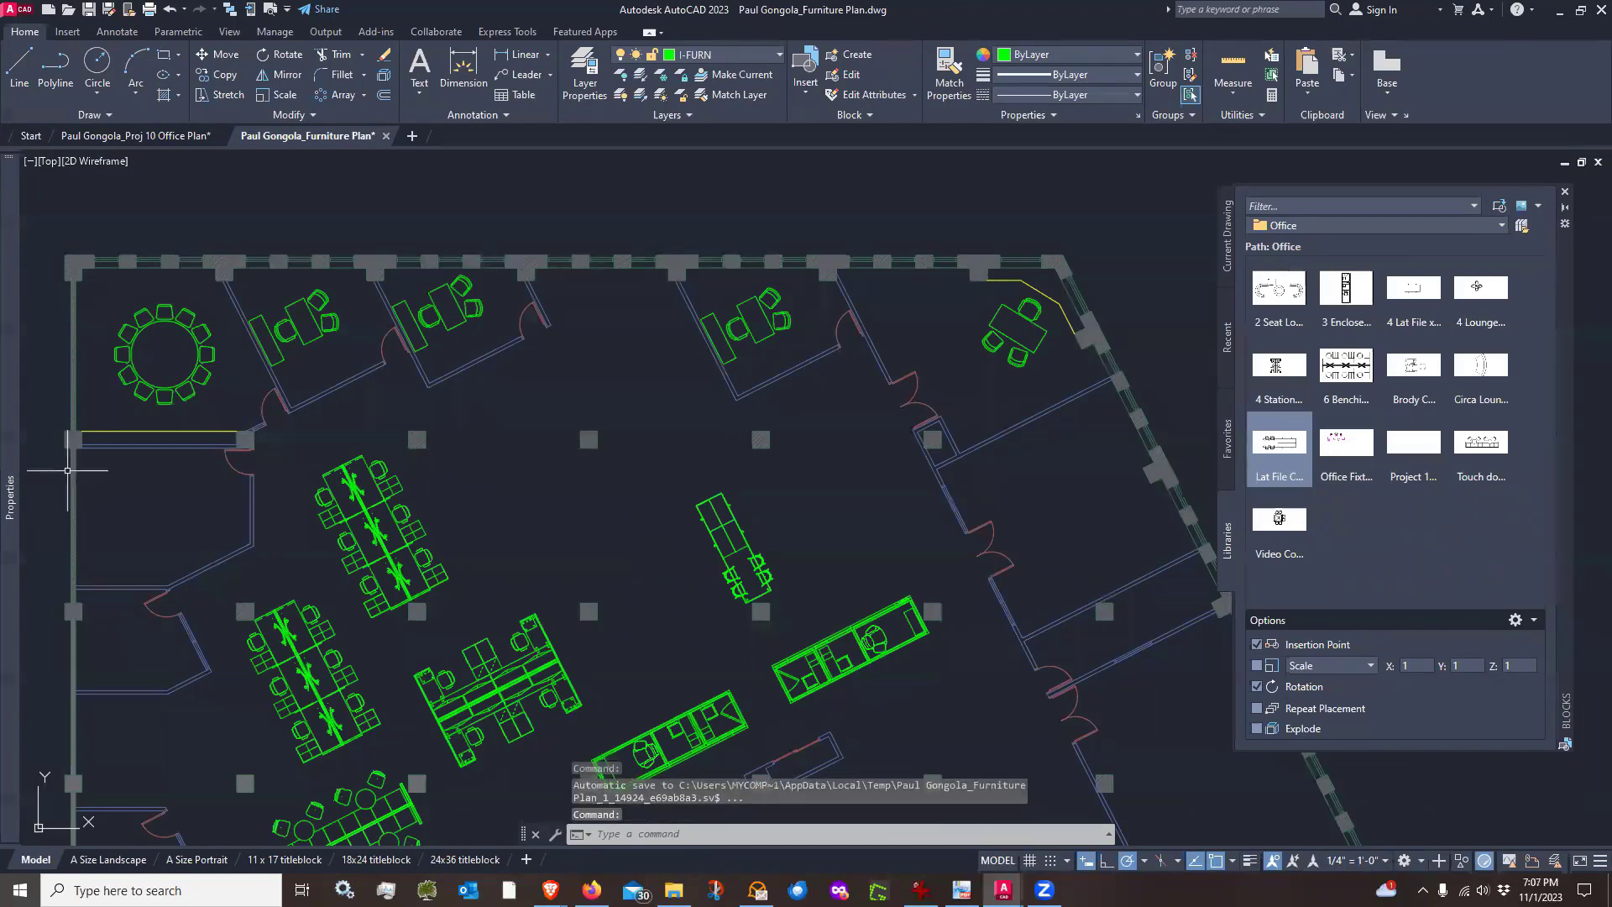
pyautogui.scroll(2, 659, 324)
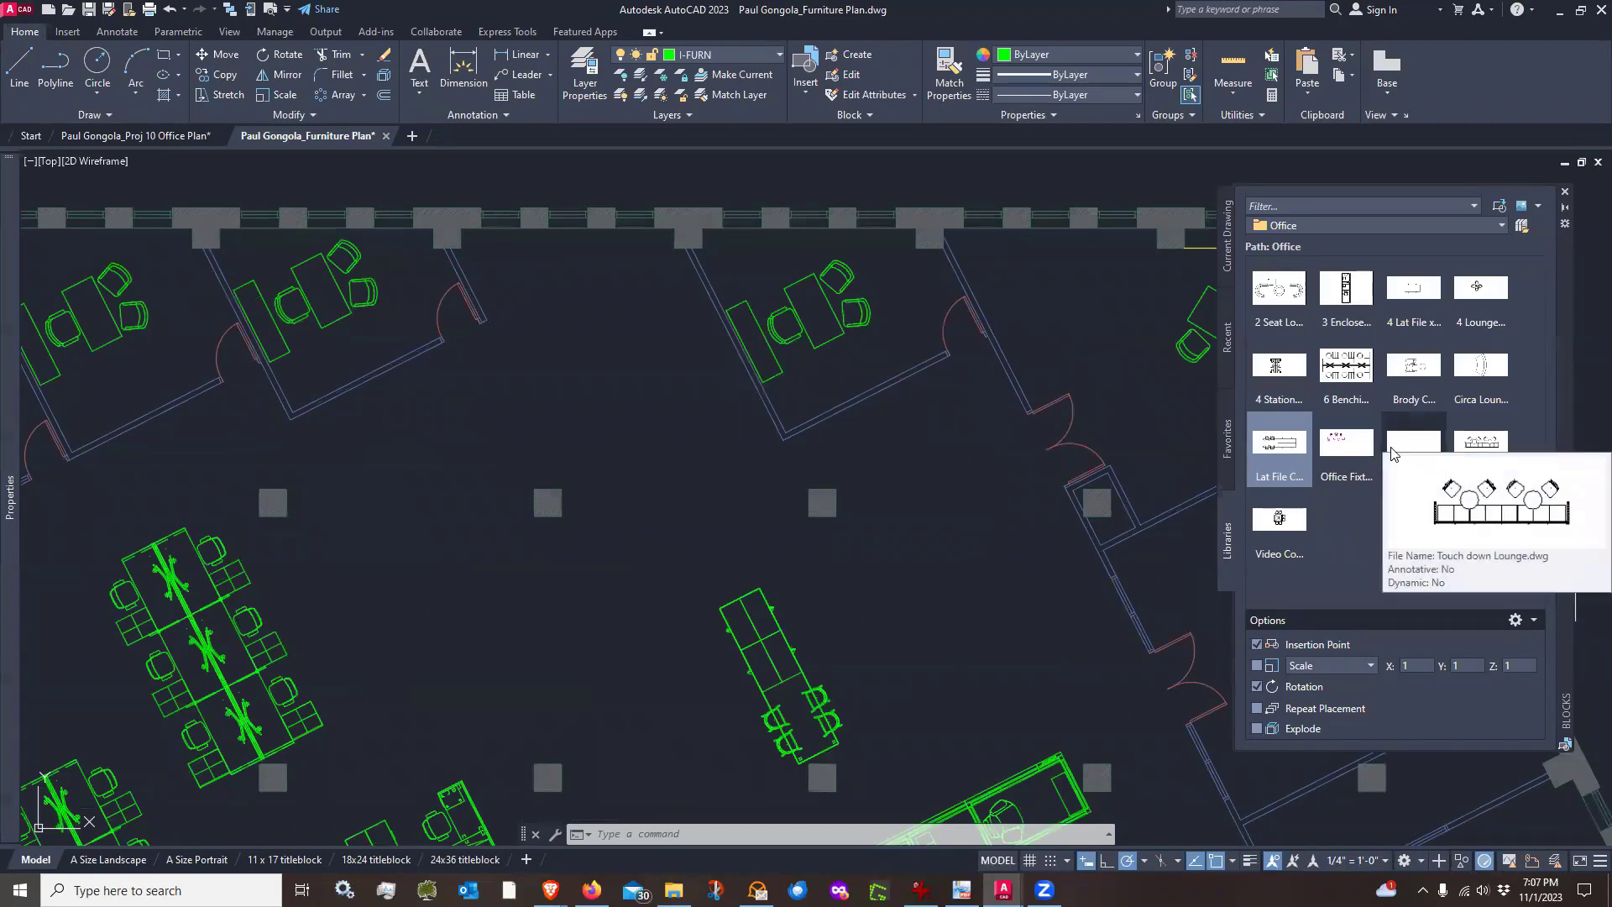
pyautogui.click(1276, 521)
pyautogui.scroll(4, 719, 367)
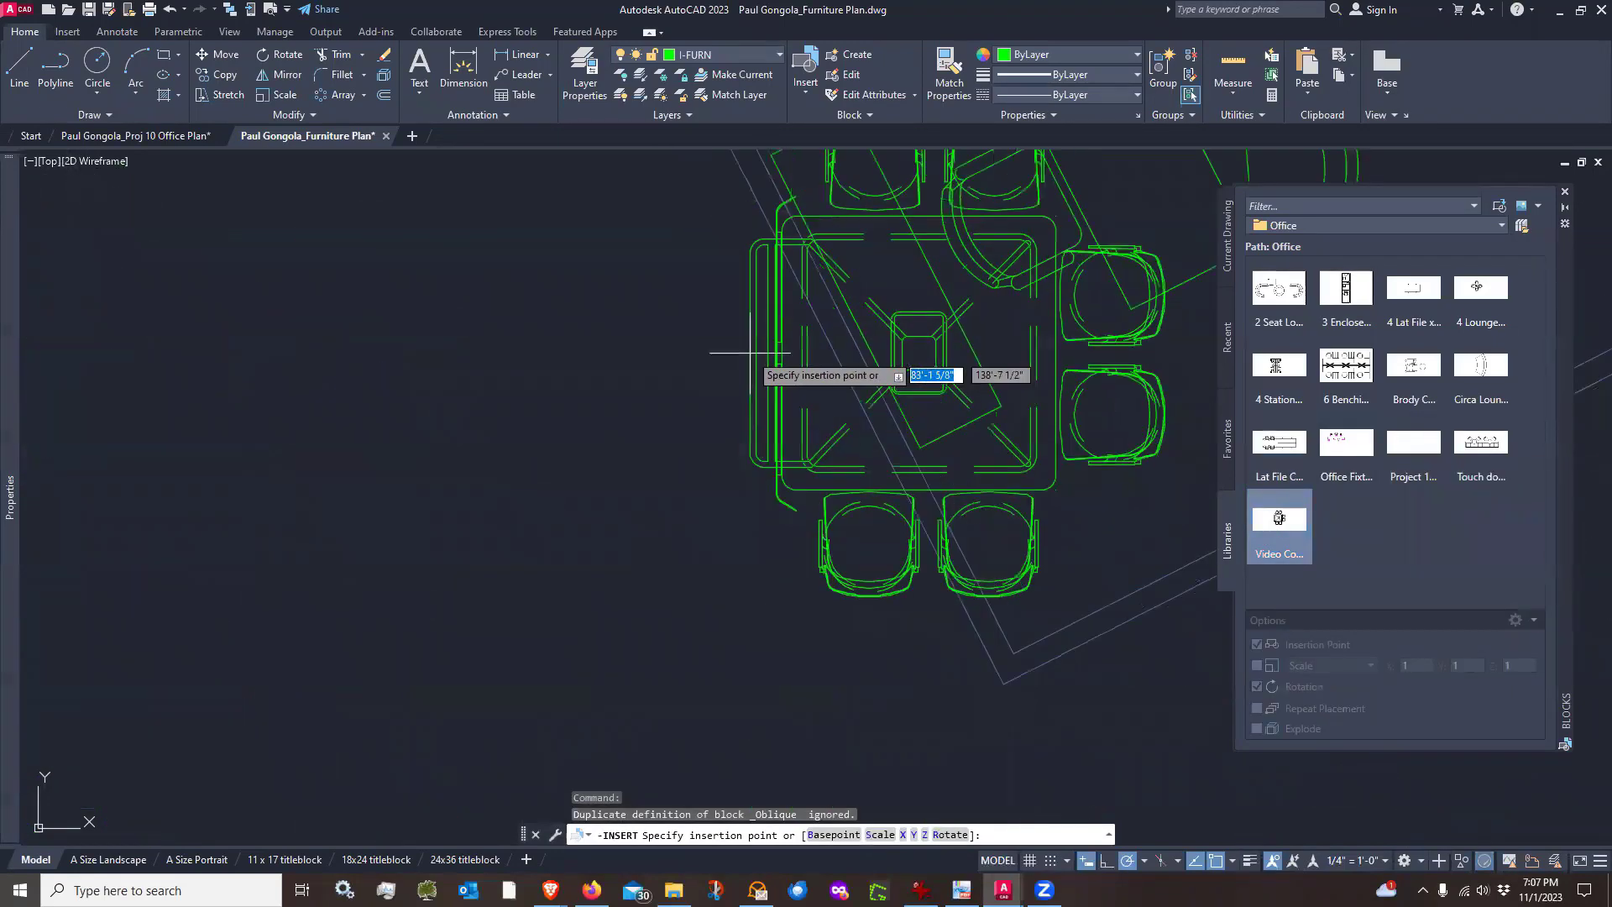
pyautogui.scroll(-4, 750, 353)
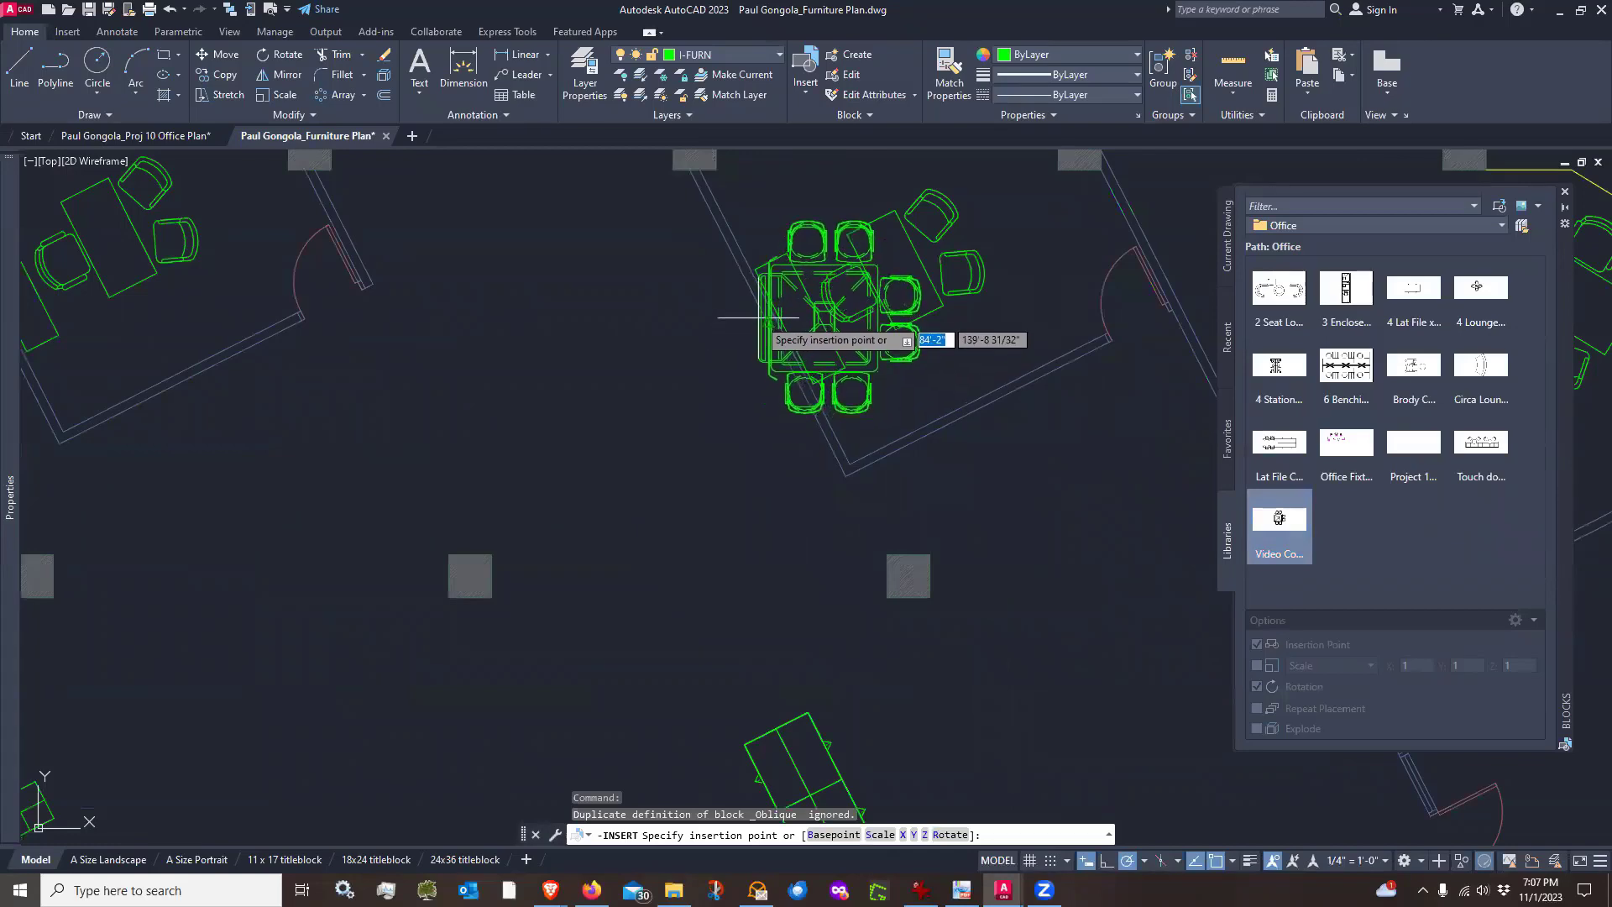
pyautogui.click(785, 322)
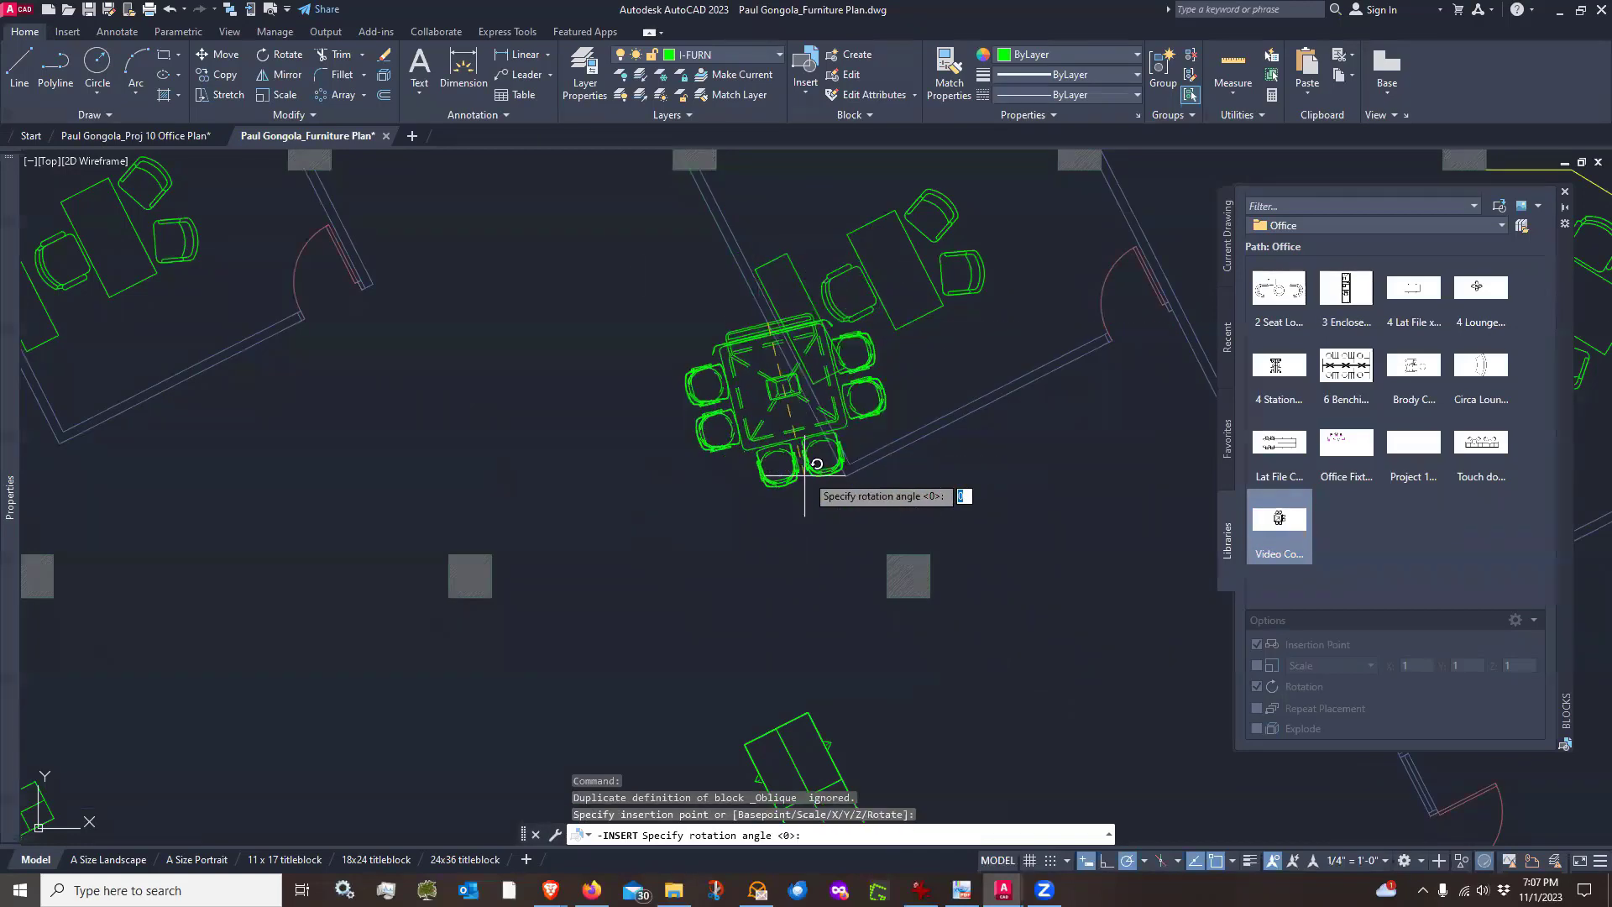
pyautogui.click(483, 466)
pyautogui.scroll(3, 808, 323)
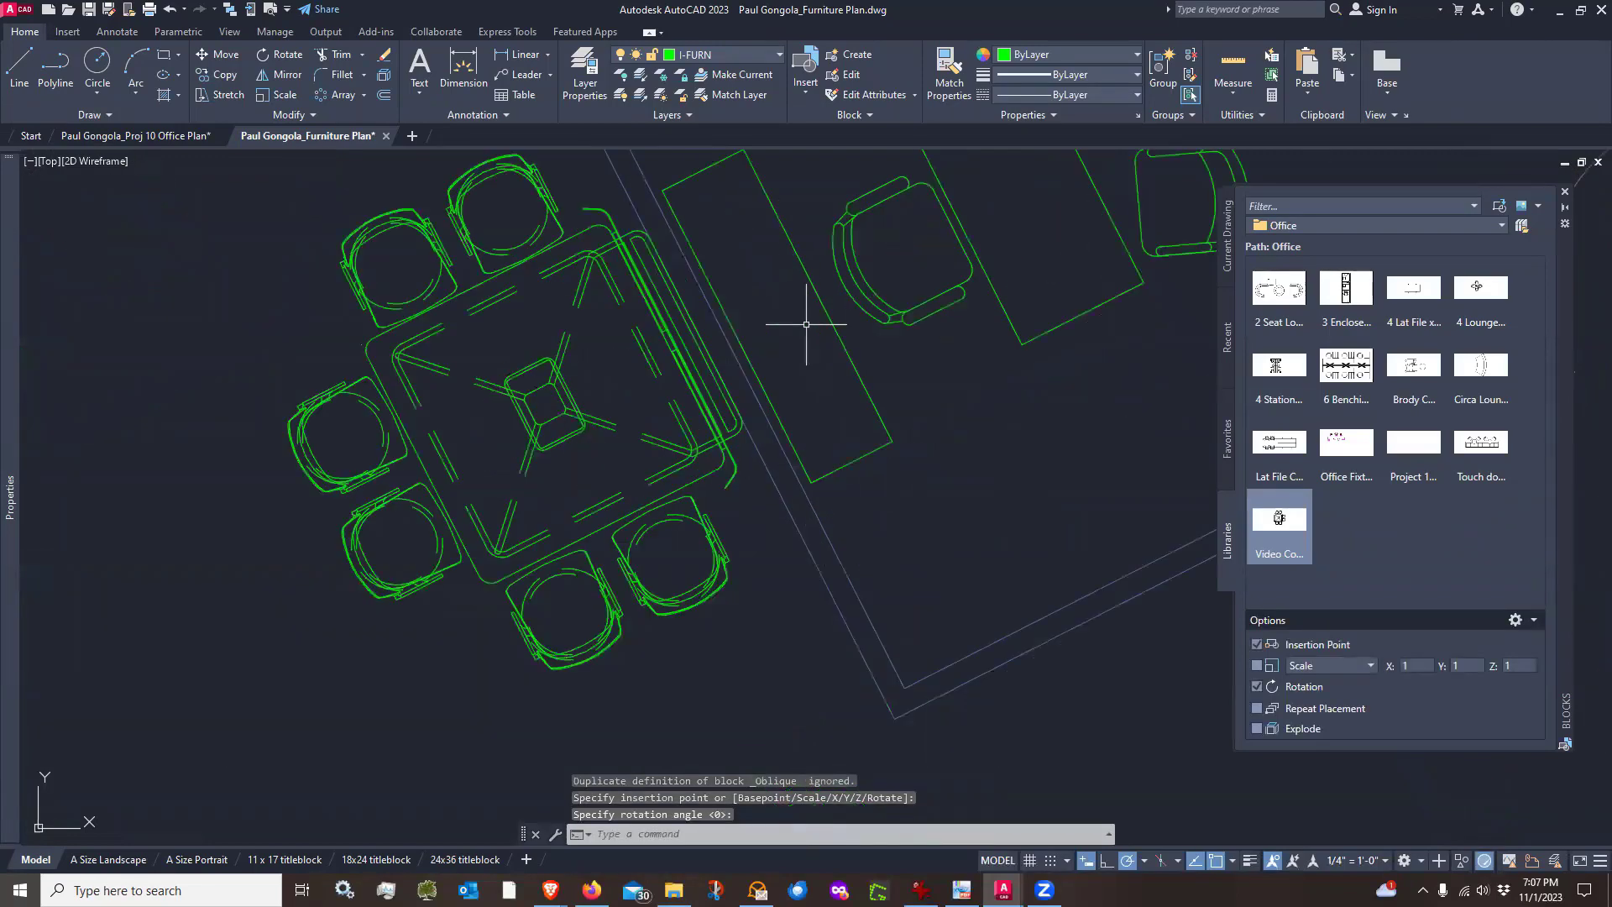
# Move the Video Conference Group block about 3" along the 207° direction
pyautogui.scroll(-2, 806, 324)
pyautogui.write('m')
pyautogui.press('space')
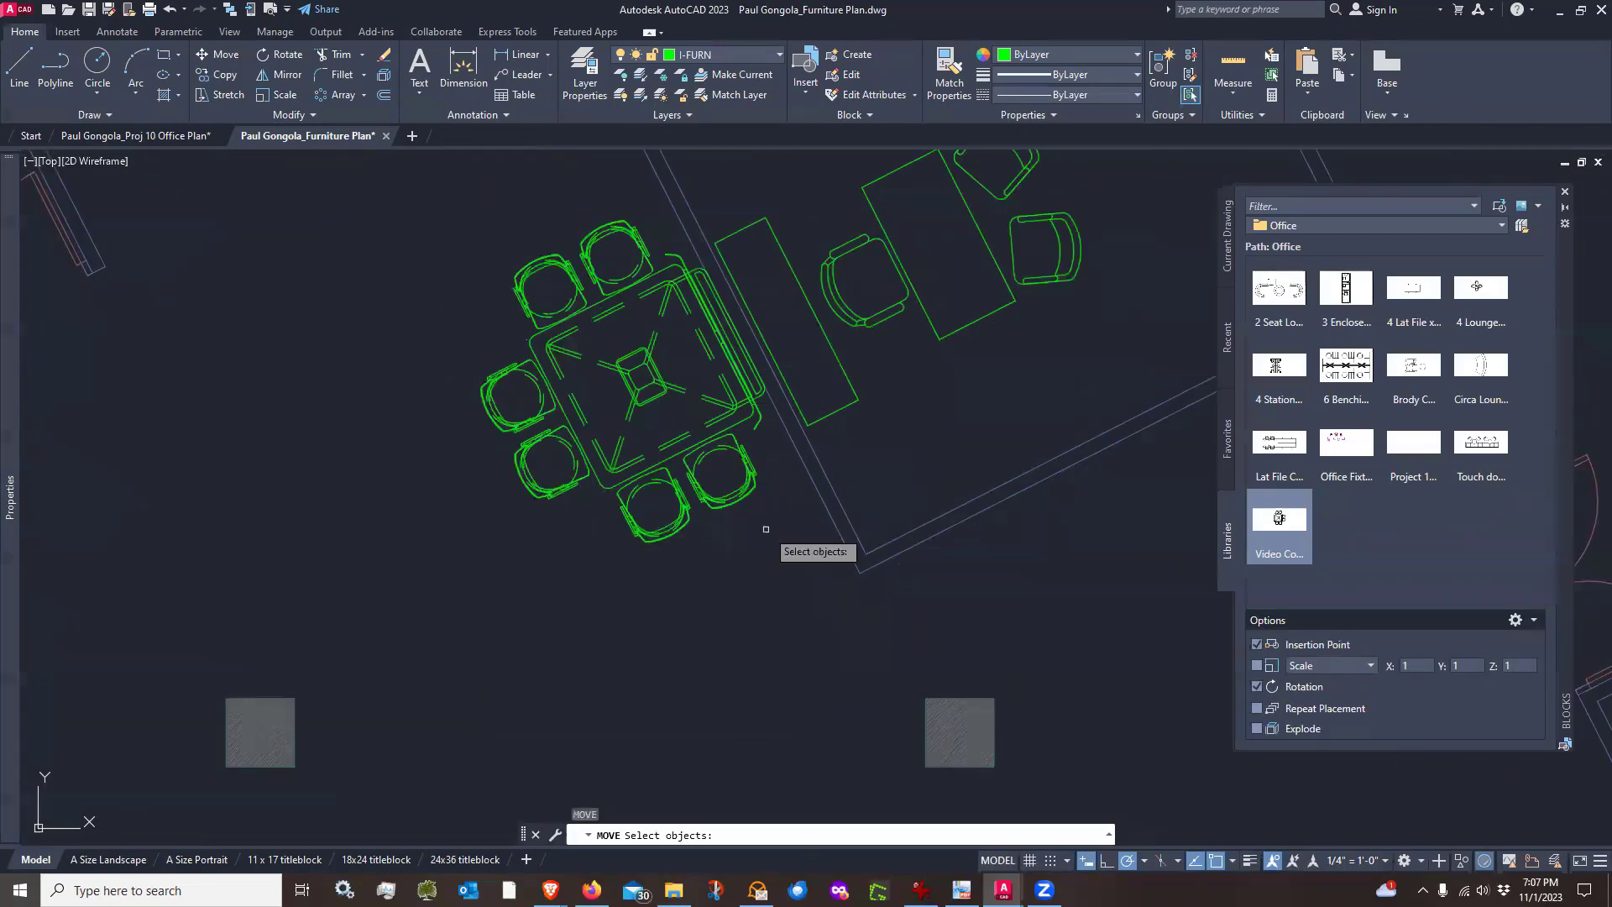
pyautogui.click(766, 529)
pyautogui.click(716, 487)
pyautogui.press('space')
pyautogui.click(771, 565)
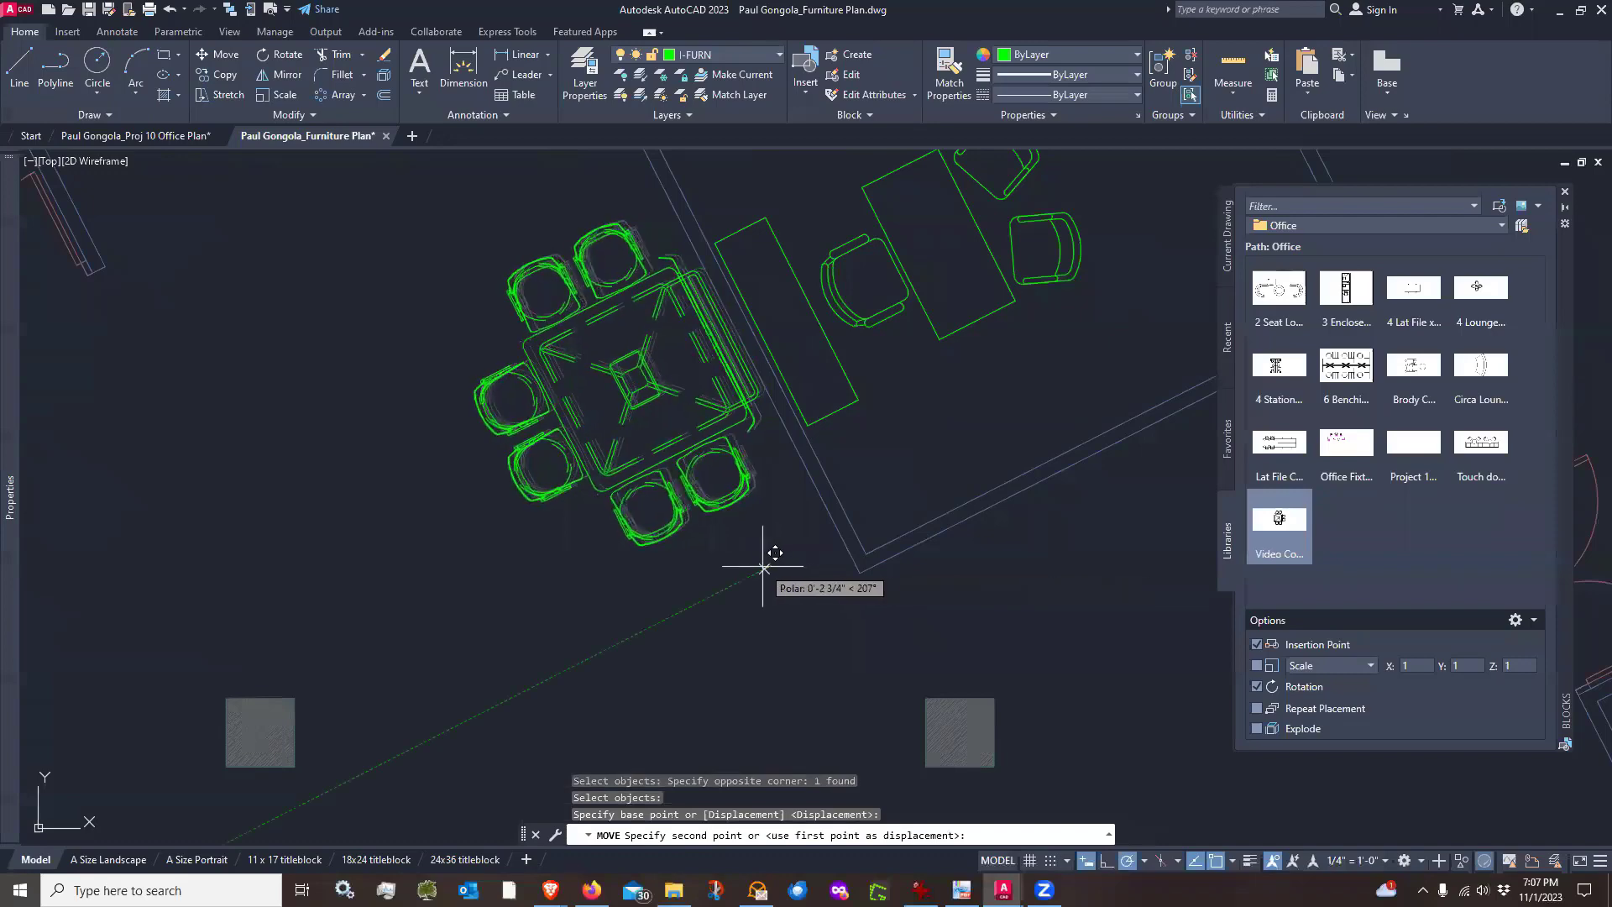
pyautogui.click(764, 566)
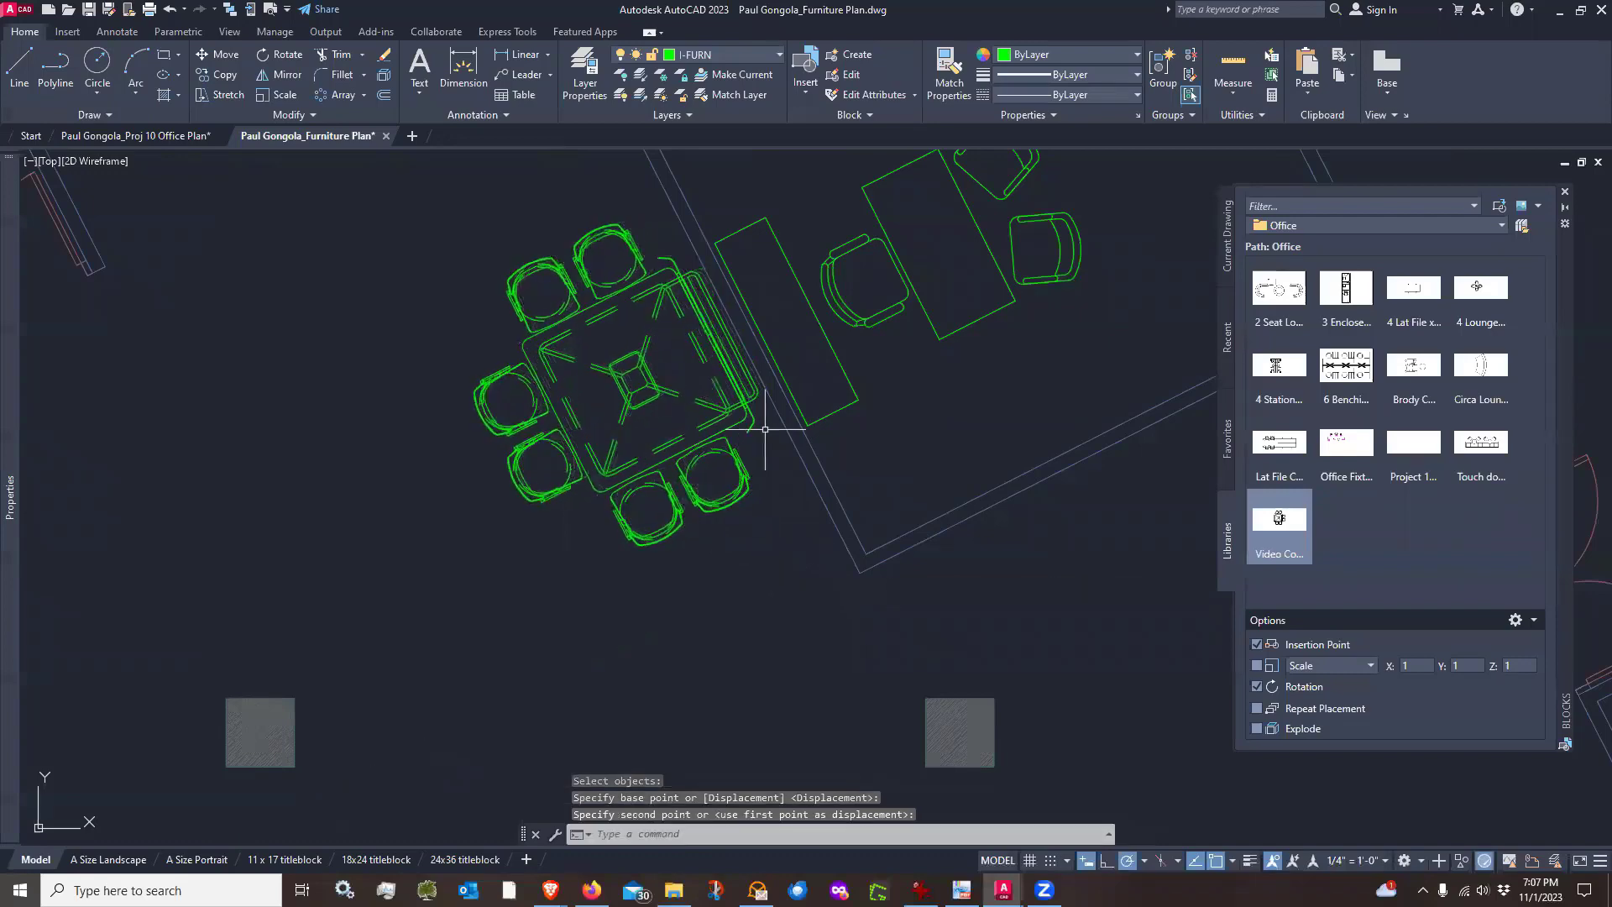
# Insert a Circa Lounge block rotated 207° beside the Video Conference Group table
pyautogui.scroll(-1, 763, 450)
pyautogui.scroll(-1, 874, 433)
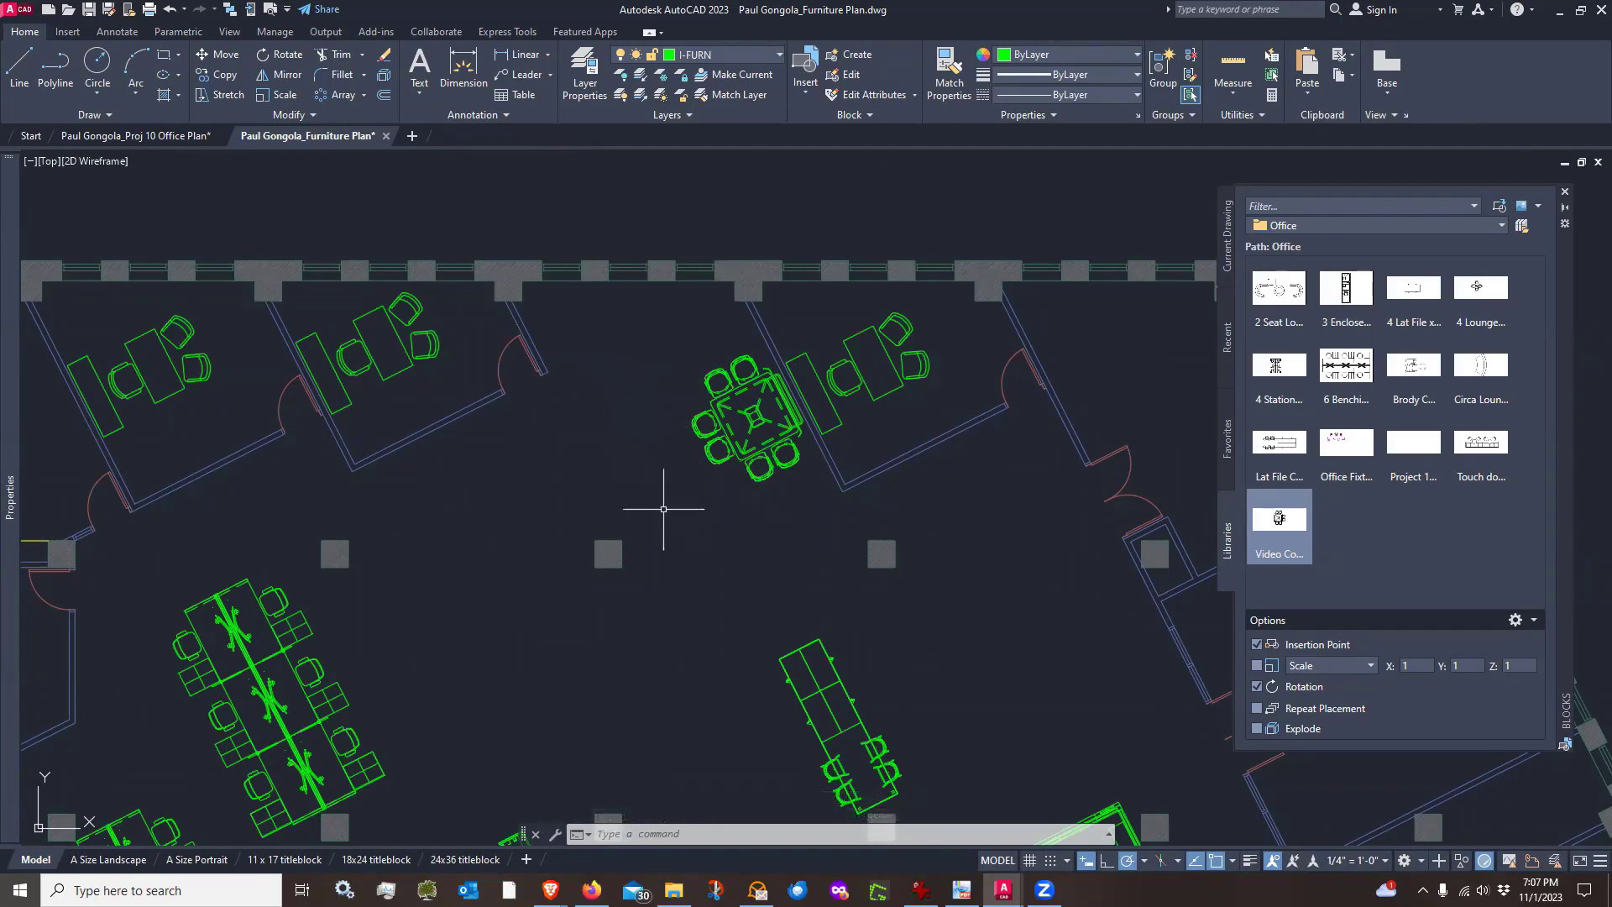
pyautogui.moveTo(1290, 523)
pyautogui.click(1481, 365)
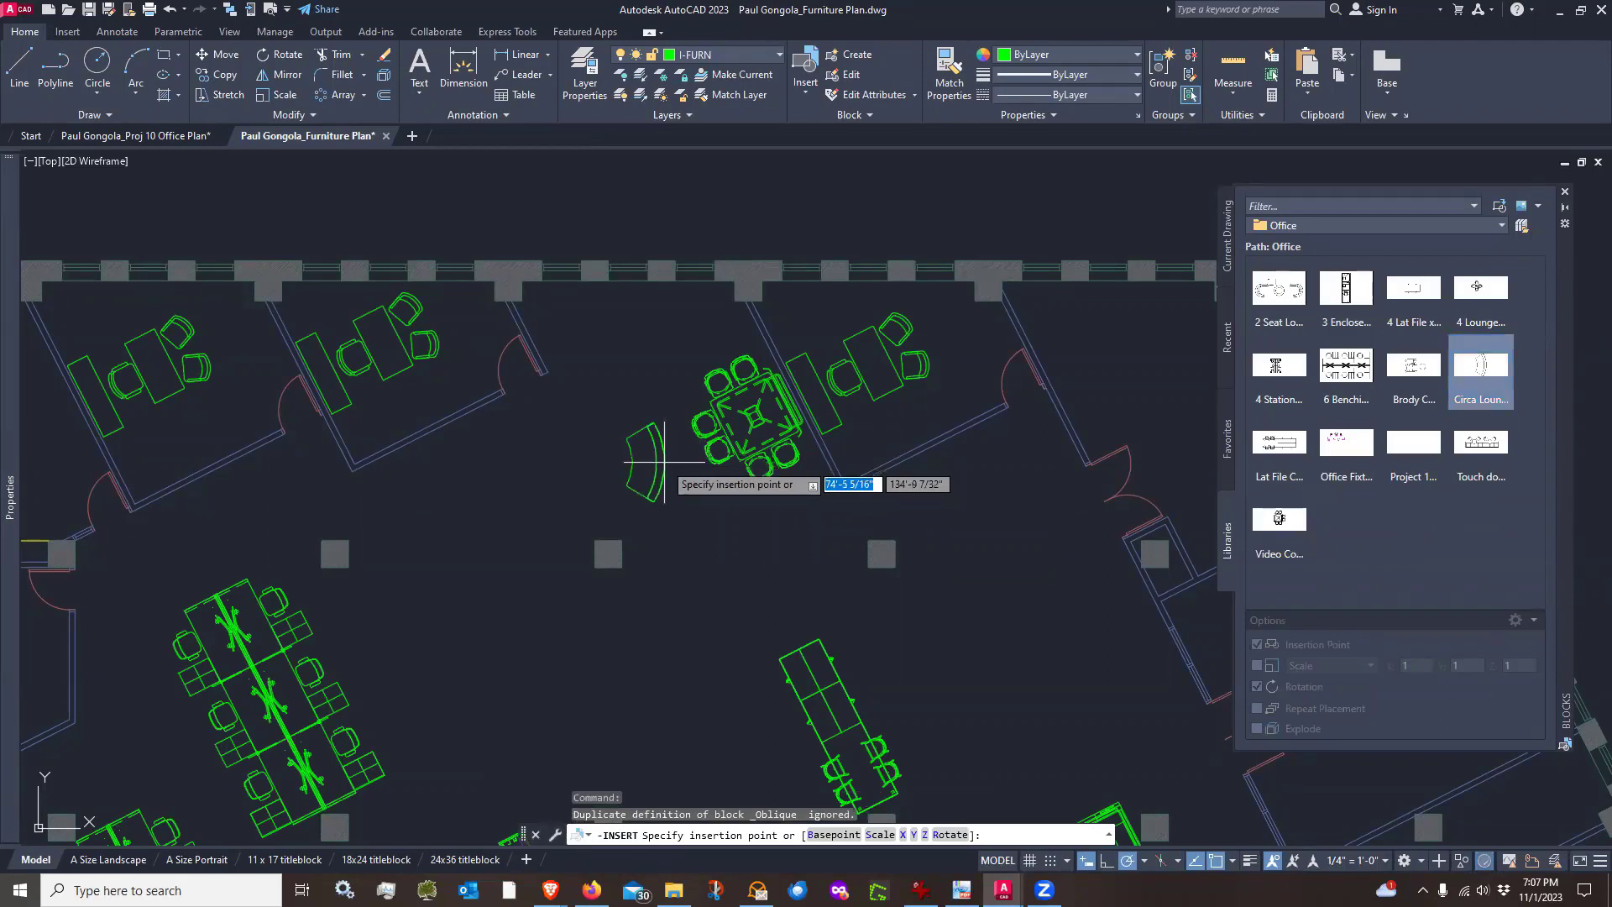
pyautogui.click(676, 461)
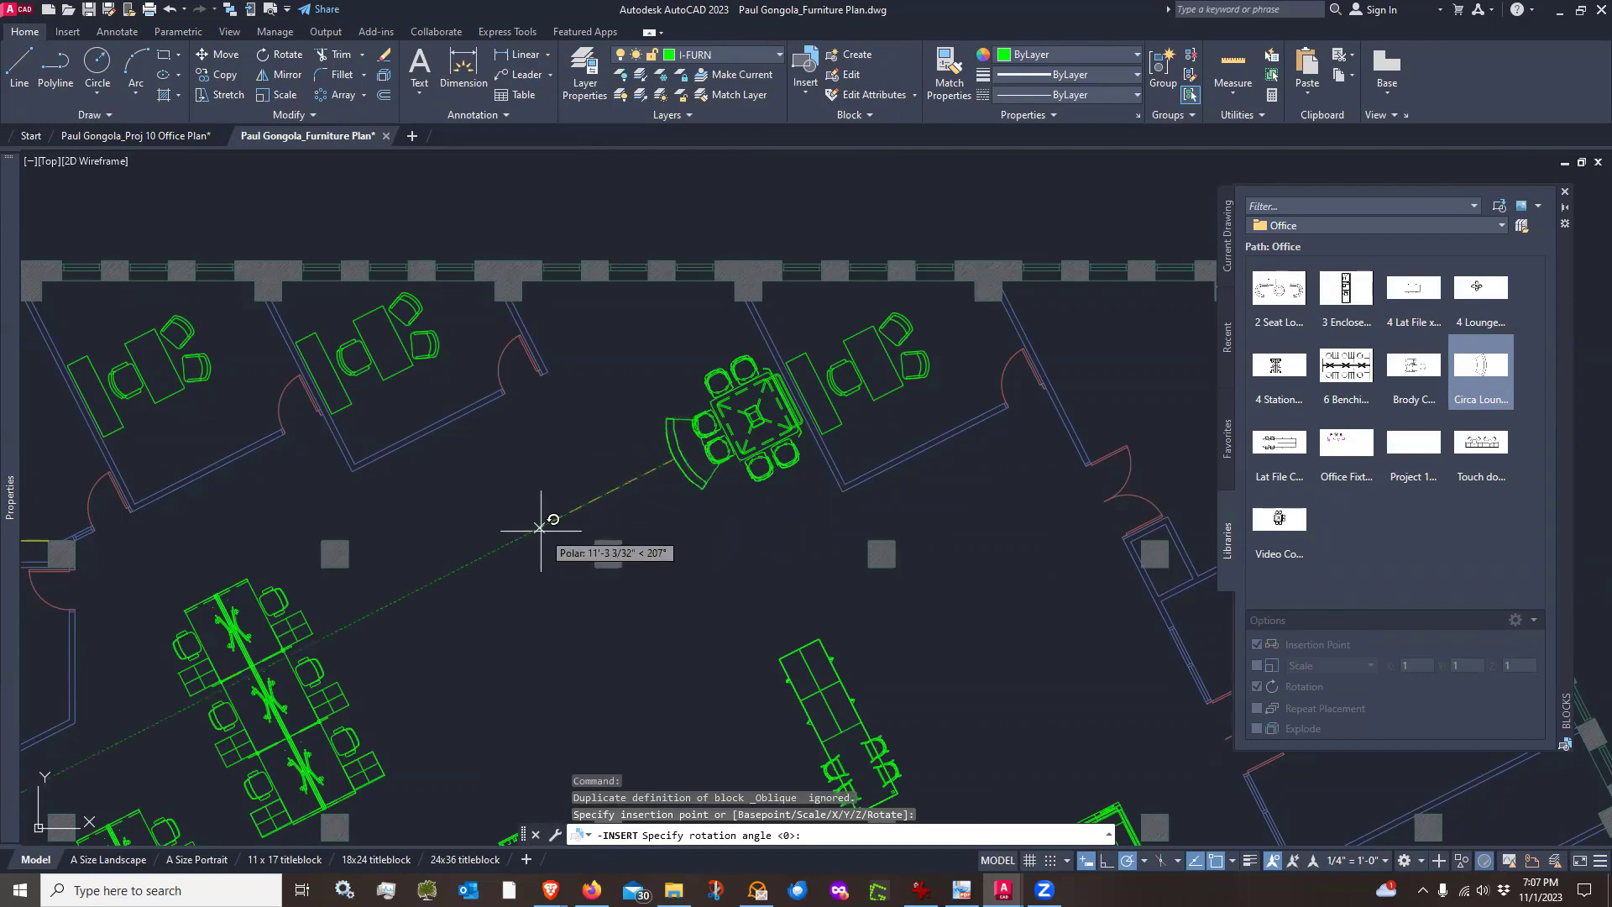
pyautogui.click(538, 467)
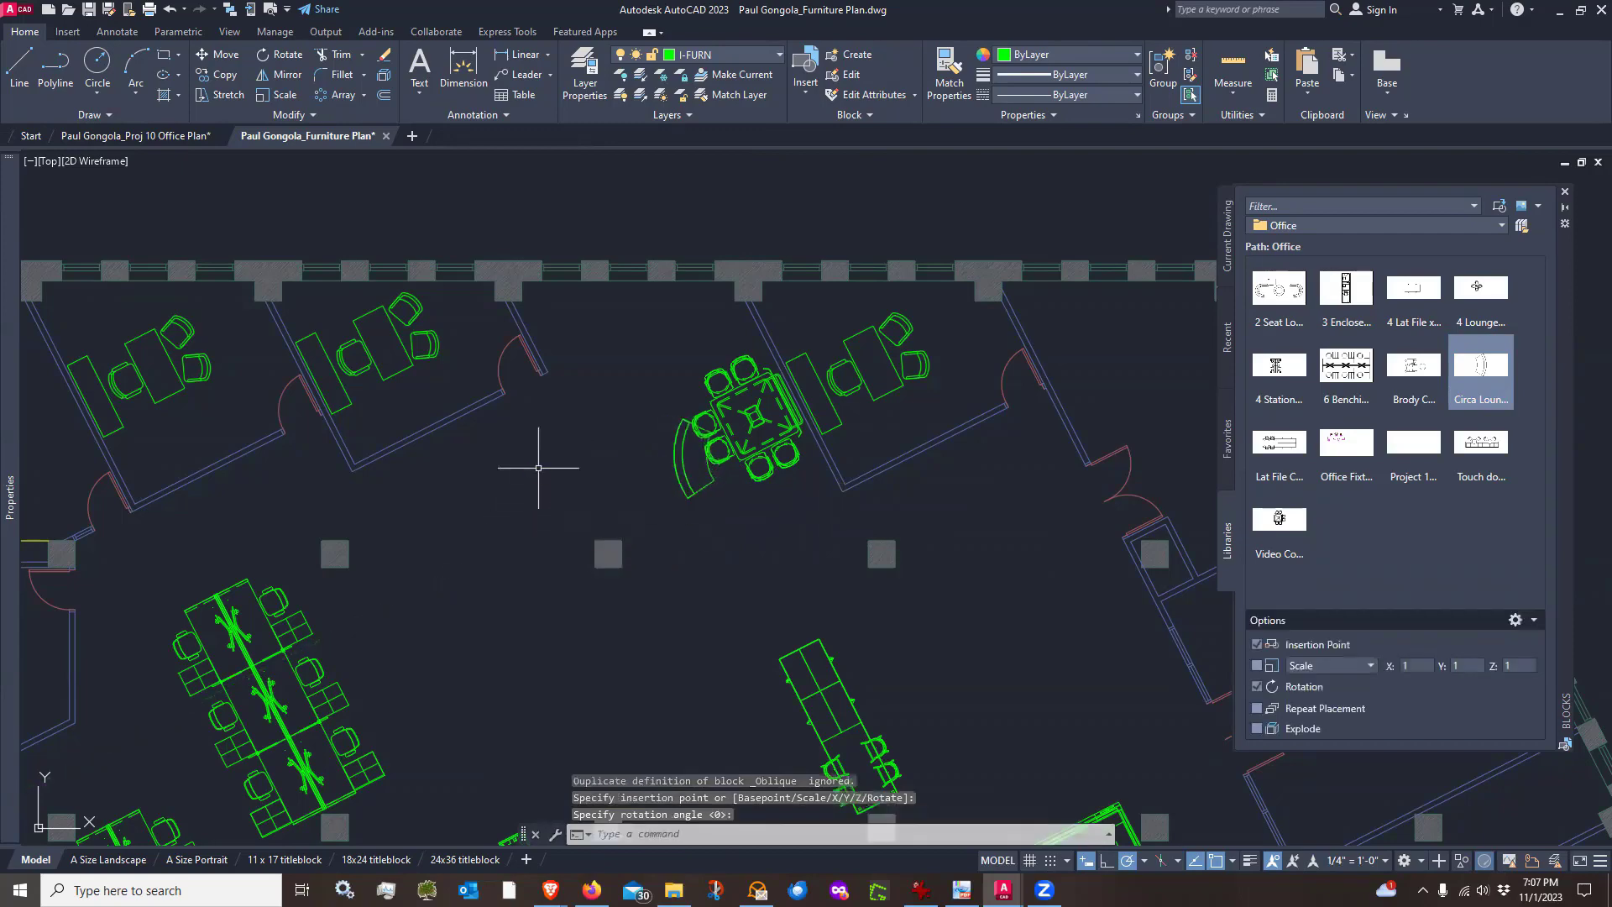
# Move the Circa Lounge block away from the conference table toward the office door
pyautogui.scroll(2, 639, 417)
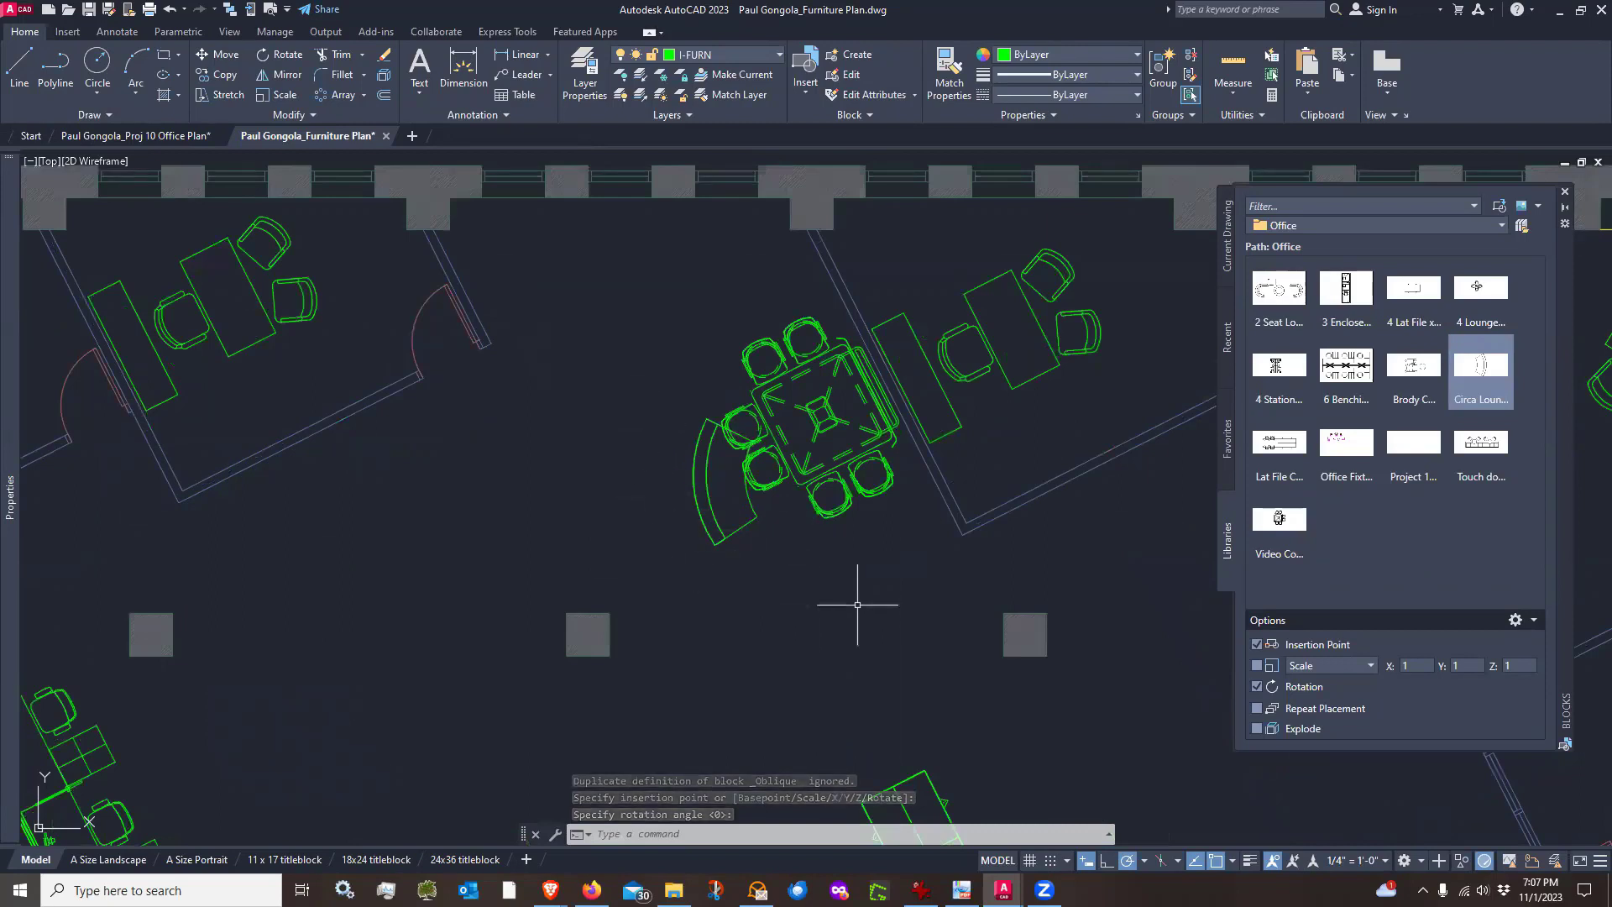
pyautogui.write('m')
pyautogui.press('Return')
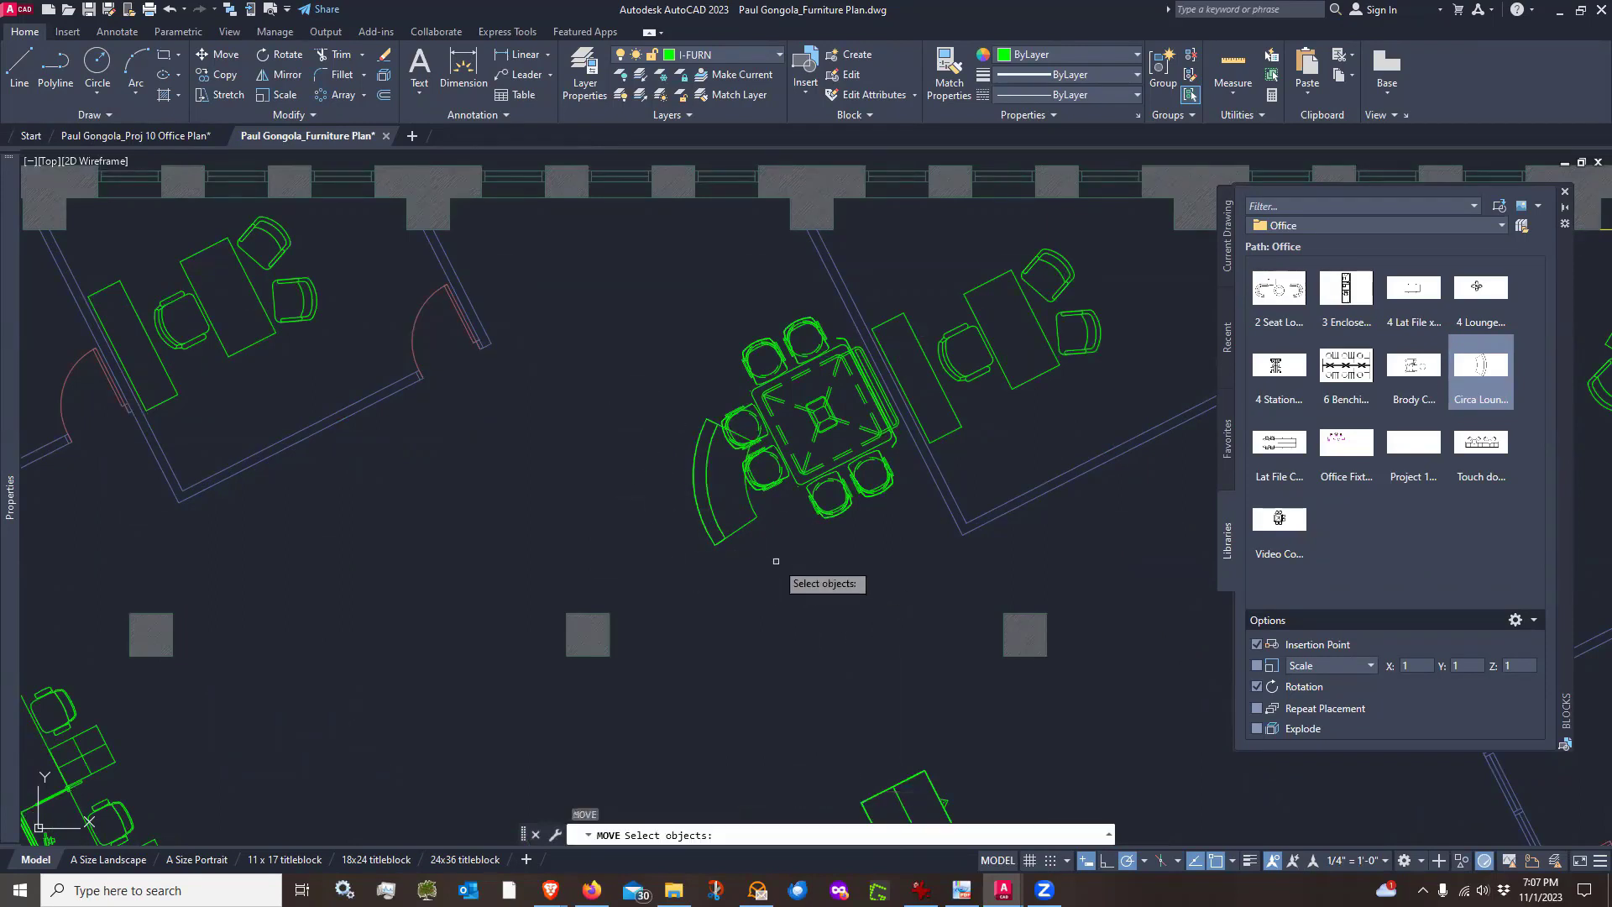
pyautogui.click(773, 561)
pyautogui.click(721, 522)
pyautogui.press('Return')
pyautogui.click(844, 600)
pyautogui.click(690, 534)
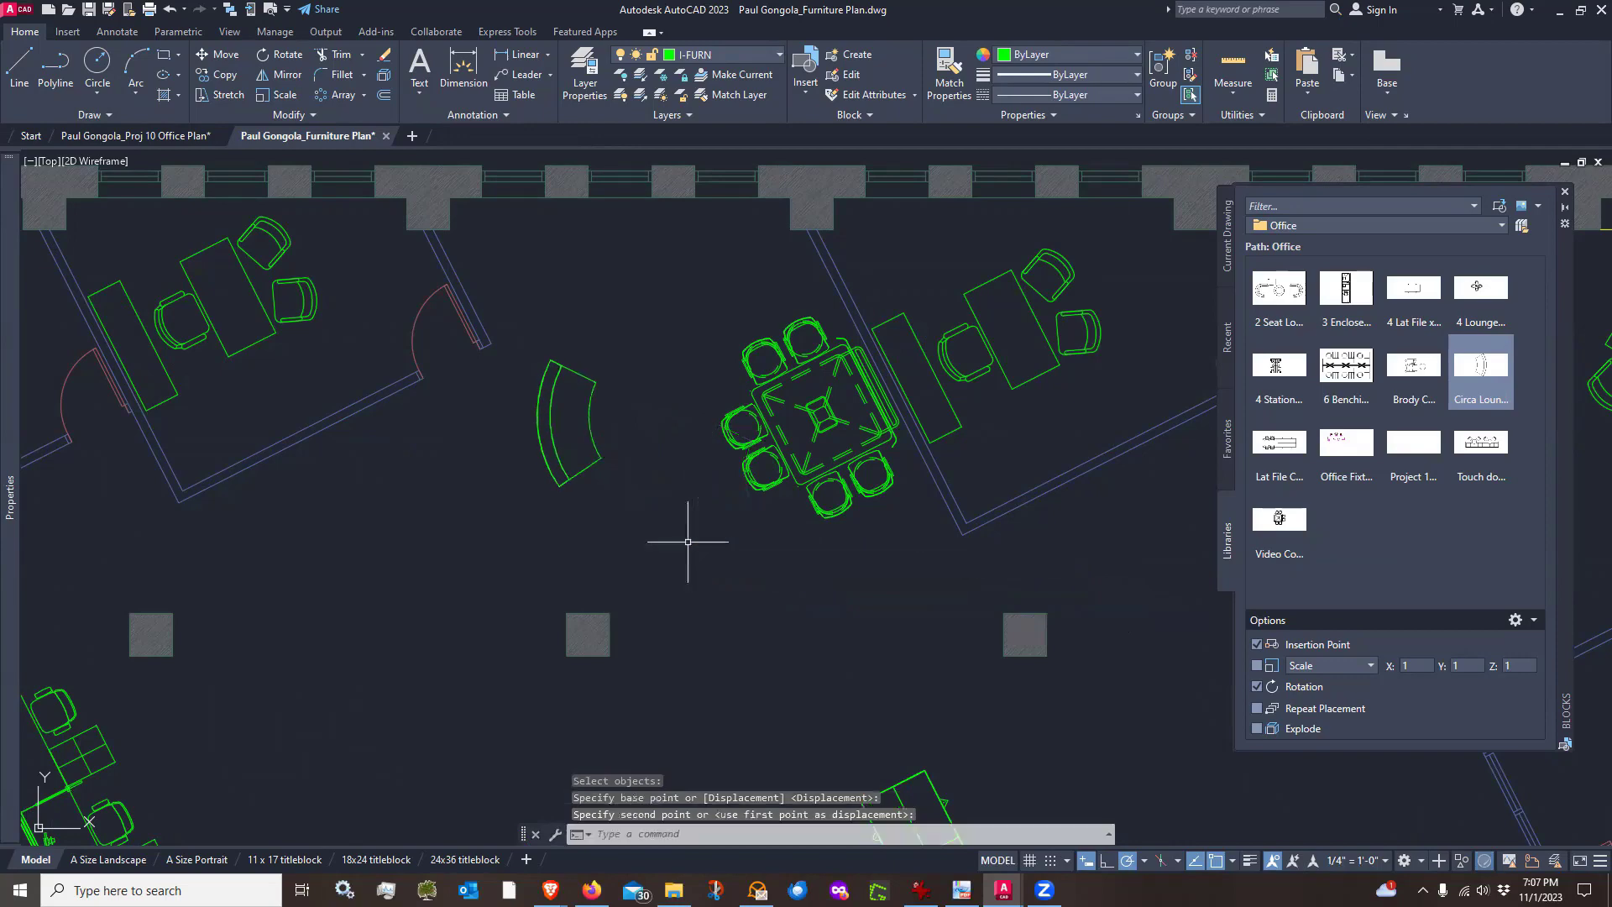
# Draw a guide line from the midpoint of the conference table's edge out toward the lower left
pyautogui.scroll(3, 696, 445)
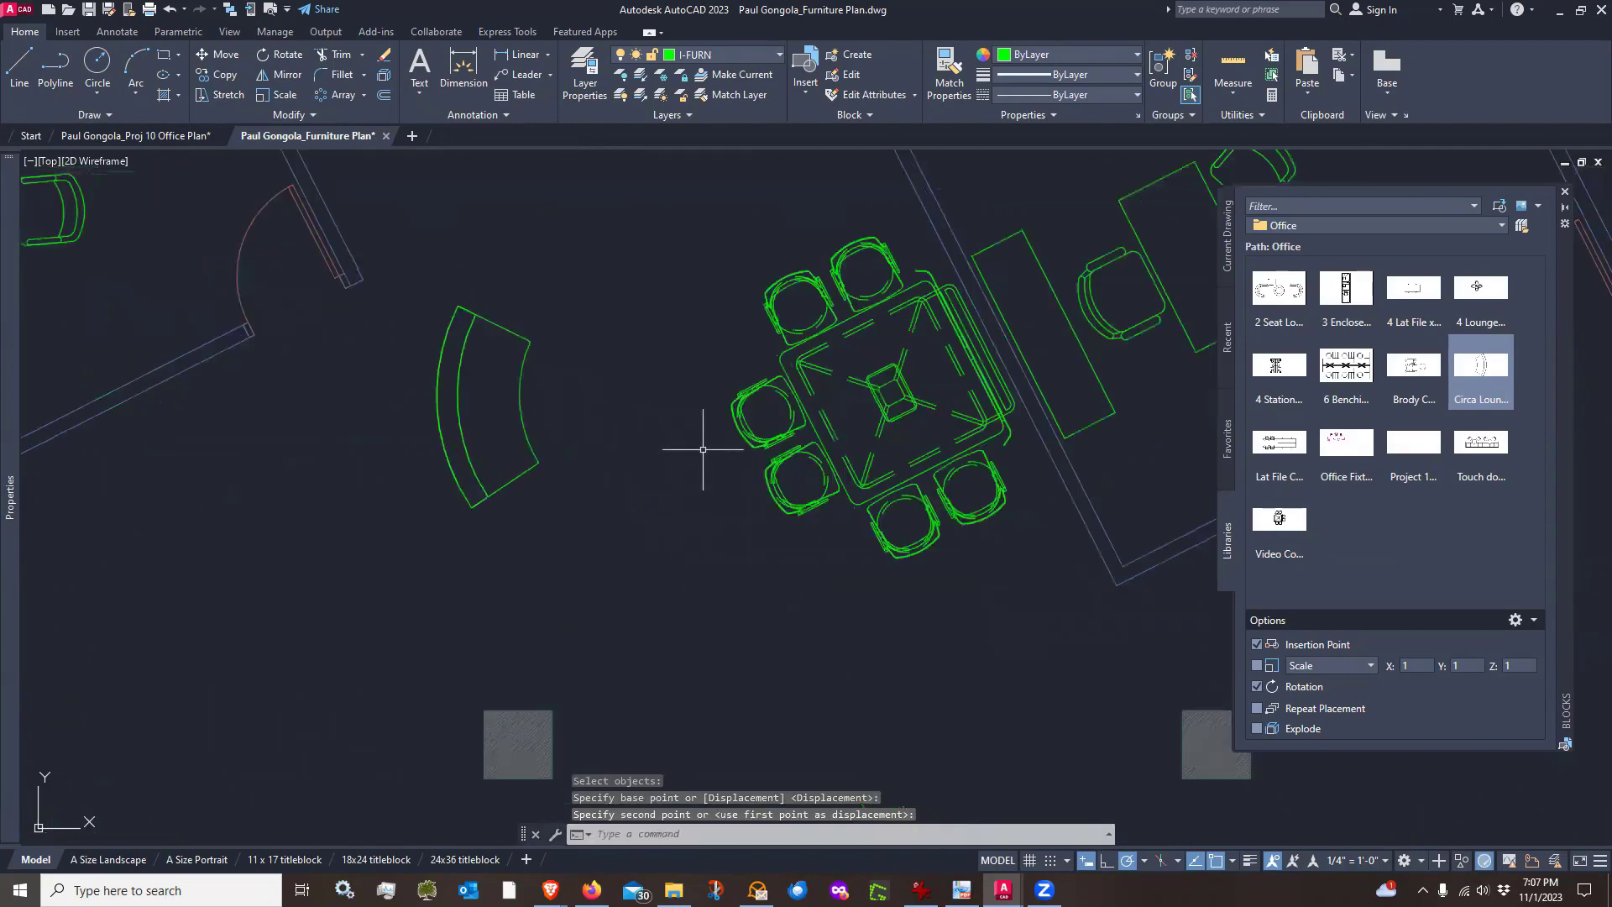
pyautogui.write('l')
pyautogui.press('Return')
pyautogui.scroll(4, 756, 441)
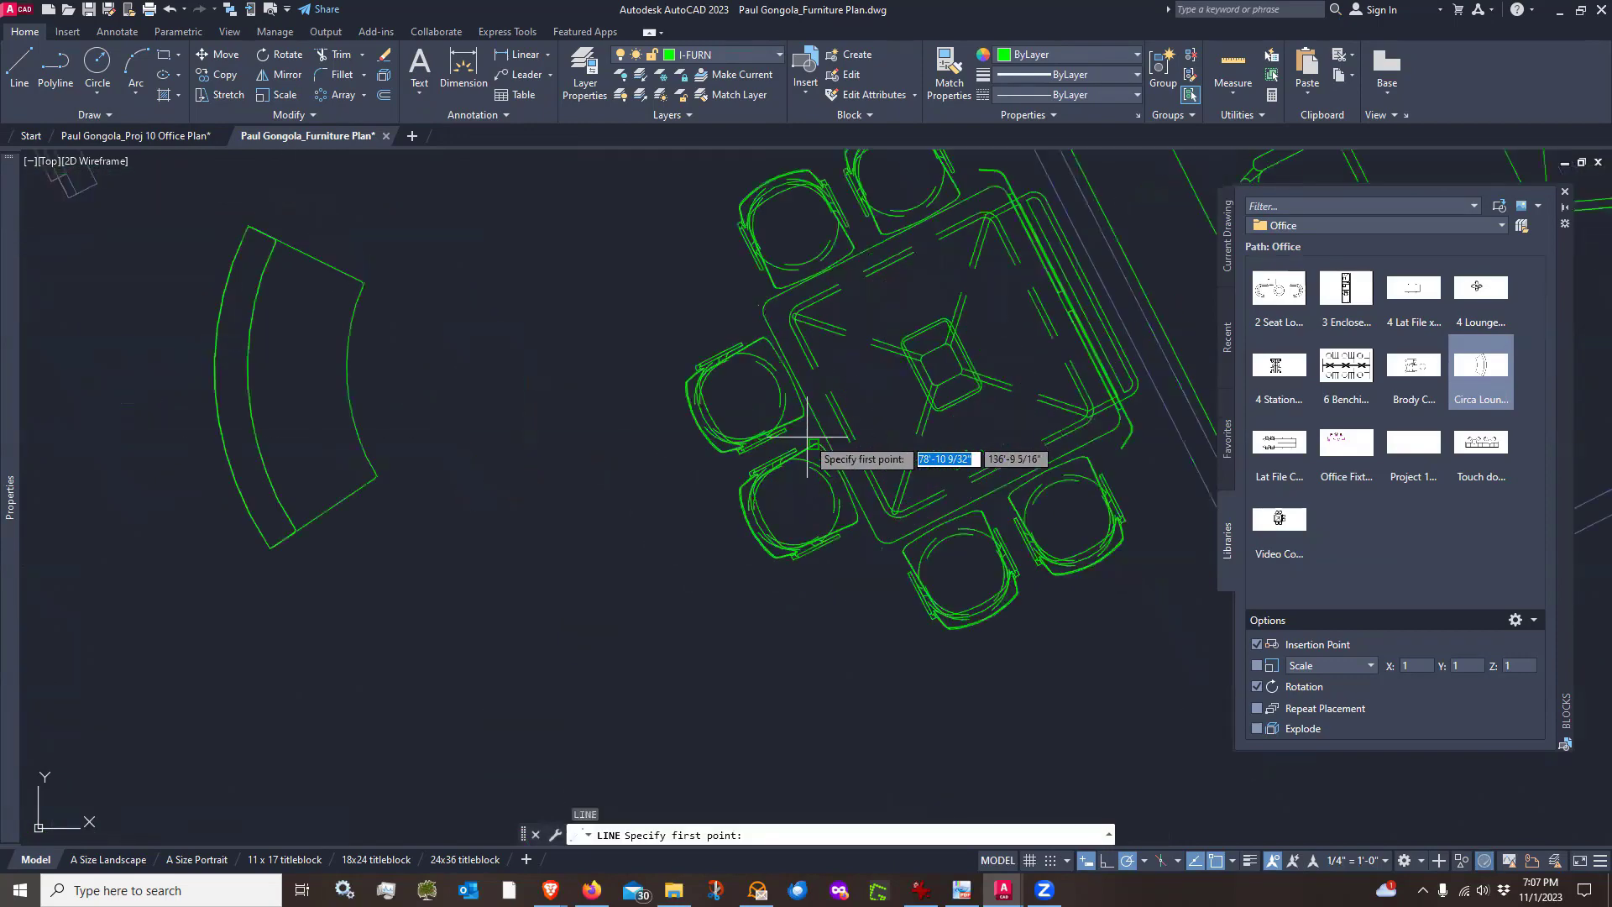
pyautogui.click(828, 418)
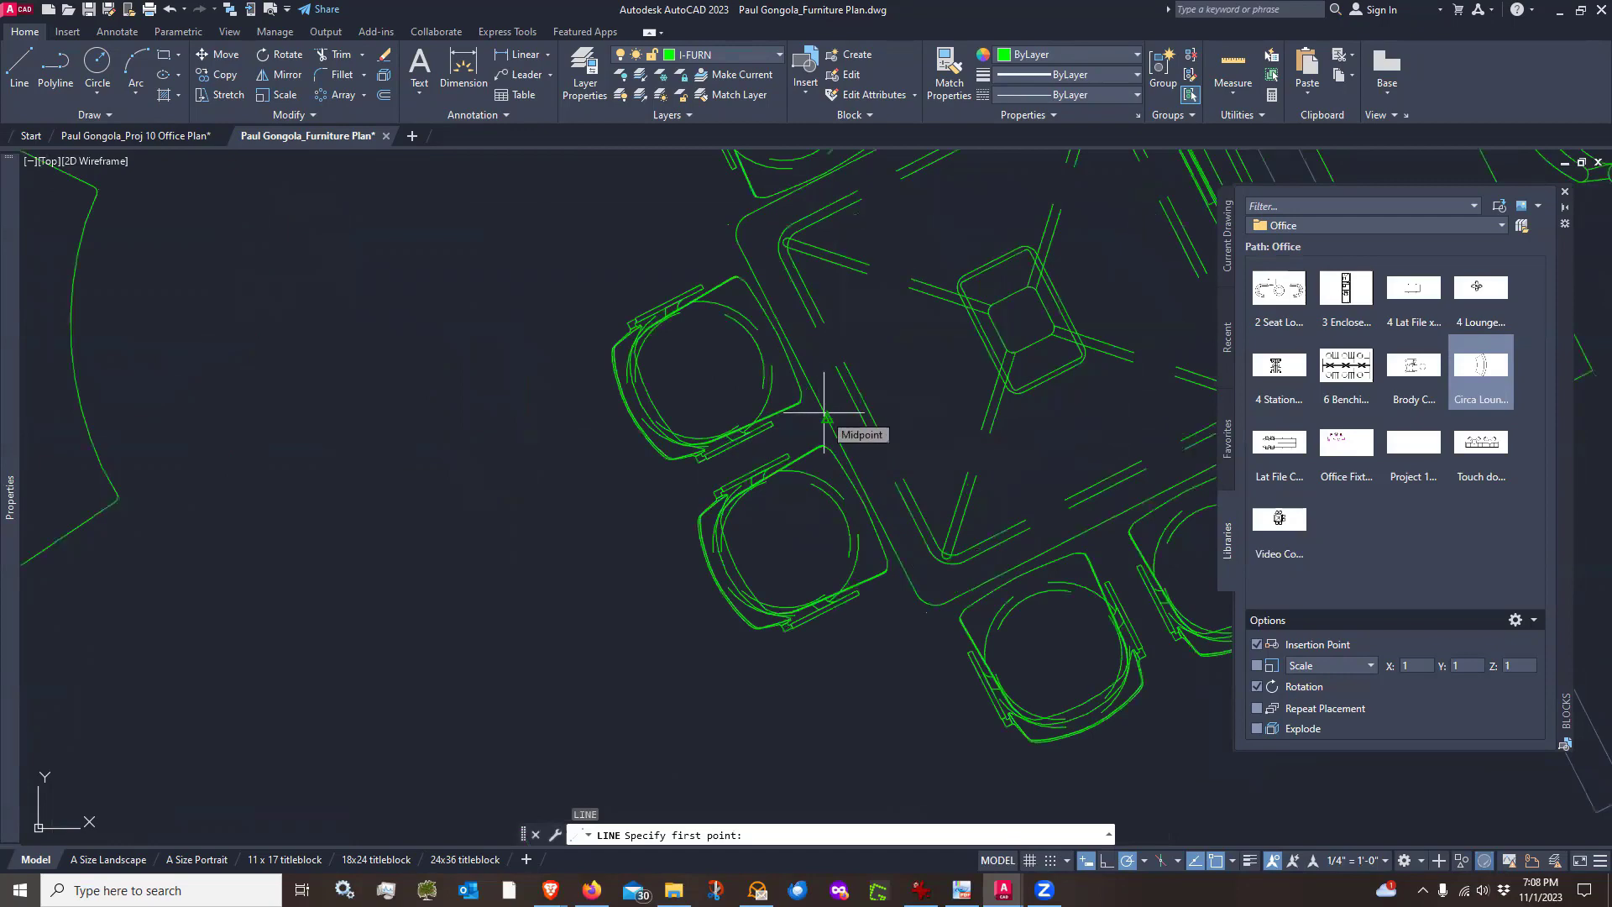
pyautogui.scroll(-4, 825, 413)
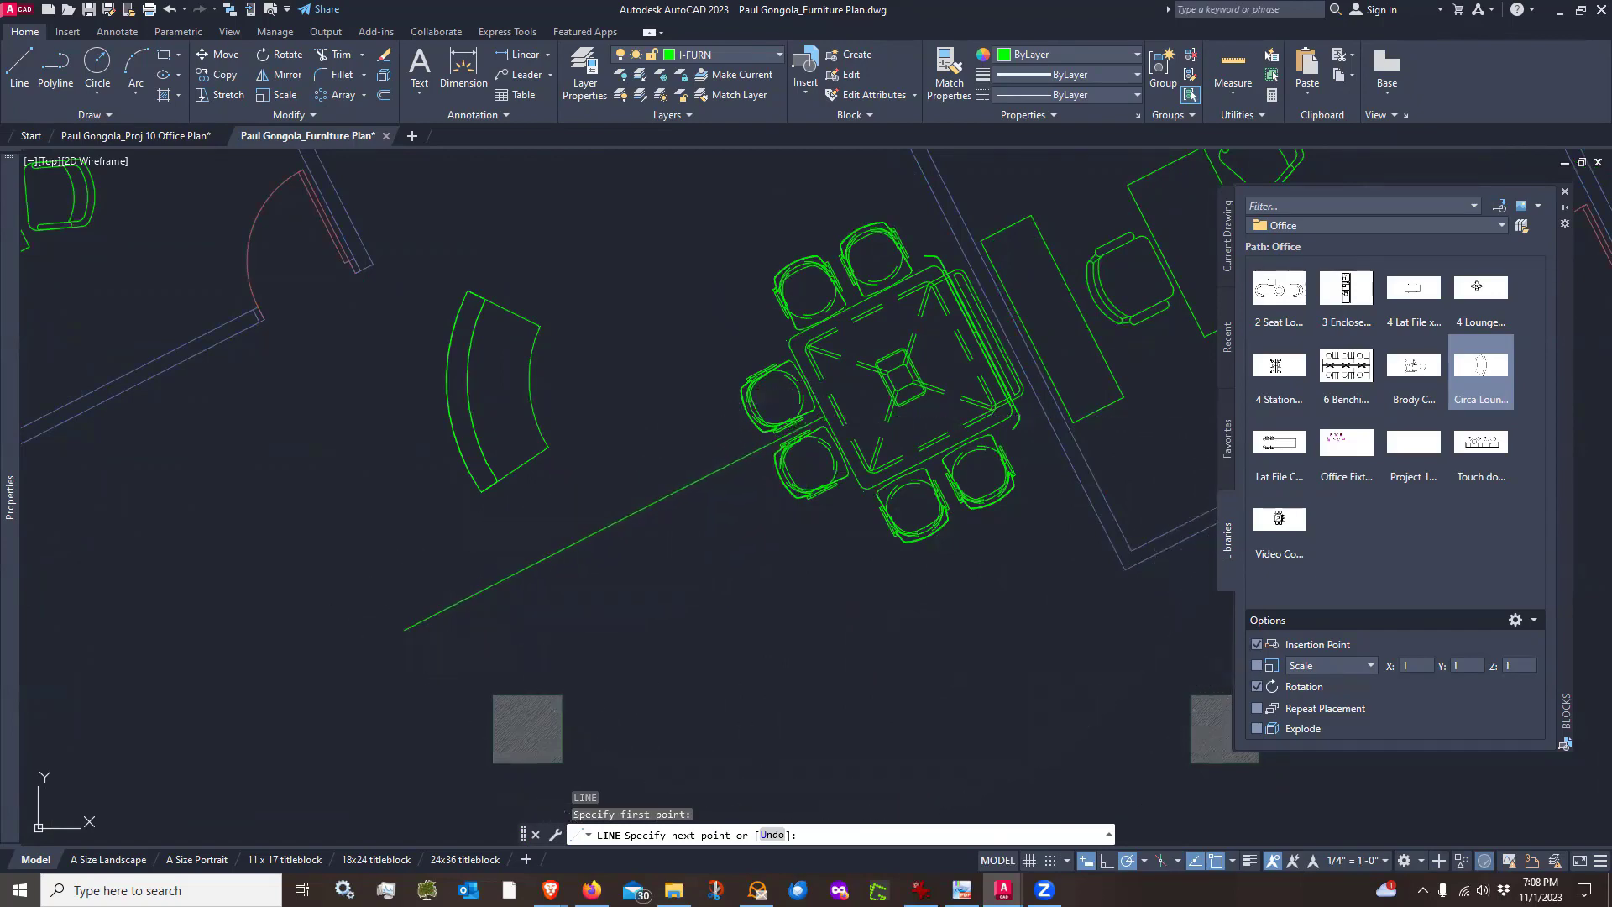
pyautogui.click(404, 629)
pyautogui.press('Return')
pyautogui.scroll(-4, 780, 534)
pyautogui.scroll(4, 700, 488)
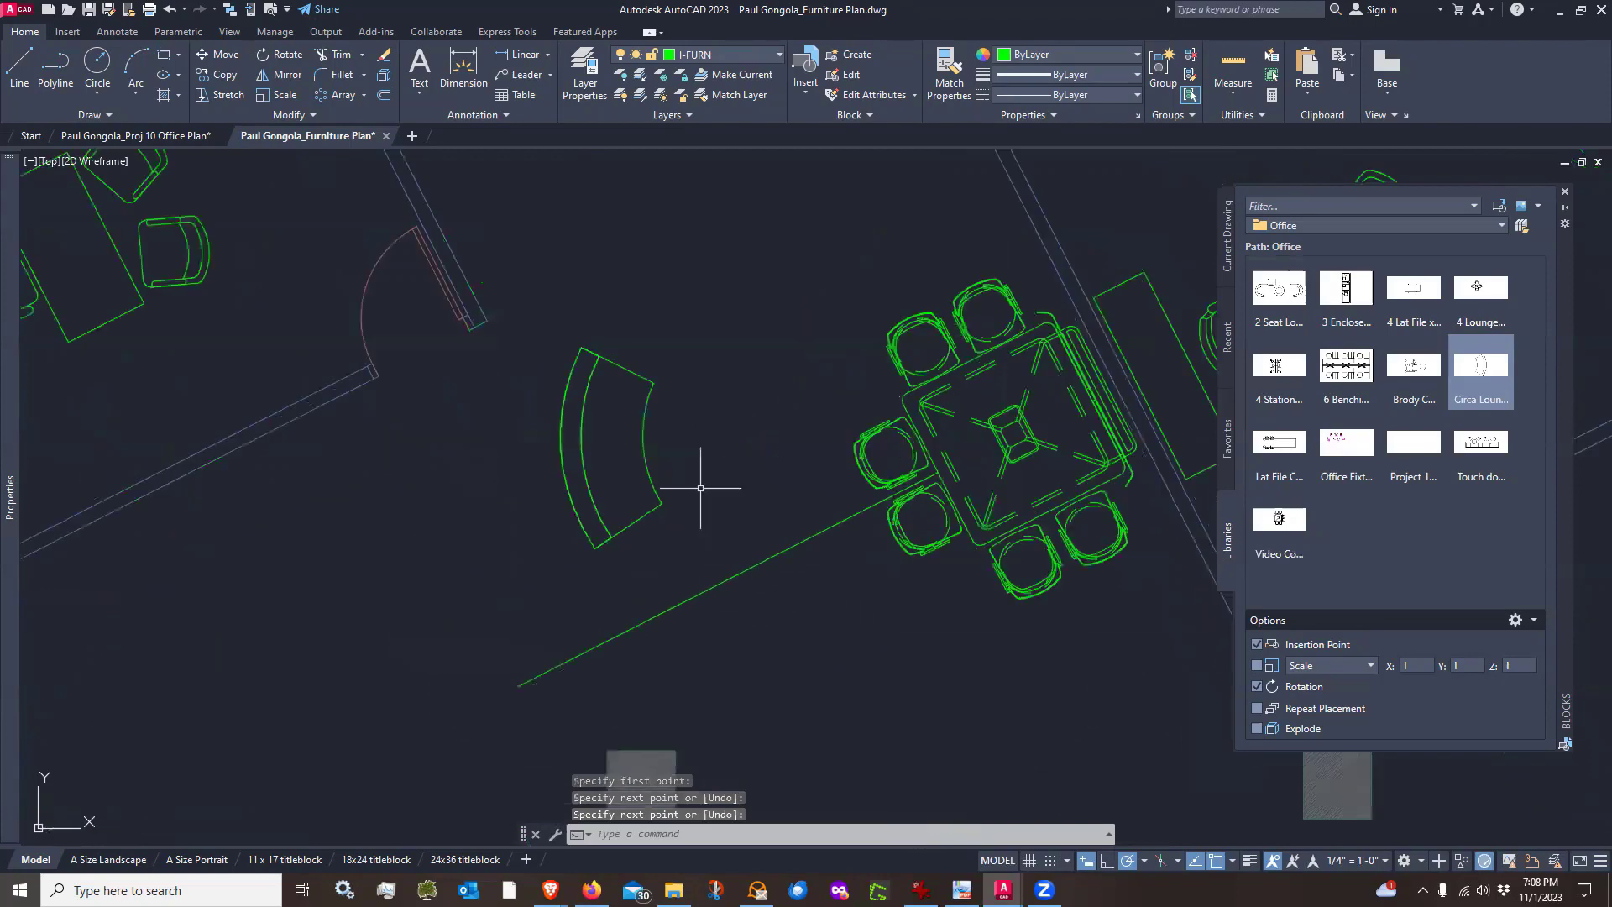
# Move the Circa Lounge block so its lower corner sits on the guide line
pyautogui.write('m')
pyautogui.press('Return')
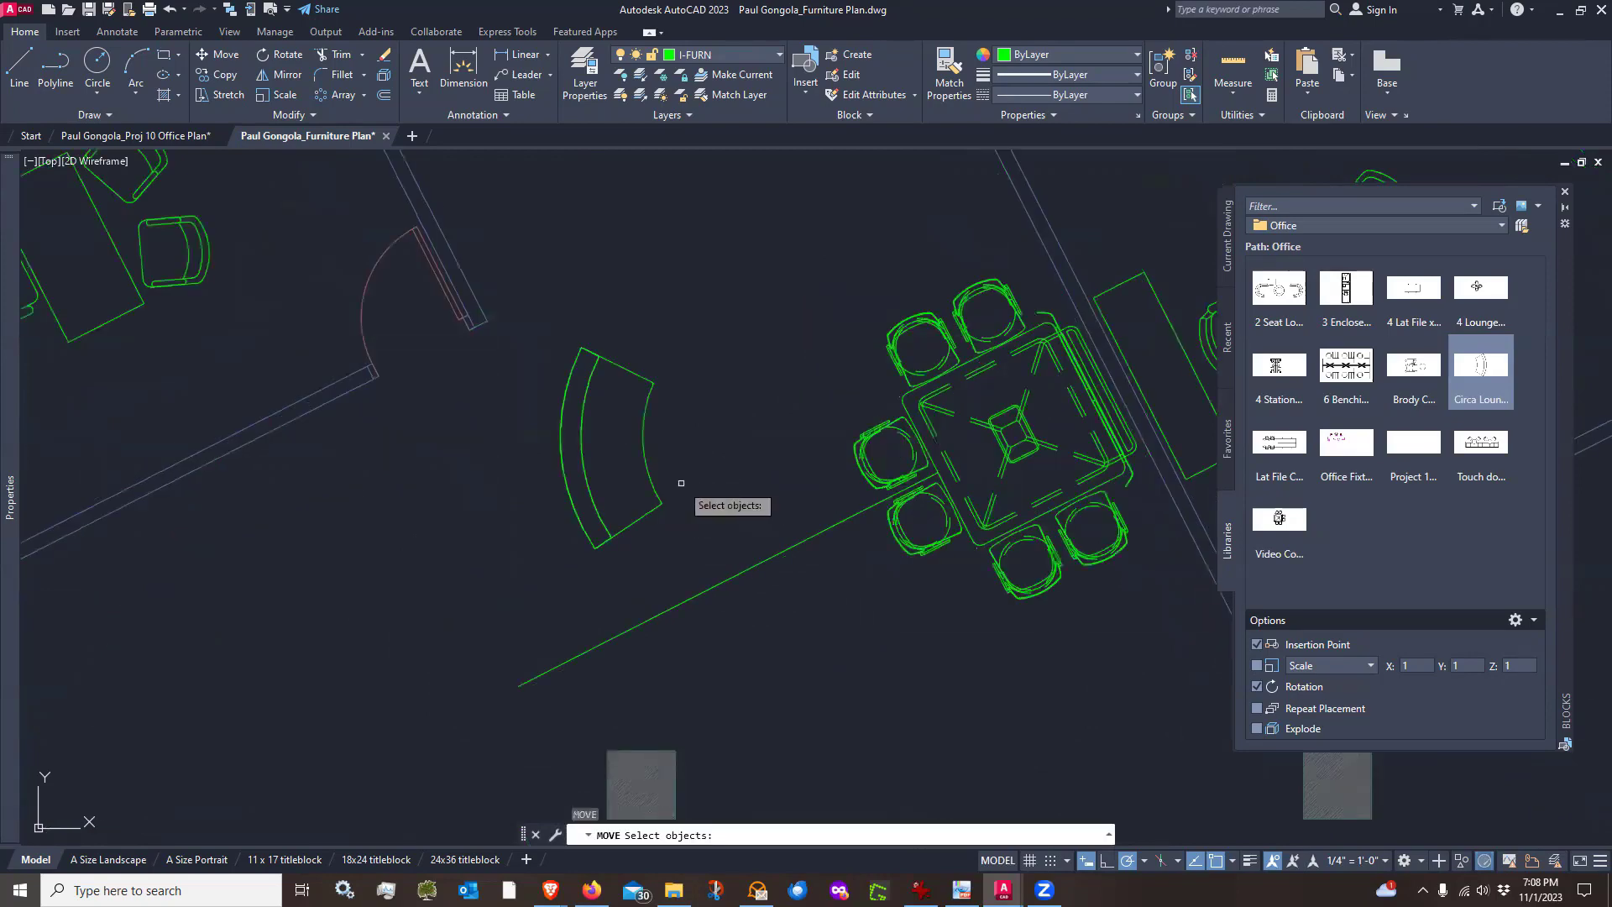
pyautogui.click(645, 525)
pyautogui.press('Return')
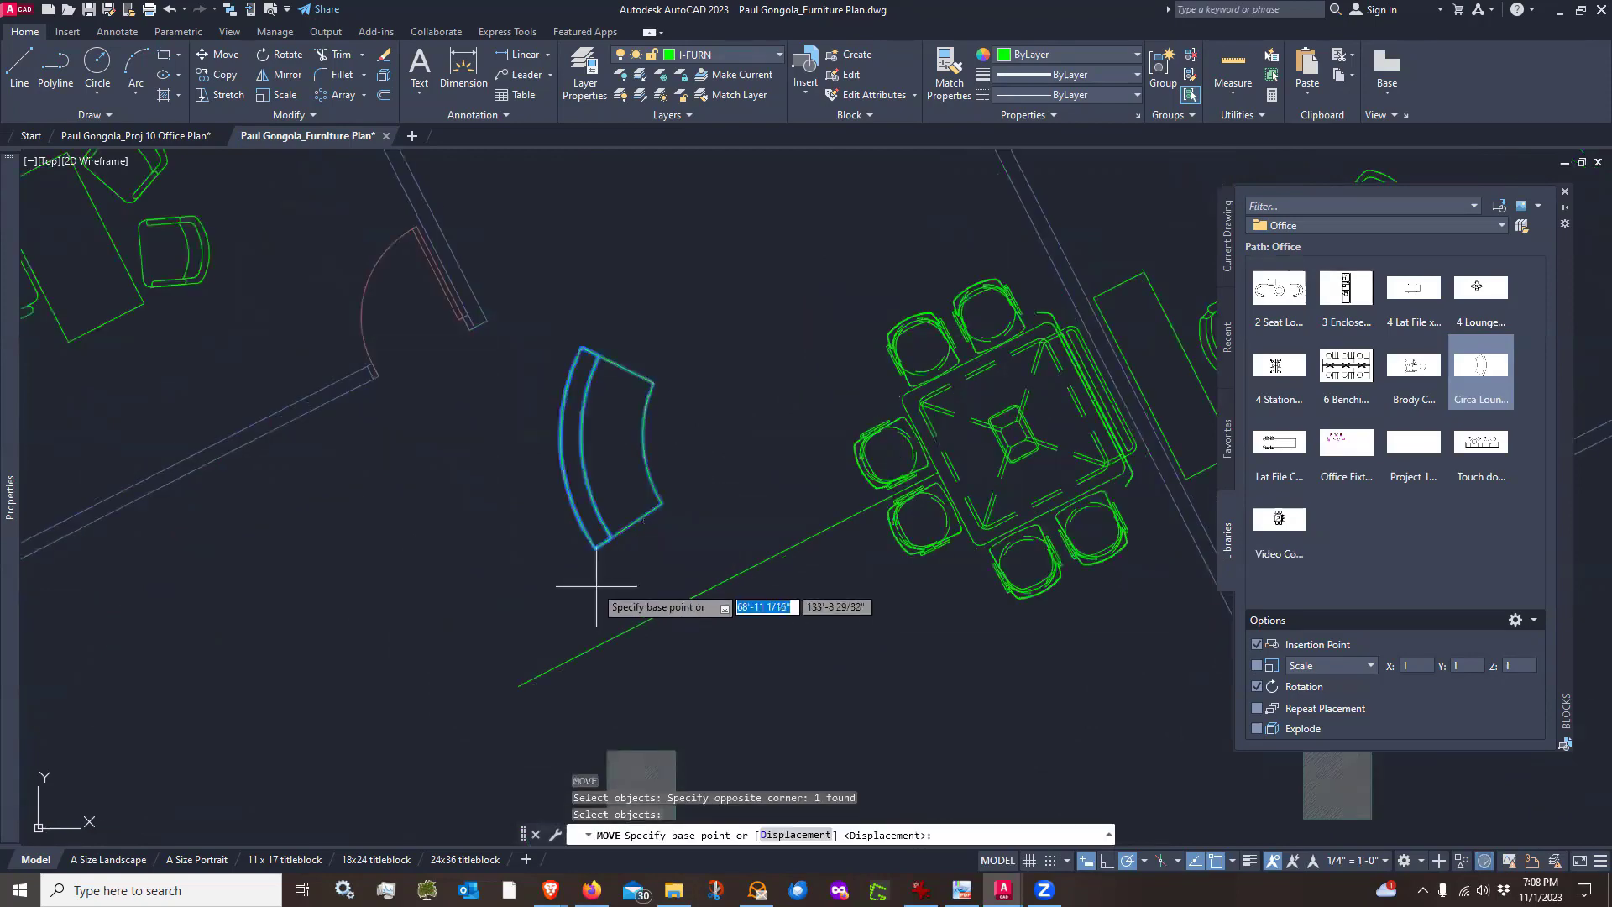
pyautogui.click(595, 551)
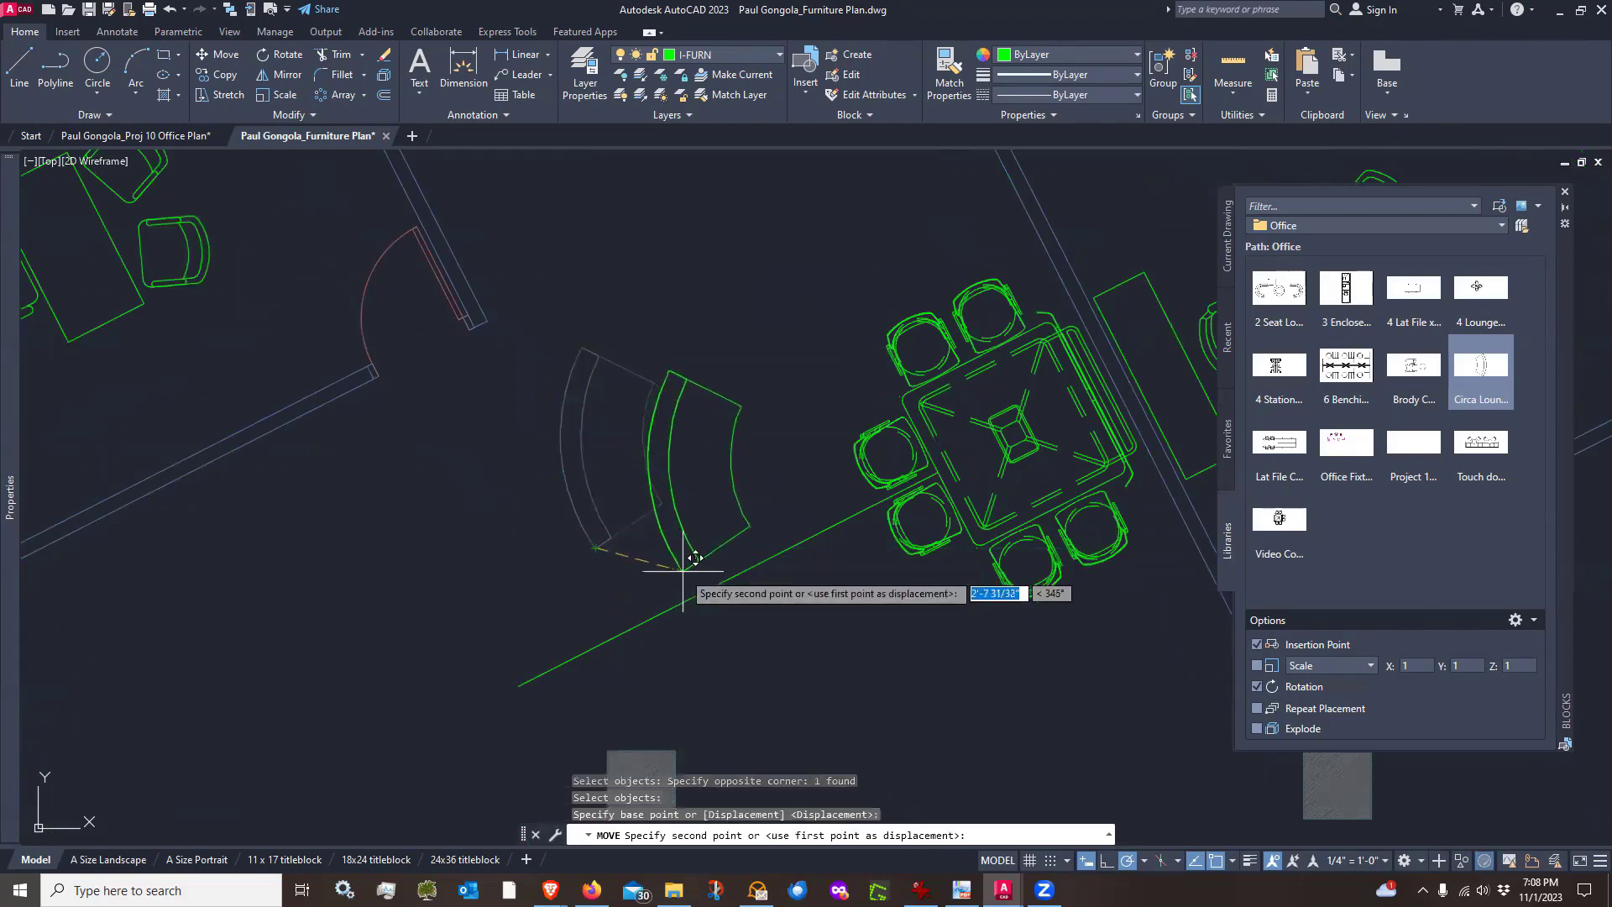
pyautogui.click(714, 571)
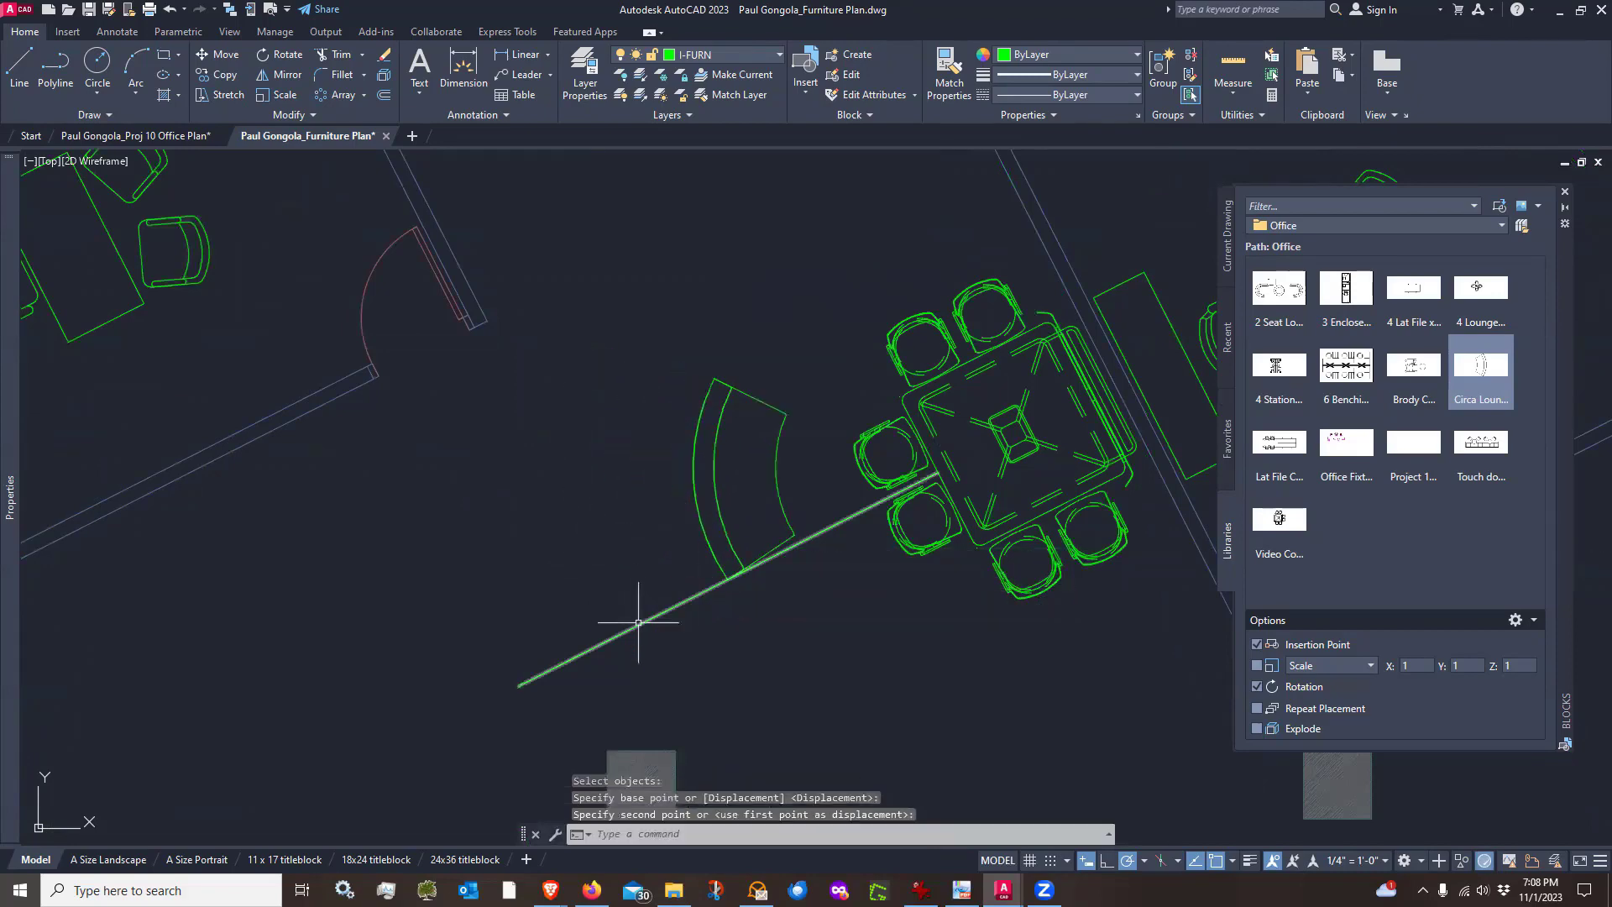
pyautogui.scroll(4, 818, 502)
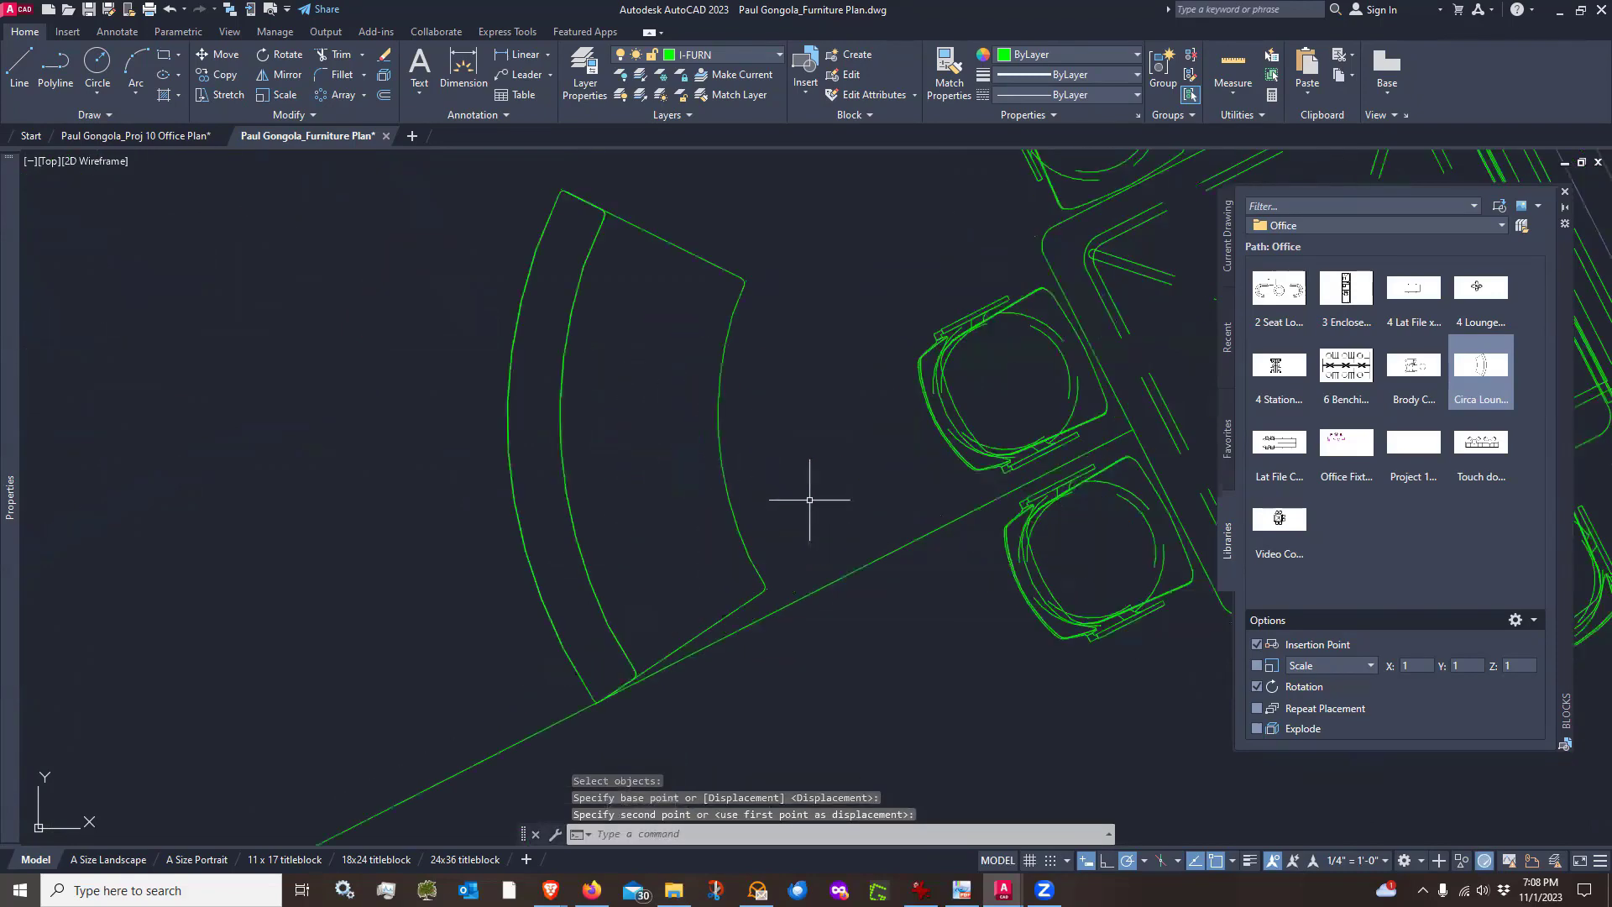
pyautogui.write('ro')
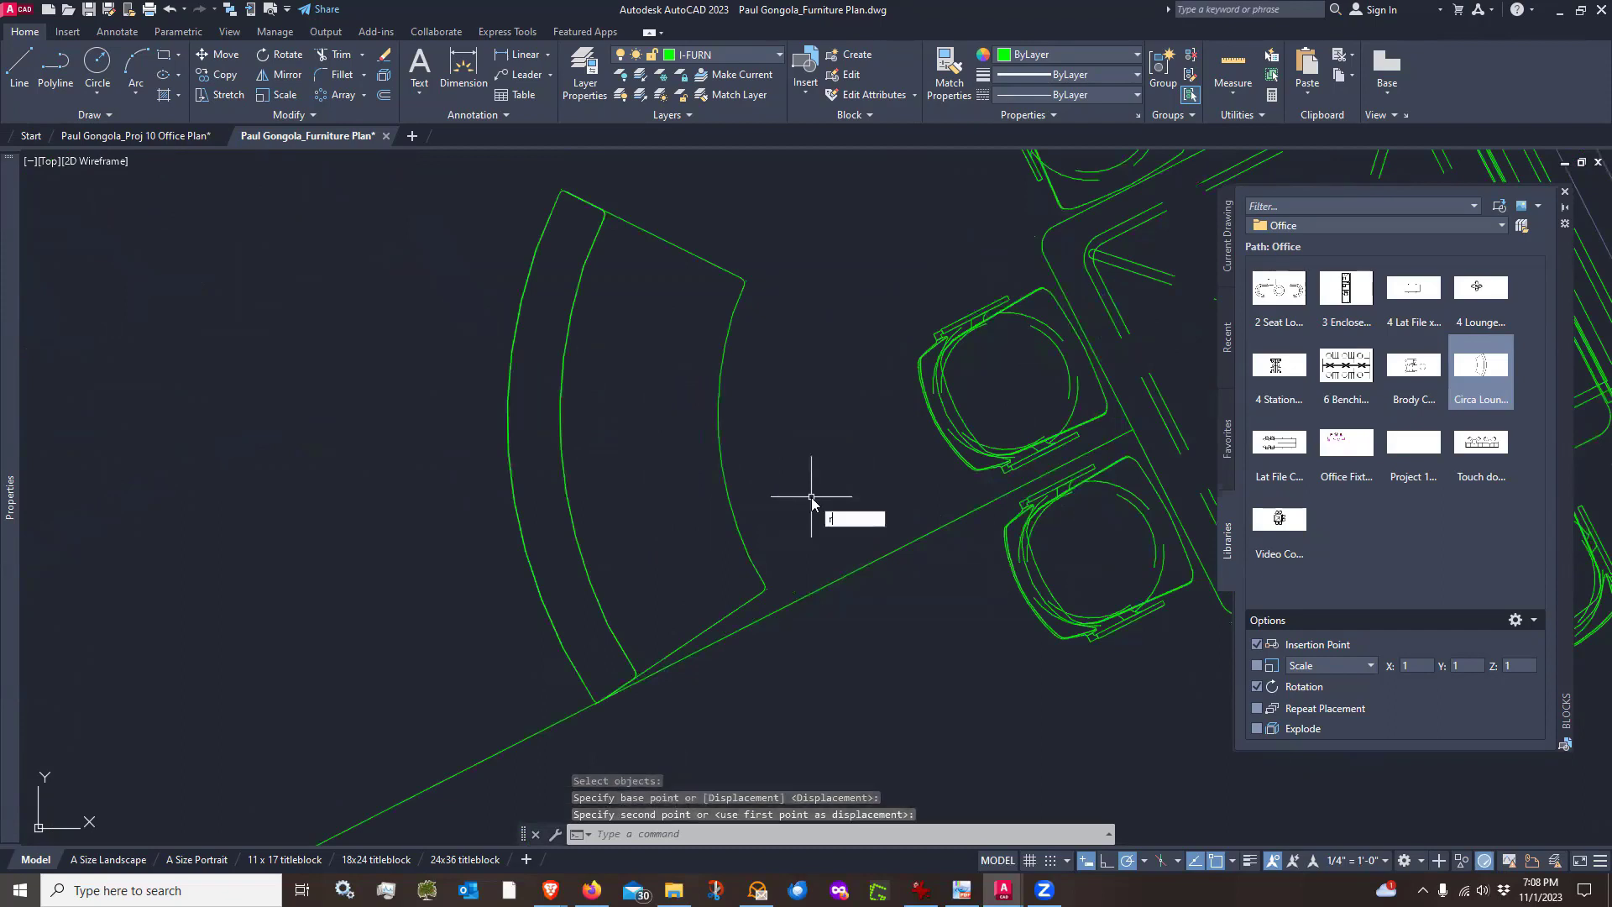
pyautogui.press('Return')
pyautogui.click(784, 513)
pyautogui.click(741, 568)
pyautogui.press('Return')
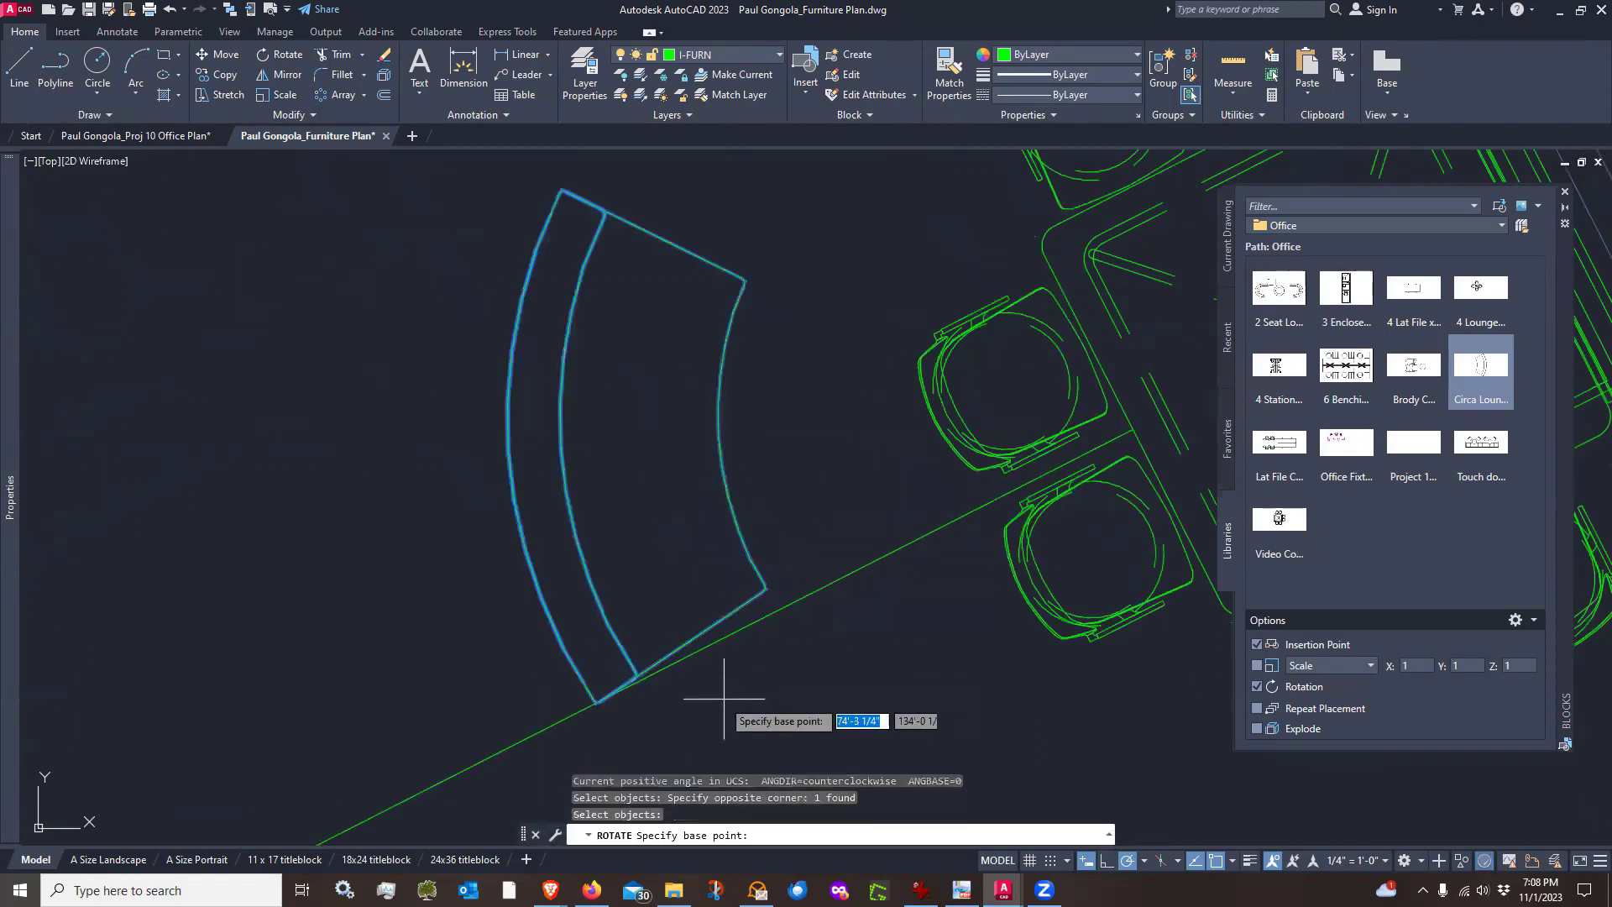
pyautogui.scroll(4, 635, 687)
pyautogui.scroll(-4, 635, 691)
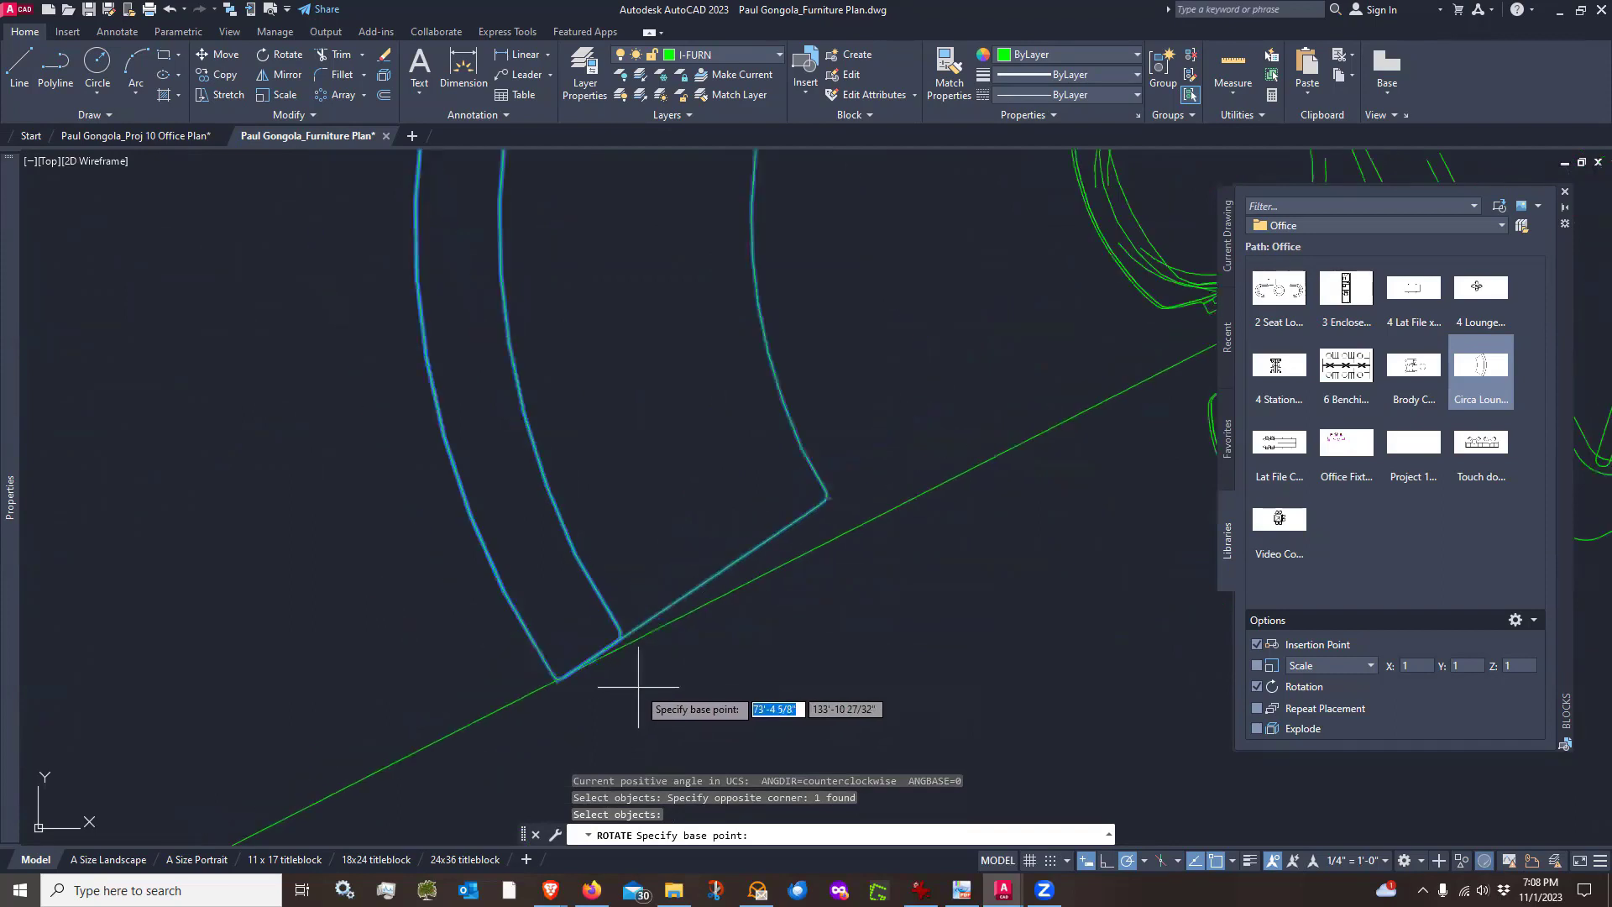
pyautogui.press('Escape')
pyautogui.write('m')
pyautogui.press('Return')
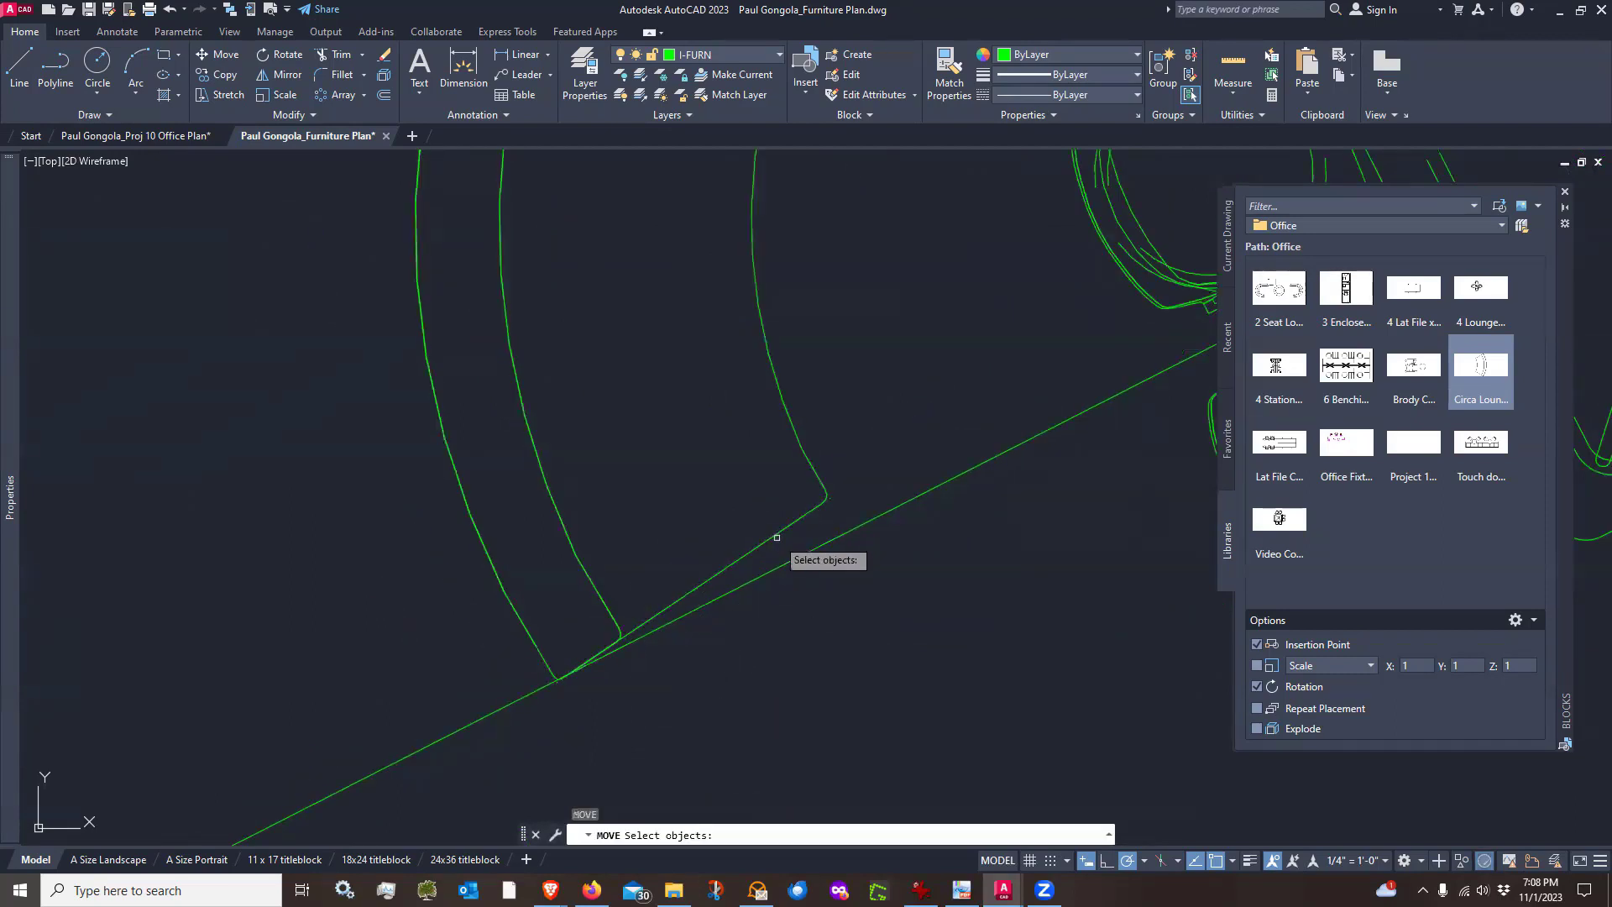
pyautogui.click(777, 532)
pyautogui.press('Return')
pyautogui.scroll(2, 537, 668)
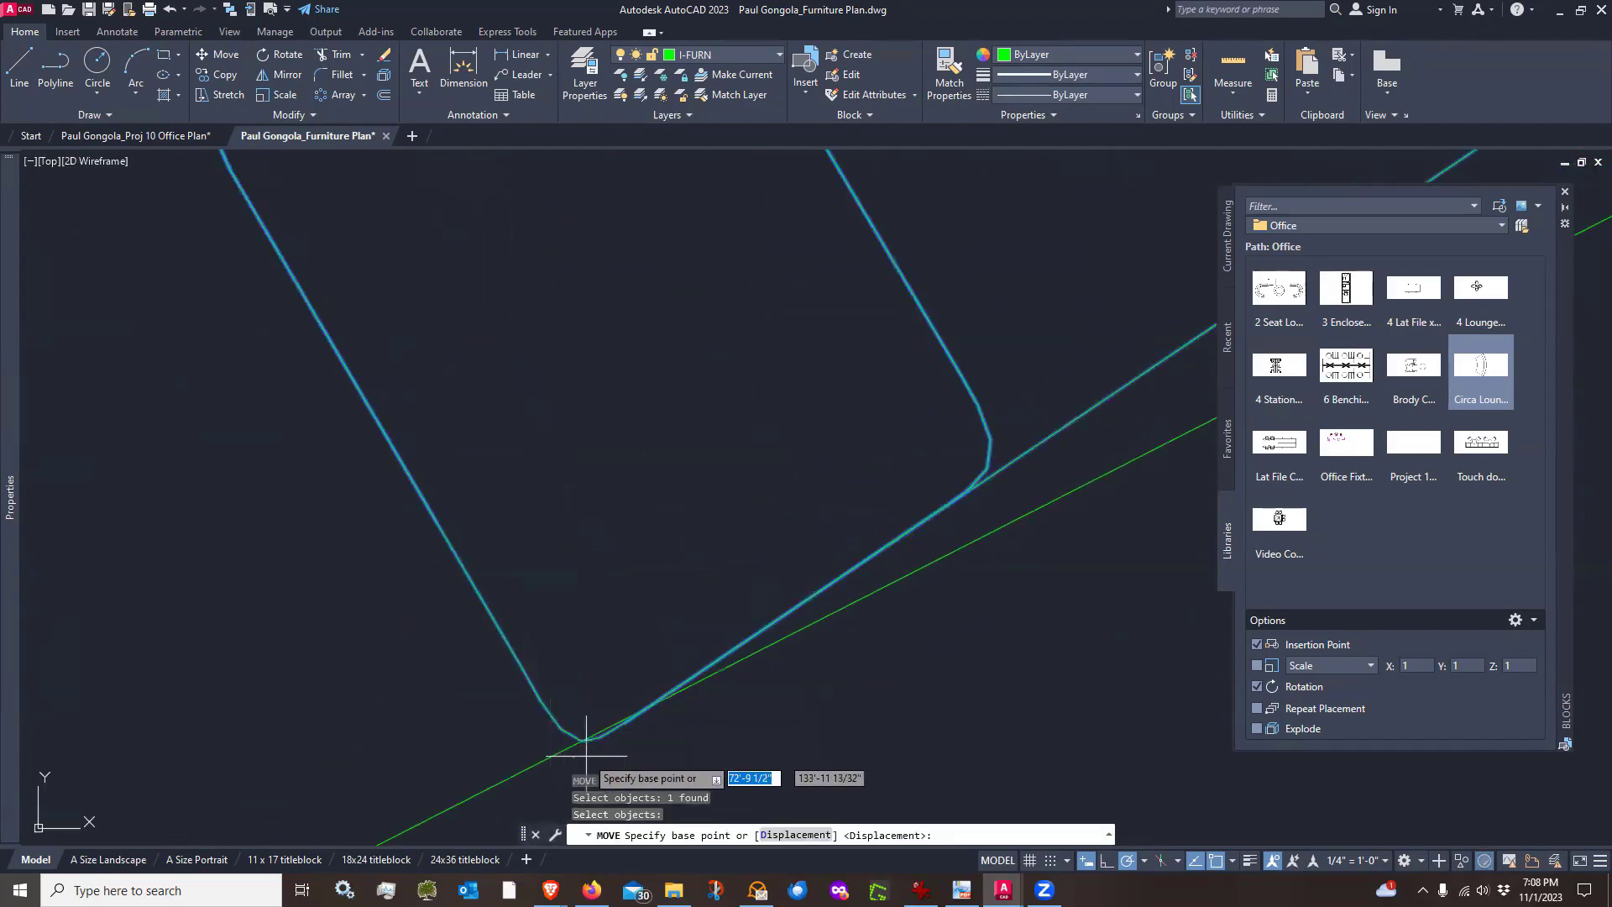
pyautogui.scroll(2, 621, 750)
pyautogui.moveTo(629, 740); pyautogui.dragTo(703, 534, button='middle')
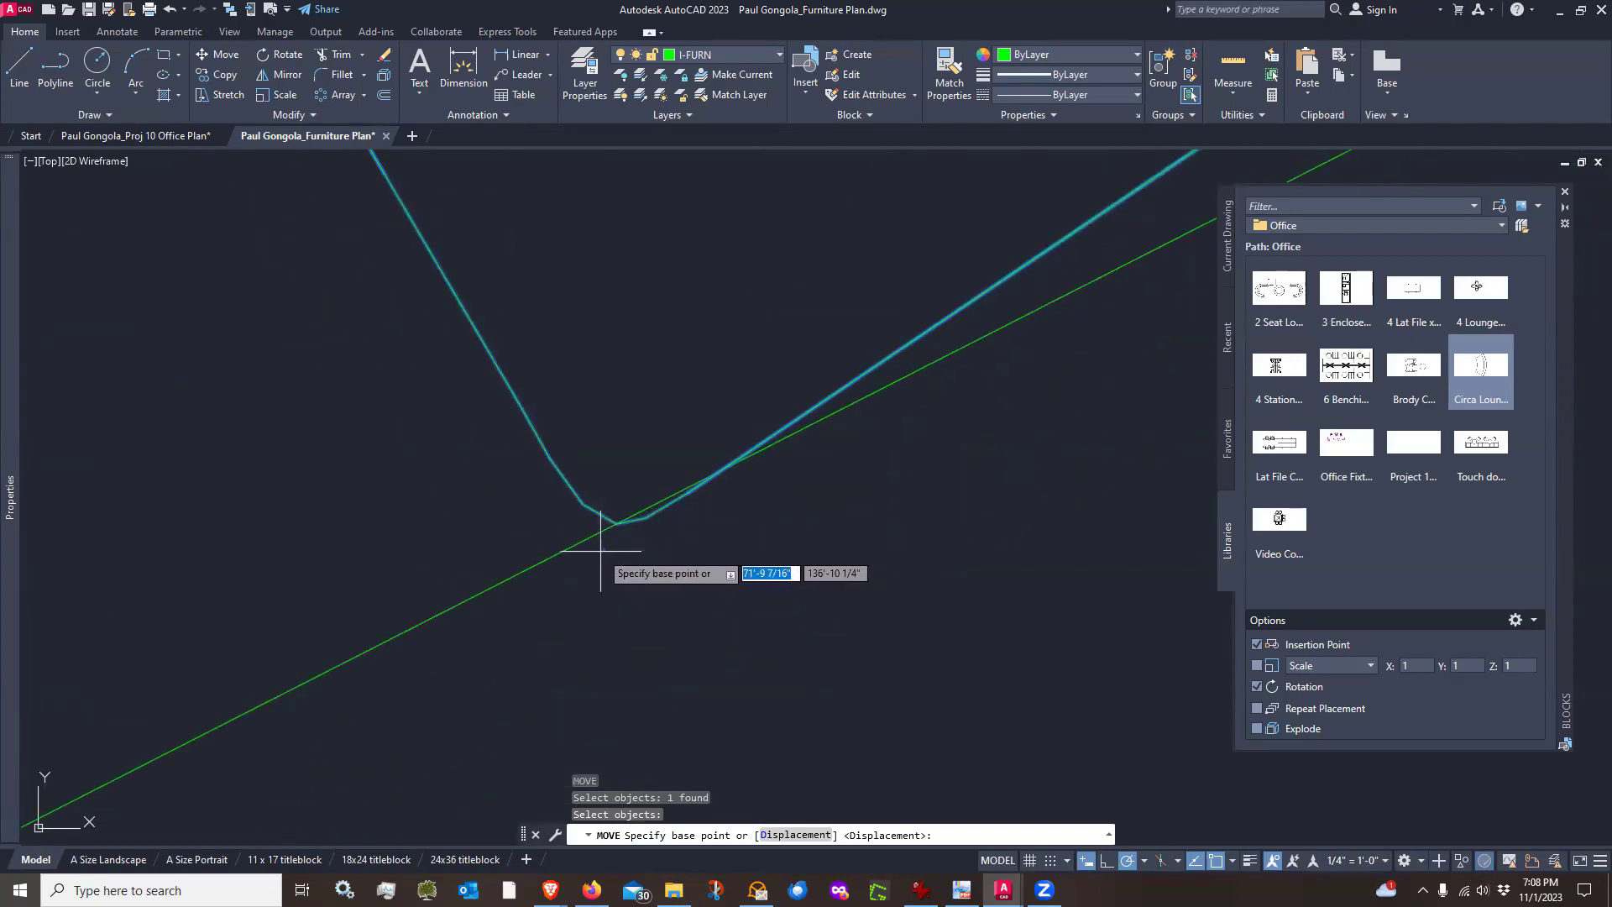
pyautogui.scroll(-2, 659, 581)
pyautogui.scroll(-2, 659, 581)
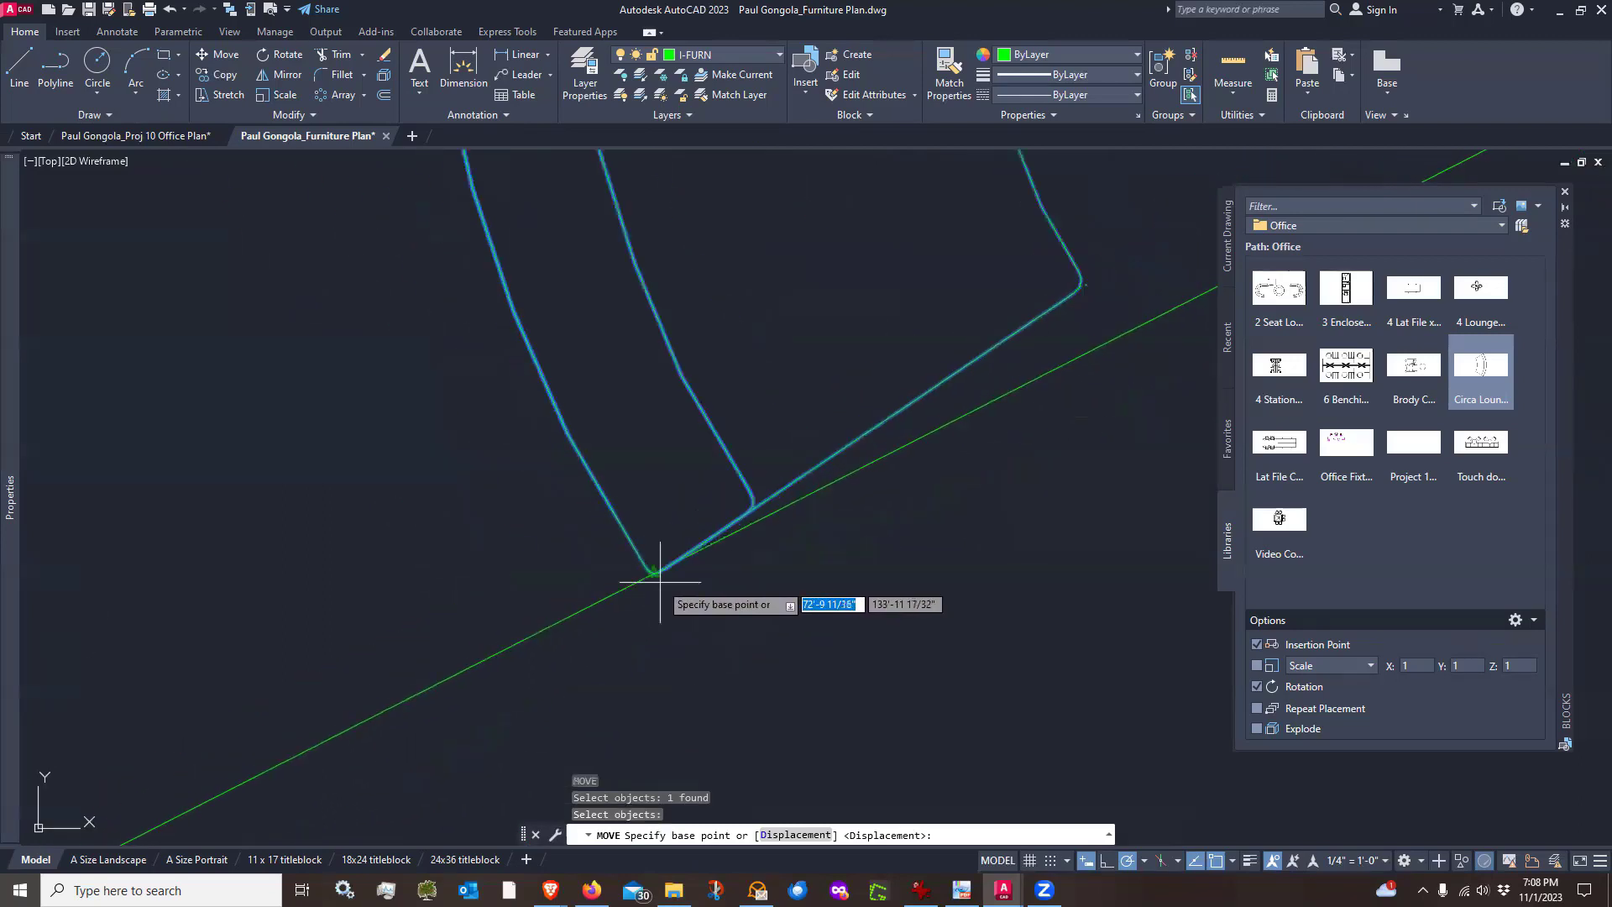
pyautogui.scroll(-1, 818, 582)
pyautogui.press('Escape')
# Move the Circa Lounge block a short distance toward the lower left along the guide line
pyautogui.scroll(1, 789, 554)
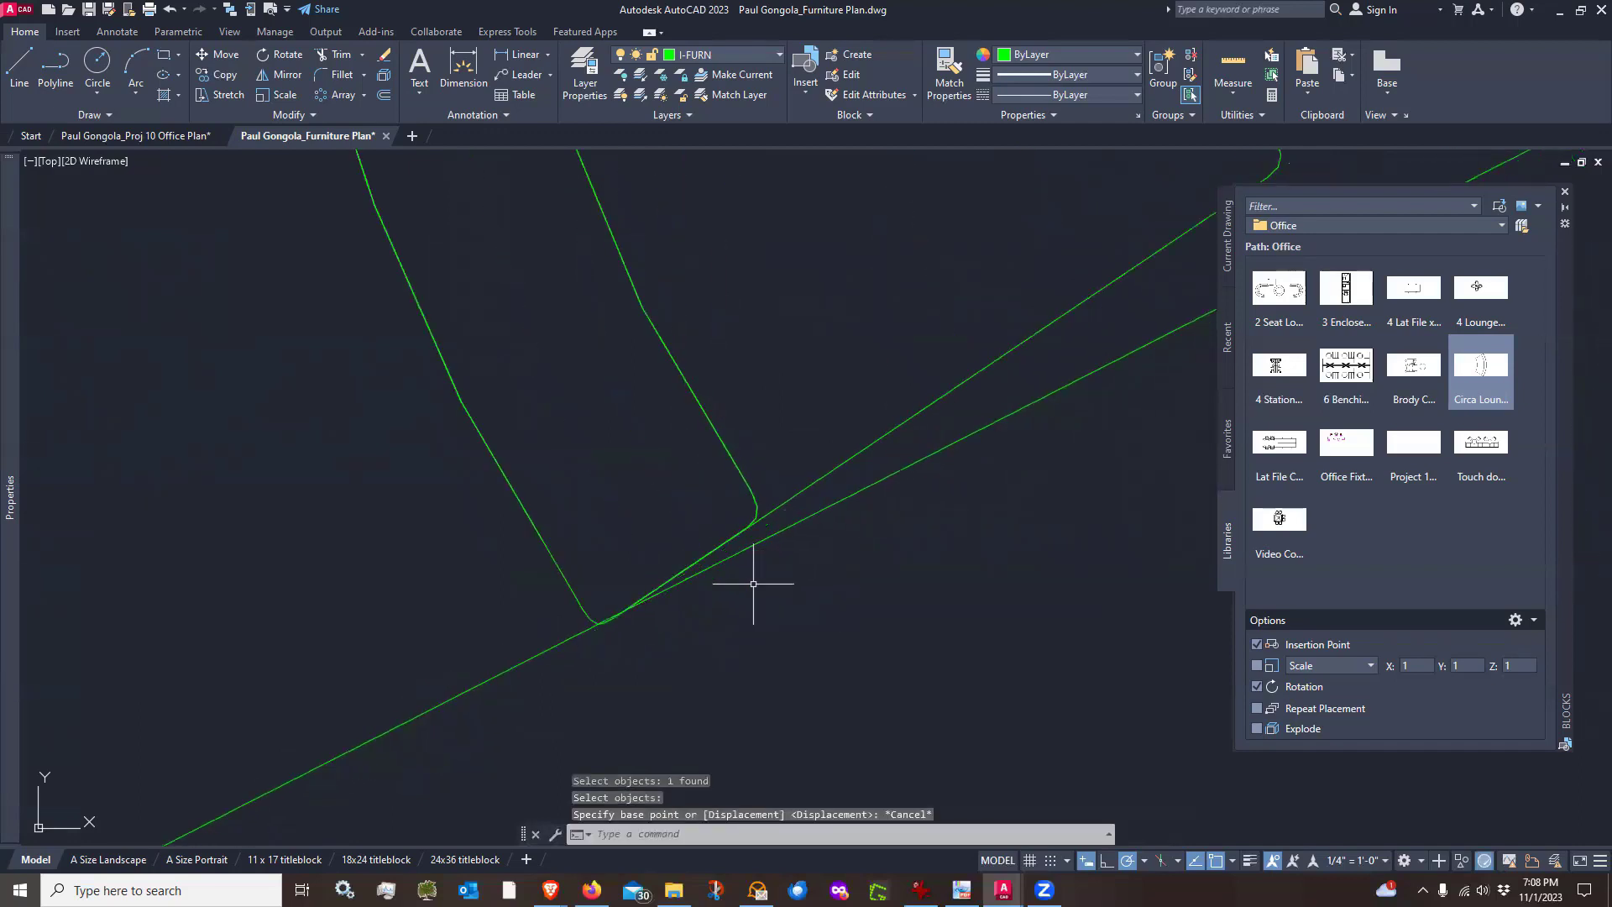
pyautogui.scroll(1, 712, 638)
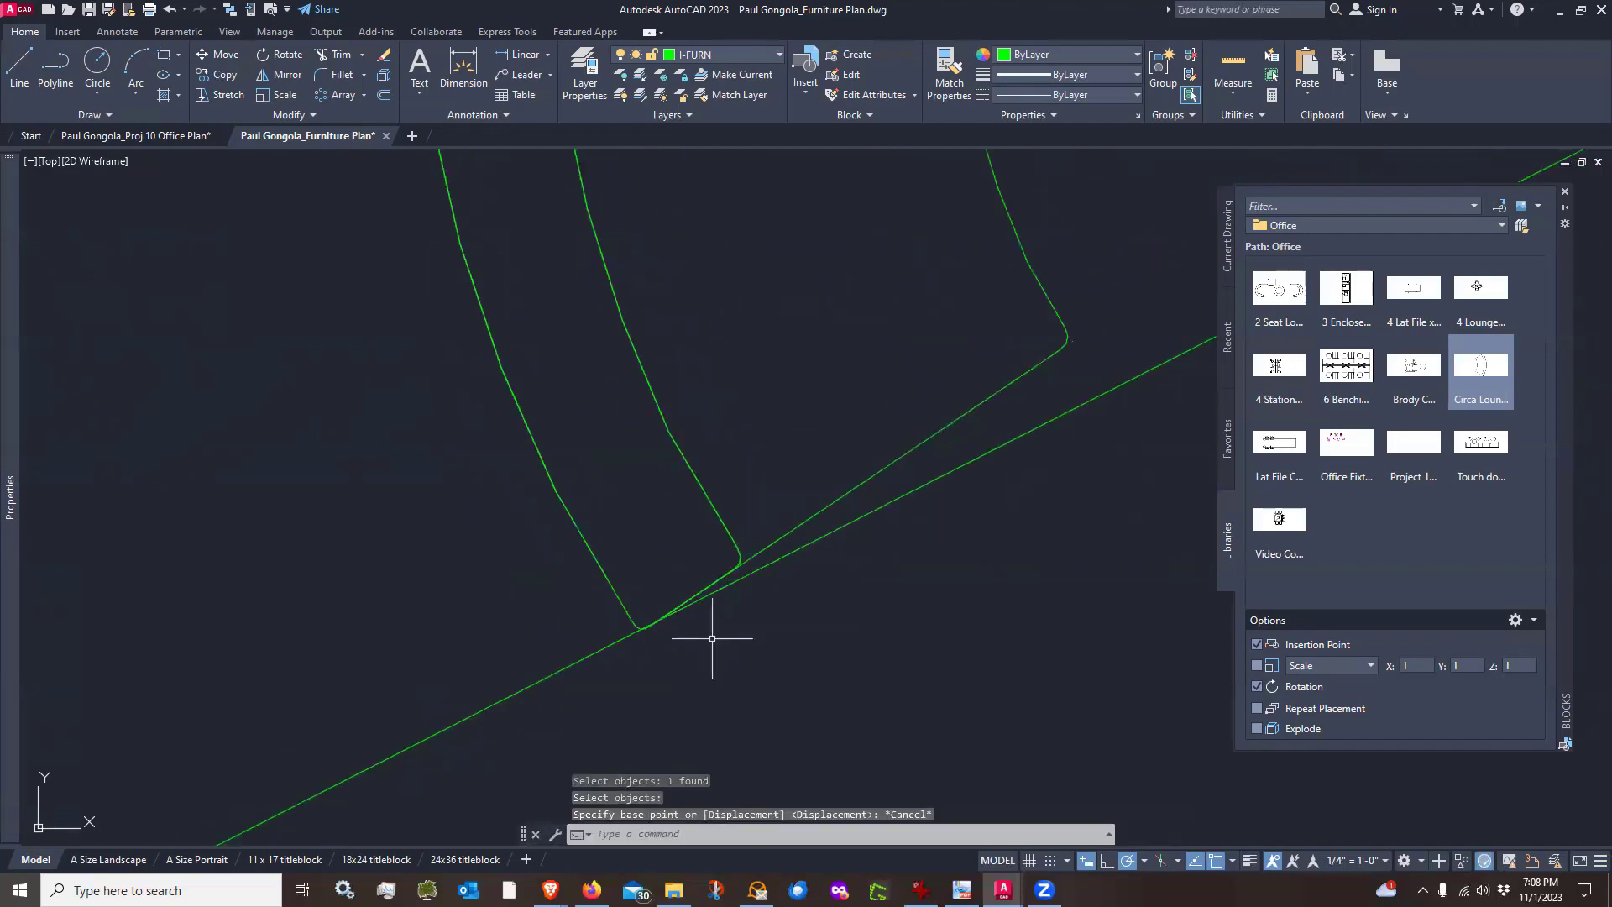
pyautogui.write('m')
pyautogui.press('Return')
pyautogui.click(732, 573)
pyautogui.press('Return')
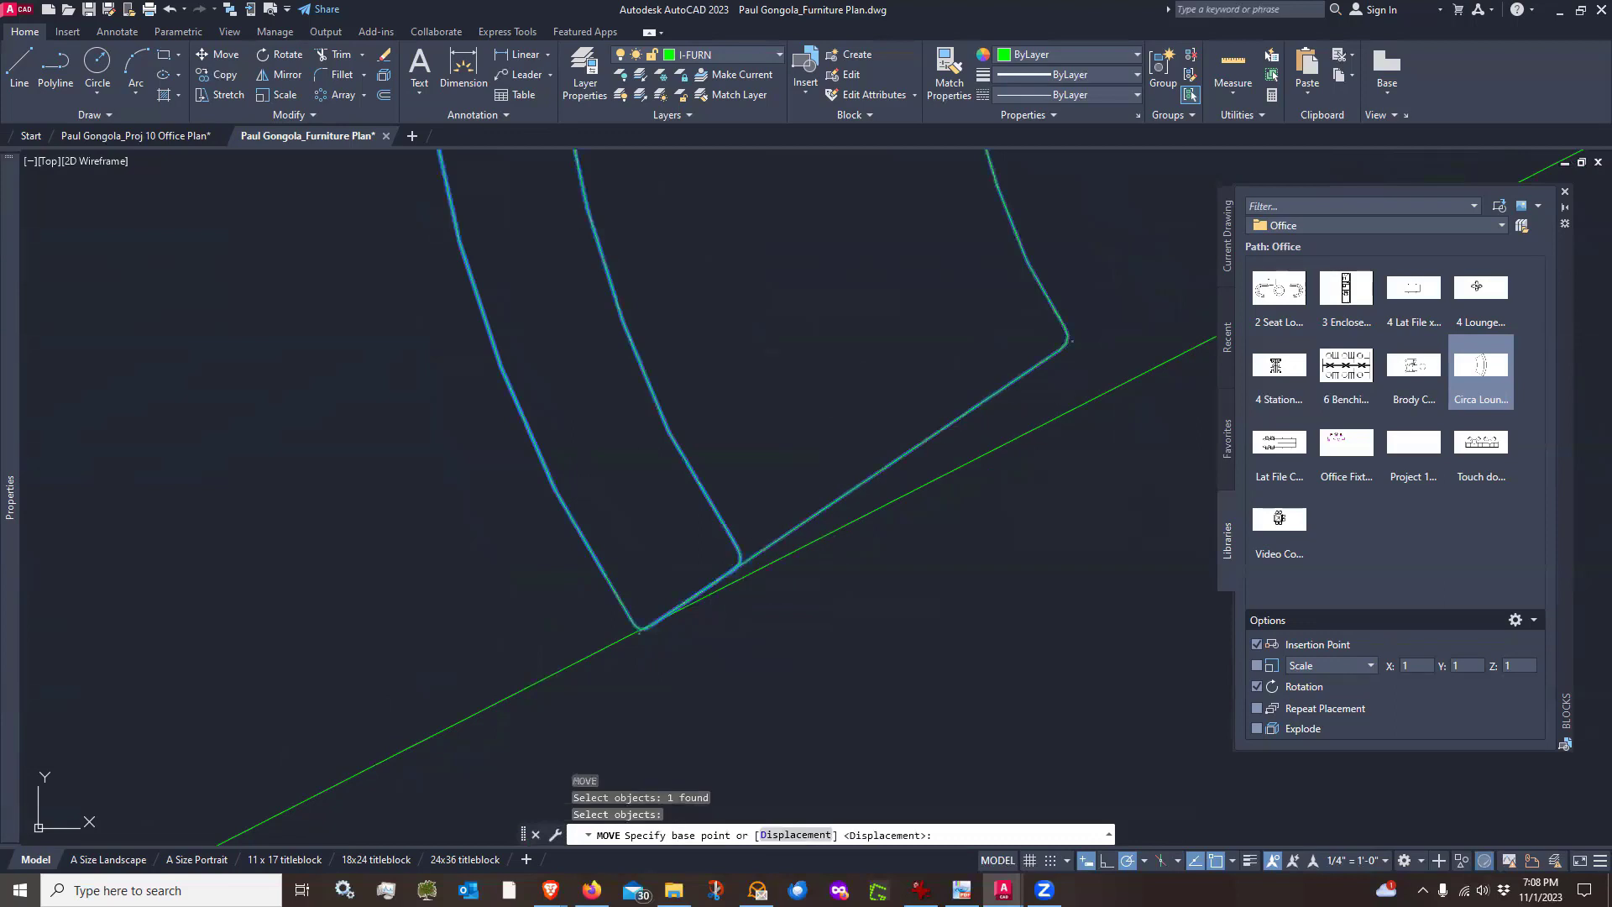
pyautogui.click(817, 360)
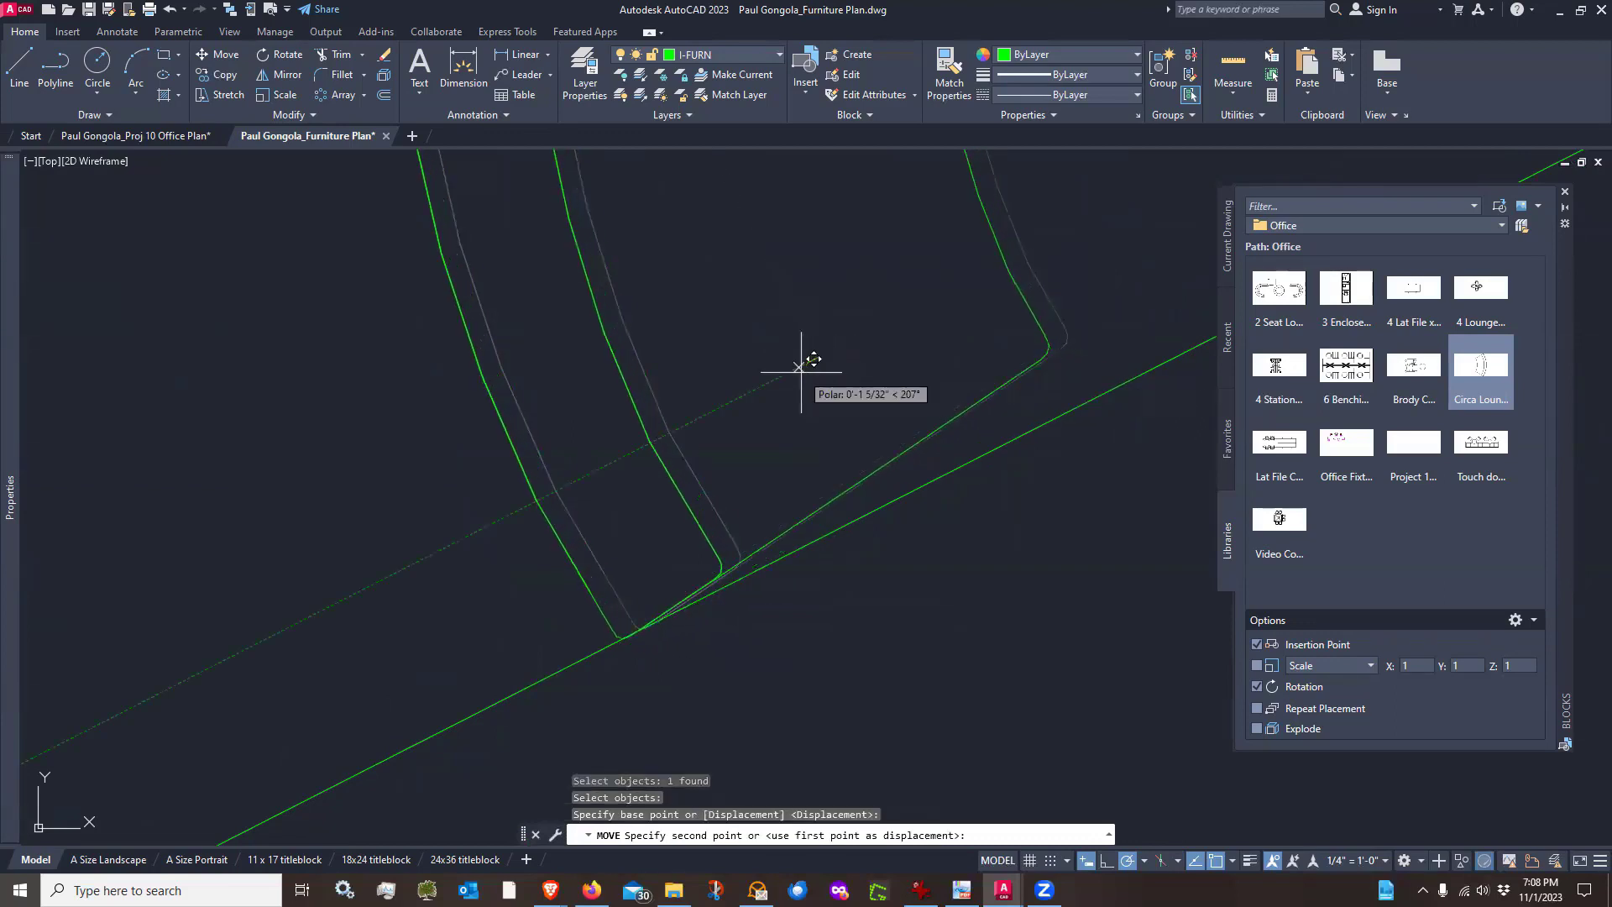
pyautogui.scroll(2, 810, 363)
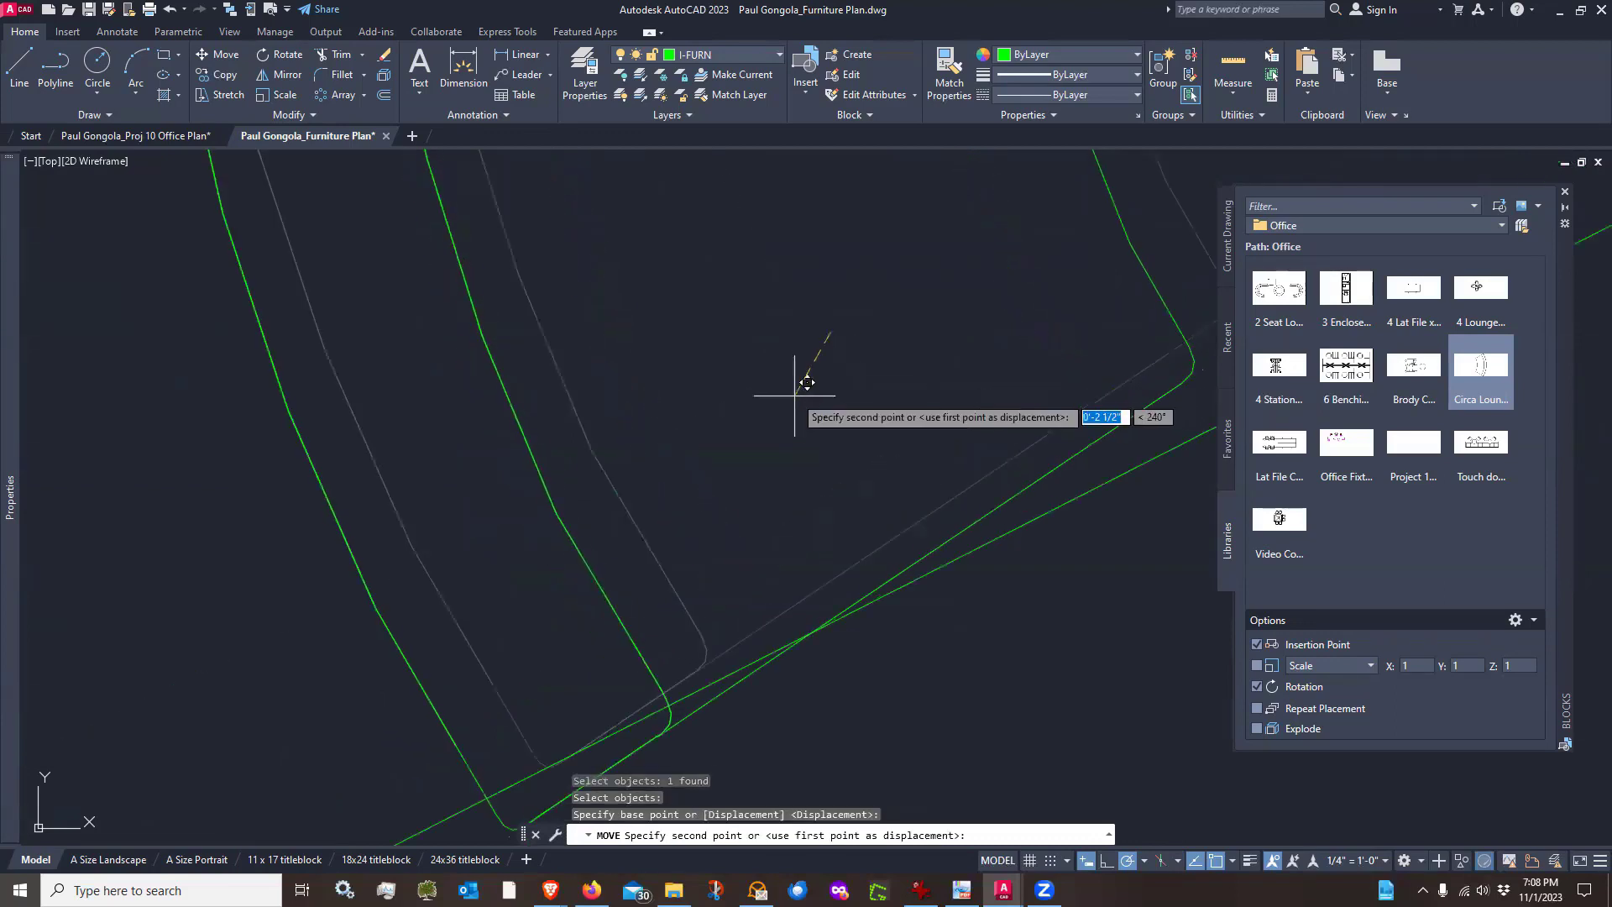
pyautogui.click(835, 345)
# Inspect where the Circa Lounge block's corner meets the guide line
pyautogui.scroll(-3, 417, 340)
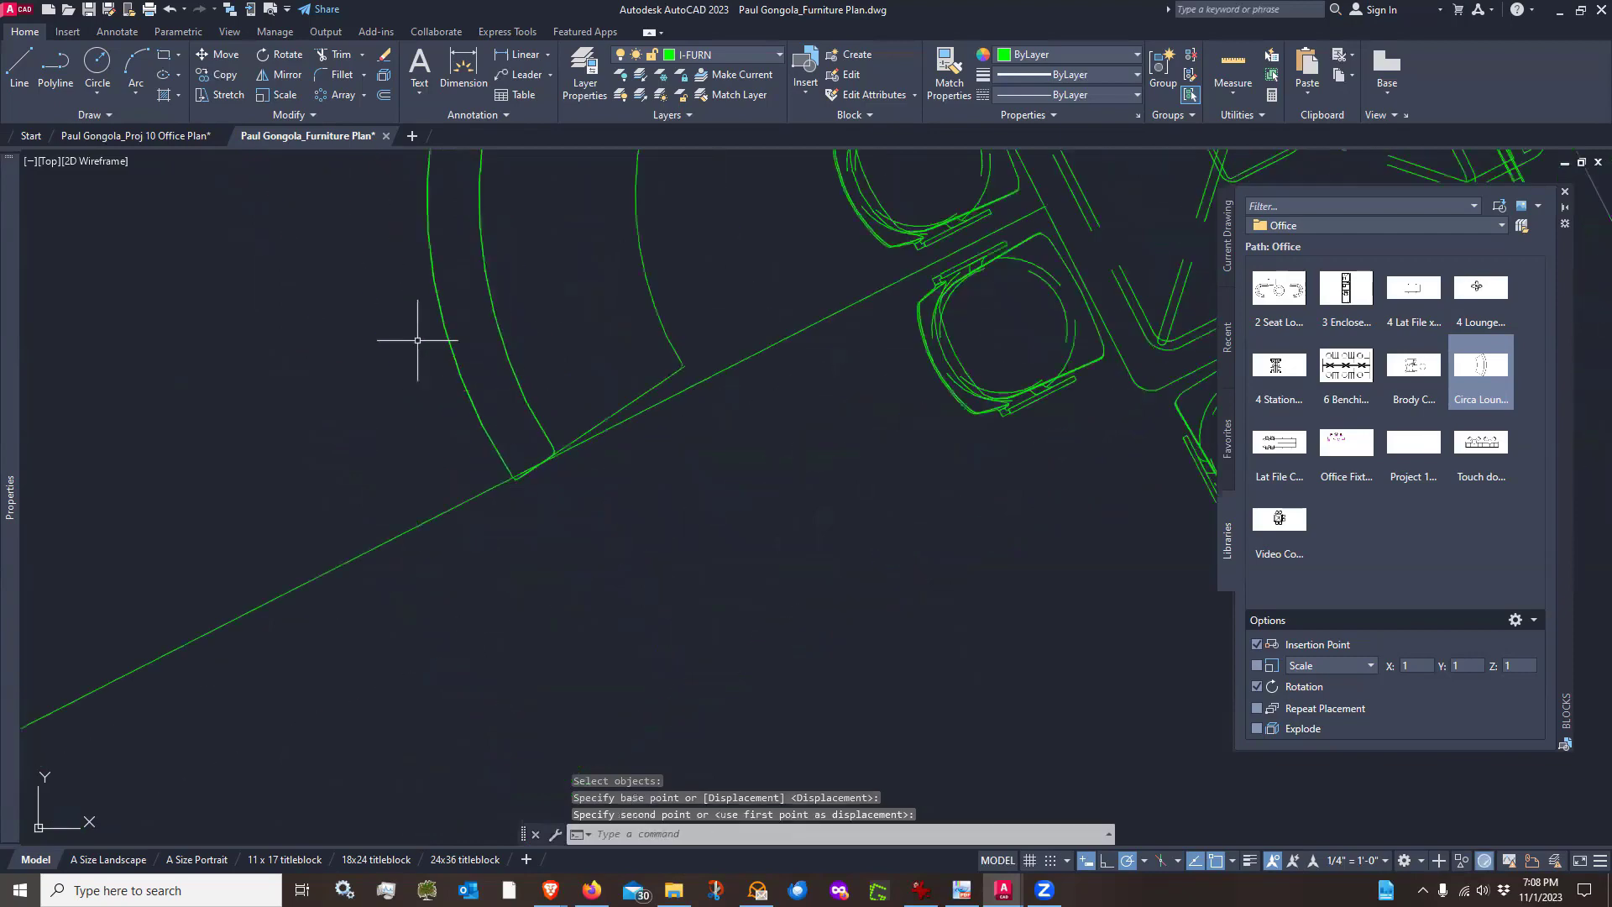
pyautogui.scroll(2, 426, 335)
pyautogui.scroll(-2, 544, 519)
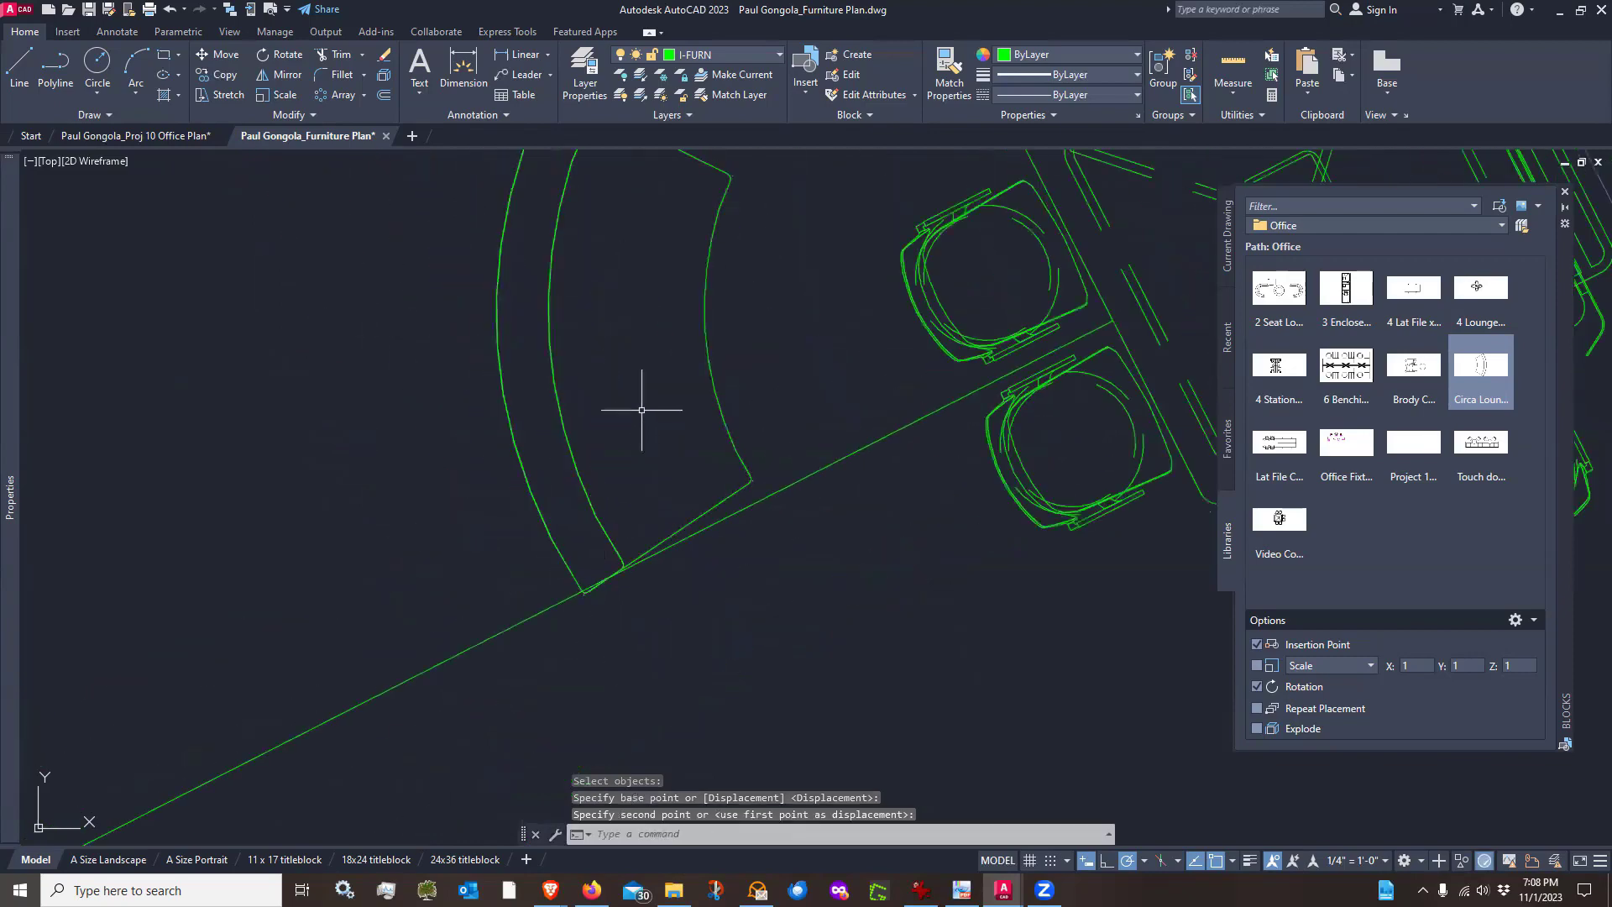
pyautogui.scroll(1, 660, 445)
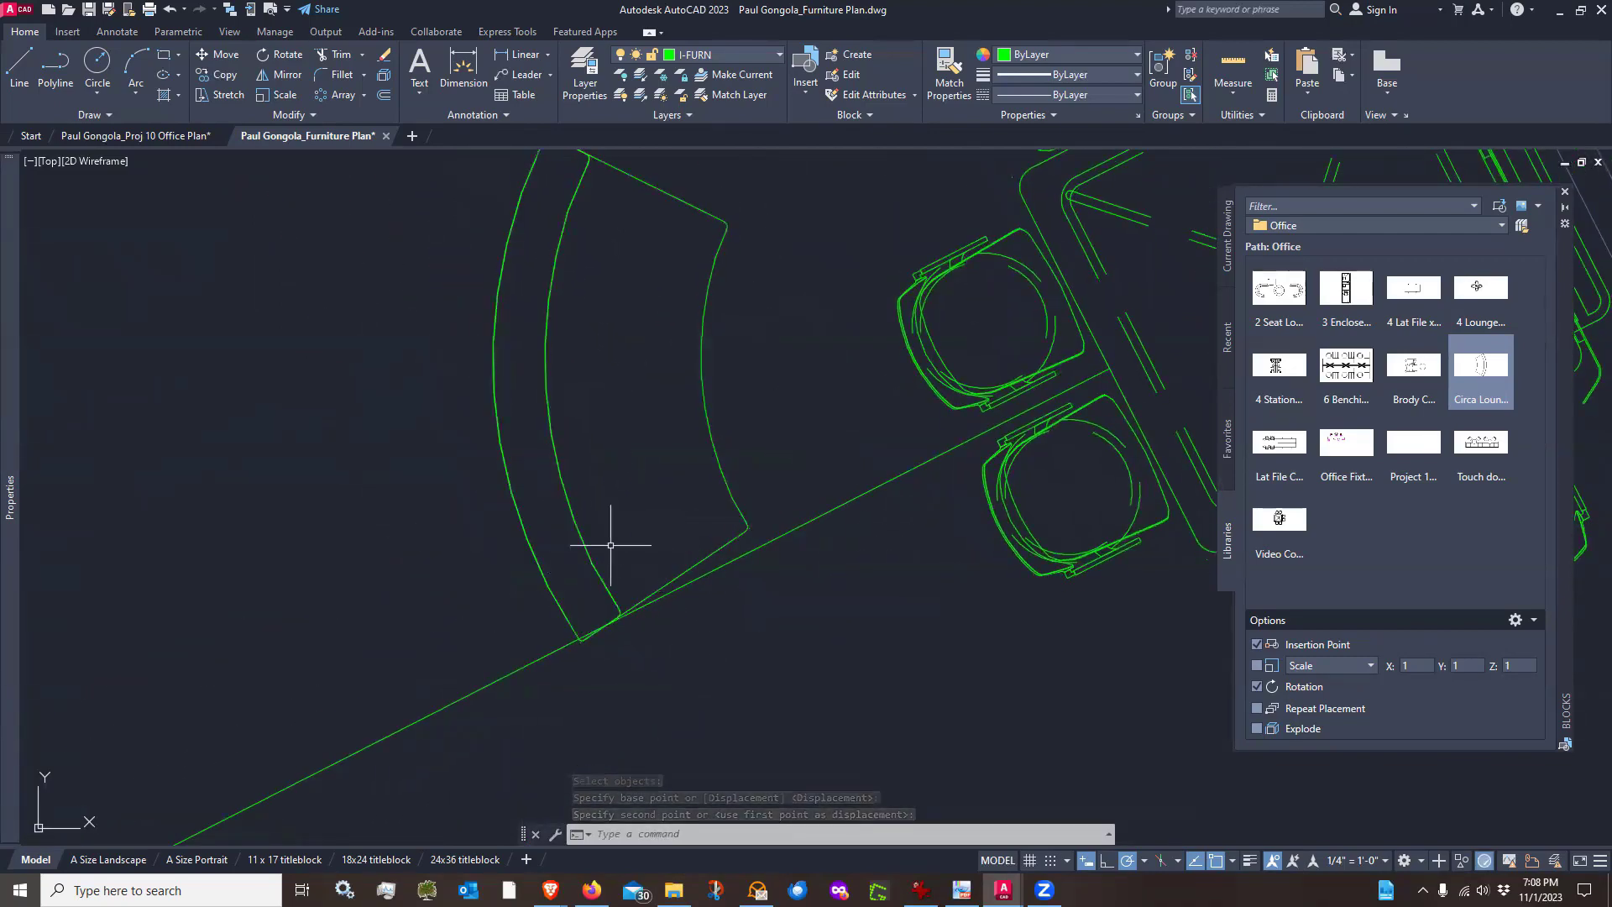
pyautogui.click(594, 444)
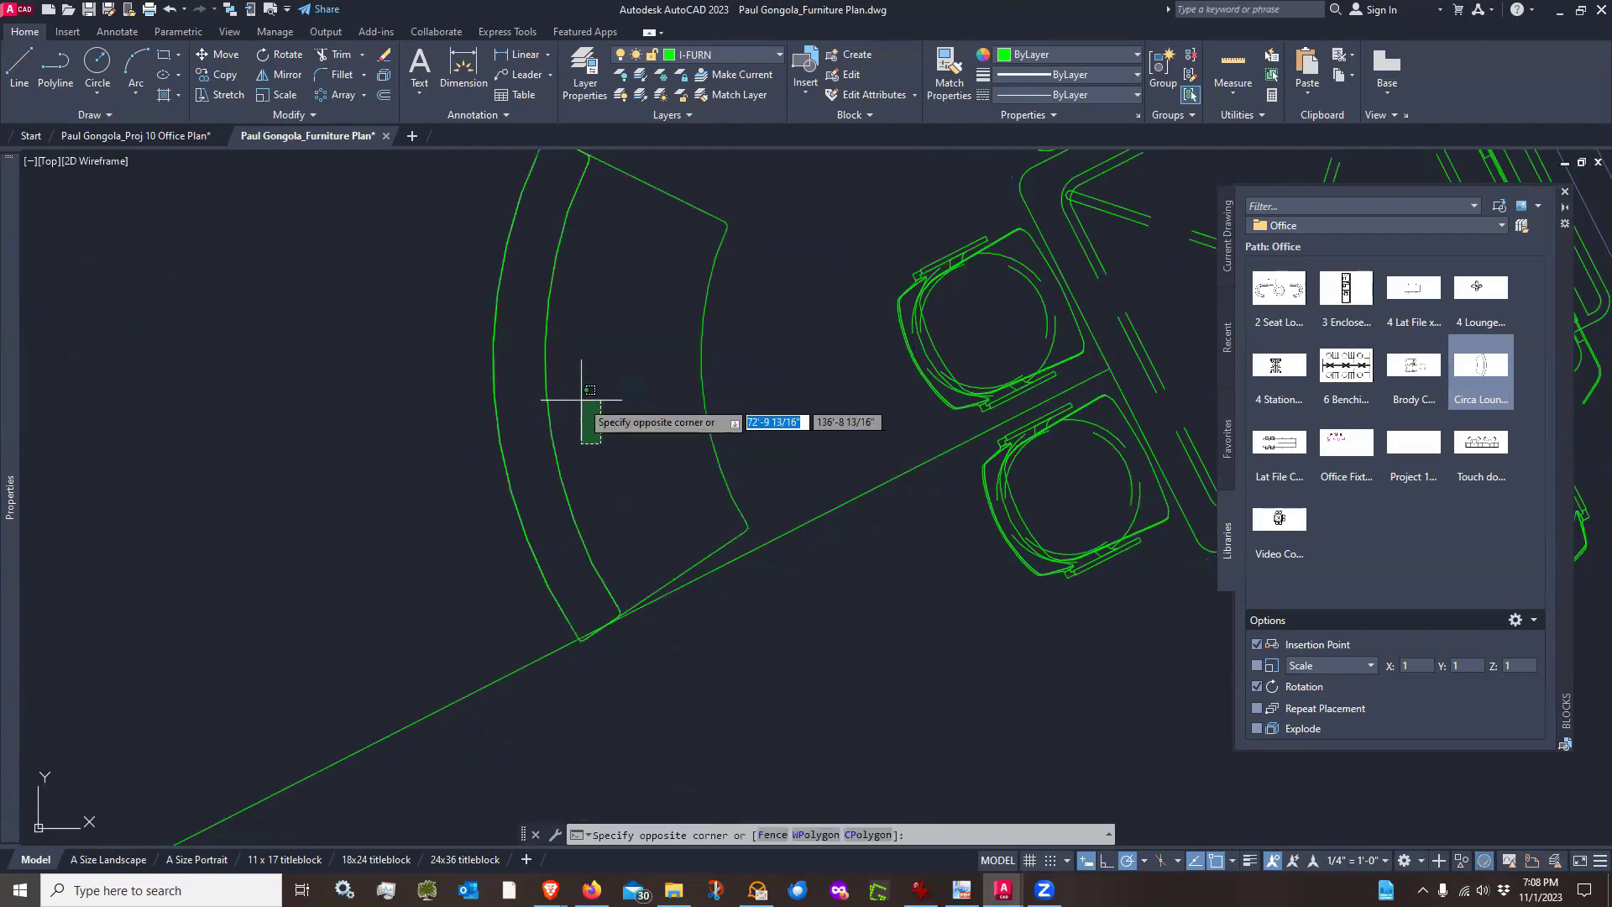
pyautogui.scroll(-2, 636, 416)
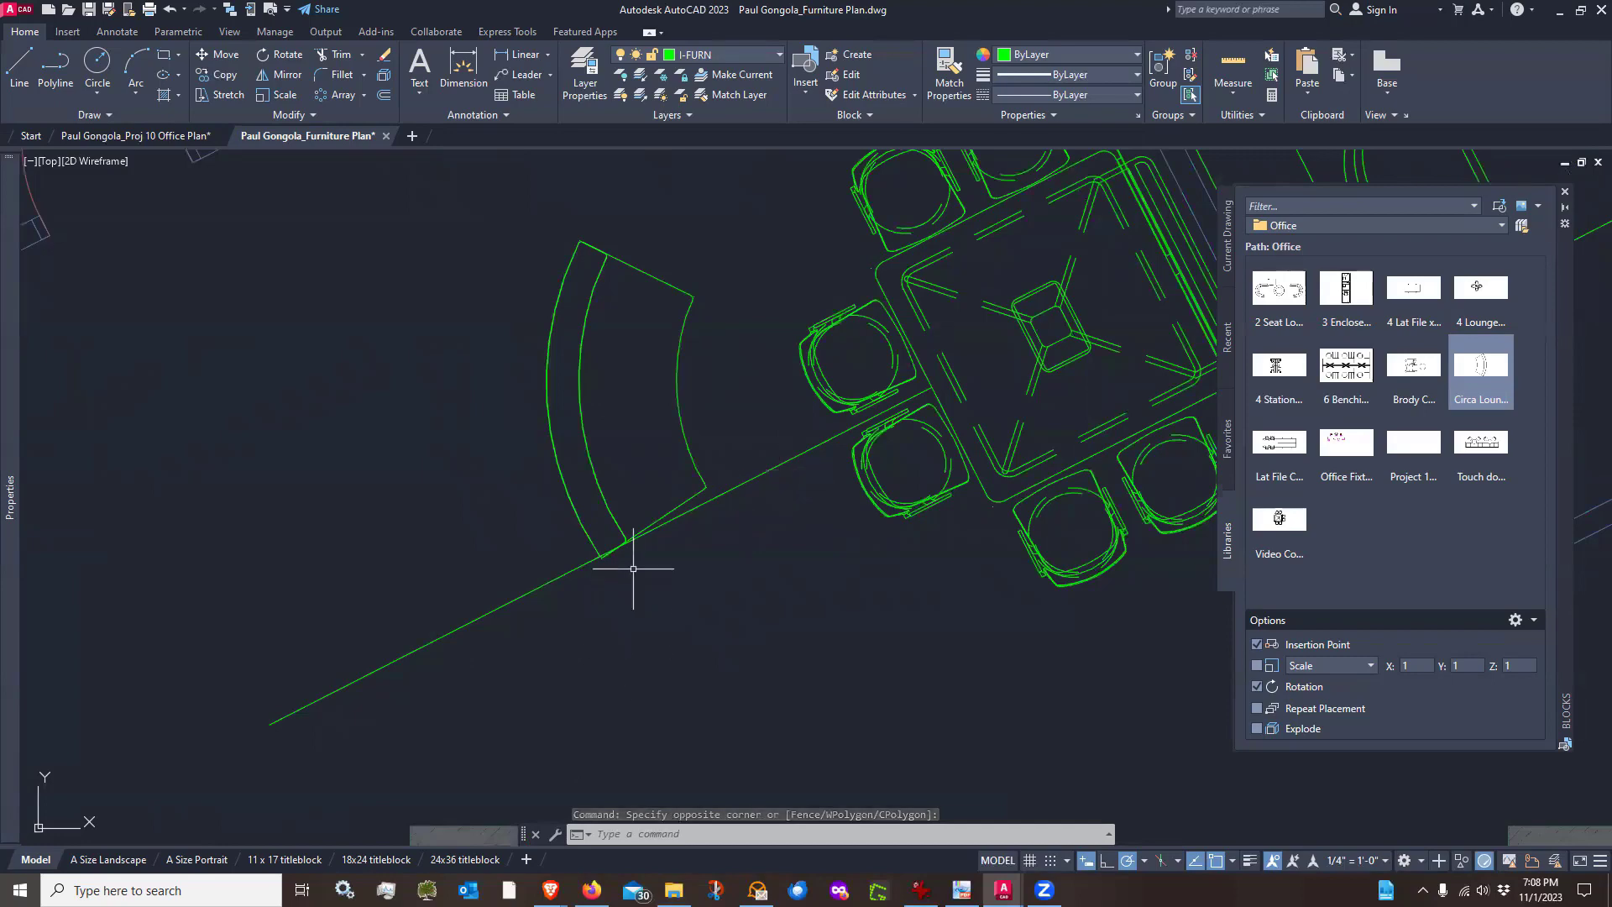
pyautogui.scroll(3, 585, 506)
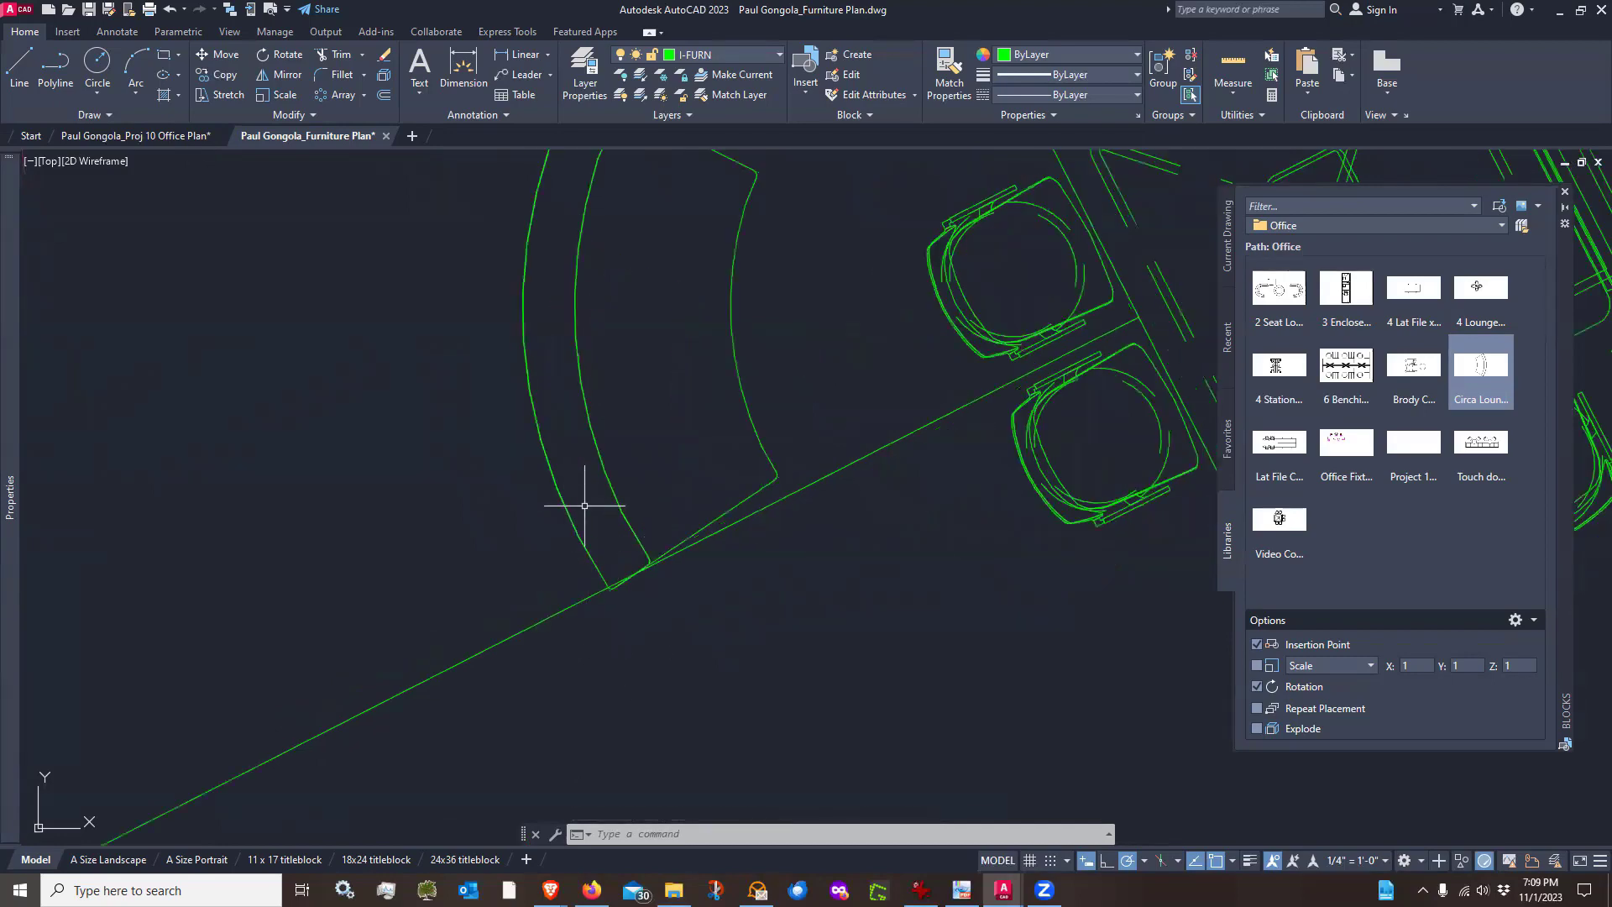
pyautogui.moveTo(424, 360); pyautogui.dragTo(390, 418, button='middle')
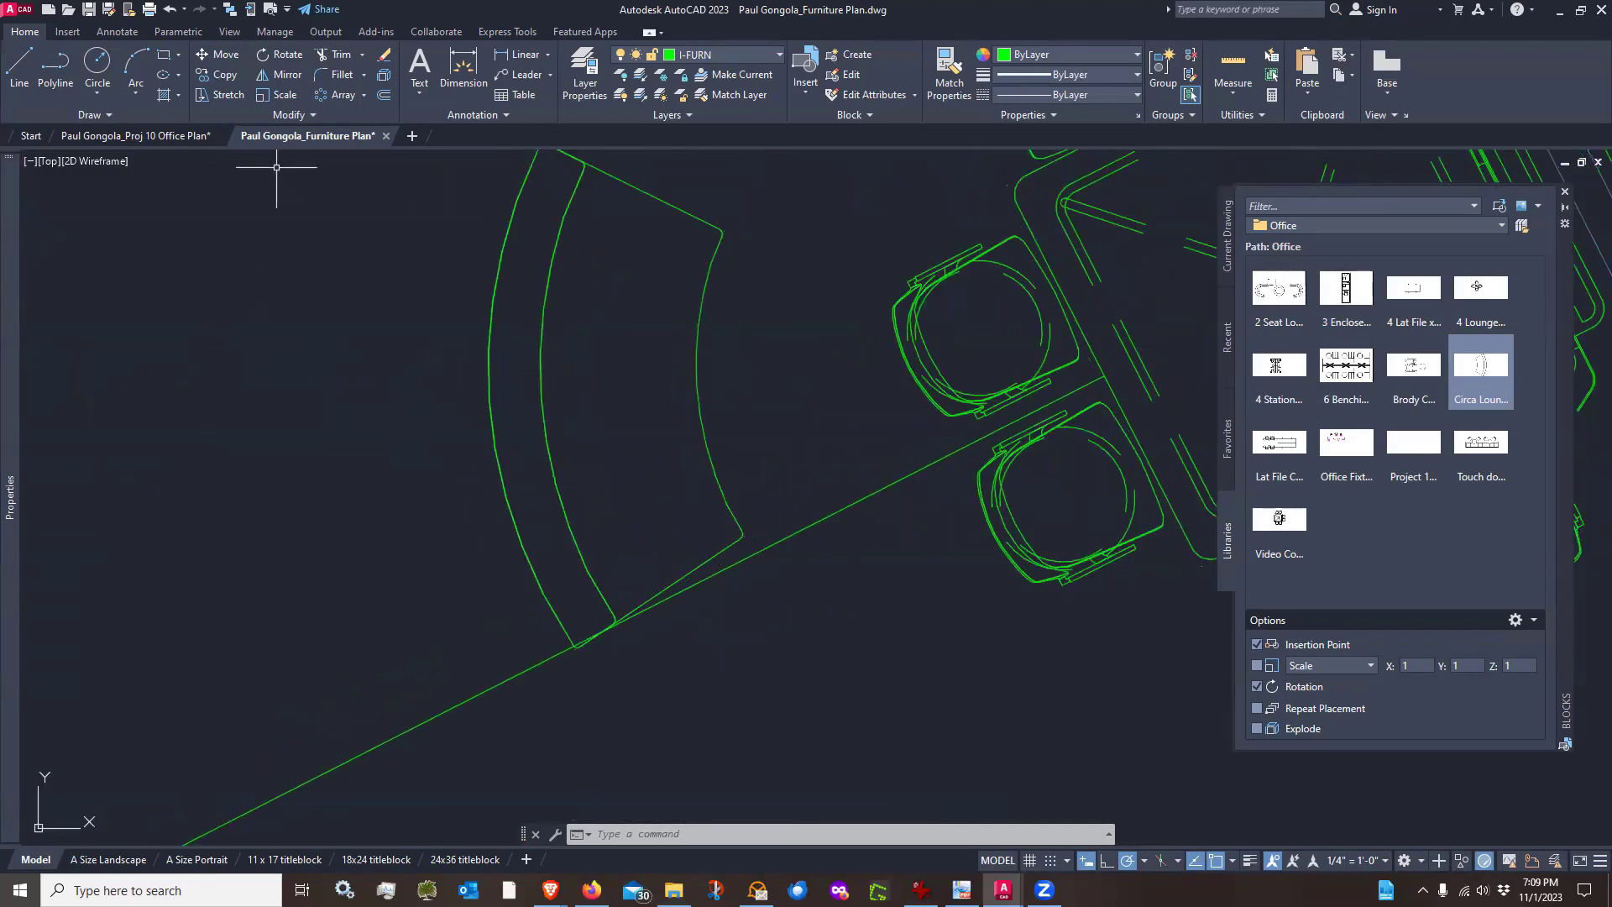
# Rotate the Circa Lounge block about its corner on the guide line, using a reference angle so its straight edge aligns with the line
pyautogui.click(286, 55)
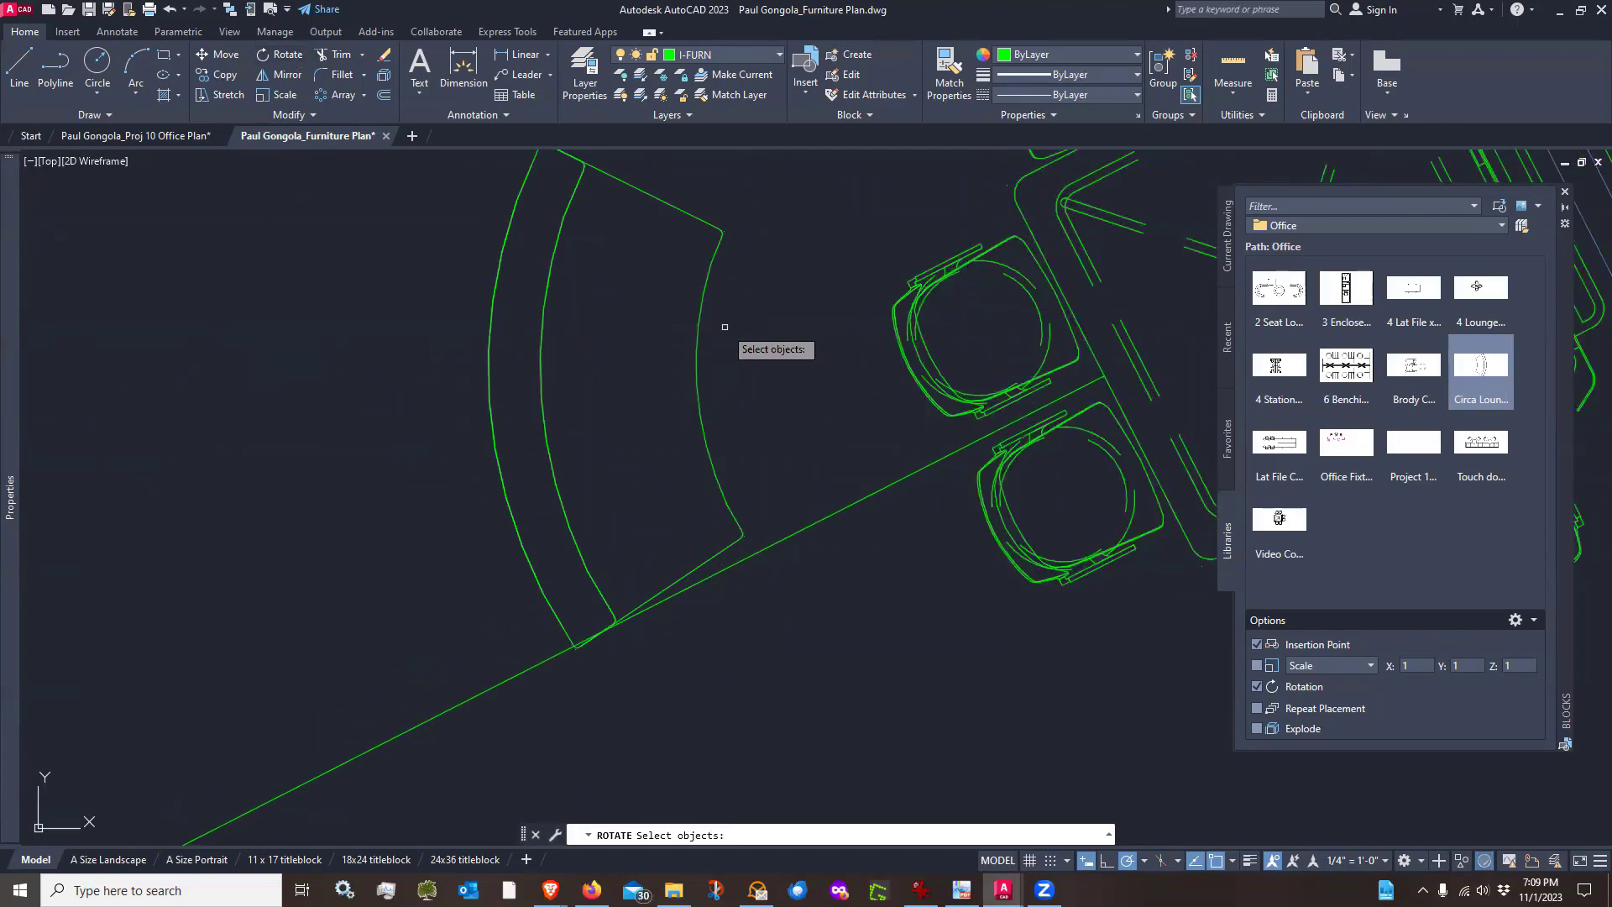
pyautogui.click(697, 389)
pyautogui.click(697, 389)
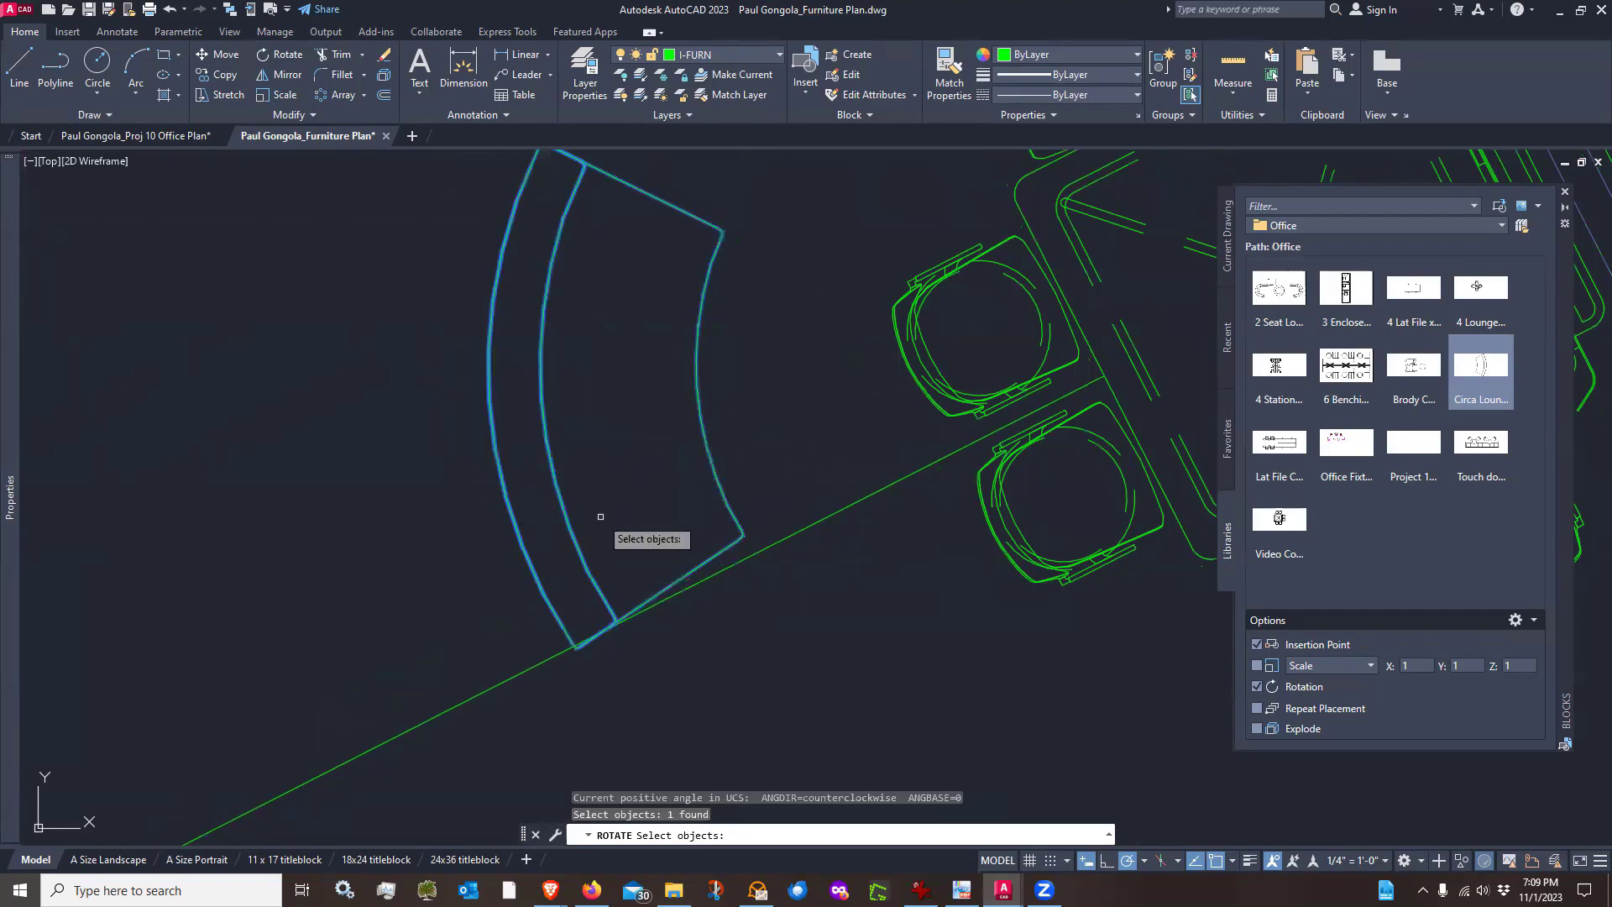
pyautogui.press('Return')
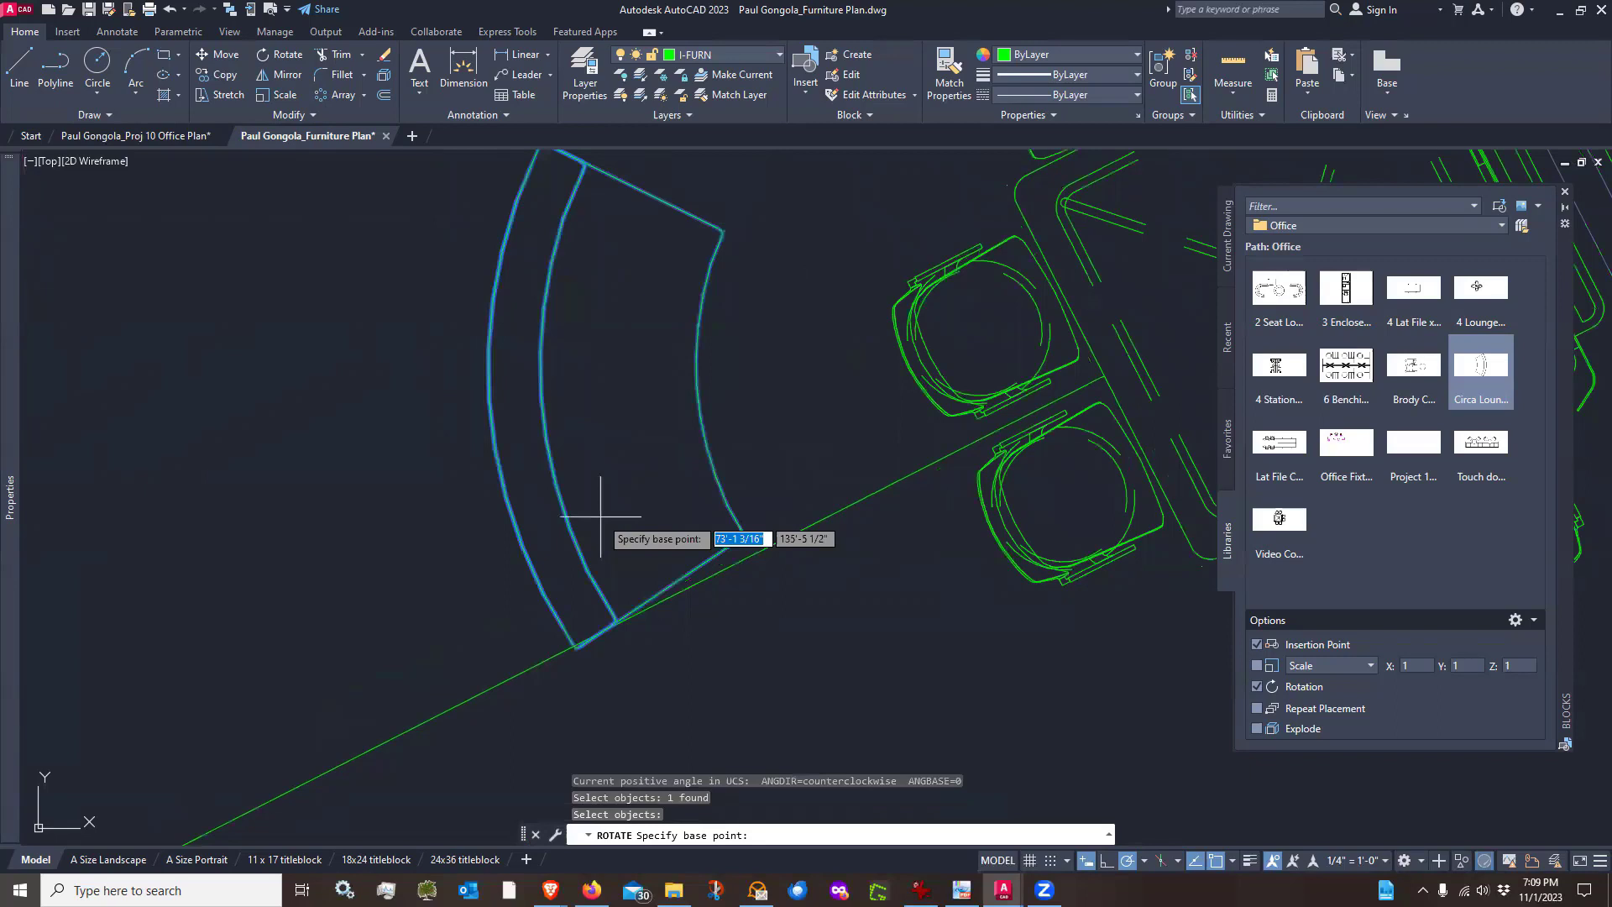
pyautogui.scroll(6, 640, 674)
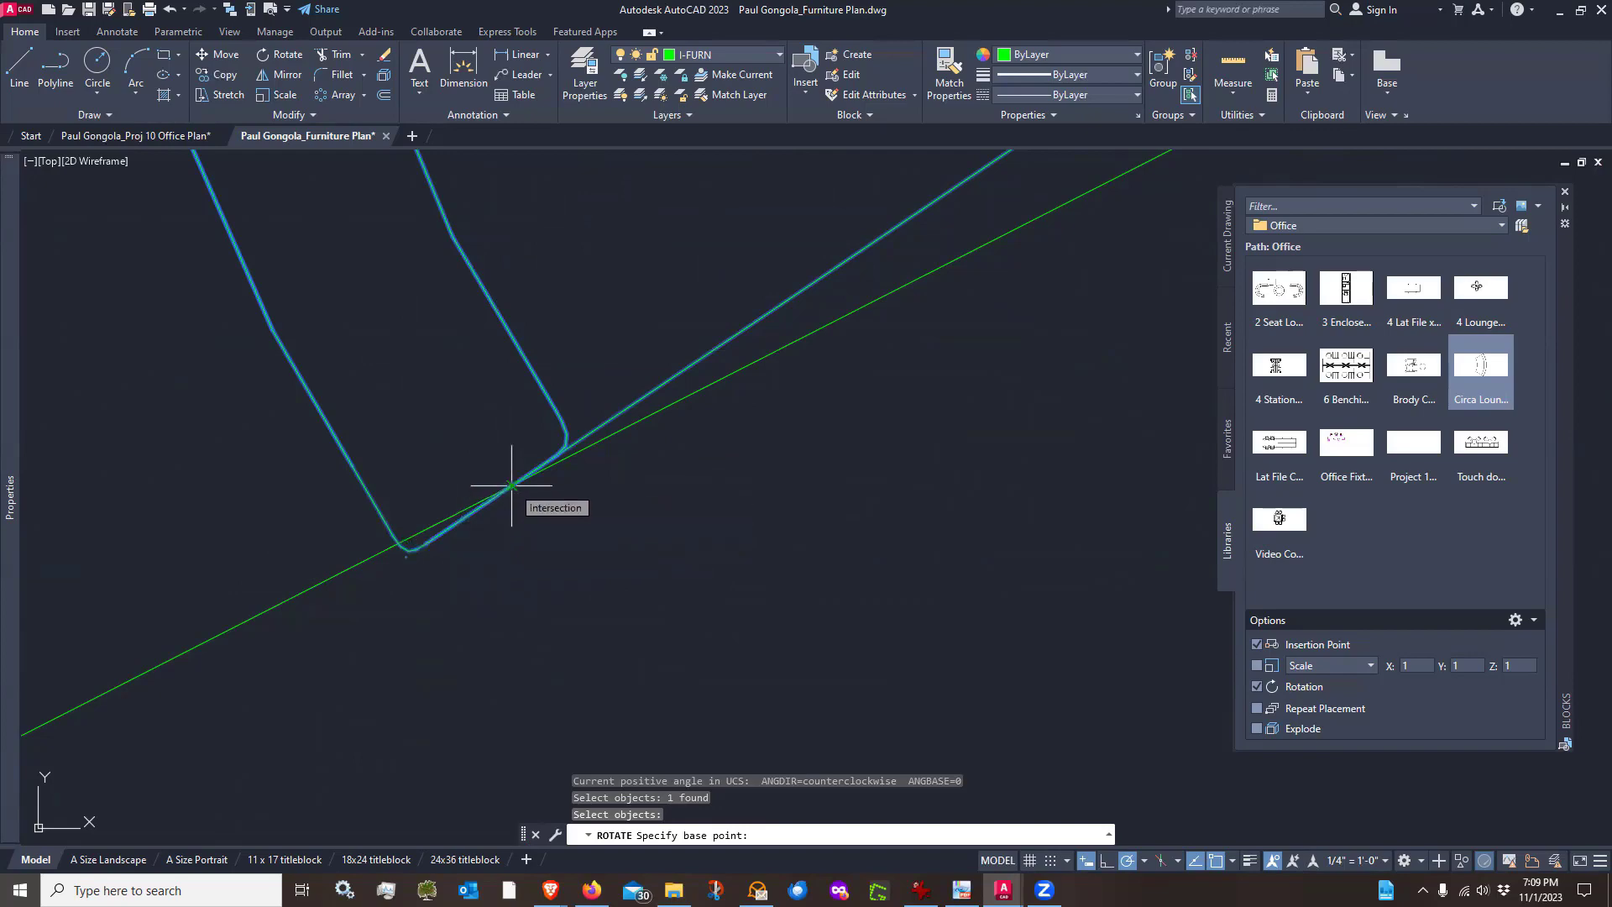
pyautogui.click(512, 485)
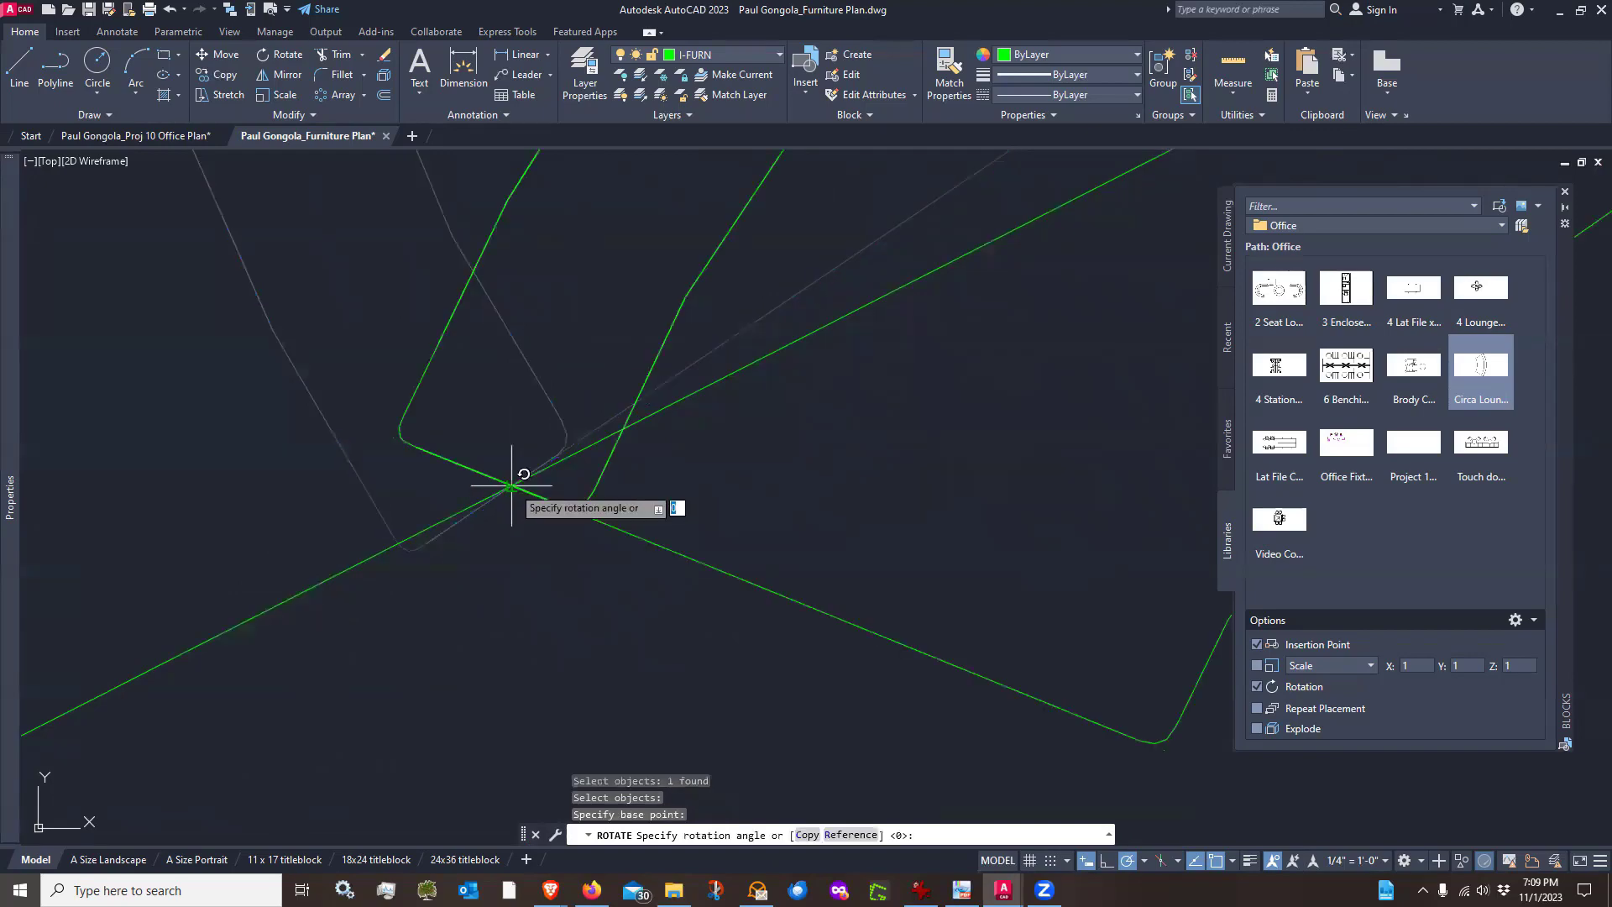
pyautogui.scroll(-3, 588, 534)
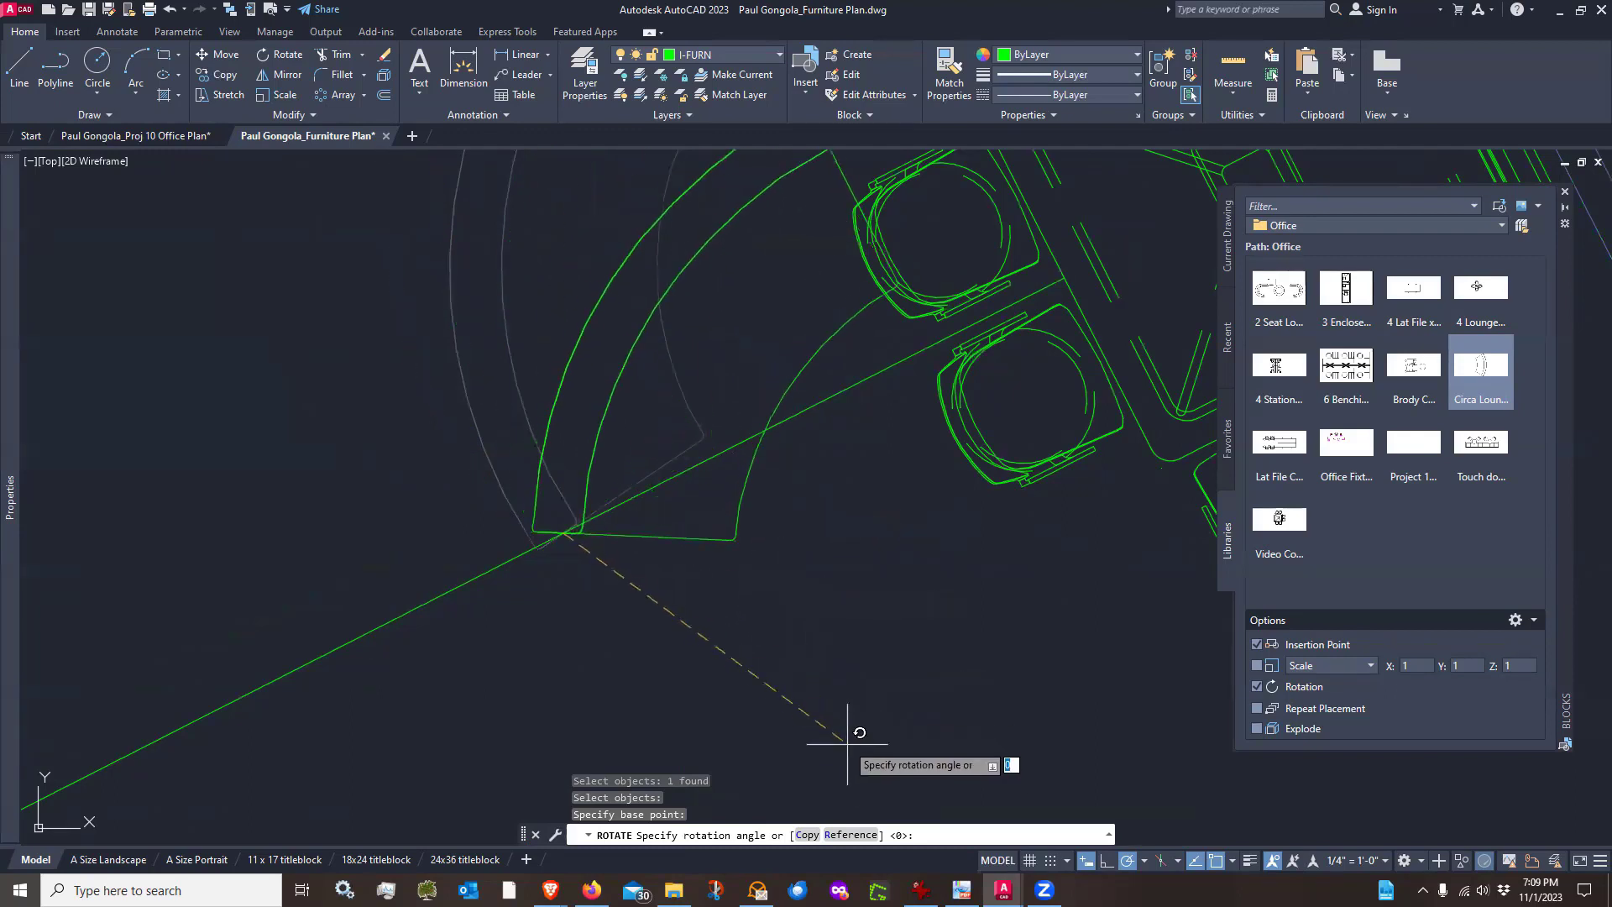
pyautogui.click(849, 834)
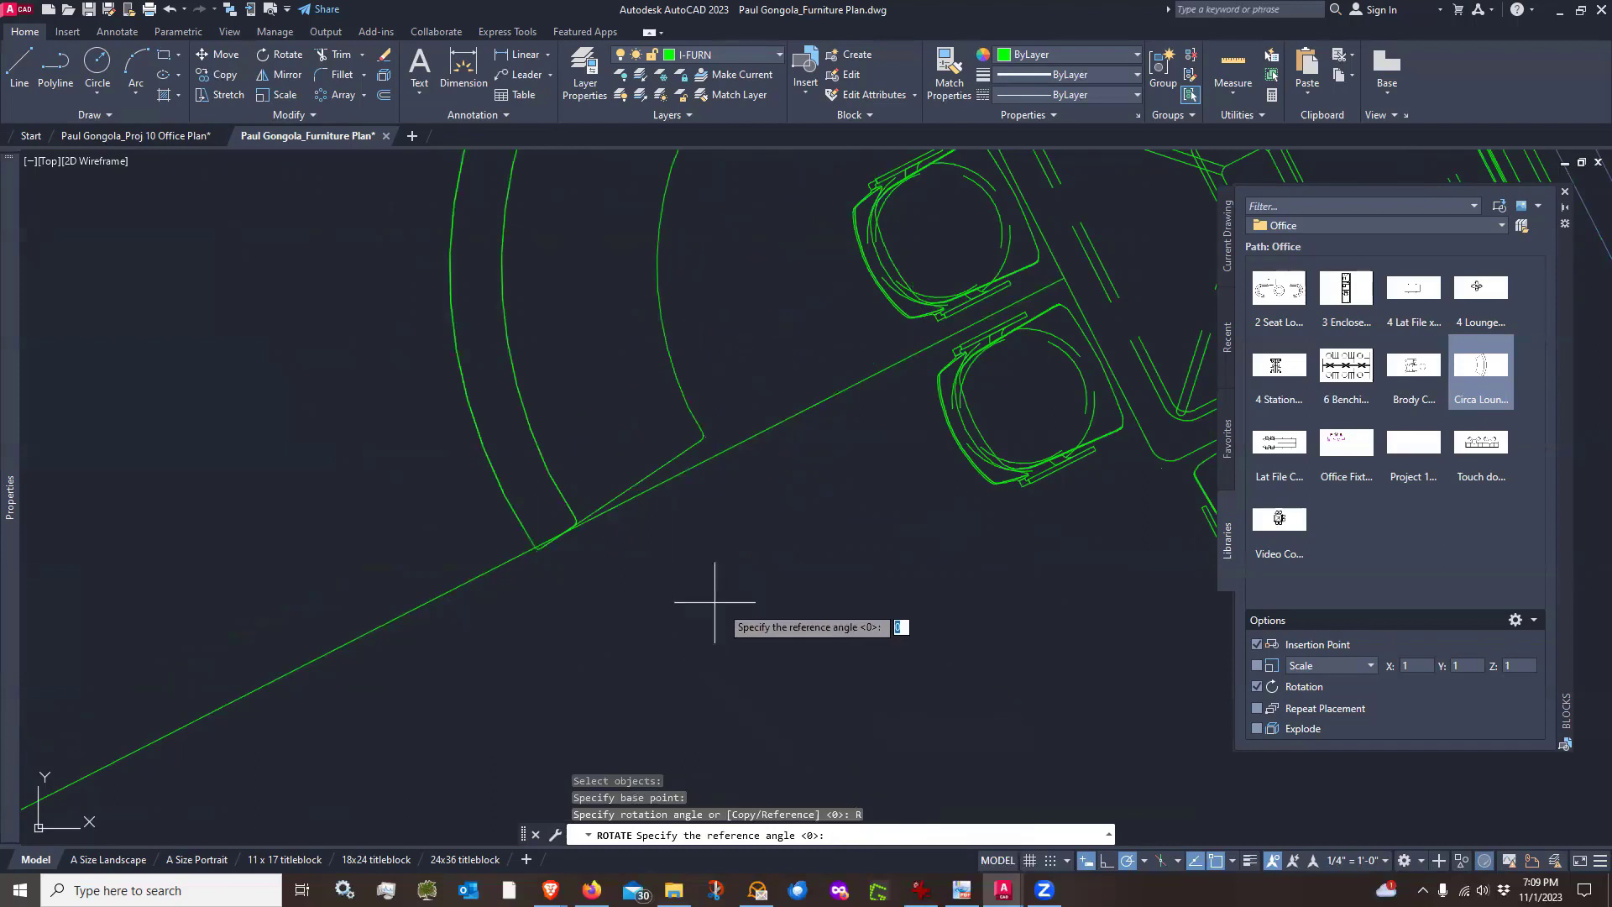
pyautogui.scroll(2, 574, 553)
pyautogui.scroll(2, 573, 554)
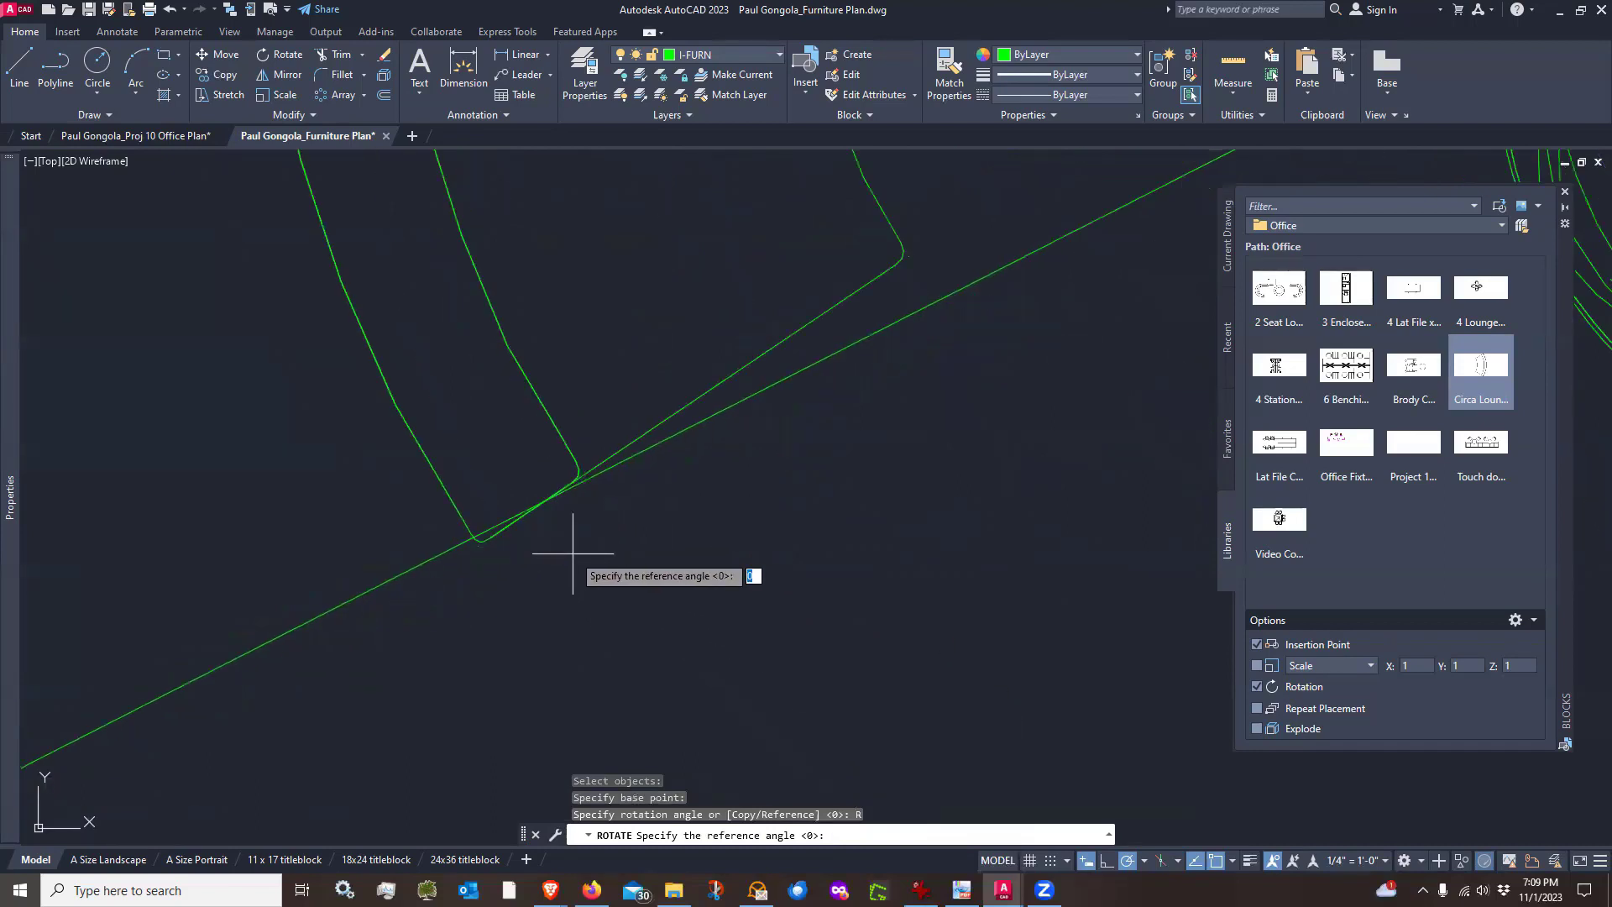
pyautogui.click(546, 500)
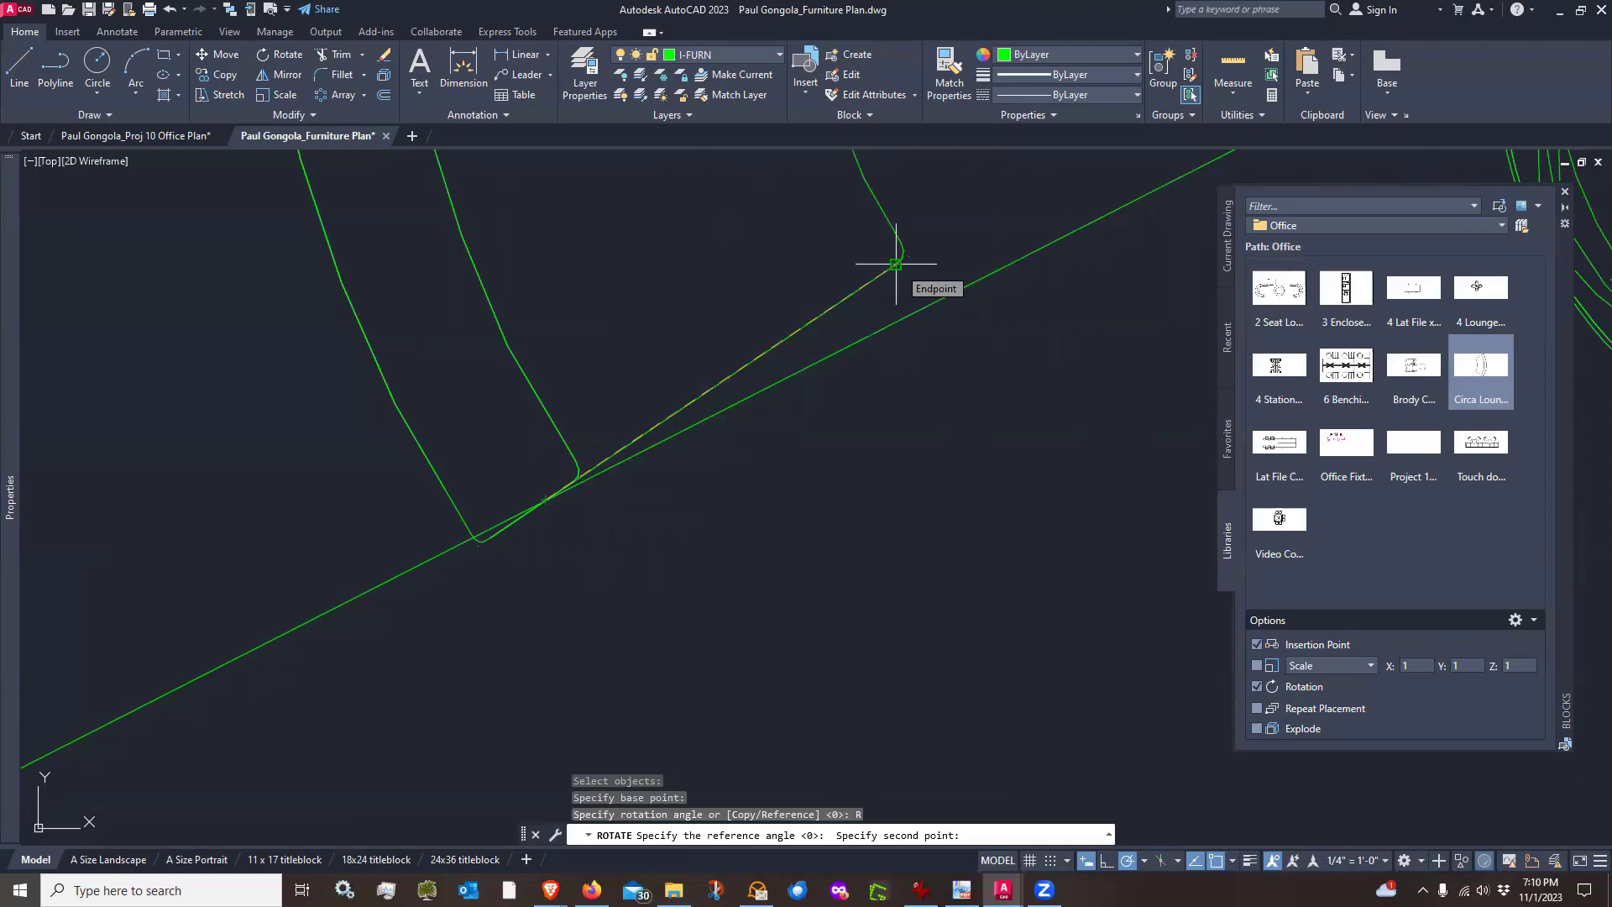
pyautogui.click(896, 265)
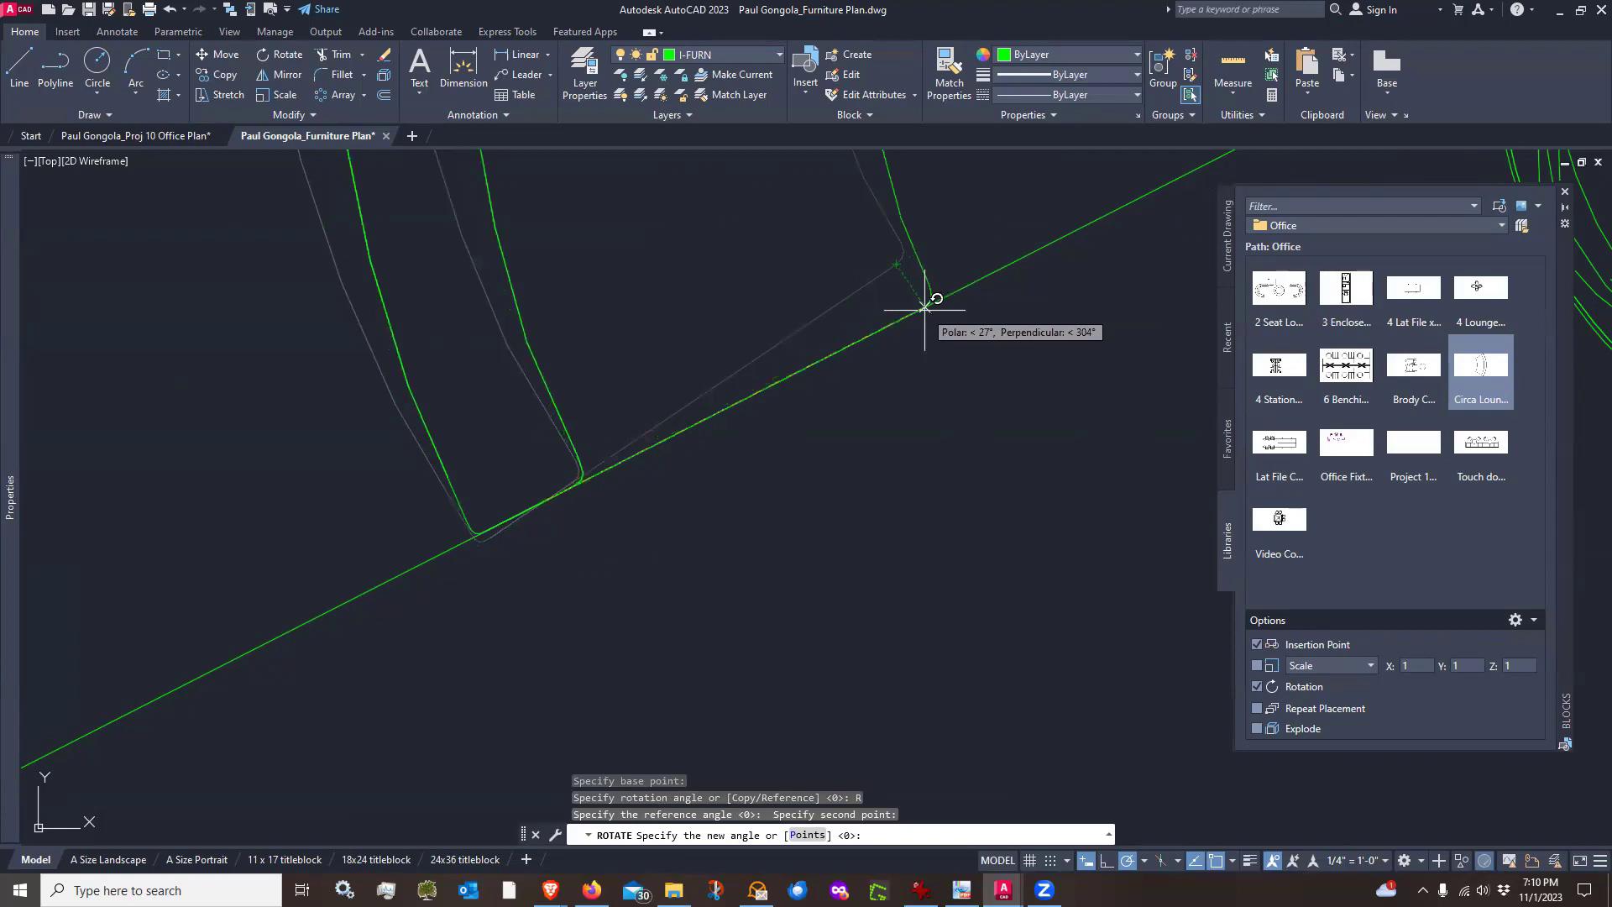
pyautogui.click(925, 309)
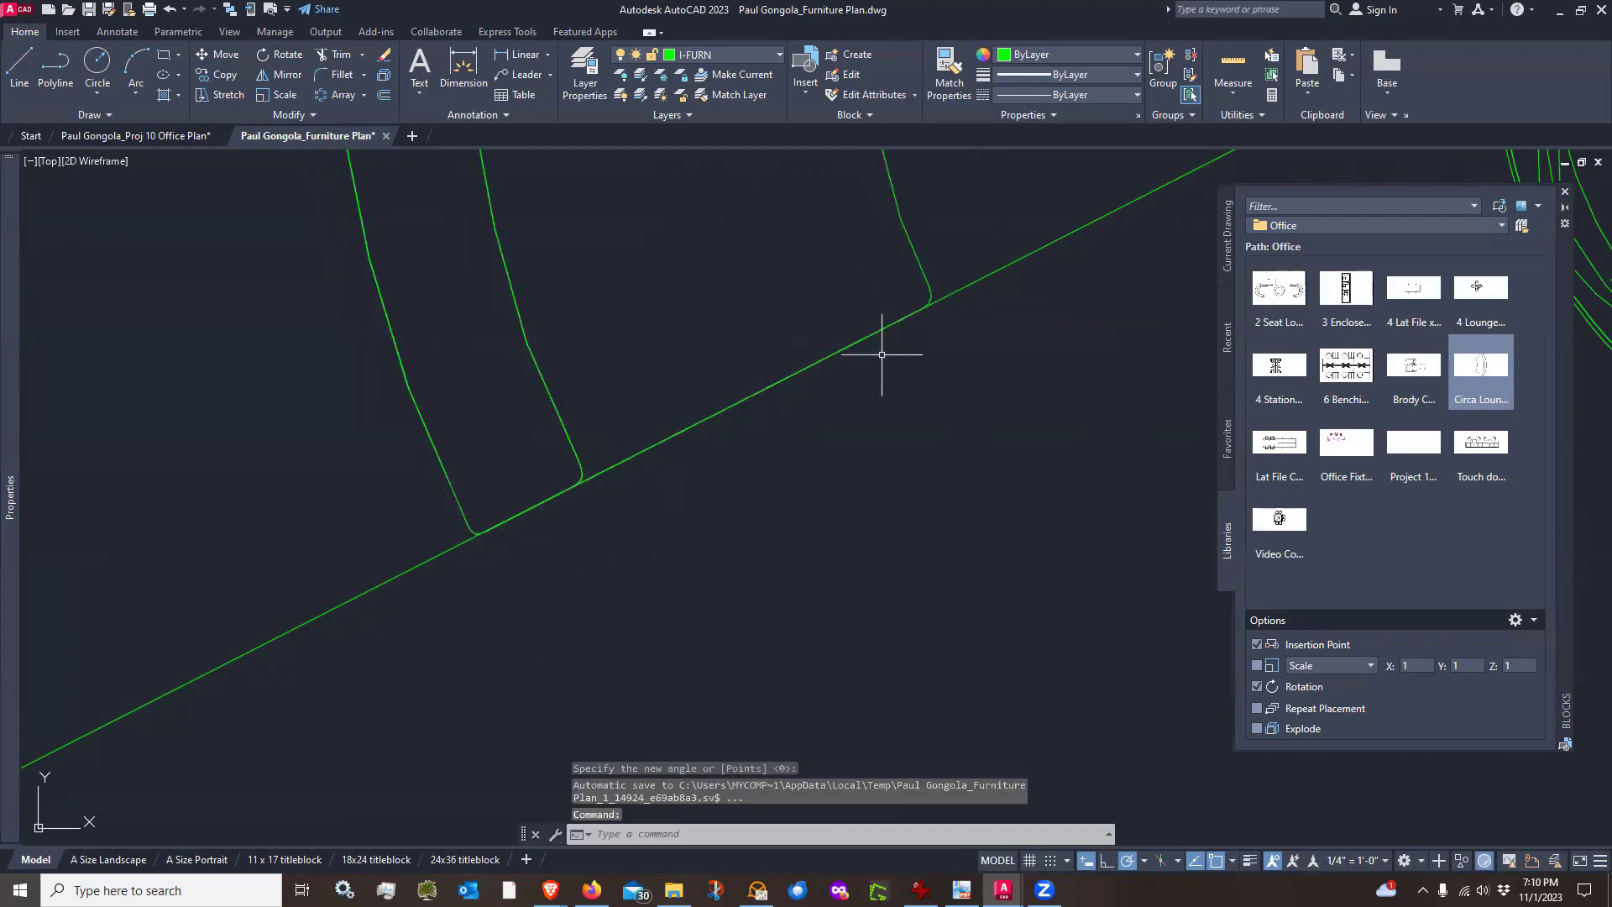
# Mirror the Circa Lounge block across the guide line, keeping the original, to form a curved lounge pair
pyautogui.scroll(-5, 687, 522)
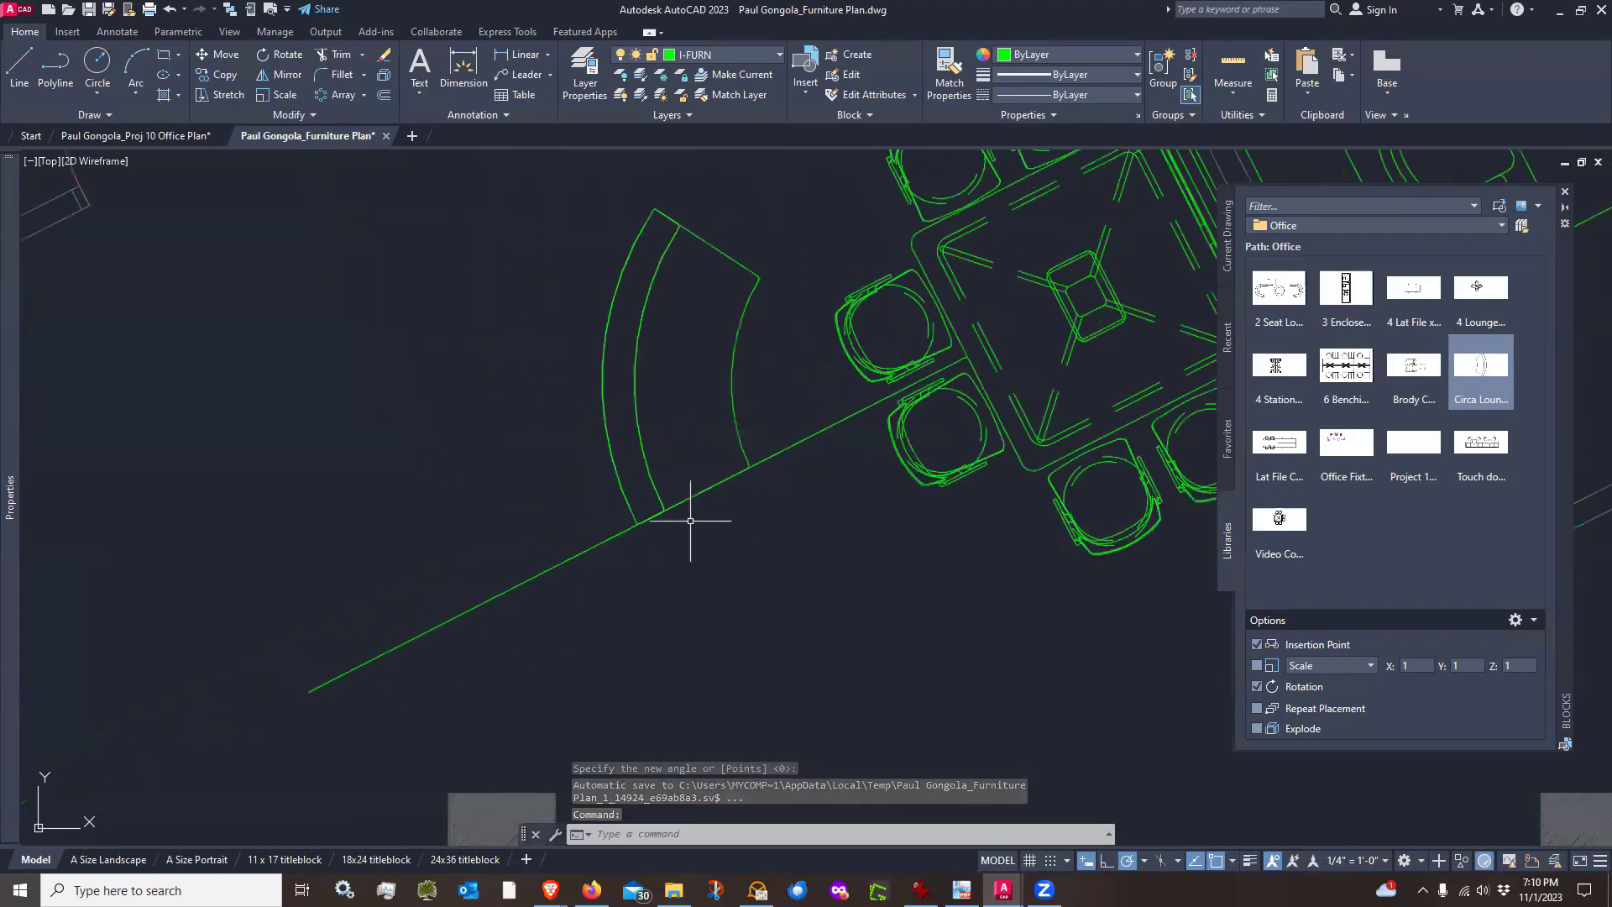
pyautogui.scroll(3, 690, 522)
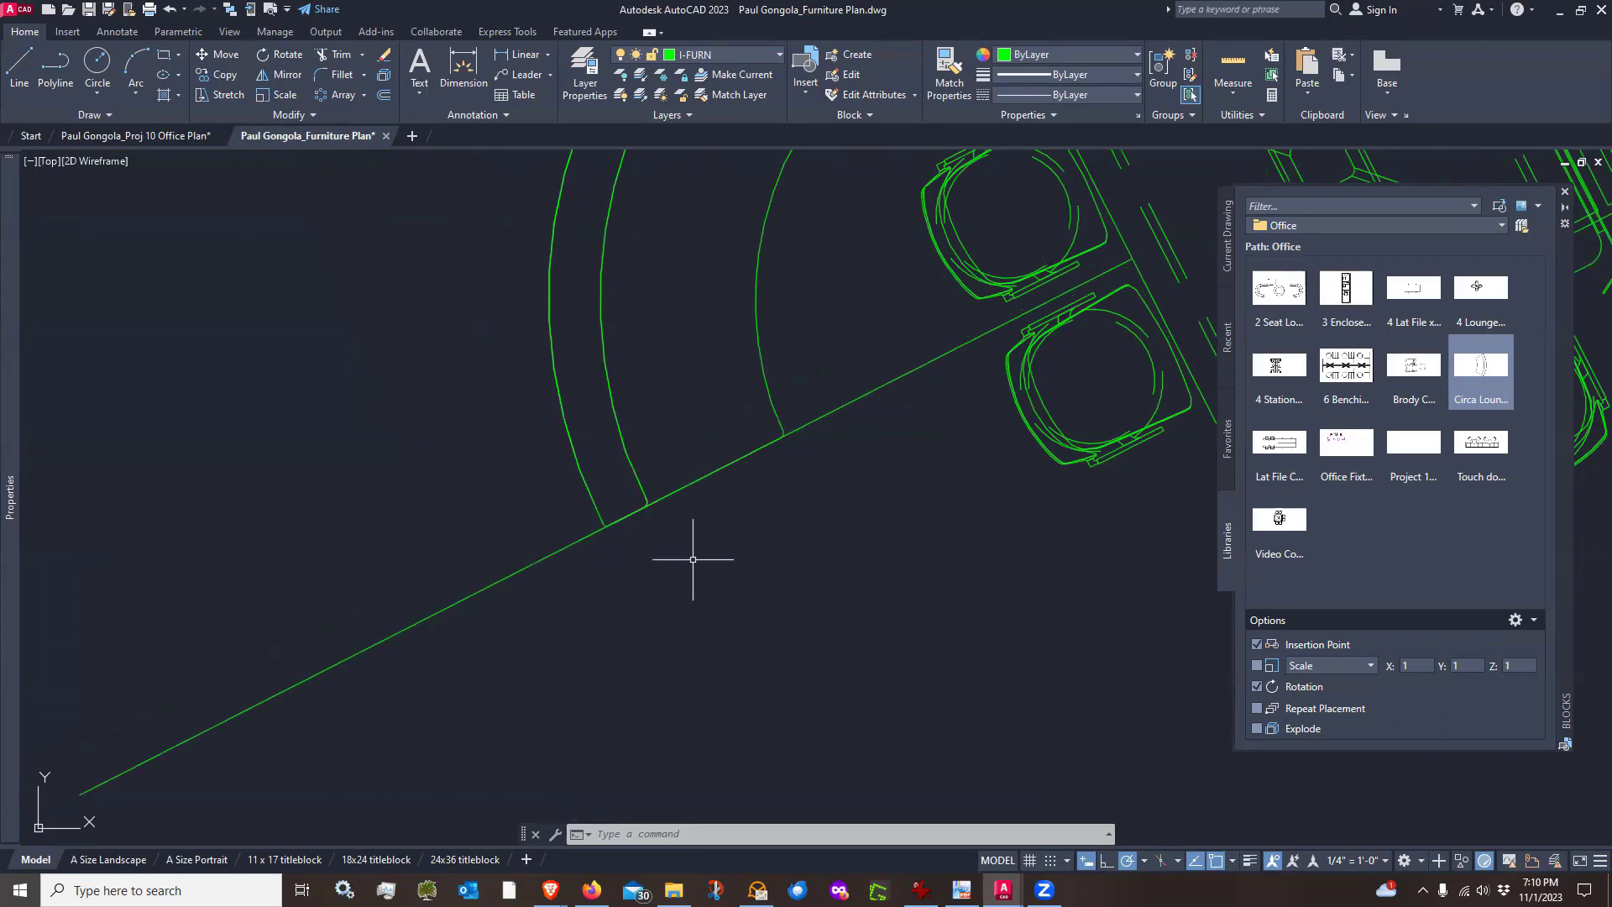
pyautogui.write('mi')
pyautogui.press('Return')
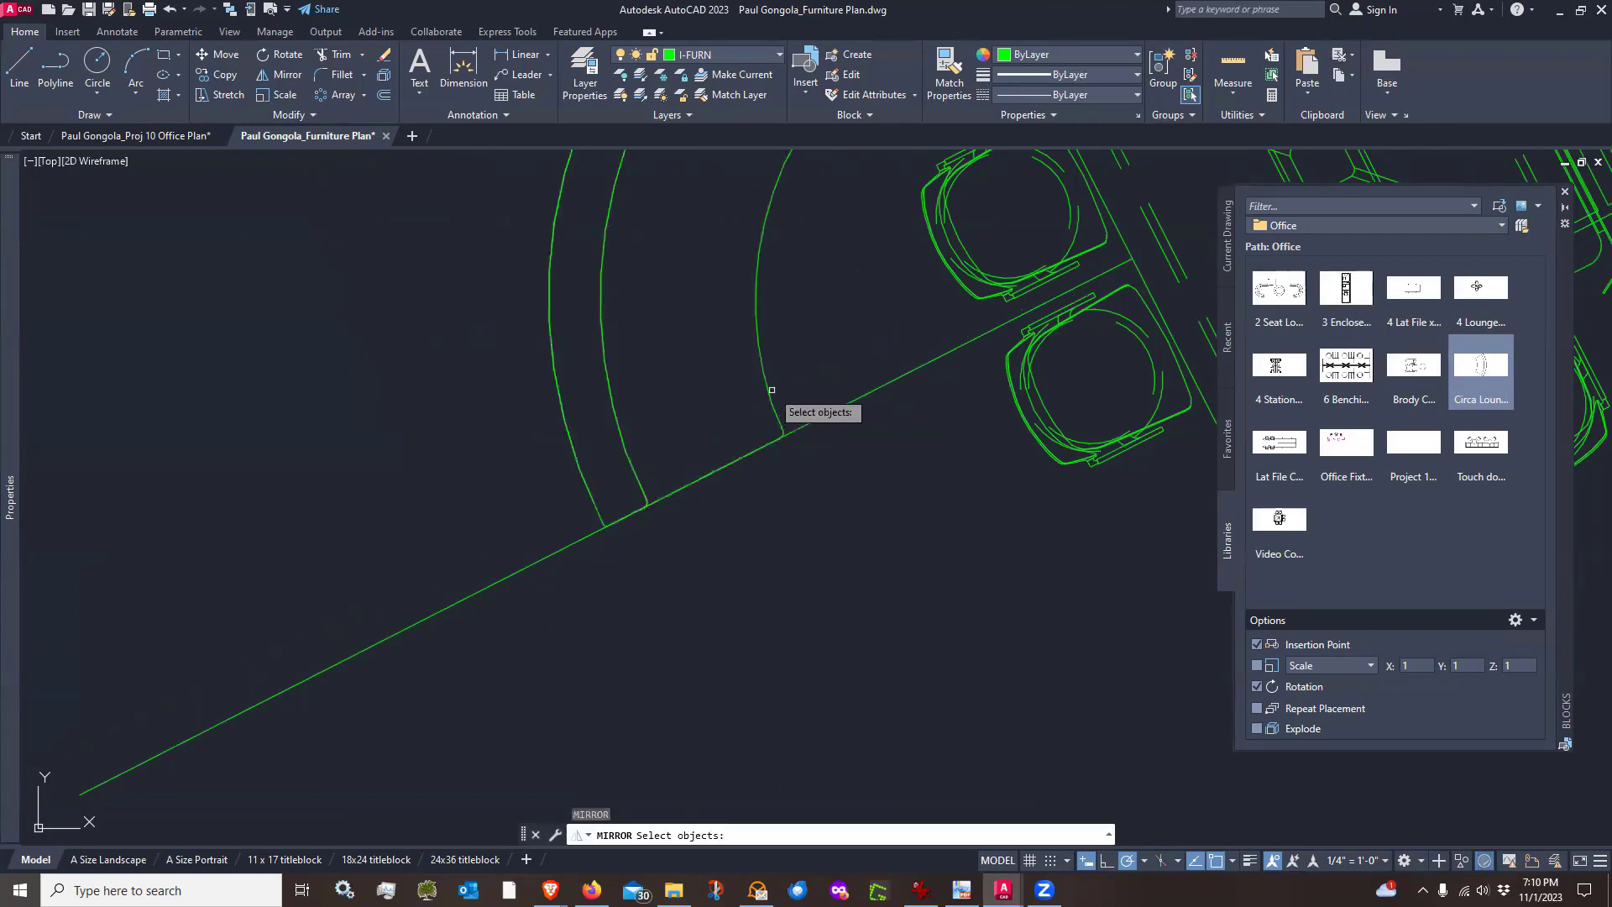
pyautogui.click(771, 390)
pyautogui.scroll(-2, 772, 389)
pyautogui.press('Return')
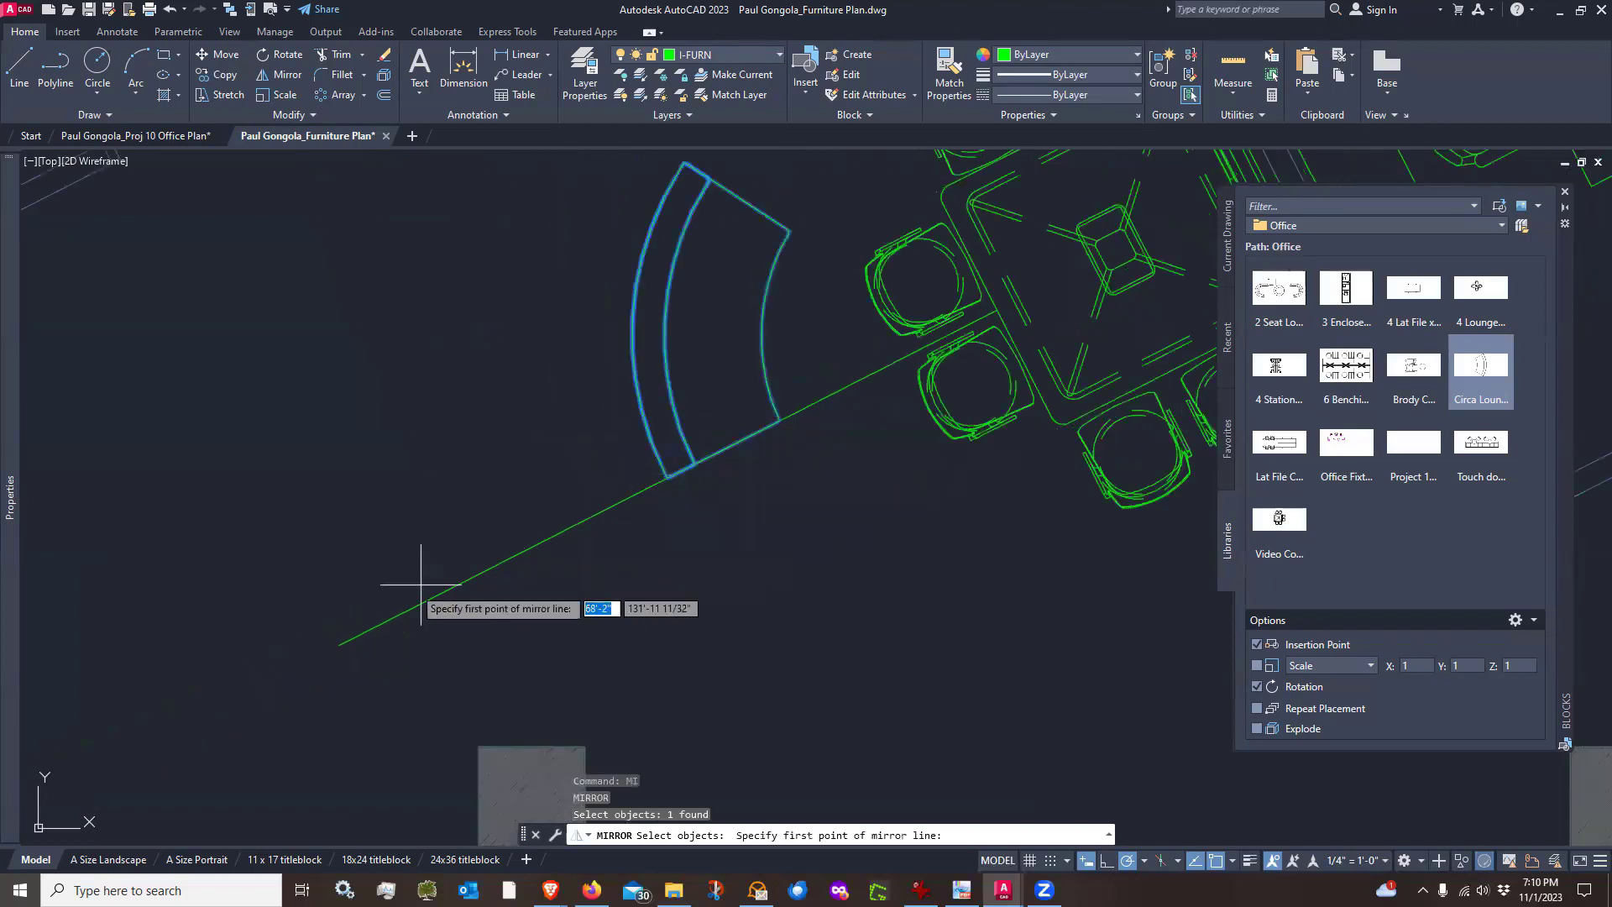
pyautogui.click(338, 645)
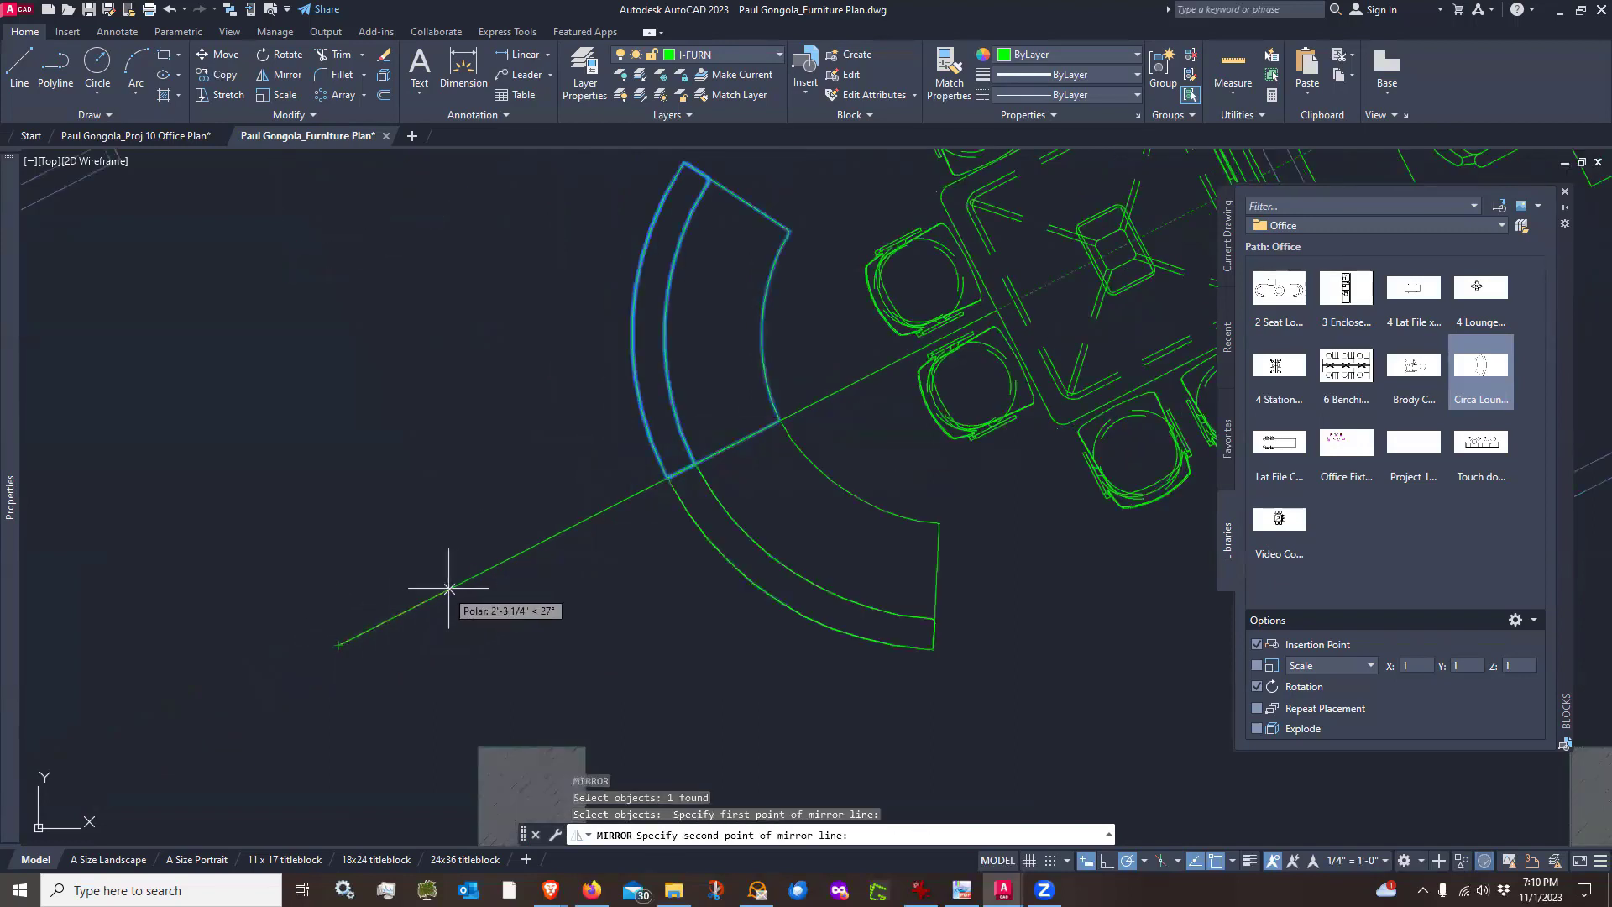
pyautogui.click(475, 576)
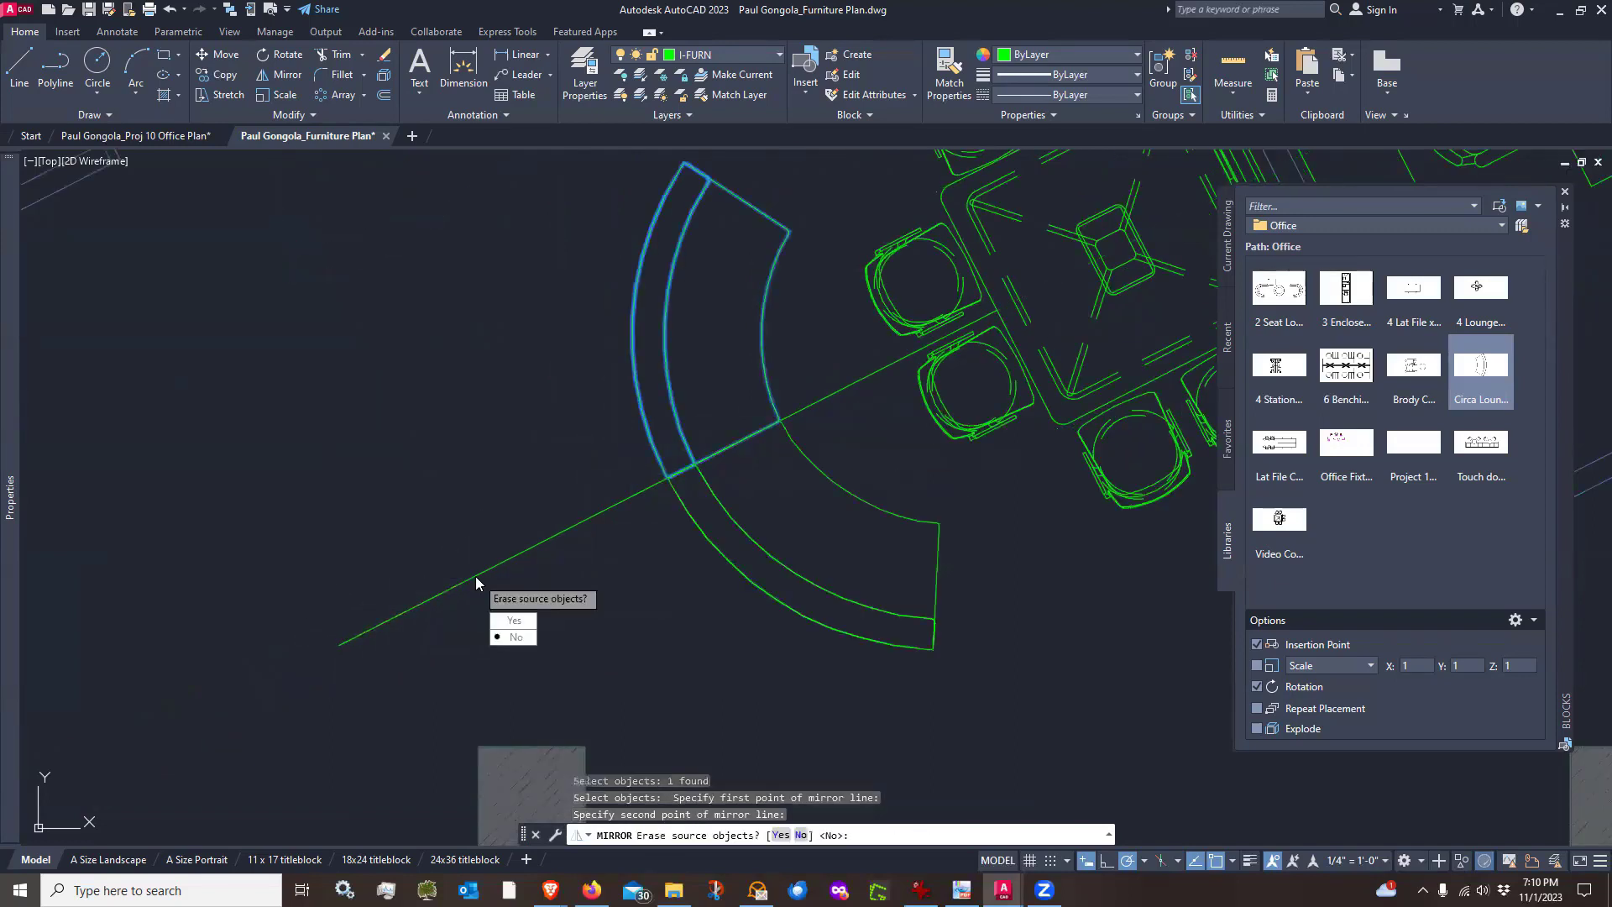
pyautogui.click(516, 638)
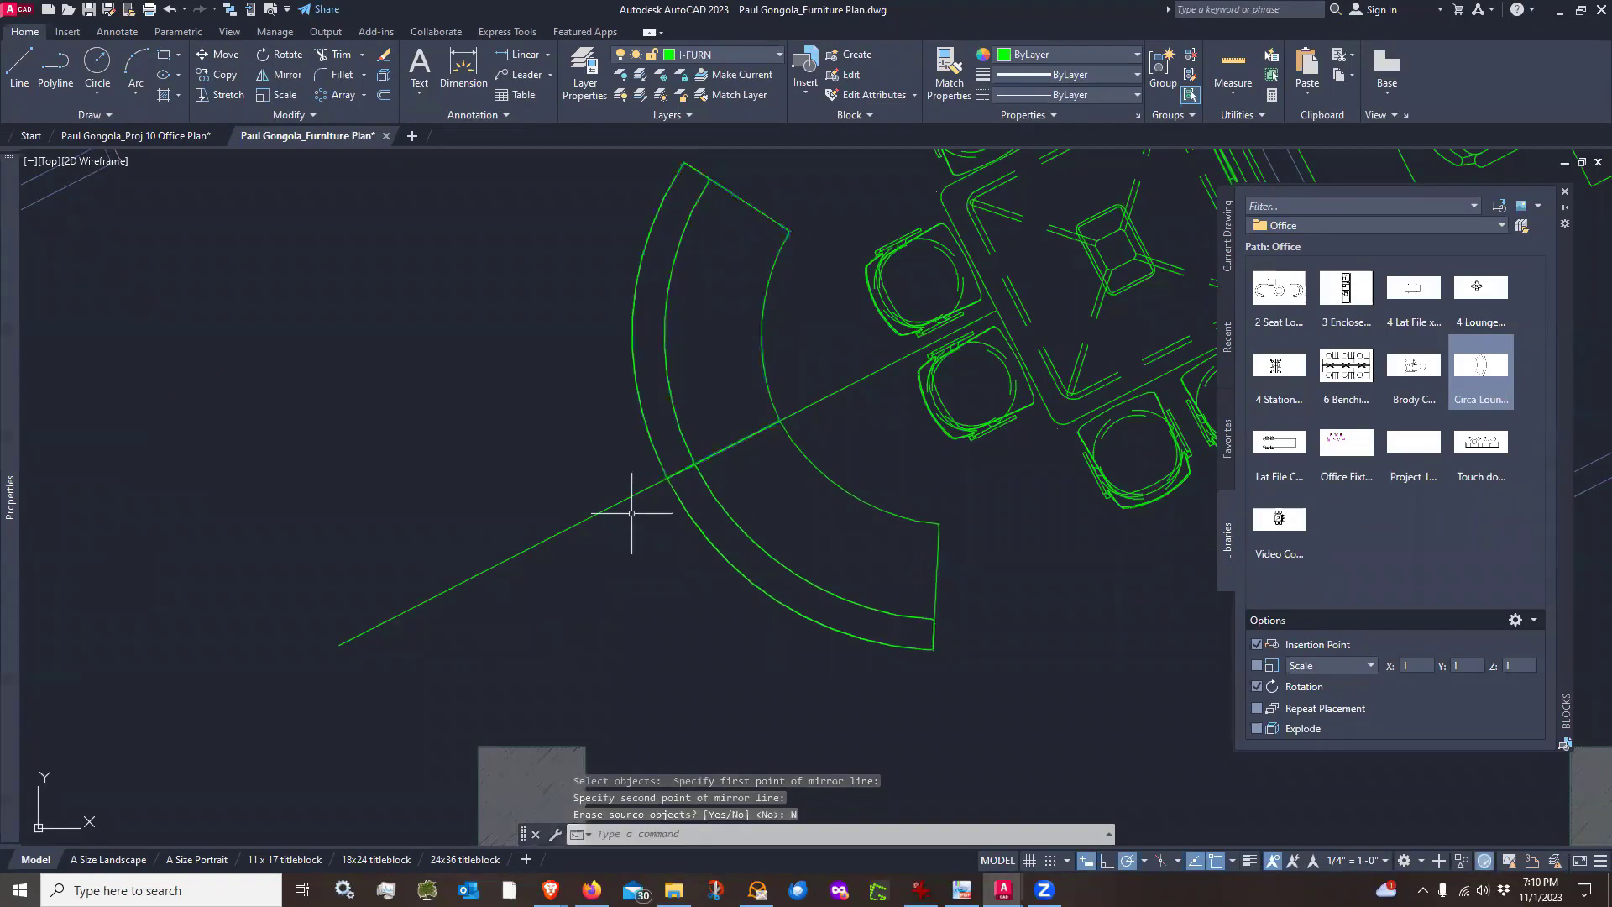
pyautogui.press('Escape')
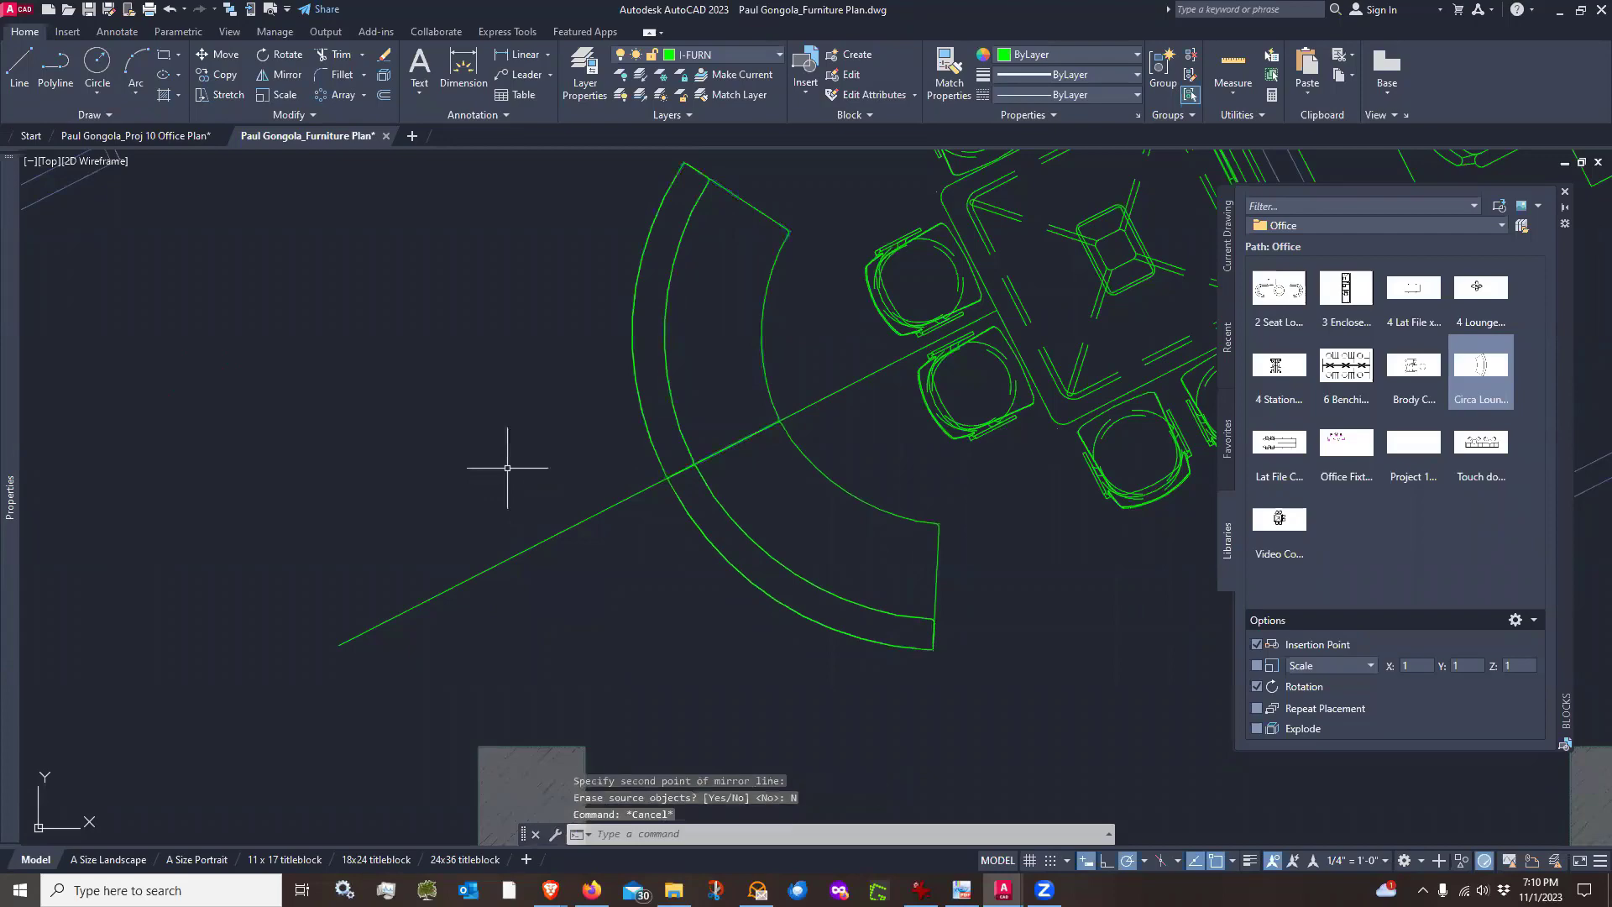
# Erase the diagonal guide line
pyautogui.write('e')
pyautogui.press('Return')
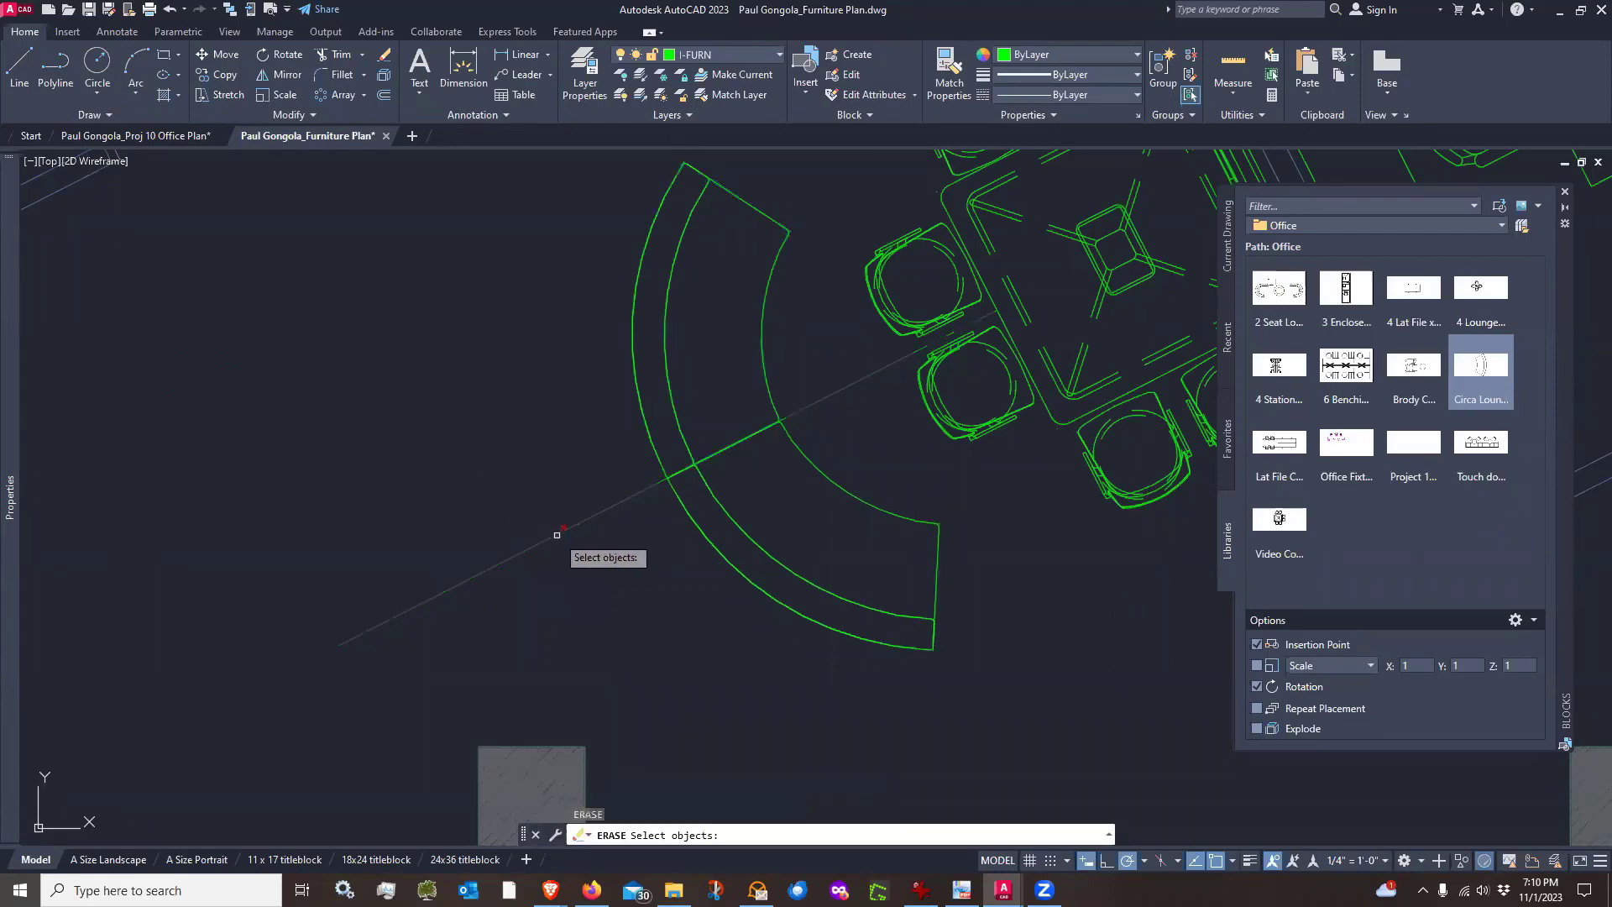
pyautogui.click(556, 535)
pyautogui.scroll(-4, 556, 533)
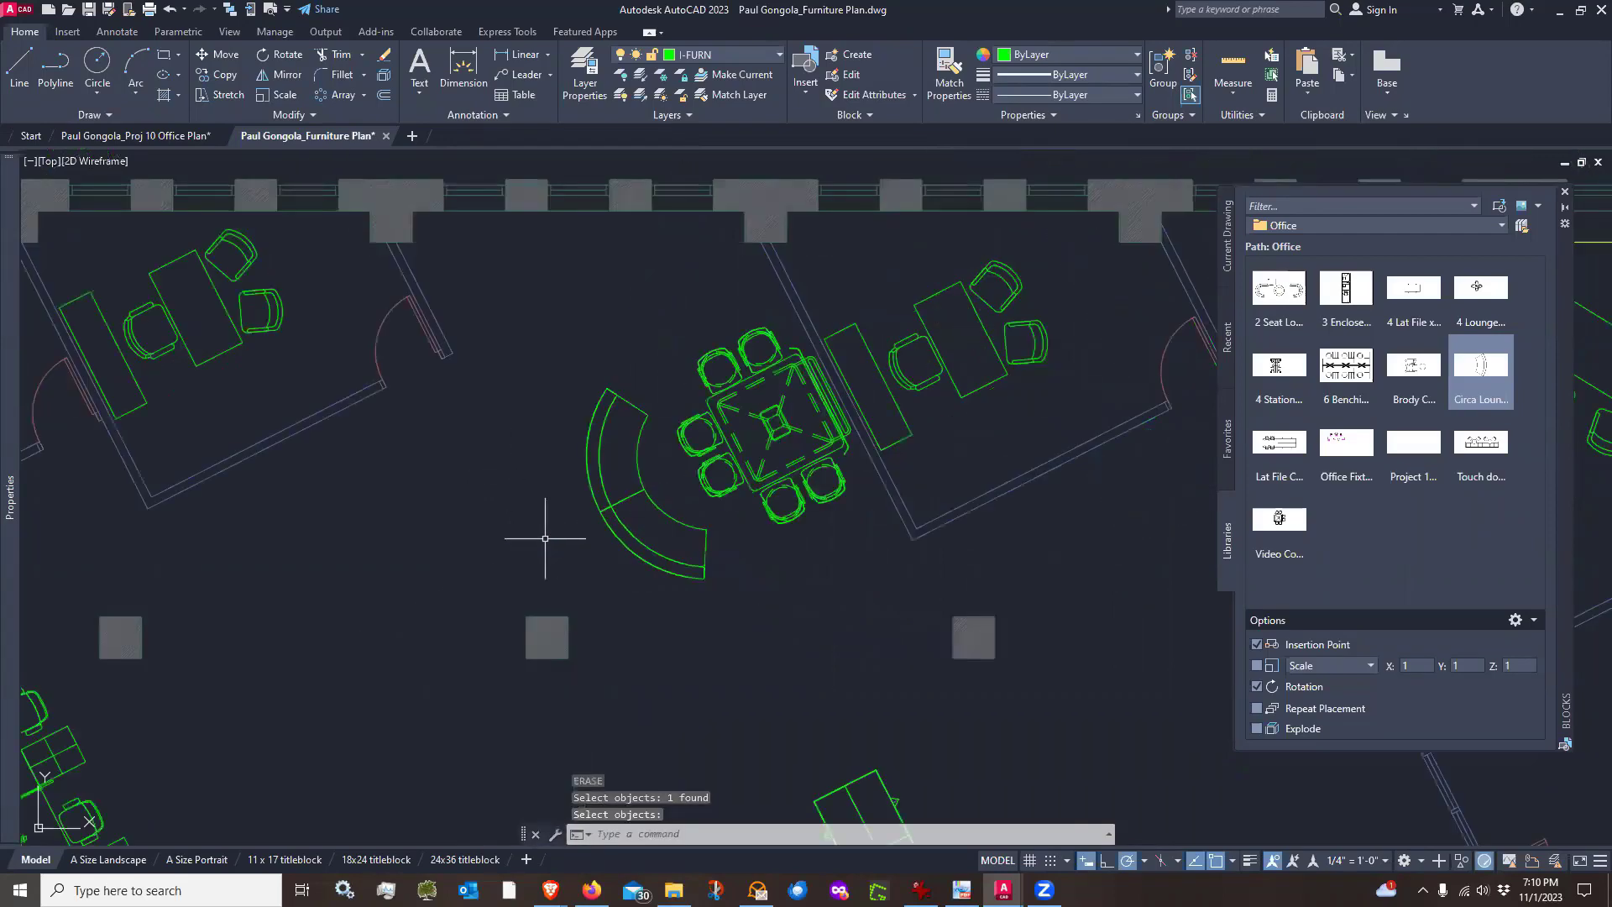
pyautogui.scroll(2, 545, 538)
pyautogui.press('Return')
# Move both Circa Lounge pieces together about 3.5 inches toward the lower left
pyautogui.write('m')
pyautogui.press('Return')
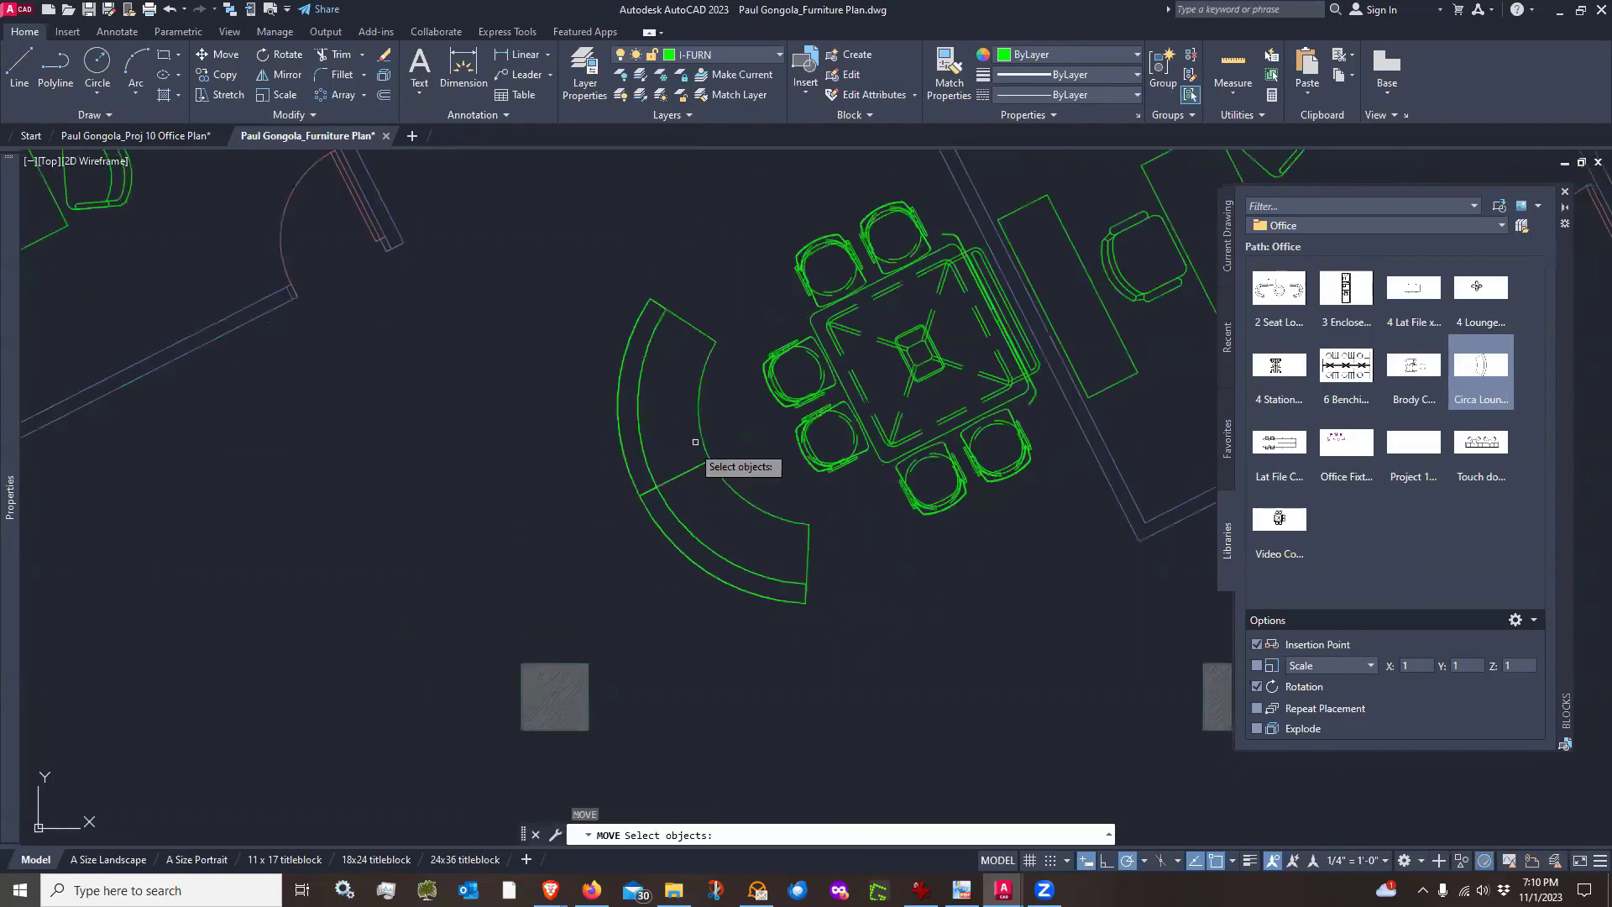
pyautogui.click(688, 447)
pyautogui.click(702, 472)
pyautogui.press('Return')
pyautogui.click(521, 542)
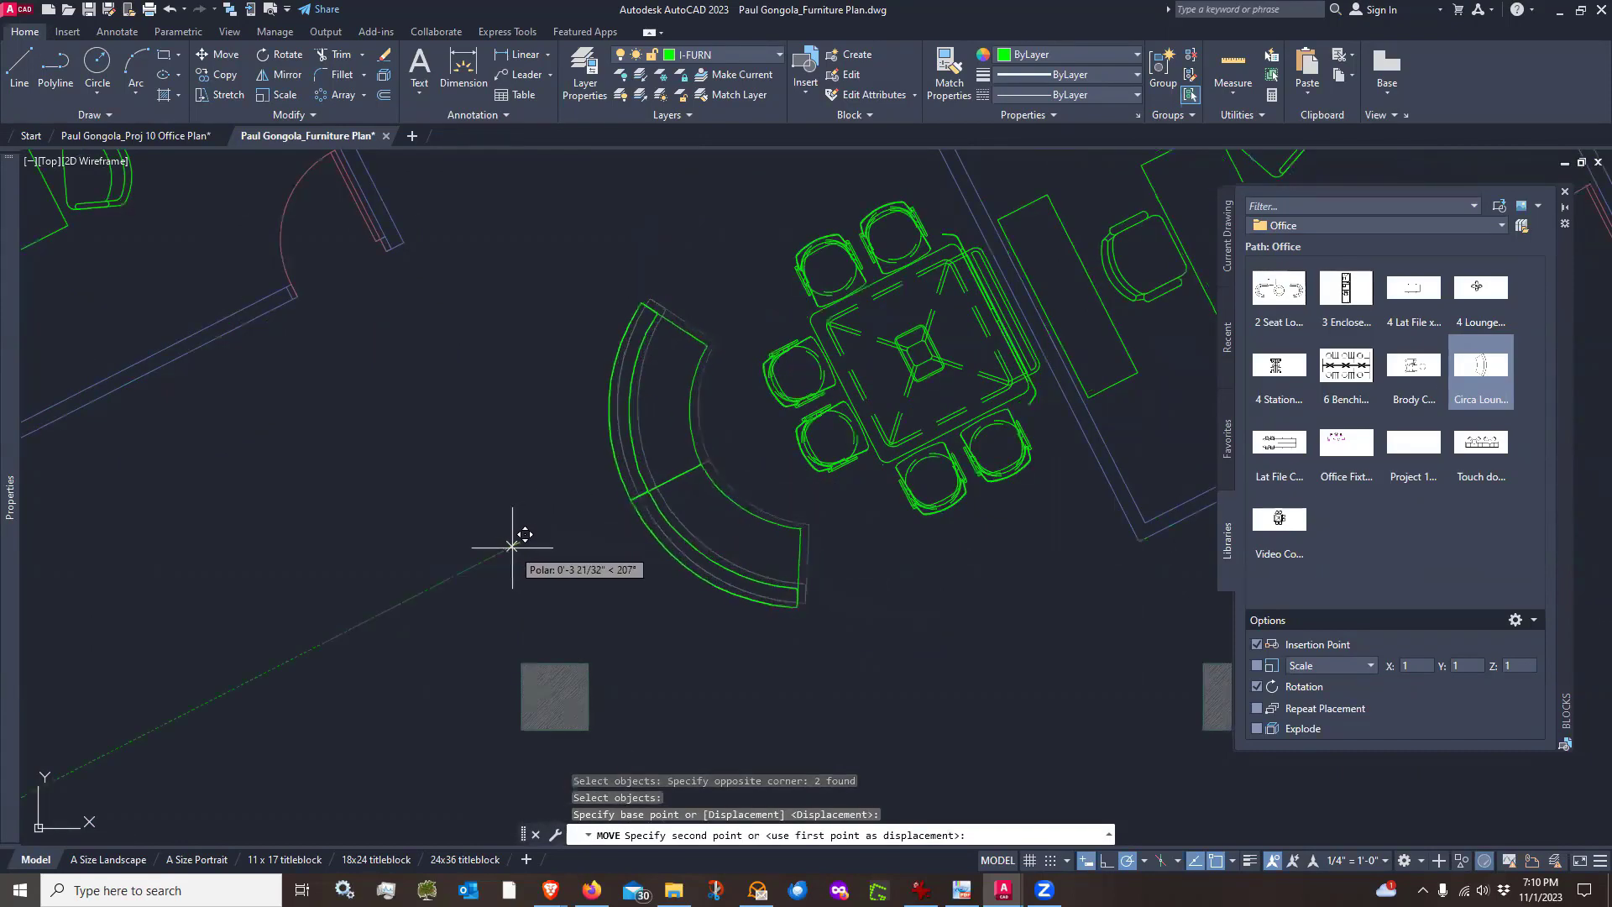
pyautogui.click(512, 547)
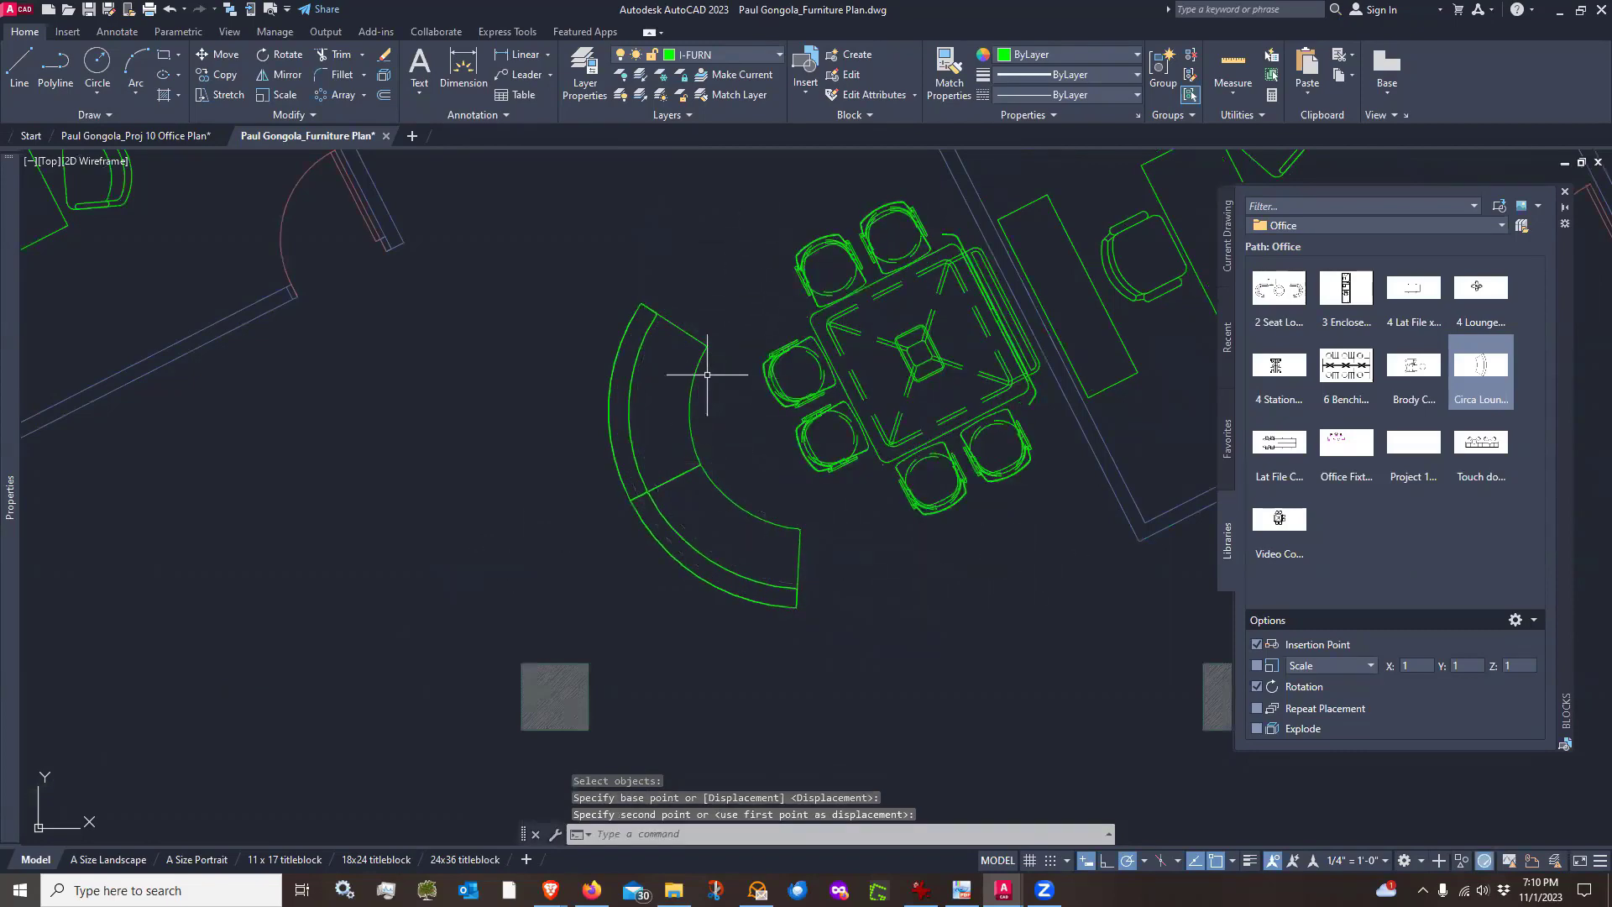
pyautogui.scroll(-3, 707, 375)
pyautogui.scroll(1, 844, 570)
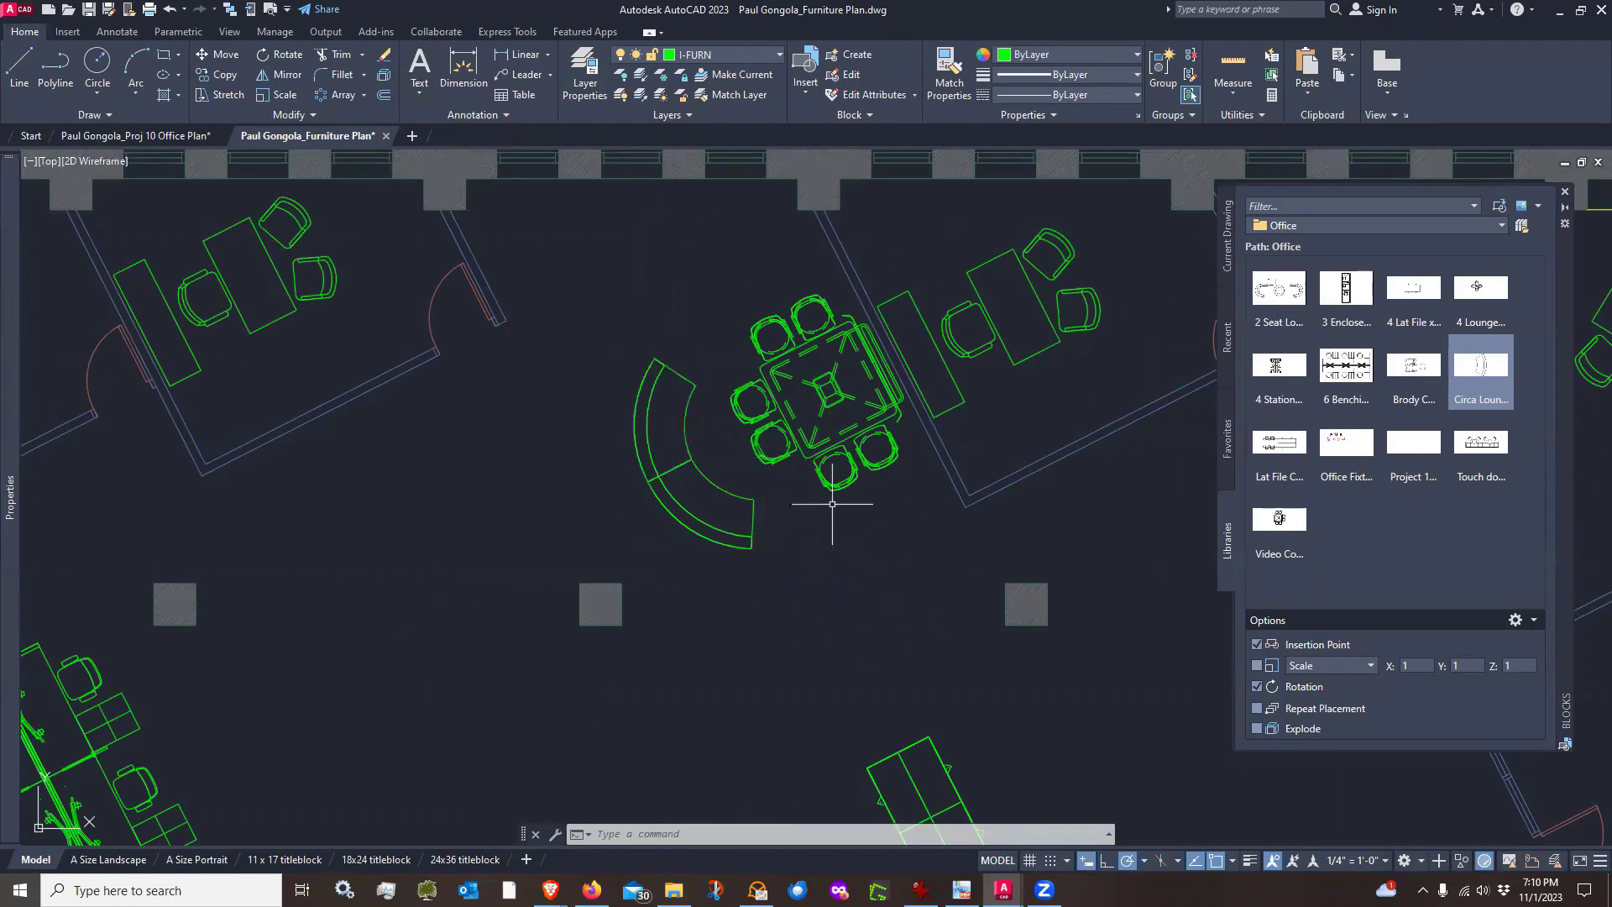
pyautogui.write('m')
pyautogui.press('Return')
pyautogui.click(882, 540)
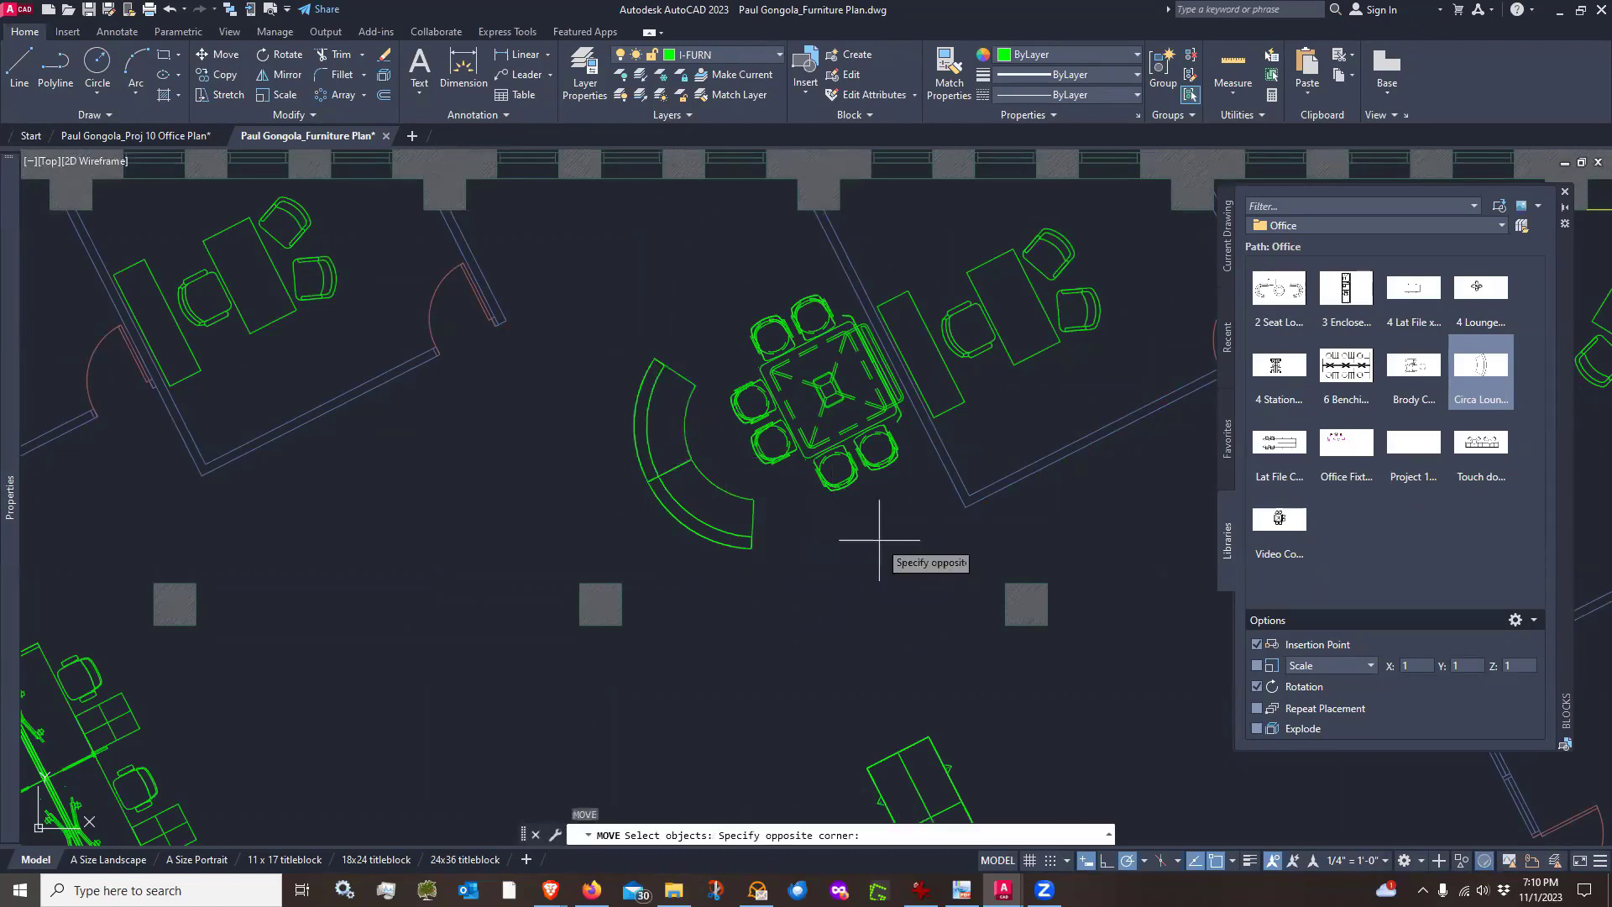
pyautogui.click(641, 338)
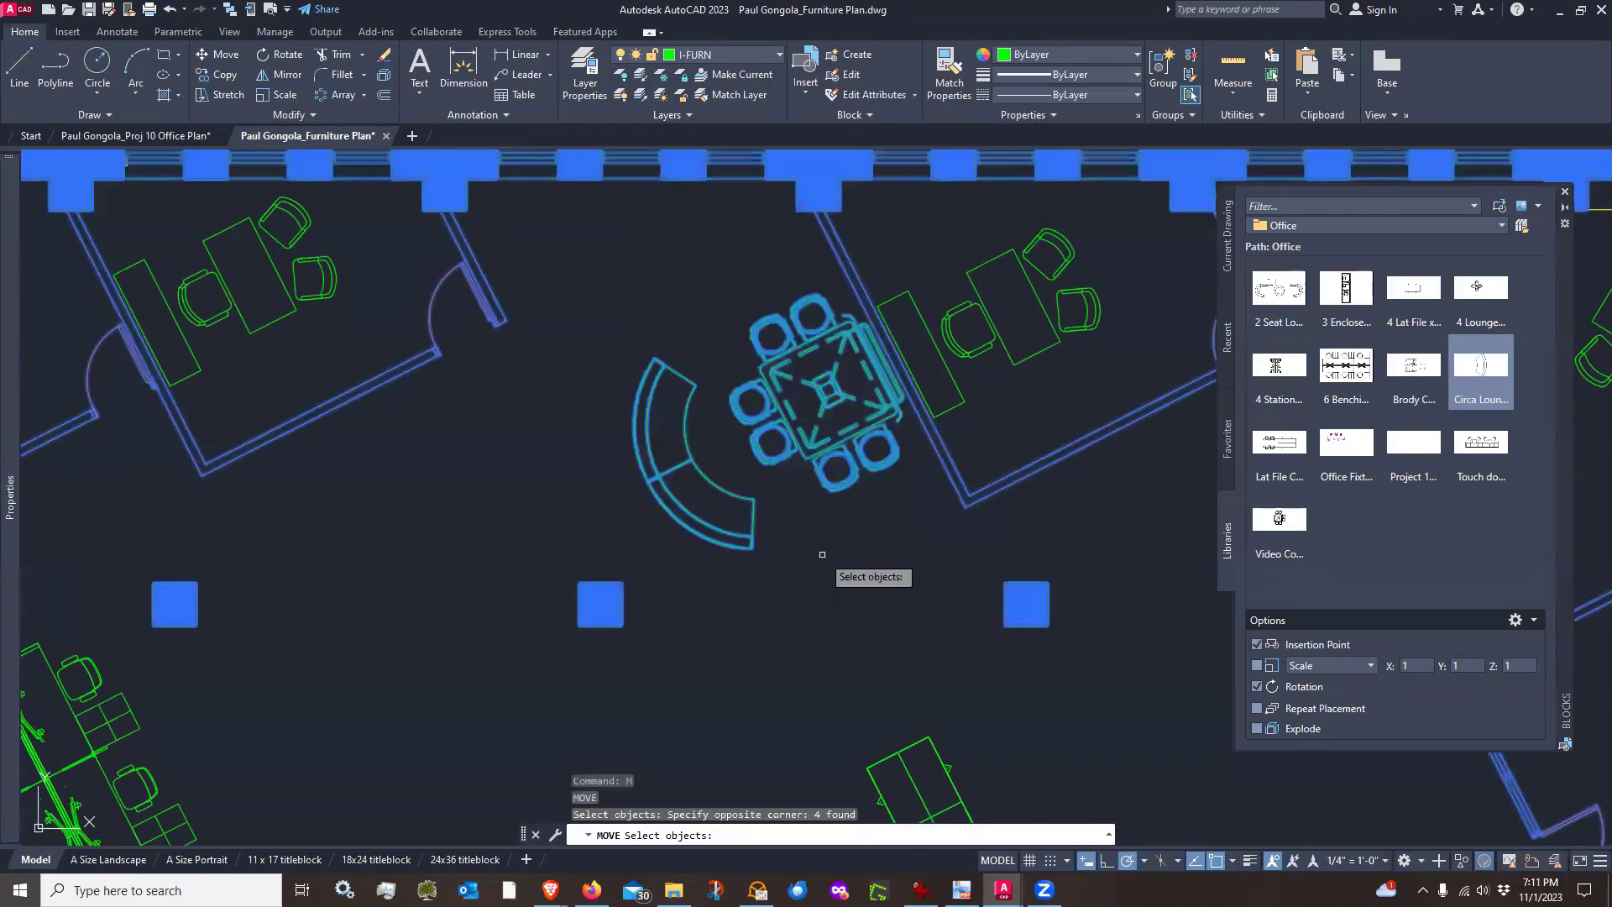
pyautogui.press('Escape')
# Move the square conference table and both lounge pieces together about 4 feet up toward the exterior wall
pyautogui.press('Return')
pyautogui.click(838, 481)
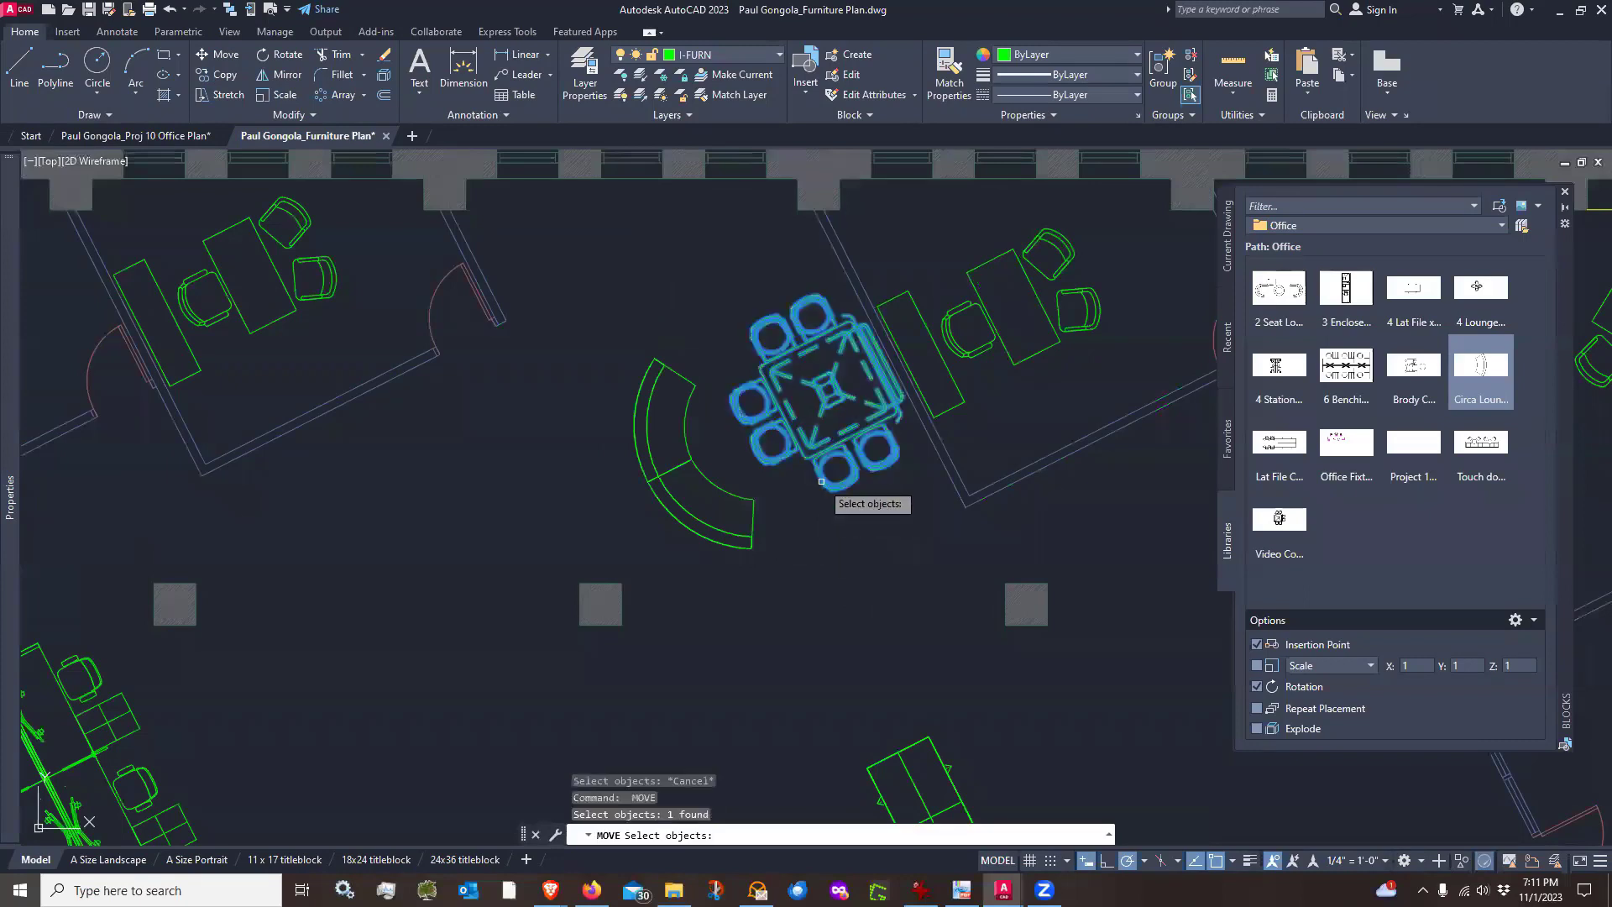
pyautogui.click(702, 482)
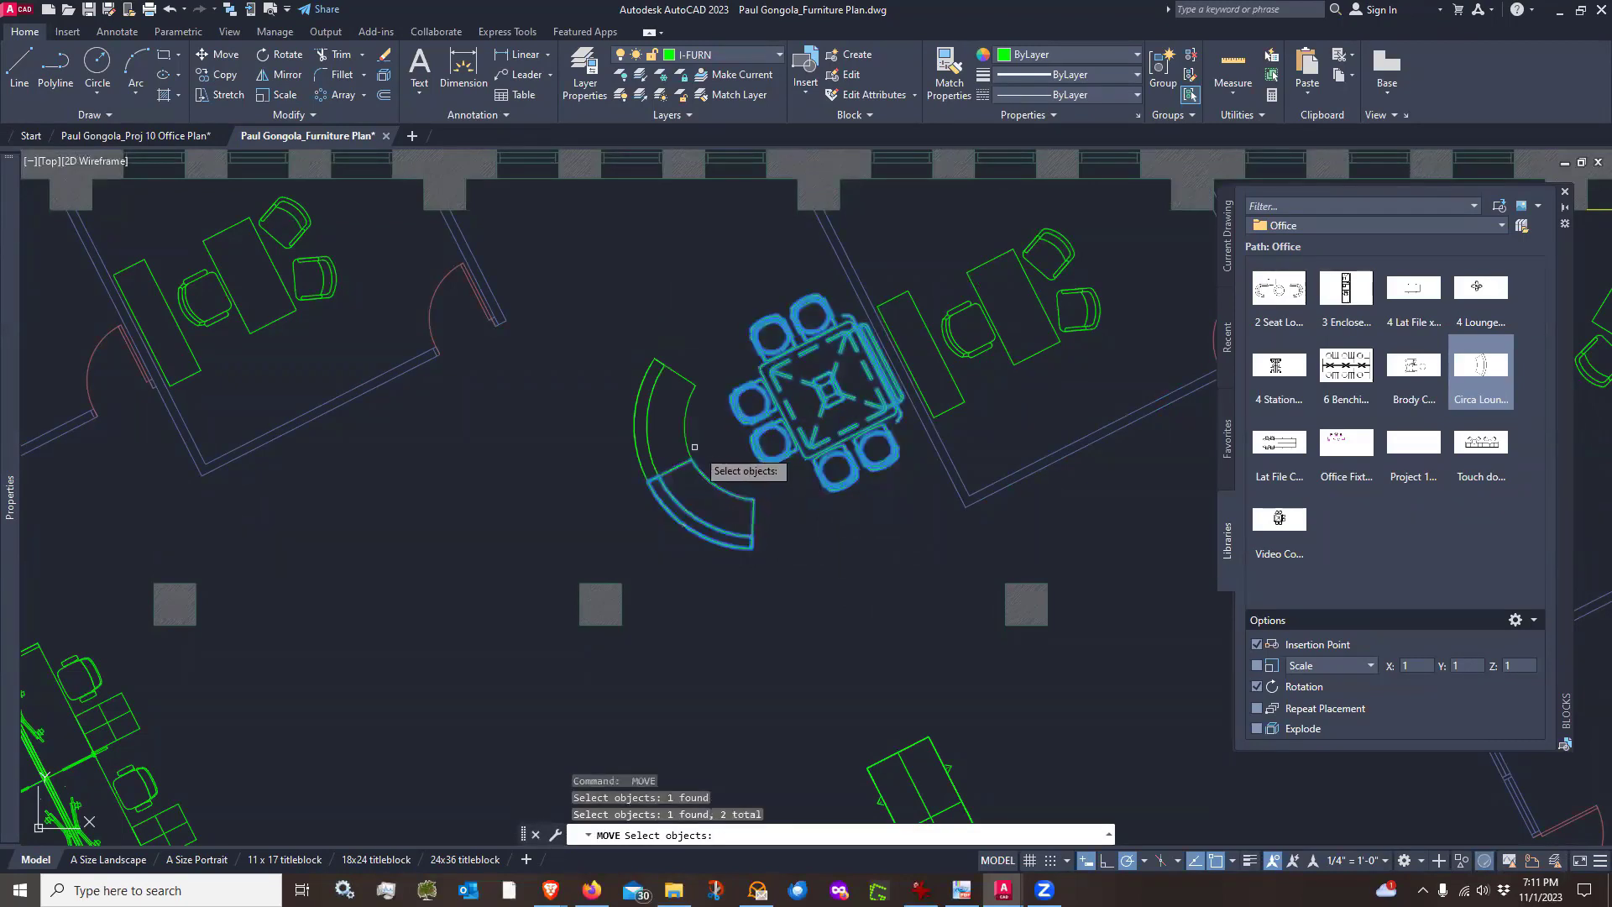
pyautogui.click(690, 433)
pyautogui.press('Return')
pyautogui.click(868, 615)
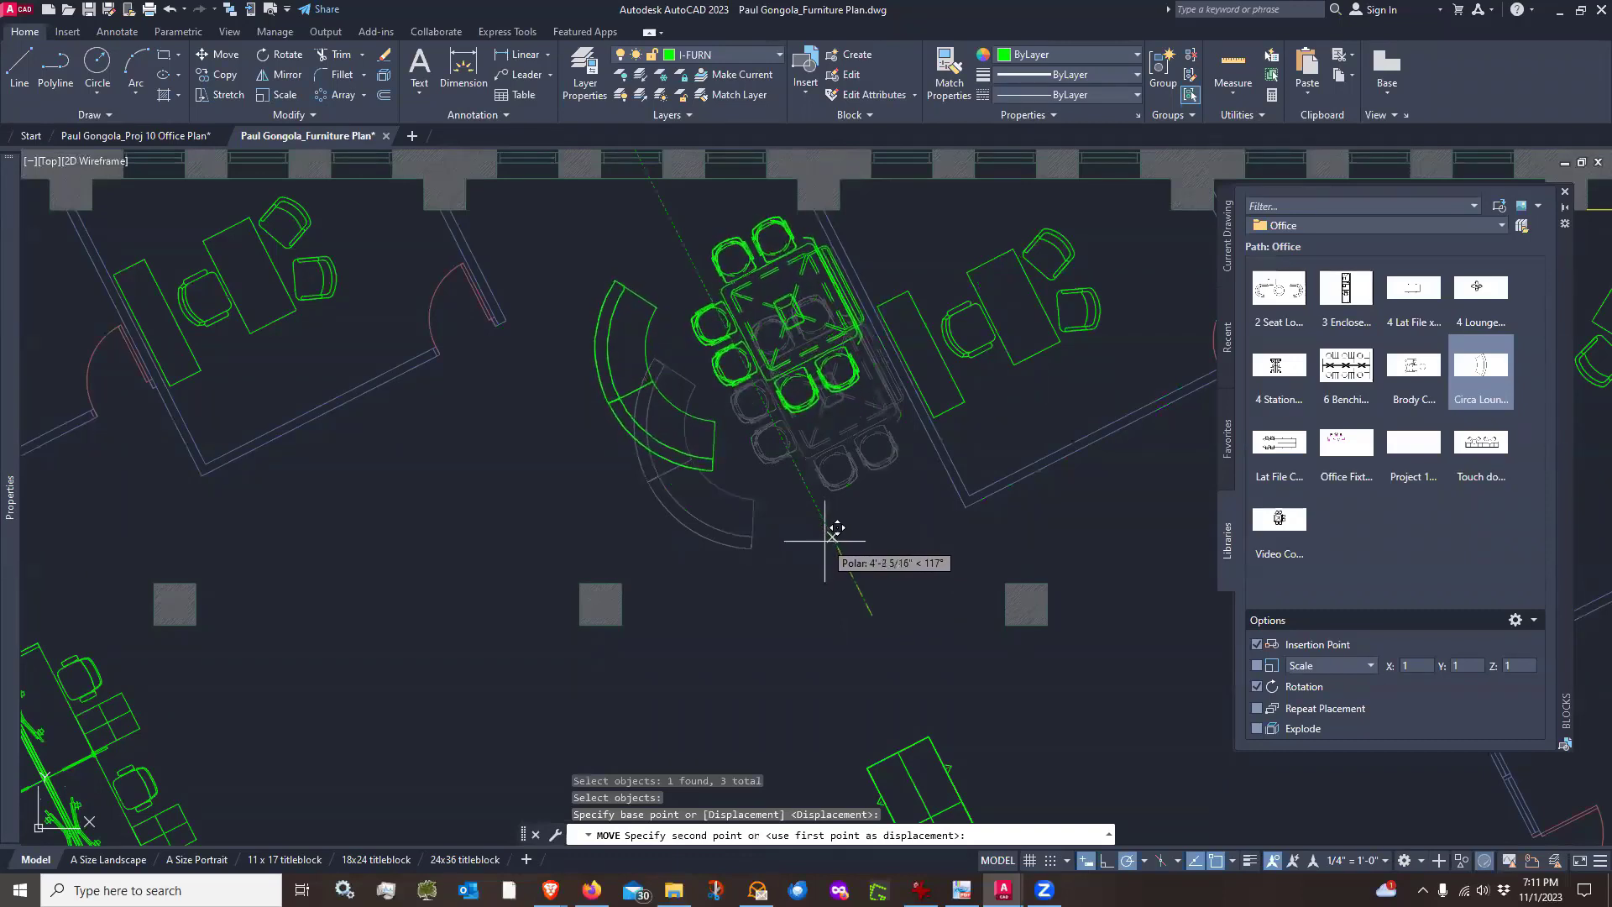
pyautogui.click(829, 534)
pyautogui.scroll(-2, 826, 546)
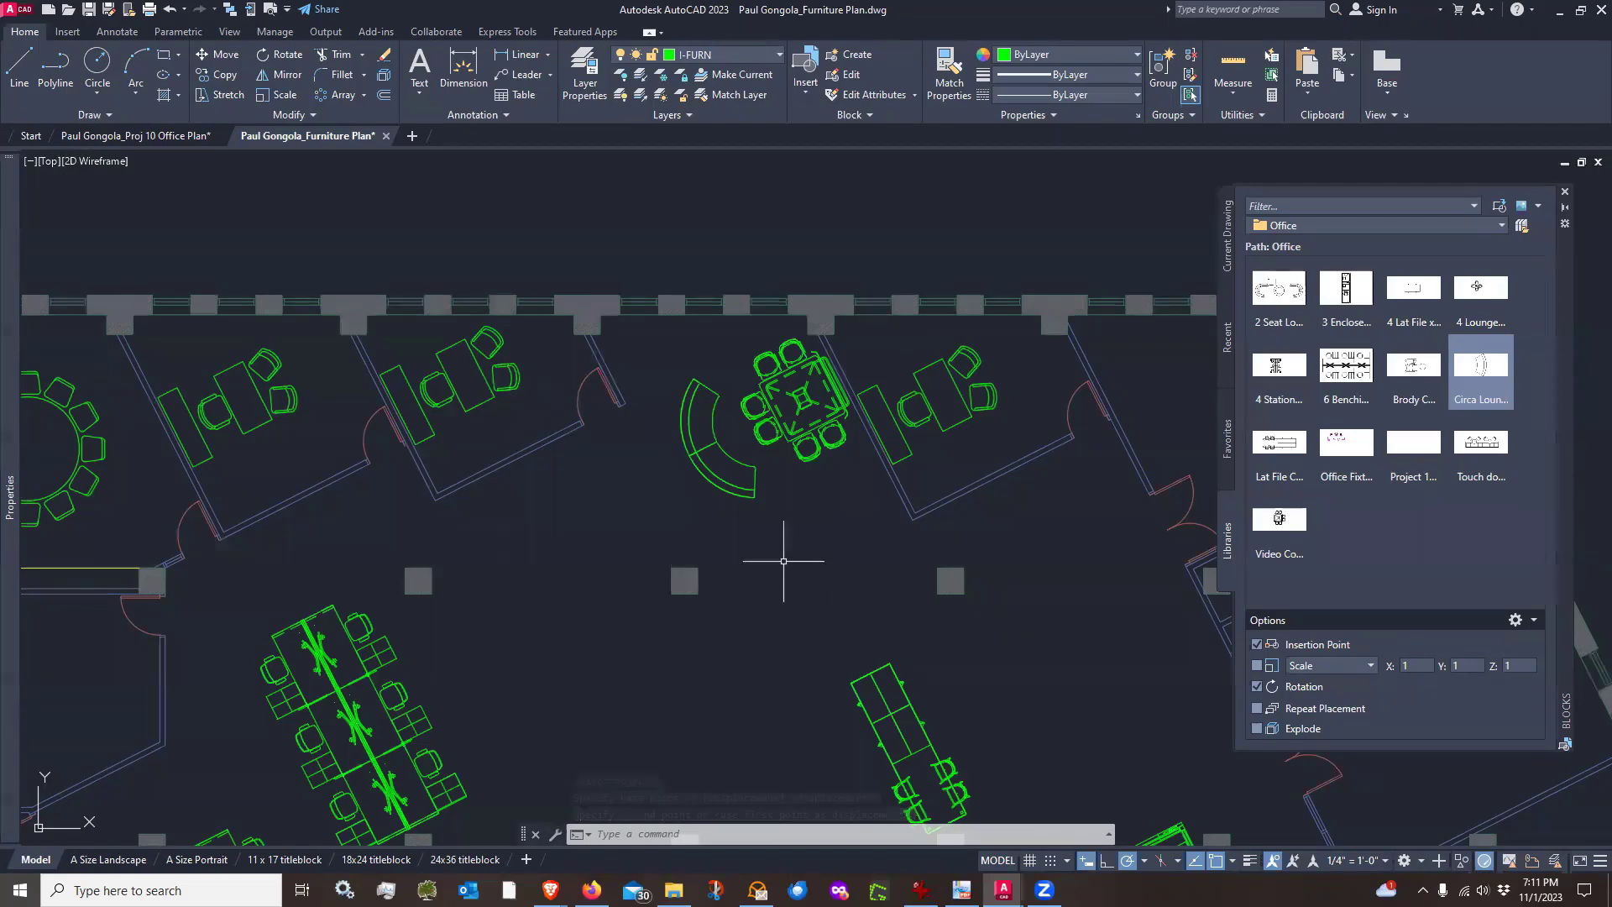
pyautogui.scroll(-2, 781, 565)
pyautogui.scroll(2, 626, 604)
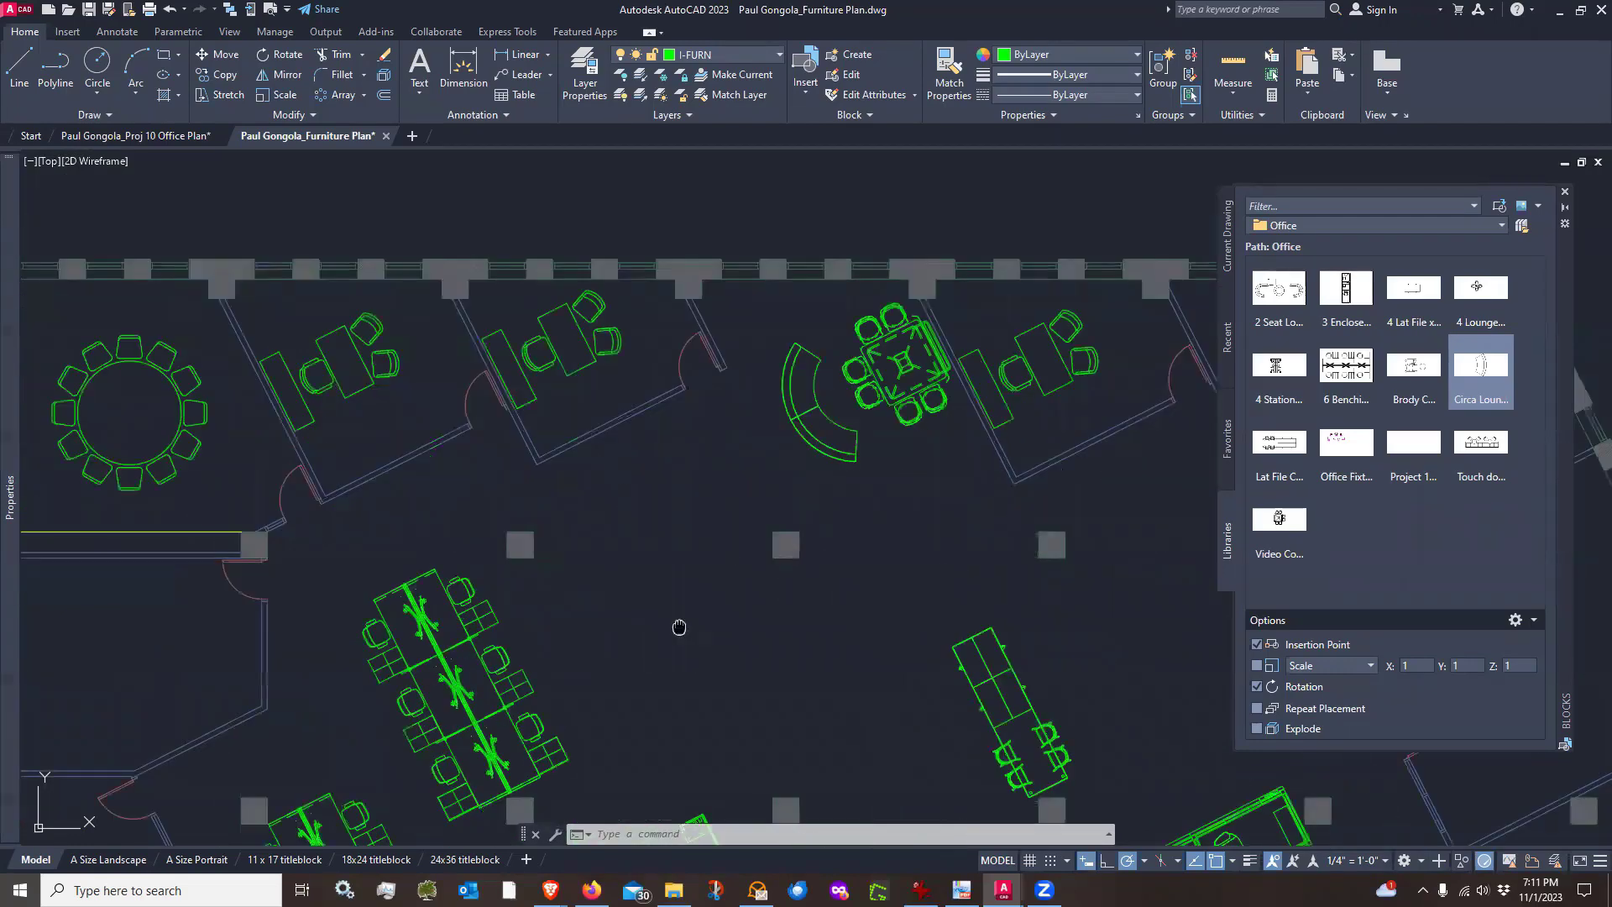
pyautogui.moveTo(679, 627); pyautogui.dragTo(661, 513, button='middle')
pyautogui.scroll(-2, 662, 513)
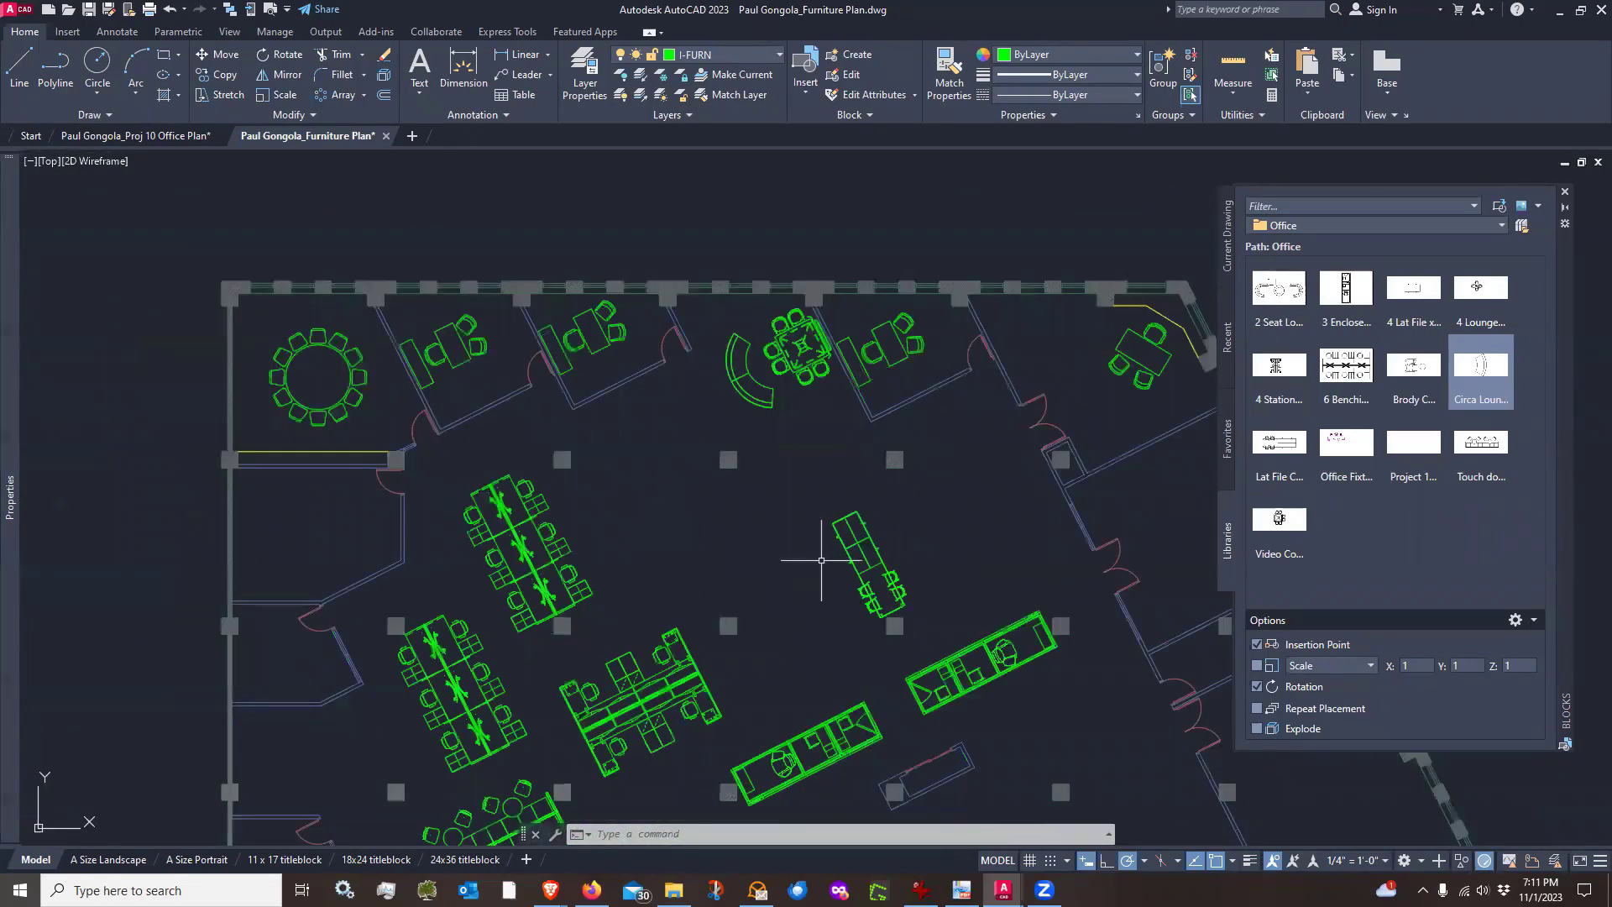
pyautogui.moveTo(900, 532); pyautogui.dragTo(762, 510, button='middle')
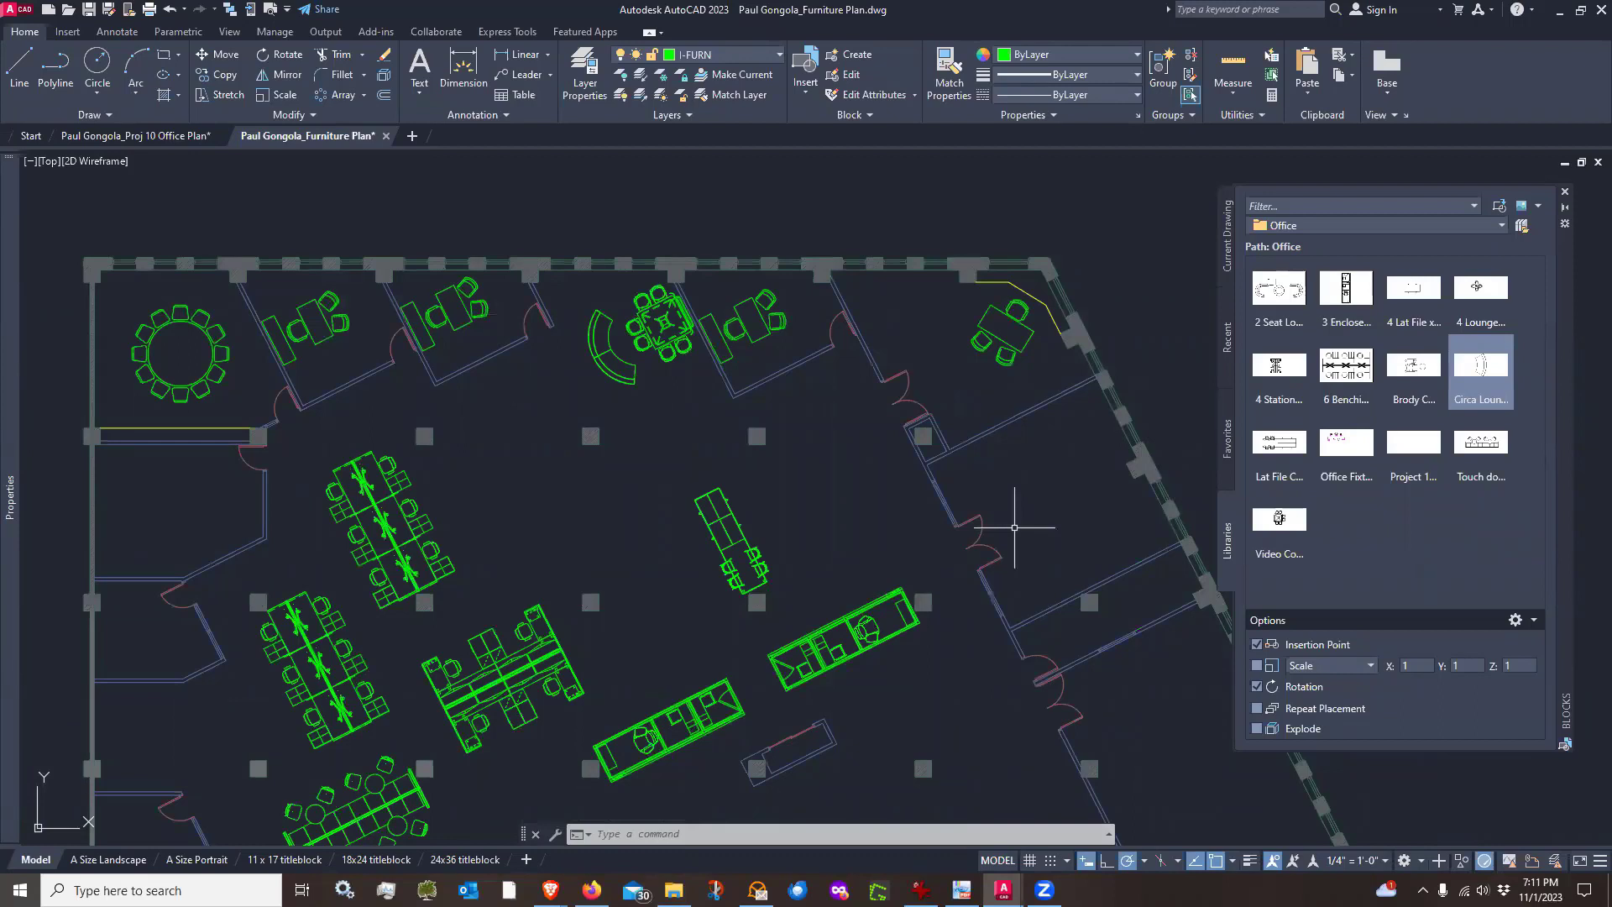
pyautogui.write('co')
pyautogui.press('Return')
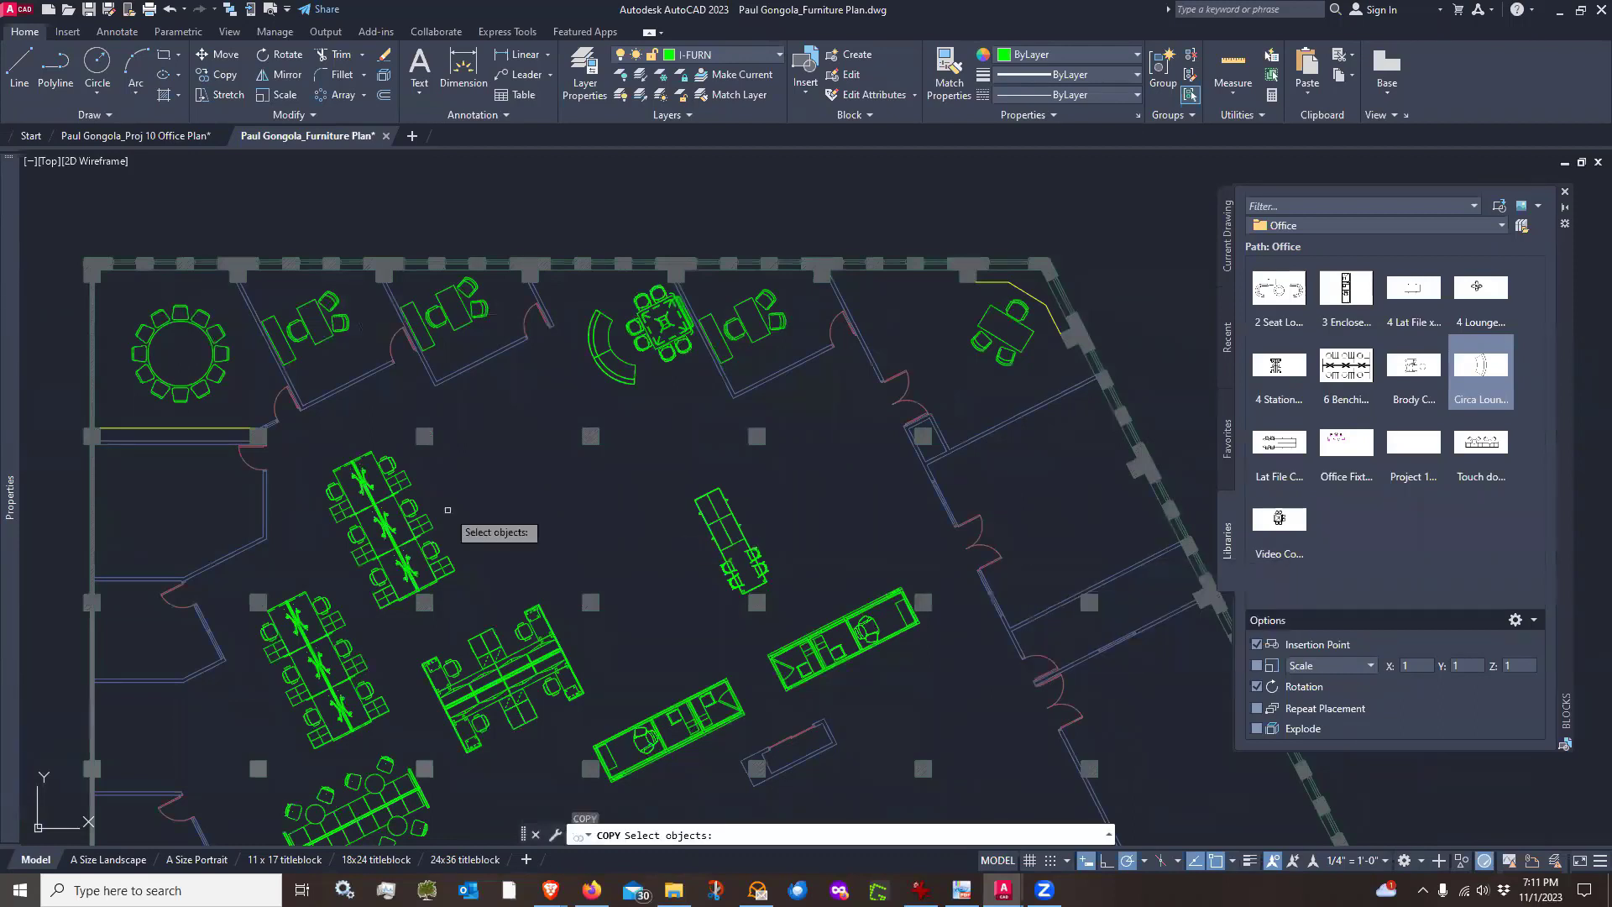
pyautogui.click(240, 409)
pyautogui.click(148, 319)
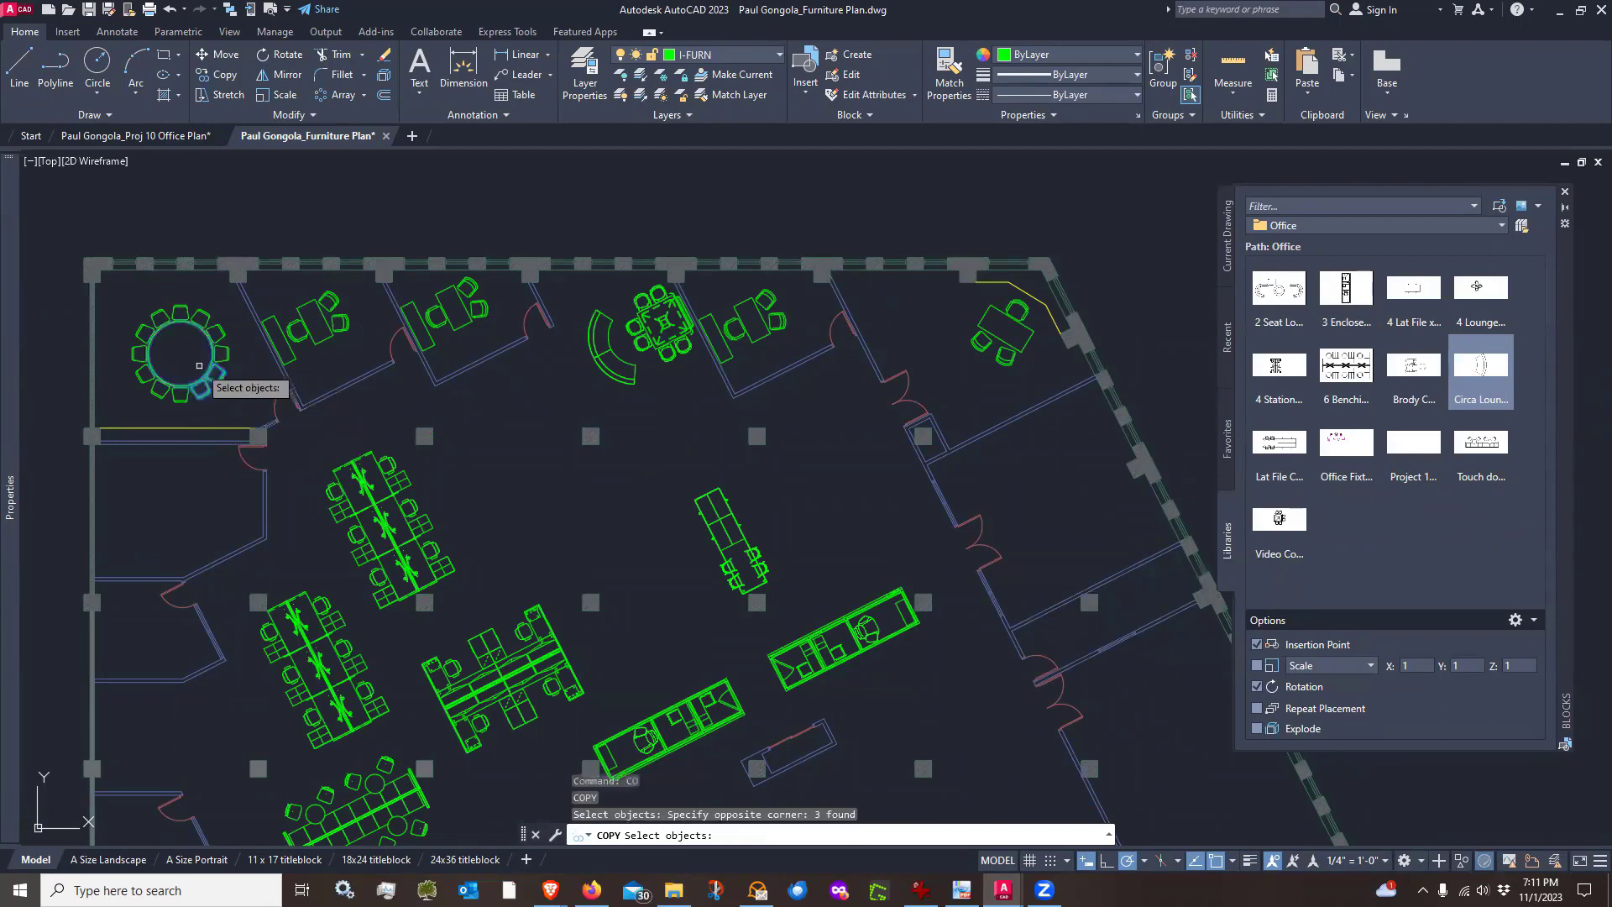
pyautogui.press('Escape')
# Copy the round conference table with its chairs into the enclosed room on the right side of the plan
pyautogui.press('space')
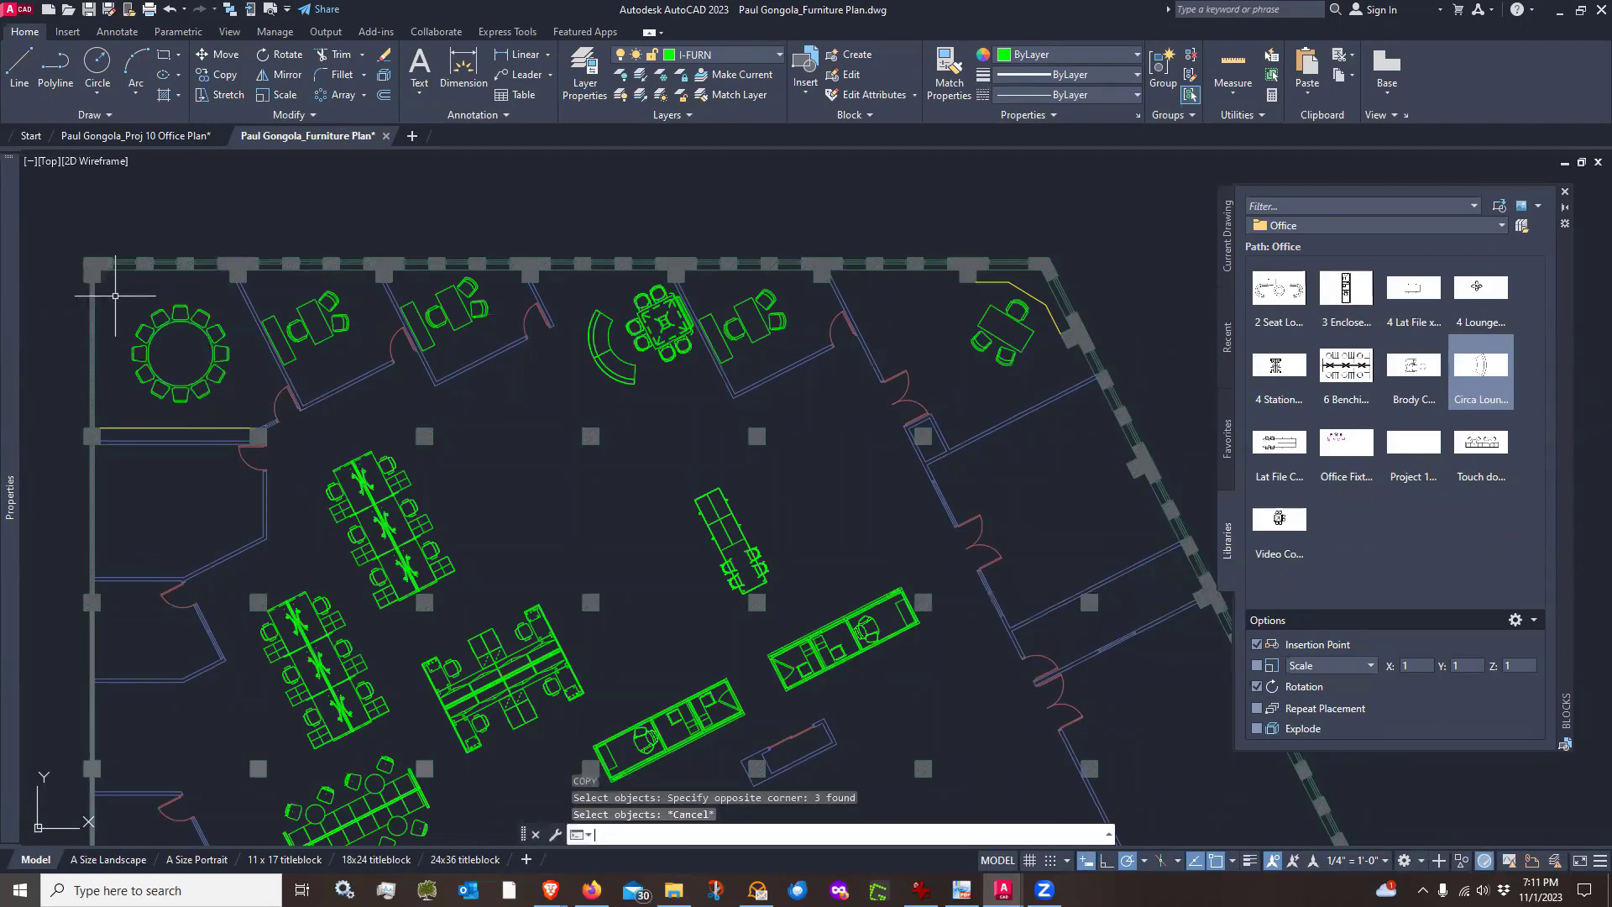
pyautogui.click(115, 295)
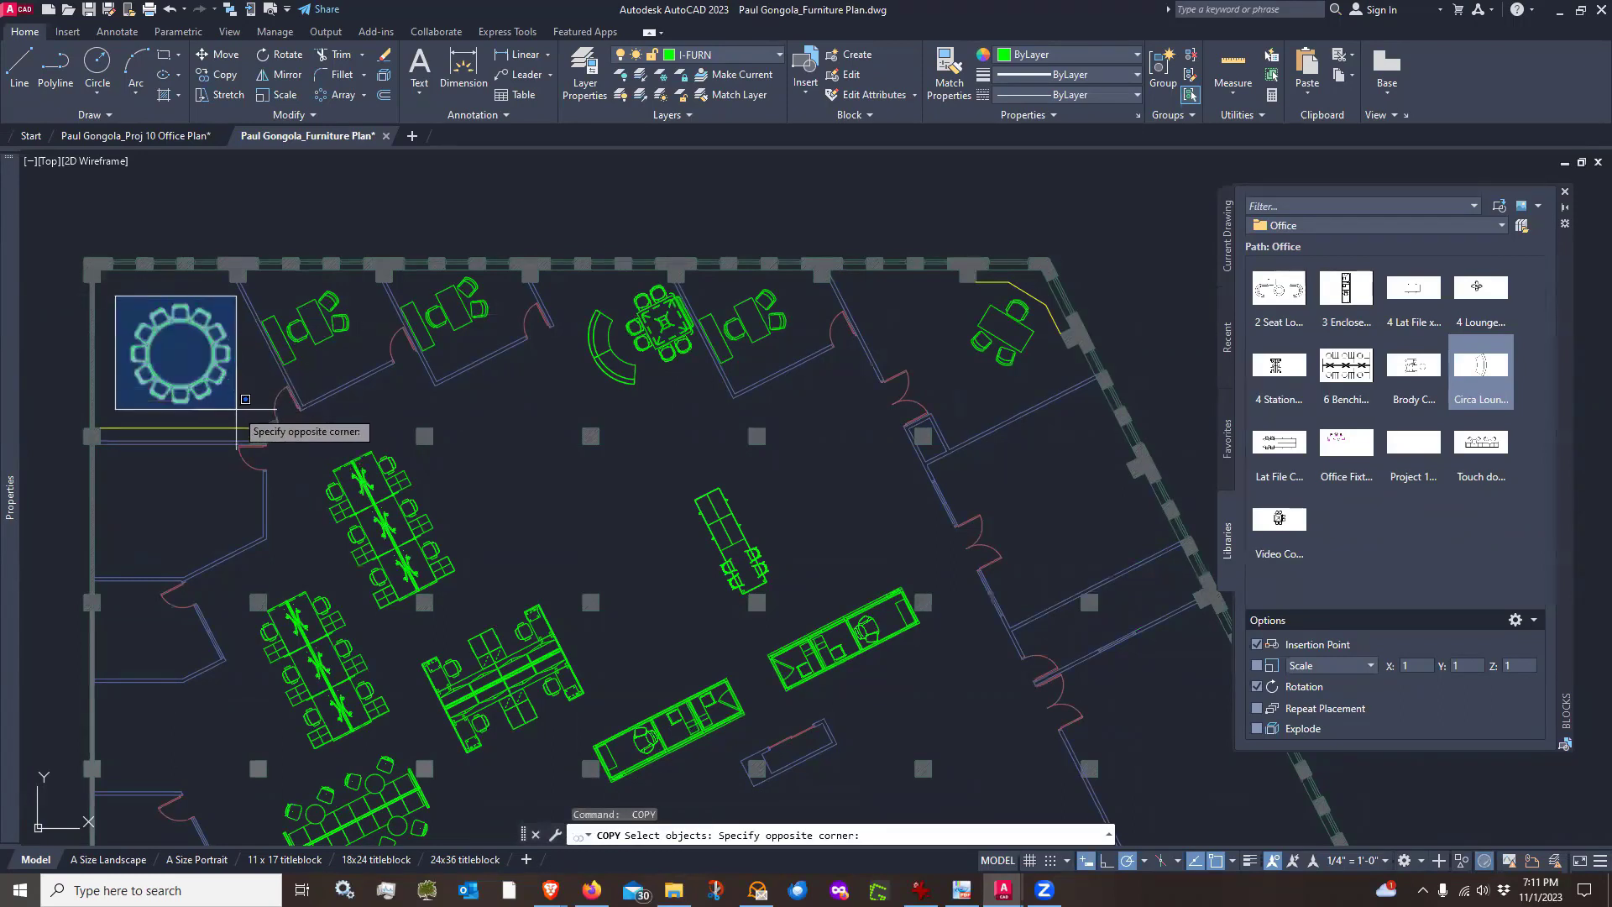
pyautogui.click(243, 403)
pyautogui.press('space')
pyautogui.click(180, 354)
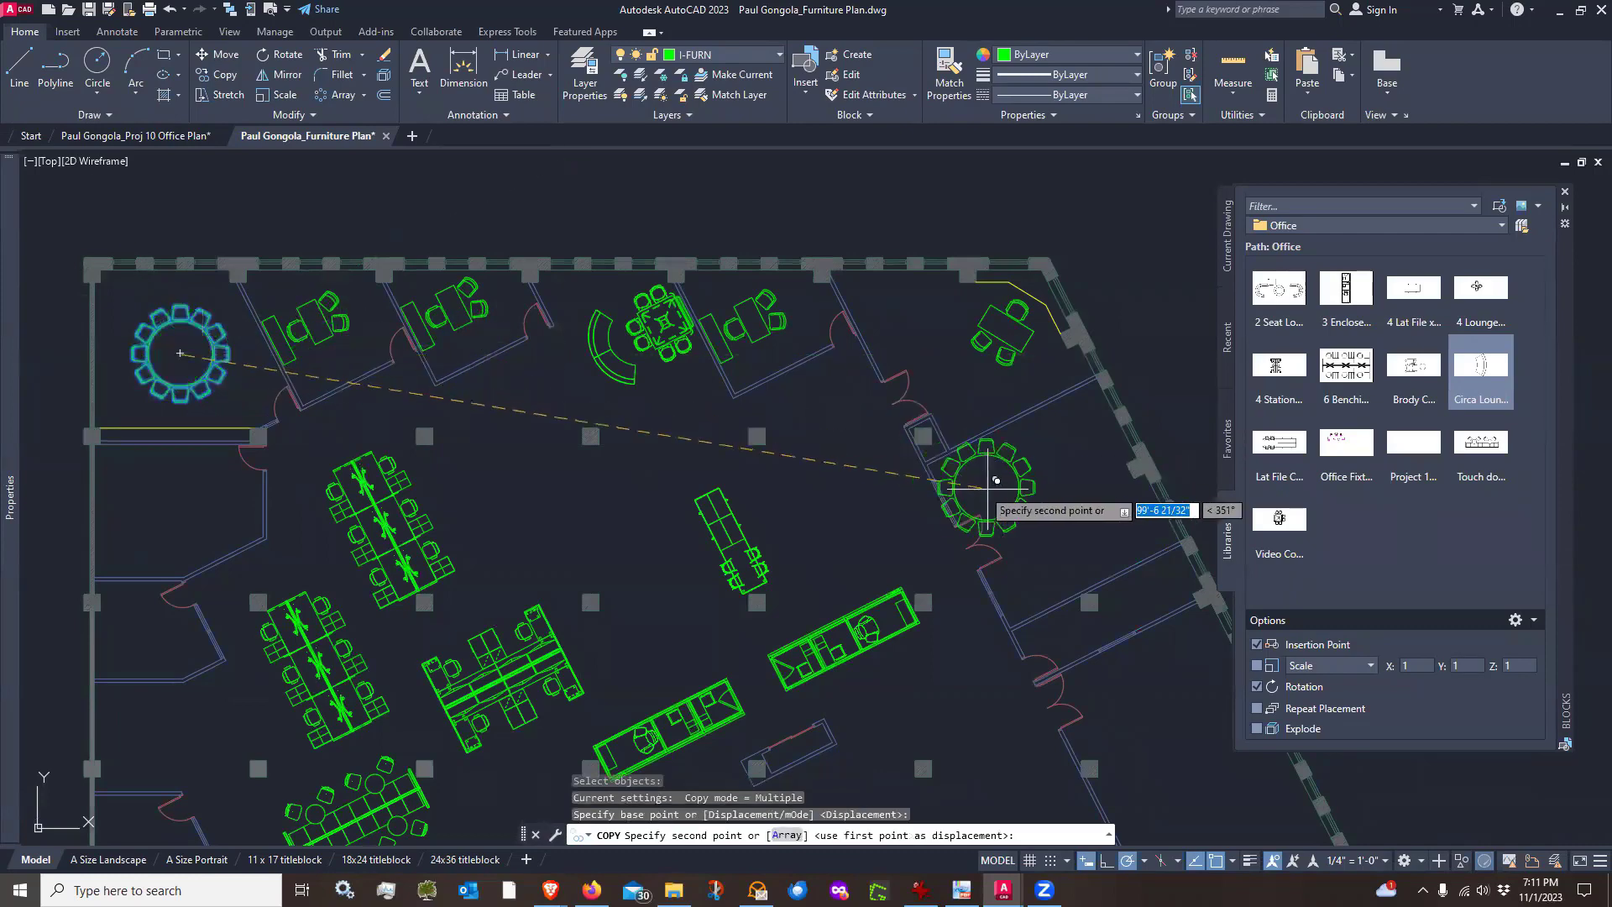
pyautogui.click(1076, 490)
pyautogui.press('Escape')
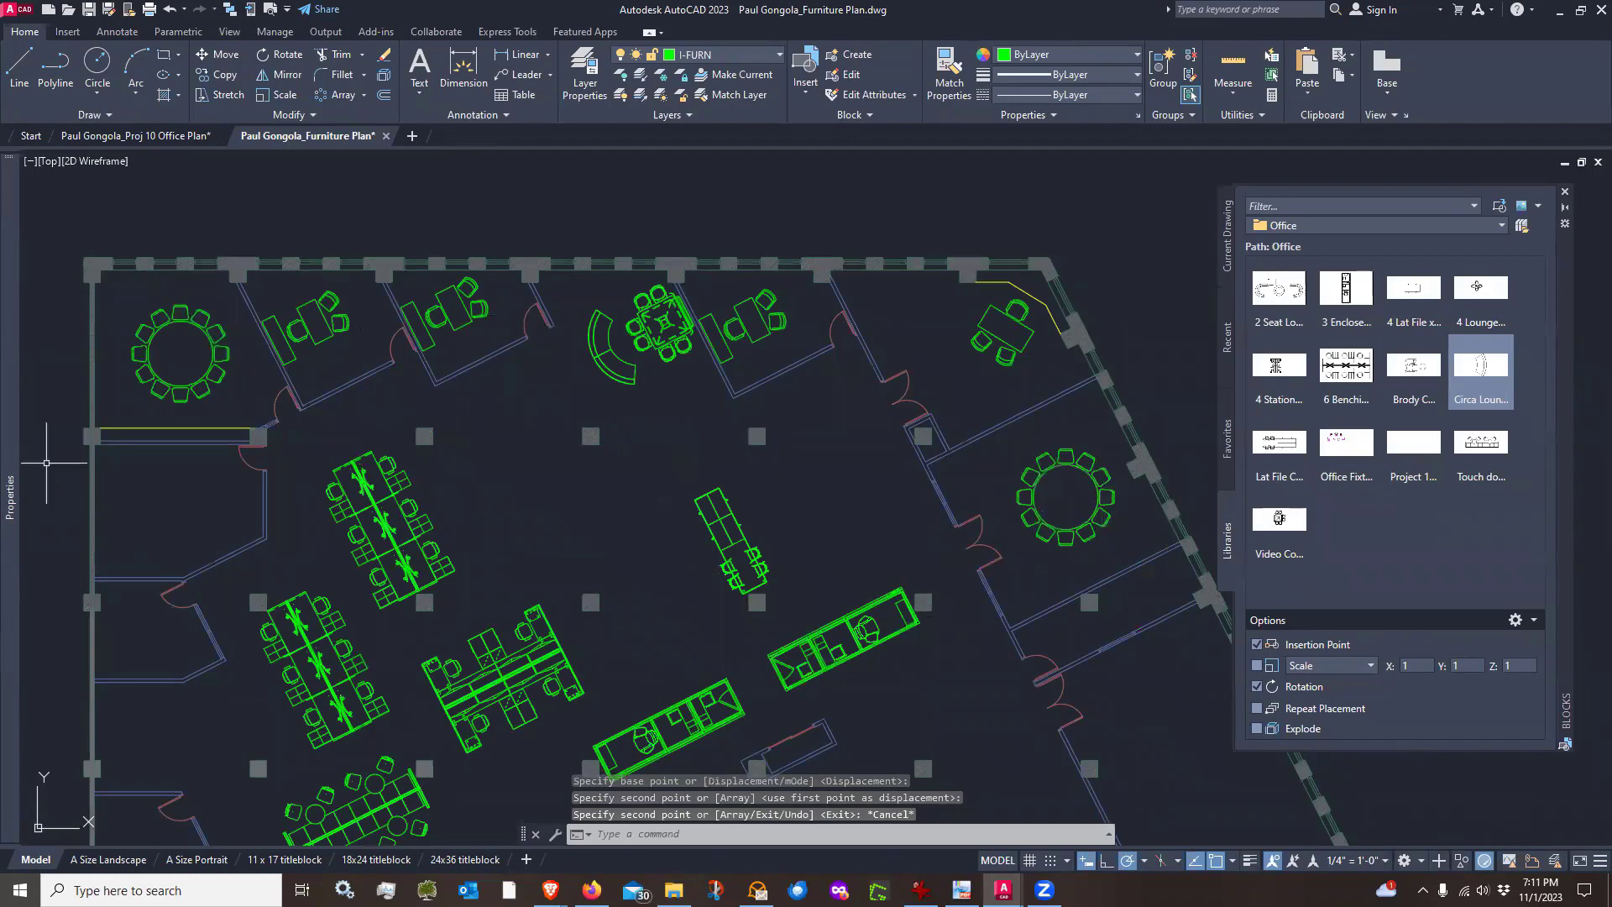
# Draw a guide line about 22'-6" long along the inner face of that room's upper wall
pyautogui.hotkey('alt', 'Tab')
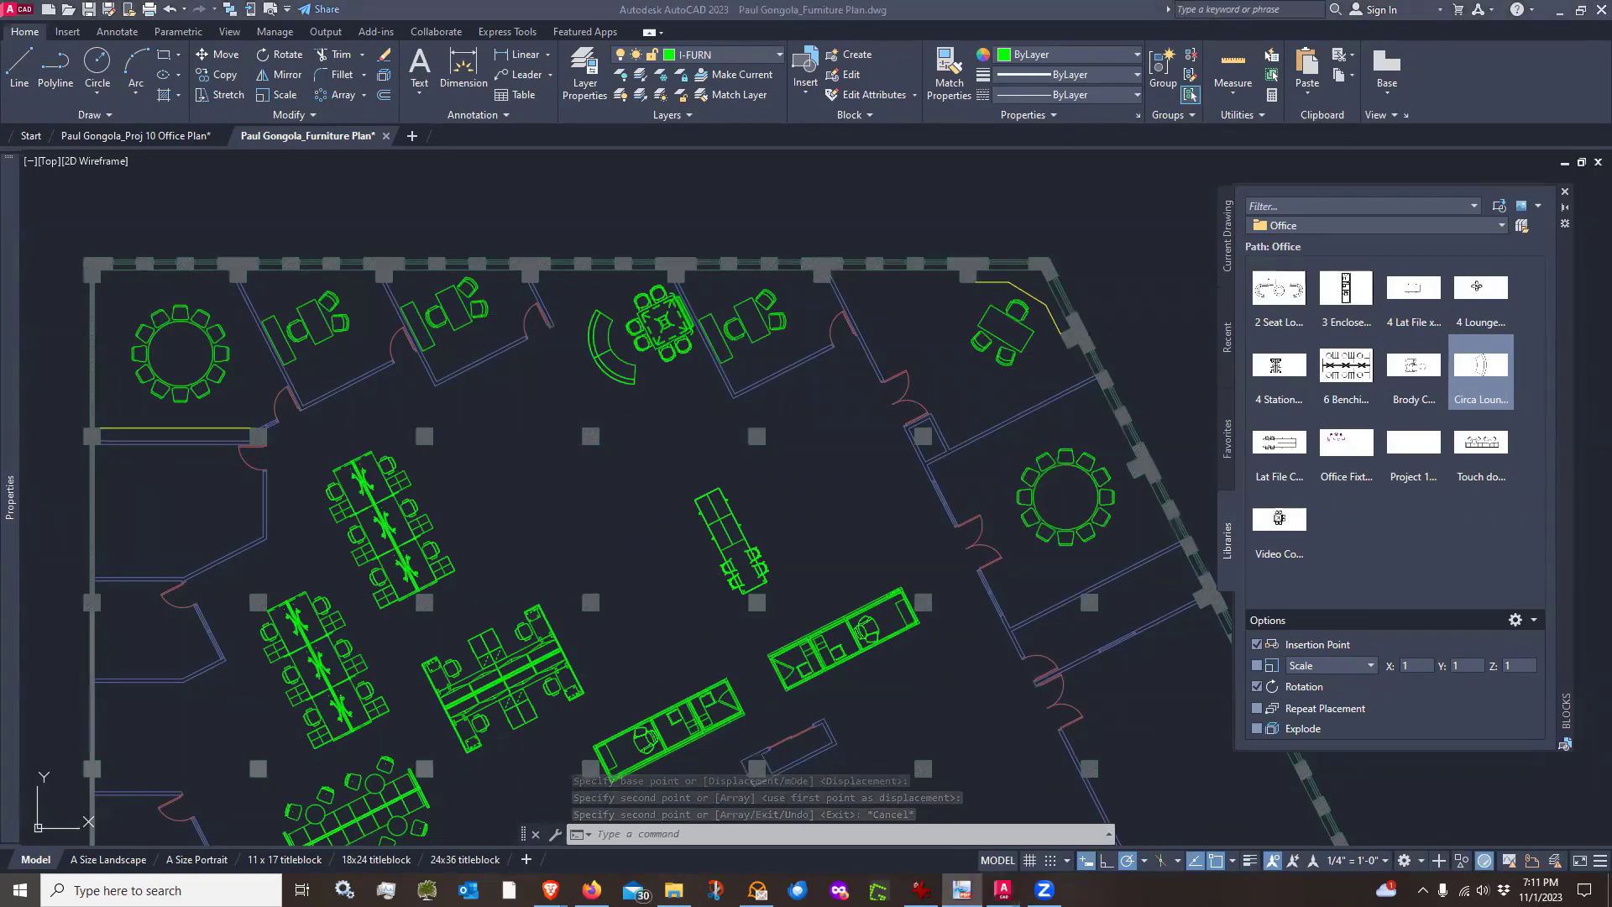
pyautogui.scroll(5, 1075, 405)
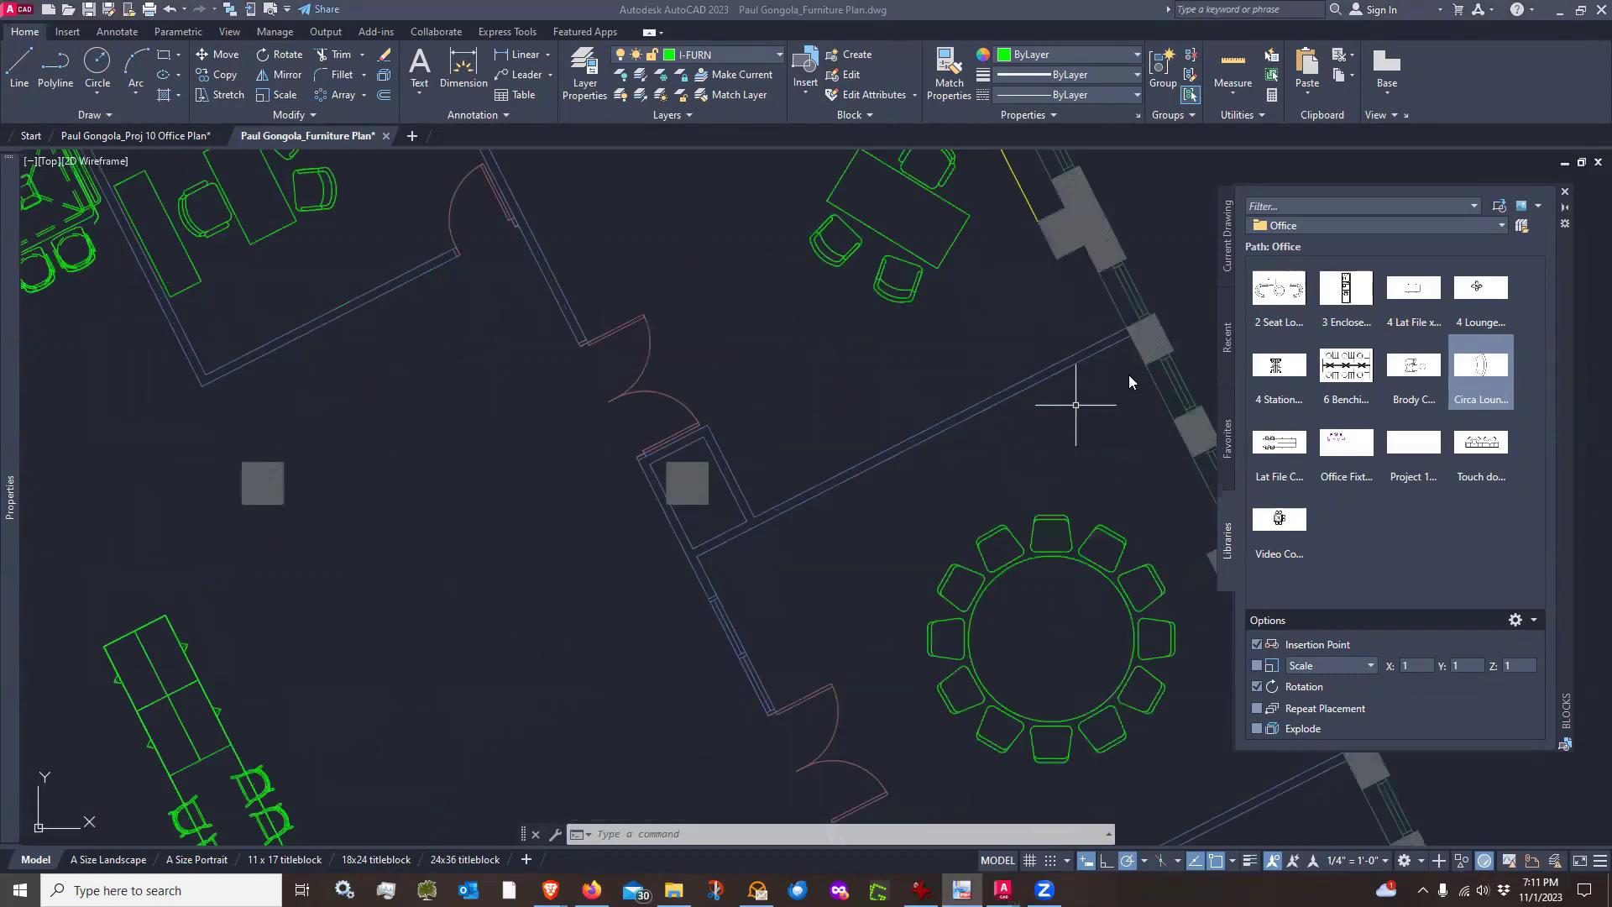
pyautogui.click(1129, 373)
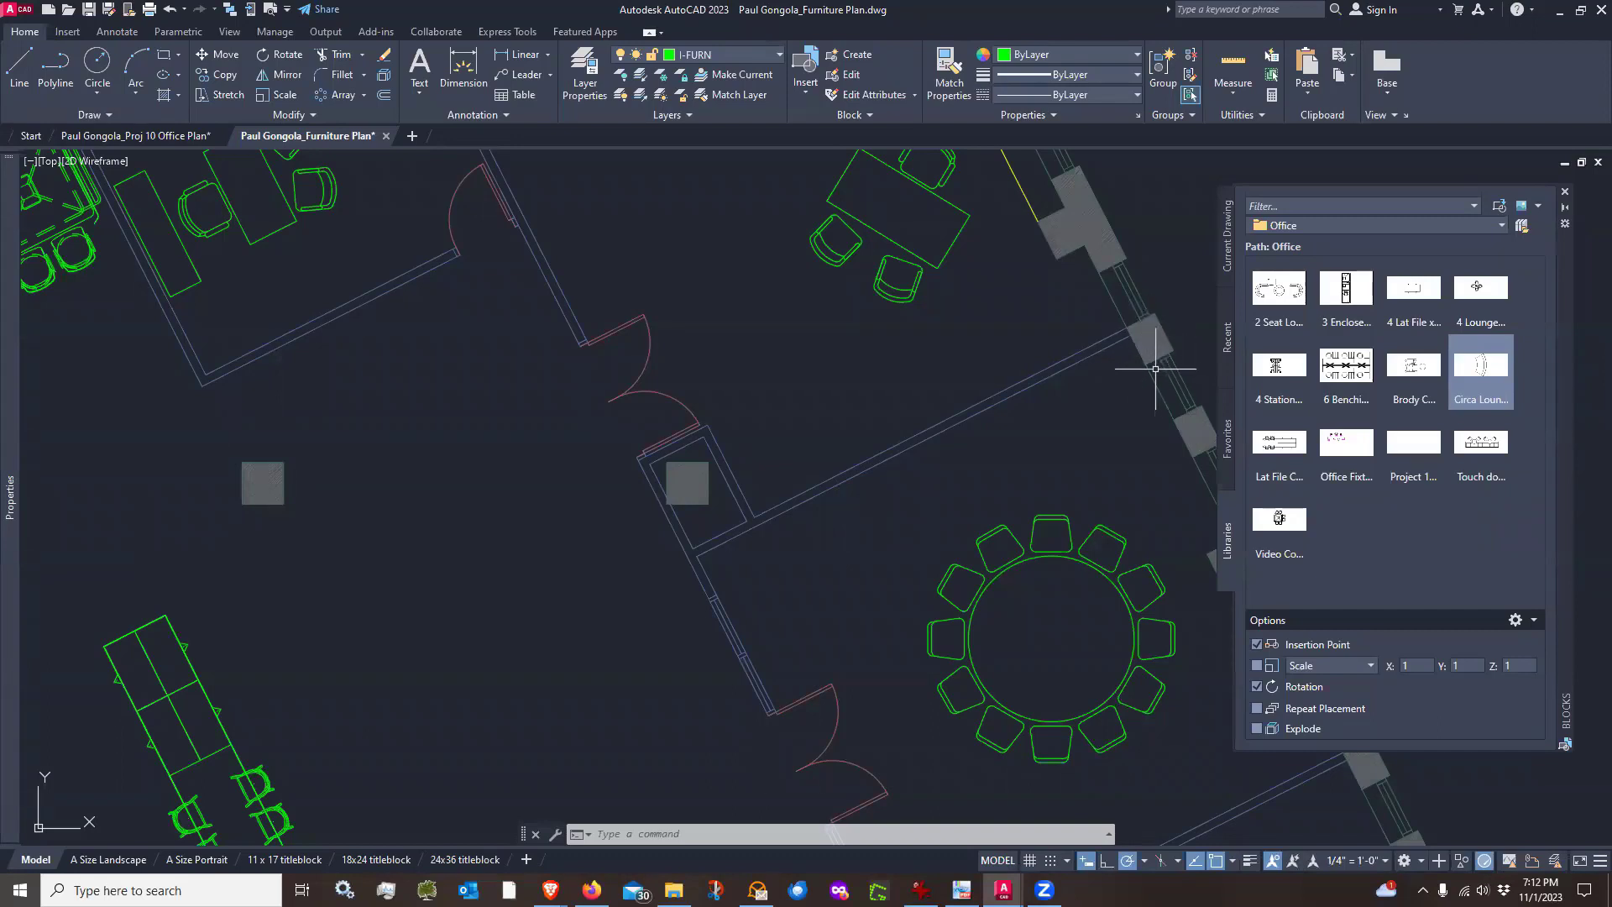
pyautogui.click(20, 67)
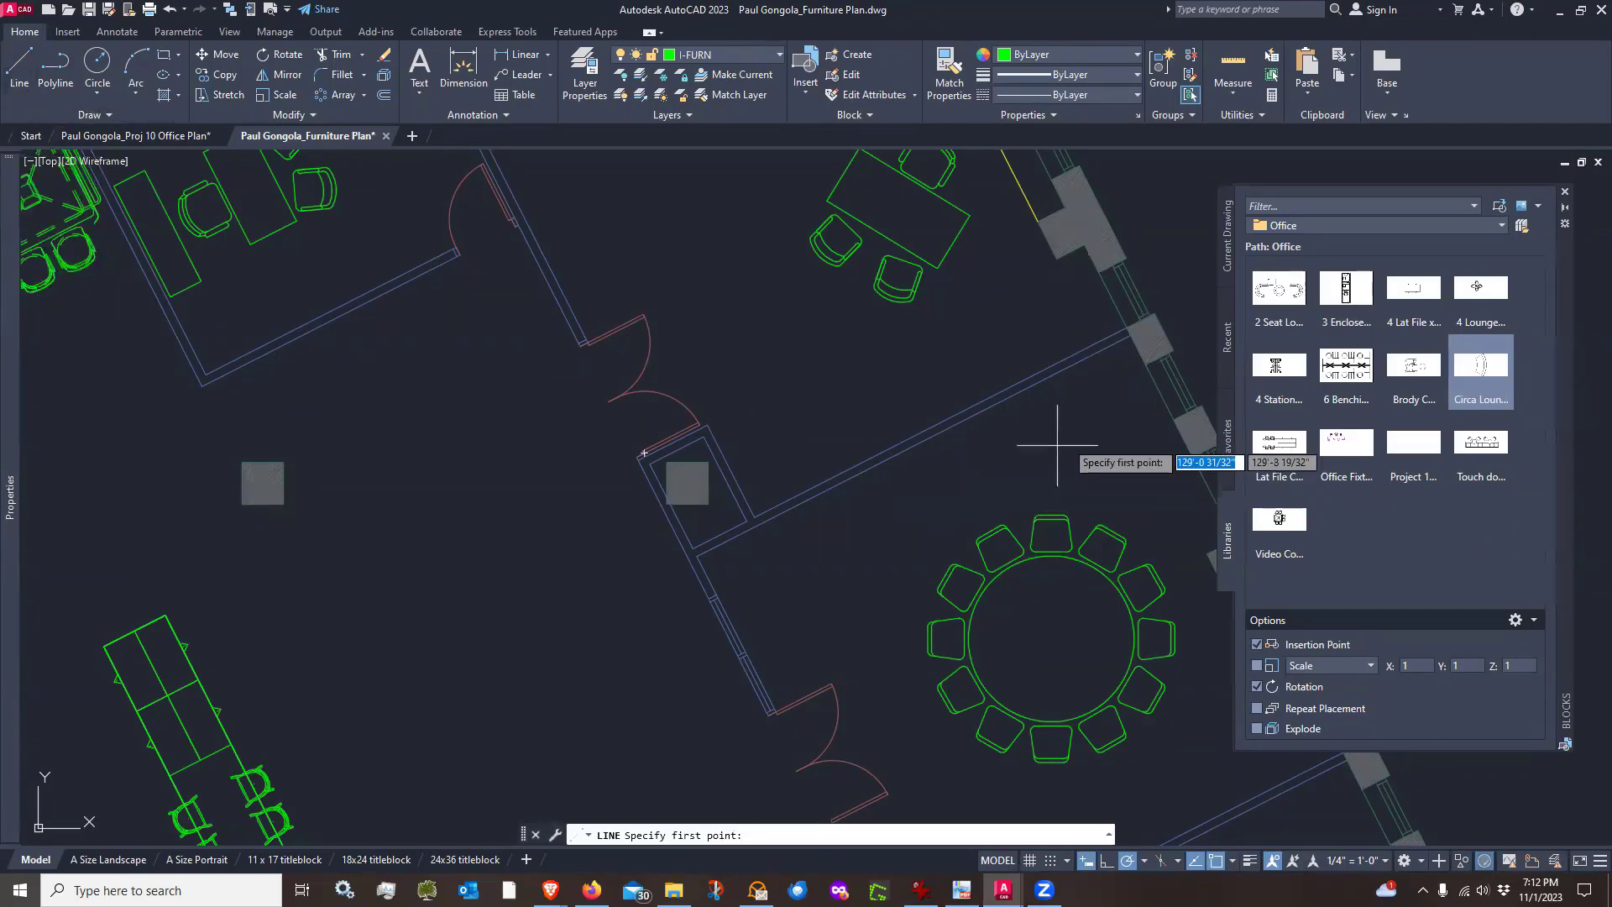
pyautogui.click(1147, 363)
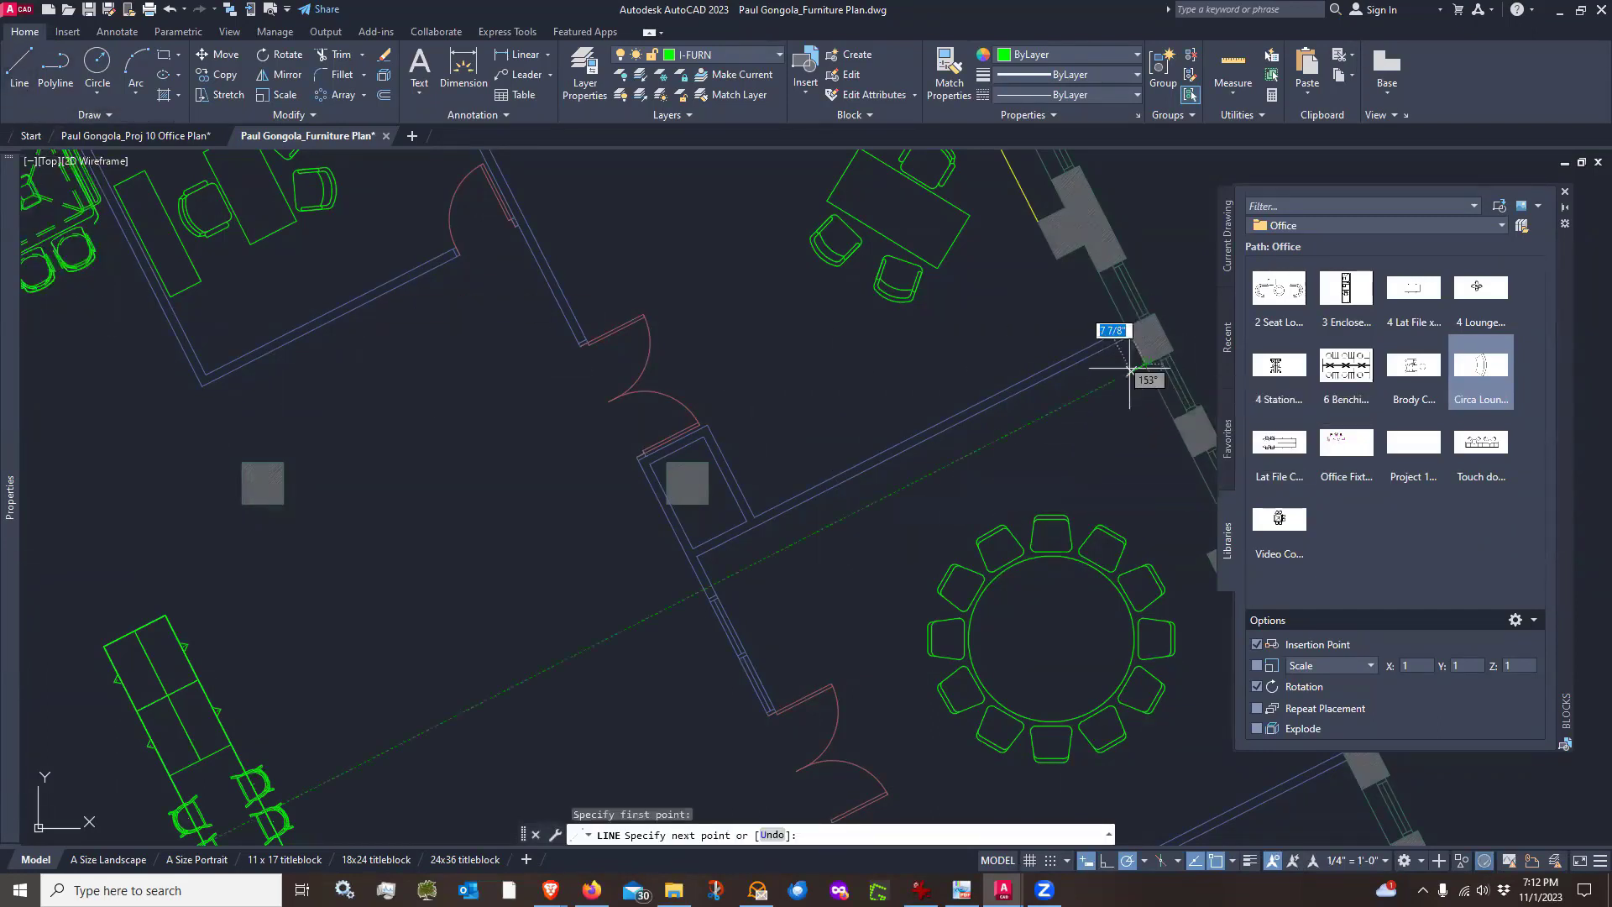
pyautogui.click(712, 585)
pyautogui.press('Escape')
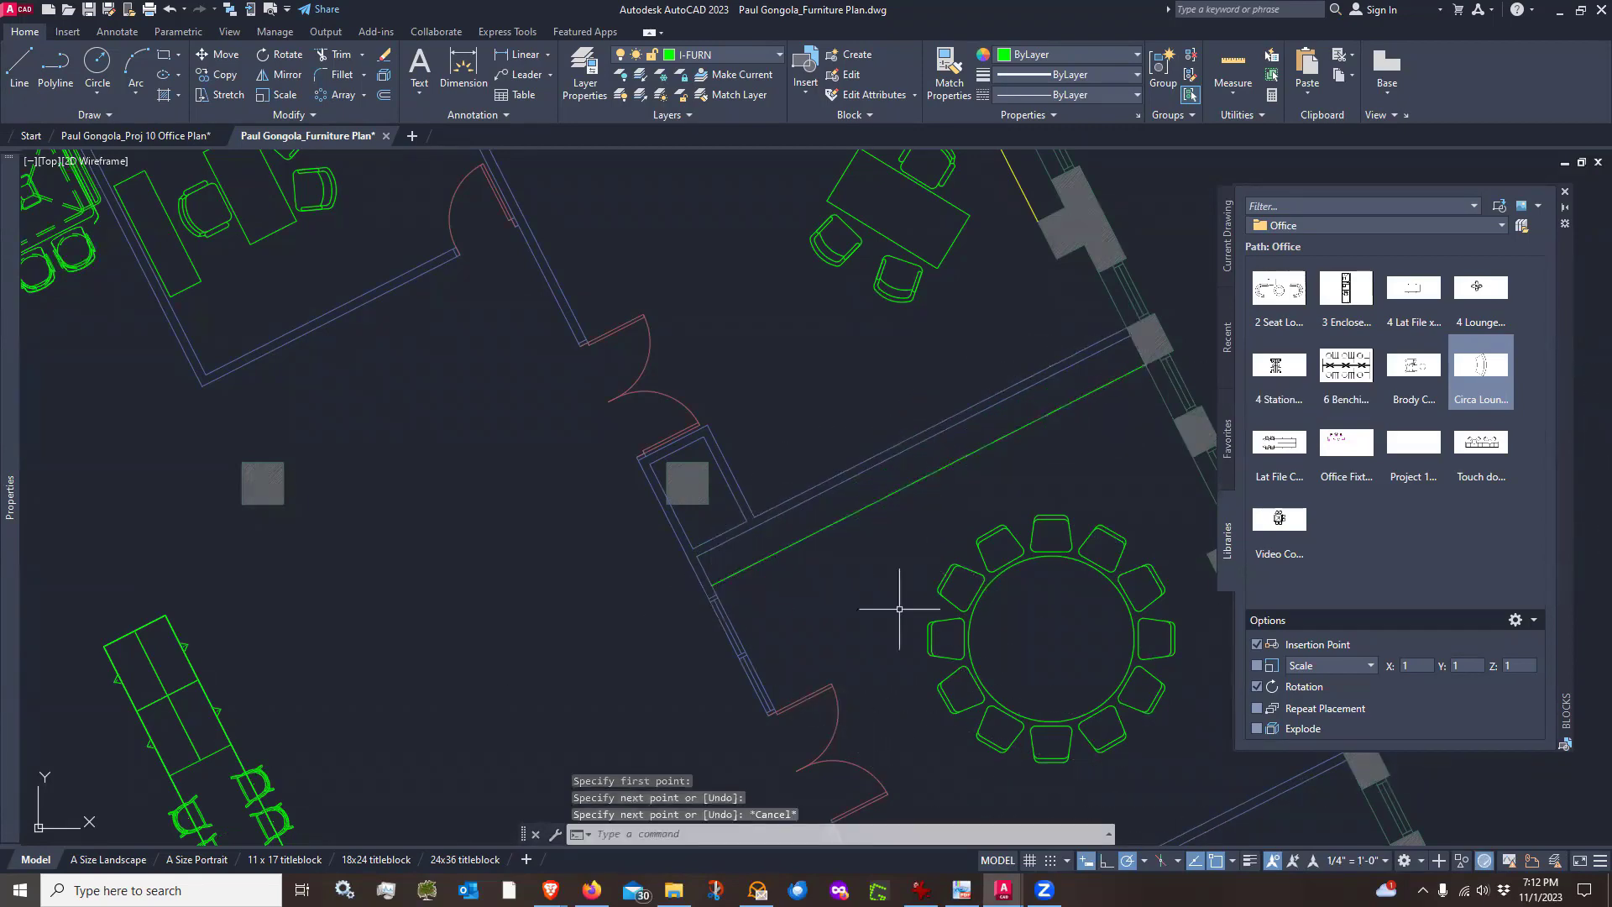
# Match the new guide line's properties to the yellow line in the upper corner room
pyautogui.scroll(-2, 872, 602)
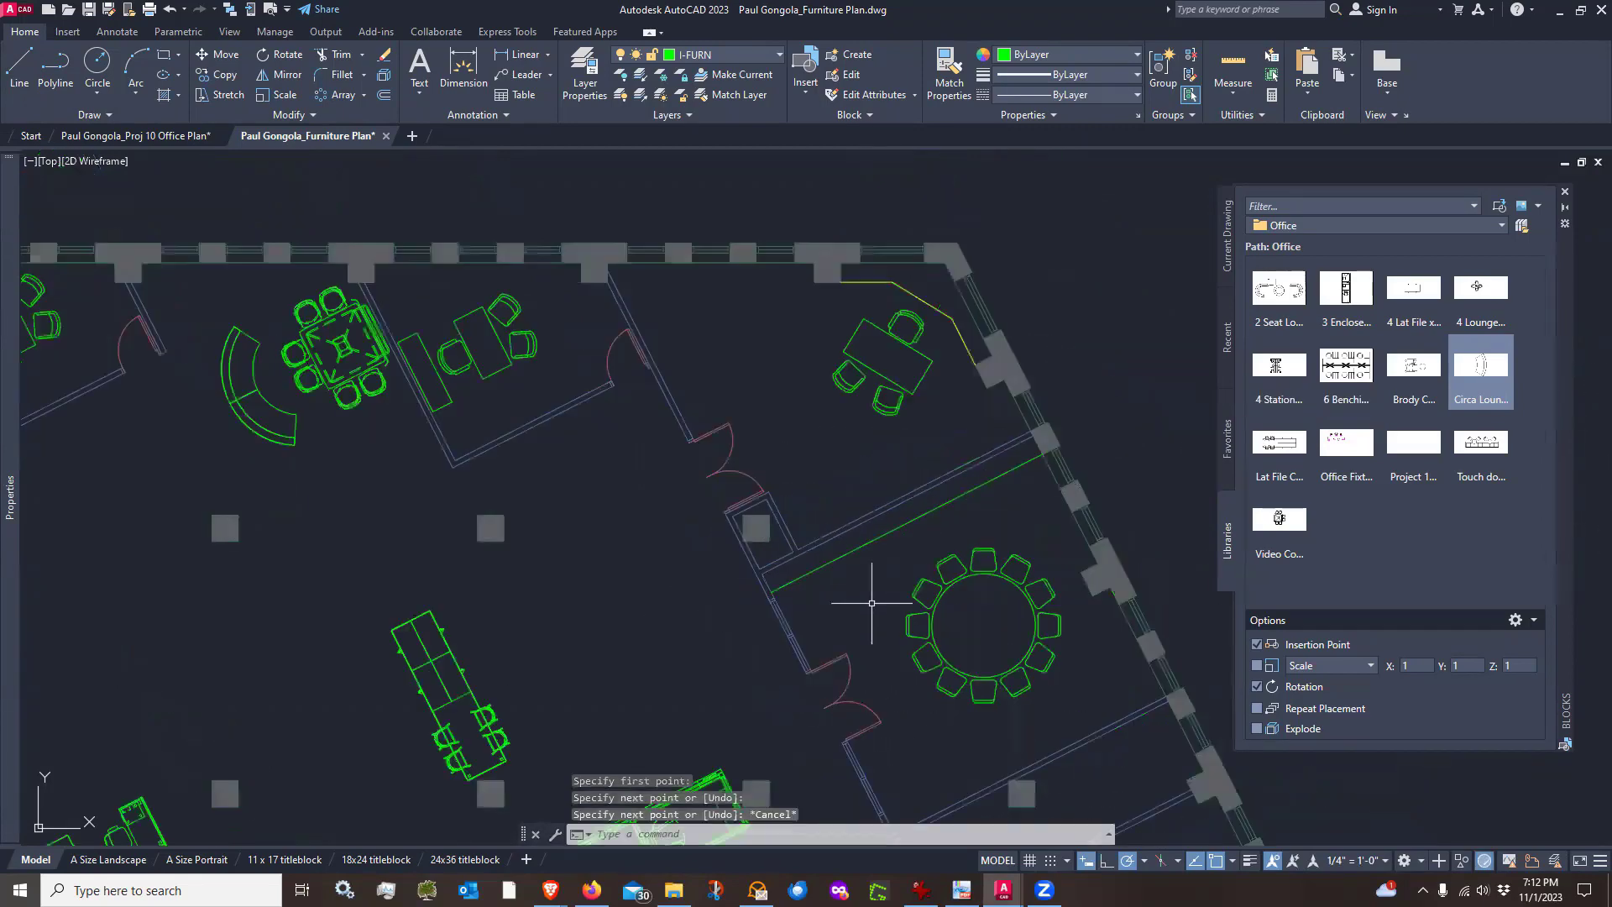
pyautogui.click(907, 522)
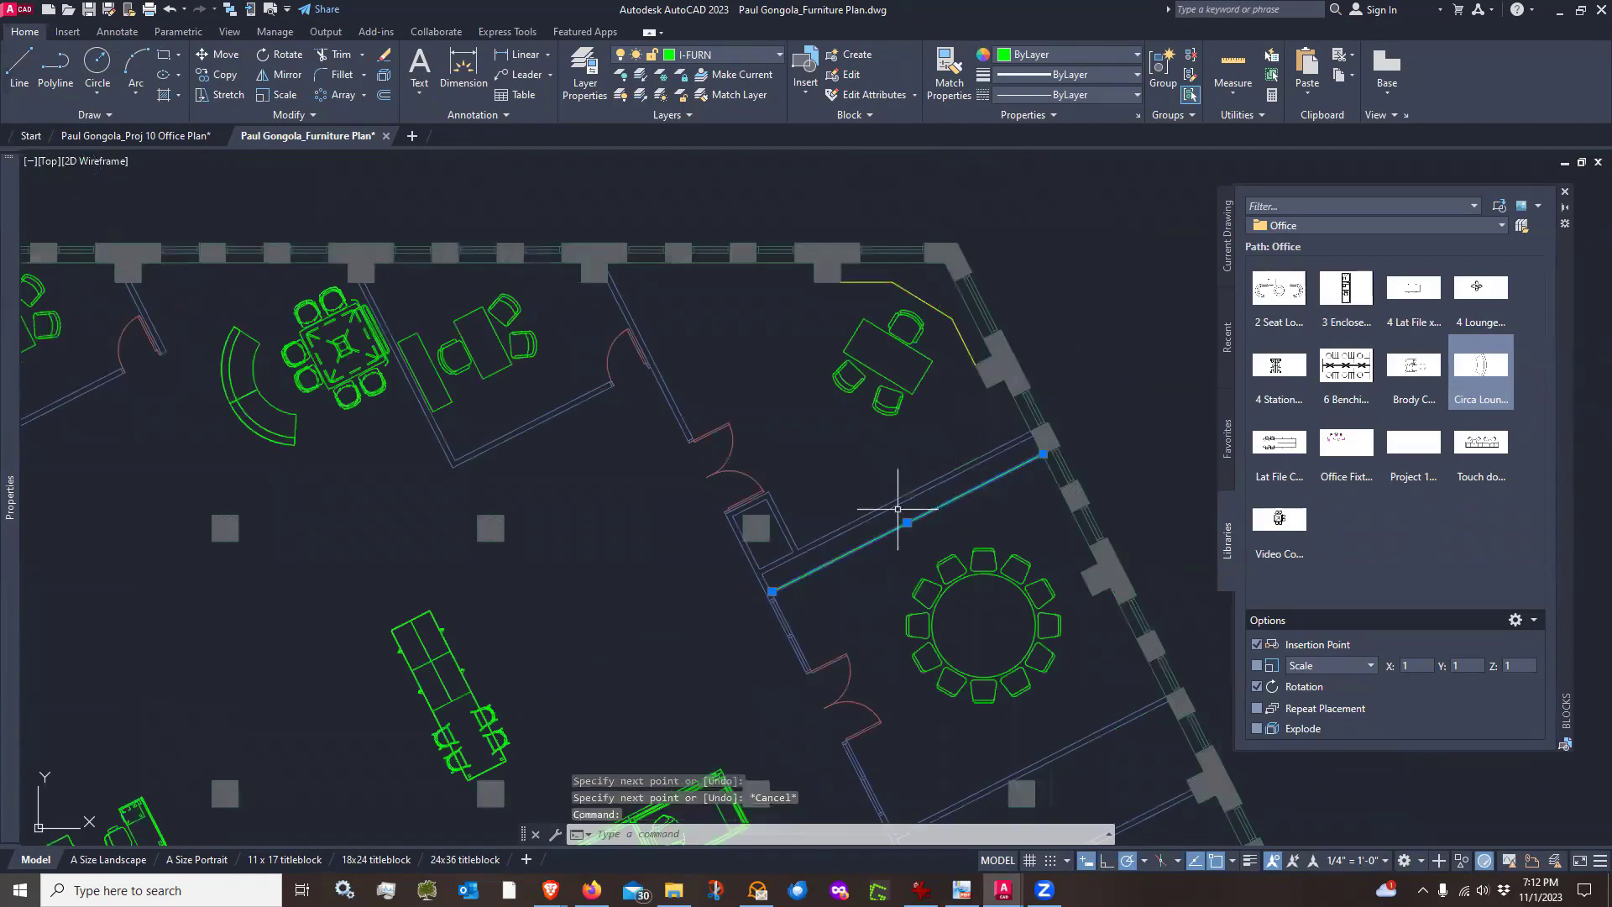
pyautogui.press('Escape')
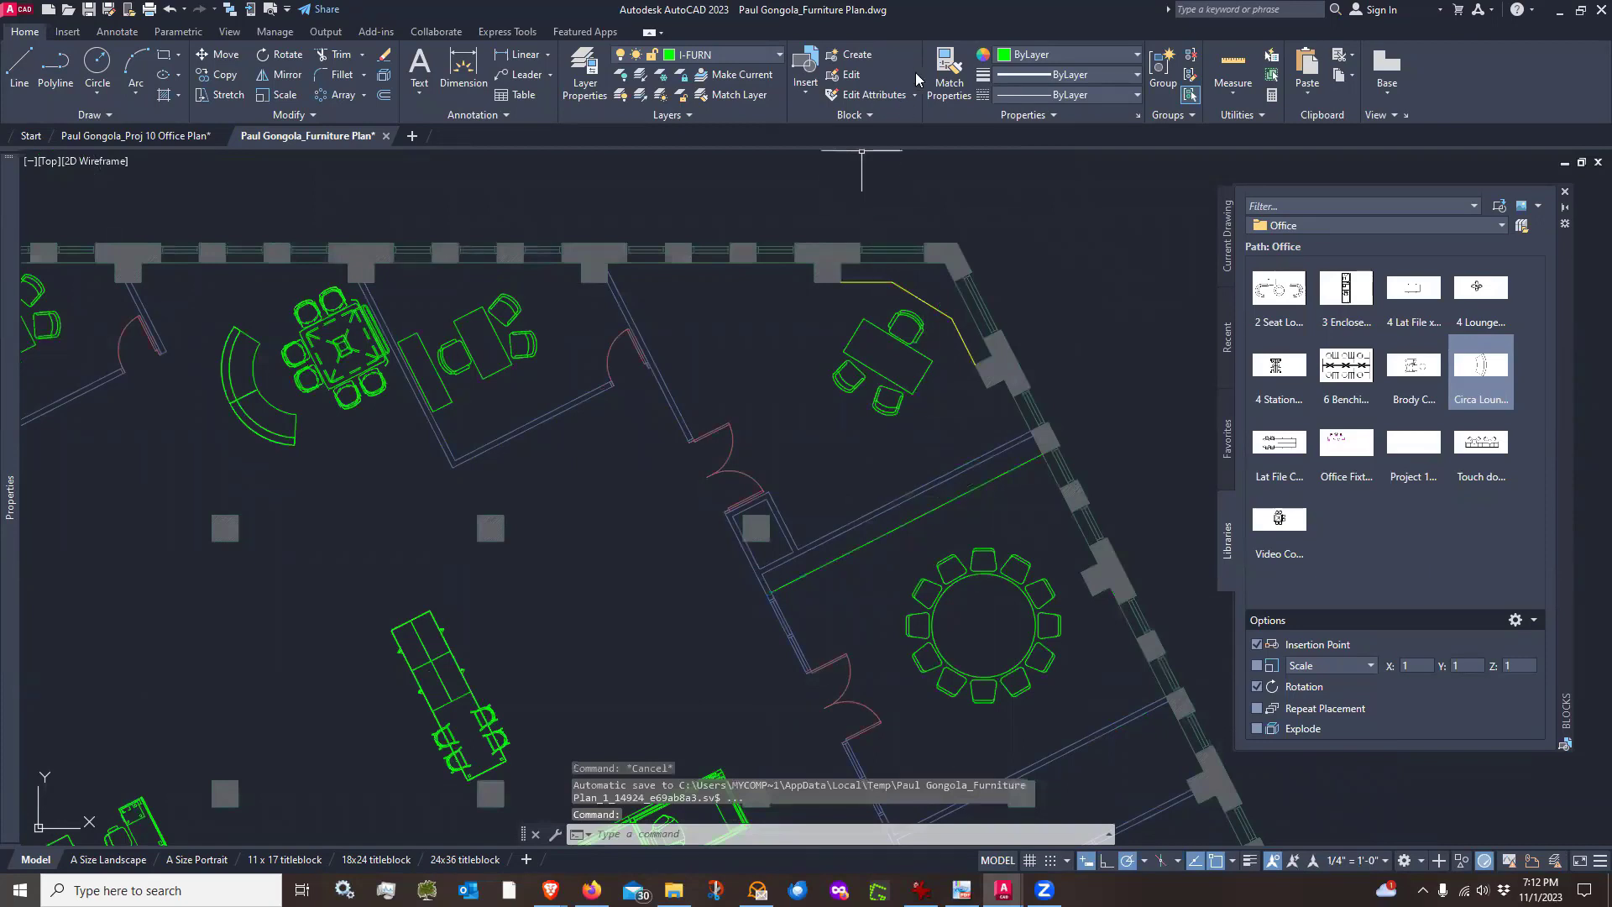
pyautogui.click(949, 68)
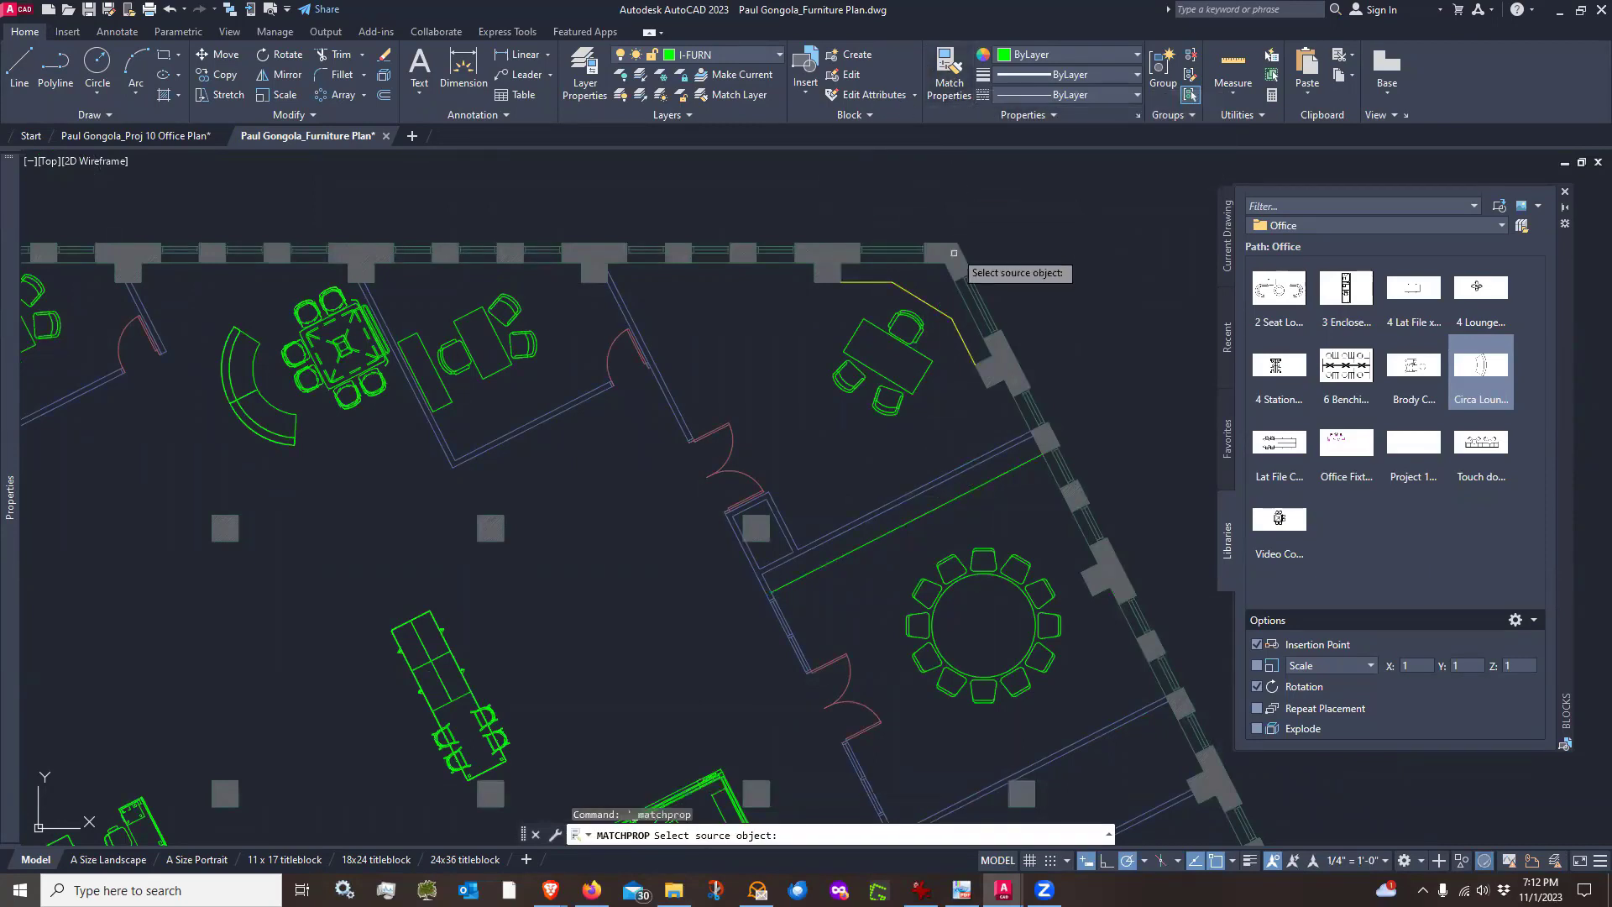
pyautogui.click(943, 311)
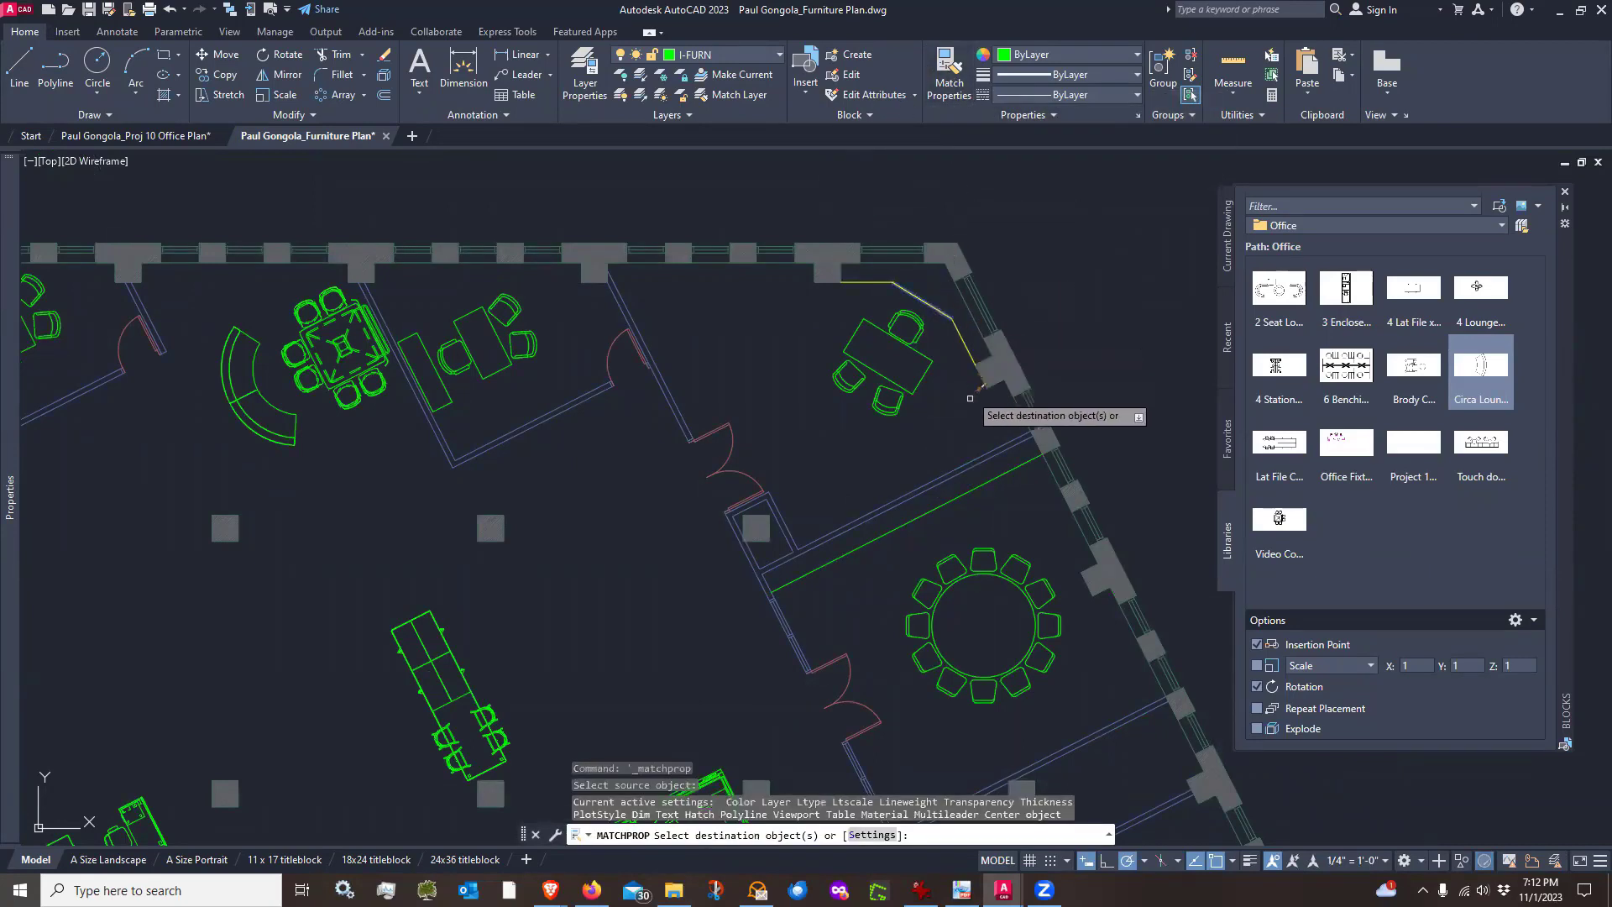
pyautogui.click(990, 481)
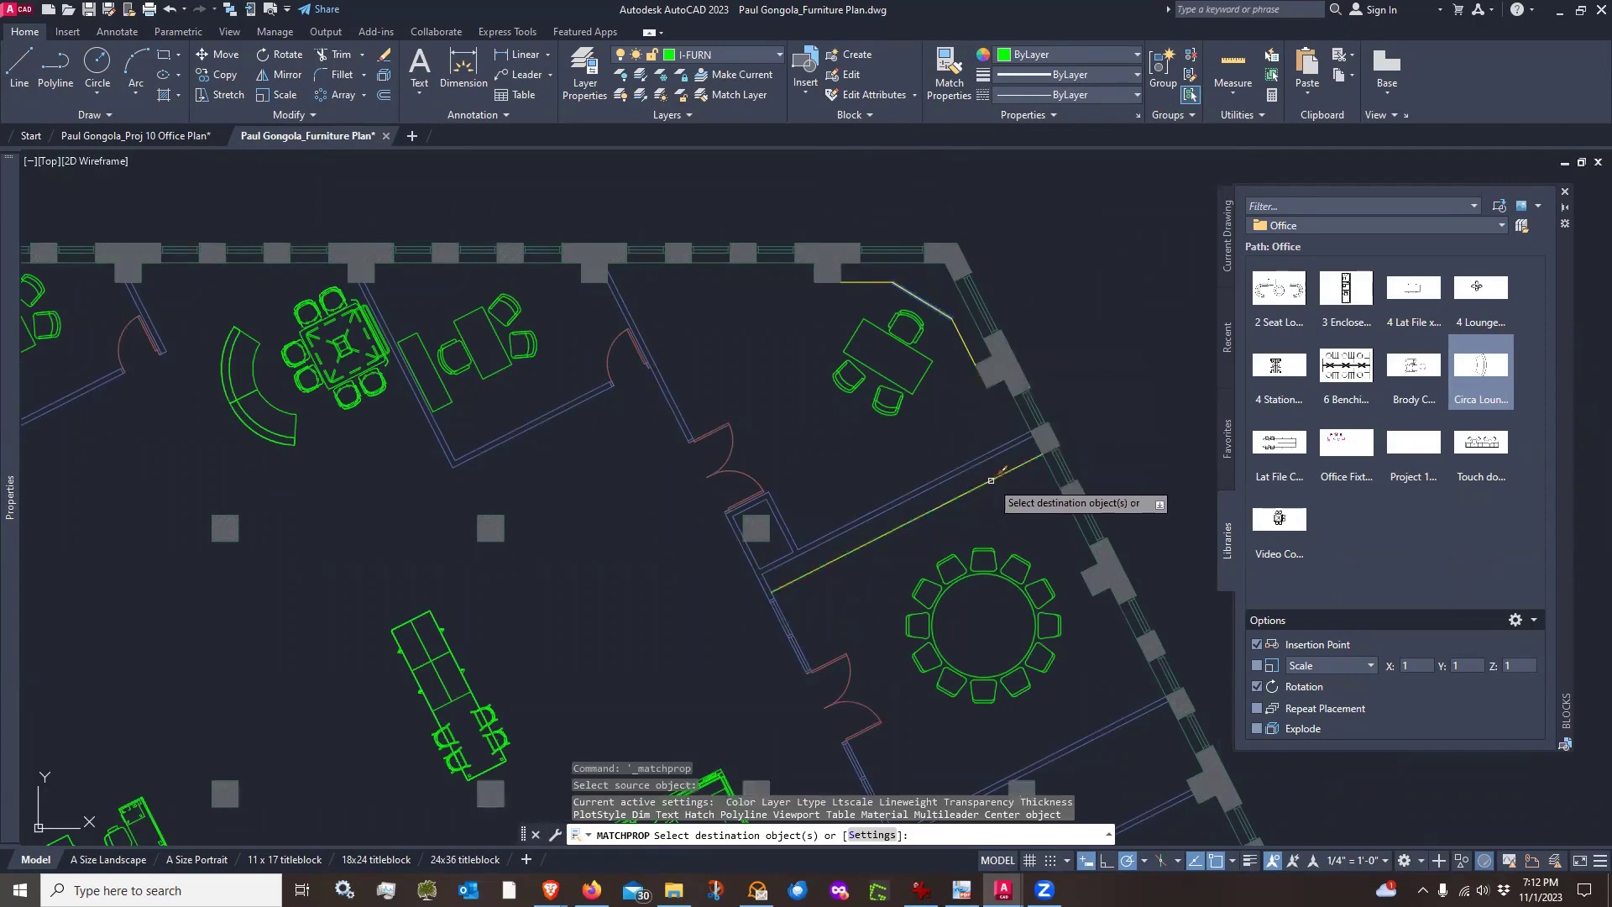
pyautogui.press('Escape')
# Try to offset the lower room's upper wall by 18 inches
pyautogui.scroll(-2, 749, 401)
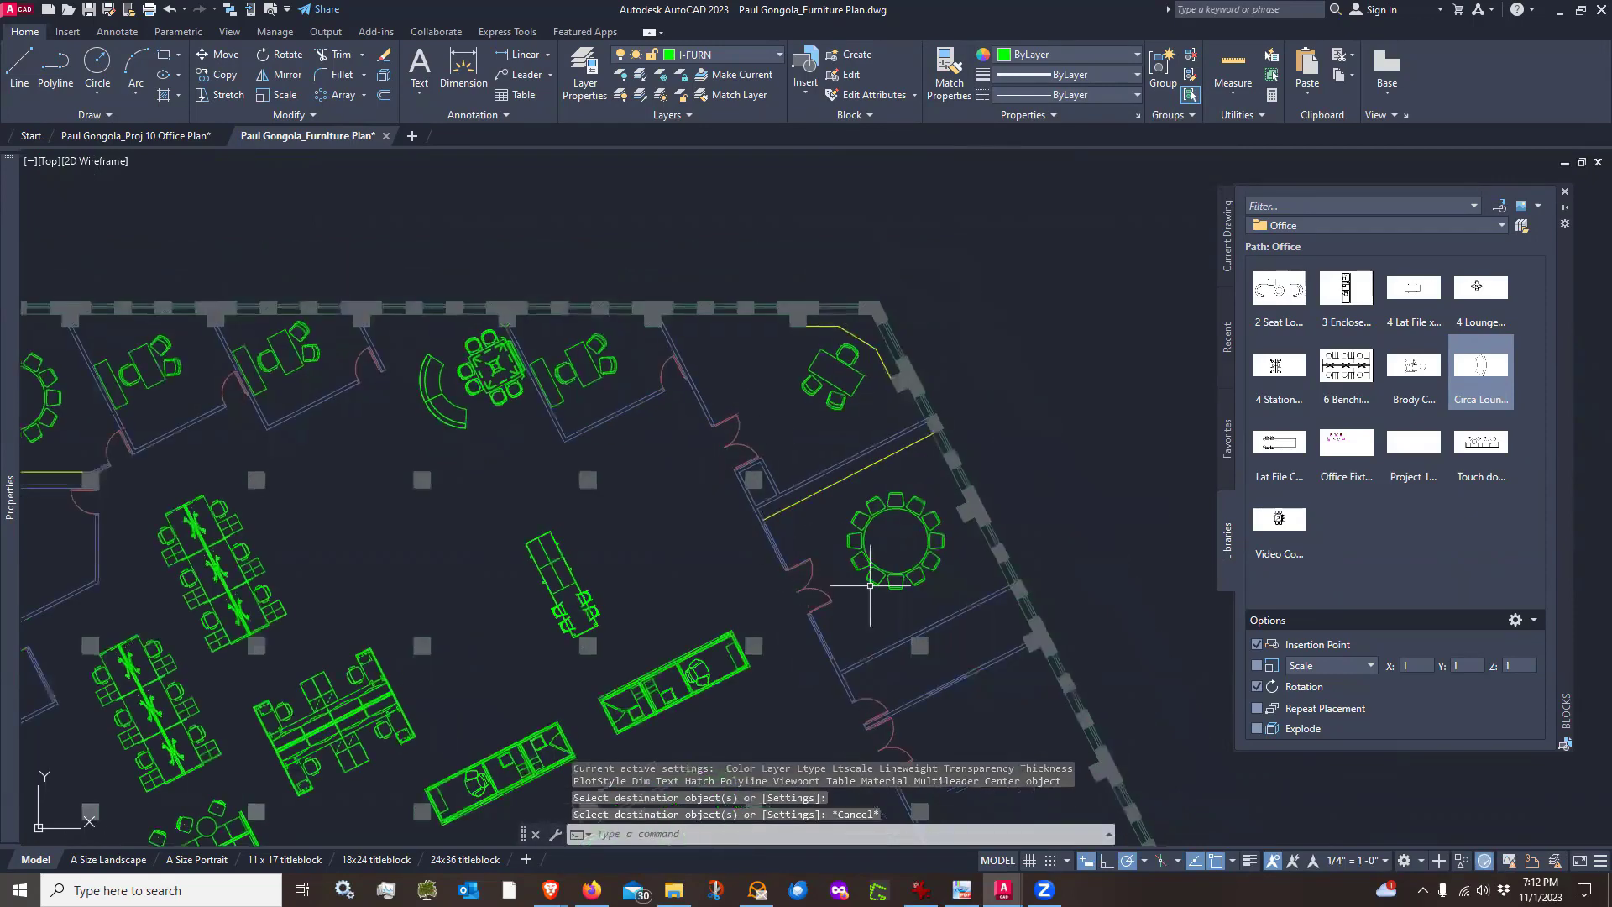
pyautogui.scroll(-3, 869, 586)
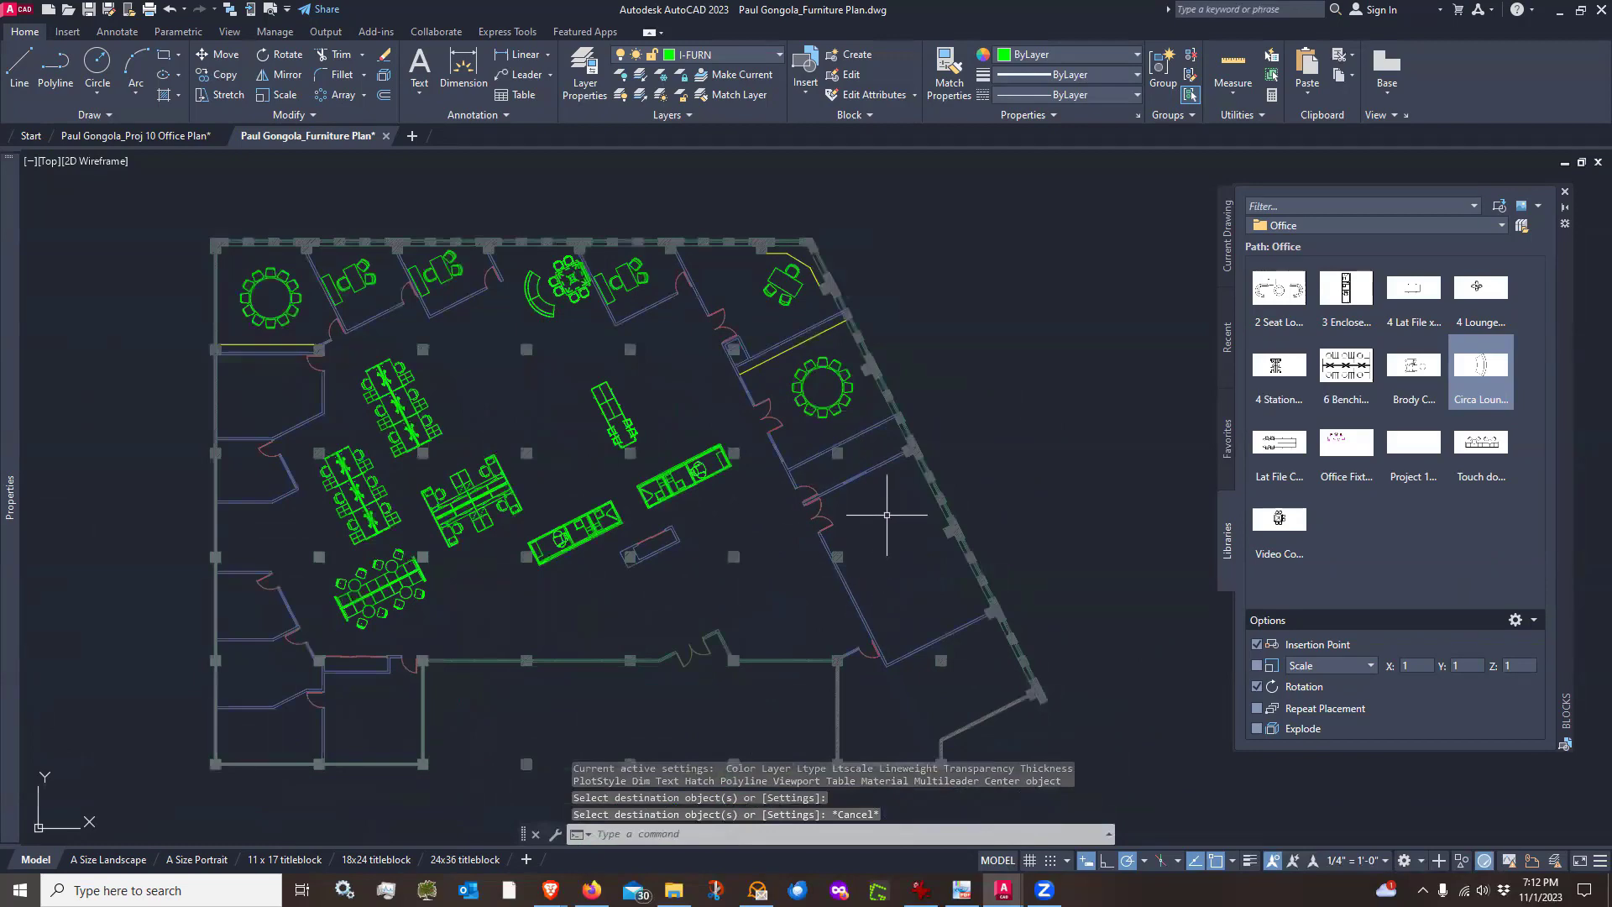
pyautogui.scroll(5, 886, 514)
pyautogui.moveTo(874, 367); pyautogui.dragTo(884, 471, button='middle')
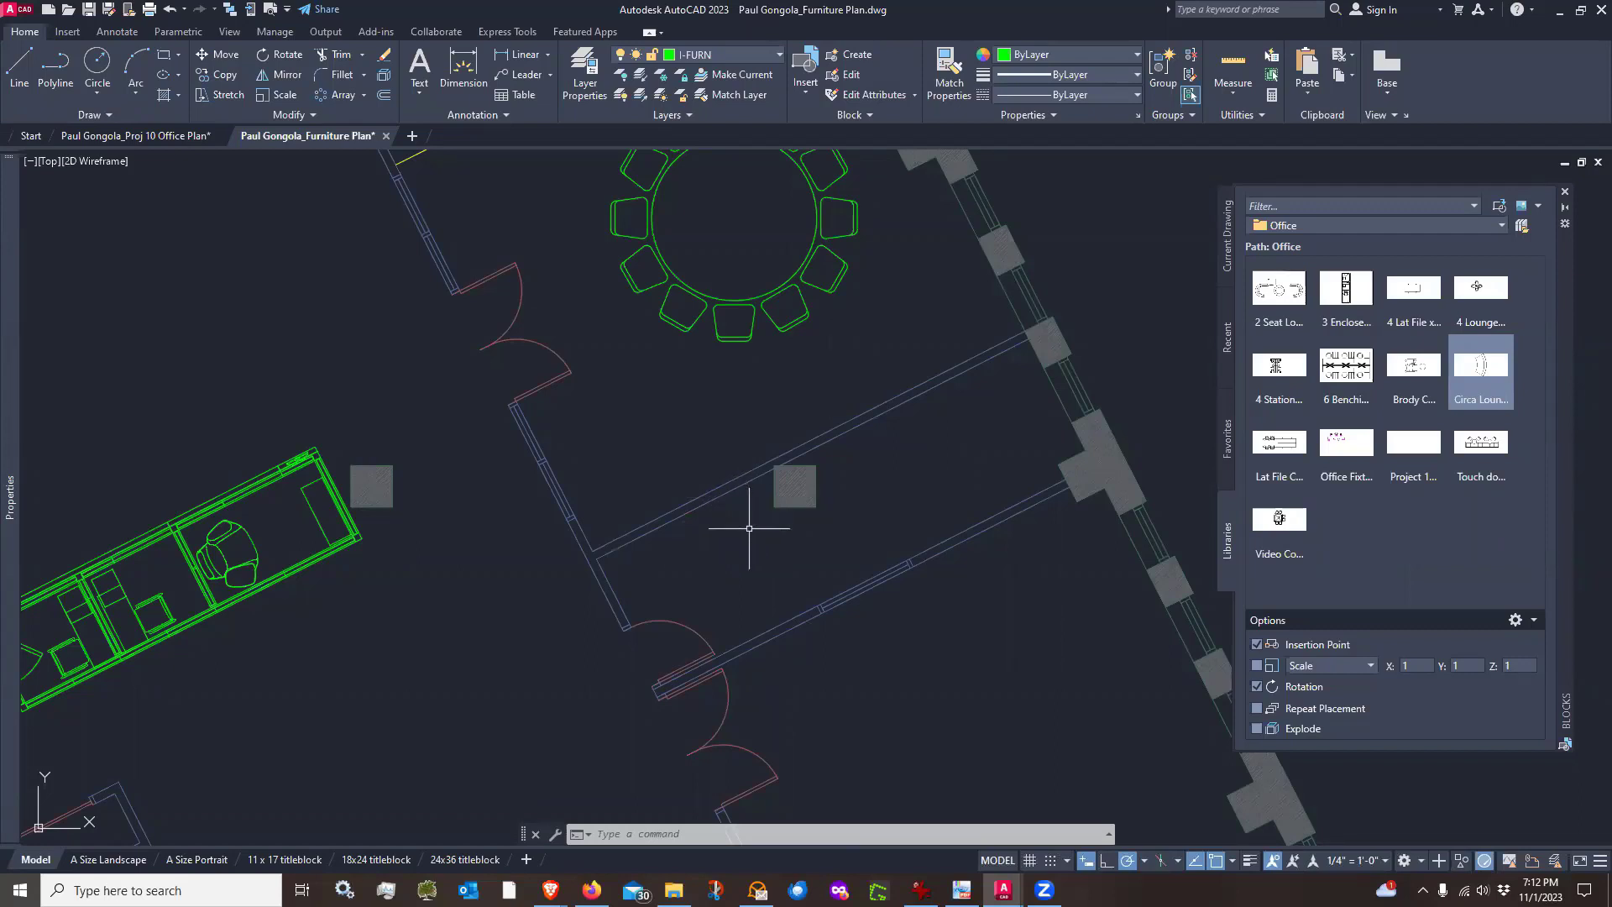
pyautogui.write('o')
pyautogui.press('Return')
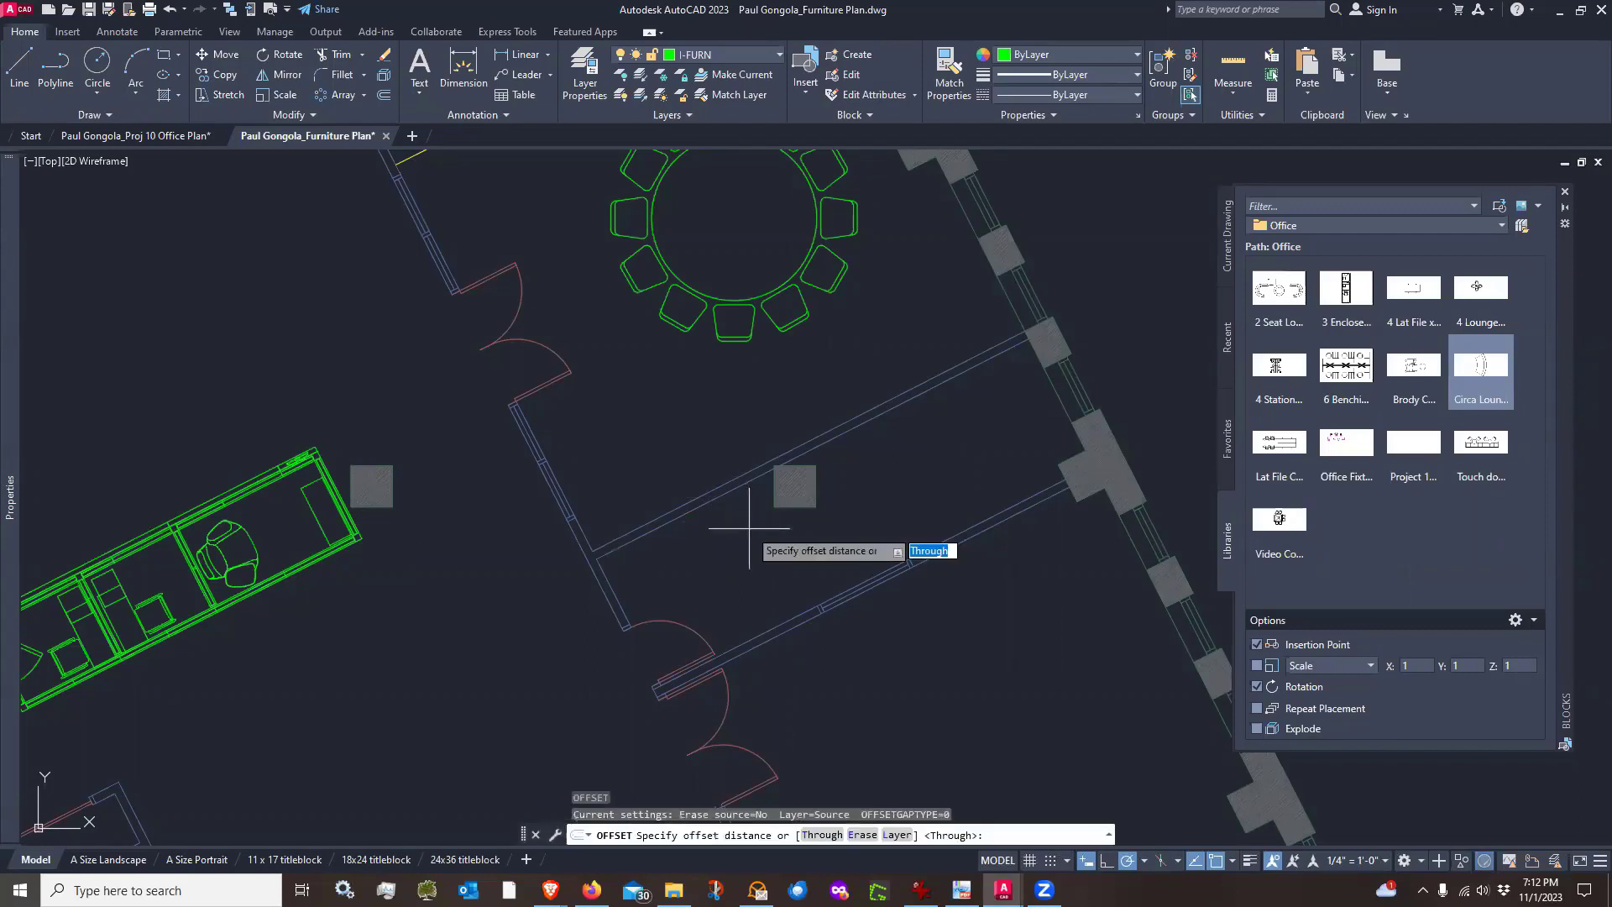
pyautogui.press('BackSpace')
pyautogui.write('18')
pyautogui.press('Return')
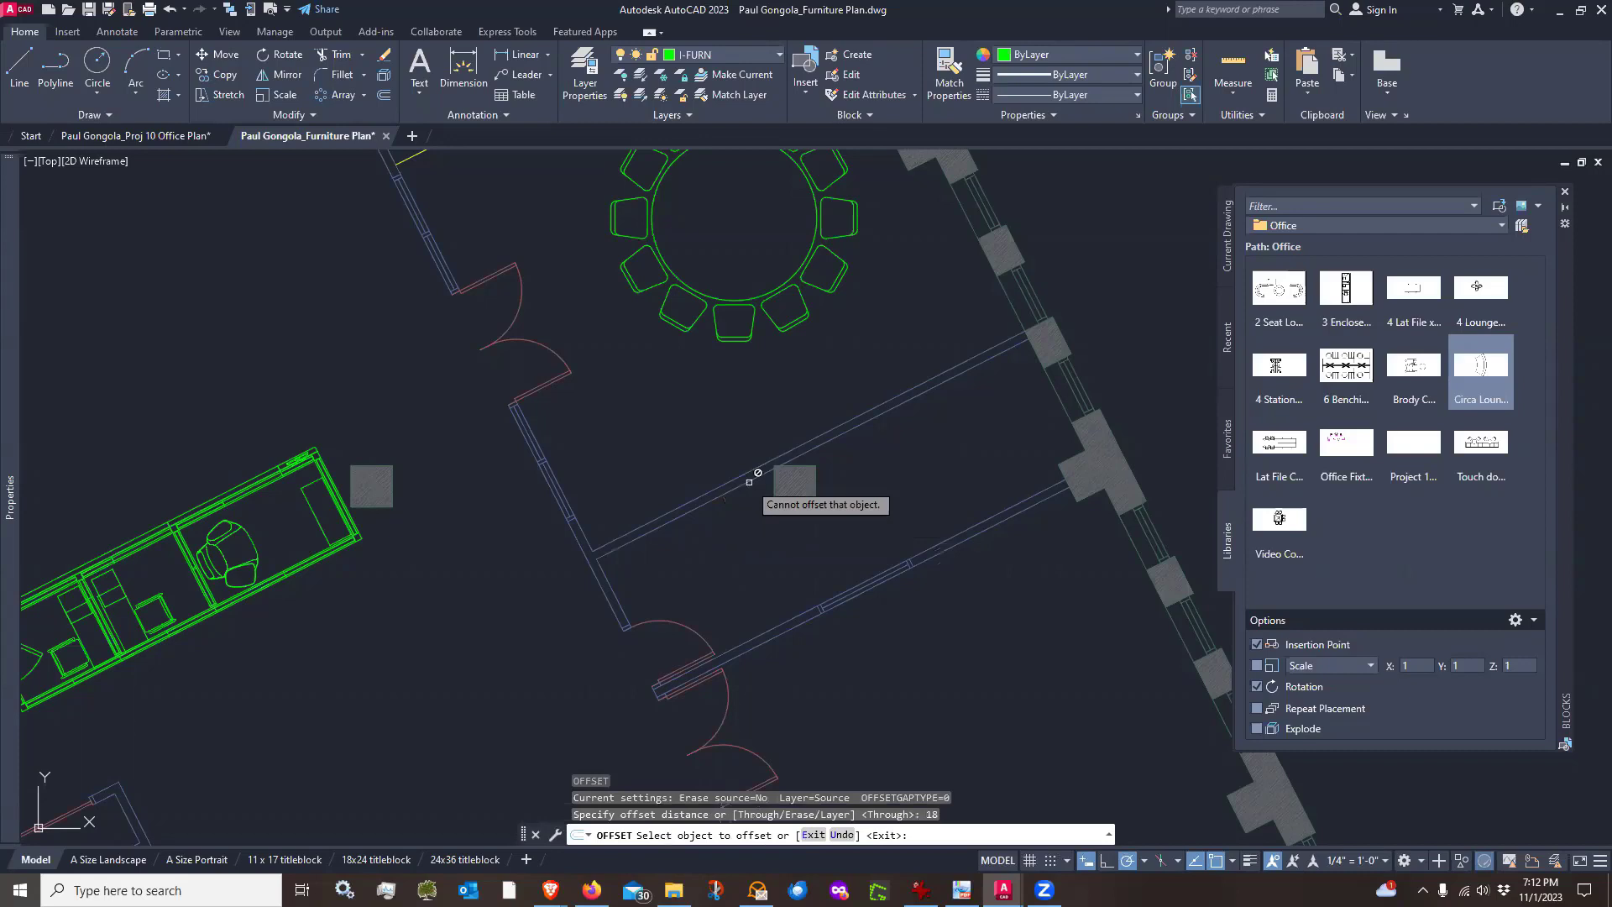
pyautogui.click(749, 482)
pyautogui.click(749, 482)
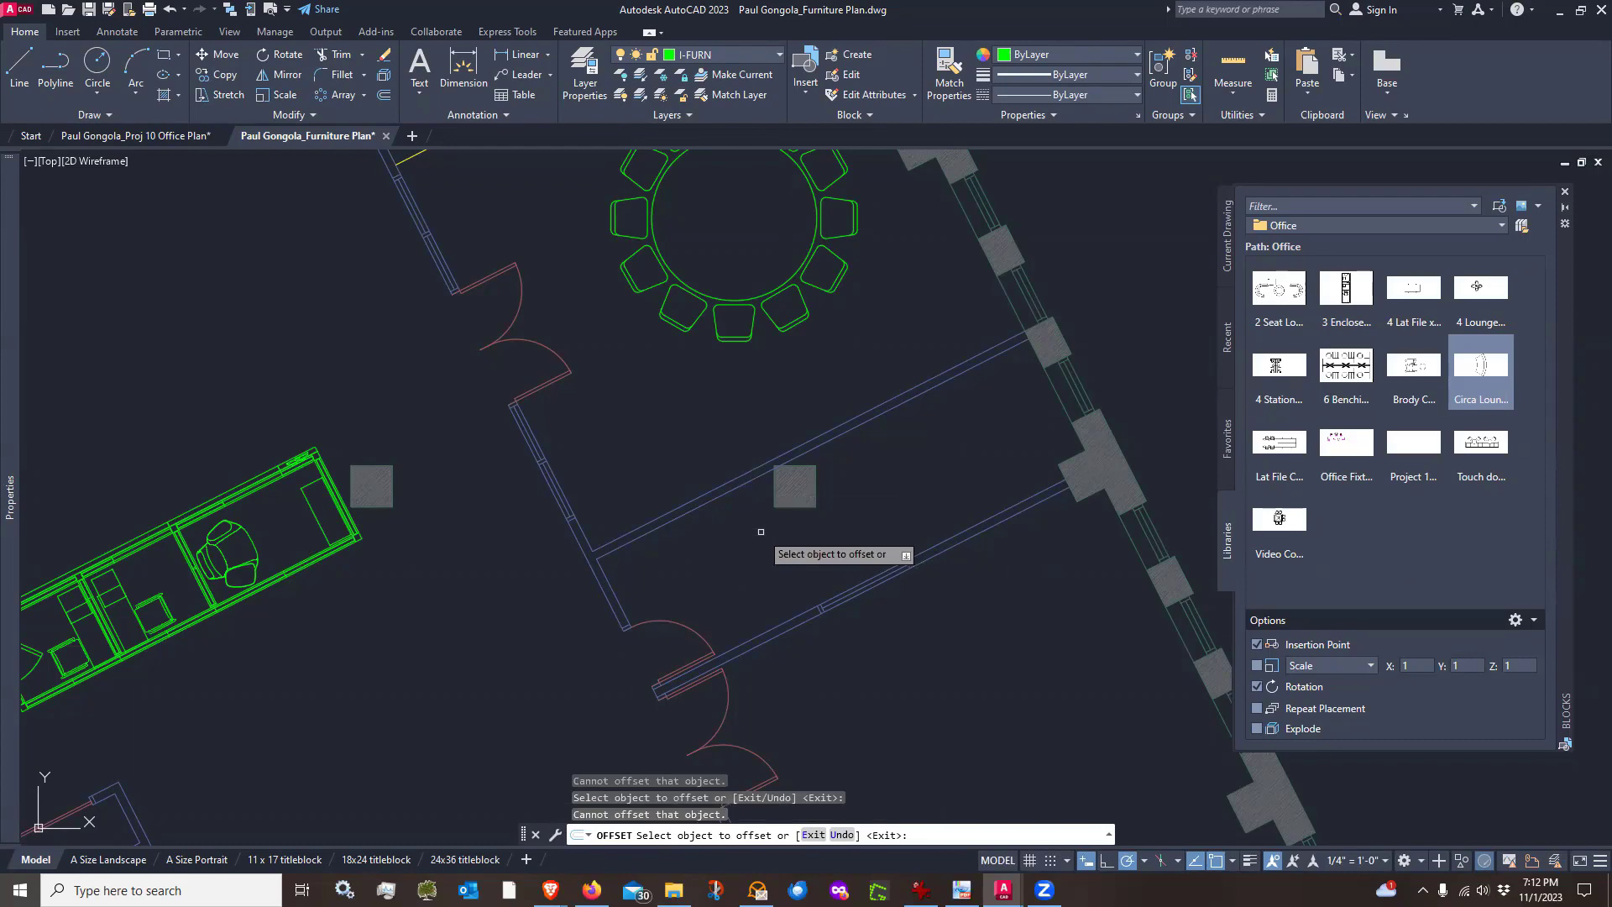
pyautogui.press('Escape')
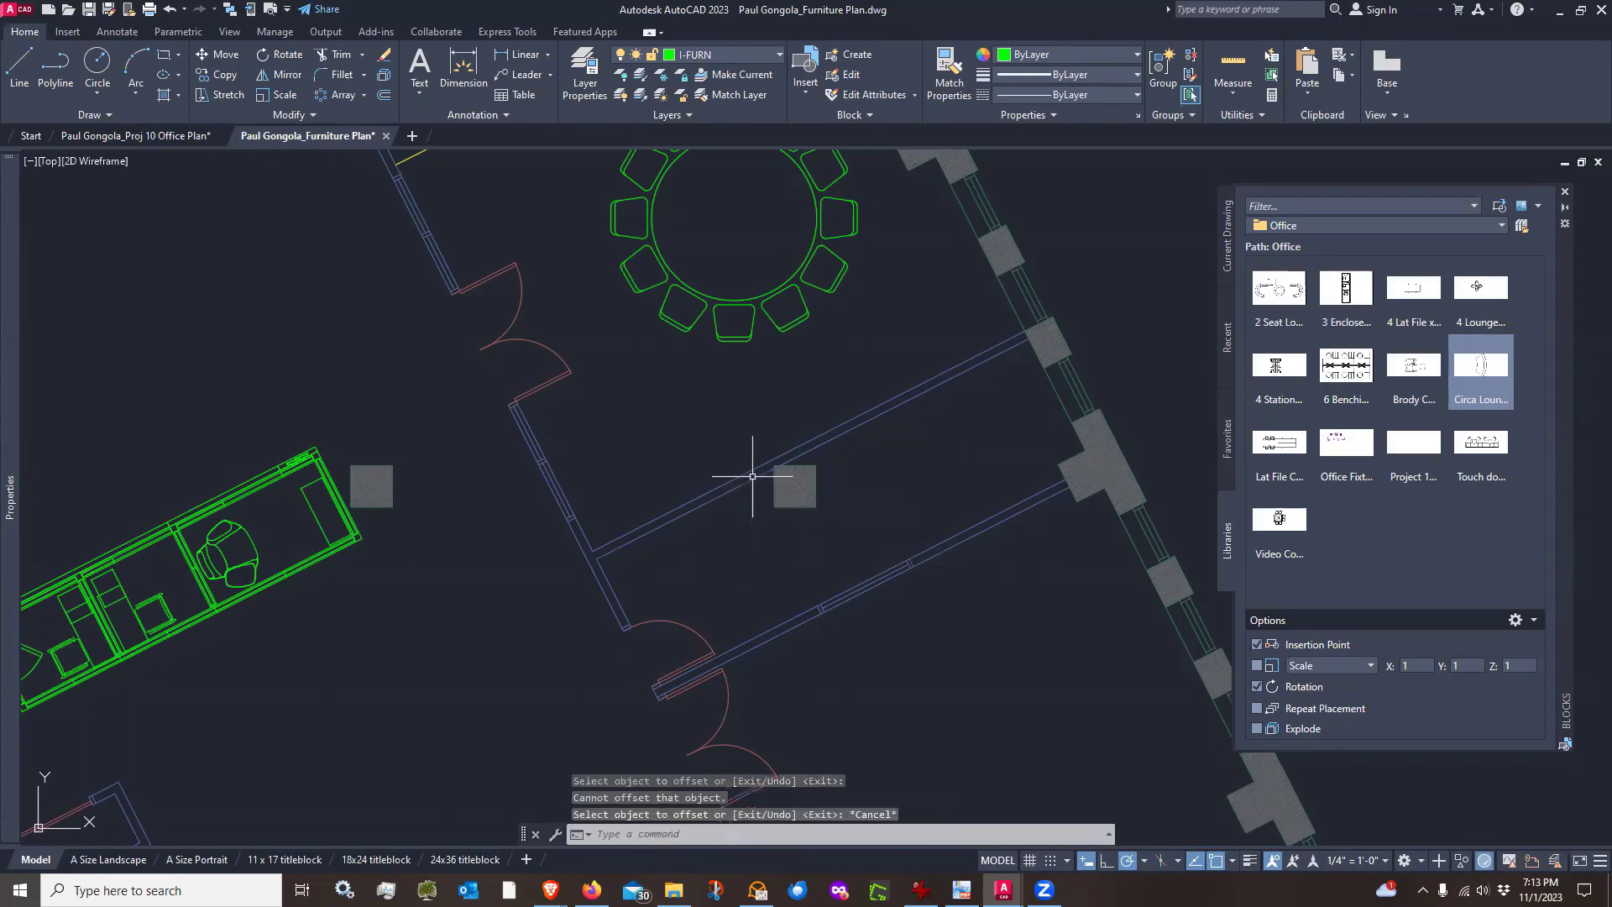
# Draw a guide line about 23'-6" long across the lower enclosed room, starting 18 inches from the exterior wall
pyautogui.click(752, 476)
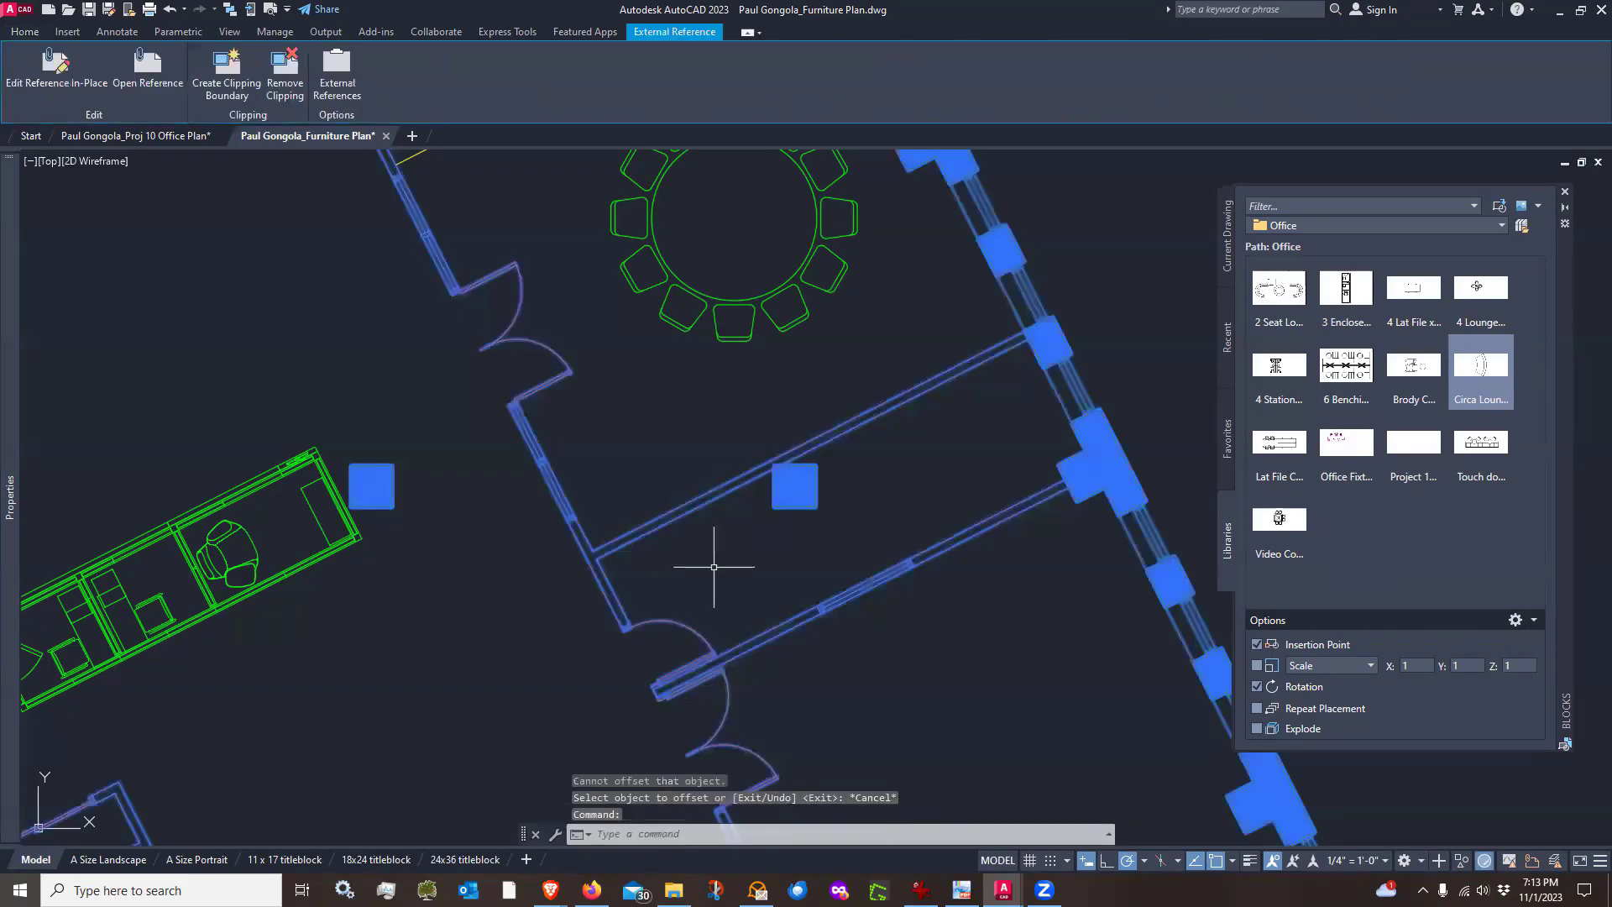
pyautogui.press('Escape')
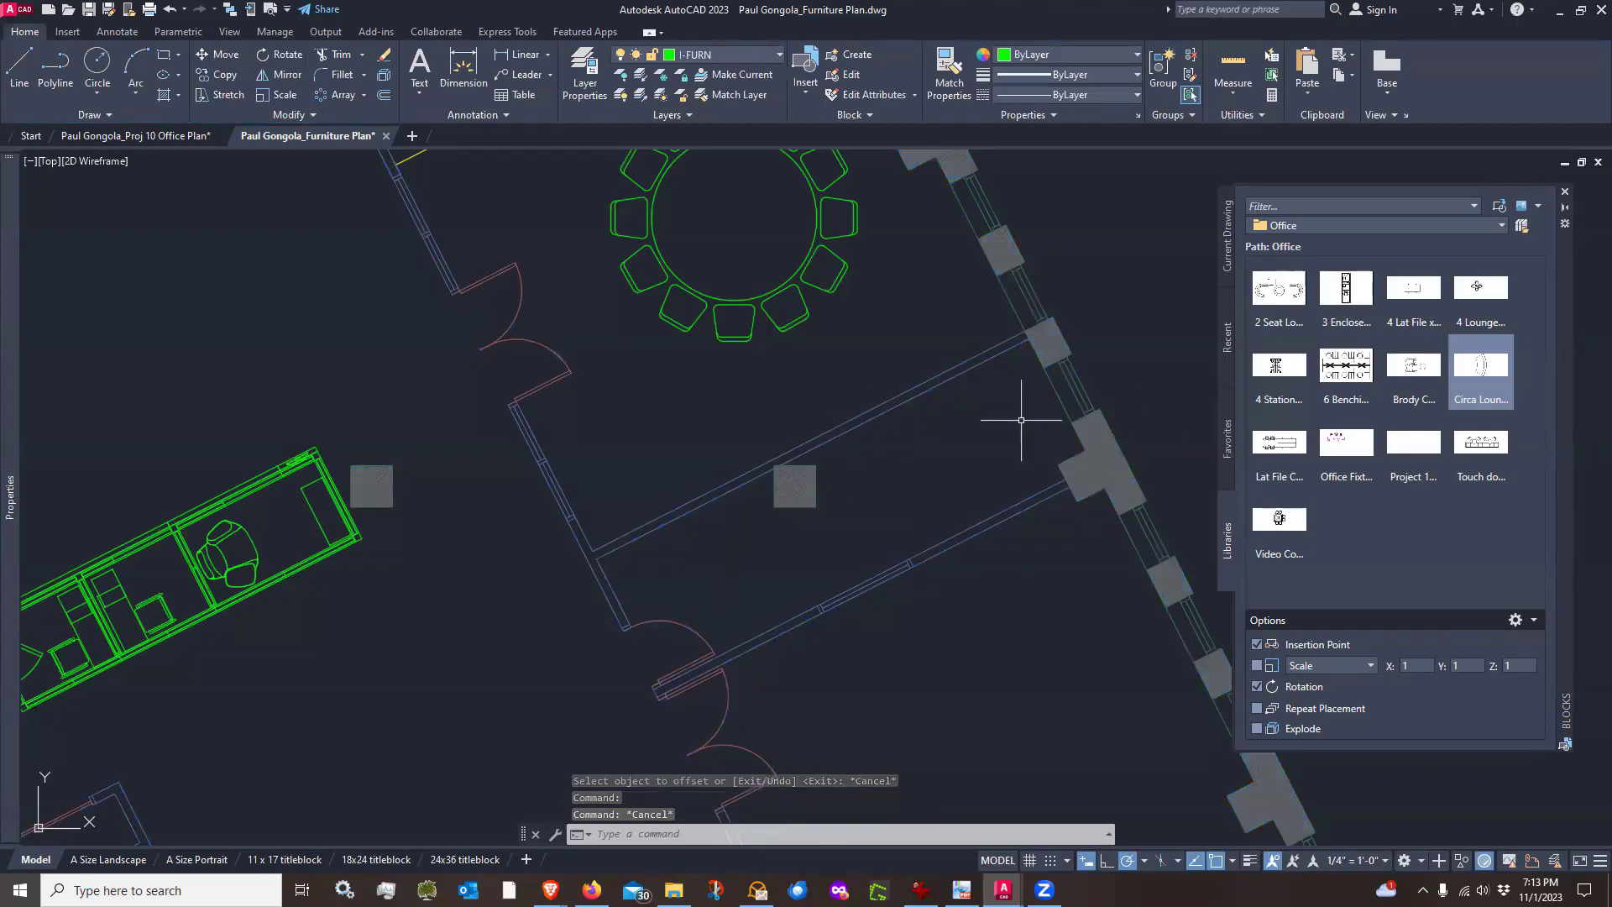
pyautogui.click(20, 64)
pyautogui.scroll(2, 1116, 508)
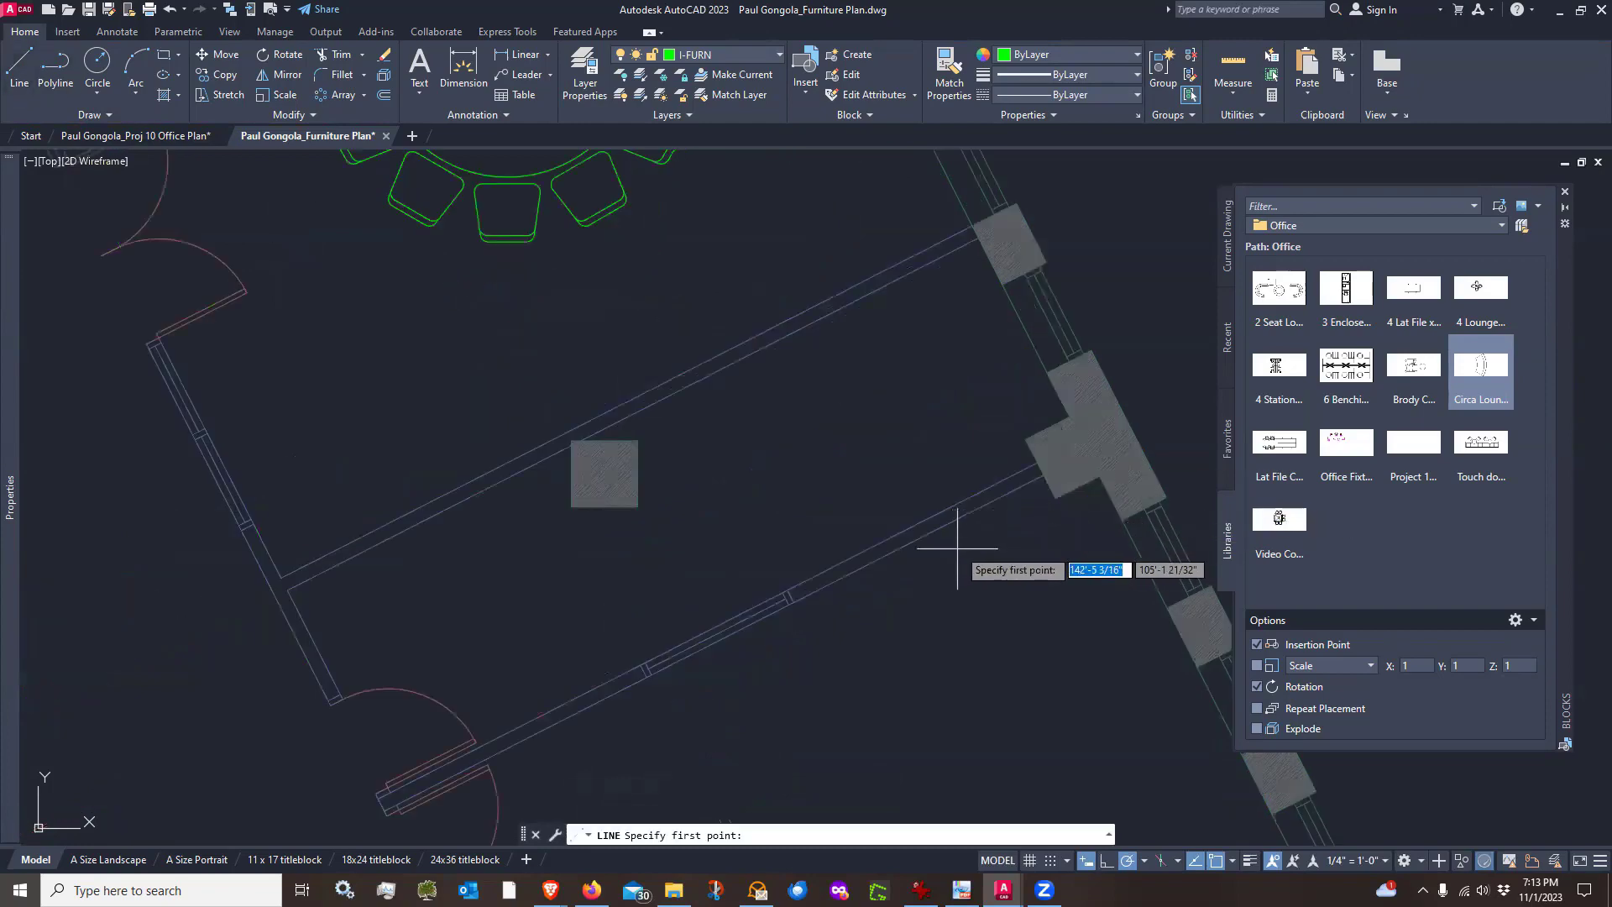
pyautogui.scroll(-2, 962, 521)
pyautogui.scroll(3, 977, 348)
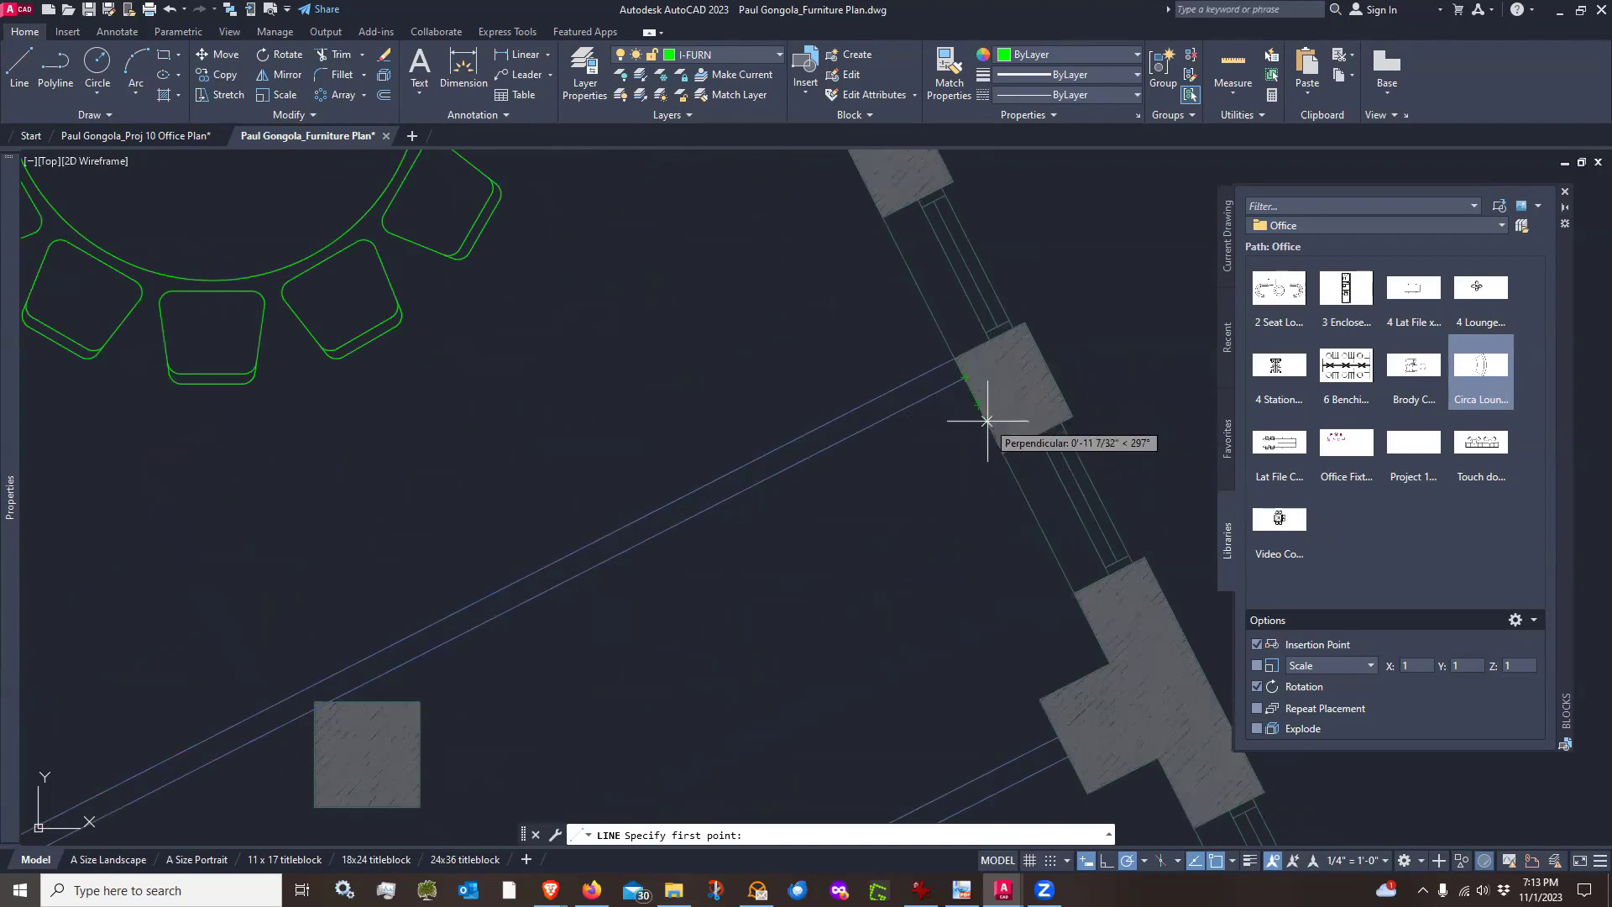
pyautogui.write('18')
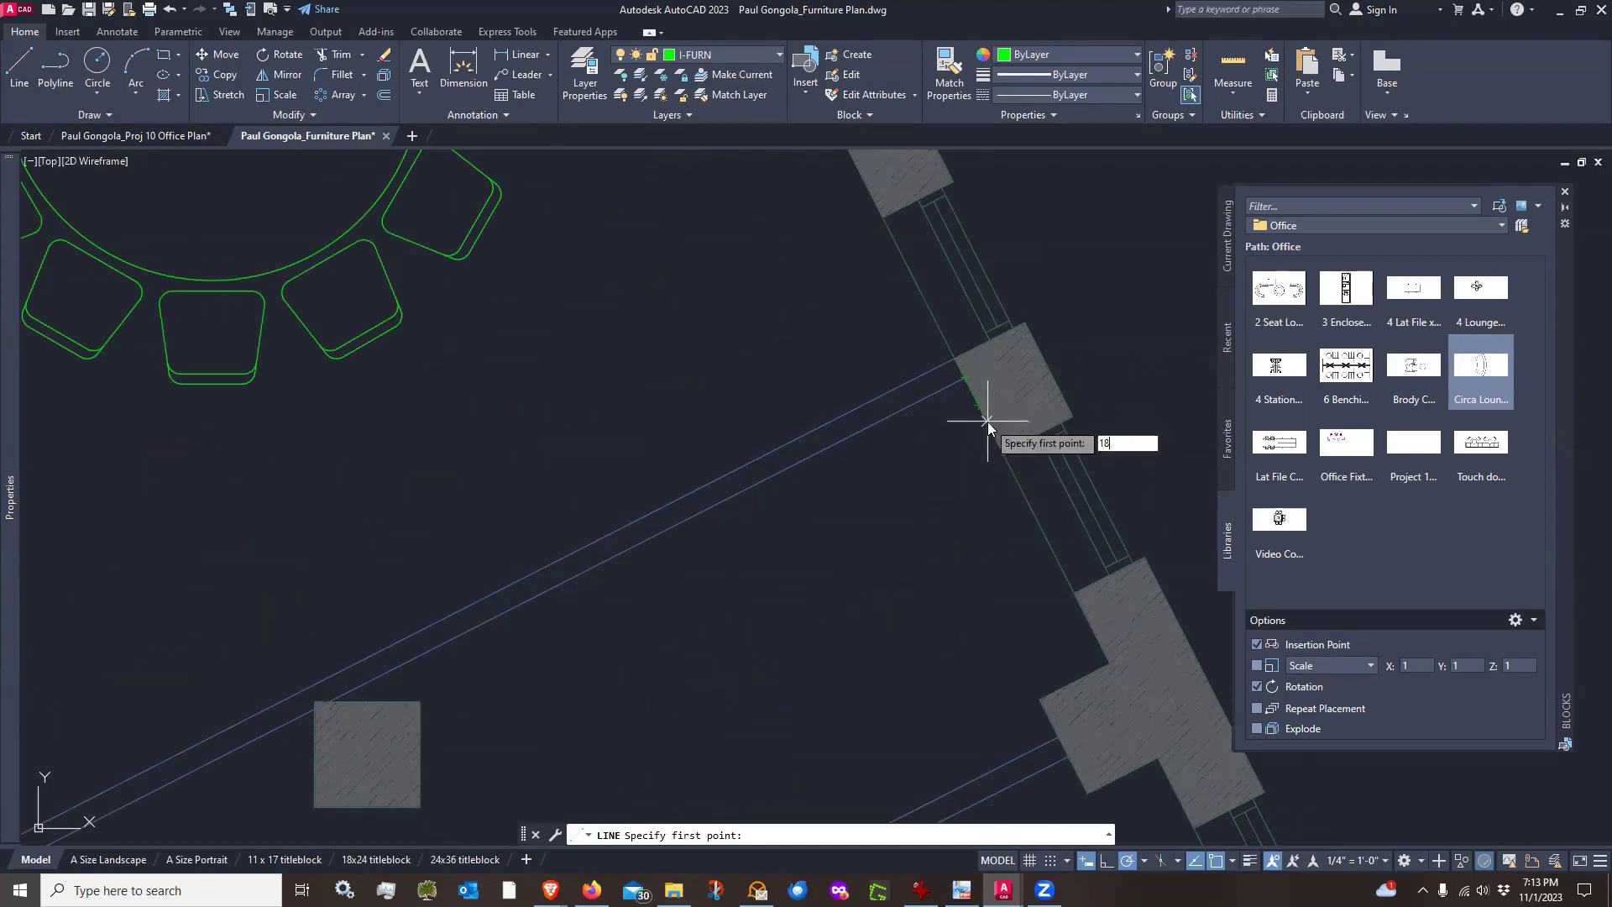
pyautogui.press('Return')
pyautogui.scroll(-3, 940, 502)
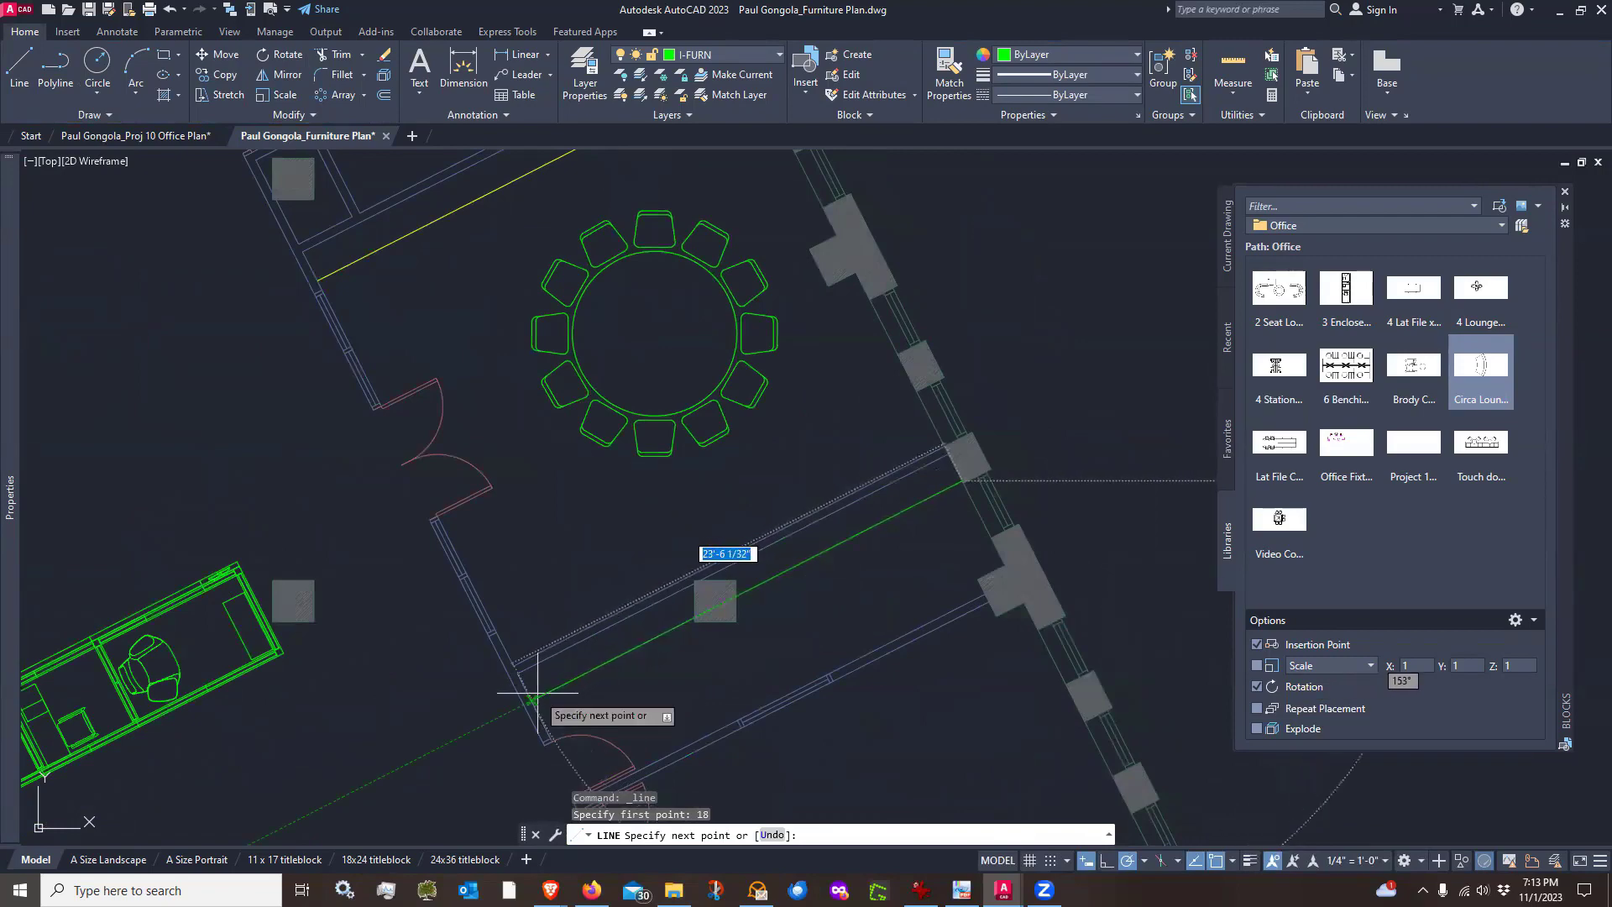
pyautogui.scroll(4, 537, 680)
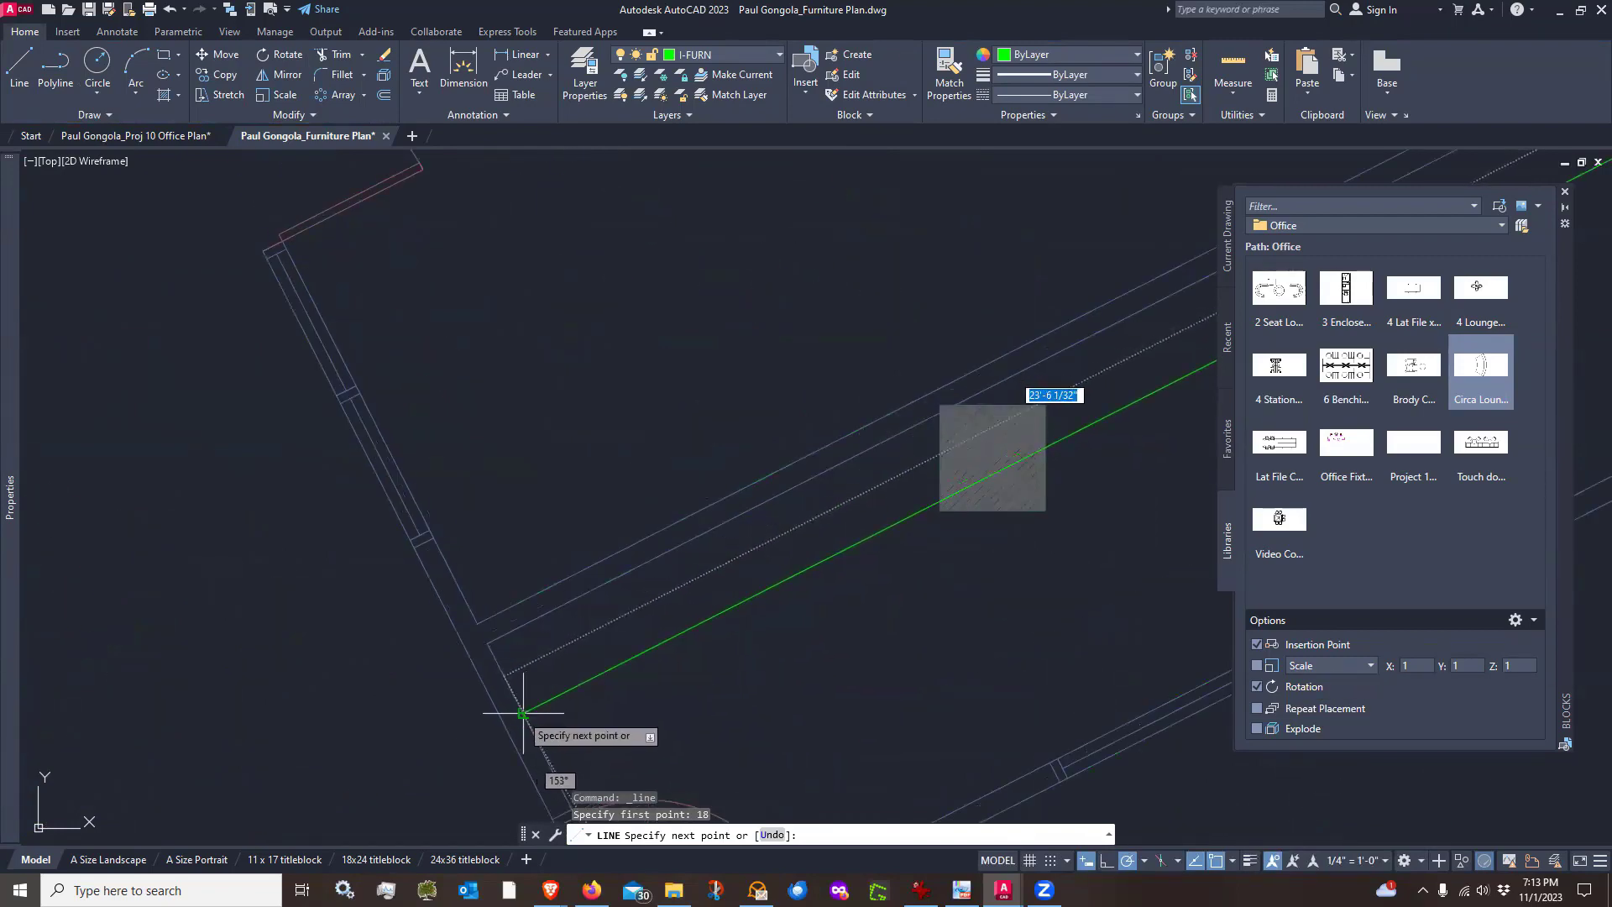
pyautogui.click(523, 714)
pyautogui.press('Return')
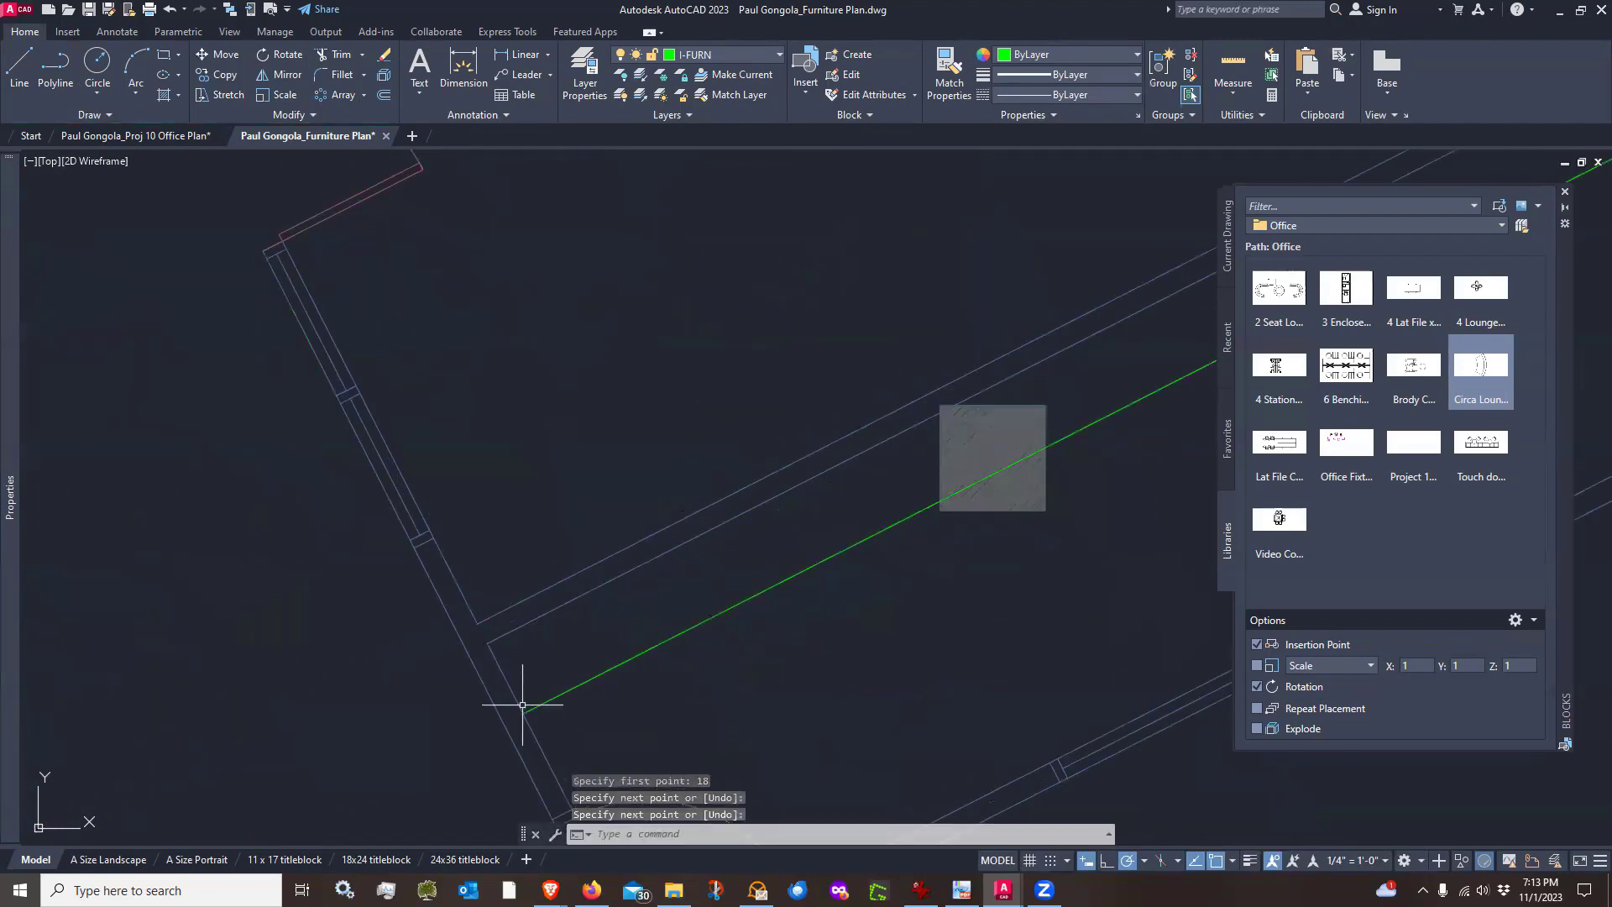
# Trim the part of the new guide line that crosses the column
pyautogui.scroll(-2, 691, 468)
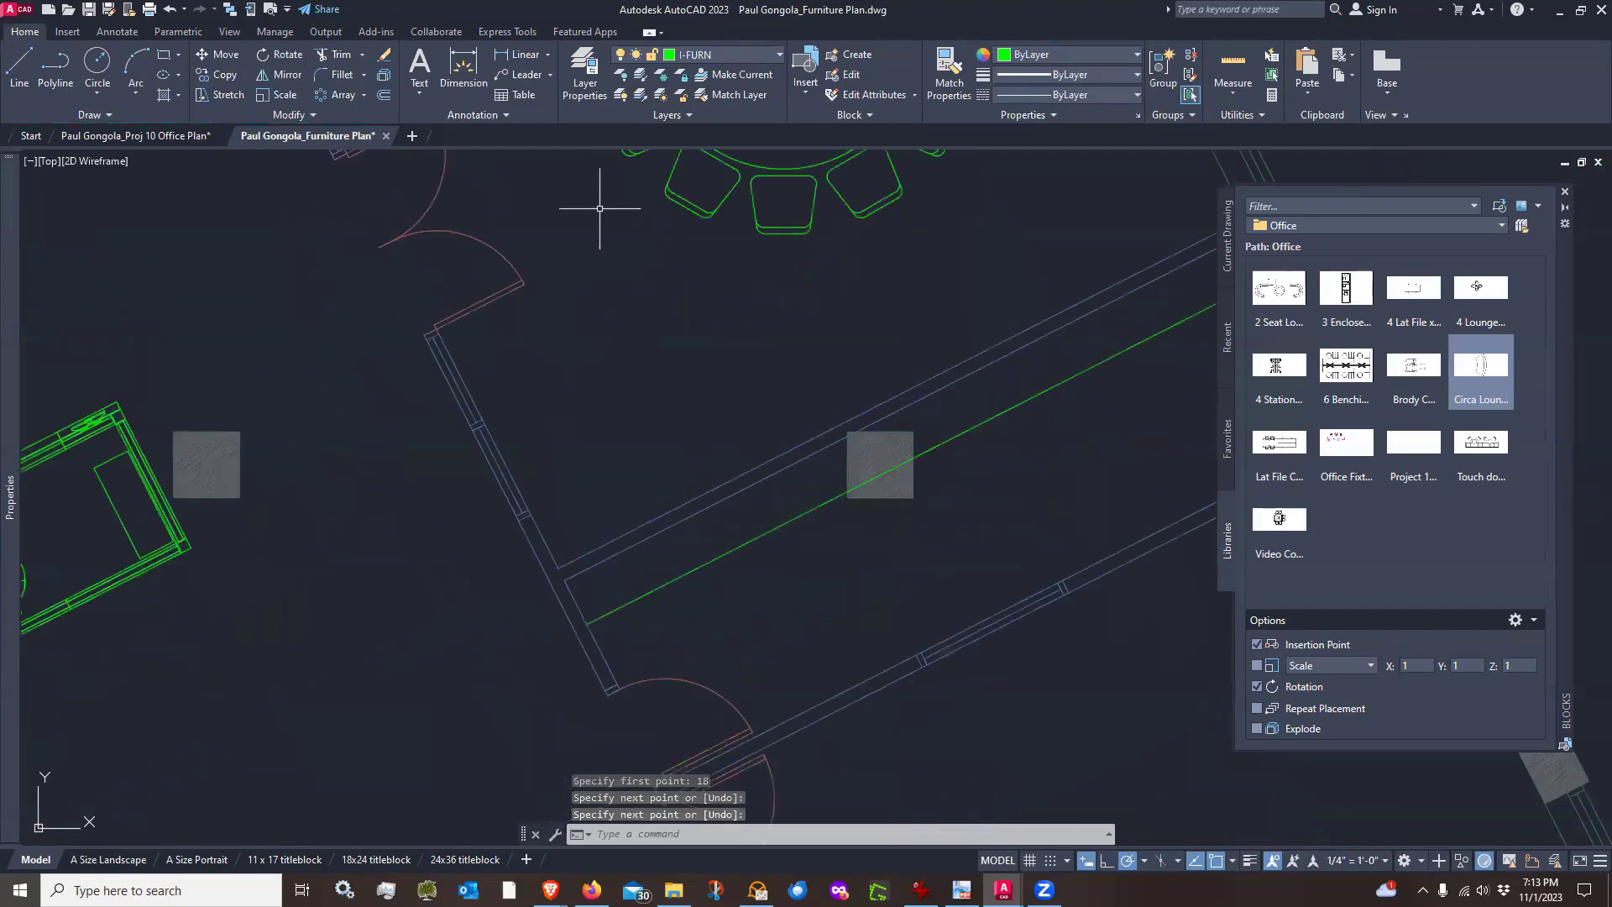
pyautogui.click(338, 57)
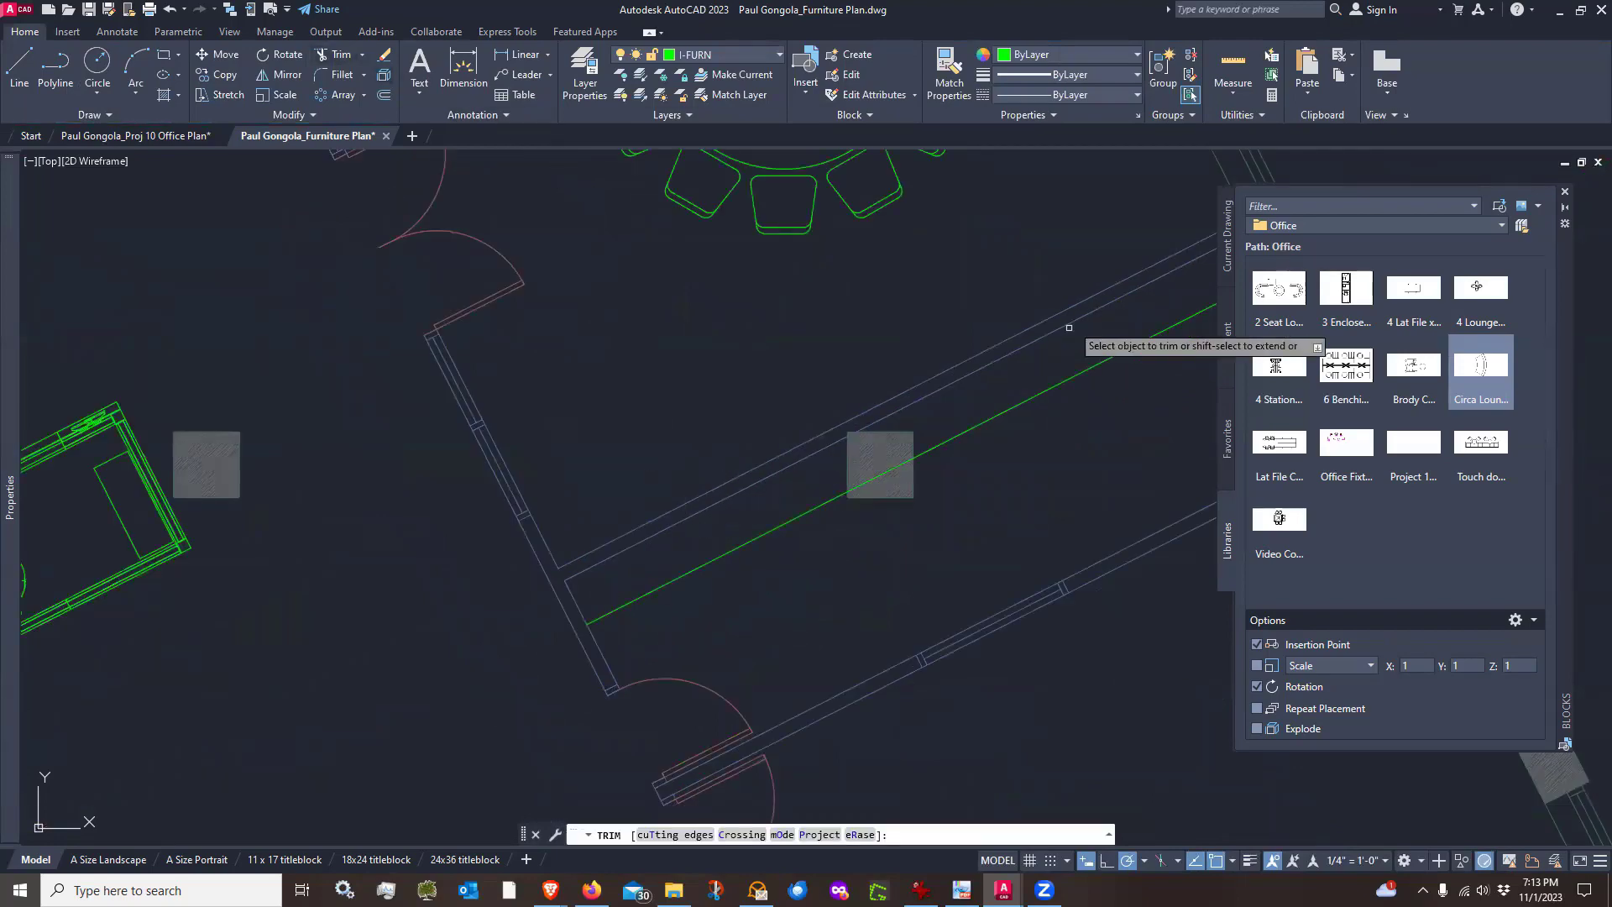
pyautogui.click(892, 468)
pyautogui.press('Return')
pyautogui.scroll(-2, 934, 507)
pyautogui.scroll(1, 935, 507)
pyautogui.moveTo(1013, 501); pyautogui.dragTo(909, 561, button='middle')
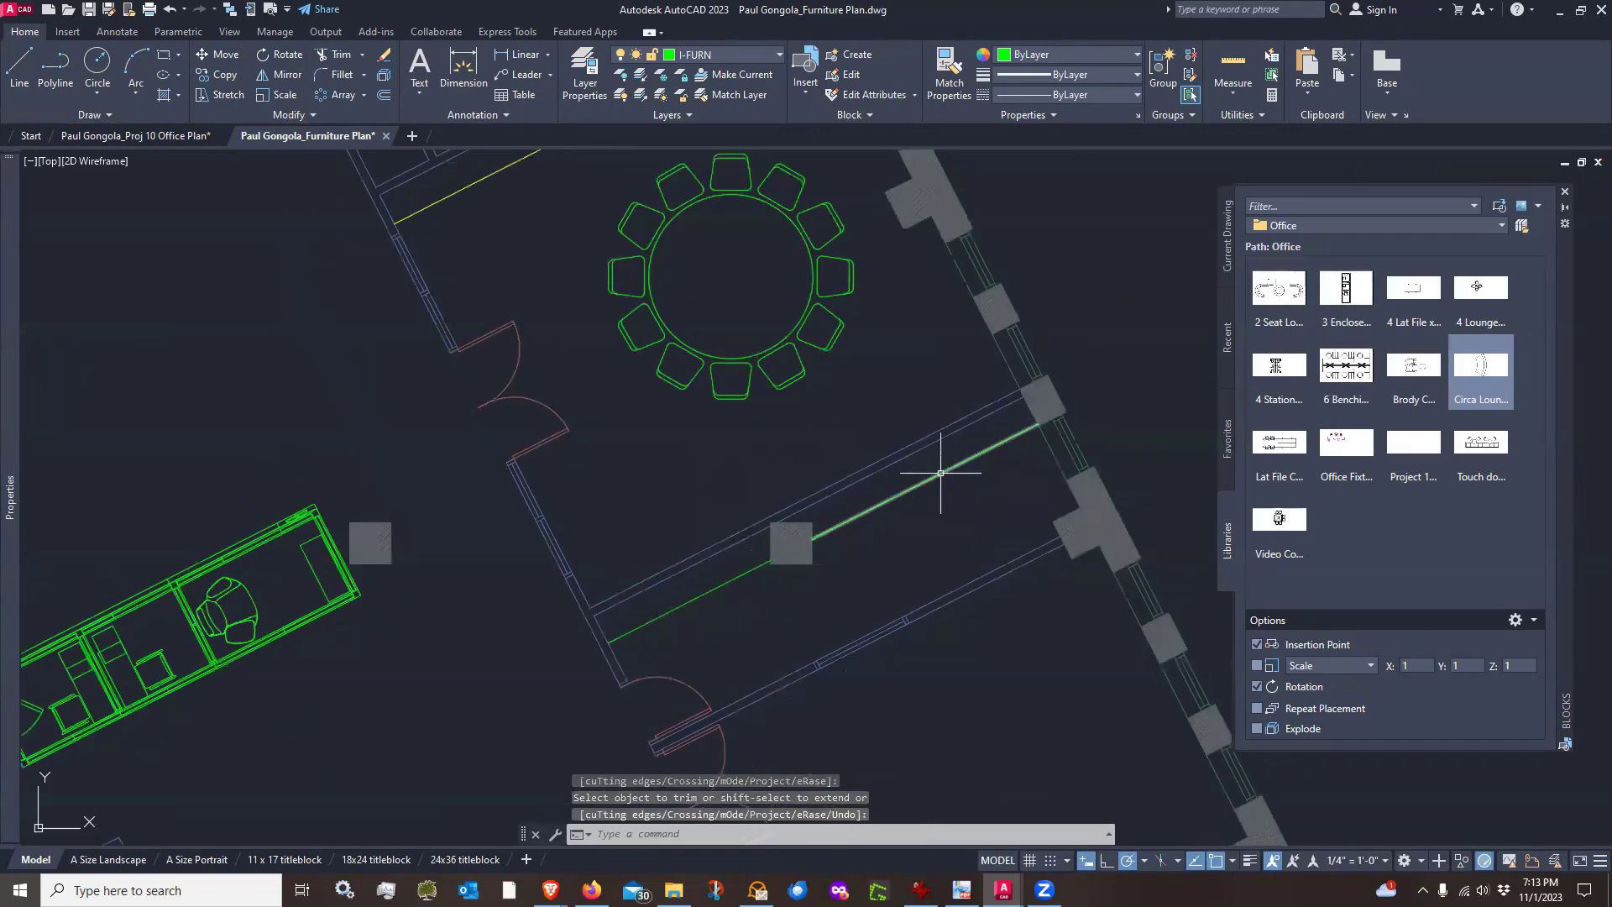
pyautogui.press('Return')
# Put both segments of the trimmed guide line on the A-MILL layer
pyautogui.click(940, 473)
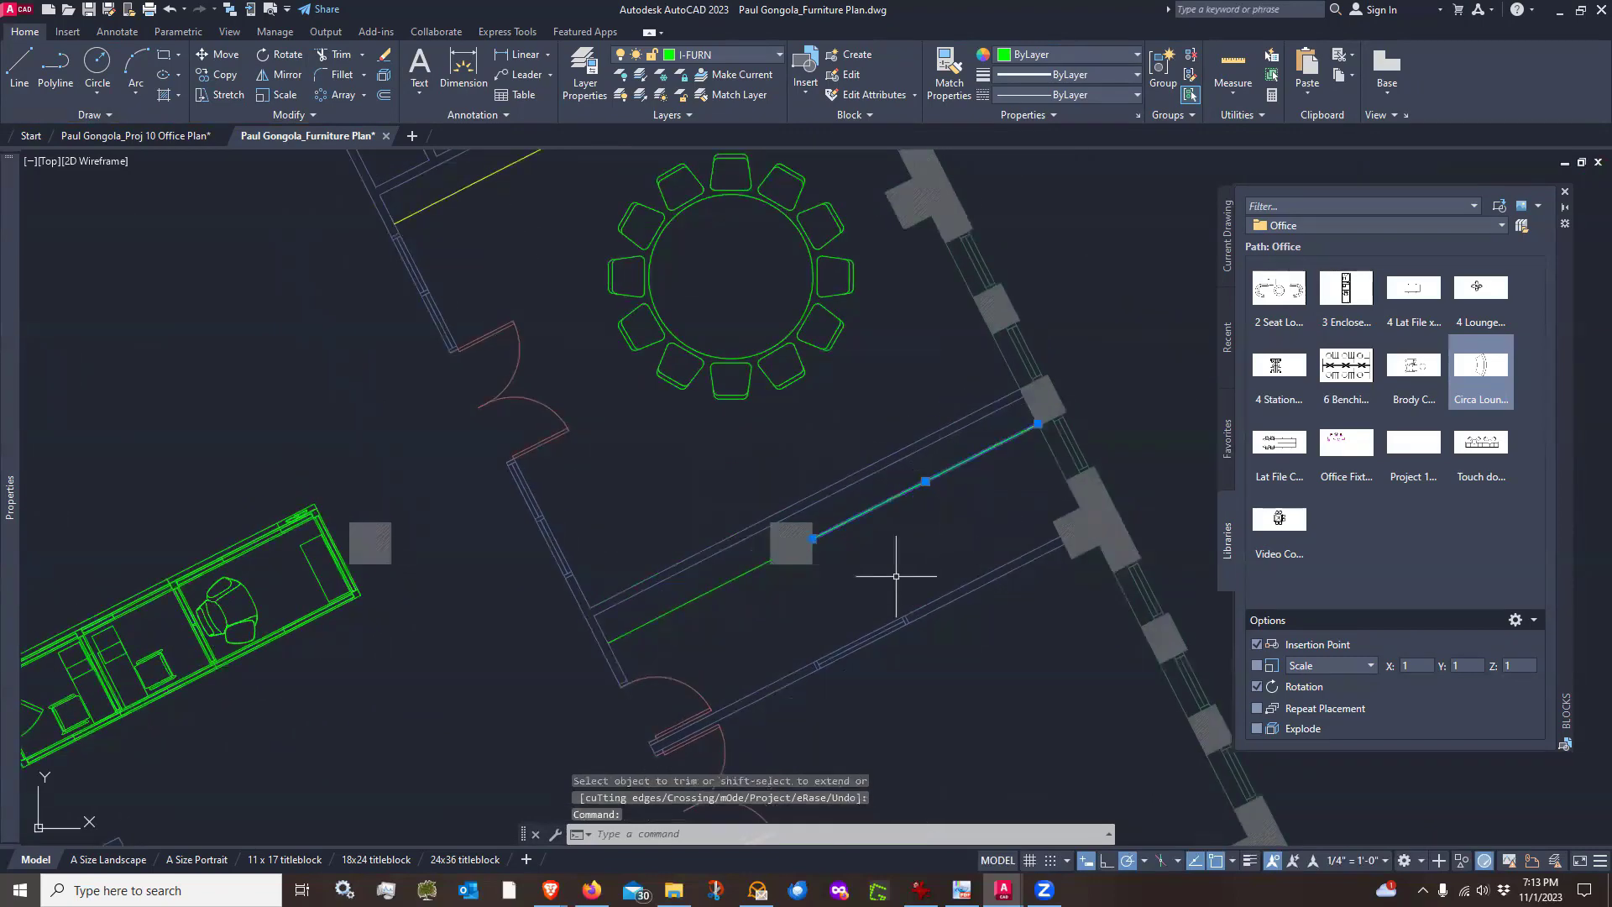
pyautogui.click(736, 578)
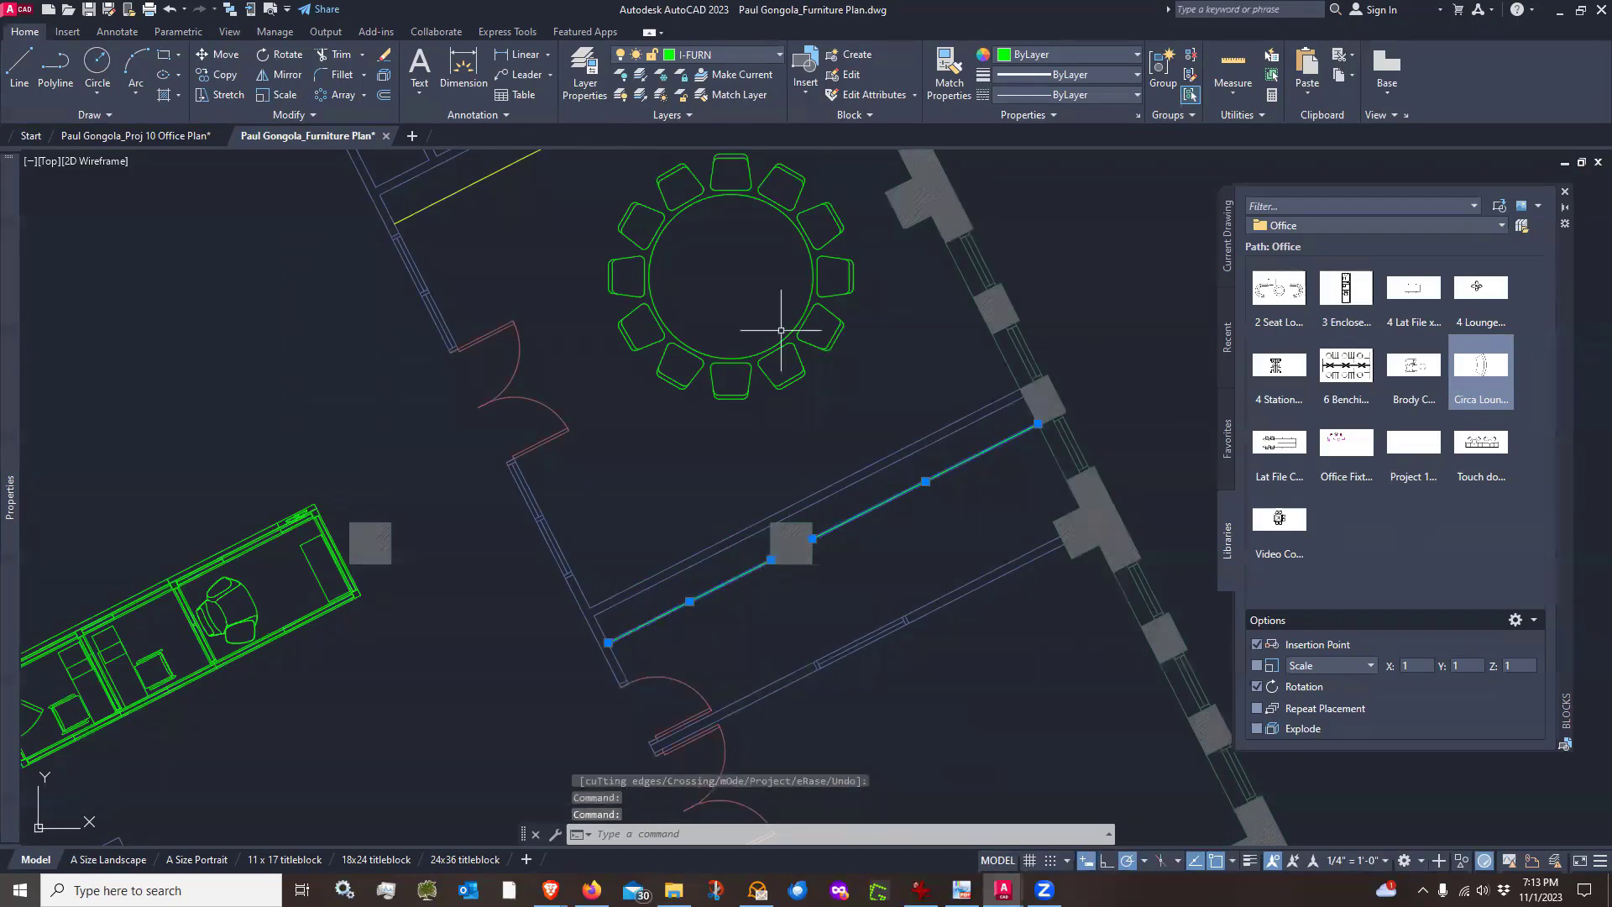
pyautogui.click(766, 58)
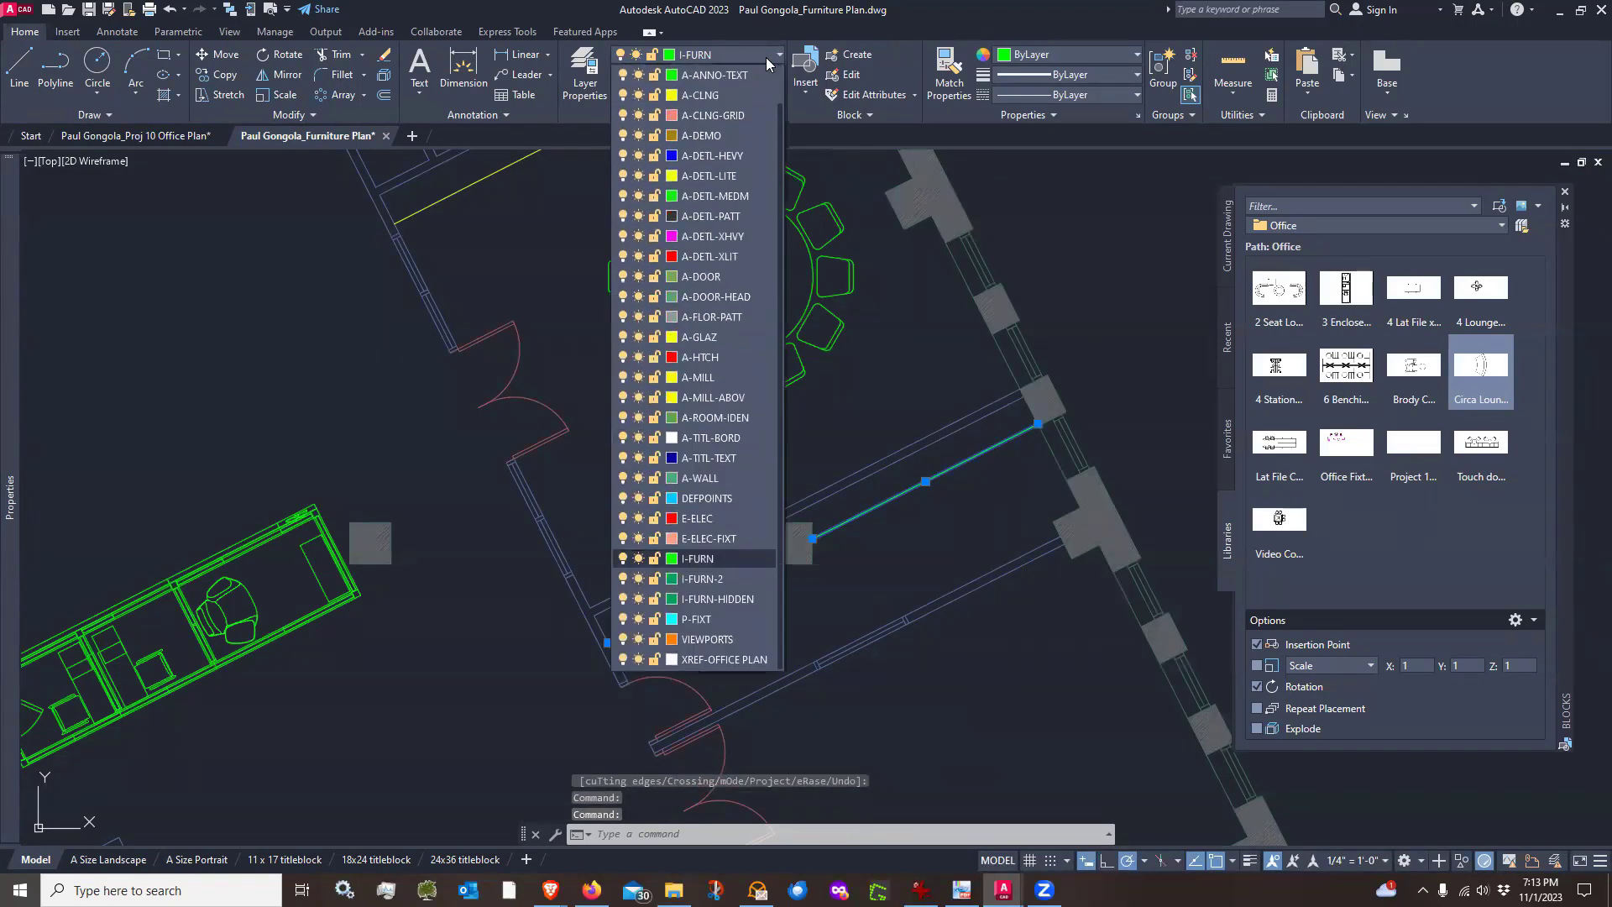
pyautogui.click(722, 378)
pyautogui.press('Escape')
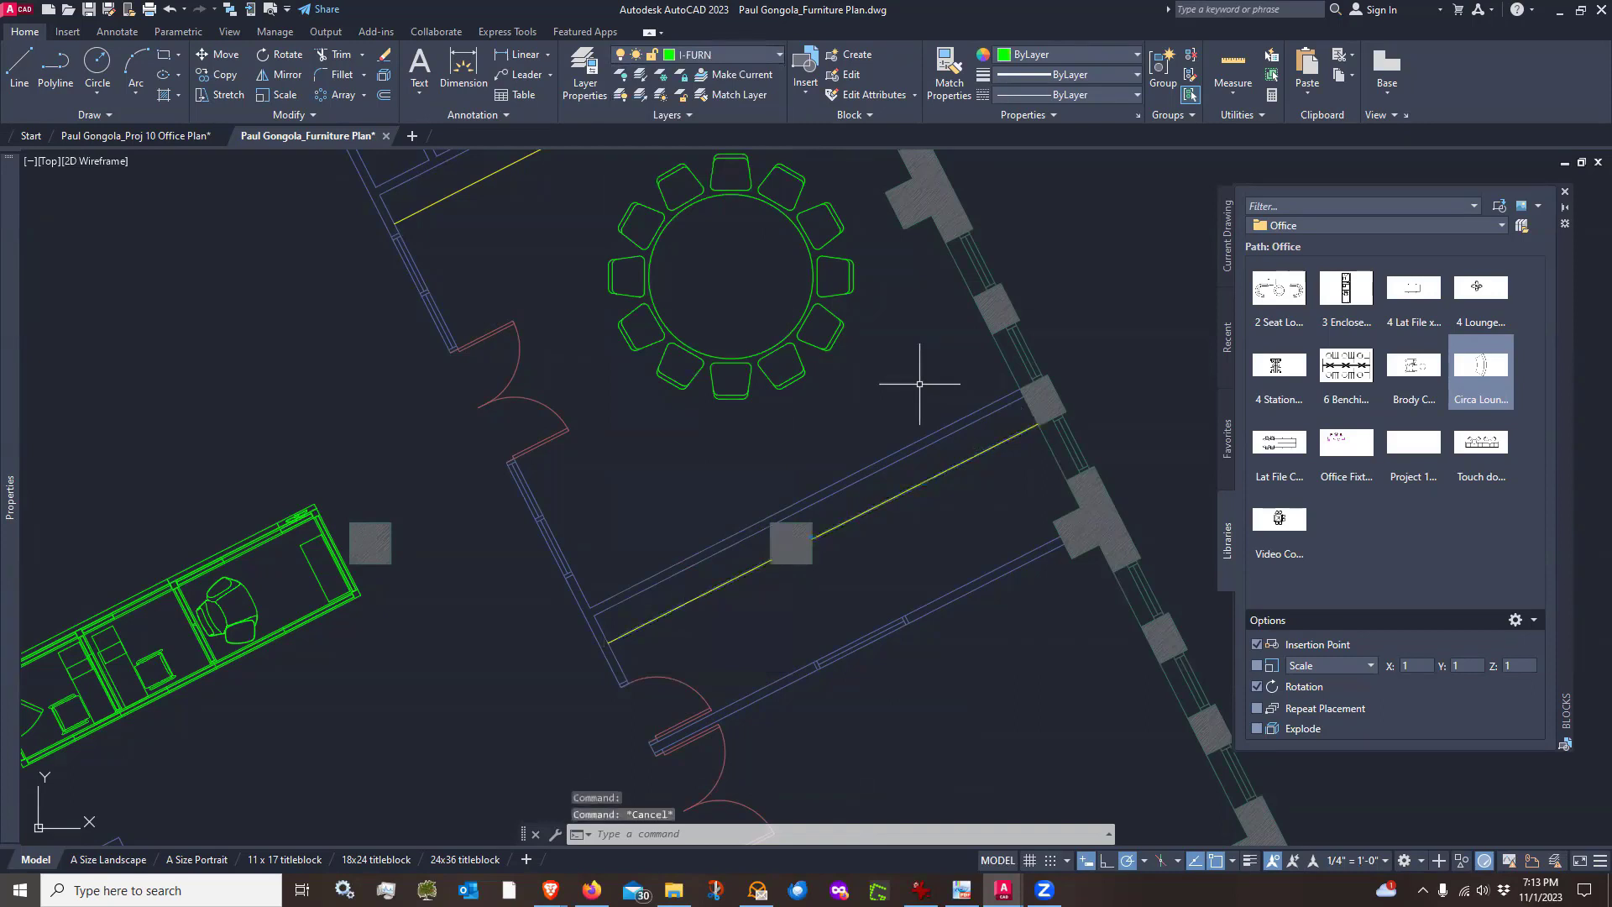
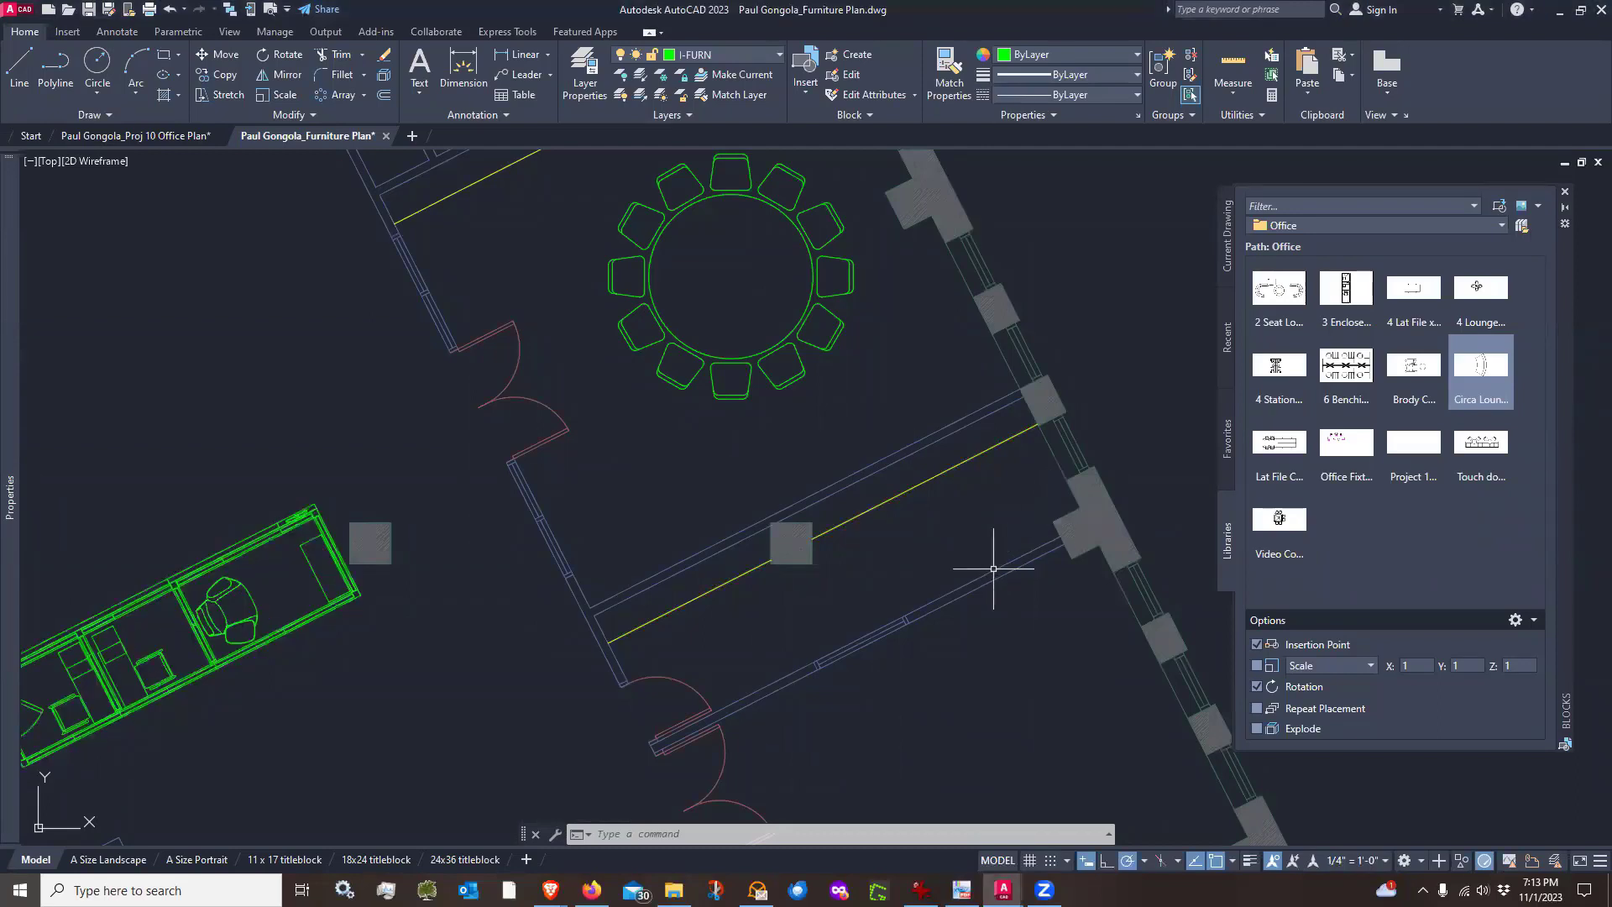
# Draw a 2' line out from the column face in the lower room, with a second segment back to the column
pyautogui.scroll(2, 989, 565)
pyautogui.moveTo(1049, 556); pyautogui.dragTo(916, 557, button='middle')
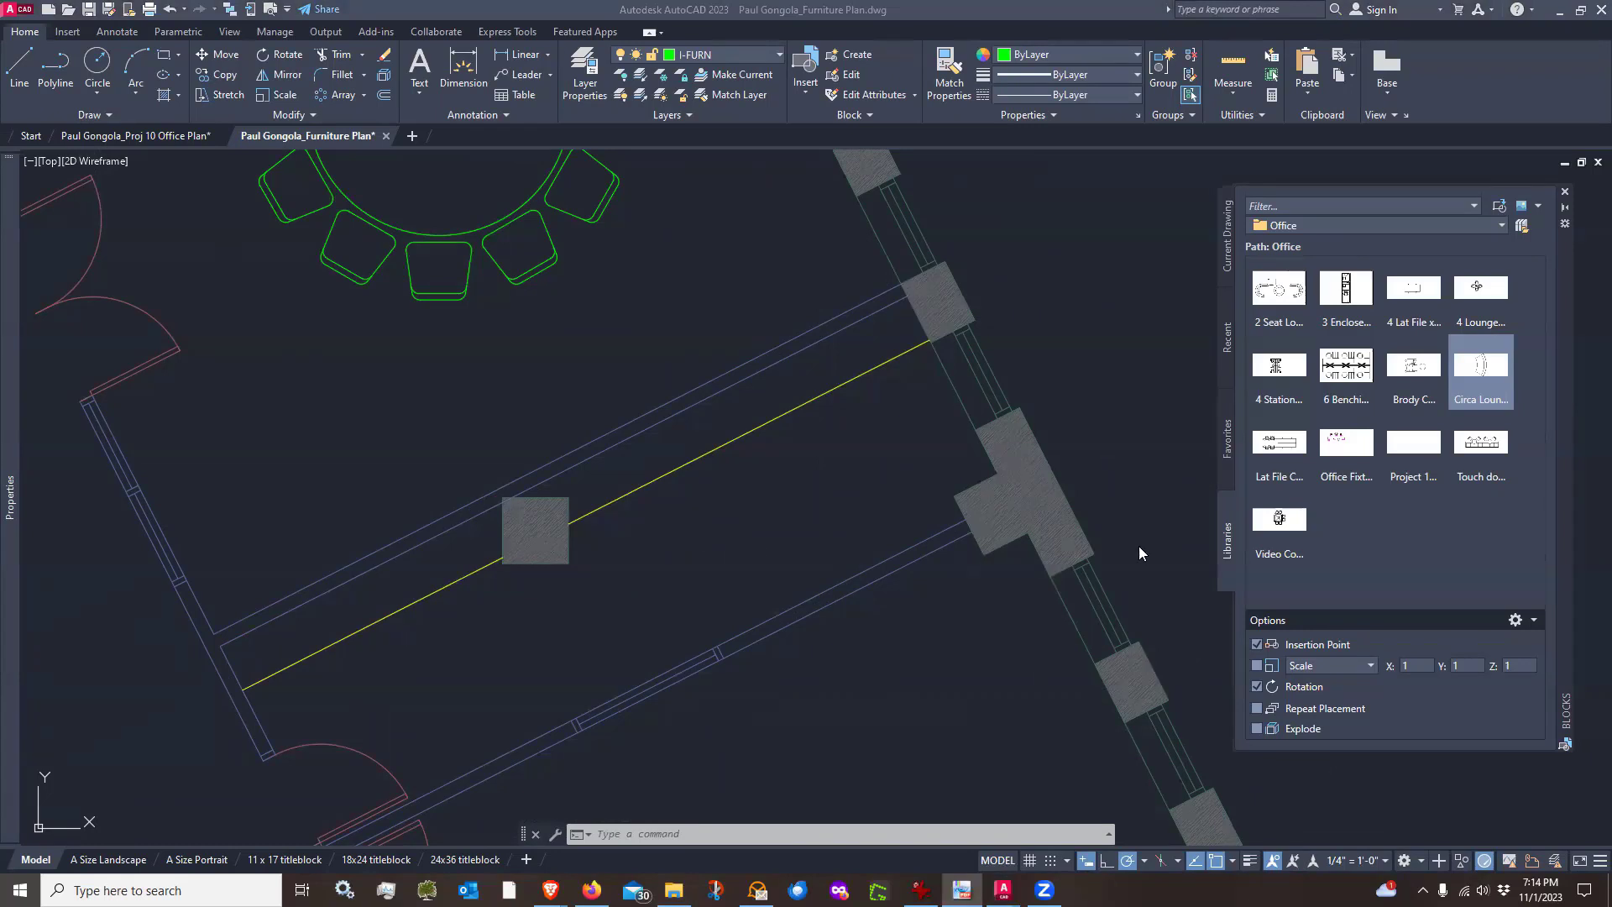
pyautogui.scroll(2, 952, 466)
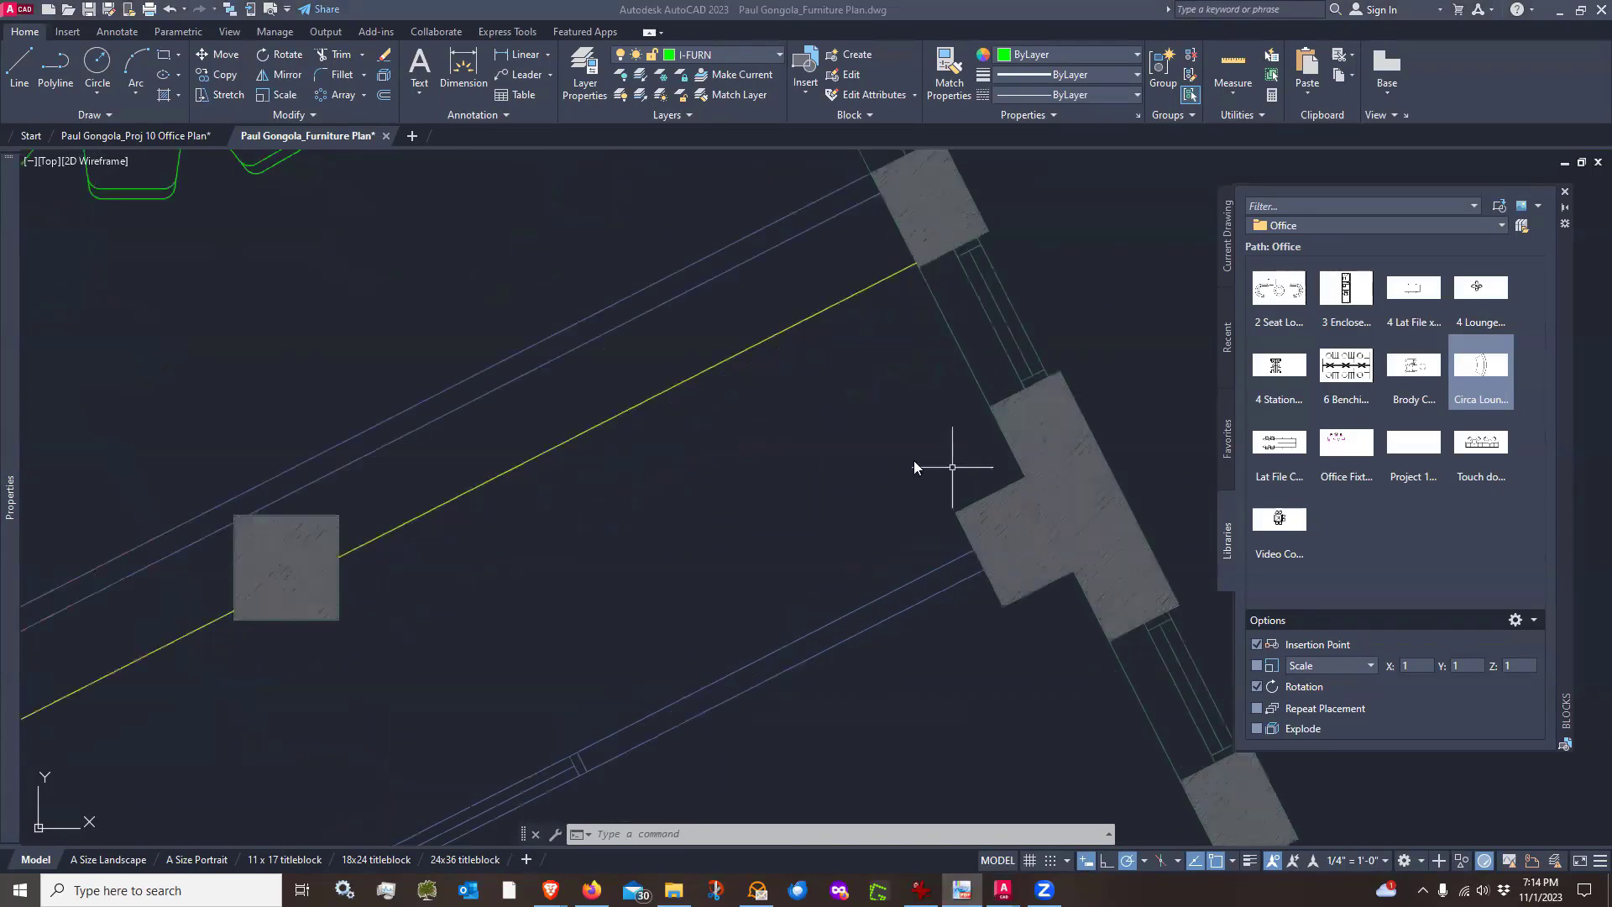
pyautogui.click(926, 517)
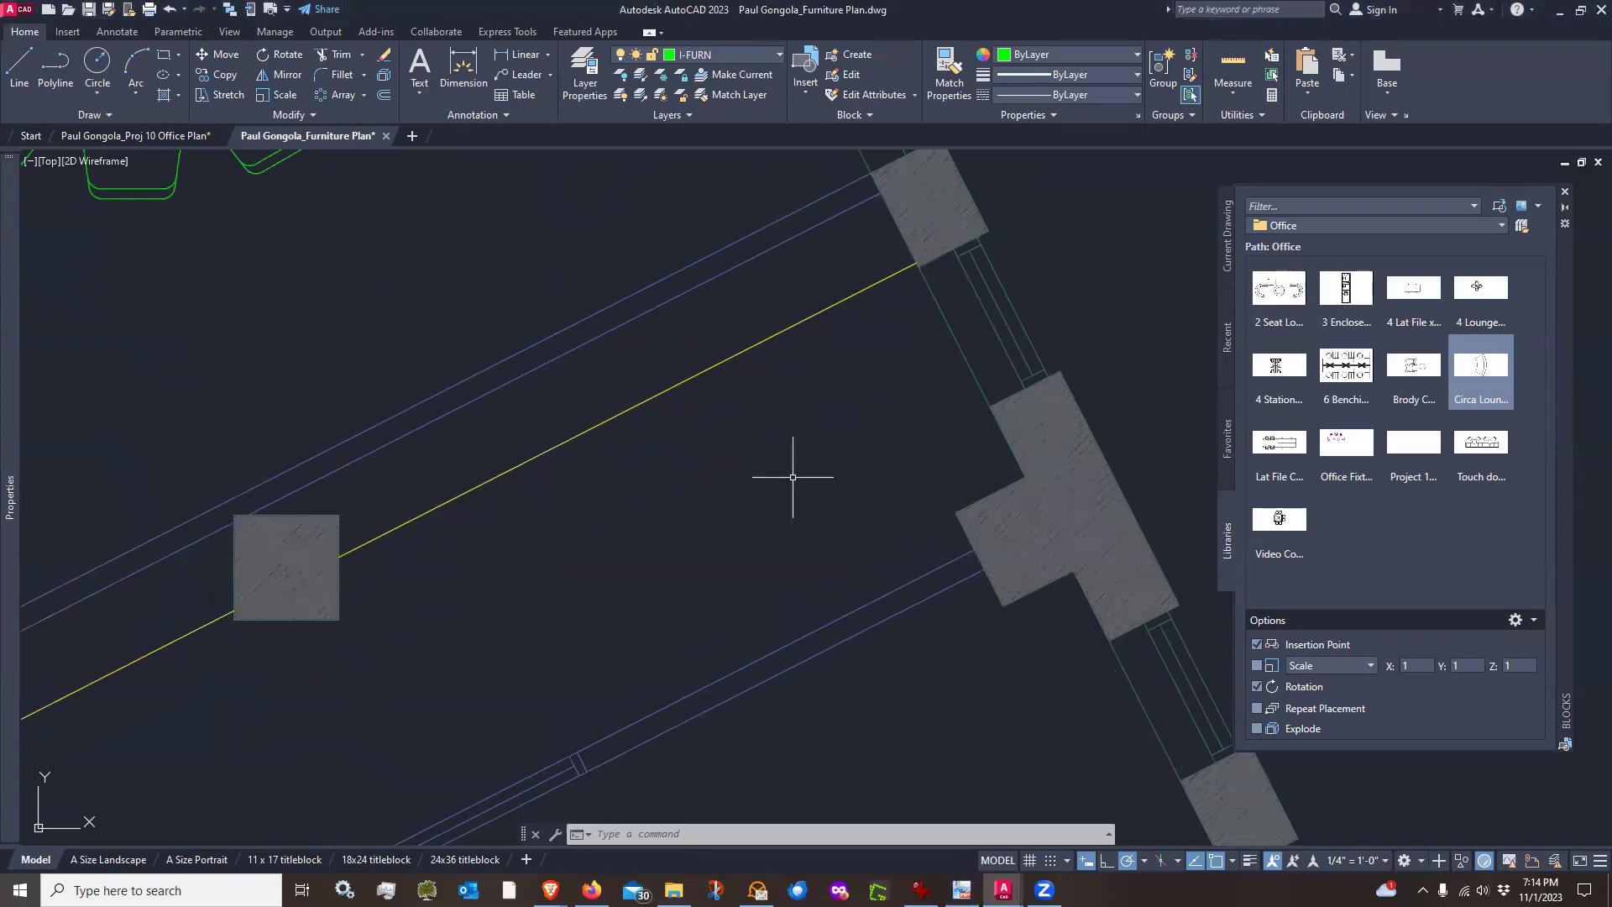
pyautogui.click(19, 67)
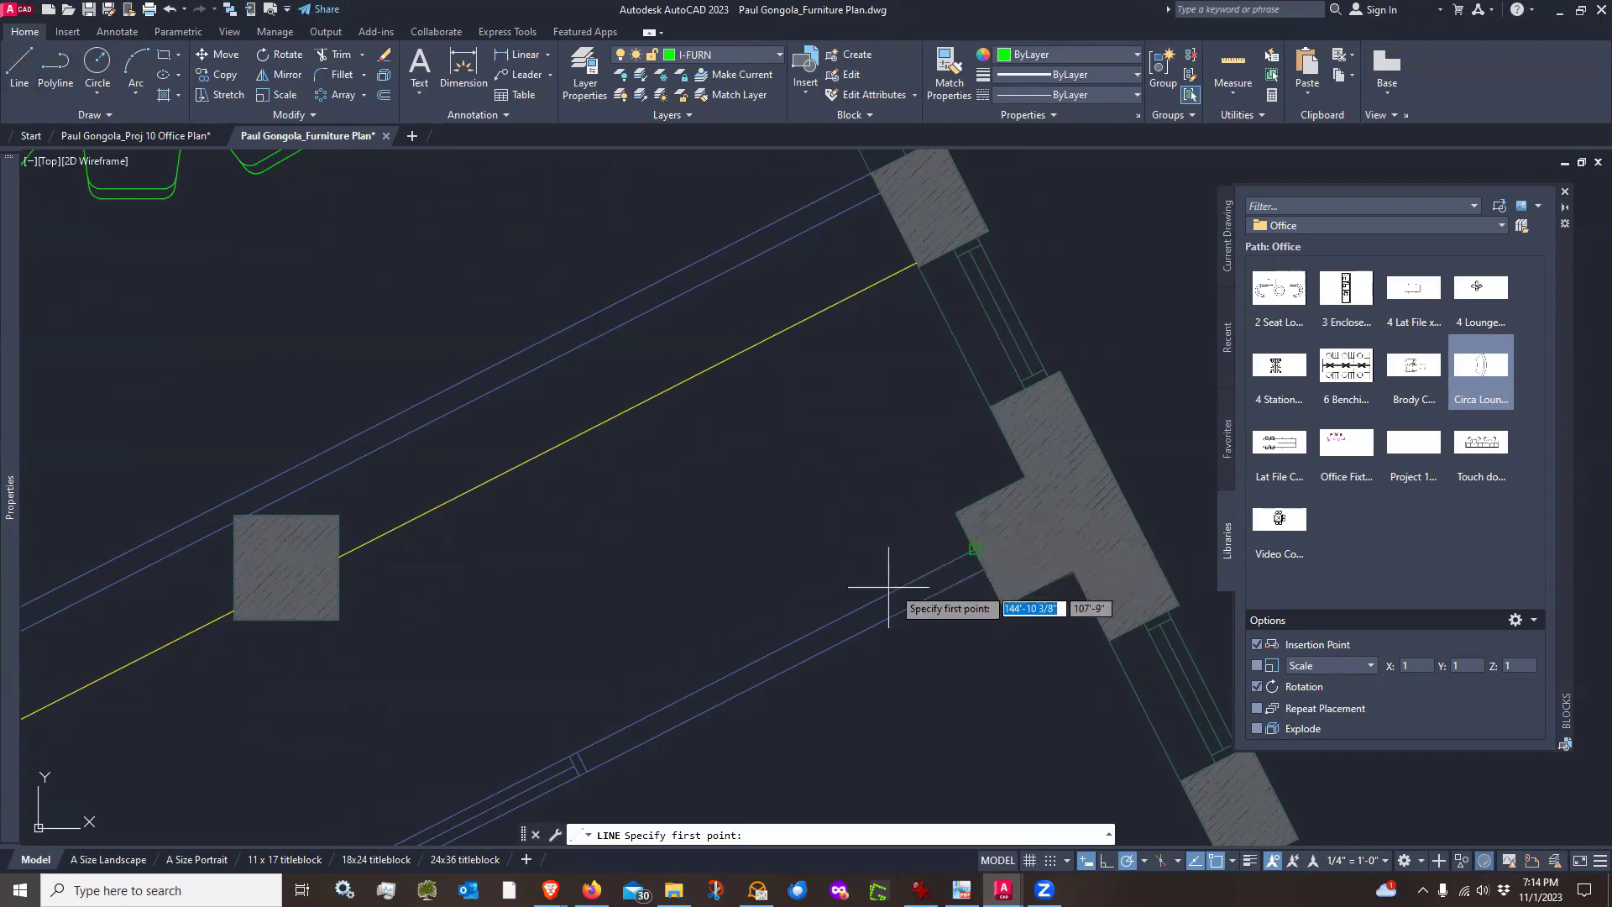
pyautogui.click(969, 551)
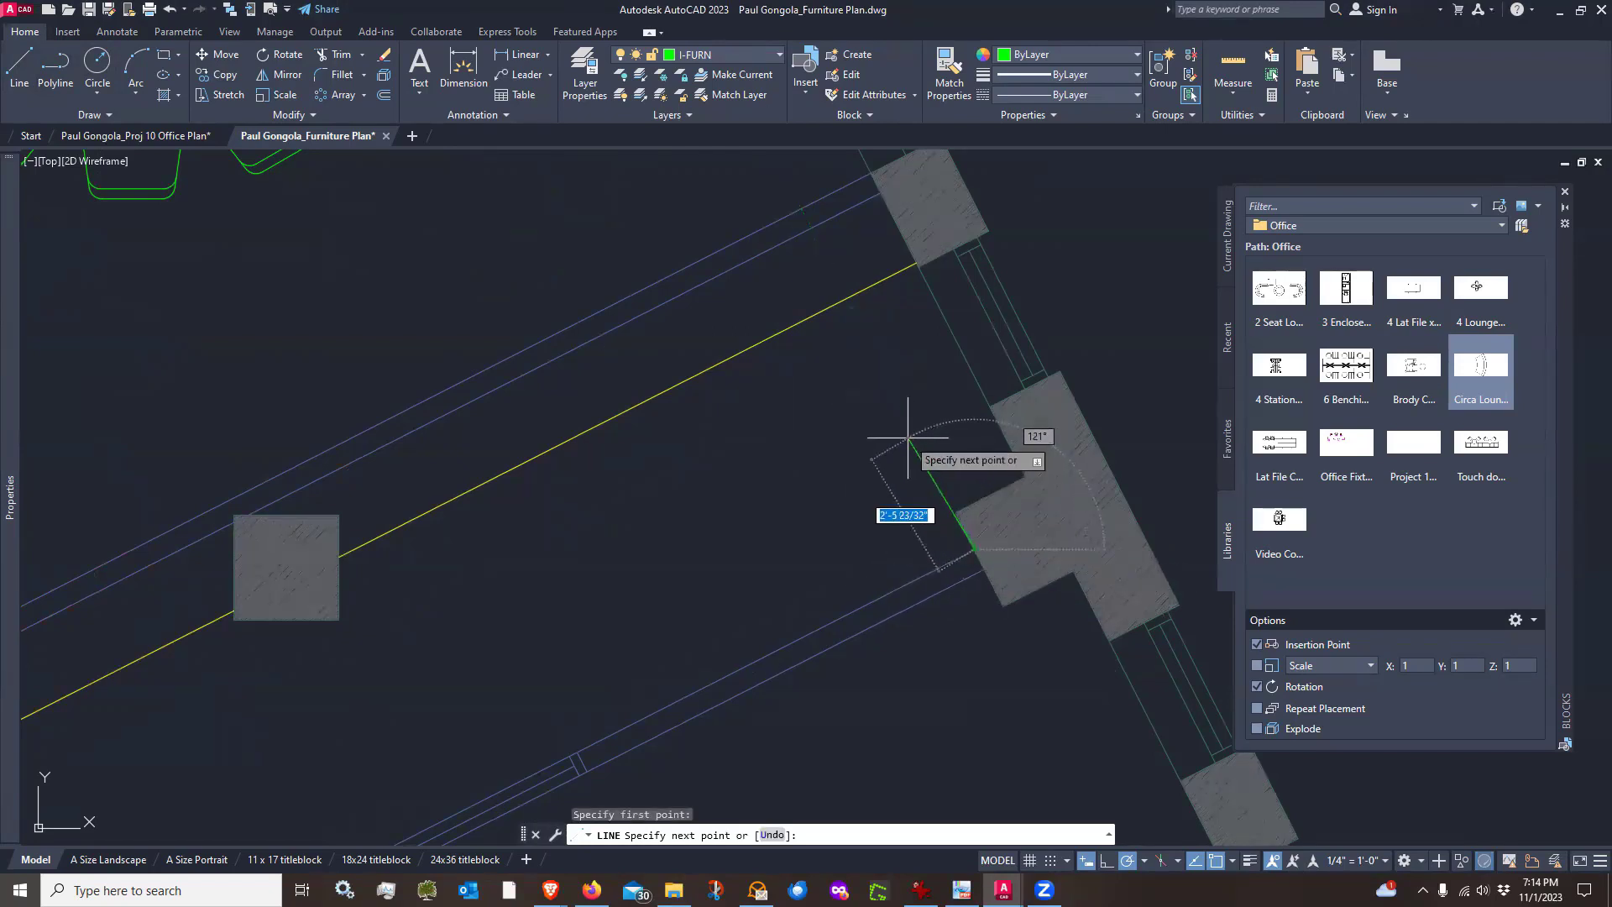
pyautogui.write("2'")
pyautogui.press('Return')
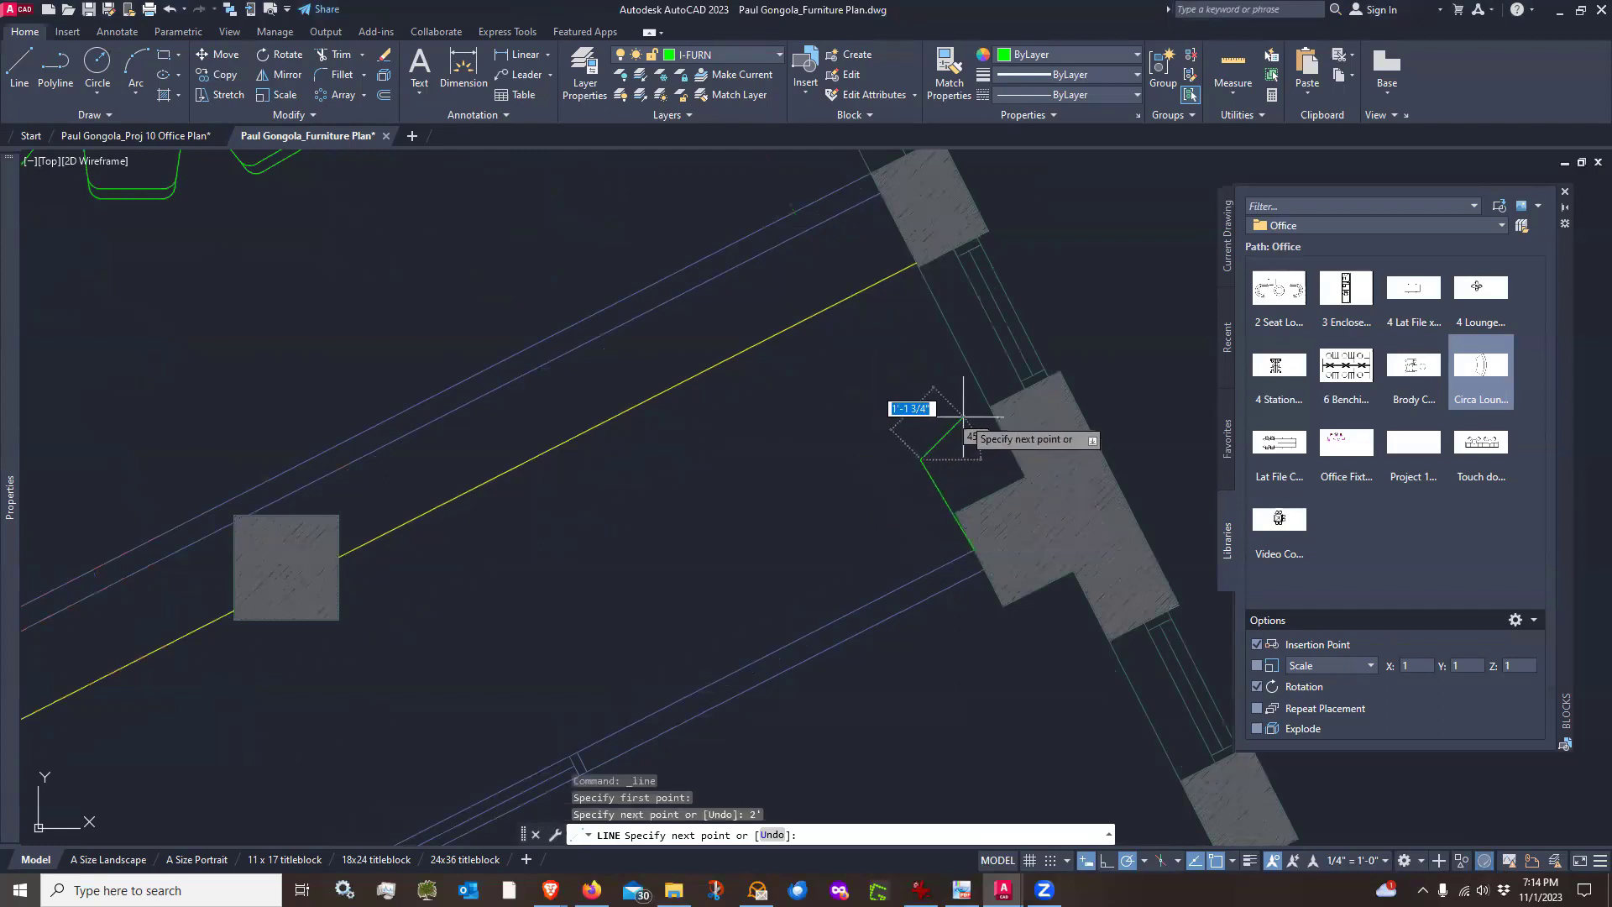
pyautogui.click(996, 422)
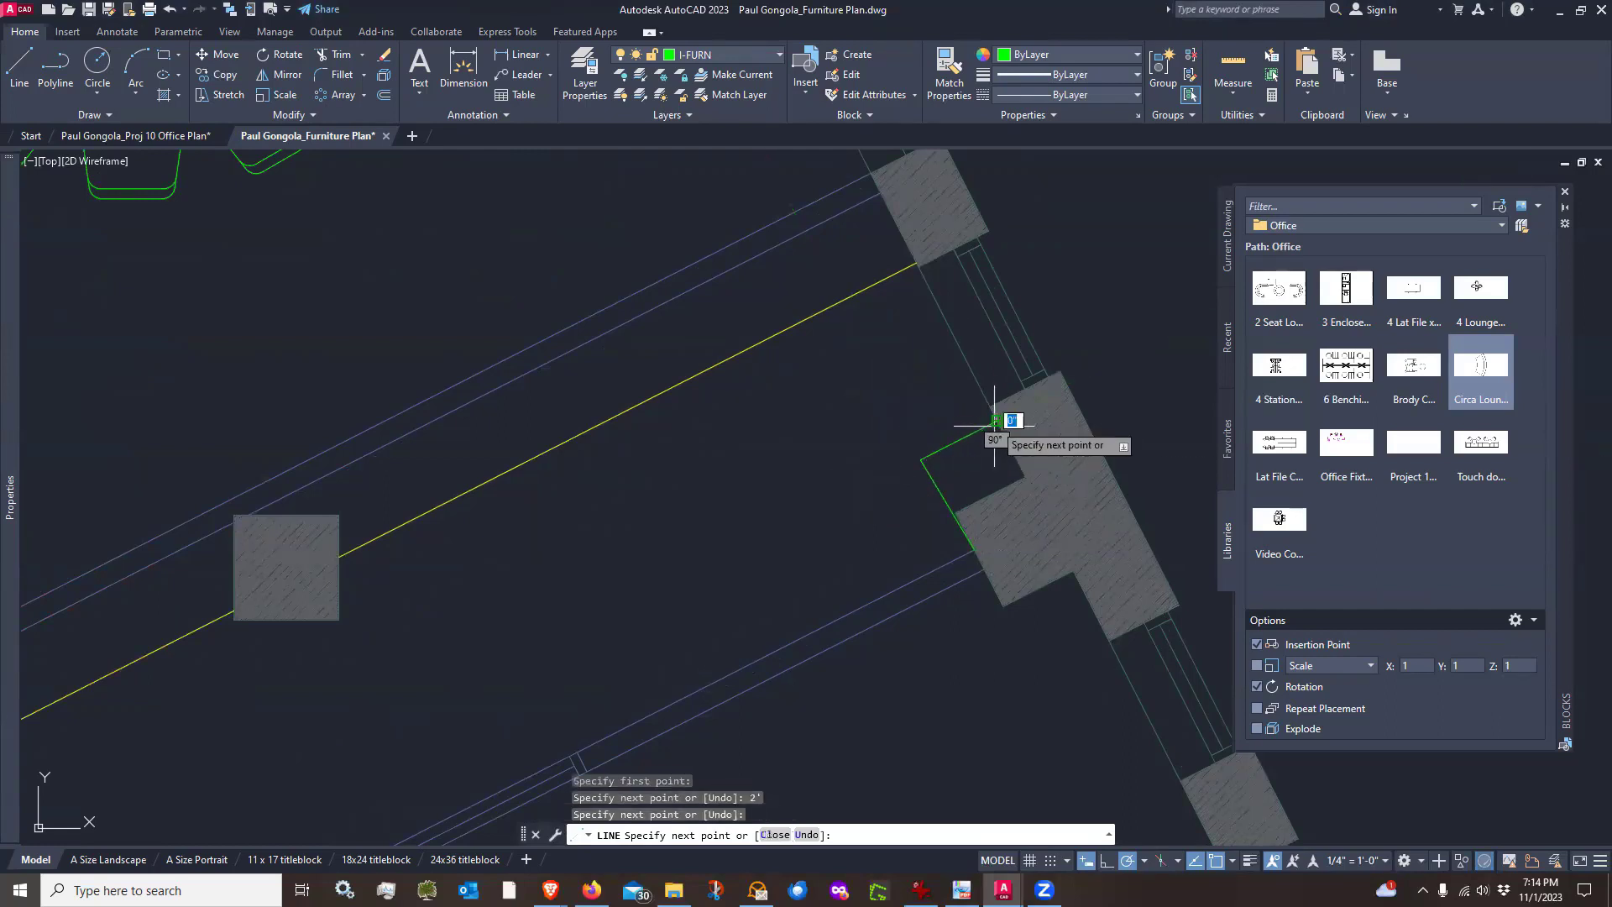
pyautogui.press('Return')
# Erase both segments of the line just drawn
pyautogui.scroll(4, 943, 458)
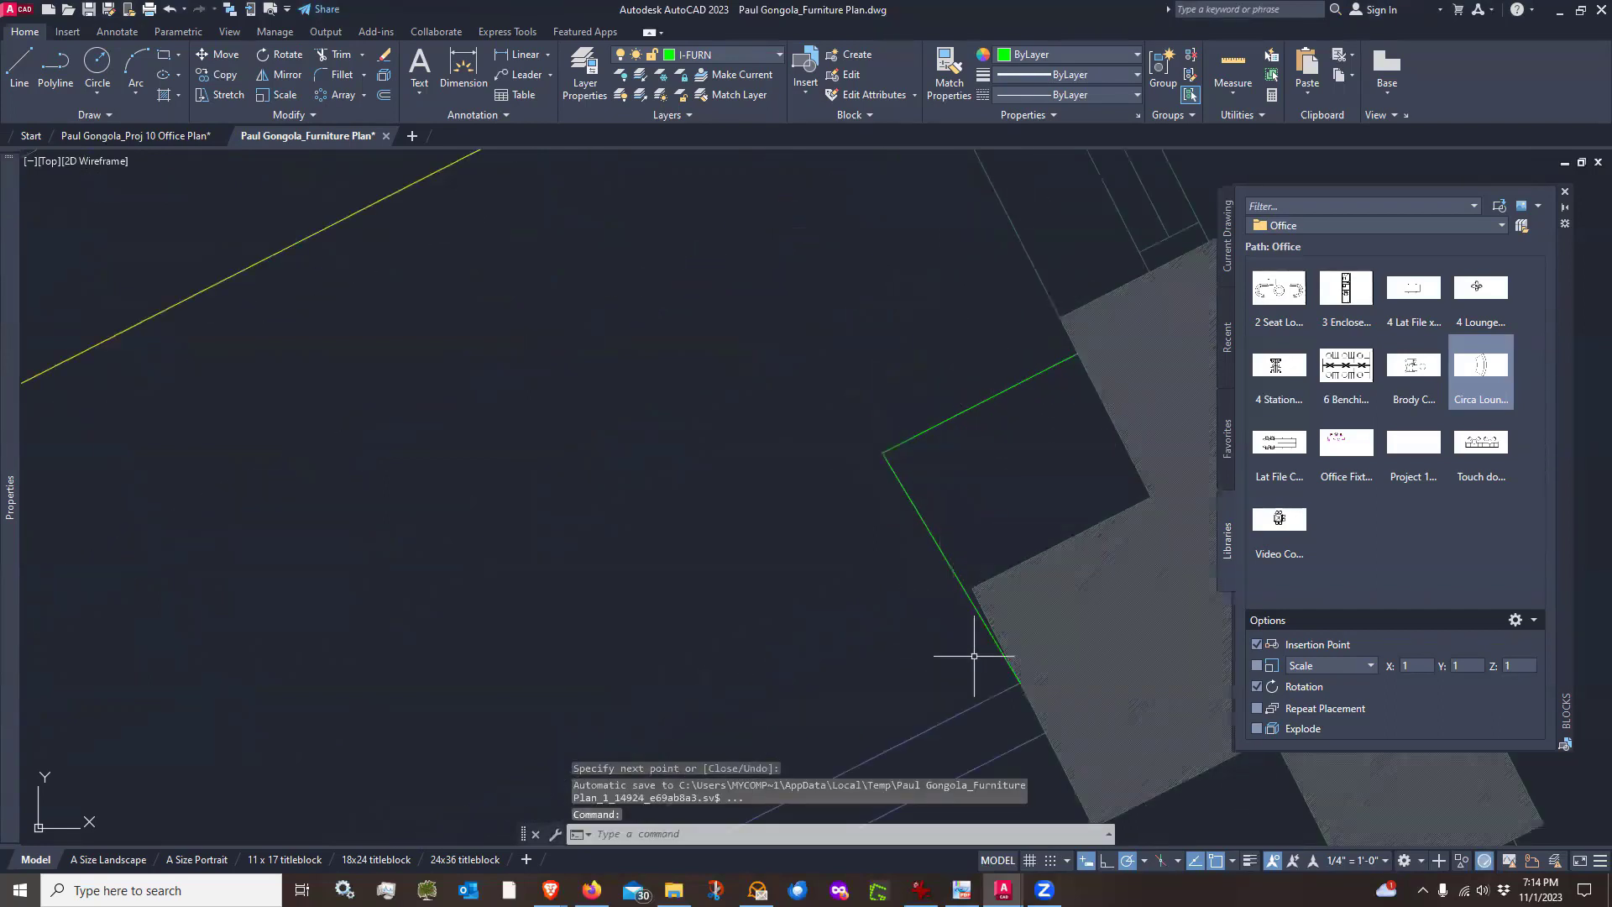
pyautogui.scroll(2, 974, 655)
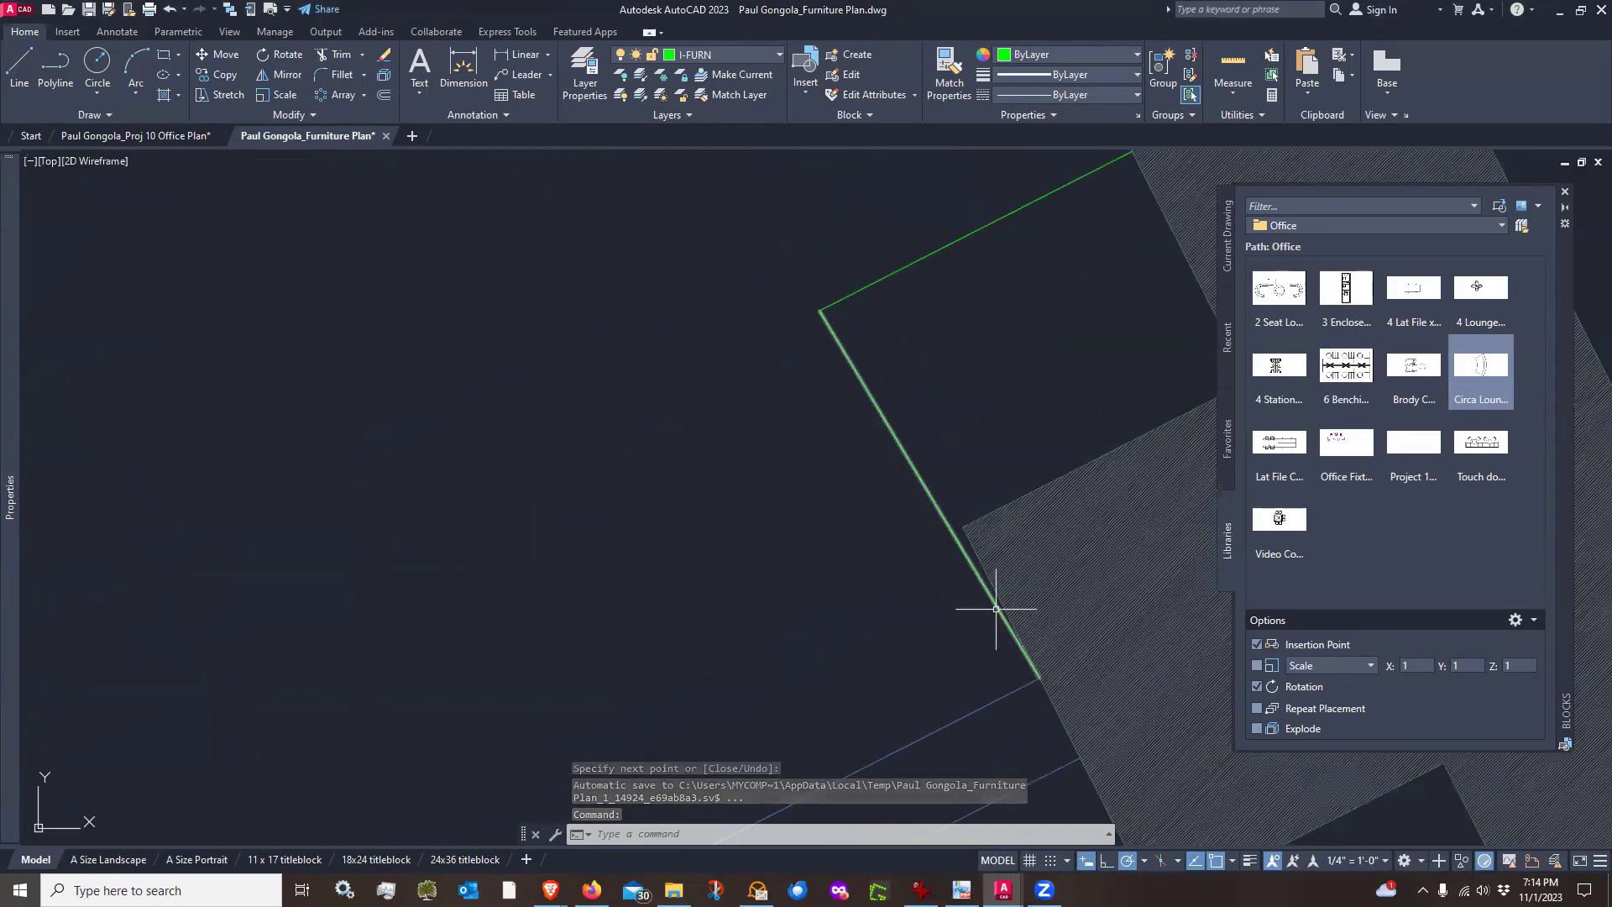
pyautogui.write('E')
pyautogui.press('Return')
pyautogui.click(890, 425)
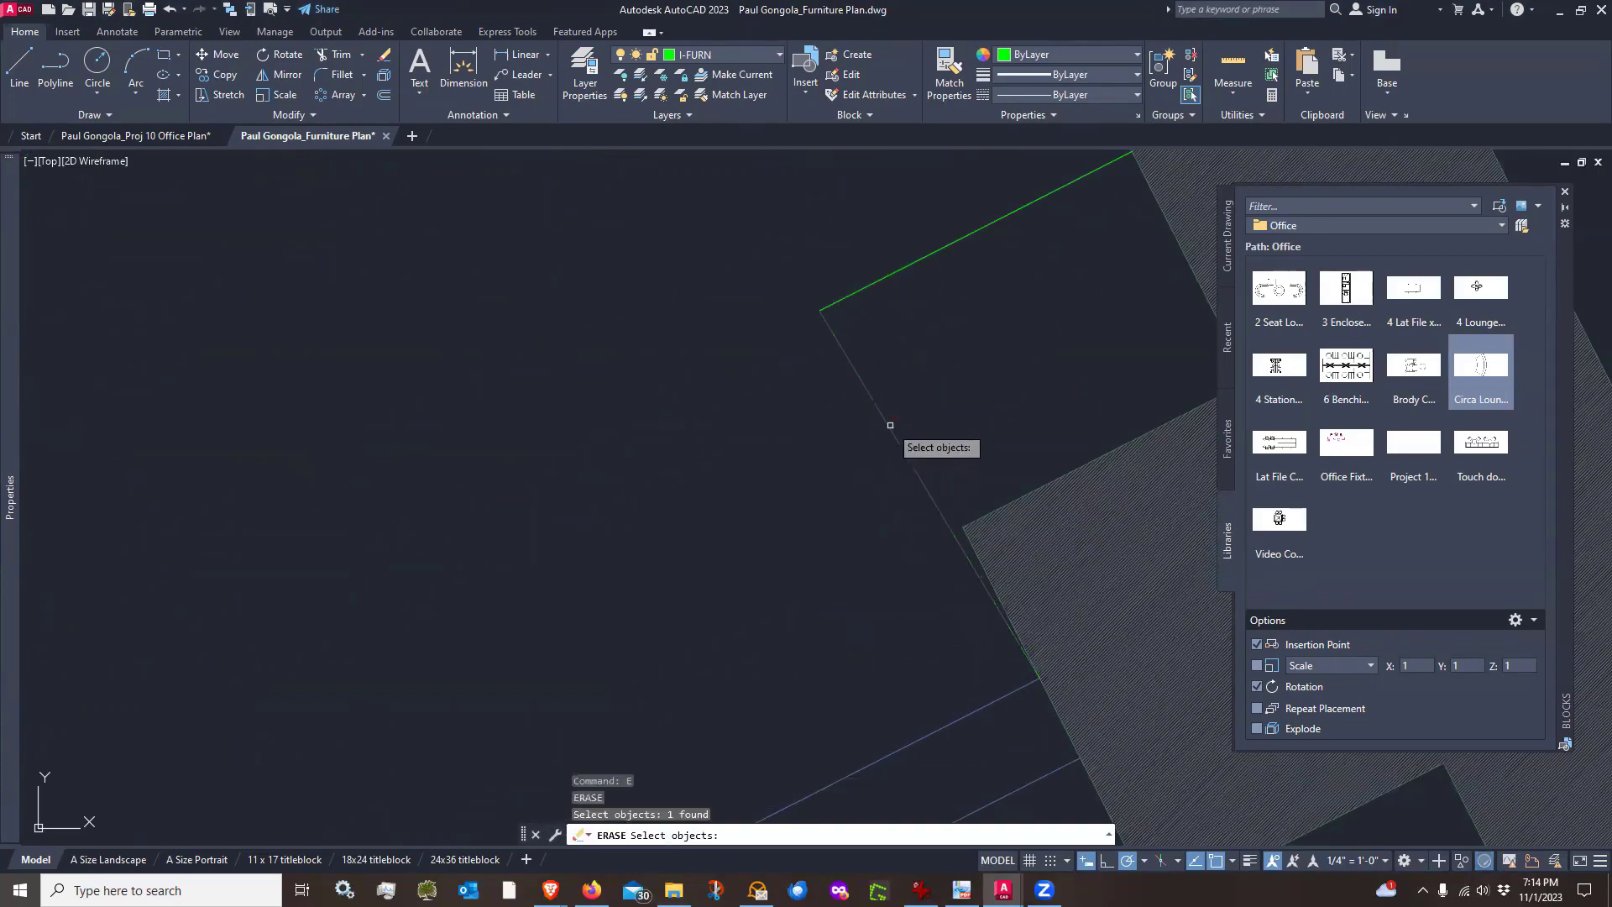
pyautogui.click(865, 286)
pyautogui.press('Return')
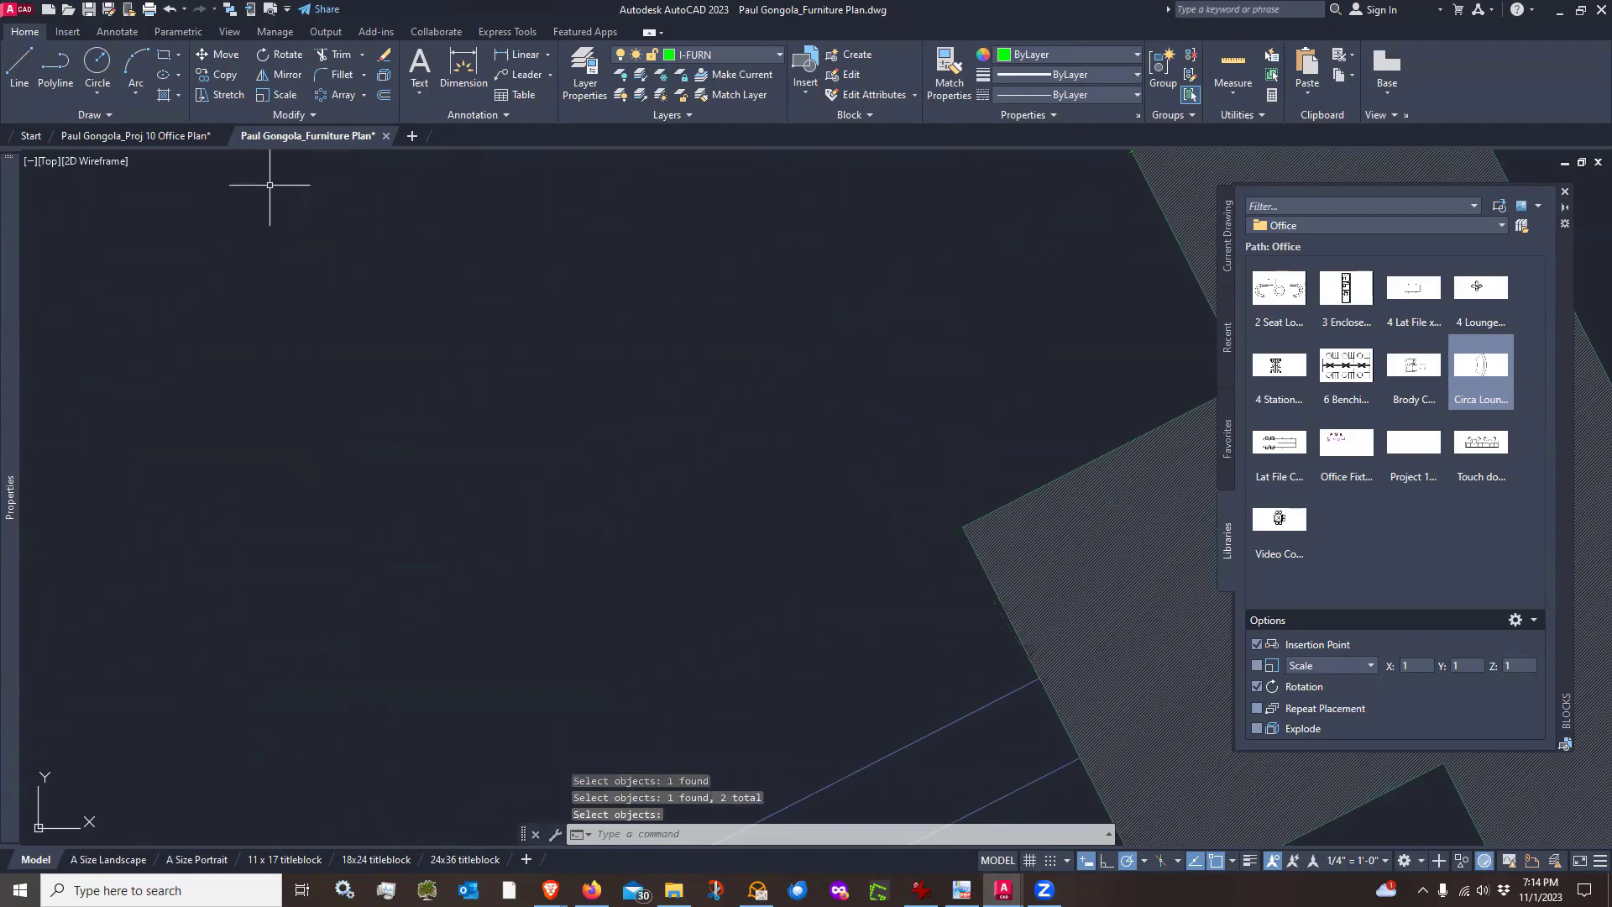
# Draw a 2' line along the column face, continuing with a segment to the column's outer corner
pyautogui.click(24, 66)
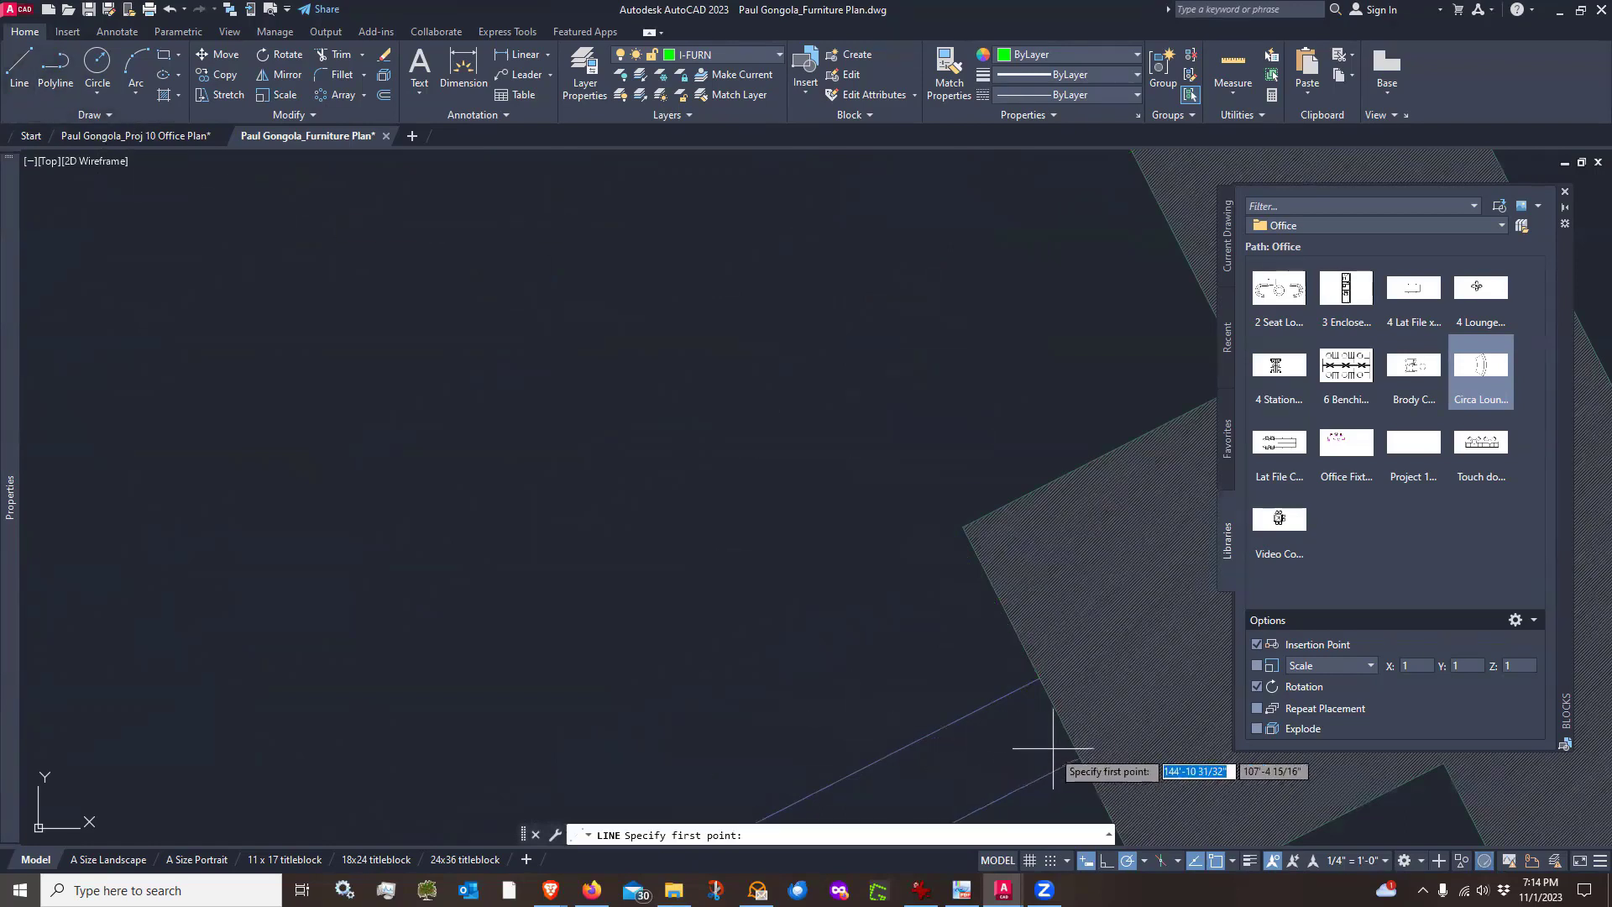
pyautogui.click(1039, 677)
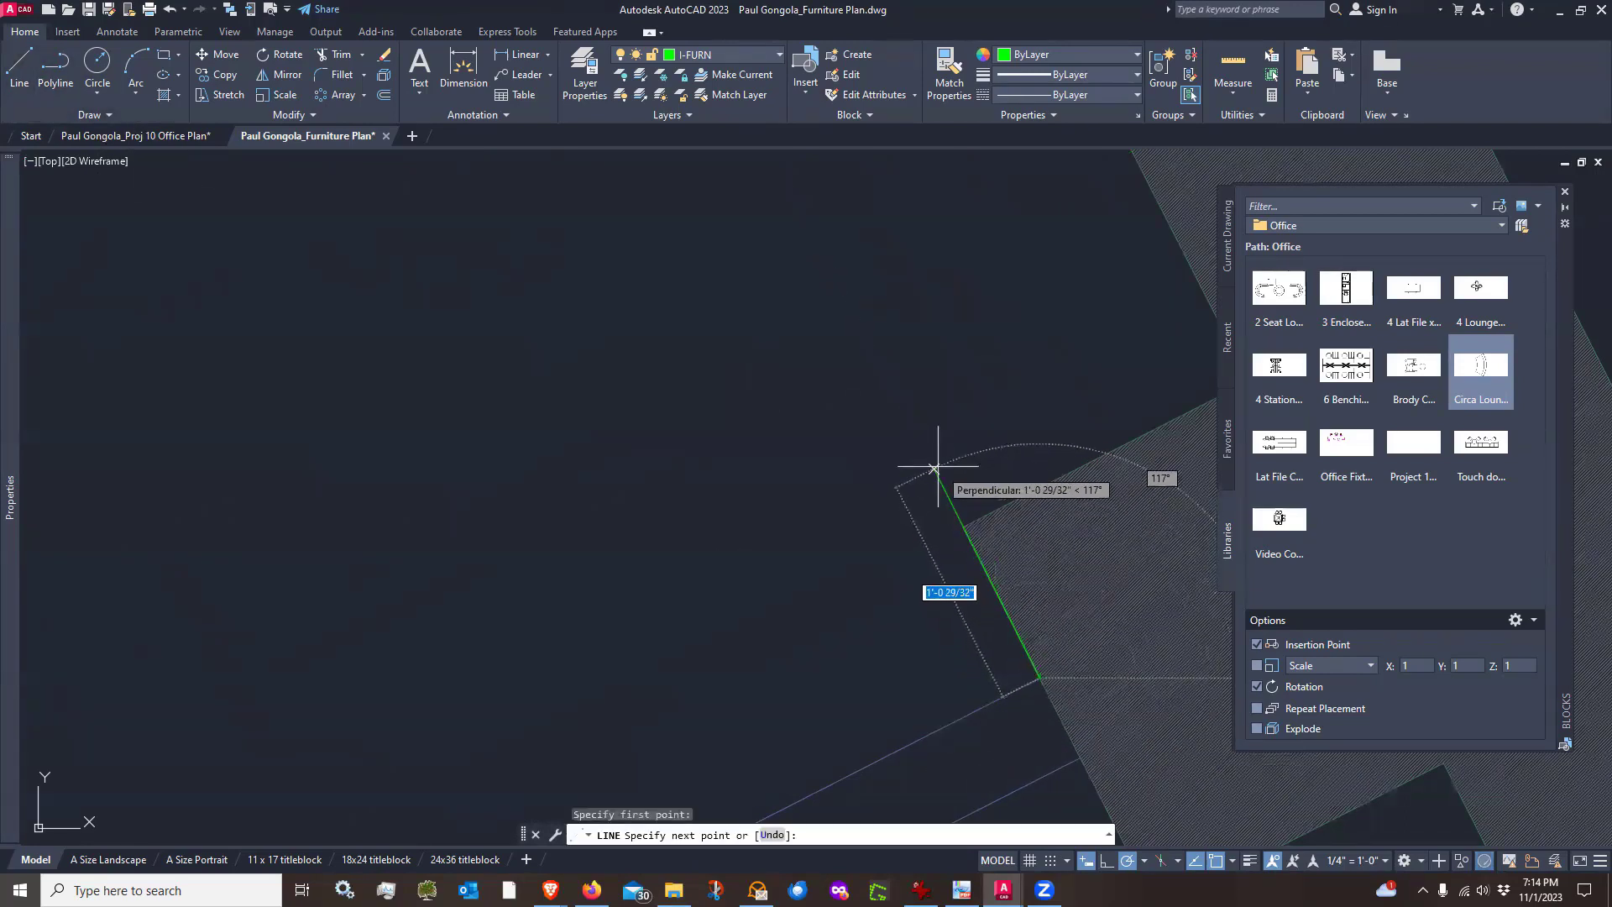
pyautogui.write('2')
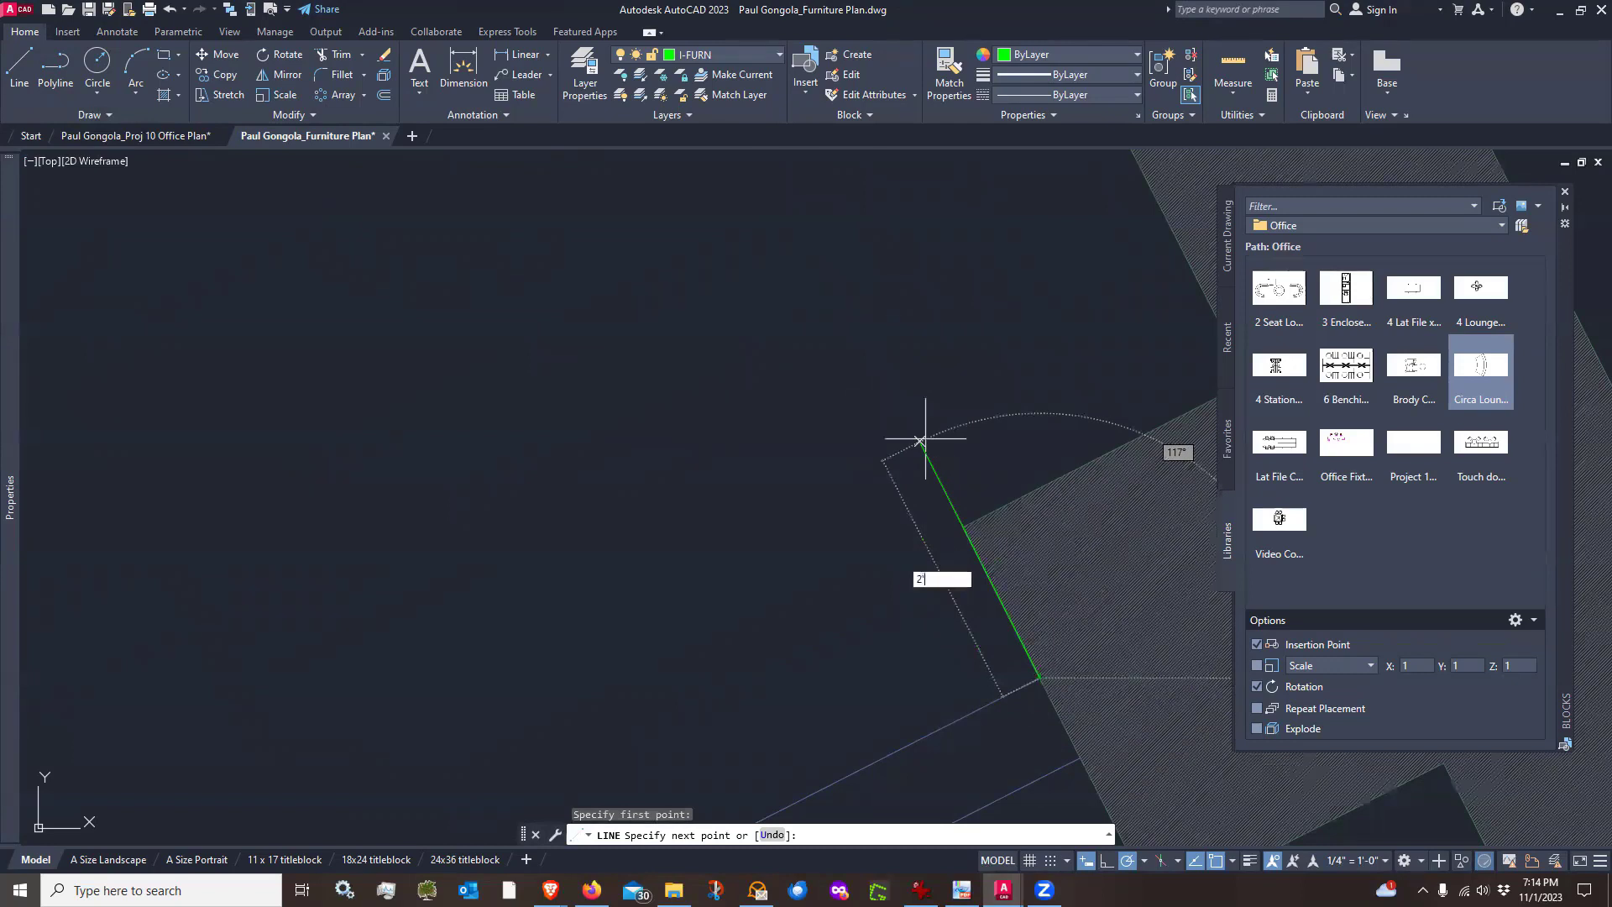
pyautogui.write("'")
pyautogui.press('Return')
pyautogui.scroll(2, 957, 424)
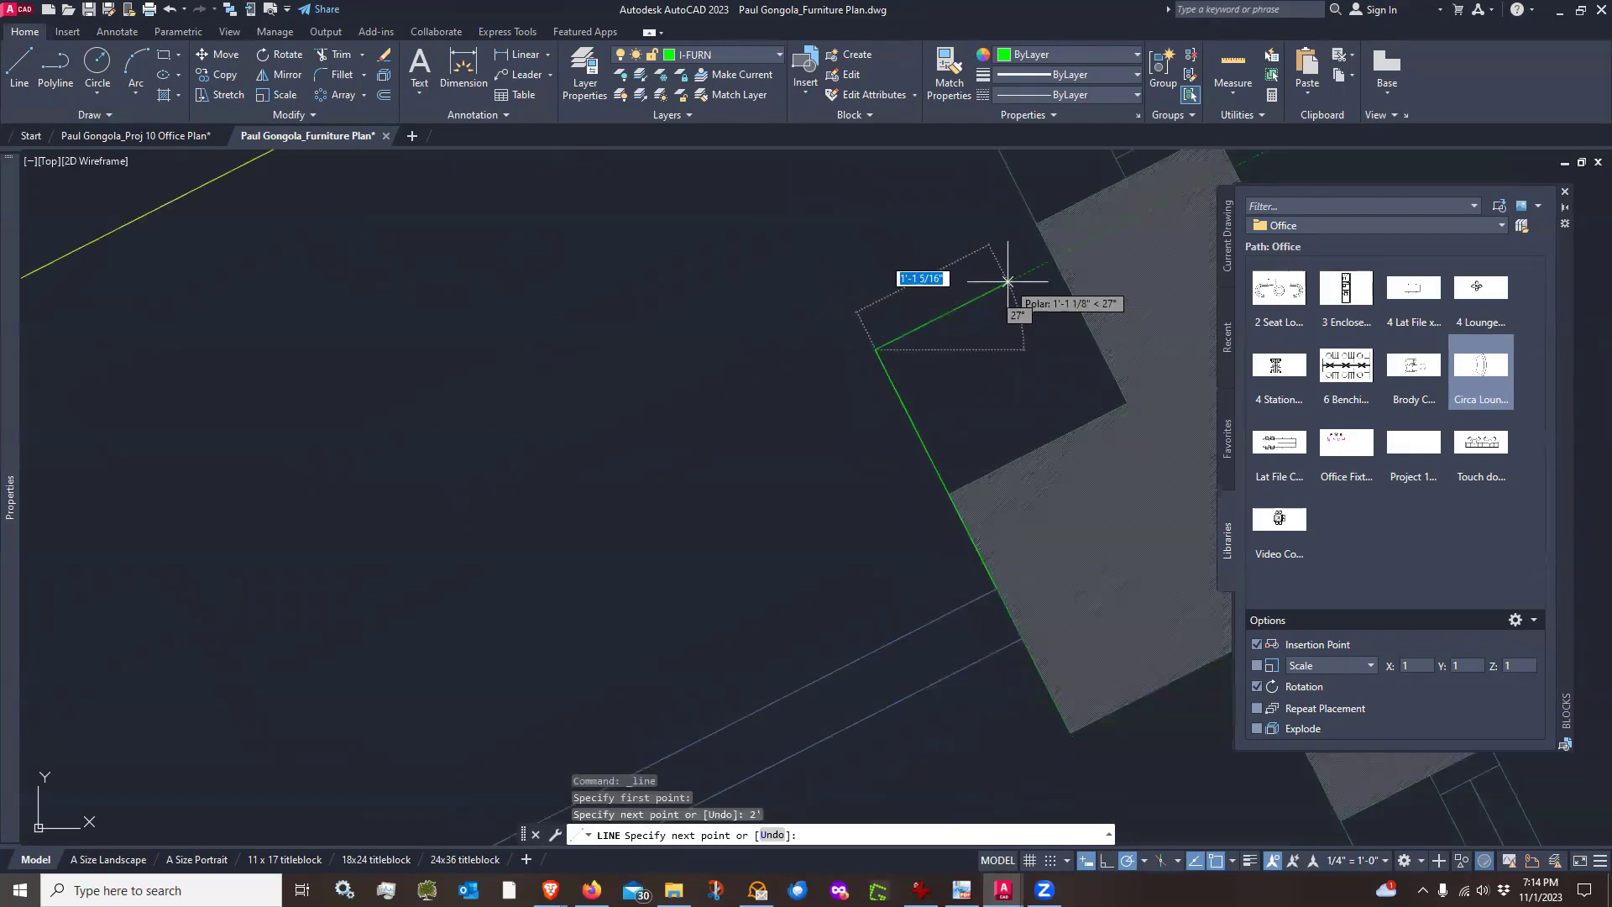
pyautogui.click(1053, 259)
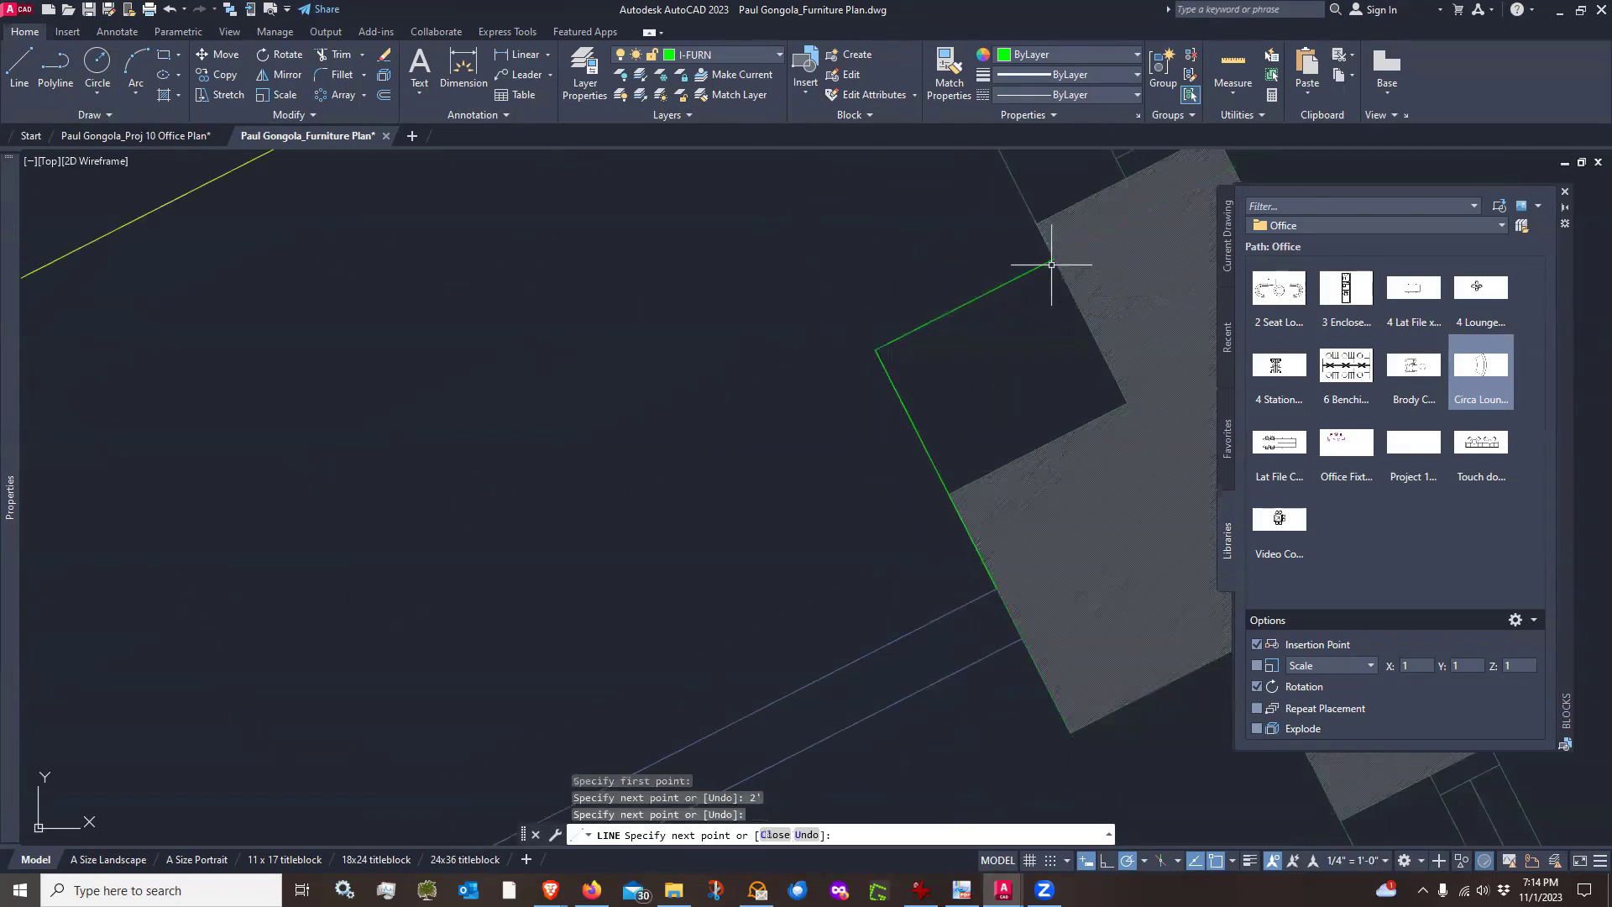
pyautogui.press('Return')
# Erase the 2' segment, keeping the short segment at the column corner
pyautogui.click(974, 311)
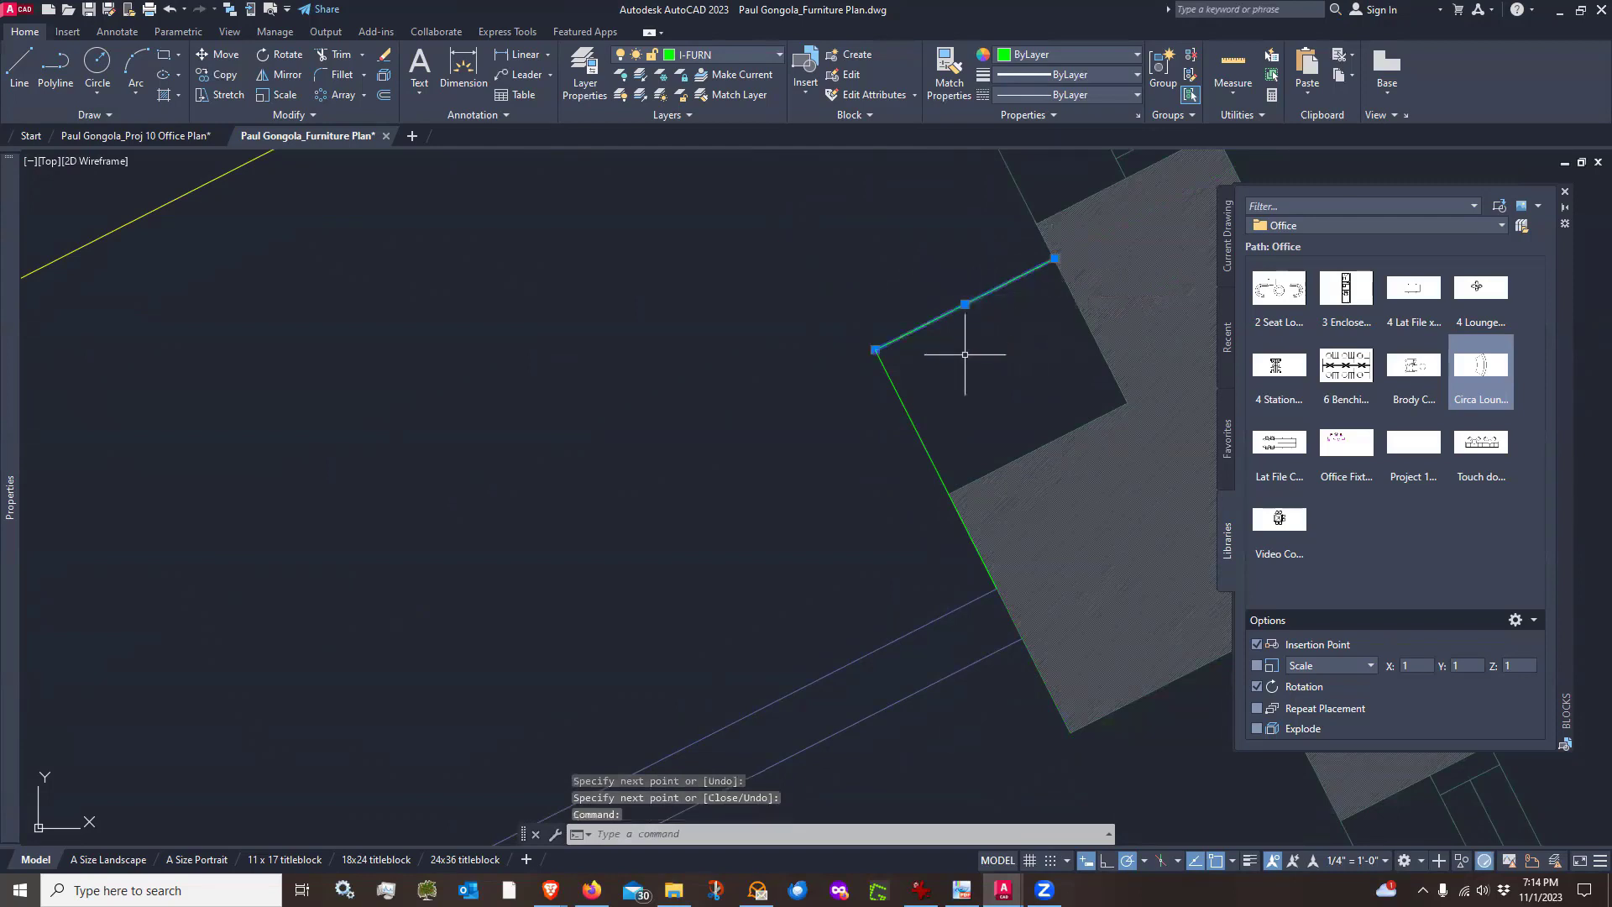
pyautogui.press('Escape')
pyautogui.press('Escape')
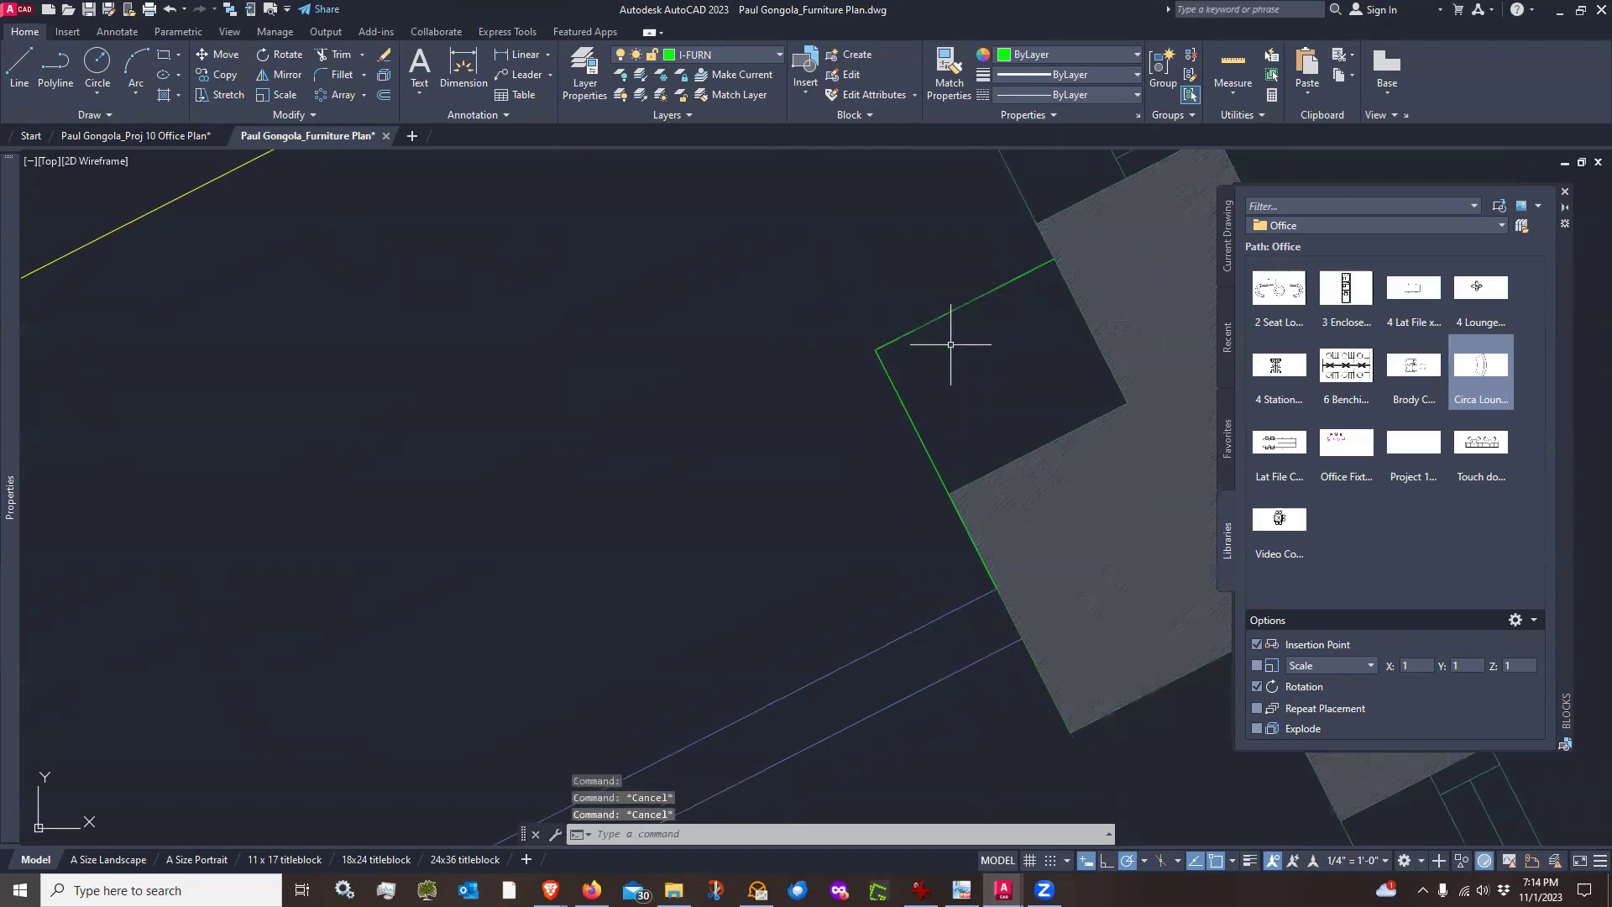
pyautogui.write('e')
pyautogui.press('Return')
pyautogui.click(929, 385)
pyautogui.click(874, 420)
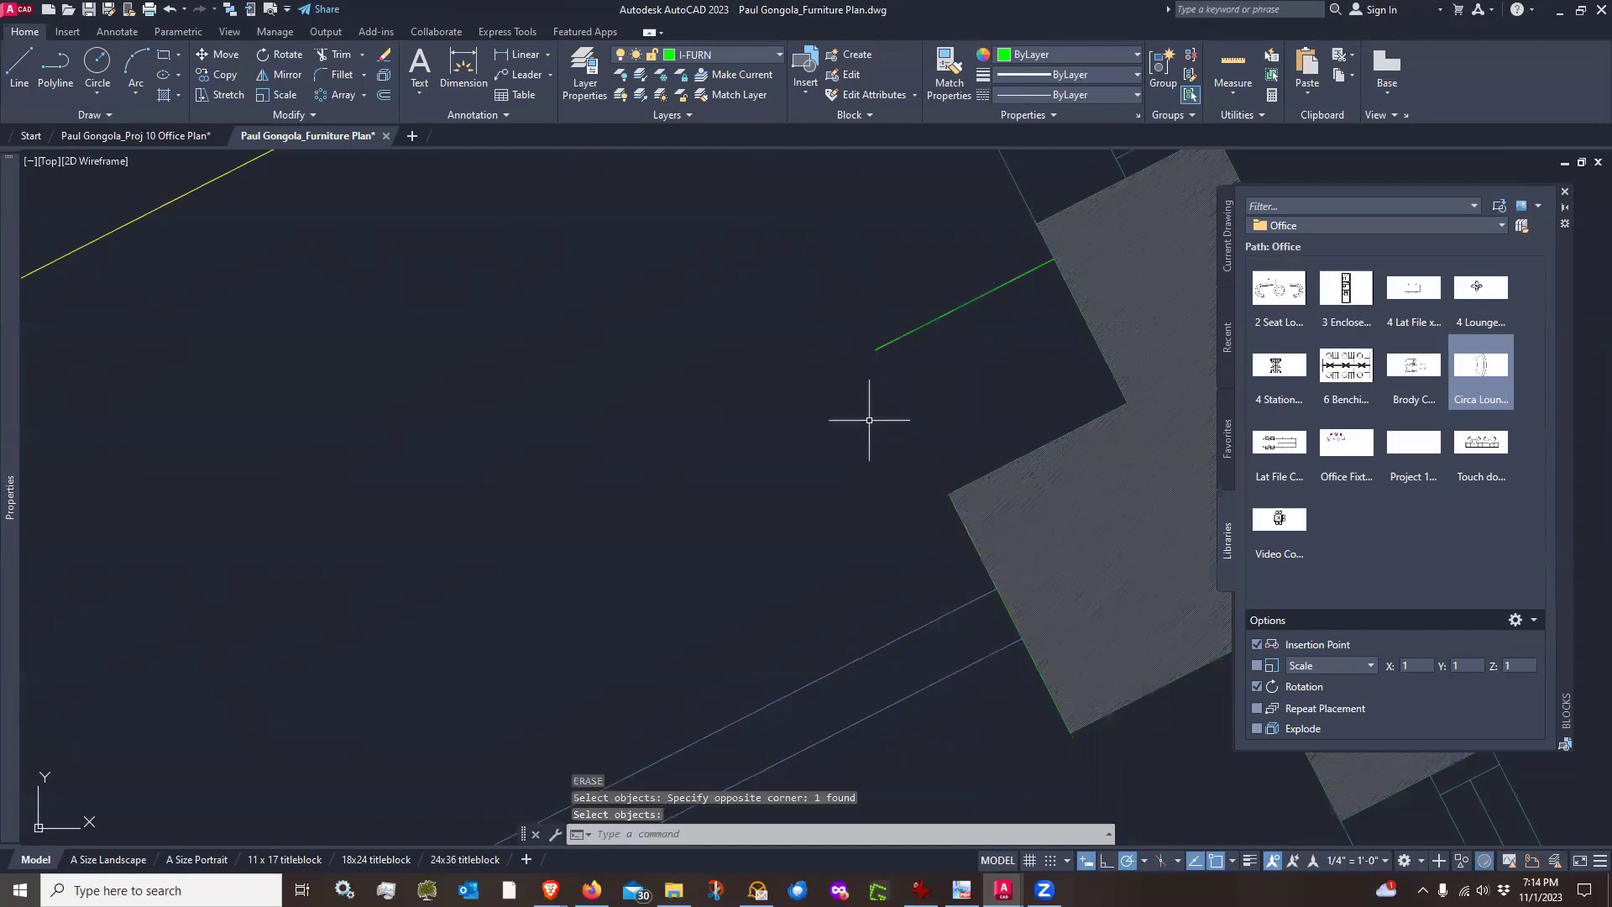
# Draw an 18' guide line from the short segment's end across the room, closing it perpendicular to the room's lower wall
pyautogui.scroll(-6, 891, 422)
pyautogui.scroll(2, 891, 419)
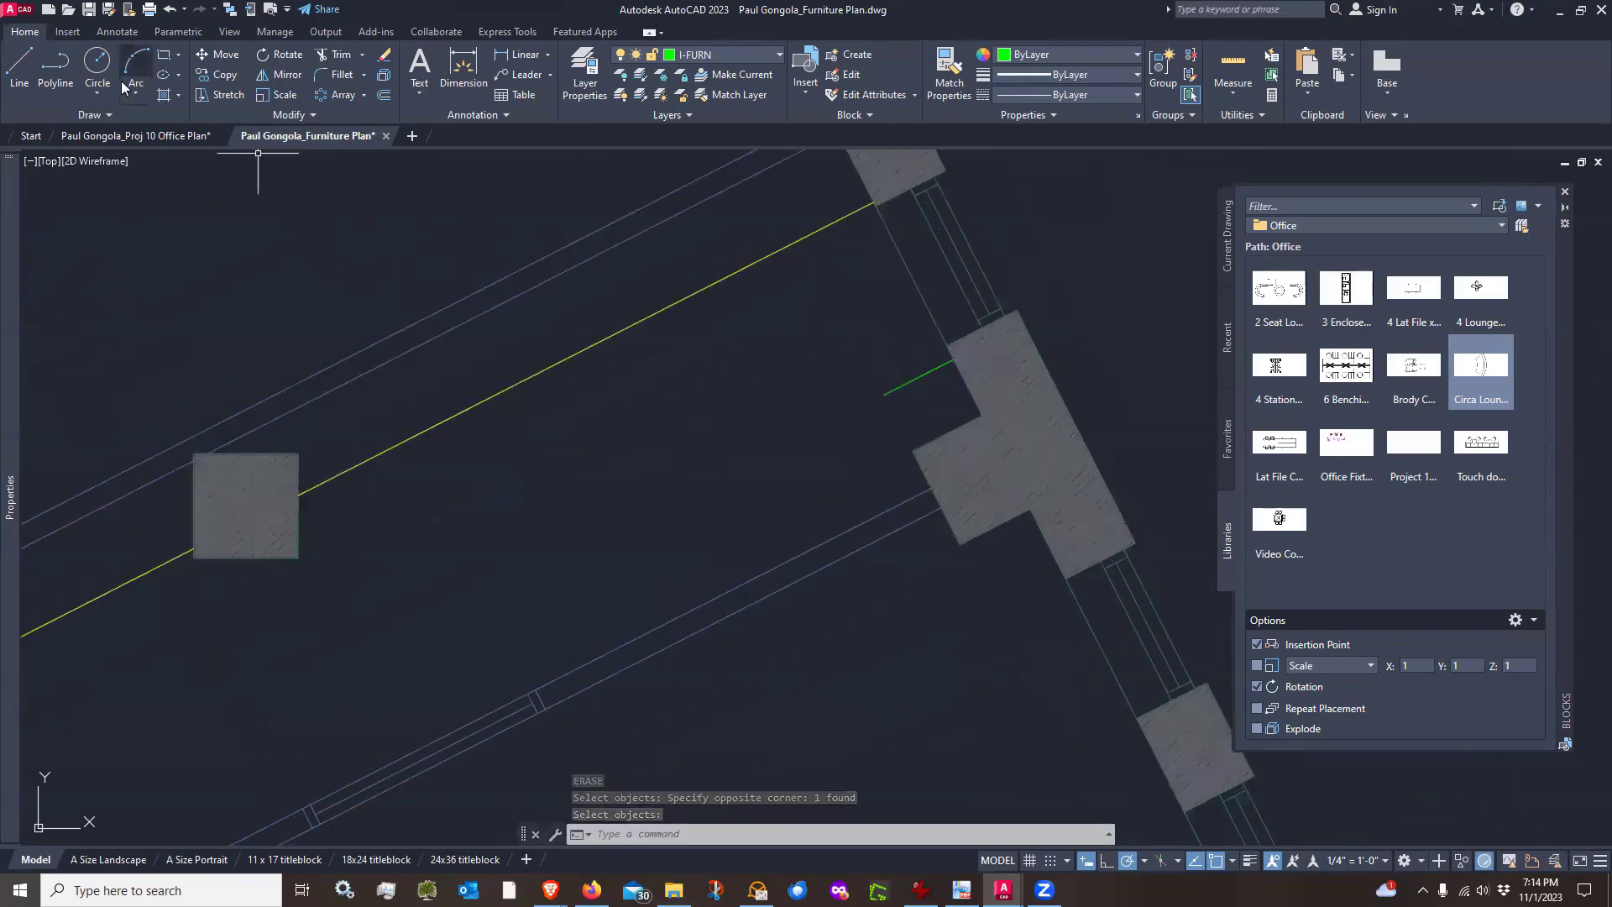
pyautogui.click(19, 65)
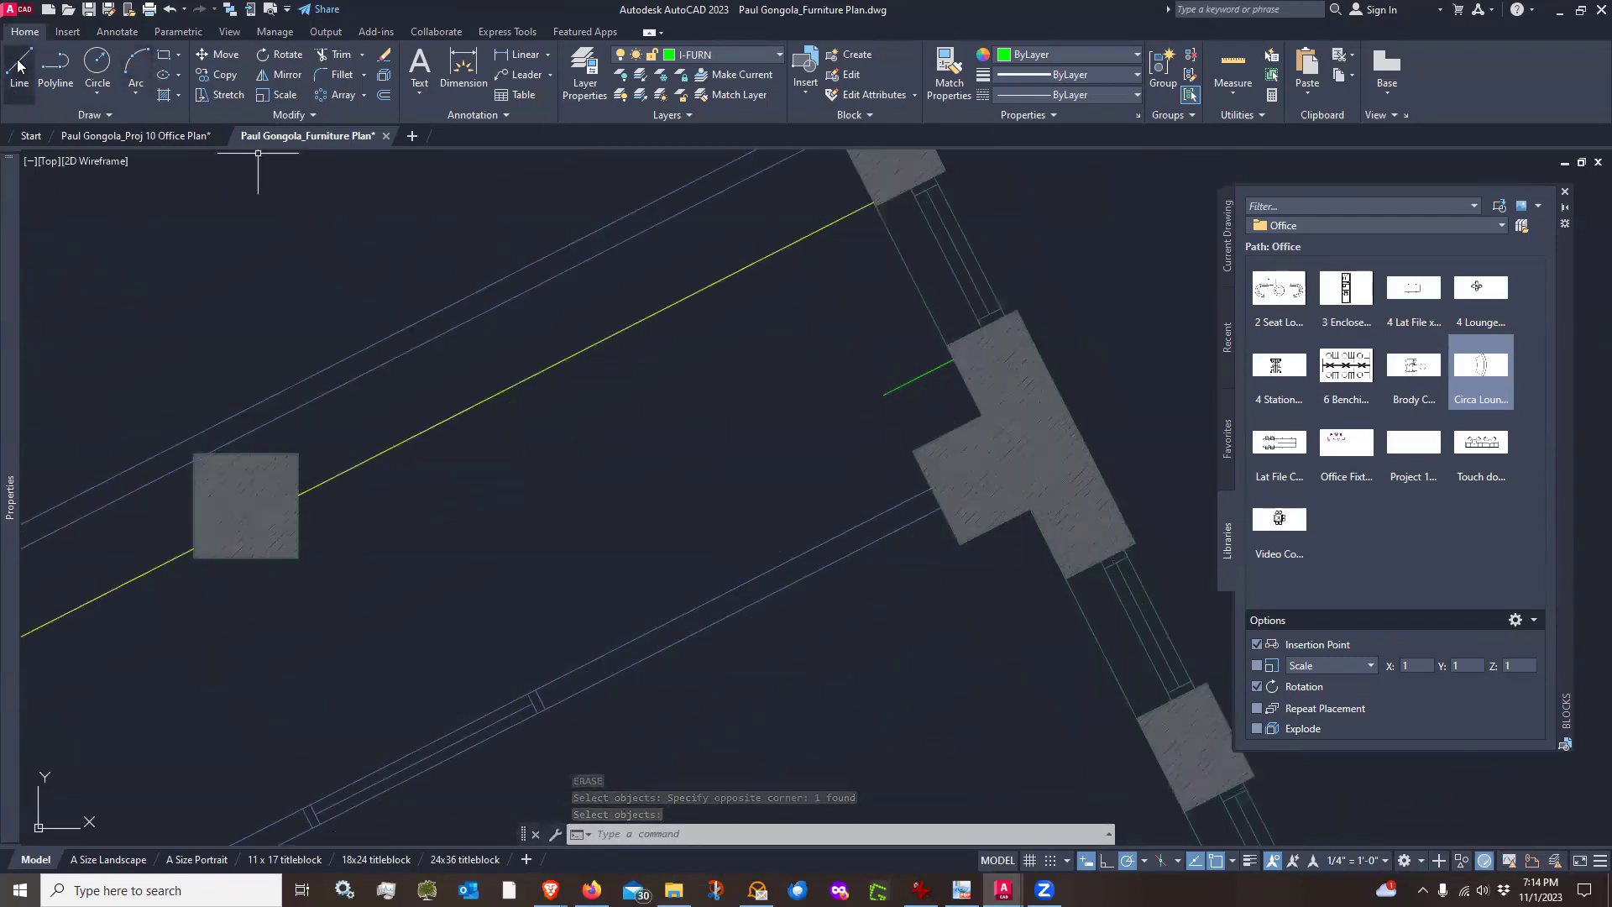
pyautogui.click(952, 361)
pyautogui.scroll(-6, 764, 474)
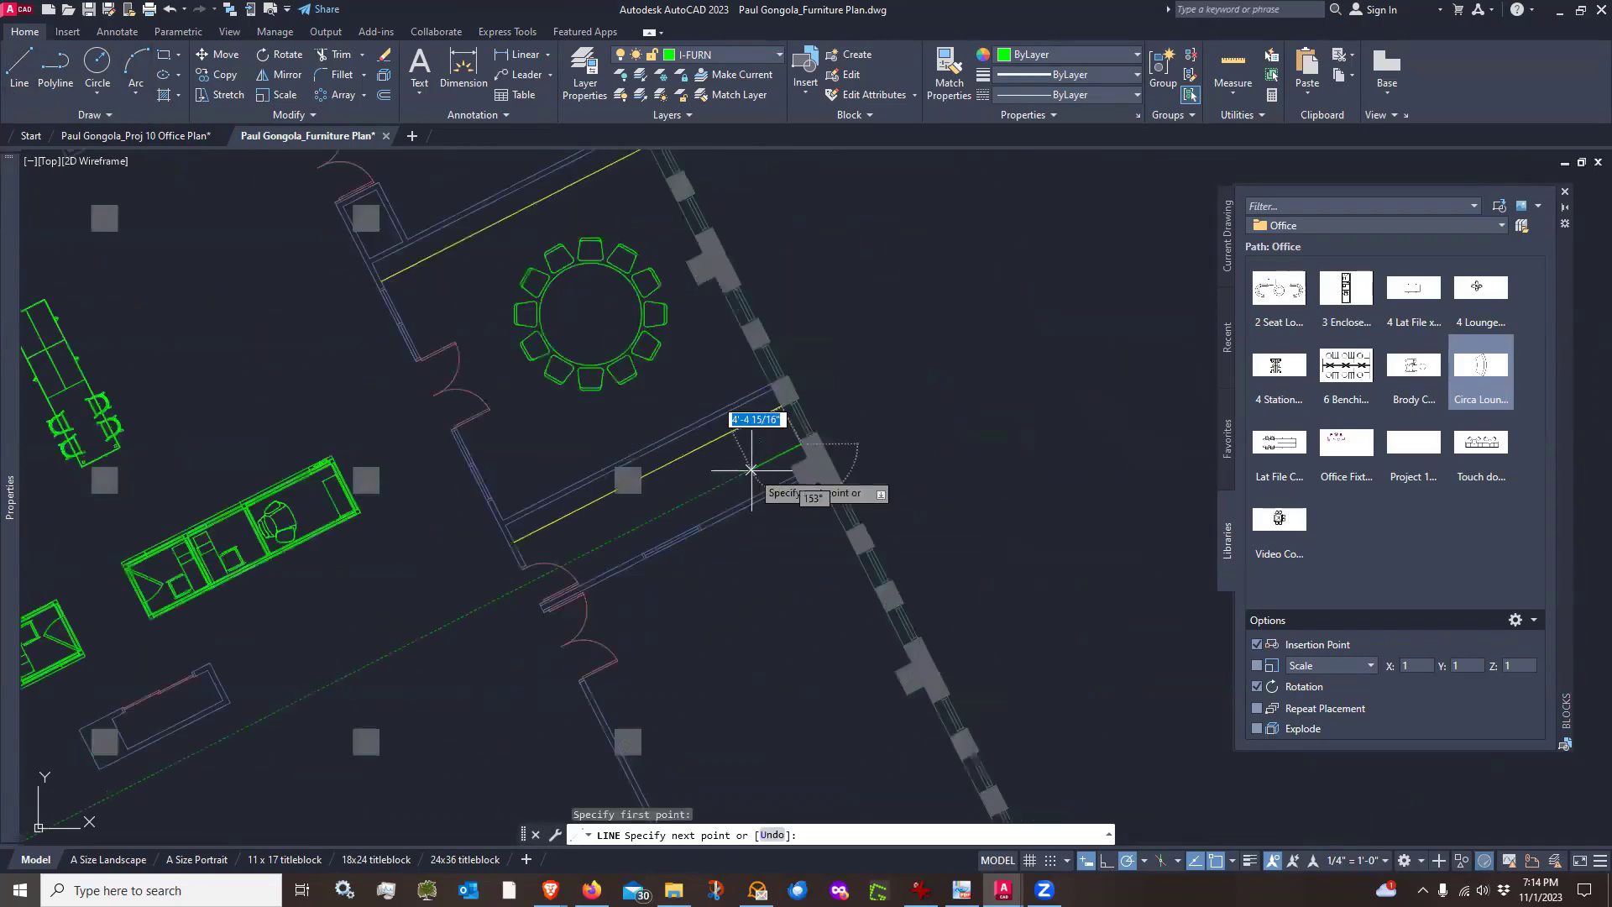
pyautogui.write('18')
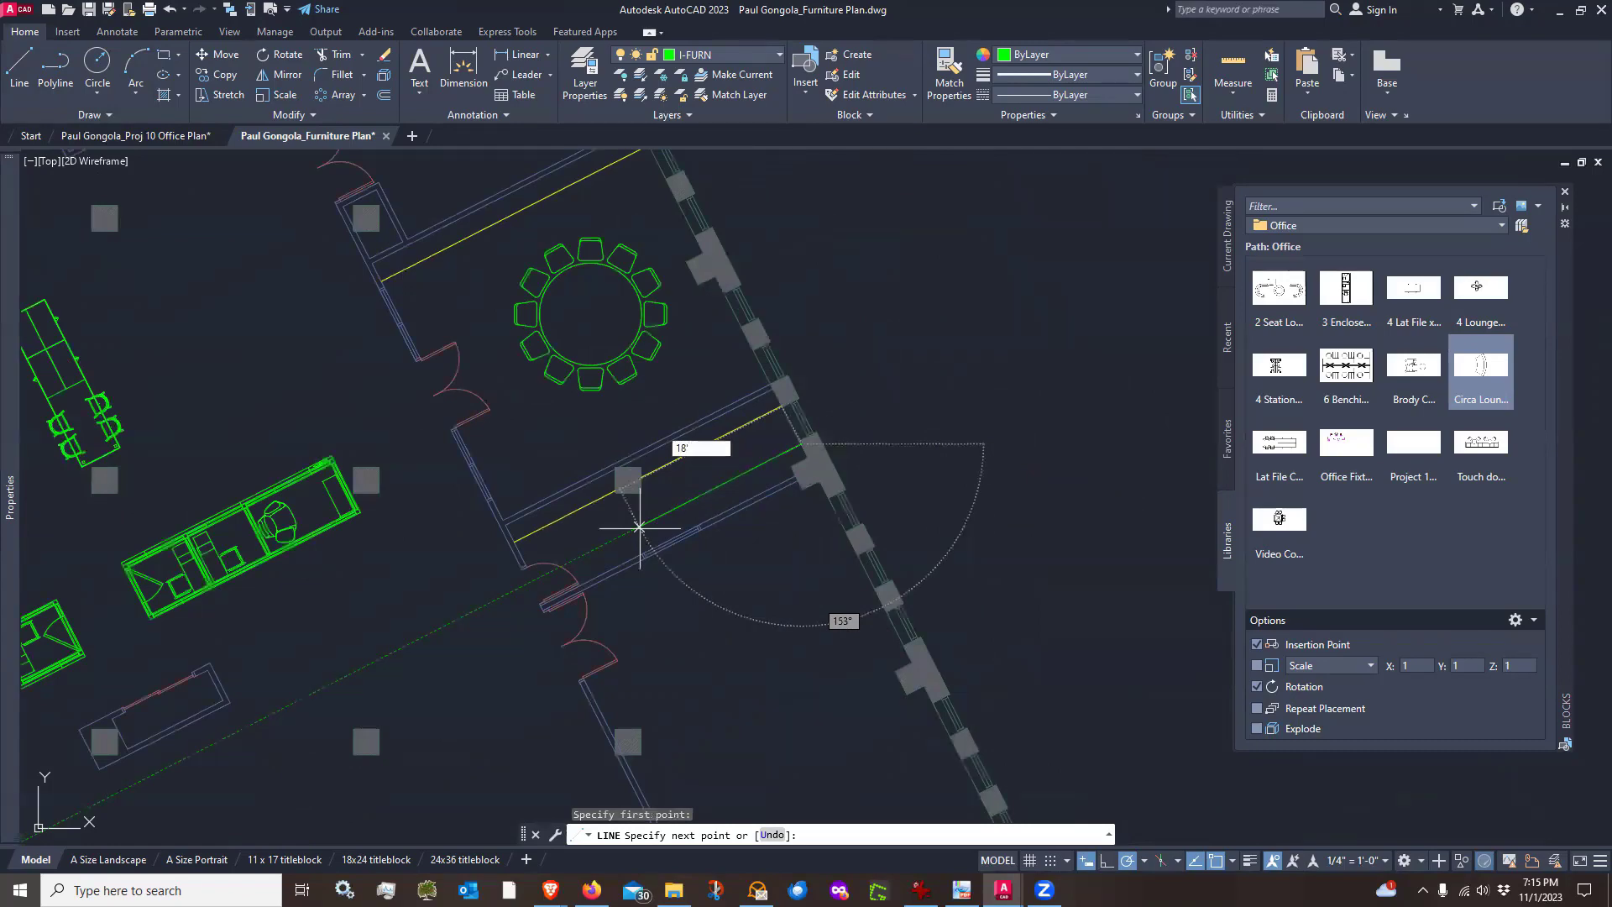
pyautogui.press('Return')
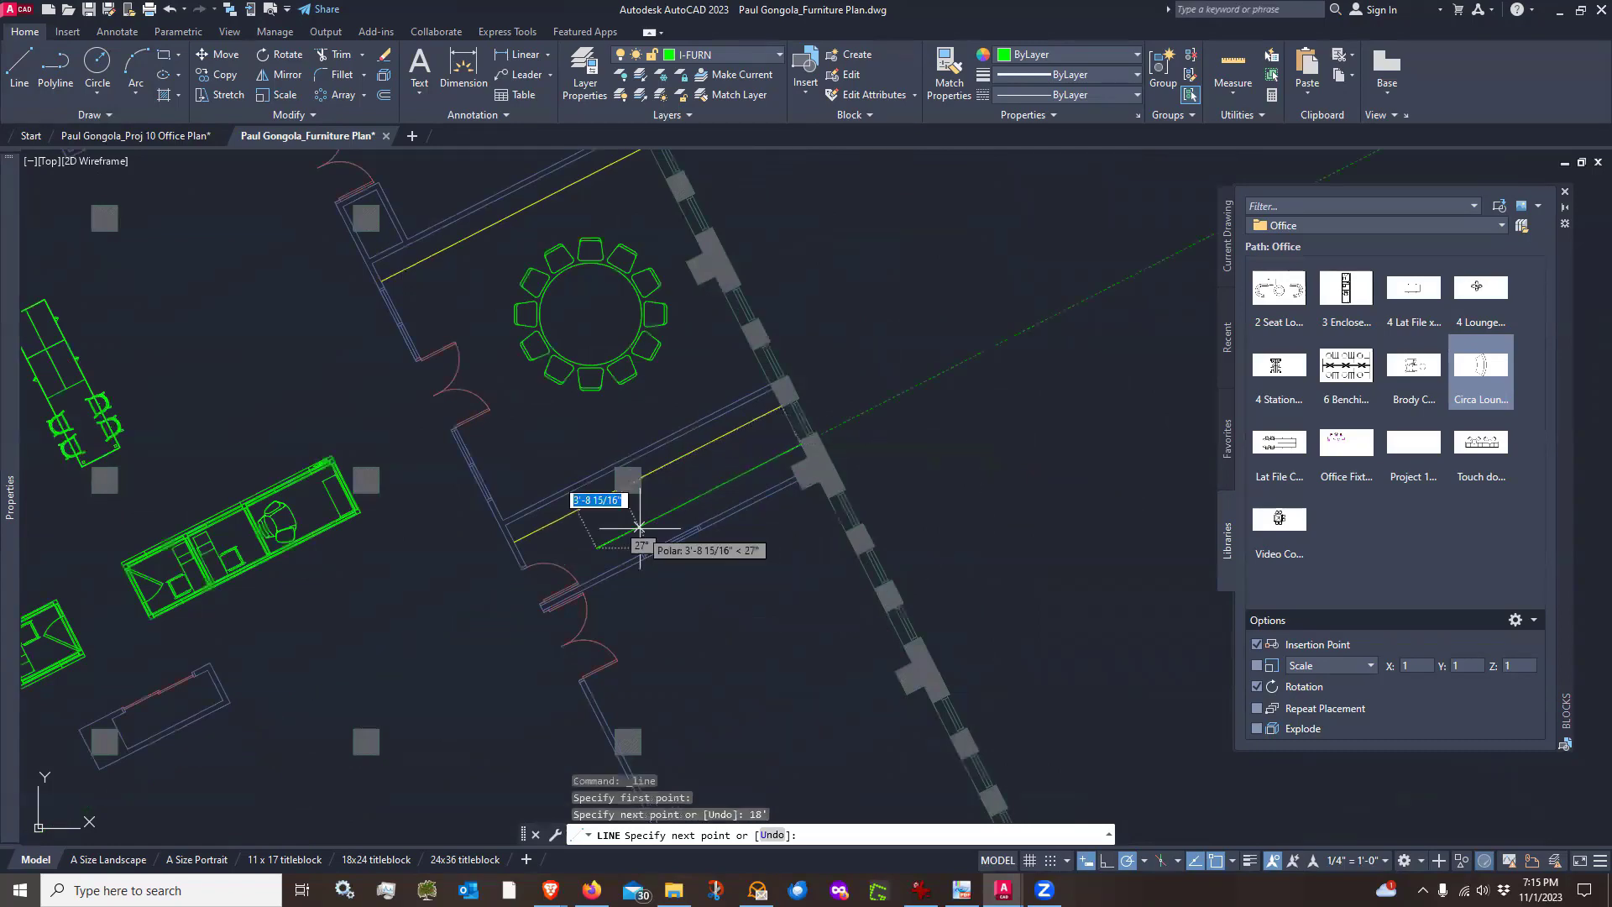
pyautogui.scroll(4, 636, 550)
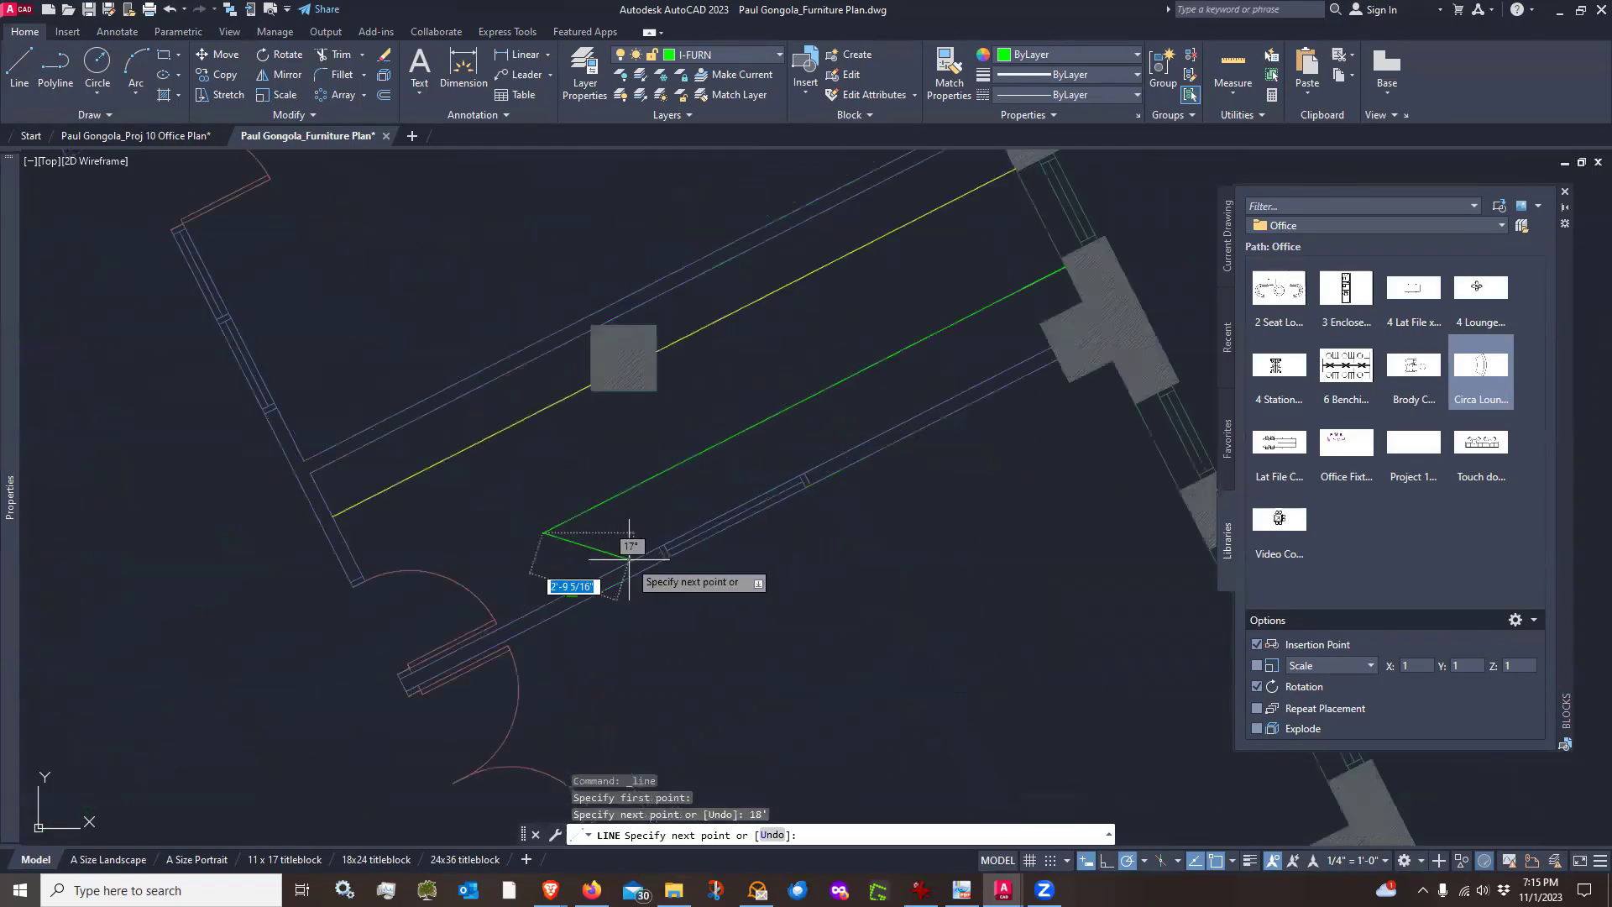
pyautogui.click(573, 593)
pyautogui.press('Return')
# Erase the short construction segment at the column
pyautogui.scroll(-2, 871, 486)
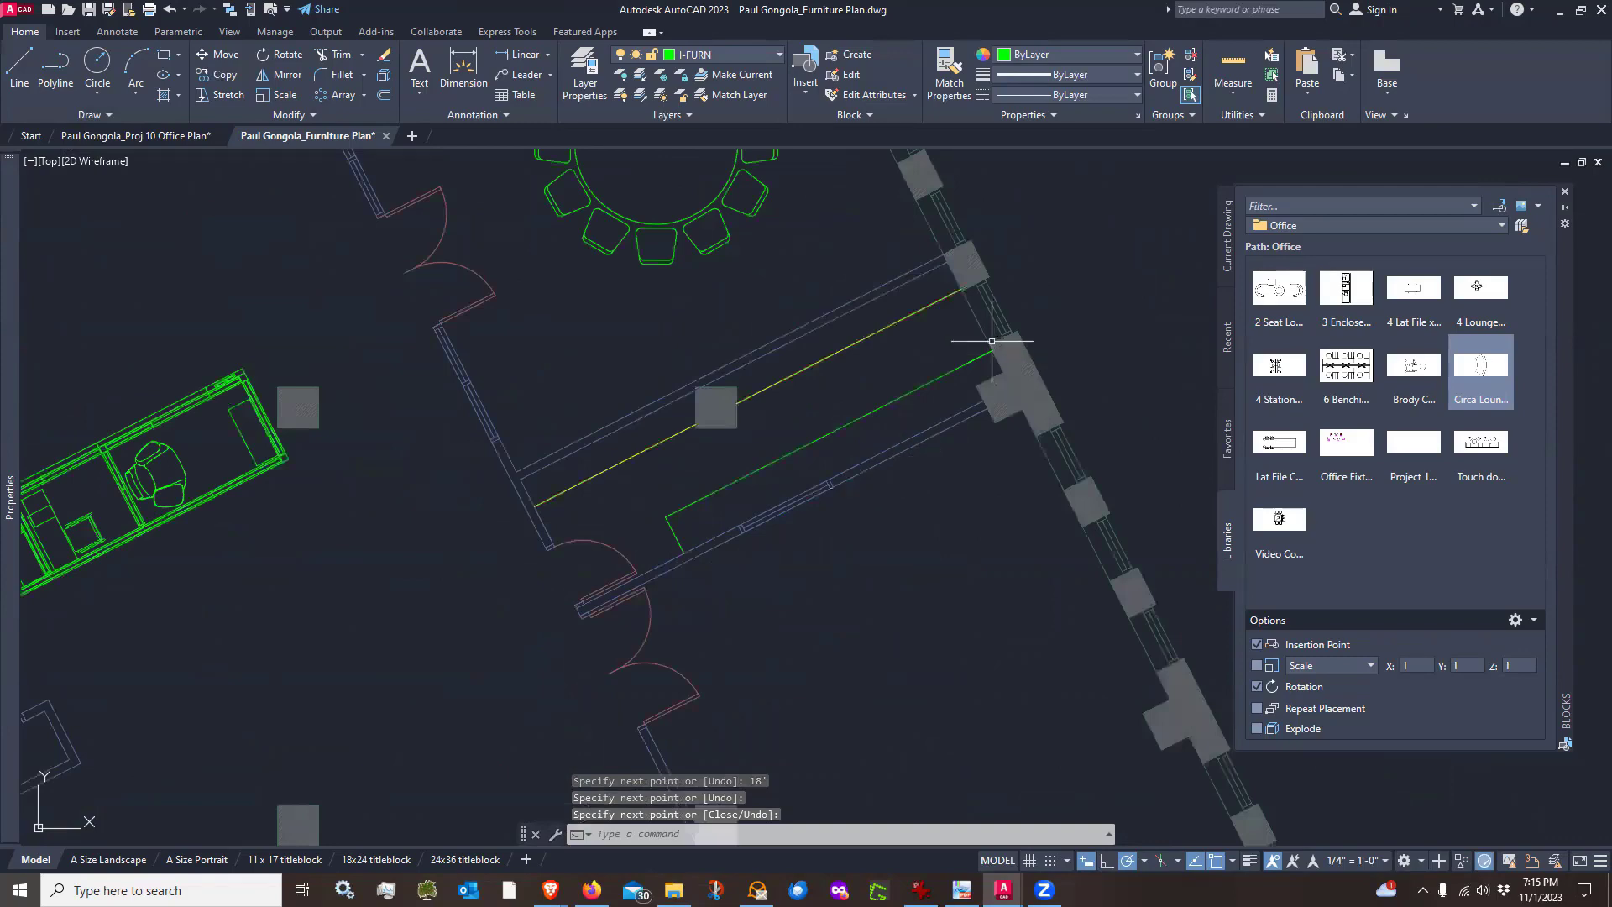
pyautogui.scroll(4, 971, 359)
pyautogui.click(896, 326)
pyautogui.click(1040, 397)
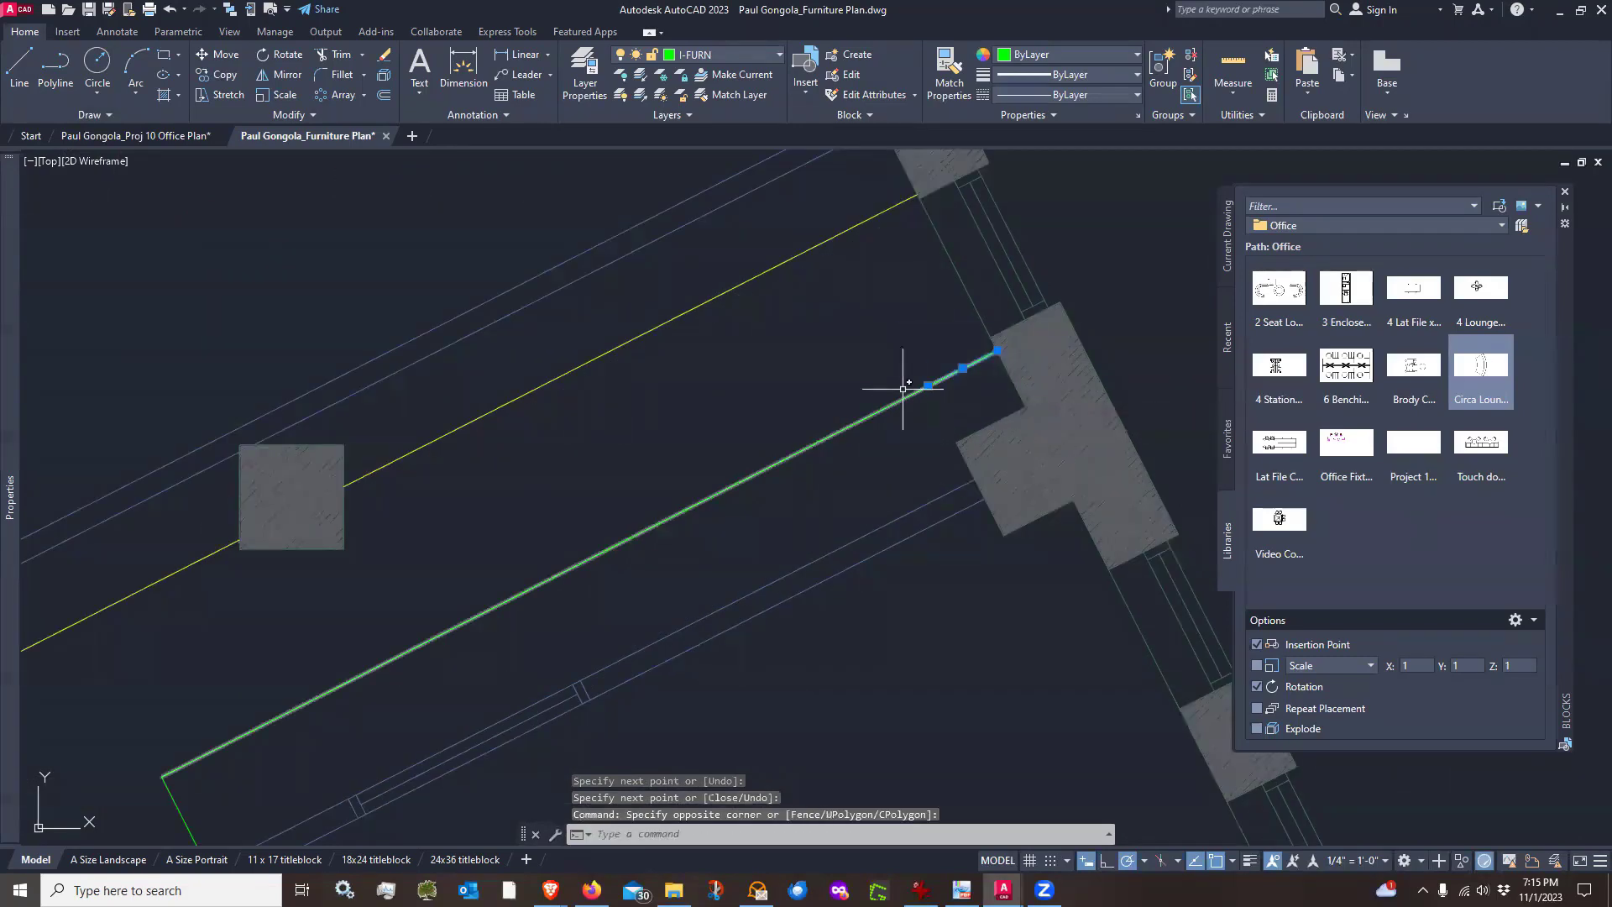
pyautogui.write('E')
pyautogui.press('Return')
# Match both new guide line segments to the properties of the existing yellow guide line
pyautogui.scroll(-2, 860, 362)
pyautogui.scroll(-2, 859, 362)
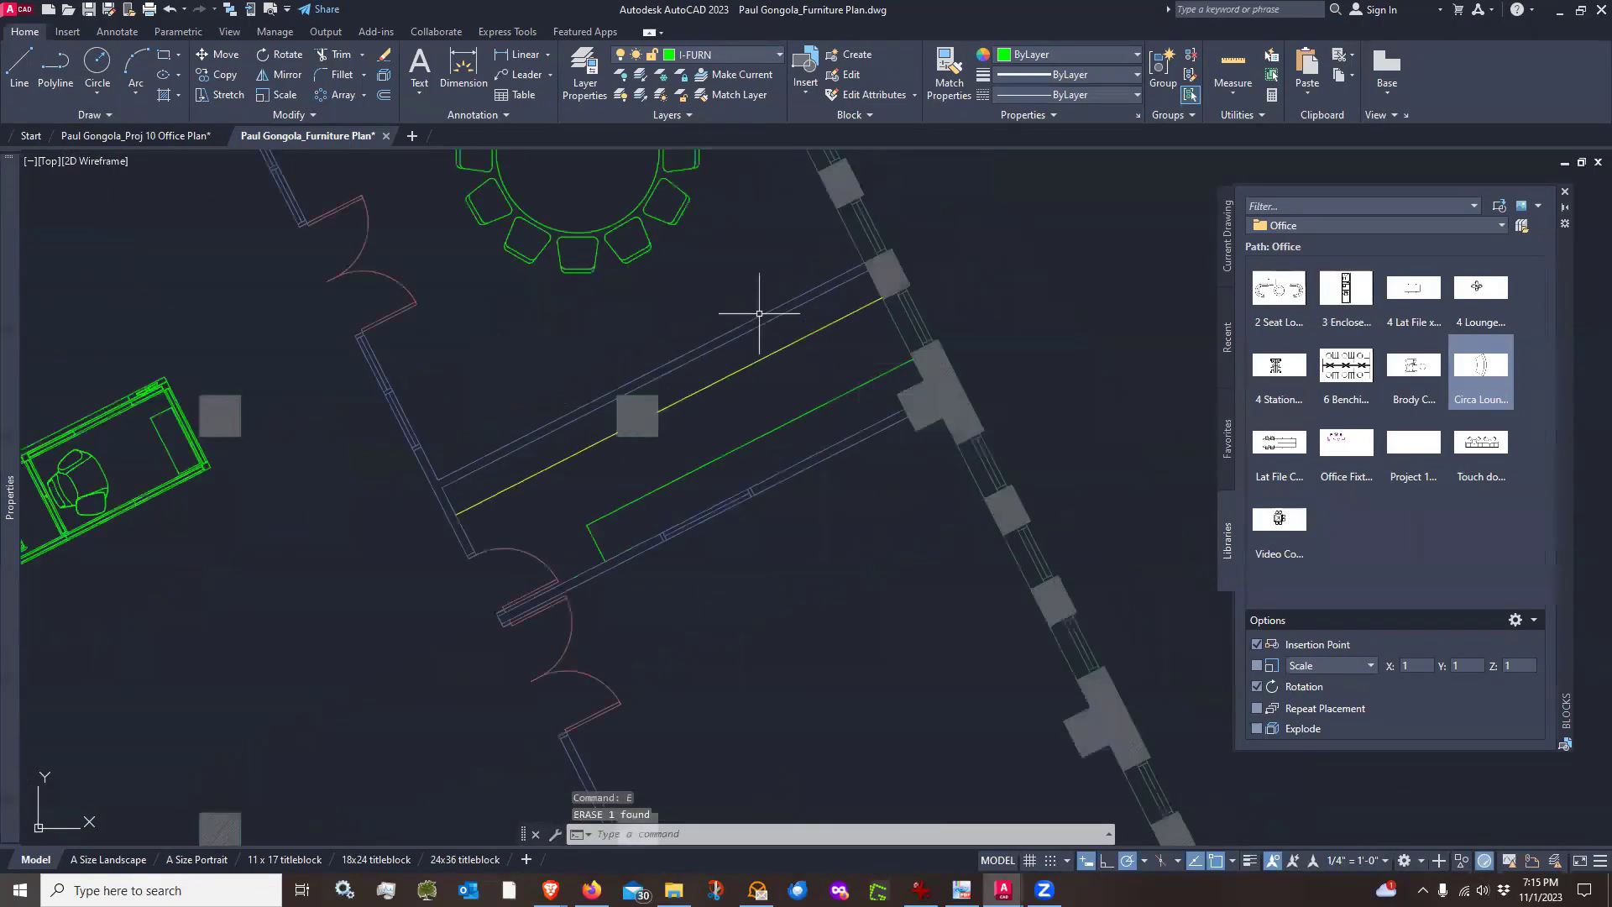
pyautogui.click(948, 71)
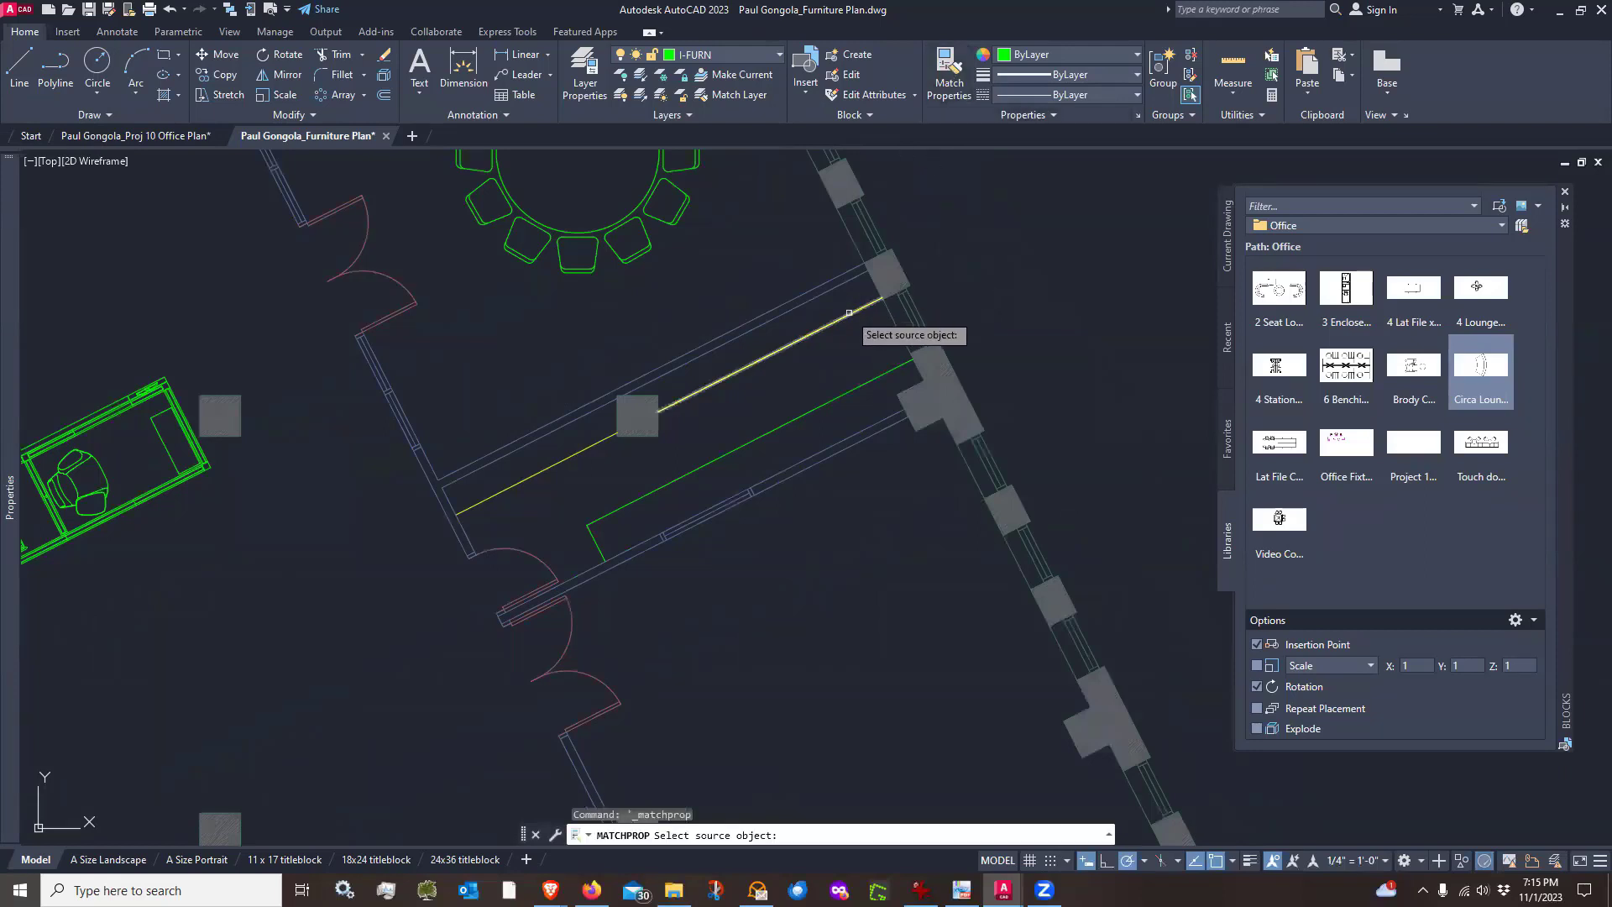
pyautogui.click(849, 314)
pyautogui.click(793, 420)
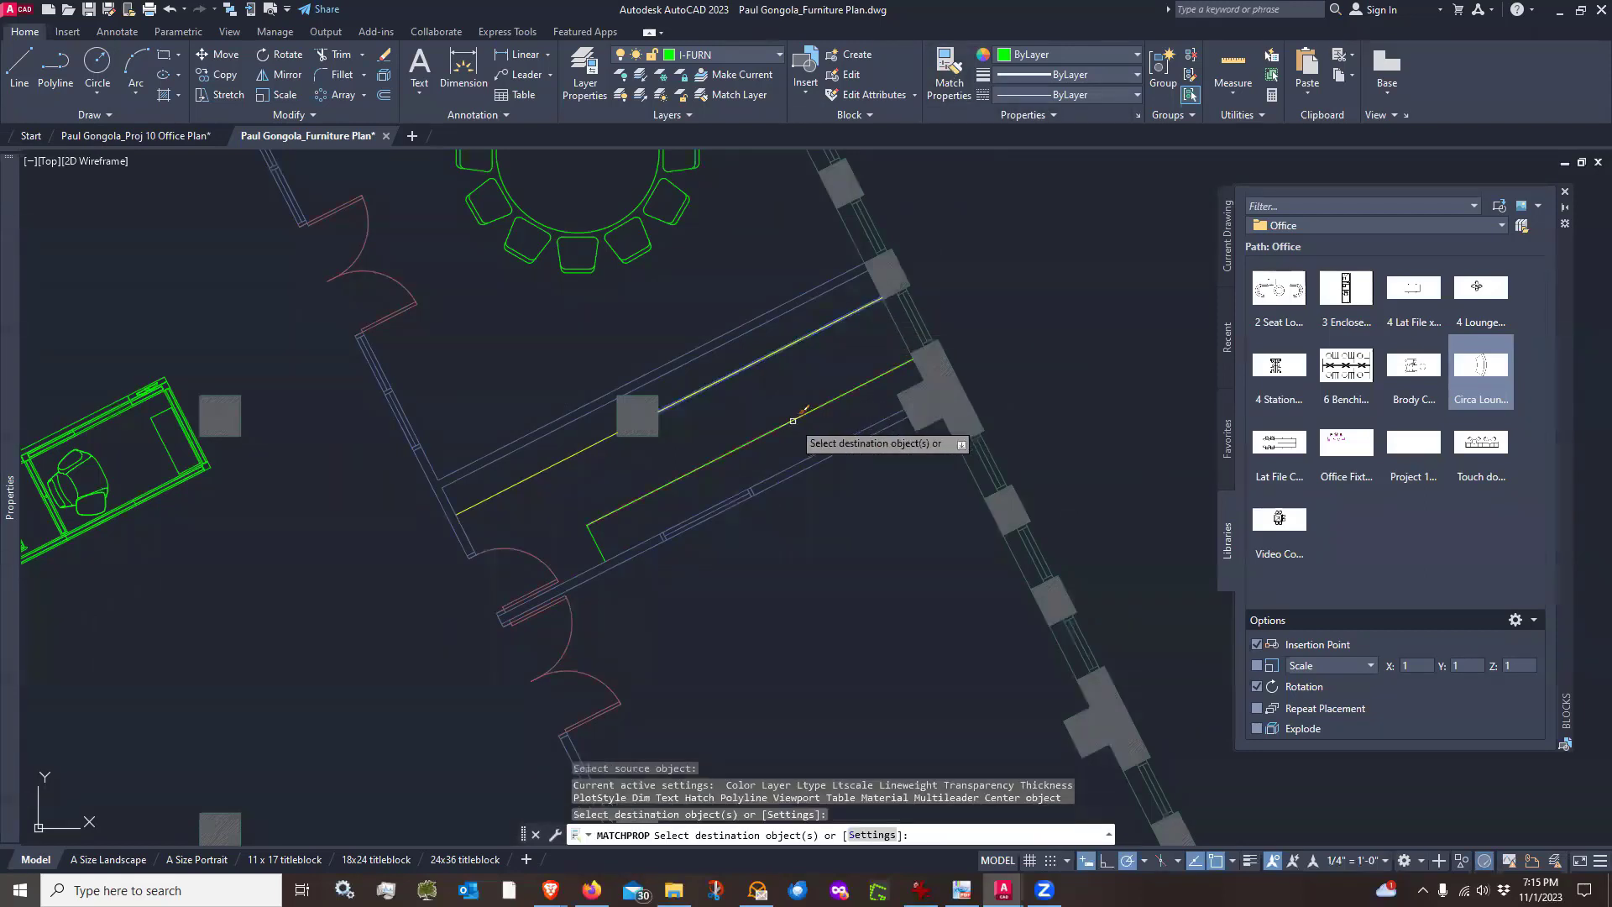
pyautogui.click(595, 540)
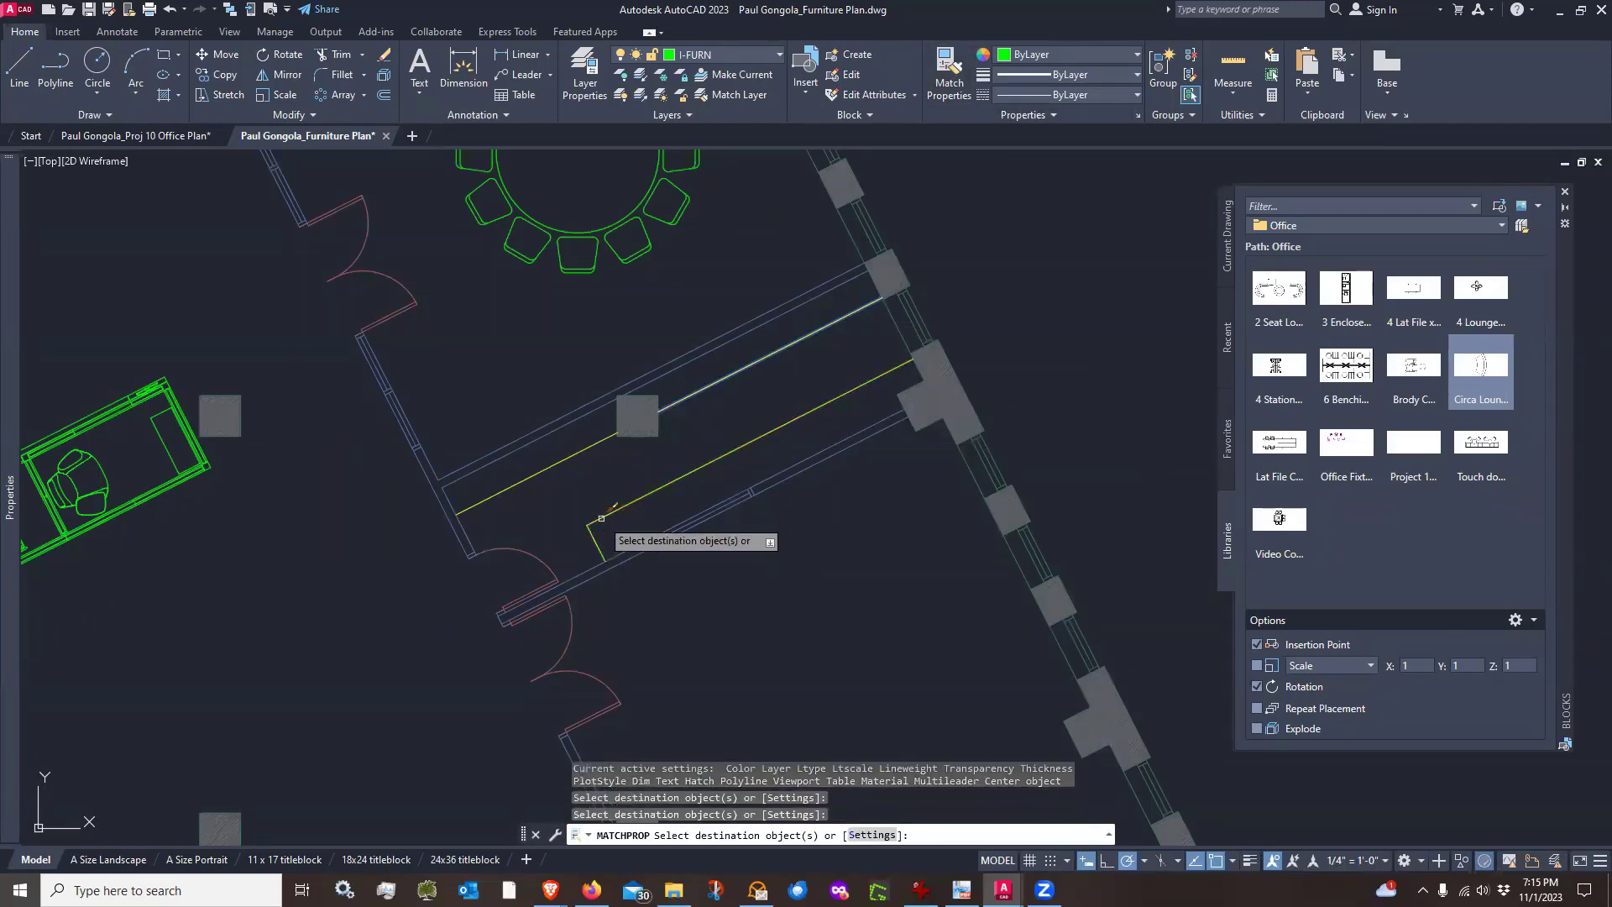
pyautogui.press('Return')
pyautogui.scroll(-4, 600, 516)
pyautogui.scroll(2, 663, 571)
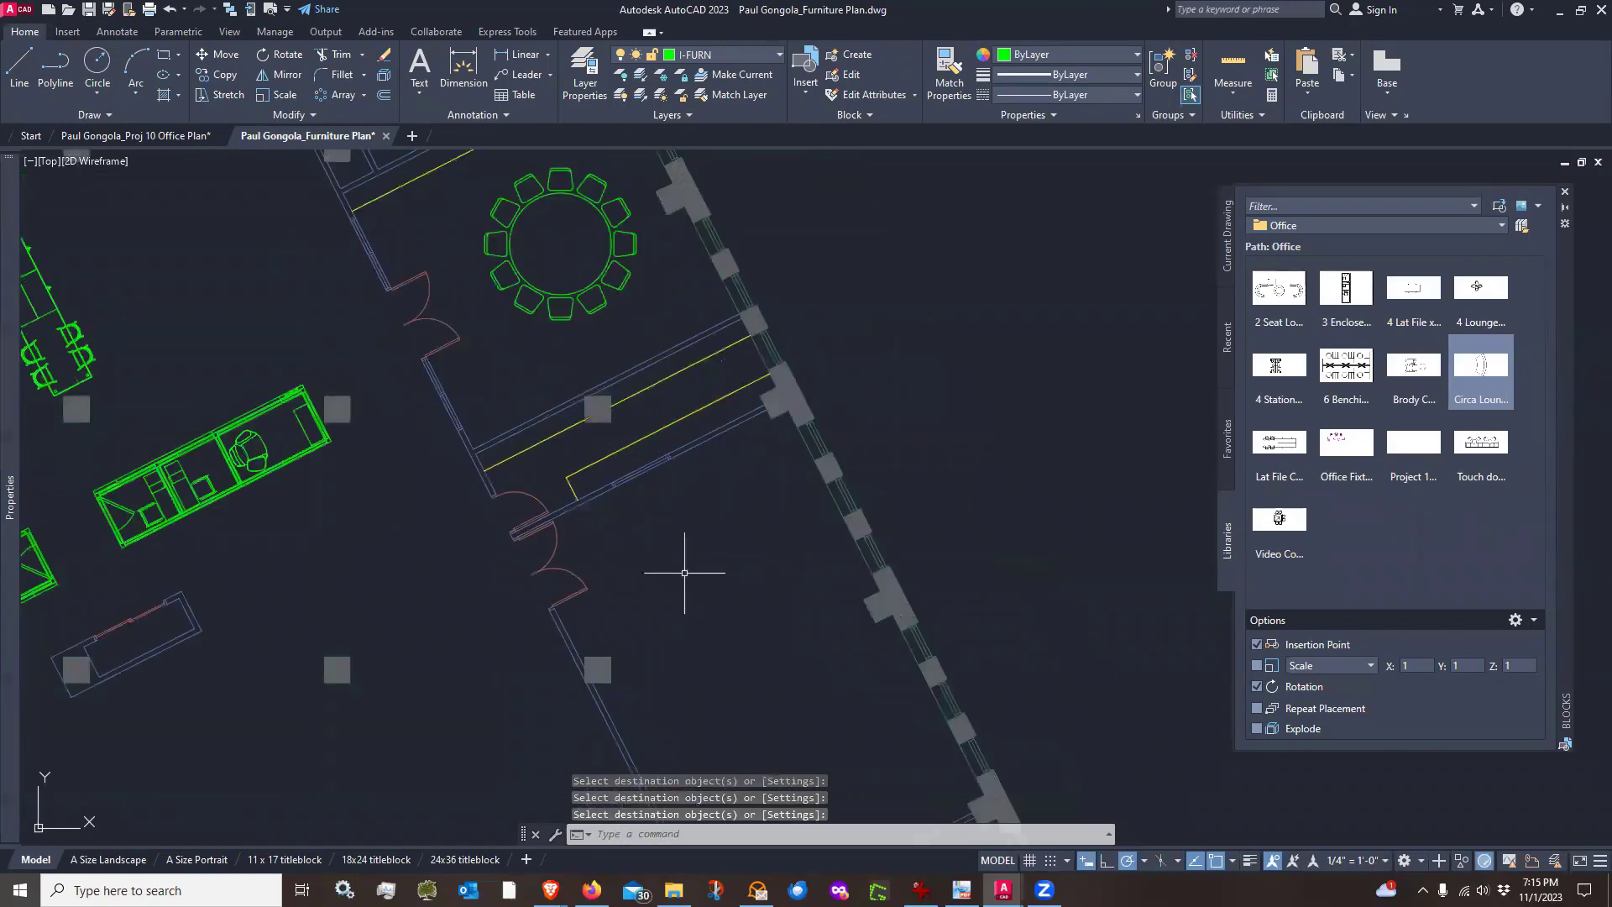
pyautogui.moveTo(665, 543)
pyautogui.mouseDown(button='middle')
pyautogui.moveTo(677, 400)
pyautogui.moveTo(677, 425)
pyautogui.mouseUp(button='middle')
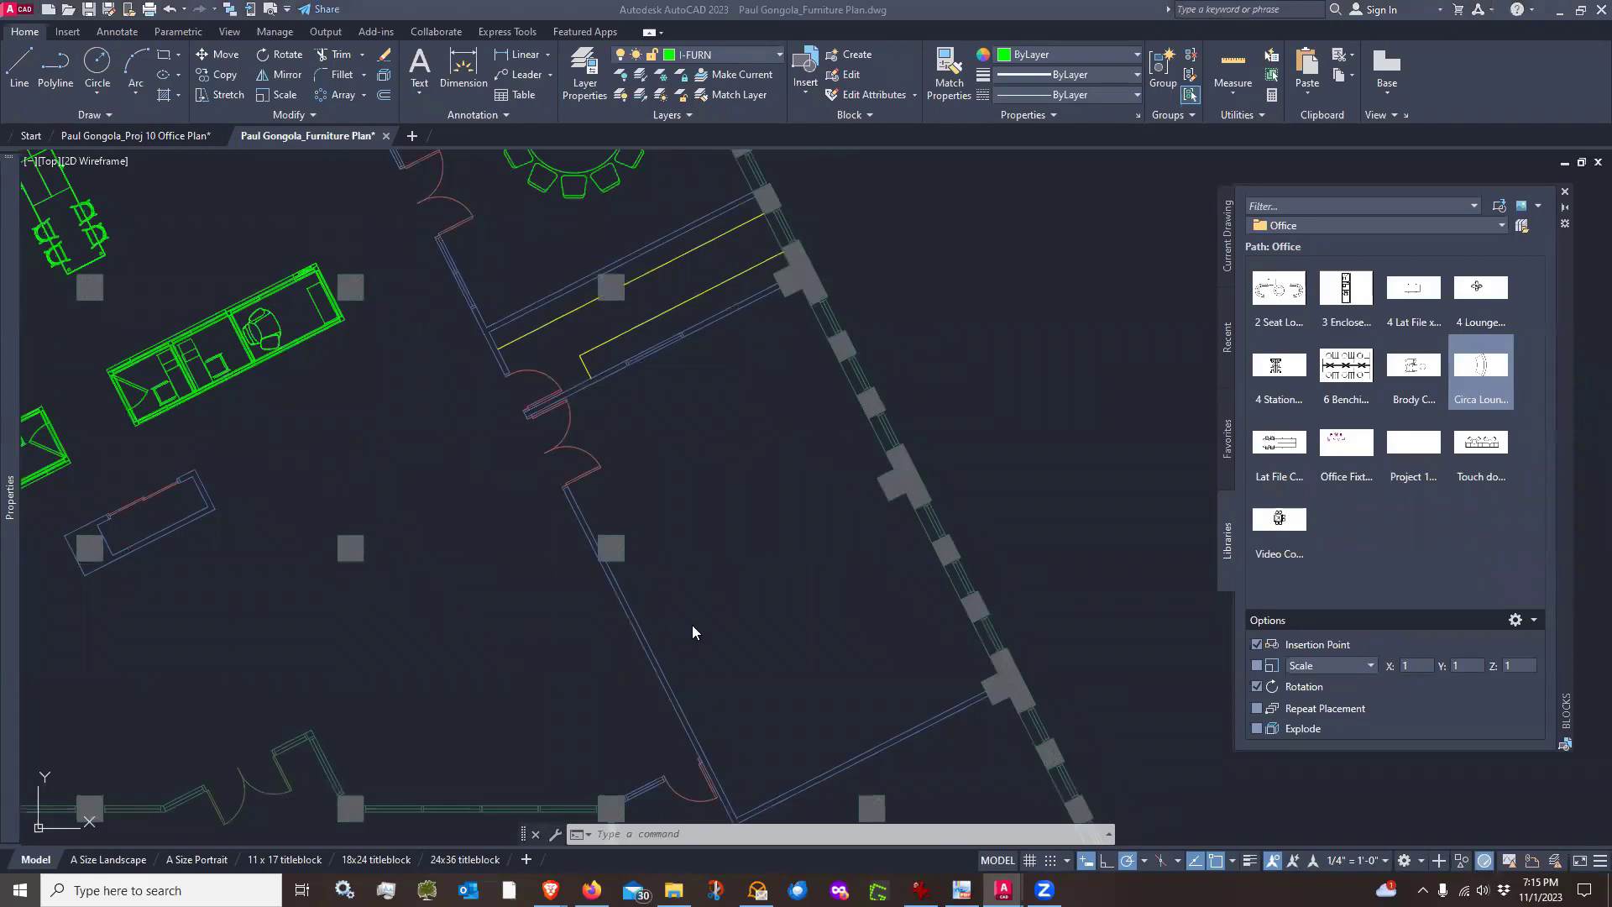
pyautogui.click(762, 473)
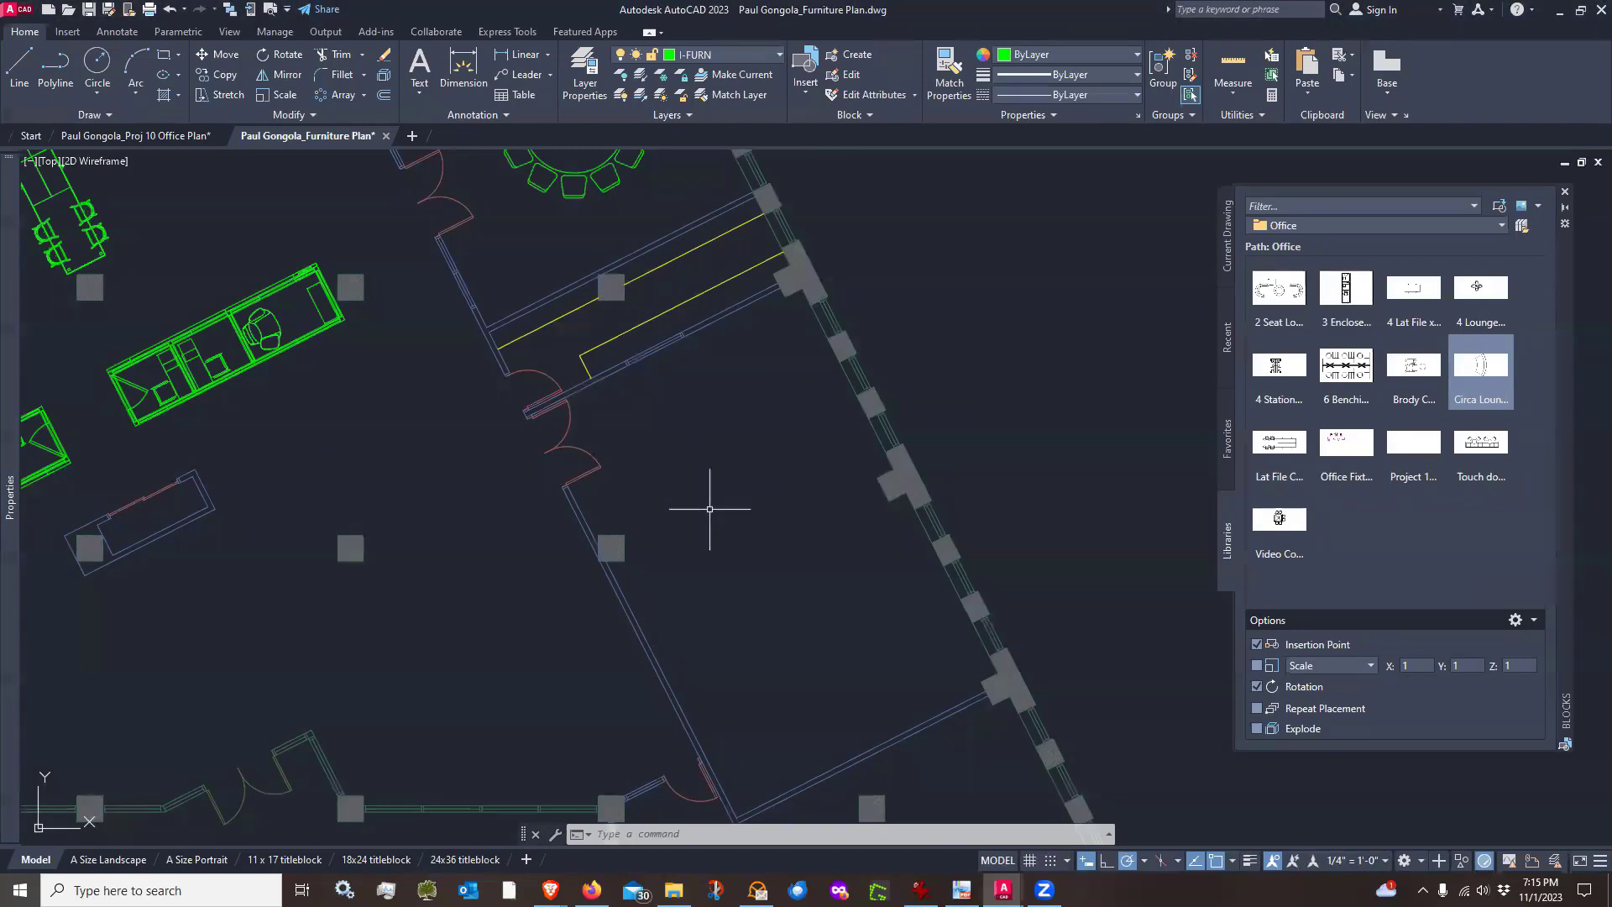
pyautogui.scroll(2, 821, 510)
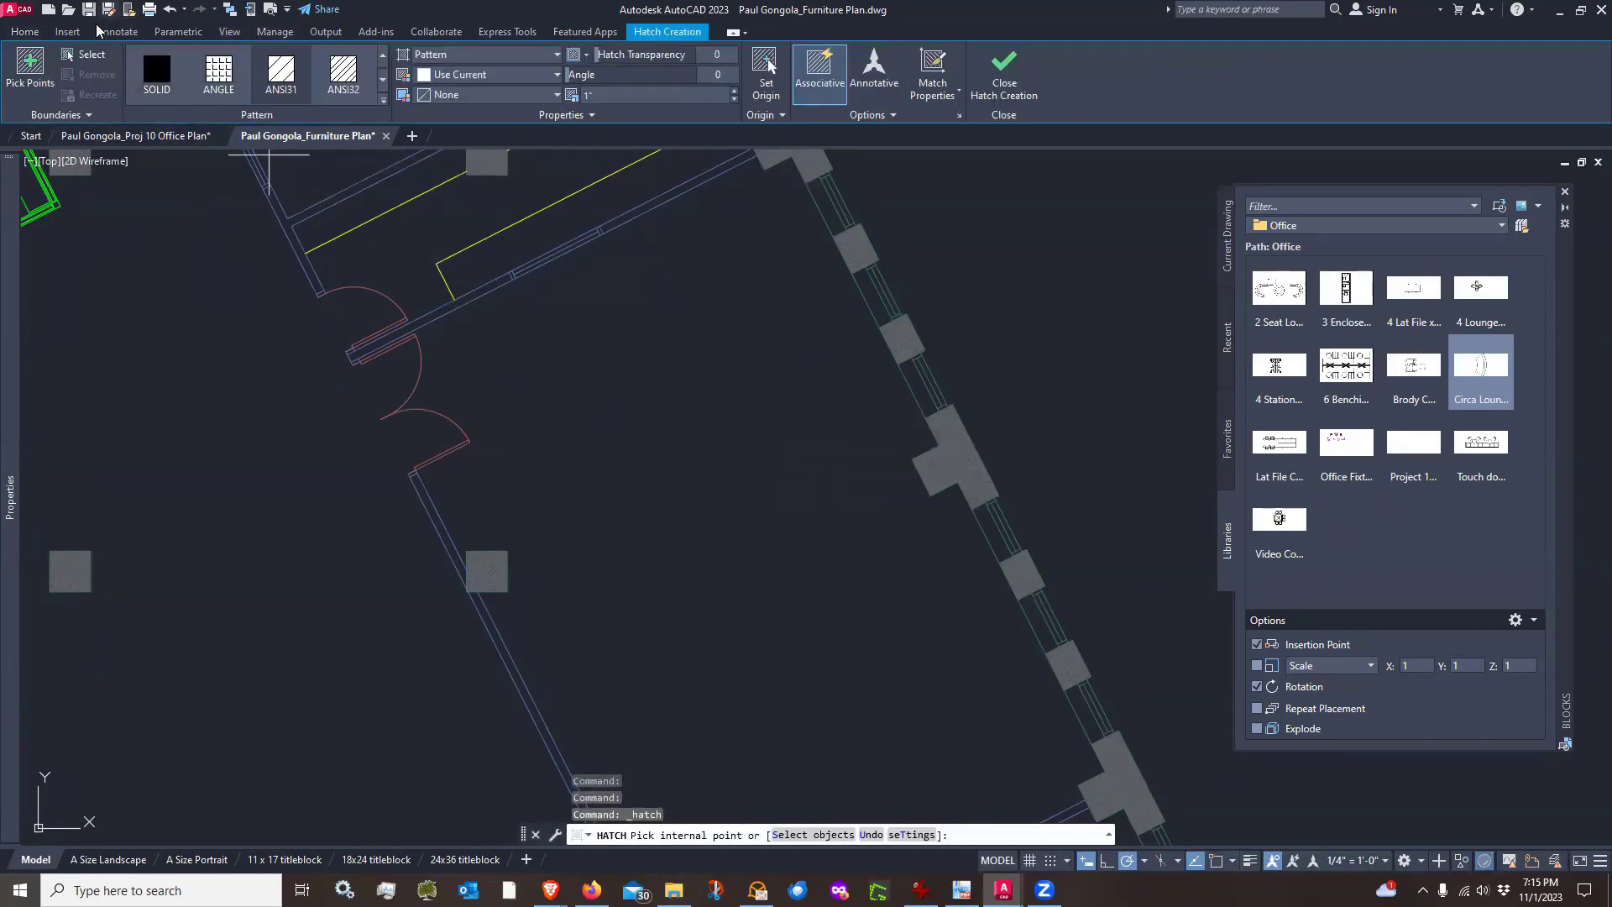
# Draw a 5' by 2' rectangle for a table in the room near the exterior wall
pyautogui.click(26, 32)
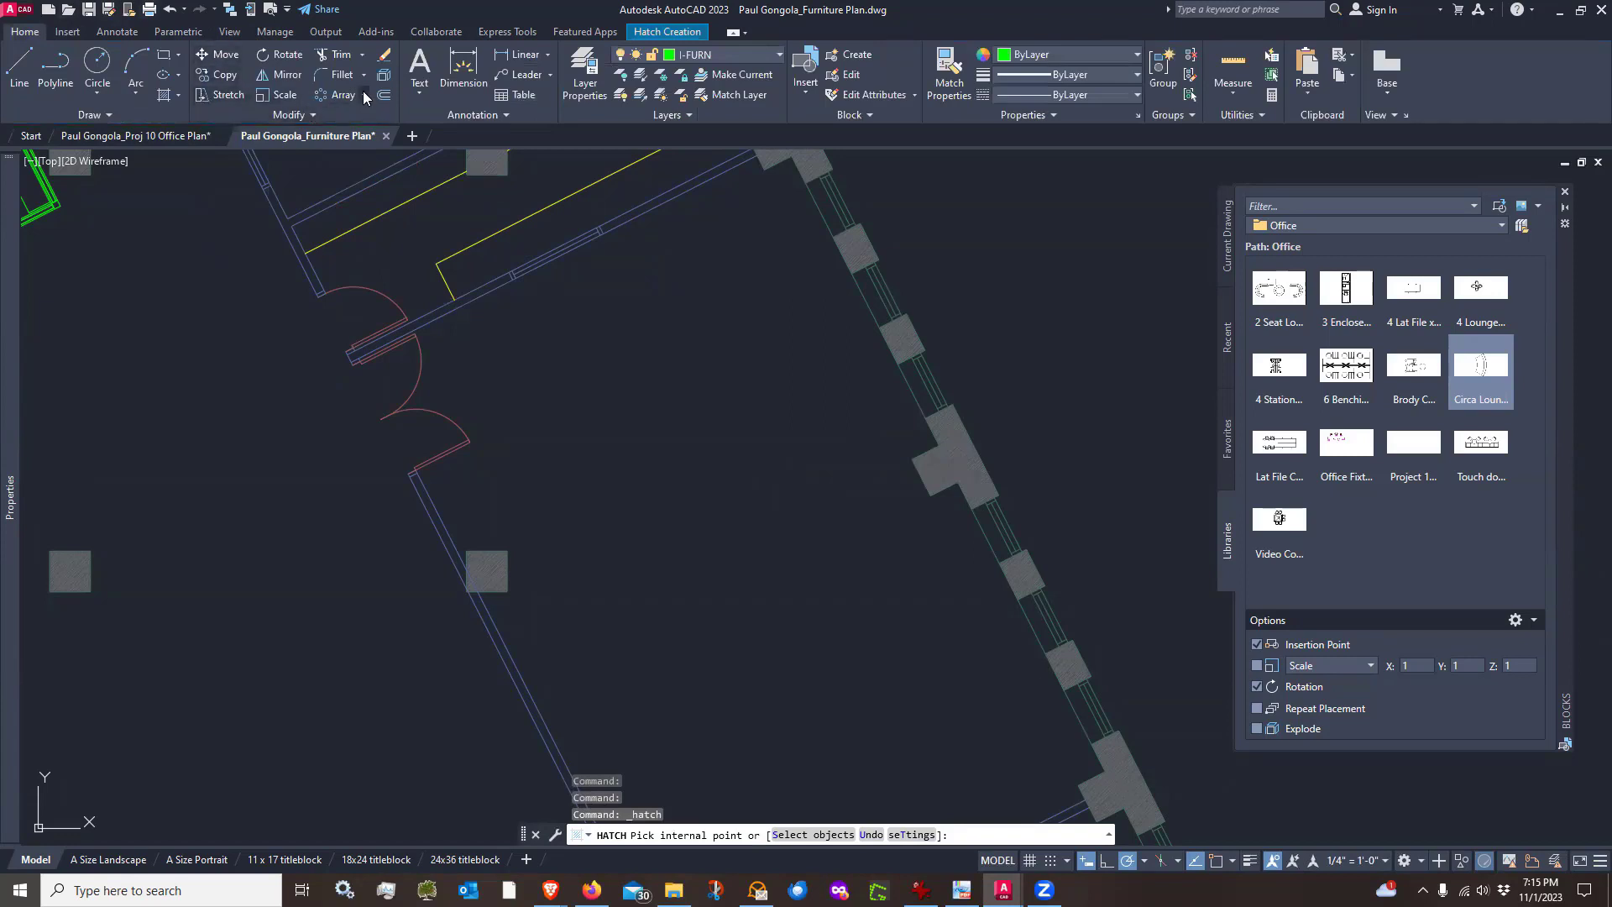
pyautogui.click(168, 59)
pyautogui.click(738, 454)
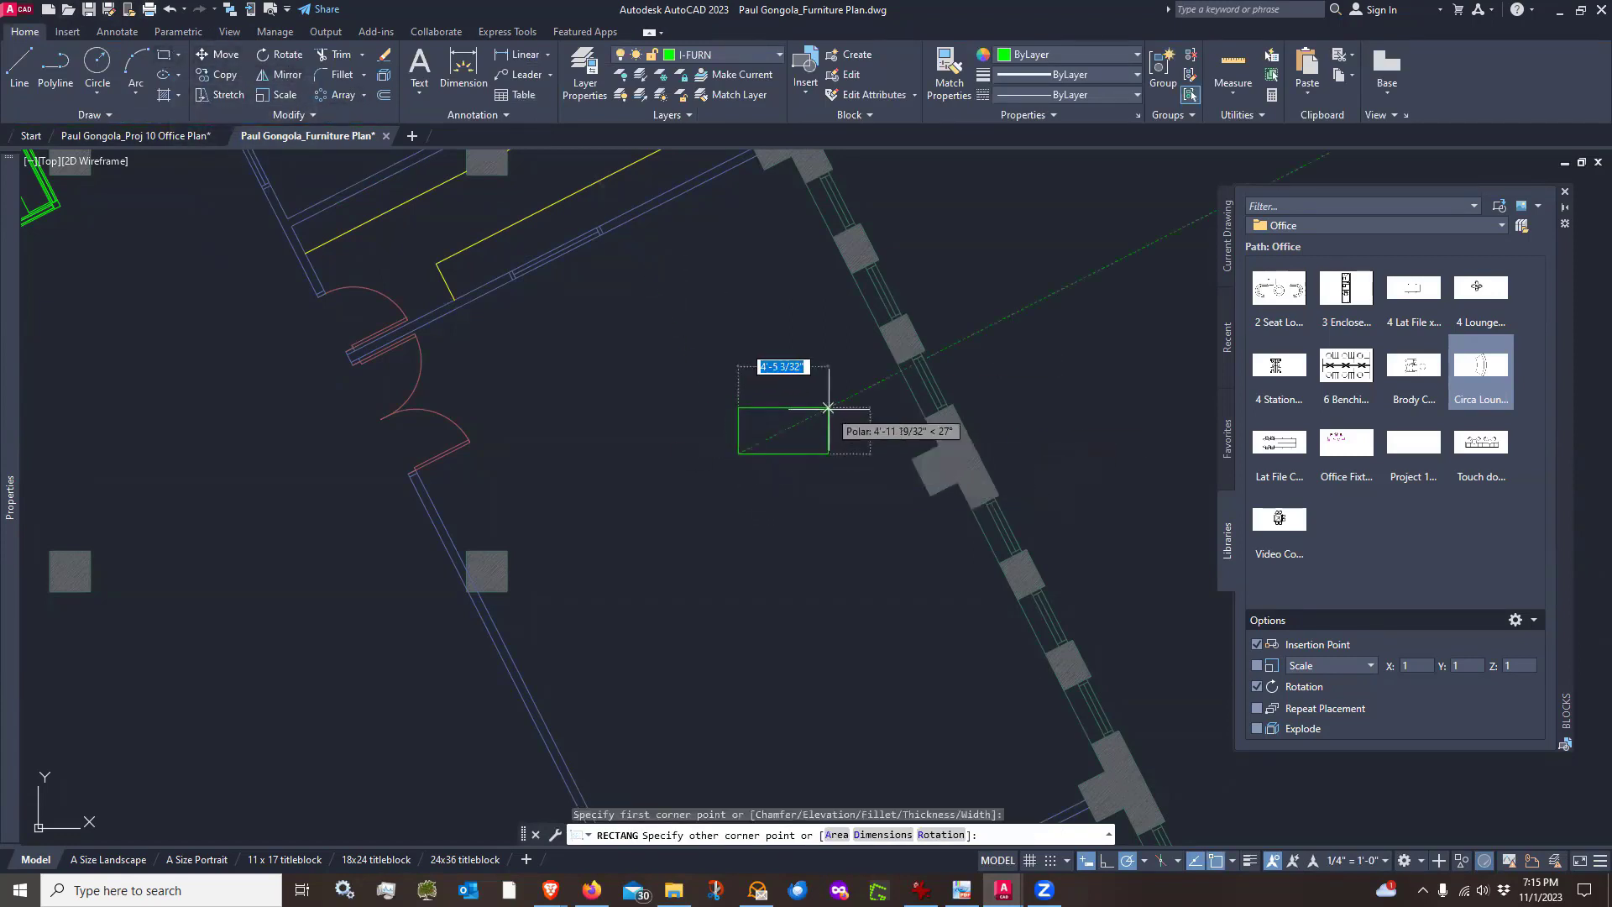
pyautogui.write('5')
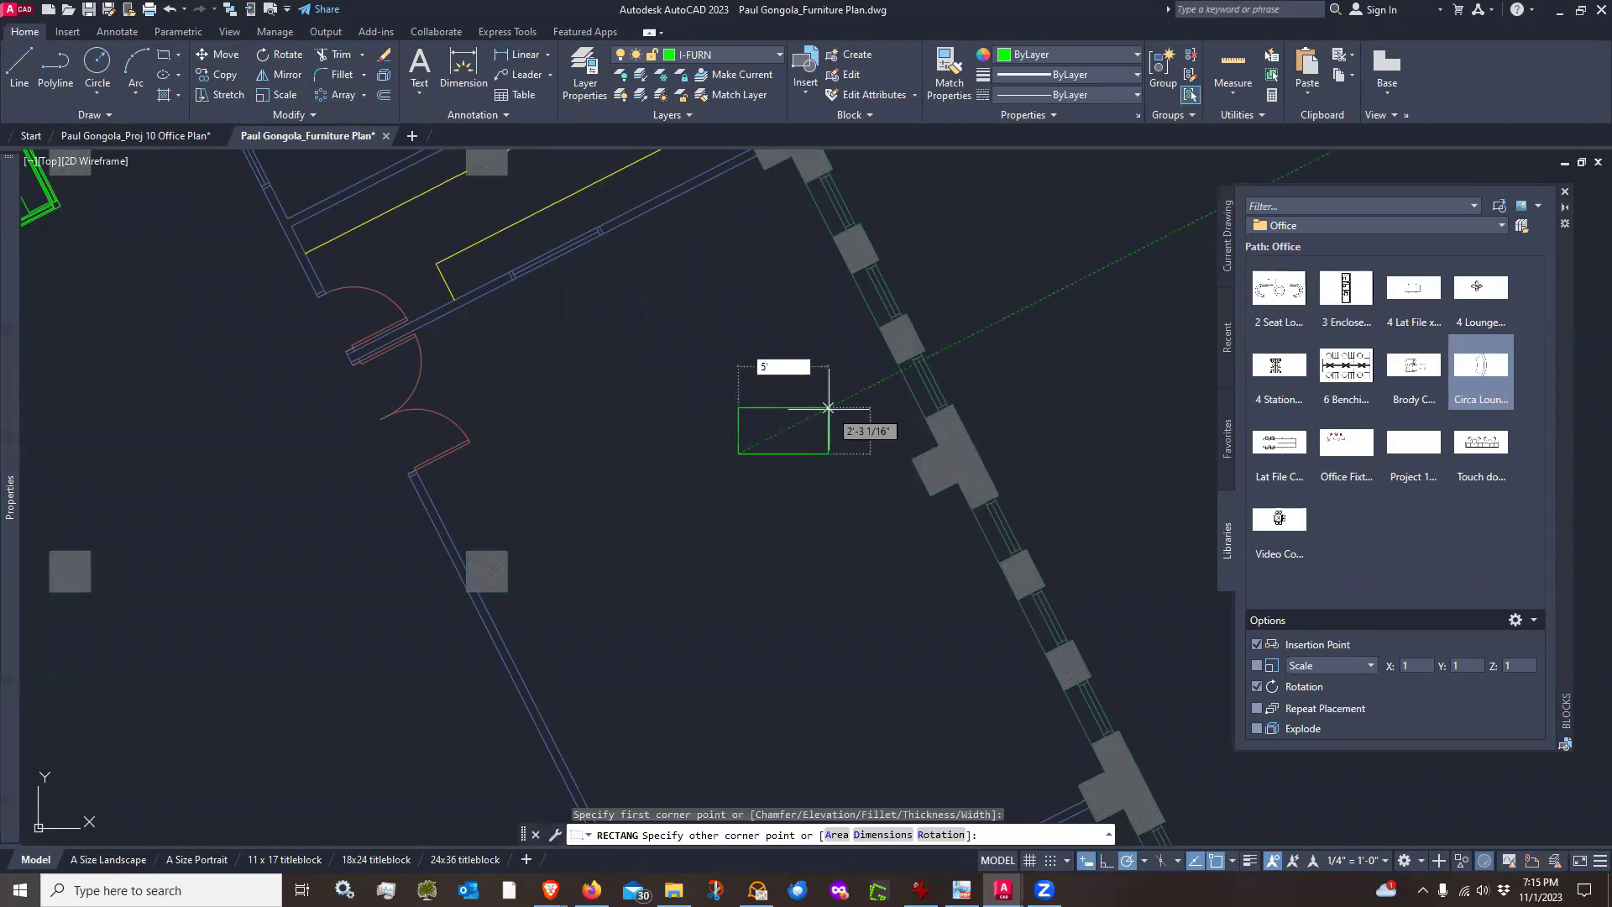
pyautogui.write("'")
pyautogui.press('Tab')
pyautogui.write('2')
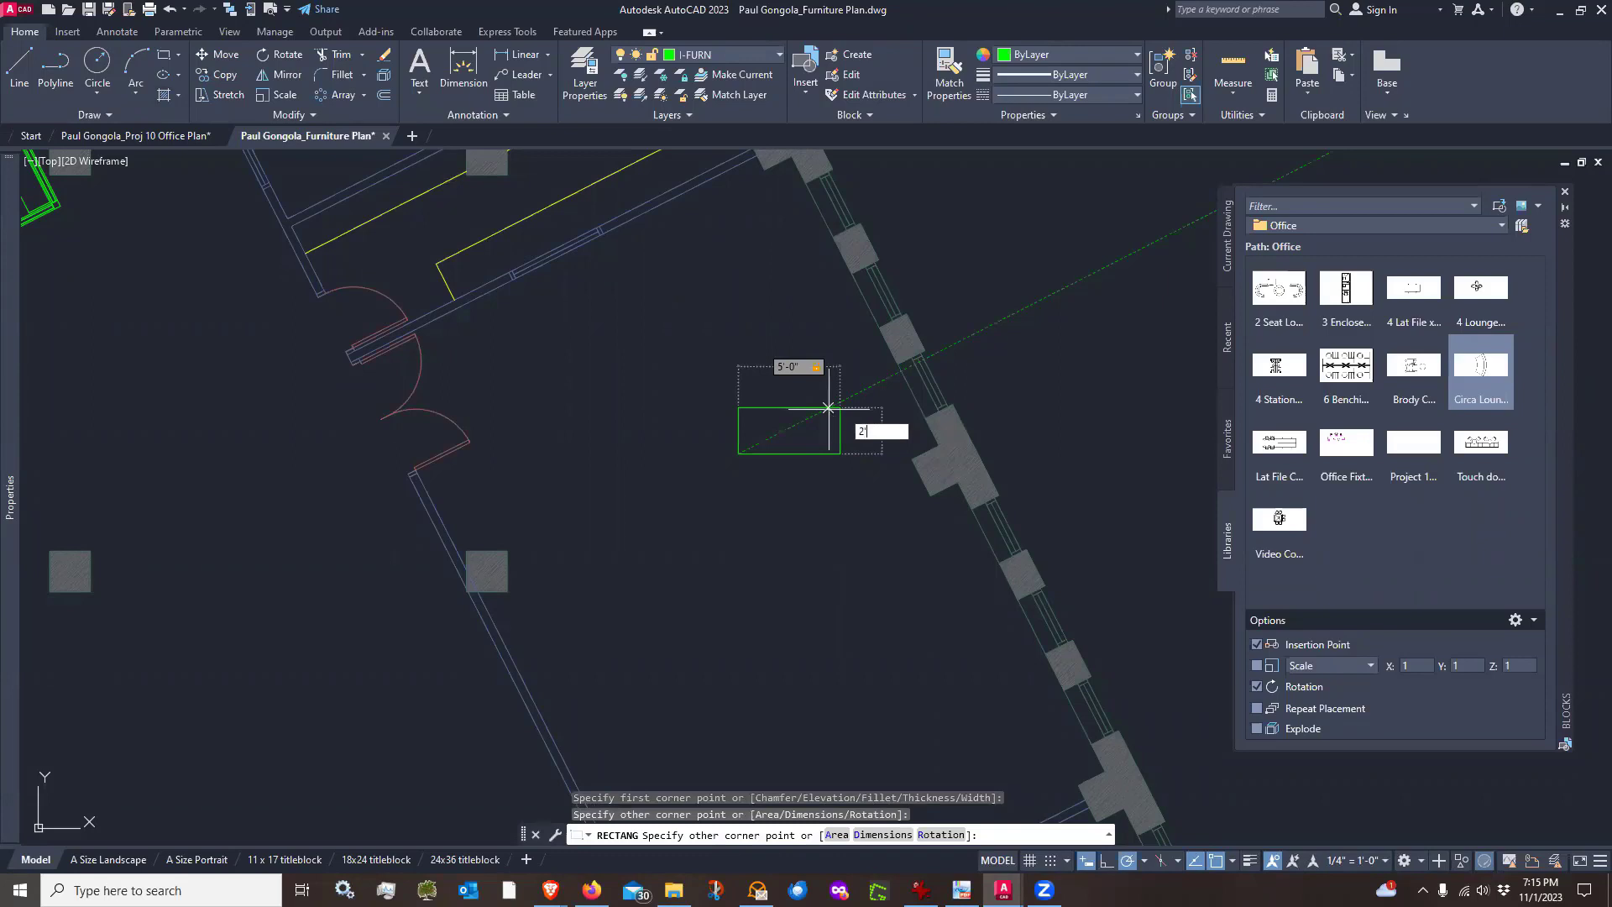
pyautogui.write("'")
pyautogui.press('Return')
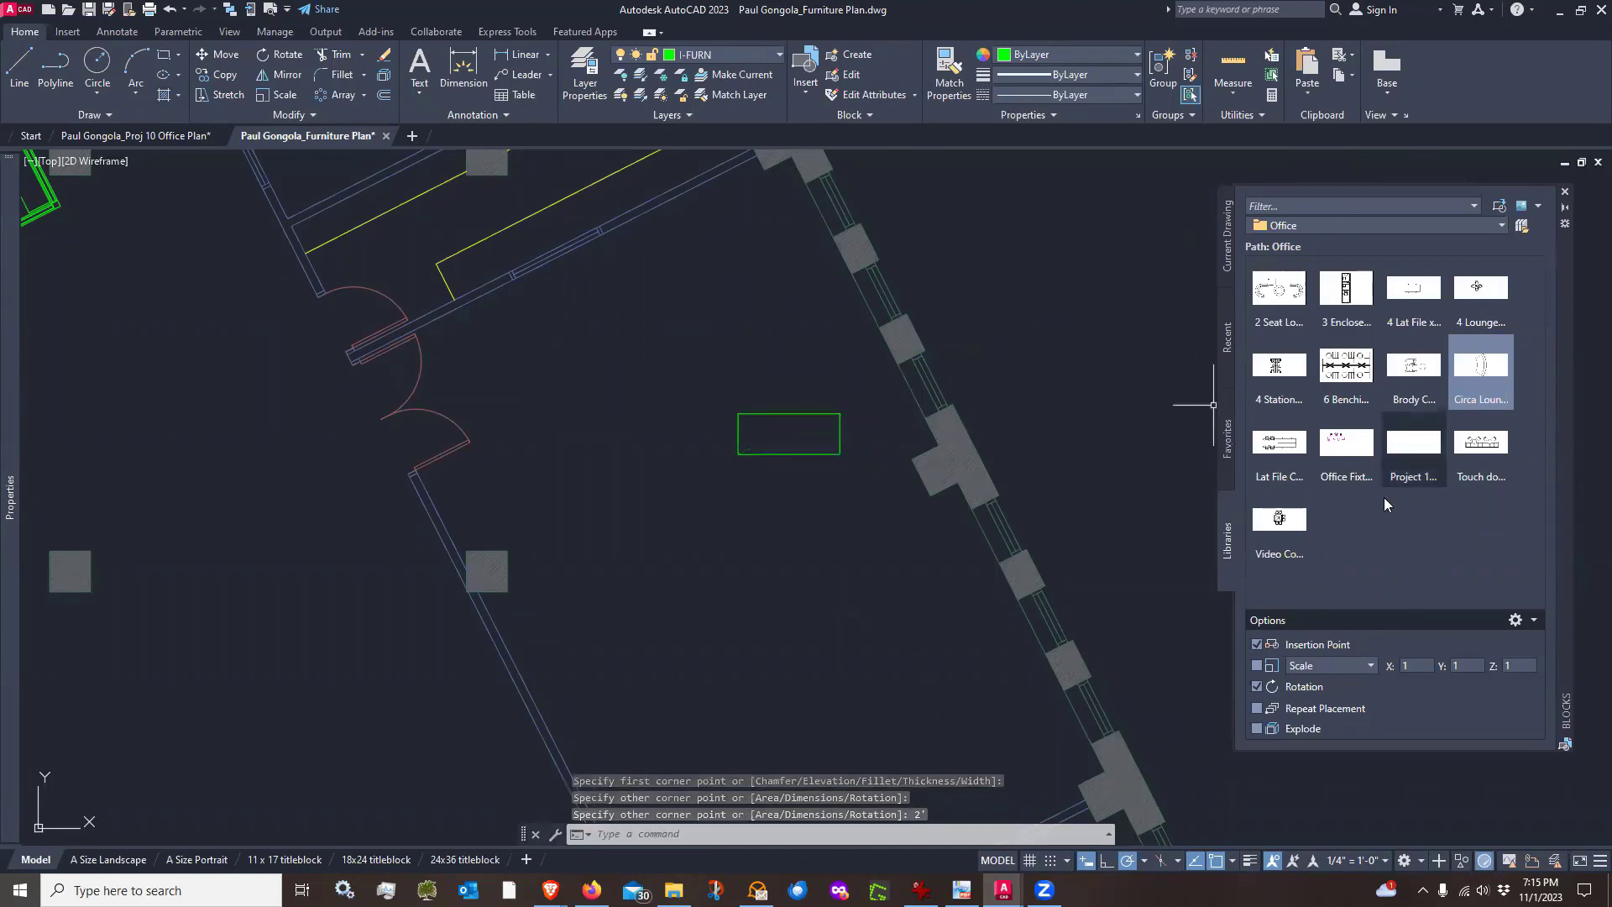
# Load Project 10 Furniture Blocks.dwg into the block library
pyautogui.click(1523, 227)
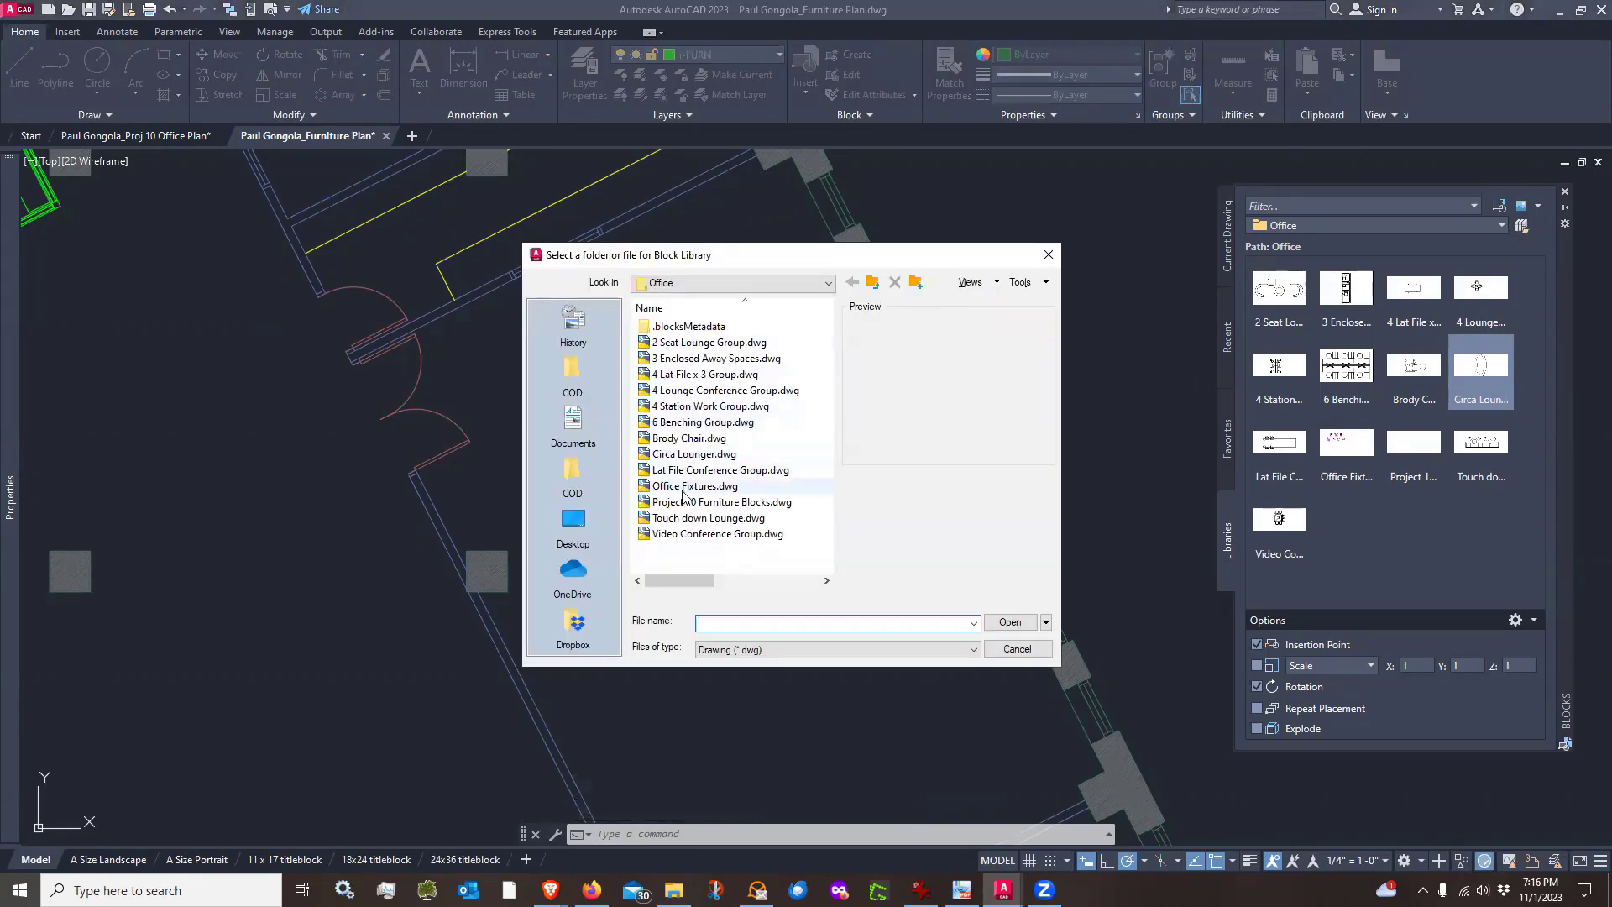
pyautogui.click(692, 503)
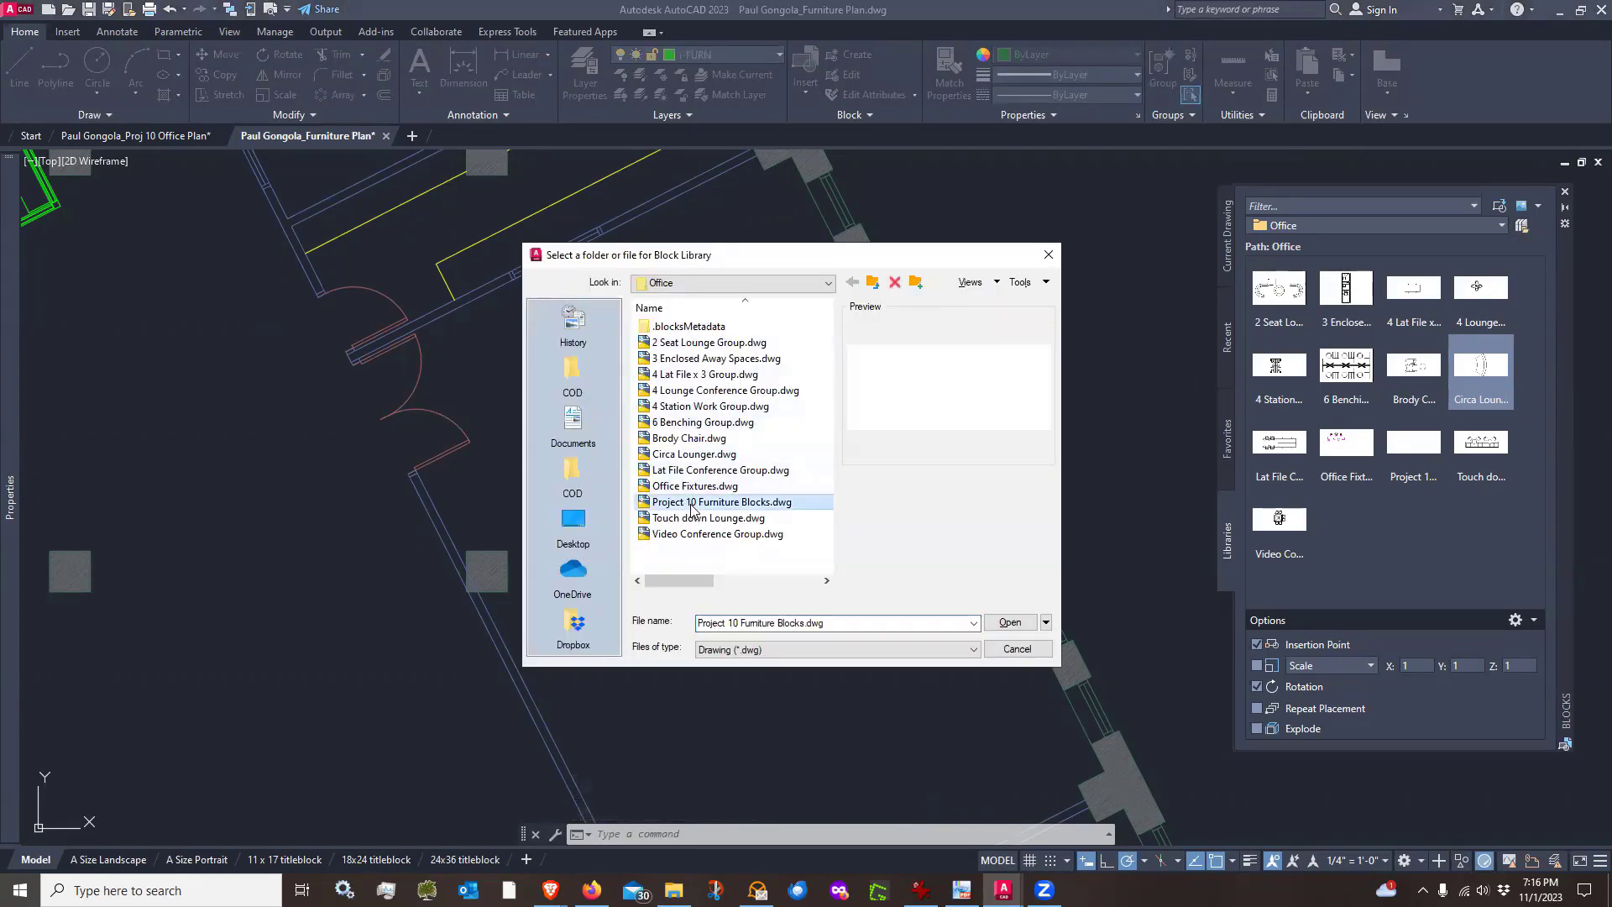
pyautogui.click(1010, 623)
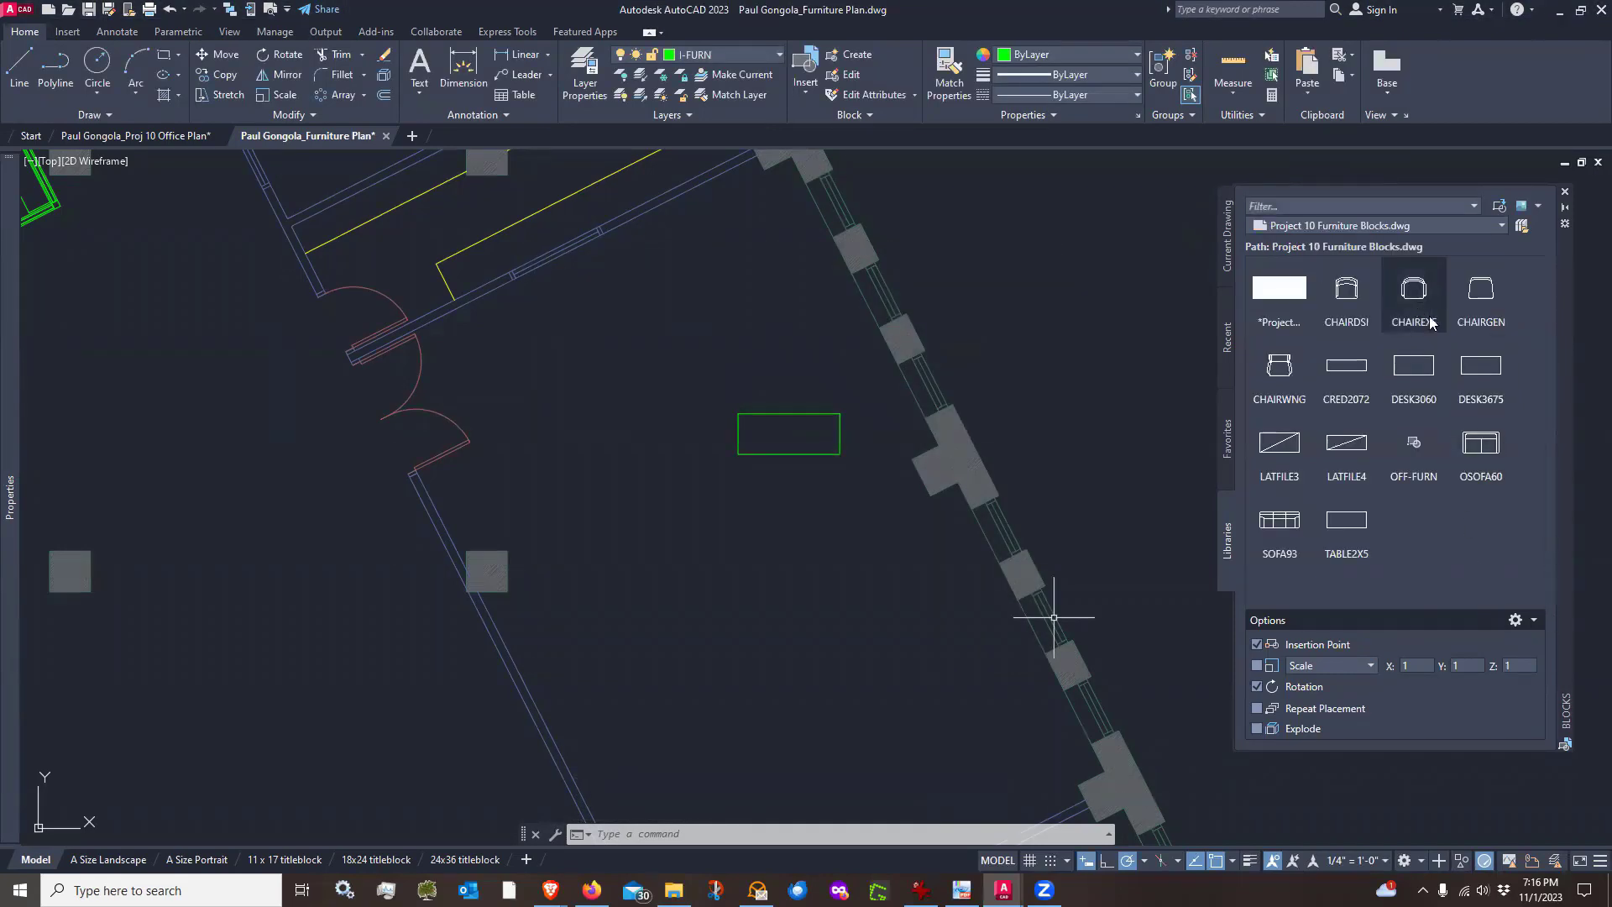
# Insert a CHAIRGEN chair against the rectangle's upper edge, near its left end
pyautogui.click(1482, 294)
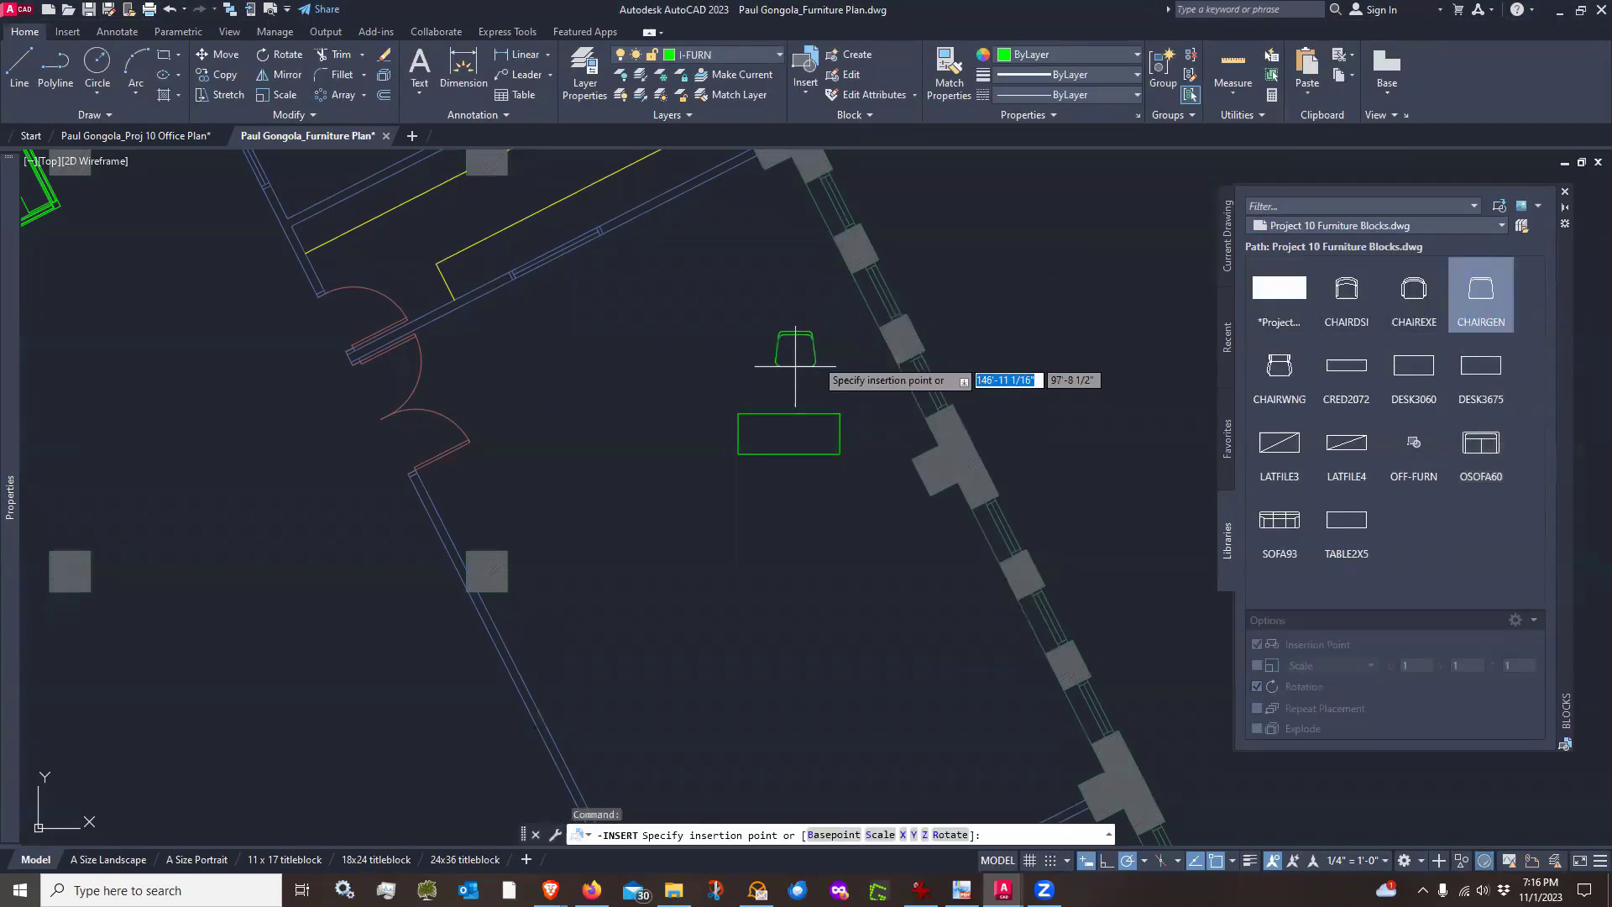
pyautogui.scroll(7, 795, 366)
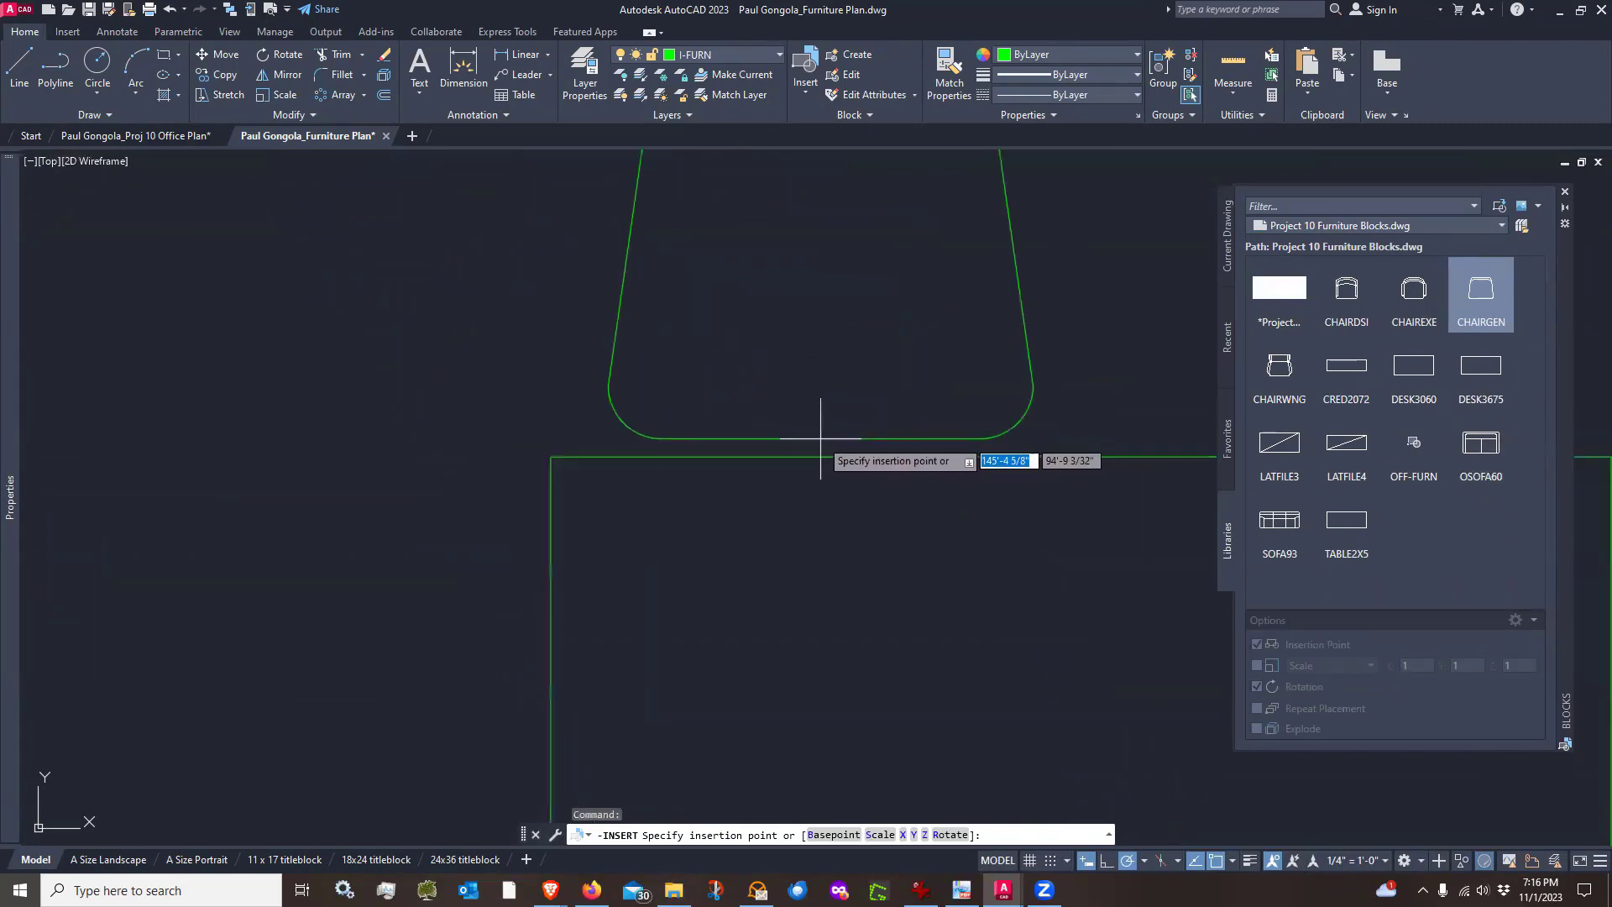
pyautogui.scroll(4, 820, 437)
pyautogui.click(820, 437)
pyautogui.scroll(-6, 820, 441)
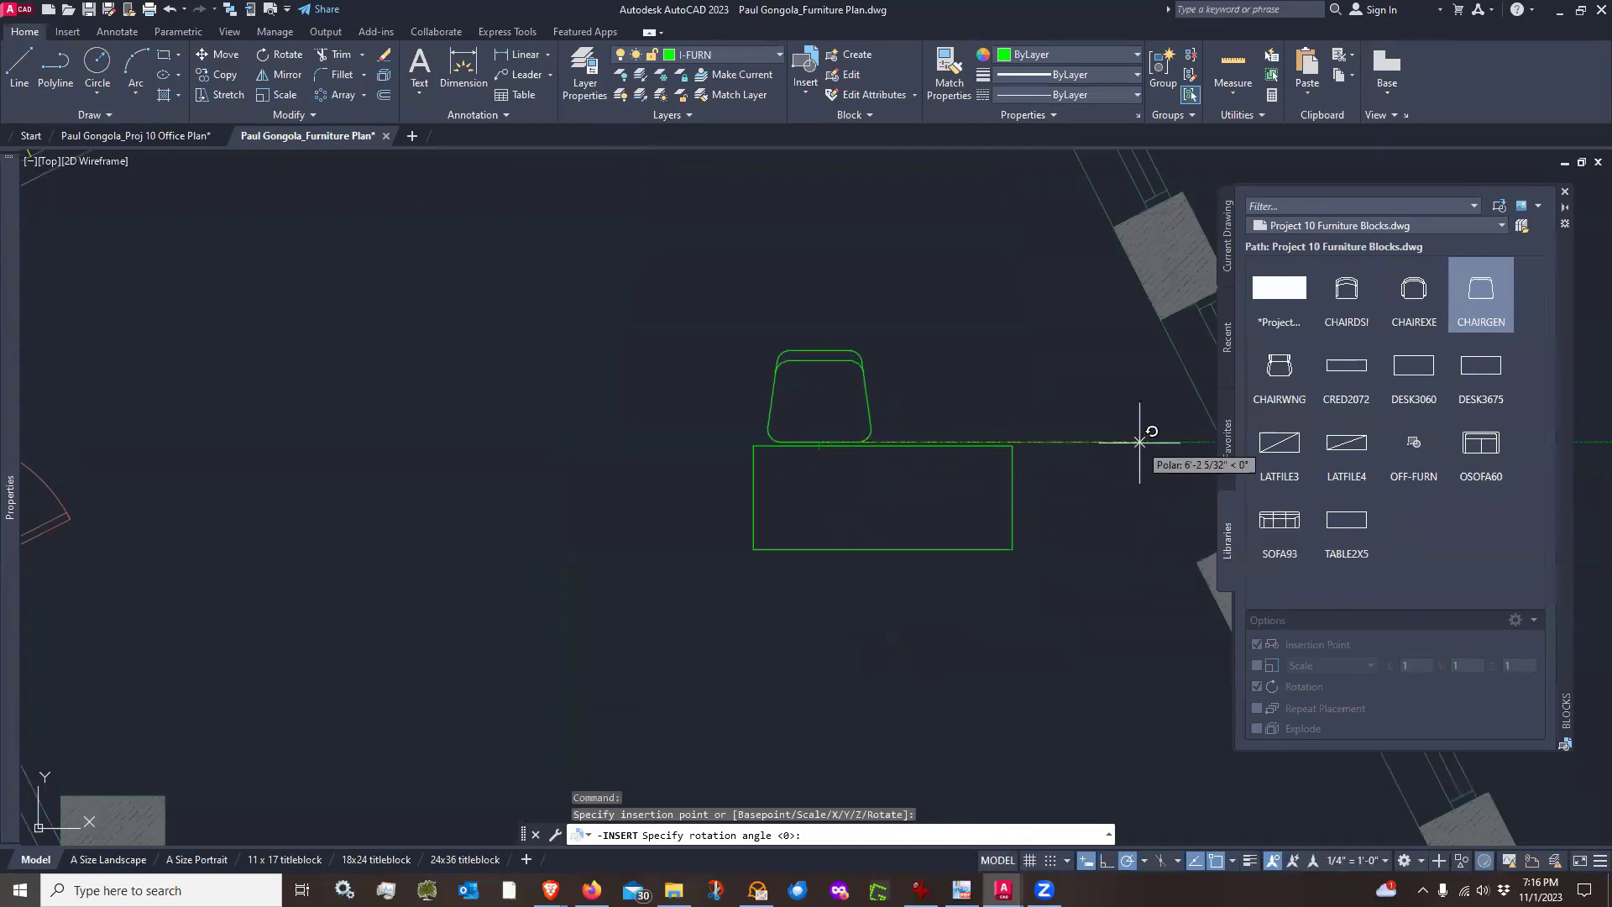
pyautogui.press('Escape')
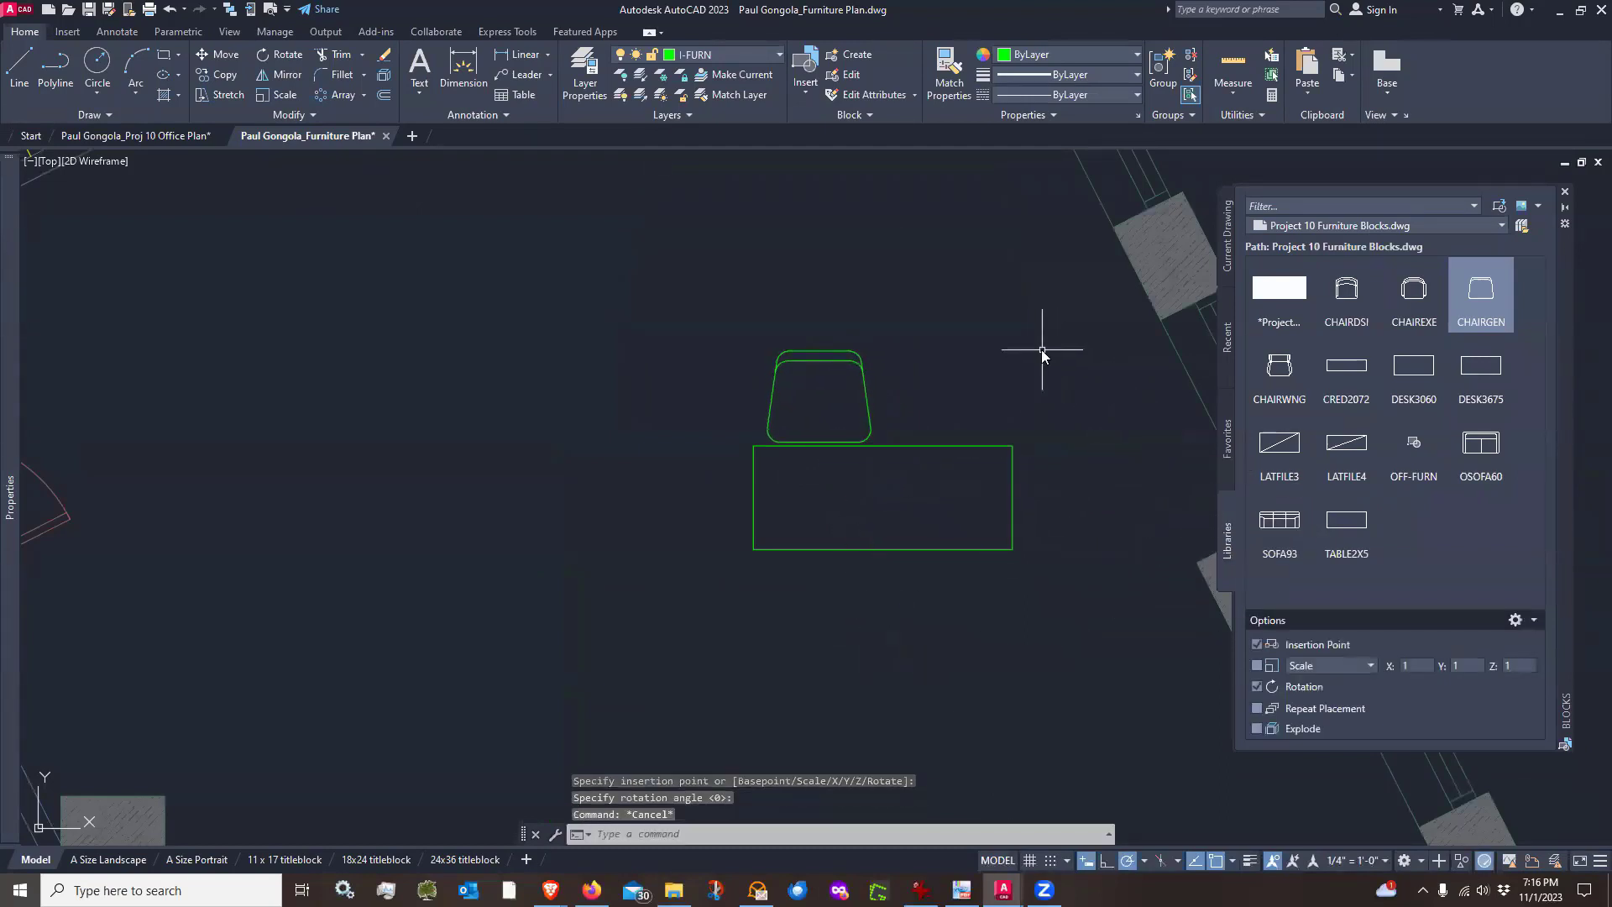
# Mirror the chair about the rectangle's vertical centre line, keeping the original, to add a second chair
pyautogui.write('mi')
pyautogui.press('Return')
pyautogui.click(892, 375)
pyautogui.click(836, 423)
pyautogui.press('Return')
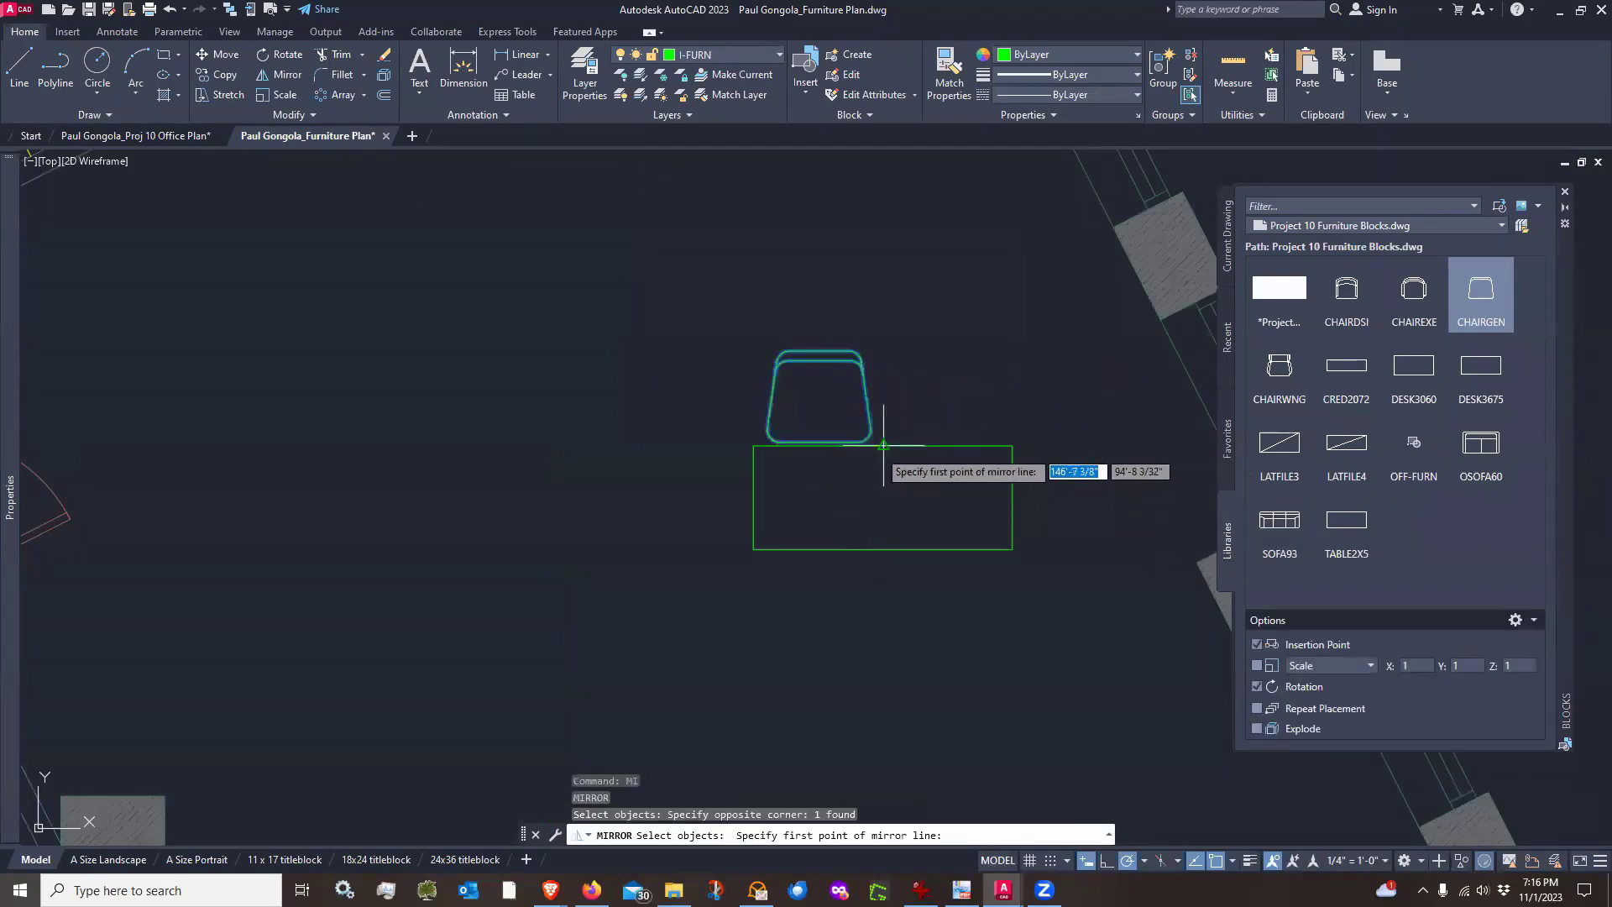
pyautogui.click(884, 445)
pyautogui.click(885, 553)
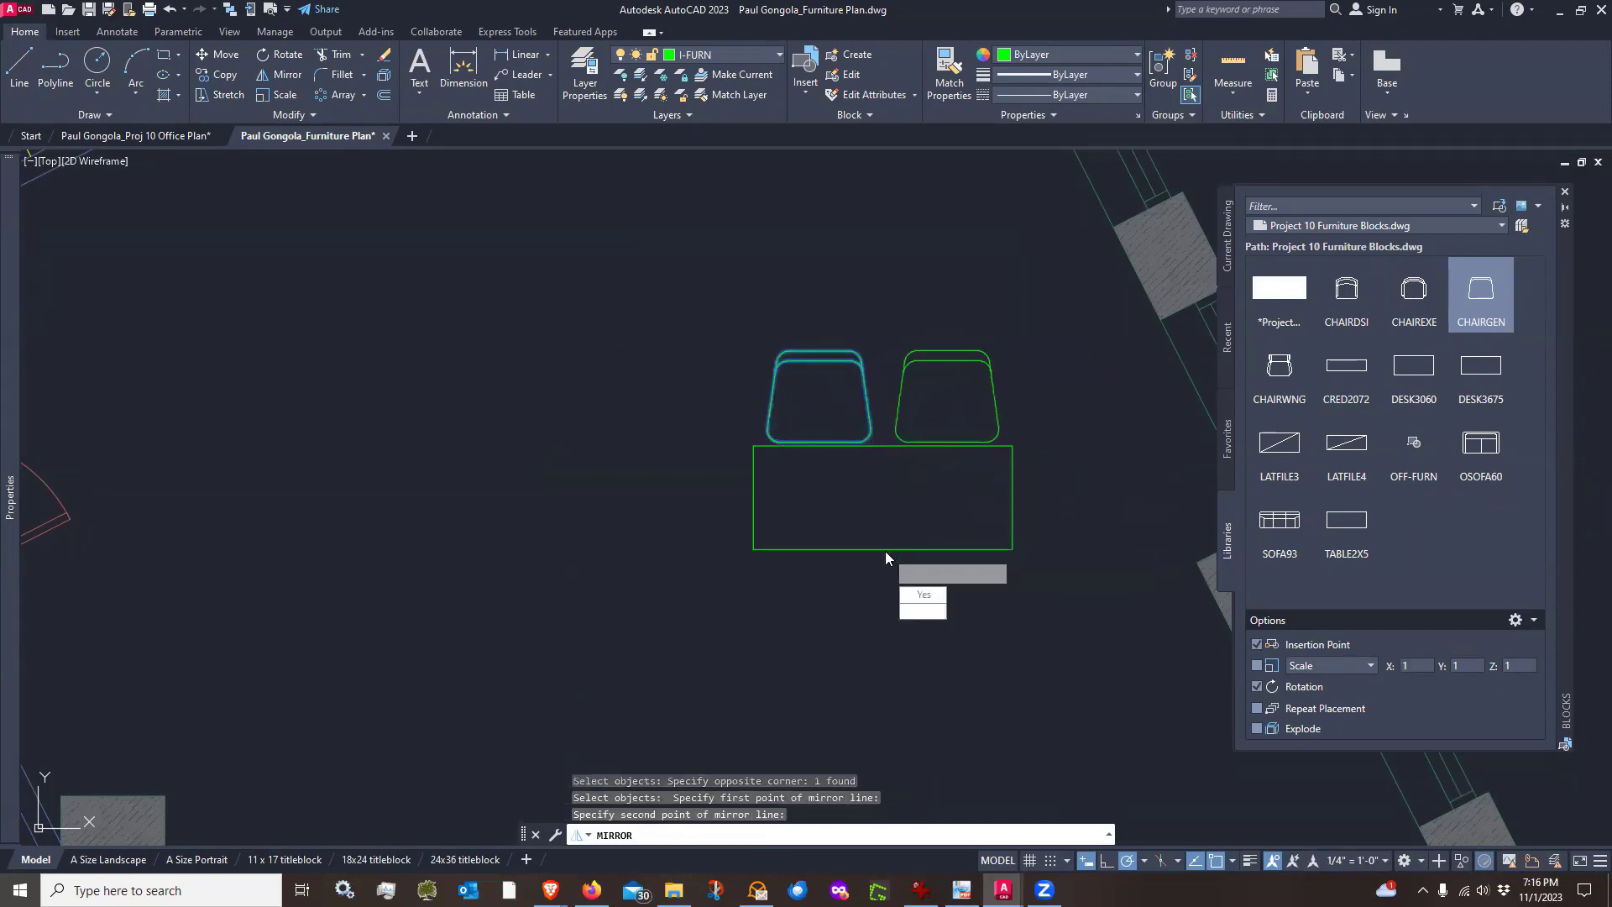
pyautogui.press('Return')
# Rotate the table and both chairs 27° about the table's lower-right corner to align with the exterior wall
pyautogui.scroll(-2, 928, 484)
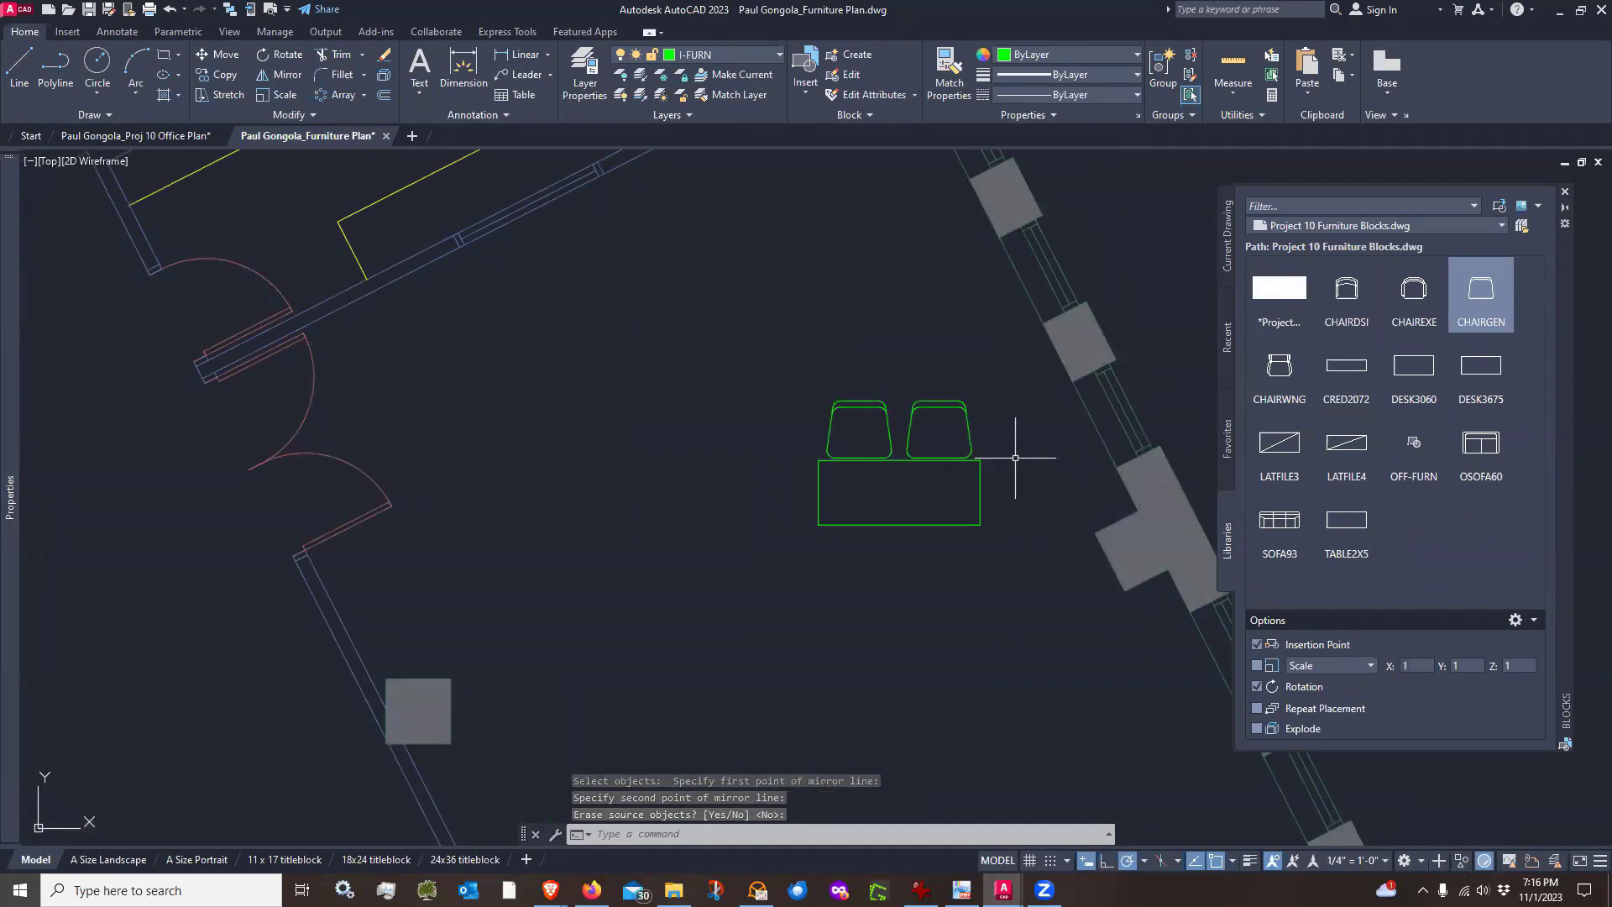
pyautogui.write('ro')
pyautogui.press('Return')
pyautogui.click(1008, 390)
pyautogui.click(855, 500)
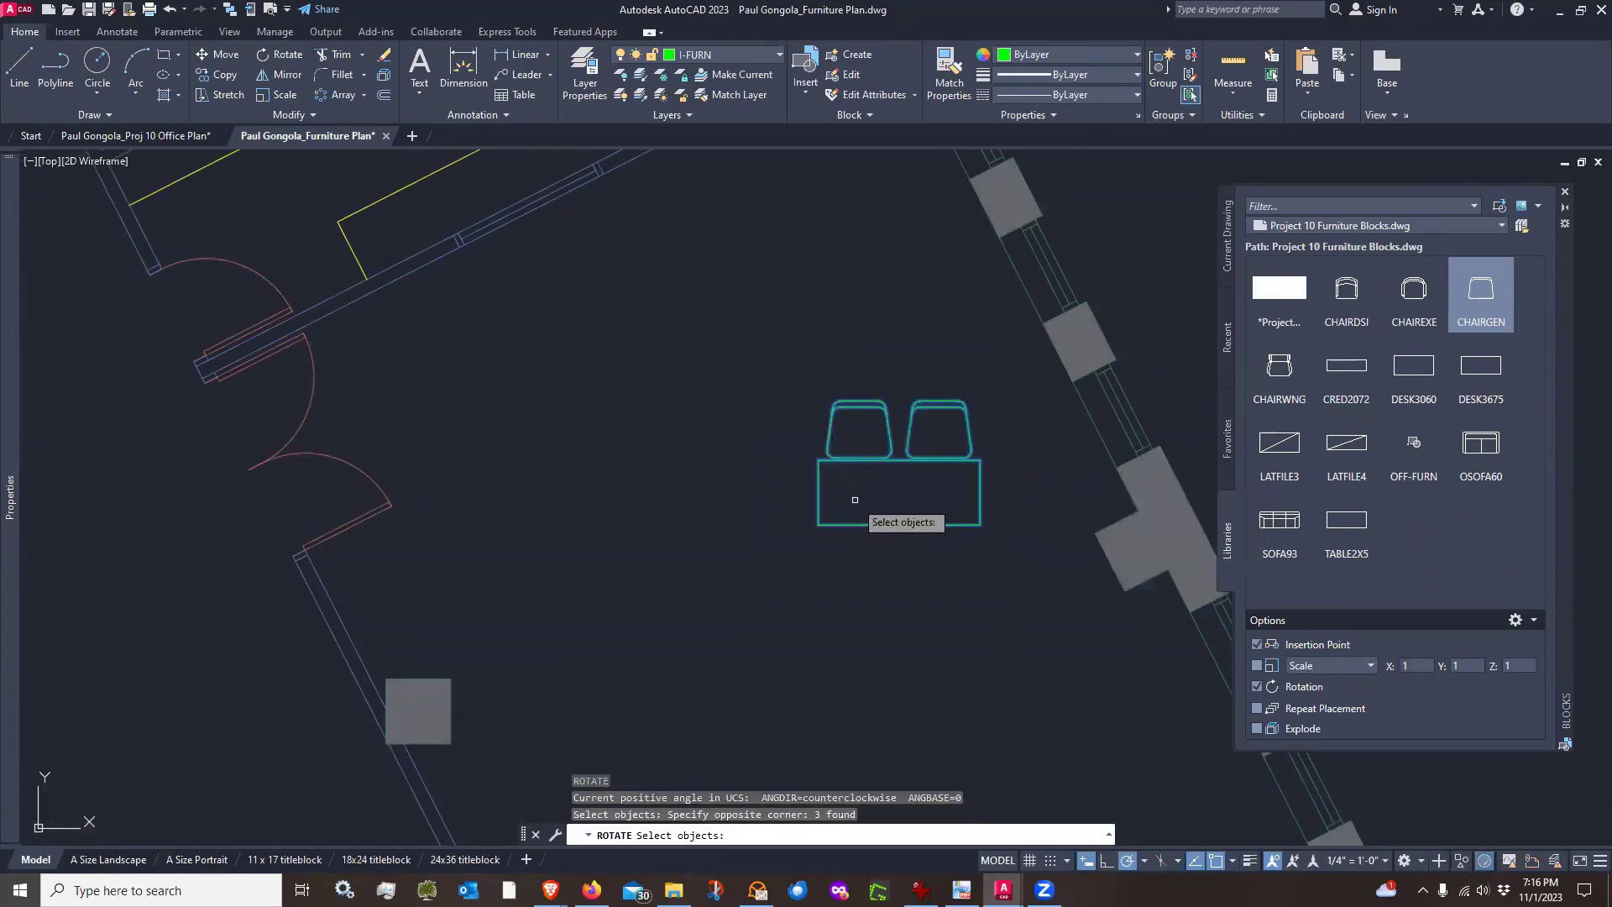
pyautogui.press('Return')
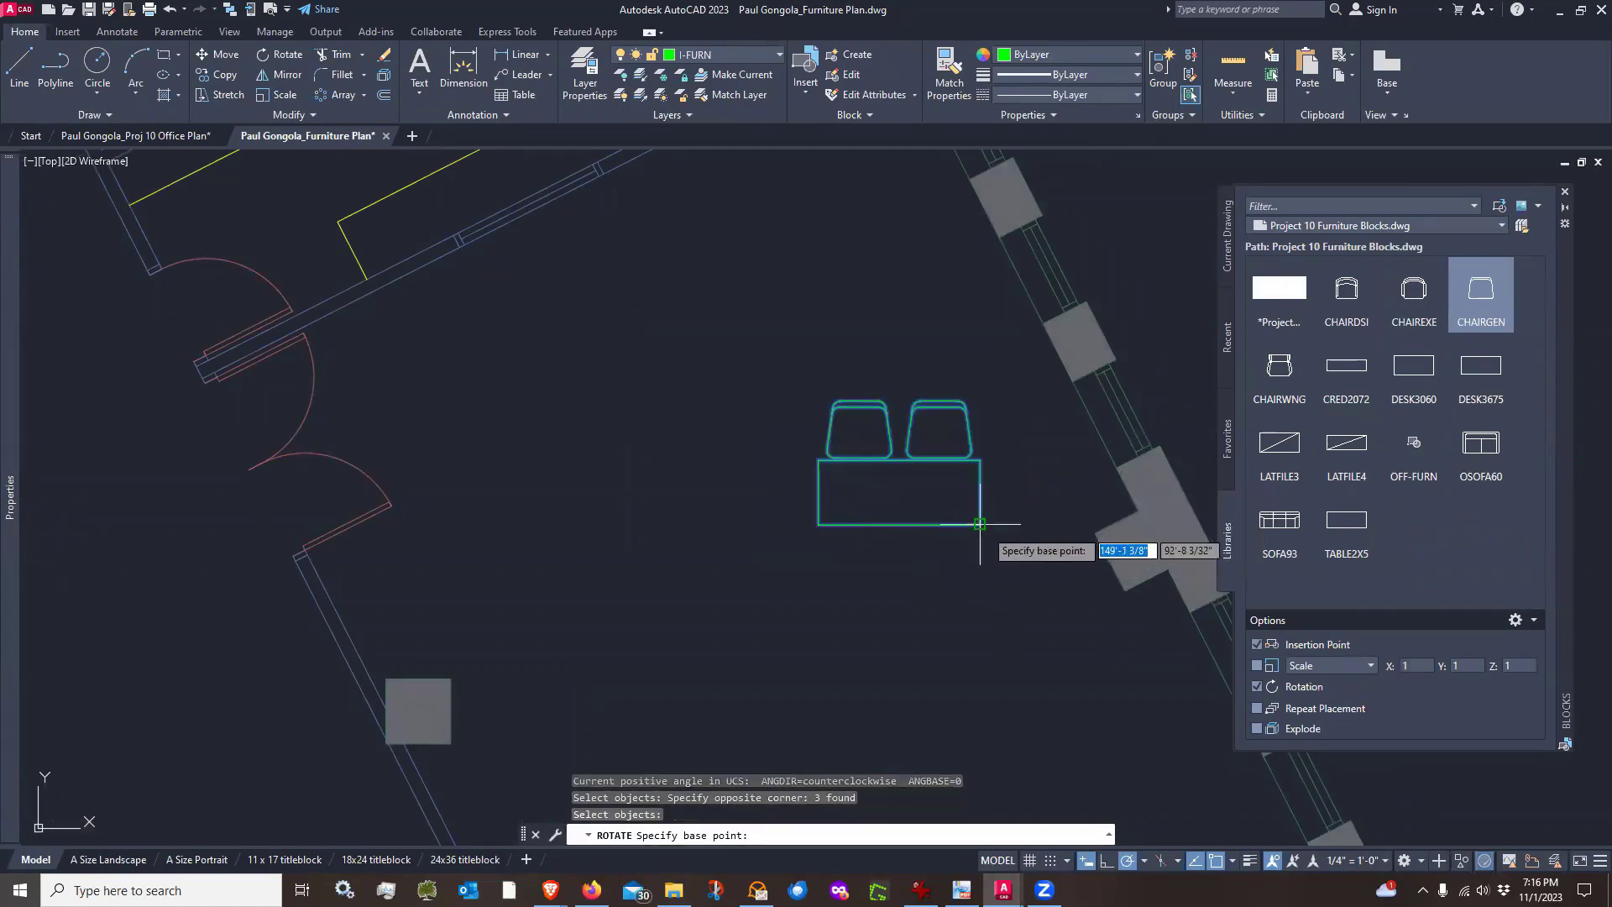
pyautogui.click(979, 524)
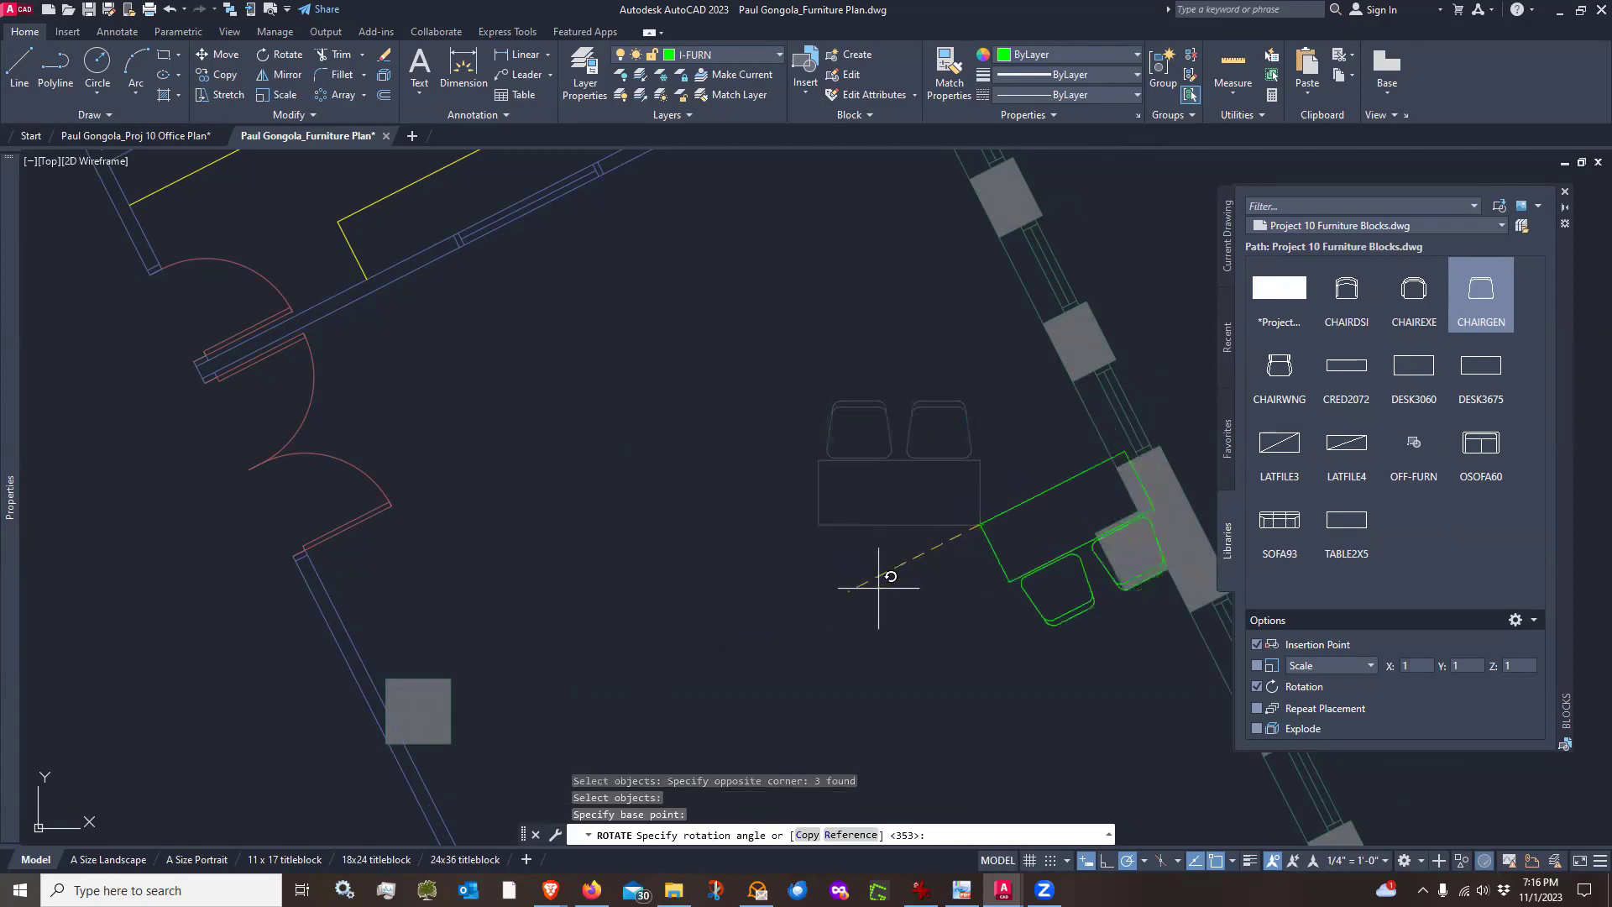
pyautogui.click(1071, 480)
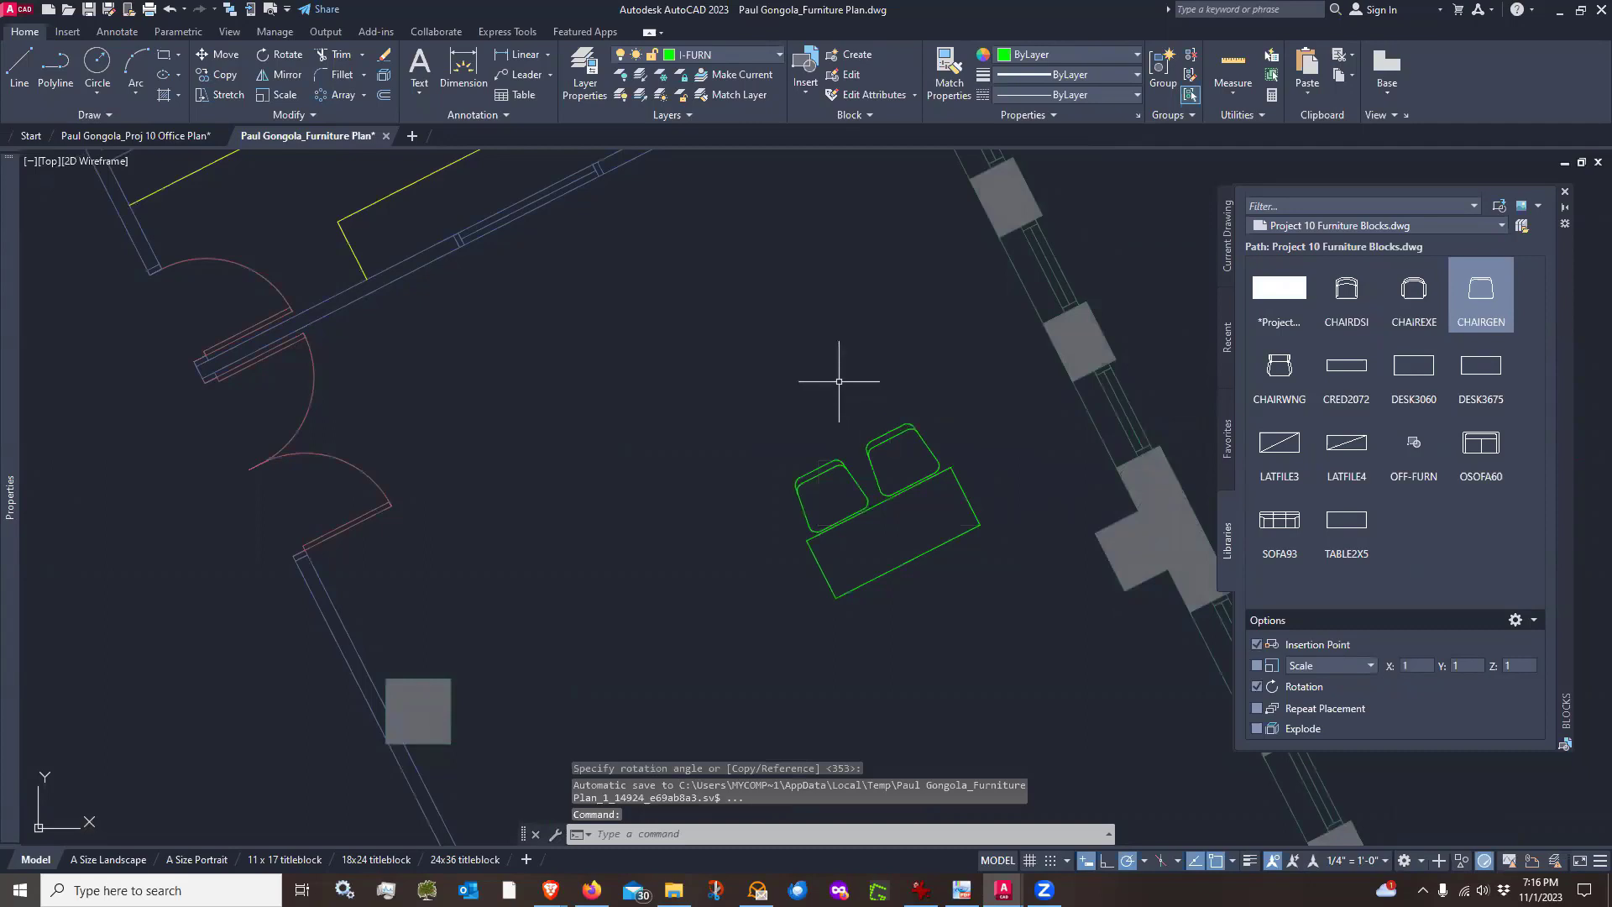
pyautogui.write('m')
pyautogui.press('Return')
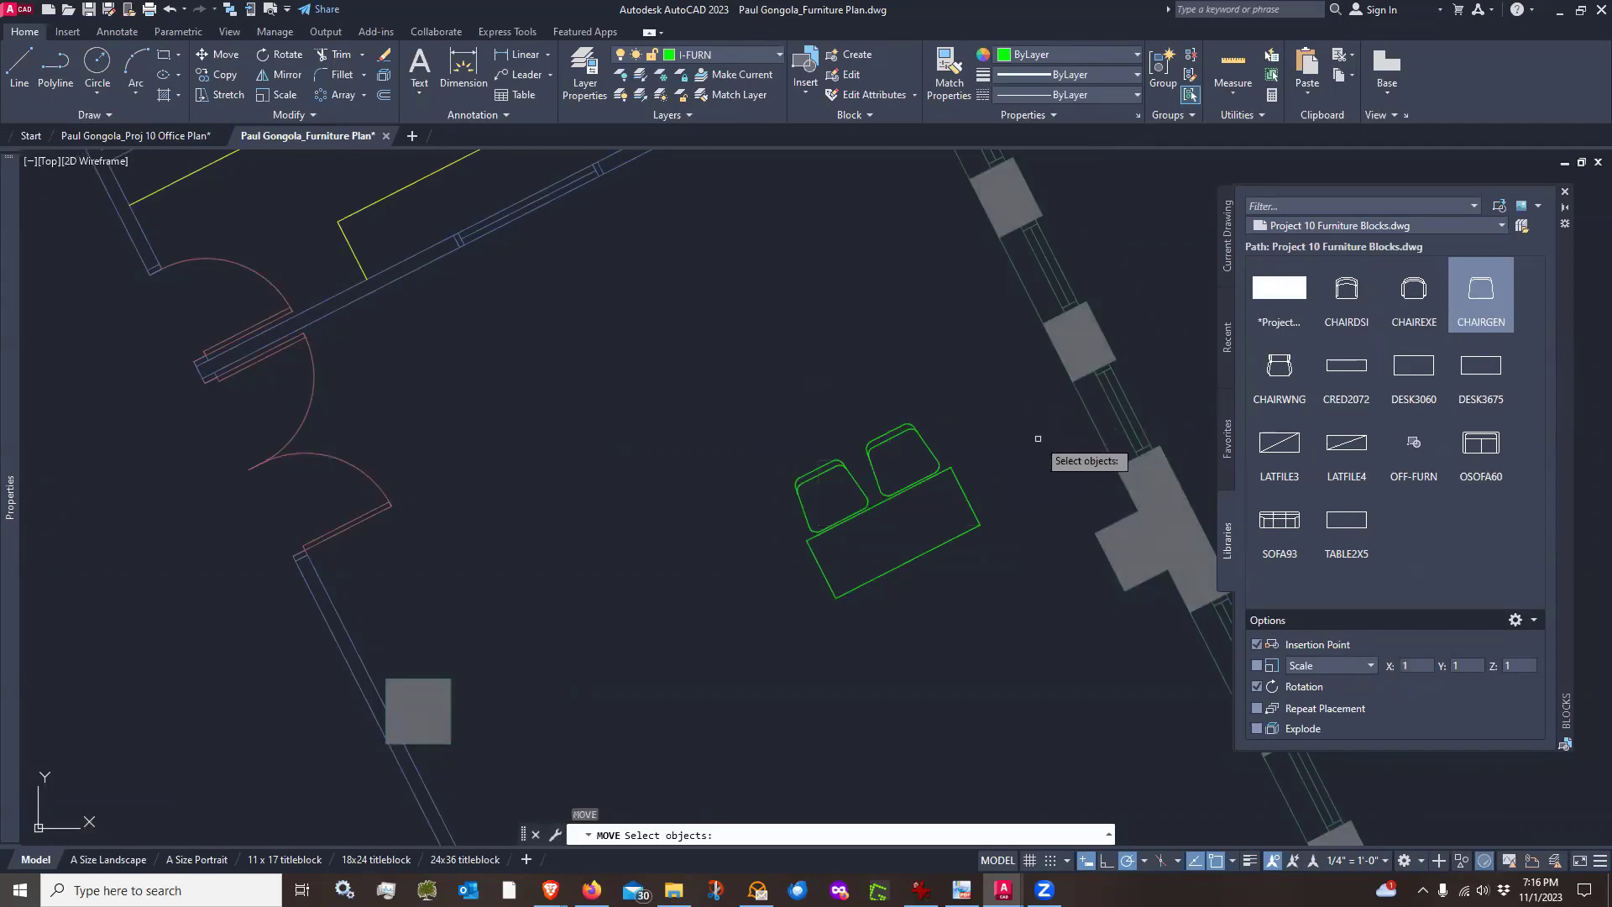
pyautogui.click(978, 434)
pyautogui.click(812, 551)
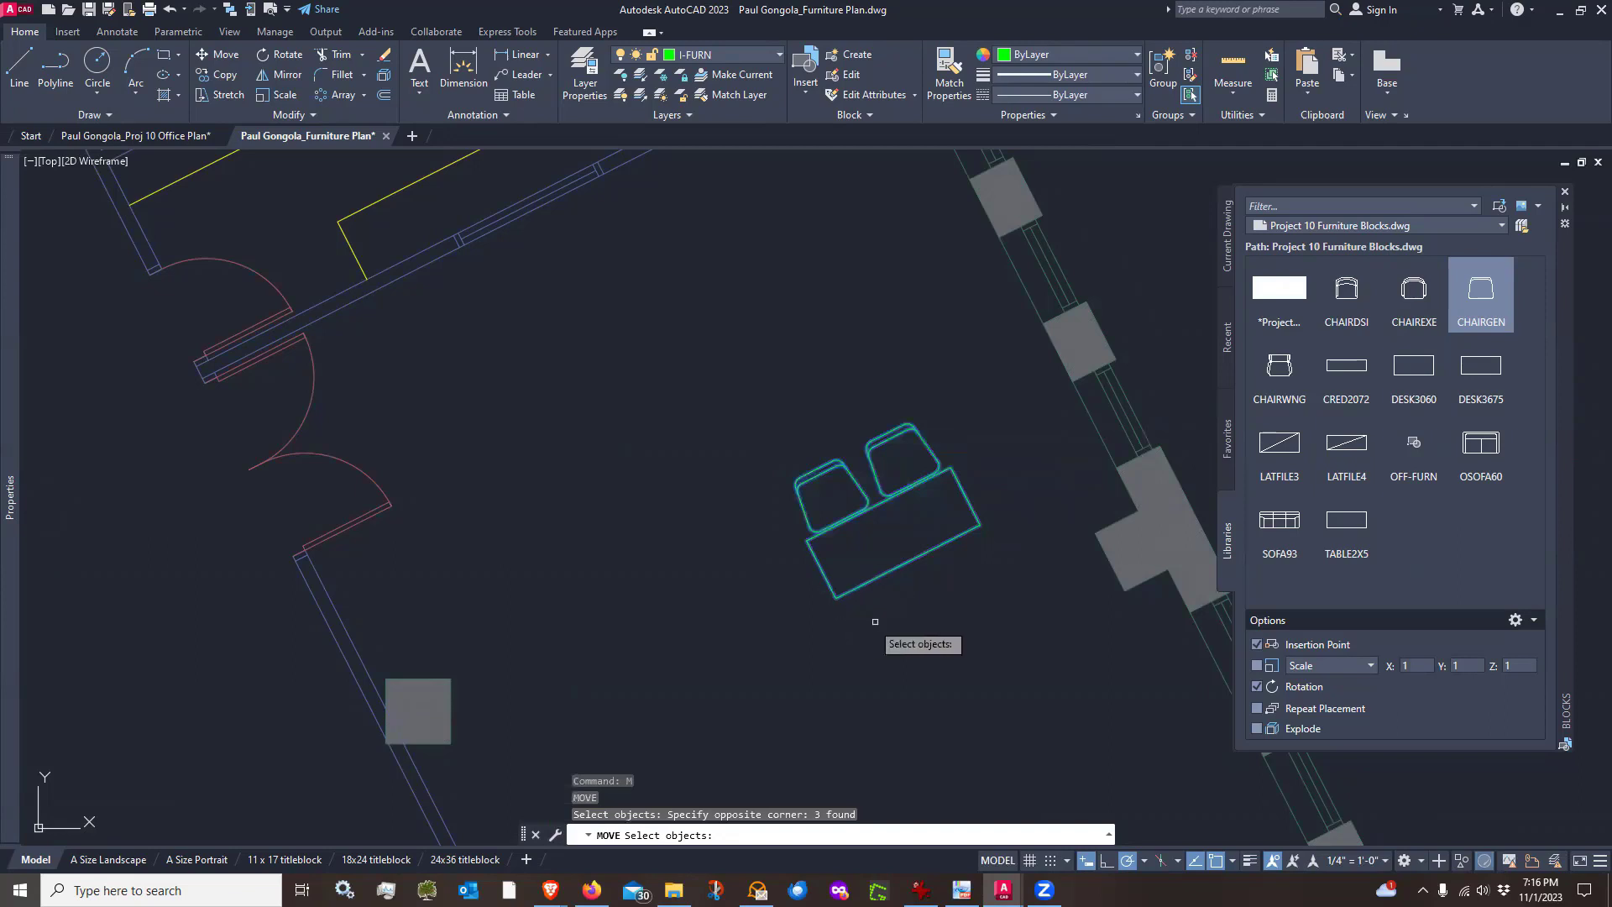
pyautogui.press('Escape')
pyautogui.press('Escape')
pyautogui.press('Escape')
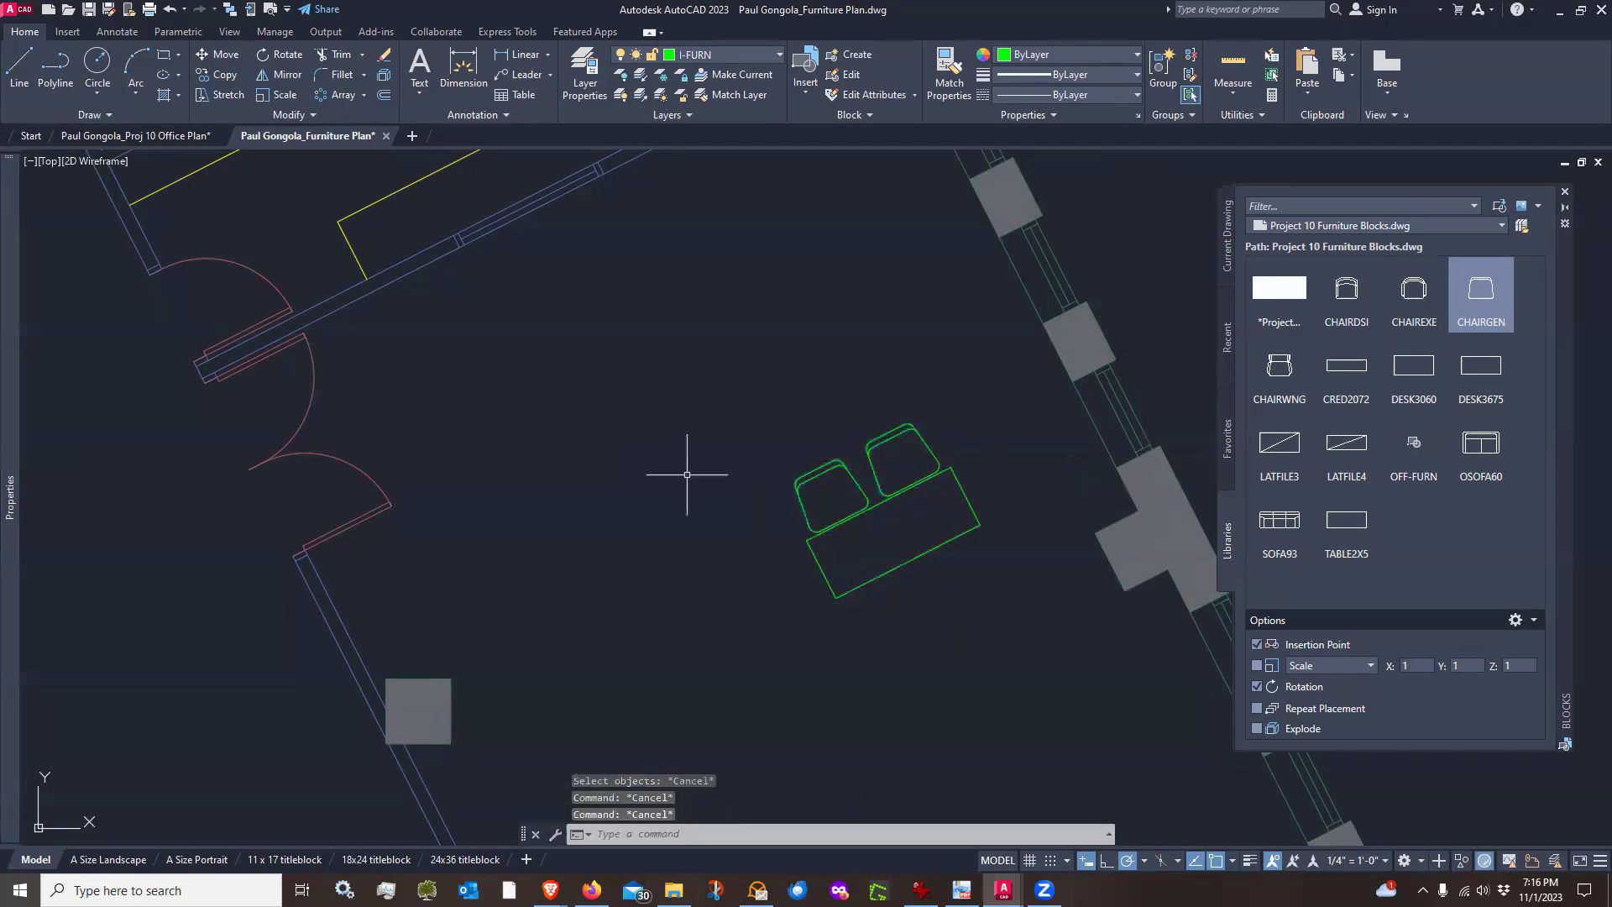
# Copy the table-and-chairs set twice along the wall direction, at 5' and 10' from the original
pyautogui.click(225, 75)
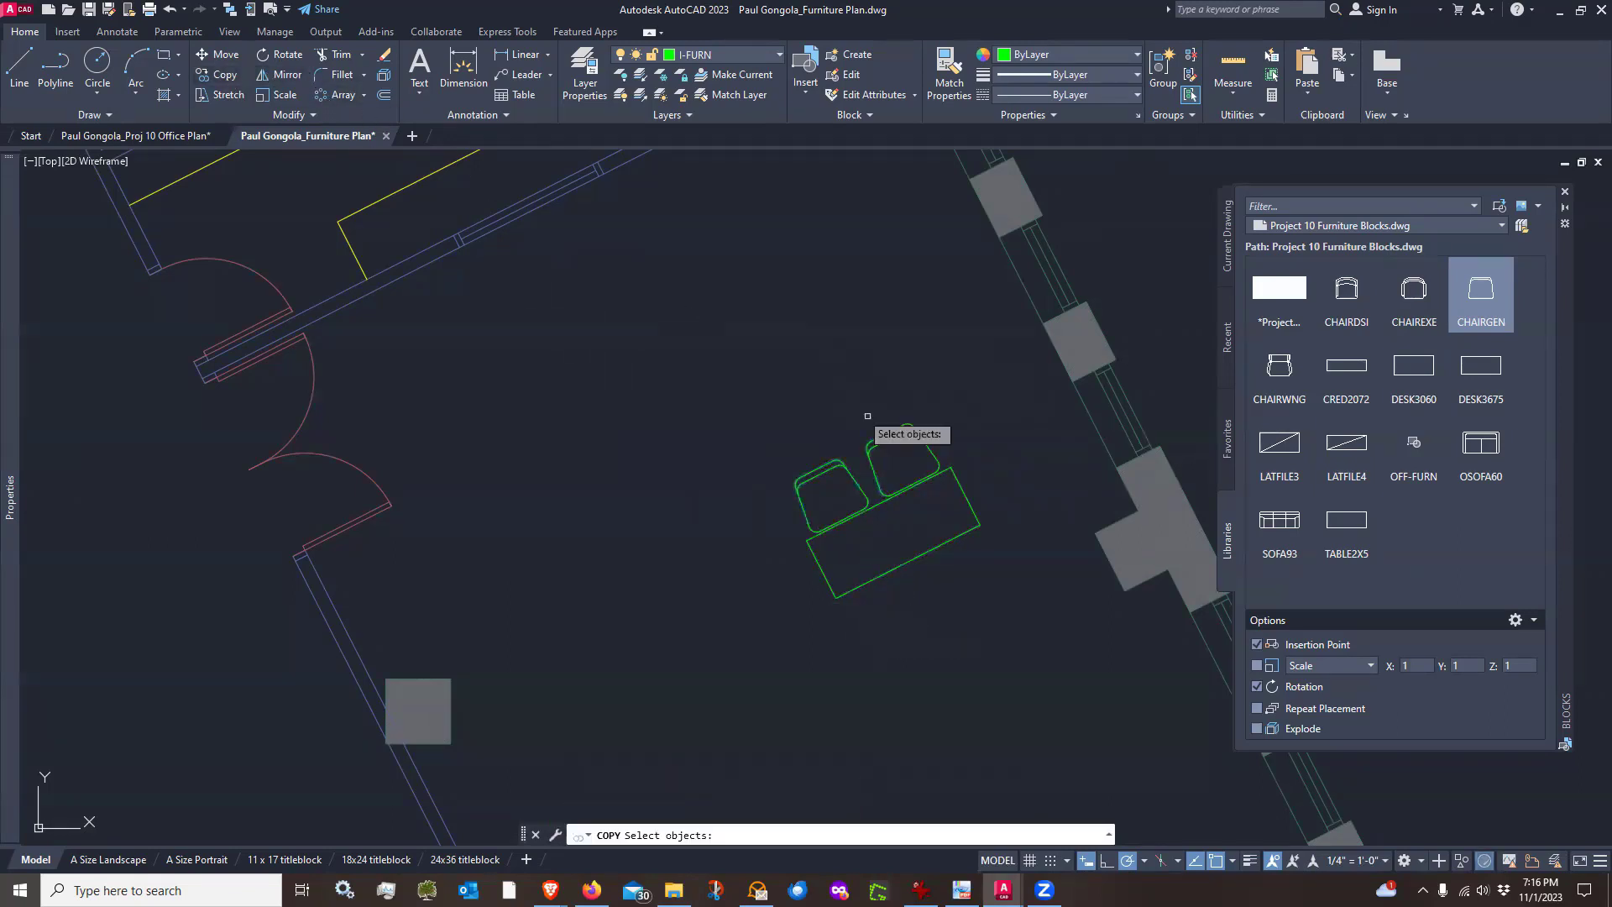
pyautogui.click(970, 430)
pyautogui.click(854, 563)
pyautogui.press('Return')
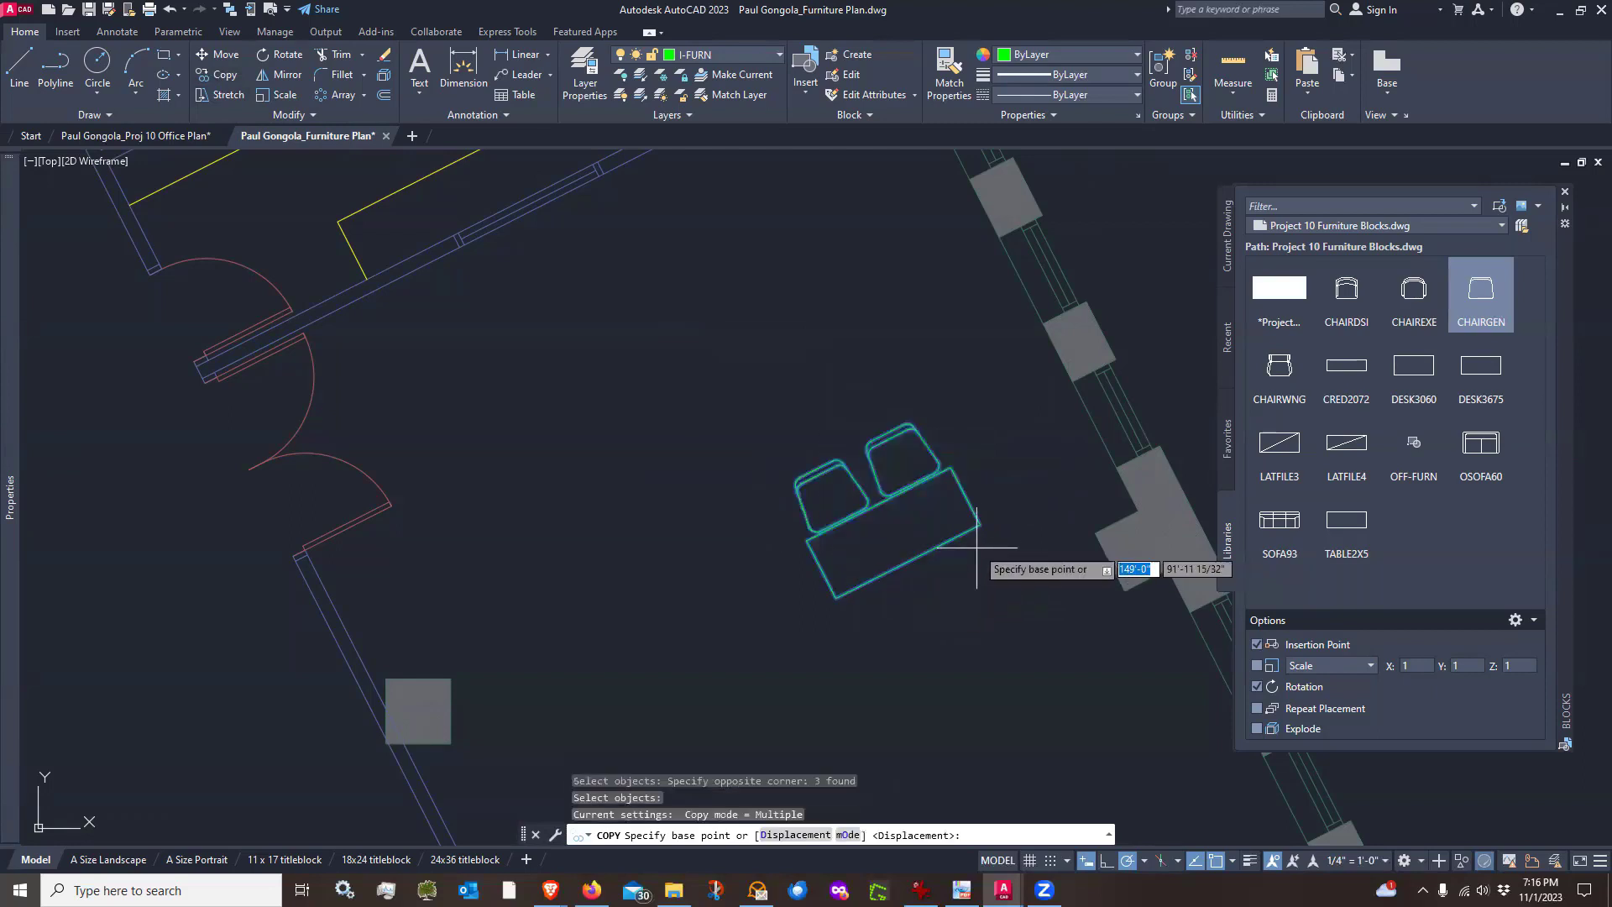
pyautogui.click(980, 526)
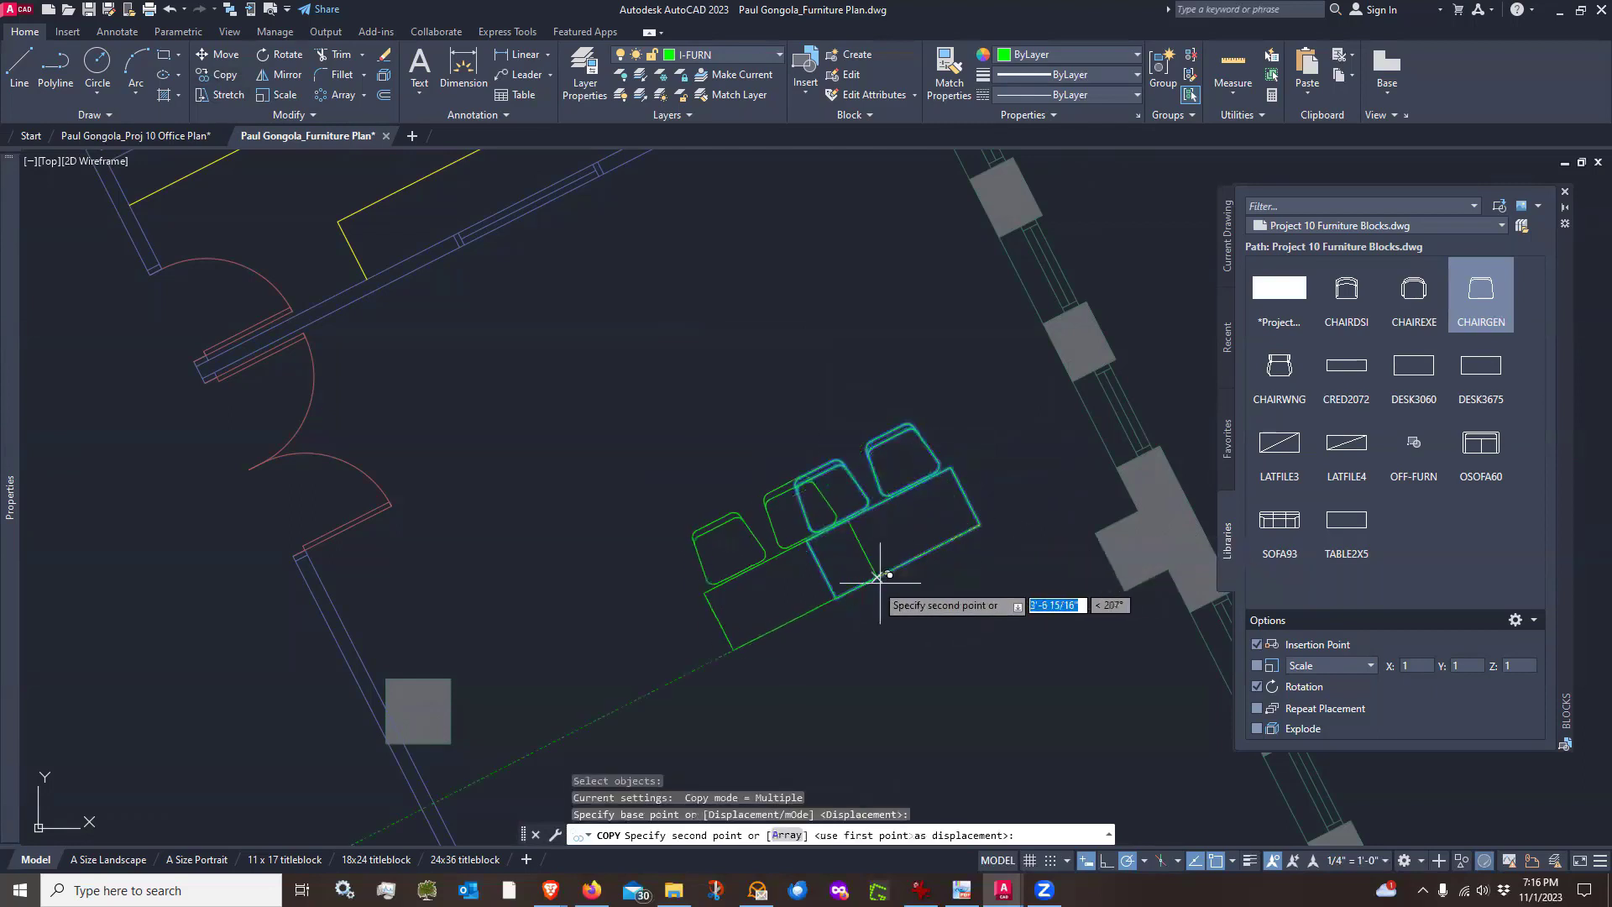
pyautogui.click(837, 597)
pyautogui.click(692, 670)
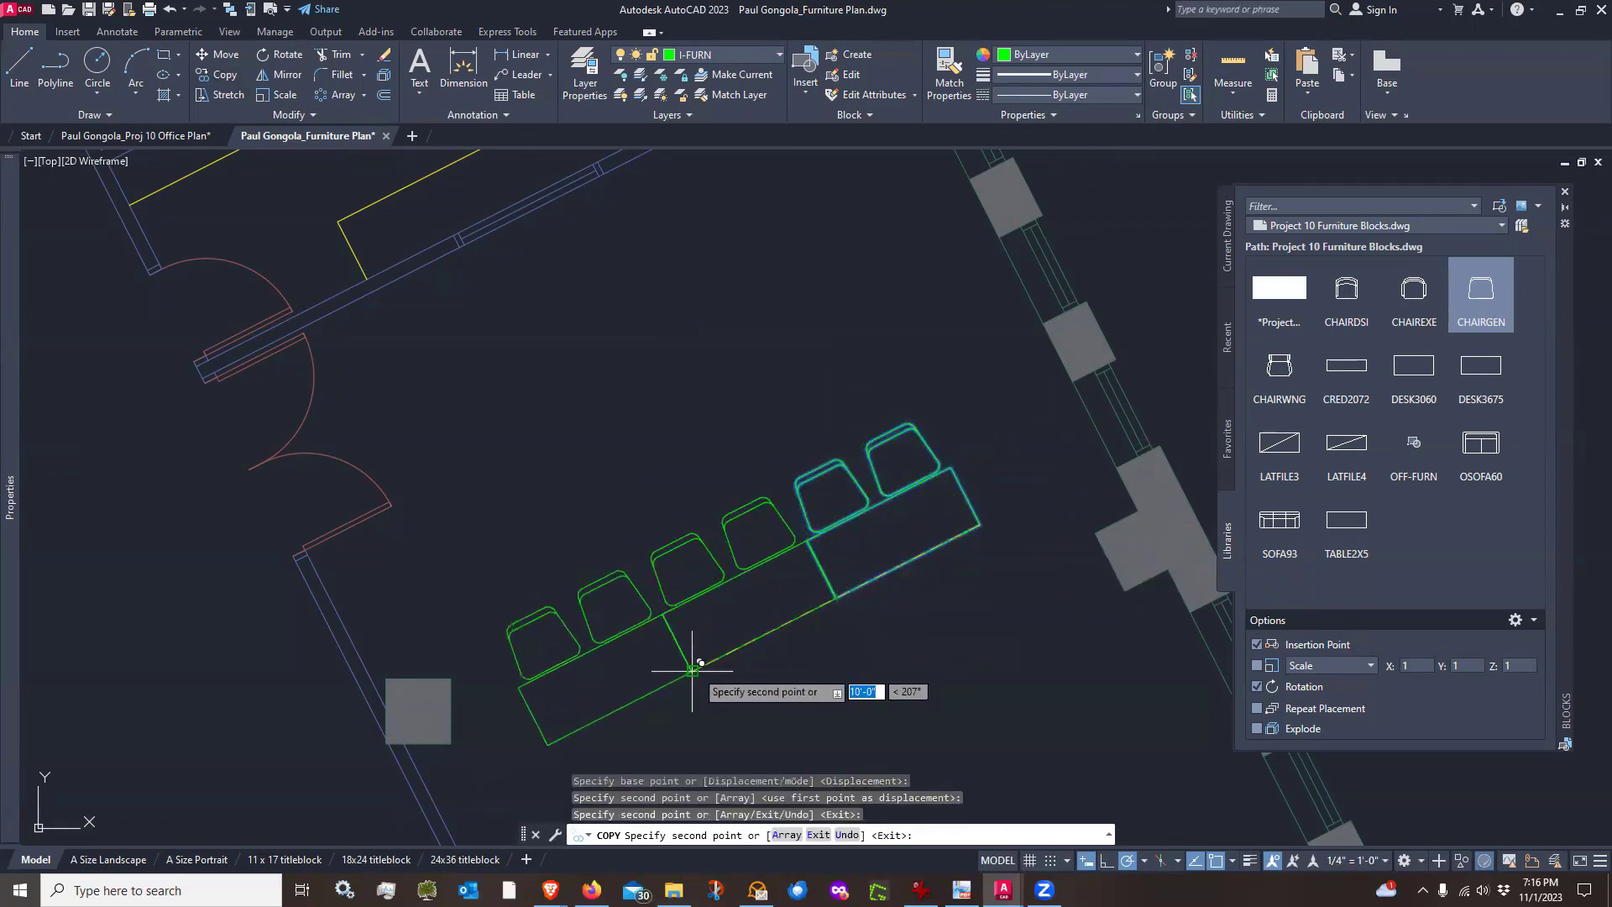
pyautogui.press('Return')
# Move the whole row of tables and chairs so its end corner sits against the column at the exterior wall
pyautogui.scroll(-3, 869, 423)
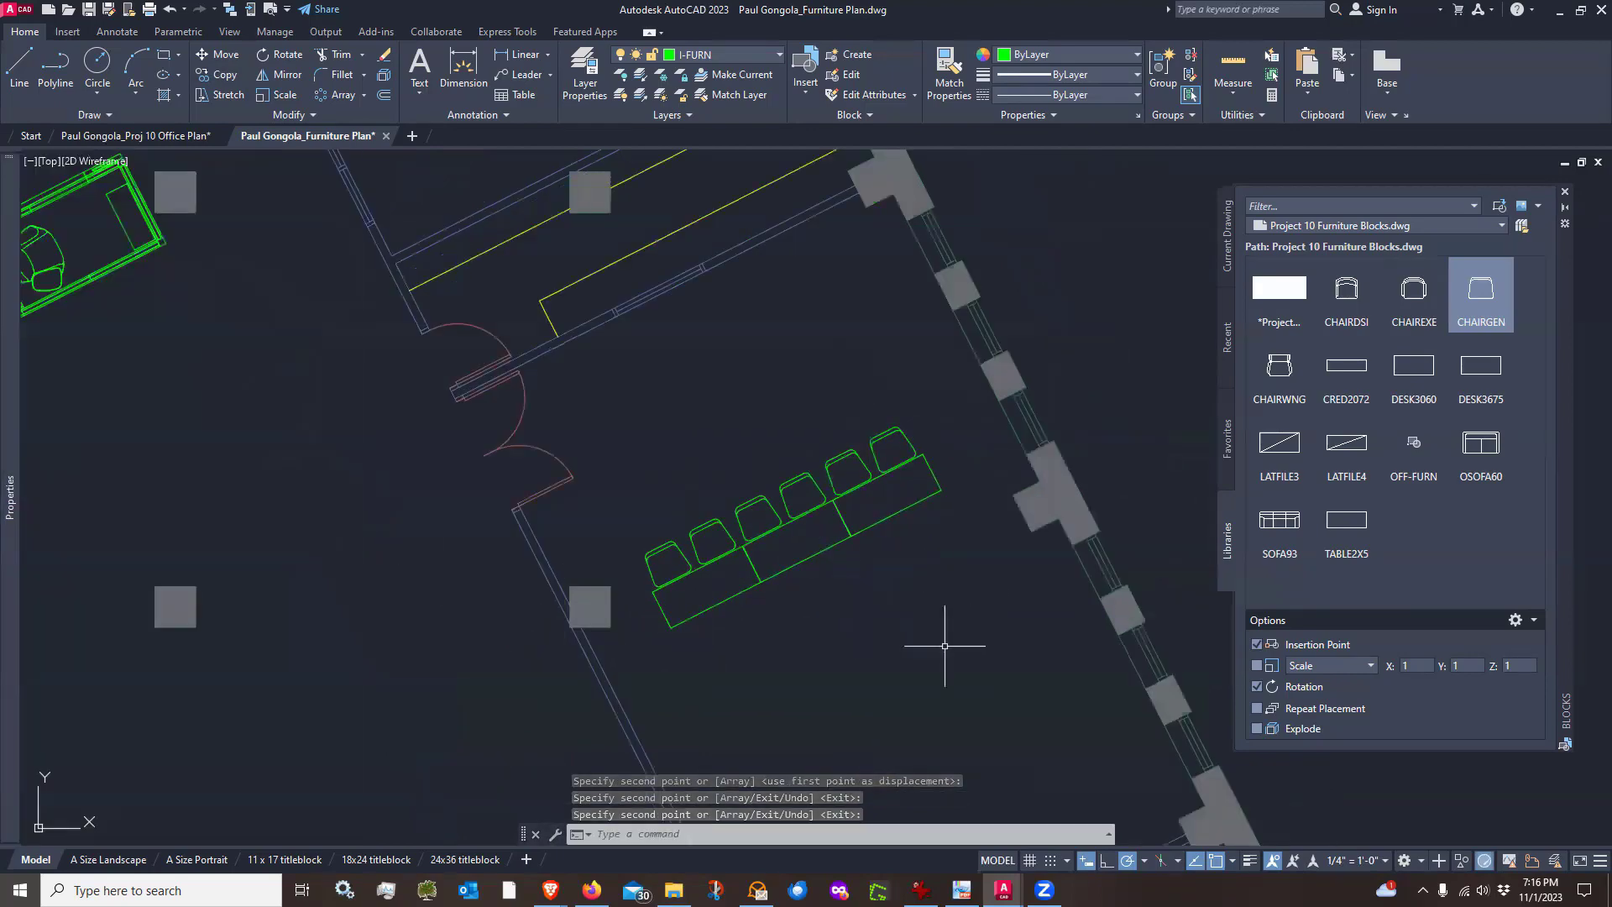
pyautogui.click(914, 630)
pyautogui.click(924, 556)
pyautogui.moveTo(925, 554); pyautogui.dragTo(935, 468, button='middle')
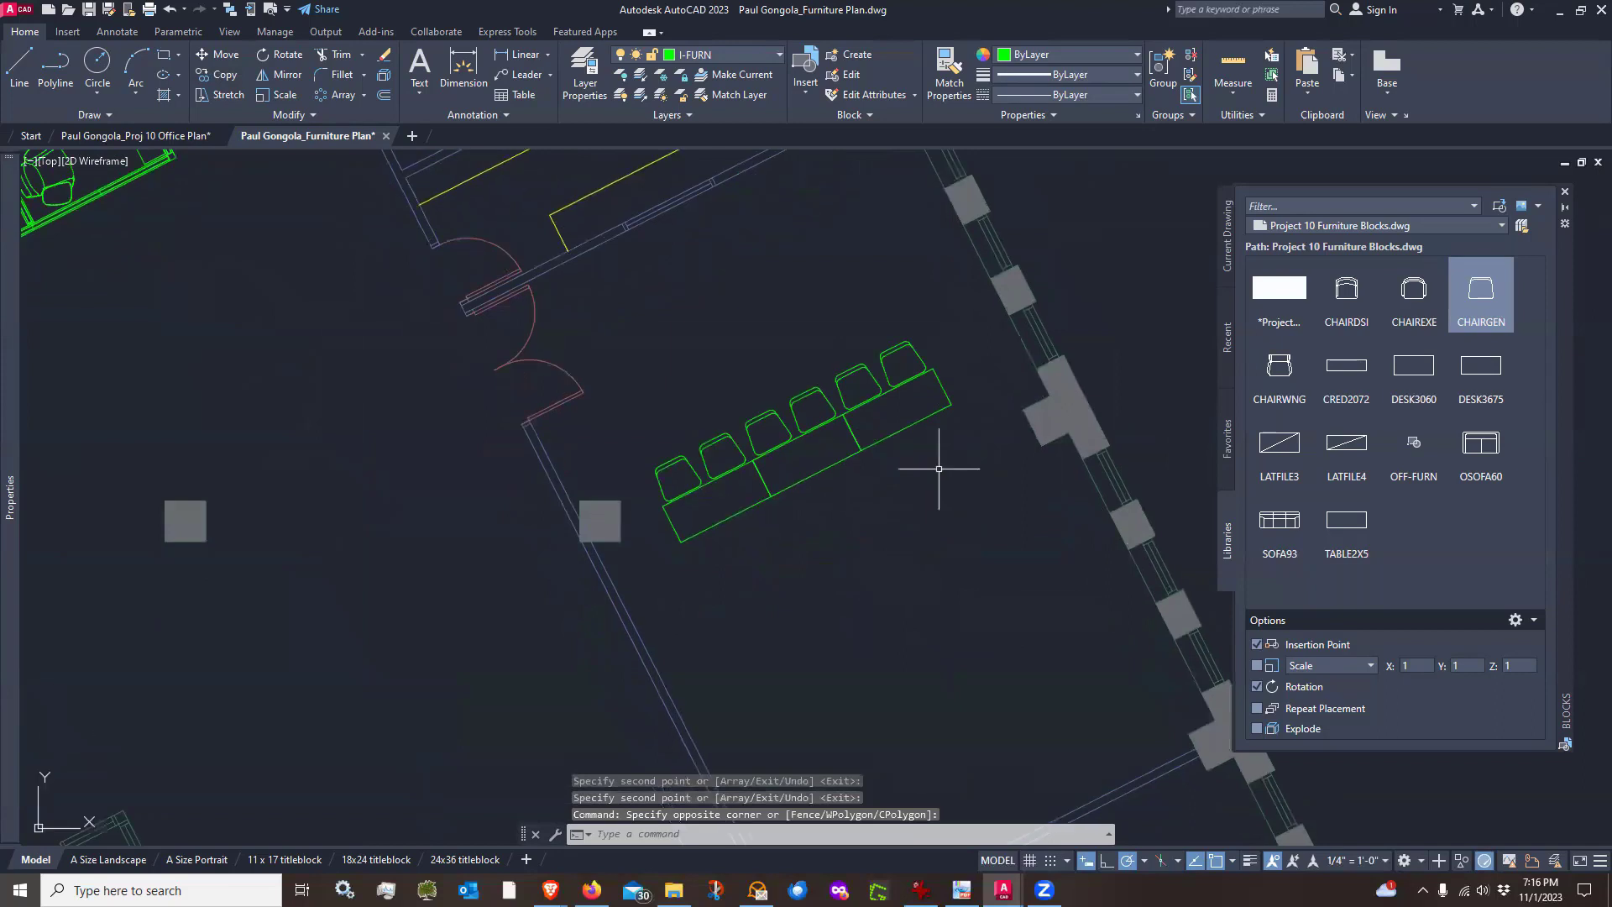
pyautogui.write('m')
pyautogui.press('Return')
pyautogui.click(953, 347)
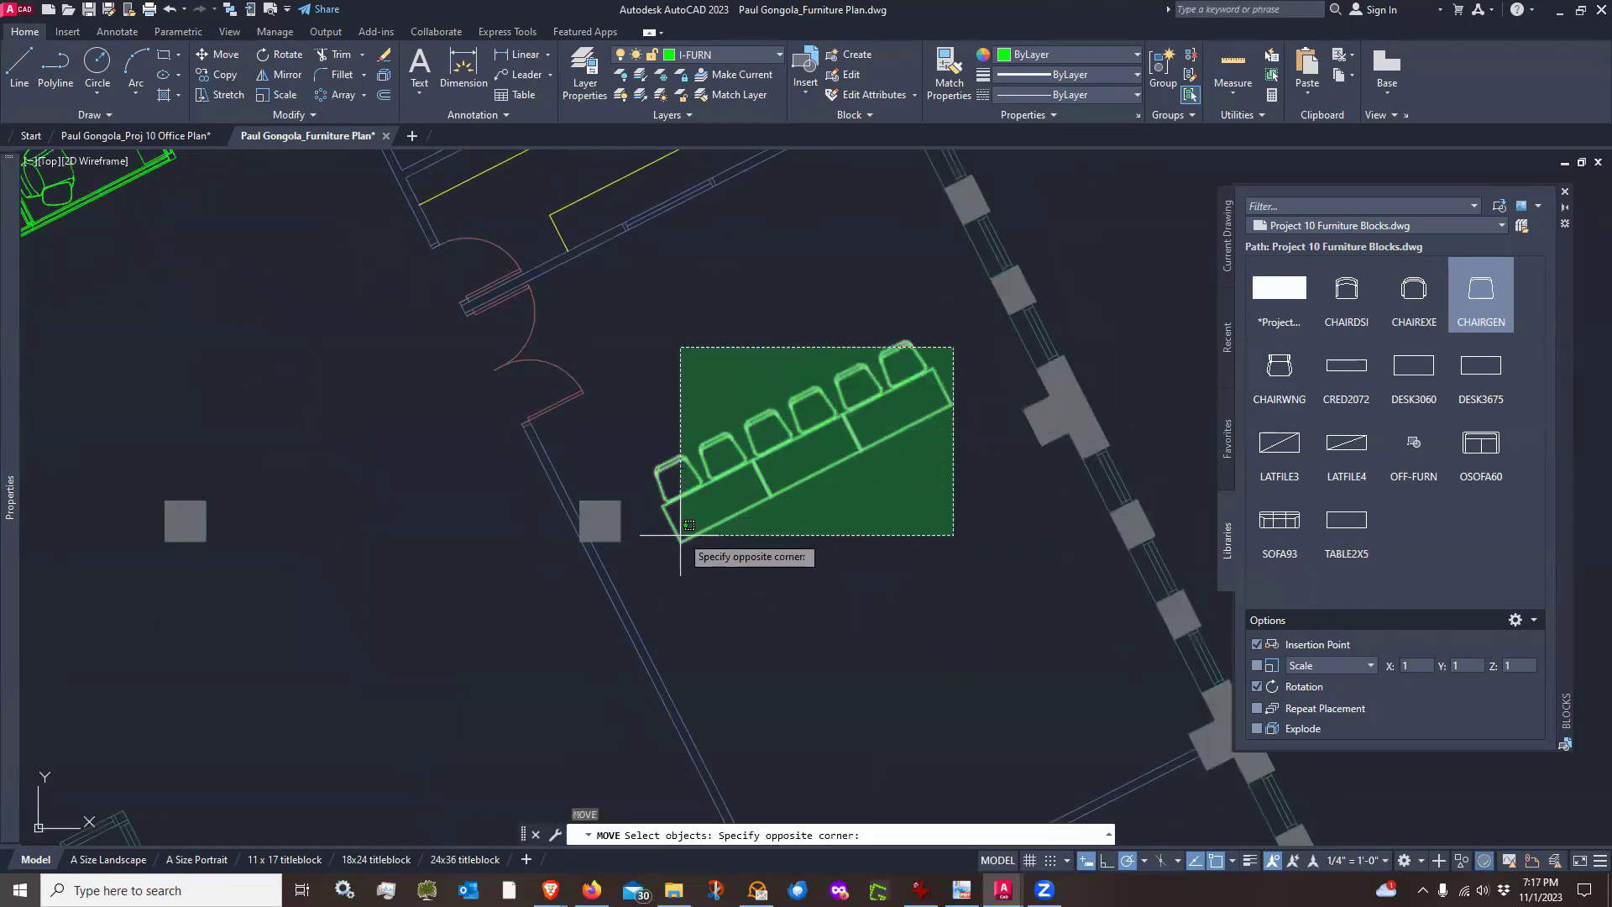
pyautogui.click(642, 574)
pyautogui.press('Return')
pyautogui.click(858, 560)
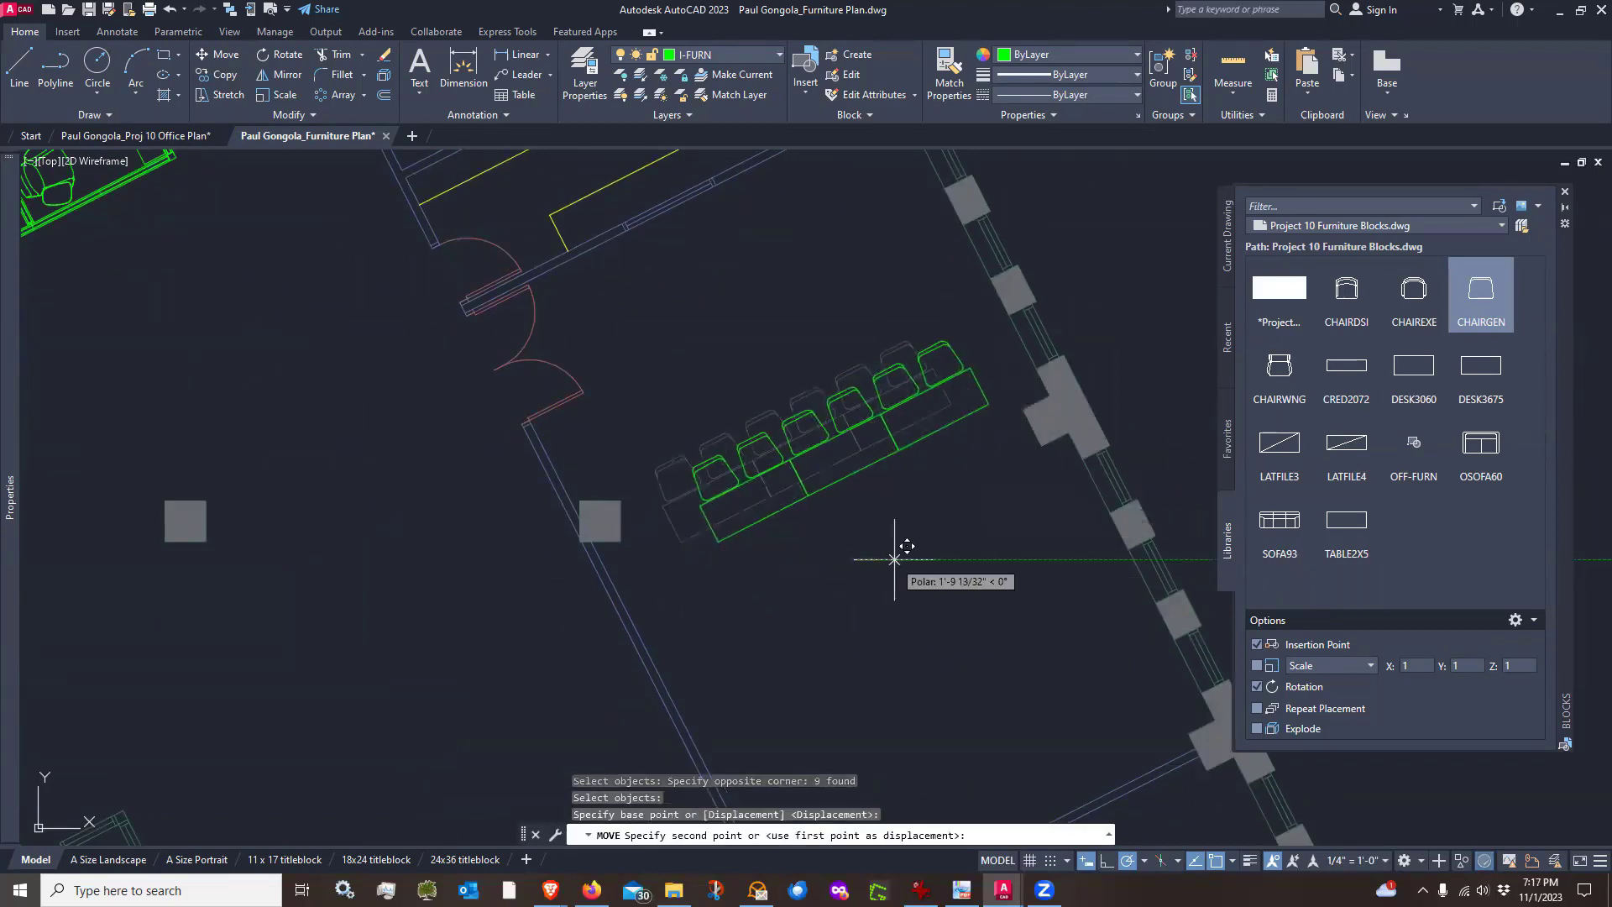
pyautogui.scroll(2, 923, 561)
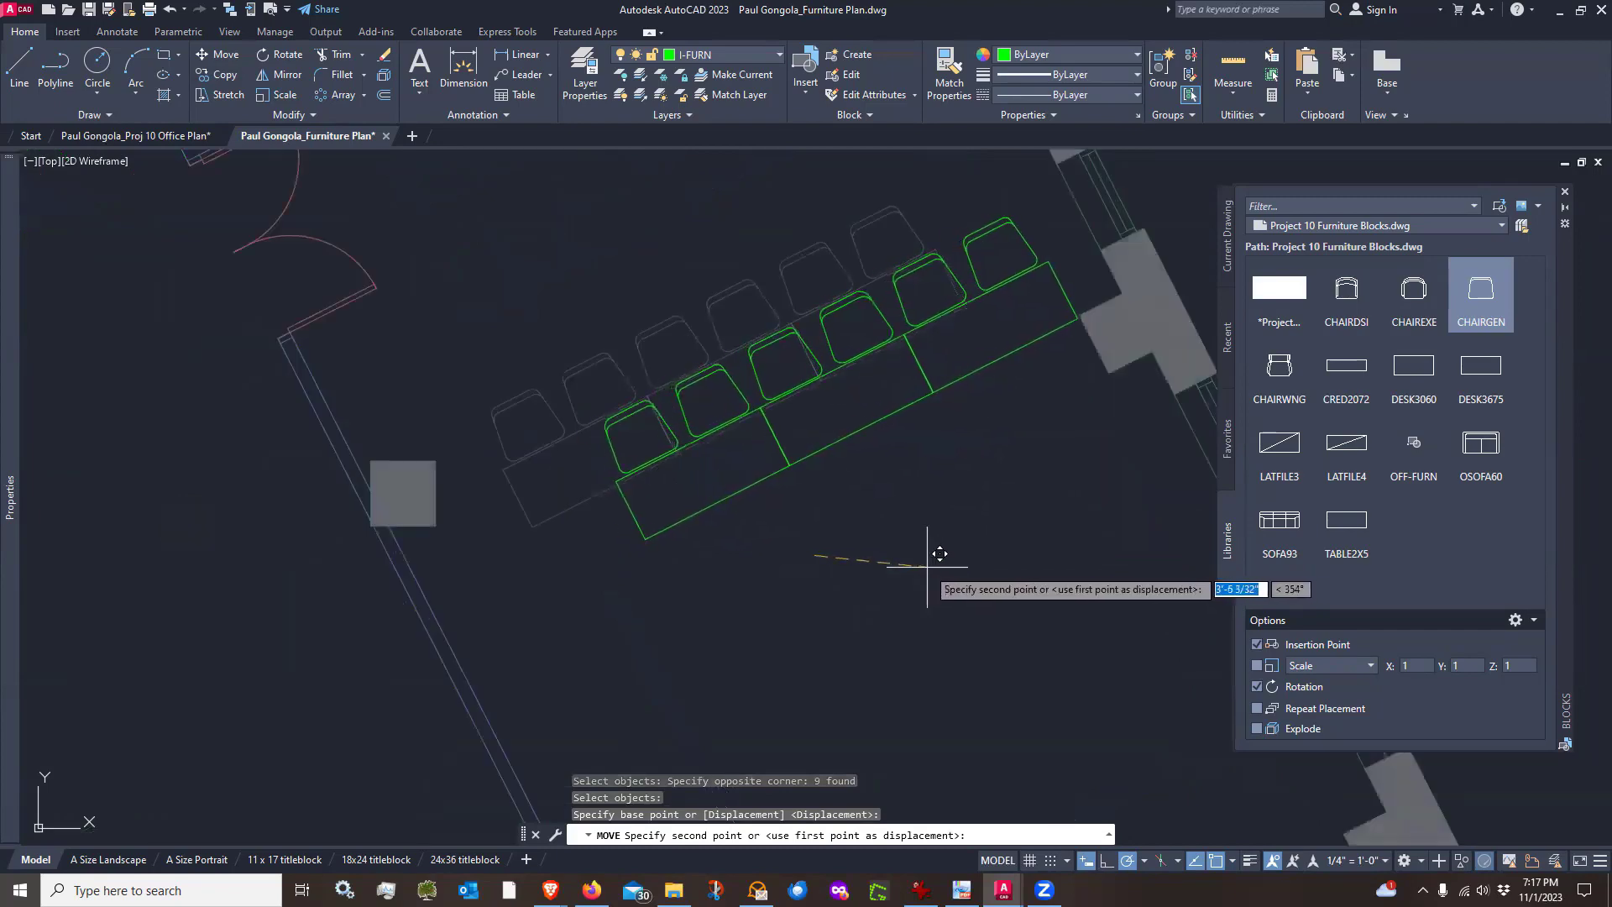
pyautogui.click(927, 561)
pyautogui.scroll(5, 1080, 324)
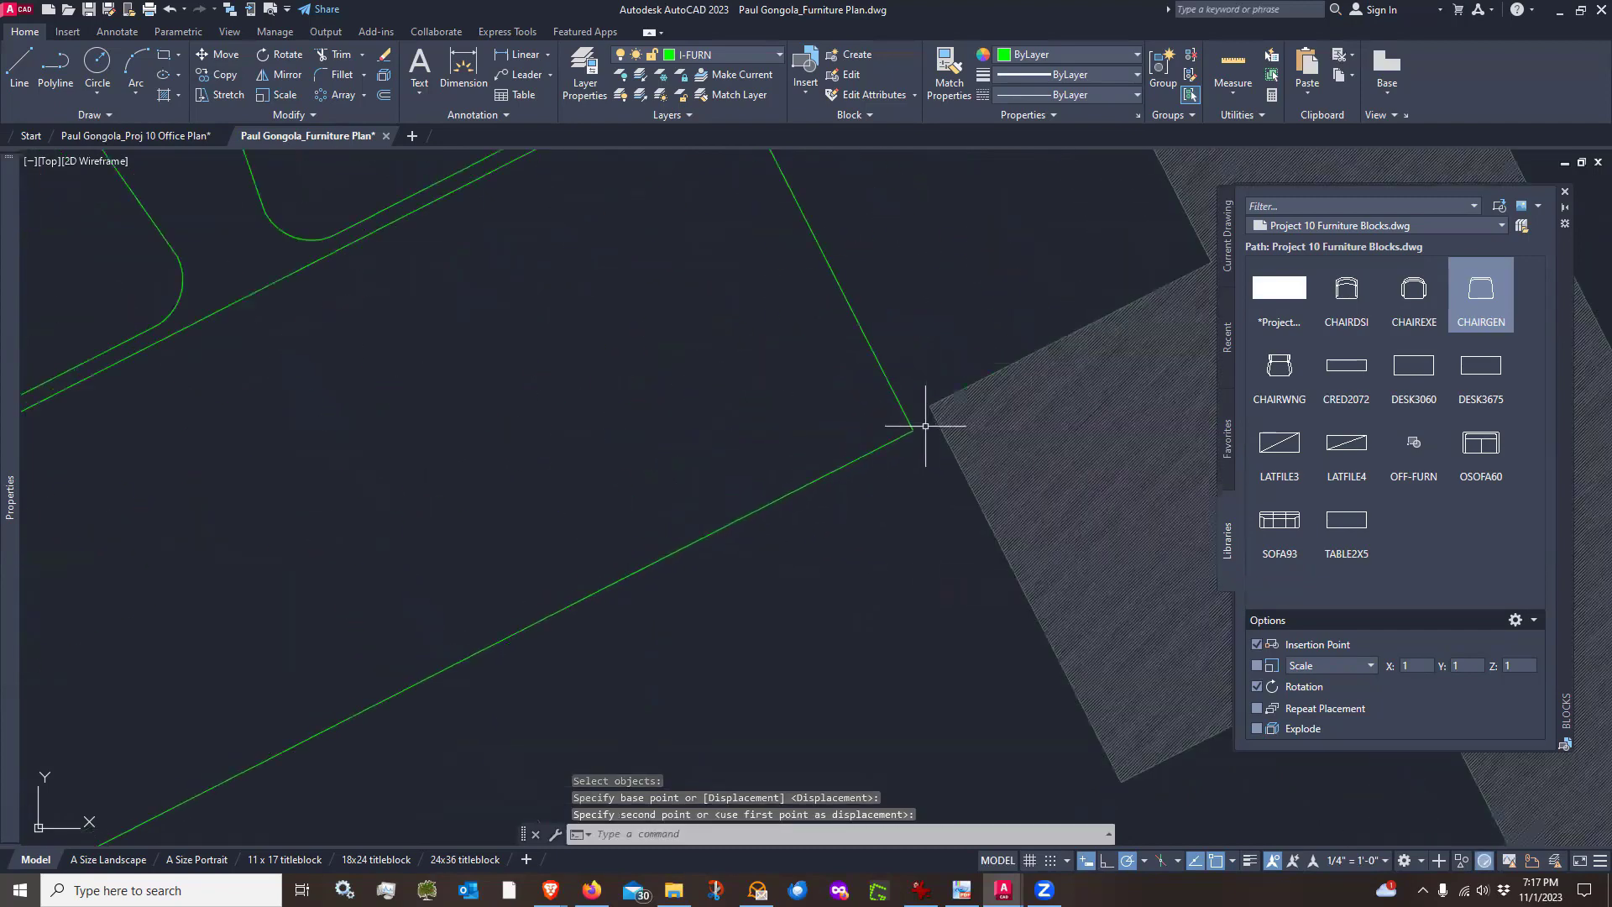
pyautogui.scroll(-4, 929, 428)
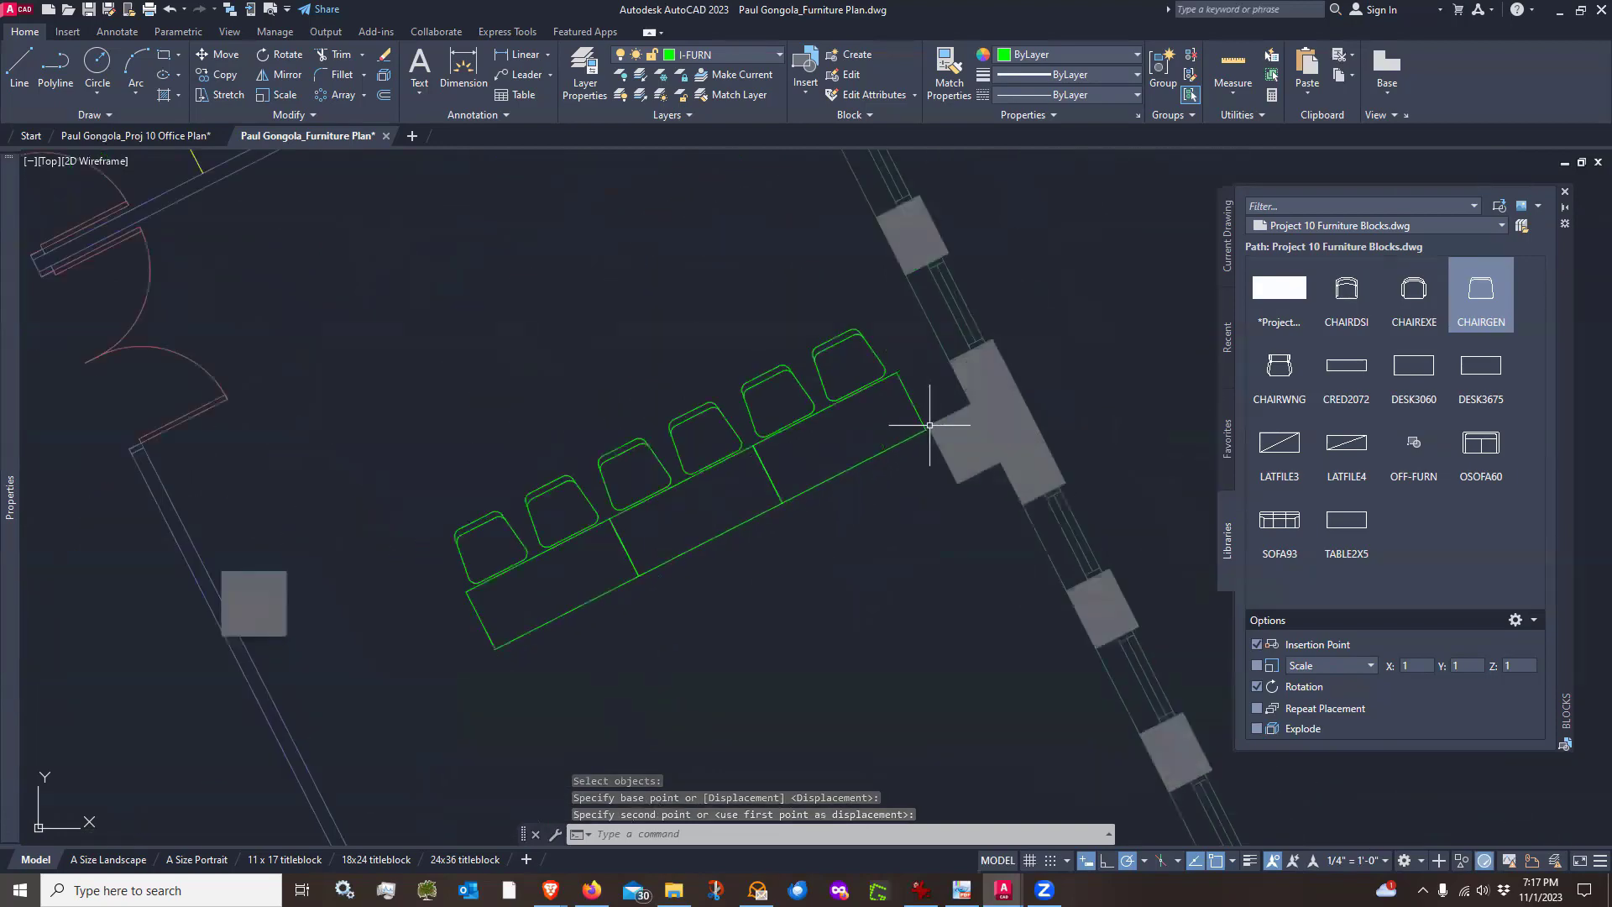
pyautogui.scroll(-2, 929, 425)
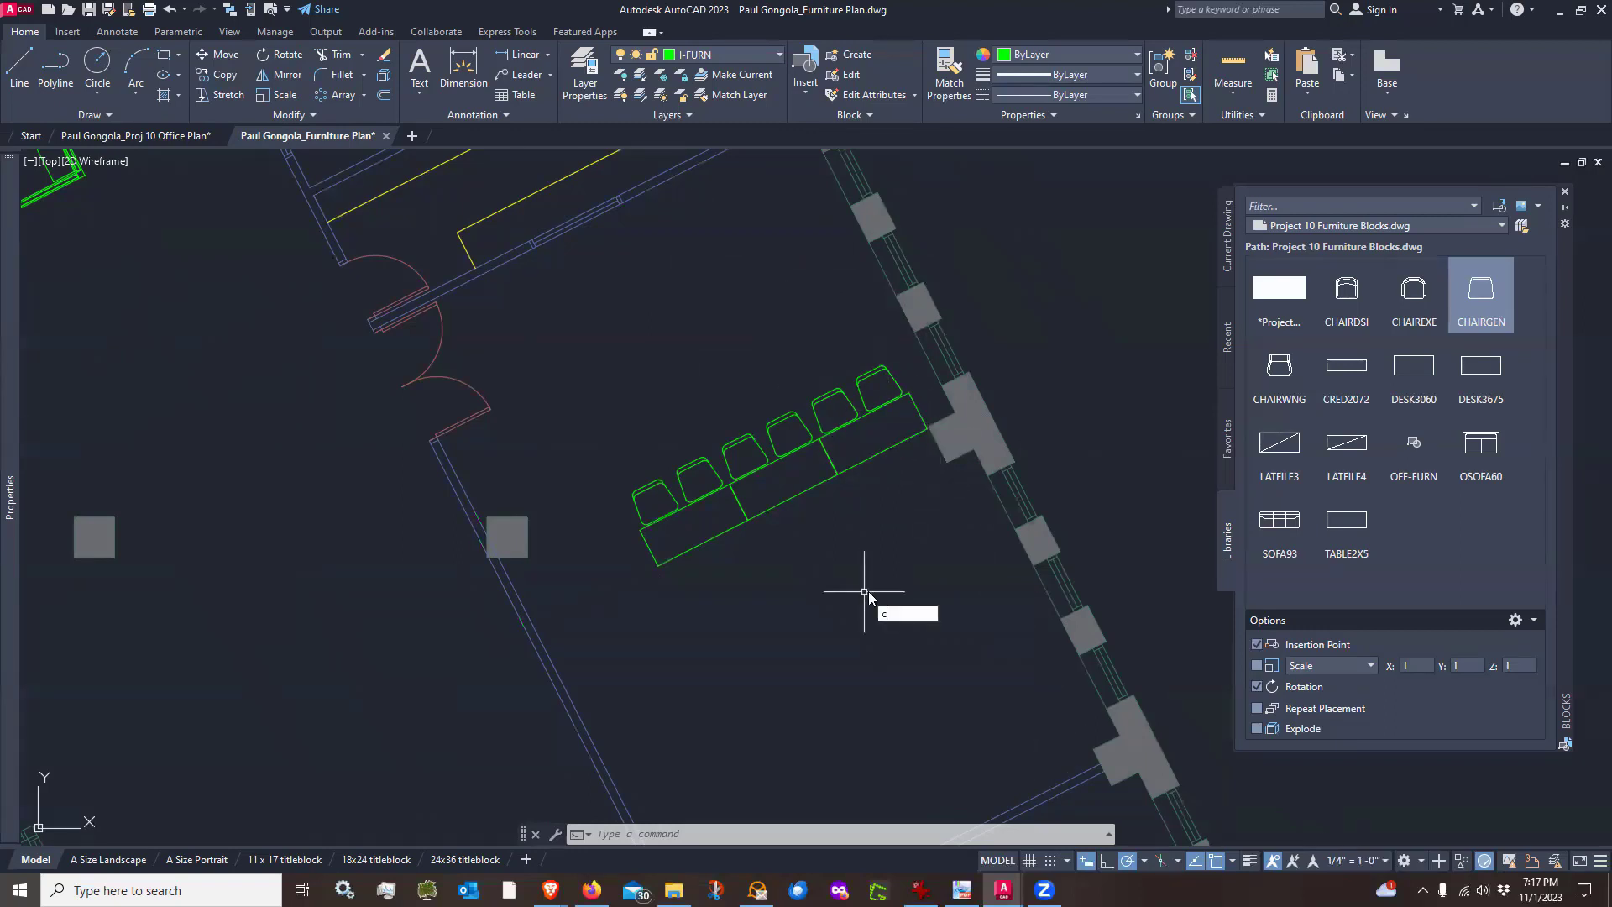
# Copy the row of tables and chairs 5' to each side, perpendicular to the exterior wall, making two new rows
pyautogui.write('o')
pyautogui.press('Return')
pyautogui.click(910, 482)
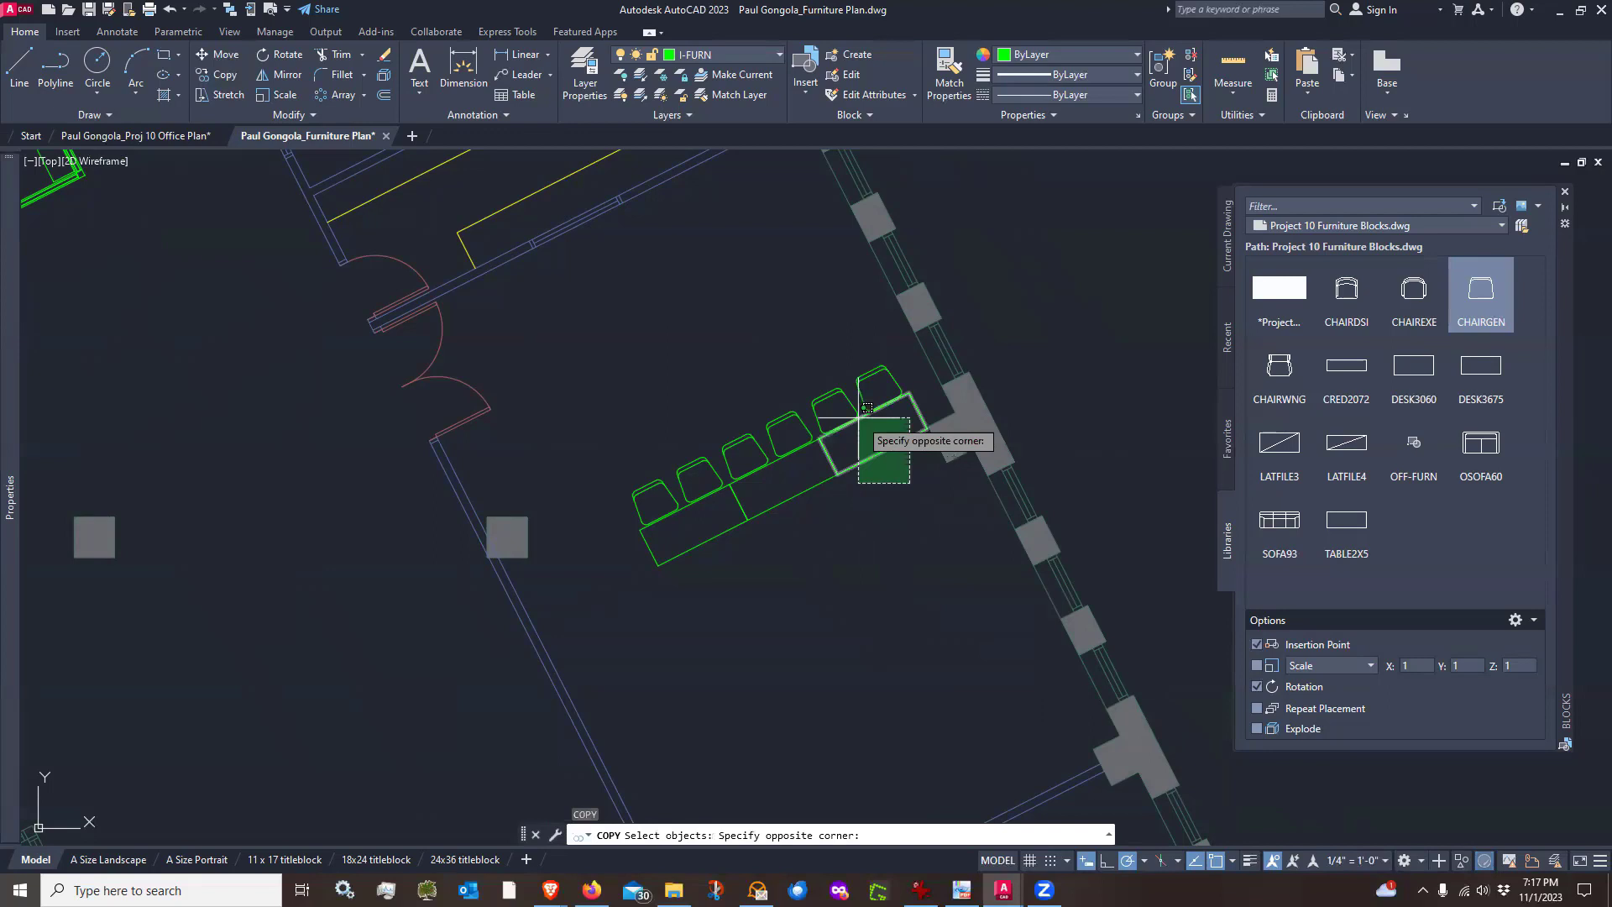
pyautogui.click(760, 390)
pyautogui.click(815, 592)
pyautogui.click(605, 428)
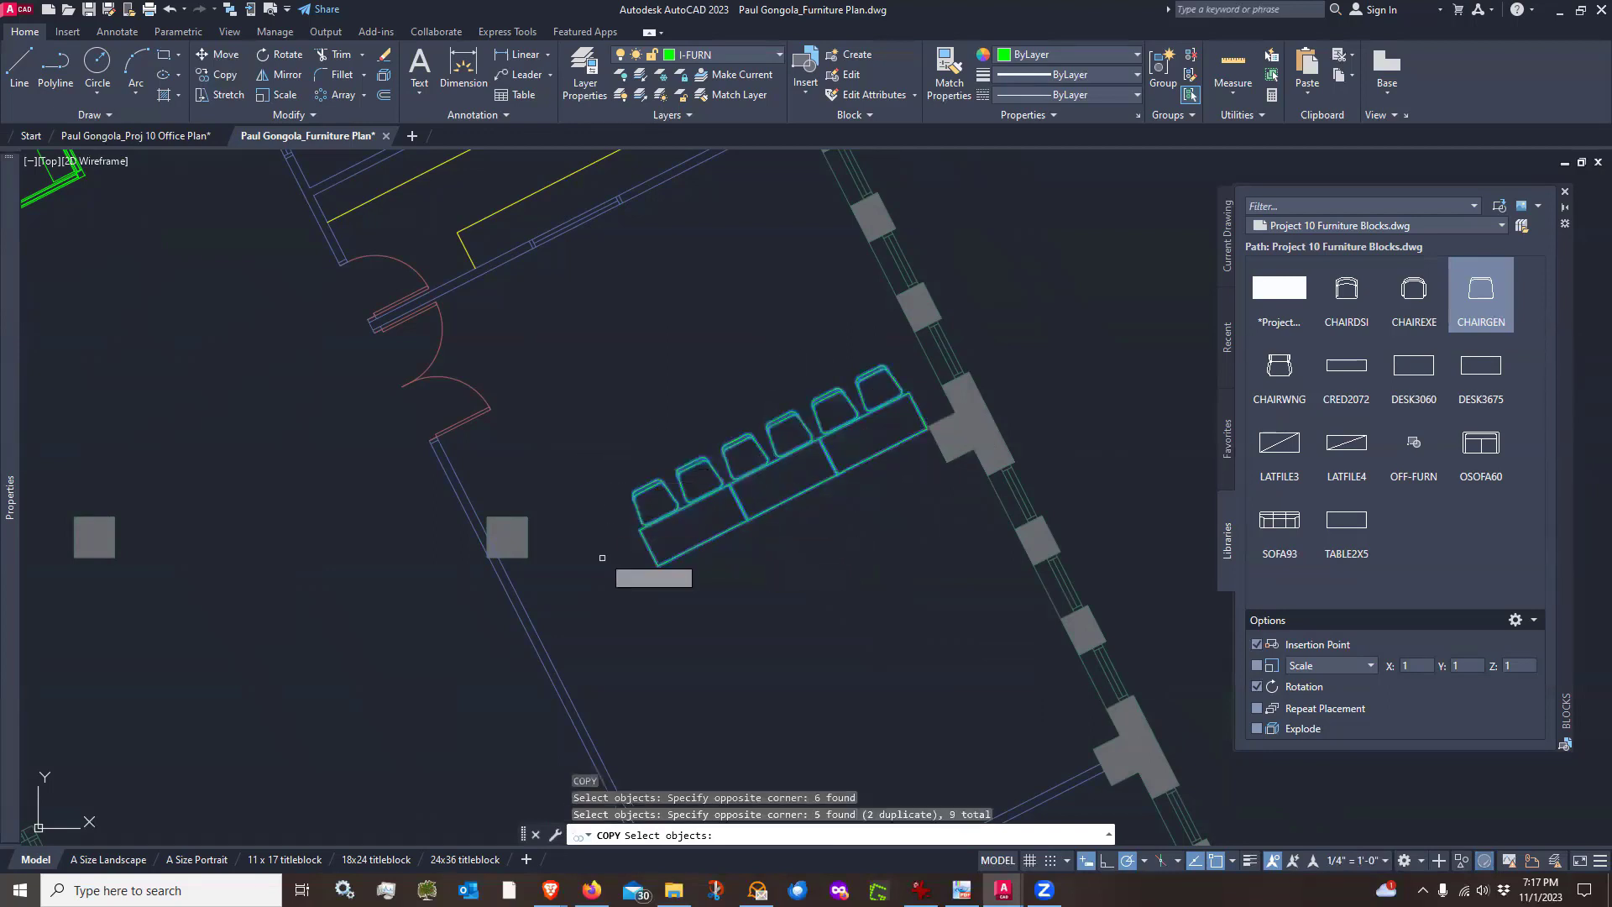
pyautogui.press('Return')
pyautogui.click(655, 611)
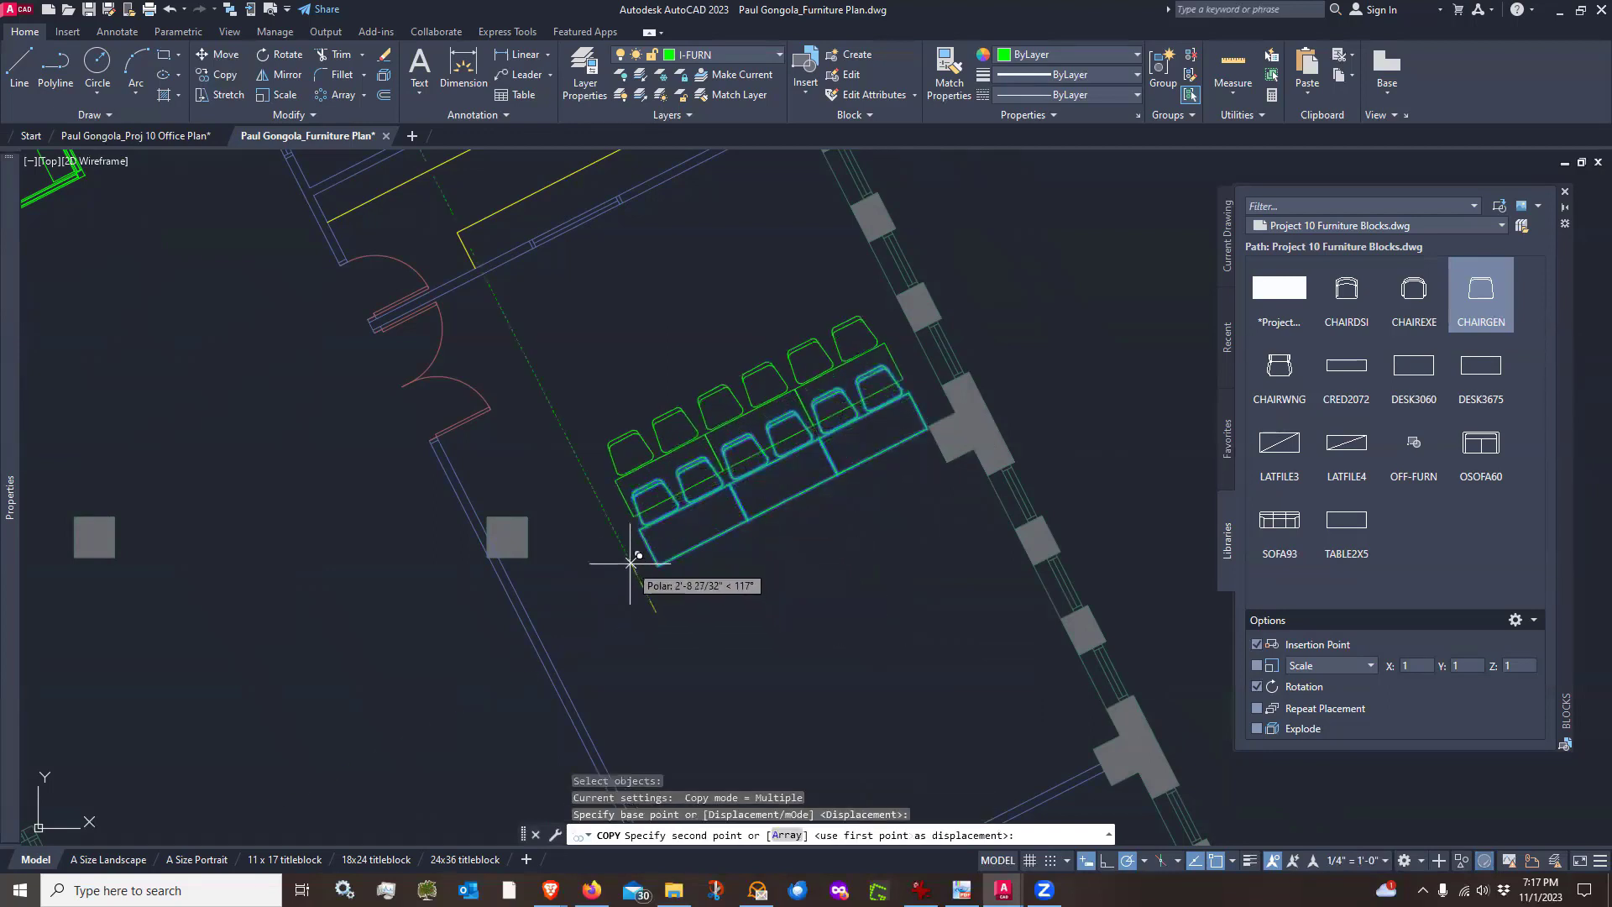
pyautogui.write("5'")
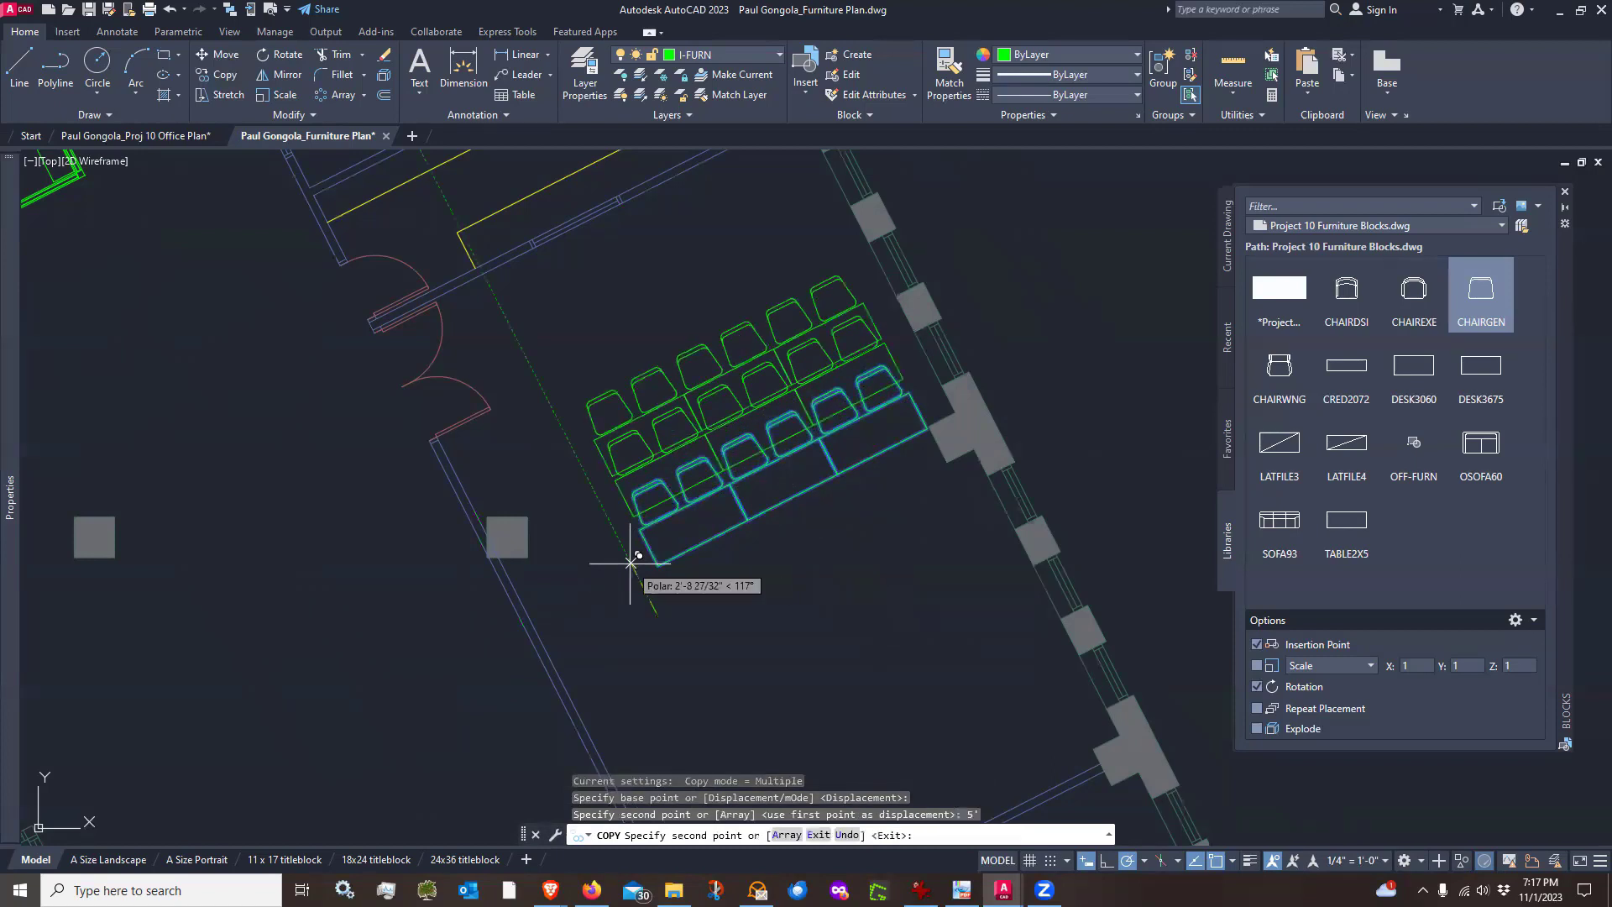
pyautogui.press('Return')
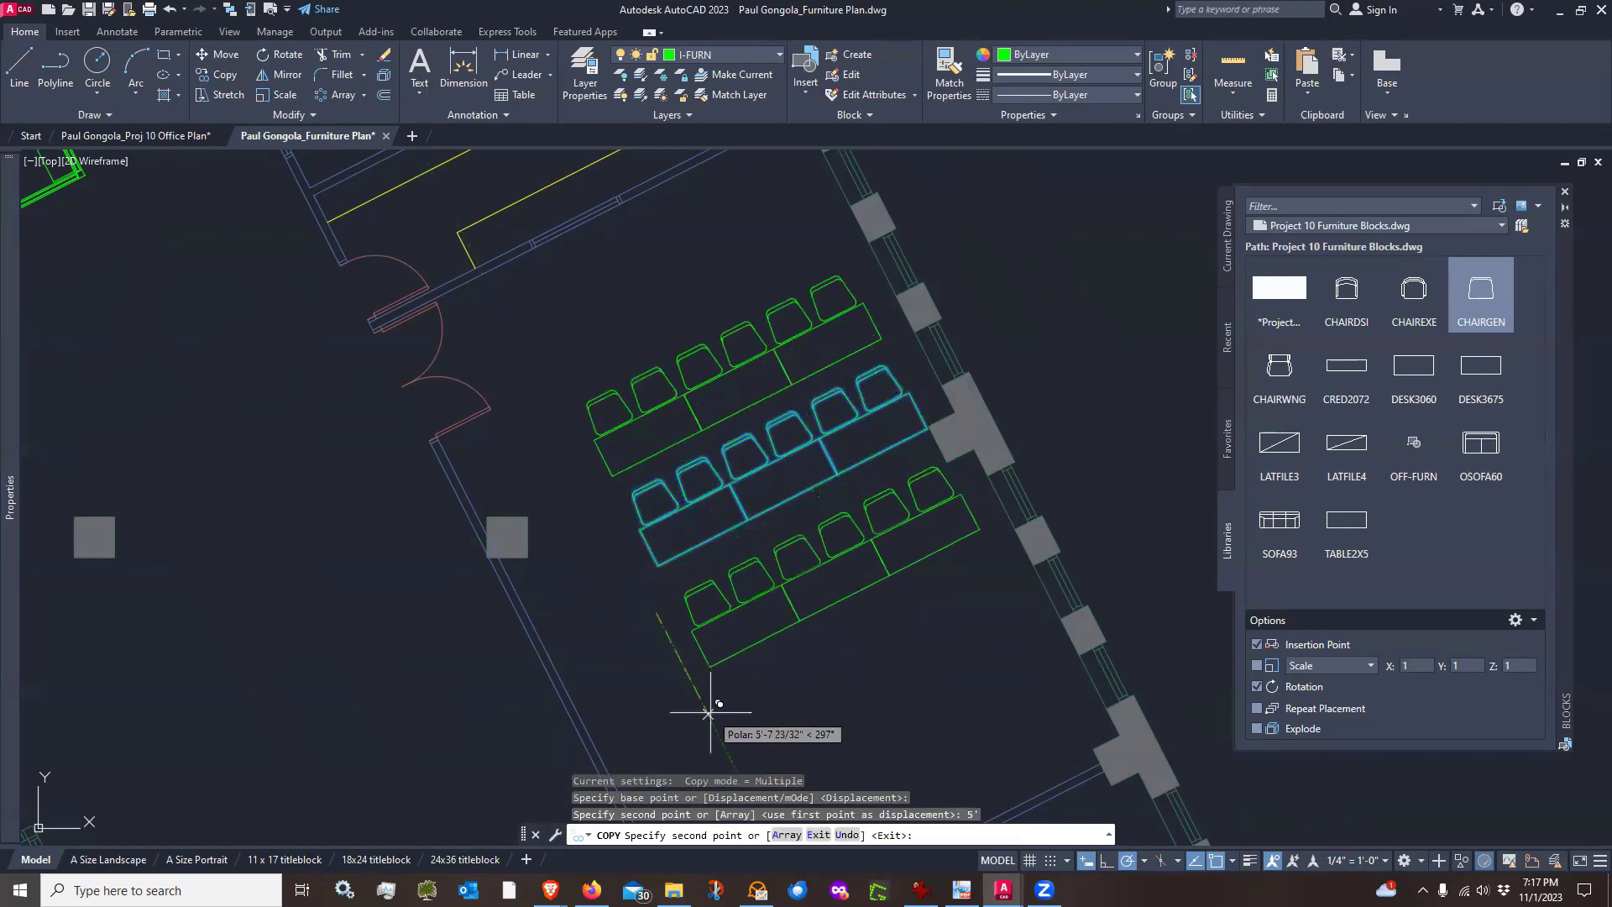
pyautogui.write("5'")
pyautogui.press('Return')
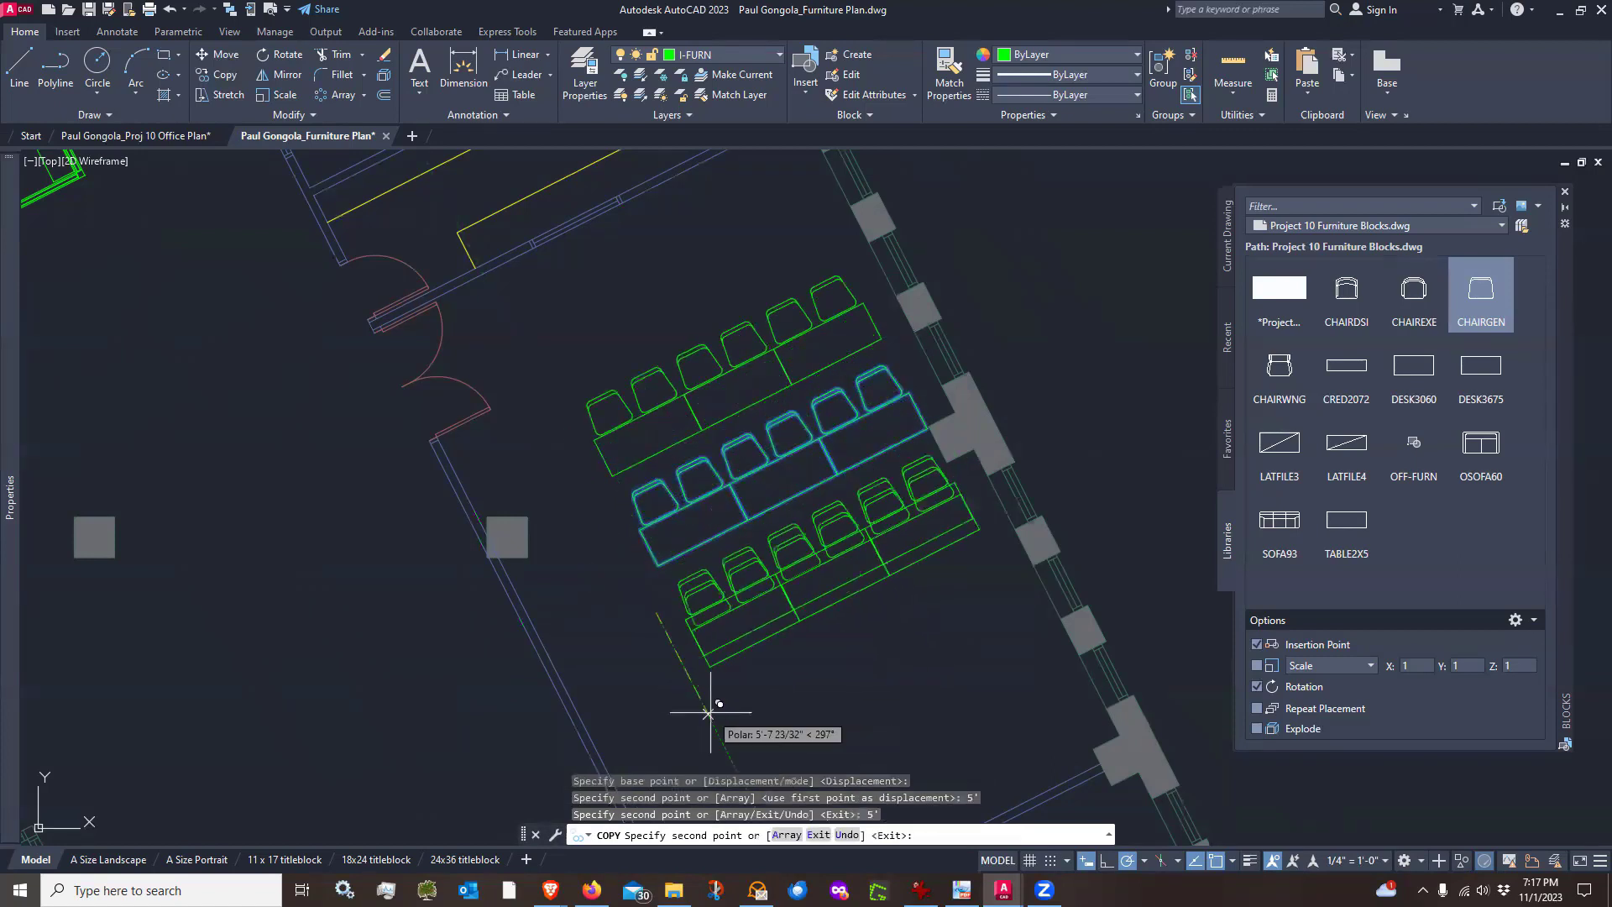
pyautogui.press('Return')
pyautogui.scroll(-3, 671, 504)
pyautogui.scroll(3, 607, 351)
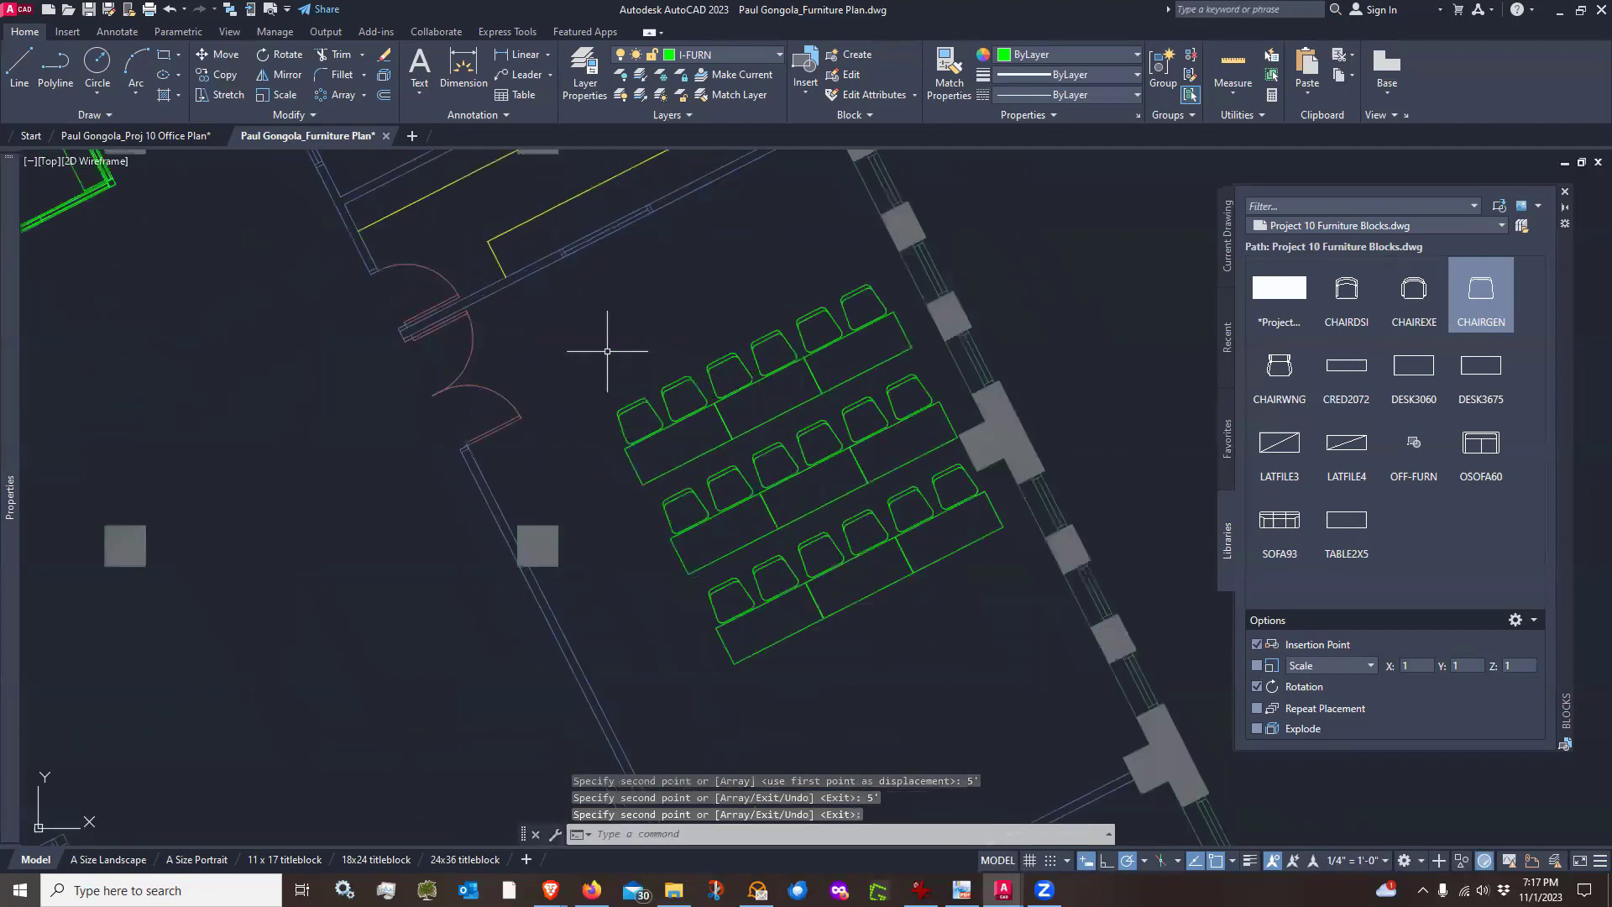
# Copy the topmost row of tables and chairs one row further outward to add another row
pyautogui.write('co')
pyautogui.press('Return')
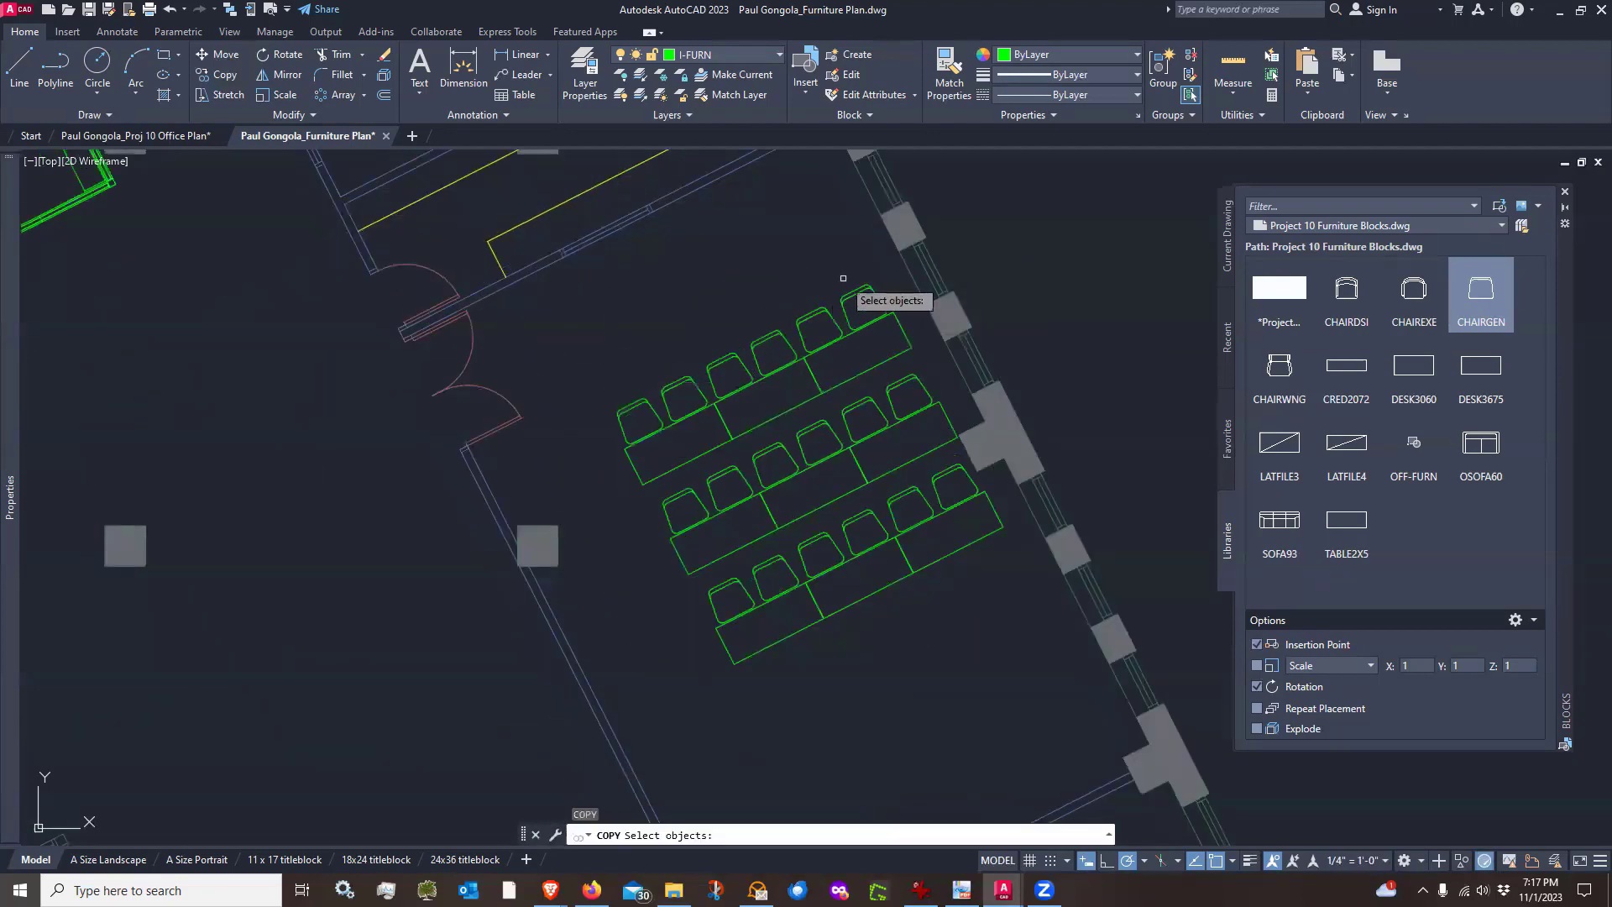
pyautogui.click(855, 271)
pyautogui.click(780, 363)
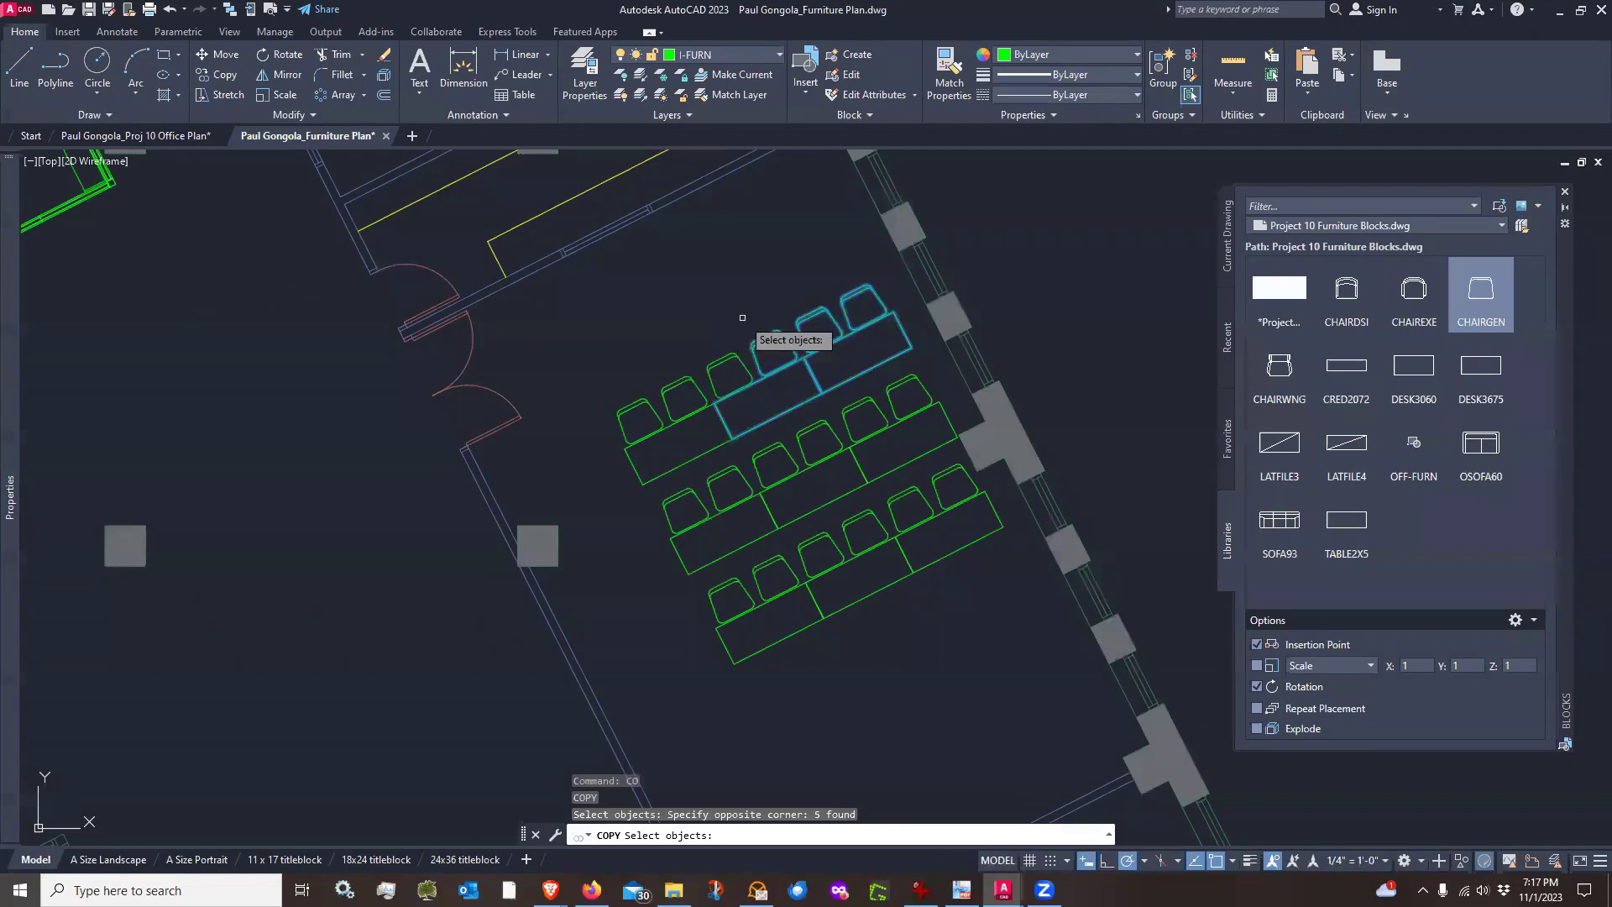
pyautogui.click(750, 335)
pyautogui.click(661, 420)
pyautogui.doubleClick(659, 360)
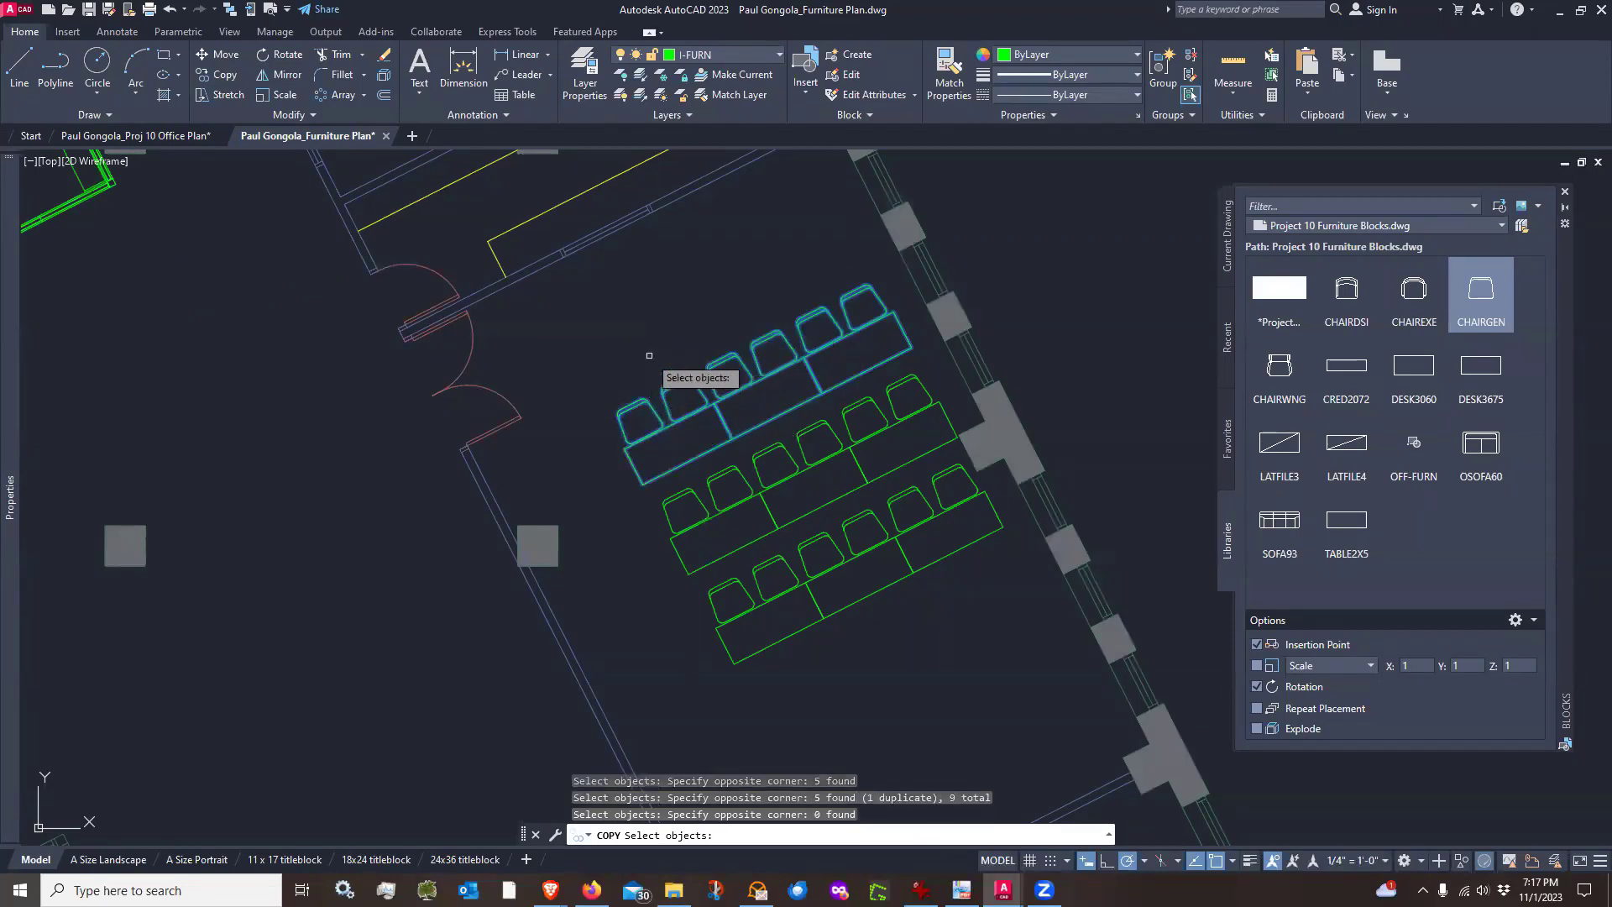
pyautogui.press('Return')
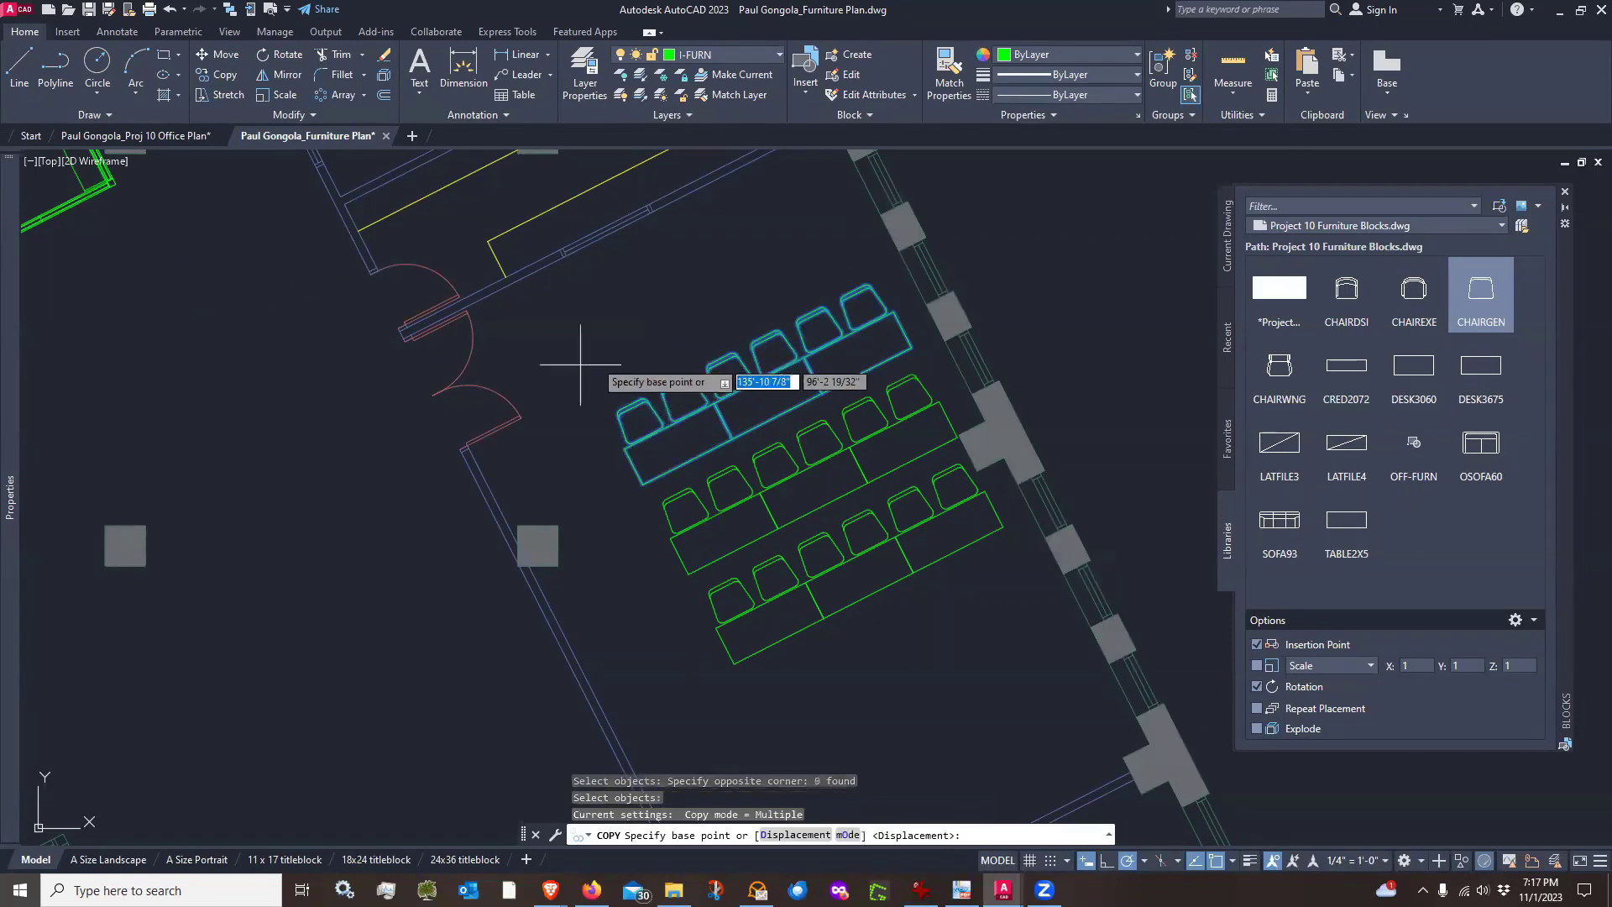
pyautogui.click(669, 537)
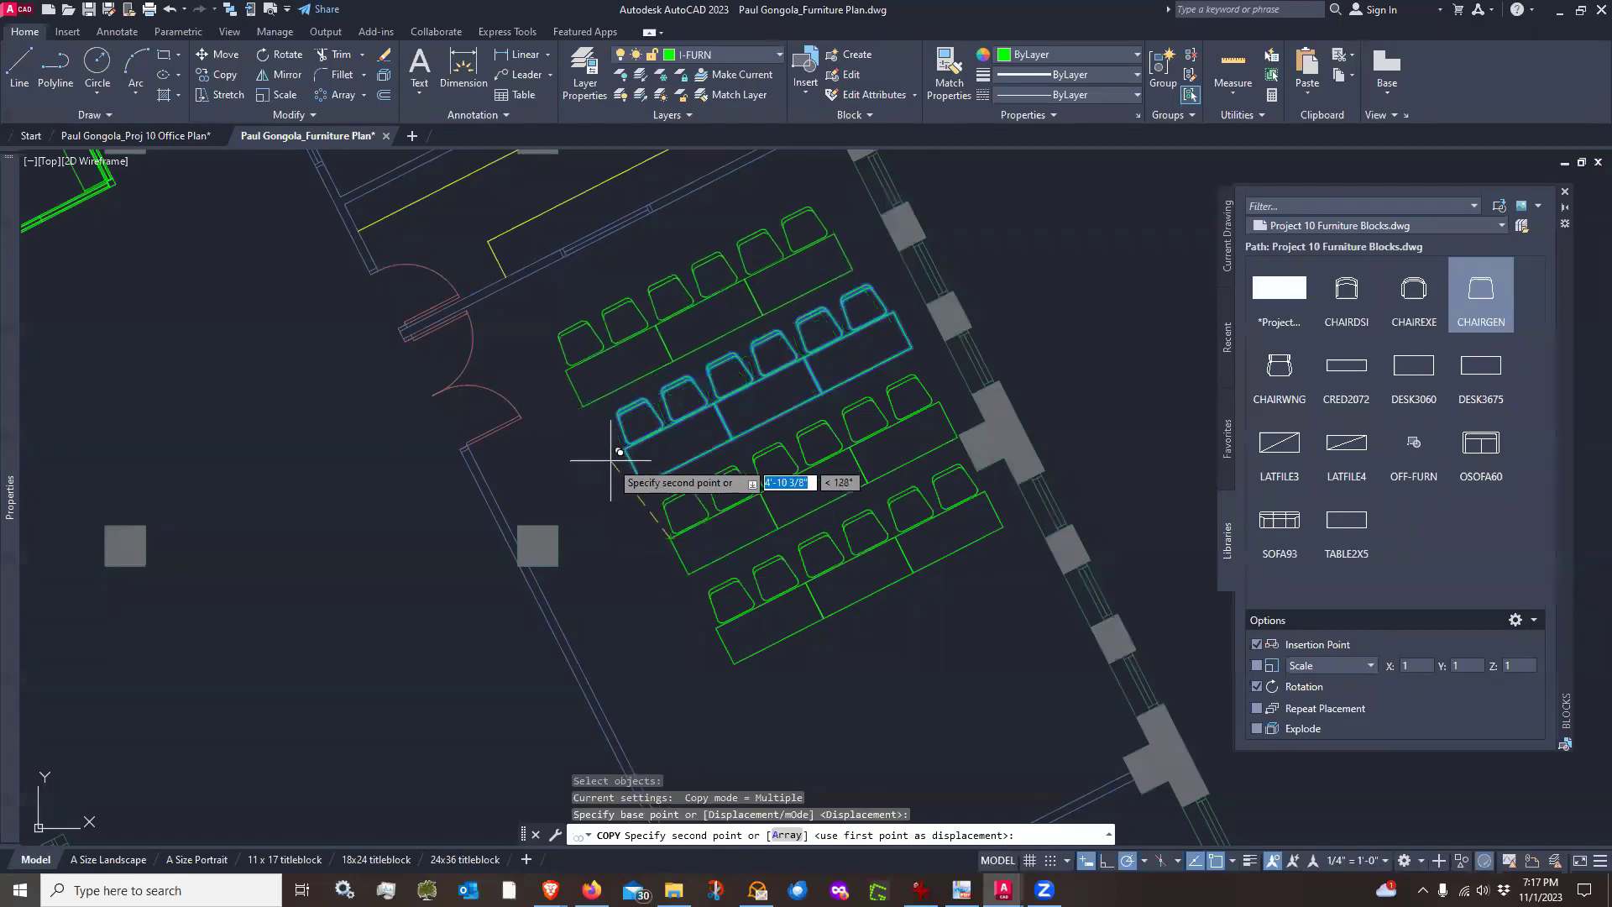
pyautogui.click(587, 445)
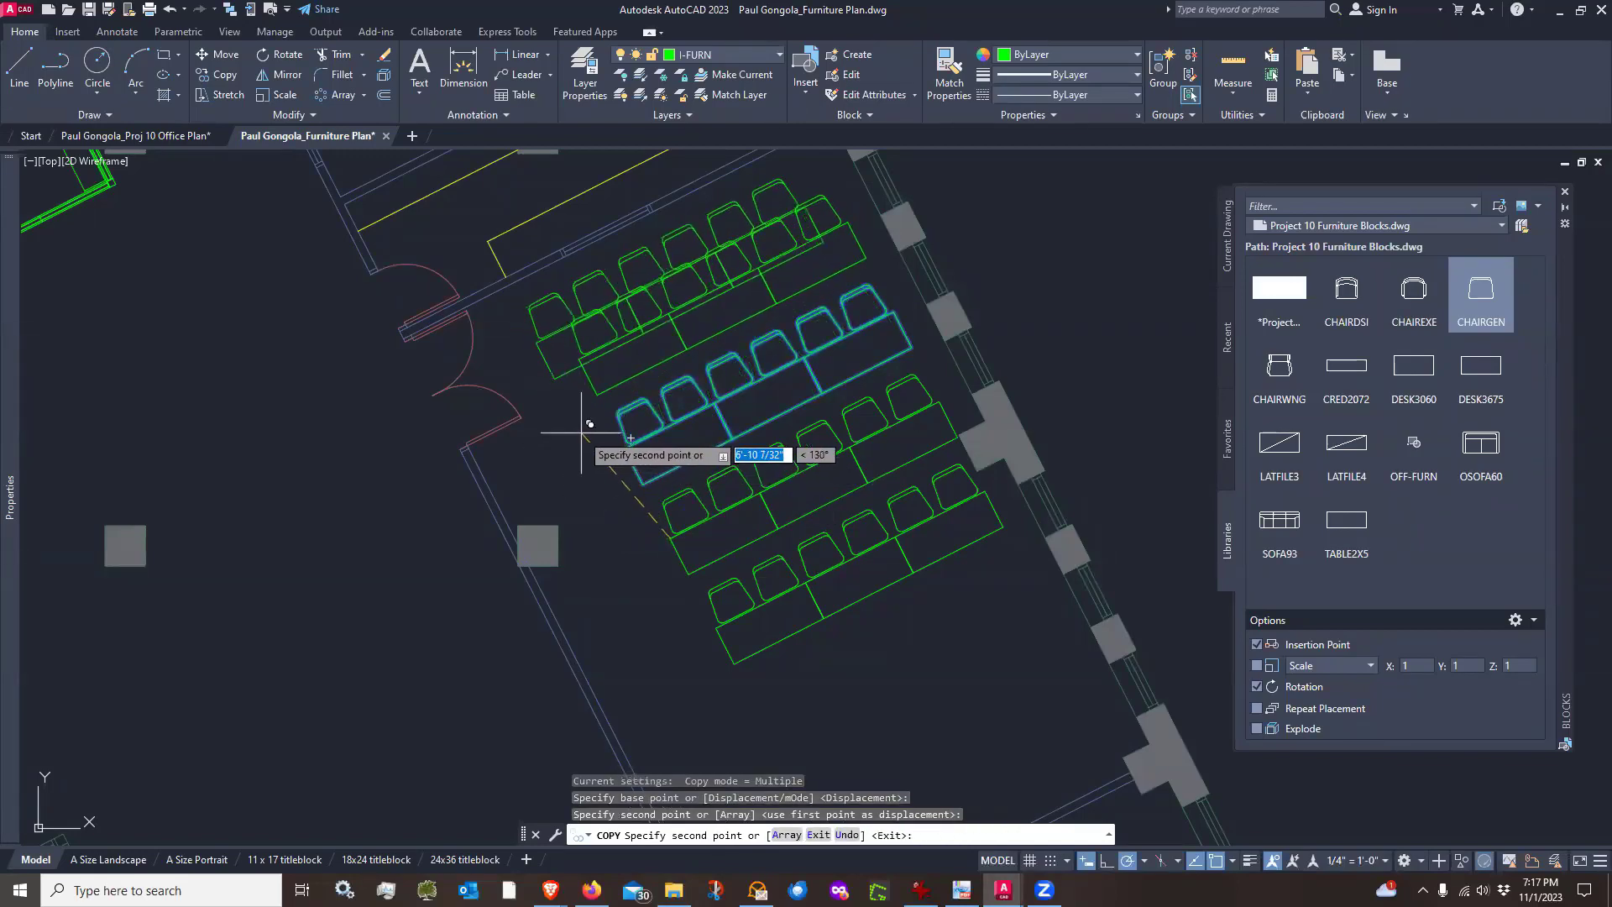
pyautogui.scroll(-4, 594, 445)
pyautogui.press('Return')
pyautogui.scroll(4, 628, 560)
# Copy the bottom row of tables and chairs 5' further from the wall to add a row below
pyautogui.press('Return')
pyautogui.click(842, 494)
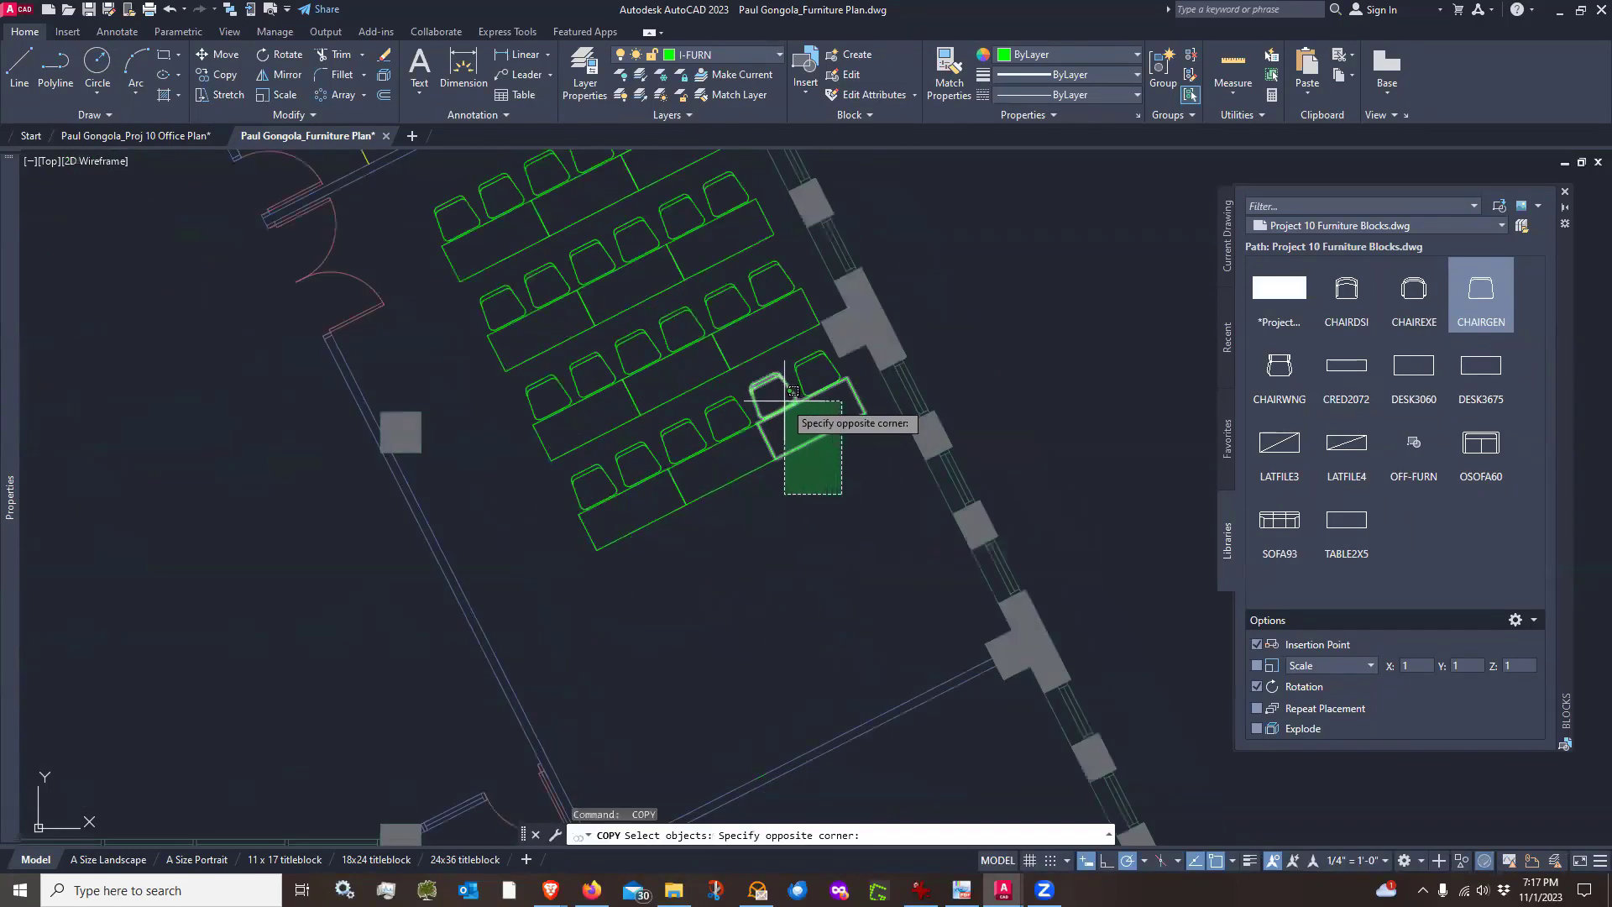
pyautogui.click(794, 377)
pyautogui.click(772, 504)
pyautogui.click(617, 433)
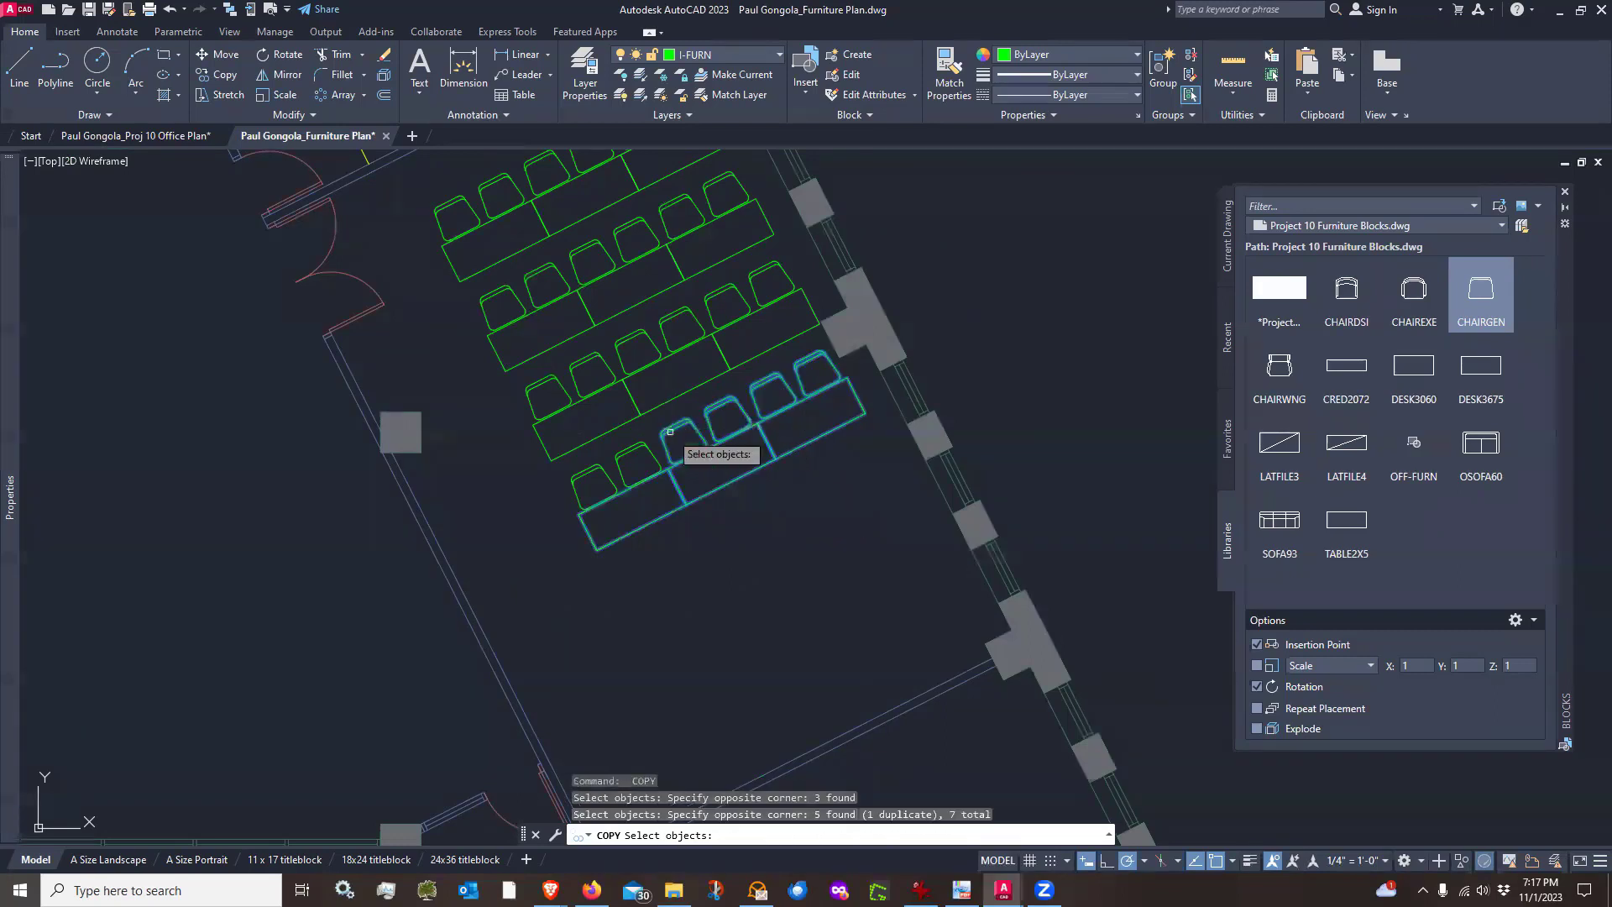
pyautogui.press('Return')
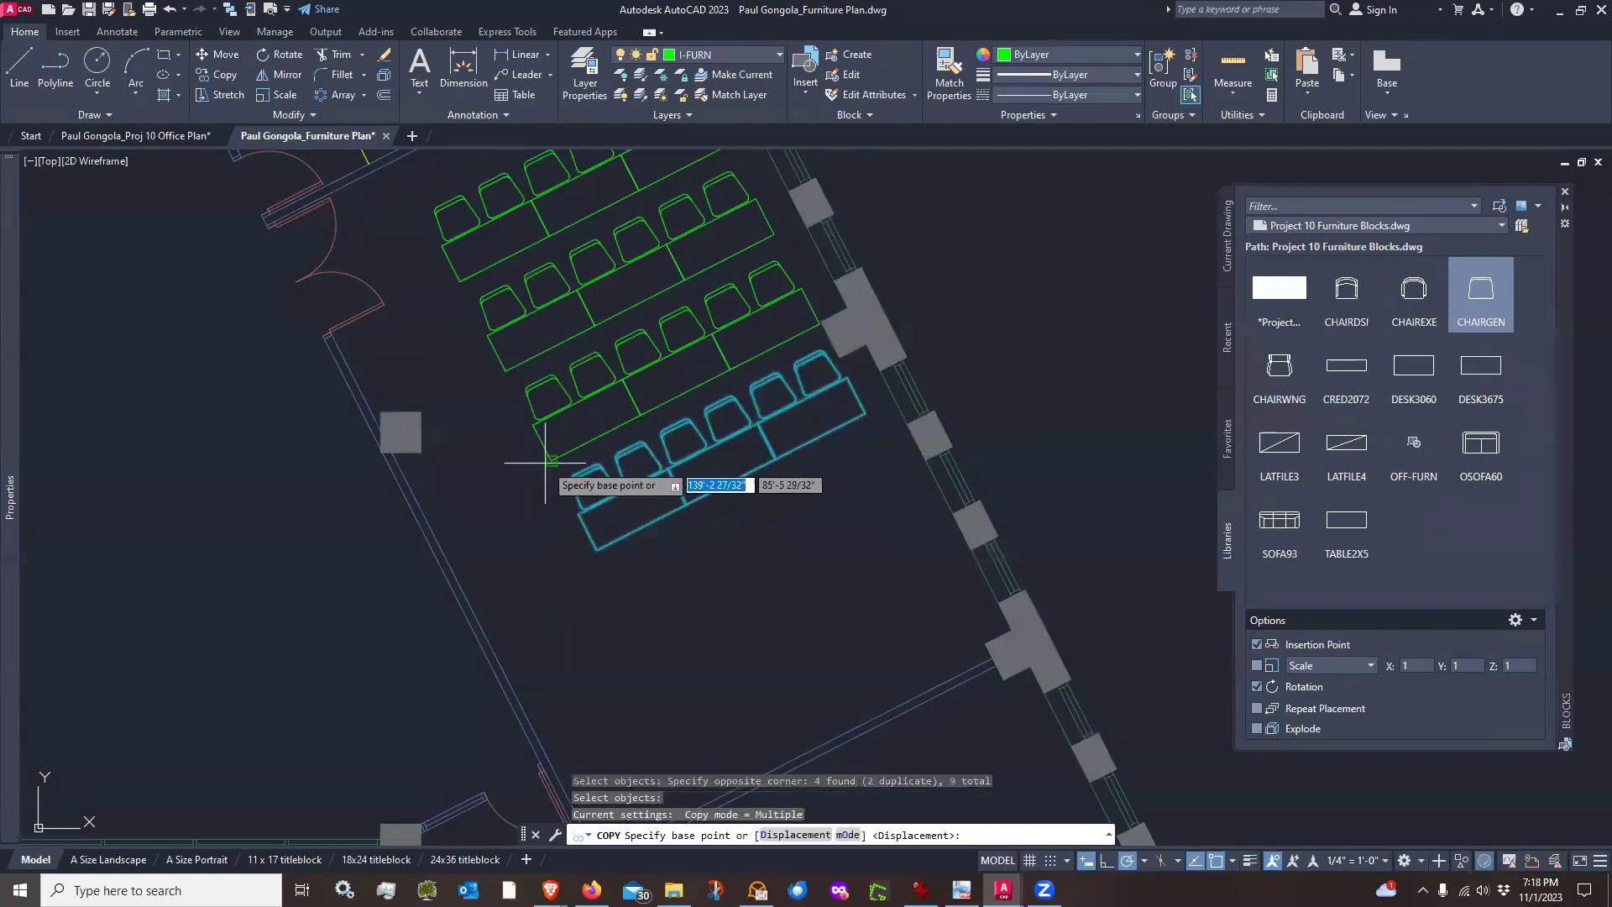
pyautogui.click(552, 461)
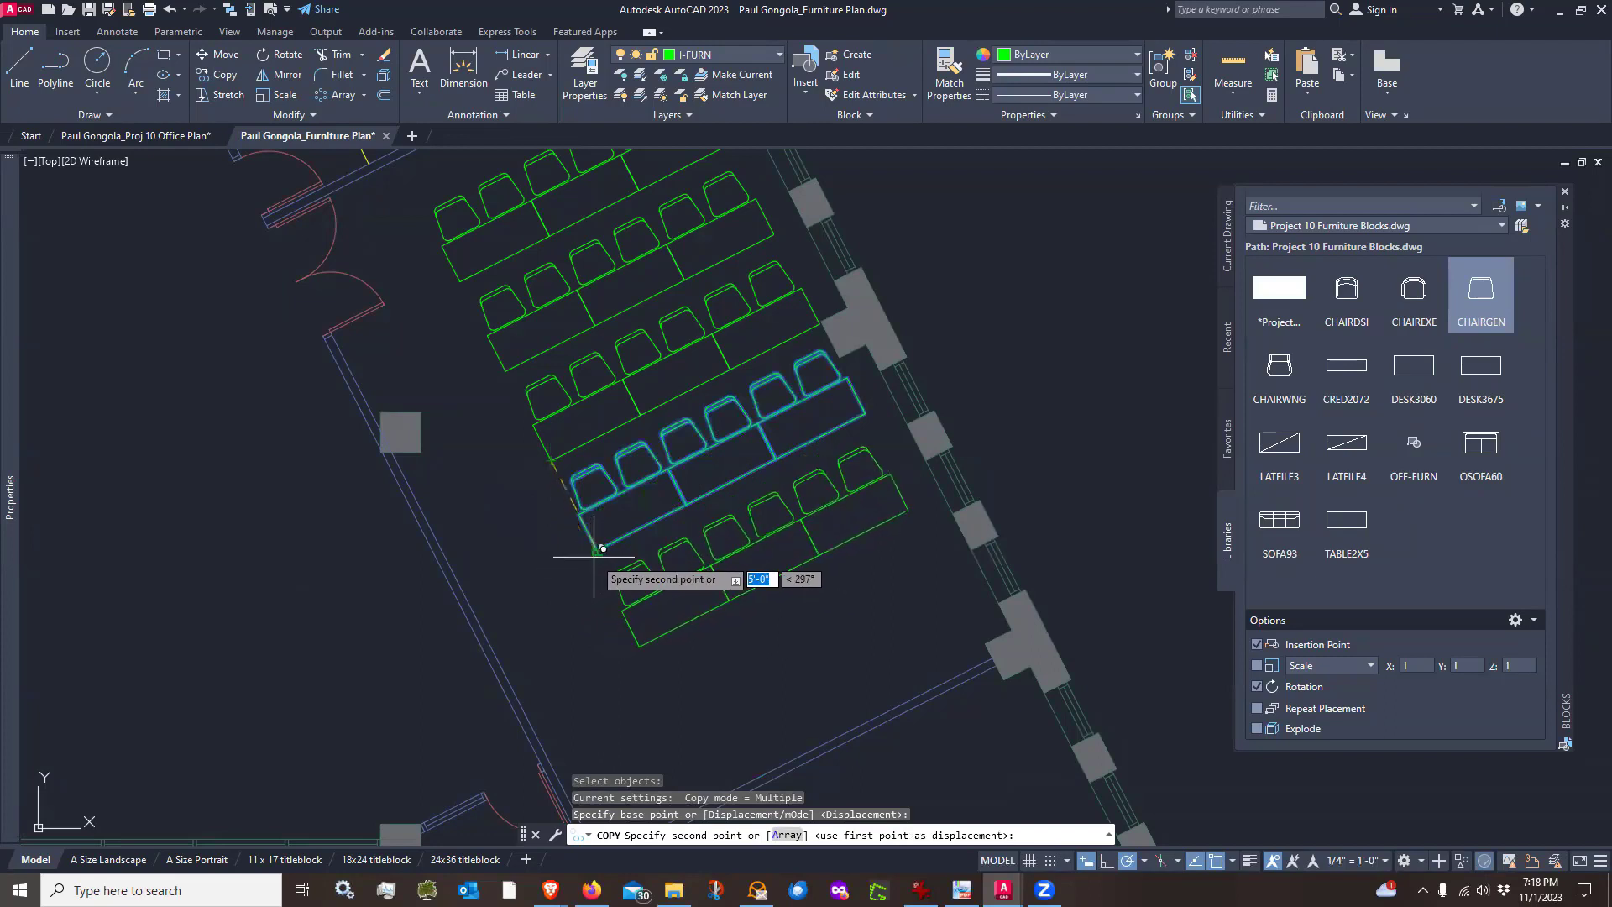
pyautogui.click(597, 550)
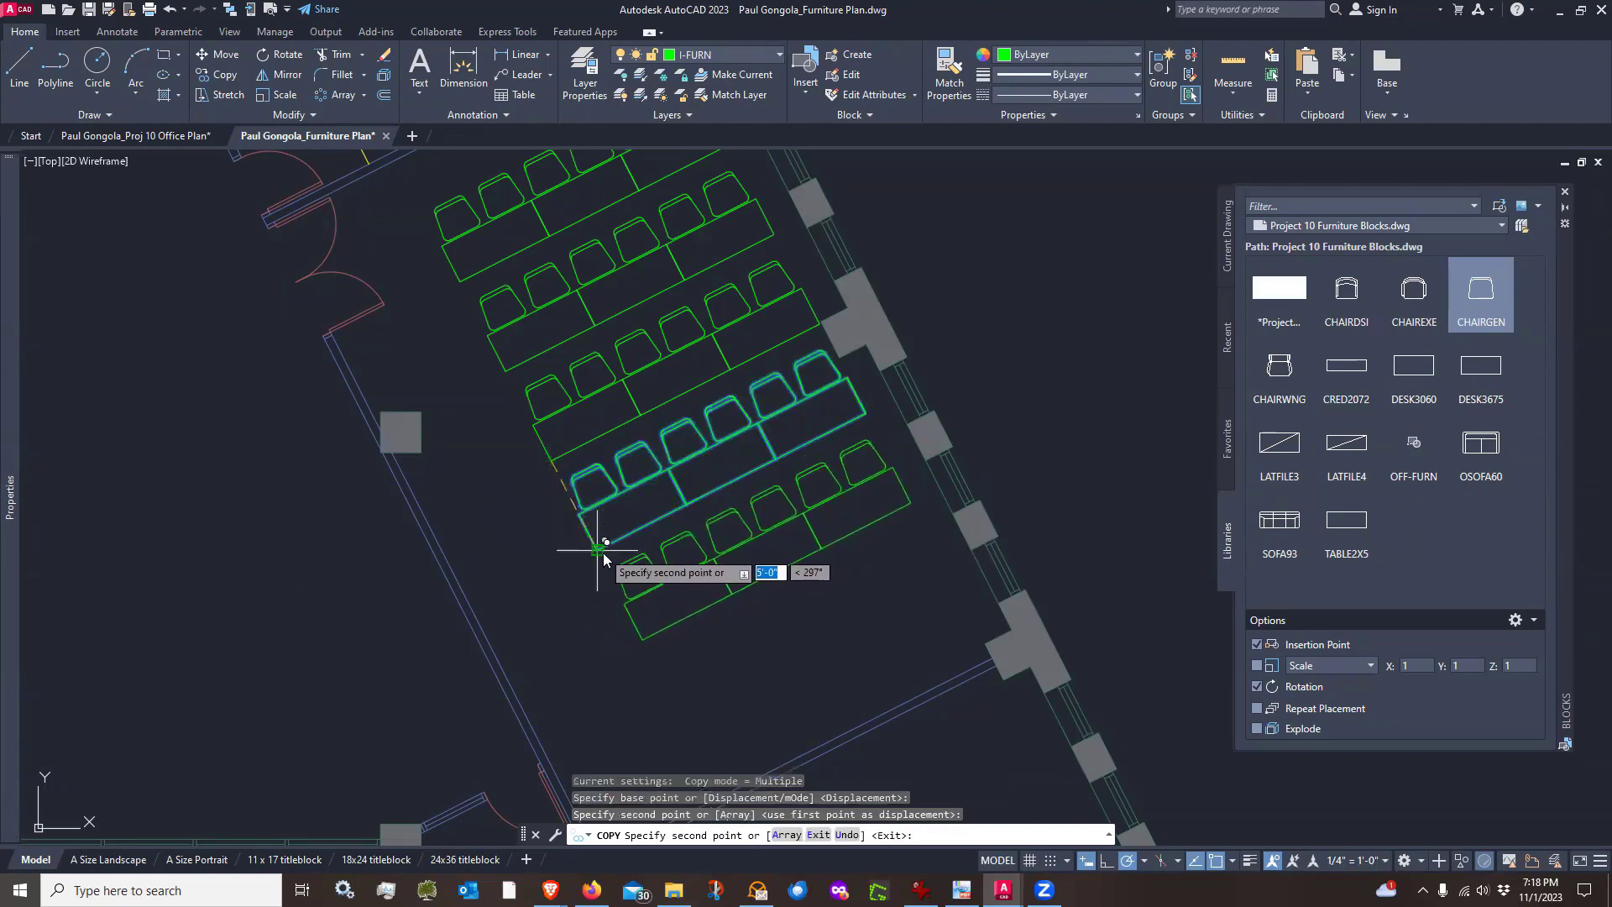
pyautogui.press('Return')
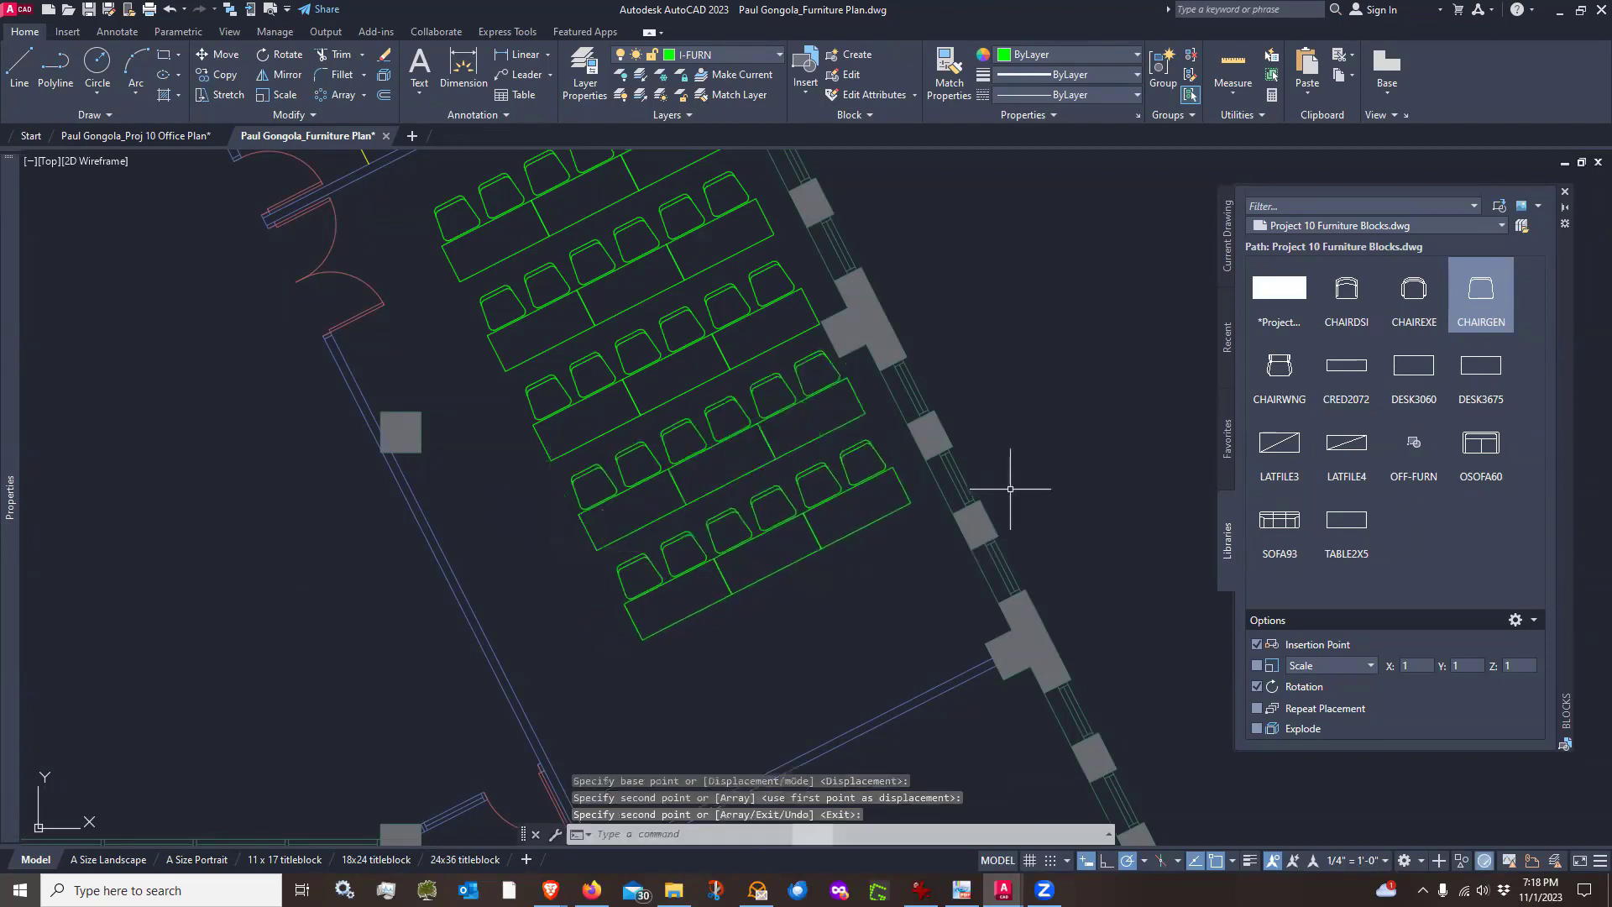
# Measure the distance from the last row's corner toward the interior wall
pyautogui.click(1228, 88)
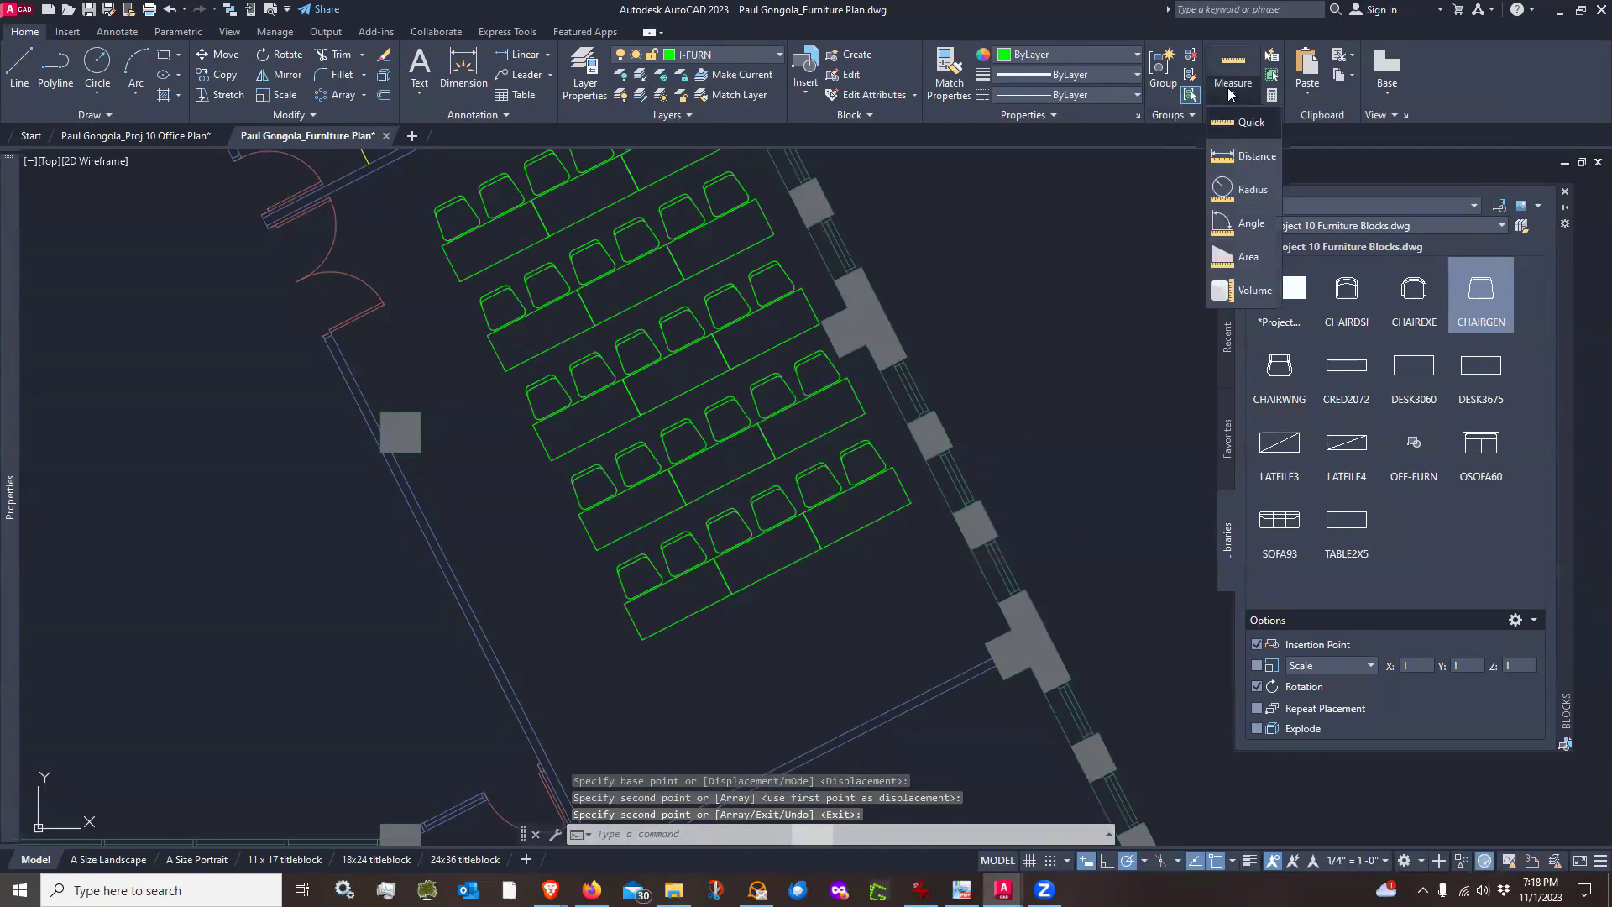
pyautogui.click(1257, 157)
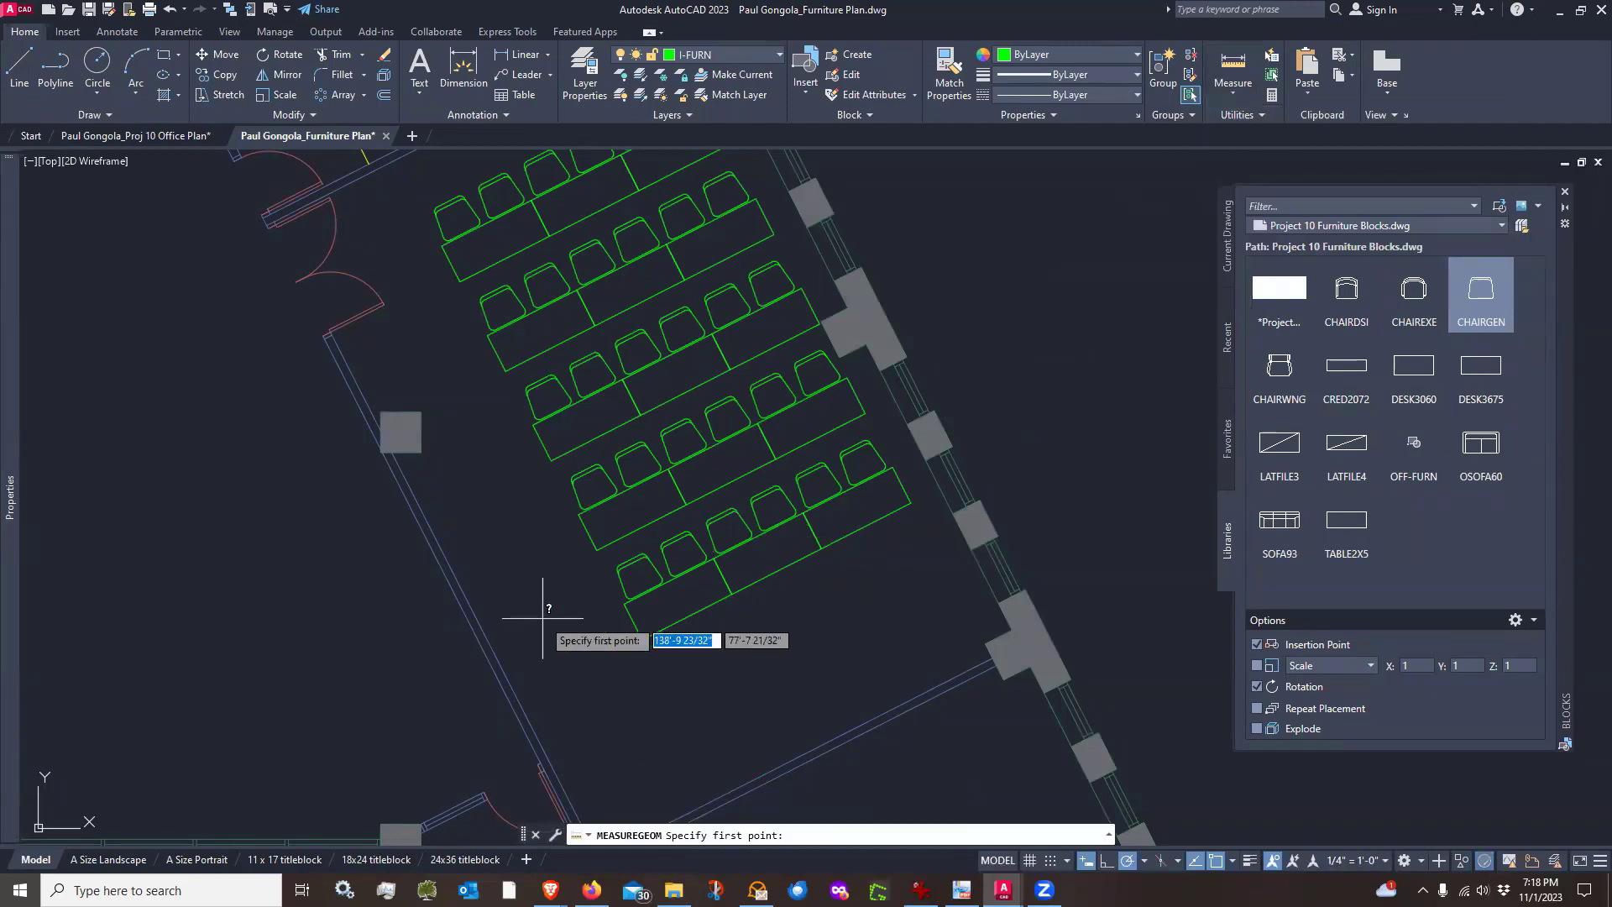
pyautogui.click(597, 551)
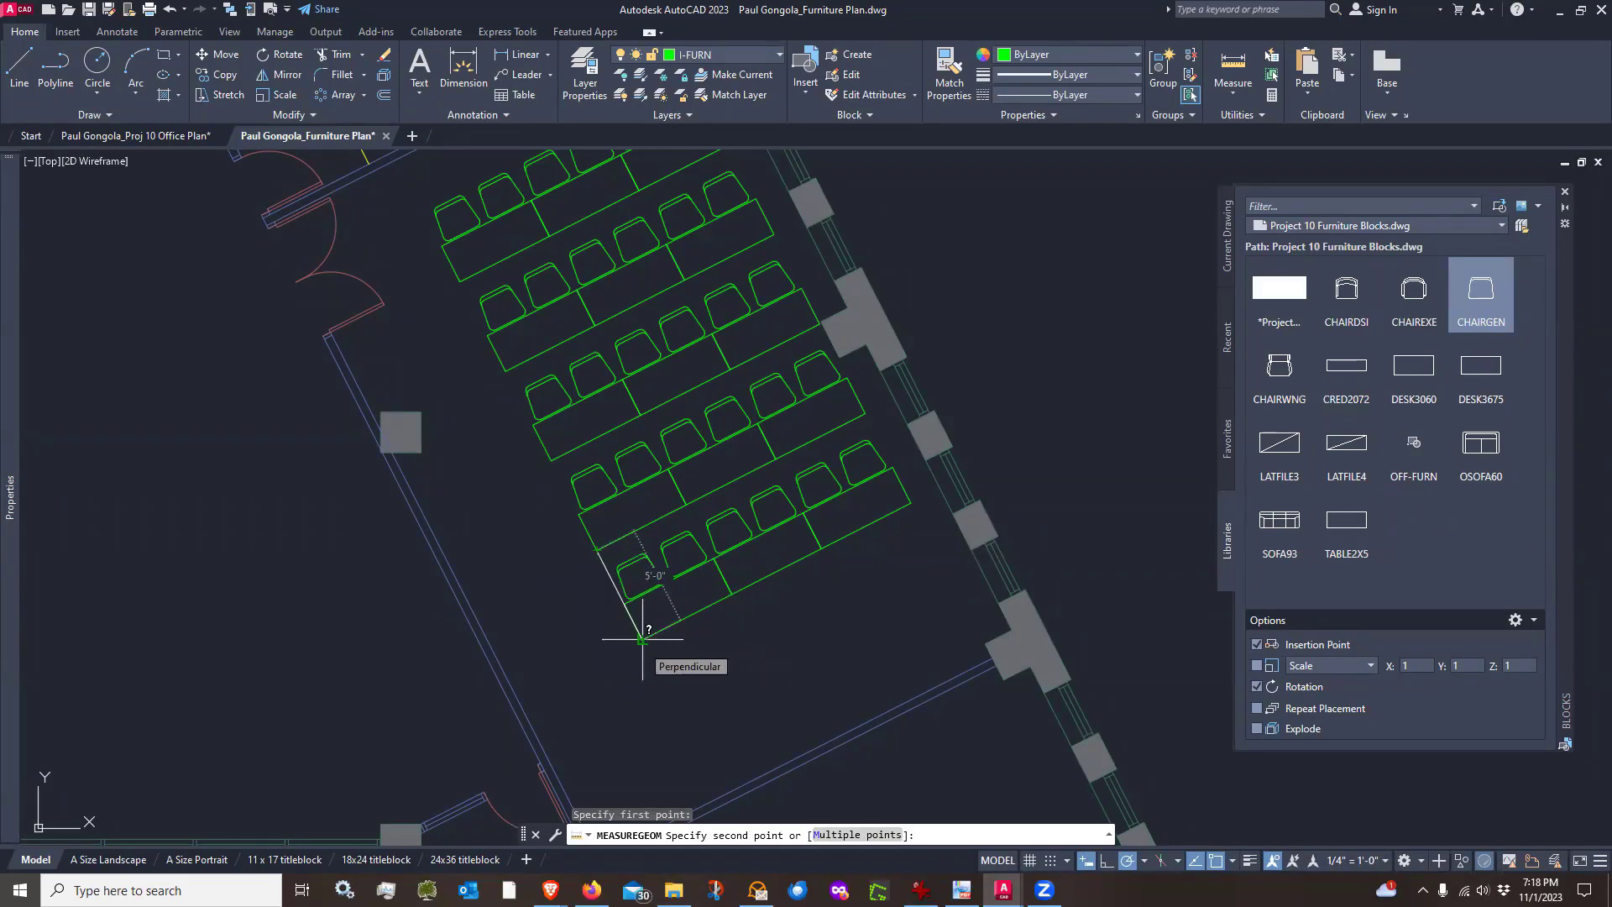
pyautogui.scroll(4, 642, 638)
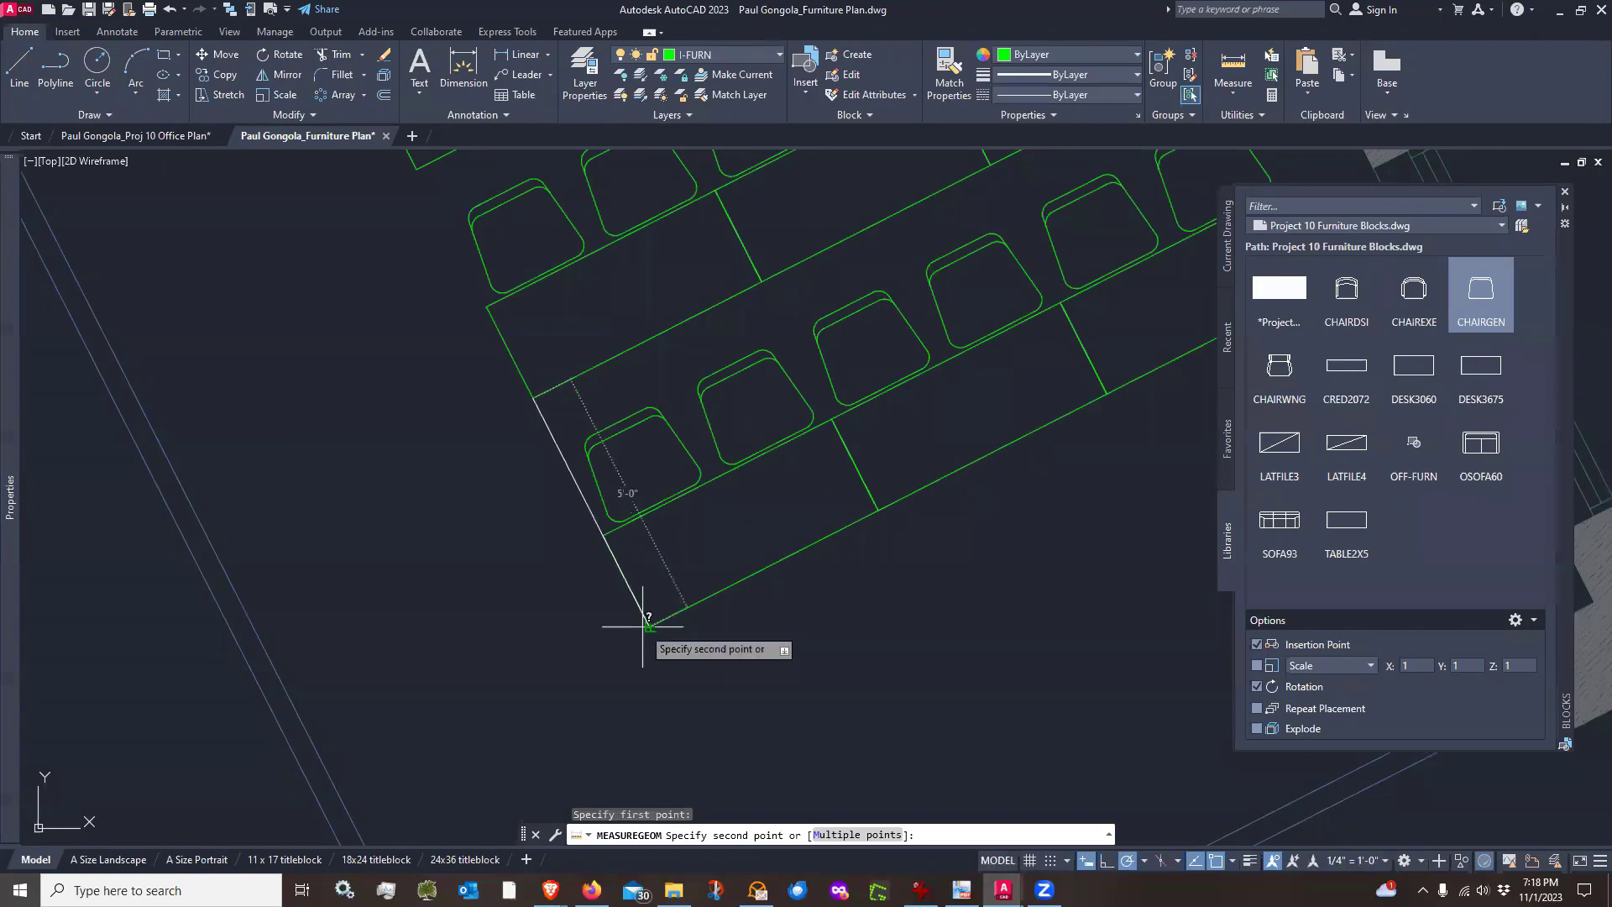
pyautogui.press('Escape')
pyautogui.scroll(-5, 648, 566)
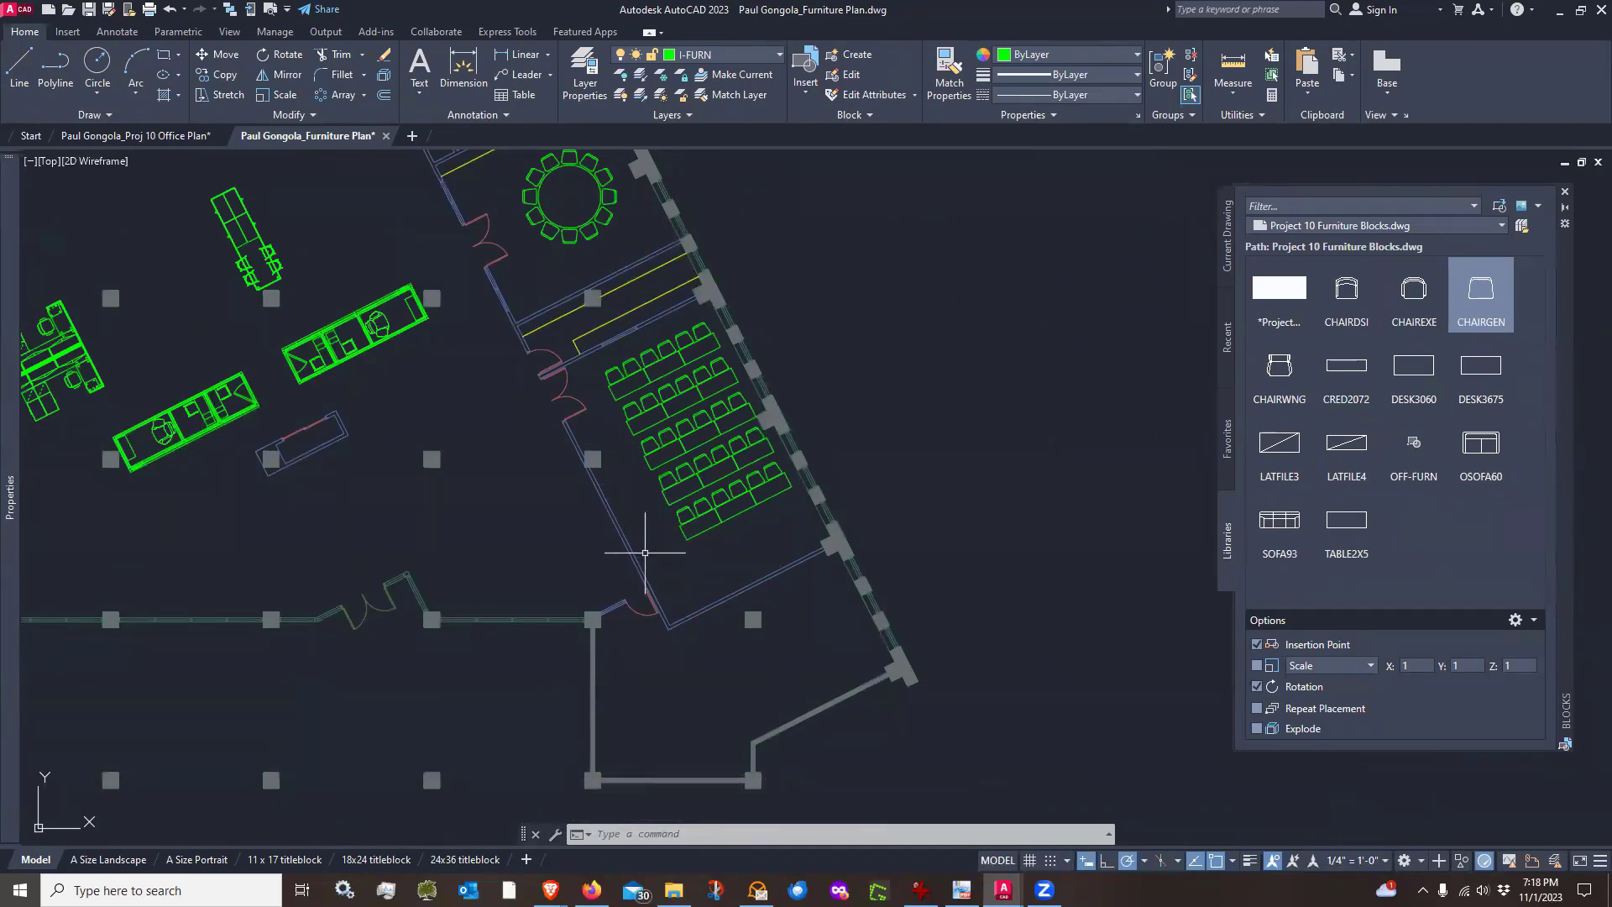
# Draw a guide line from the column corner 2' along the wall direction, then down about 24'-7" to the lower wall
pyautogui.scroll(6, 595, 377)
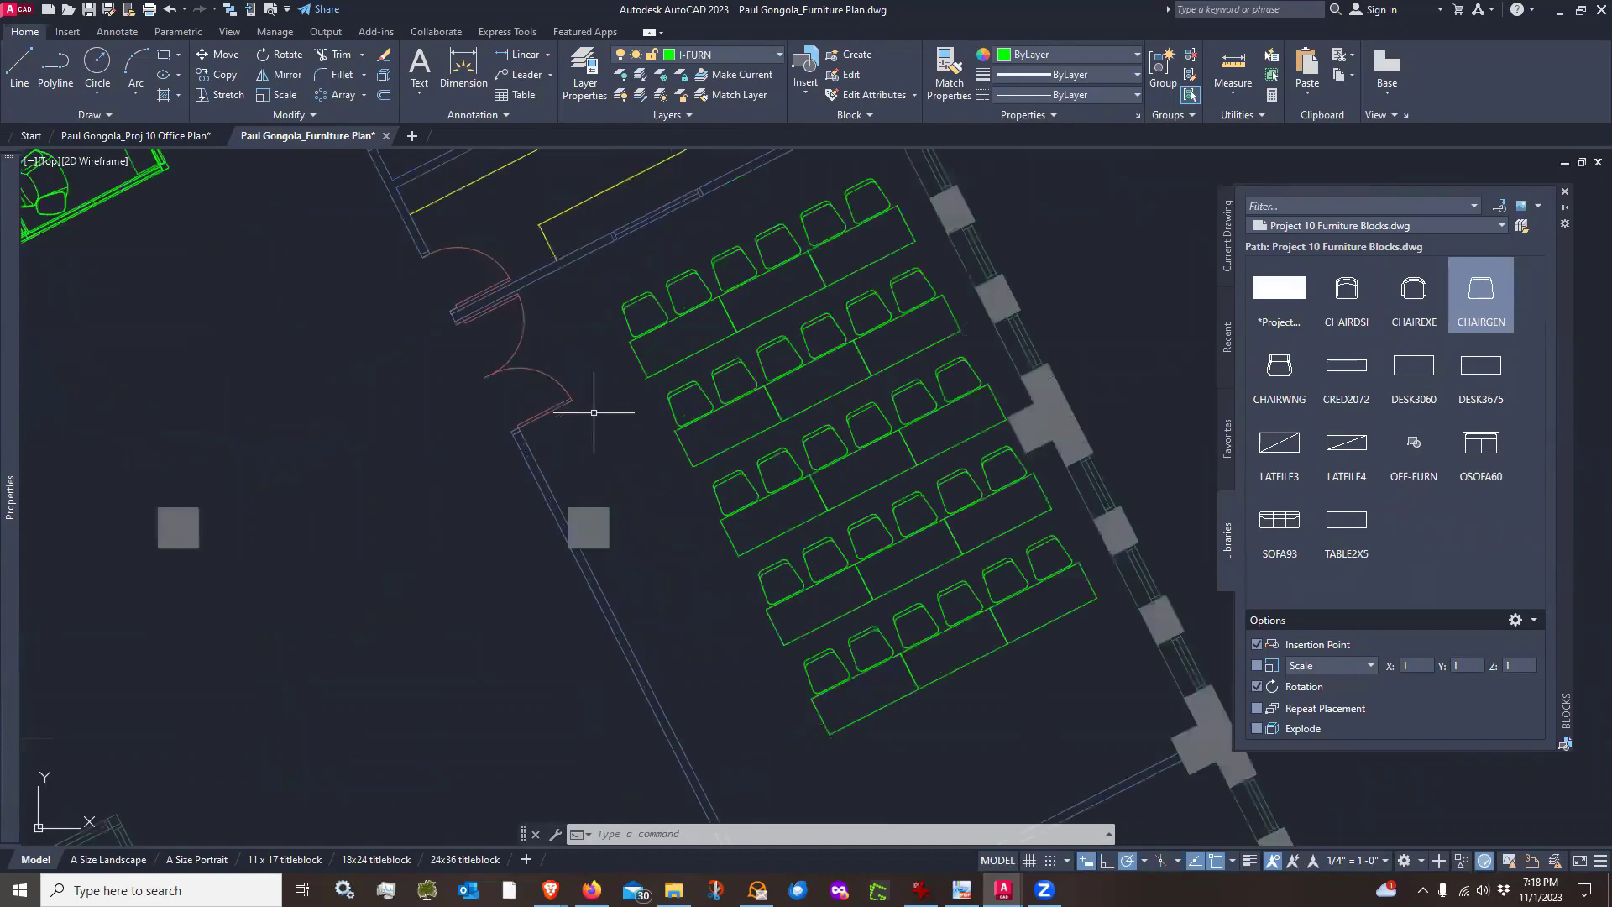
pyautogui.click(19, 63)
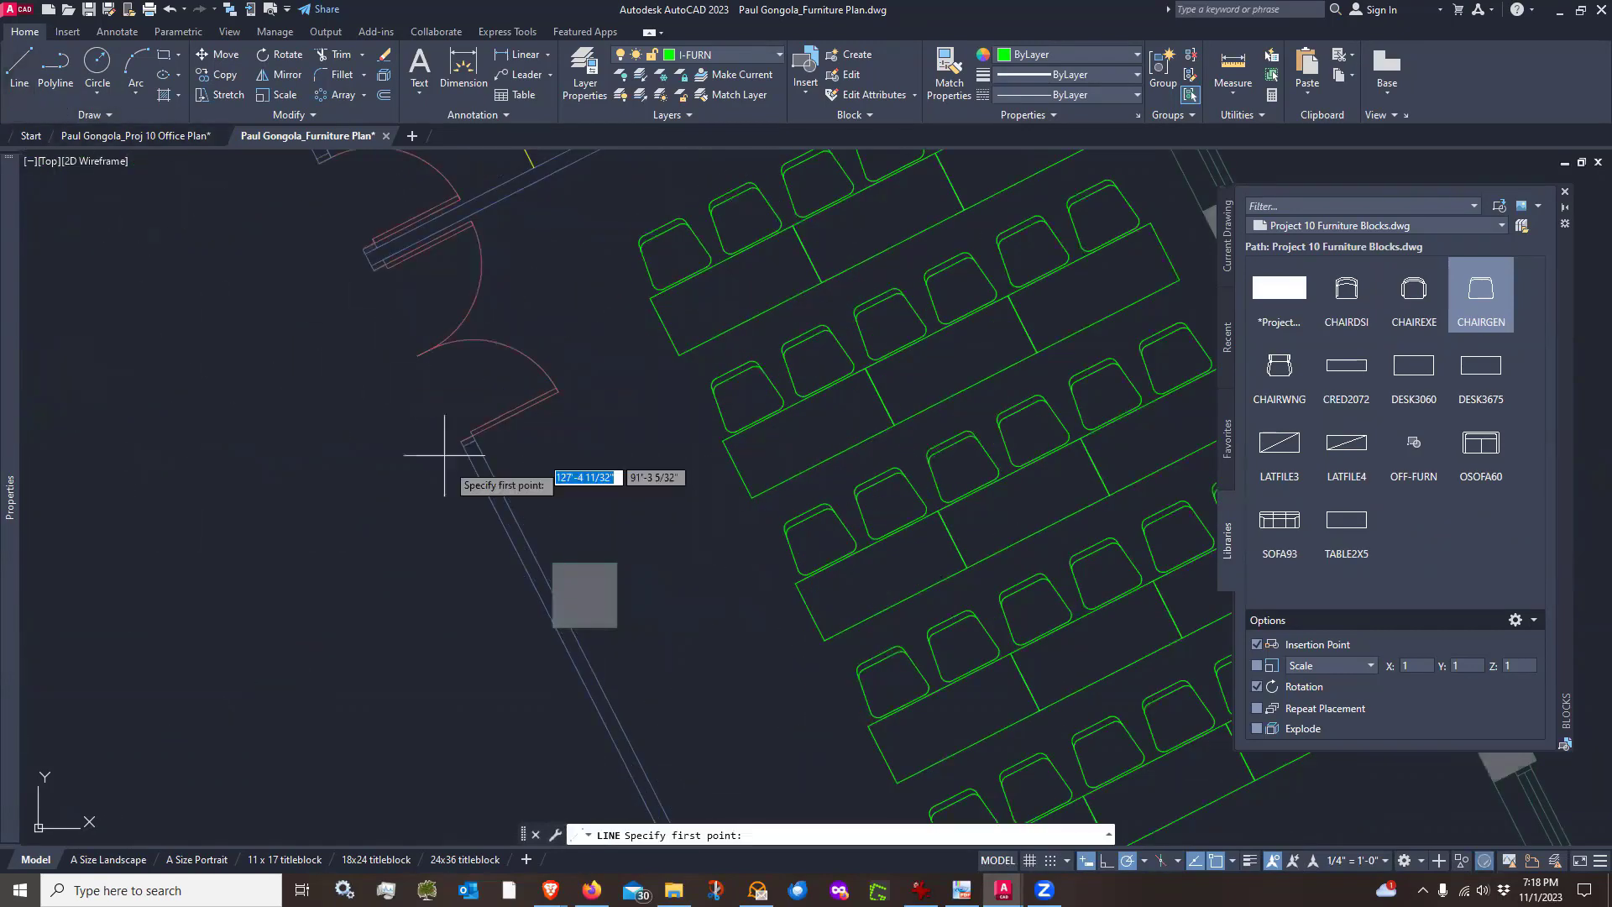
pyautogui.scroll(3, 523, 582)
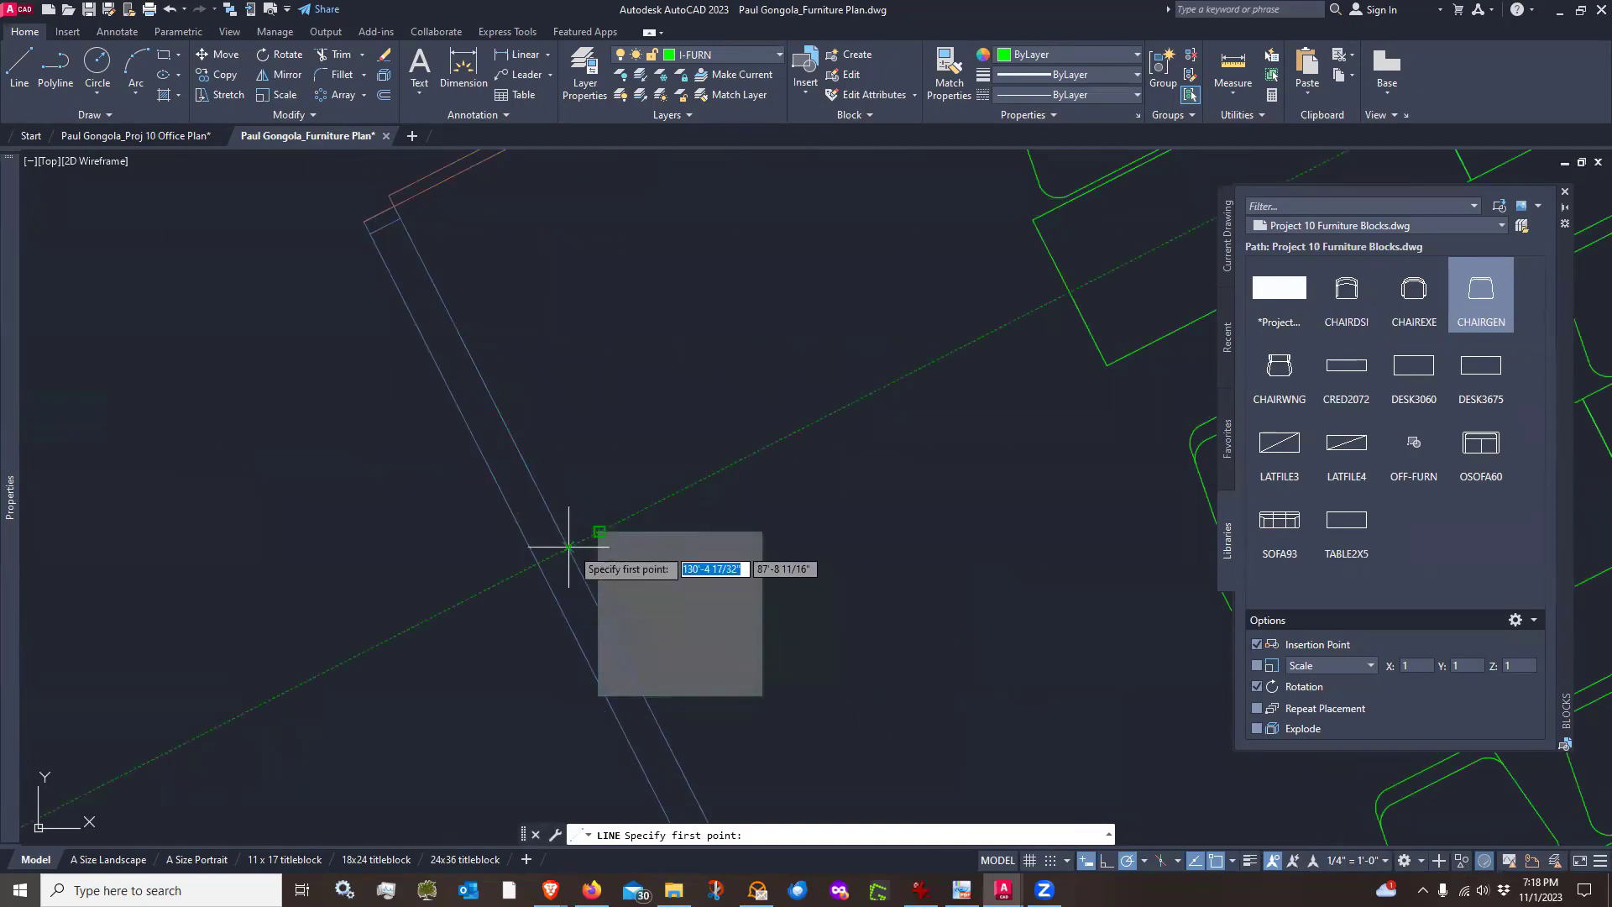
pyautogui.click(569, 547)
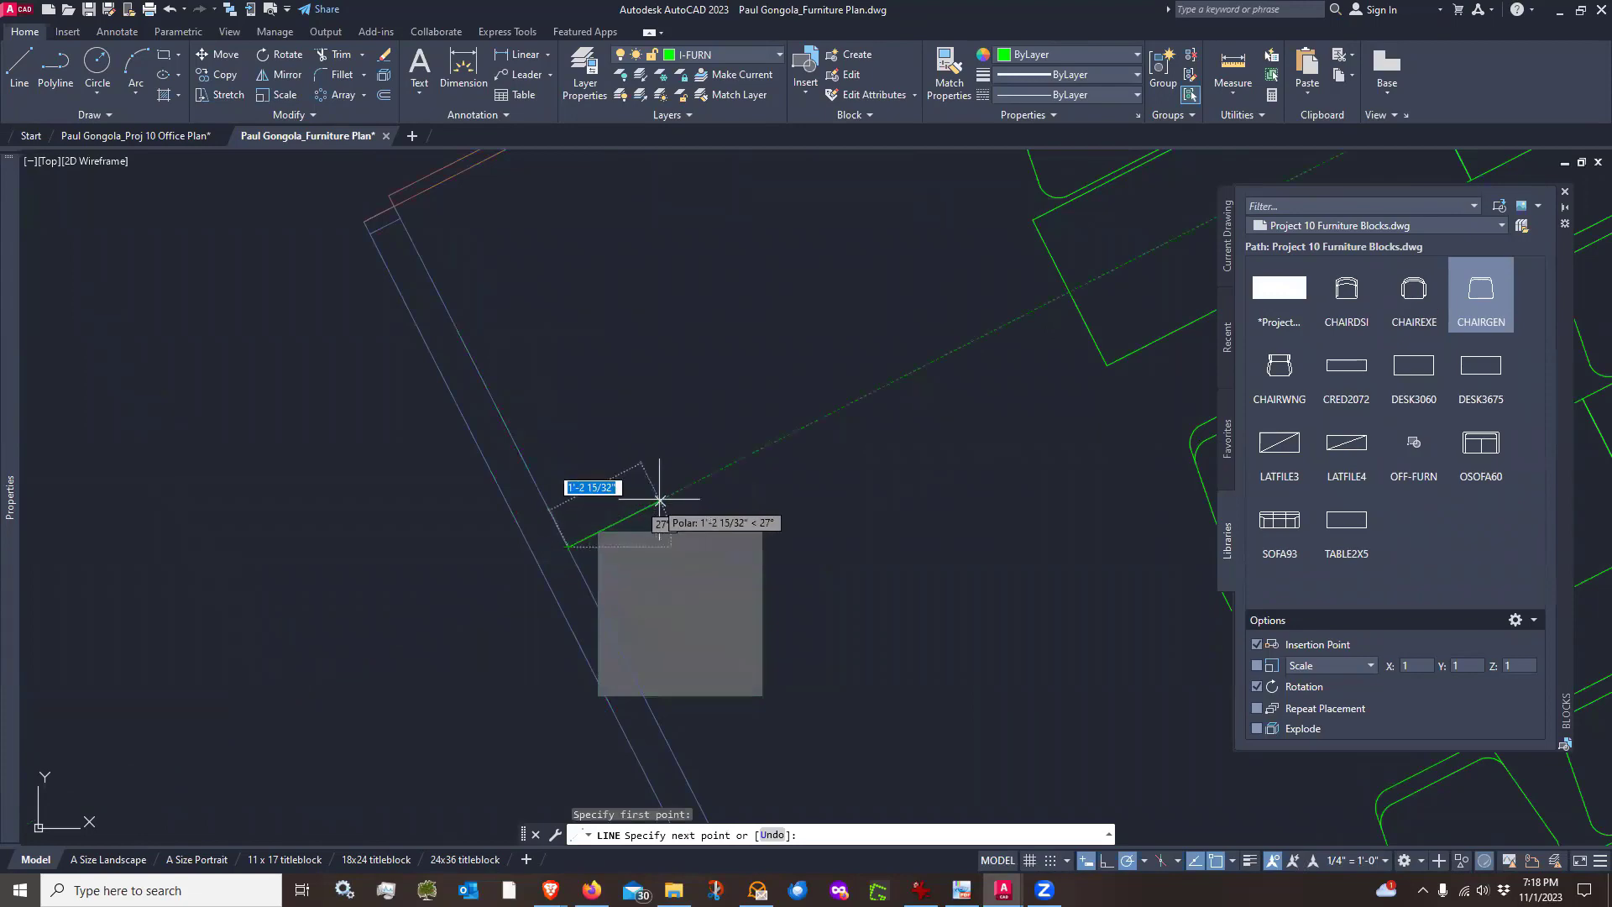
pyautogui.write('2')
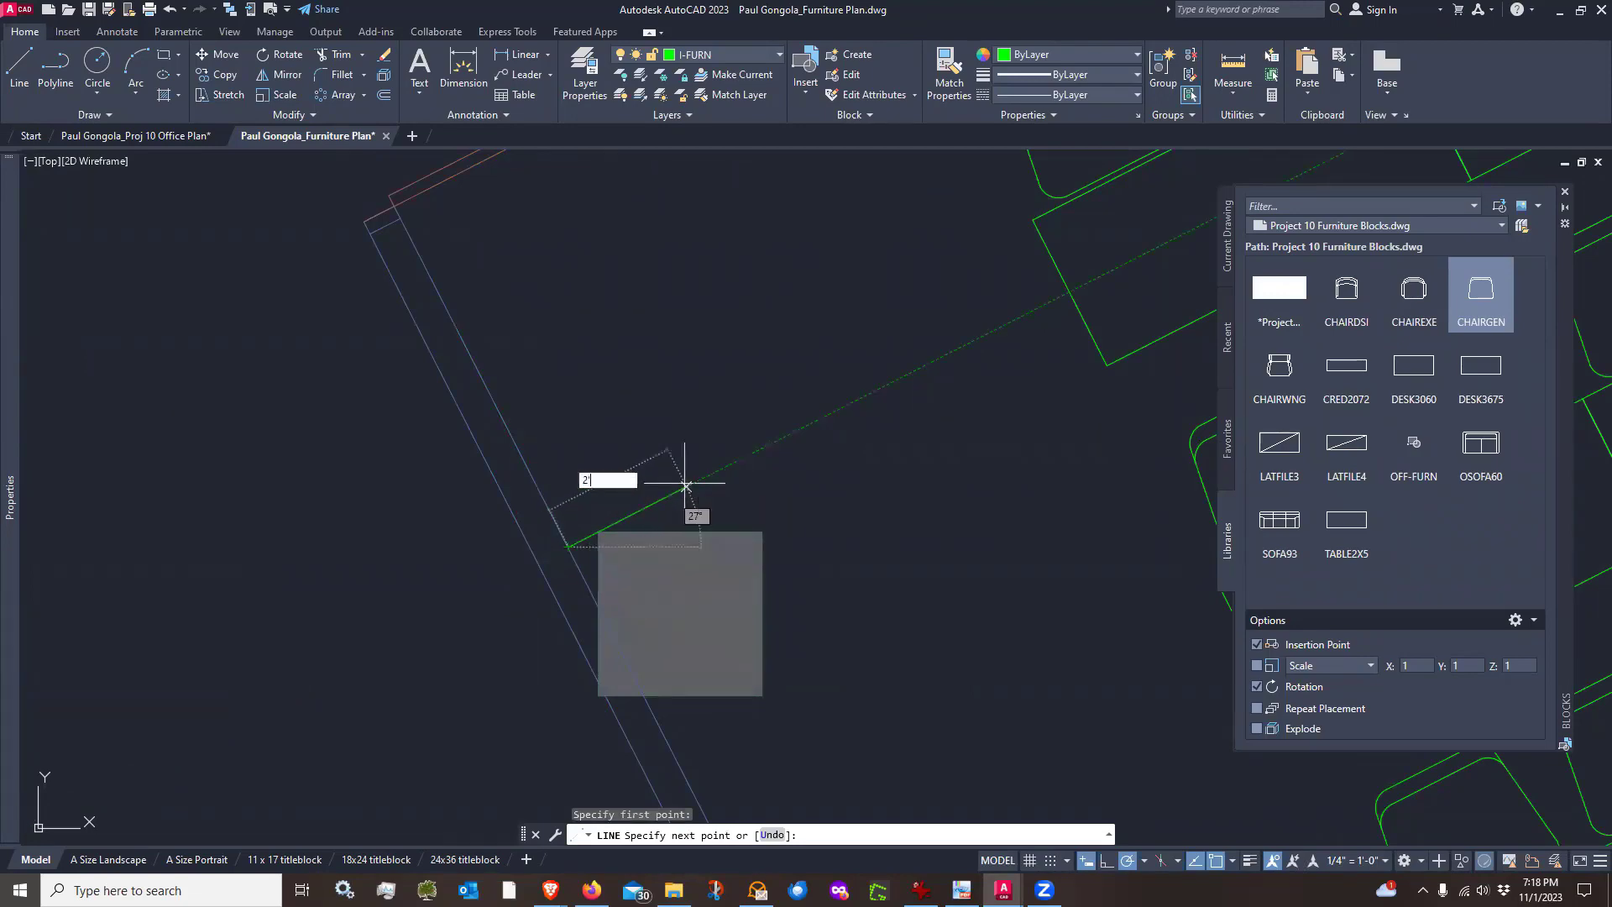
pyautogui.write("'")
pyautogui.press('Return')
pyautogui.scroll(-3, 686, 486)
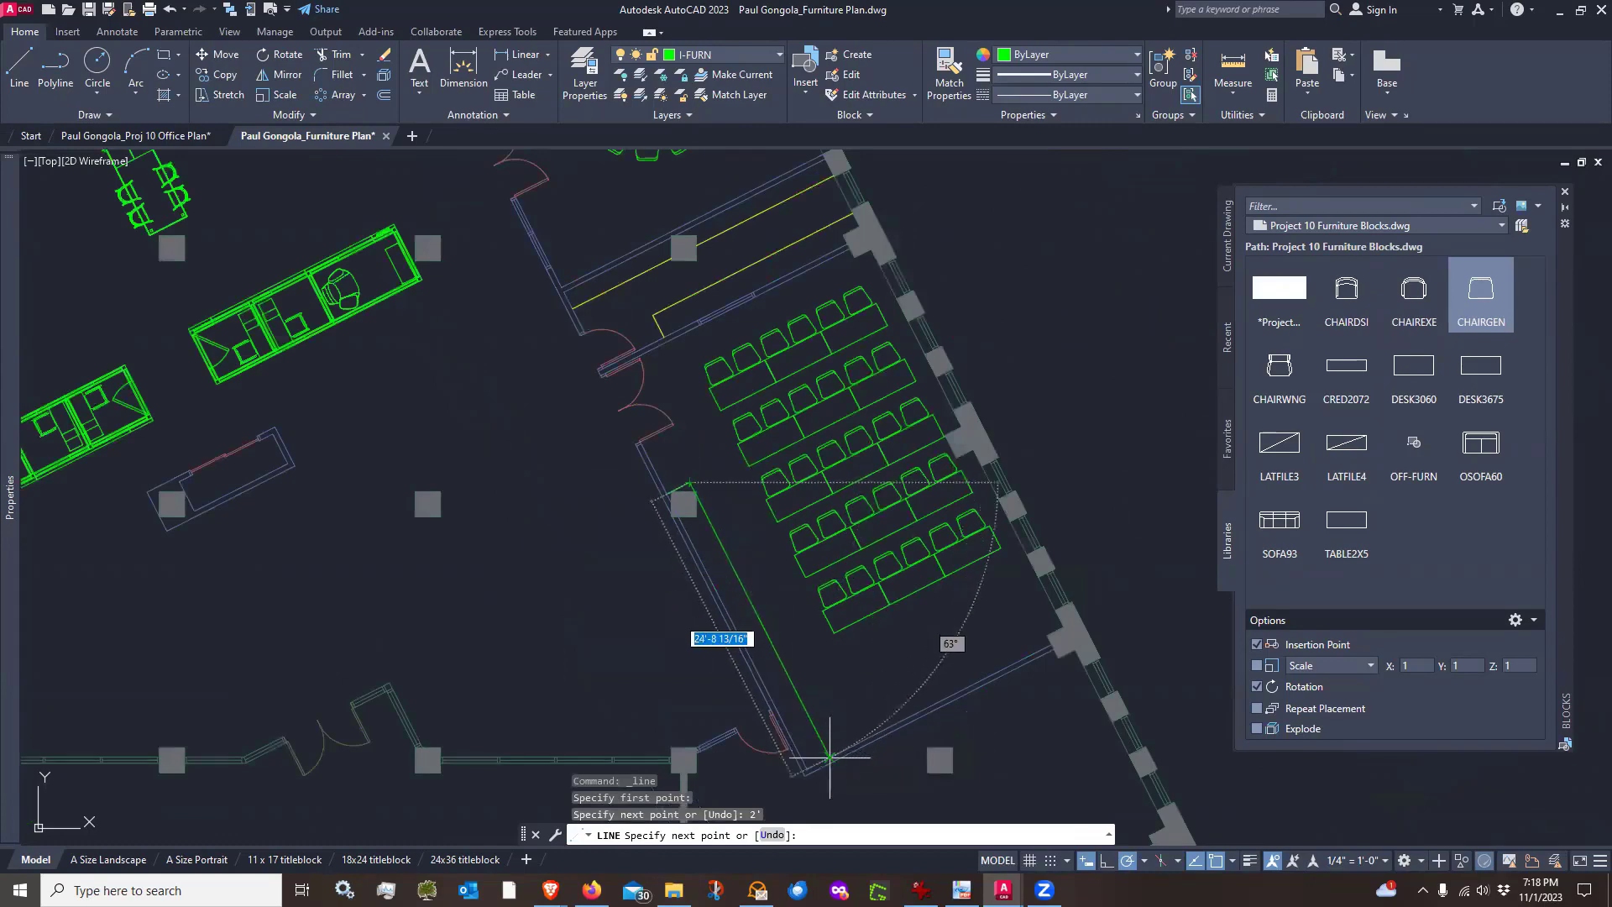
pyautogui.scroll(5, 829, 758)
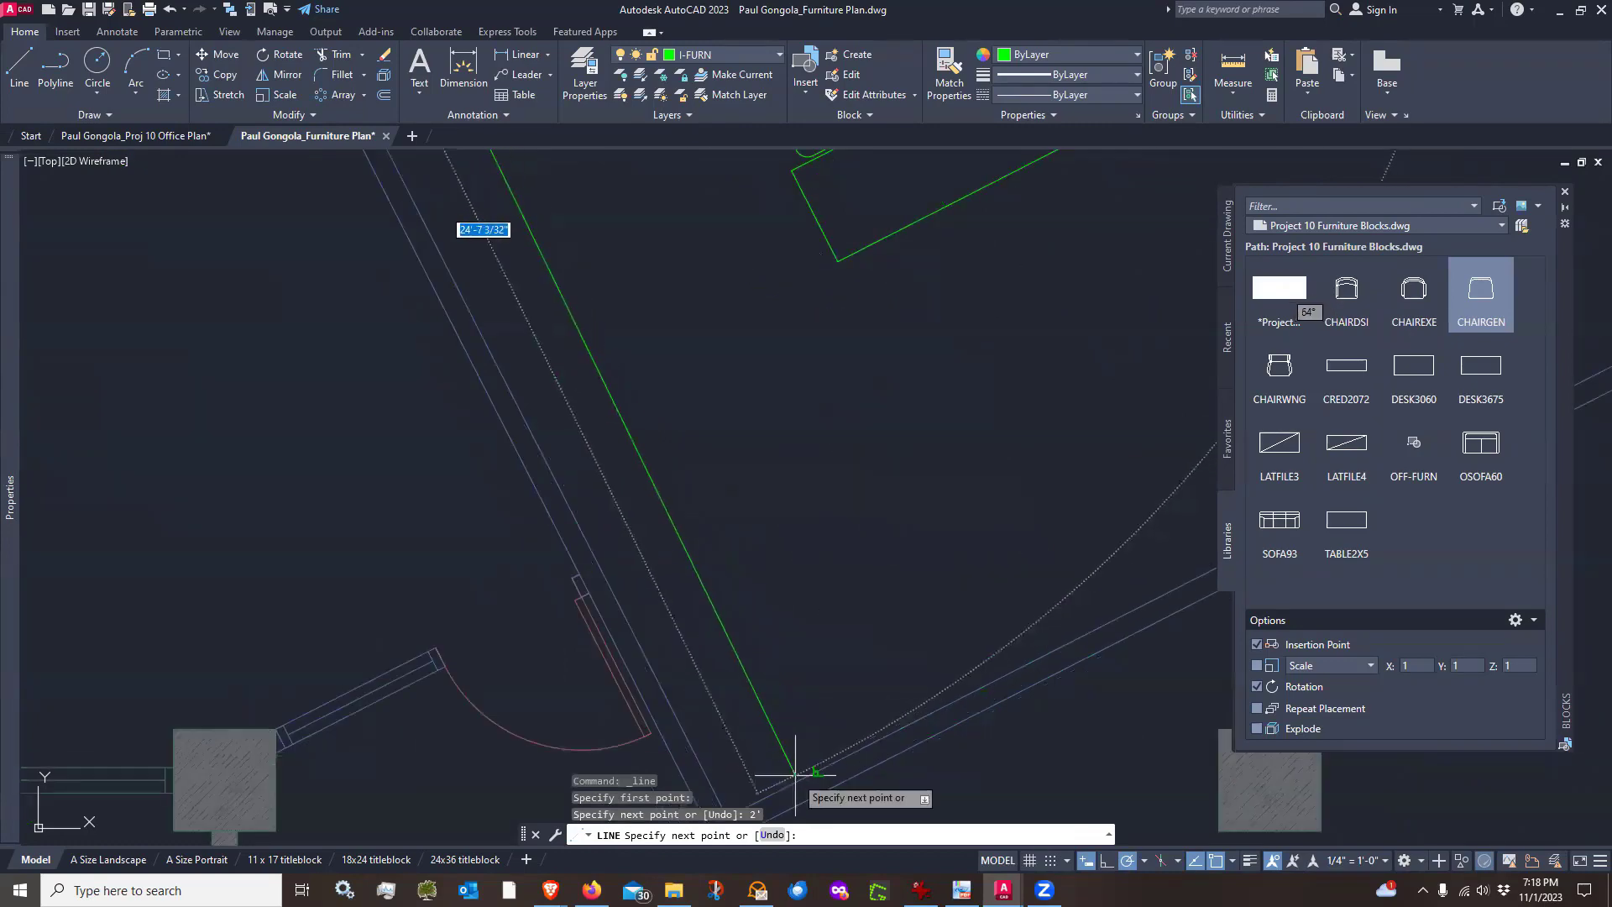
pyautogui.click(818, 770)
pyautogui.press('Return')
# Trim the guide line's short segment where it overlaps the column
pyautogui.scroll(-8, 784, 612)
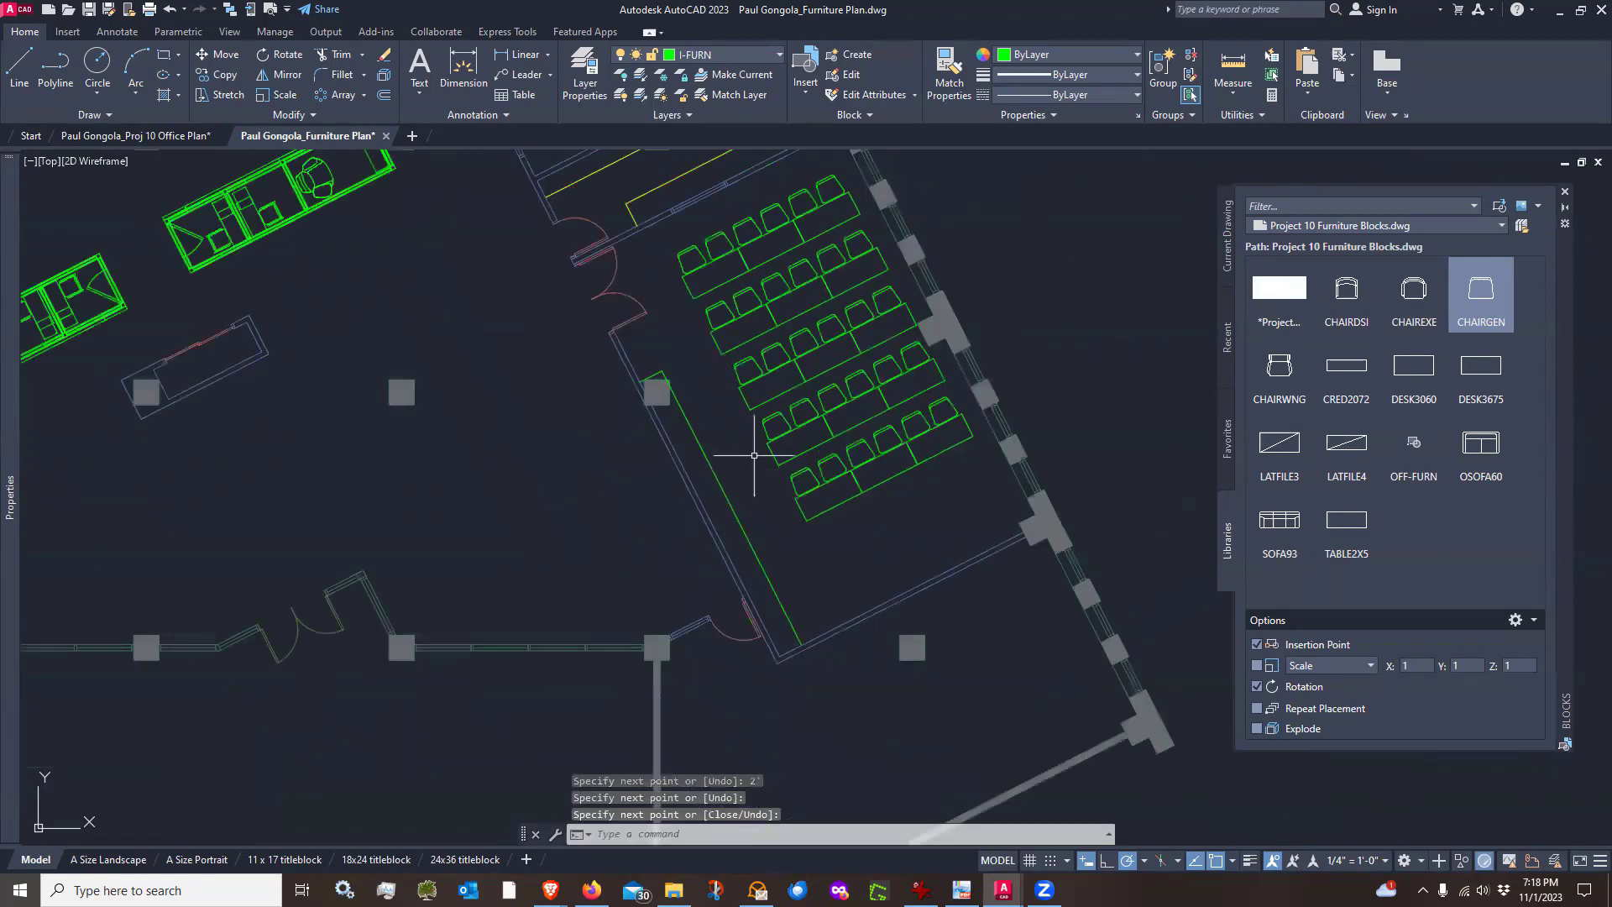
pyautogui.scroll(5, 728, 422)
pyautogui.moveTo(574, 263); pyautogui.dragTo(634, 342, button='middle')
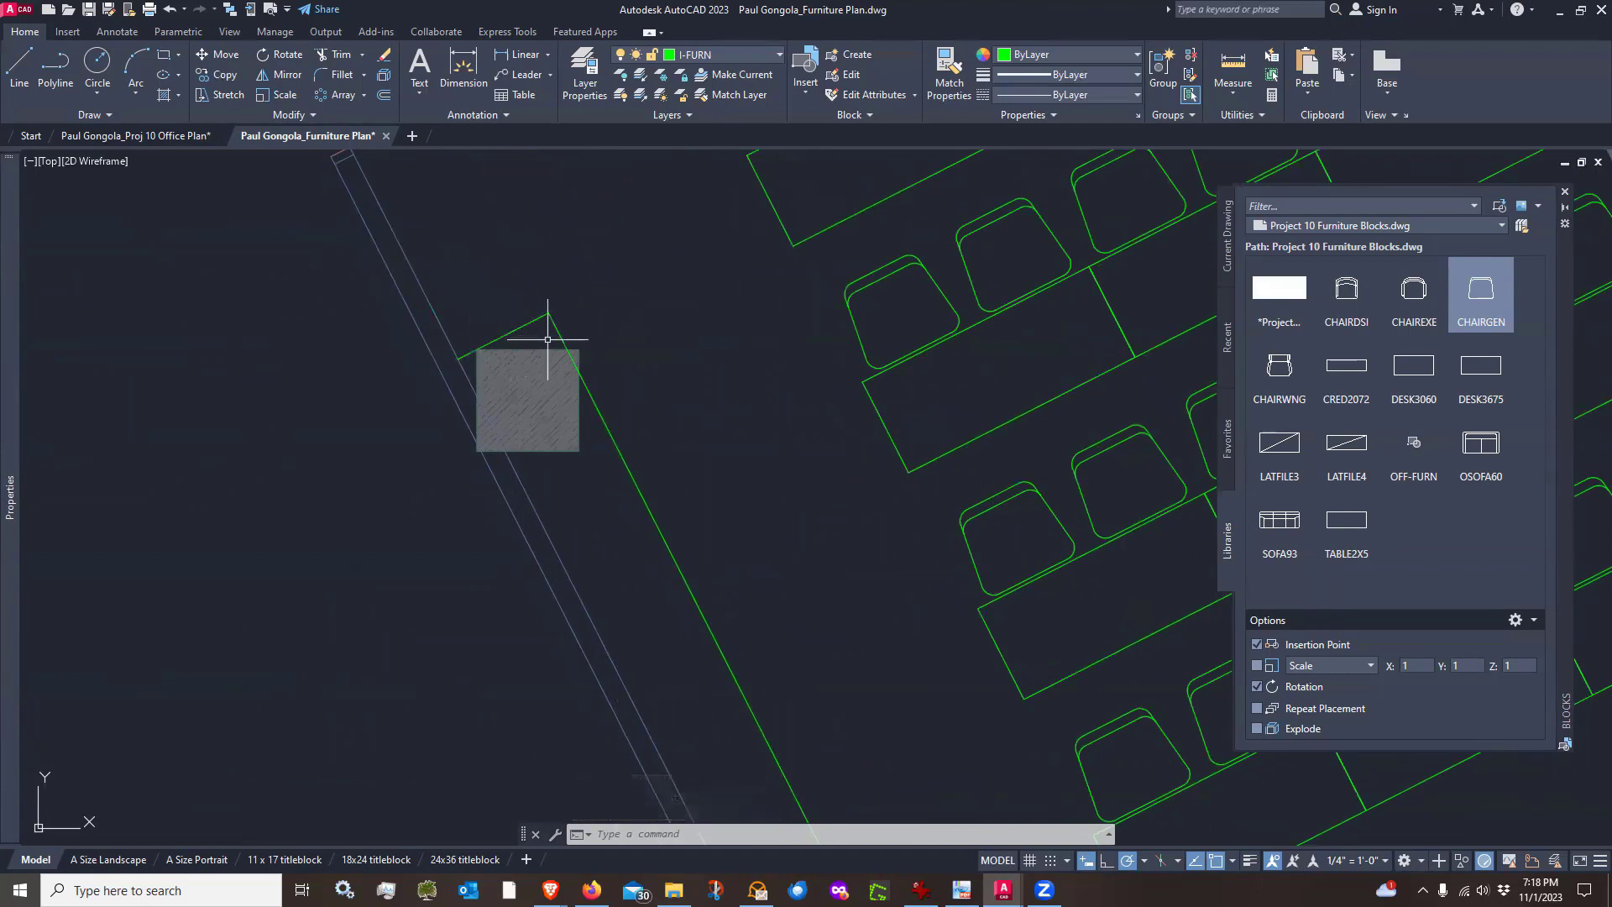
pyautogui.click(330, 52)
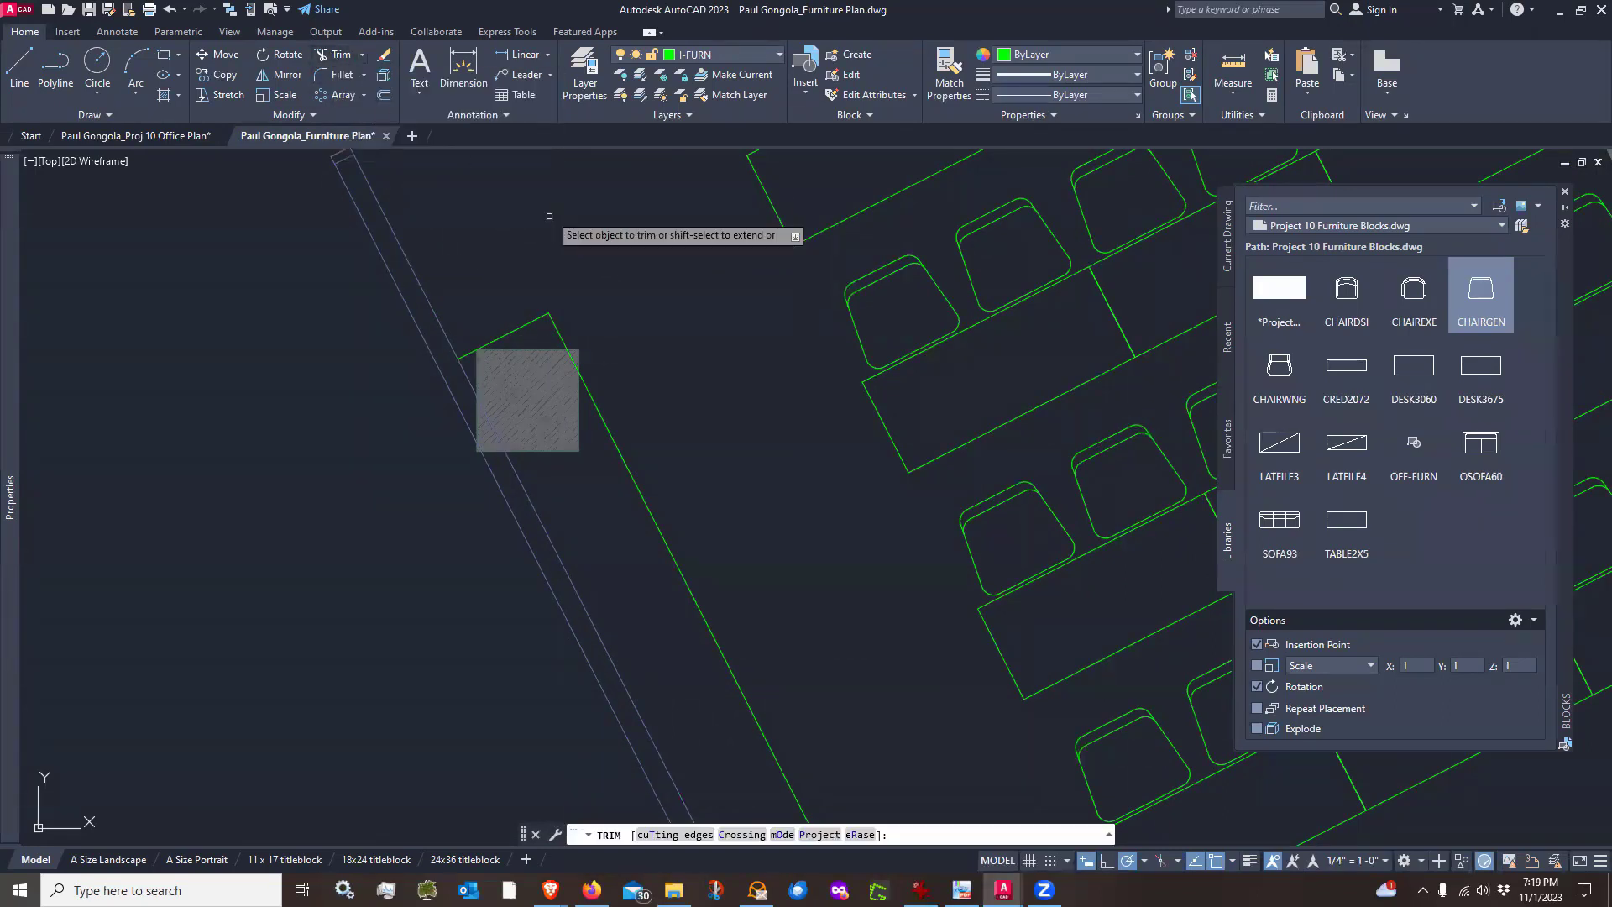
pyautogui.click(561, 328)
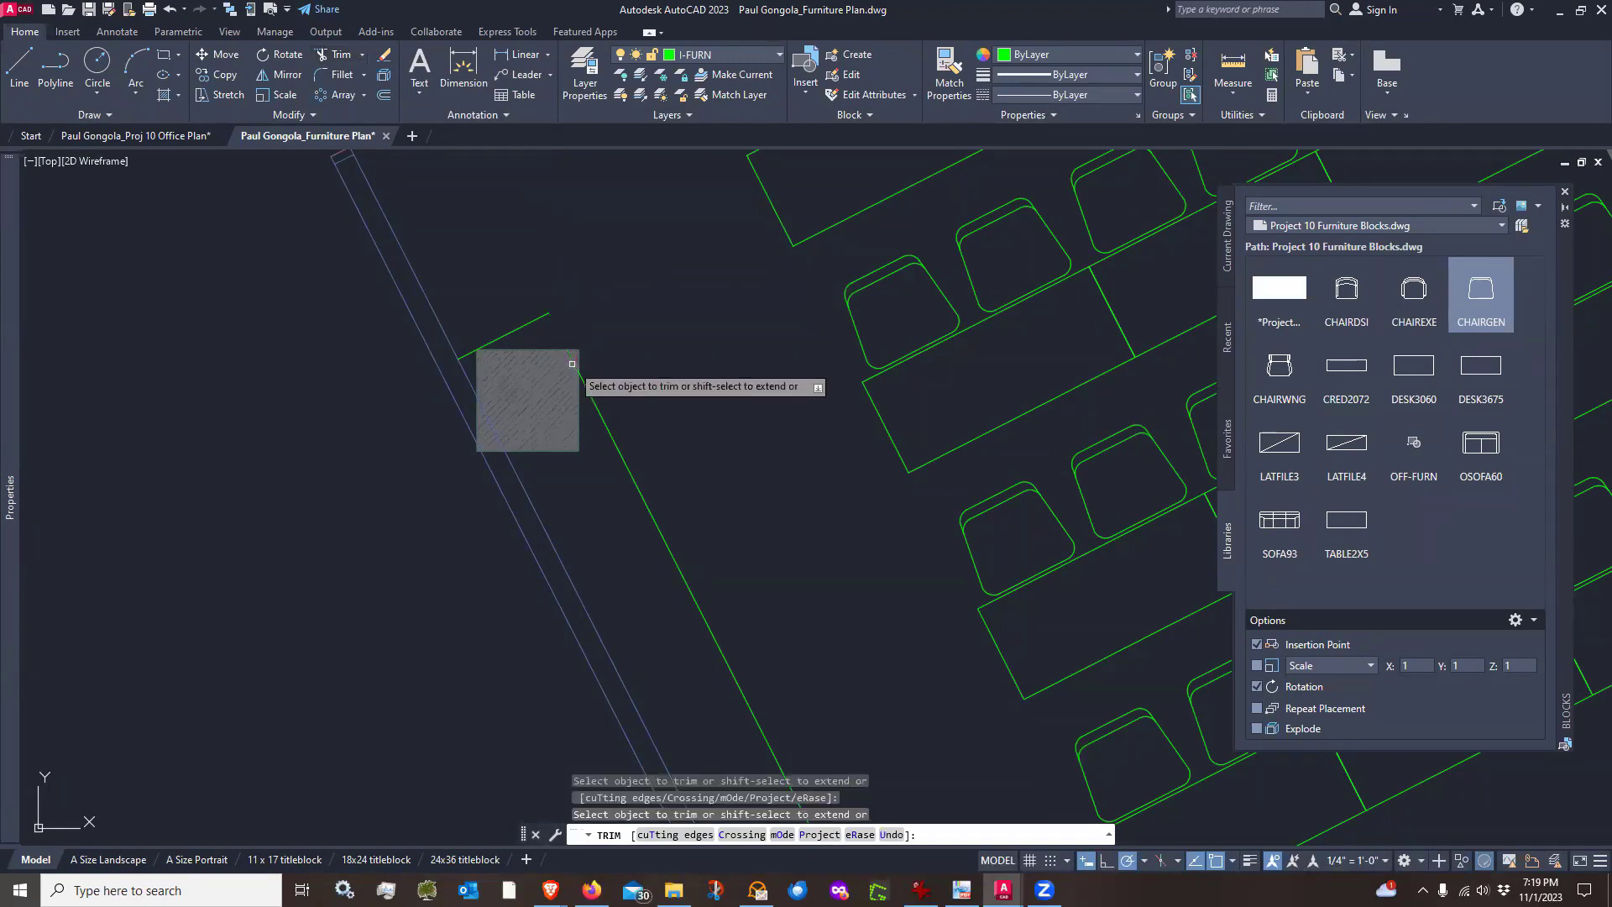
# Erase the guide line's trimmed stub beside the column, then undo the erase together with the earlier trim
pyautogui.press('Return')
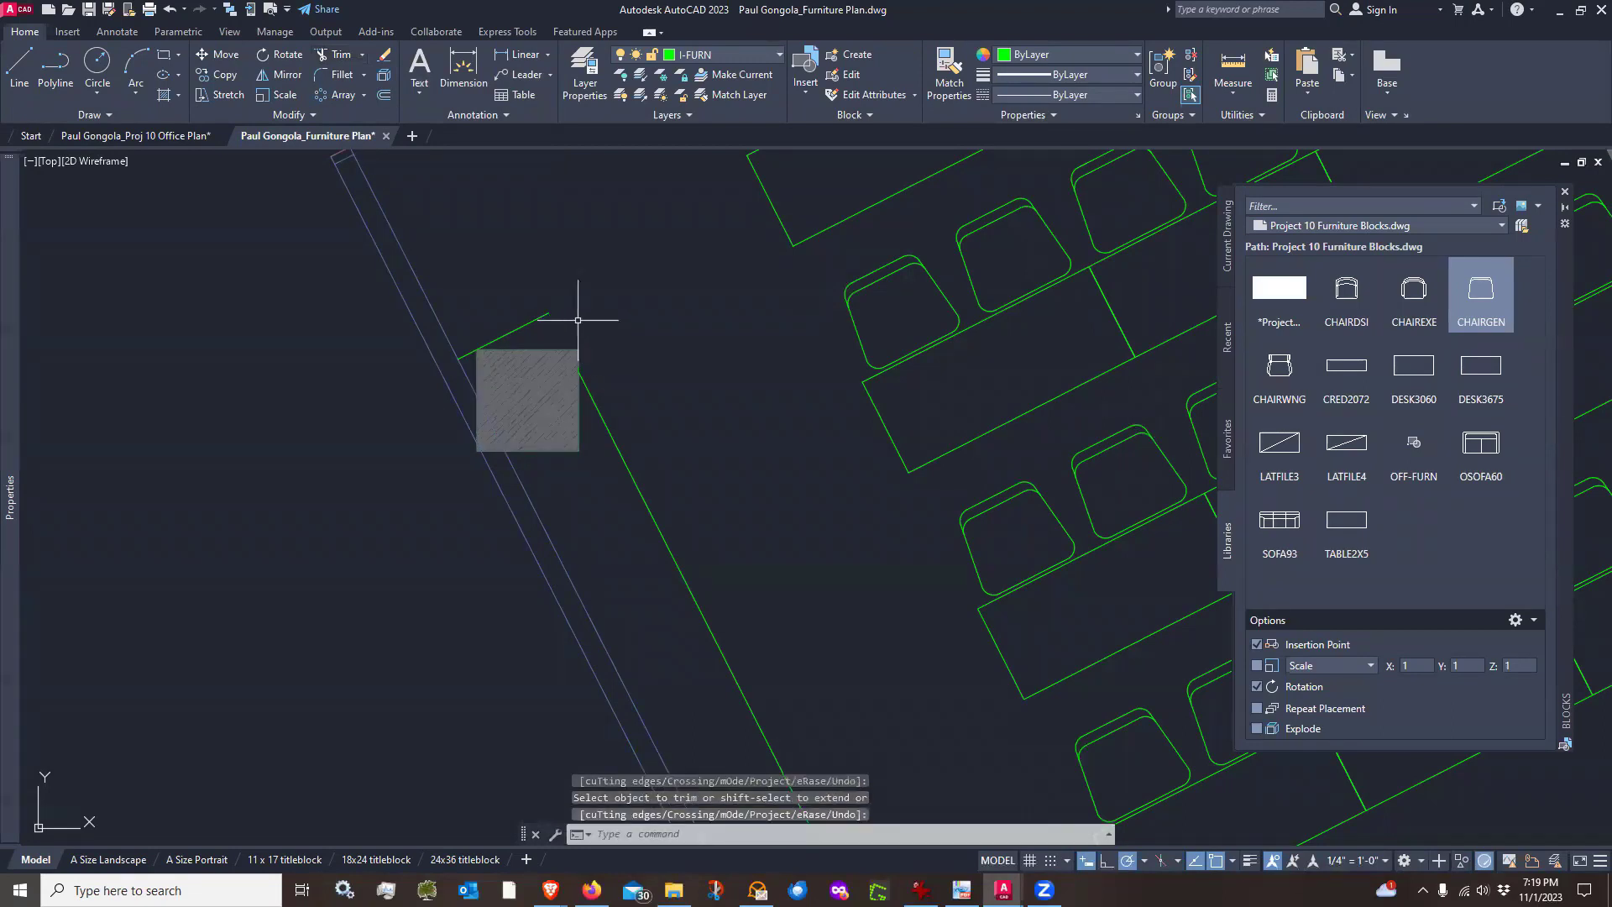
pyautogui.write('e')
pyautogui.press('Return')
pyautogui.click(547, 324)
pyautogui.click(528, 306)
pyautogui.press('Return')
pyautogui.scroll(-5, 504, 300)
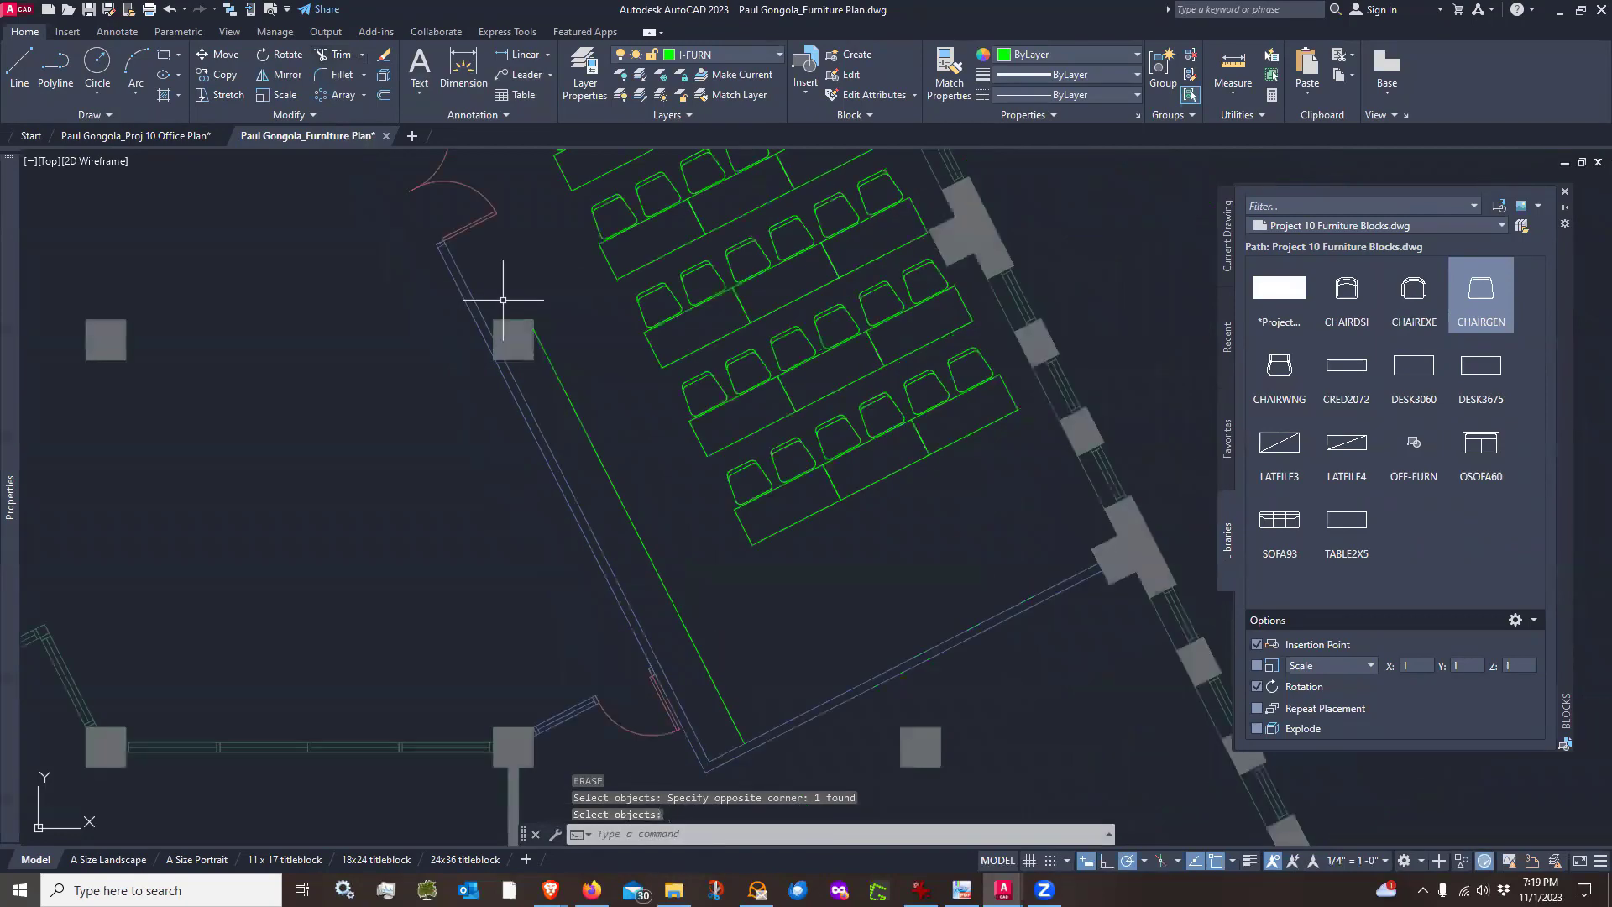
pyautogui.scroll(4, 488, 299)
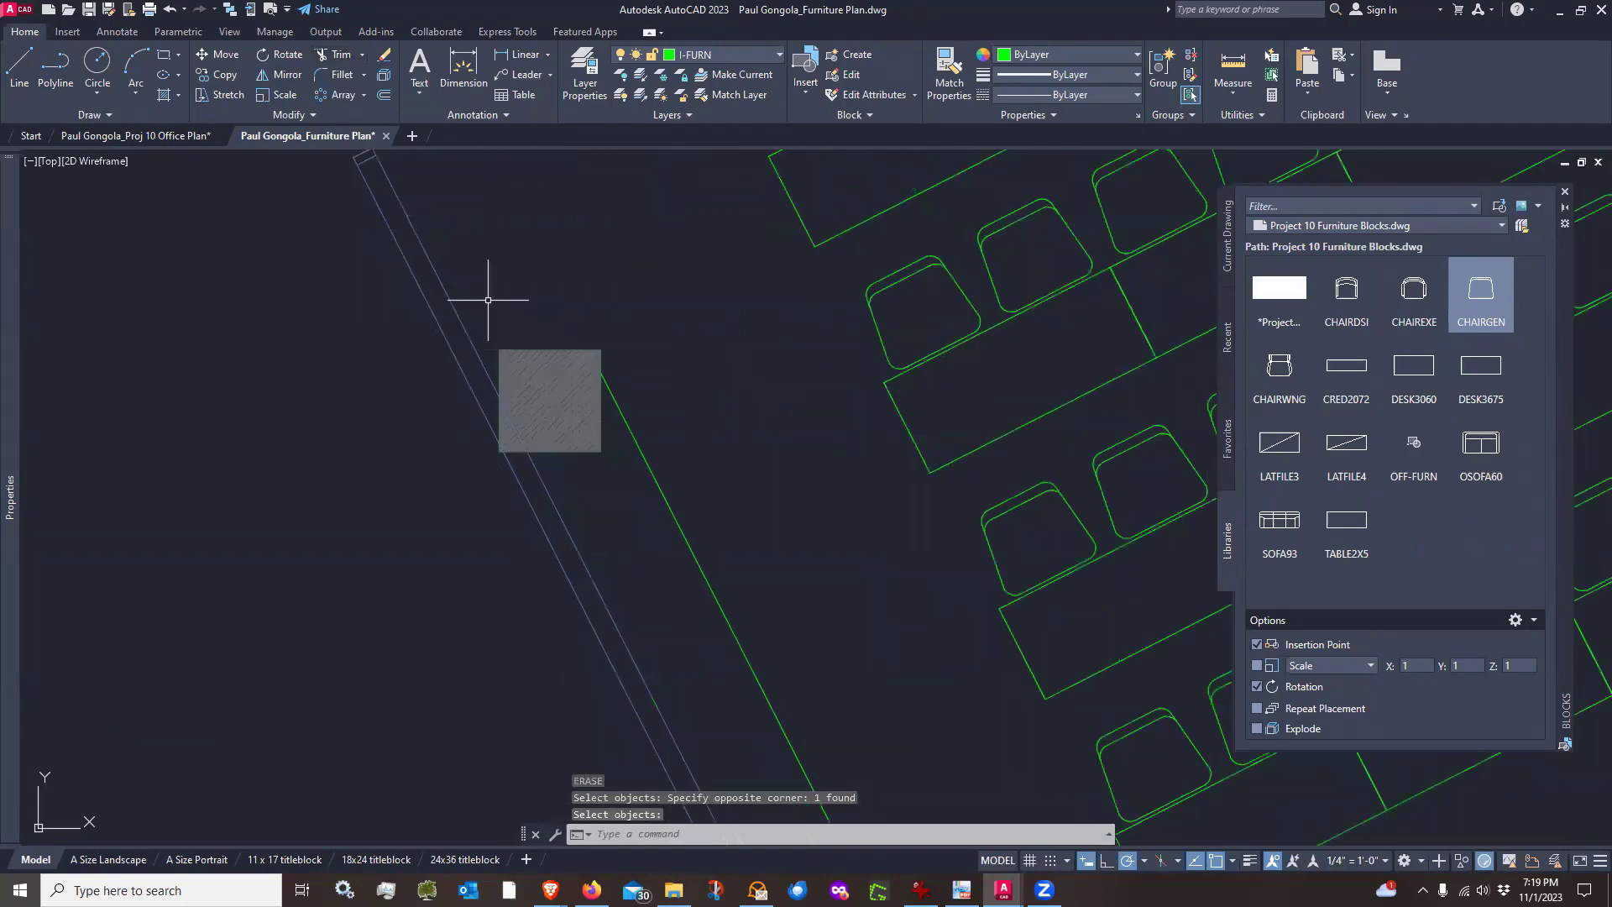
pyautogui.hotkey('ctrl', 'z')
pyautogui.hotkey('ctrl', 'z')
pyautogui.hotkey('ctrl', 'z')
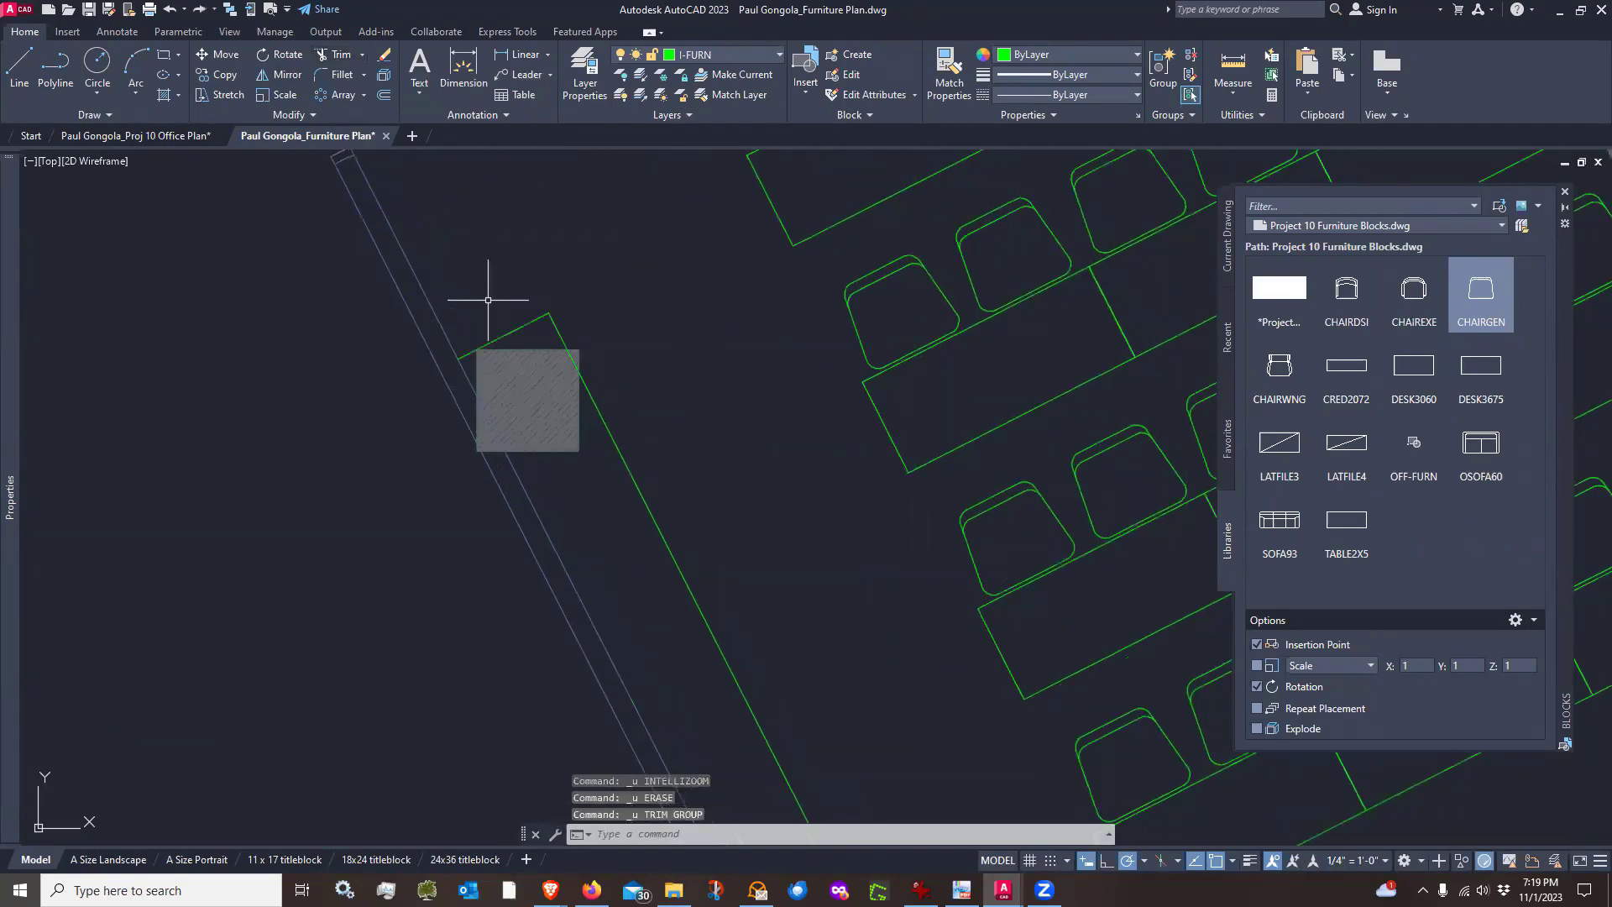
# Examine the room, the exterior wall columns and the open area around the seating rows
pyautogui.click(323, 63)
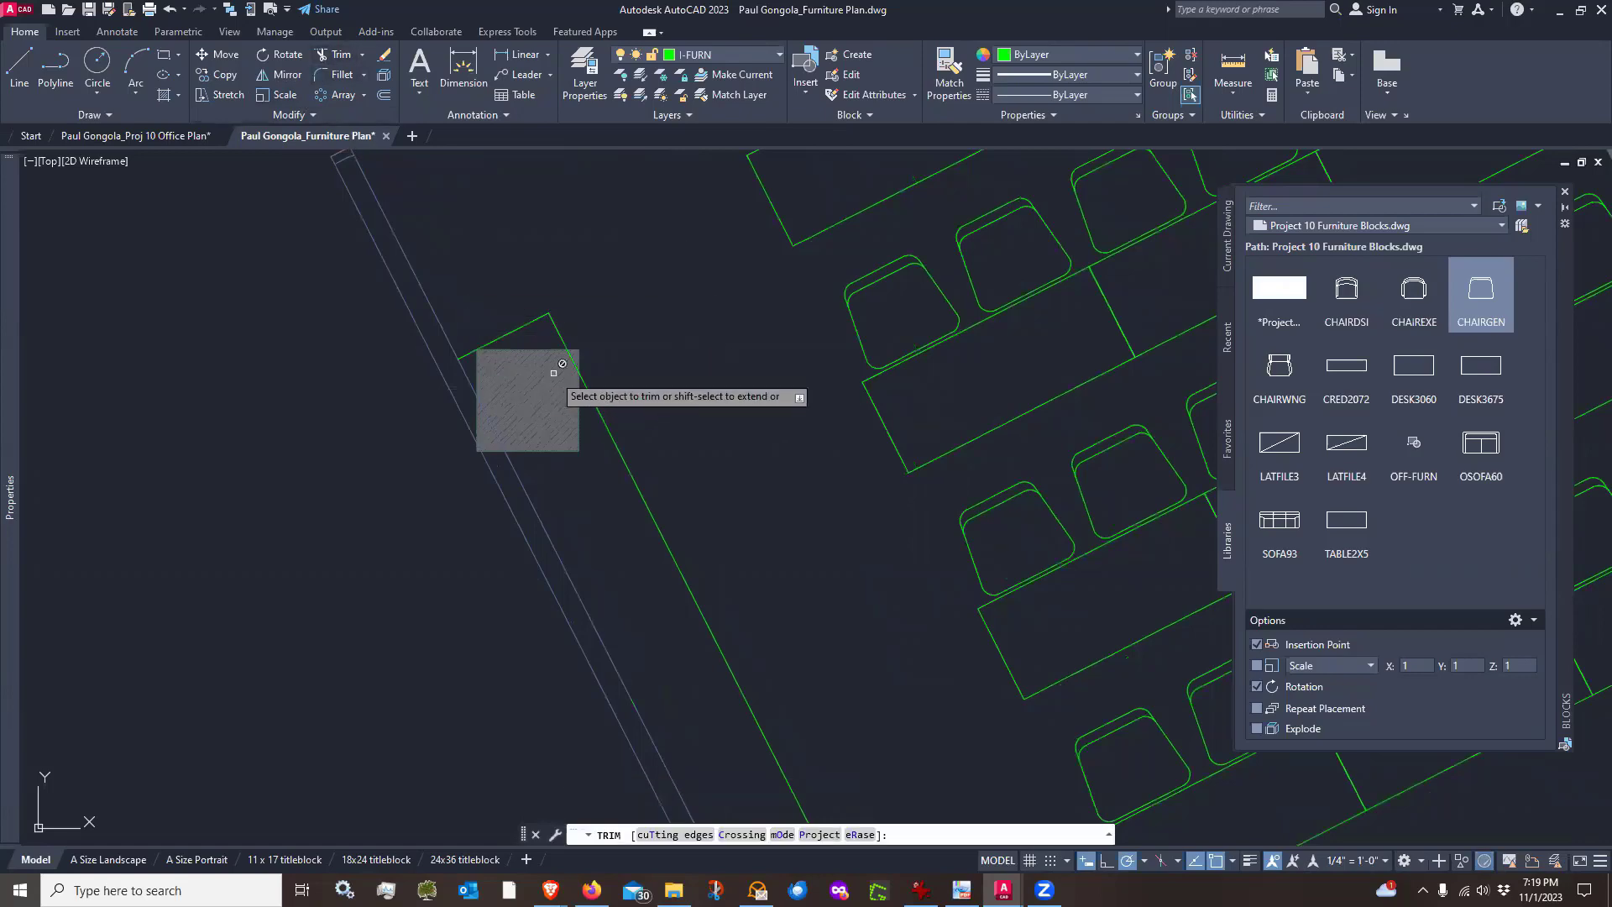
pyautogui.press('Escape')
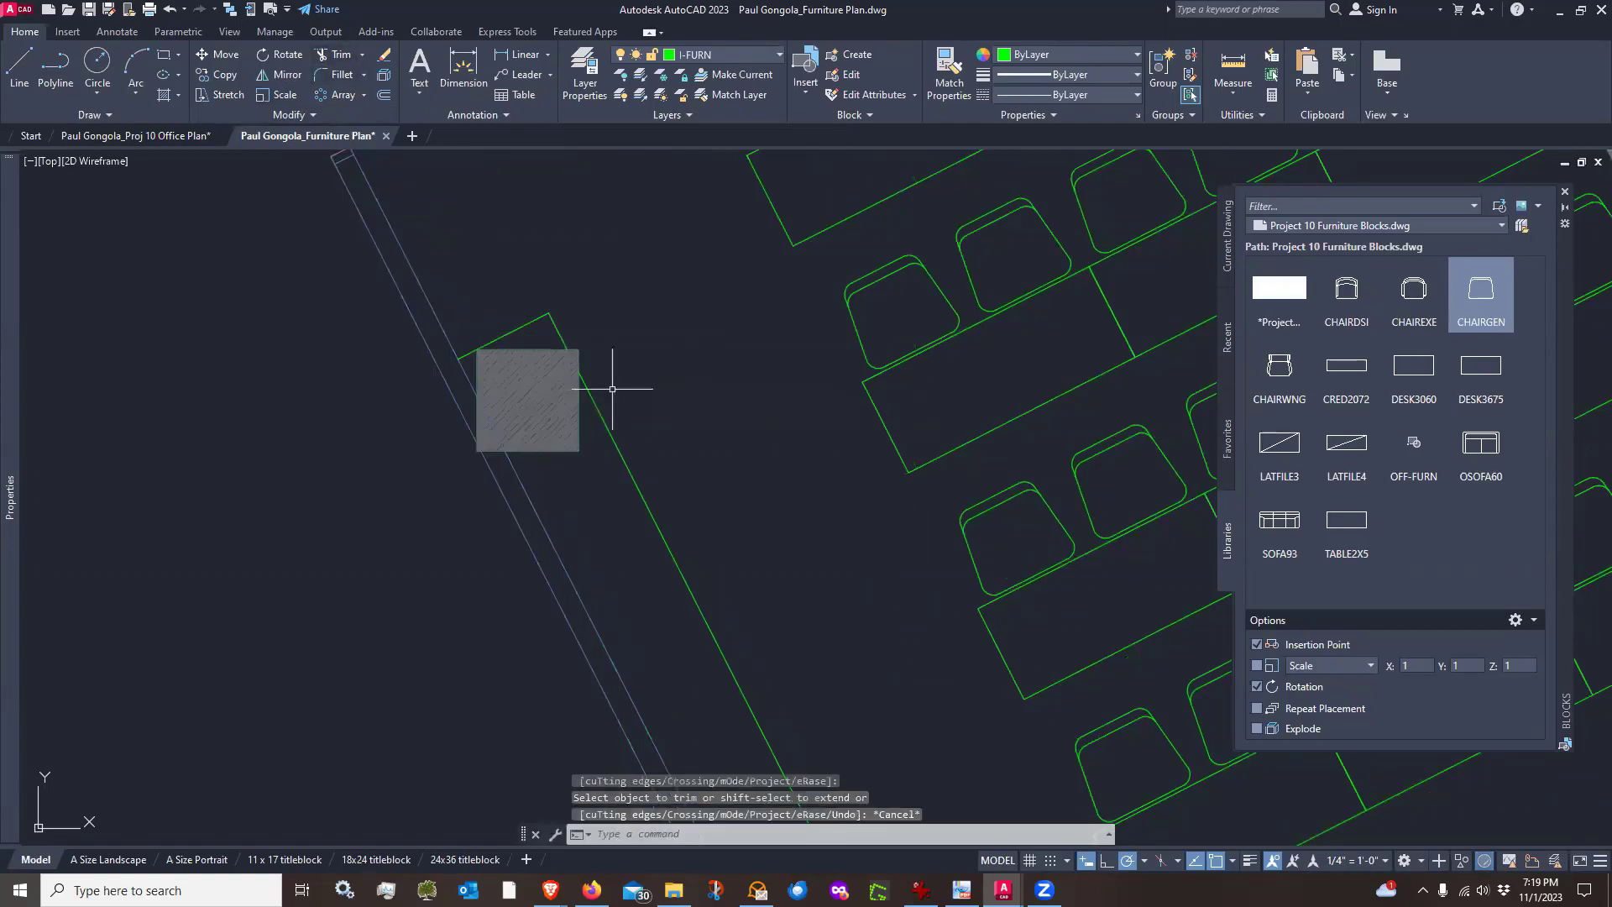
pyautogui.scroll(2, 618, 378)
pyautogui.scroll(-5, 602, 372)
pyautogui.scroll(-6, 603, 400)
pyautogui.moveTo(534, 246); pyautogui.dragTo(551, 376, button='middle')
pyautogui.scroll(8, 526, 335)
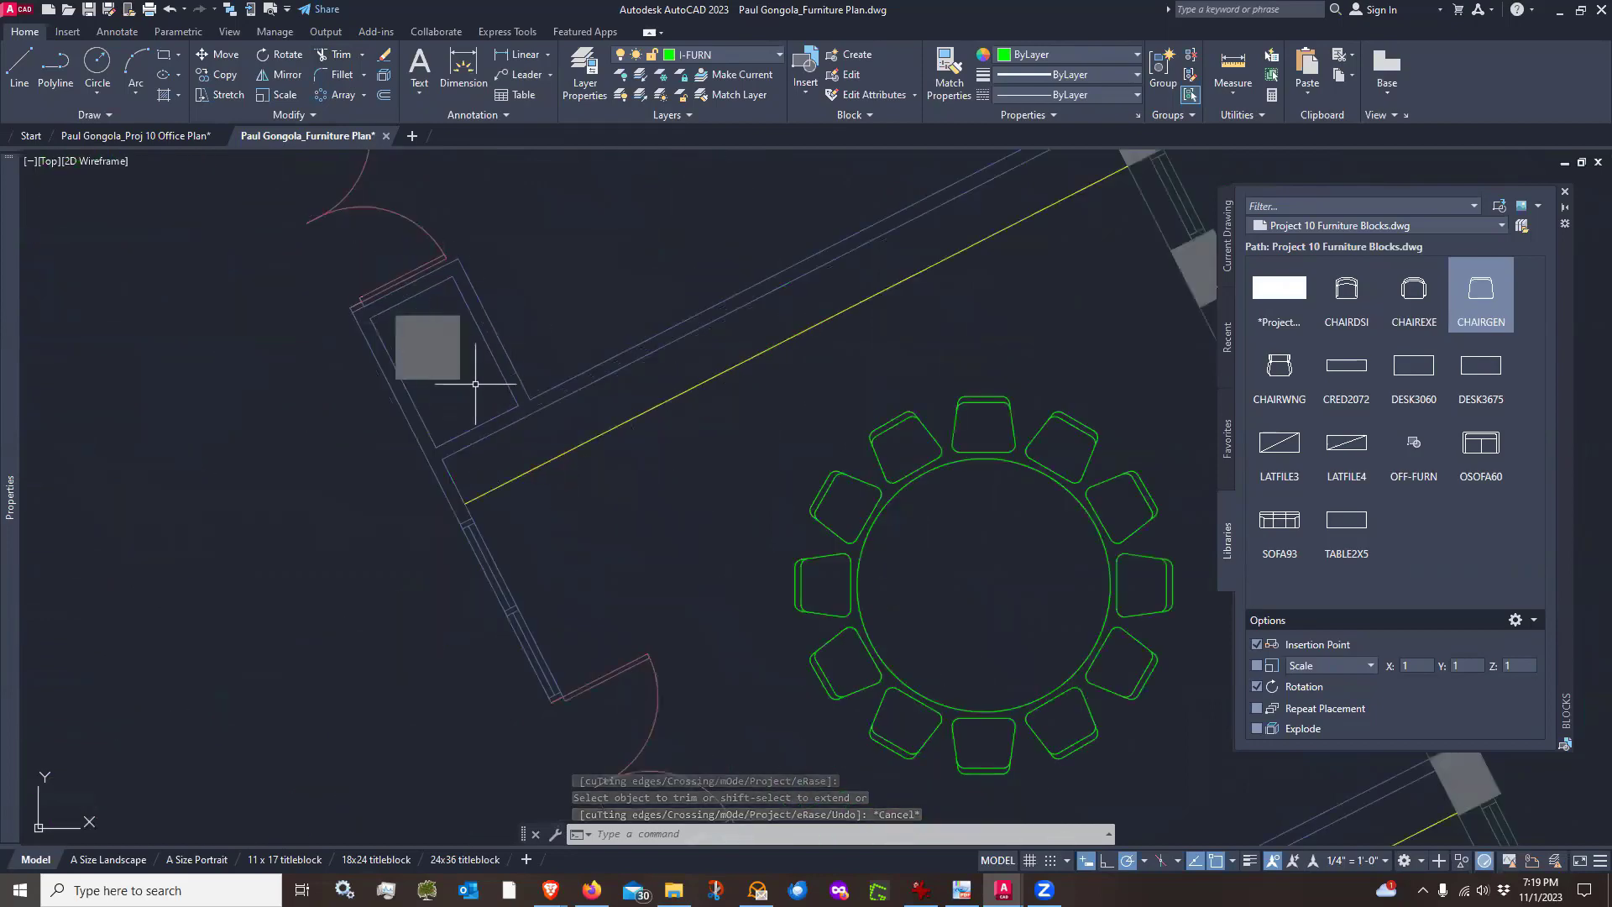
pyautogui.scroll(-8, 497, 255)
pyautogui.scroll(10, 588, 466)
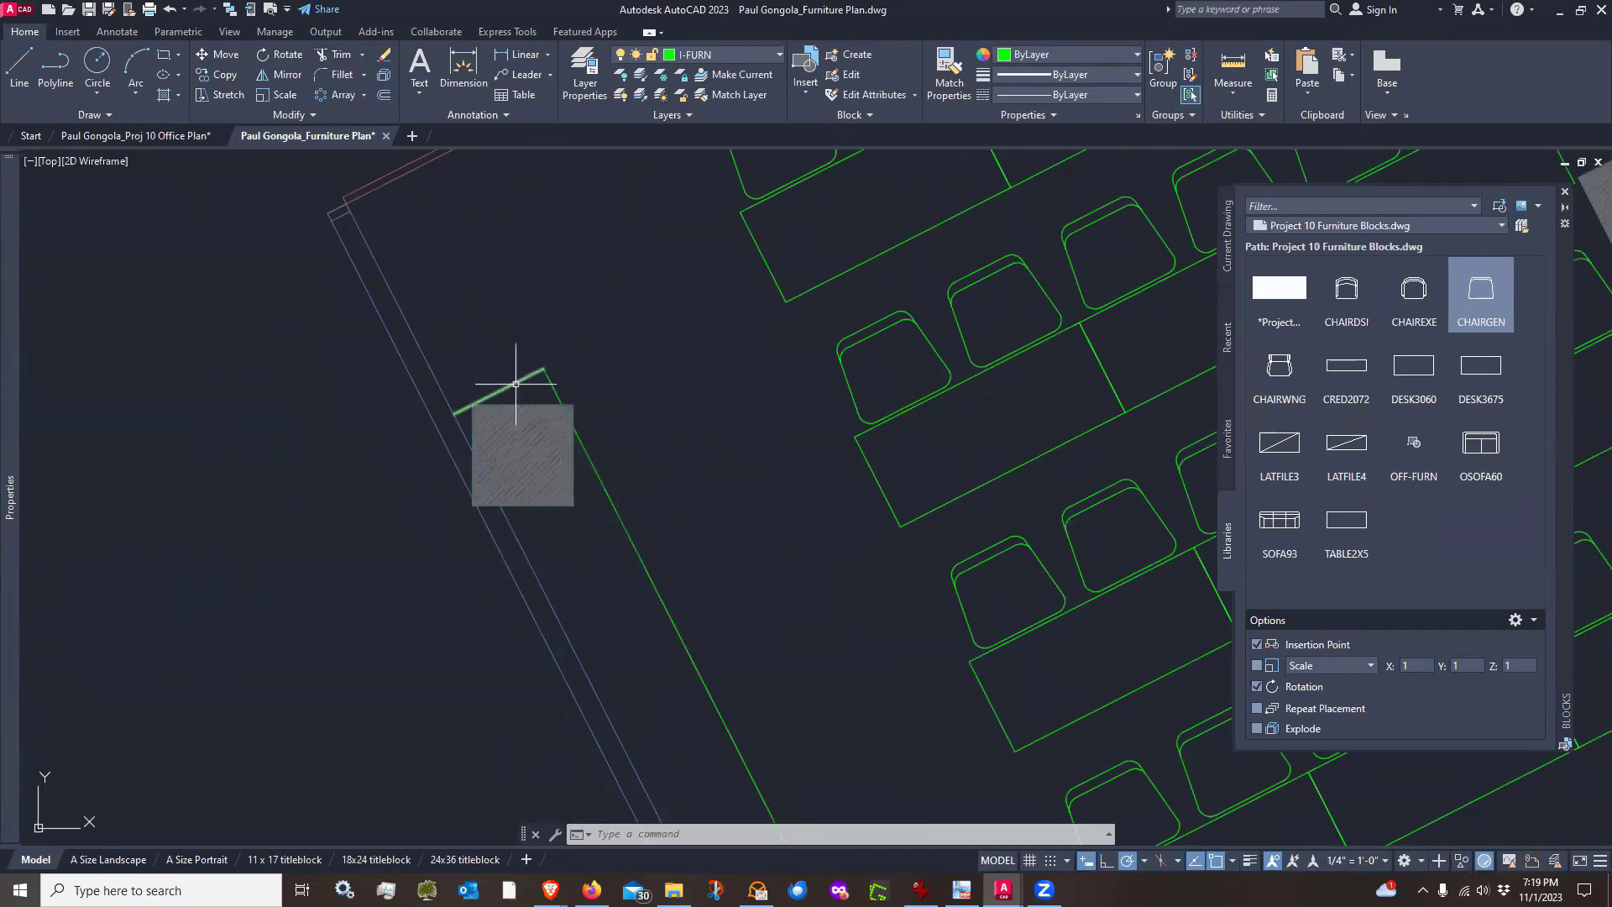
pyautogui.scroll(-5, 490, 369)
pyautogui.scroll(3, 533, 479)
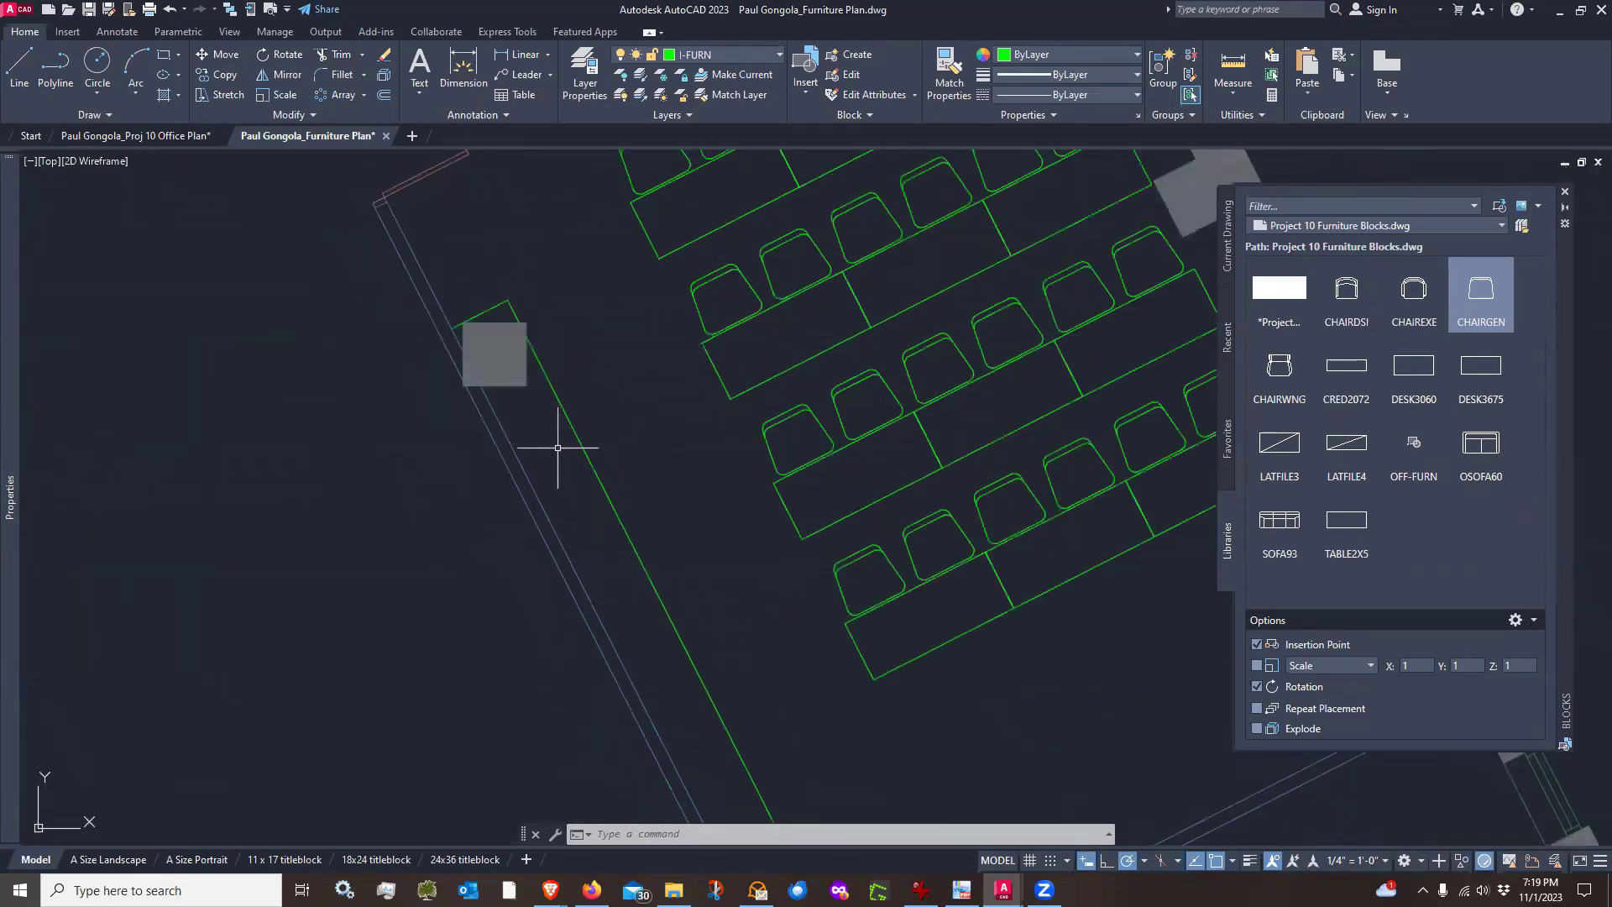
pyautogui.scroll(4, 534, 399)
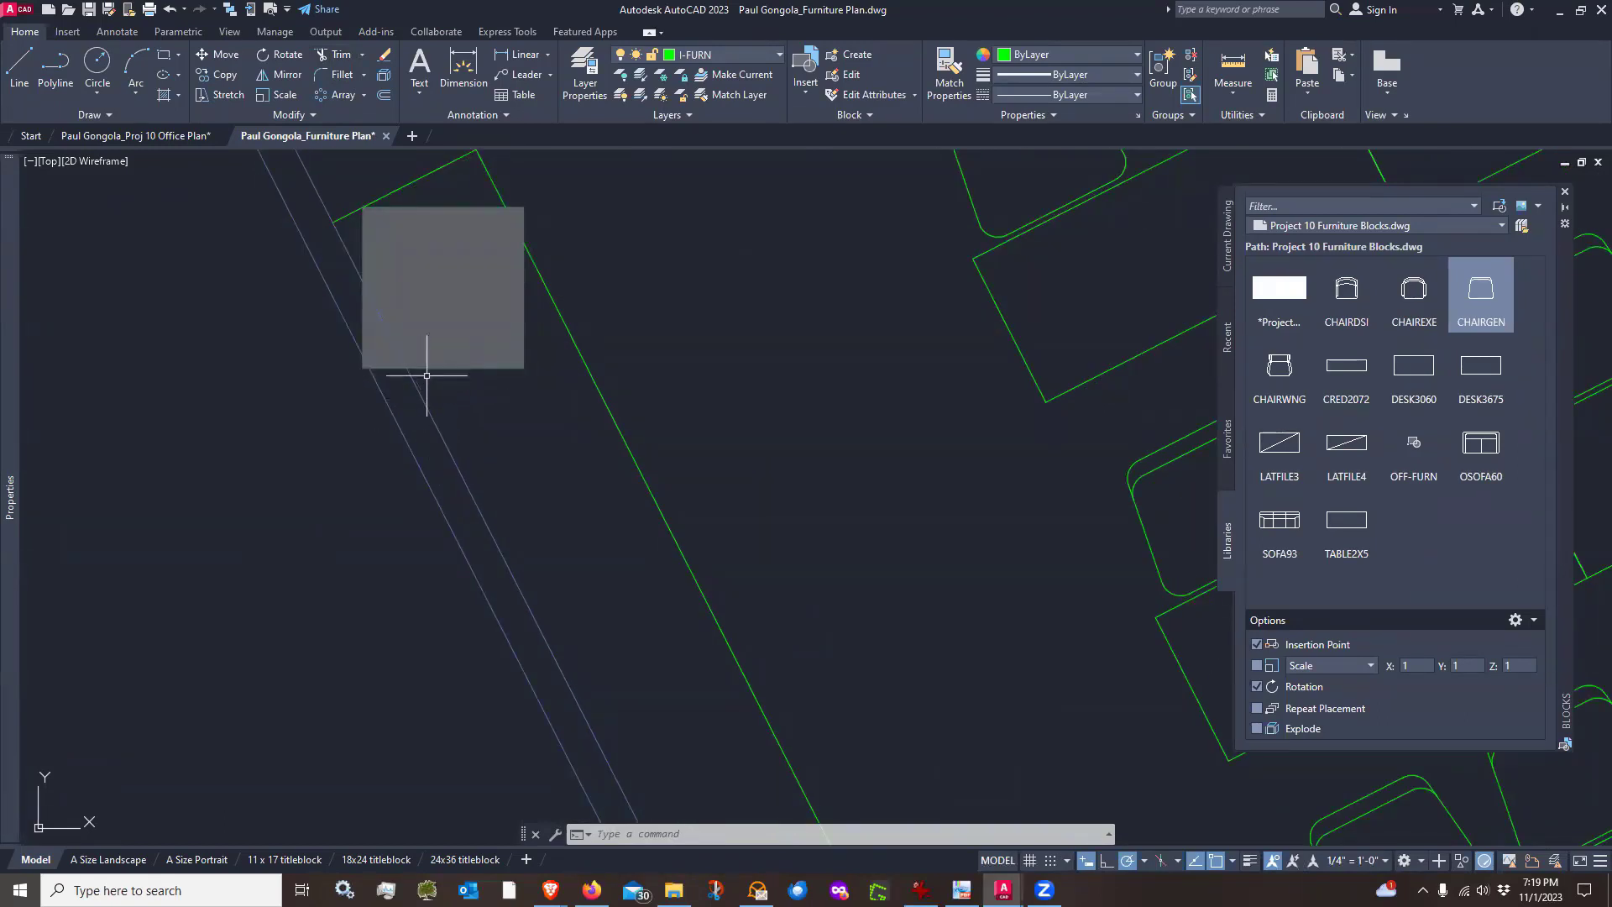
pyautogui.scroll(-4, 447, 389)
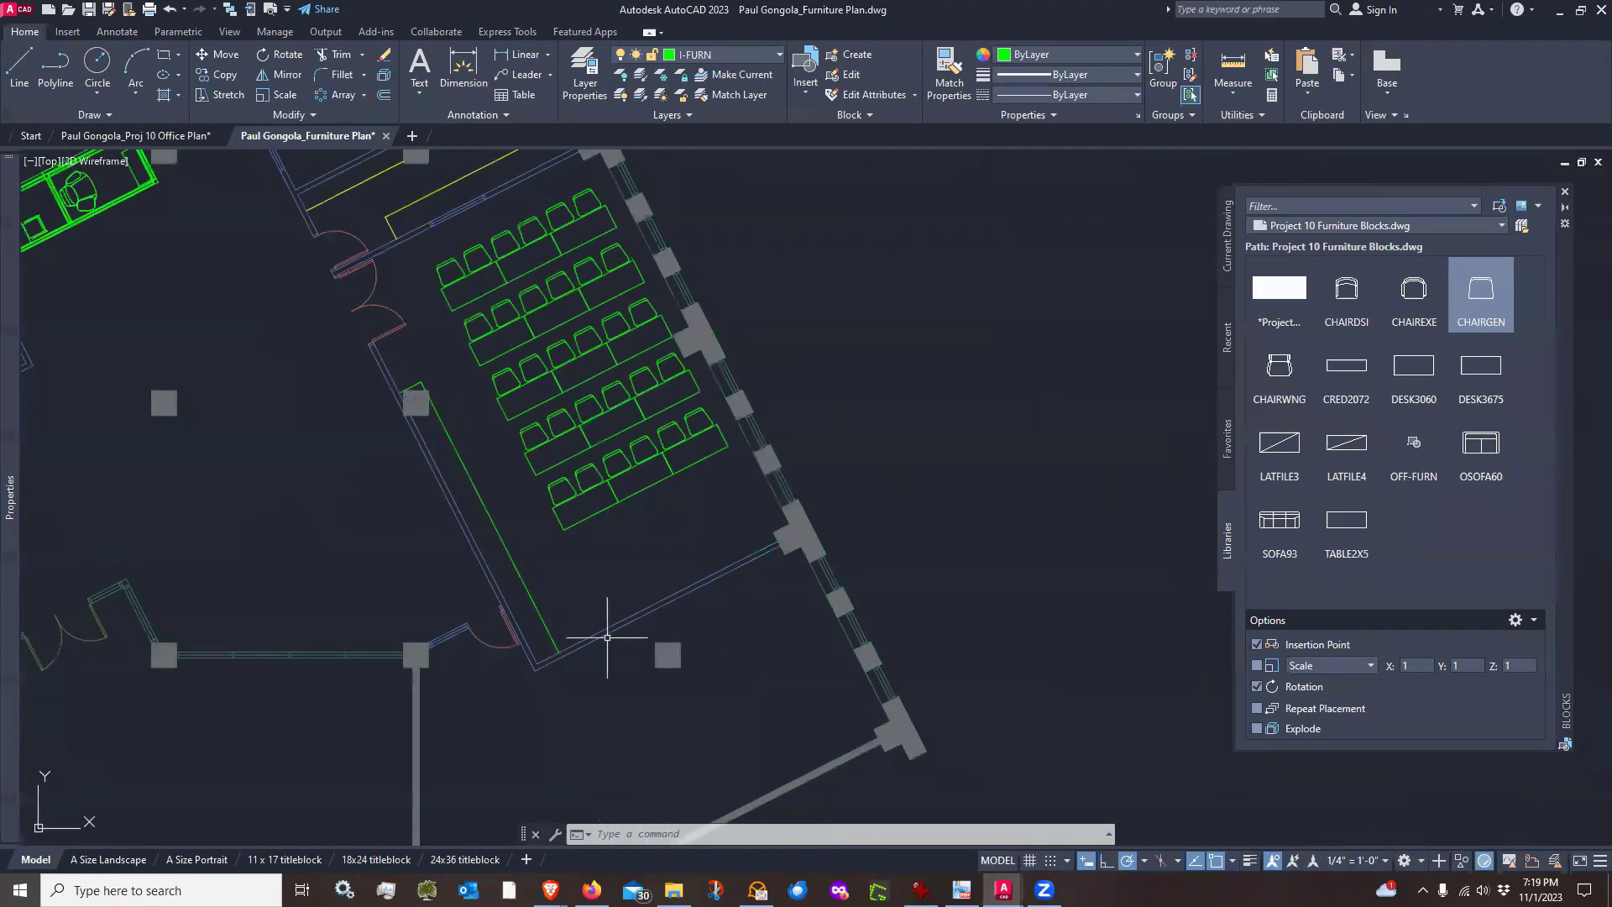
pyautogui.scroll(3, 607, 637)
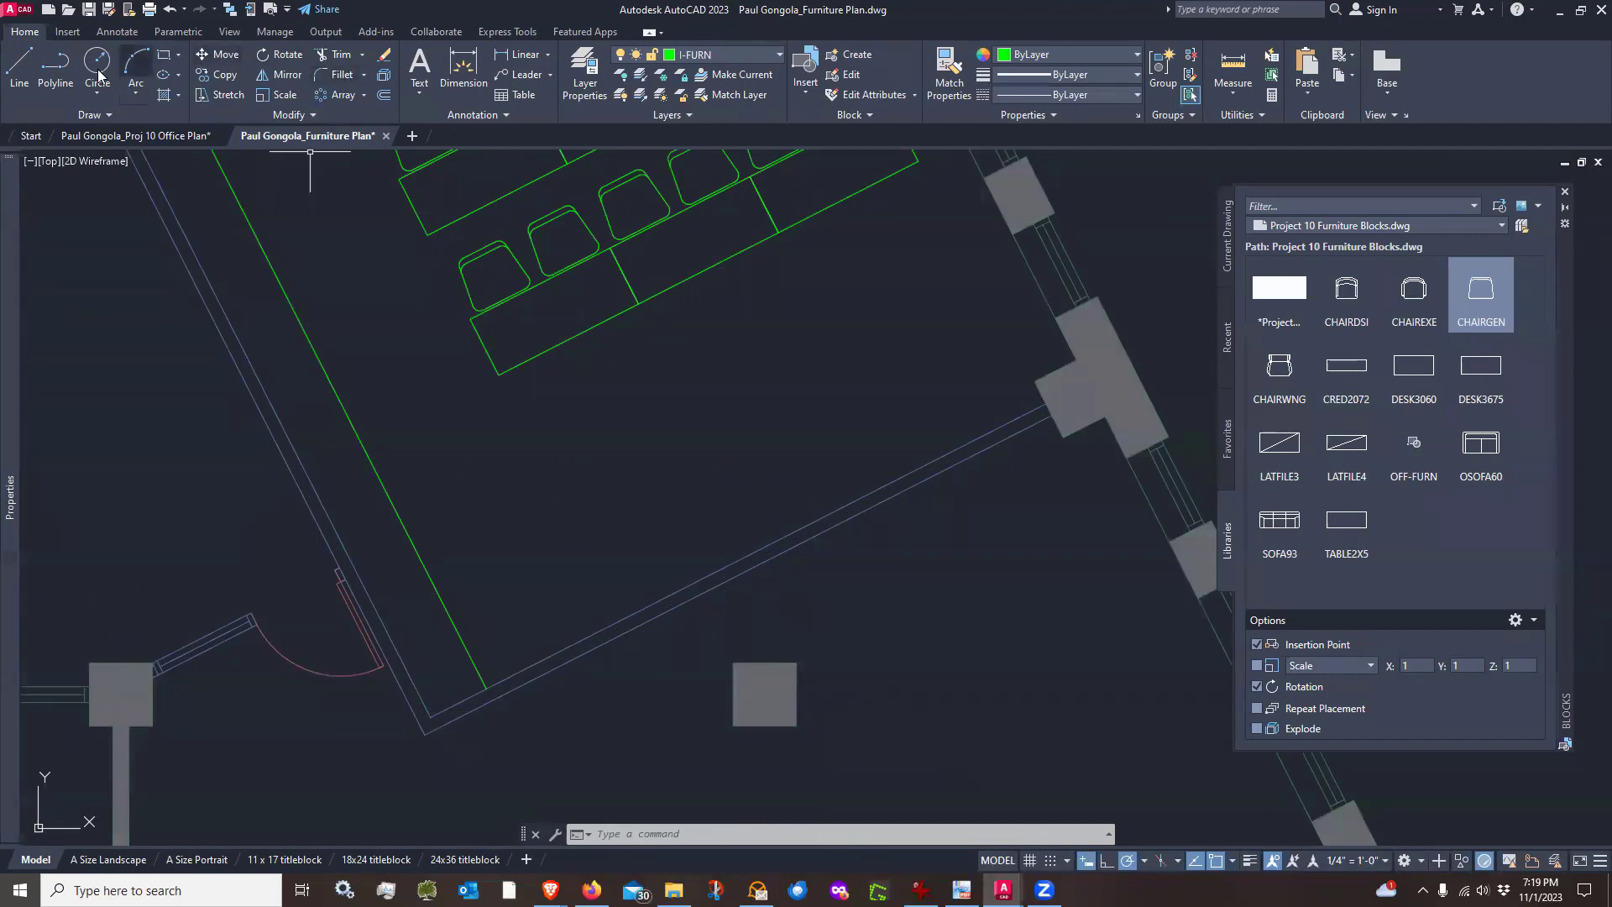
# Draw a guide line along the room's lower wall from the corner to the column, about 21'-5" long
pyautogui.click(19, 67)
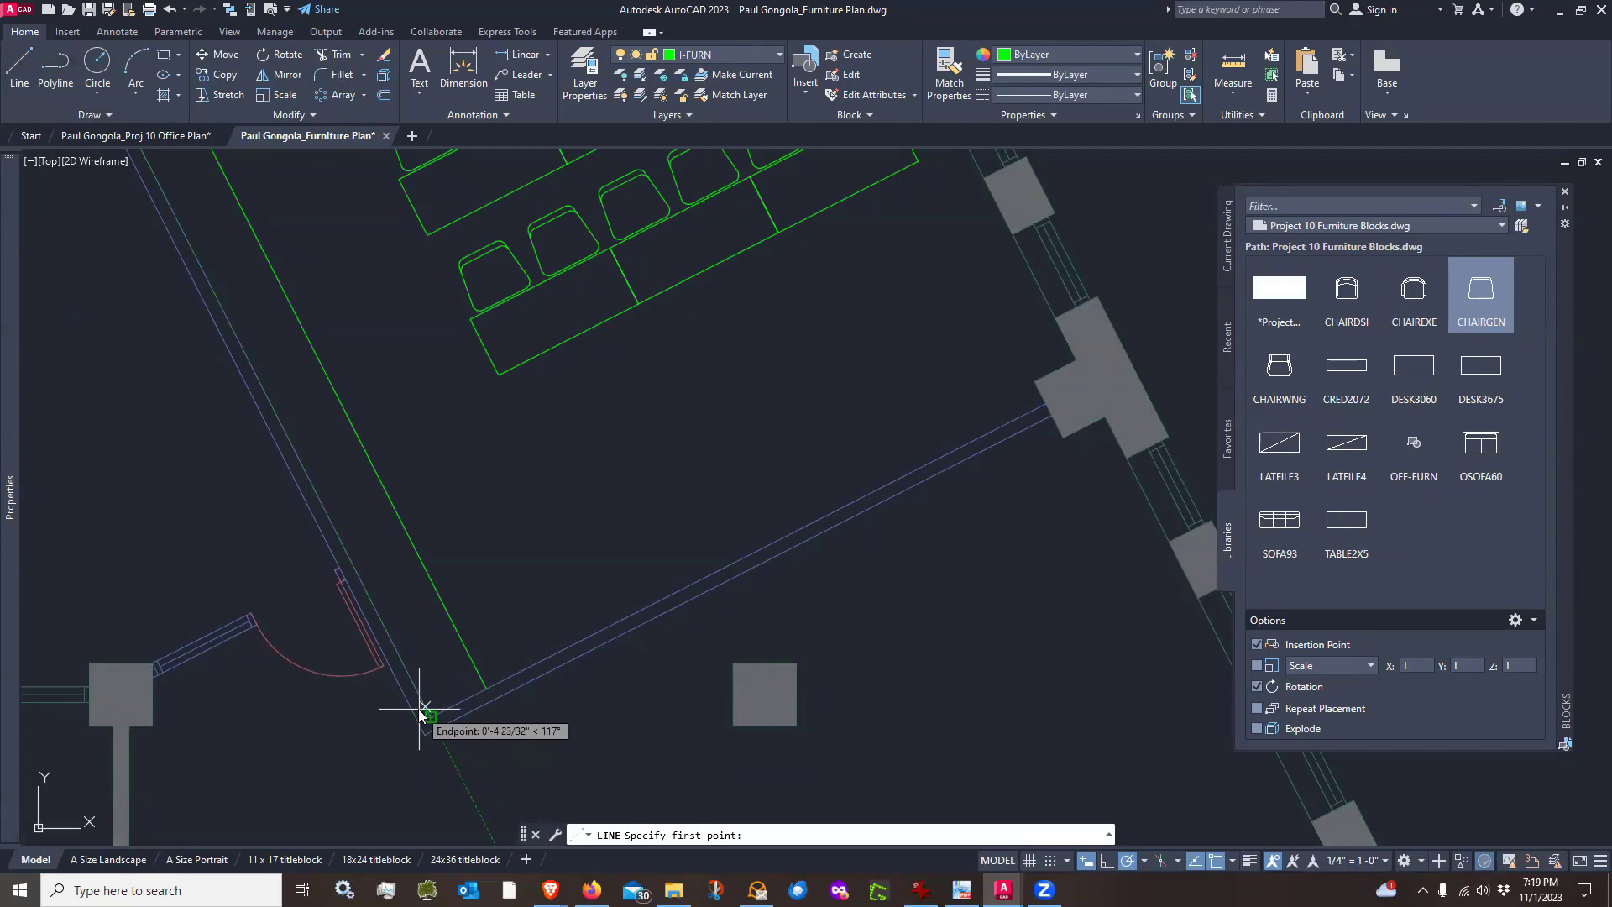
pyautogui.click(422, 710)
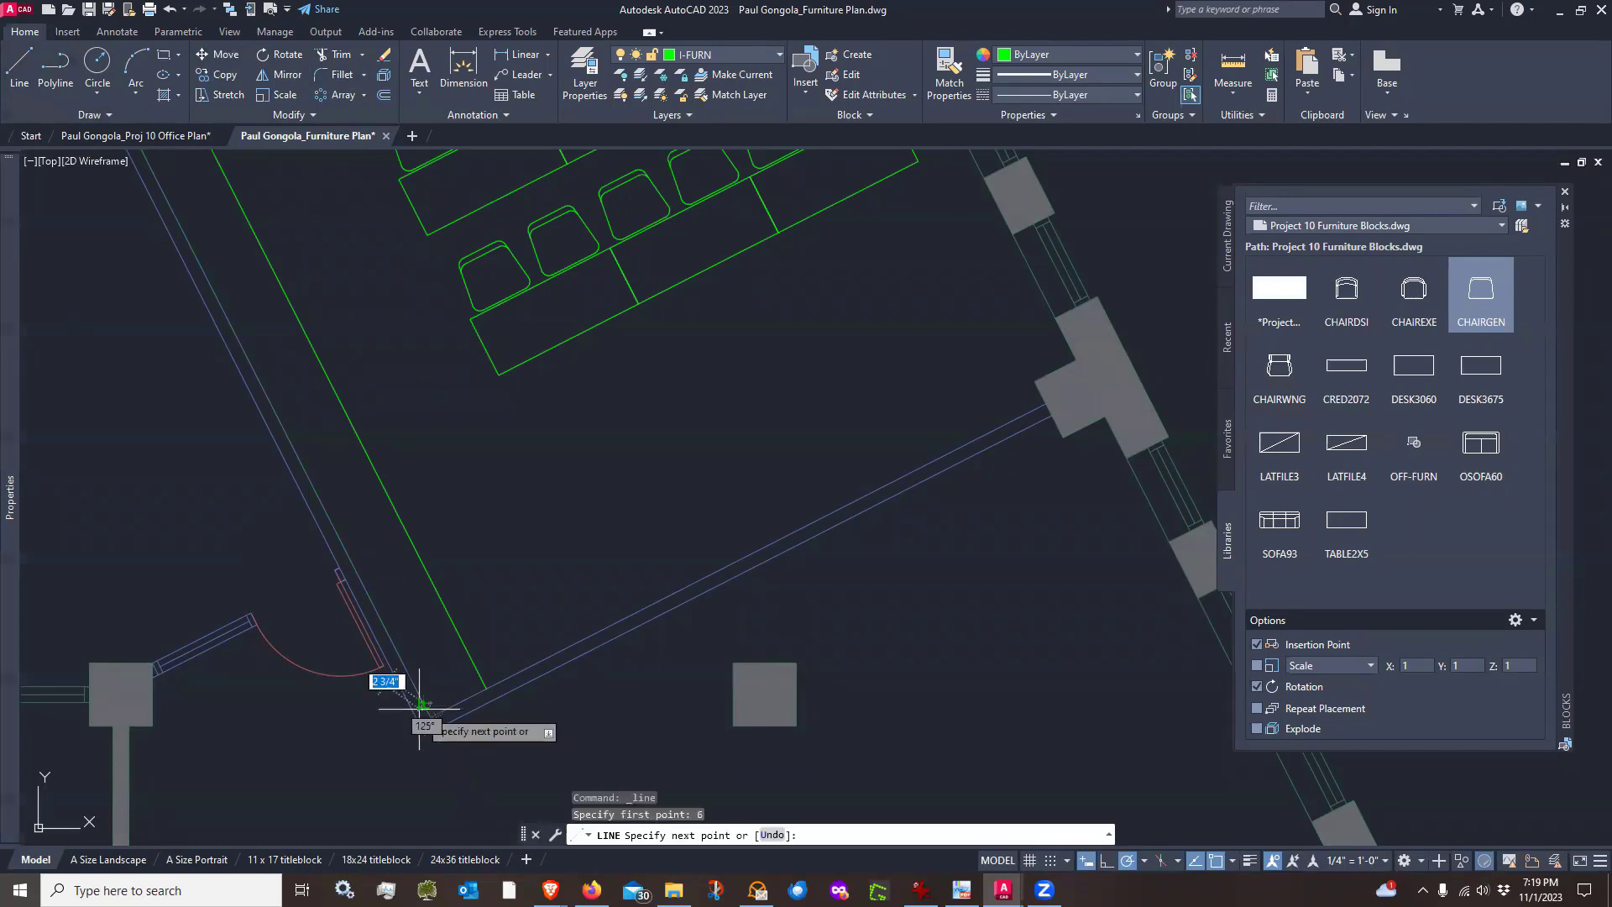
pyautogui.click(1040, 393)
pyautogui.press('Return')
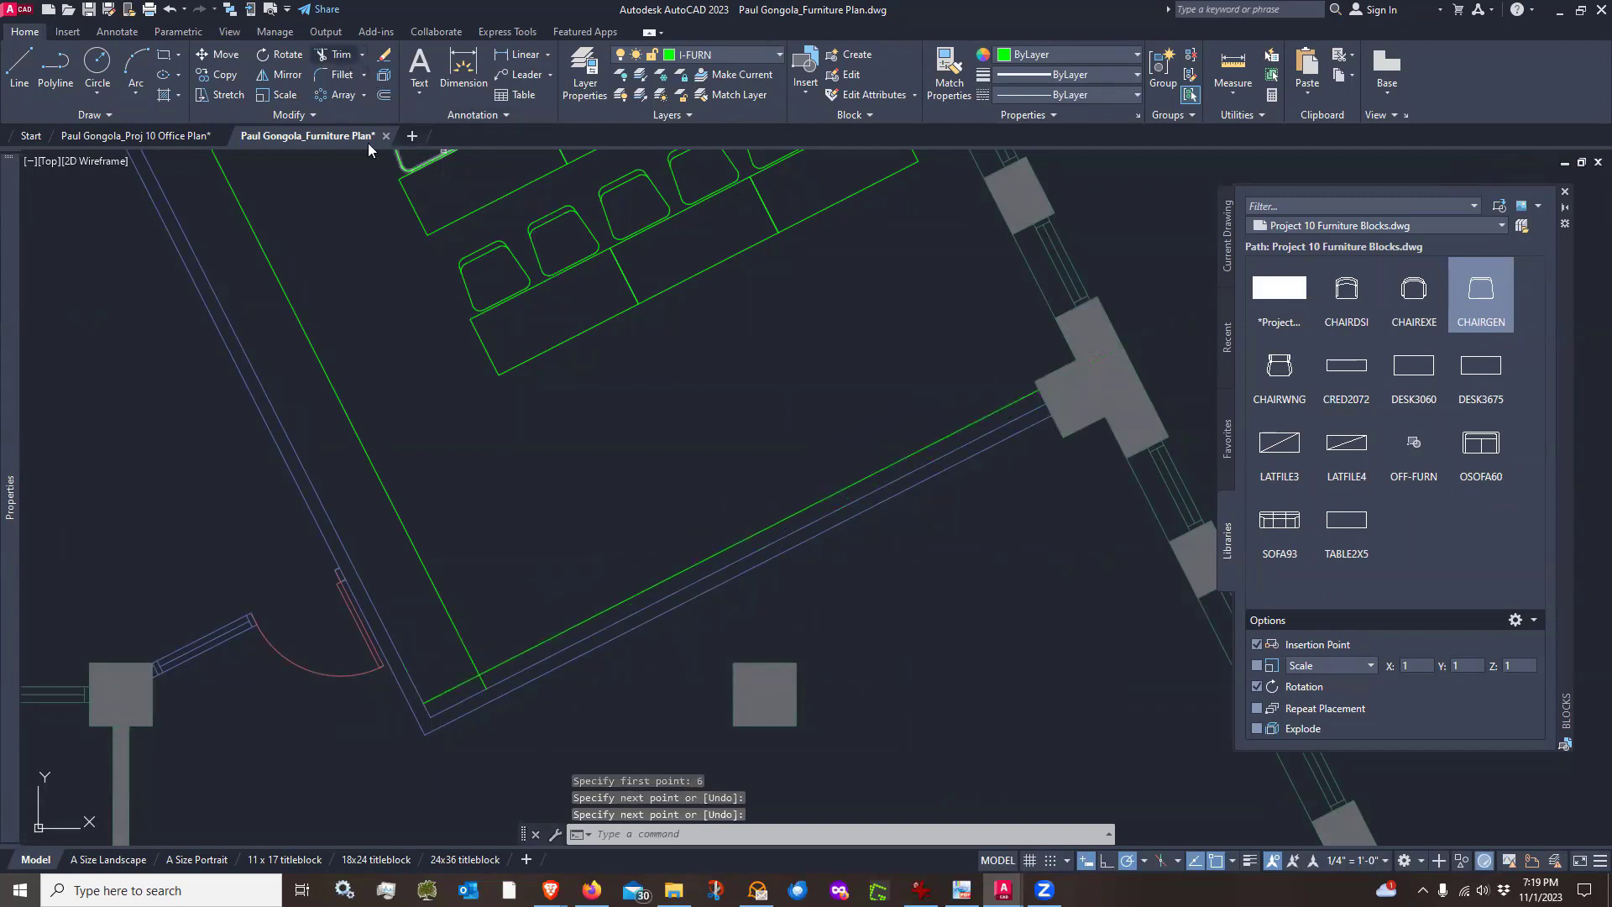
pyautogui.scroll(2, 483, 672)
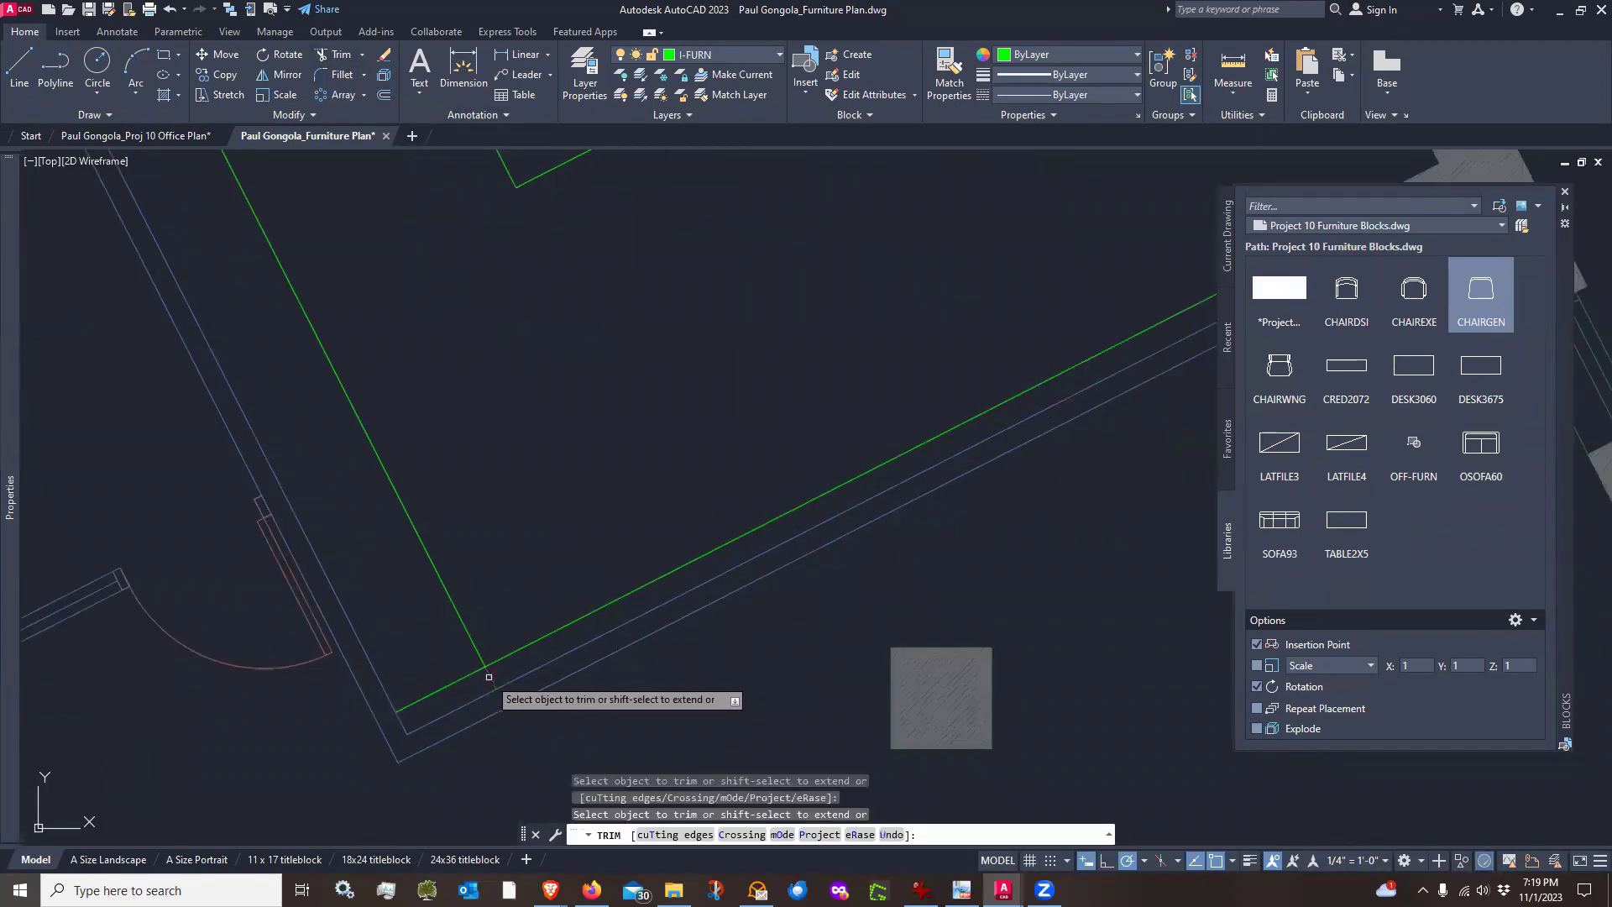
pyautogui.press('Return')
pyautogui.scroll(3, 422, 739)
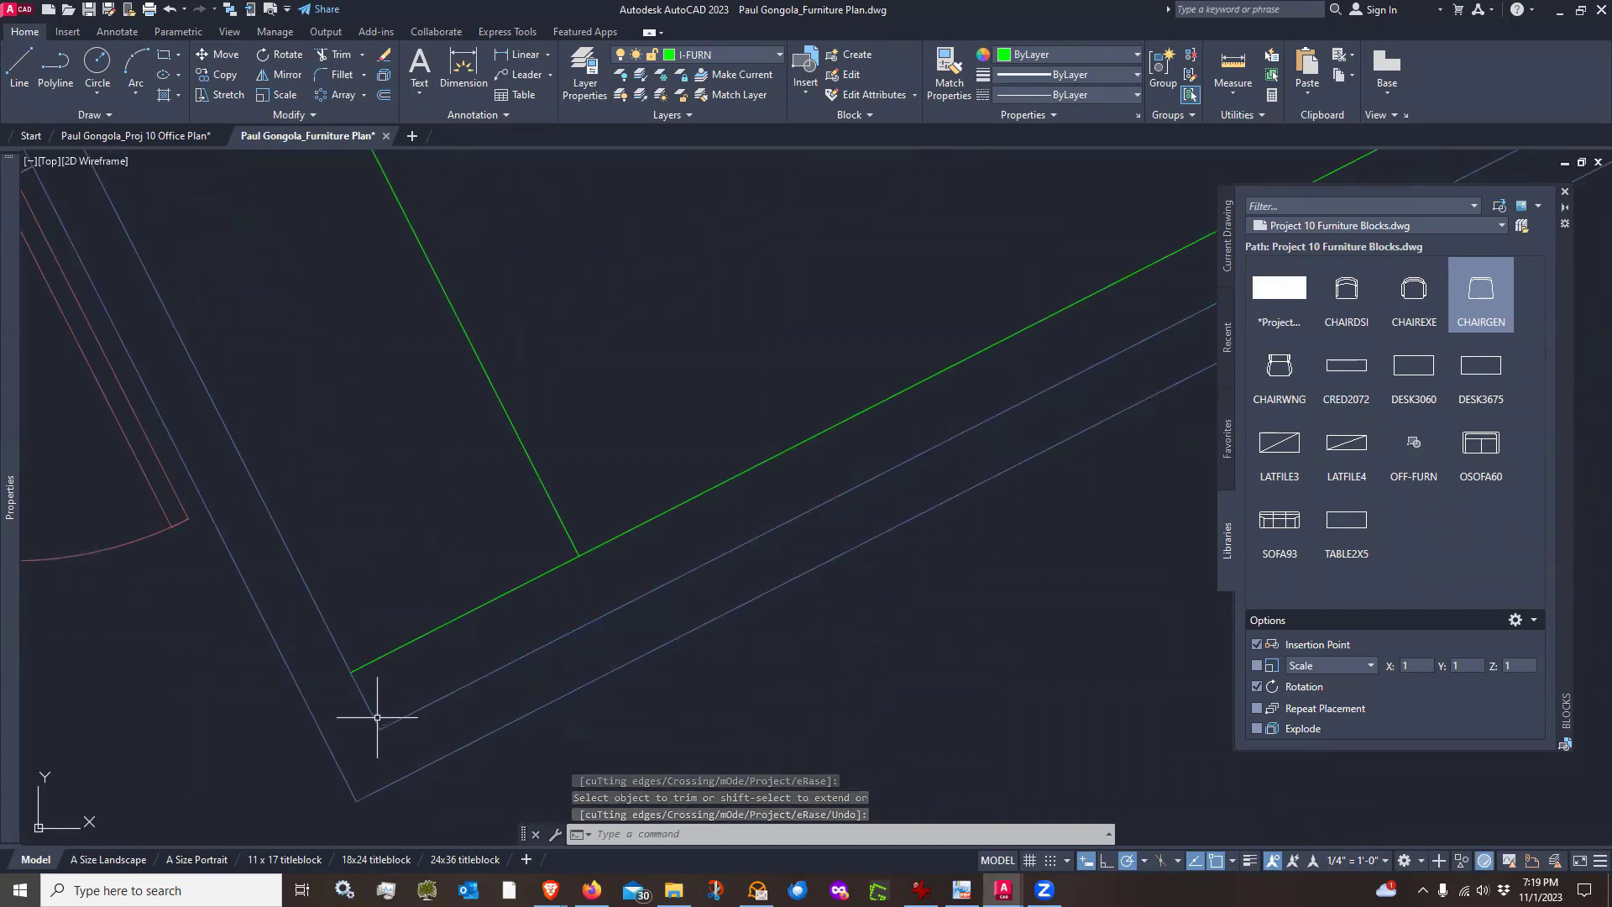
pyautogui.scroll(-8, 352, 669)
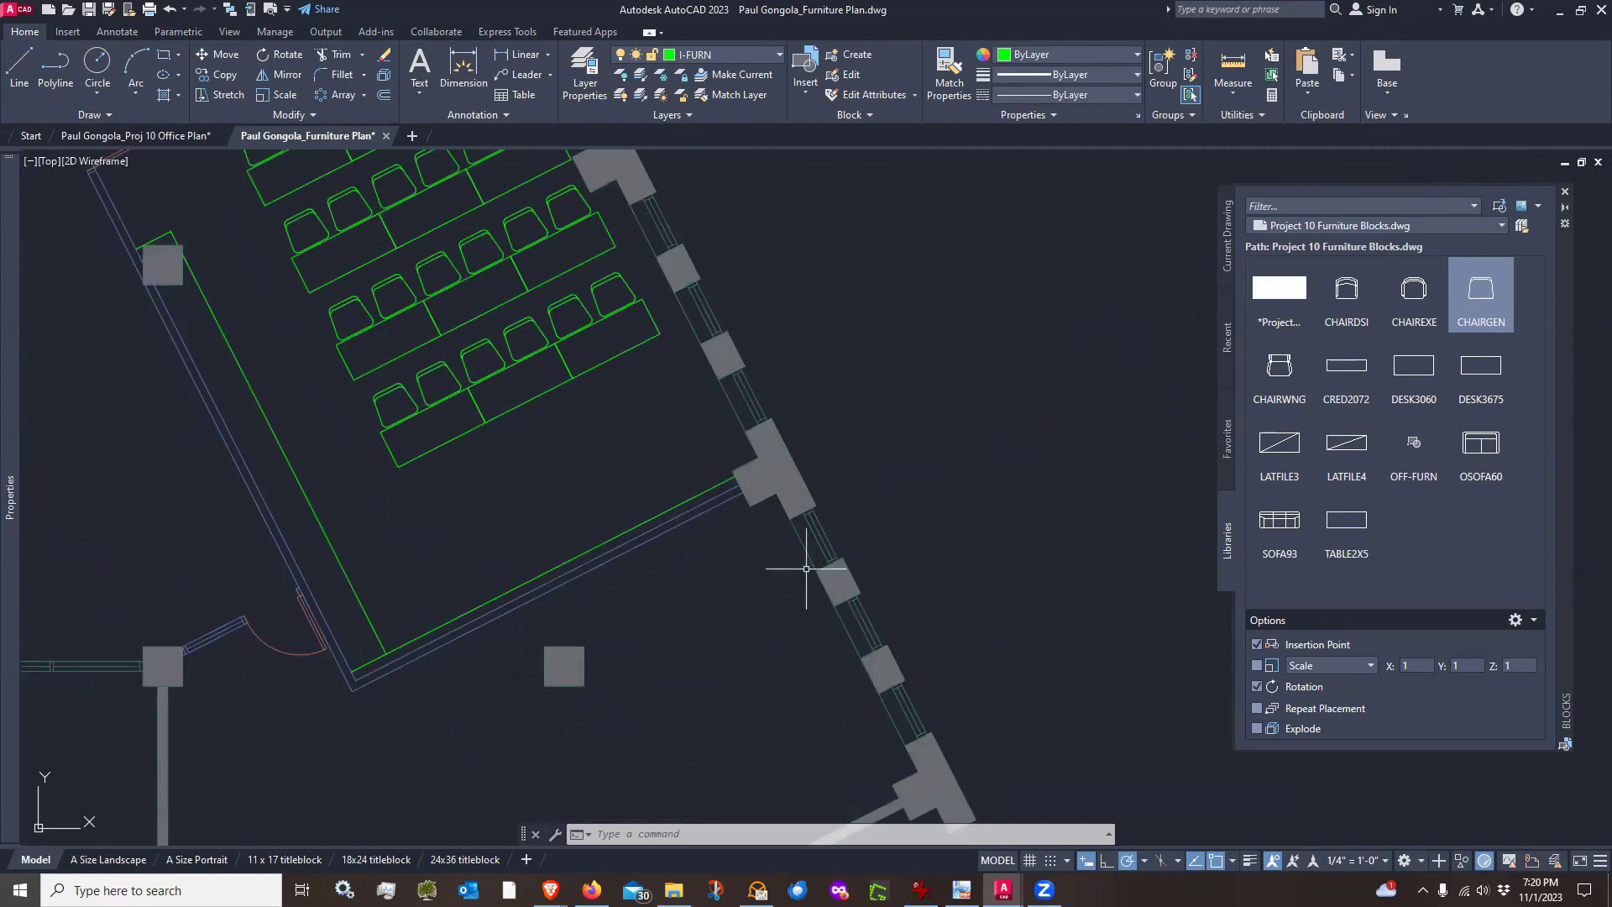
# Draw a circle with a 2' radius in the open area beyond the room's lower wall
pyautogui.scroll(-5, 806, 568)
pyautogui.scroll(3, 827, 549)
pyautogui.scroll(2, 834, 554)
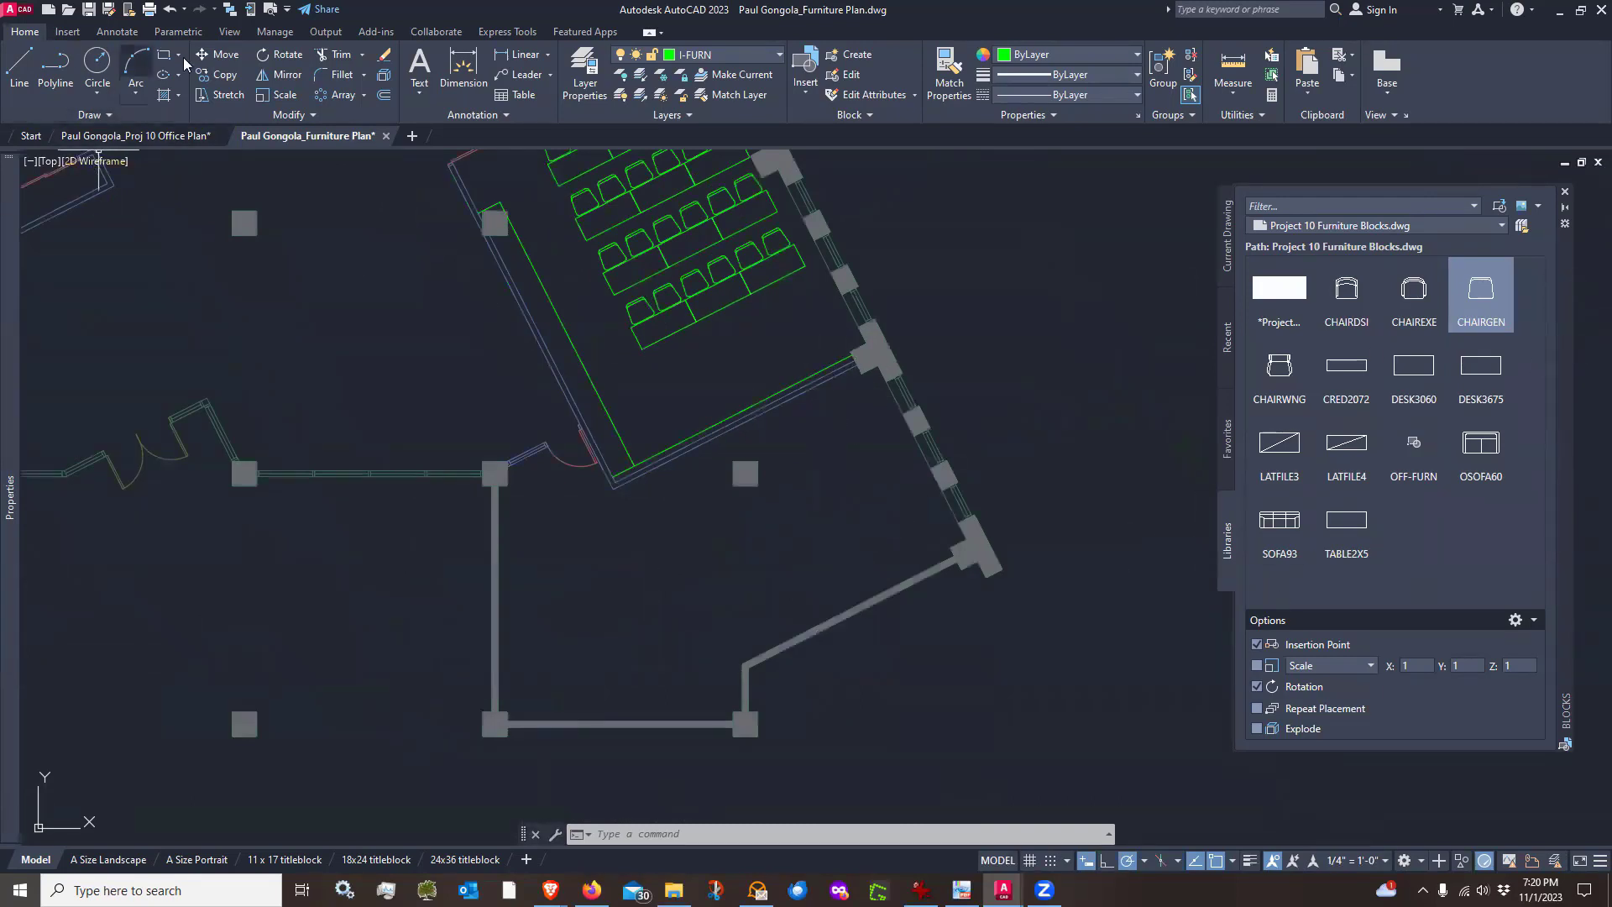
pyautogui.click(93, 72)
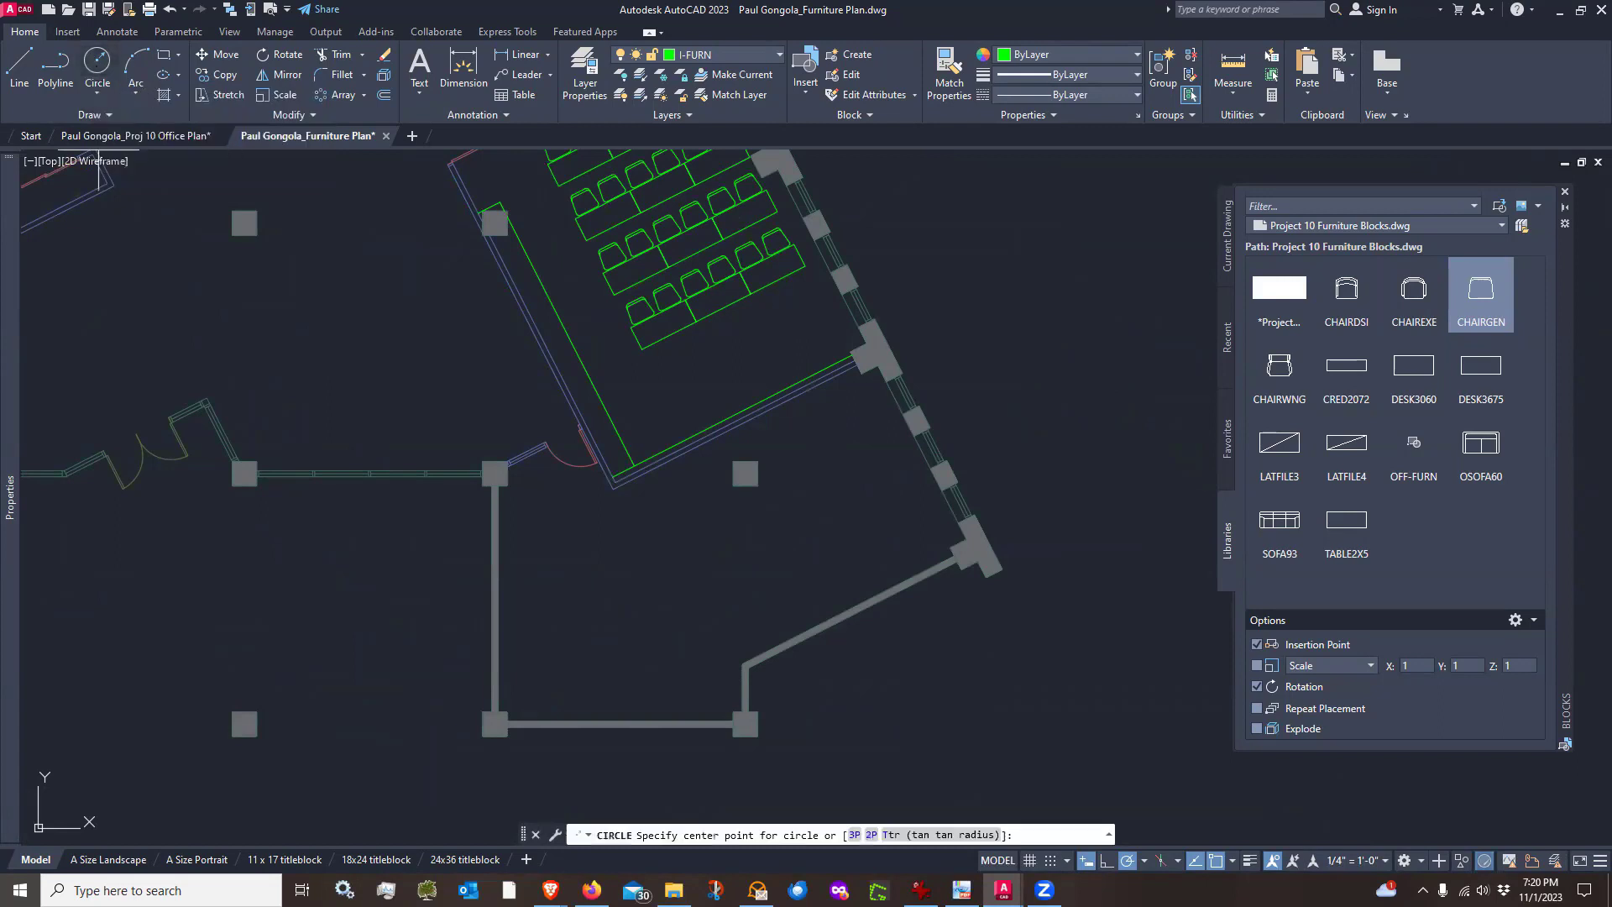
pyautogui.scroll(2, 844, 487)
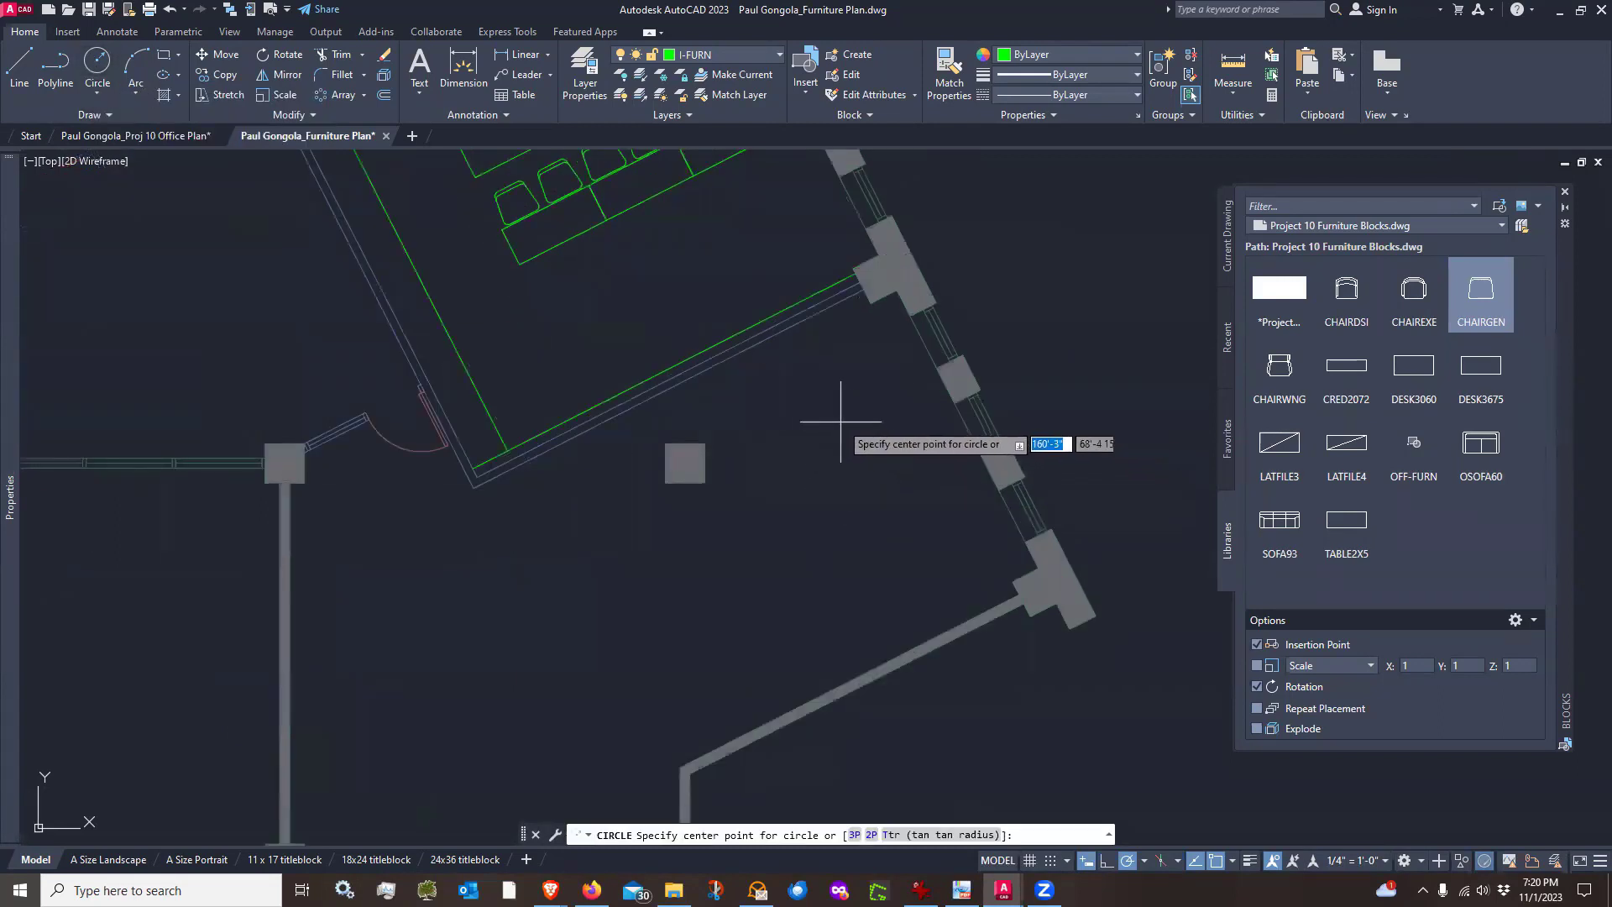
pyautogui.click(847, 432)
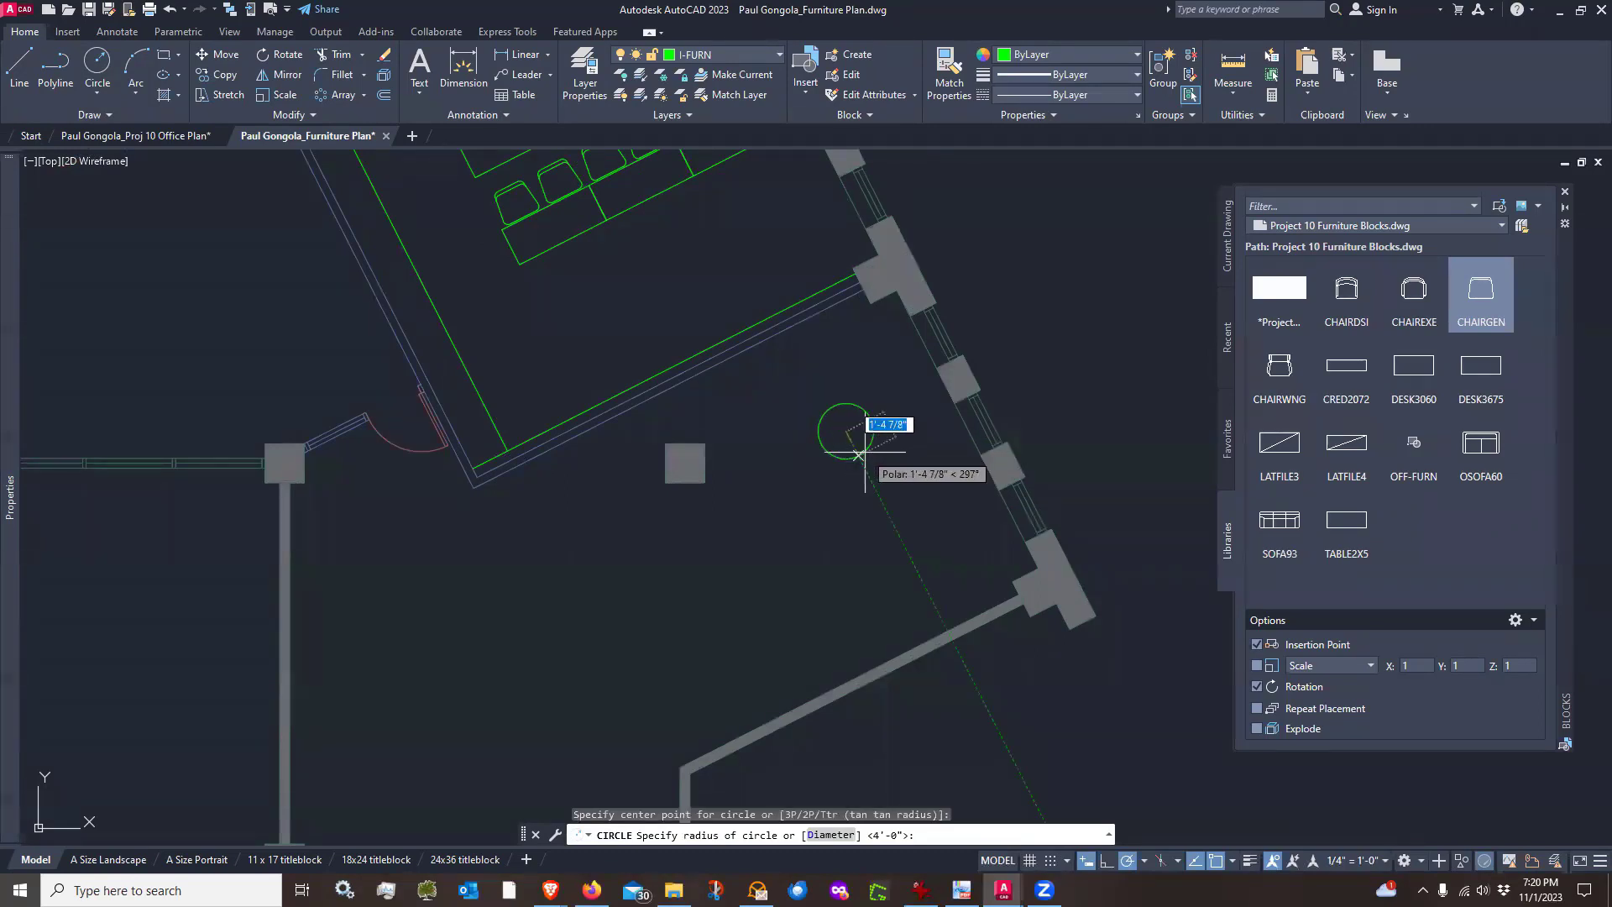
pyautogui.write("2'")
pyautogui.press('Return')
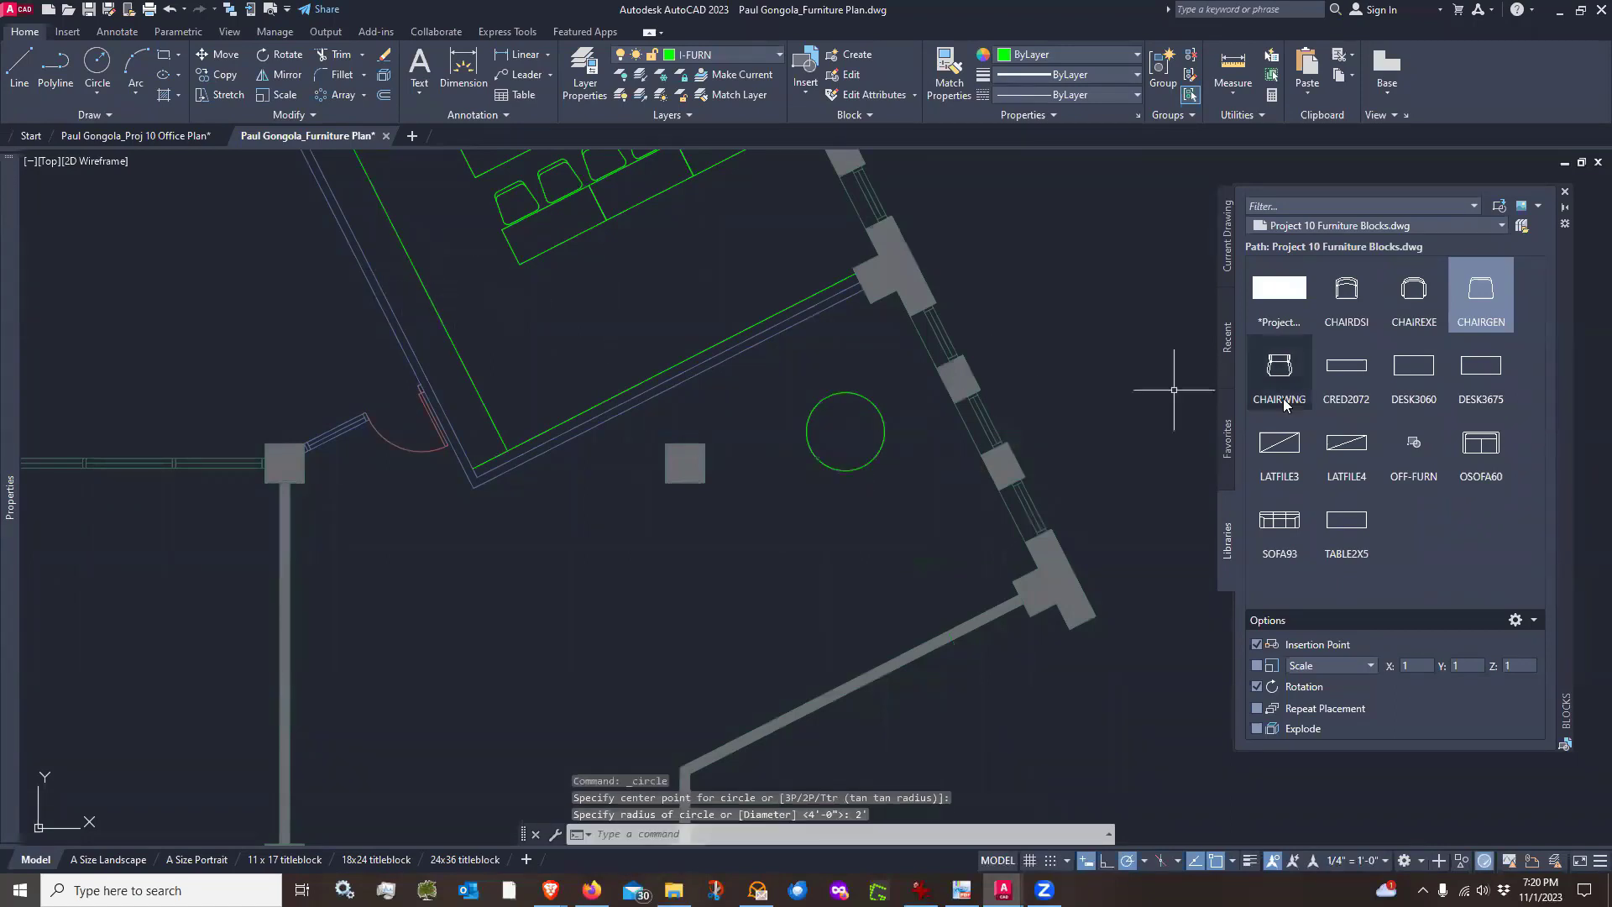
pyautogui.click(1483, 281)
pyautogui.scroll(4, 890, 361)
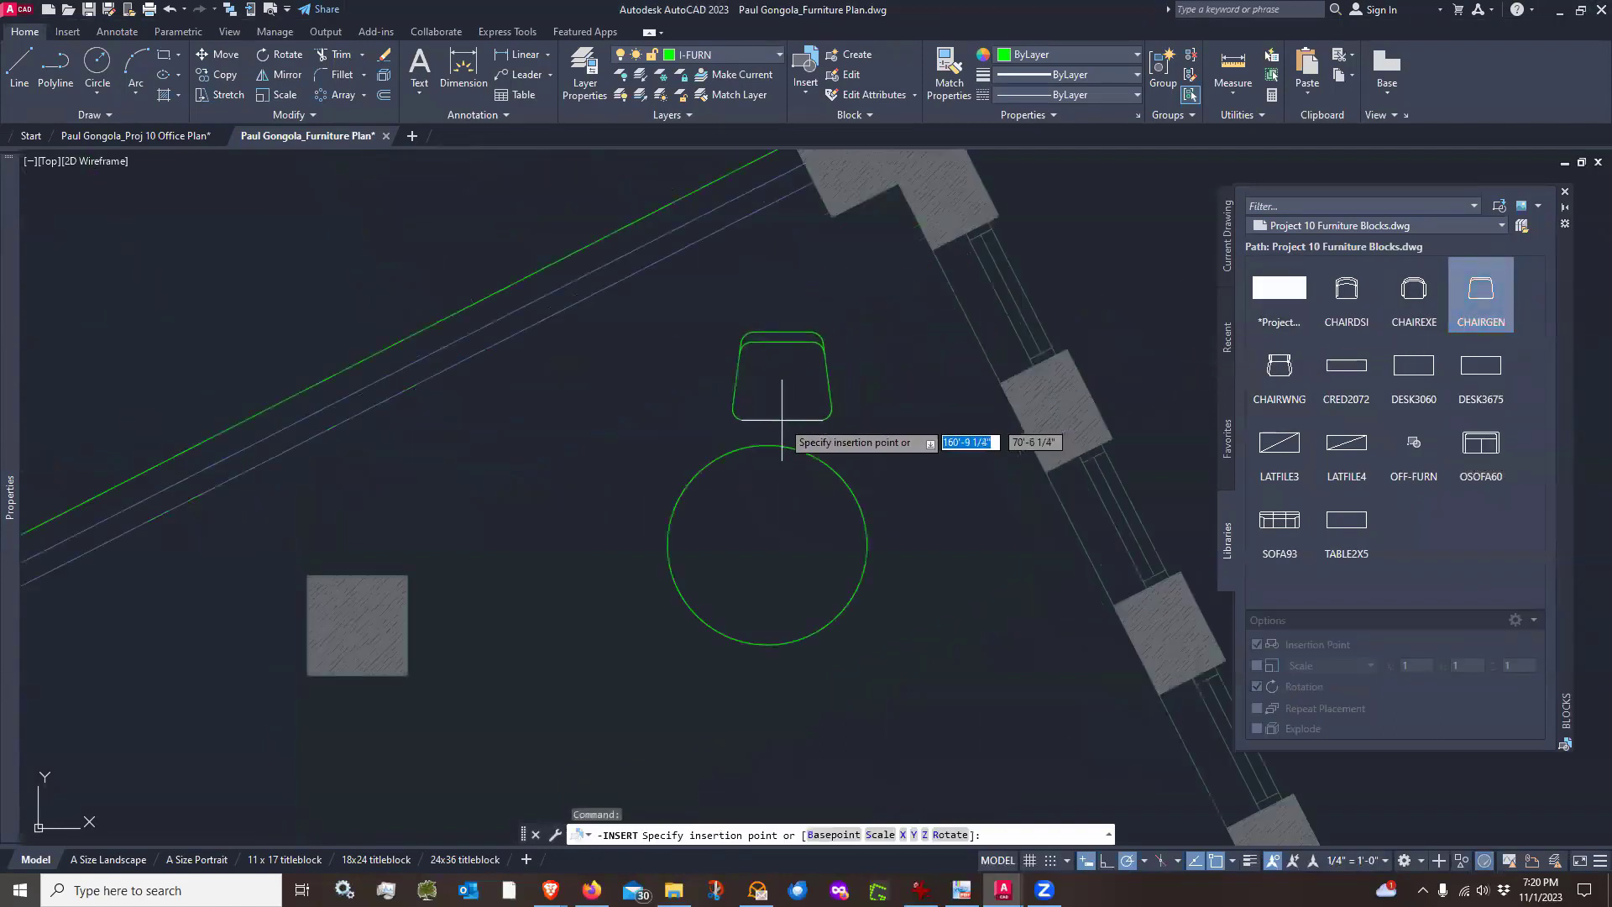
pyautogui.scroll(4, 764, 436)
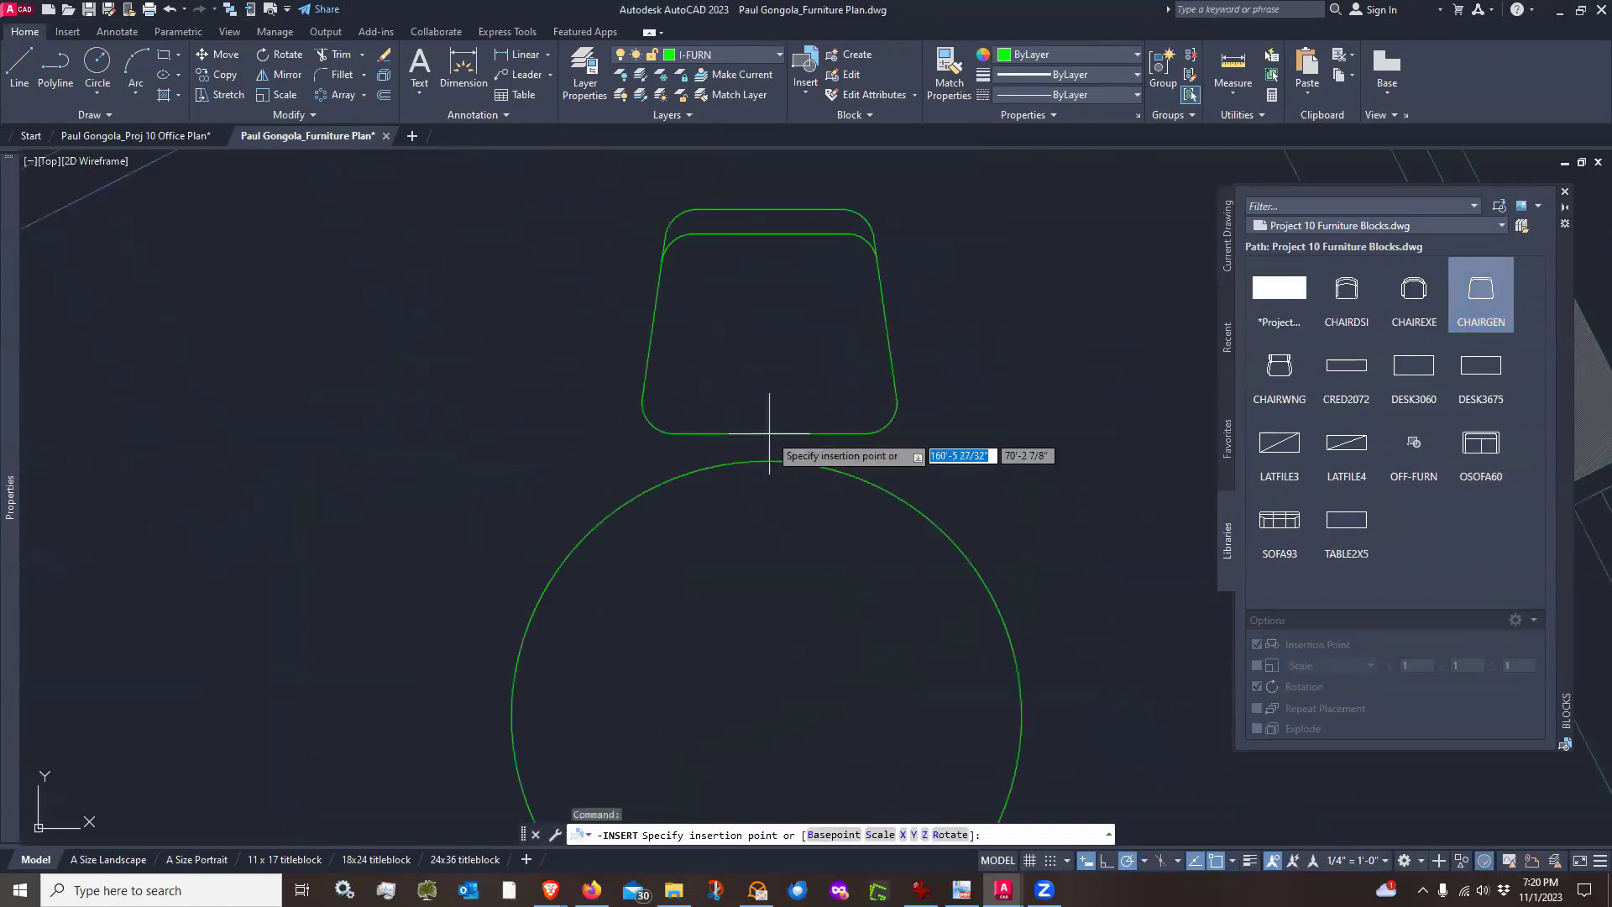
pyautogui.click(777, 461)
pyautogui.press('Escape')
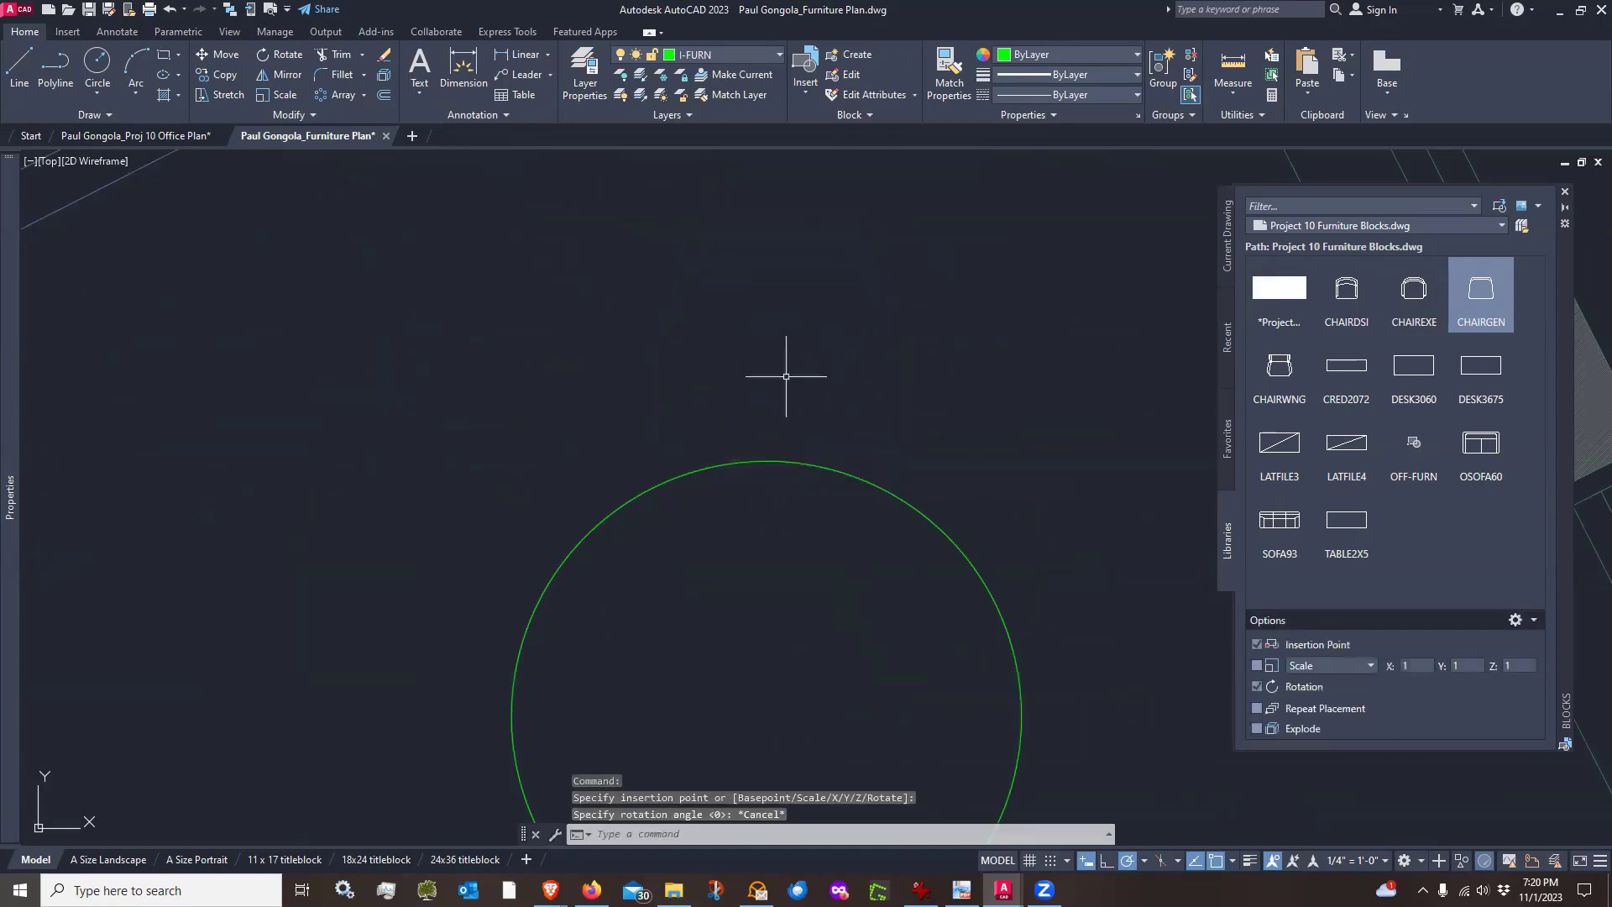
# Insert a CHAIRGEN chair at the circle's top quadrant with 0° rotation
pyautogui.scroll(-3, 789, 364)
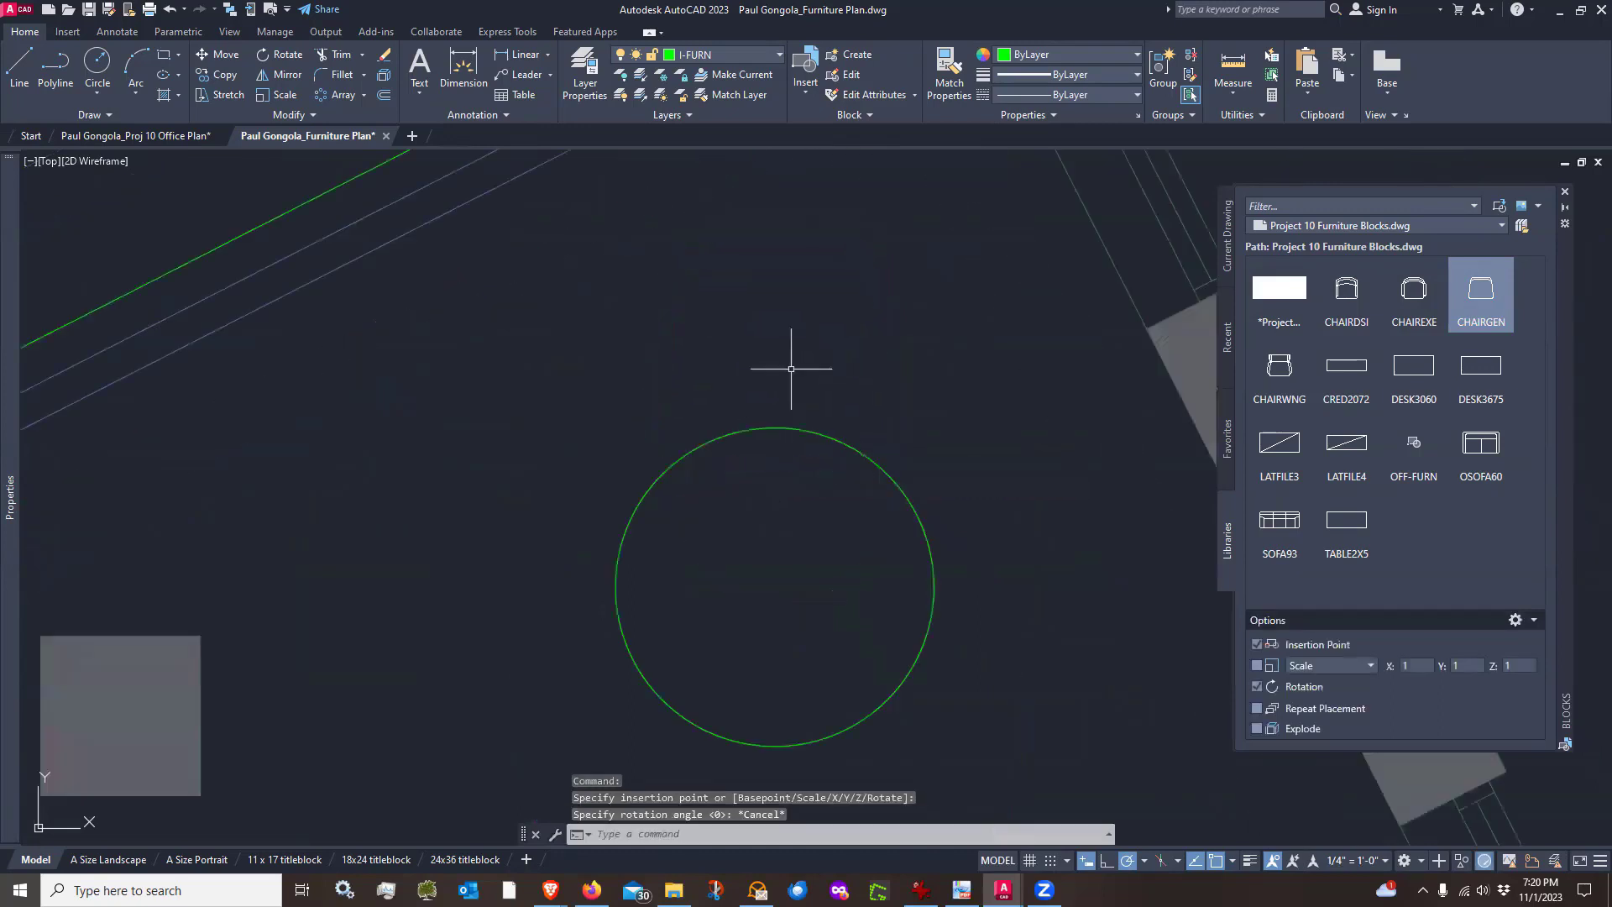
pyautogui.click(1481, 290)
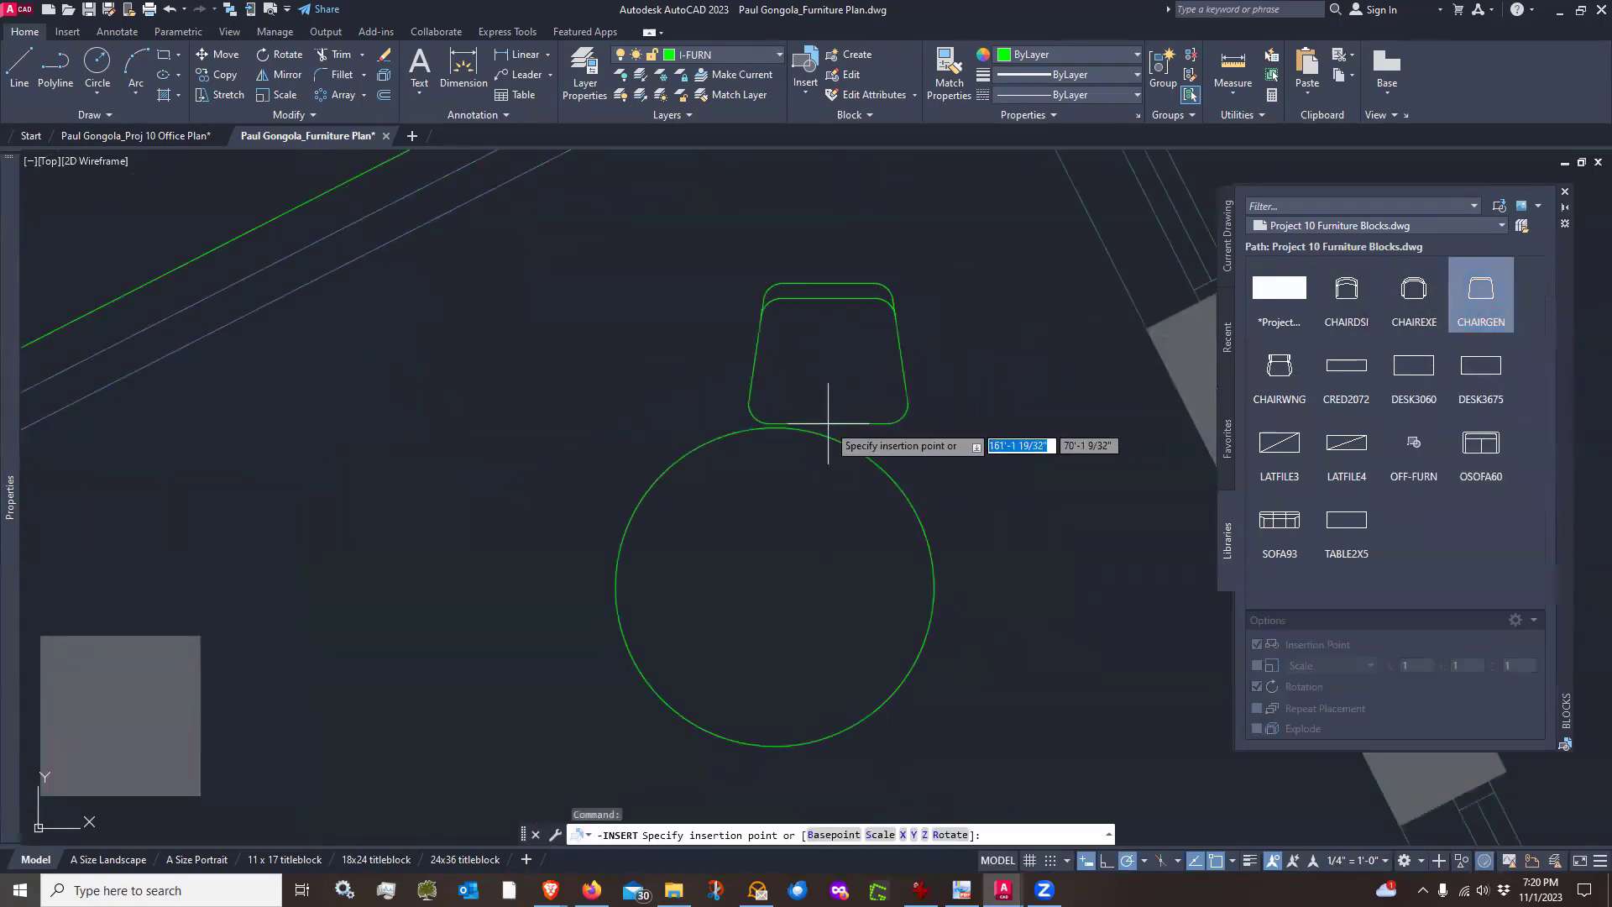
pyautogui.click(777, 430)
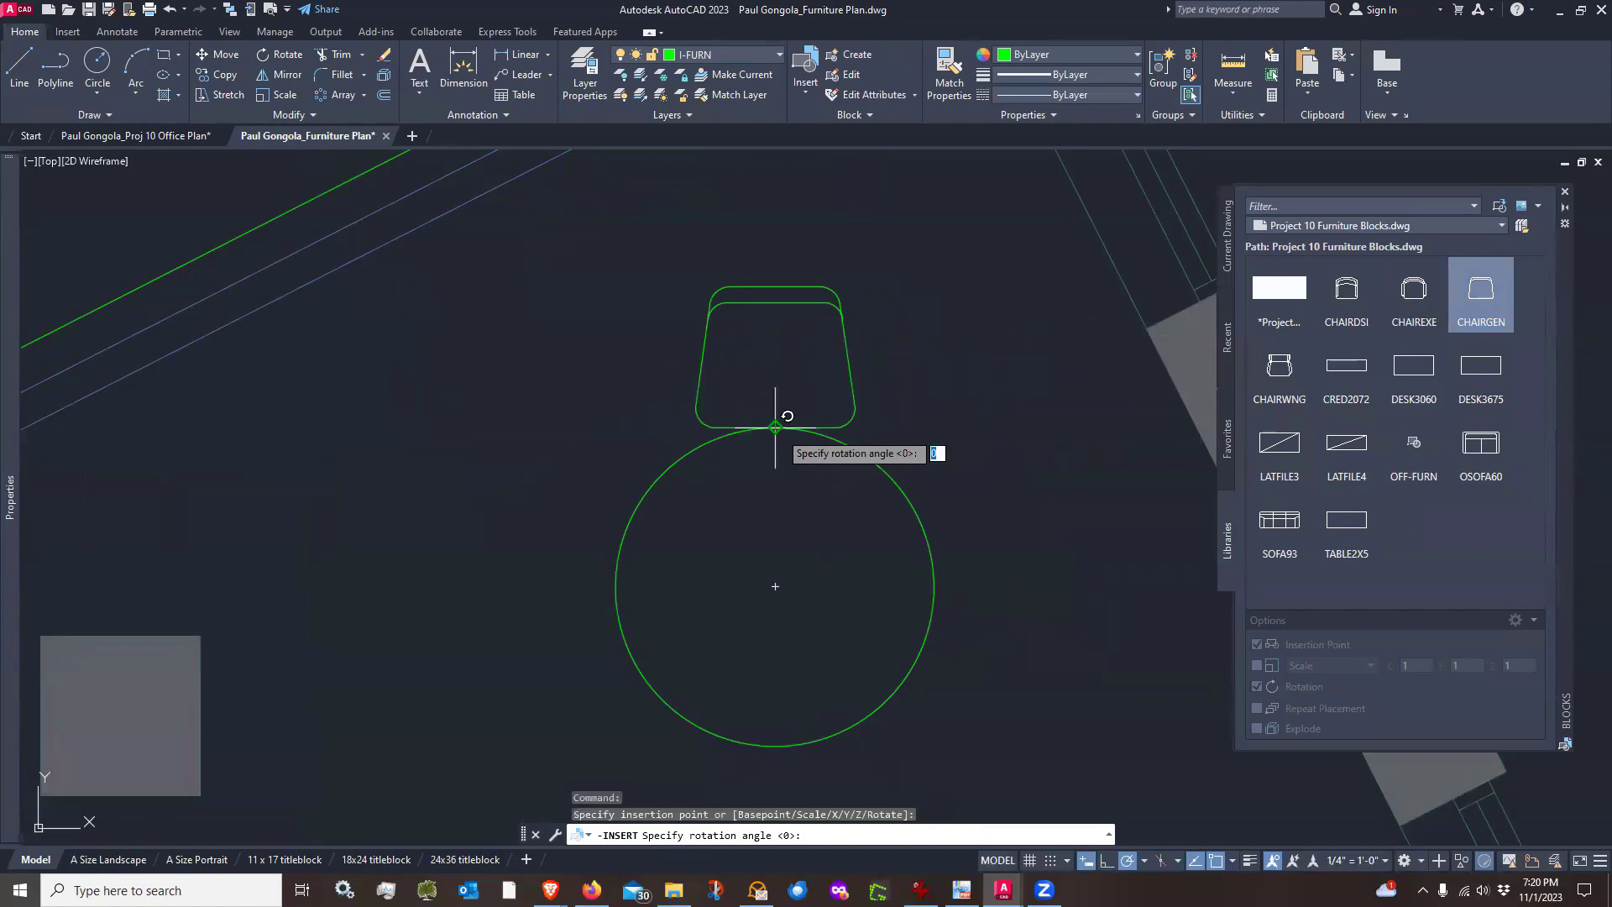
pyautogui.click(957, 432)
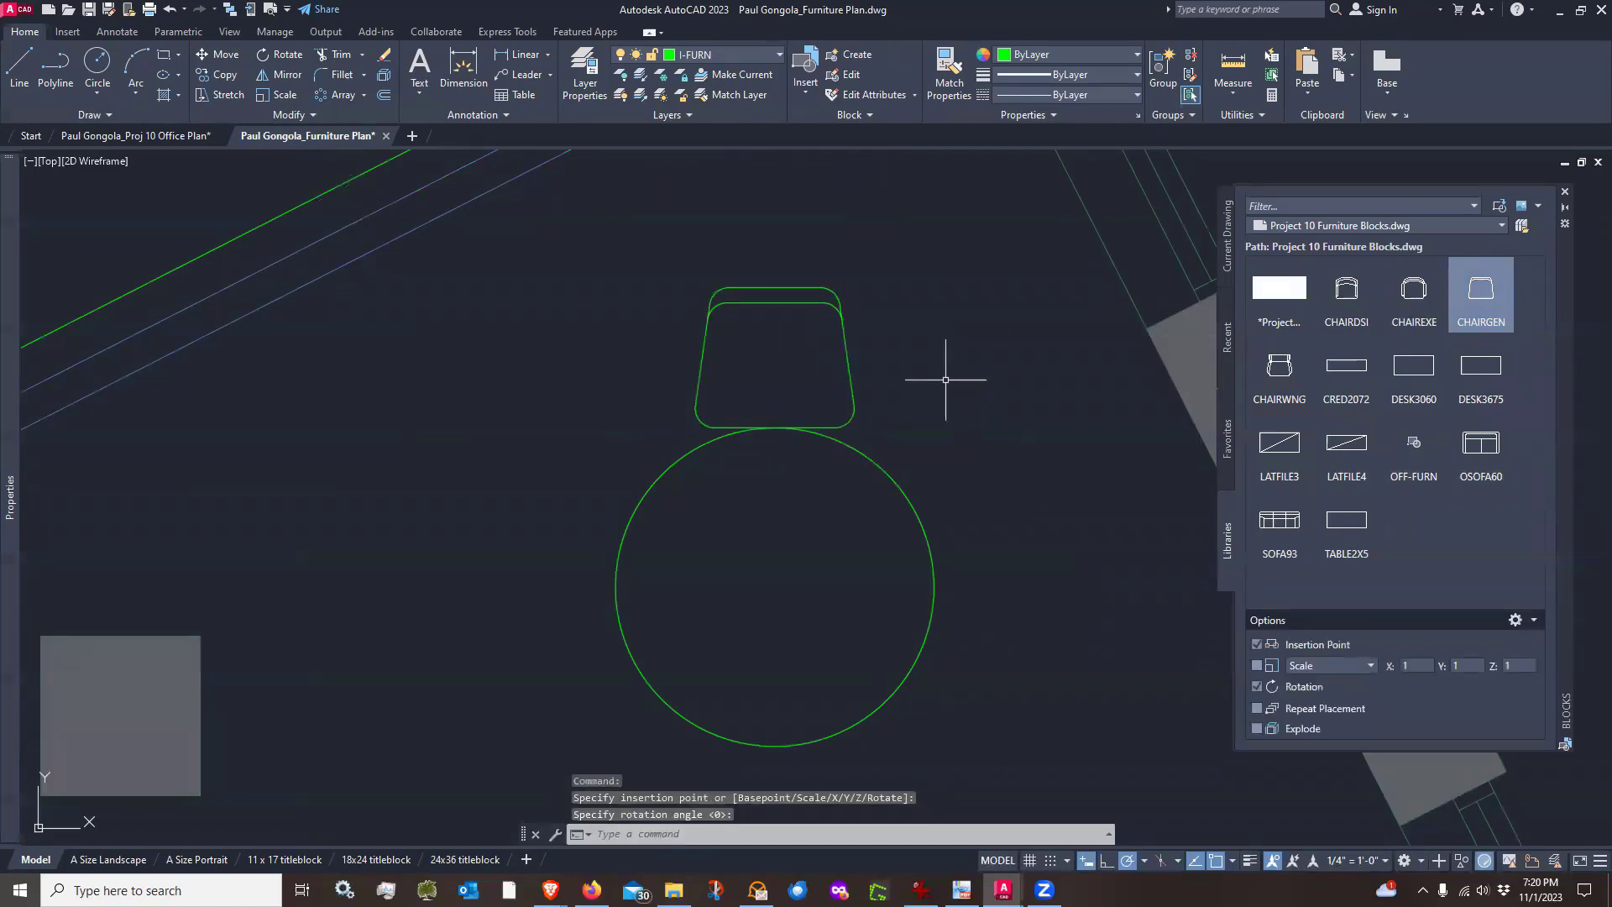
pyautogui.scroll(-2, 945, 380)
pyautogui.scroll(2, 945, 379)
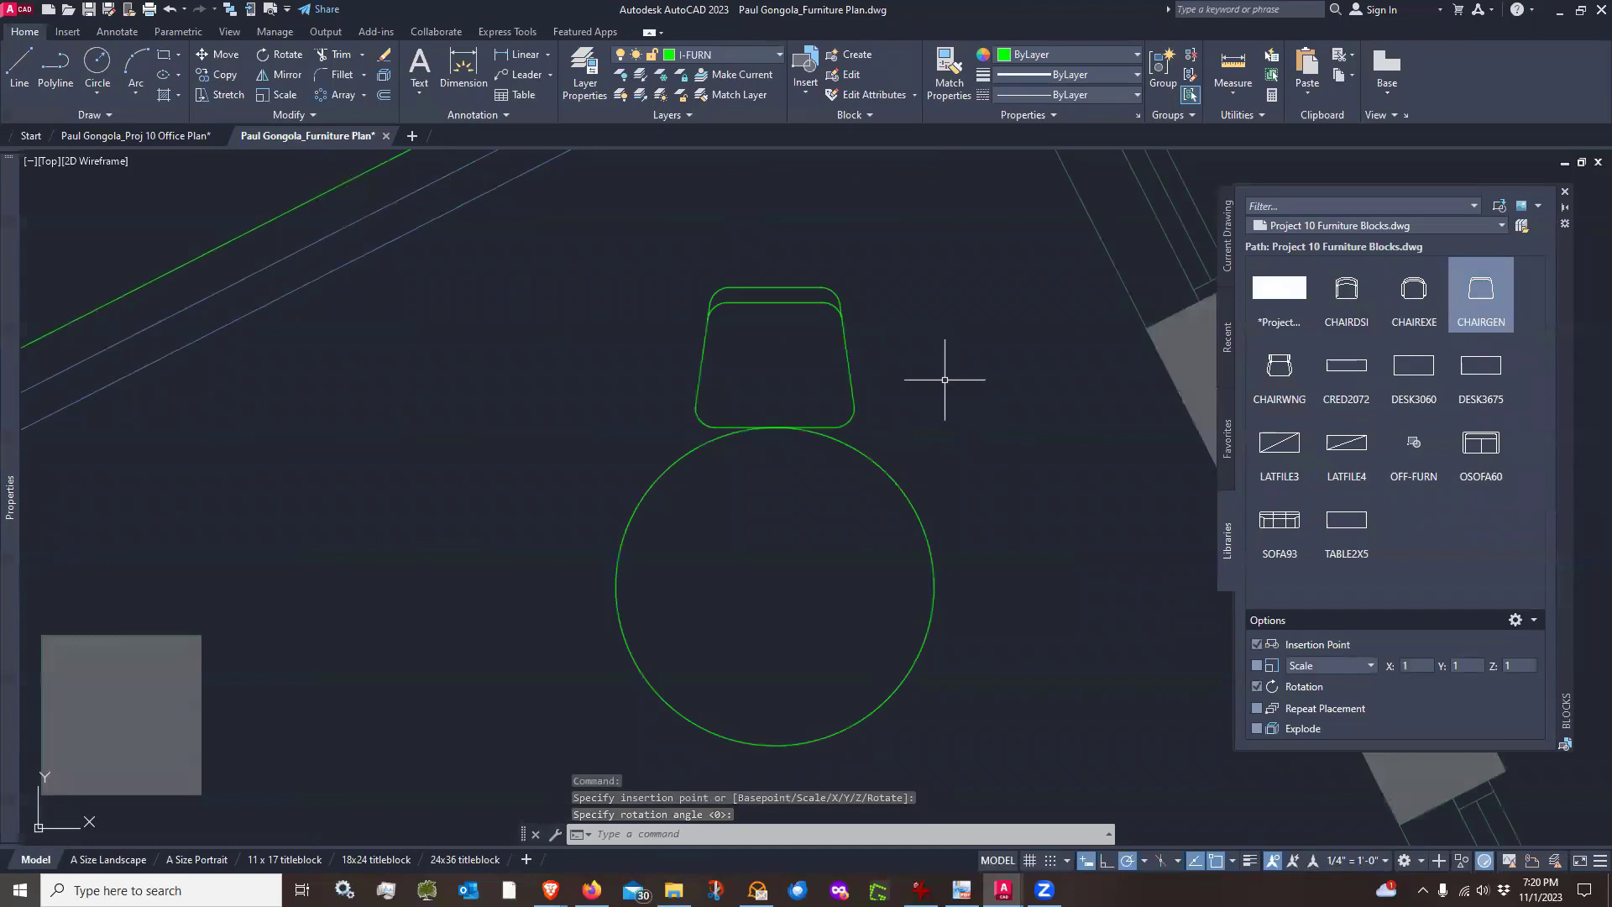
# Move the chair straight up about 2" with Ortho on so it clears the circle
pyautogui.write('m')
pyautogui.press('Return')
pyautogui.click(926, 371)
pyautogui.click(848, 386)
pyautogui.press('Return')
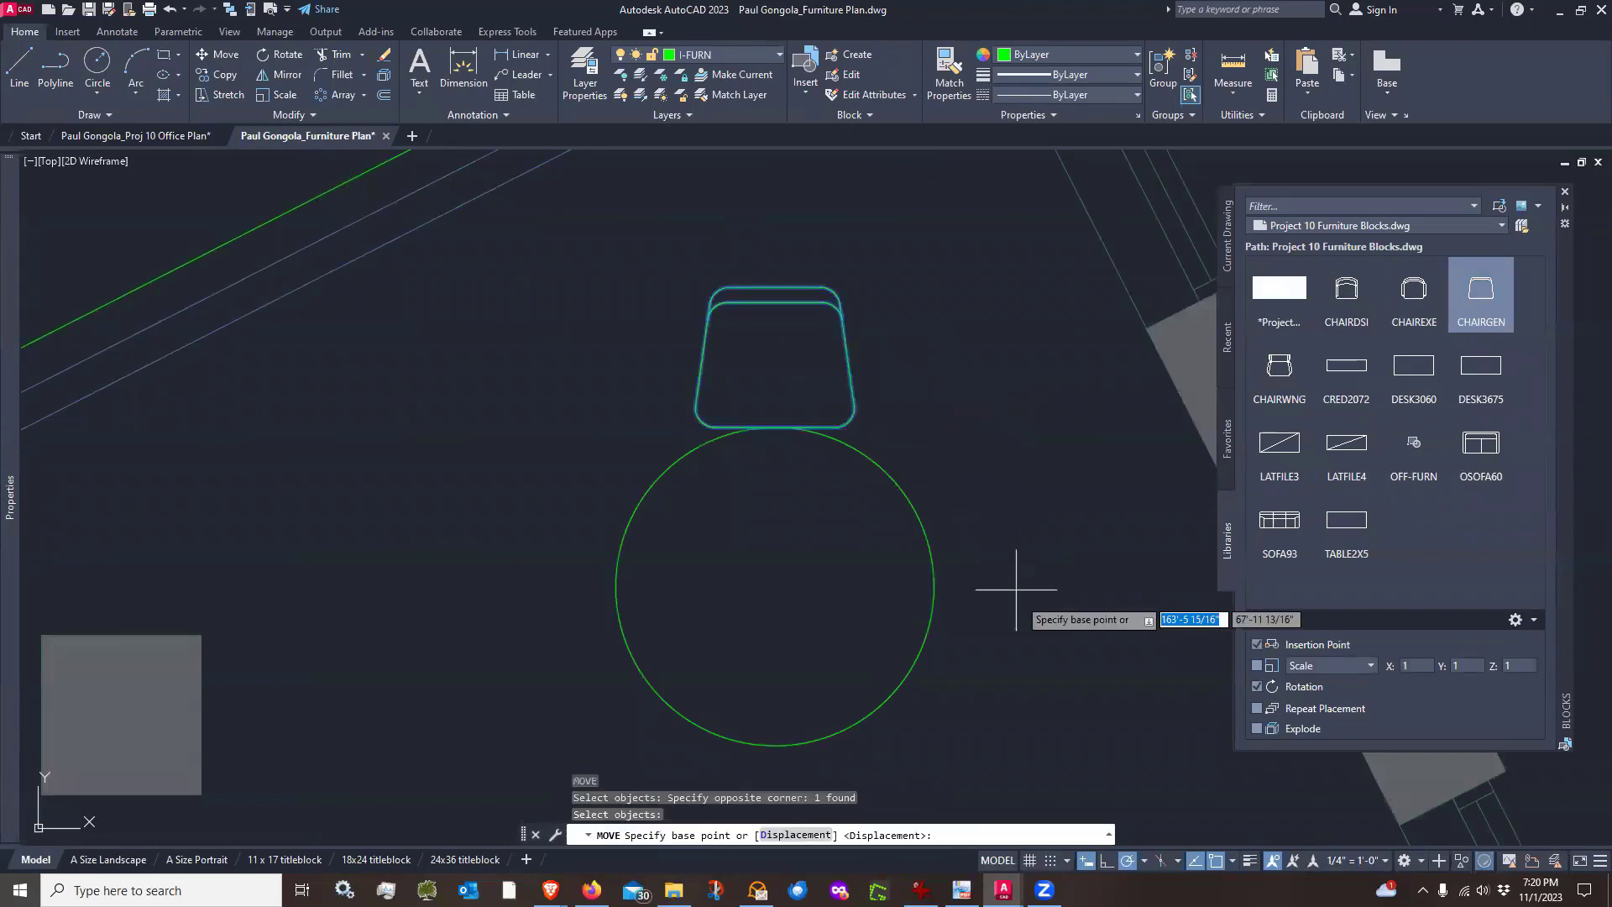
pyautogui.click(1107, 864)
pyautogui.click(962, 449)
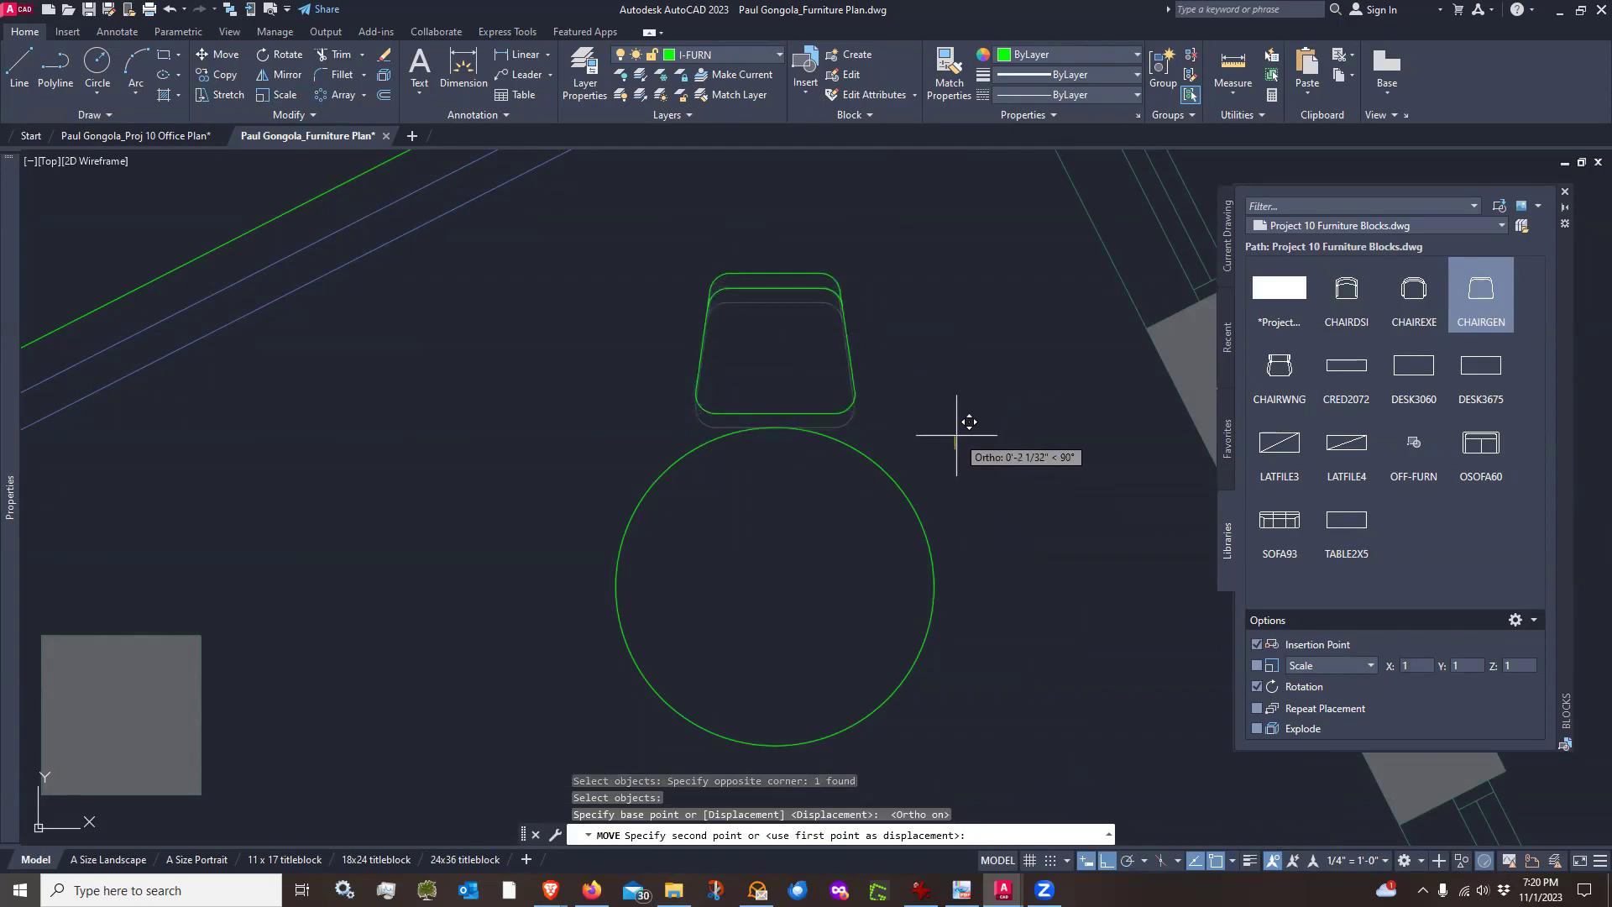
pyautogui.click(955, 436)
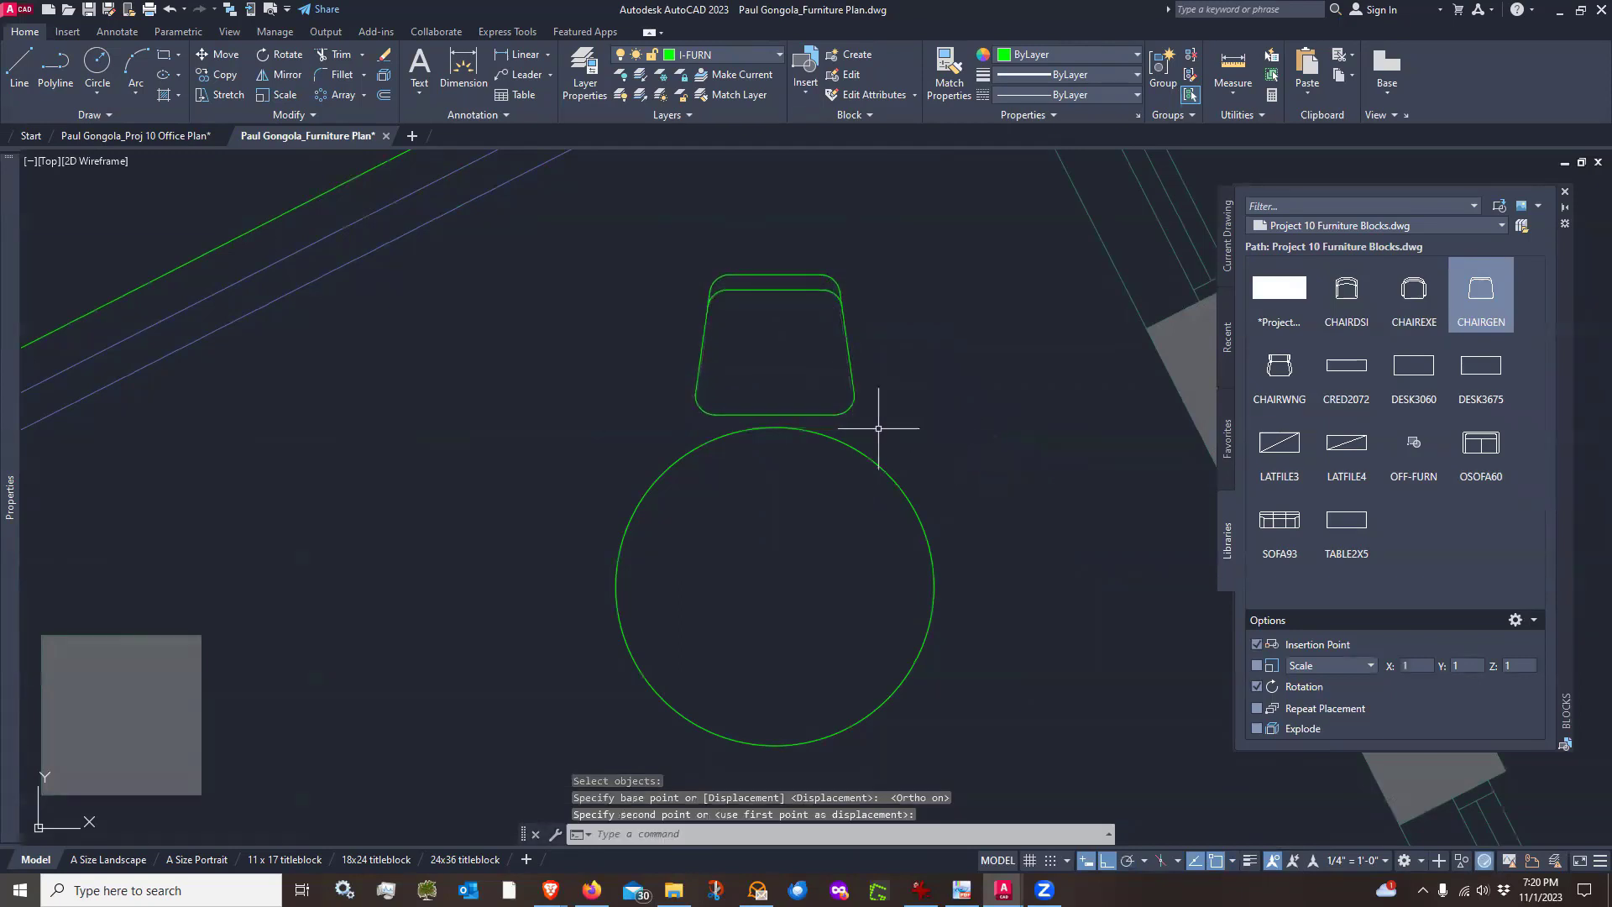
pyautogui.scroll(-2, 878, 428)
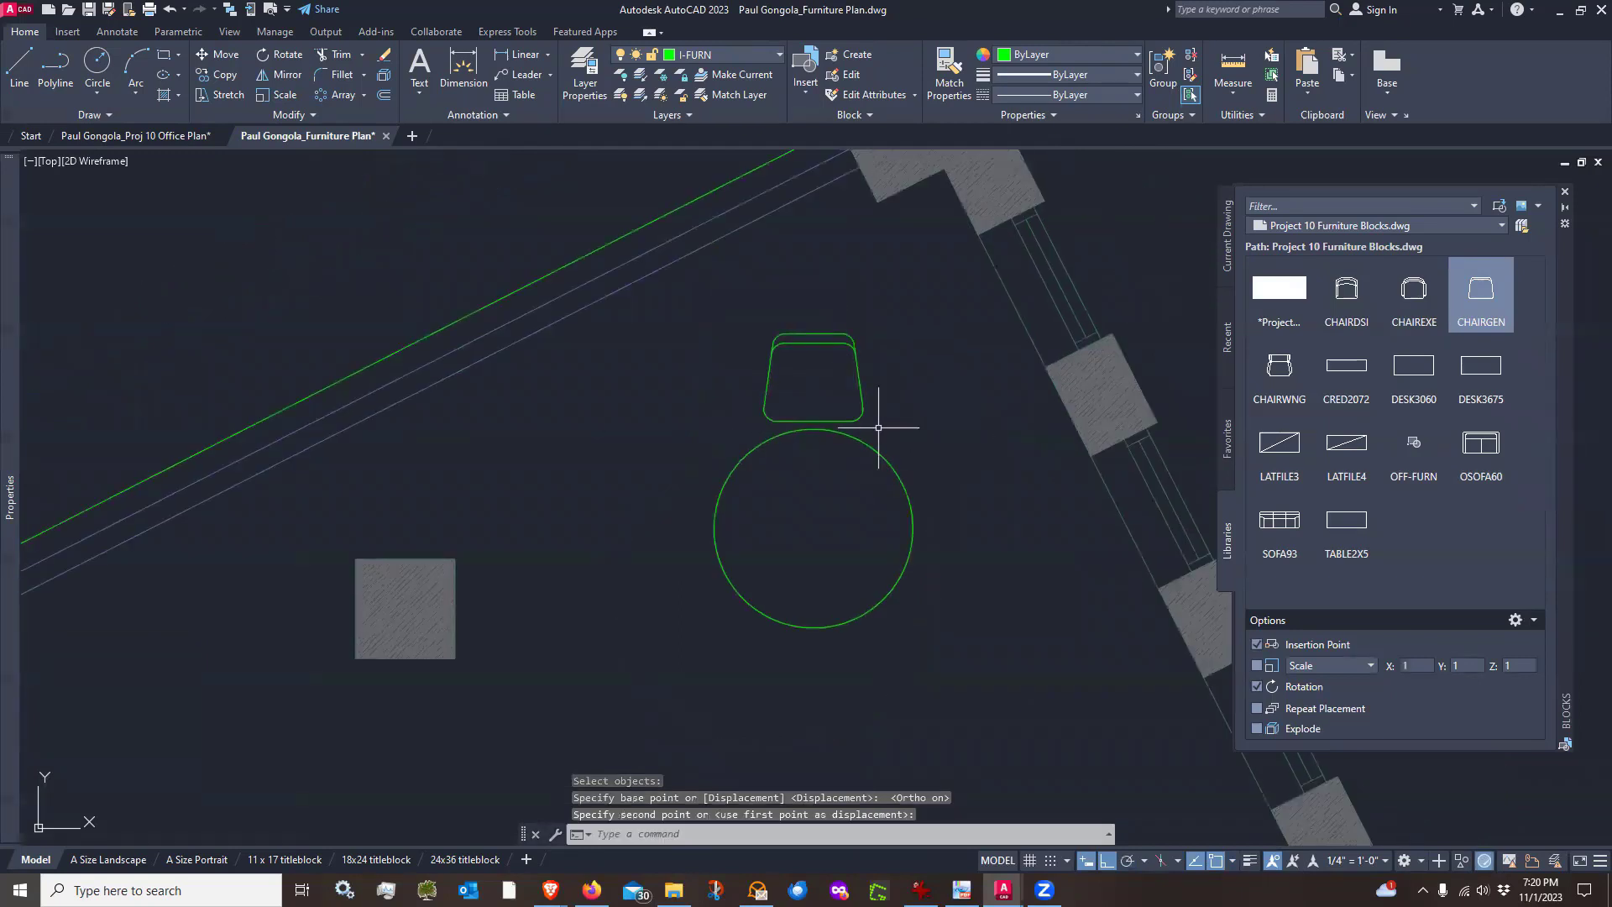
# Polar-array the chair around the circle's center with 4 items, switching the Associative option, and close the array
pyautogui.click(340, 95)
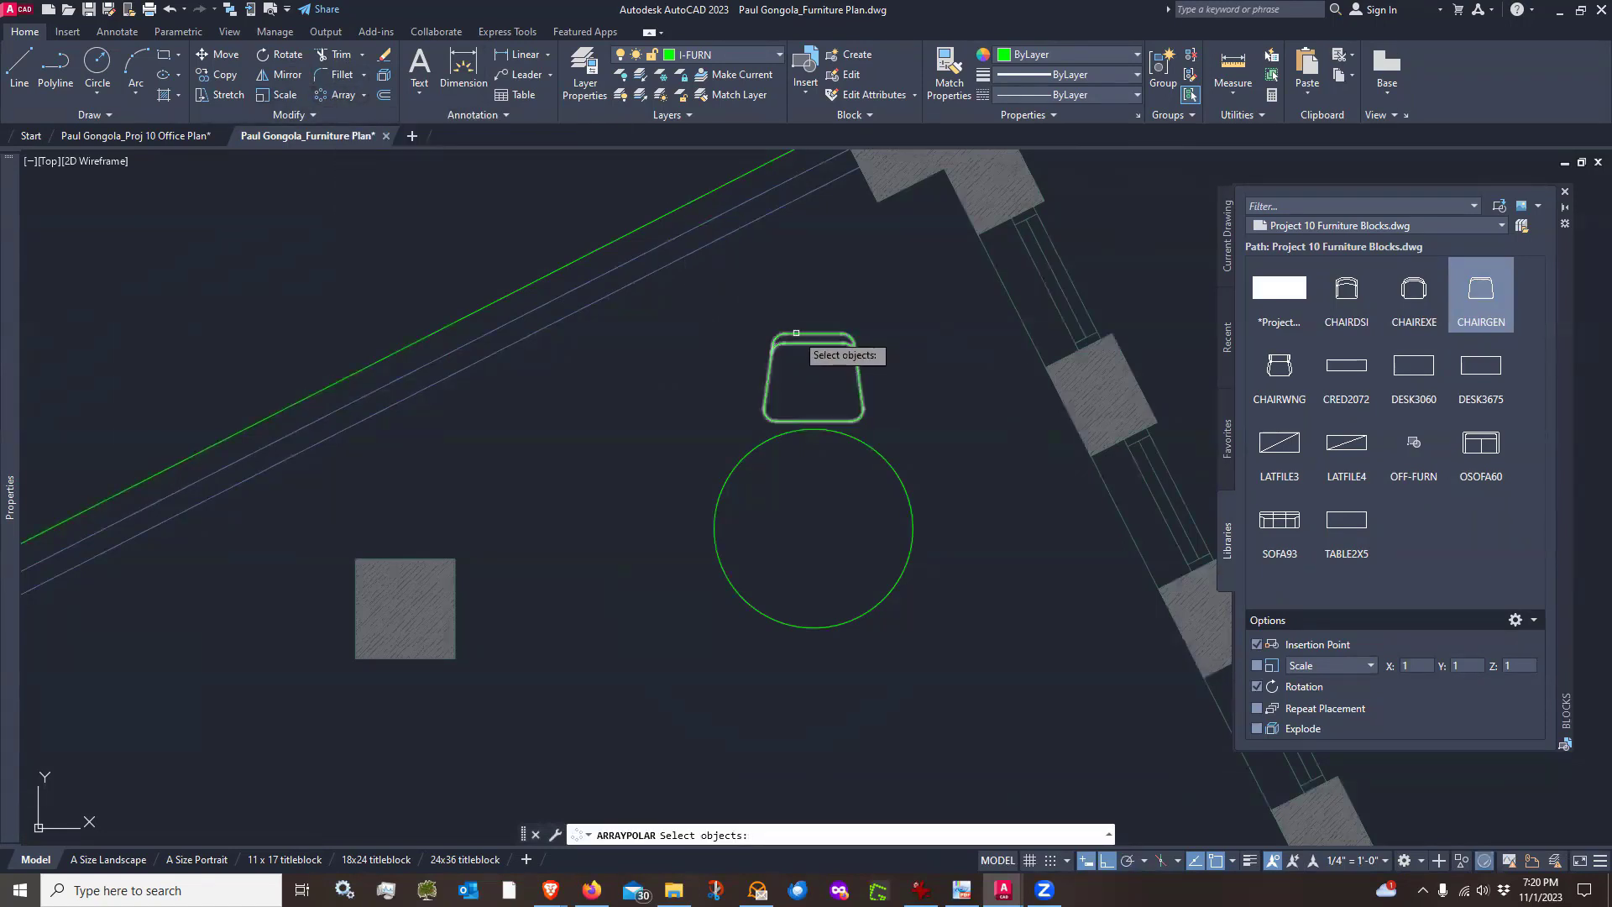
pyautogui.click(801, 330)
pyautogui.press('Return')
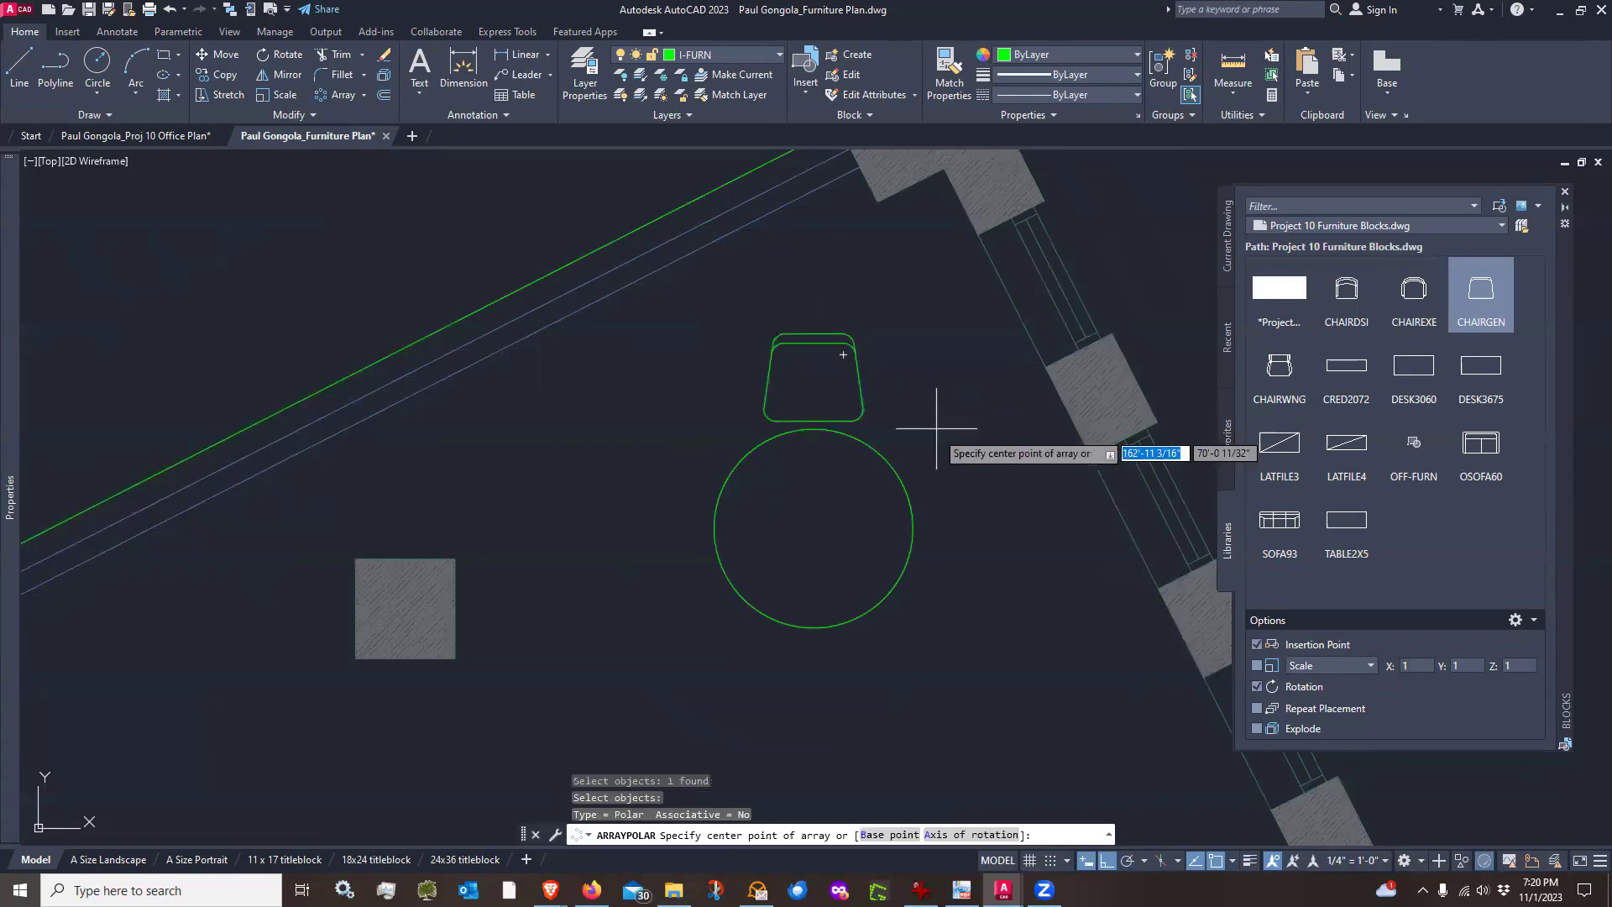
pyautogui.click(814, 527)
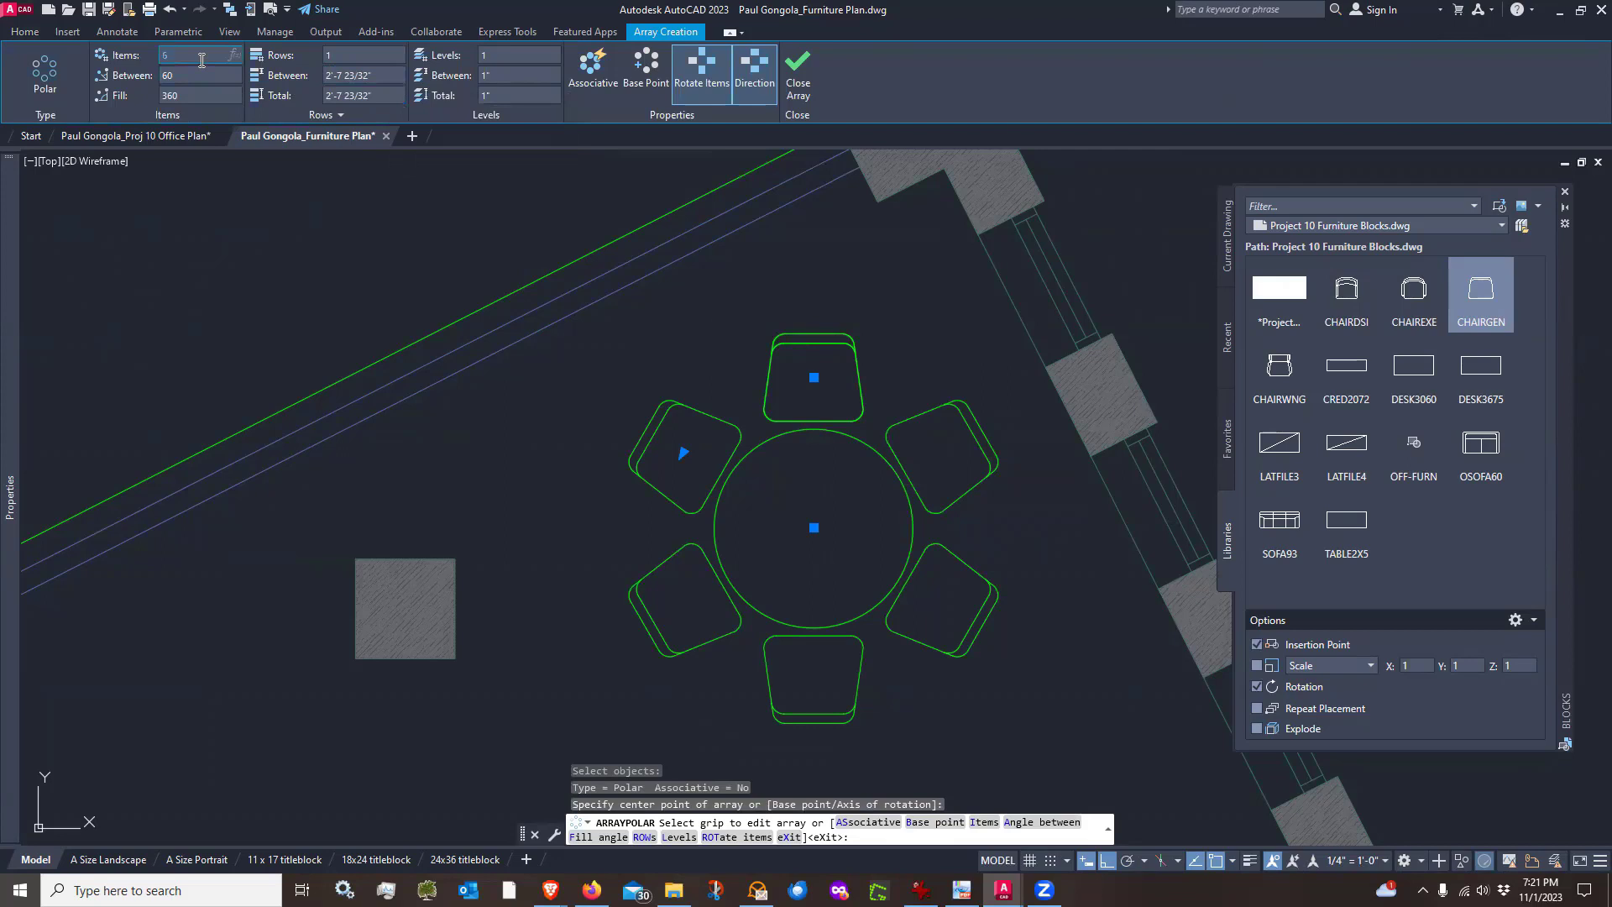
pyautogui.press('Return')
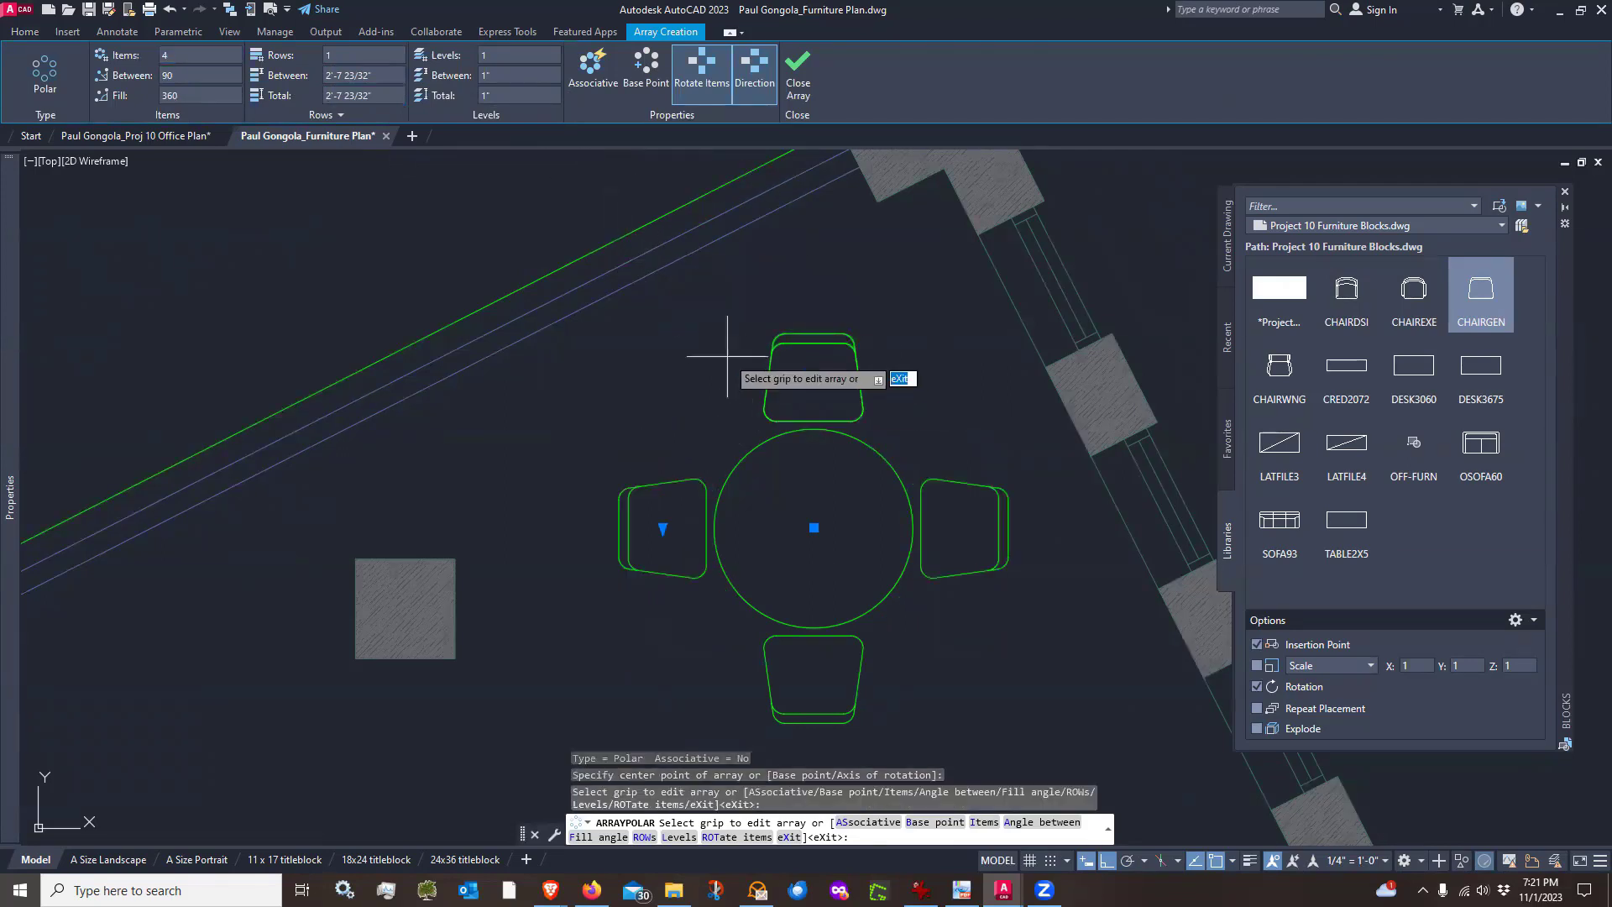
pyautogui.scroll(-5, 756, 420)
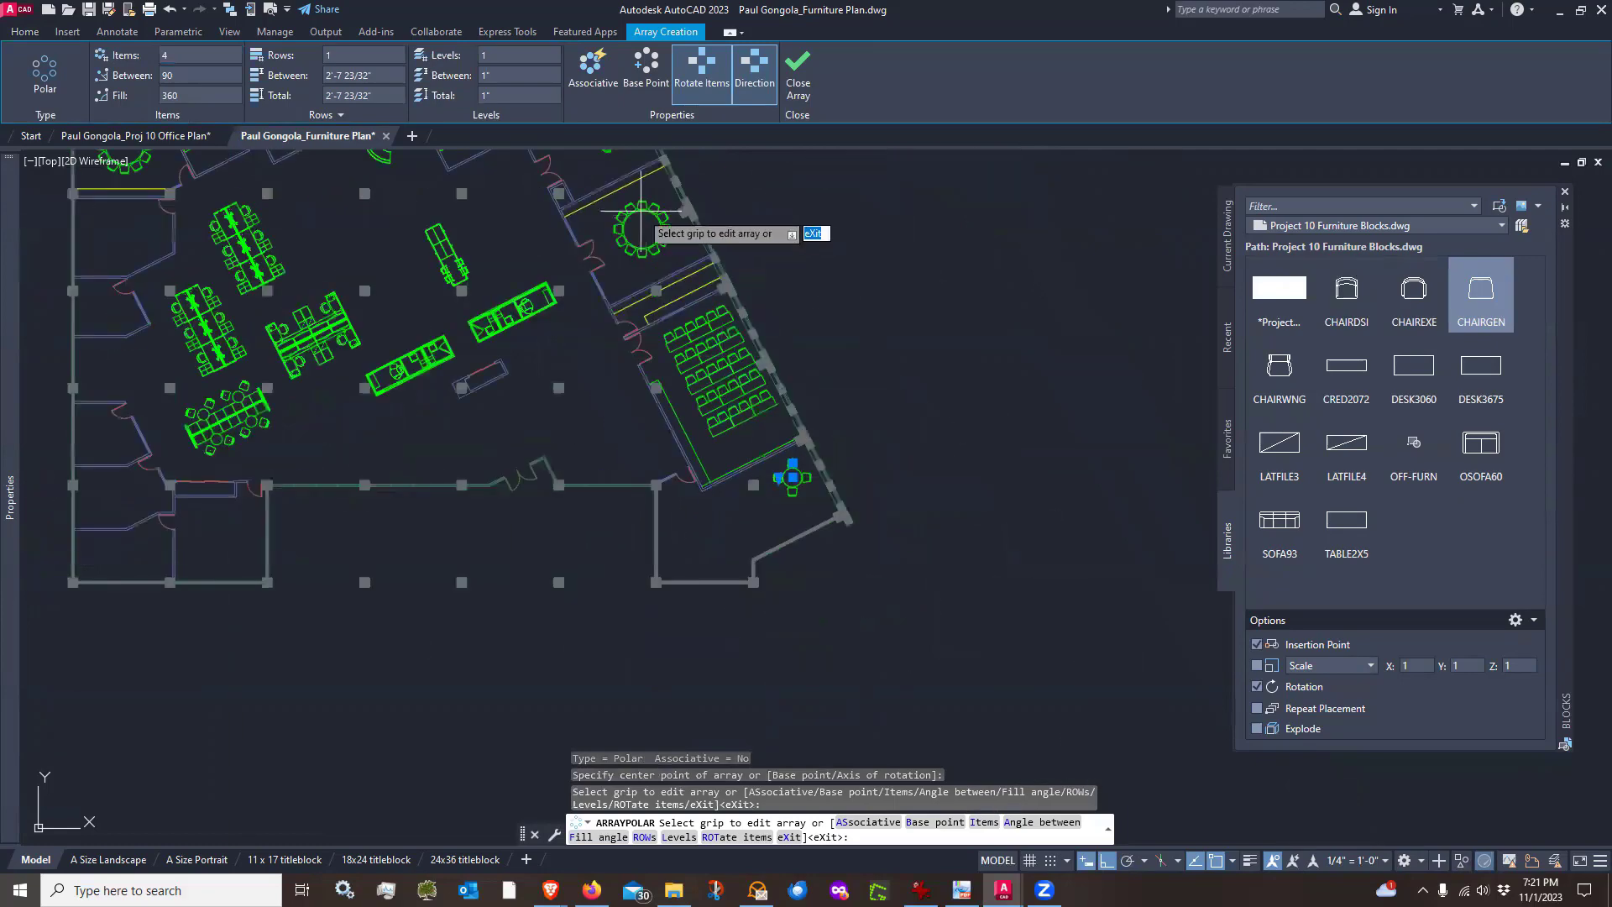
pyautogui.scroll(3, 641, 220)
pyautogui.scroll(-4, 662, 224)
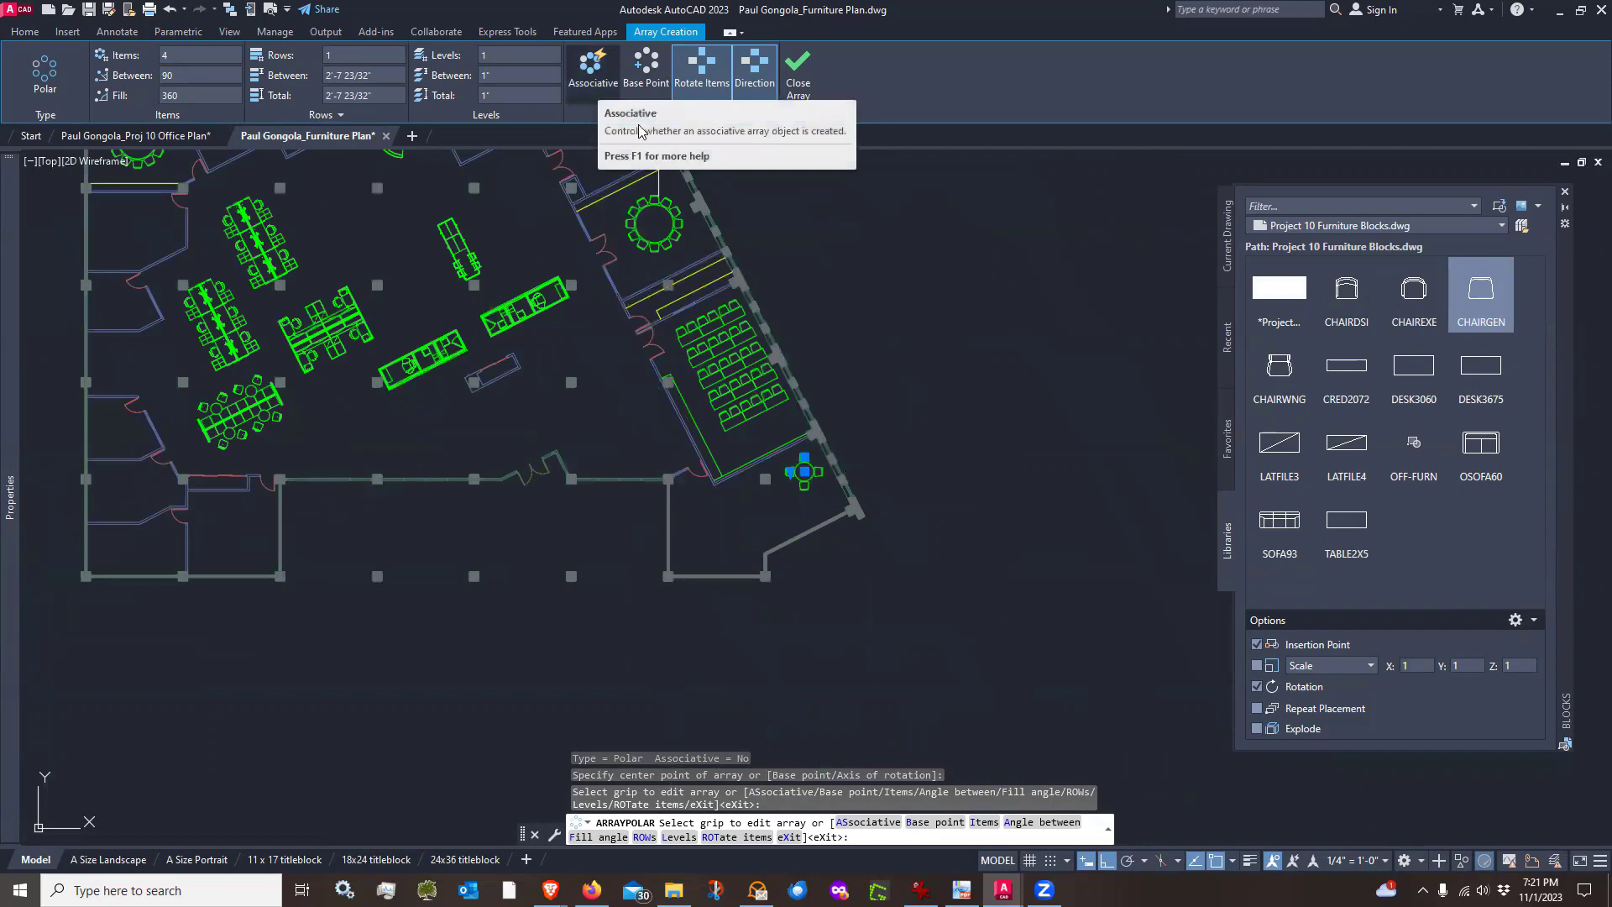
pyautogui.scroll(2, 771, 214)
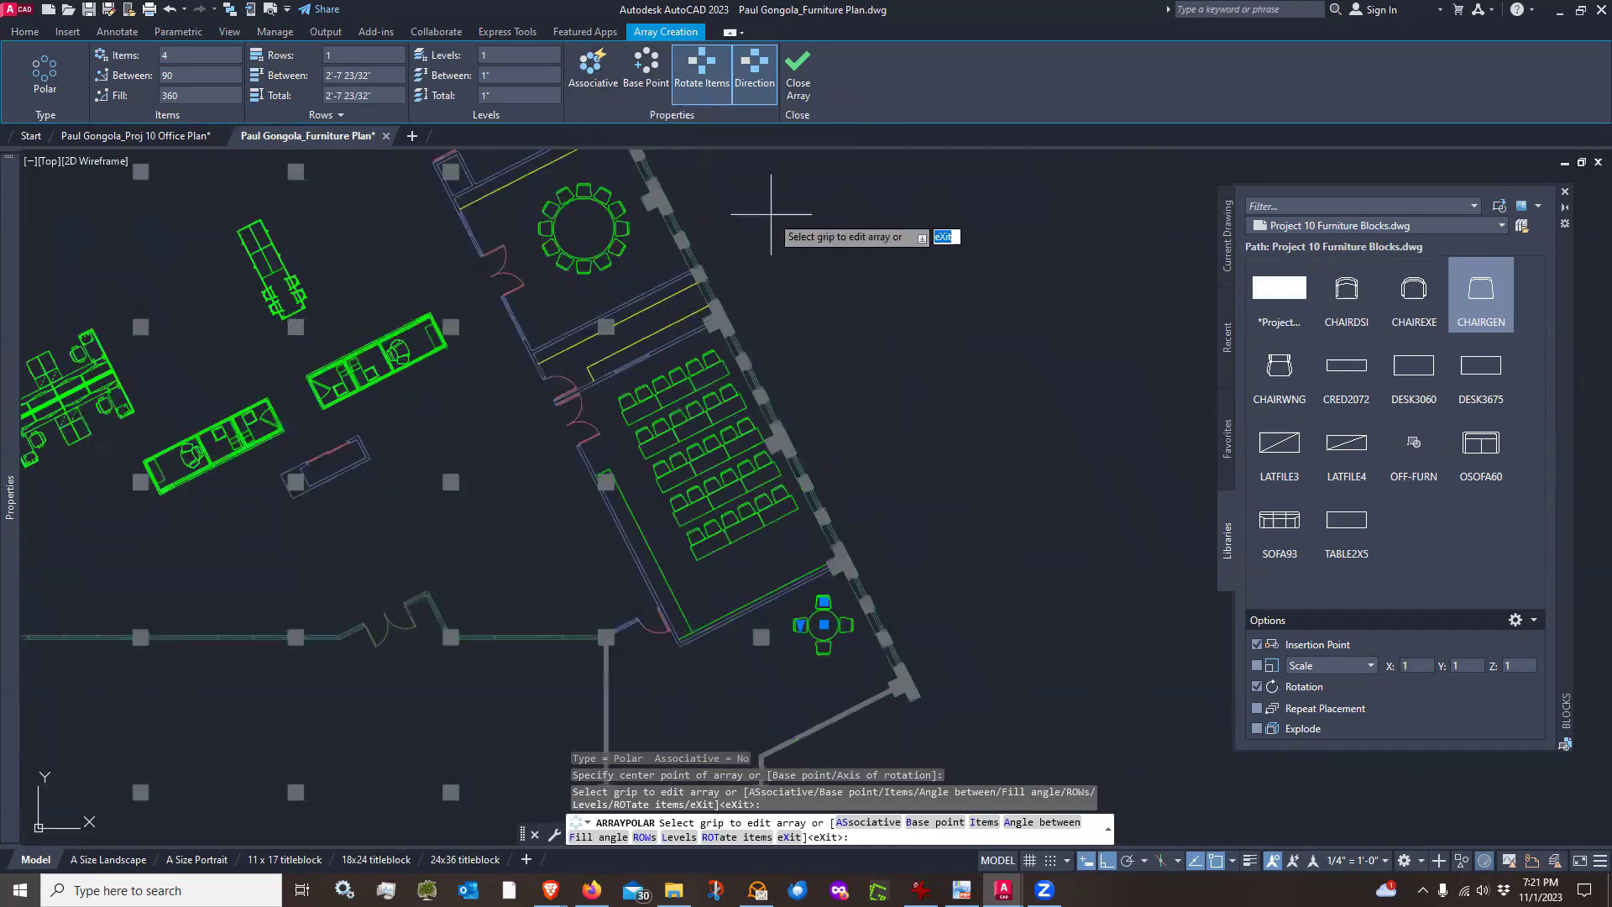
pyautogui.click(592, 72)
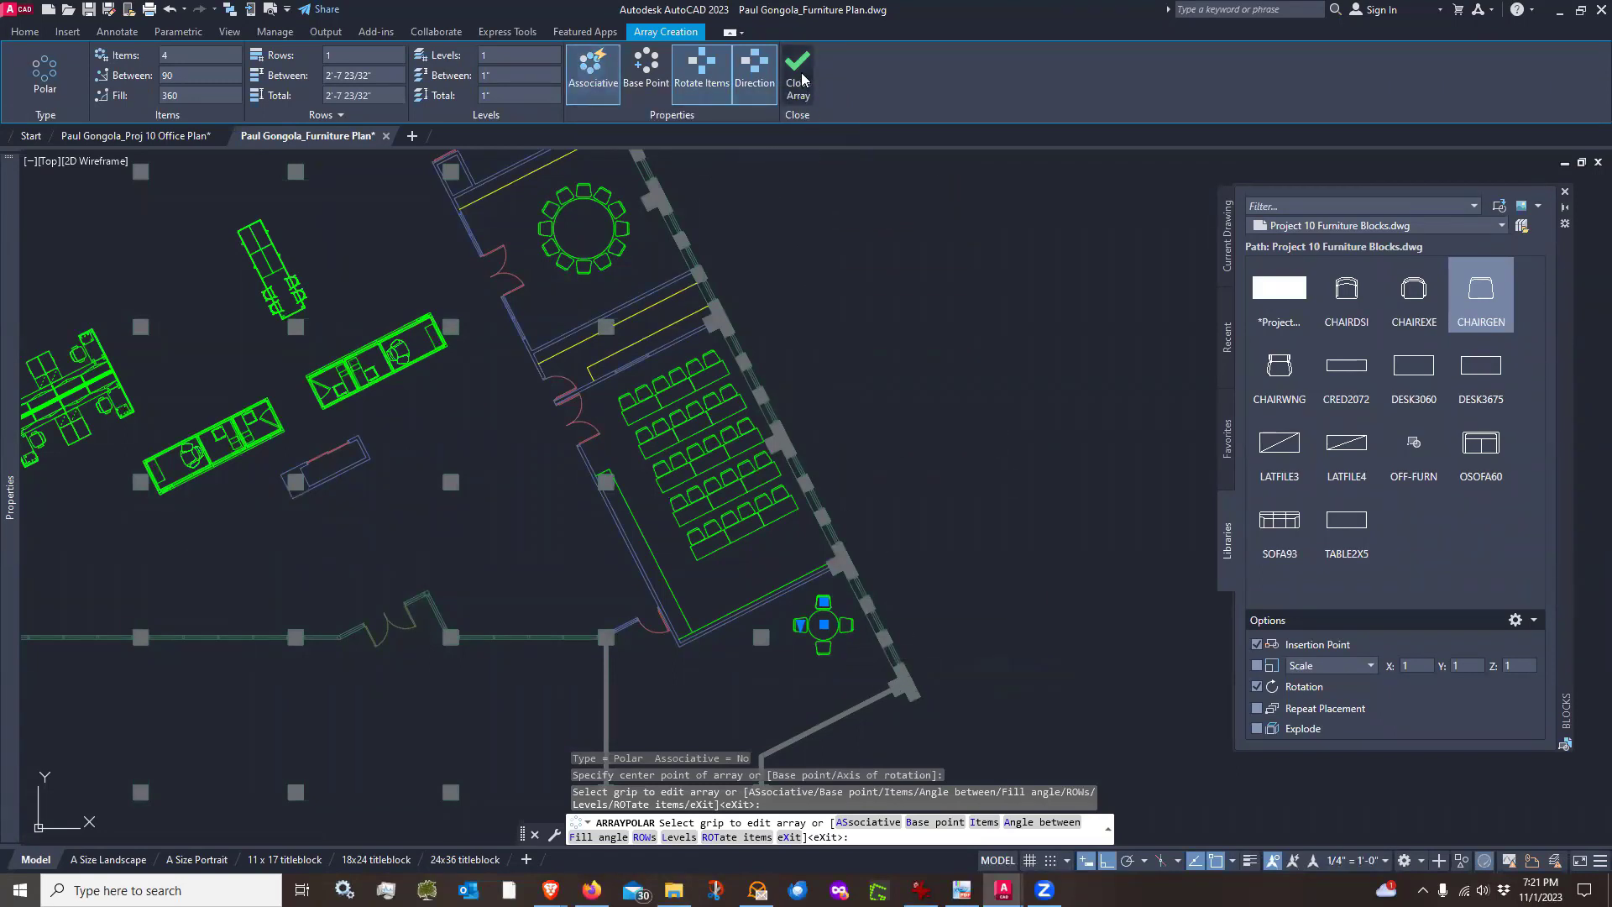
pyautogui.press('Return')
# Examine the new four-chair array and the chair array around the other round table
pyautogui.scroll(4, 849, 676)
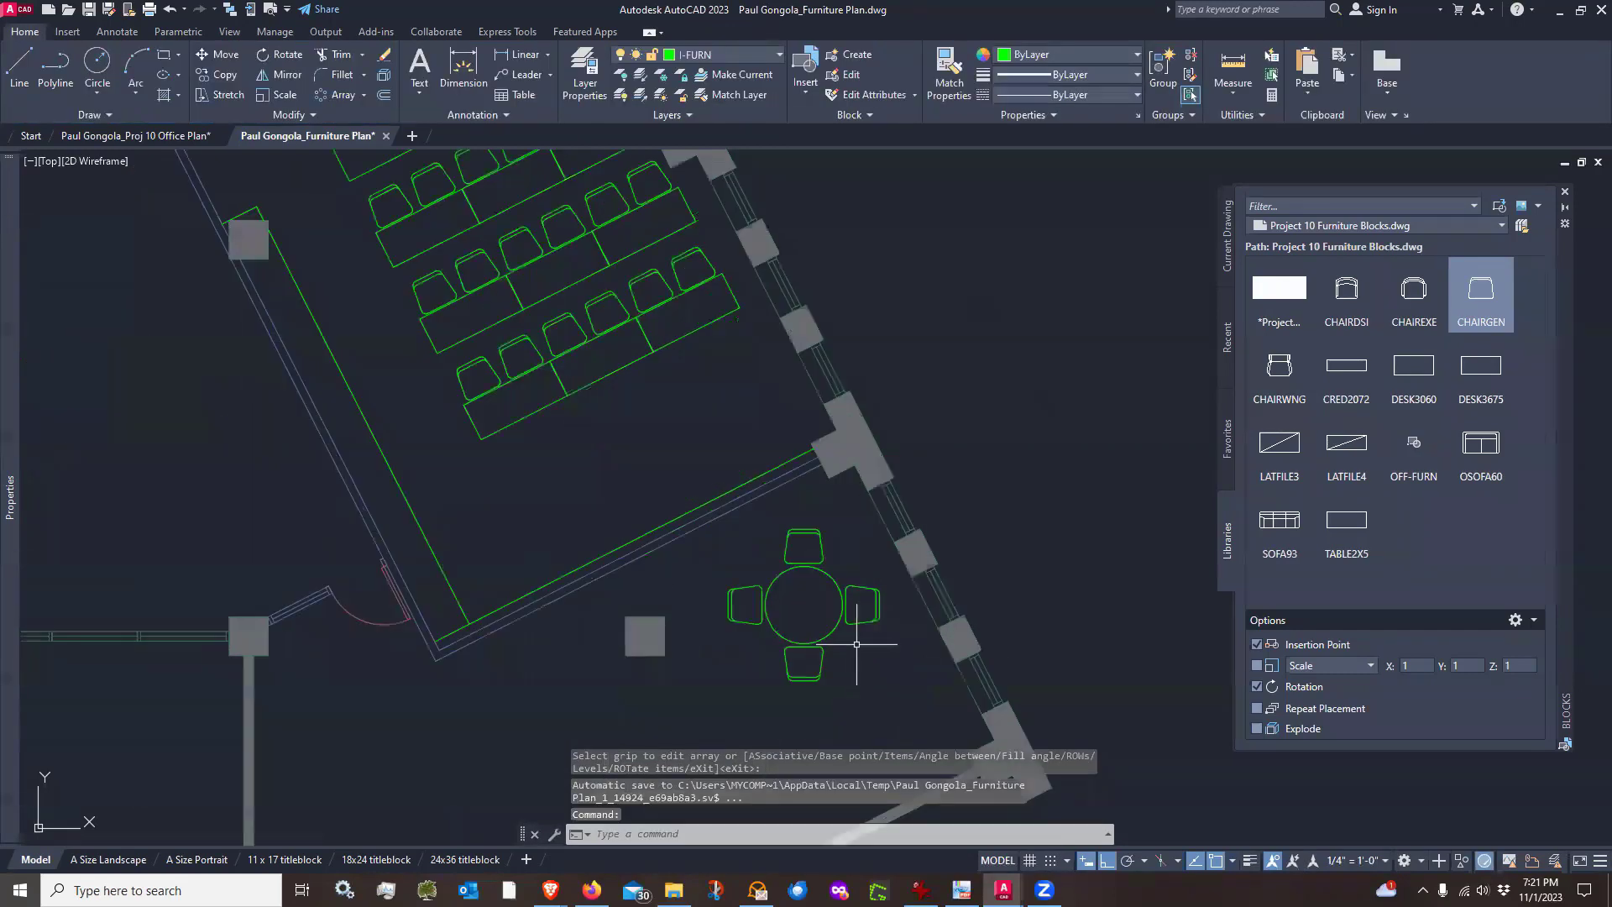
pyautogui.click(868, 626)
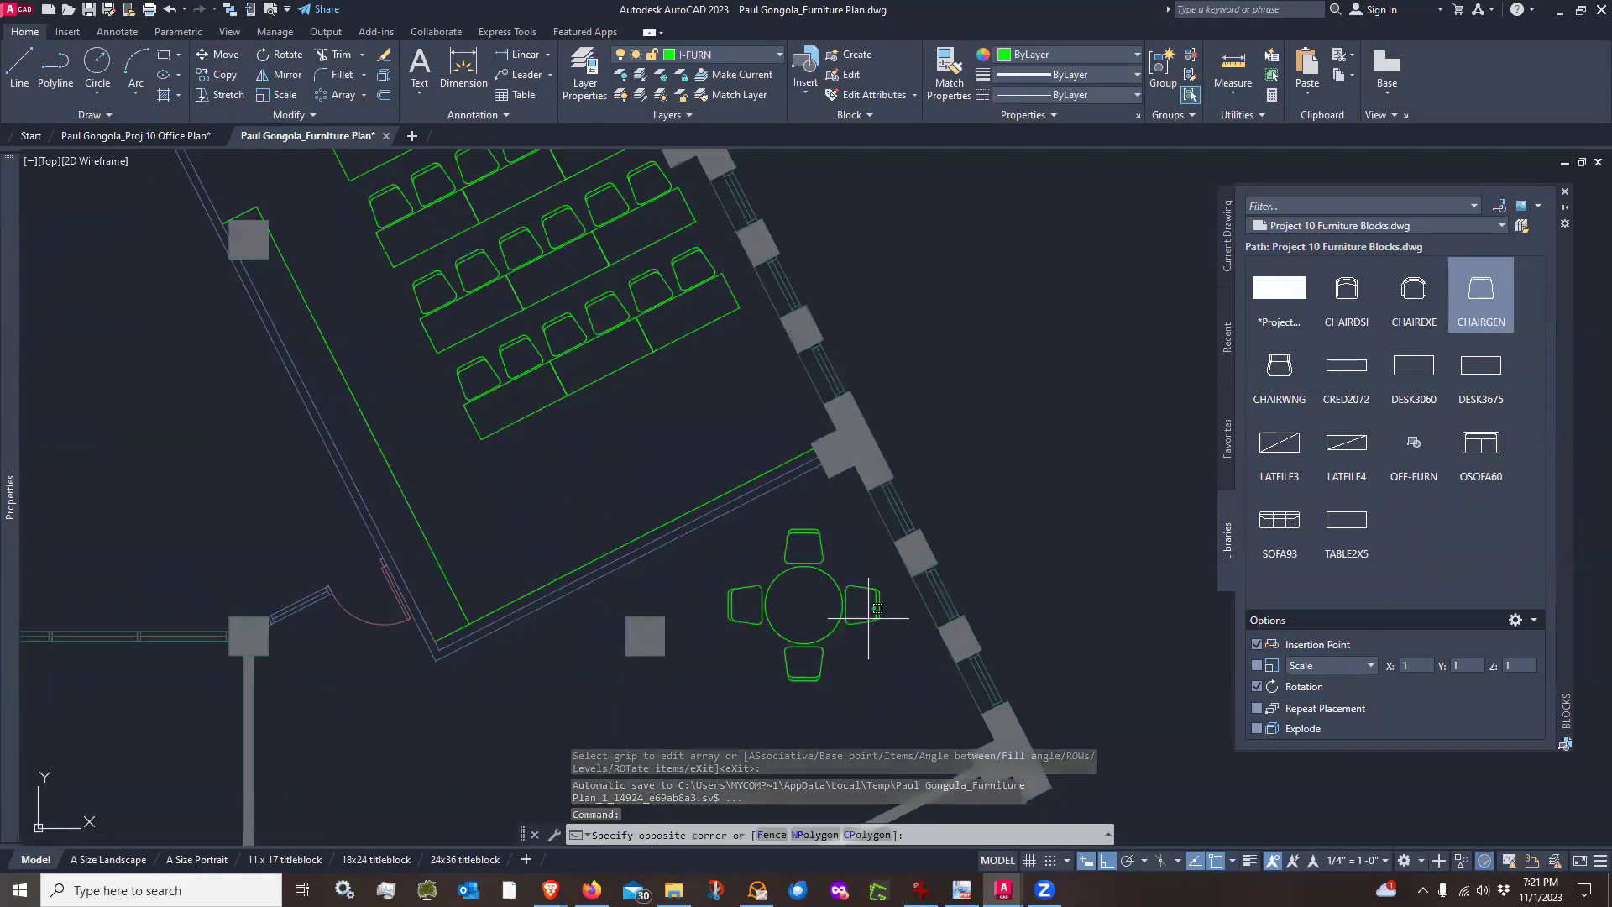
pyautogui.click(857, 642)
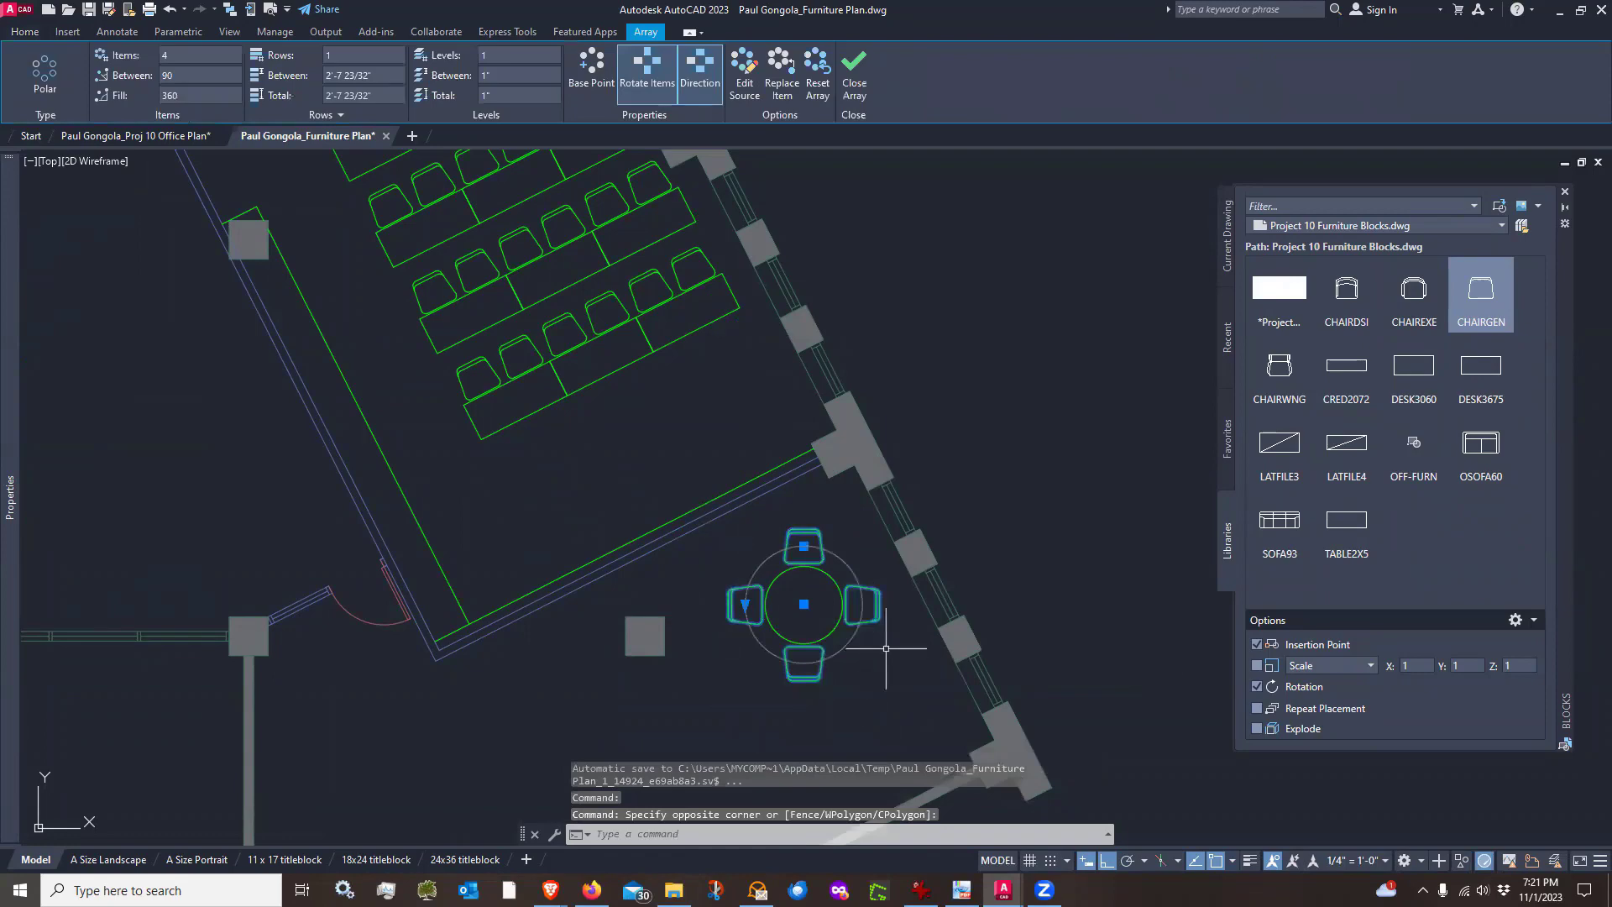
pyautogui.scroll(-5, 830, 647)
pyautogui.press('Escape')
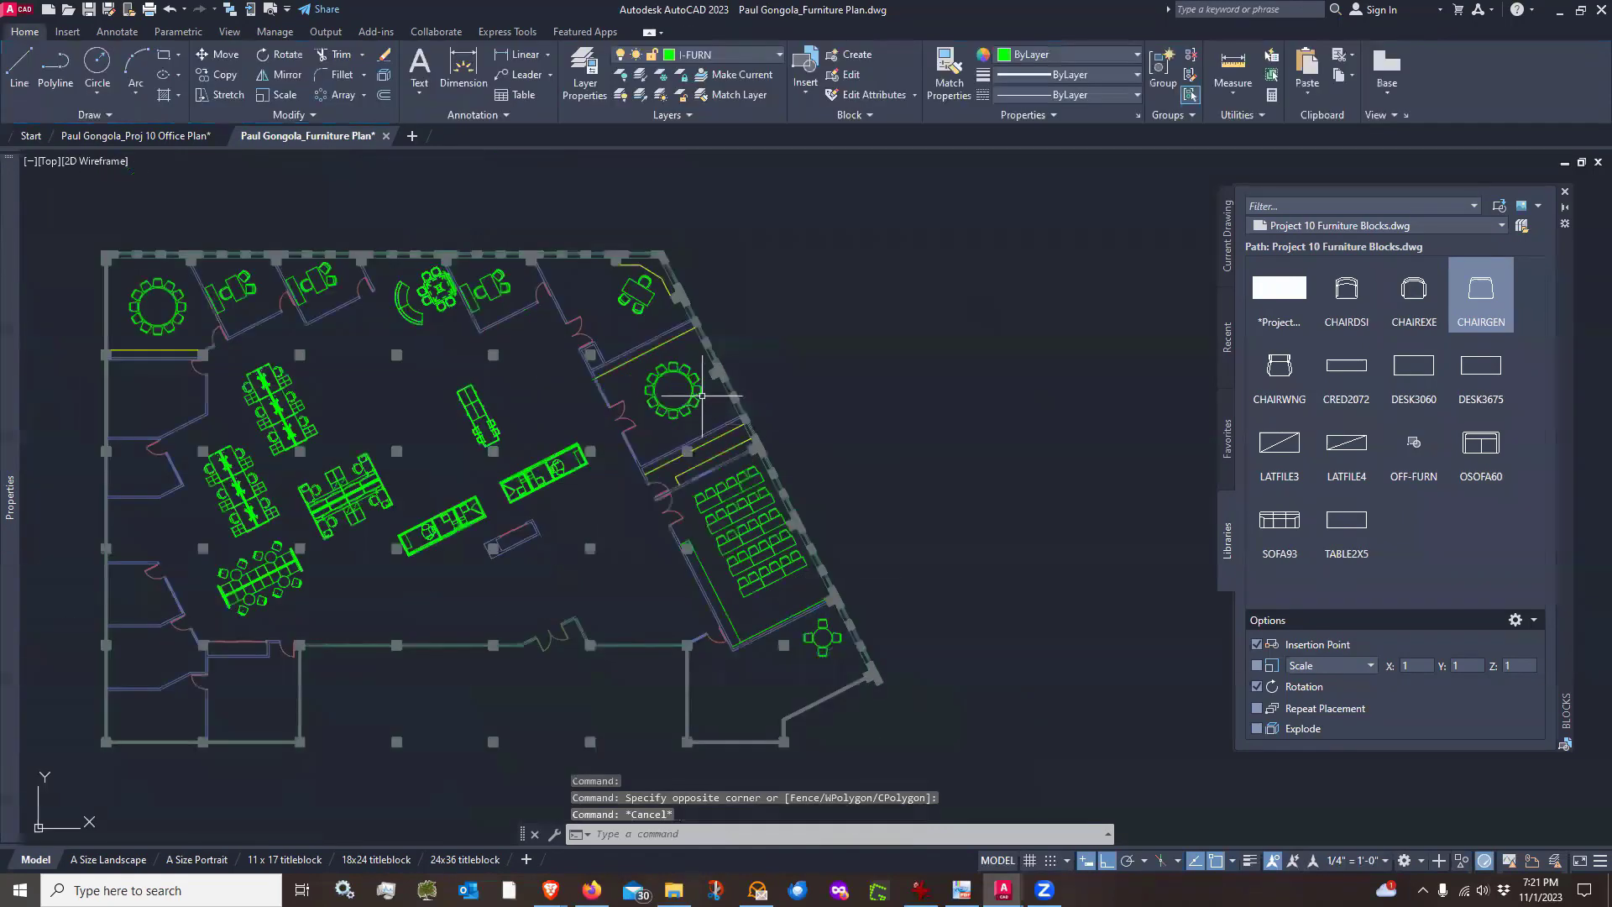
pyautogui.scroll(6, 696, 405)
pyautogui.click(697, 403)
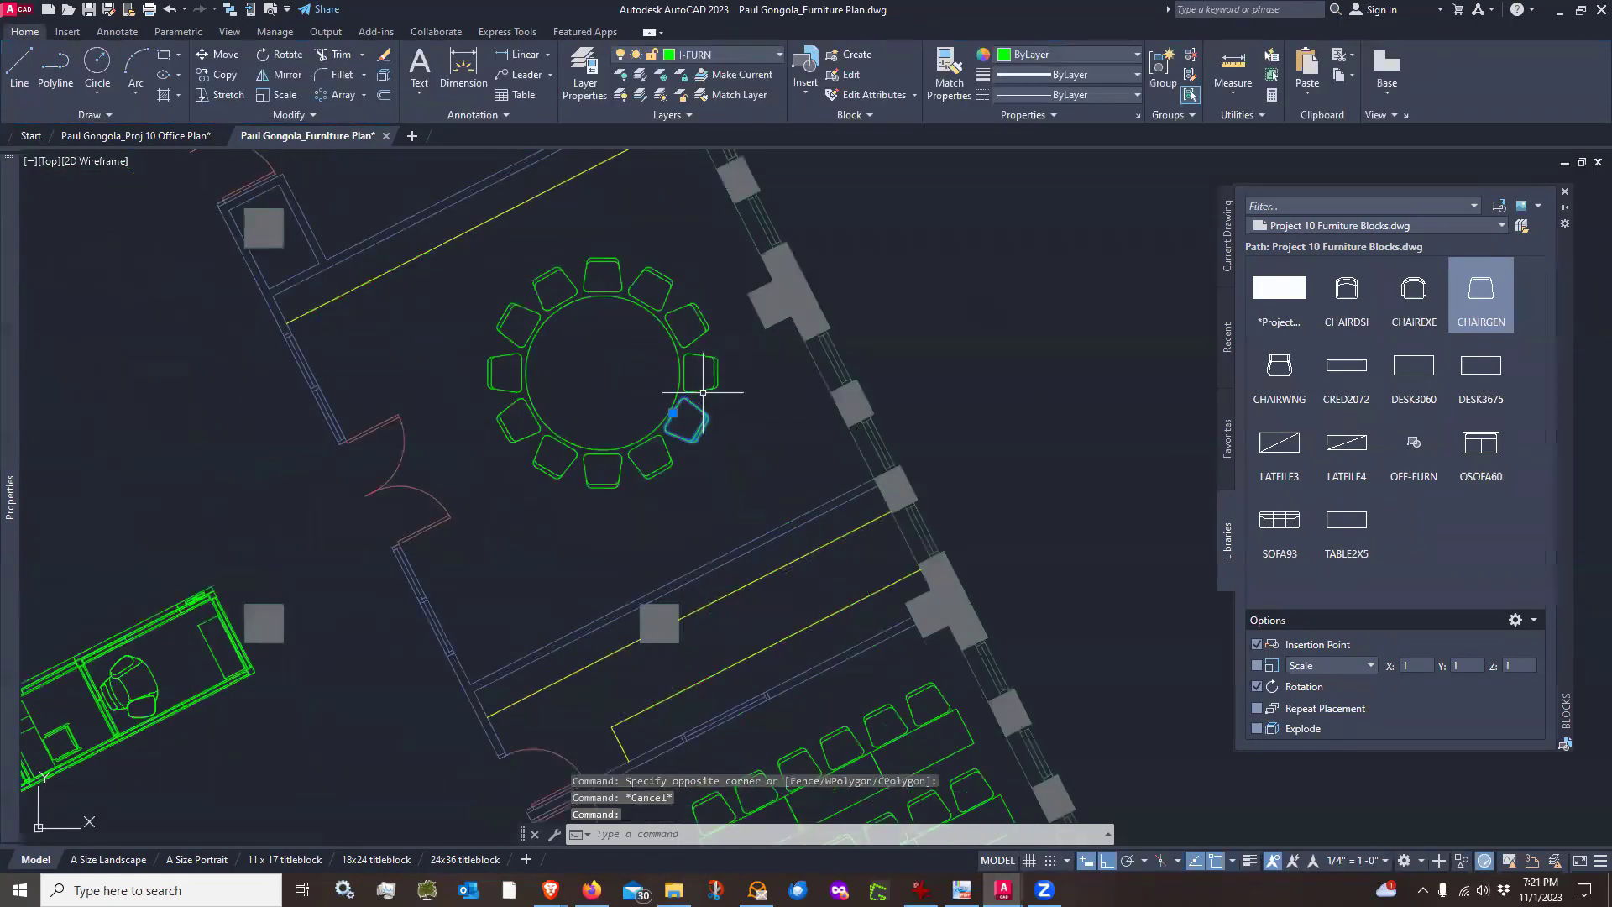
pyautogui.click(703, 392)
pyautogui.press('Escape')
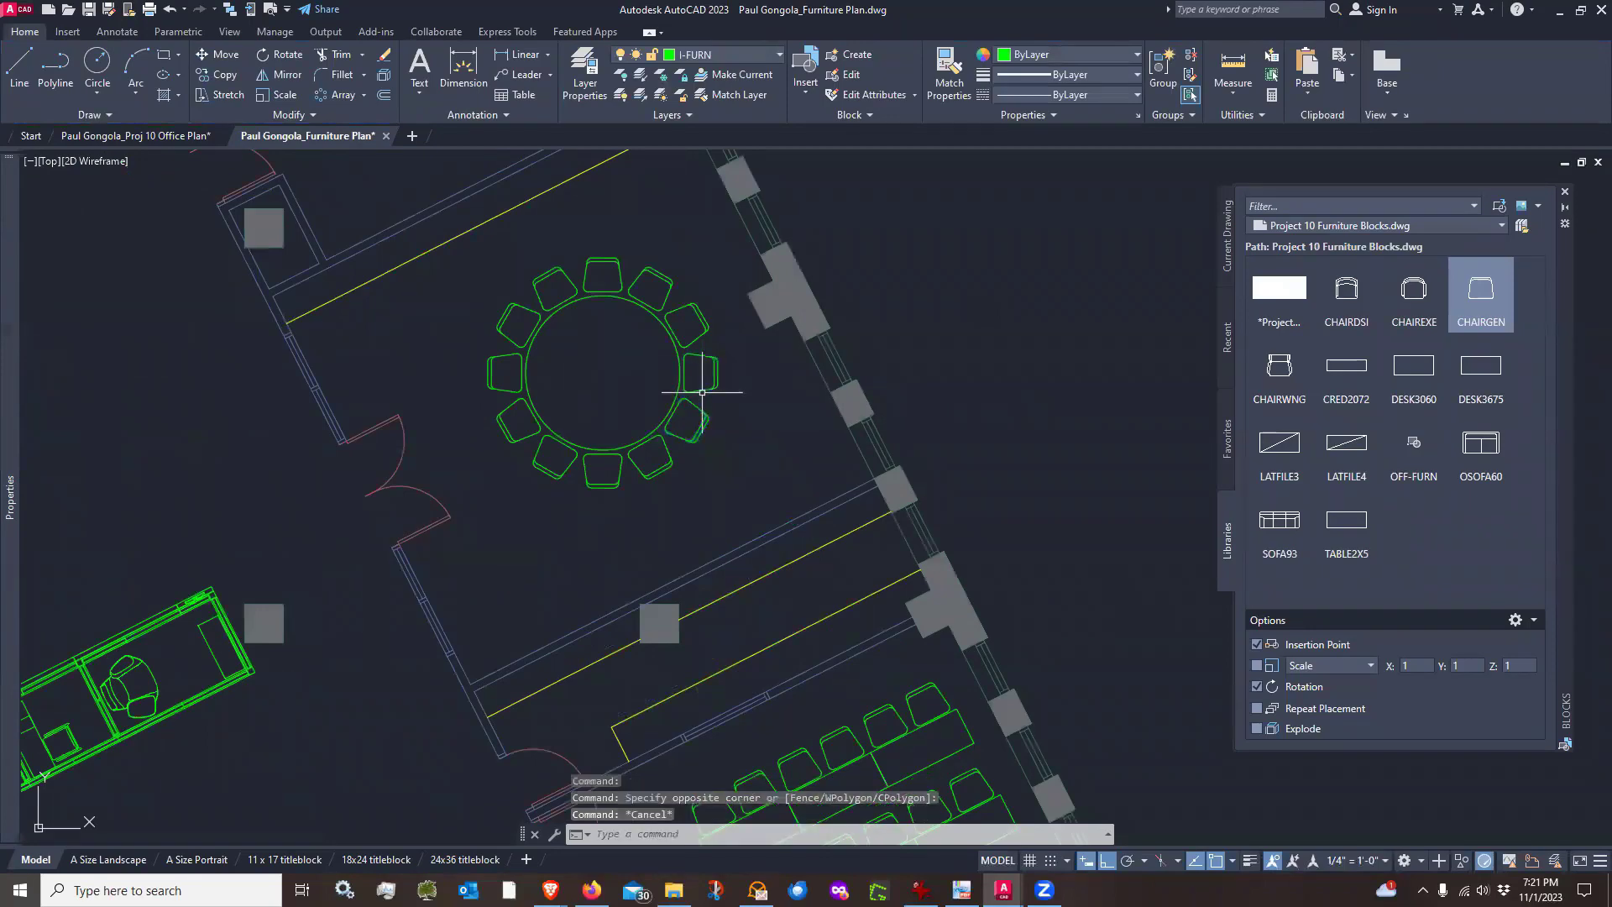
pyautogui.scroll(-2, 838, 322)
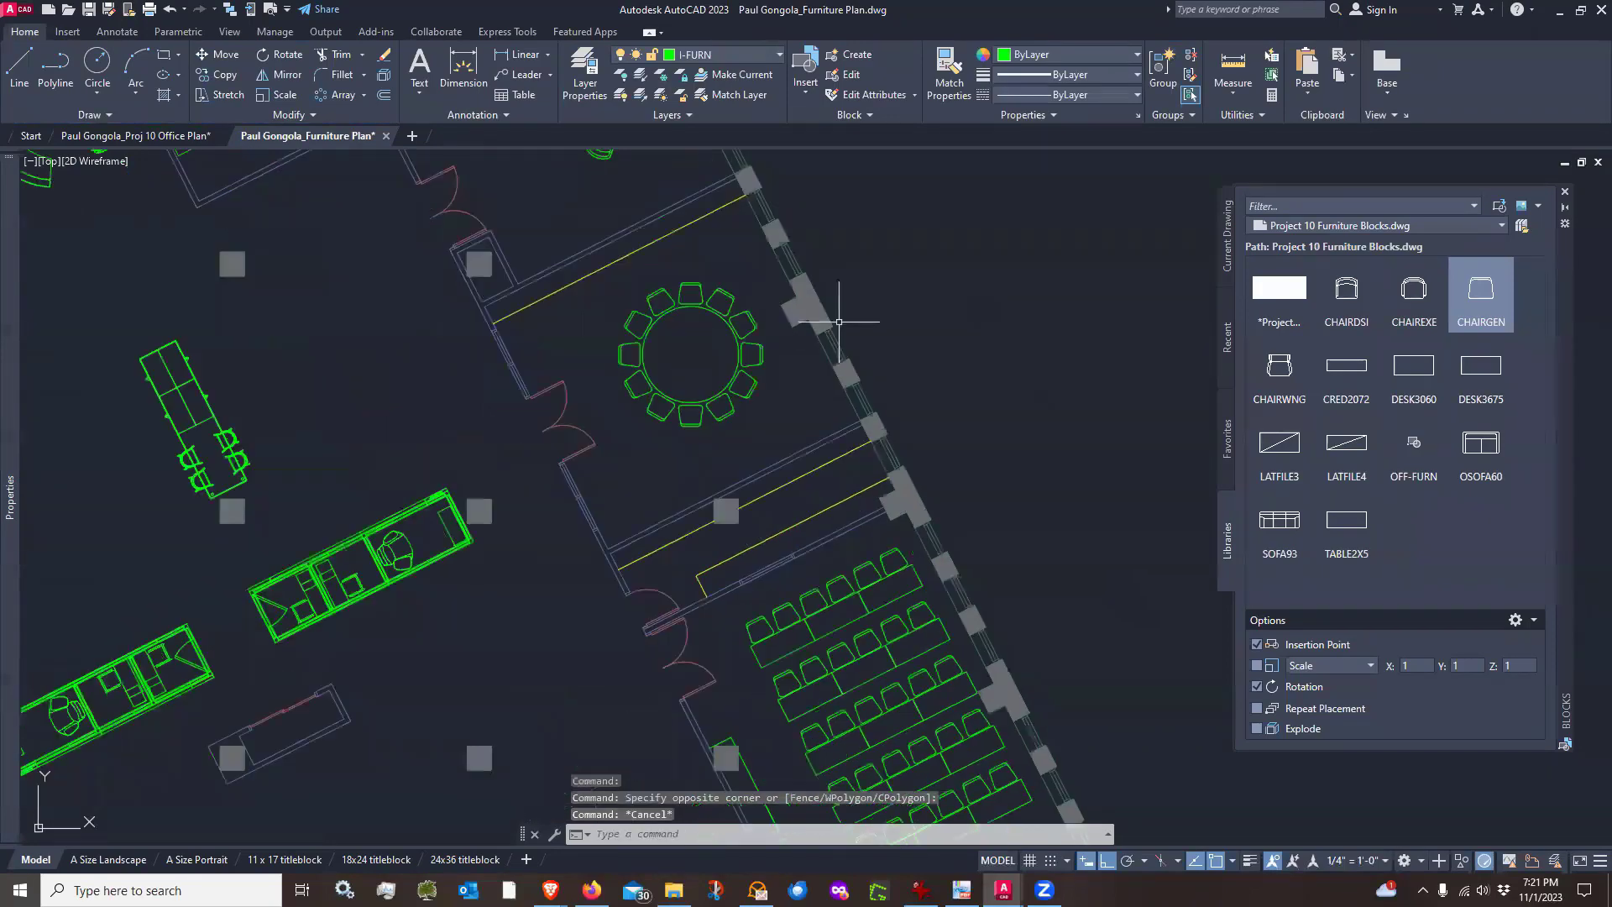
pyautogui.moveTo(1017, 731); pyautogui.dragTo(774, 344, button='middle')
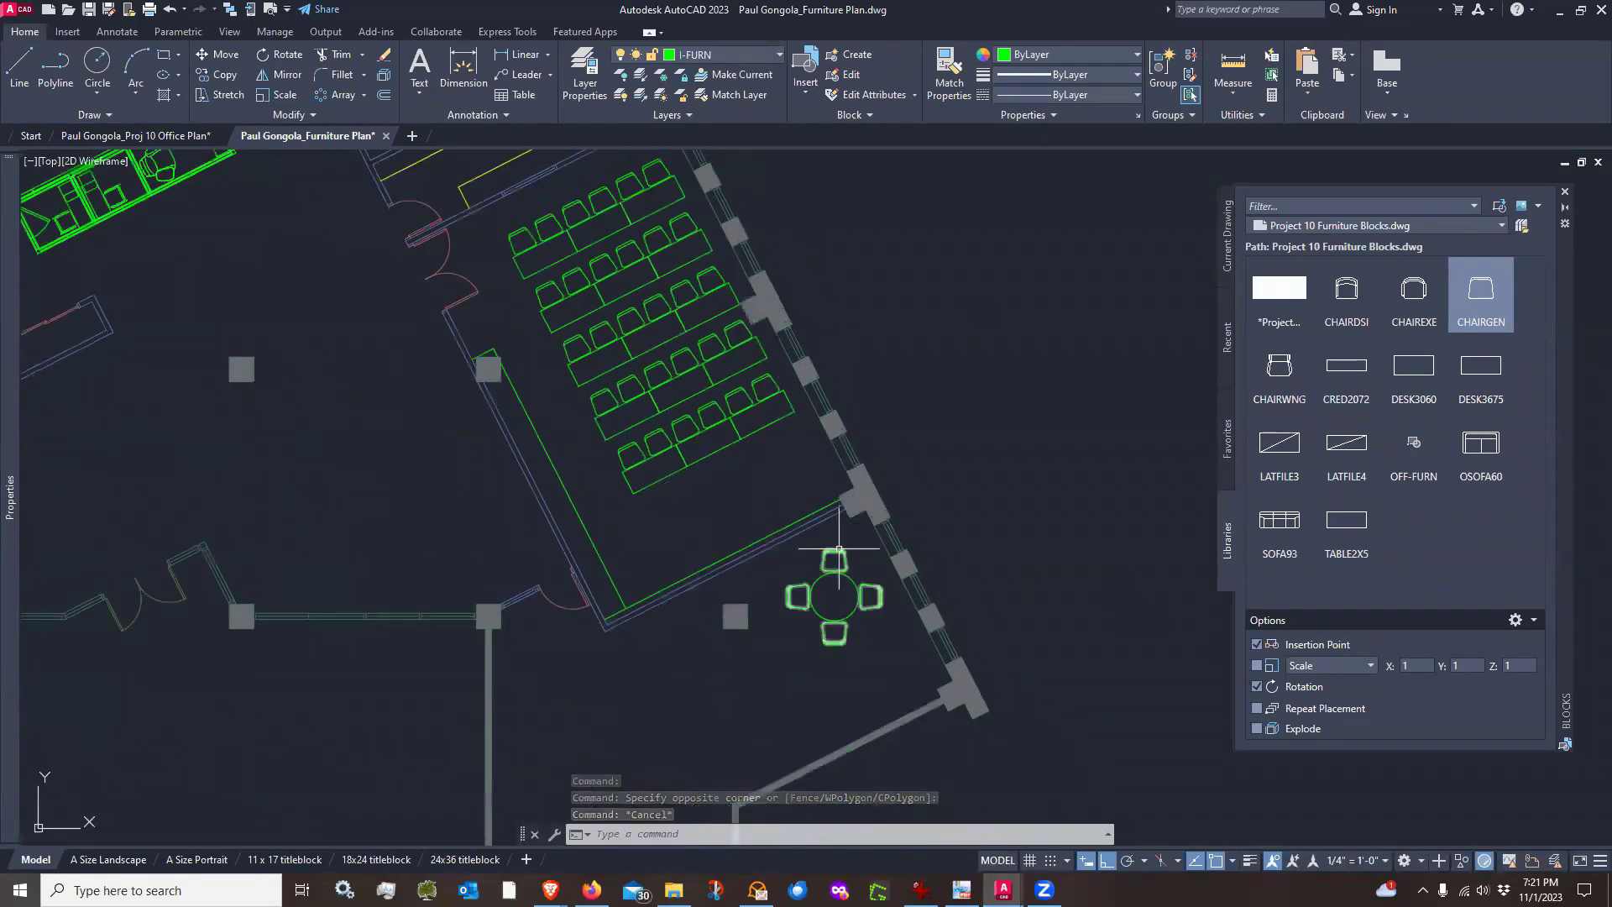
pyautogui.click(838, 550)
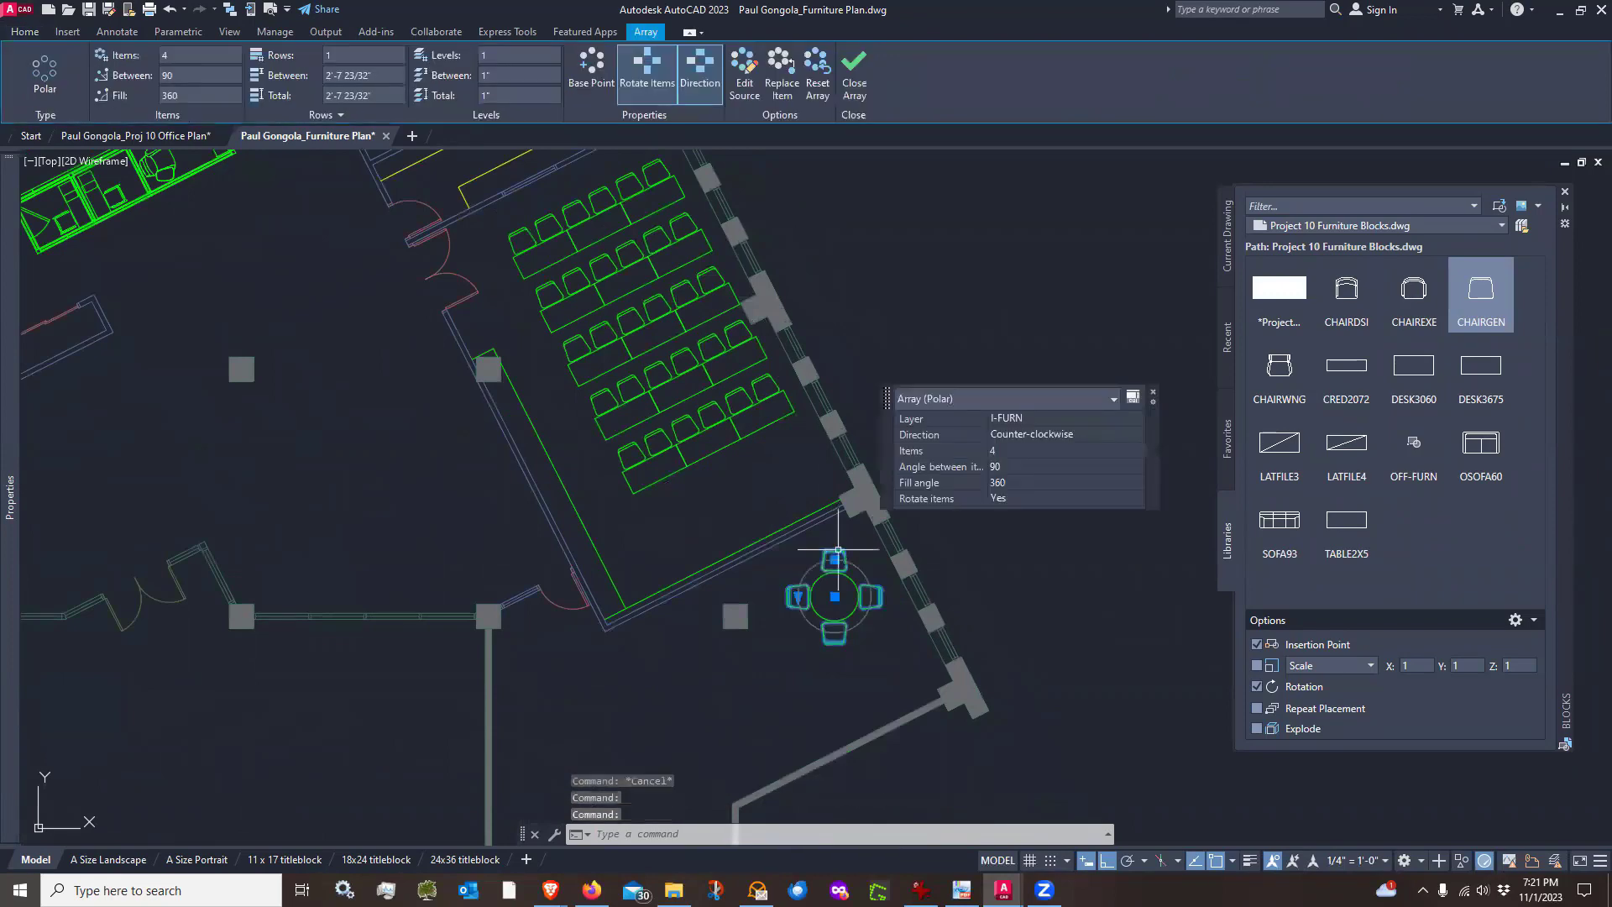
pyautogui.click(951, 350)
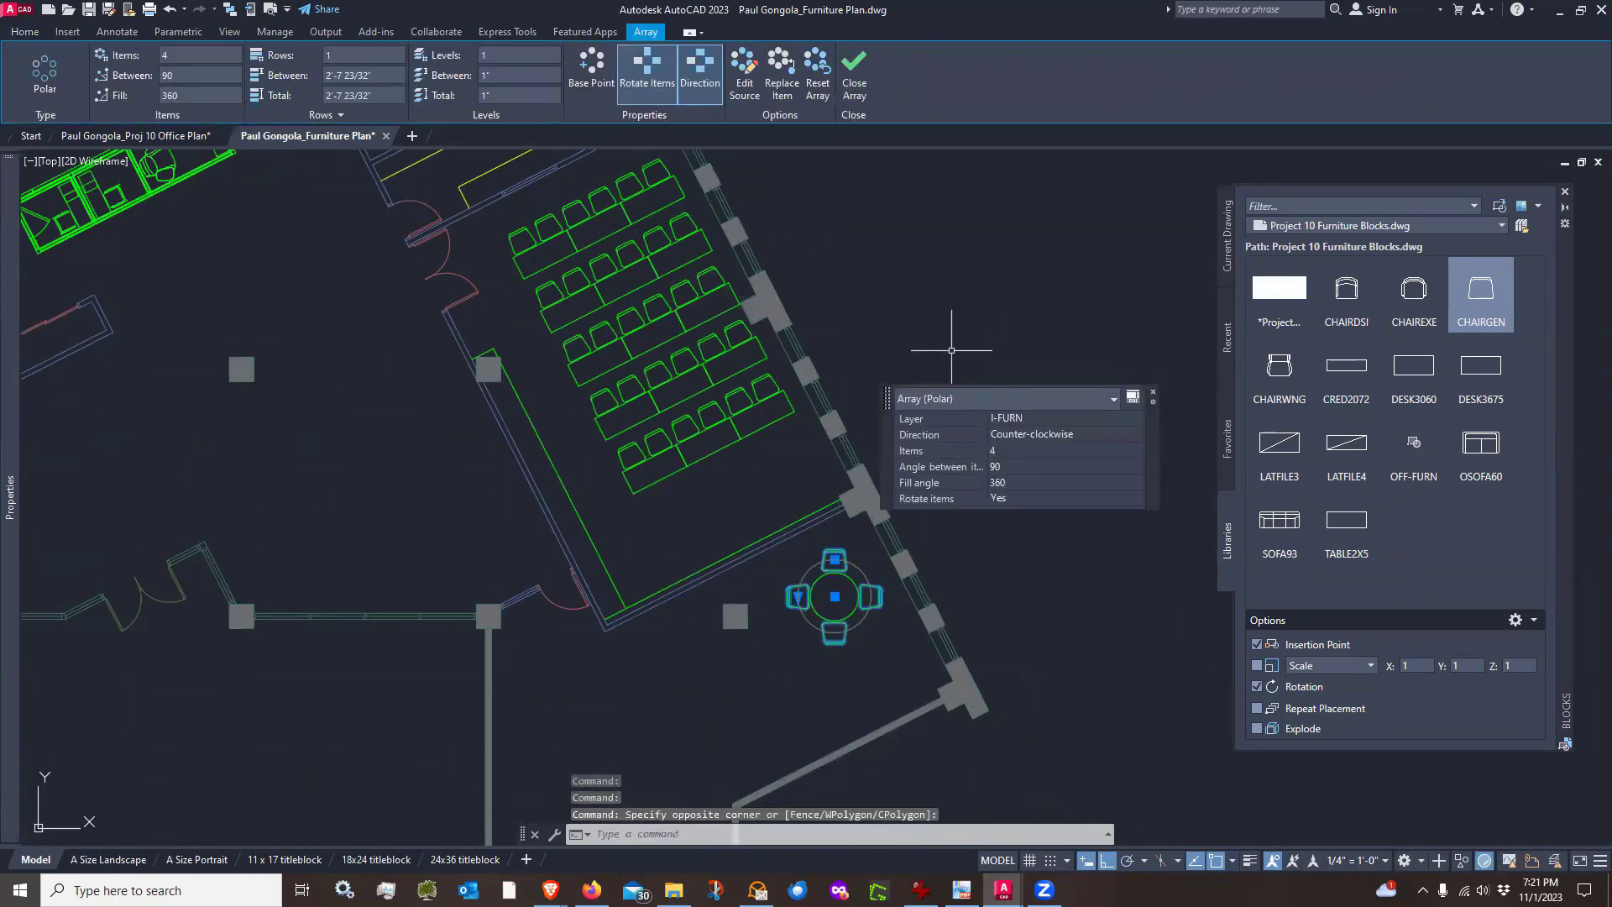
pyautogui.press('Escape')
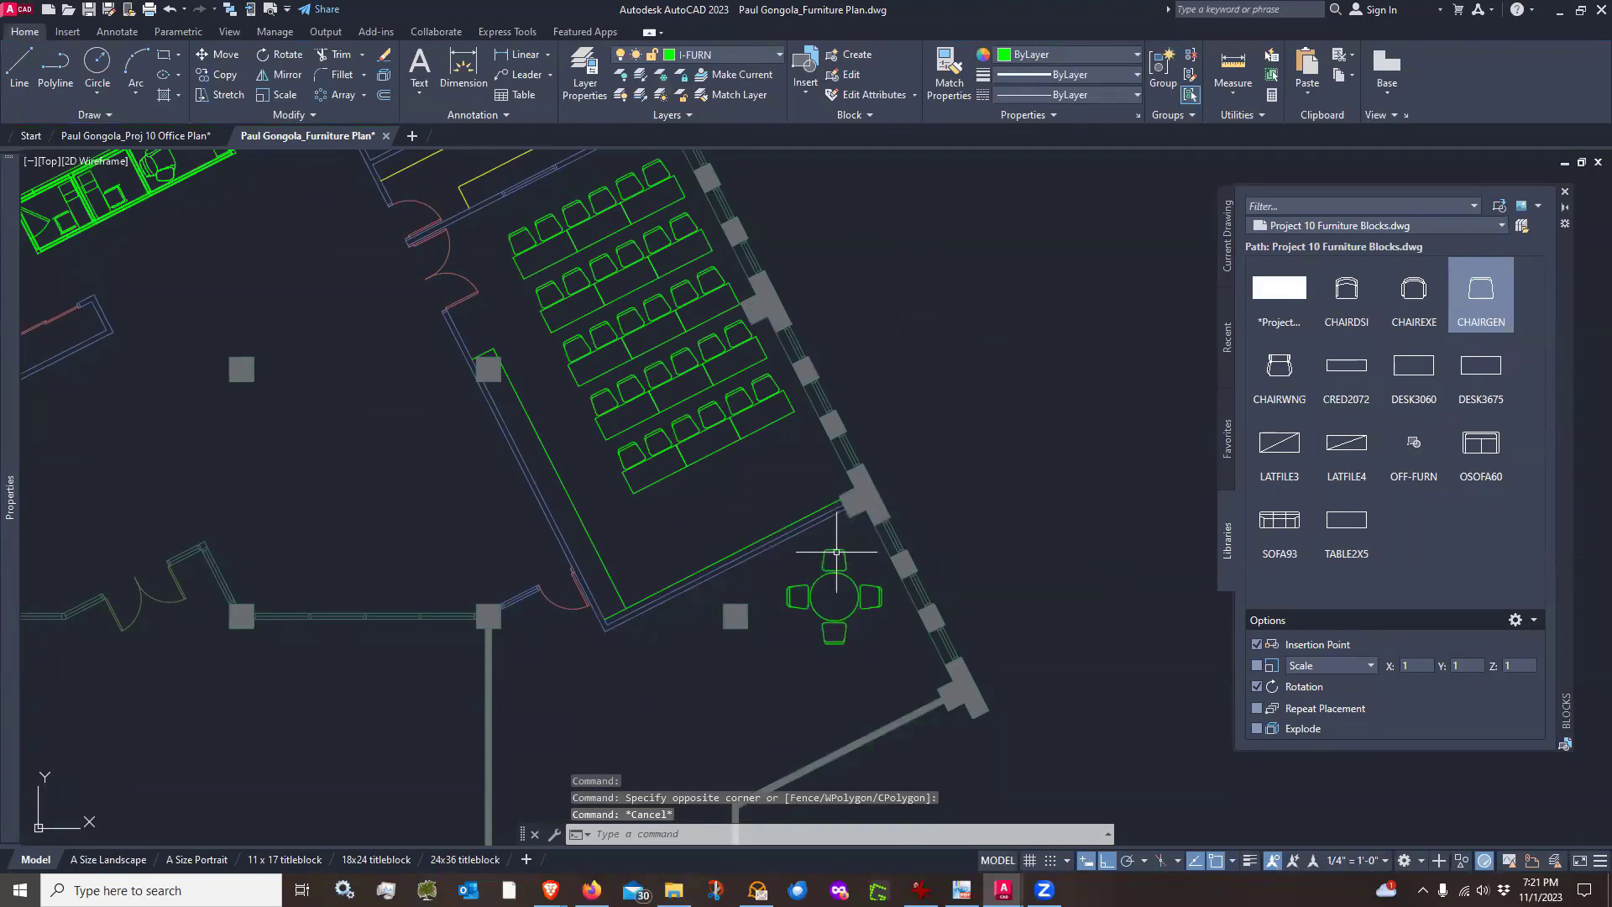
pyautogui.click(837, 552)
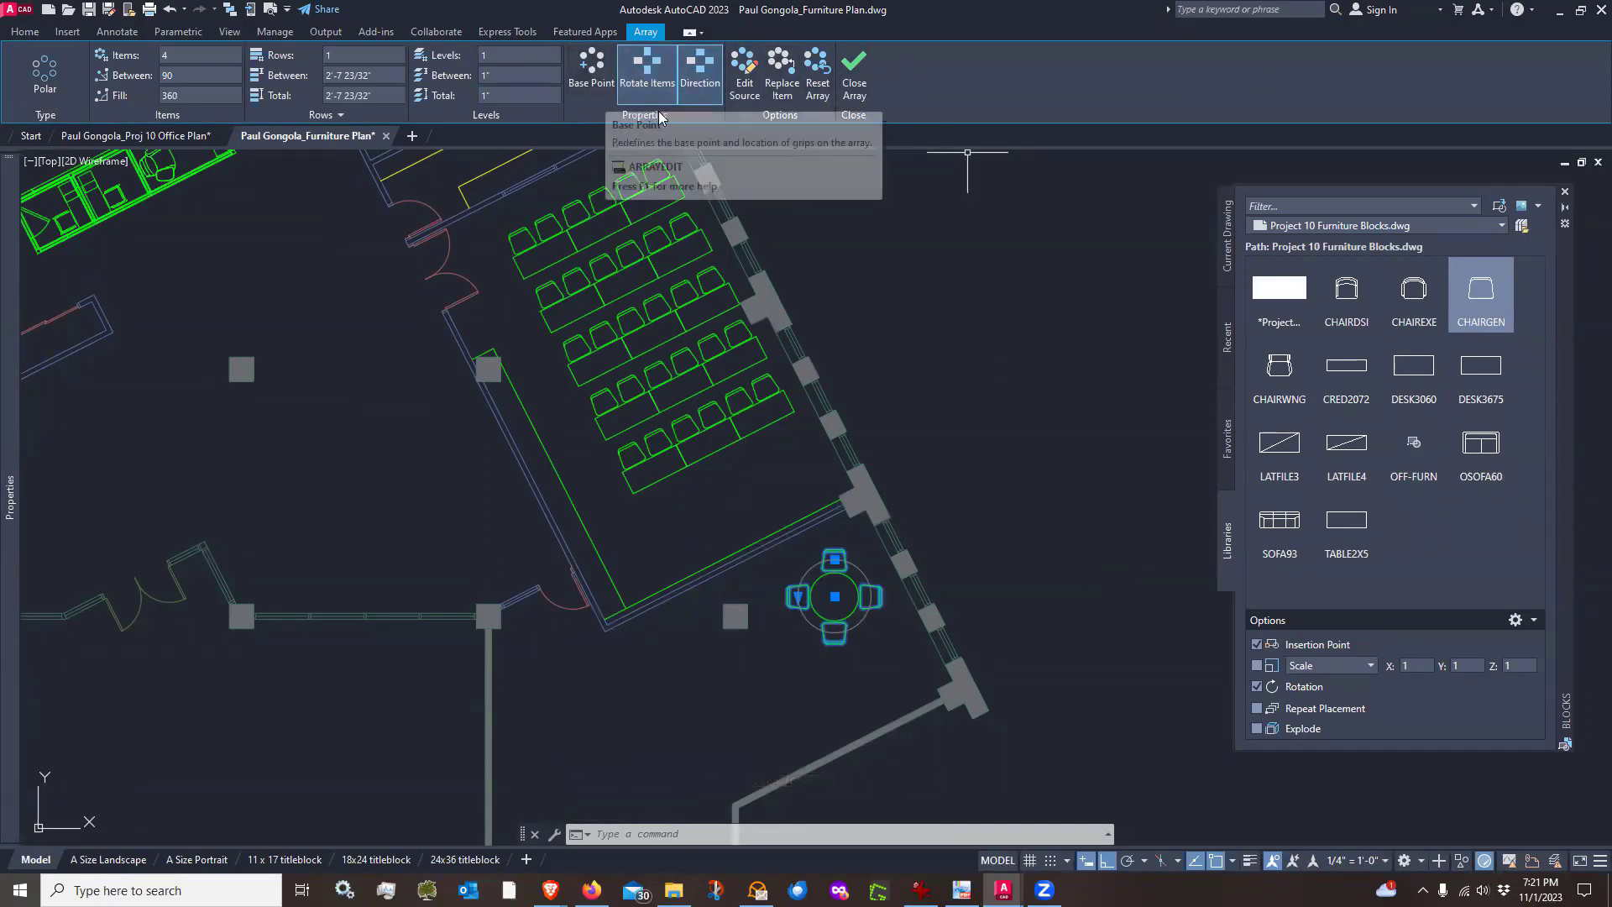
pyautogui.press('Escape')
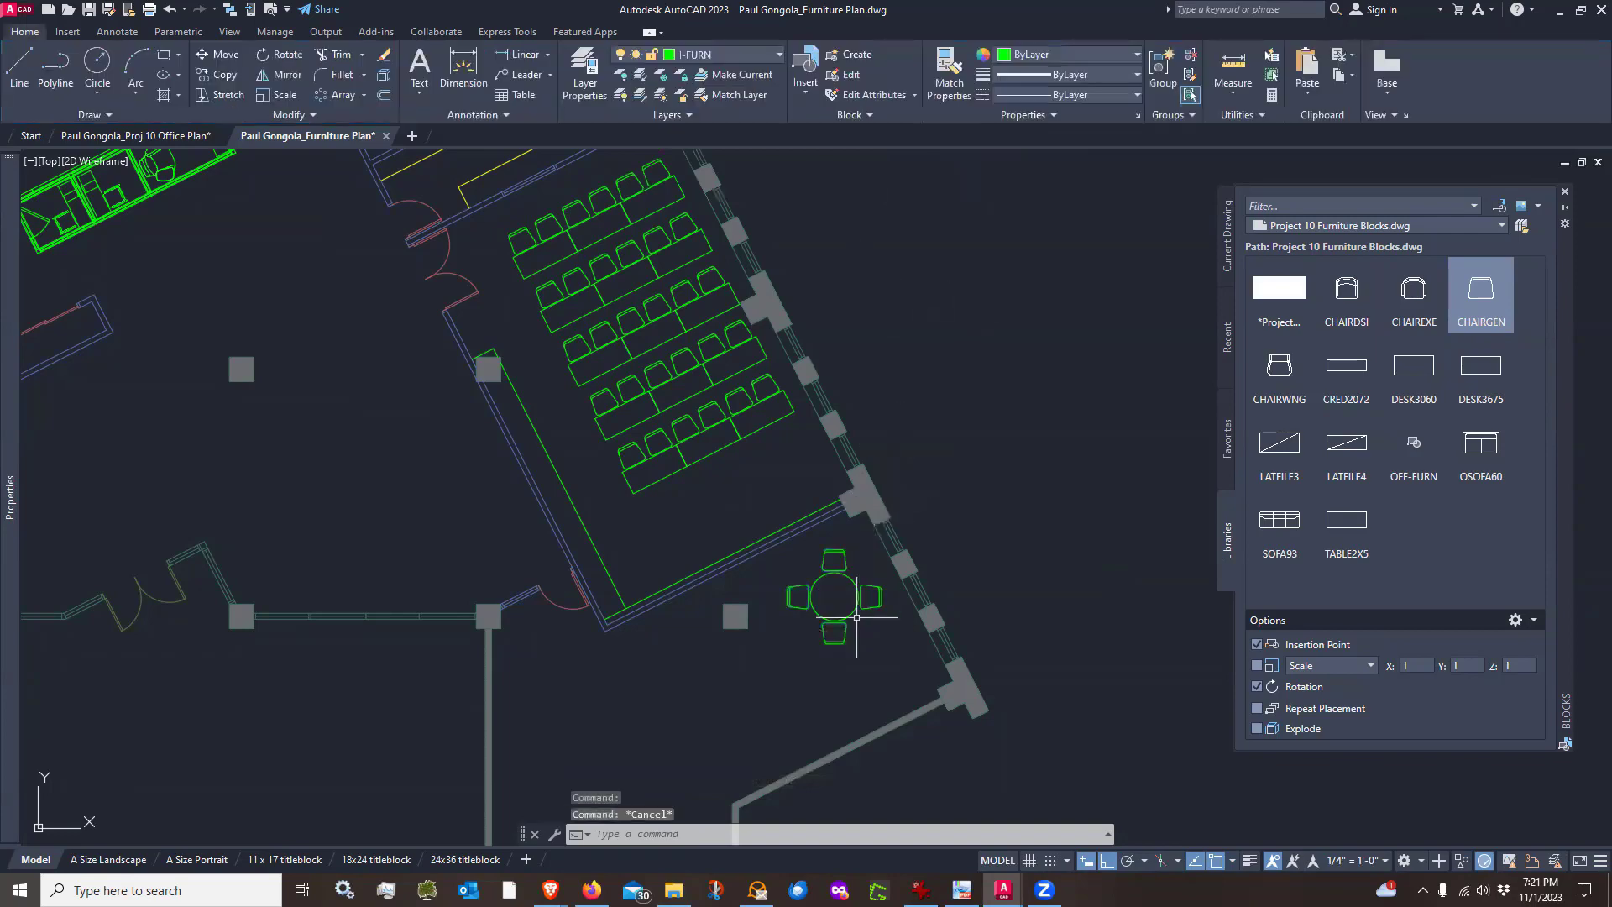
pyautogui.scroll(2, 856, 617)
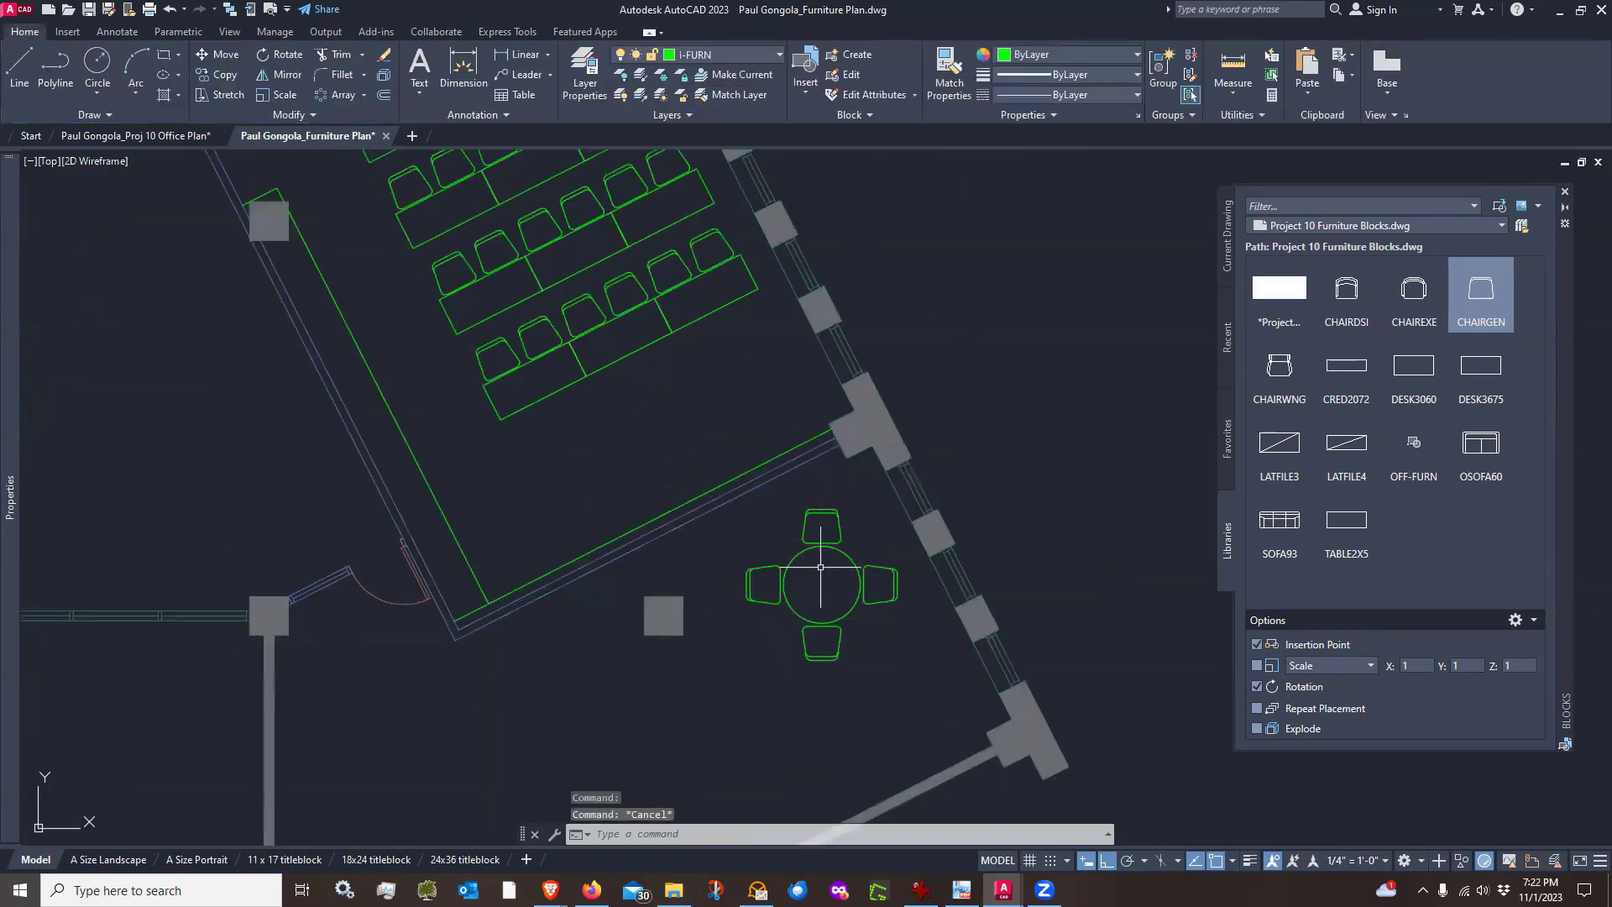
pyautogui.moveTo(820, 566); pyautogui.dragTo(855, 491, button='middle')
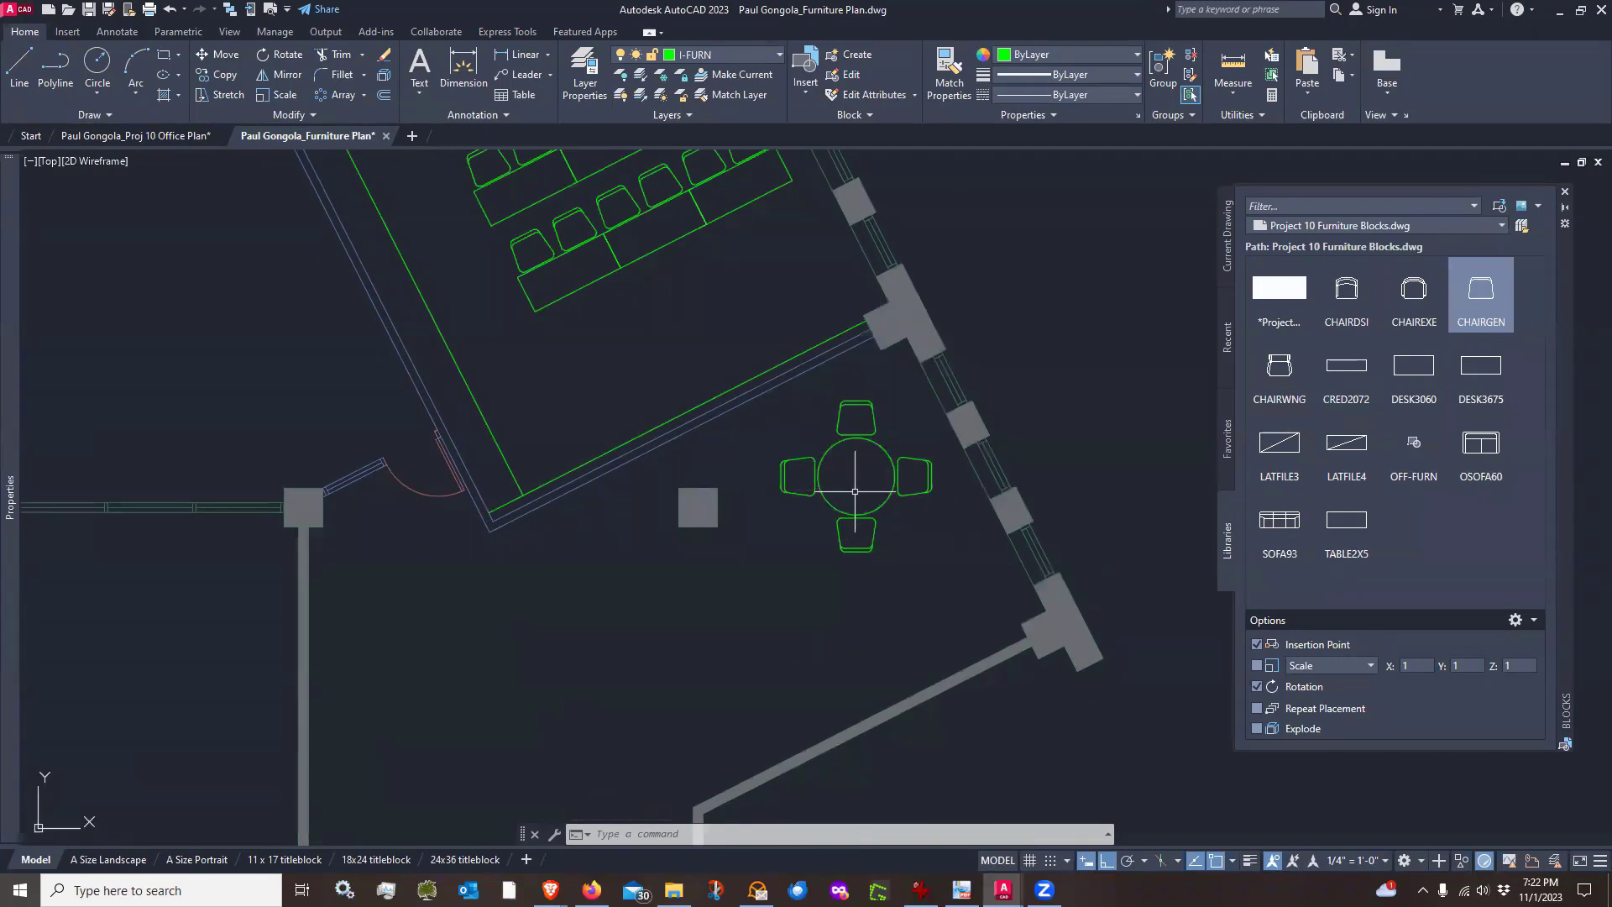
pyautogui.write('rp')
pyautogui.press('Return')
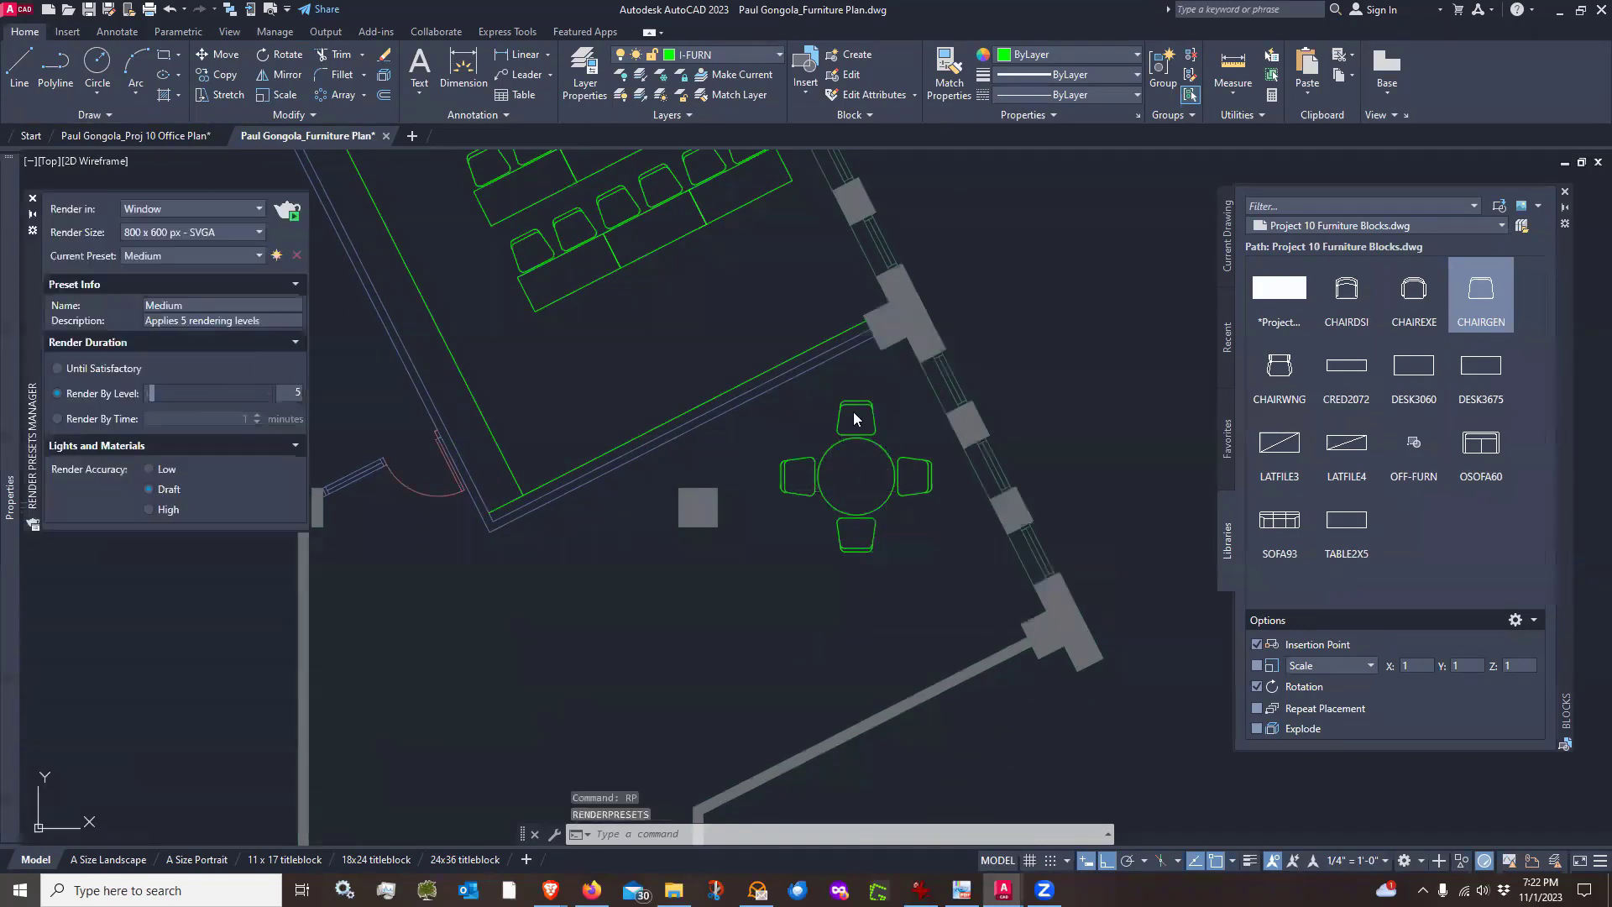
pyautogui.press('Escape')
pyautogui.press('Escape')
pyautogui.press('Escape')
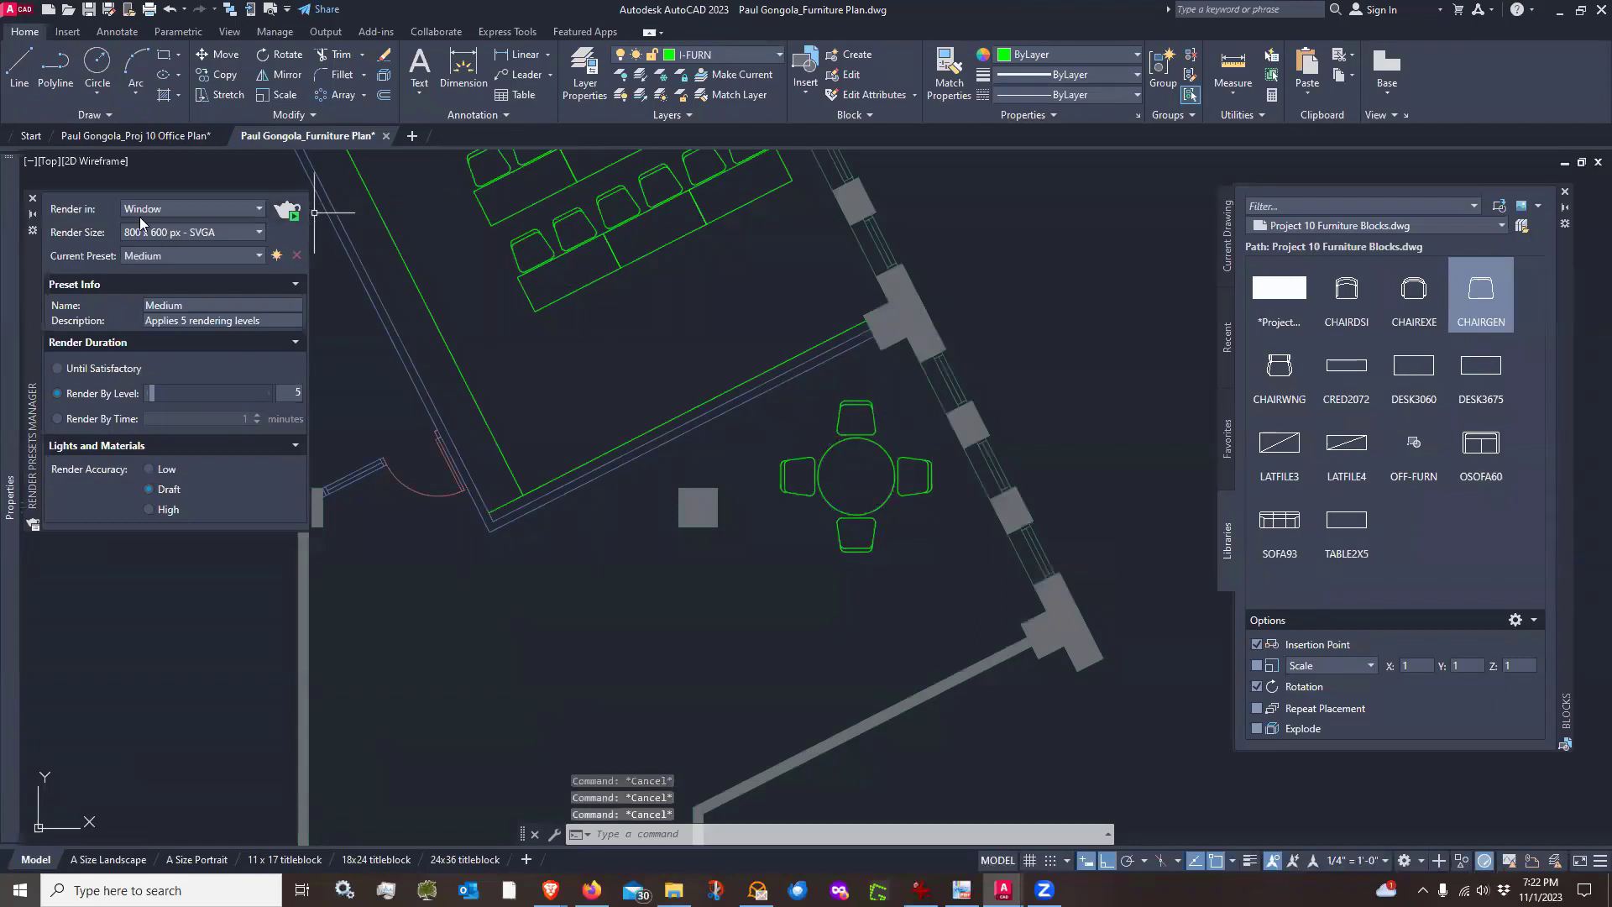
pyautogui.click(31, 201)
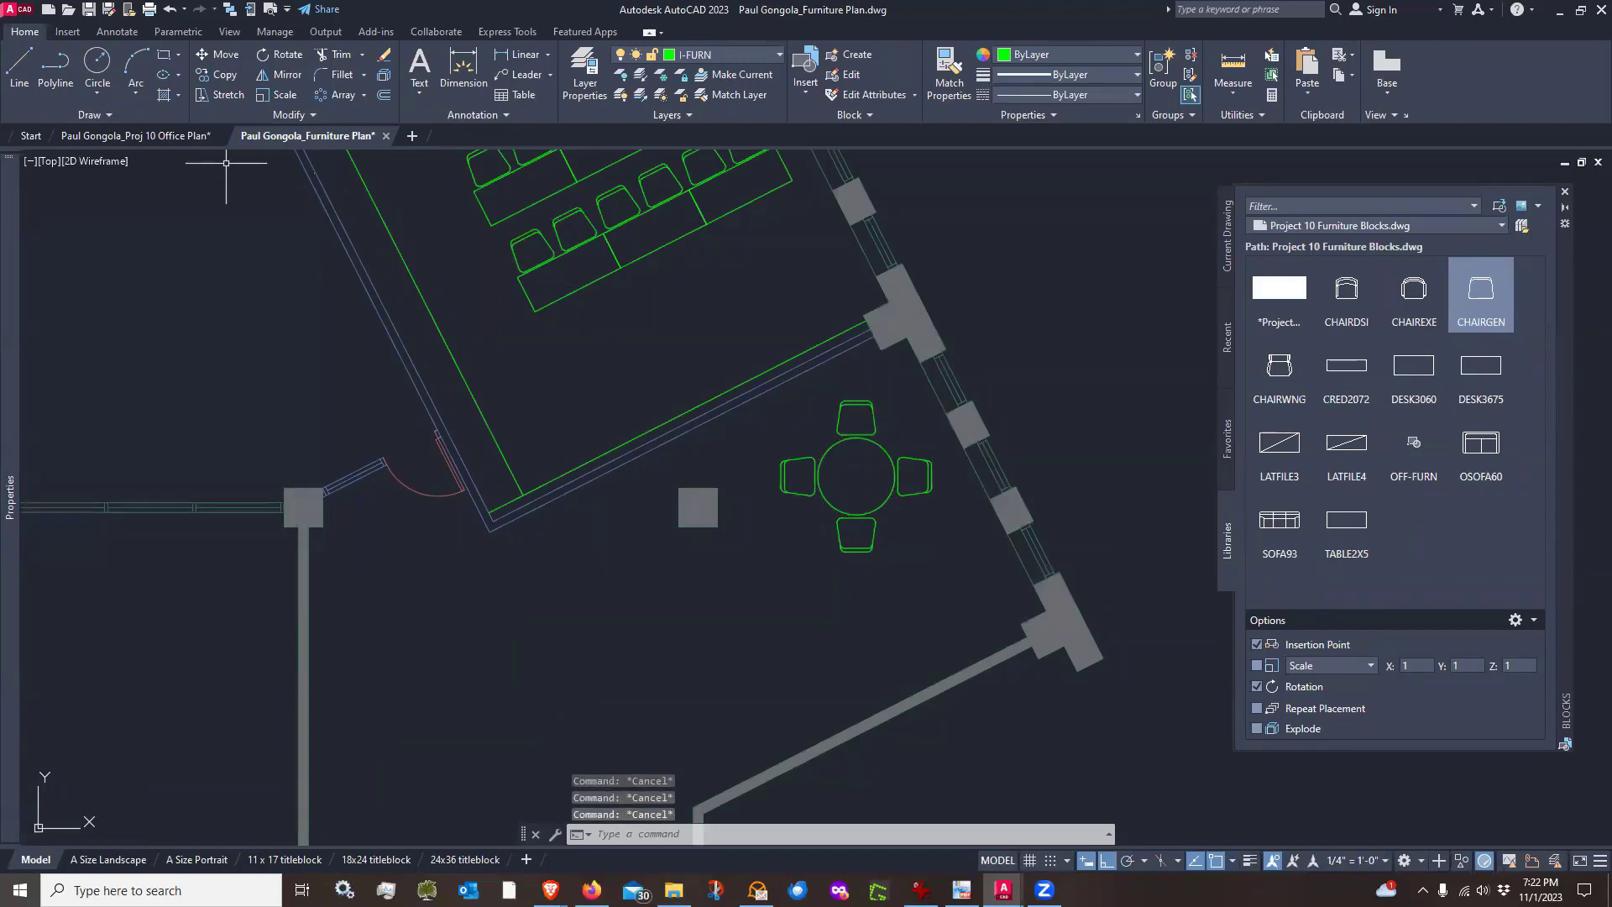
# Rotate the four-chair array about the circle's center with Polar tracking on
pyautogui.click(268, 57)
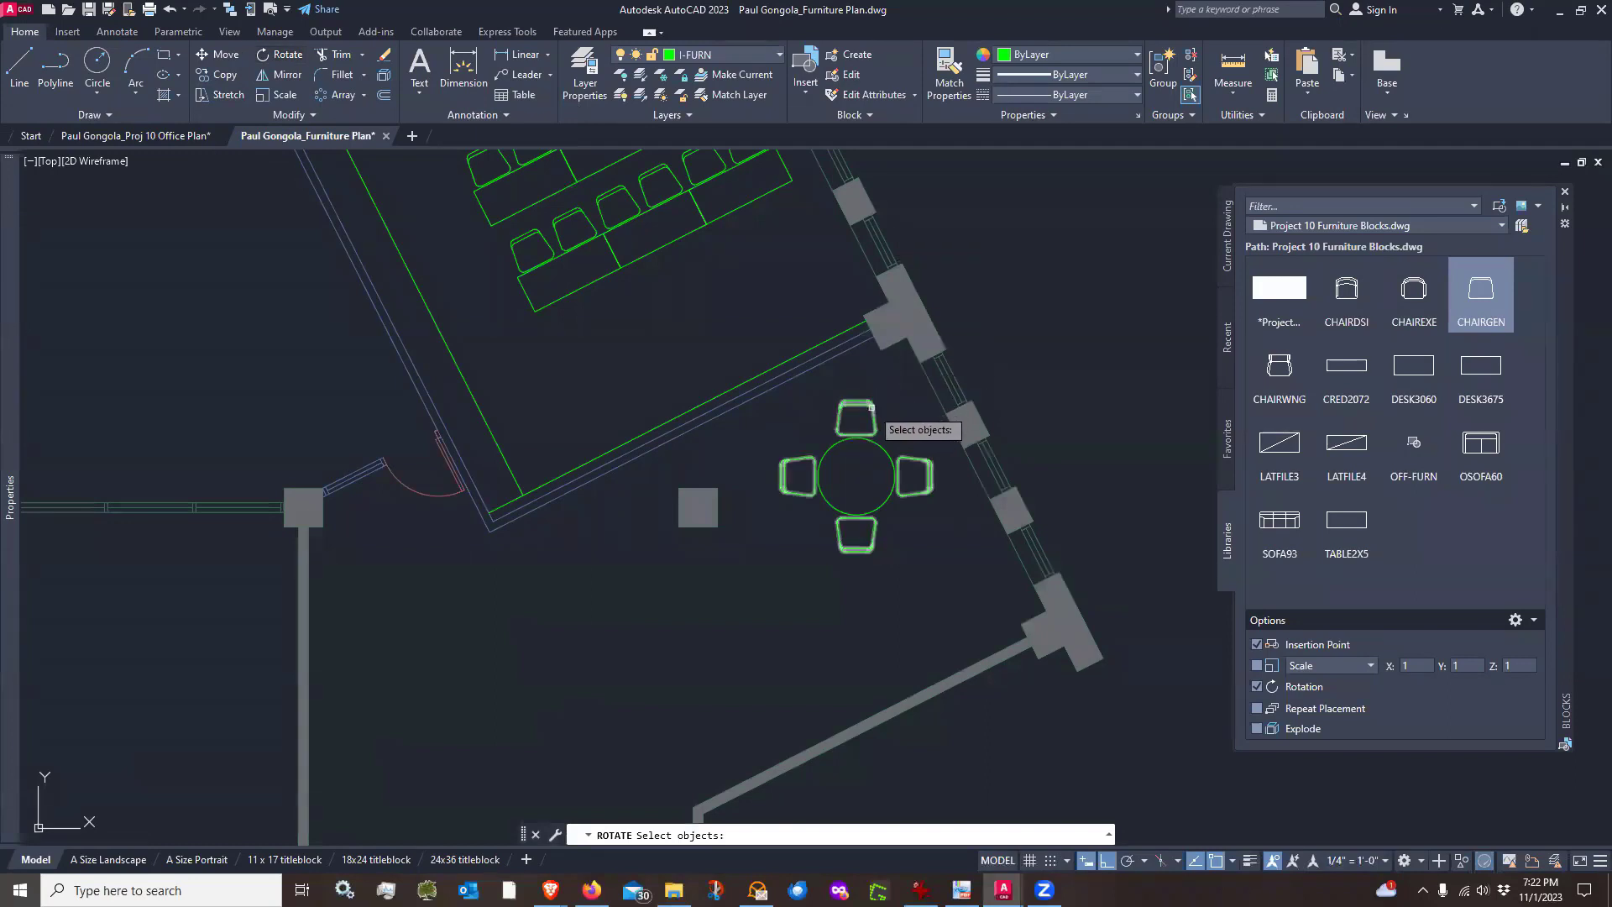
pyautogui.click(870, 407)
pyautogui.scroll(2, 888, 473)
pyautogui.press('Return')
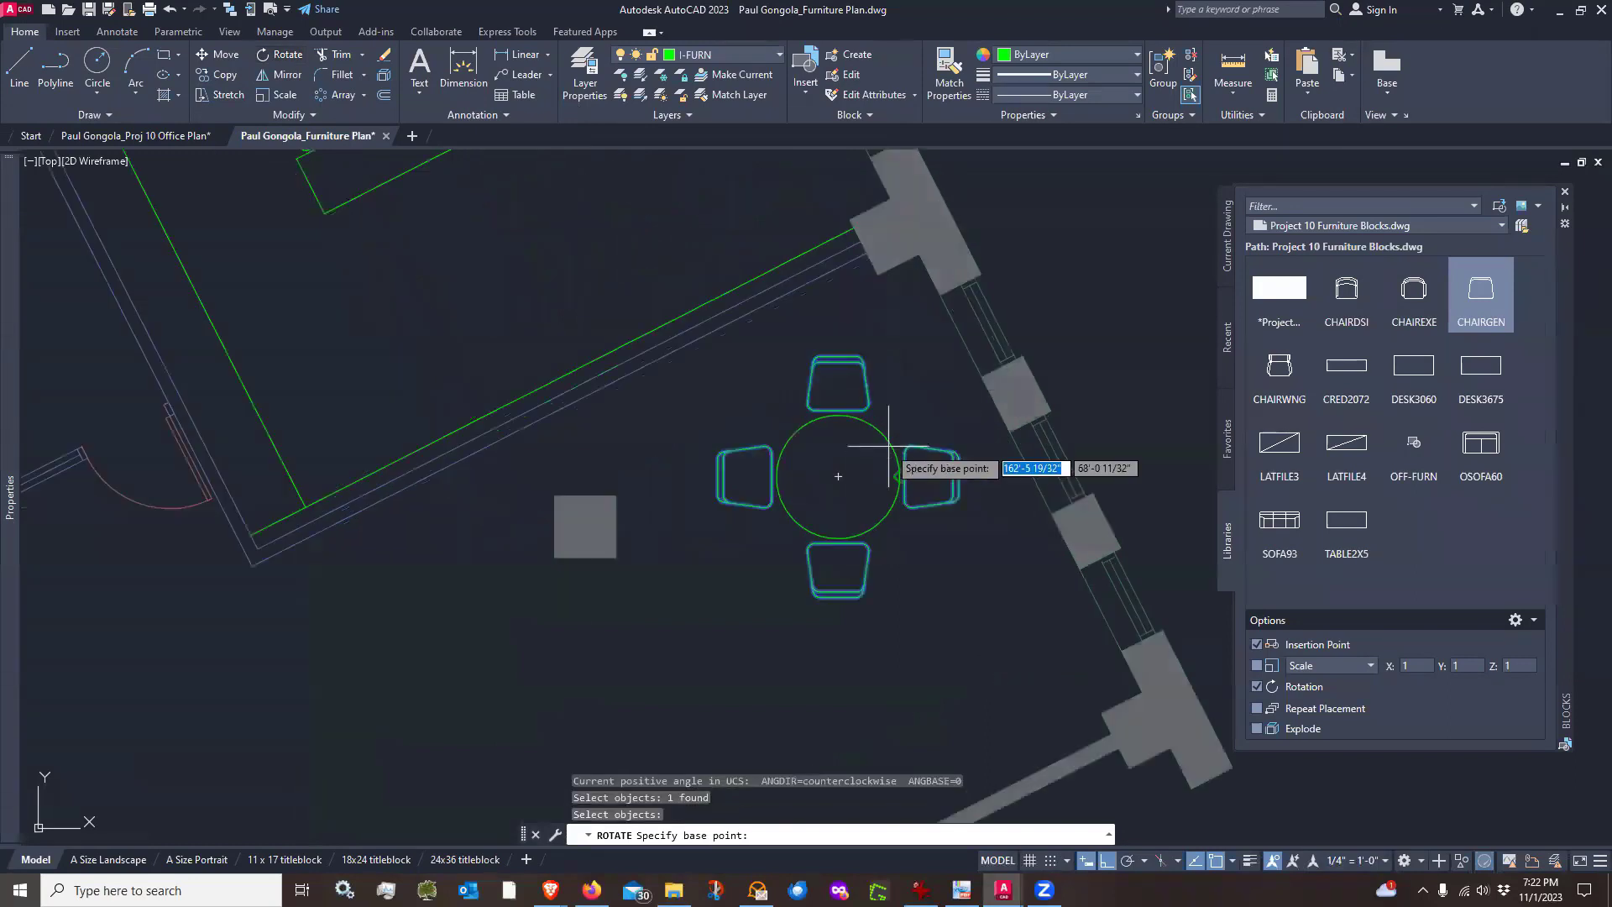
pyautogui.click(838, 476)
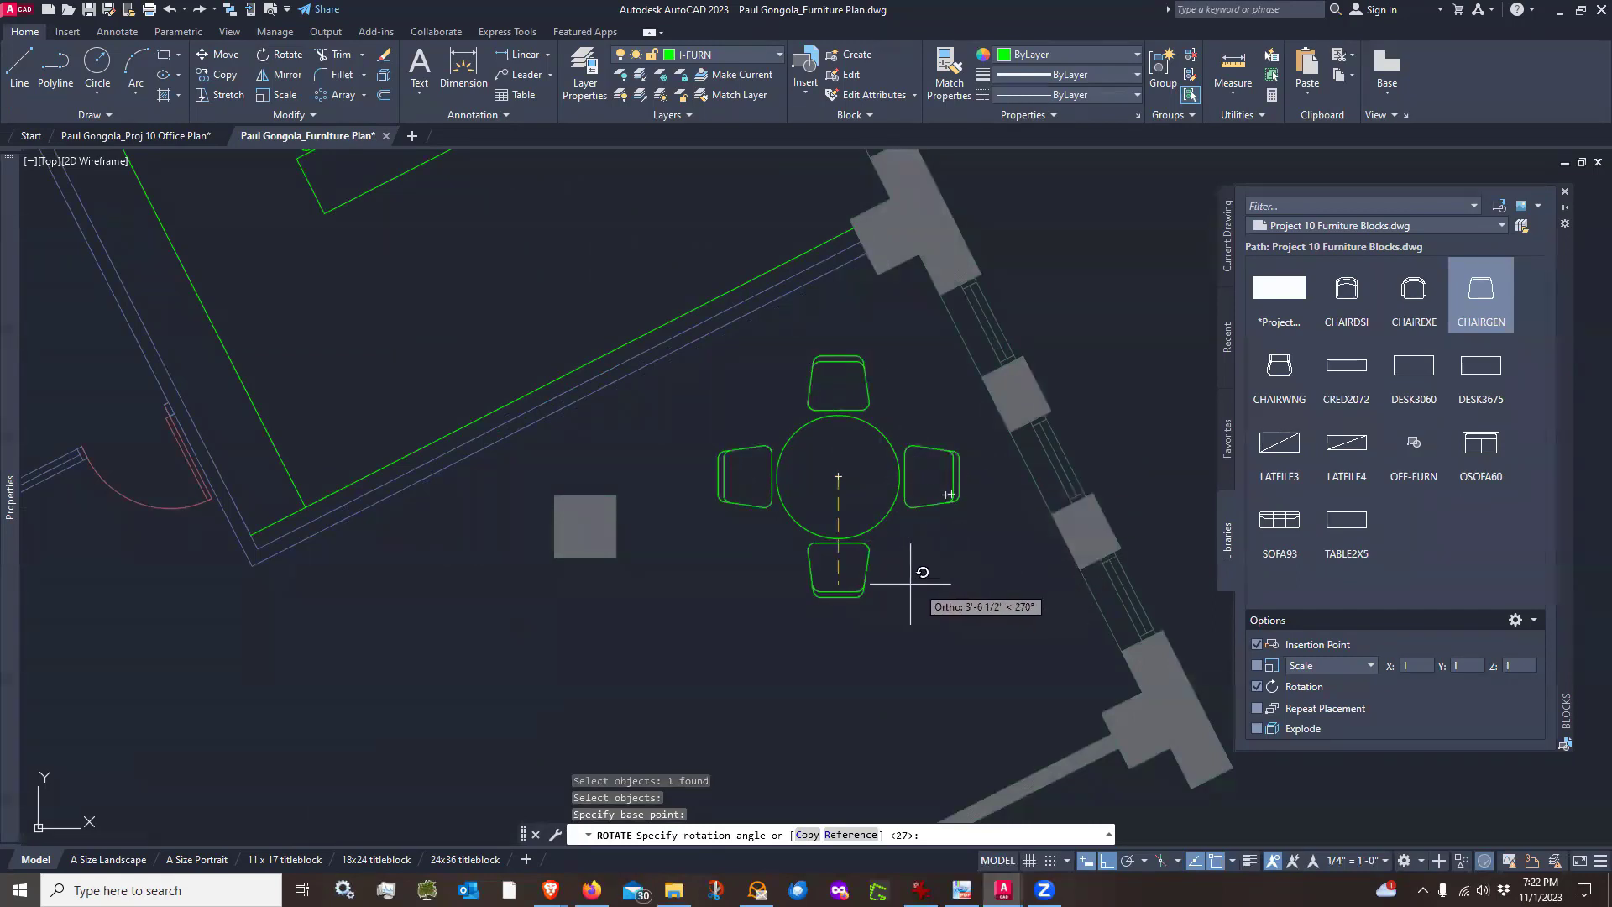
pyautogui.click(1128, 862)
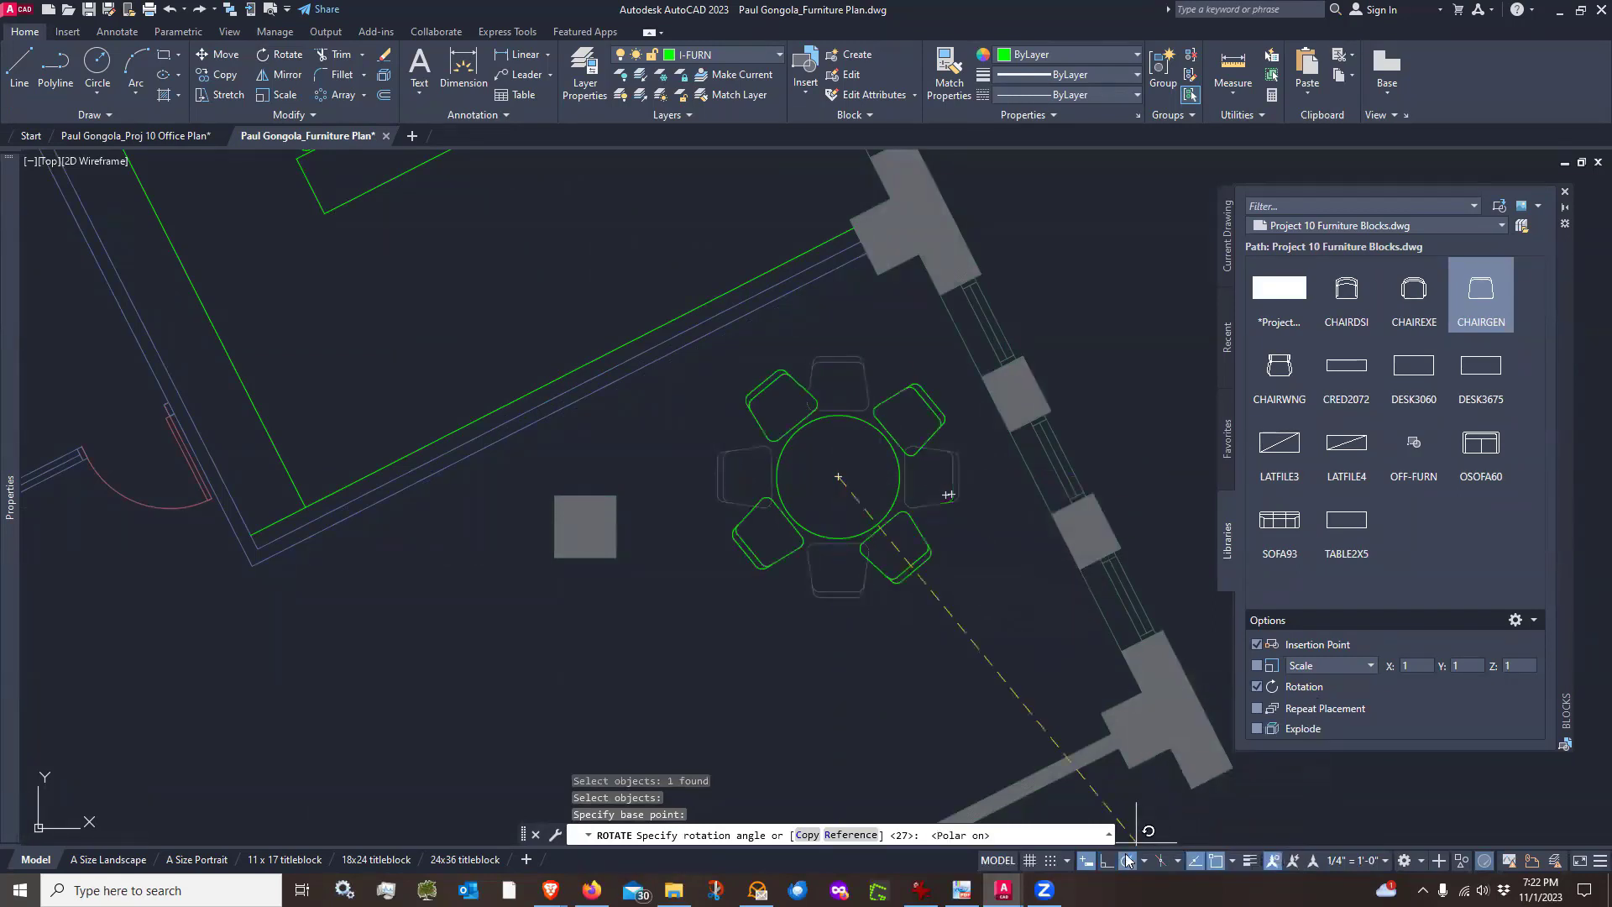
pyautogui.click(989, 520)
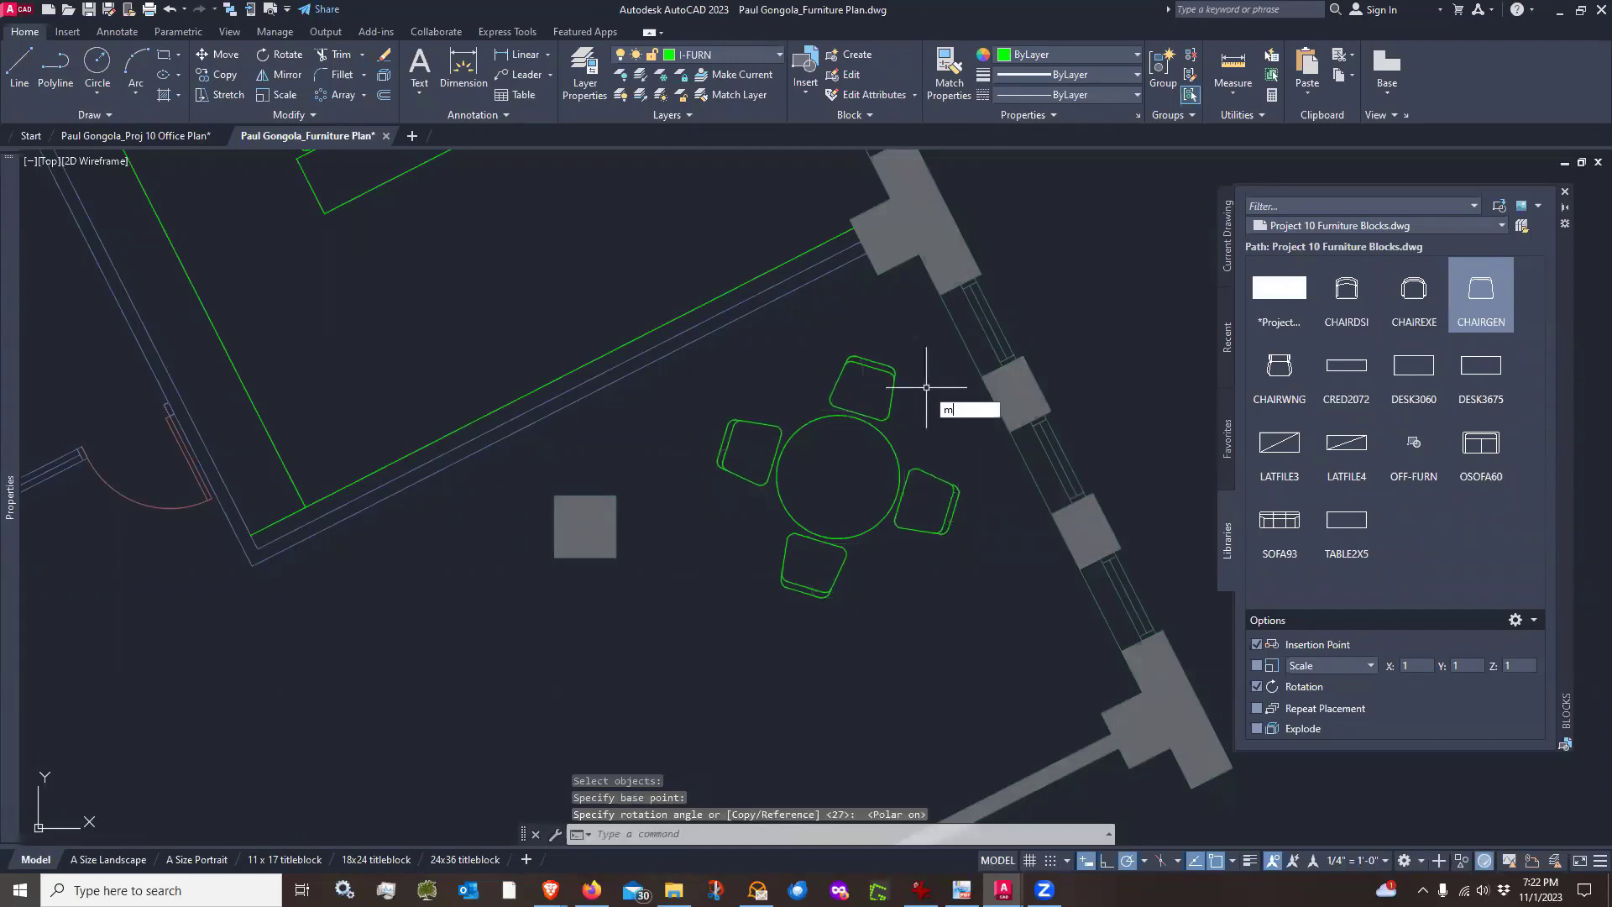
# Move the round table and its chairs down toward the corner by the angled outer wall
pyautogui.press('Return')
pyautogui.moveTo(986, 342); pyautogui.dragTo(718, 601)
pyautogui.press('Return')
pyautogui.click(968, 680)
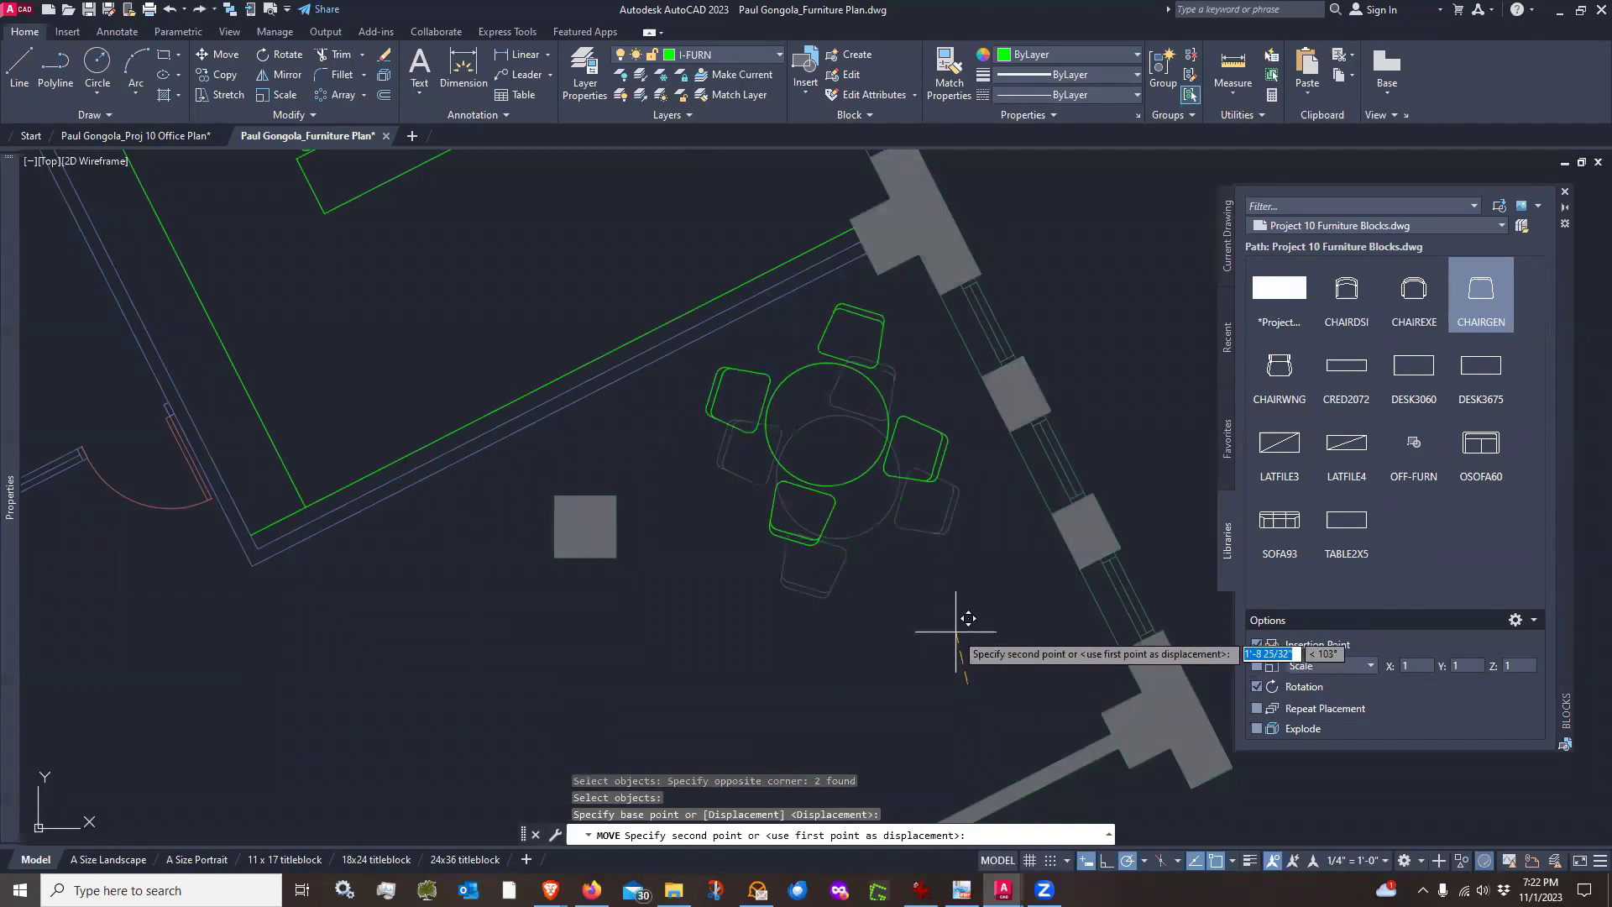
pyautogui.click(954, 630)
pyautogui.press('Return')
pyautogui.click(898, 348)
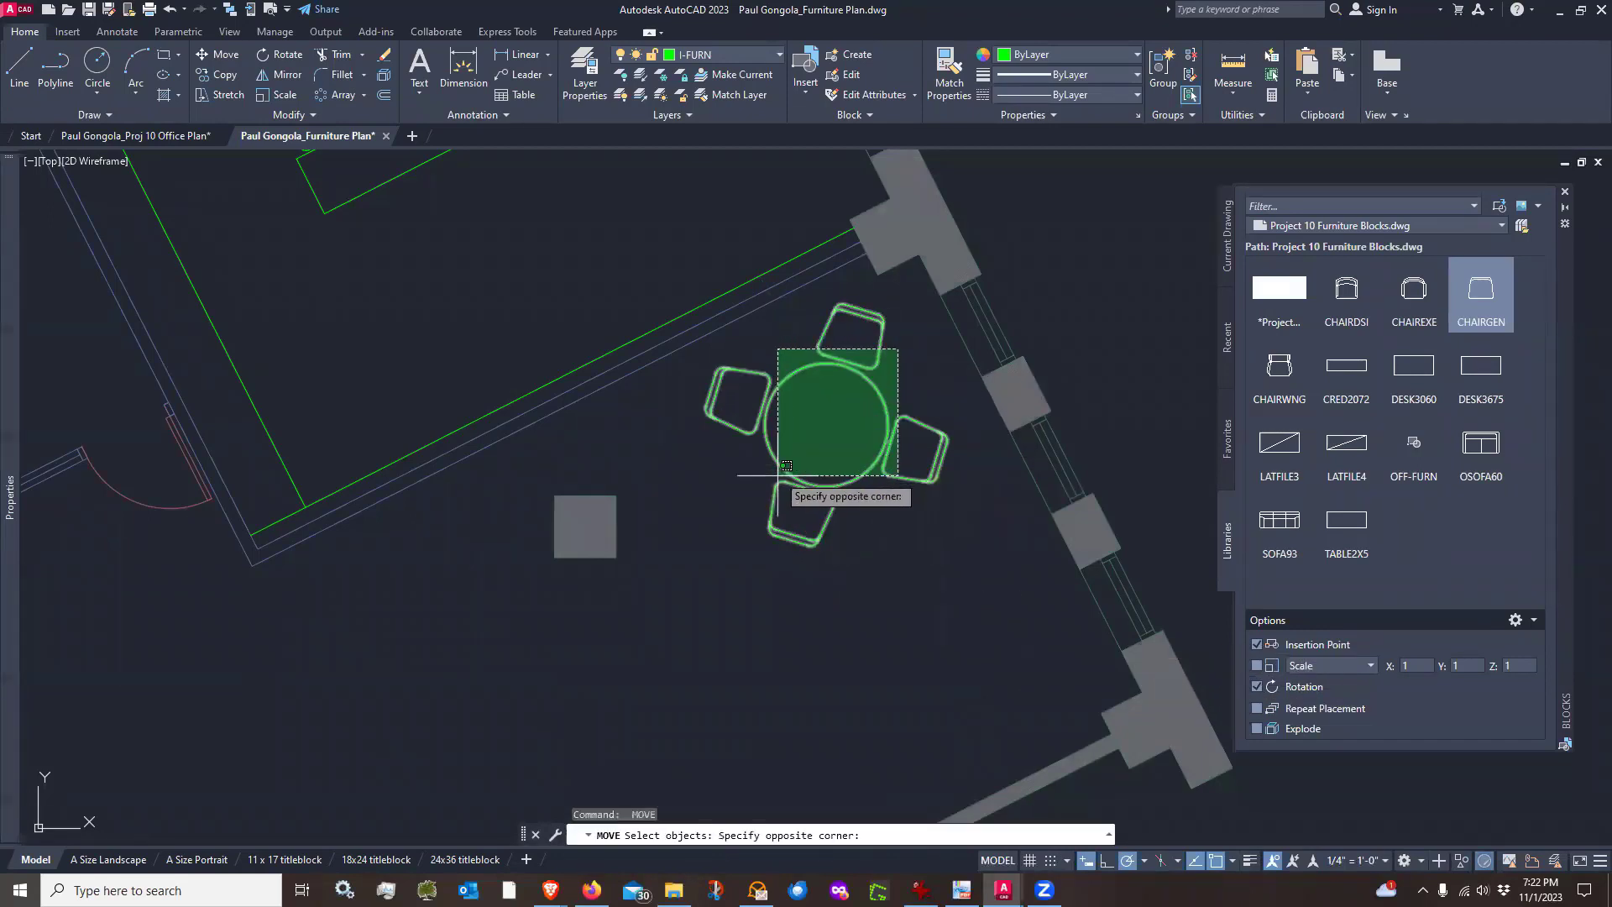
pyautogui.click(778, 475)
pyautogui.press('Return')
pyautogui.click(710, 446)
pyautogui.scroll(-2, 714, 451)
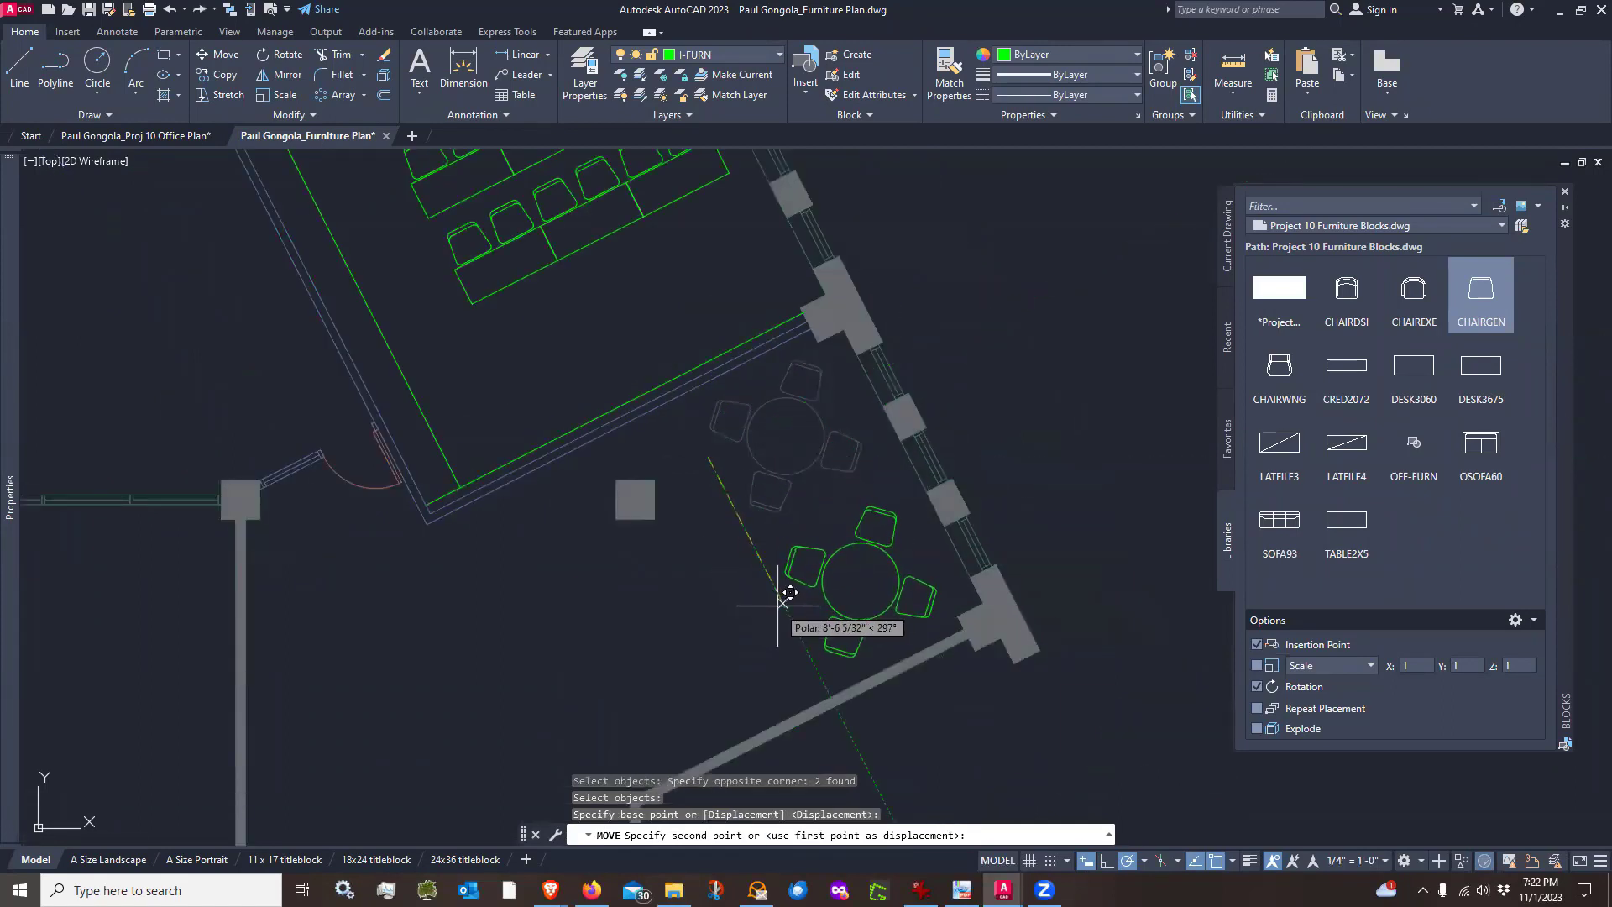
pyautogui.click(777, 606)
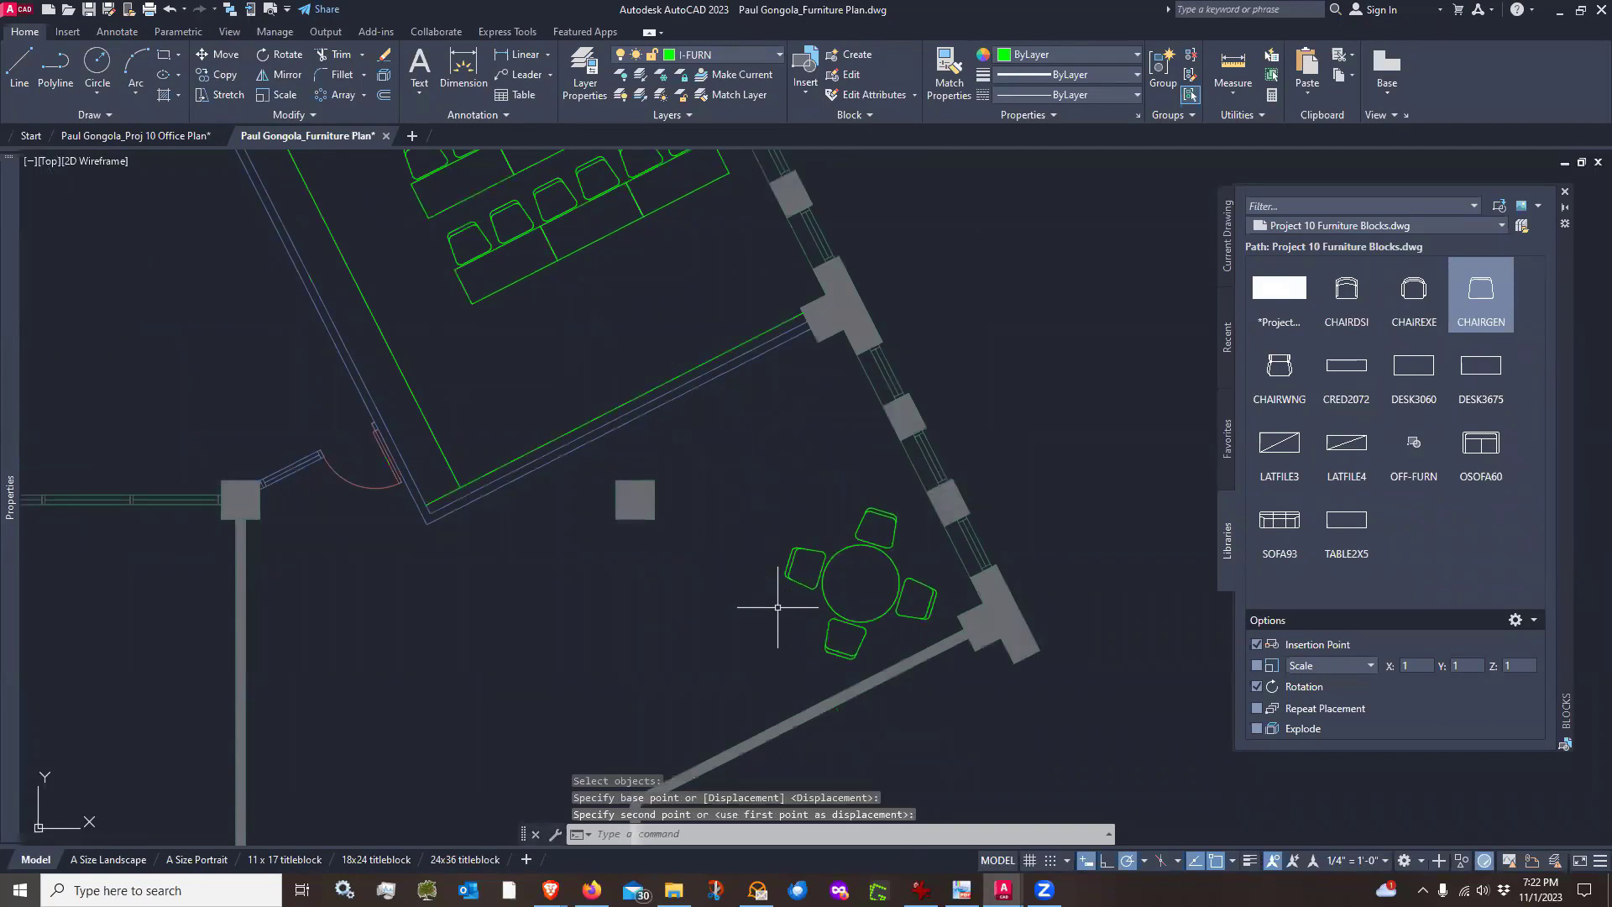
# Copy the round table with its four chairs up toward the upper part of the angled outer wall
pyautogui.write('co')
pyautogui.press('Return')
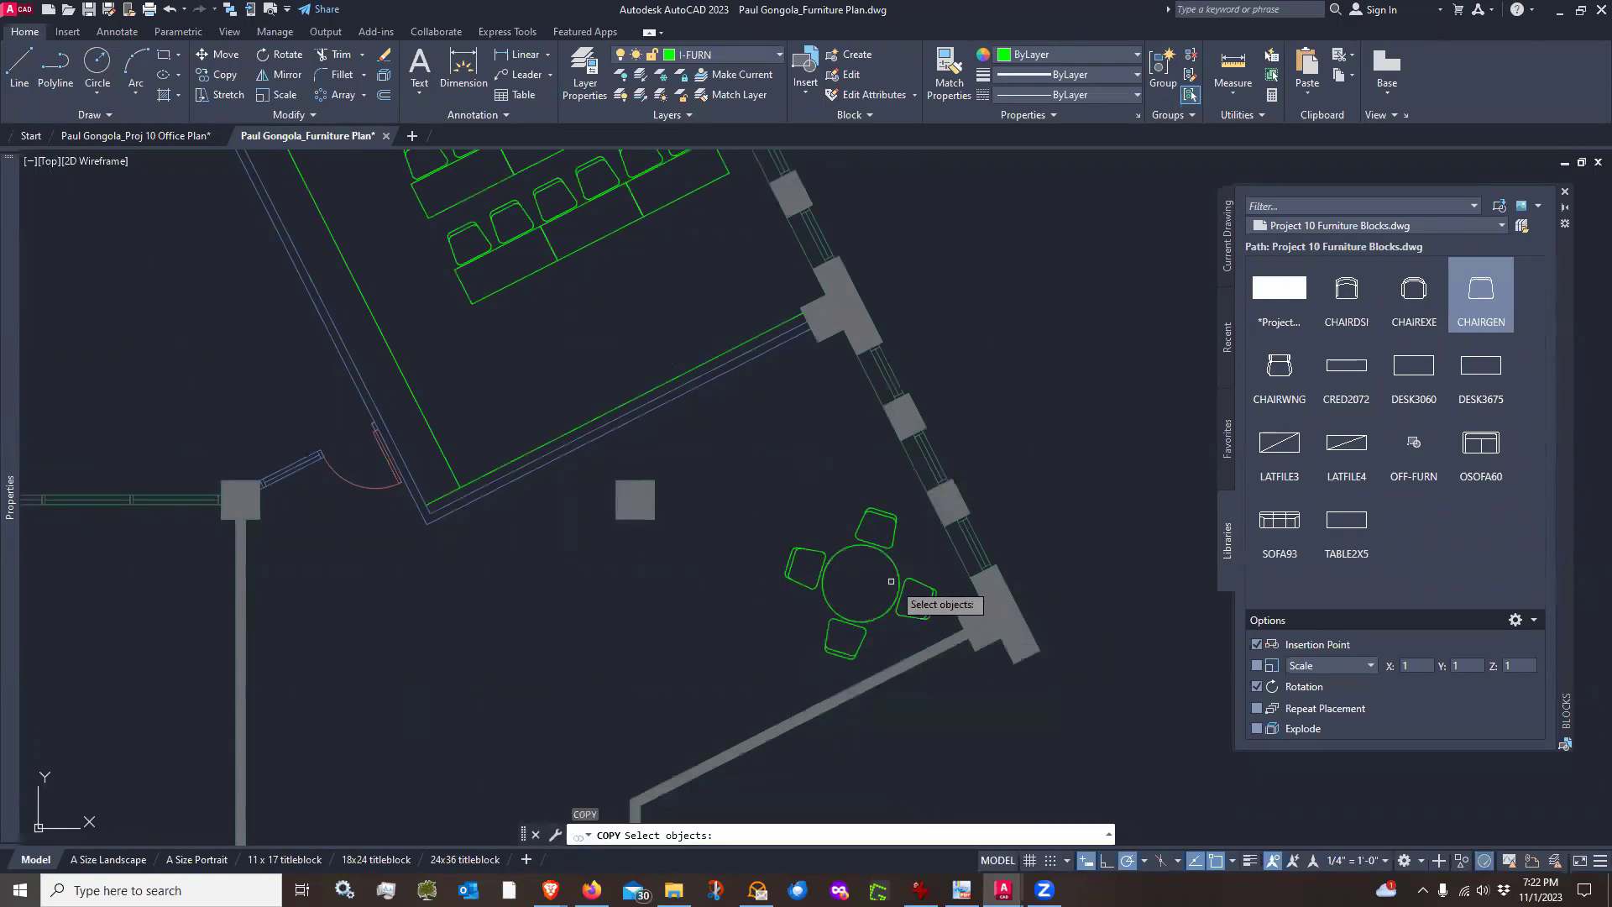
pyautogui.click(965, 609)
pyautogui.click(810, 520)
pyautogui.press('Return')
pyautogui.click(783, 663)
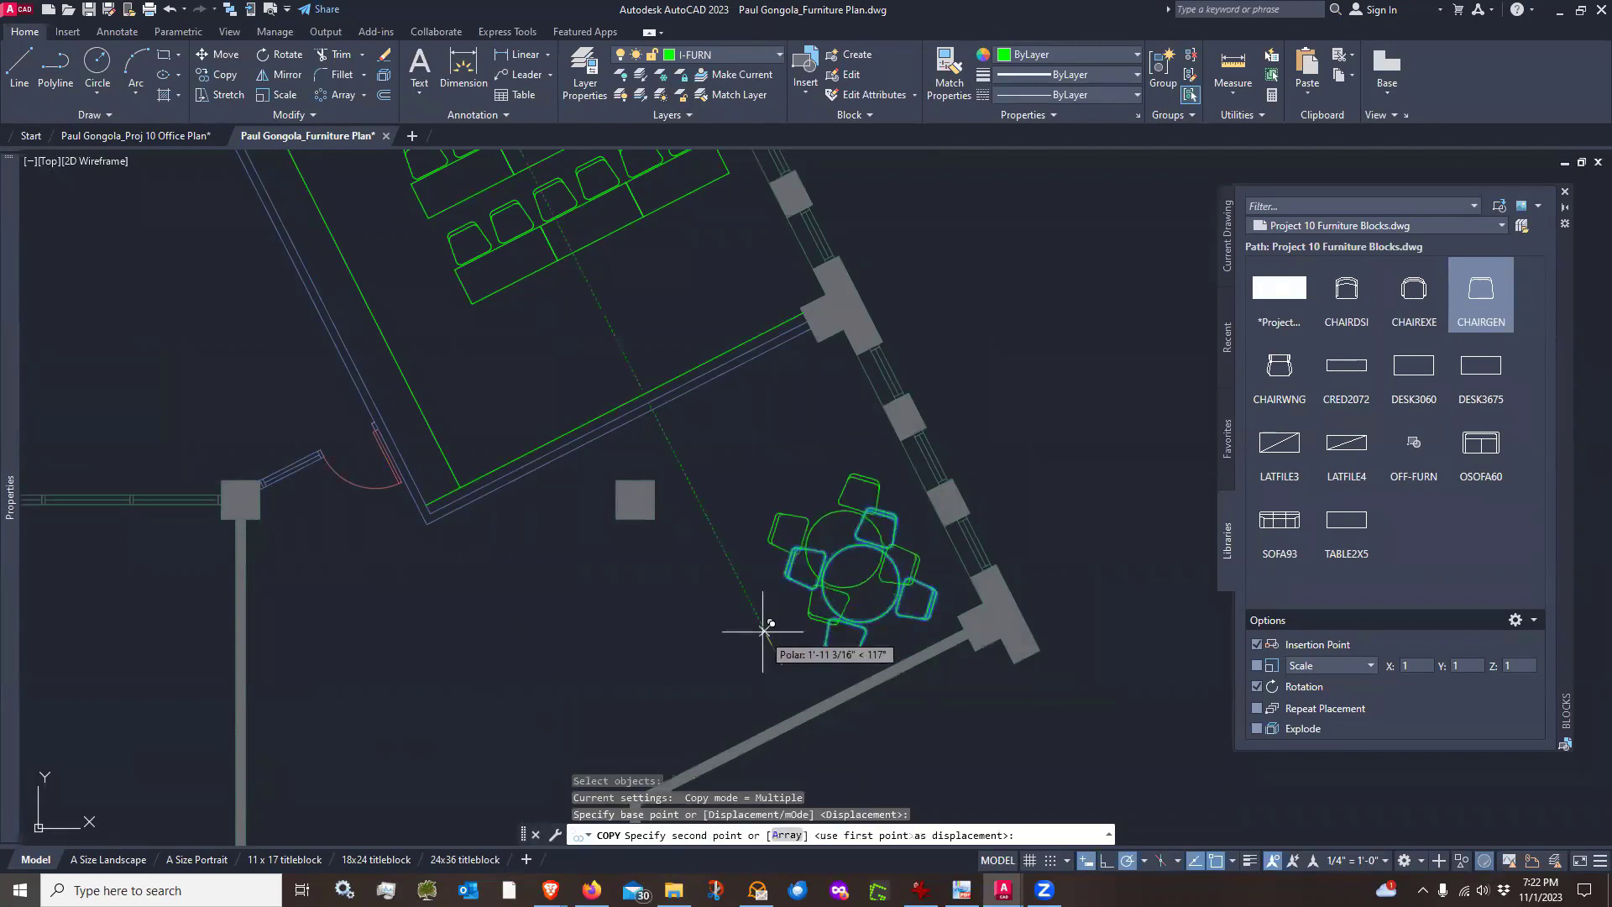
pyautogui.click(705, 511)
pyautogui.press('Escape')
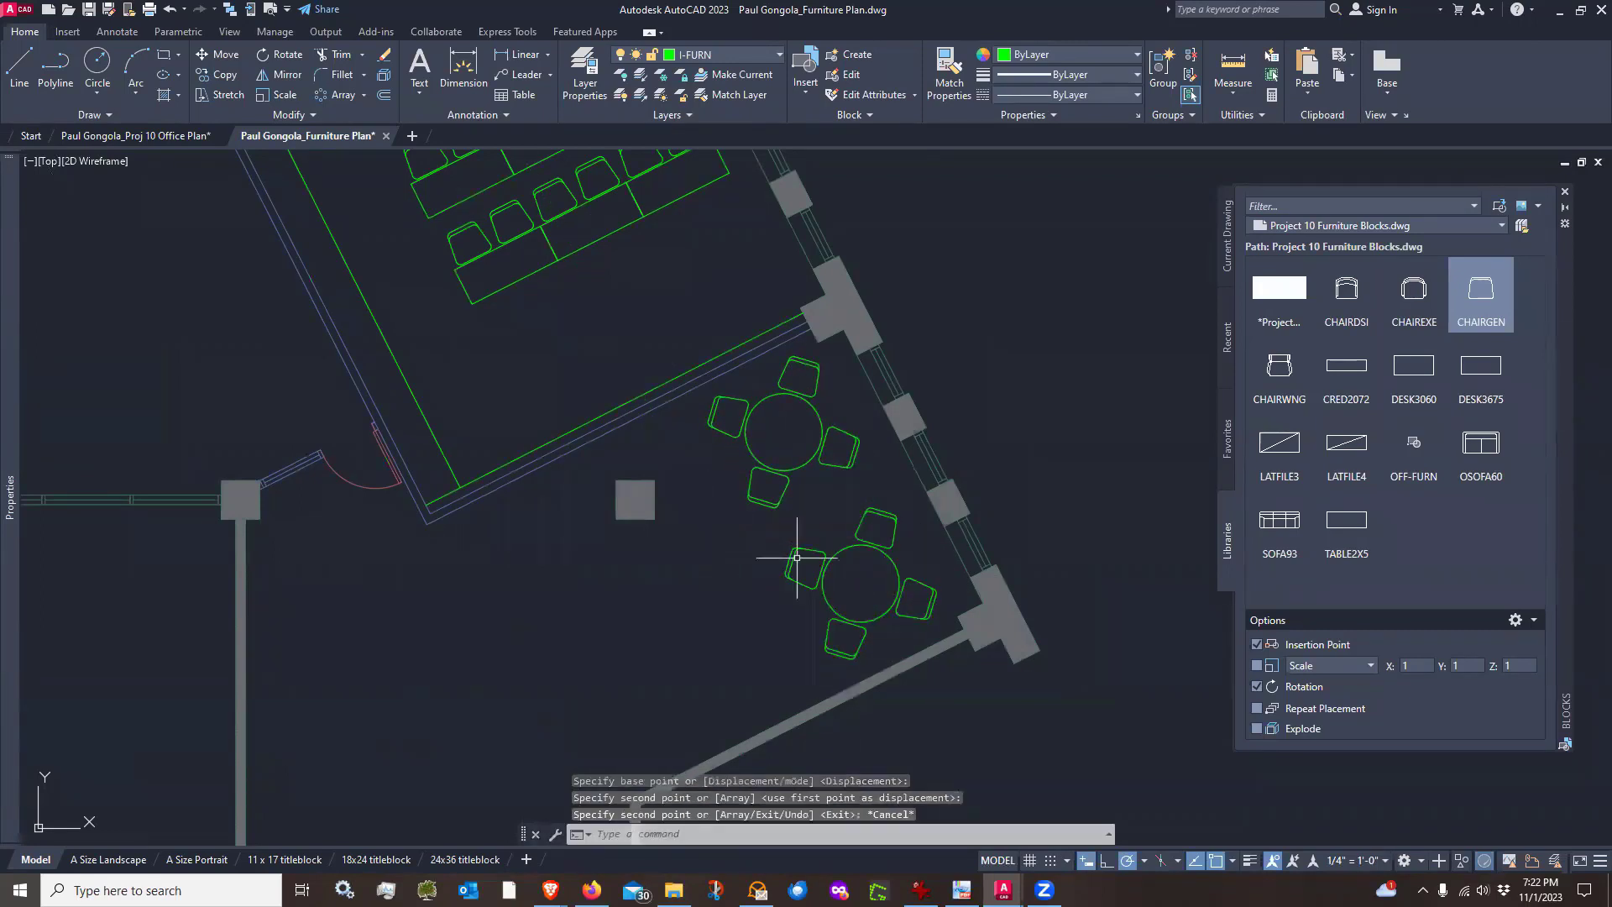
# Copy both round-table sets down and to the left into the lower part of the room
pyautogui.write('co')
pyautogui.press('Return')
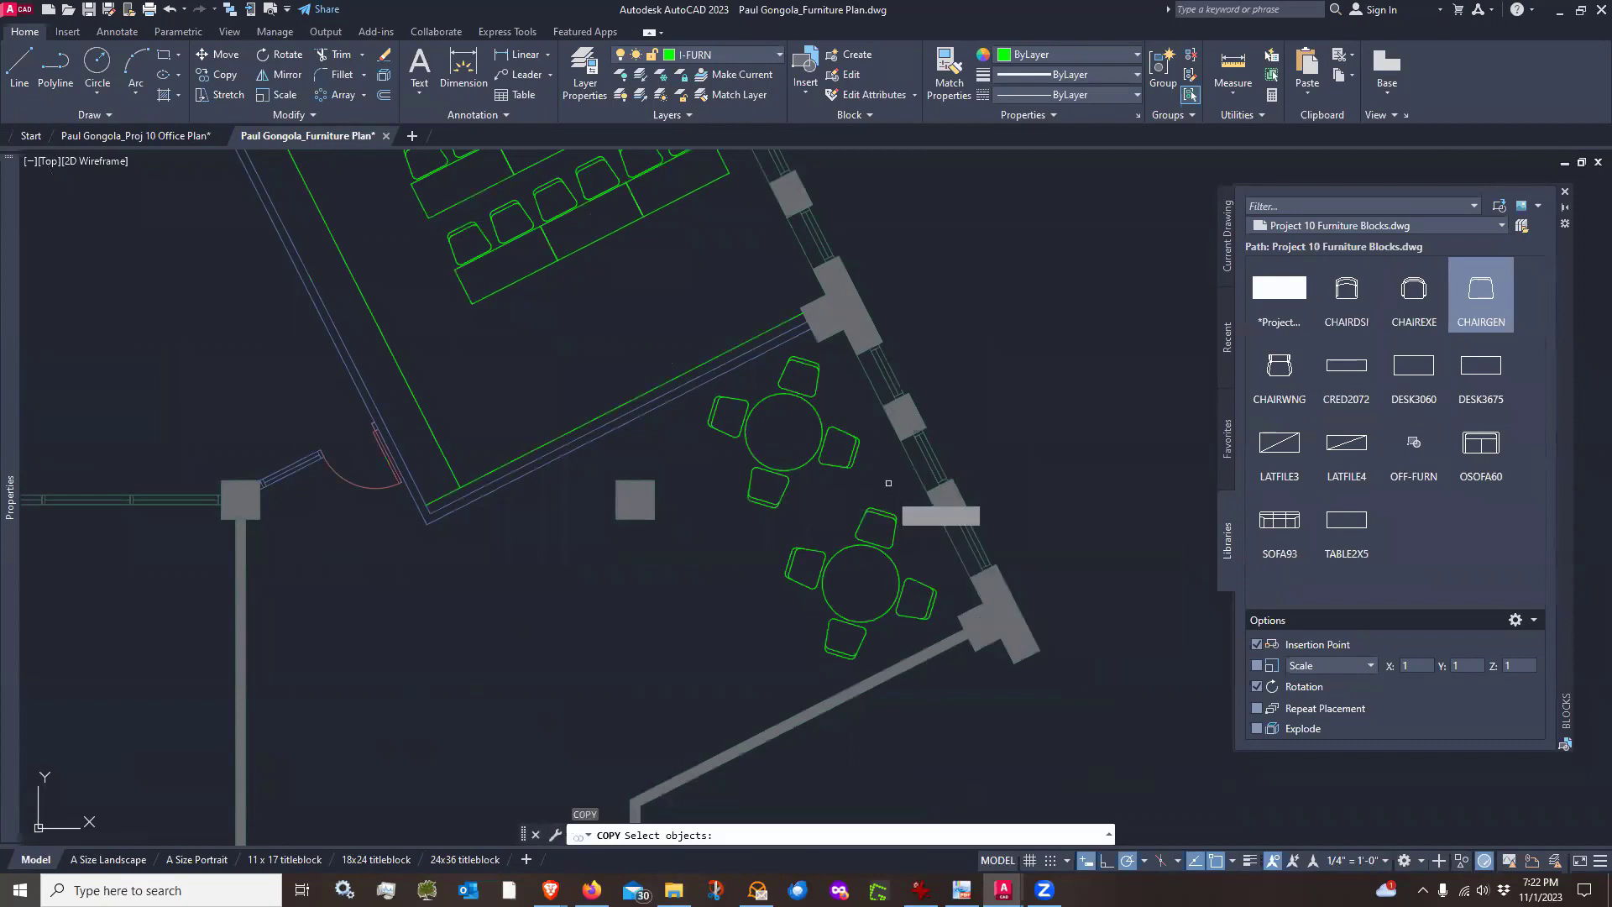
pyautogui.click(878, 430)
pyautogui.click(824, 613)
pyautogui.press('Return')
pyautogui.click(861, 581)
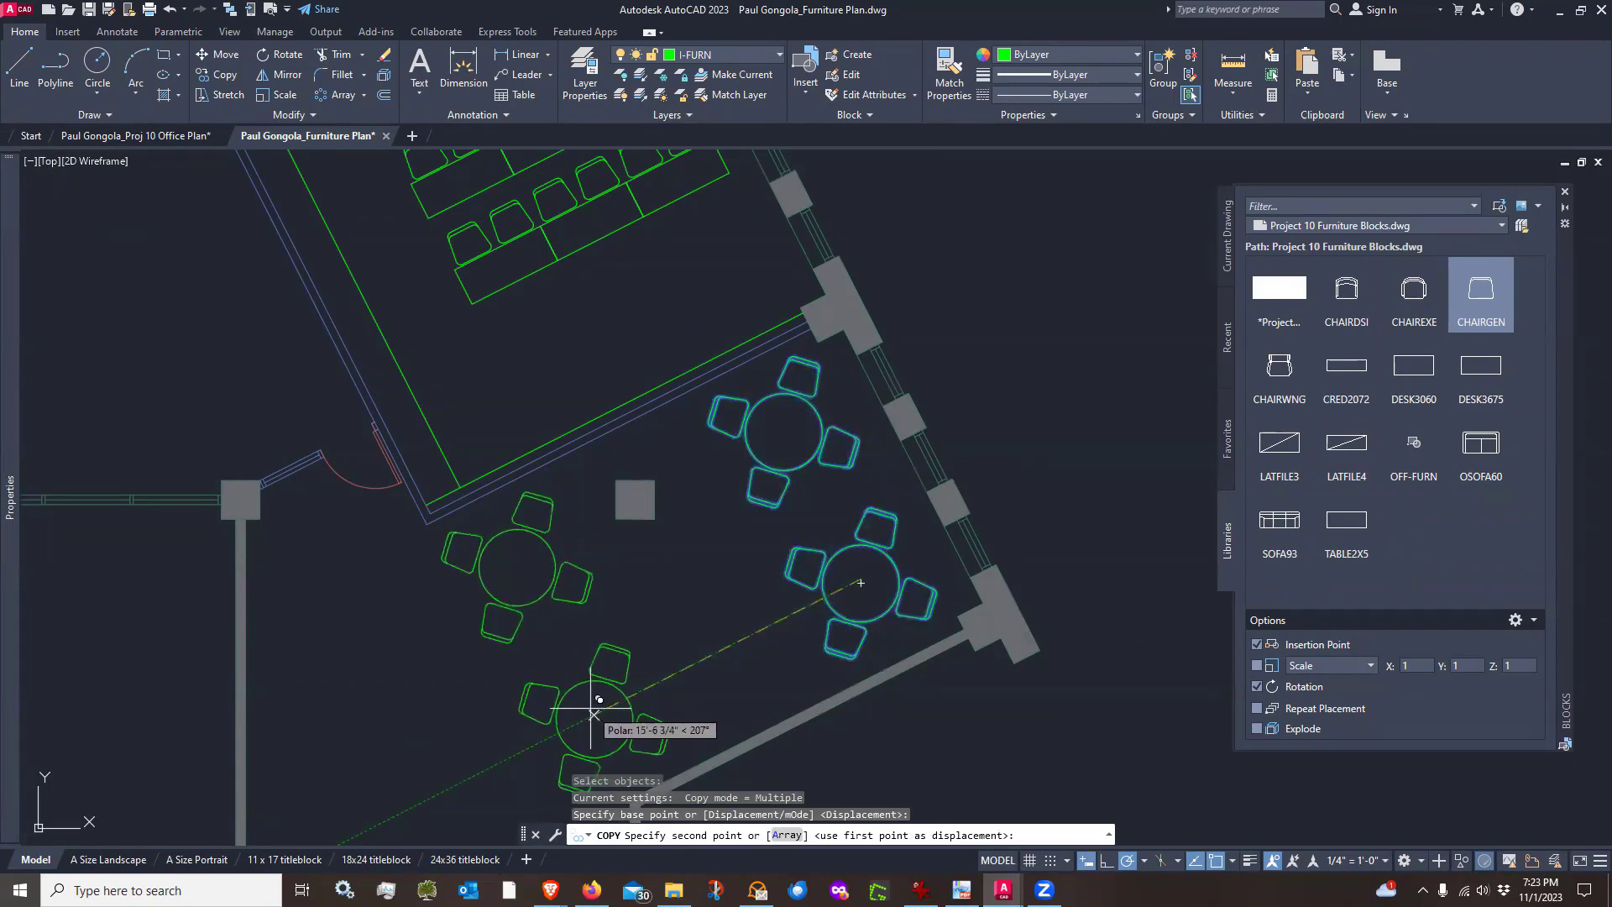
pyautogui.click(595, 714)
pyautogui.press('Escape')
pyautogui.scroll(-2, 777, 494)
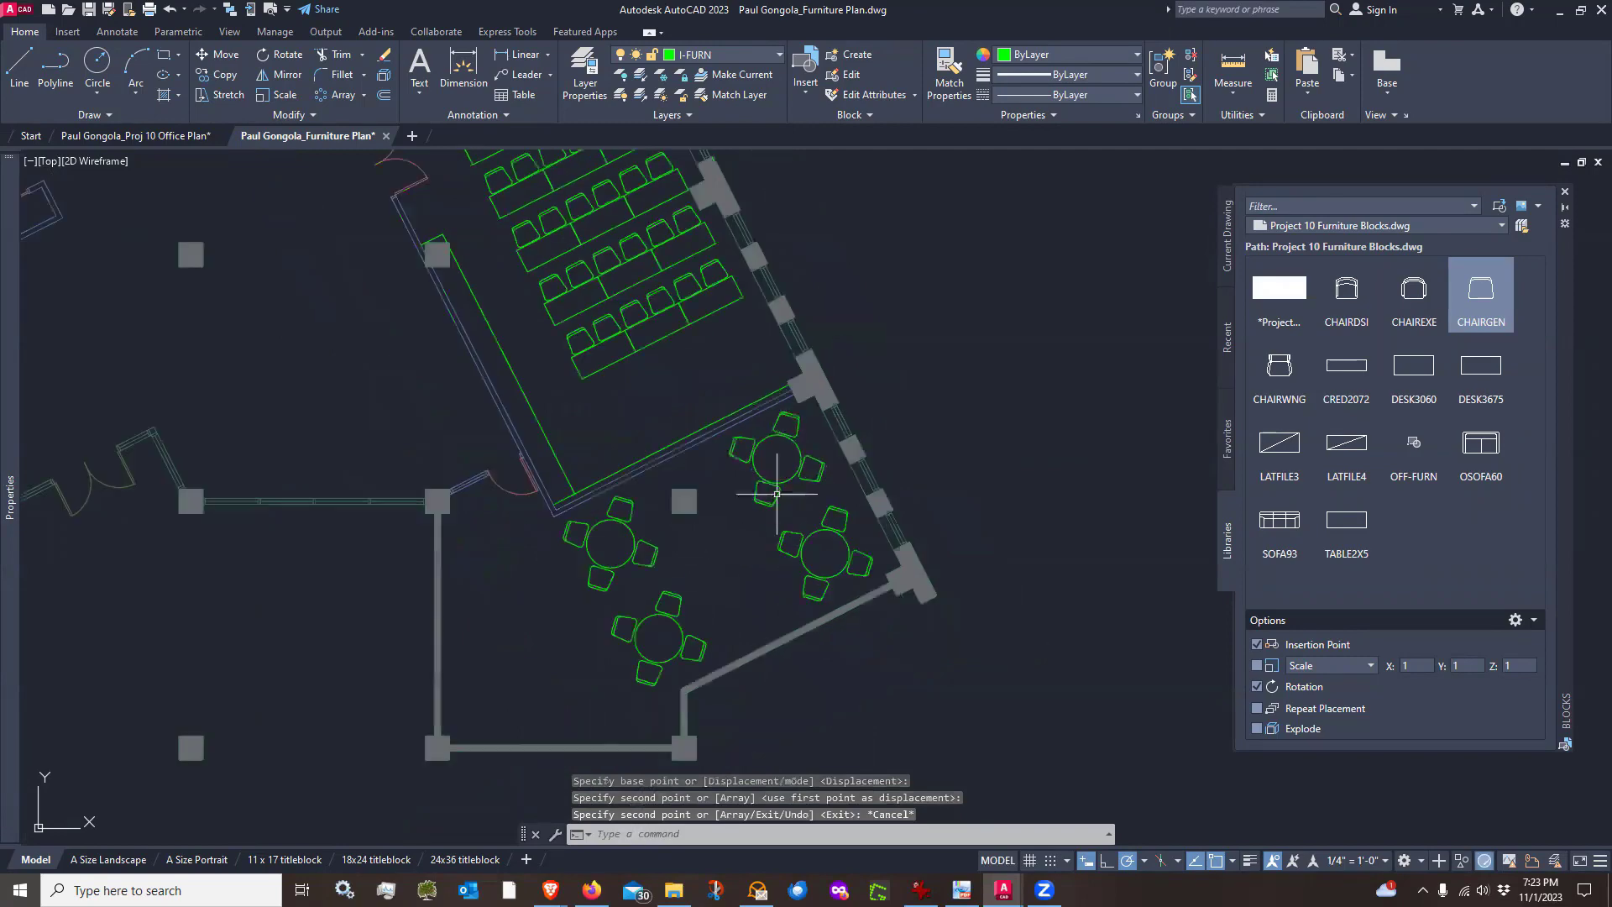
pyautogui.moveTo(558, 651)
pyautogui.mouseDown(button='middle')
pyautogui.moveTo(752, 583)
pyautogui.moveTo(738, 510)
pyautogui.mouseUp(button='middle')
pyautogui.scroll(4, 819, 546)
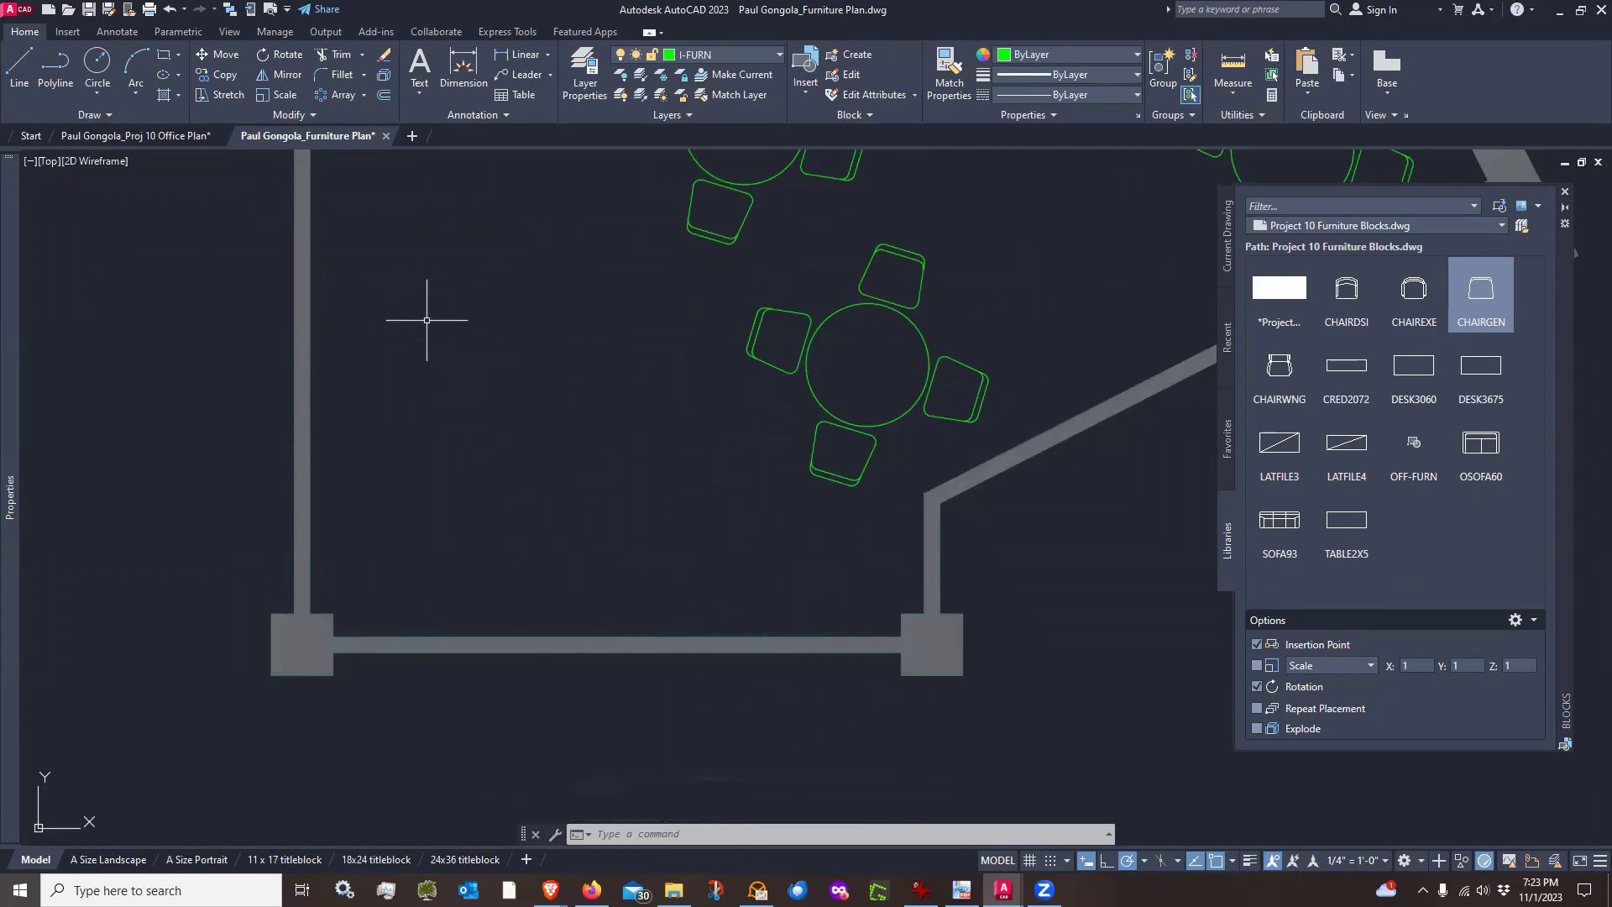
pyautogui.moveTo(427, 320); pyautogui.dragTo(470, 445, button='middle')
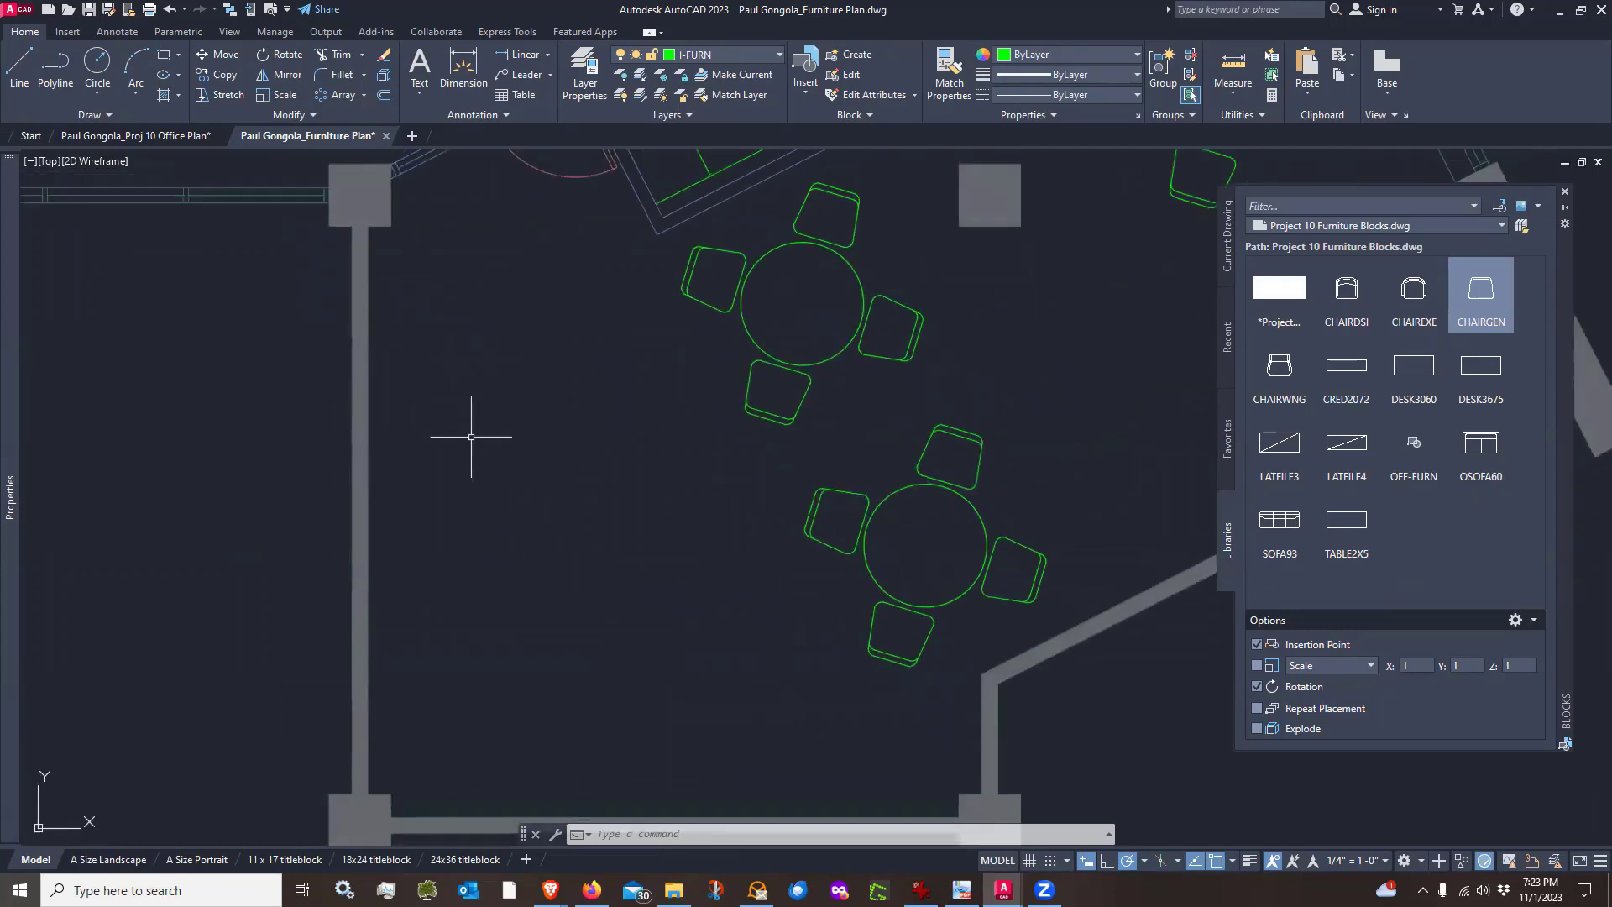
pyautogui.click(19, 66)
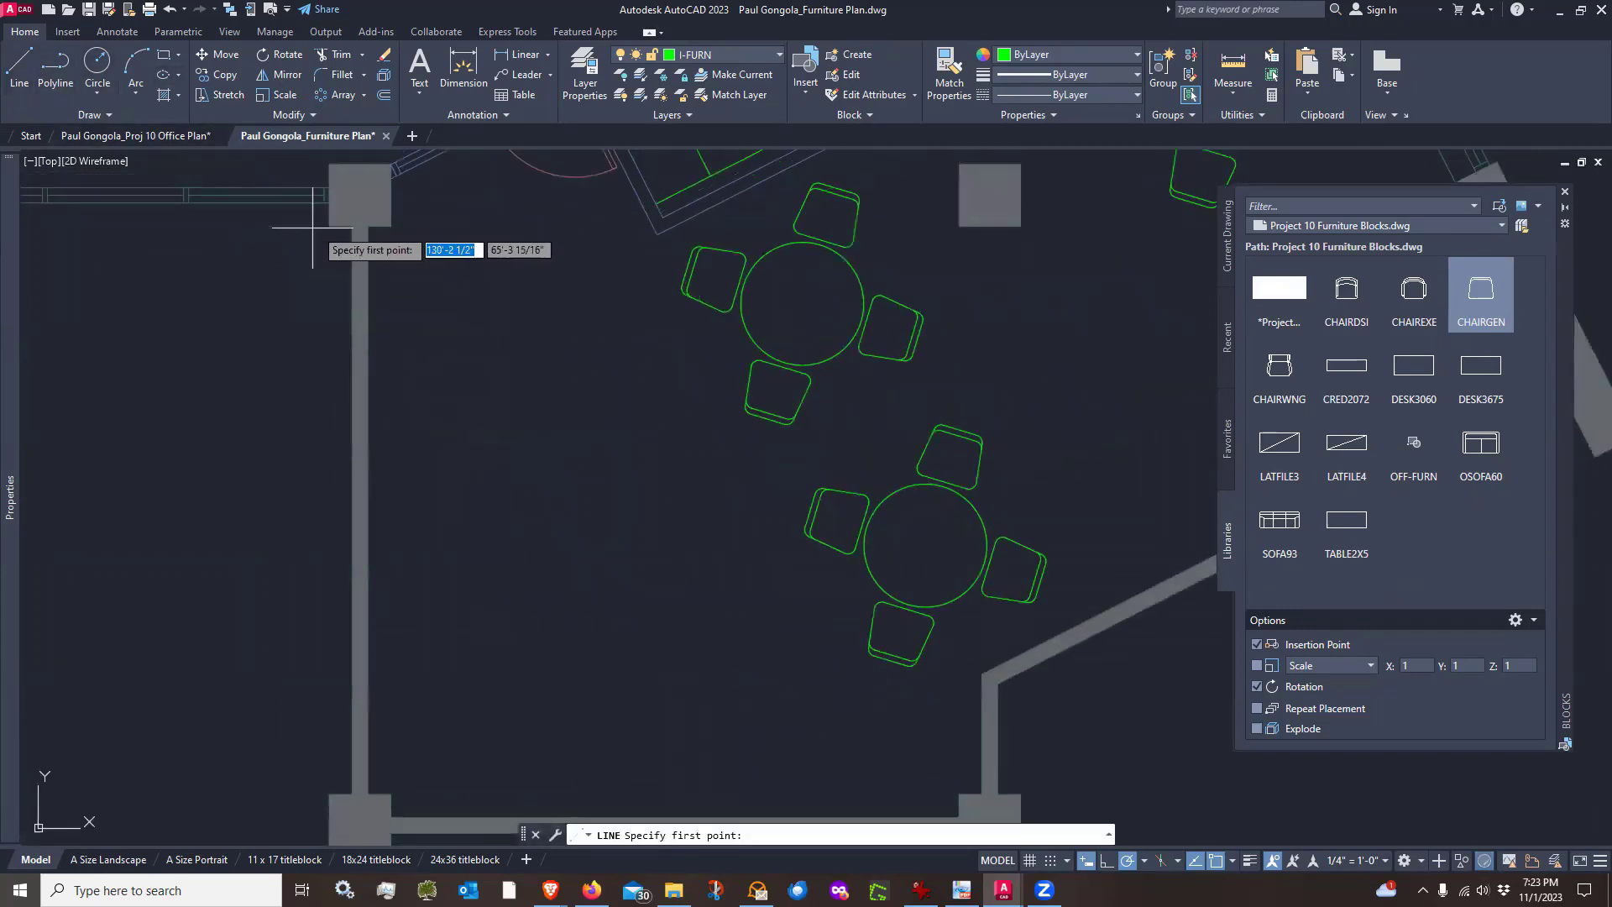
pyautogui.click(363, 225)
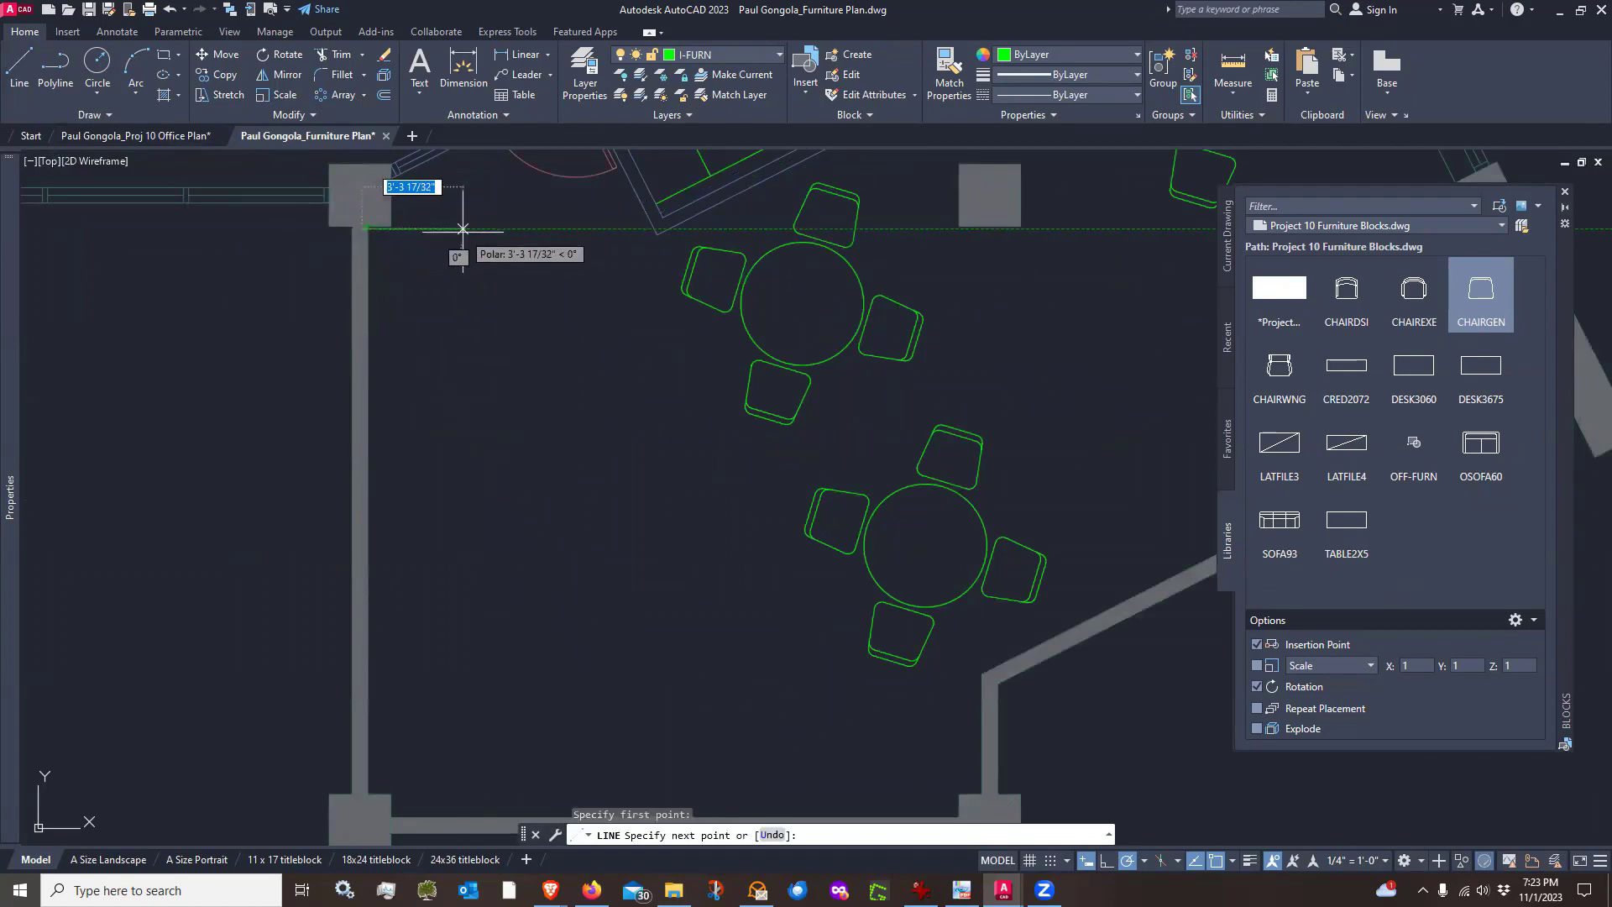
pyautogui.scroll(2, 463, 228)
pyautogui.press('Escape')
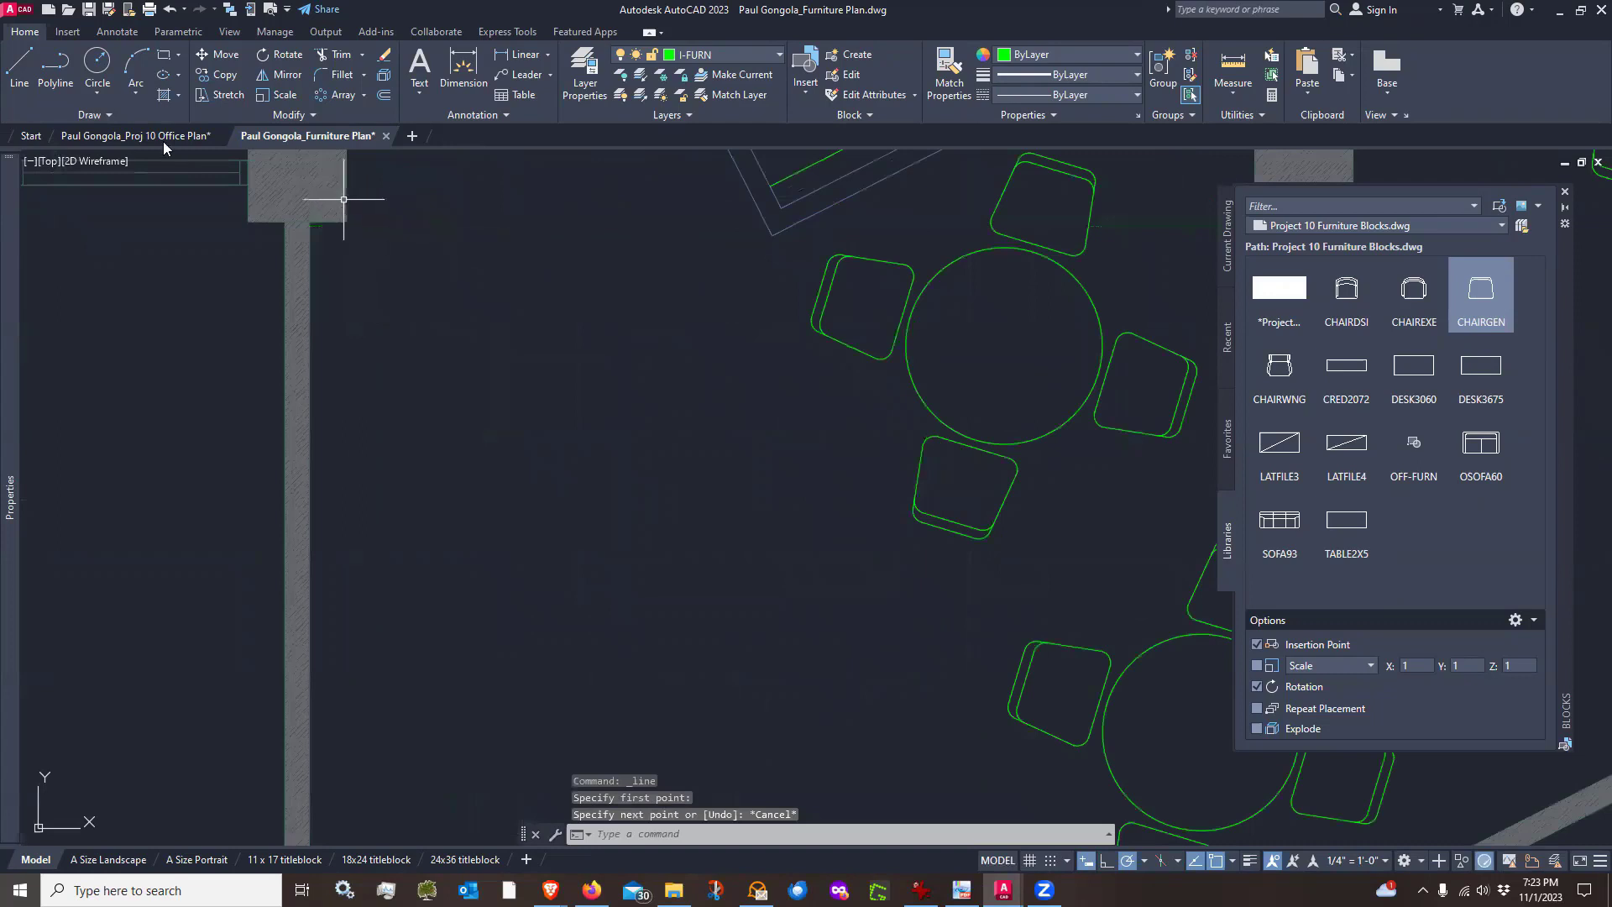
# Draw a line from the room's upper-left column corner 2 along the top, then straight down to the bottom wall with Ortho on
pyautogui.click(19, 67)
pyautogui.scroll(1, 315, 232)
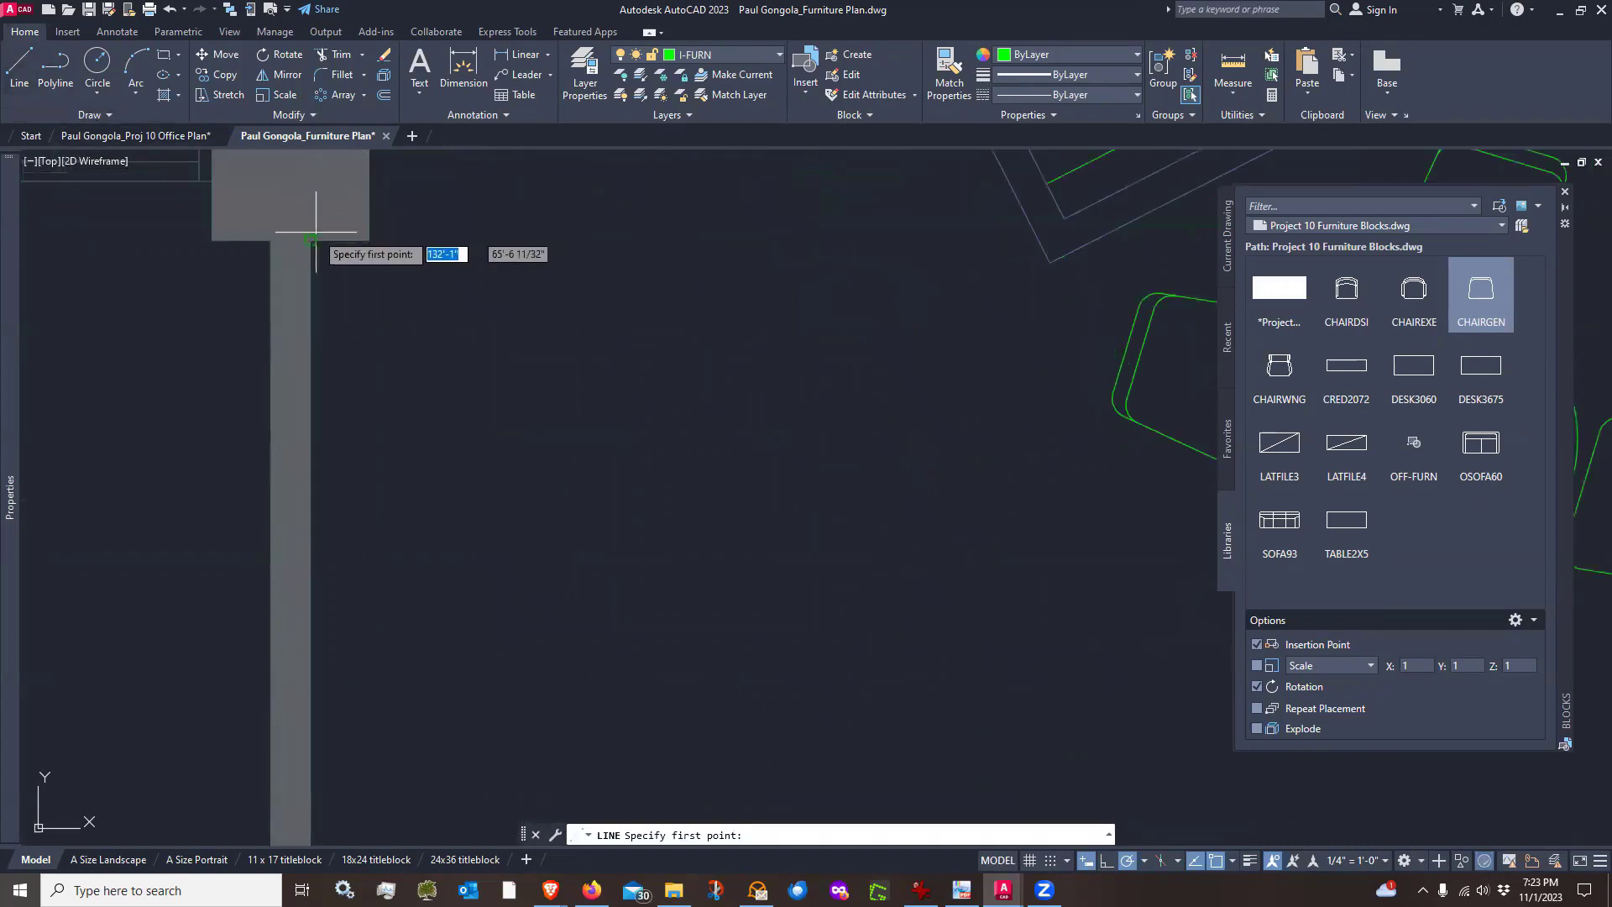
pyautogui.click(312, 238)
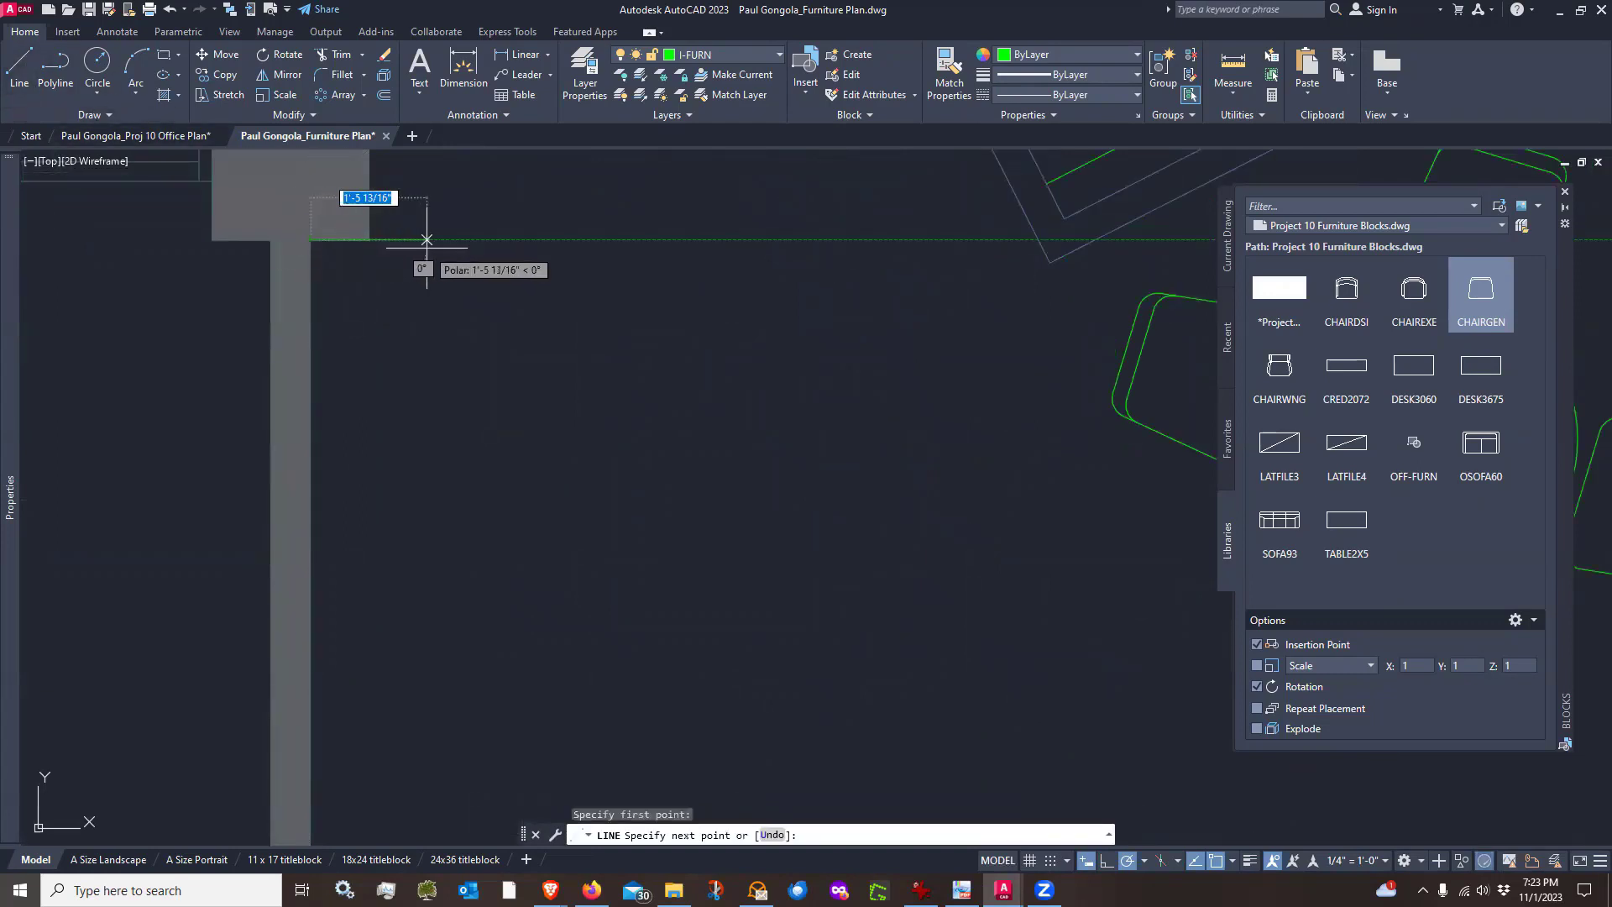
pyautogui.write('2')
pyautogui.press('Return')
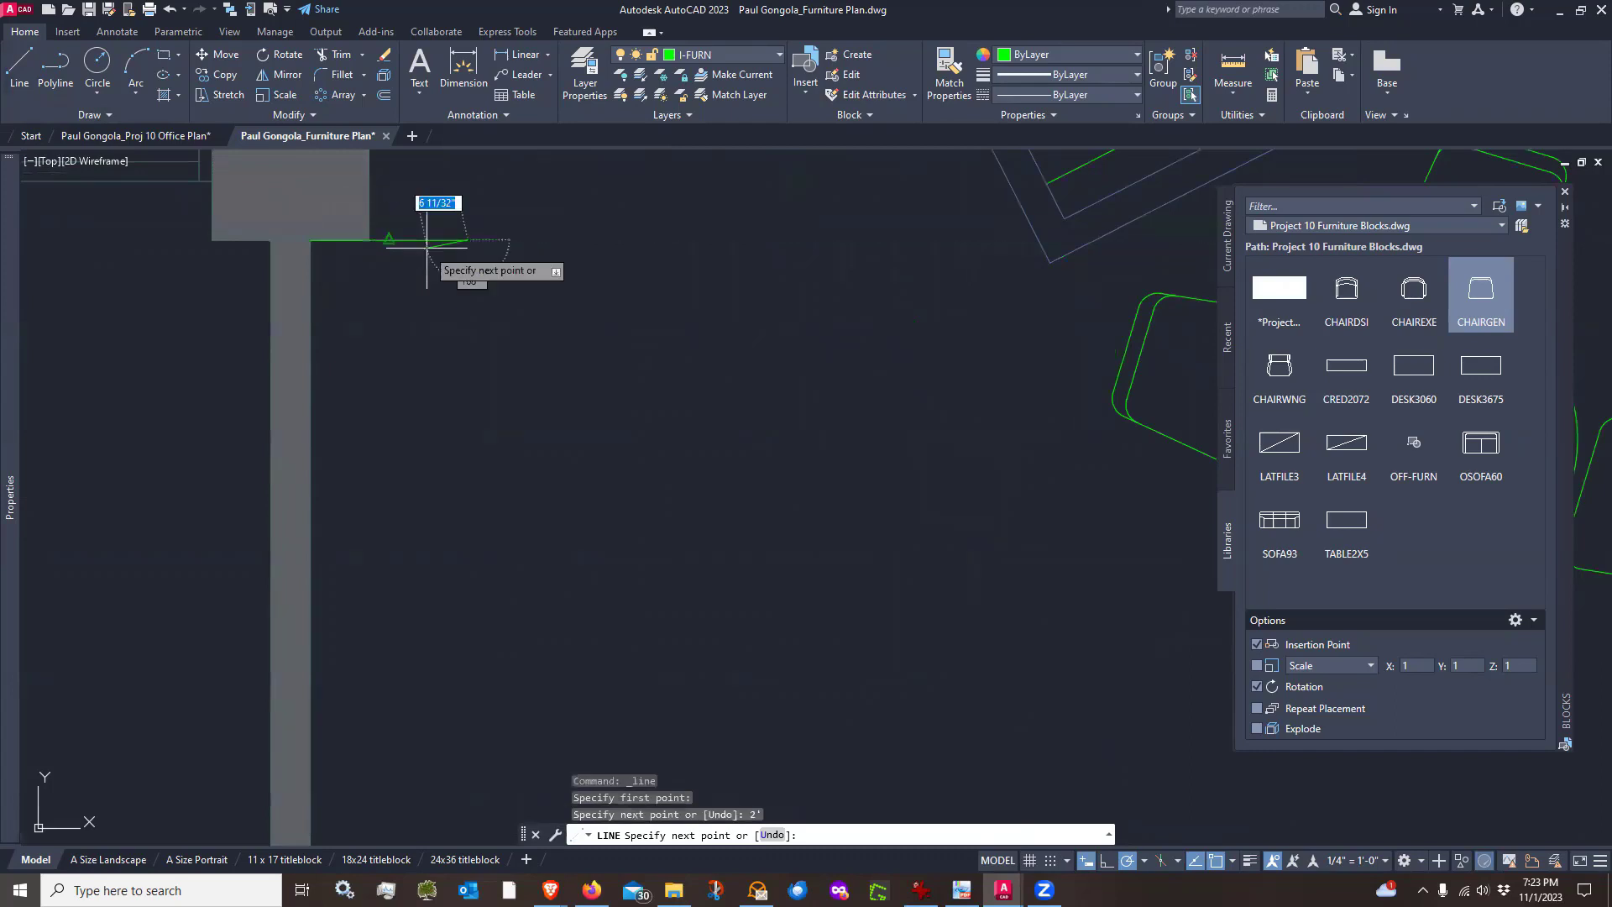
pyautogui.scroll(-3, 432, 252)
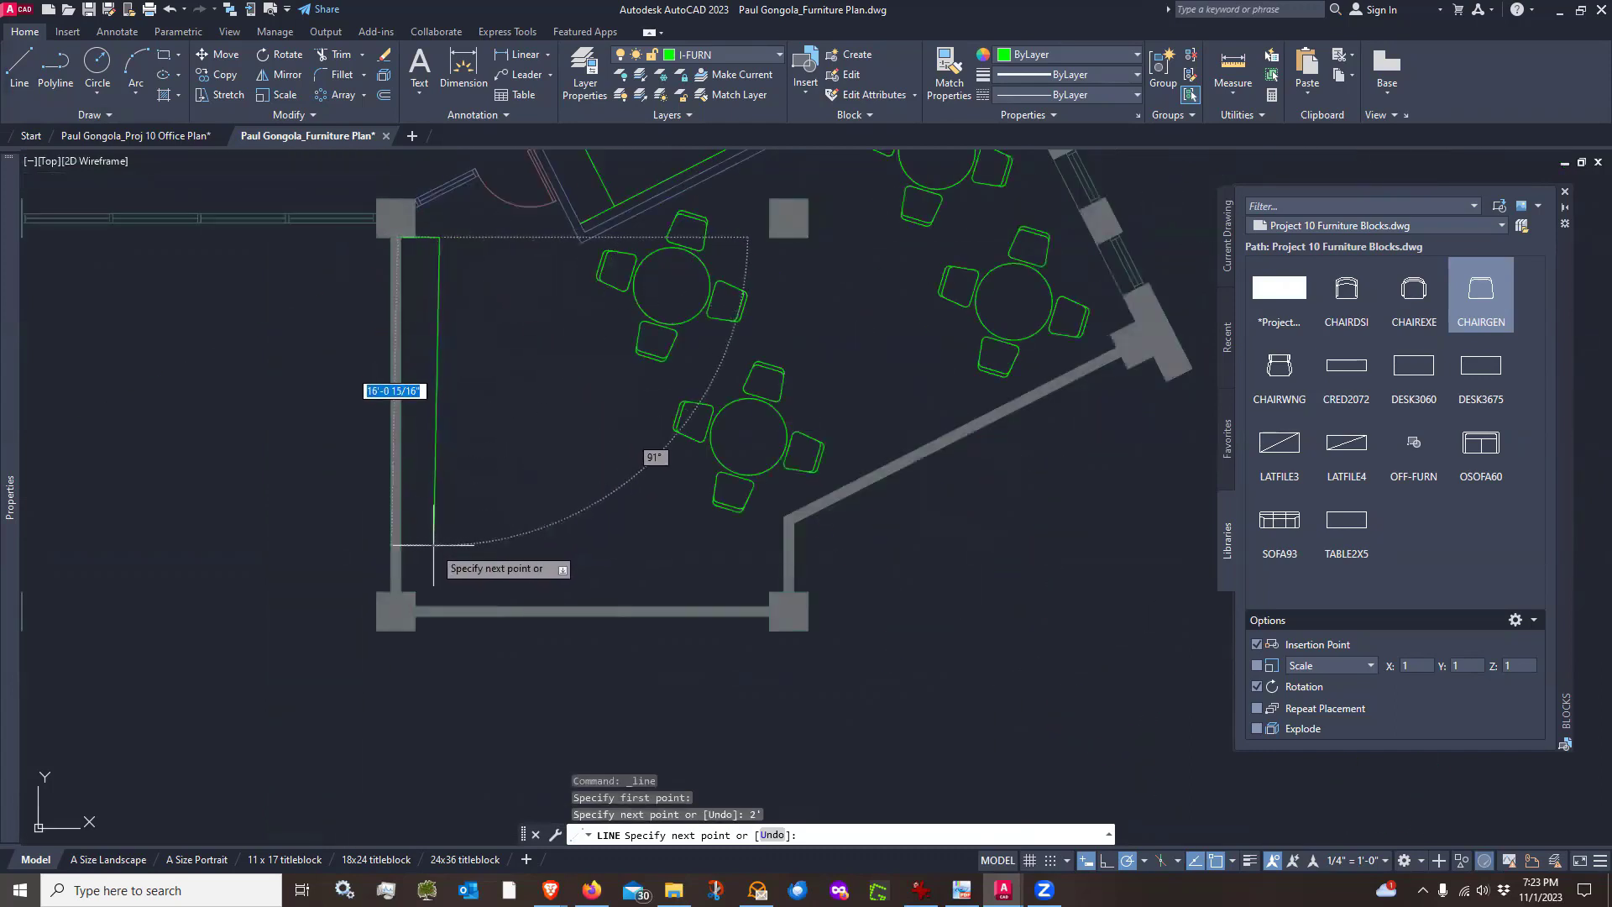
pyautogui.click(1105, 860)
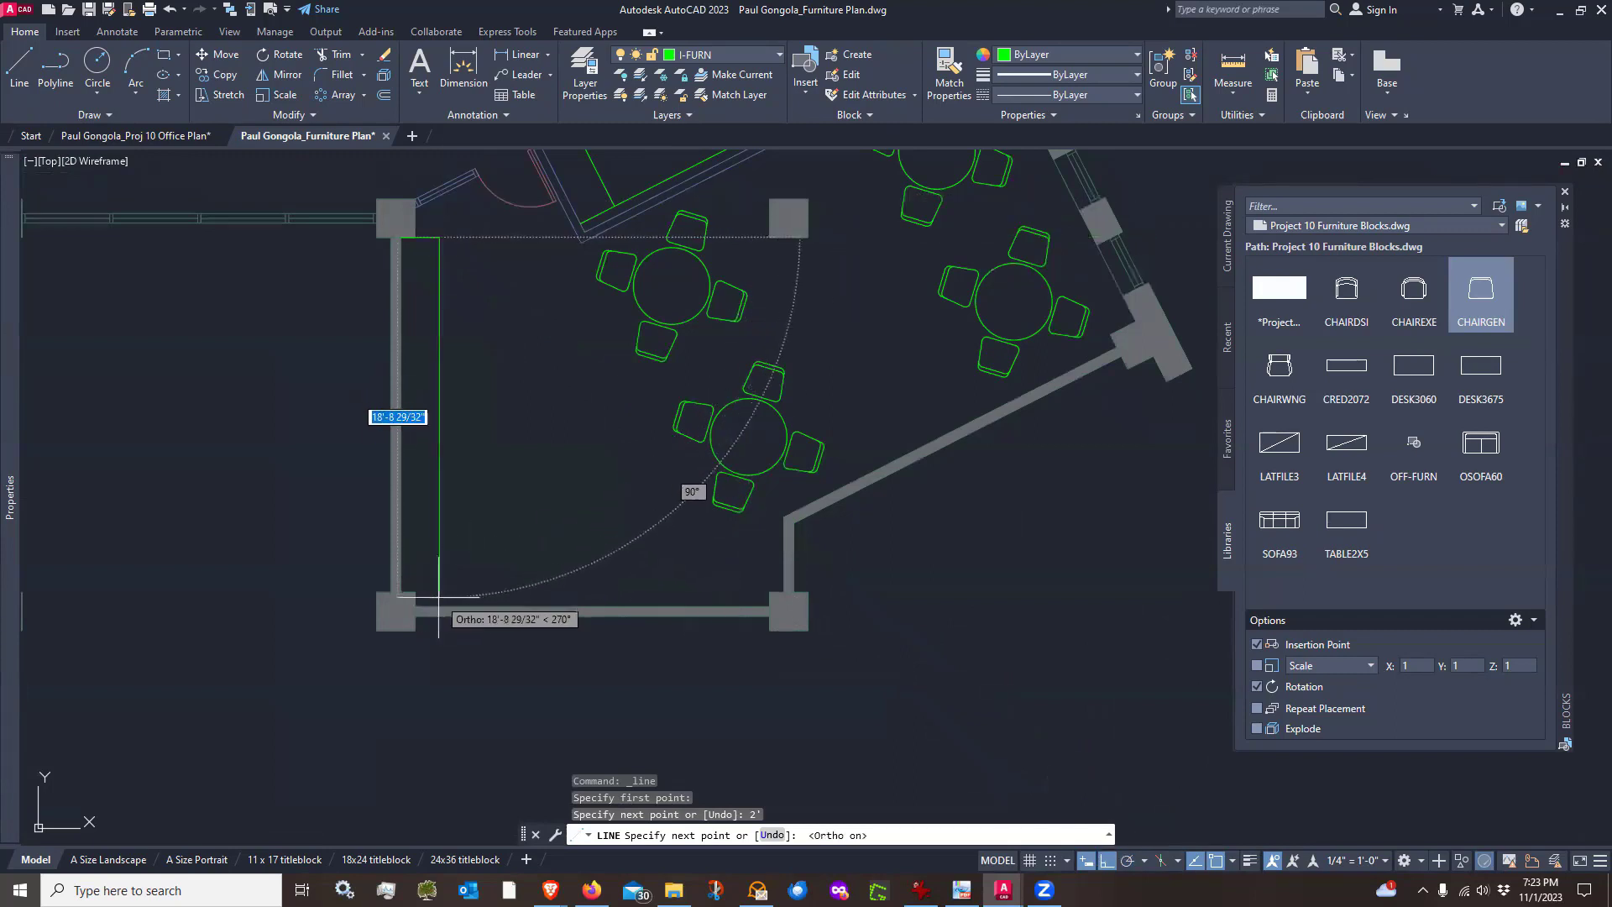
pyautogui.click(442, 606)
pyautogui.press('Return')
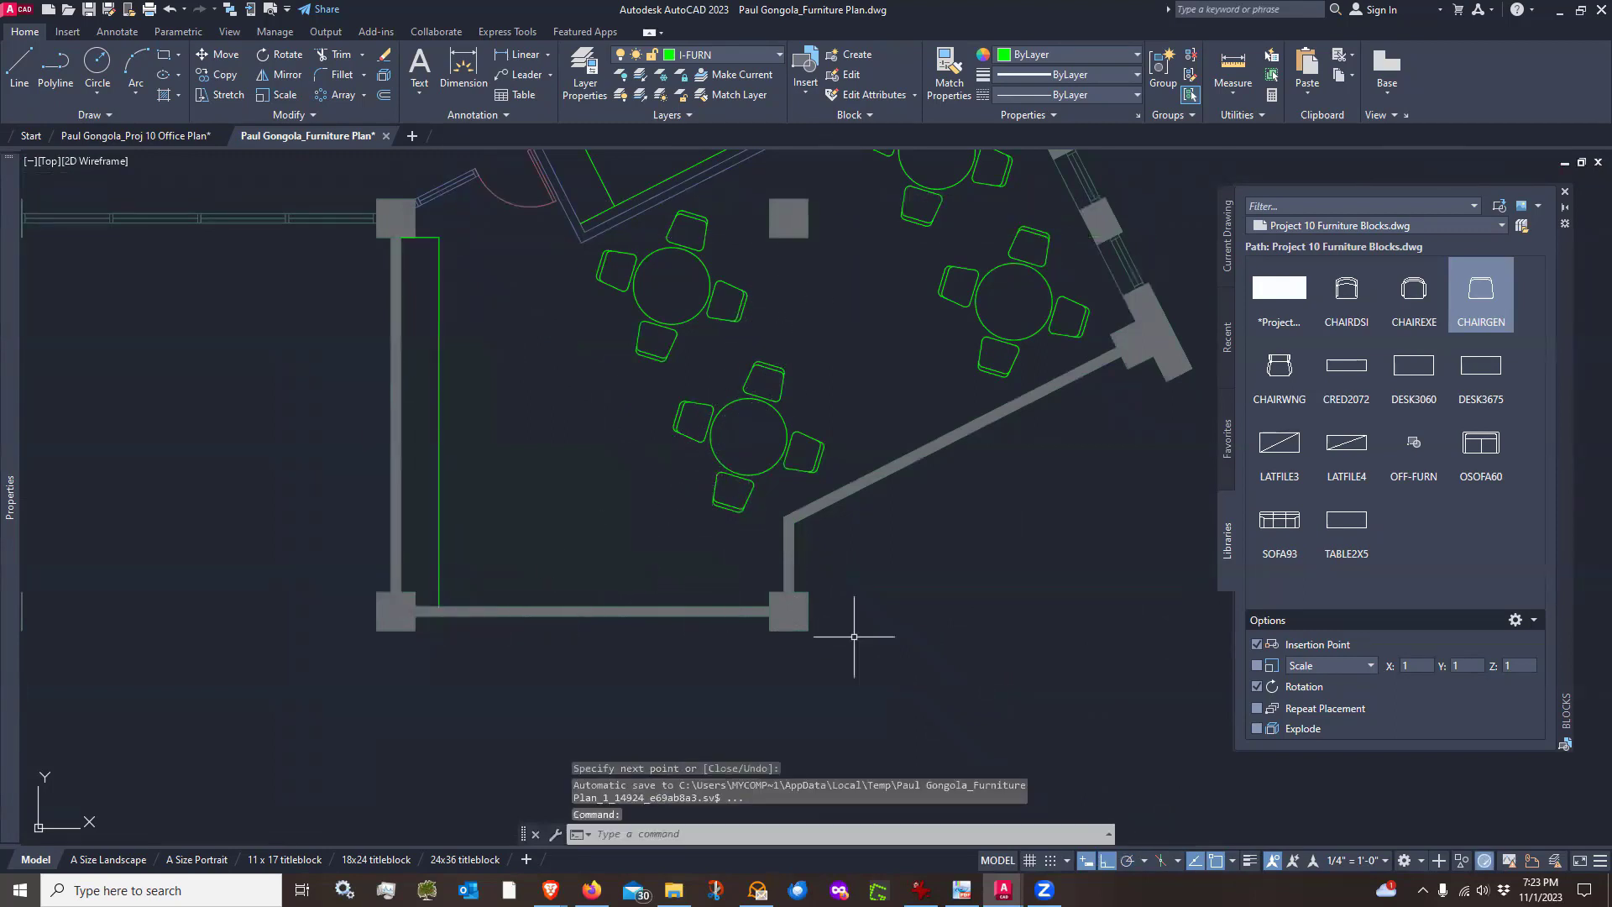
# Draw a counter outline from the lower-left corner: 2' up, across toward the angled wall, then down to the bottom wall
pyautogui.scroll(2, 805, 612)
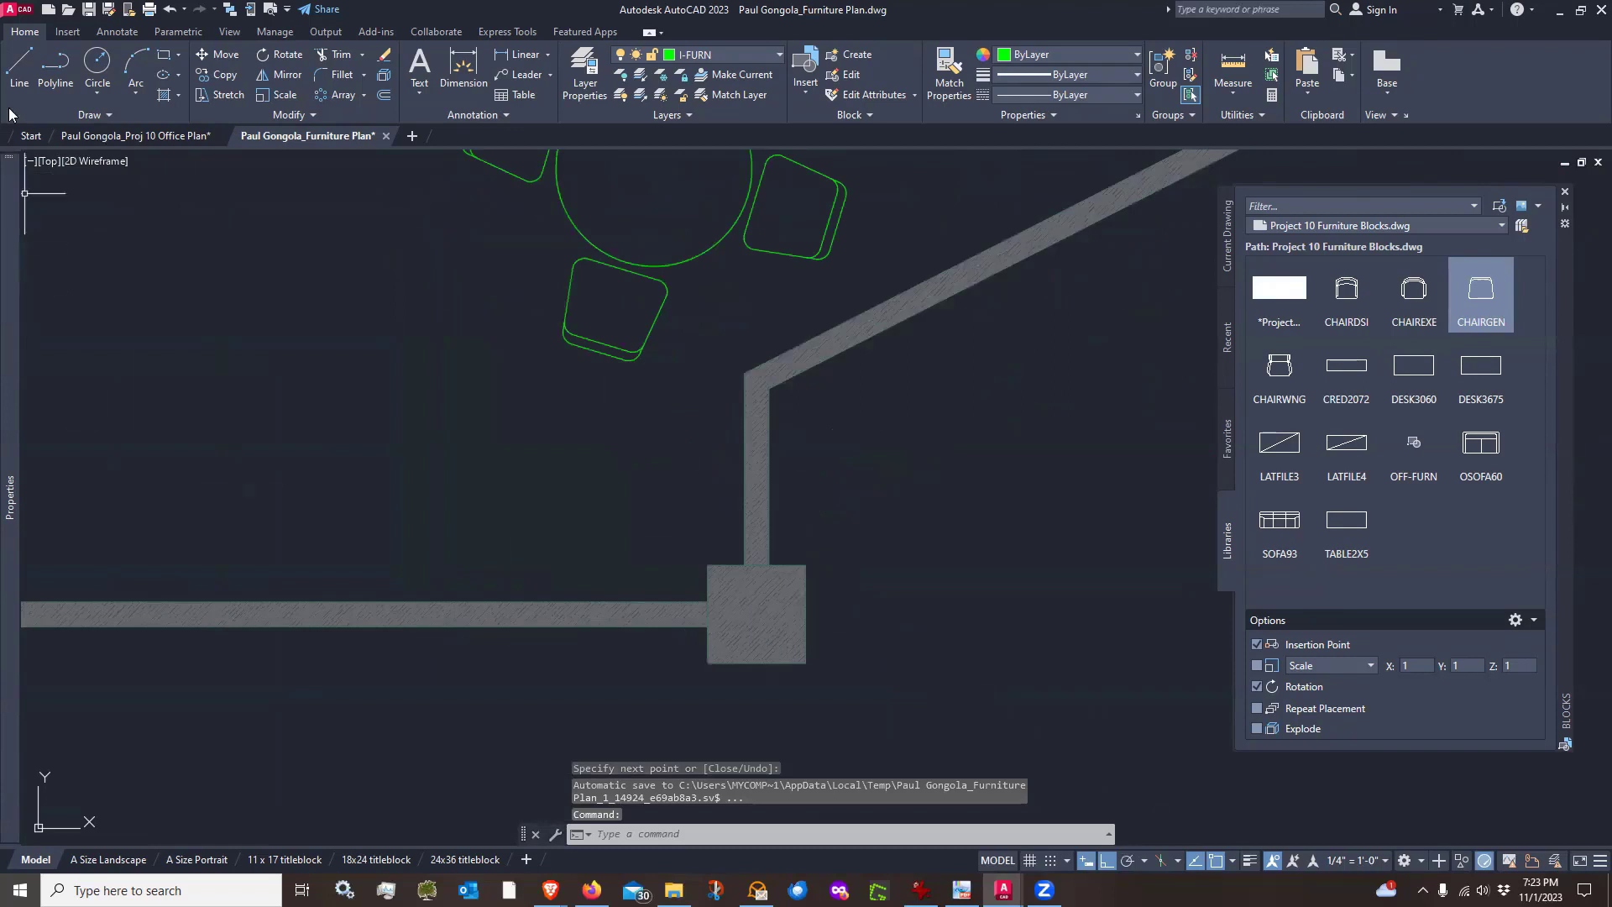
pyautogui.click(19, 65)
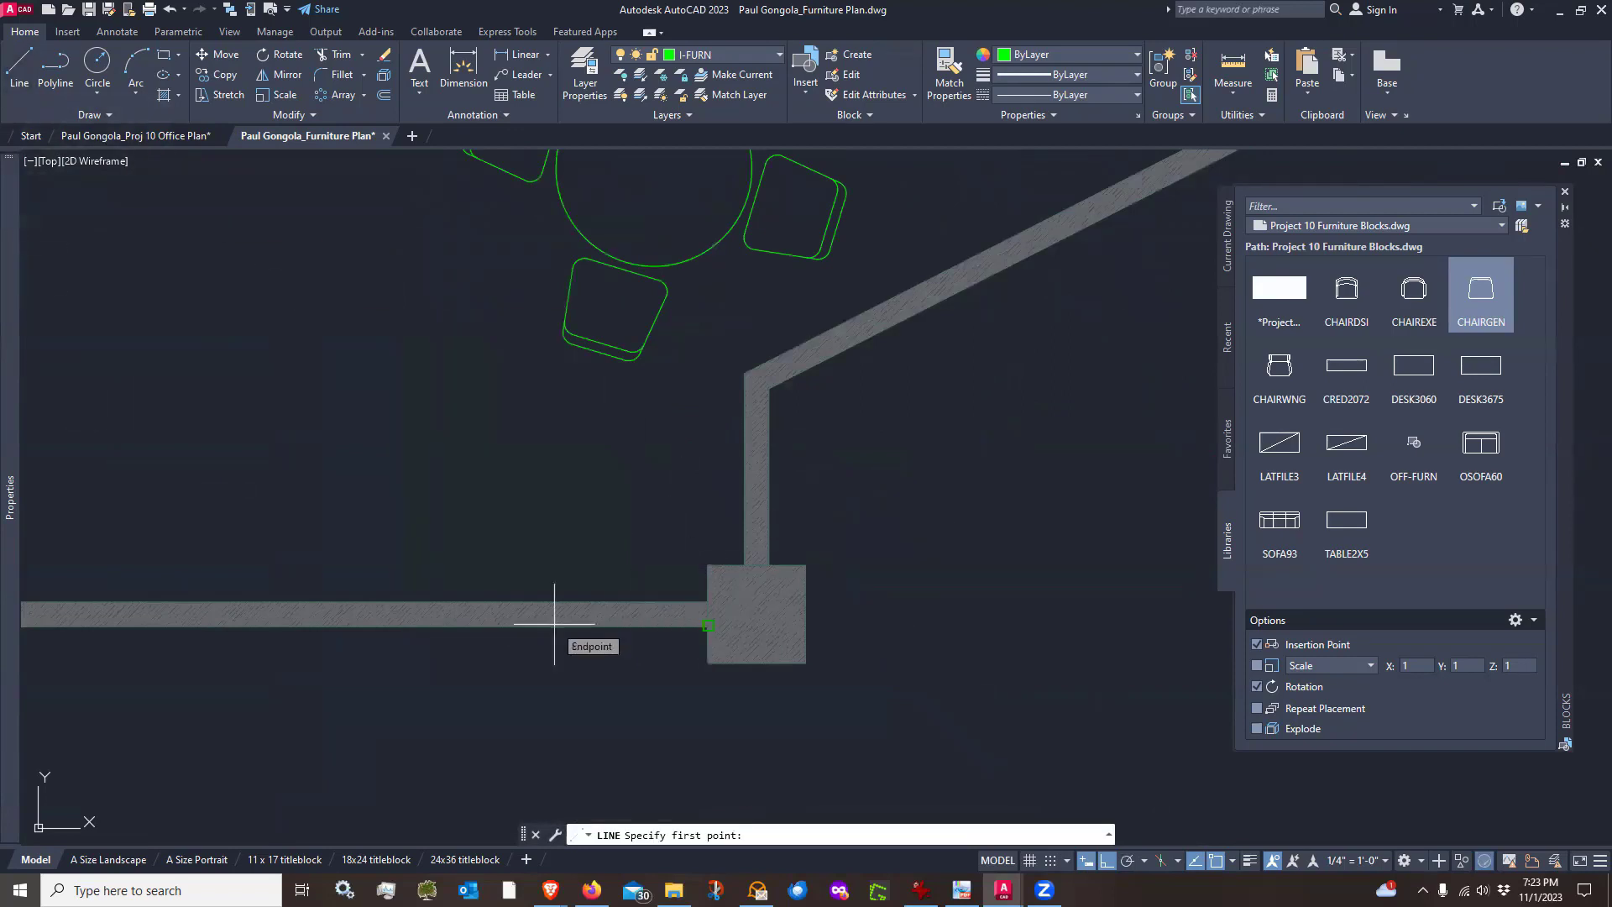
pyautogui.scroll(-2, 646, 605)
pyautogui.scroll(2, 376, 589)
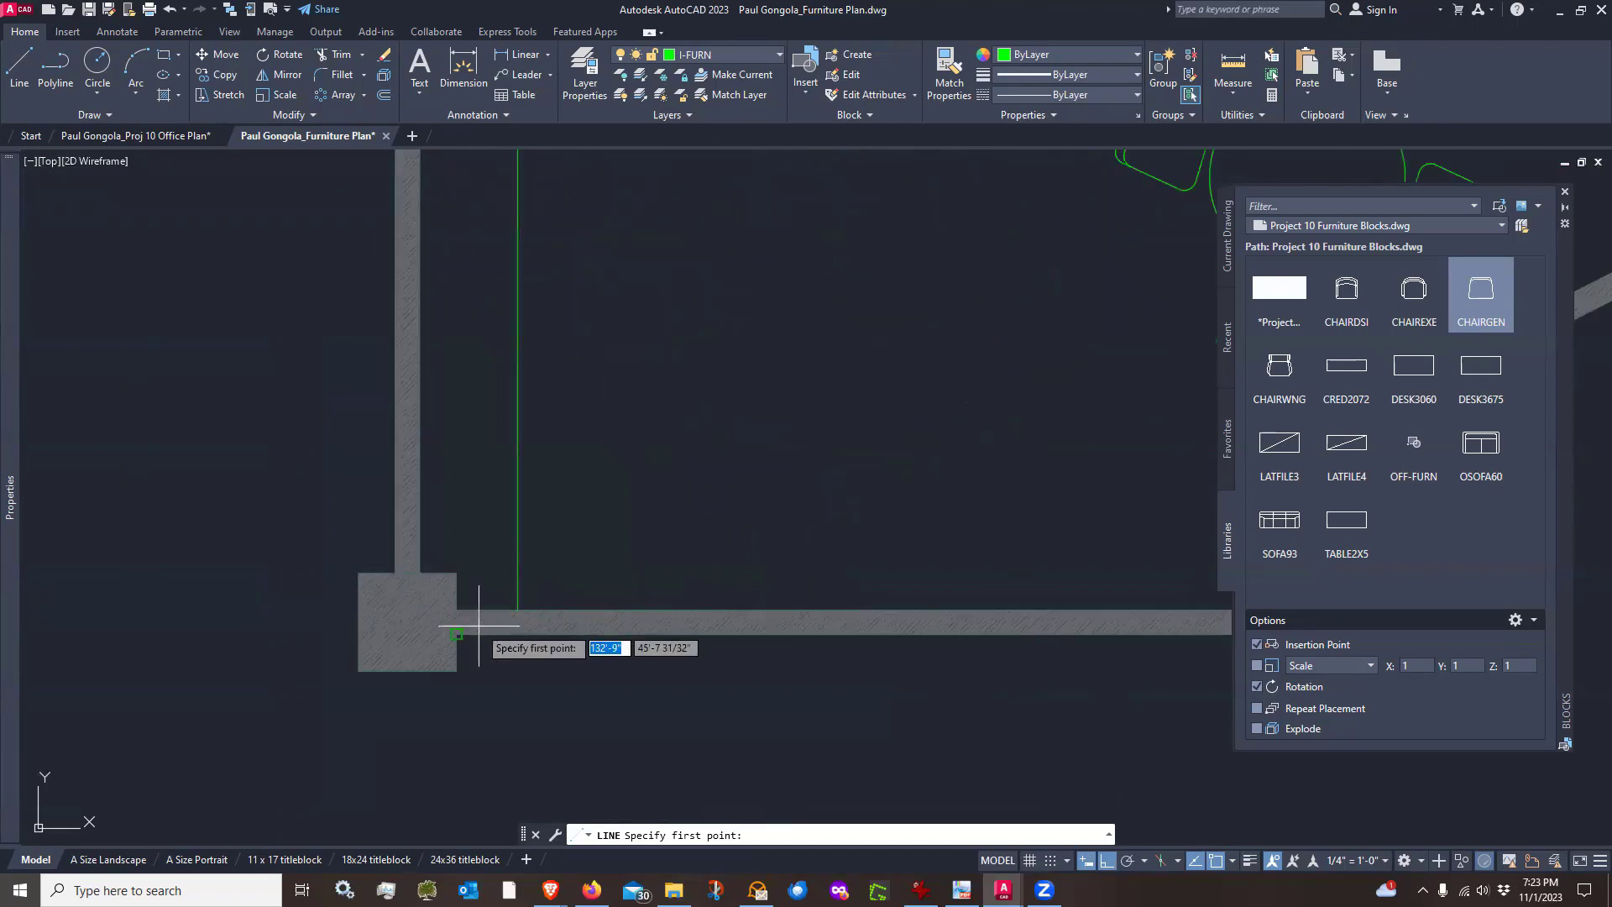
pyautogui.click(457, 610)
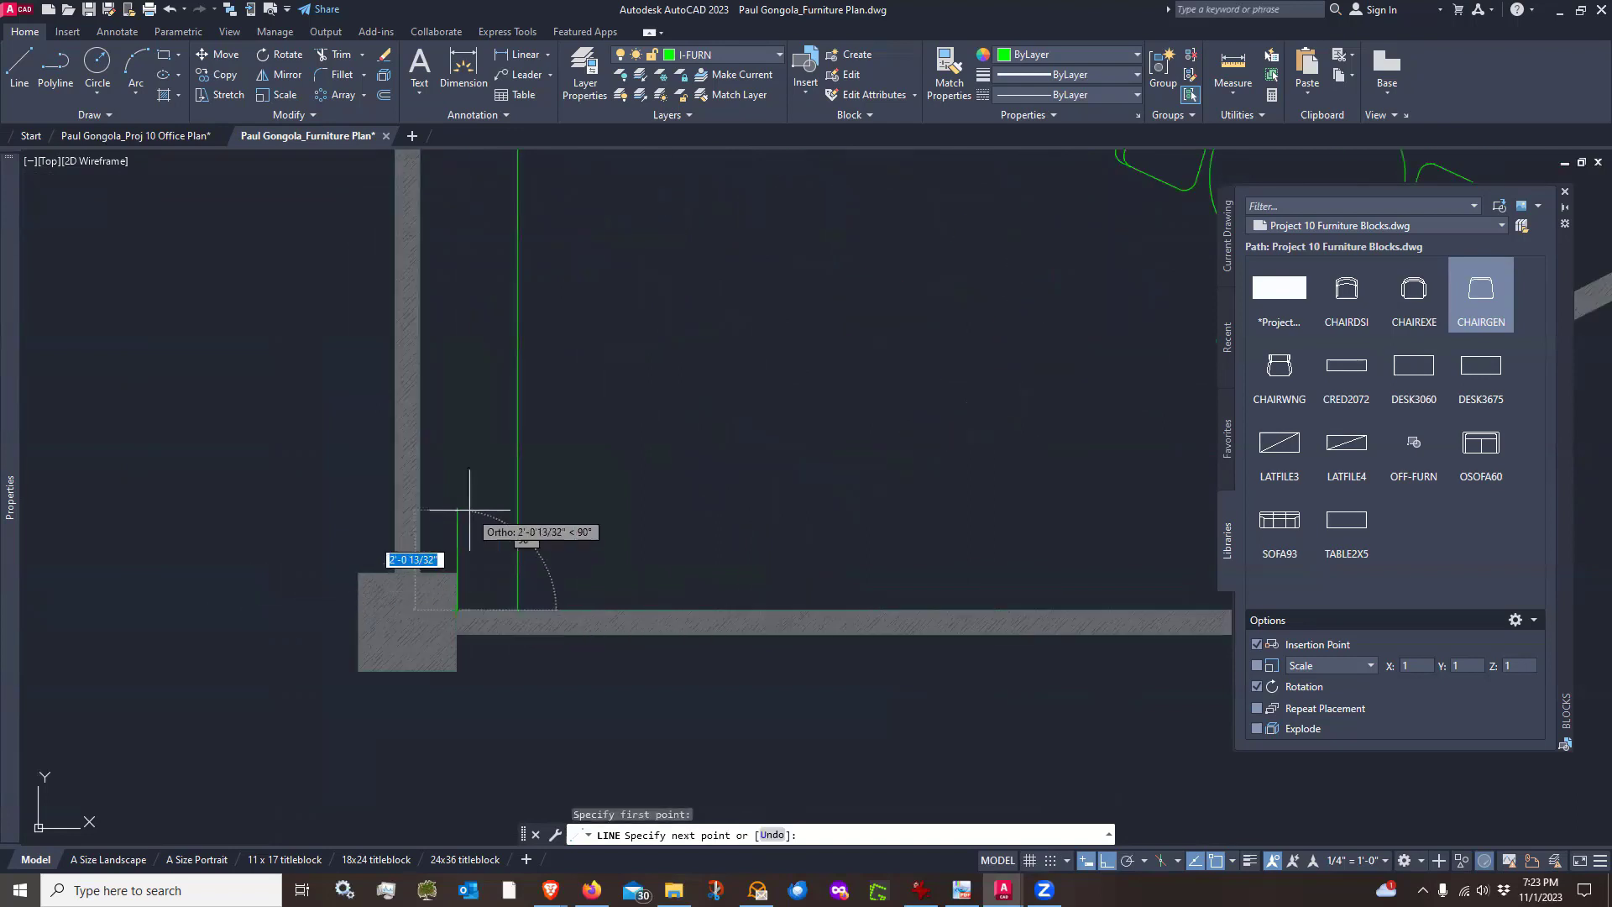
pyautogui.write("2'")
pyautogui.press('Return')
pyautogui.scroll(-2, 468, 513)
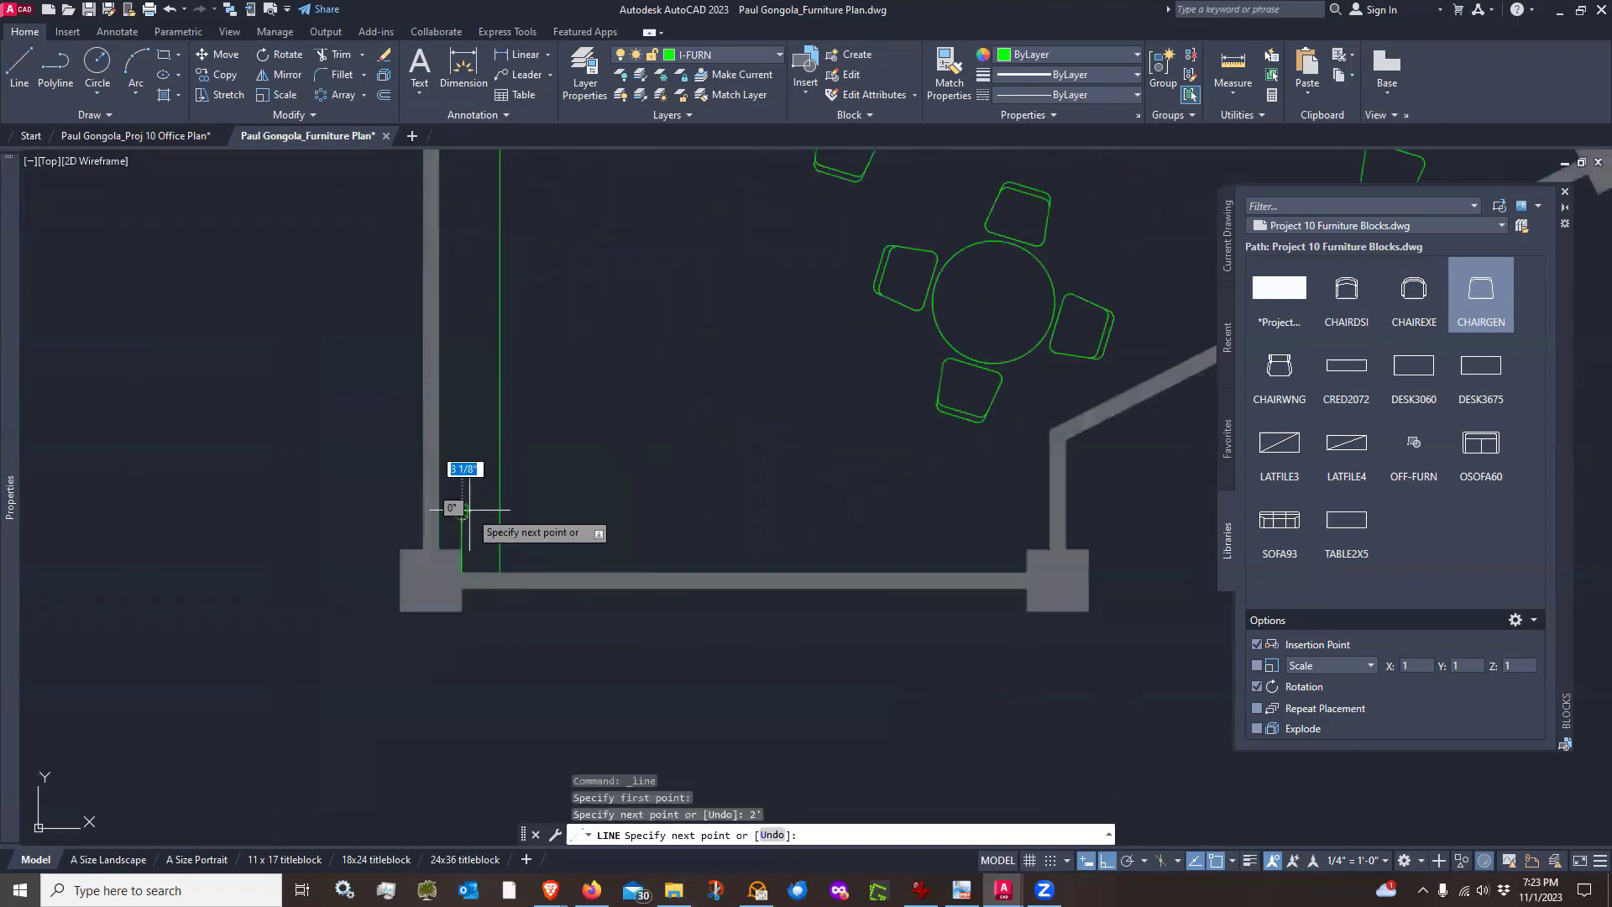
pyautogui.click(950, 509)
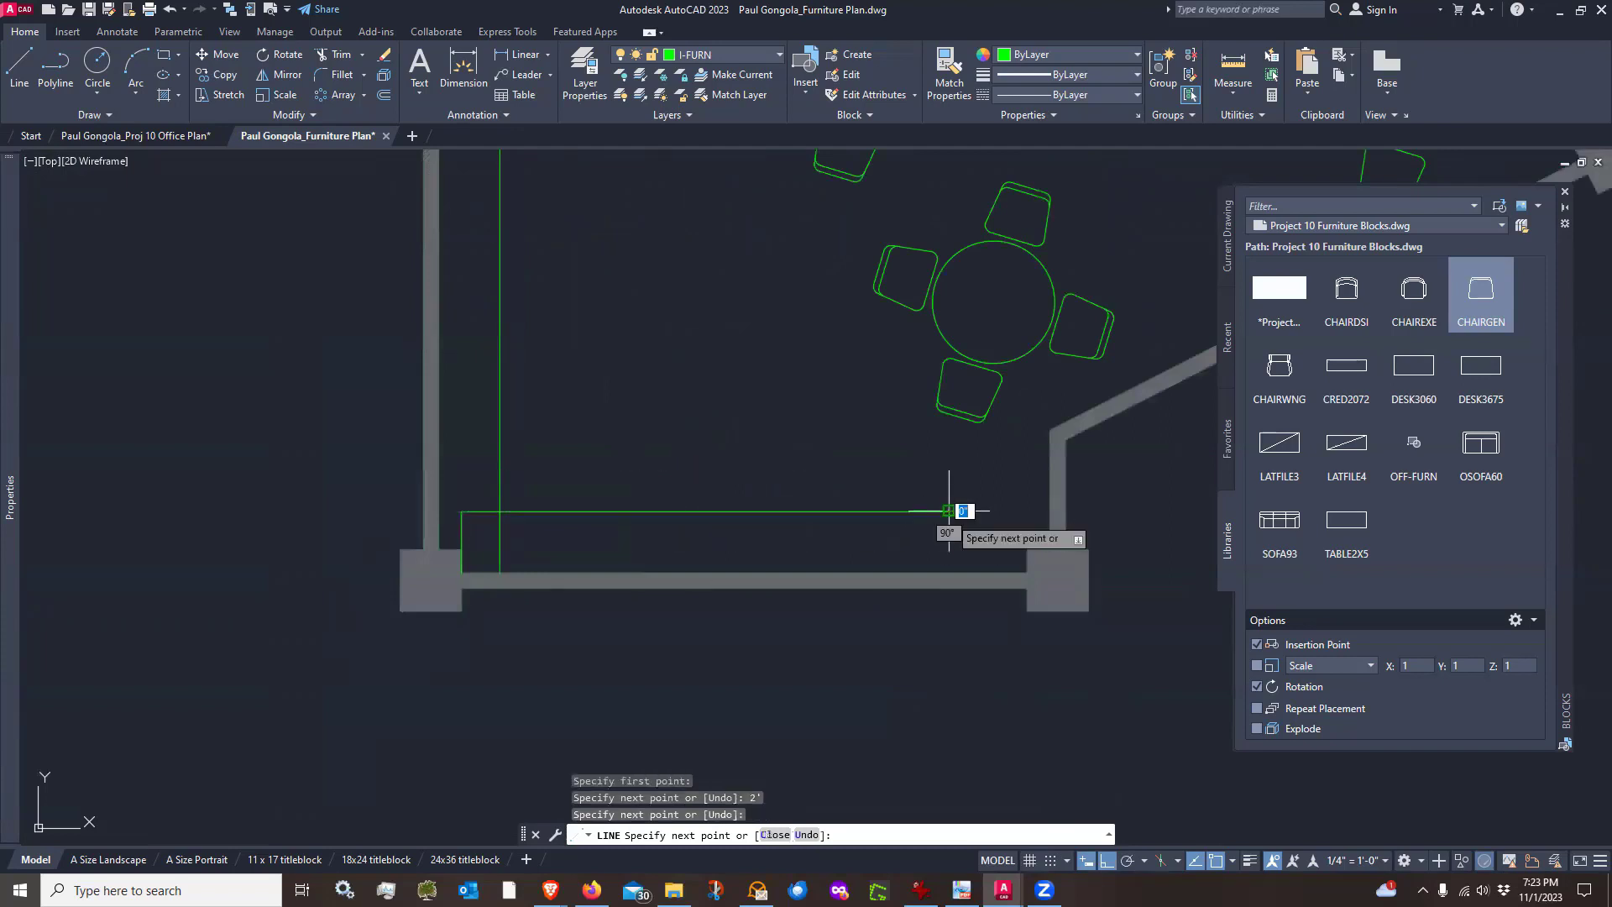
pyautogui.click(956, 573)
pyautogui.press('Return')
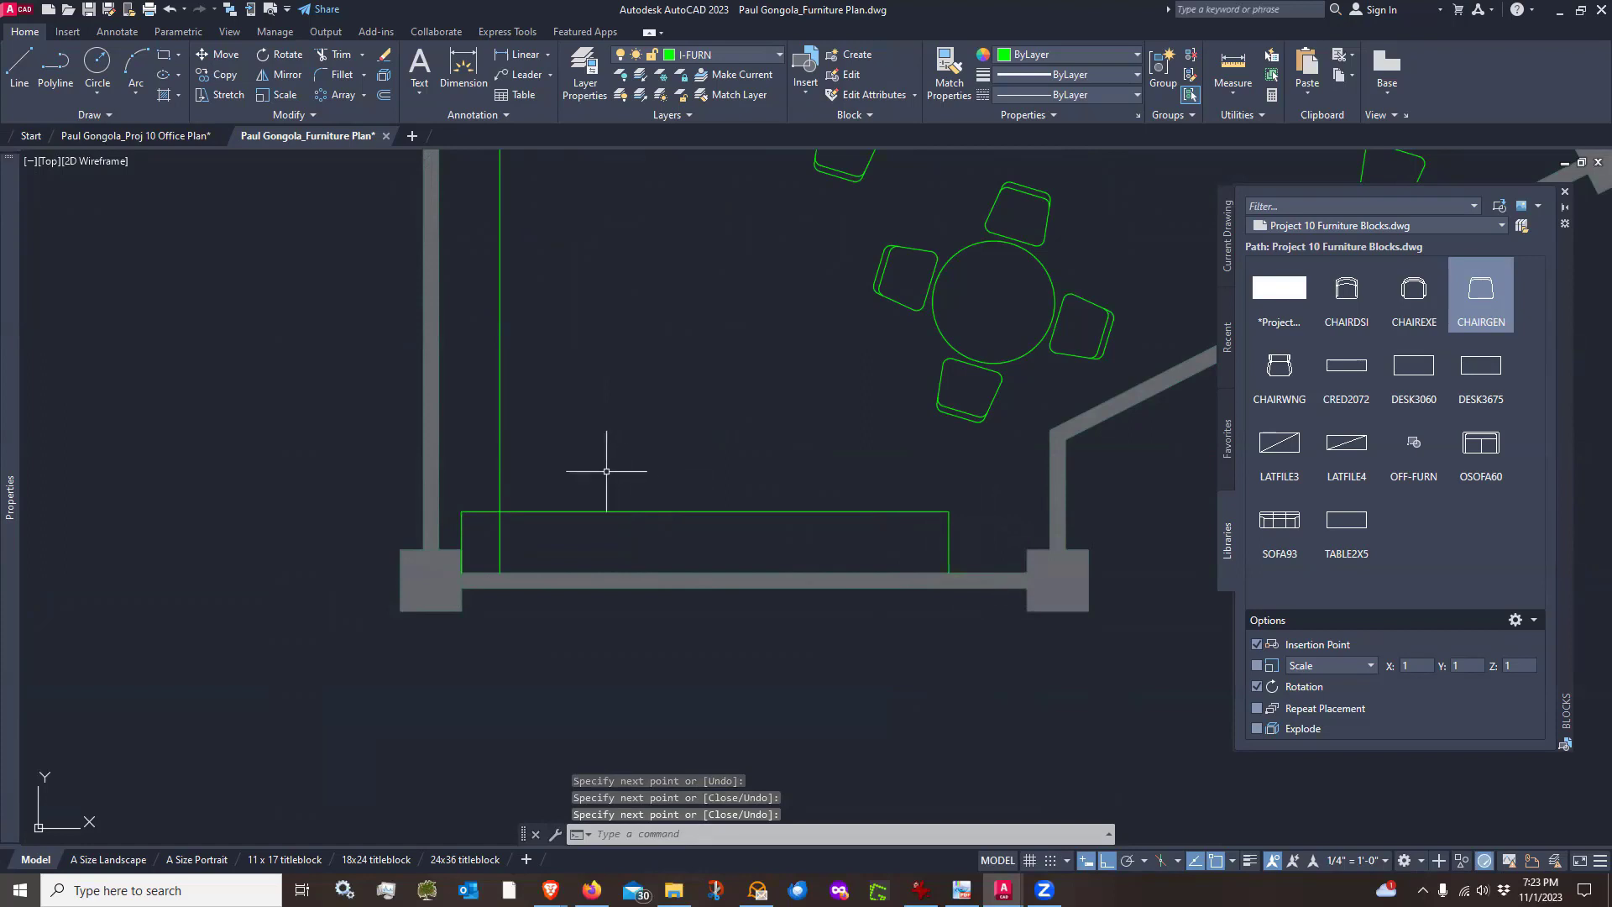
pyautogui.write('f')
pyautogui.press('Return')
pyautogui.click(500, 476)
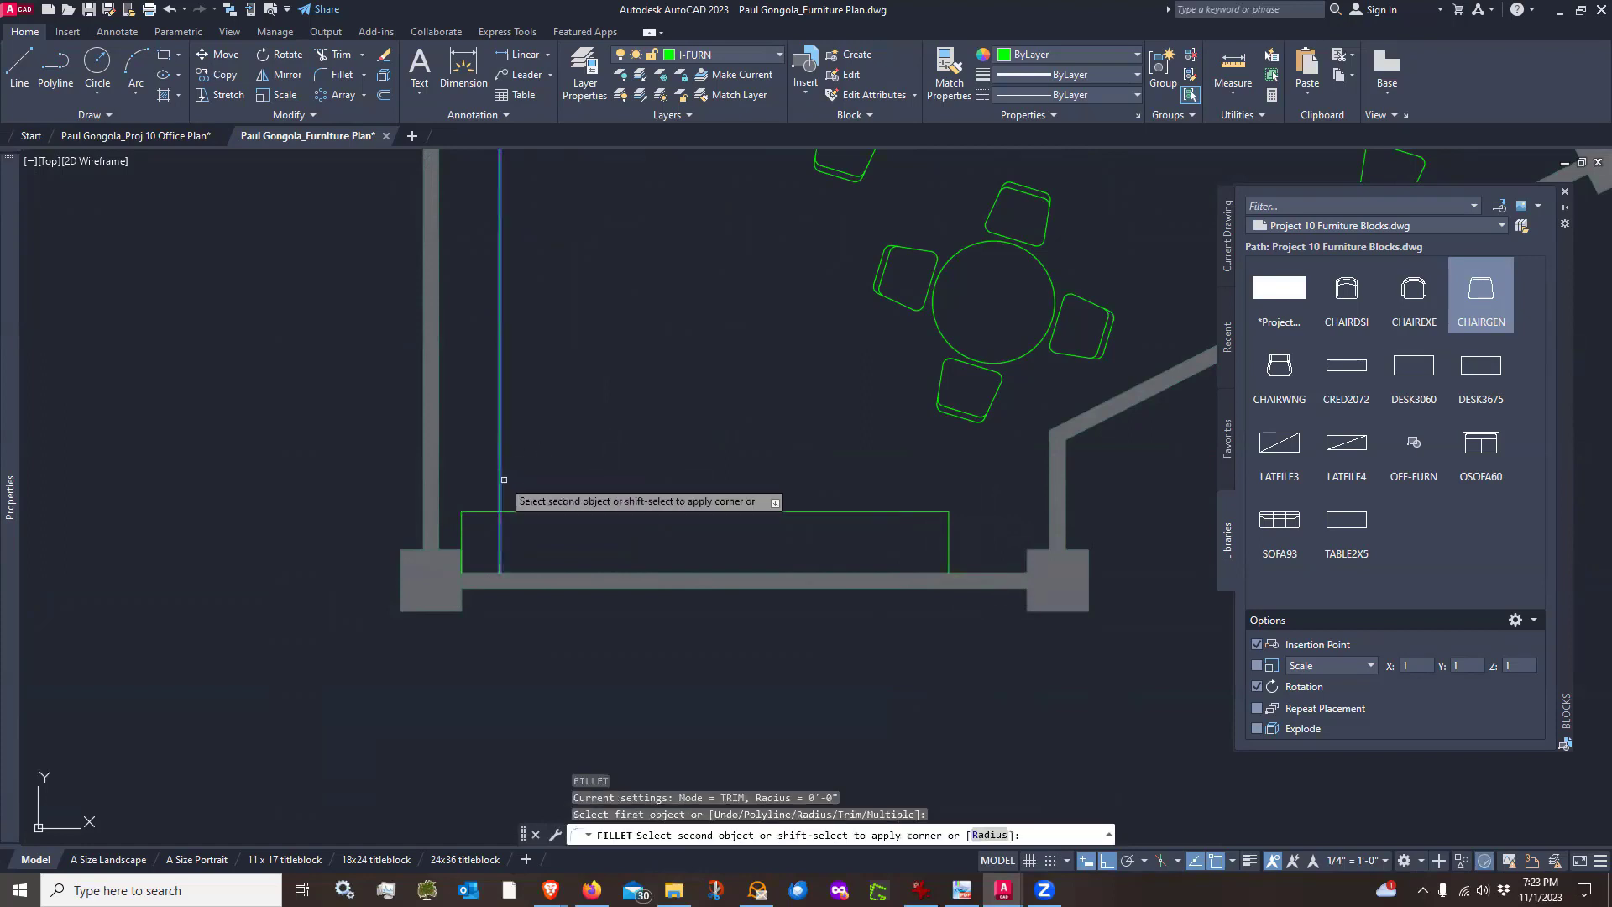
pyautogui.press('Escape')
pyautogui.press('Escape')
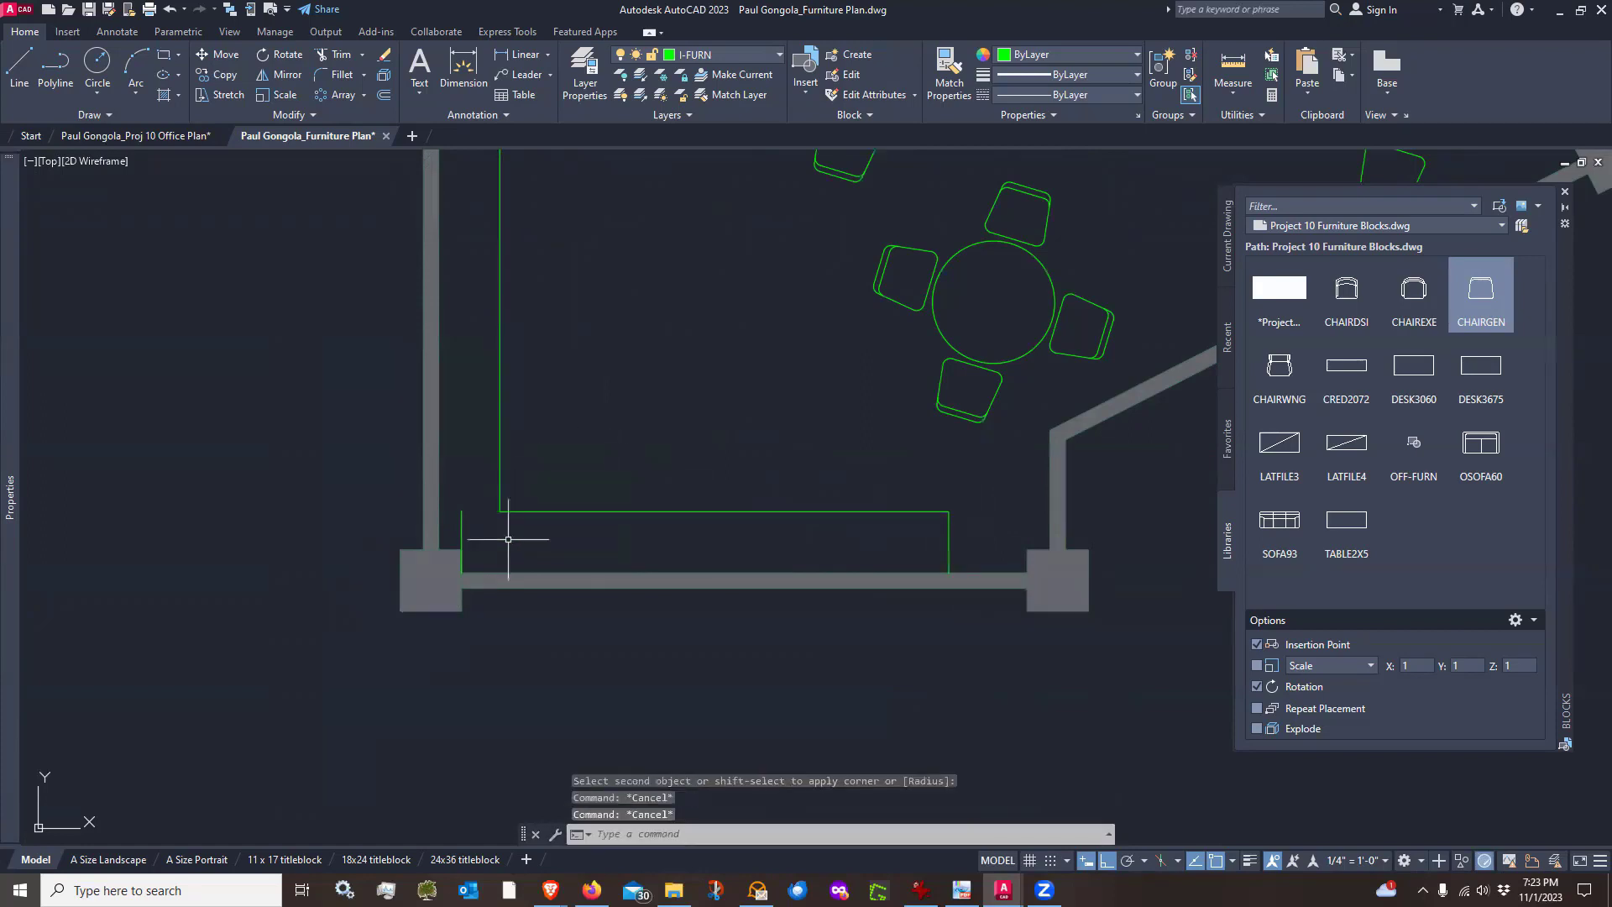
# Erase the short vertical line at the counter's left end
pyautogui.write('e')
pyautogui.press('Return')
pyautogui.click(460, 523)
pyautogui.press('Return')
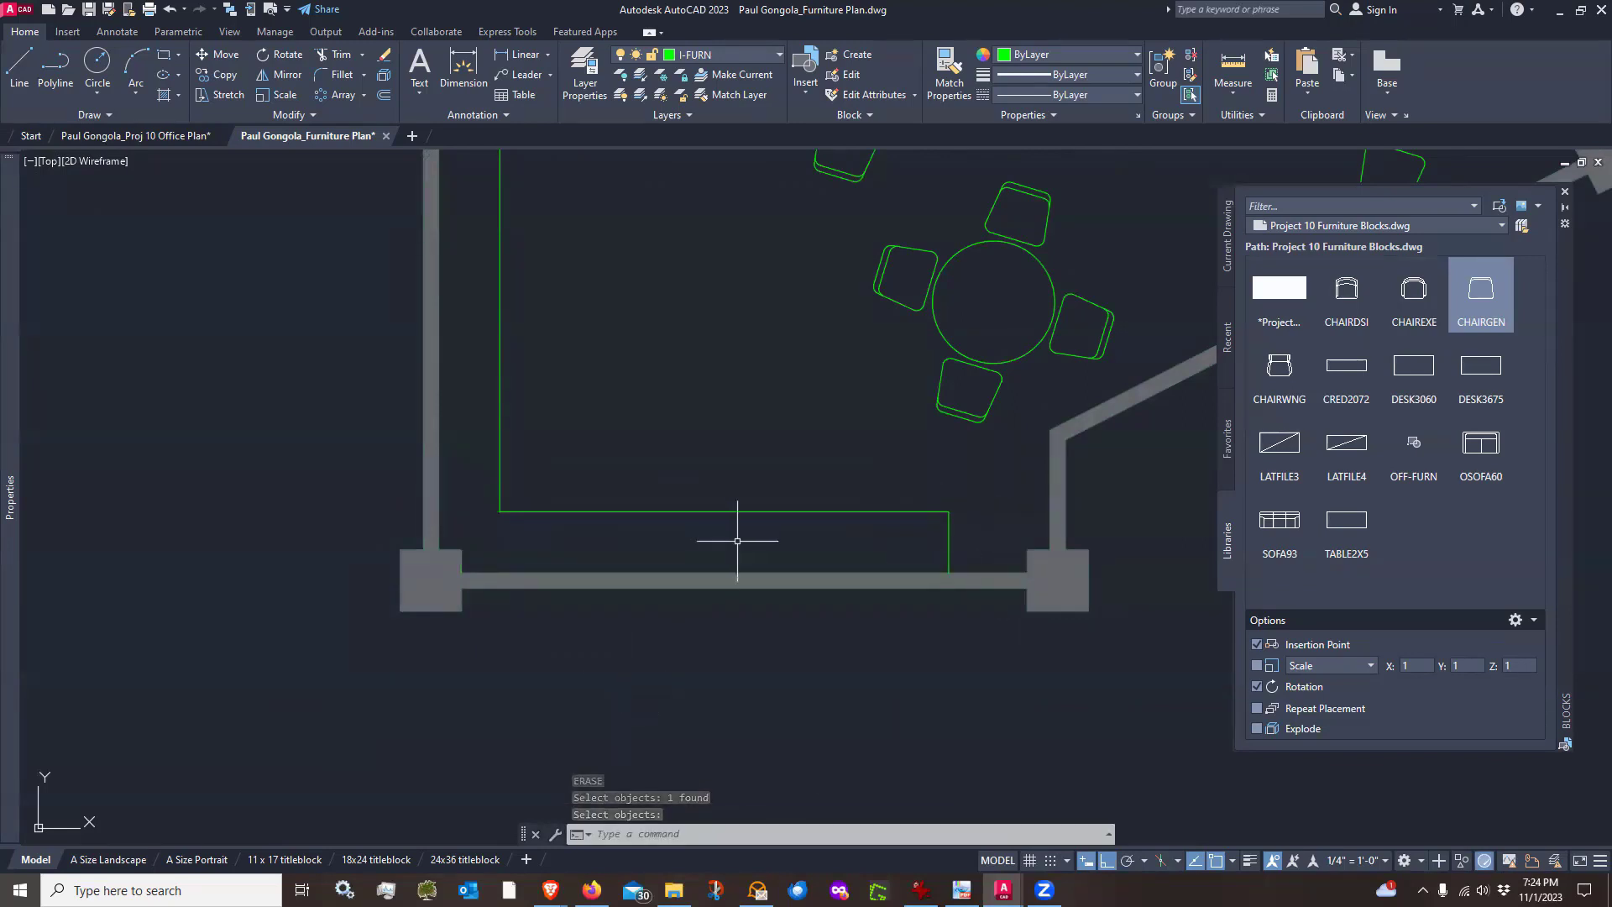
# Switch the block library to Sinks and Faucets.dwg from the 2D BLOCKS Kitchen folder
pyautogui.scroll(-4, 738, 533)
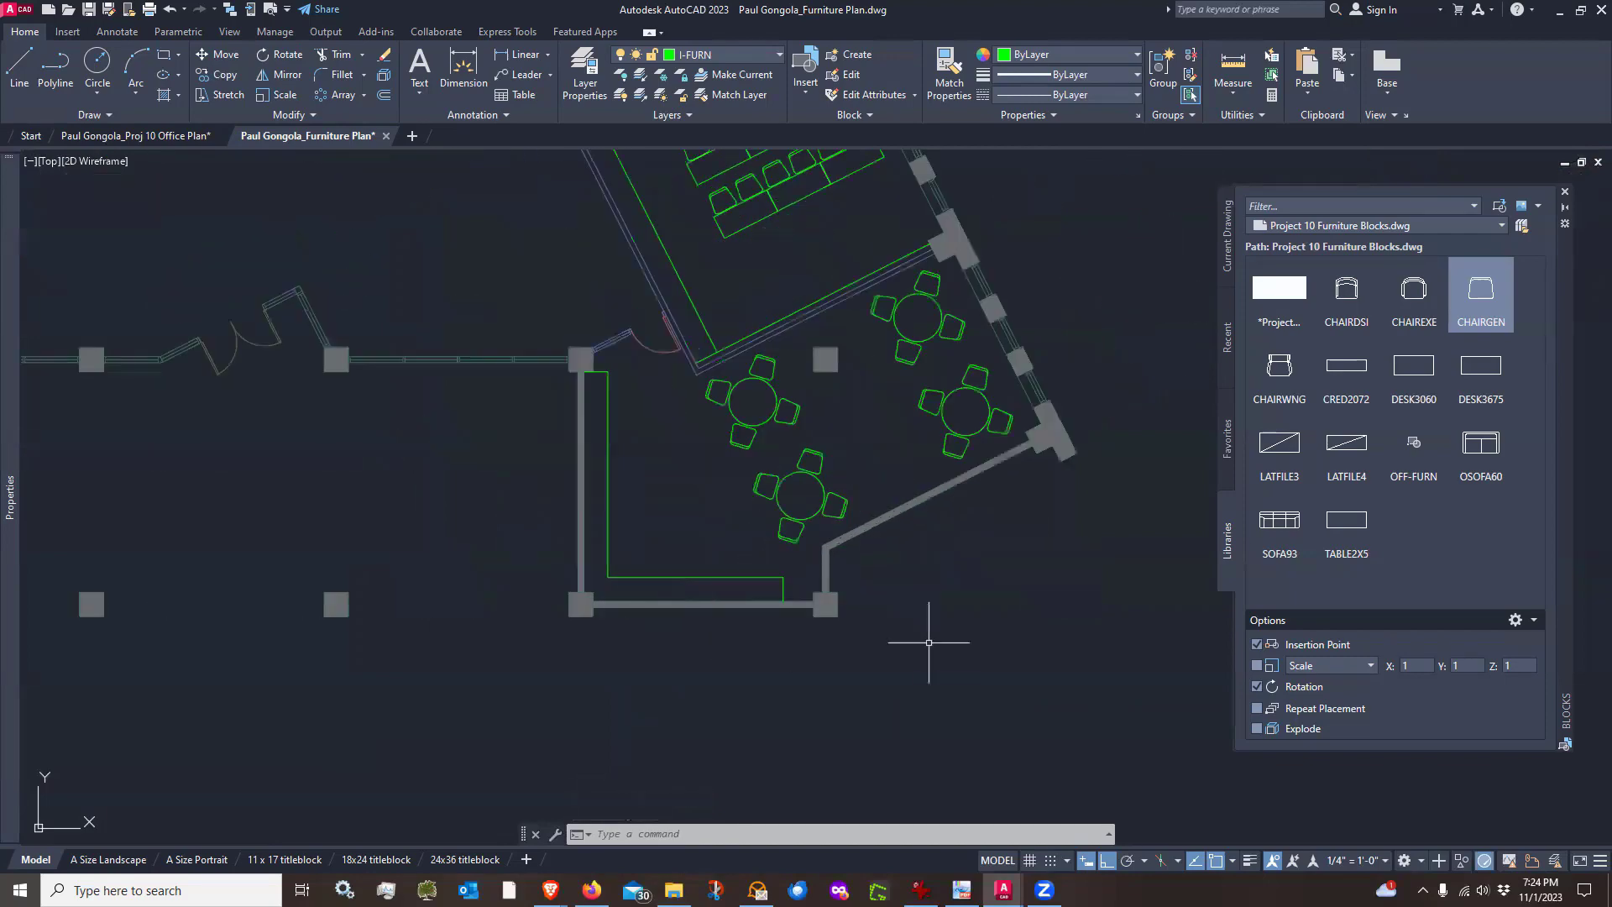
pyautogui.click(1517, 228)
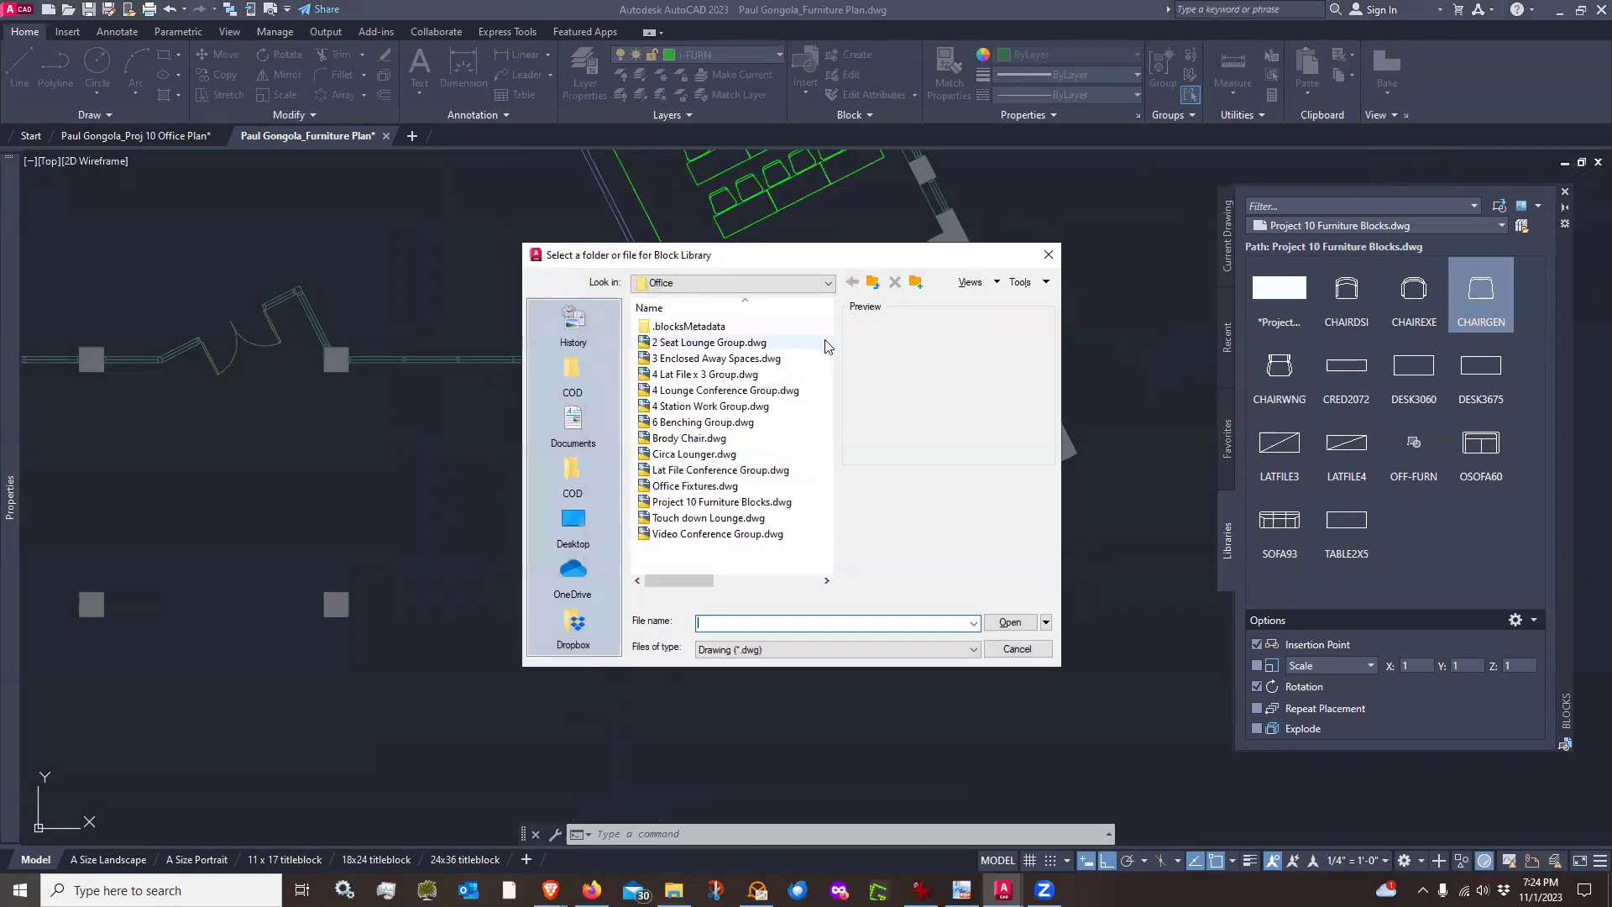
pyautogui.click(874, 282)
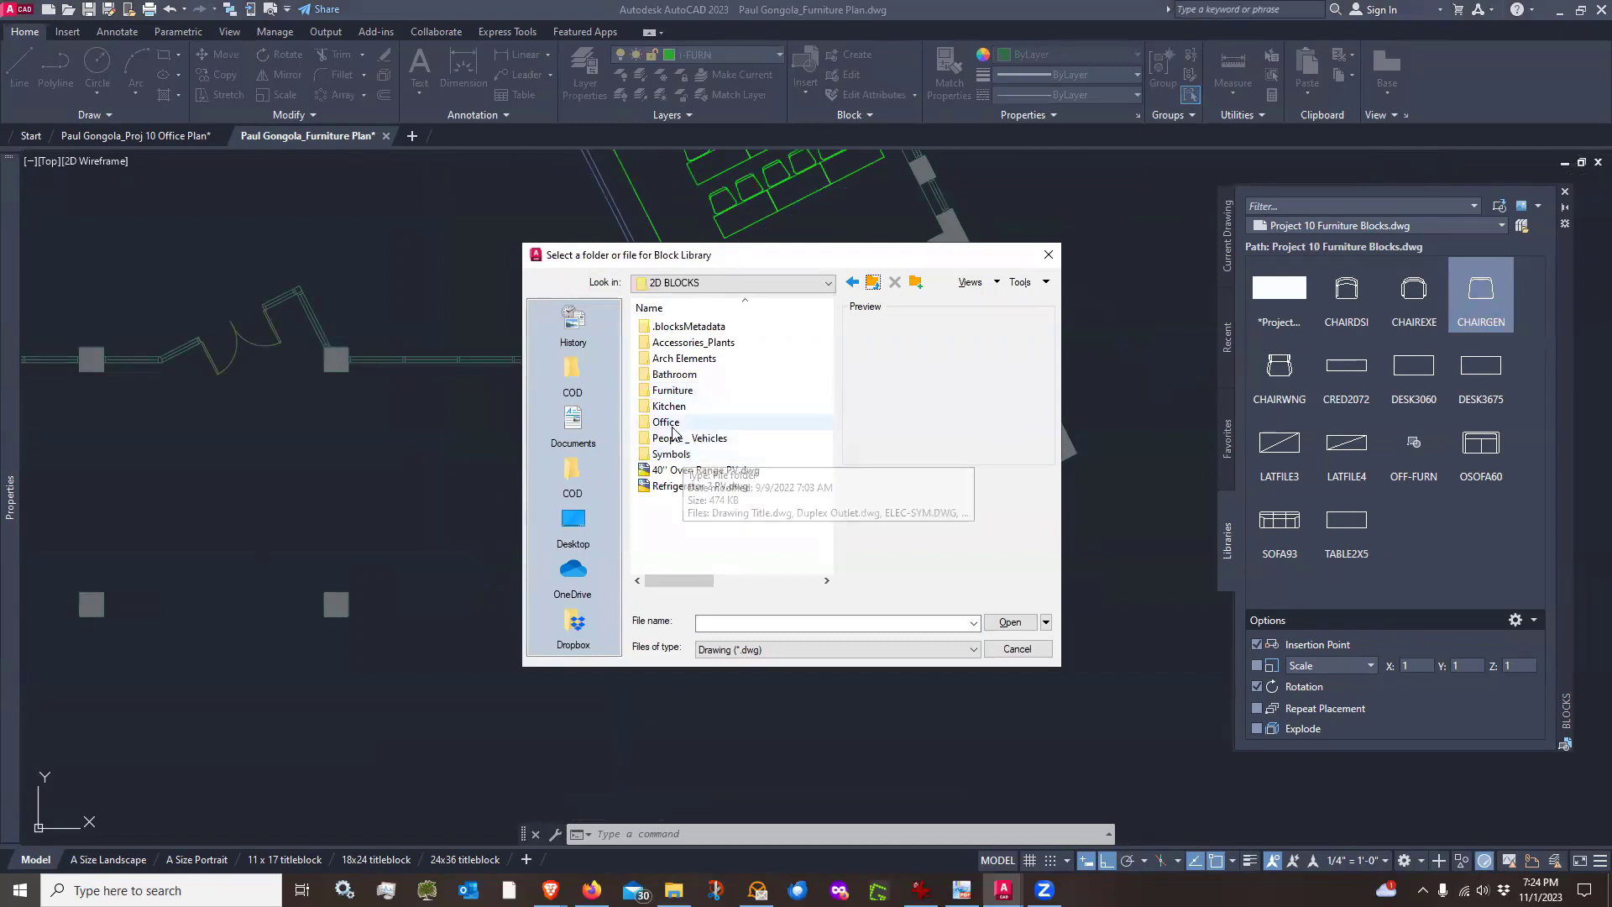
pyautogui.doubleClick(669, 406)
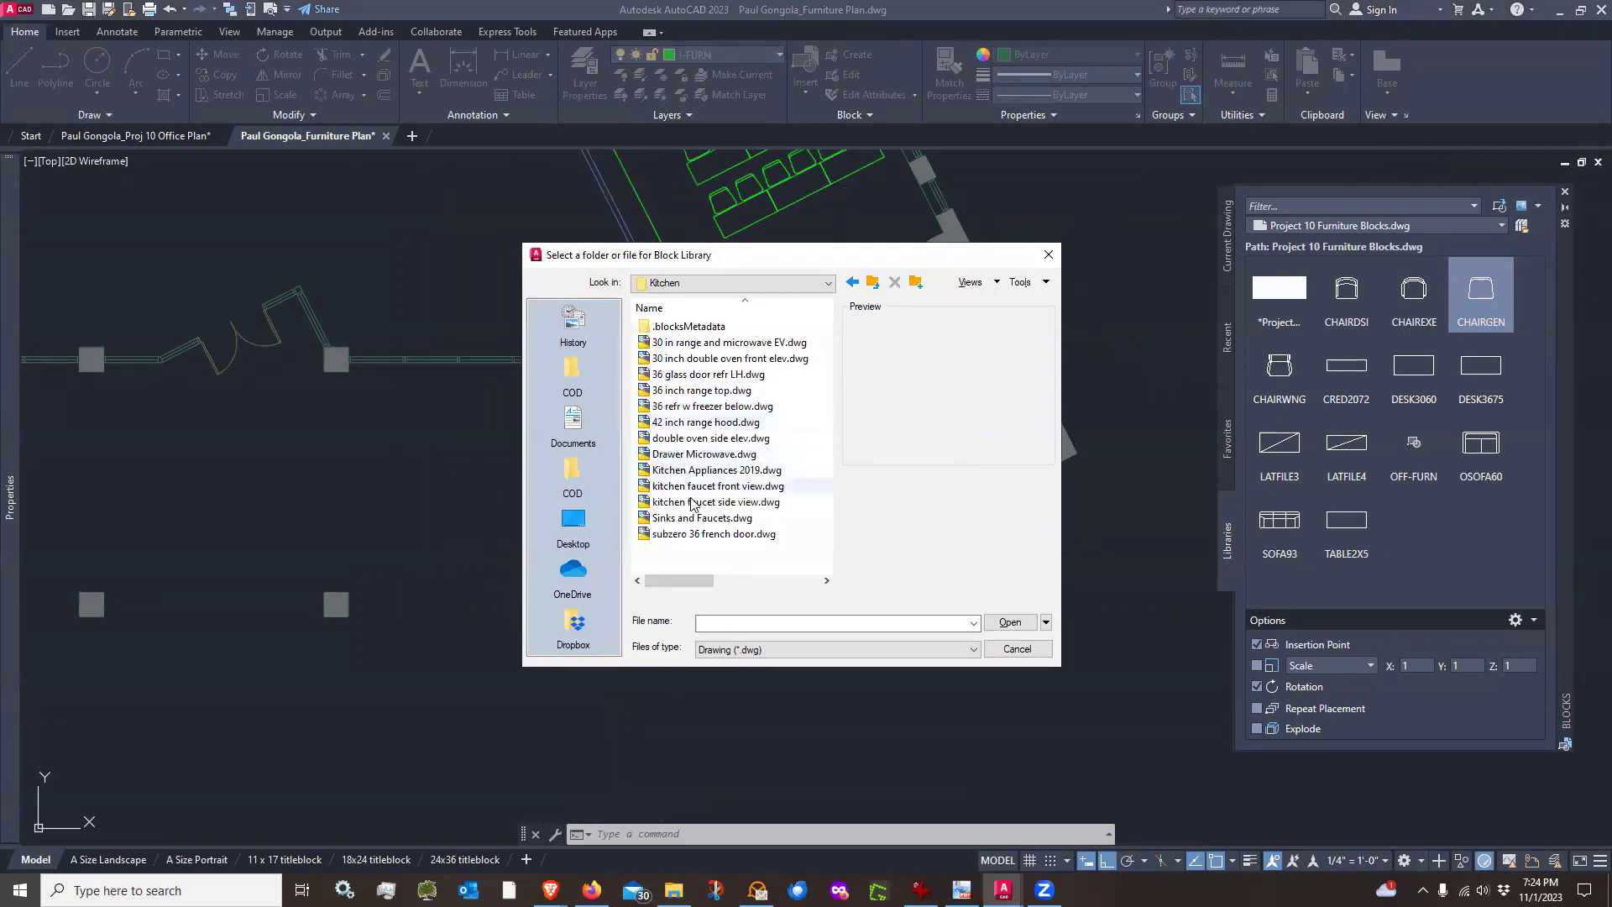
pyautogui.click(686, 521)
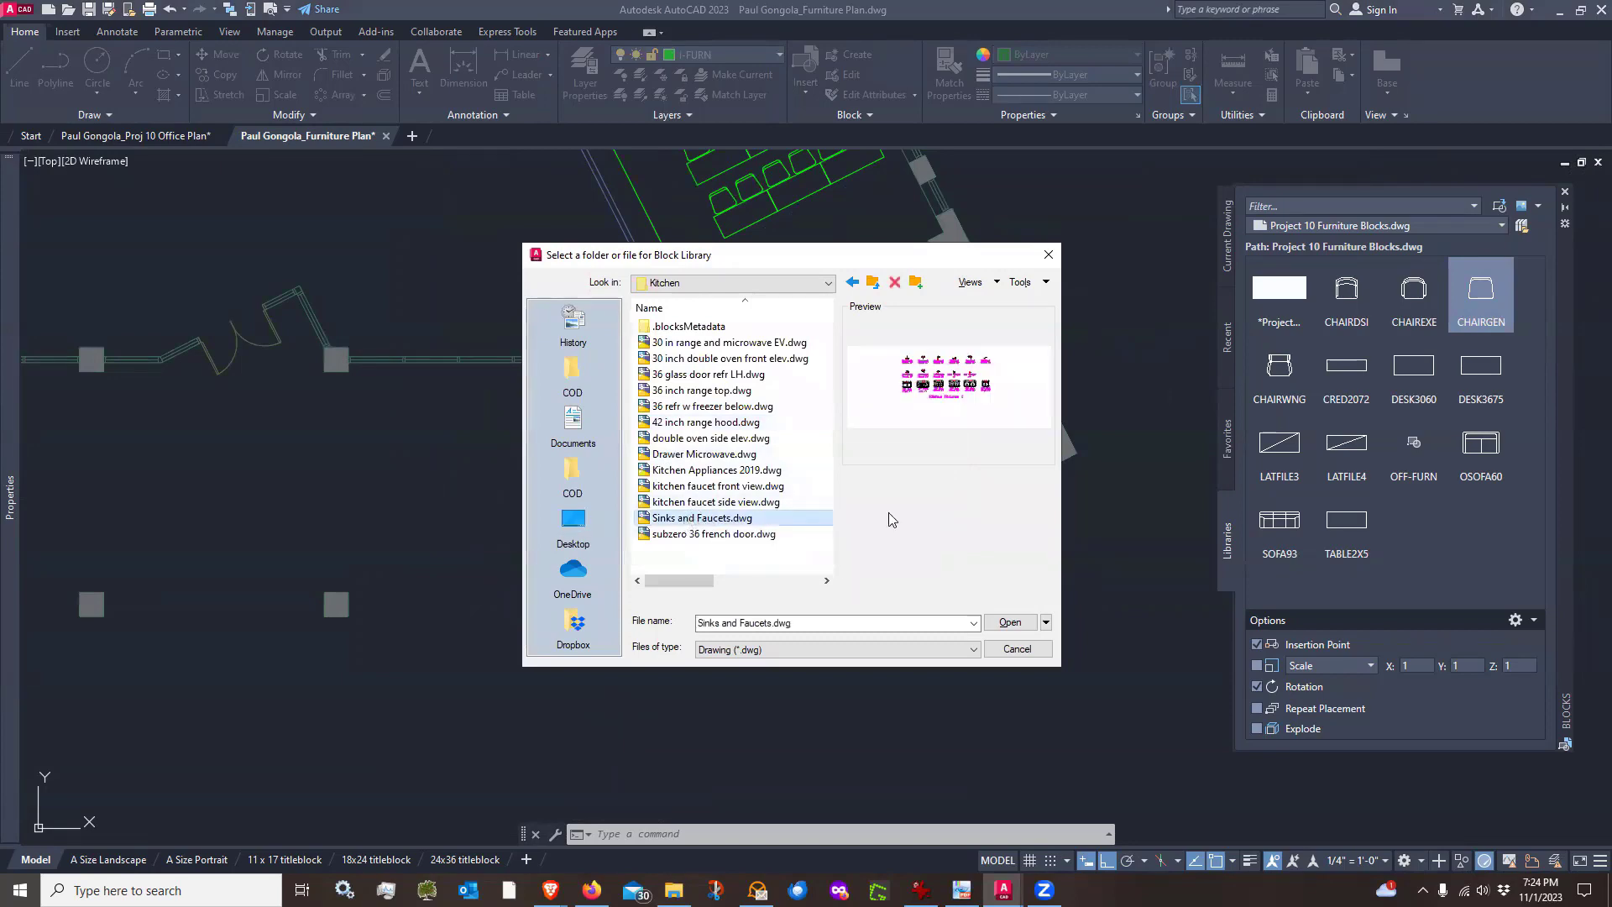
pyautogui.click(1009, 623)
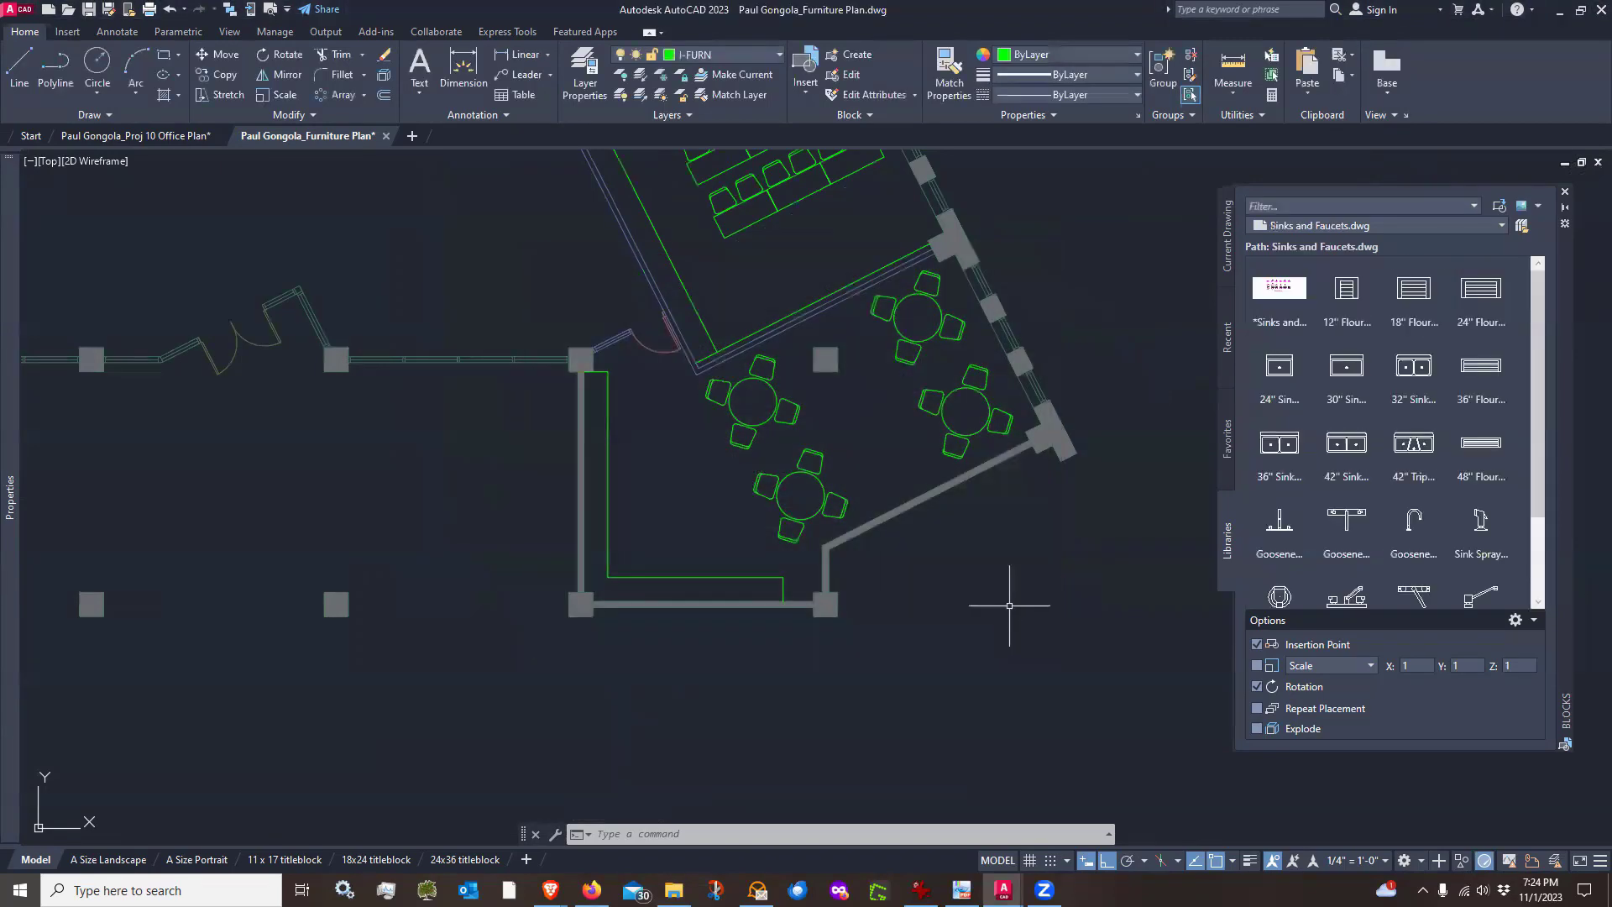
# Insert the 30" Sink Single PV block at the counter along the room's bottom wall, keeping 0 rotation
pyautogui.moveTo(1340, 363)
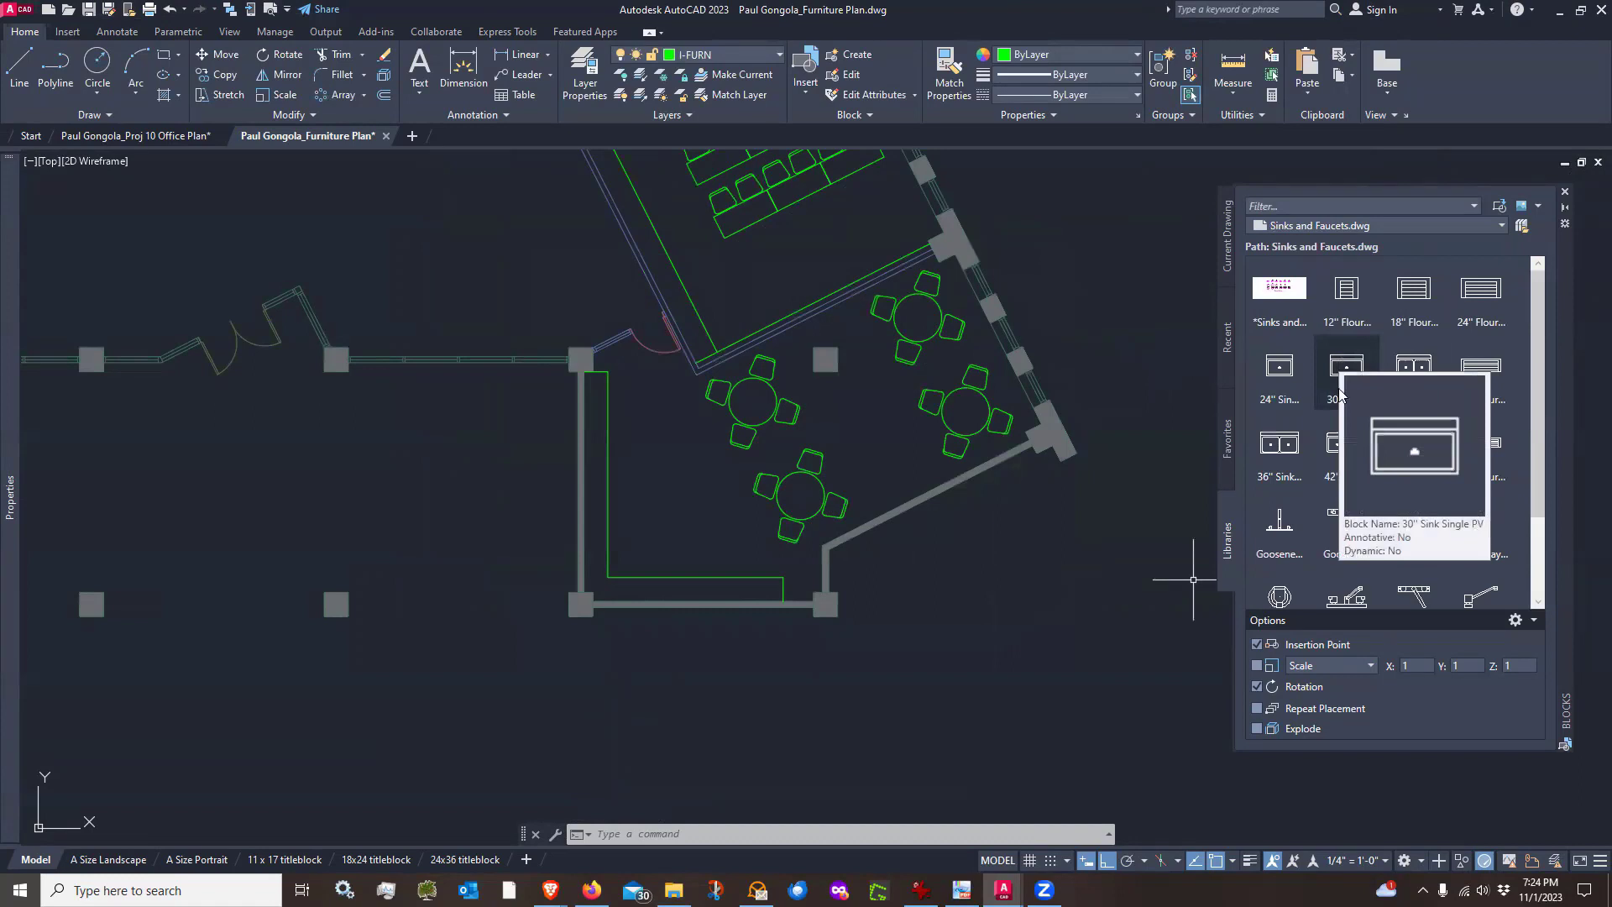
pyautogui.click(1338, 384)
pyautogui.scroll(6, 823, 588)
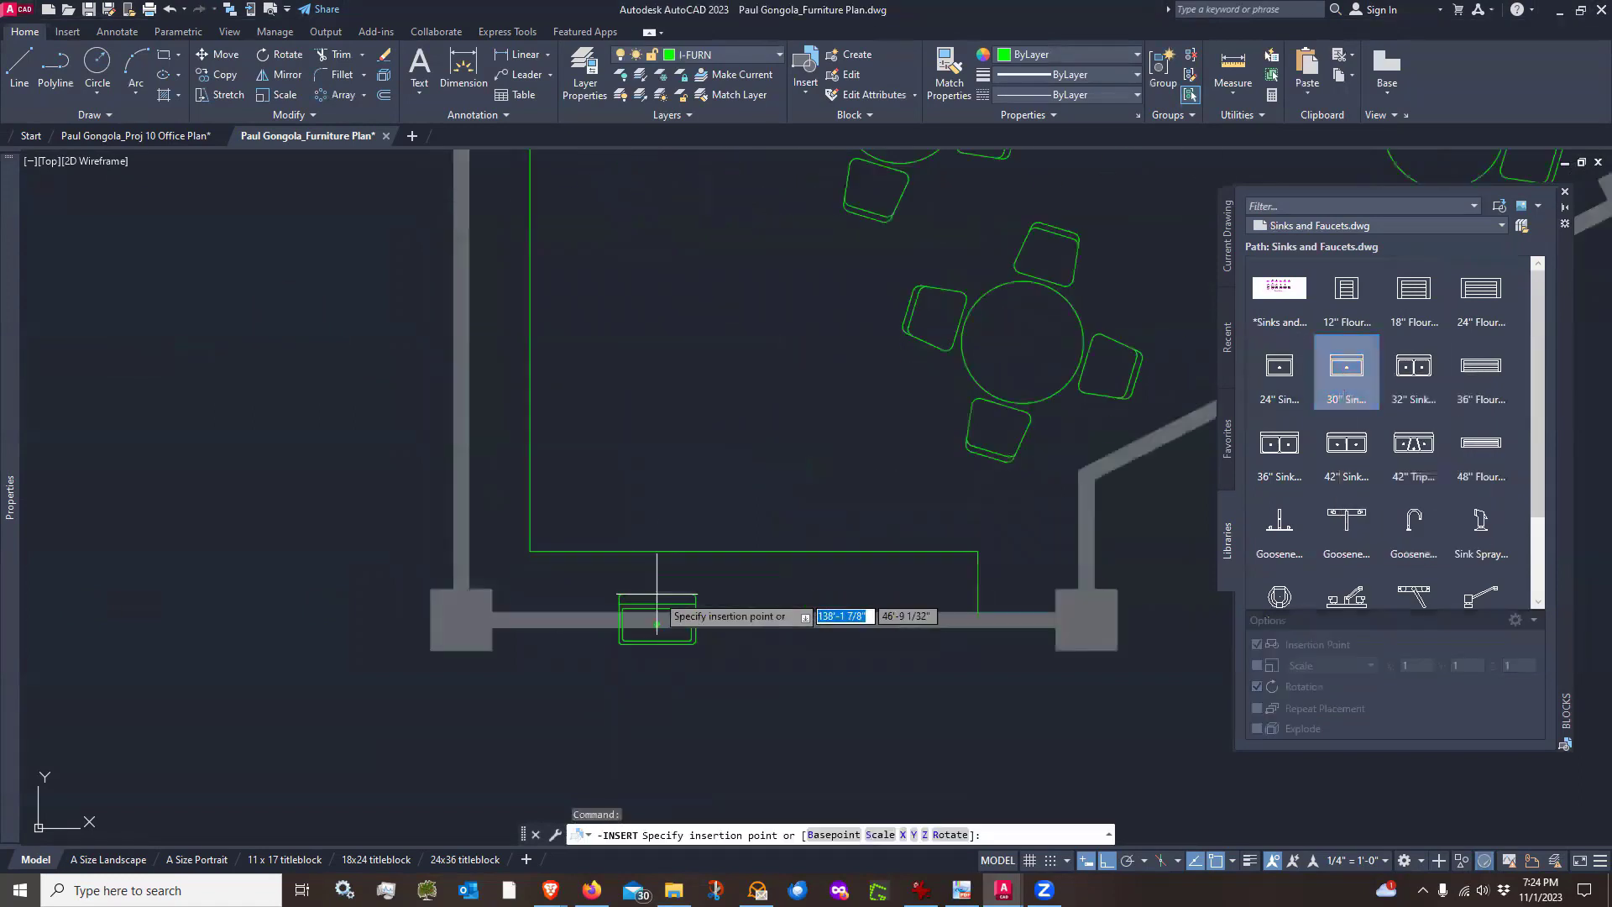
pyautogui.click(810, 525)
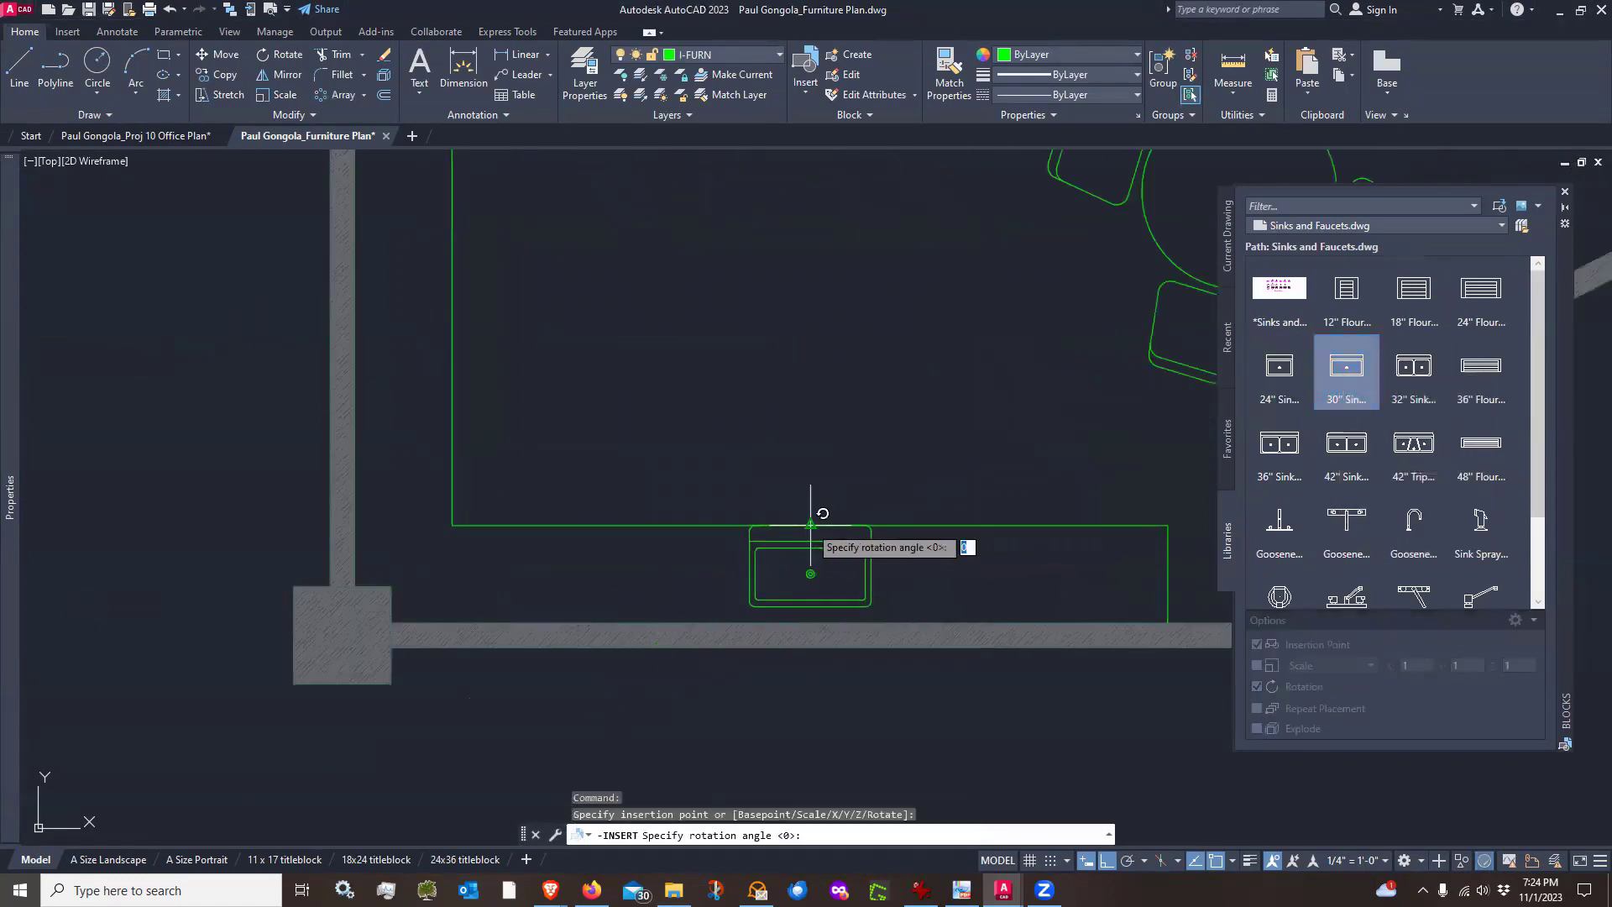
pyautogui.click(670, 599)
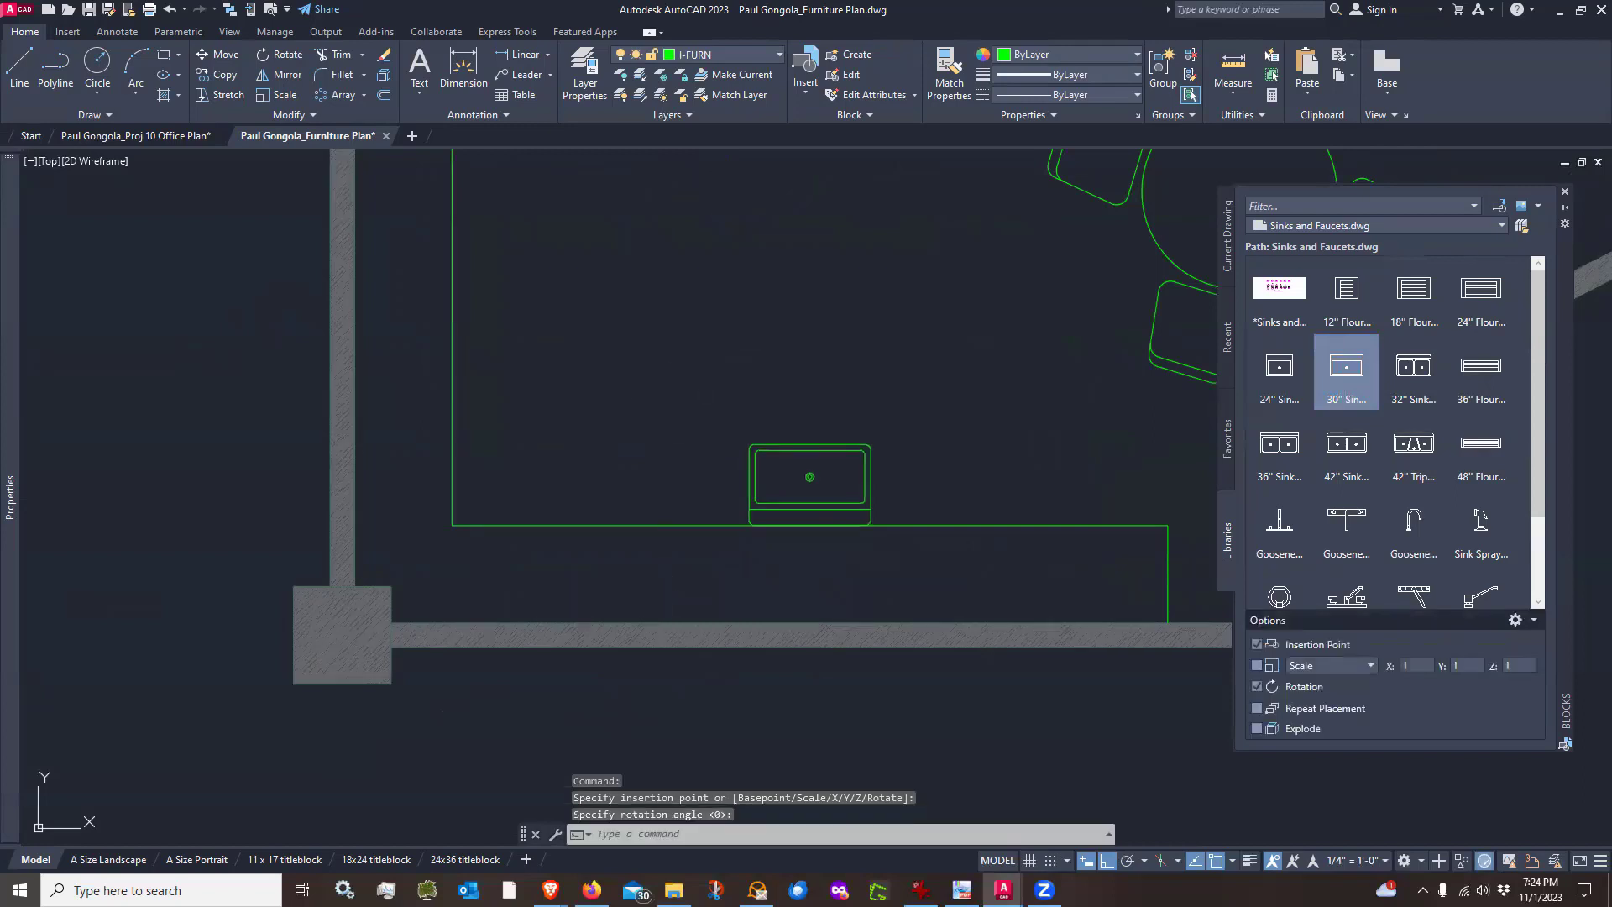
# Move the sink straight down so it sits inside the counter outline
pyautogui.write('m')
pyautogui.press('Return')
pyautogui.click(855, 410)
pyautogui.click(813, 473)
pyautogui.press('Return')
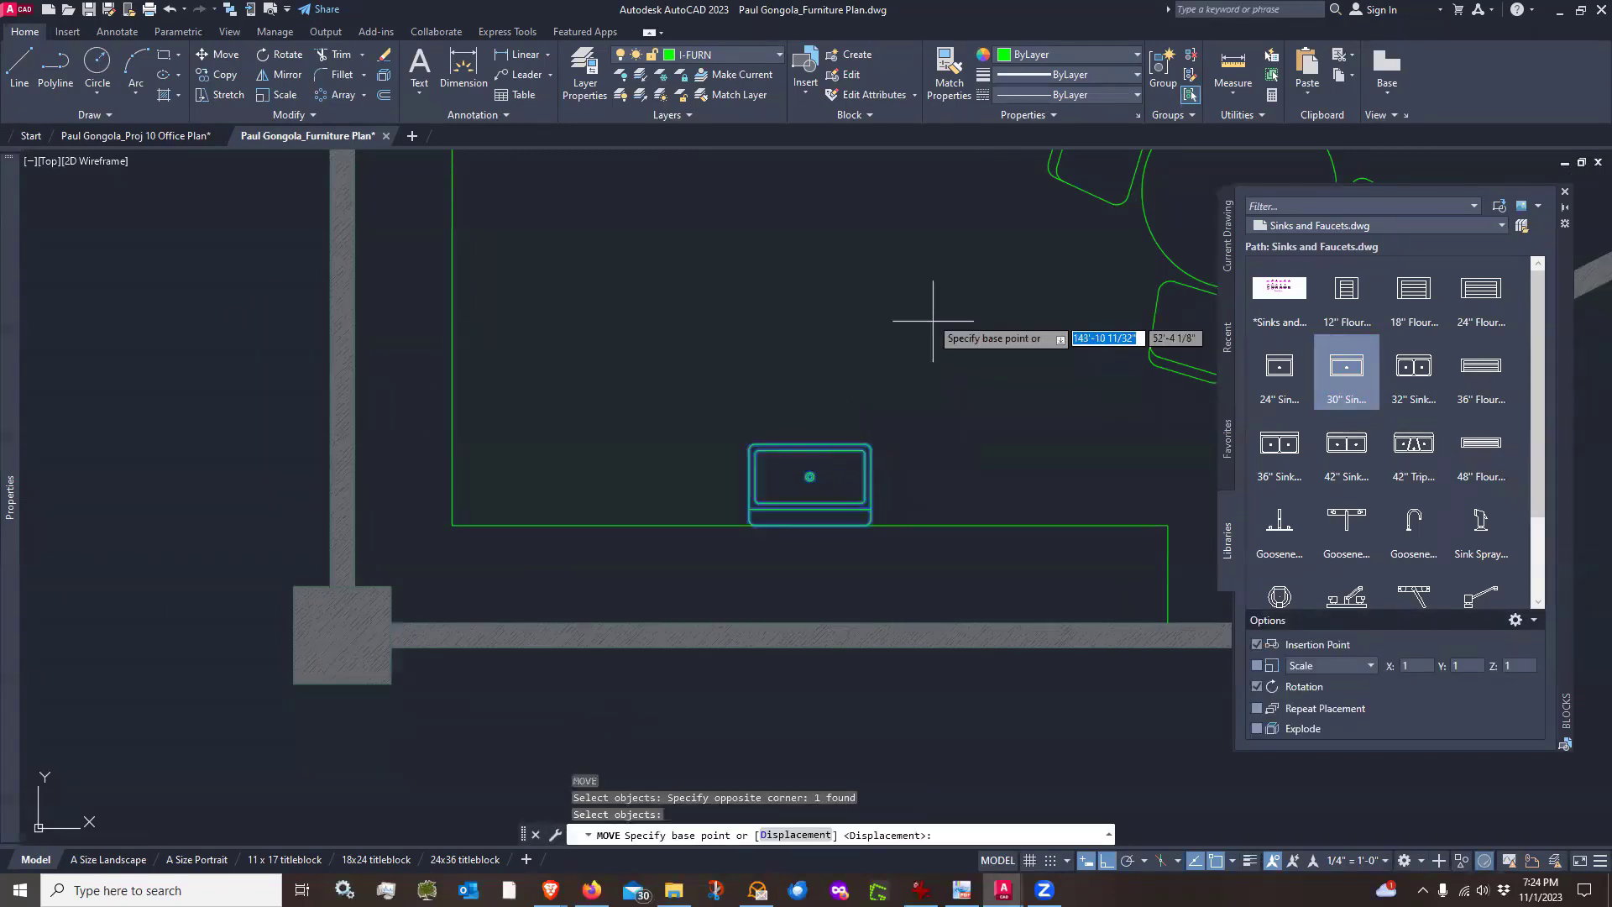
pyautogui.click(920, 229)
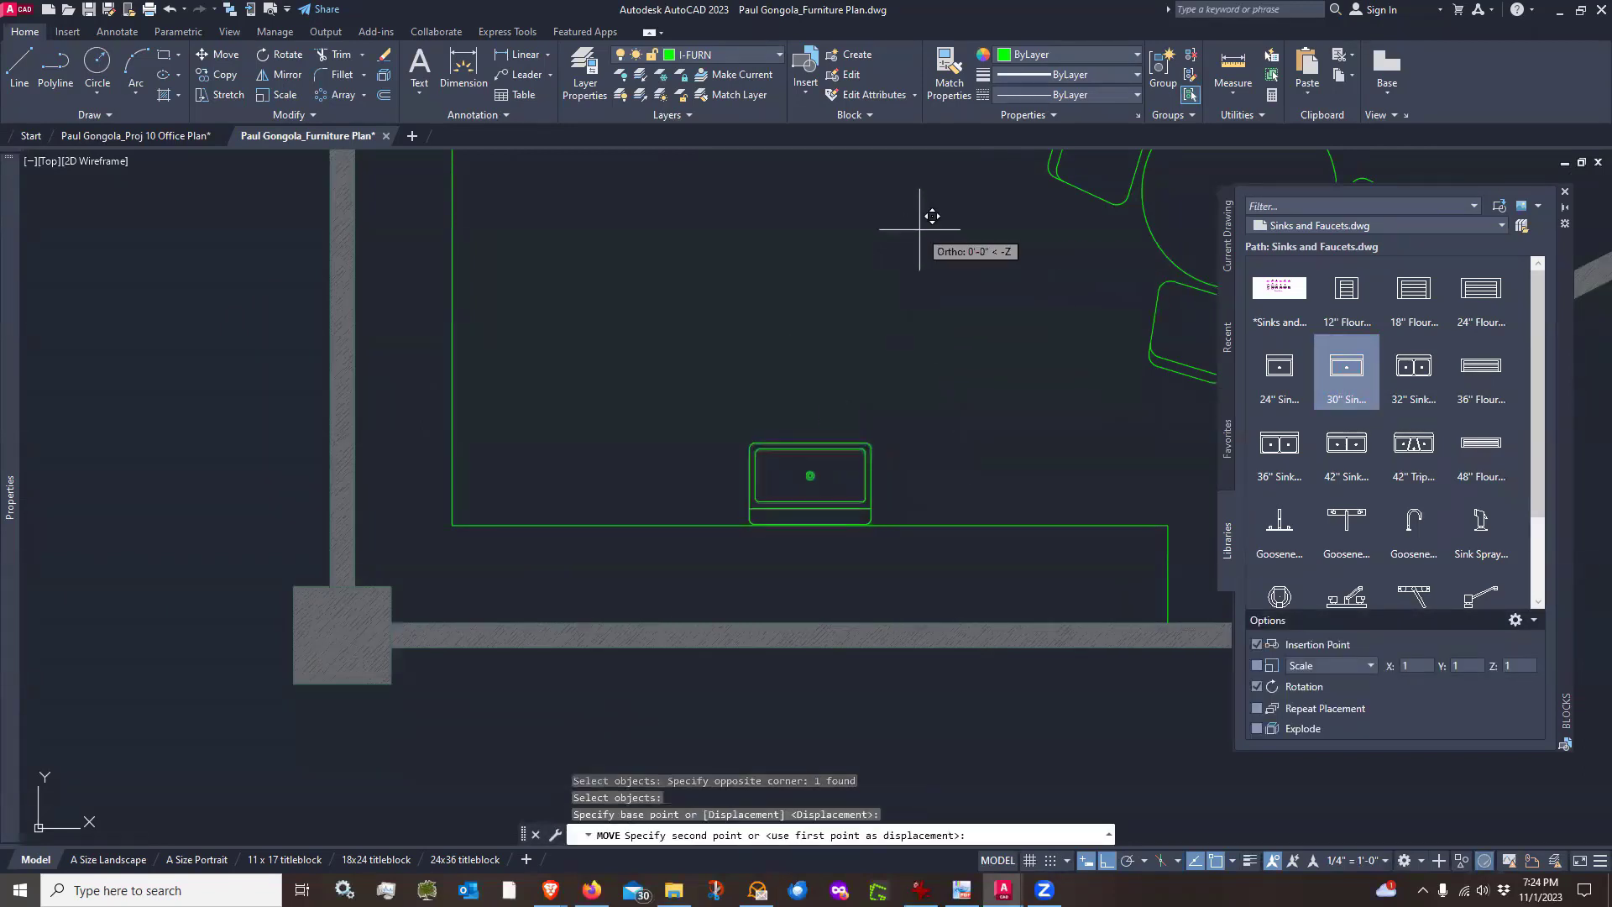
pyautogui.click(928, 318)
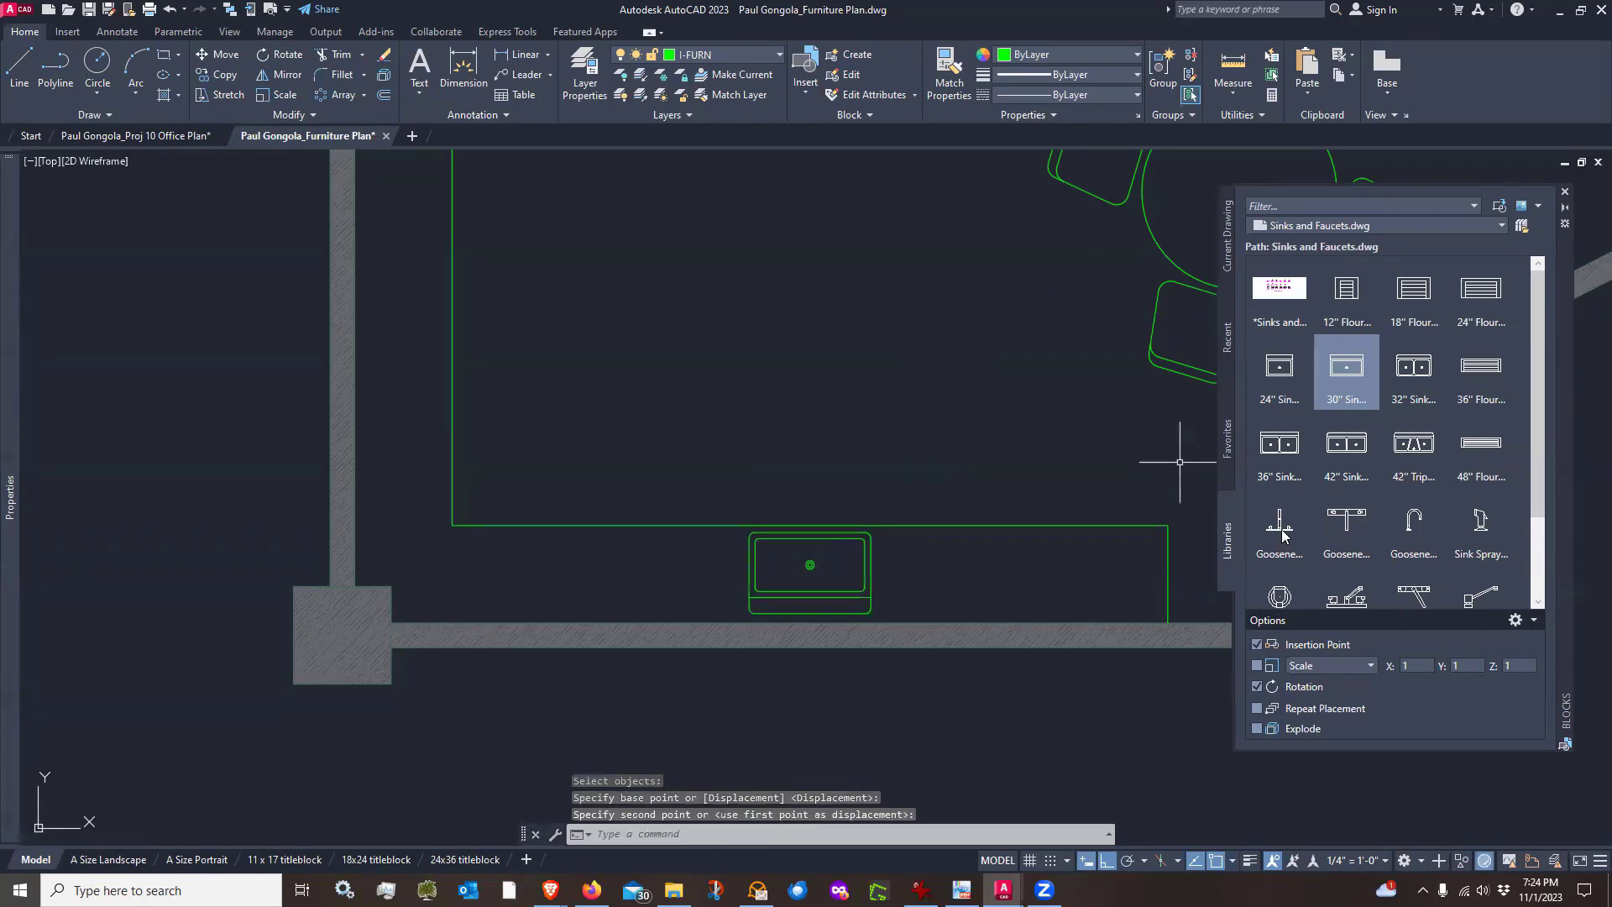
# Put the sink block on the P-FIXT layer
pyautogui.moveTo(1349, 524)
pyautogui.scroll(-1, 1349, 524)
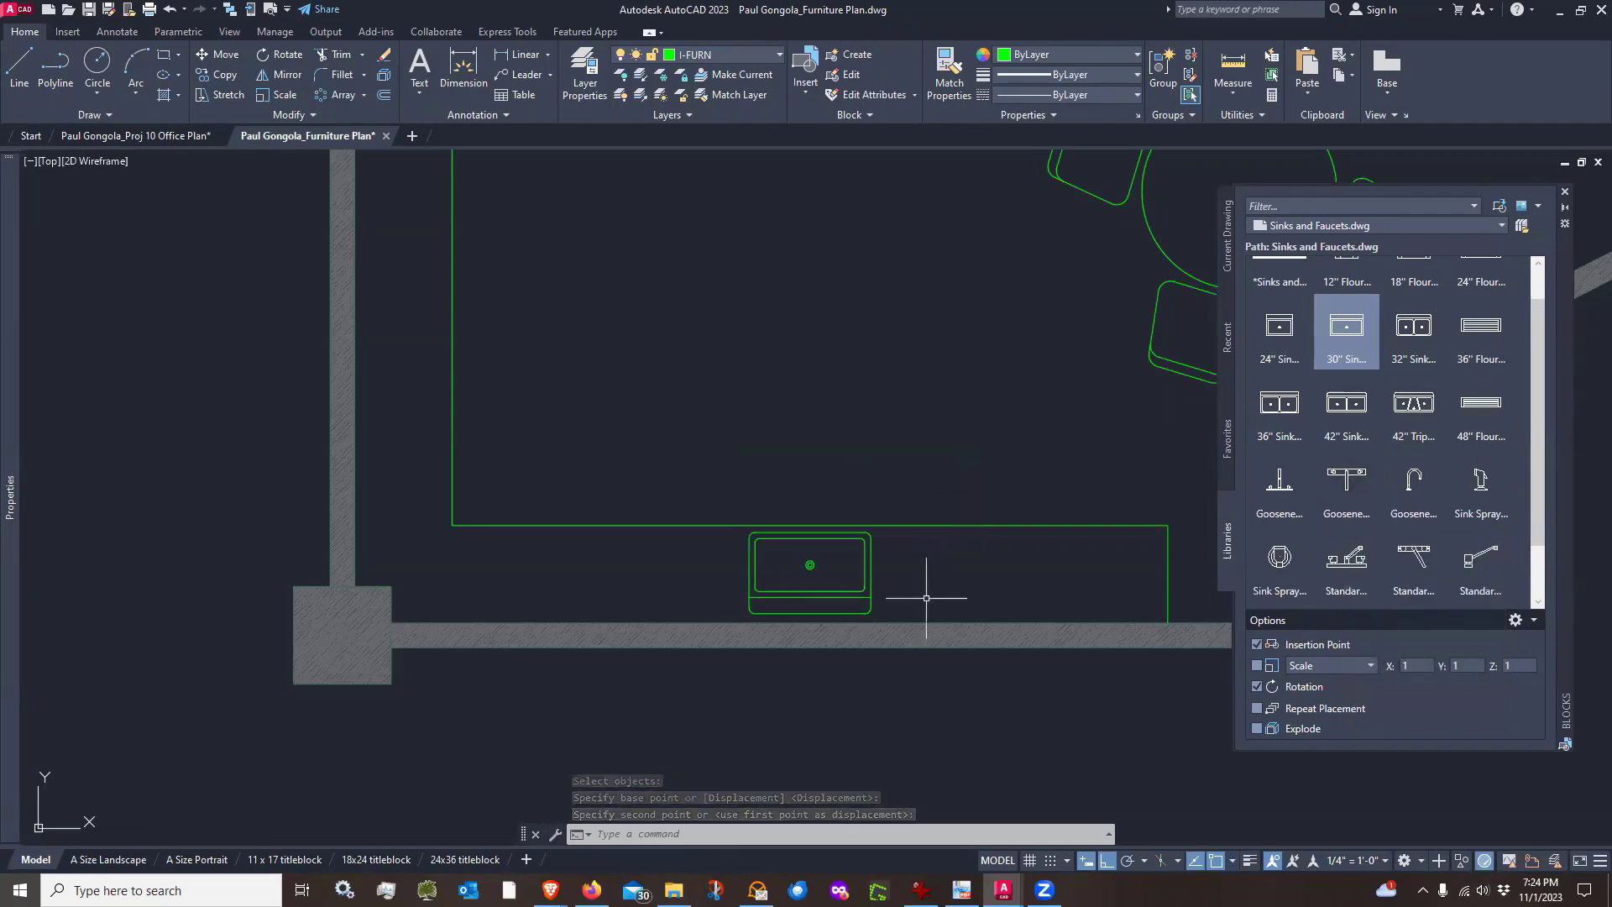
pyautogui.click(873, 571)
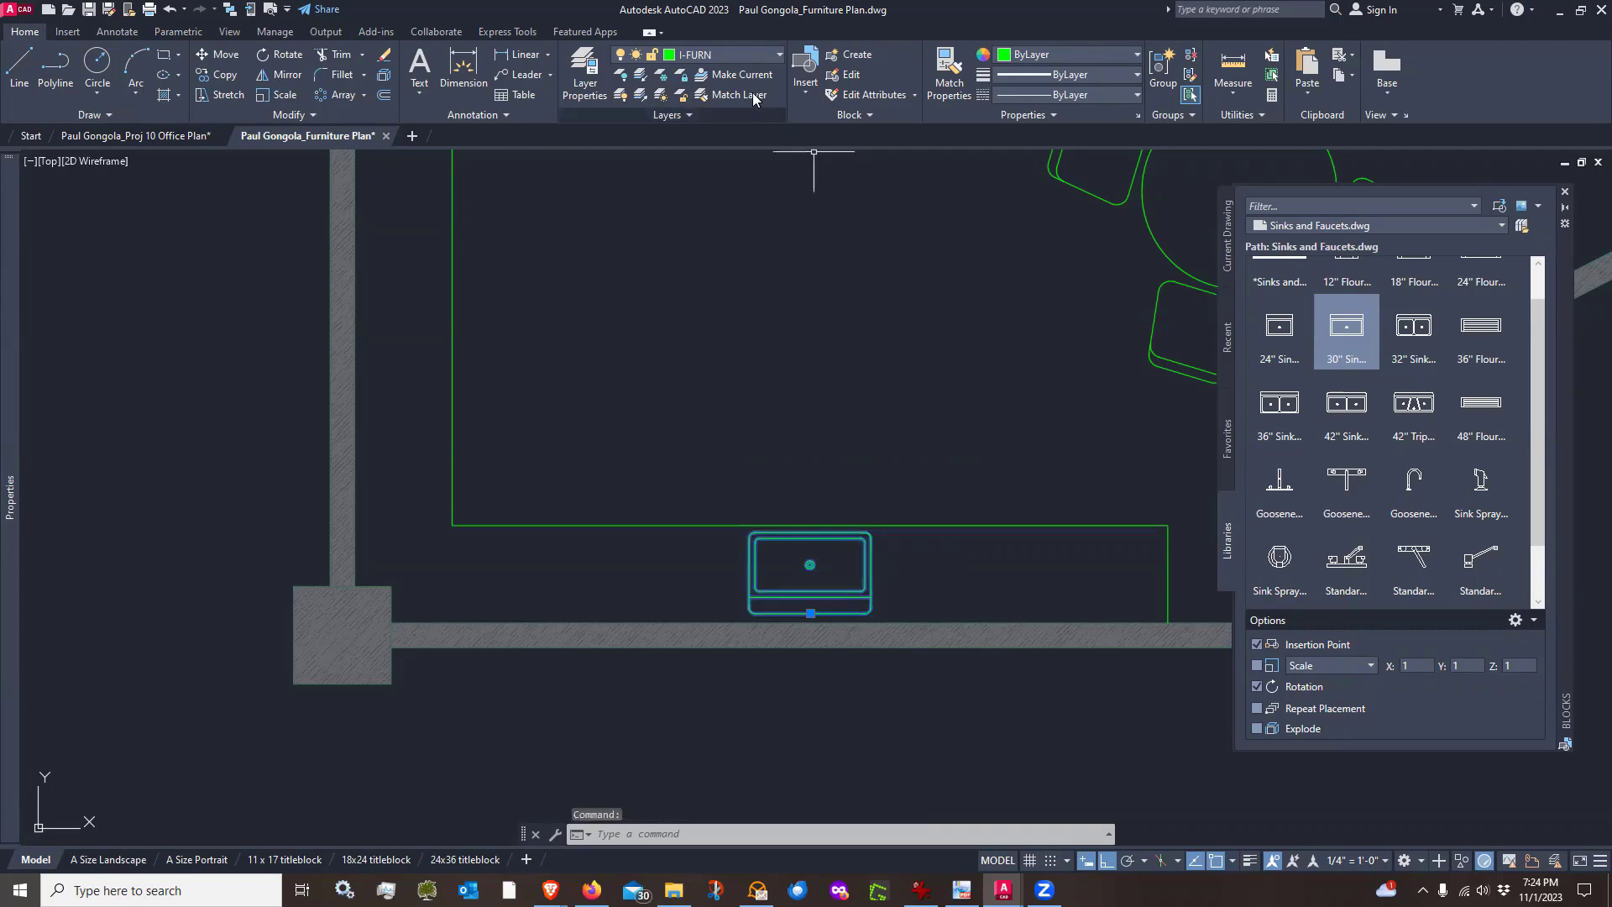
pyautogui.click(749, 54)
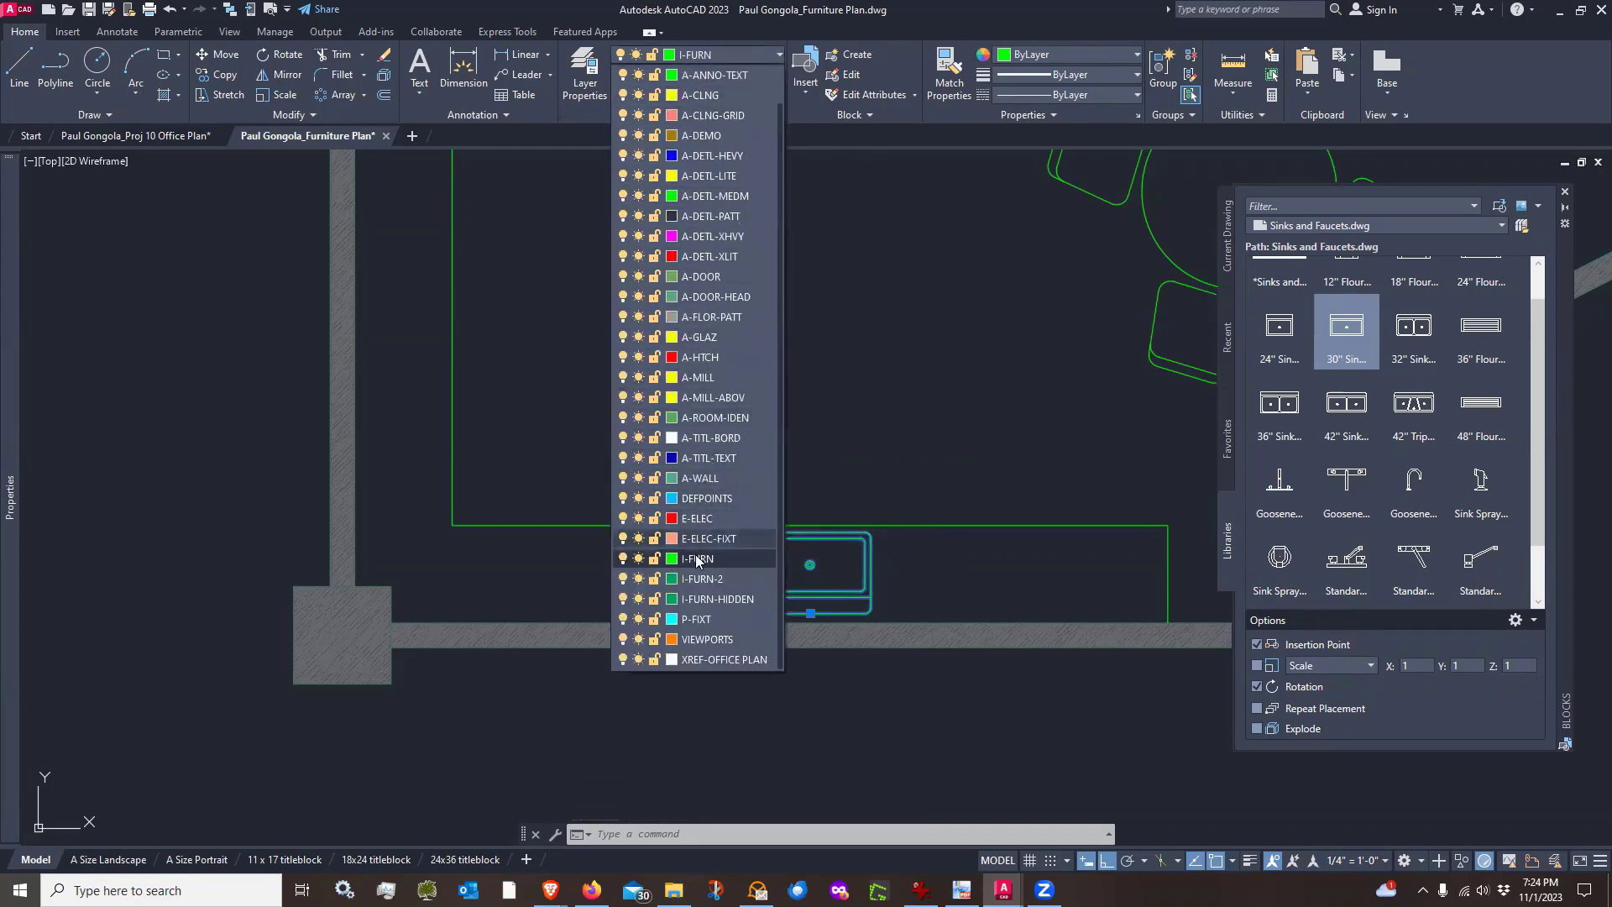
pyautogui.click(712, 619)
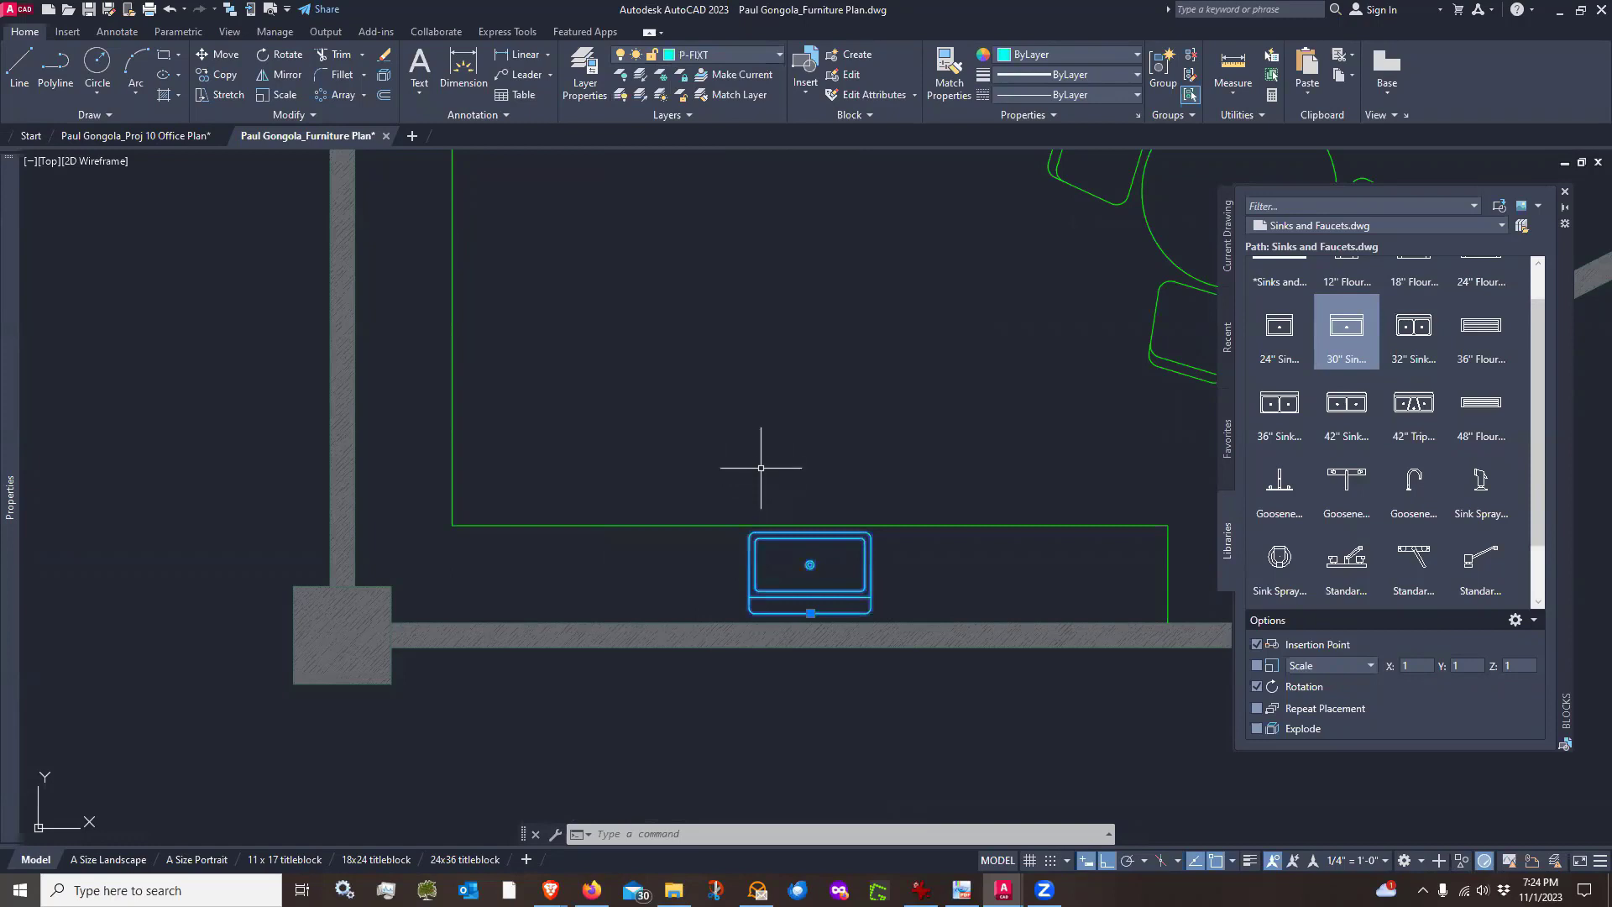
pyautogui.press('Escape')
# Switch the block library to Office Fixtures.dwg from the Office folder
pyautogui.scroll(4, 845, 616)
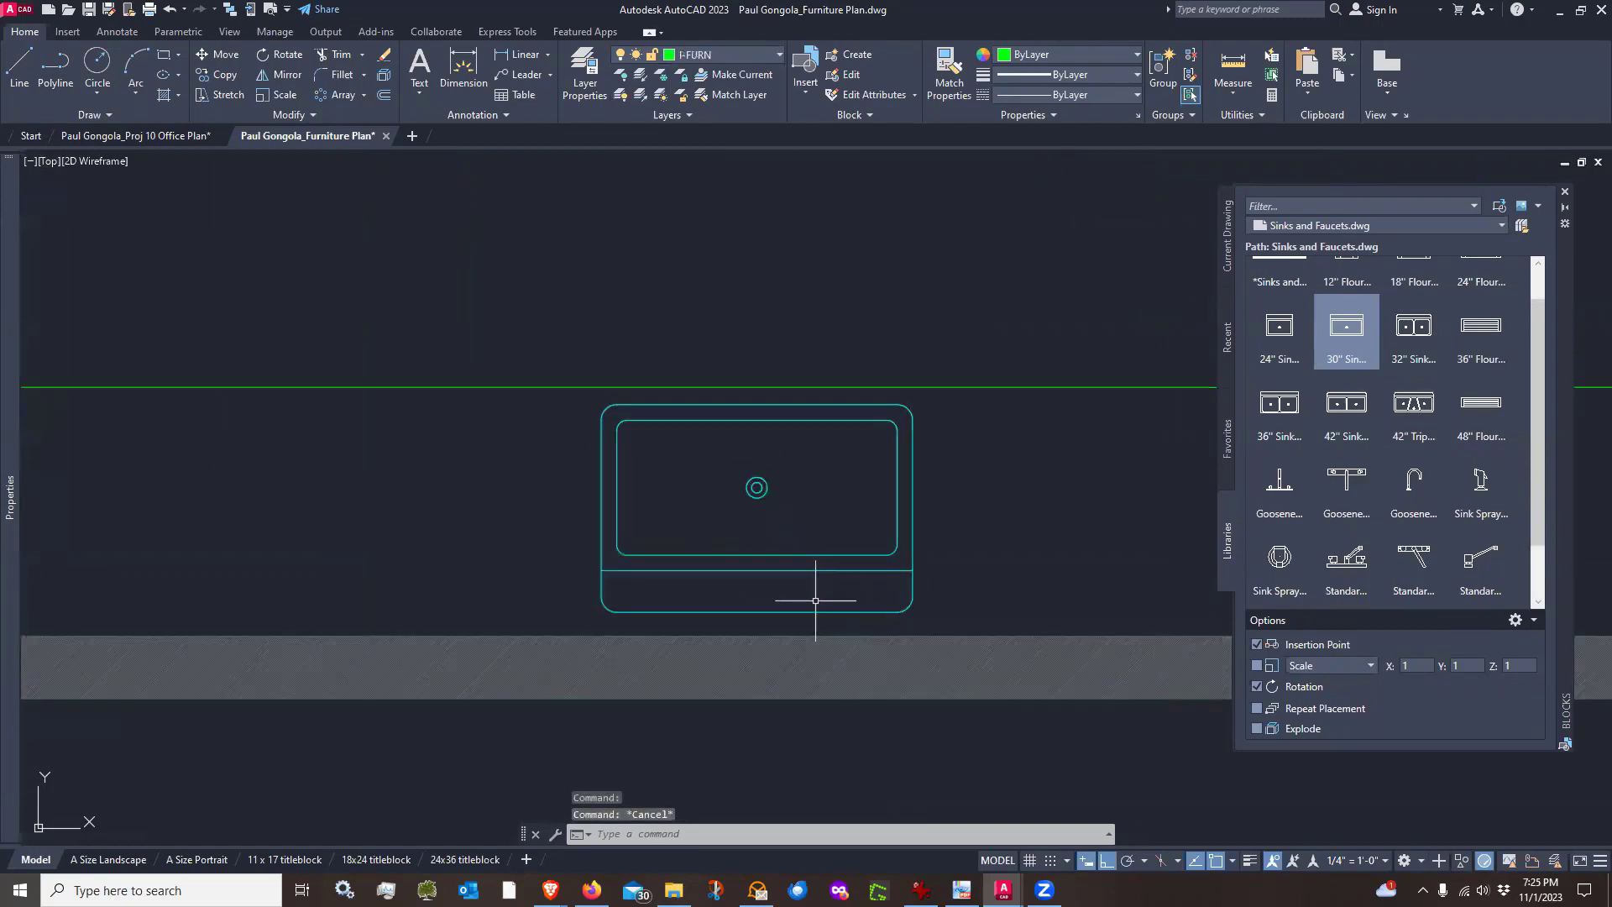
pyautogui.scroll(-4, 760, 592)
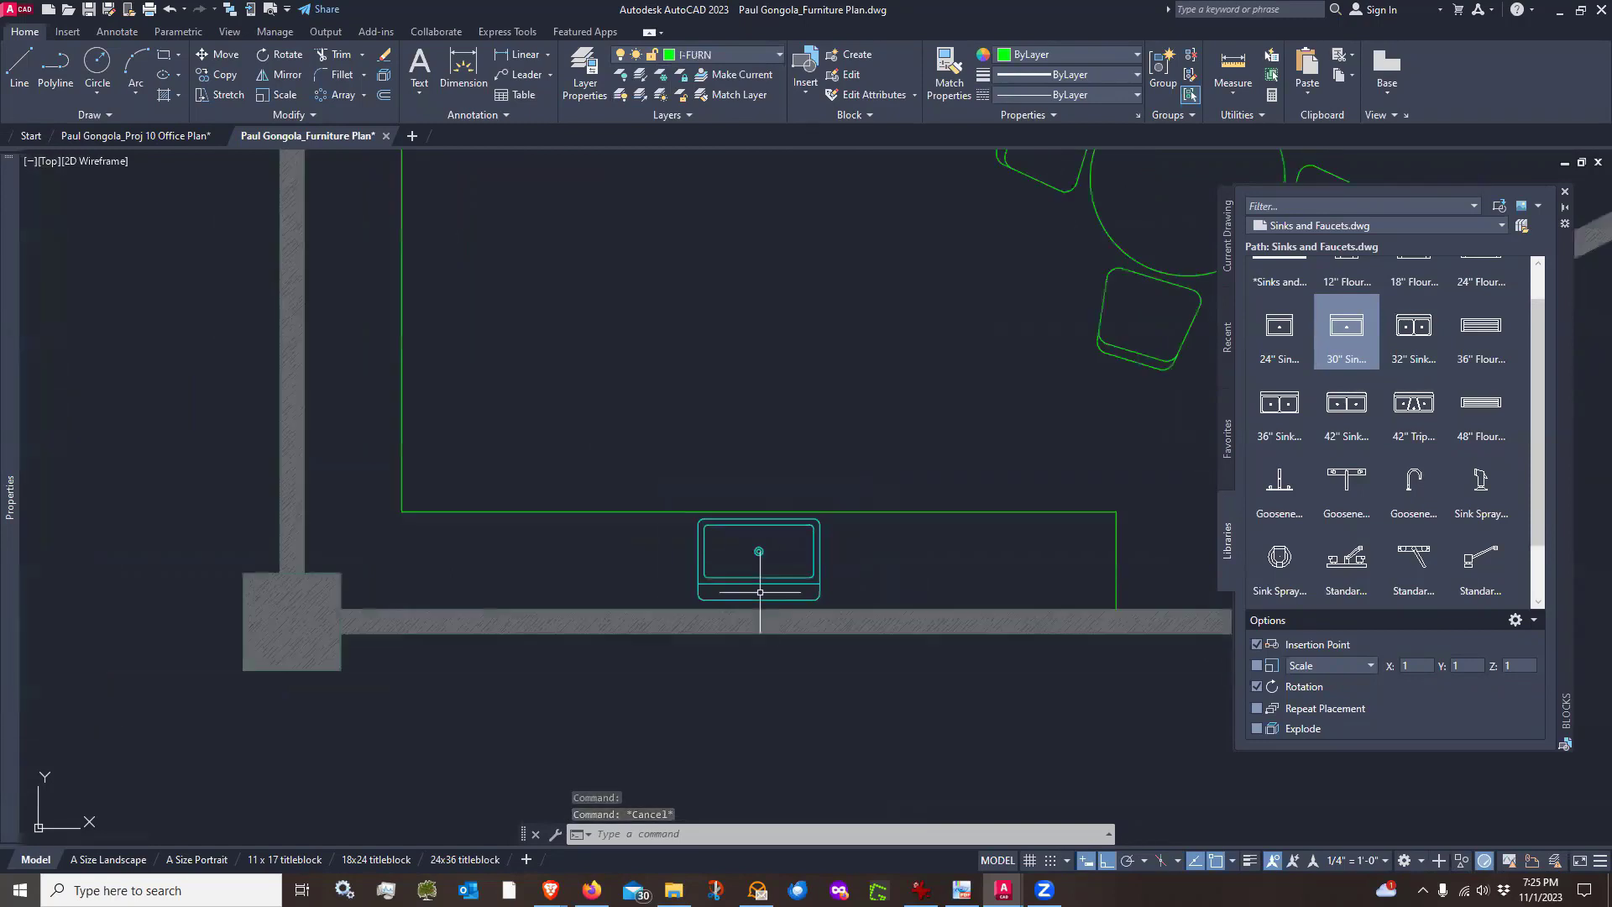
pyautogui.scroll(-4, 751, 580)
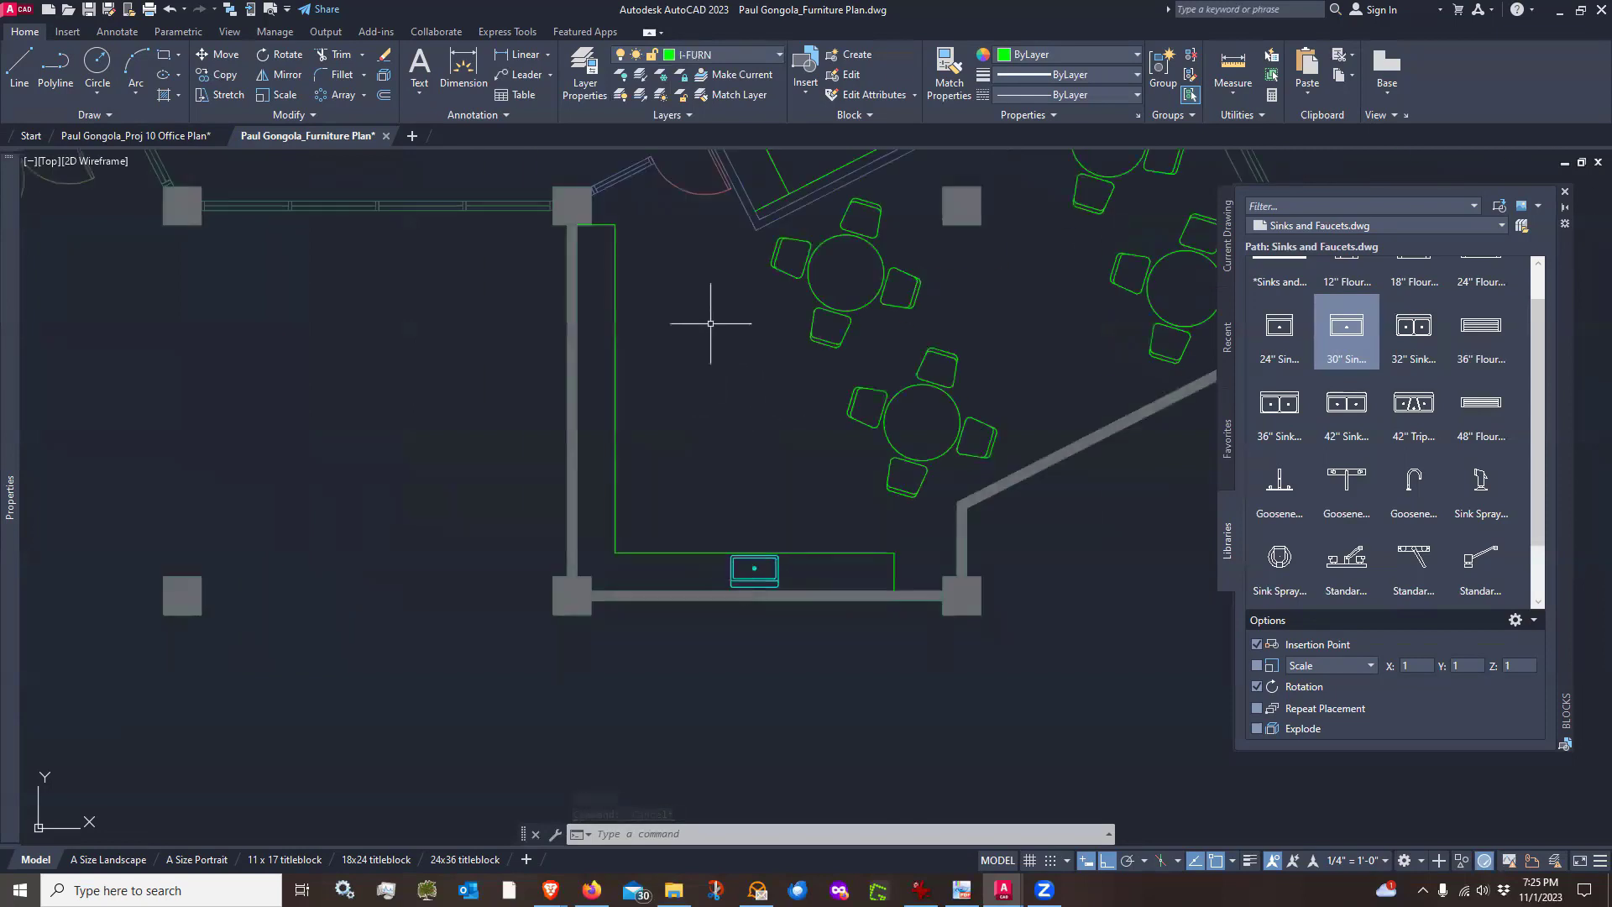
pyautogui.moveTo(710, 323)
pyautogui.mouseDown(button='middle')
pyautogui.moveTo(702, 413)
pyautogui.moveTo(730, 484)
pyautogui.mouseUp(button='middle')
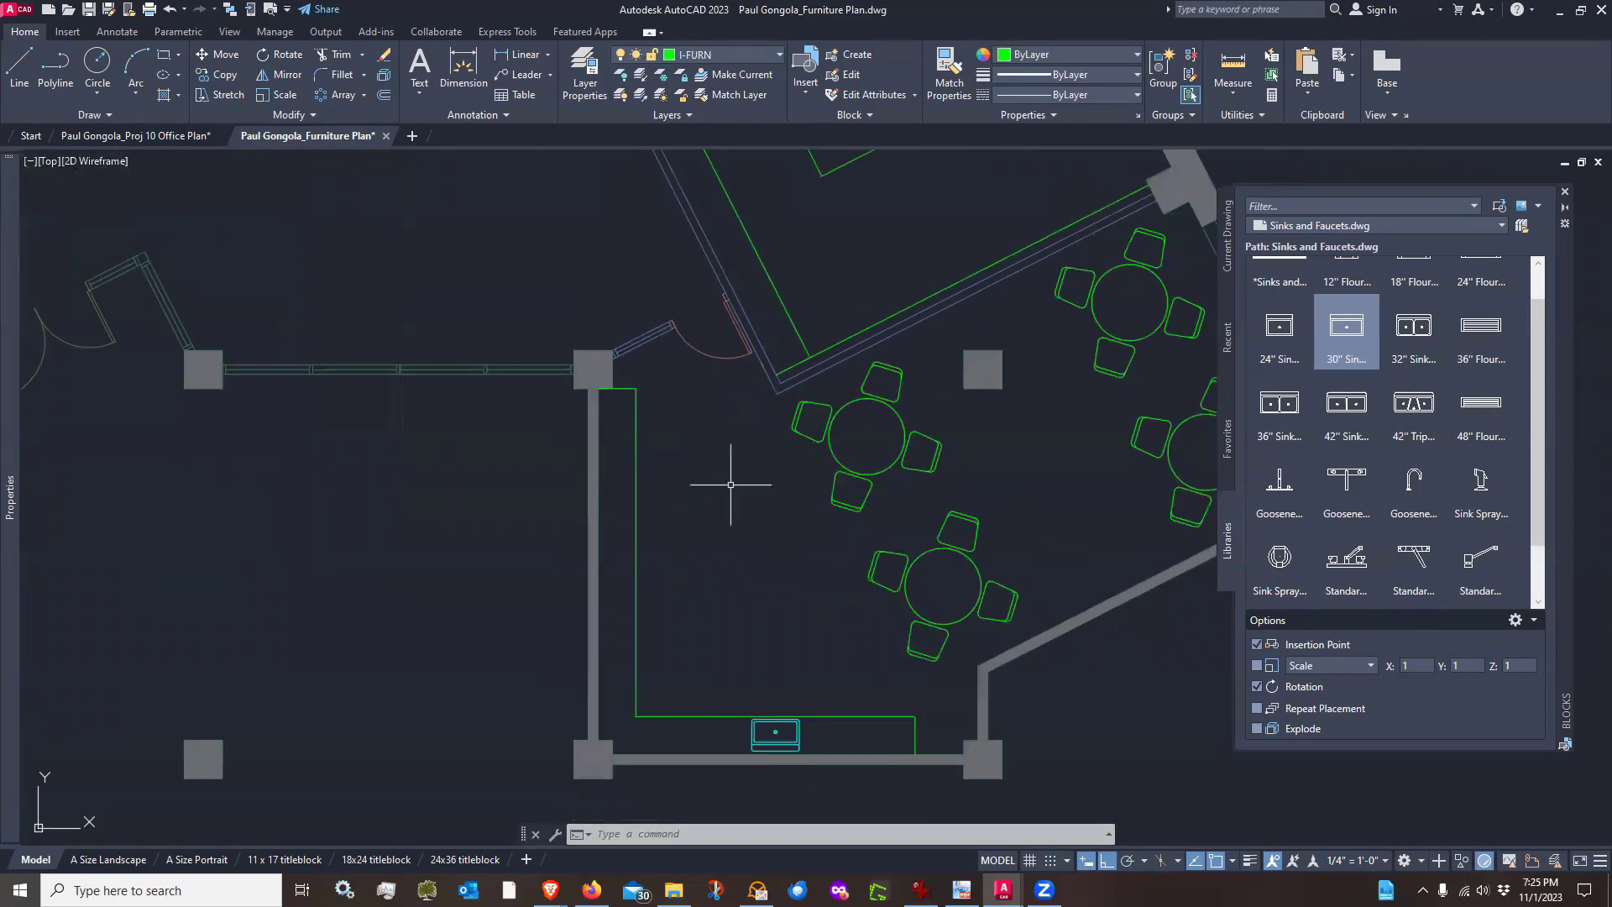
pyautogui.scroll(-4, 731, 484)
pyautogui.scroll(2, 509, 301)
pyautogui.moveTo(594, 209); pyautogui.dragTo(680, 394, button='middle')
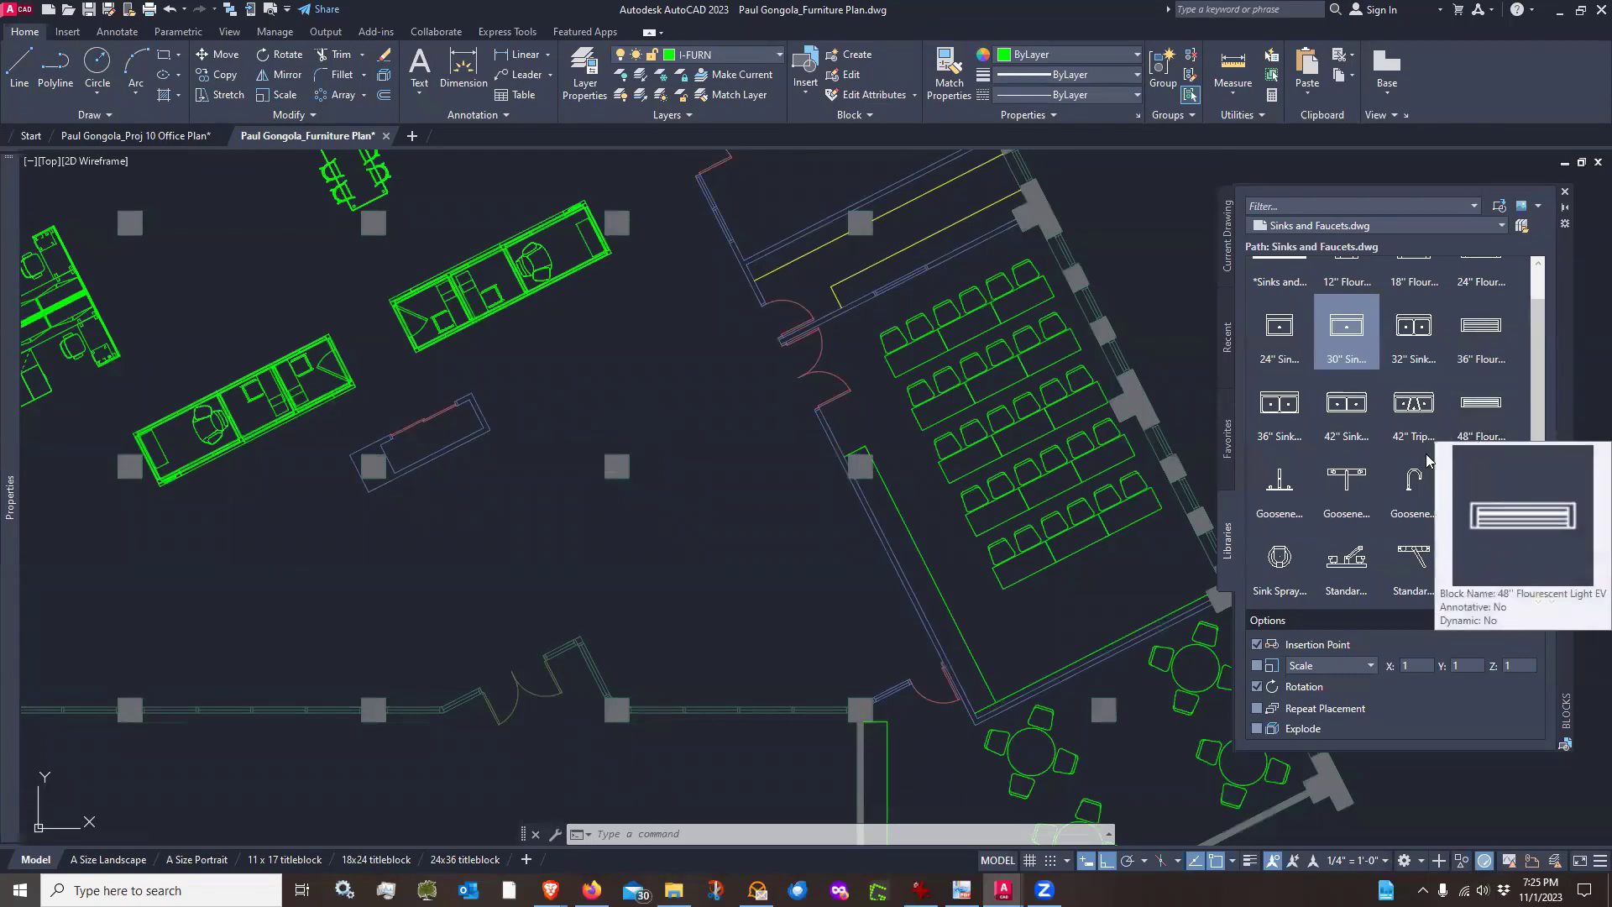
pyautogui.click(1522, 227)
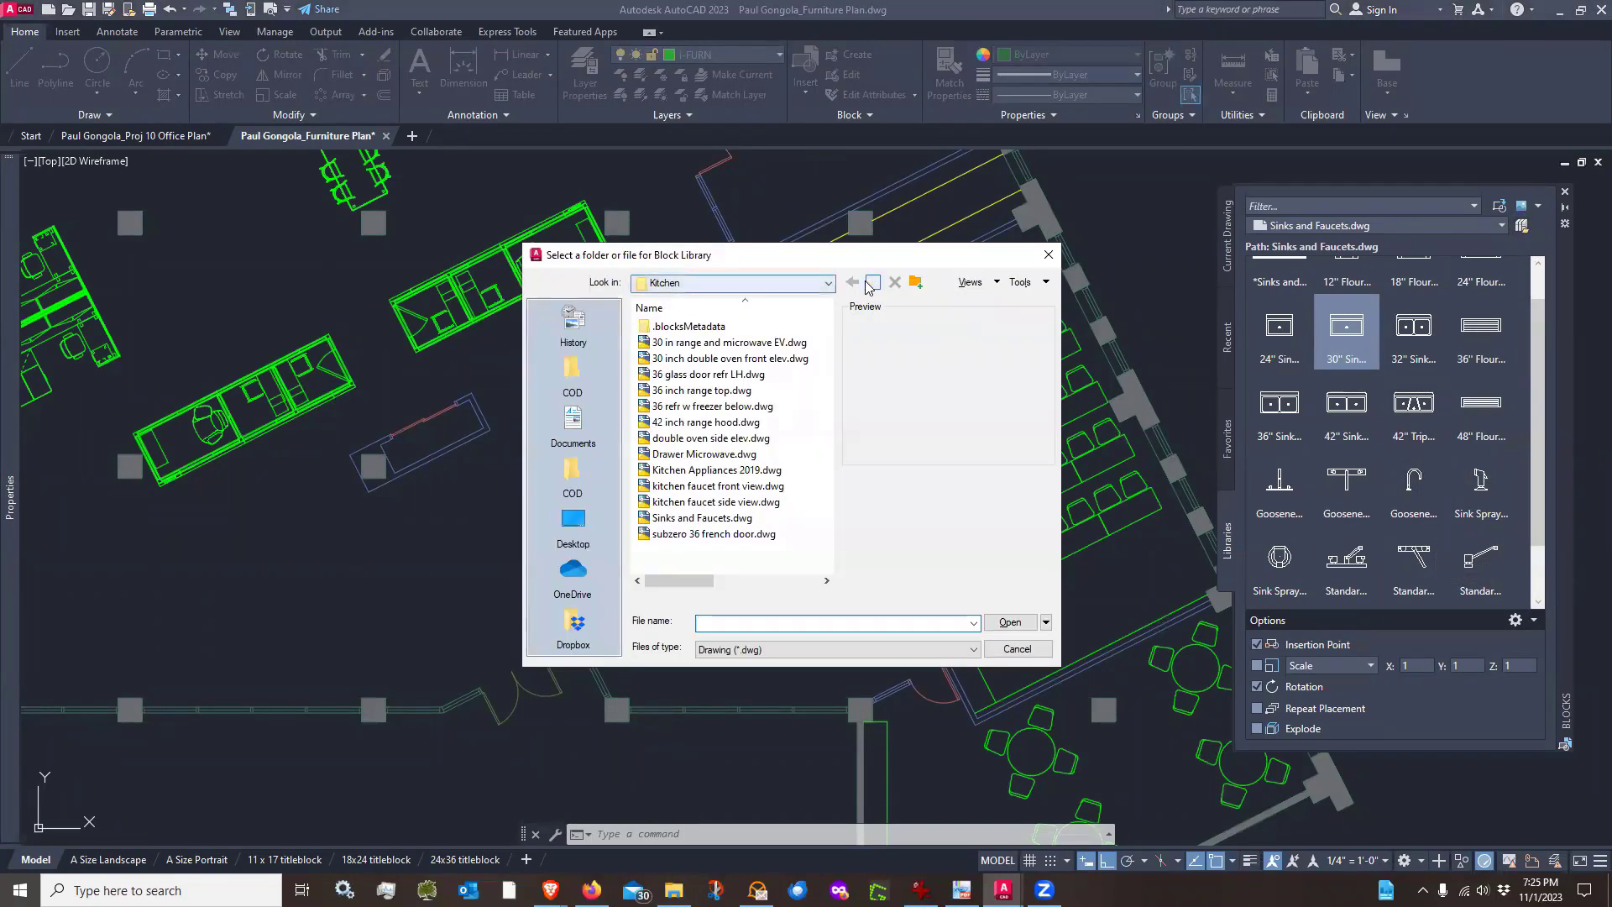
pyautogui.click(863, 281)
pyautogui.doubleClick(680, 421)
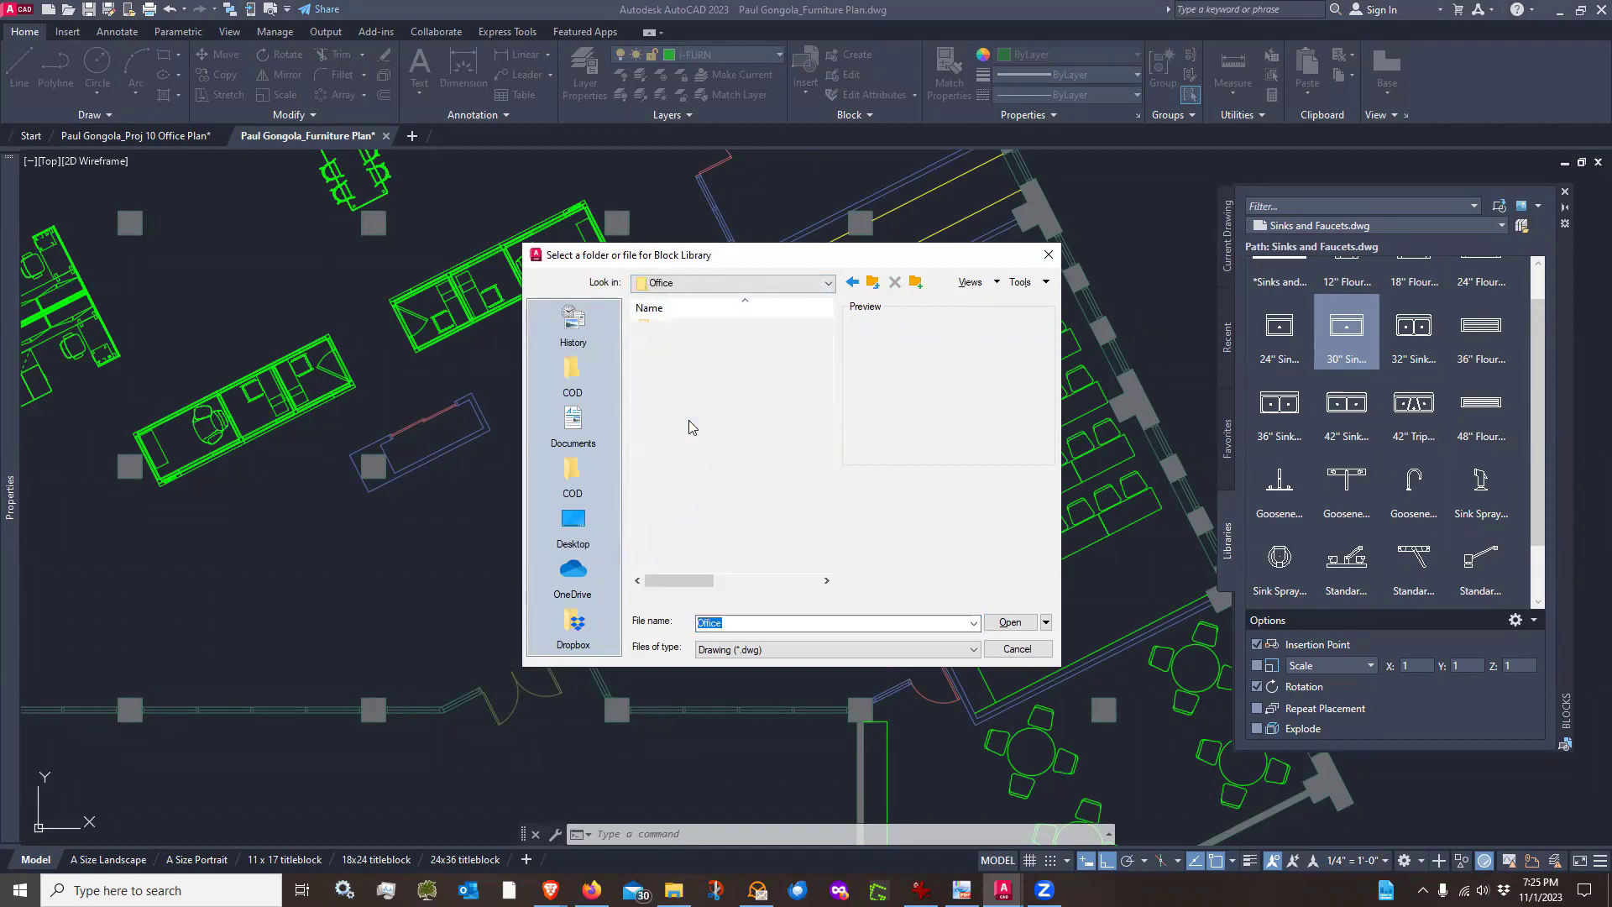
pyautogui.click(690, 487)
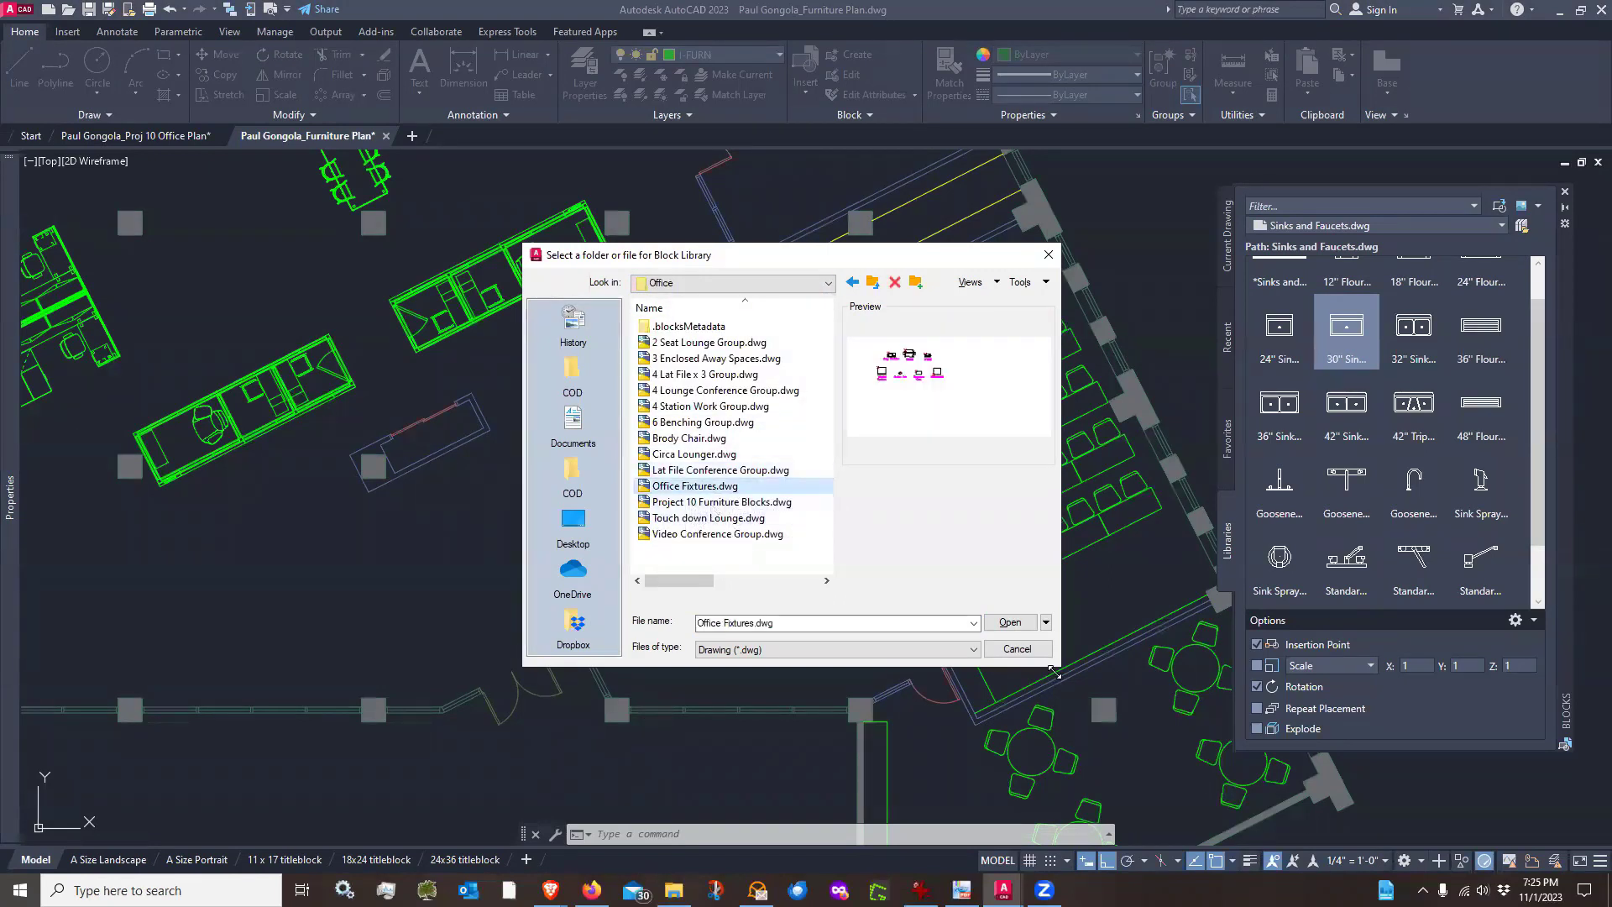
pyautogui.click(1011, 623)
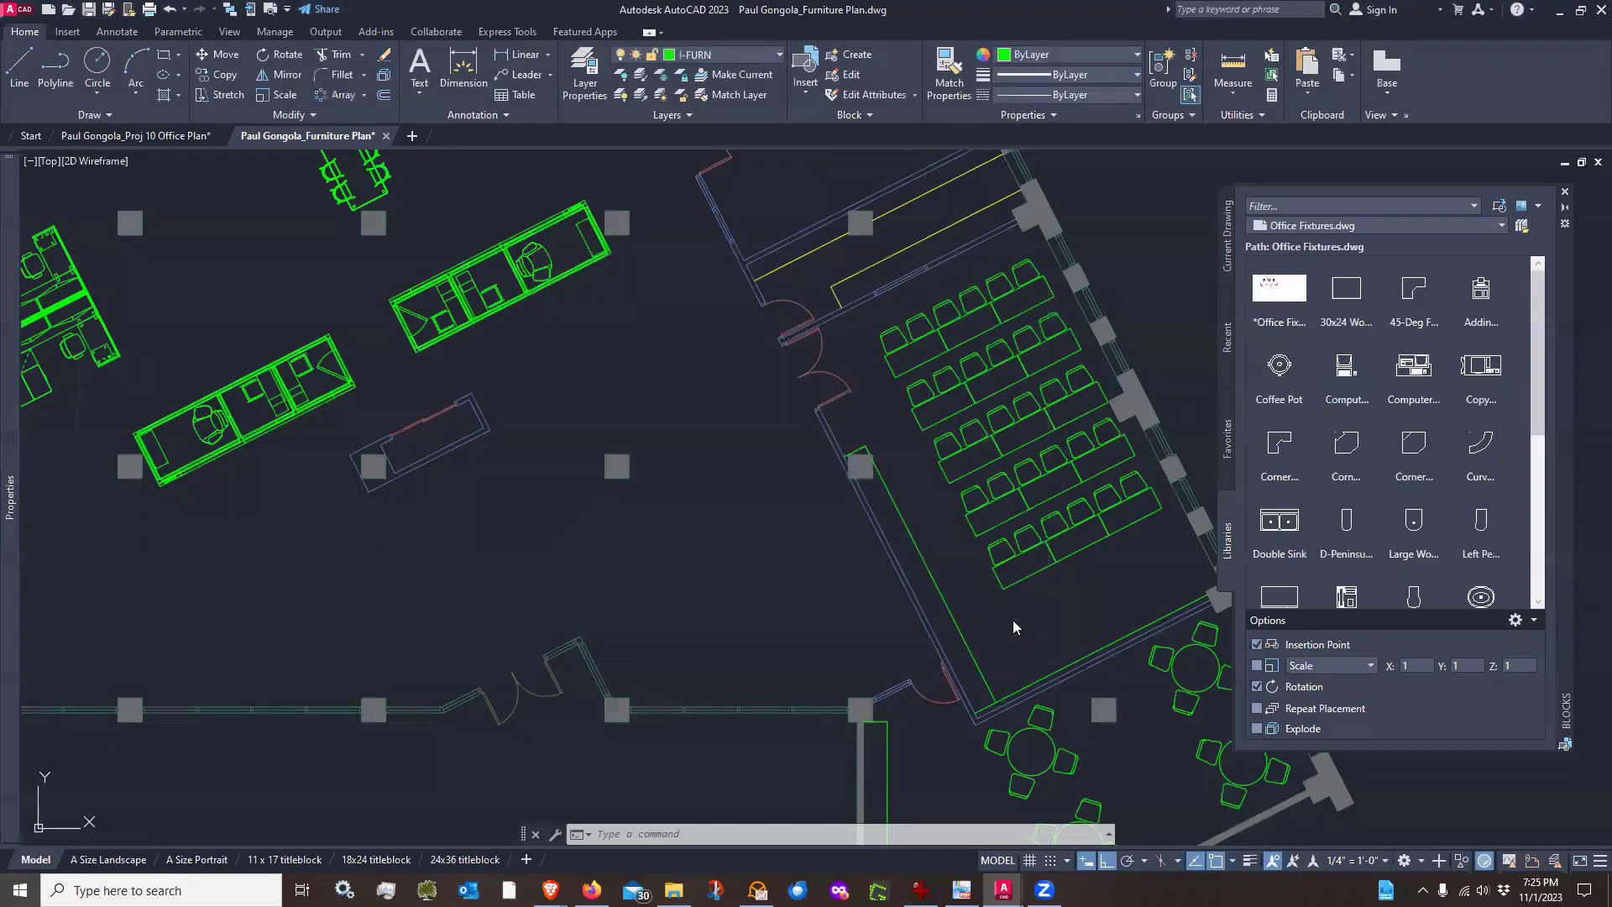
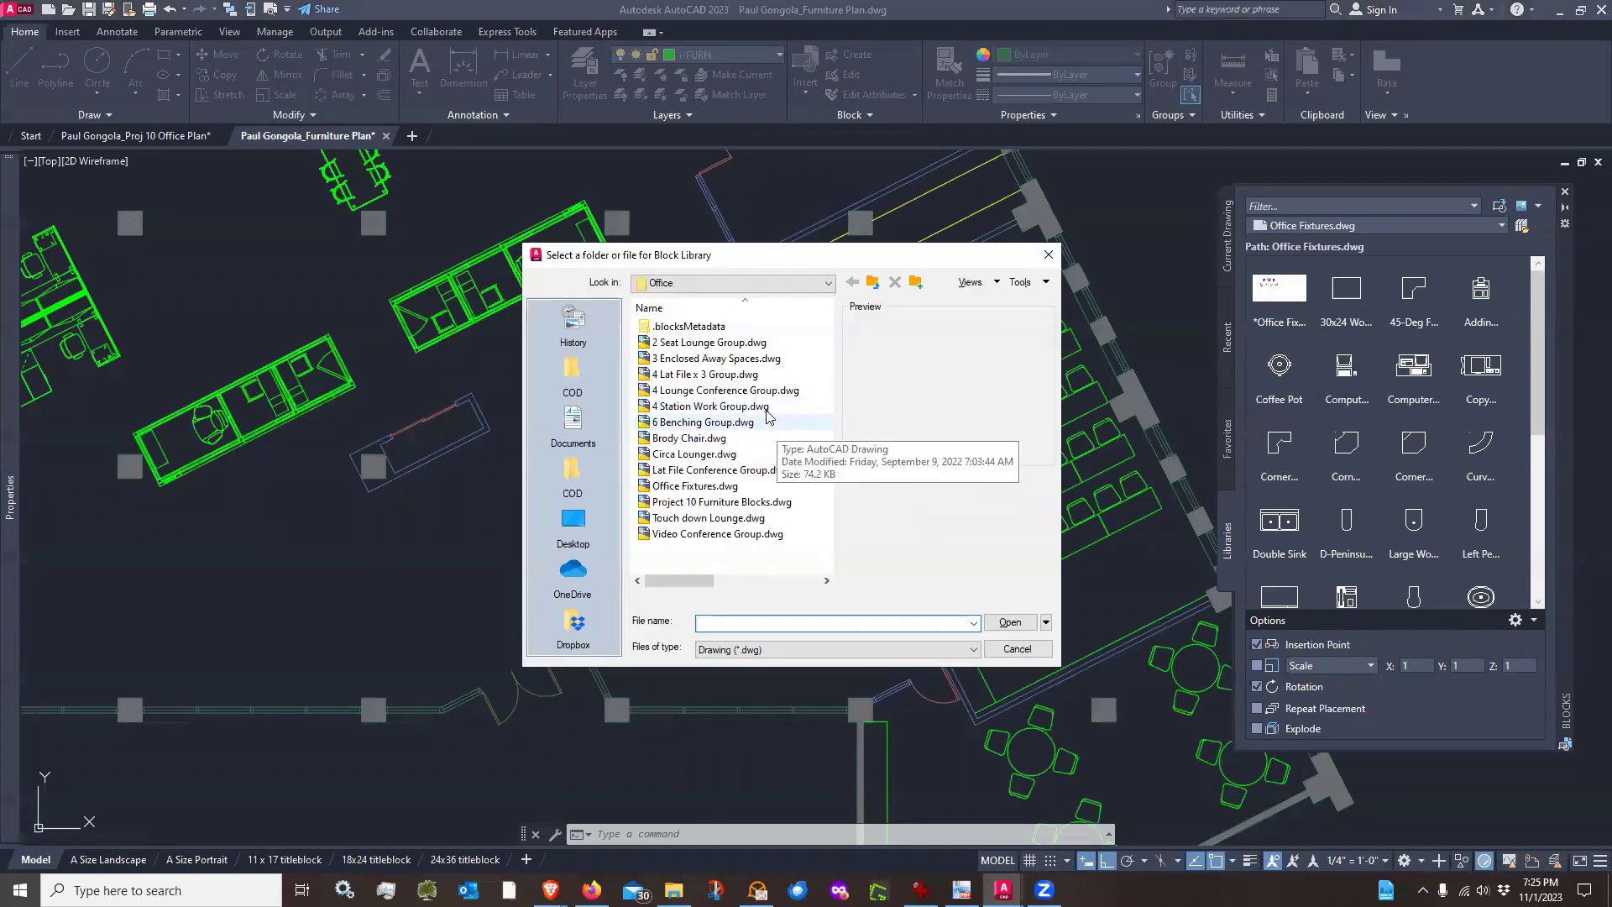
# Open Project 10 Furniture Blocks.dwg as the block library
pyautogui.click(714, 502)
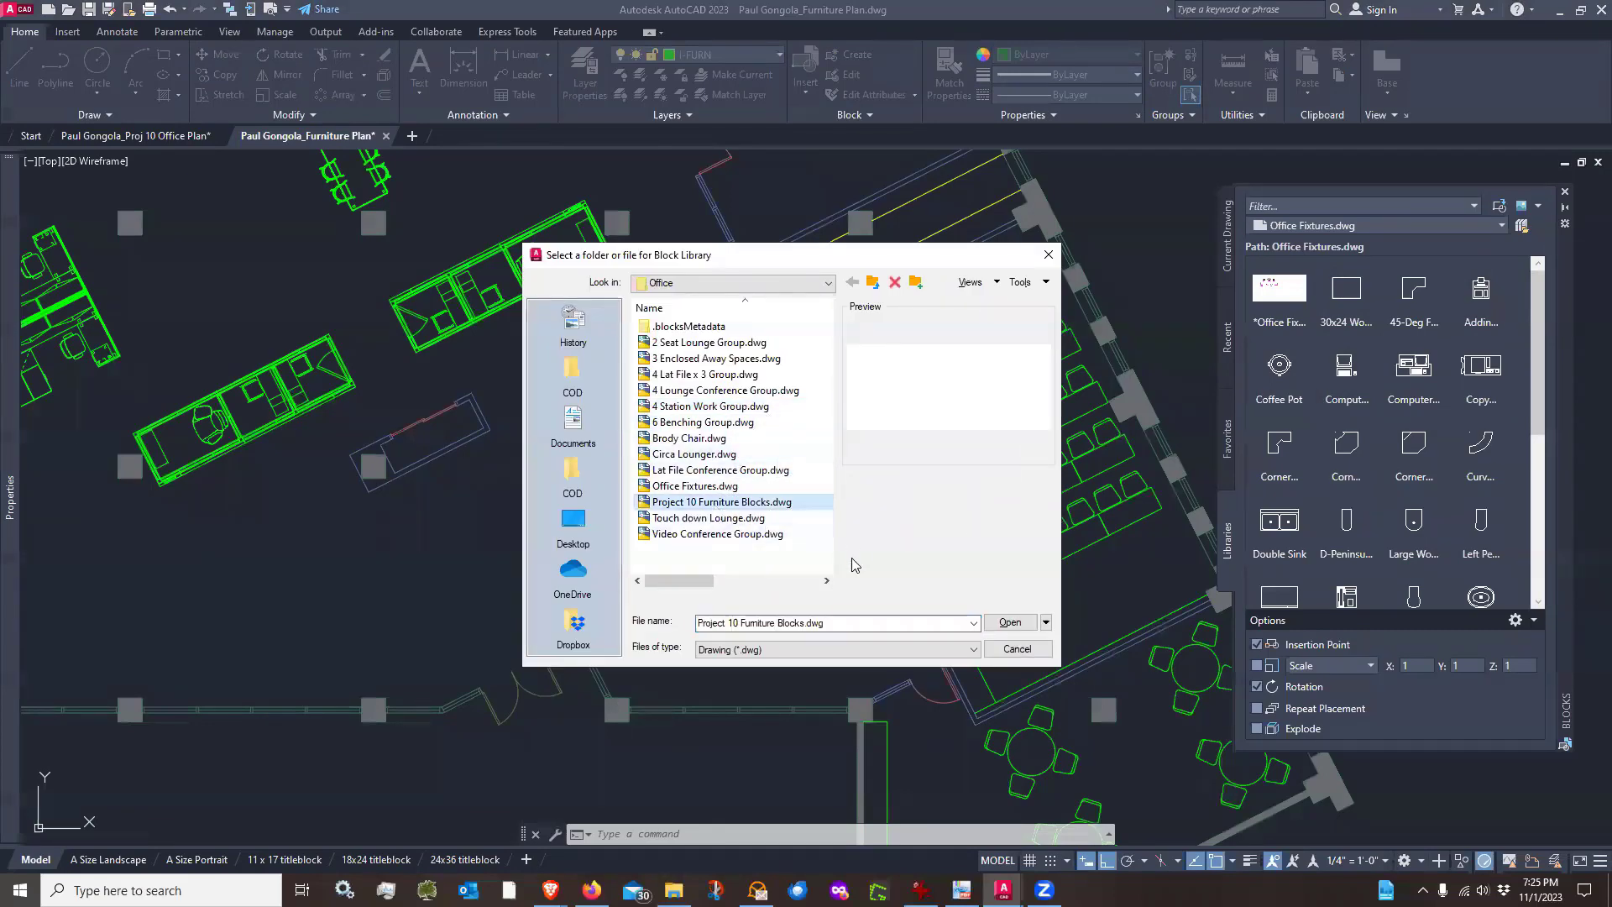
pyautogui.click(999, 630)
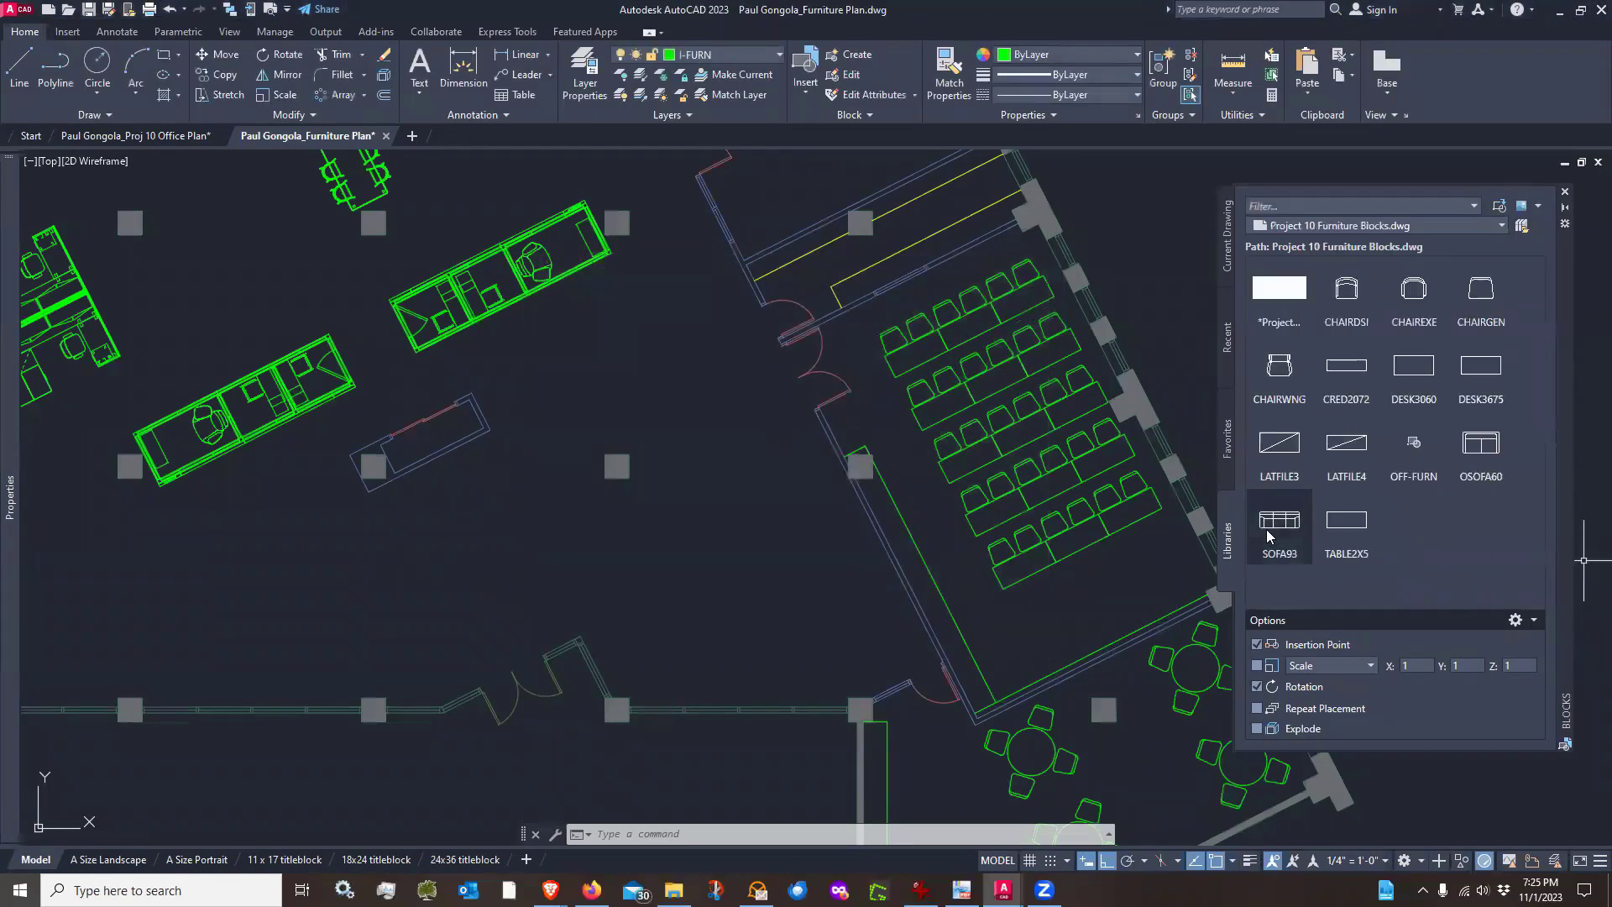
# Insert the SOFA93 block in the open area left of the conference room, rotated to follow the angled wall with polar tracking
pyautogui.click(1264, 546)
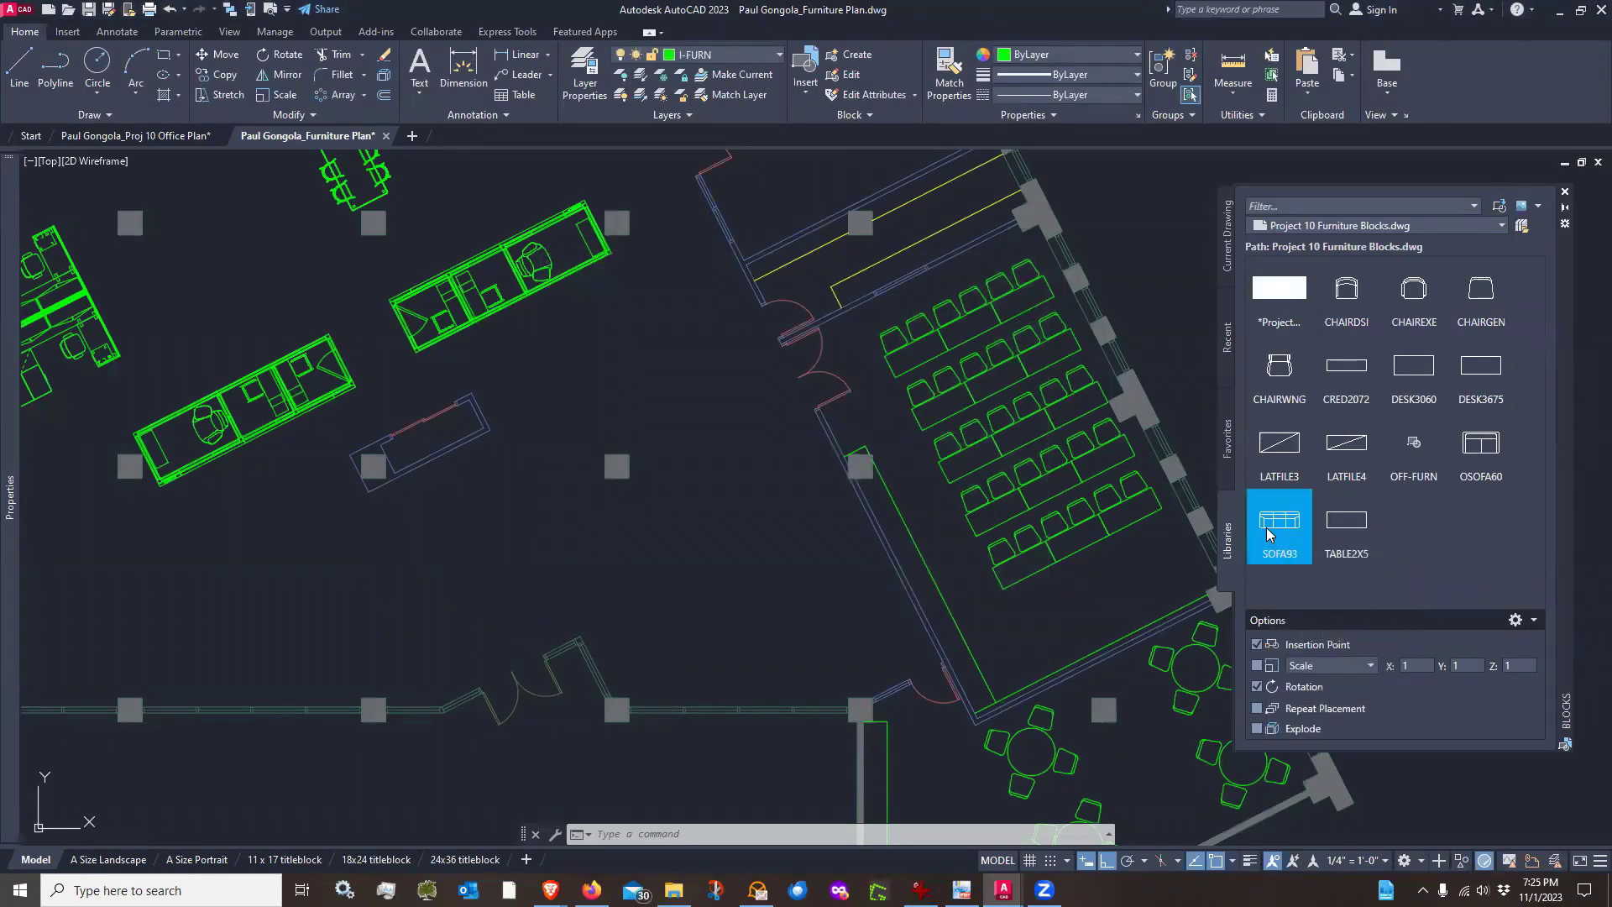
pyautogui.click(705, 576)
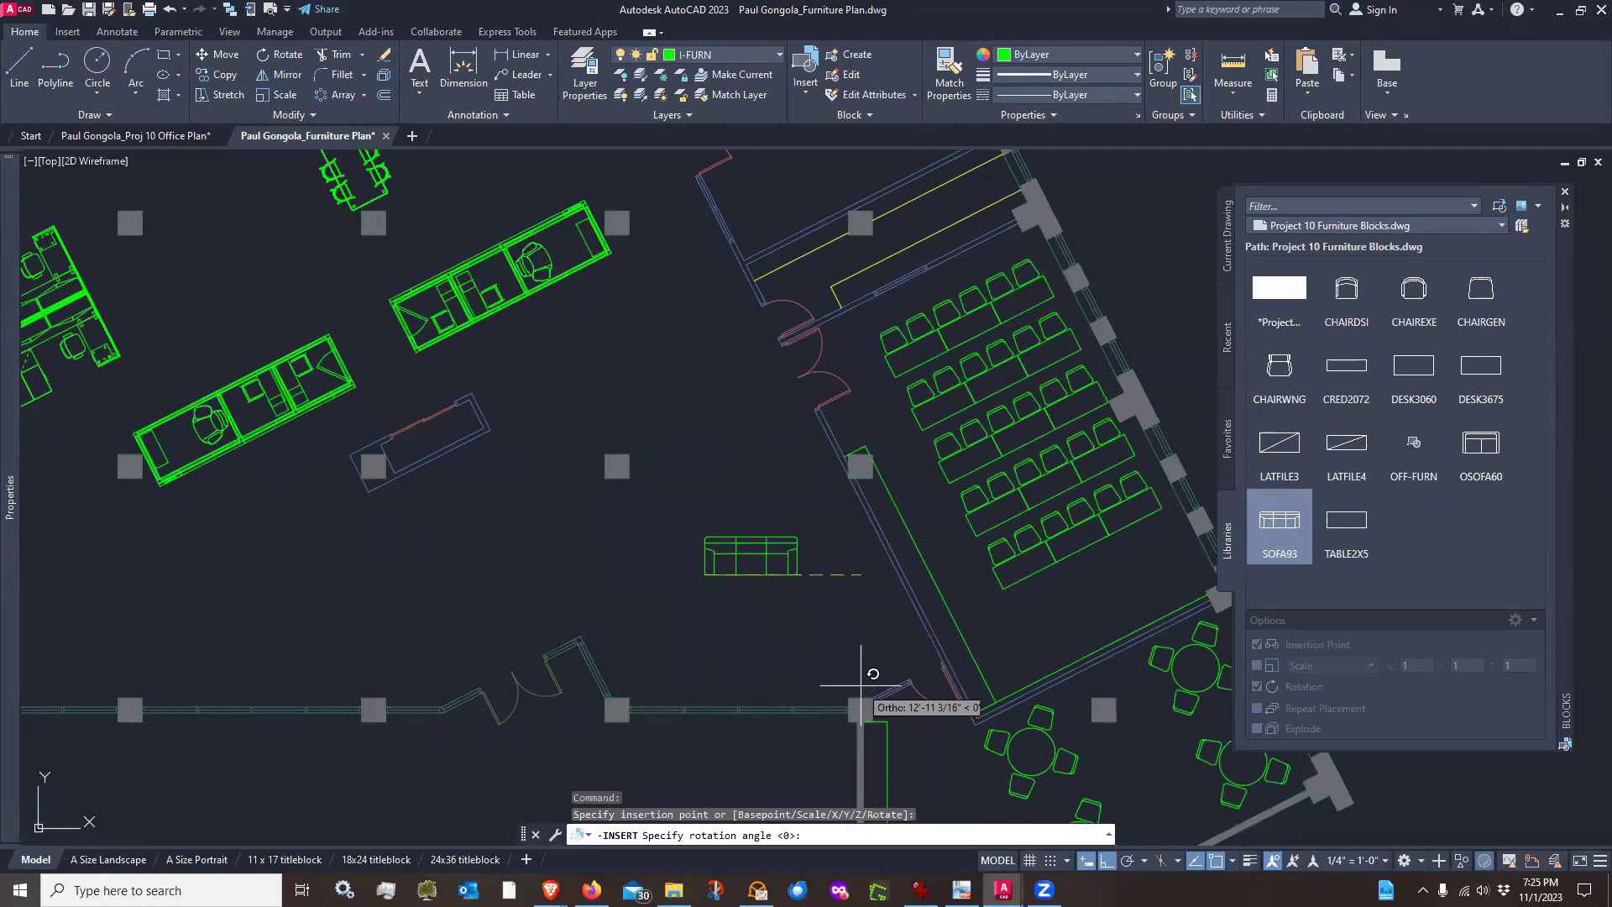
pyautogui.click(1128, 862)
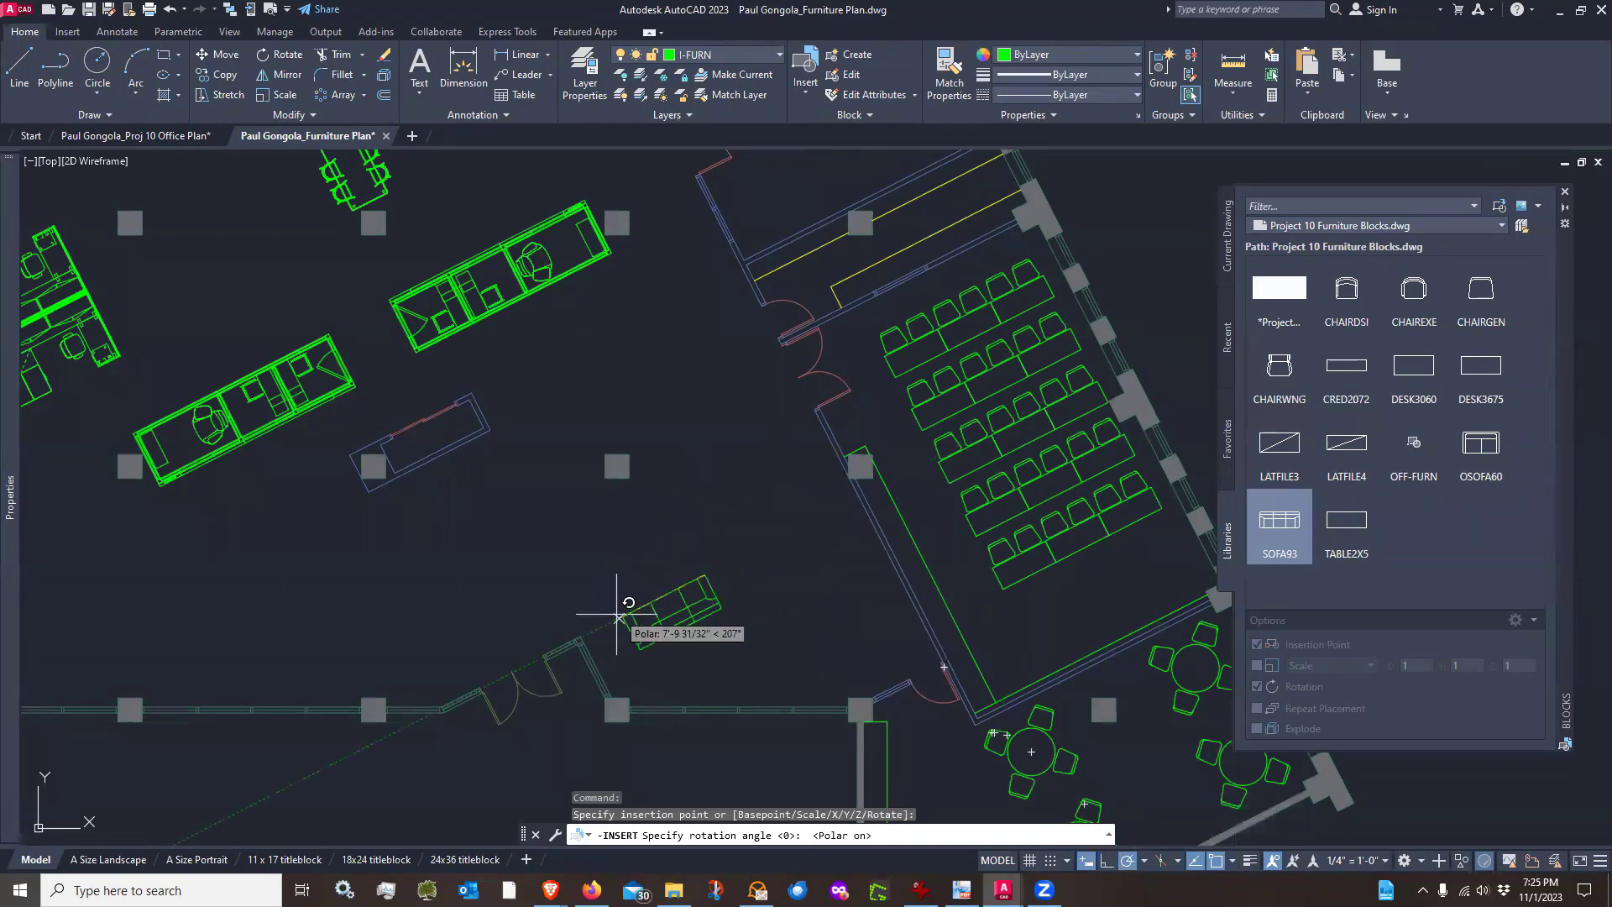
pyautogui.click(616, 619)
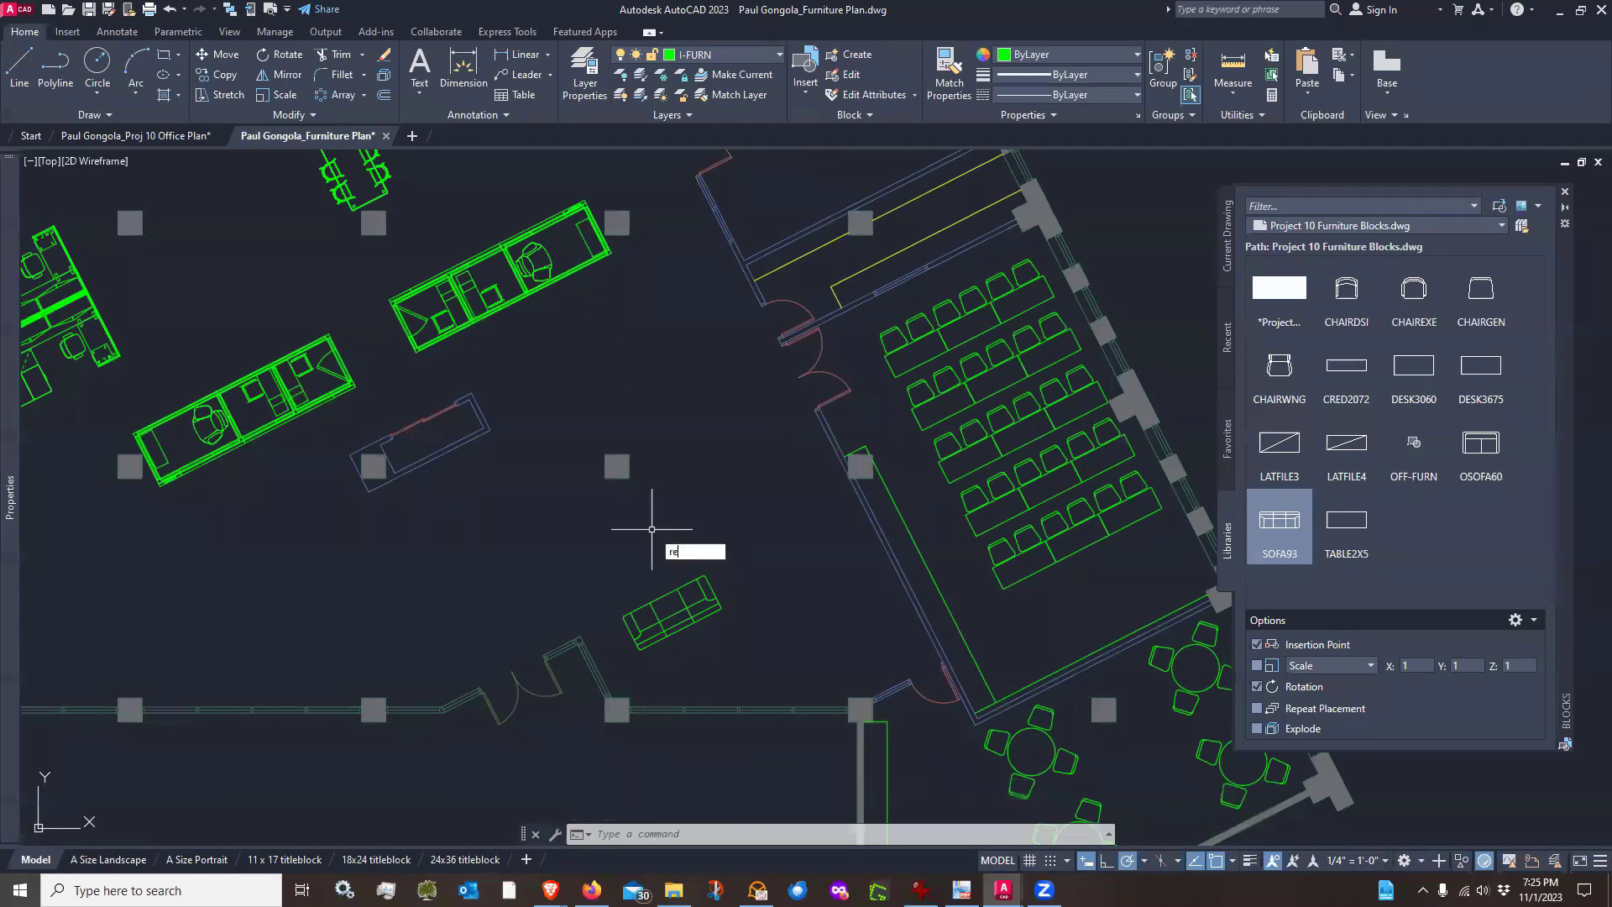
# Draw a 4'-0" by 24" rectangle for a coffee table above the sofa
pyautogui.write('rec')
pyautogui.press('Return')
pyautogui.click(611, 549)
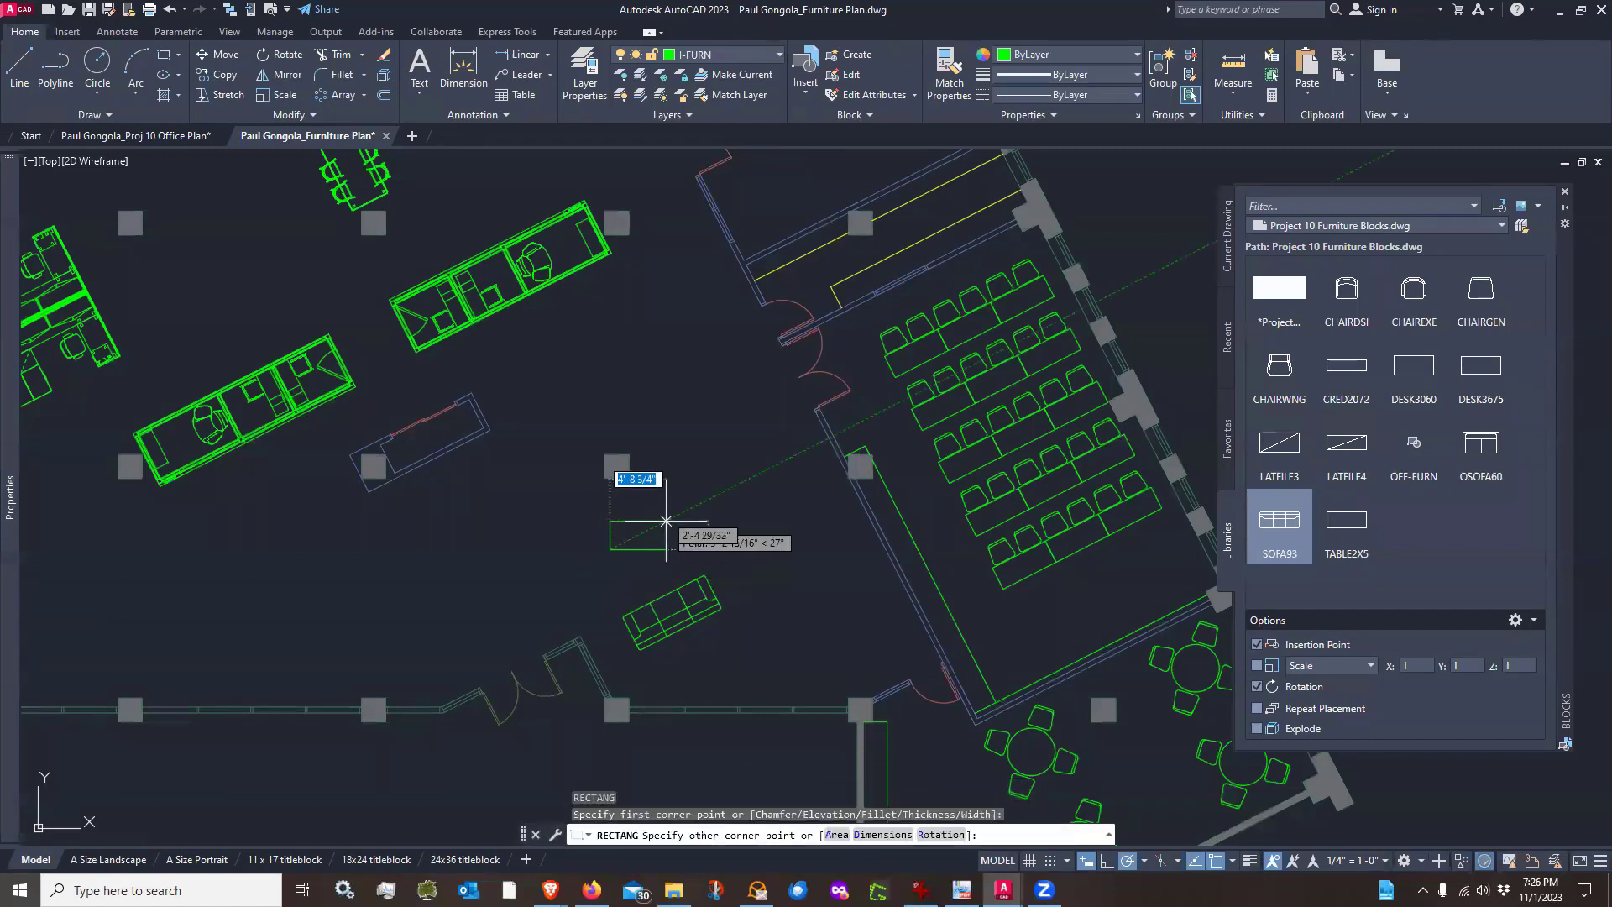
pyautogui.write('4')
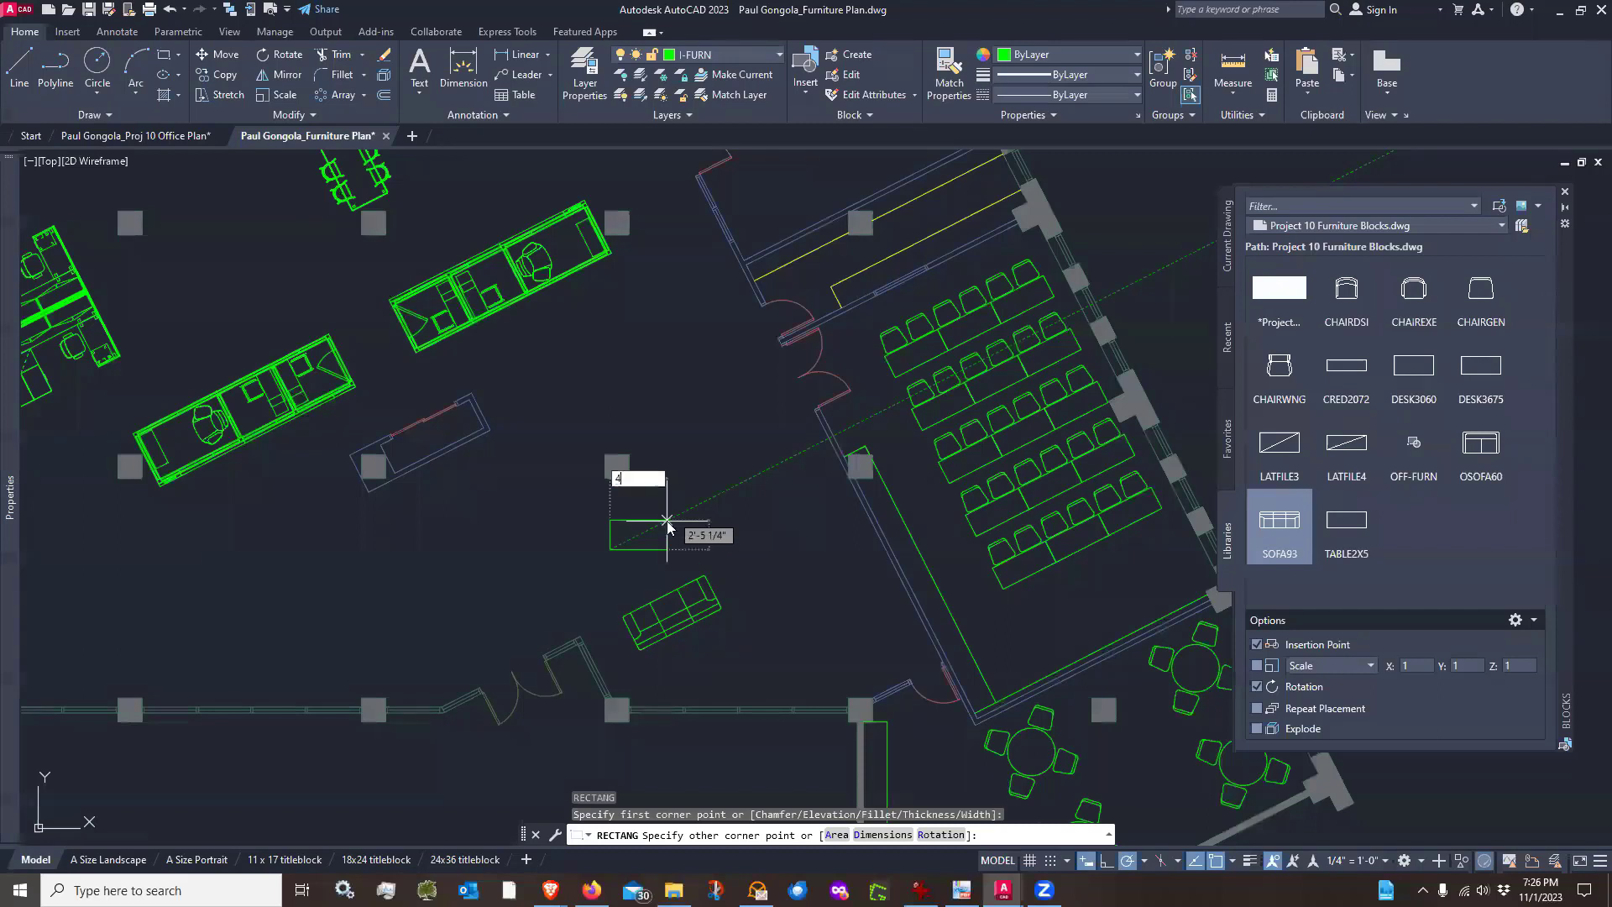
pyautogui.write('8')
pyautogui.press('Tab')
pyautogui.write('2')
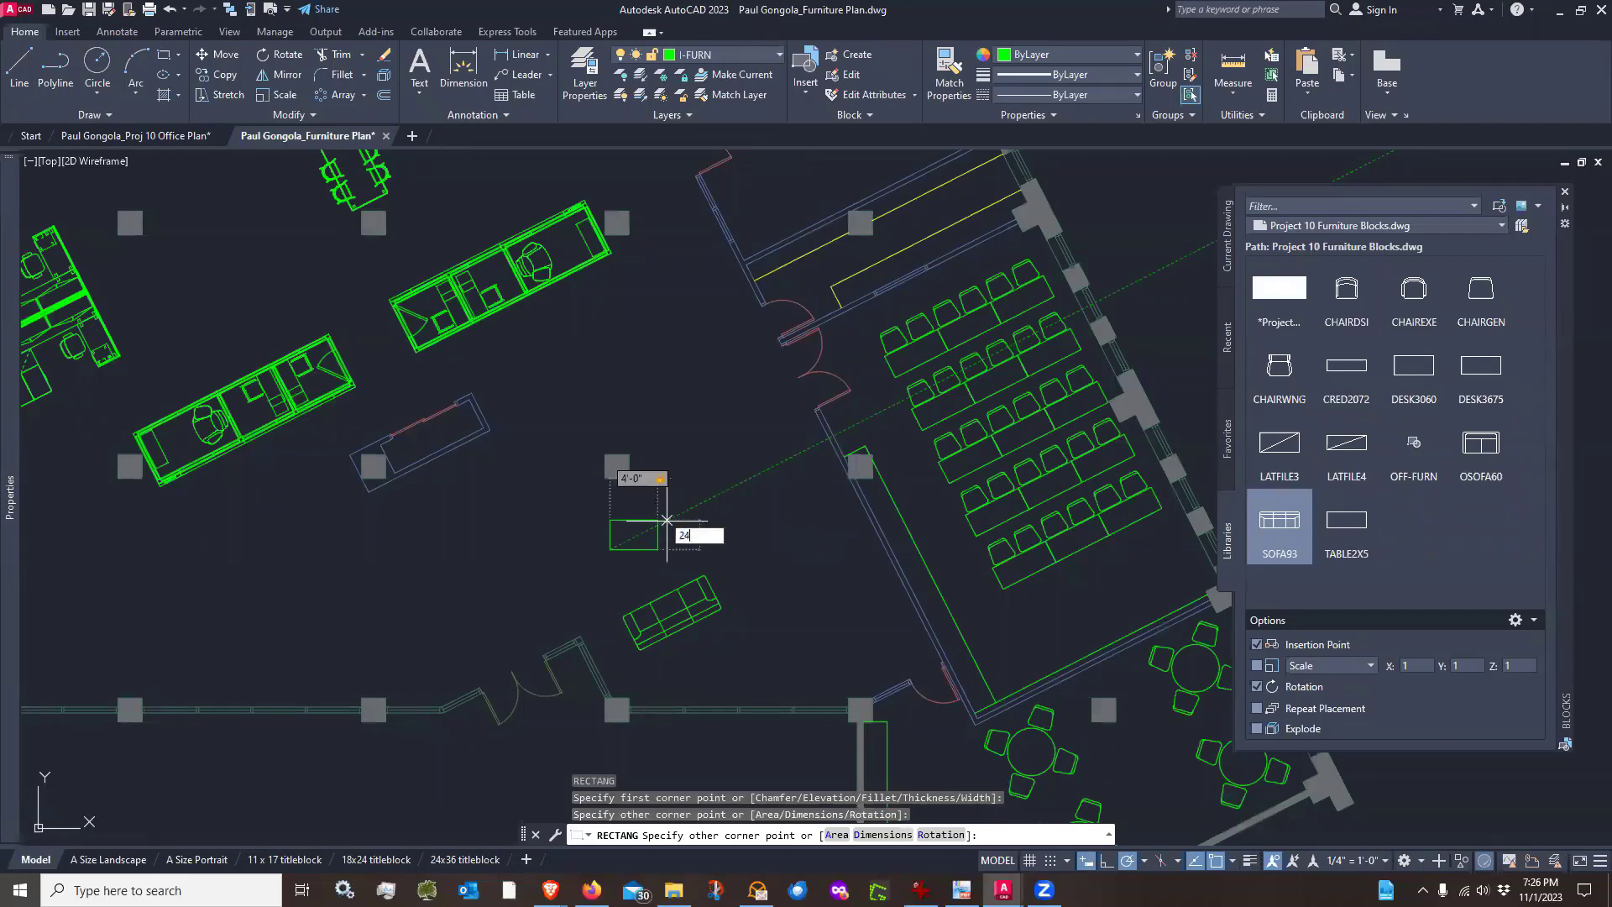
pyautogui.press('Return')
# Rotate the coffee table rectangle 27° to align with the sofa
pyautogui.scroll(2, 625, 513)
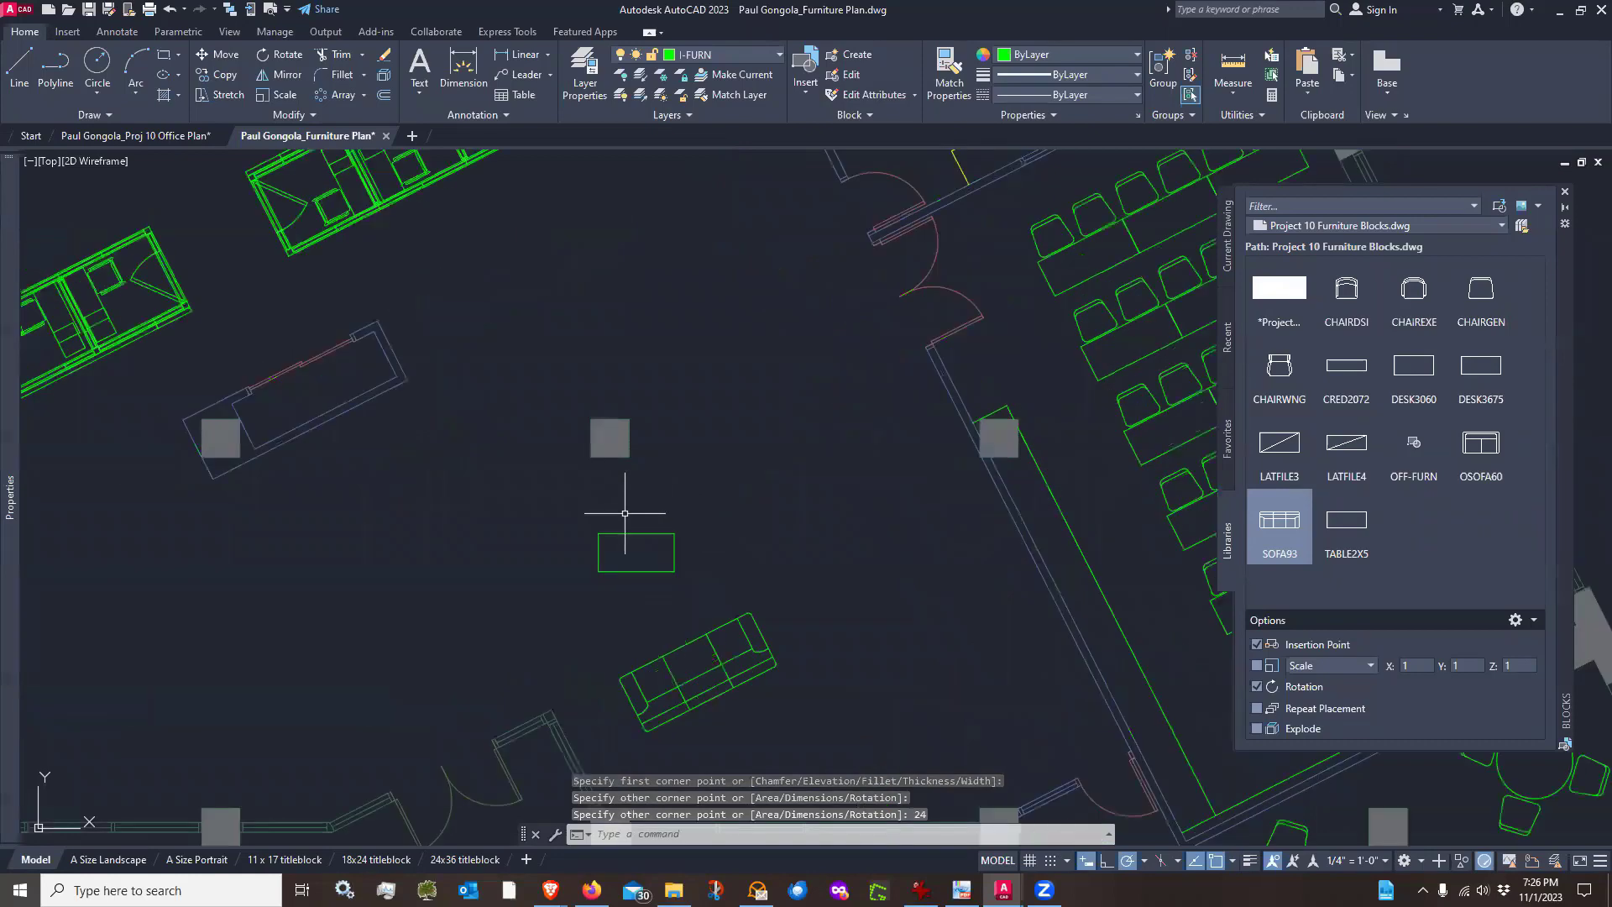
pyautogui.write('ro')
pyautogui.press('Return')
pyautogui.click(587, 522)
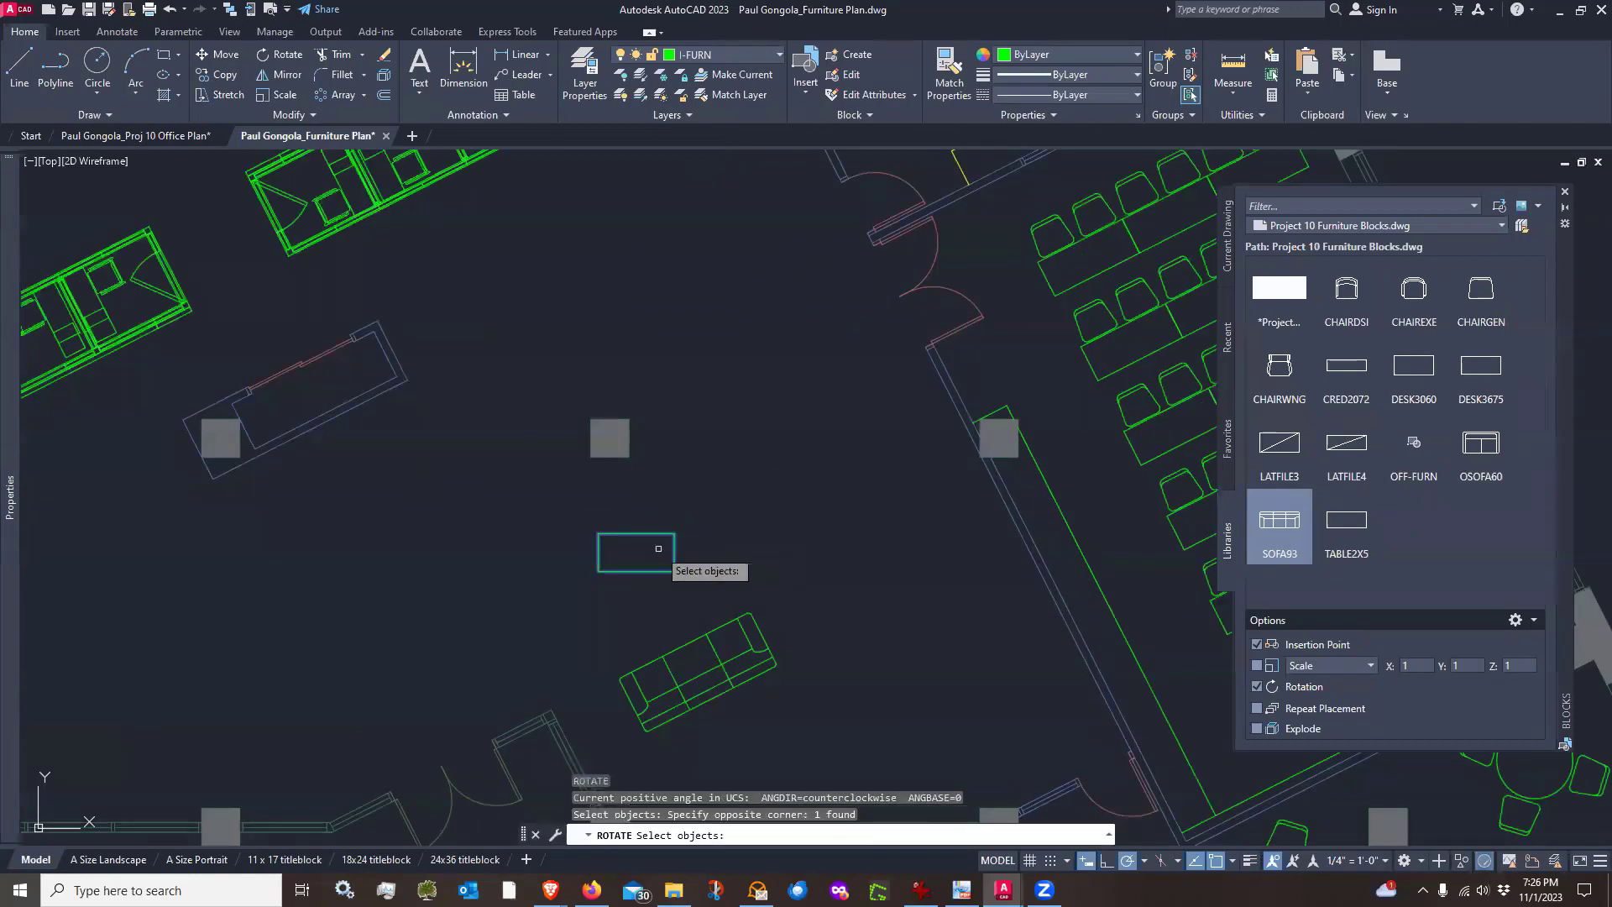
pyautogui.click(681, 581)
pyautogui.press('Return')
pyautogui.click(643, 551)
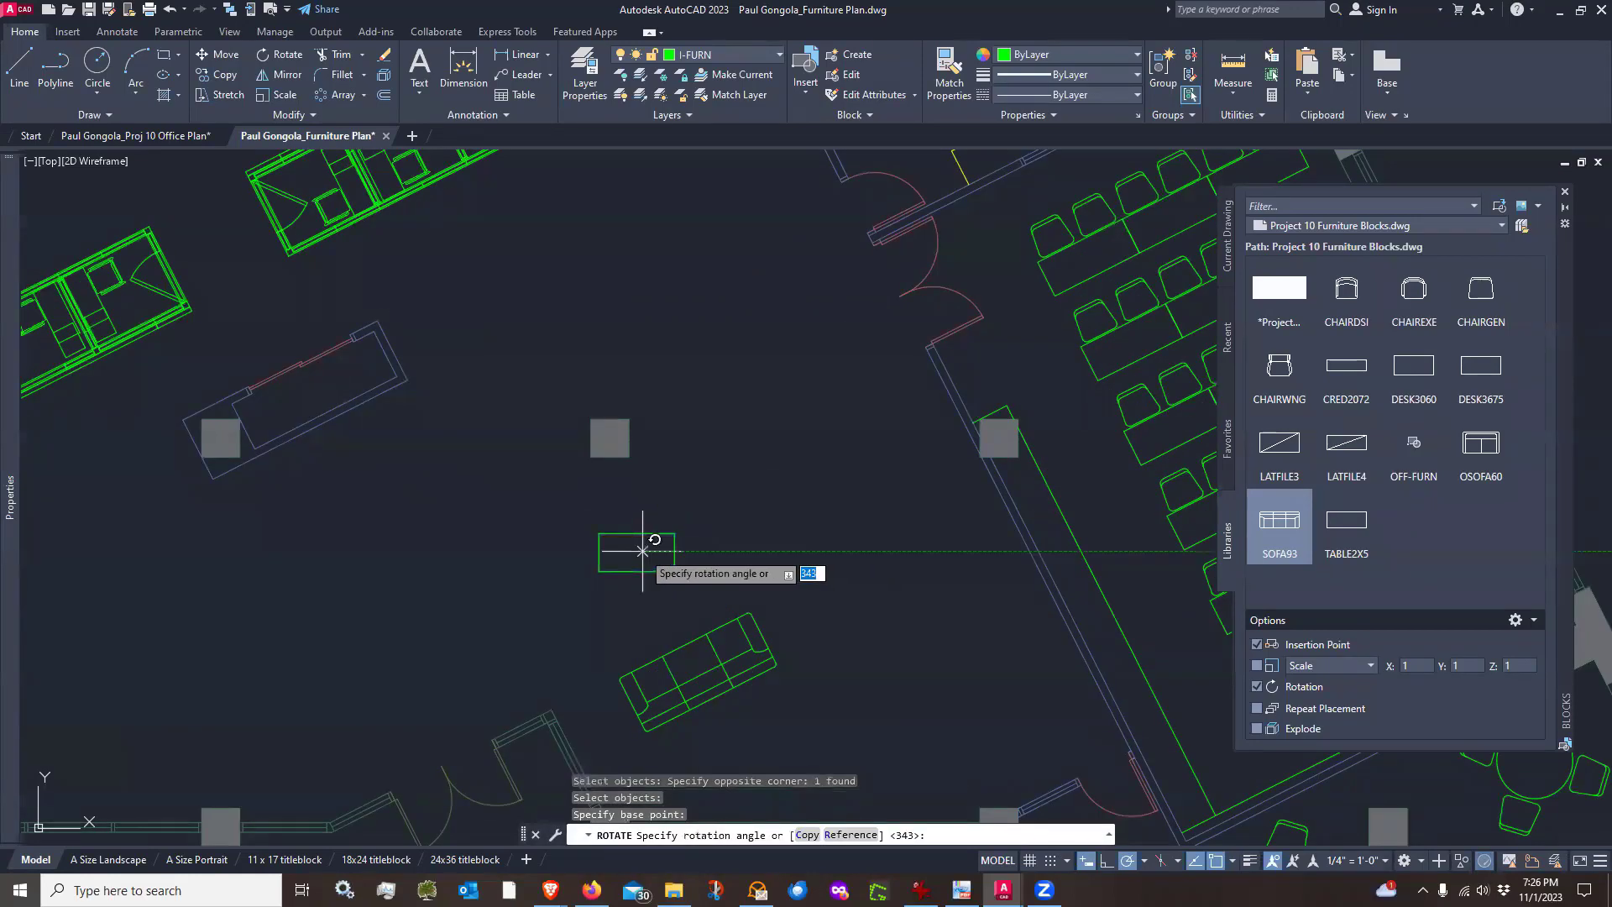
pyautogui.click(746, 491)
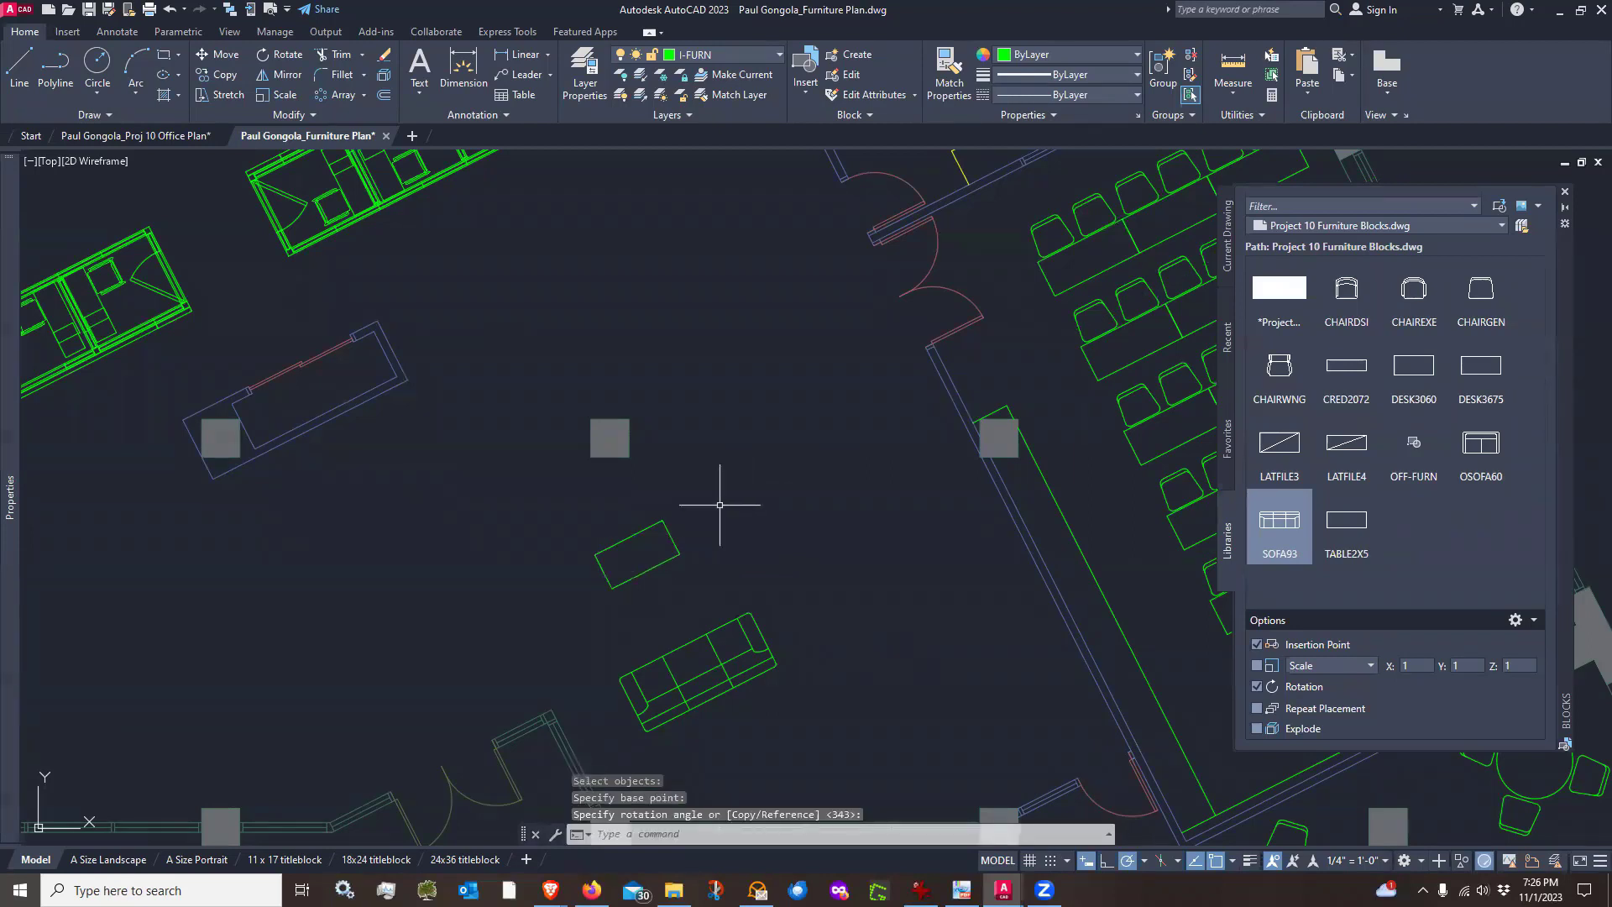
# Move the coffee table rectangle closer to the sofa
pyautogui.write('m')
pyautogui.press('Return')
pyautogui.click(694, 497)
pyautogui.click(667, 544)
pyautogui.press('Return')
pyautogui.click(754, 471)
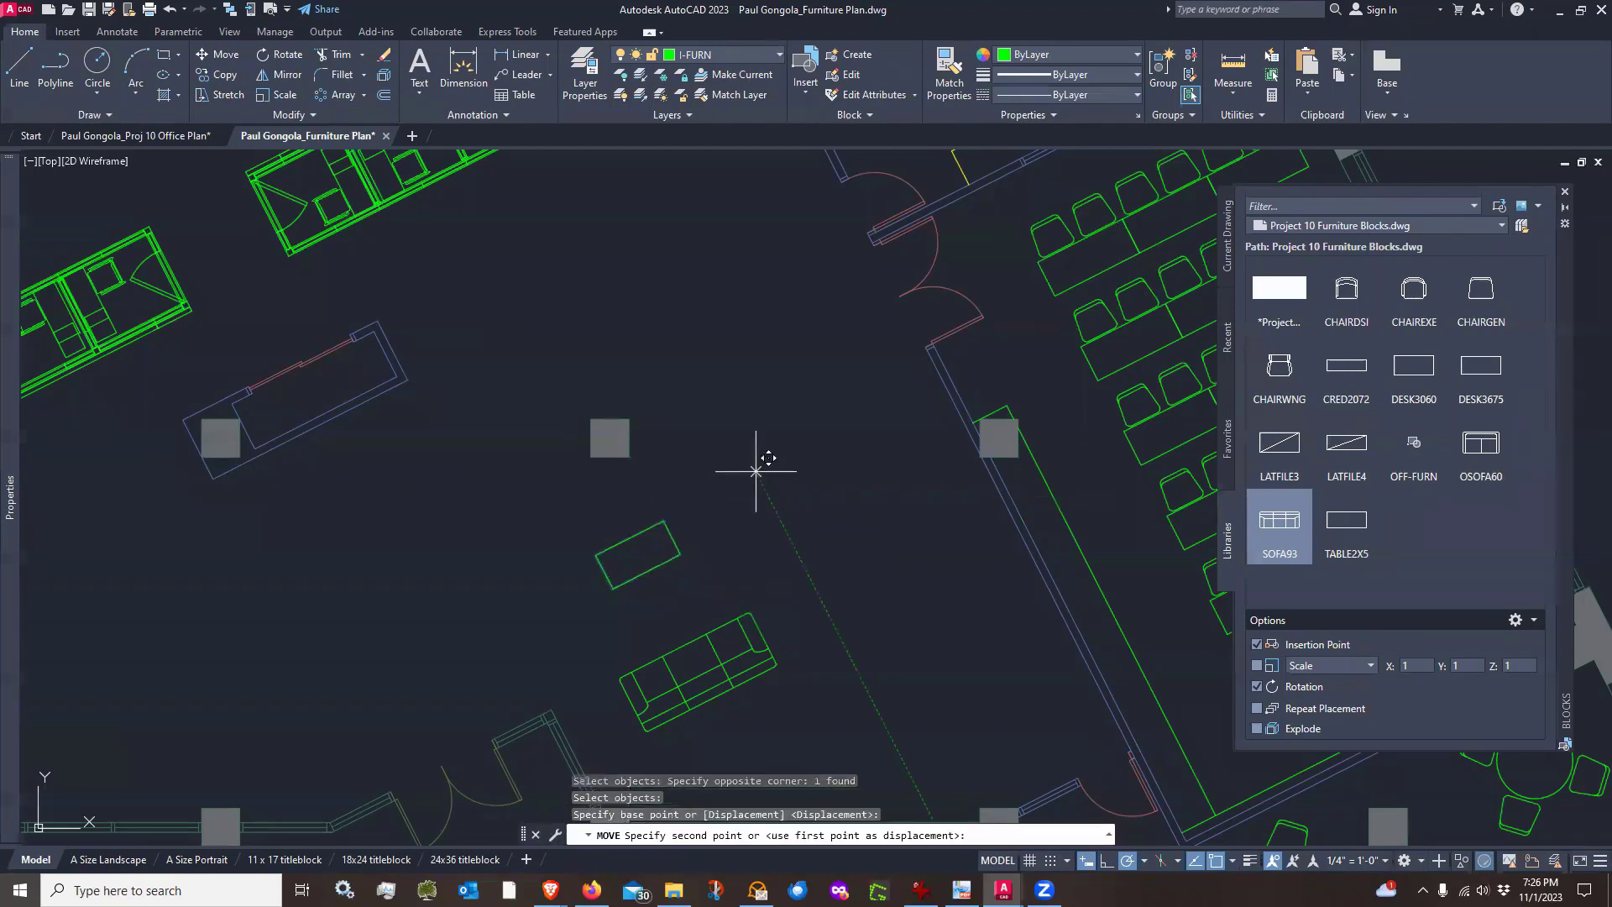
pyautogui.click(786, 519)
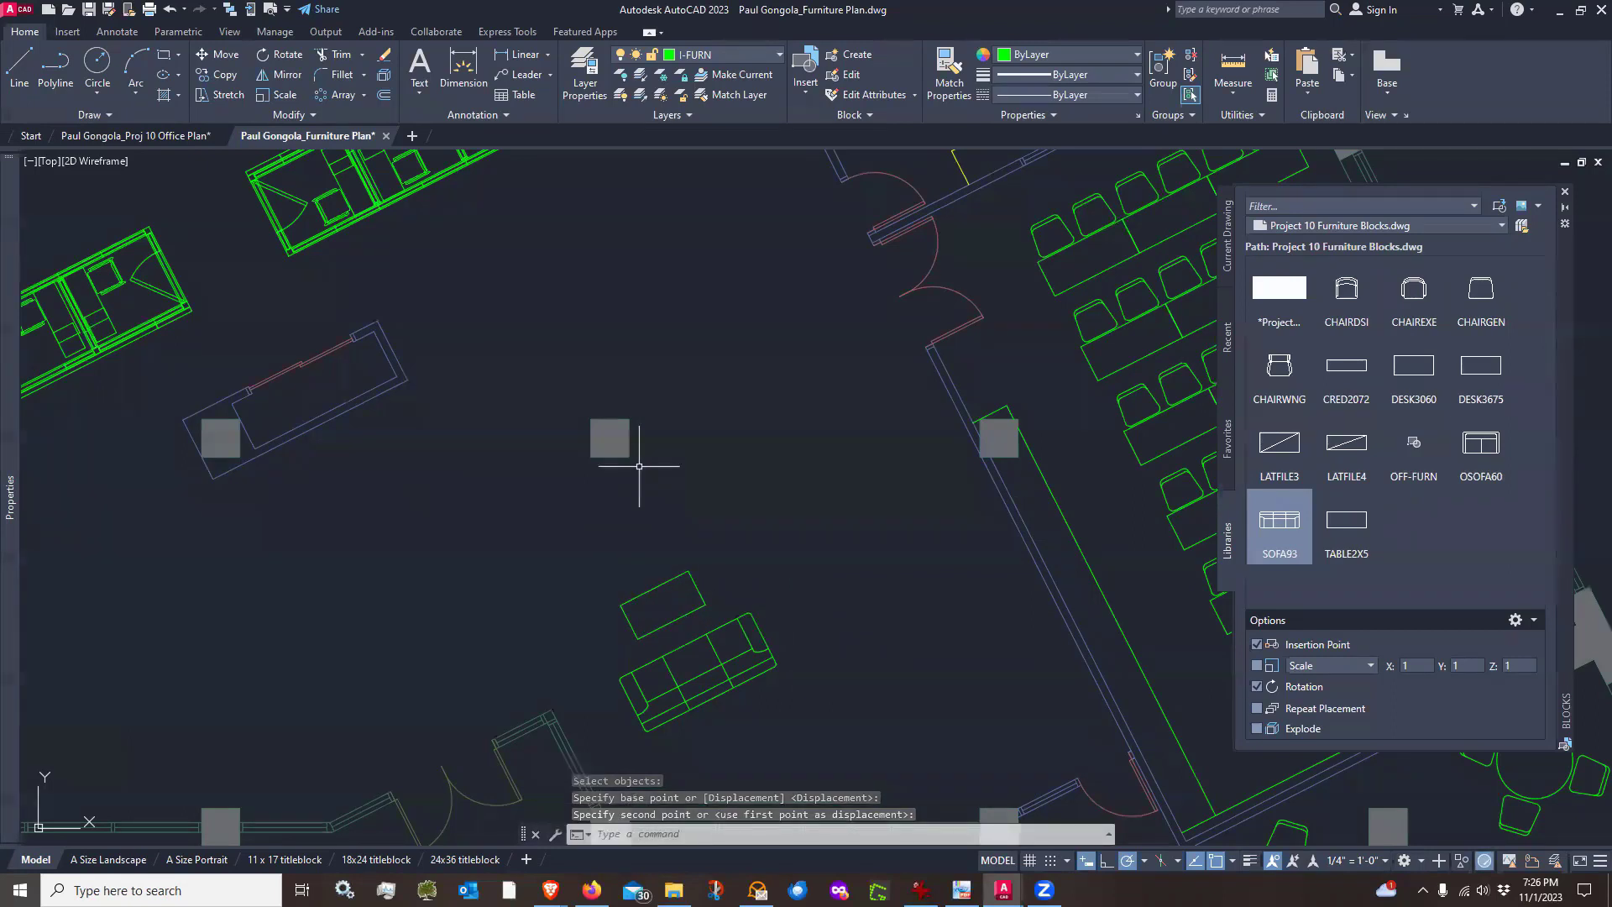
# Draw a 10' by 14' rectangle for a rug above the coffee table
pyautogui.click(164, 55)
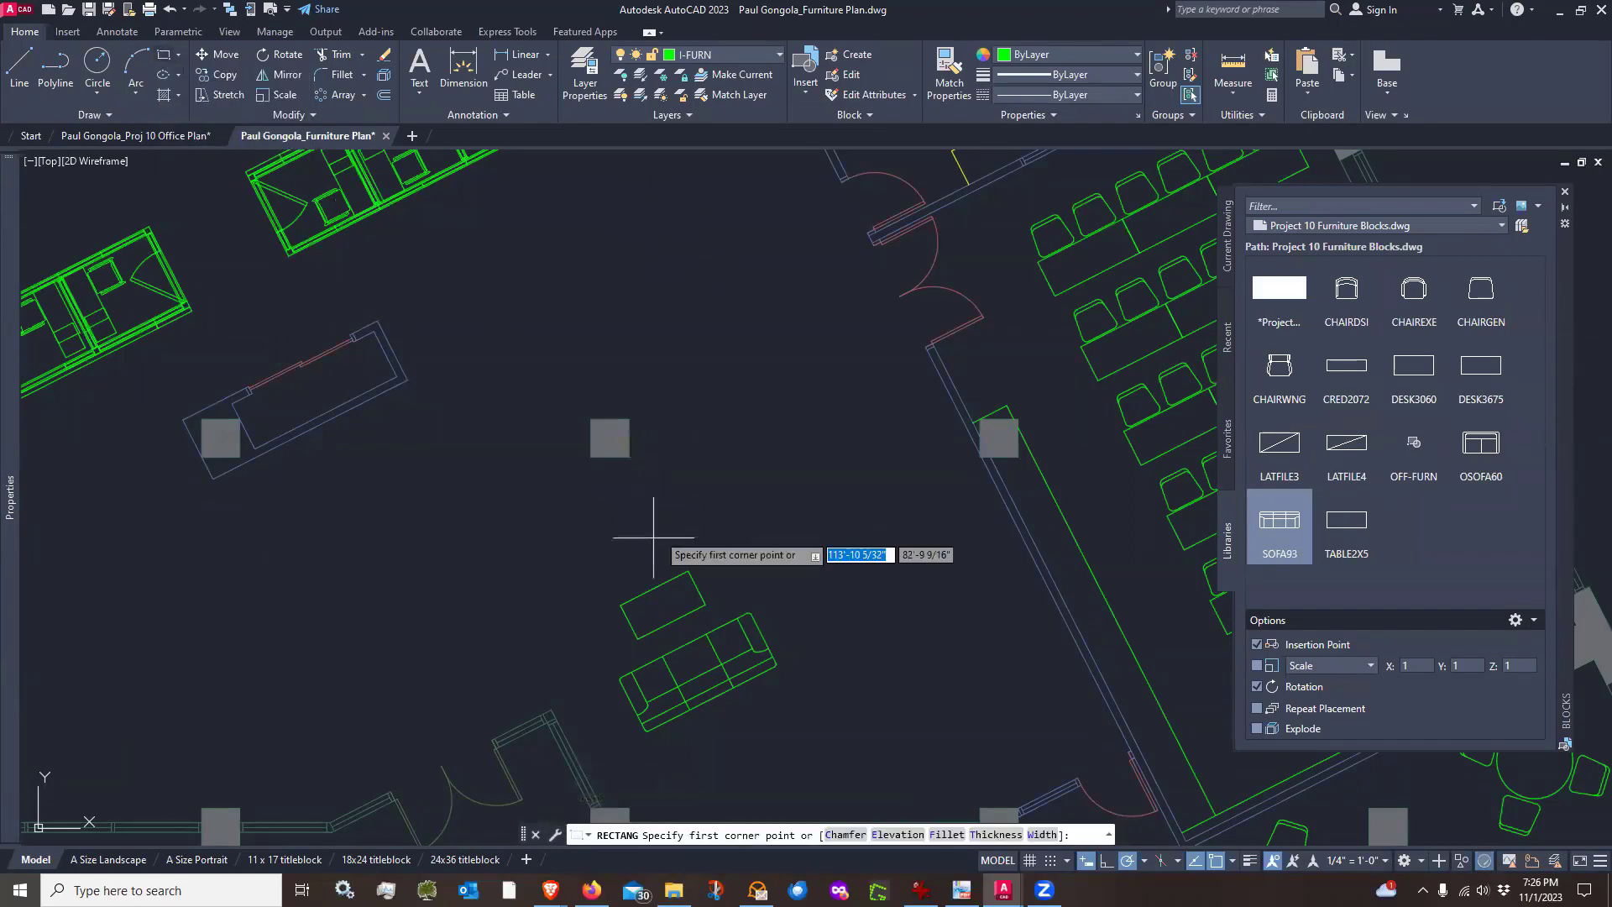
pyautogui.click(492, 591)
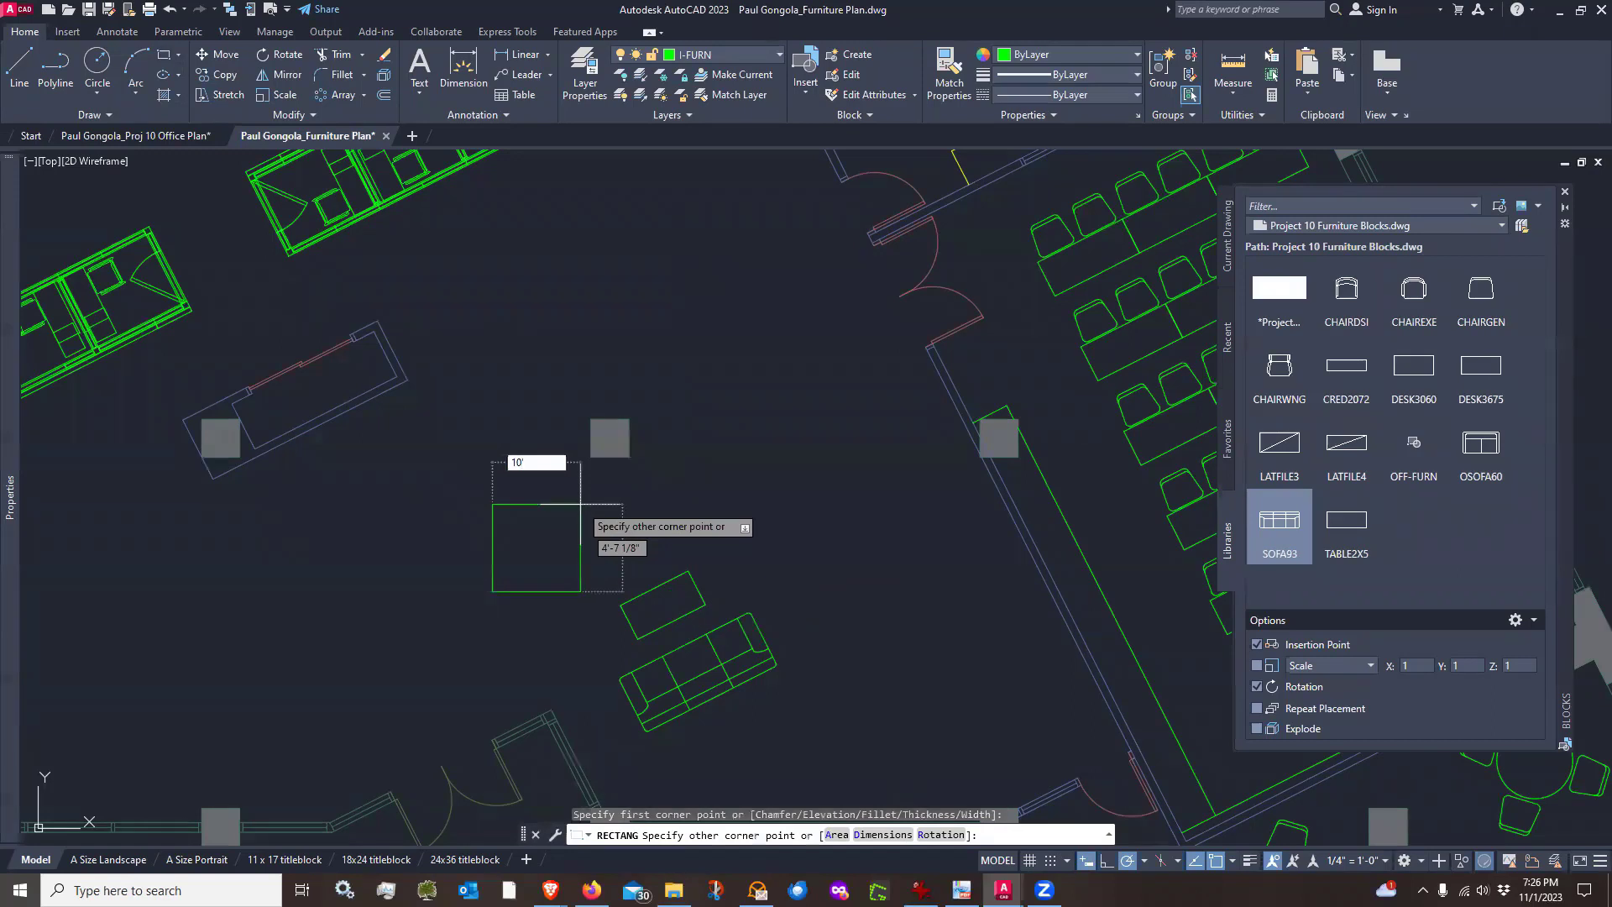
pyautogui.write("10'")
pyautogui.press('Tab')
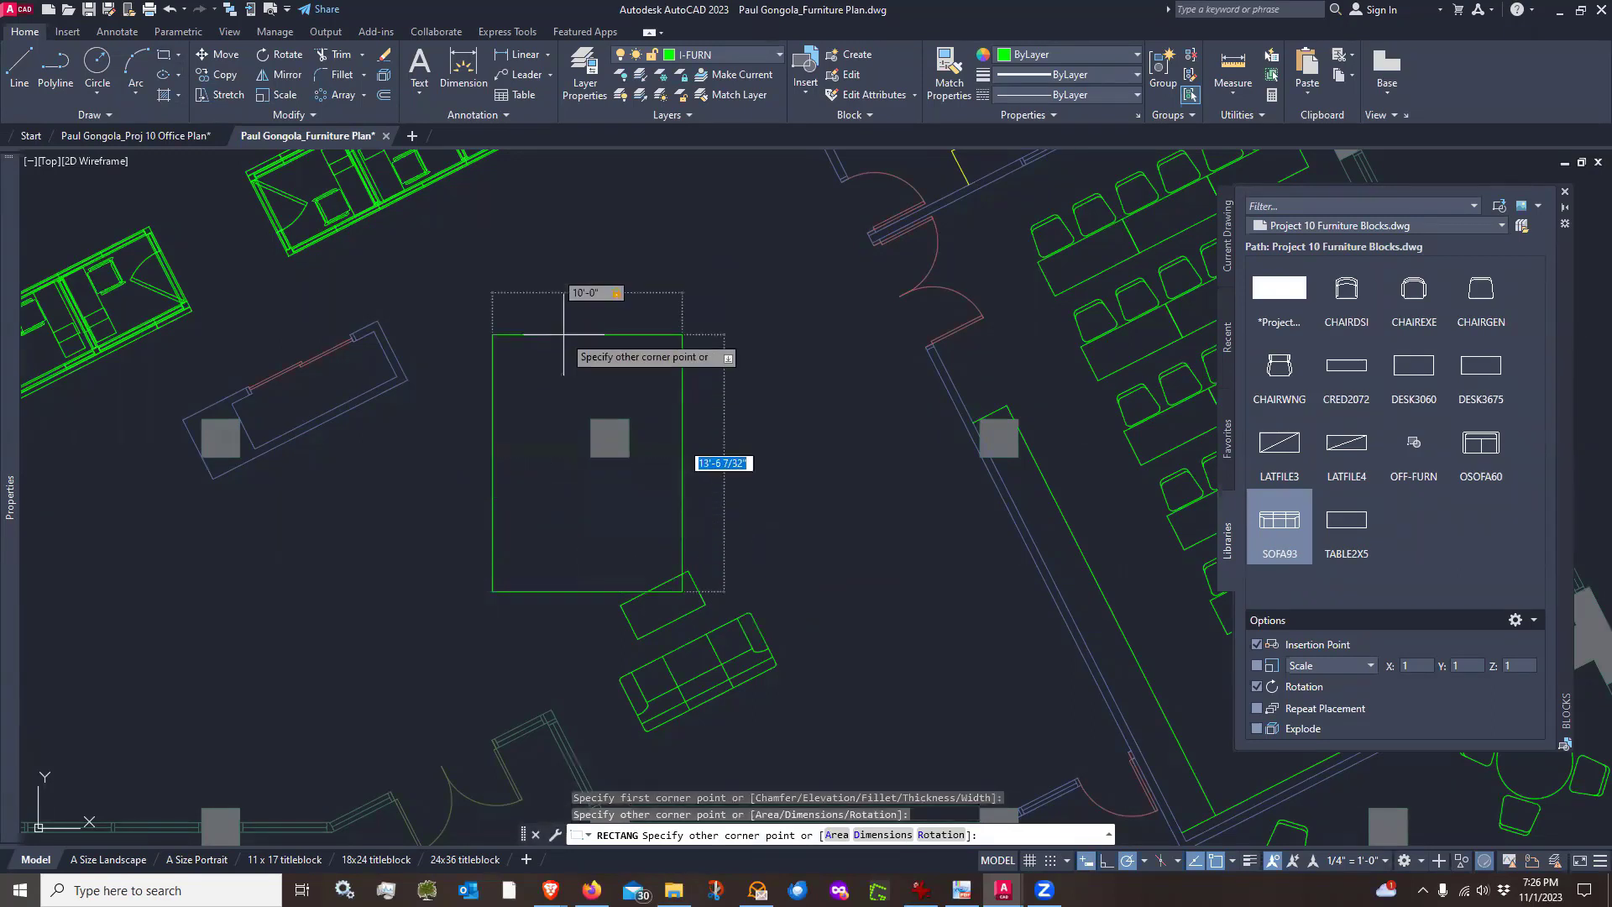
pyautogui.press('Return')
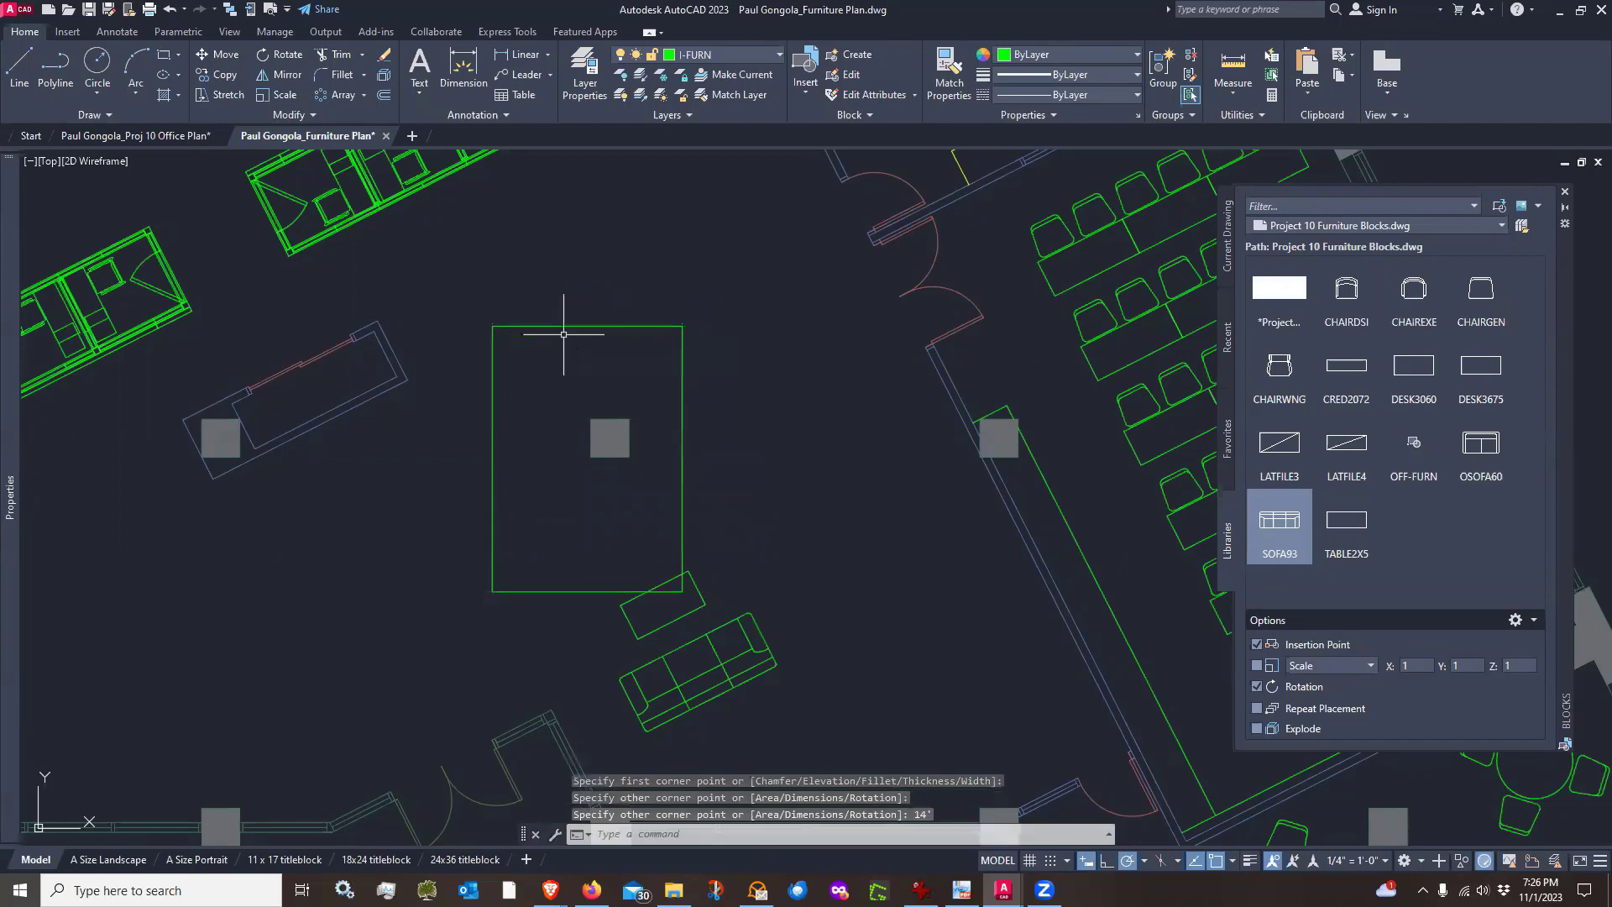
# Rotate the rug rectangle 27° to match the sofa's angle
pyautogui.write('ro')
pyautogui.press('Return')
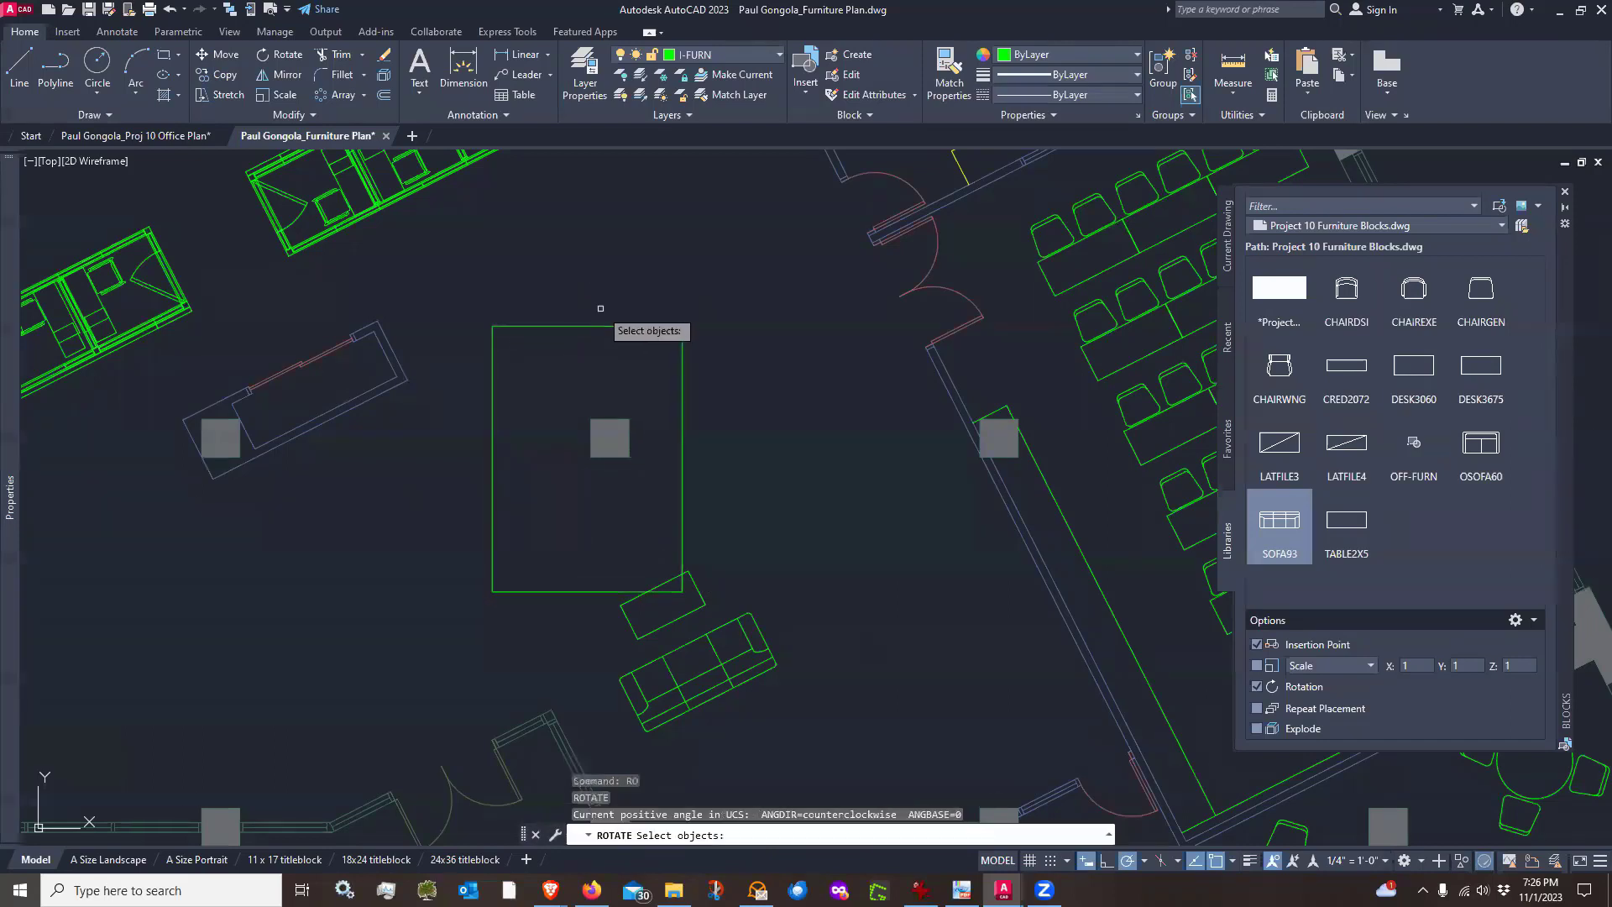
pyautogui.click(603, 303)
pyautogui.click(560, 347)
pyautogui.press('Return')
pyautogui.click(593, 361)
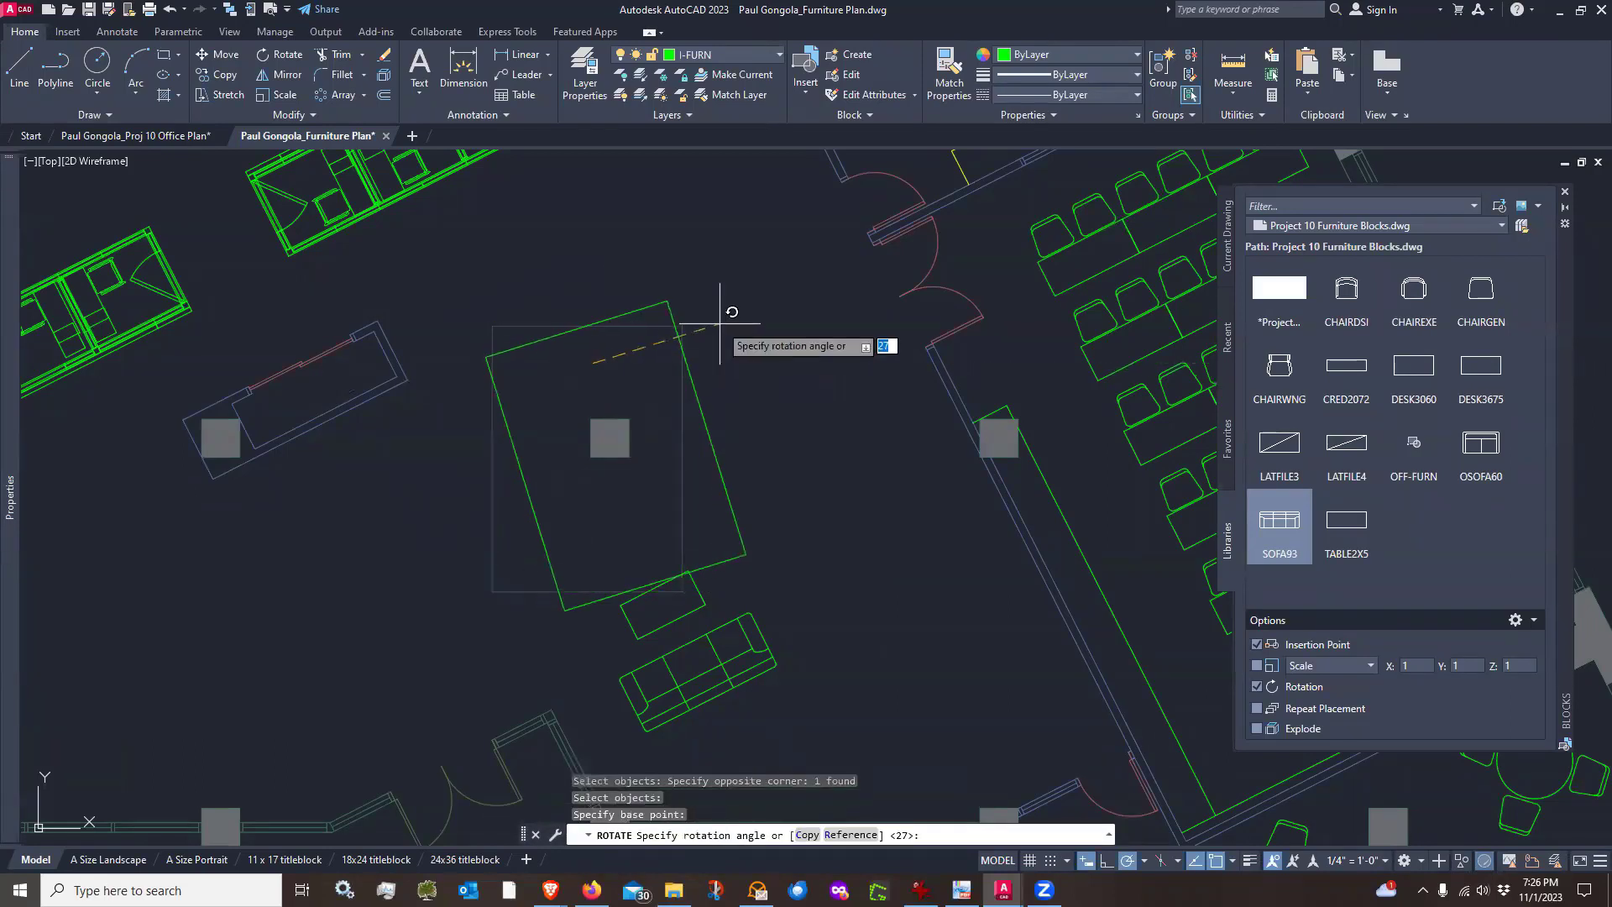
pyautogui.click(757, 278)
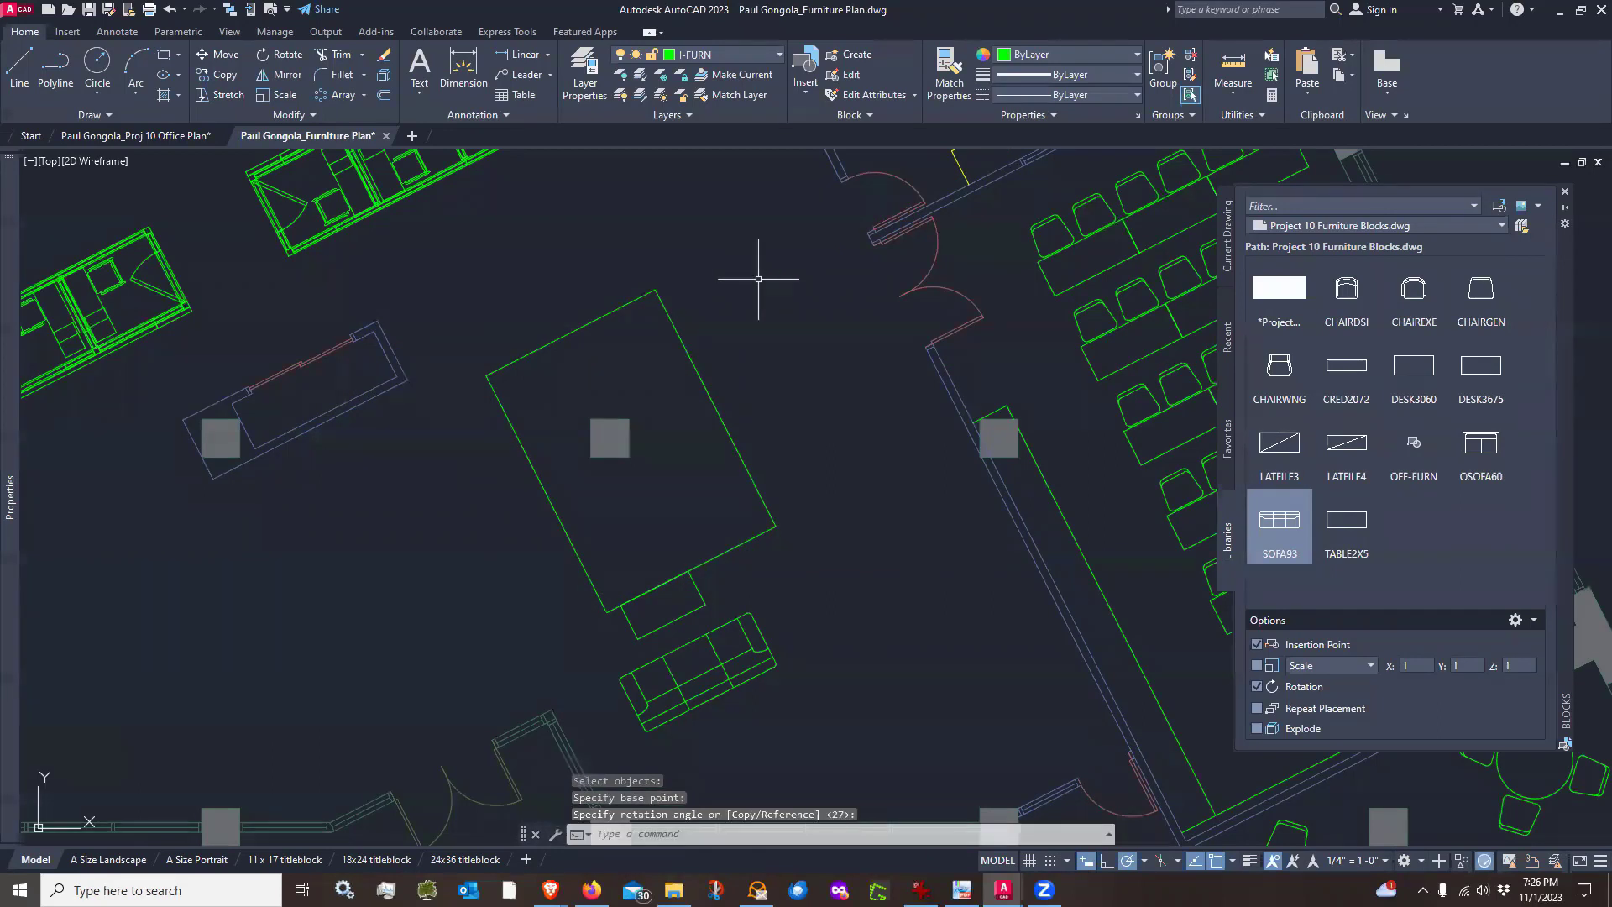
# Move the rug up and to the right, toward the conference room door
pyautogui.write('m')
pyautogui.press('Return')
pyautogui.click(733, 364)
pyautogui.click(676, 437)
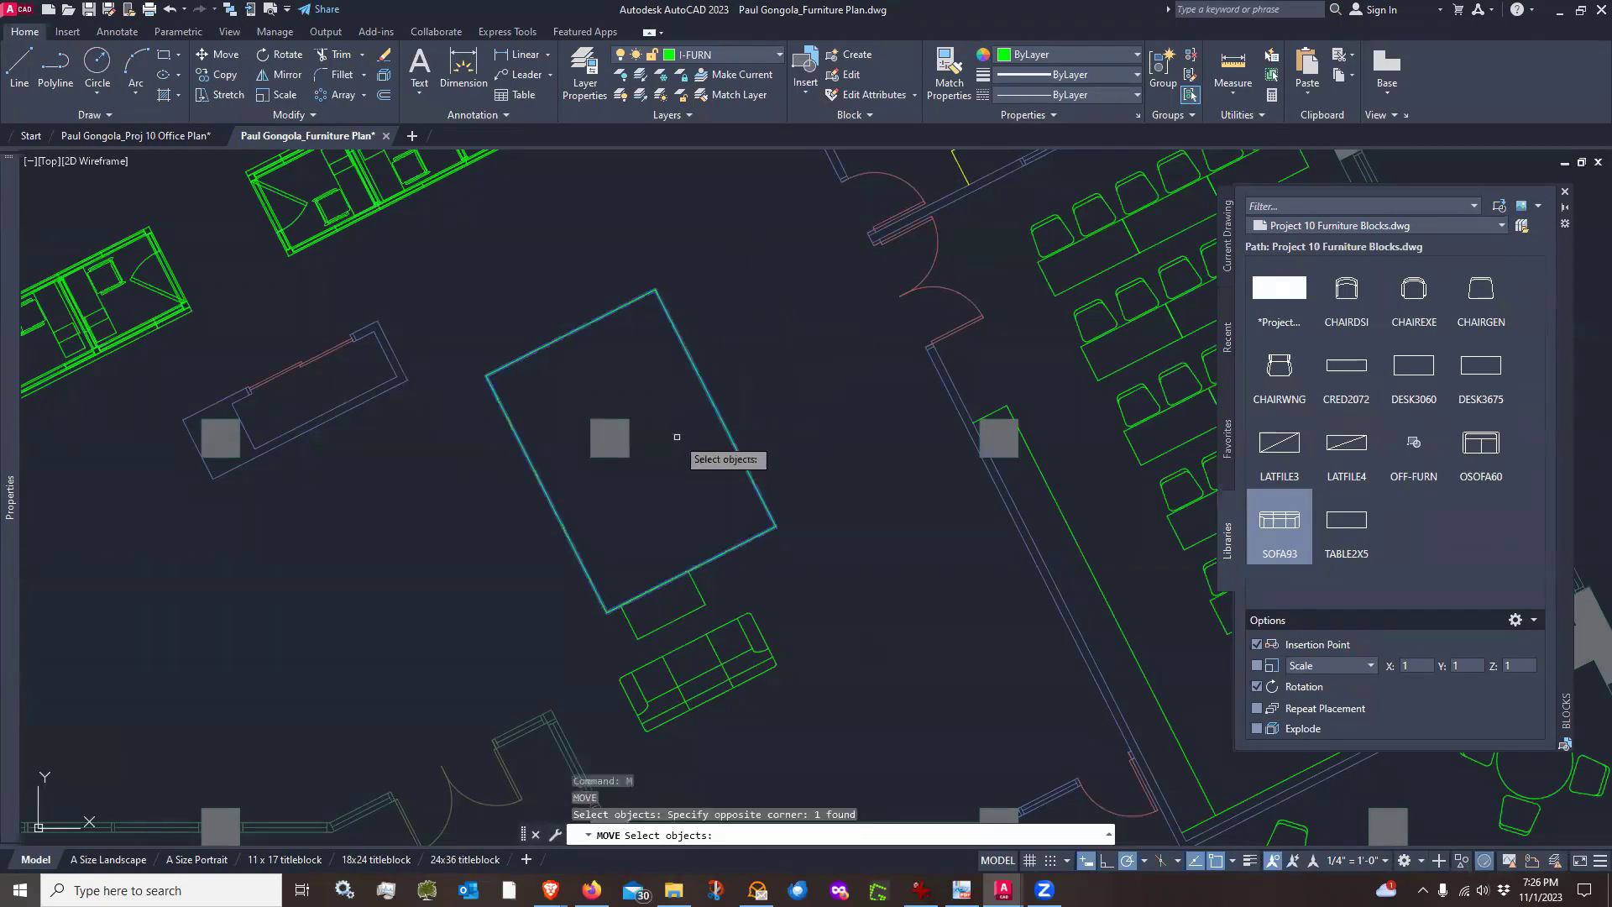
pyautogui.press('Return')
pyautogui.click(829, 602)
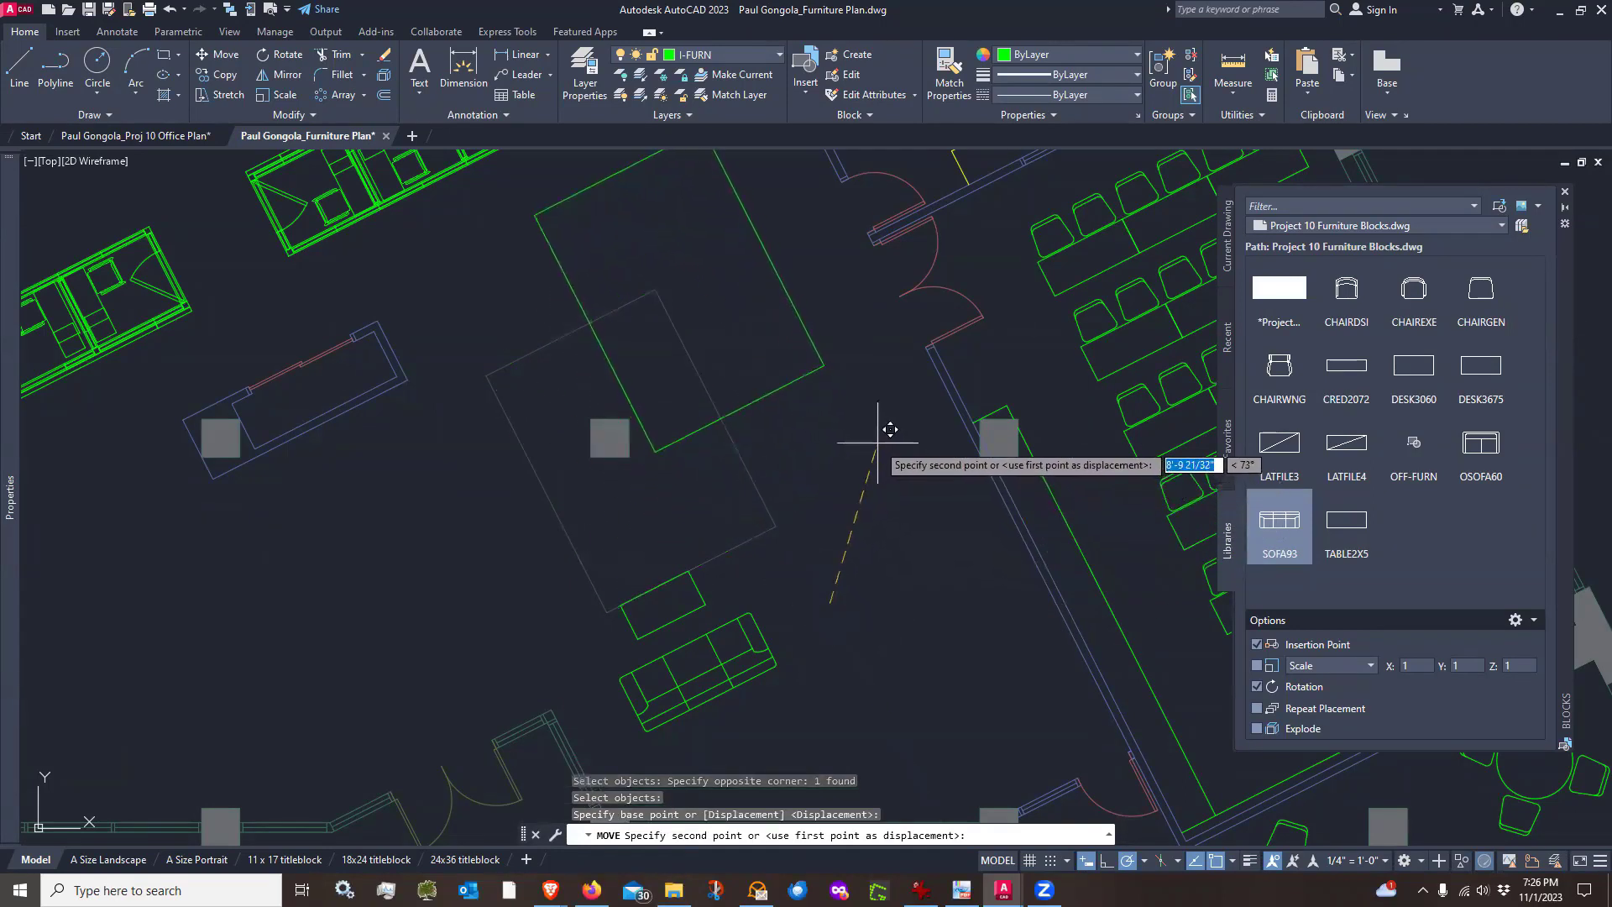
pyautogui.click(892, 480)
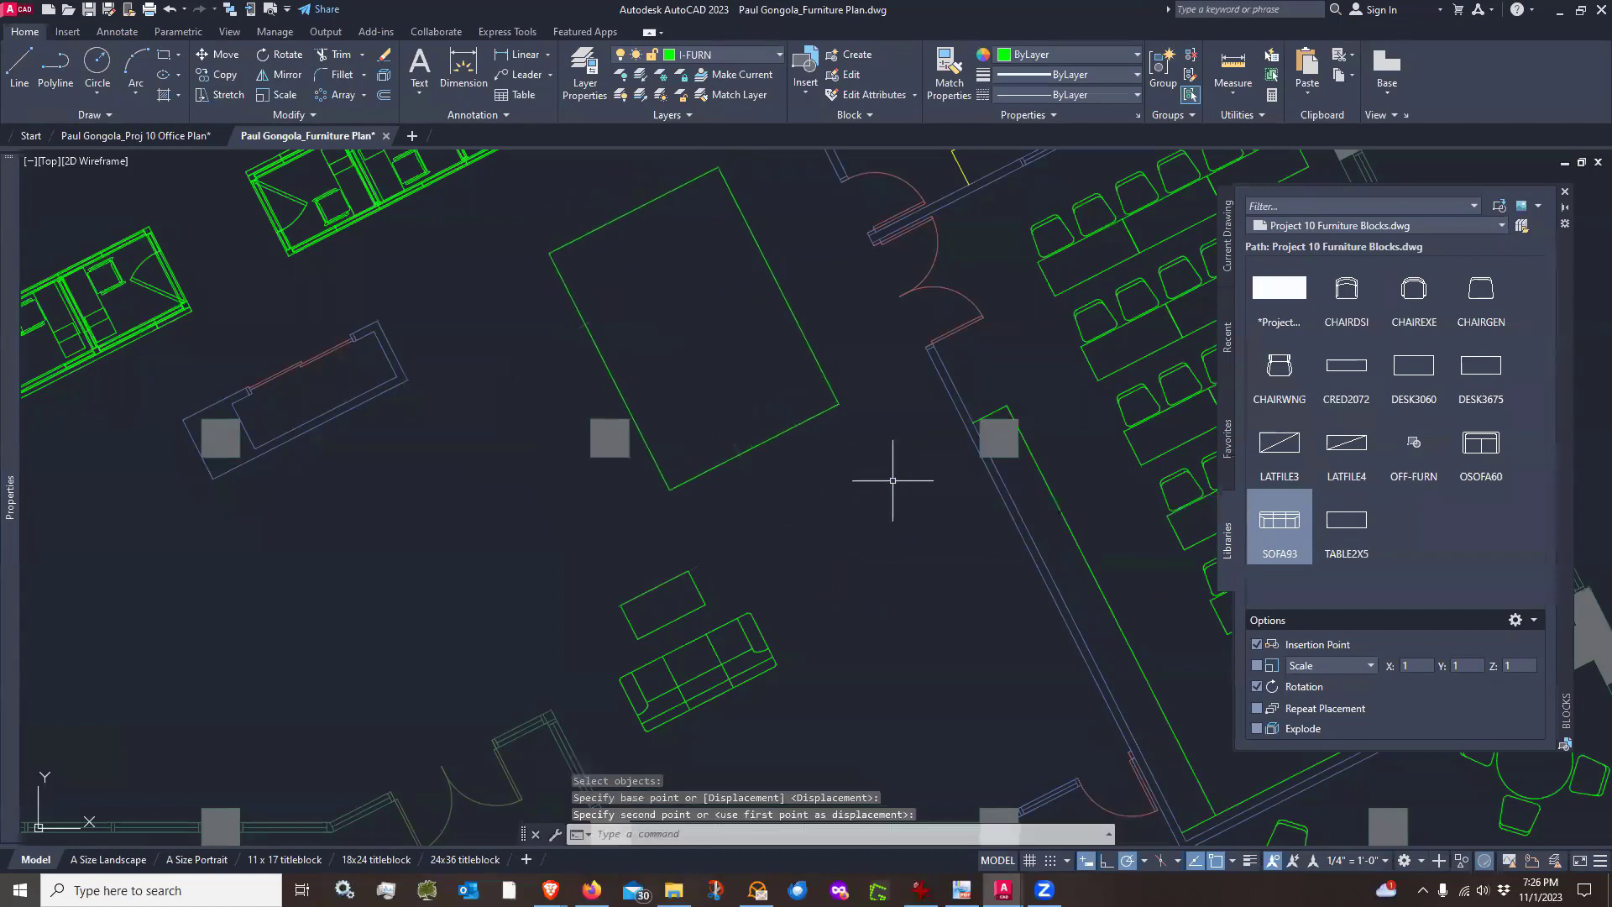
# Move the sofa onto the rug
pyautogui.press('Return')
pyautogui.click(878, 587)
pyautogui.click(619, 731)
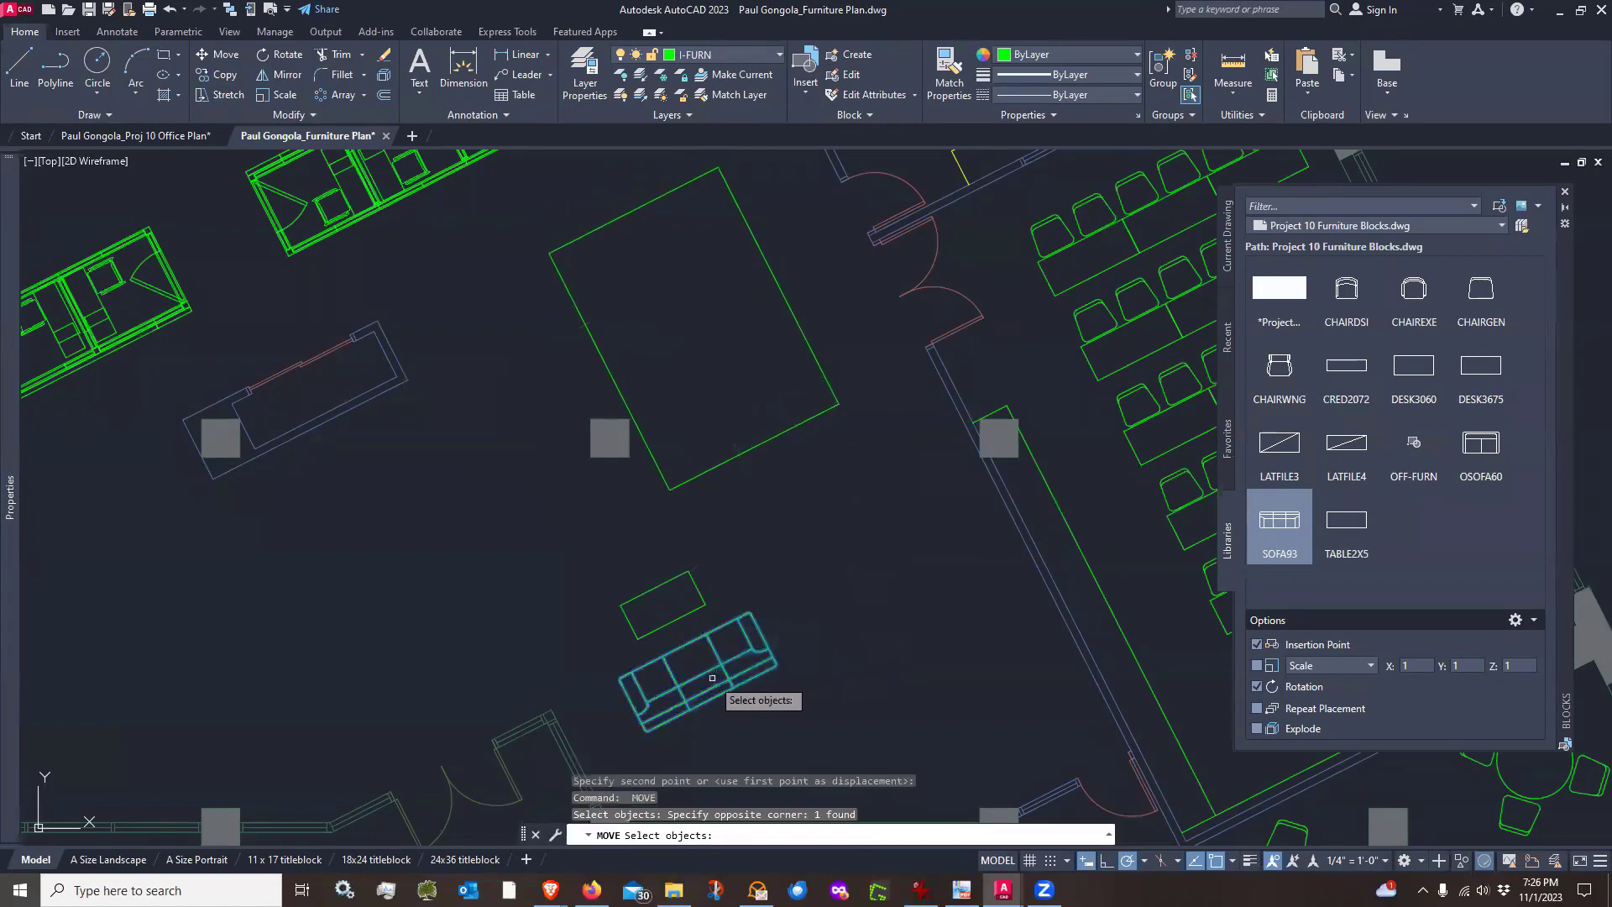
pyautogui.press('Return')
pyautogui.click(704, 673)
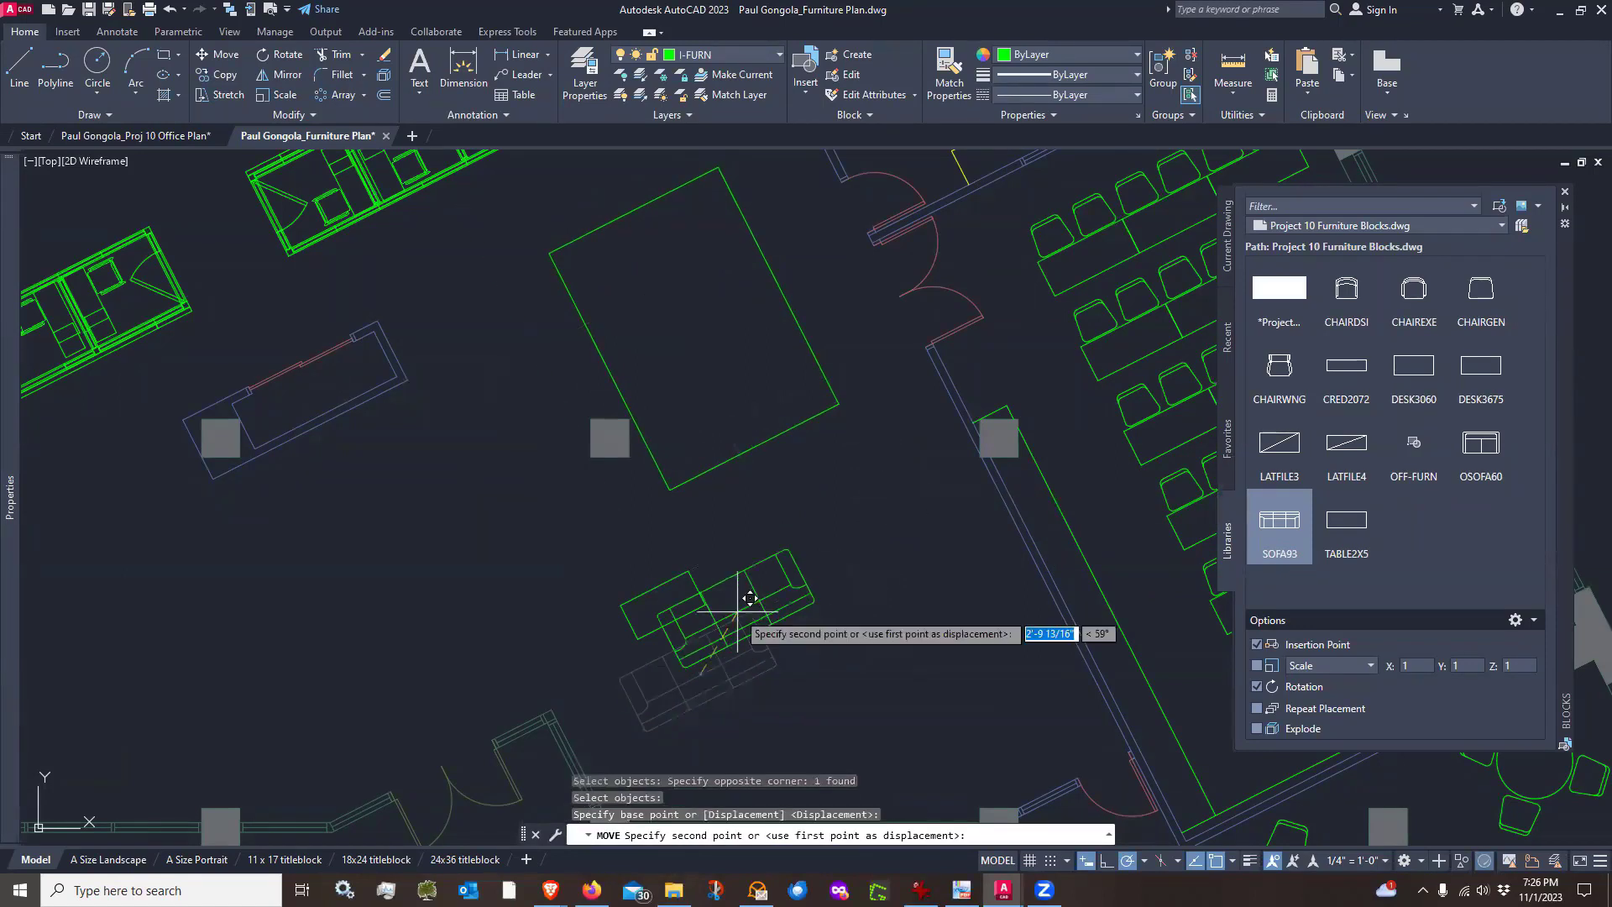
pyautogui.click(737, 405)
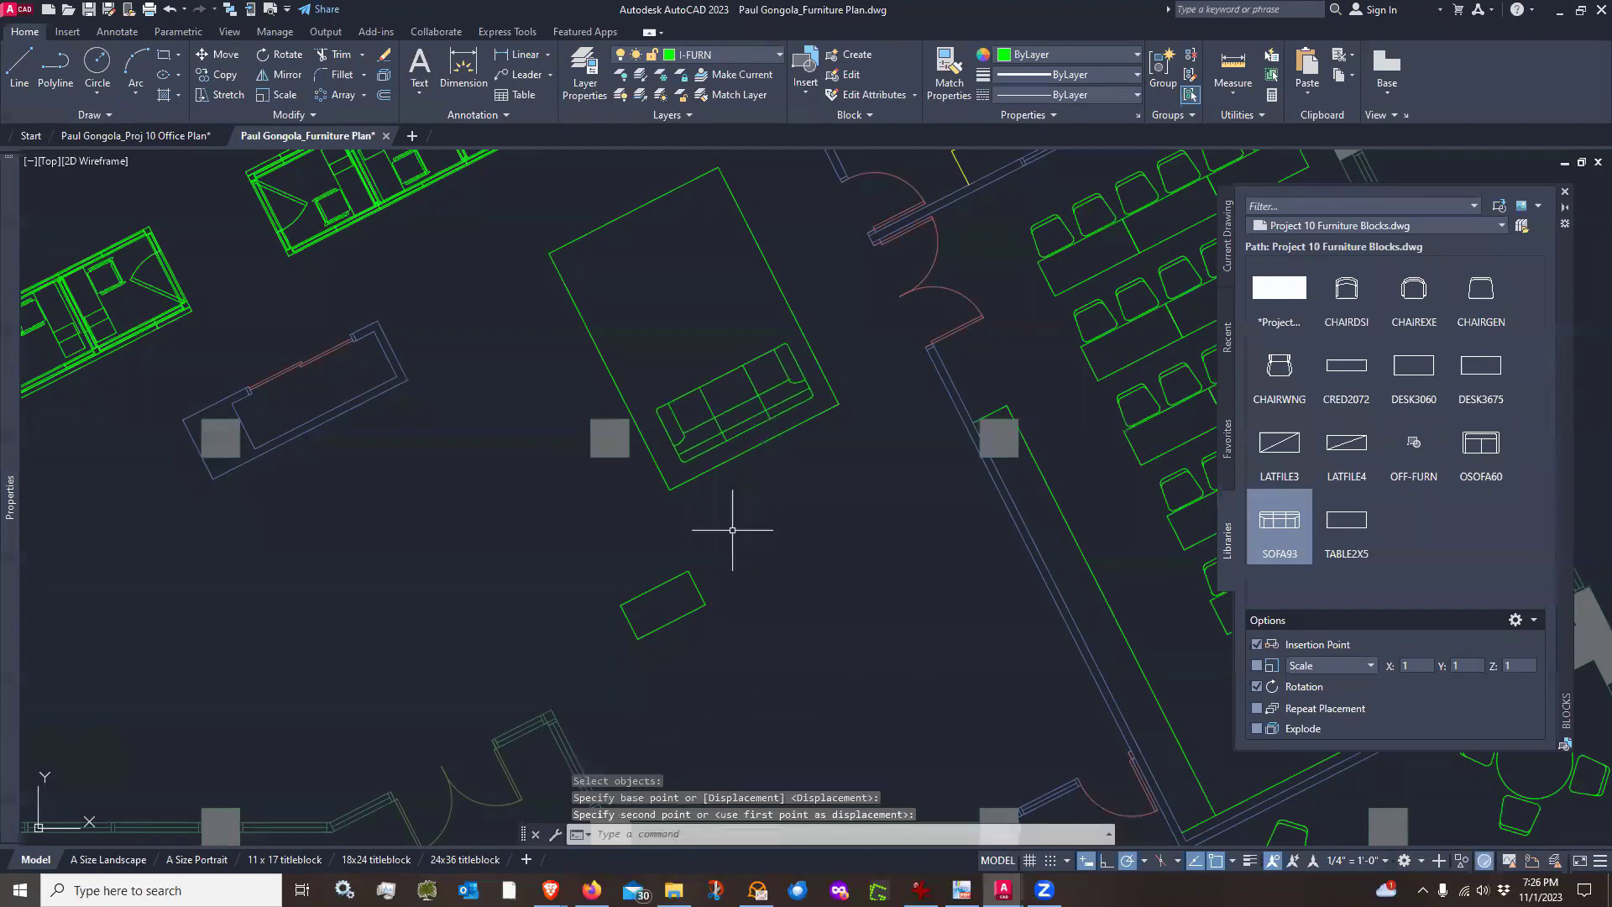
# Move the coffee table onto the rug just above the sofa
pyautogui.press('Return')
pyautogui.click(726, 580)
pyautogui.click(623, 626)
pyautogui.press('Return')
pyautogui.click(666, 605)
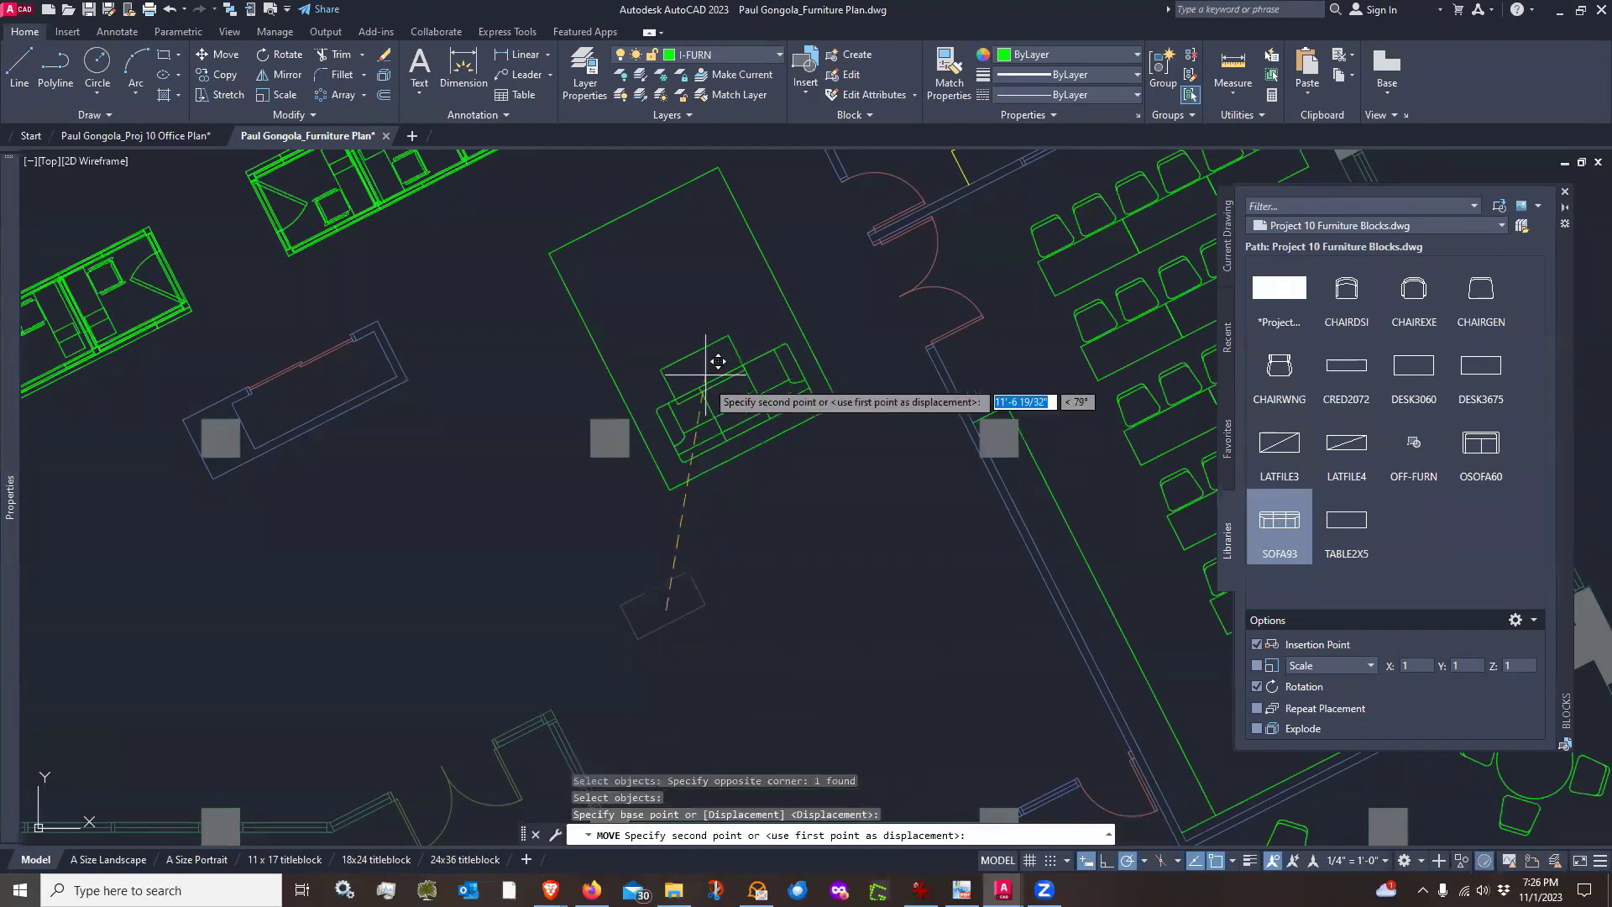
pyautogui.click(711, 320)
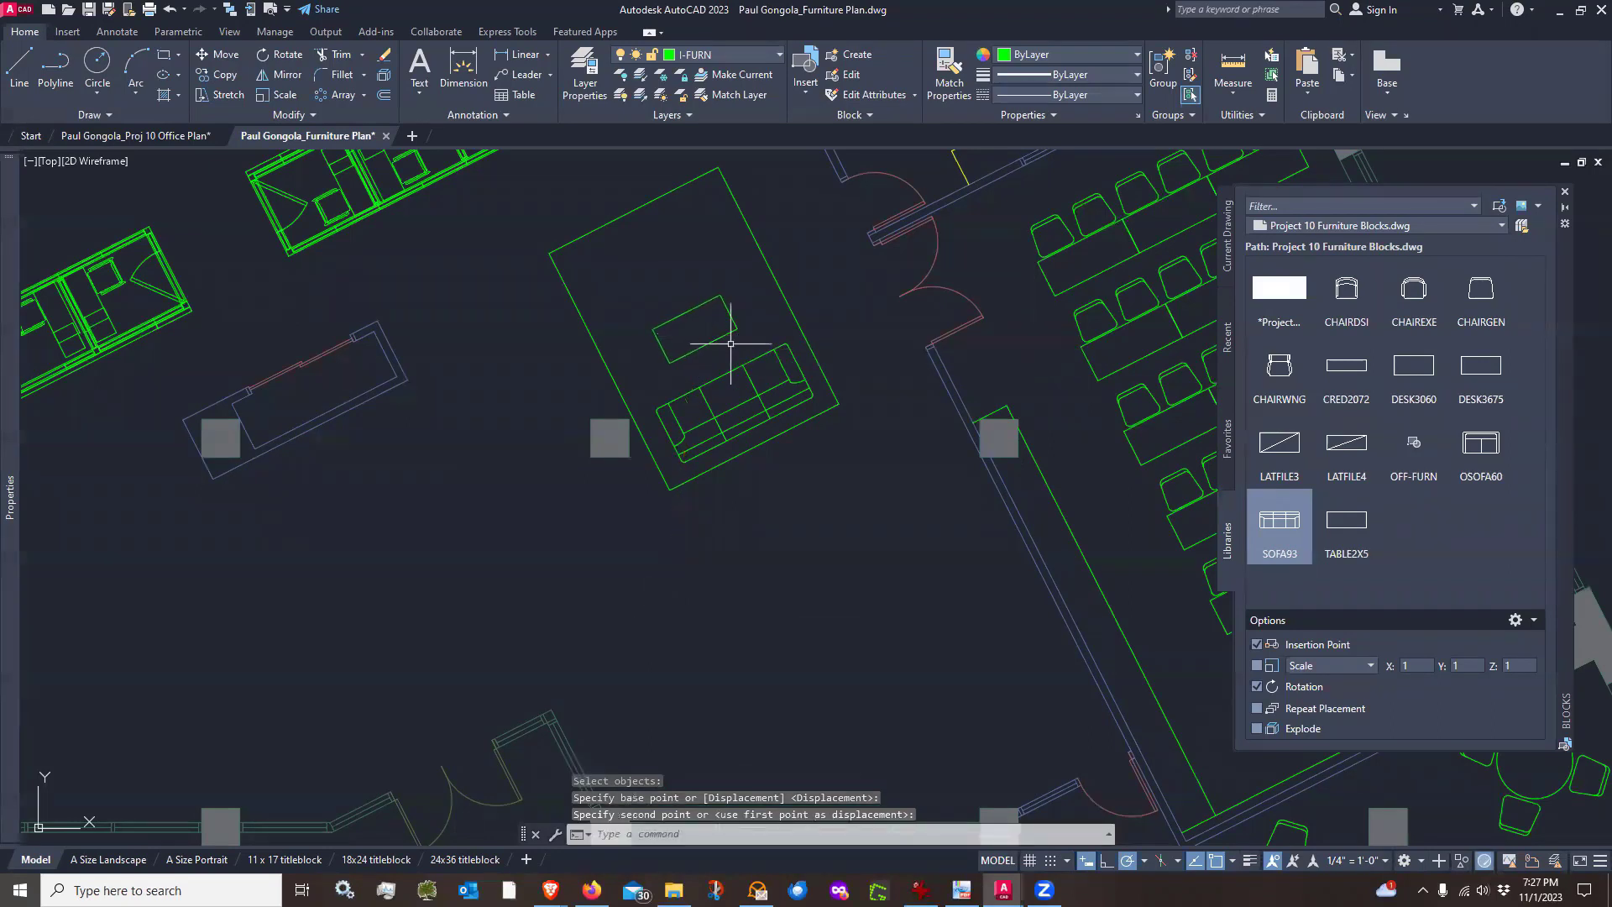
# Mirror the sofa across the coffee table to create a facing sofa, keeping the original
pyautogui.write('mi')
pyautogui.press('Return')
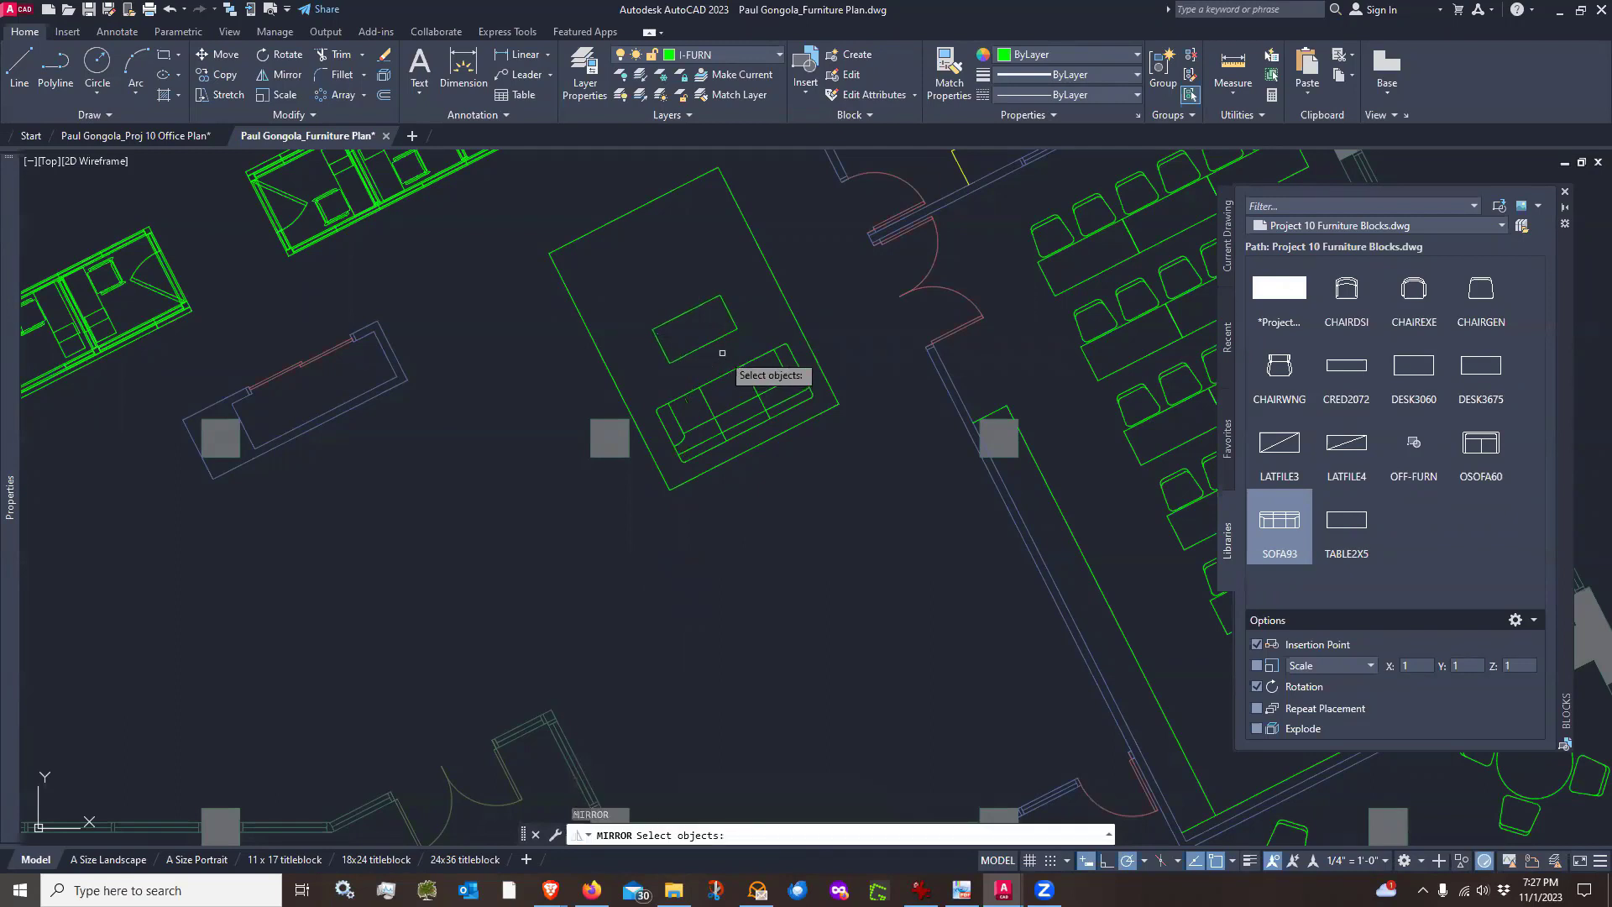
pyautogui.click(733, 365)
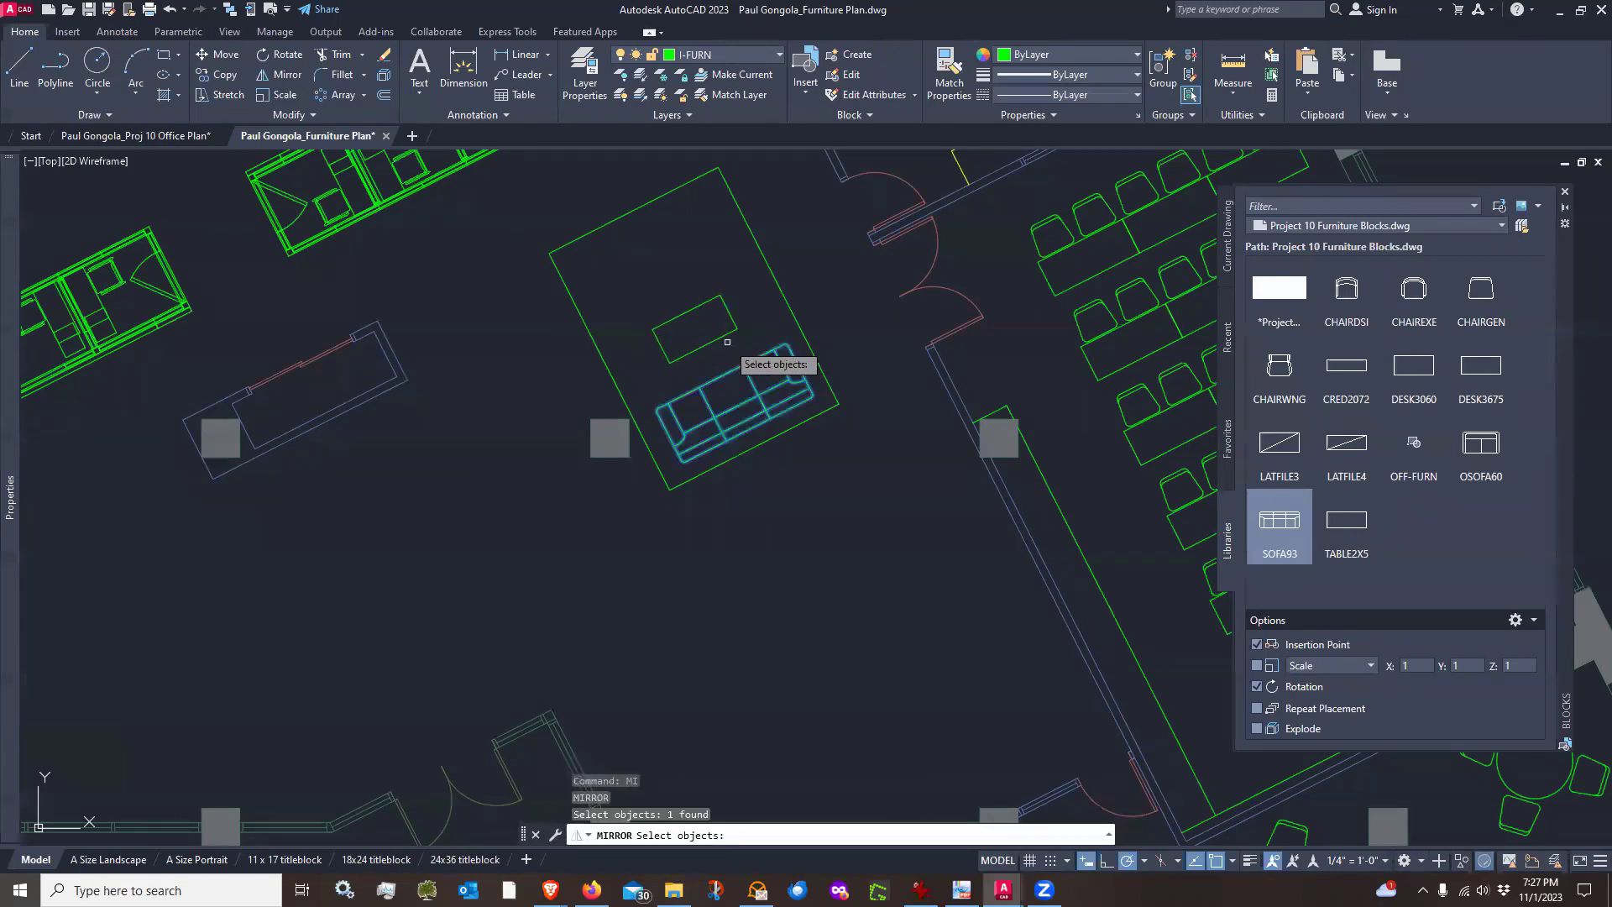
pyautogui.press('Return')
pyautogui.click(750, 311)
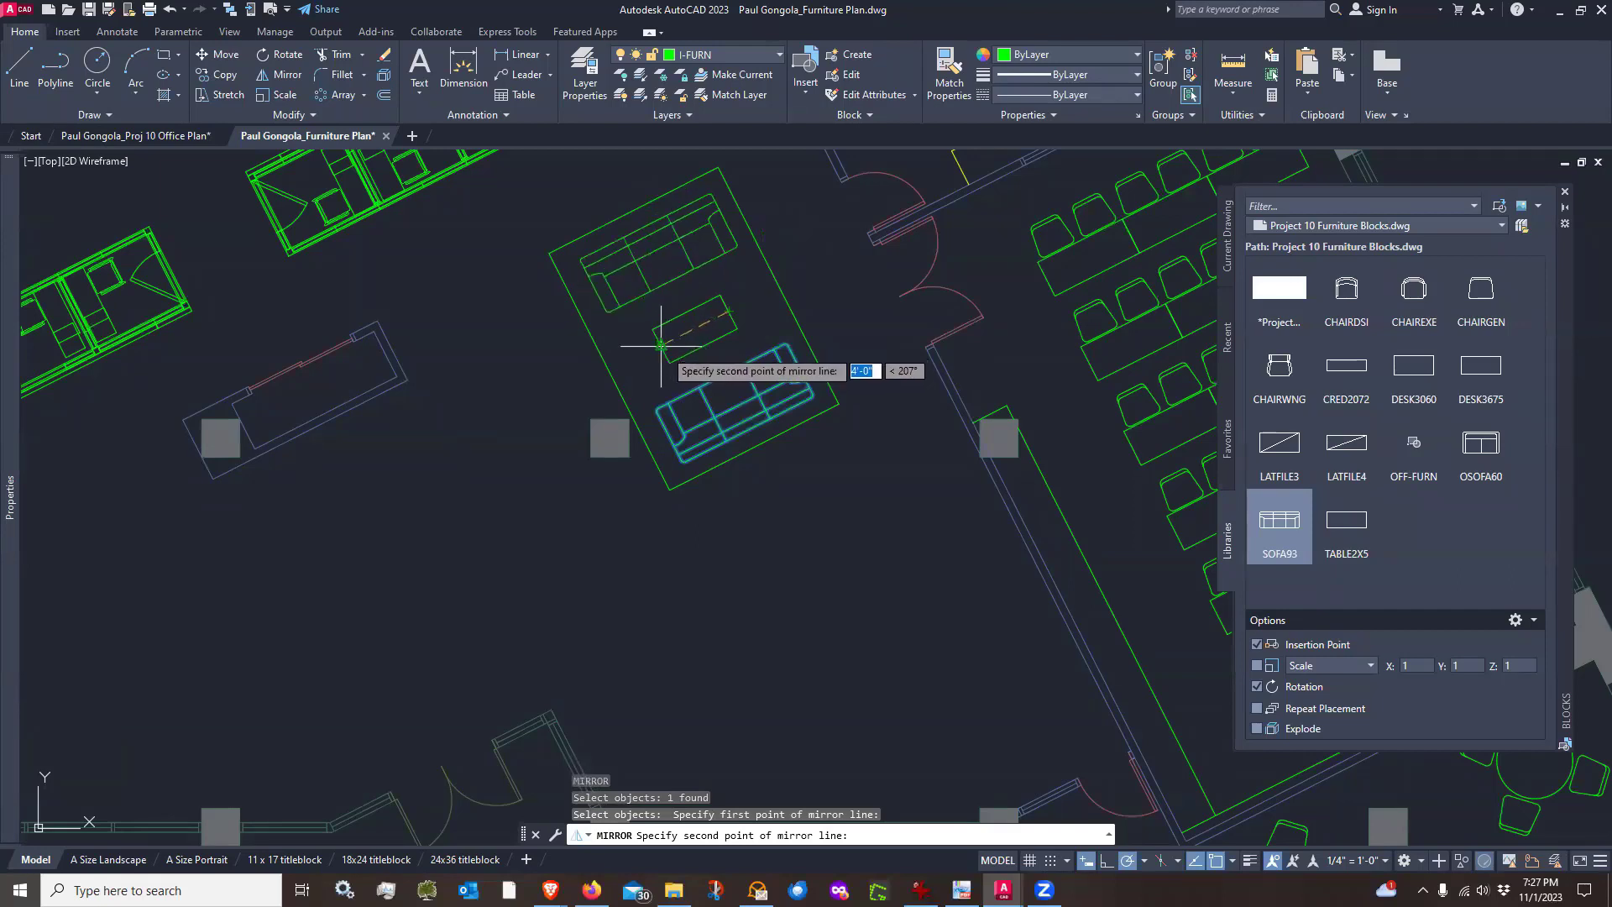
pyautogui.click(660, 345)
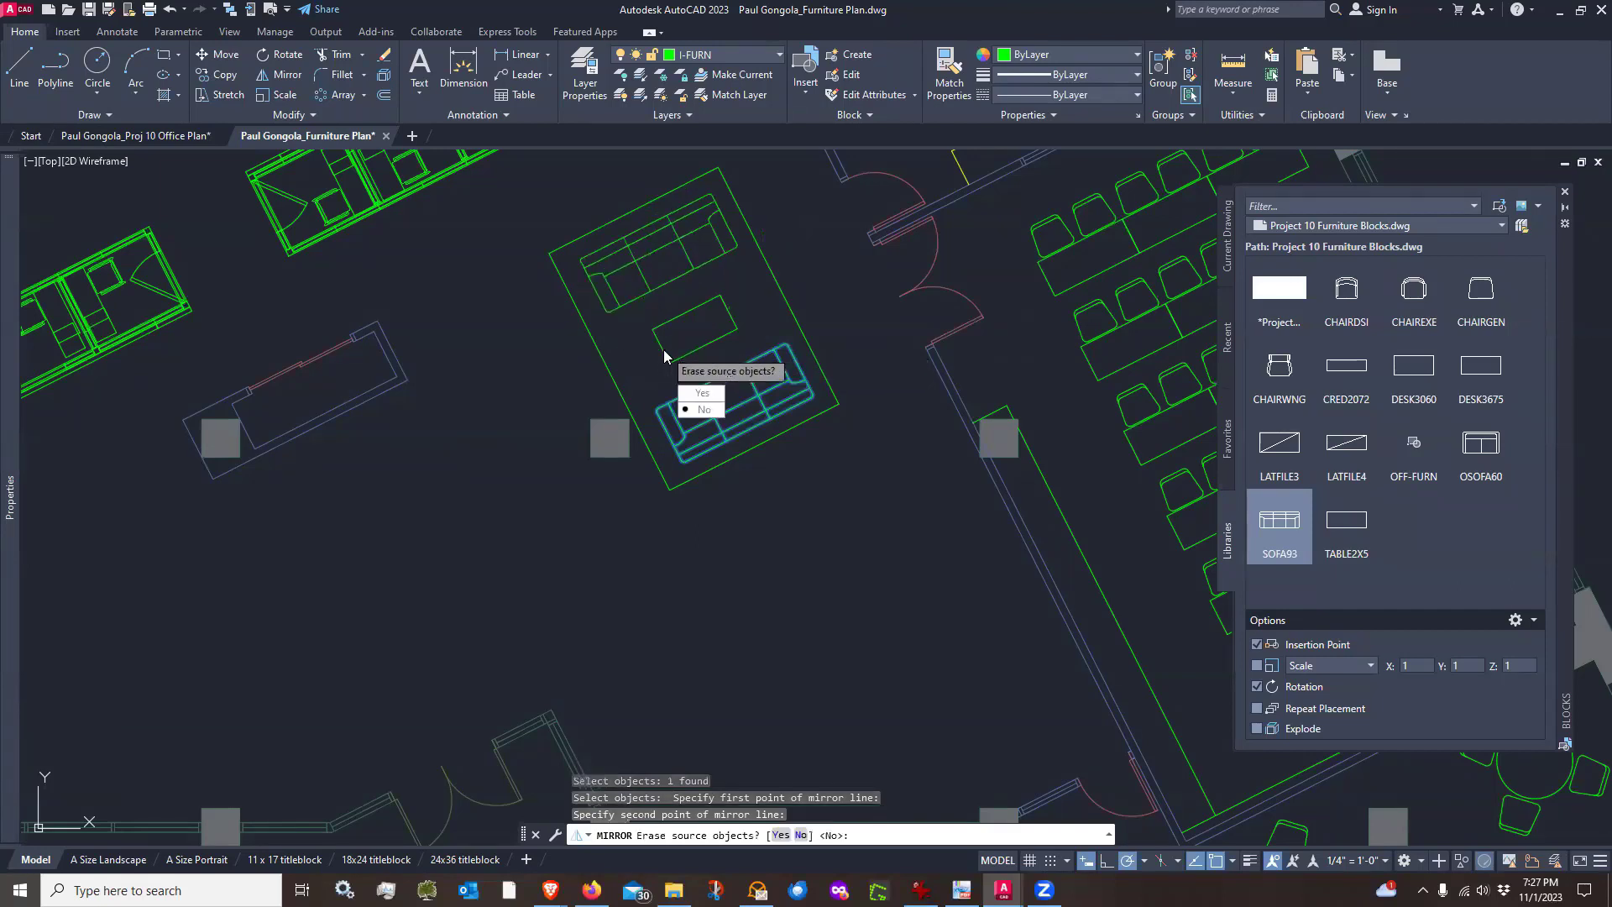
pyautogui.click(703, 410)
pyautogui.scroll(-2, 548, 370)
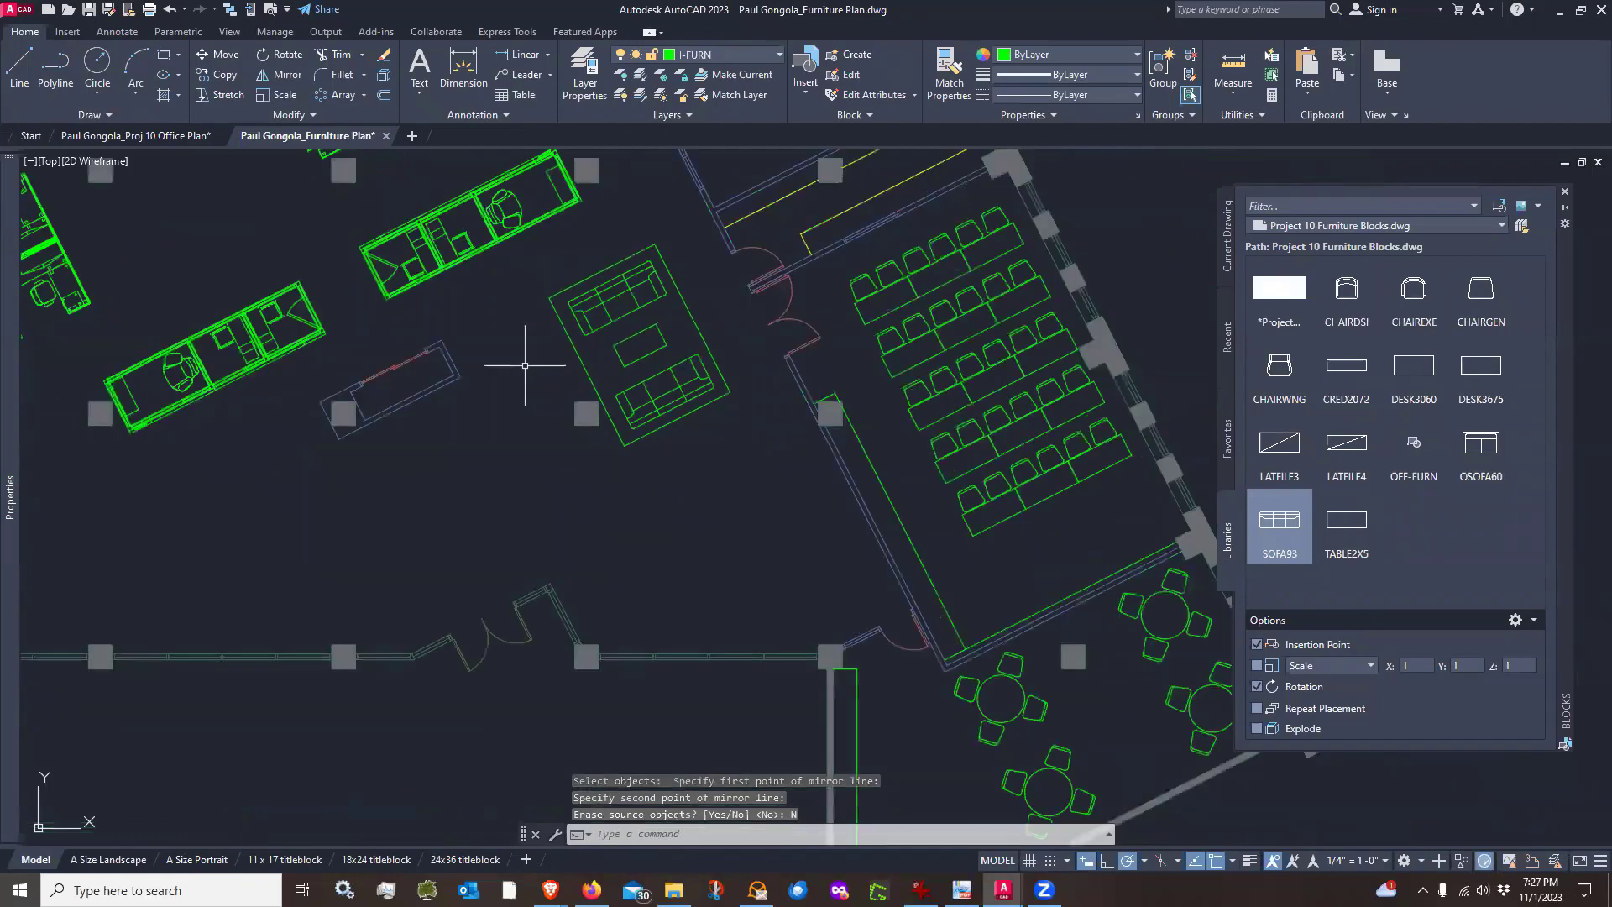
# Move the whole lounge set, rug, both sofas and coffee table, down and to the right toward the lower wall
pyautogui.write('M')
pyautogui.press('Return')
pyautogui.click(691, 256)
pyautogui.click(635, 349)
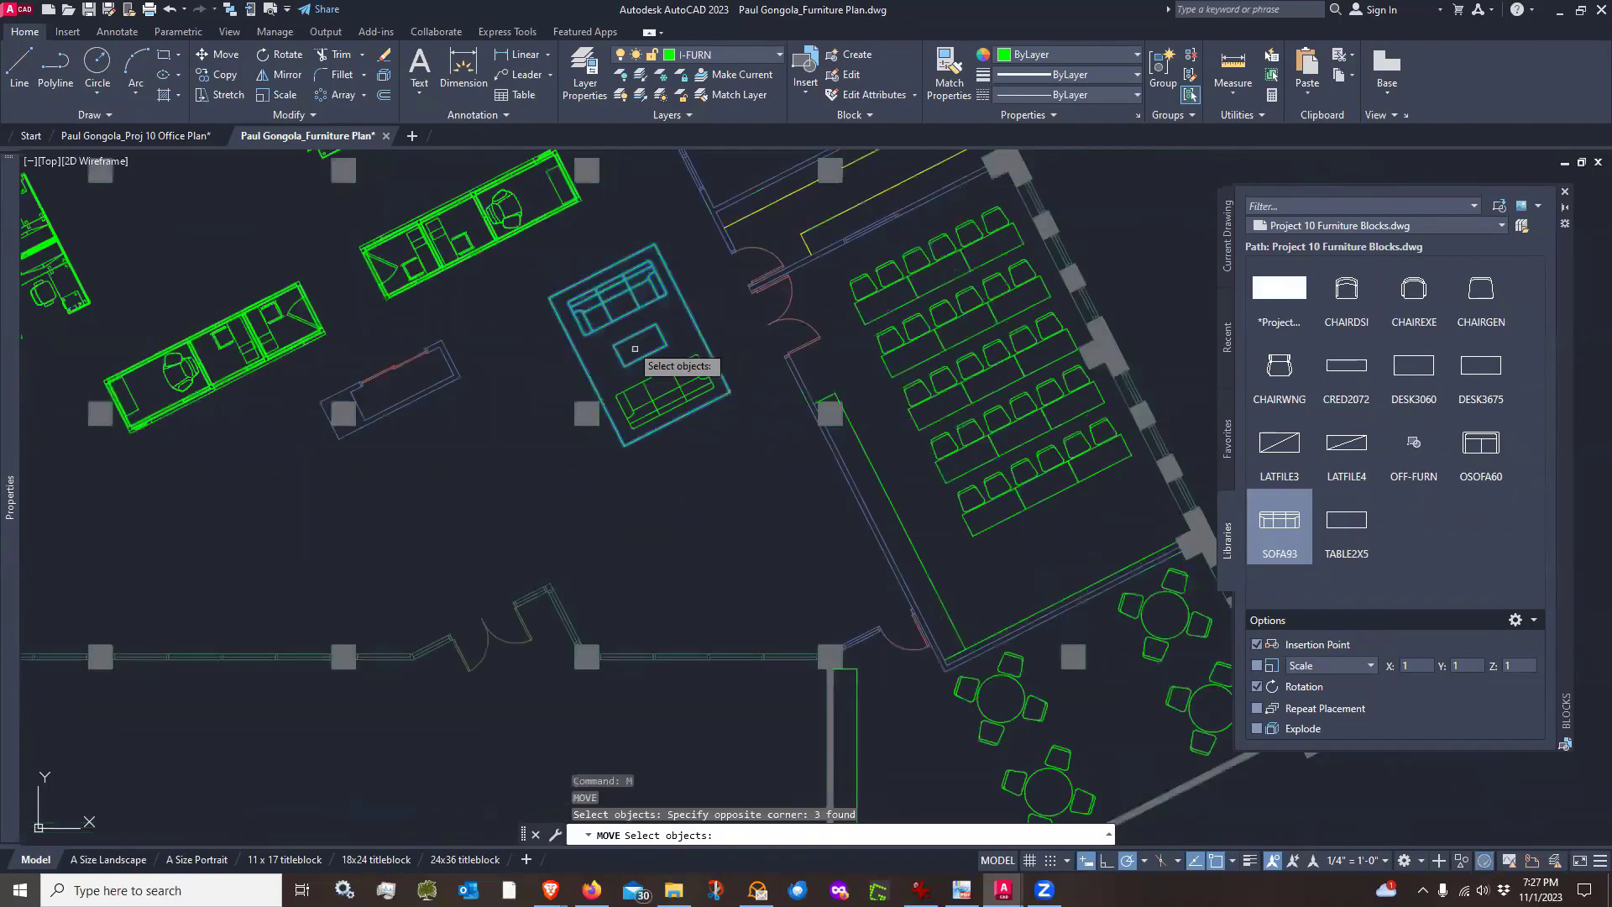
pyautogui.click(686, 431)
pyautogui.click(652, 395)
pyautogui.press('Return')
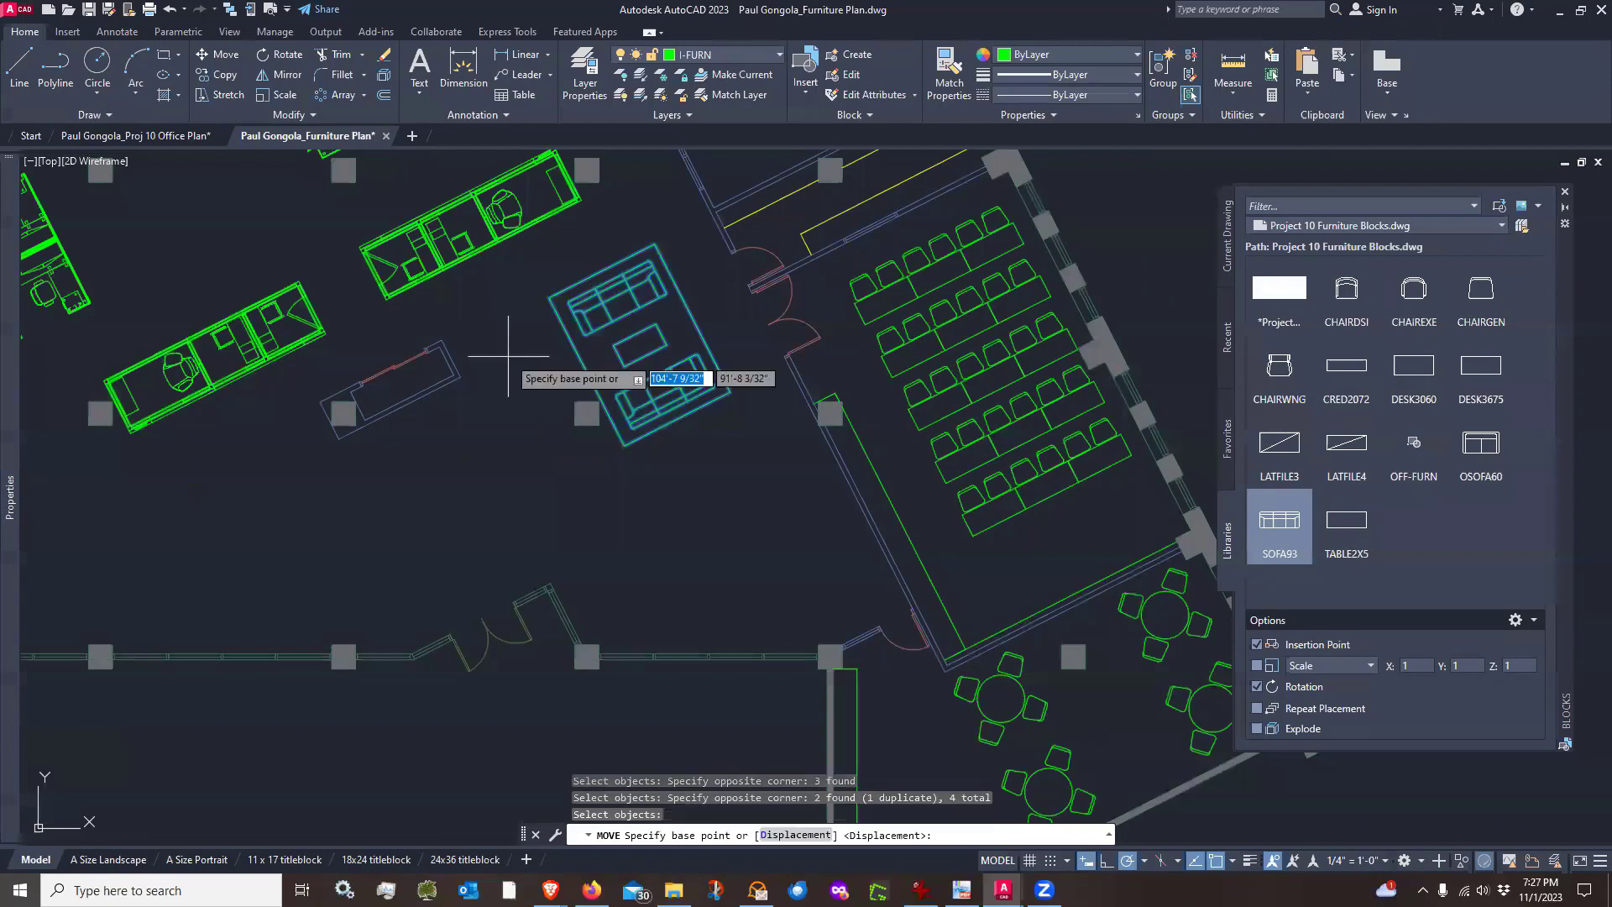
pyautogui.click(508, 356)
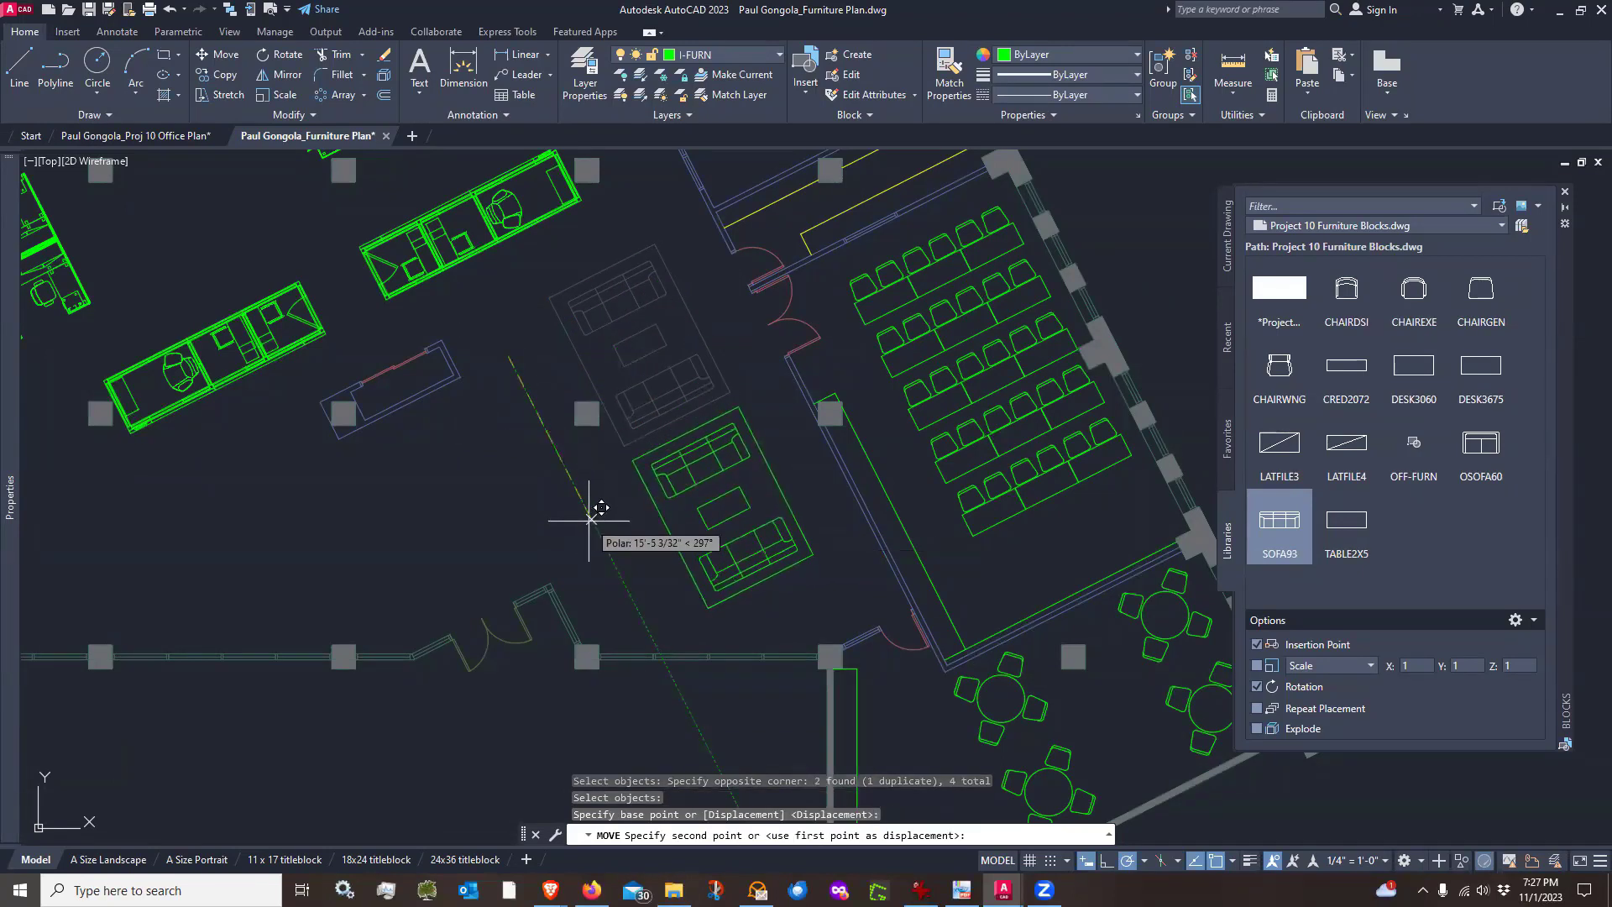
pyautogui.click(592, 522)
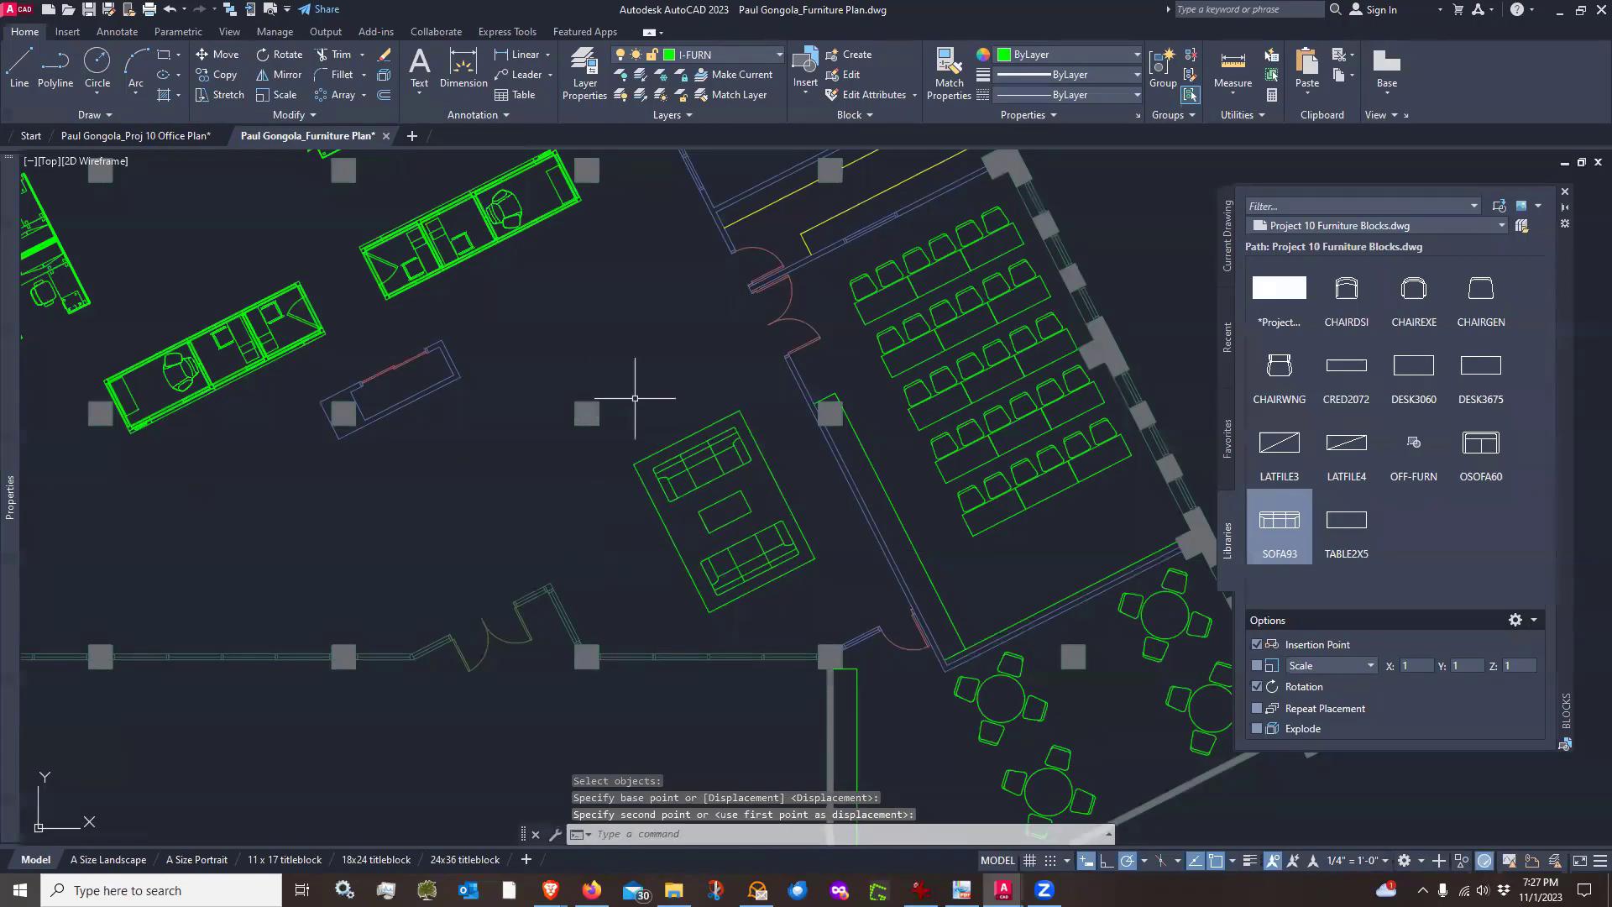
# Copy the lounge set up and to the left, creating a second sofa grouping above the first
pyautogui.write('co')
pyautogui.press('Return')
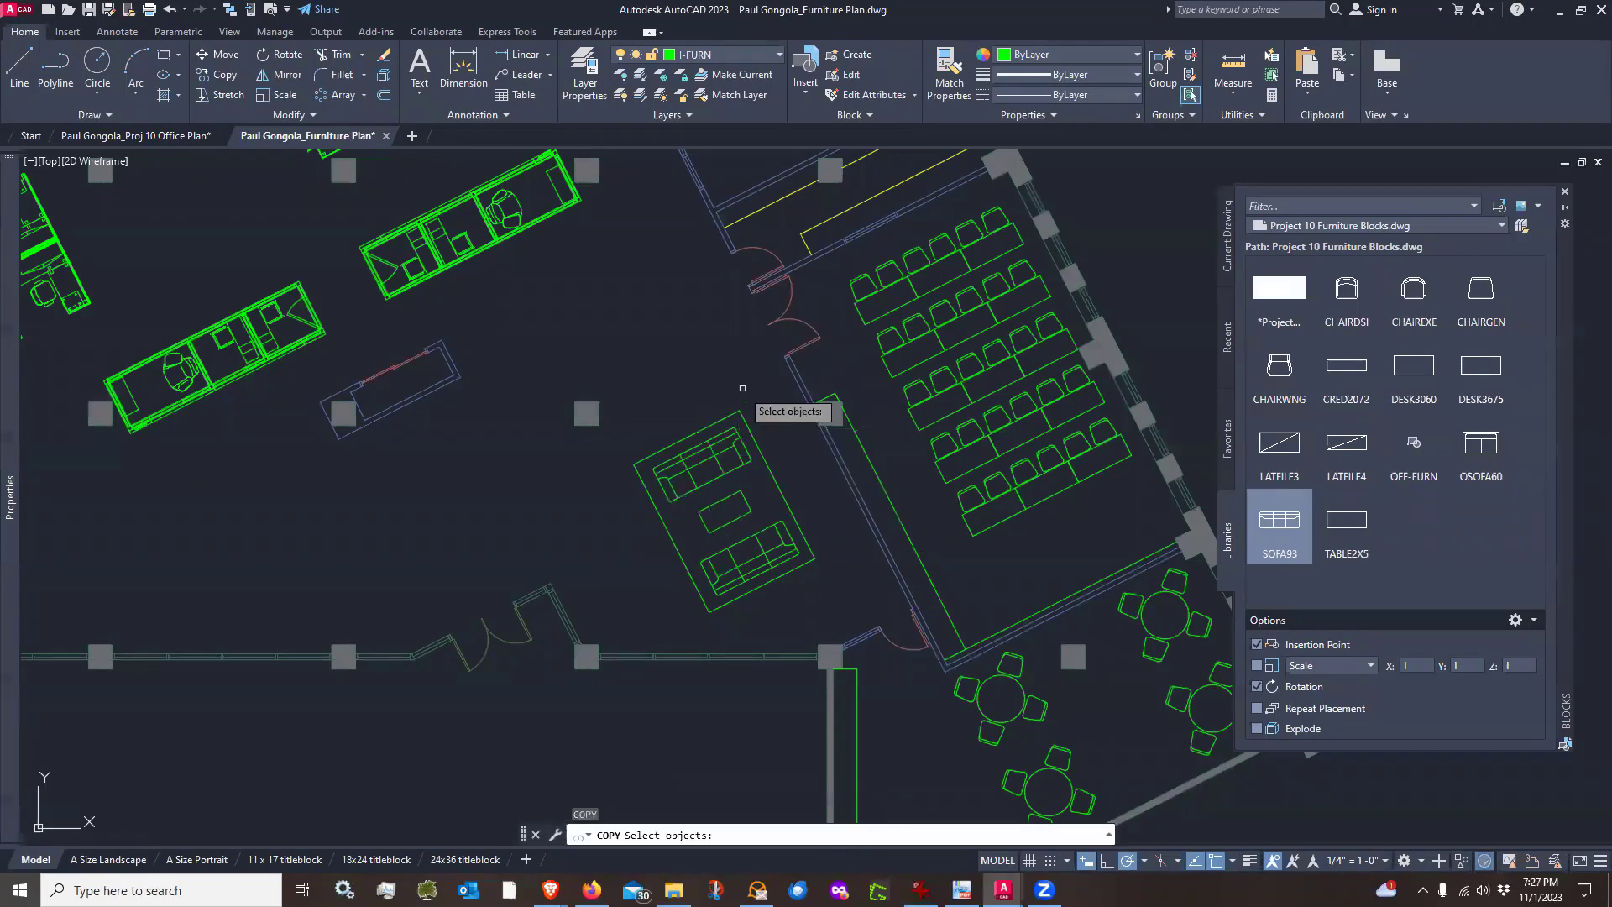
pyautogui.click(744, 382)
pyautogui.click(692, 586)
pyautogui.press('Return')
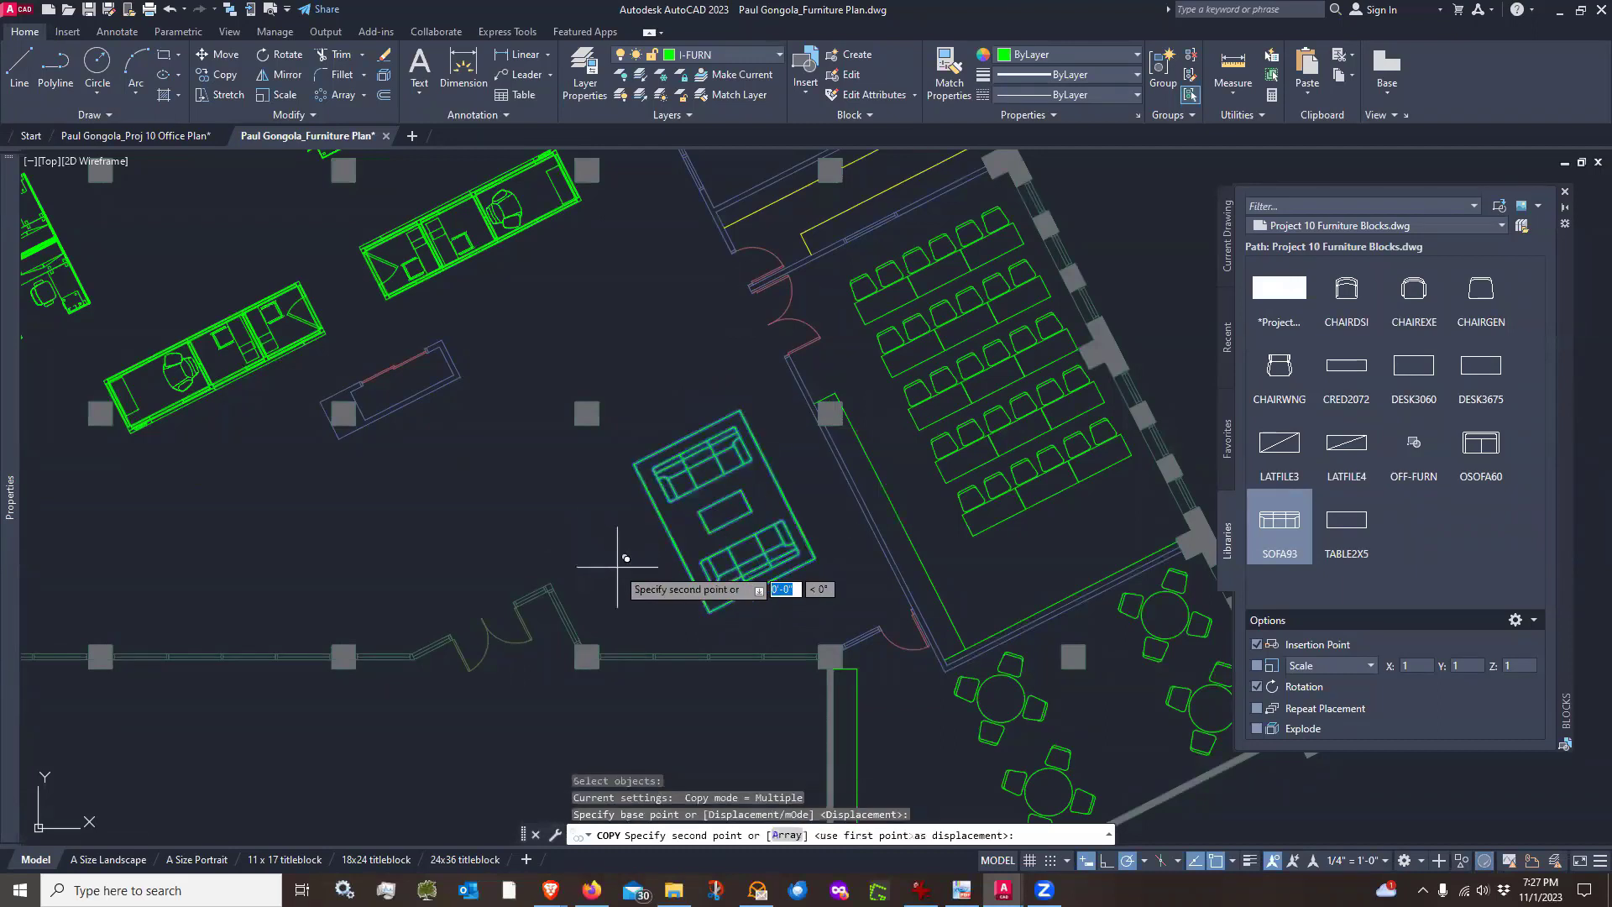
pyautogui.click(615, 563)
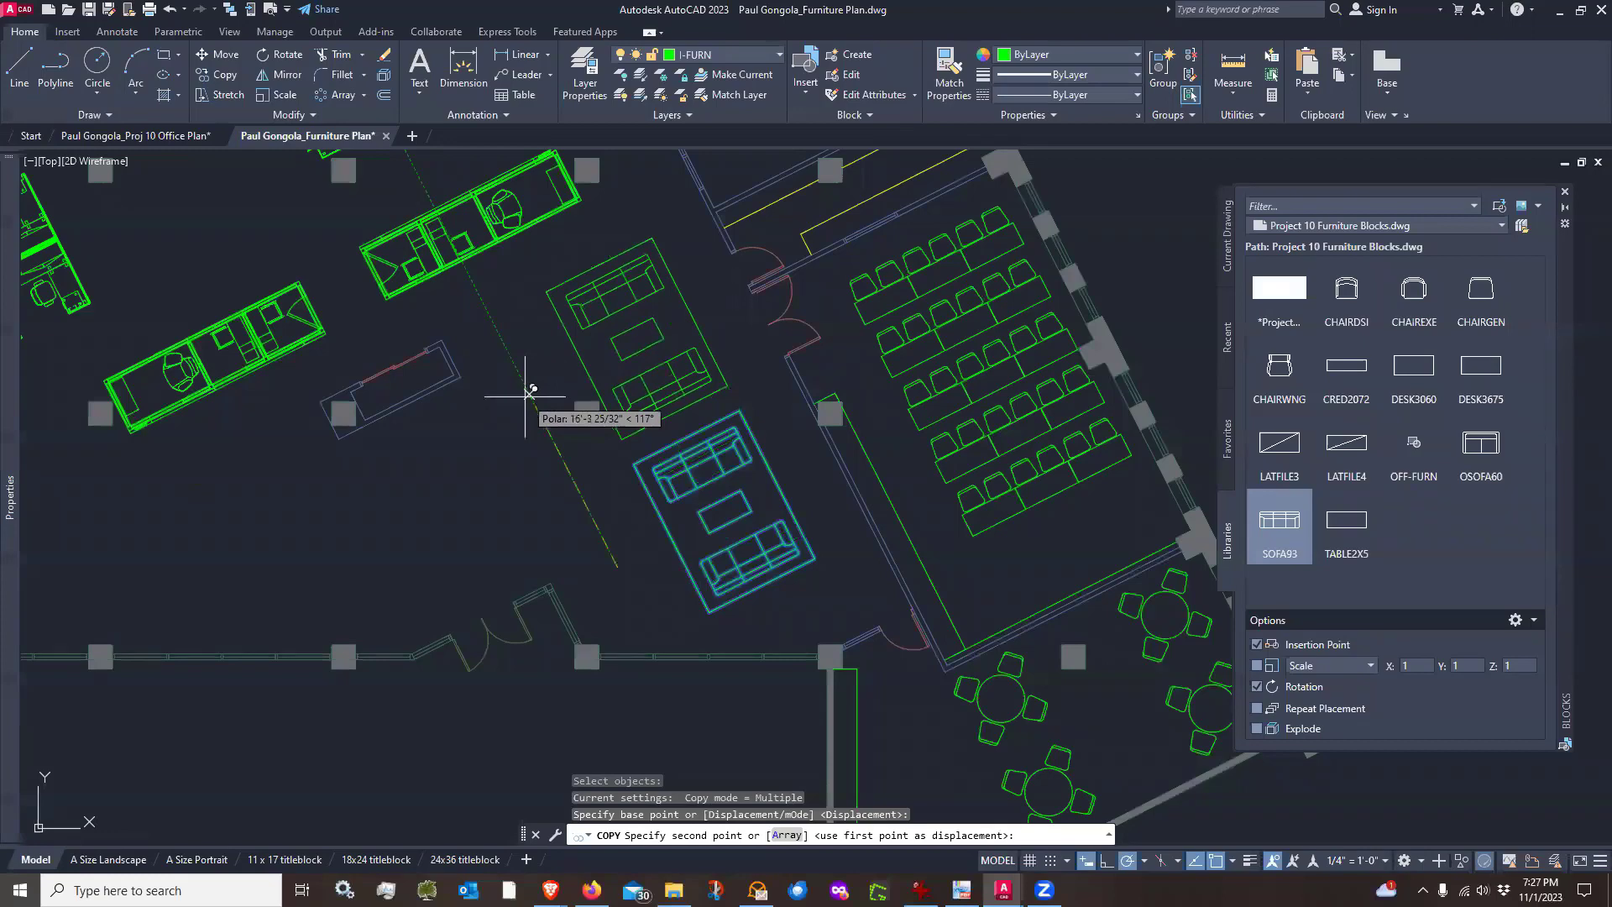
pyautogui.click(629, 470)
pyautogui.press('Return')
# Switch the block library from Project 10 Furniture Blocks.dwg to the Office blocks folder
pyautogui.scroll(-5, 592, 516)
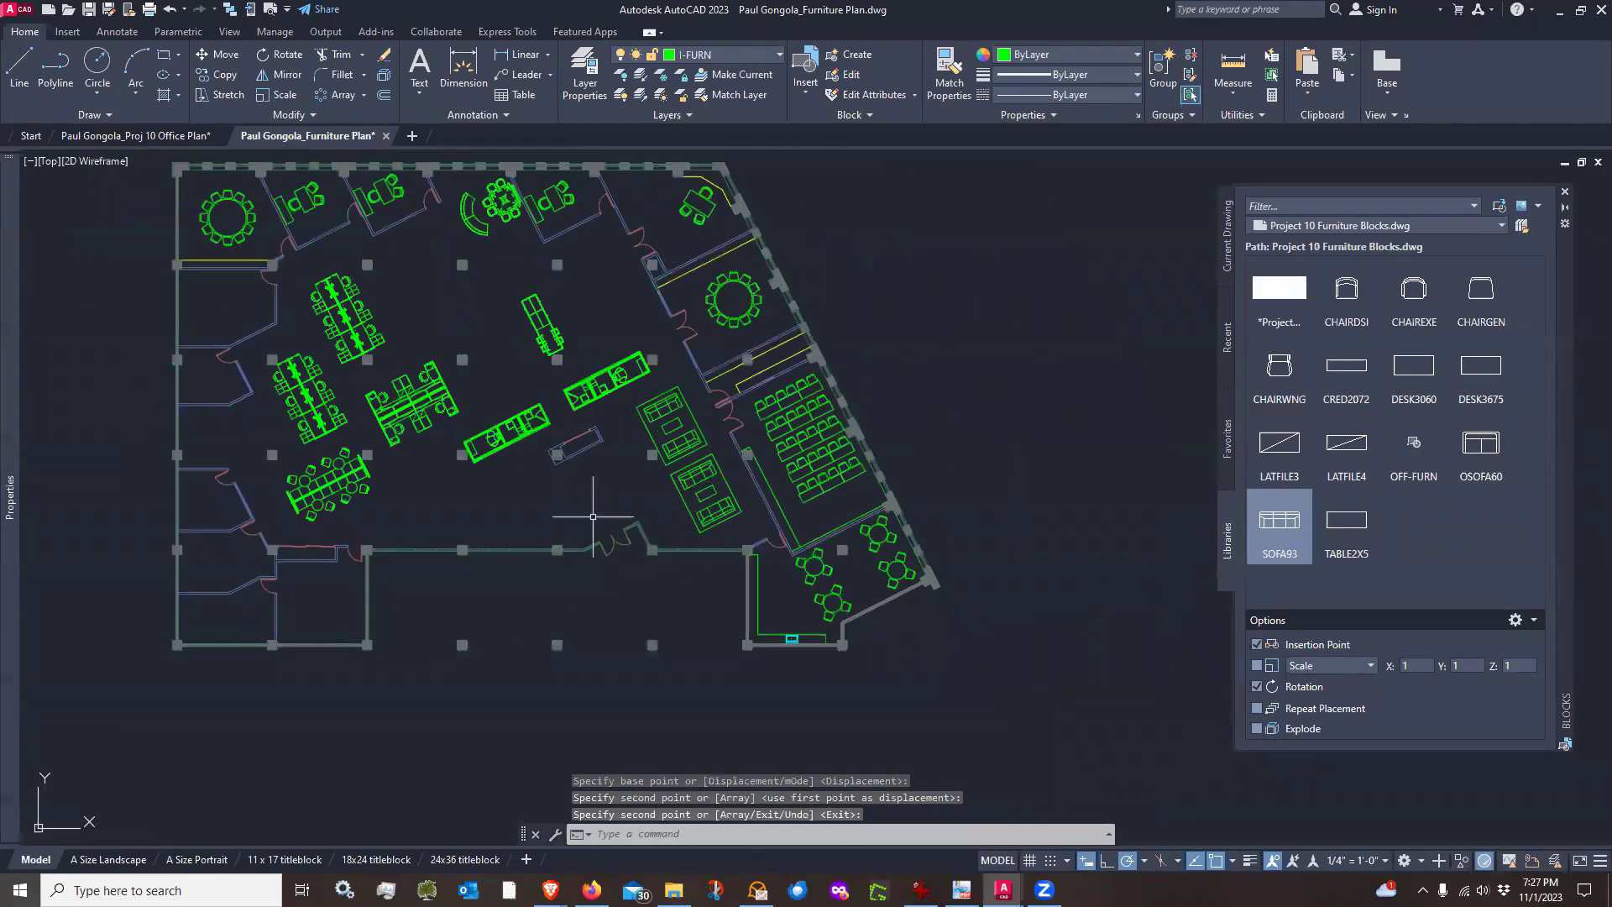
pyautogui.scroll(5, 592, 516)
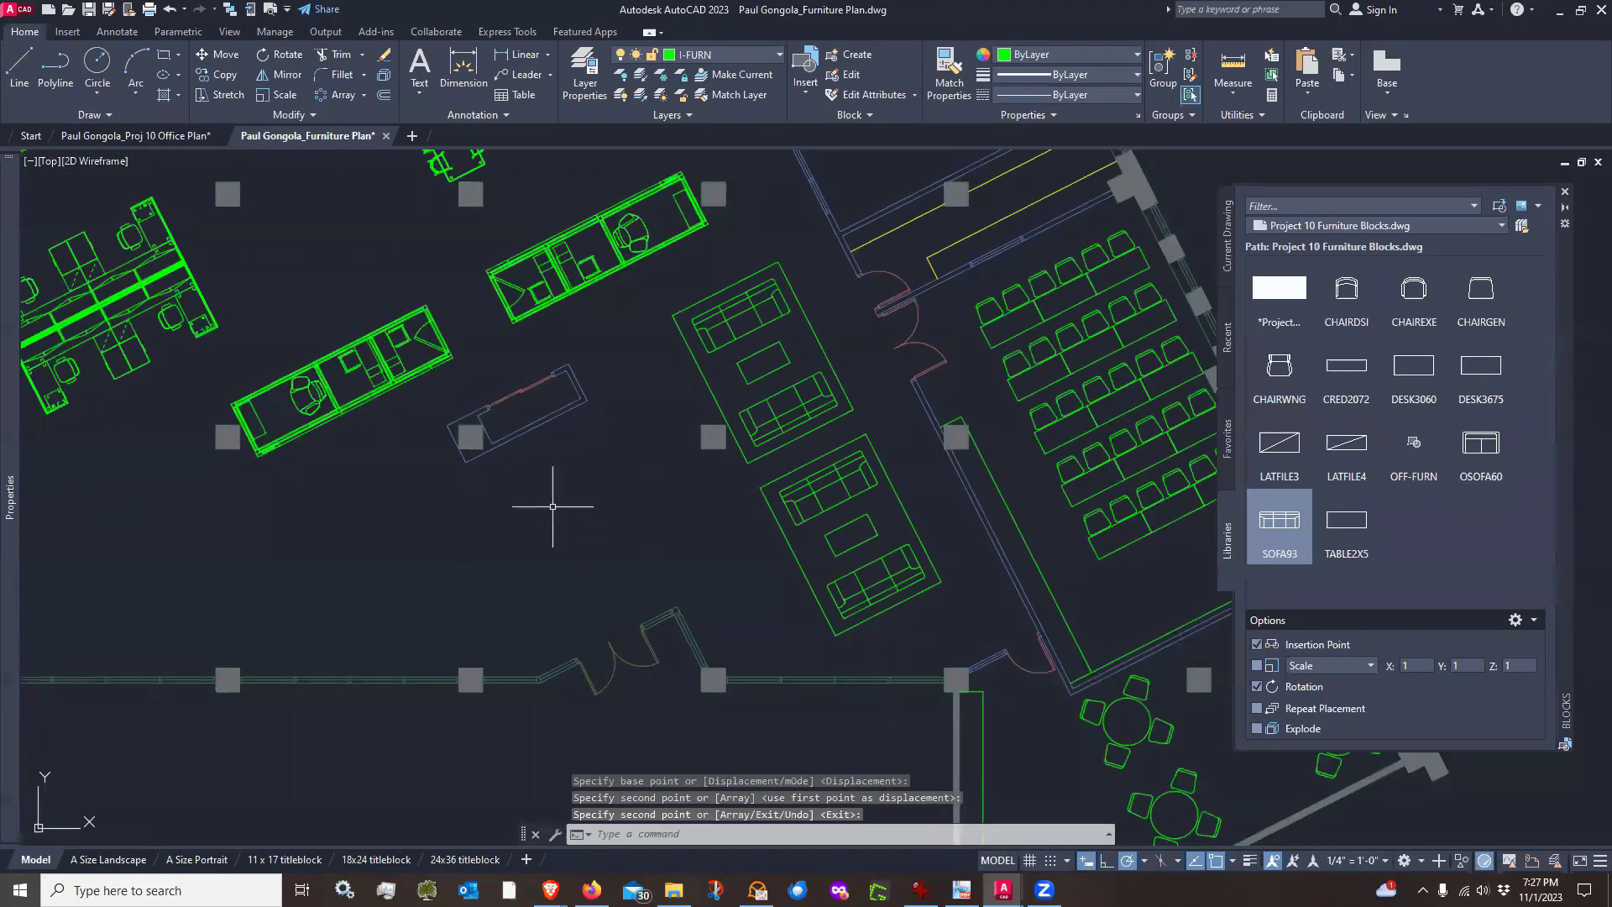
pyautogui.moveTo(552, 507); pyautogui.dragTo(762, 456, button='middle')
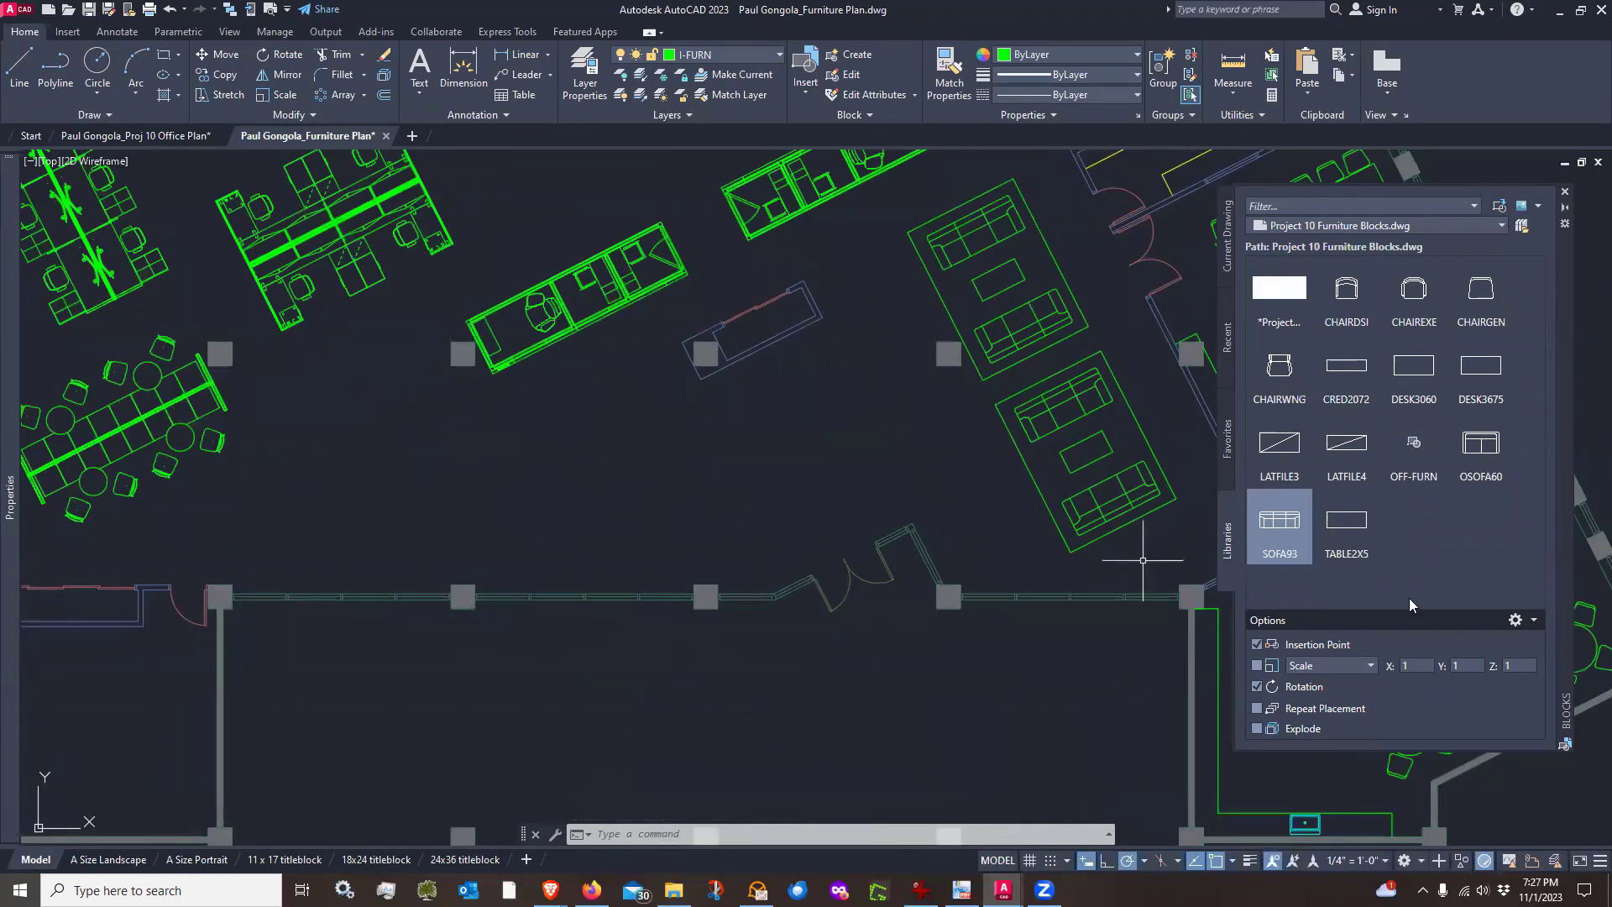
pyautogui.click(1523, 227)
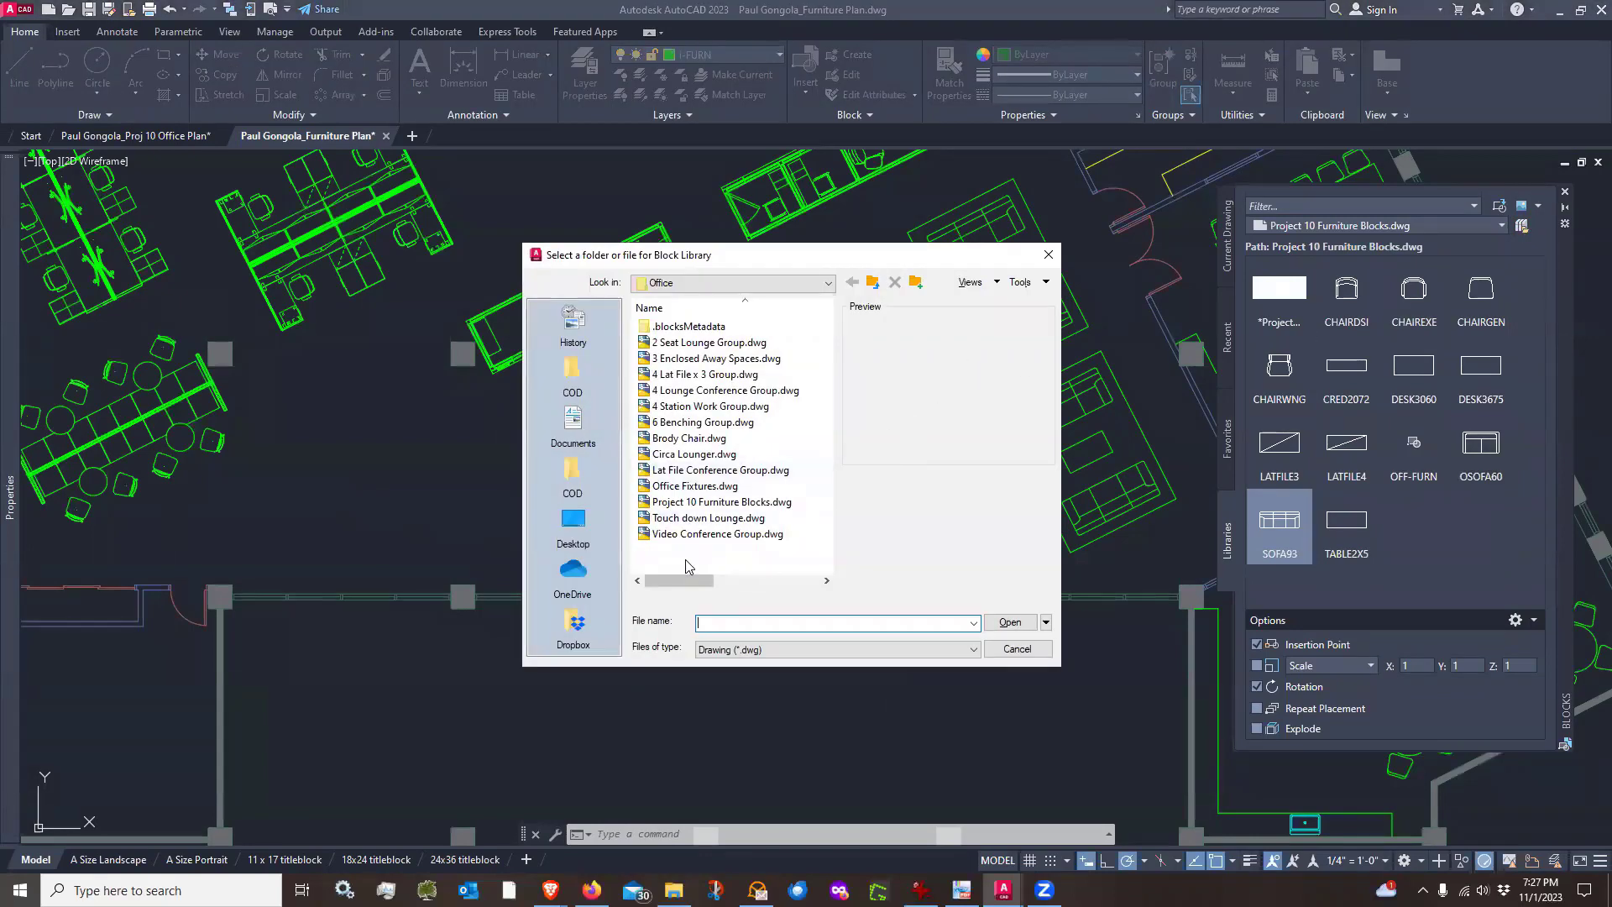
pyautogui.click(699, 487)
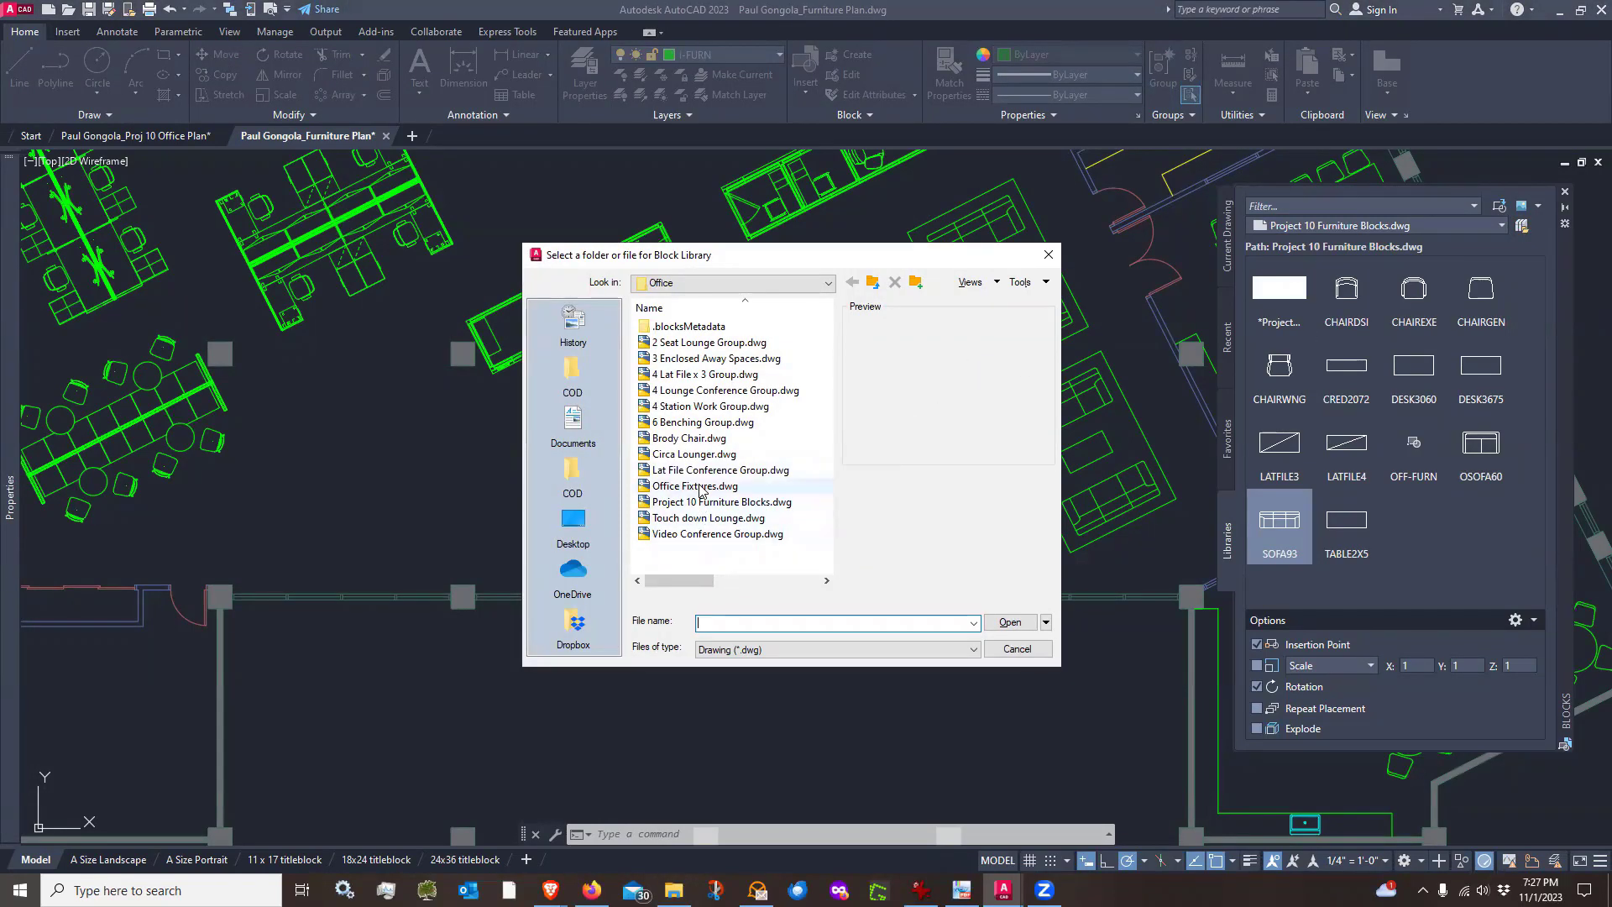
pyautogui.click(873, 283)
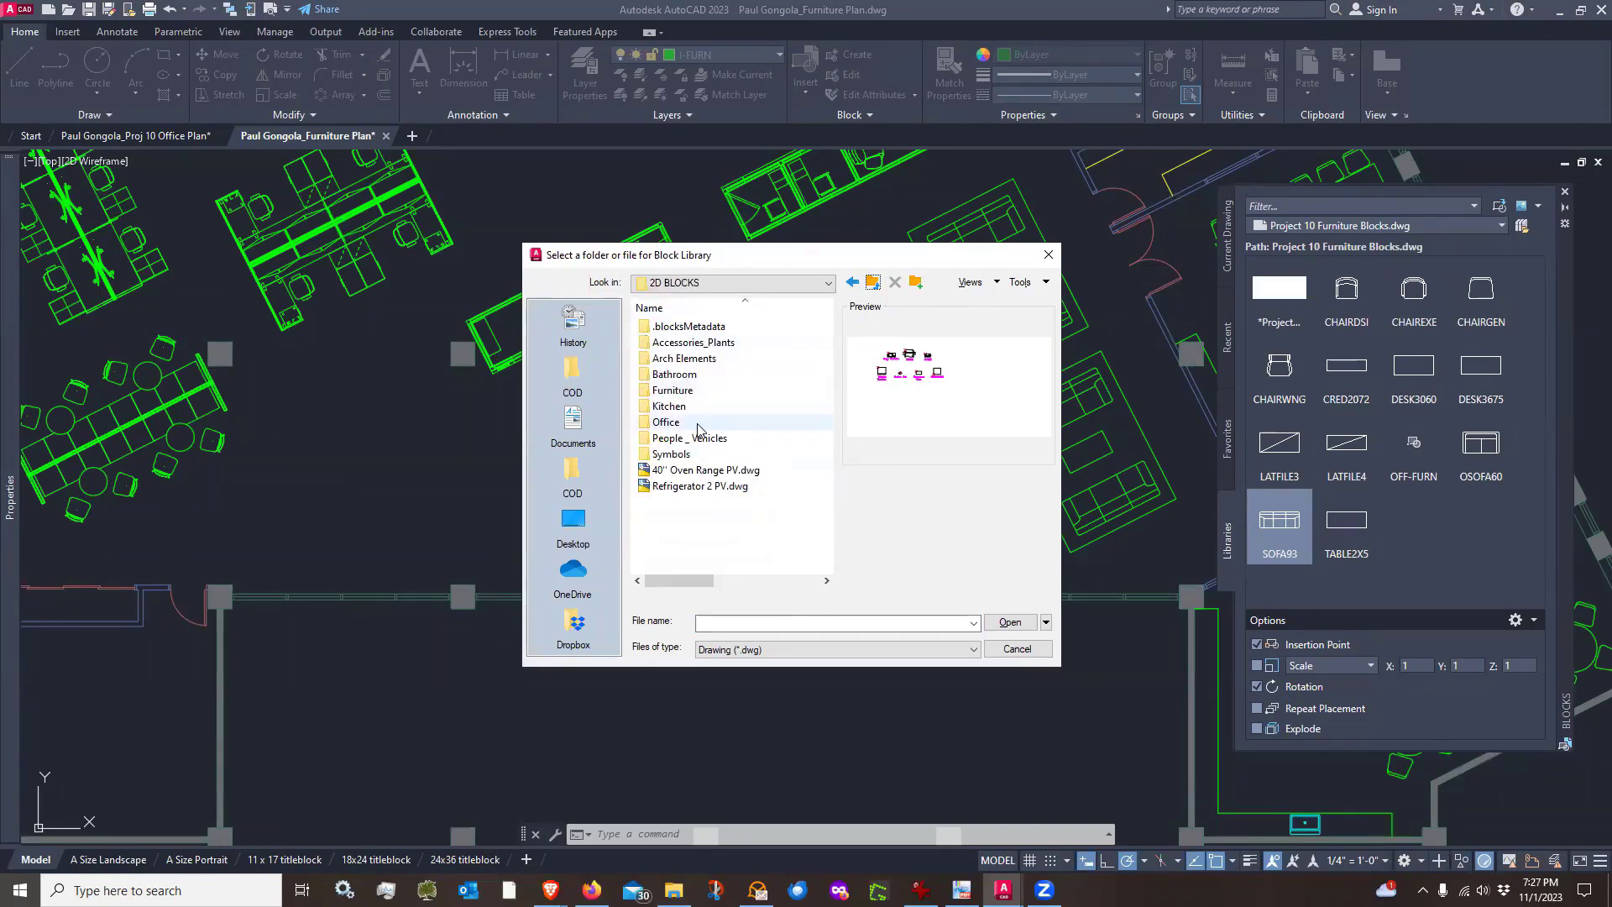
pyautogui.click(1010, 622)
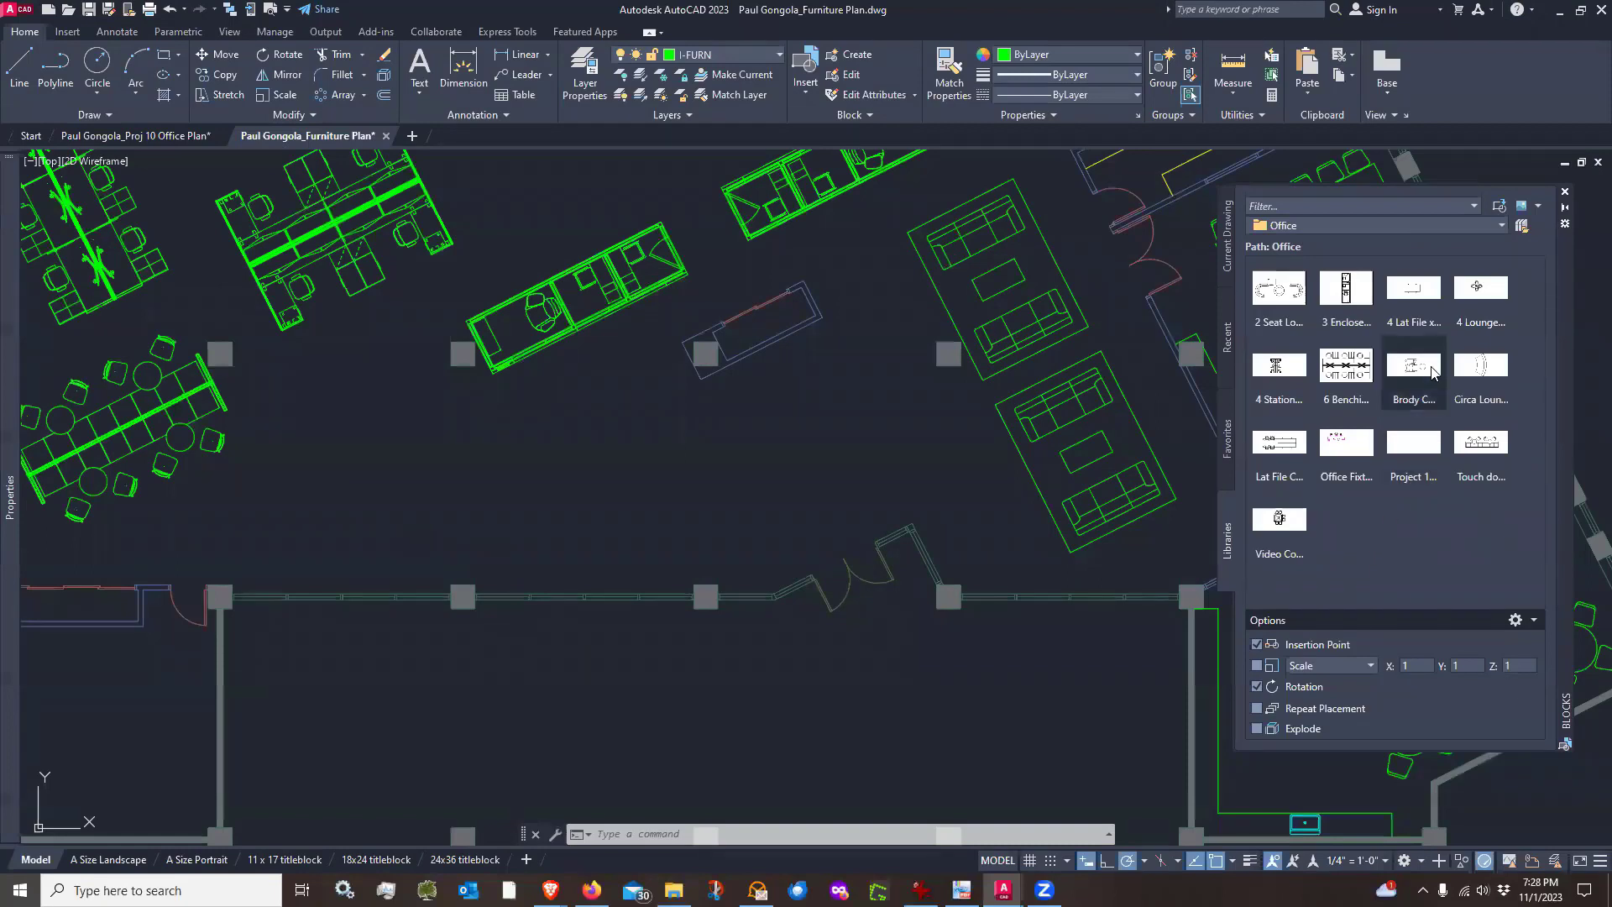
# Insert the Brody Chair block near the lower wall with a rotation angle of 0
pyautogui.click(1409, 368)
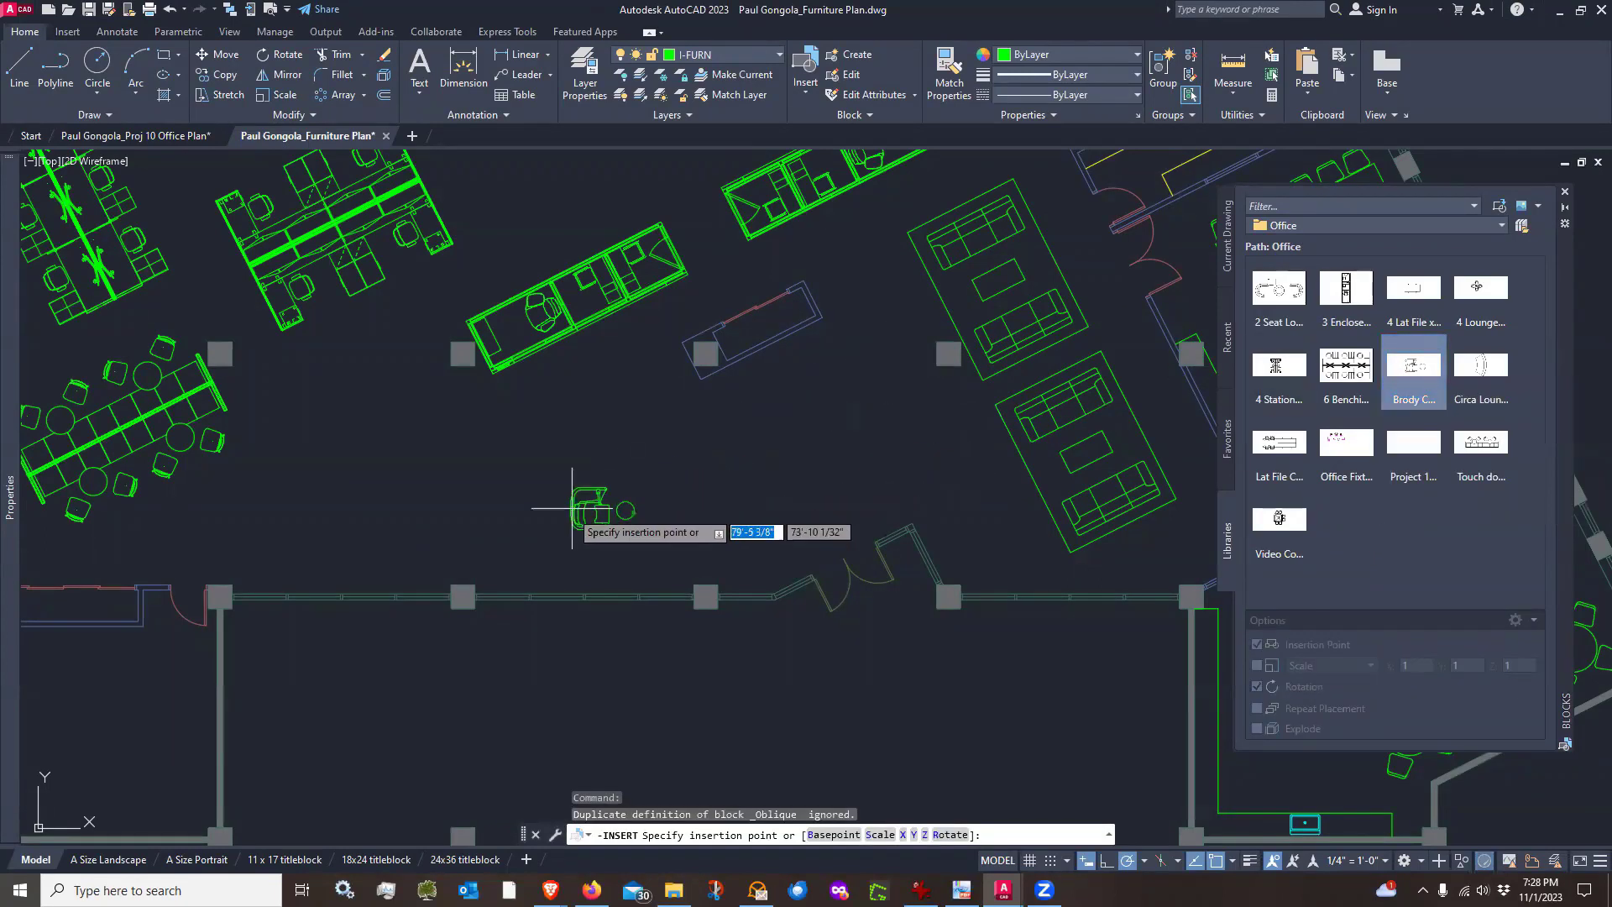
pyautogui.scroll(4, 507, 567)
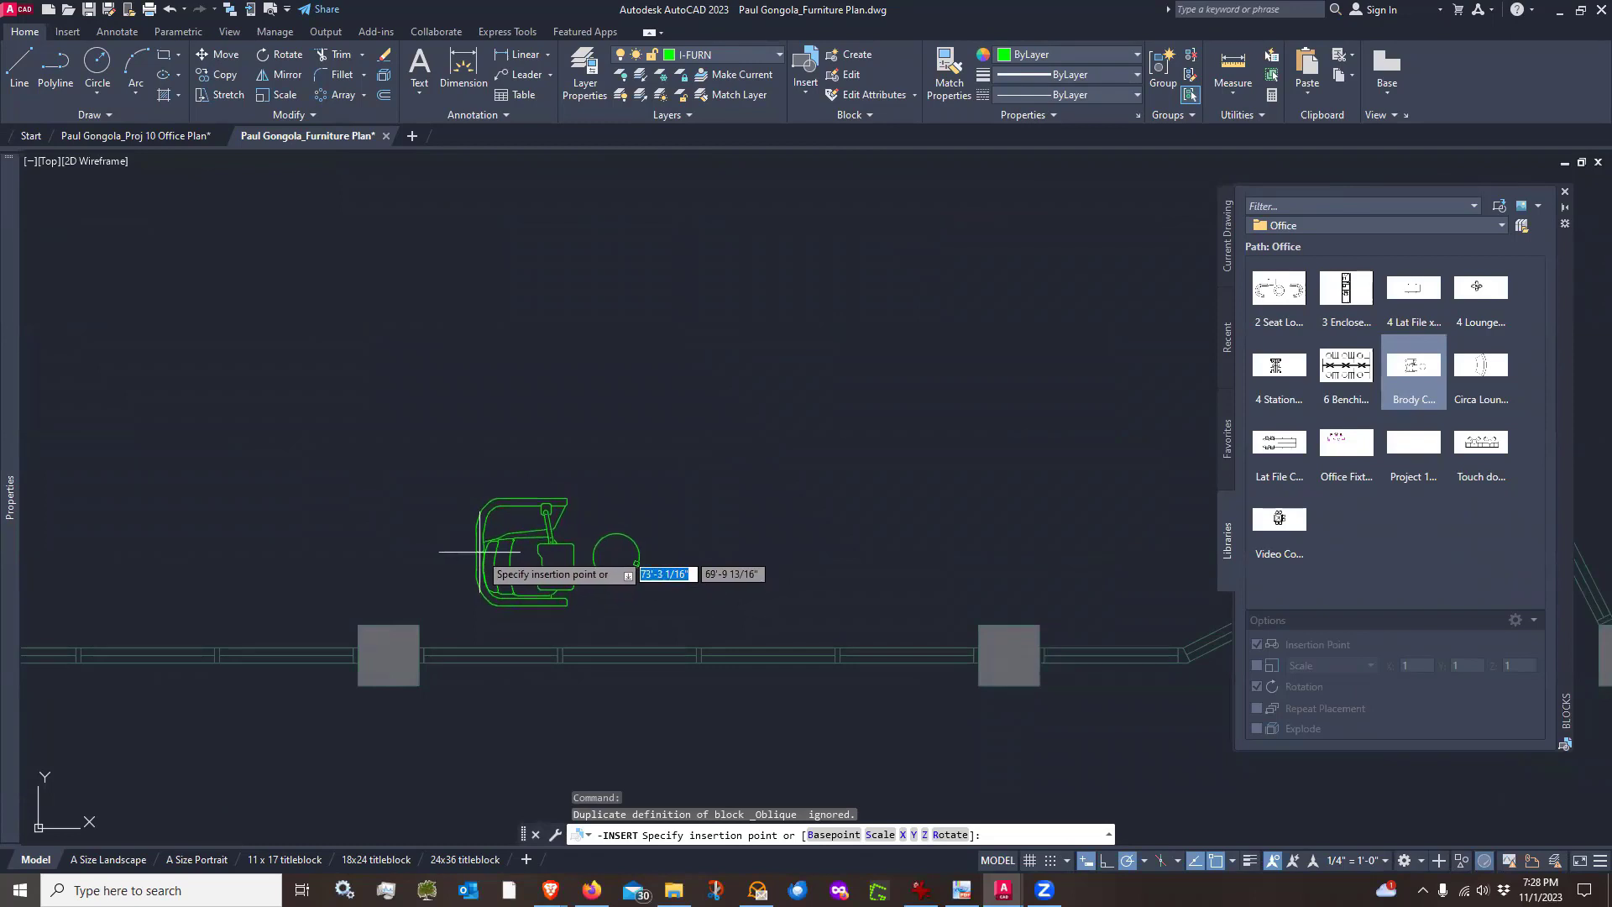
pyautogui.click(479, 552)
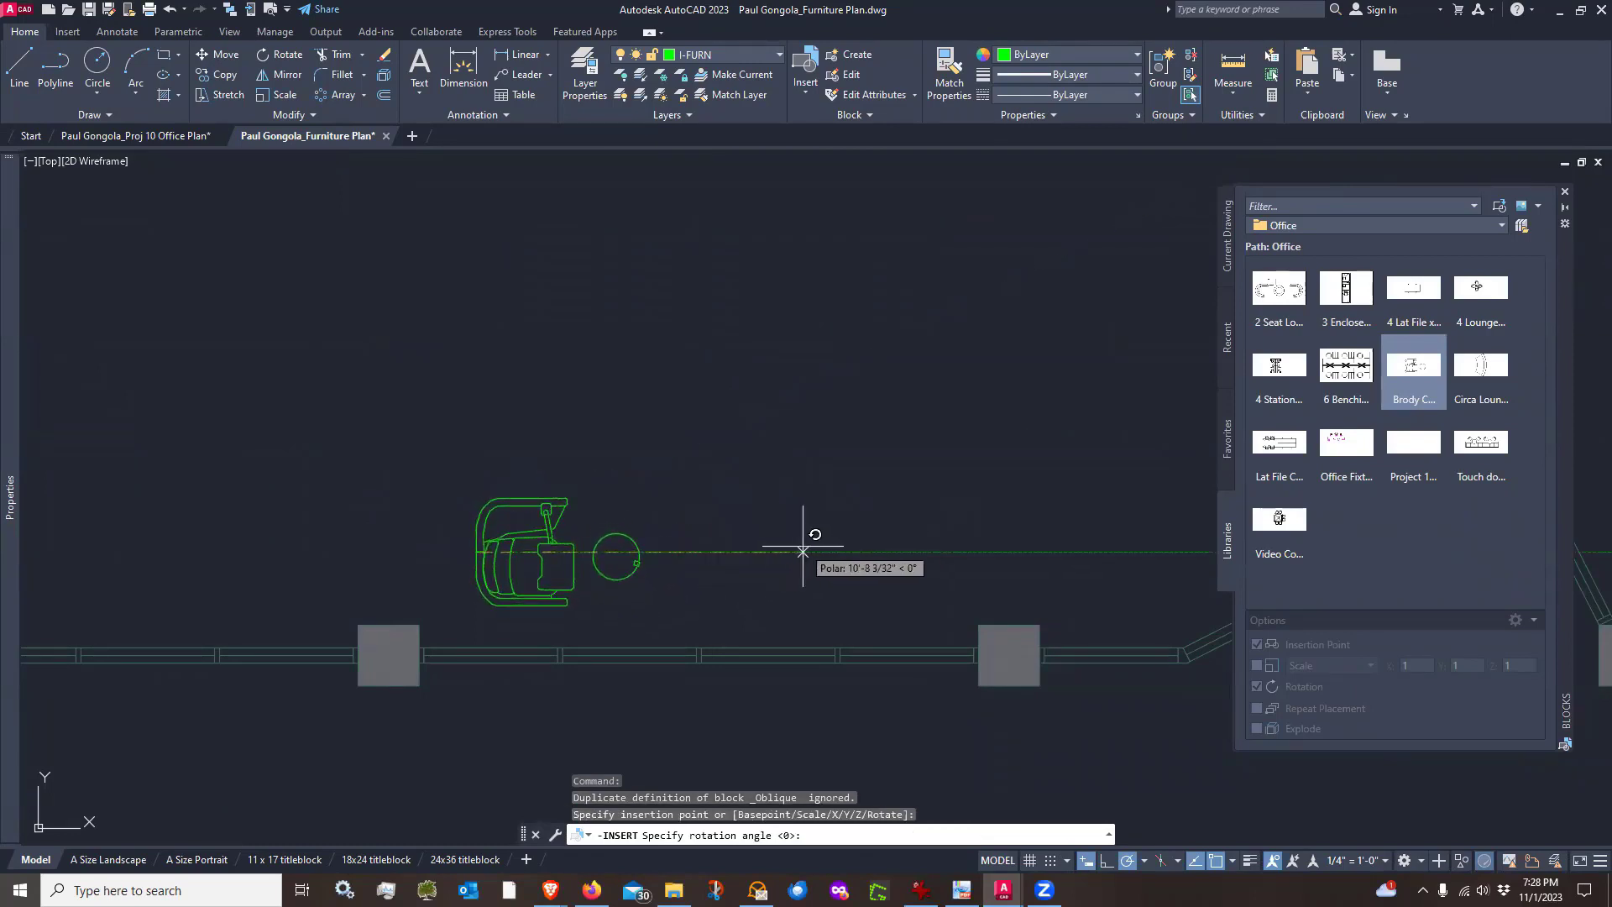
pyautogui.click(803, 547)
pyautogui.press('Escape')
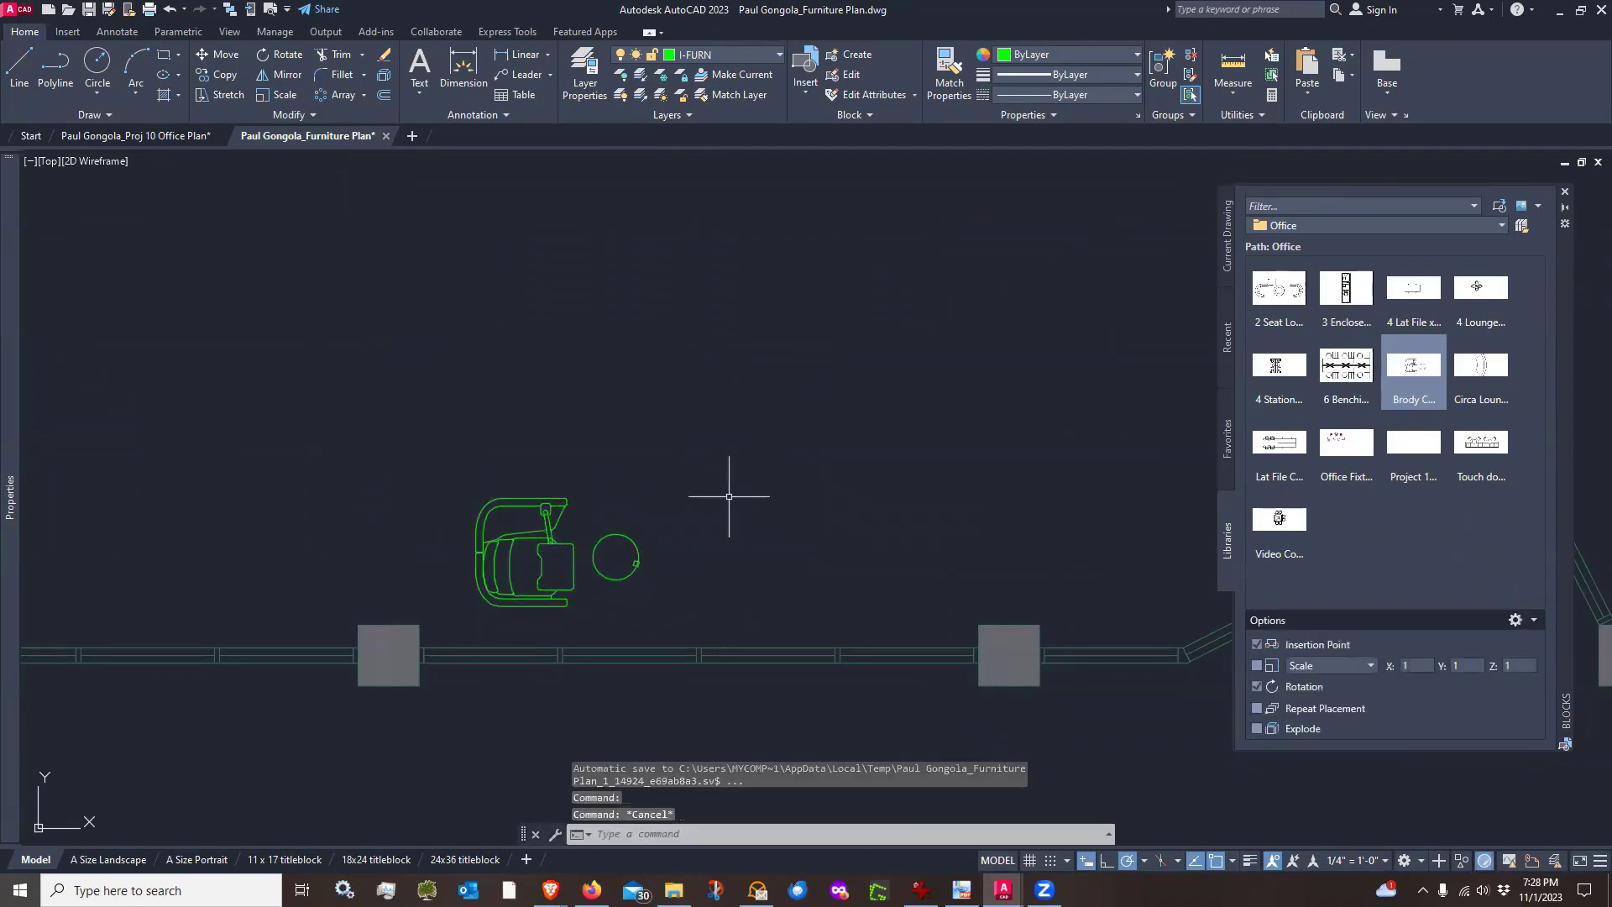
# Turn on Ortho and copy the Brody chair with its side table straight up to make a second chair
pyautogui.write('co')
pyautogui.press('Return')
pyautogui.click(655, 482)
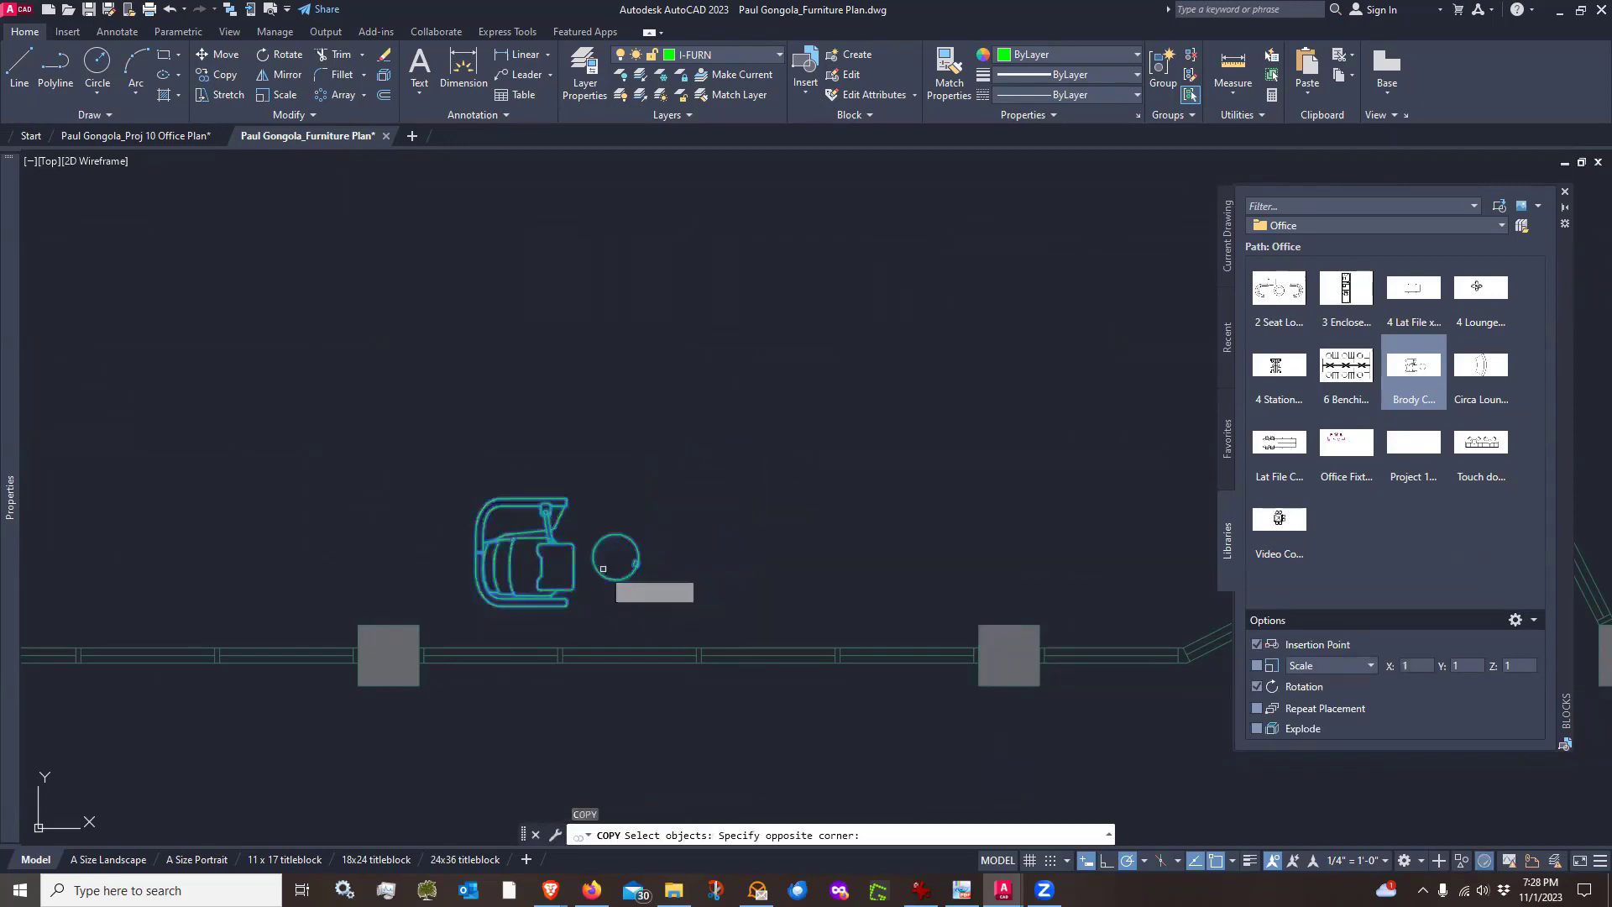
pyautogui.click(598, 568)
pyautogui.press('Return')
pyautogui.click(706, 572)
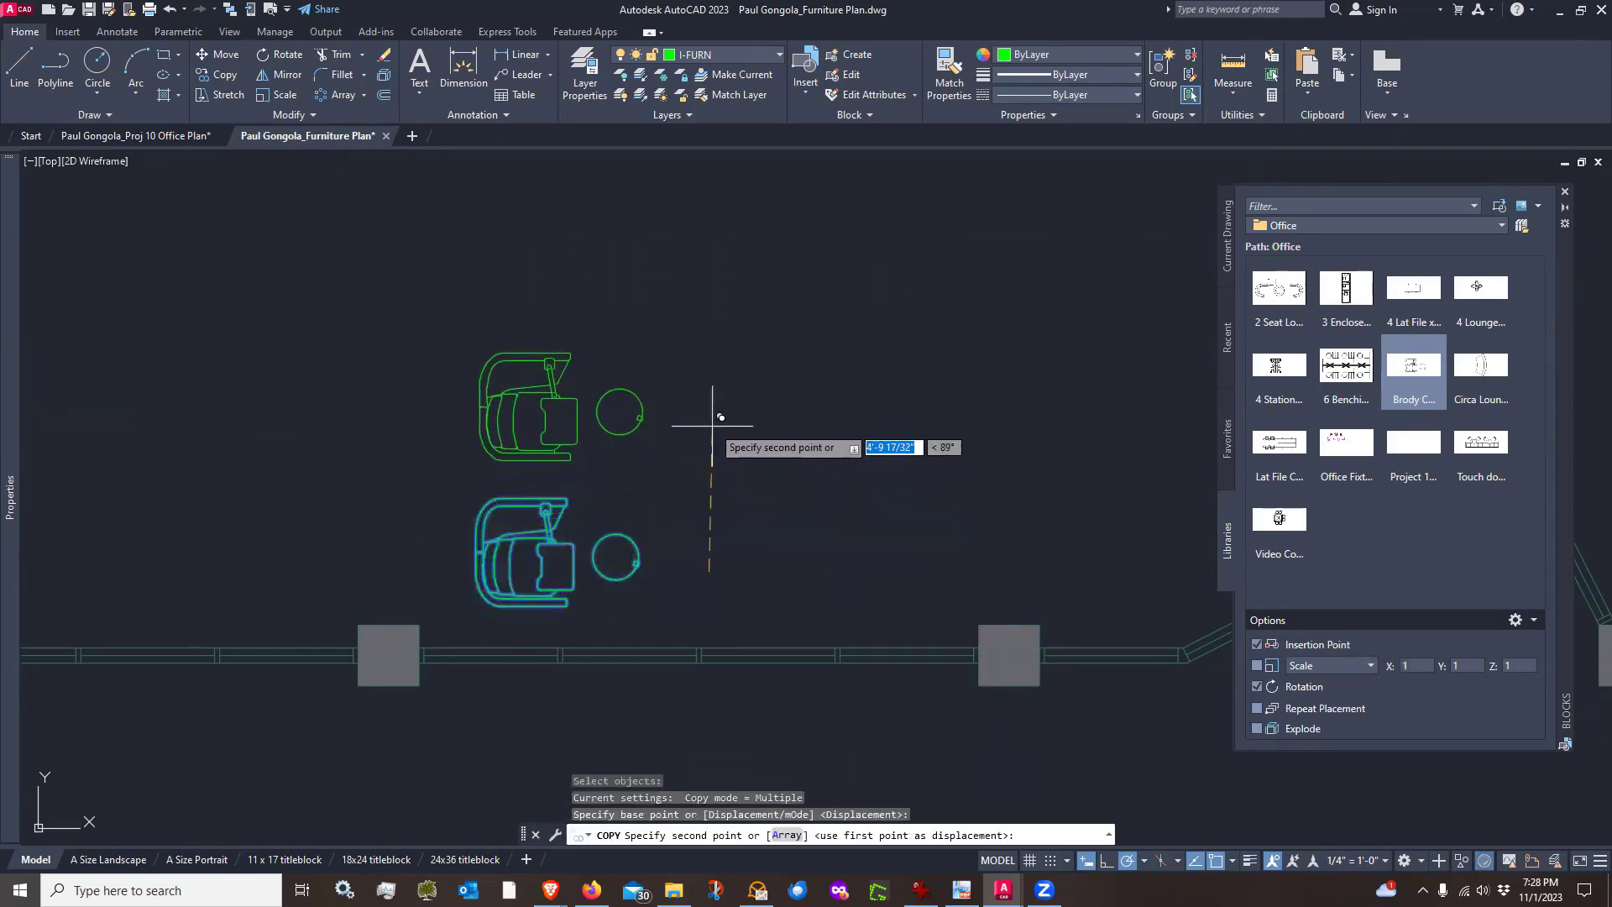
pyautogui.click(1105, 861)
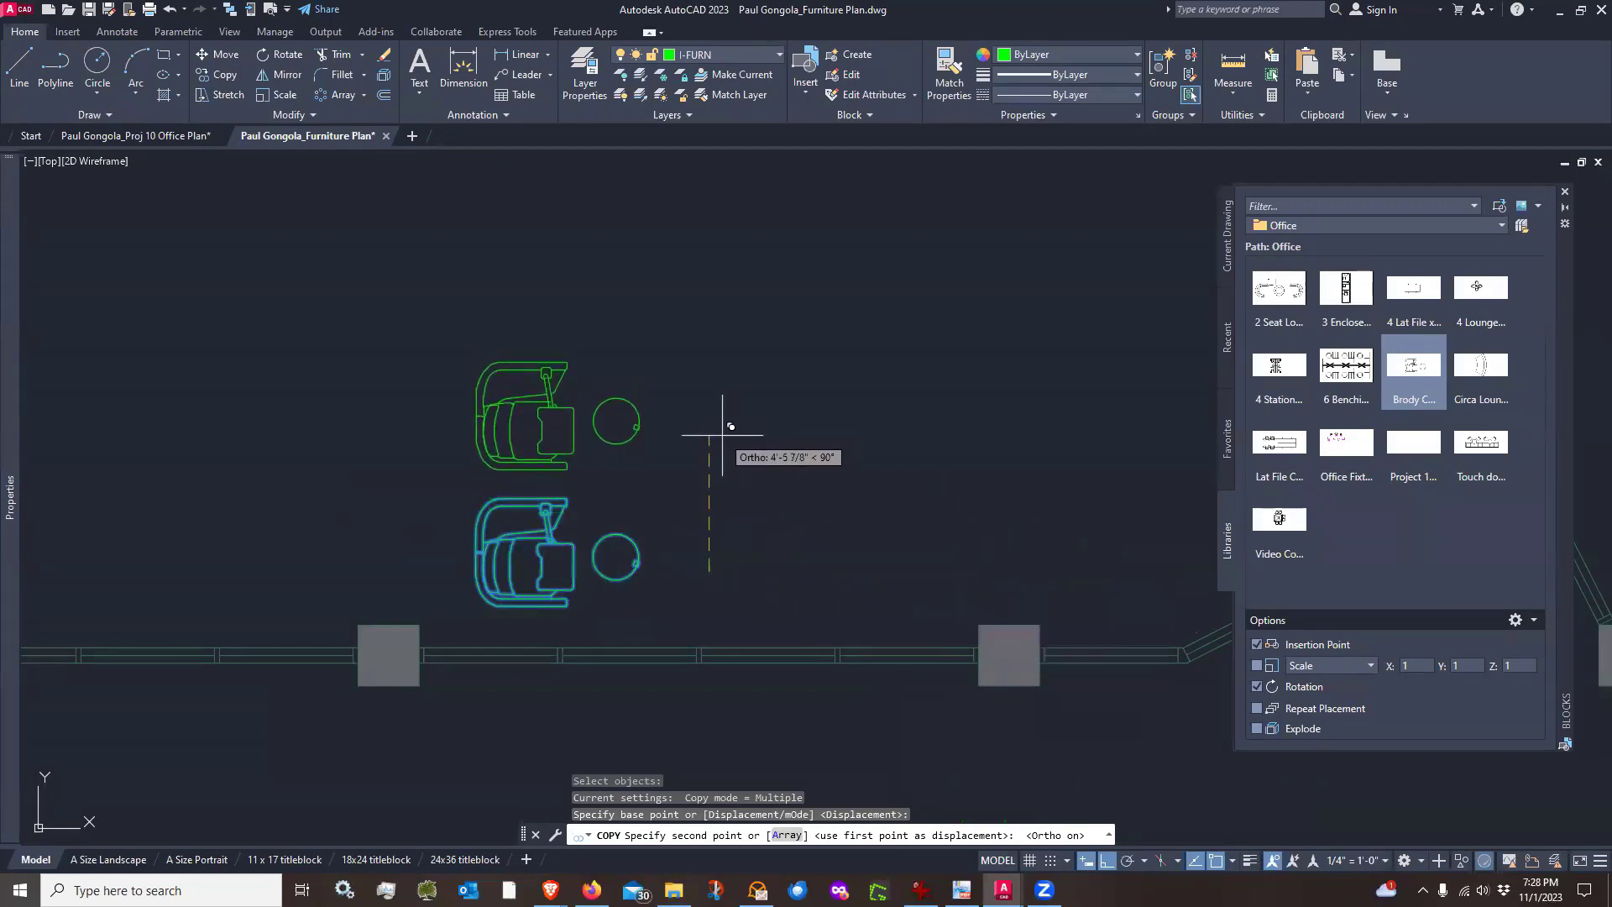
pyautogui.click(722, 435)
pyautogui.press('Escape')
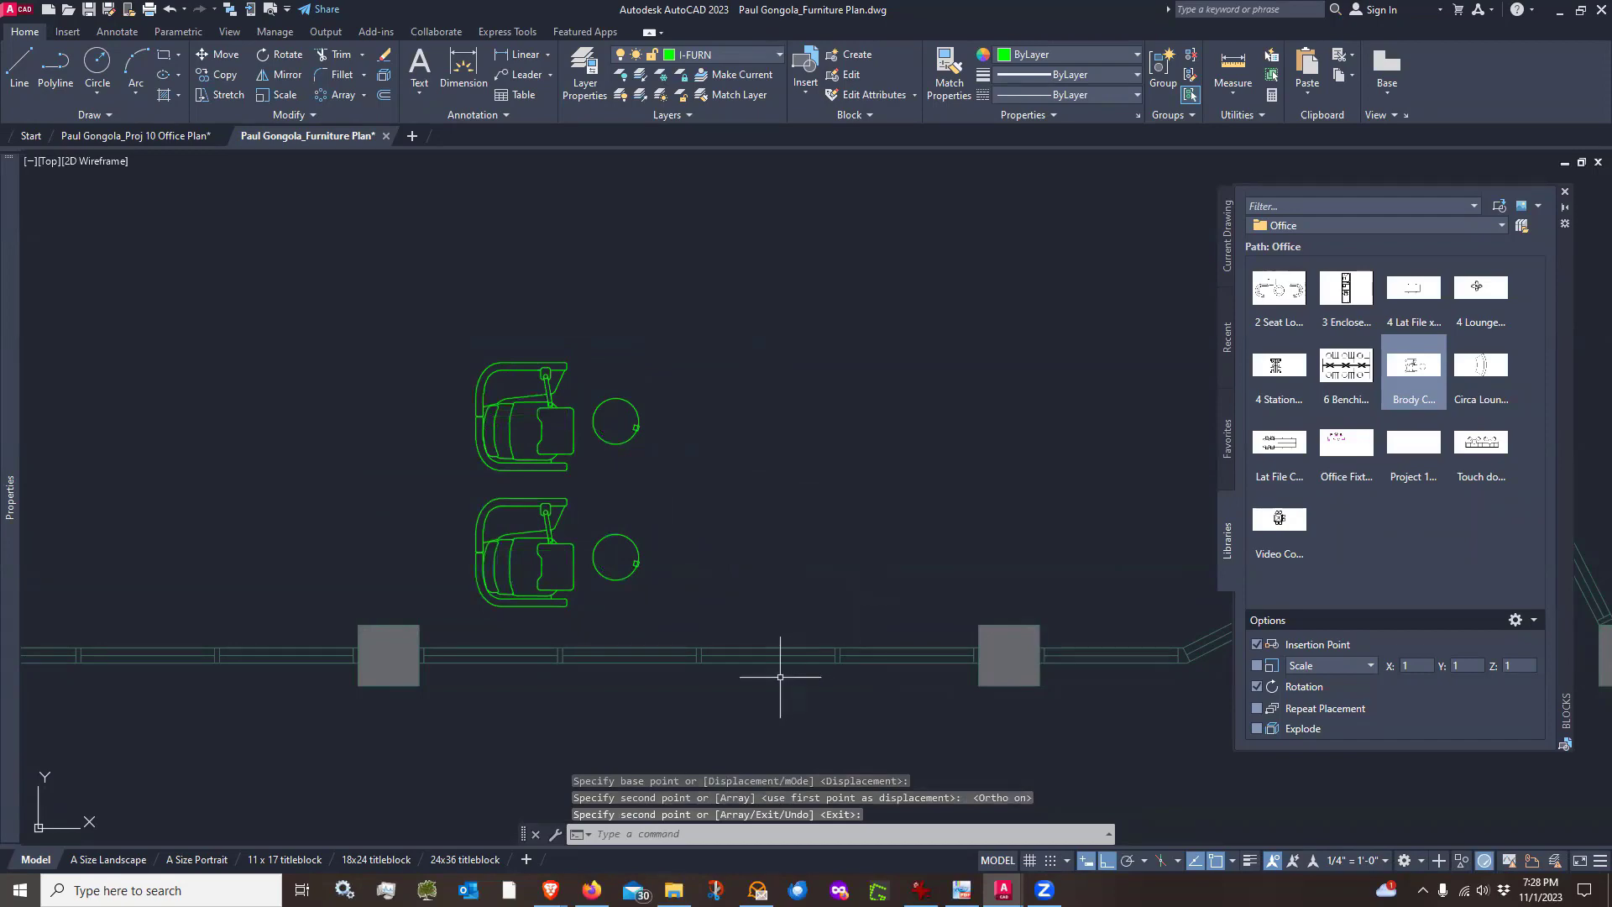
# Mirror both chairs and side tables across a vertical line to create a facing pair, keeping the originals
pyautogui.scroll(-3, 494, 680)
pyautogui.scroll(3, 496, 668)
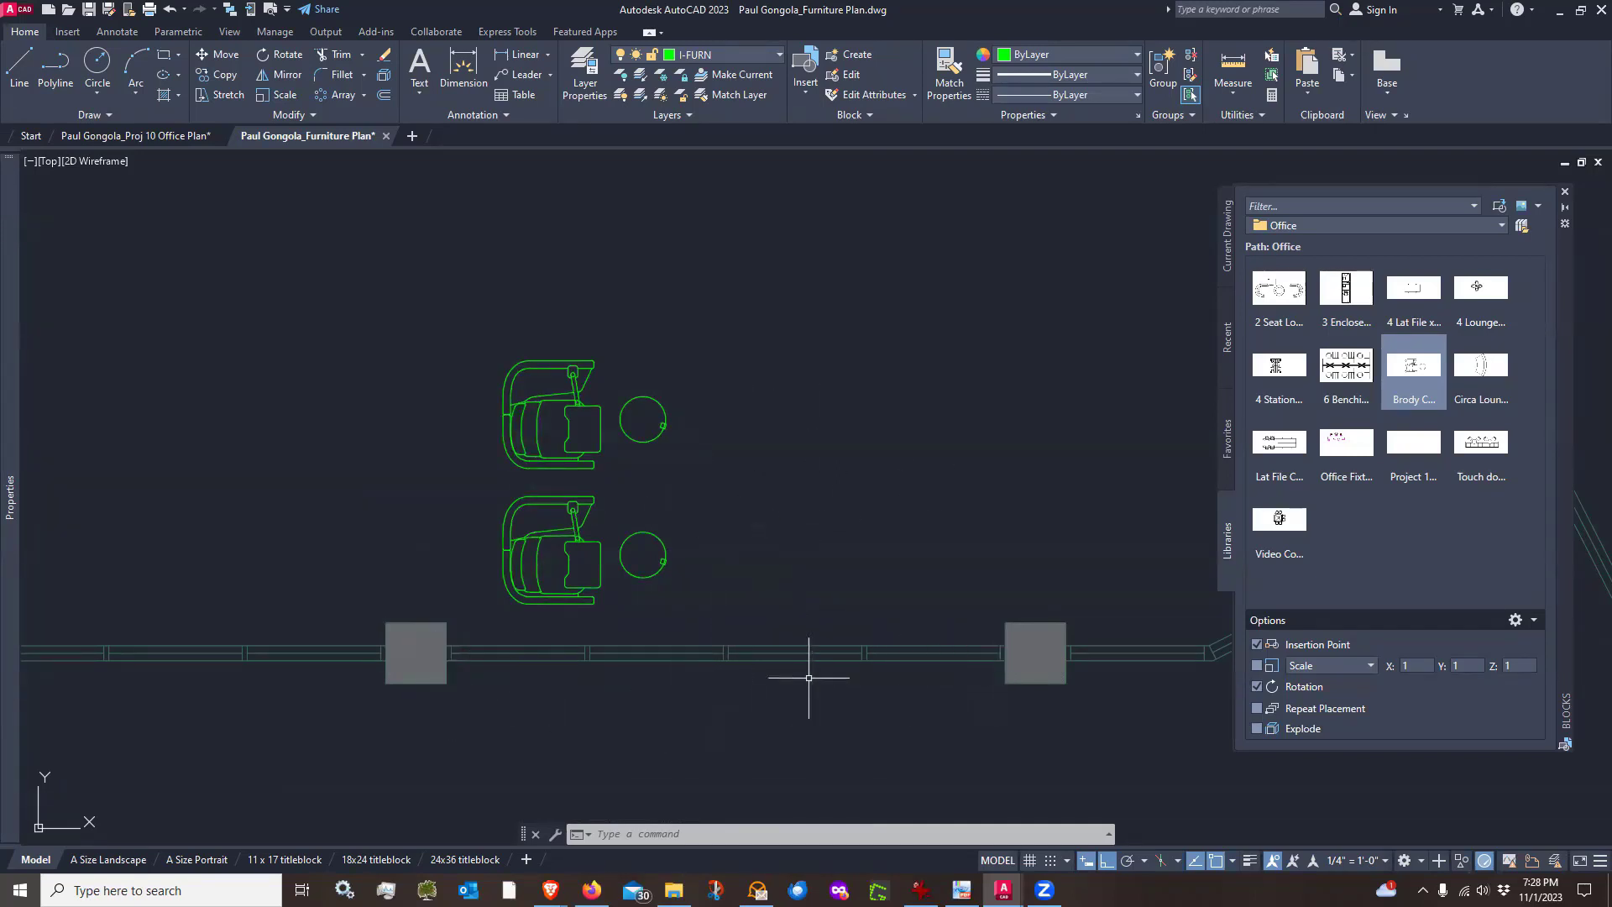
pyautogui.scroll(6, 725, 639)
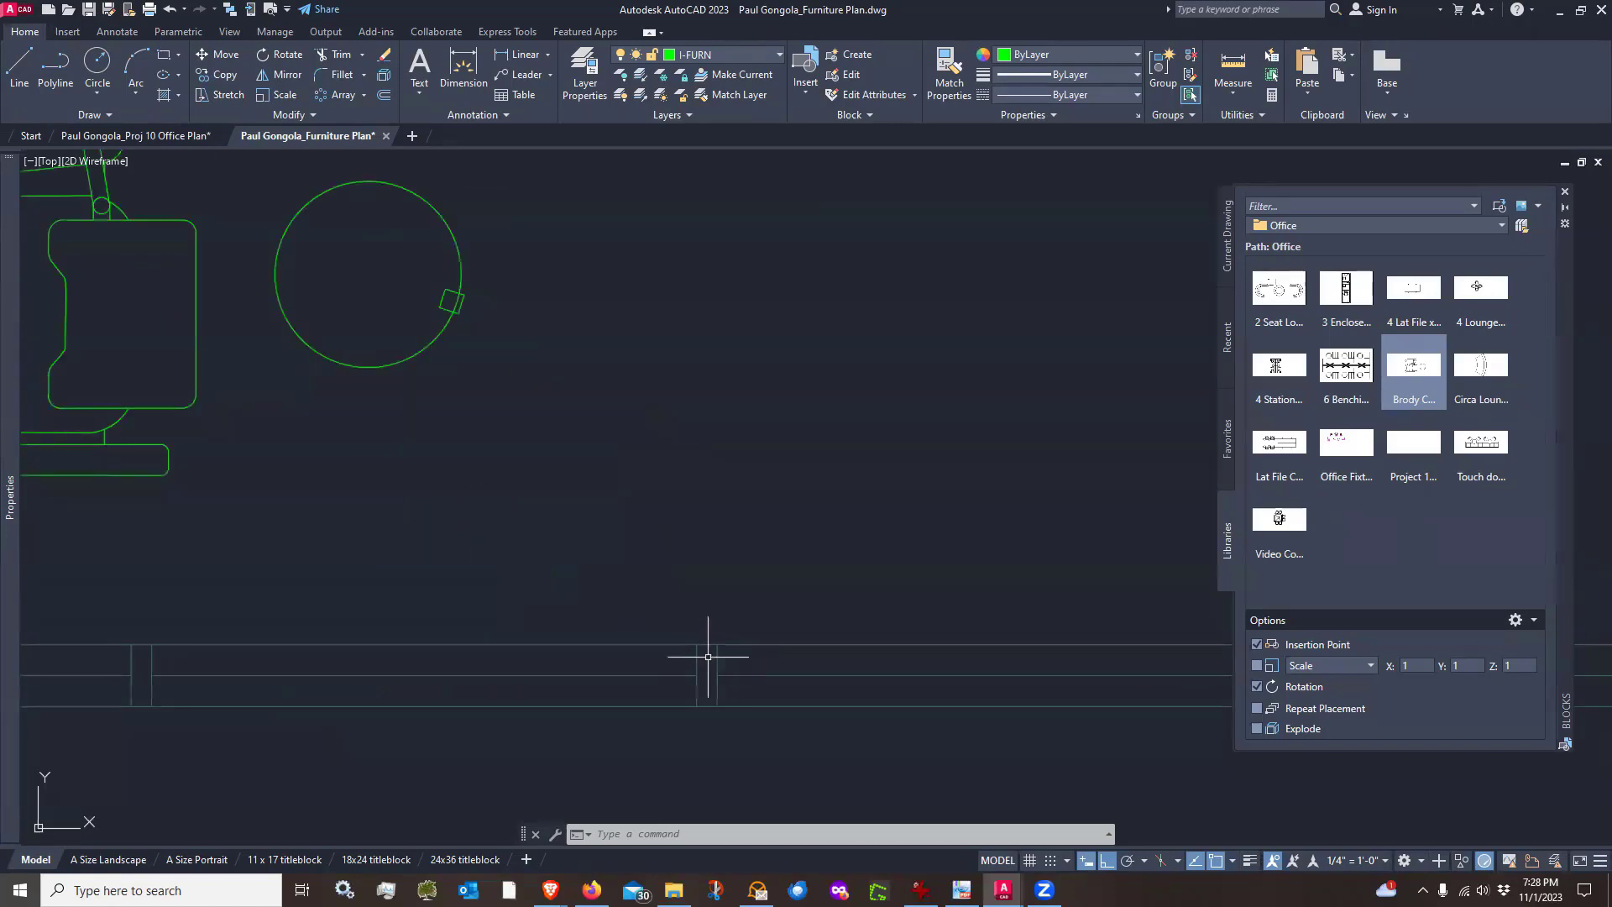
pyautogui.scroll(-6, 710, 646)
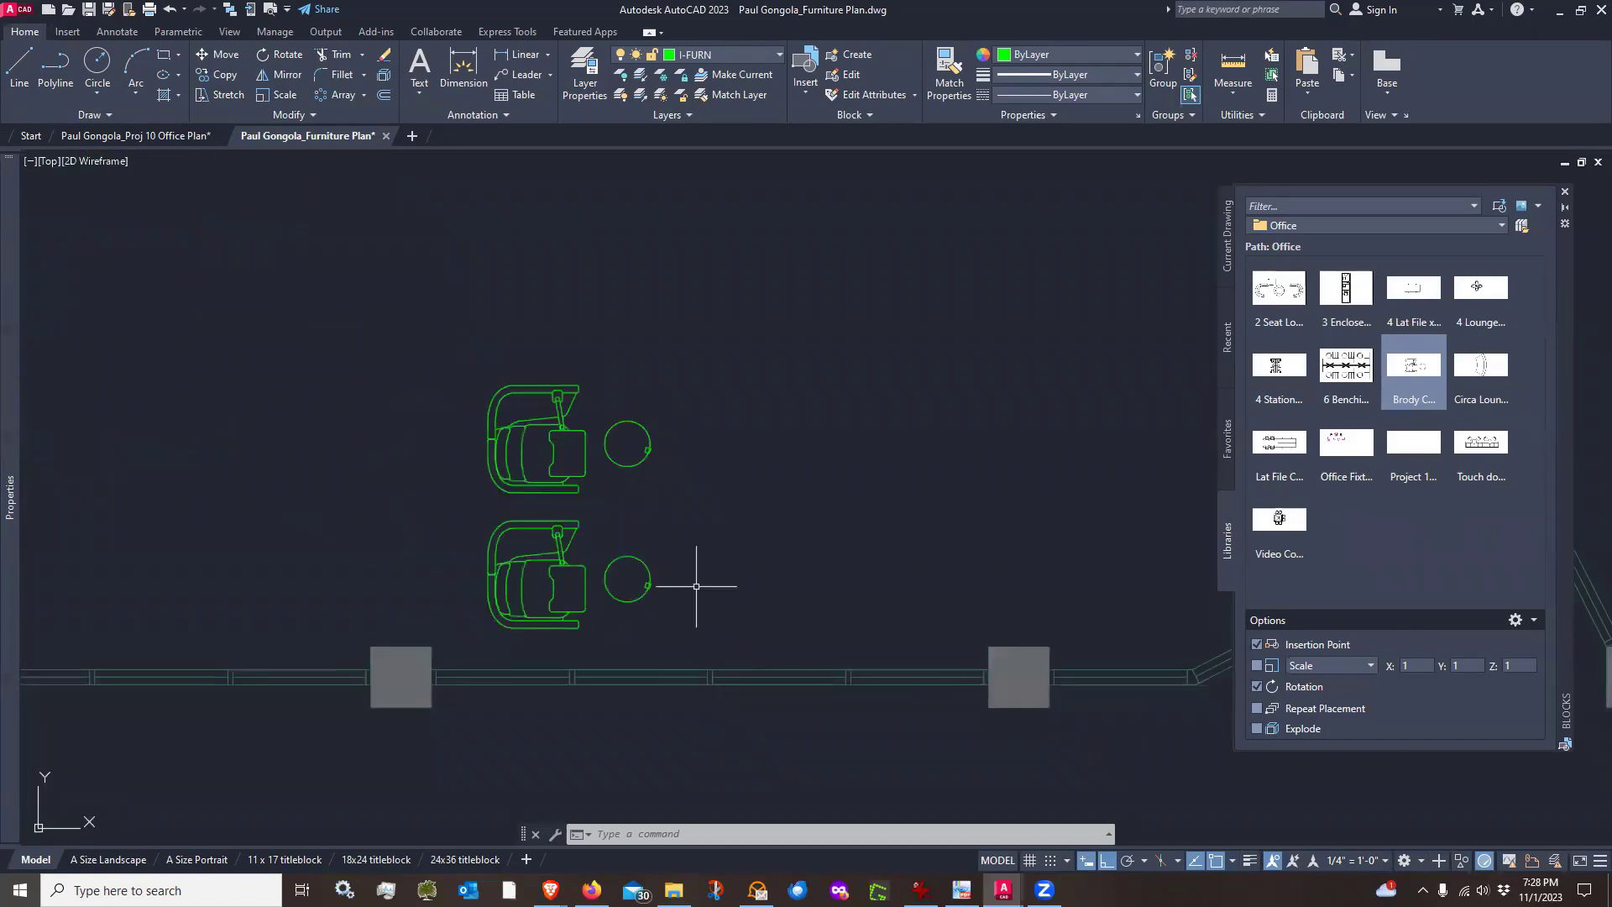
pyautogui.press('Return')
pyautogui.click(702, 446)
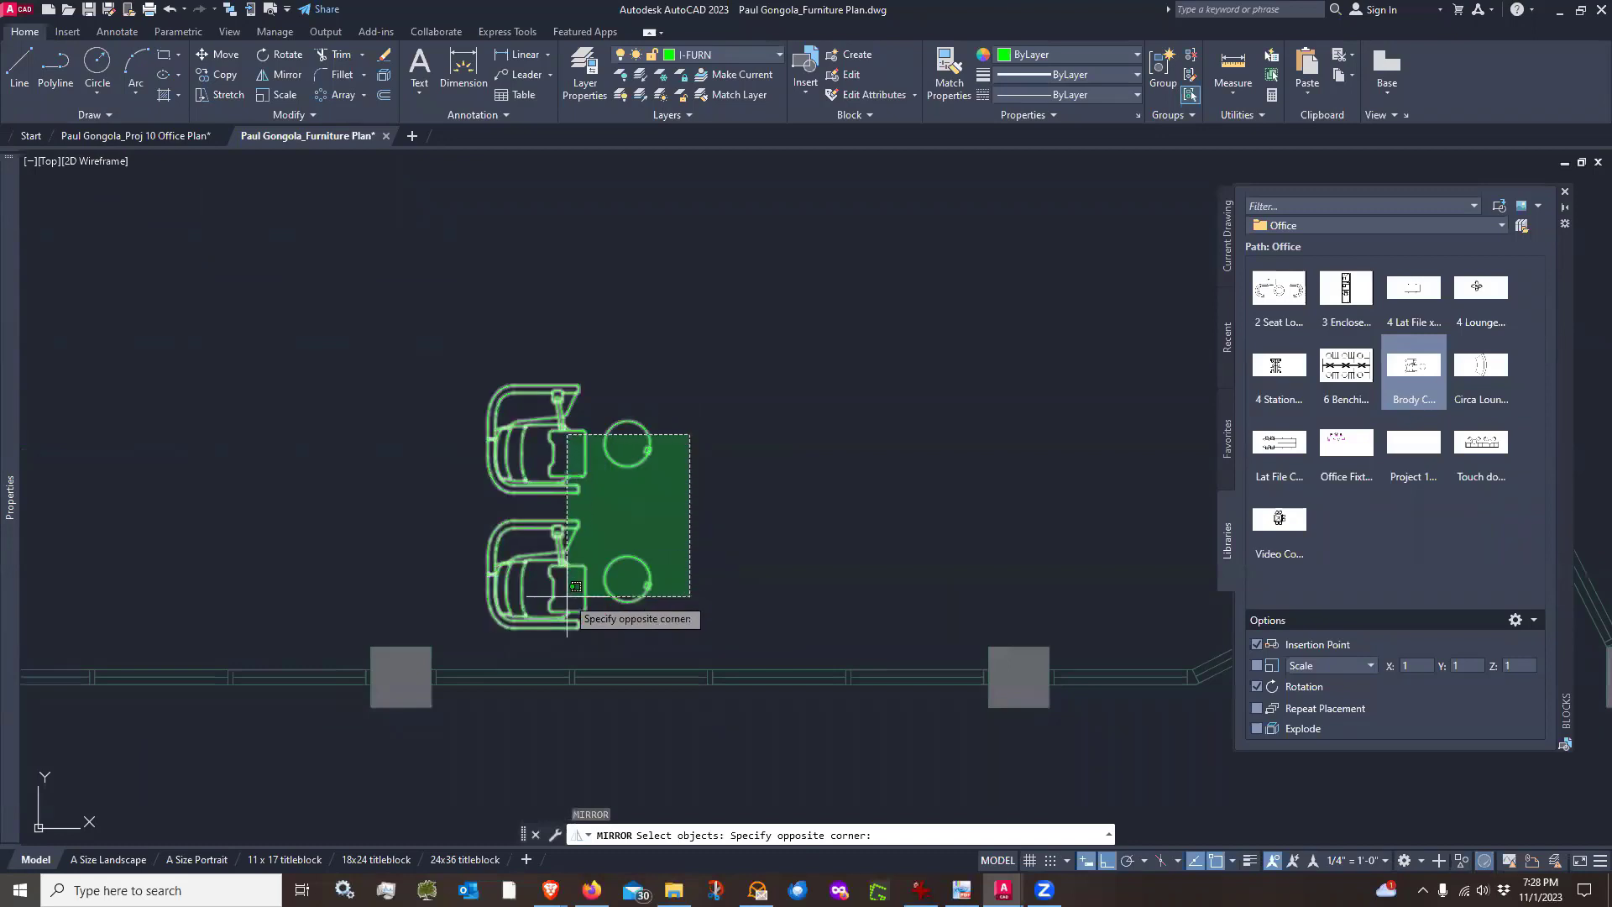
pyautogui.click(583, 622)
pyautogui.press('Return')
pyautogui.scroll(2, 714, 663)
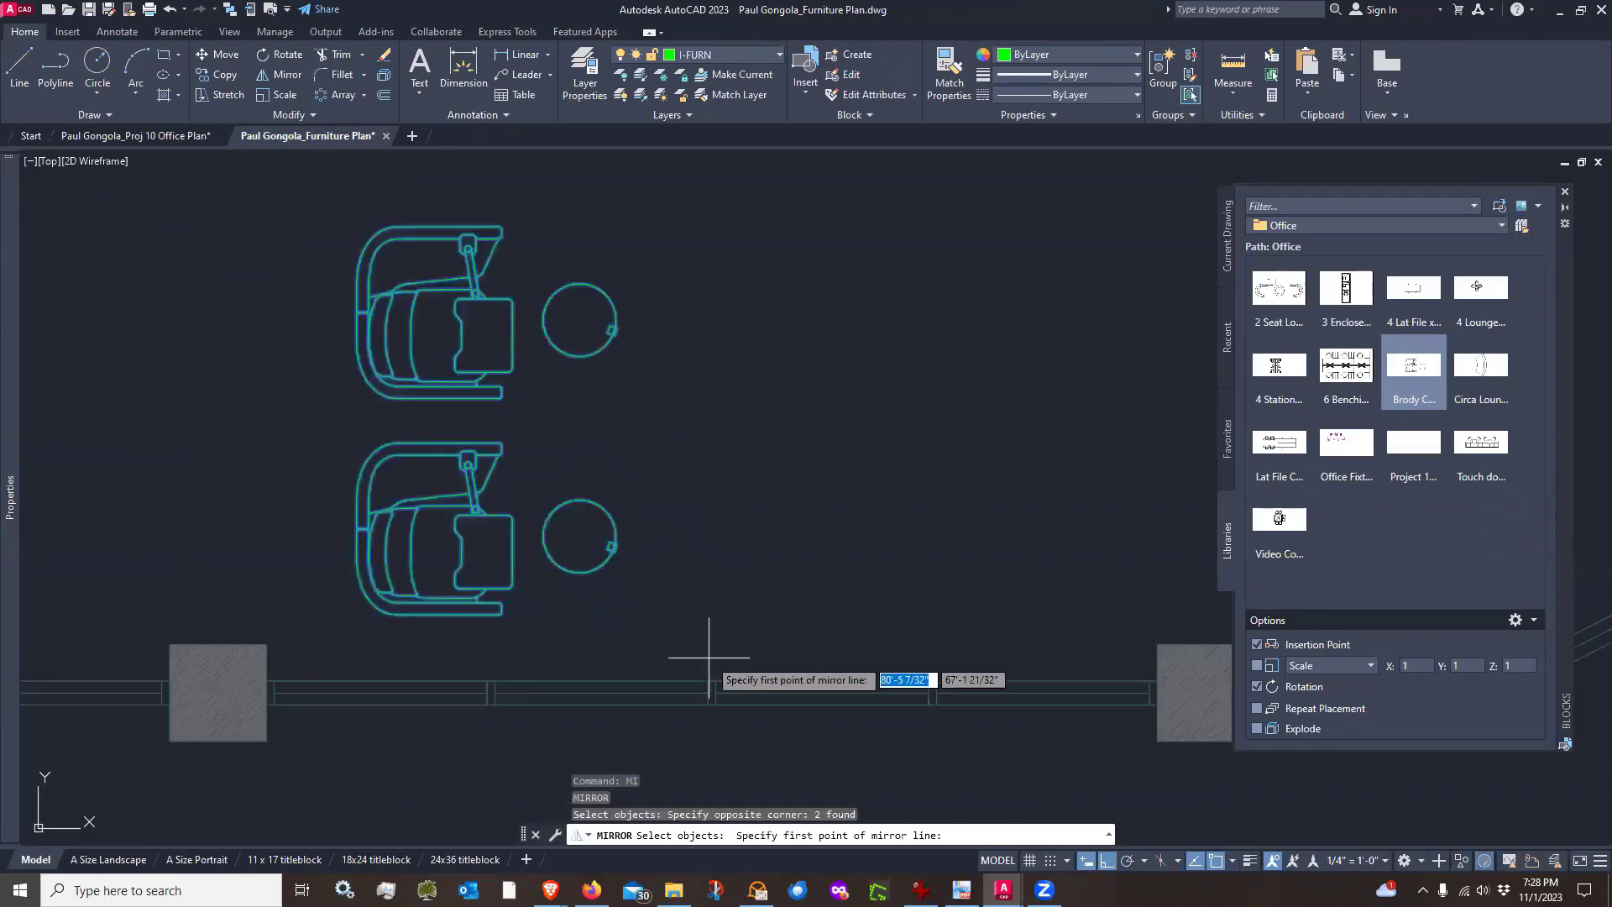
pyautogui.click(712, 678)
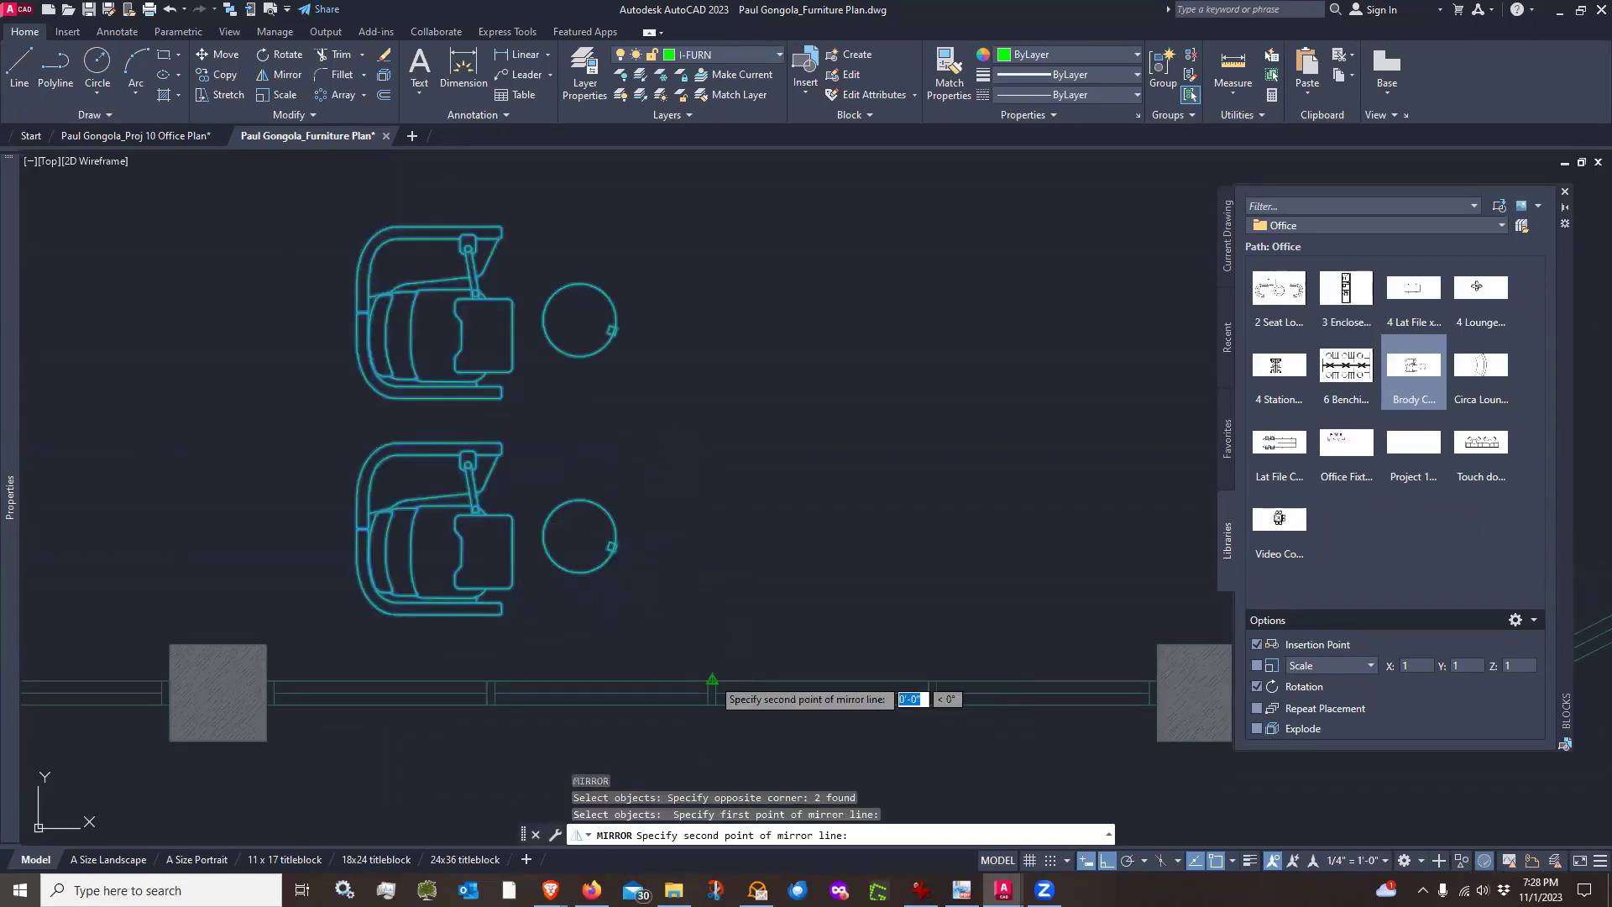
pyautogui.scroll(-1, 712, 676)
pyautogui.click(712, 367)
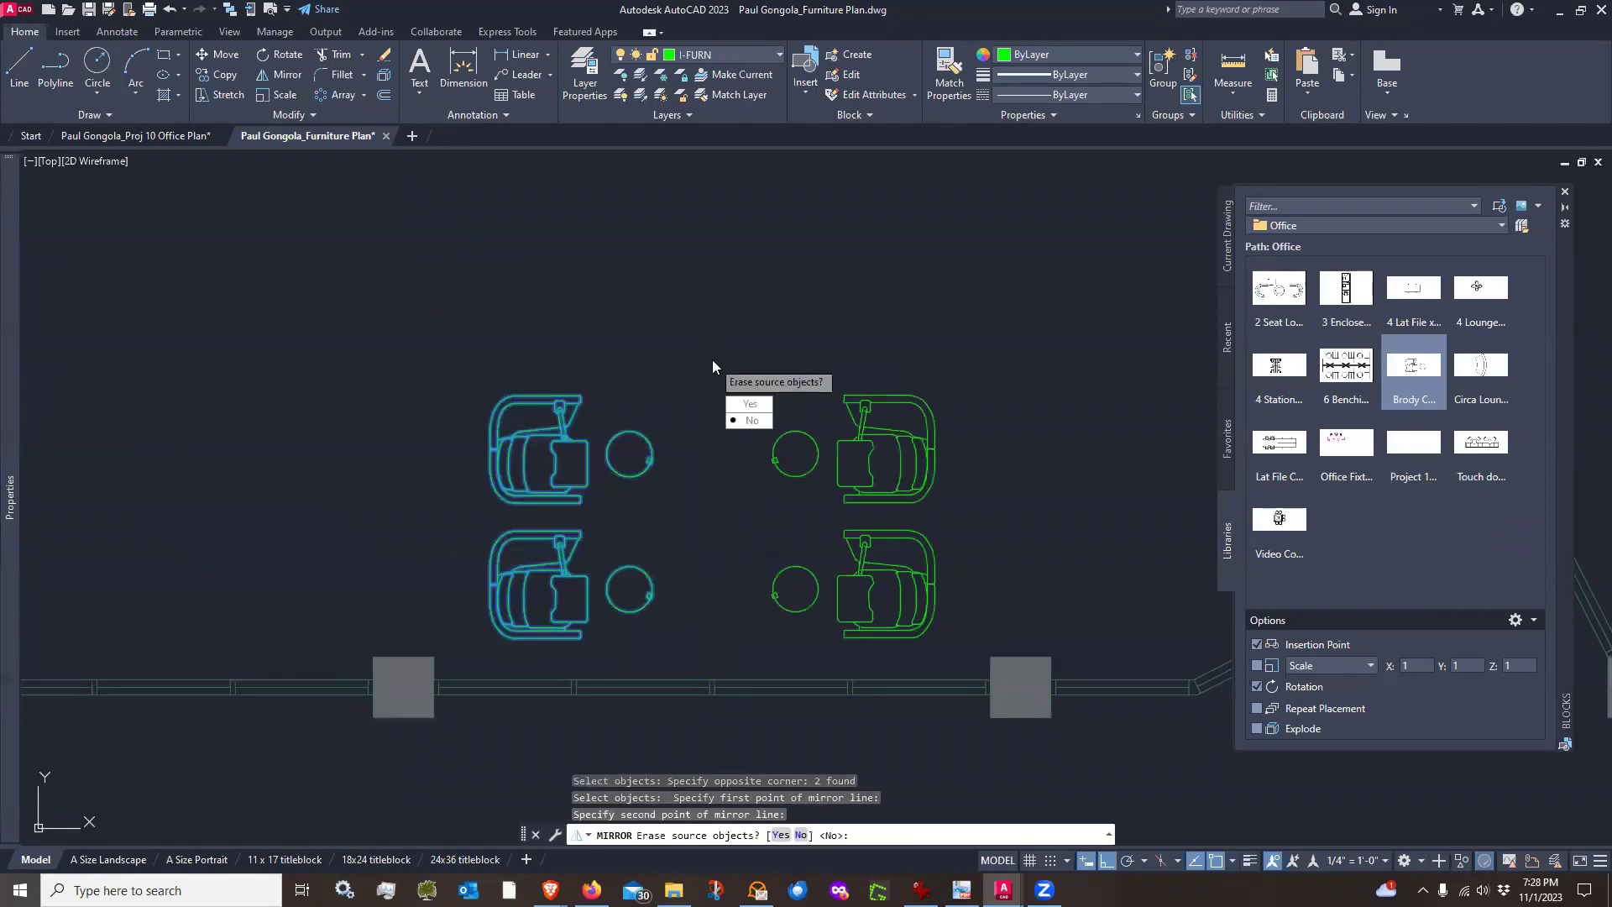
pyautogui.click(750, 420)
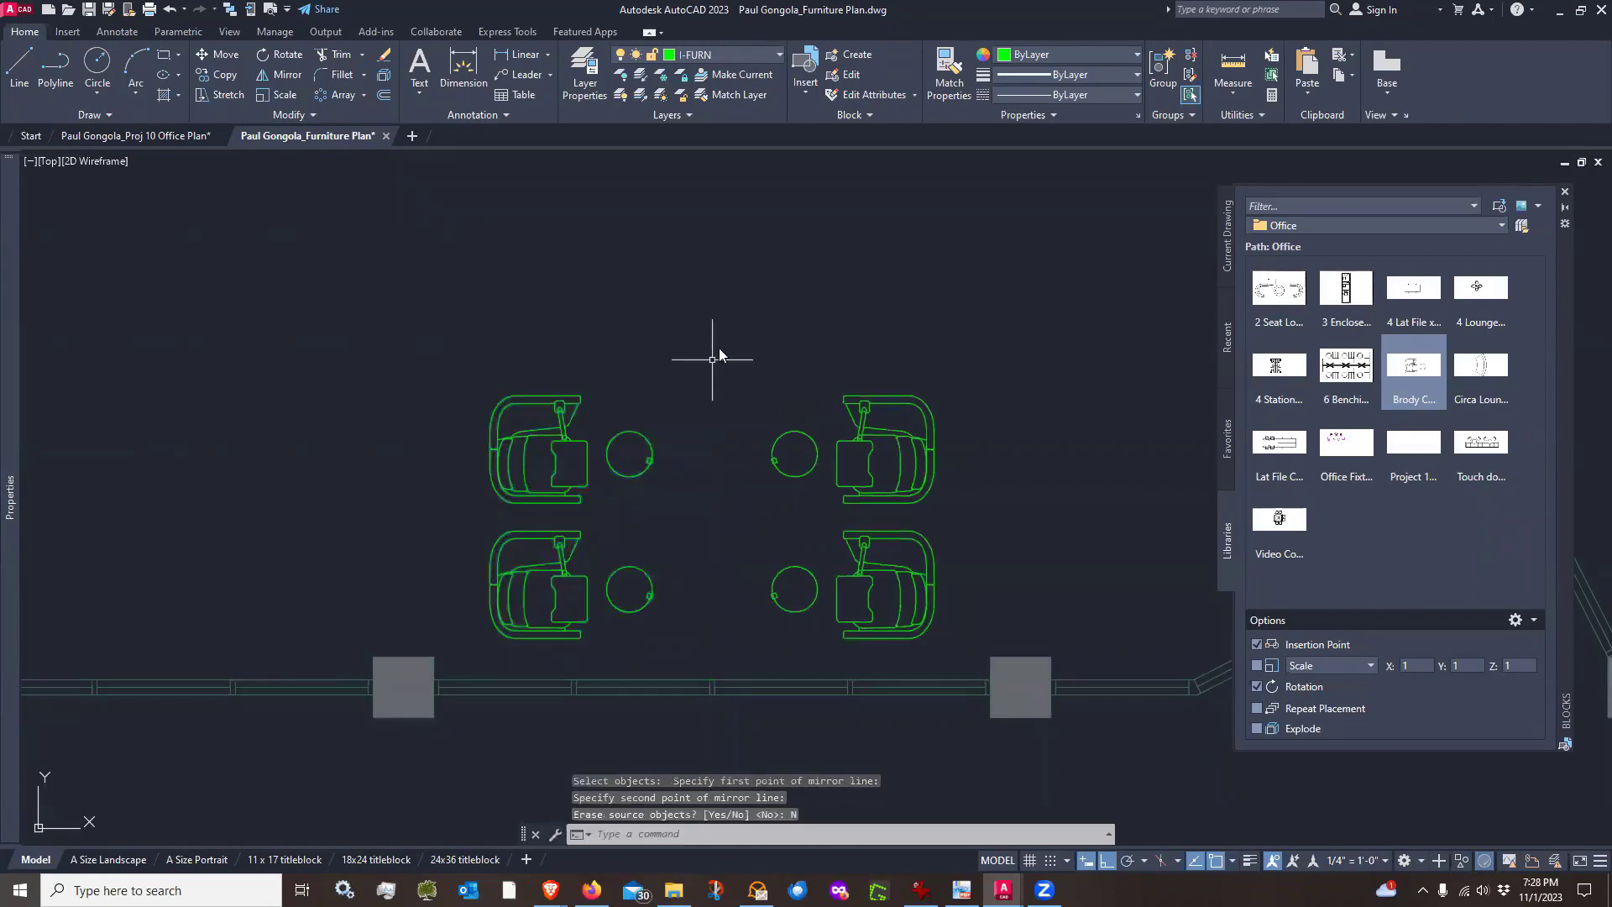
# Copy the group of four Brody chairs and side tables to the left along the lower wall as a second lounge group
pyautogui.scroll(-1, 885, 437)
pyautogui.write('Co')
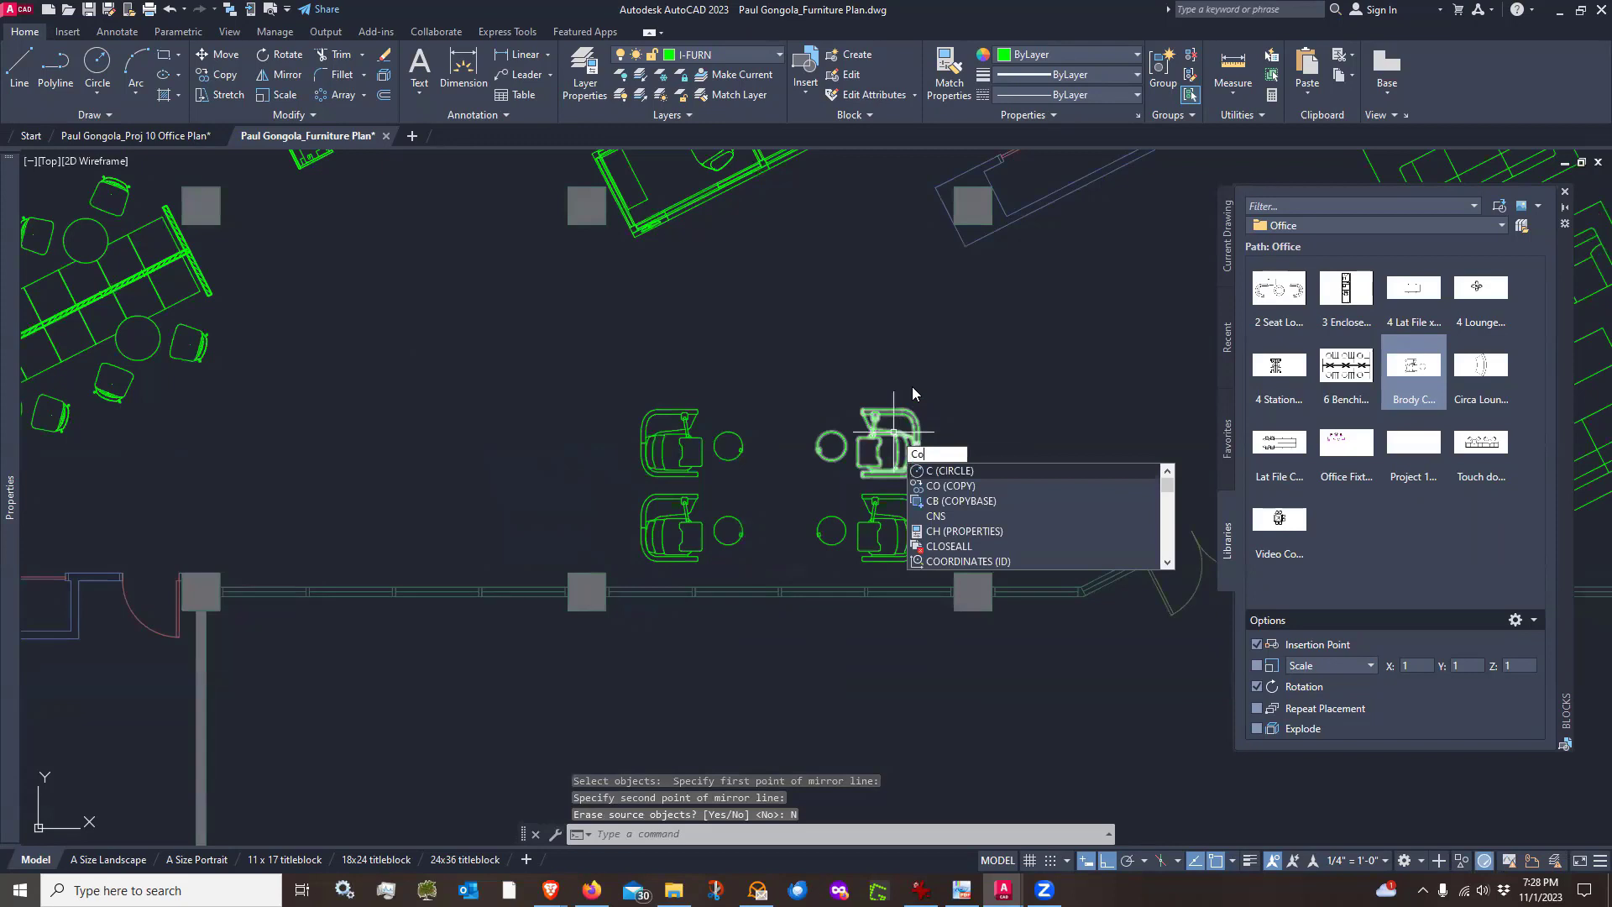
pyautogui.press('Return')
pyautogui.click(907, 375)
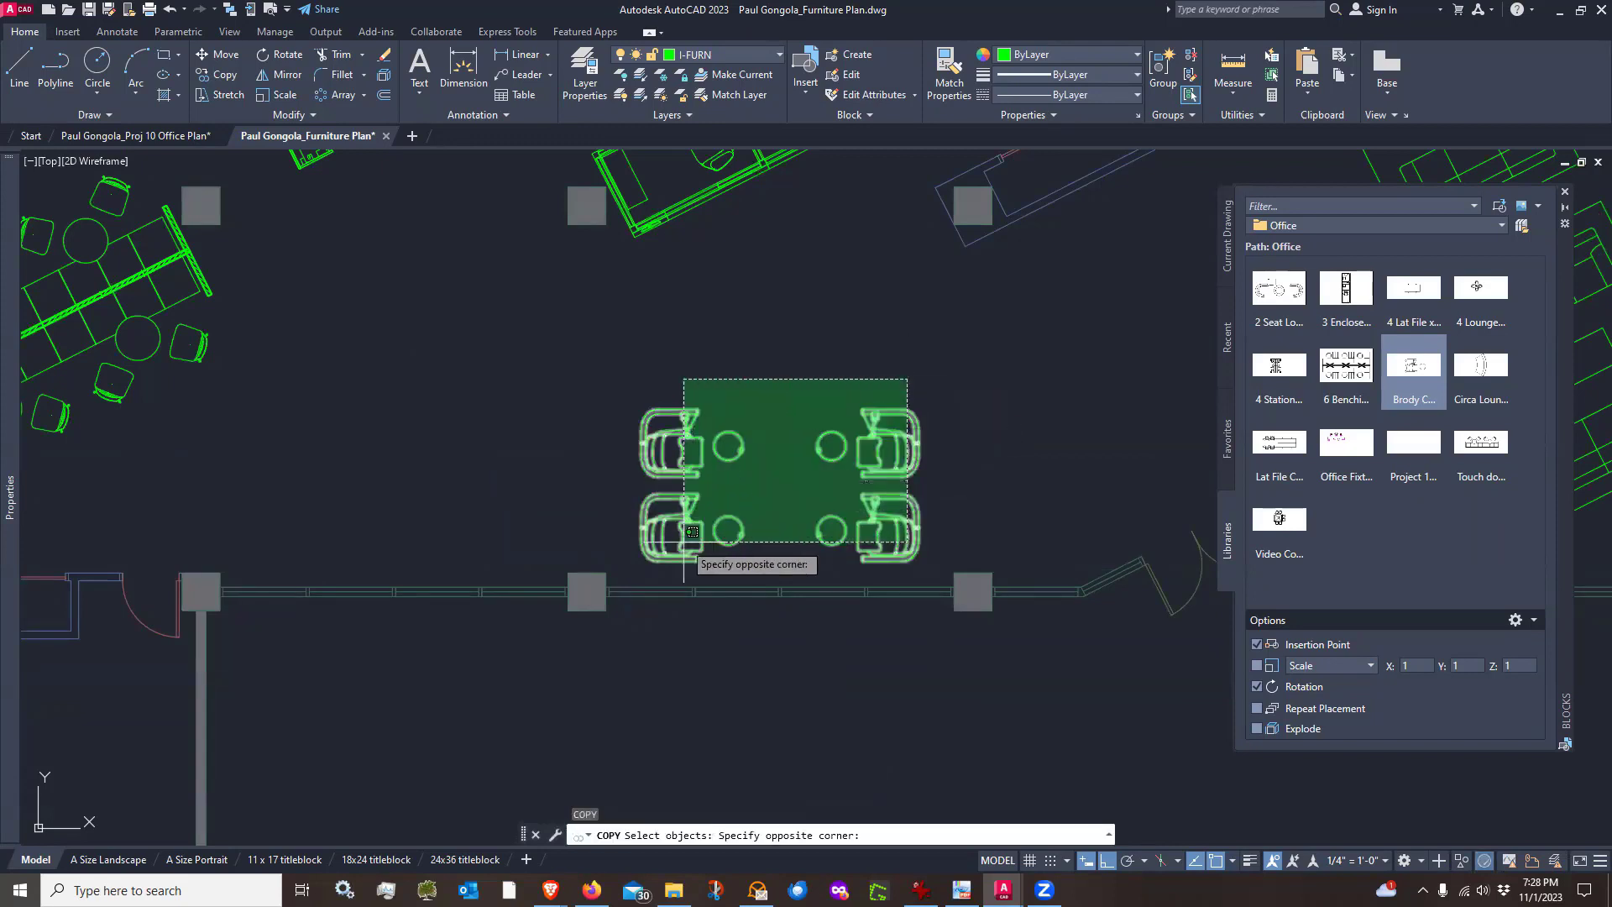
pyautogui.click(684, 568)
pyautogui.scroll(5, 761, 571)
pyautogui.press('Return')
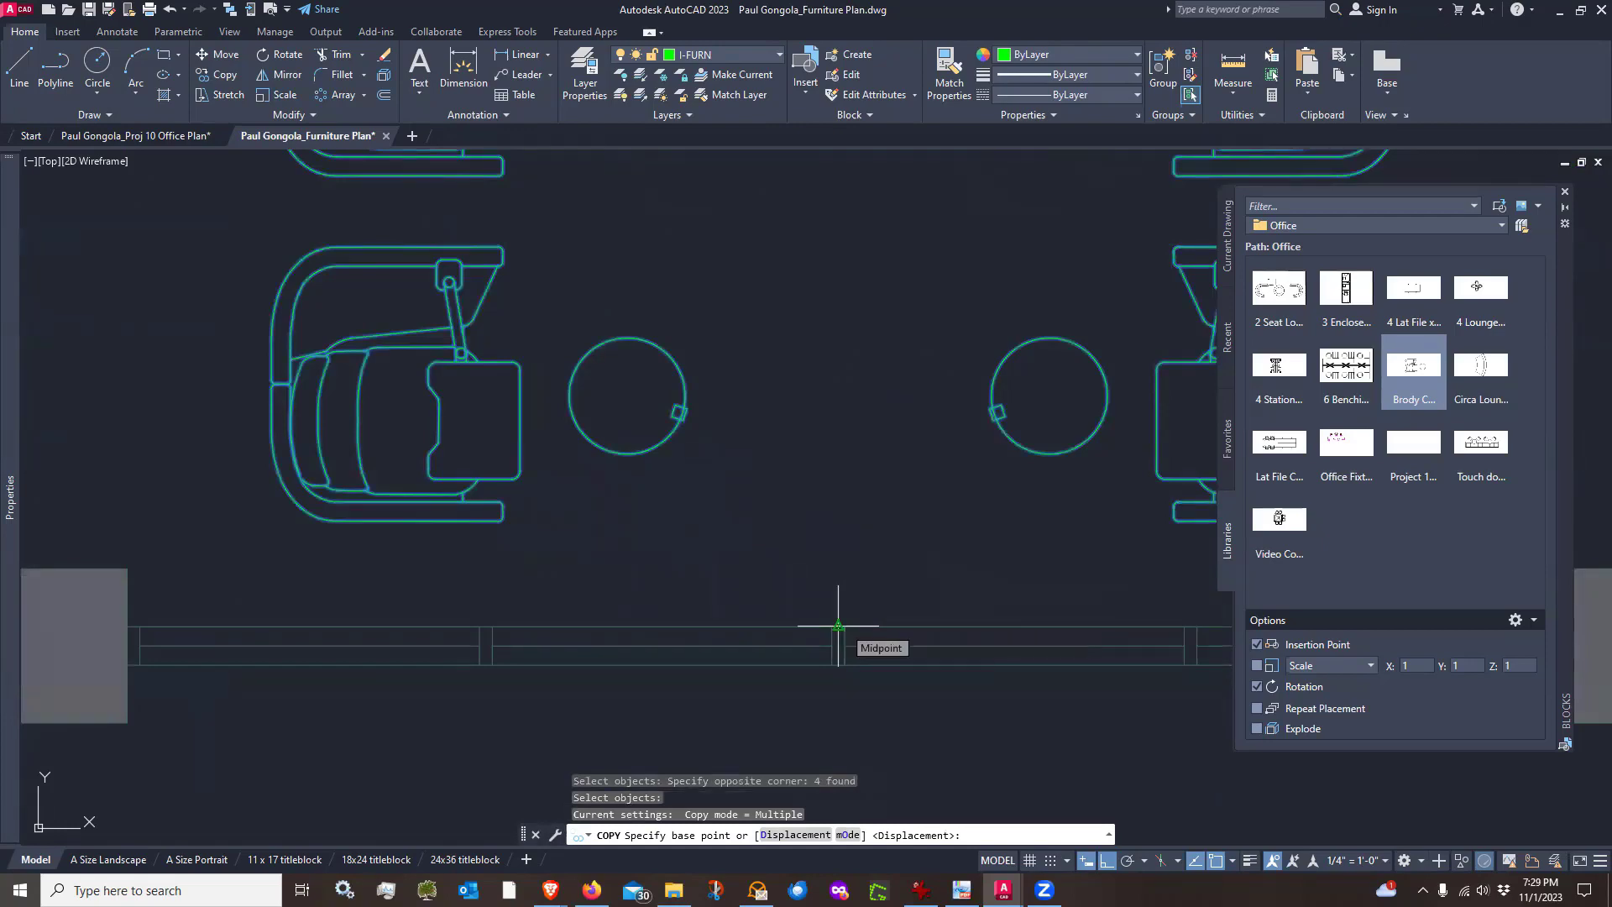
pyautogui.click(838, 625)
pyautogui.scroll(-5, 838, 625)
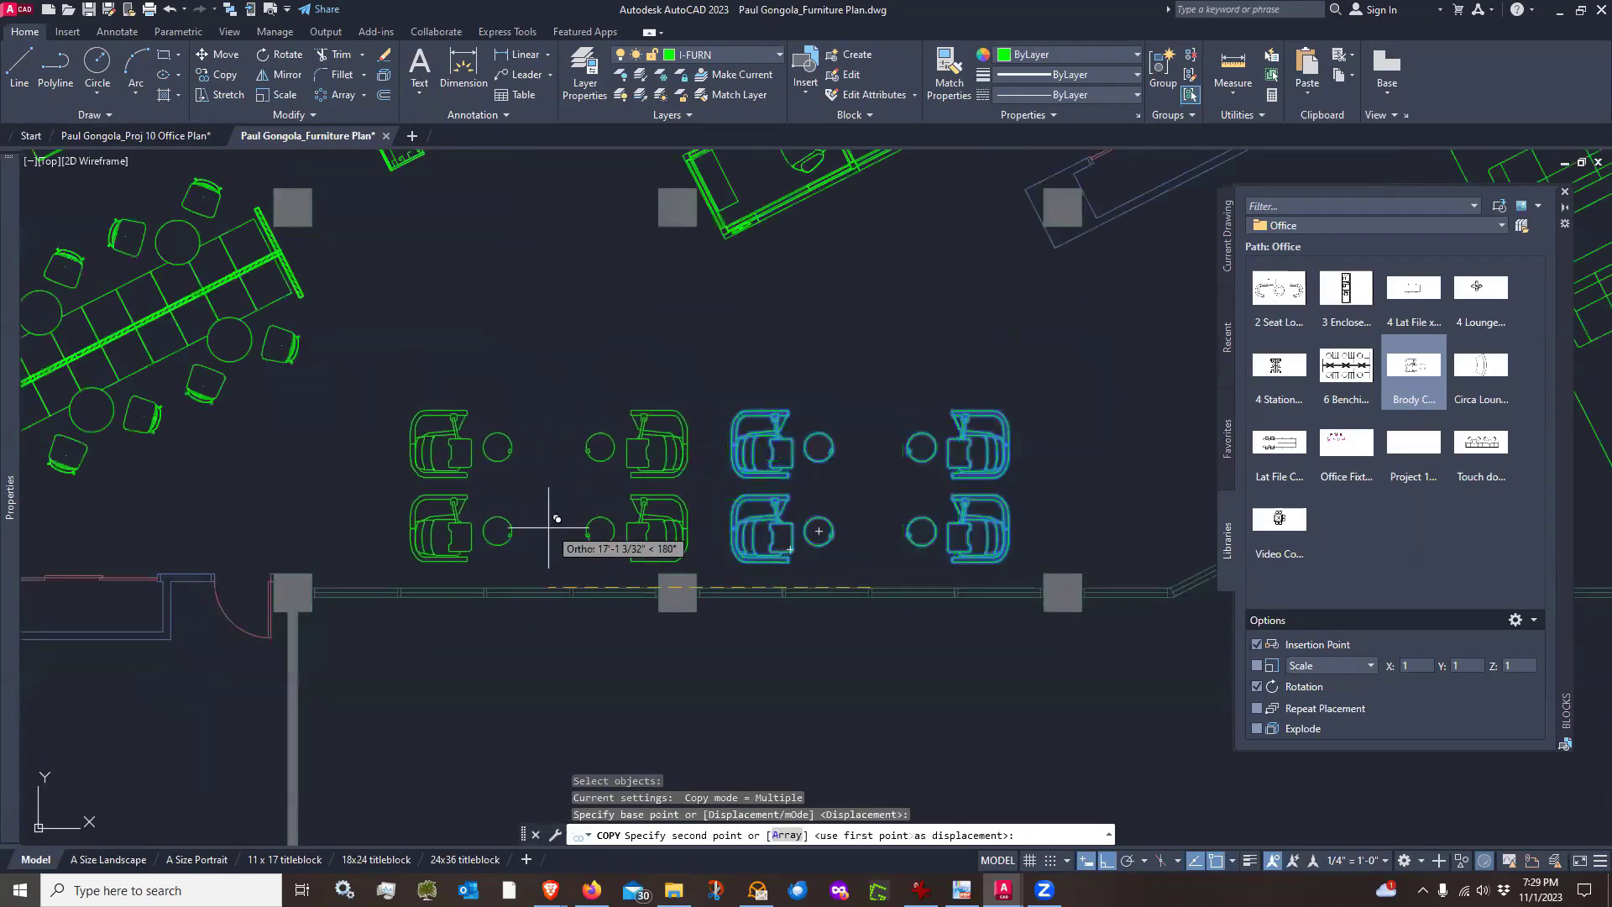
pyautogui.scroll(6, 513, 550)
pyautogui.click(408, 678)
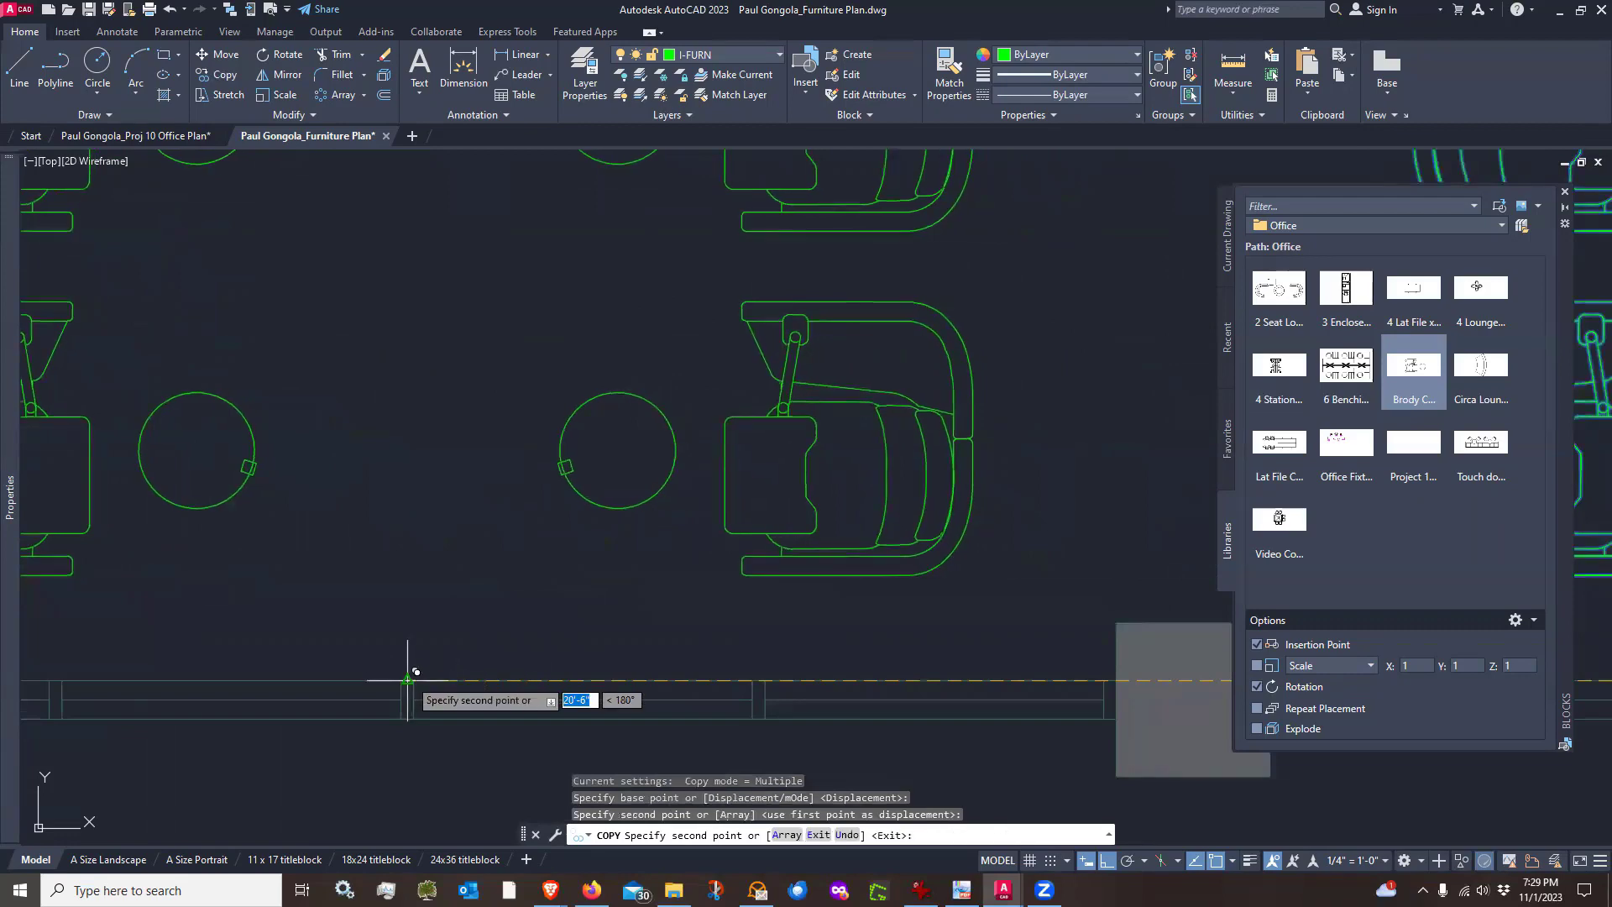
pyautogui.press('Return')
# Pan and zoom around the floor plan to examine the open area above the lounge chairs
pyautogui.scroll(-4, 589, 608)
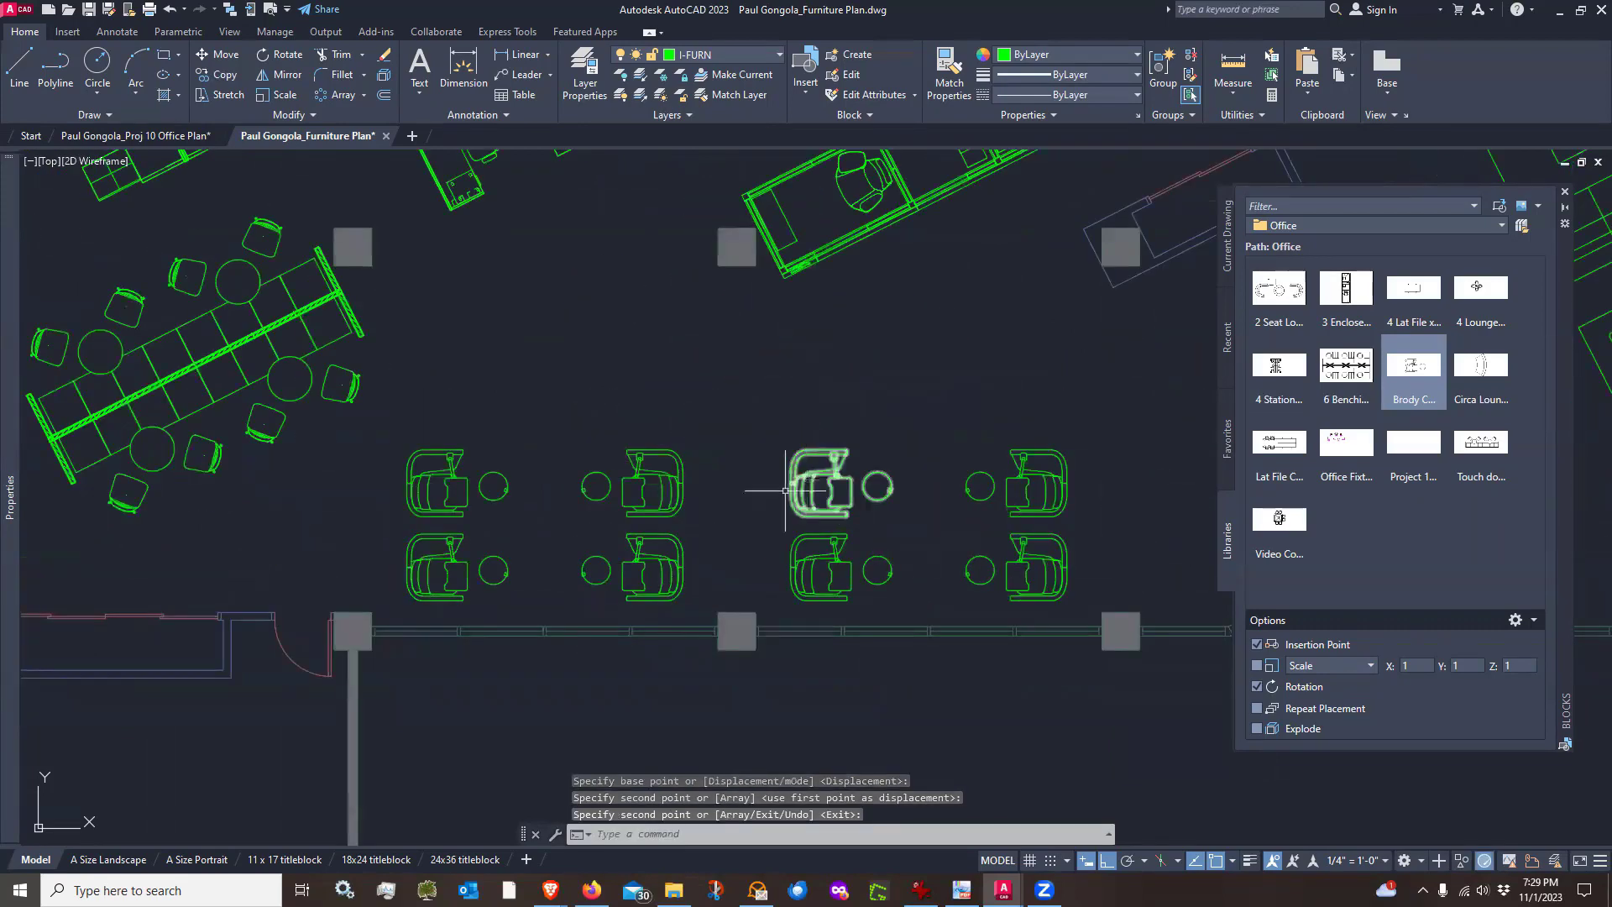
pyautogui.scroll(-3, 781, 494)
pyautogui.moveTo(801, 514); pyautogui.dragTo(765, 531, button='middle')
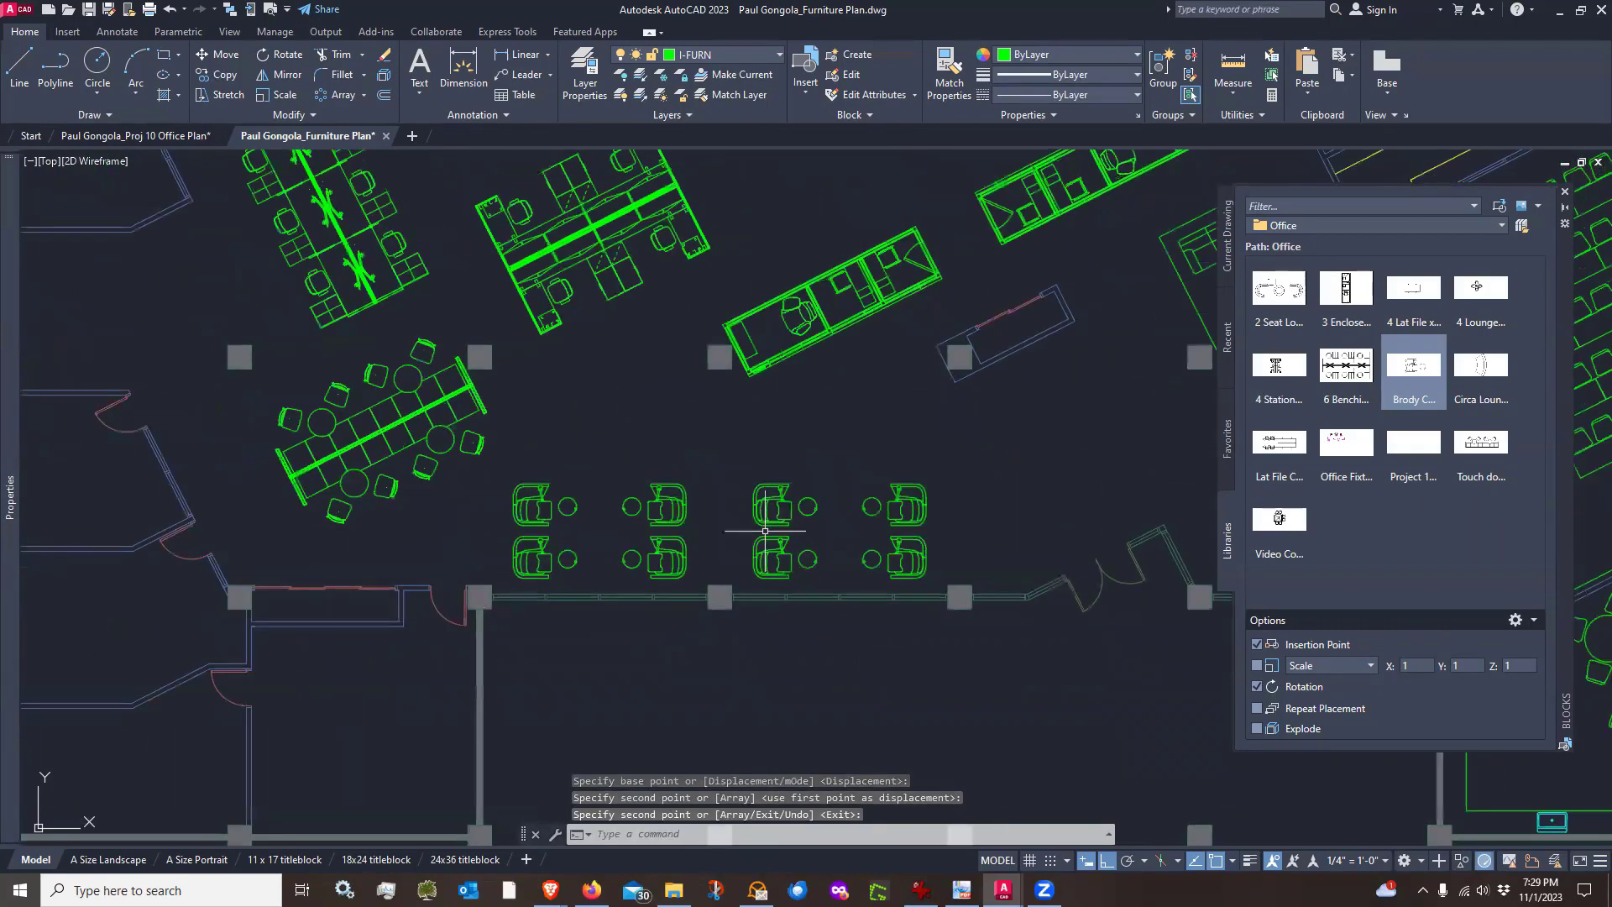
pyautogui.scroll(2, 759, 546)
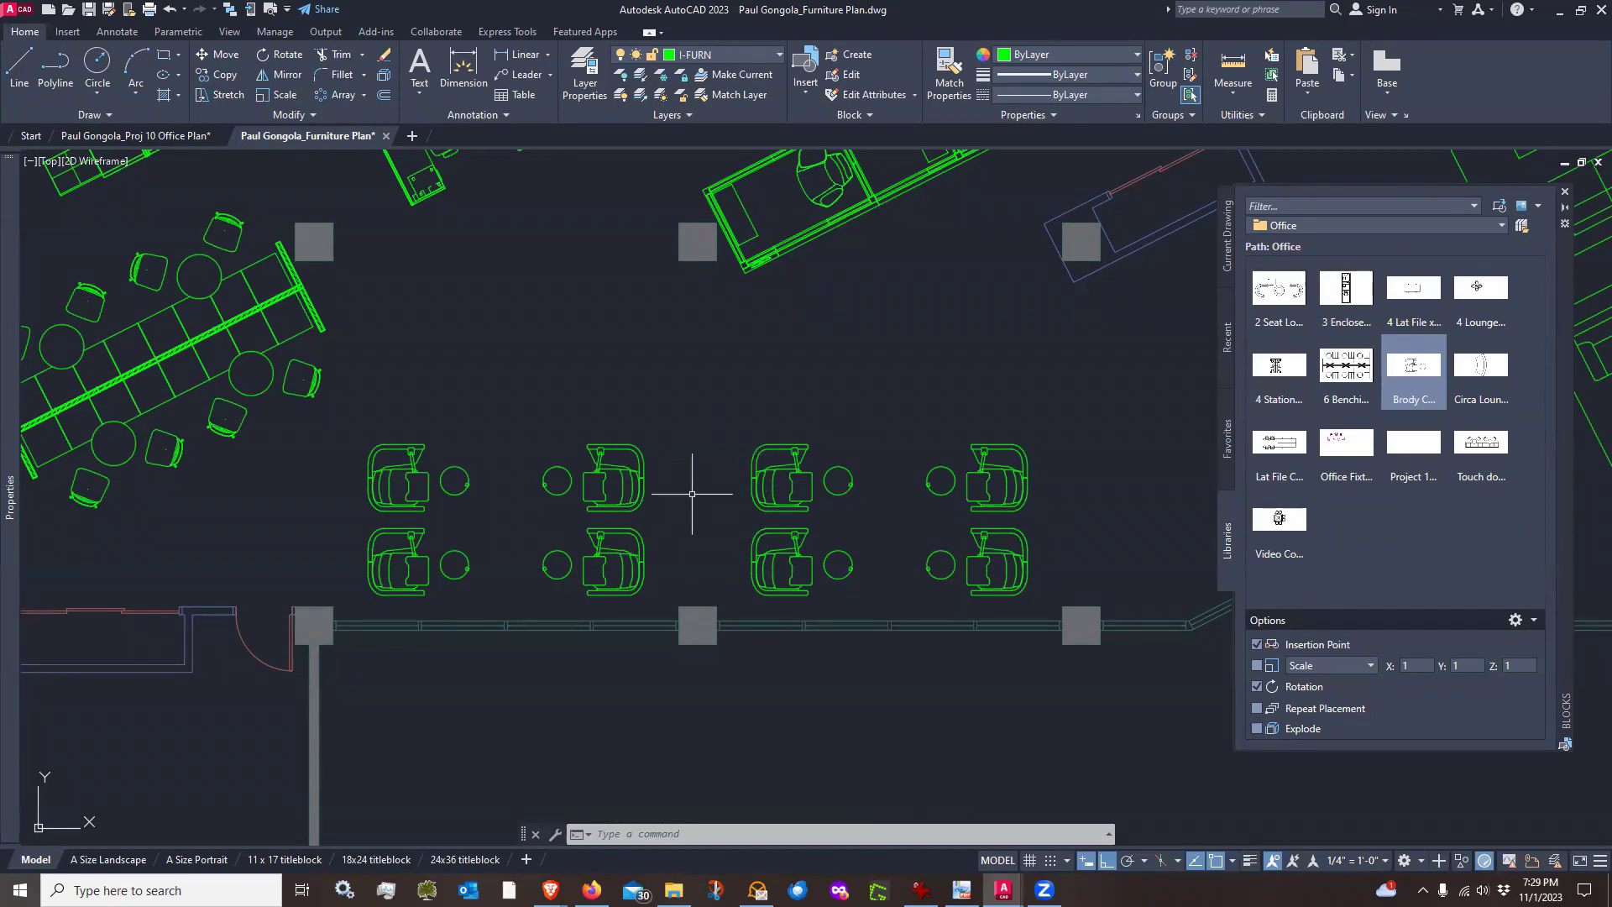
pyautogui.scroll(-2, 685, 498)
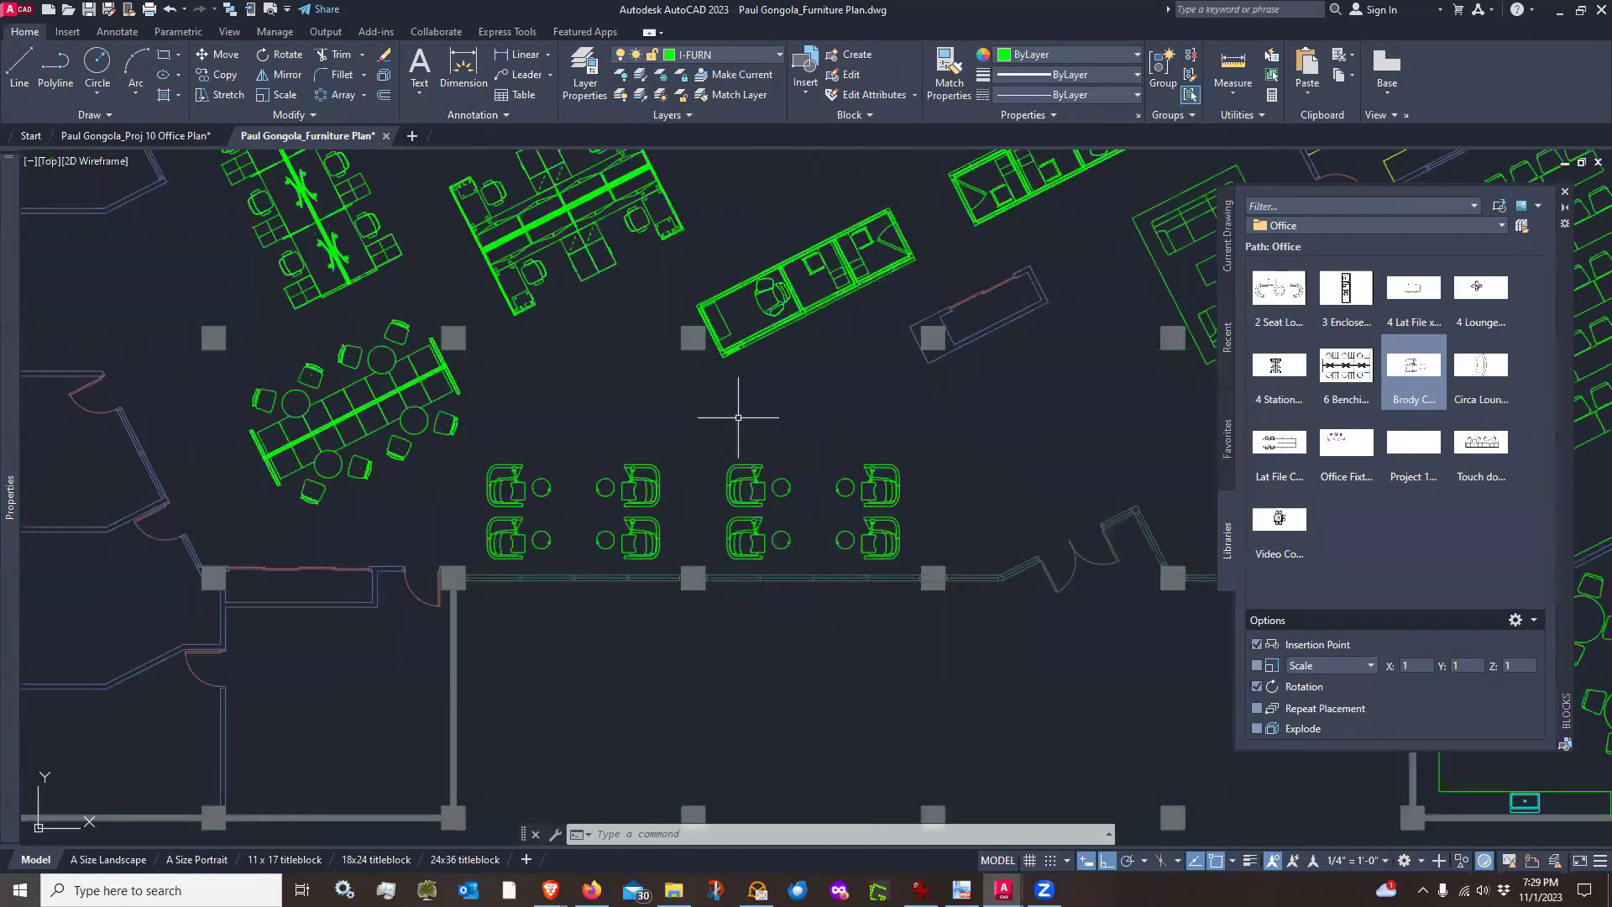
pyautogui.moveTo(738, 417); pyautogui.dragTo(731, 451, button='middle')
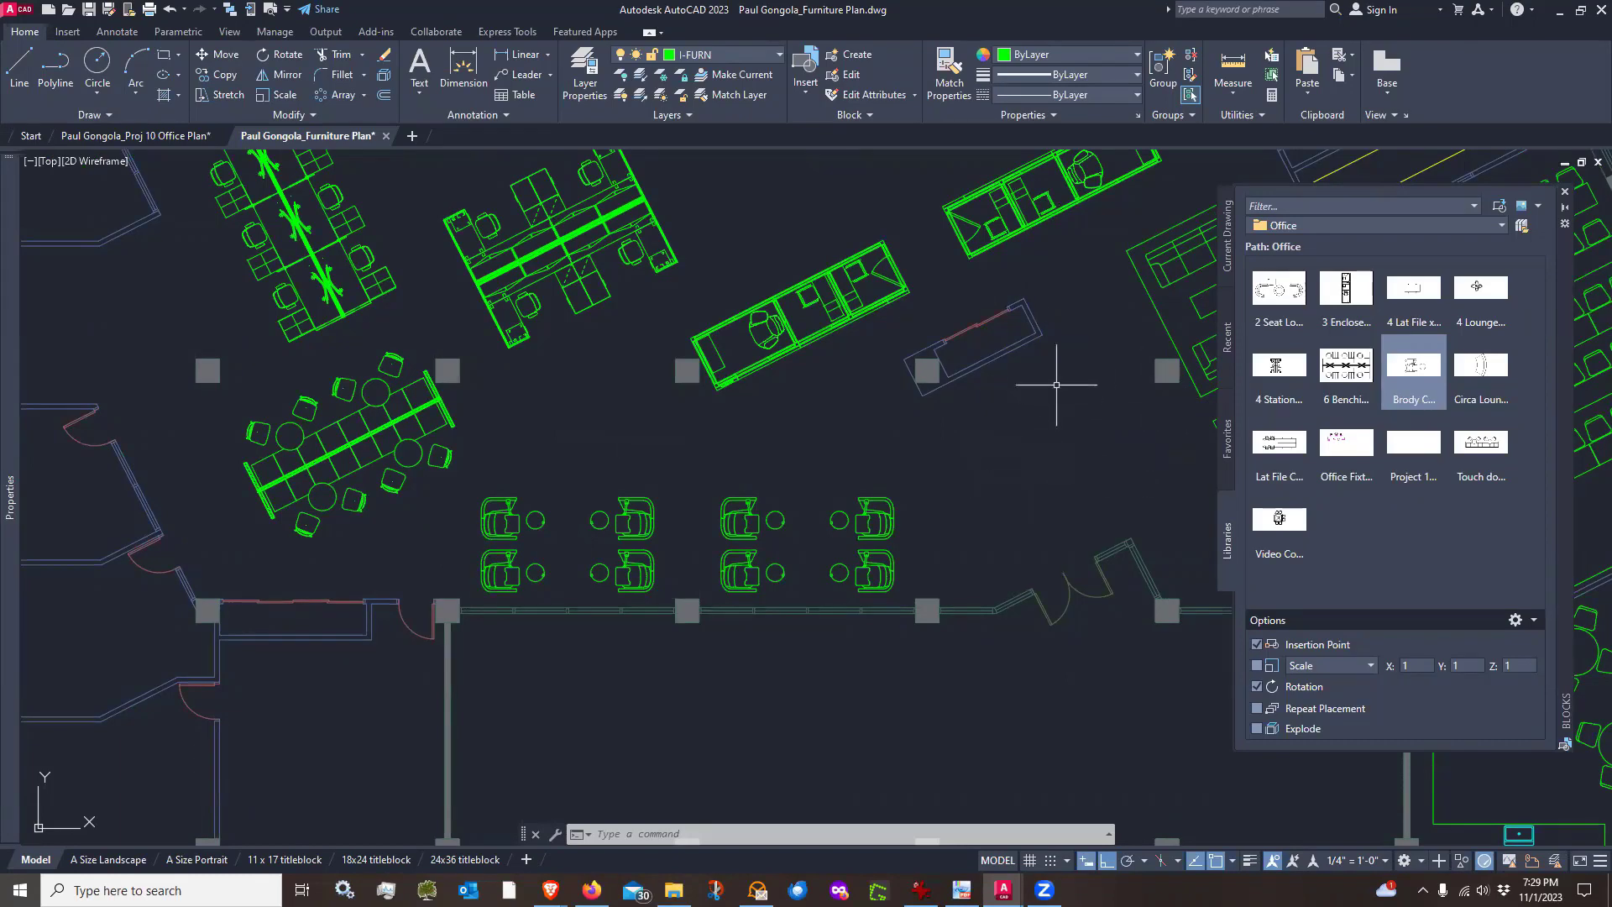
pyautogui.moveTo(1050, 395); pyautogui.dragTo(864, 431, button='middle')
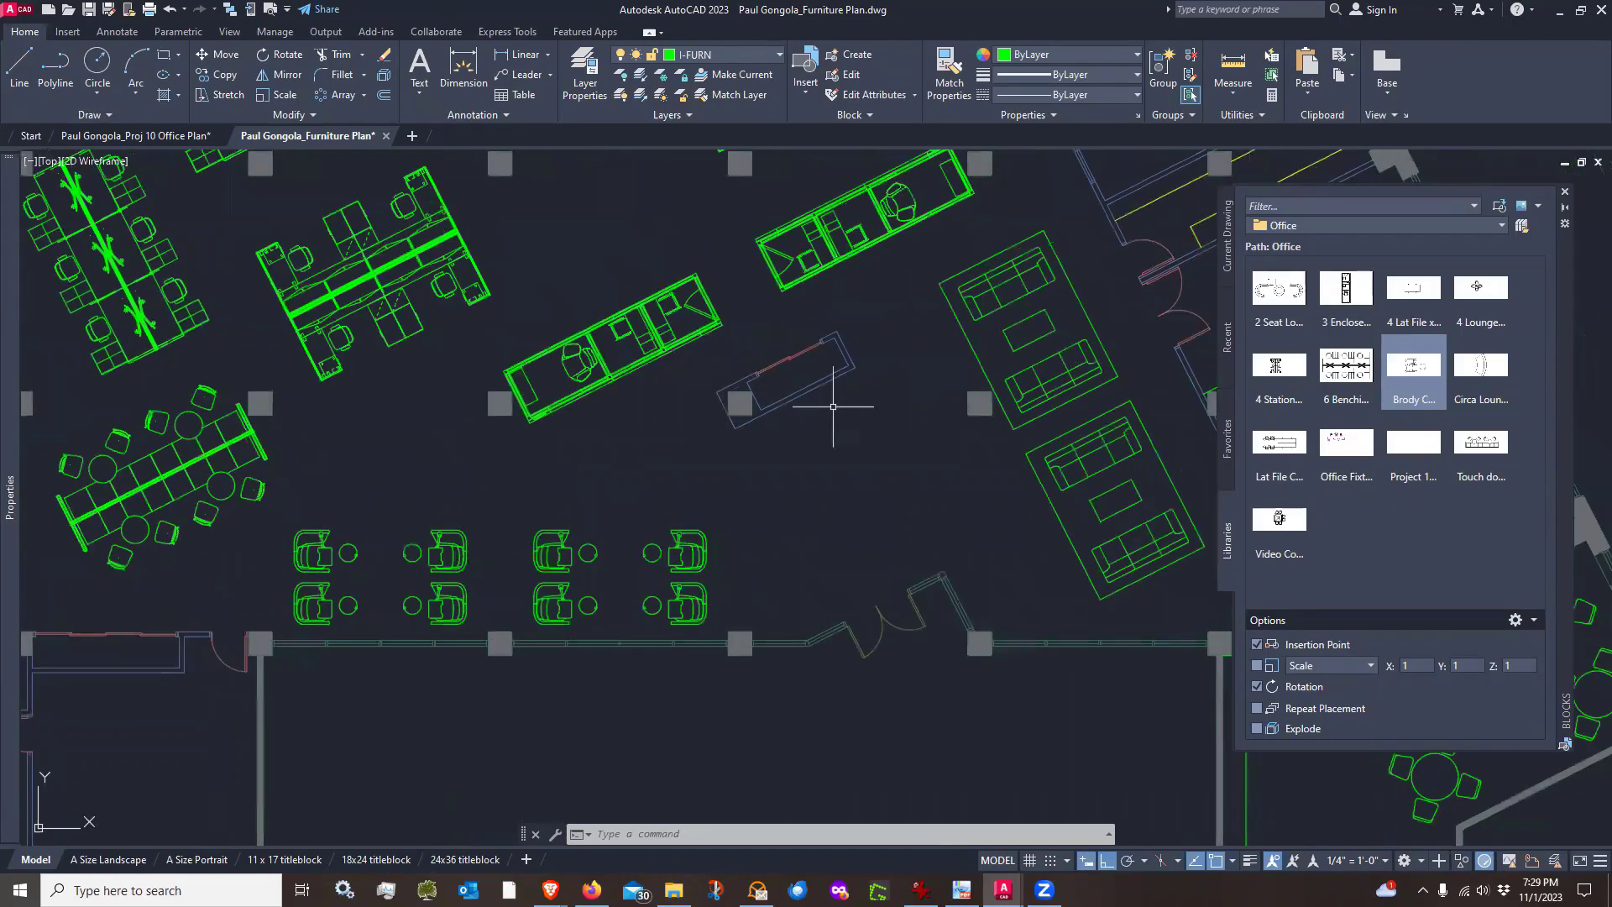
pyautogui.scroll(2, 834, 421)
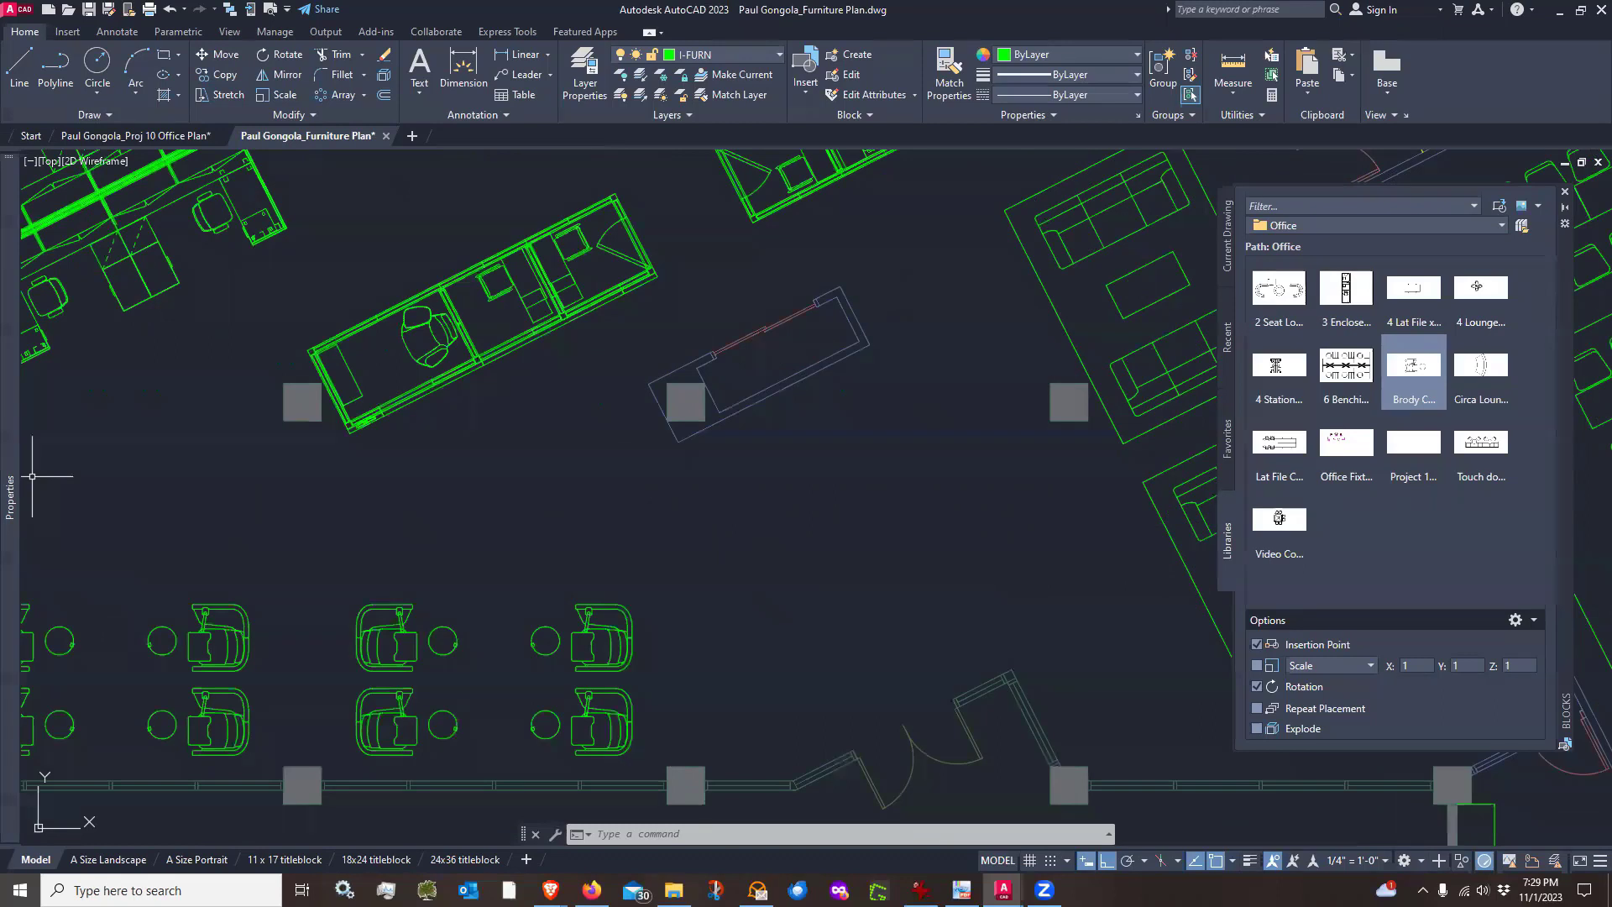
# Switch to the PDF viewer to review the reception desk sketch, then return to the drawing
pyautogui.click(961, 890)
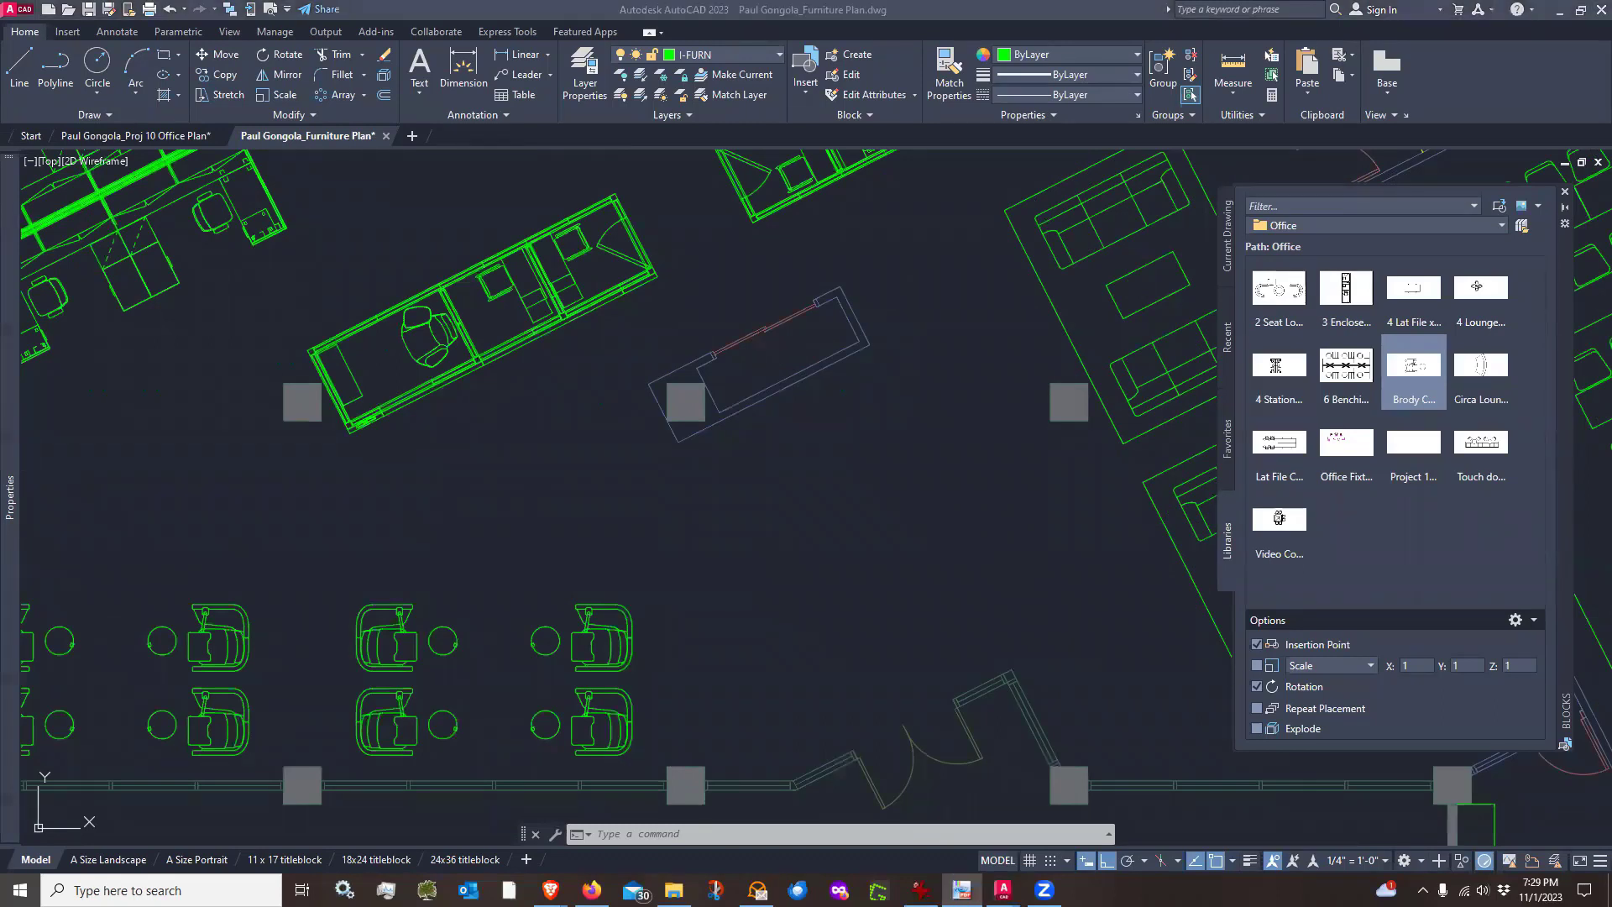
pyautogui.hotkey('alt', 'Tab')
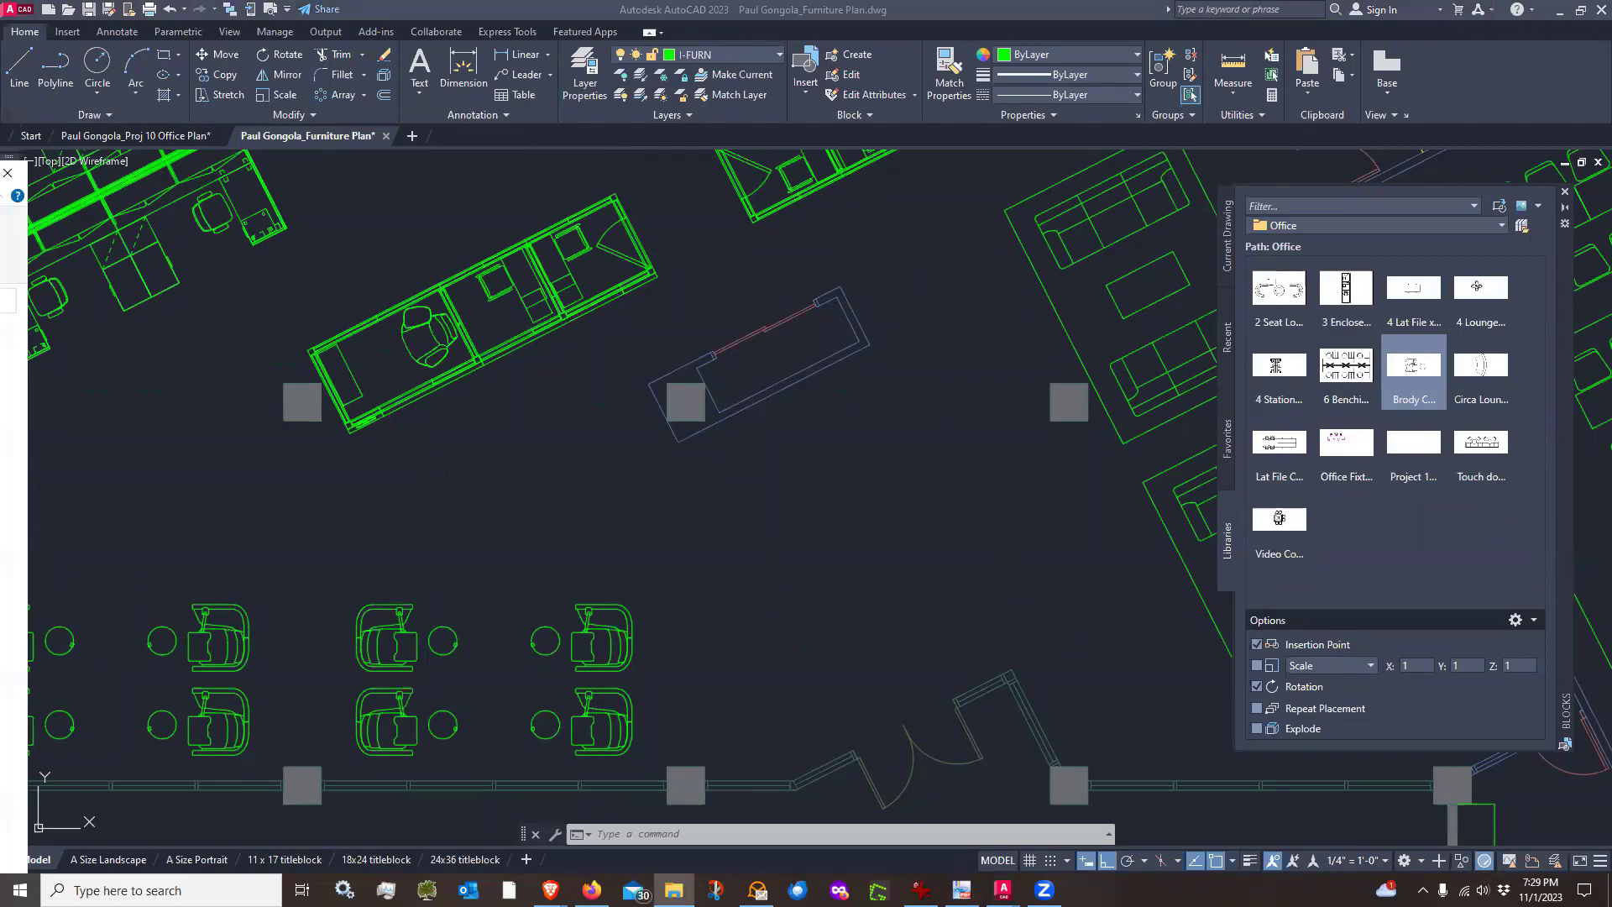
pyautogui.hotkey('alt', 'Tab')
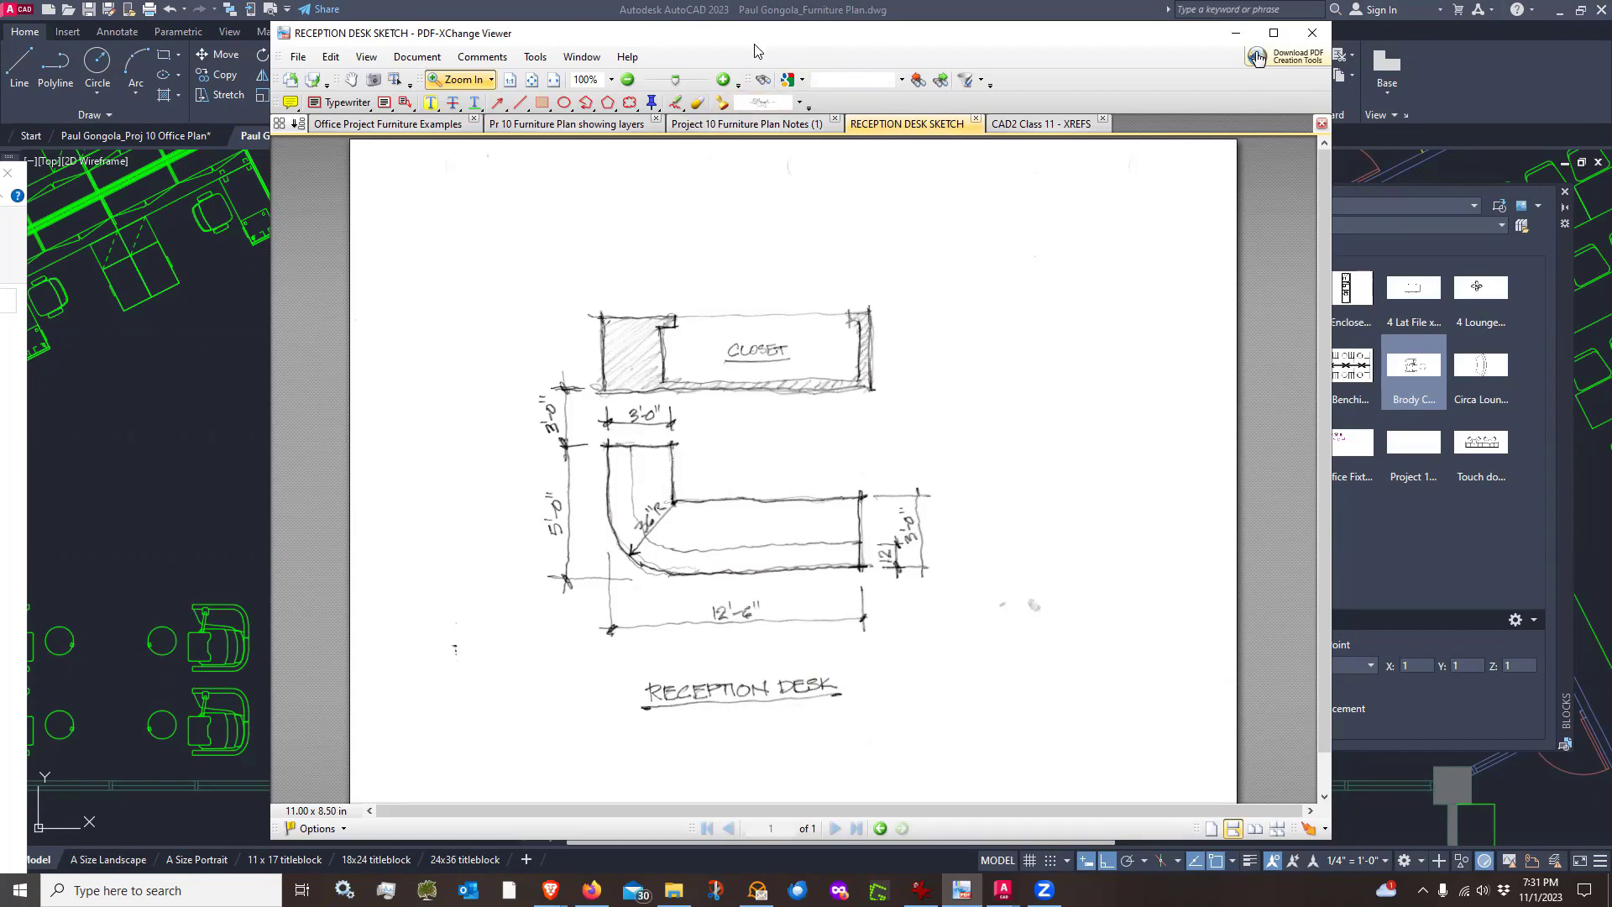
pyautogui.moveTo(754, 45); pyautogui.dragTo(0, 50)
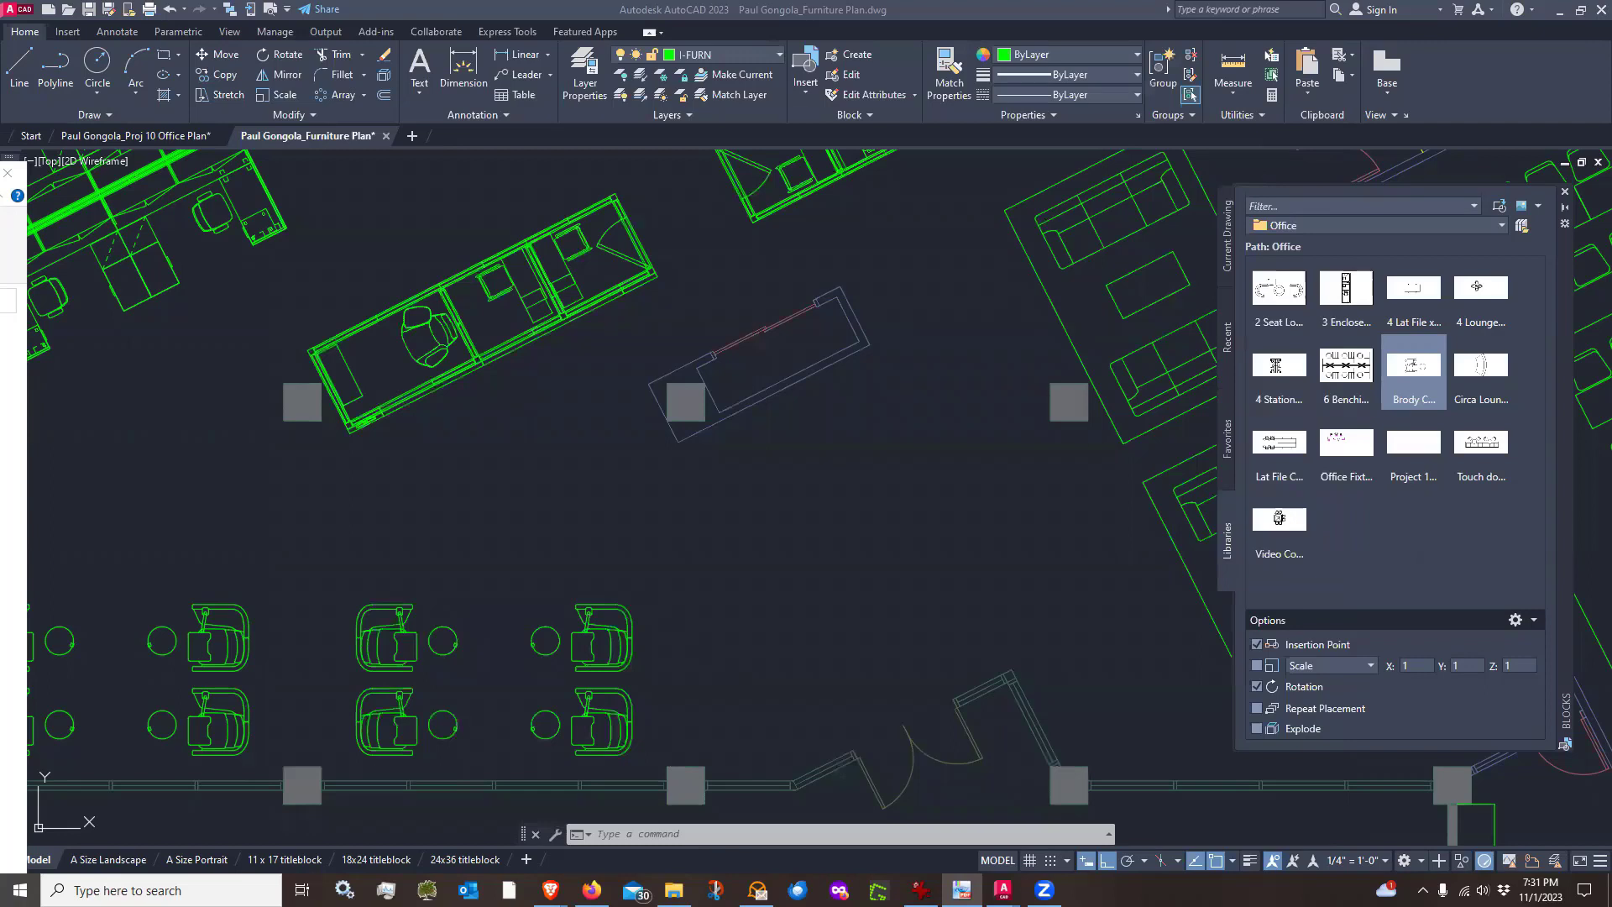
# Turn on Polar Tracking and draw the reception desk's outer outline with line segments of 5', 12'6" and 3'
pyautogui.click(901, 557)
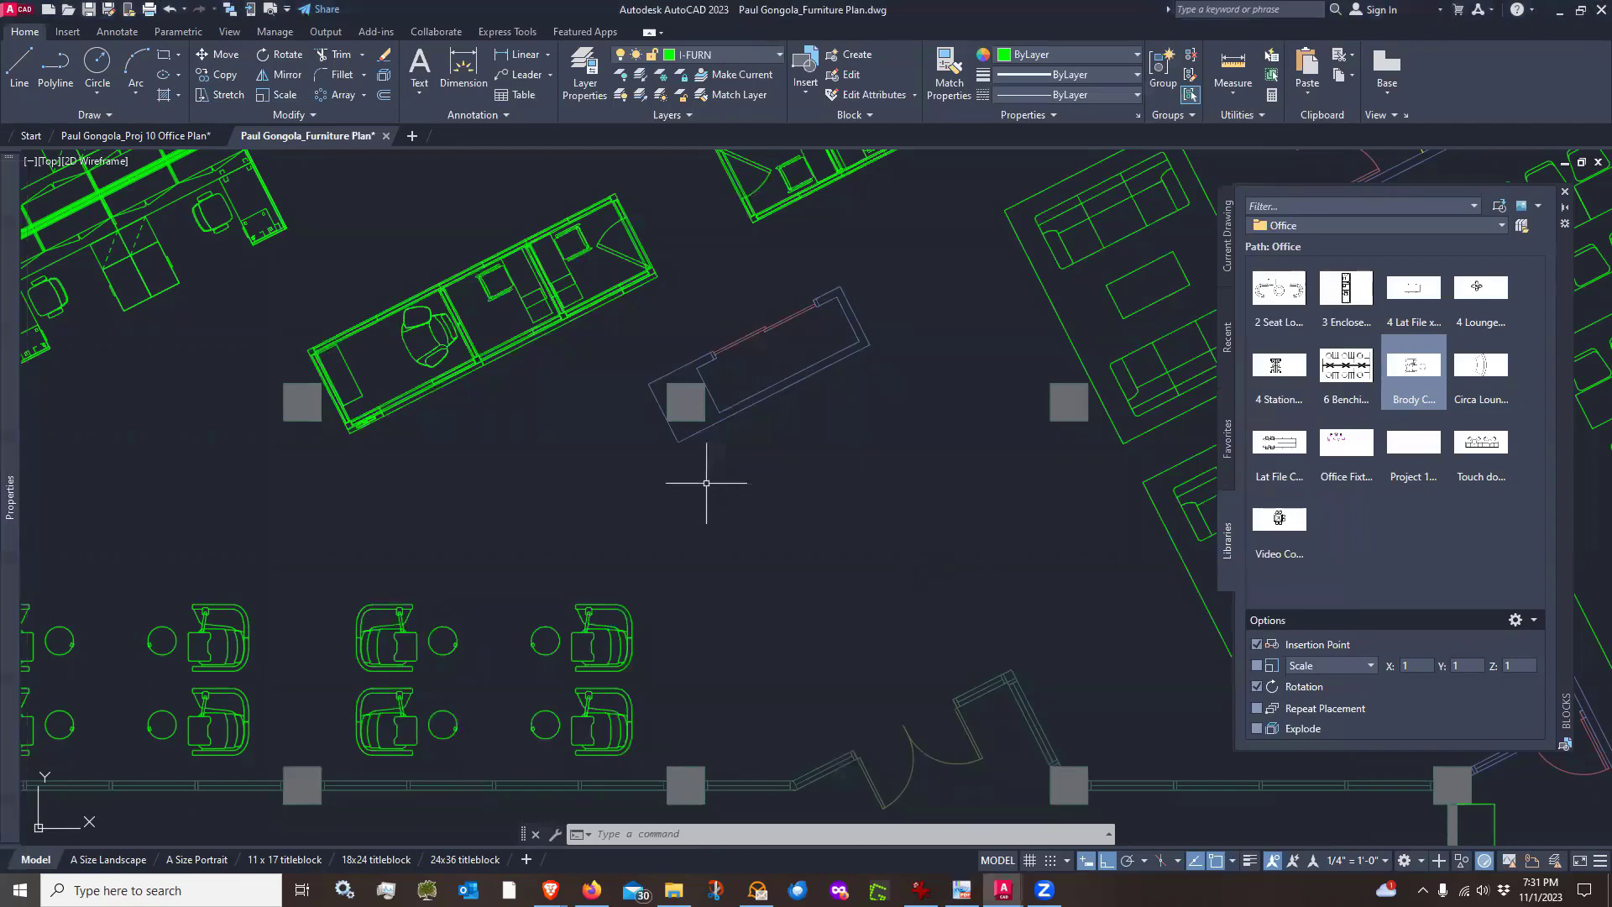
pyautogui.click(19, 66)
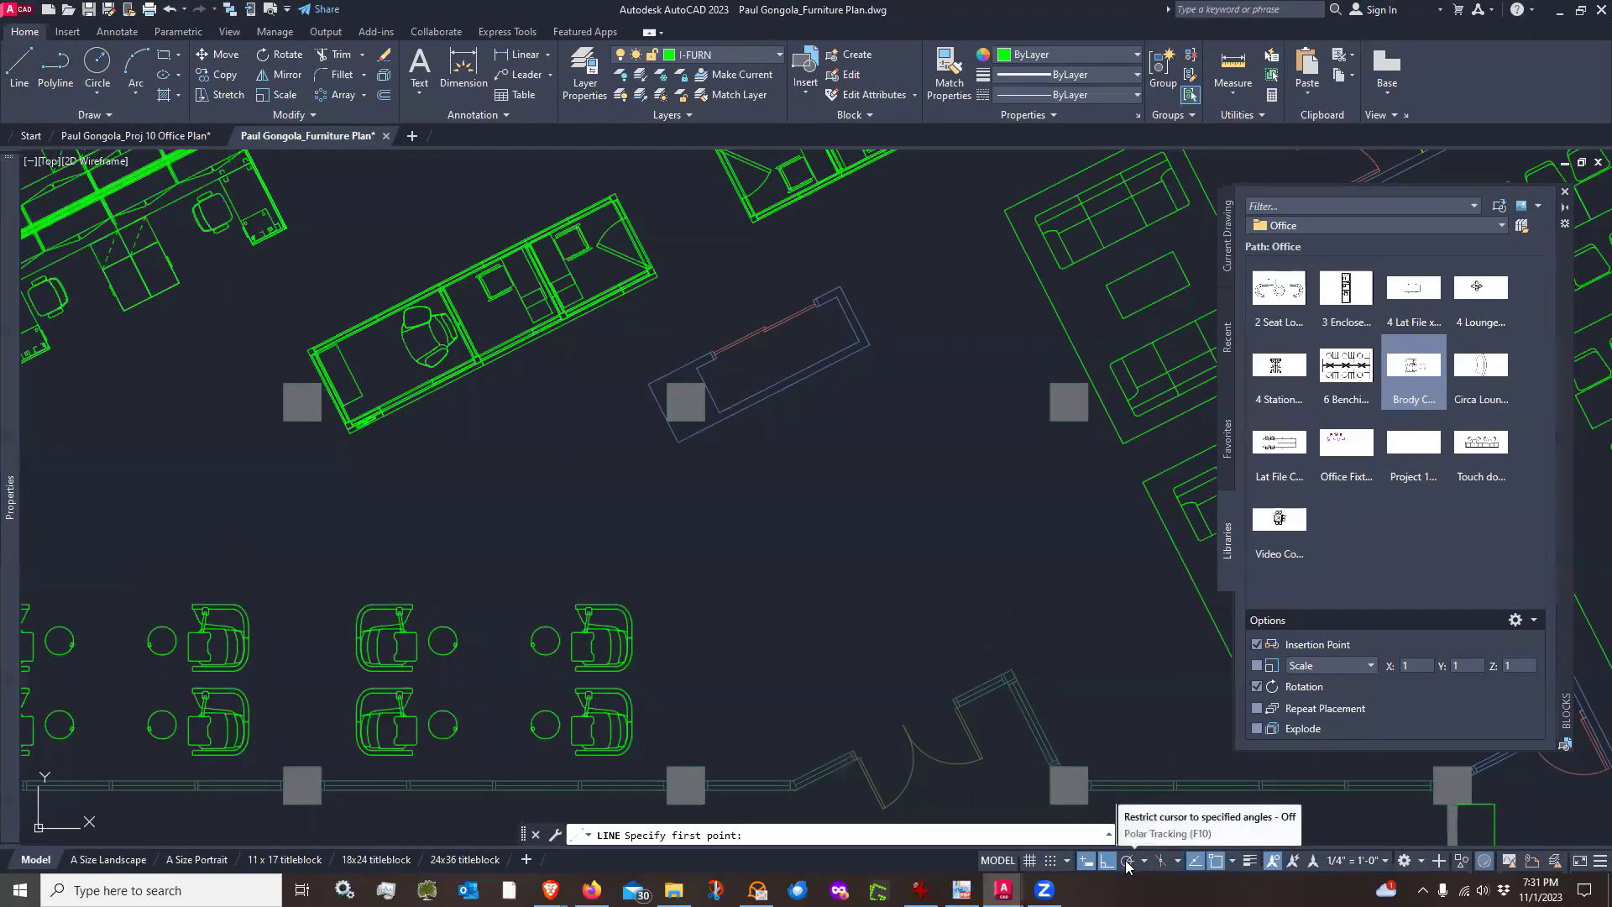
pyautogui.click(1127, 863)
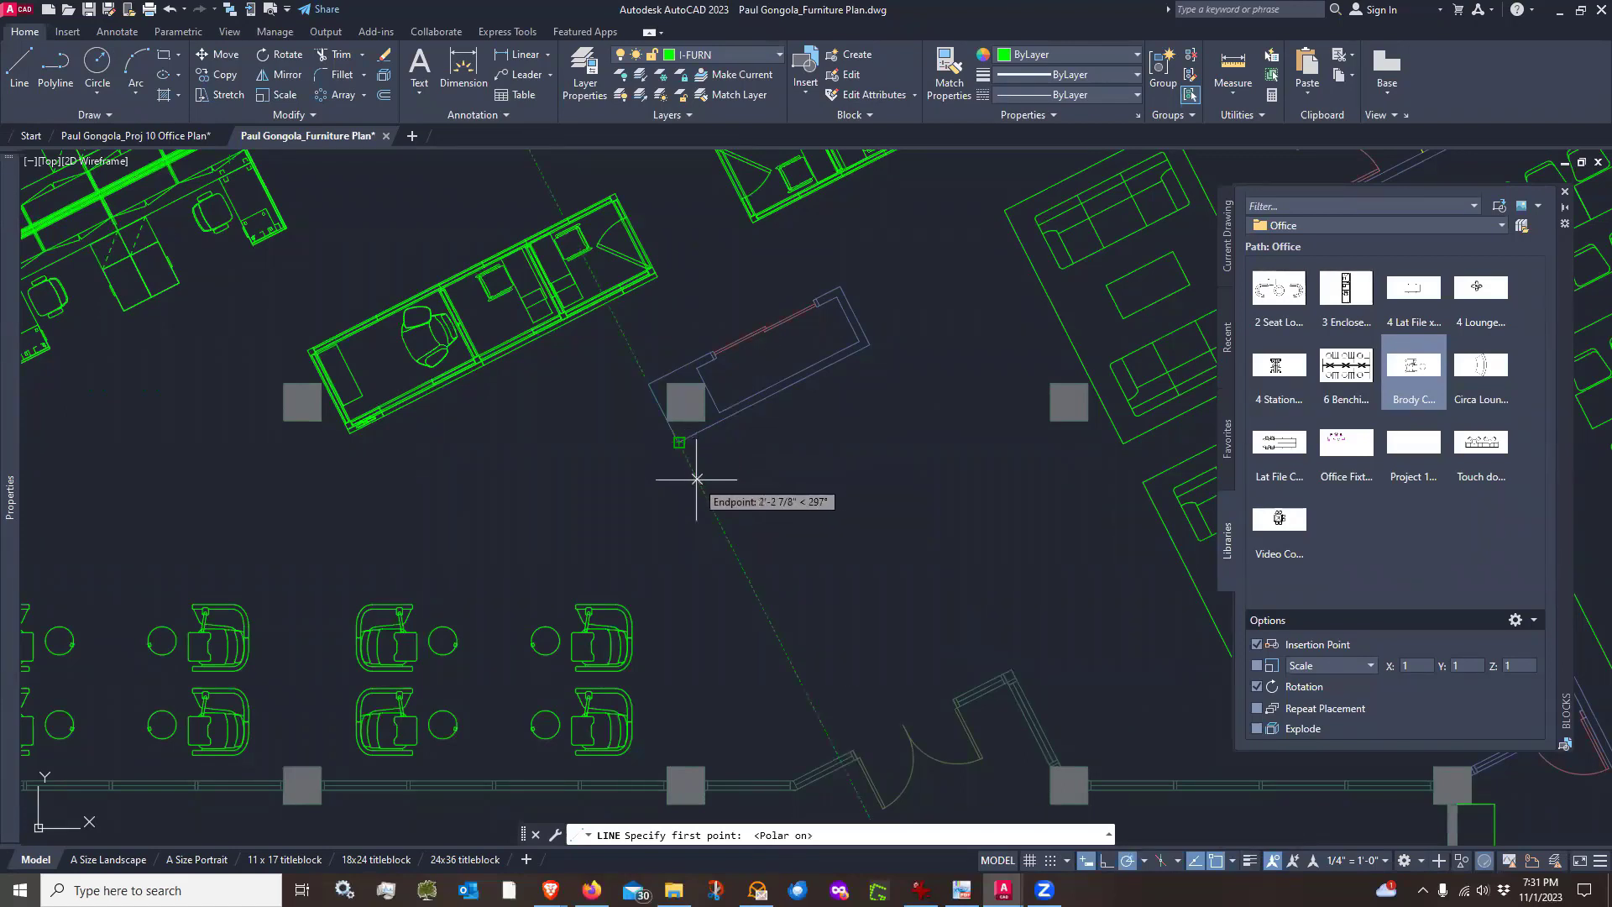
pyautogui.write('3')
pyautogui.press('Return')
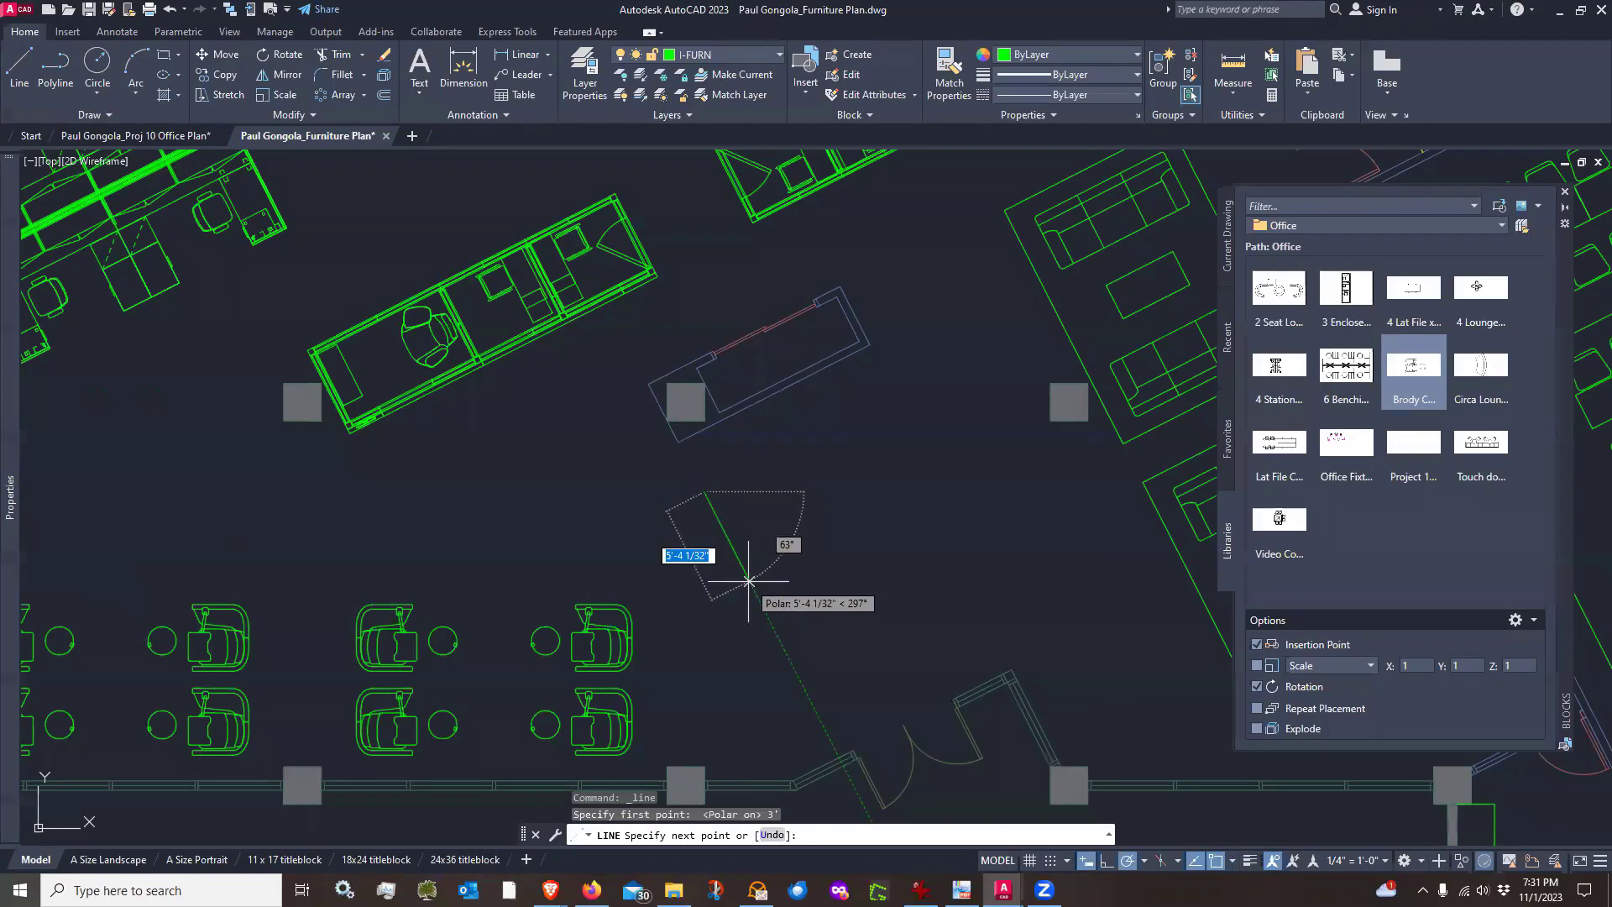
pyautogui.write("5'")
pyautogui.press('Return')
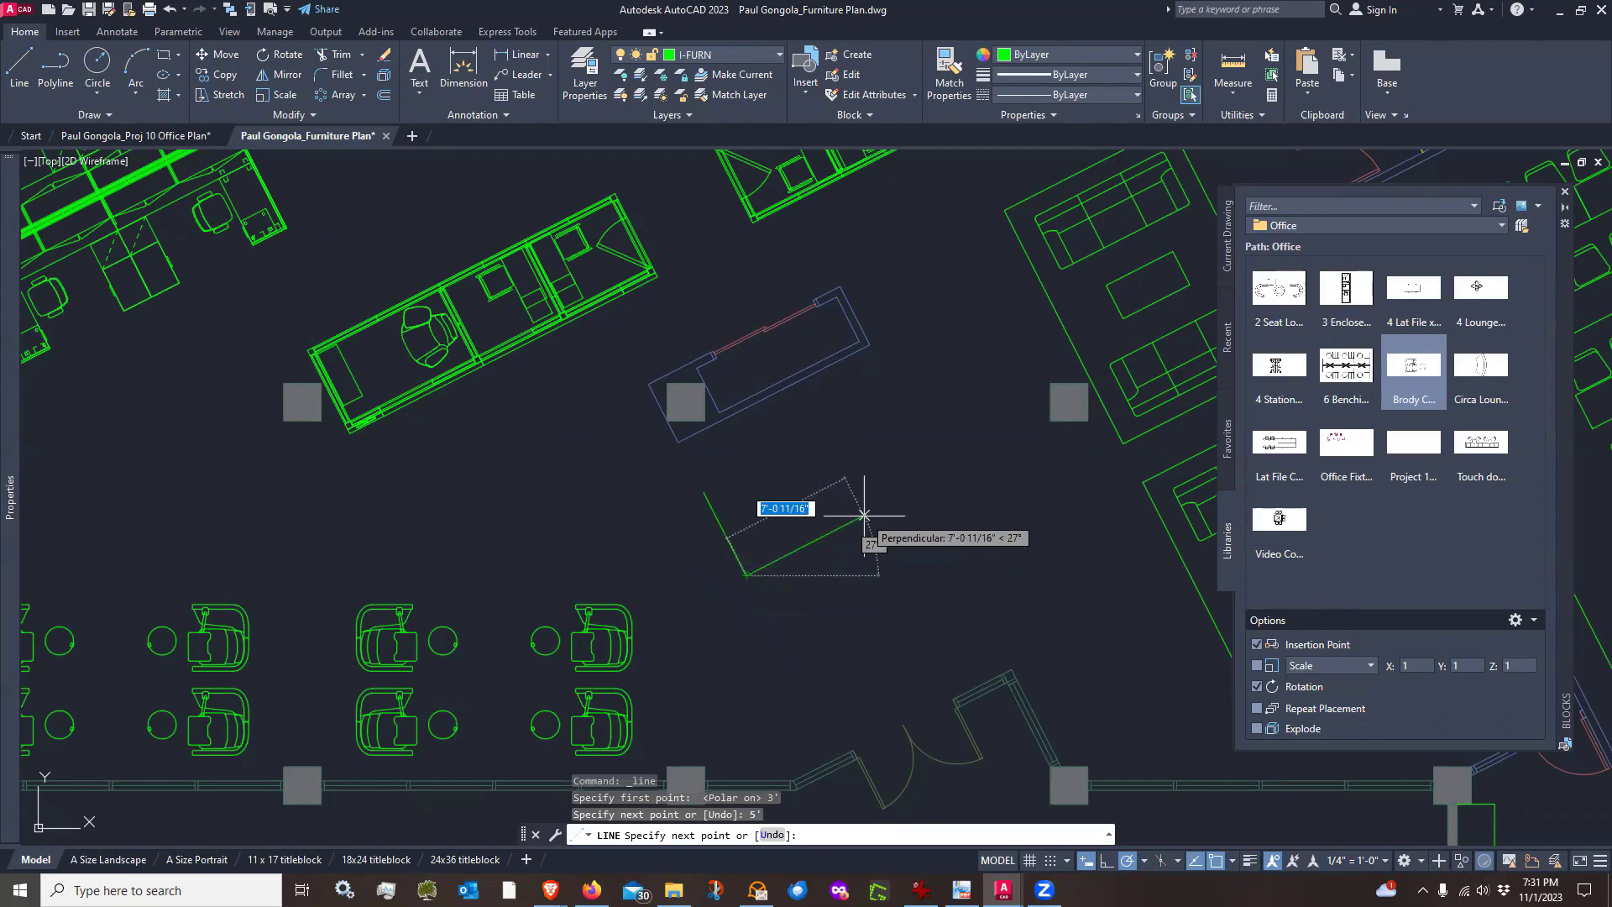
pyautogui.write("12'6")
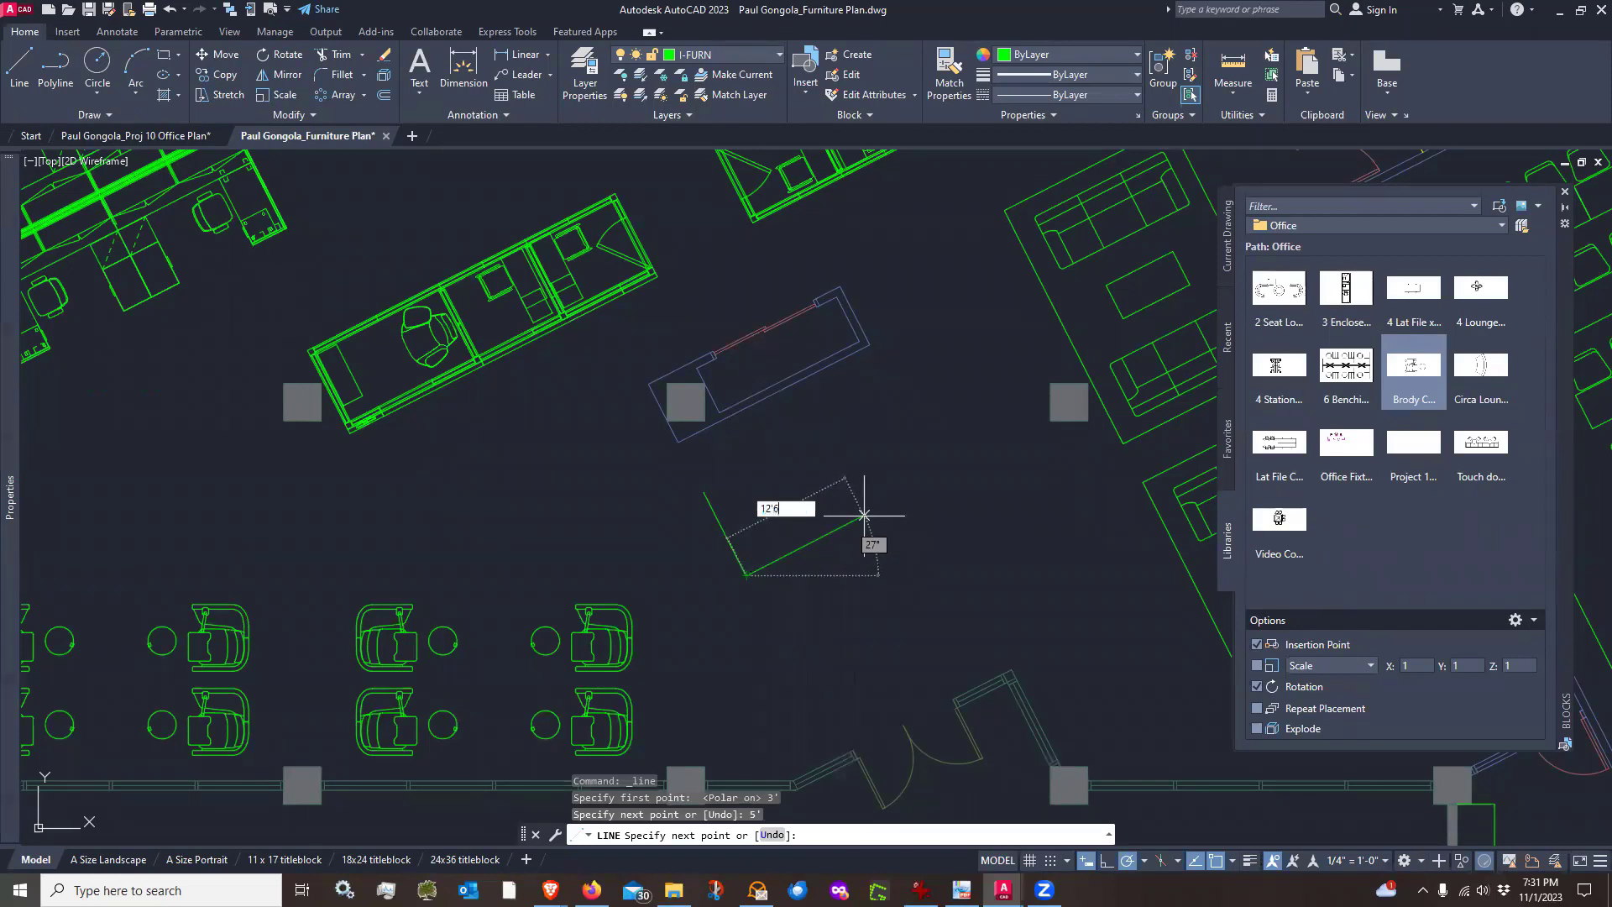
pyautogui.press('Return')
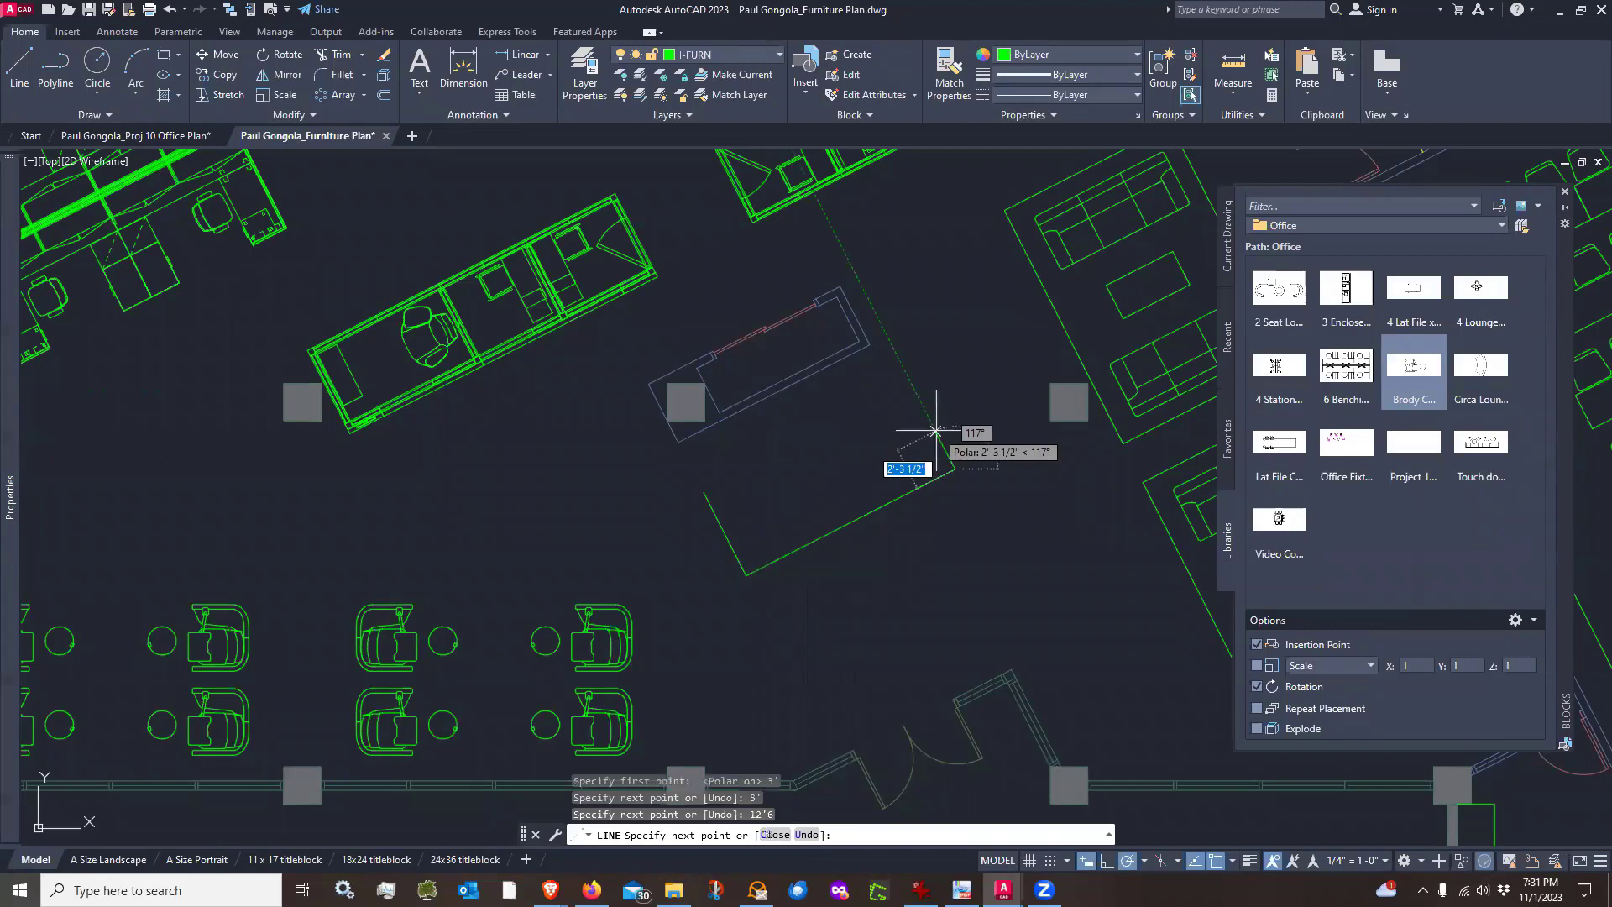
pyautogui.write('3')
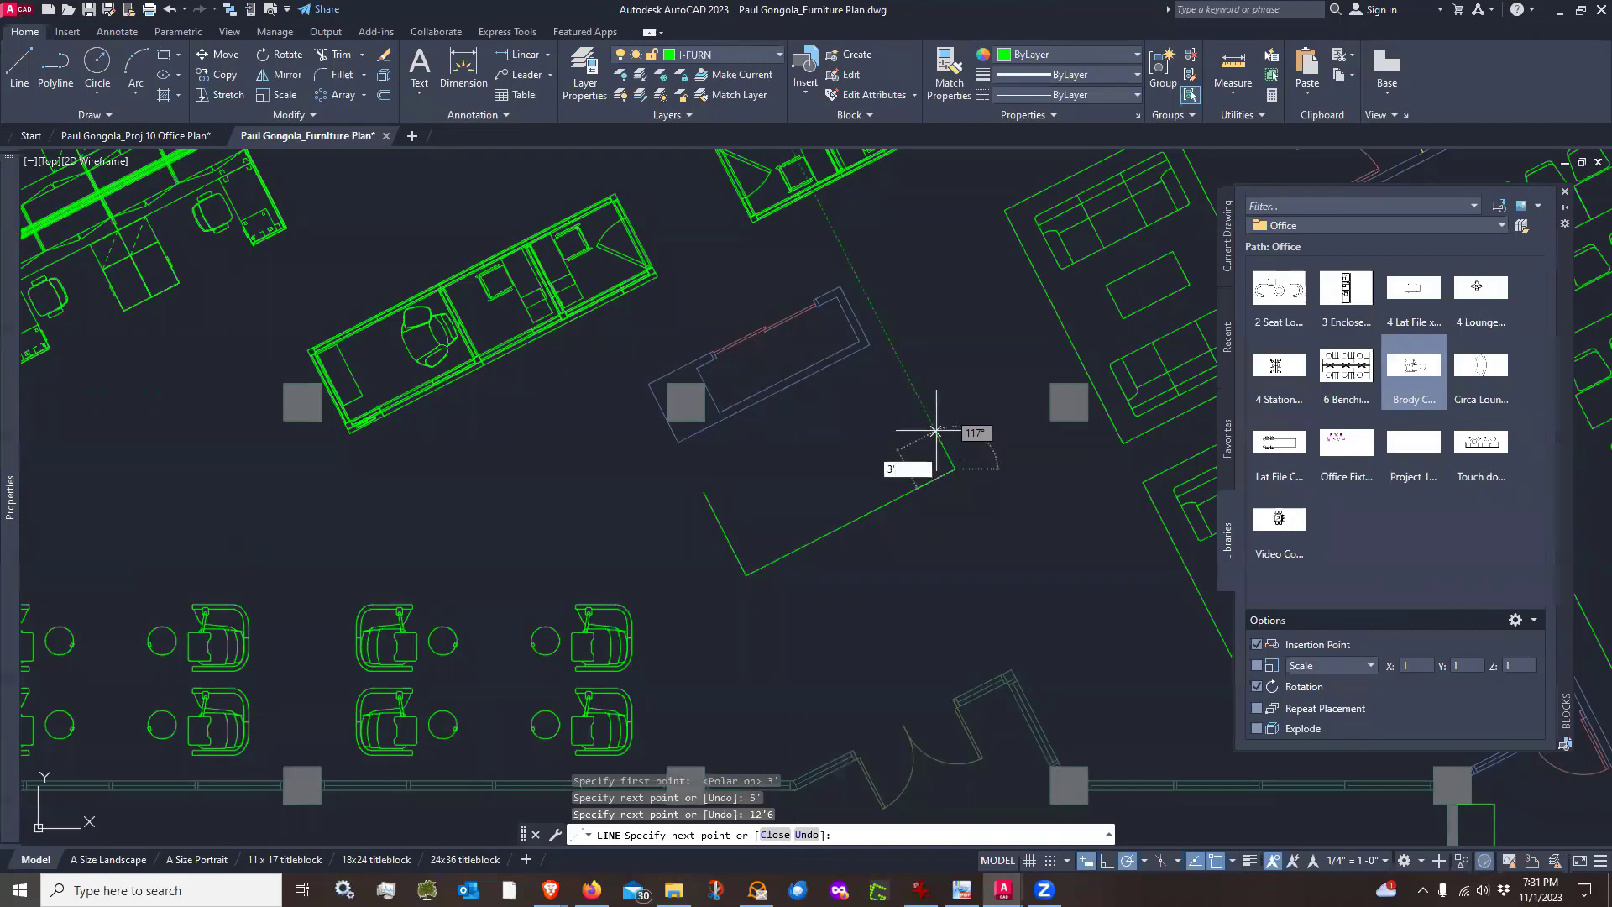
pyautogui.write("'")
pyautogui.press('Return')
pyautogui.press('Return')
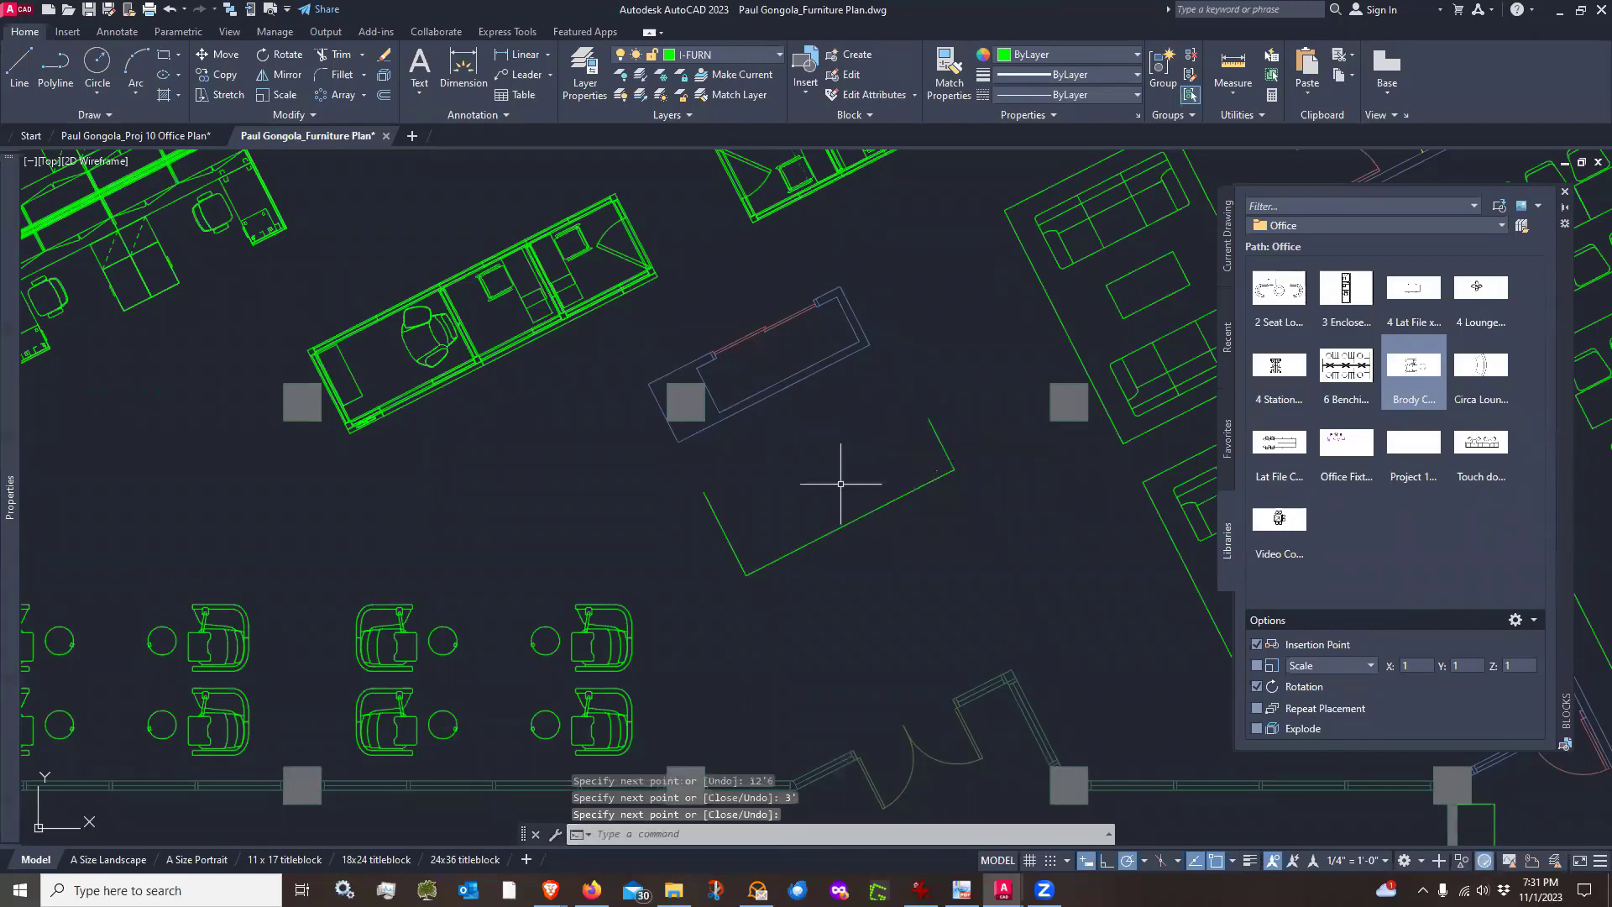
# Draw the desk's inner edge lines, including a 3' segment off the outline's inner corner
pyautogui.press('Return')
pyautogui.click(929, 419)
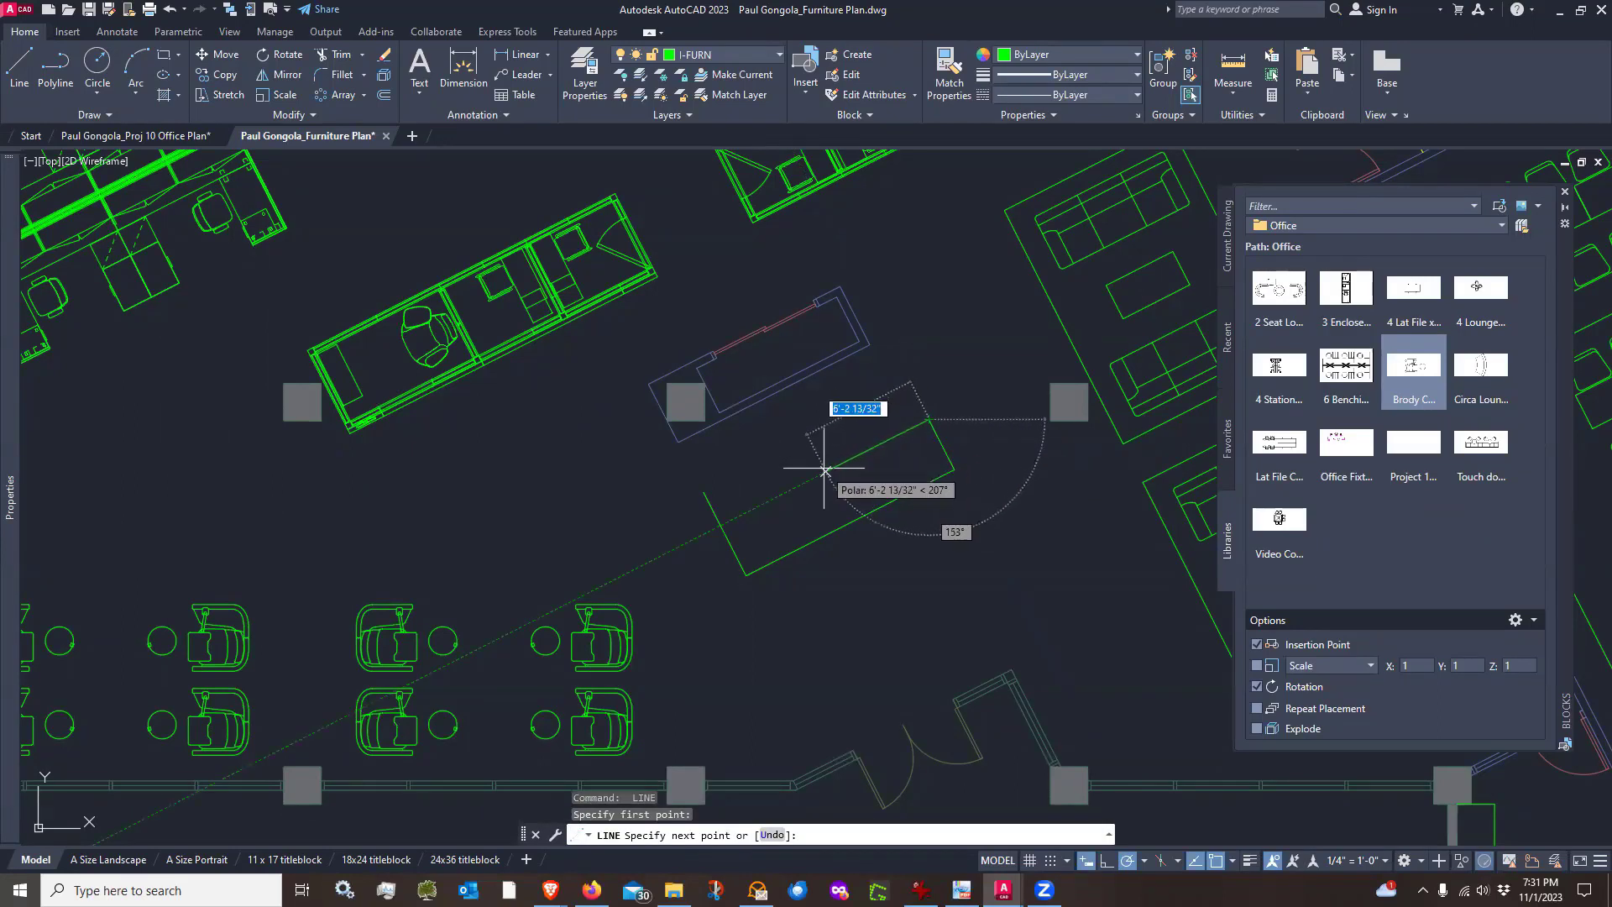
pyautogui.click(824, 471)
pyautogui.press('Return')
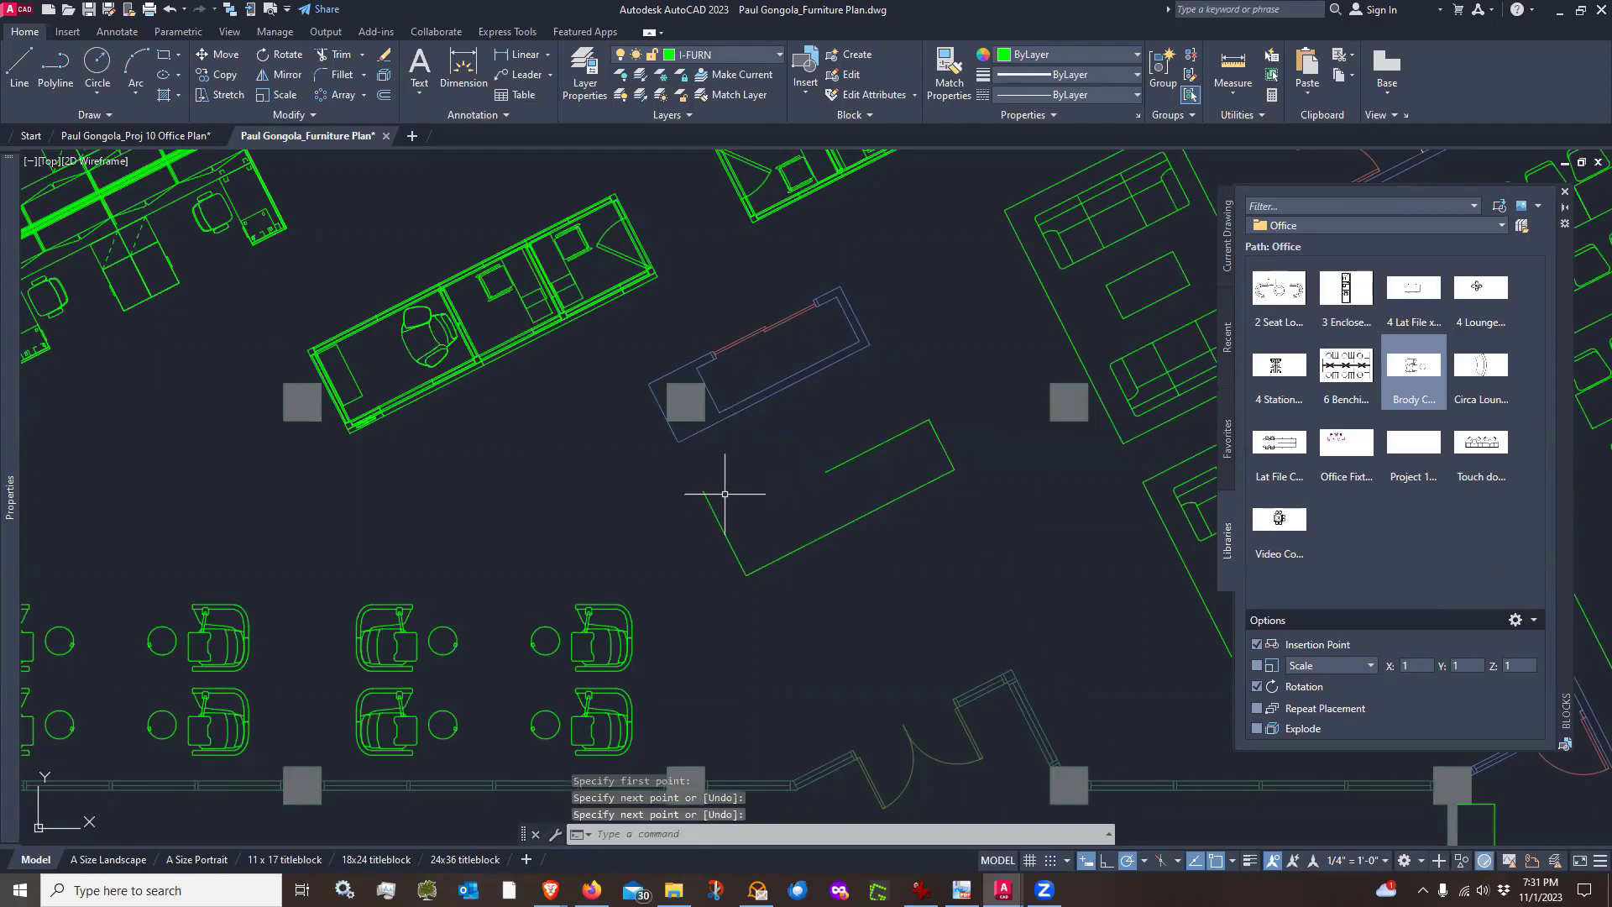
pyautogui.write('l')
pyautogui.press('Return')
pyautogui.click(707, 488)
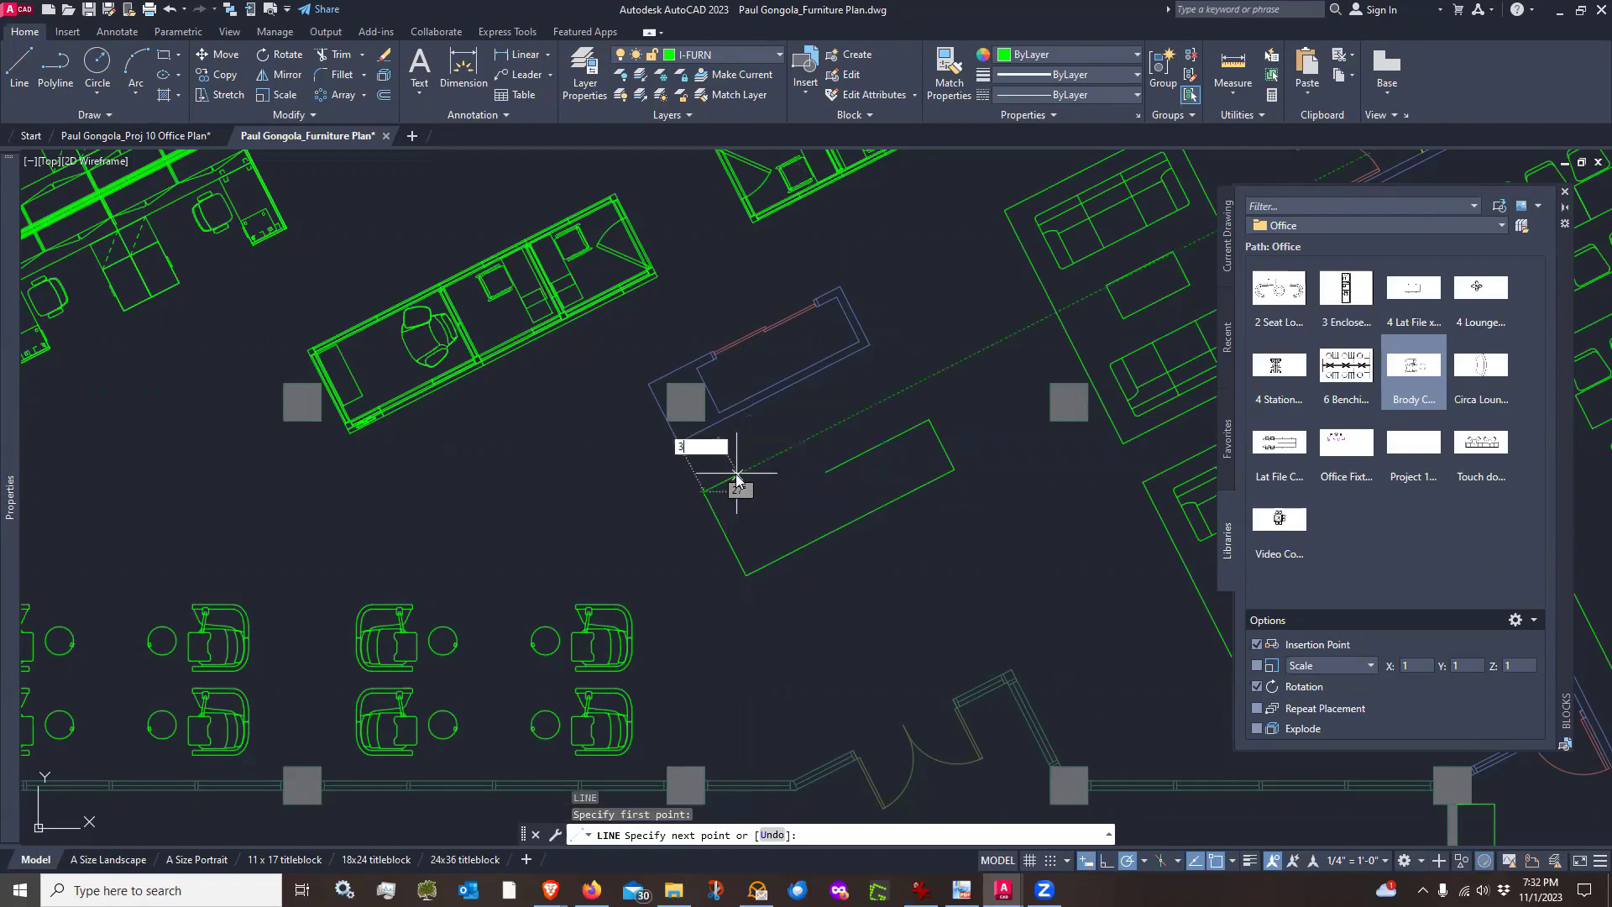
pyautogui.write("3'")
pyautogui.press('Return')
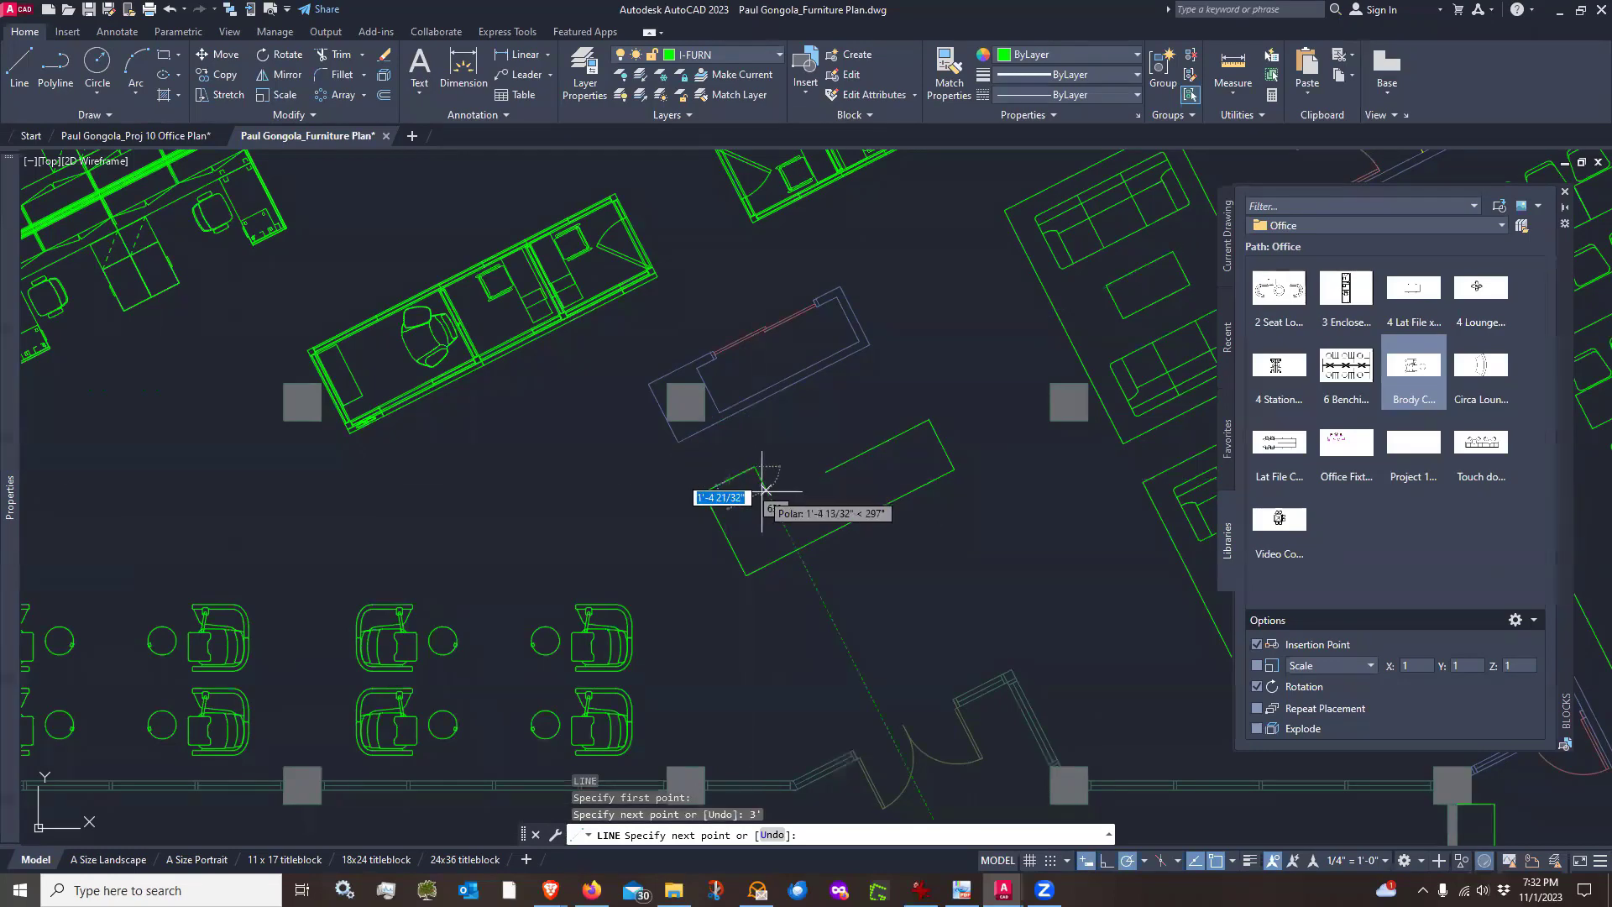
pyautogui.scroll(4, 749, 477)
pyautogui.click(766, 485)
pyautogui.press('Return')
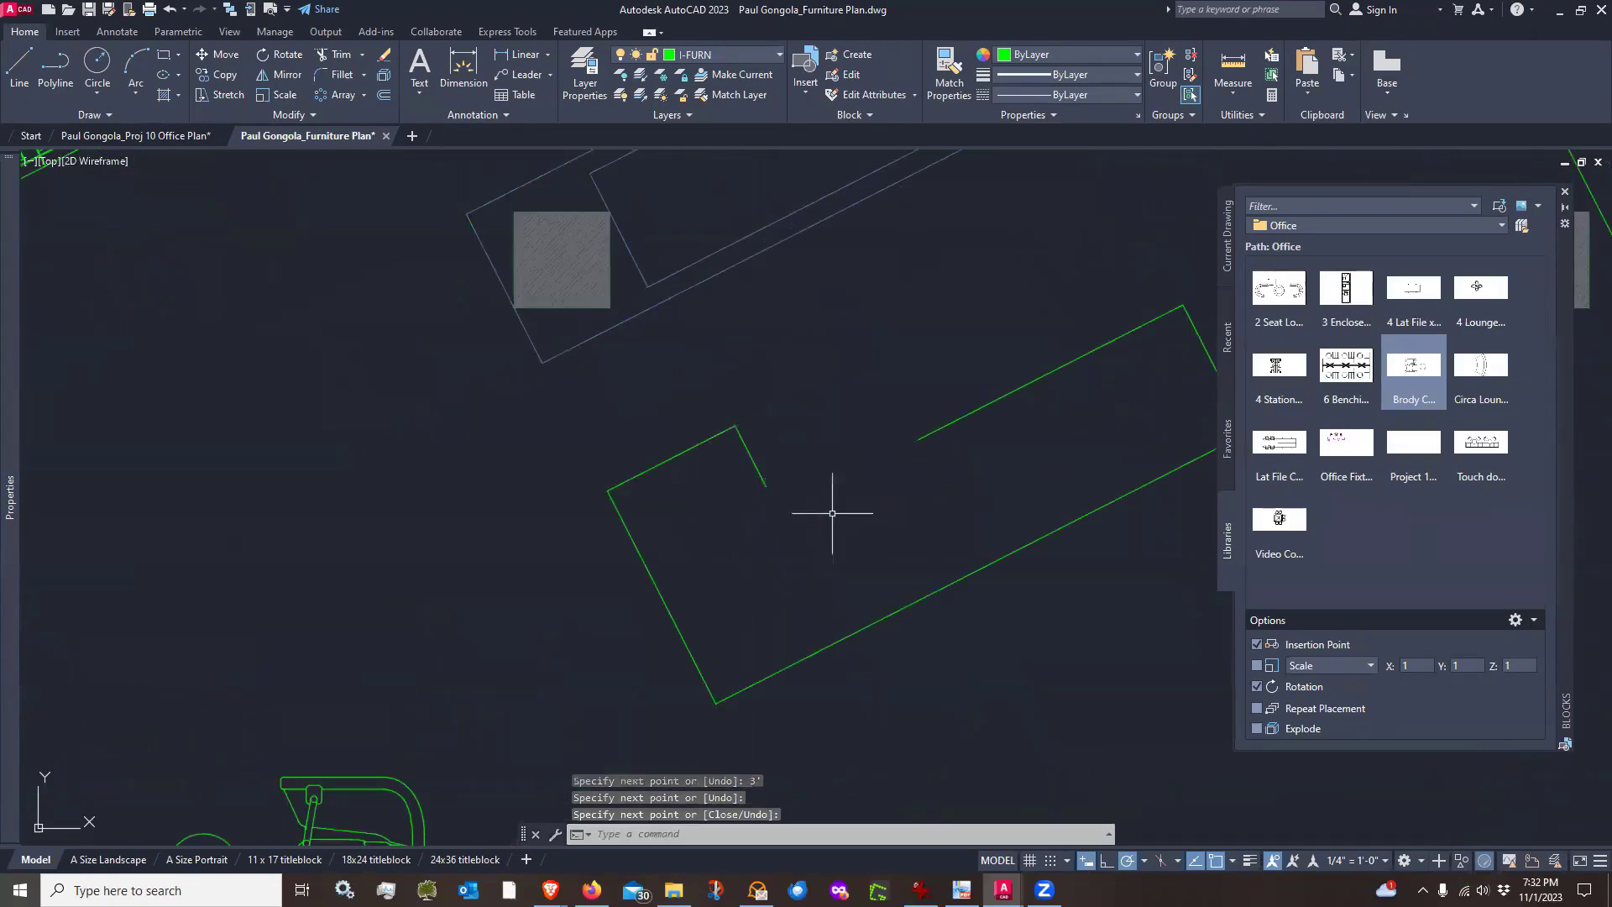
# Fillet the two inner desk lines together to close the inside corner
pyautogui.click(340, 75)
pyautogui.click(753, 460)
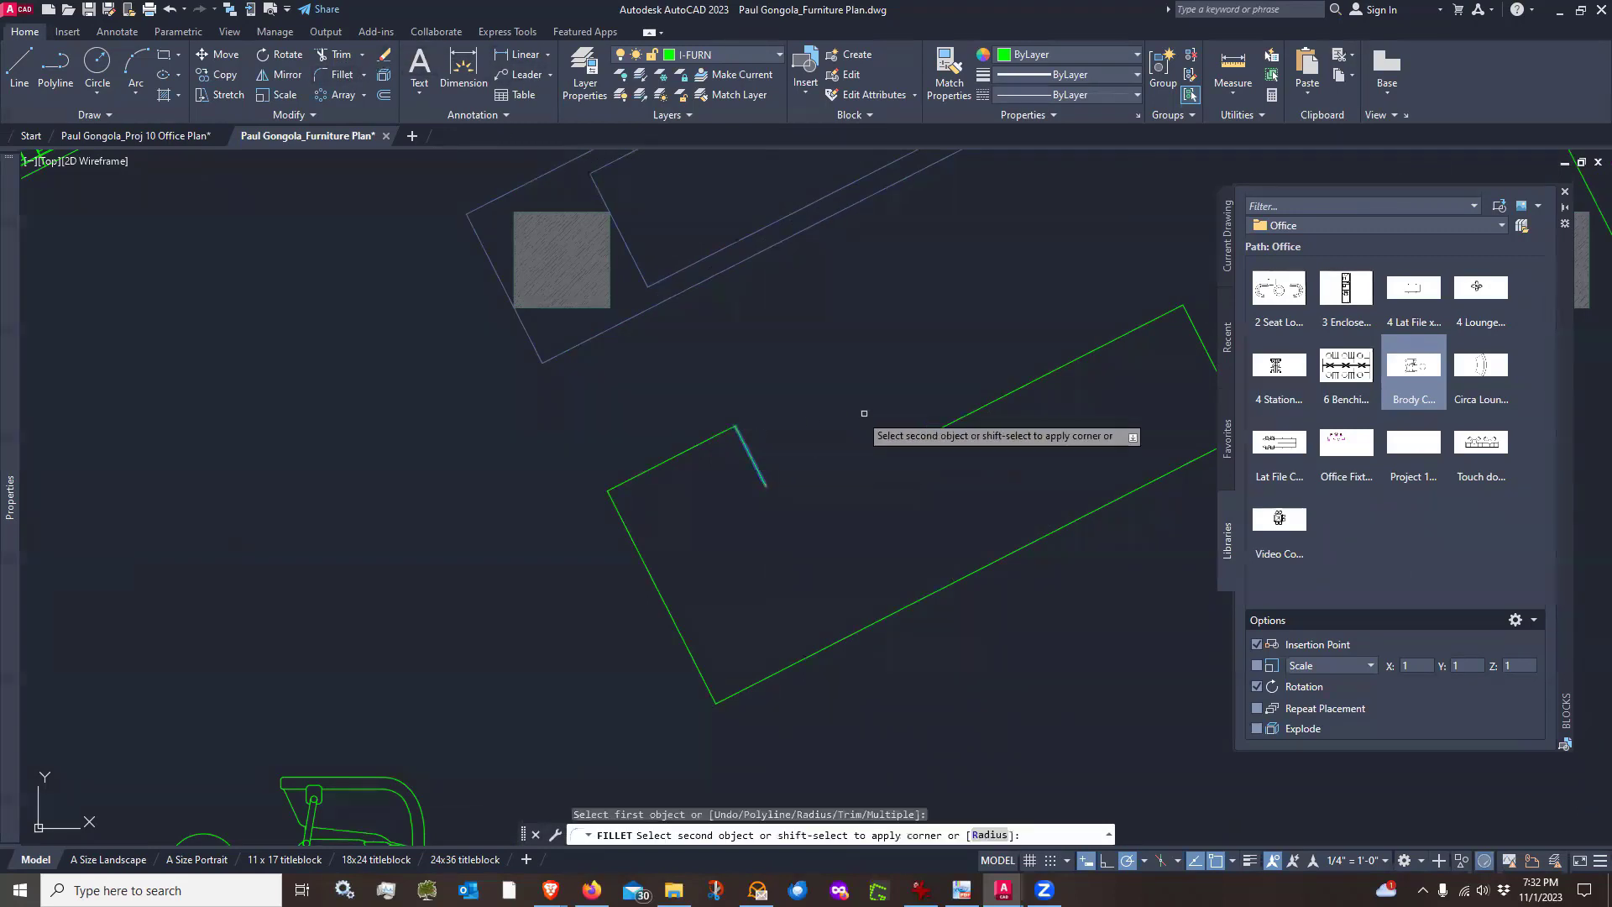
pyautogui.click(930, 435)
pyautogui.scroll(-4, 597, 532)
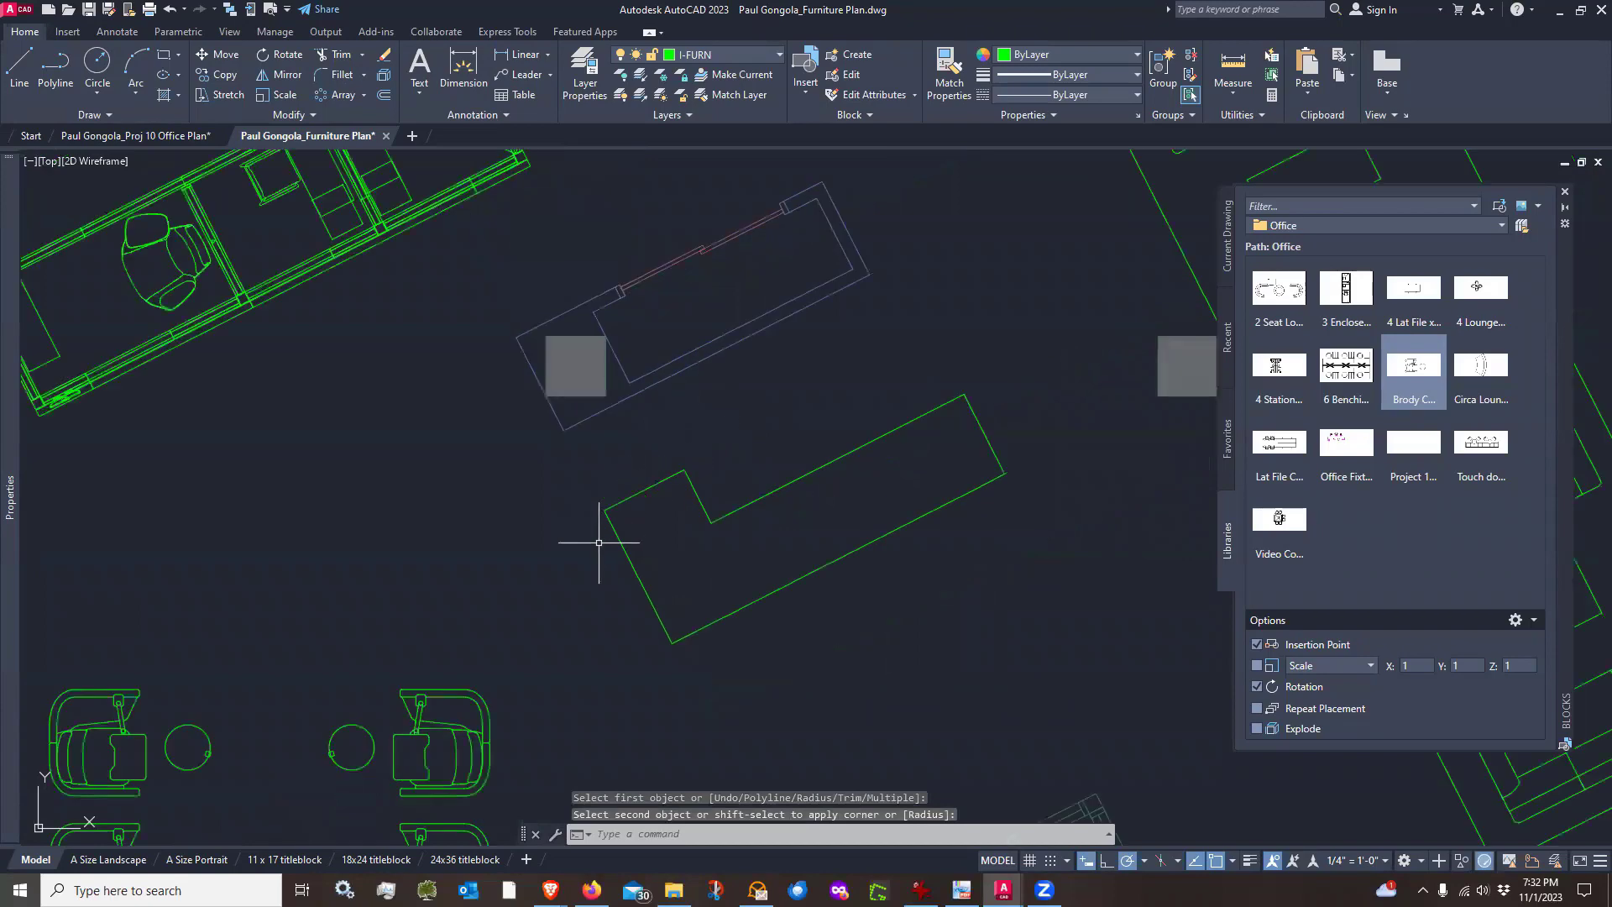
pyautogui.scroll(2, 597, 533)
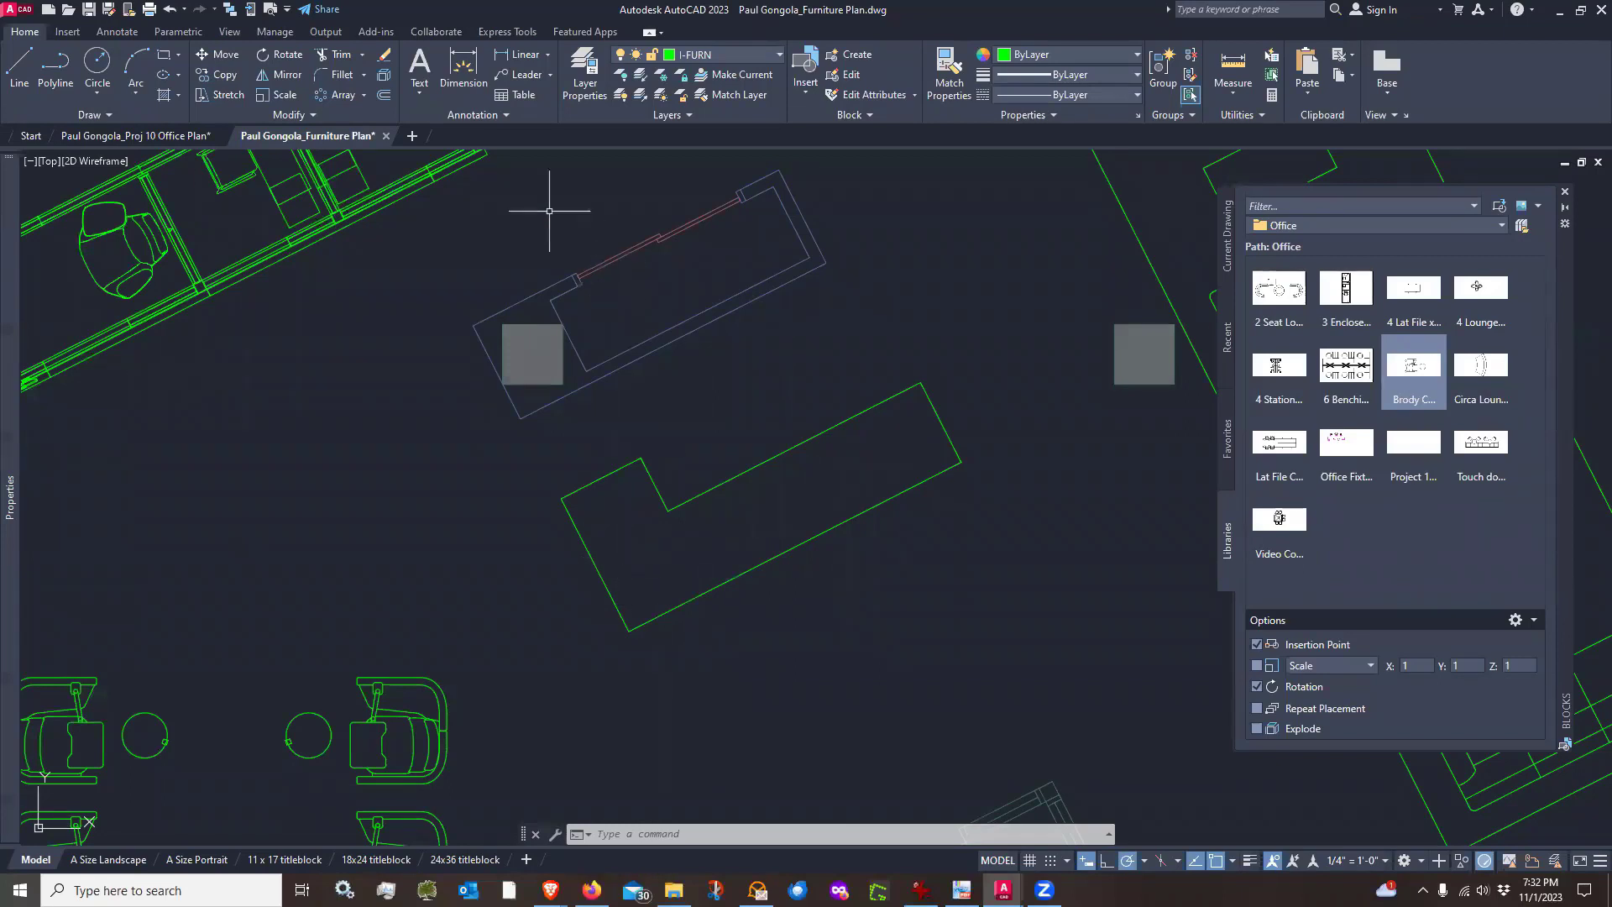
# Fillet the desk's outer corner between the short end and long front edge with a 36" radius
pyautogui.click(333, 76)
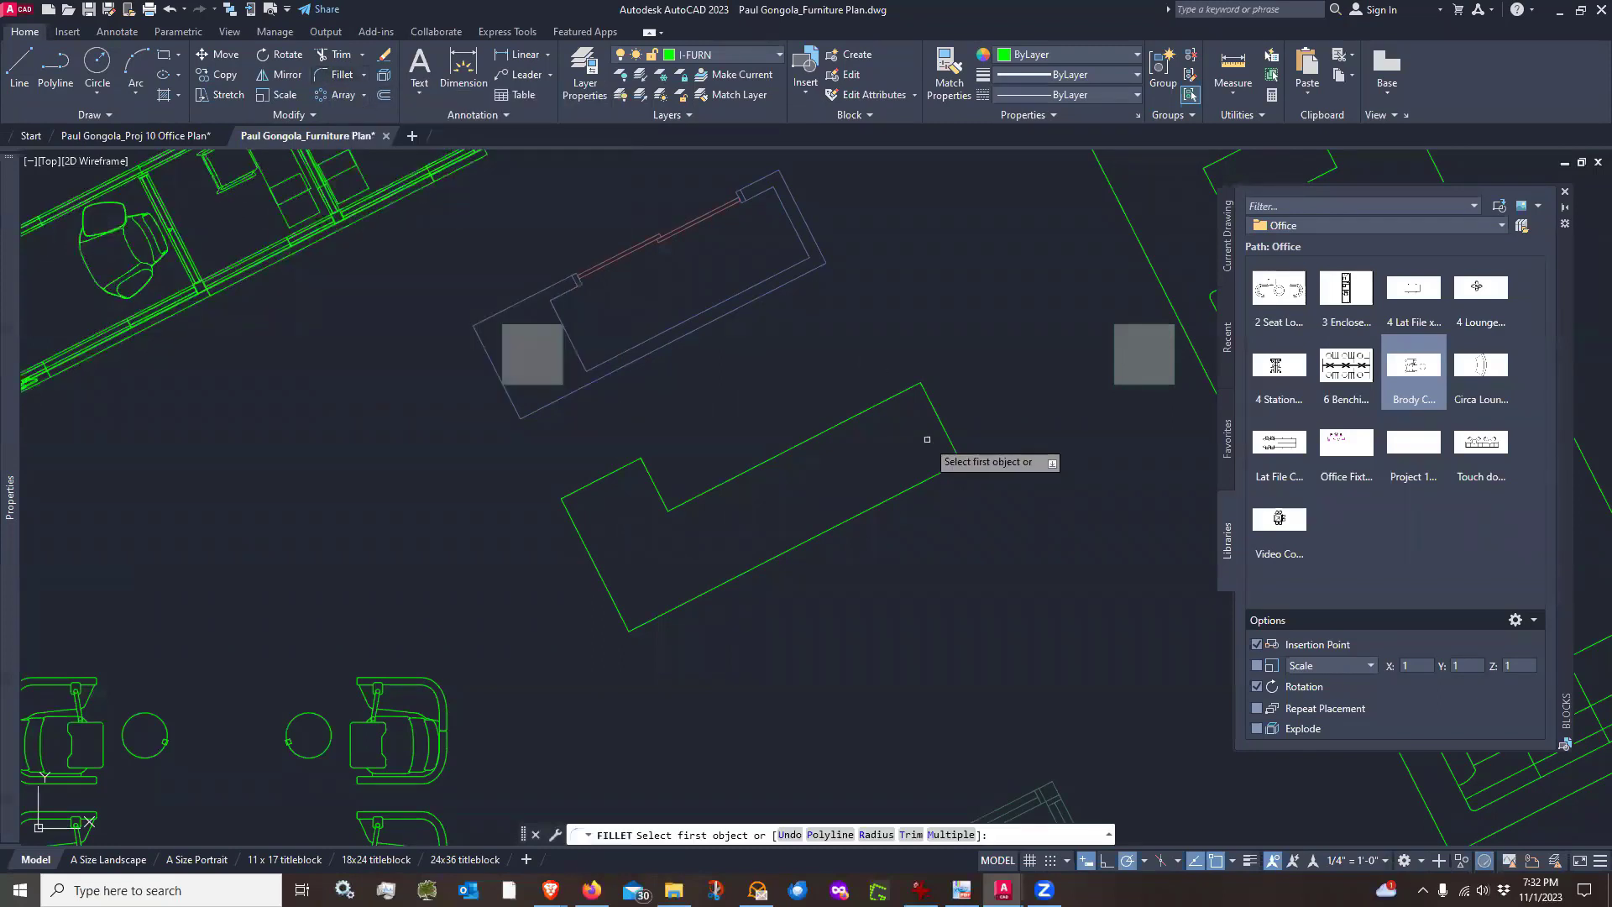
pyautogui.click(876, 835)
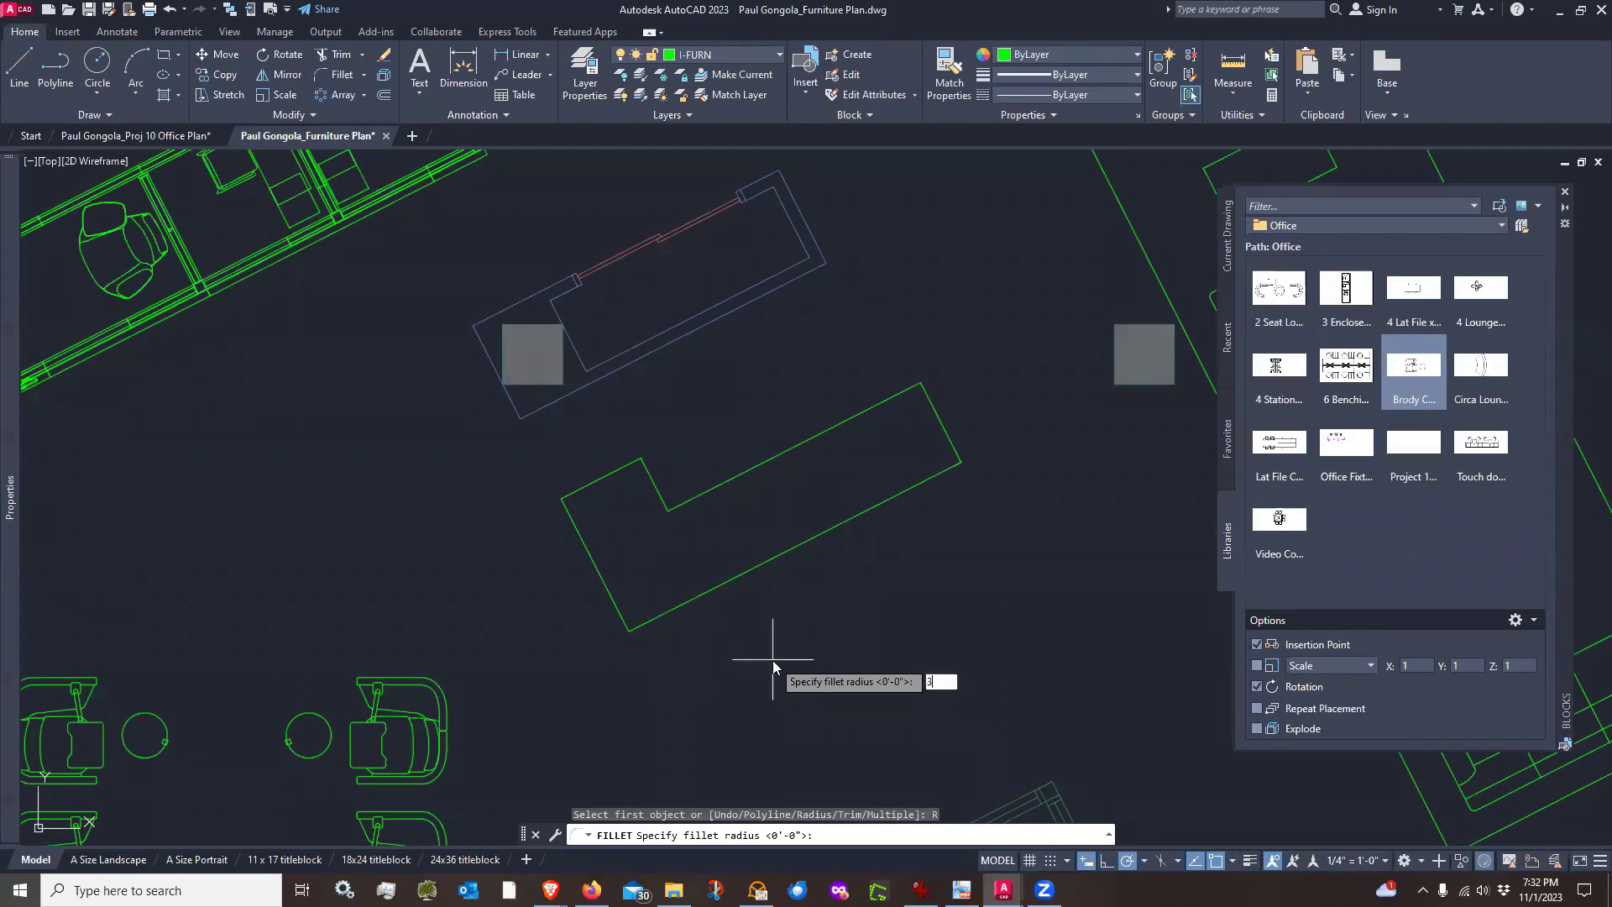
pyautogui.write('6')
pyautogui.press('Return')
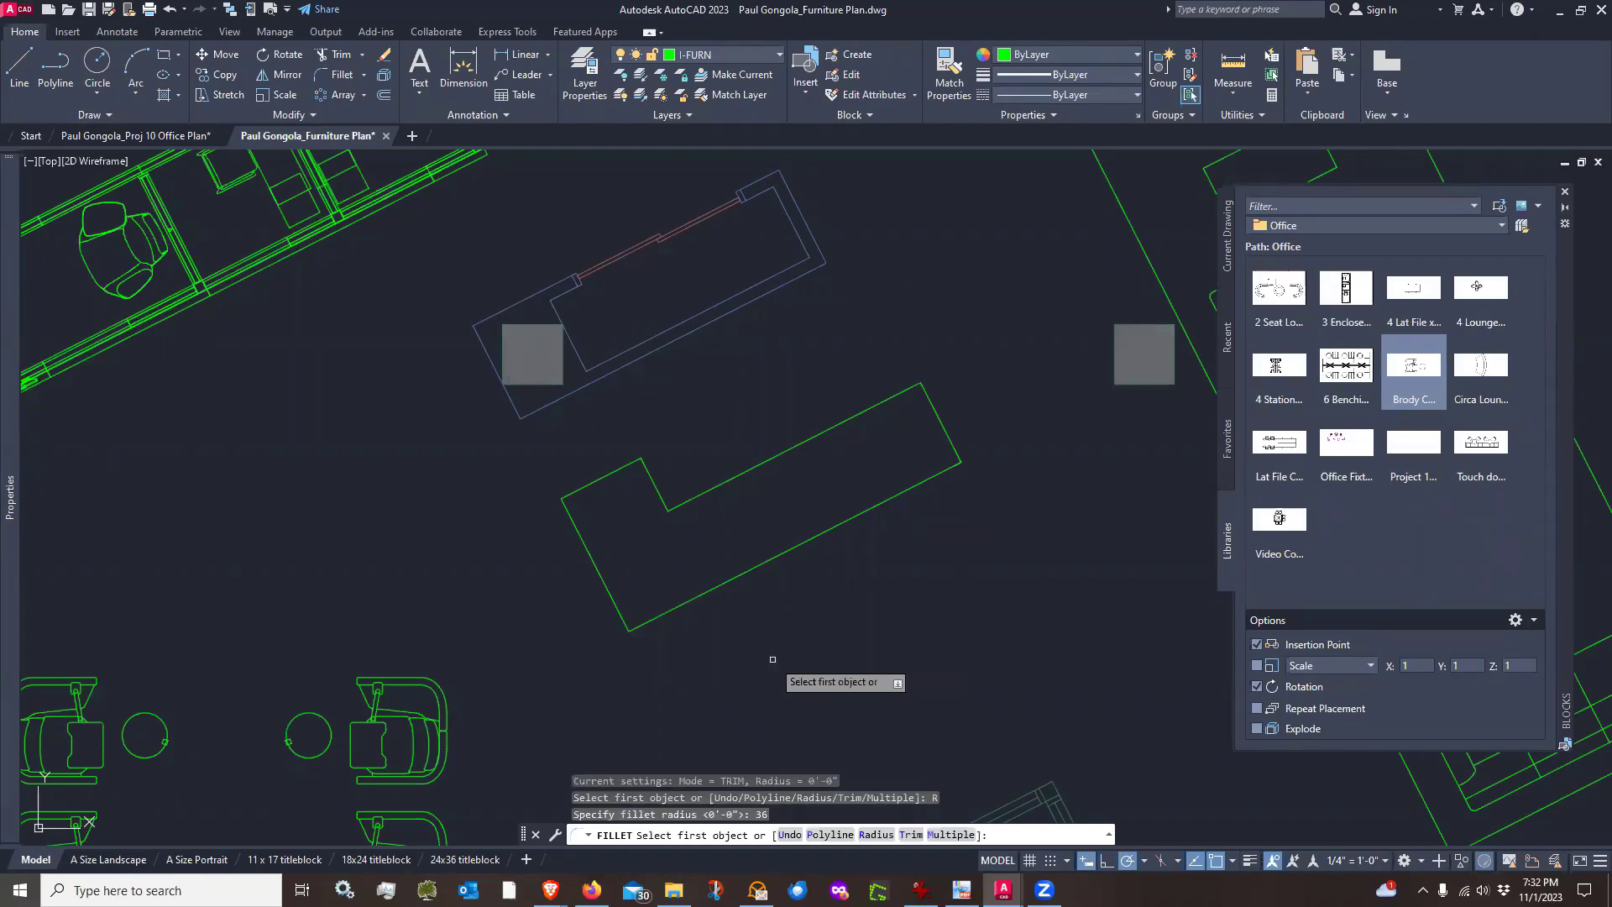
pyautogui.click(570, 516)
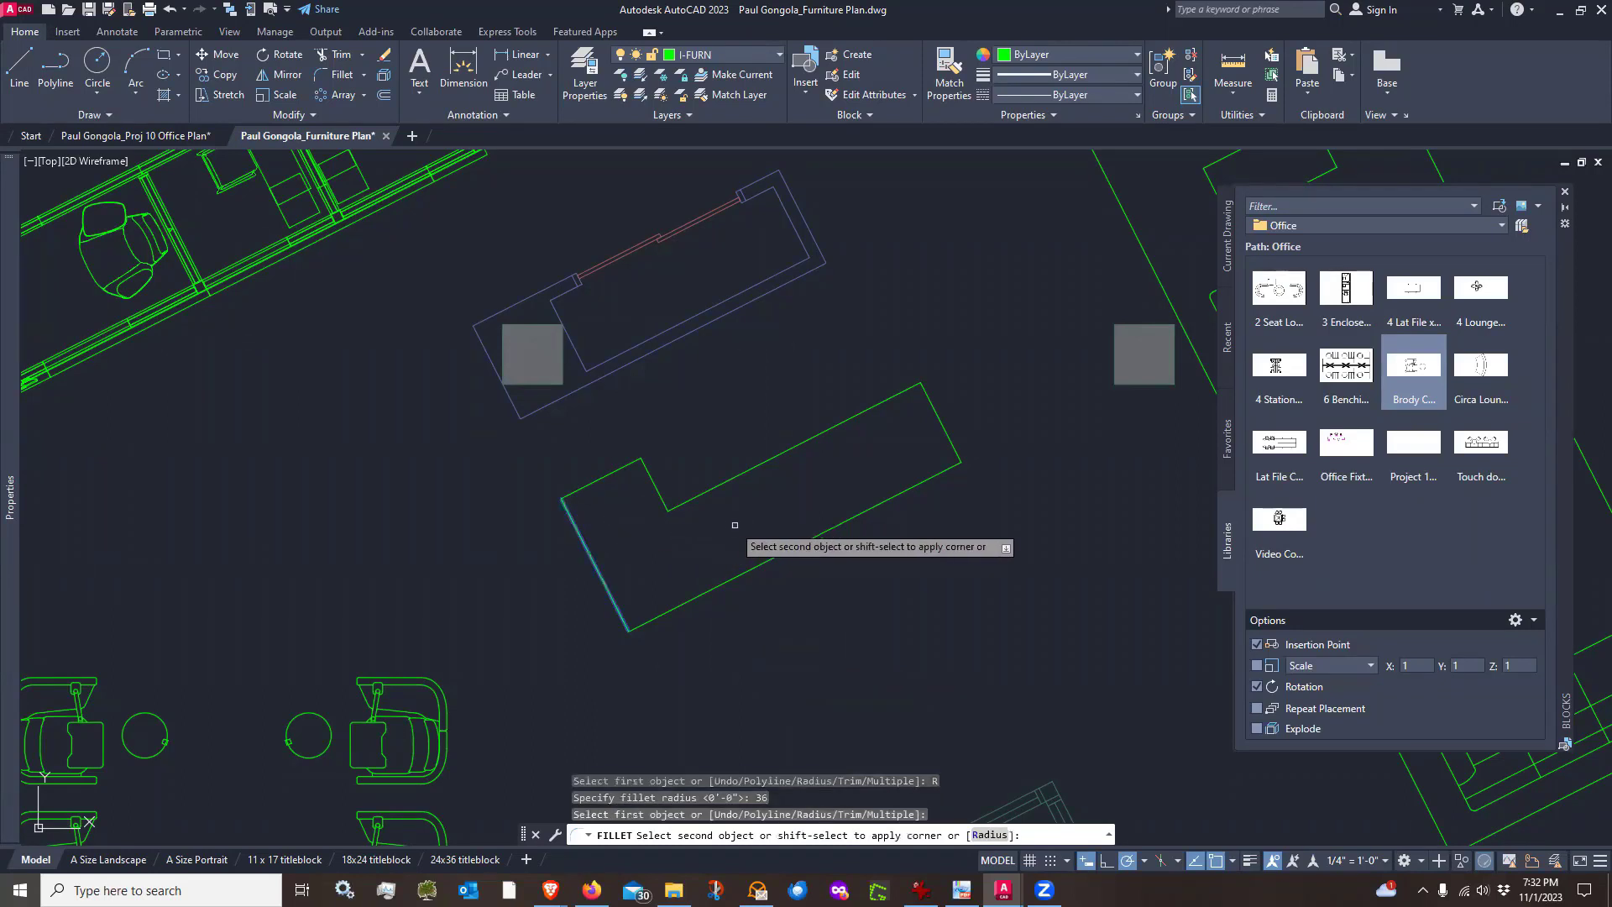
pyautogui.click(777, 558)
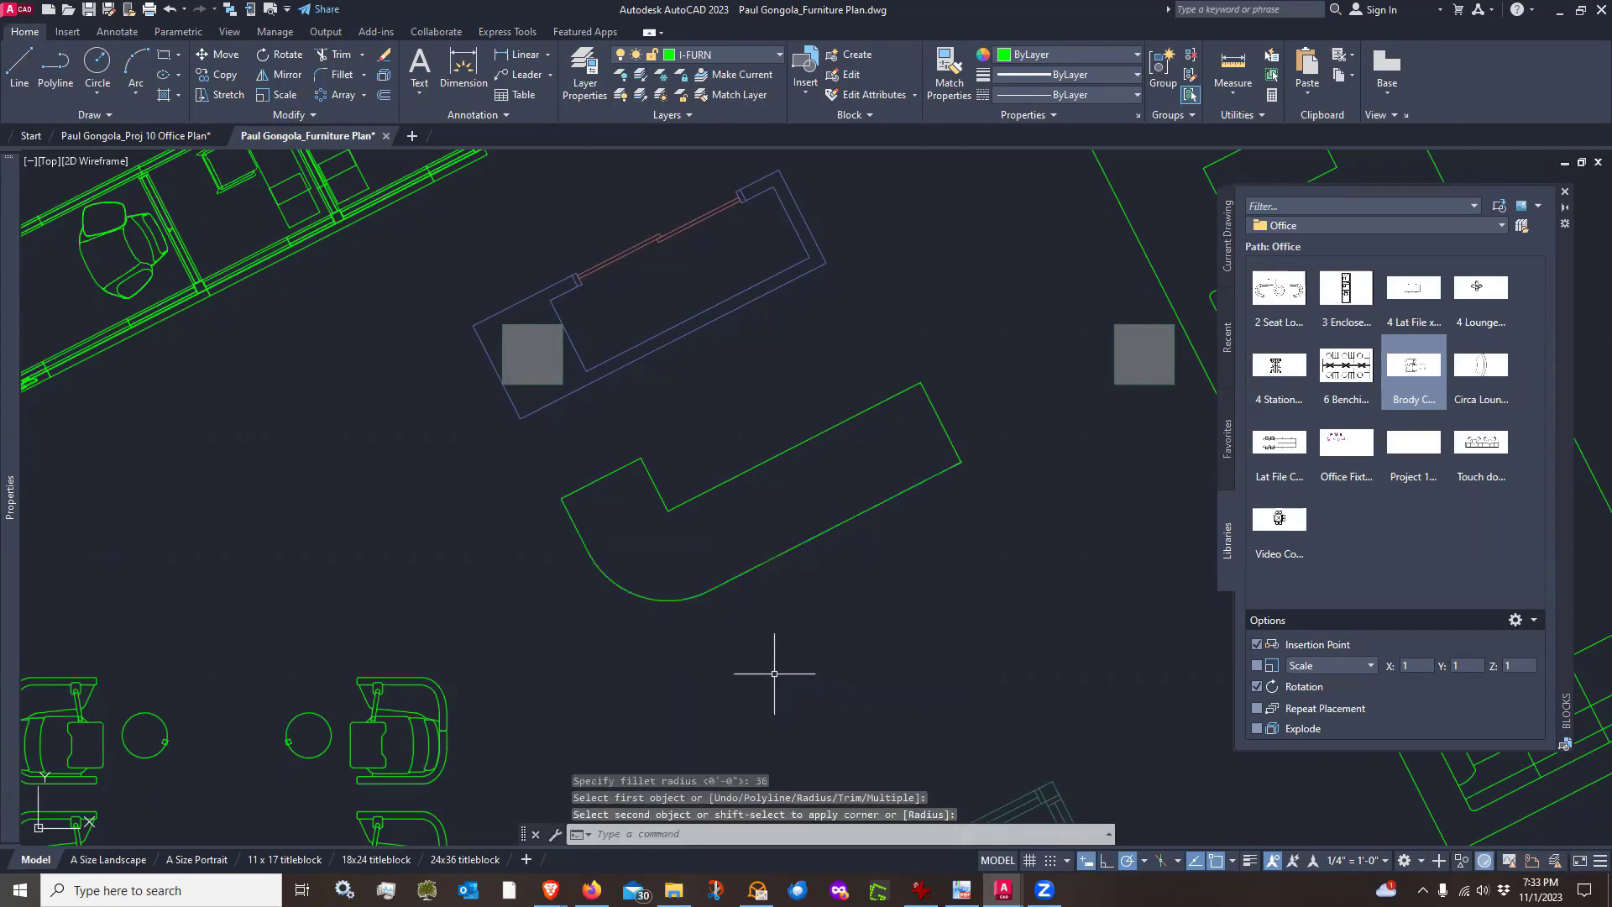
# Draw two perpendicular test lines, one horizontal and one vertical, in open space below the desk
pyautogui.scroll(-2, 731, 578)
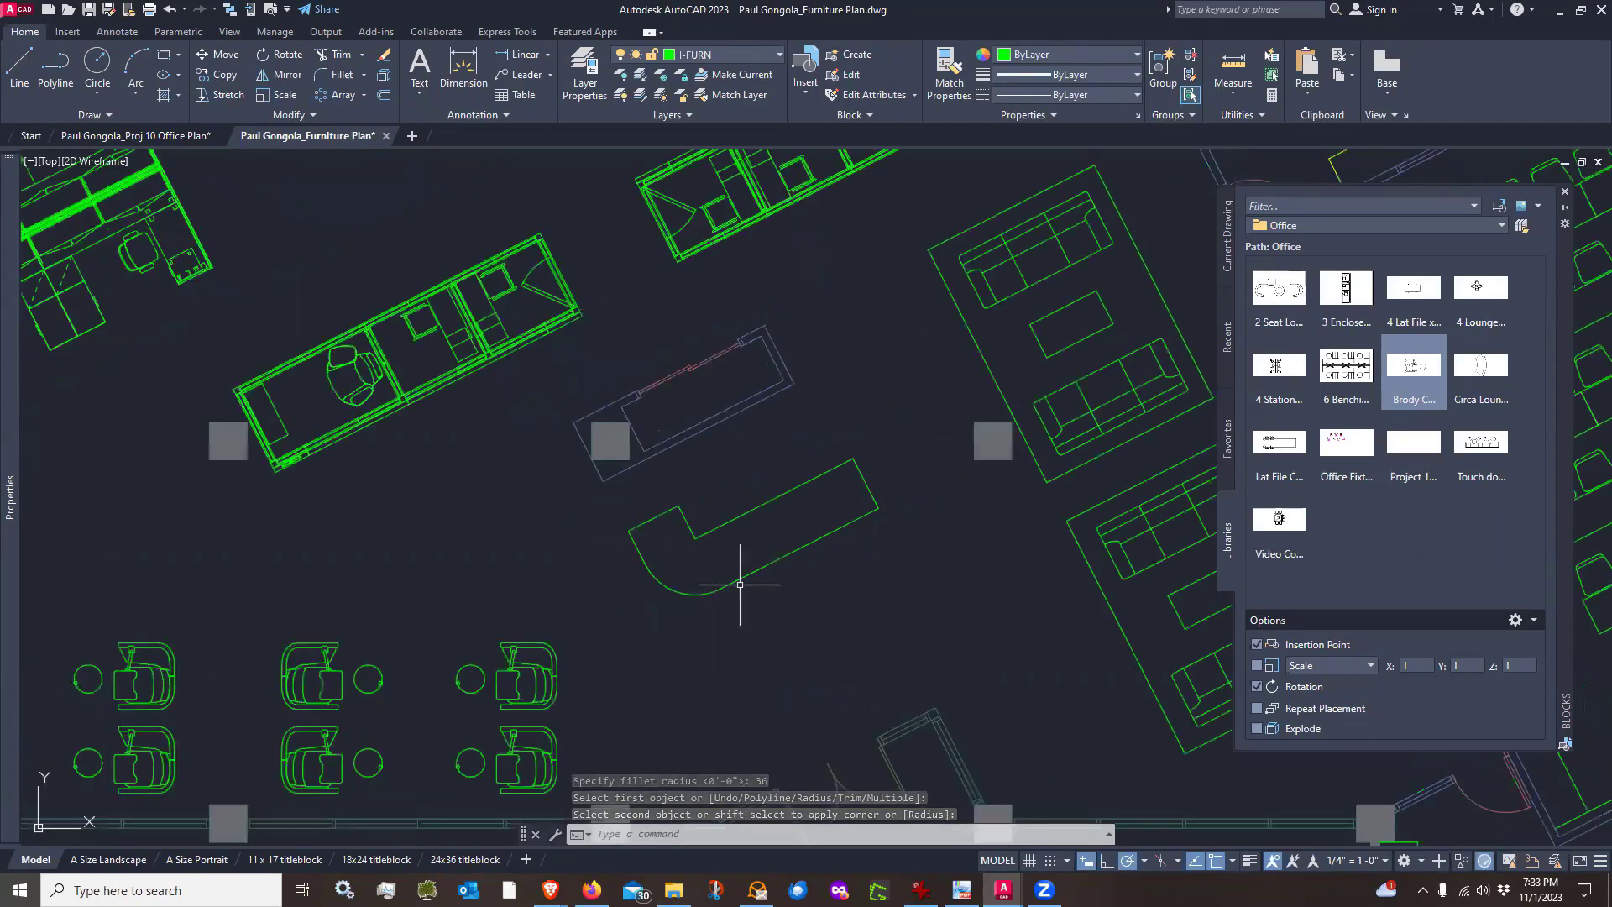
pyautogui.moveTo(834, 583)
pyautogui.mouseDown(button='middle')
pyautogui.moveTo(738, 504)
pyautogui.moveTo(671, 542)
pyautogui.mouseUp(button='middle')
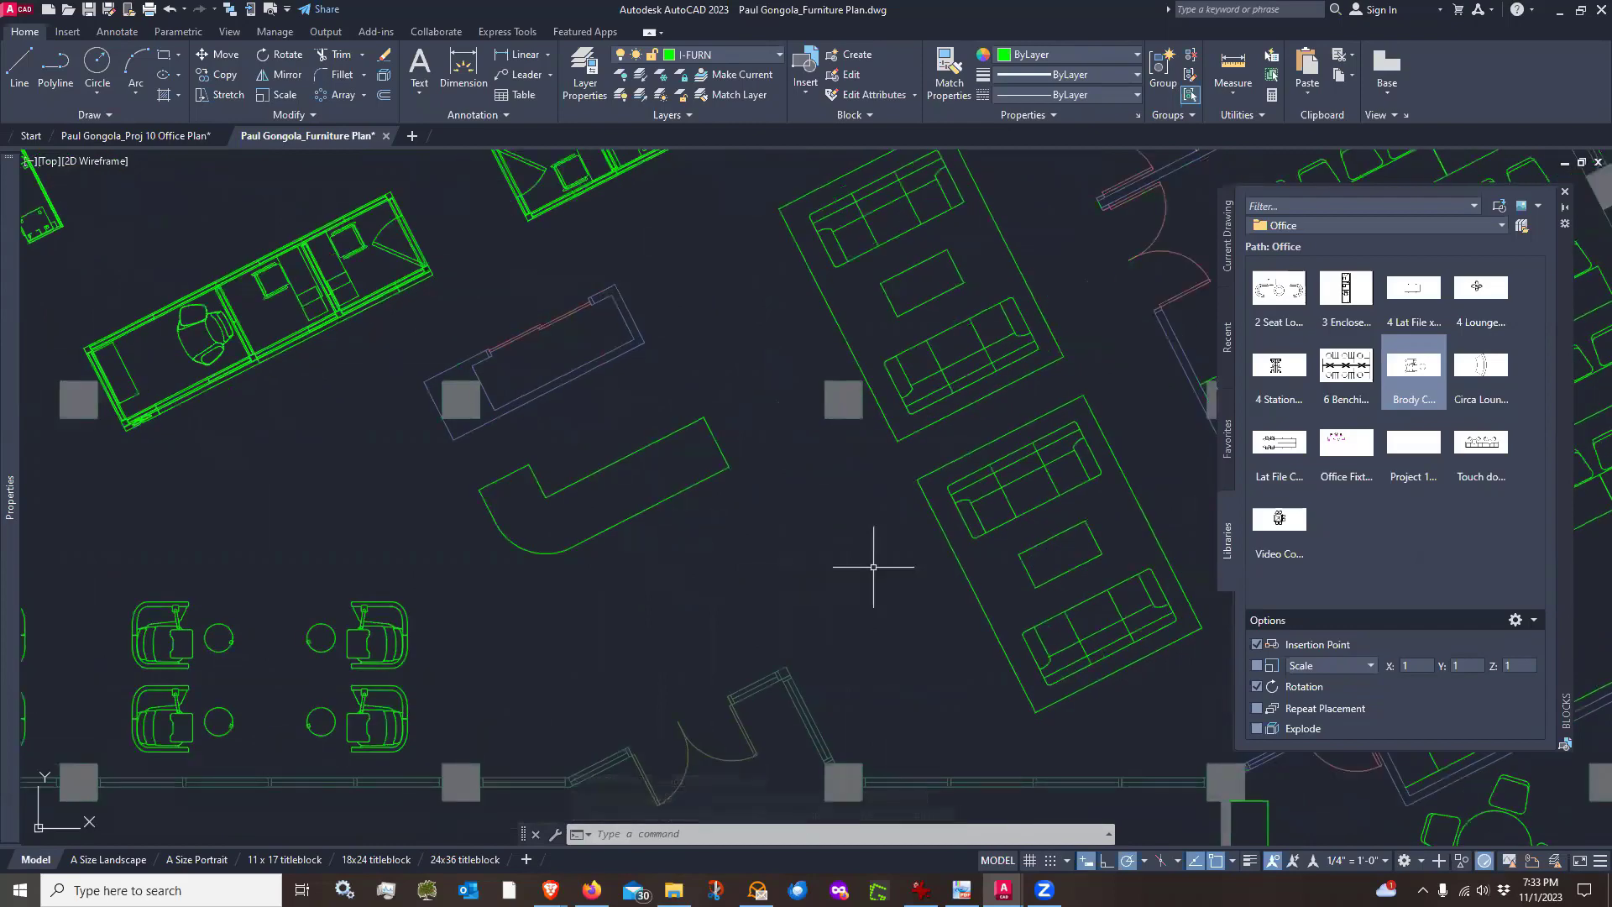
pyautogui.write('l')
pyautogui.press('Return')
pyautogui.click(732, 640)
pyautogui.click(905, 640)
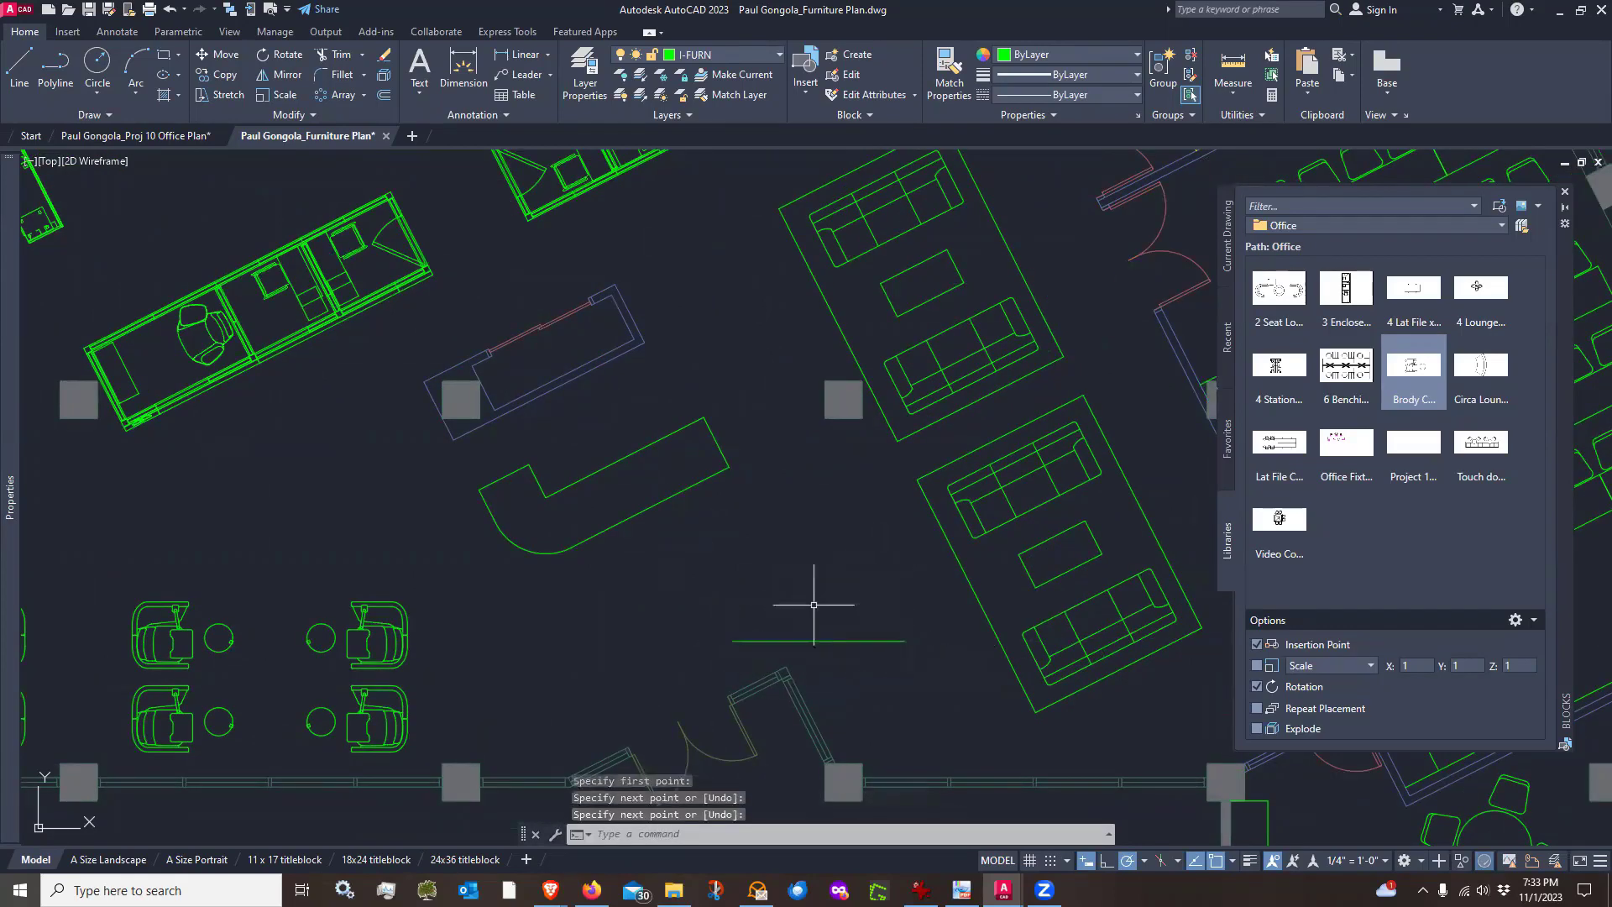
pyautogui.press('Return')
pyautogui.press('Return')
pyautogui.click(658, 604)
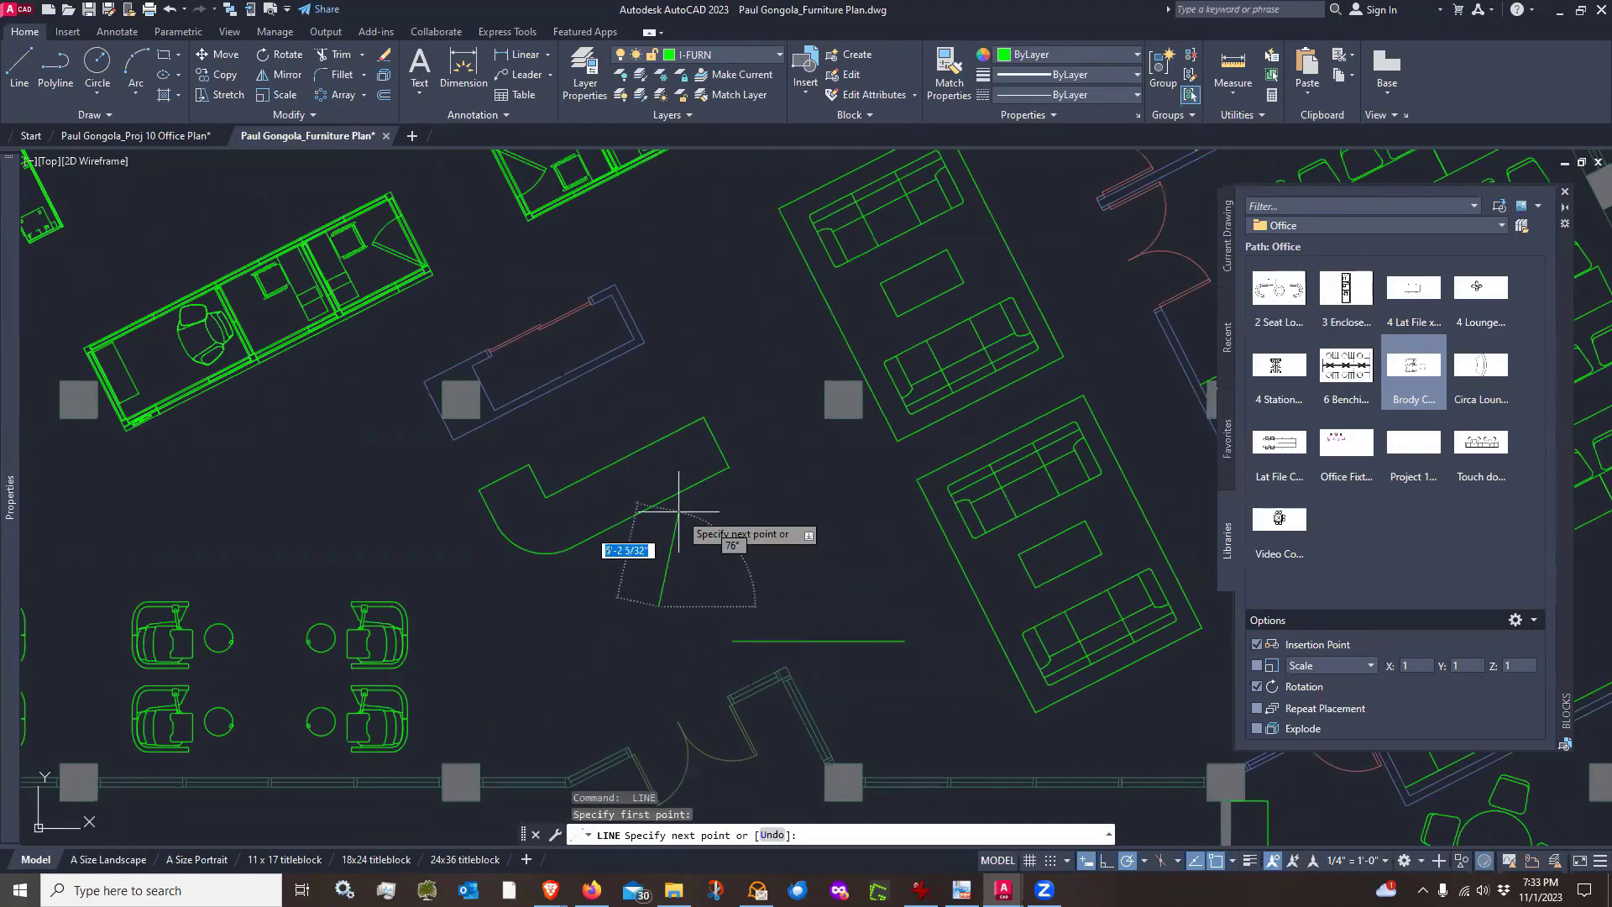
pyautogui.click(652, 403)
pyautogui.press('Return')
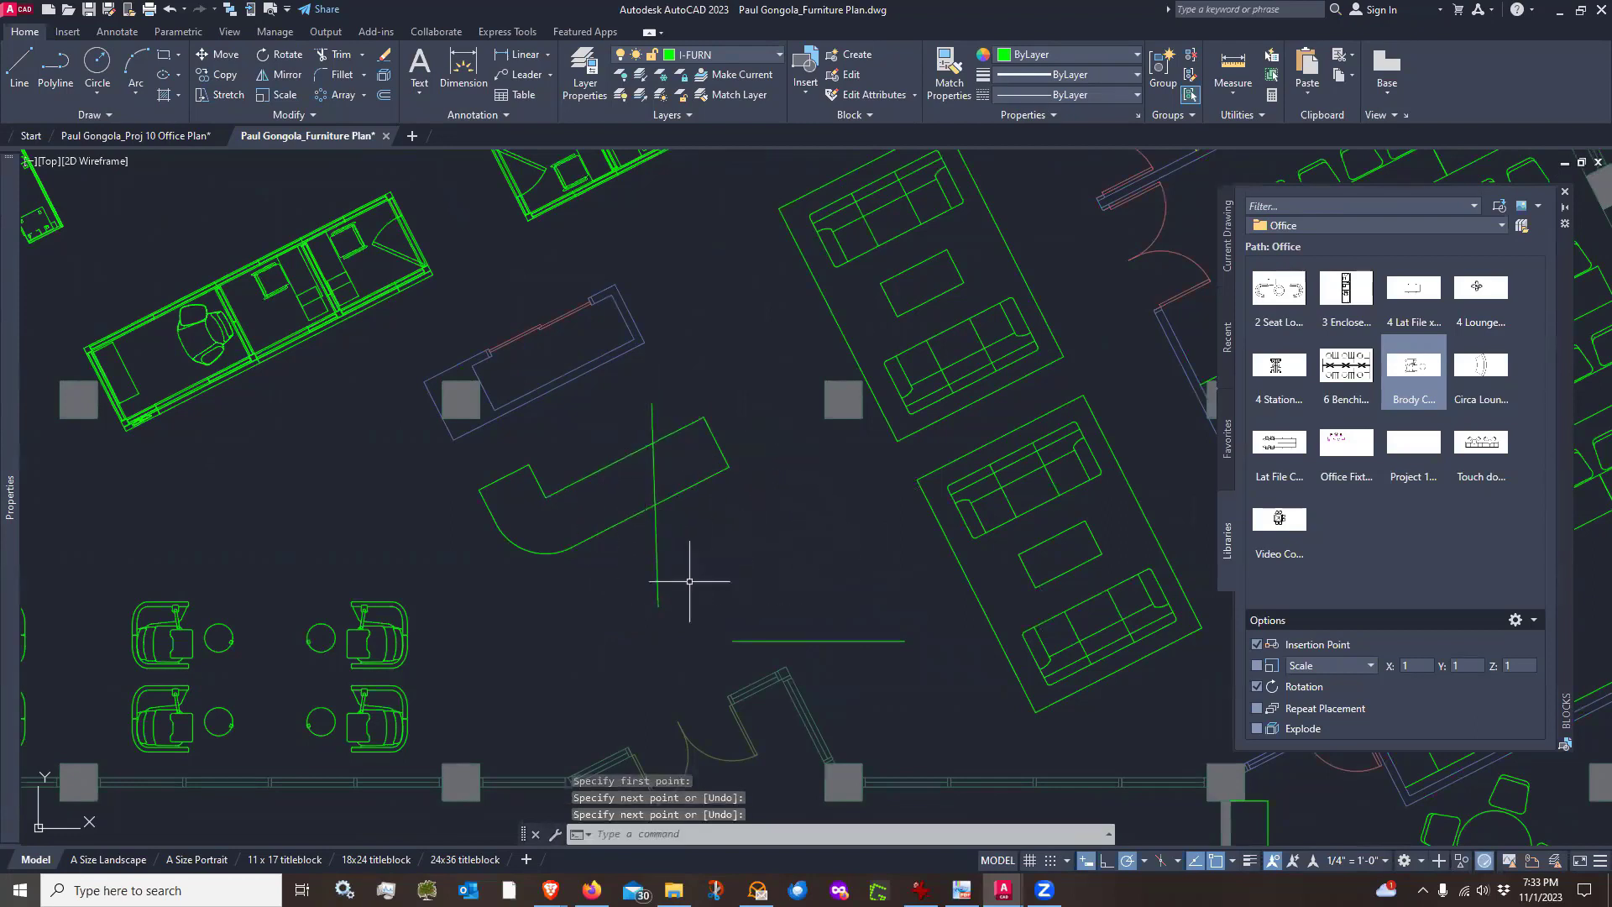
# Try to fillet the two test lines with the 3' radius
pyautogui.write('f')
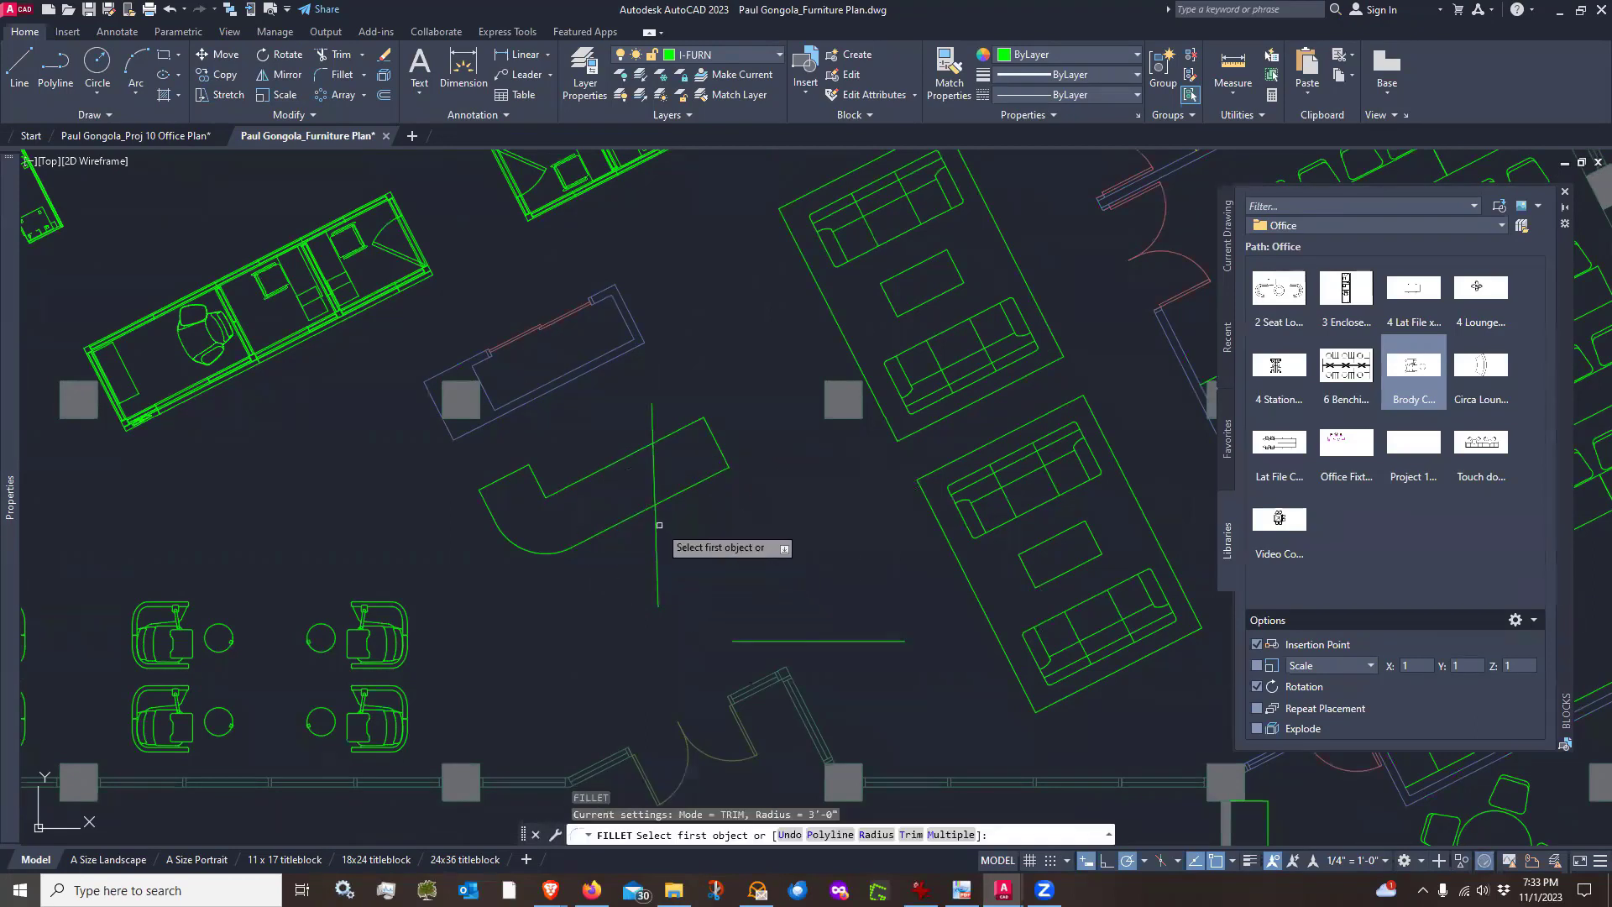
pyautogui.press('Return')
pyautogui.click(654, 546)
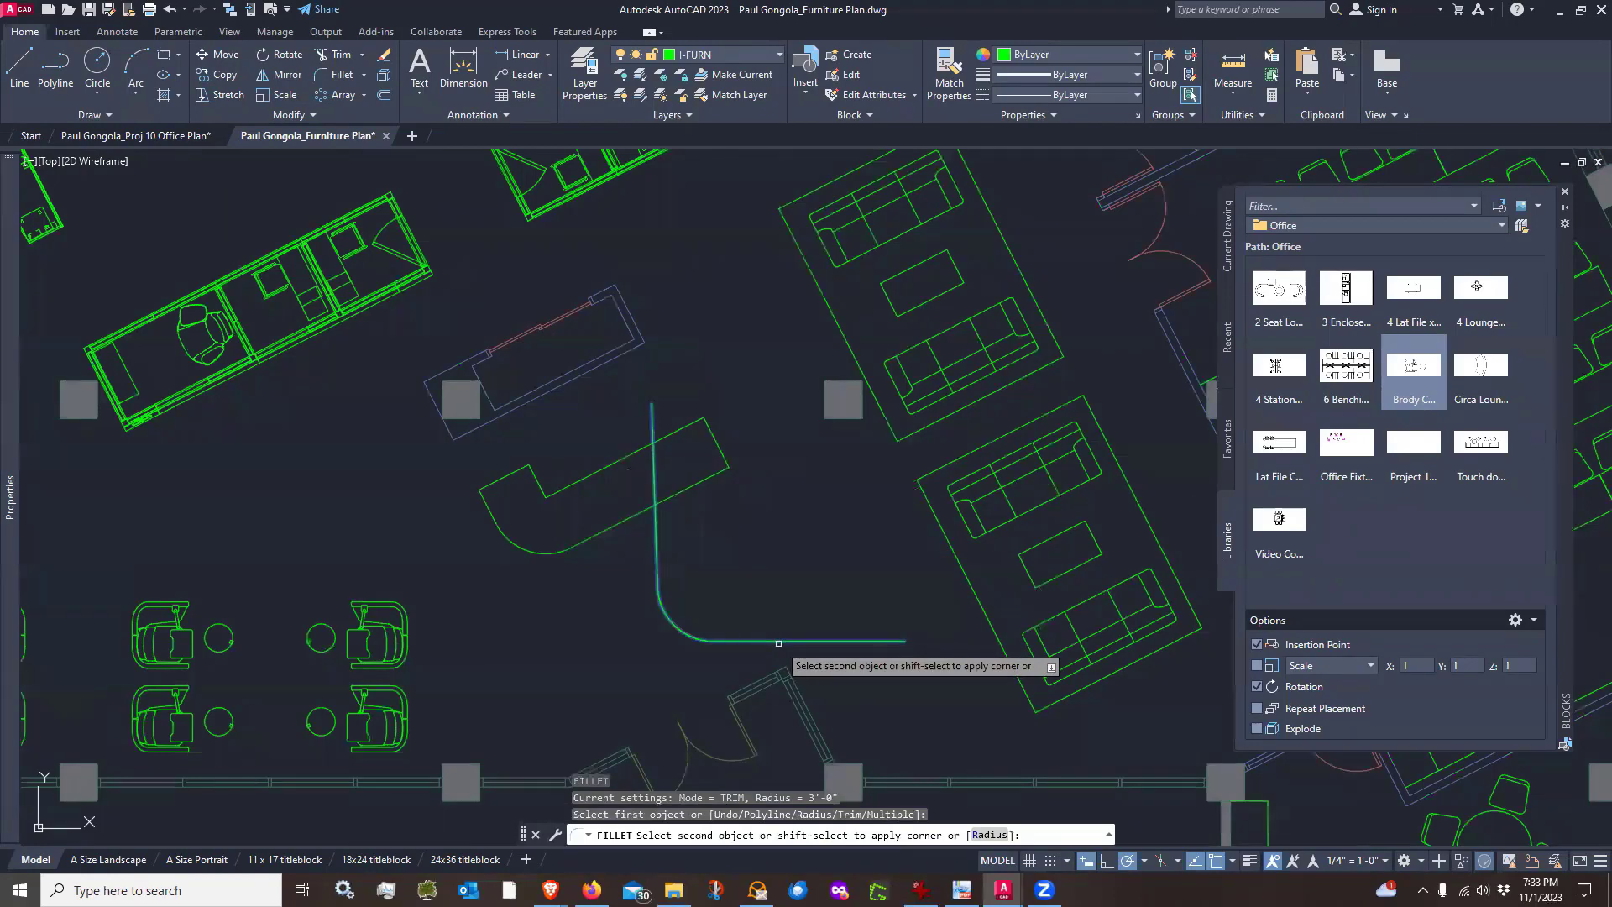
pyautogui.click(729, 562)
pyautogui.press('Escape')
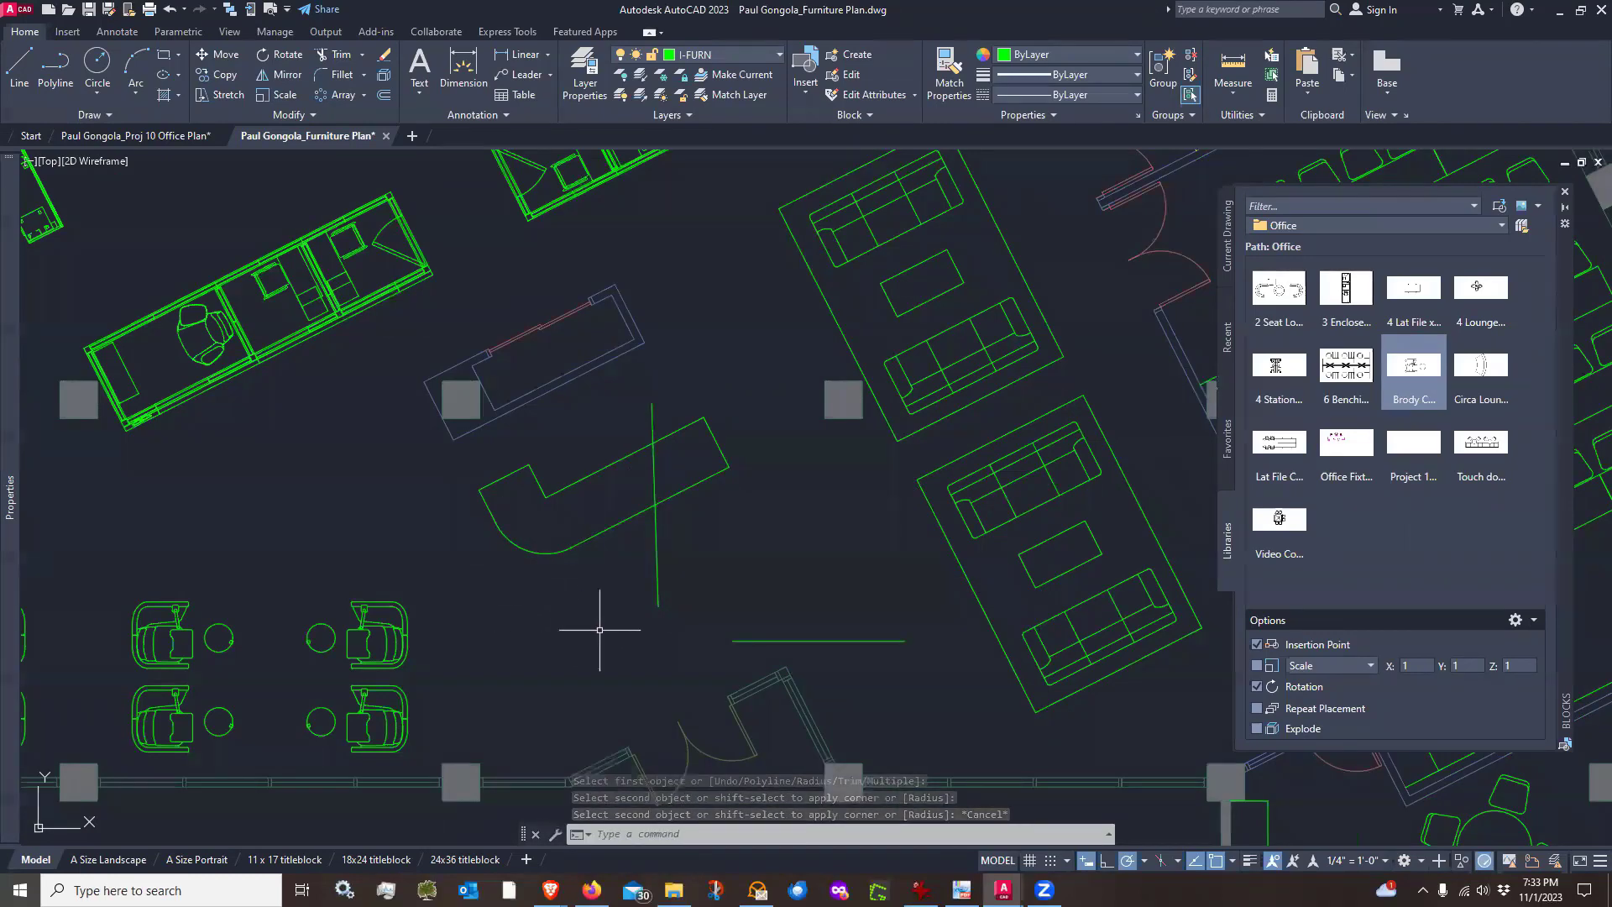
# Set the fillet radius to 0 and fillet the two test lines into a sharp corner
pyautogui.write('F')
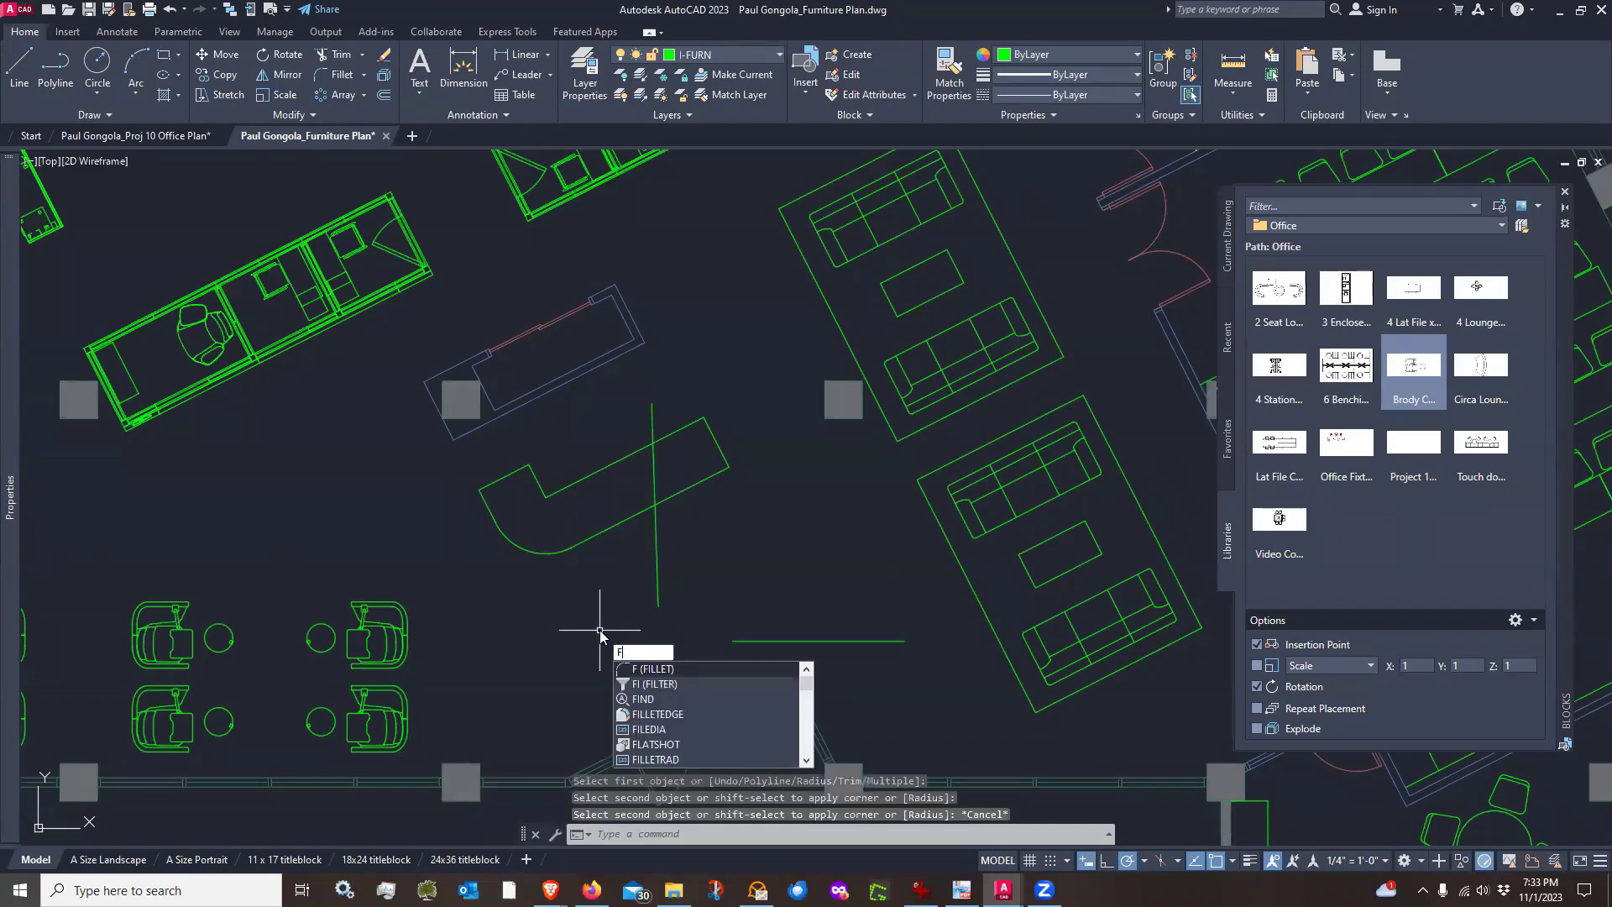
pyautogui.press('Return')
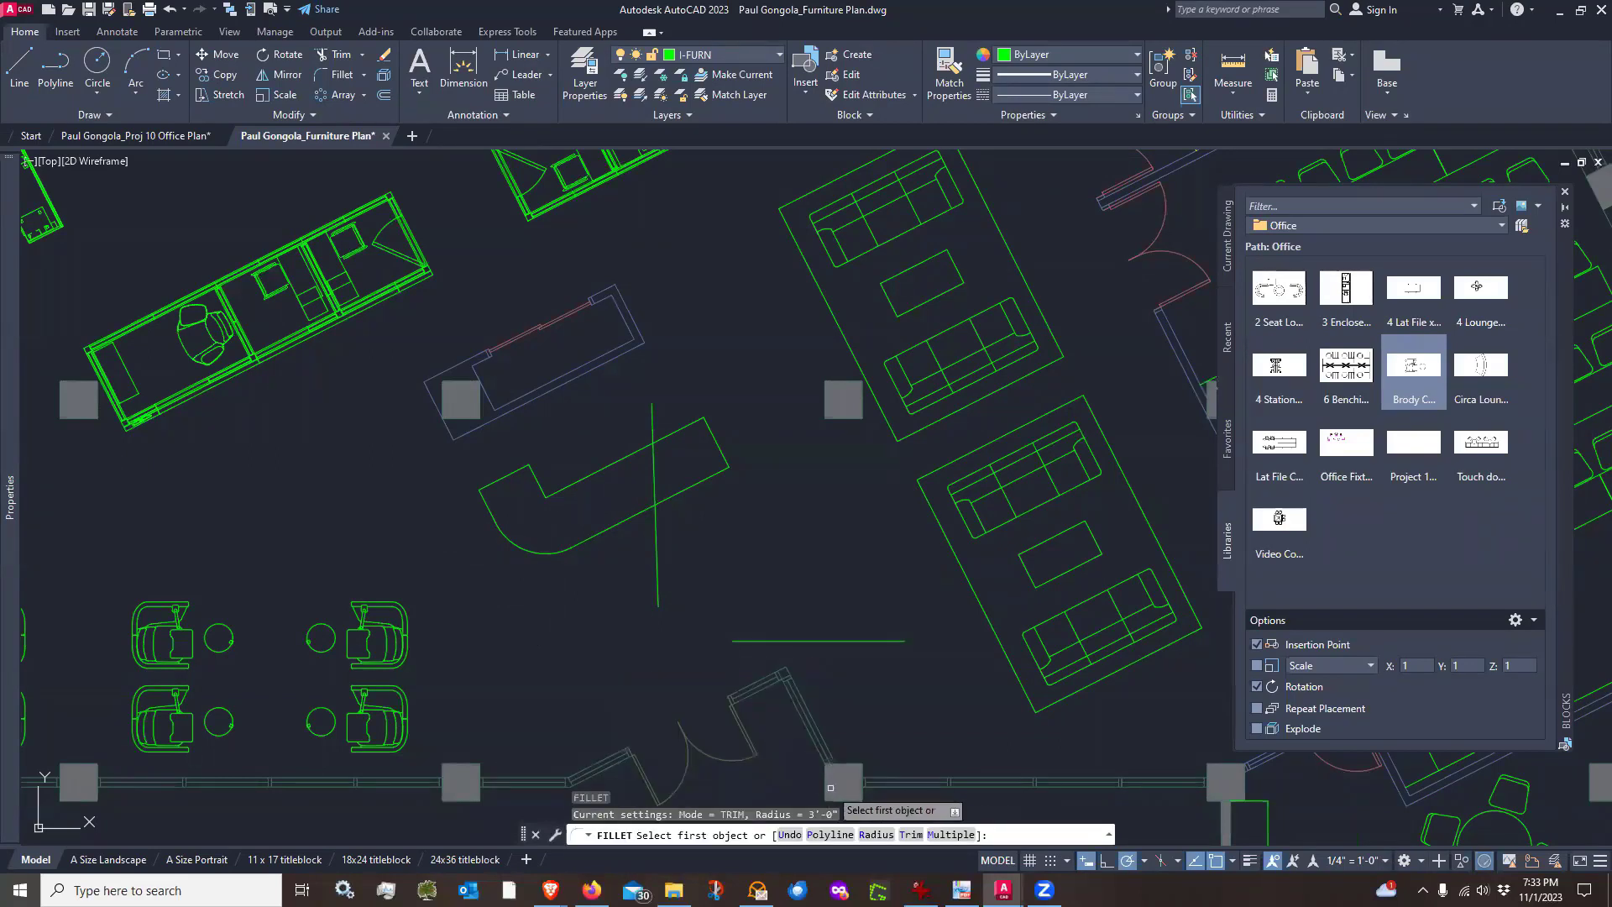
pyautogui.click(875, 836)
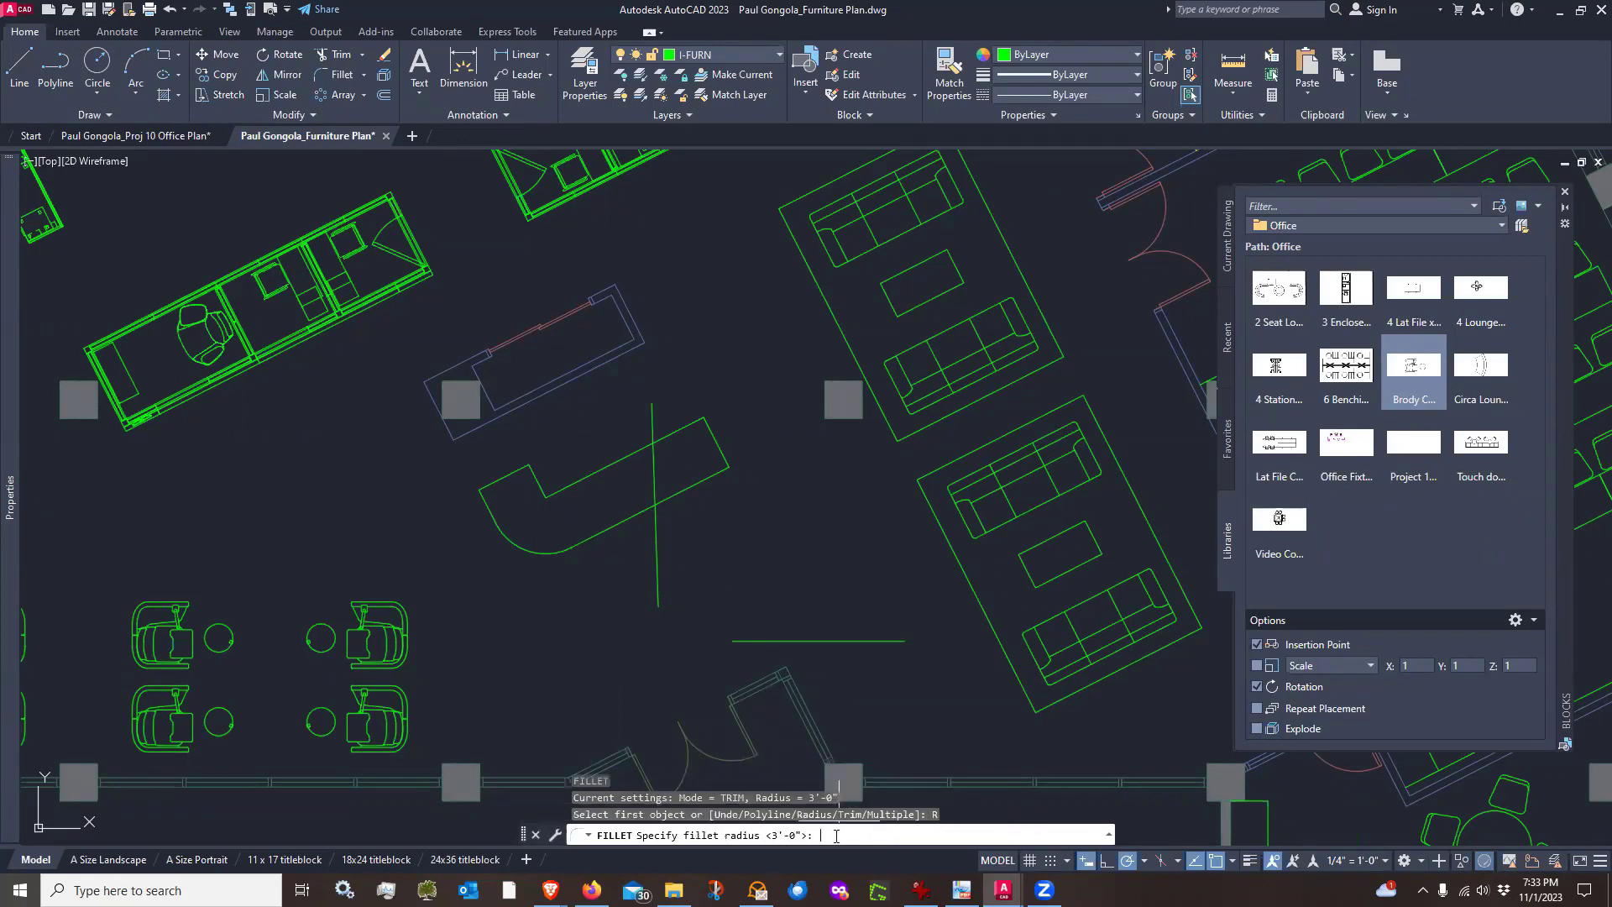
pyautogui.write('0')
pyautogui.press('Return')
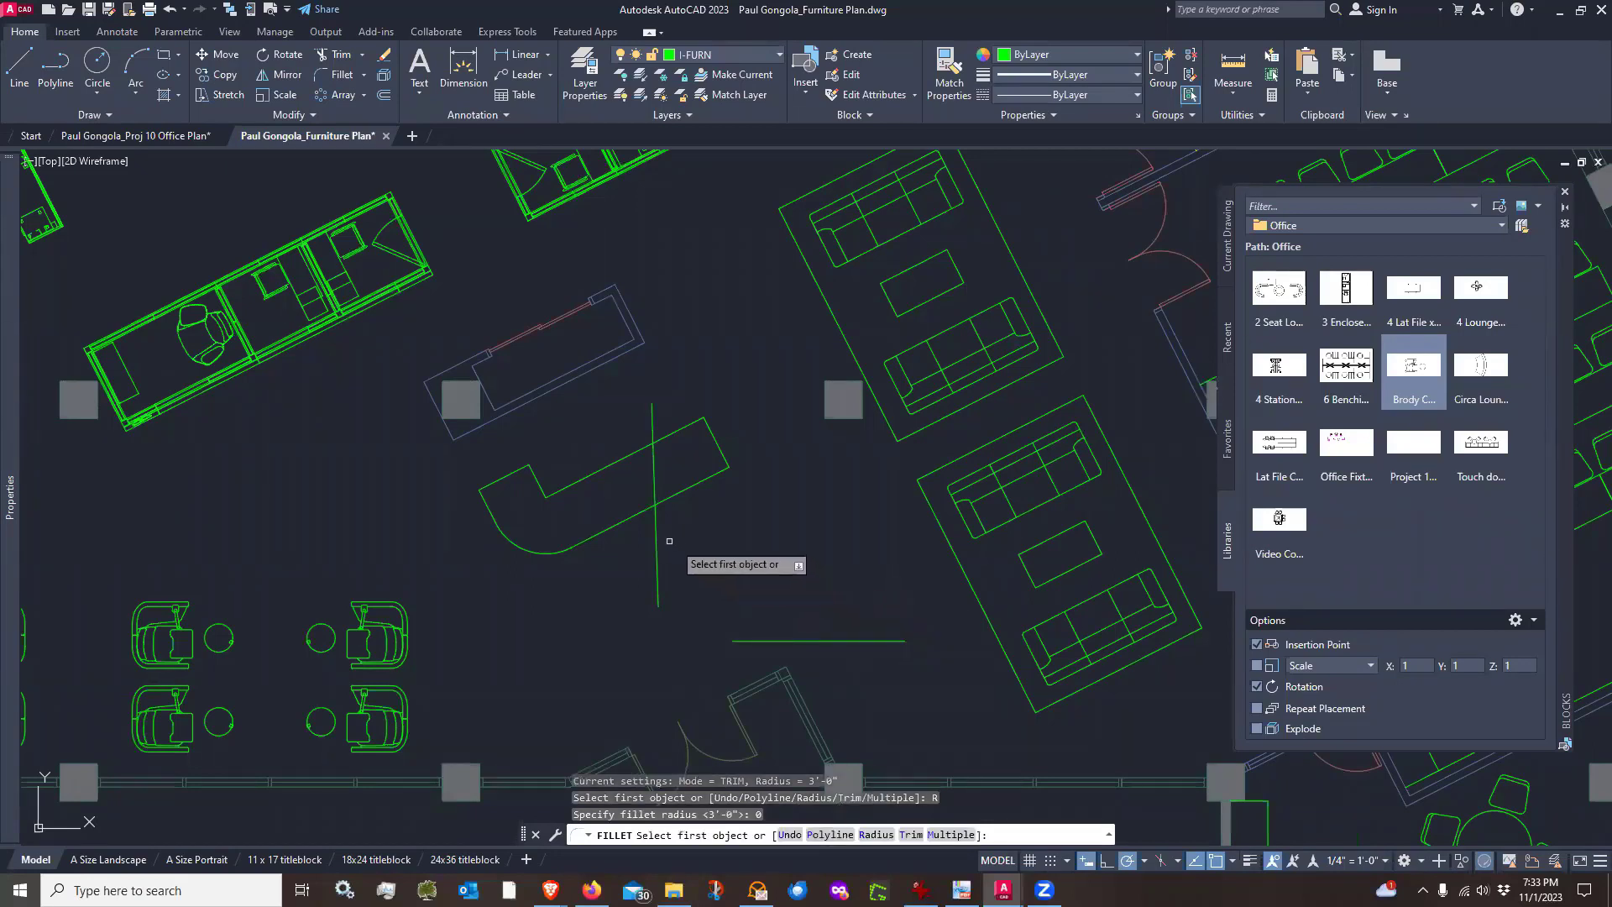
pyautogui.click(657, 537)
pyautogui.click(766, 641)
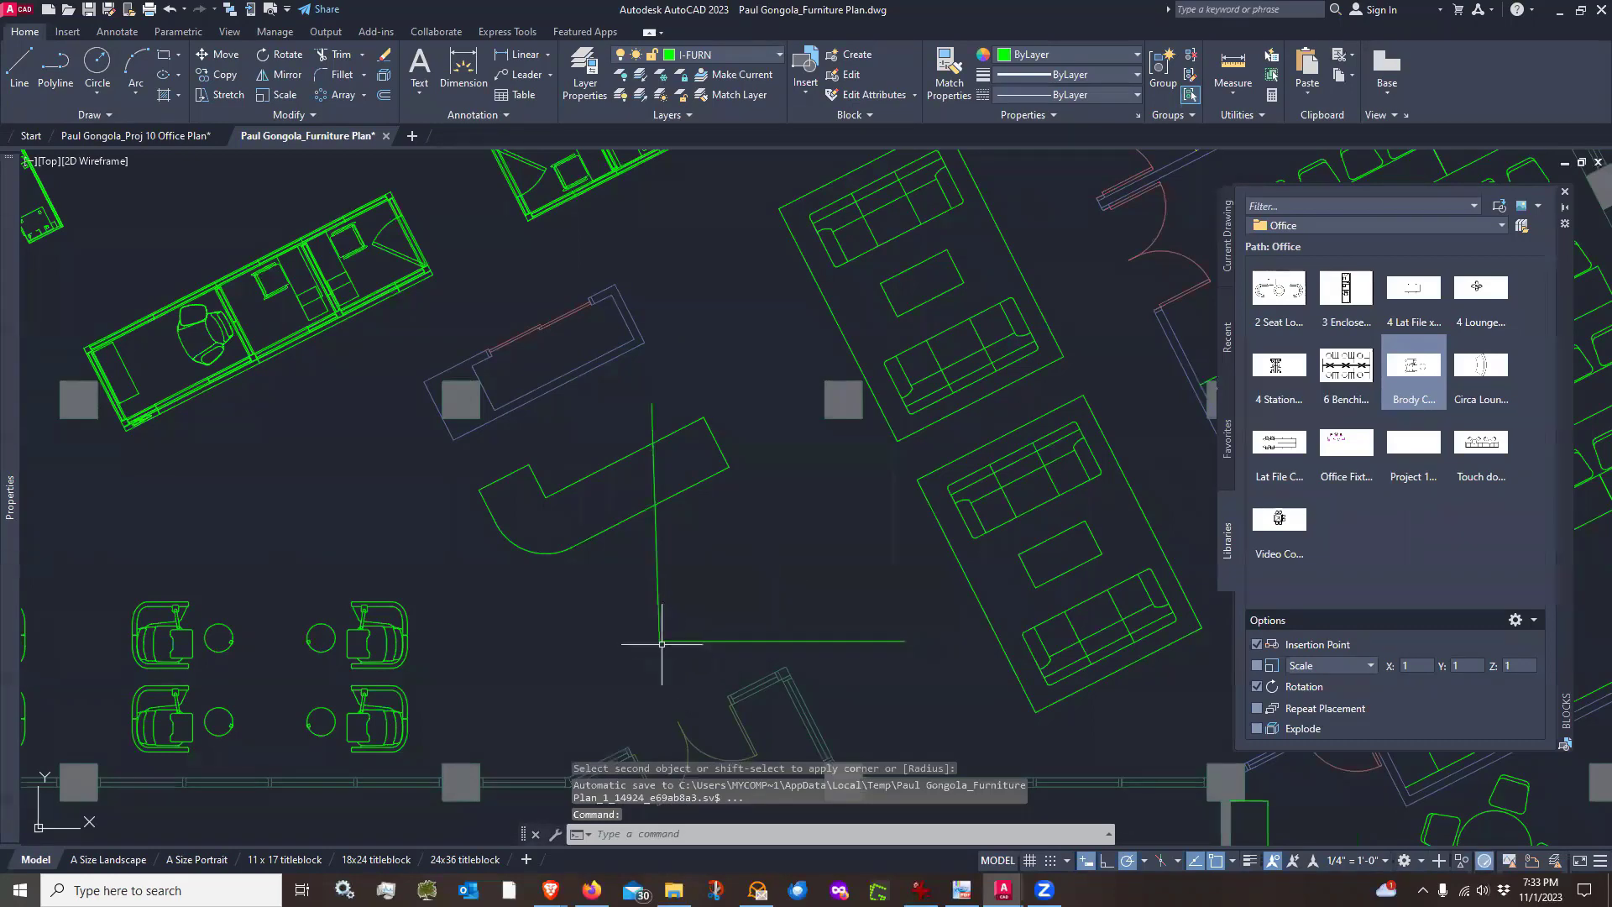
pyautogui.scroll(6, 658, 647)
pyautogui.scroll(-5, 677, 607)
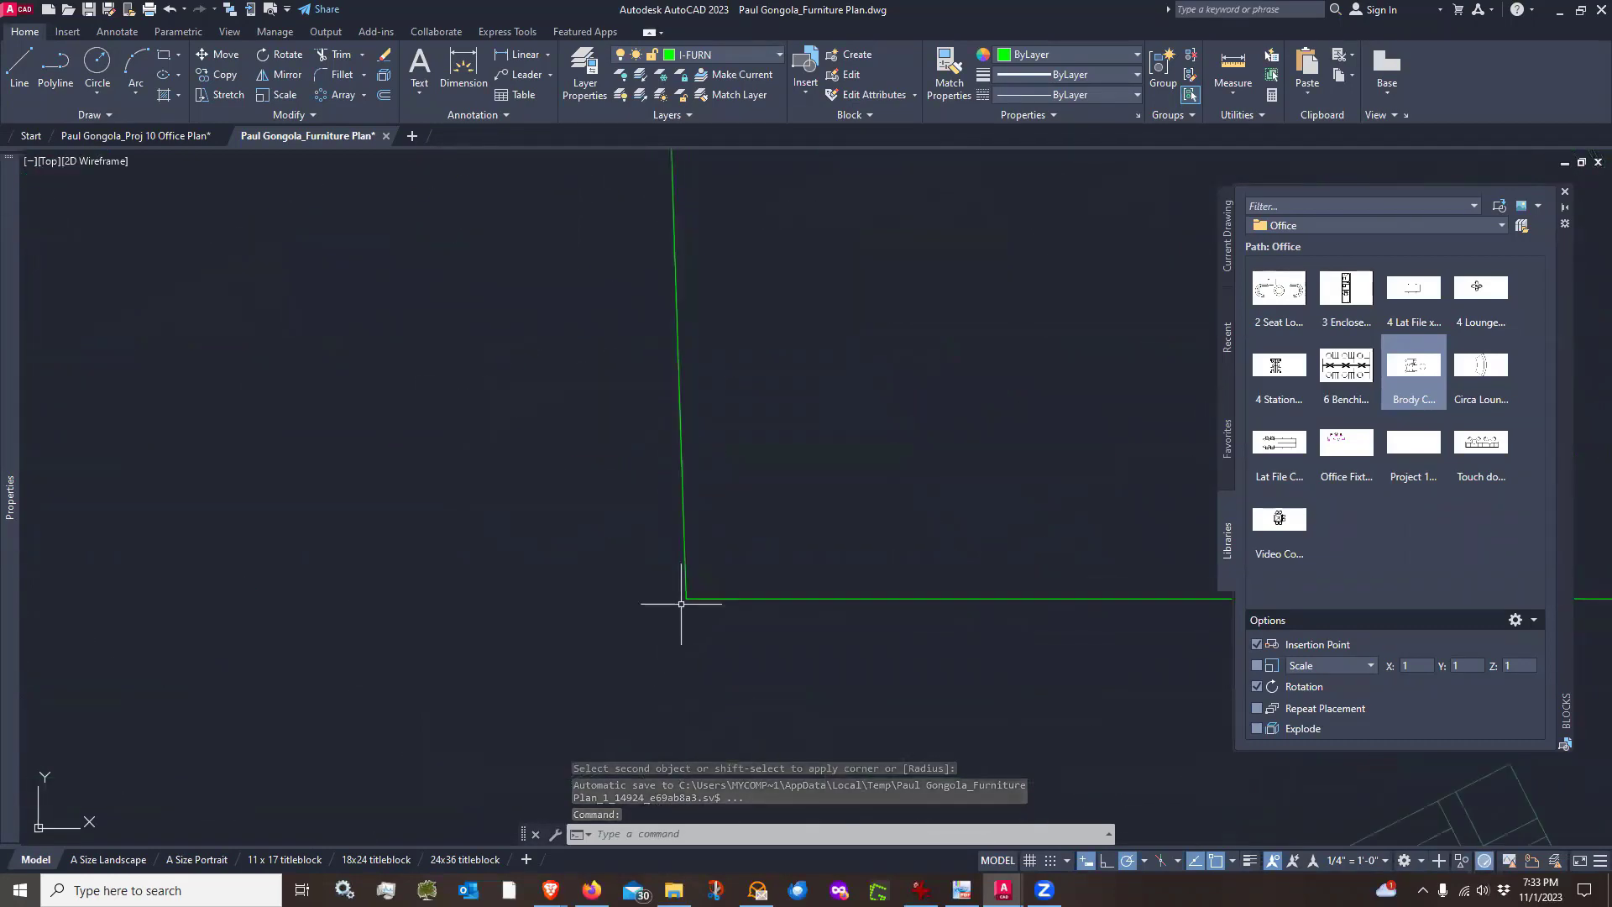
pyautogui.press('Escape')
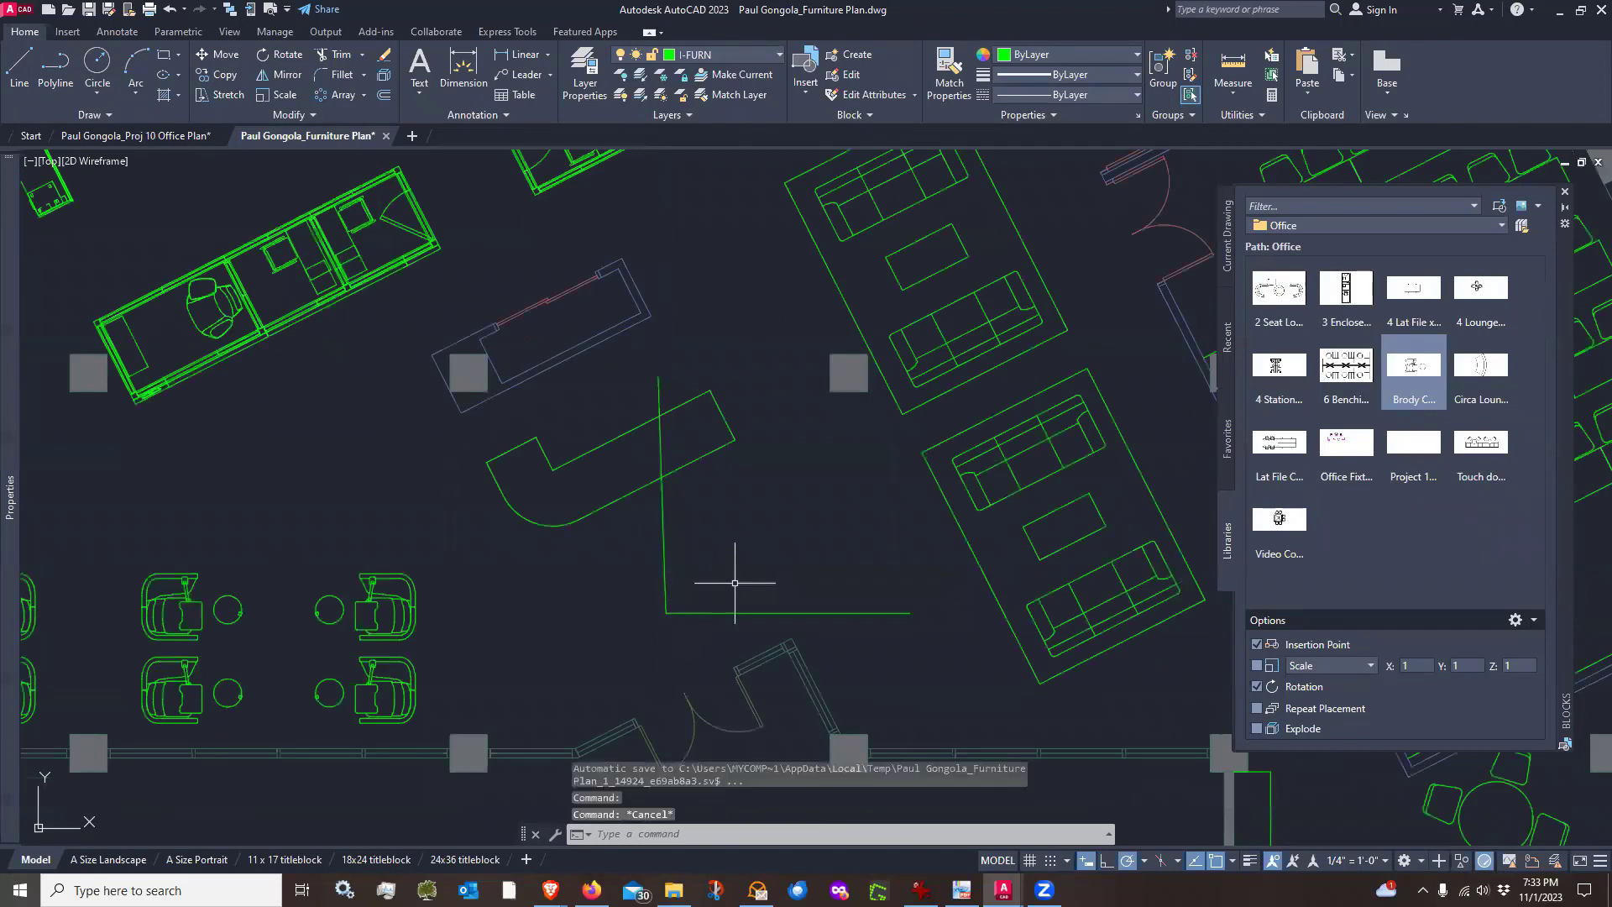
# Erase the two test lines
pyautogui.write('e')
pyautogui.press('Return')
pyautogui.click(687, 578)
pyautogui.click(629, 638)
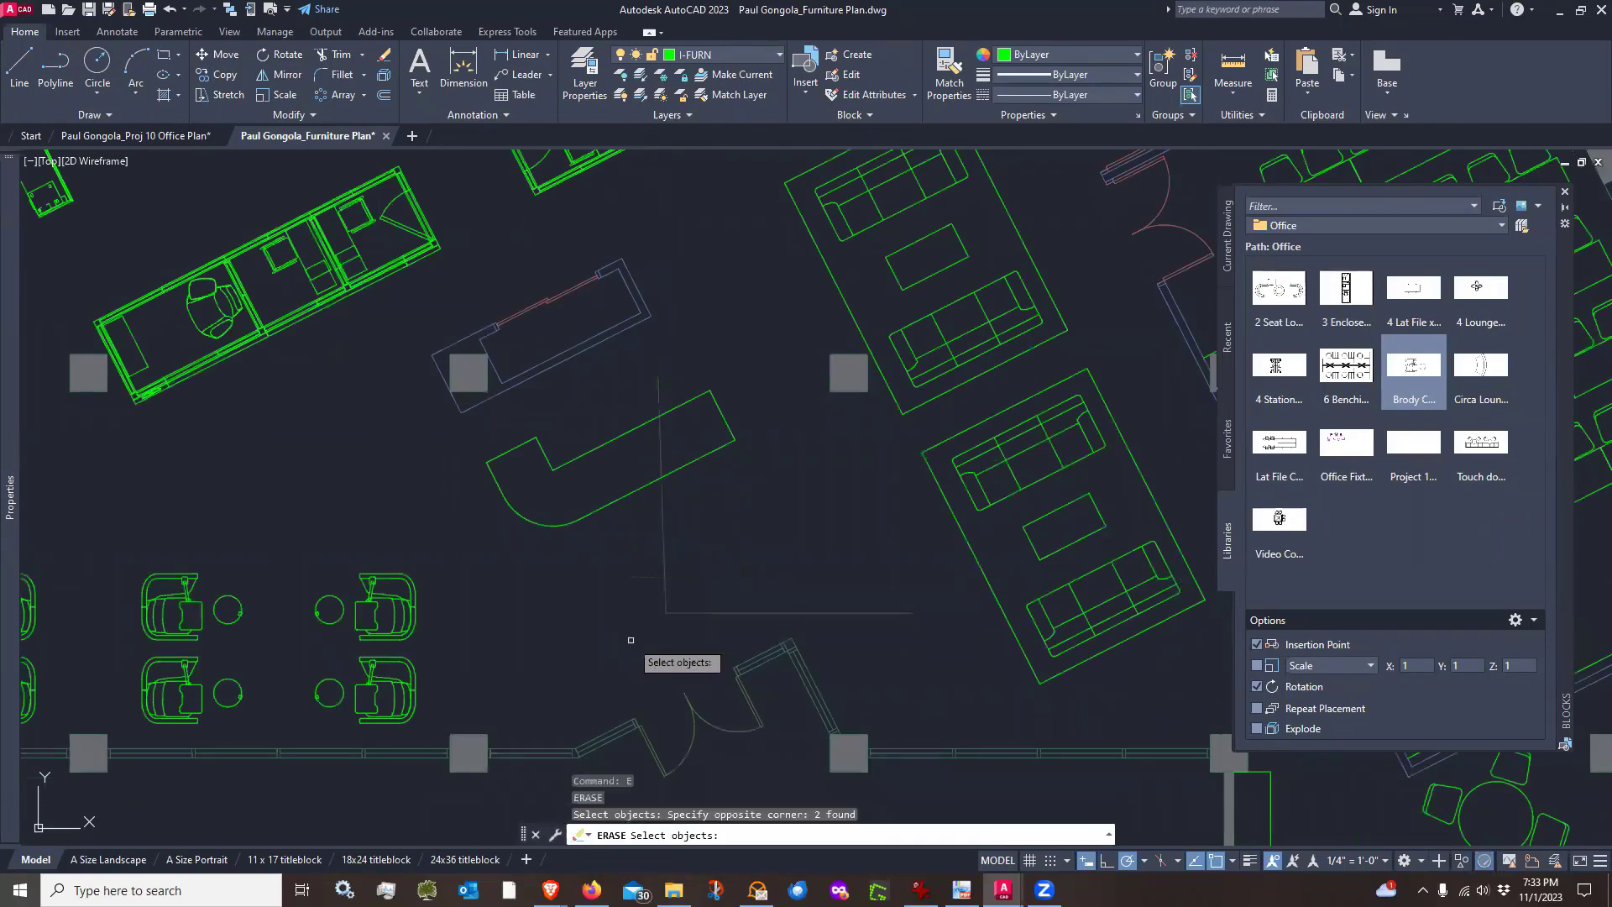
pyautogui.press('Return')
# Offset the desk's short end, rounded corner and long front edge 12" inward to form the counter's inner lines
pyautogui.scroll(-2, 685, 617)
pyautogui.scroll(-2, 663, 600)
pyautogui.scroll(6, 617, 546)
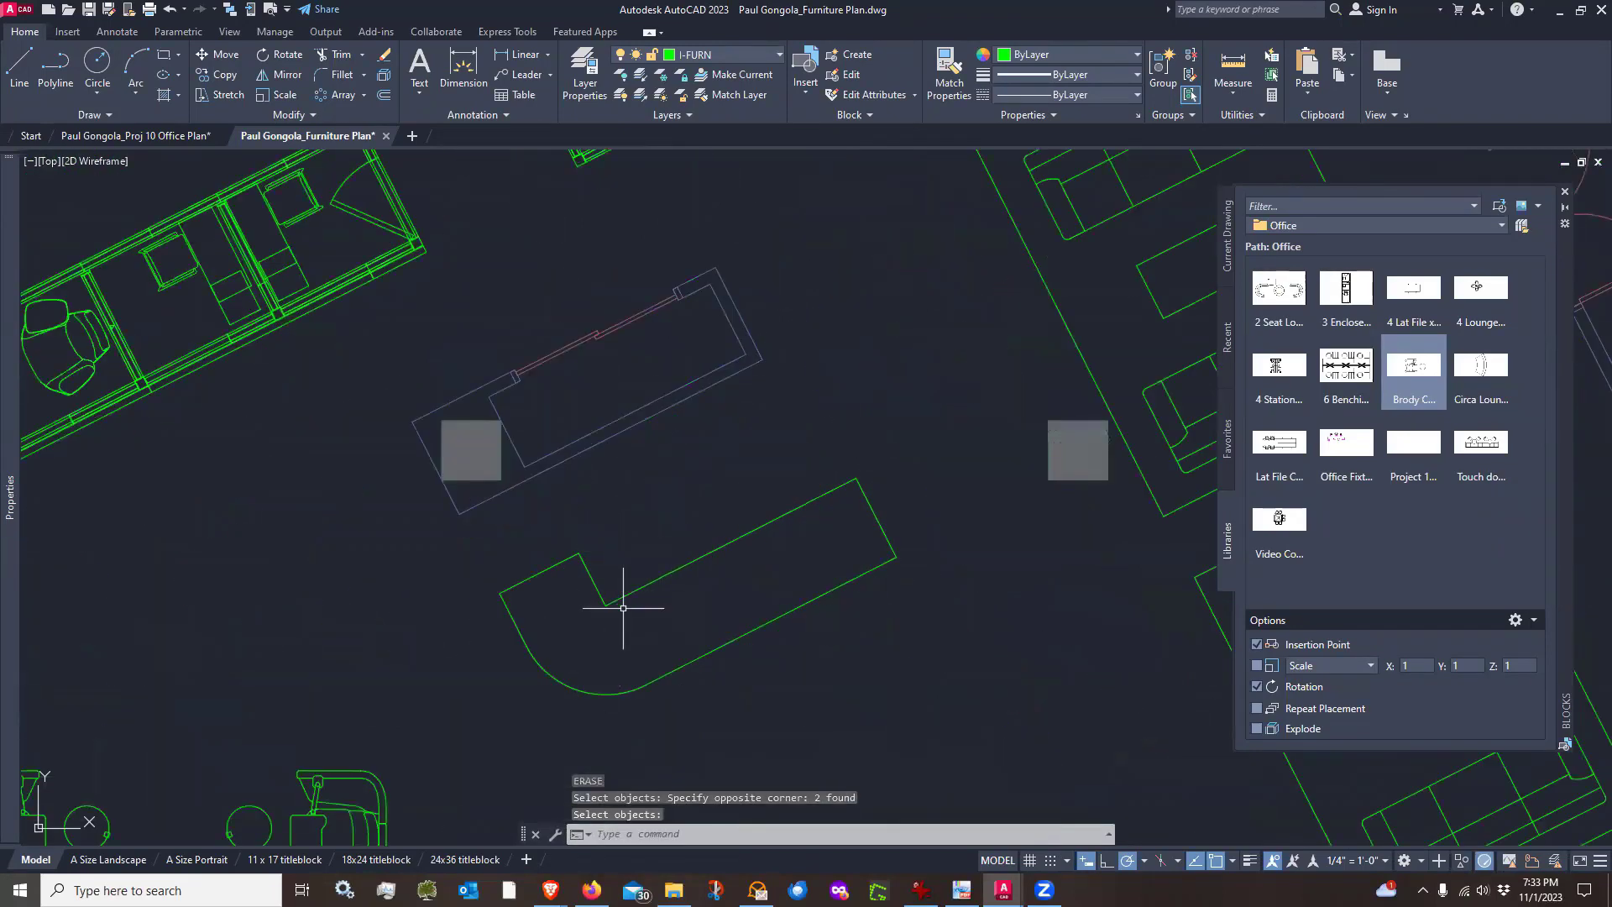
pyautogui.moveTo(617, 652); pyautogui.dragTo(596, 608, button='middle')
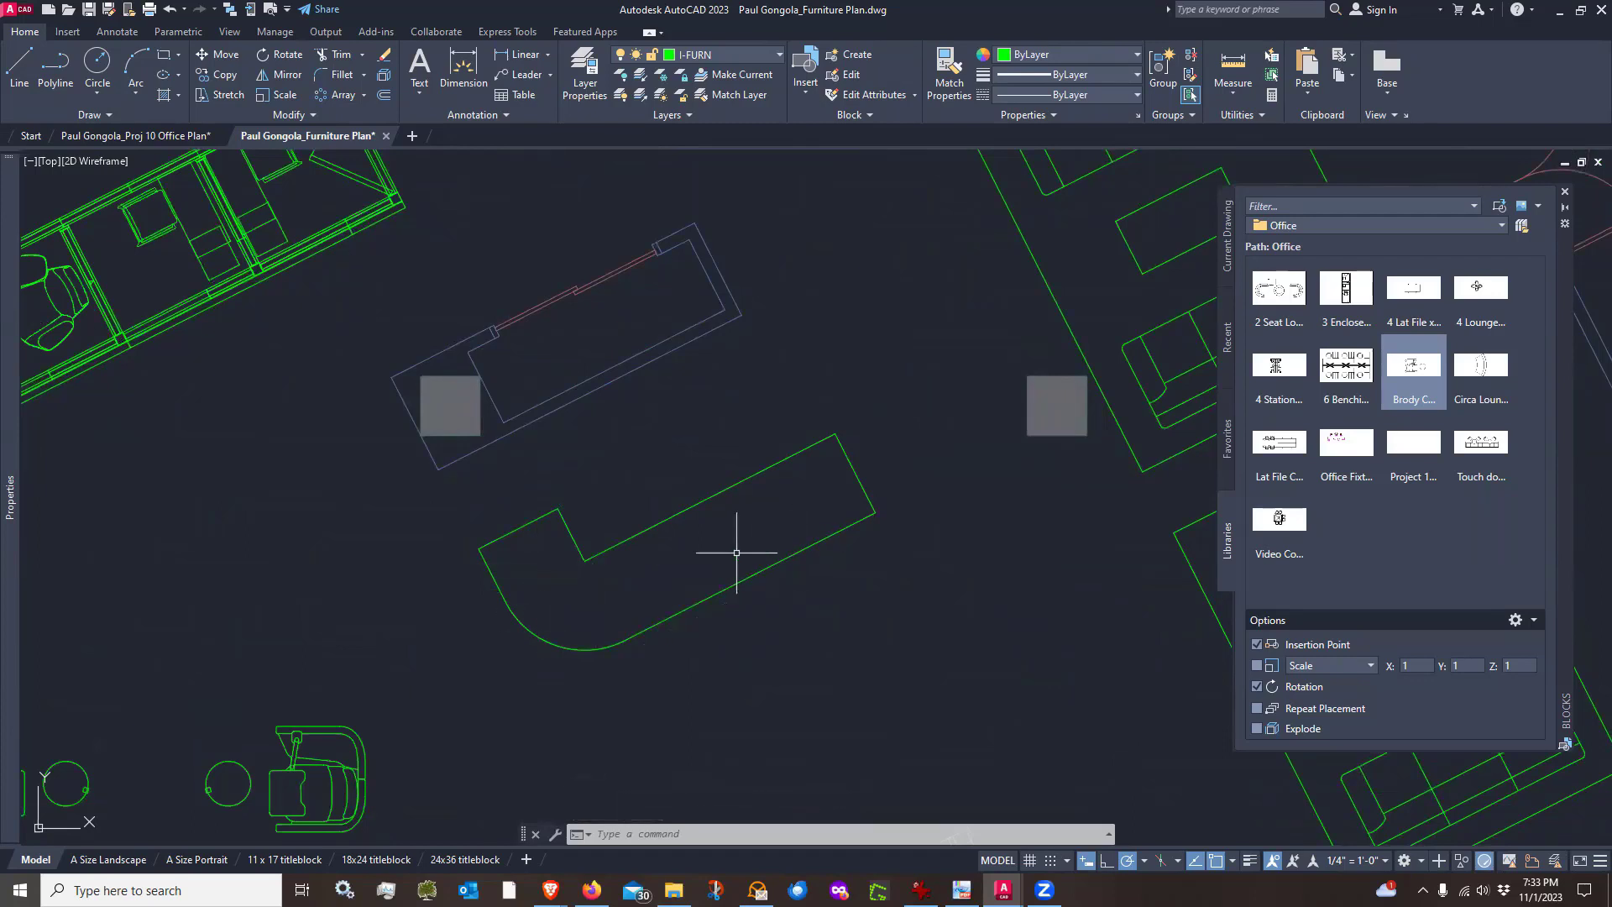
pyautogui.write('o')
pyautogui.press('Return')
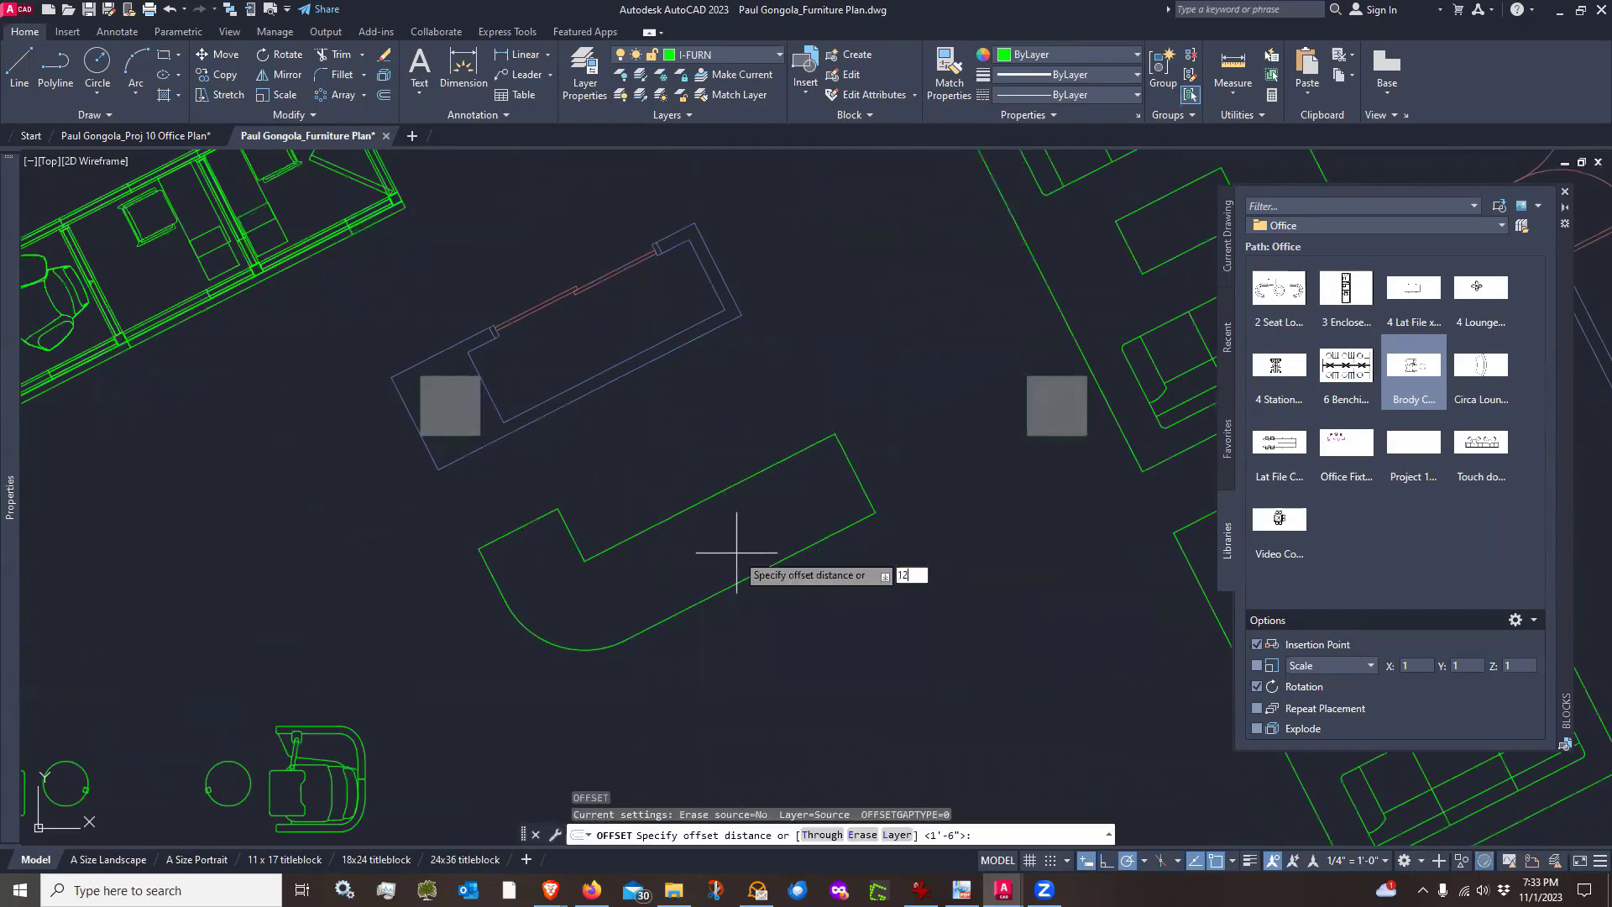
pyautogui.press('Return')
pyautogui.click(494, 561)
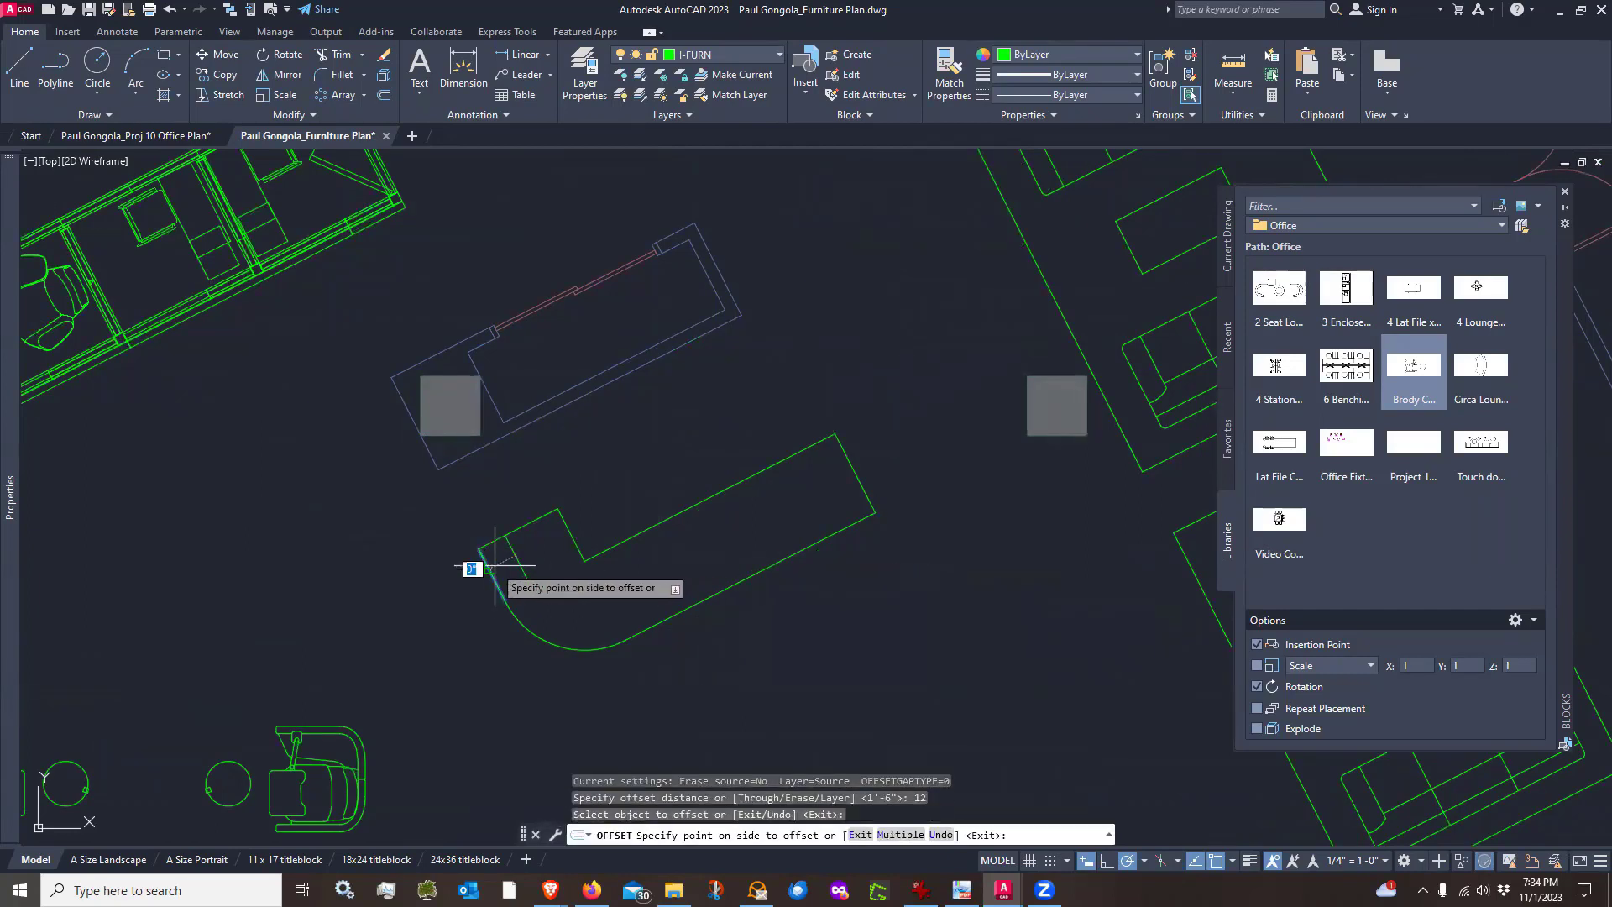
pyautogui.click(504, 561)
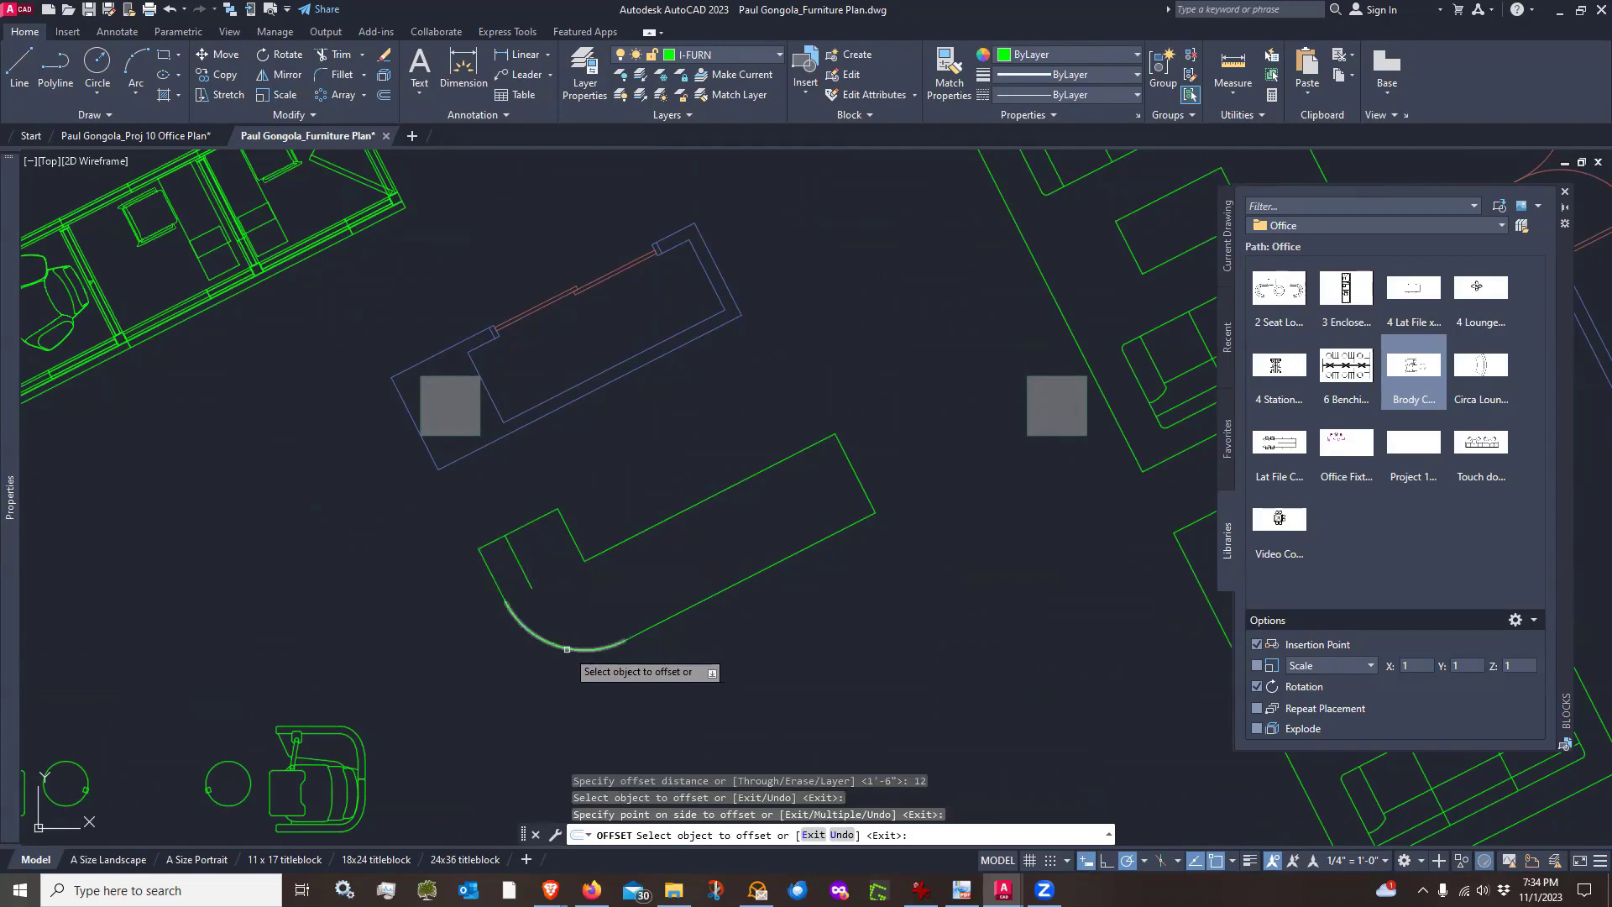
pyautogui.click(567, 649)
pyautogui.click(567, 613)
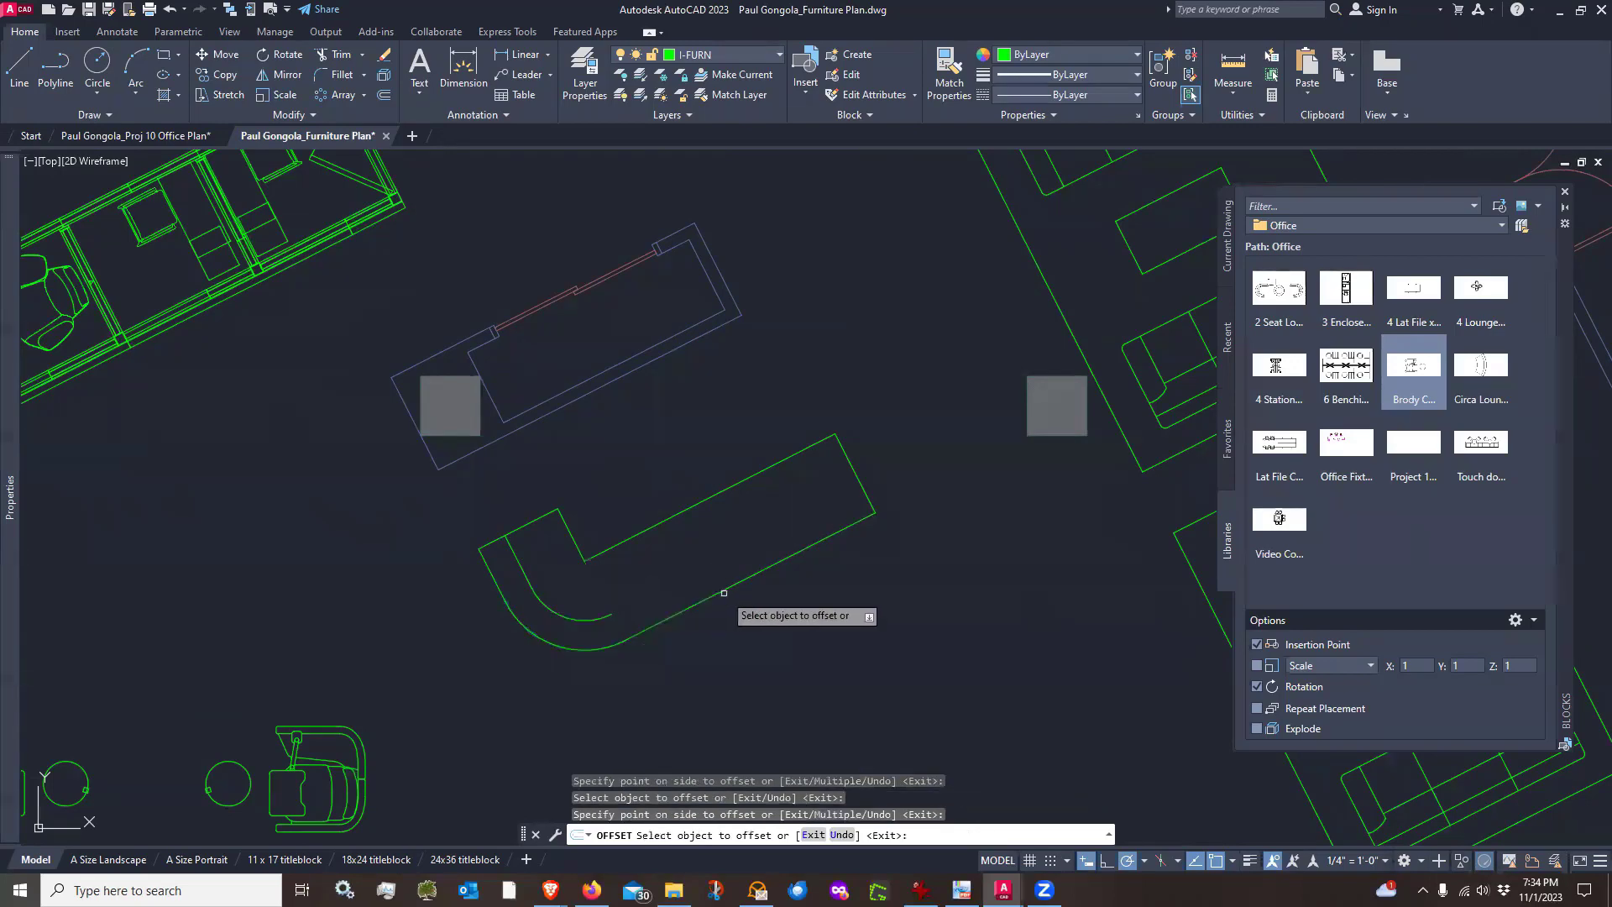
pyautogui.click(723, 592)
pyautogui.click(698, 542)
pyautogui.press('Return')
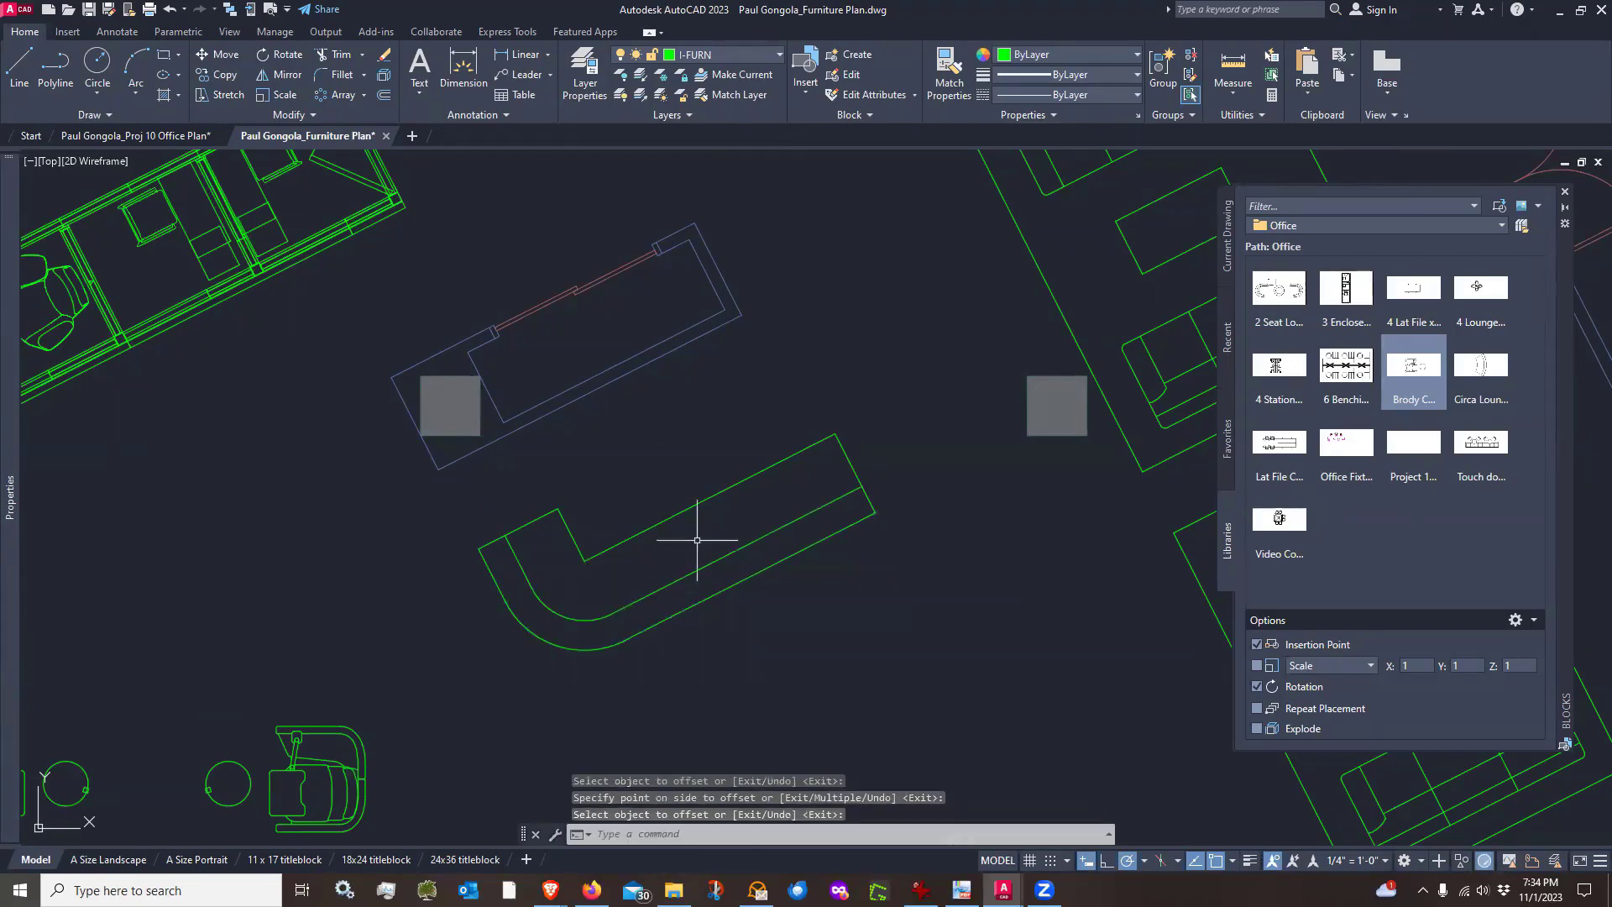
# Select all reception desk lines and move them to the A-MILL layer
pyautogui.scroll(-4, 697, 540)
pyautogui.scroll(2, 697, 541)
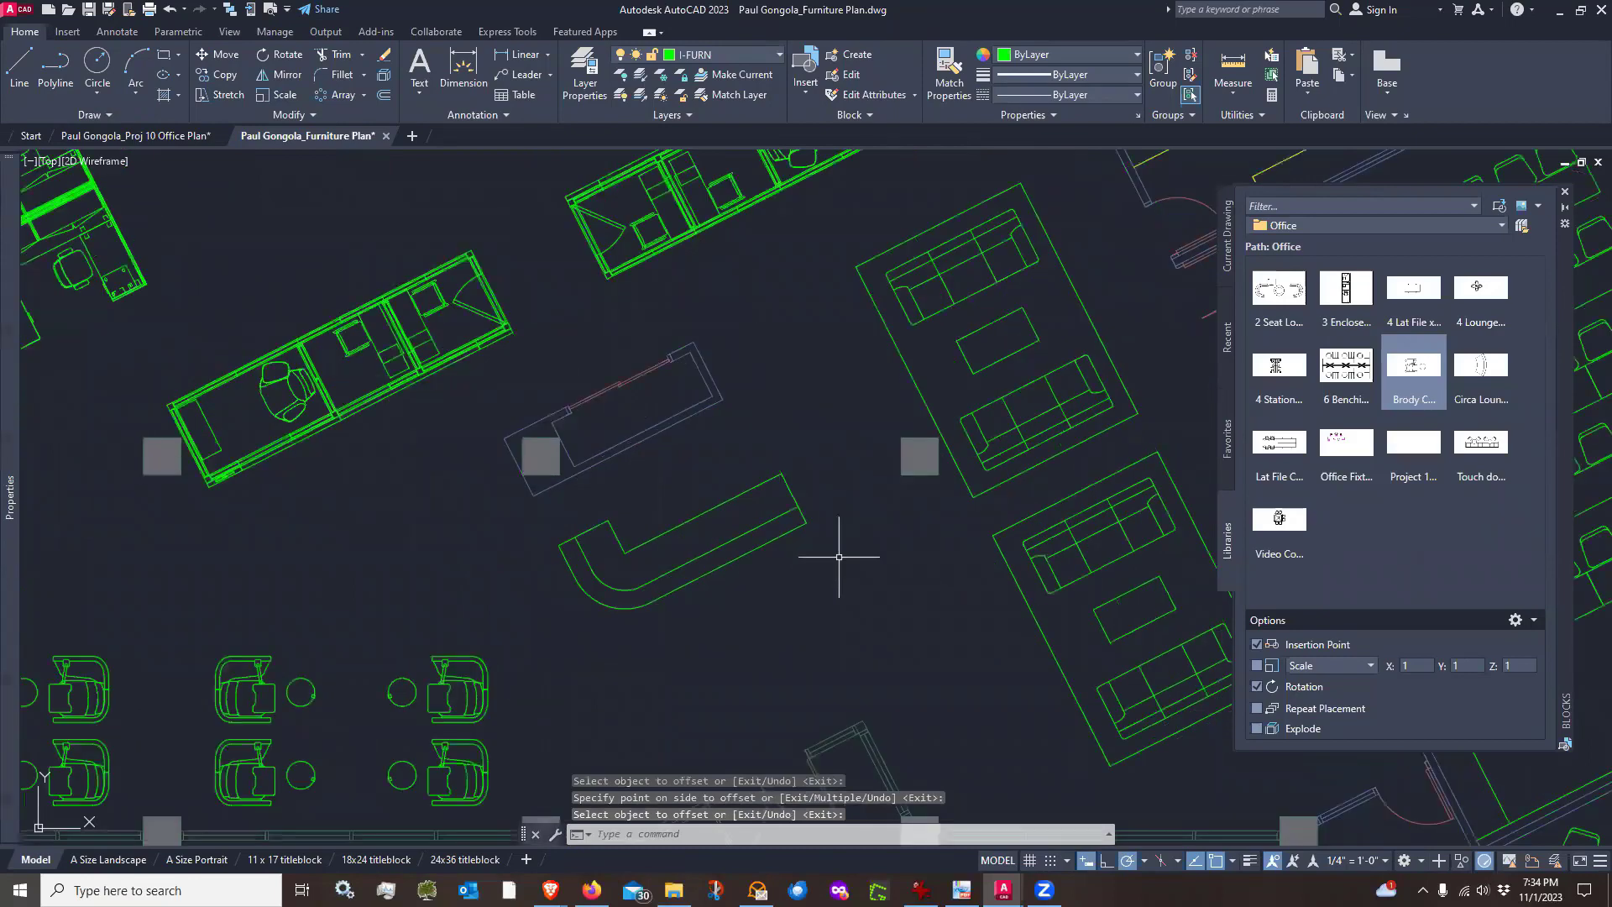
pyautogui.click(532, 656)
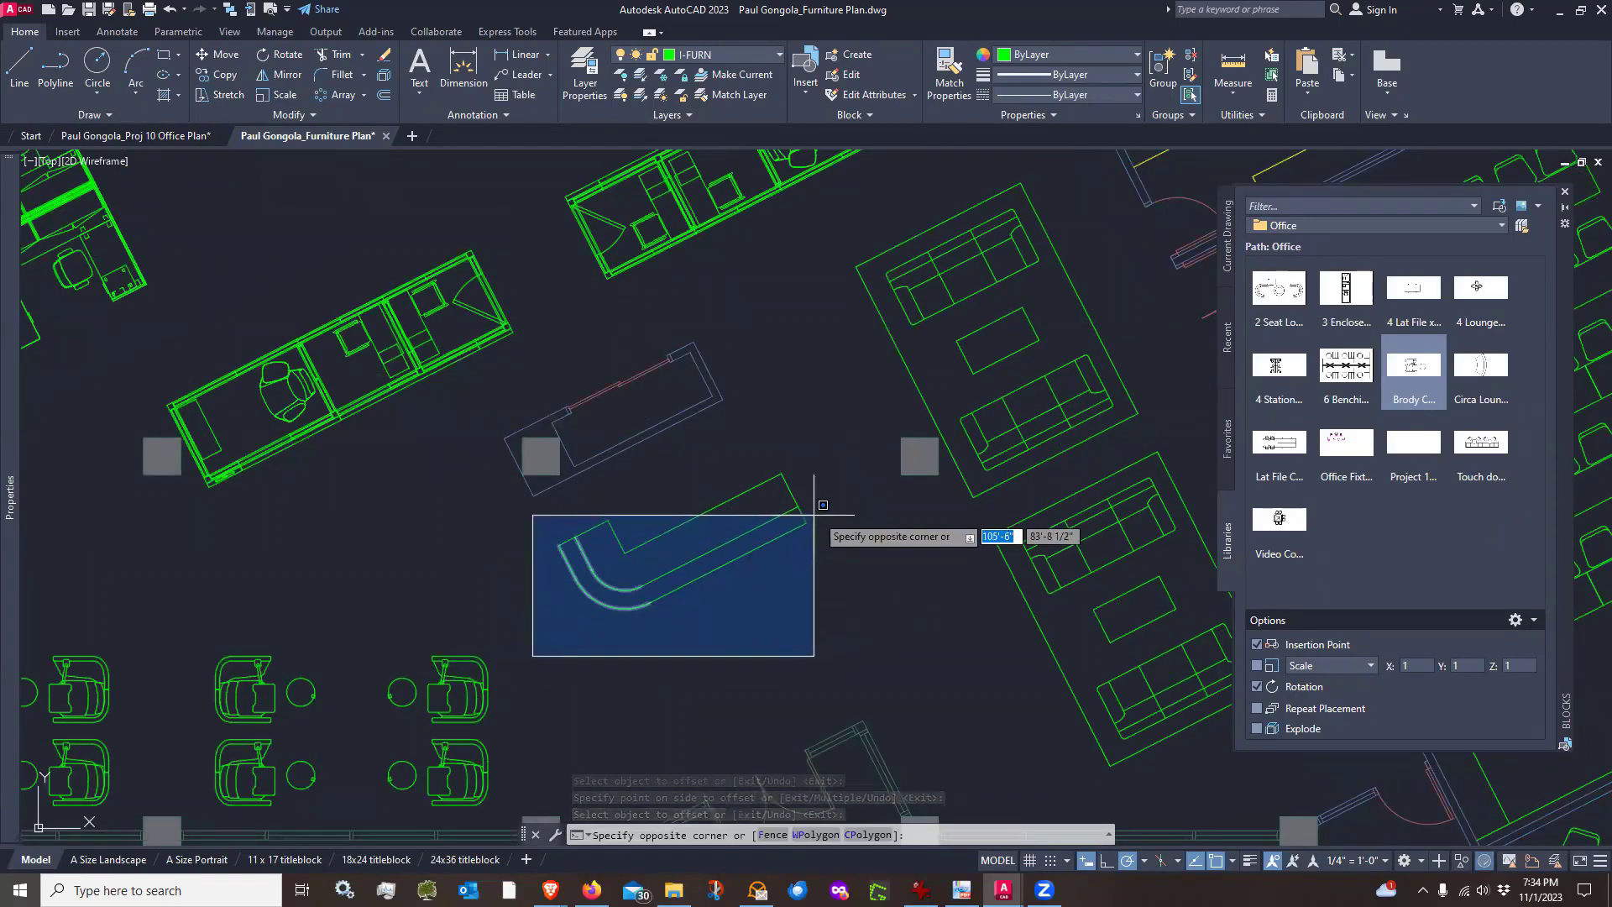
pyautogui.click(848, 445)
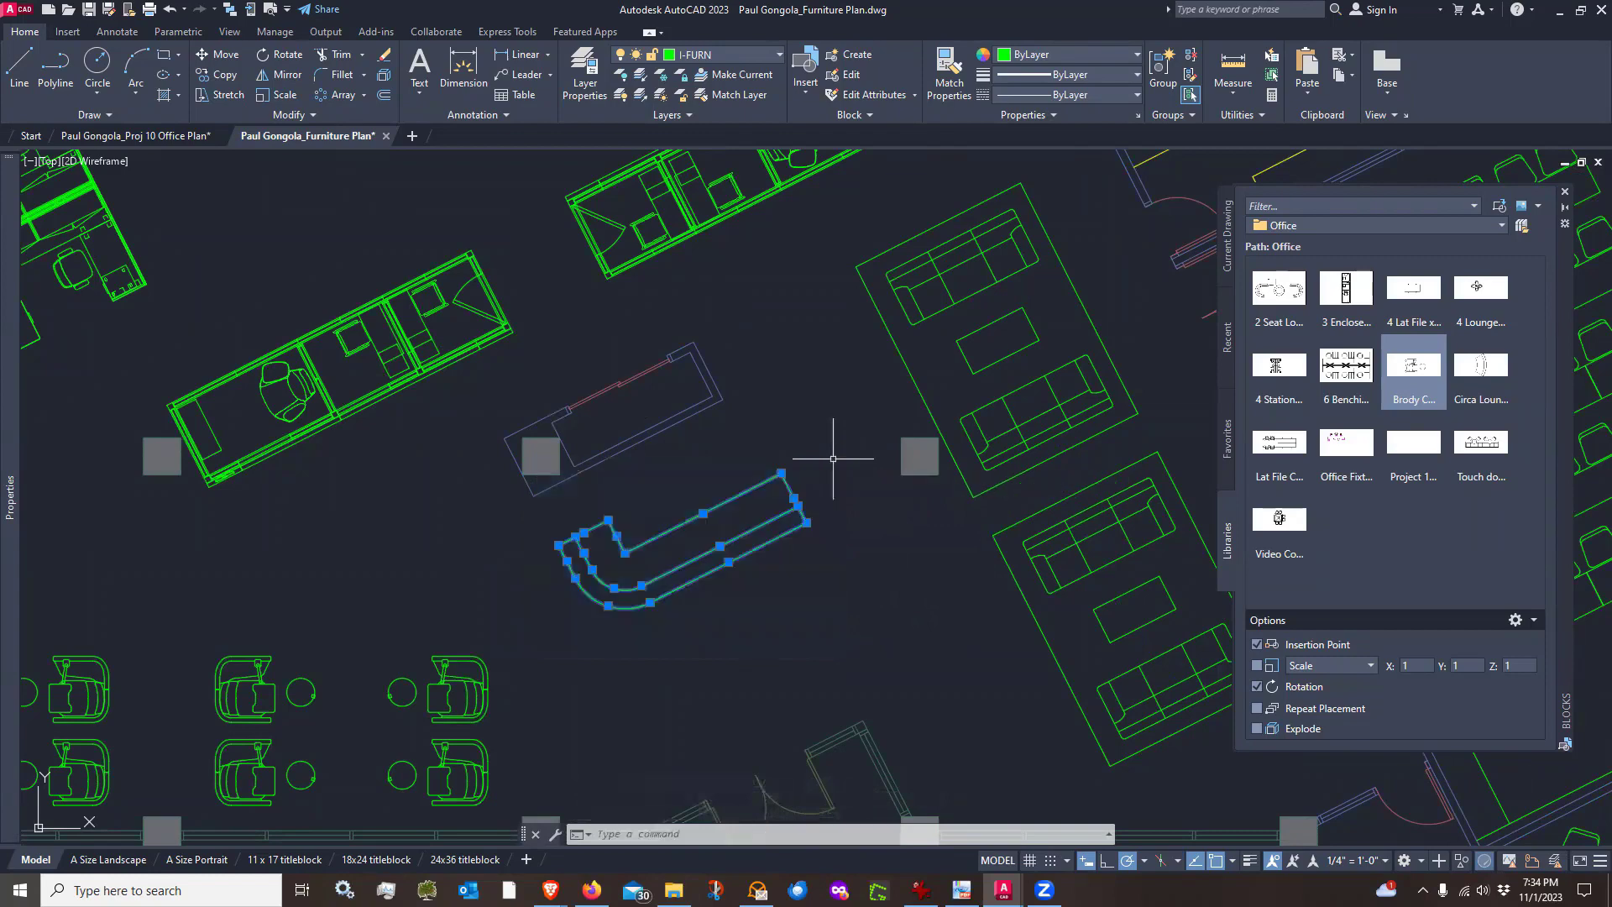
pyautogui.click(737, 54)
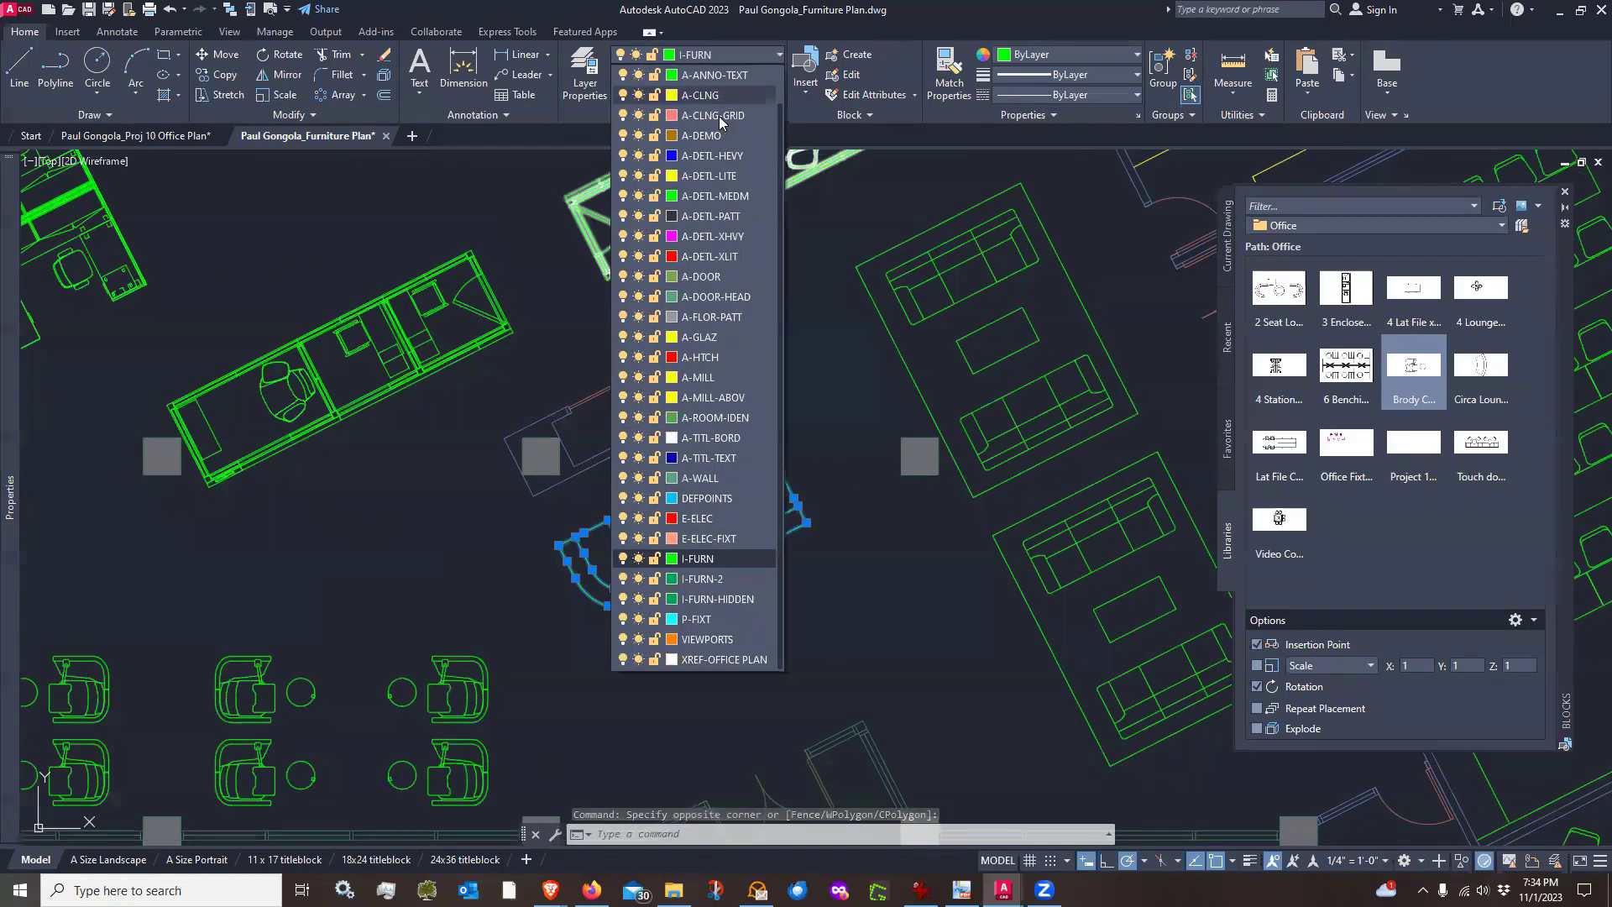
pyautogui.click(706, 377)
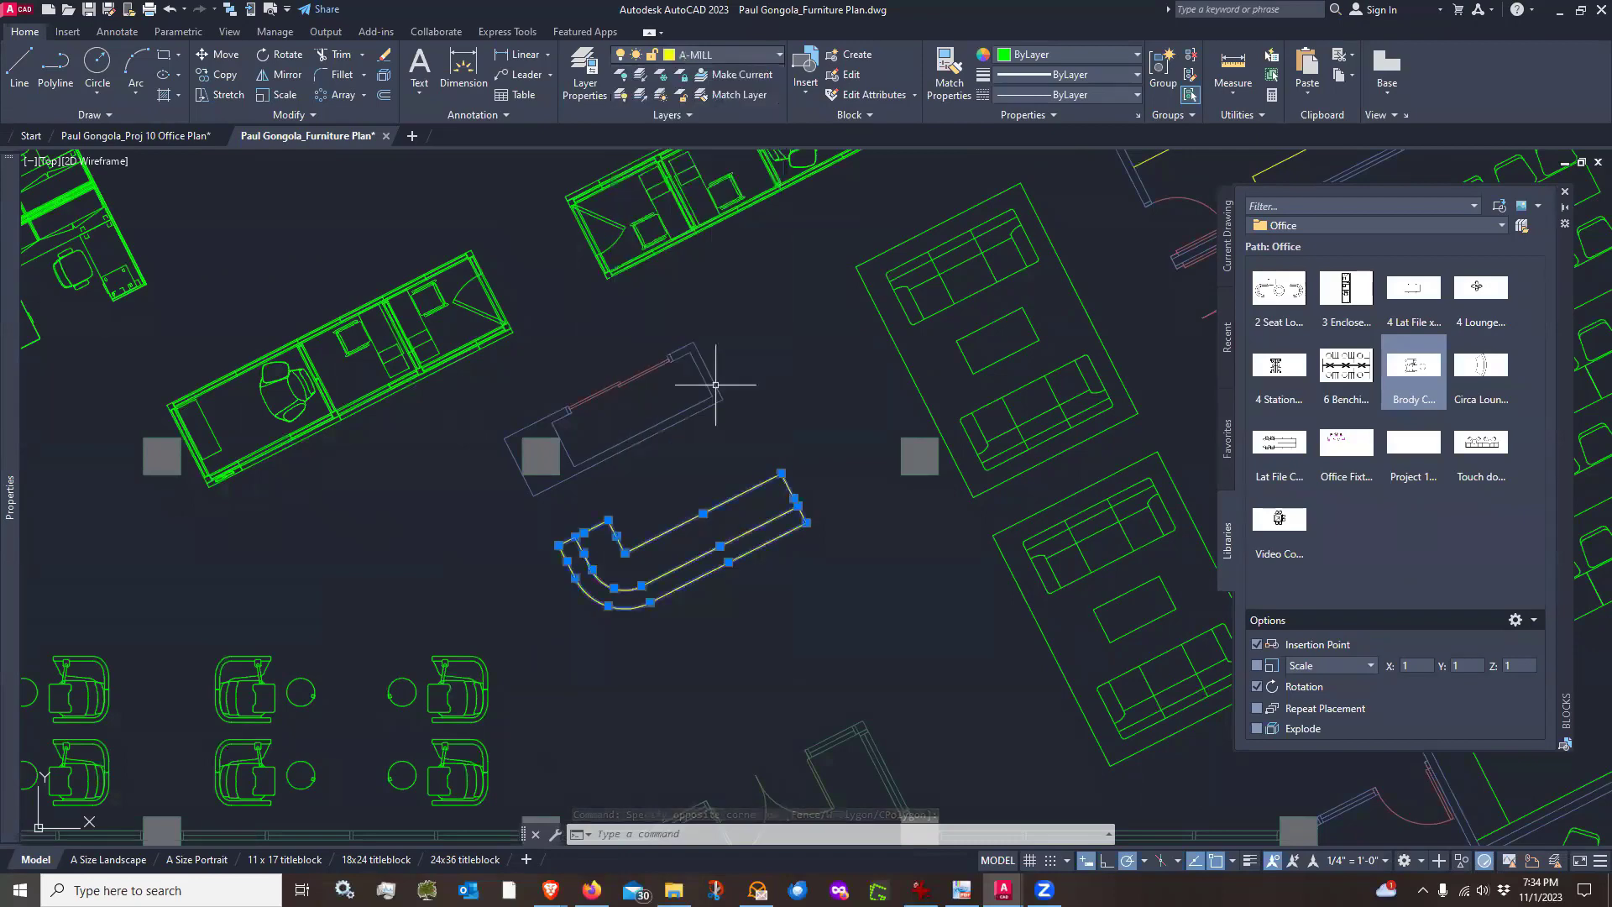
pyautogui.press('Escape')
pyautogui.scroll(2, 711, 539)
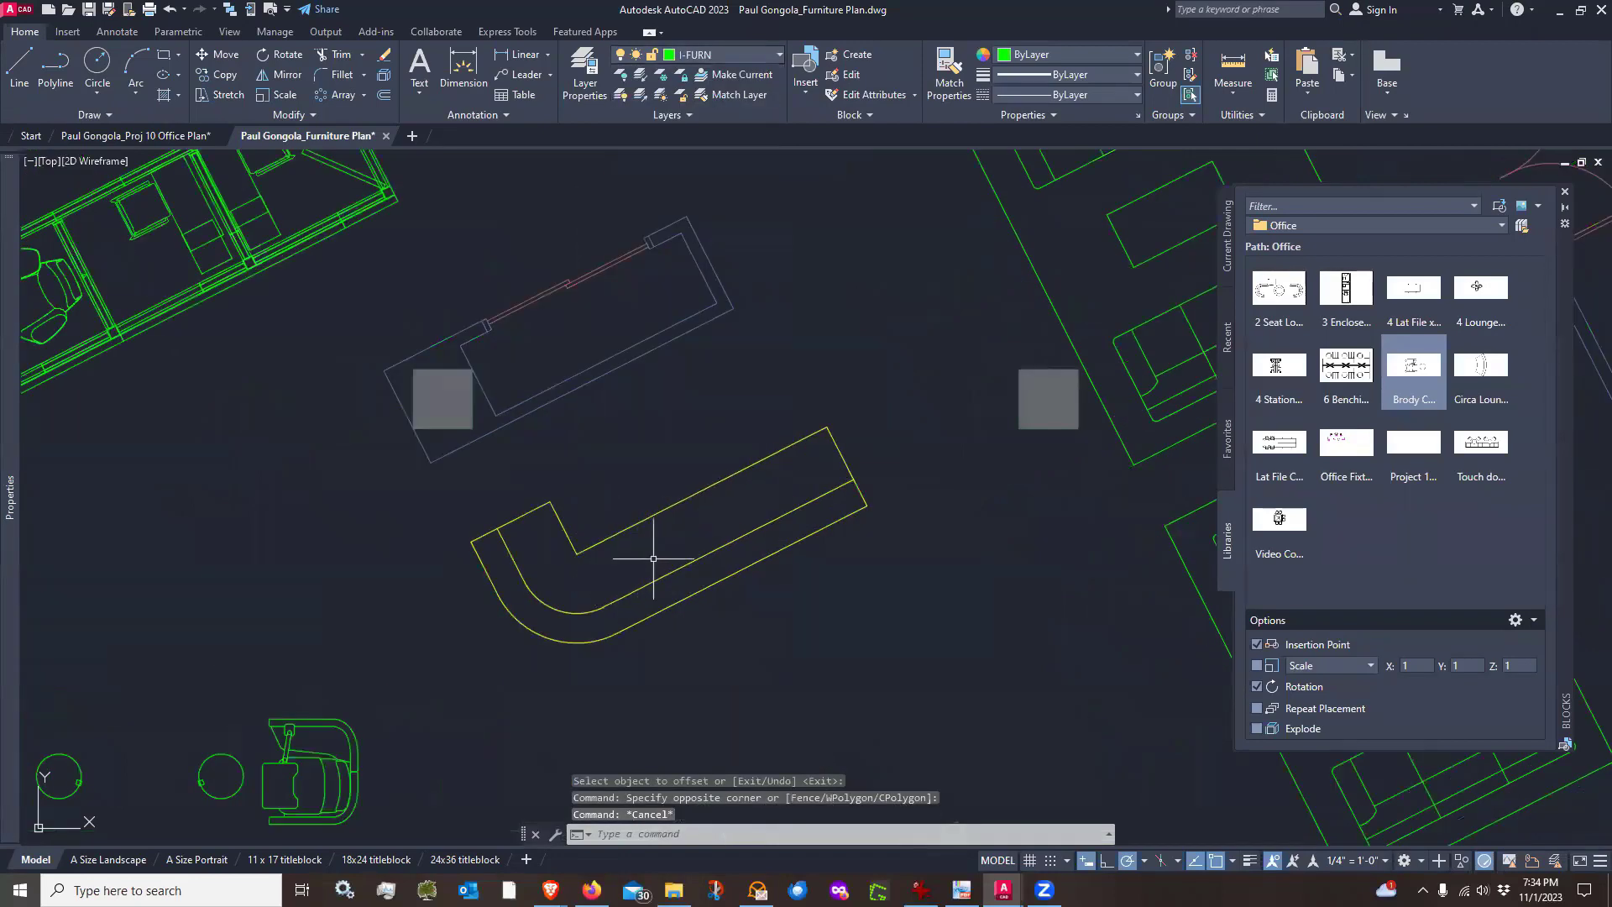
pyautogui.scroll(-2, 655, 556)
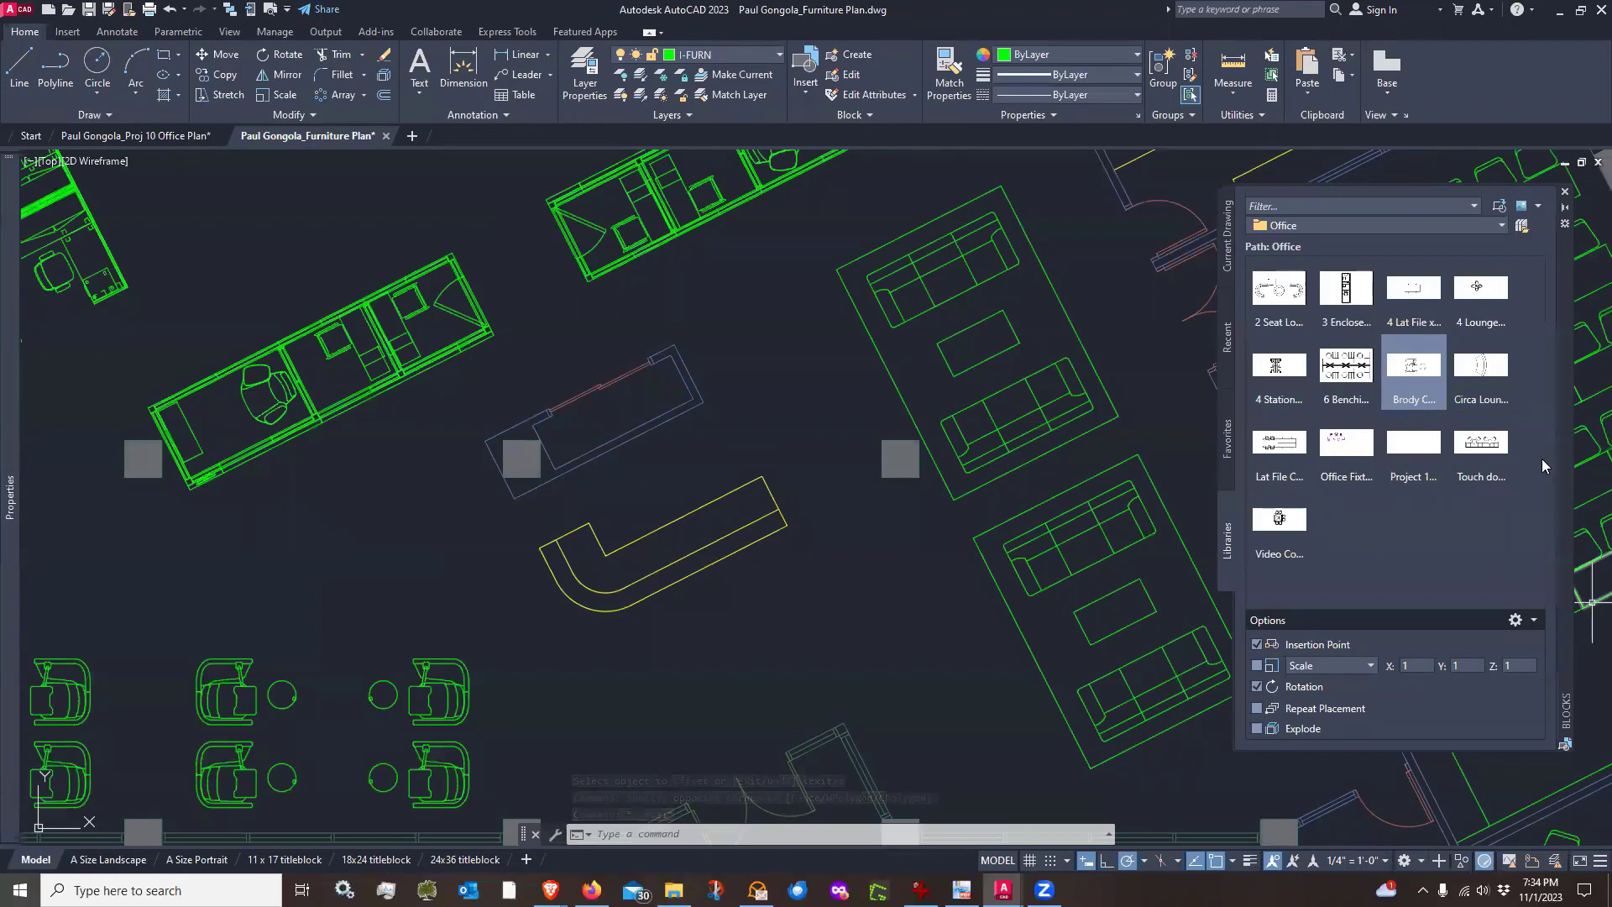
# Load the Project 10 Furniture Blocks.dwg file into the blocks library
pyautogui.scroll(-2, 821, 573)
pyautogui.scroll(-3, 821, 572)
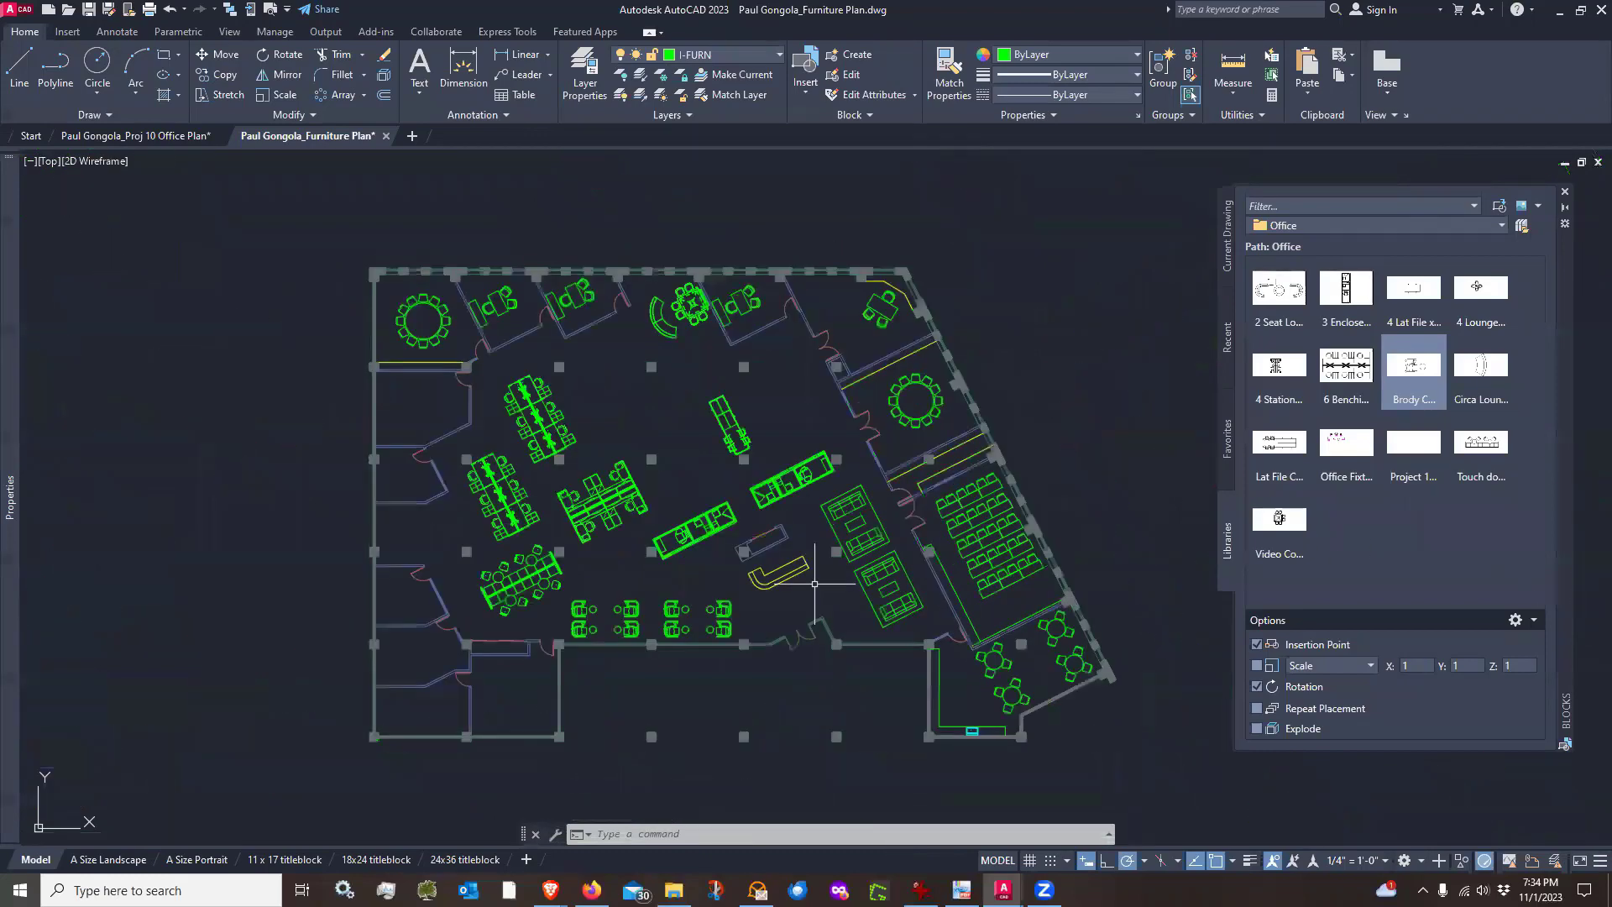
pyautogui.scroll(2, 815, 584)
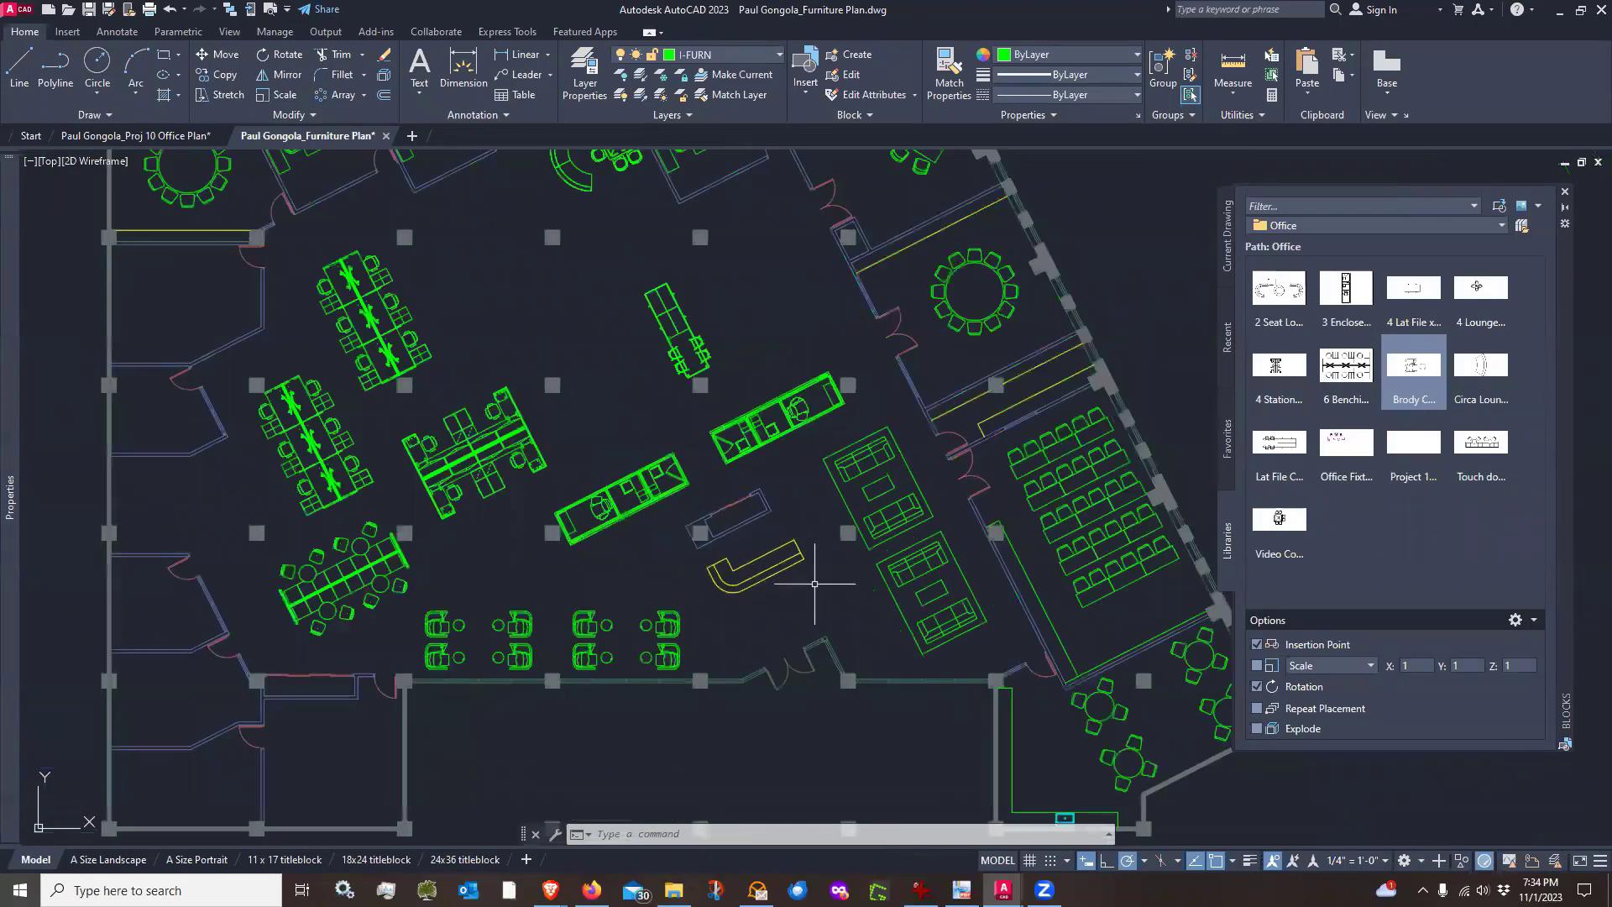
pyautogui.click(1522, 227)
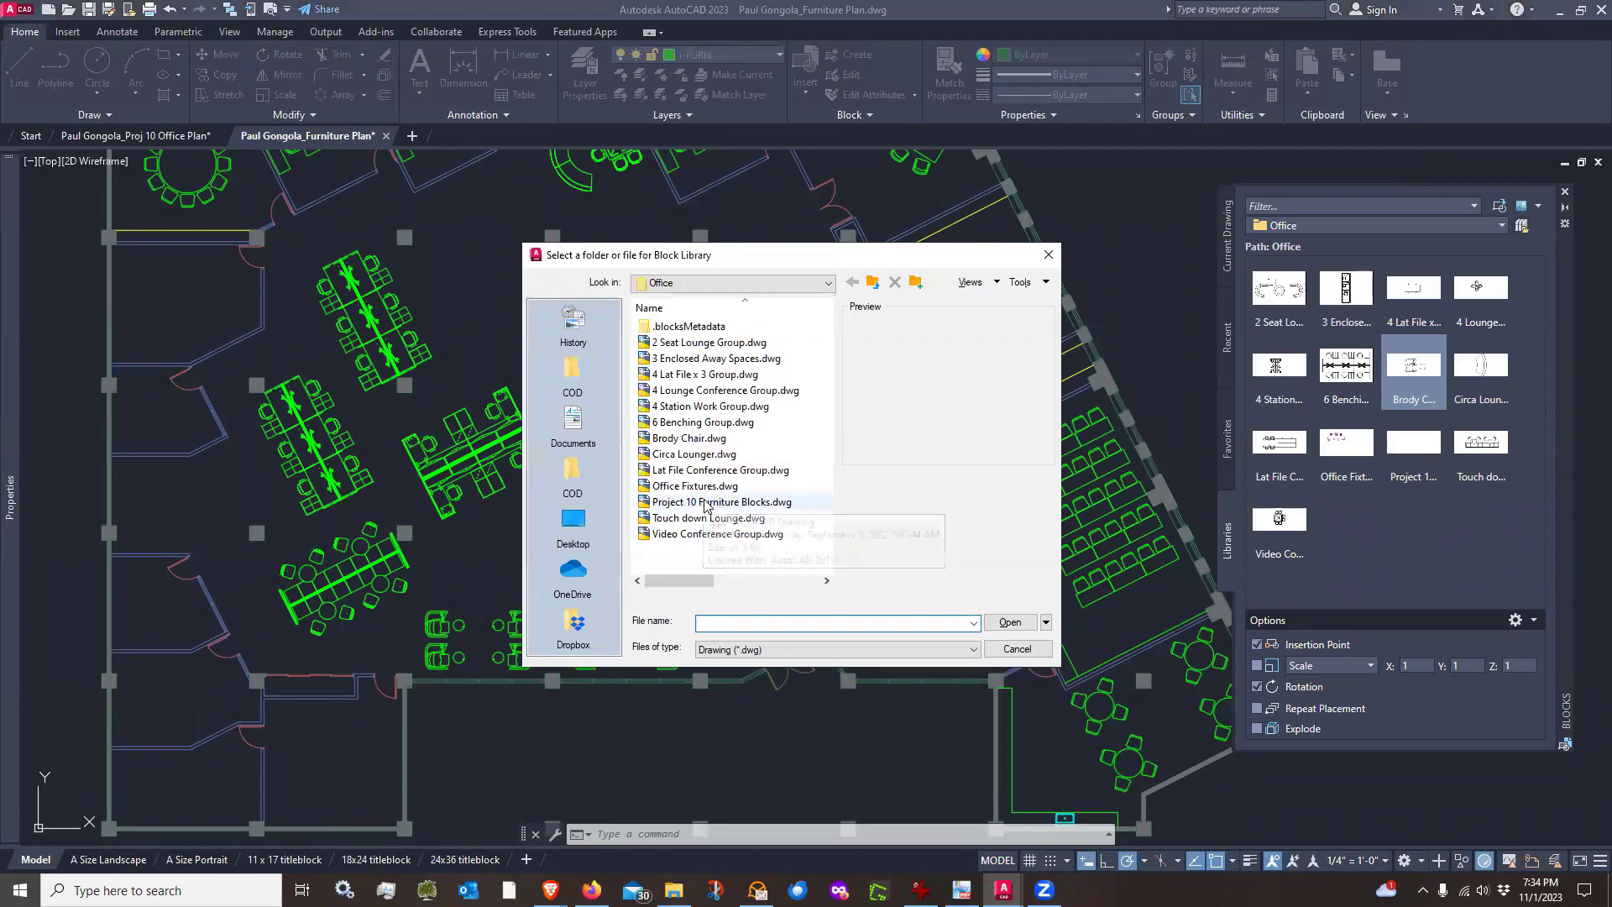
pyautogui.click(785, 502)
pyautogui.click(1008, 622)
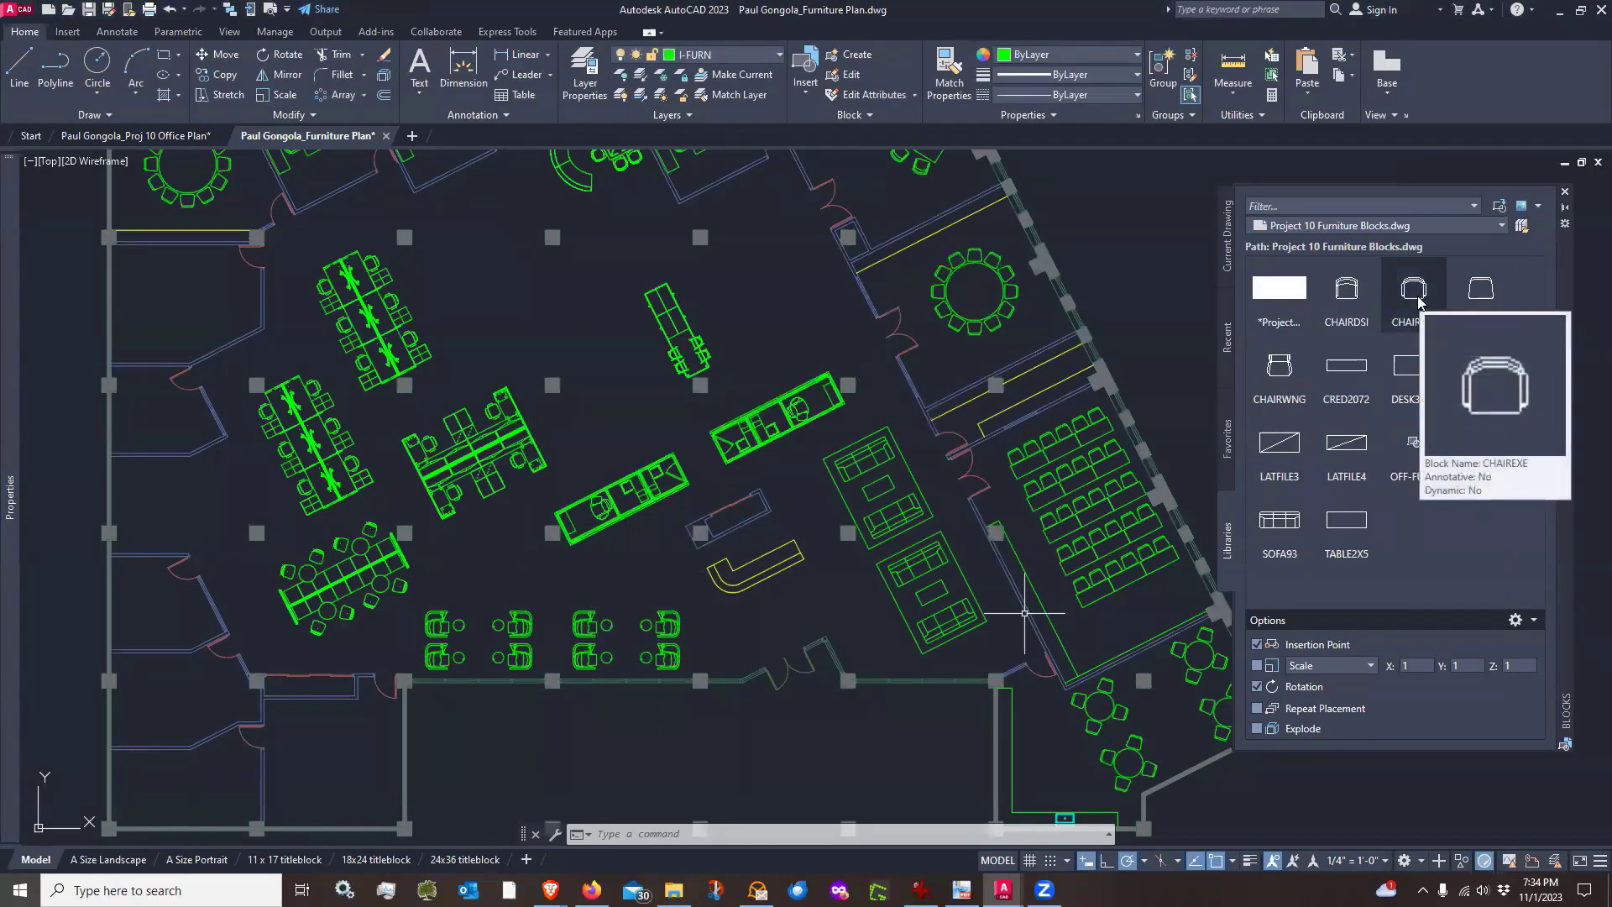
# Insert a CHAIREXE chair block at the reception desk counter
pyautogui.click(1417, 296)
pyautogui.scroll(2, 779, 552)
pyautogui.scroll(4, 779, 552)
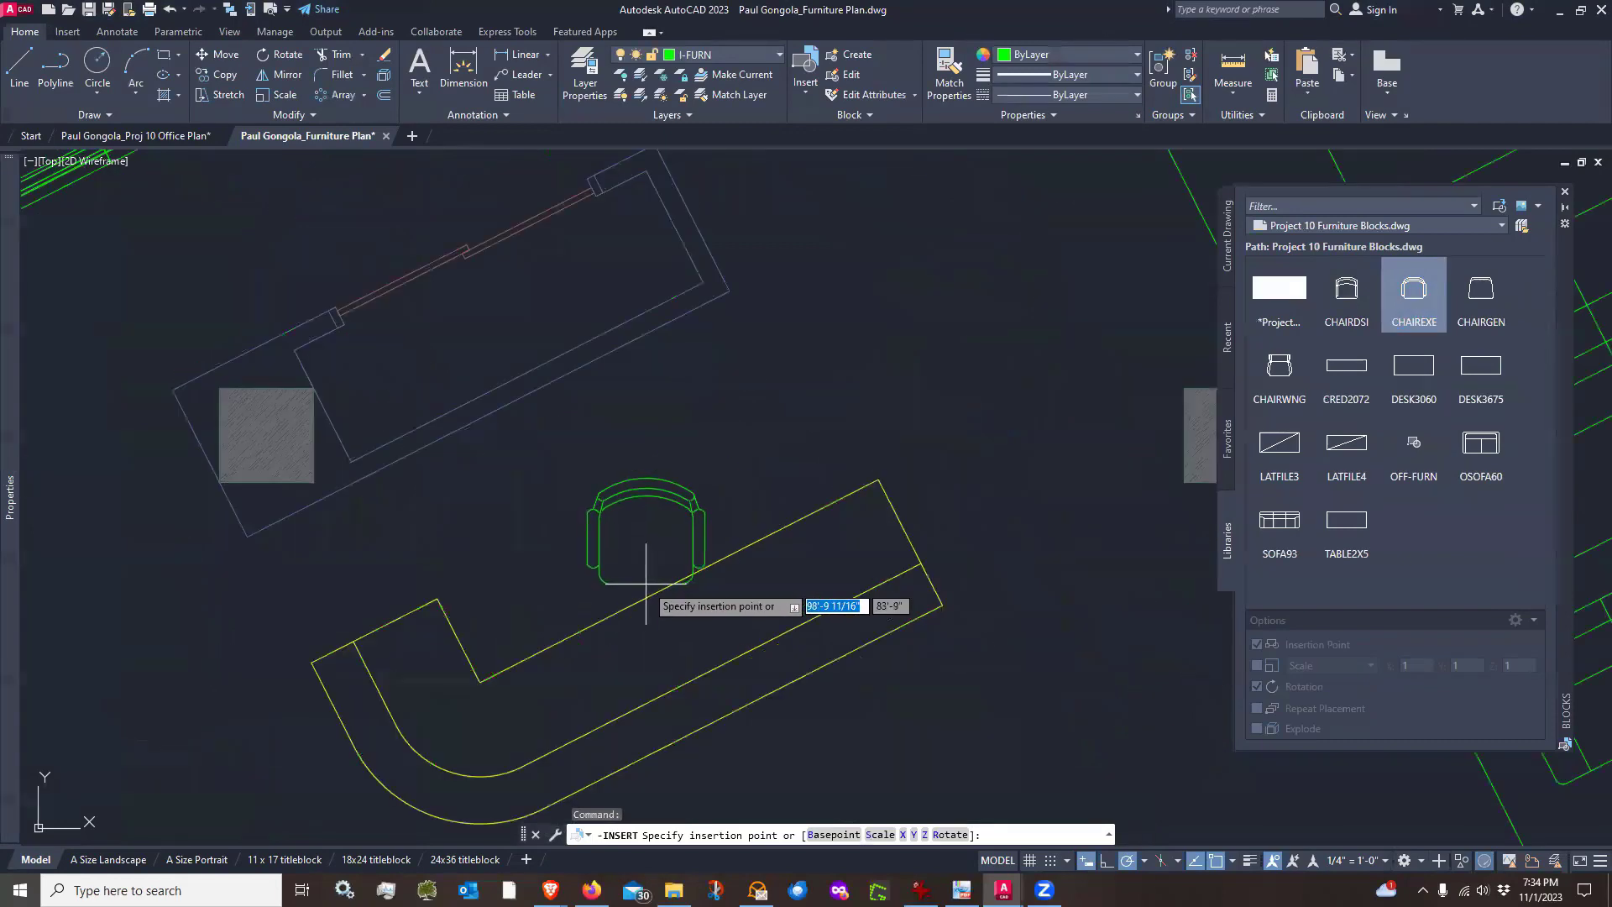
pyautogui.click(682, 571)
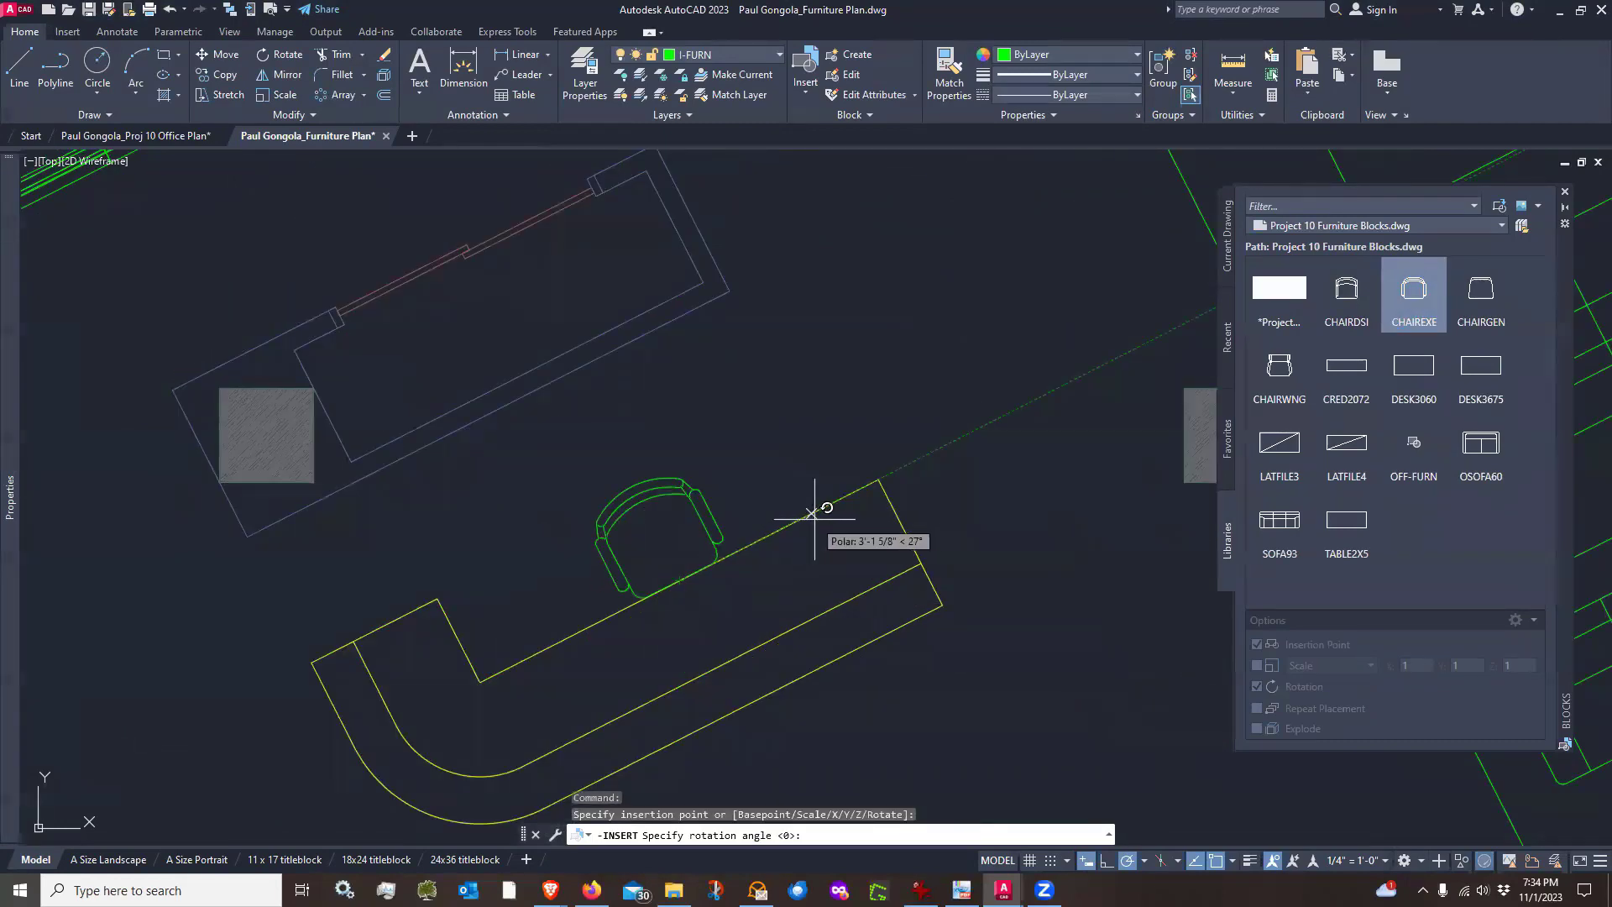
pyautogui.press('Escape')
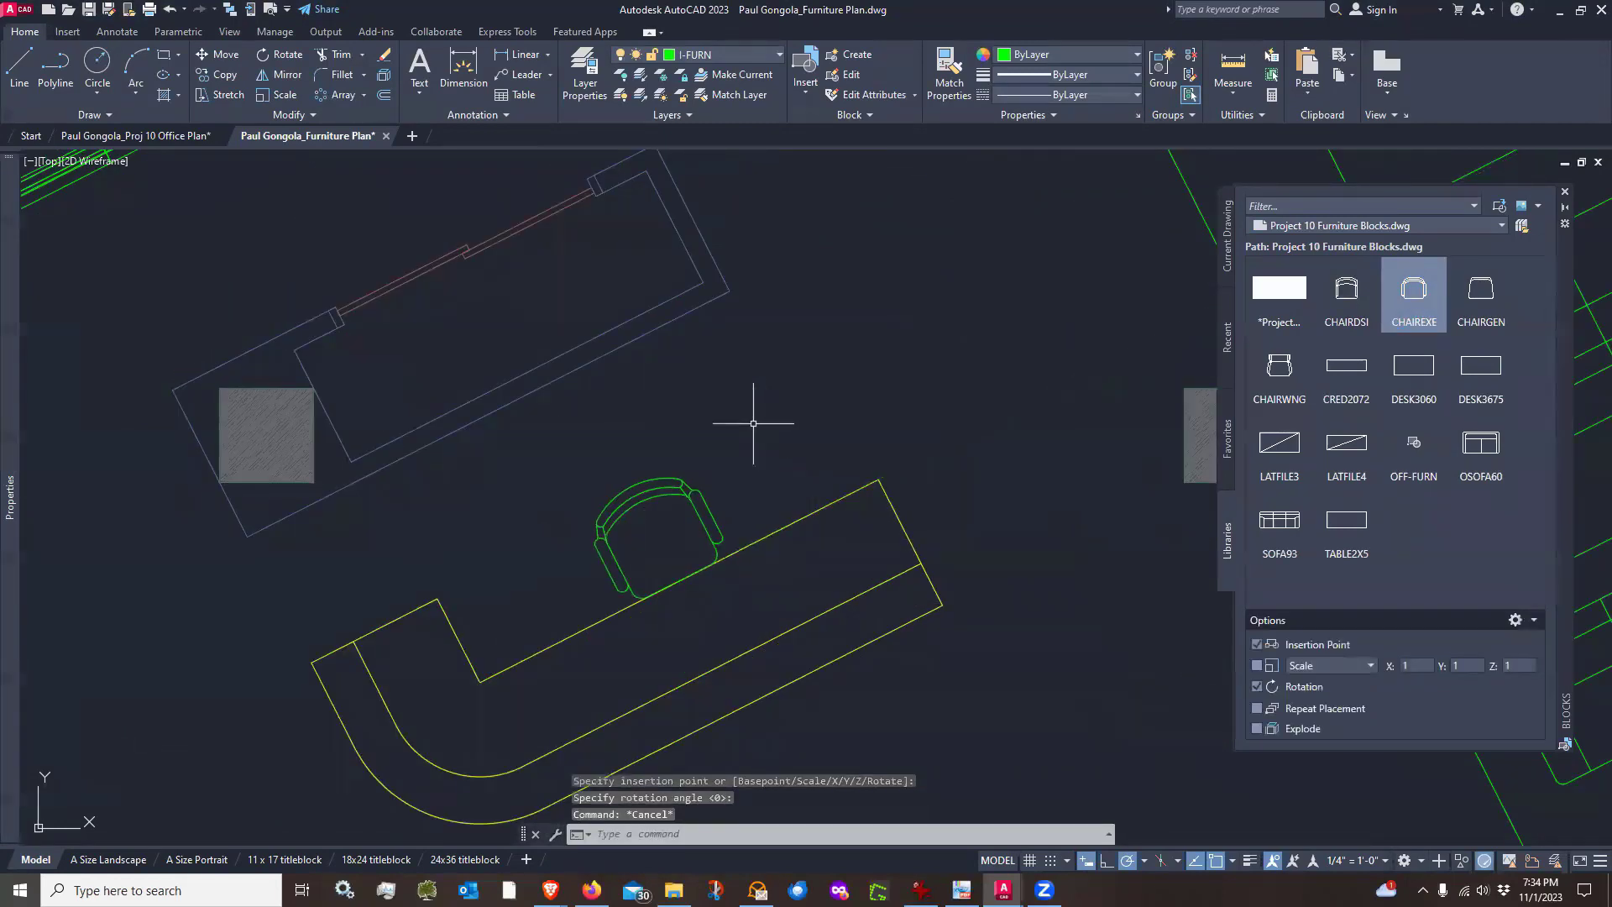
# Move the chair up and left so it sits behind the reception counter
pyautogui.write('m')
pyautogui.press('Return')
pyautogui.click(740, 463)
pyautogui.click(701, 539)
pyautogui.press('Return')
pyautogui.click(789, 414)
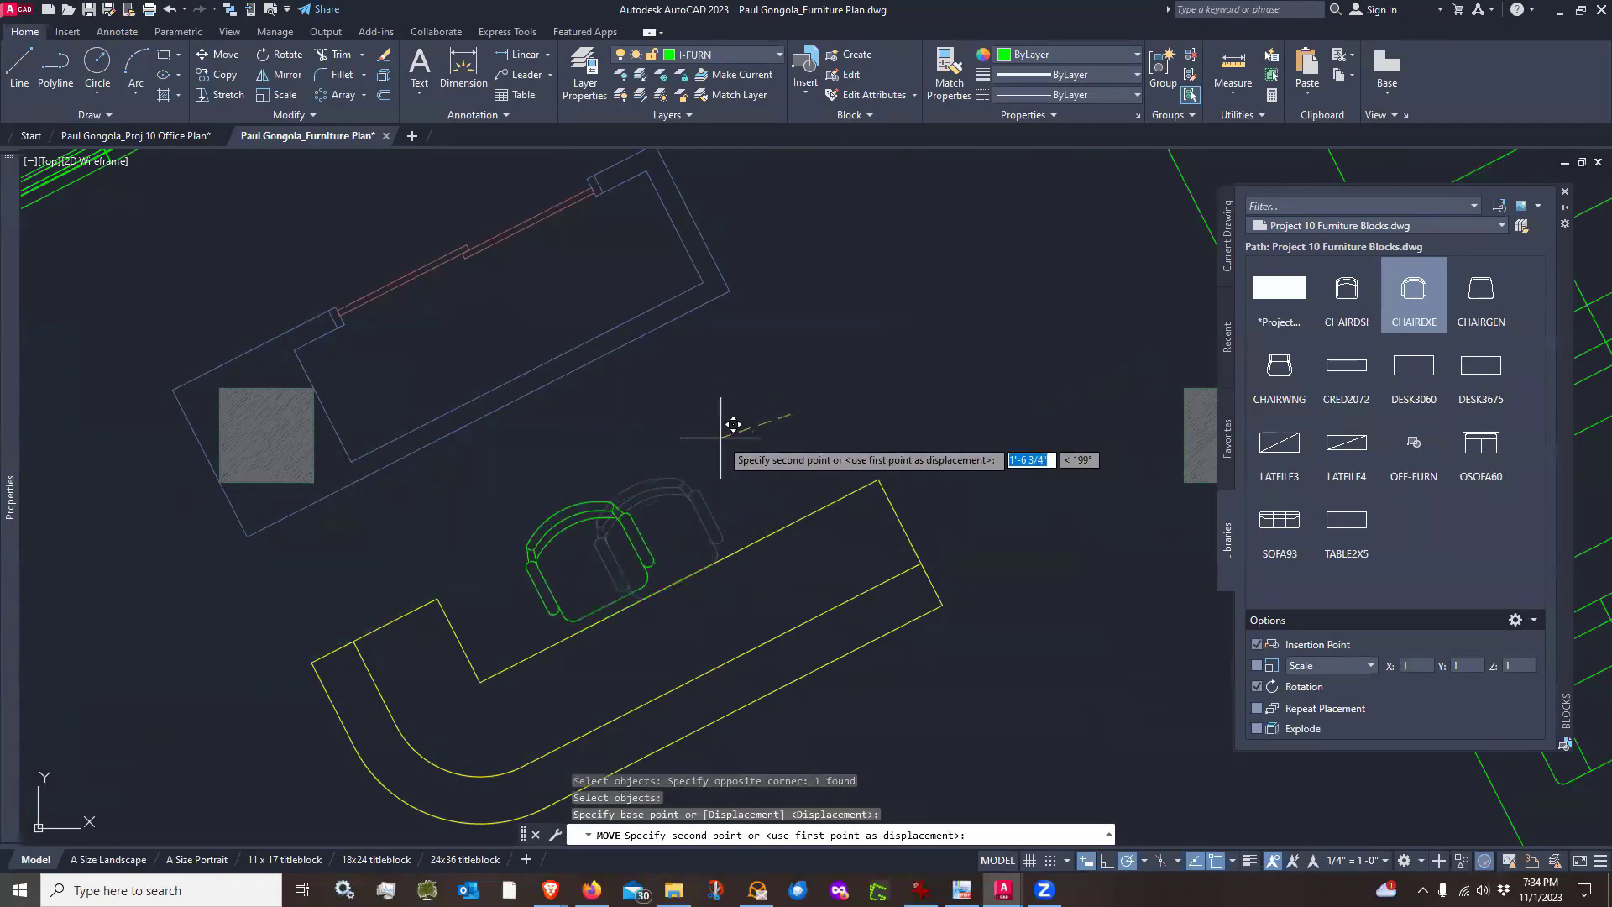
pyautogui.click(720, 437)
pyautogui.scroll(-4, 727, 430)
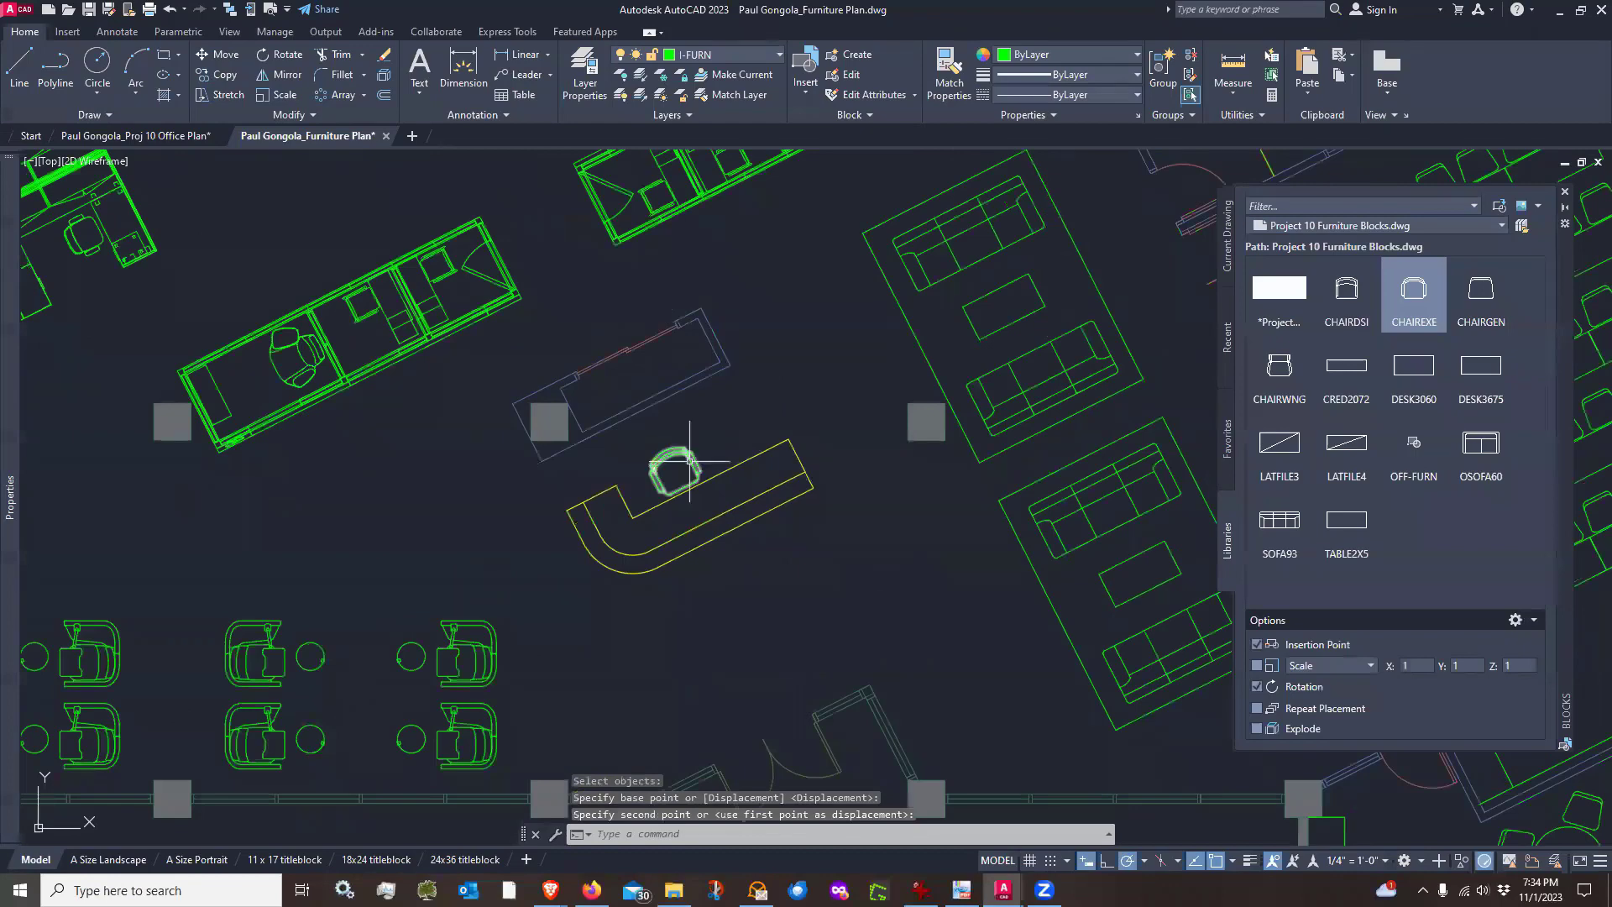
pyautogui.scroll(2, 690, 461)
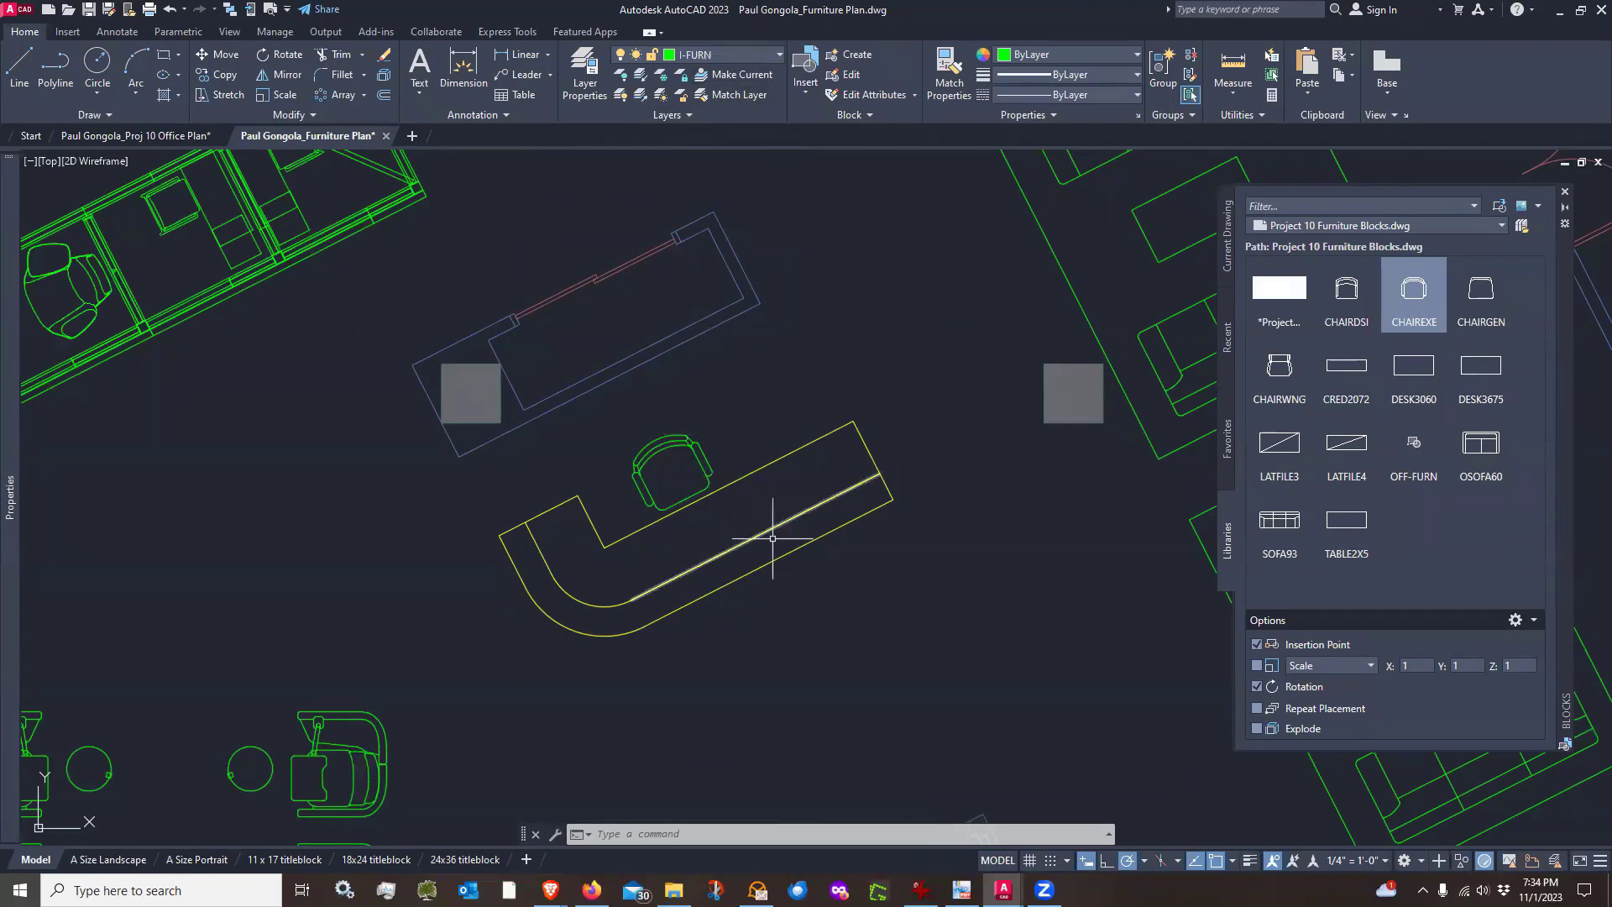
pyautogui.scroll(-4, 783, 546)
pyautogui.moveTo(801, 617); pyautogui.dragTo(755, 574, button='middle')
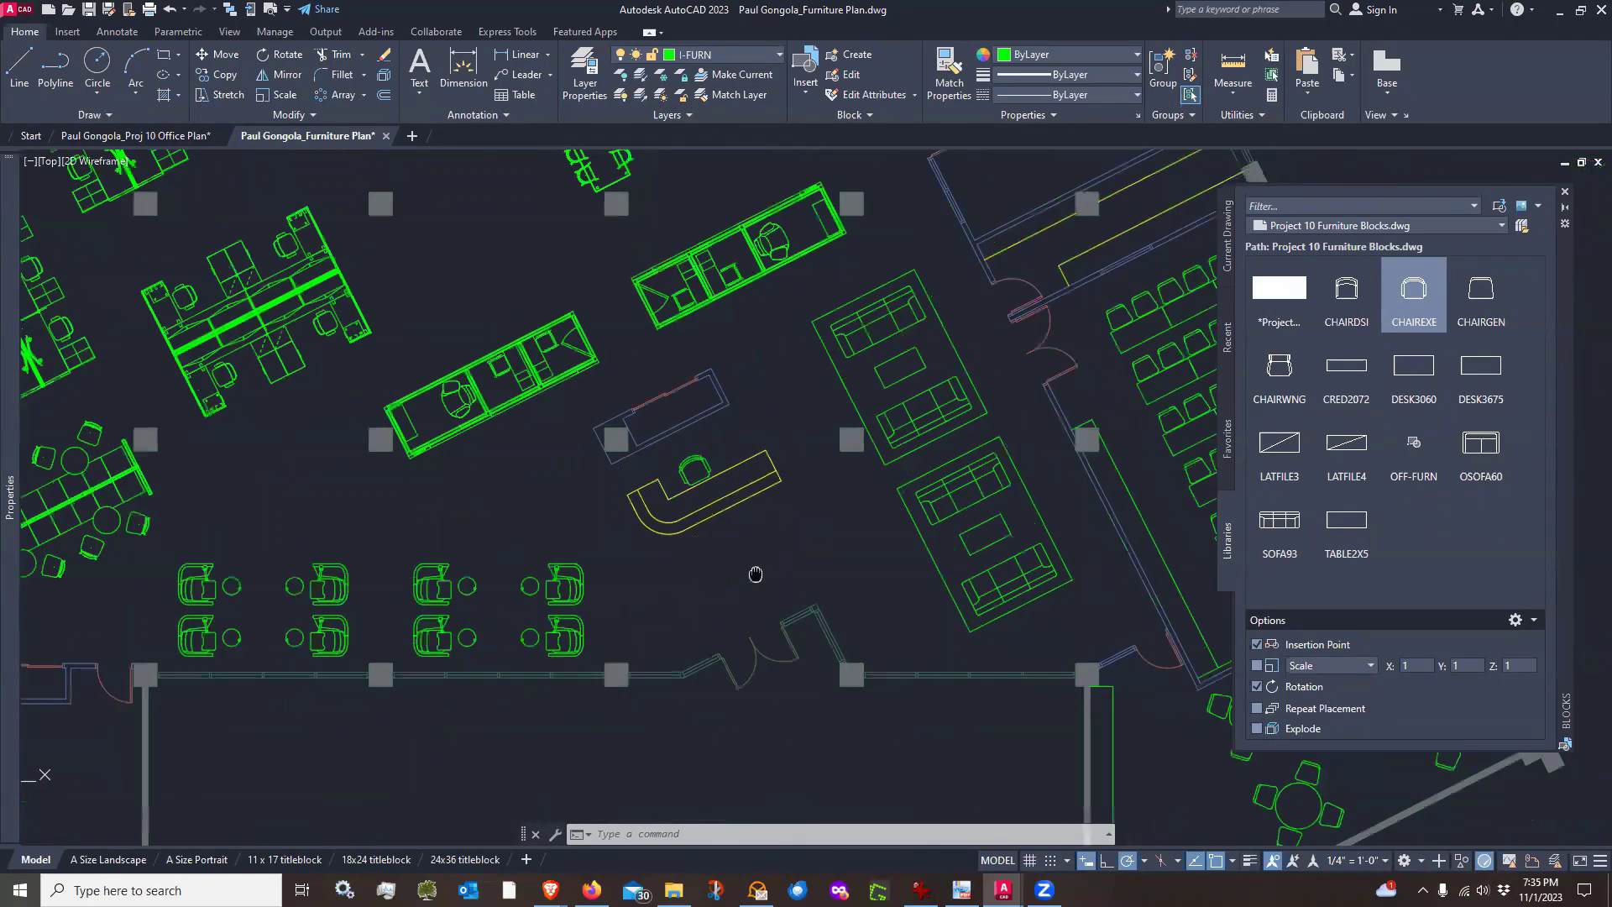
pyautogui.scroll(4, 718, 544)
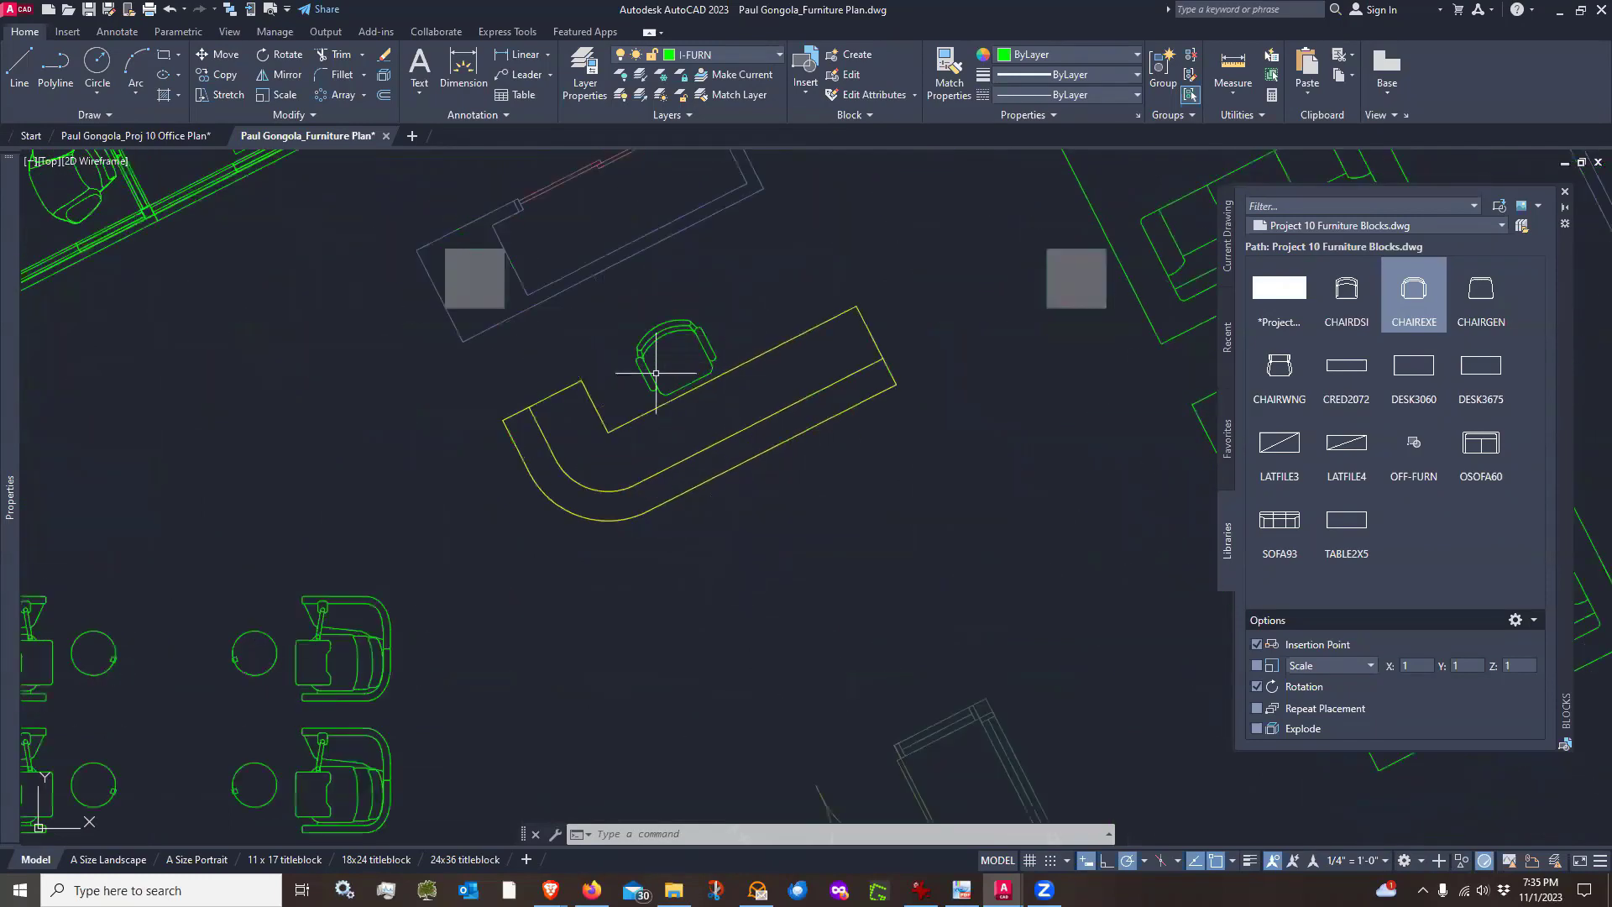
pyautogui.scroll(-4, 682, 543)
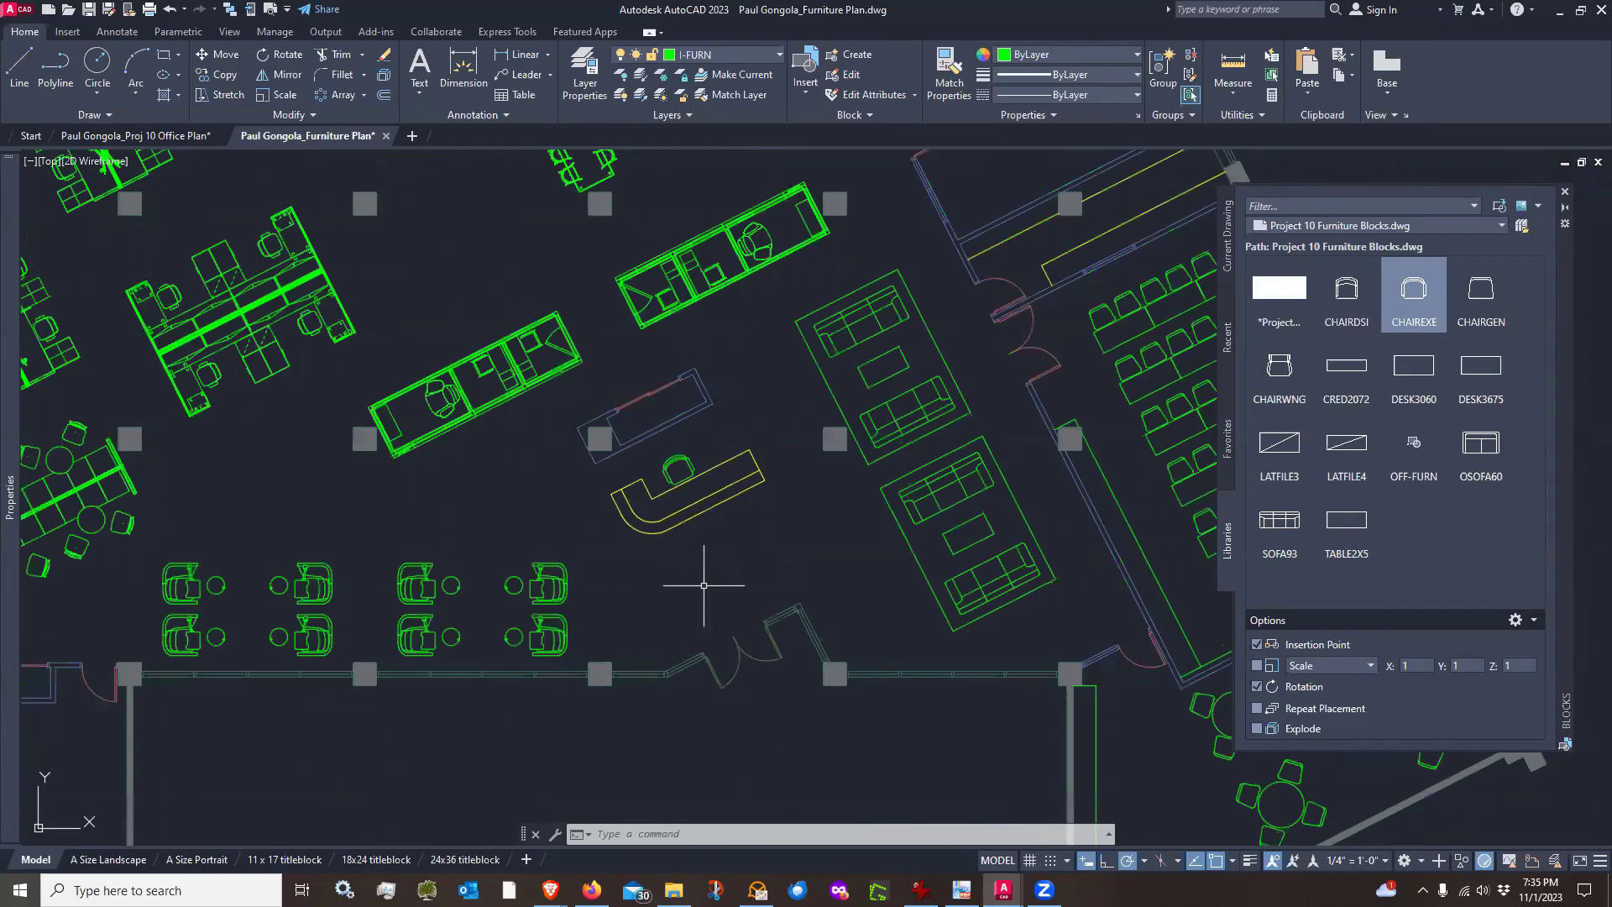
pyautogui.scroll(-4, 704, 585)
pyautogui.scroll(2, 704, 586)
pyautogui.scroll(-2, 668, 587)
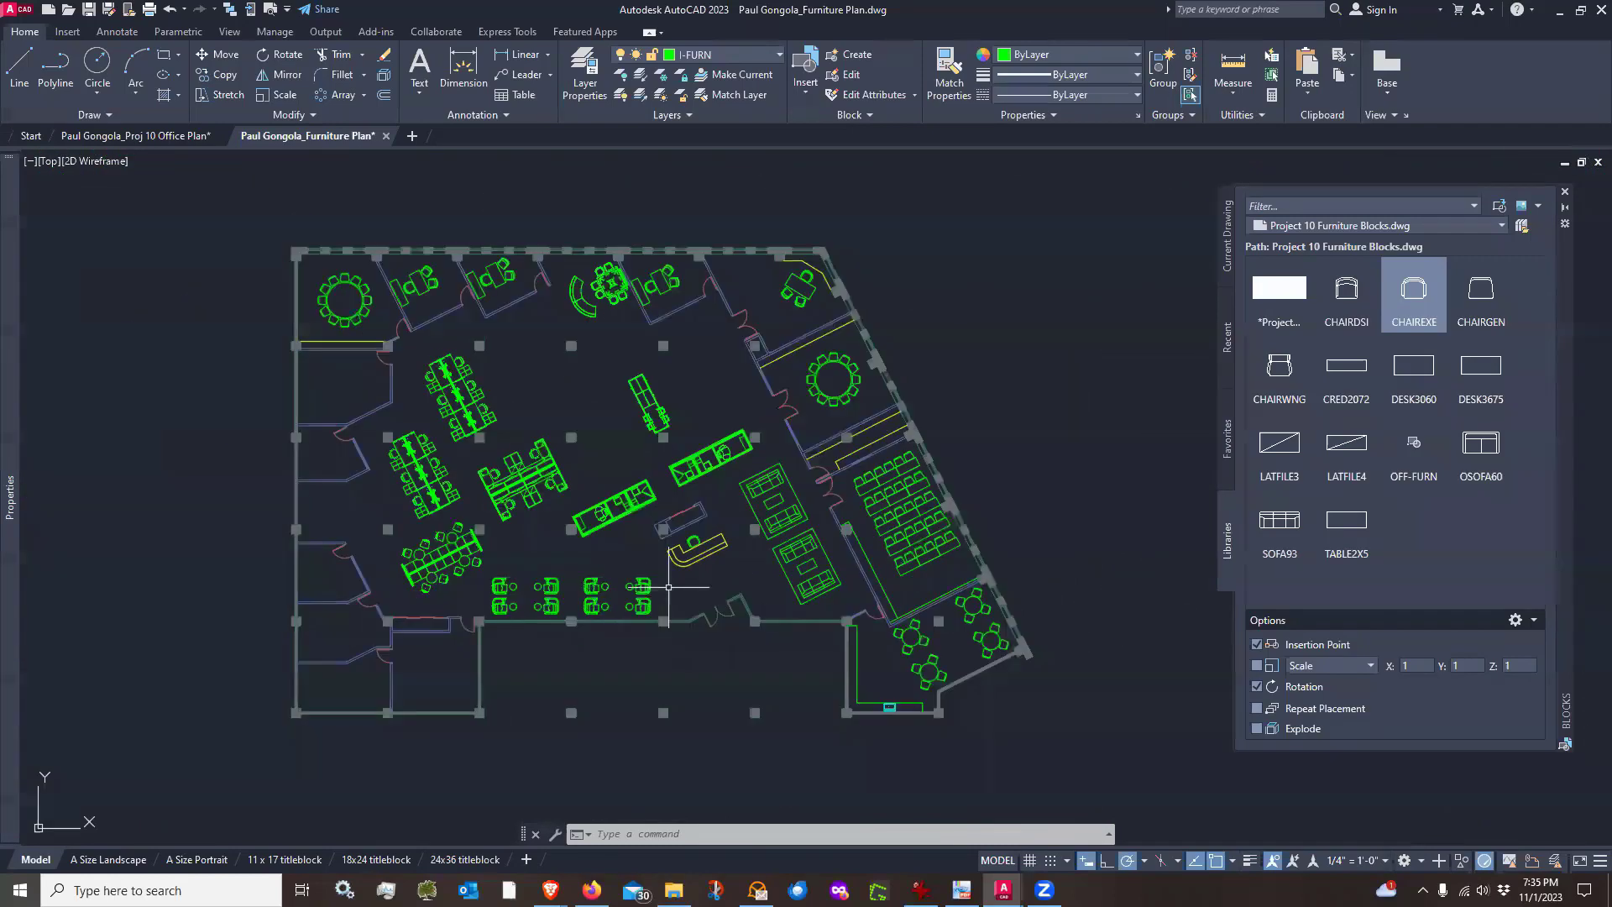
pyautogui.scroll(2, 536, 576)
pyautogui.scroll(-2, 535, 576)
pyautogui.moveTo(504, 565); pyautogui.dragTo(563, 558, button='middle')
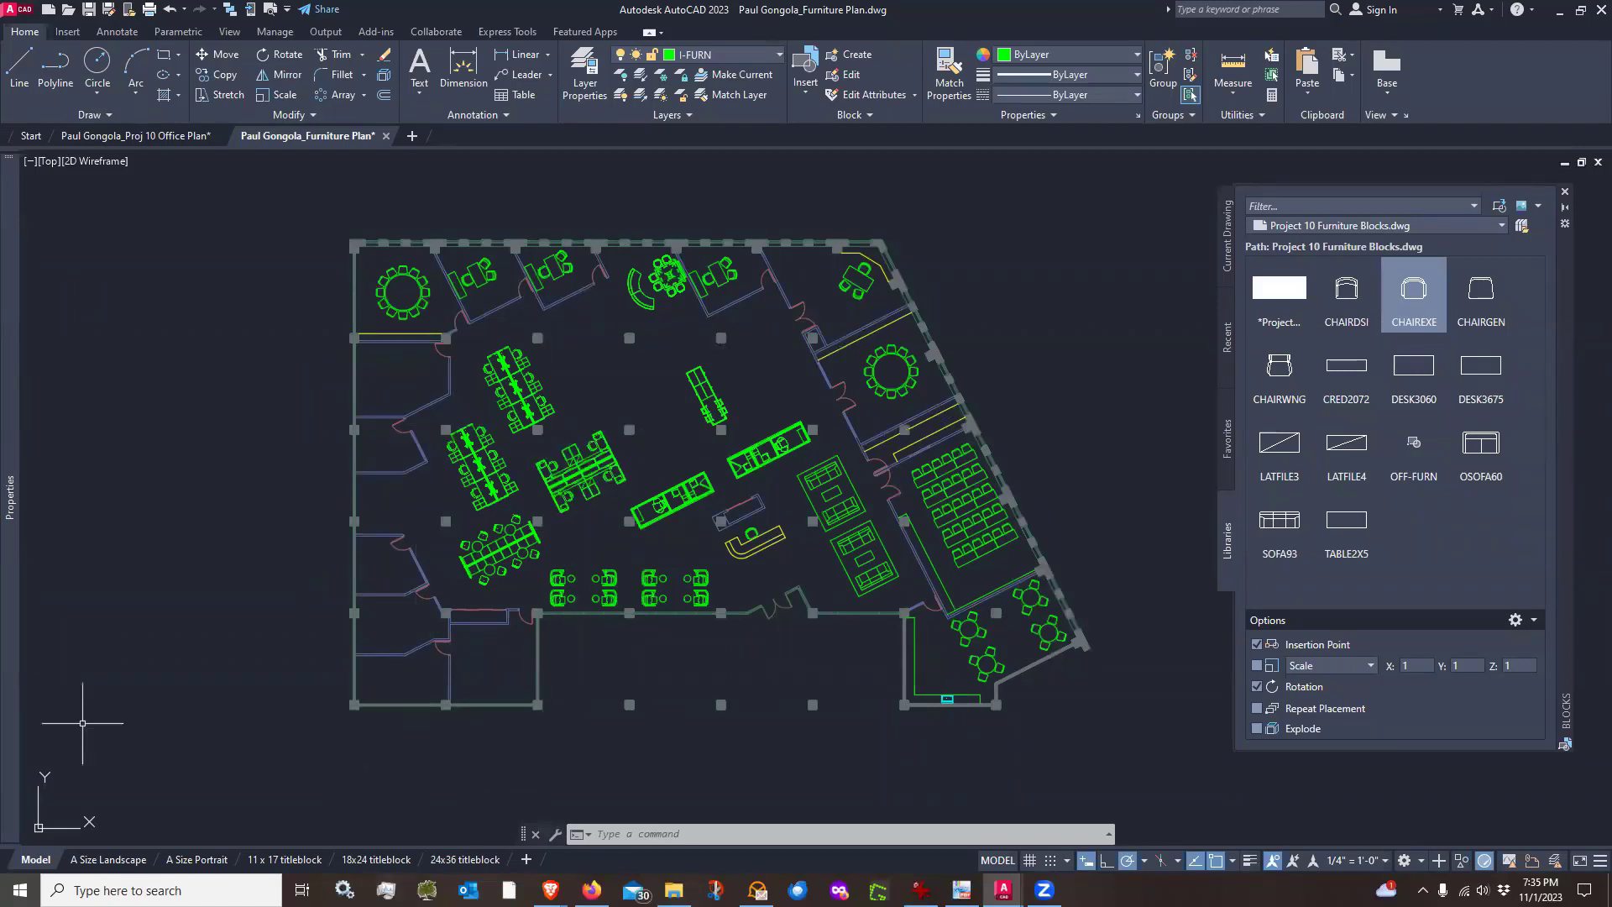
pyautogui.hotkey('alt', 'Tab')
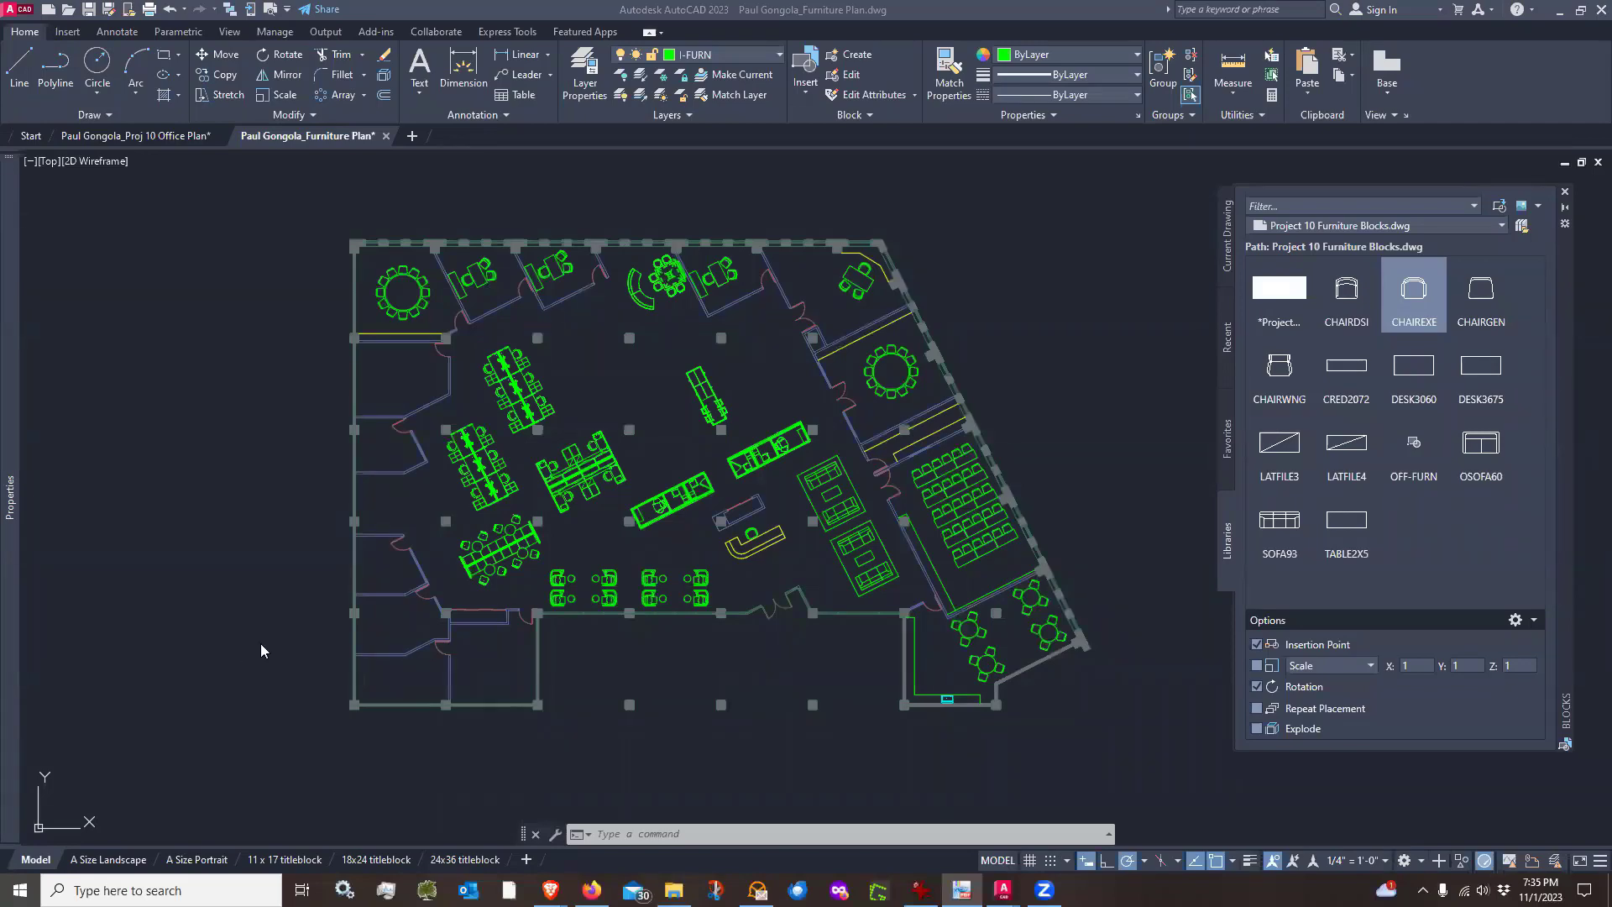
# Make A-MILL the current layer by matching it from the reception desk
pyautogui.scroll(6, 424, 666)
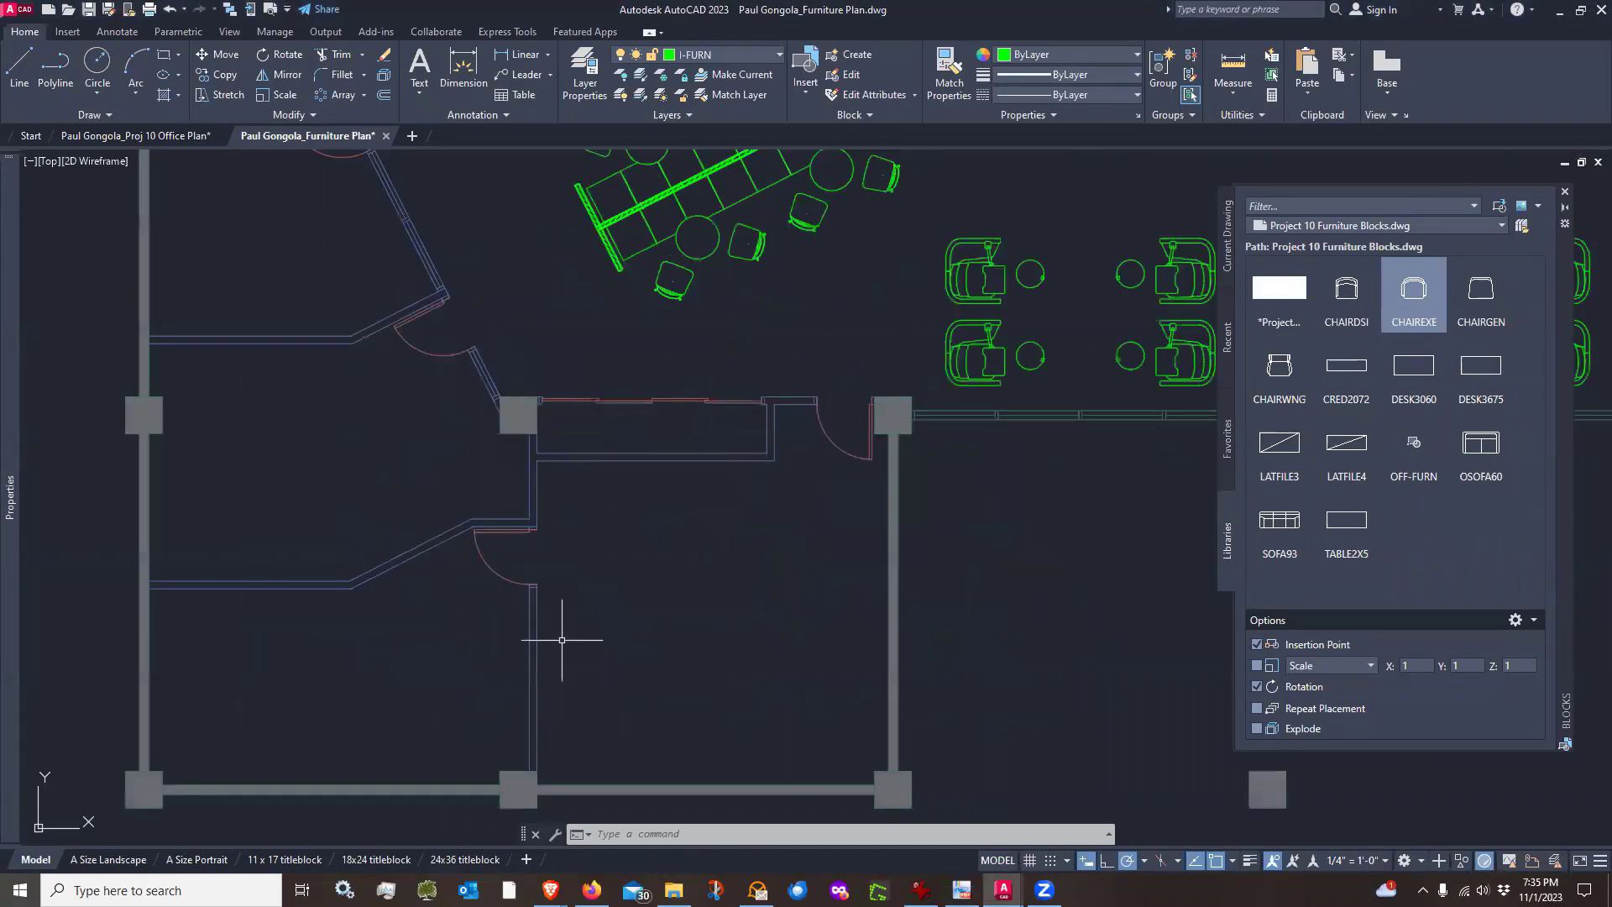
pyautogui.scroll(3, 559, 640)
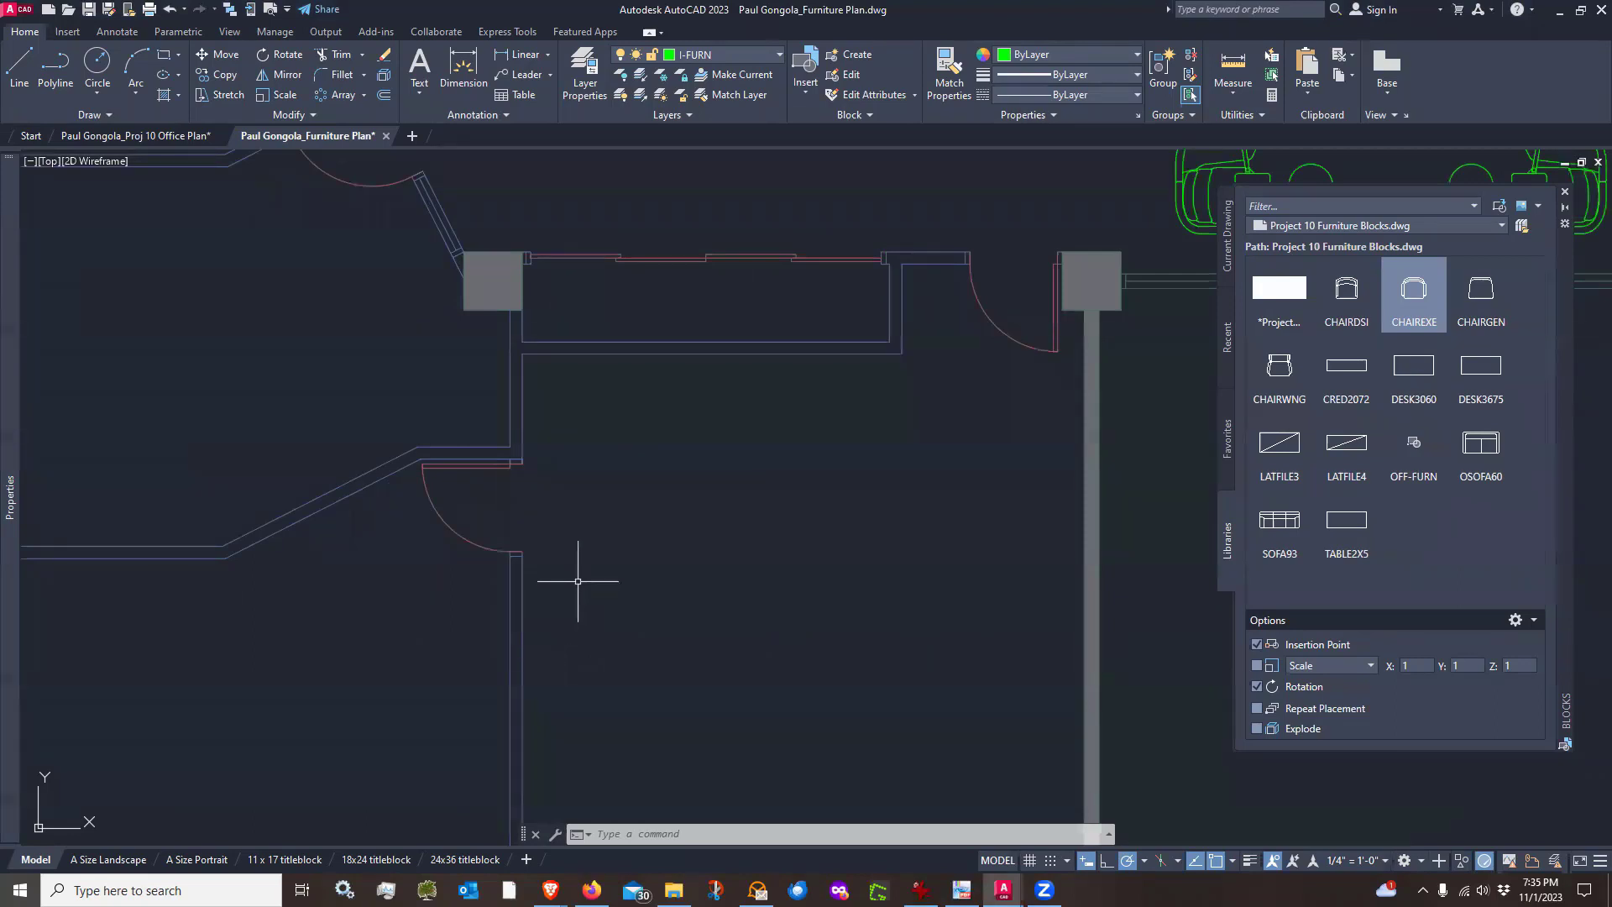
pyautogui.scroll(-4, 554, 554)
pyautogui.scroll(2, 532, 591)
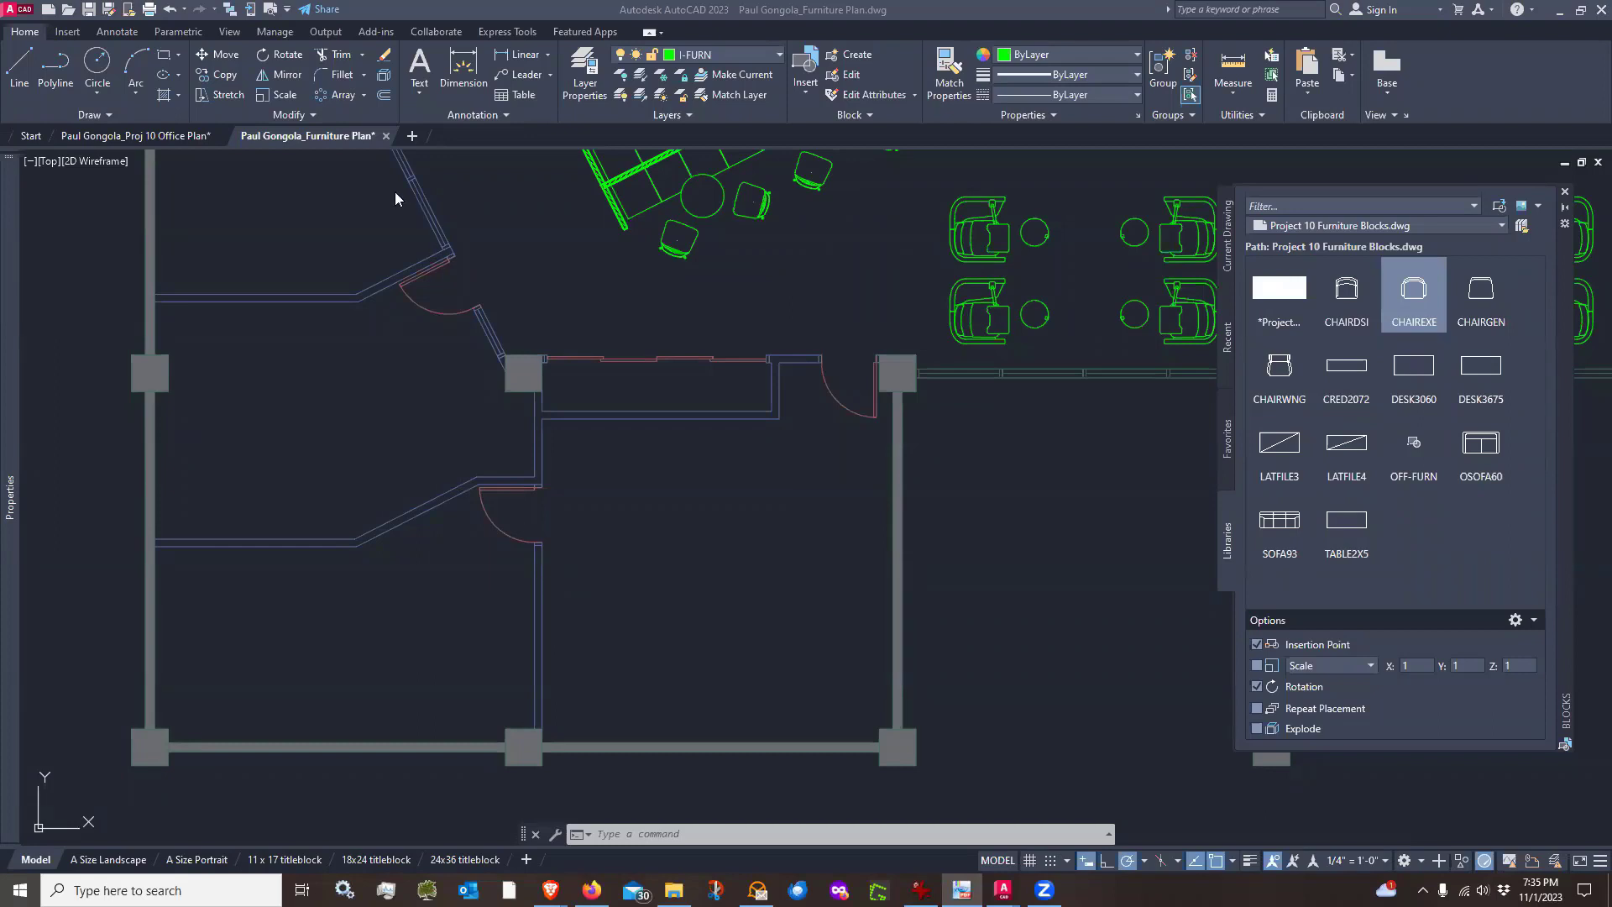
pyautogui.scroll(2, 562, 566)
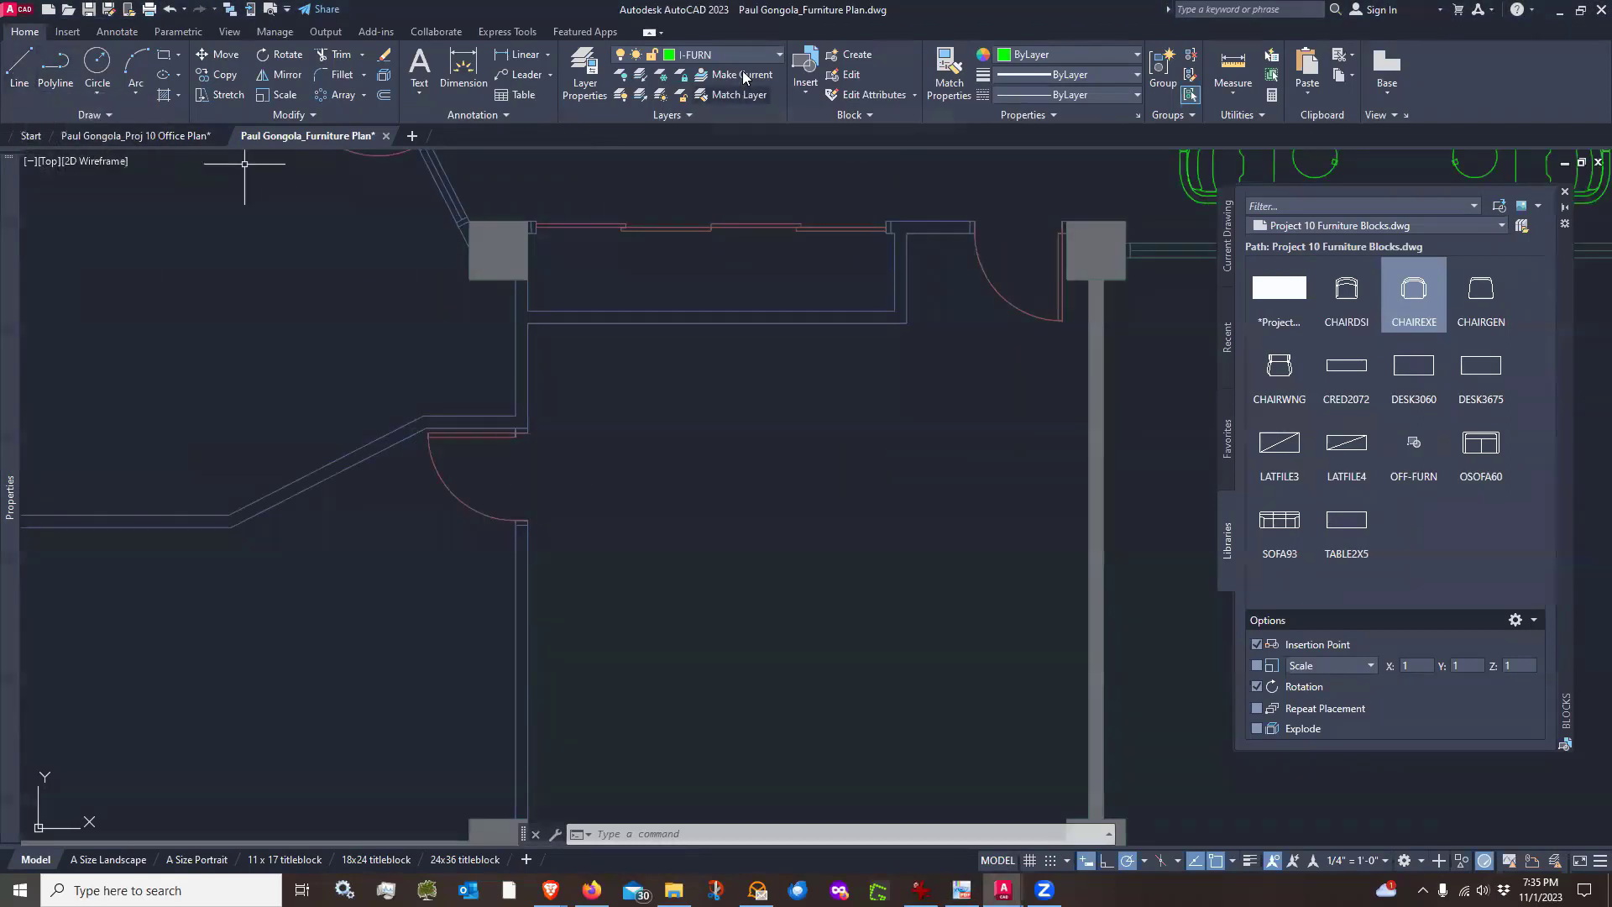
pyautogui.scroll(-3, 677, 425)
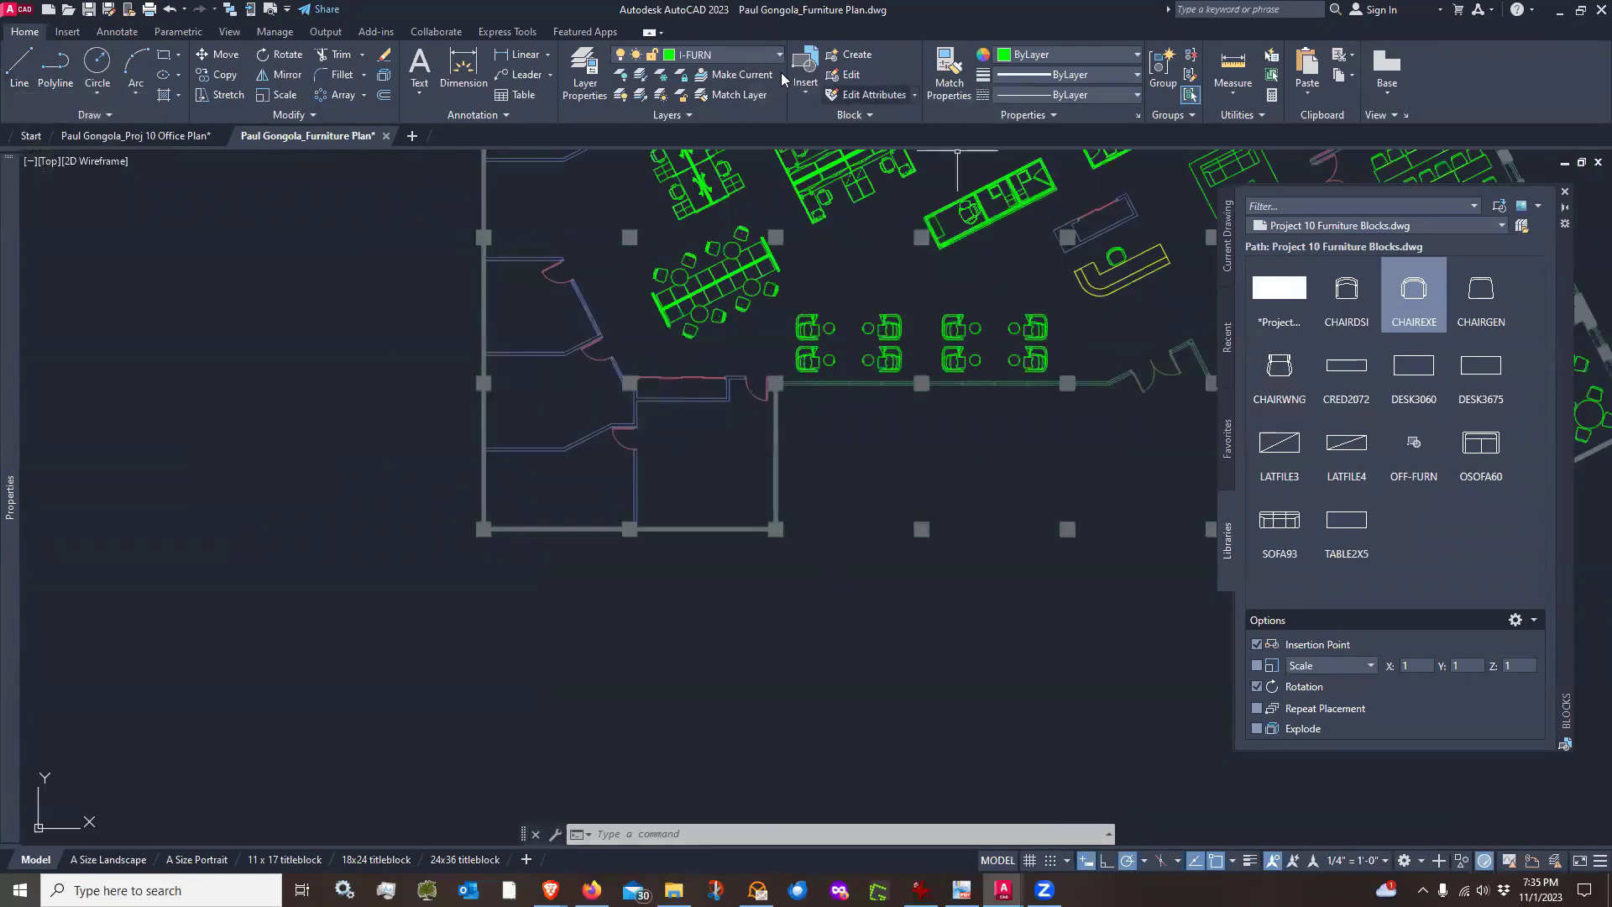
pyautogui.click(741, 75)
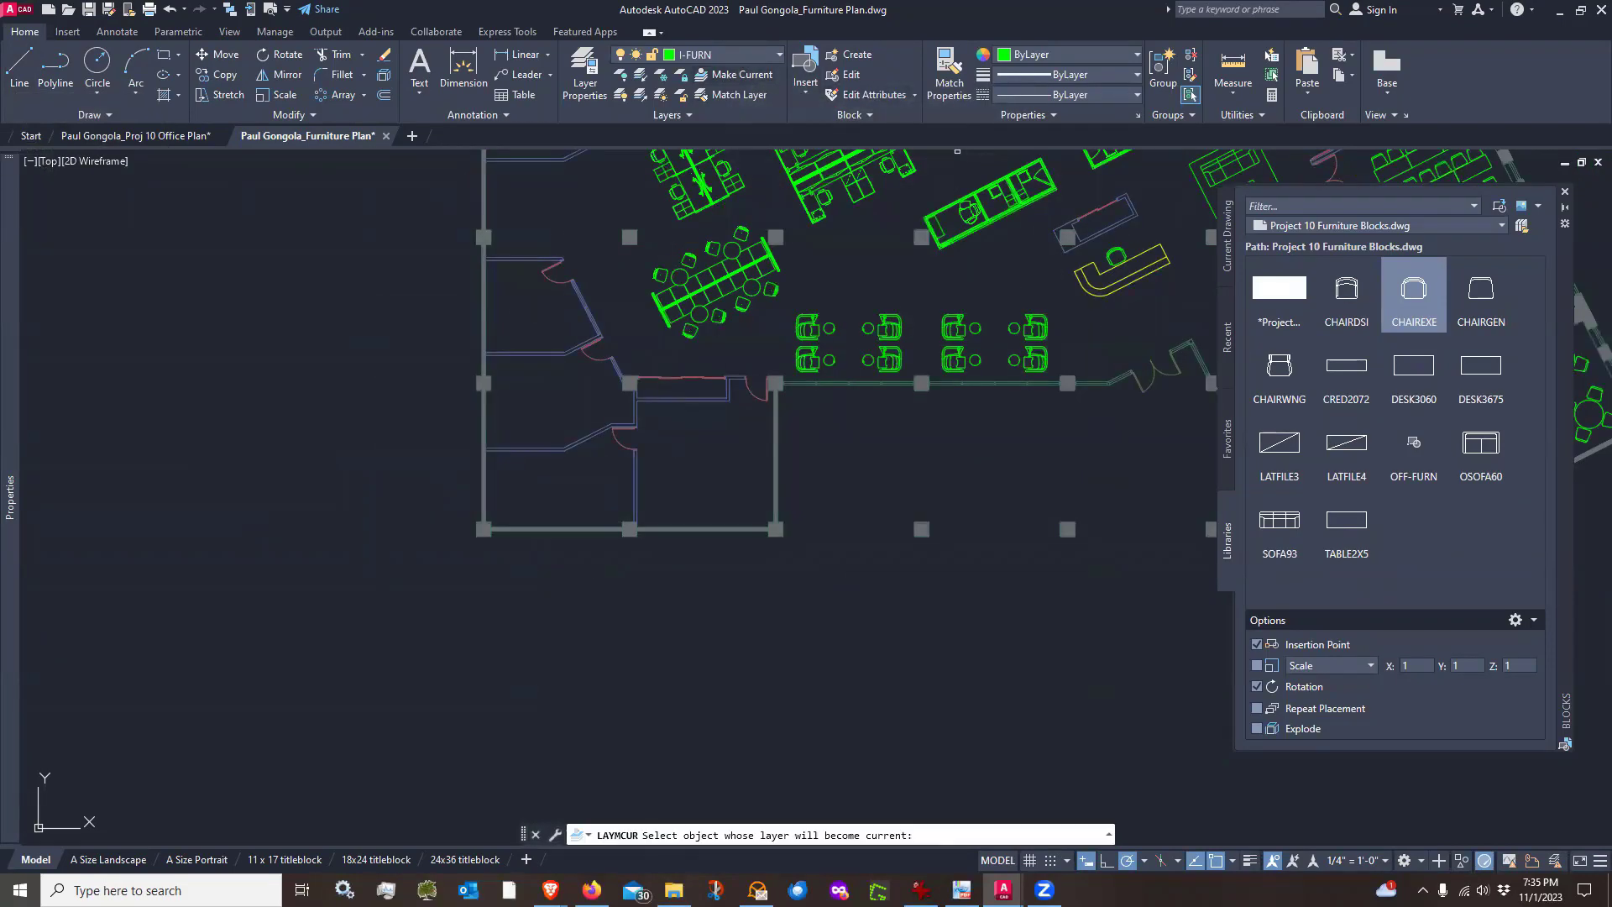
pyautogui.click(1116, 290)
pyautogui.scroll(3, 565, 406)
pyautogui.scroll(2, 859, 559)
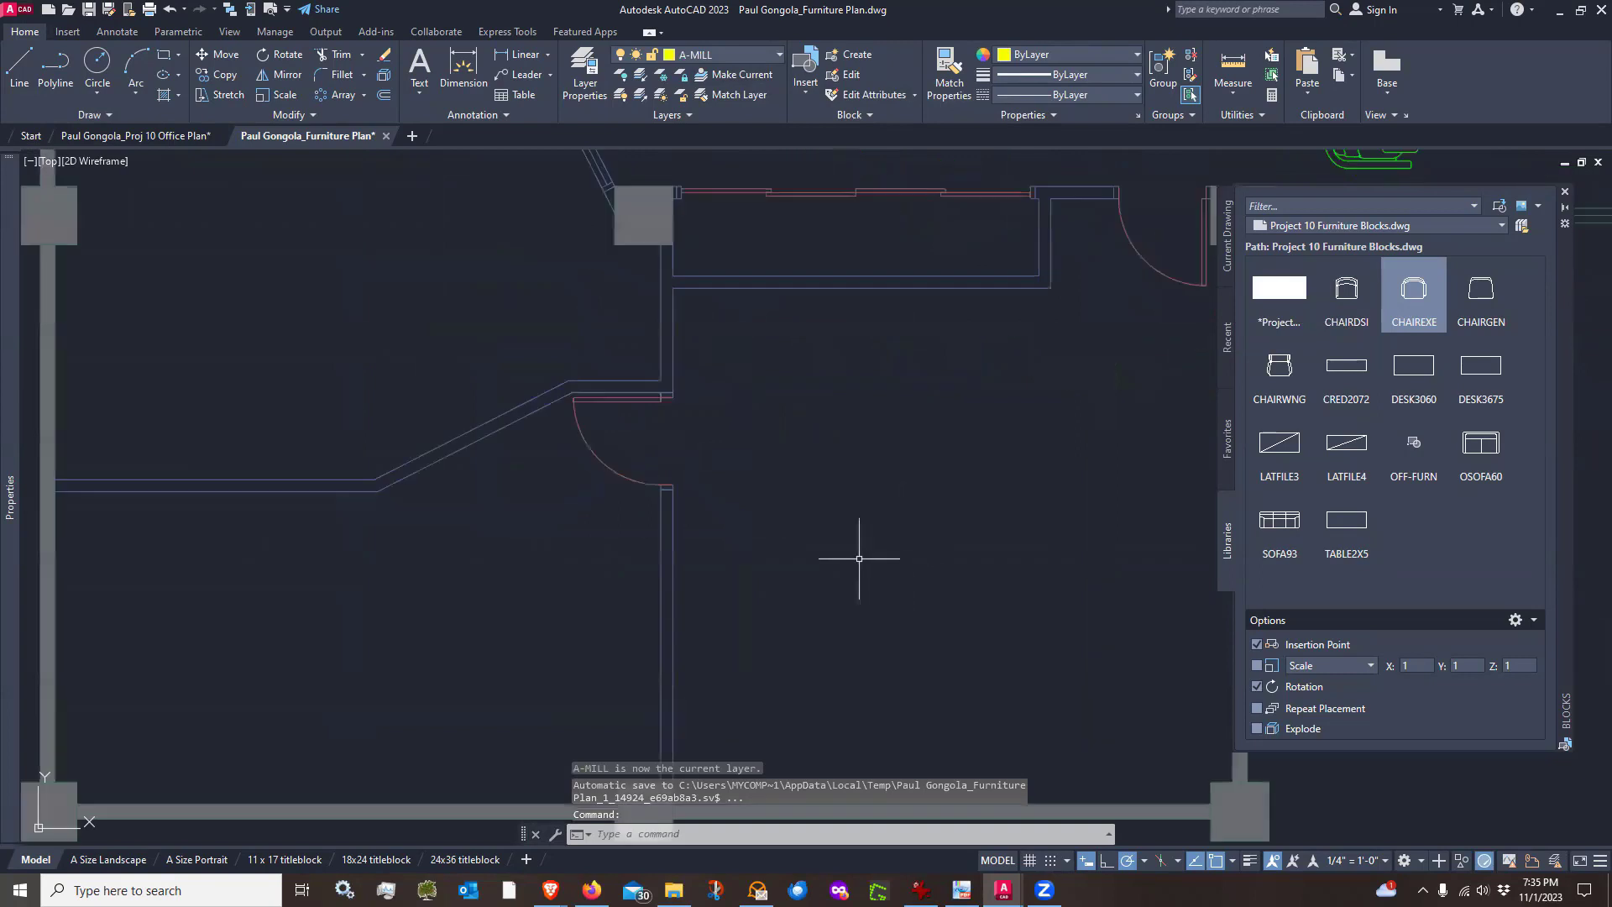
pyautogui.scroll(-2, 859, 558)
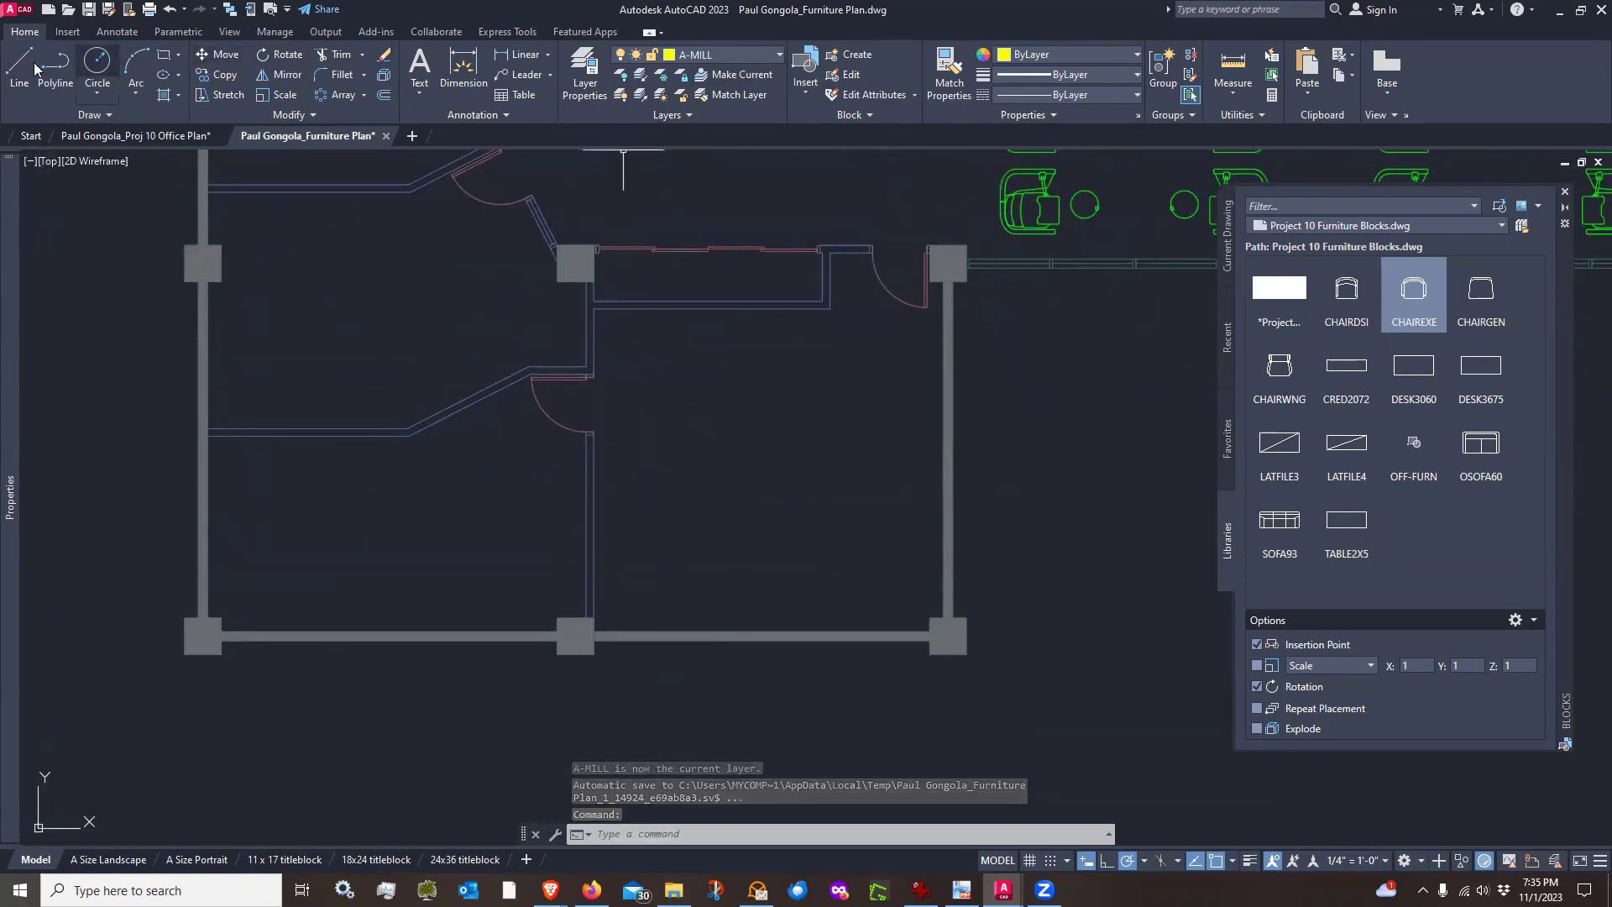
pyautogui.scroll(4, 557, 450)
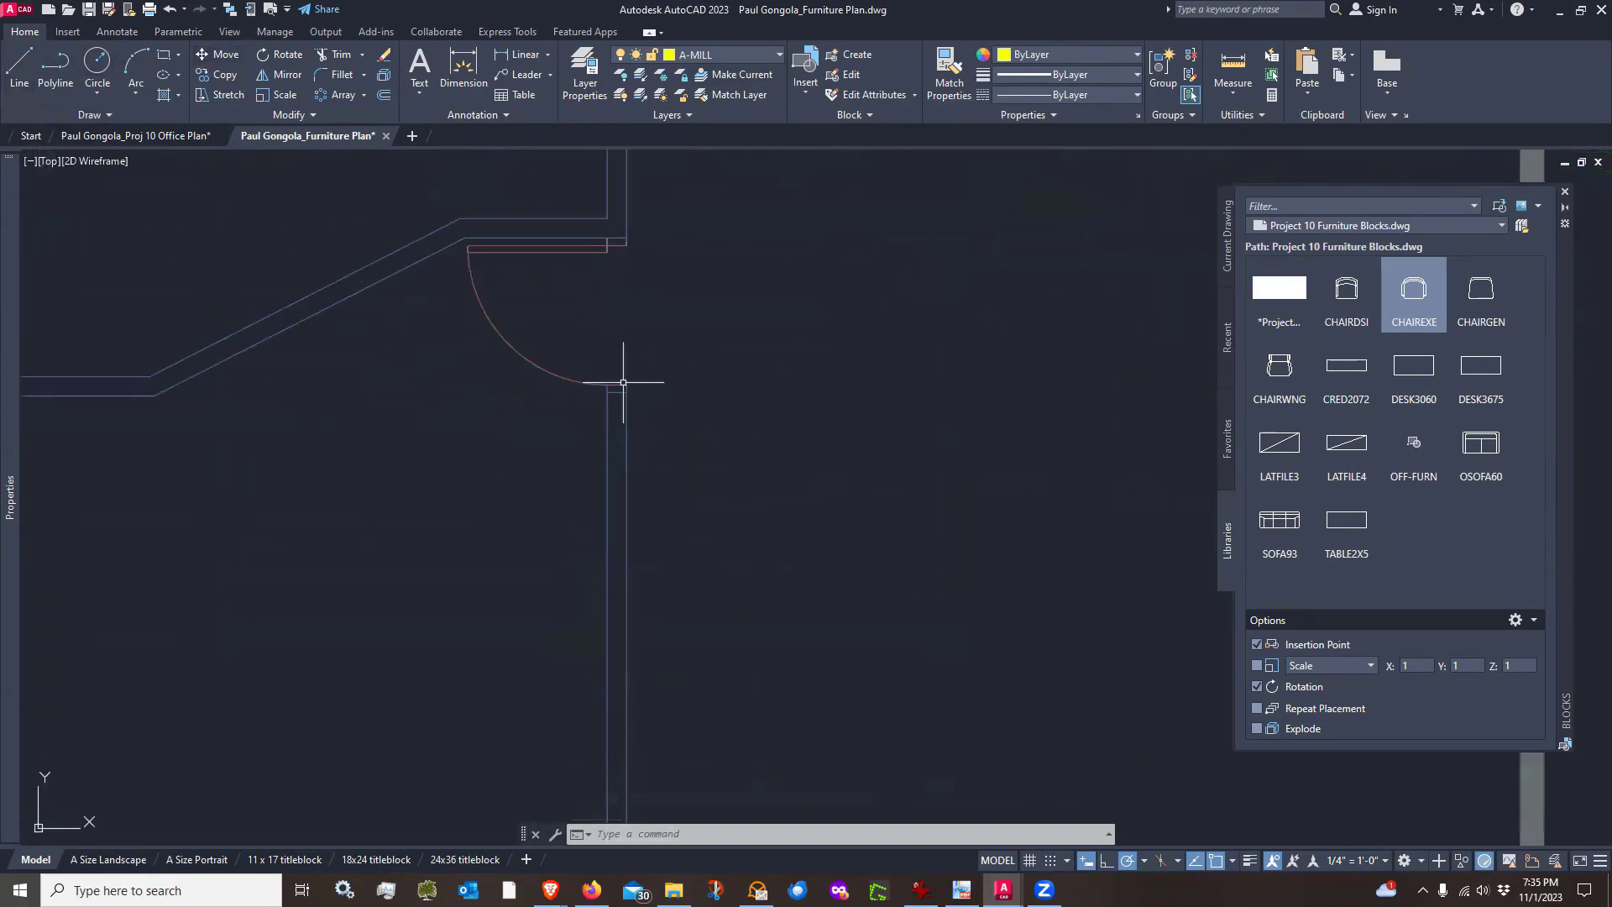
pyautogui.click(18, 65)
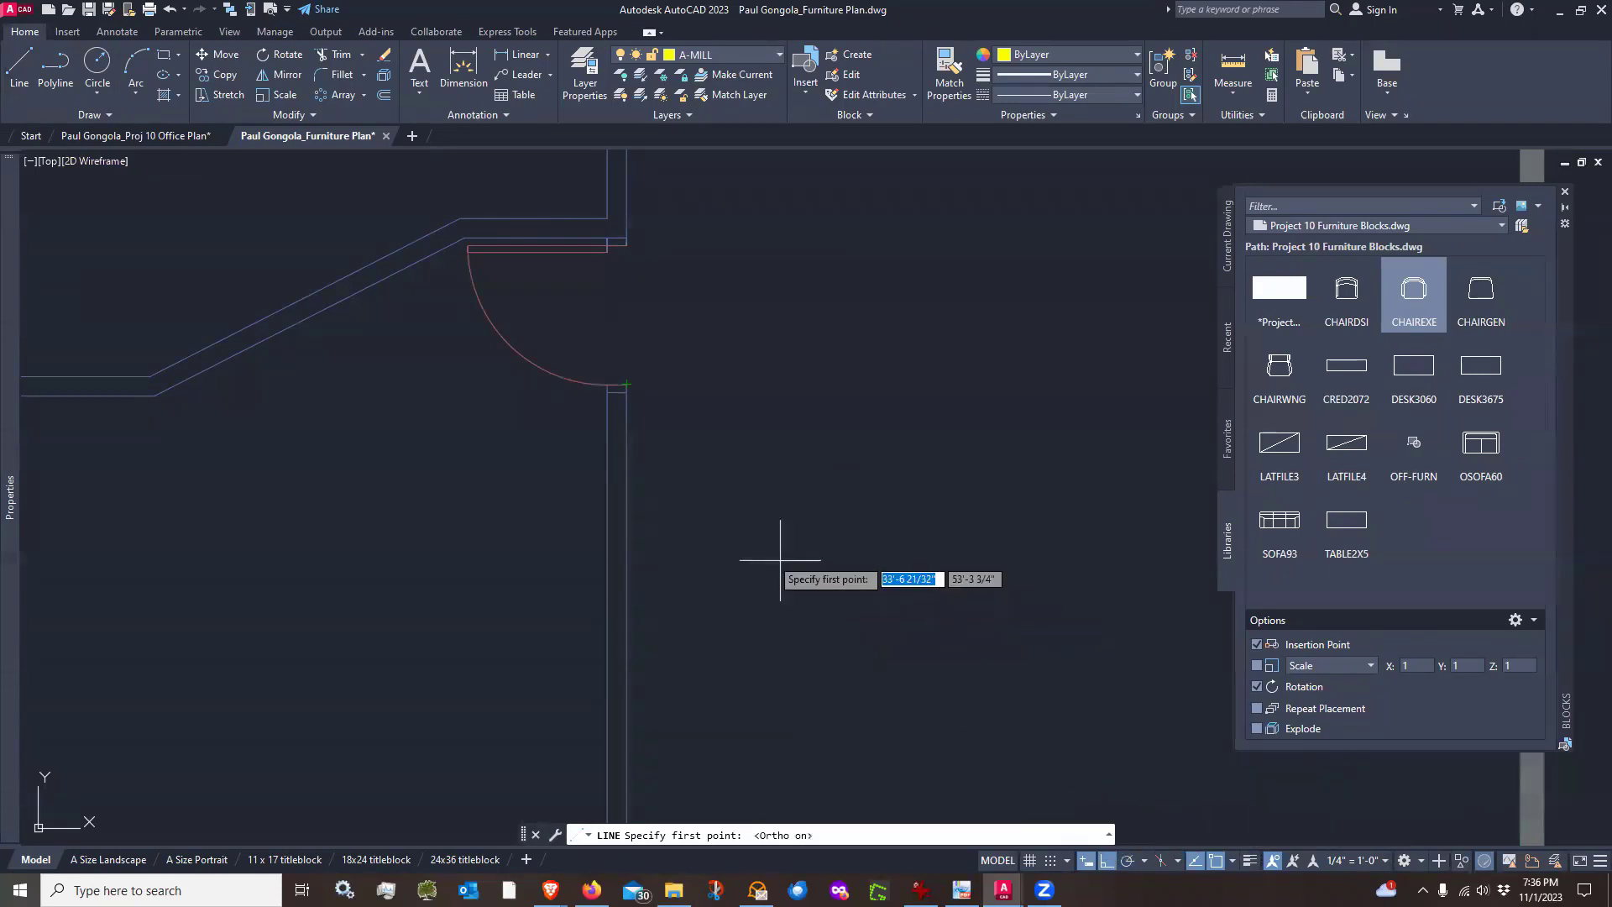
pyautogui.scroll(-5, 629, 473)
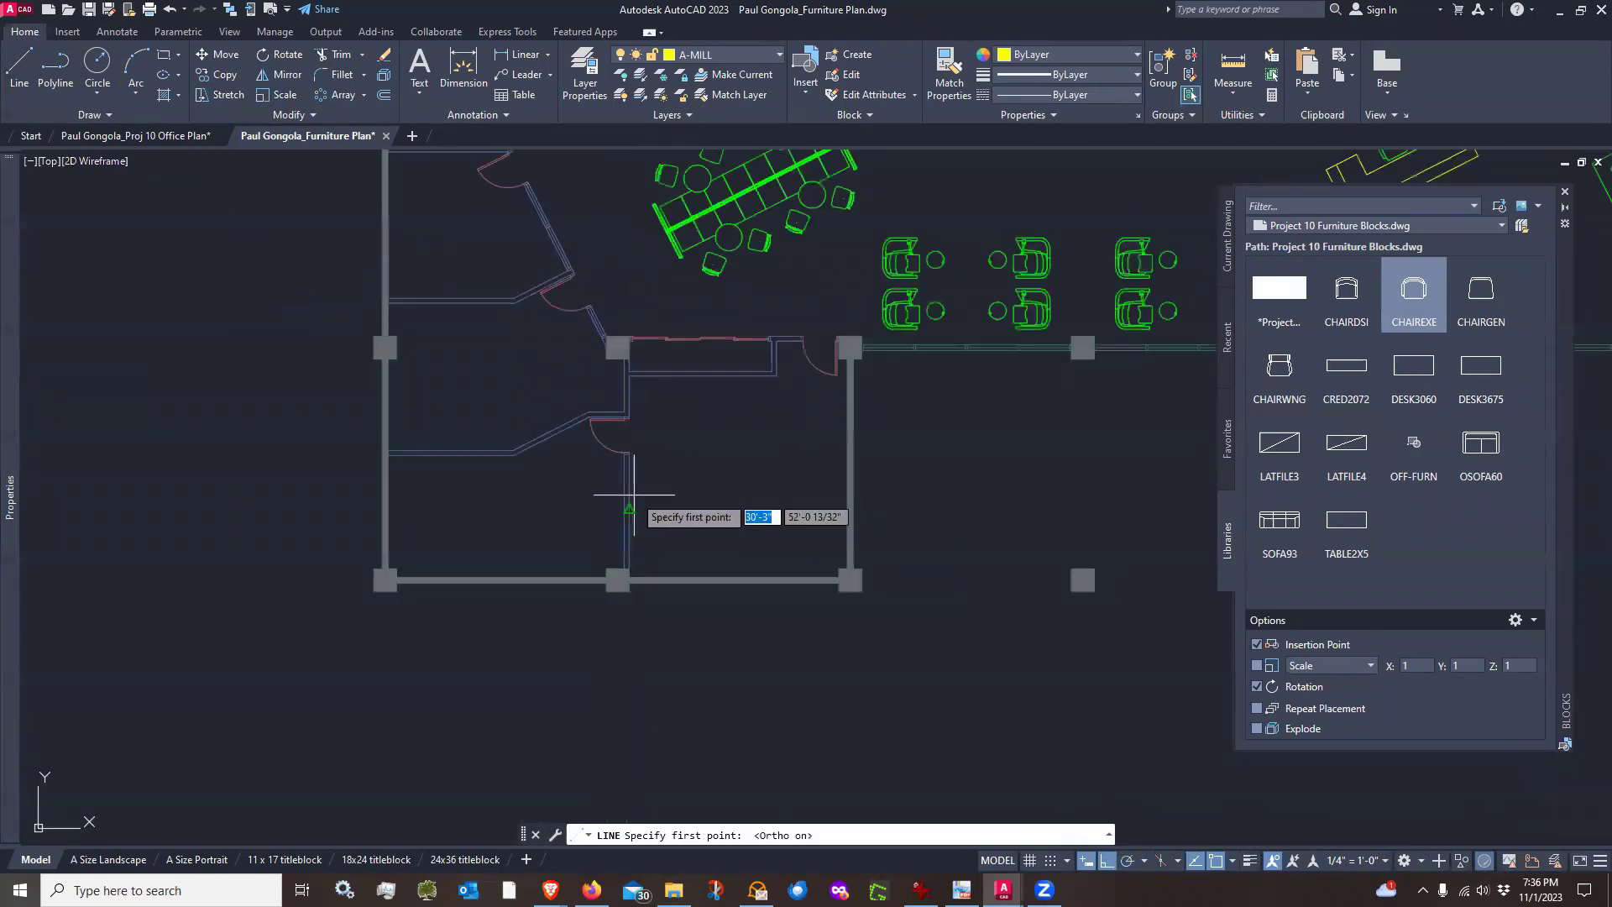
pyautogui.scroll(2, 641, 504)
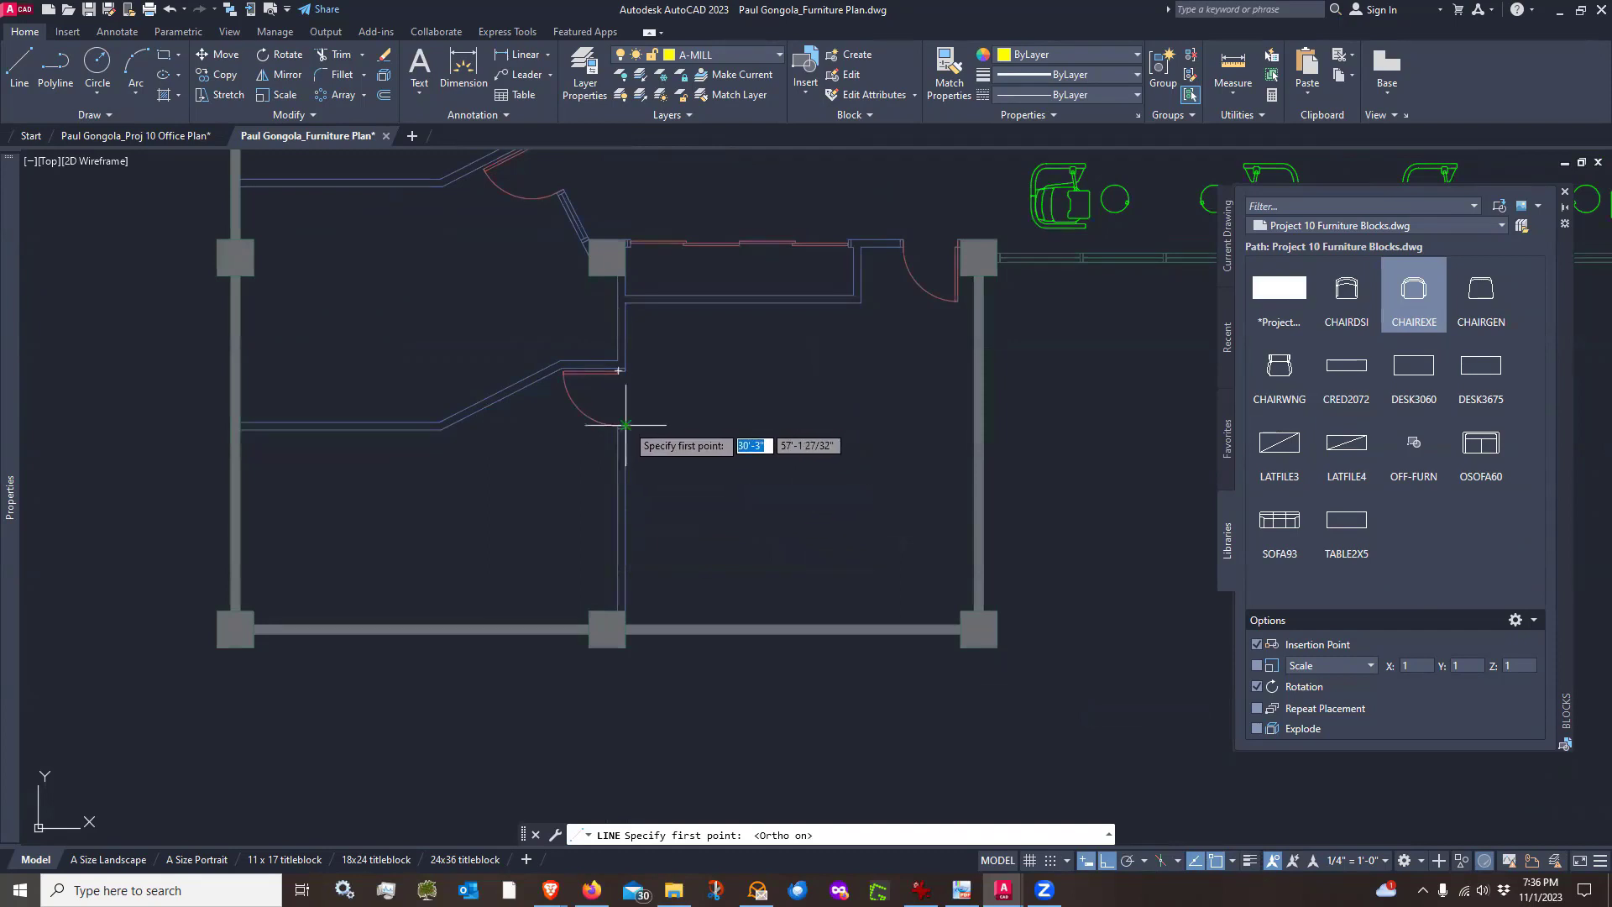
pyautogui.scroll(2, 623, 467)
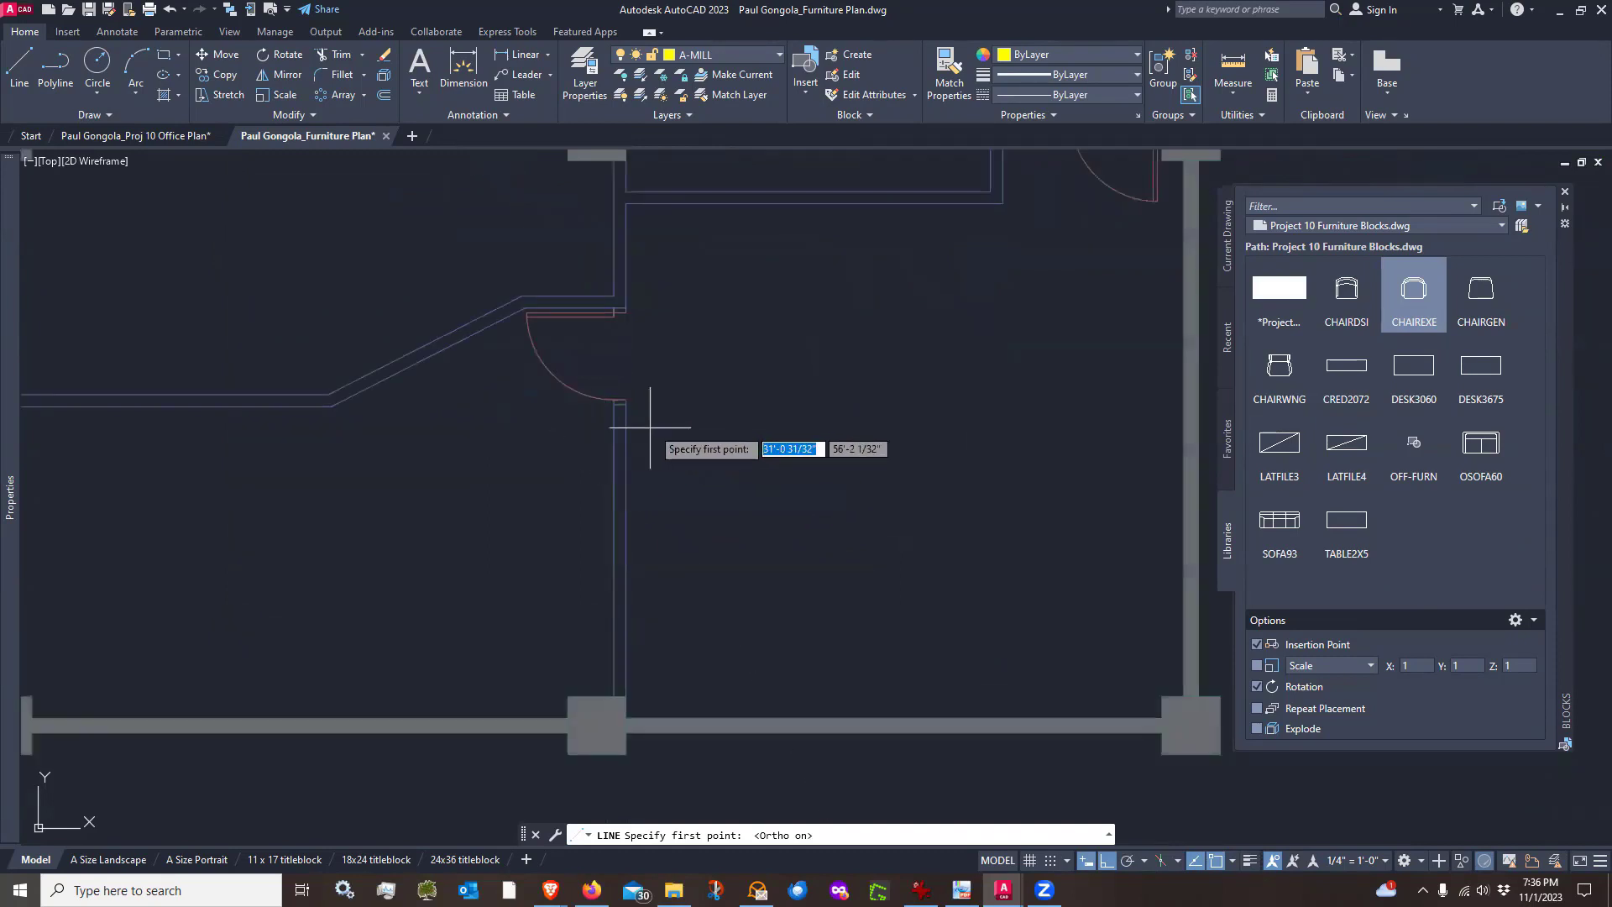
pyautogui.scroll(2, 636, 402)
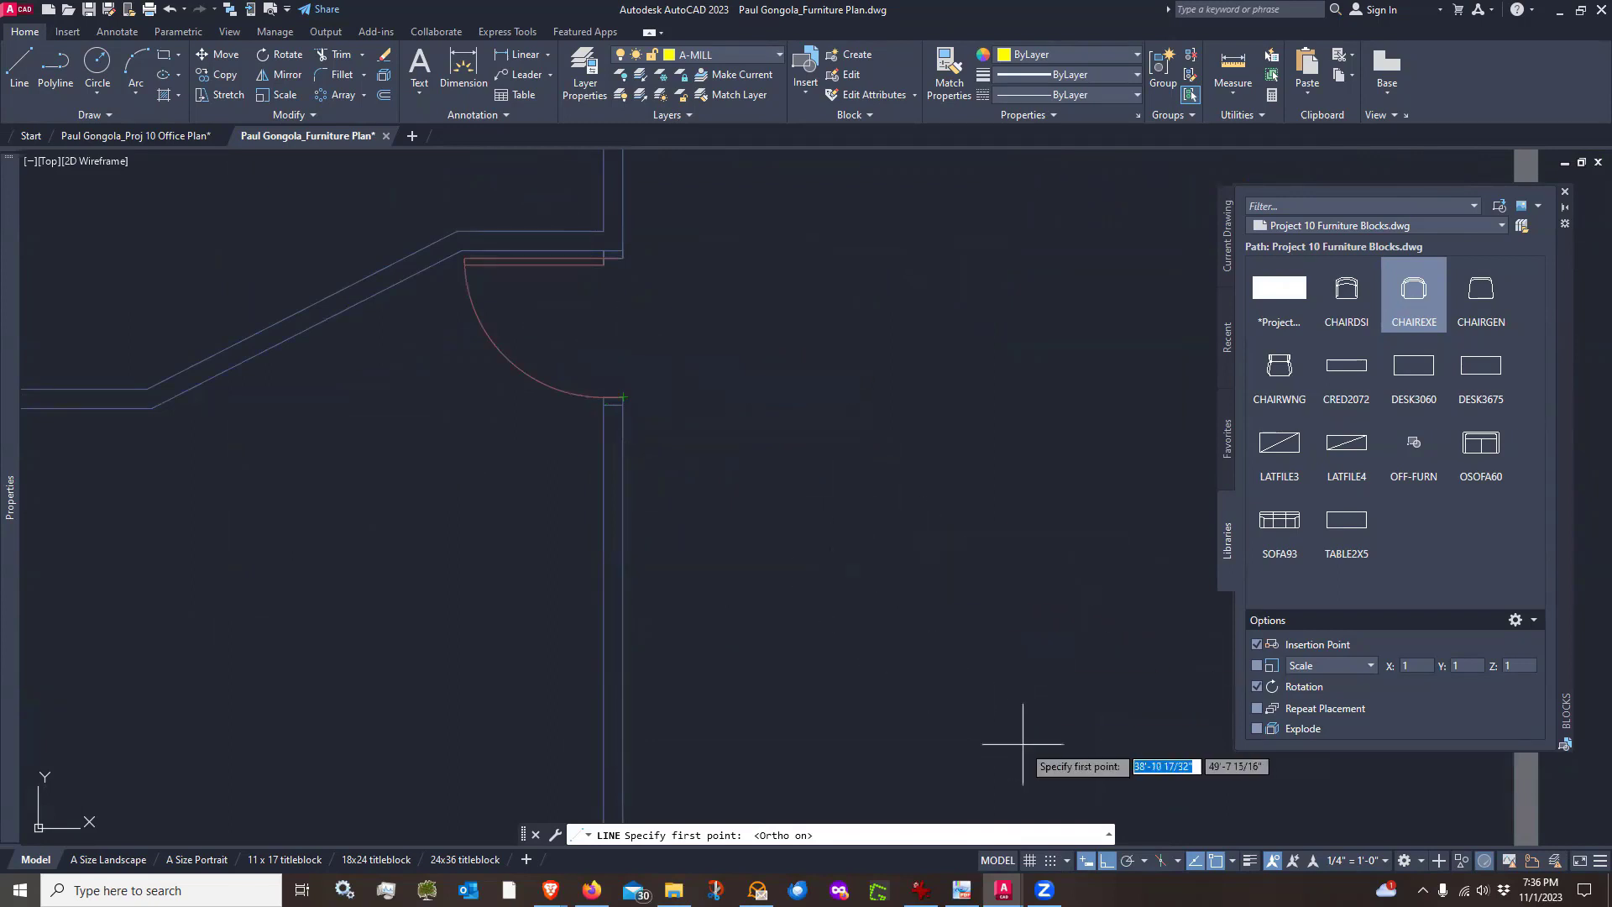
pyautogui.click(1145, 864)
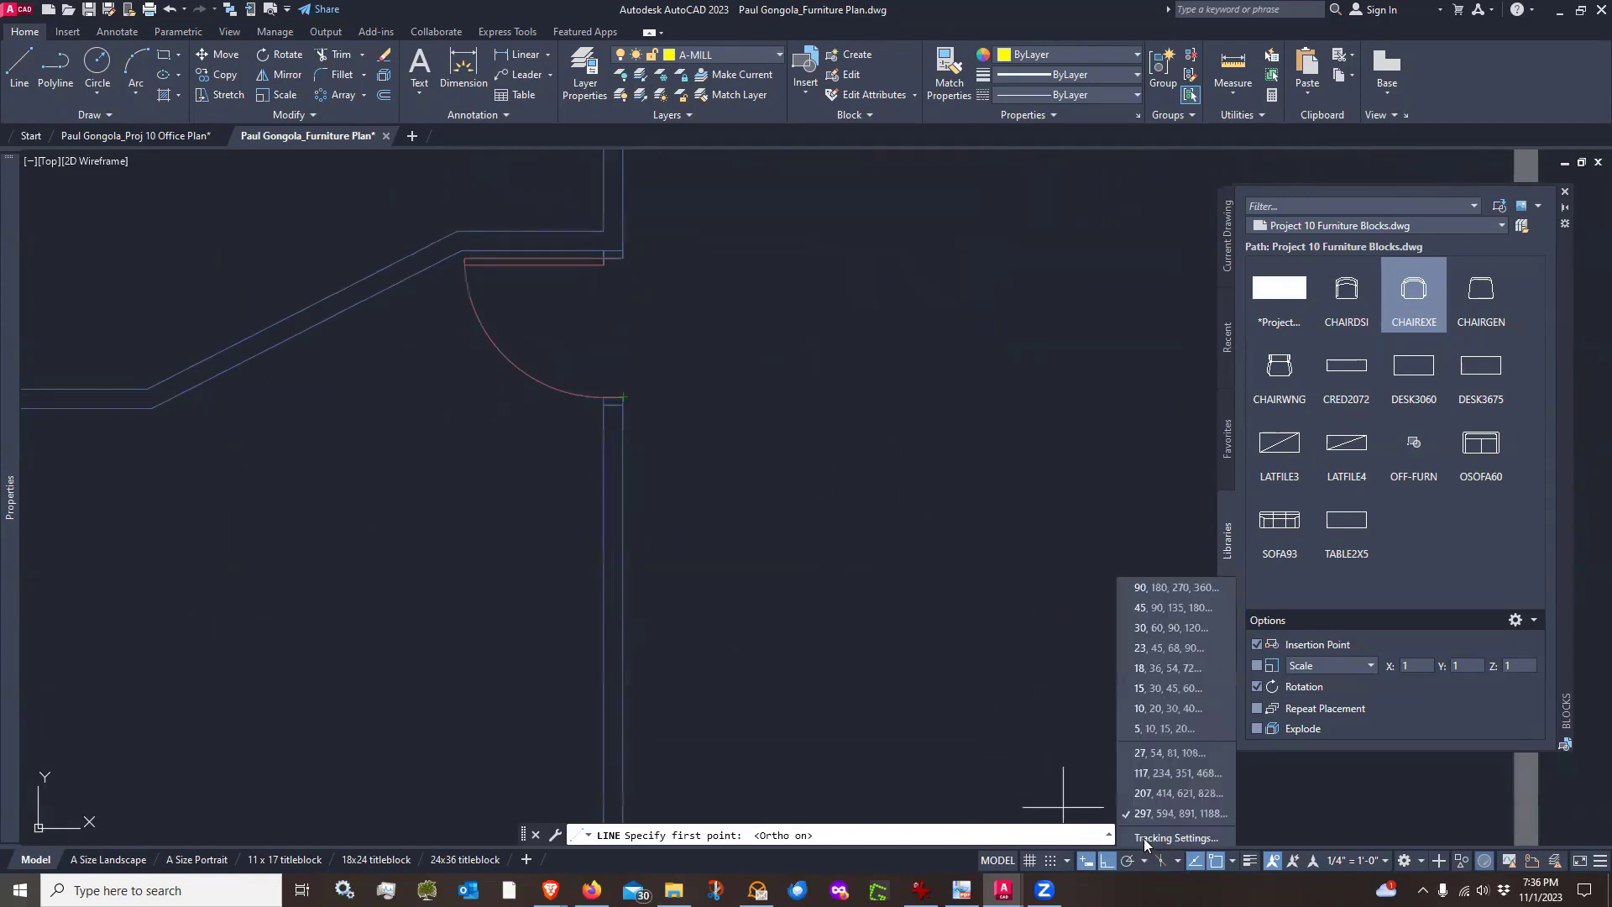
pyautogui.click(1145, 836)
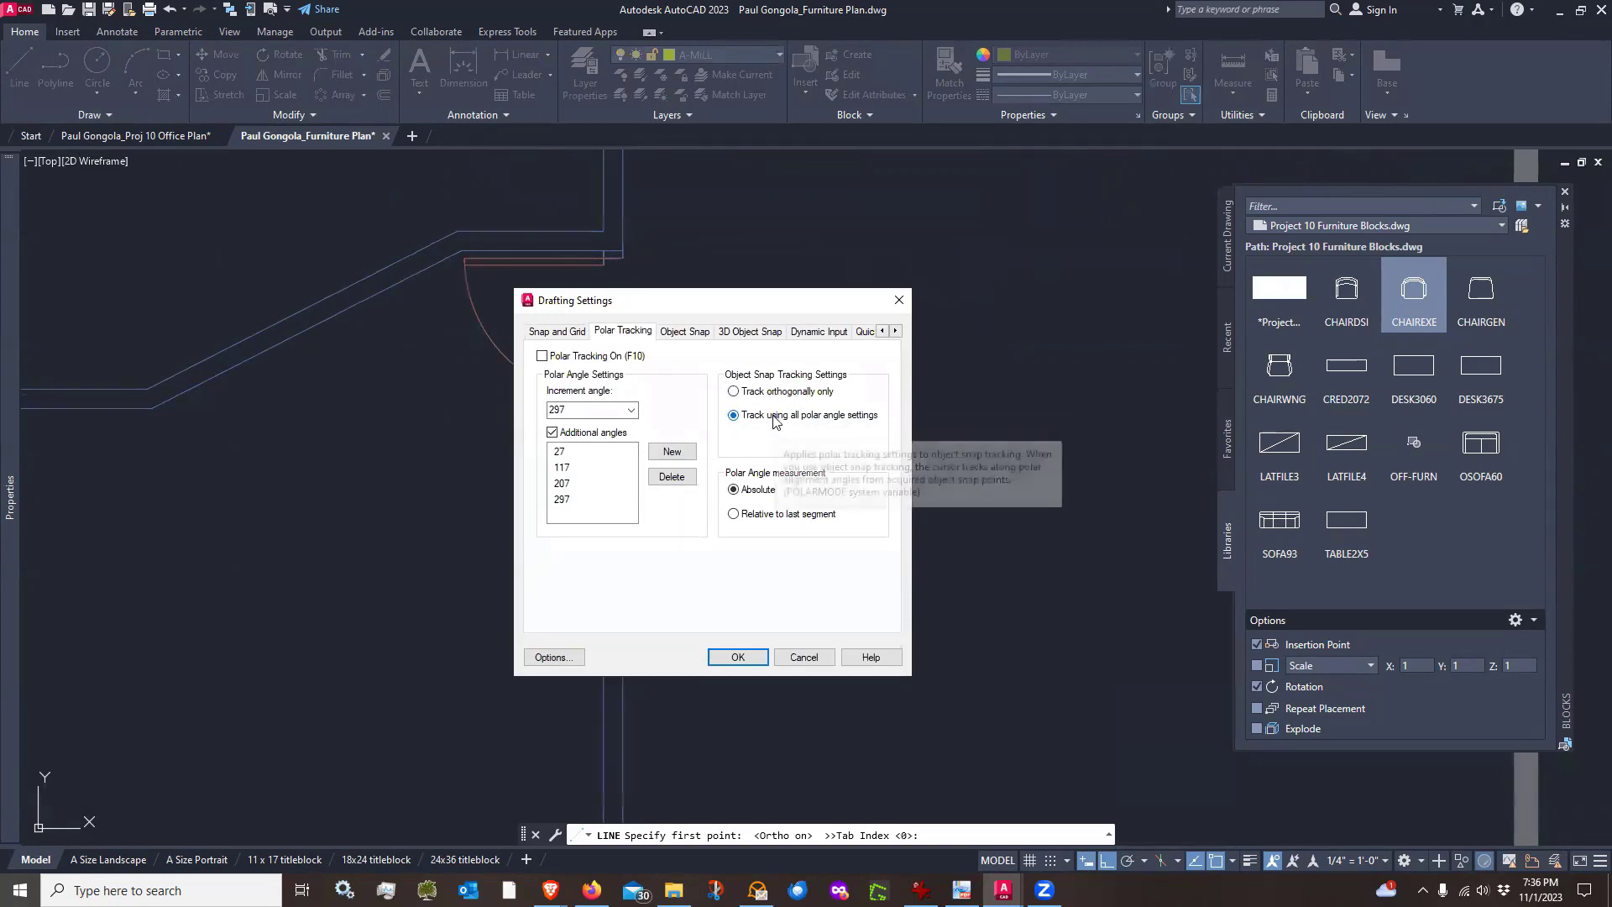
pyautogui.click(897, 301)
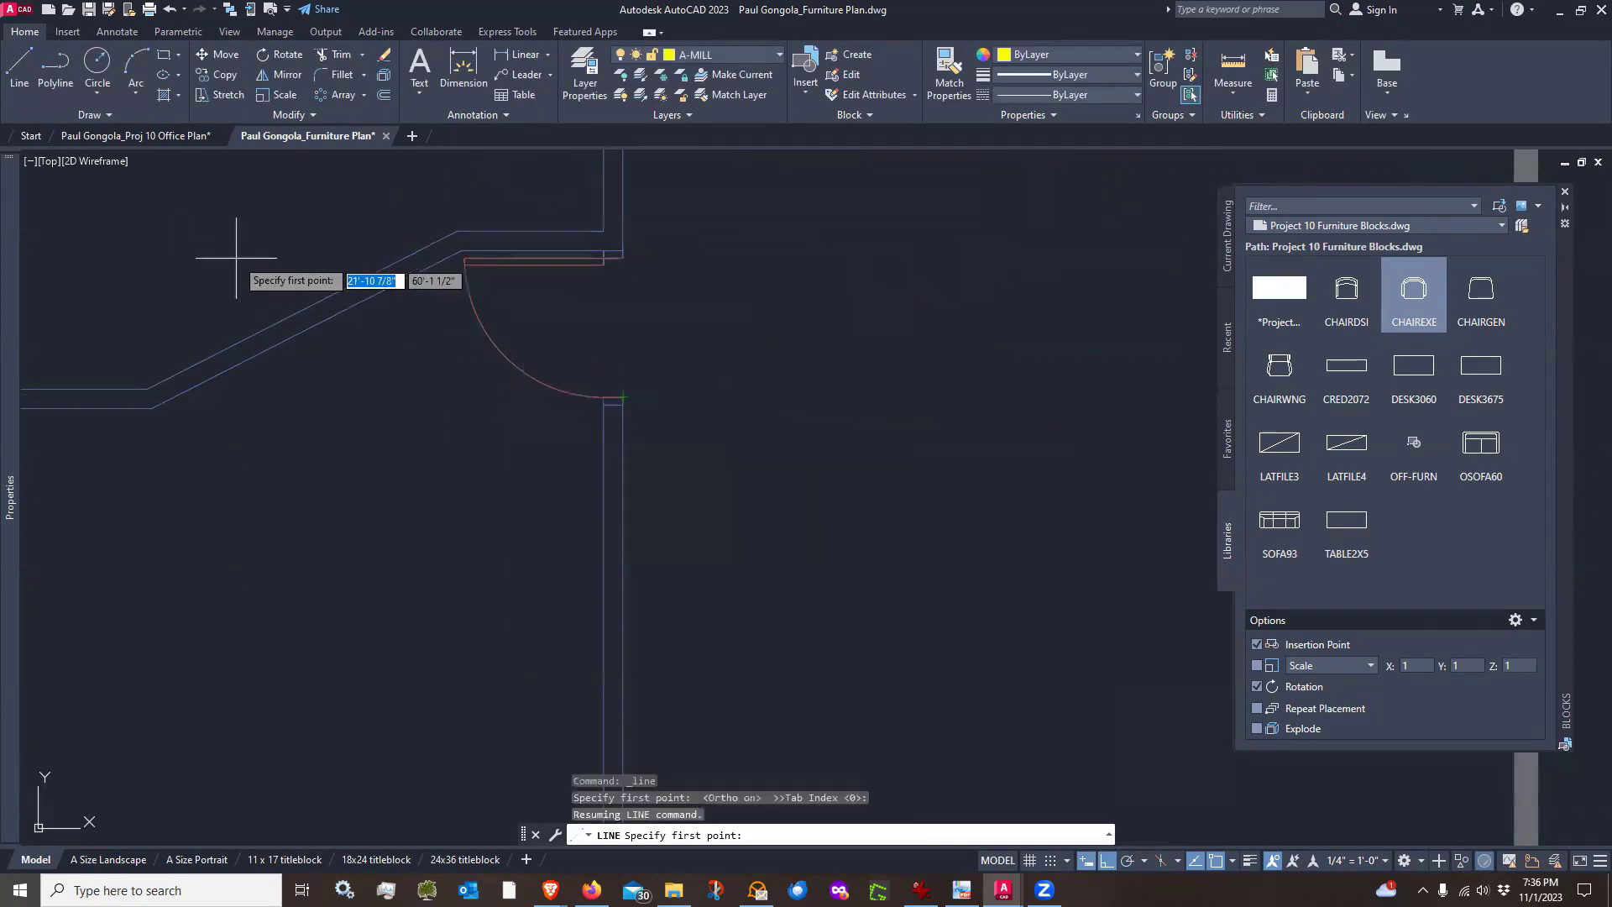
pyautogui.click(19, 67)
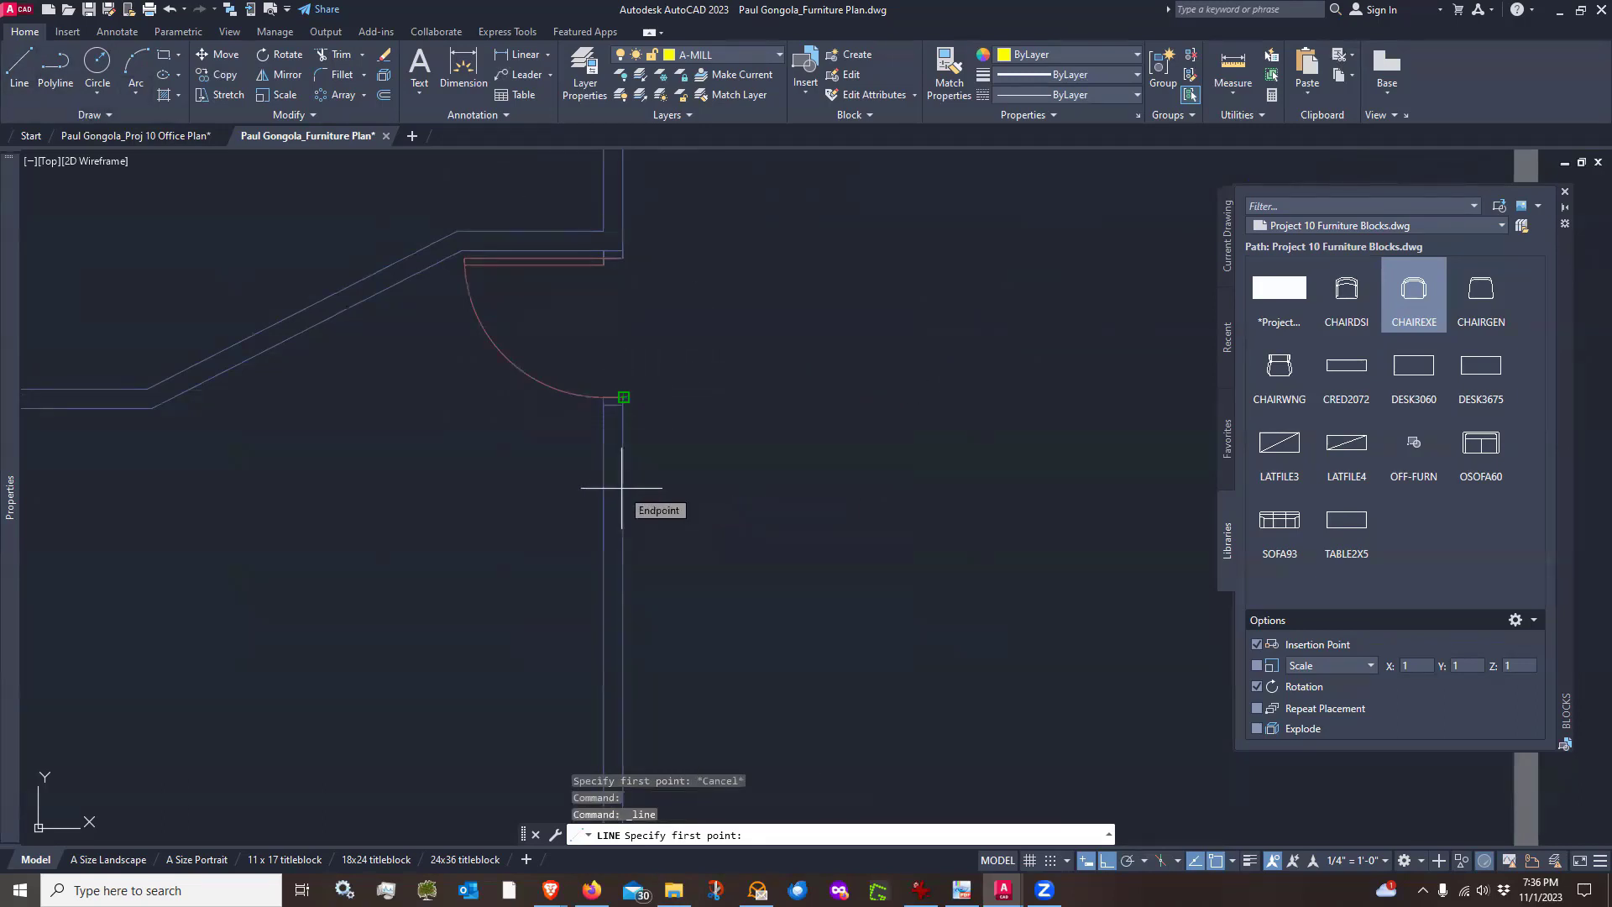
pyautogui.press('Return')
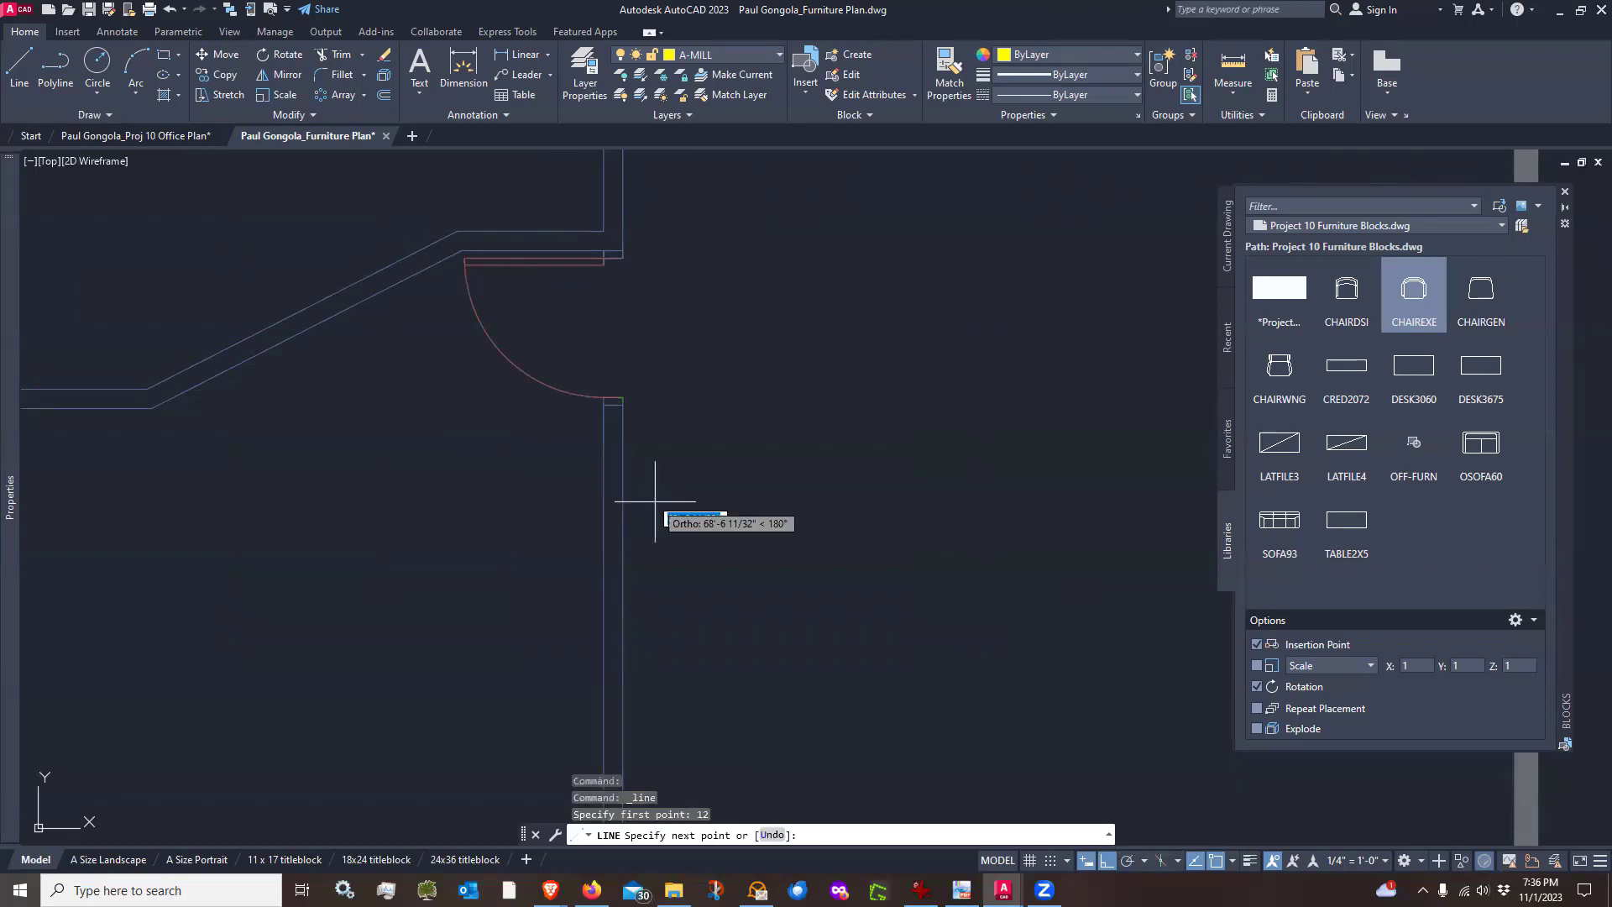
pyautogui.press('Escape')
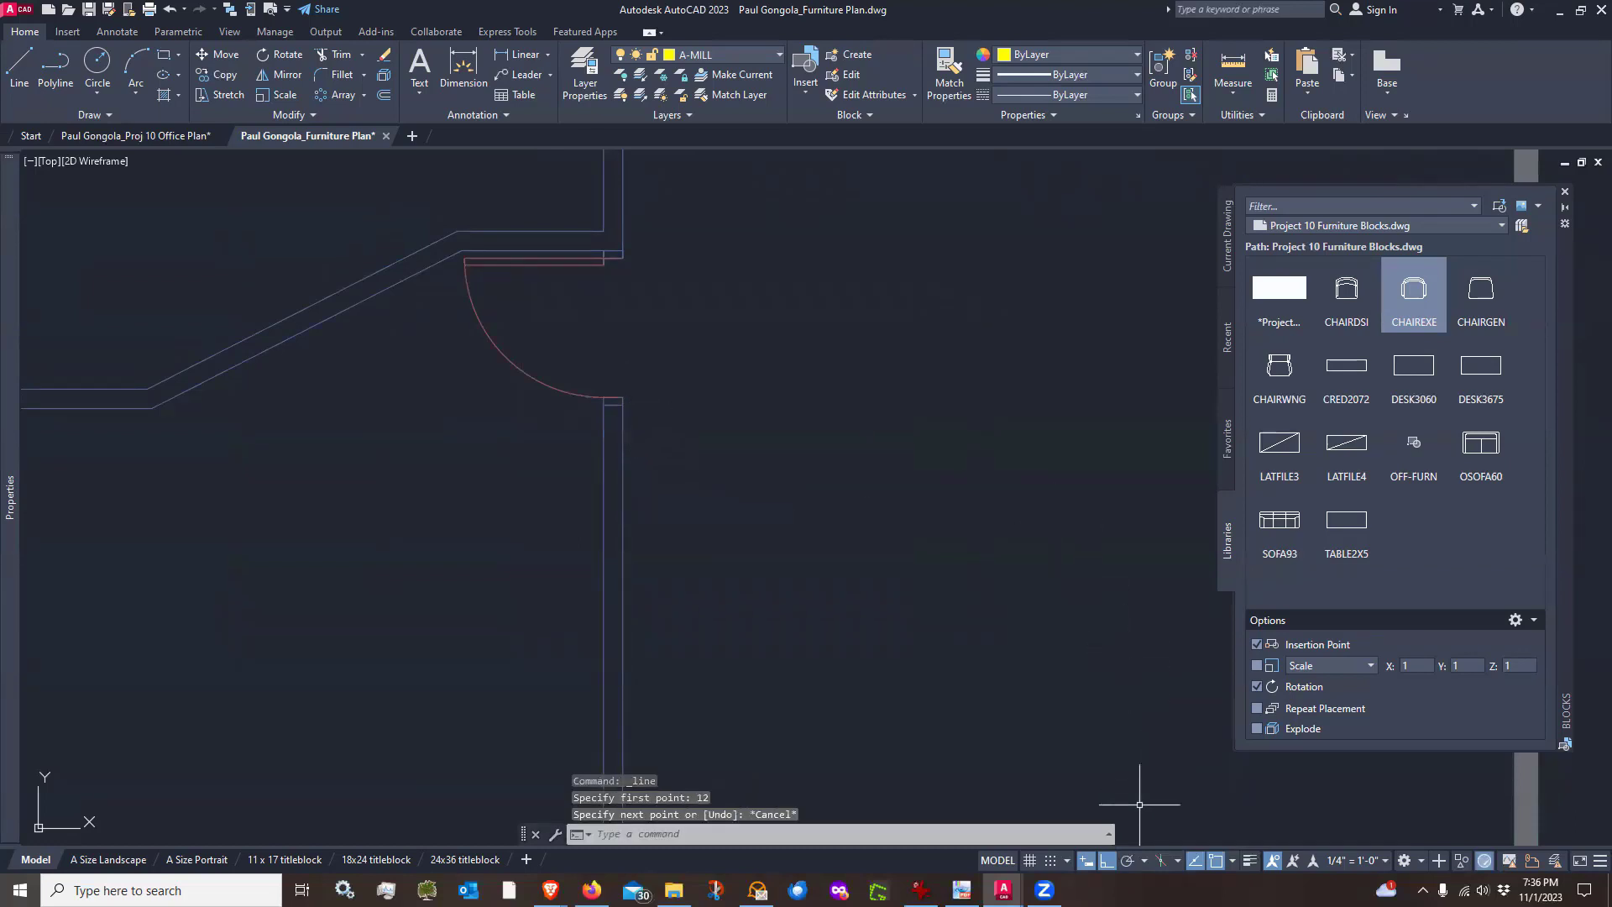
pyautogui.click(1127, 860)
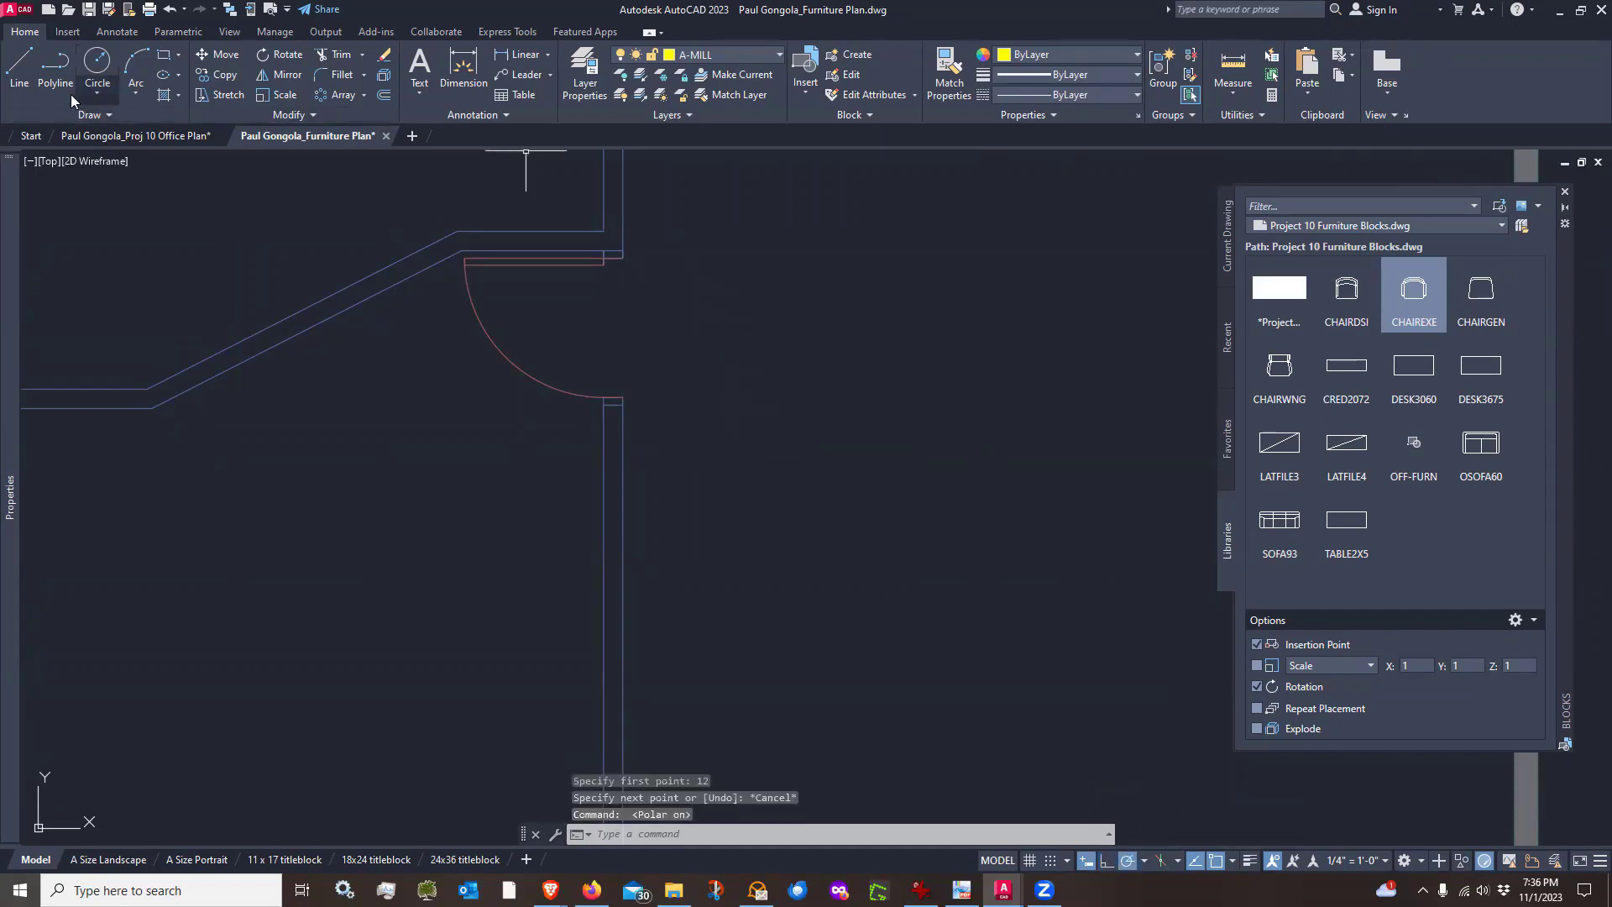
pyautogui.click(16, 71)
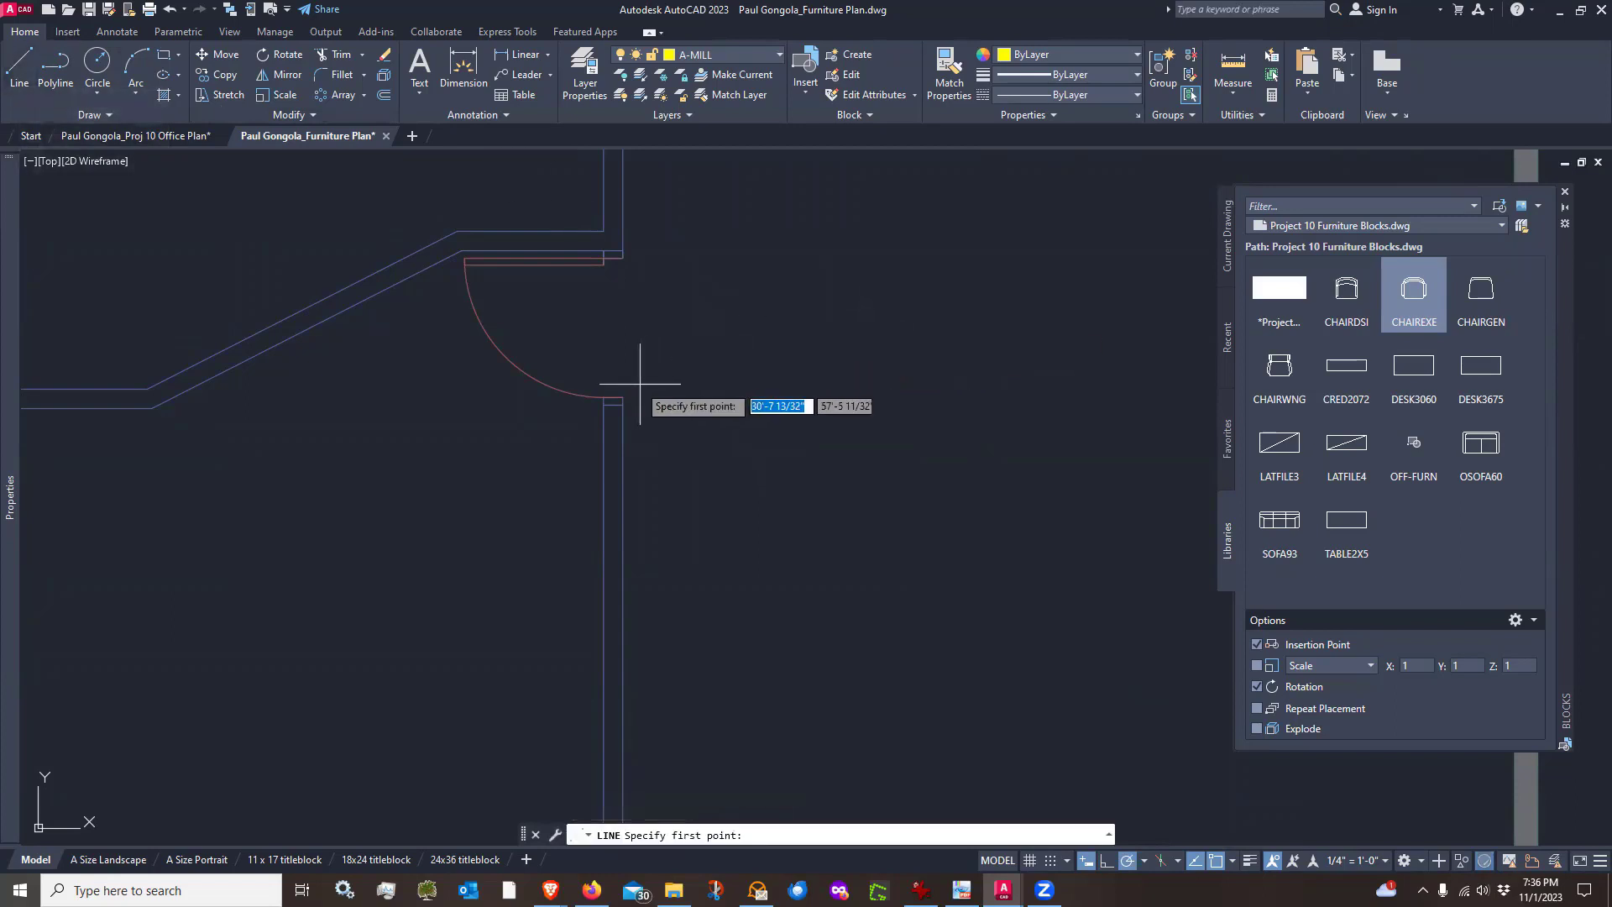
pyautogui.press('Escape')
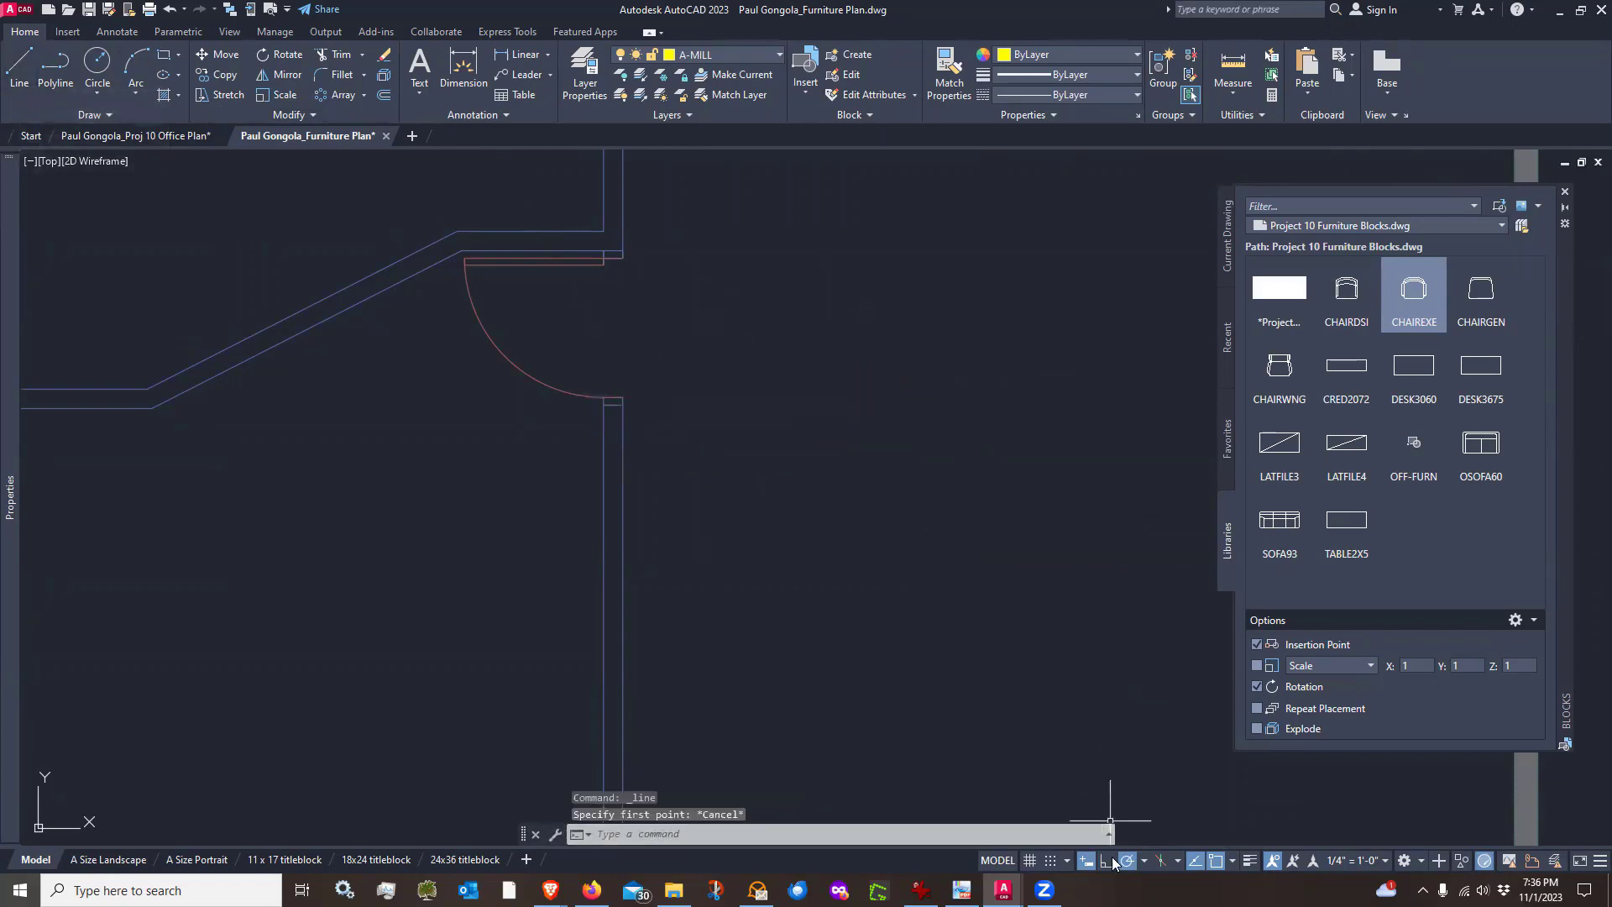
pyautogui.click(1108, 860)
pyautogui.click(16, 80)
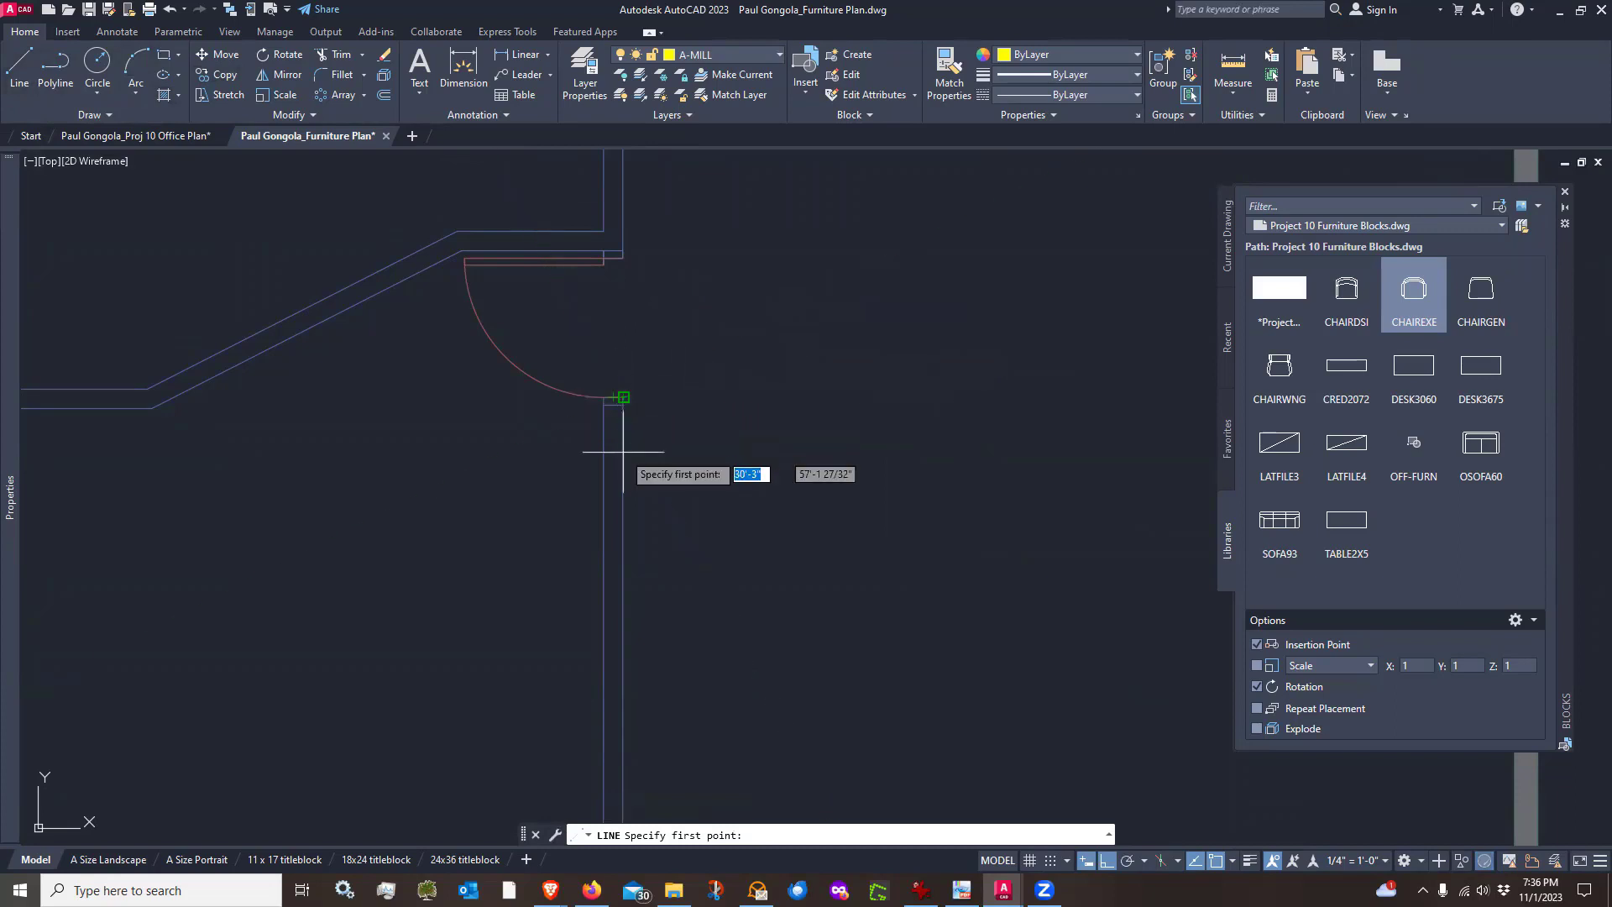
pyautogui.press('Escape')
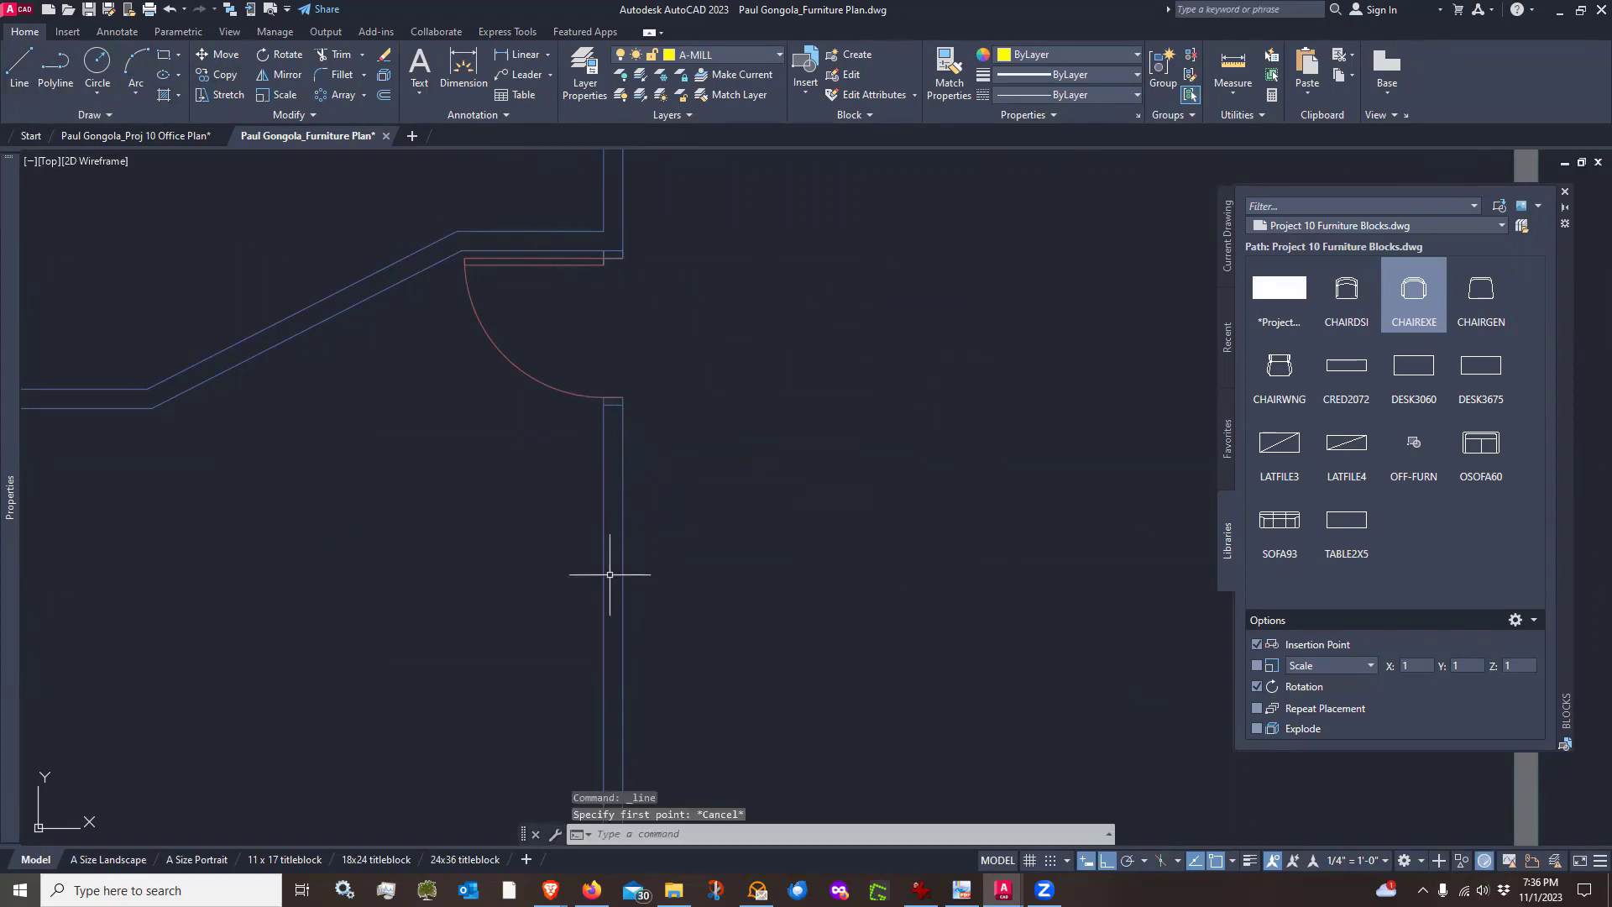
pyautogui.scroll(-2, 619, 557)
pyautogui.moveTo(667, 534); pyautogui.dragTo(633, 457, button='middle')
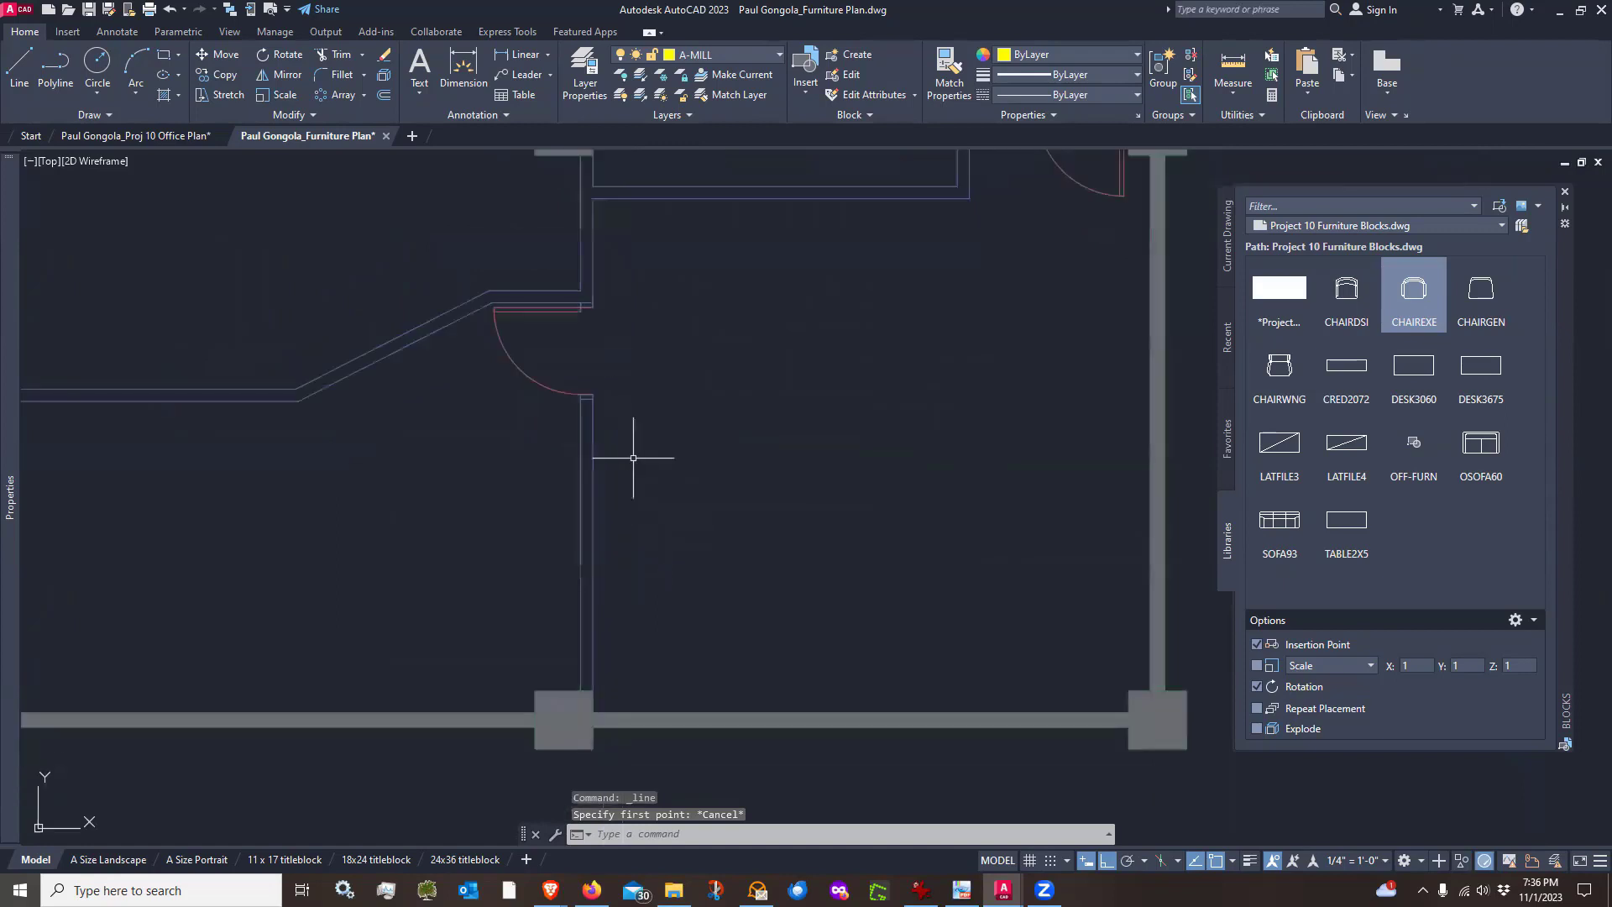
pyautogui.press('Return')
pyautogui.click(637, 393)
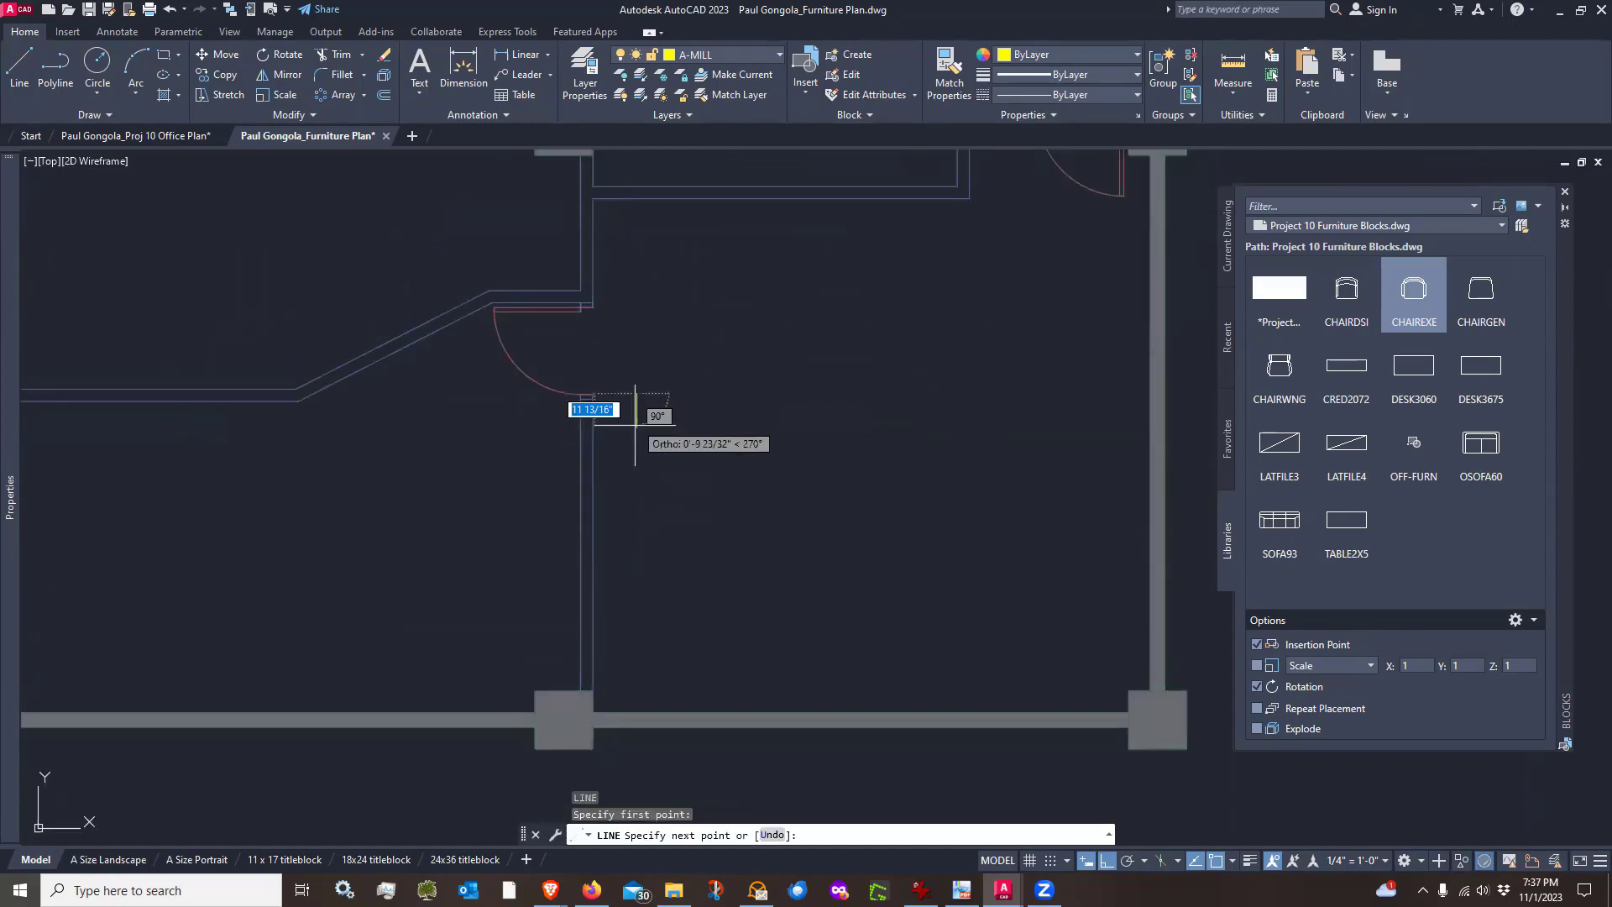
pyautogui.press('Escape')
pyautogui.scroll(3, 533, 396)
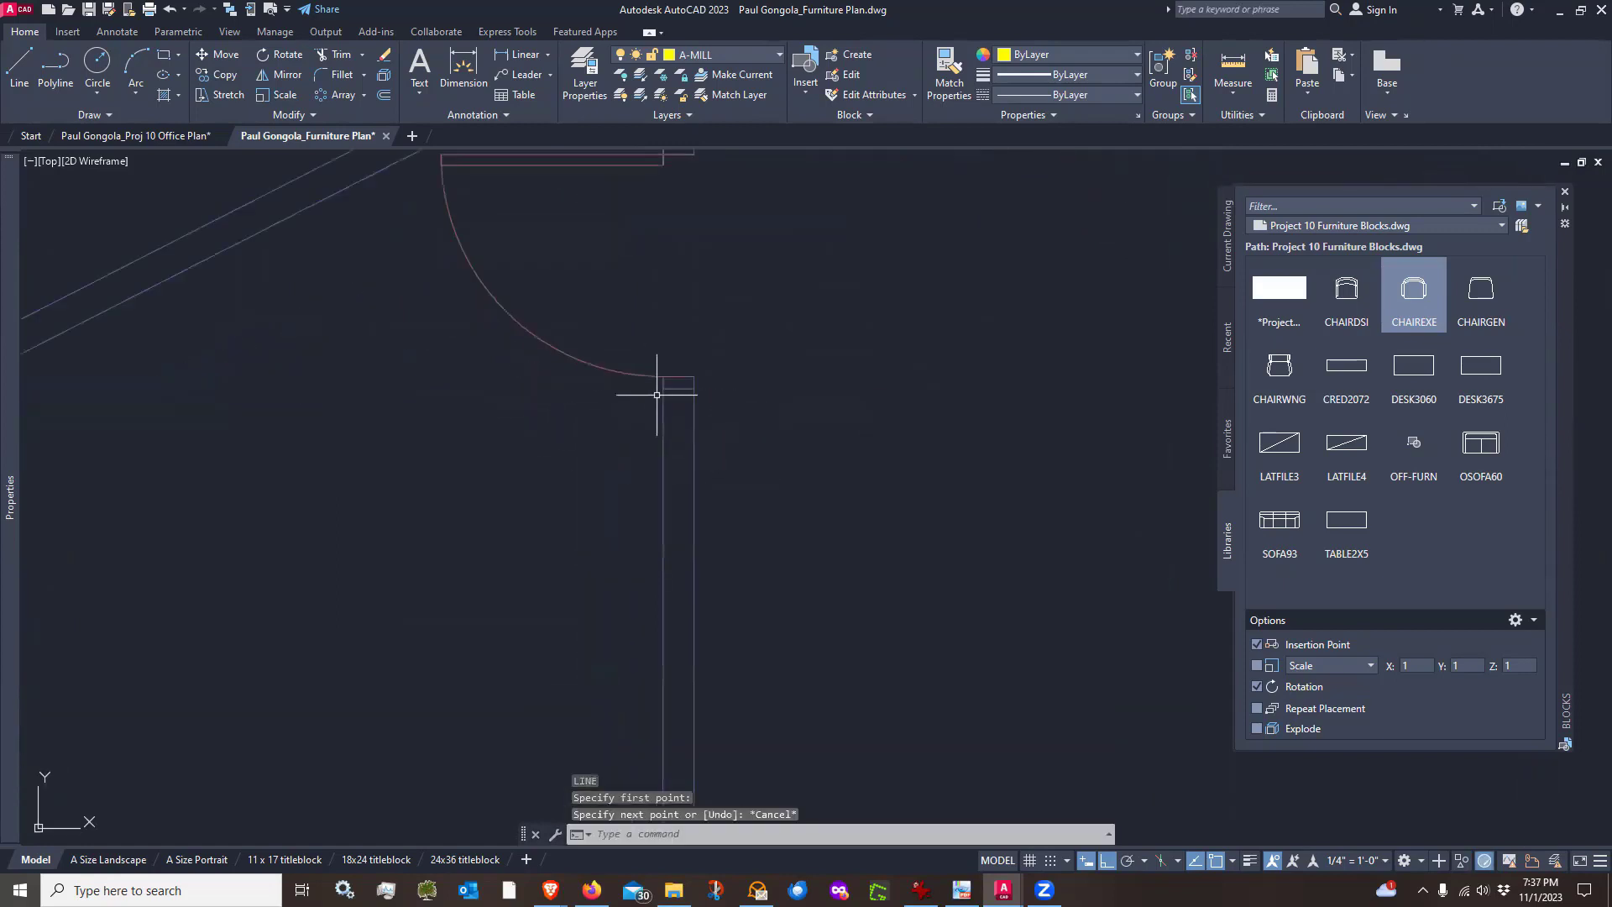
pyautogui.press('Return')
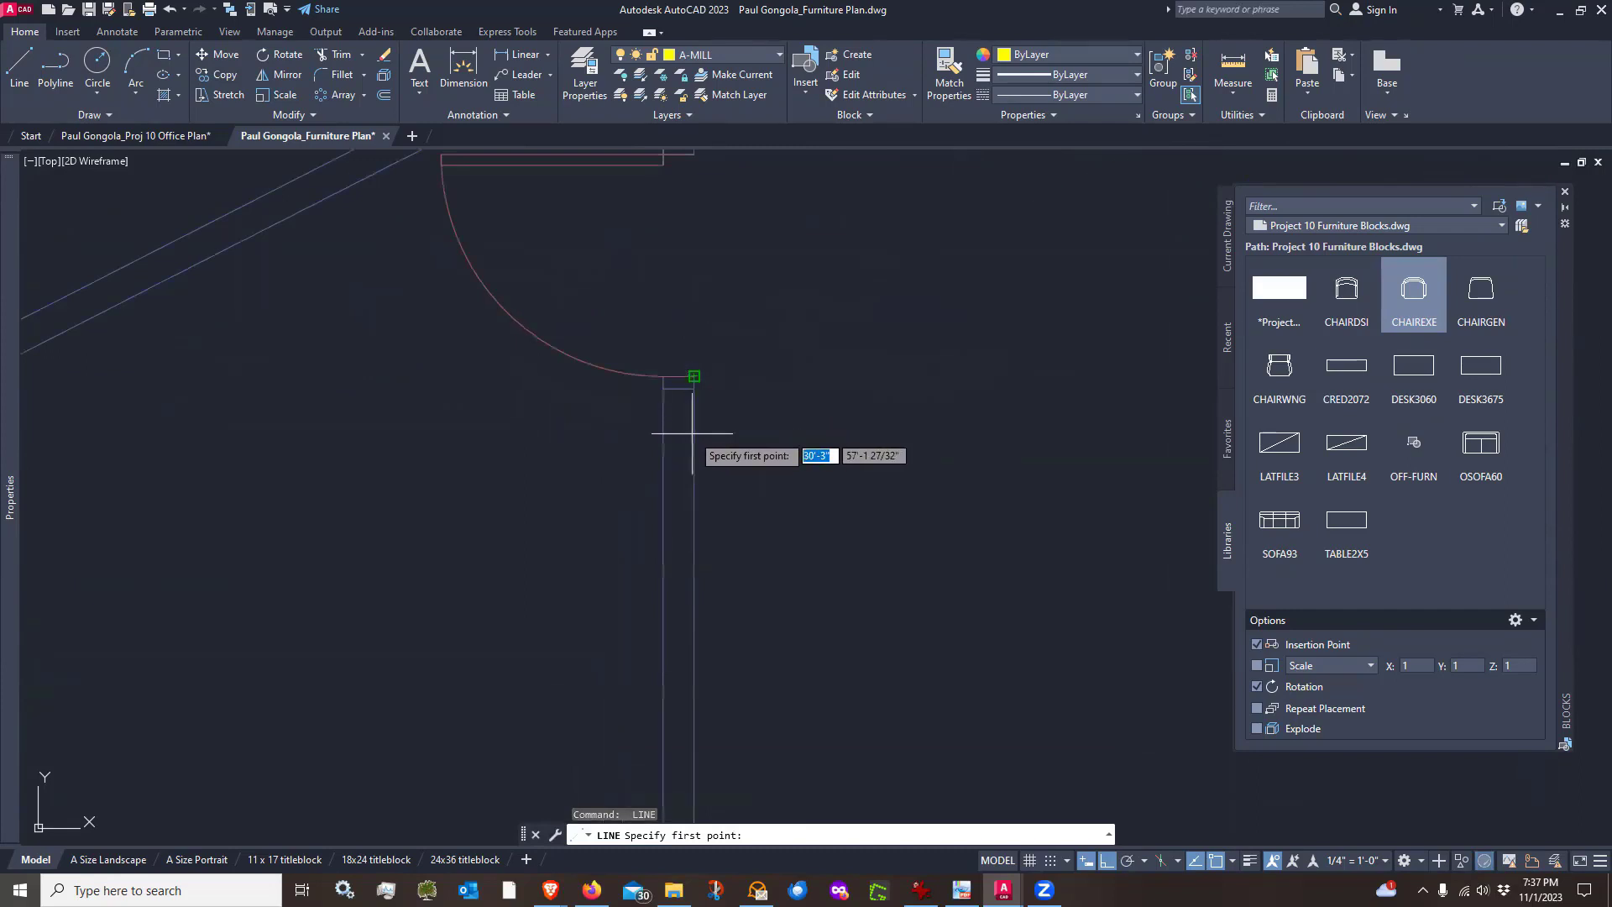
pyautogui.press('Return')
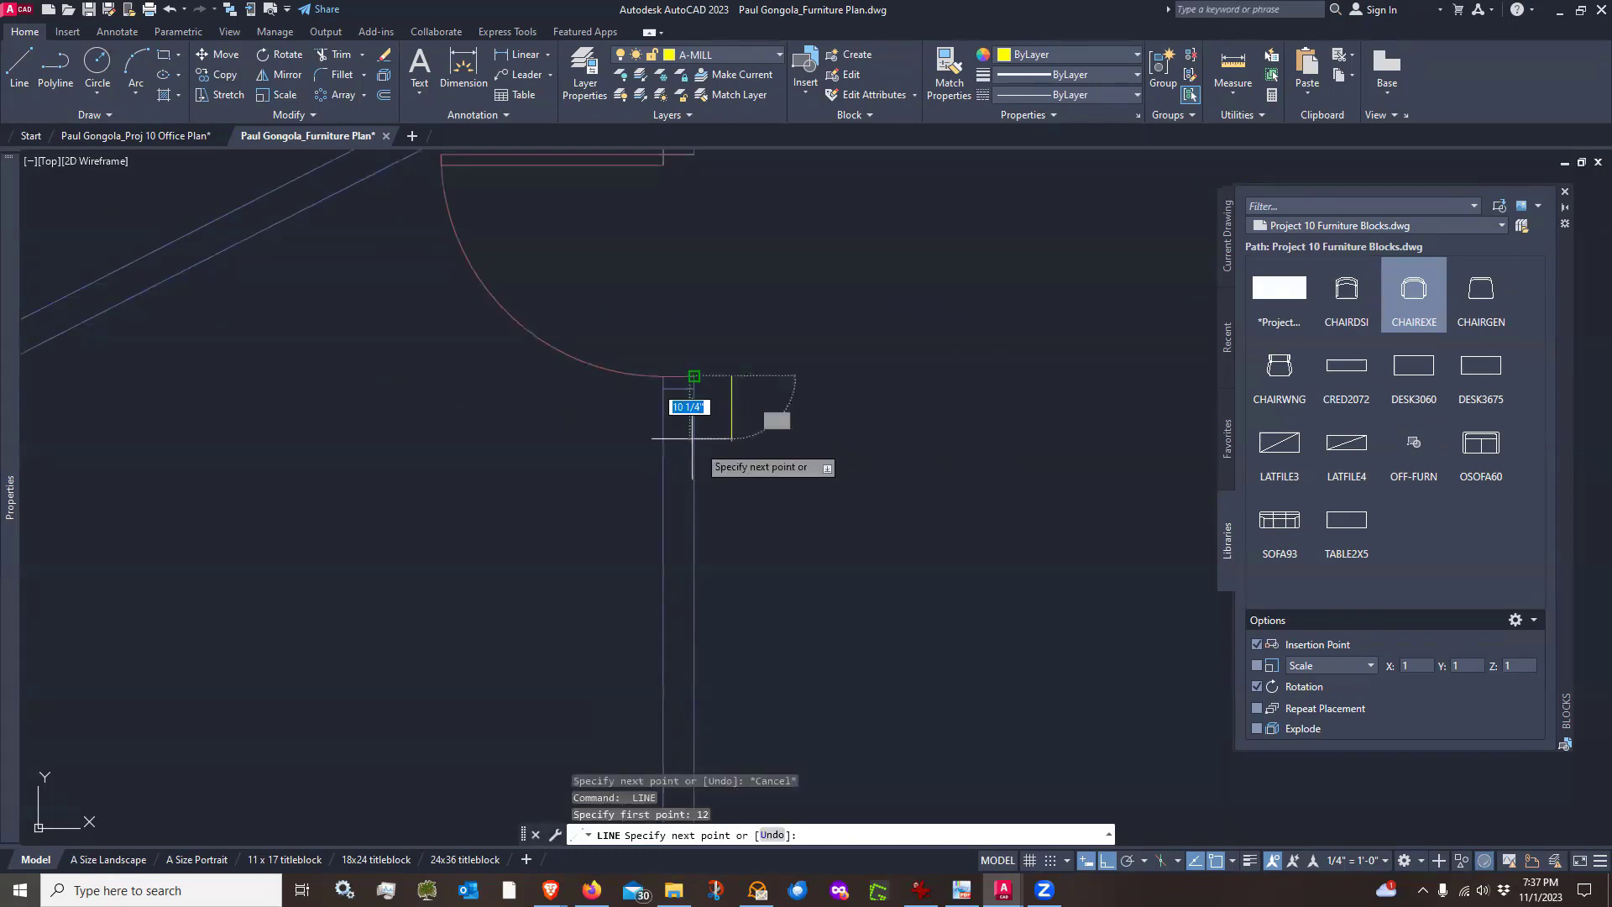
pyautogui.press('Escape')
pyautogui.scroll(-2, 723, 394)
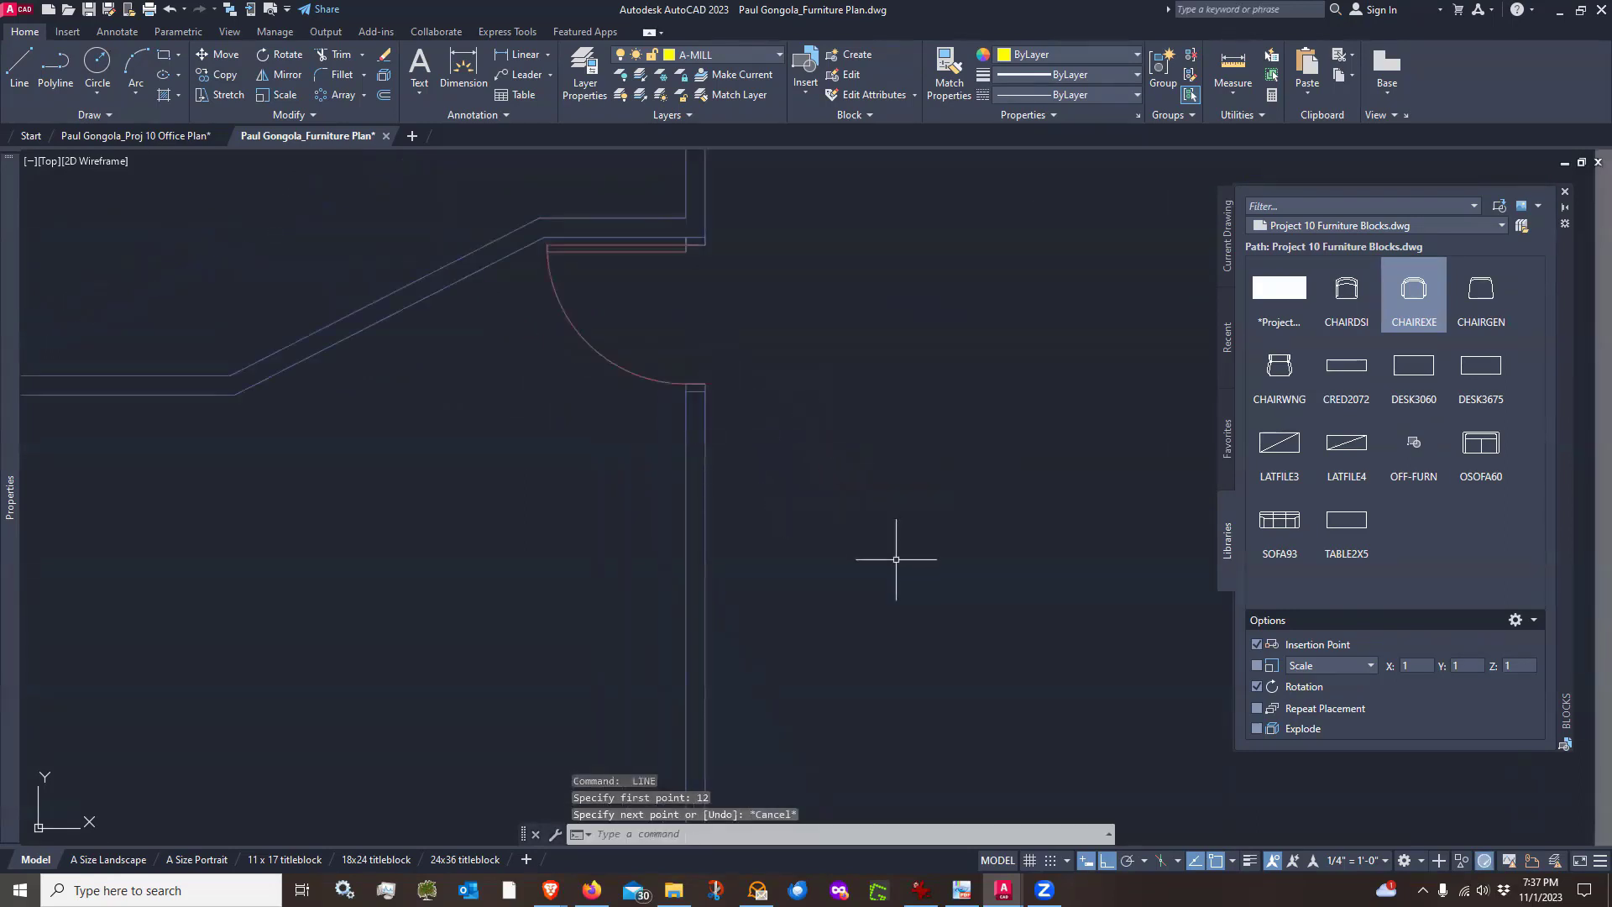
pyautogui.moveTo(896, 559); pyautogui.dragTo(839, 494, button='middle')
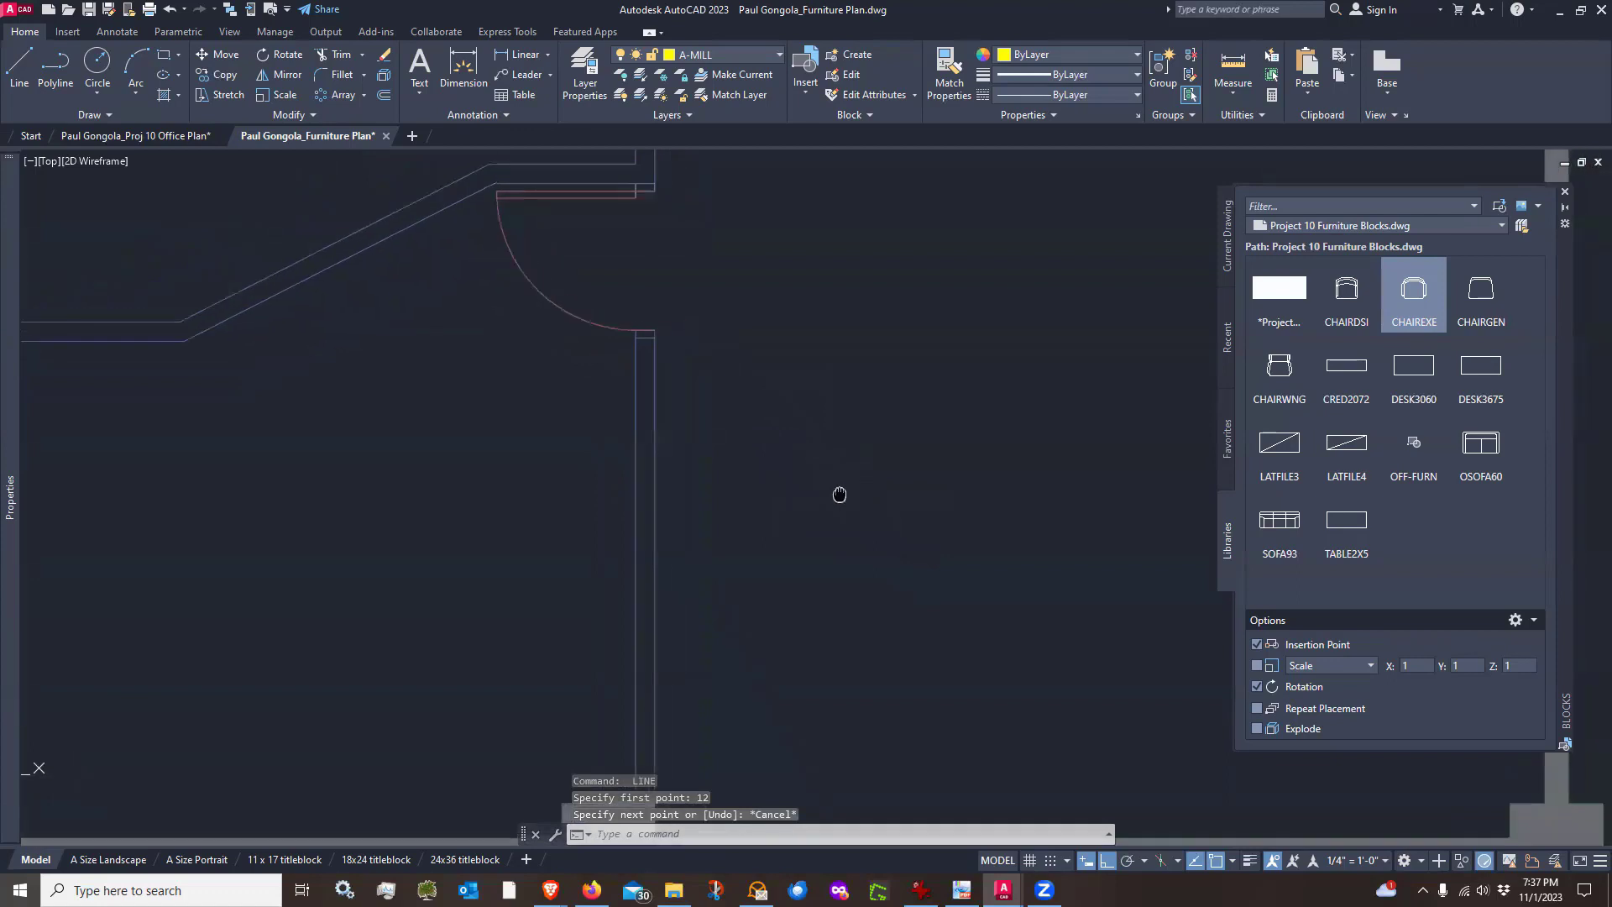
# Switch on Ortho mode and switch off object snap tracking in the drafting settings
pyautogui.click(1232, 862)
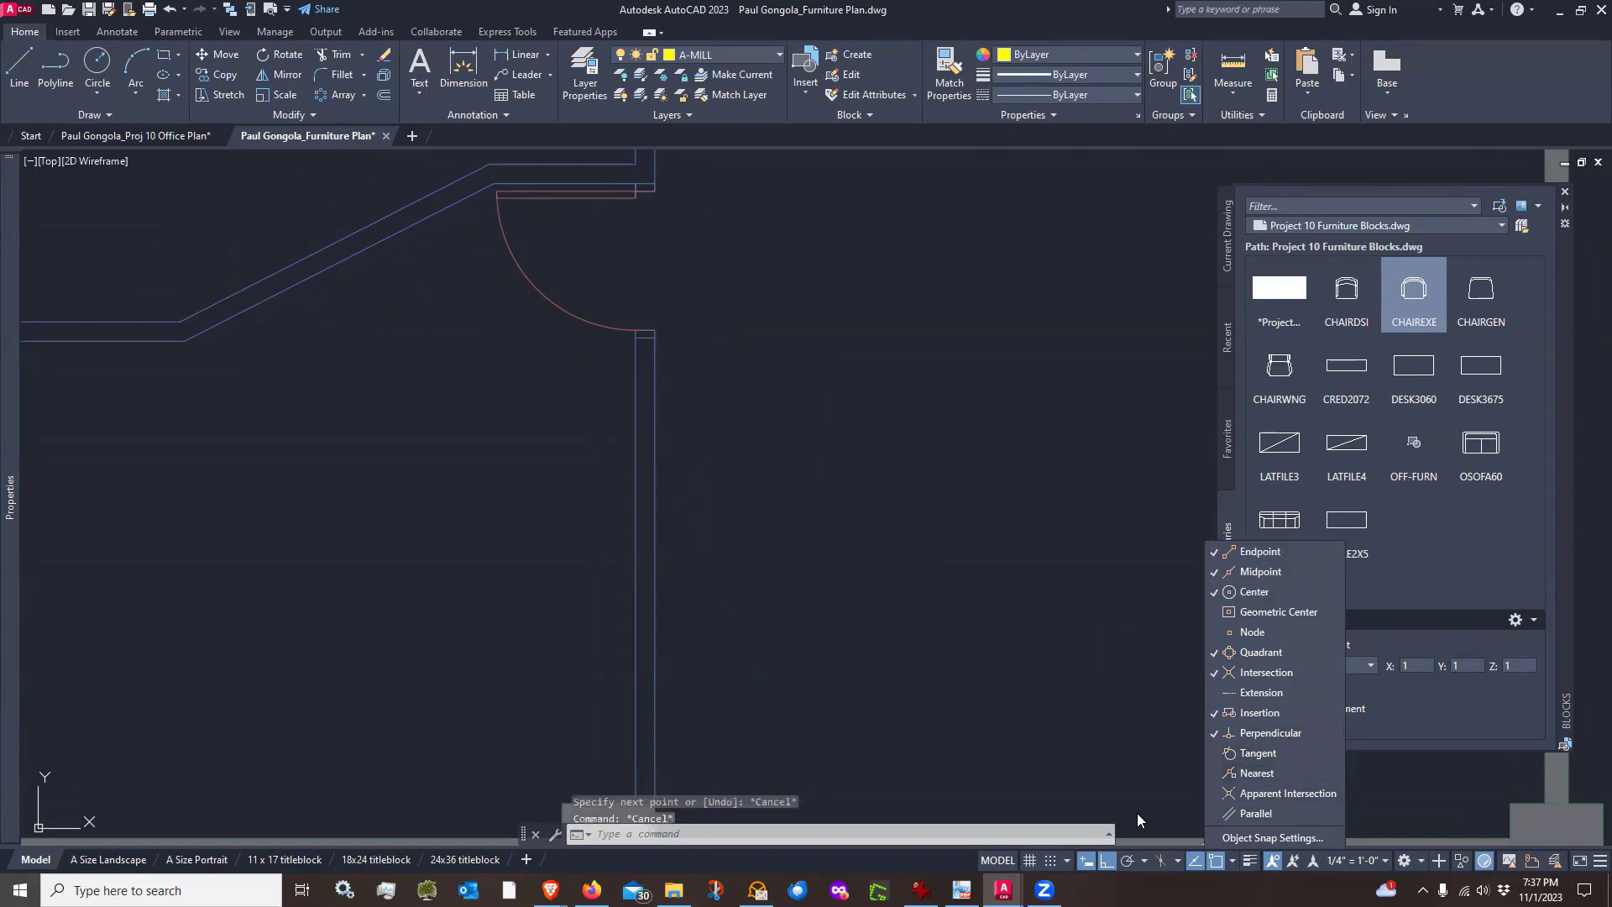
pyautogui.click(1144, 856)
pyautogui.click(1146, 861)
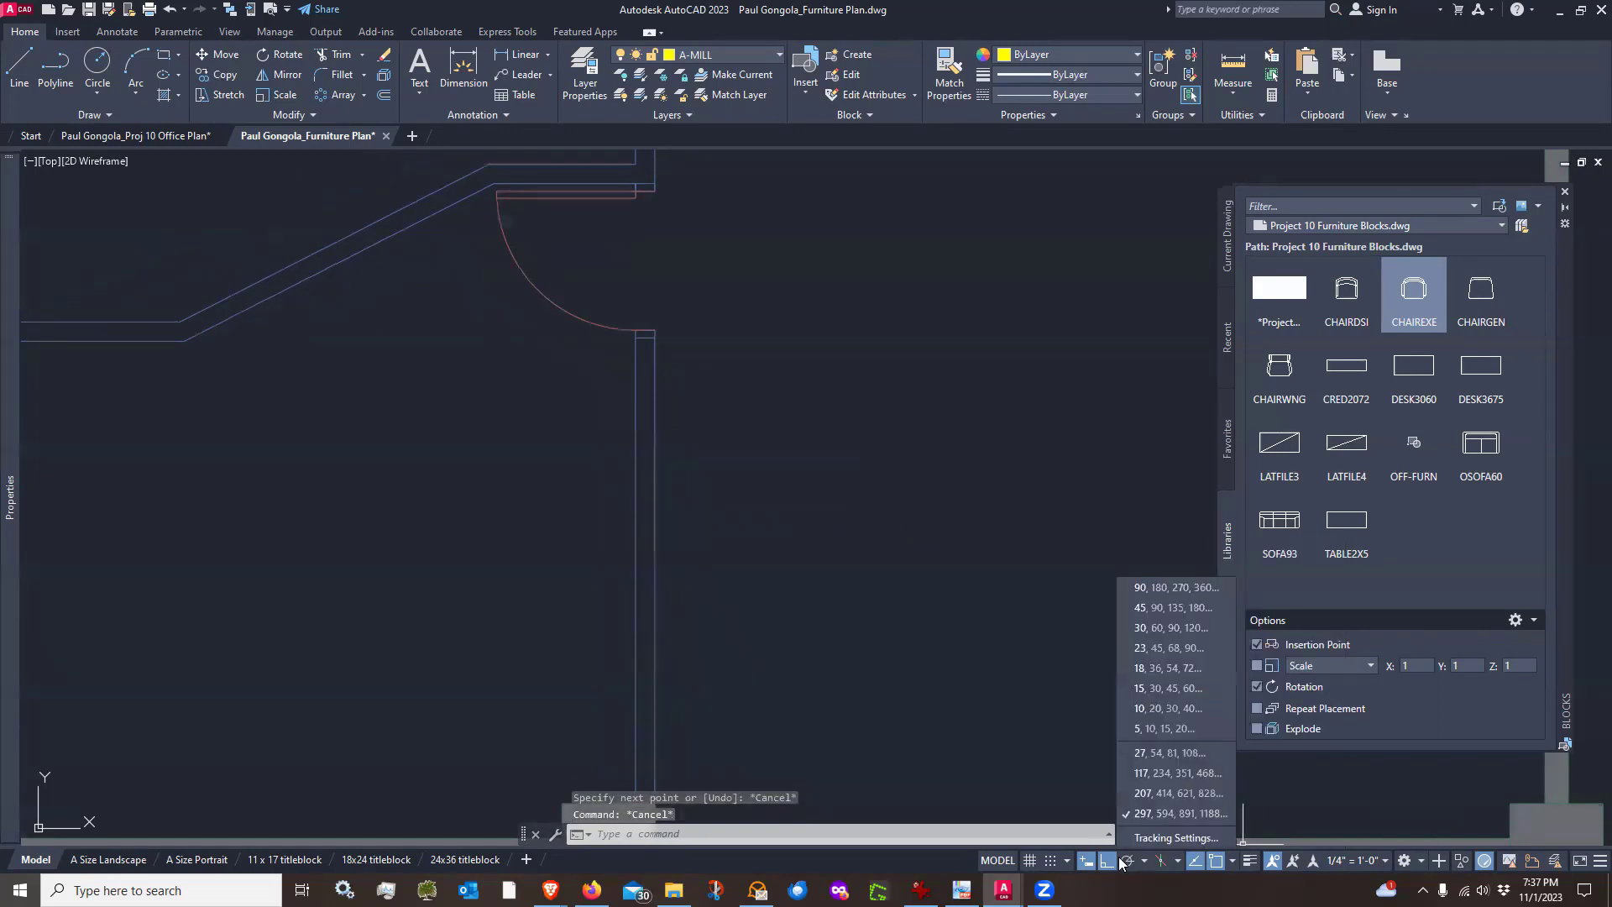
pyautogui.click(1142, 858)
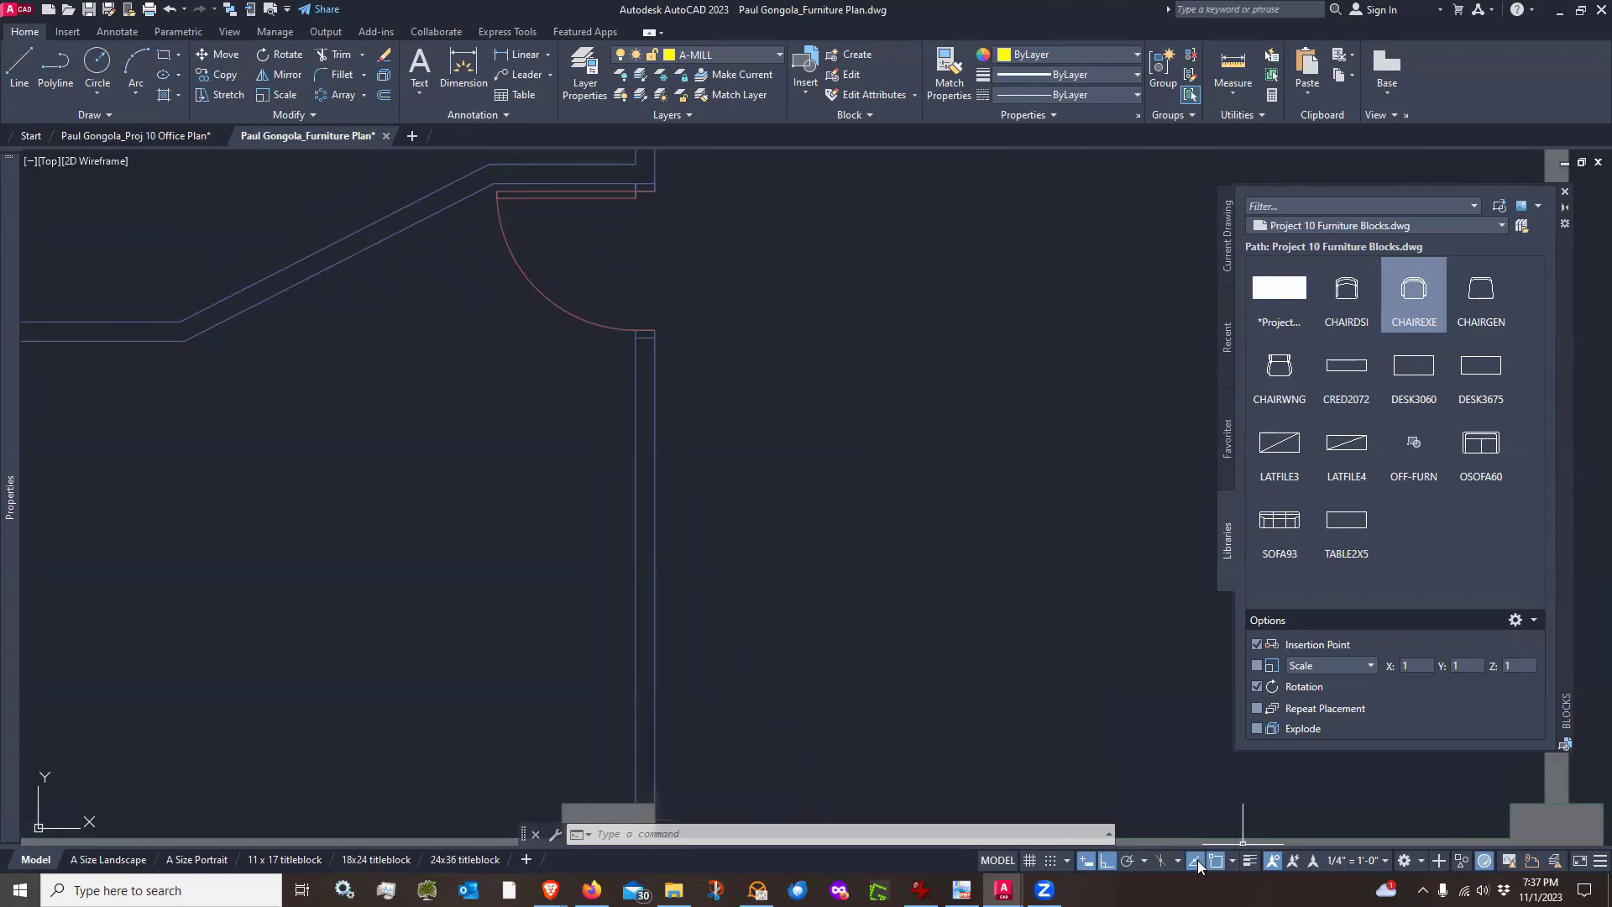
pyautogui.click(1198, 863)
pyautogui.click(1128, 861)
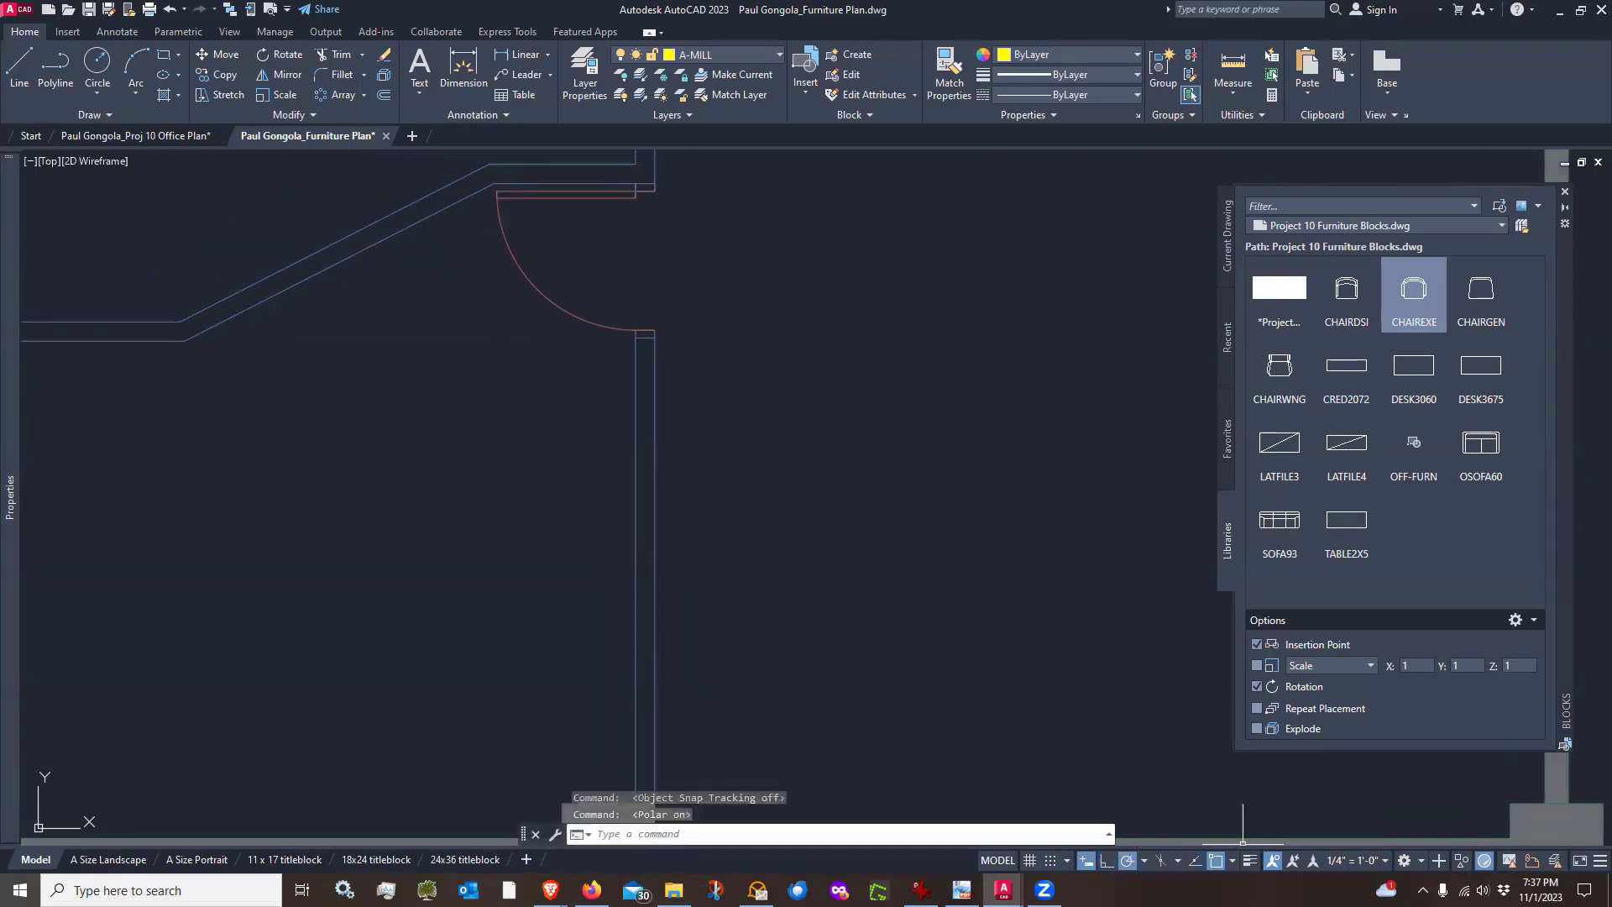
# Draw a millwork outline line from the door jamb: 12 inches down, 25 inches right, then down to the wall
pyautogui.write('l')
pyautogui.press('Return')
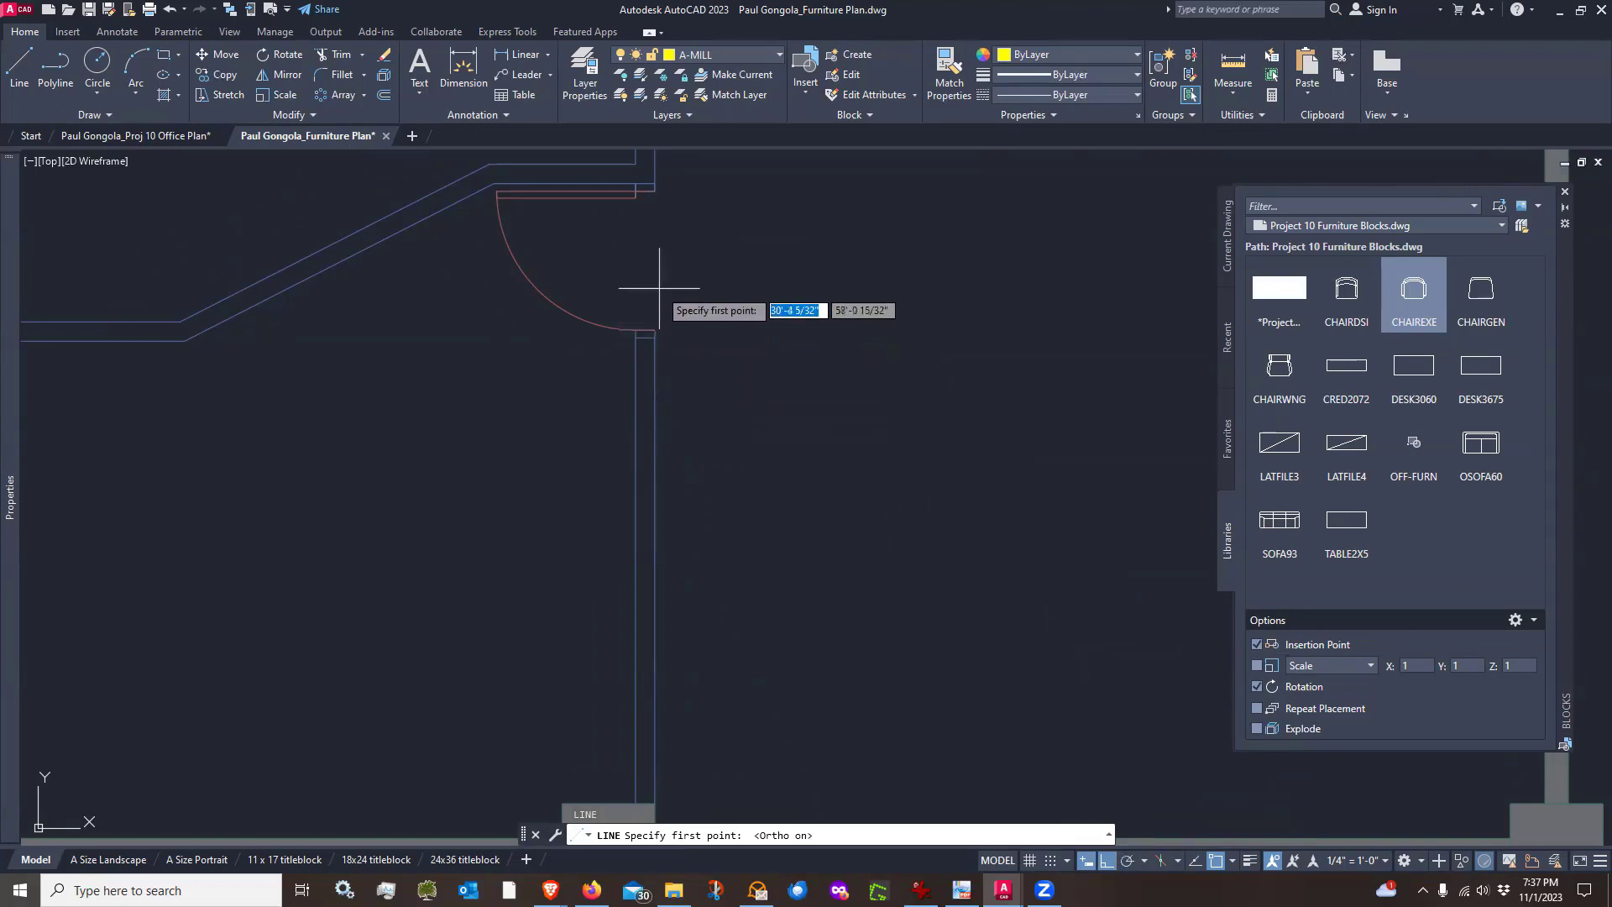
pyautogui.click(655, 330)
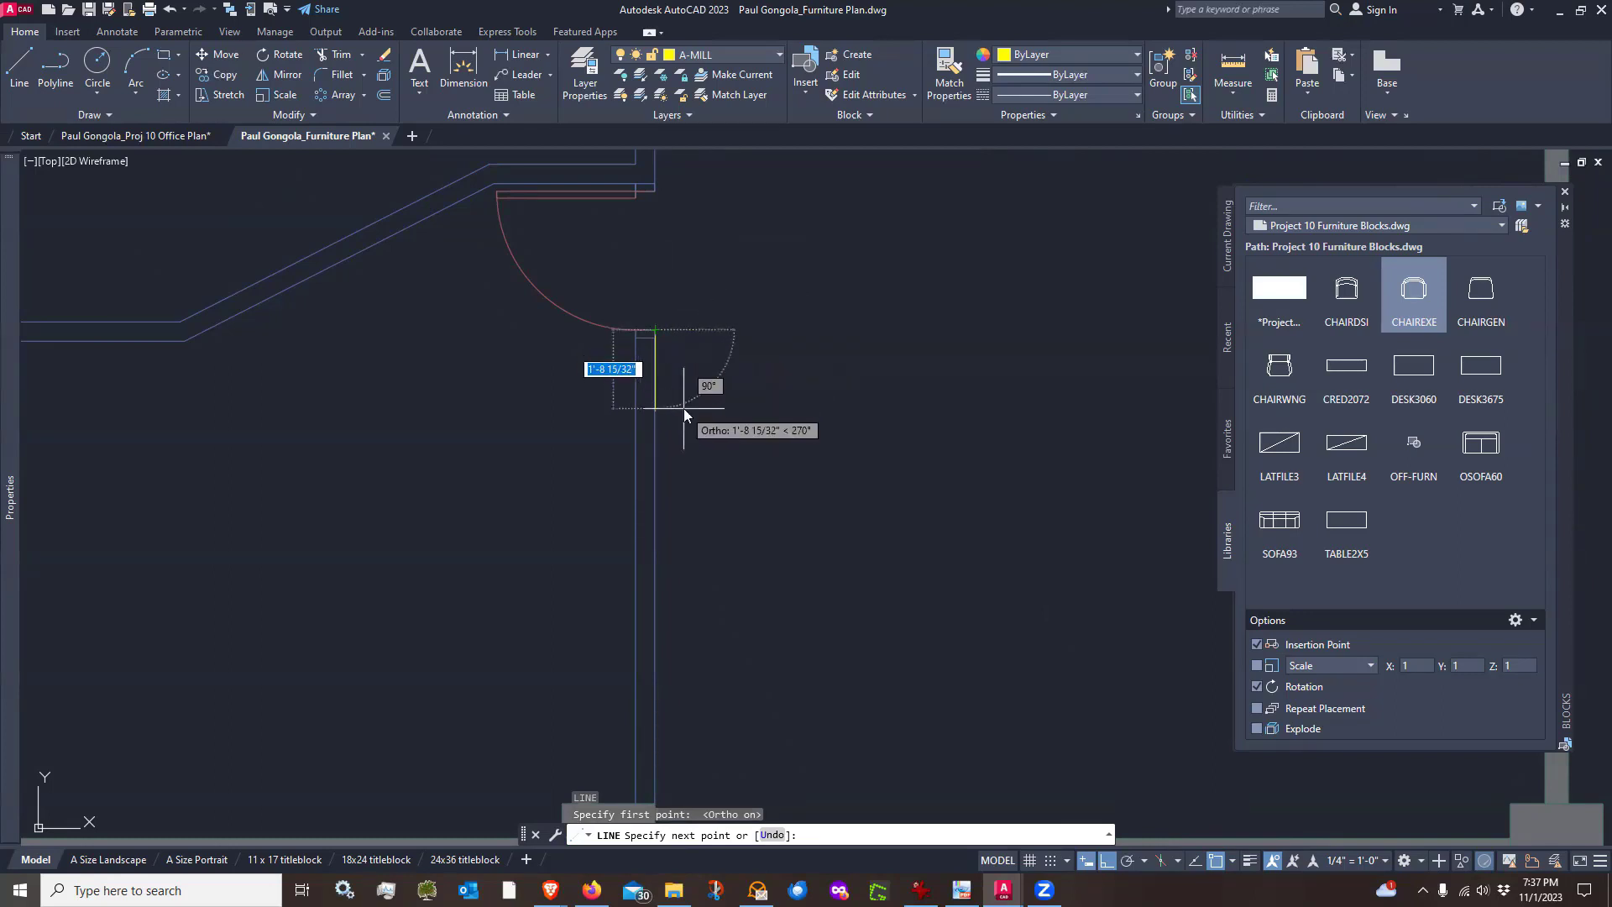
pyautogui.write('12')
pyautogui.press('Return')
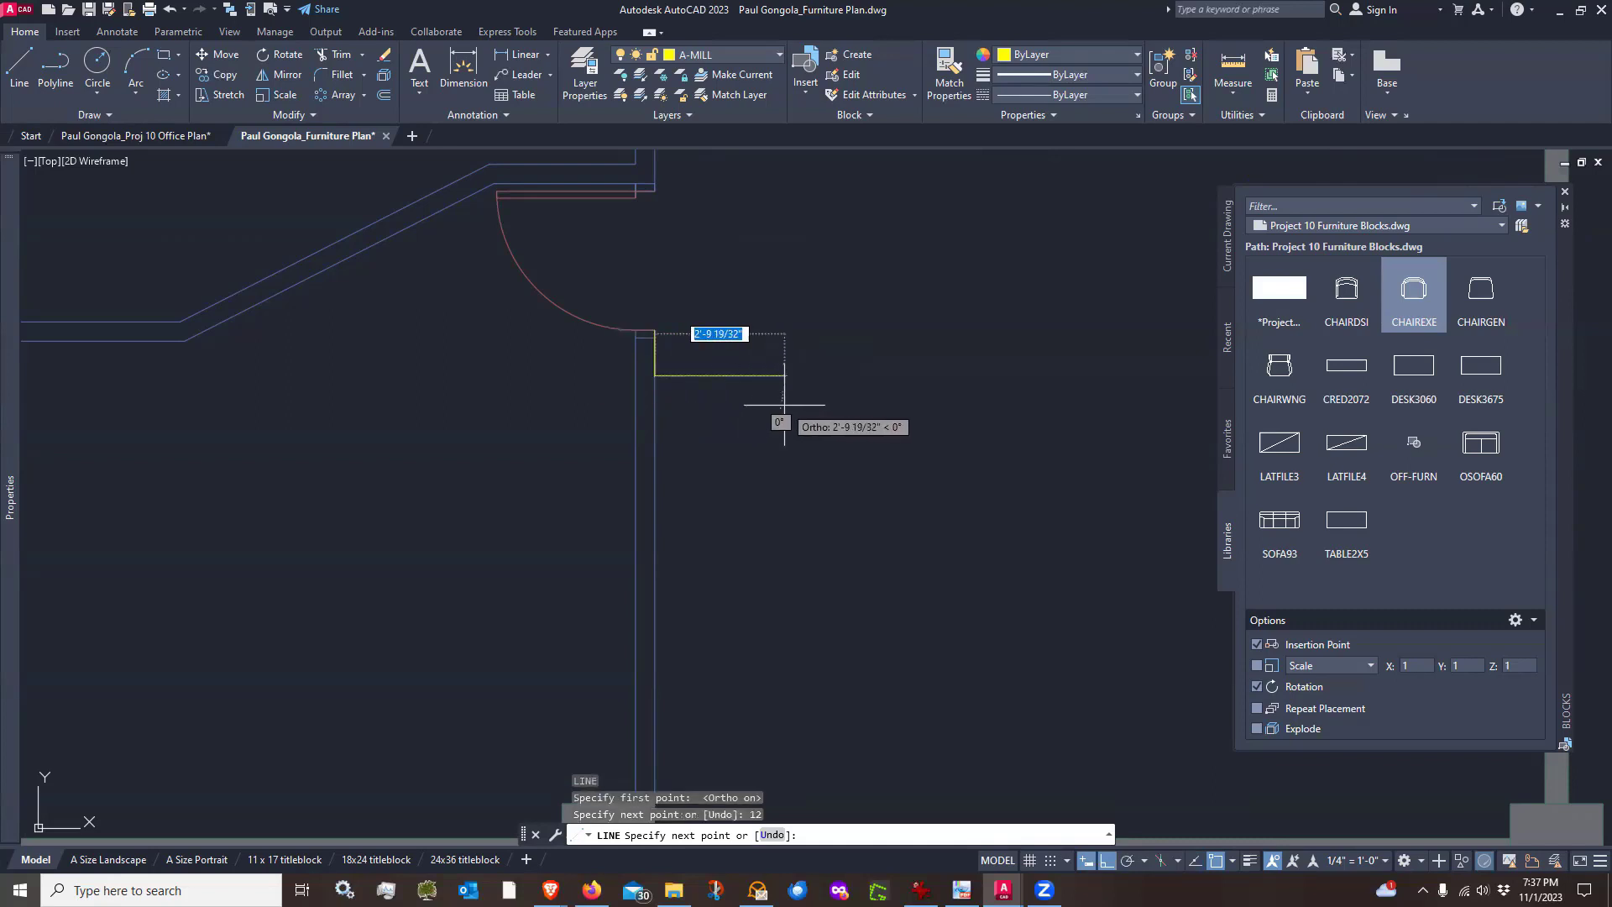
pyautogui.write('25')
pyautogui.press('Return')
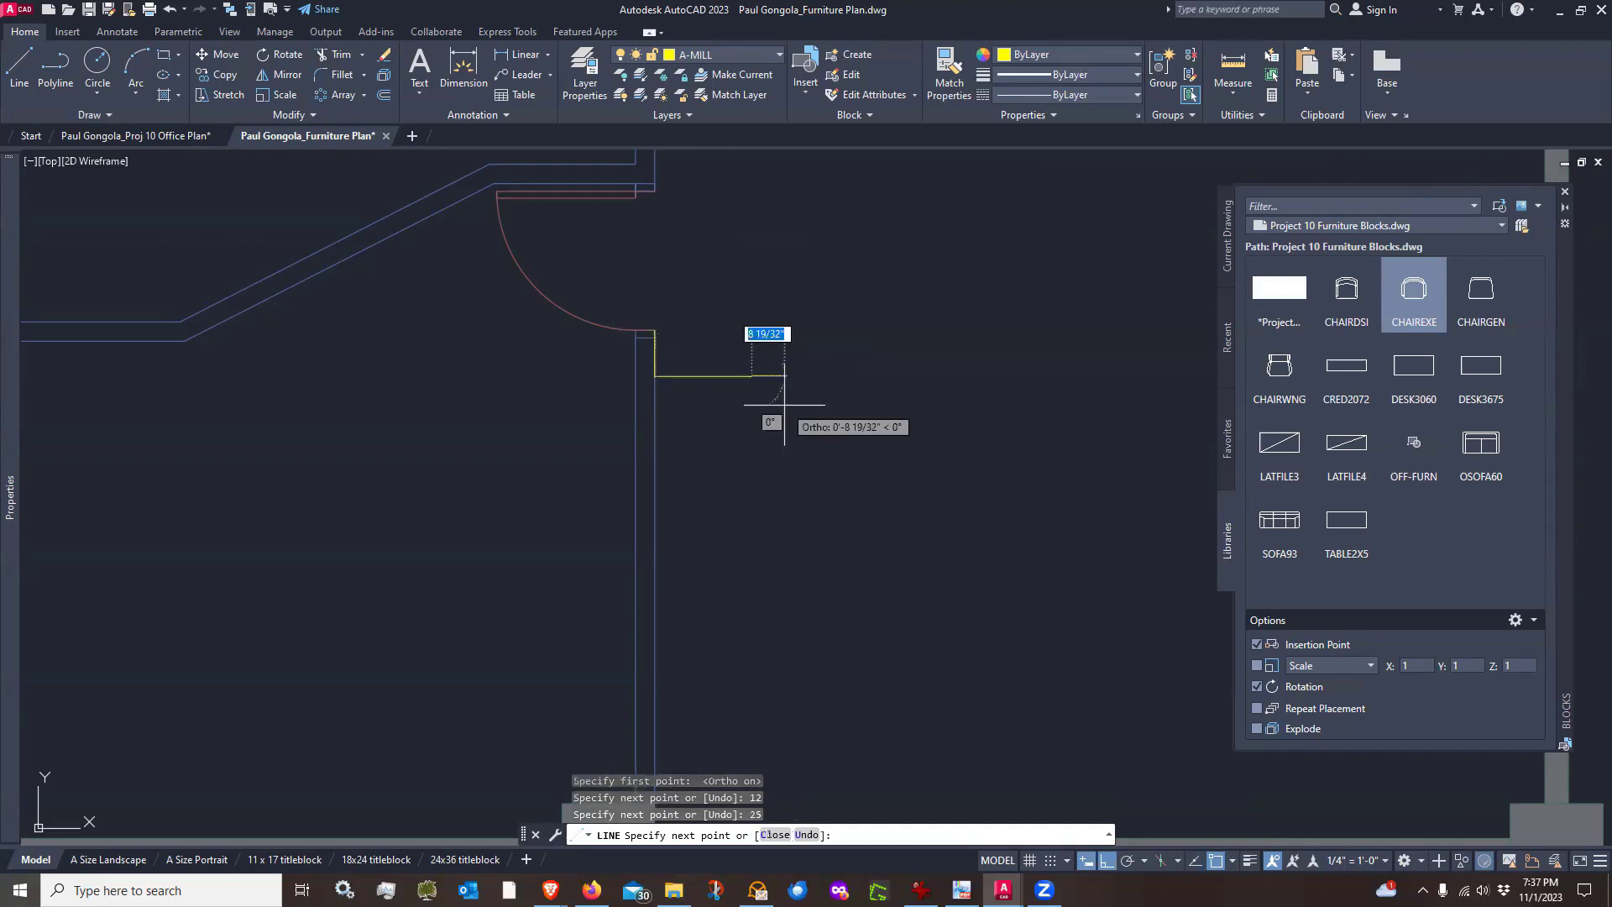
pyautogui.scroll(-4, 773, 396)
pyautogui.scroll(2, 771, 470)
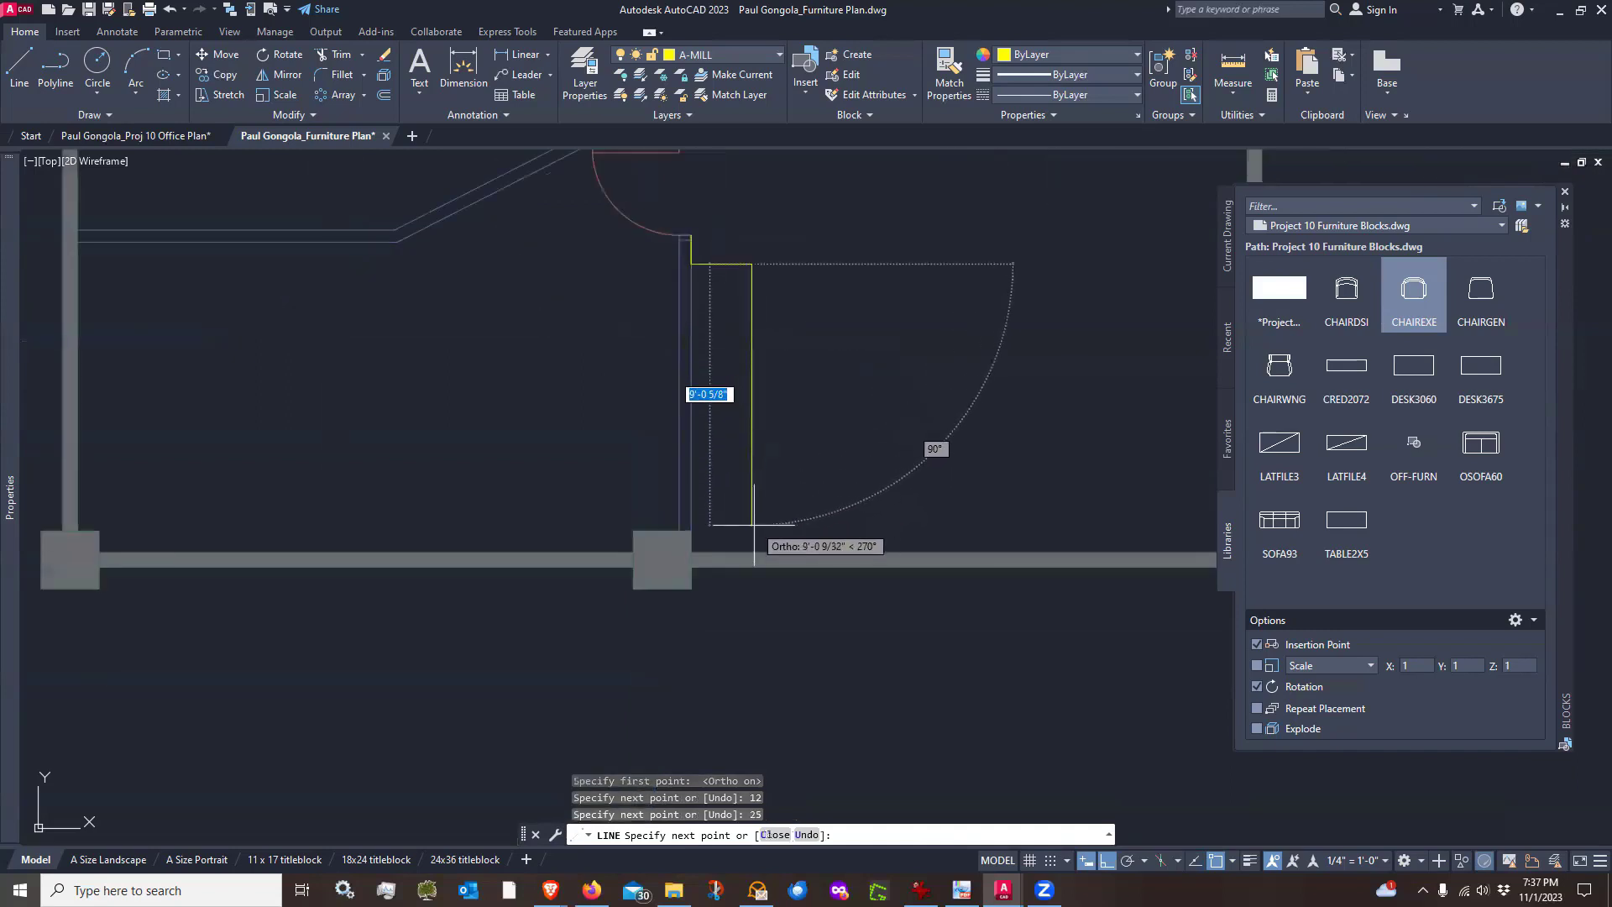
pyautogui.click(752, 551)
pyautogui.press('Return')
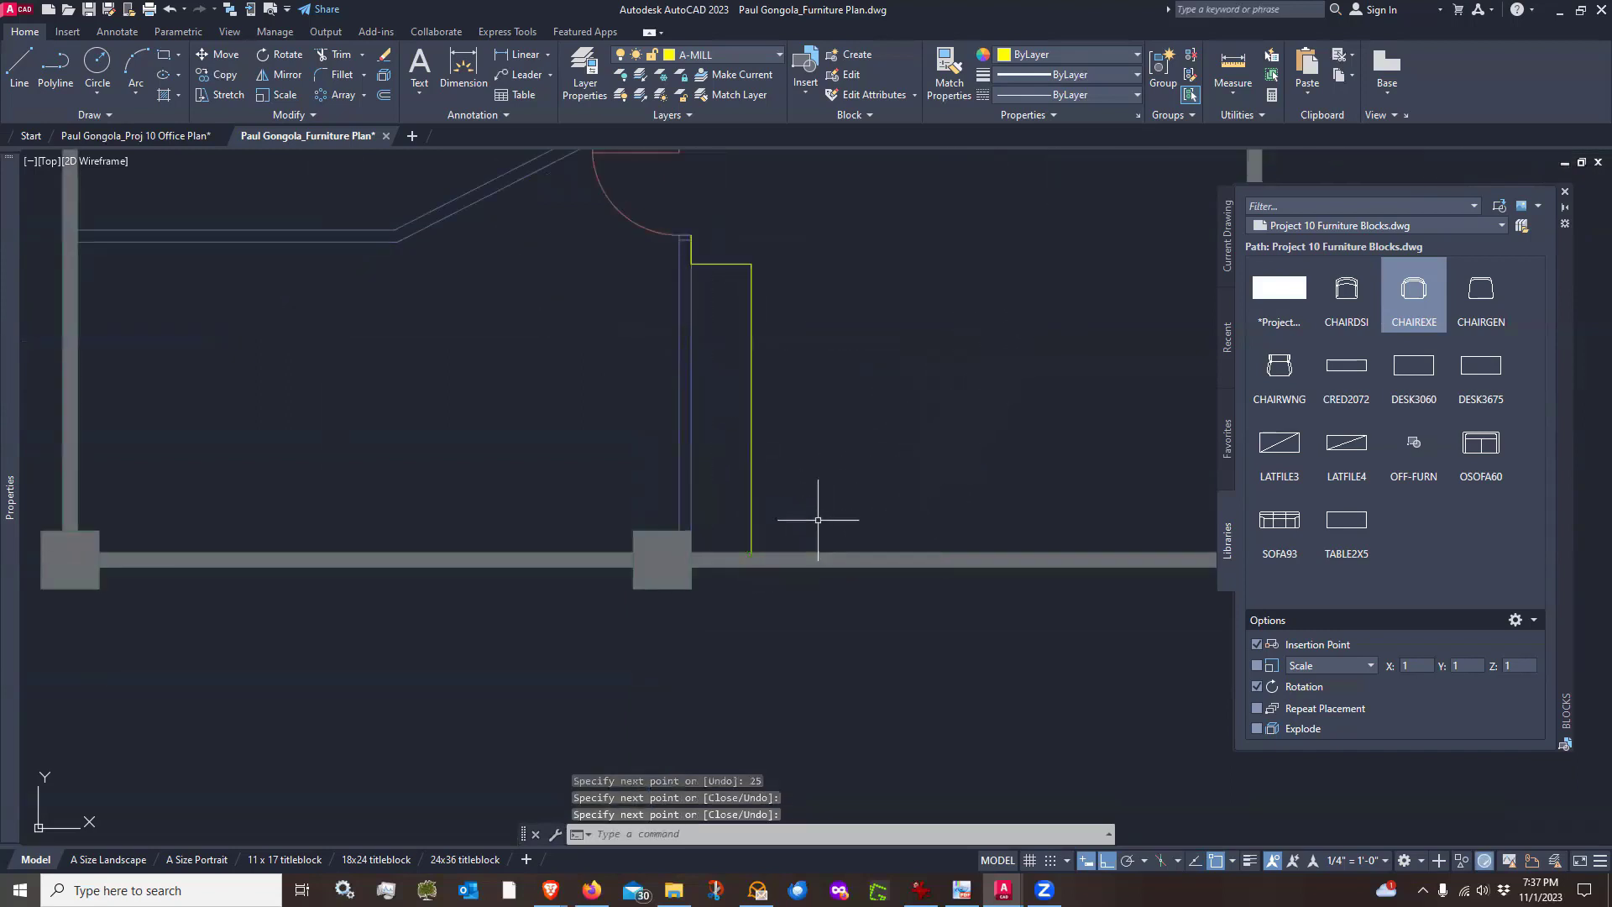
pyautogui.press('Return')
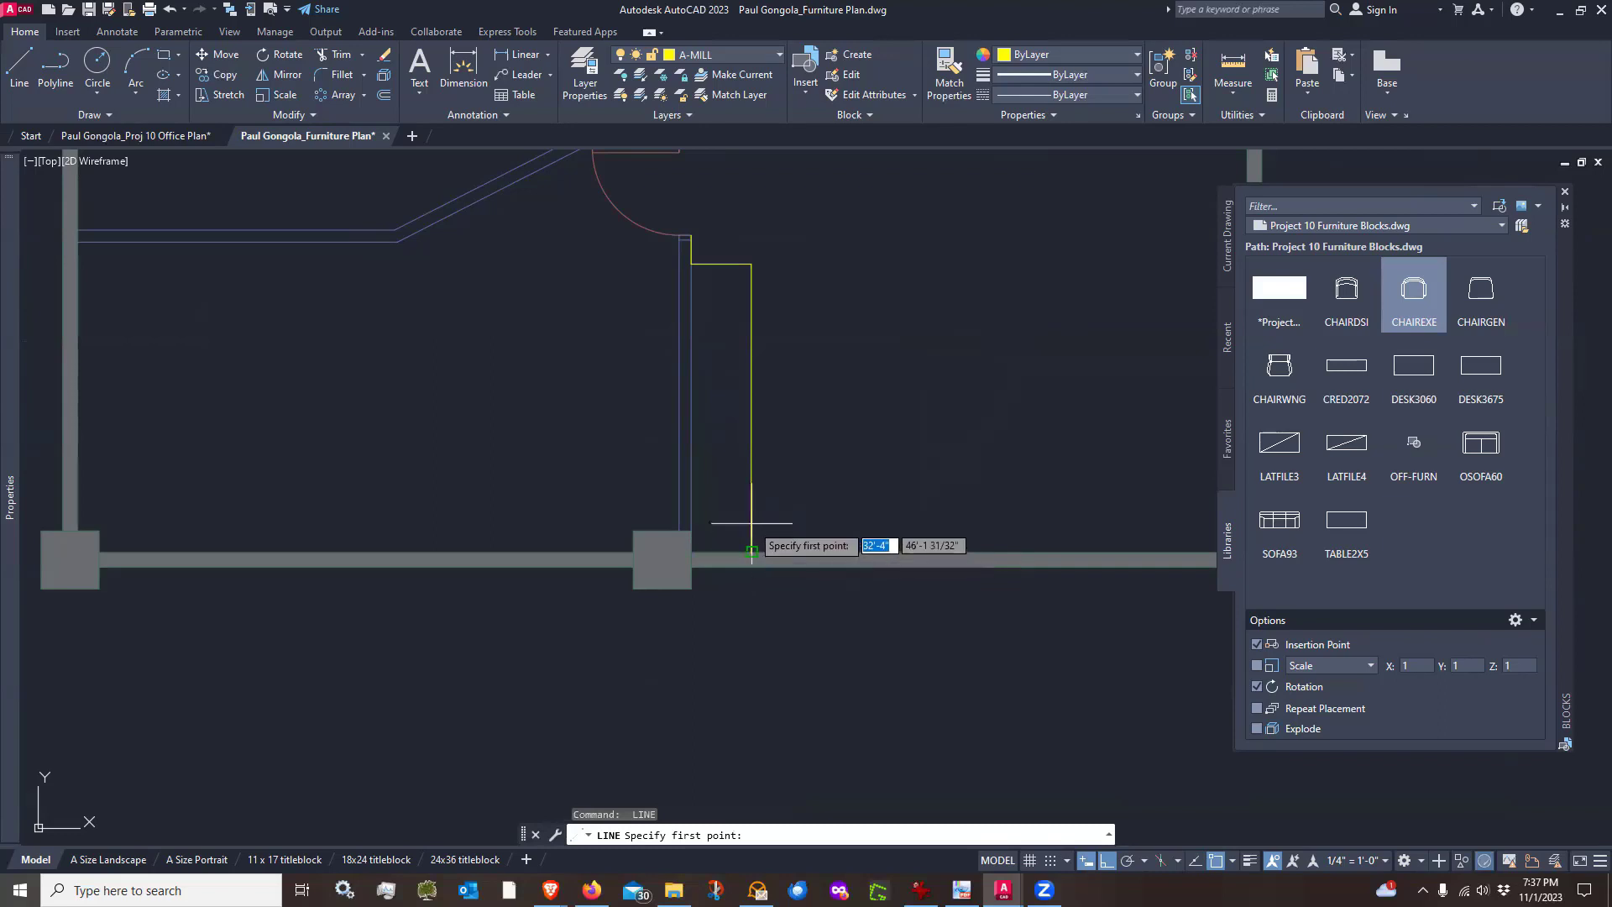
pyautogui.write('25')
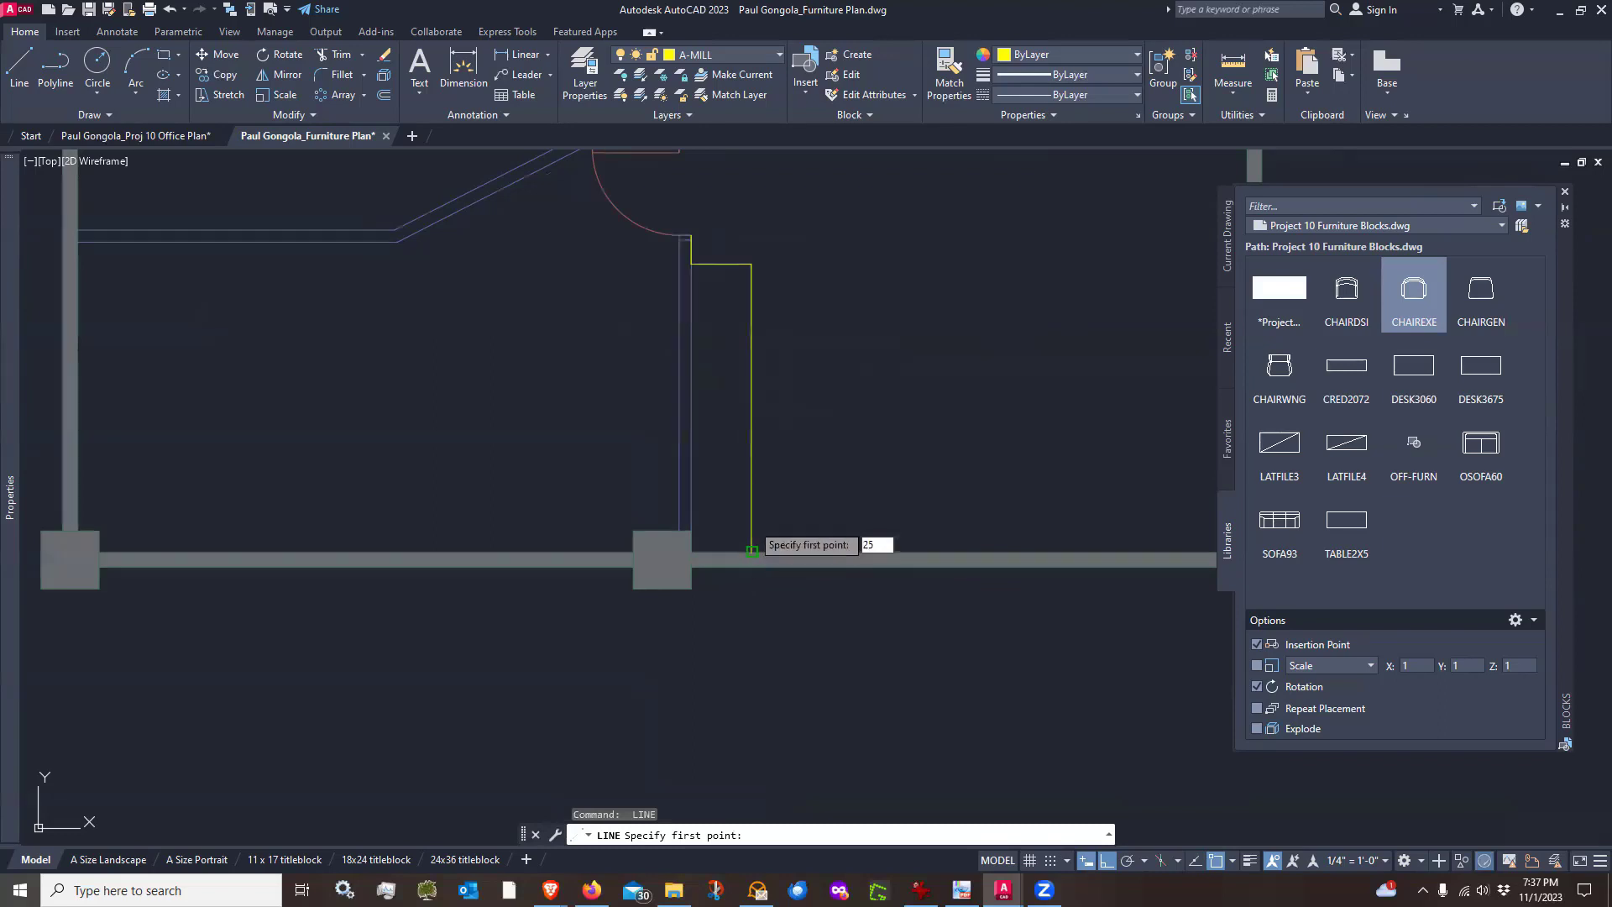
pyautogui.press('Return')
pyautogui.press('Escape')
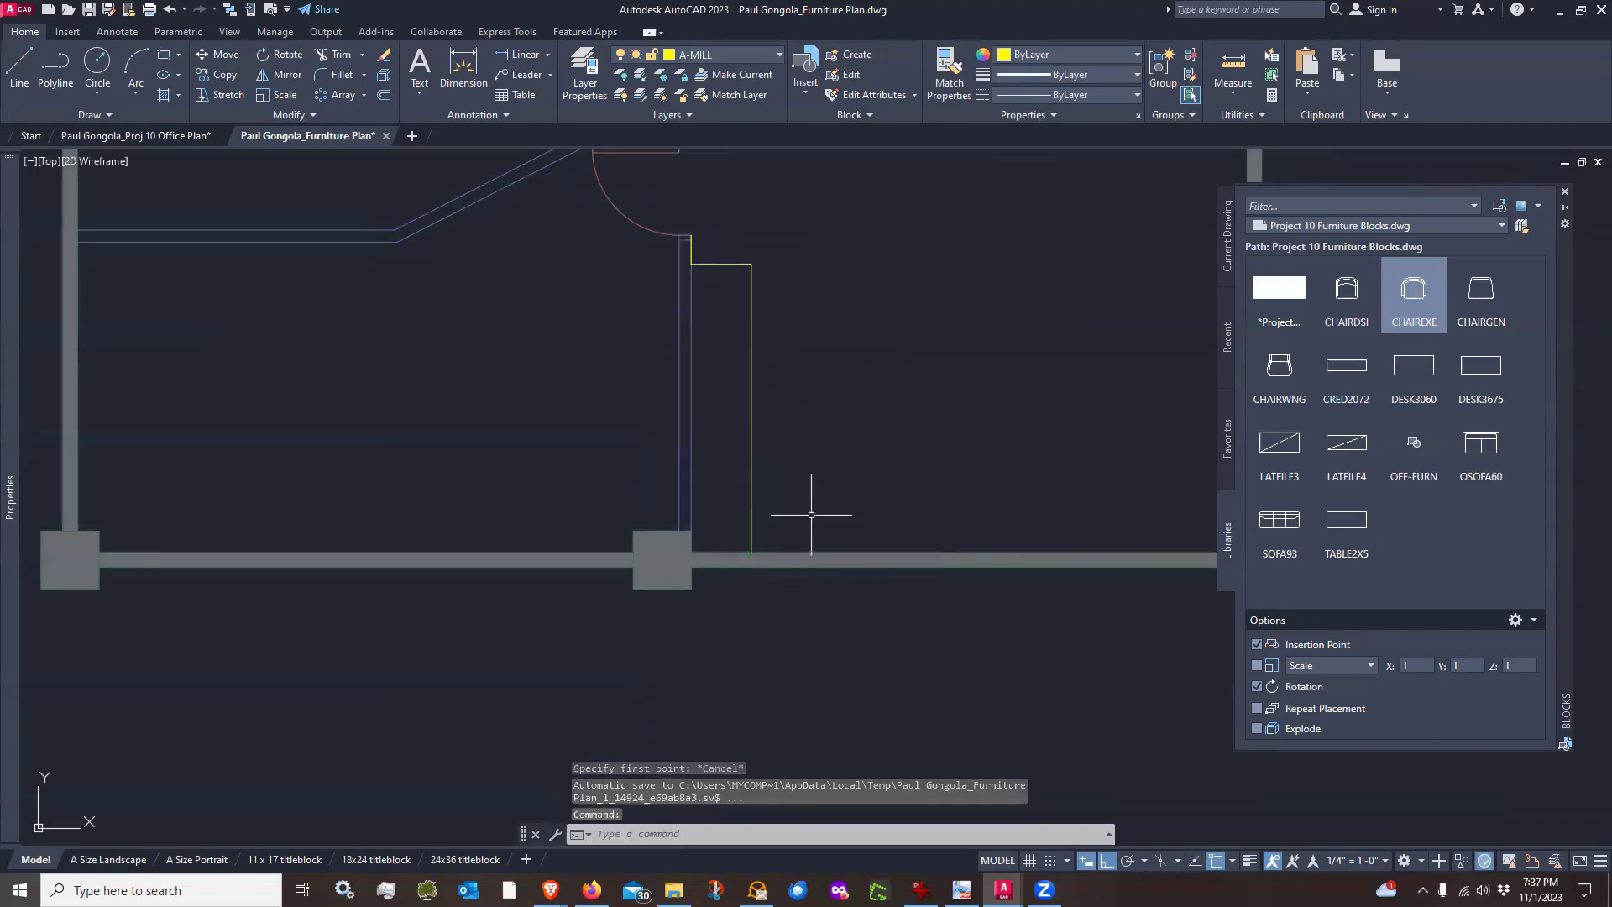
pyautogui.press('Return')
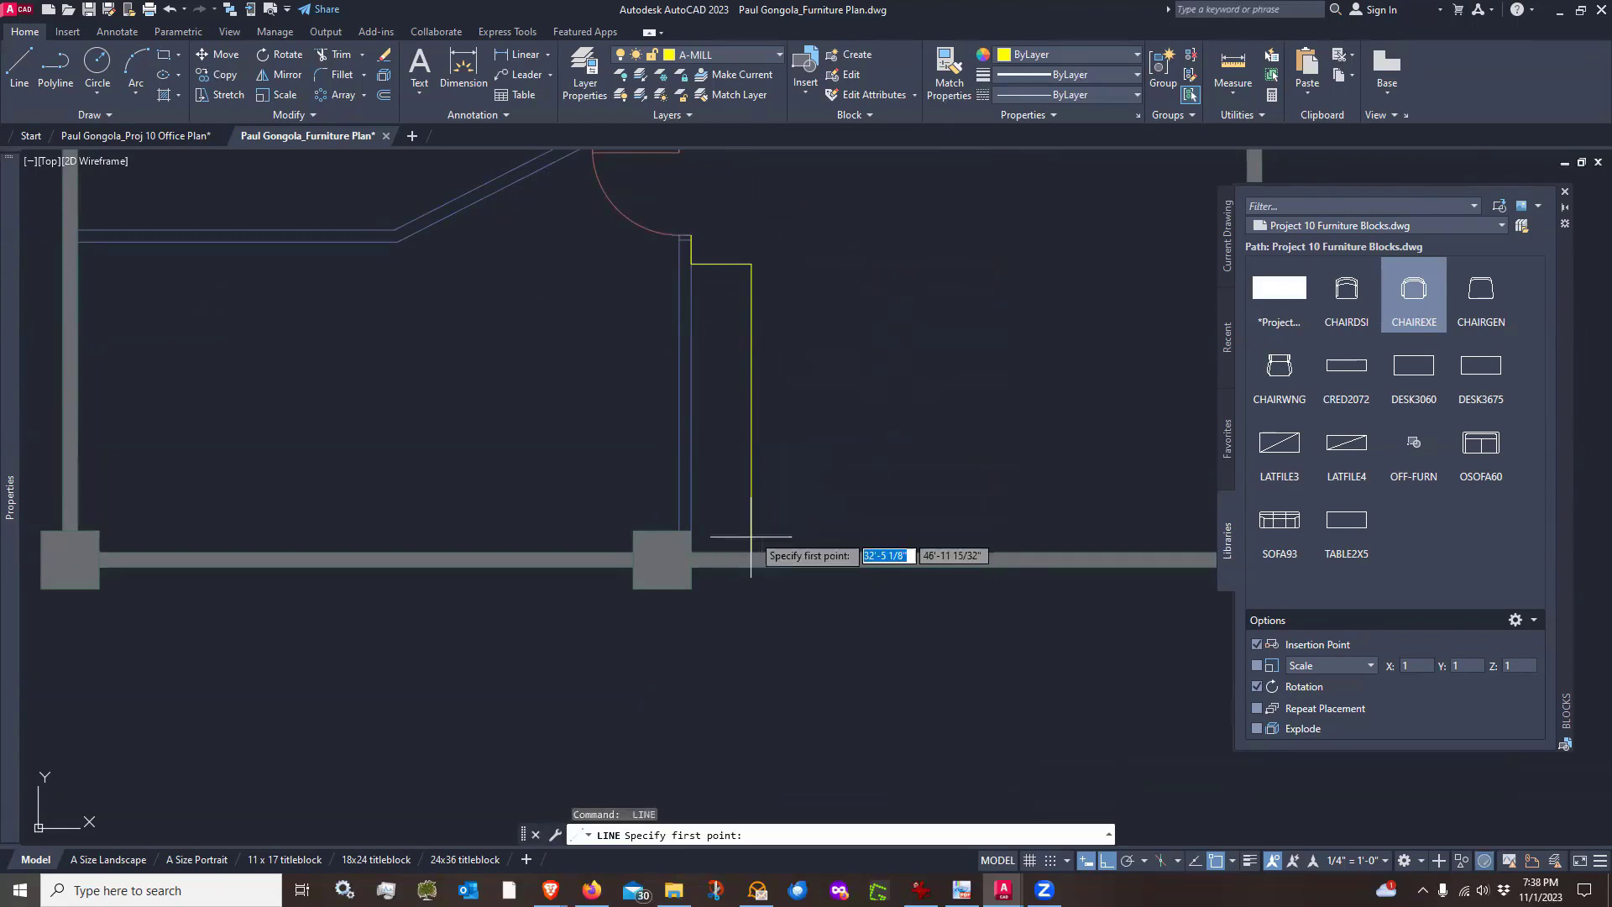
pyautogui.press('Escape')
pyautogui.press('Return')
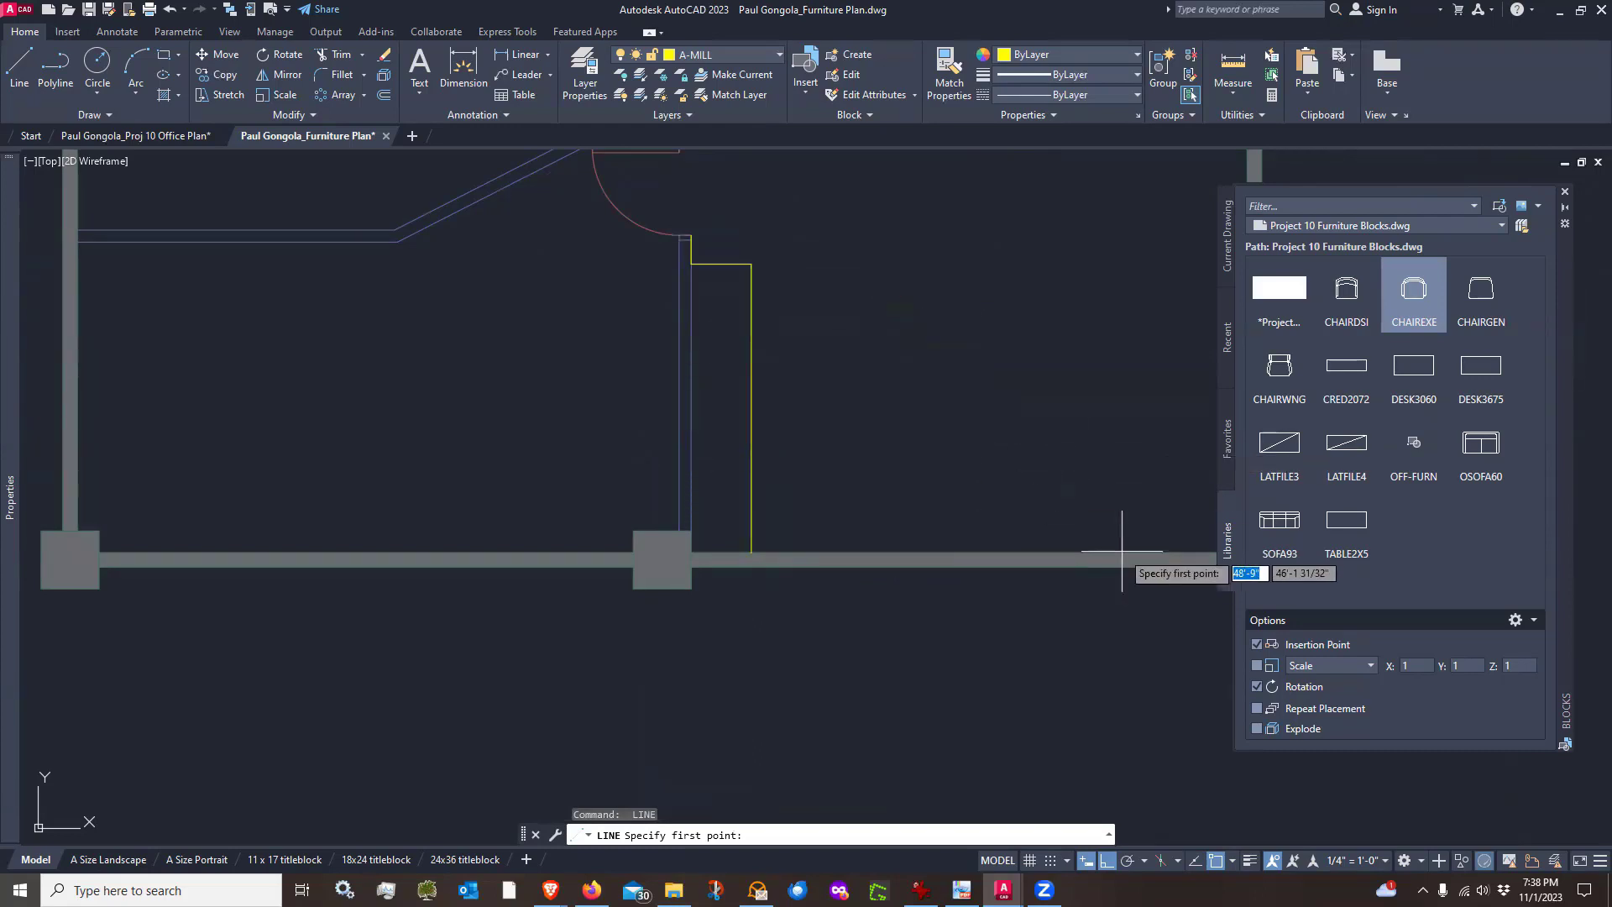
# Turn object snap tracking back on
pyautogui.click(1193, 862)
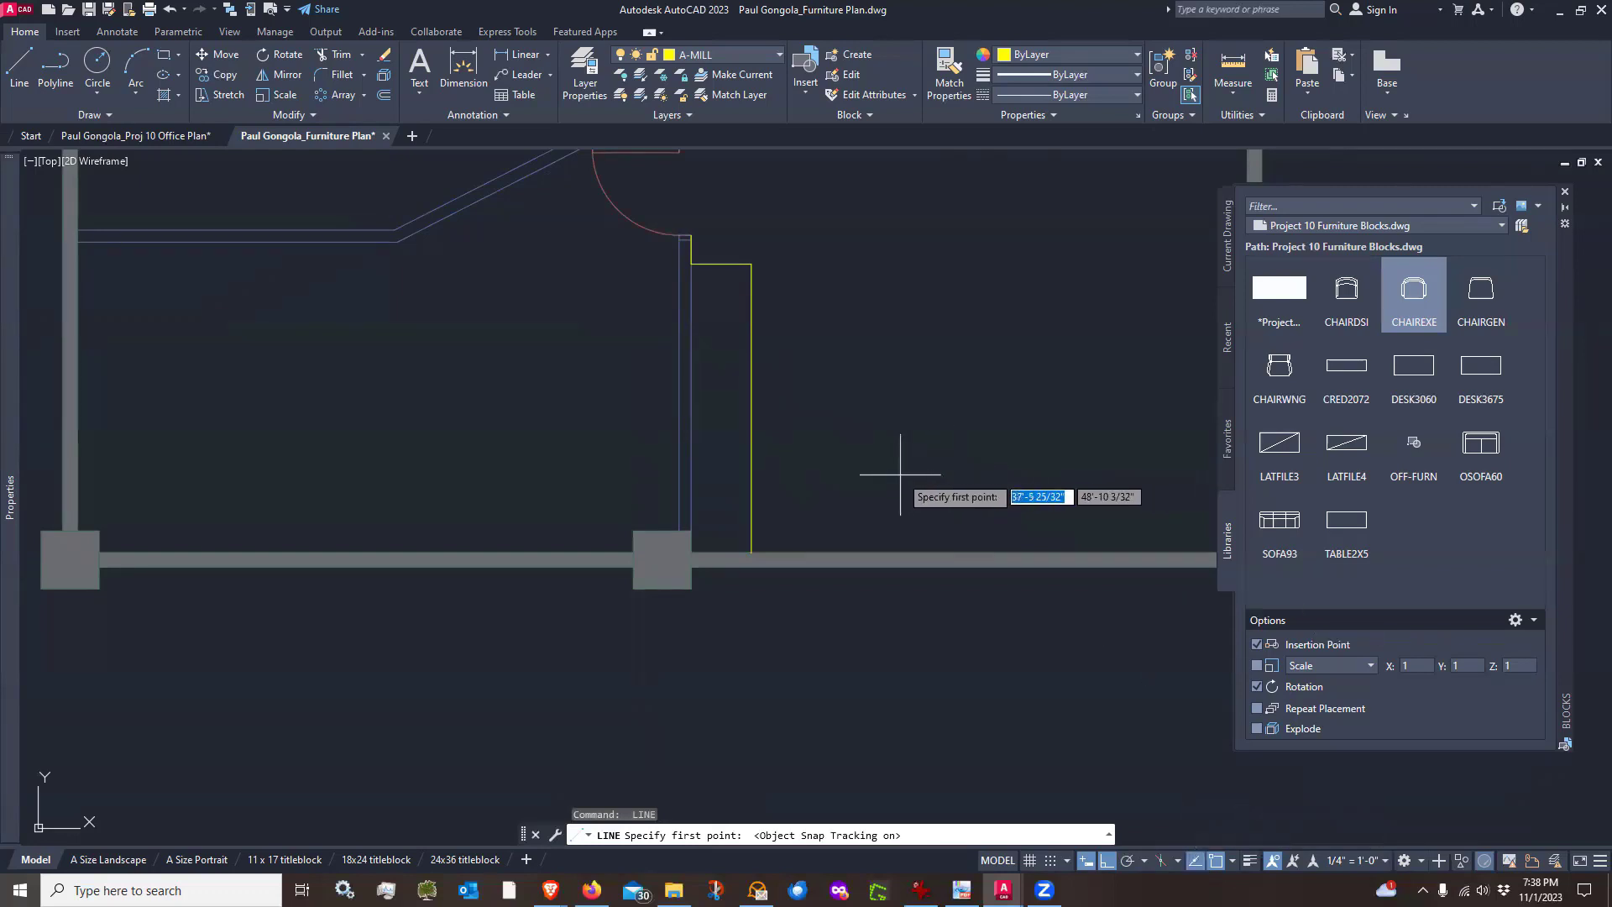
pyautogui.write('l')
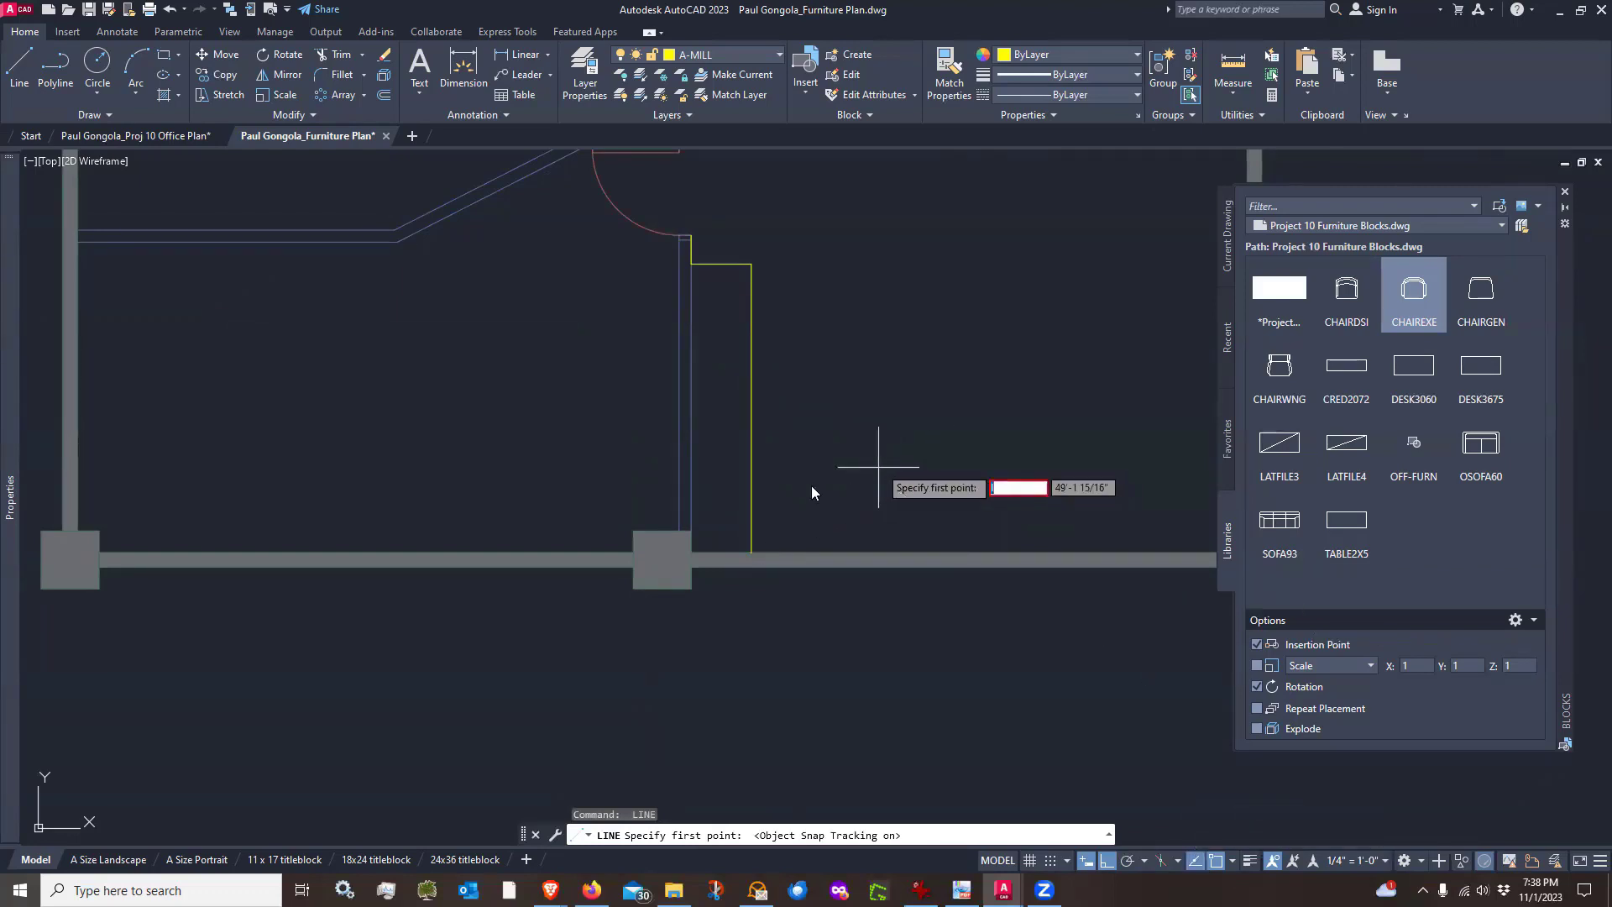
pyautogui.press('Escape')
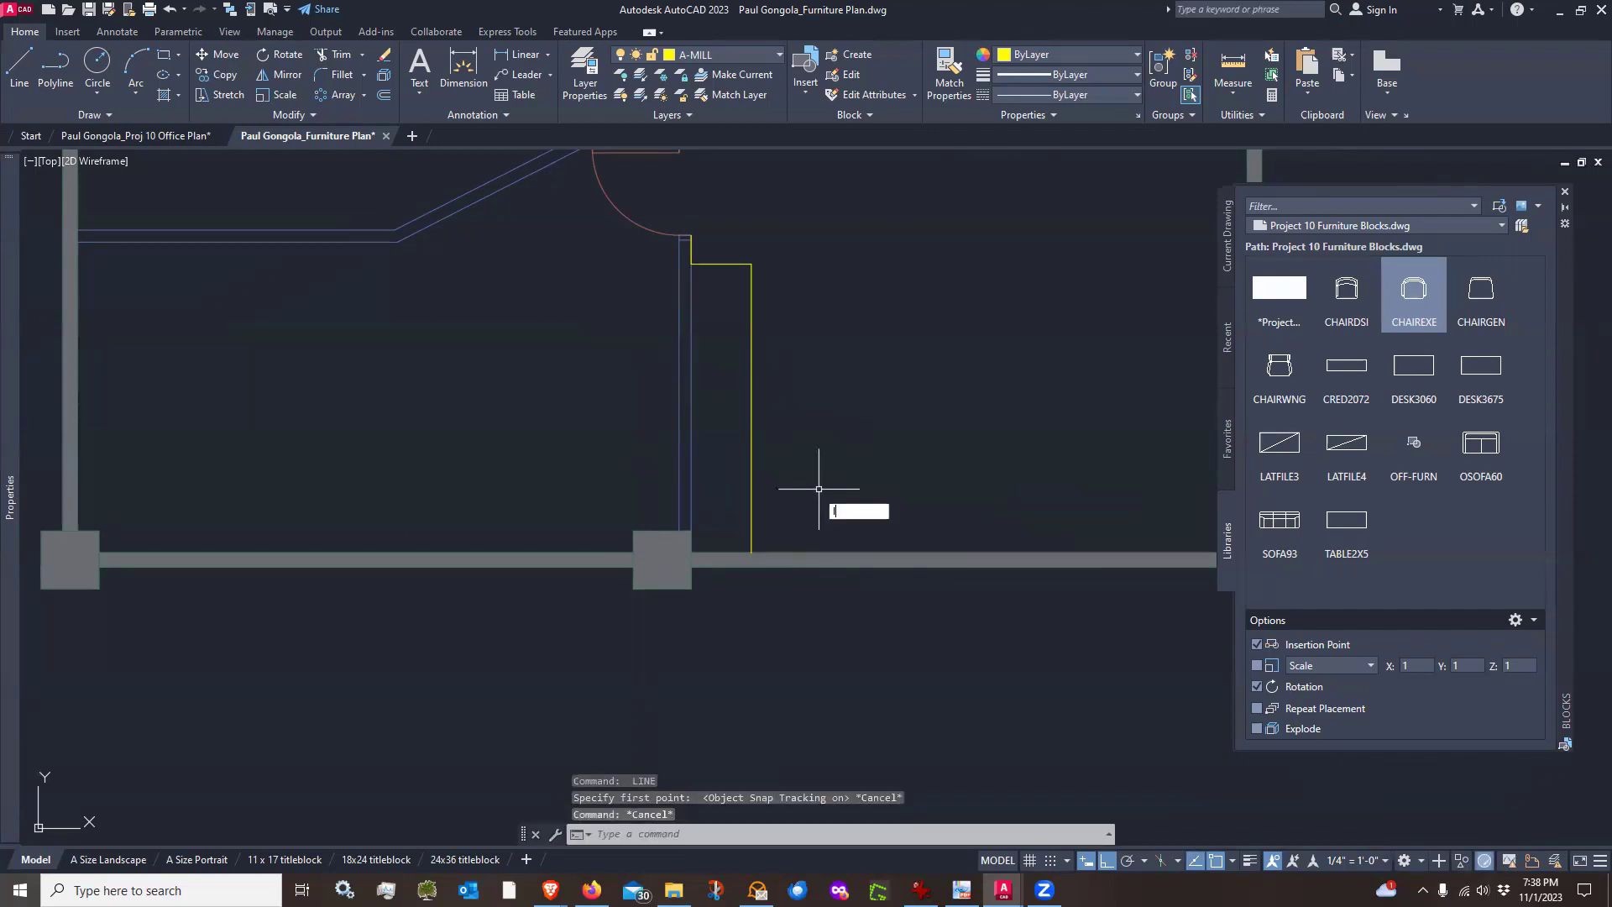
# Draw a line along the bottom wall from the millwork outline's end to the opposite wall corner
pyautogui.write('l')
pyautogui.press('Return')
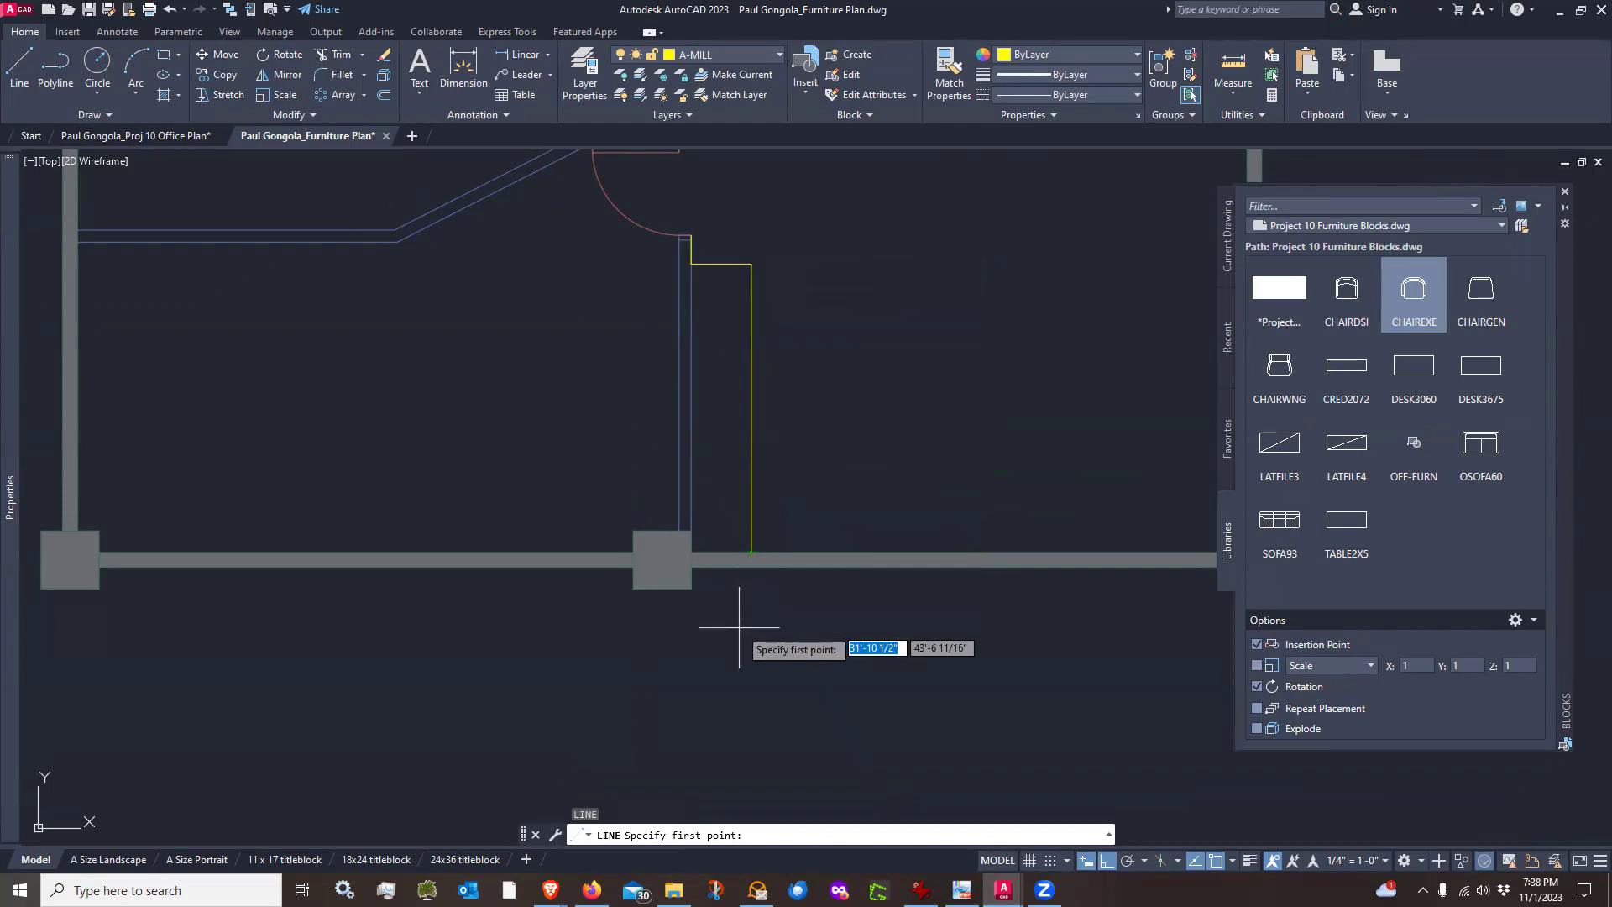
pyautogui.scroll(4, 745, 541)
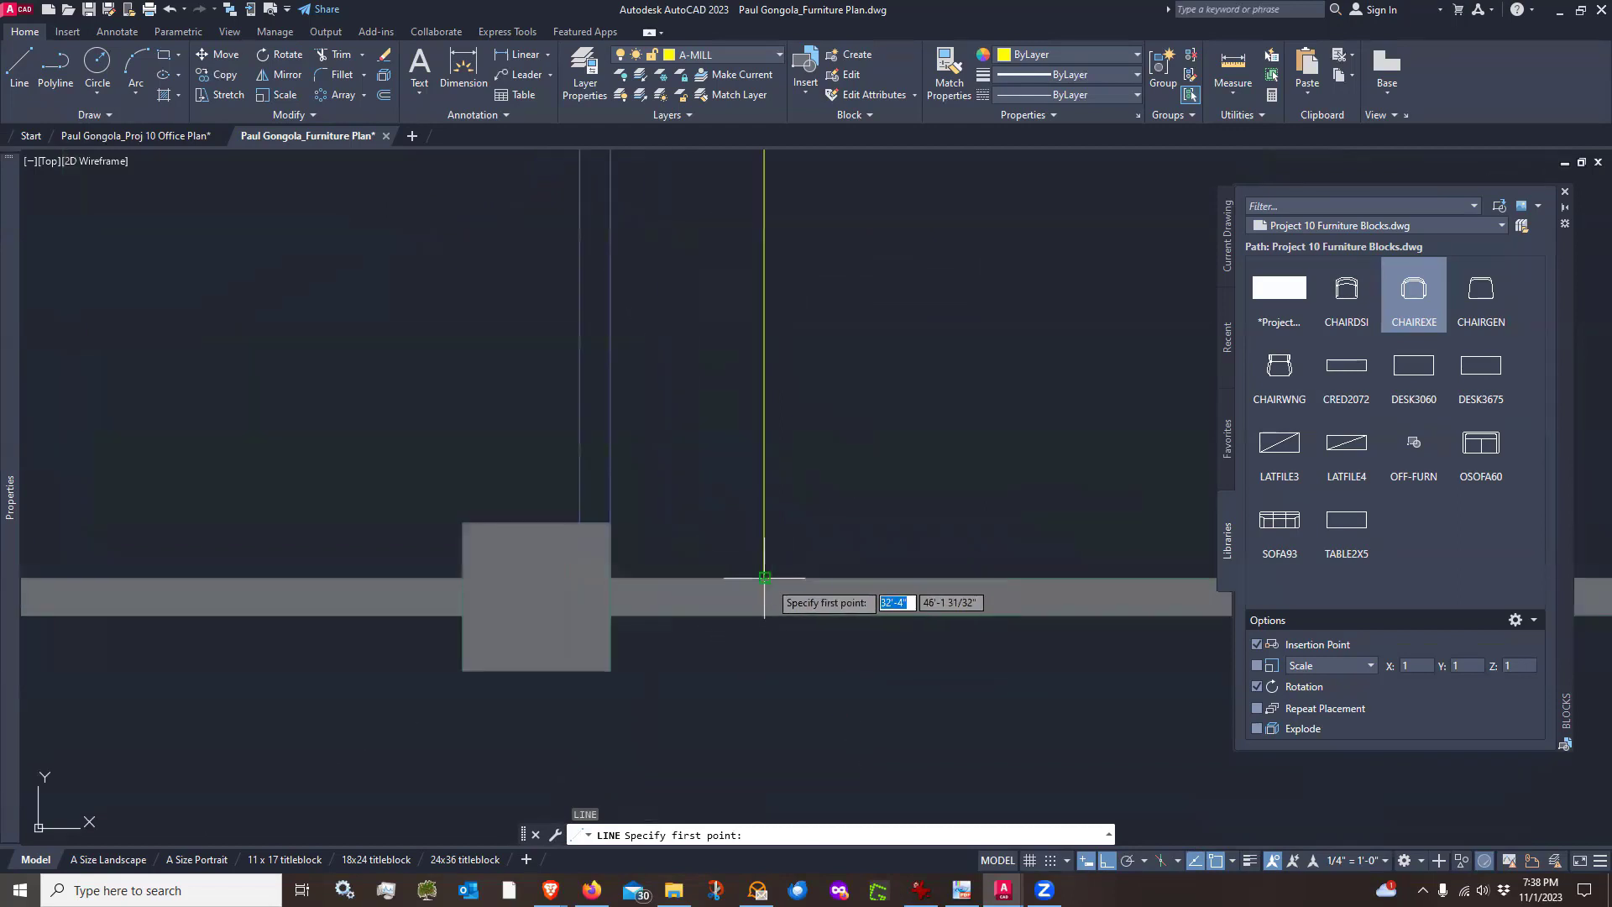
pyautogui.click(764, 577)
pyautogui.scroll(-5, 764, 577)
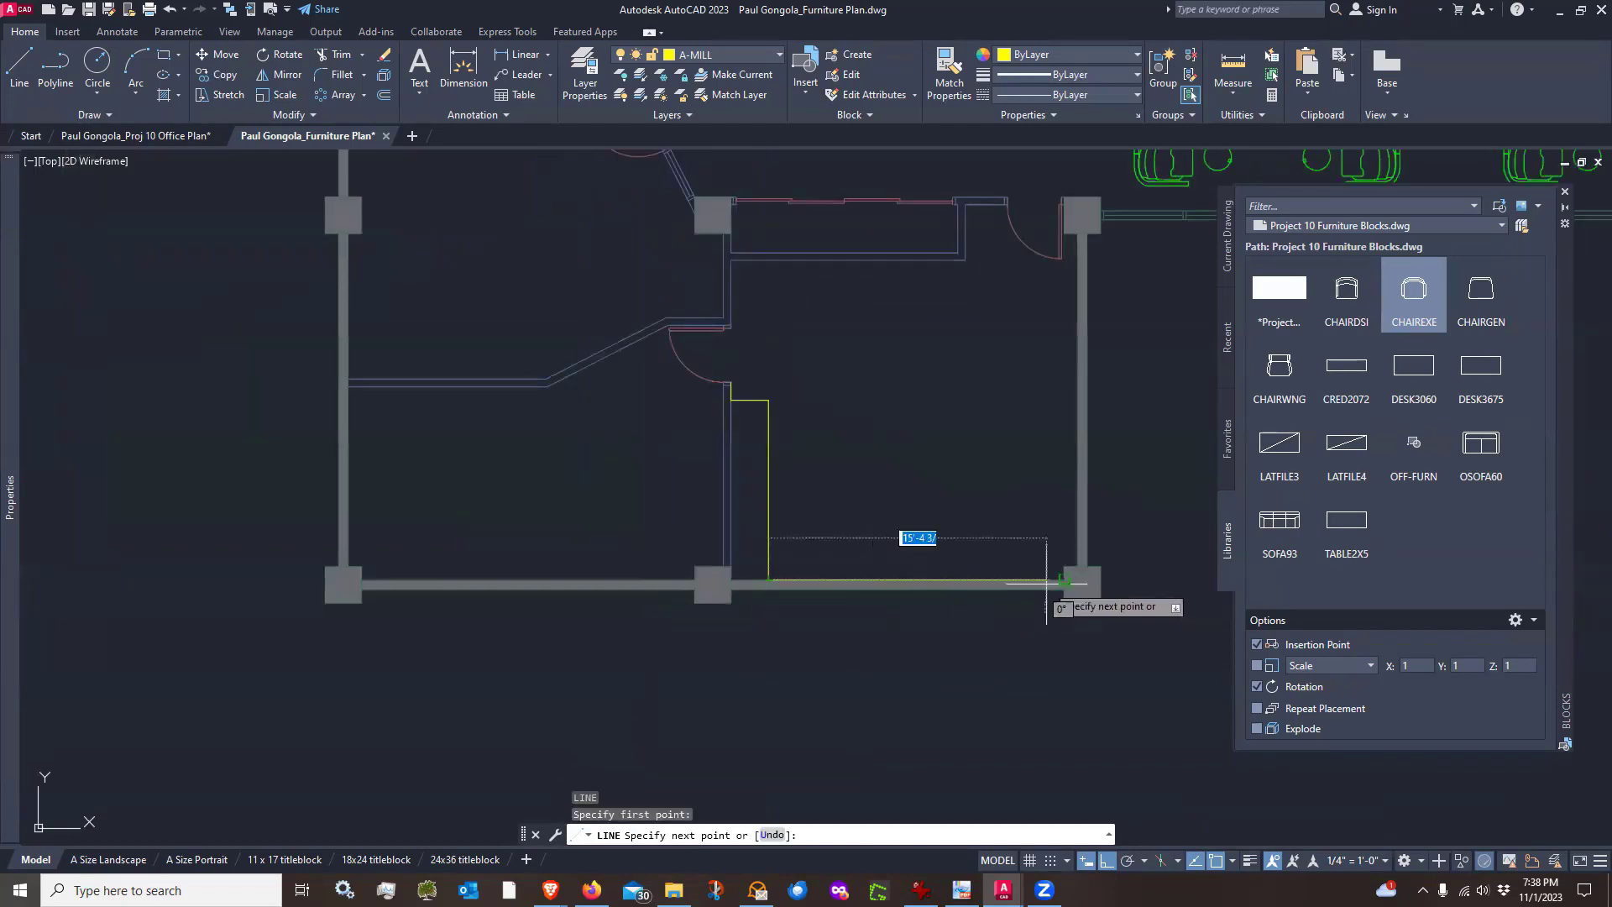
pyautogui.scroll(3, 1075, 571)
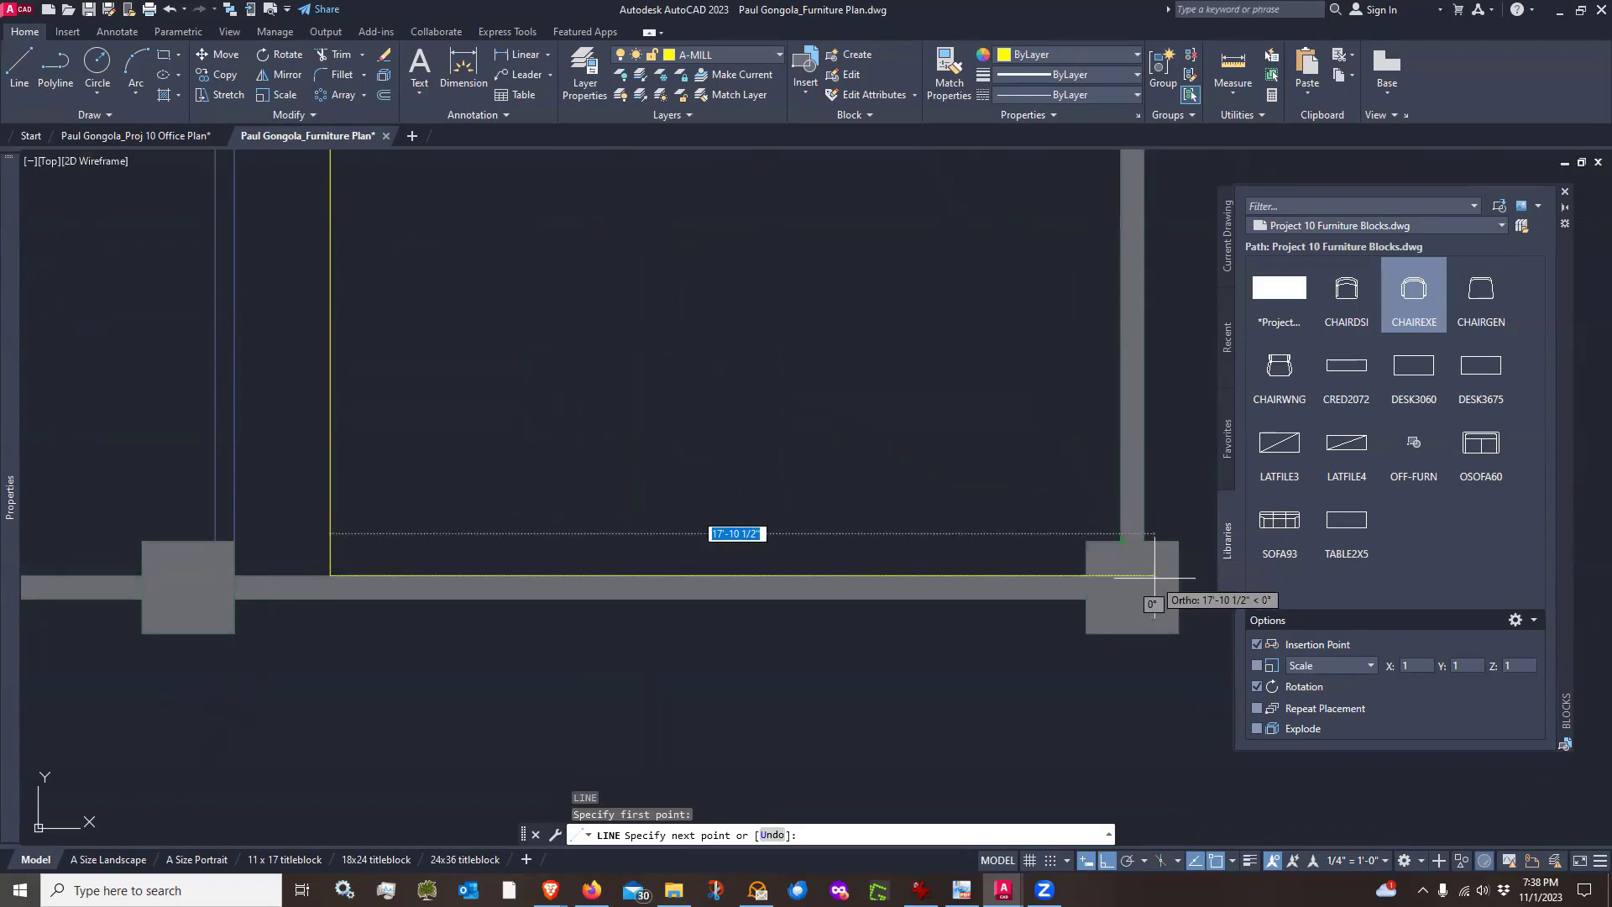
pyautogui.click(1053, 575)
pyautogui.press('Escape')
pyautogui.scroll(-2, 793, 512)
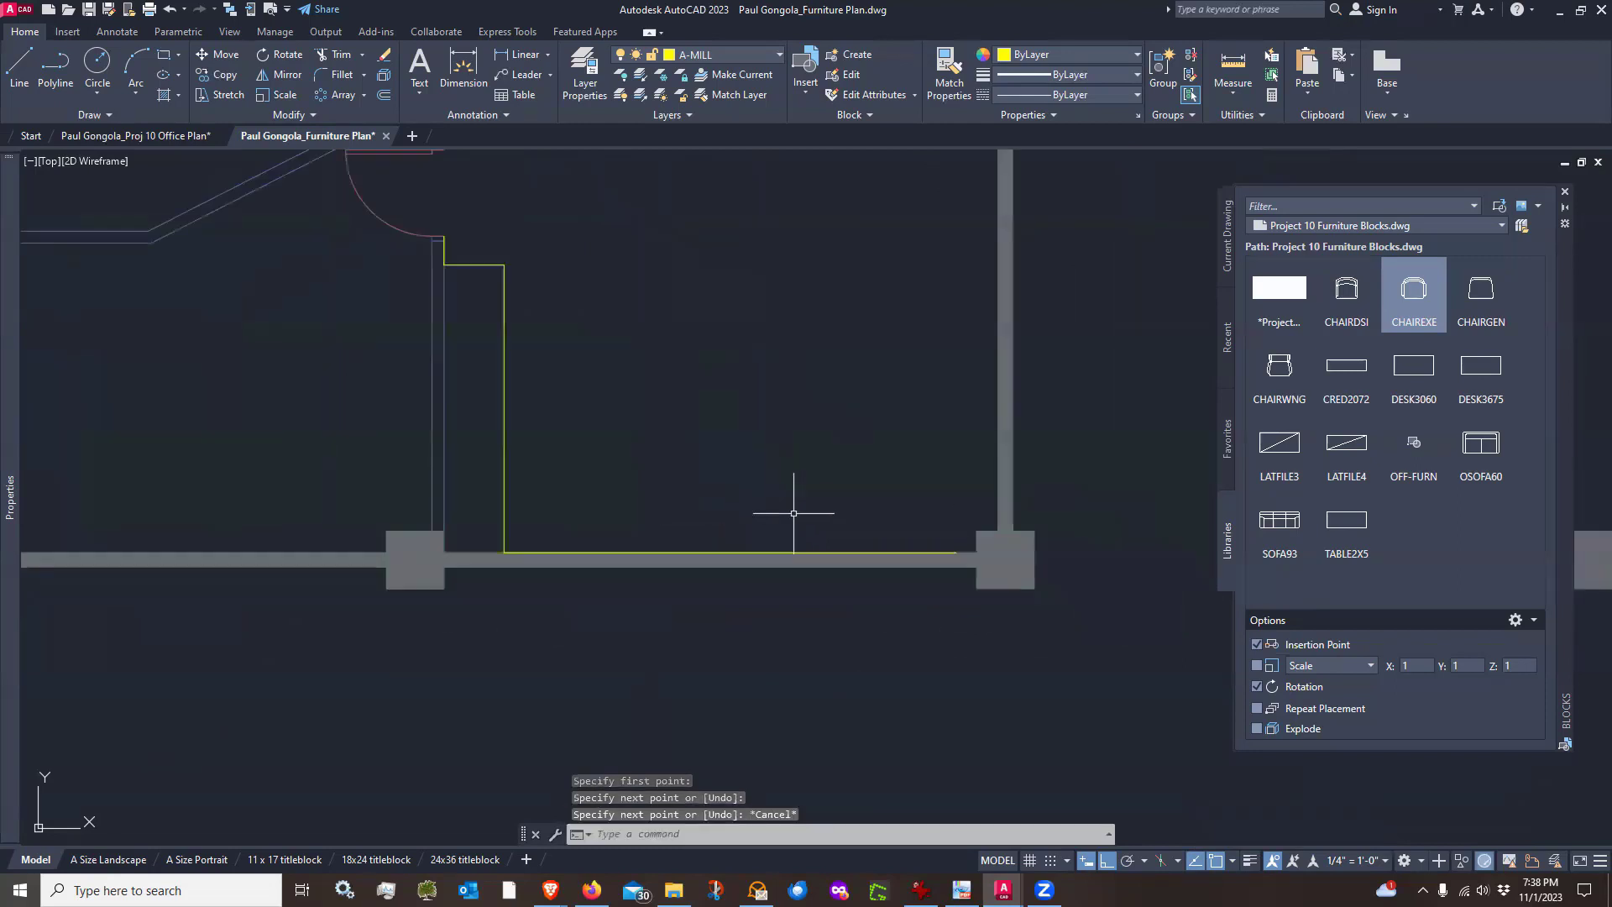
# Offset the new wall-side line 25 inches upward into the room
pyautogui.press('Return')
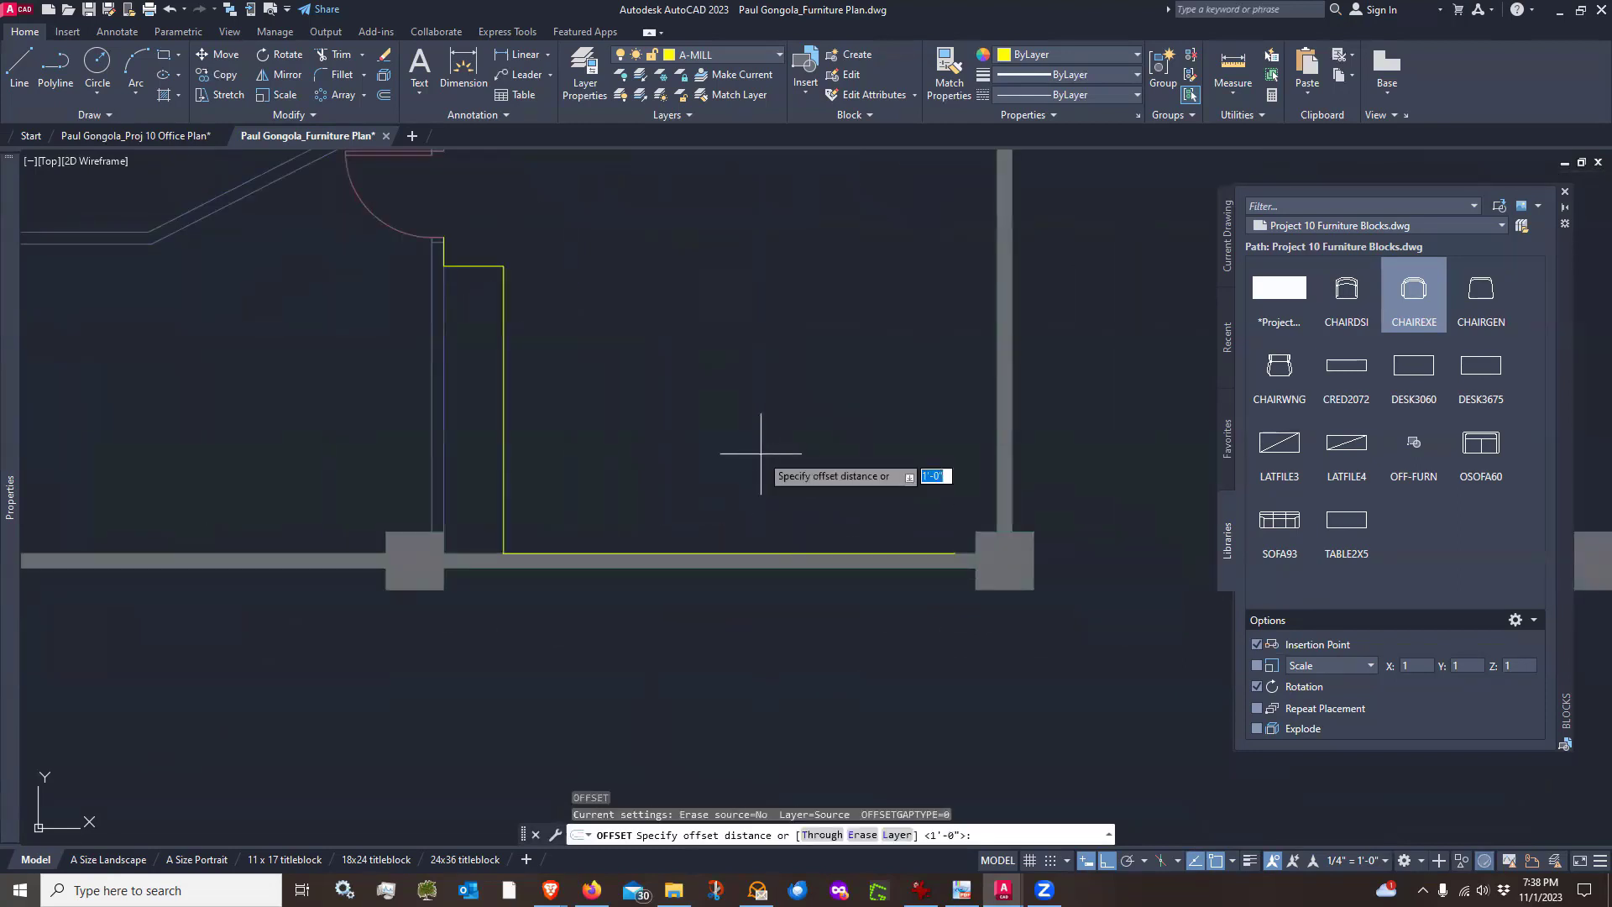
pyautogui.write('25')
pyautogui.press('Return')
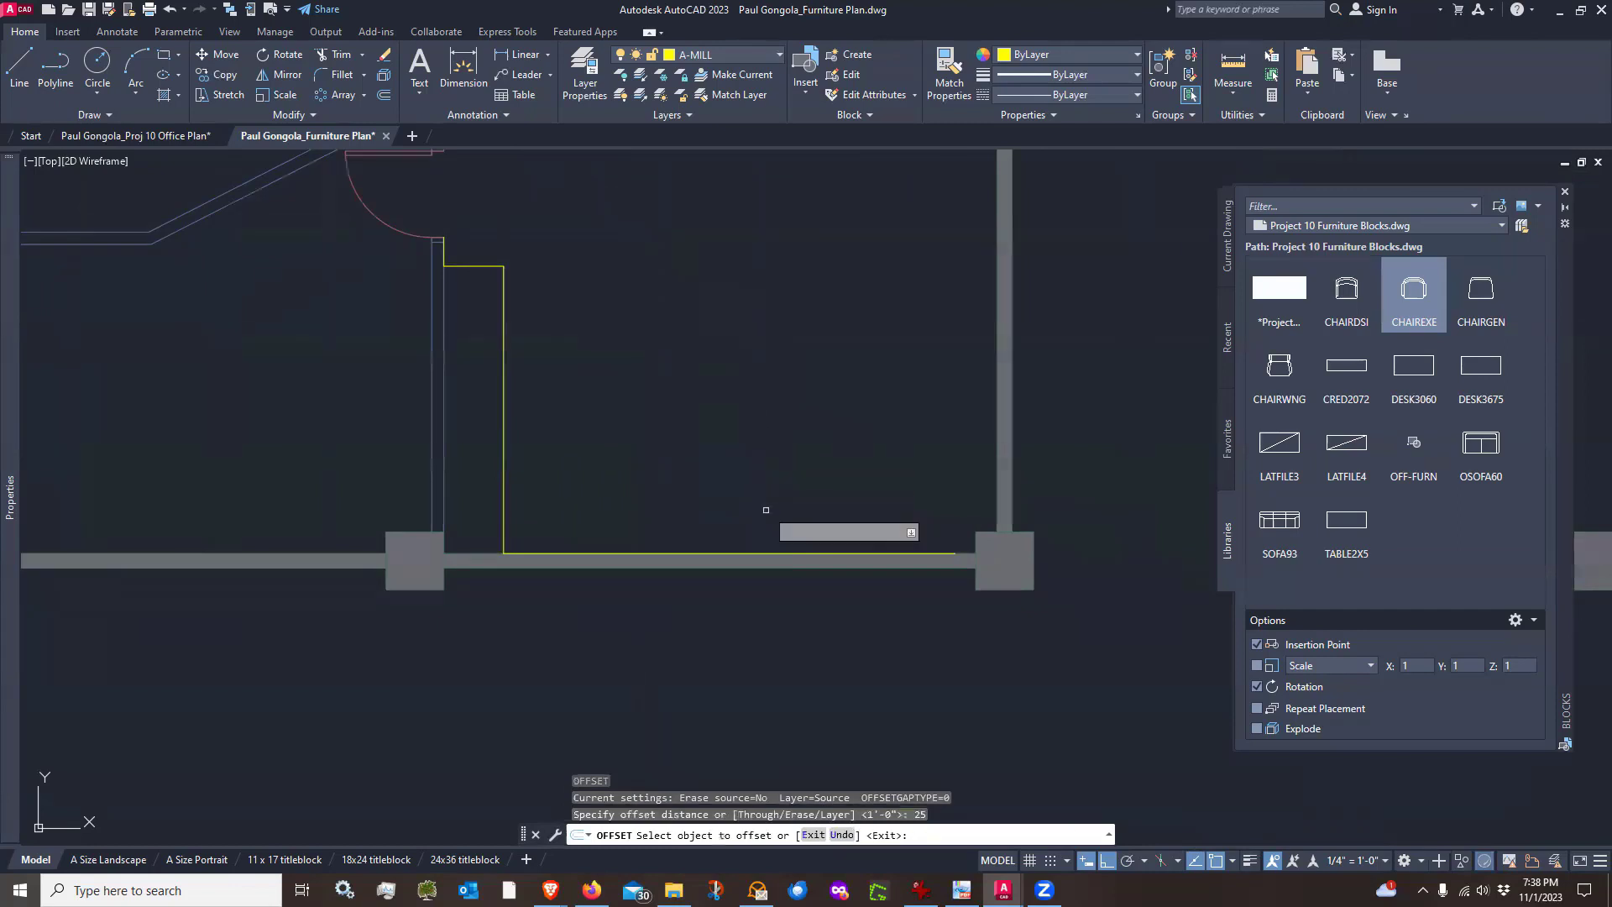
pyautogui.click(768, 552)
pyautogui.click(760, 441)
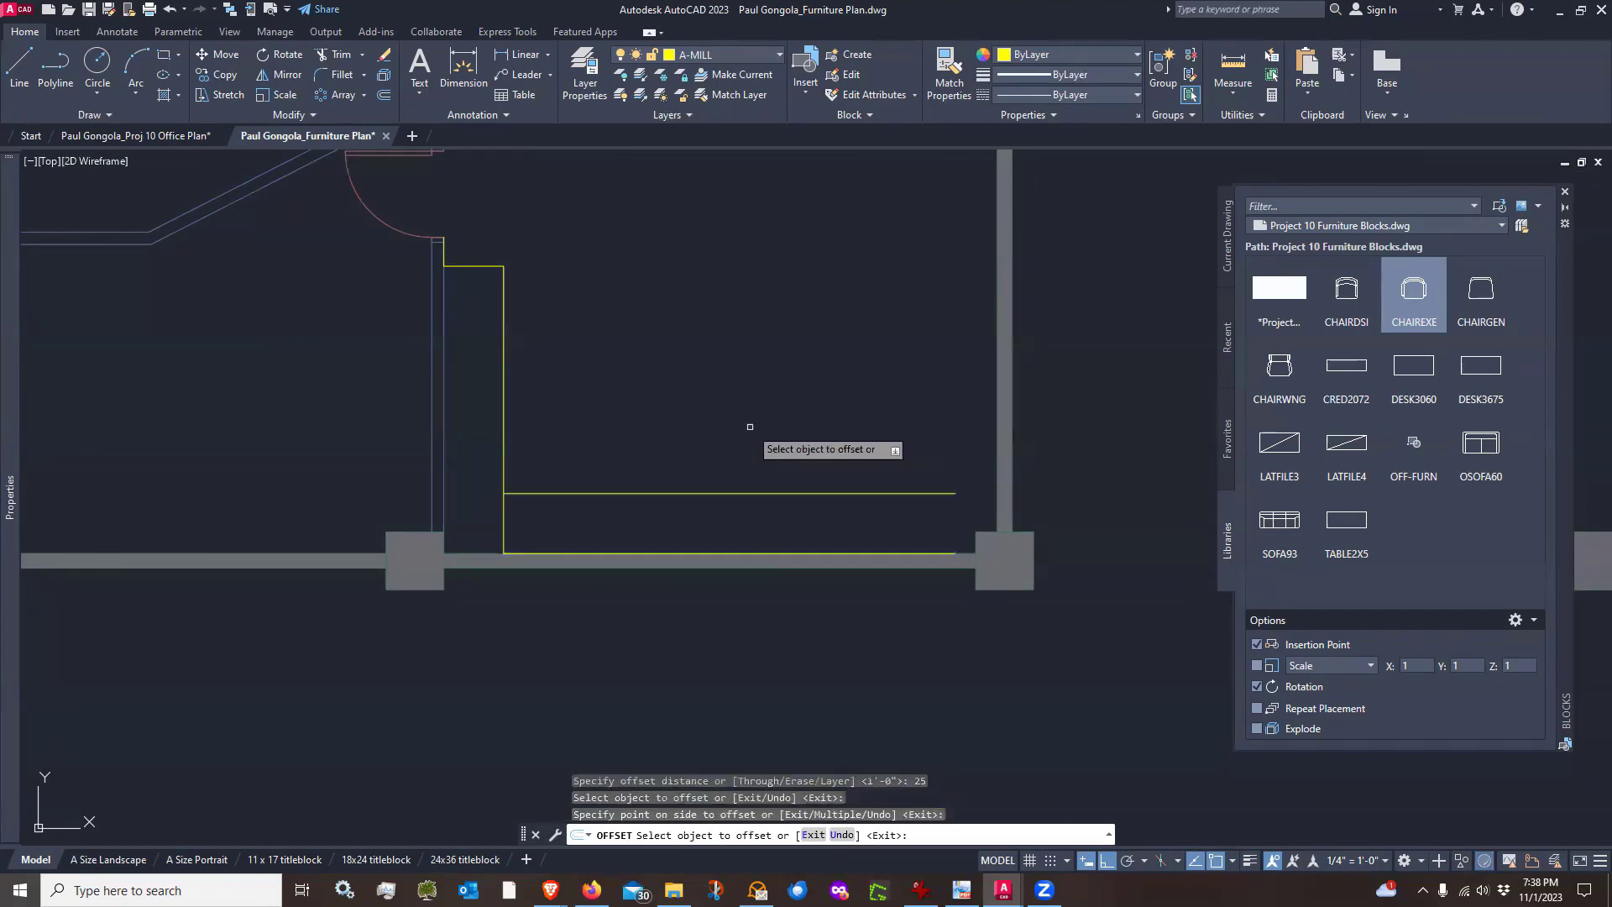
pyautogui.press('Return')
pyautogui.moveTo(941, 329); pyautogui.dragTo(927, 368, button='middle')
pyautogui.press('Return')
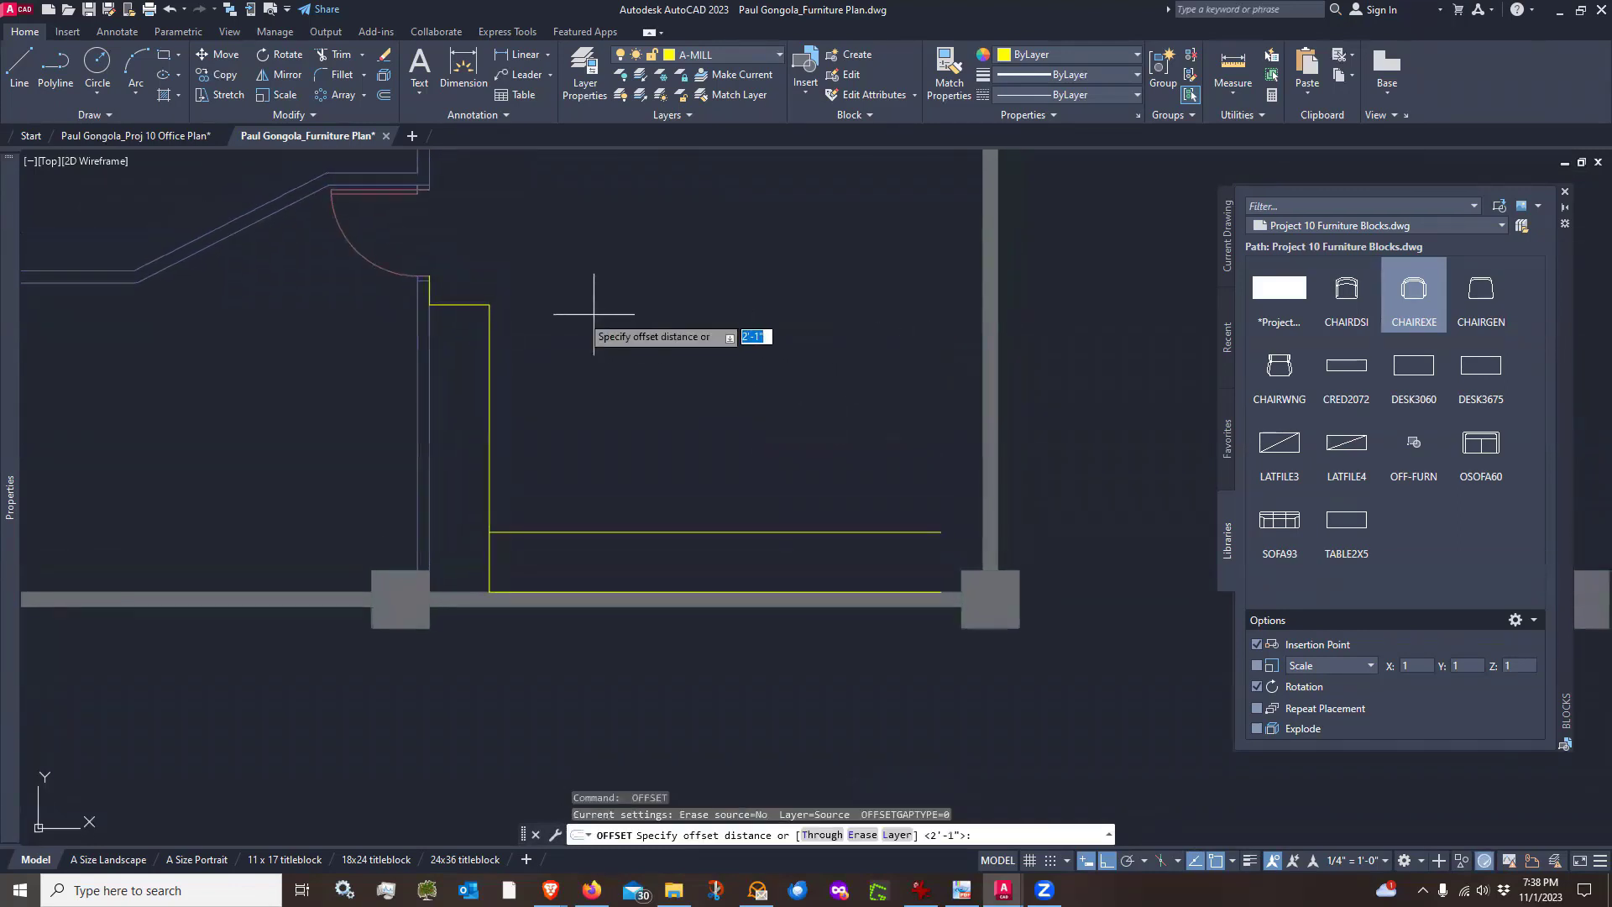
pyautogui.click(490, 304)
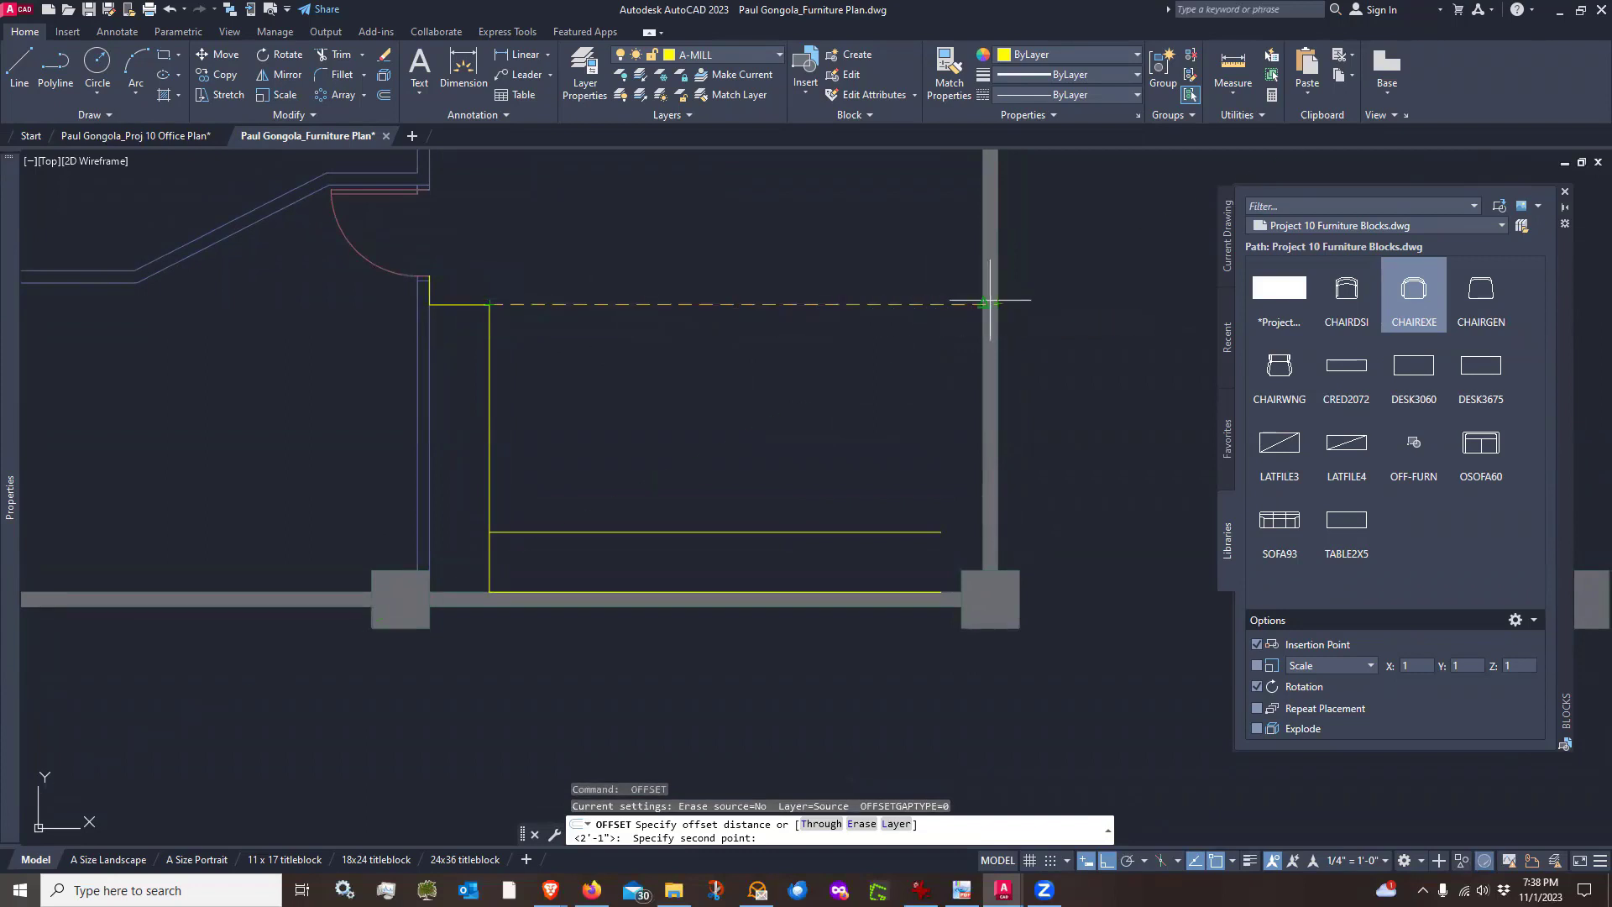
pyautogui.click(984, 304)
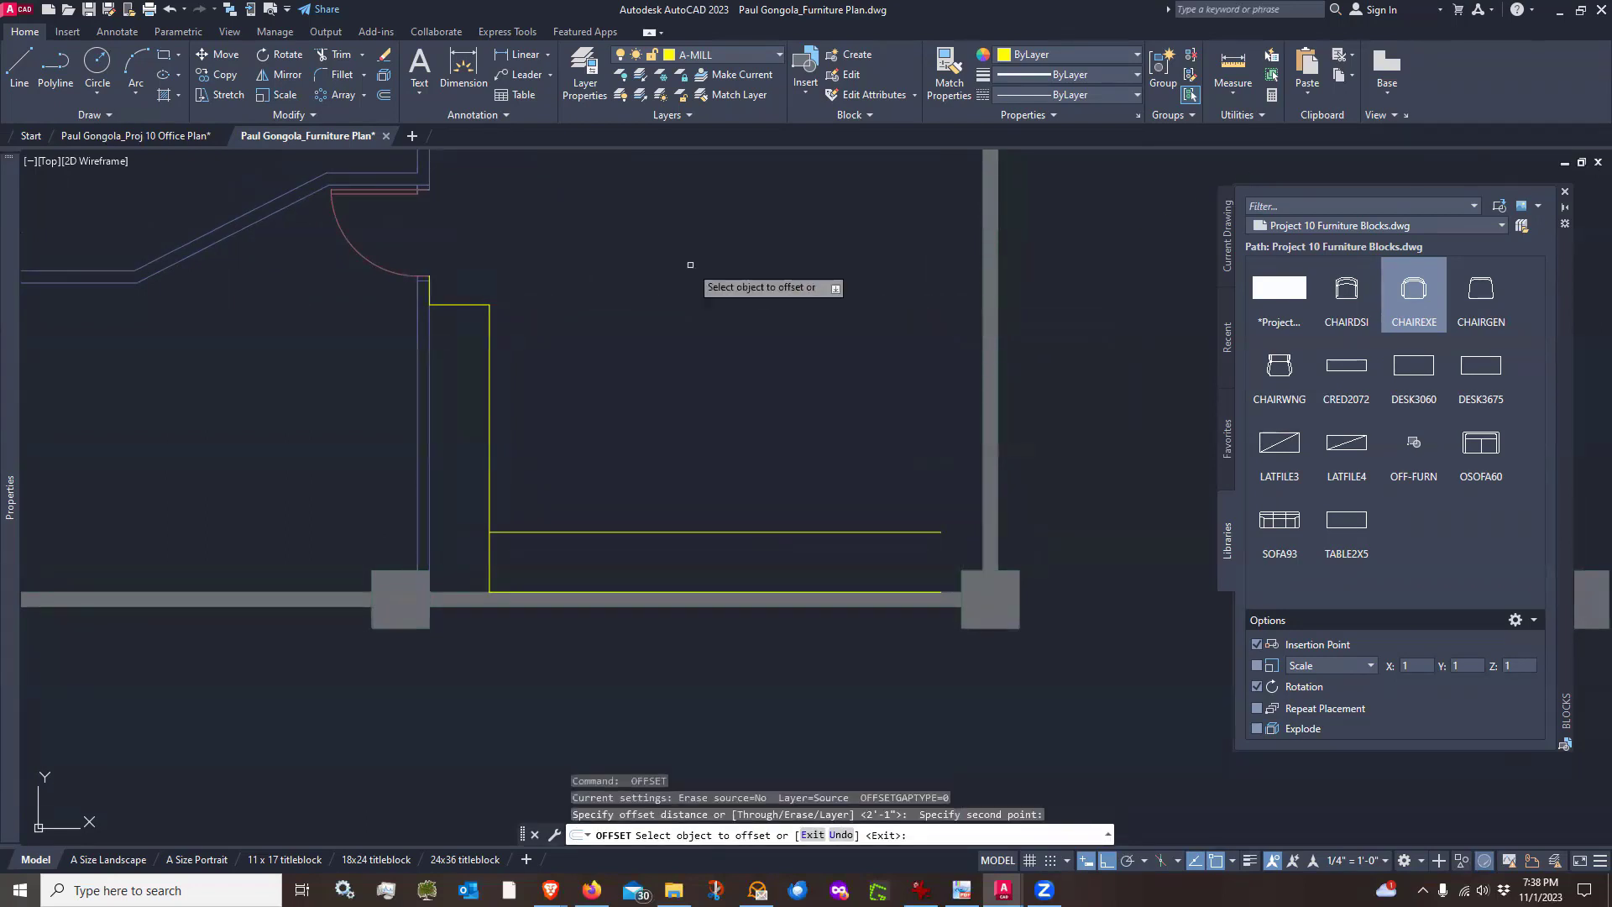
pyautogui.press('Escape')
pyautogui.press('Escape')
# Draw a horizontal line from the millwork outline's top corner across to the right wall
pyautogui.write('l')
pyautogui.press('Return')
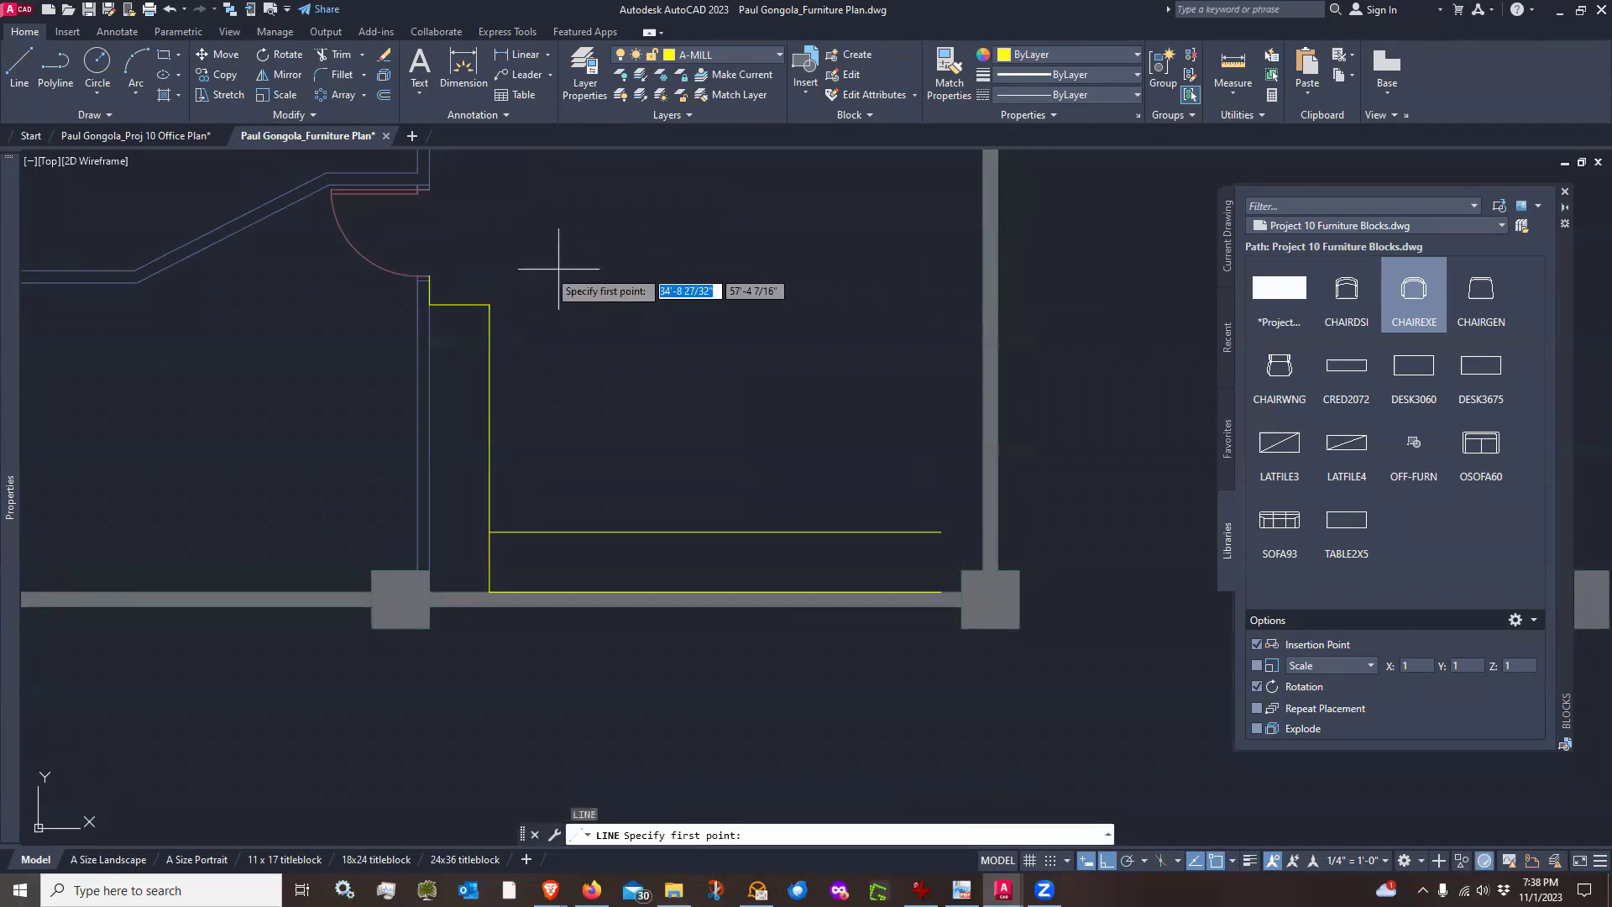
pyautogui.click(490, 304)
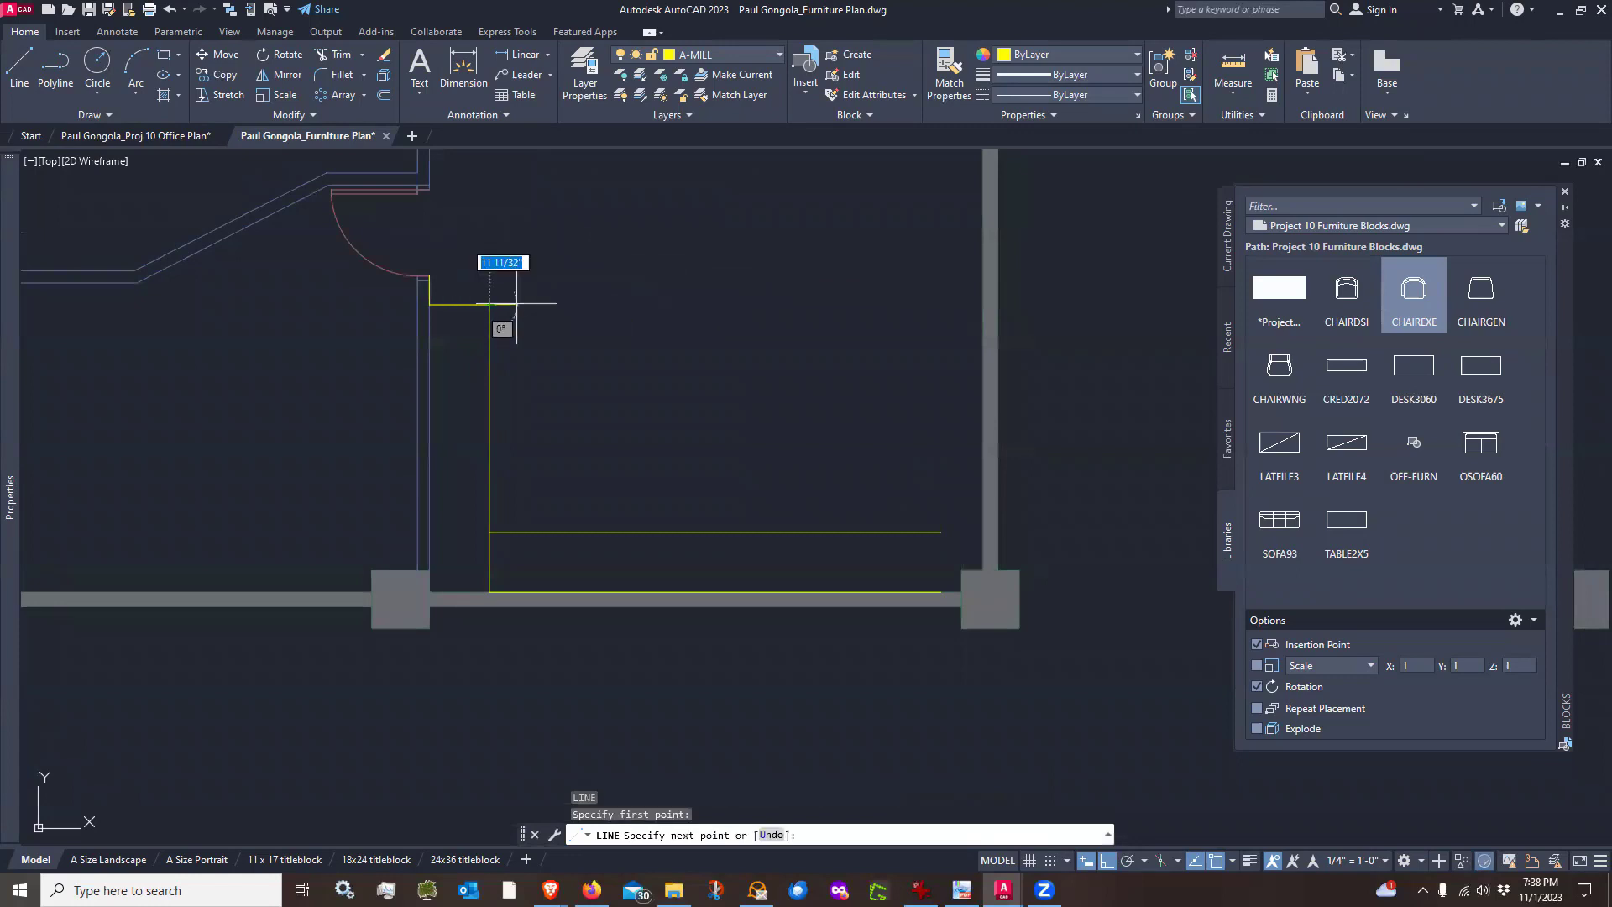
pyautogui.click(983, 304)
pyautogui.scroll(5, 983, 304)
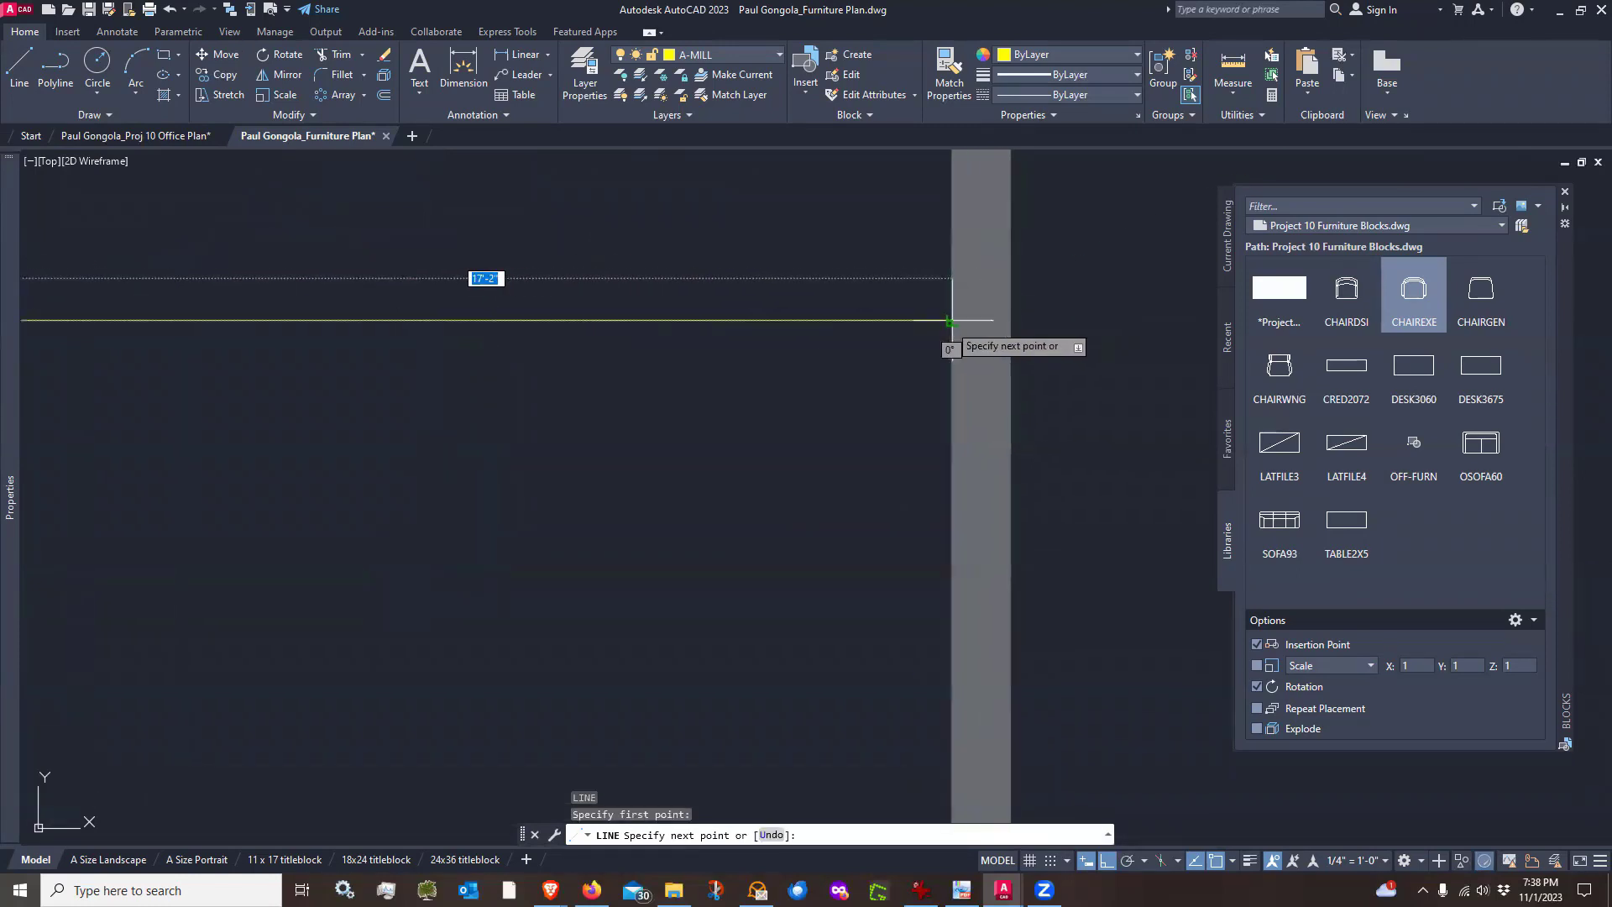
pyautogui.scroll(-5, 952, 320)
pyautogui.press('Return')
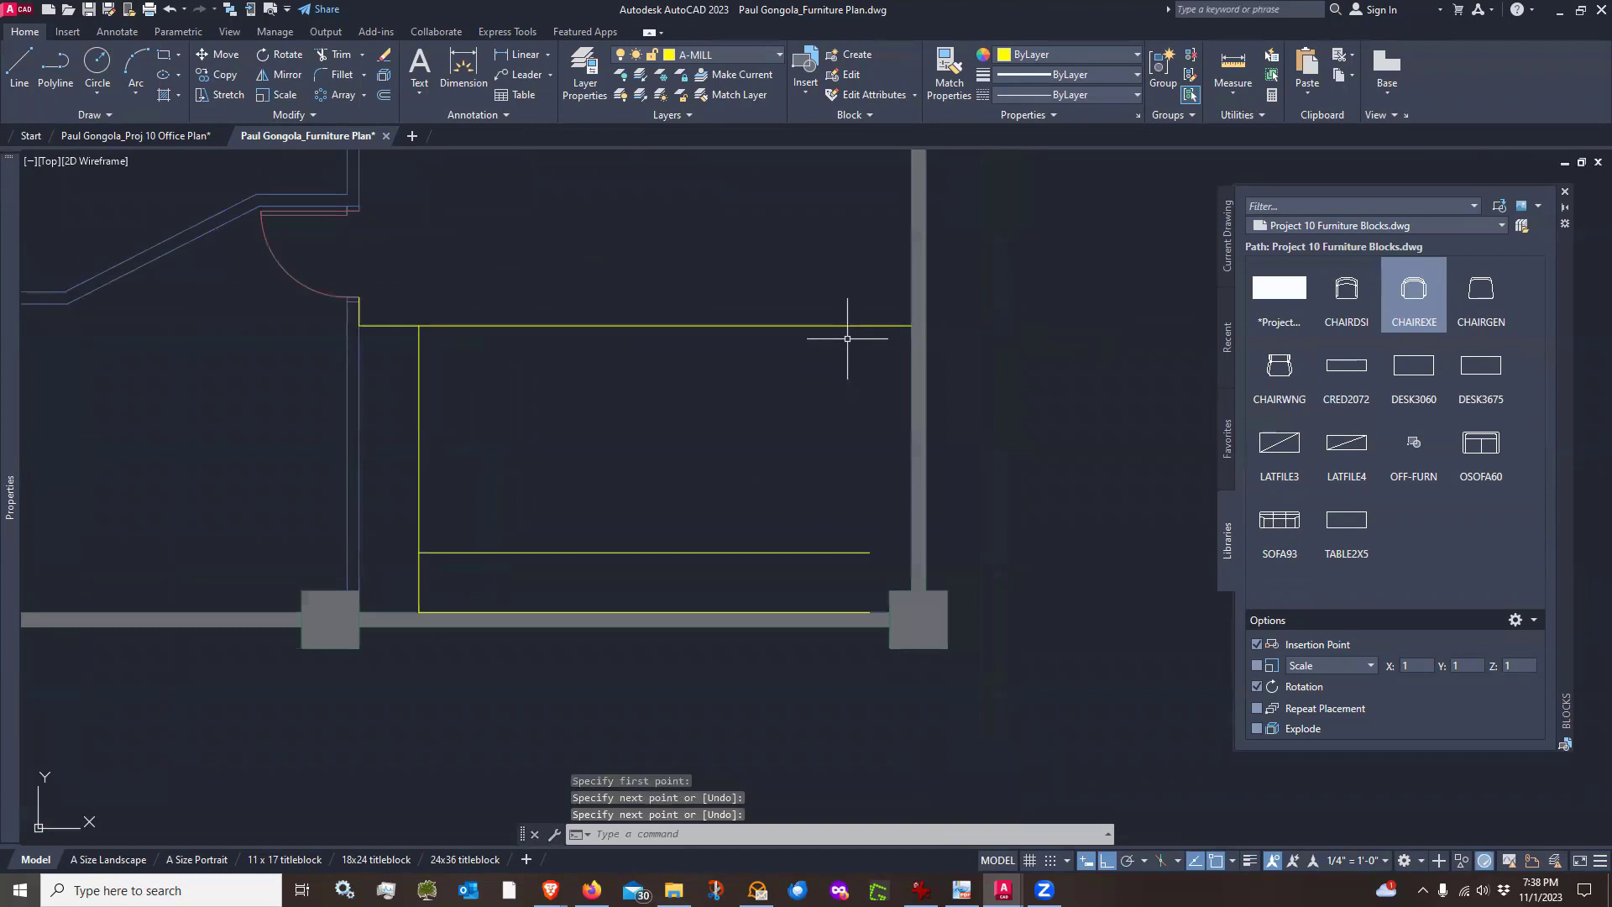
# Draw a vertical line along the right wall between the top and bottom millwork lines
pyautogui.press('Return')
pyautogui.click(912, 325)
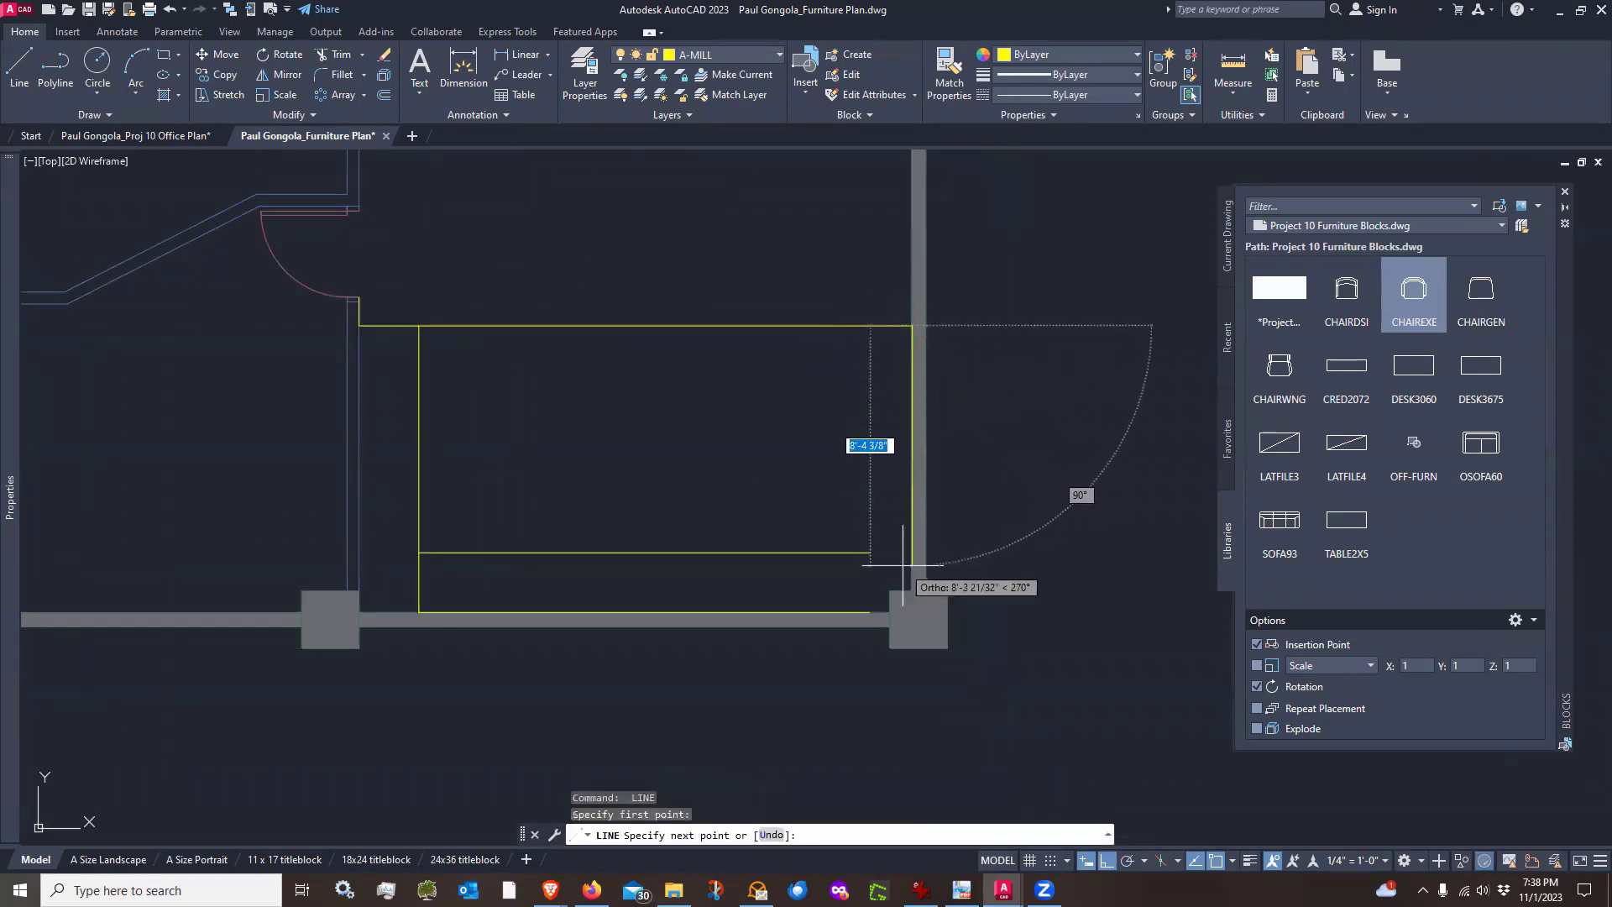
pyautogui.click(910, 591)
pyautogui.press('Return')
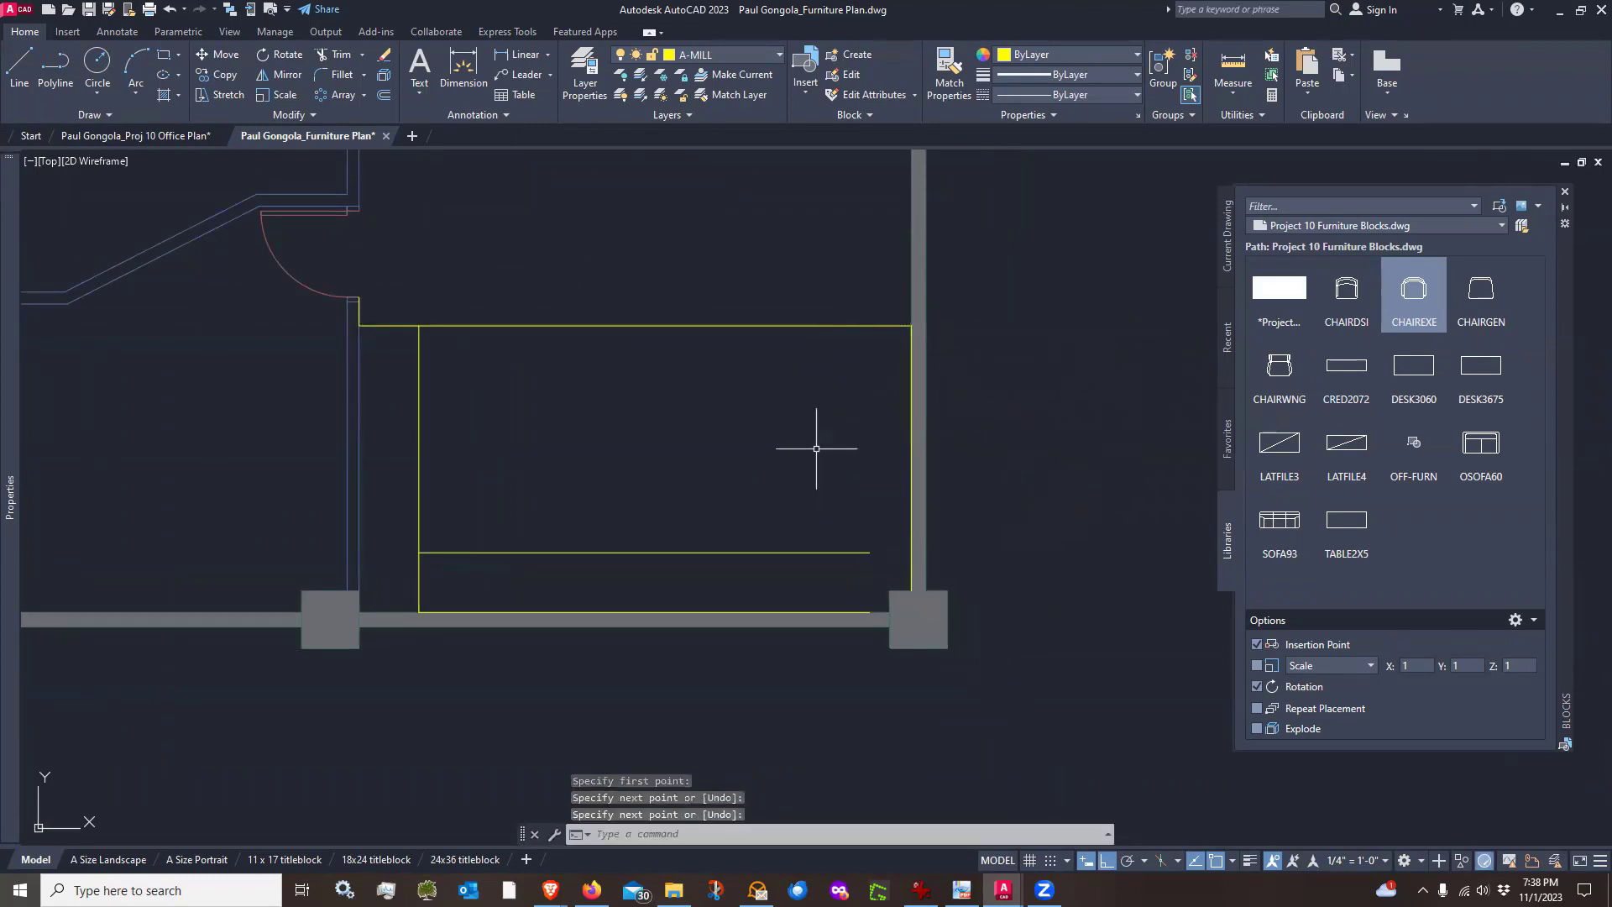
# Offset the right vertical line 25 inches inward toward the room
pyautogui.write('o')
pyautogui.press('Return')
pyautogui.write('25')
pyautogui.press('Return')
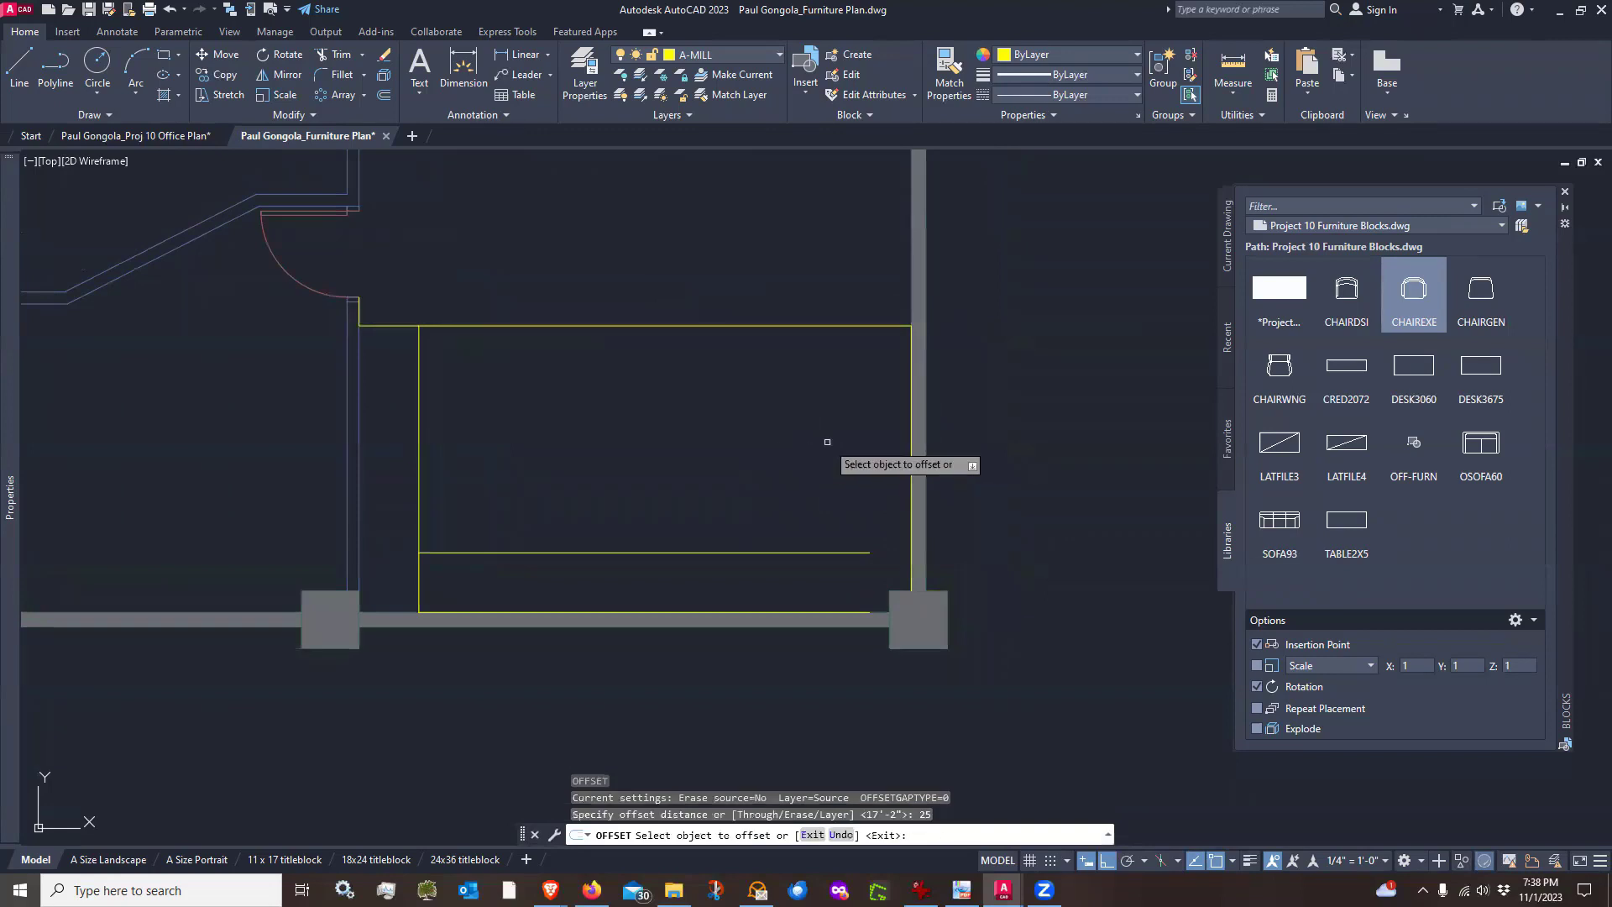
pyautogui.click(911, 392)
pyautogui.click(781, 394)
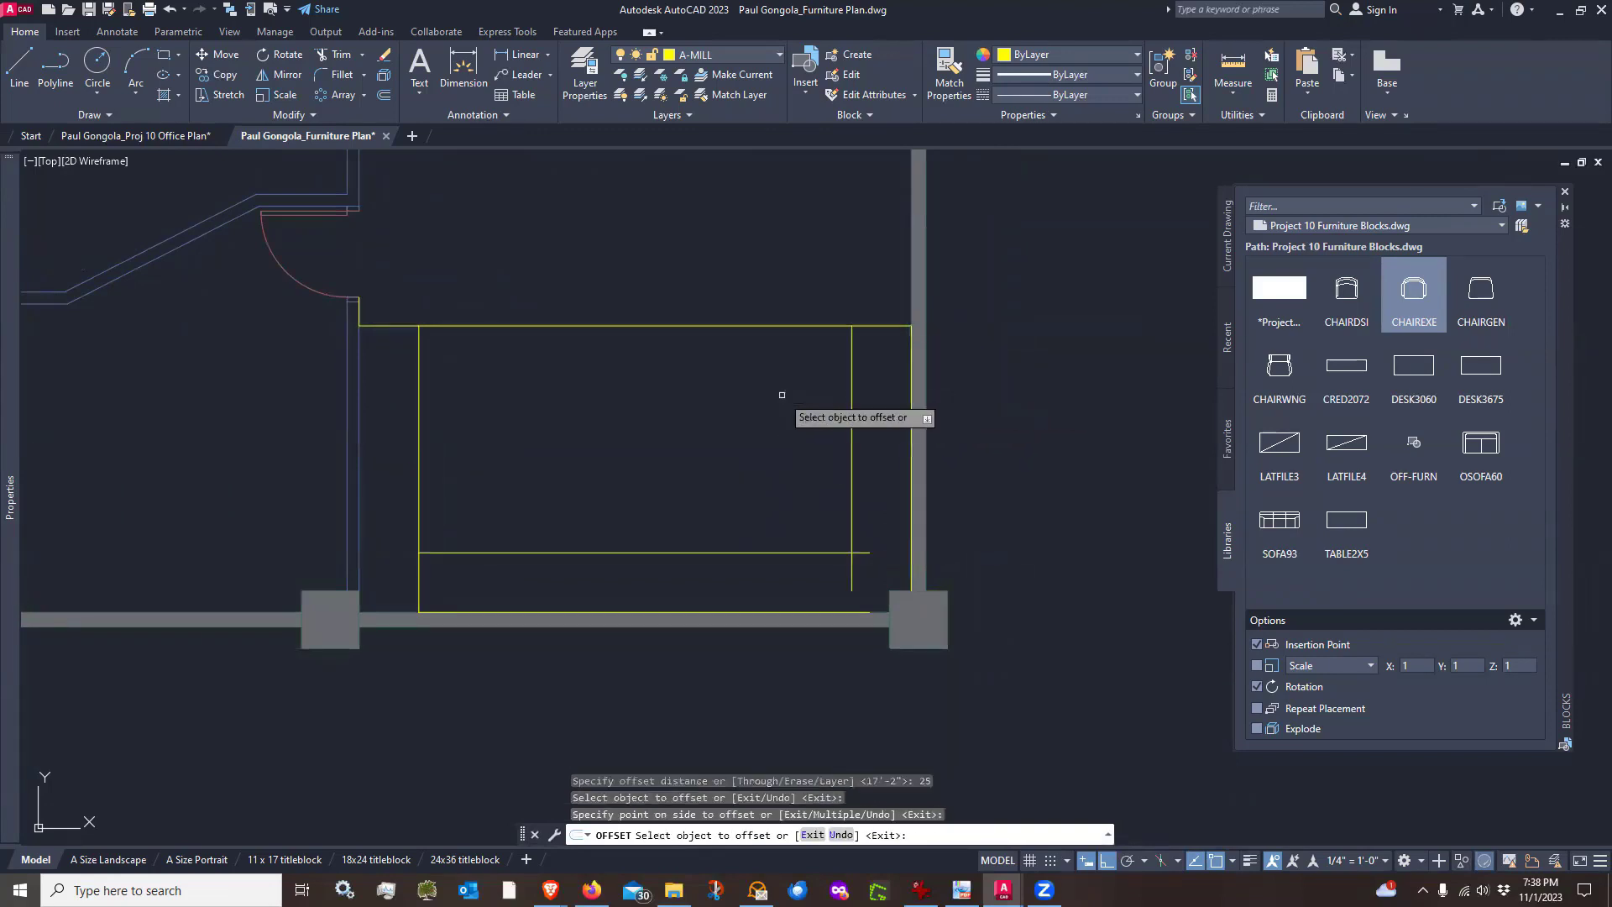
pyautogui.press('Return')
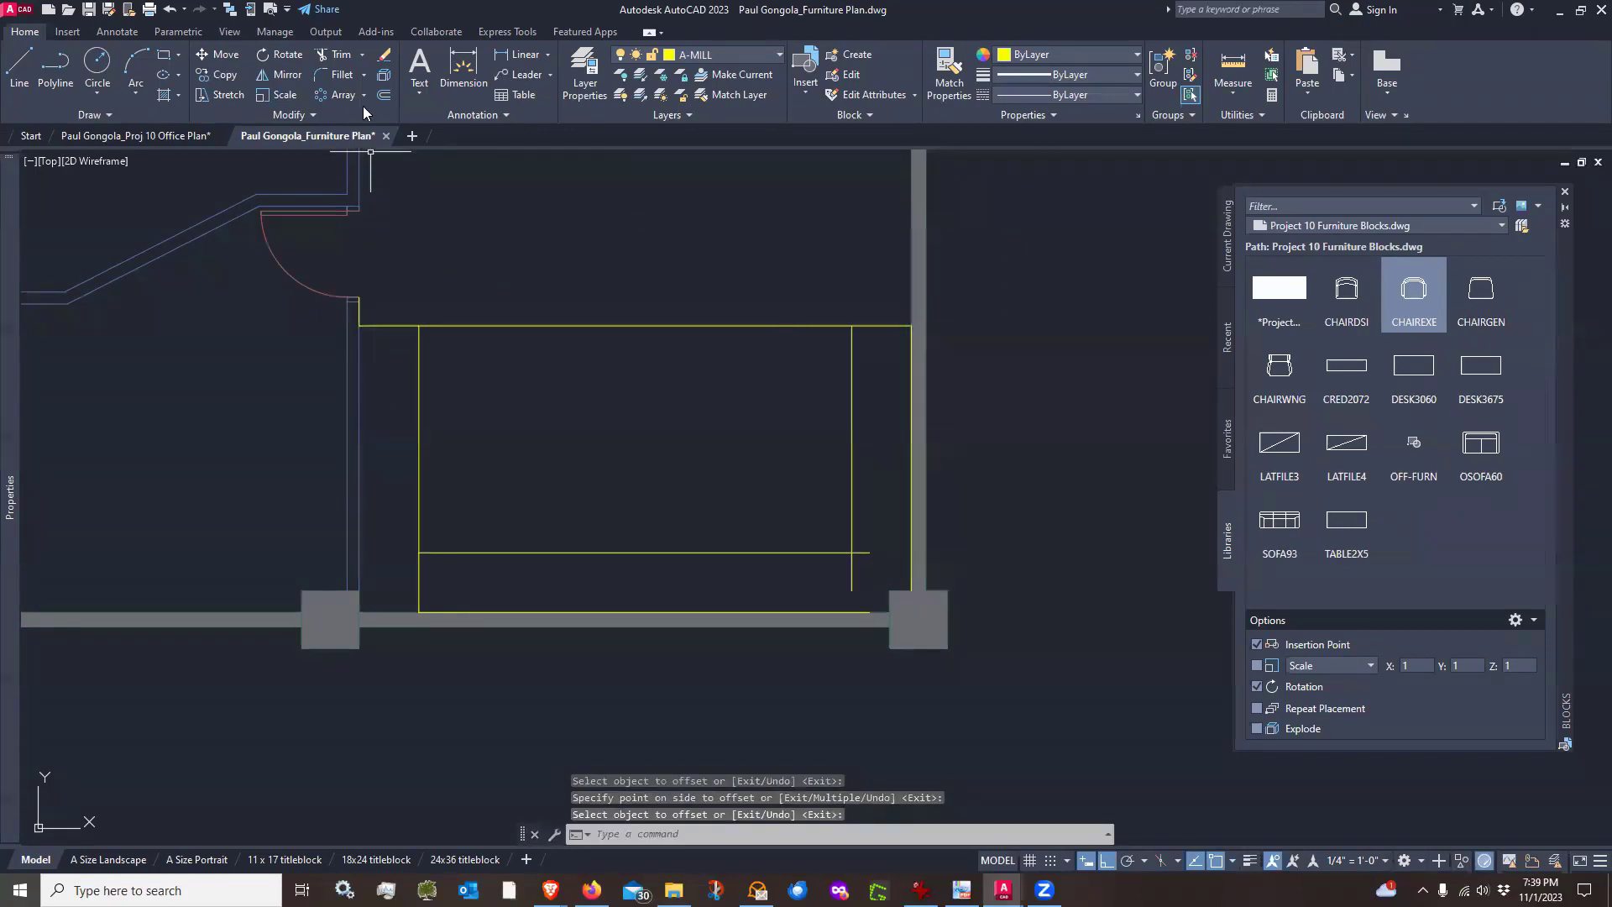
# Fillet the inner offset lines at three corners to form a closed U-shaped counter edge
pyautogui.click(336, 79)
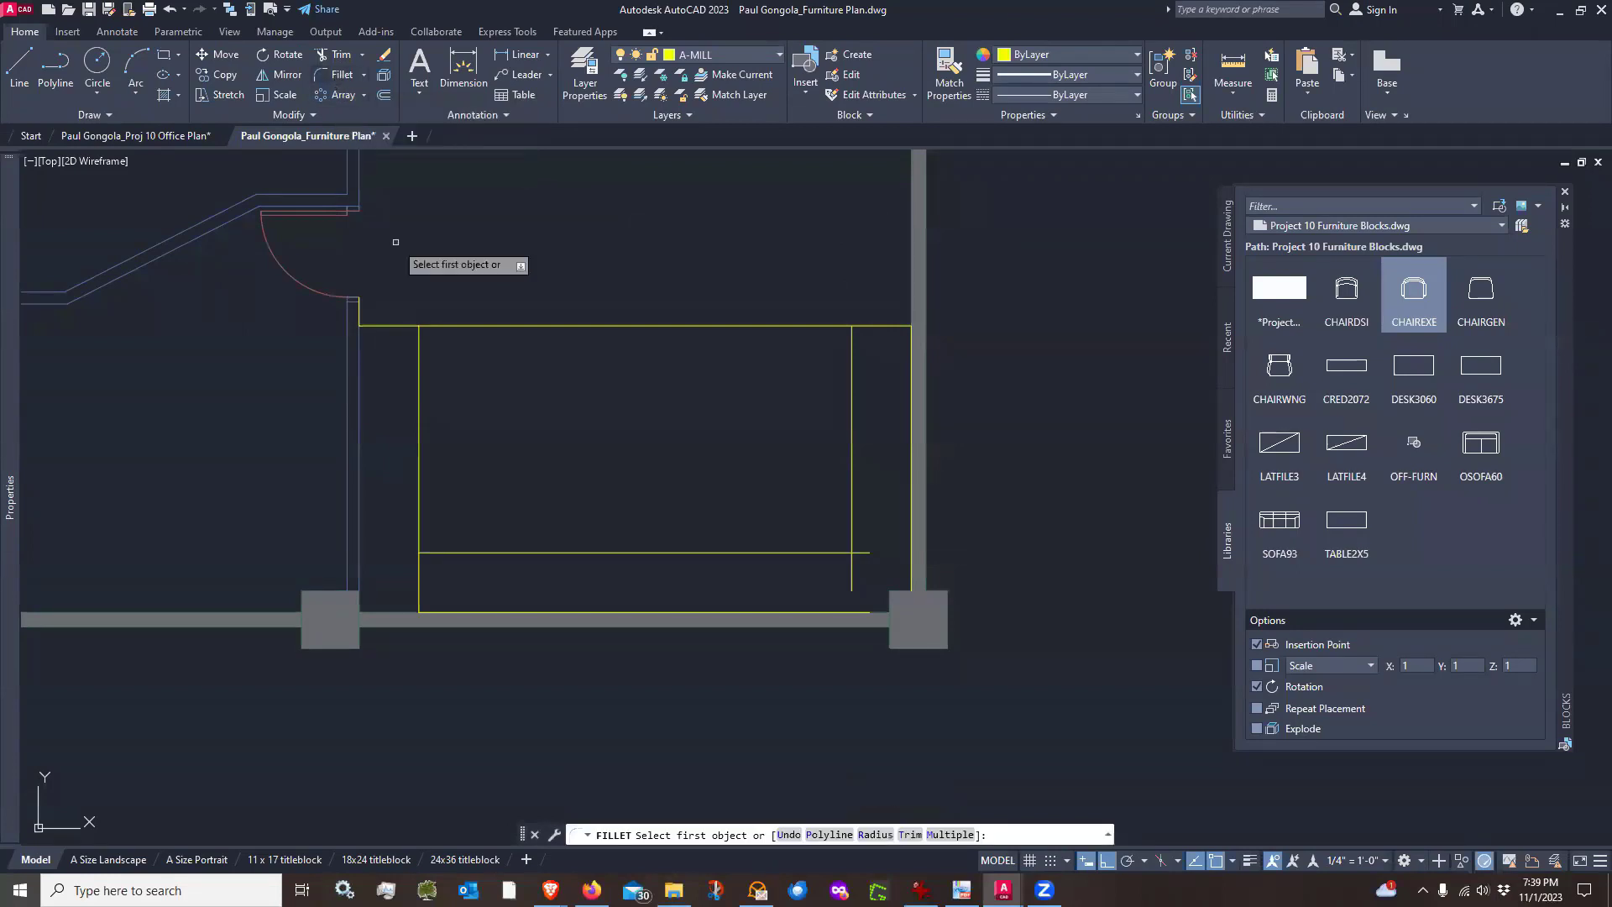
pyautogui.click(418, 417)
pyautogui.click(466, 552)
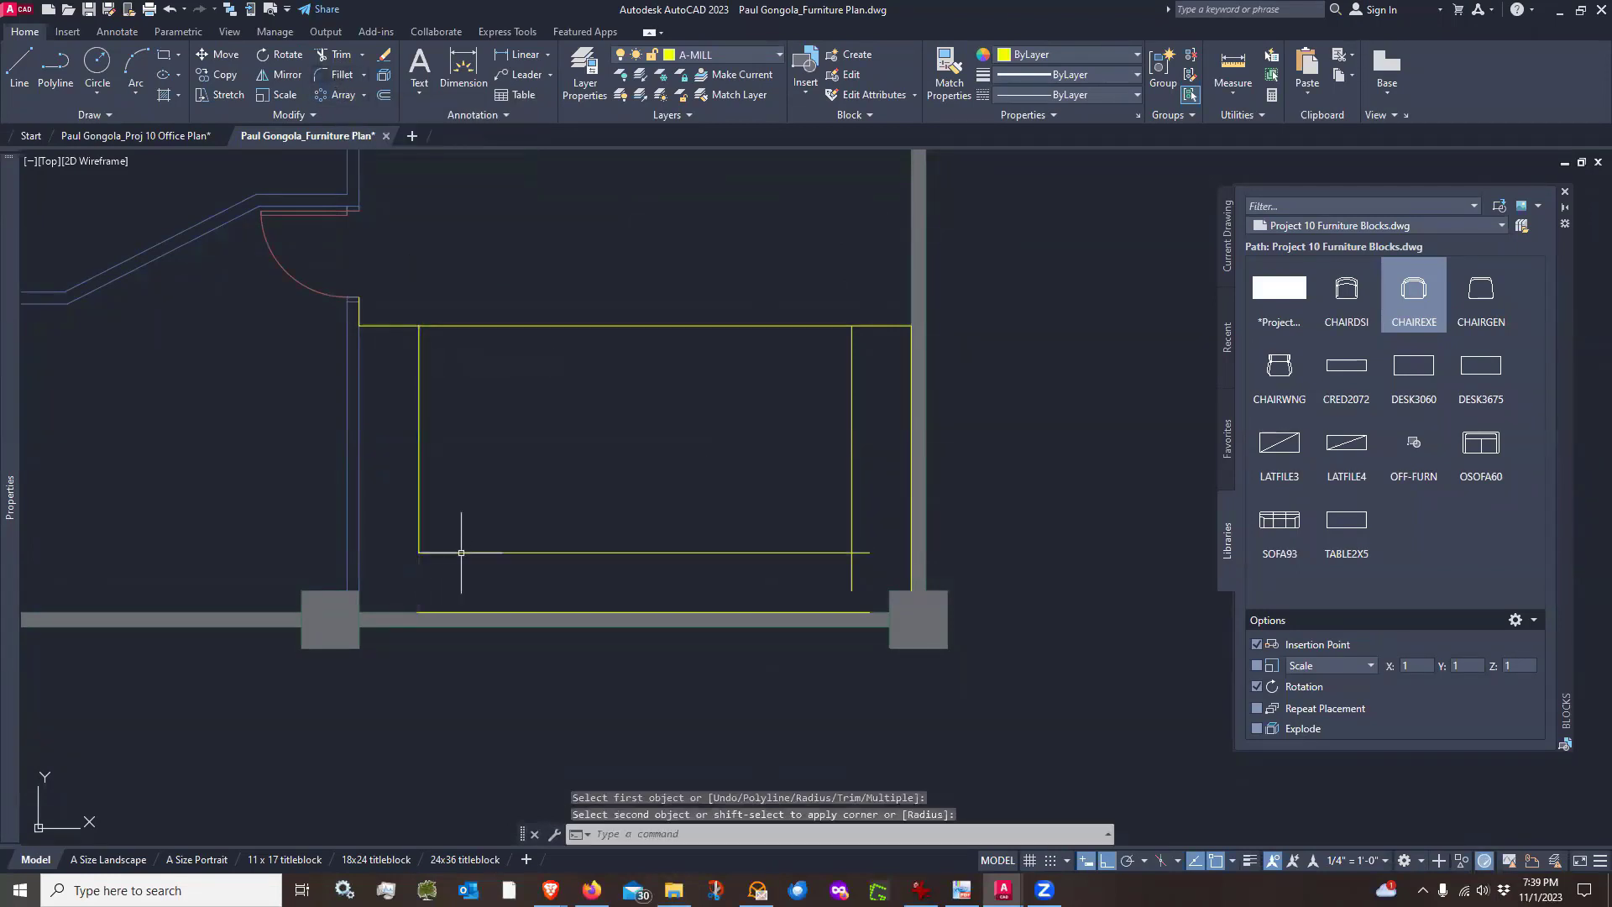
pyautogui.press('Return')
pyautogui.click(836, 552)
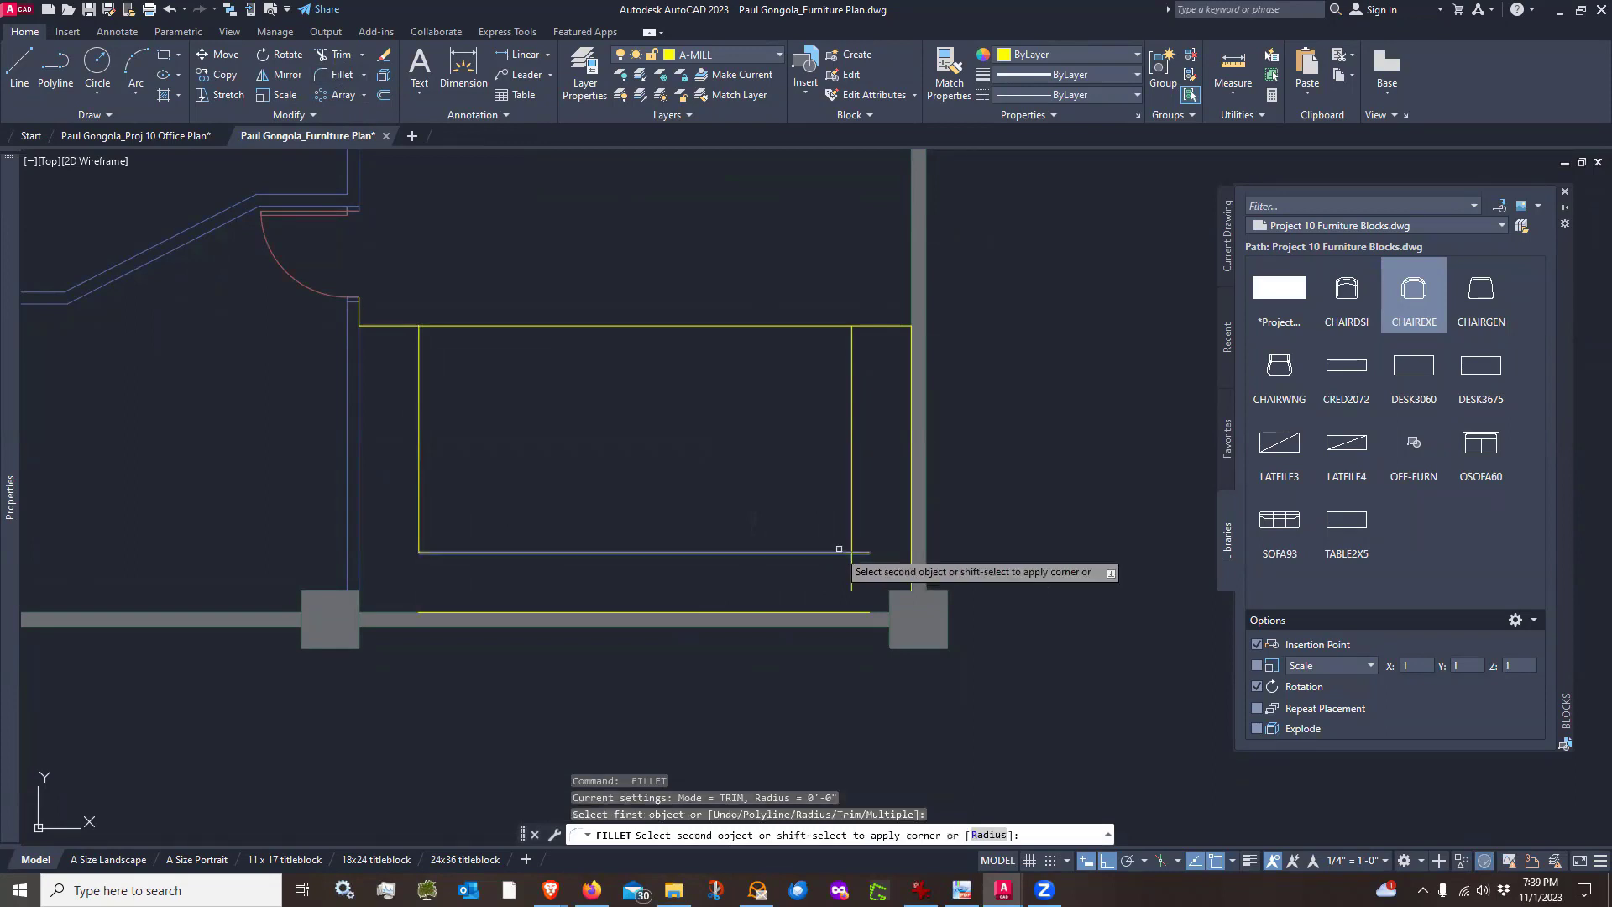
pyautogui.click(851, 542)
pyautogui.press('Return')
pyautogui.click(881, 329)
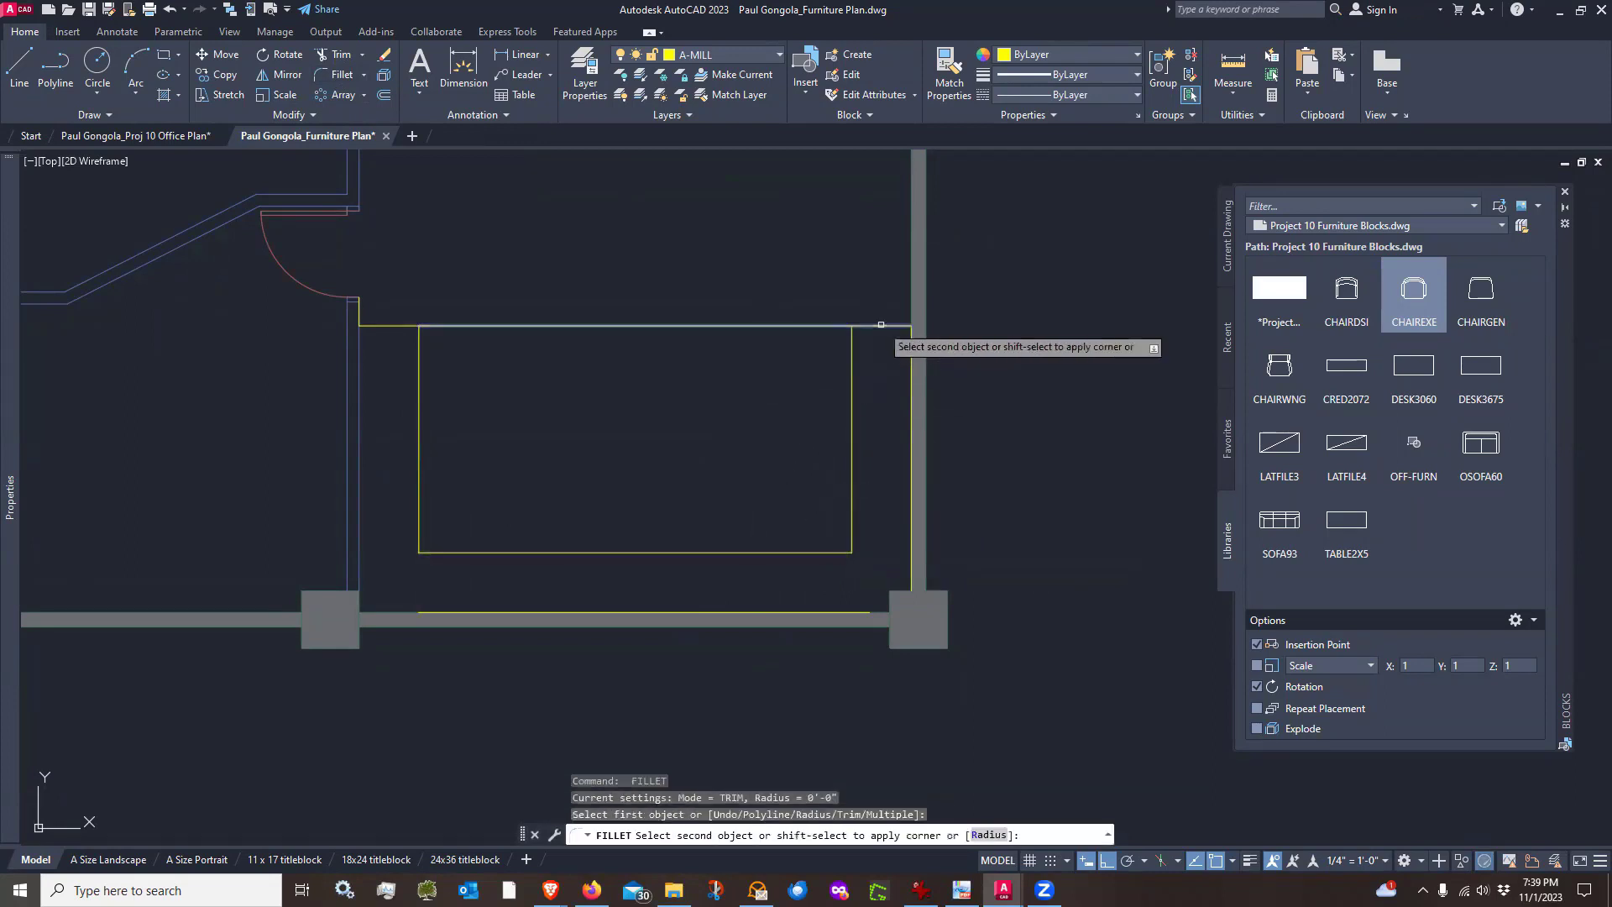
pyautogui.click(853, 359)
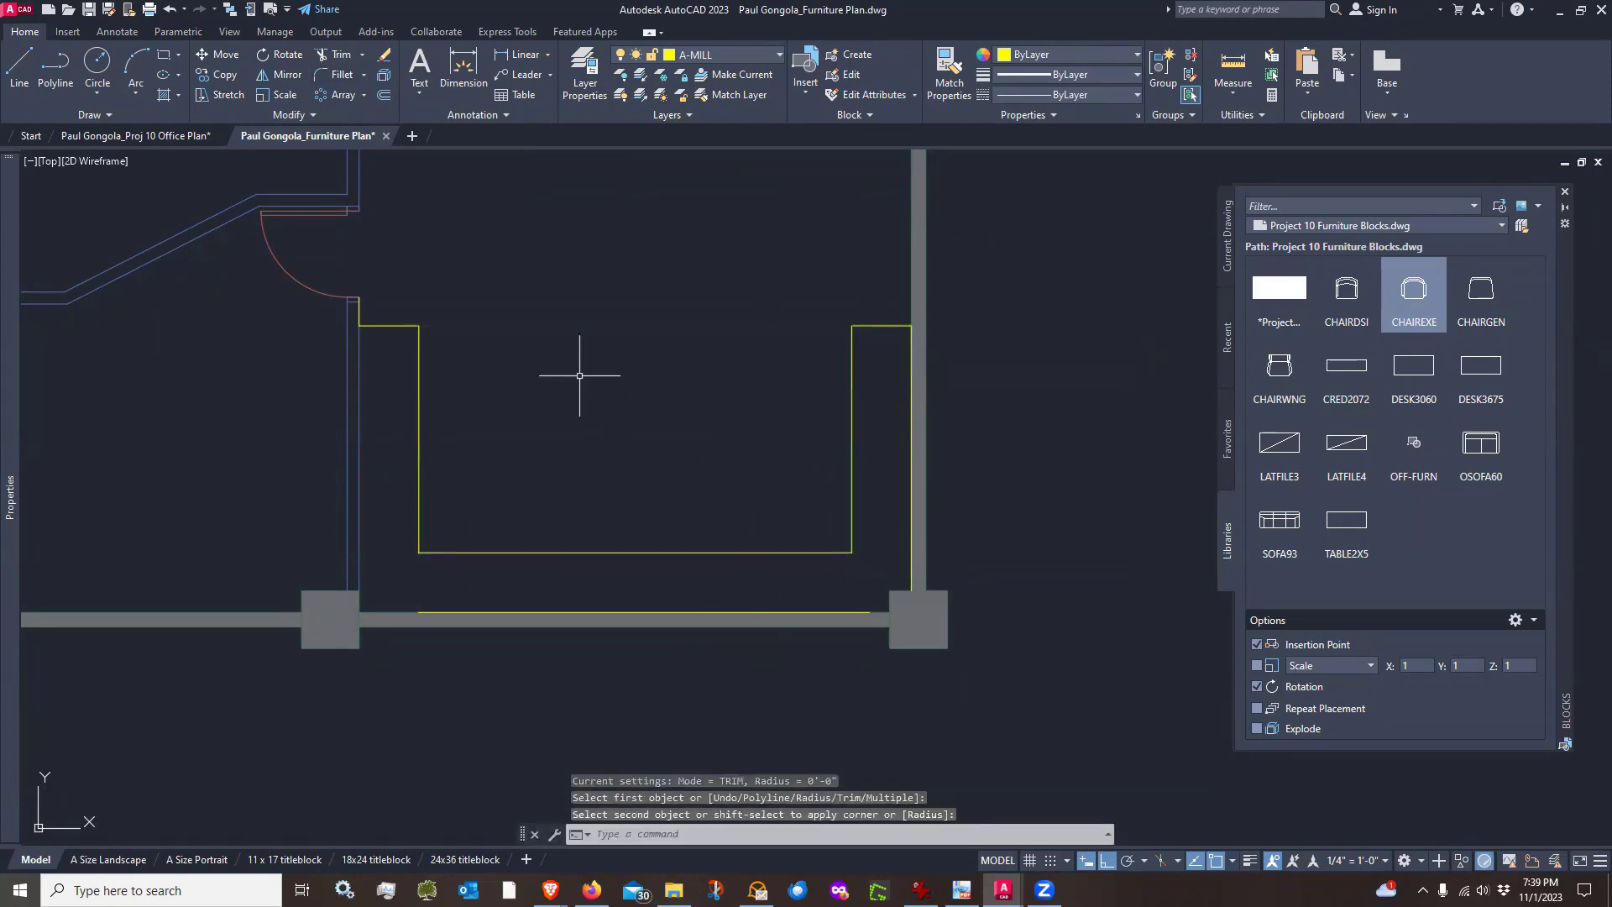
# Fillet the outer outline's left edge and the bottom wall line into a clean corner
pyautogui.press('Return')
pyautogui.click(375, 327)
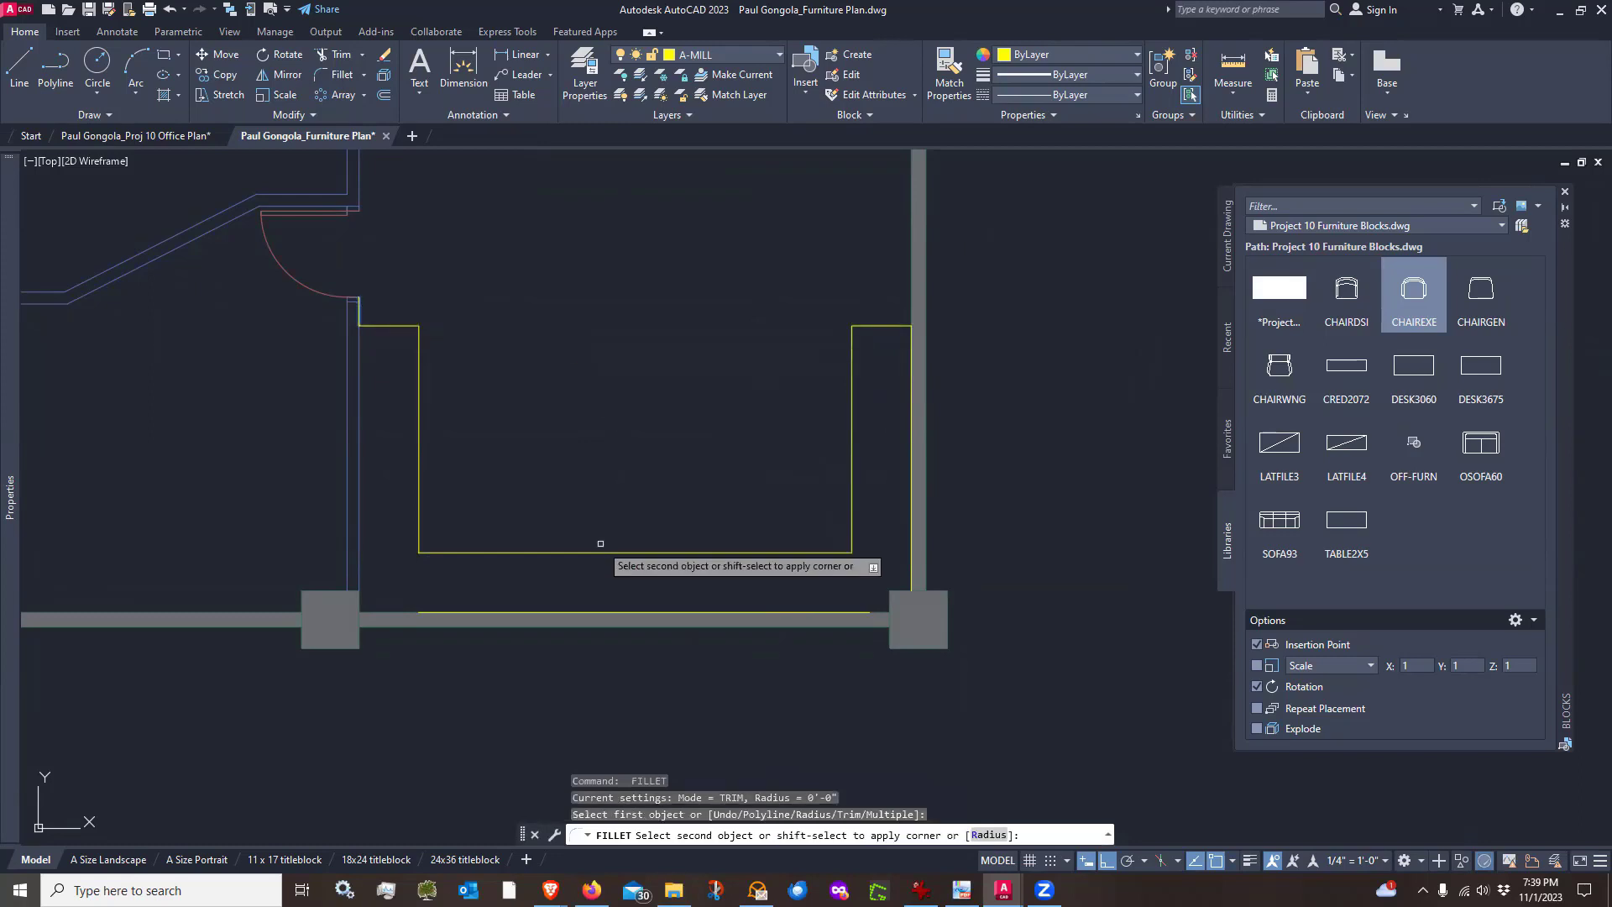
pyautogui.click(595, 612)
pyautogui.press('Escape')
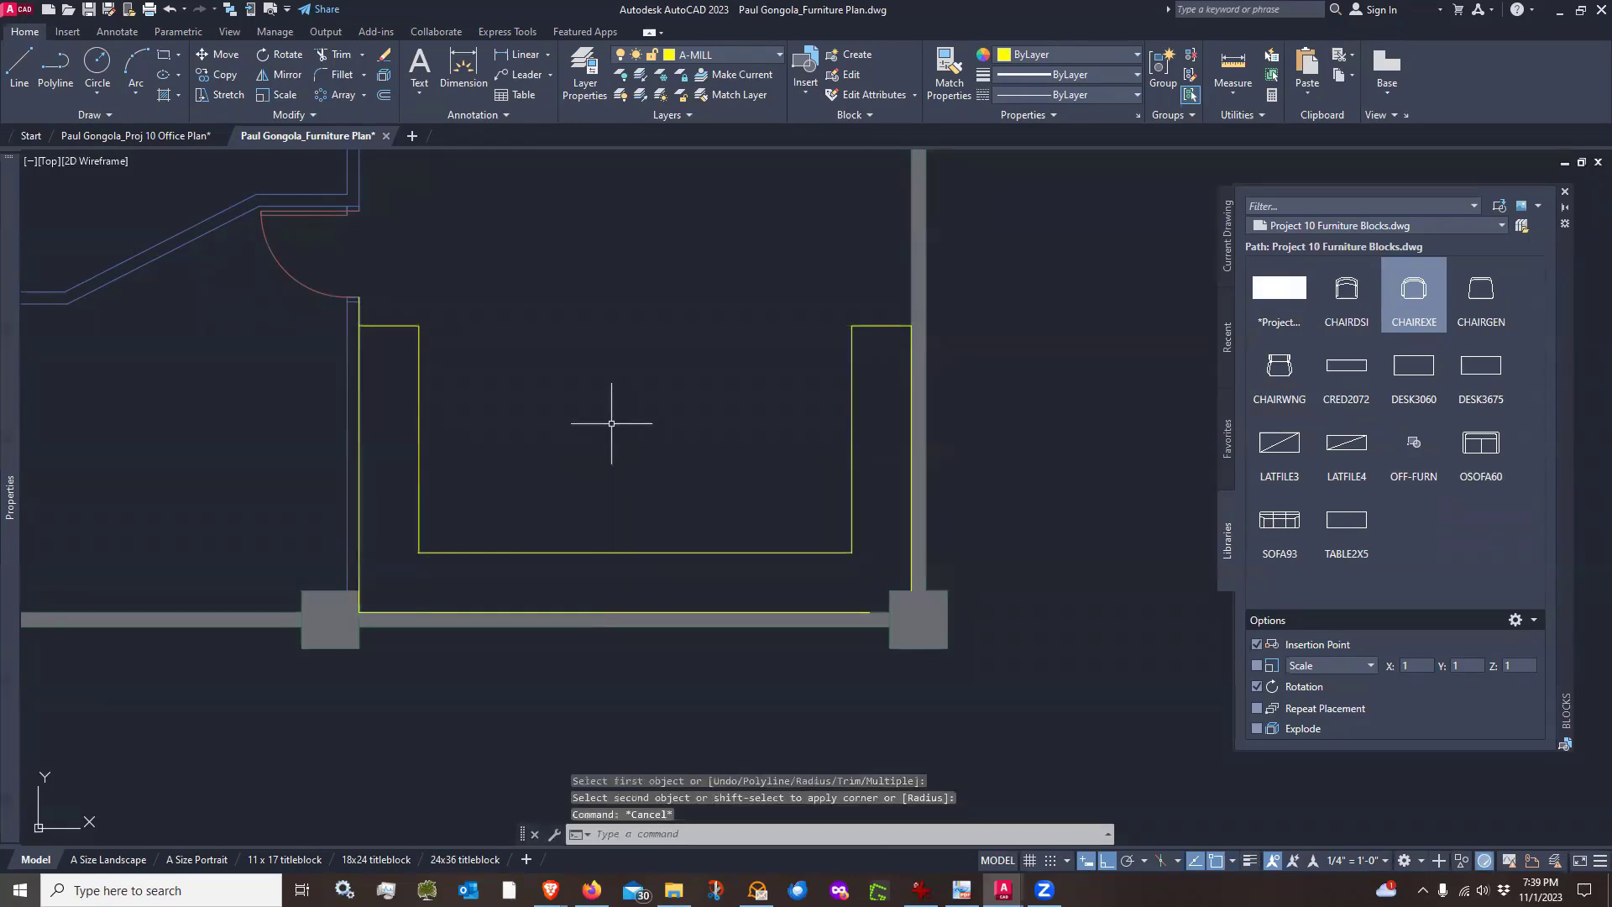
# Erase the outline lines running along the bottom and right walls
pyautogui.write('e')
pyautogui.press('Return')
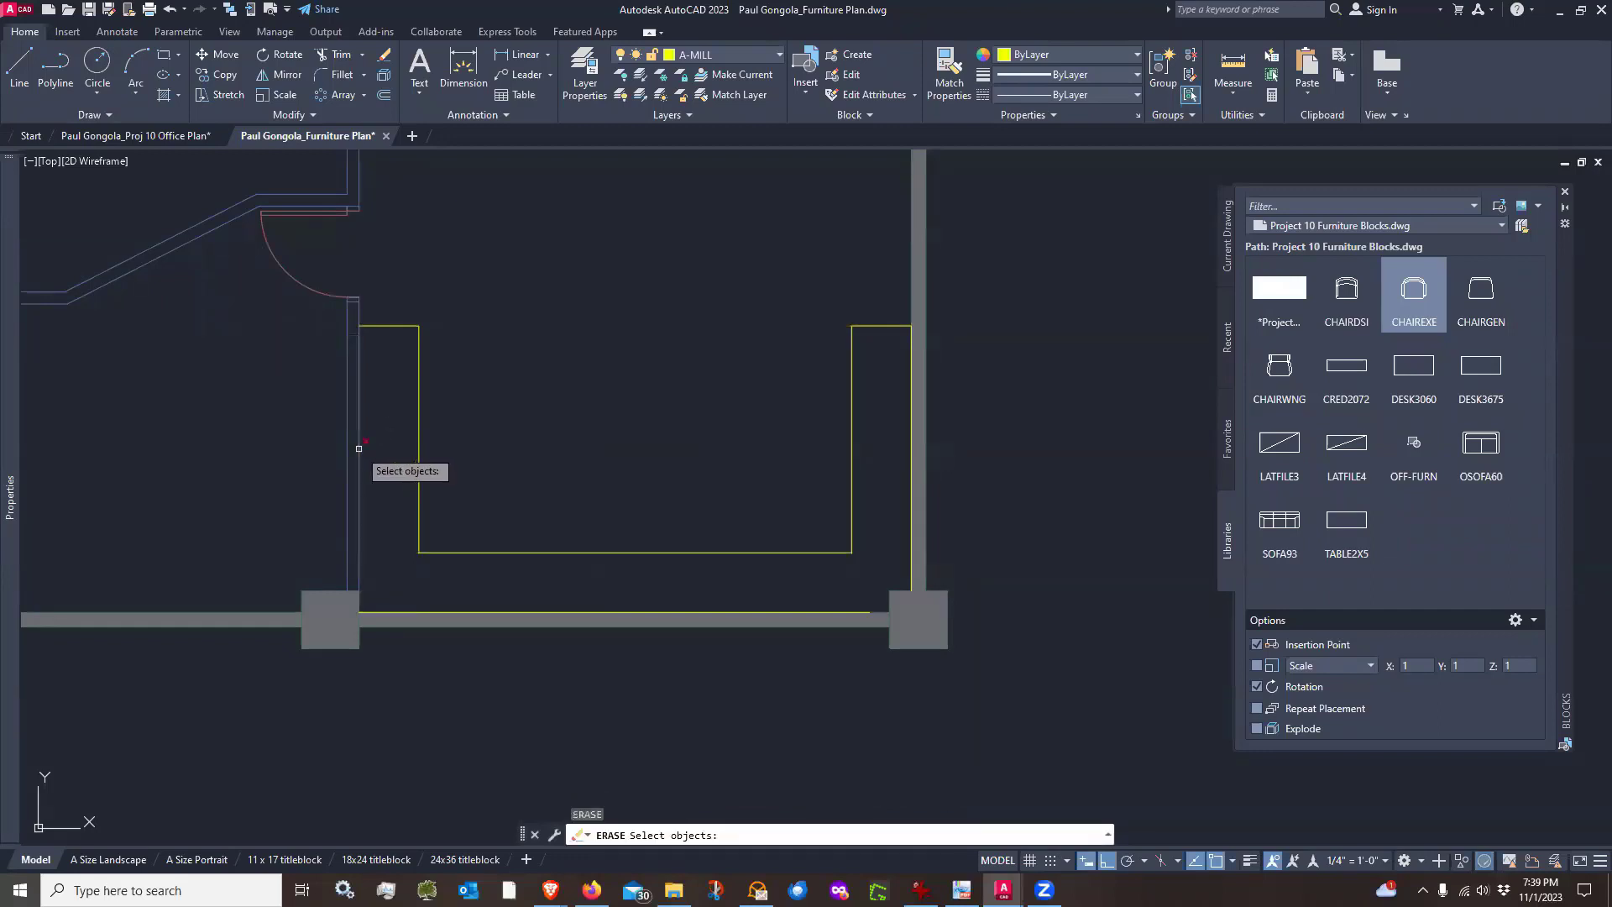
pyautogui.click(359, 448)
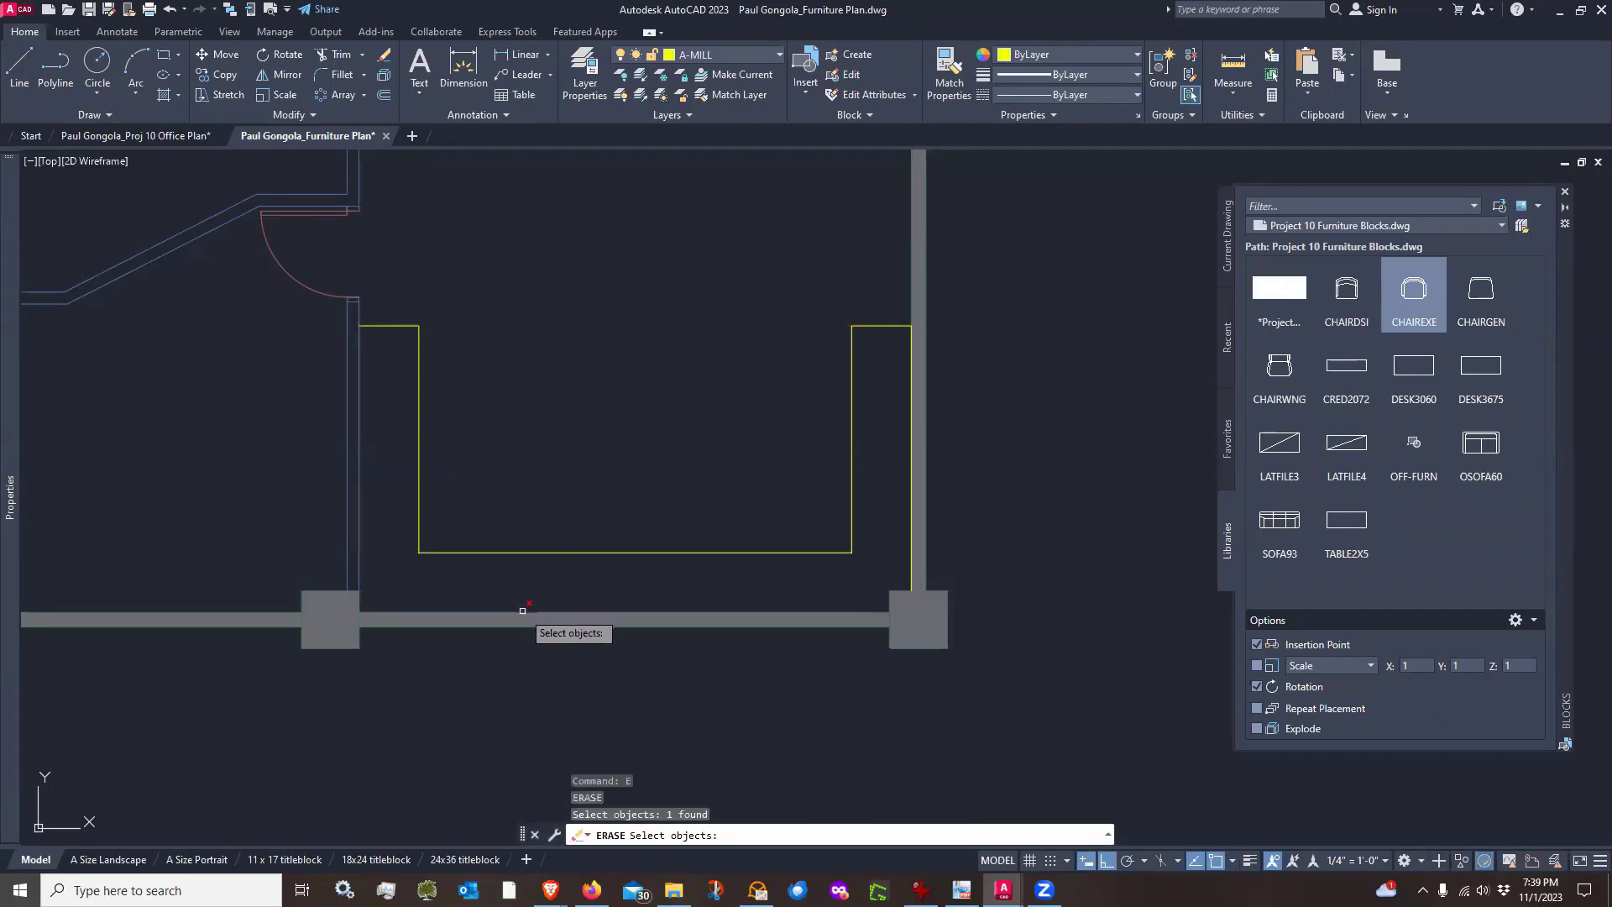
pyautogui.press('Return')
pyautogui.press('Return')
pyautogui.click(911, 356)
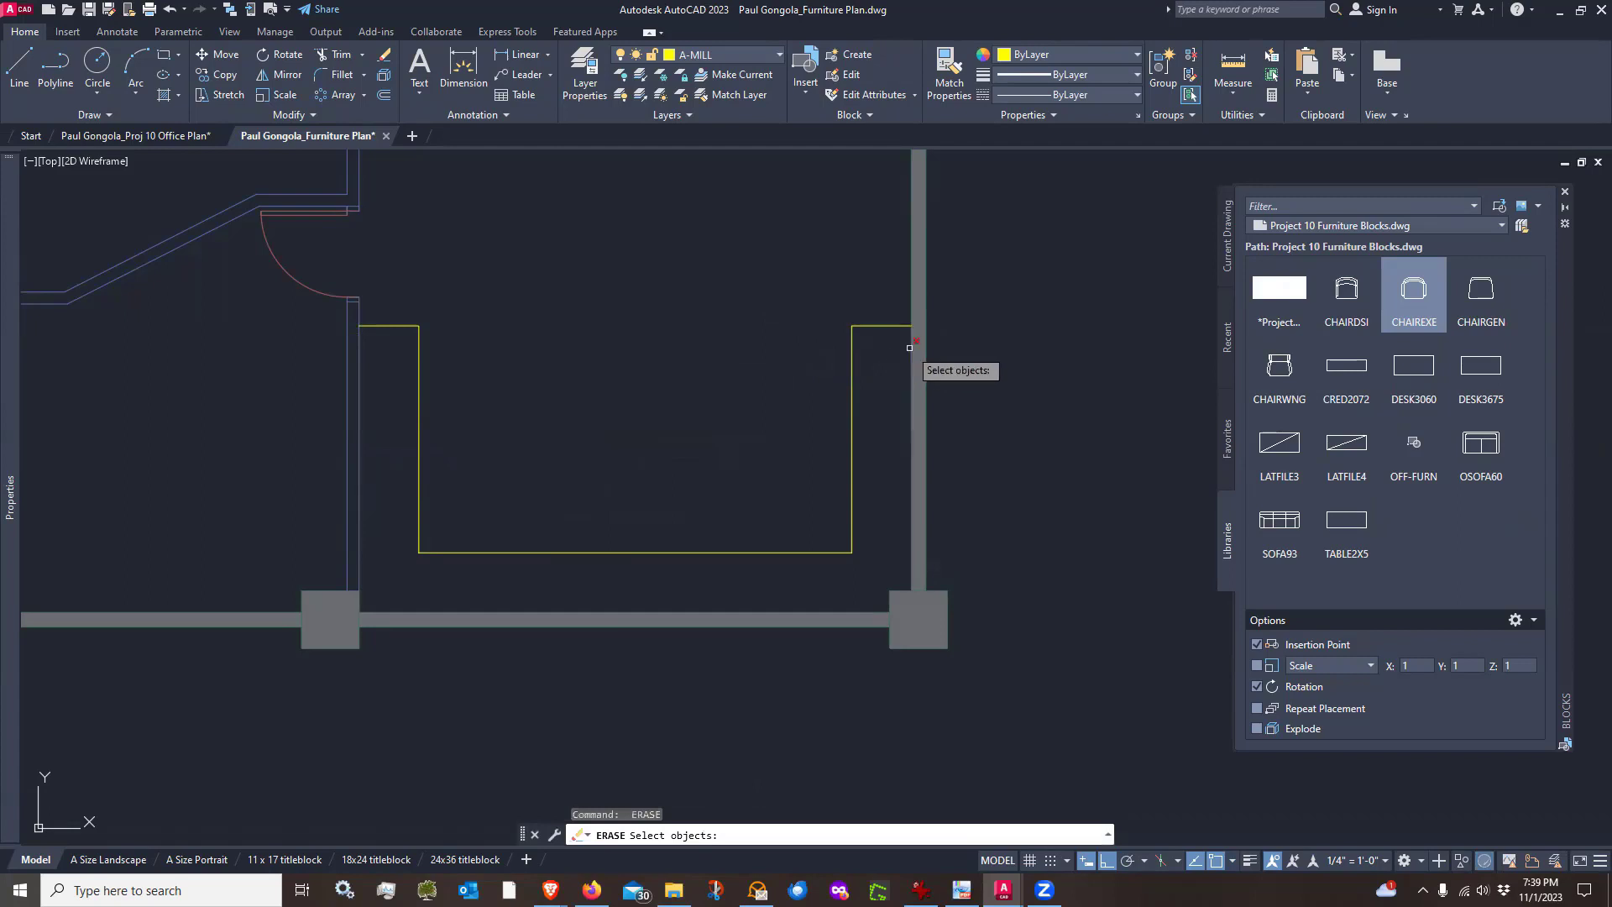
pyautogui.press('Return')
pyautogui.scroll(-4, 756, 393)
pyautogui.moveTo(638, 319)
pyautogui.mouseDown(button='middle')
pyautogui.moveTo(784, 389)
pyautogui.moveTo(756, 378)
pyautogui.mouseUp(button='middle')
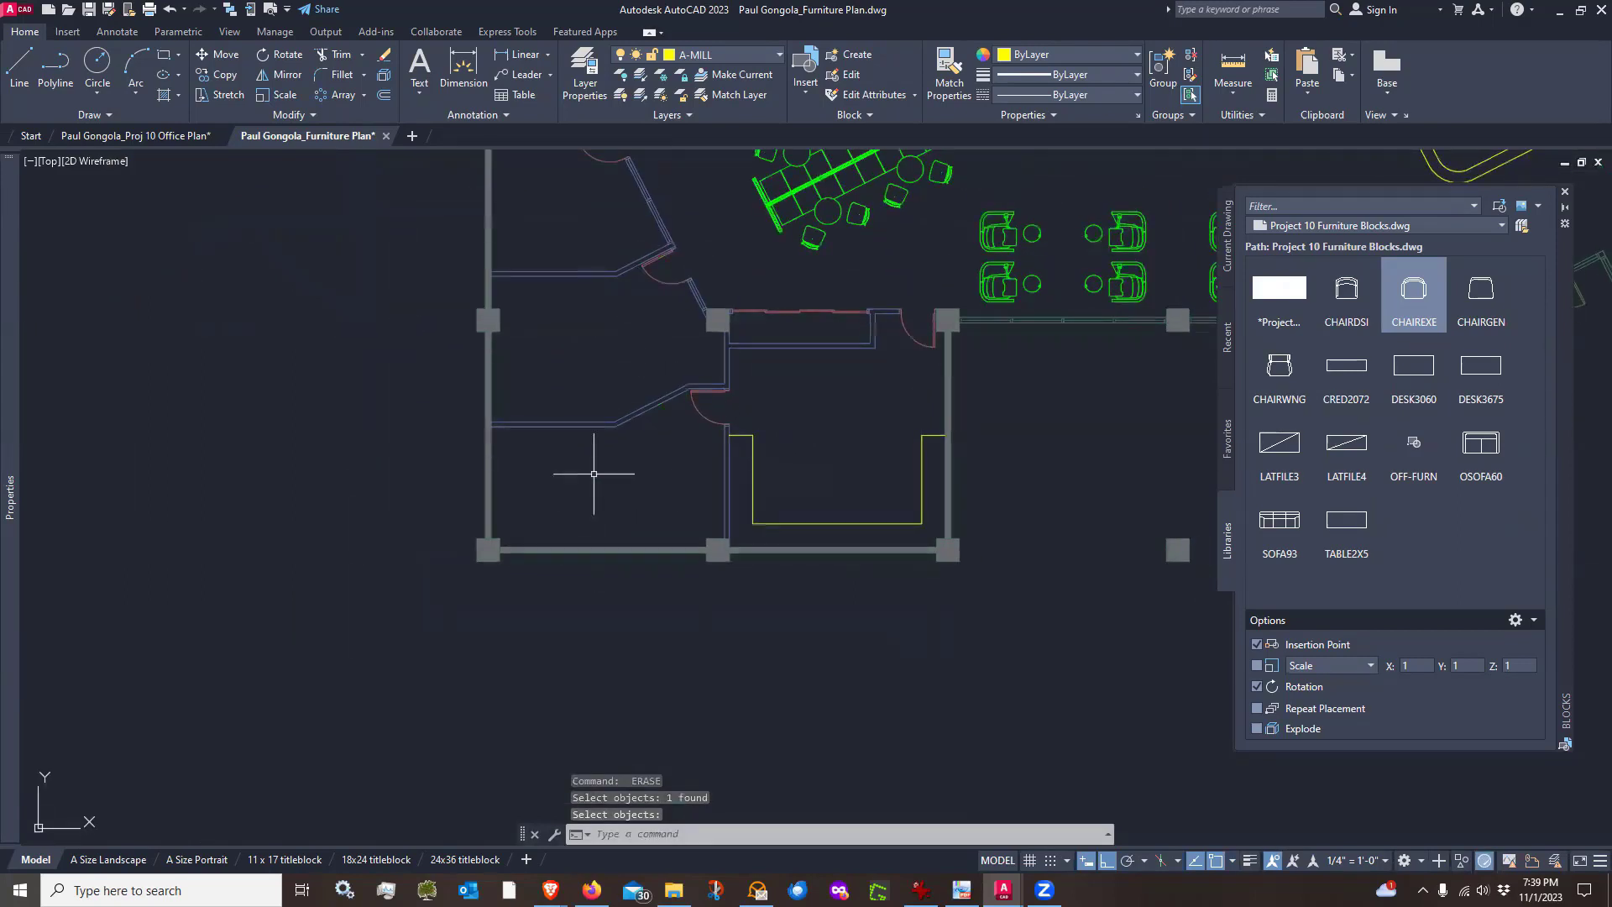
pyautogui.scroll(2, 594, 474)
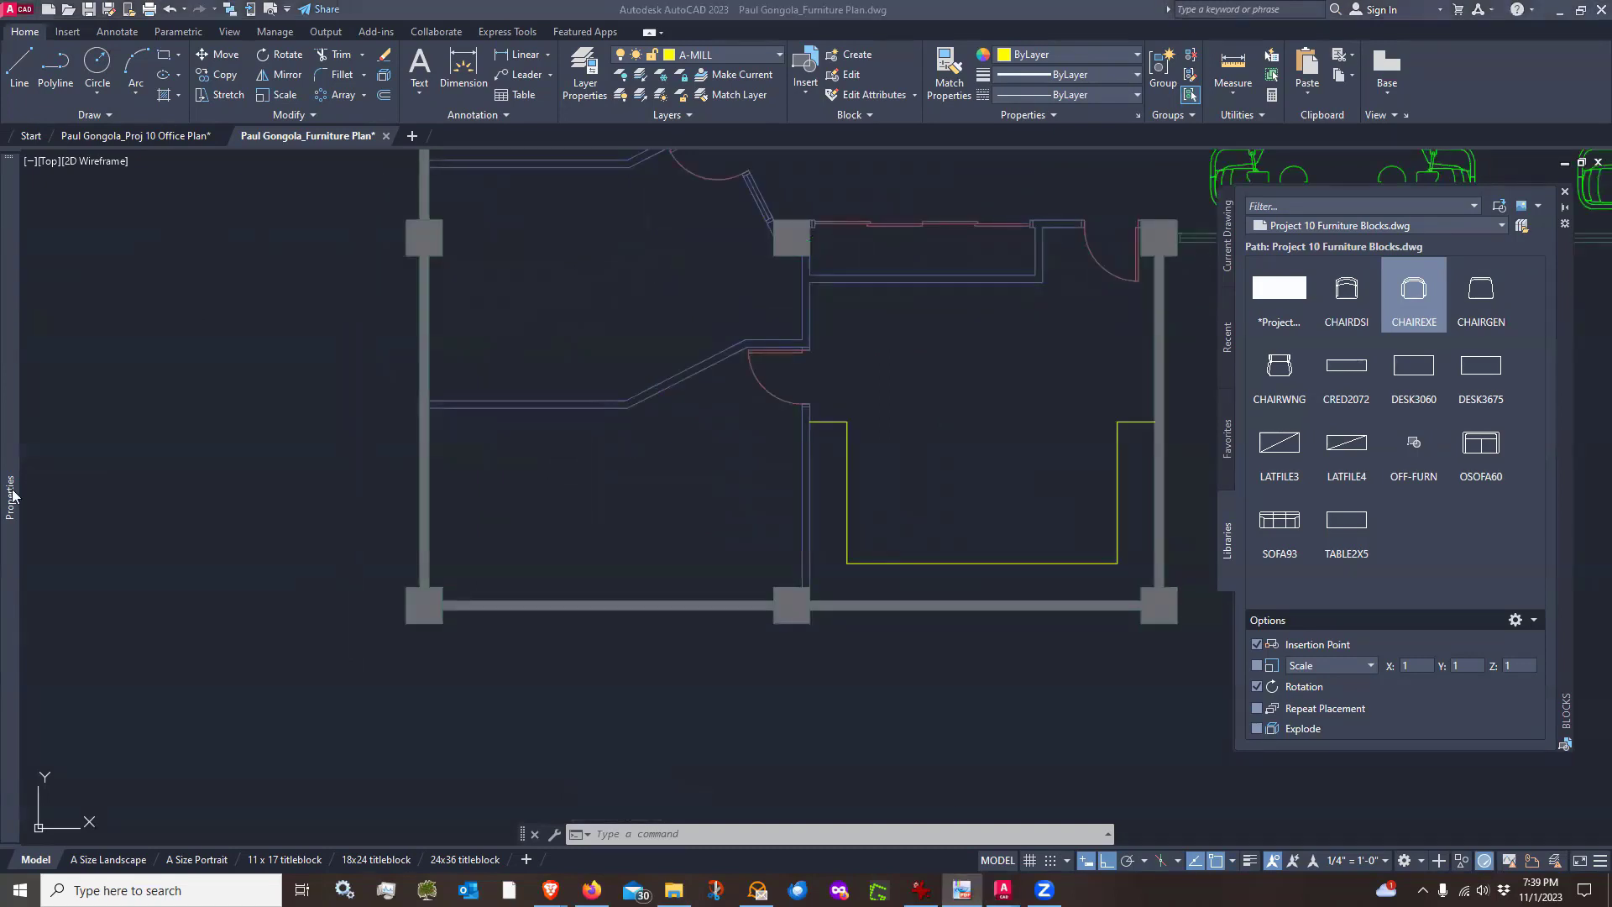
pyautogui.click(760, 445)
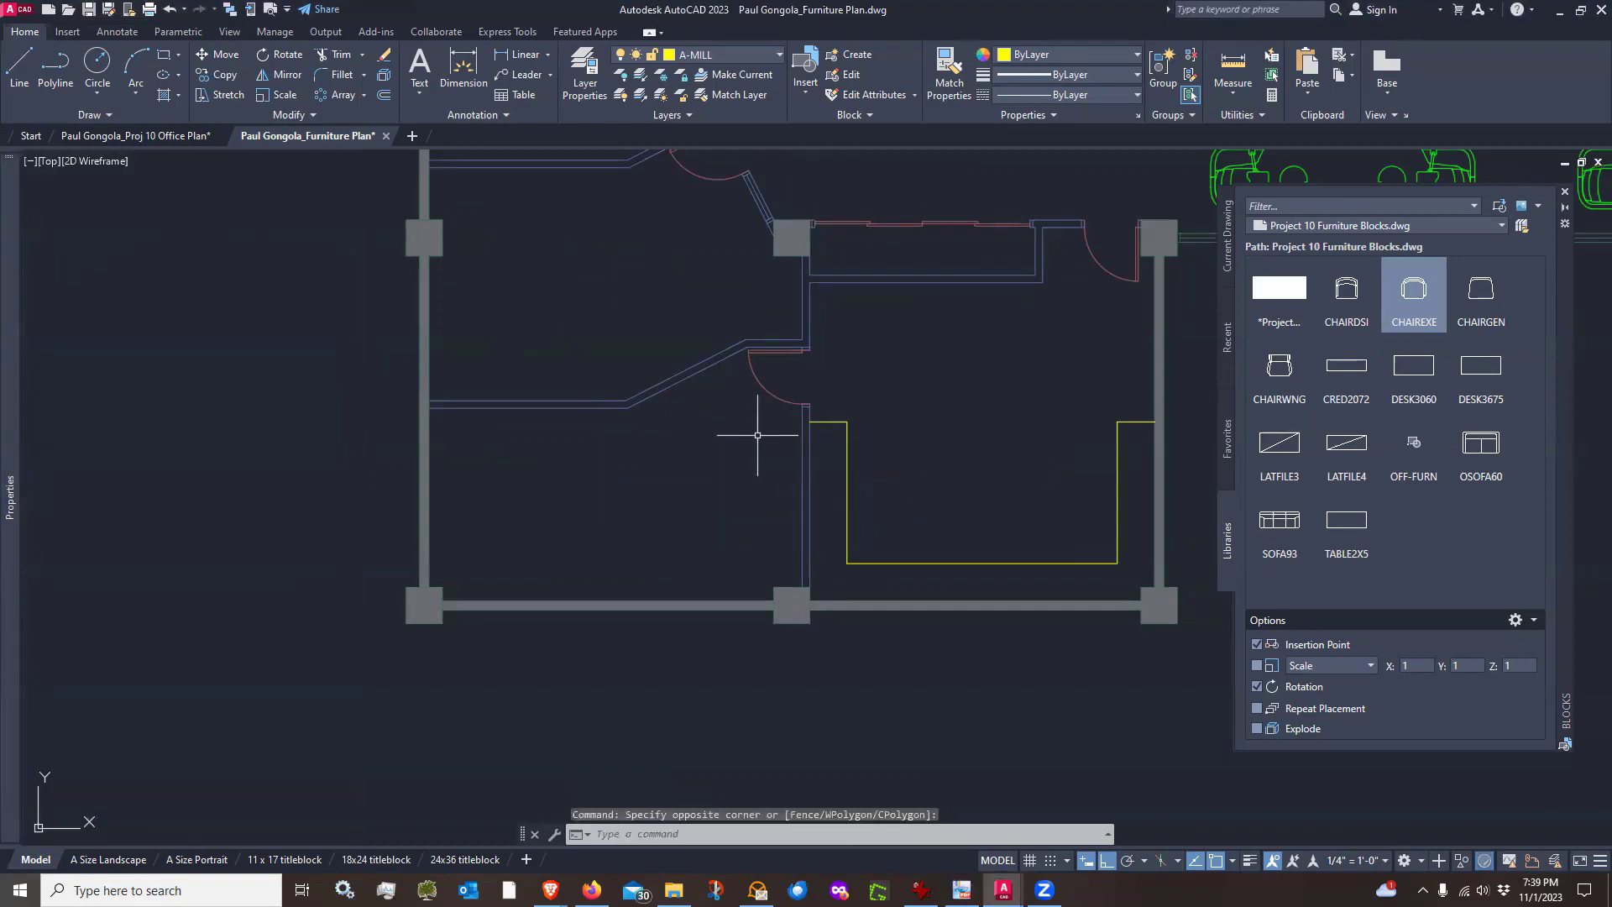
pyautogui.click(19, 67)
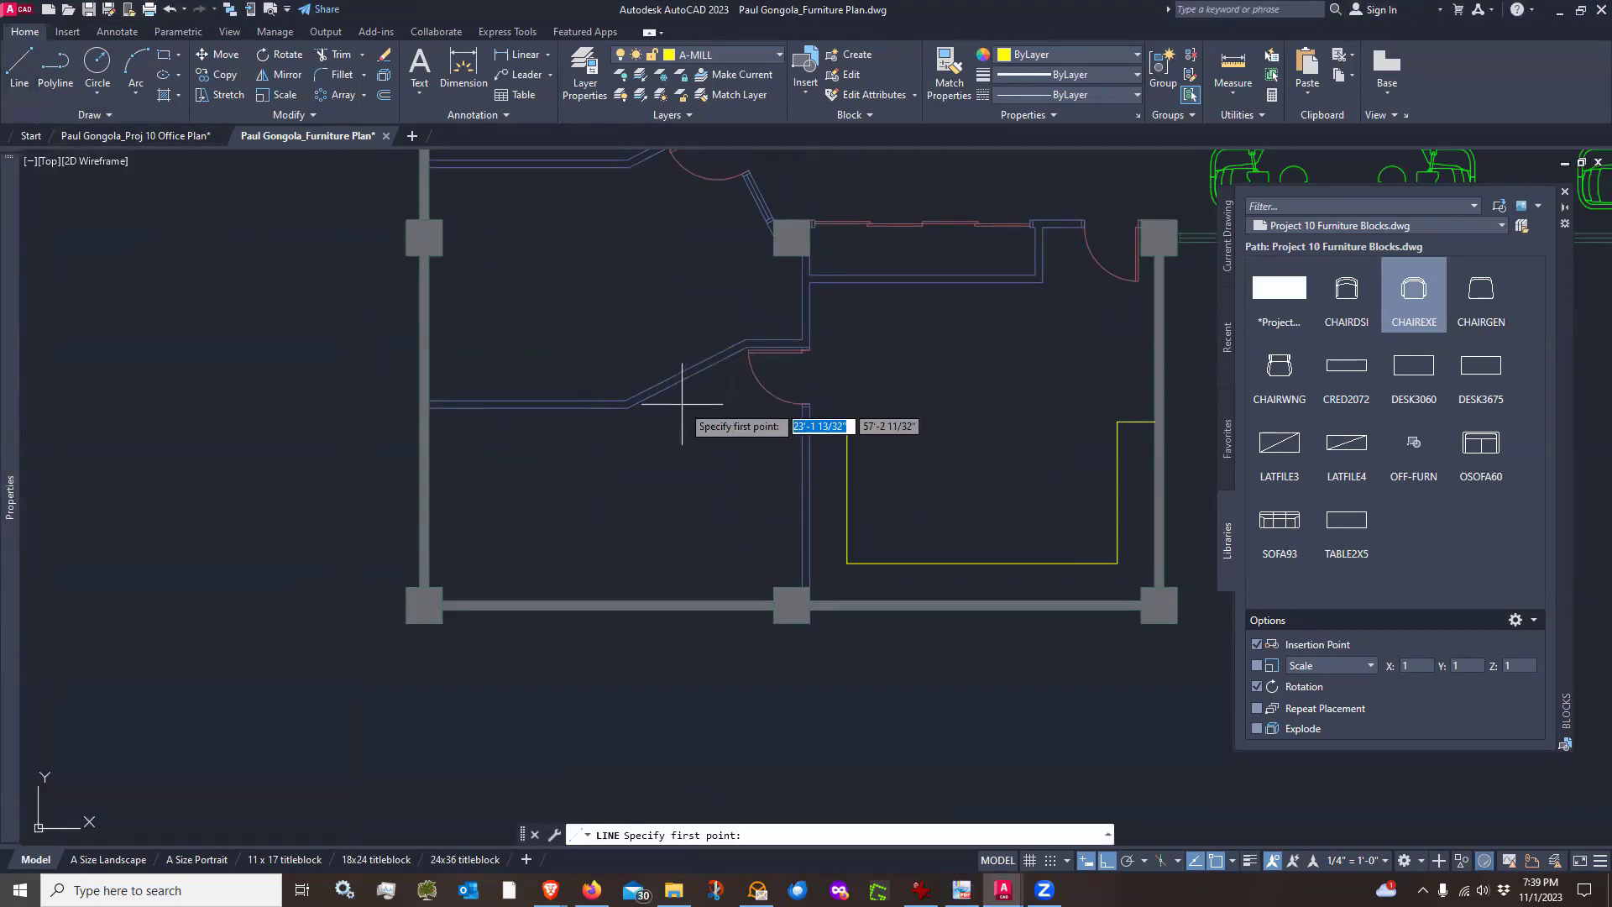
pyautogui.scroll(2, 642, 428)
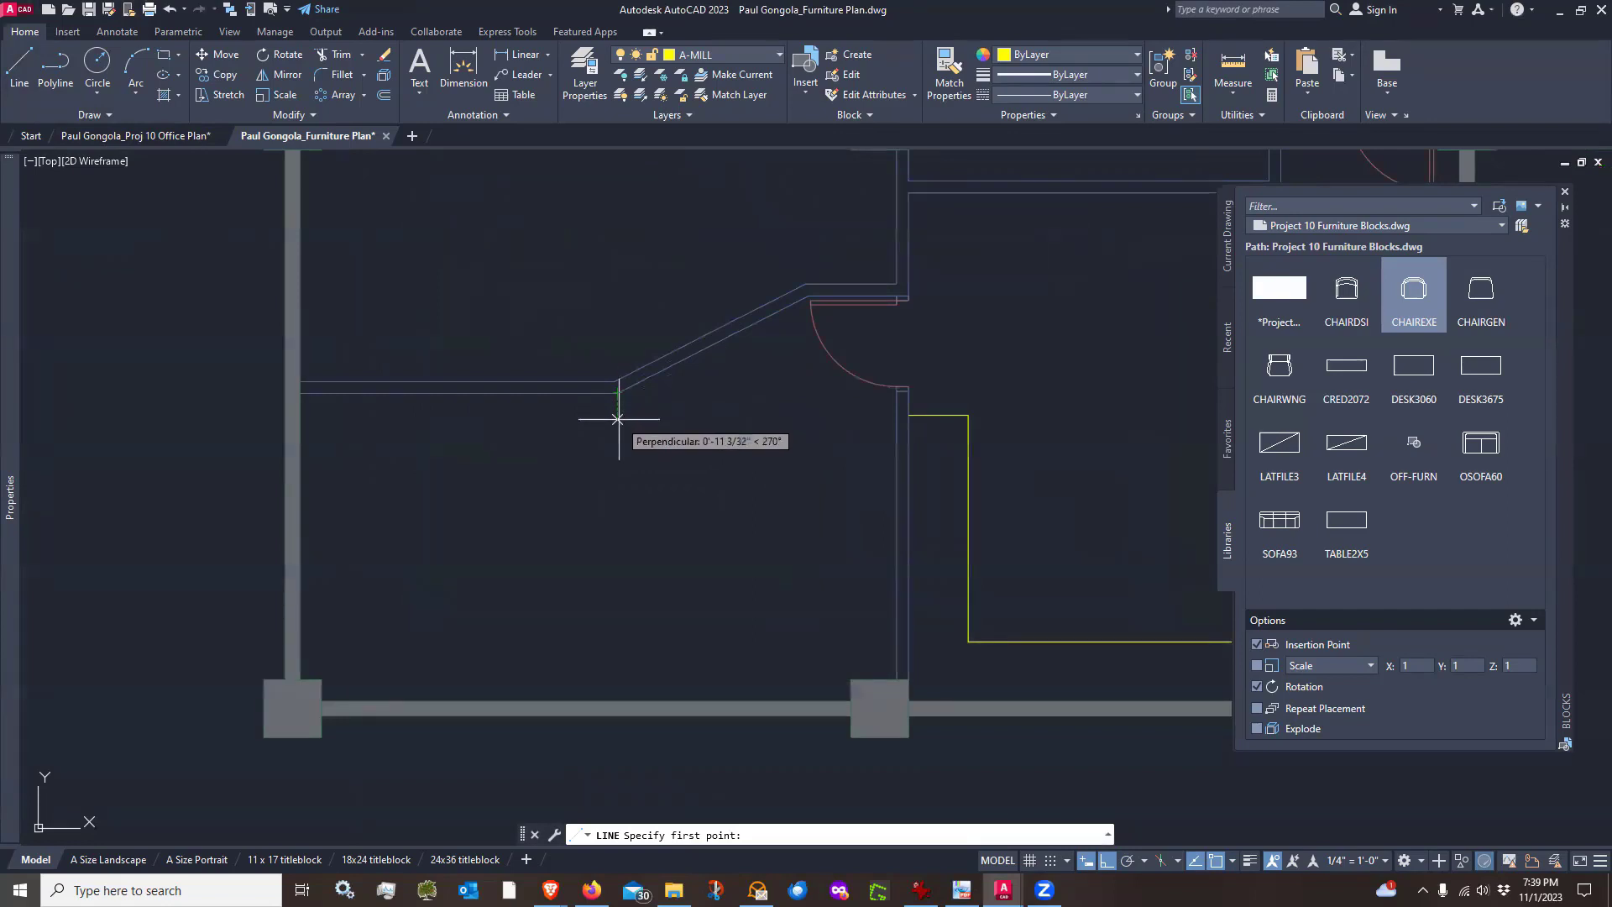
pyautogui.press('Escape')
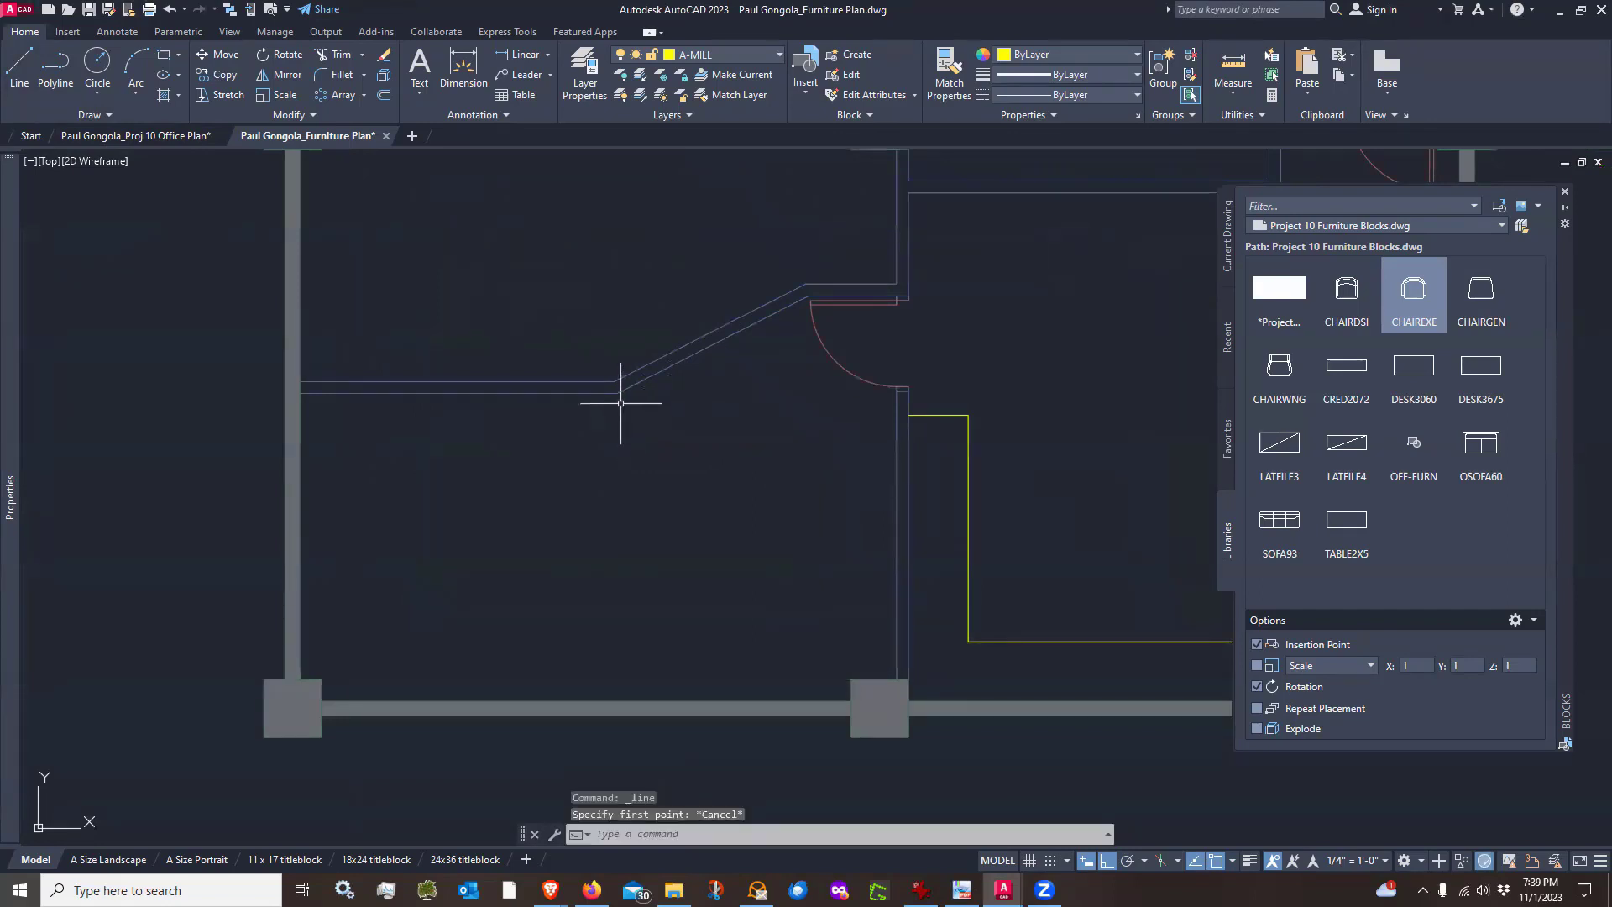
pyautogui.click(20, 67)
pyautogui.click(617, 392)
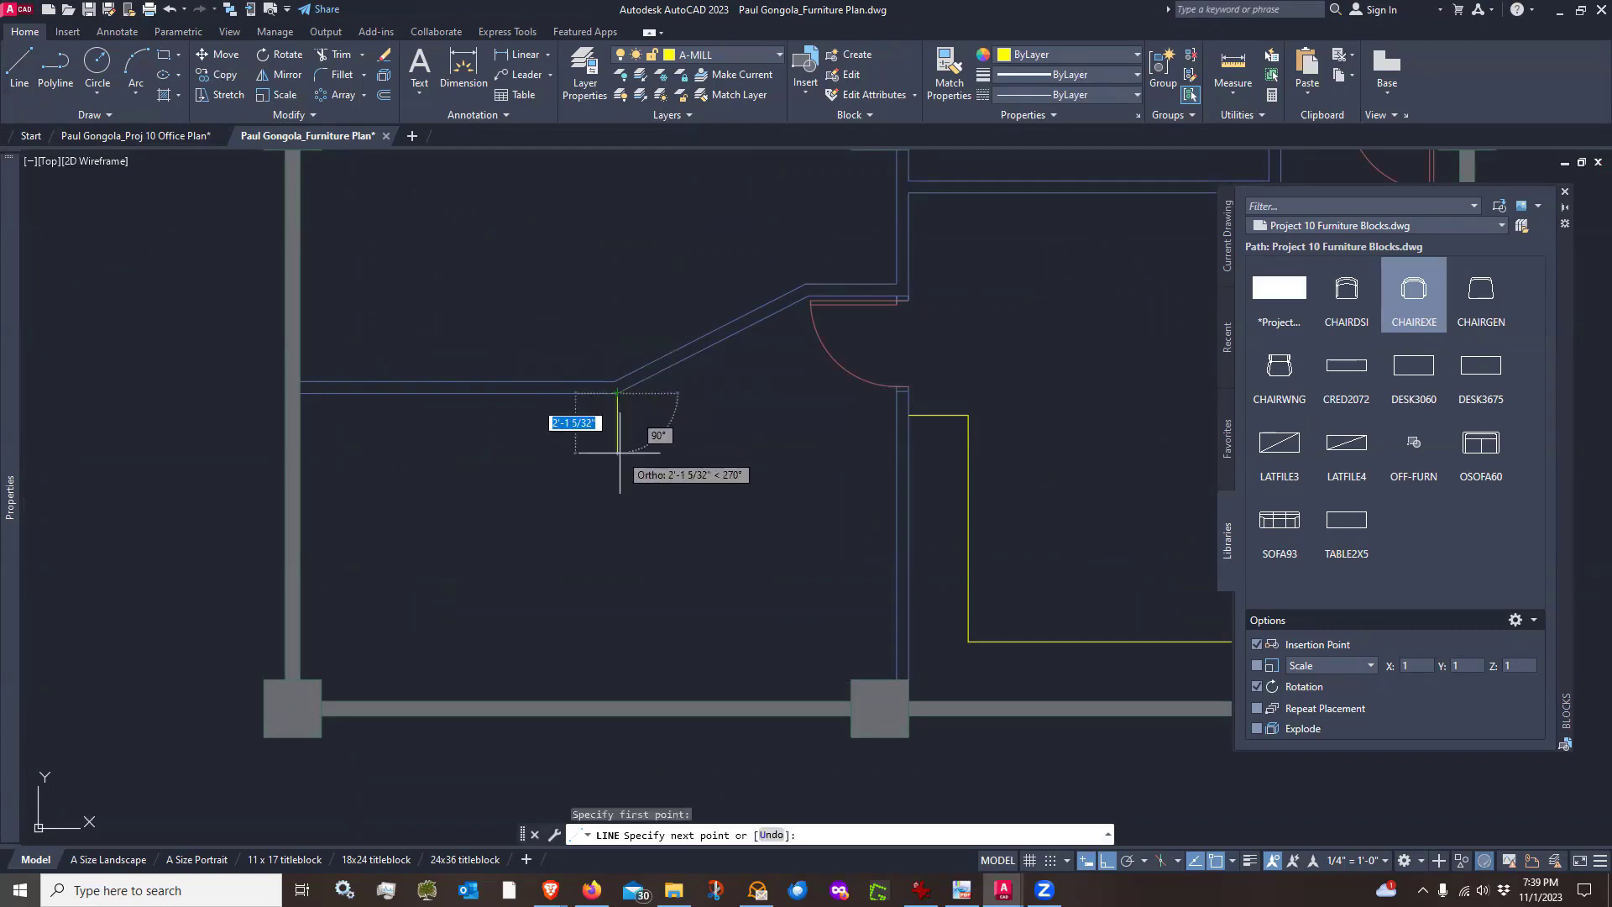
pyautogui.press('Escape')
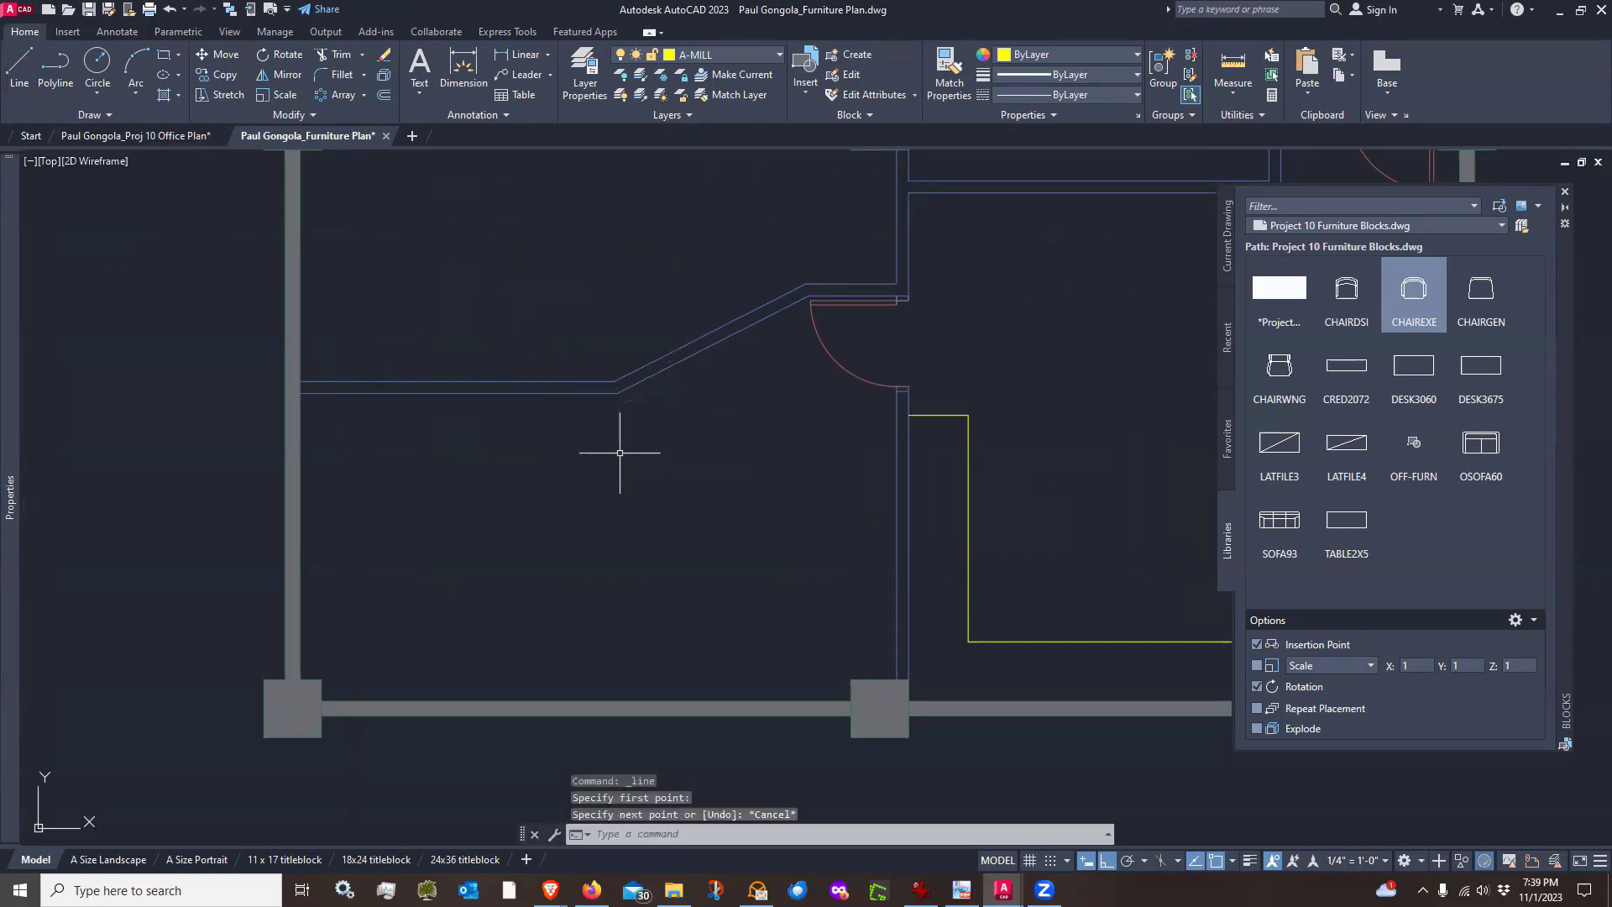
# Draw a line outline along the left room's top, left, bottom and right walls, finishing with an 18-inch segment inward
pyautogui.click(18, 71)
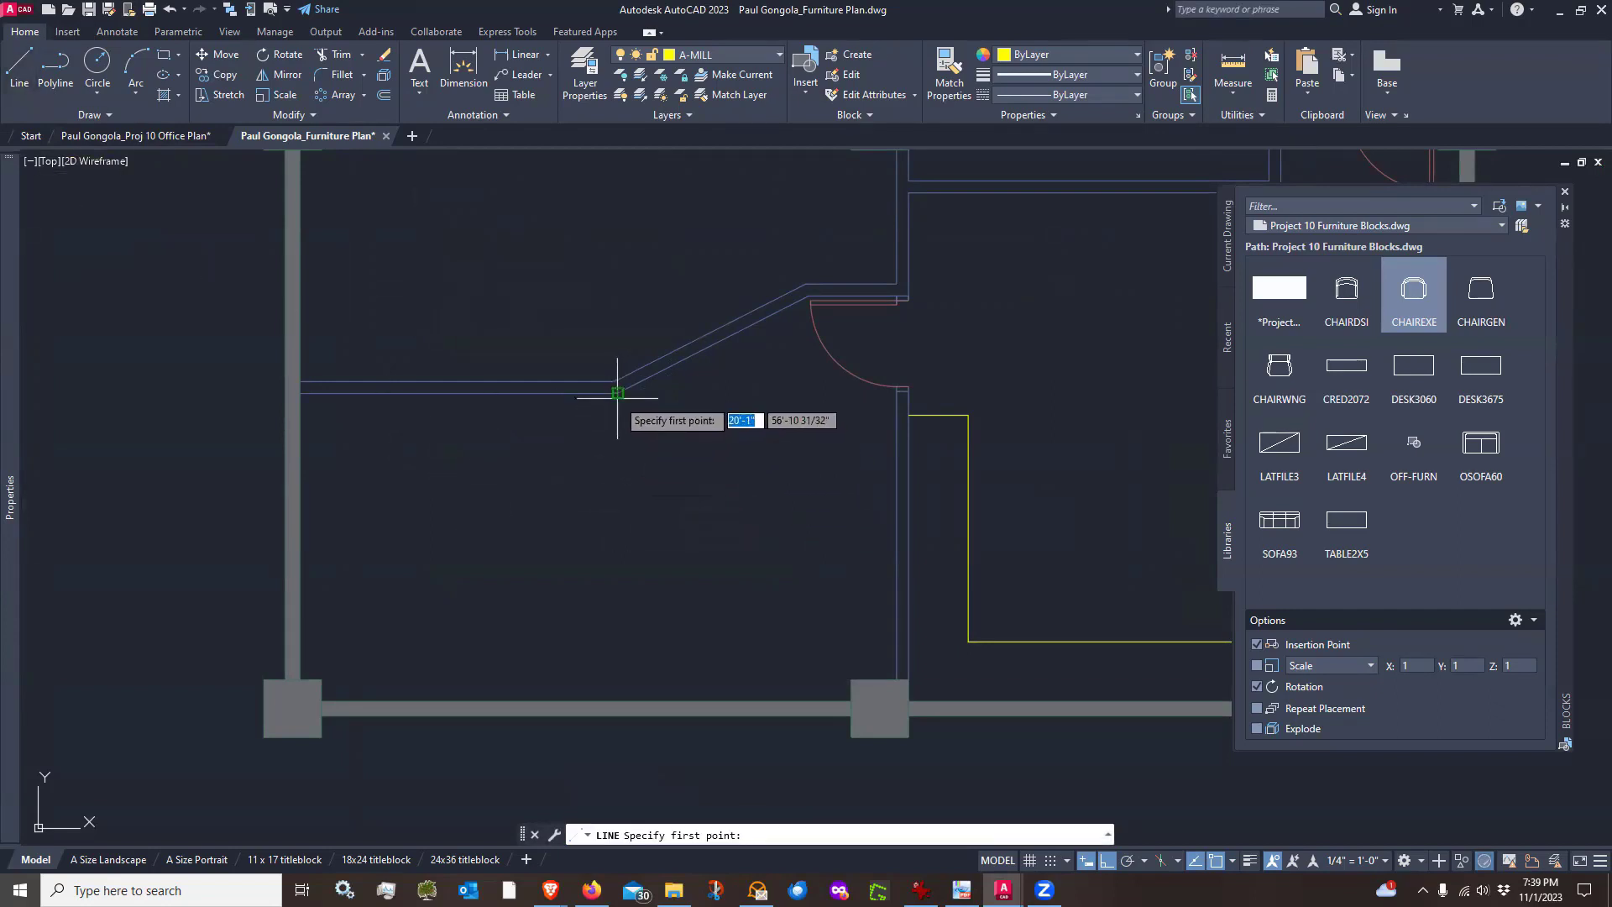
pyautogui.click(617, 392)
pyautogui.click(301, 392)
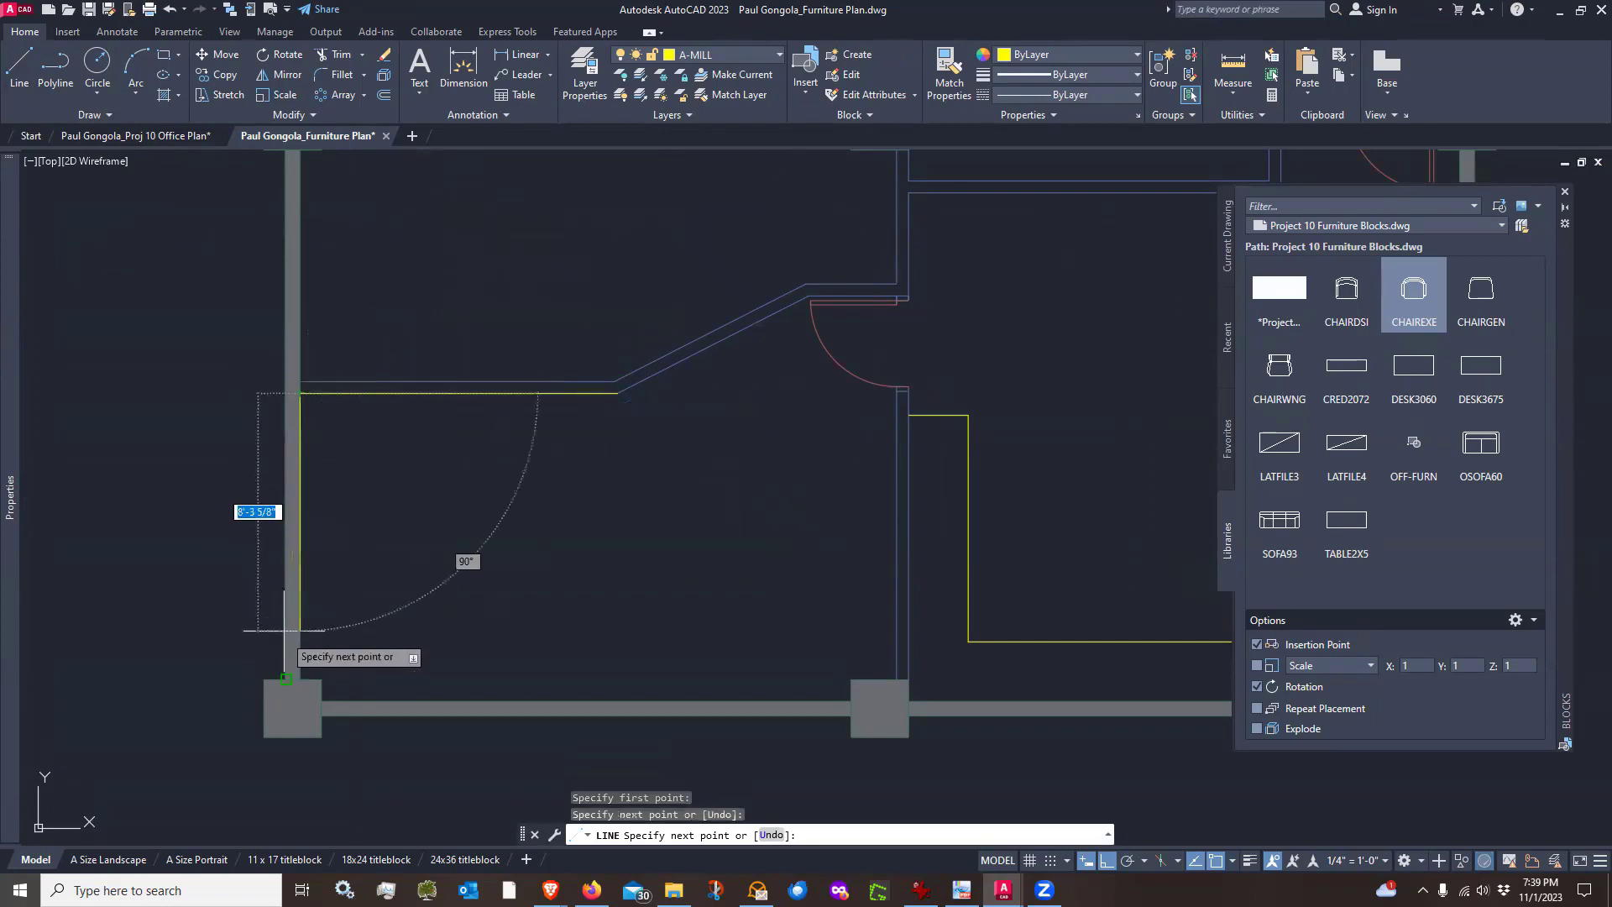
pyautogui.scroll(4, 287, 659)
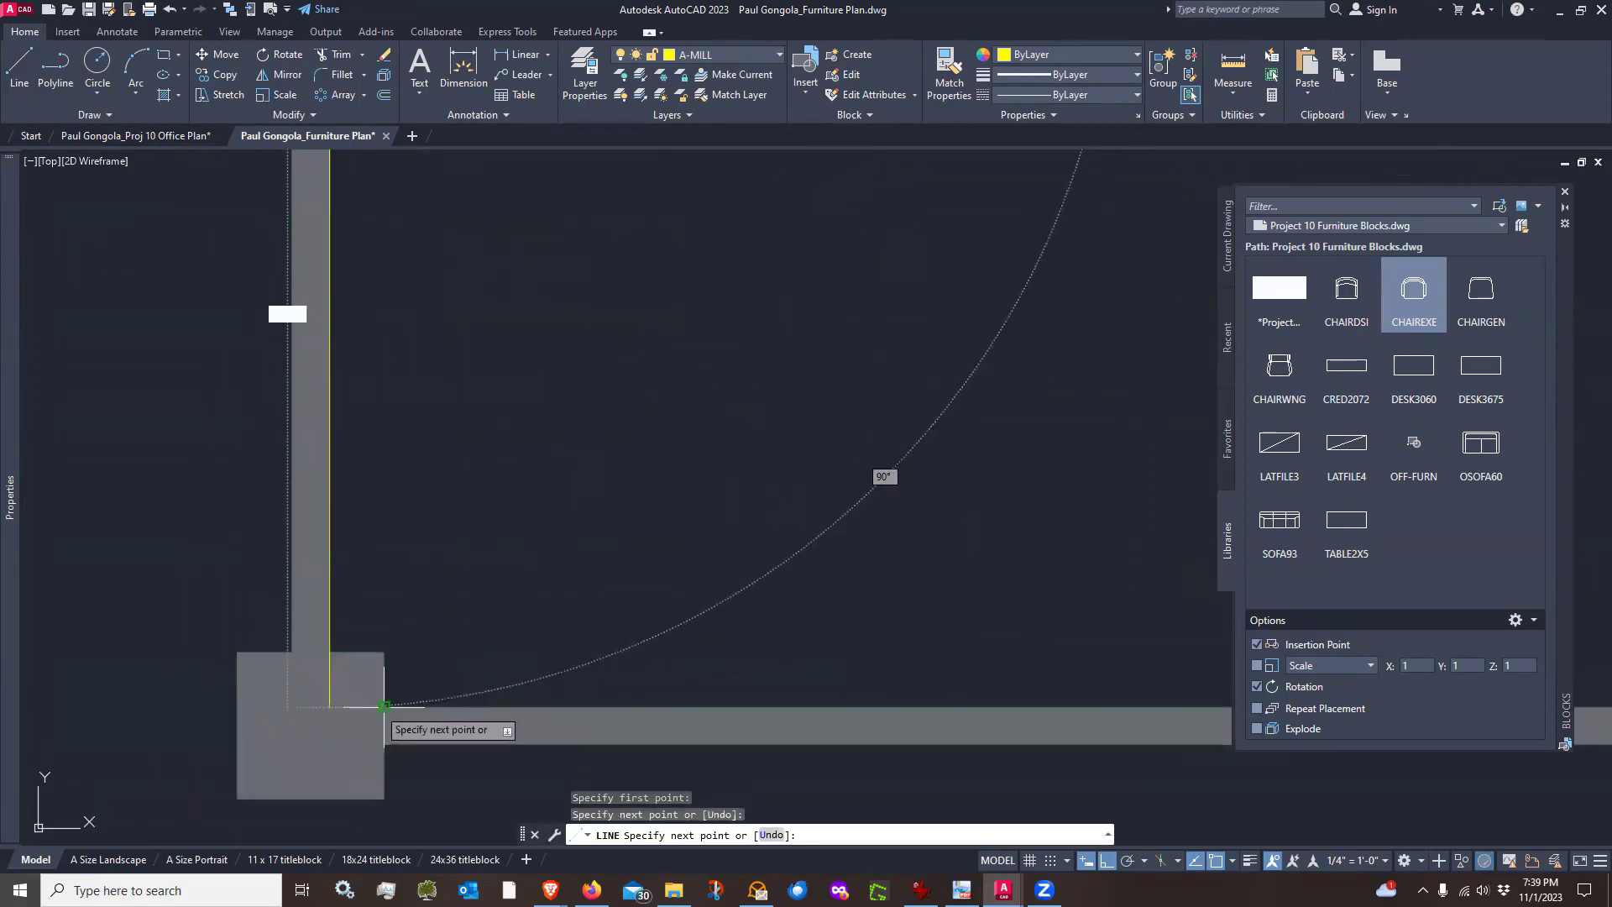
pyautogui.click(330, 708)
pyautogui.scroll(-4, 336, 695)
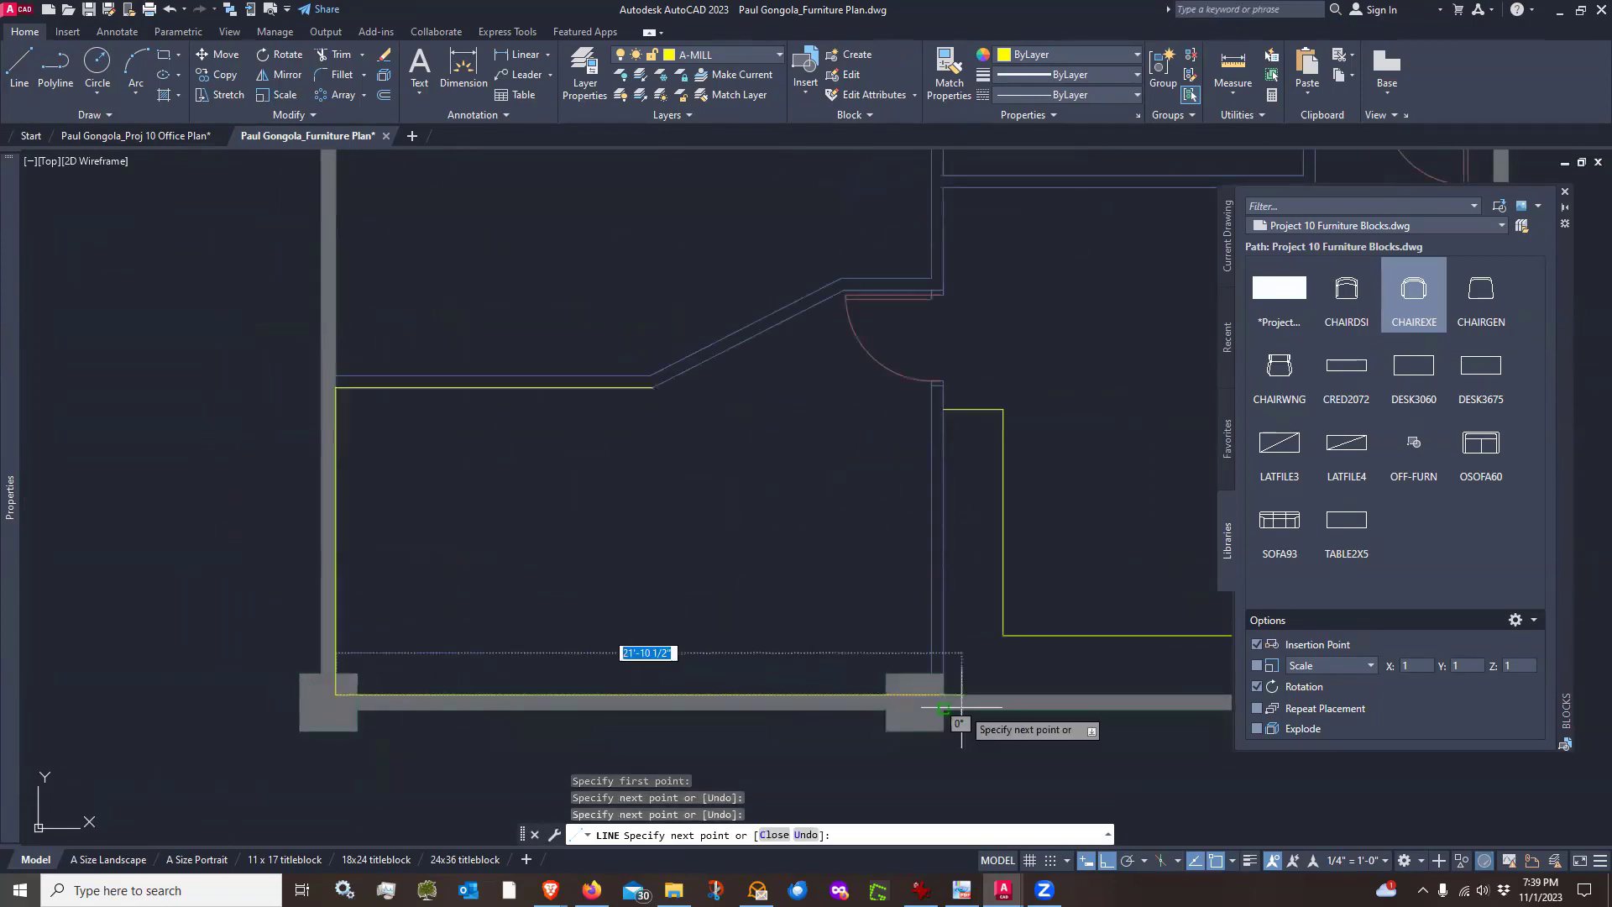
pyautogui.scroll(4, 956, 703)
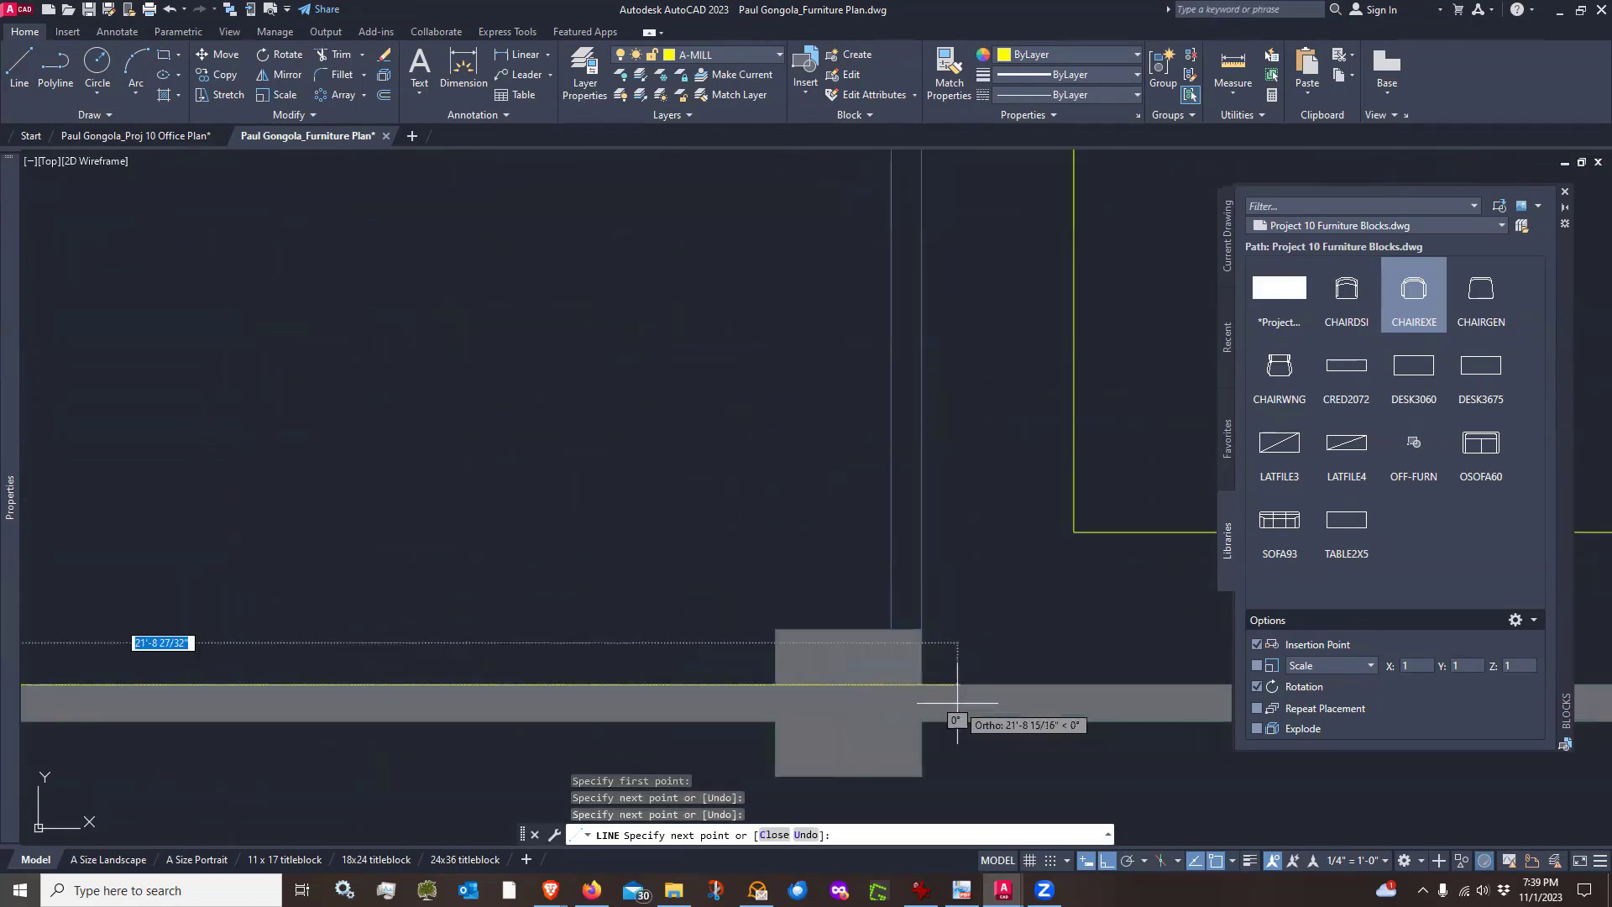
pyautogui.click(891, 683)
pyautogui.scroll(-3, 891, 683)
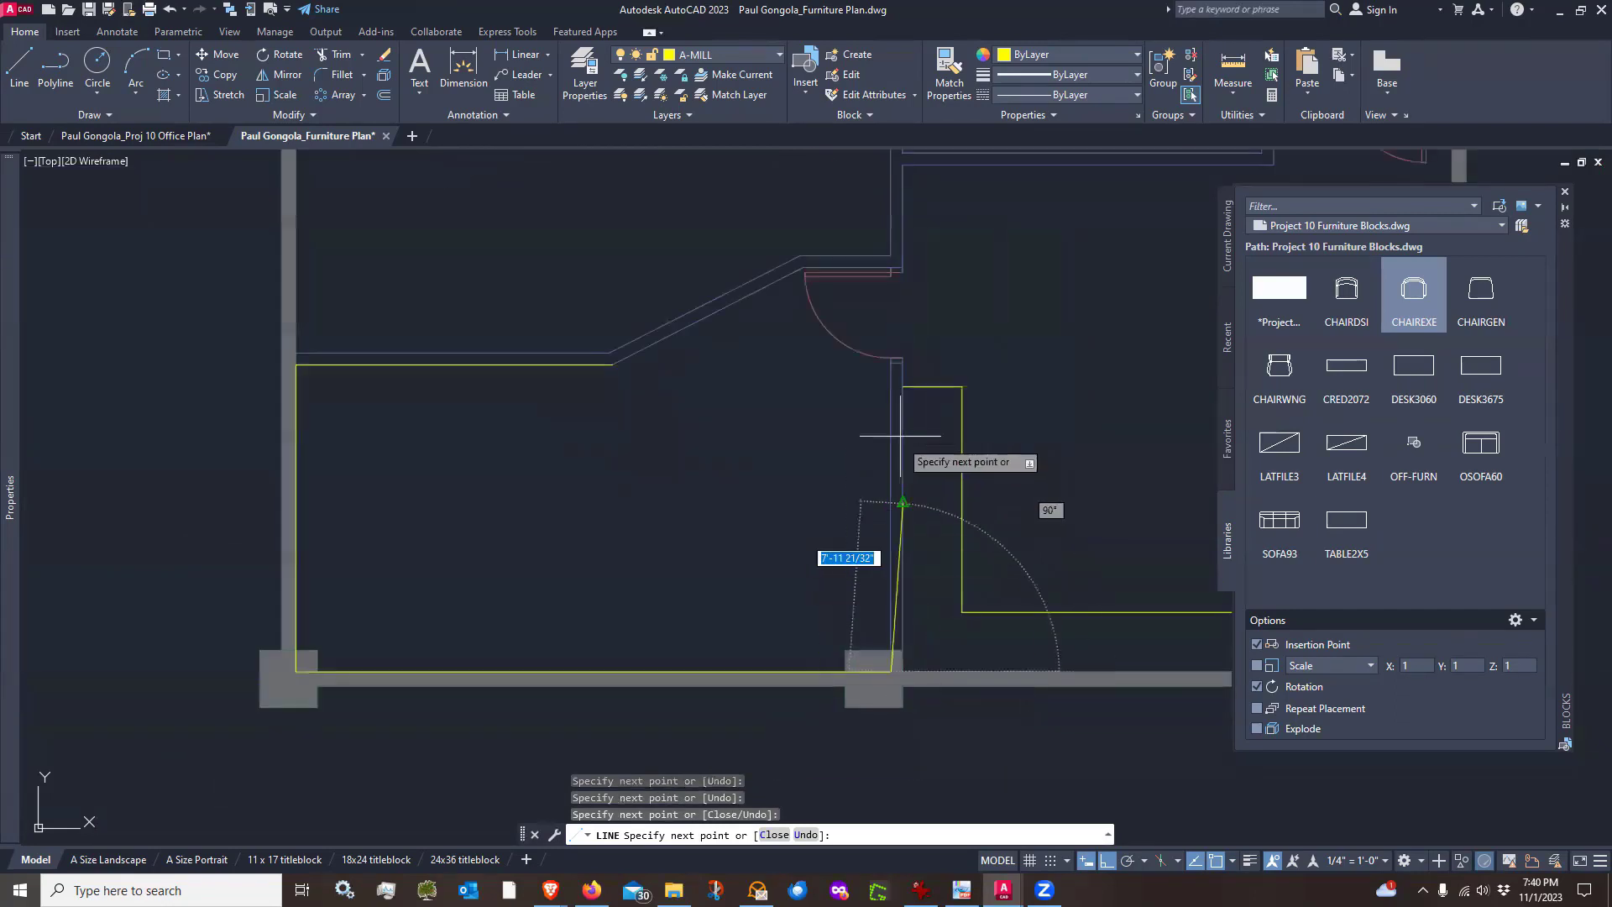
pyautogui.scroll(3, 881, 445)
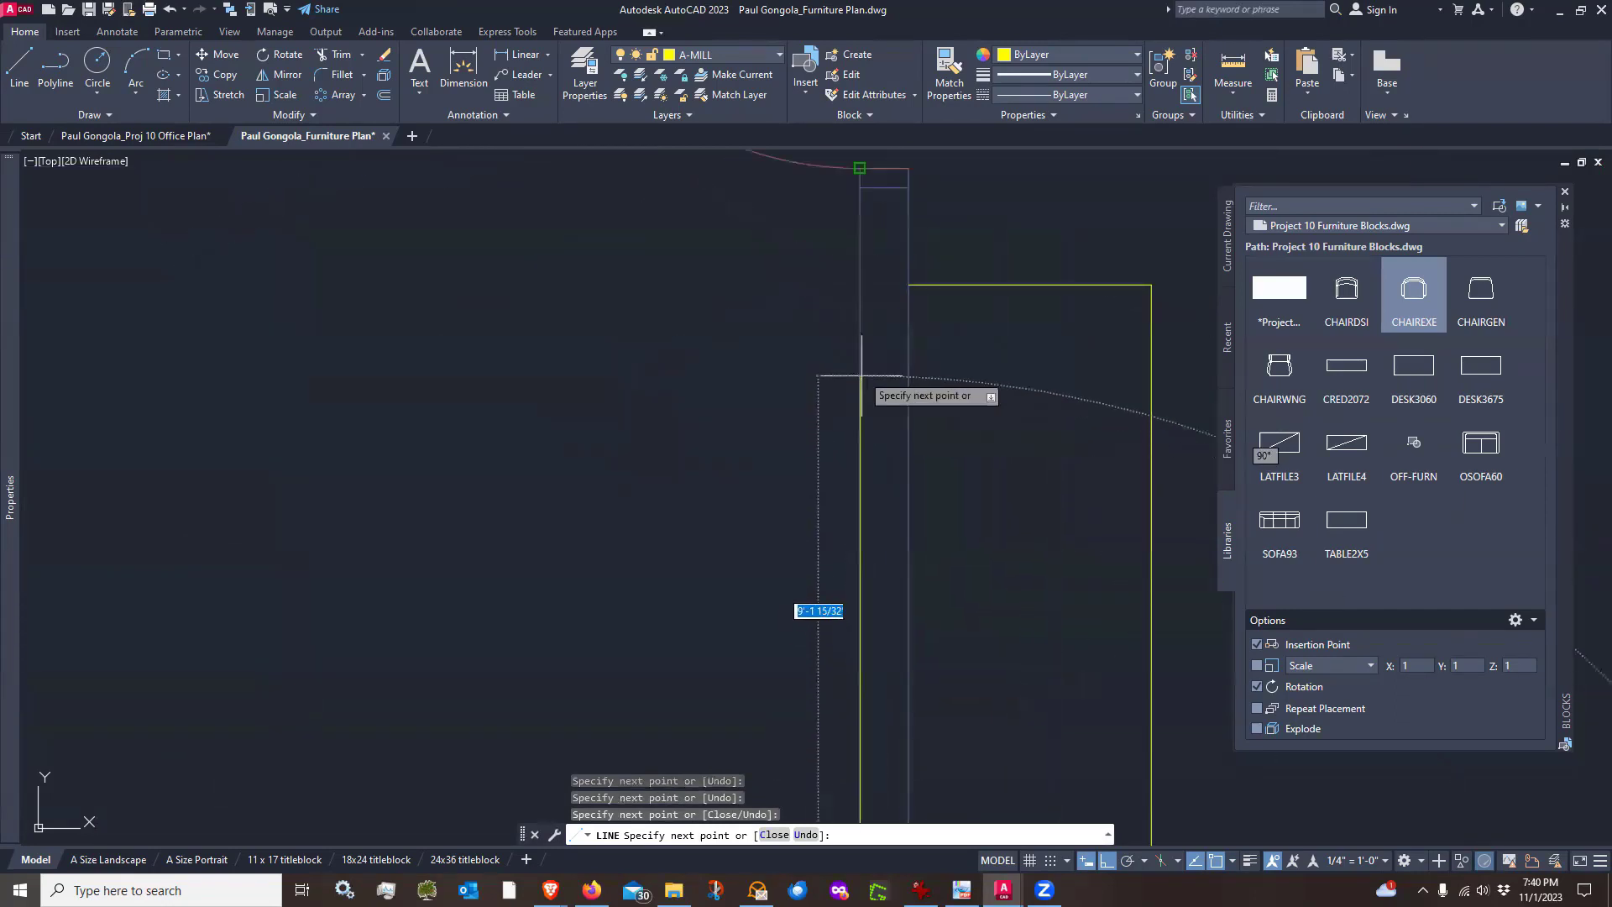
pyautogui.click(880, 290)
pyautogui.scroll(-3, 869, 286)
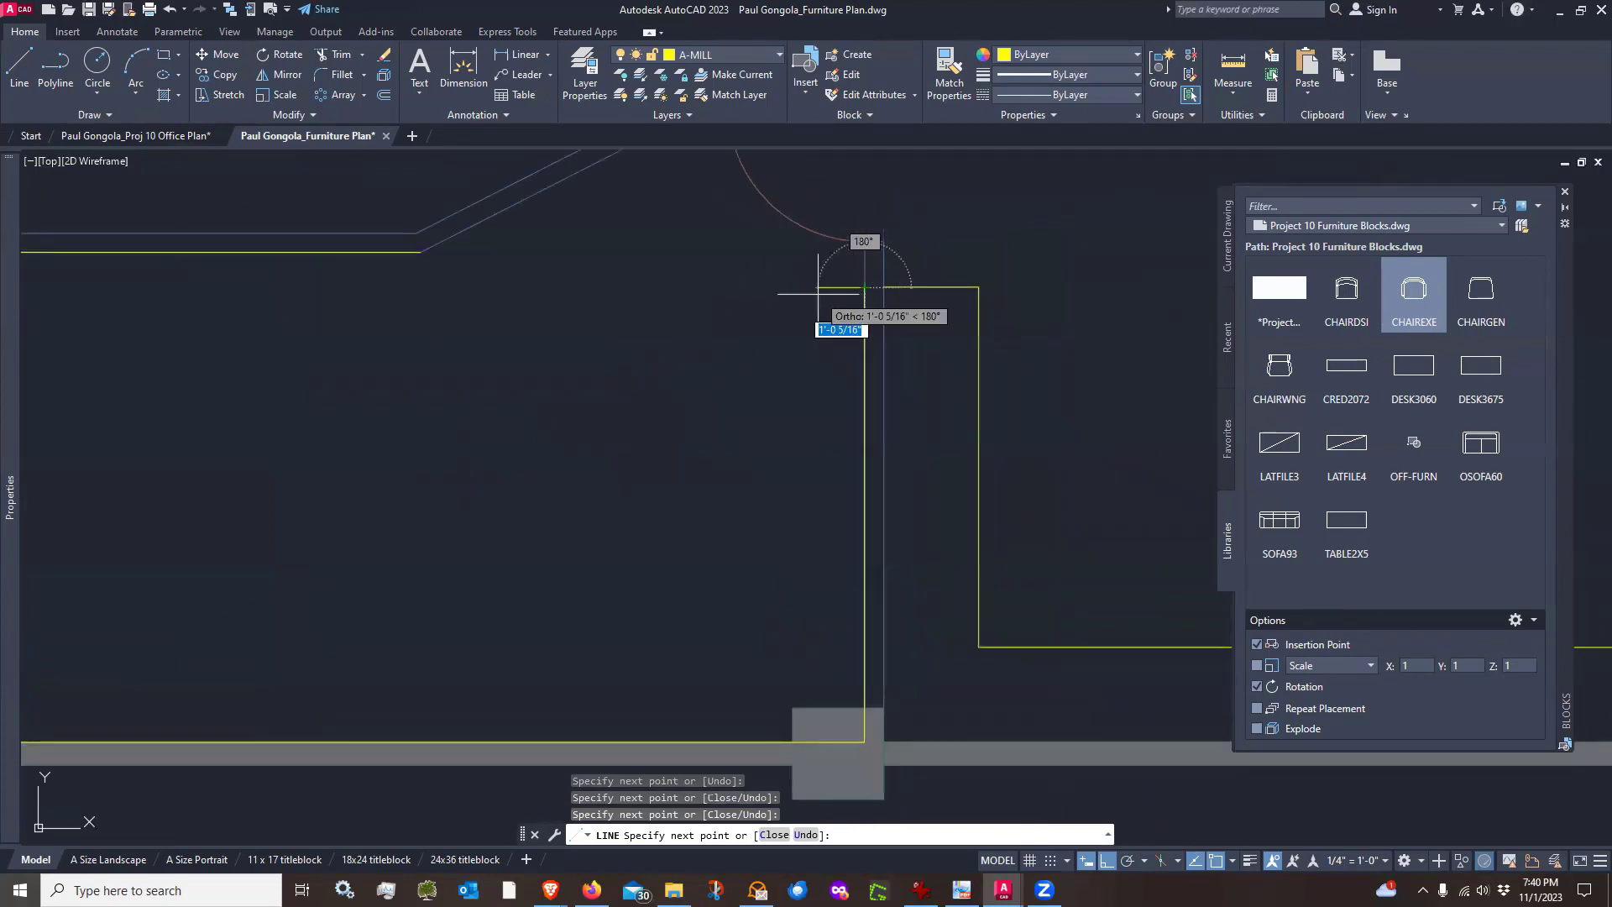
pyautogui.write('18')
pyautogui.press('Return')
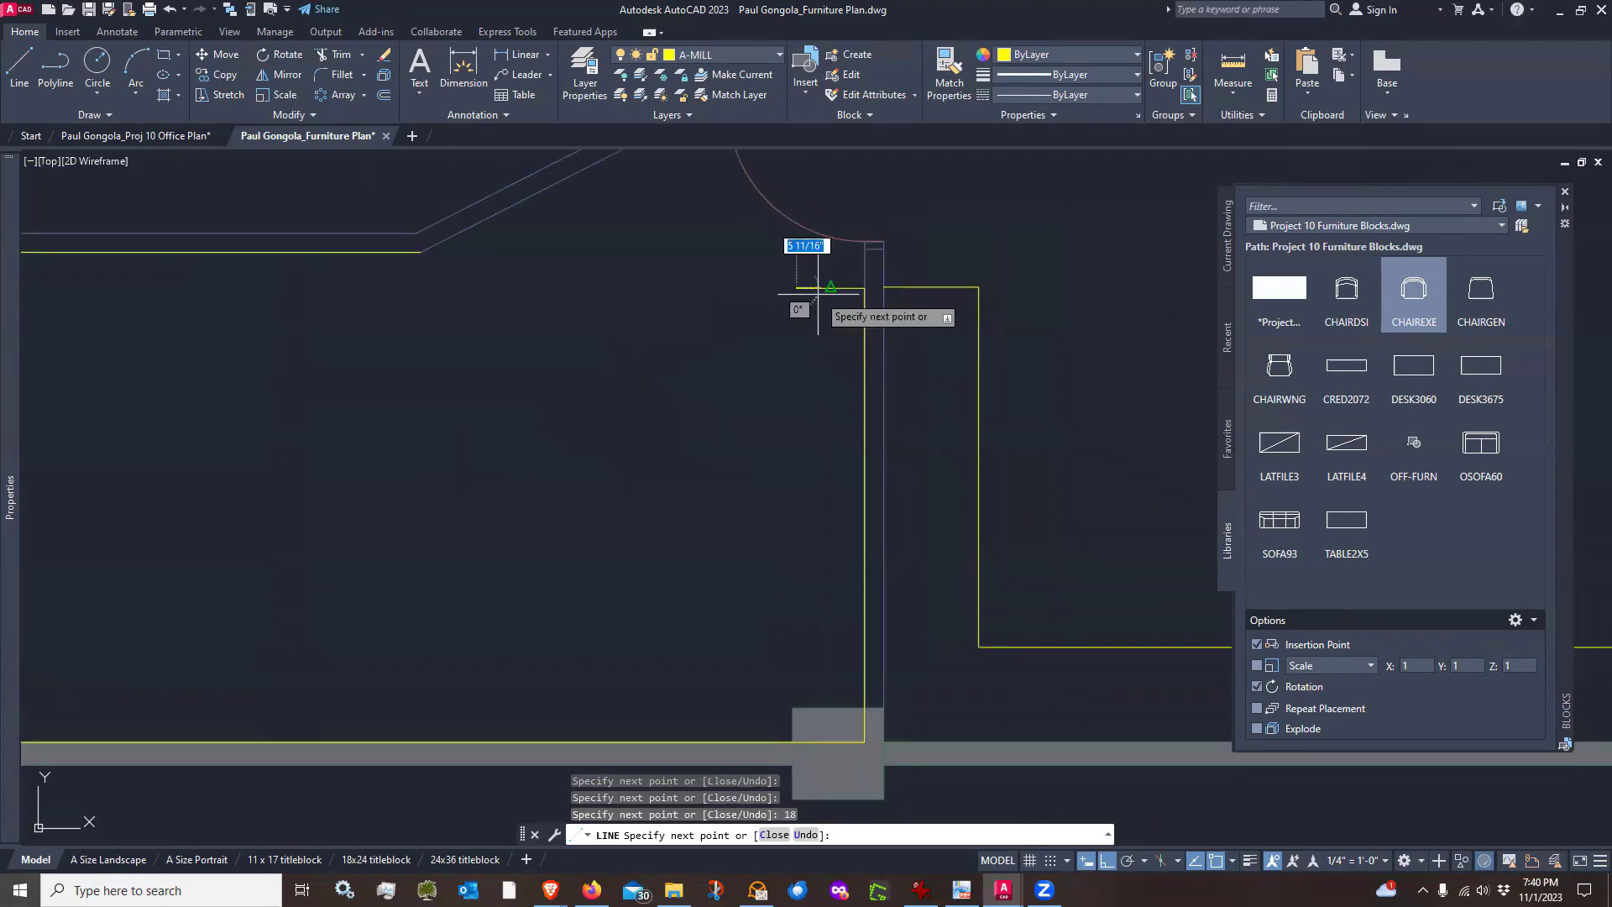
pyautogui.press('Return')
# Offset the top, left, bottom and right outline lines 18 inches inward into the room
pyautogui.scroll(-2, 809, 439)
pyautogui.moveTo(414, 491); pyautogui.dragTo(428, 511, button='middle')
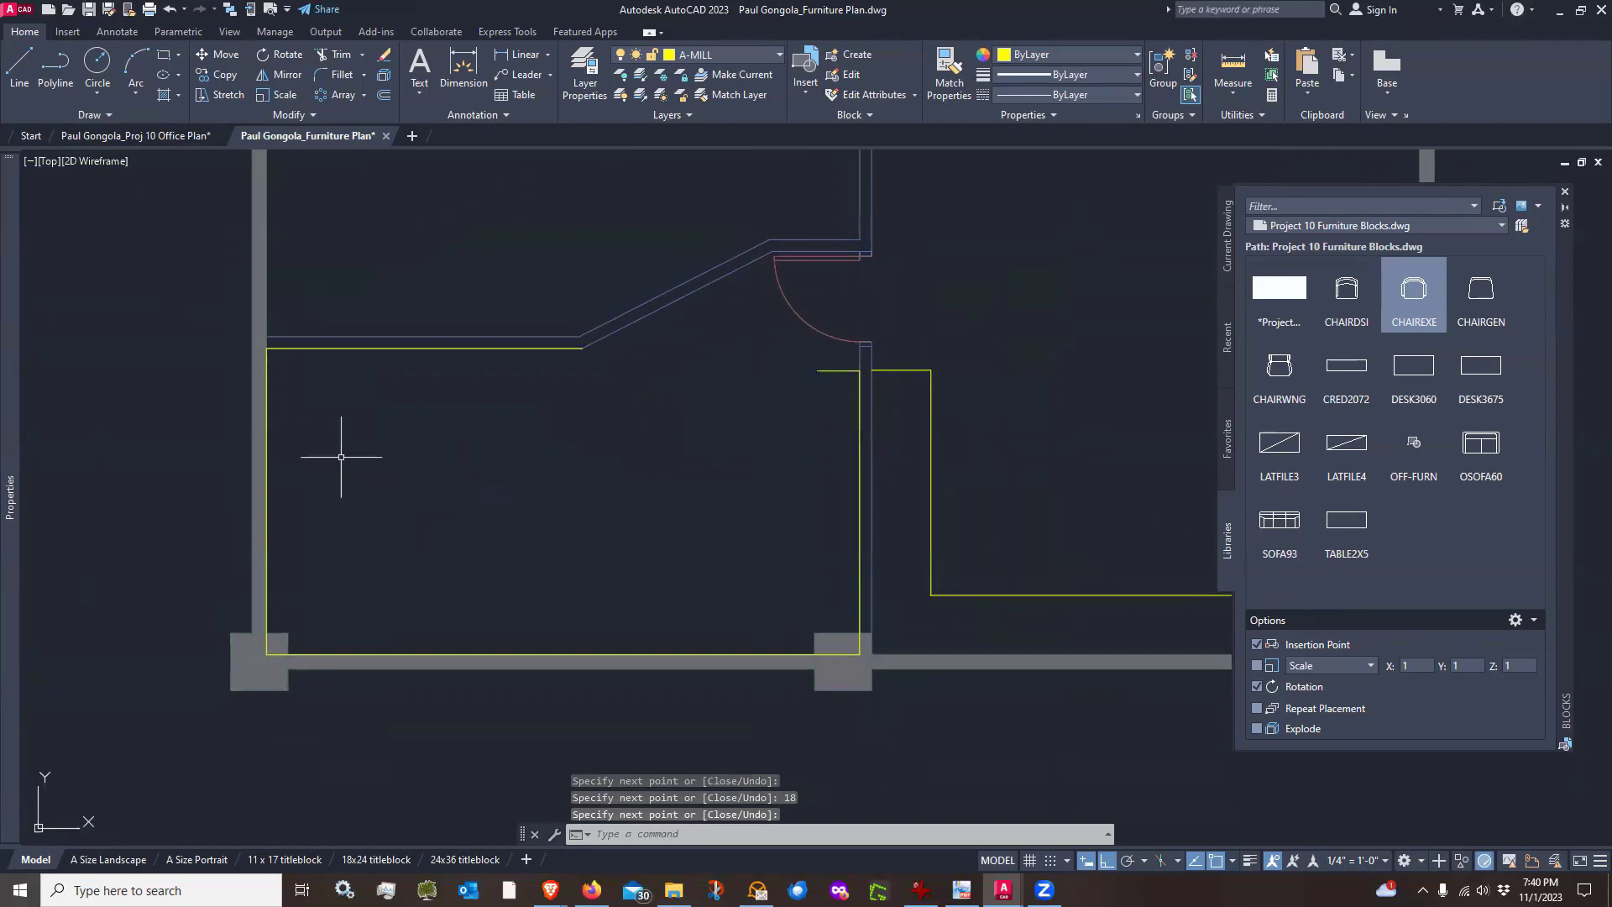
pyautogui.write('o')
pyautogui.press('Return')
pyautogui.write('18')
pyautogui.press('Return')
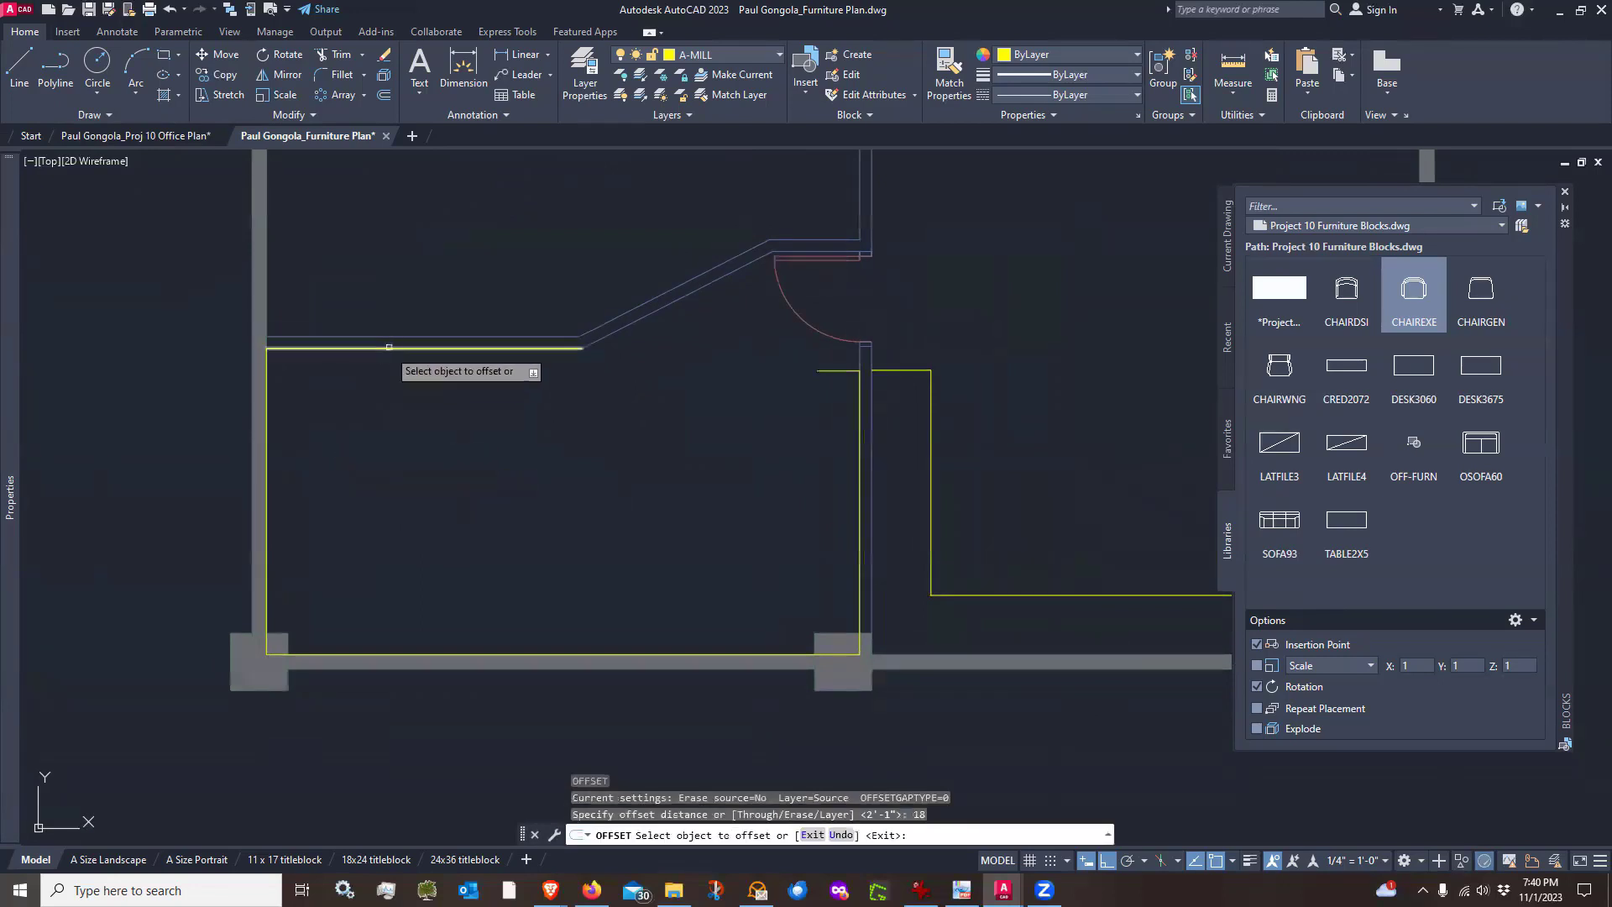
pyautogui.click(393, 347)
pyautogui.click(382, 406)
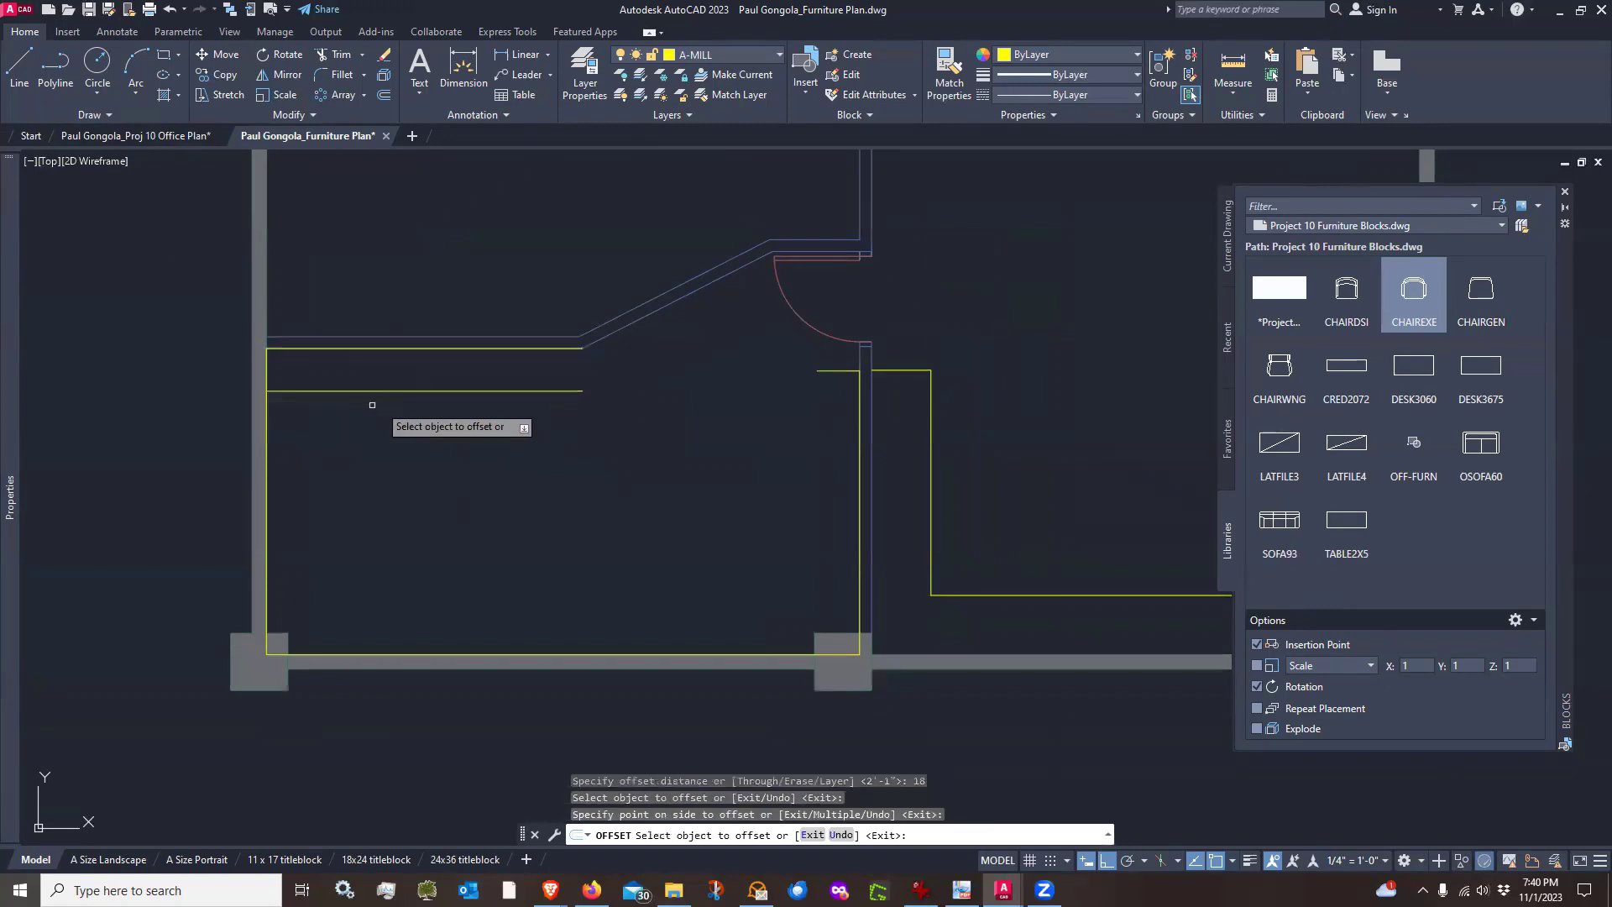
pyautogui.click(265, 453)
pyautogui.click(370, 460)
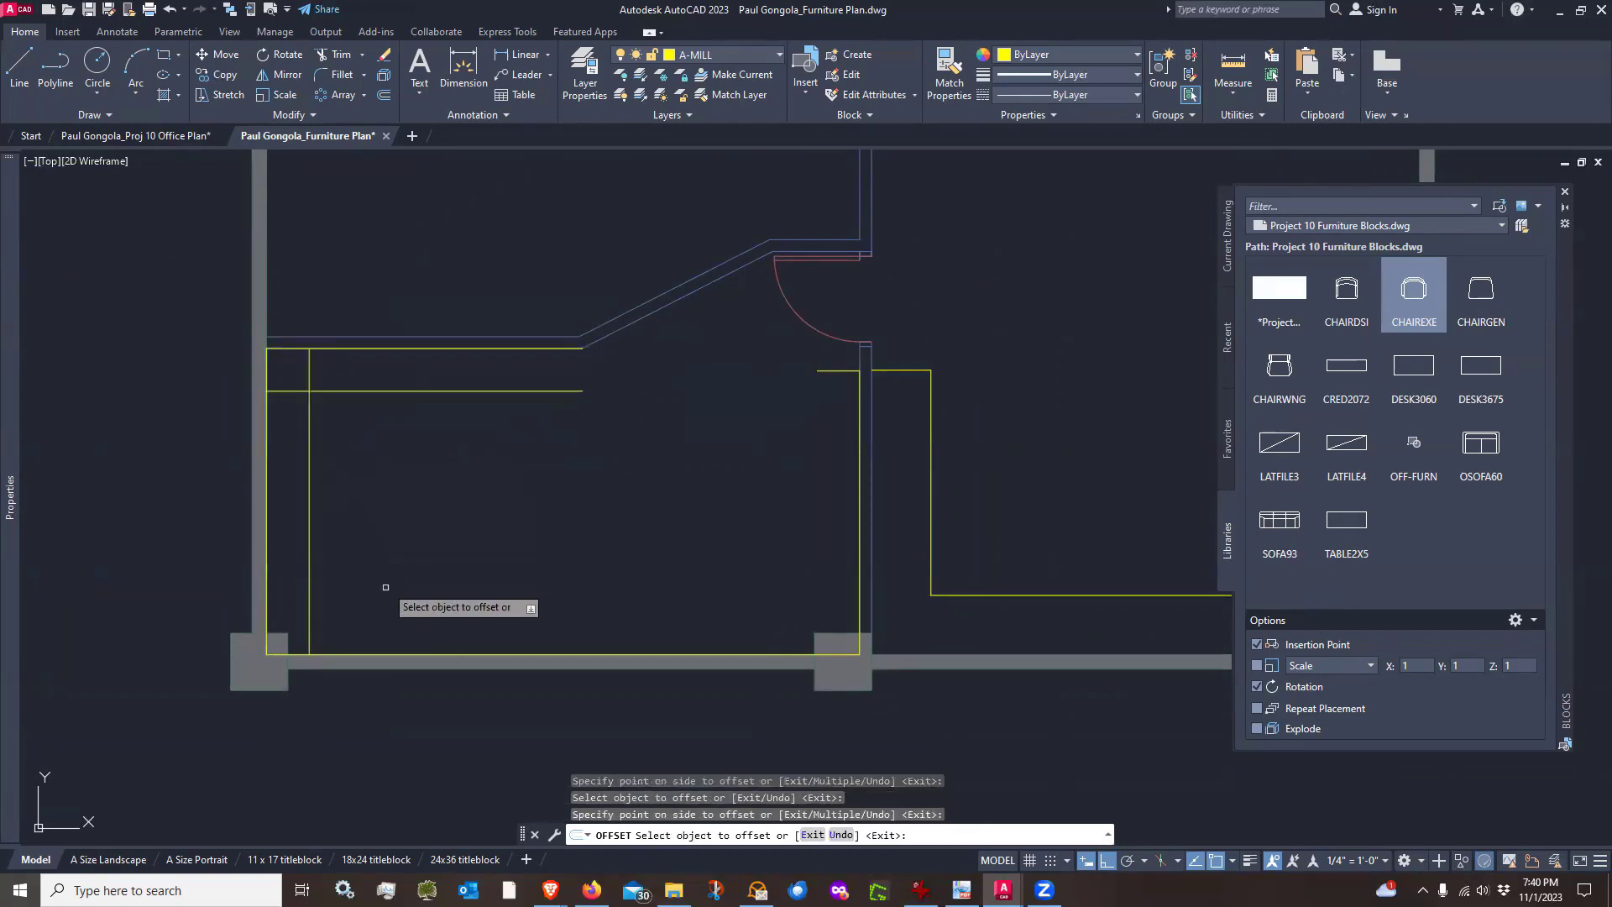
pyautogui.click(390, 654)
pyautogui.click(394, 577)
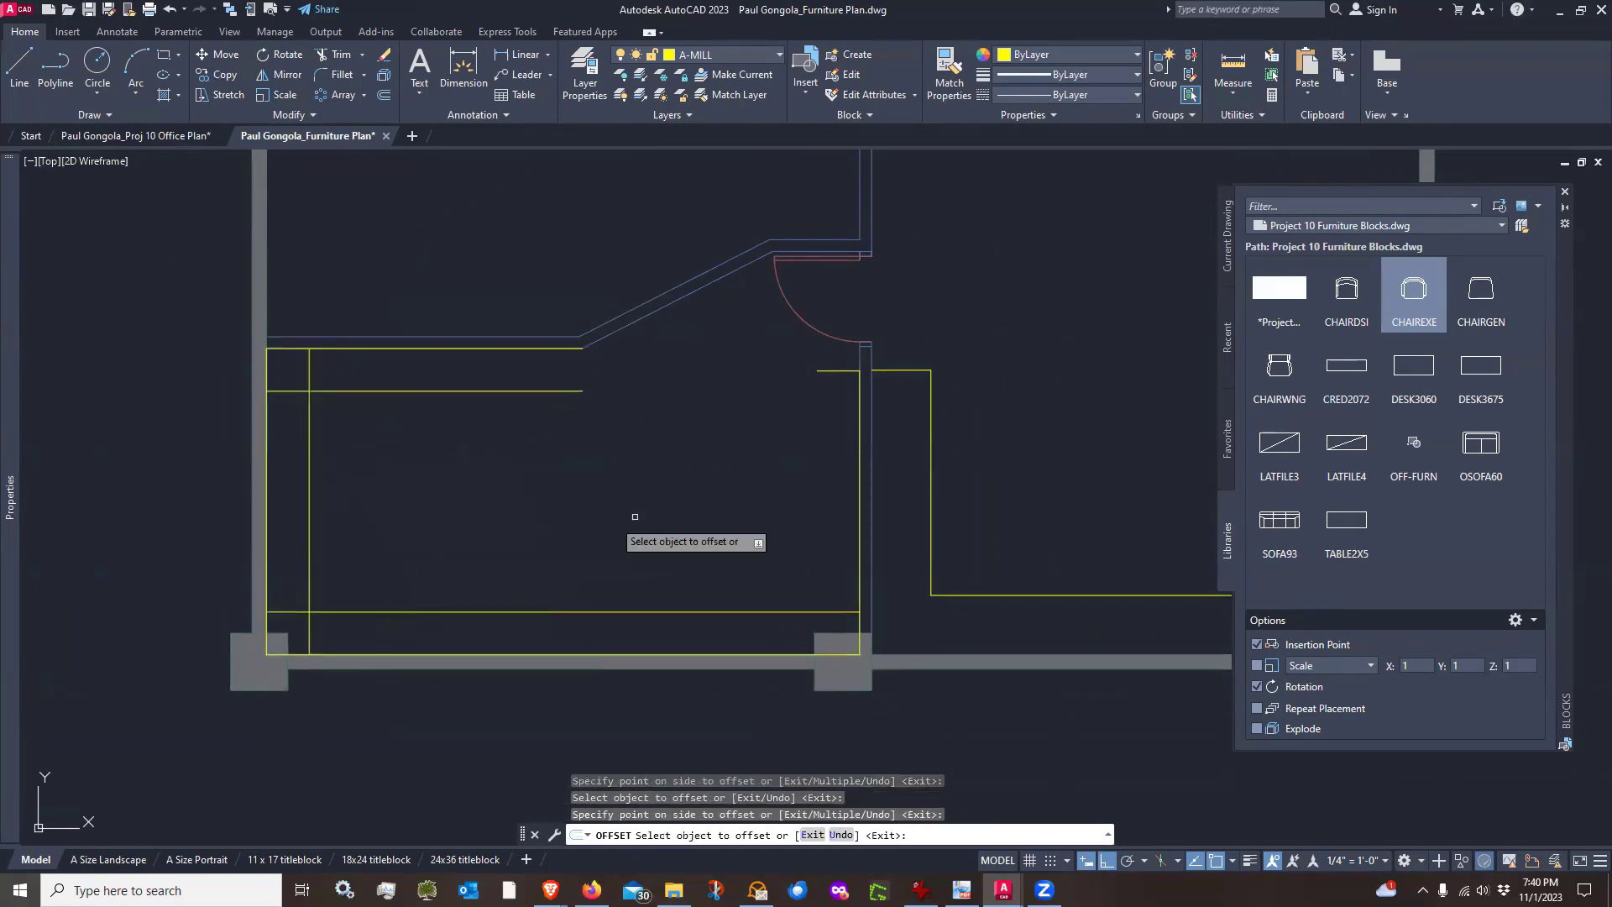
pyautogui.click(857, 486)
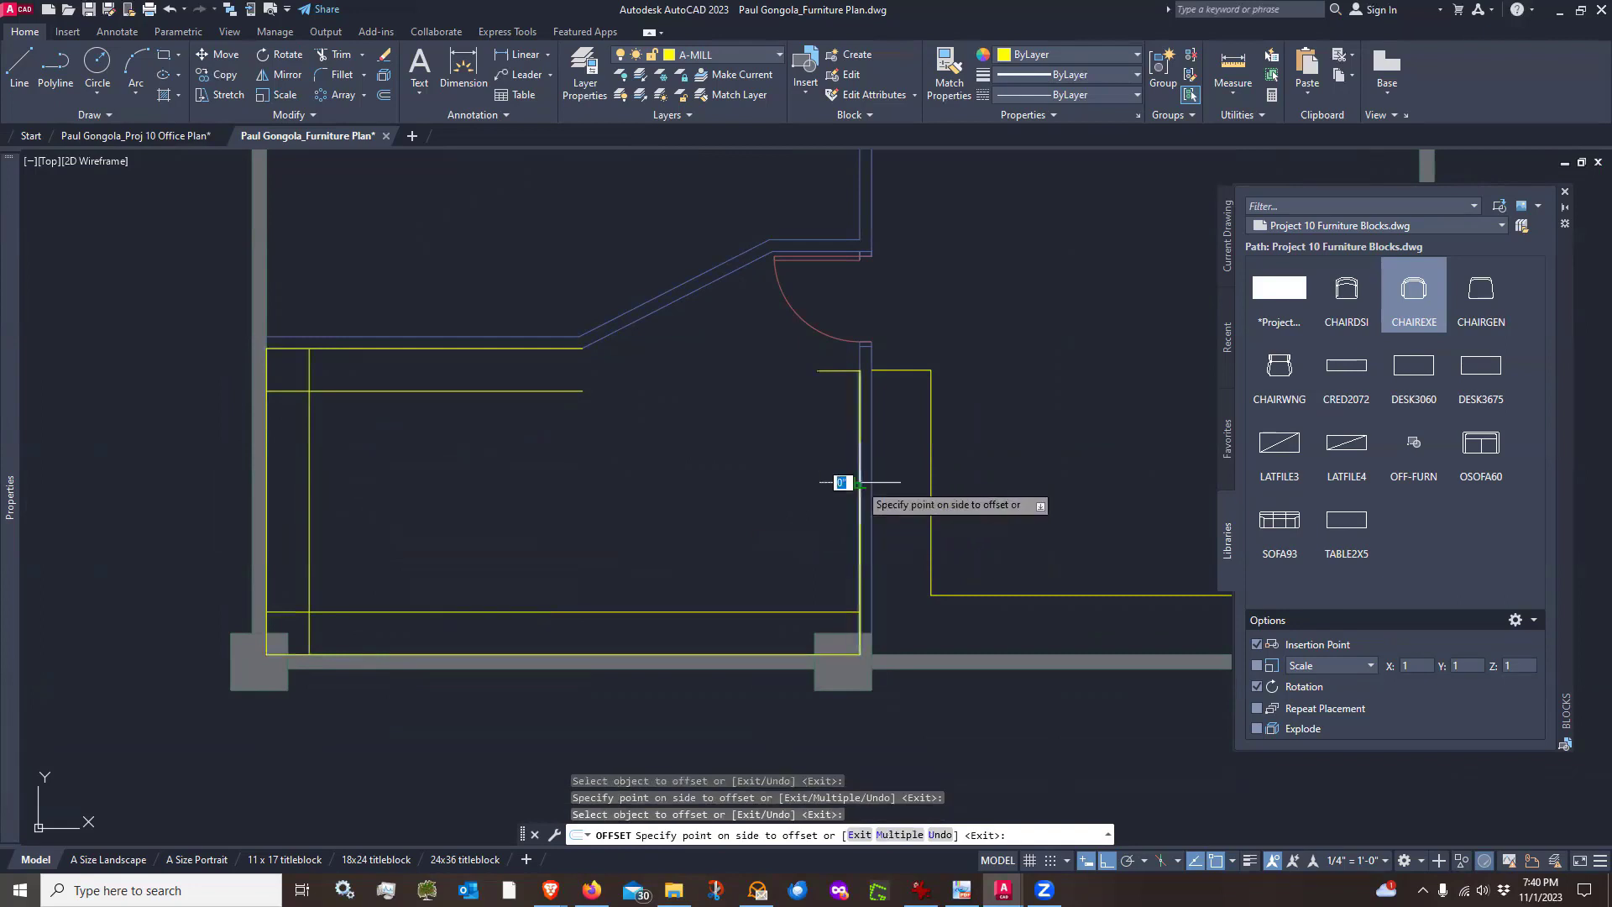
pyautogui.click(750, 480)
pyautogui.press('Escape')
# Erase the four outer outline lines running along the room's walls
pyautogui.write('E')
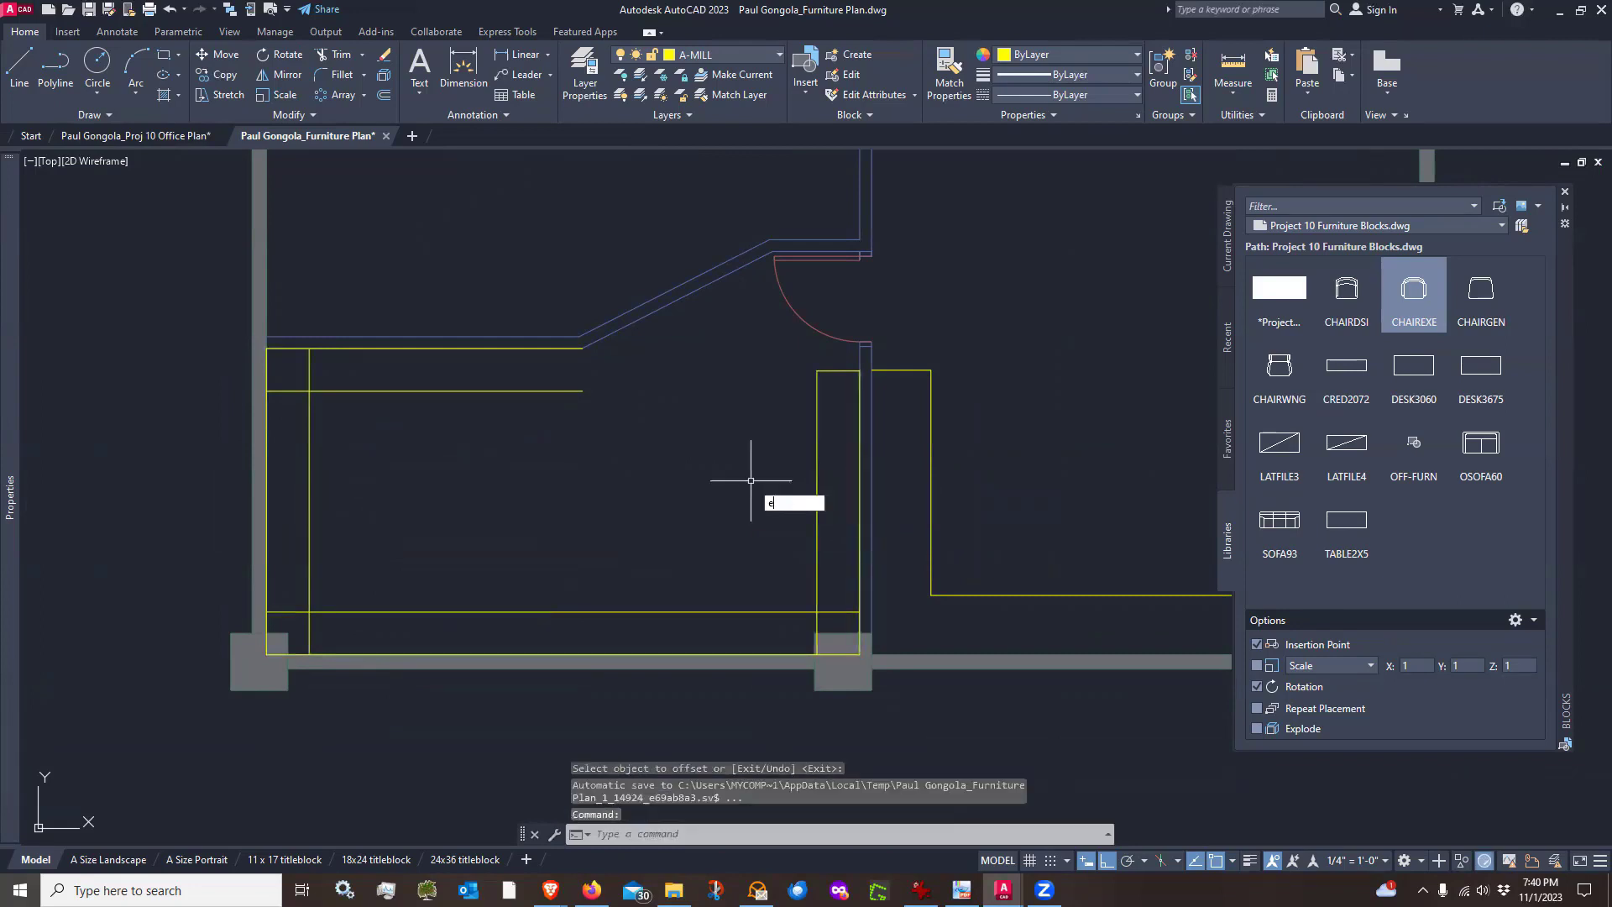
pyautogui.press('Return')
pyautogui.click(858, 530)
pyautogui.click(741, 654)
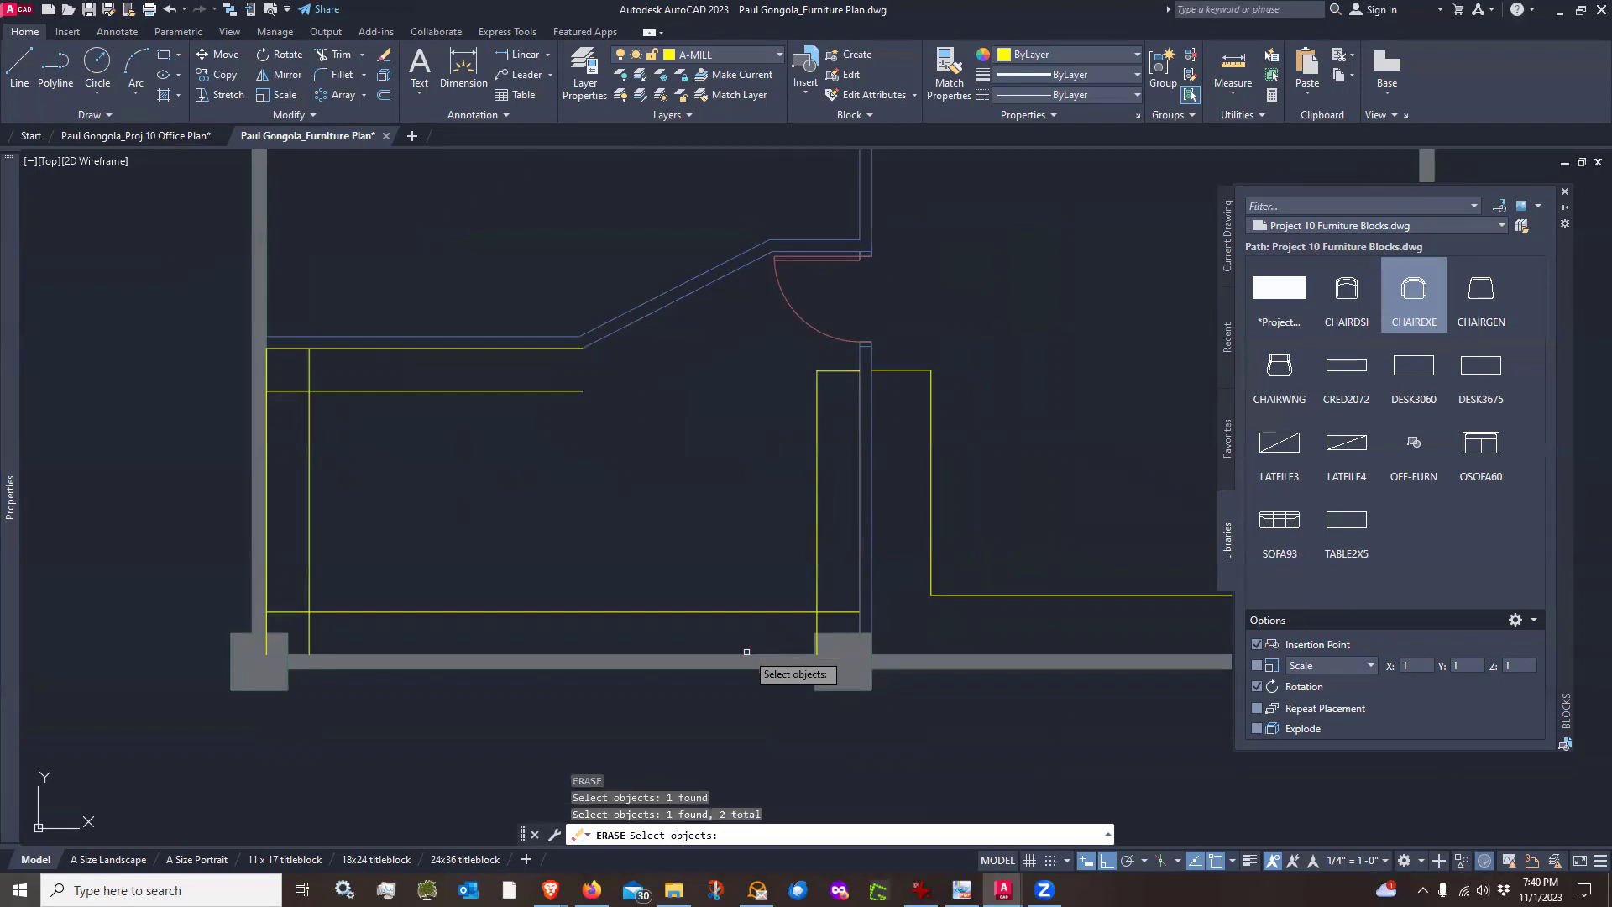
pyautogui.click(270, 543)
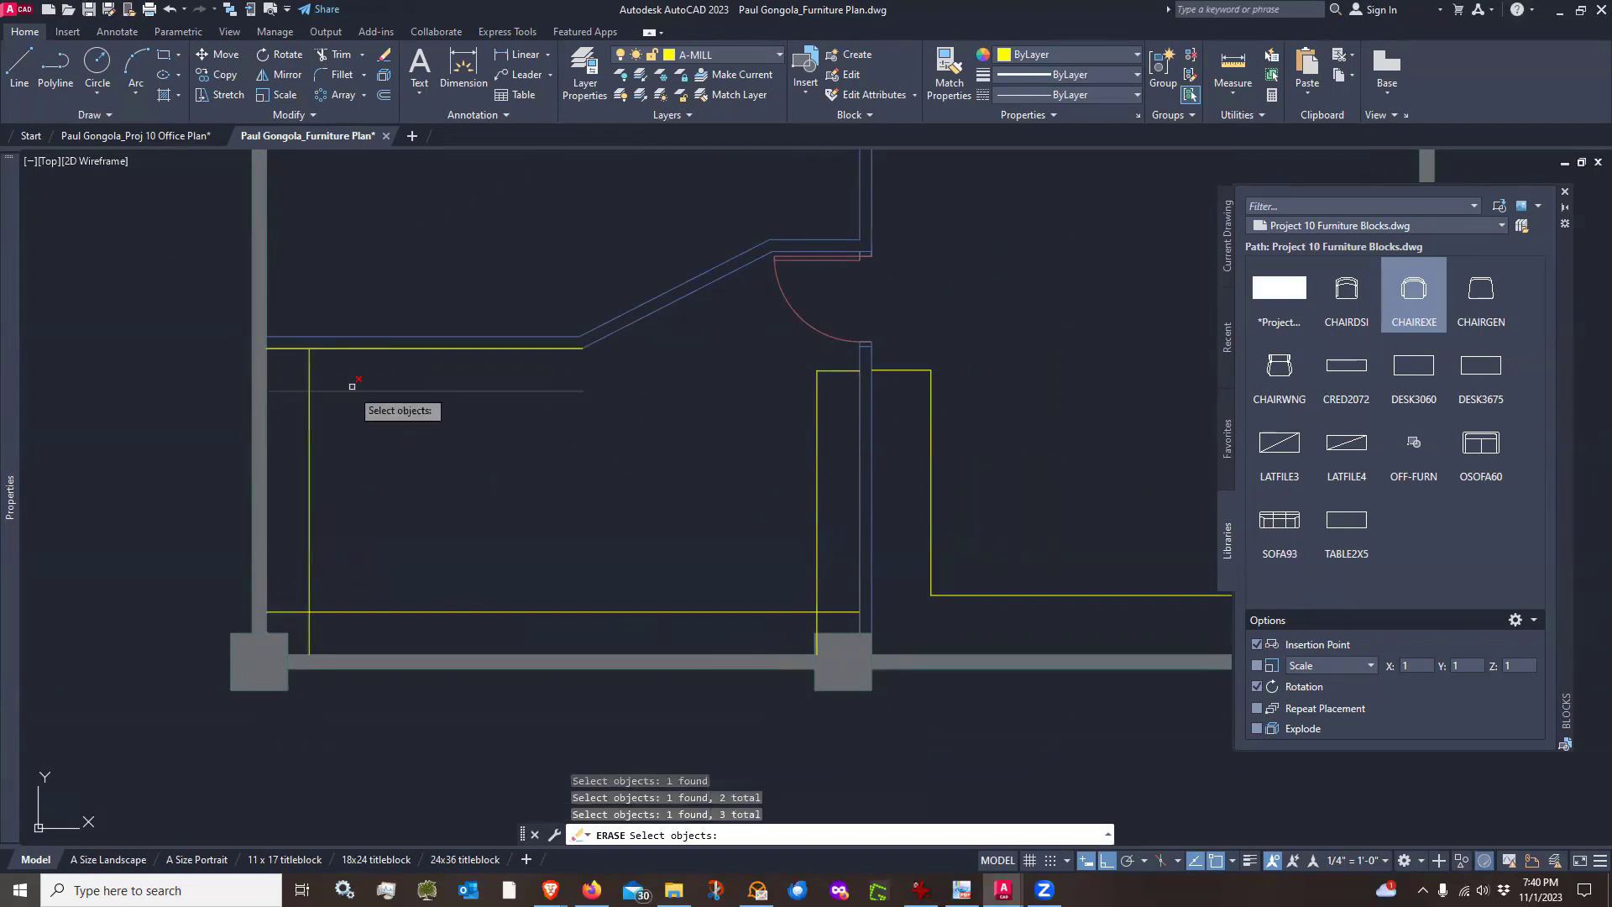
pyautogui.click(357, 345)
pyautogui.scroll(2, 621, 367)
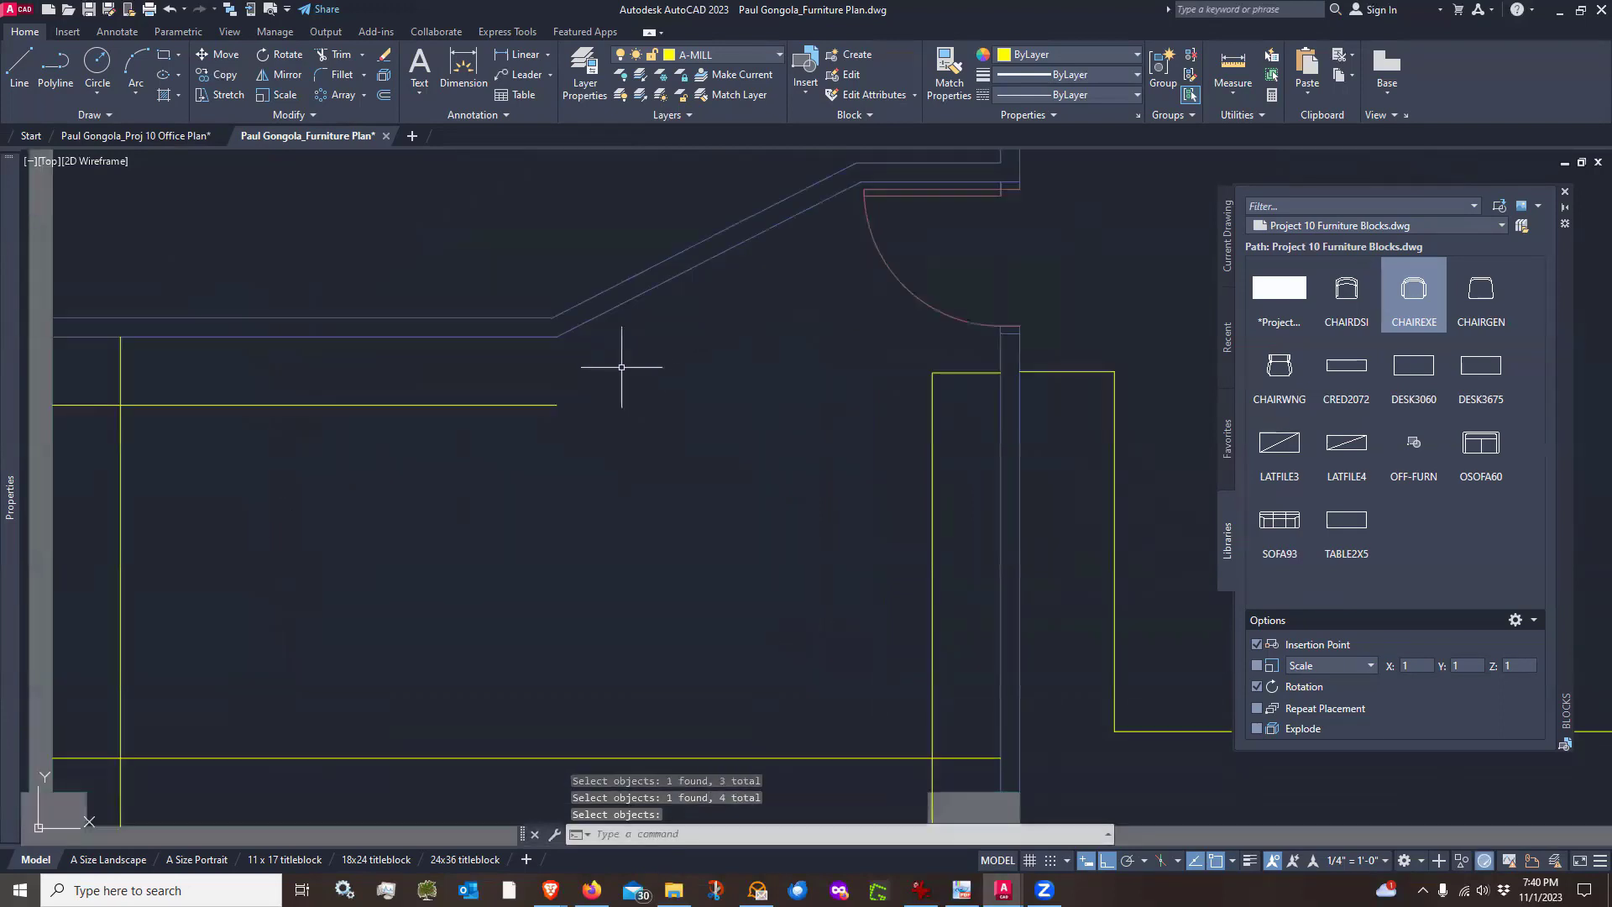
pyautogui.press('Return')
# Draw a vertical line from the angled wall corner down to the inner top counter line to close its end
pyautogui.write('l')
pyautogui.press('Return')
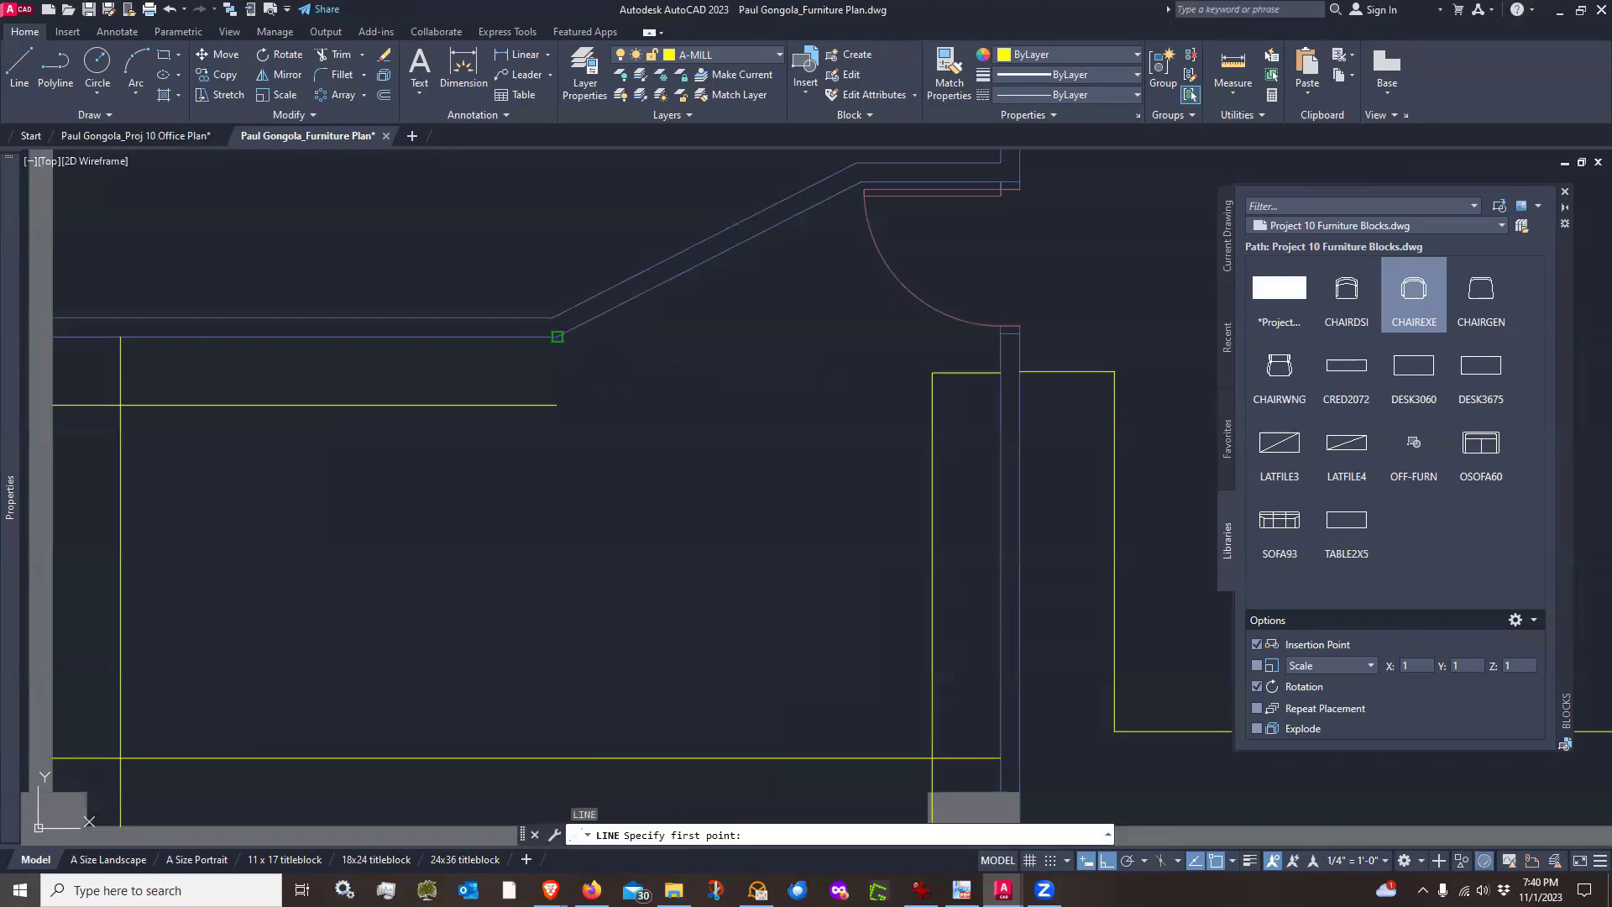
pyautogui.click(556, 336)
pyautogui.click(557, 405)
pyautogui.press('Return')
# Fillet the inner counter lines at the top-left and bottom-left corners into clean corners
pyautogui.scroll(-2, 694, 364)
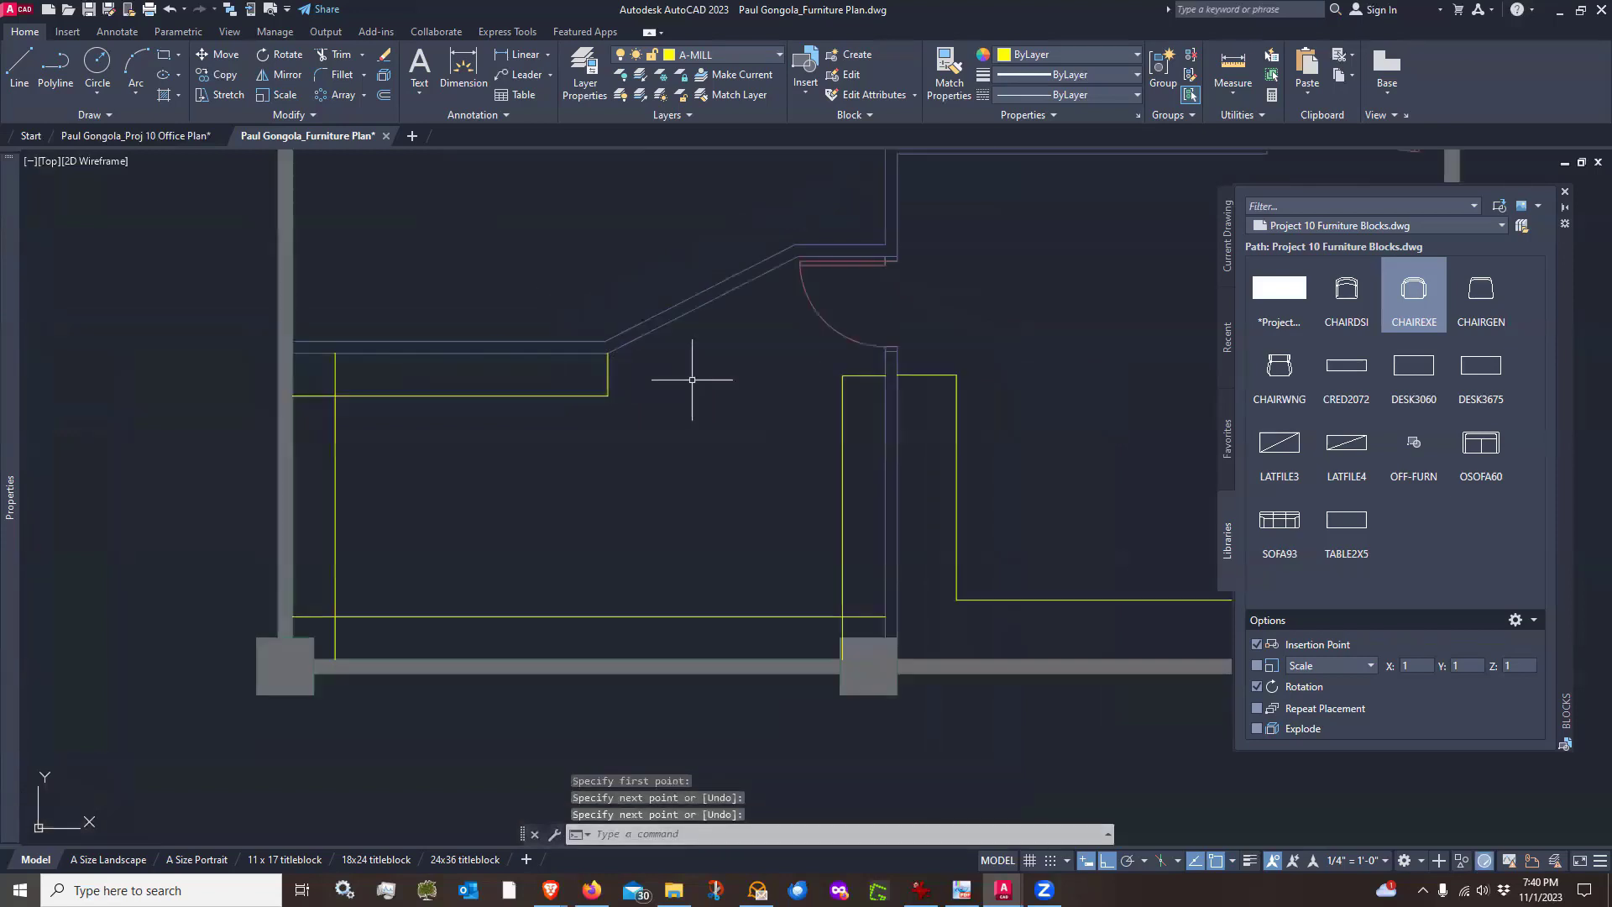
pyautogui.click(345, 77)
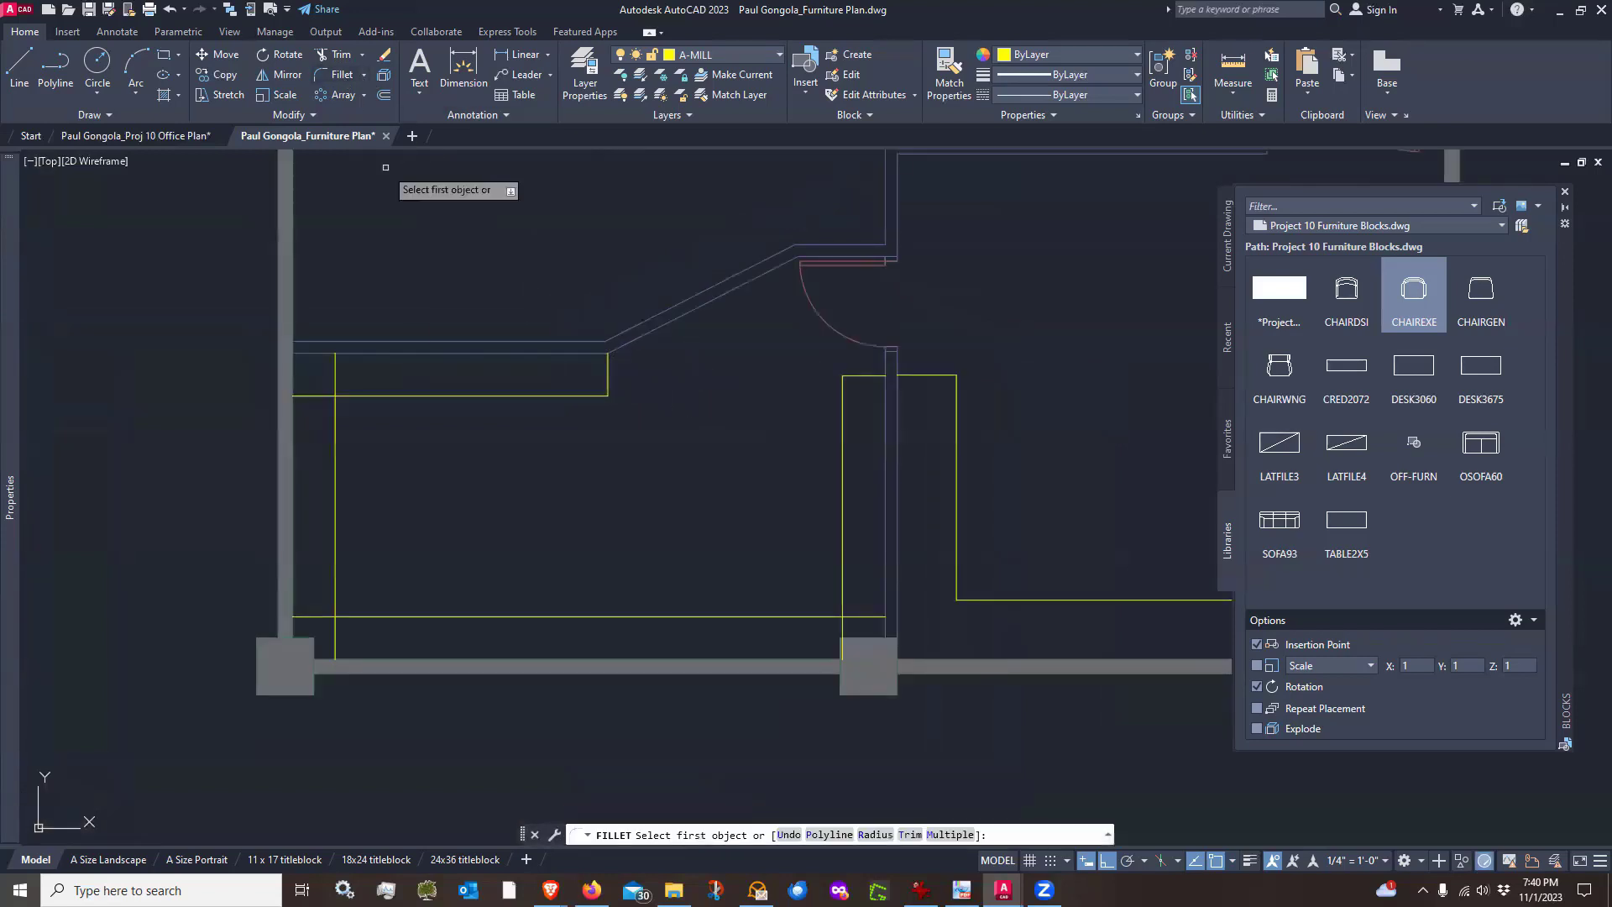
pyautogui.click(388, 394)
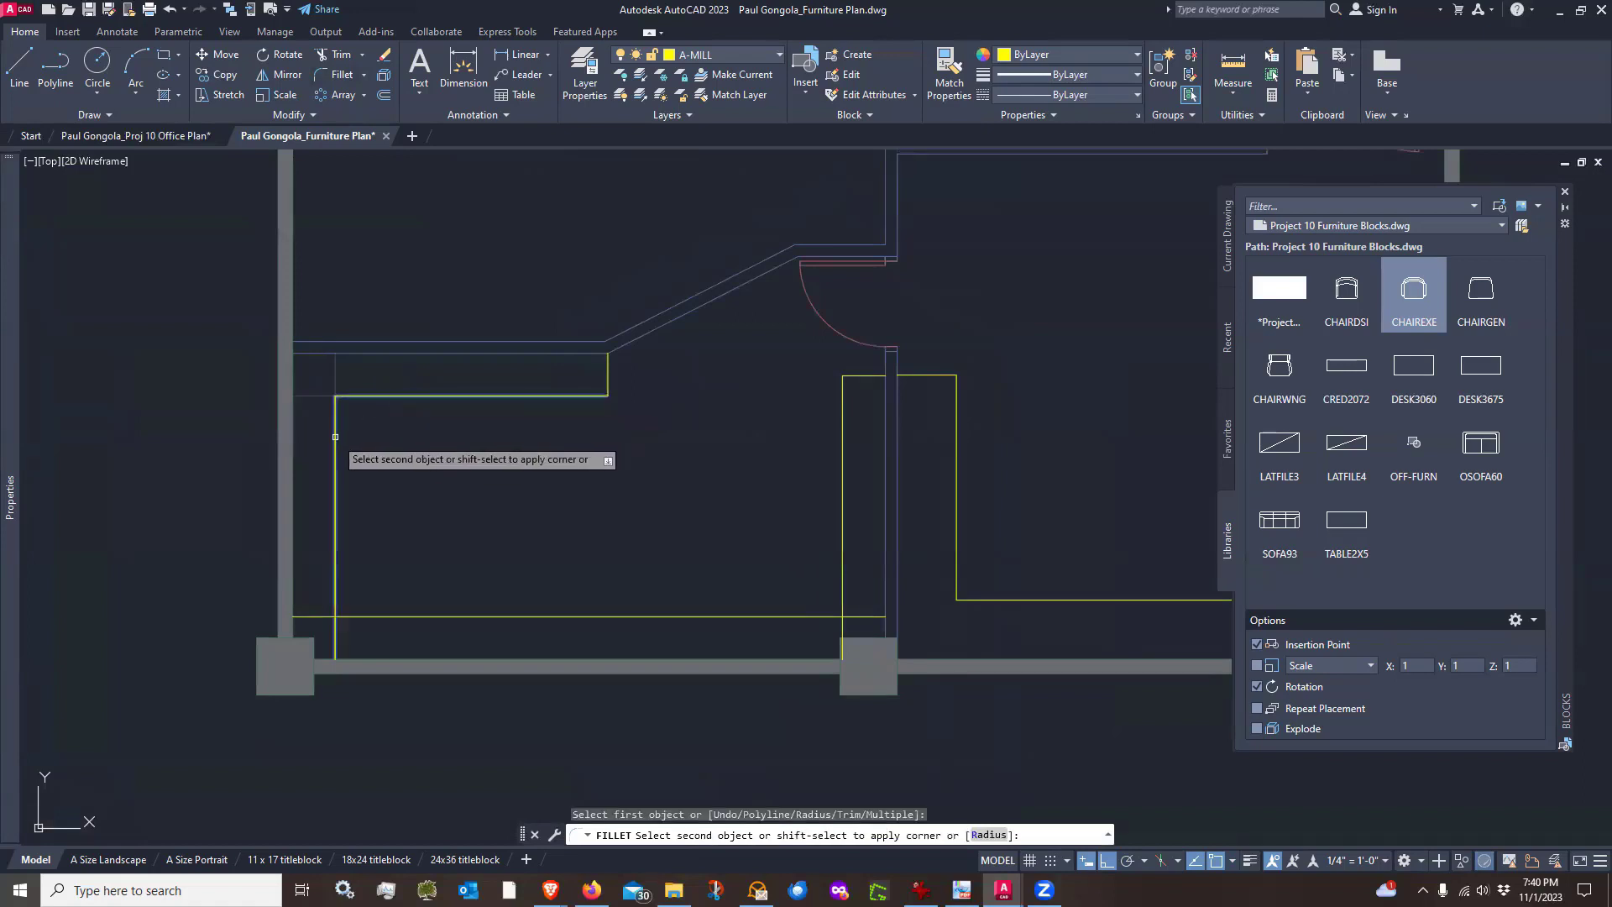
pyautogui.click(335, 436)
pyautogui.press('Return')
pyautogui.click(337, 592)
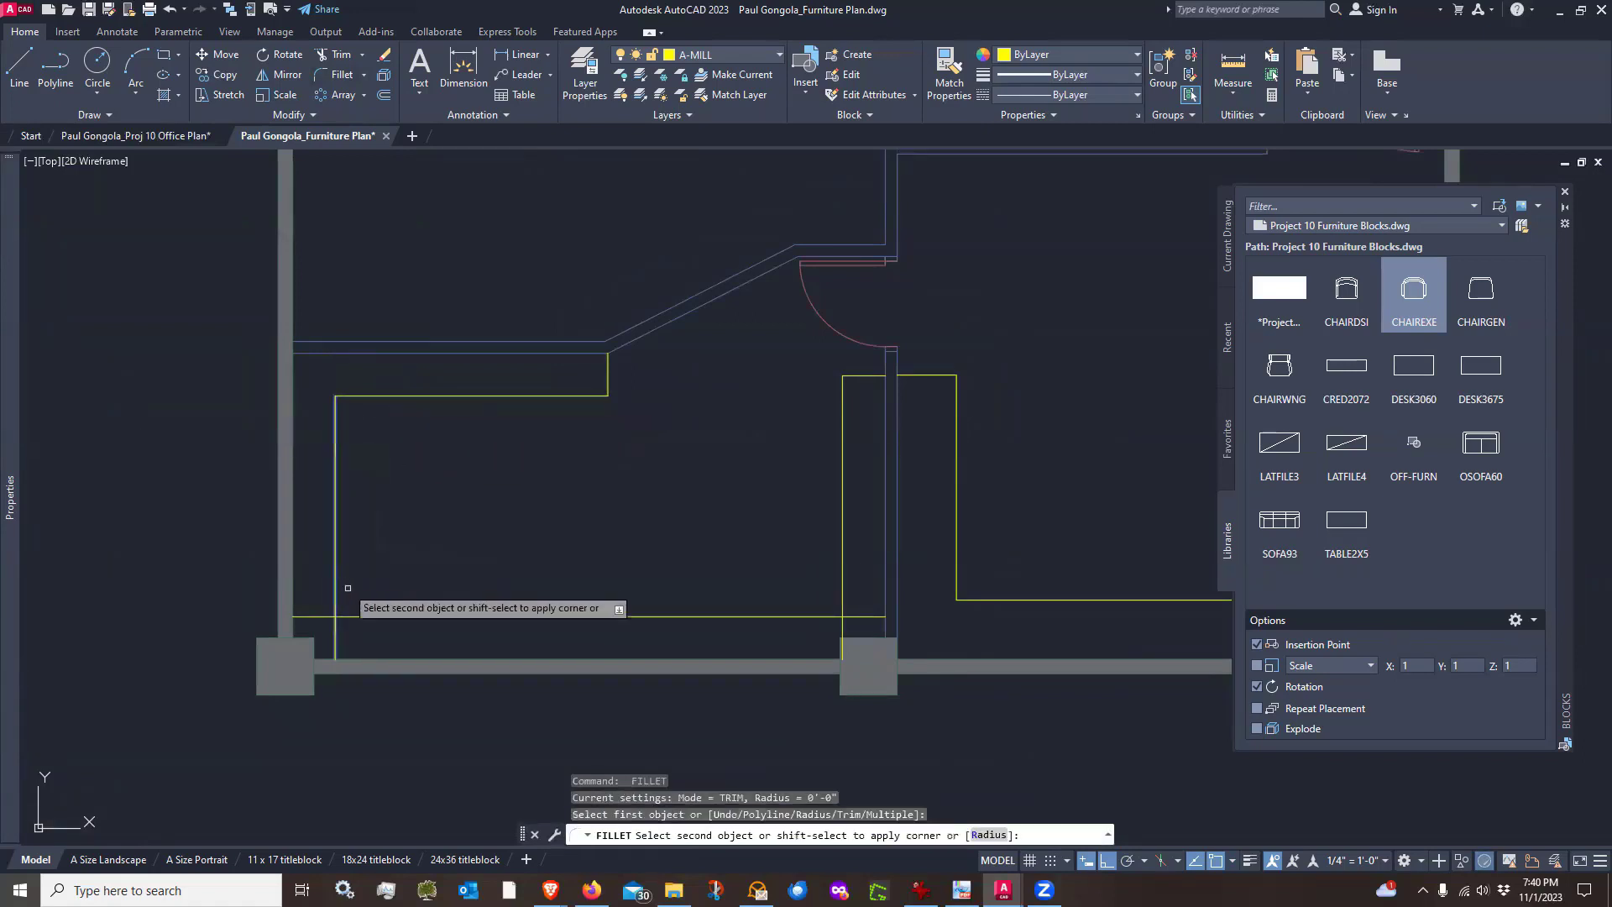
pyautogui.click(354, 616)
pyautogui.scroll(-4, 525, 546)
pyautogui.press('Escape')
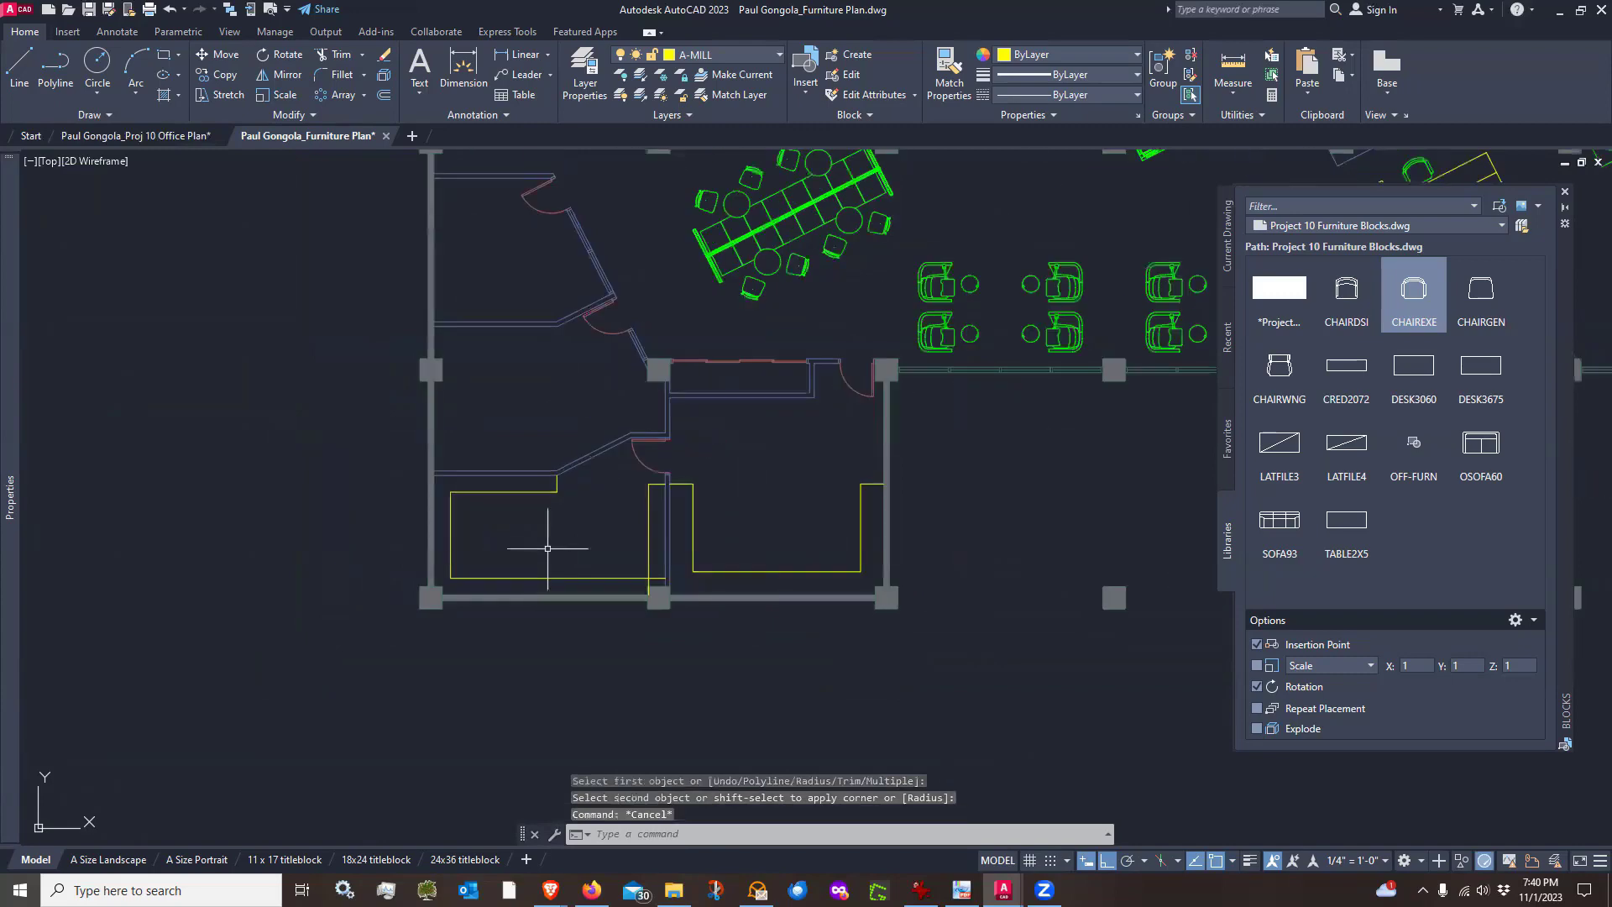
pyautogui.scroll(4, 616, 588)
pyautogui.press('Return')
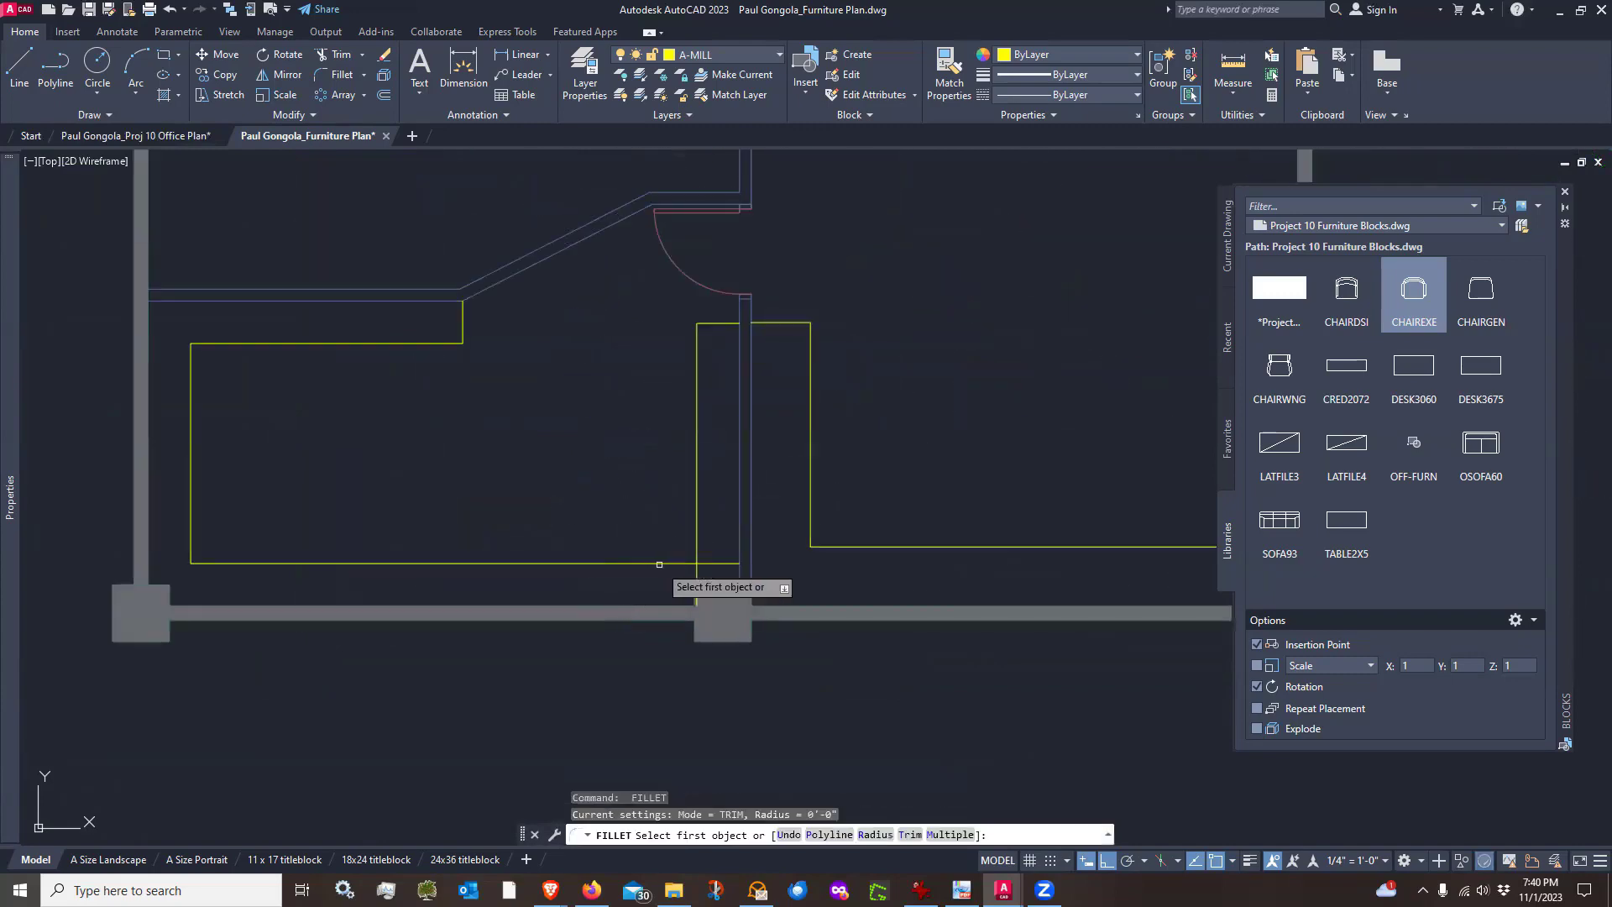
pyautogui.click(691, 562)
pyautogui.press('Escape')
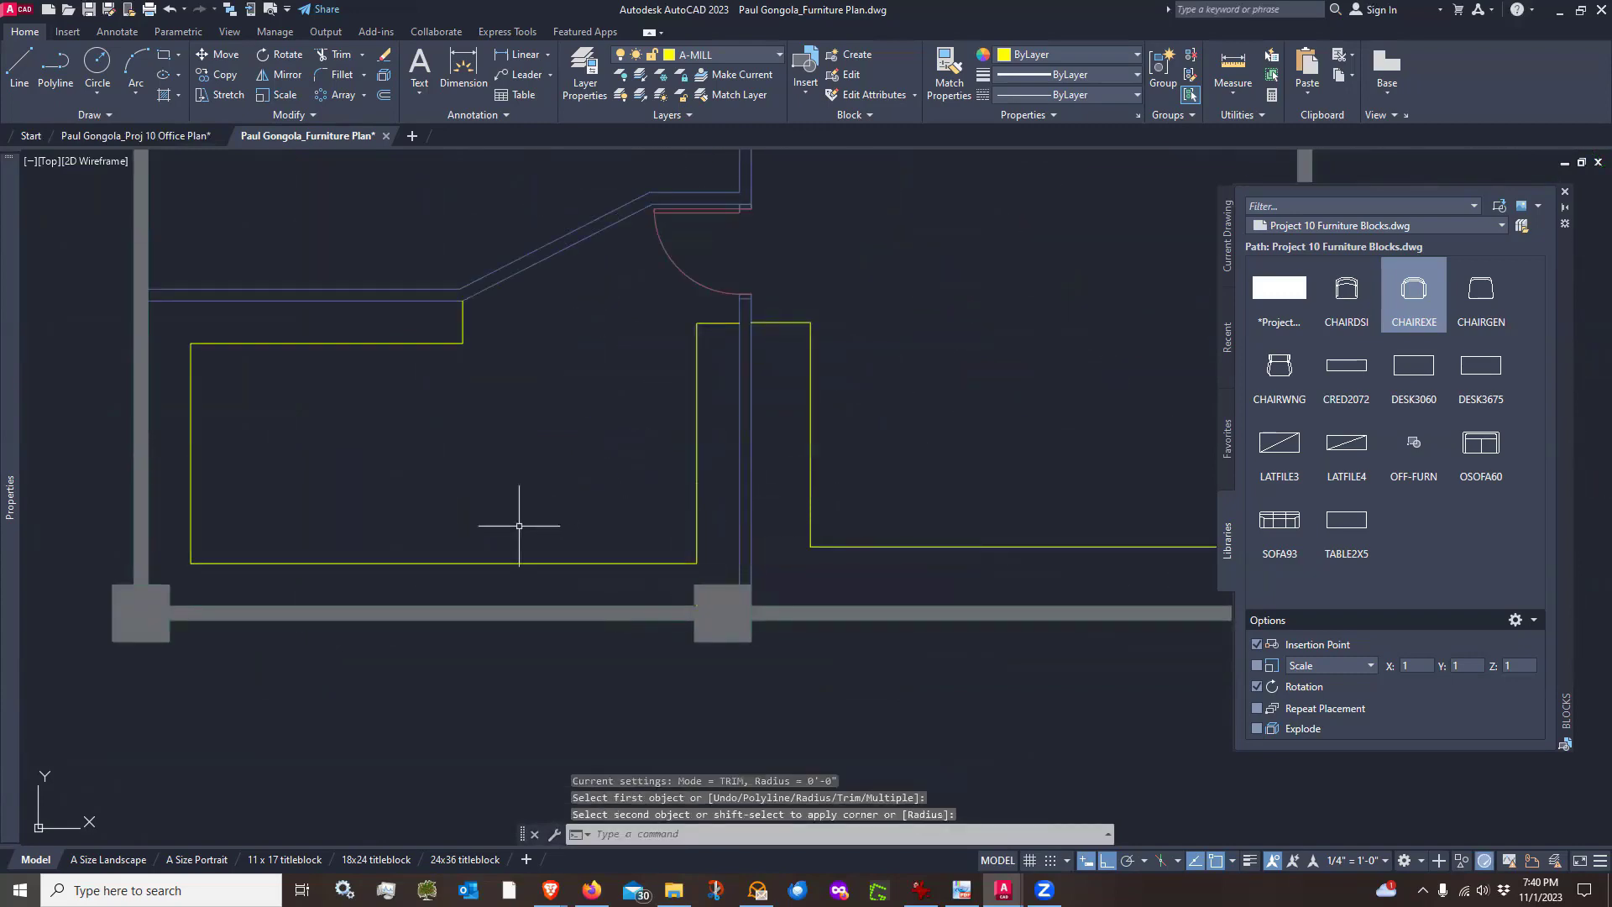
# Draw a horizontal line about 11'-9" long from the counter's inner corner to the column to close the counter's end
pyautogui.scroll(-4, 464, 568)
pyautogui.scroll(2, 684, 475)
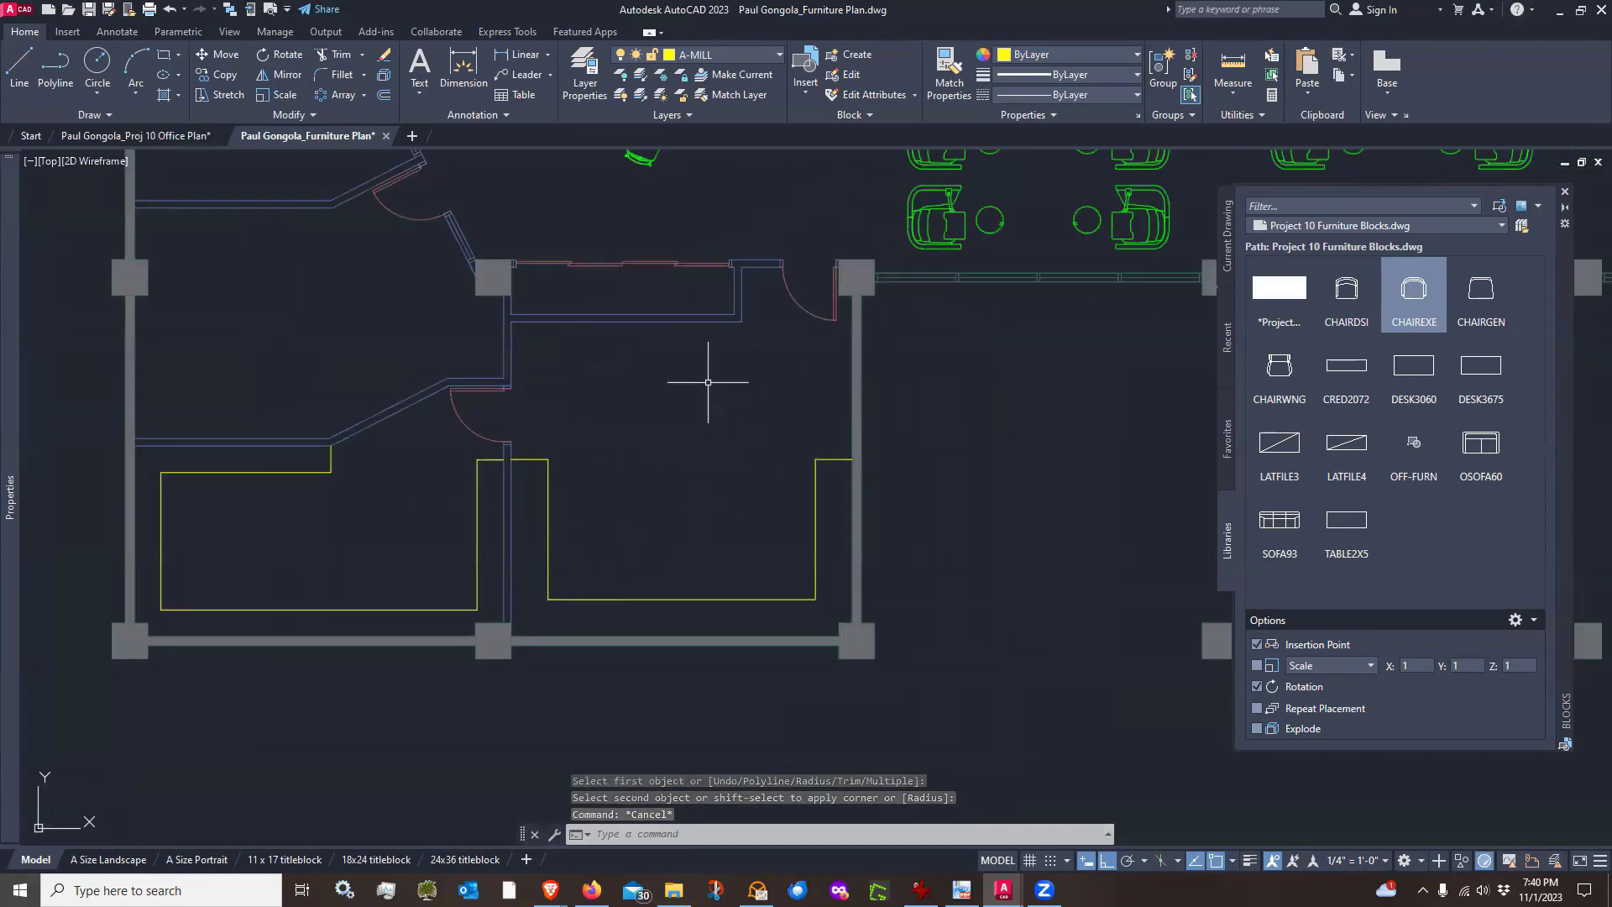
pyautogui.scroll(-2, 708, 382)
pyautogui.moveTo(719, 353); pyautogui.dragTo(666, 450, button='middle')
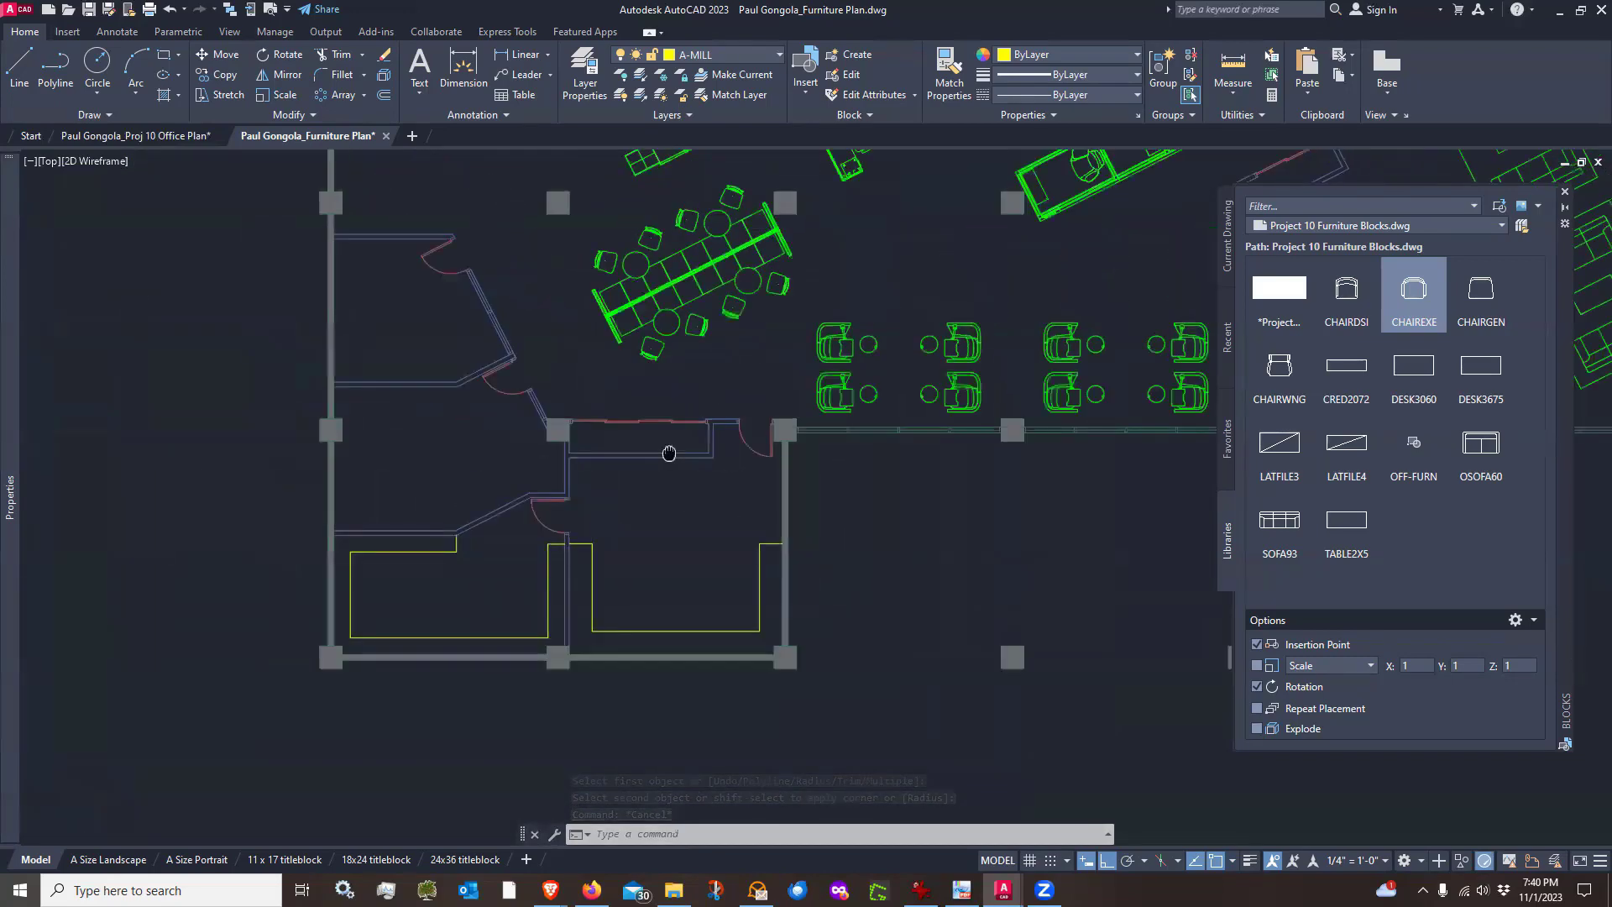
pyautogui.scroll(4, 582, 451)
pyautogui.scroll(2, 581, 451)
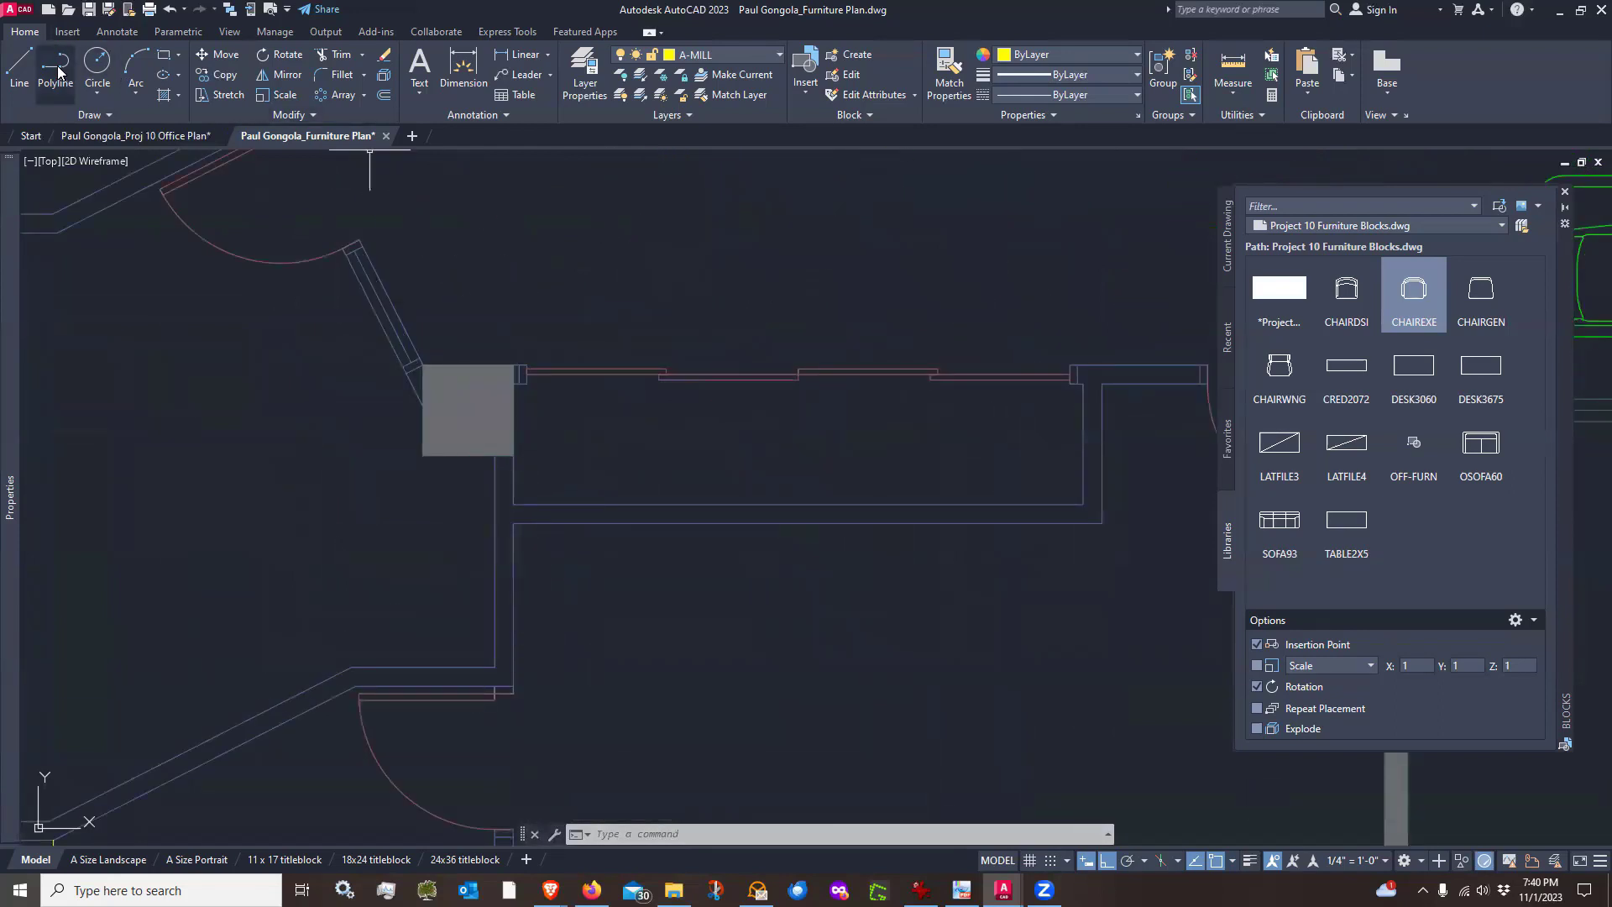
pyautogui.click(19, 65)
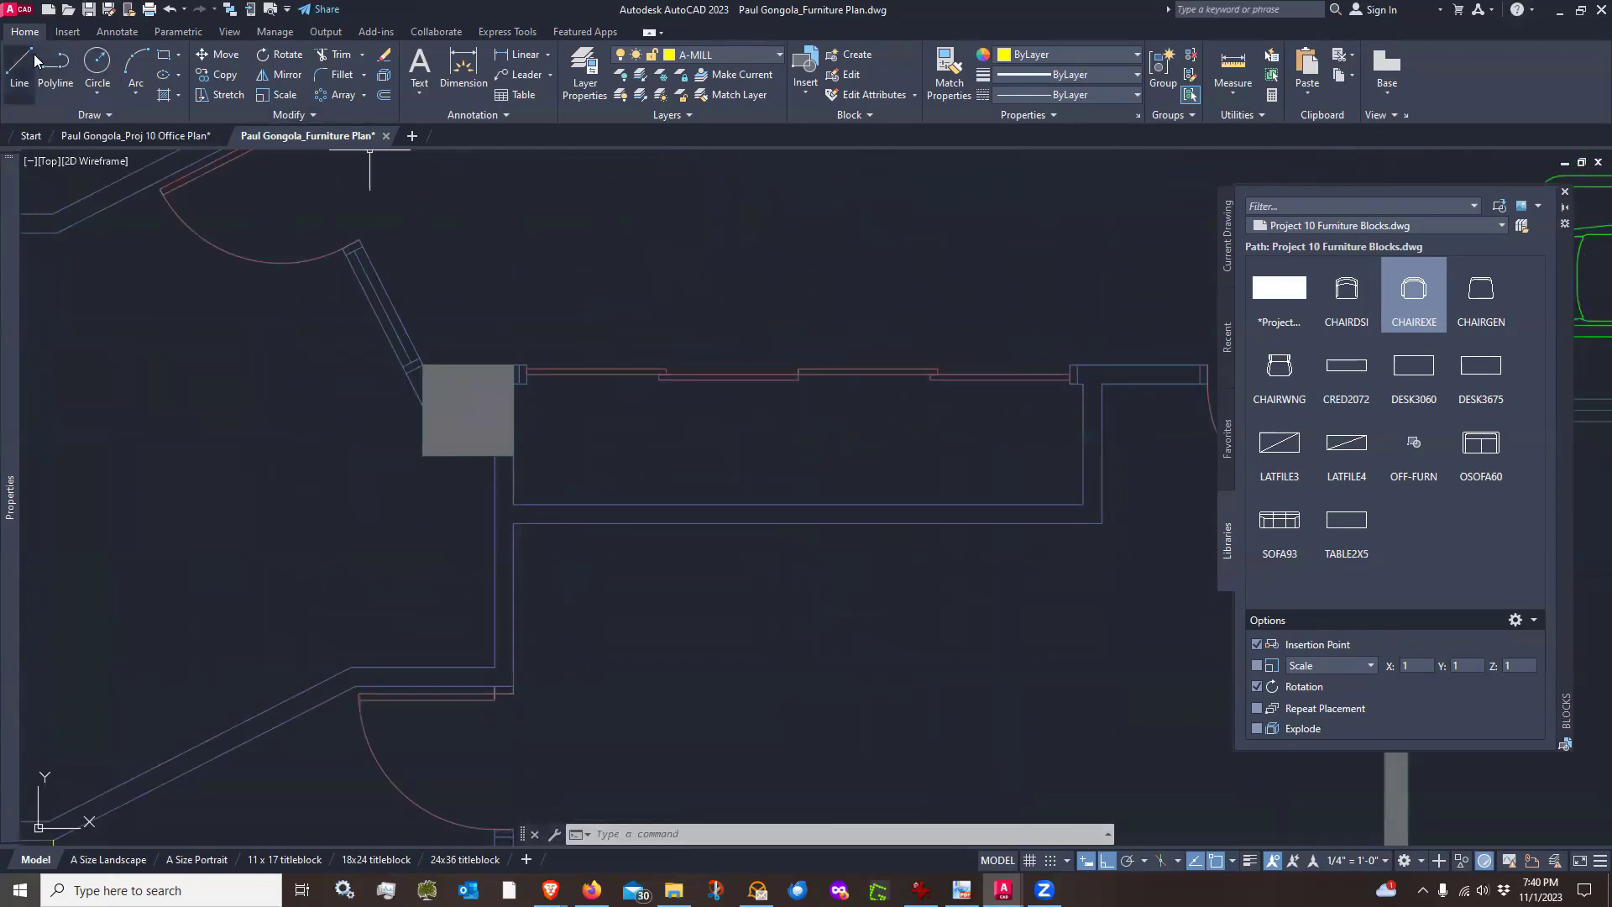
pyautogui.click(1082, 503)
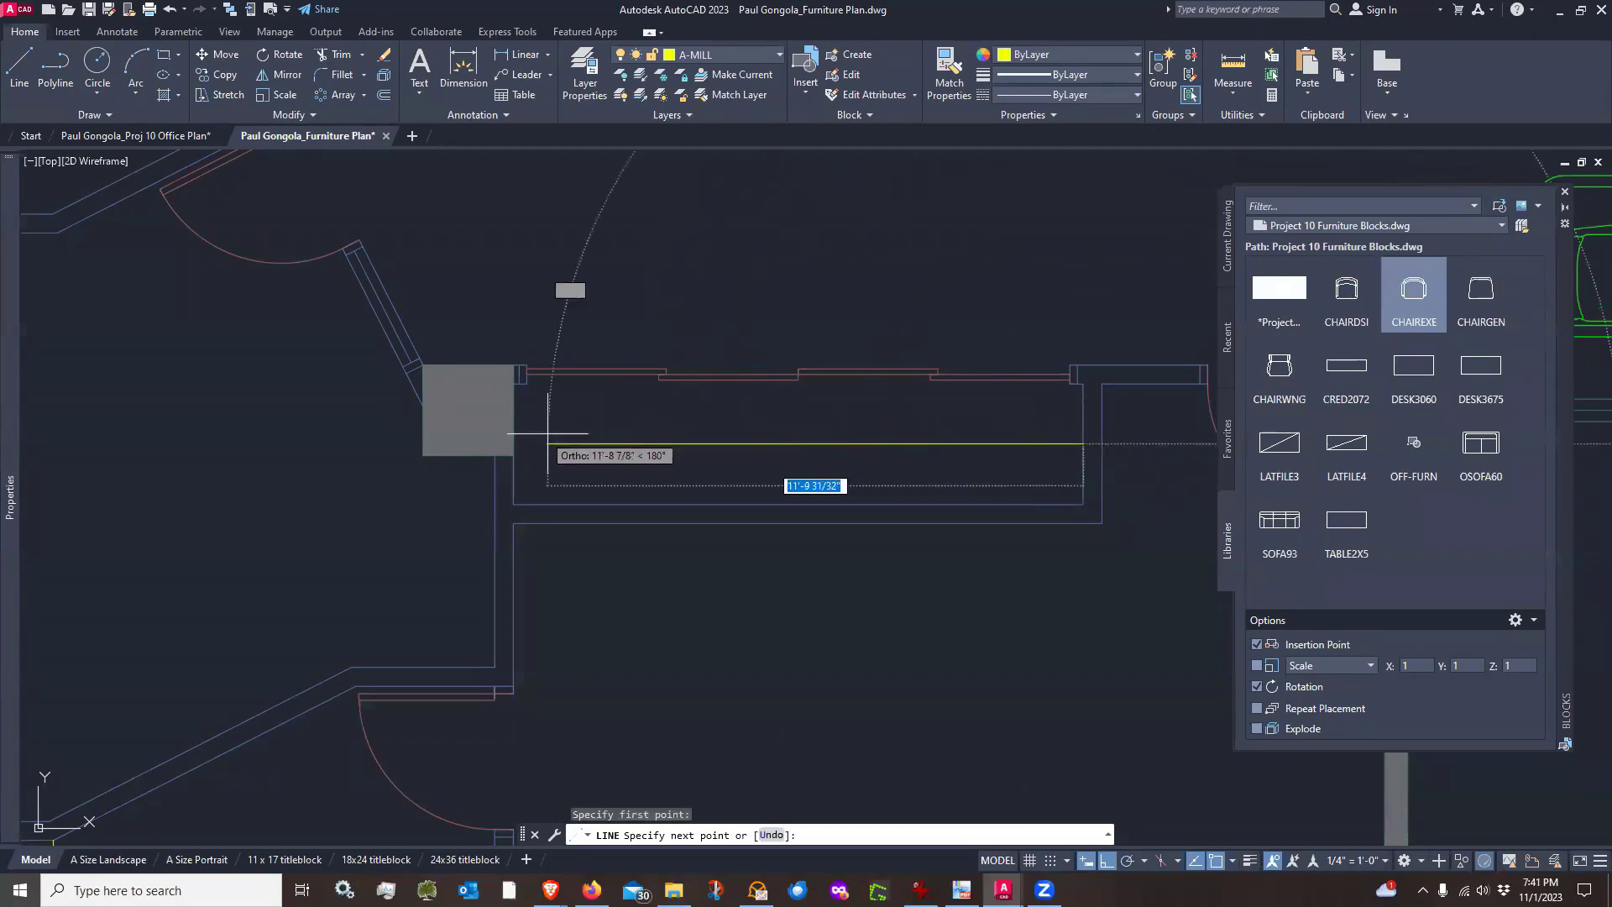
pyautogui.click(513, 444)
pyautogui.press('Return')
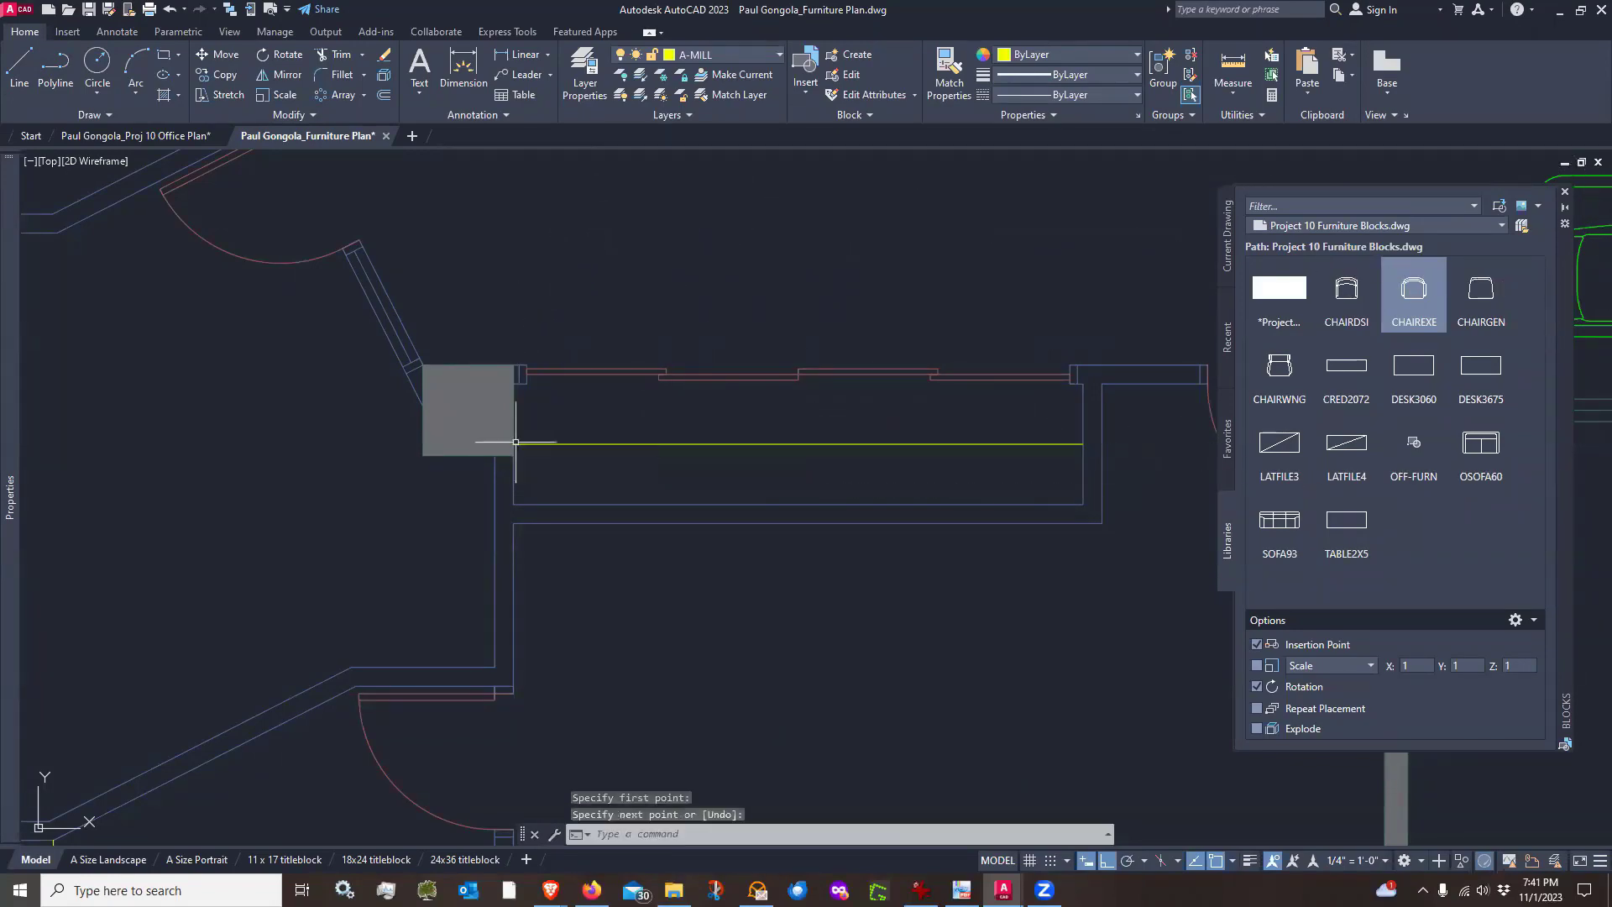
# Close the blocks palette and save the furniture plan drawing
pyautogui.scroll(-5, 671, 488)
pyautogui.moveTo(772, 591); pyautogui.dragTo(658, 532, button='middle')
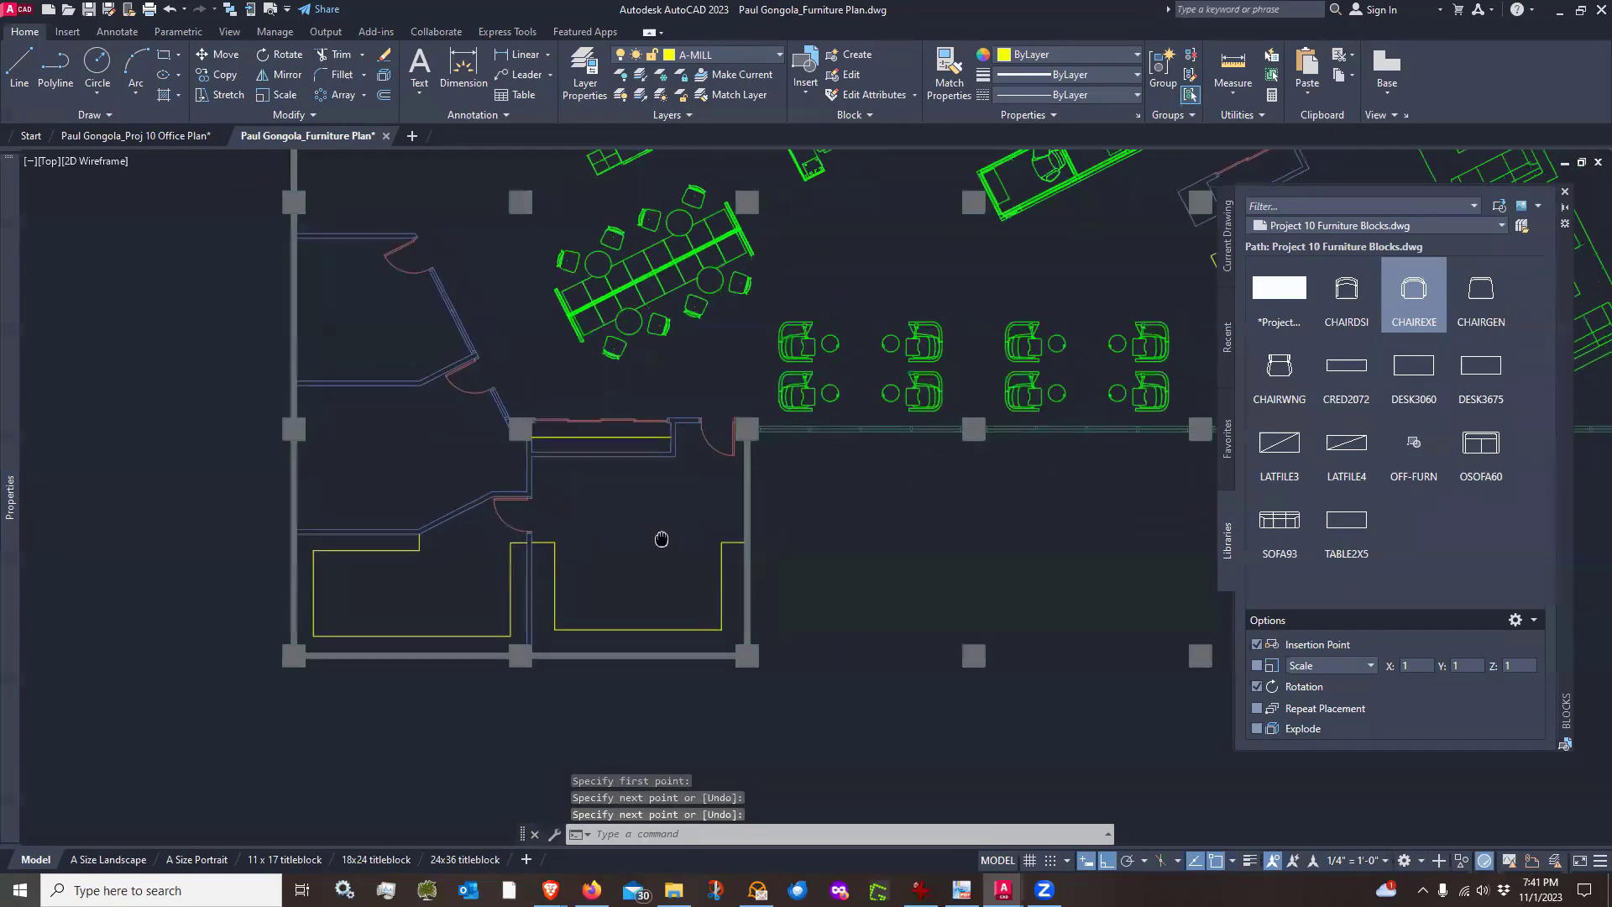
pyautogui.scroll(-3, 659, 533)
pyautogui.moveTo(1012, 547); pyautogui.dragTo(858, 681, button='middle')
pyautogui.click(1566, 197)
pyautogui.scroll(-3, 730, 370)
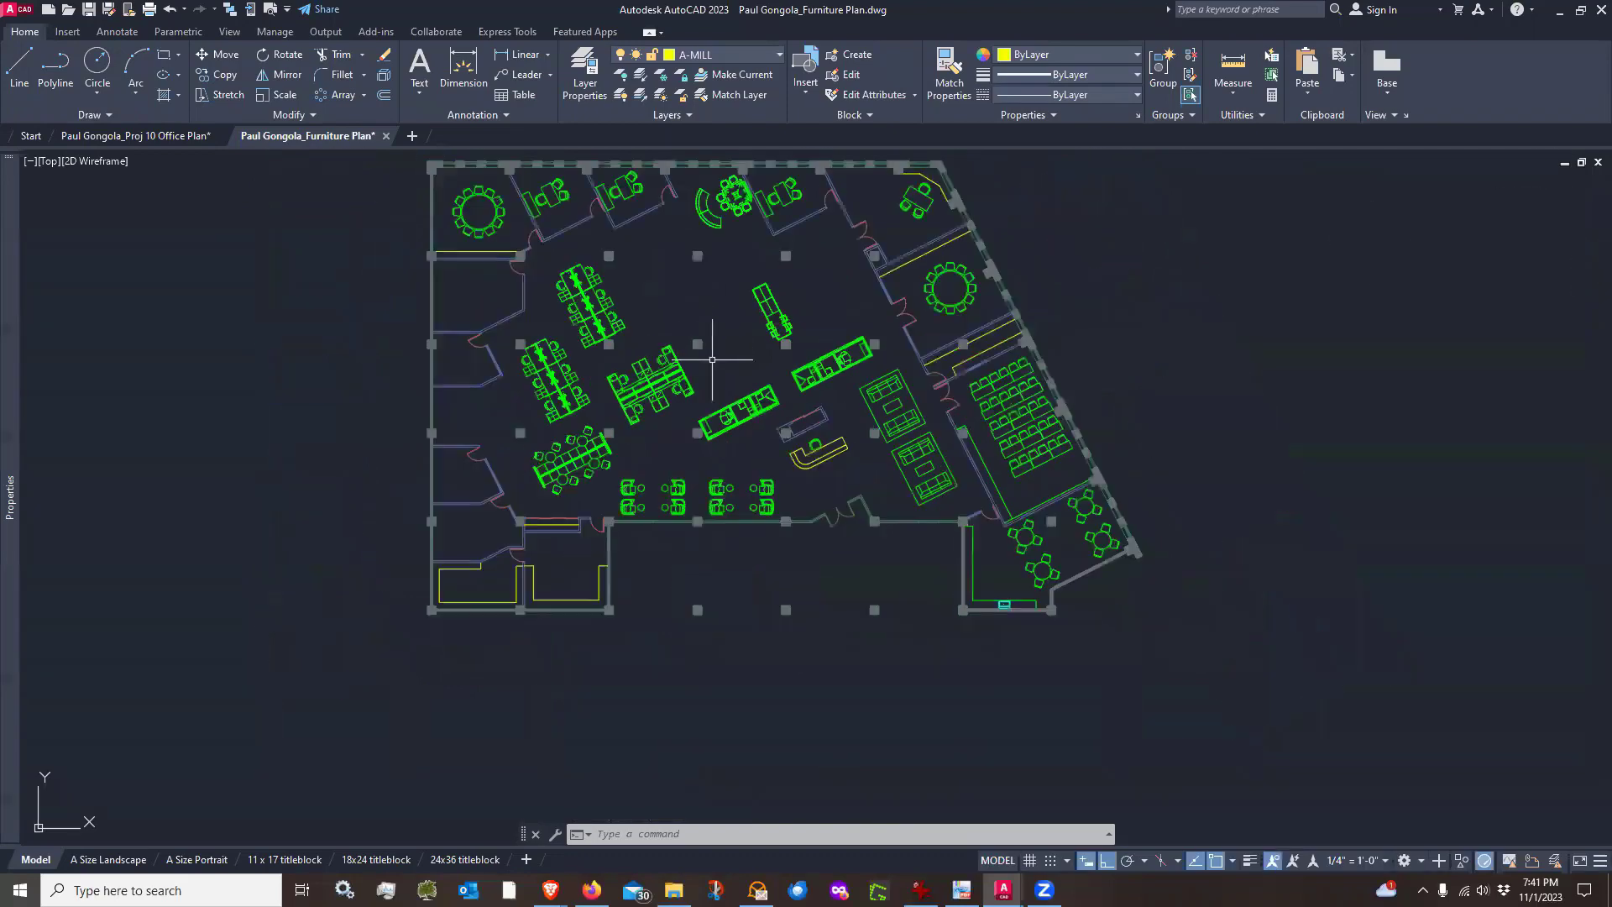
pyautogui.moveTo(676, 257); pyautogui.dragTo(678, 310, button='middle')
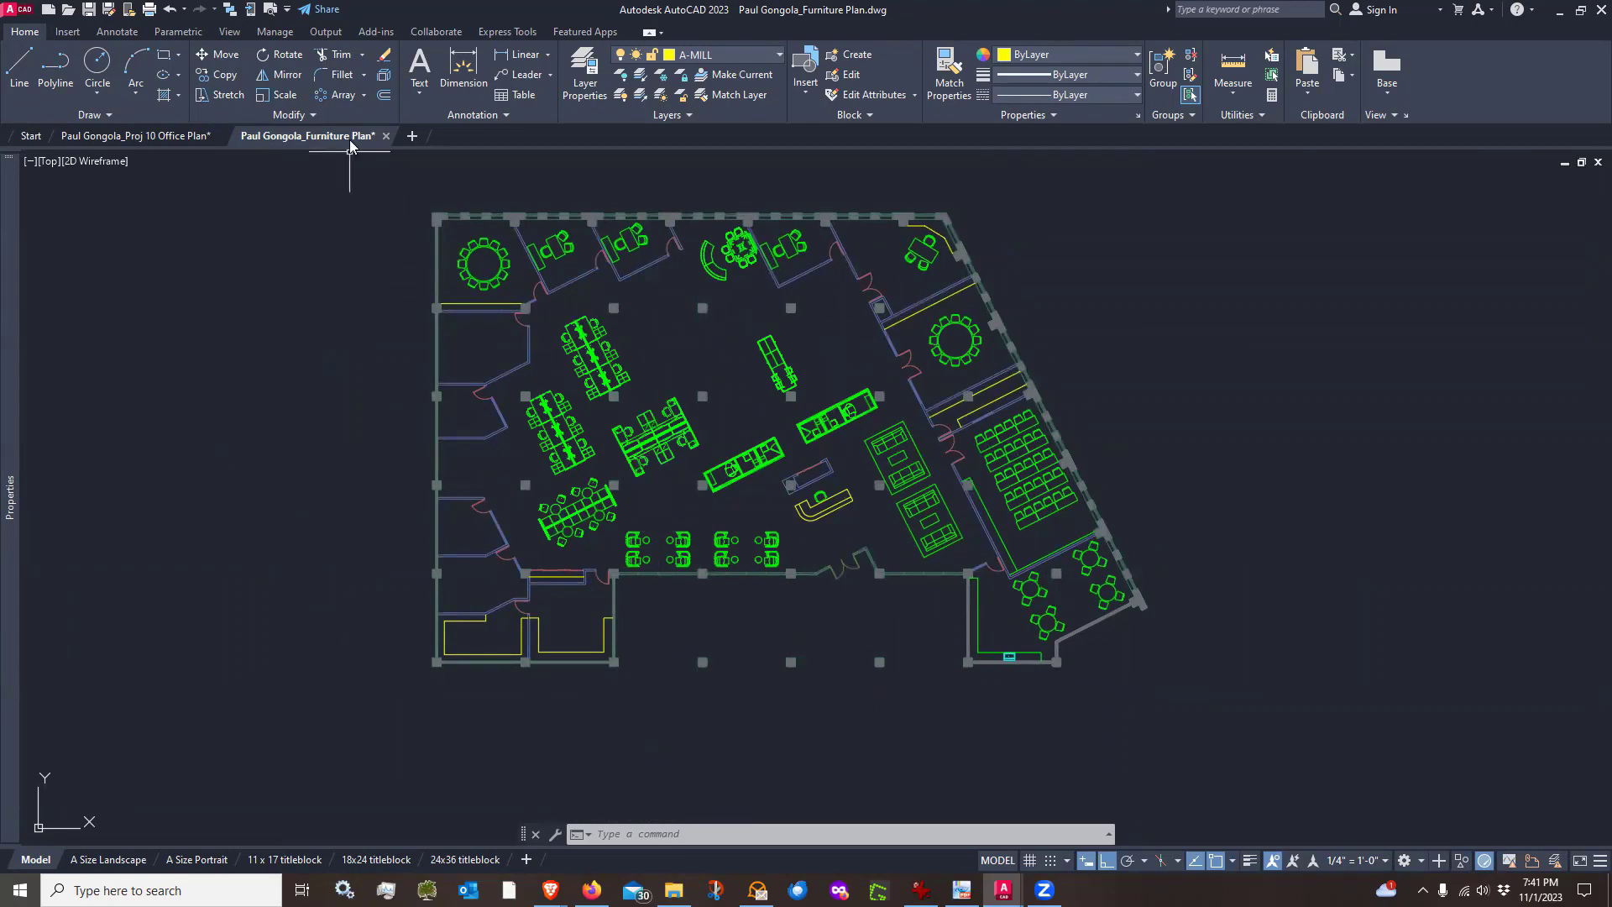
pyautogui.moveTo(371, 141)
pyautogui.click(89, 9)
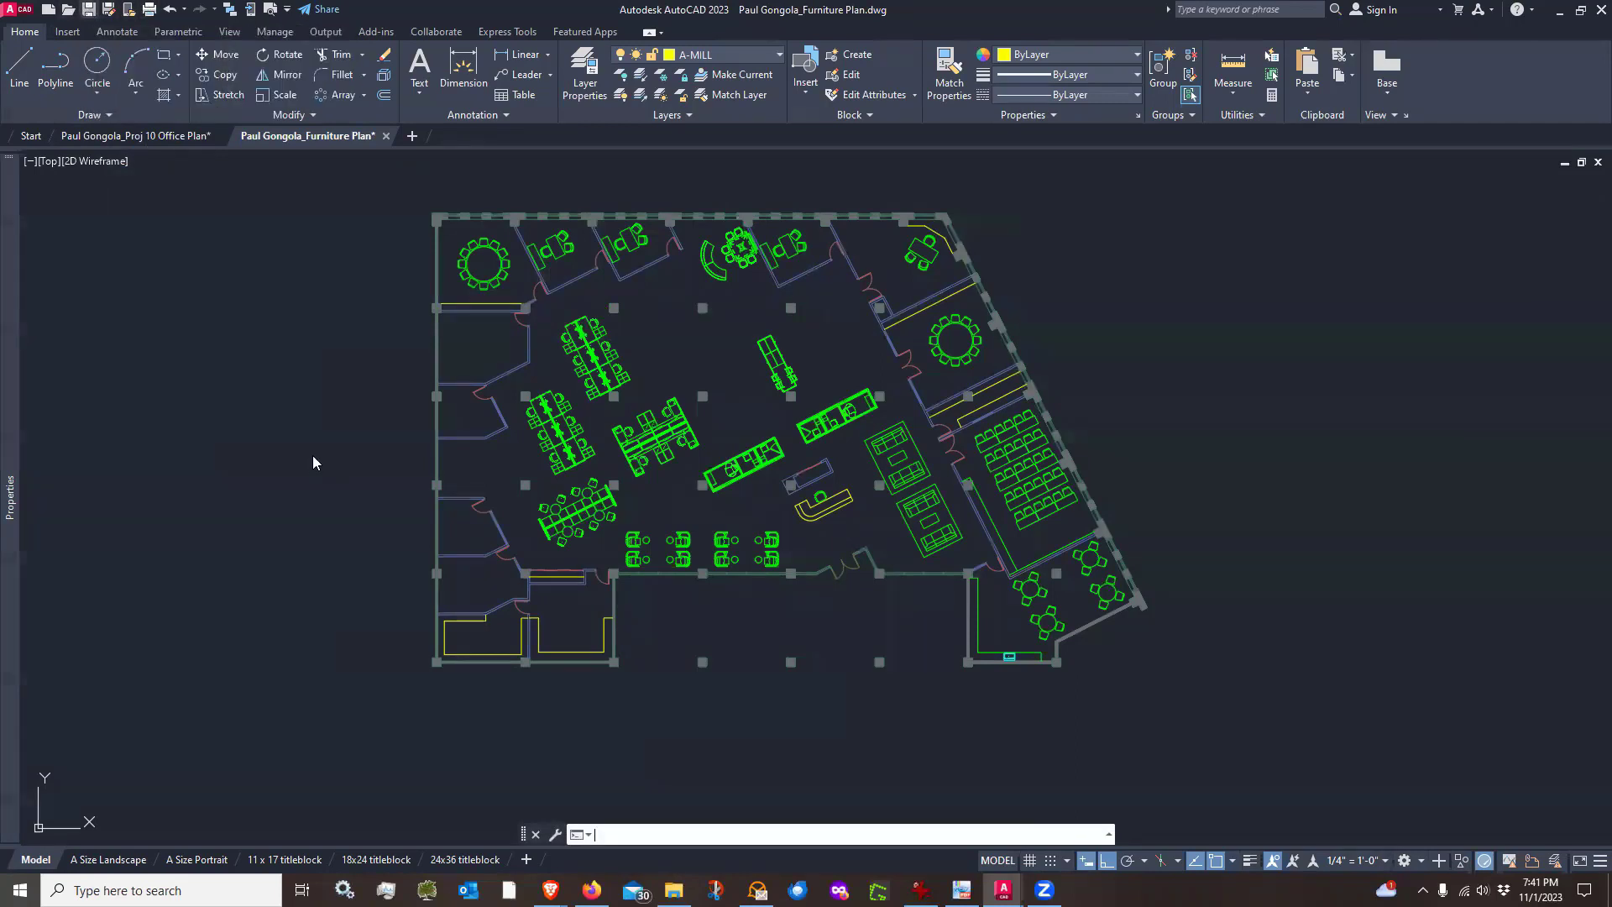
# Switch to the office plan drawing and open its model space
pyautogui.scroll(3, 843, 514)
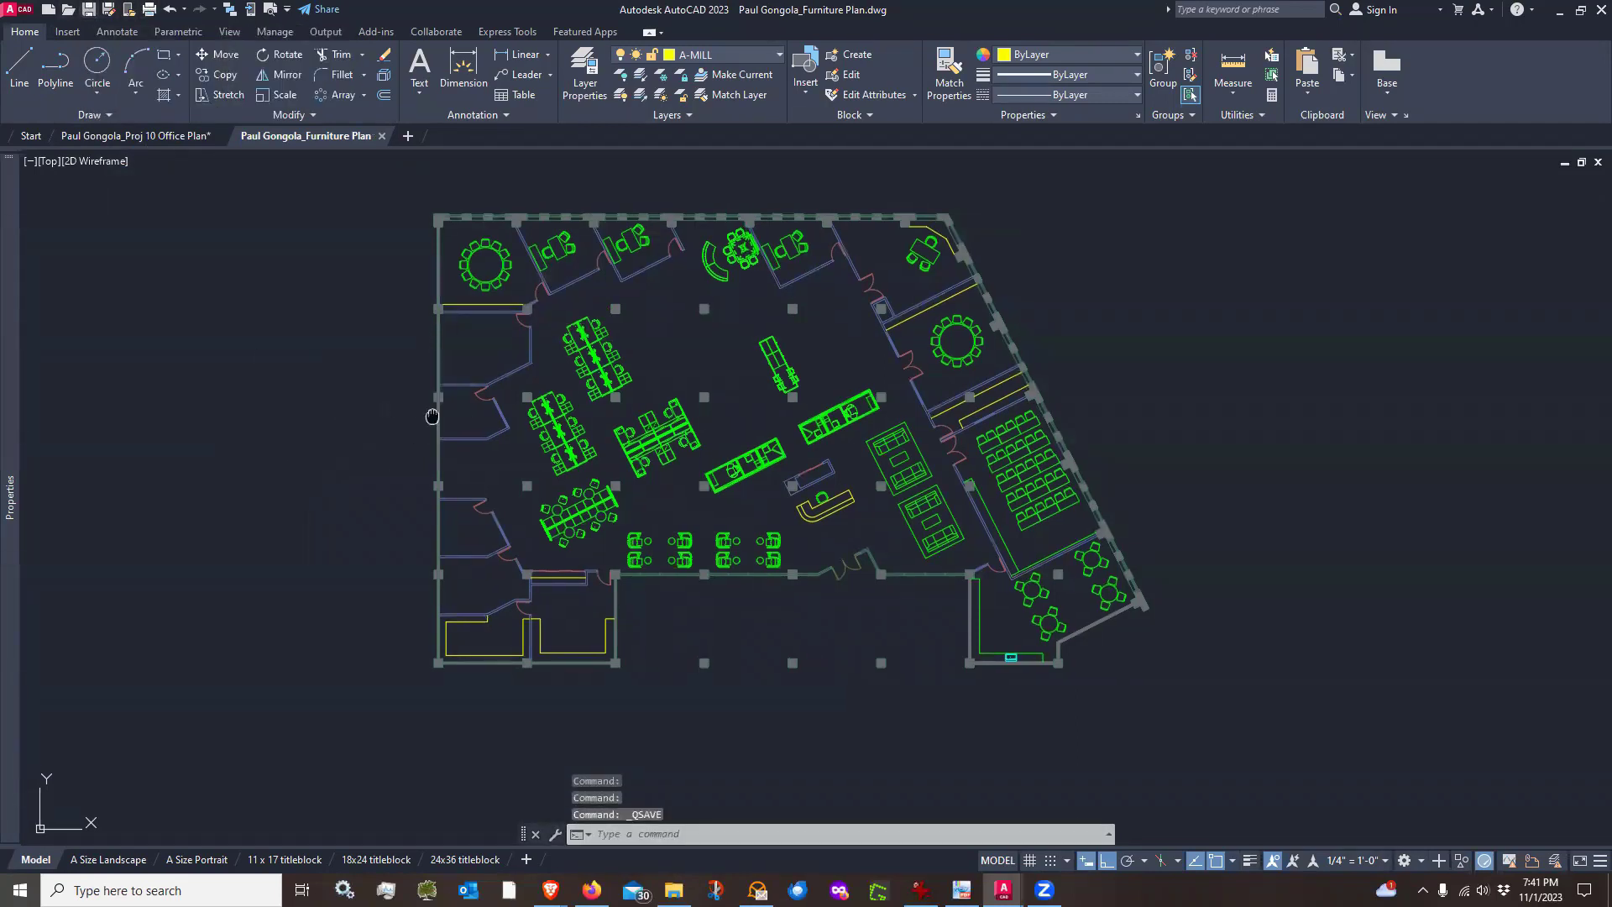
pyautogui.scroll(-3, 843, 513)
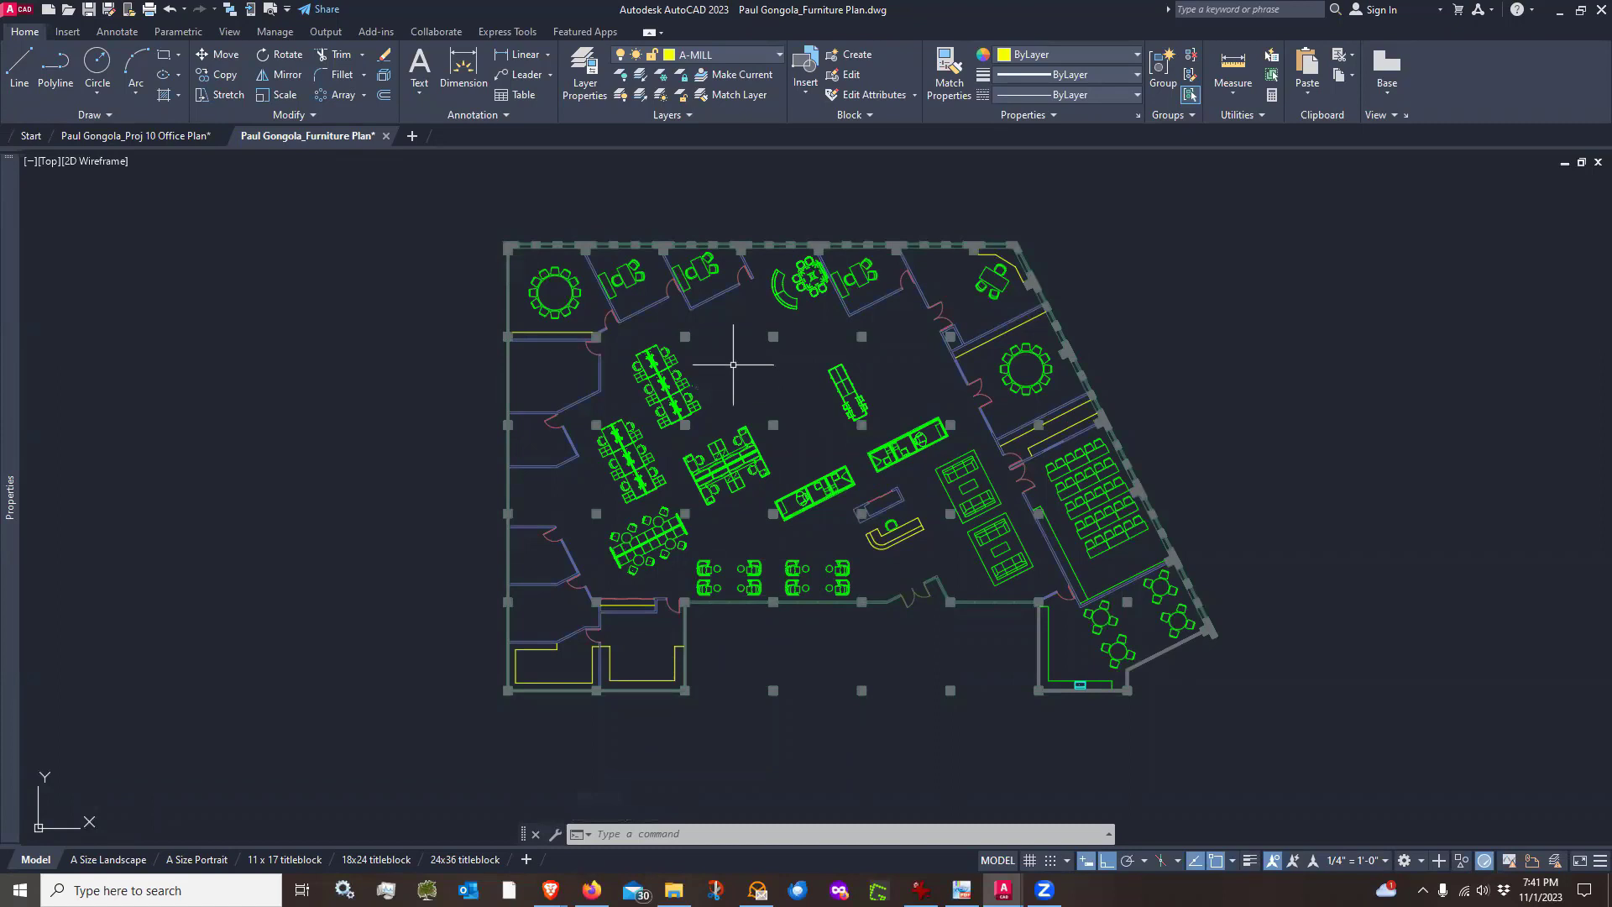
pyautogui.moveTo(148, 138)
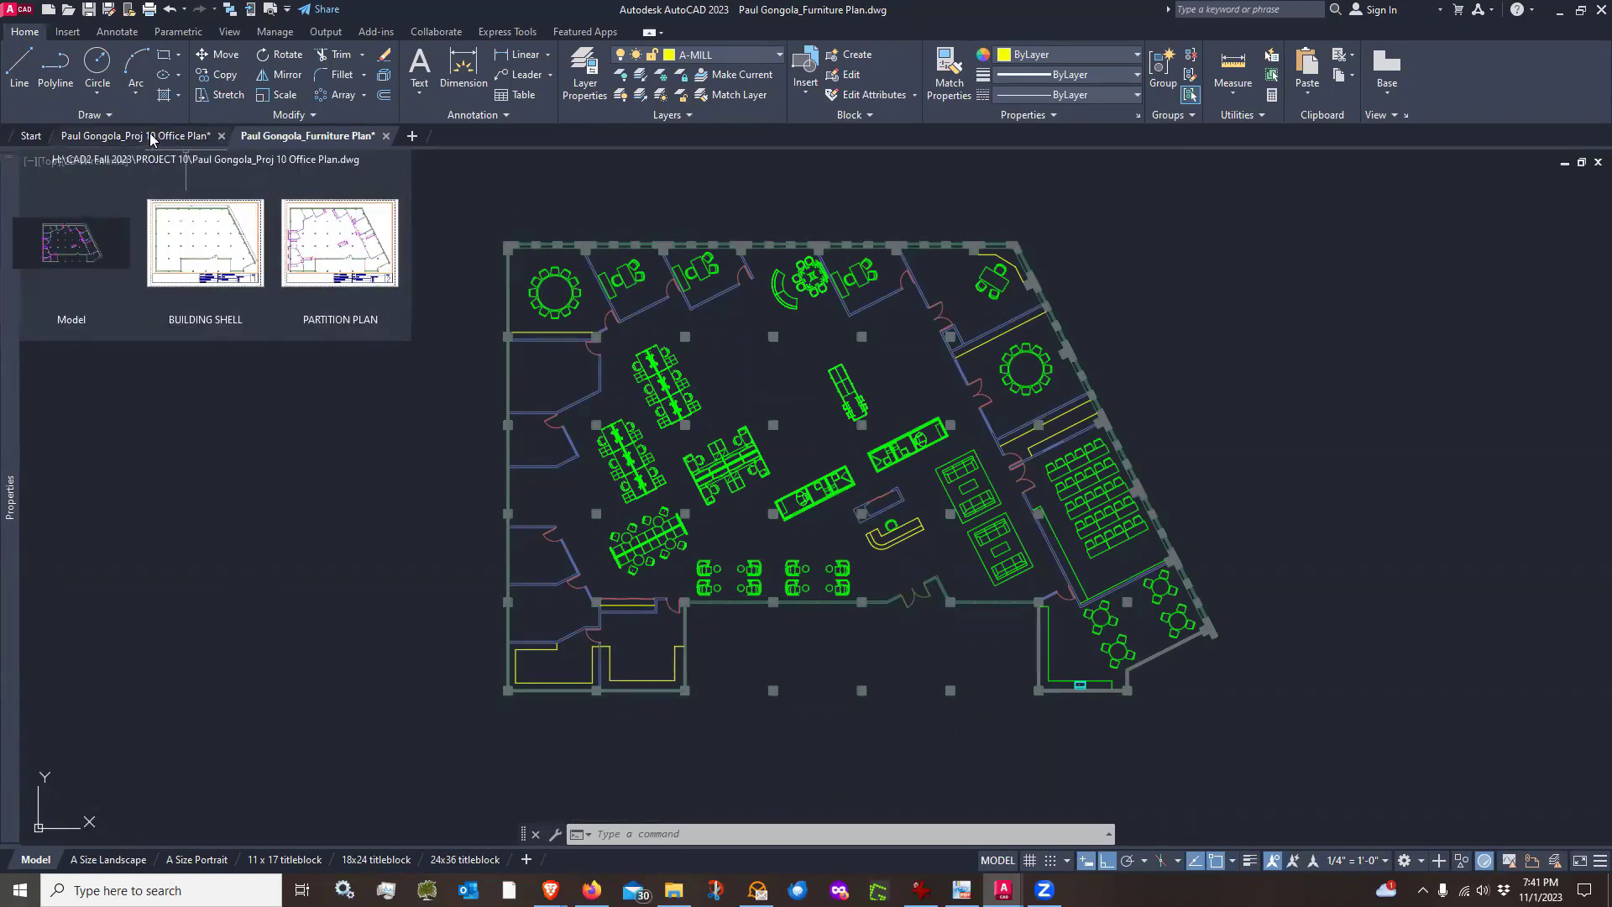
pyautogui.click(152, 138)
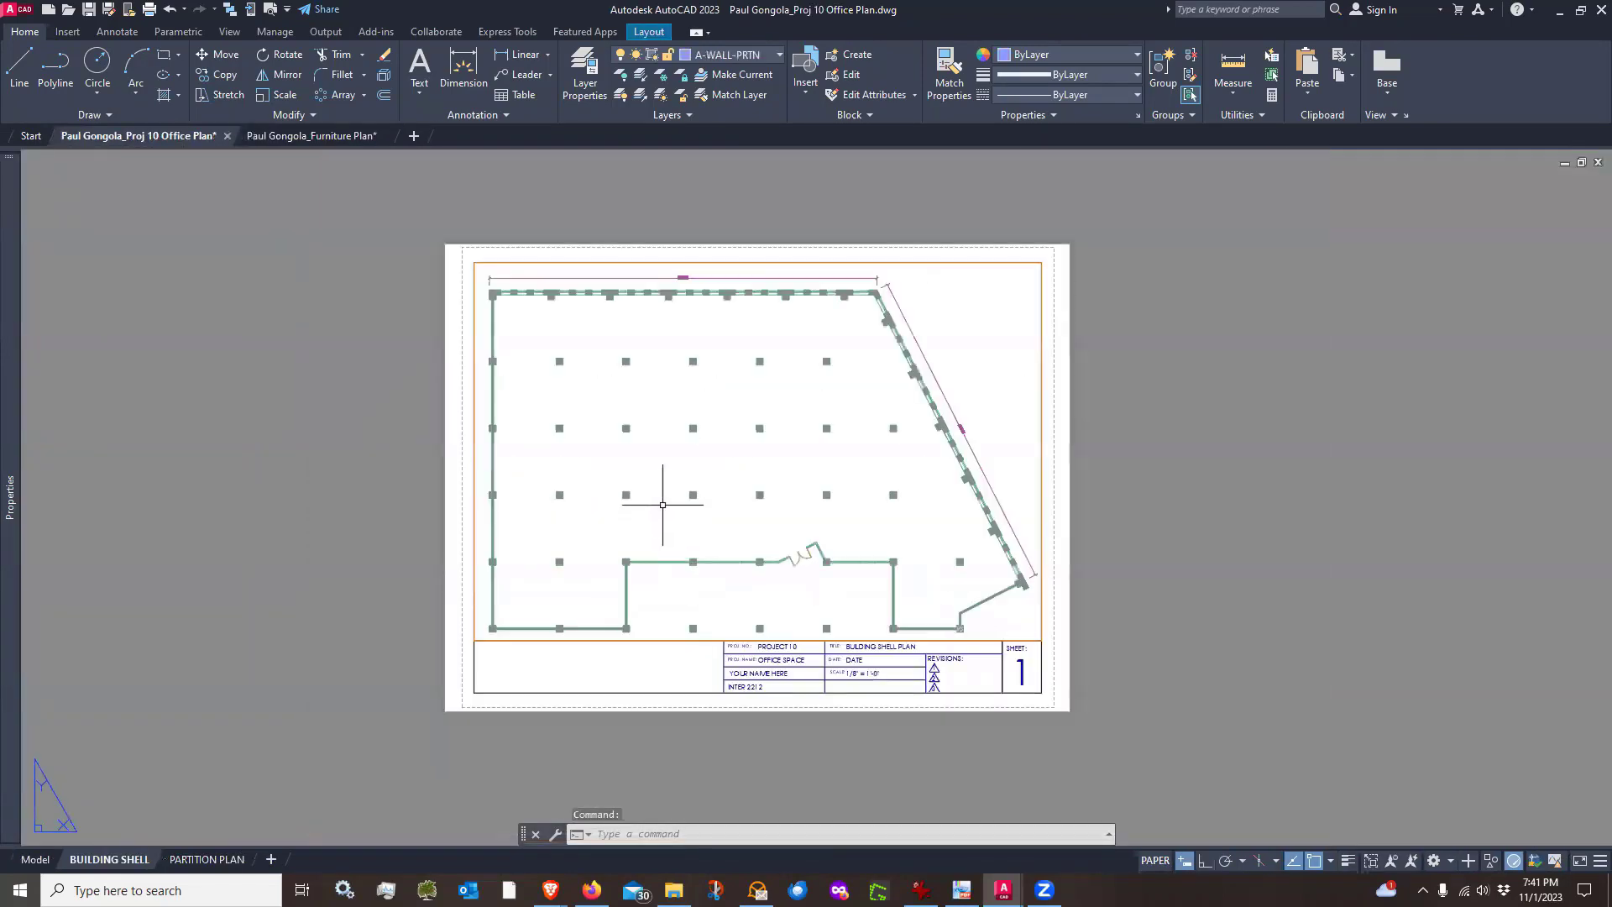
pyautogui.moveTo(662, 506); pyautogui.dragTo(661, 489, button='middle')
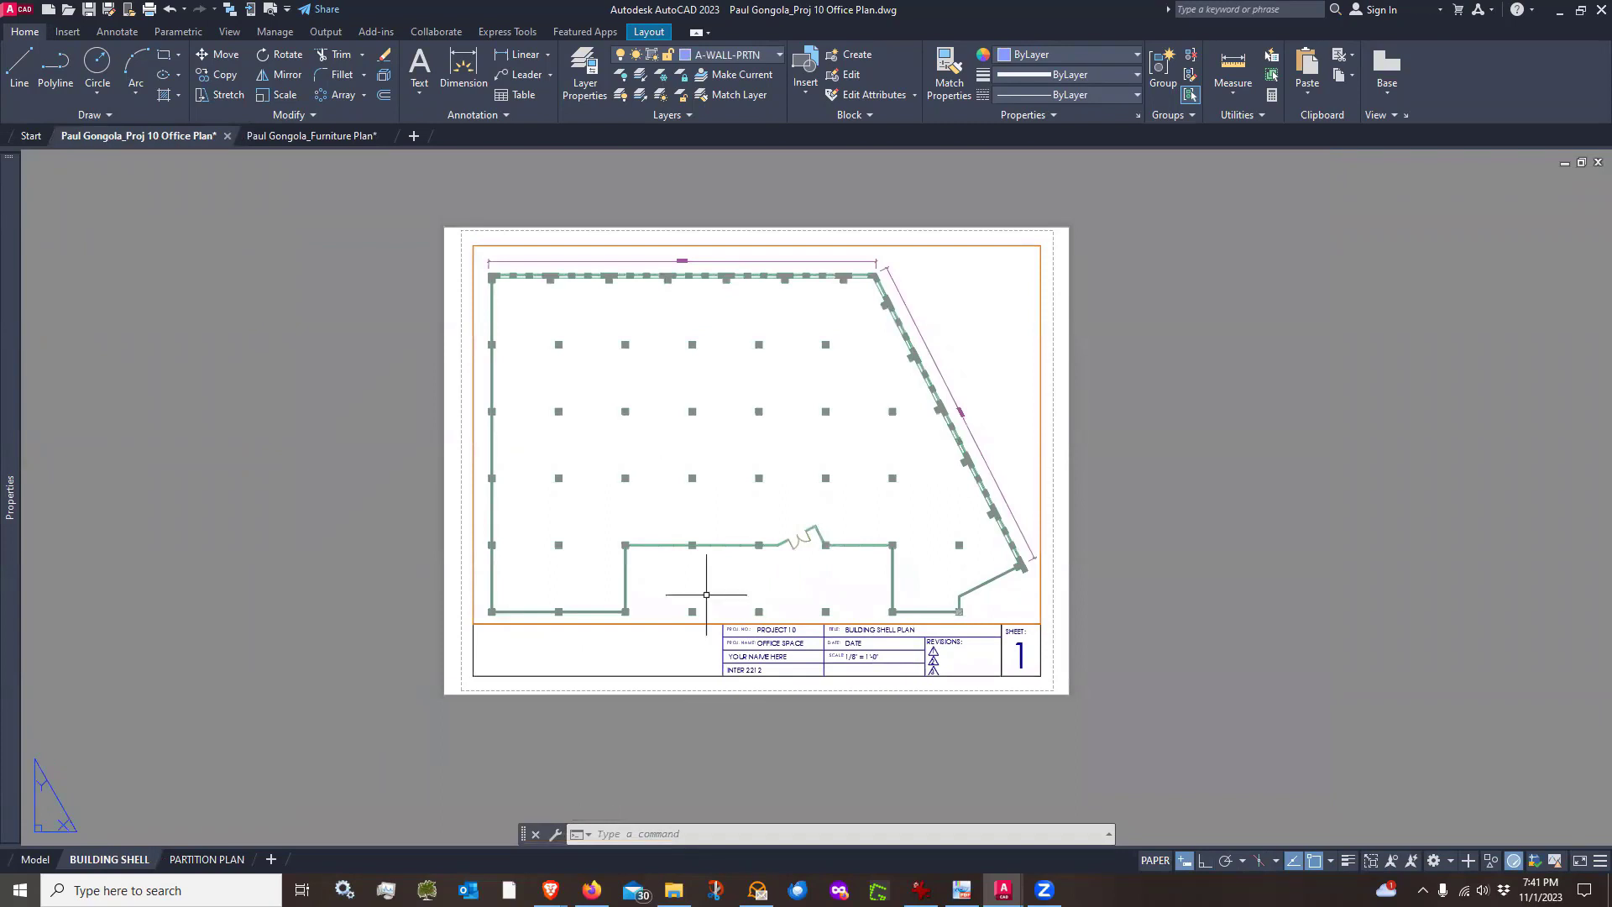
pyautogui.click(36, 861)
pyautogui.moveTo(700, 603); pyautogui.dragTo(685, 584, button='middle')
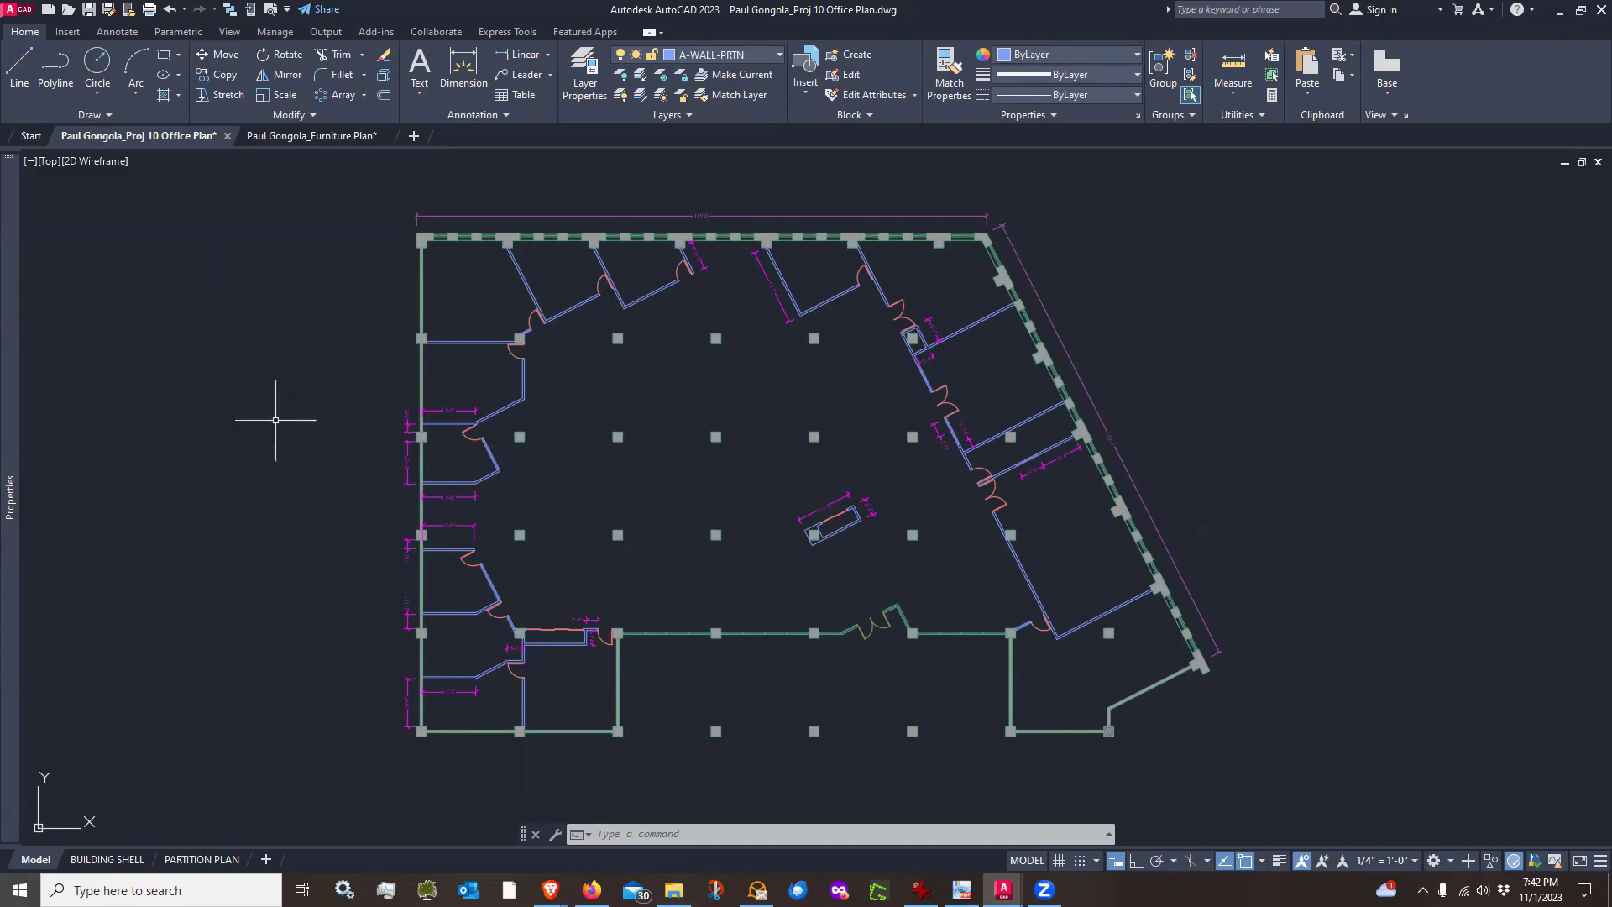
# Create a new layer named XREF-FURNITURE and make it the current layer
pyautogui.click(585, 64)
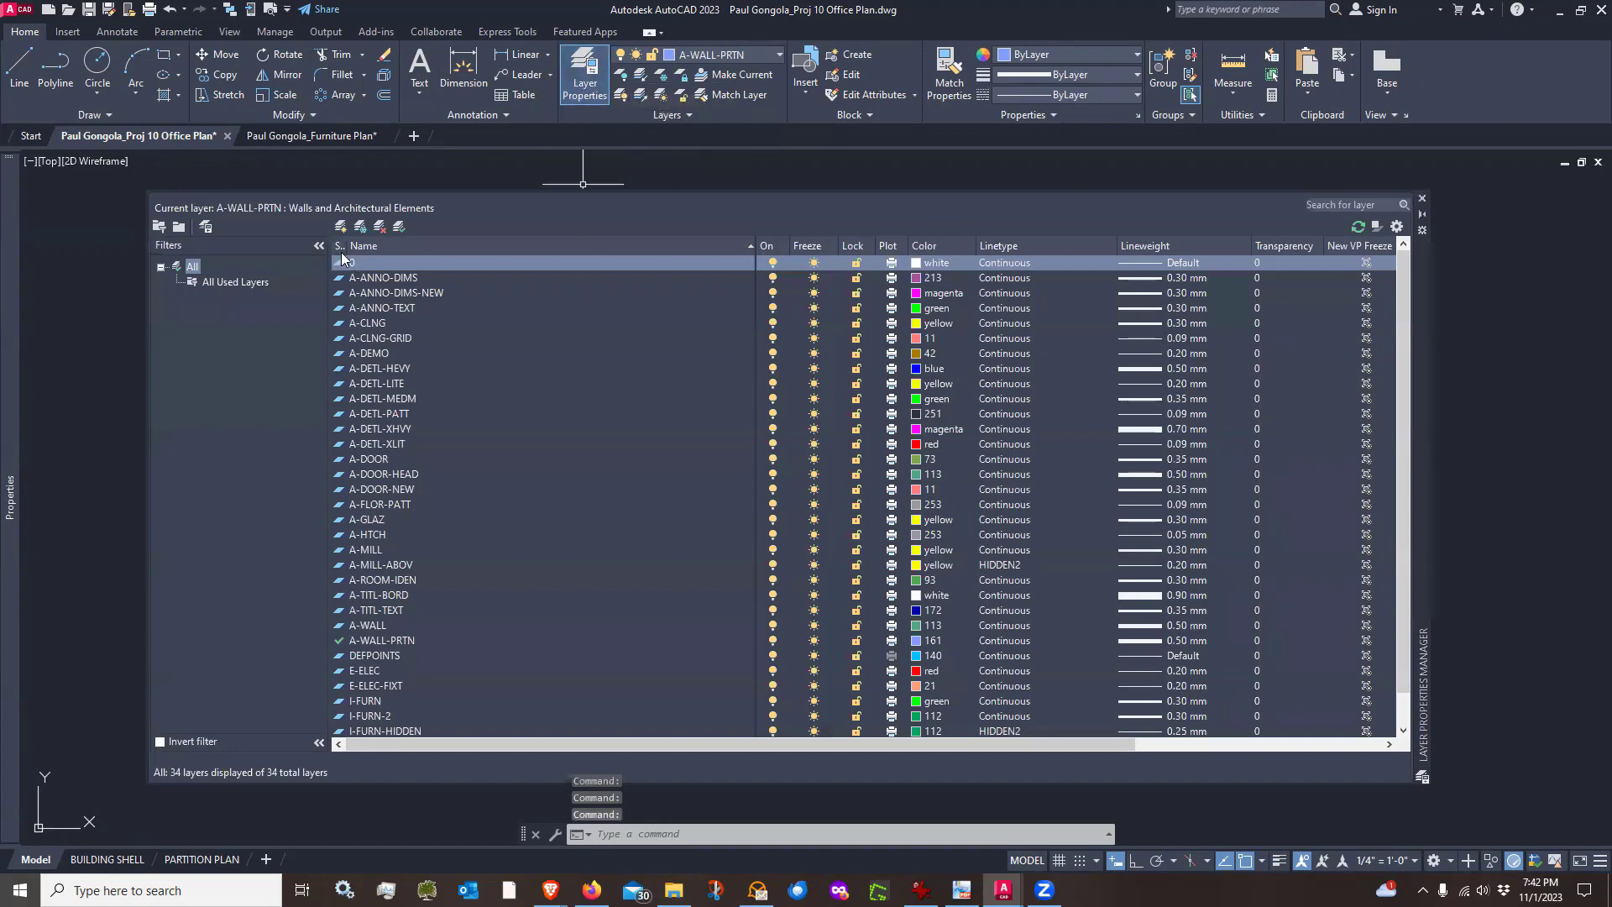
pyautogui.click(340, 228)
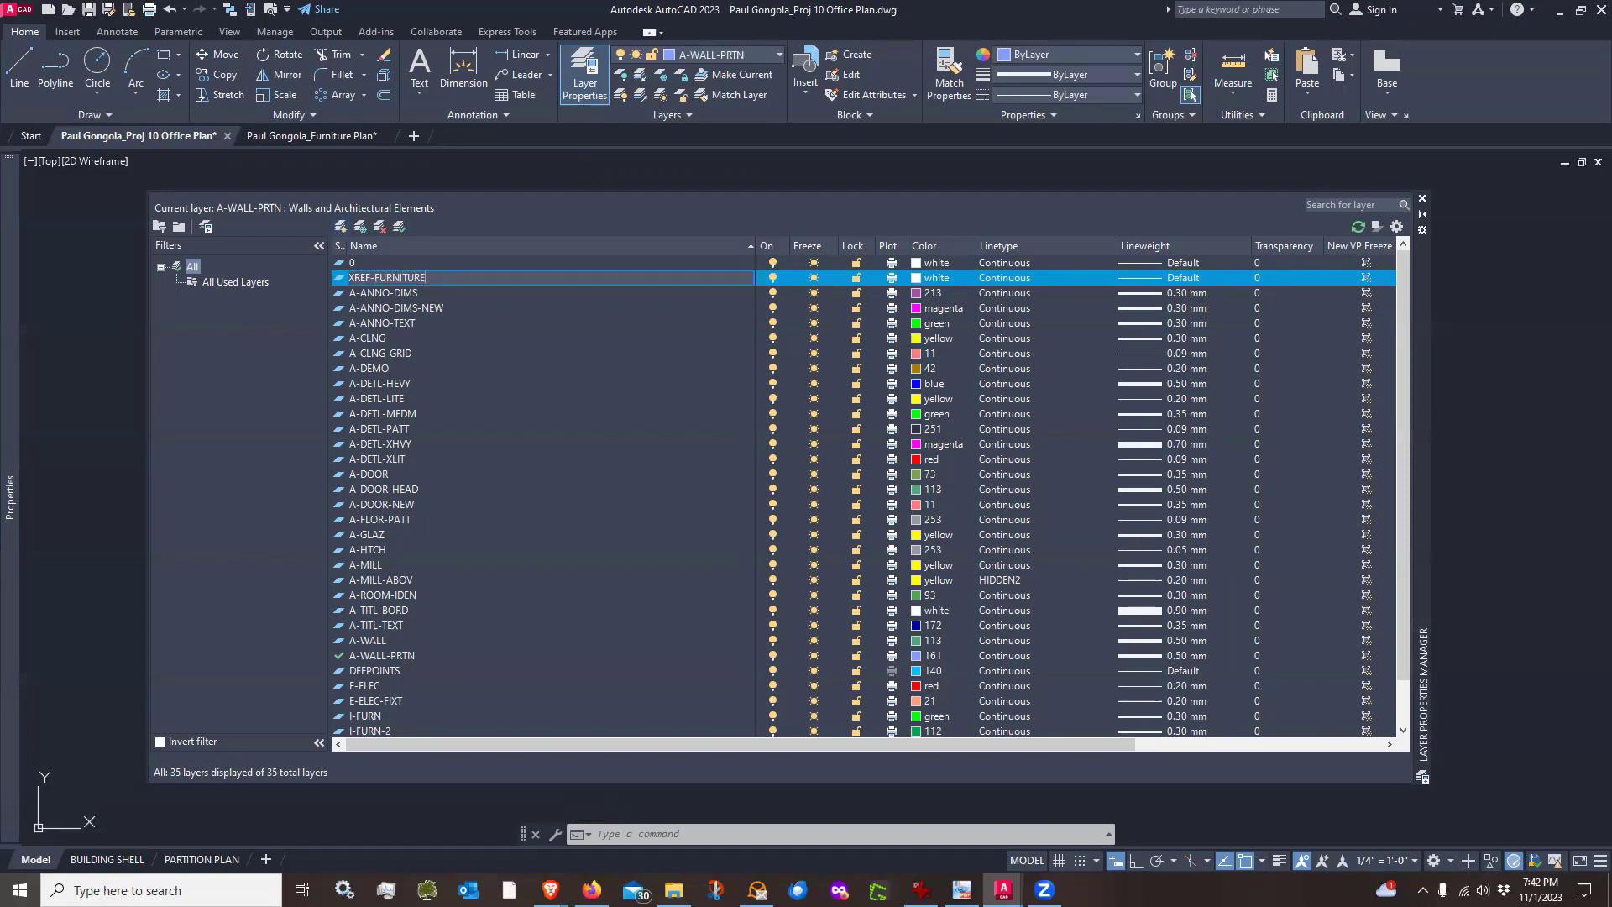
pyautogui.press('Return')
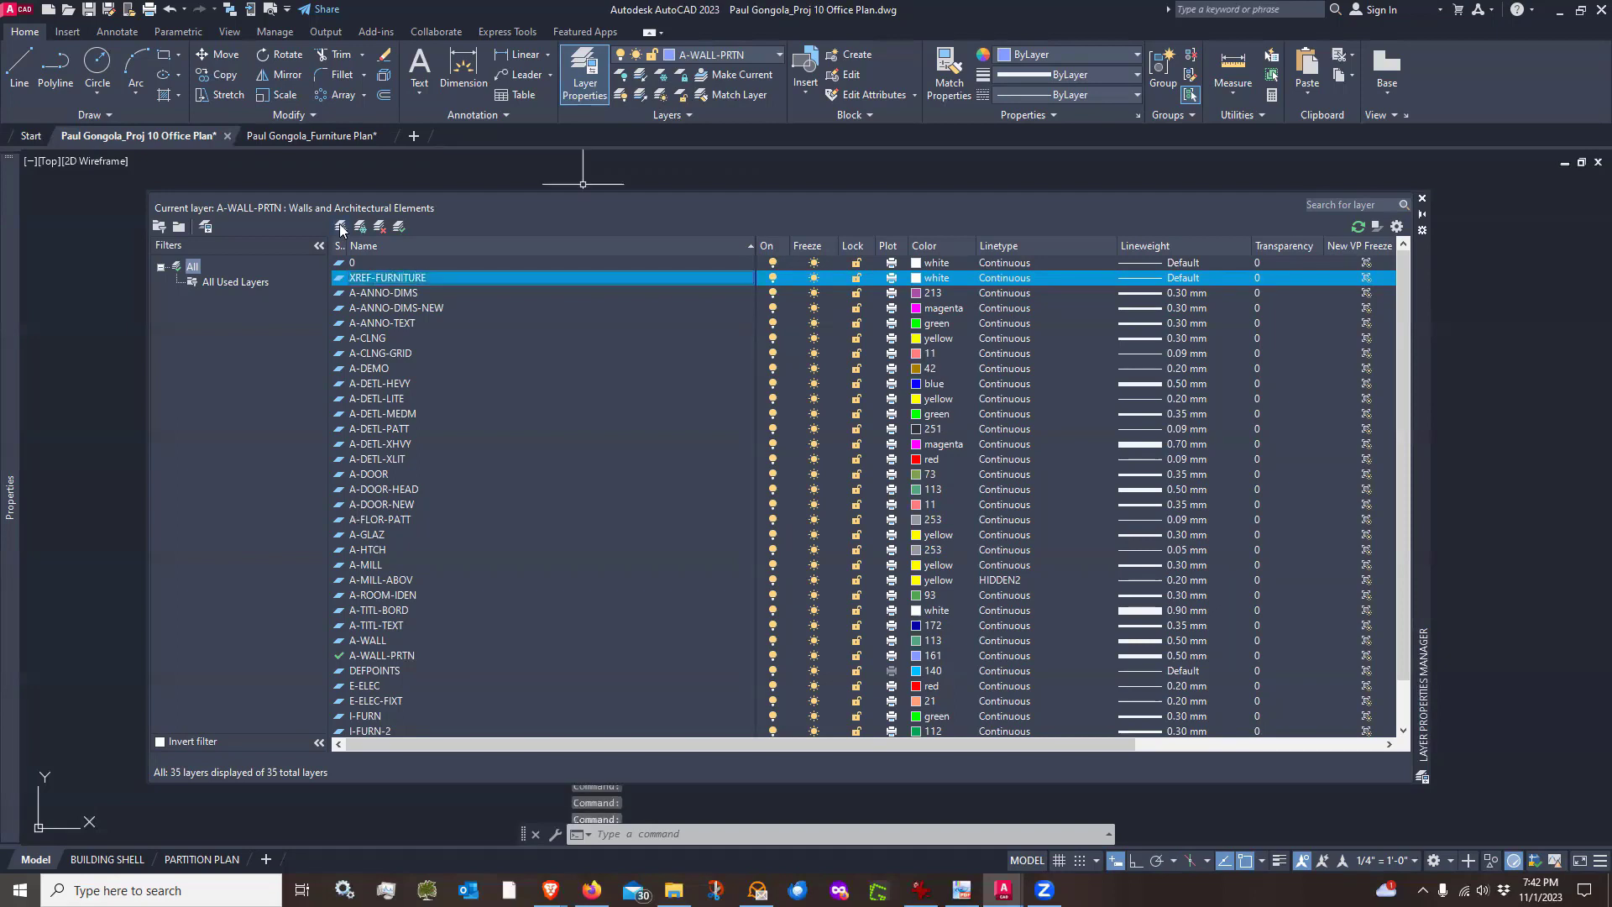
pyautogui.doubleClick(340, 281)
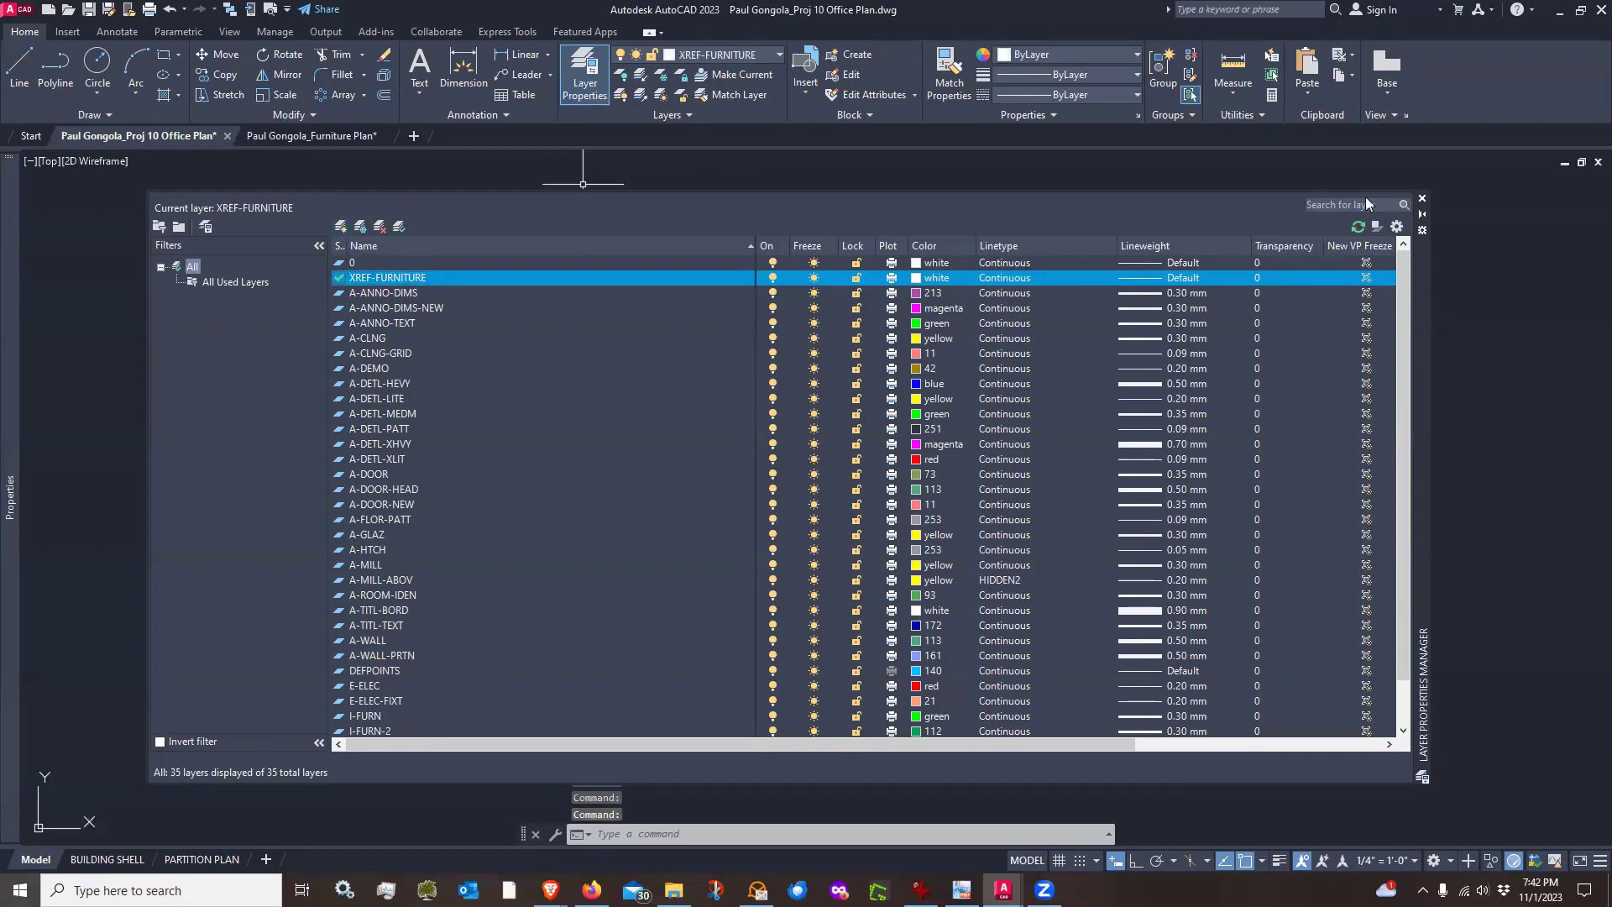
pyautogui.click(1422, 198)
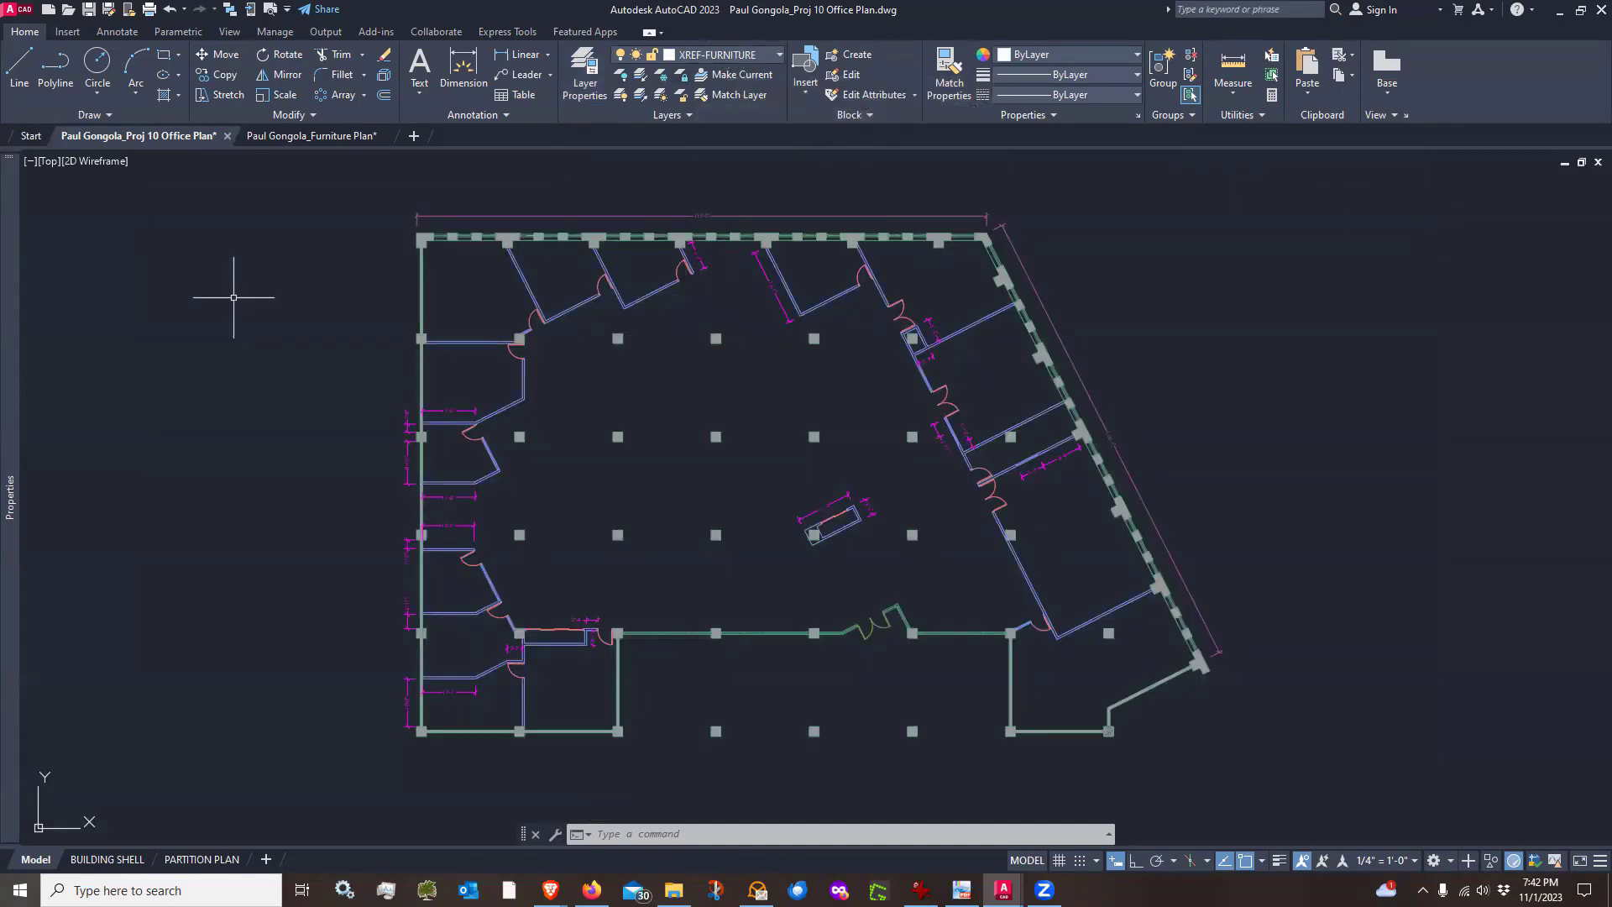
# Start attaching the furniture plan drawing as an external reference
pyautogui.write('attach')
pyautogui.press('Return')
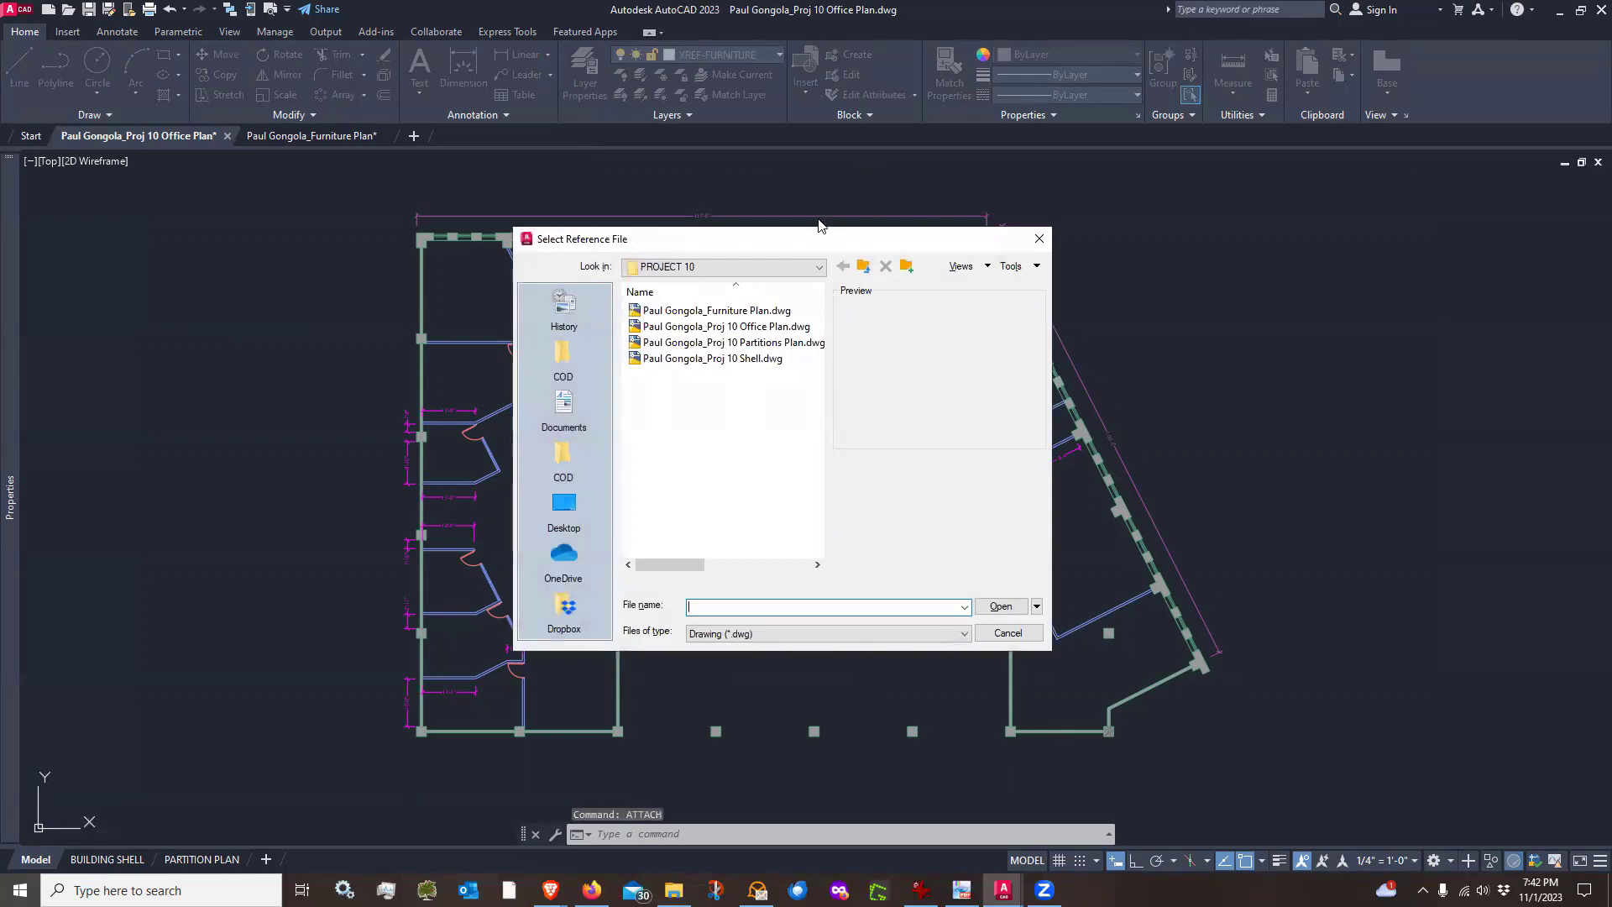
pyautogui.click(677, 313)
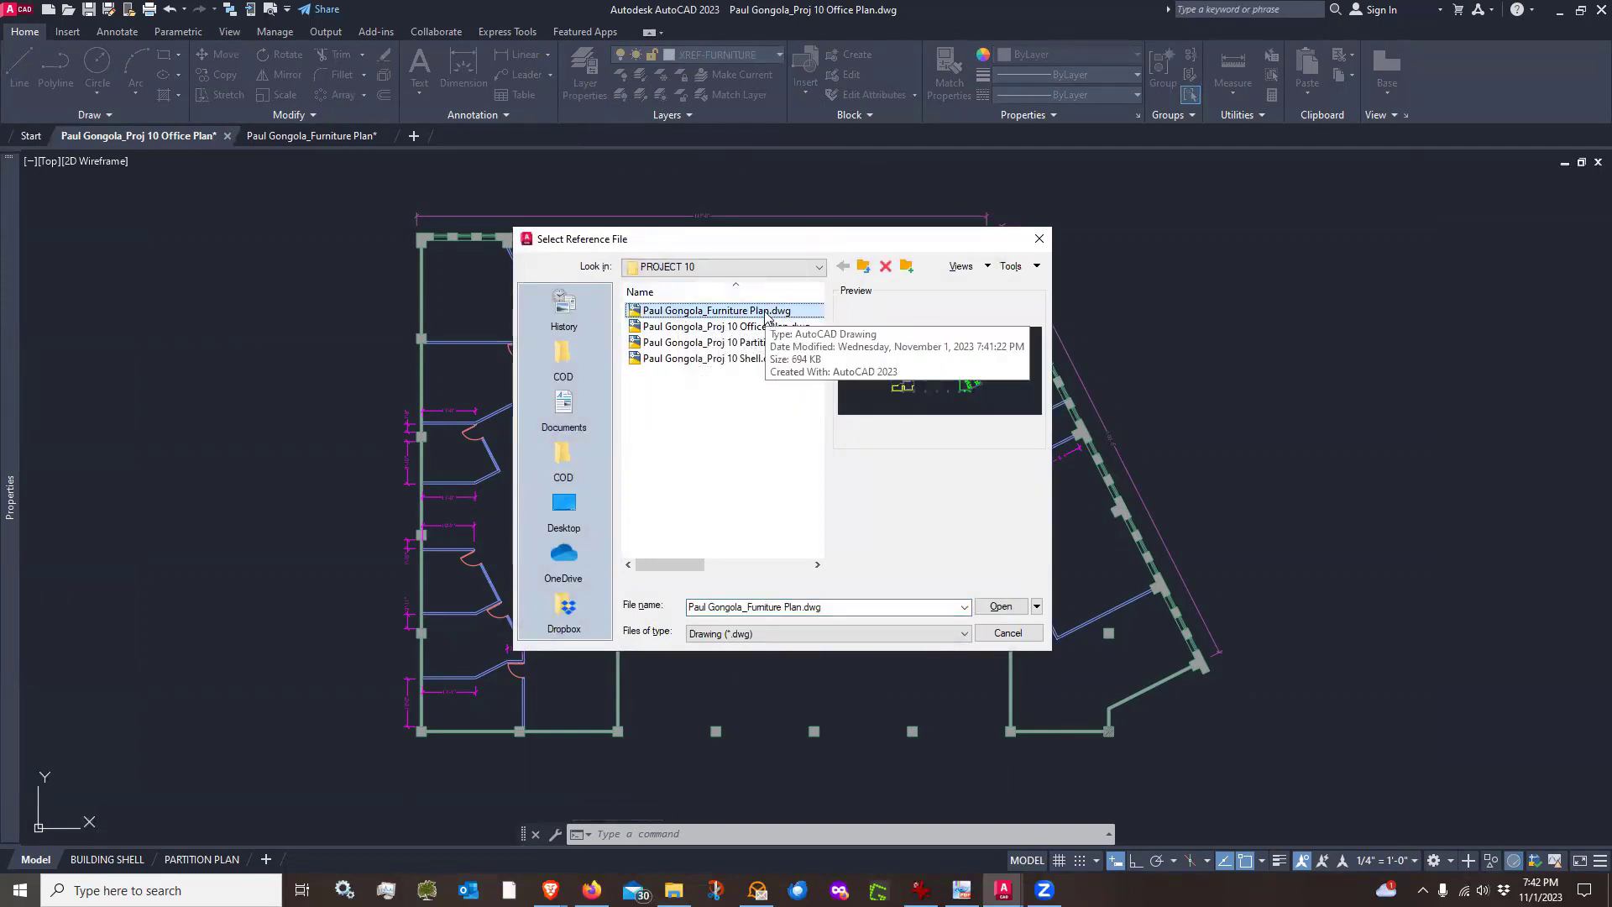
pyautogui.click(999, 608)
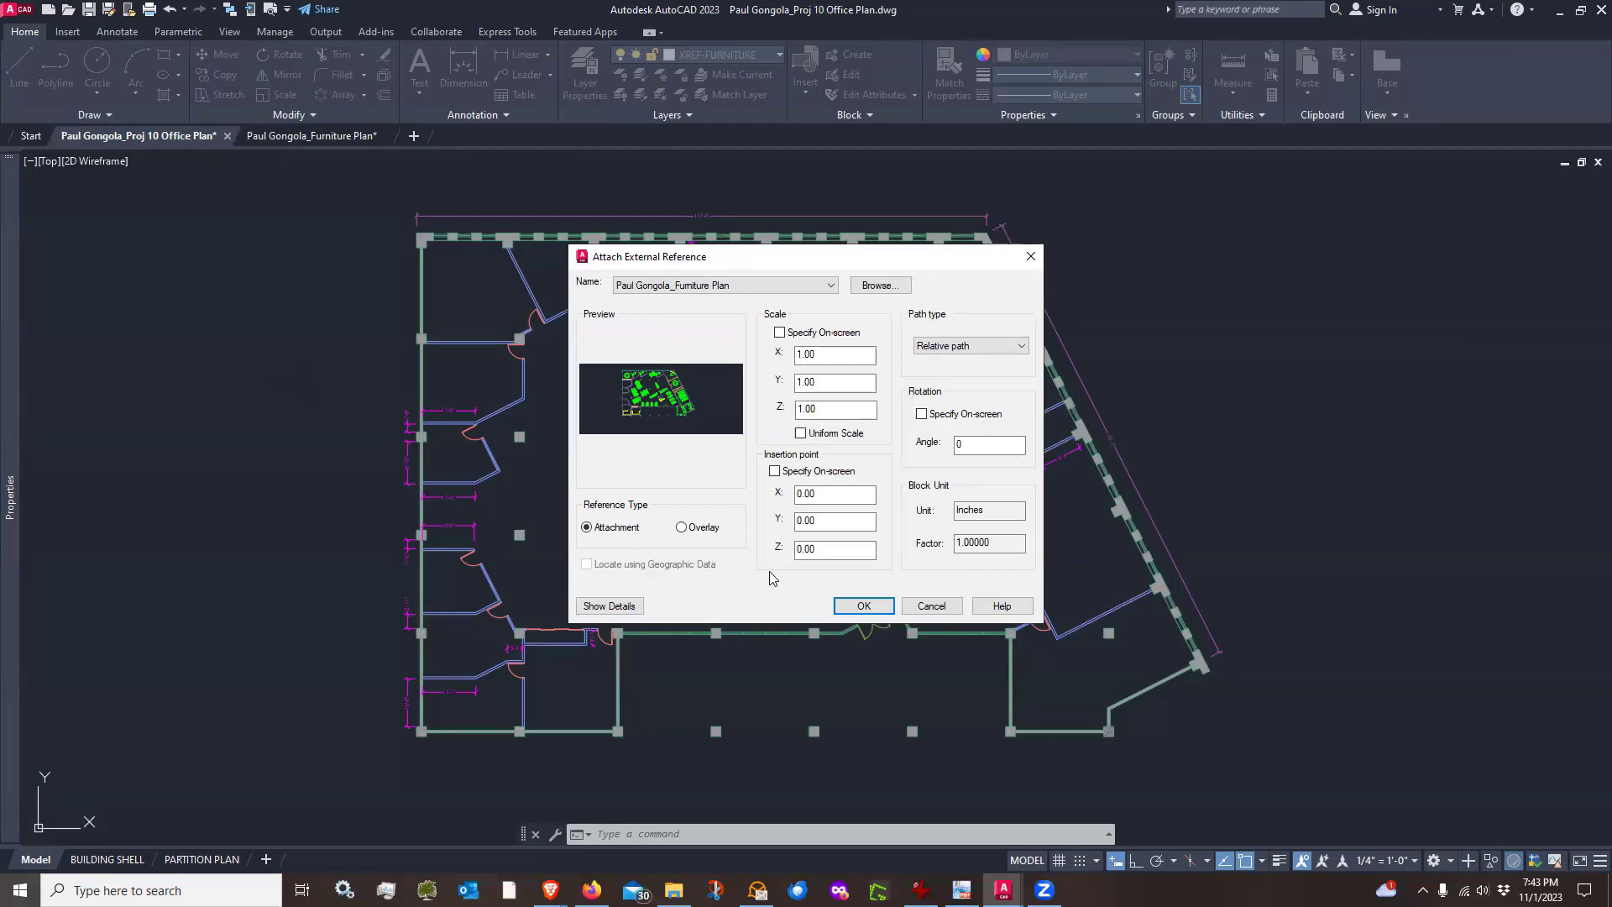
pyautogui.click(863, 606)
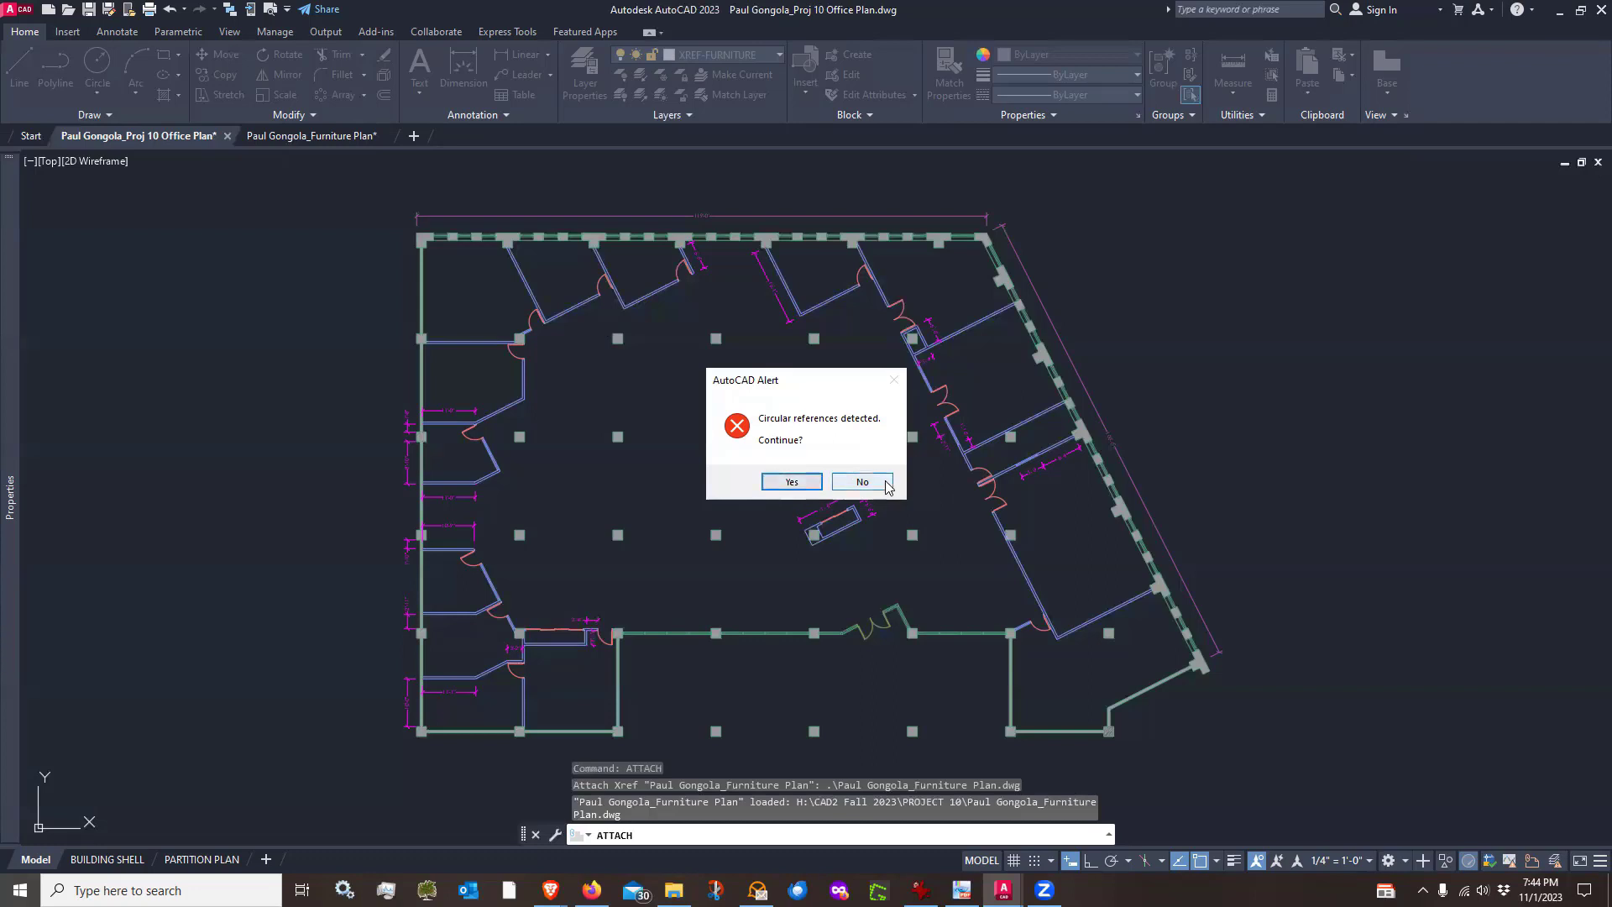
pyautogui.click(792, 482)
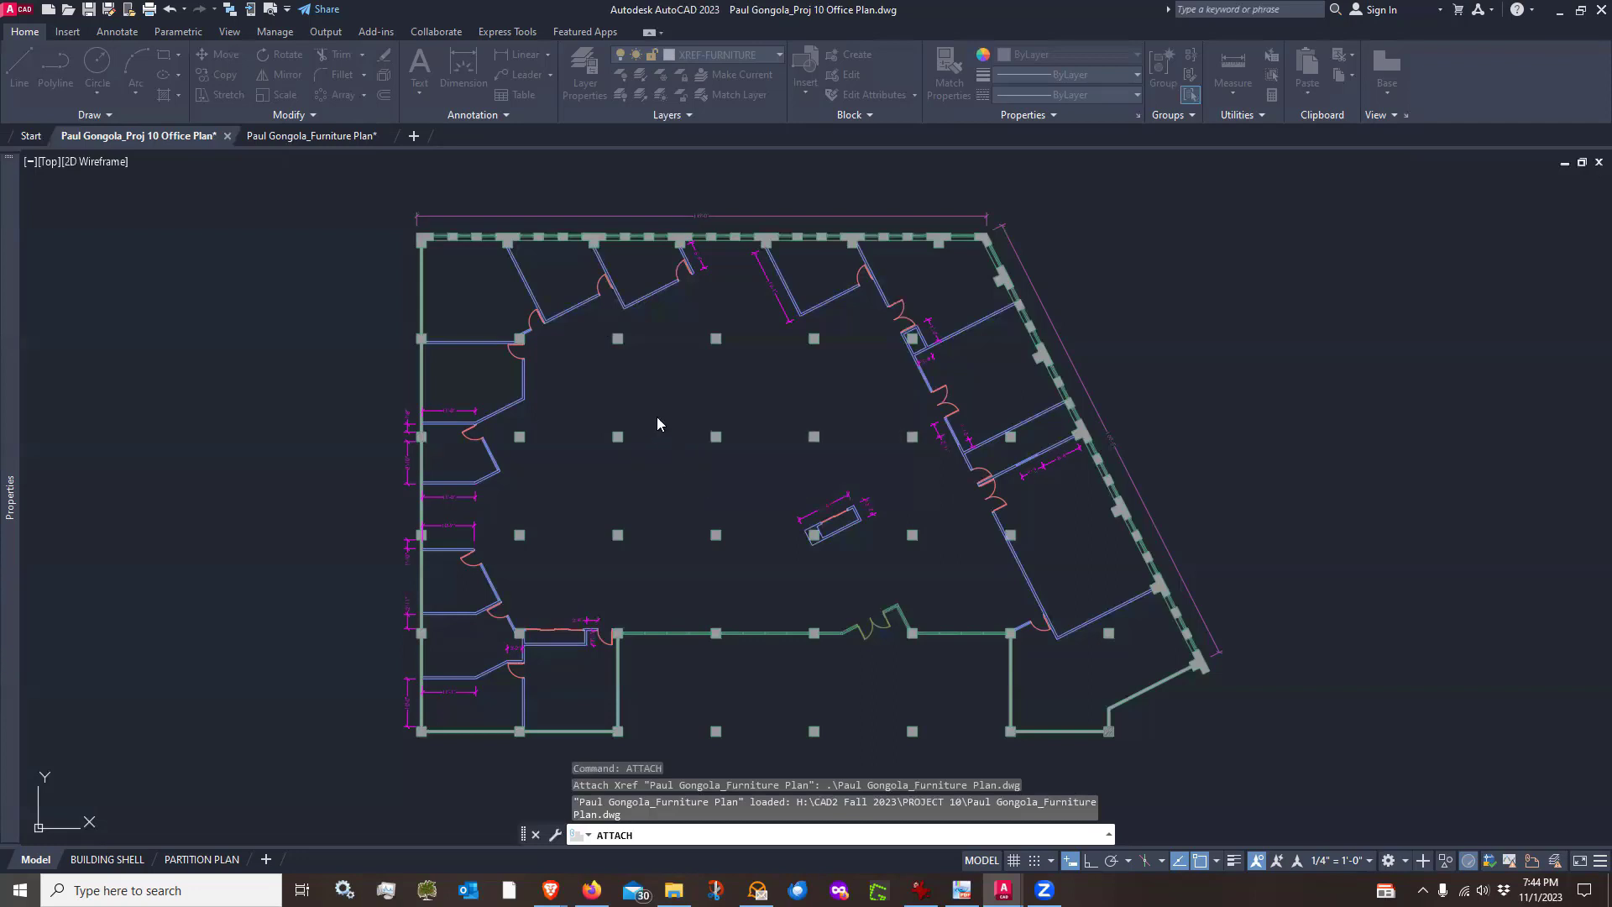
pyautogui.press('Escape')
pyautogui.click(657, 420)
pyautogui.press('Escape')
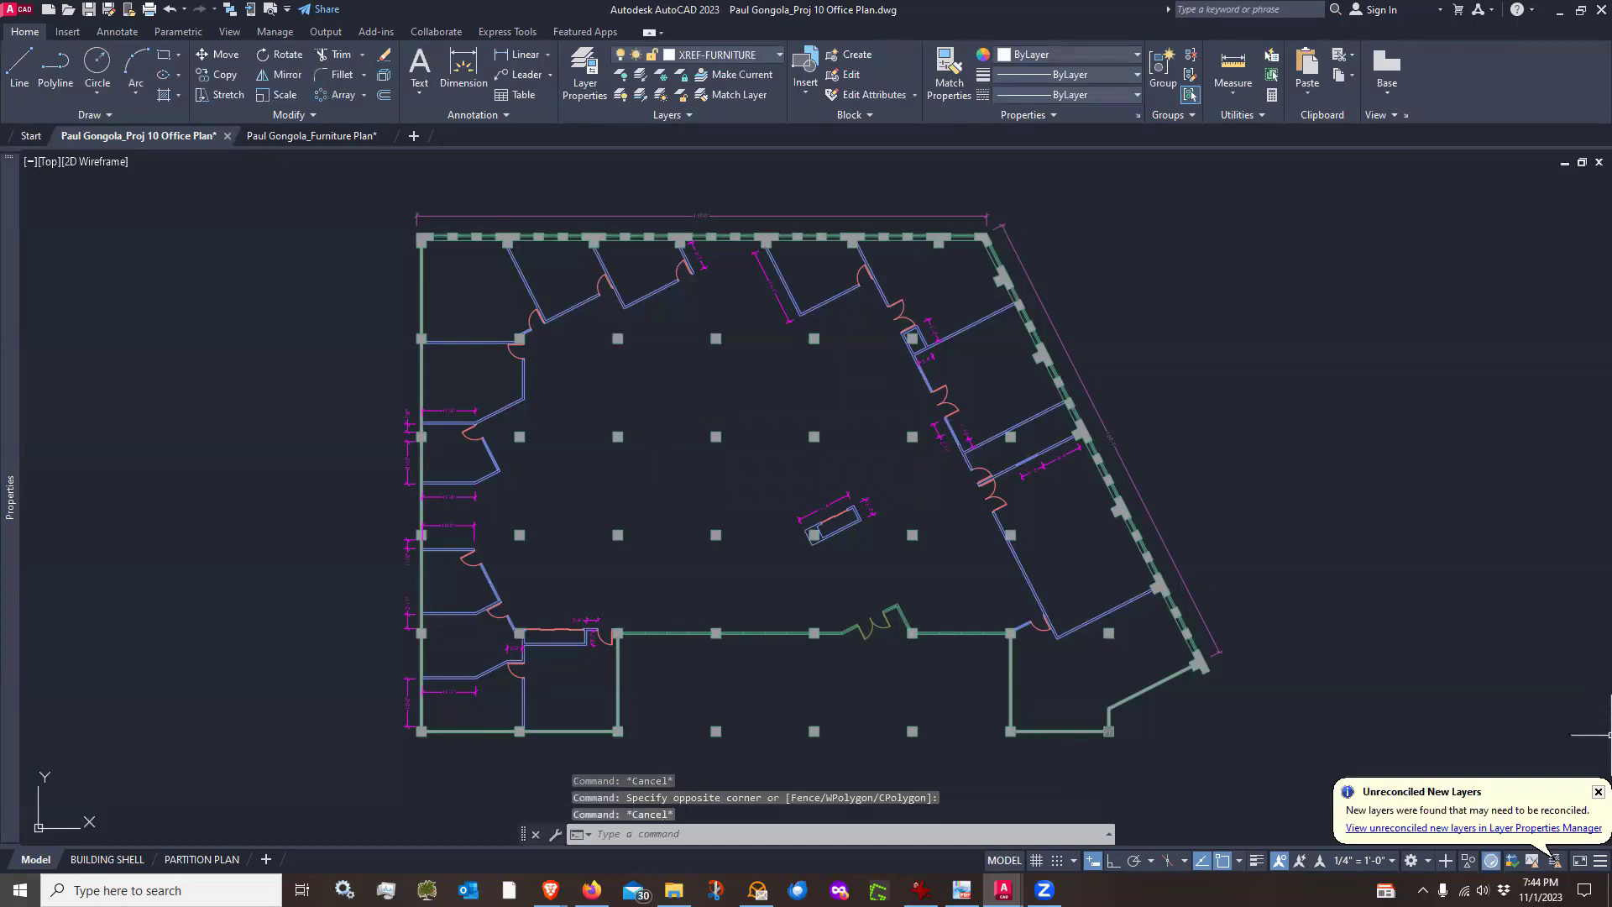
pyautogui.click(1598, 792)
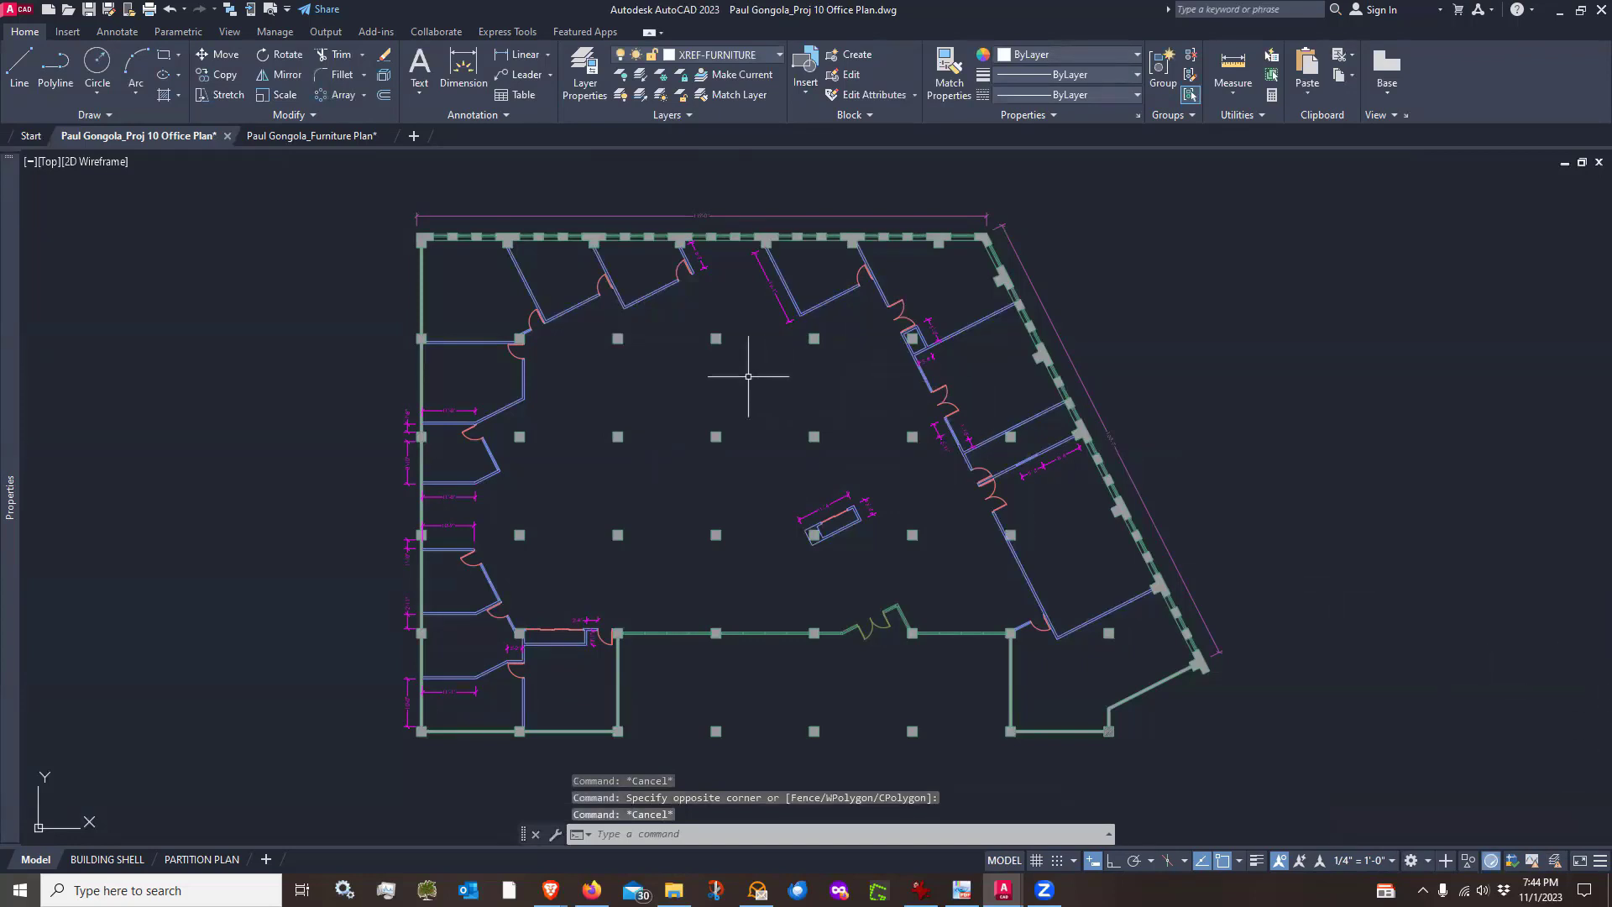
# Attach the furniture plan drawing as an Overlay external reference at the default insertion point, continuing past circular references
pyautogui.write('attach')
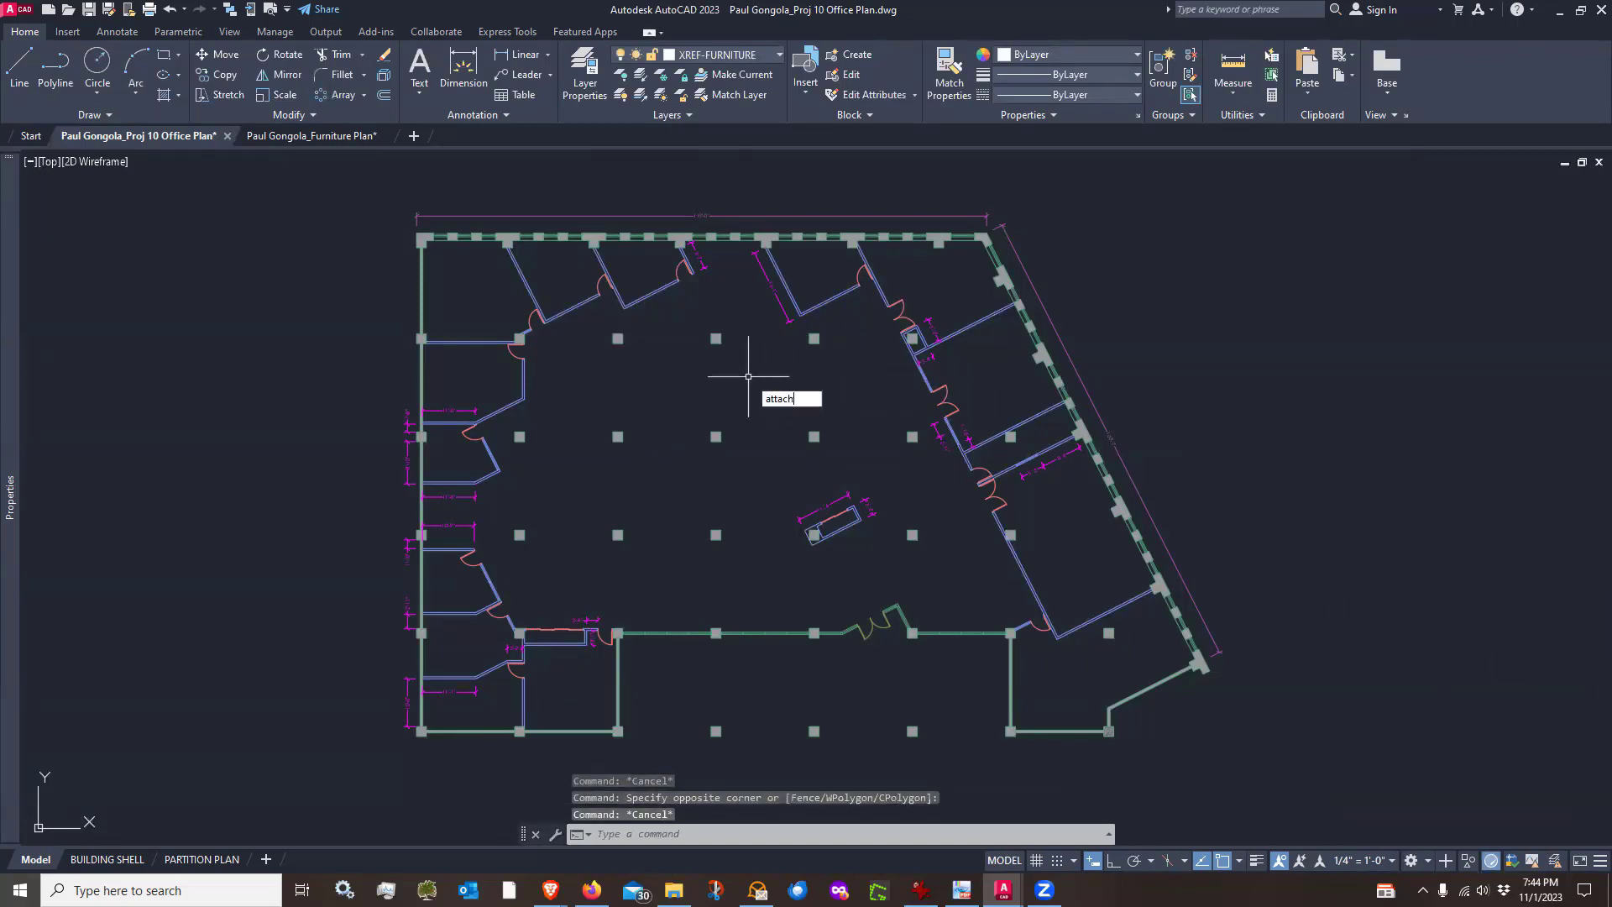
pyautogui.press('Return')
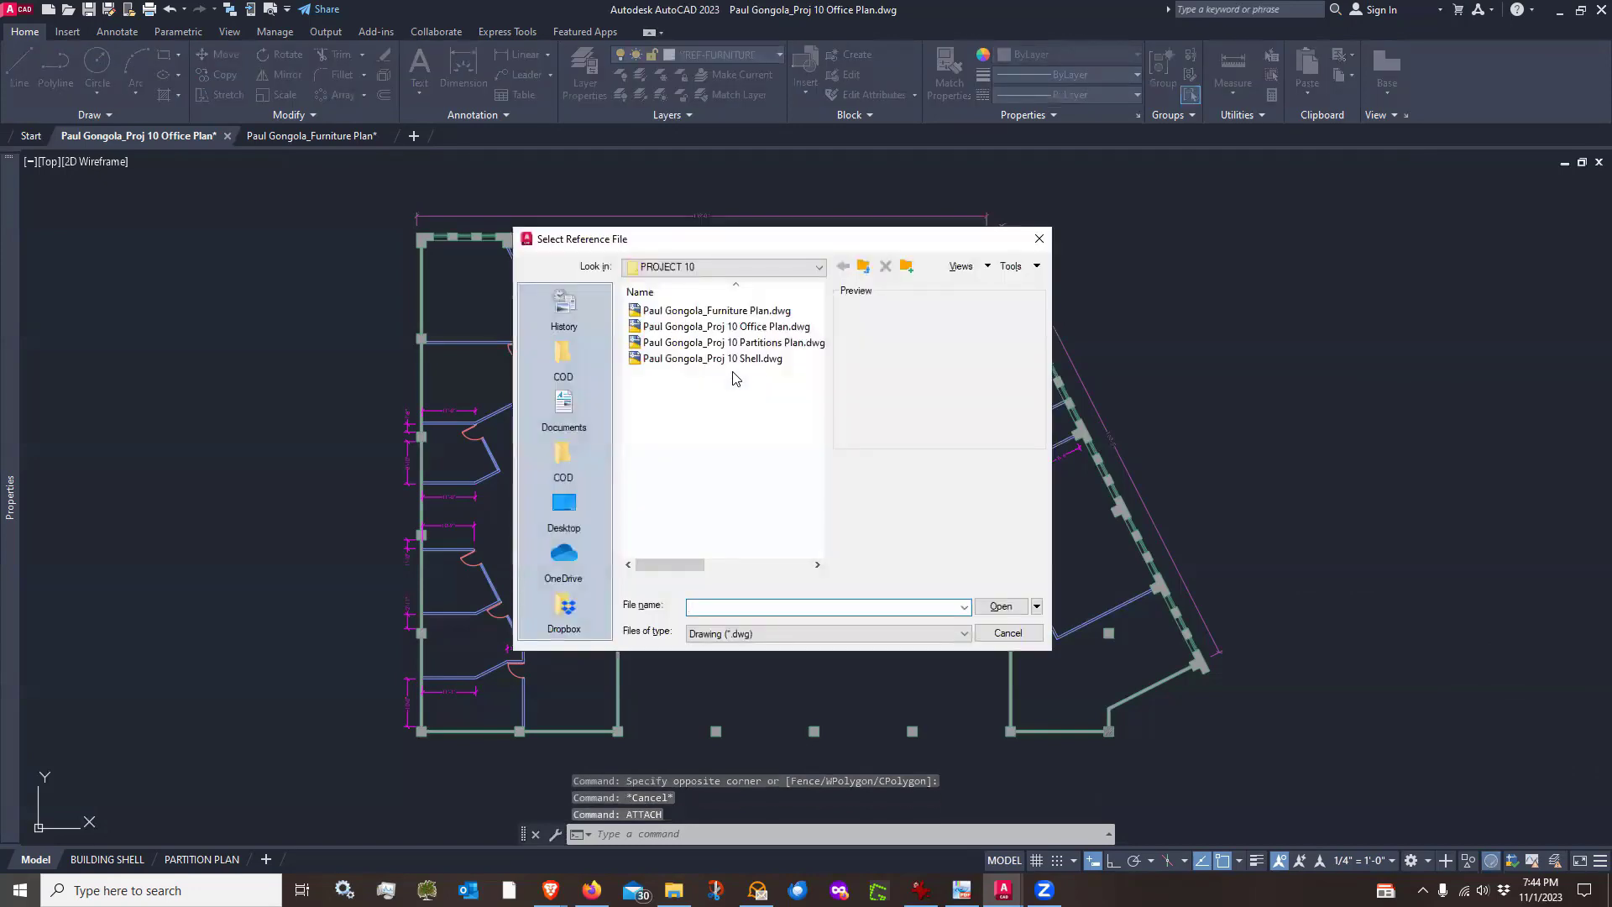
pyautogui.click(727, 312)
pyautogui.click(1000, 607)
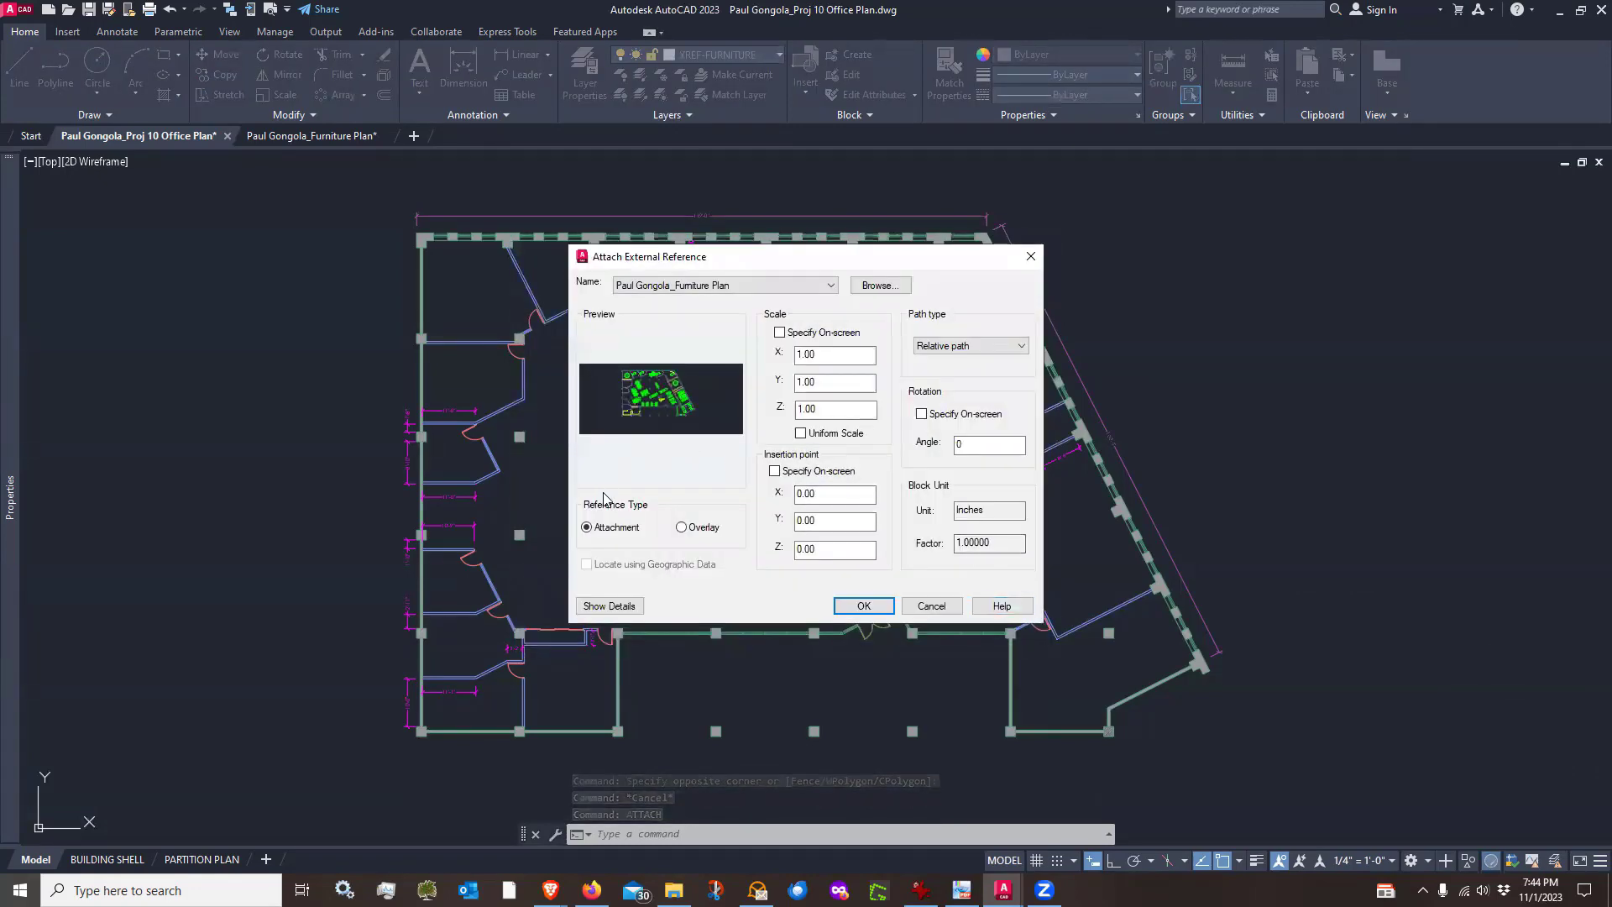
pyautogui.click(681, 528)
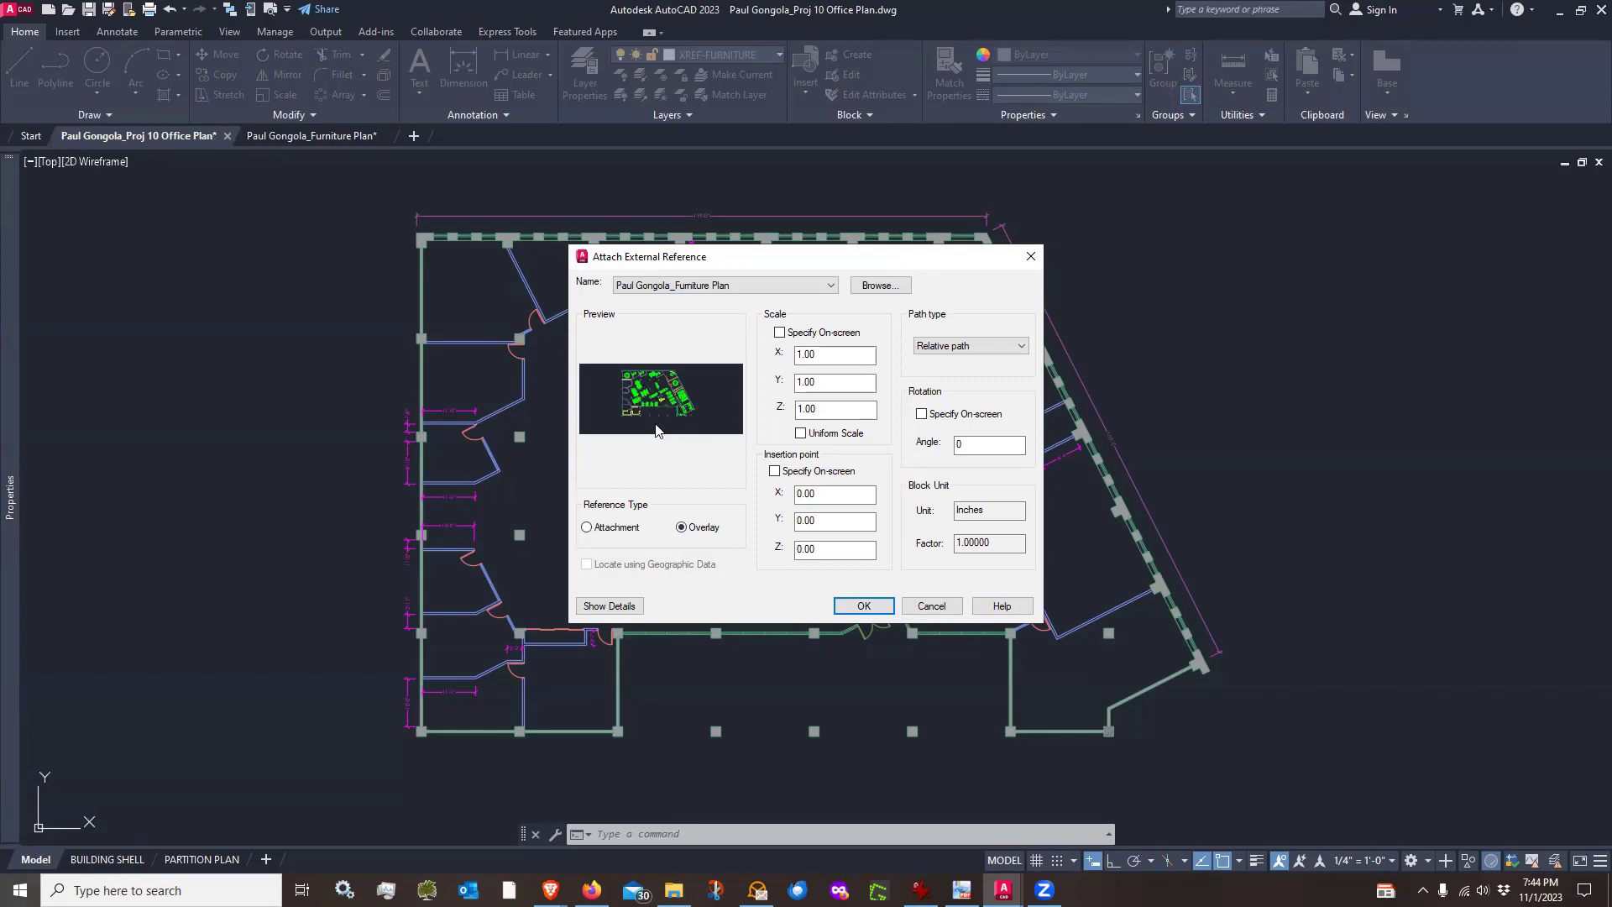
pyautogui.click(864, 607)
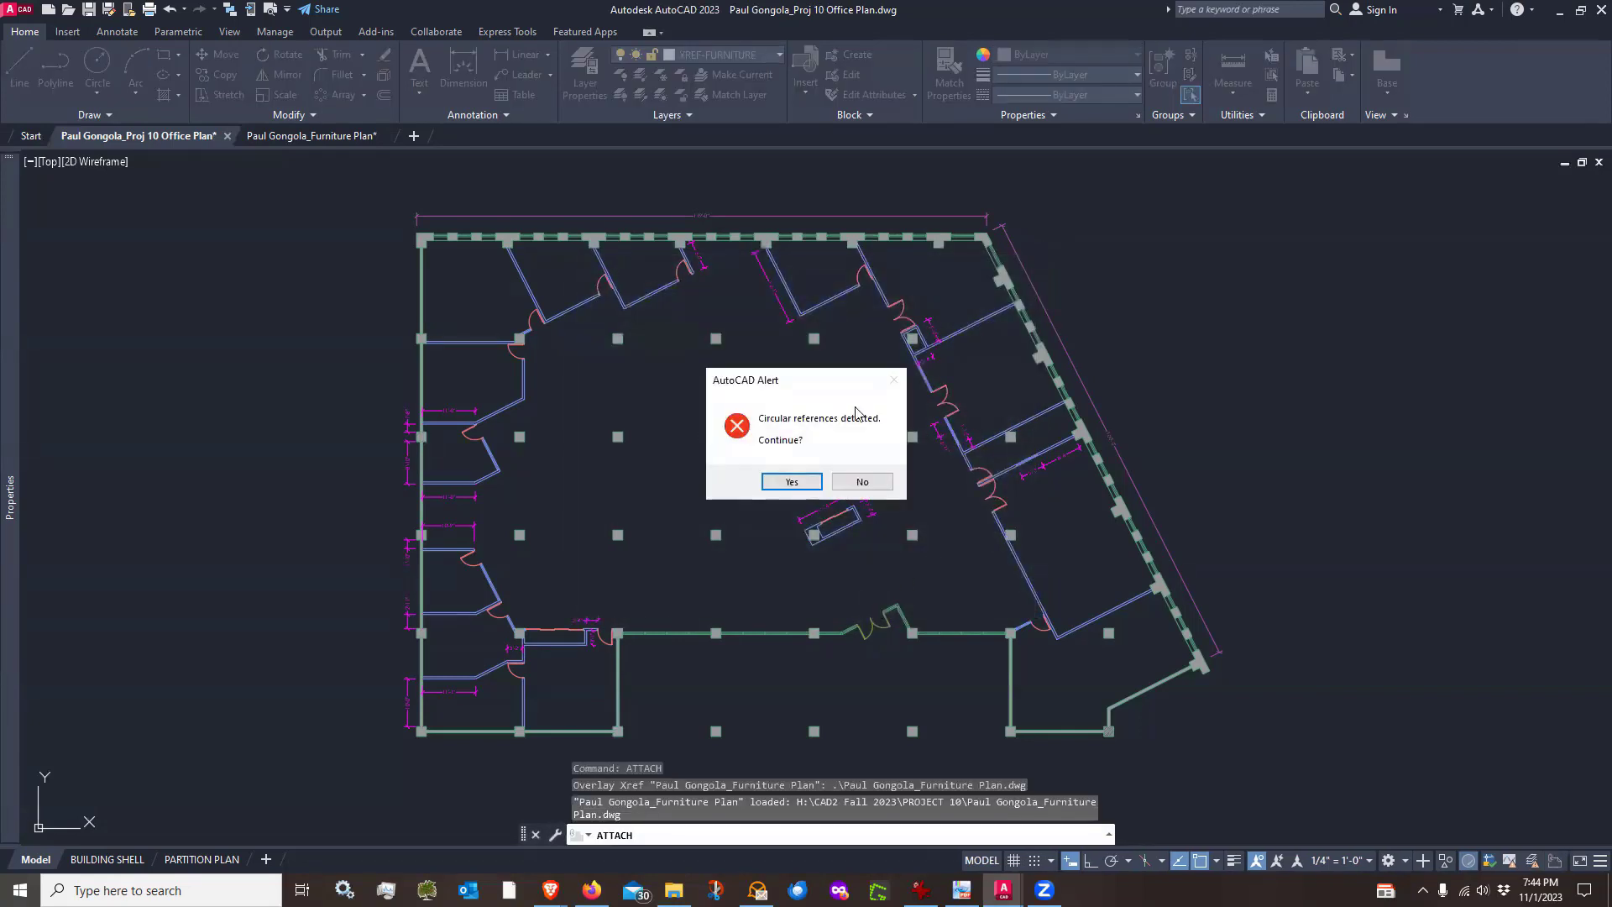
pyautogui.click(790, 484)
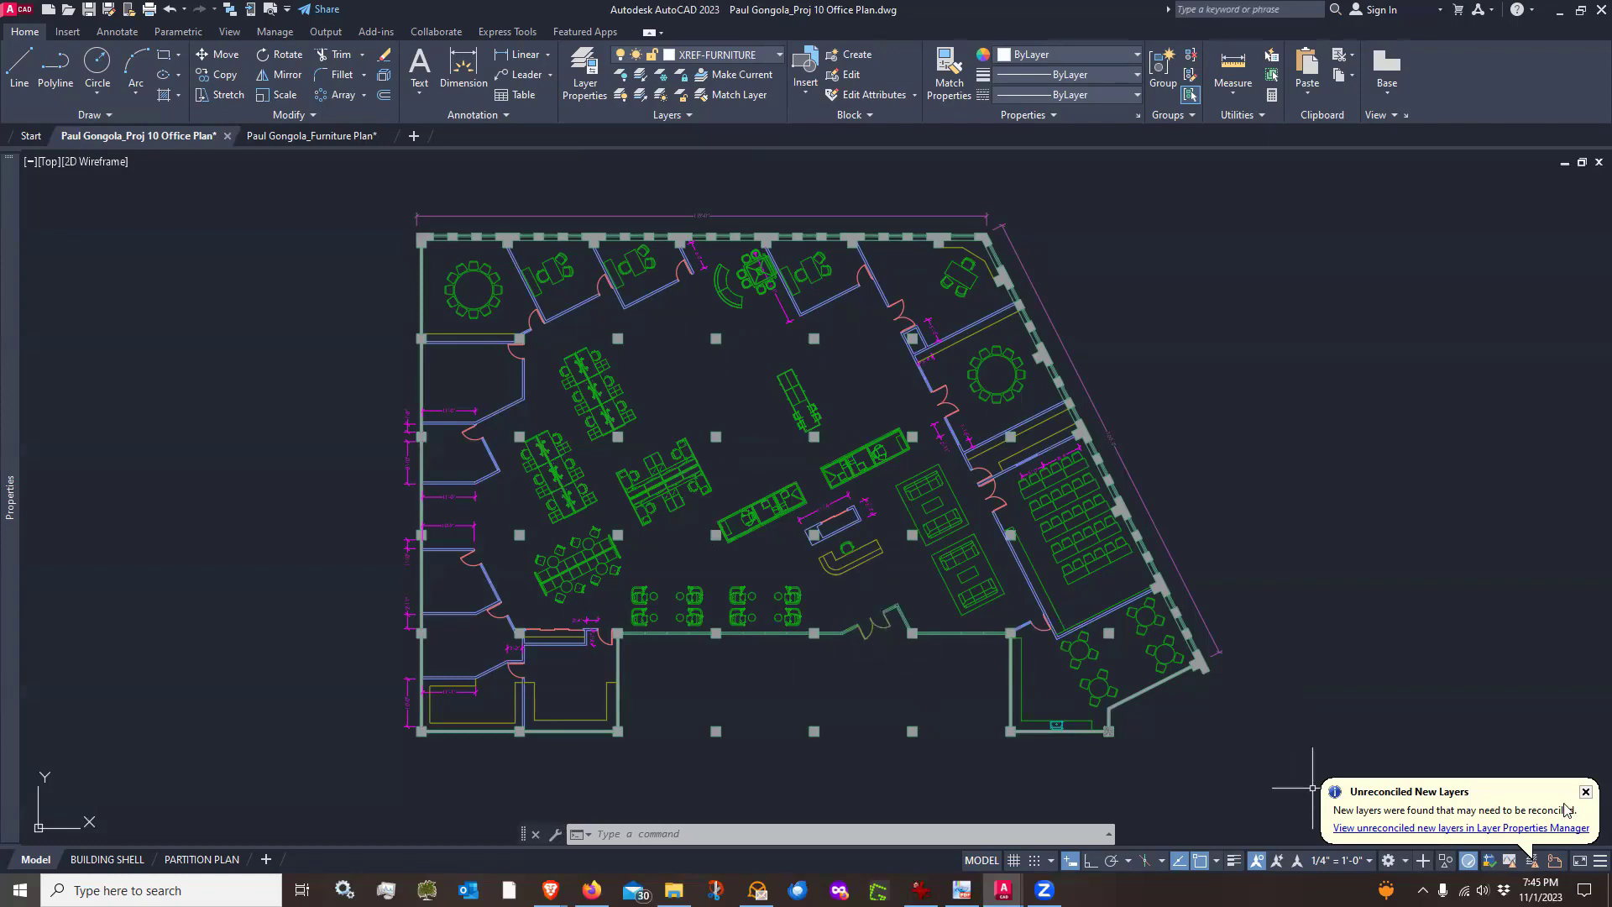
# Reconcile all the unreconciled new furniture xref layers in the Layer Properties Manager
pyautogui.click(1377, 829)
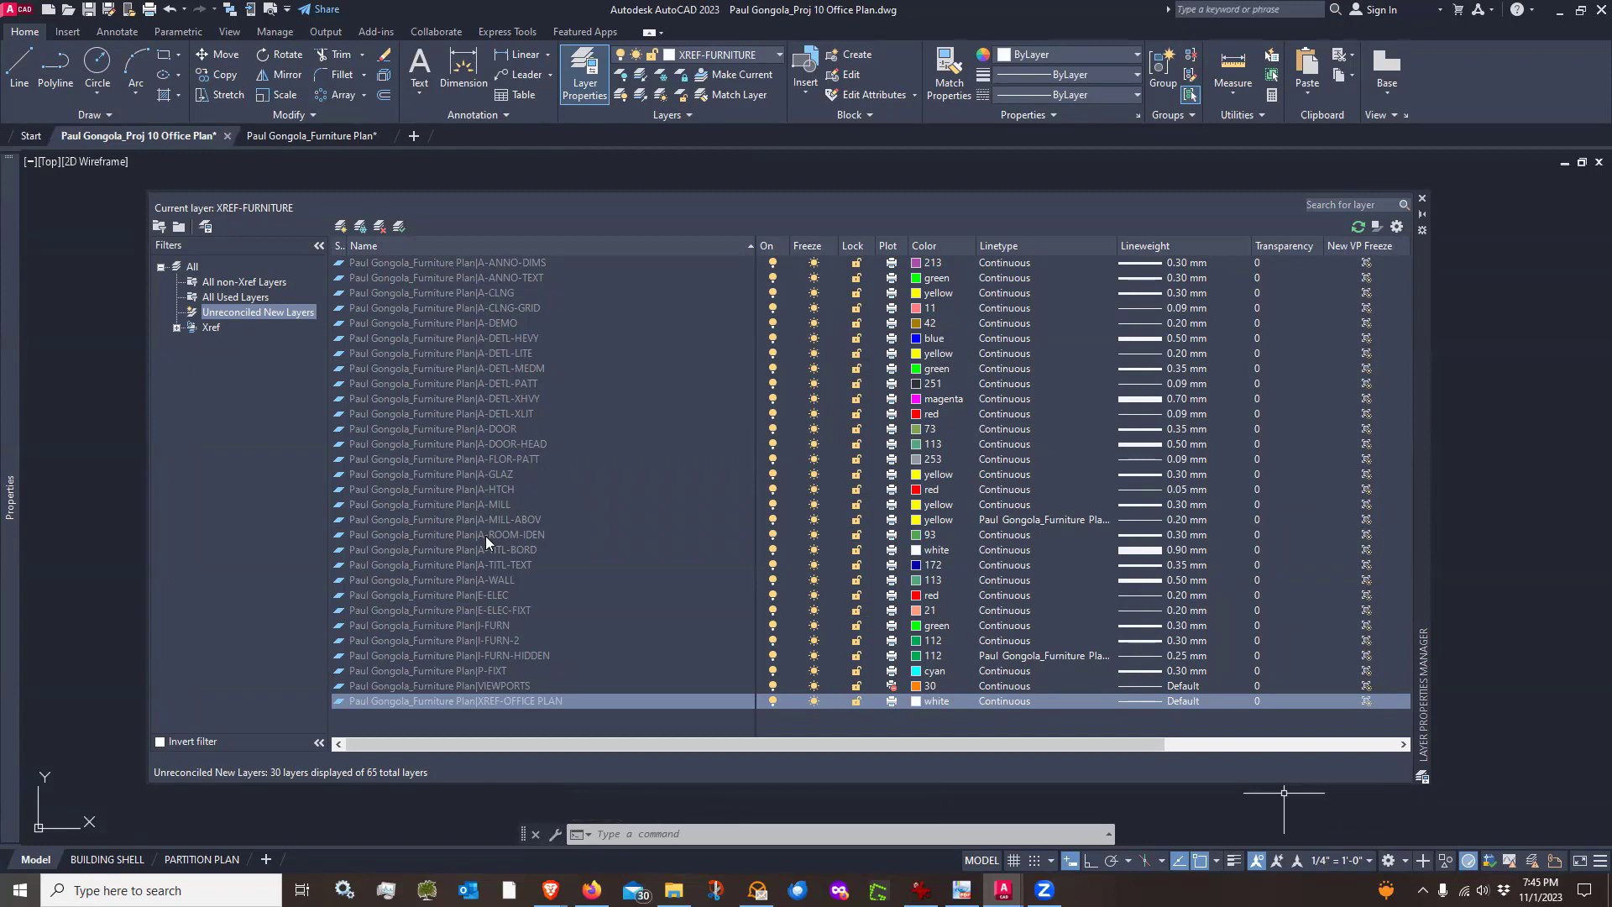
pyautogui.click(434, 264)
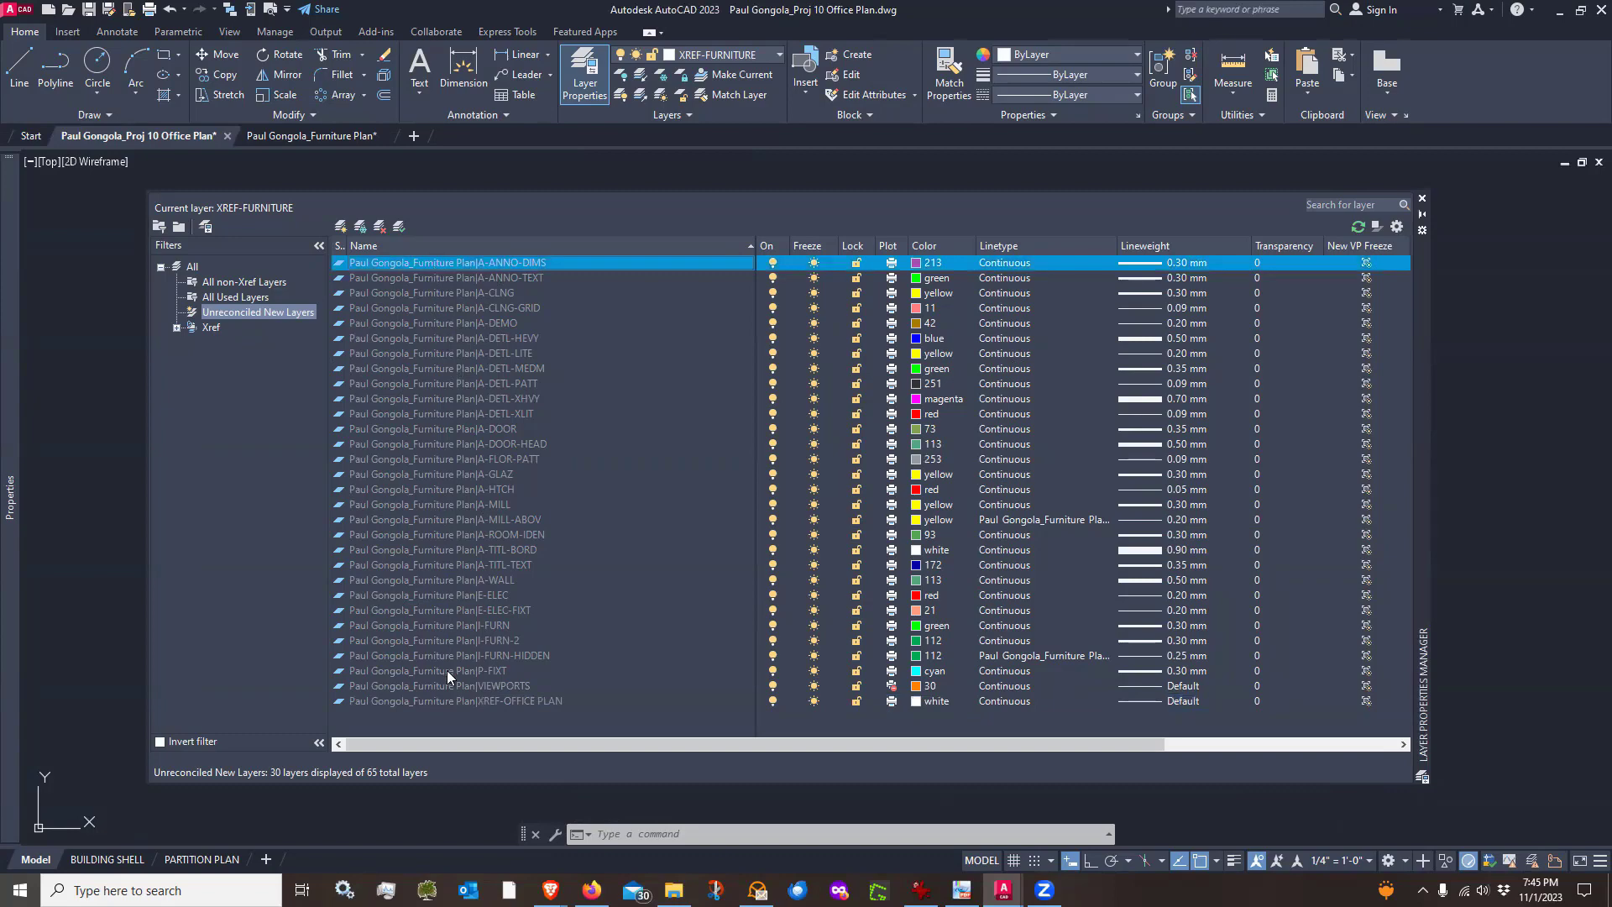
pyautogui.keyDown('shift'); pyautogui.click(440, 700); pyautogui.keyUp('shift')
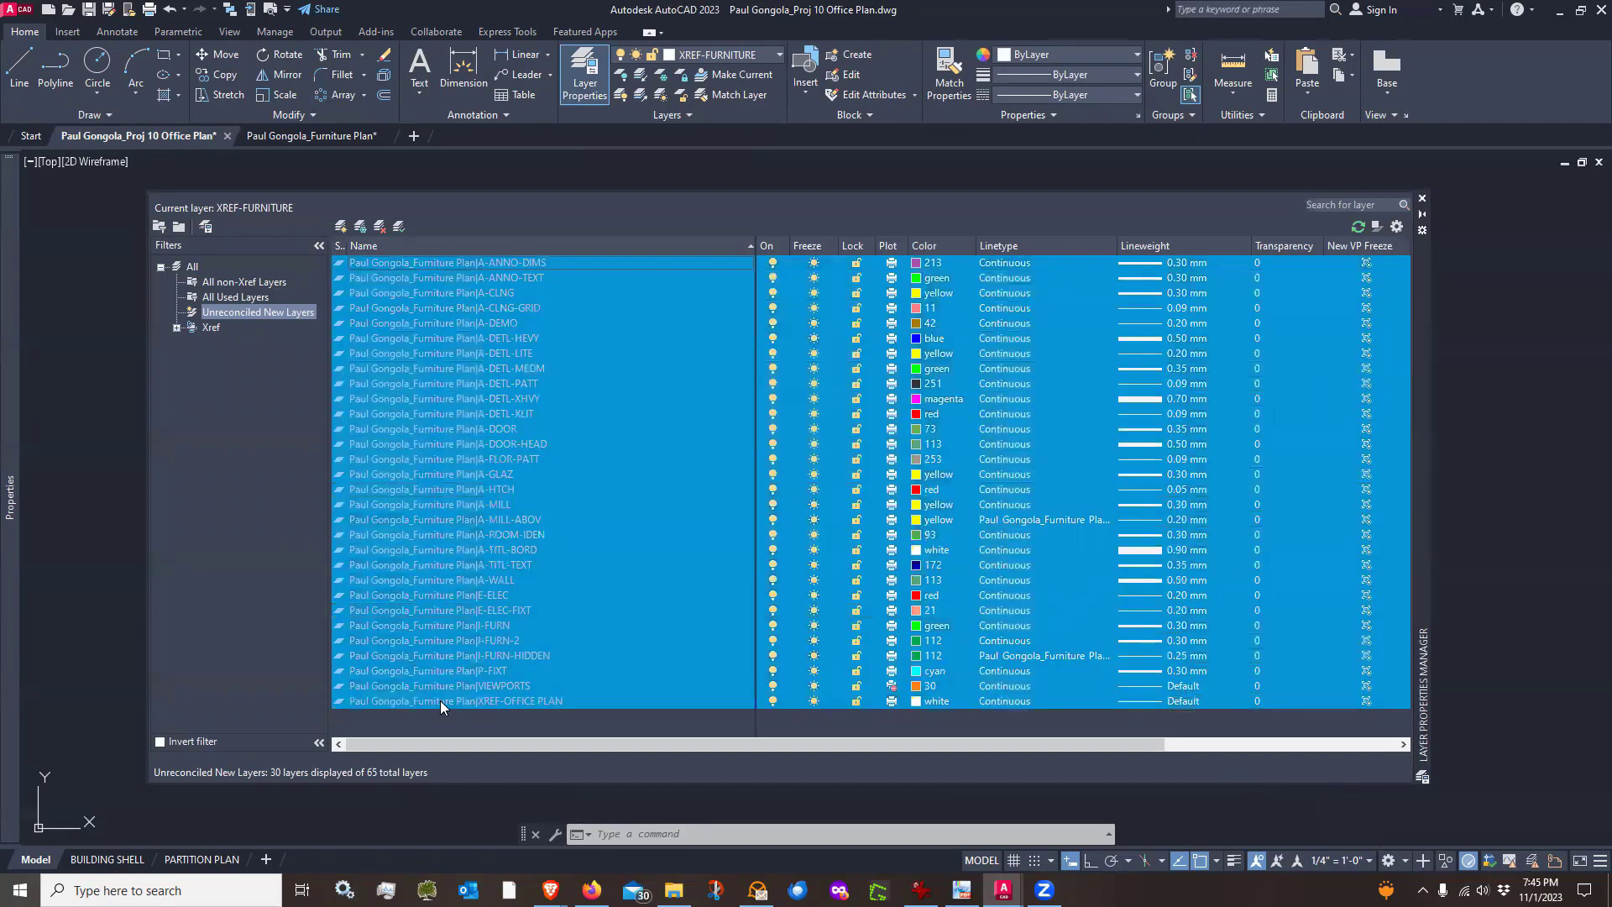
pyautogui.rightClick(456, 297)
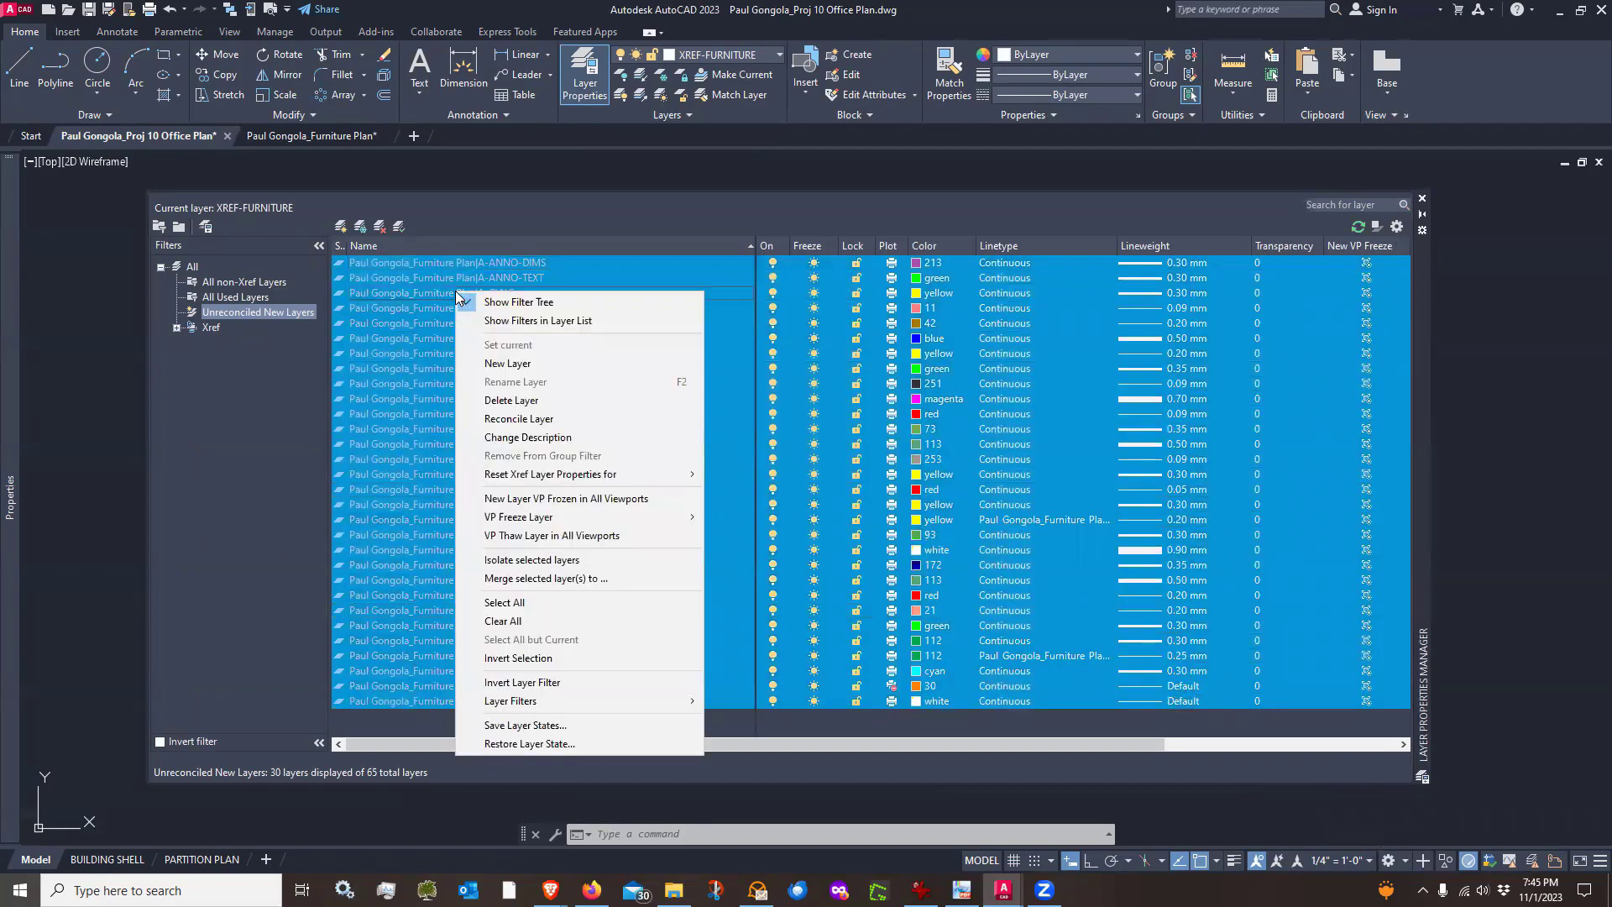
pyautogui.click(529, 418)
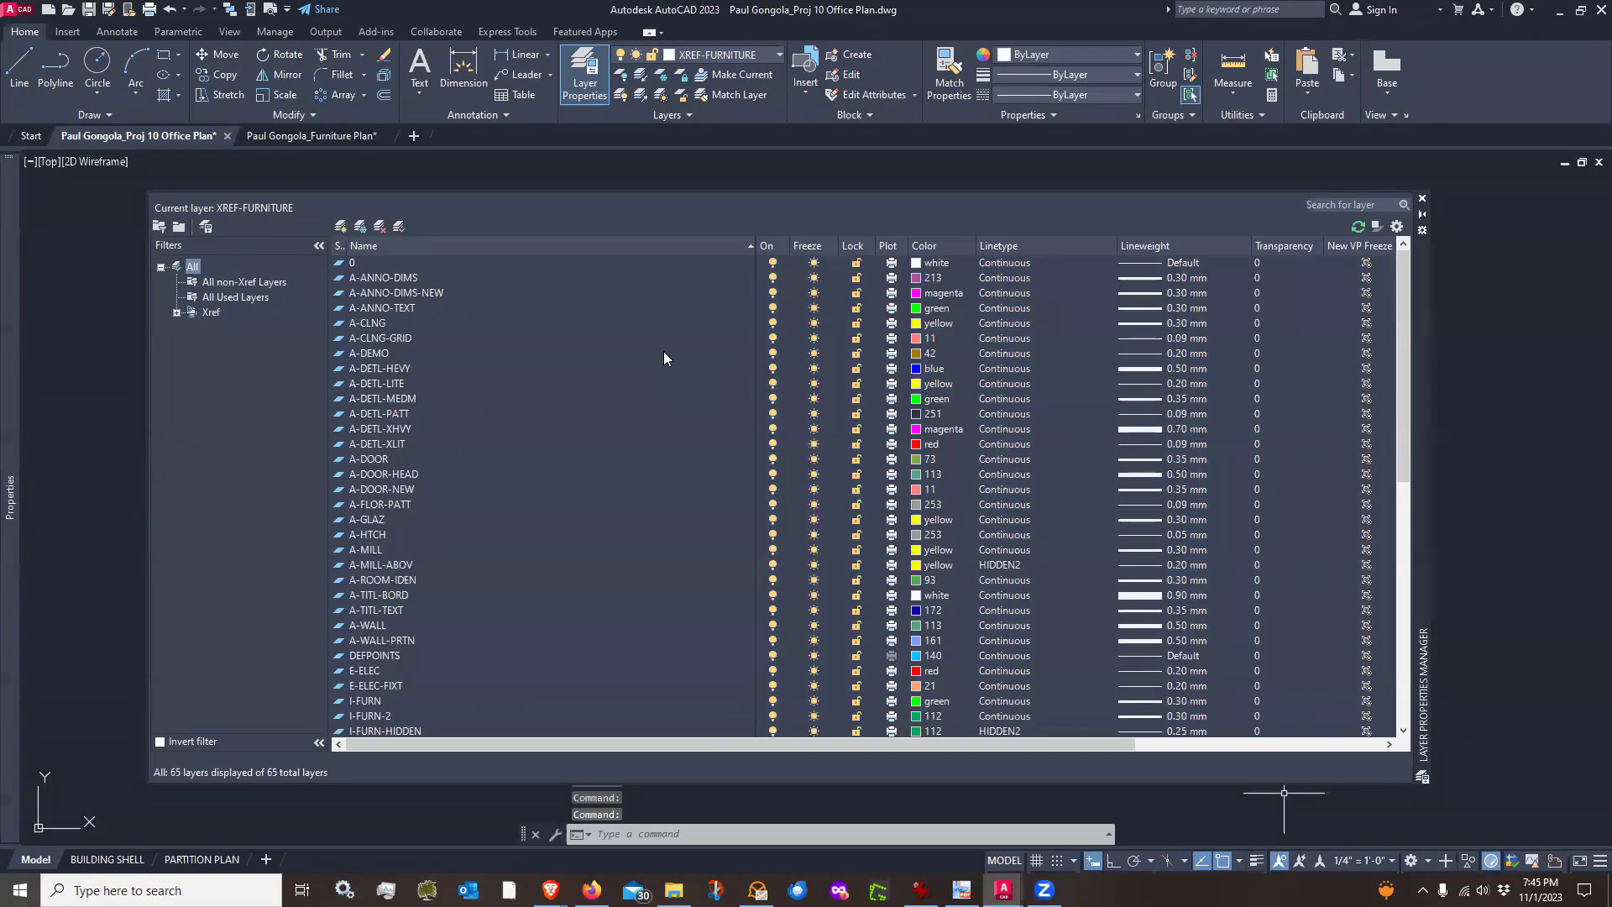
# Review the full layer list, then close the Layer Properties Manager
pyautogui.scroll(-8, 667, 322)
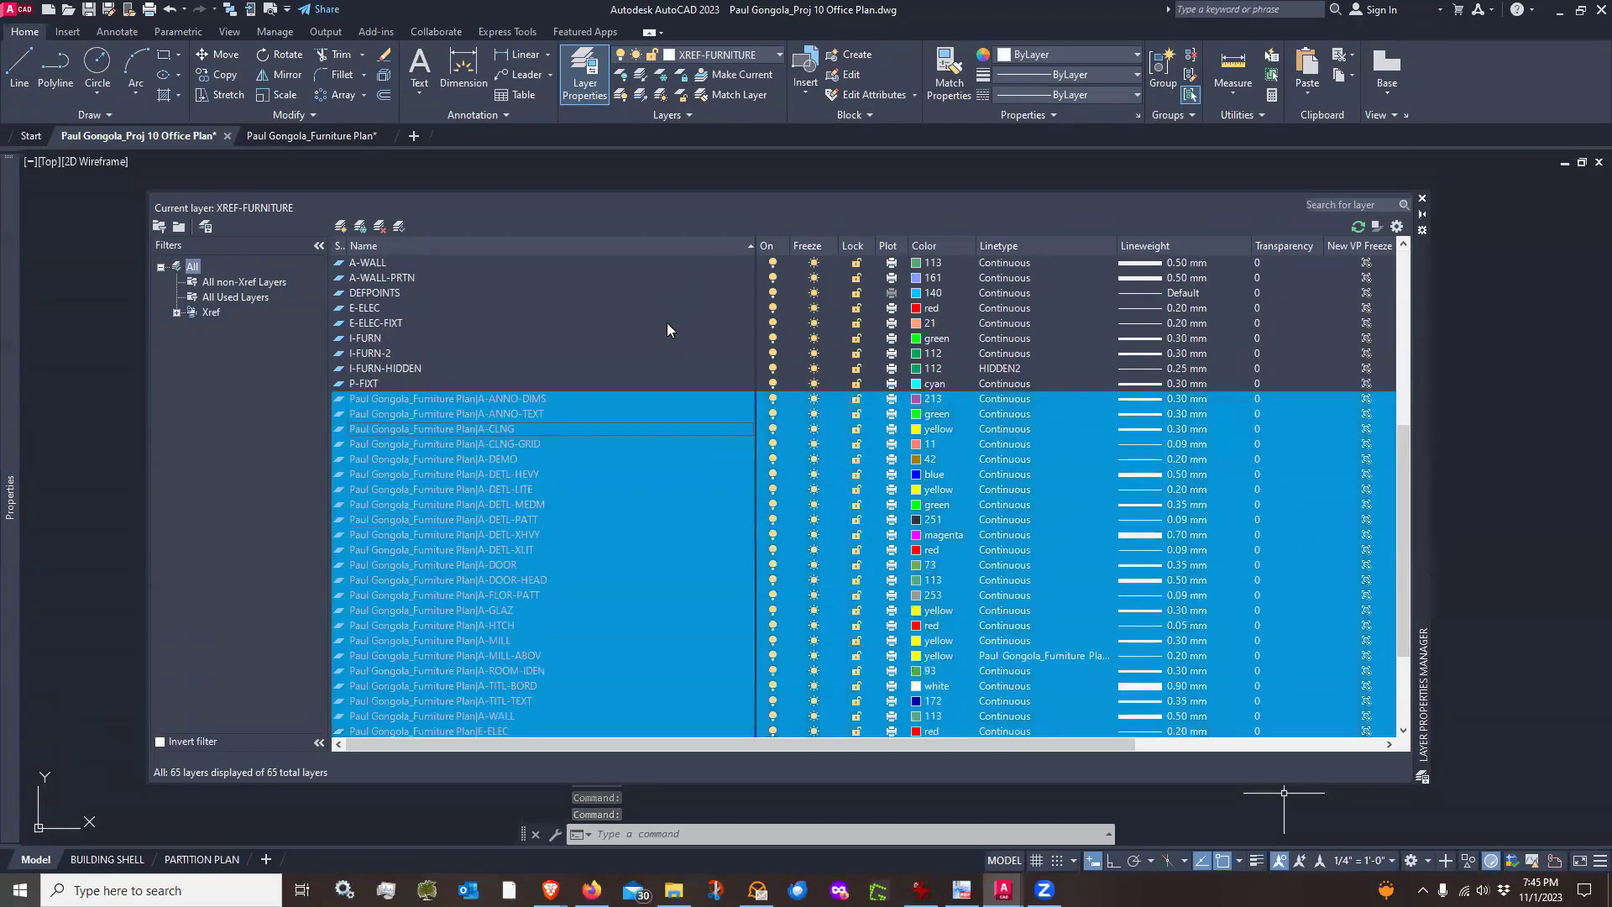
pyautogui.click(520, 480)
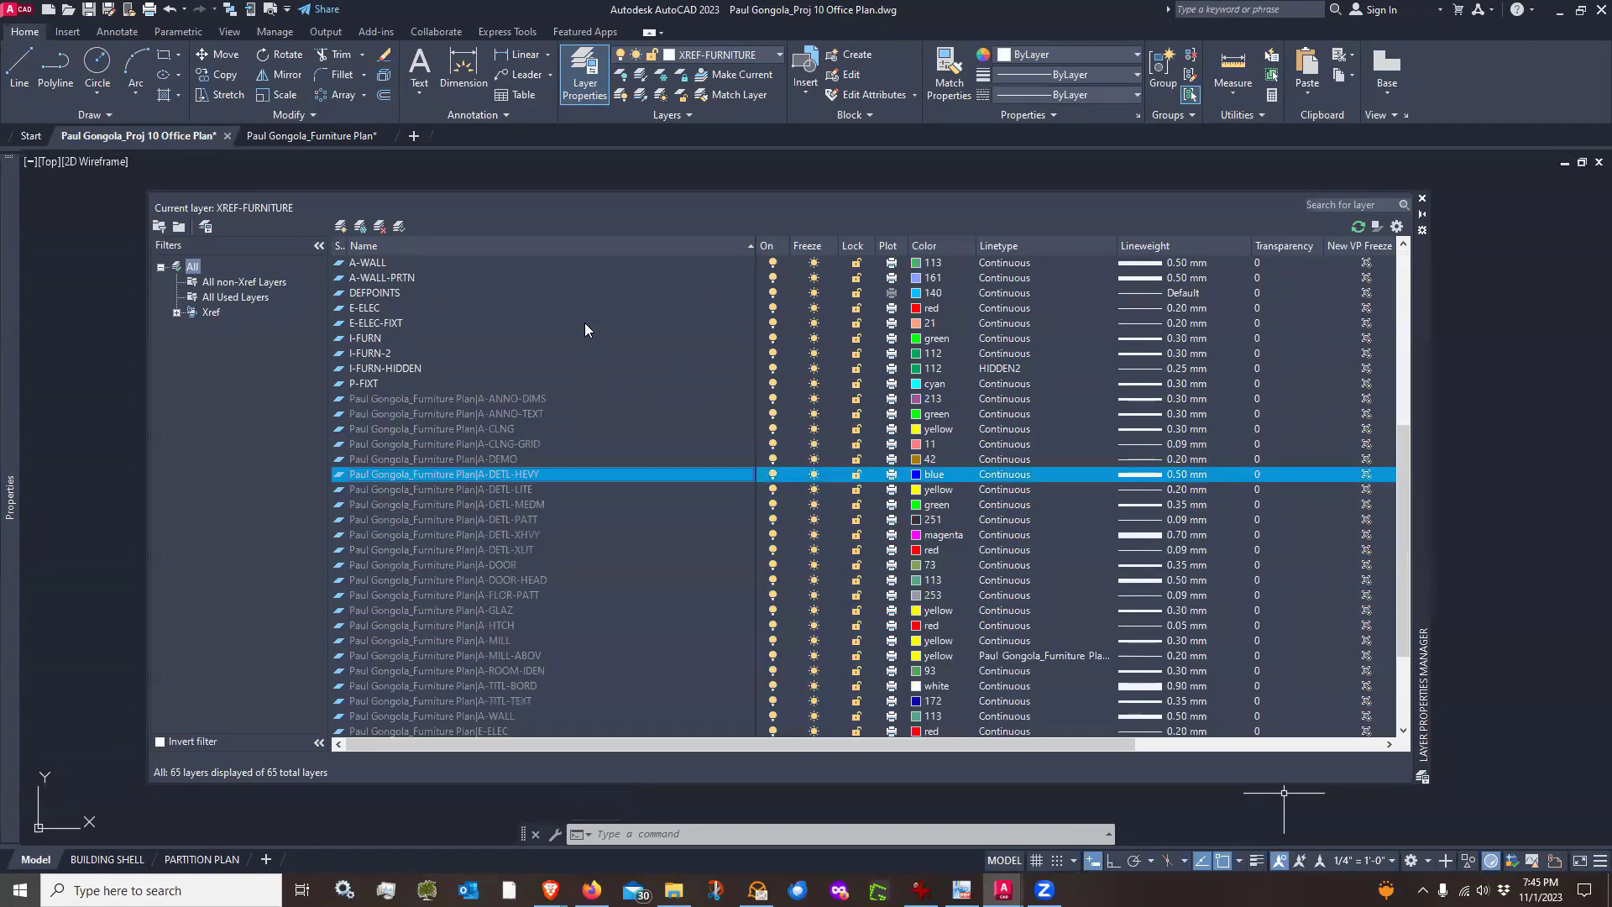
pyautogui.scroll(8, 584, 323)
pyautogui.scroll(-10, 529, 288)
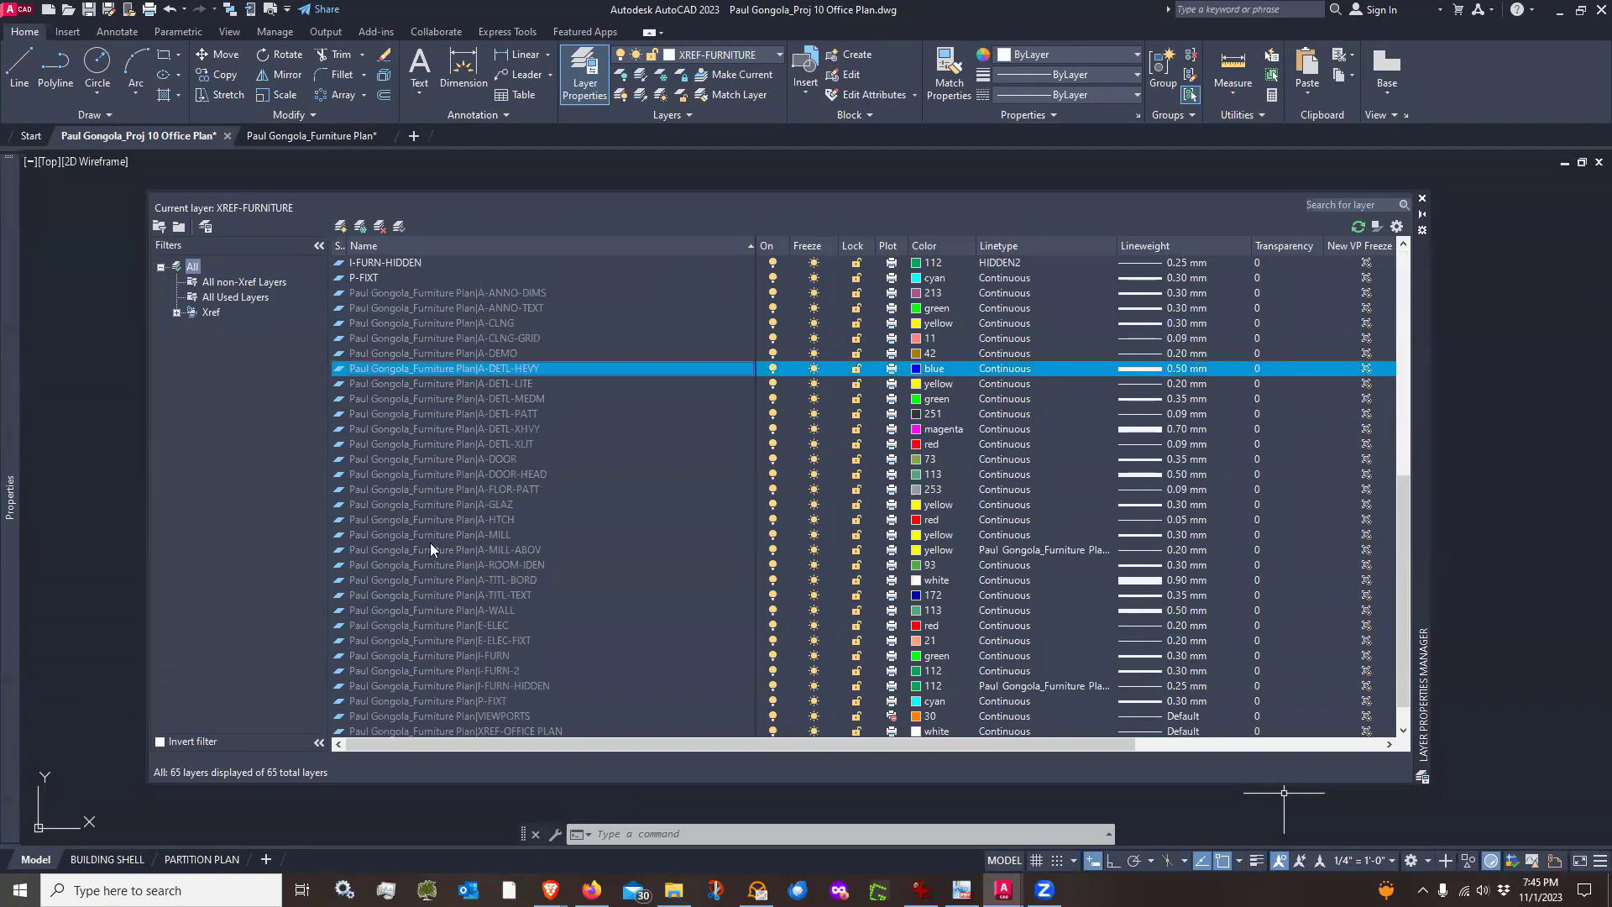
pyautogui.scroll(10, 430, 543)
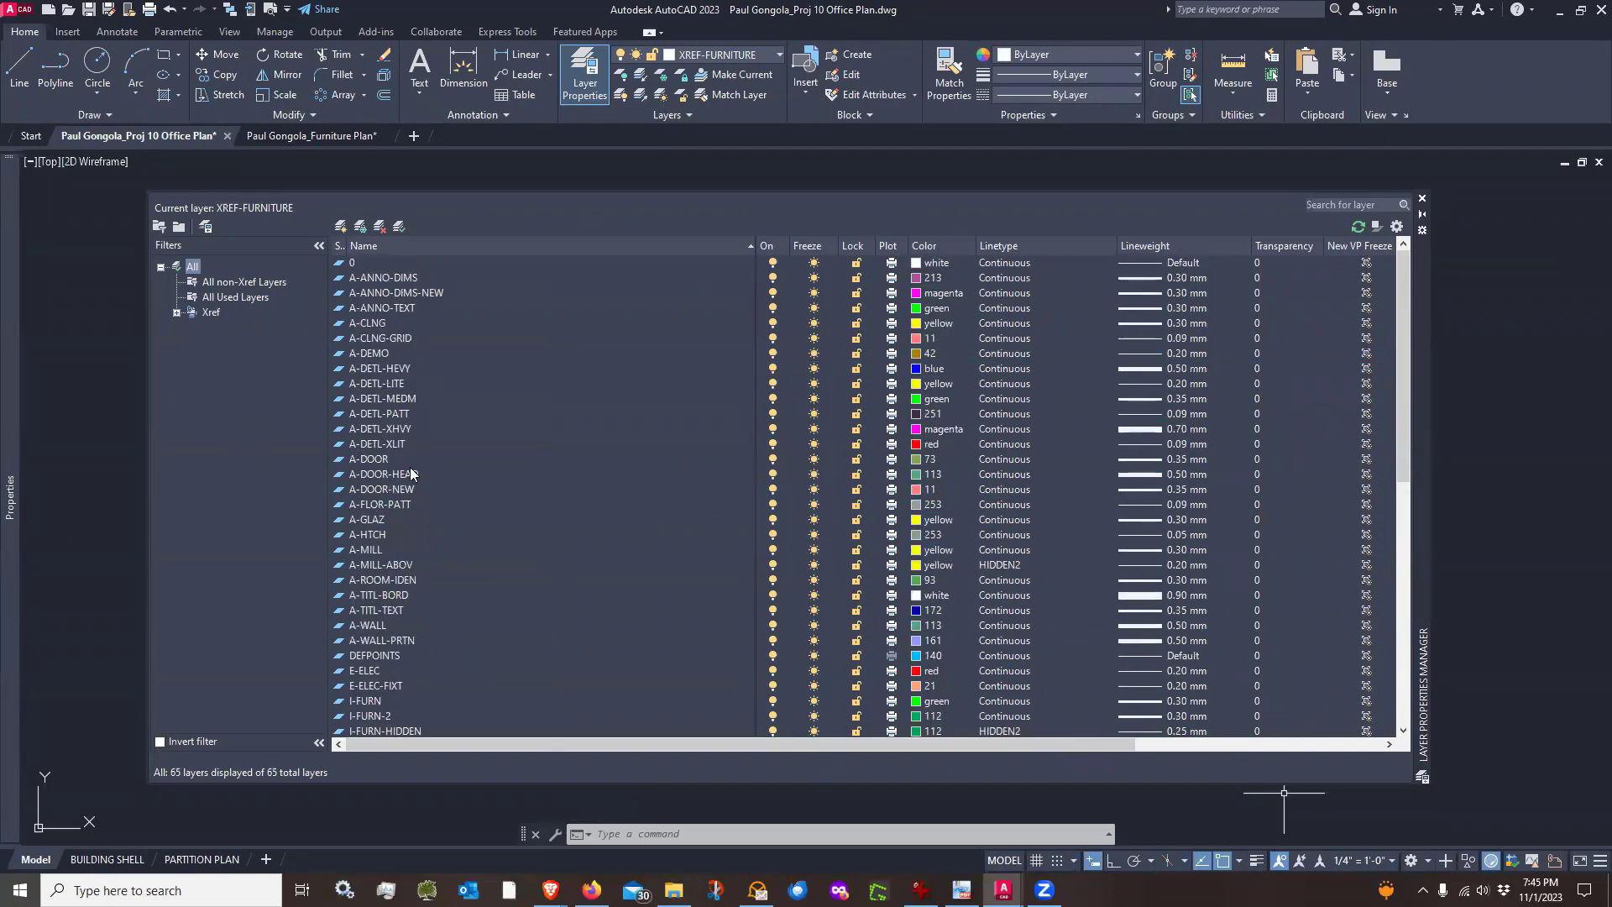
pyautogui.click(1422, 198)
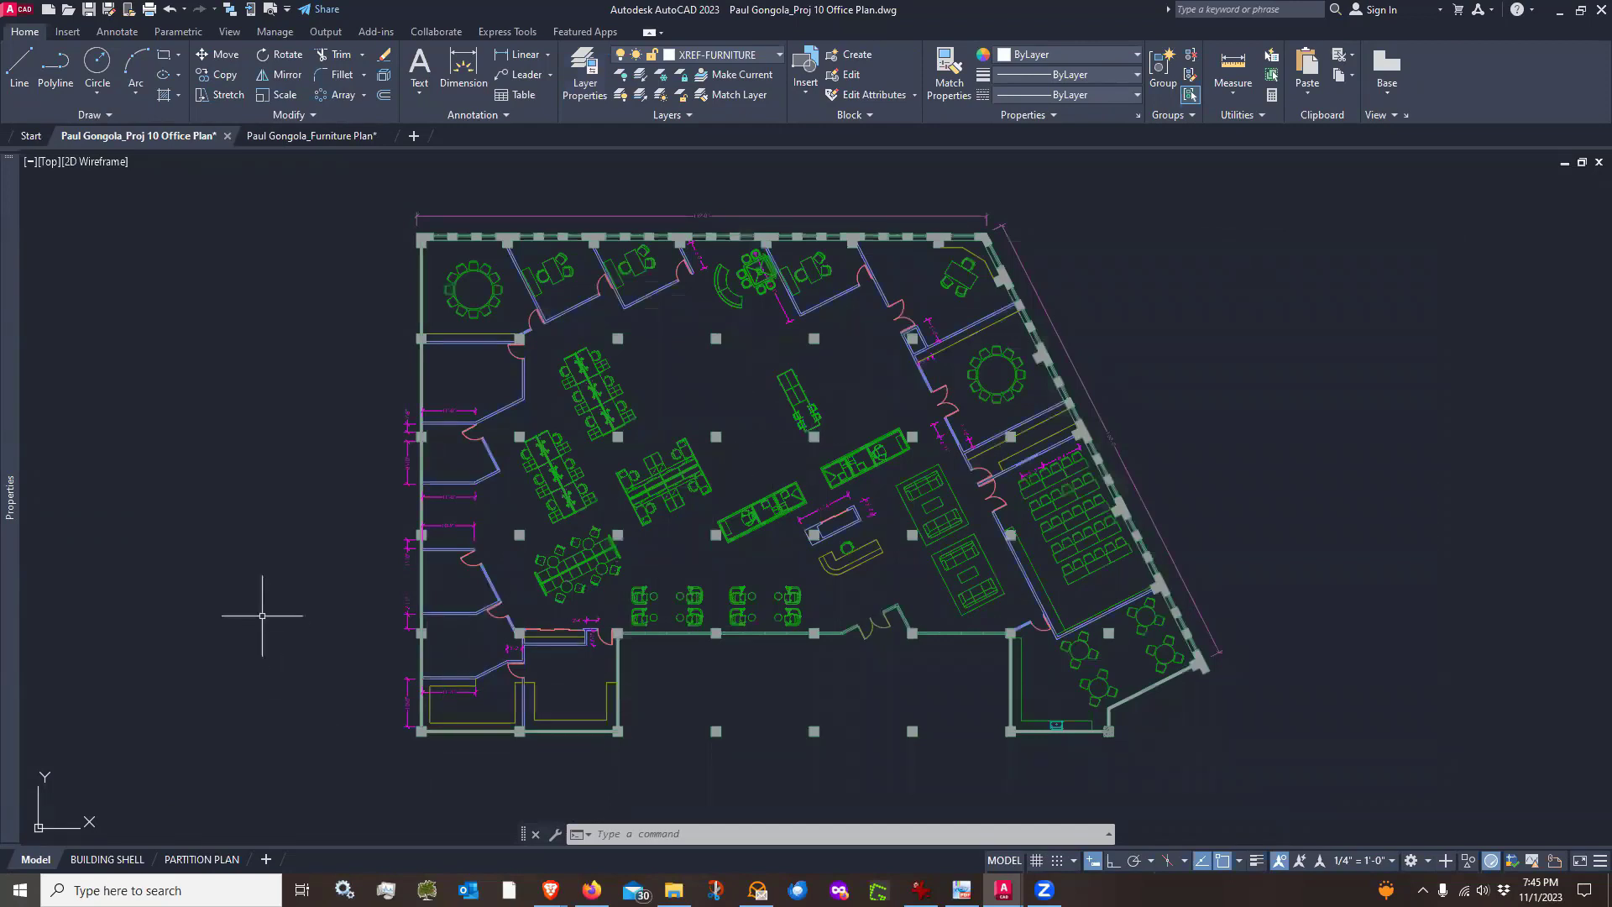
# Create a copy of the PARTITION PLAN layout, placed at the end of the layouts
pyautogui.moveTo(222, 860)
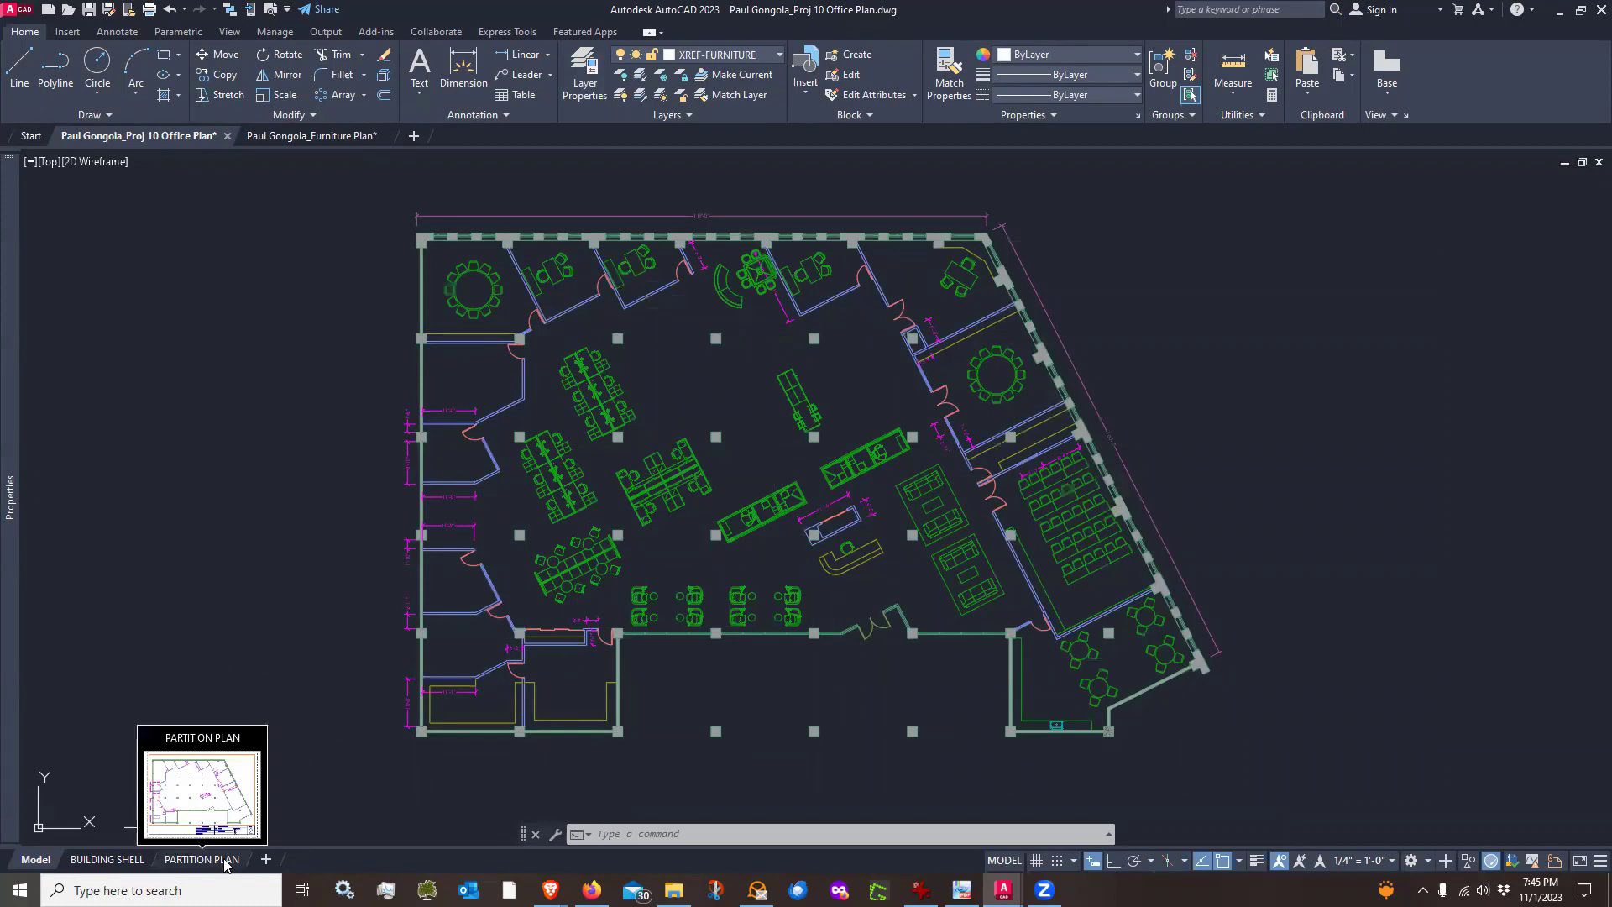
pyautogui.rightClick(225, 865)
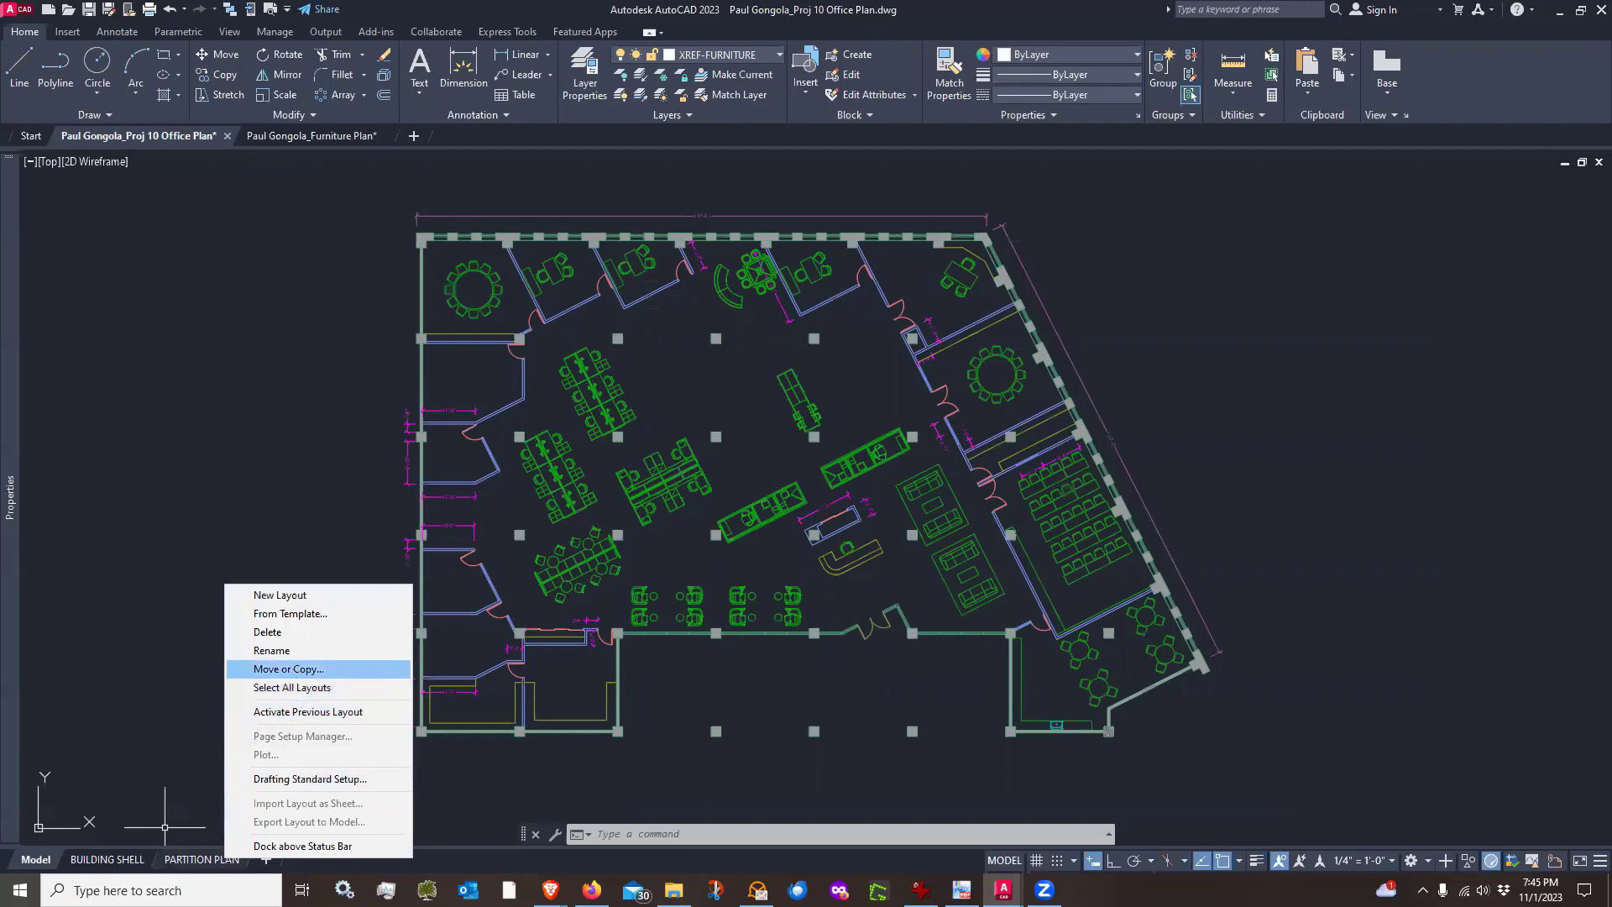
pyautogui.click(293, 669)
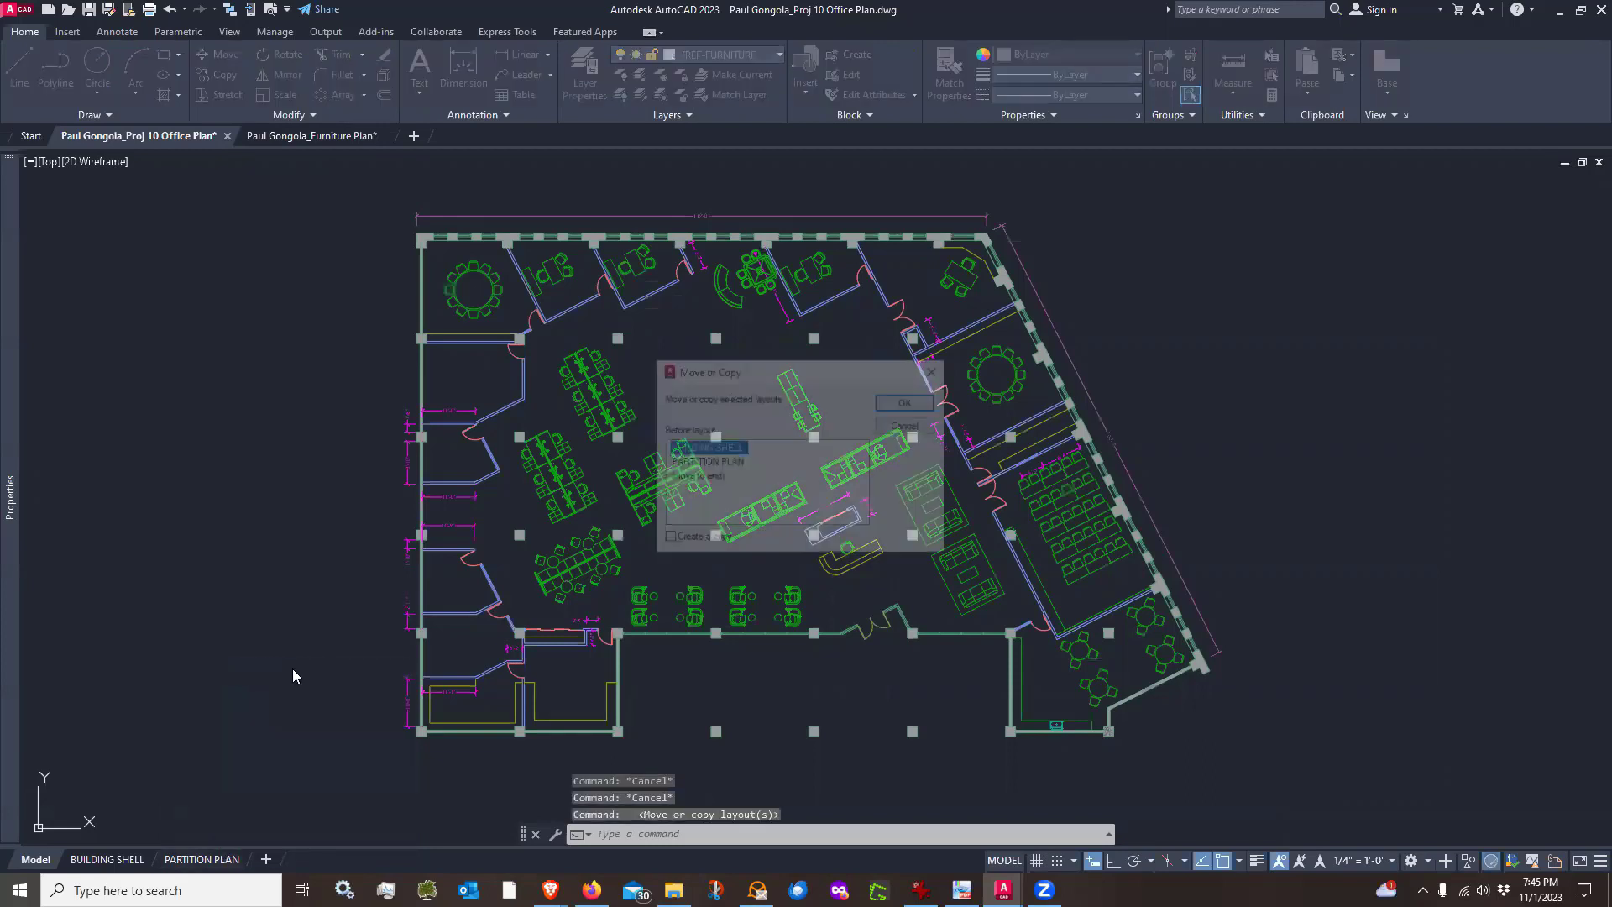
pyautogui.click(697, 476)
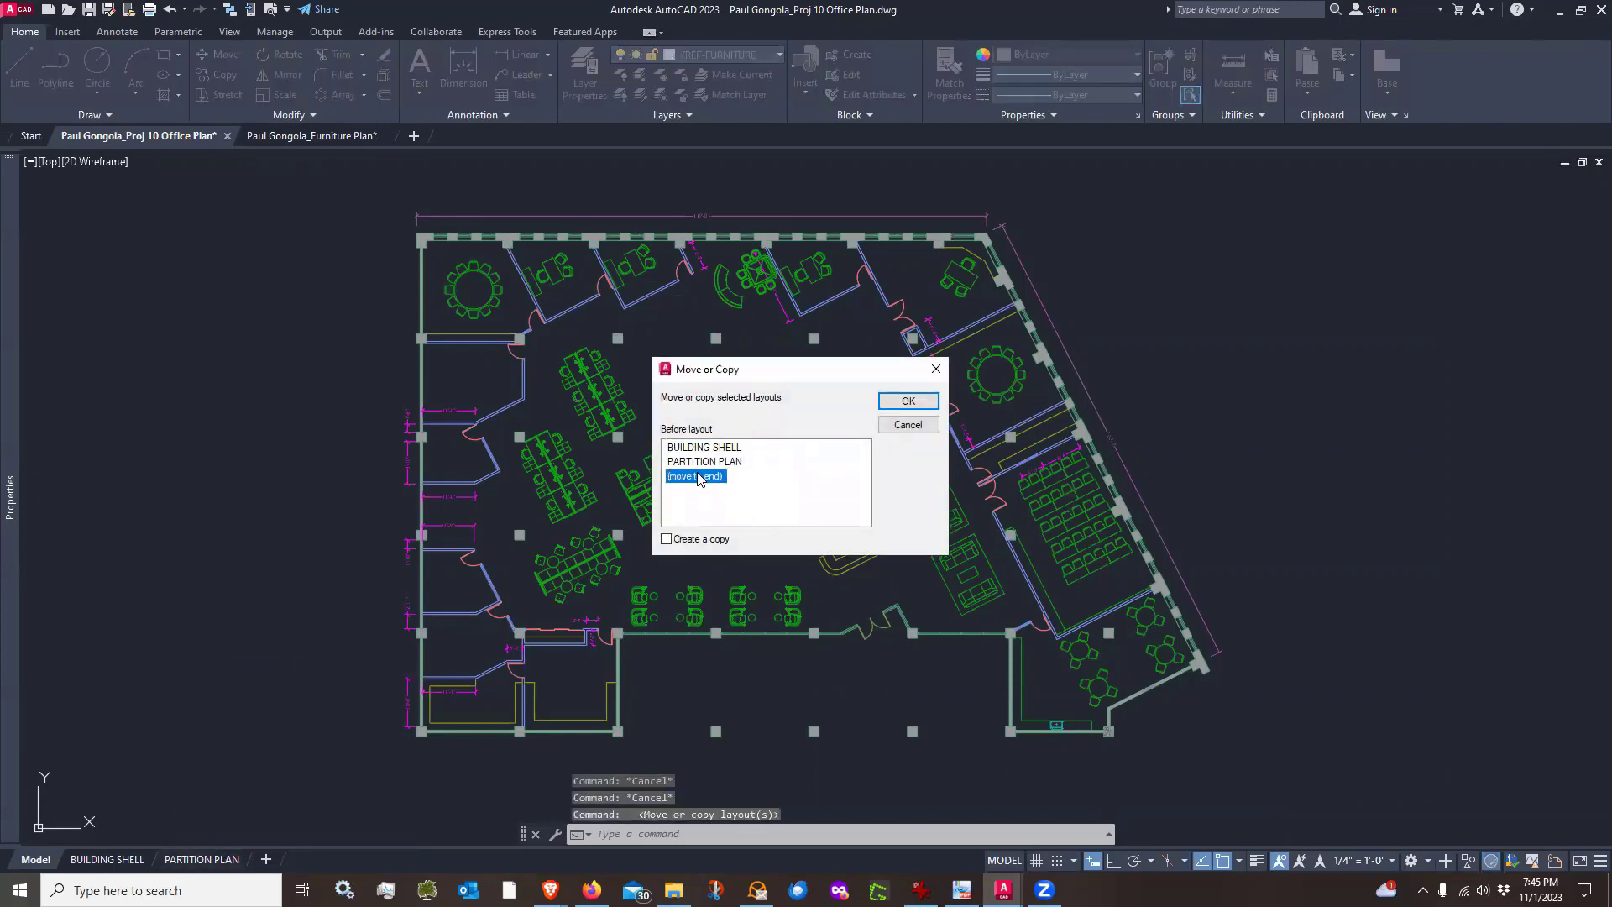
pyautogui.click(668, 539)
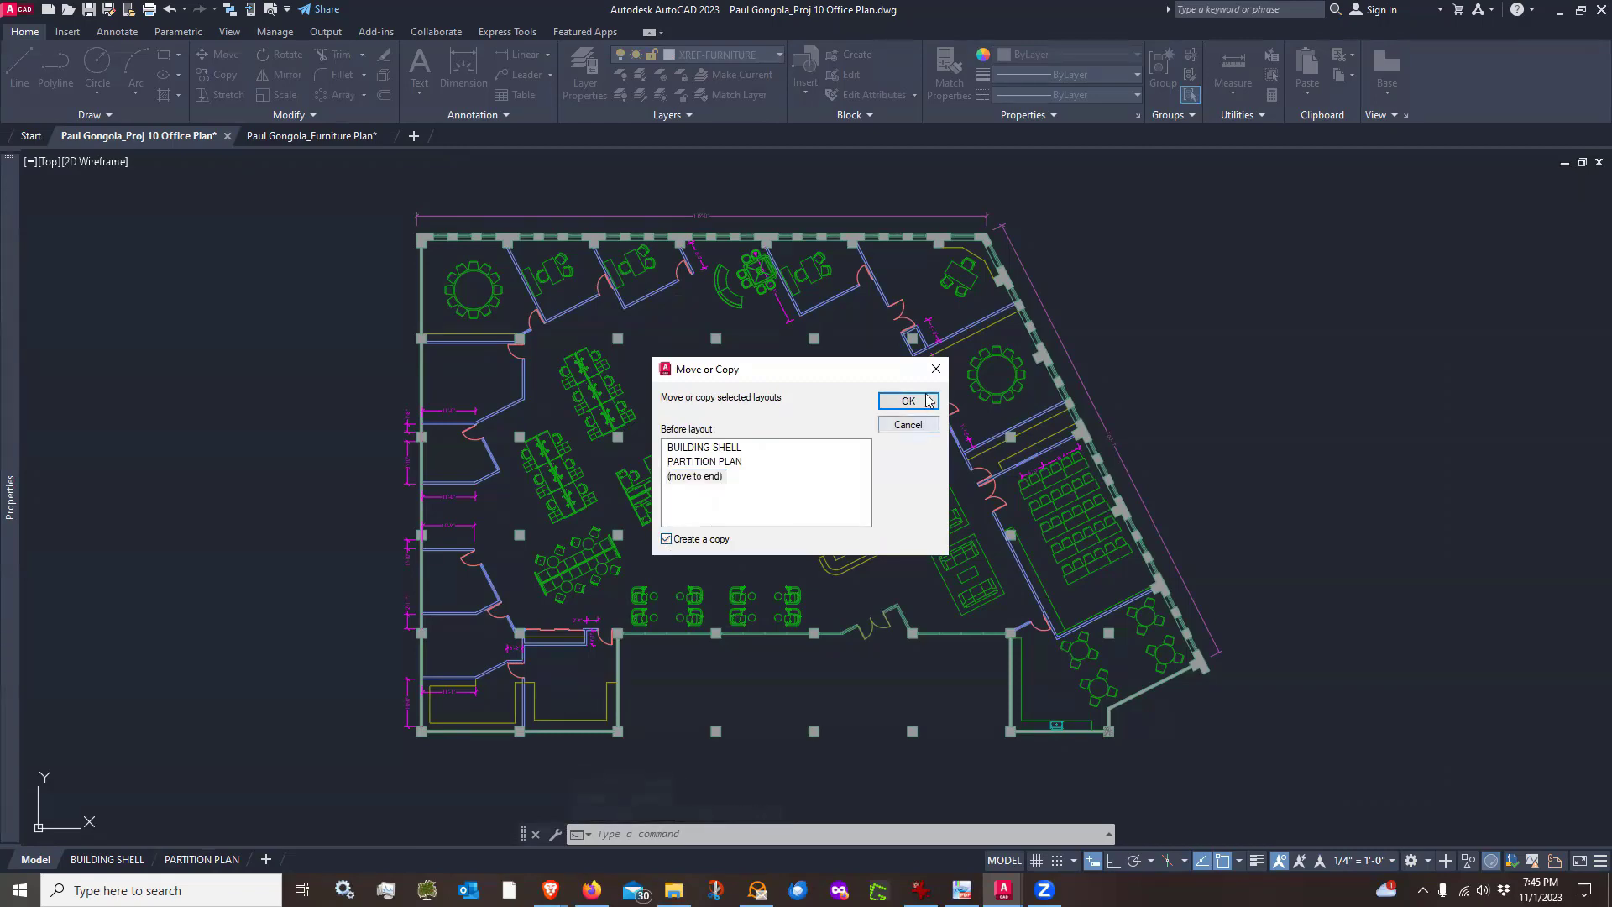
pyautogui.click(908, 401)
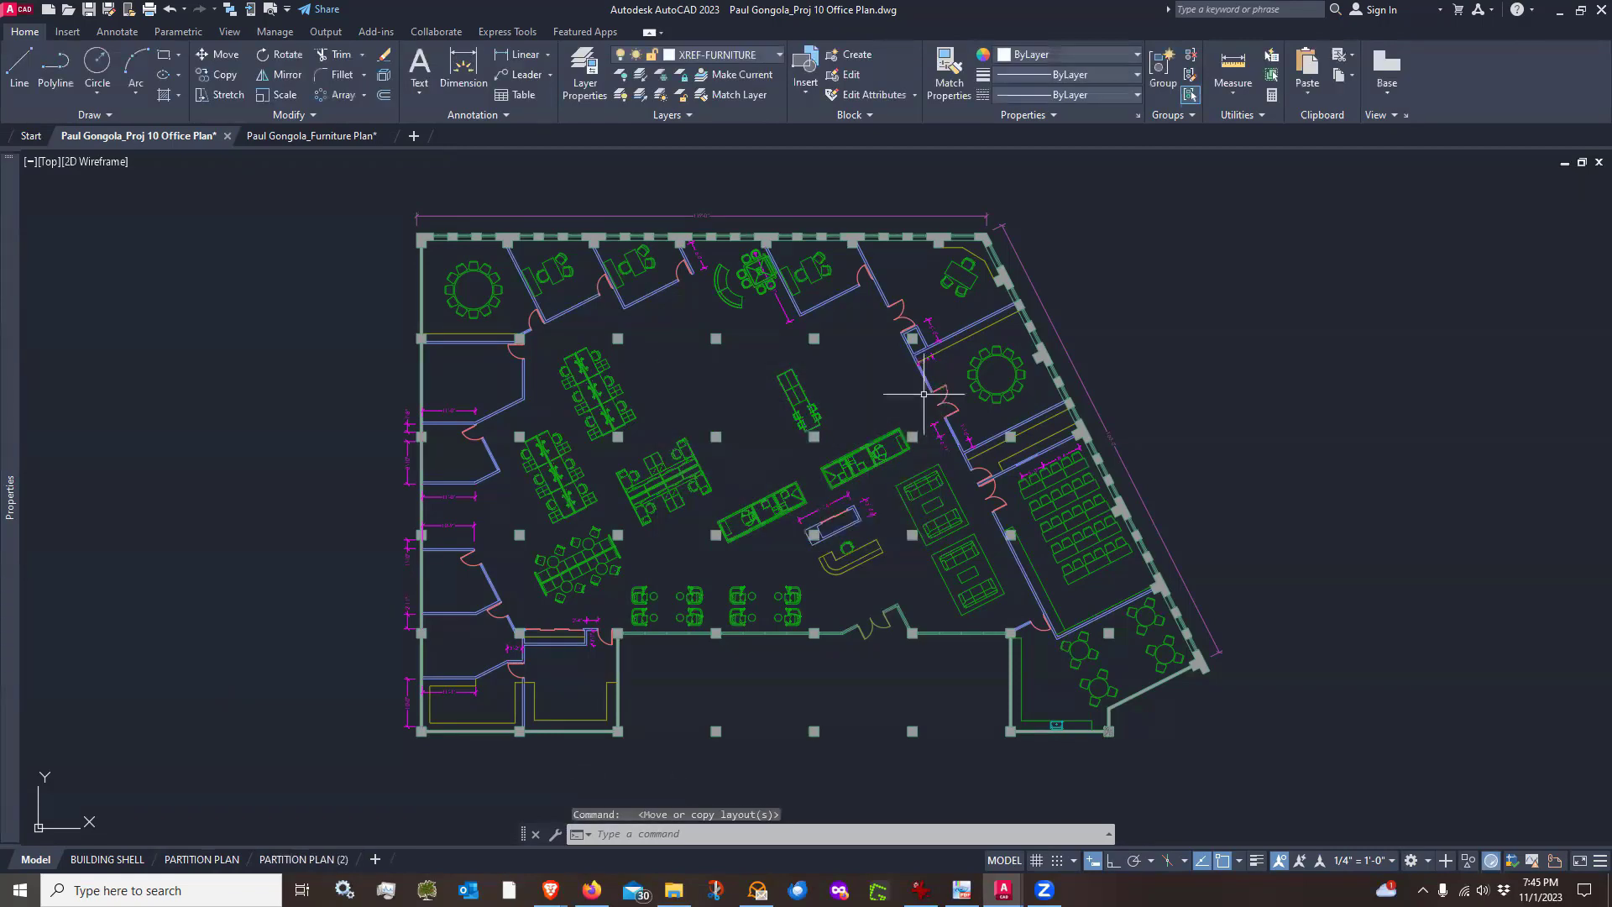
# Rename the copied layout as FURNITURE PLAN
pyautogui.click(307, 859)
pyautogui.rightClick(307, 866)
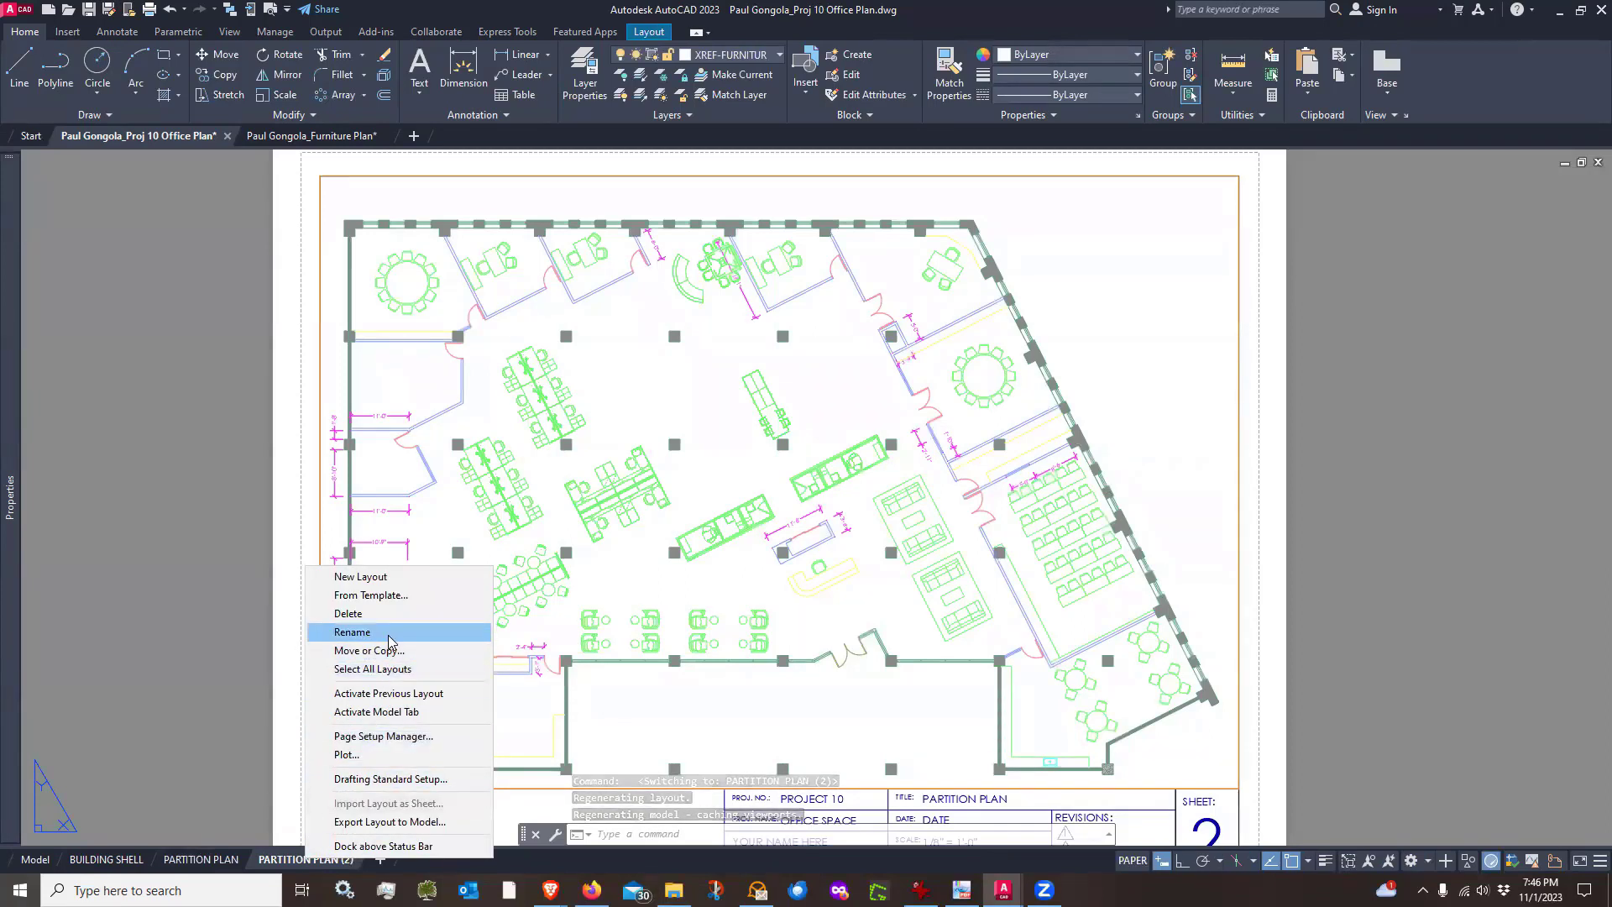
pyautogui.click(361, 632)
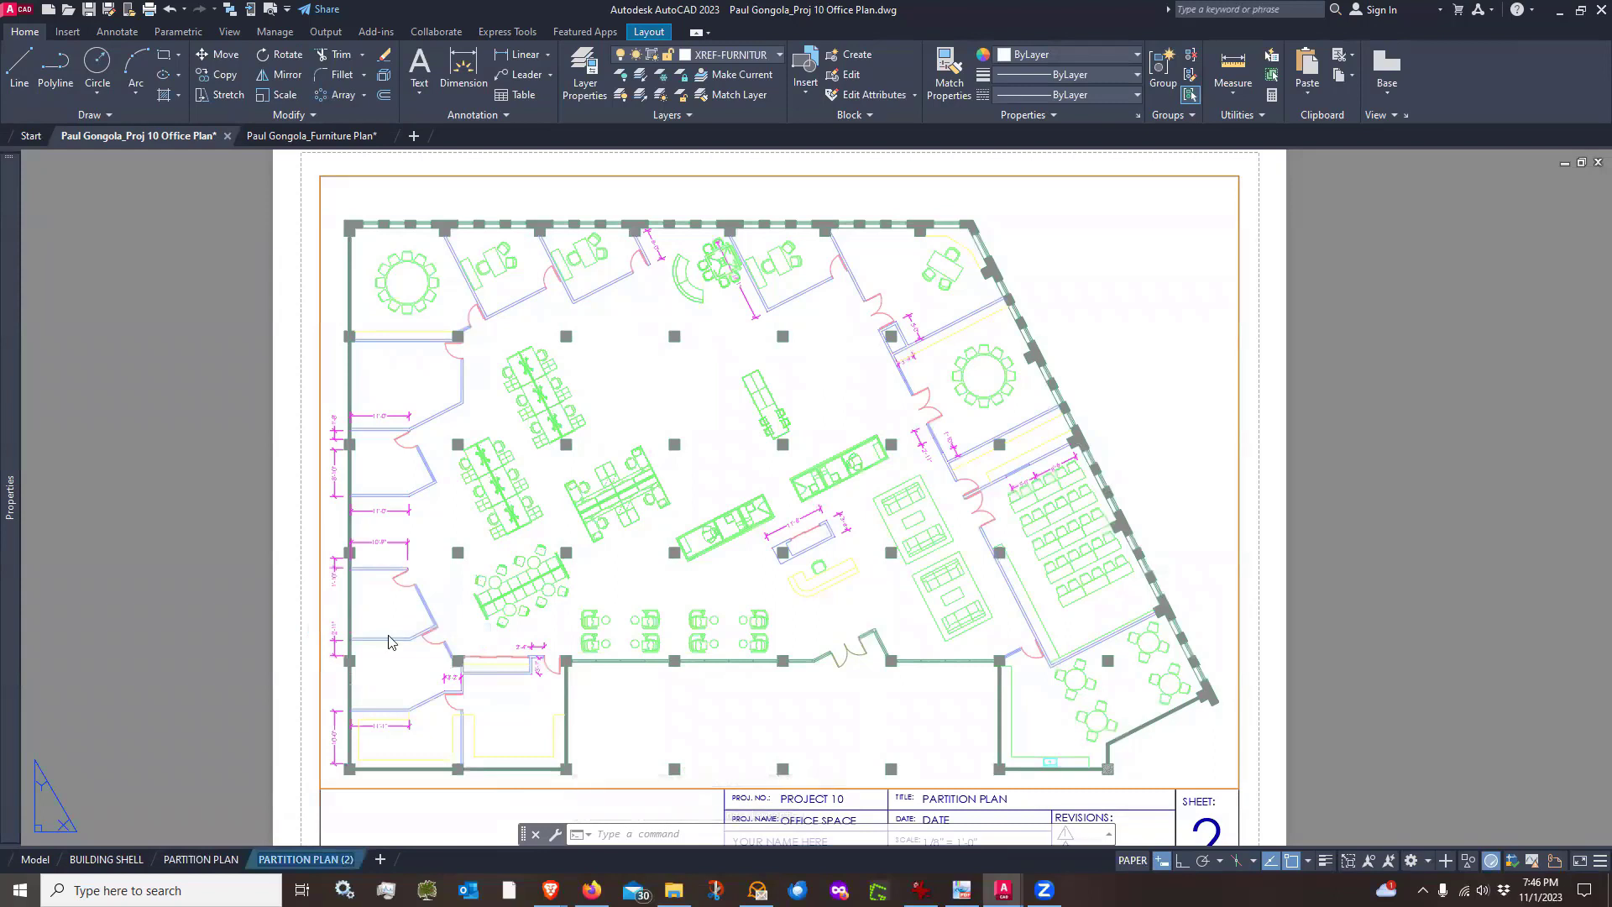
pyautogui.write('FURNITURE PLAN')
pyautogui.press('Return')
# Change the title block's title text from partition to FURNITURE PLAN
pyautogui.click(709, 734)
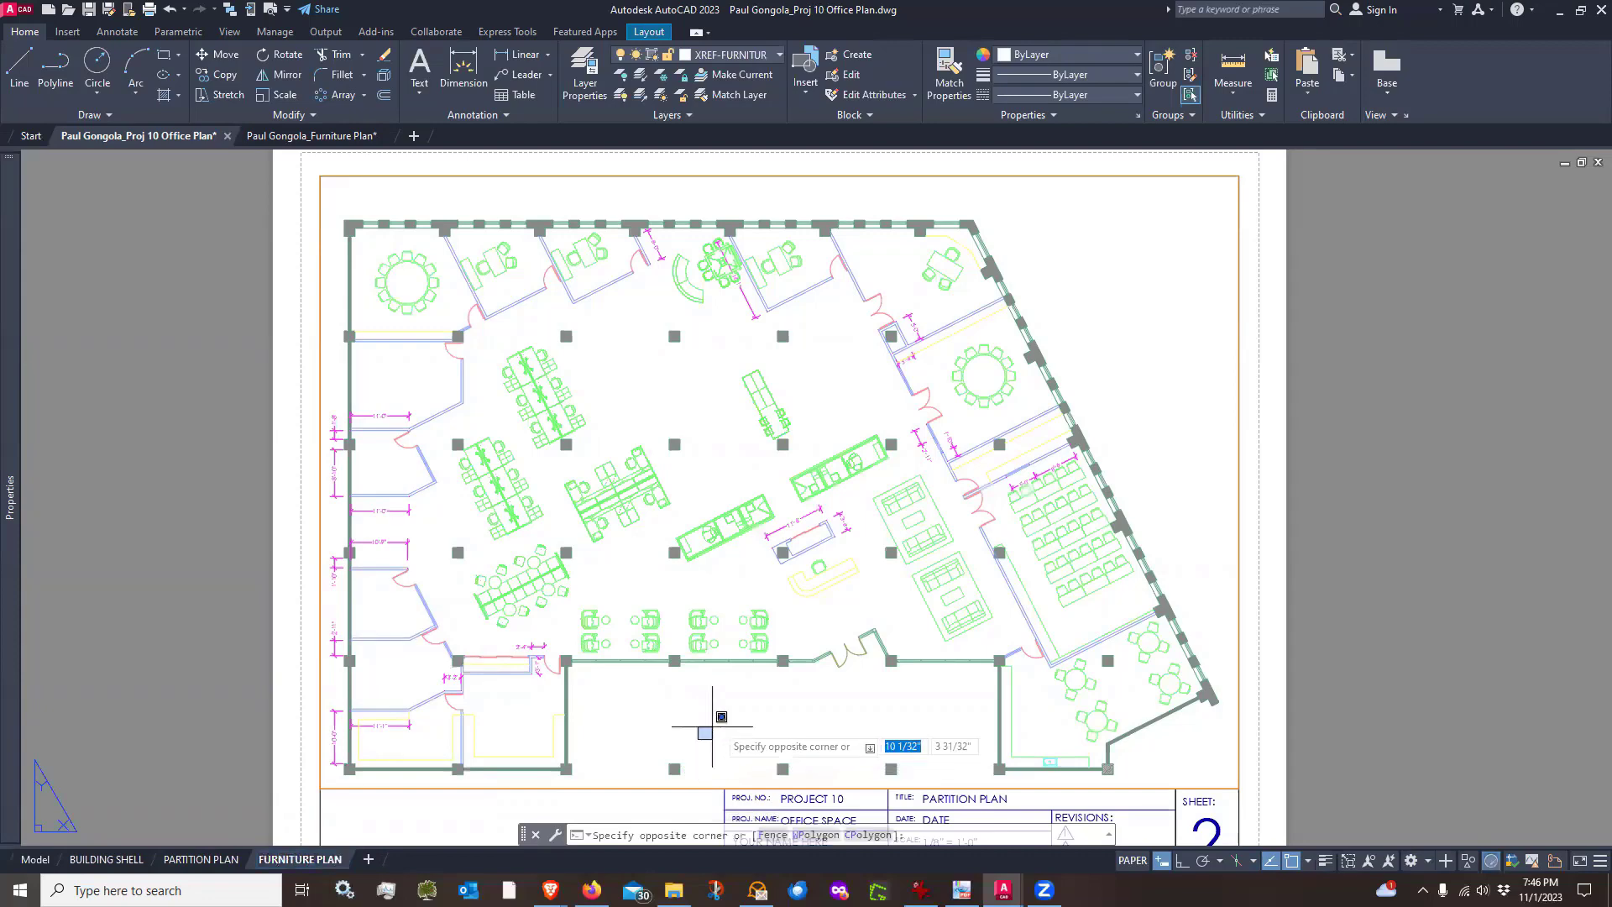
pyautogui.moveTo(882, 706); pyautogui.dragTo(850, 540, button='middle')
pyautogui.scroll(4, 913, 619)
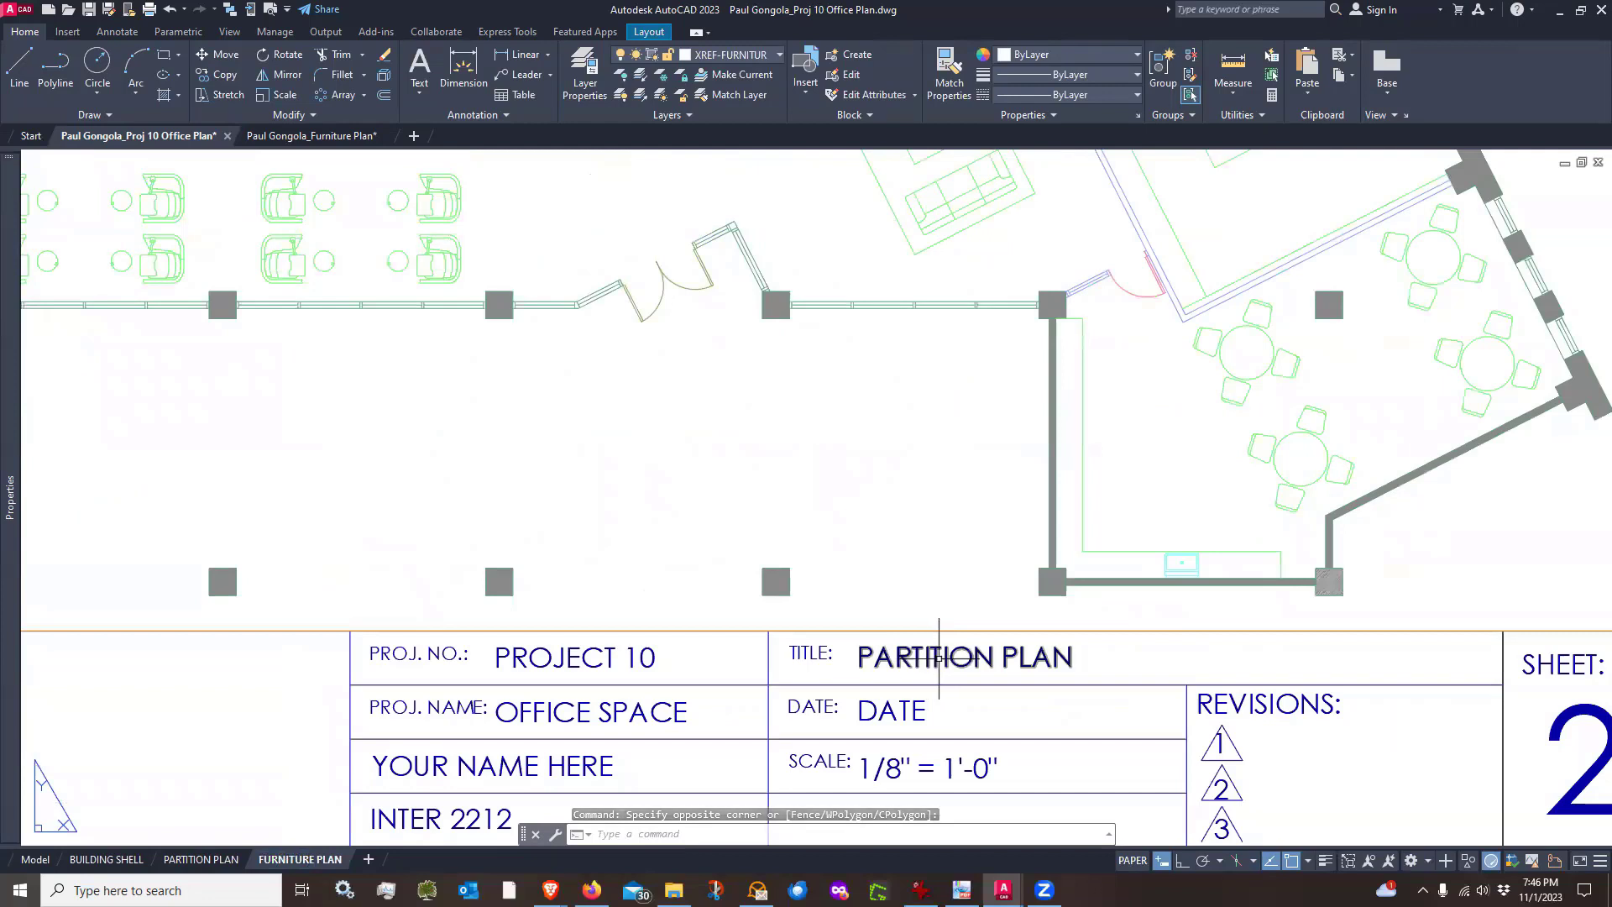
pyautogui.doubleClick(929, 664)
pyautogui.doubleClick(929, 658)
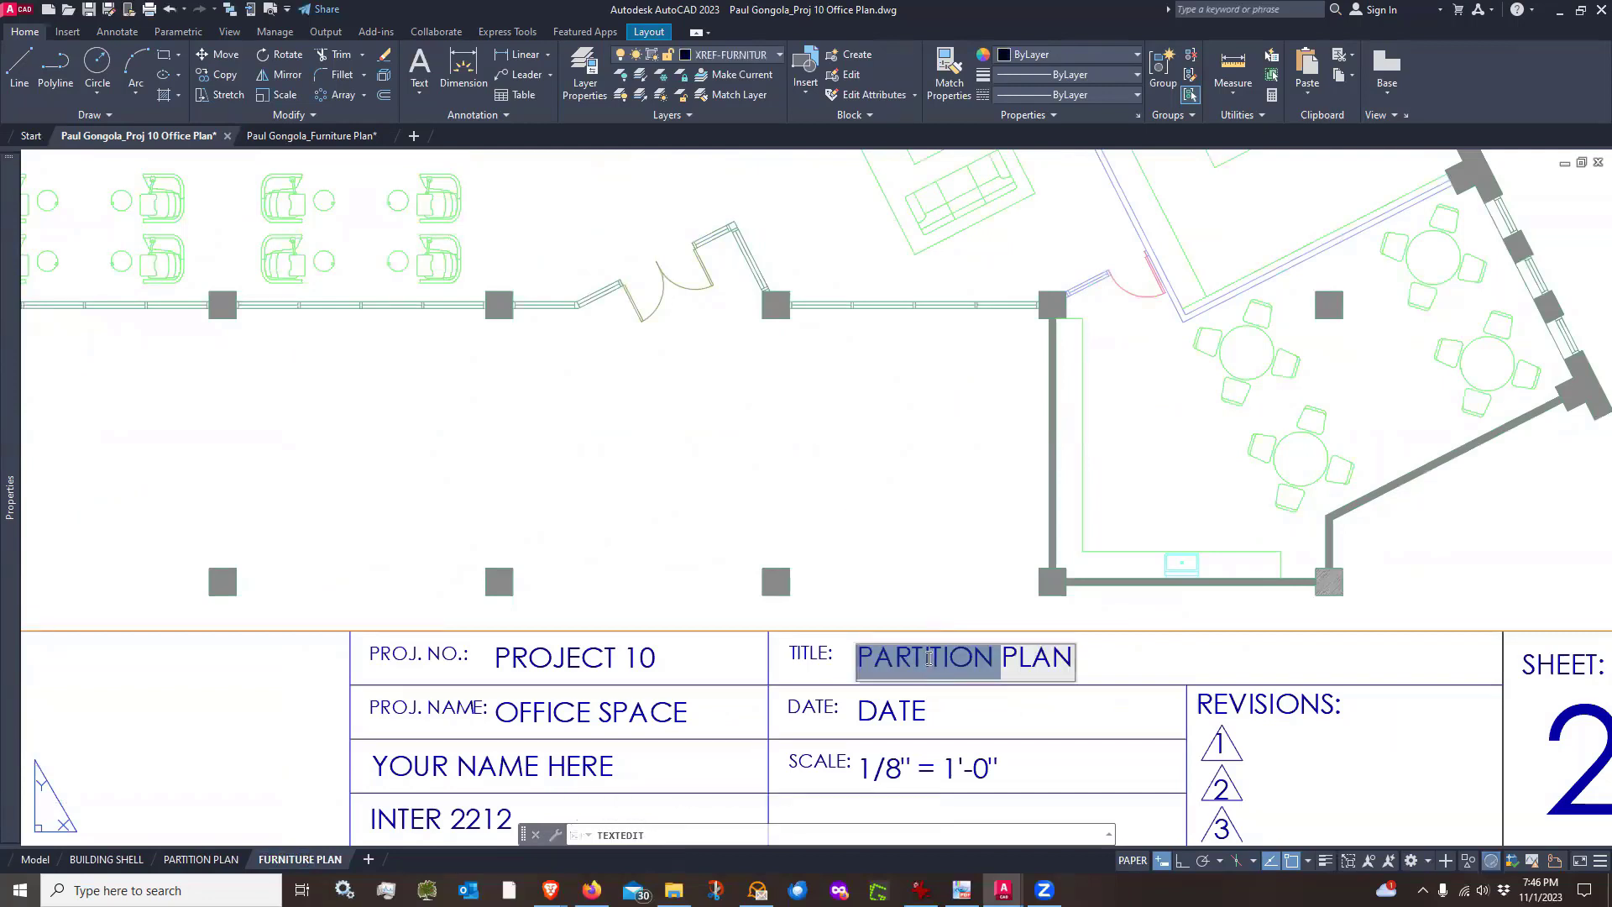
pyautogui.write('FURNITURE')
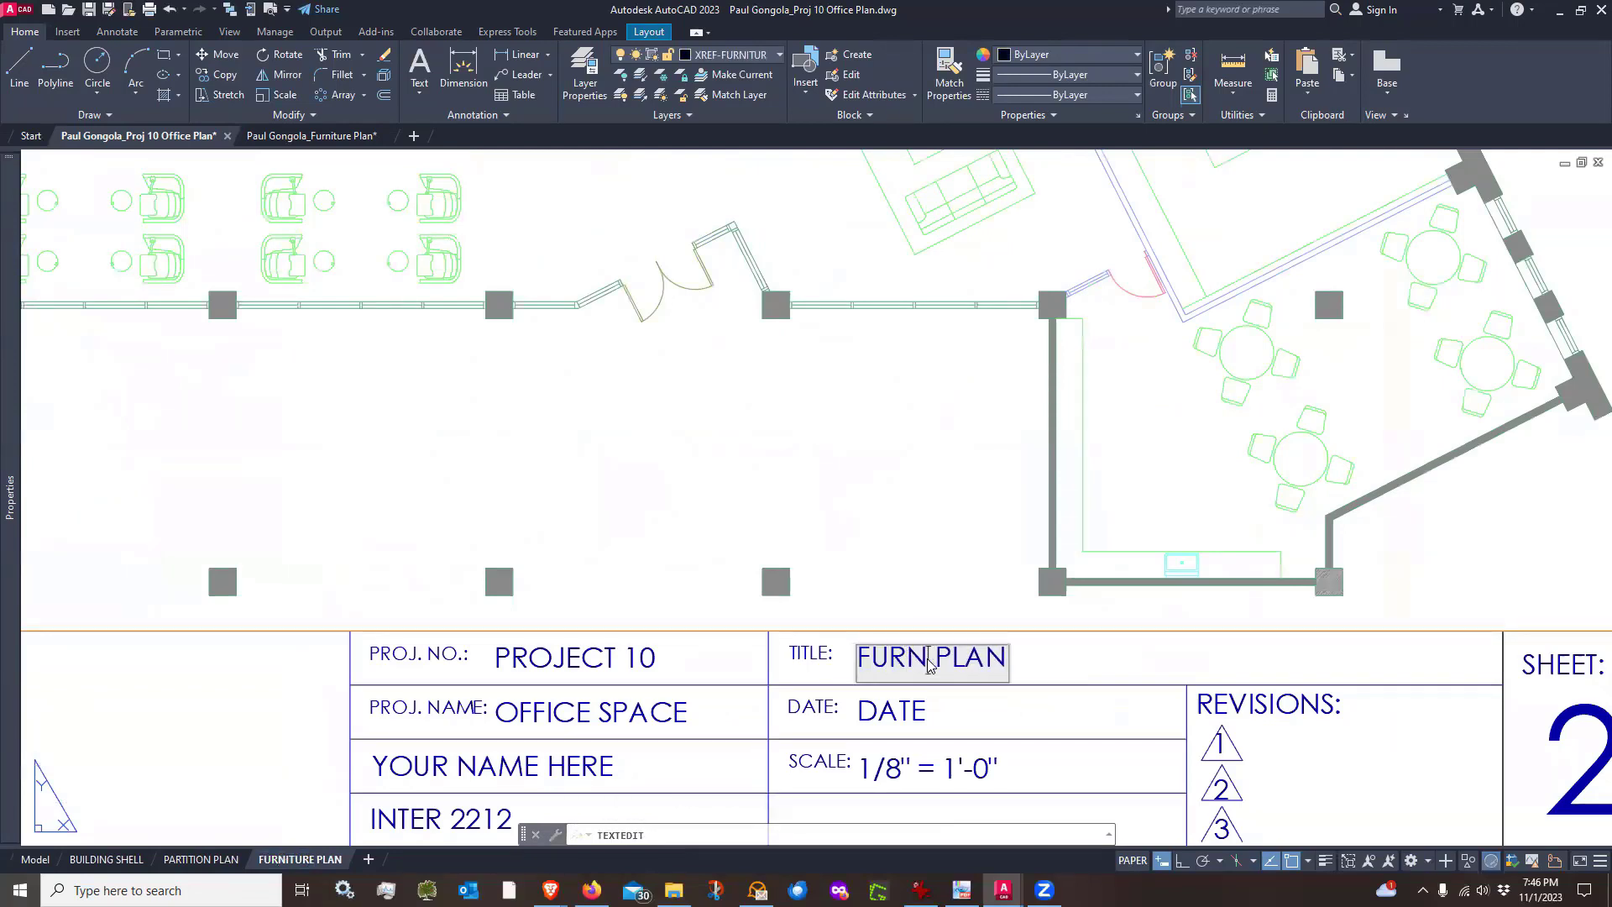
pyautogui.press('Return')
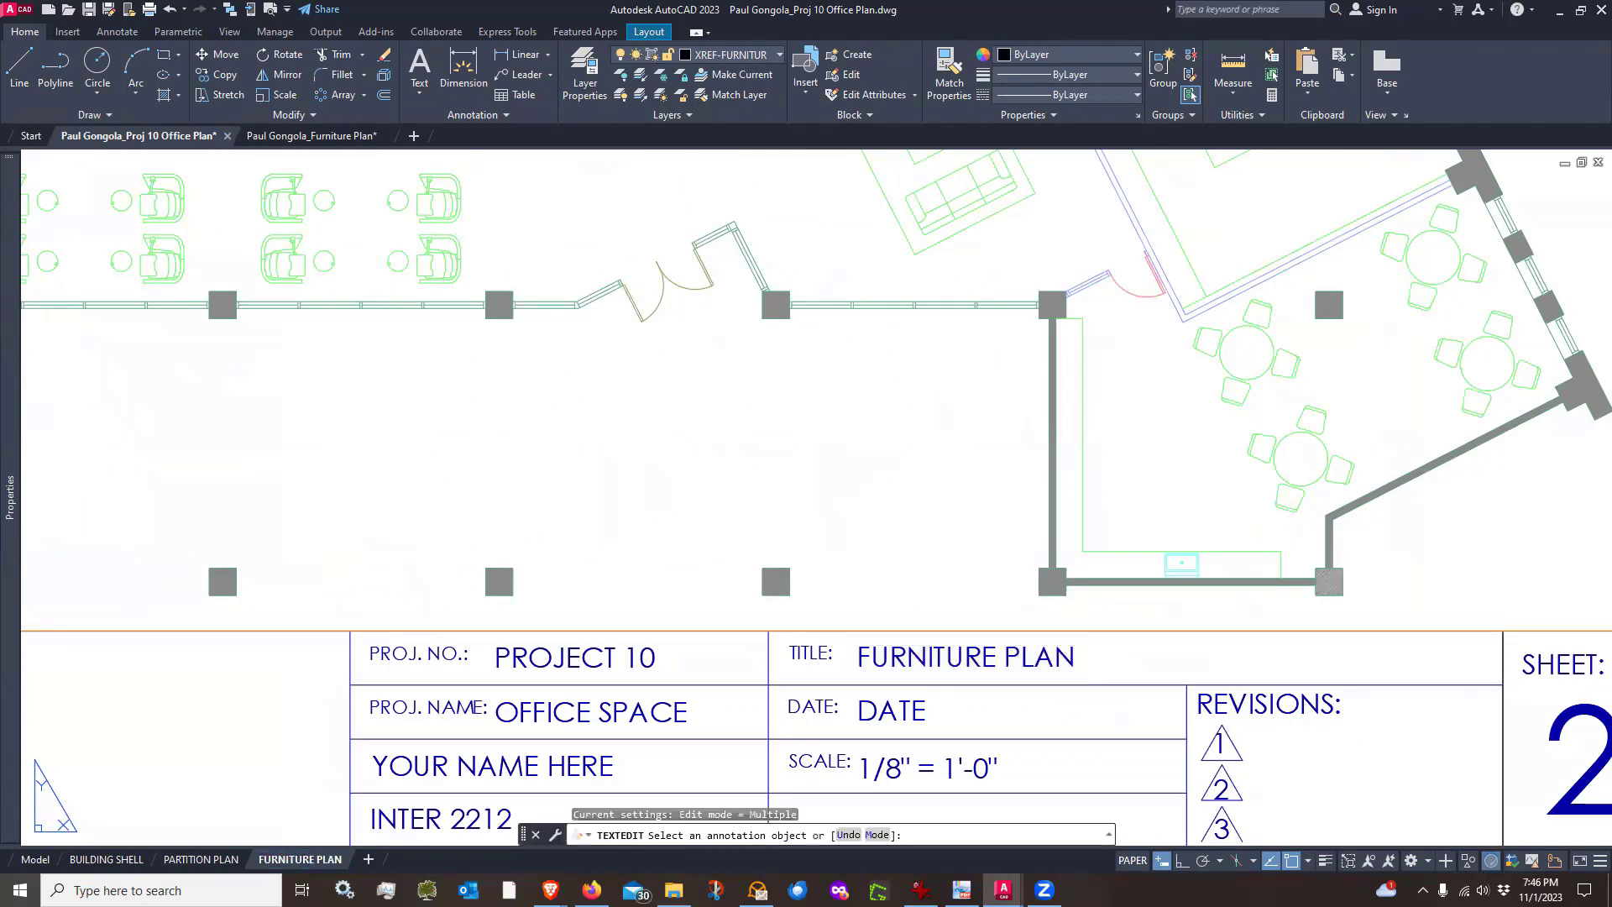
pyautogui.press('Escape')
# Change the title block's sheet number on the FURNITURE PLAN layout to 3
pyautogui.scroll(-3, 797, 618)
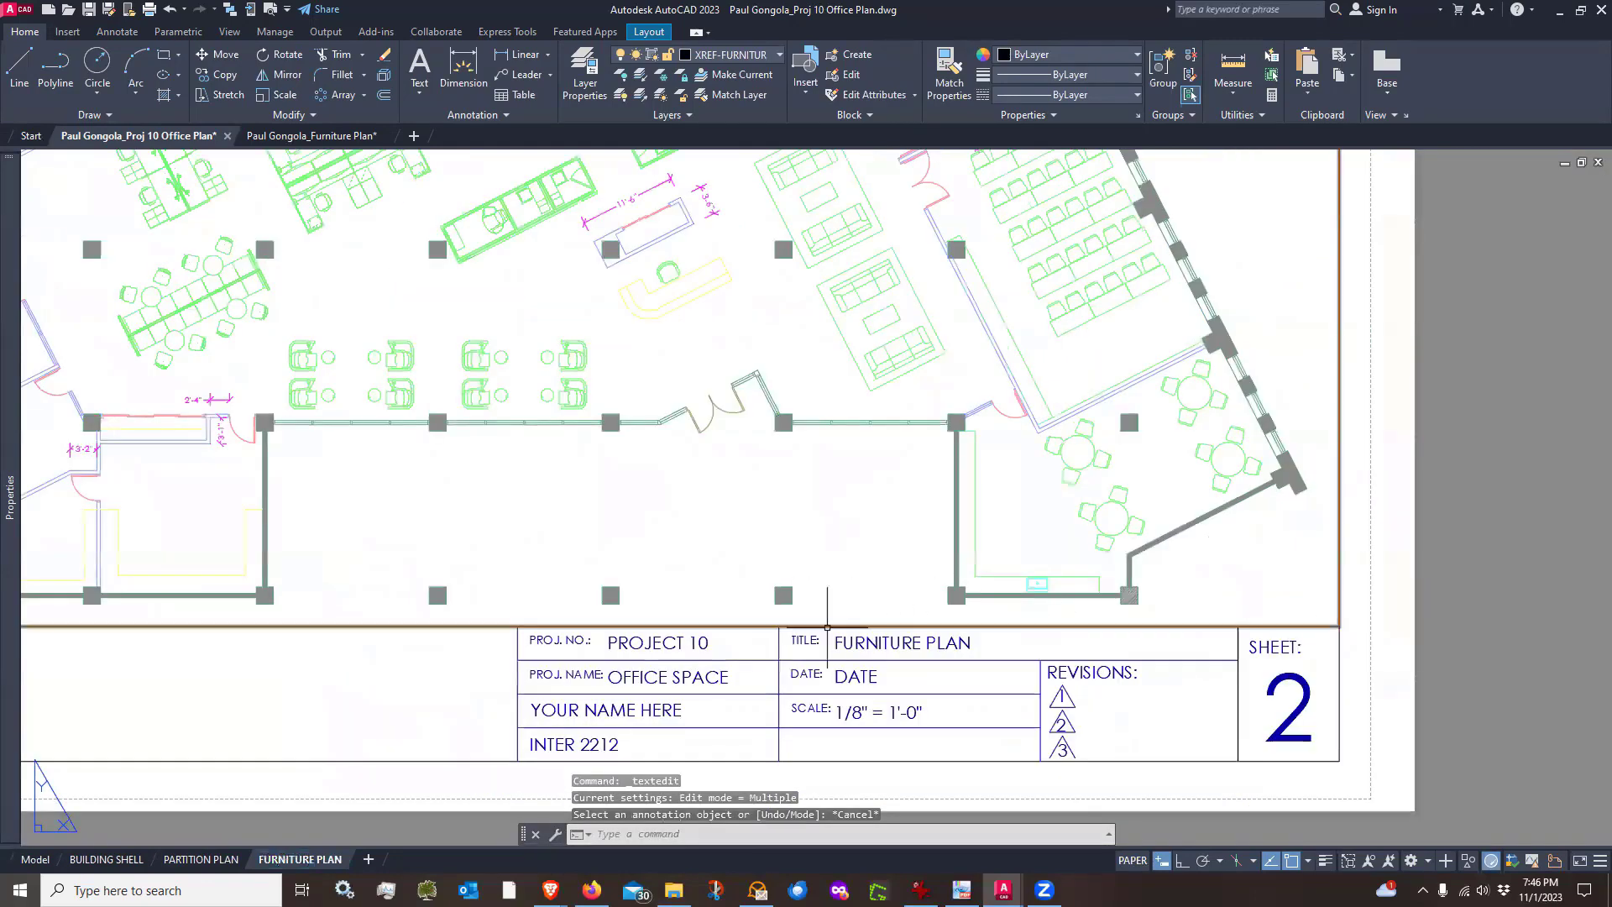
pyautogui.click(1284, 710)
pyautogui.doubleClick(1293, 708)
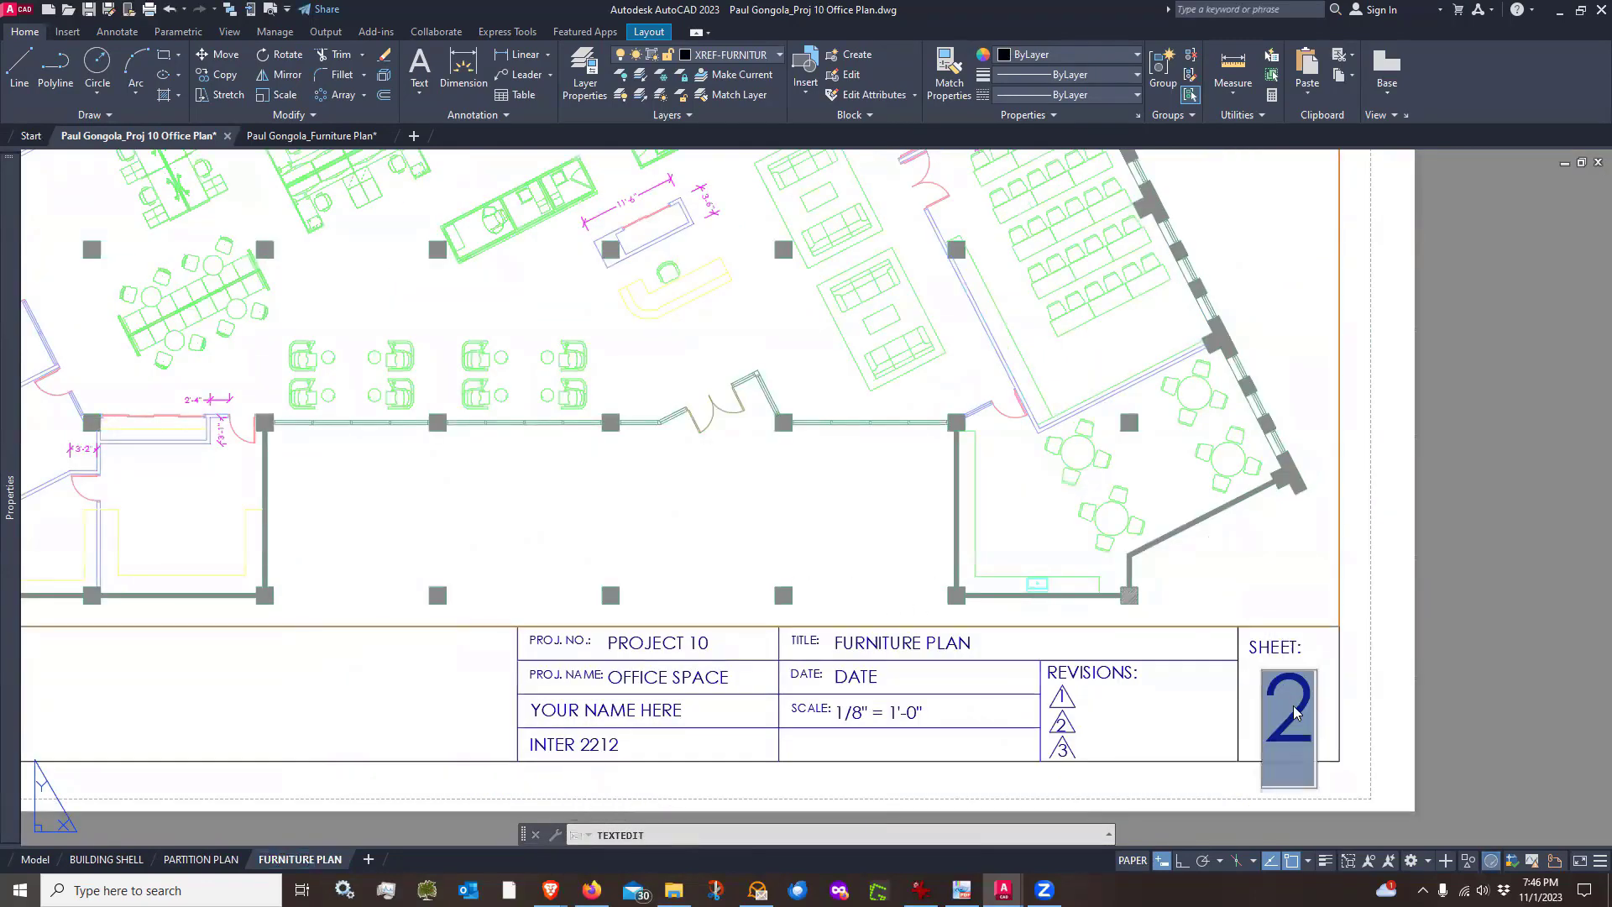
pyautogui.write('3')
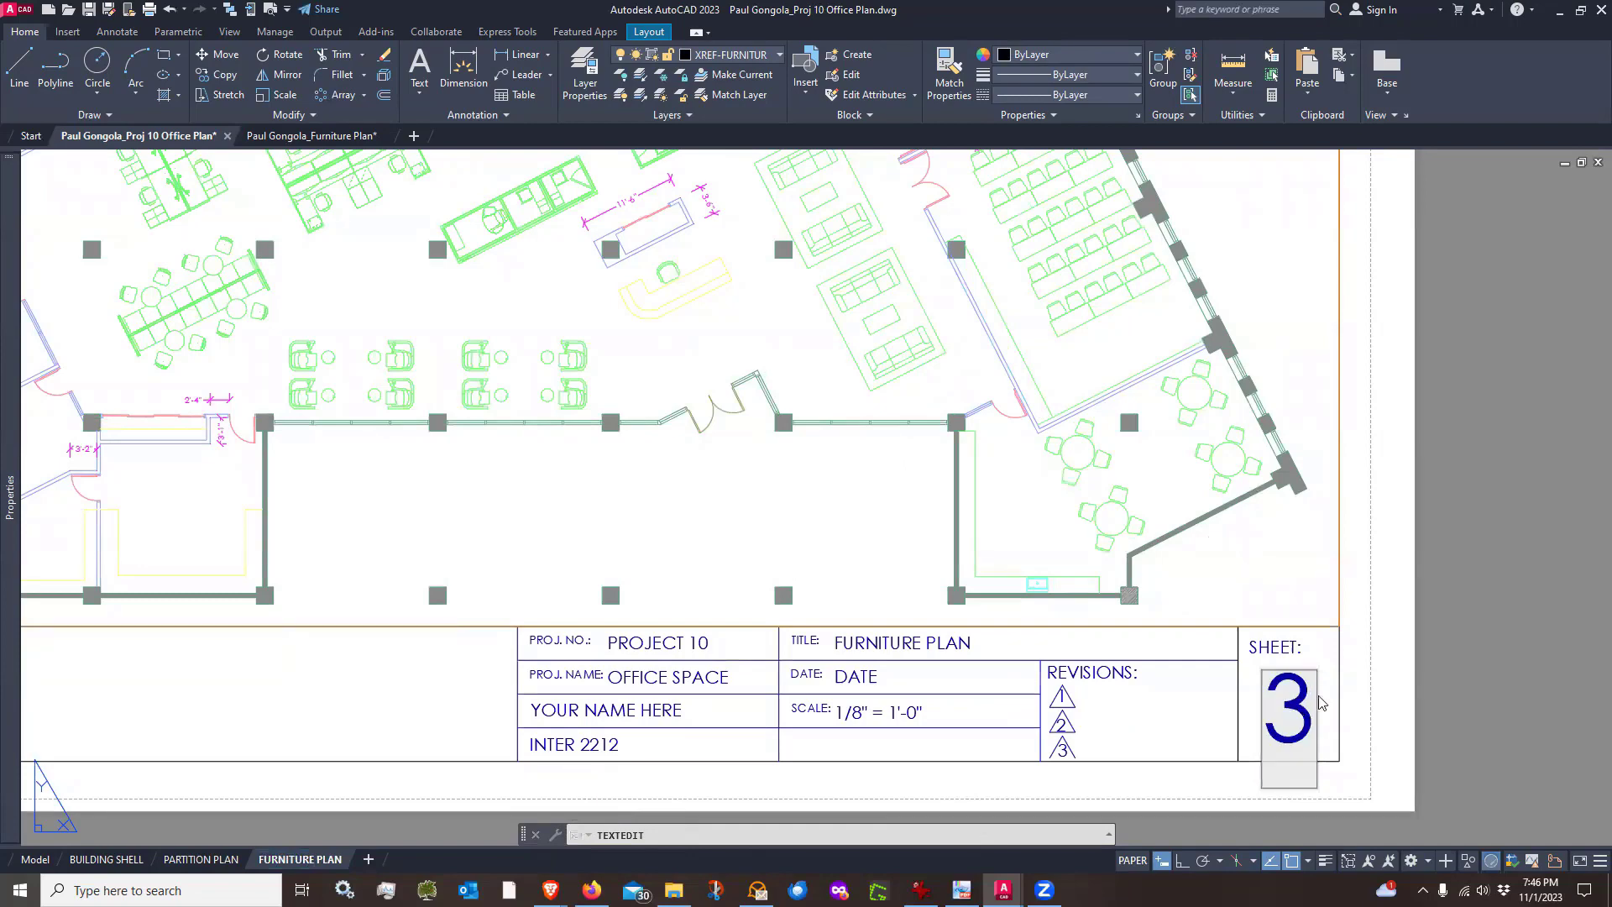
pyautogui.click(1486, 636)
pyautogui.press('Escape')
# Freeze the dimensions layer only in the FURNITURE PLAN layout's viewport, then return to paper space
pyautogui.scroll(-4, 1293, 688)
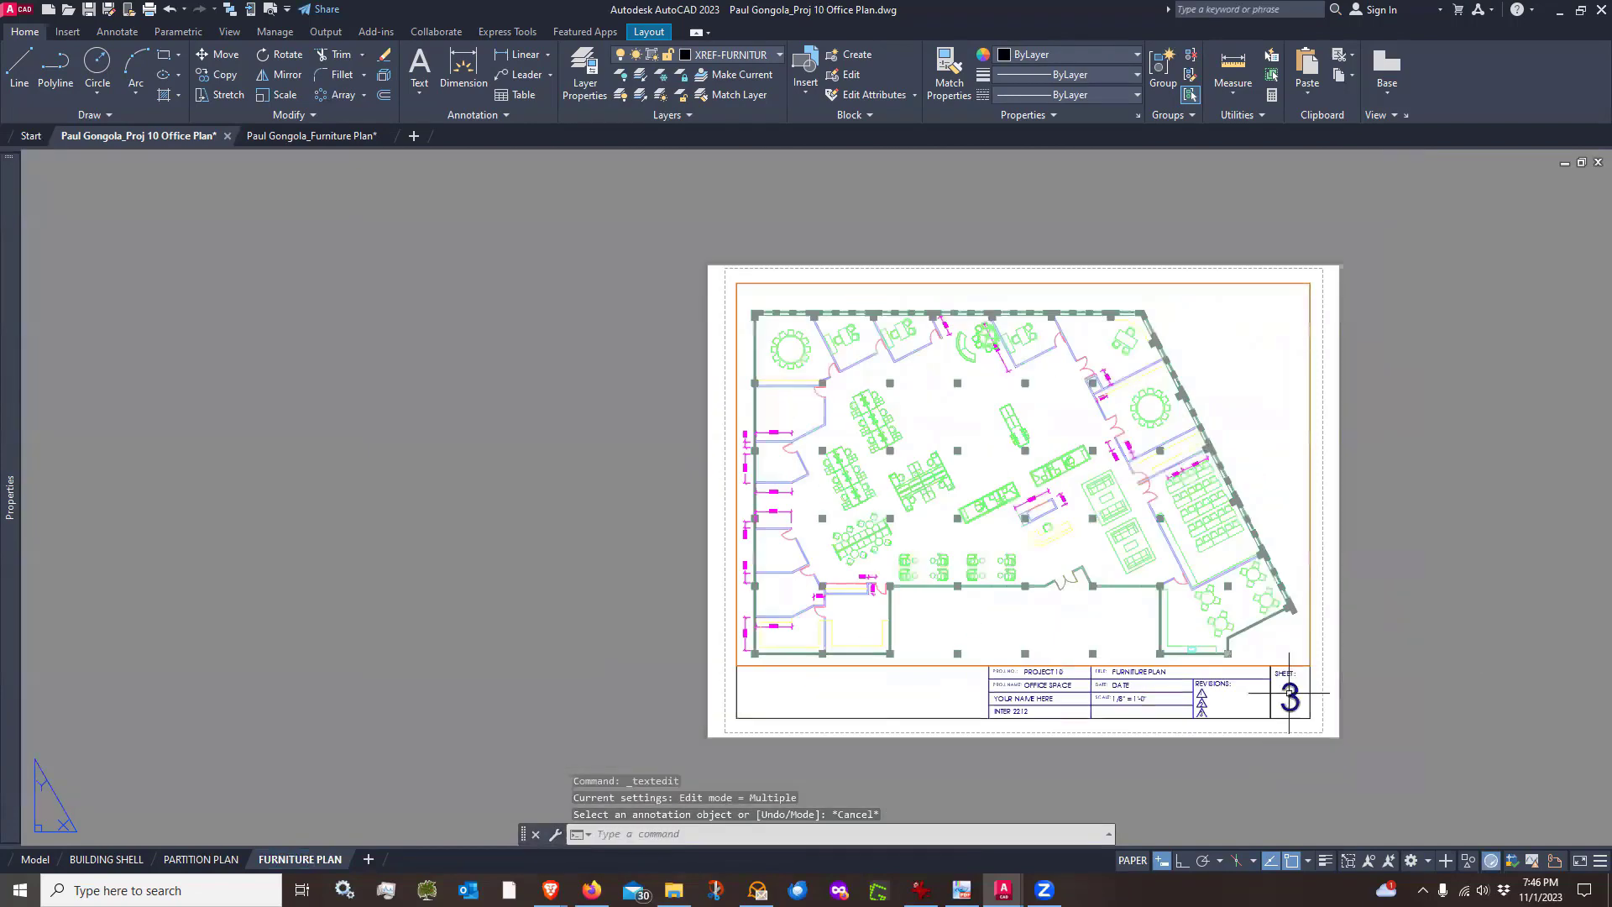
pyautogui.press('Return')
pyautogui.scroll(2, 1243, 629)
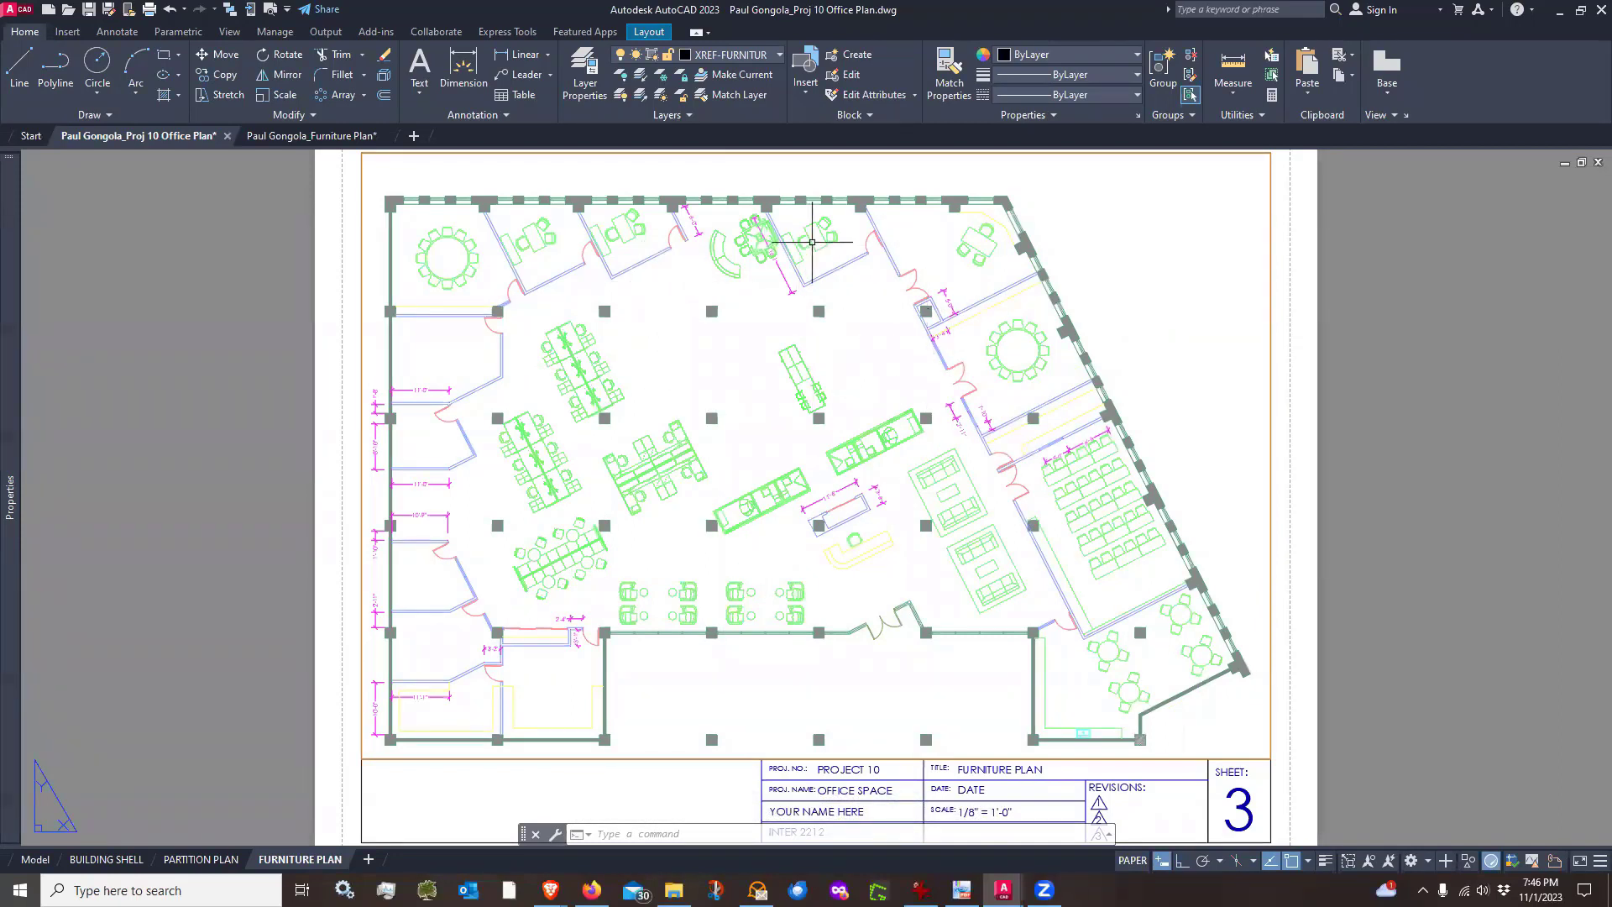
pyautogui.scroll(2, 775, 251)
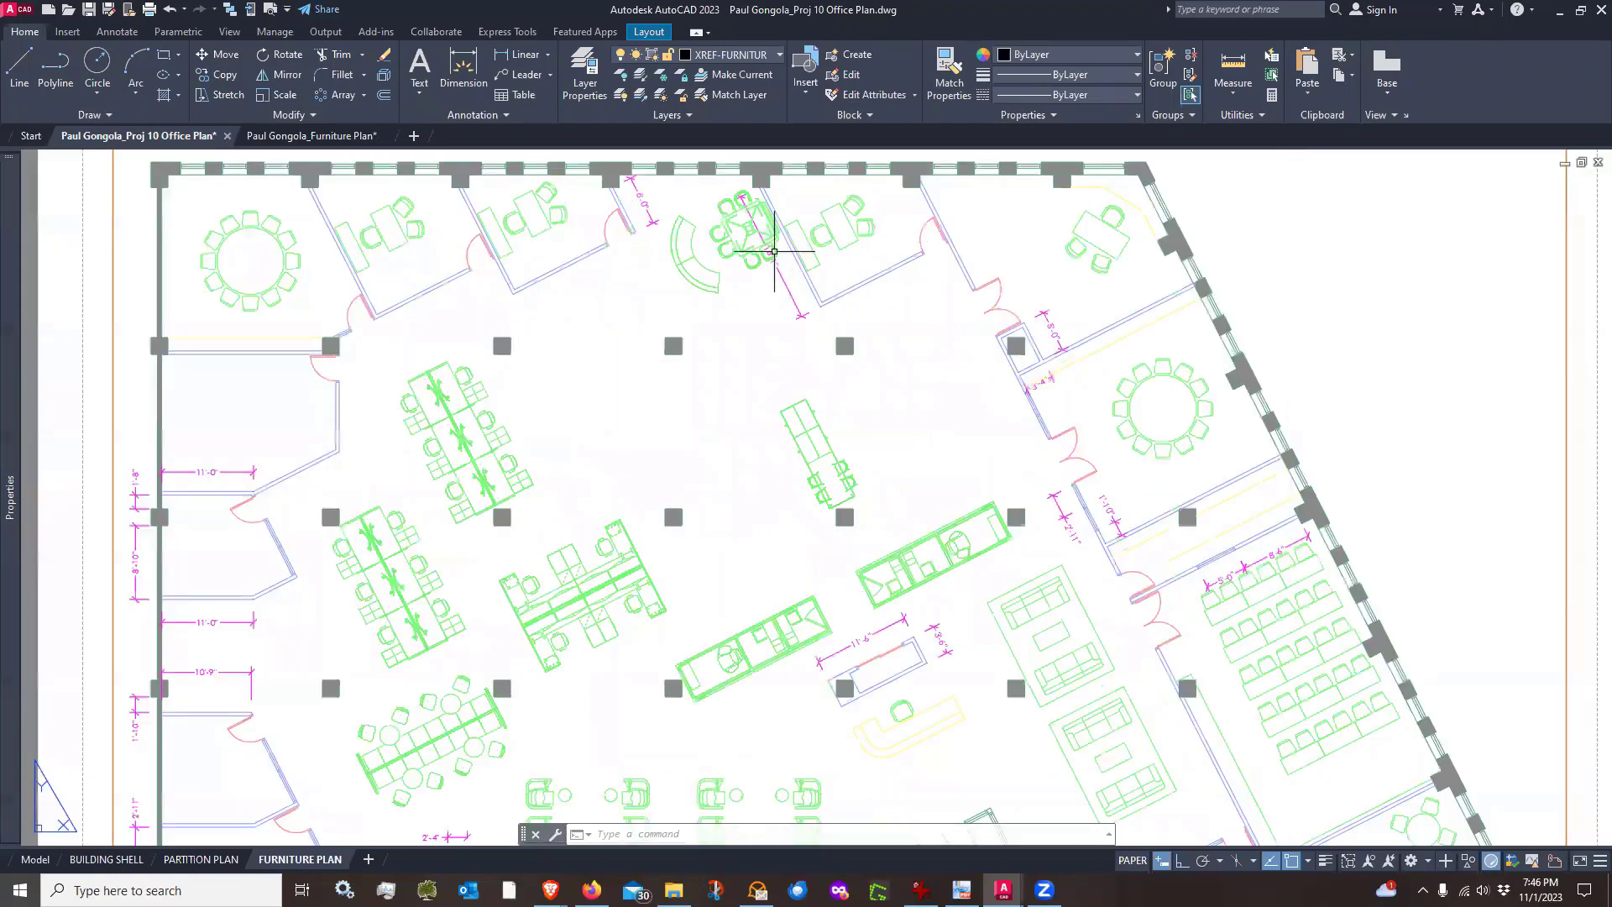
pyautogui.scroll(2, 774, 251)
pyautogui.scroll(-5, 774, 305)
pyautogui.scroll(1, 761, 308)
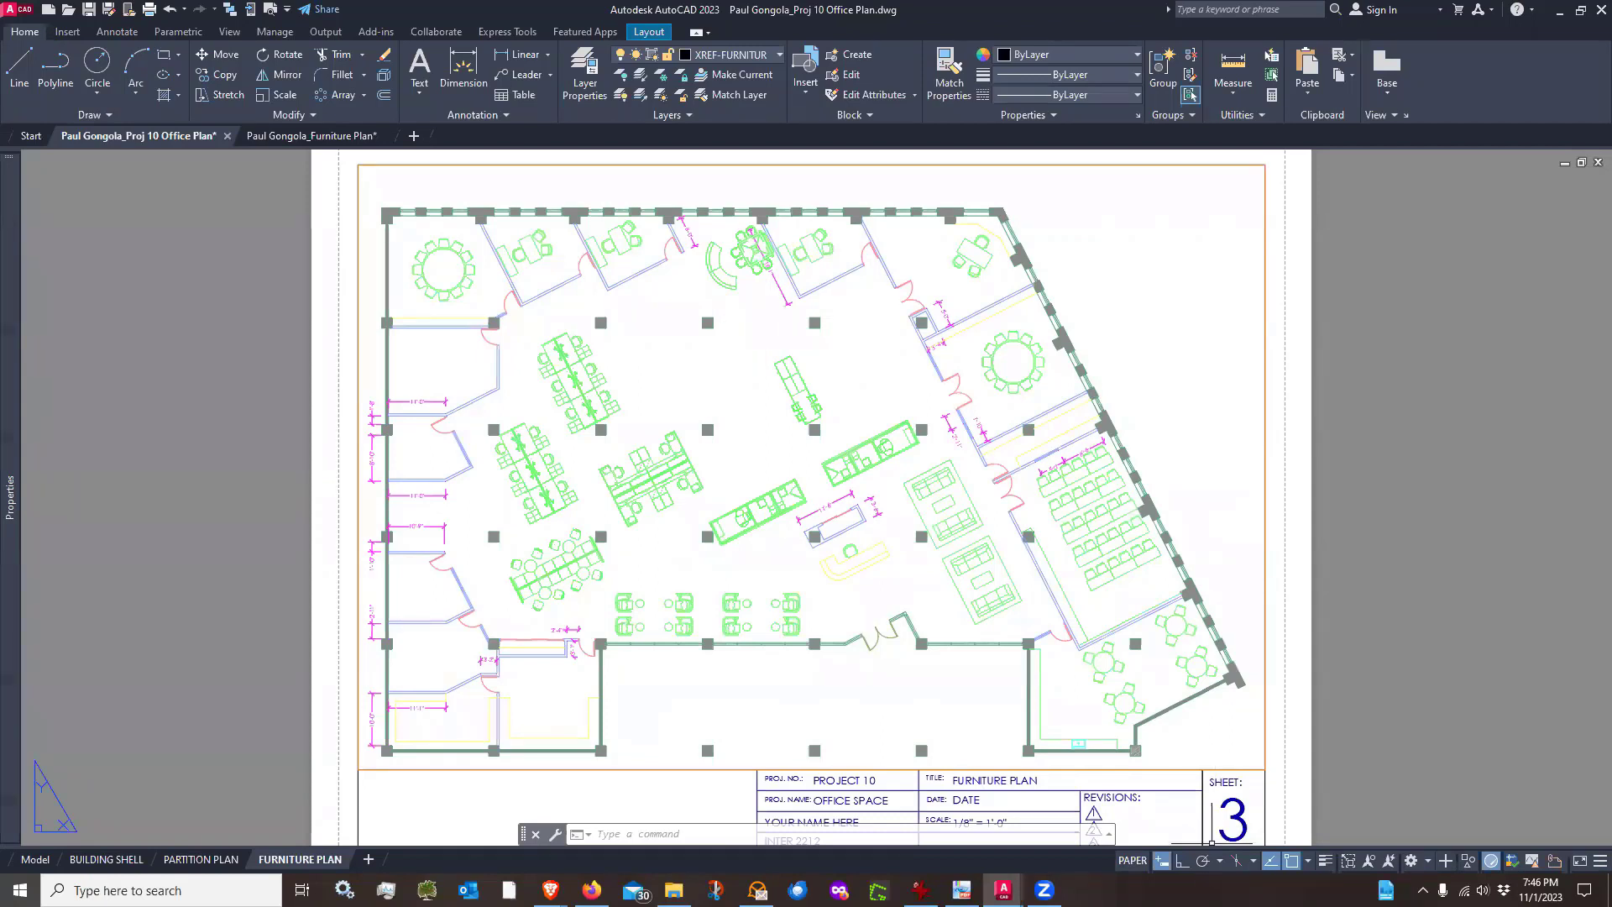
pyautogui.click(1133, 861)
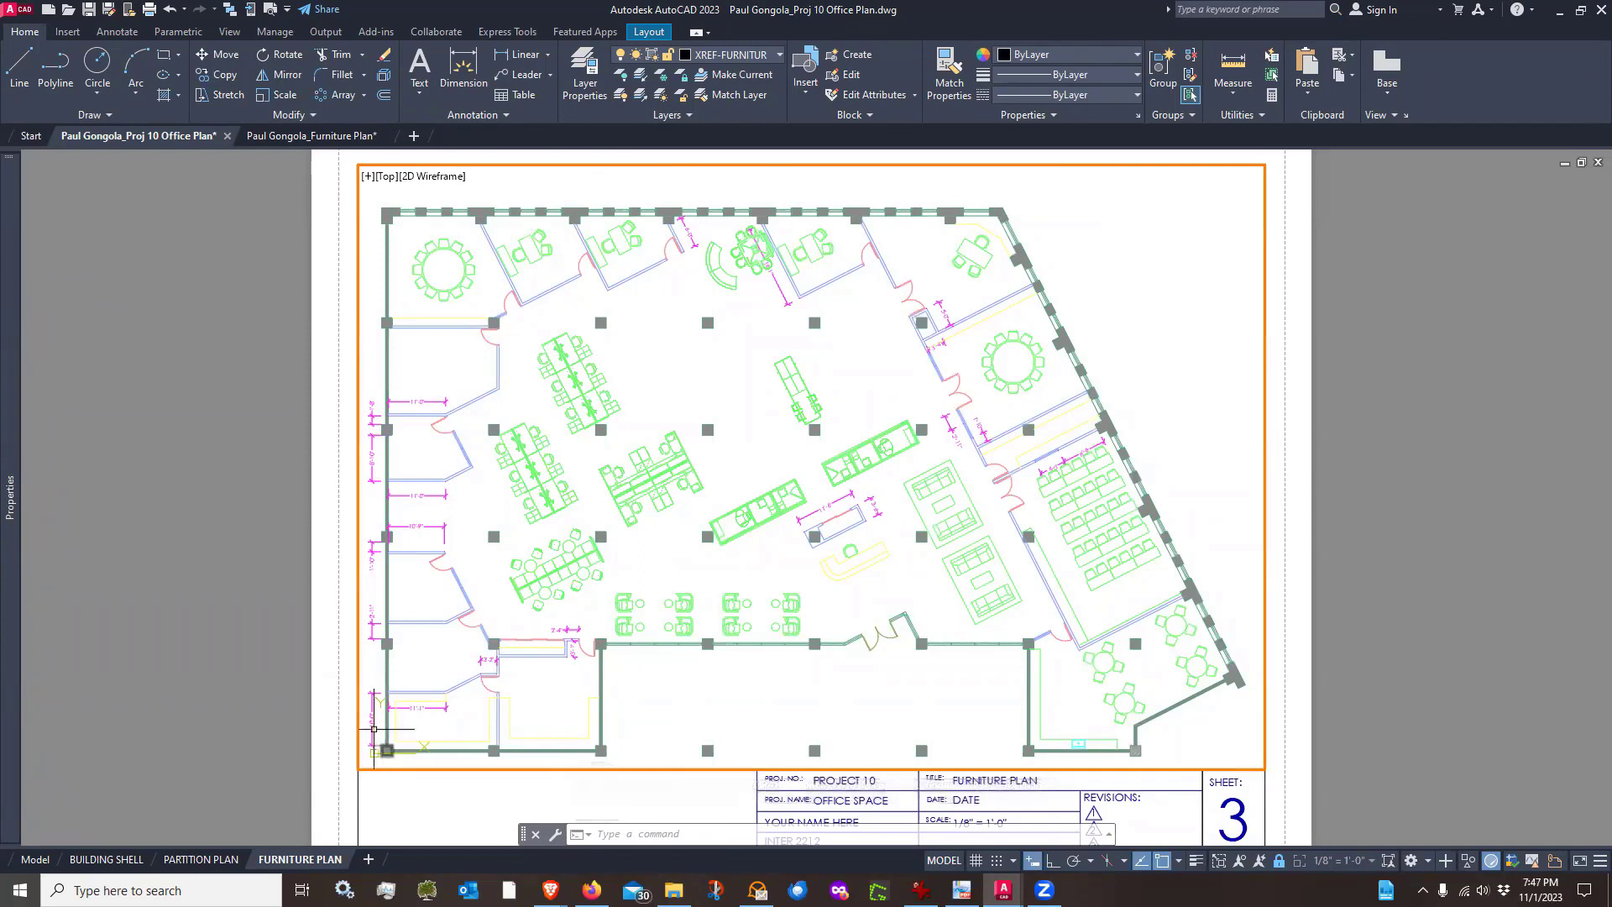
pyautogui.click(661, 76)
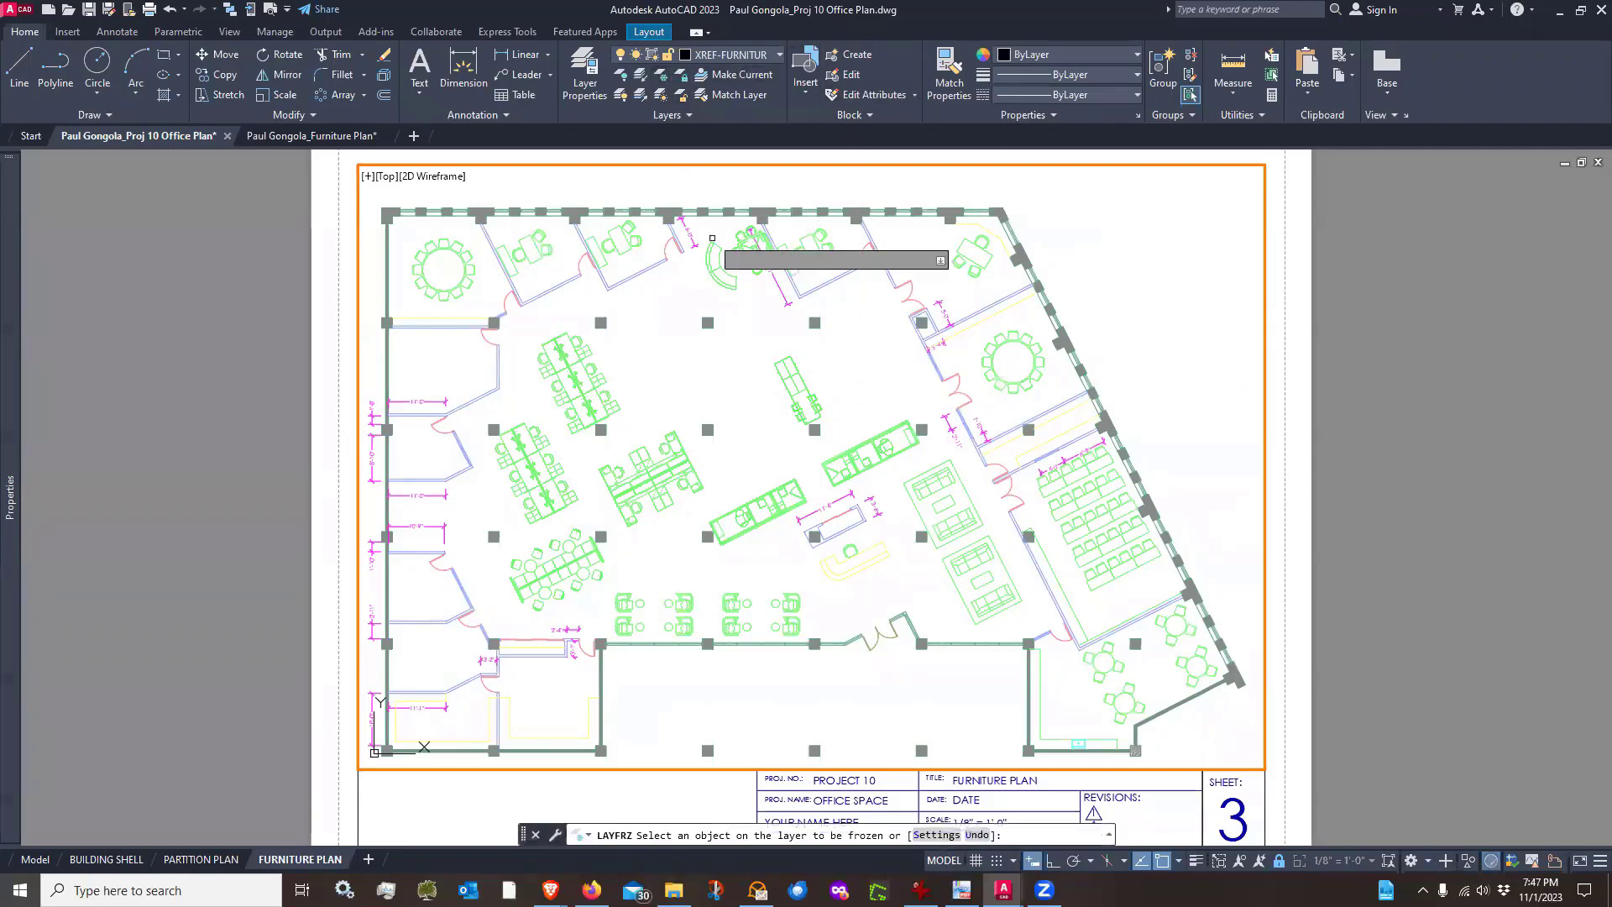
pyautogui.click(693, 238)
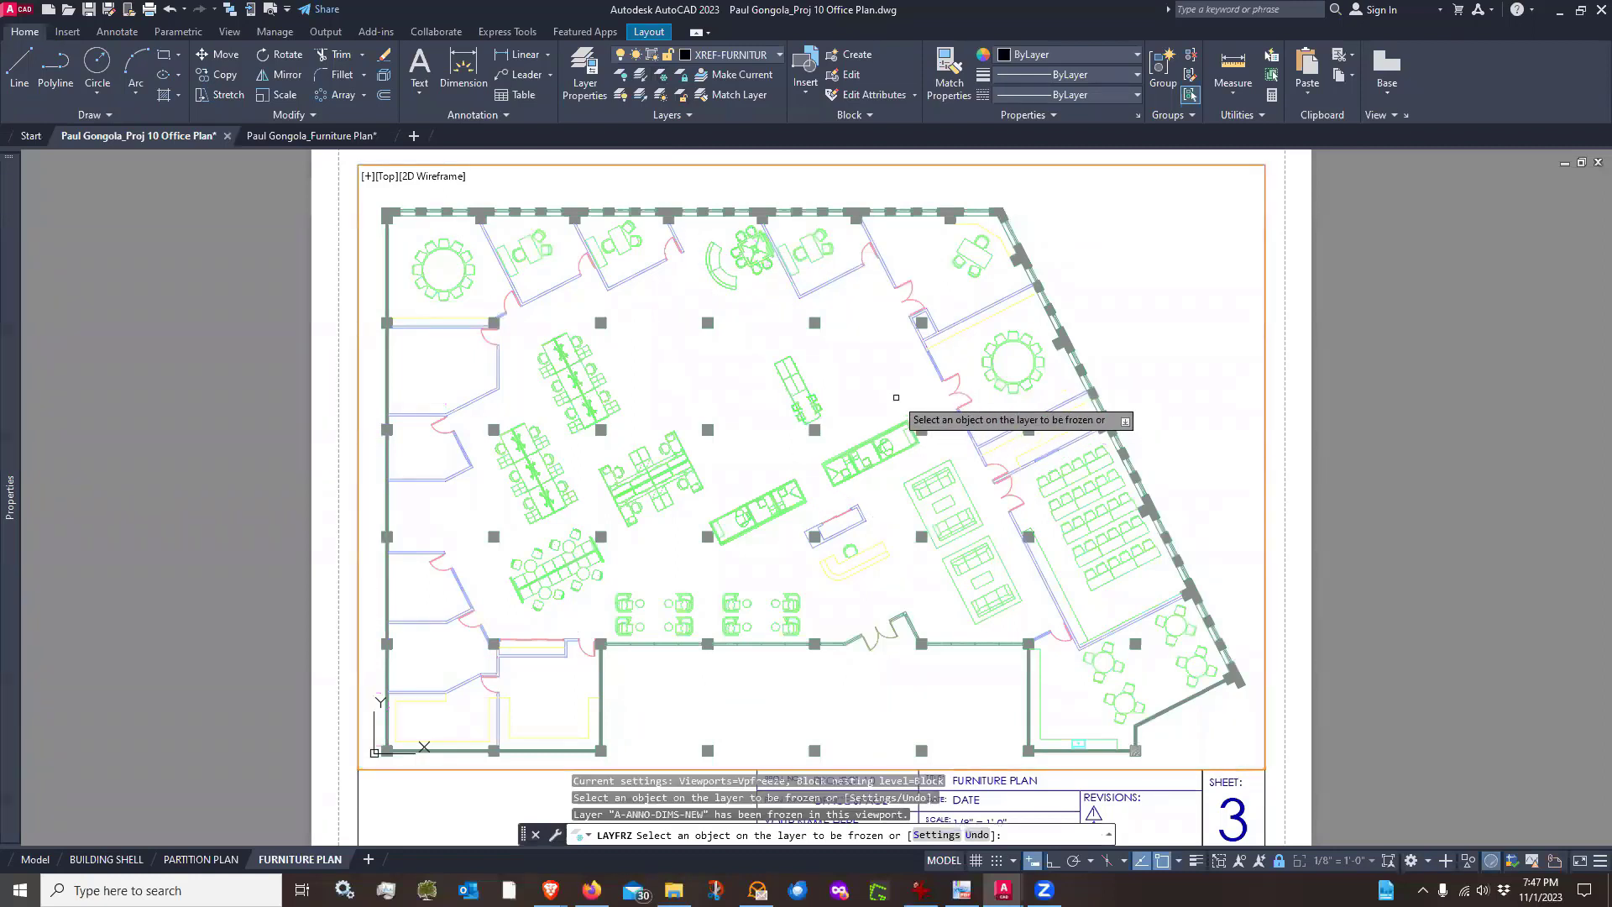
pyautogui.press('Return')
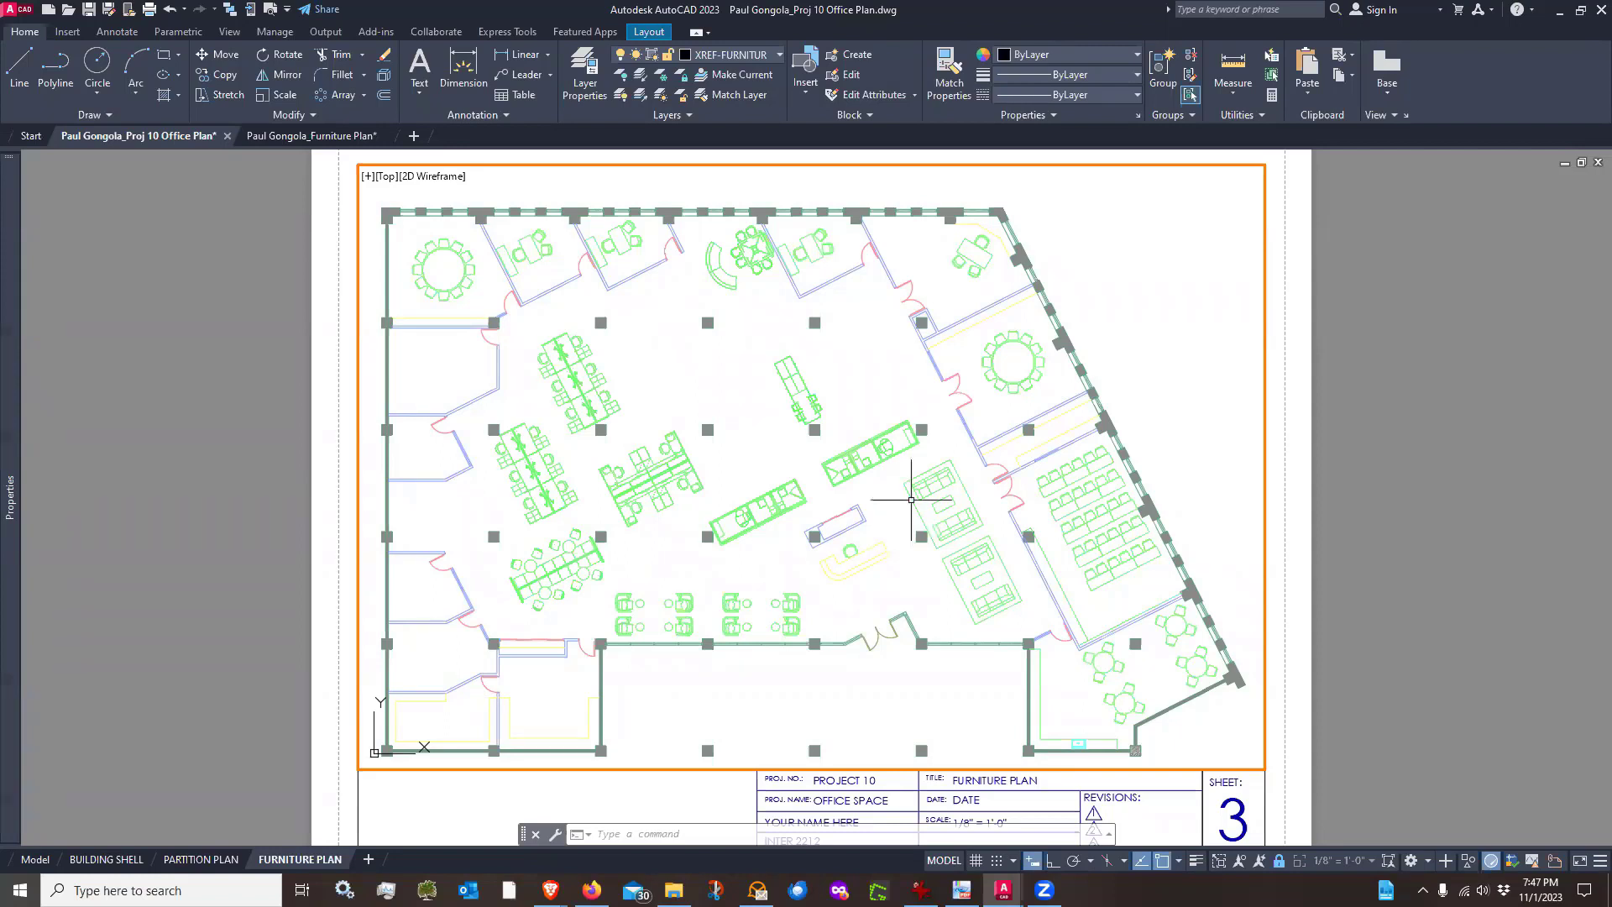
pyautogui.doubleClick(329, 696)
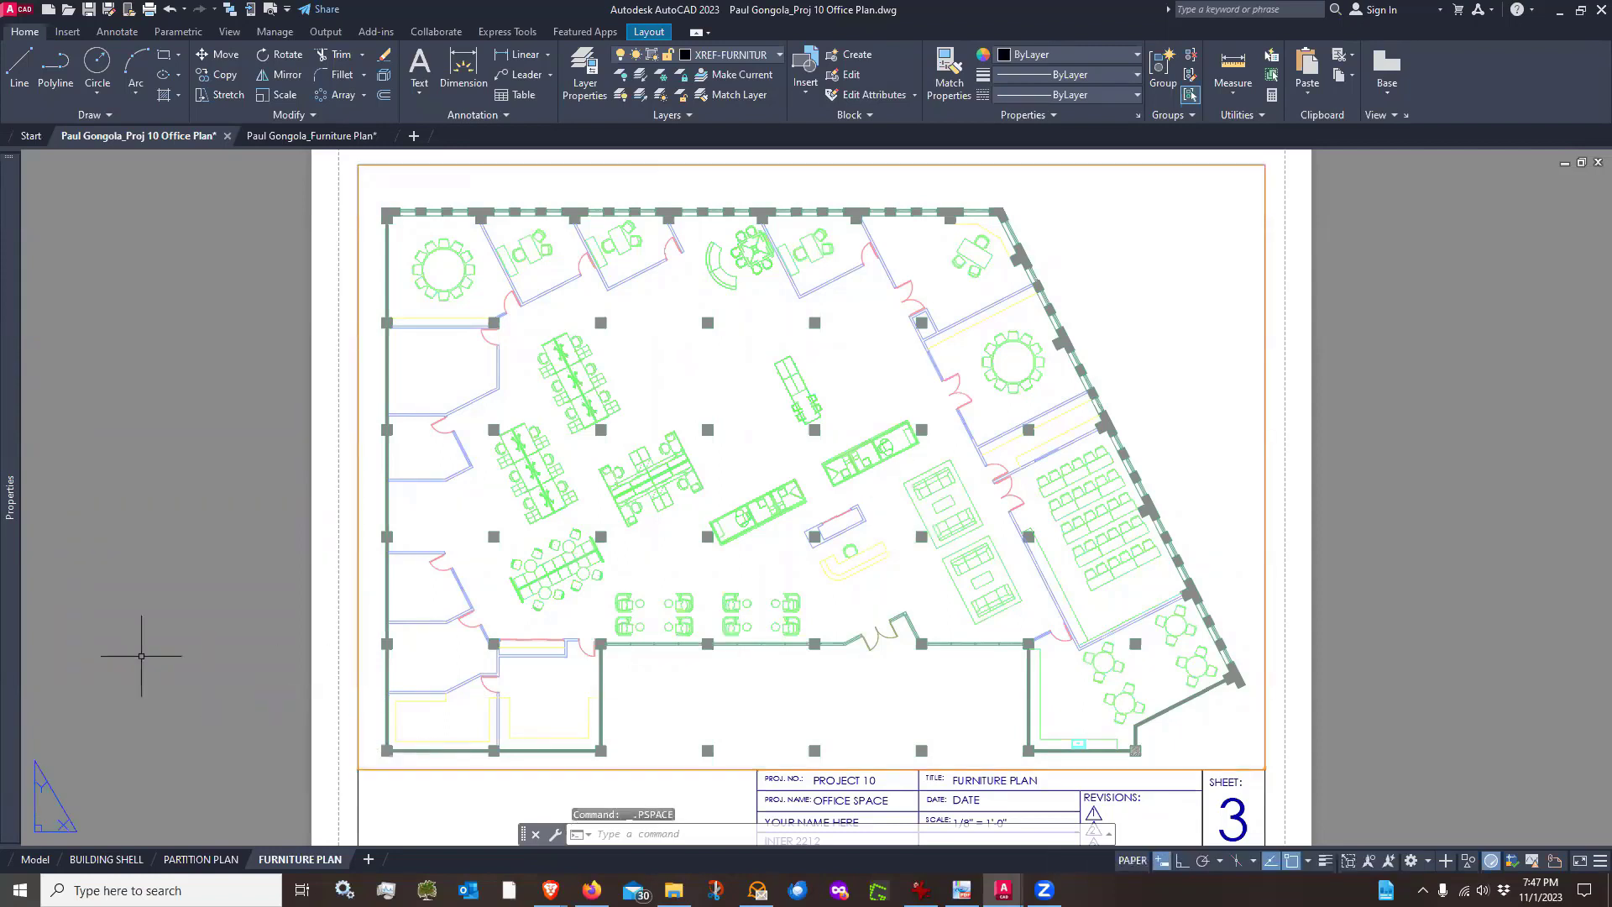
# Freeze the XREF-FURNITURE layer in the PARTITION PLAN layout's viewport only
pyautogui.click(208, 860)
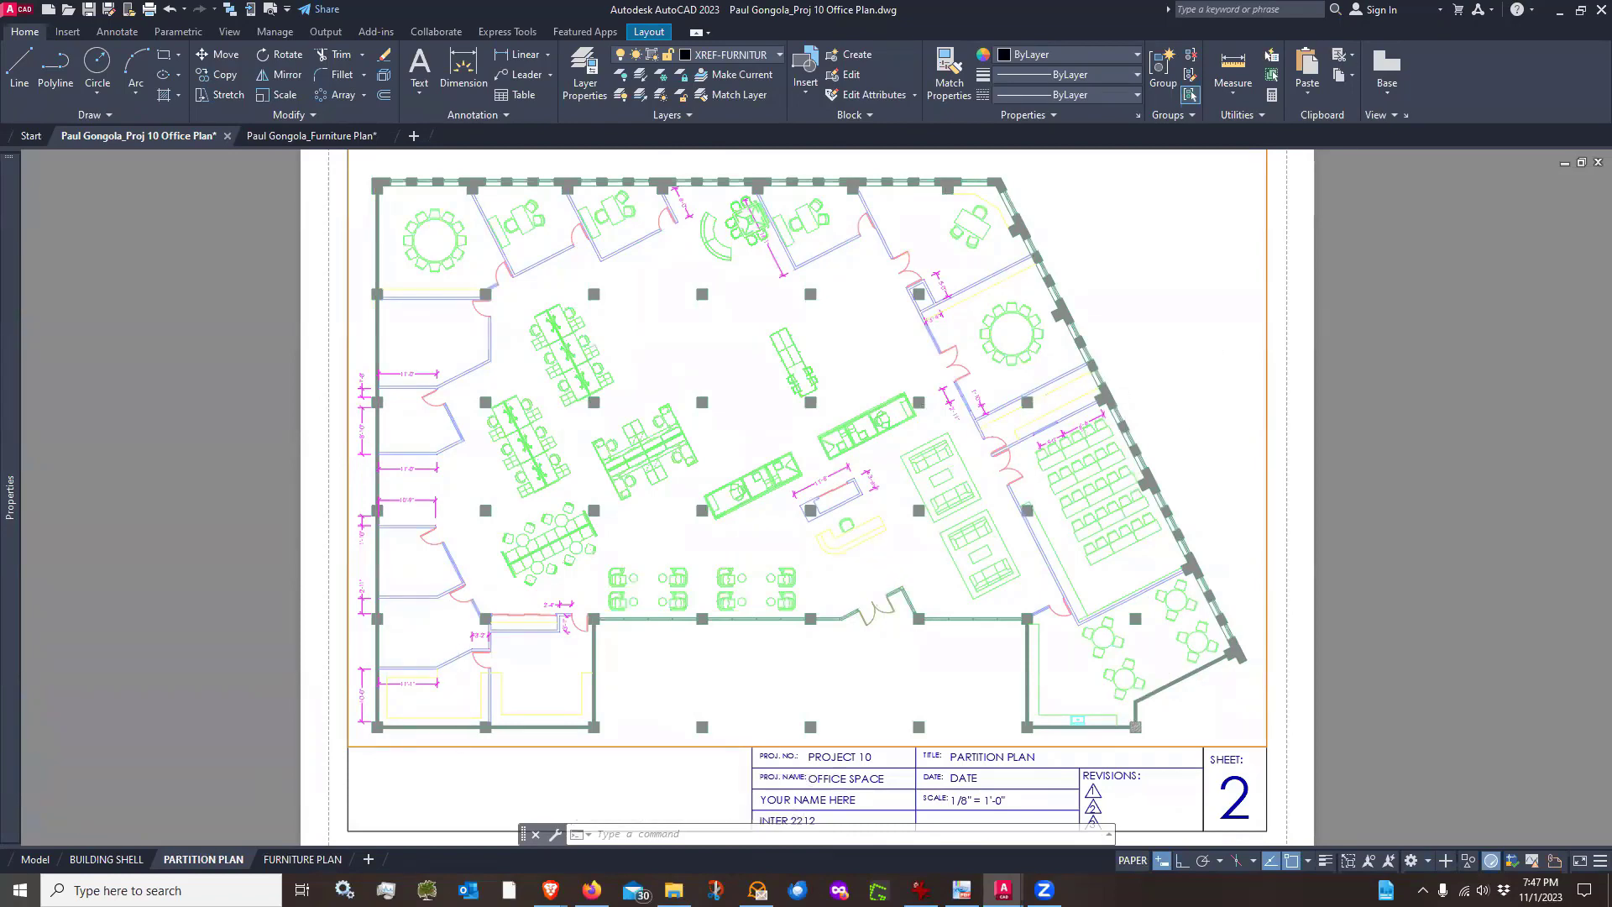
pyautogui.scroll(4, 487, 672)
pyautogui.scroll(-3, 513, 671)
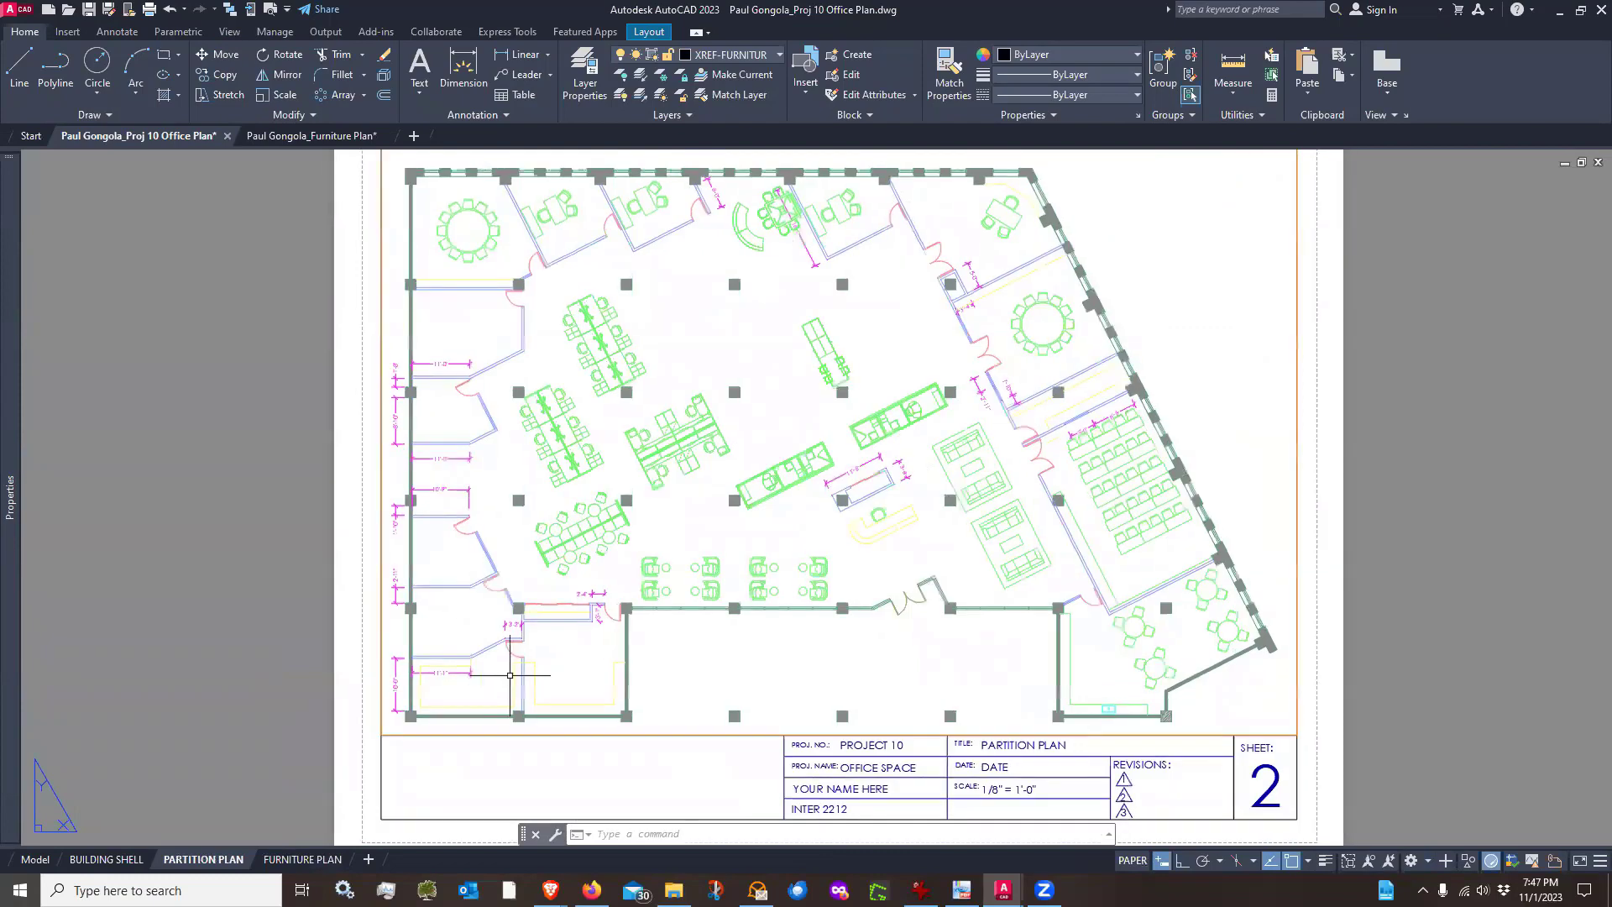
pyautogui.moveTo(698, 530); pyautogui.dragTo(649, 545, button='middle')
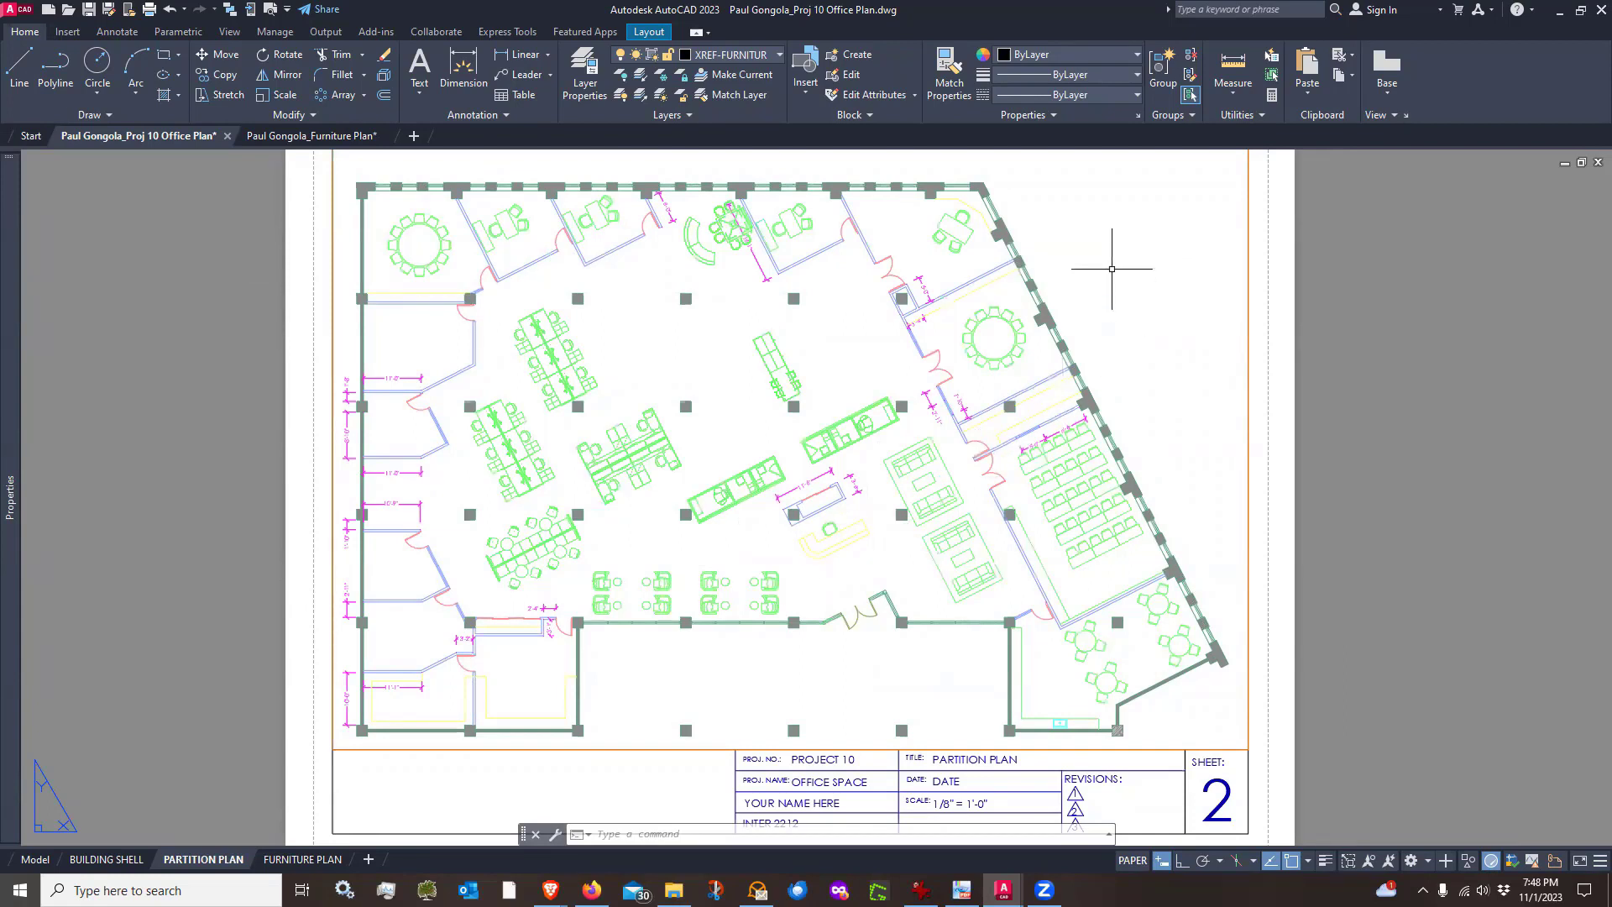
pyautogui.doubleClick(1112, 268)
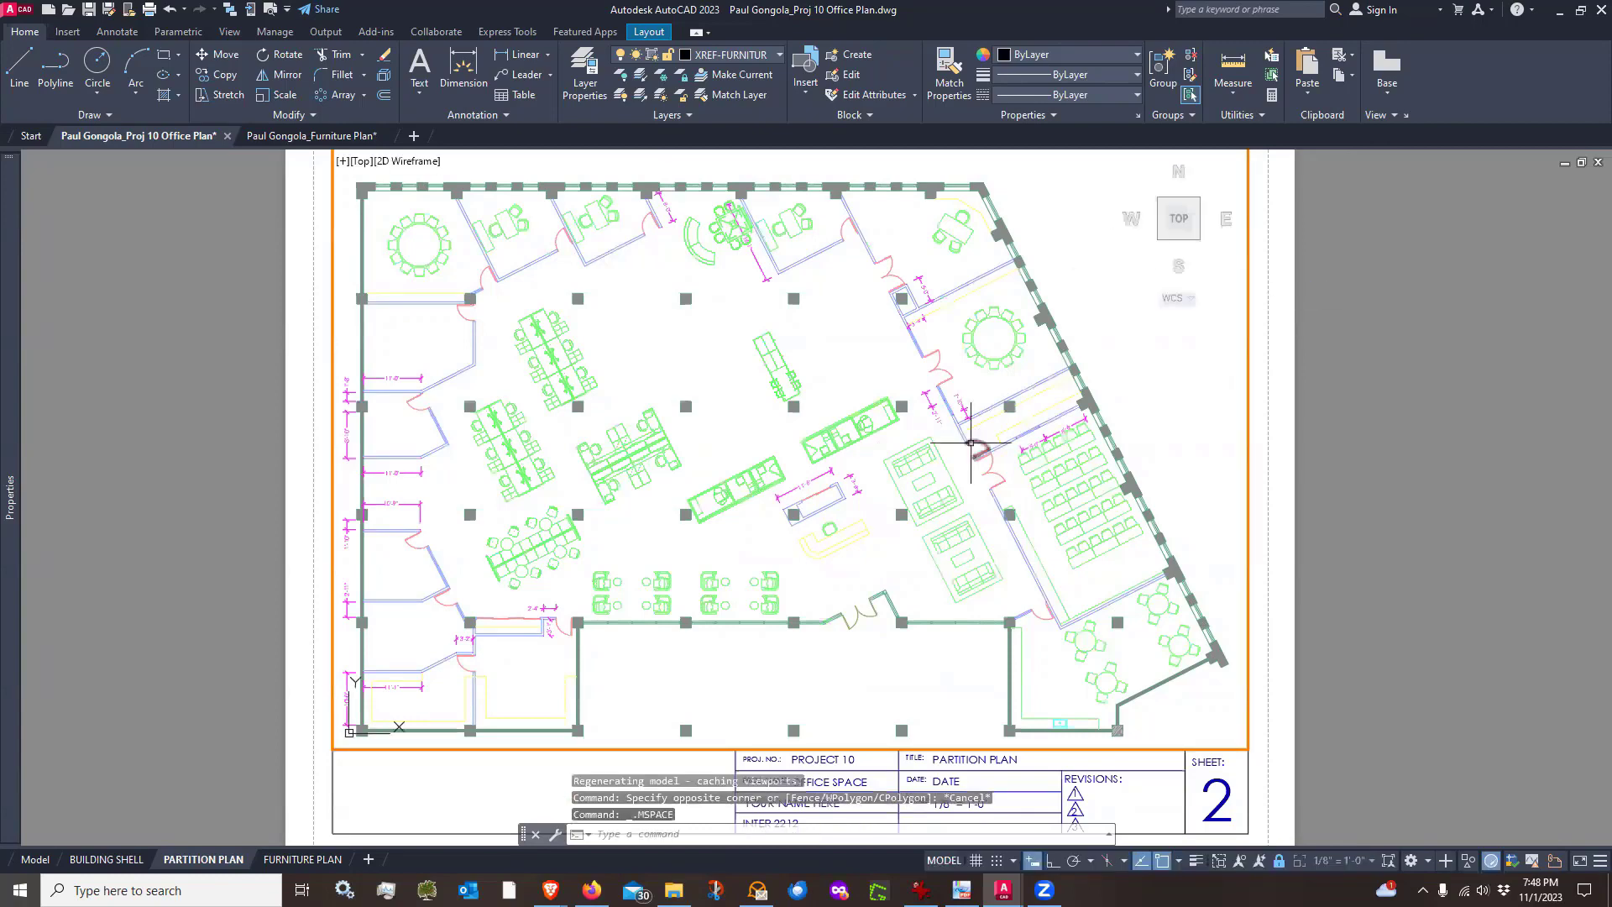
pyautogui.scroll(-2, 971, 443)
pyautogui.scroll(2, 971, 442)
pyautogui.moveTo(944, 409); pyautogui.dragTo(914, 403, button='middle')
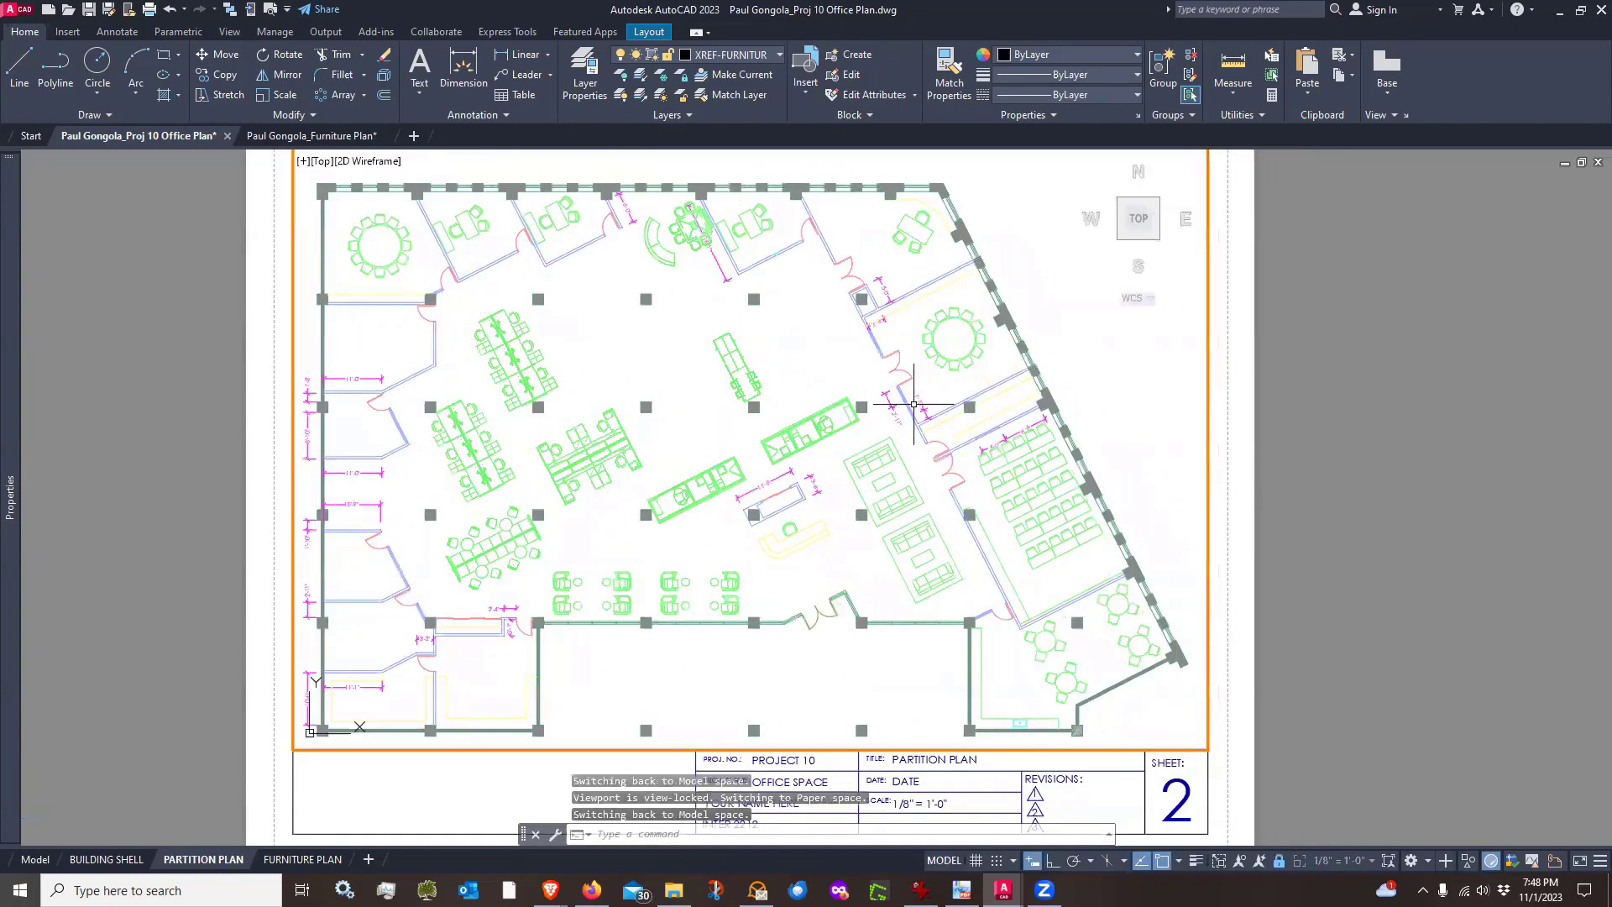
pyautogui.click(779, 55)
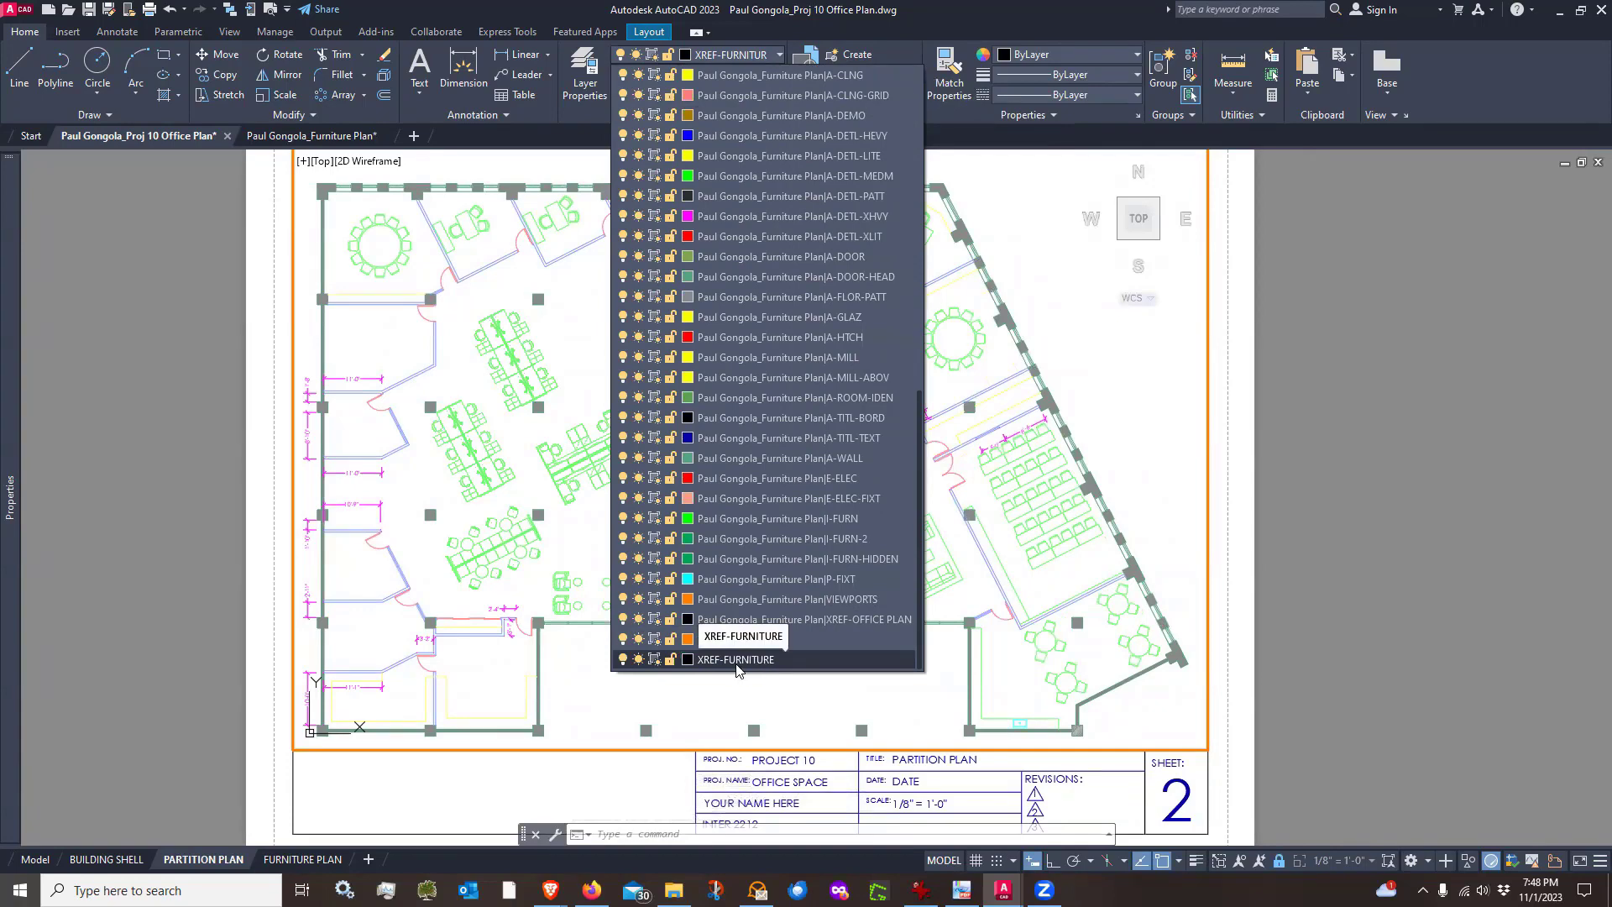
pyautogui.click(654, 660)
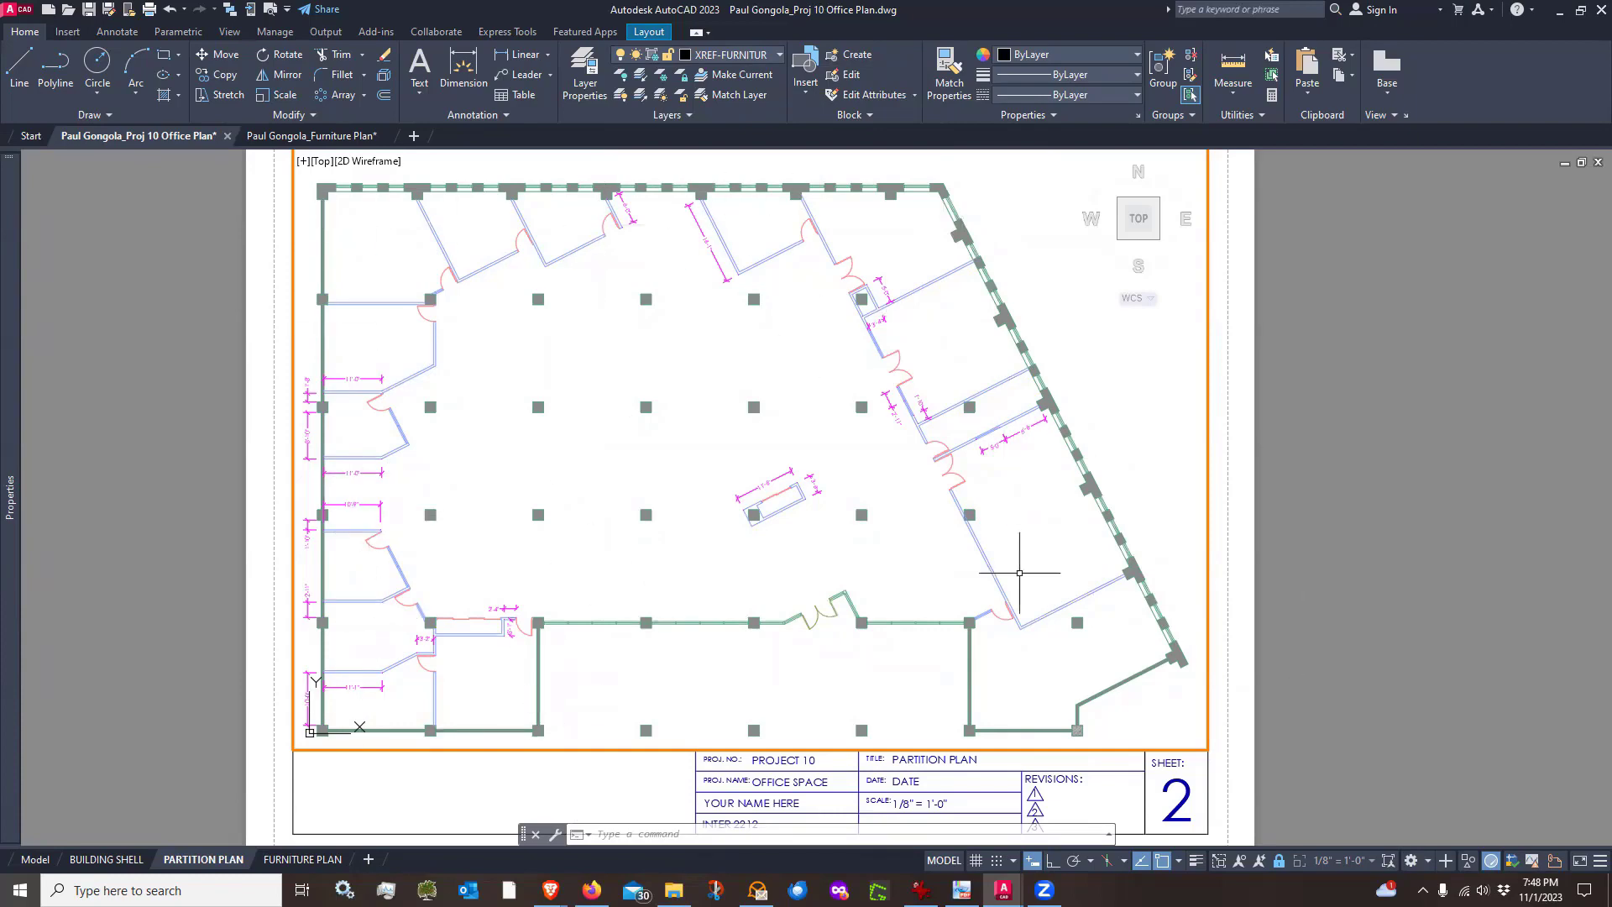
# Freeze the XREF-FURNITURE layer in the BUILDING SHELL layout's viewport only
pyautogui.click(301, 860)
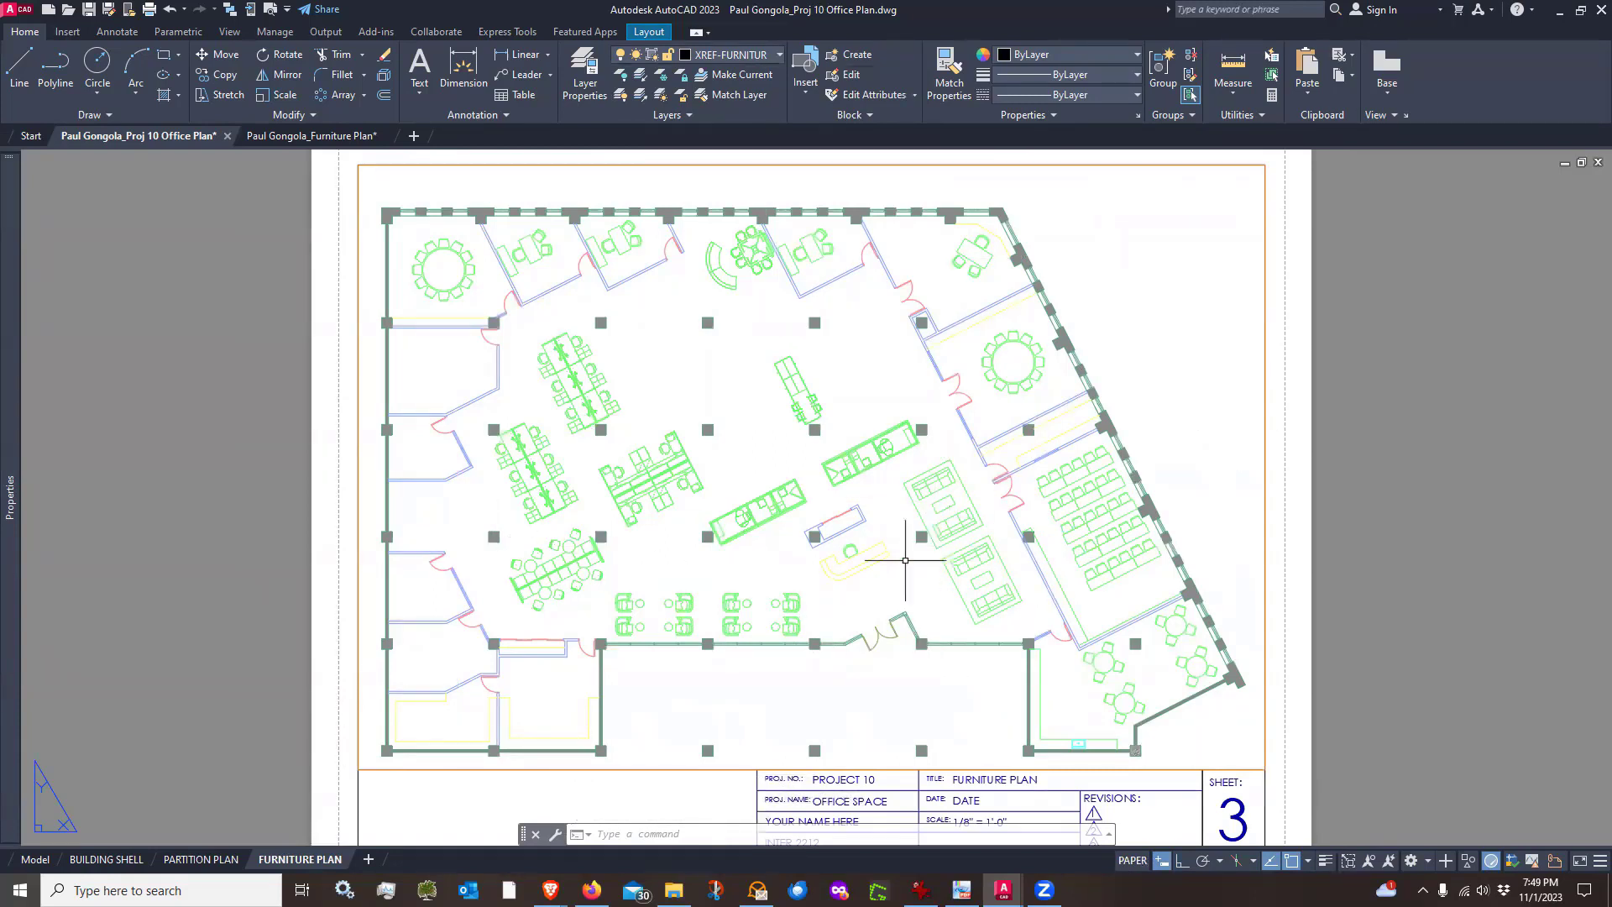
pyautogui.click(101, 861)
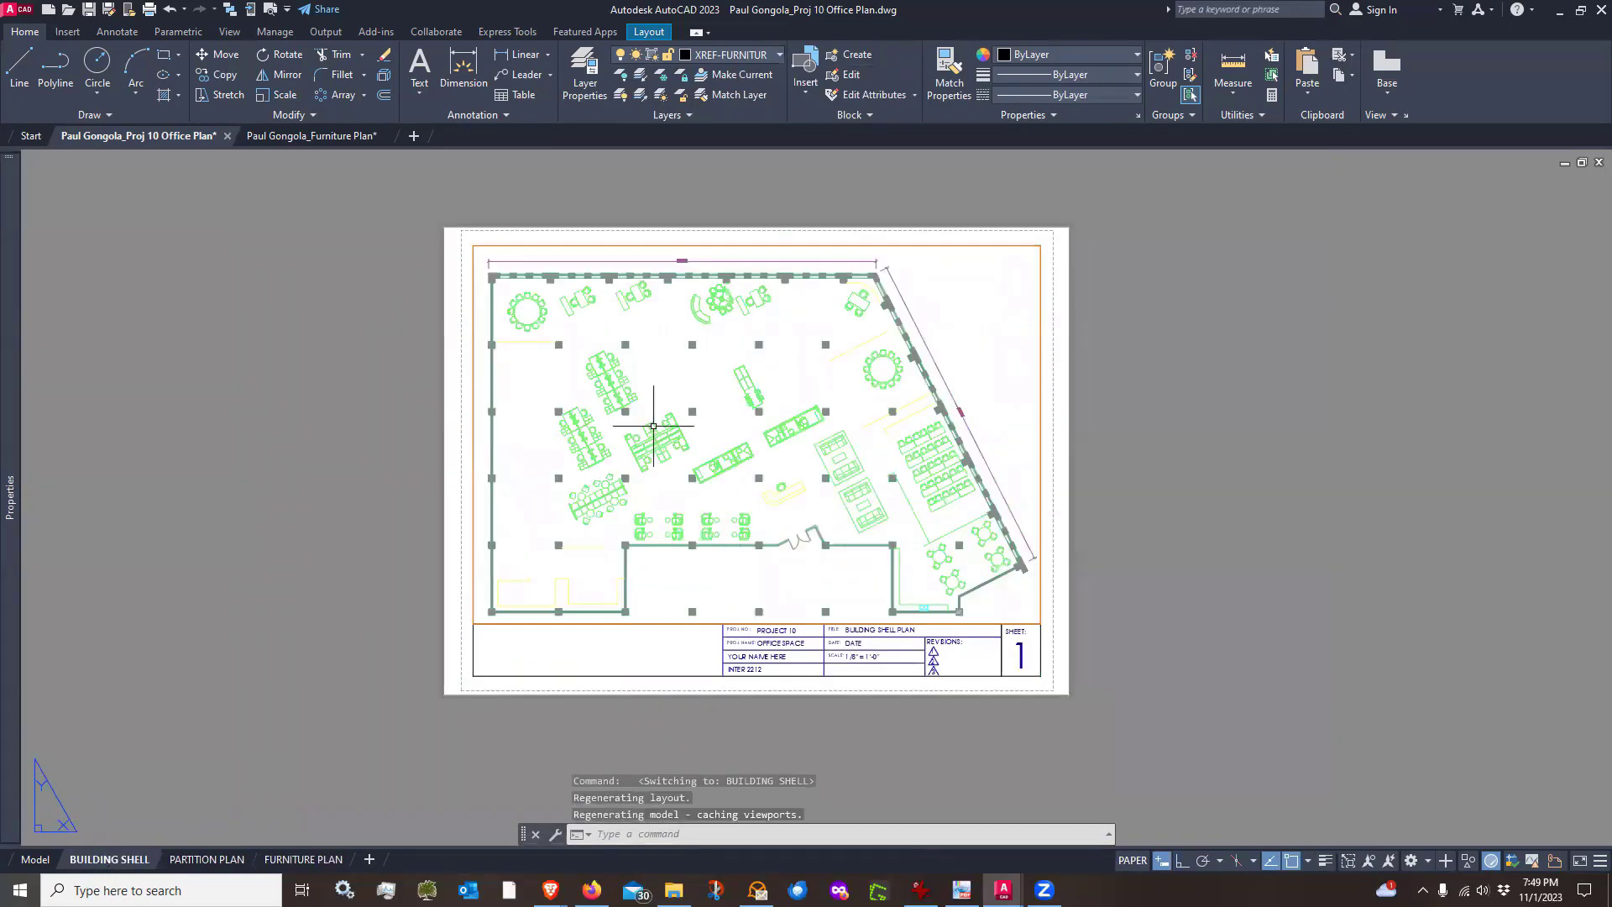
pyautogui.scroll(4, 638, 429)
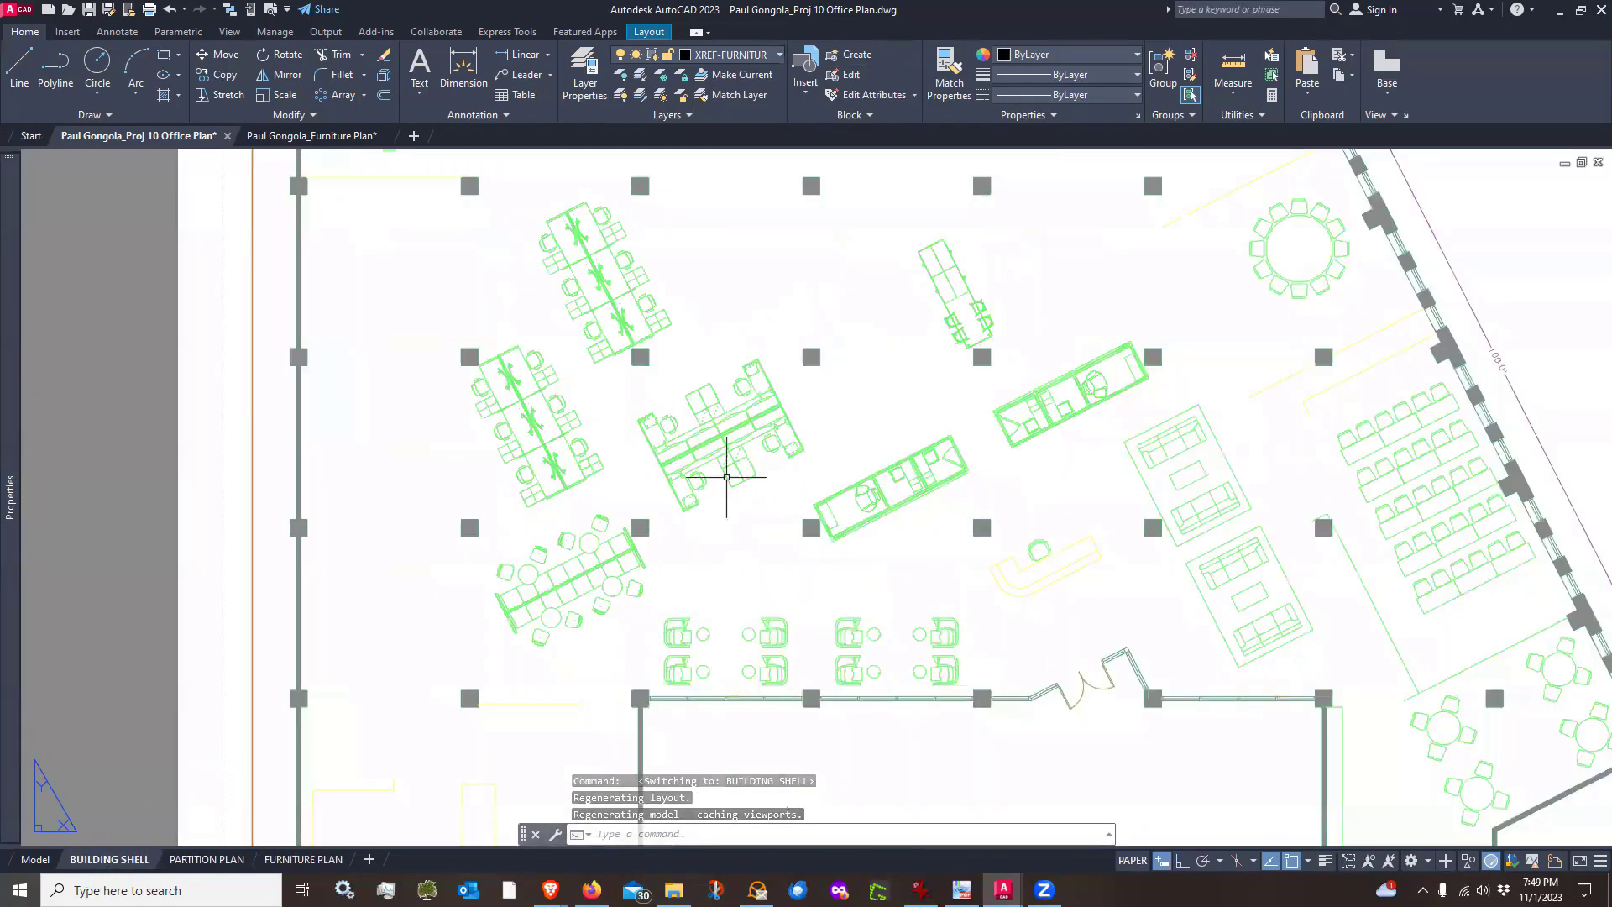
pyautogui.moveTo(738, 461); pyautogui.dragTo(738, 244, button='middle')
pyautogui.scroll(4, 521, 569)
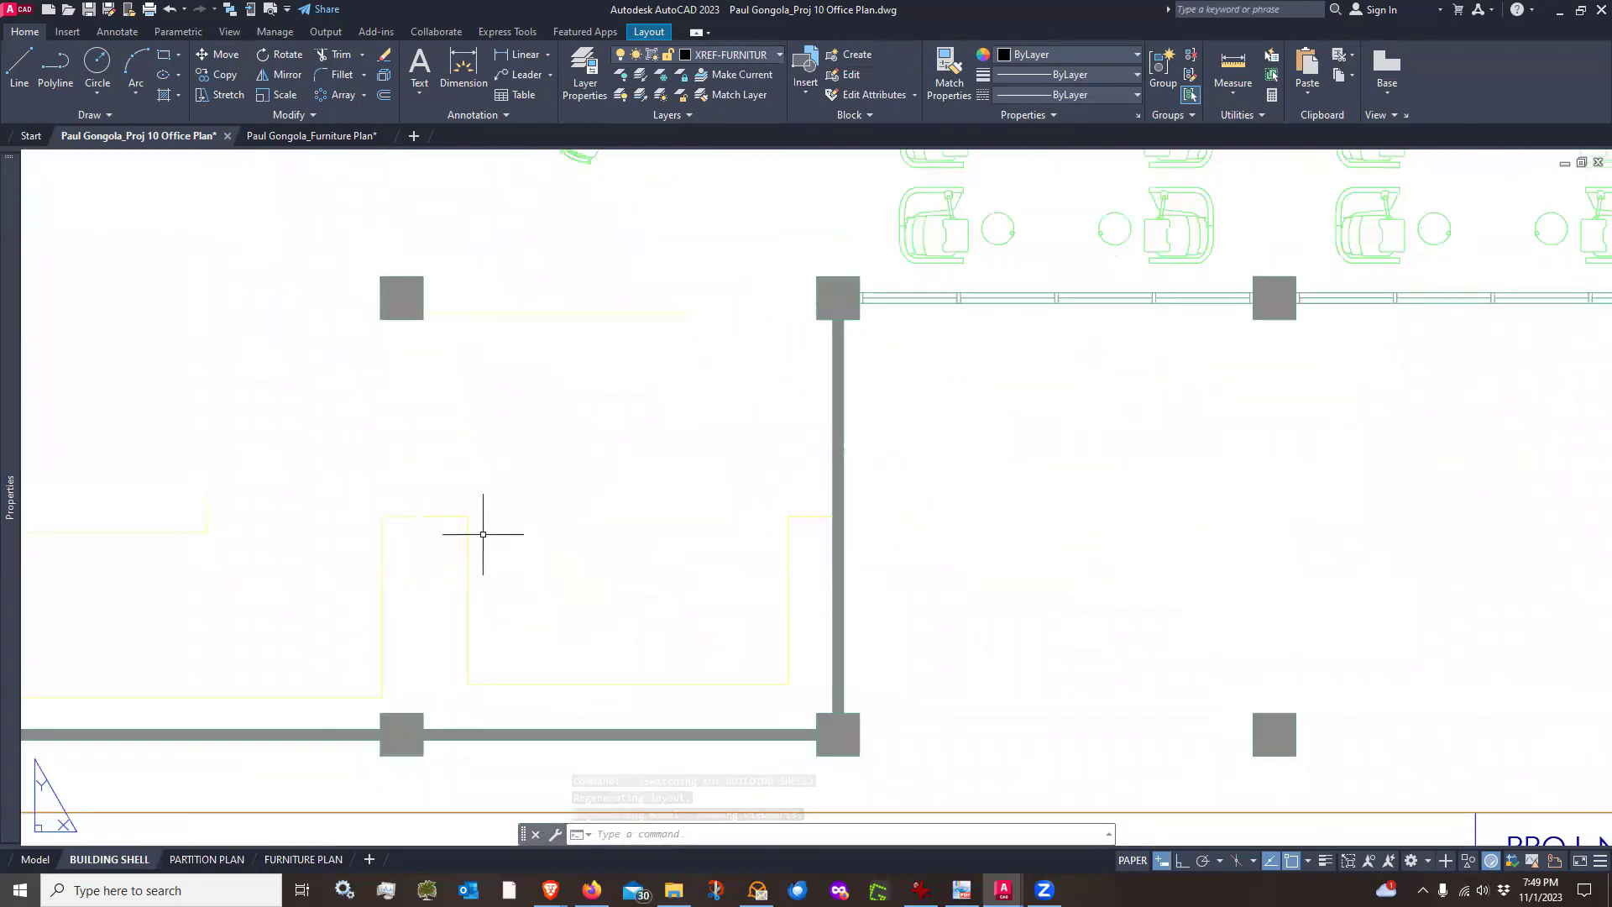
pyautogui.scroll(-8, 471, 640)
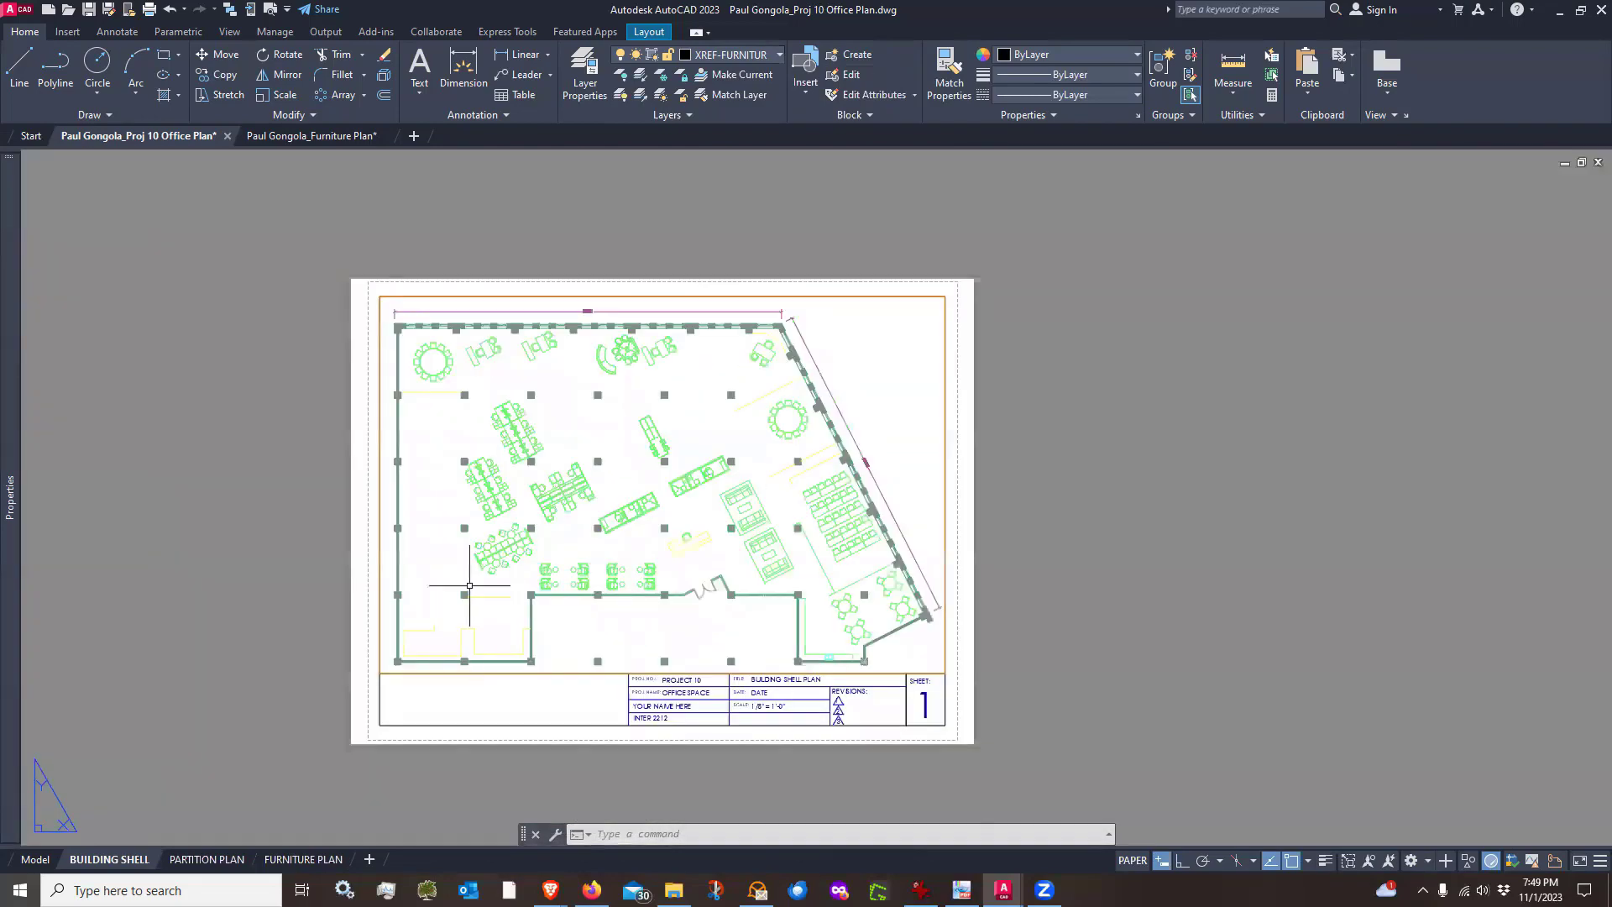
pyautogui.moveTo(496, 425); pyautogui.dragTo(531, 415, button='middle')
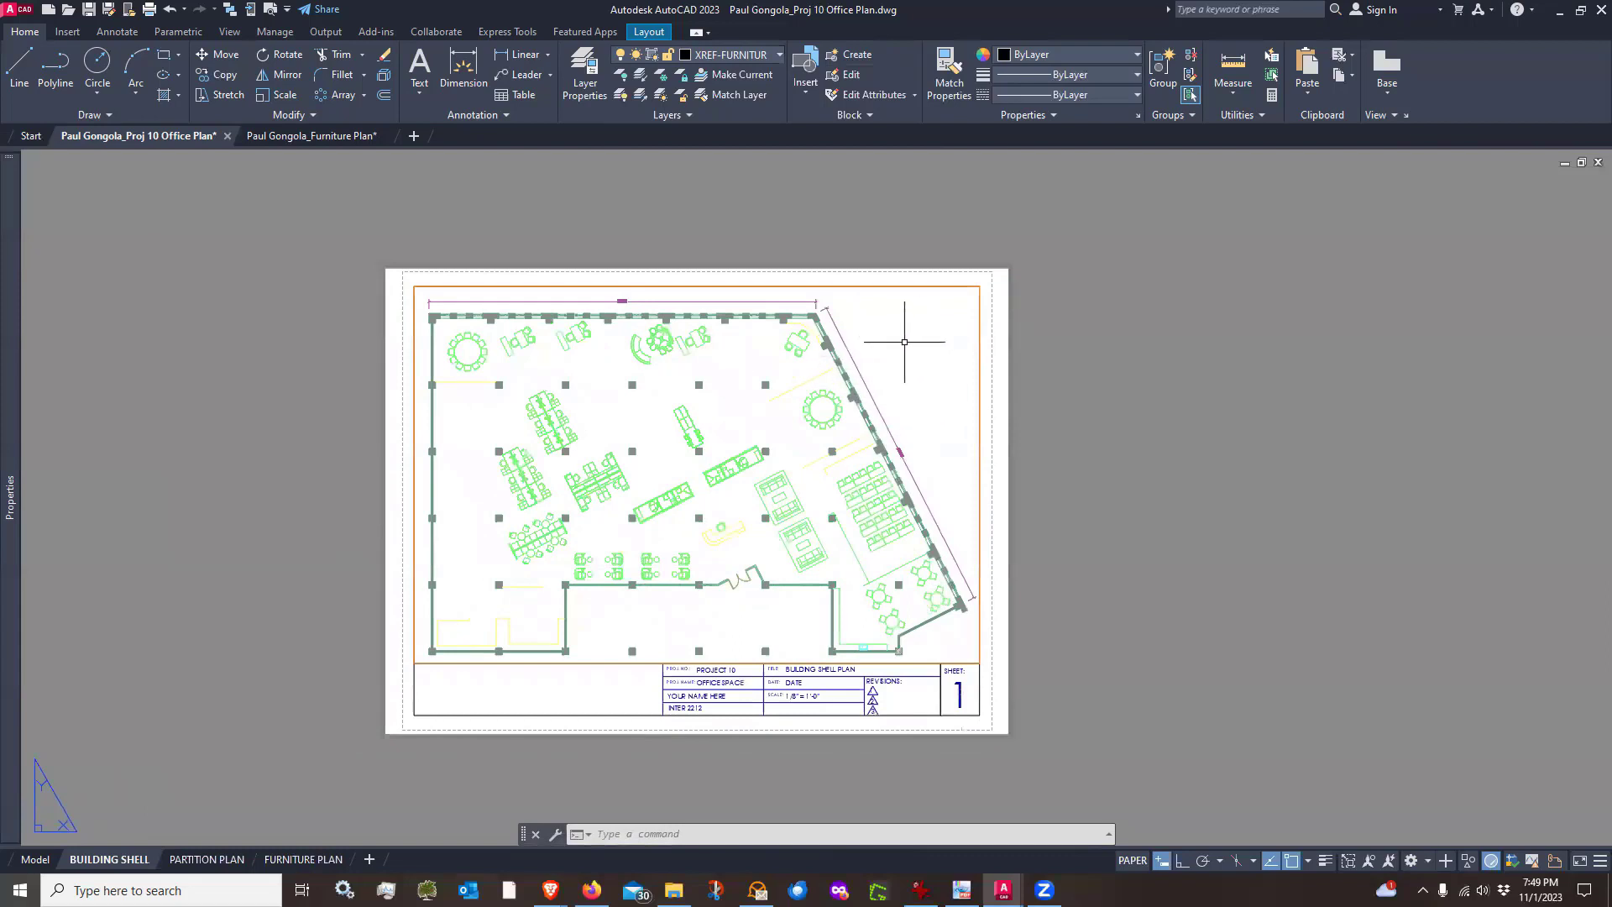
pyautogui.doubleClick(904, 341)
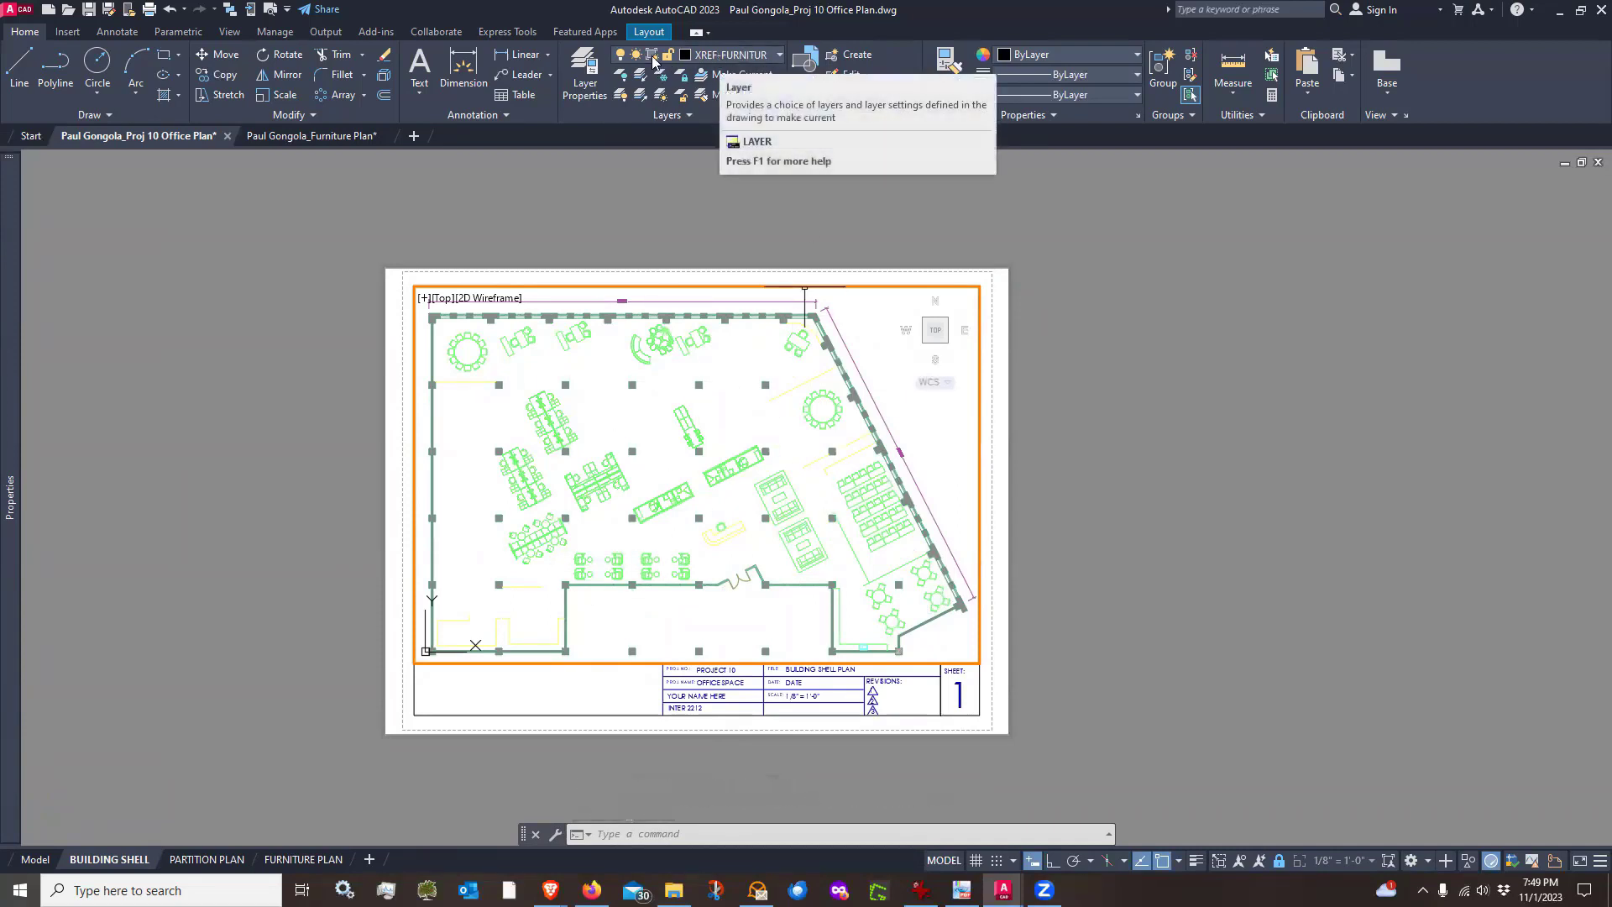
pyautogui.click(759, 56)
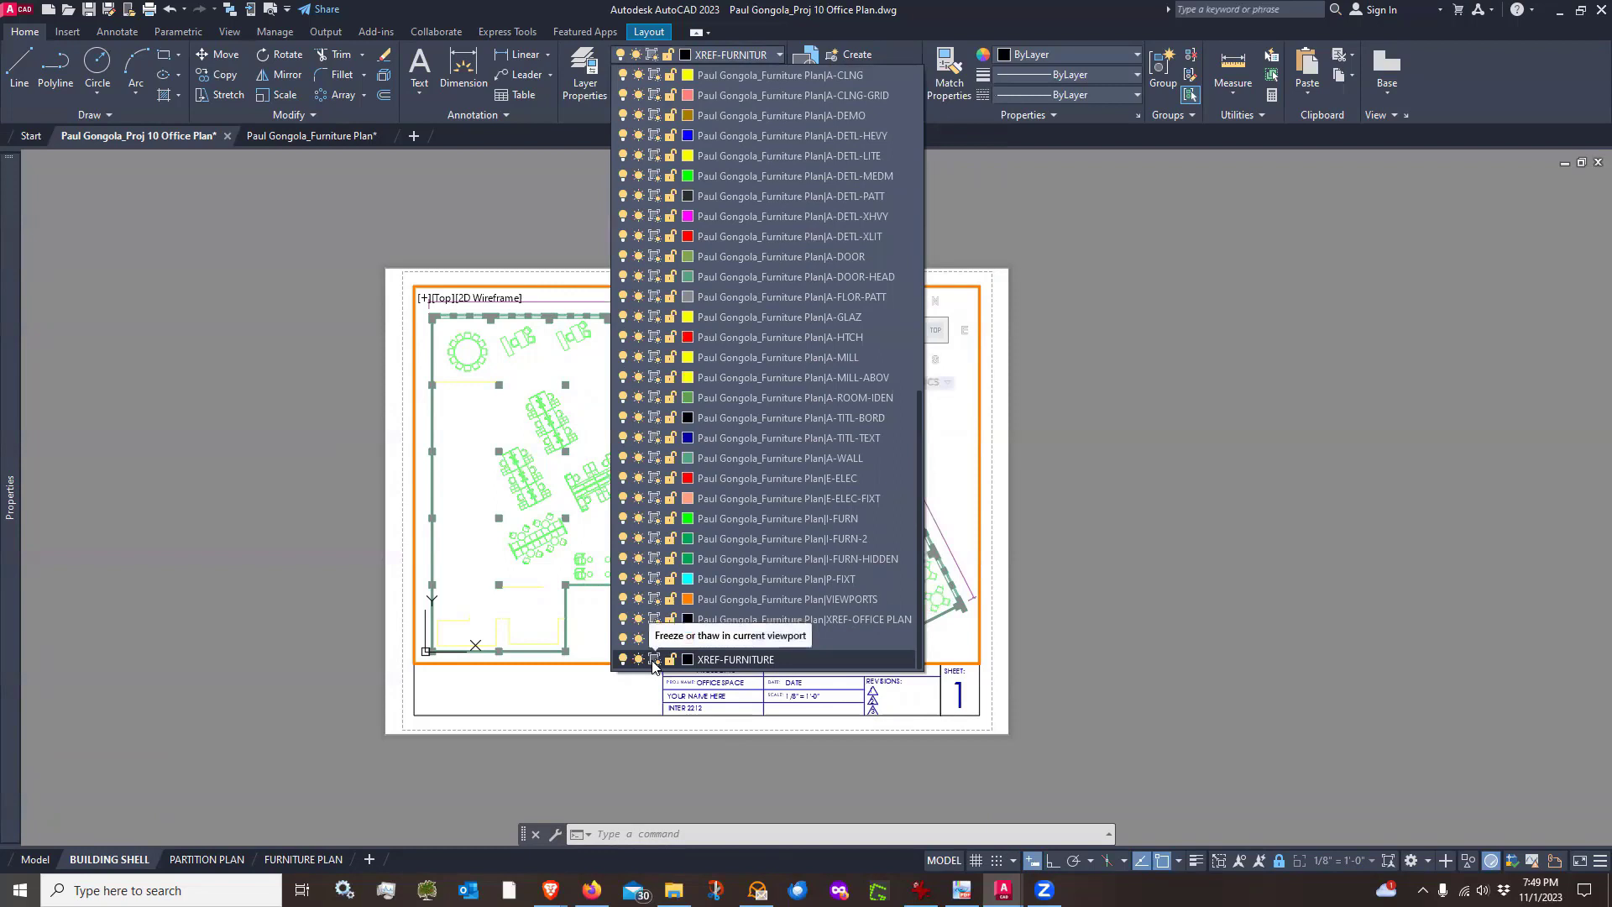
pyautogui.click(655, 661)
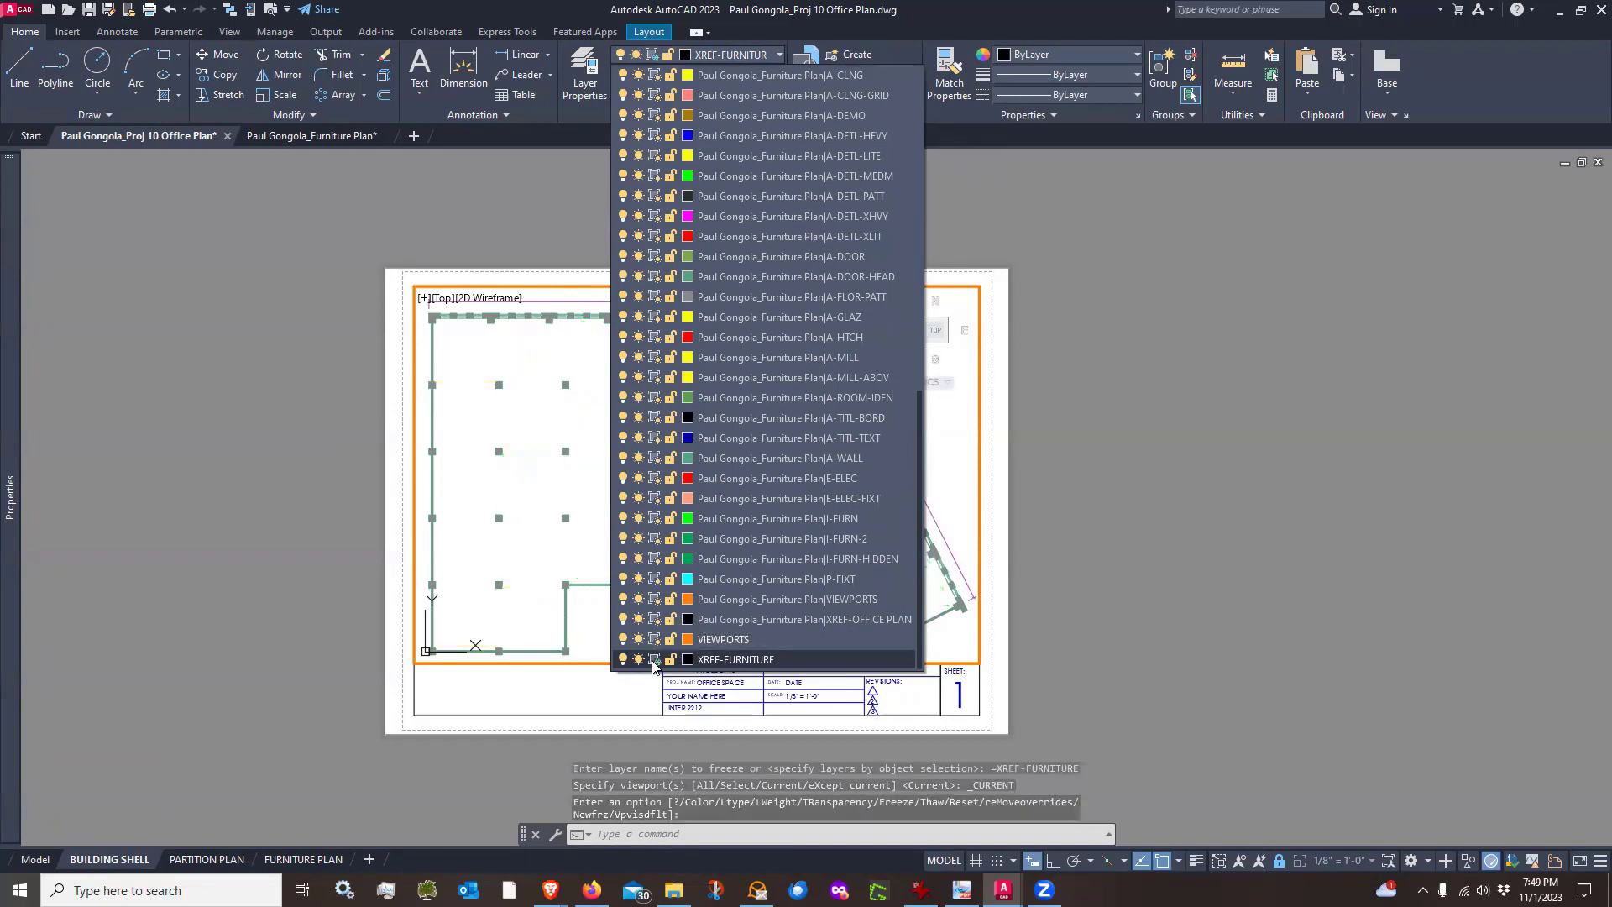
# Leave the viewport and zoom the BUILDING SHELL sheet to its extents
pyautogui.doubleClick(1056, 512)
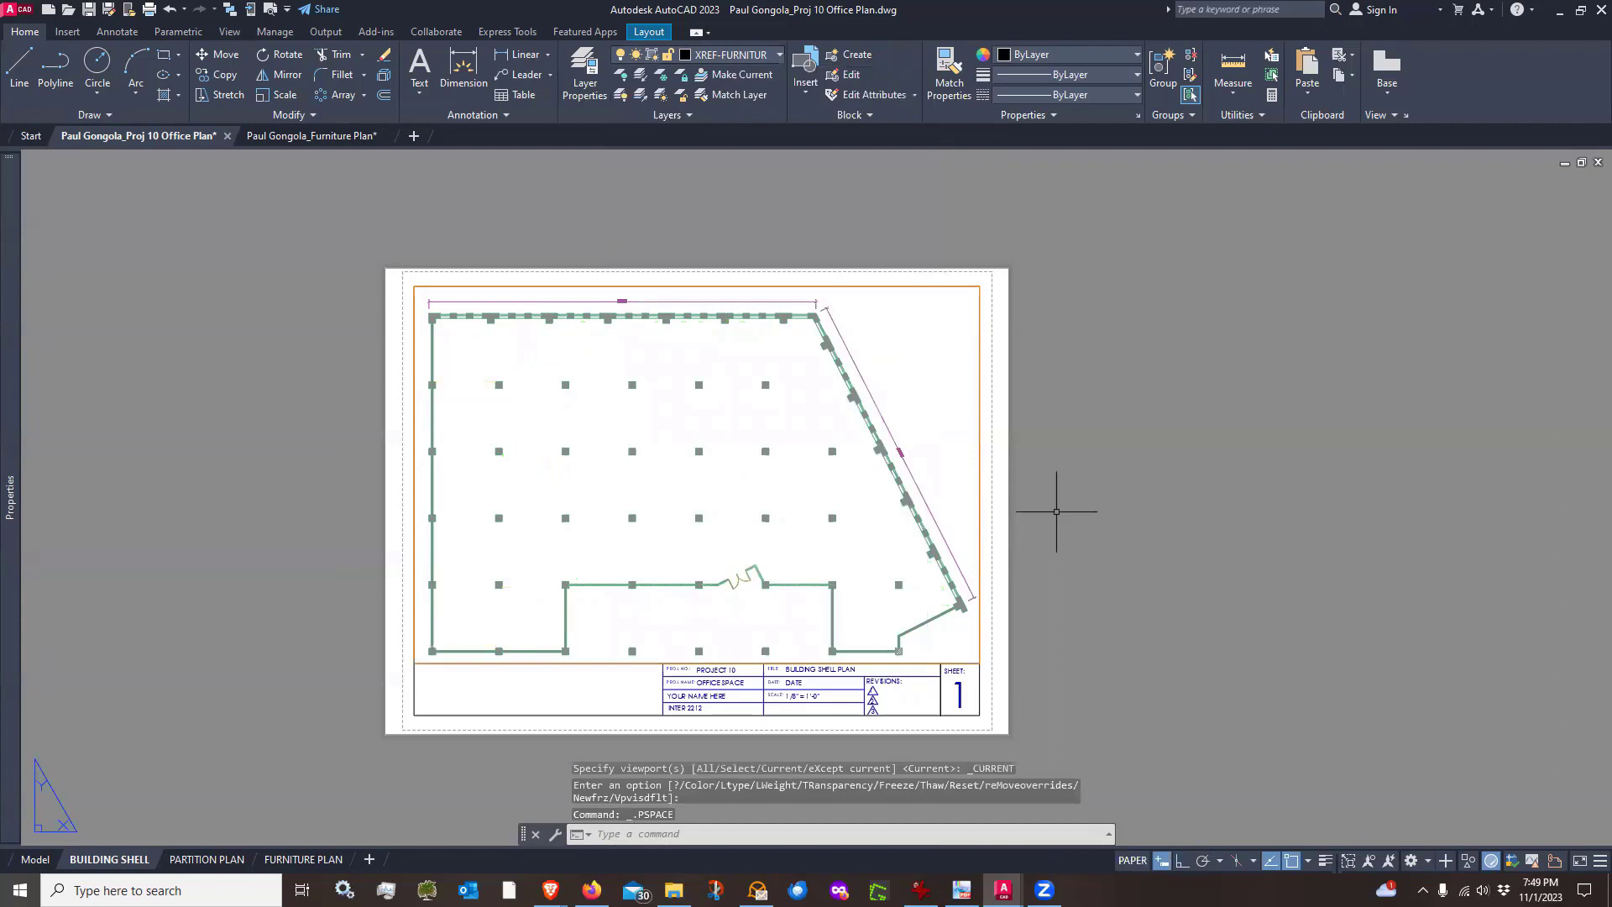
pyautogui.write('z')
pyautogui.press('Return')
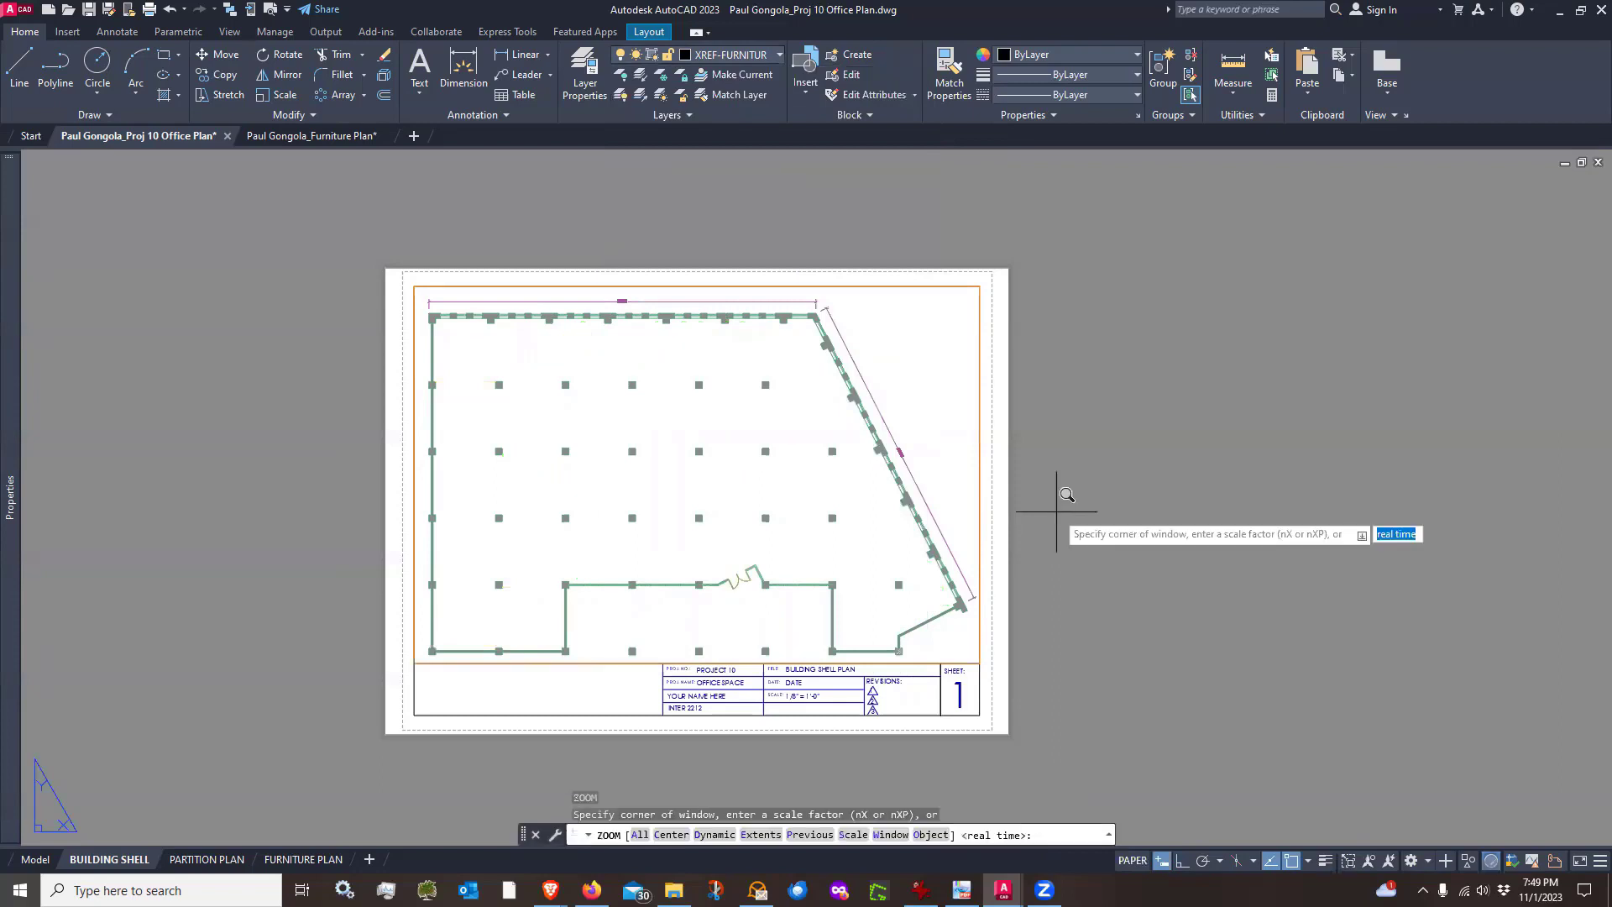
pyautogui.write('e')
pyautogui.press('Return')
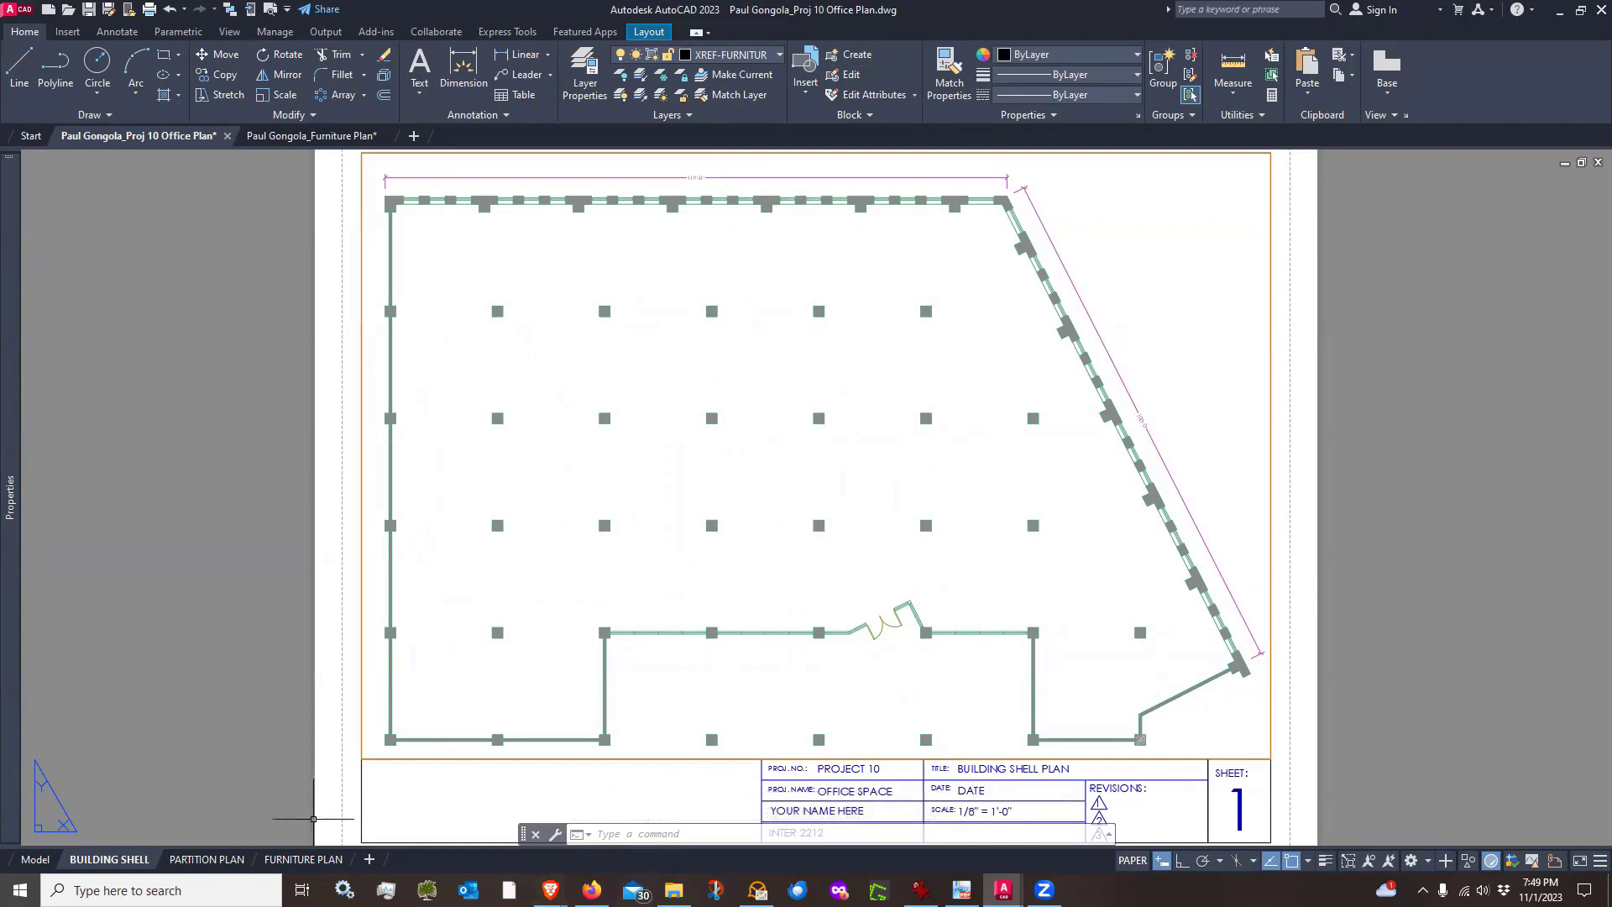
# Zoom the PARTITION PLAN and FURNITURE PLAN sheets to their extents in paper space
pyautogui.click(207, 859)
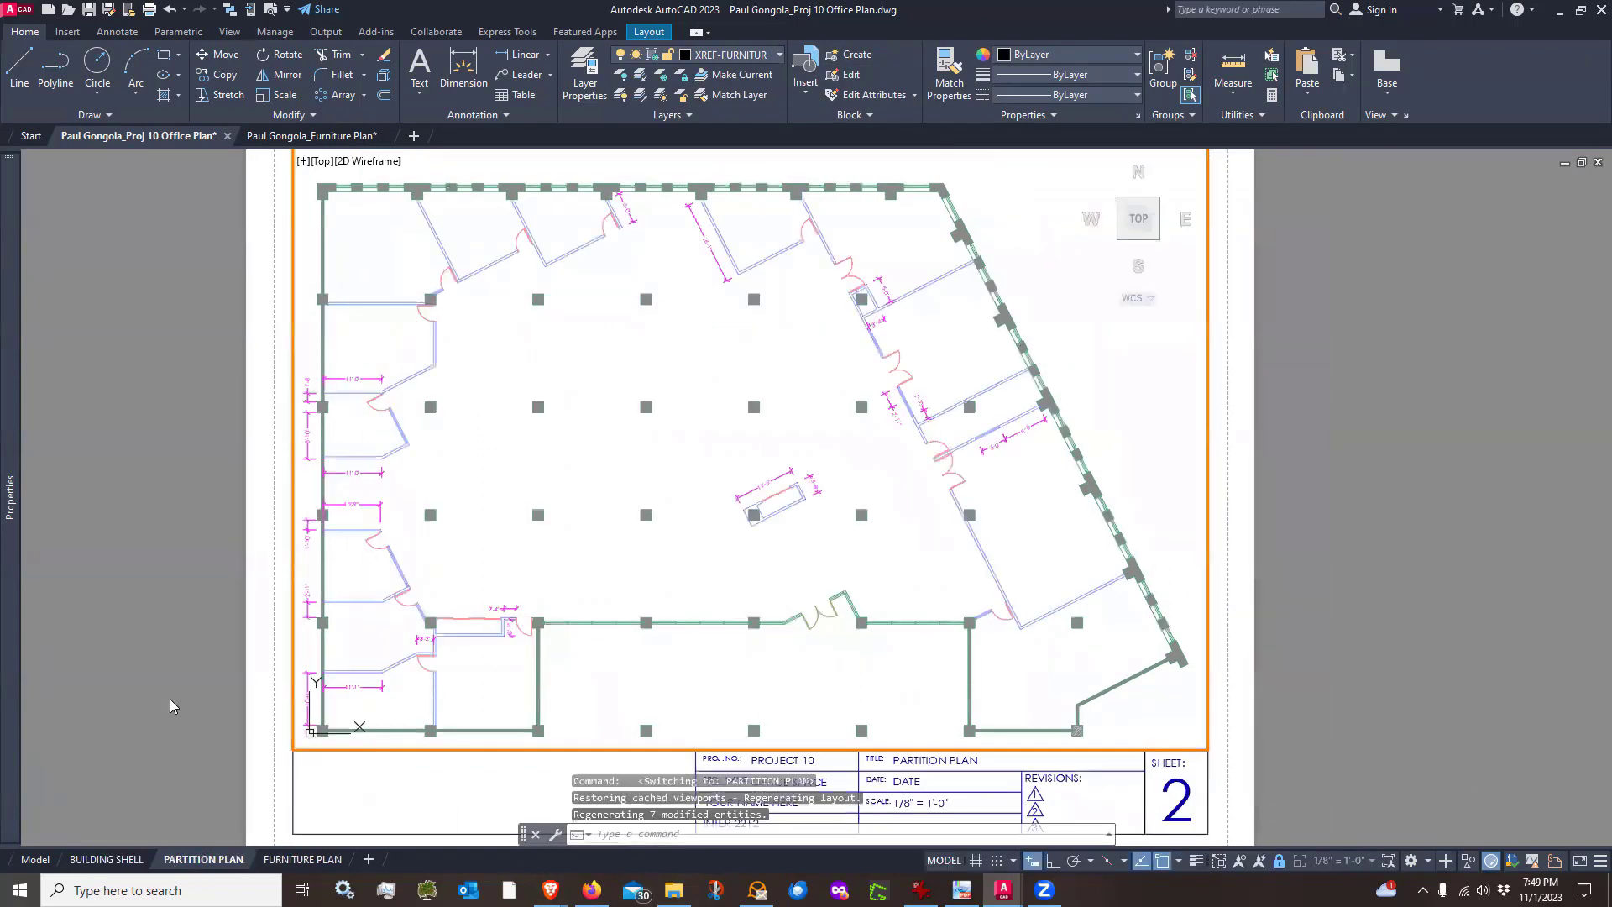
pyautogui.doubleClick(141, 544)
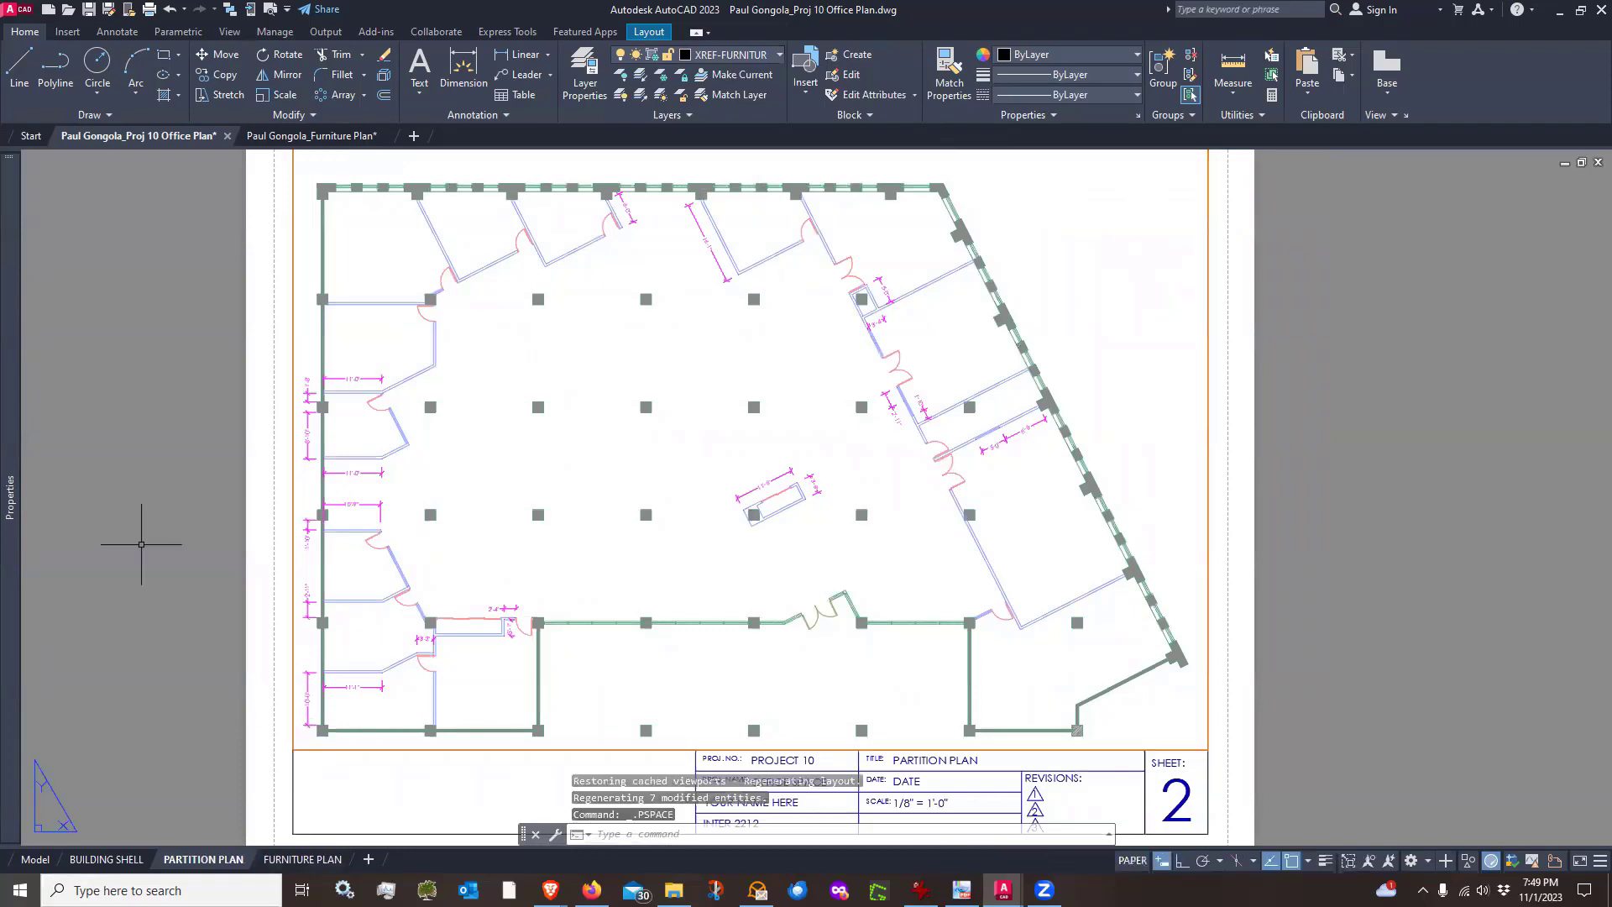
pyautogui.write('z')
pyautogui.press('Return')
pyautogui.write('e')
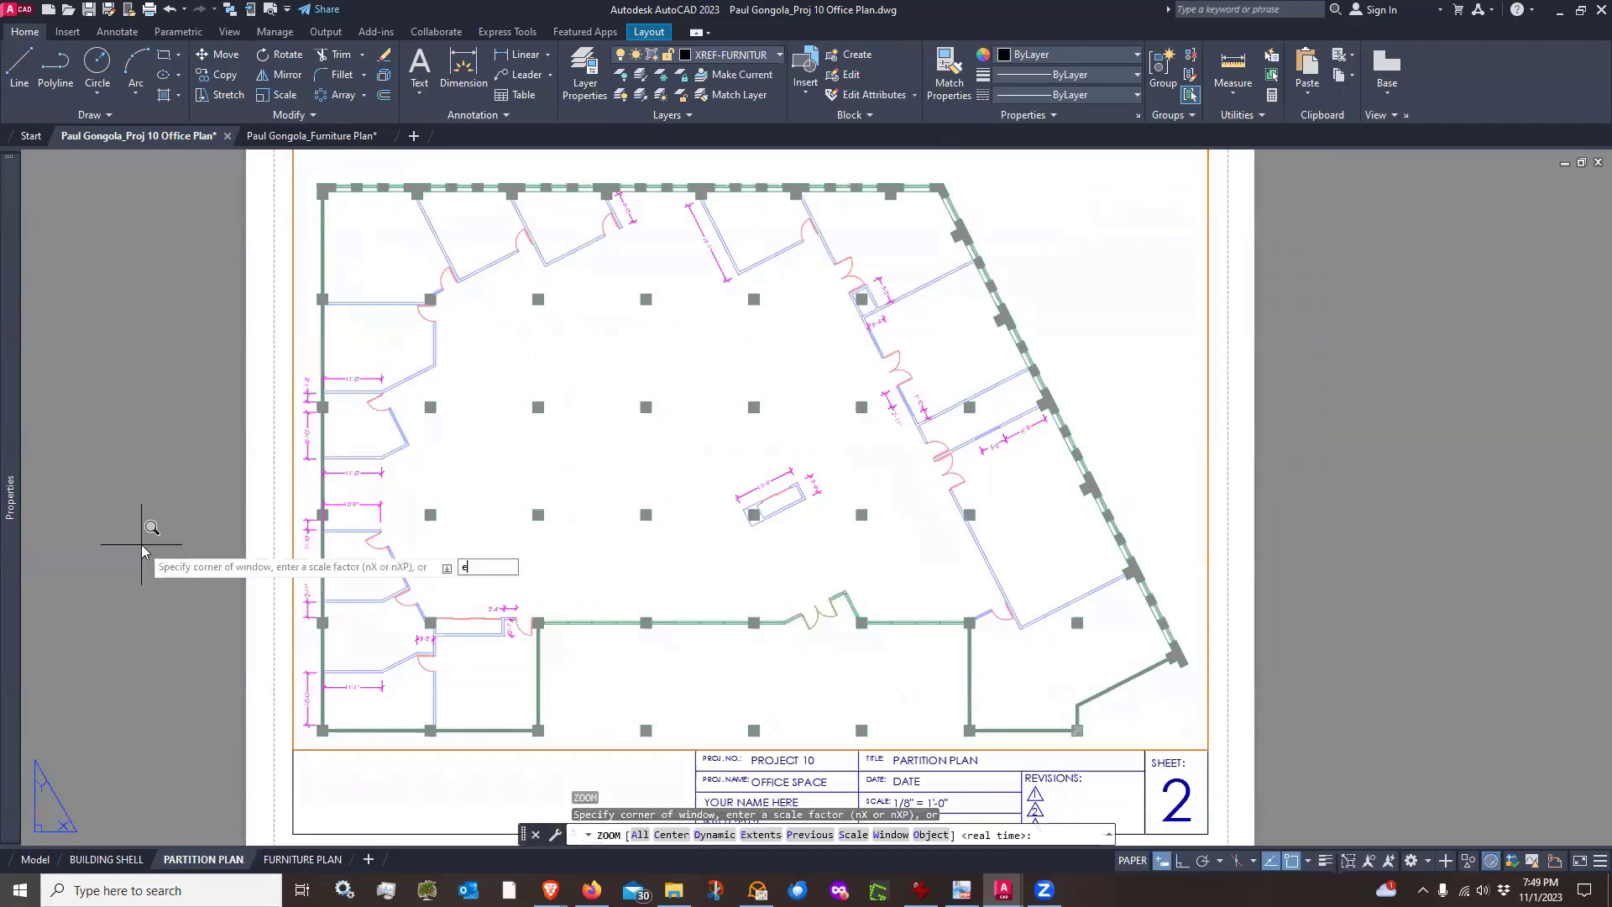
pyautogui.press('Return')
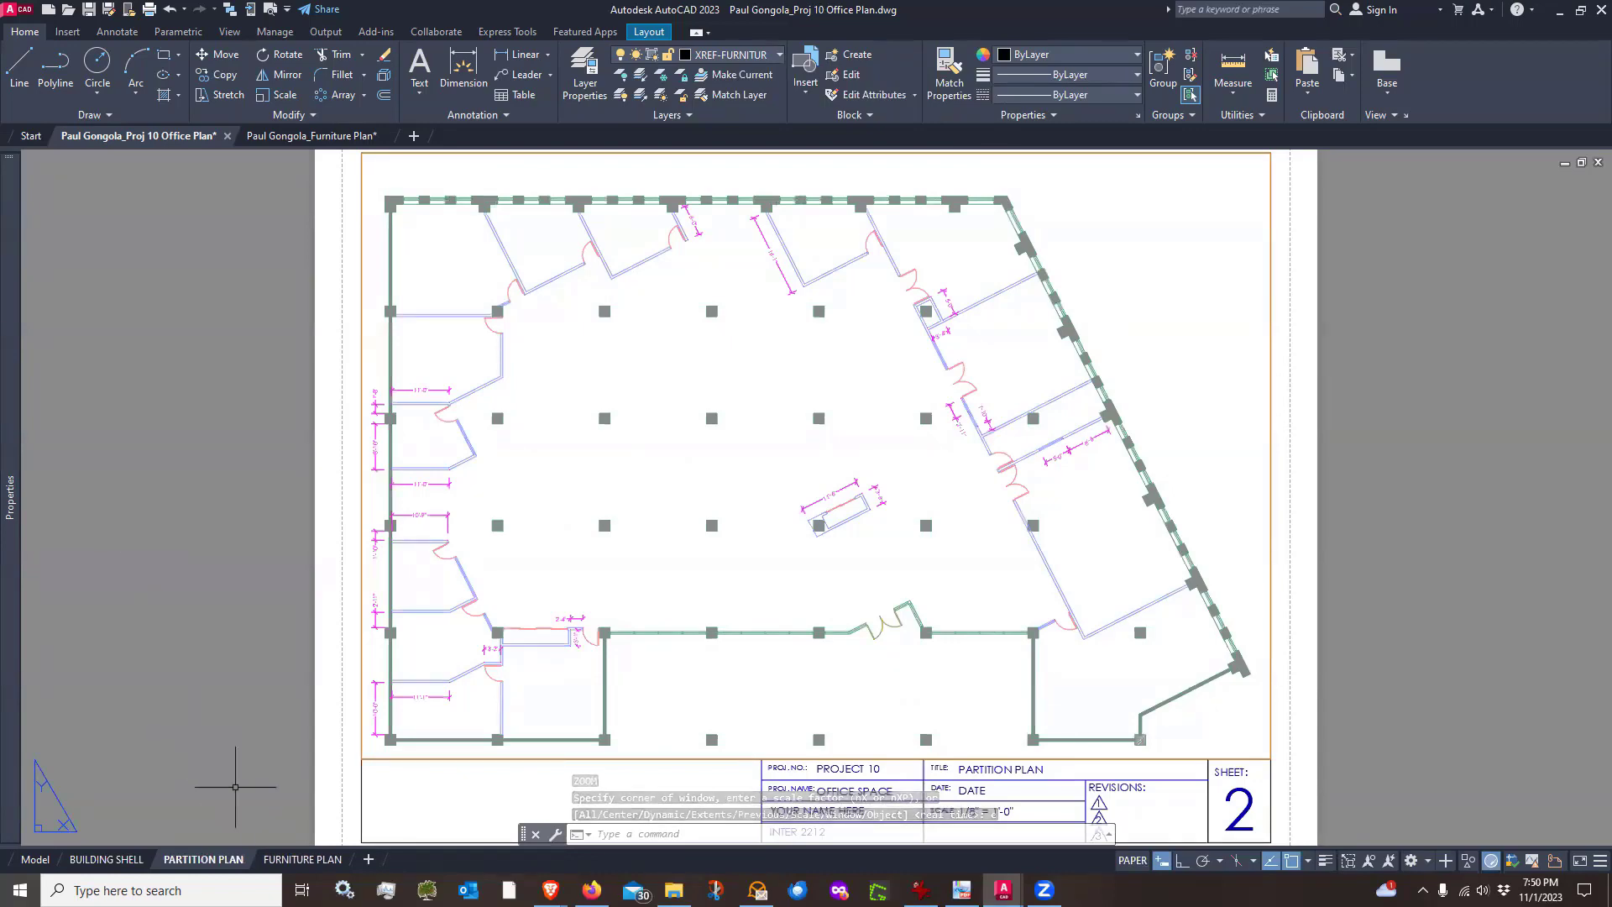
pyautogui.click(302, 865)
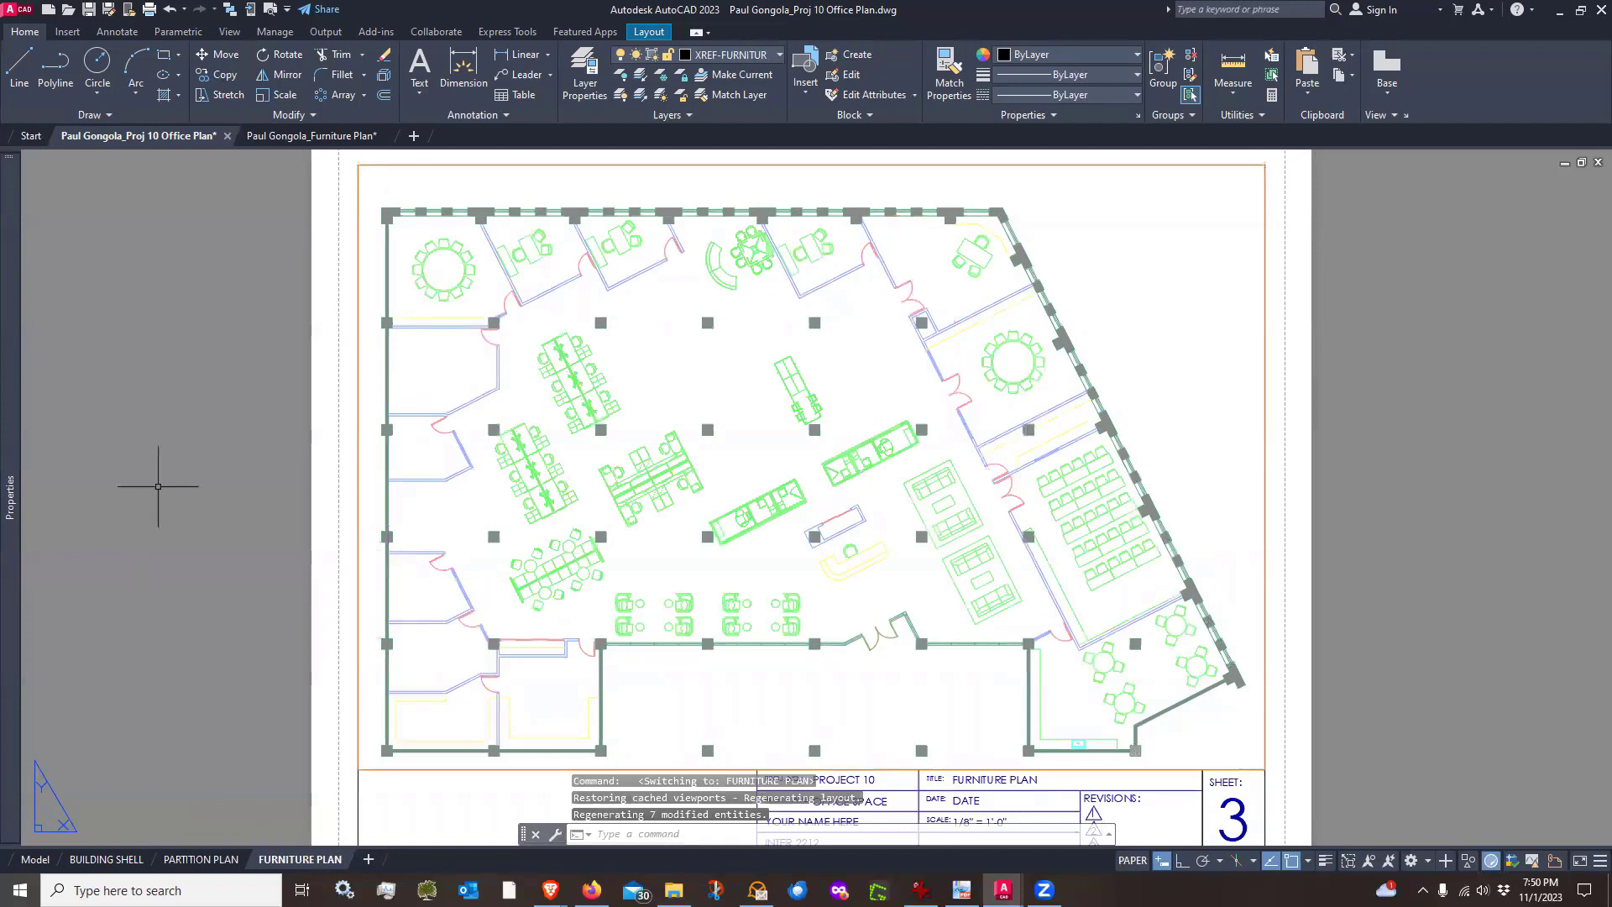
pyautogui.write('z')
pyautogui.press('Return')
pyautogui.write('e')
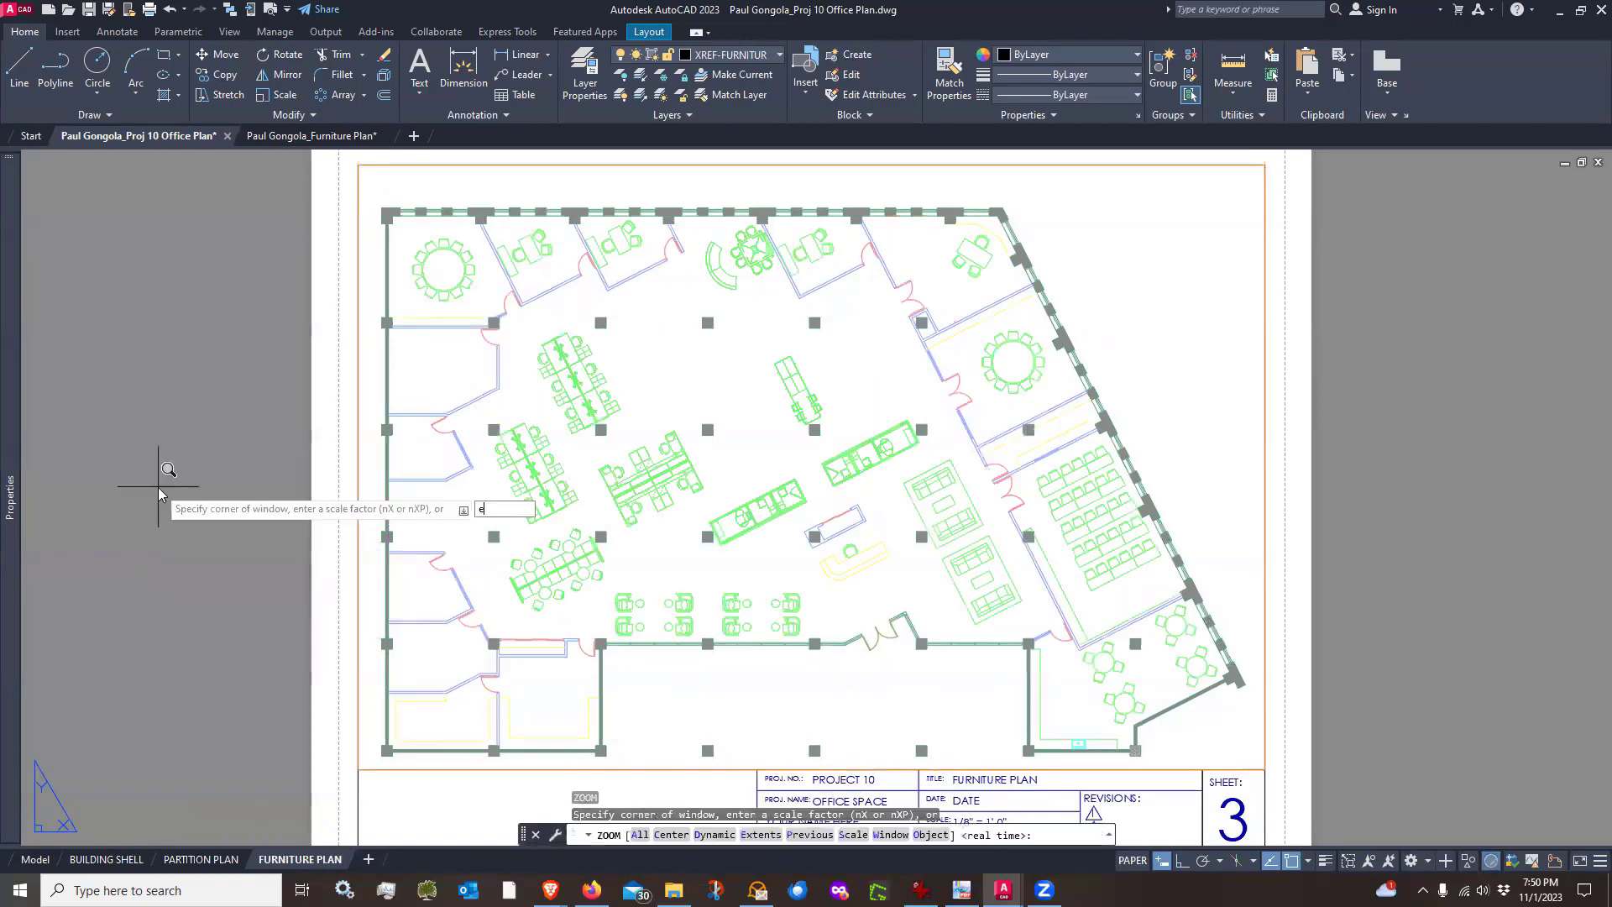
pyautogui.press('Return')
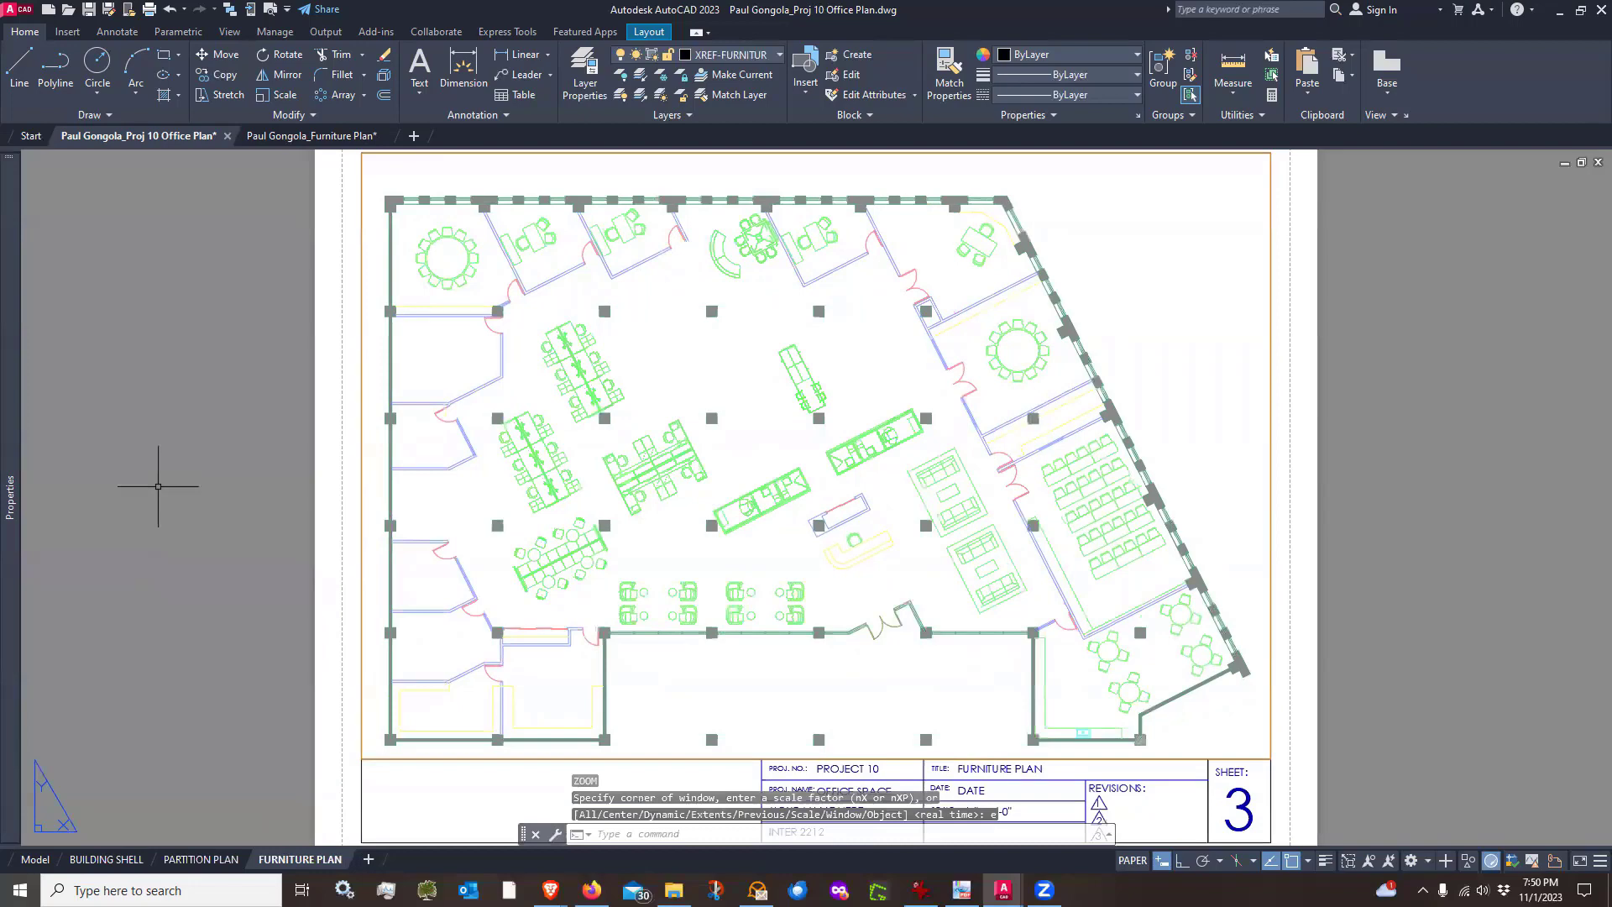